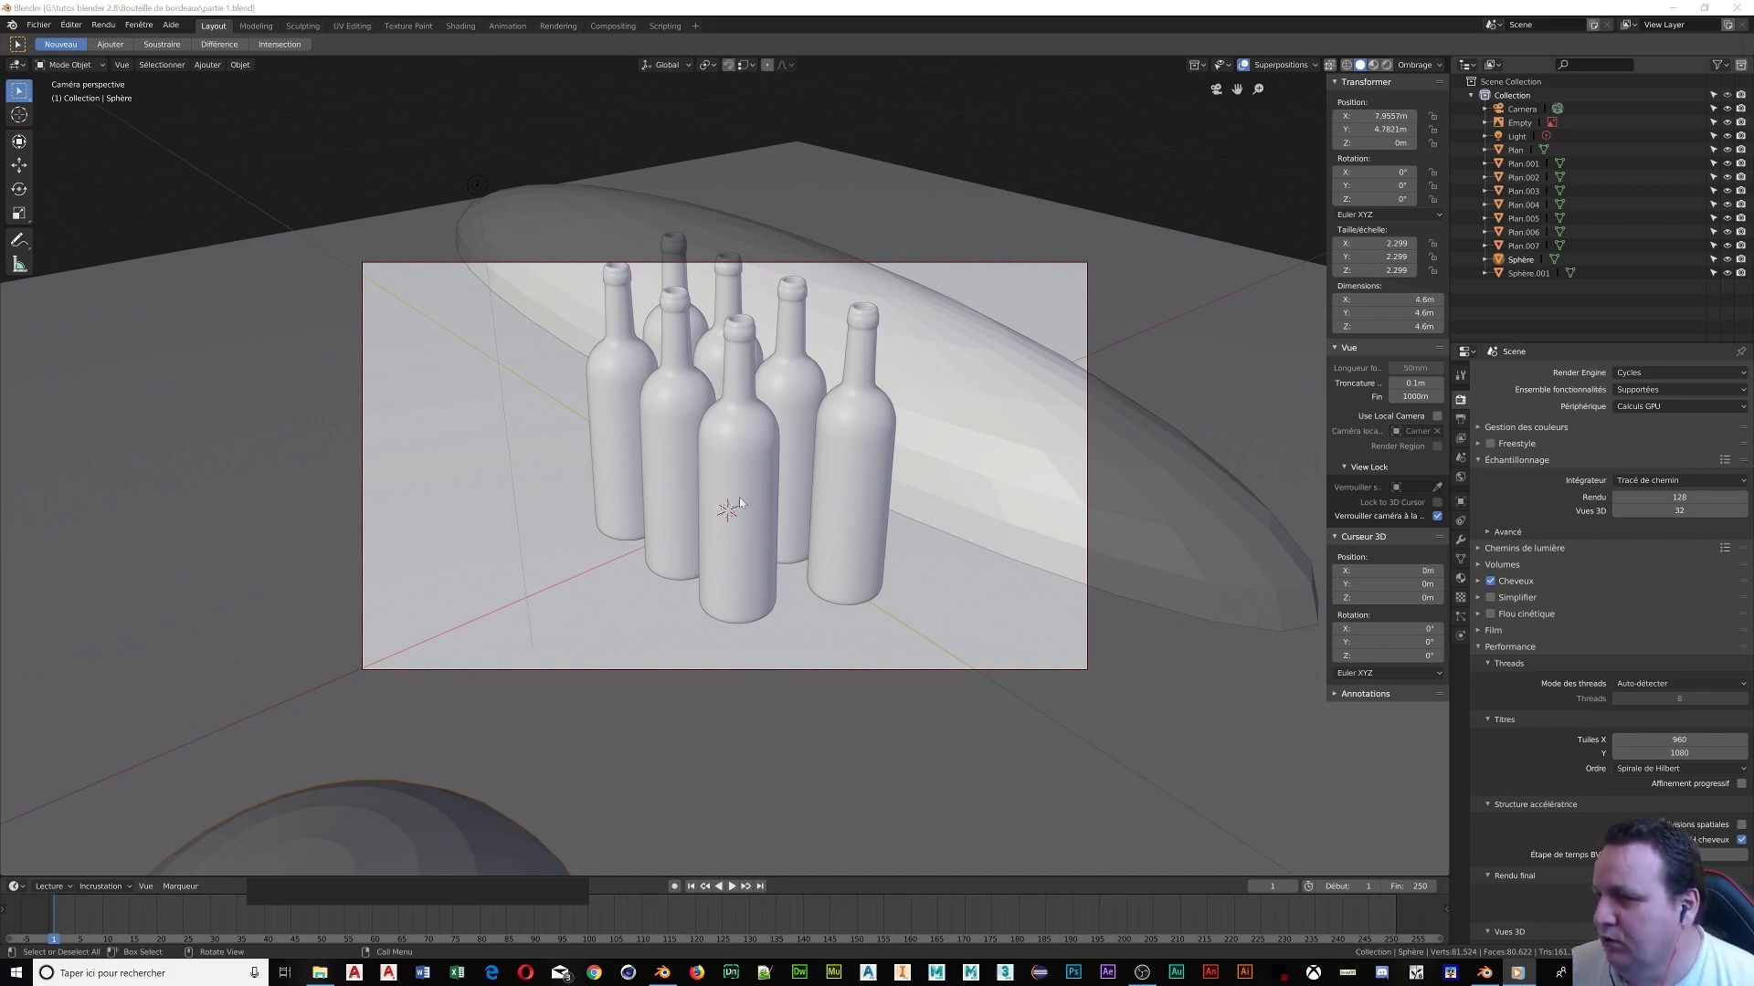
# Delete all the wine bottles except the frontmost one
pyautogui.click(746, 468)
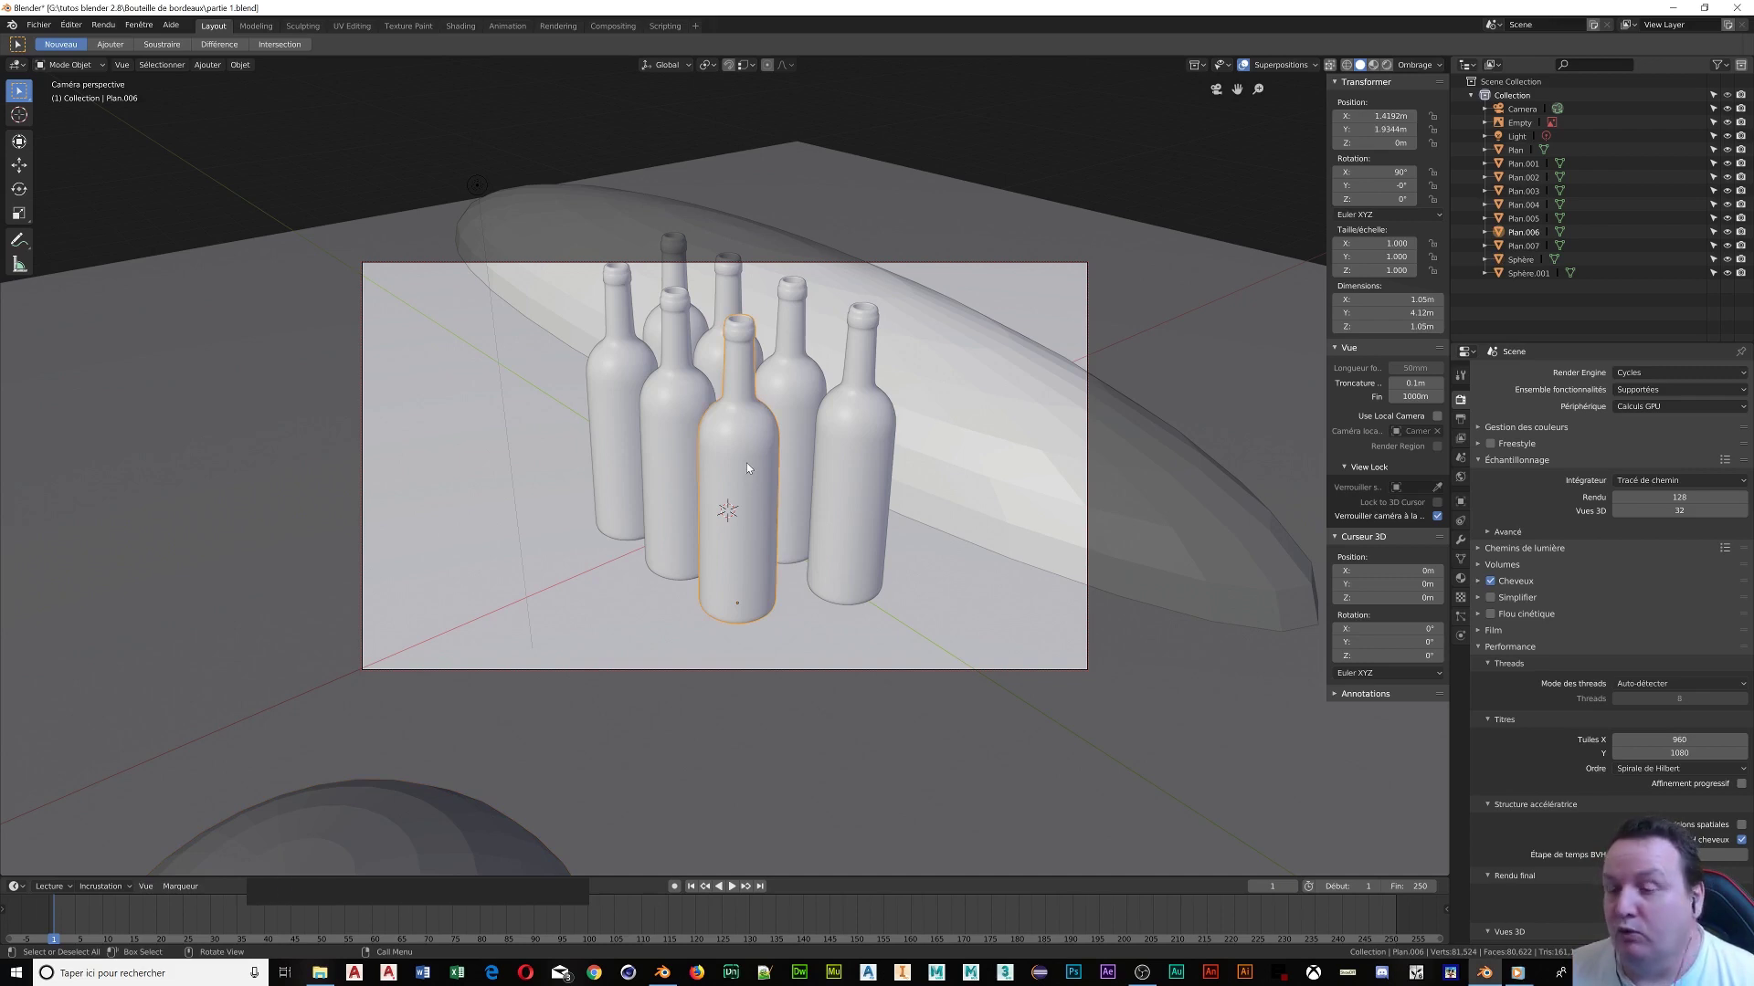
pyautogui.click(621, 344)
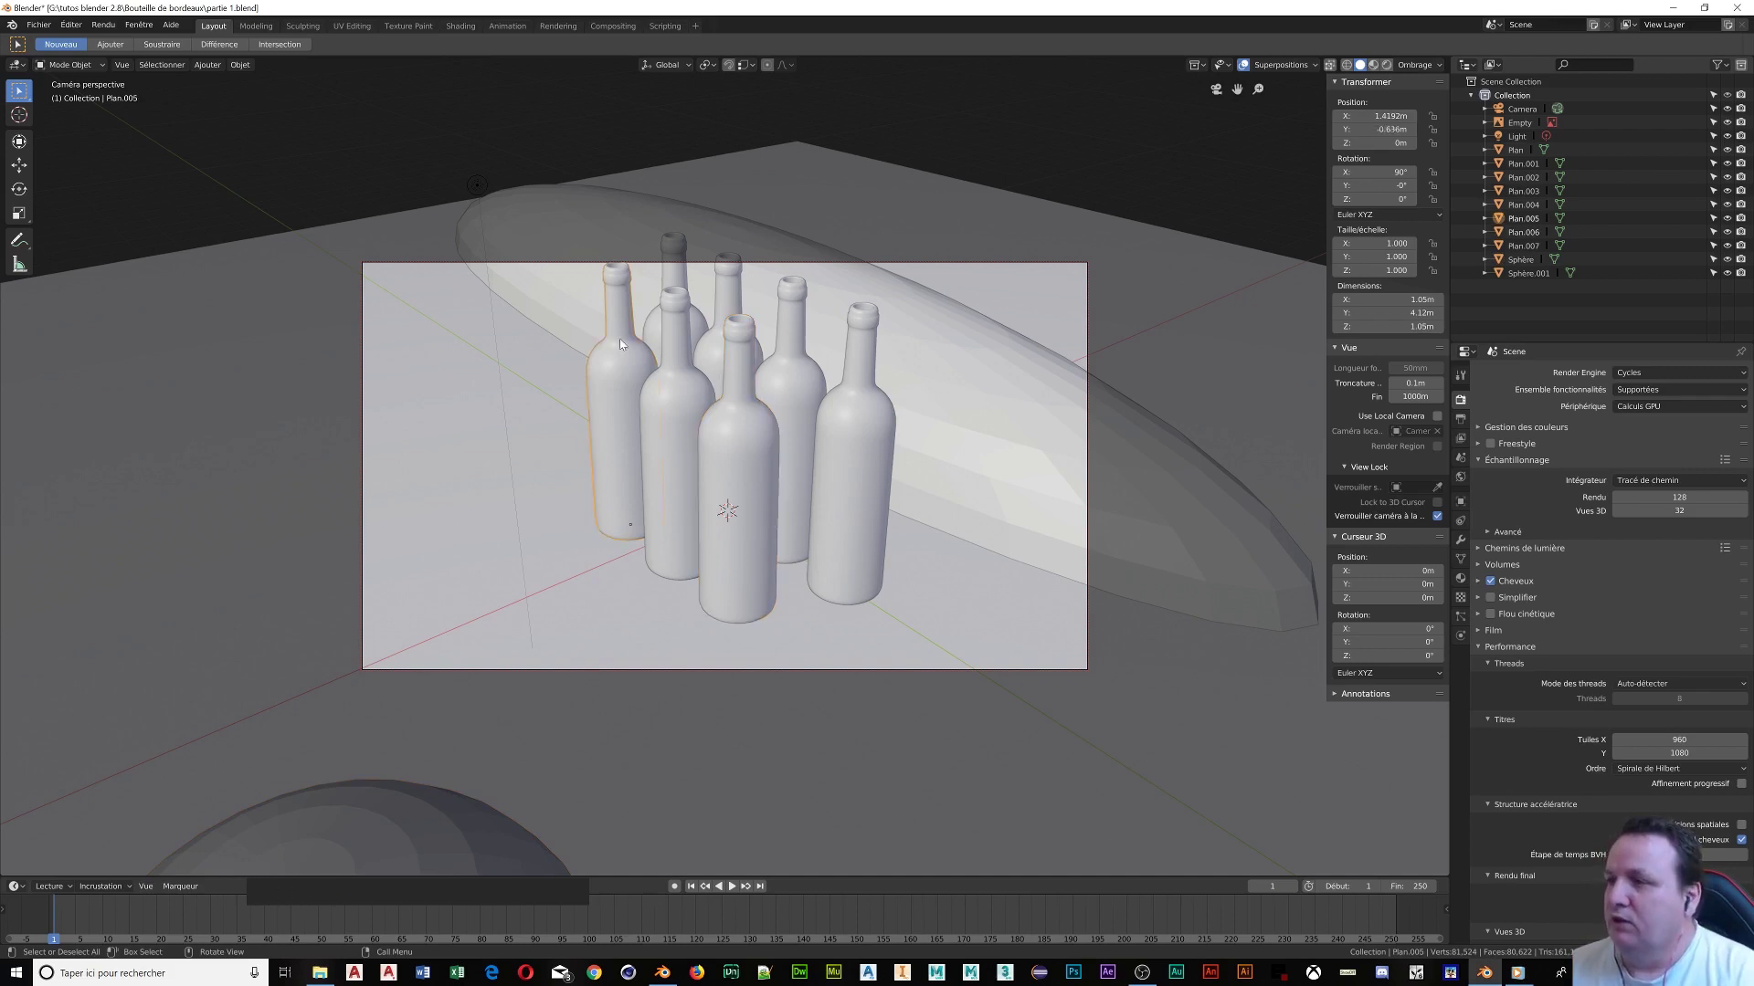
pyautogui.press('Delete')
pyautogui.click(651, 343)
pyautogui.press('Delete')
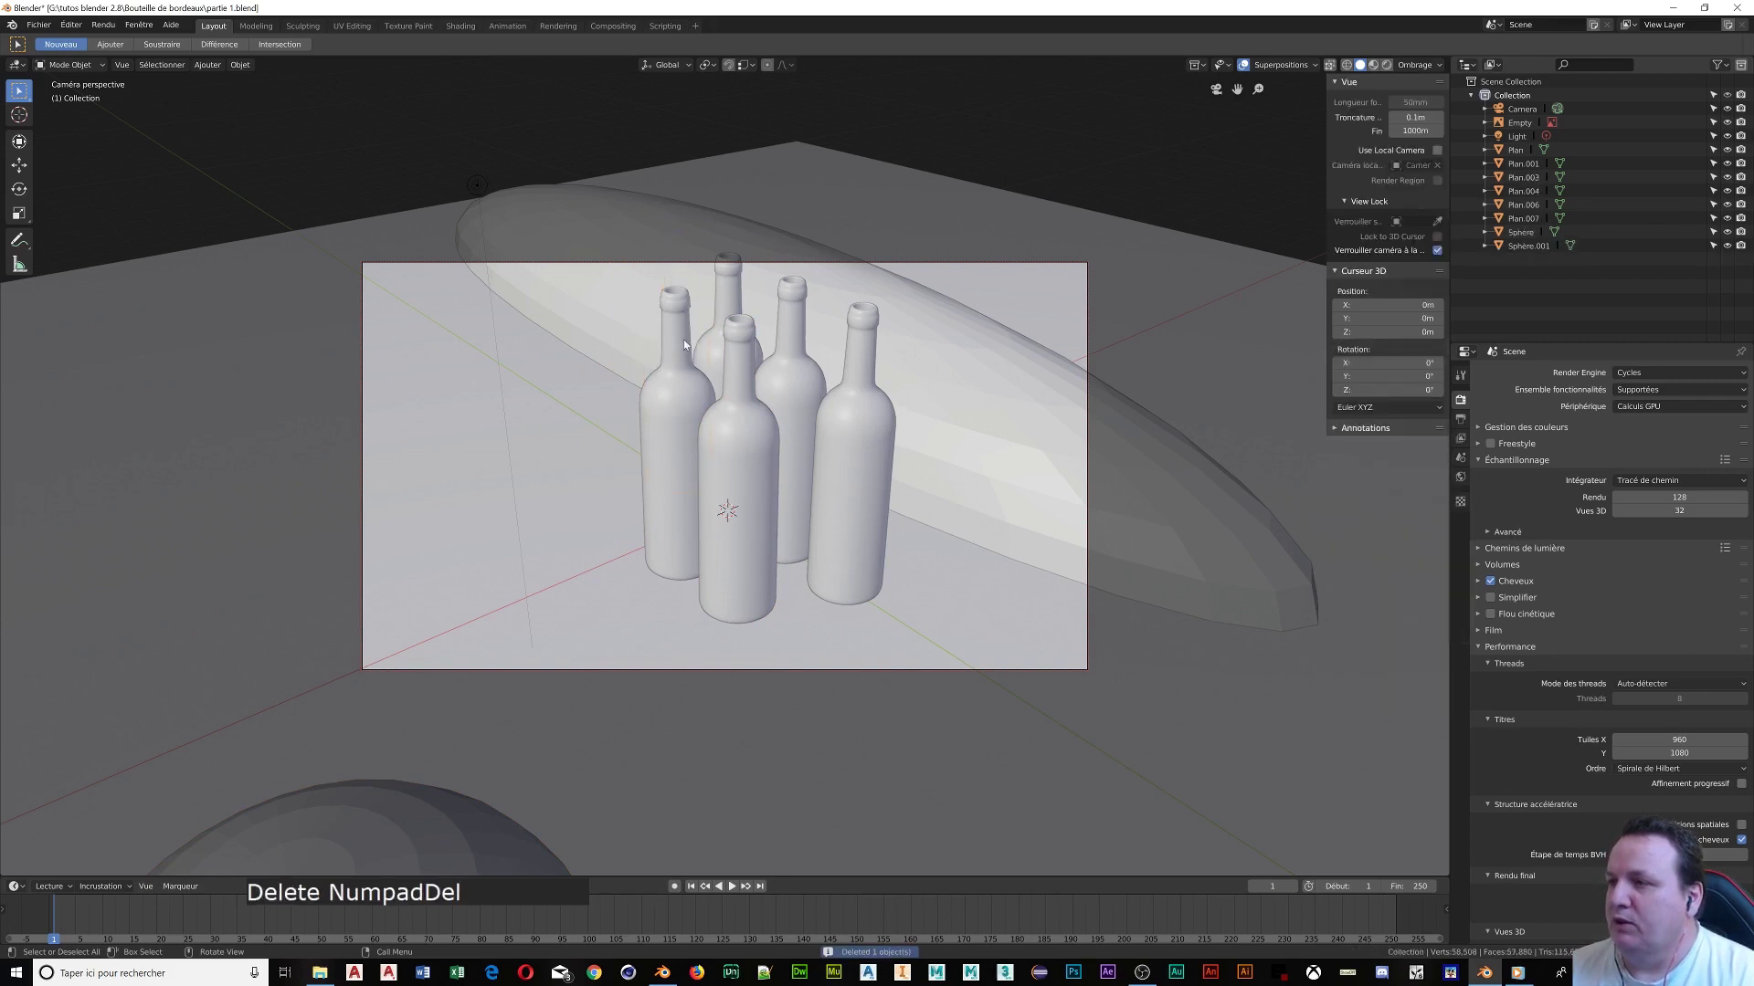
pyautogui.click(719, 336)
pyautogui.press('Delete')
pyautogui.click(689, 382)
pyautogui.press('Delete')
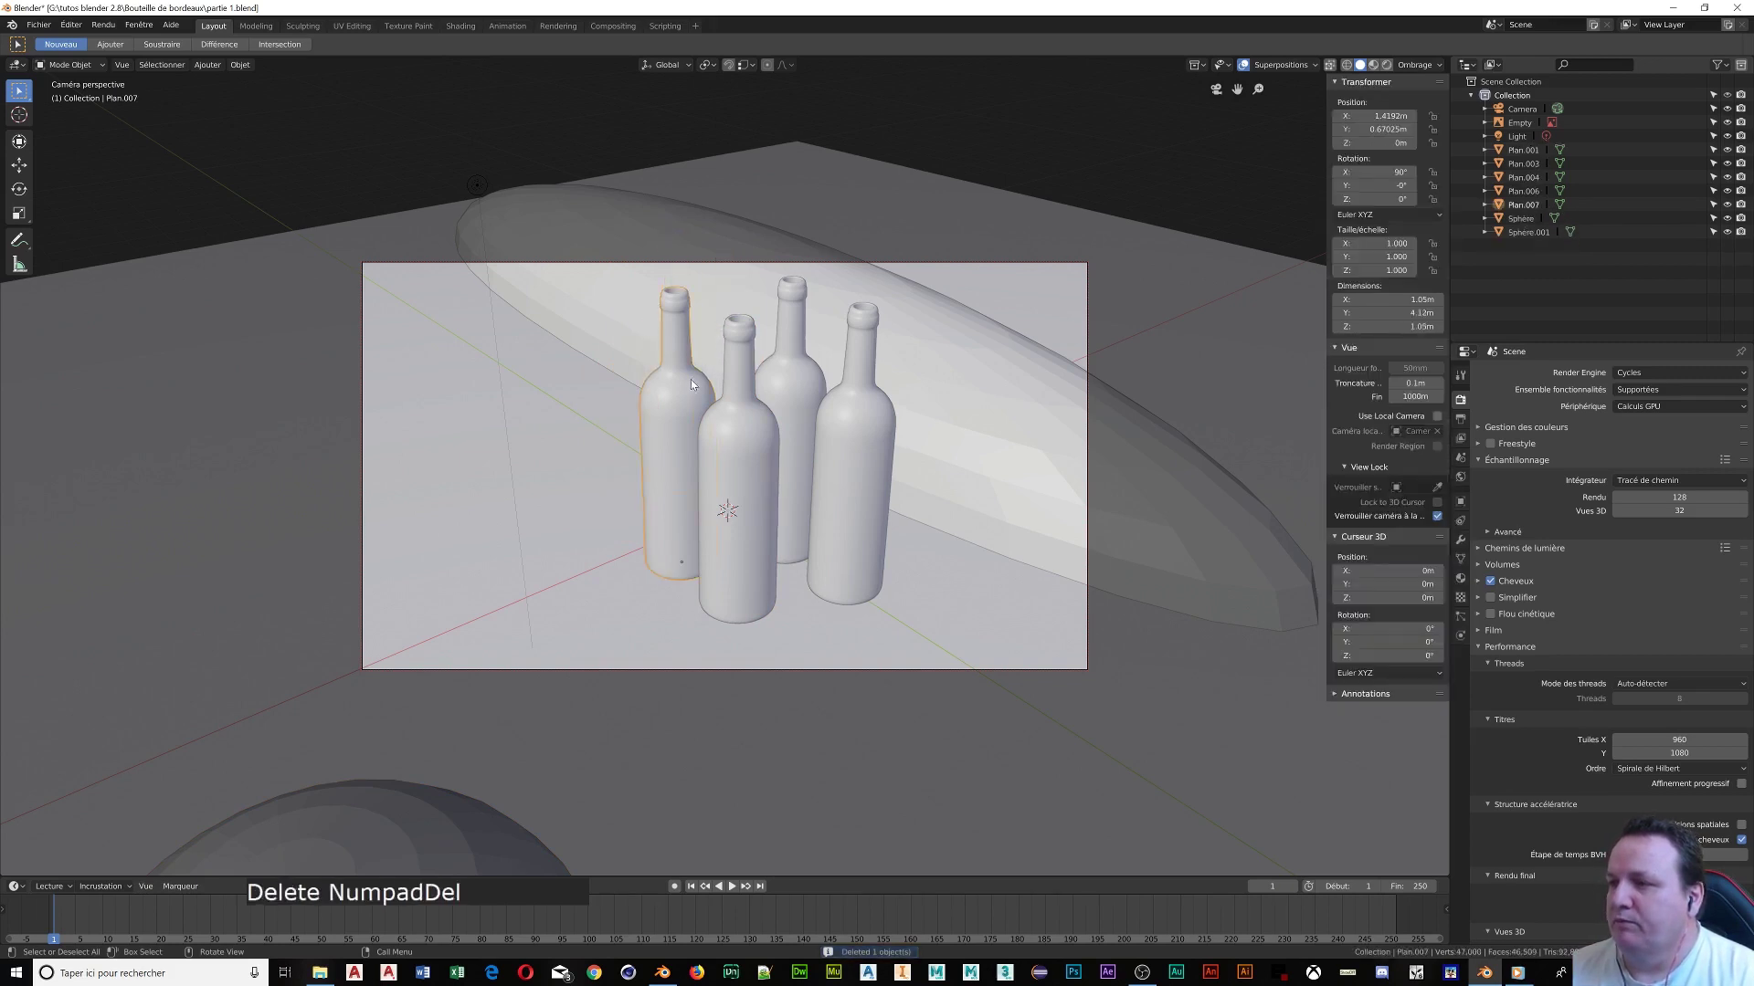
pyautogui.click(798, 376)
pyautogui.press('Delete')
pyautogui.click(851, 398)
pyautogui.press('Delete')
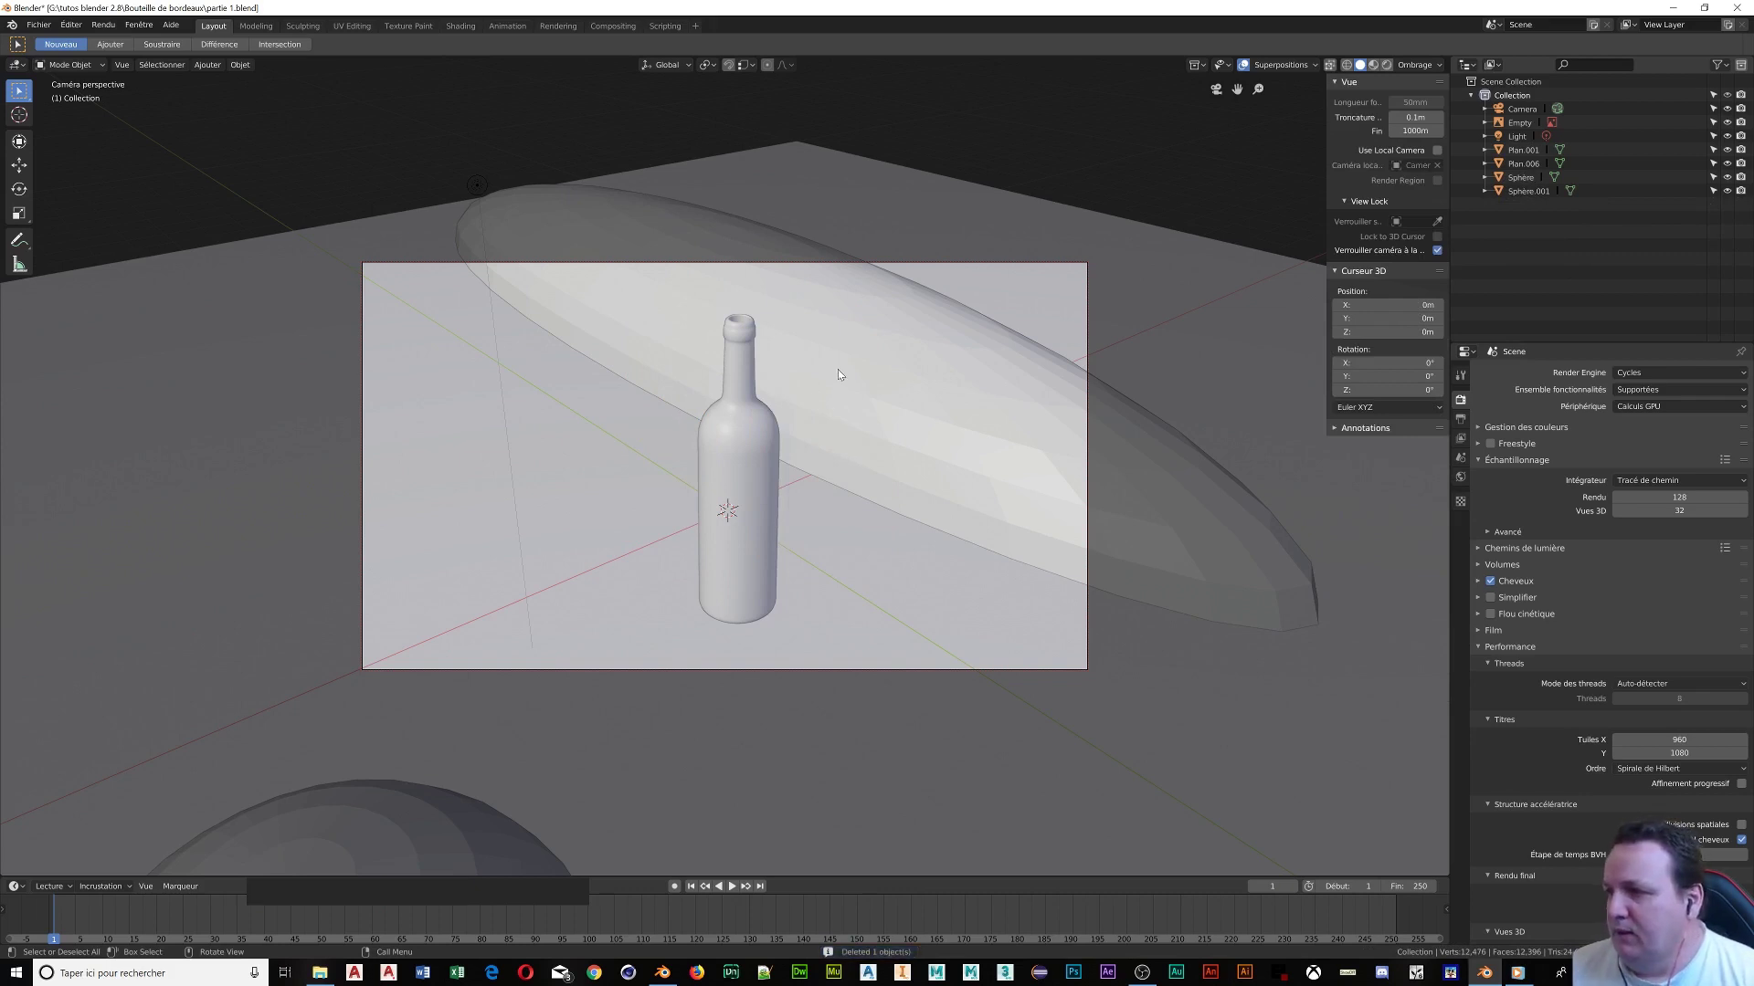
# Delete the large flattened sphere behind the bottle and the other sphere in the foreground
pyautogui.click(838, 374)
pyautogui.press('Delete')
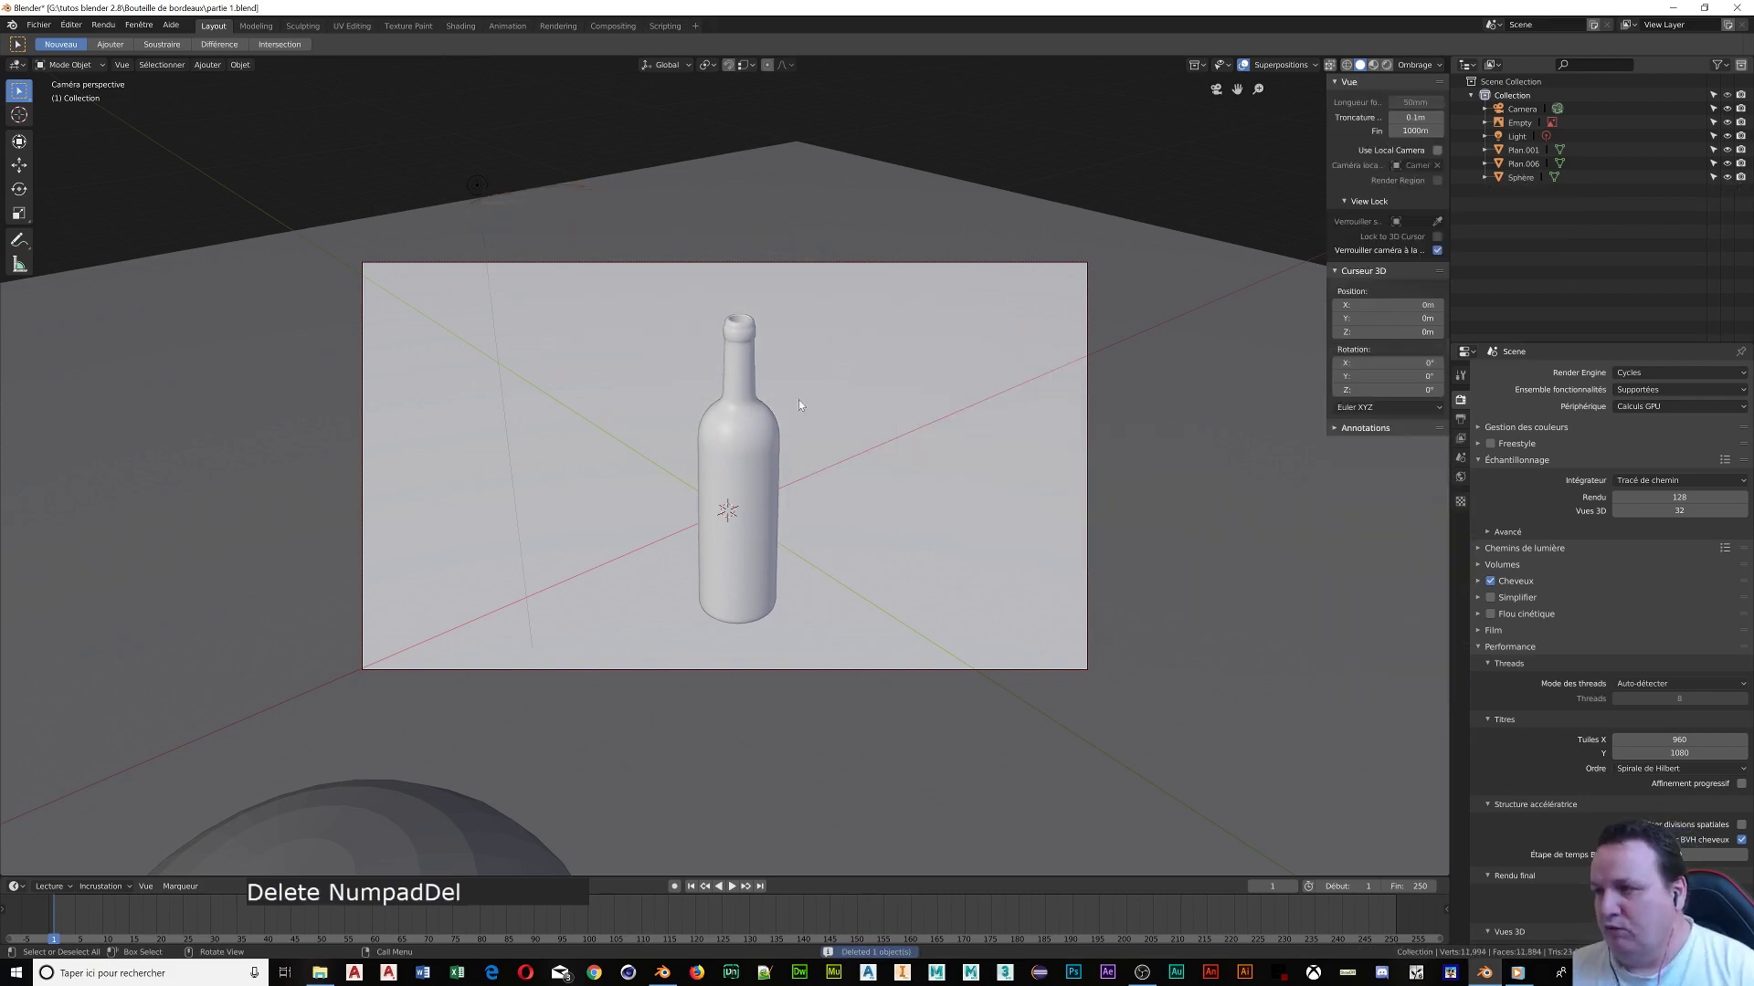
pyautogui.click(339, 809)
pyautogui.press('Delete')
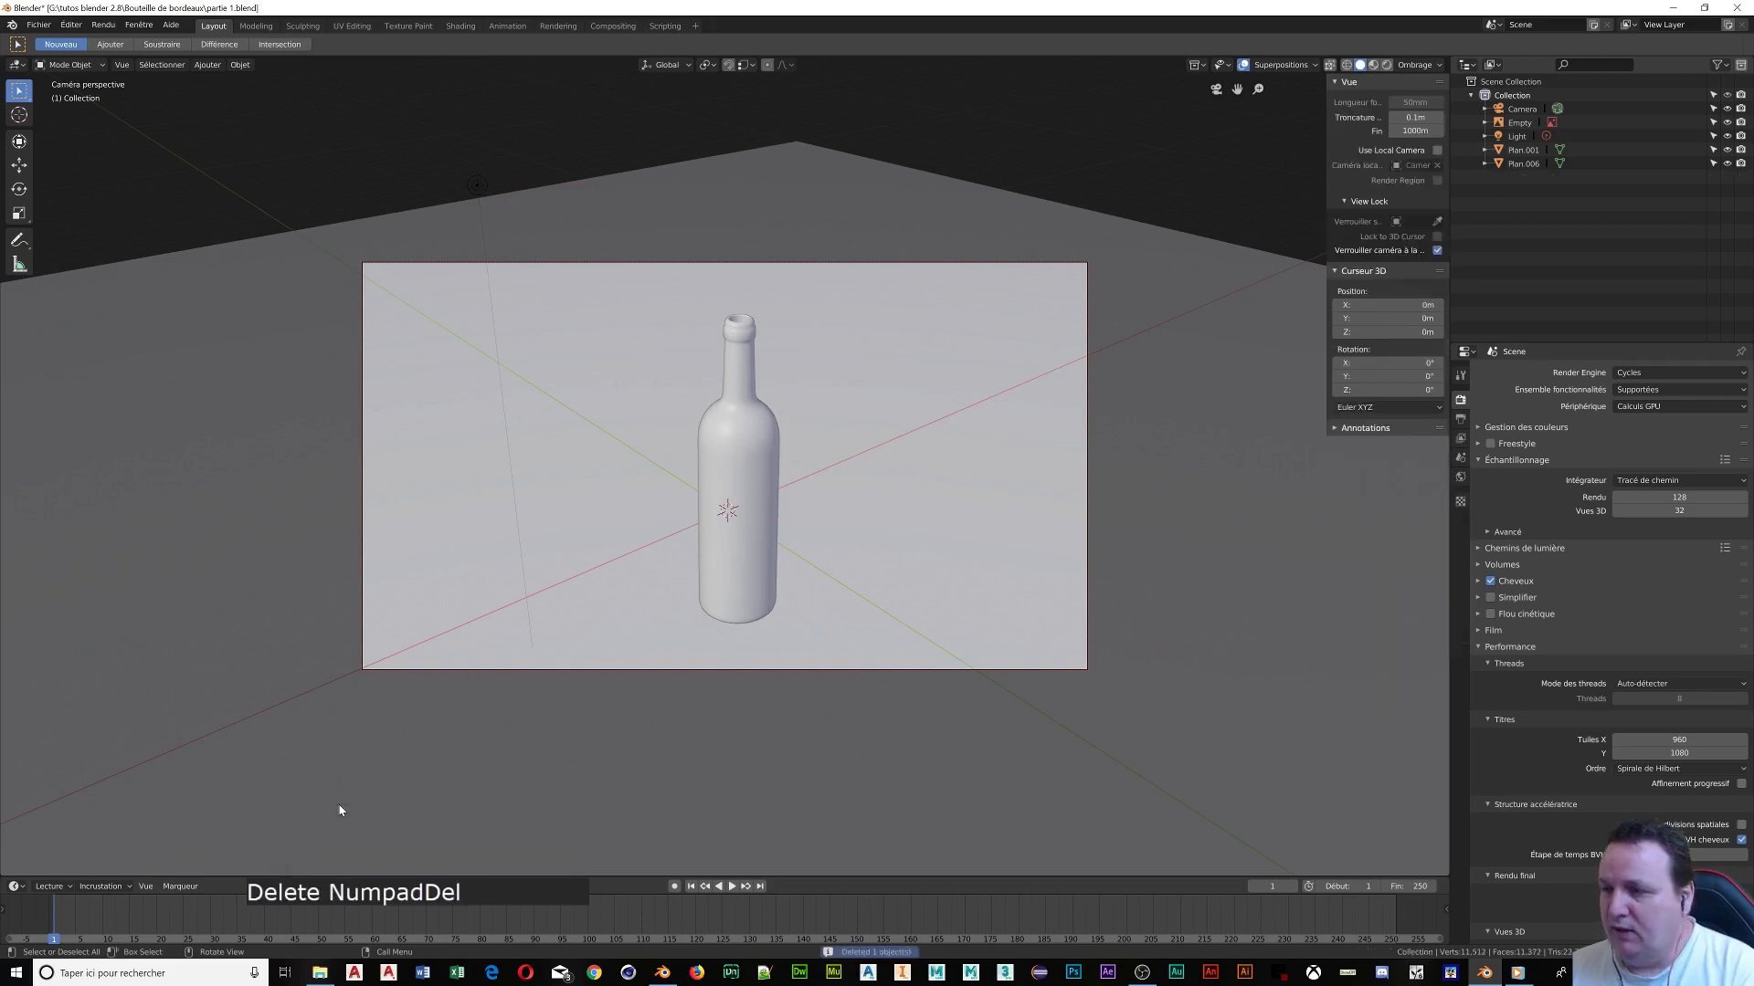
# Enter Edit Mode on the remaining bottle and switch the viewport shading to wireframe
pyautogui.moveTo(616, 626)
pyautogui.mouseDown(button='middle')
pyautogui.moveTo(641, 625)
pyautogui.moveTo(605, 627)
pyautogui.mouseUp(button='middle')
pyautogui.click(733, 494)
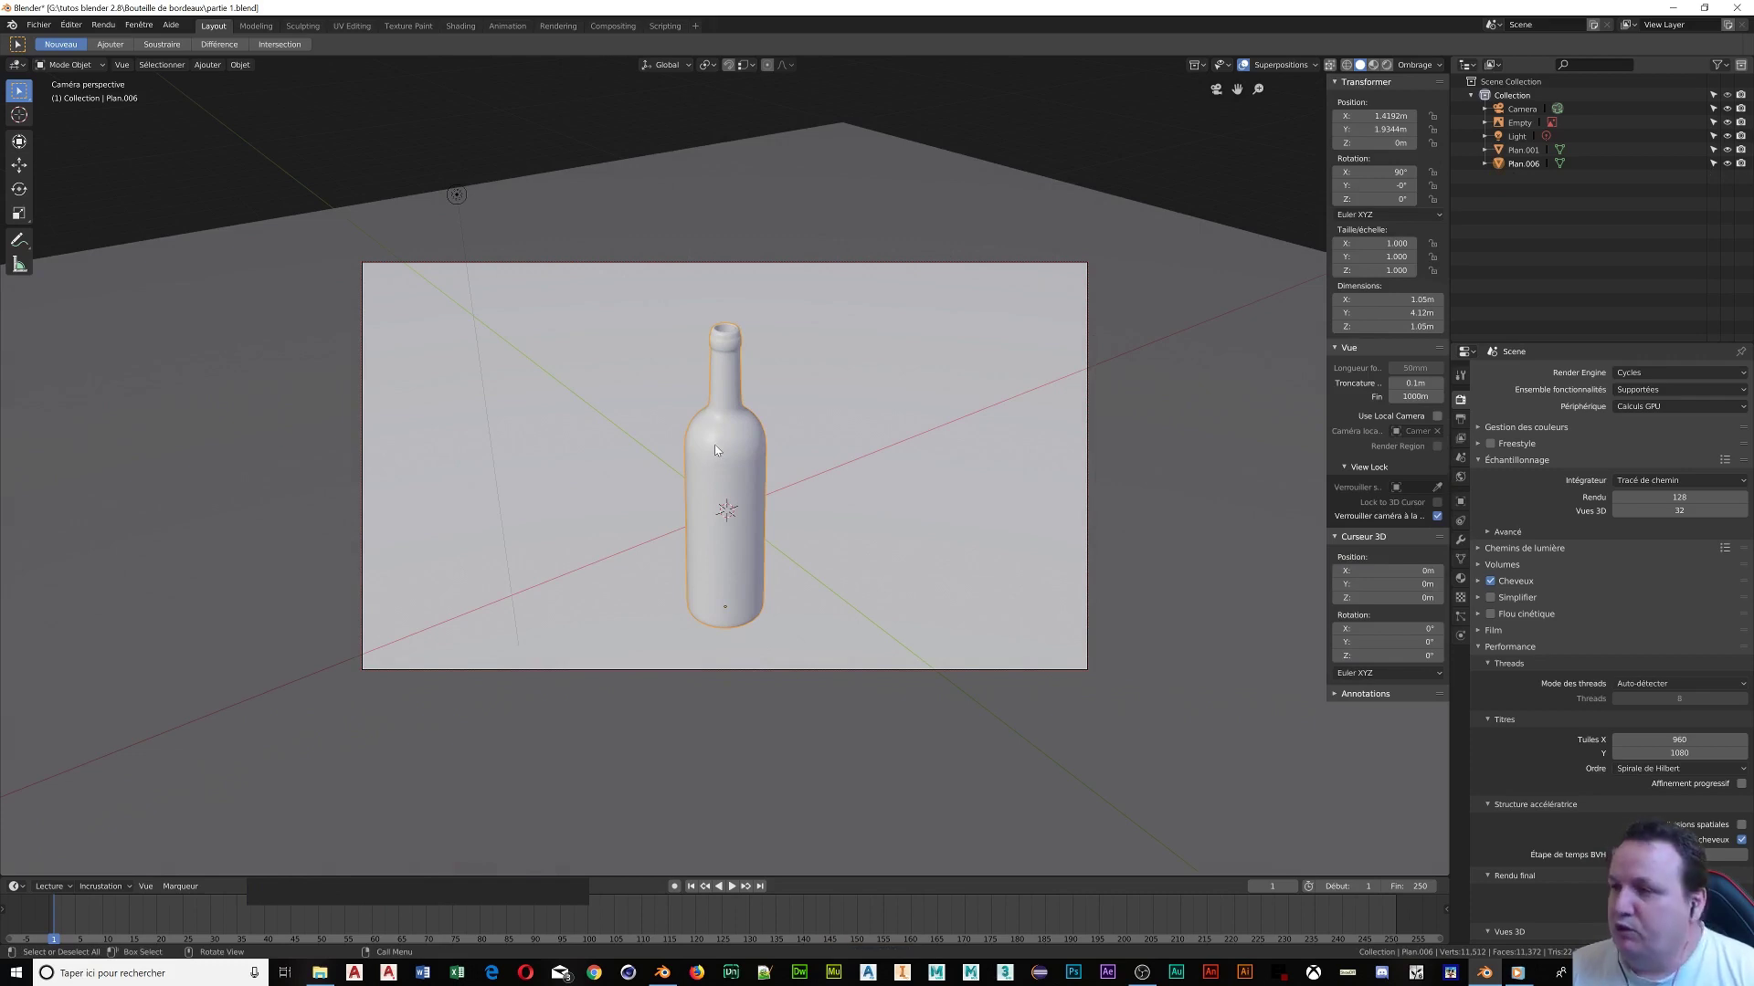
pyautogui.press('Tab')
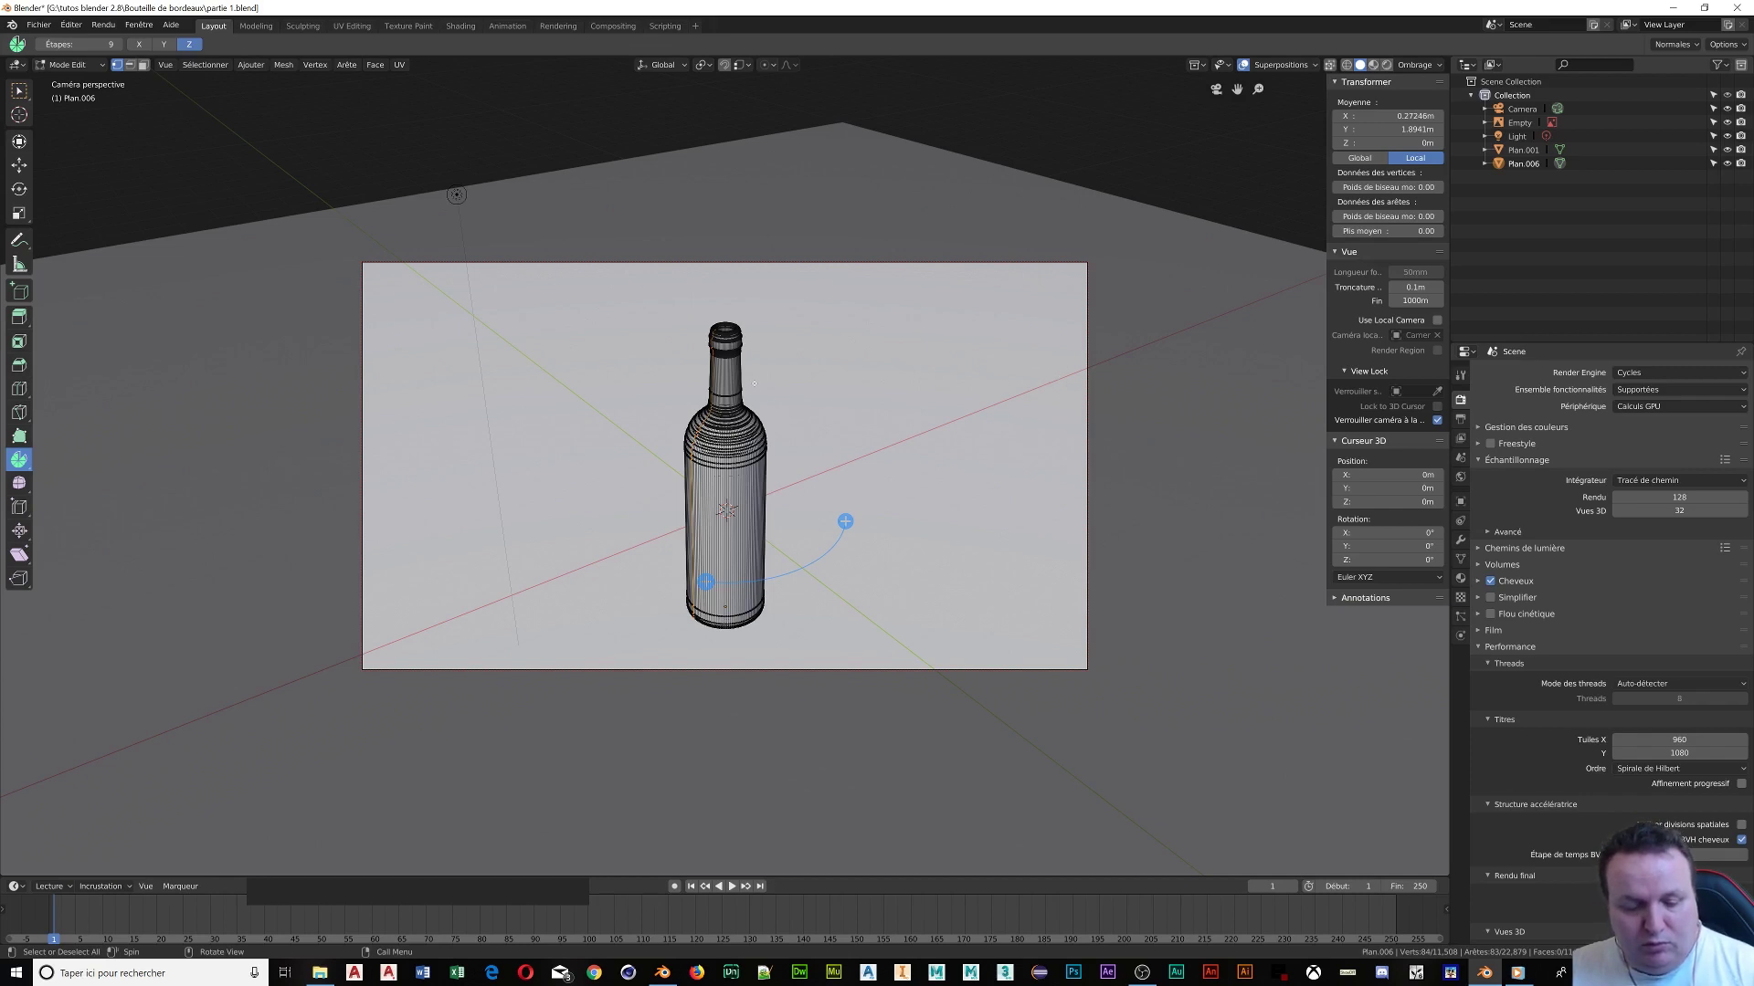
pyautogui.press('q')
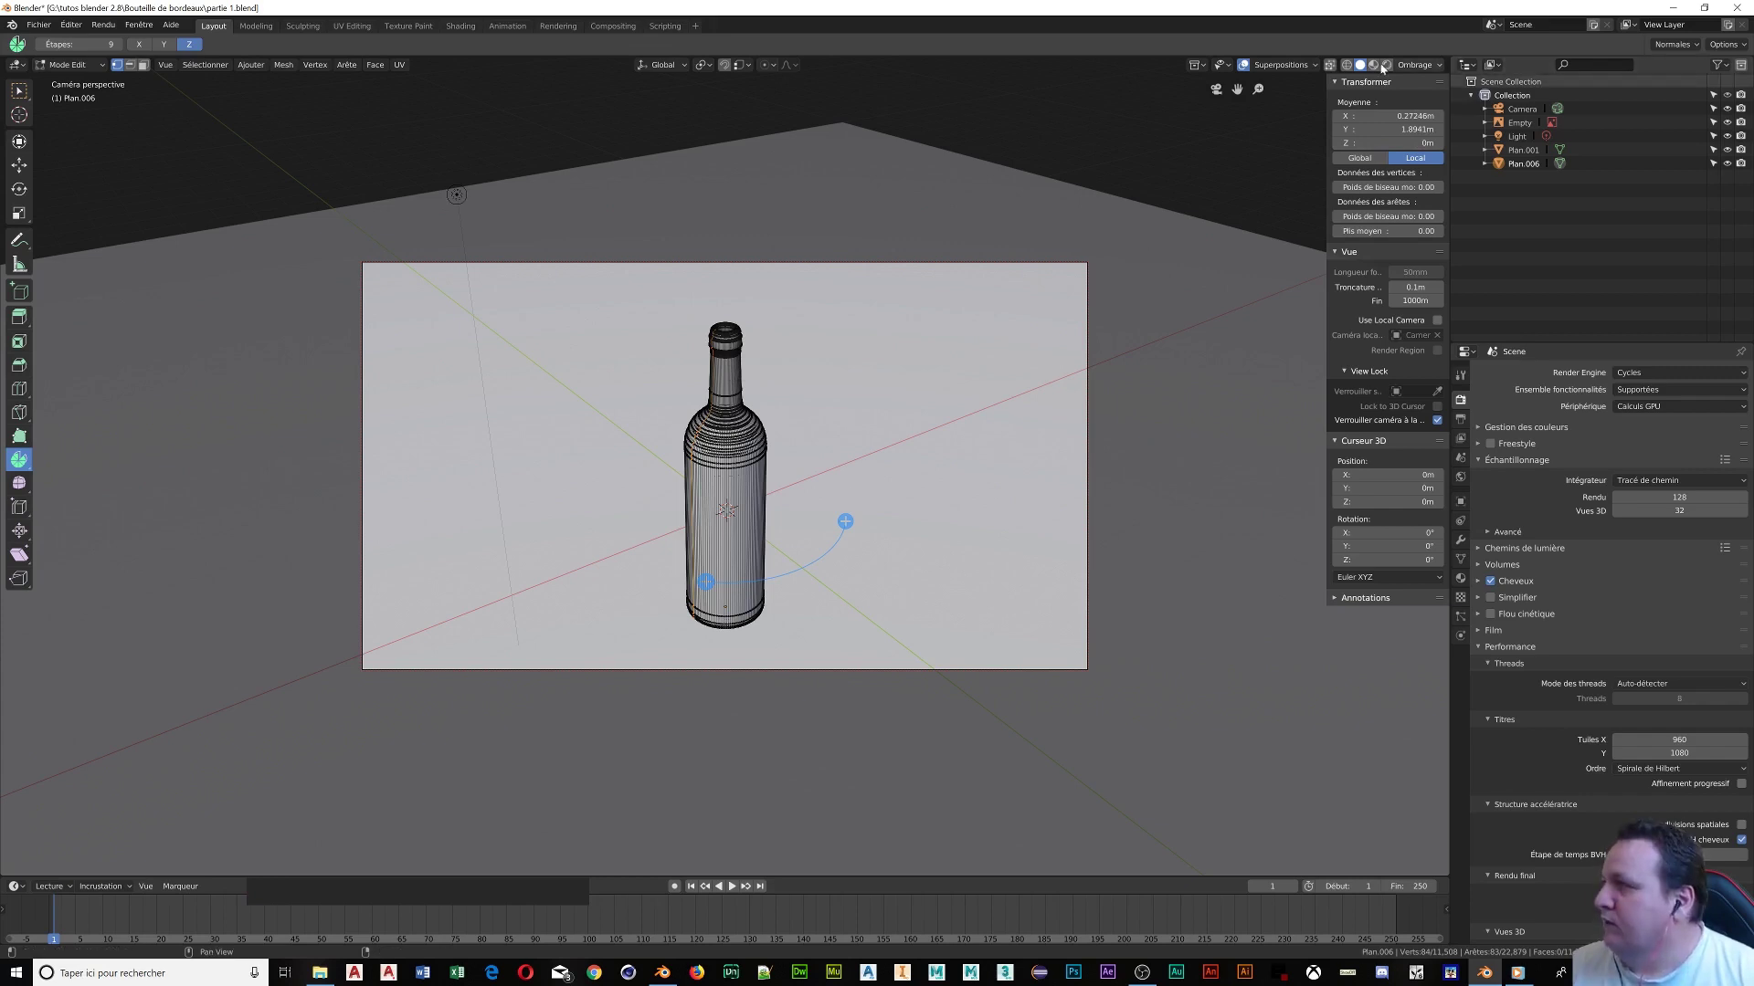
pyautogui.click(1346, 64)
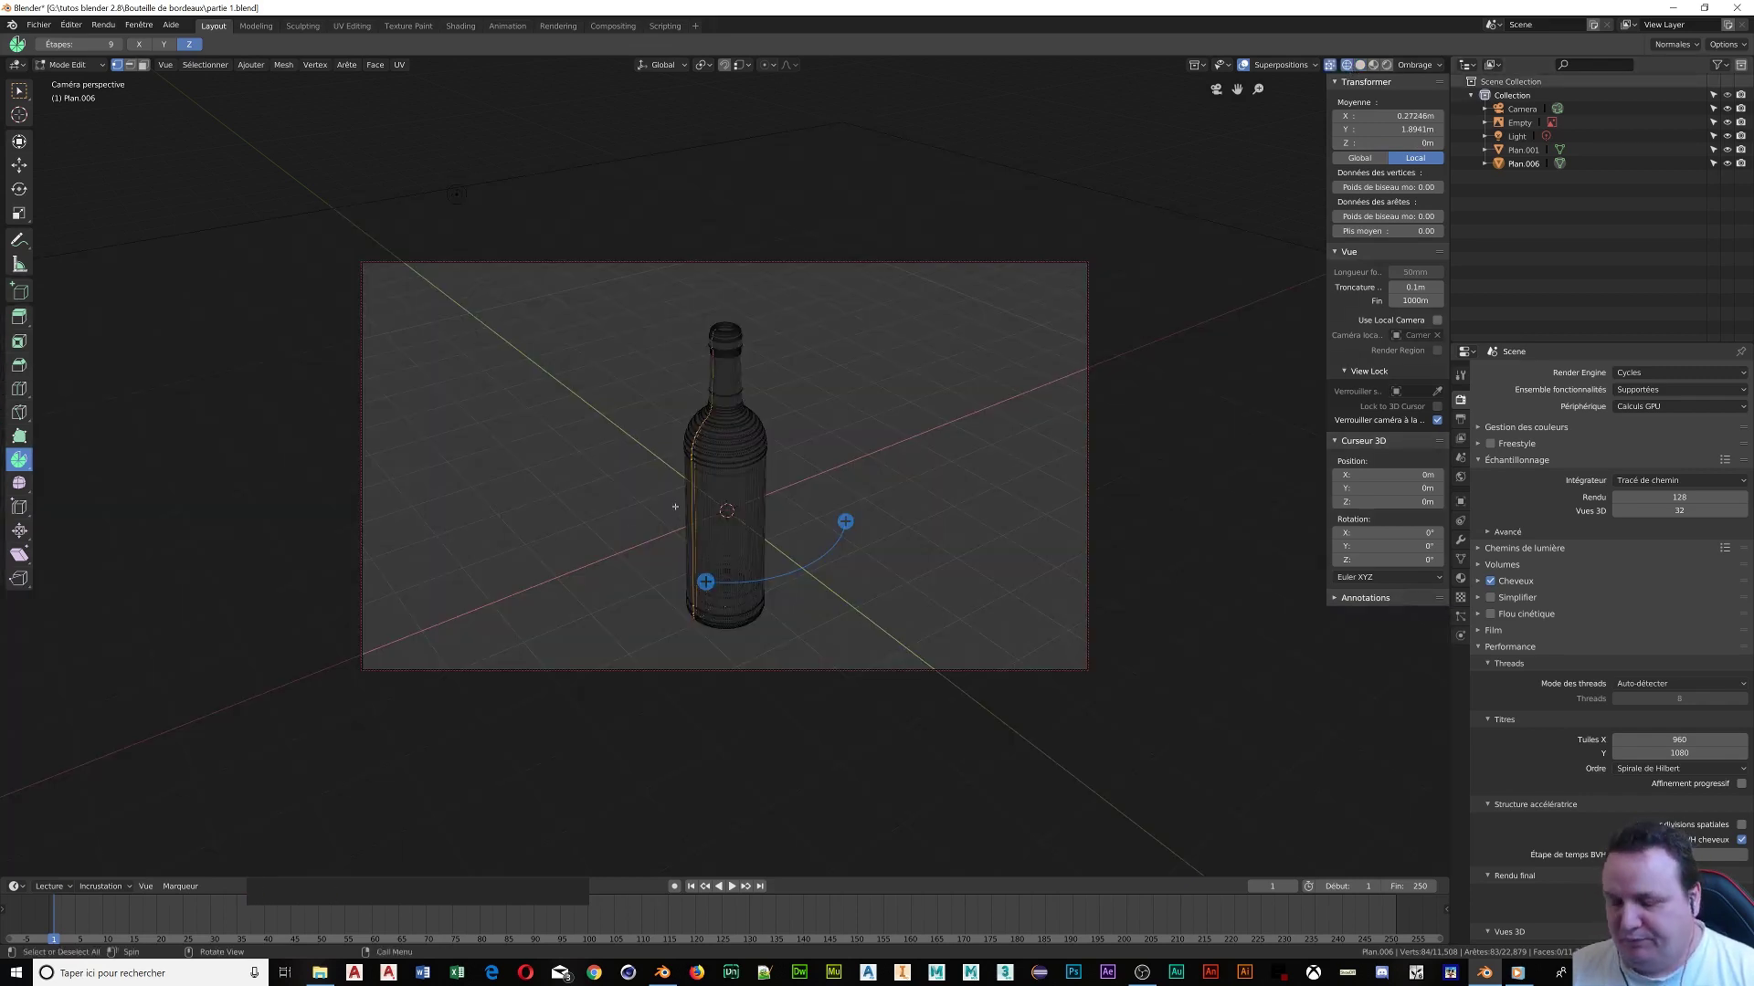
# Unlock the camera from the view and activate the Box Select tool
pyautogui.click(1437, 420)
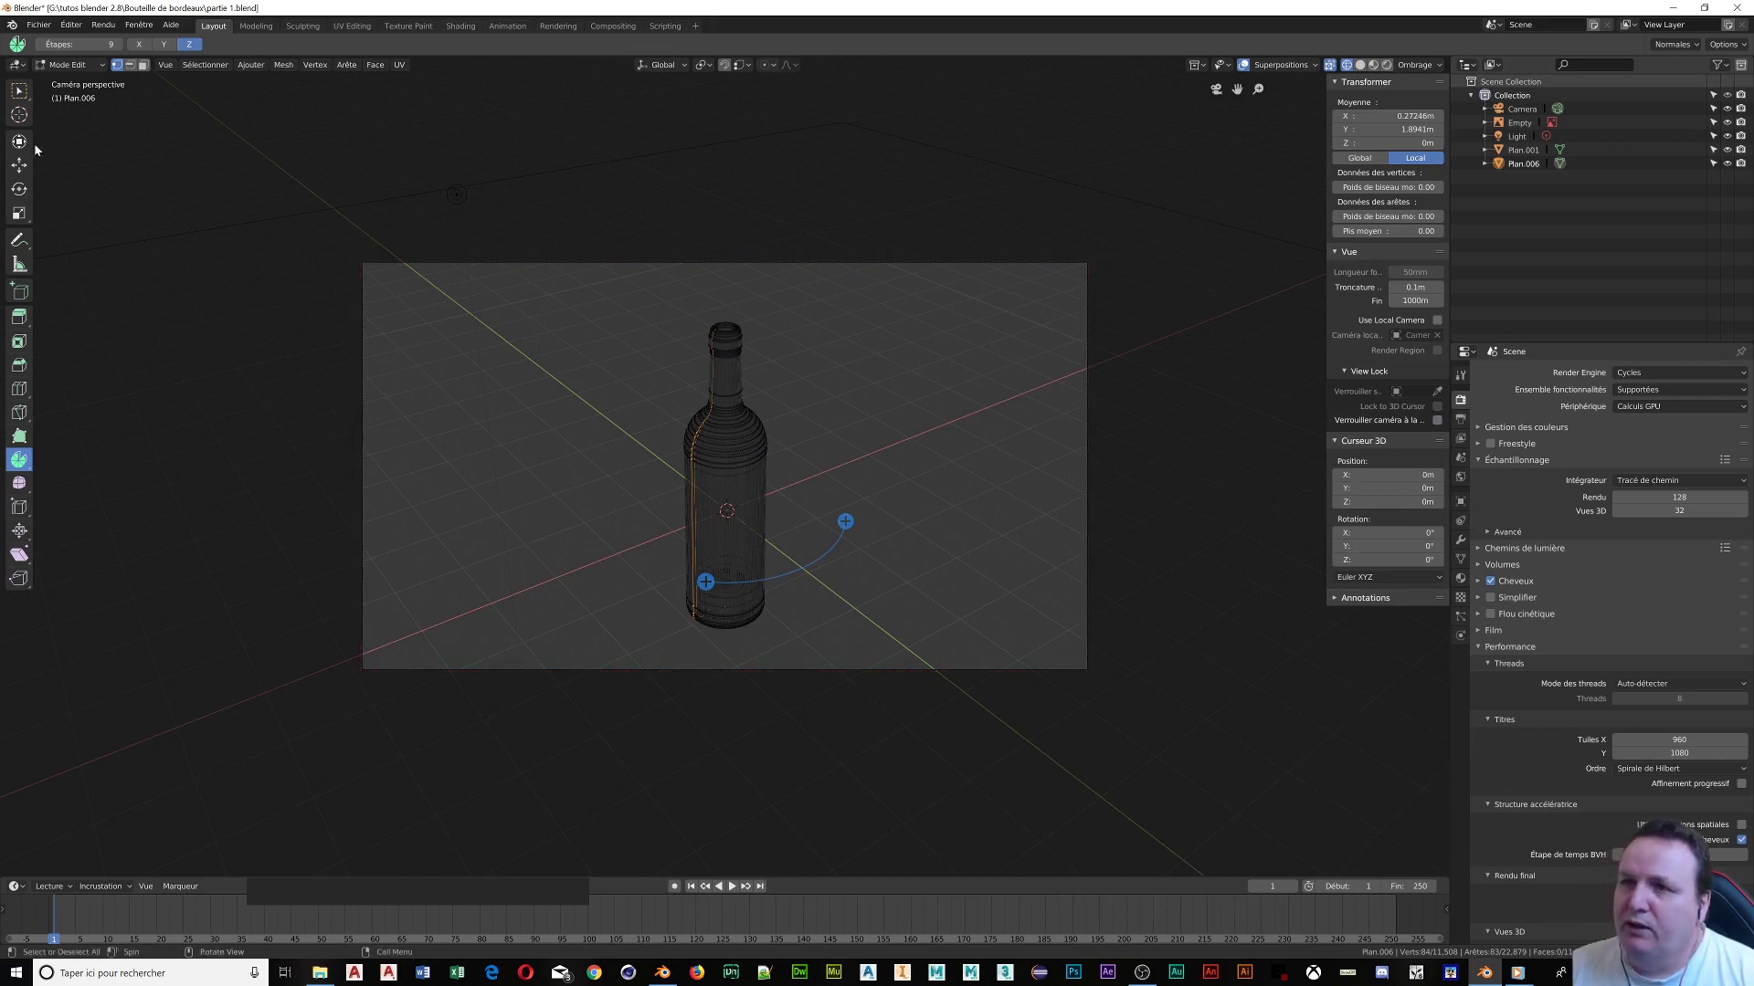
pyautogui.click(19, 95)
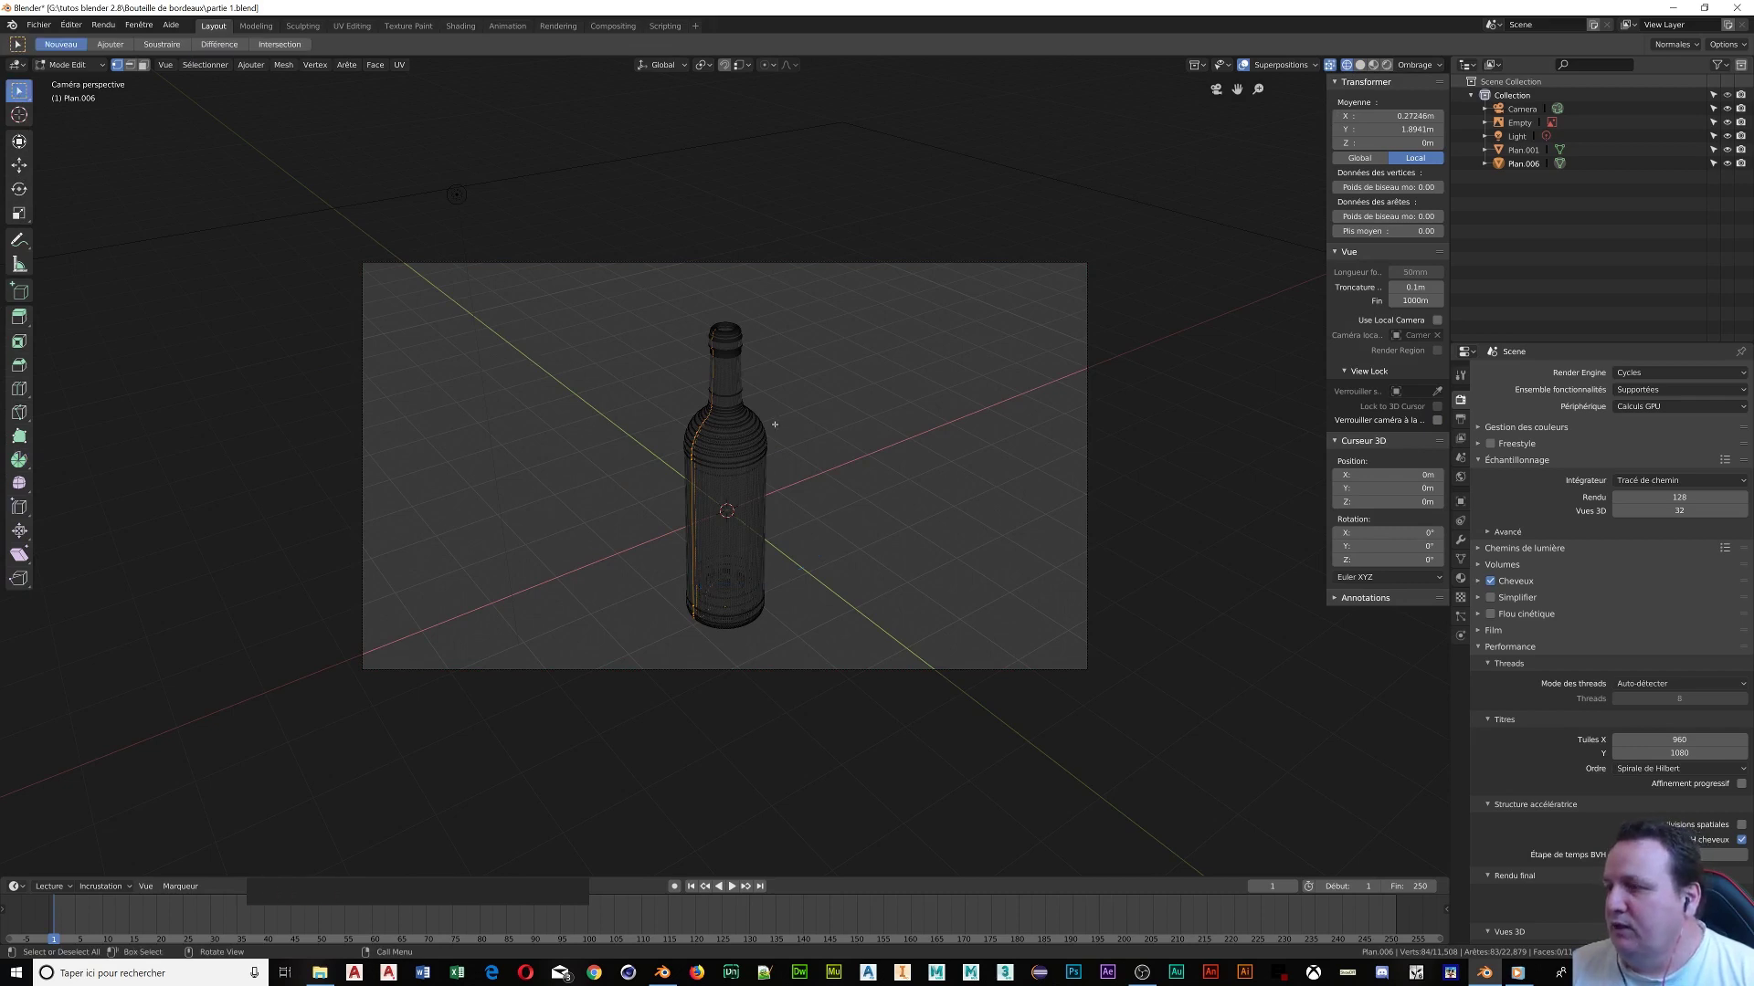
pyautogui.scroll(3, 775, 424)
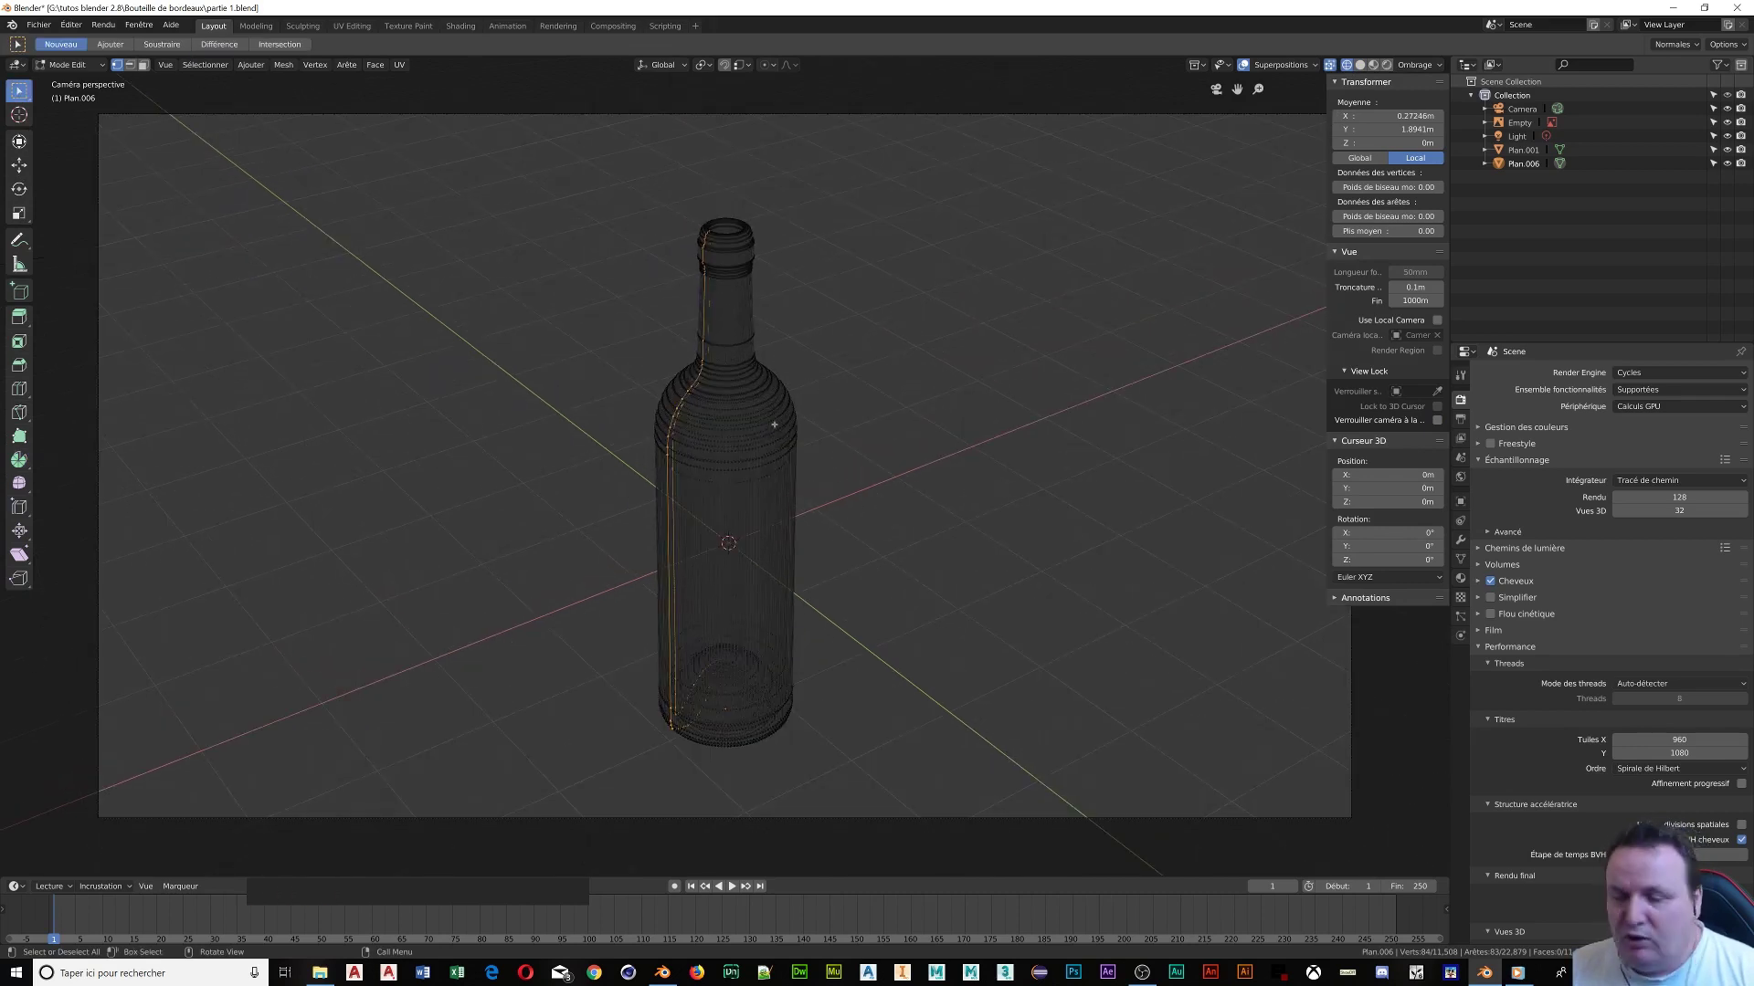
# Clear the vertex selection on the bottle mesh
pyautogui.press('a')
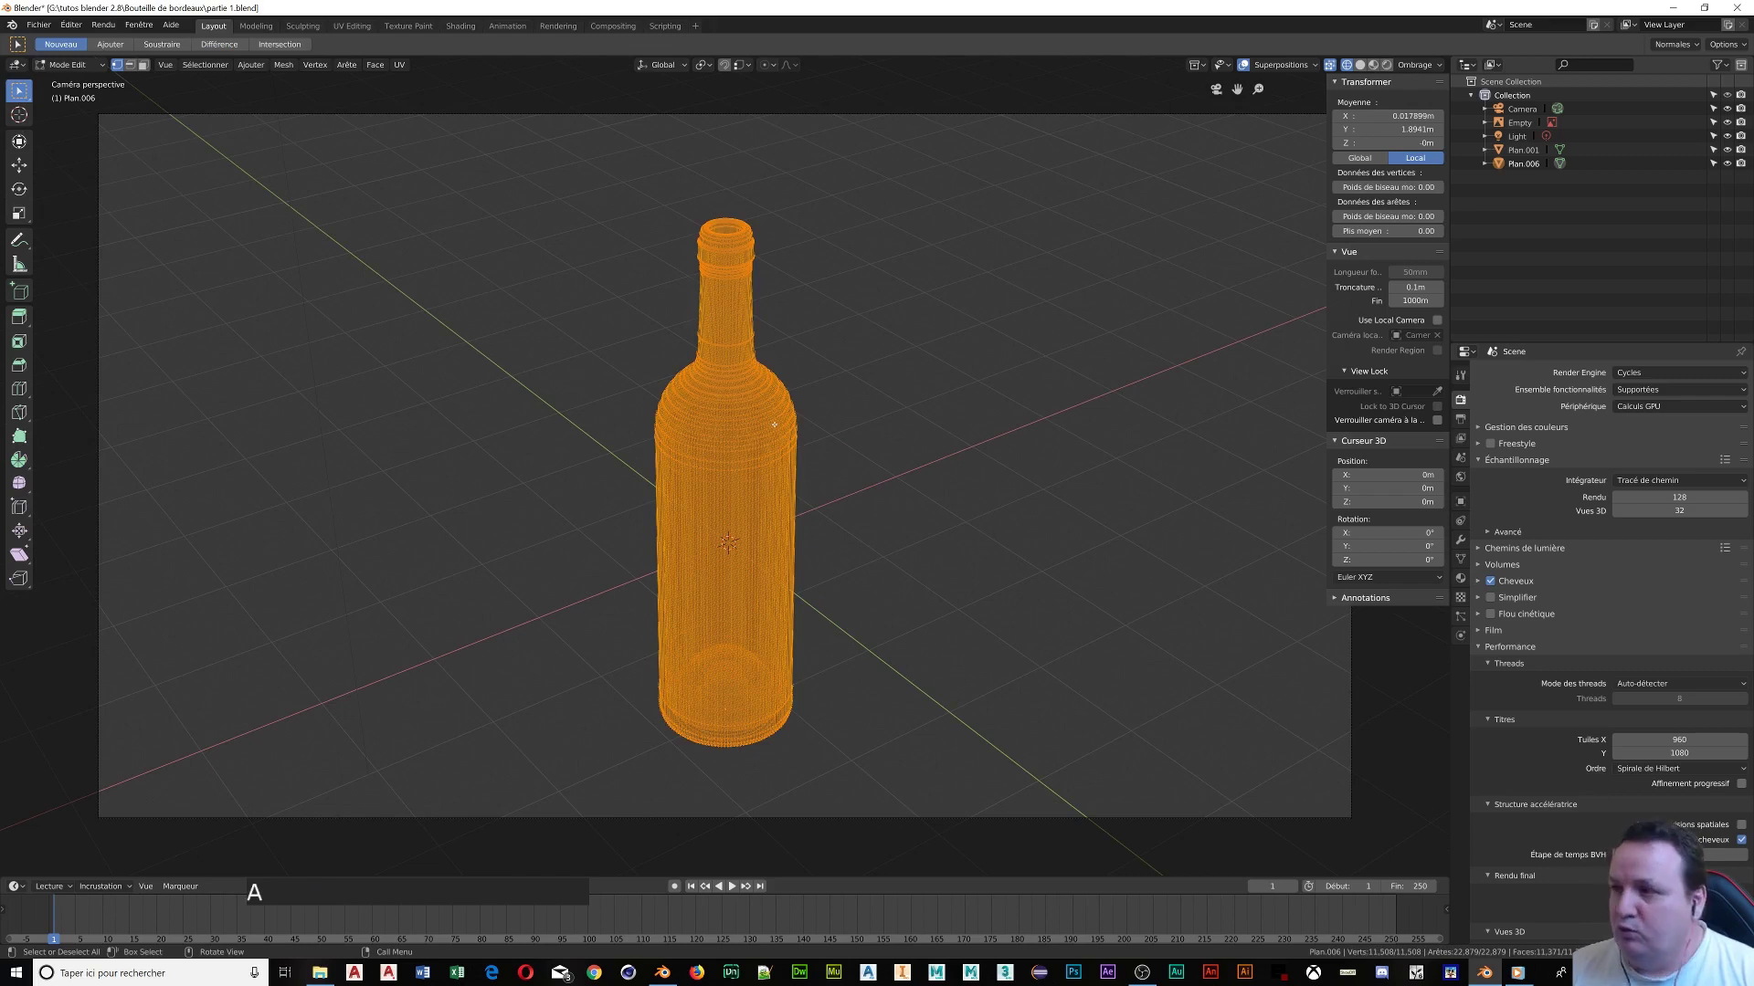
pyautogui.click(792, 329)
pyautogui.scroll(1, 732, 359)
pyautogui.scroll(3, 731, 359)
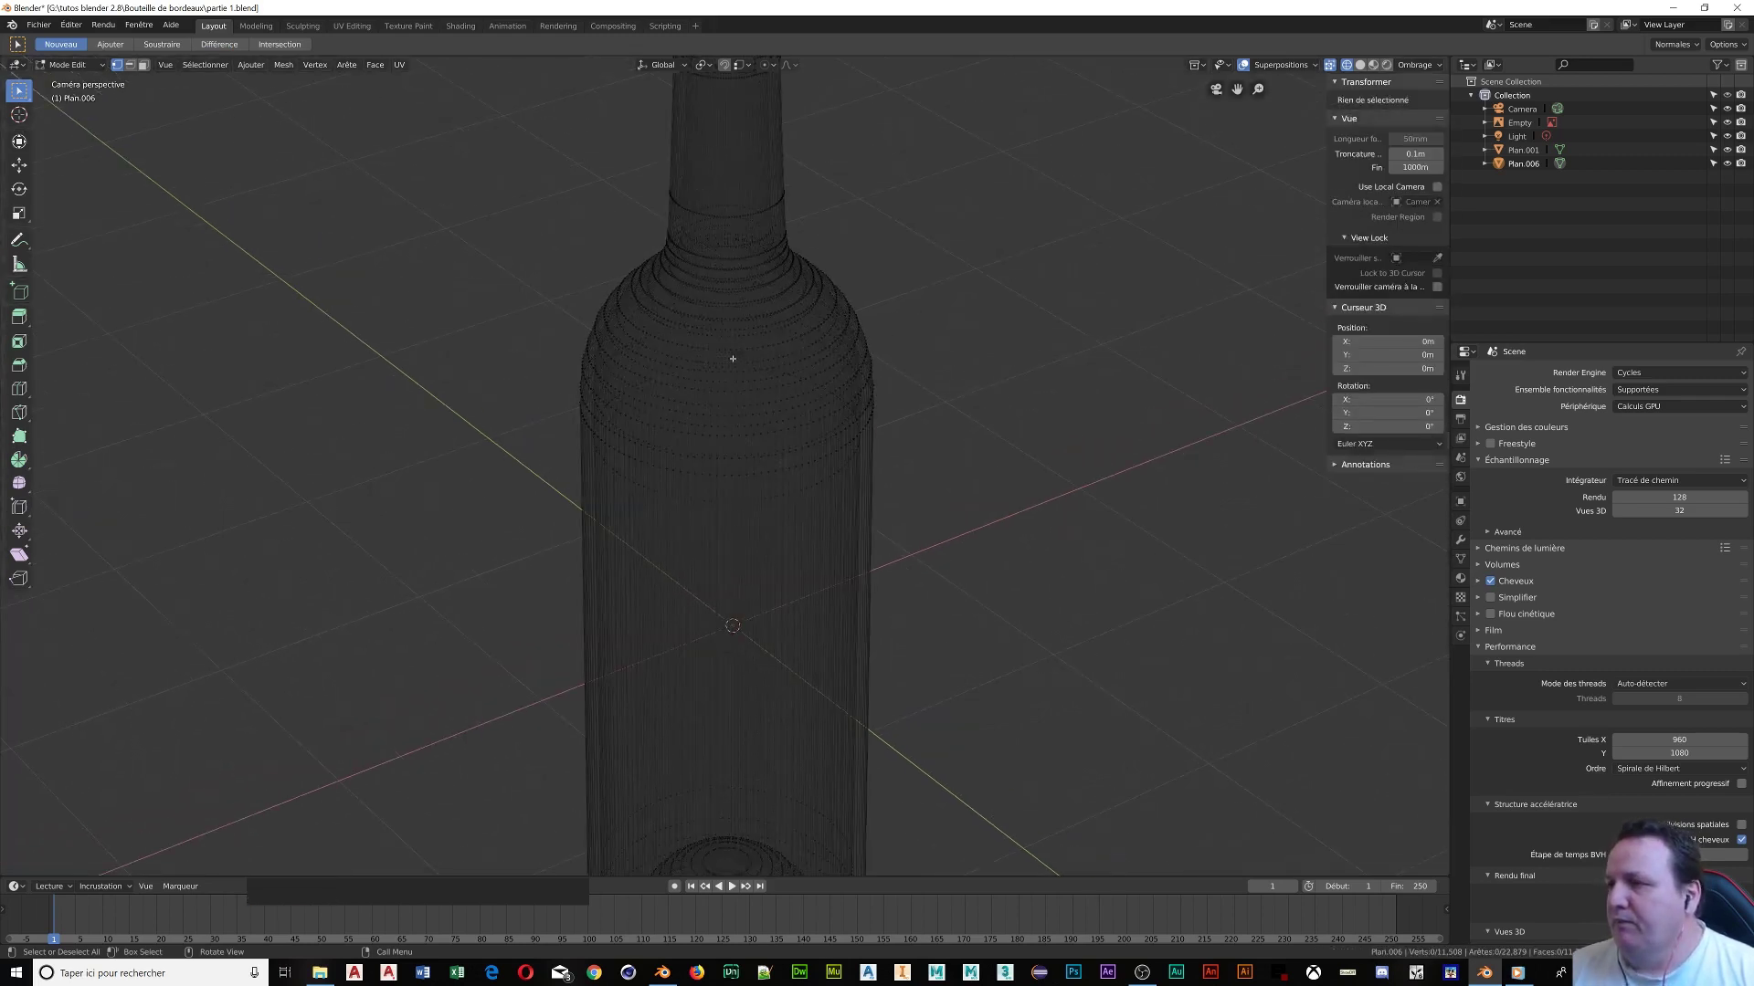
pyautogui.scroll(-3, 756, 311)
pyautogui.scroll(3, 756, 311)
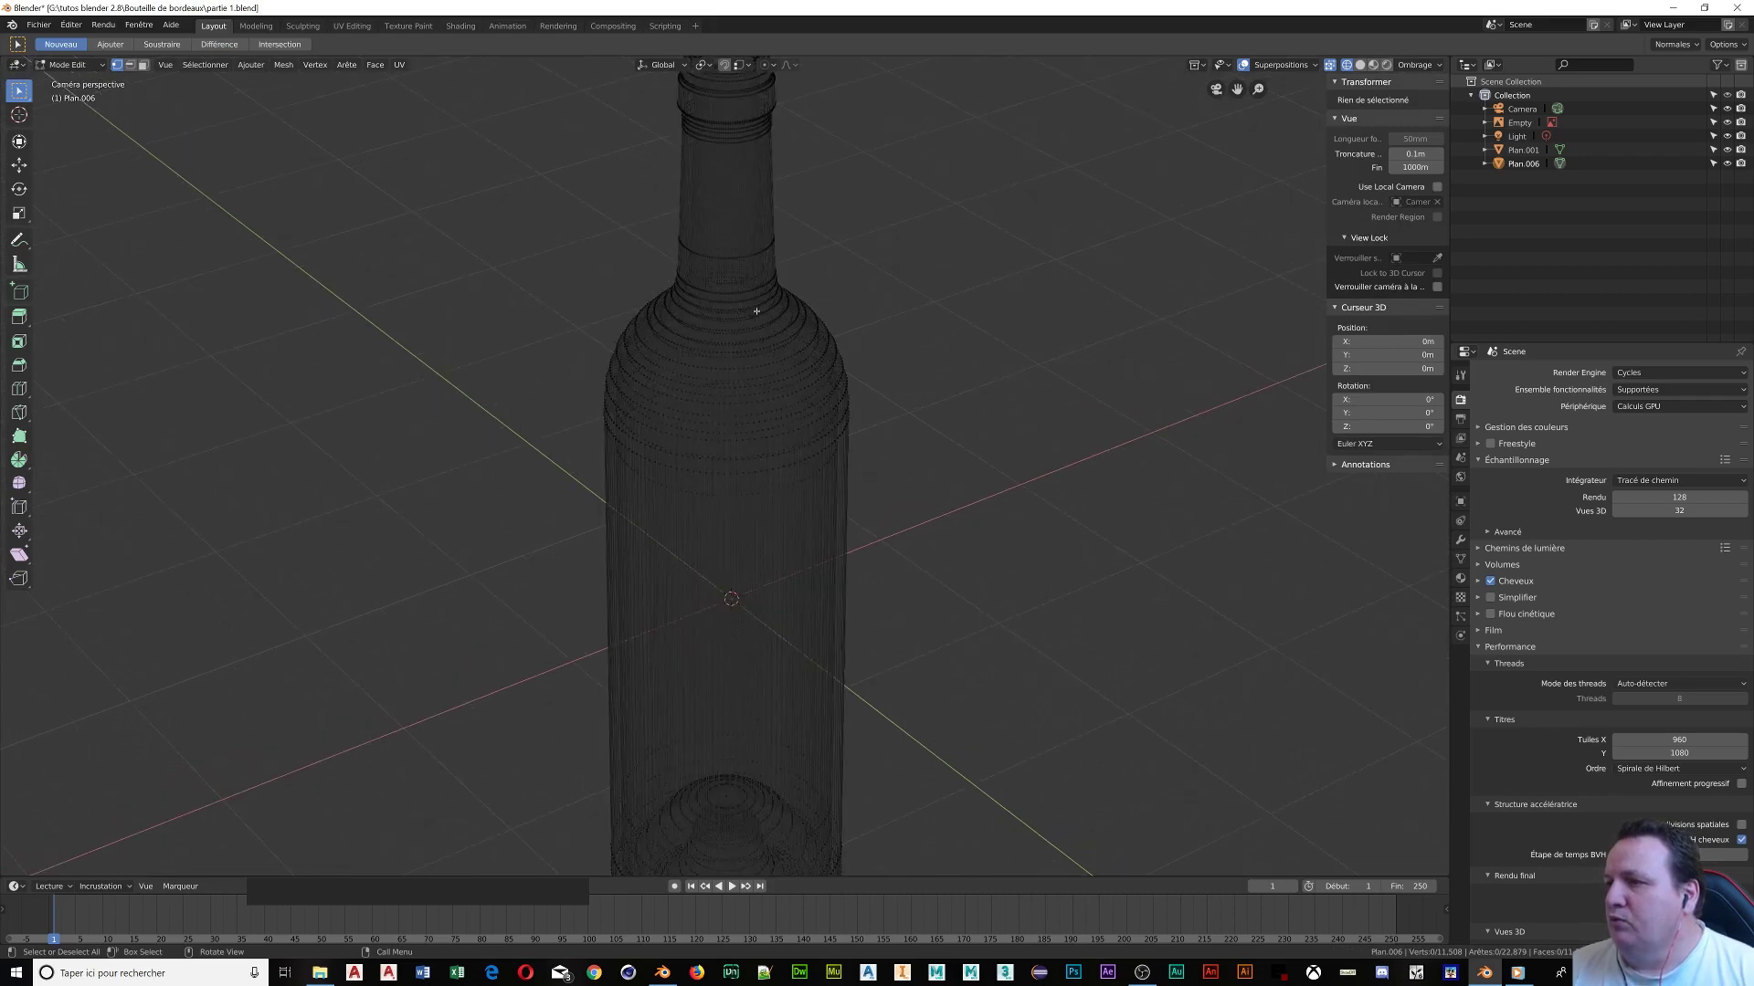
# Switch to the front view, leave Edit Mode and delete the reference image of the wine bottle
pyautogui.press('KP_1')
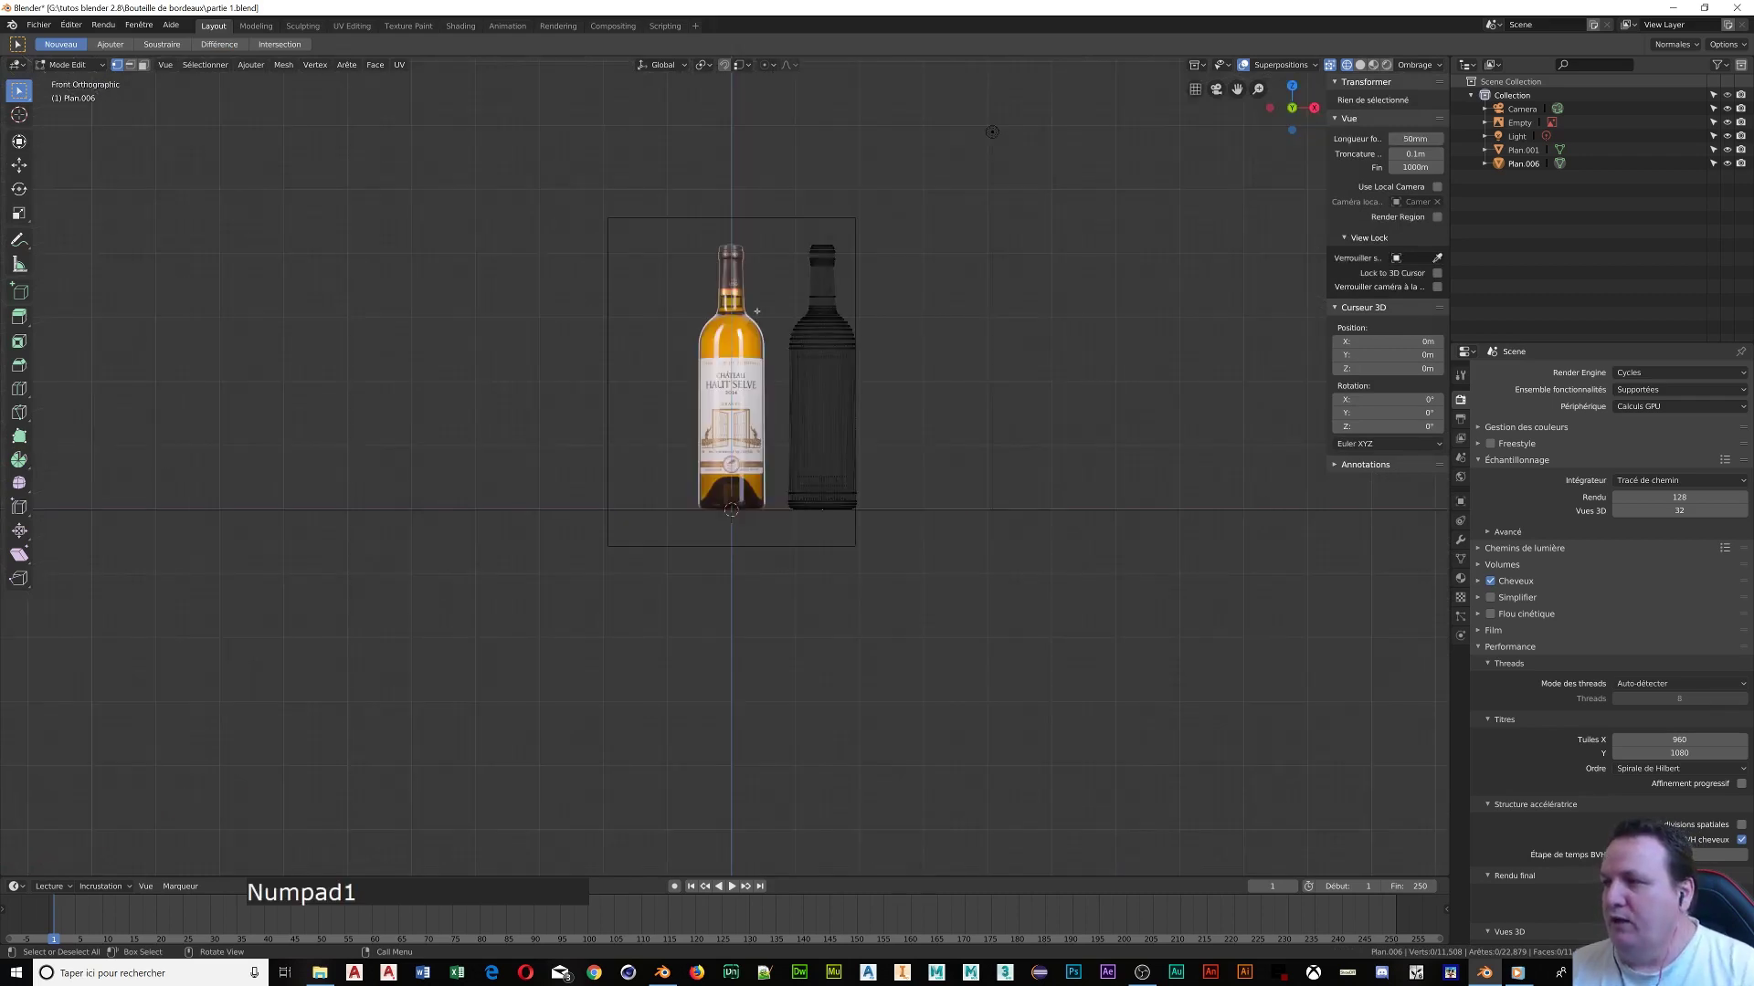
pyautogui.scroll(4, 885, 338)
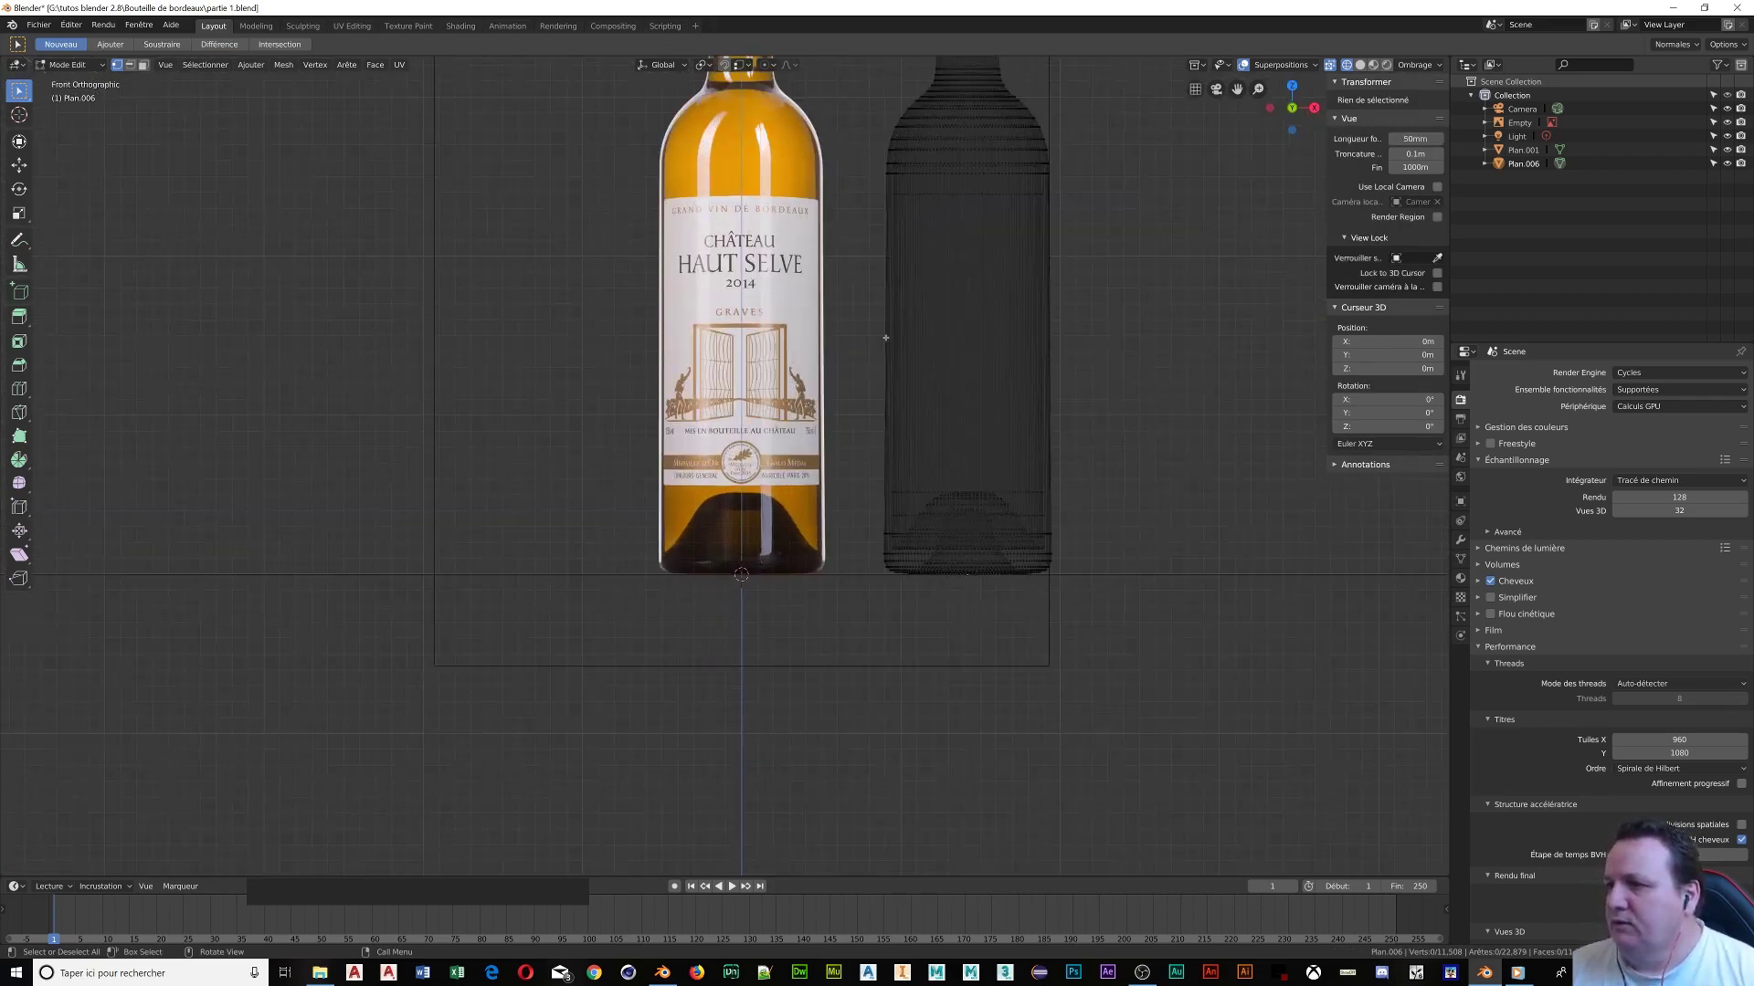
pyautogui.scroll(-3, 775, 449)
pyautogui.click(776, 449)
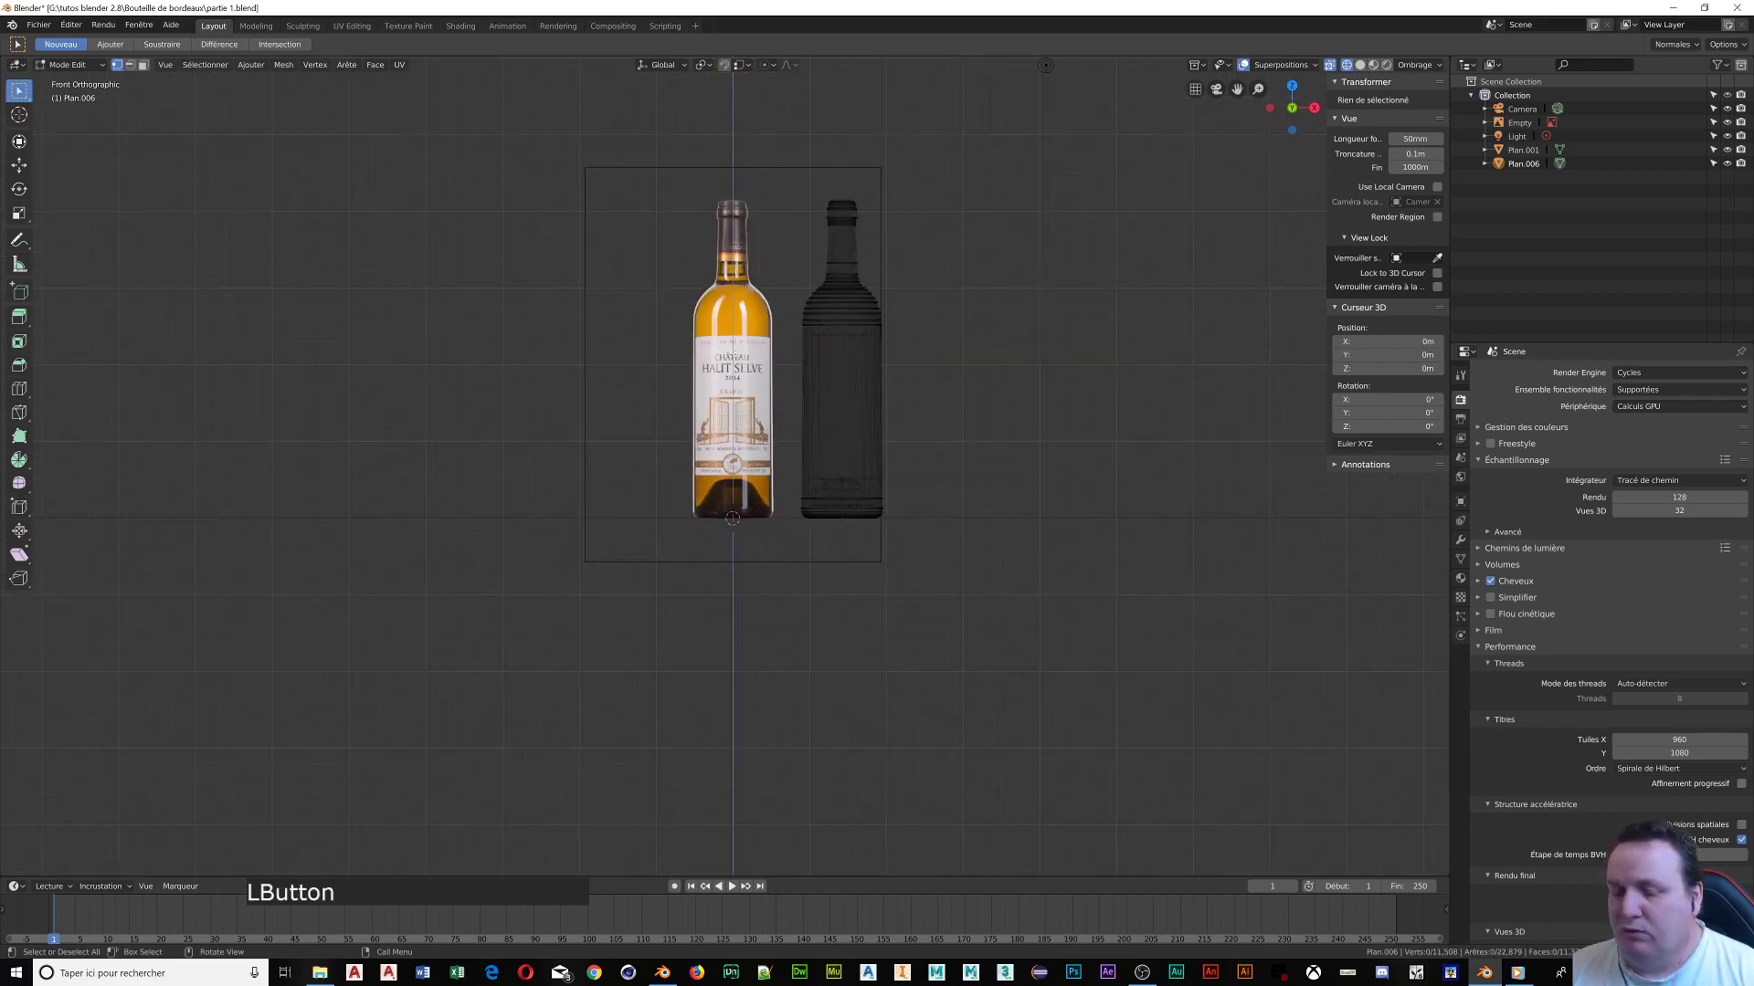
pyautogui.press('Tab')
pyautogui.click(736, 360)
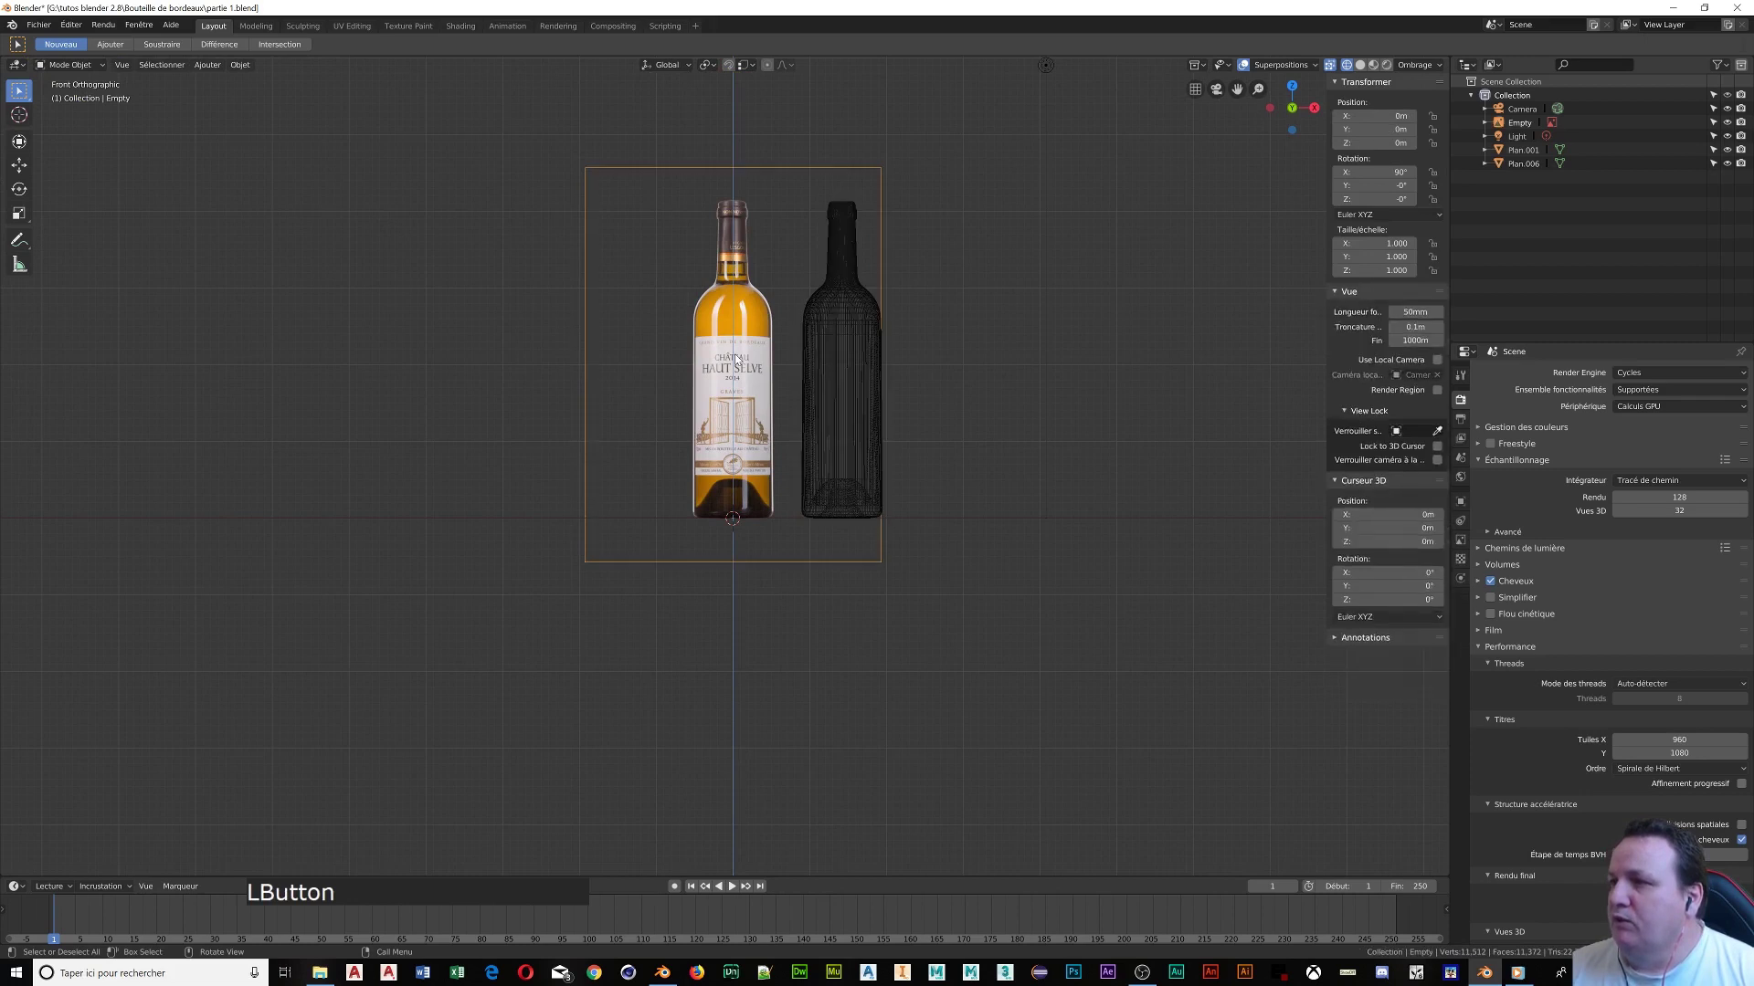
pyautogui.press('Delete')
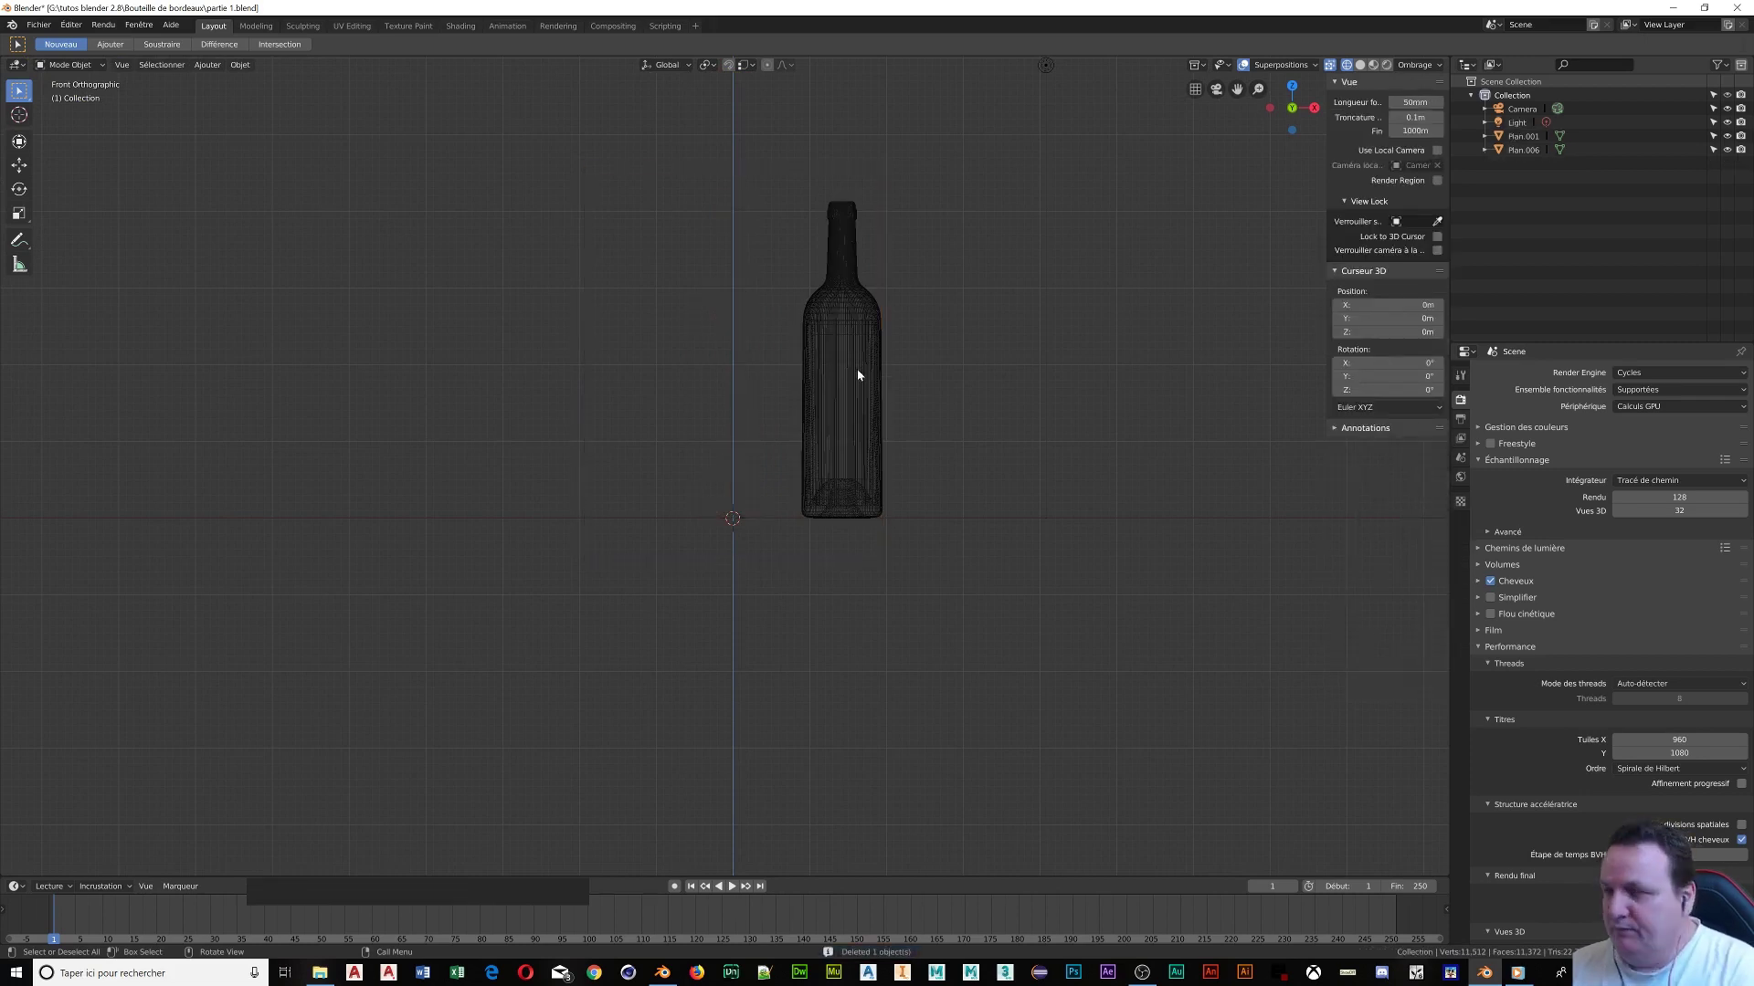
# Select the bottle and enter Edit Mode with its neck and shoulder framed in front view
pyautogui.press('KP_1')
pyautogui.scroll(4, 907, 332)
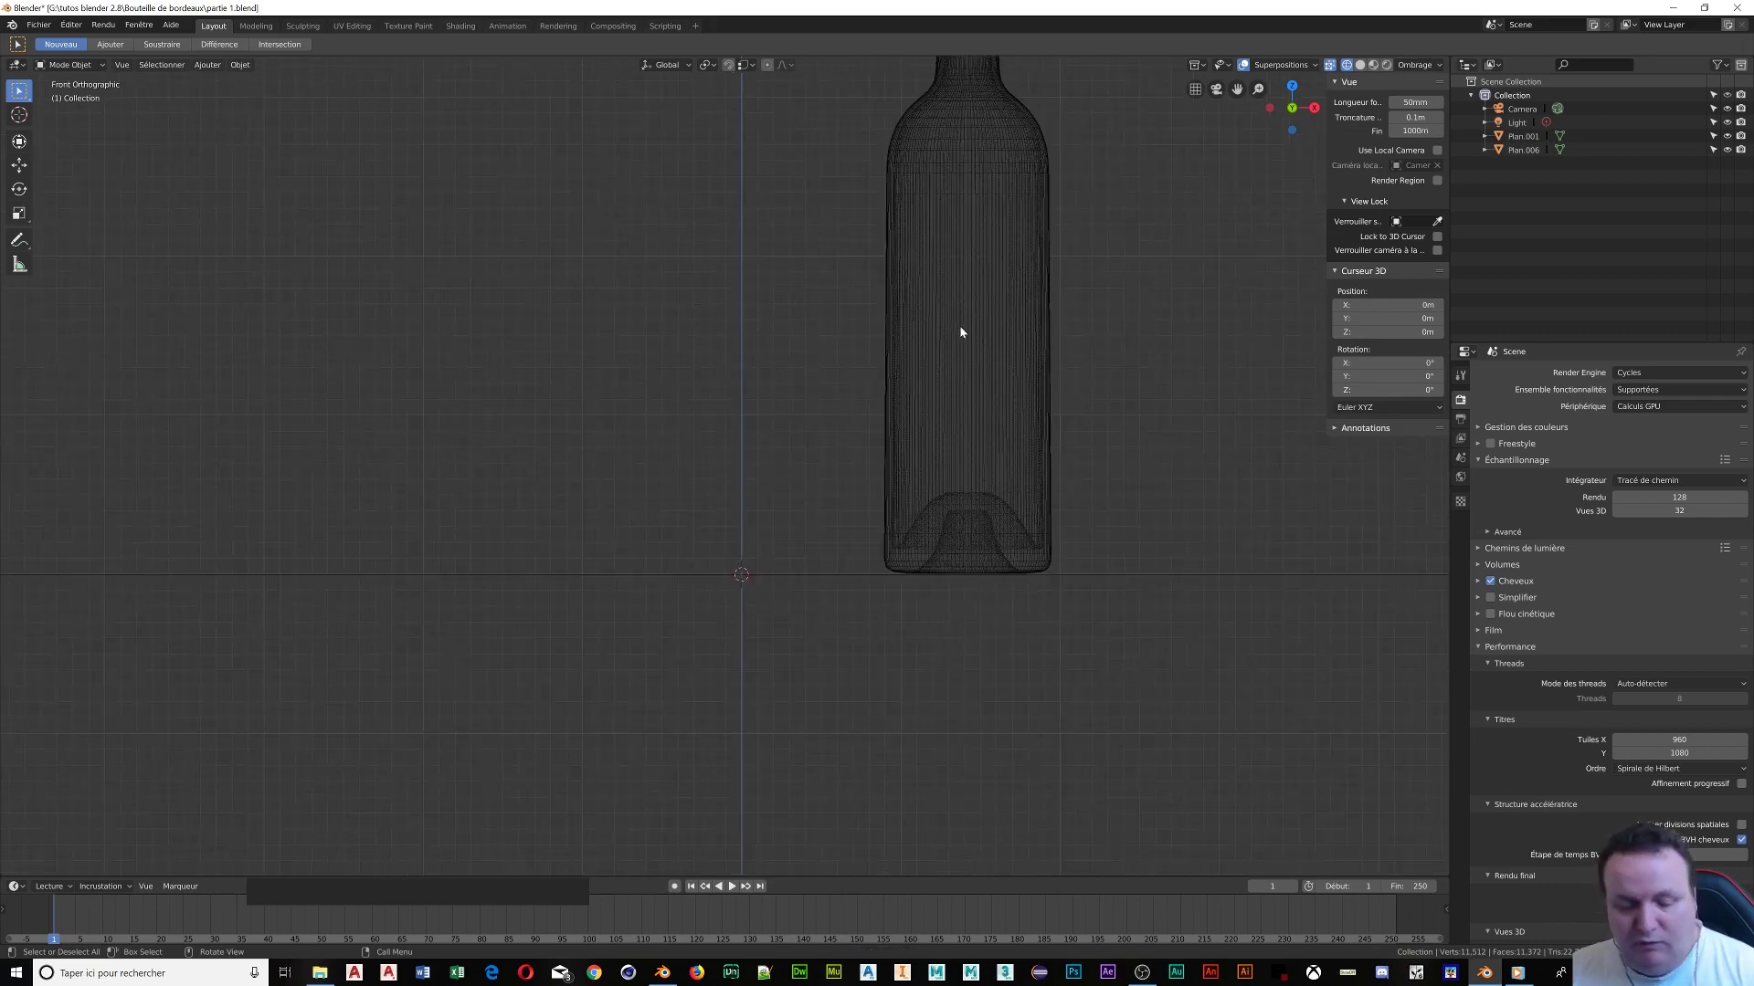
pyautogui.keyDown('shift'); pyautogui.moveTo(960, 331); pyautogui.dragTo(606, 649, button='middle'); pyautogui.keyUp('shift')
pyautogui.scroll(4, 664, 472)
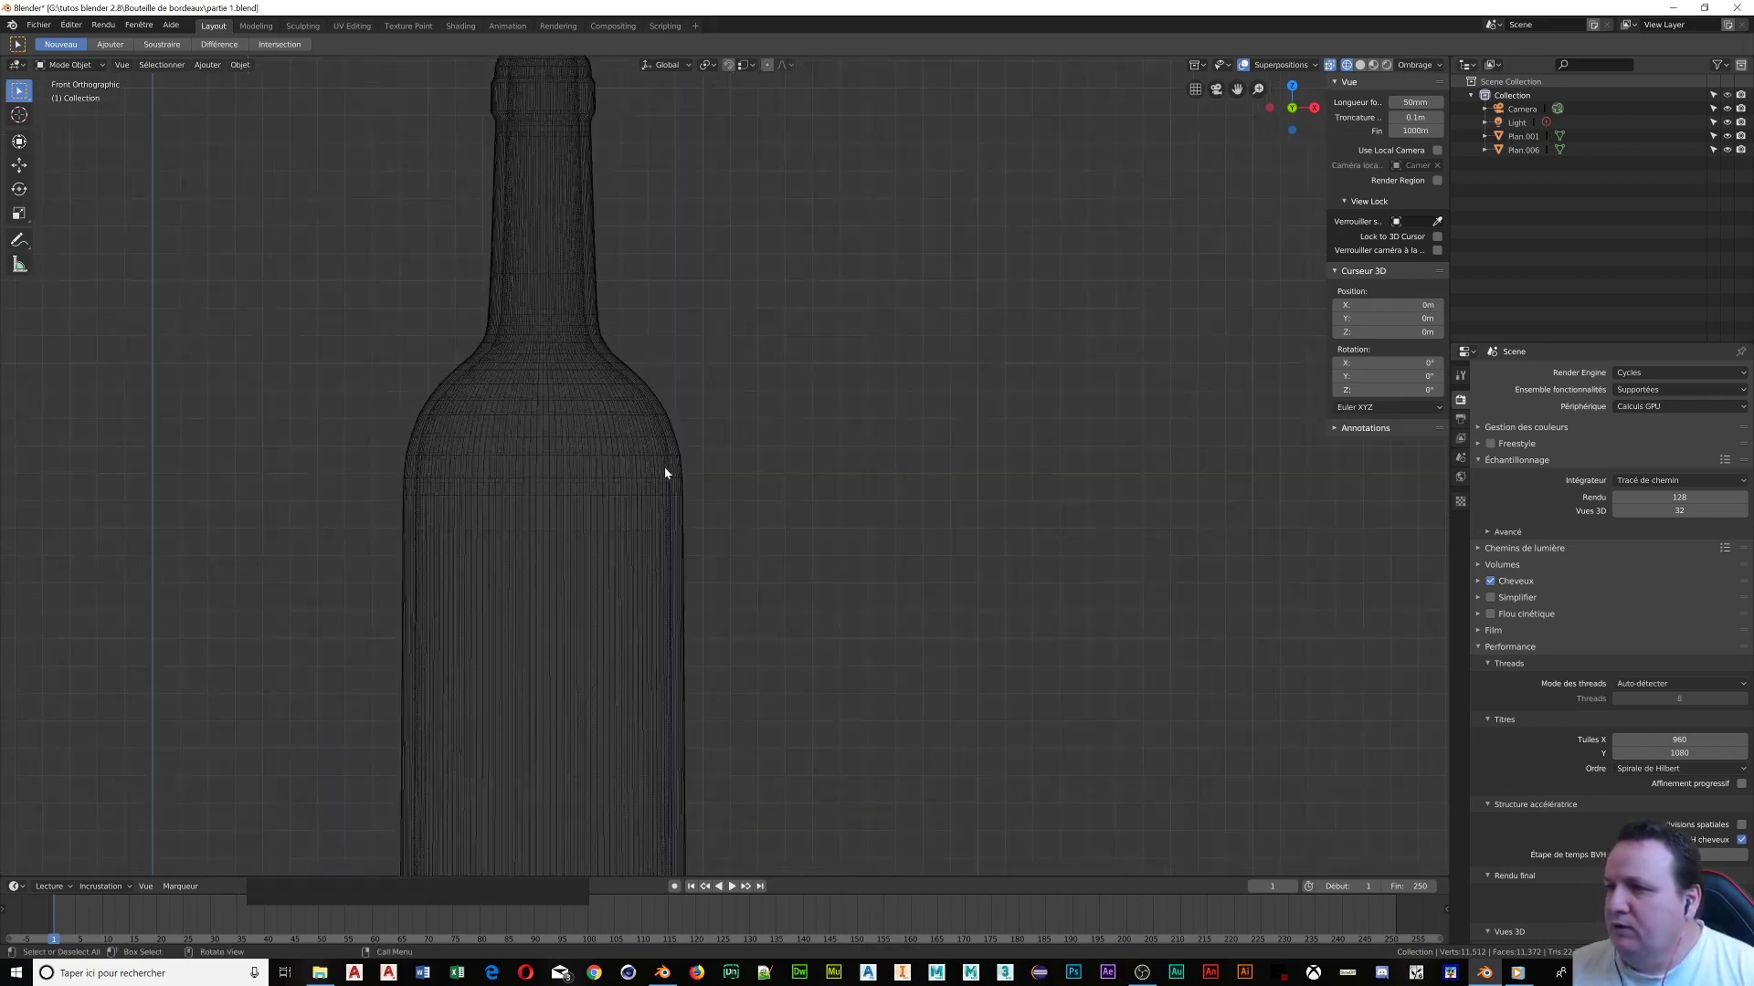
pyautogui.scroll(1, 665, 472)
pyautogui.scroll(2, 537, 414)
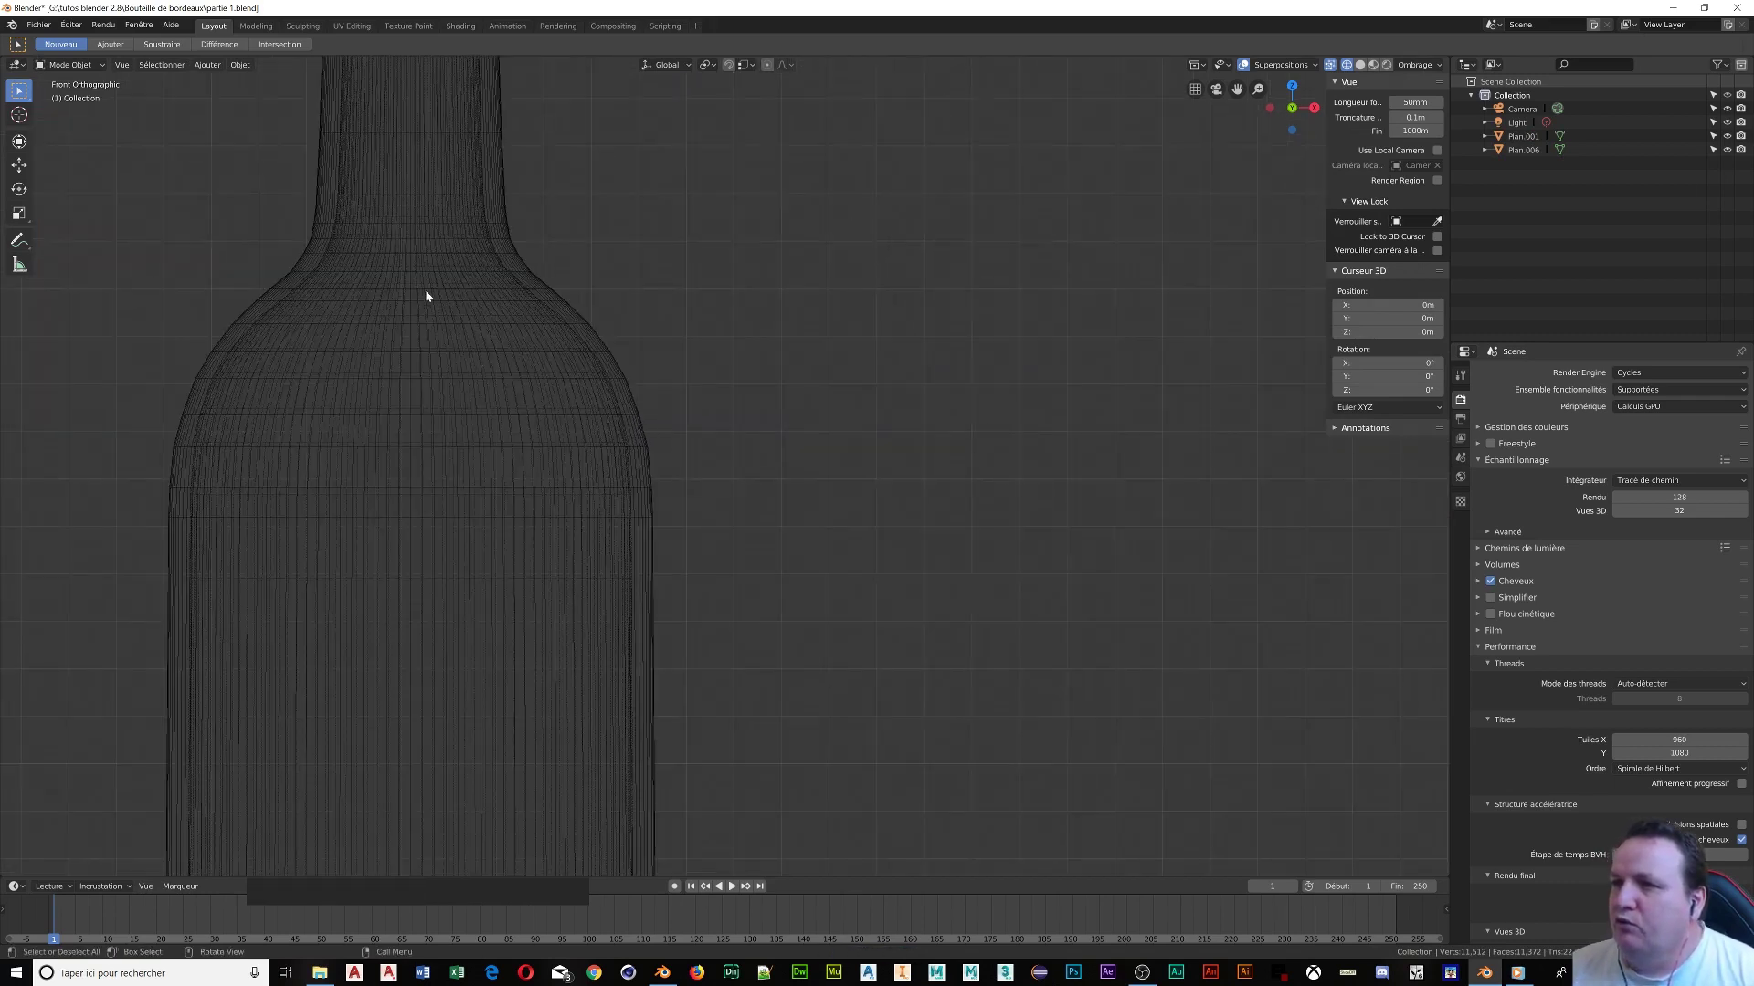
pyautogui.scroll(2, 382, 253)
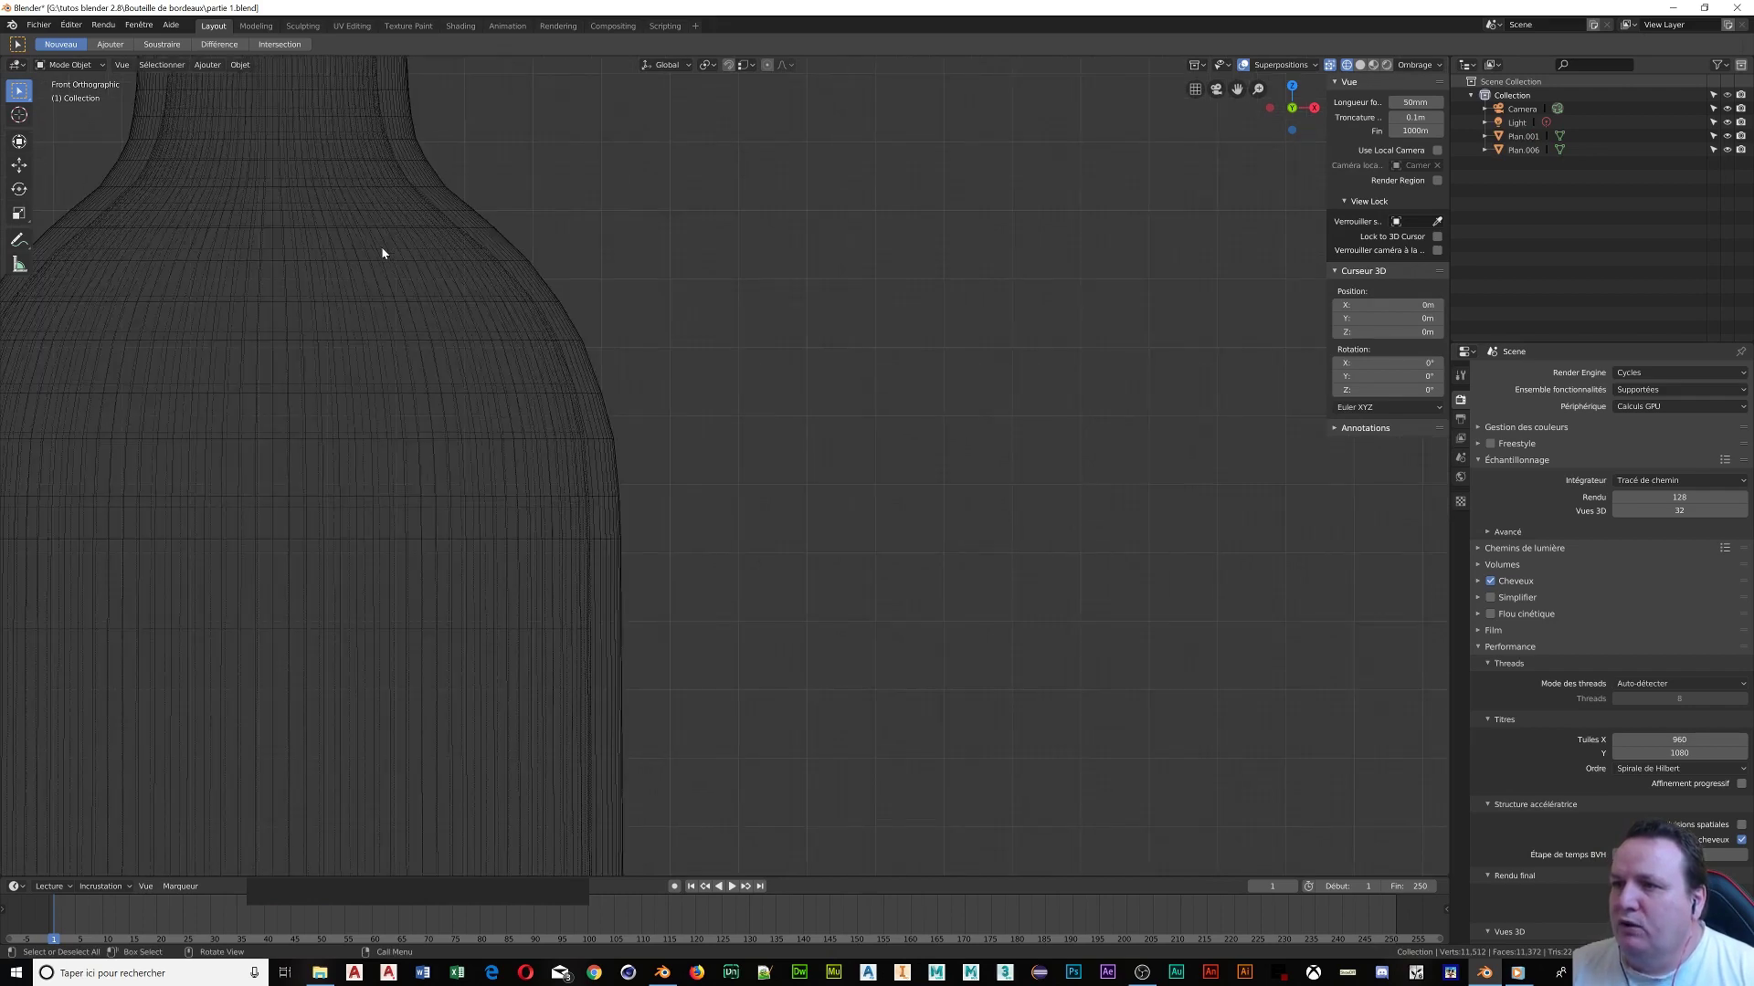
pyautogui.keyDown('shift'); pyautogui.moveTo(376, 259); pyautogui.dragTo(665, 466, button='middle'); pyautogui.keyUp('shift')
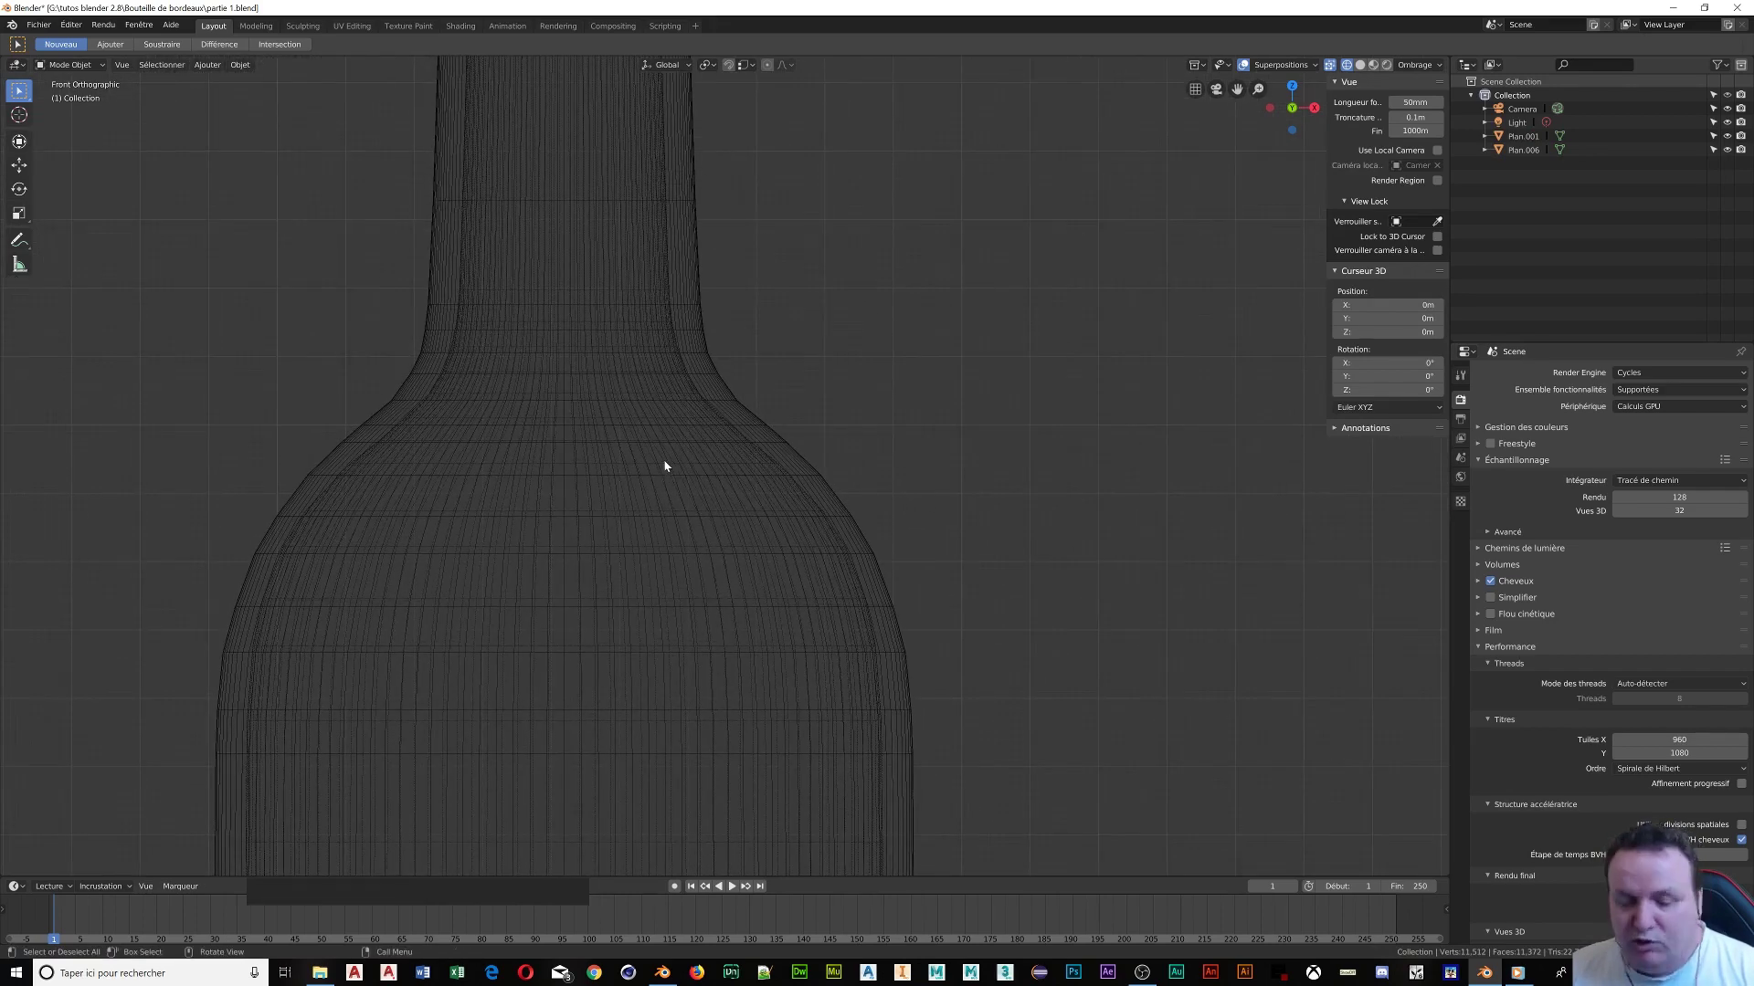
pyautogui.press('Tab')
pyautogui.click(658, 423)
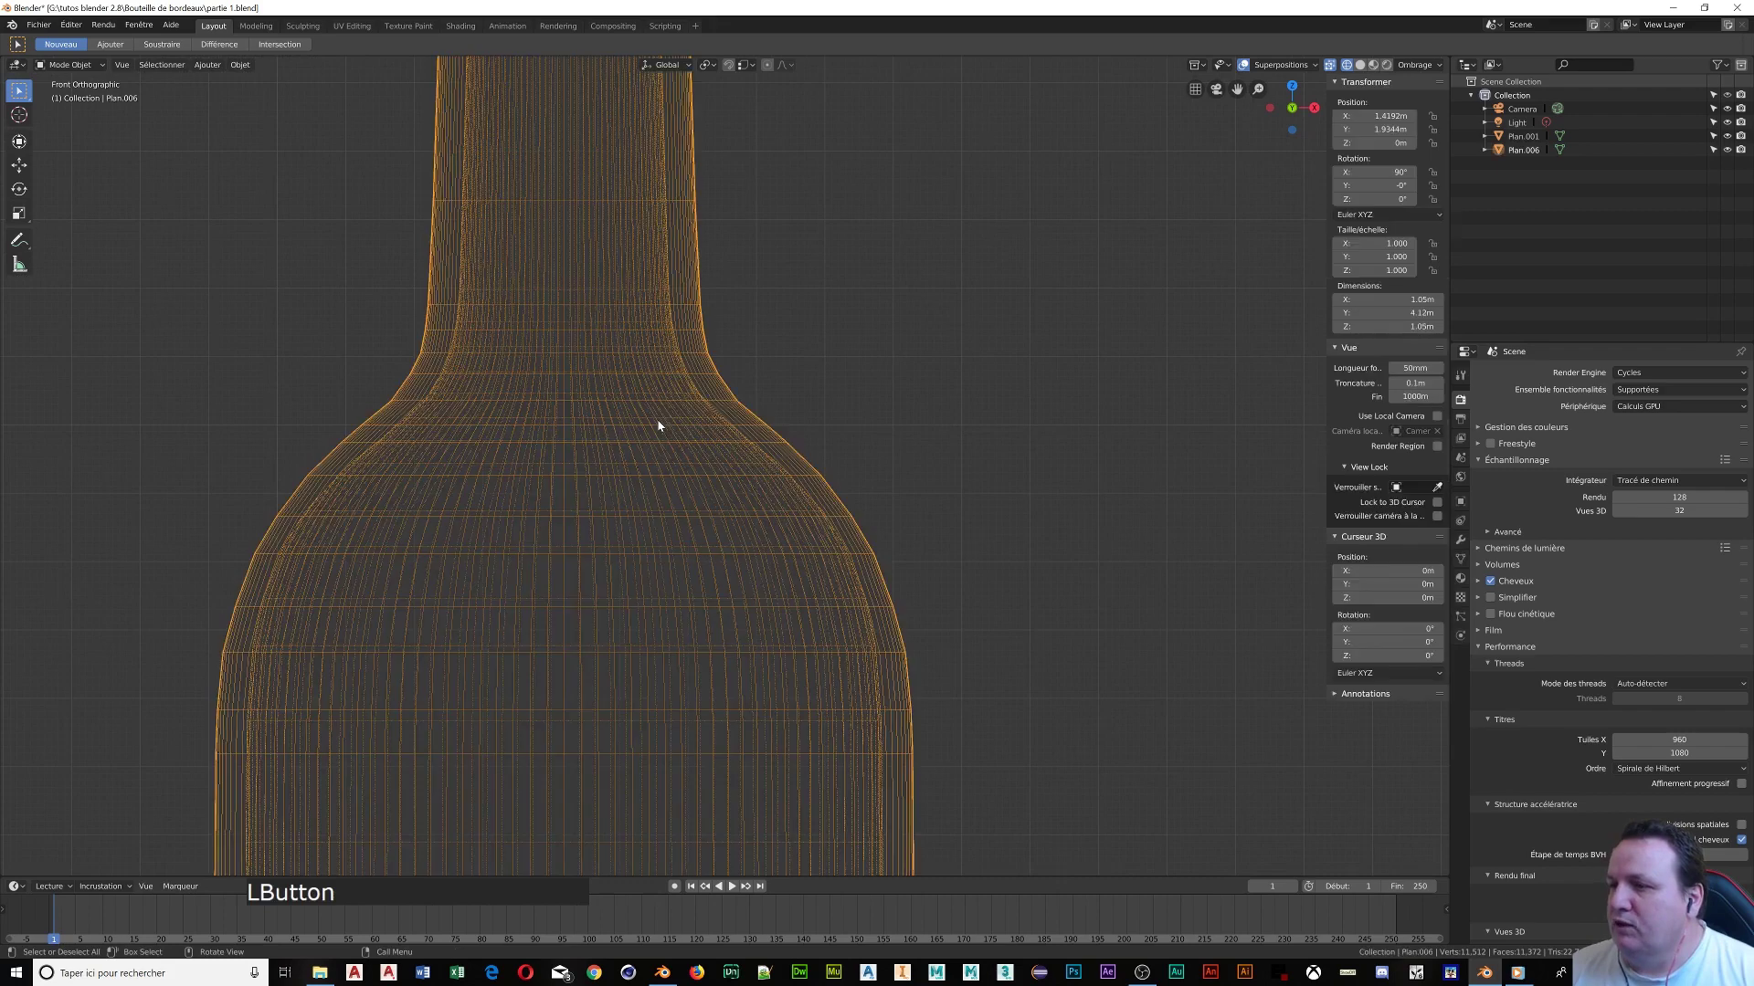
pyautogui.press('Tab')
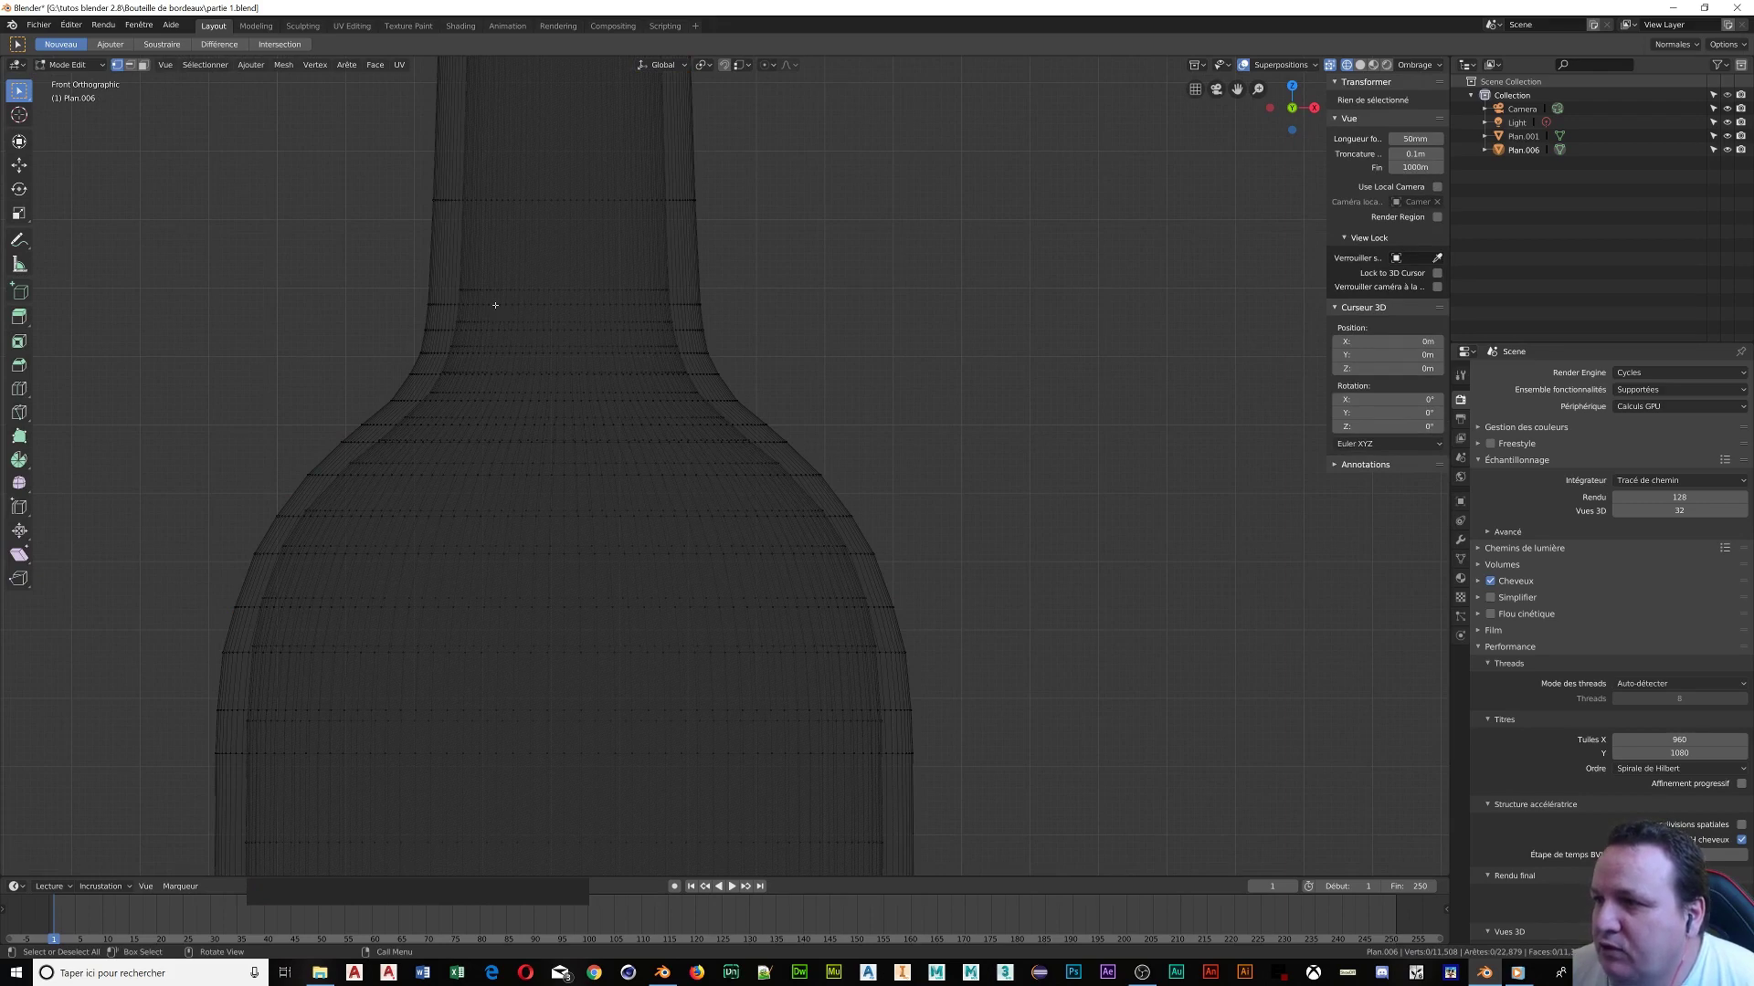
# Select three adjacent edge loops of the bottle's inner wall where the neck flares into the shoulder
pyautogui.scroll(3, 610, 327)
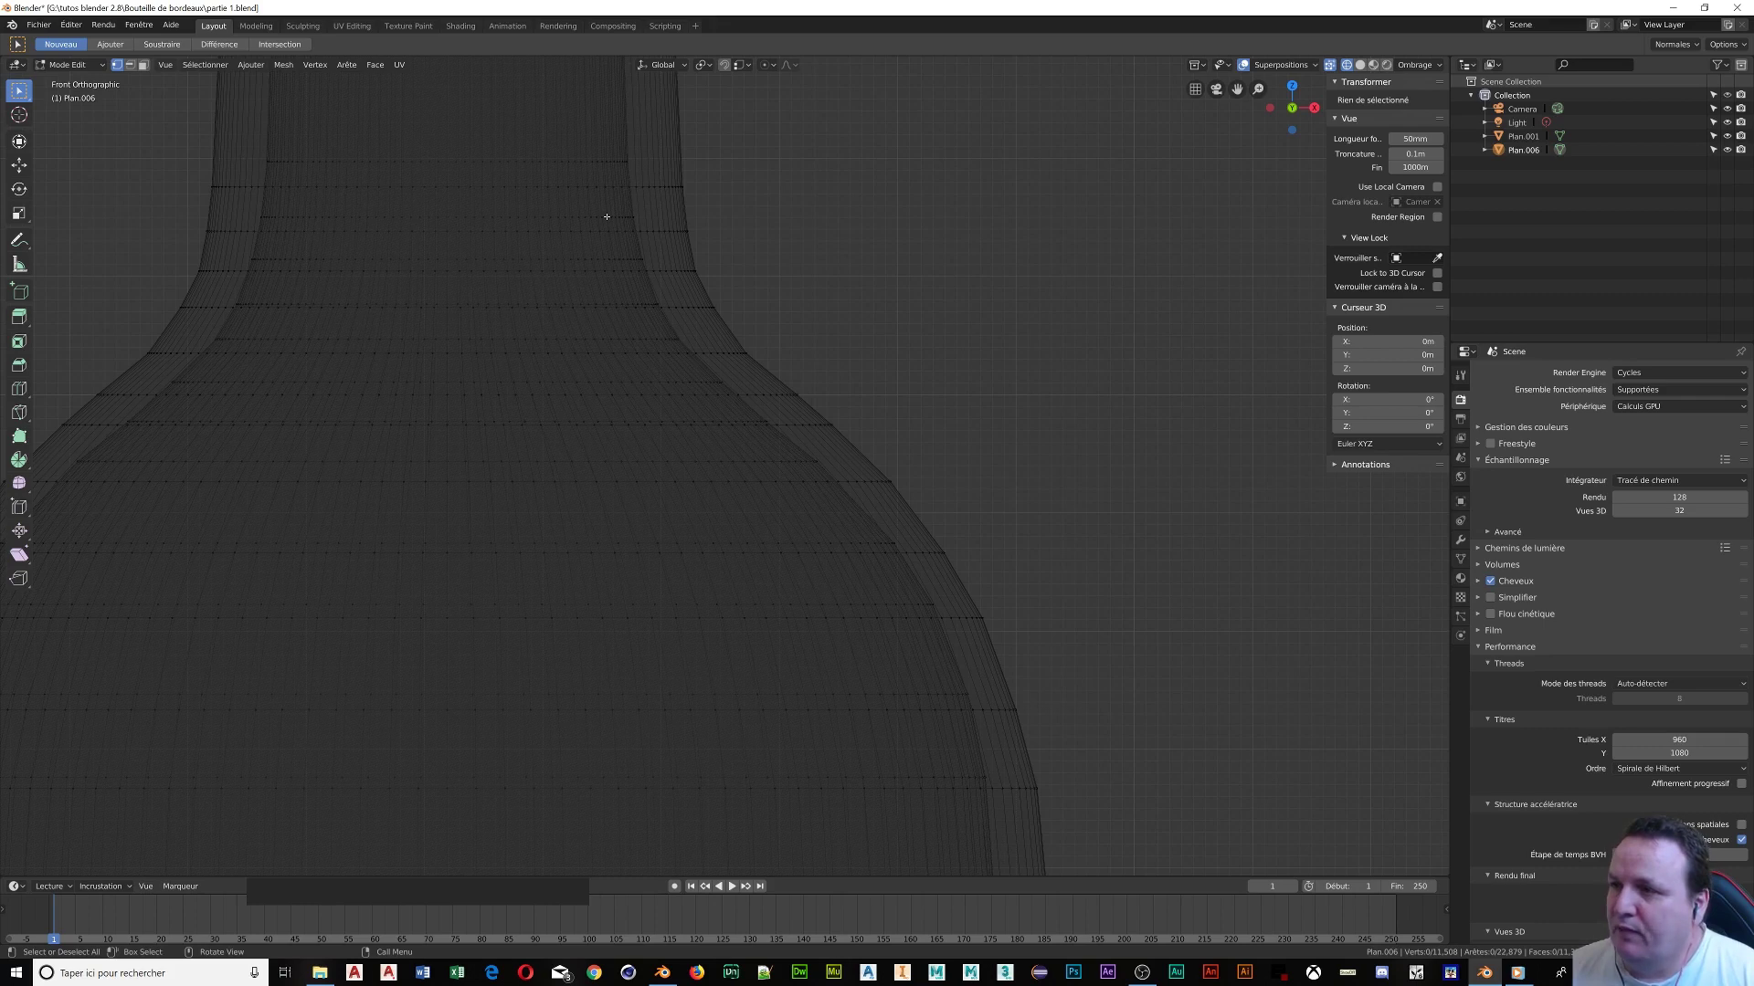
pyautogui.scroll(4, 585, 212)
pyautogui.keyDown('shift'); pyautogui.moveTo(572, 215); pyautogui.dragTo(943, 538, button='middle'); pyautogui.keyUp('shift')
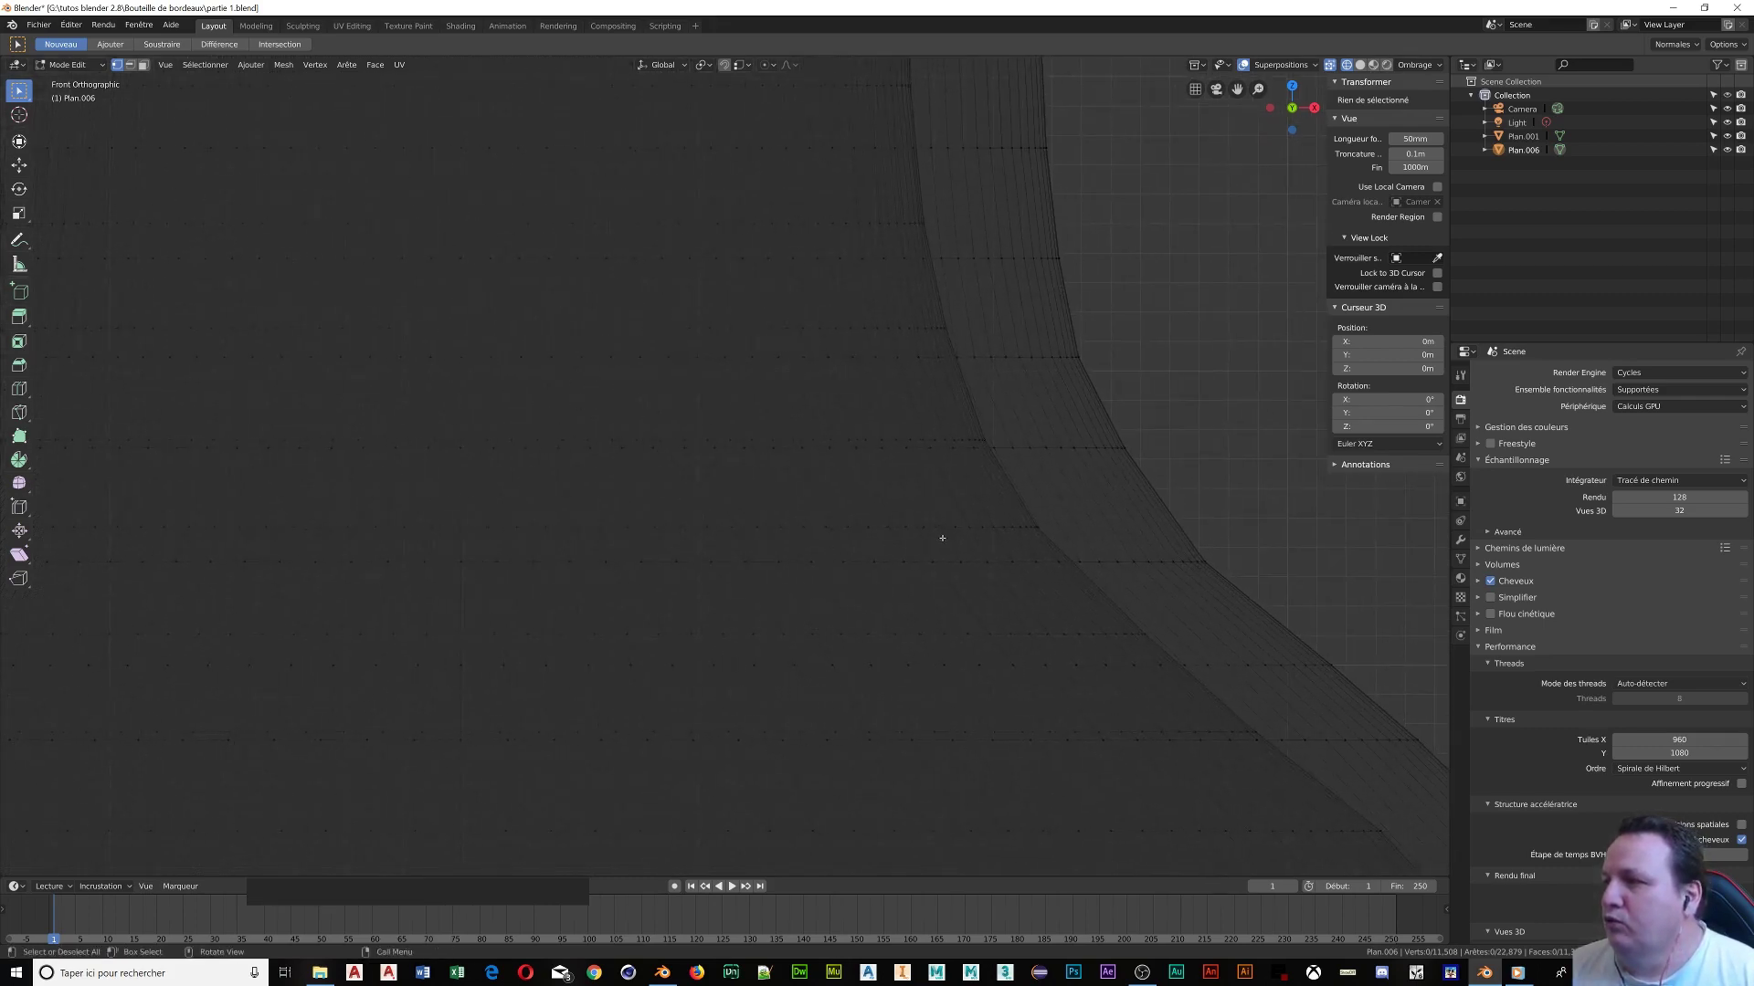
pyautogui.keyDown('alt'); pyautogui.click(825, 440); pyautogui.keyUp('alt')
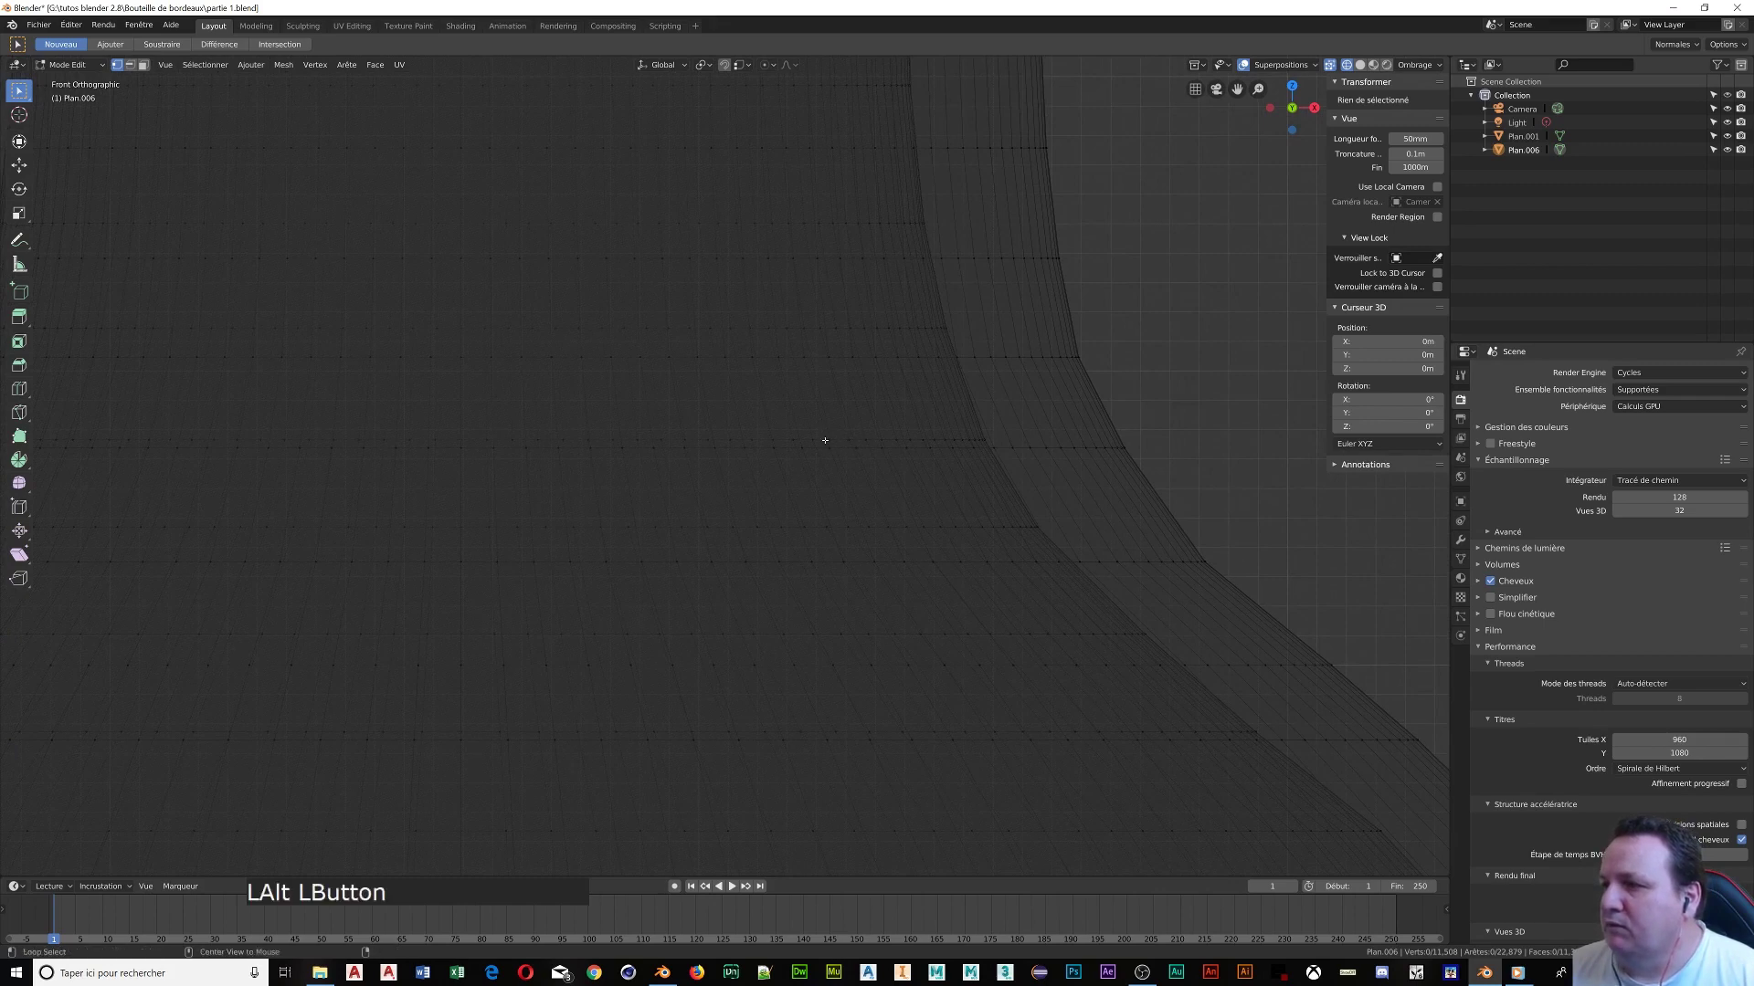
pyautogui.keyDown('alt'); pyautogui.click(838, 527); pyautogui.keyUp('alt')
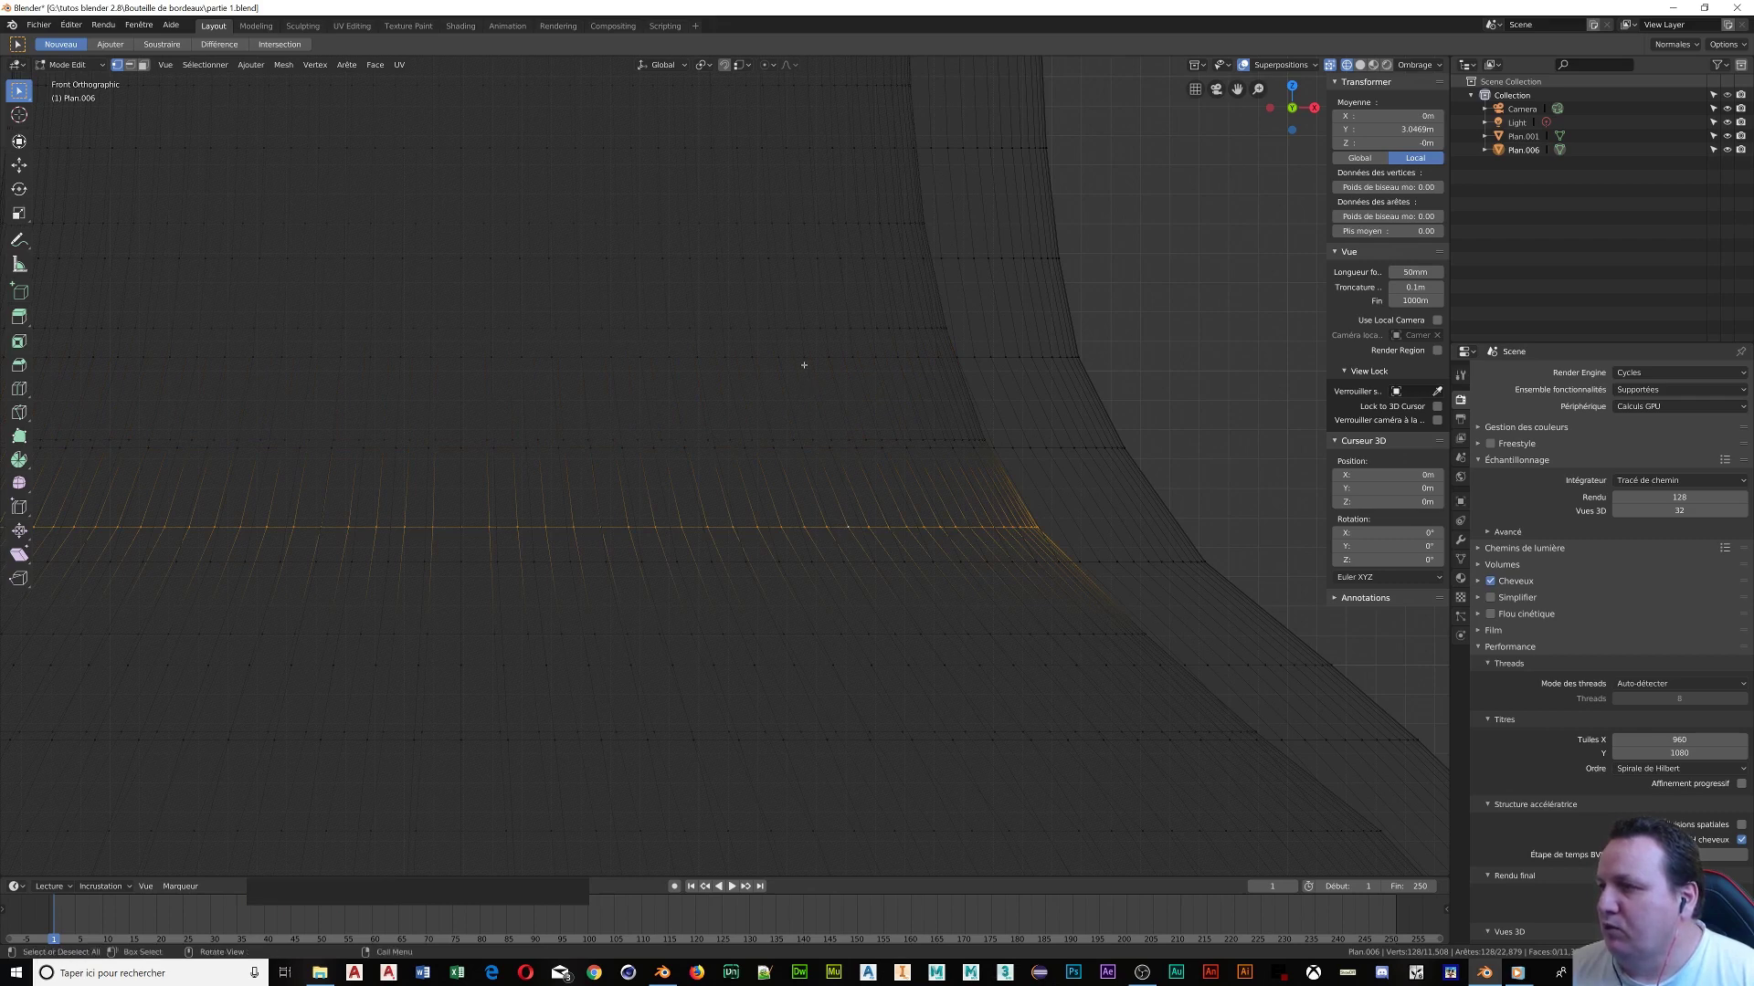
pyautogui.keyDown('alt'); pyautogui.keyDown('shift'); pyautogui.click(805, 440); pyautogui.keyUp('shift'); pyautogui.keyUp('alt')
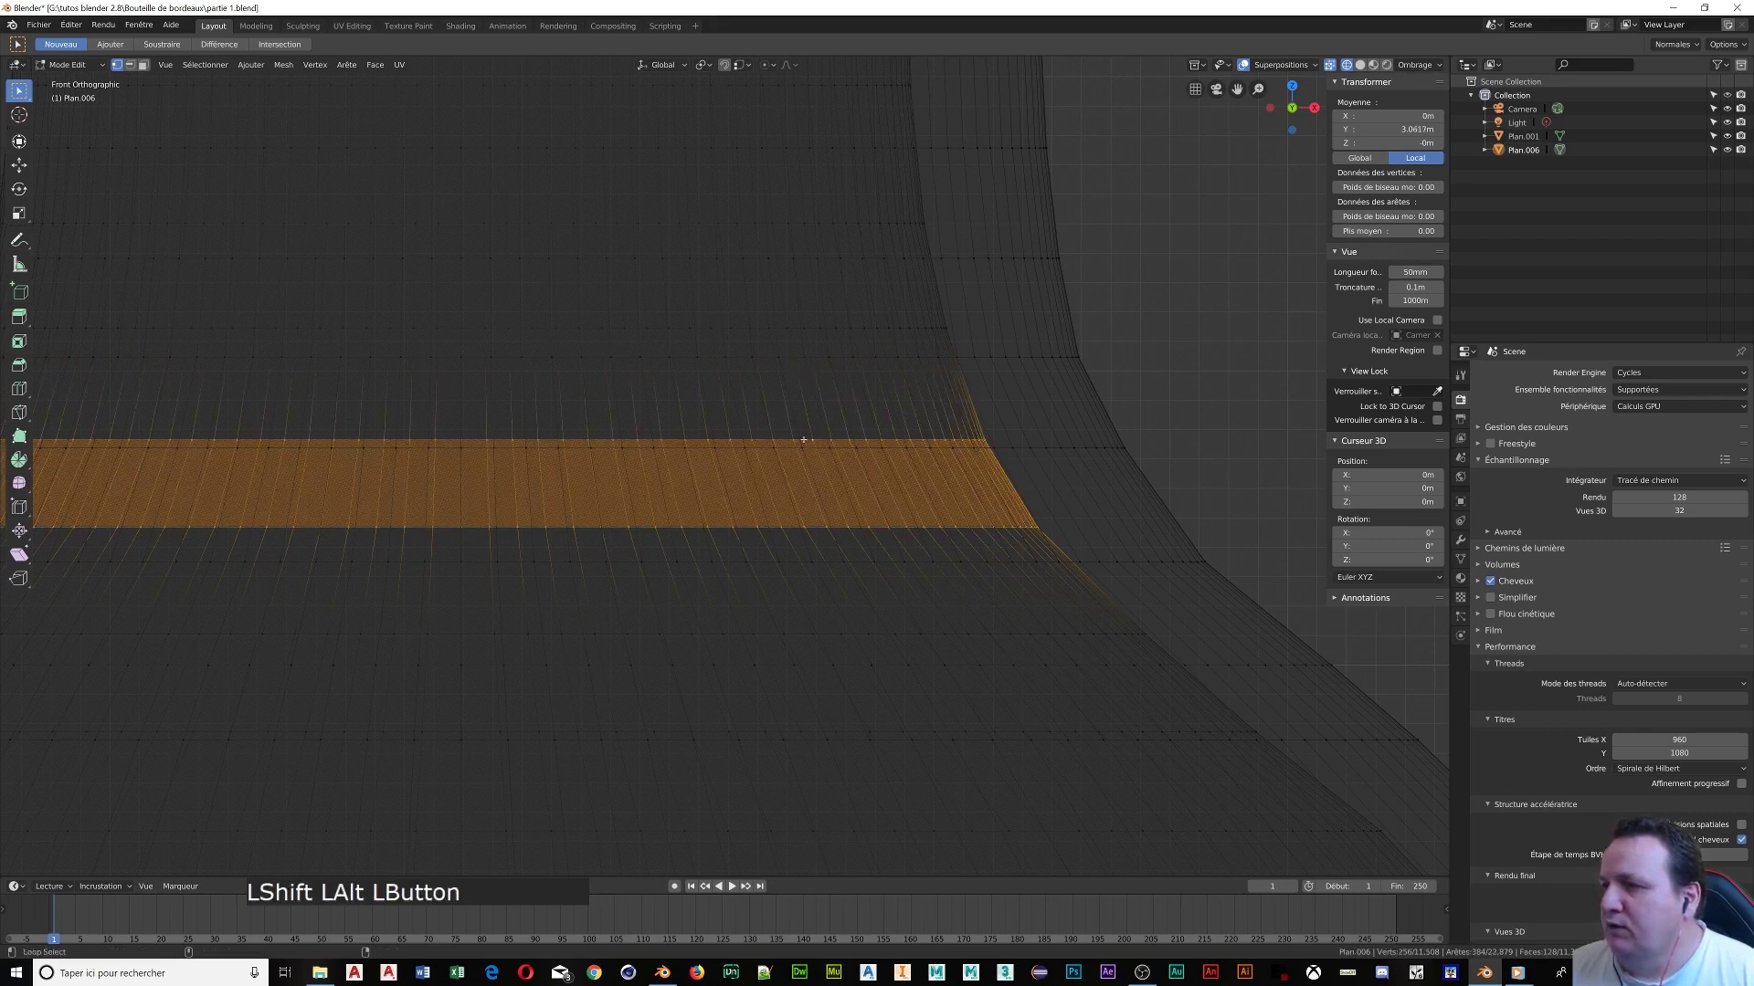
pyautogui.keyDown('alt'); pyautogui.keyDown('shift'); pyautogui.click(880, 635); pyautogui.keyUp('shift'); pyautogui.keyUp('alt')
# Add the next four inner-wall edge loops down the upper shoulder to the selection
pyautogui.scroll(-4, 876, 639)
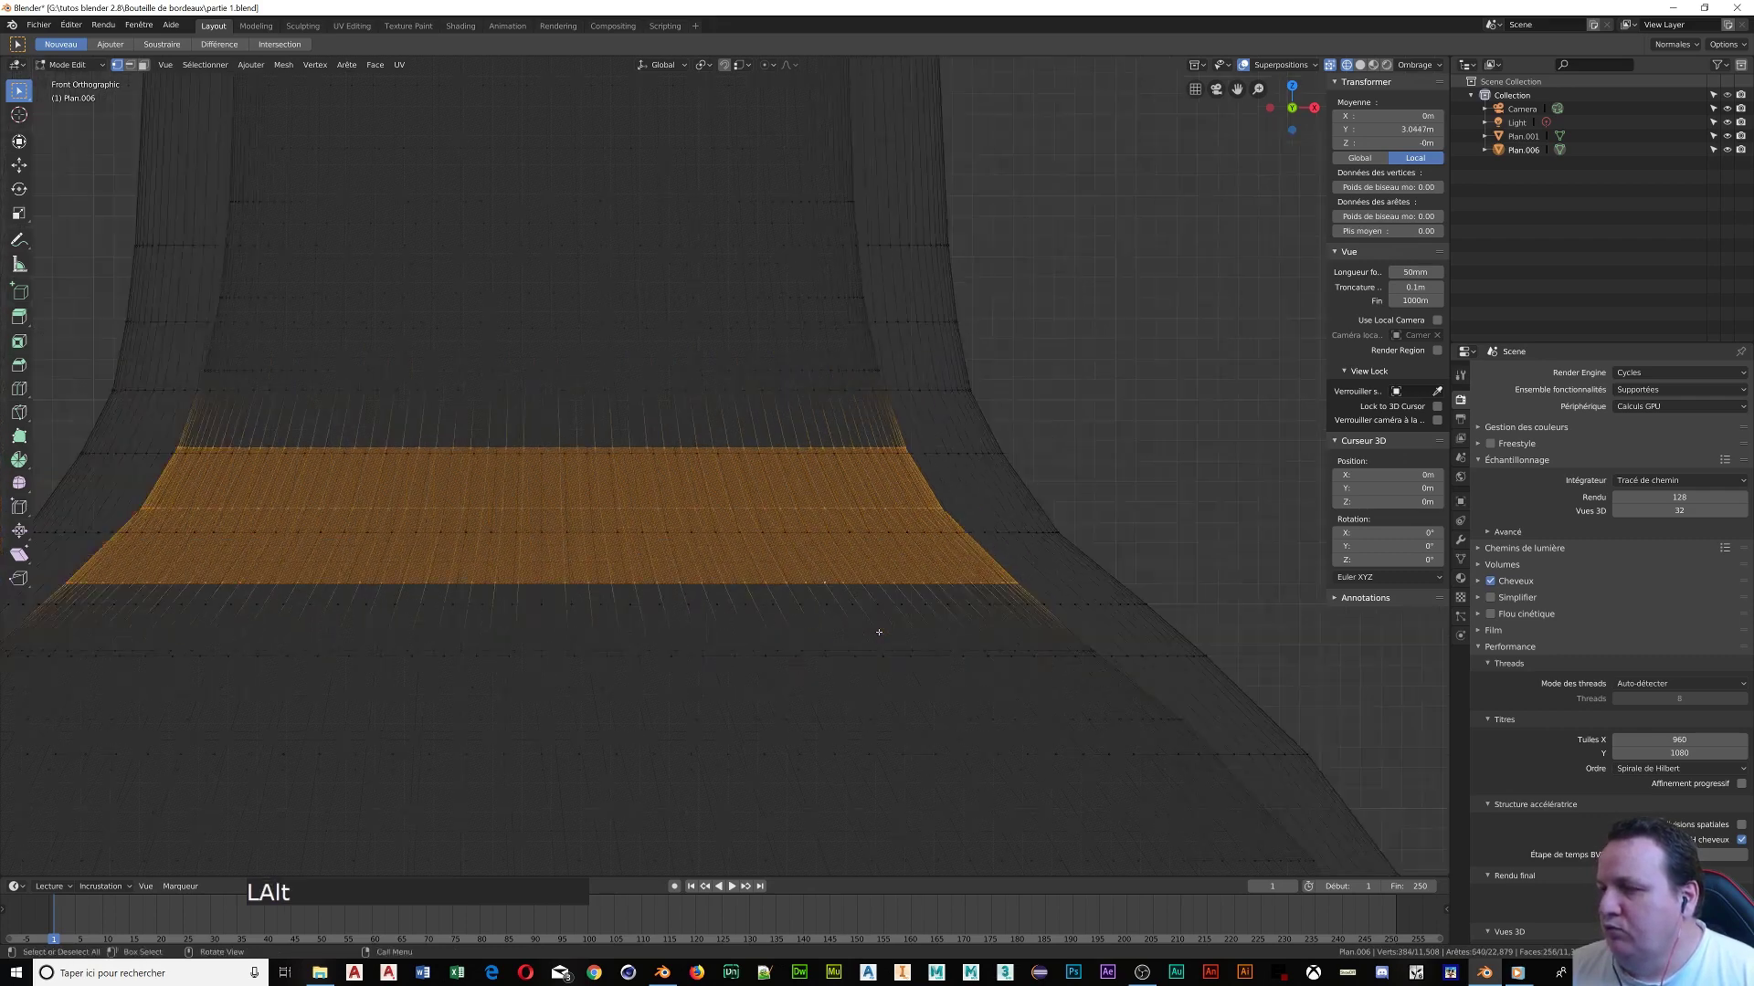
pyautogui.keyDown('shift'); pyautogui.moveTo(875, 644); pyautogui.dragTo(851, 395, button='middle'); pyautogui.keyUp('shift')
pyautogui.scroll(2, 886, 365)
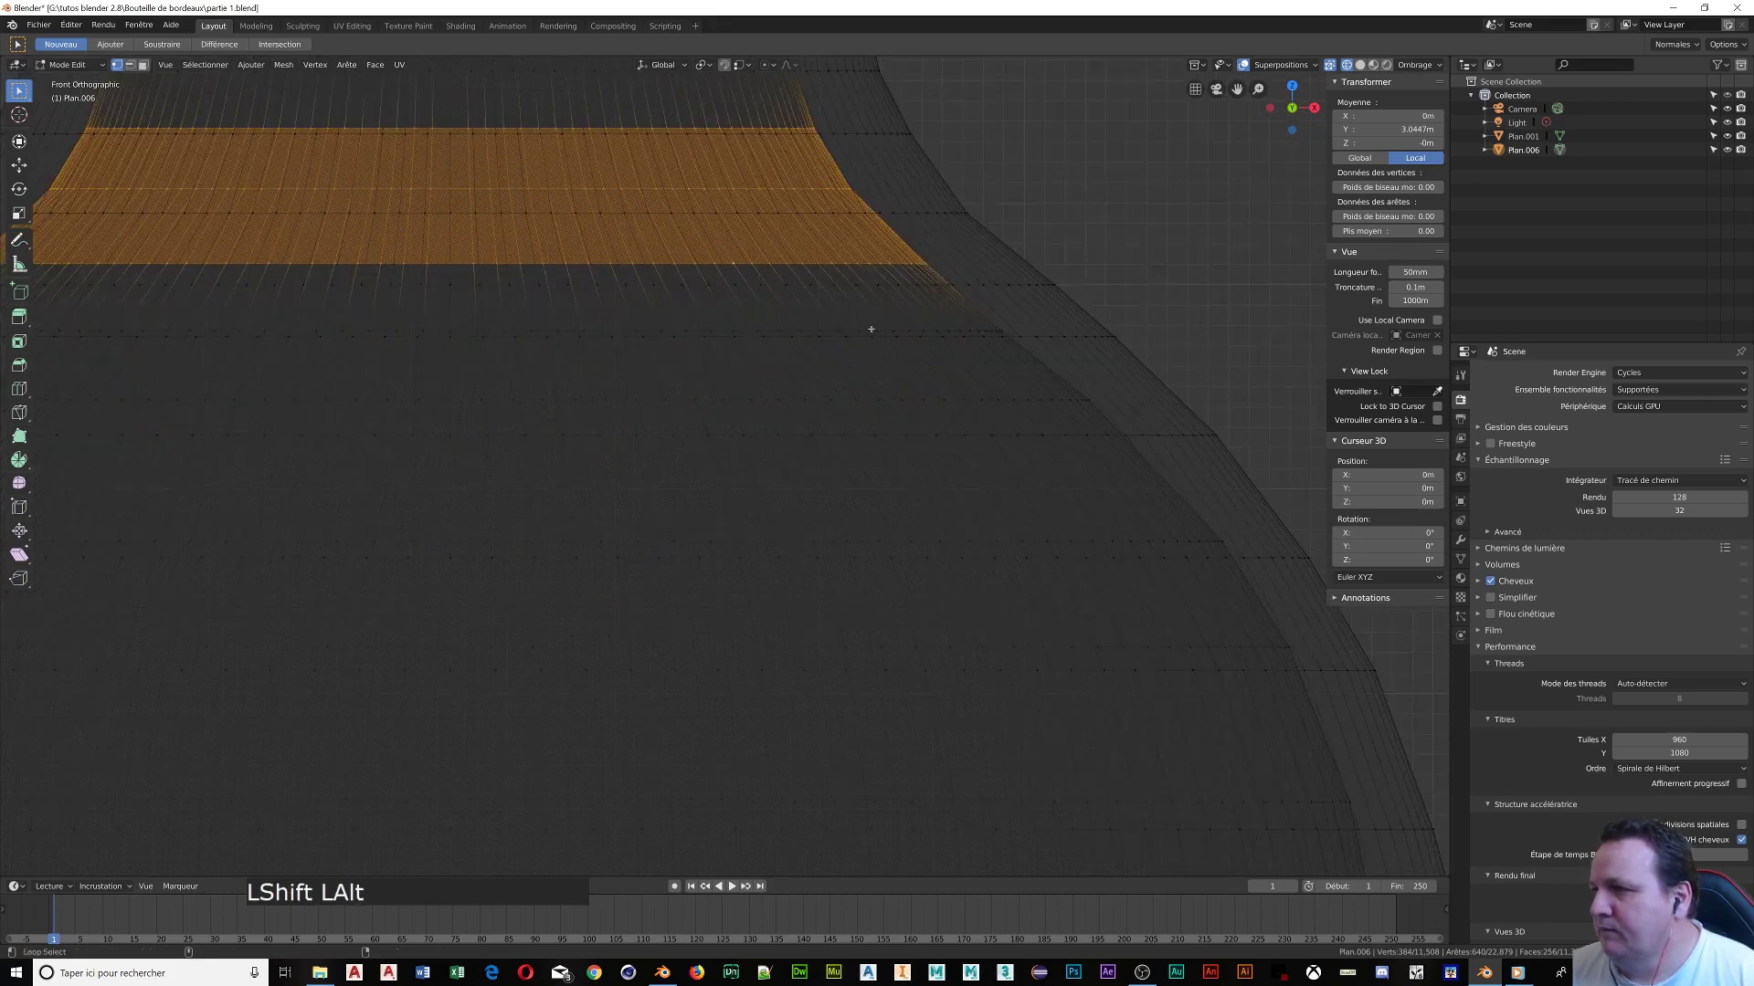
pyautogui.keyDown('alt'); pyautogui.keyDown('shift'); pyautogui.click(852, 333); pyautogui.keyUp('shift'); pyautogui.keyUp('alt')
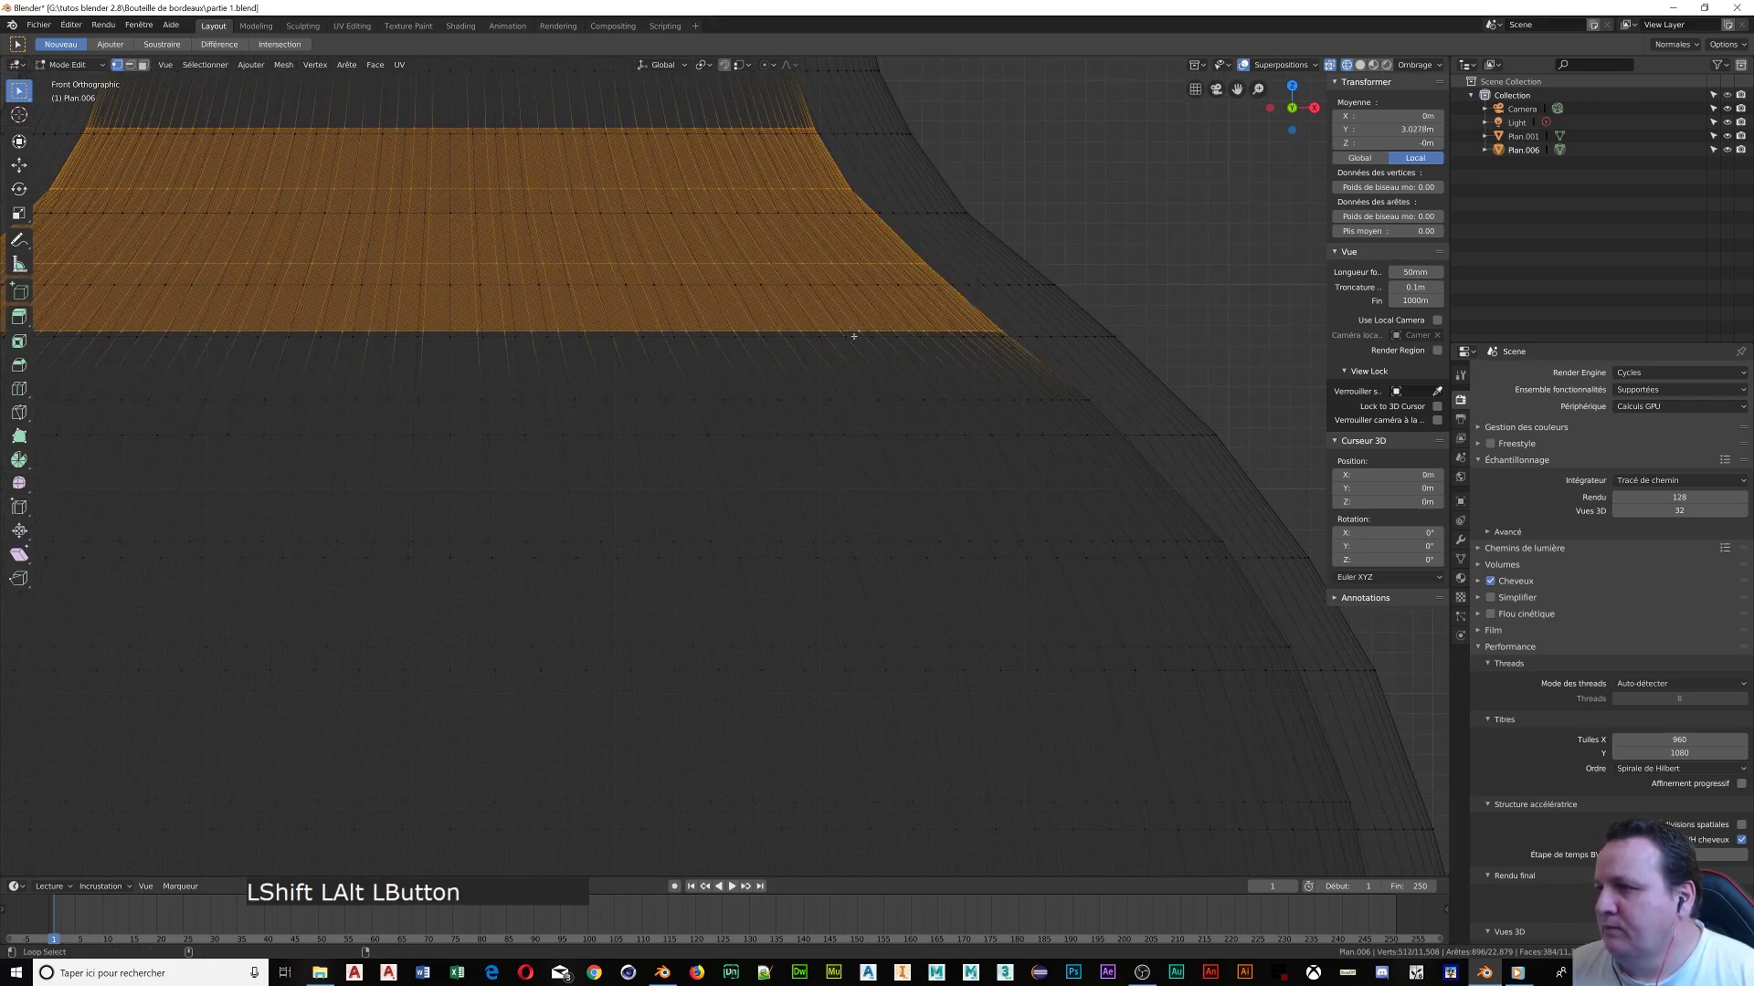
pyautogui.keyDown('alt'); pyautogui.keyDown('shift'); pyautogui.click(855, 399); pyautogui.keyUp('shift'); pyautogui.keyUp('alt')
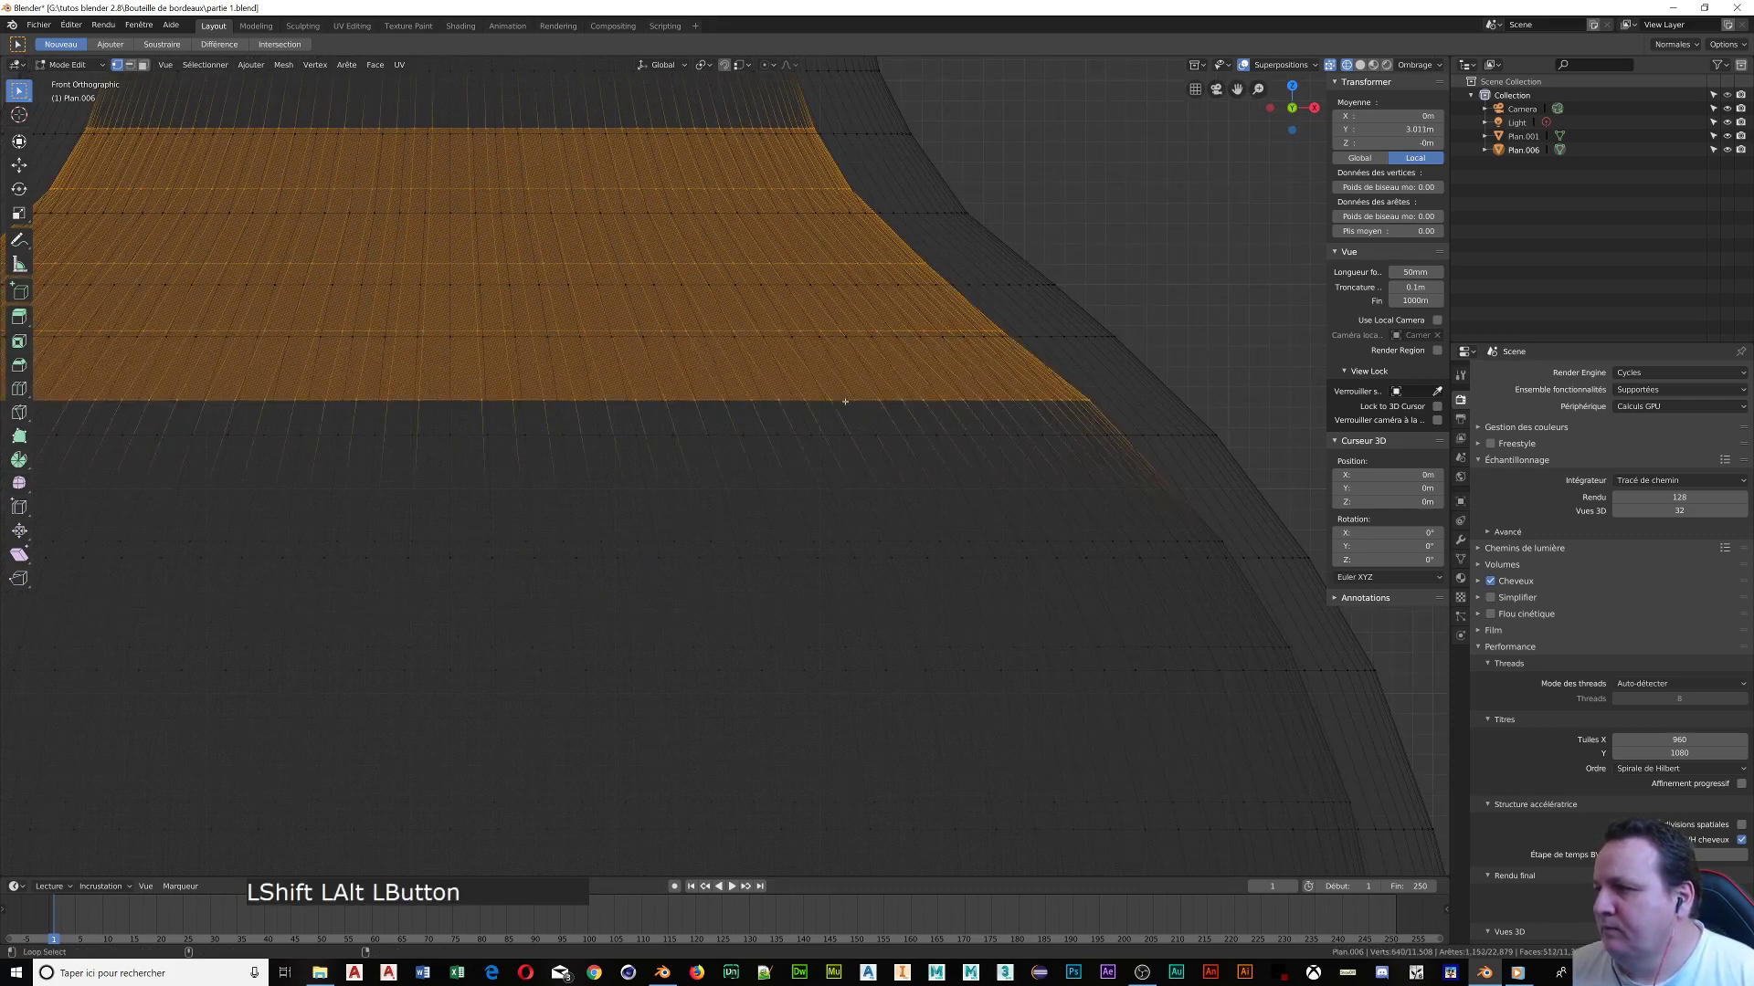
pyautogui.keyDown('alt'); pyautogui.keyDown('shift'); pyautogui.click(925, 543); pyautogui.keyUp('shift'); pyautogui.keyUp('alt')
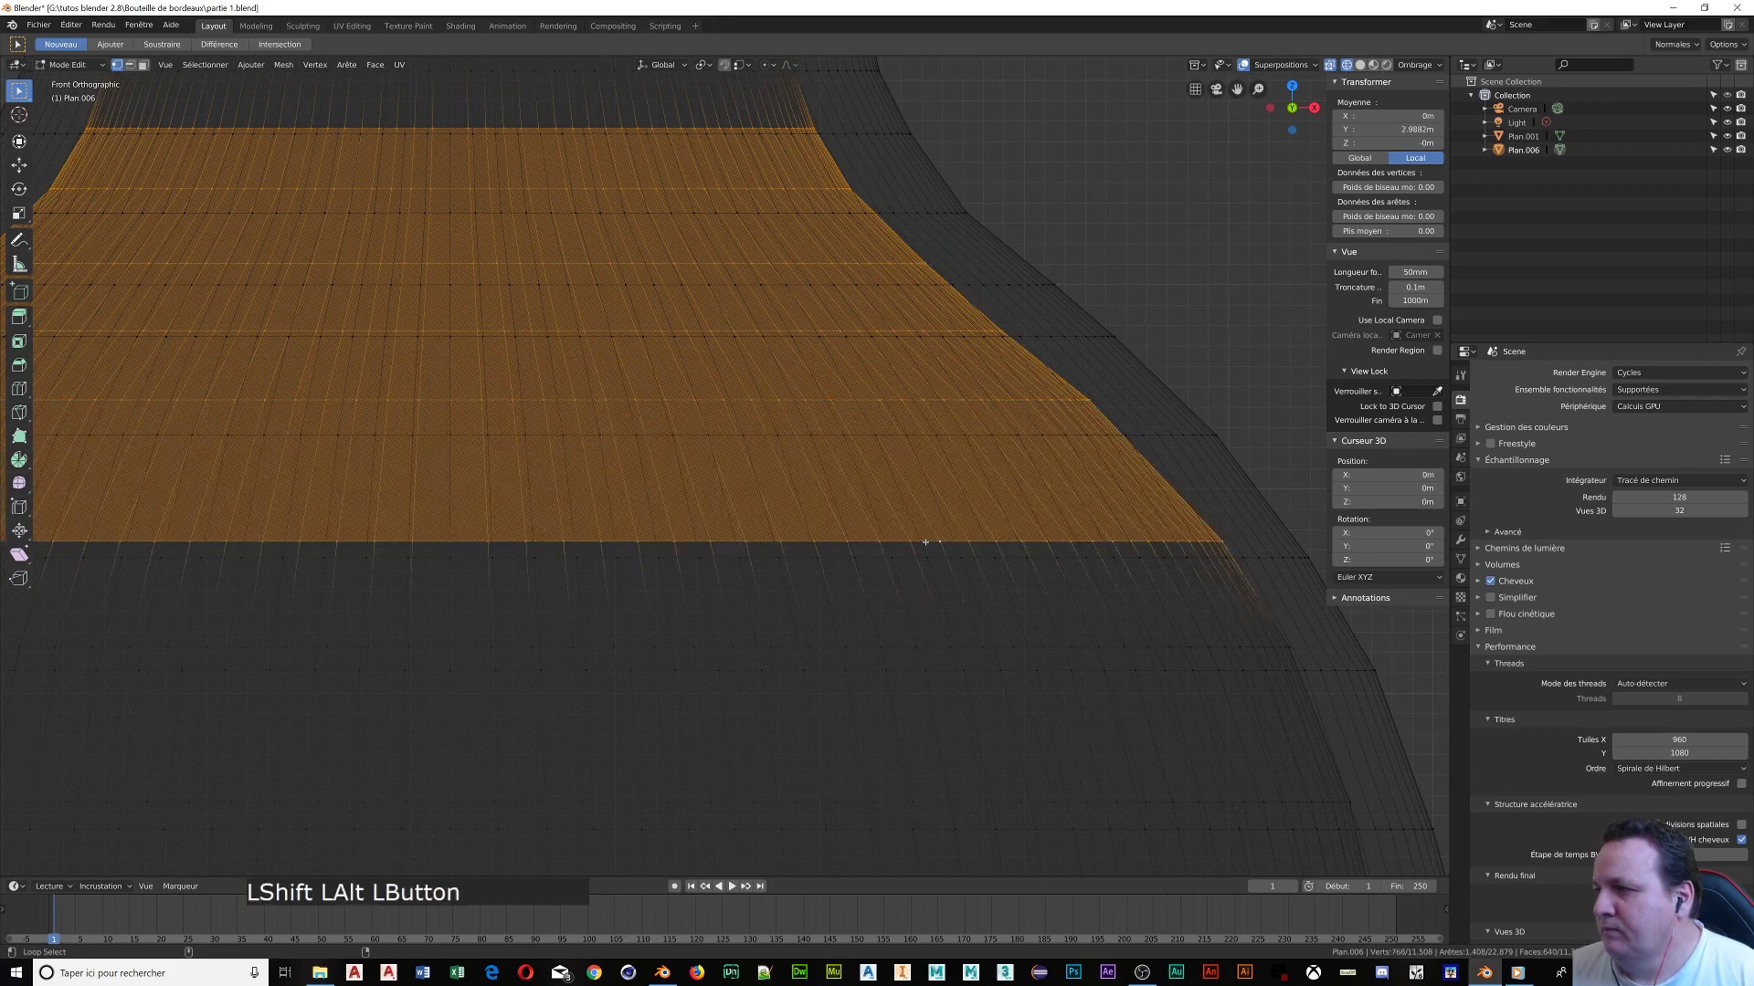
pyautogui.keyDown('alt'); pyautogui.keyDown('shift'); pyautogui.click(923, 646); pyautogui.keyUp('shift'); pyautogui.keyUp('alt')
# Extend the selection with four more inner-wall edge loops, from the lower shoulder down to the start of the straight body
pyautogui.keyDown('shift'); pyautogui.moveTo(928, 736); pyautogui.dragTo(787, 318, button='middle'); pyautogui.keyUp('shift')
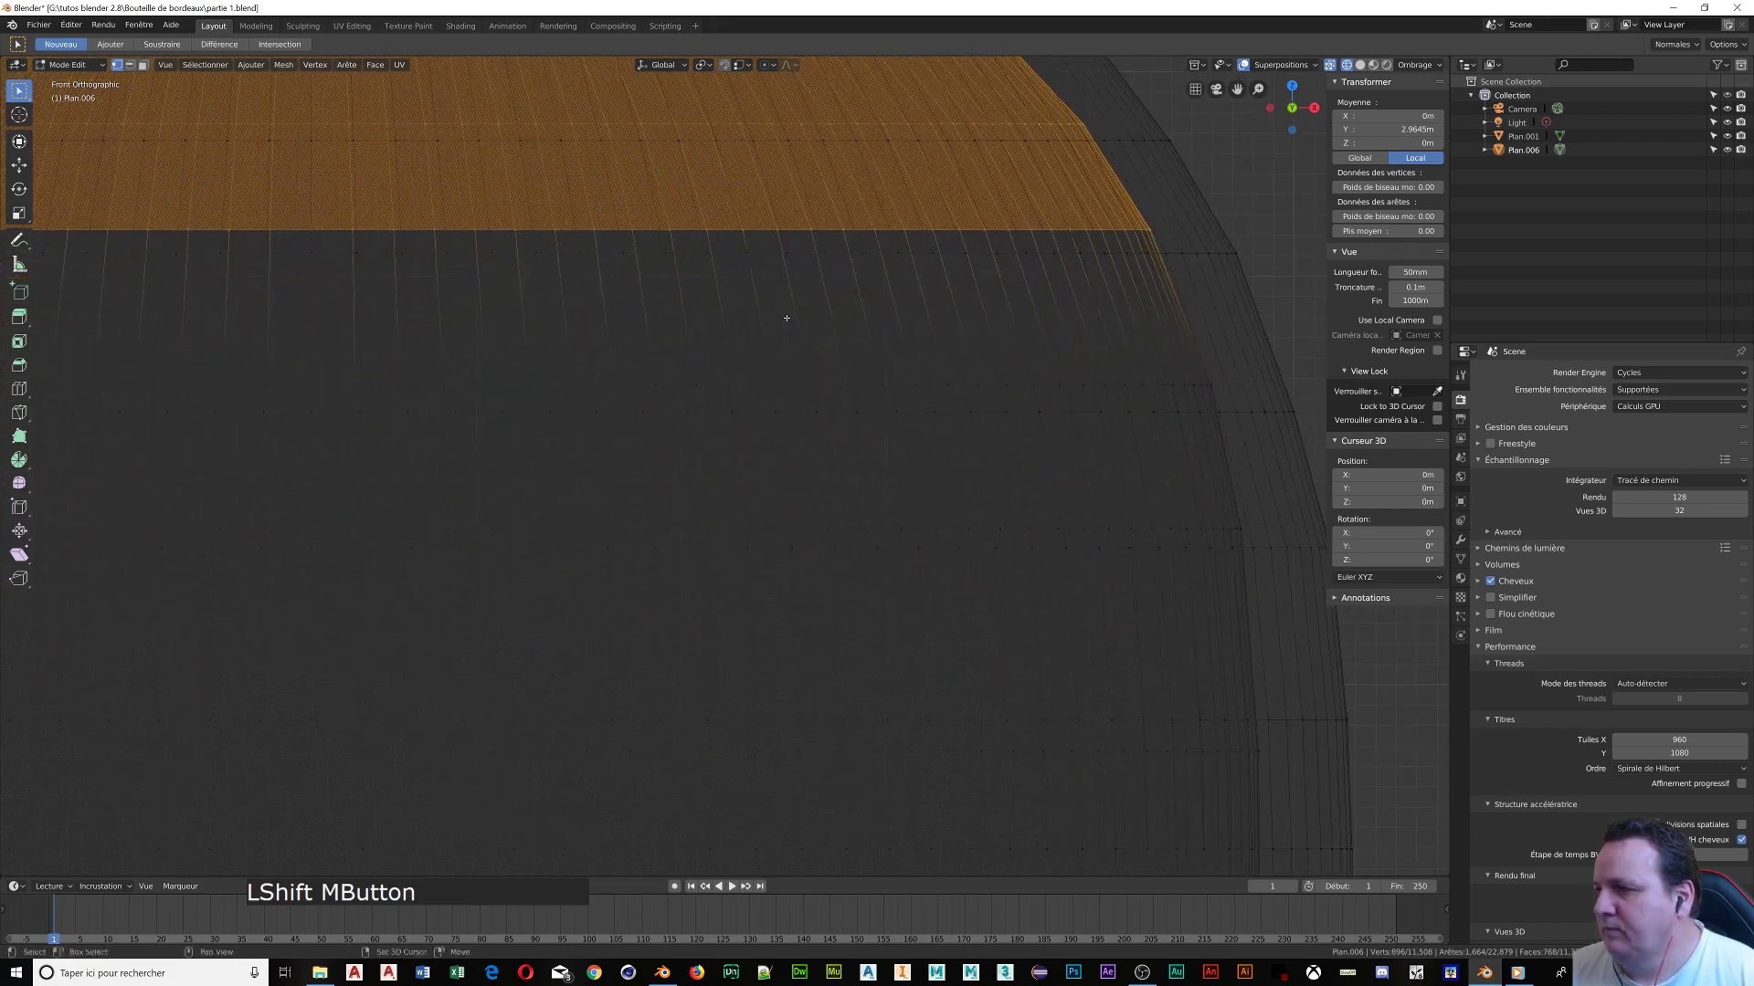
pyautogui.keyDown('alt'); pyautogui.keyDown('shift'); pyautogui.click(825, 386); pyautogui.keyUp('shift'); pyautogui.keyUp('alt')
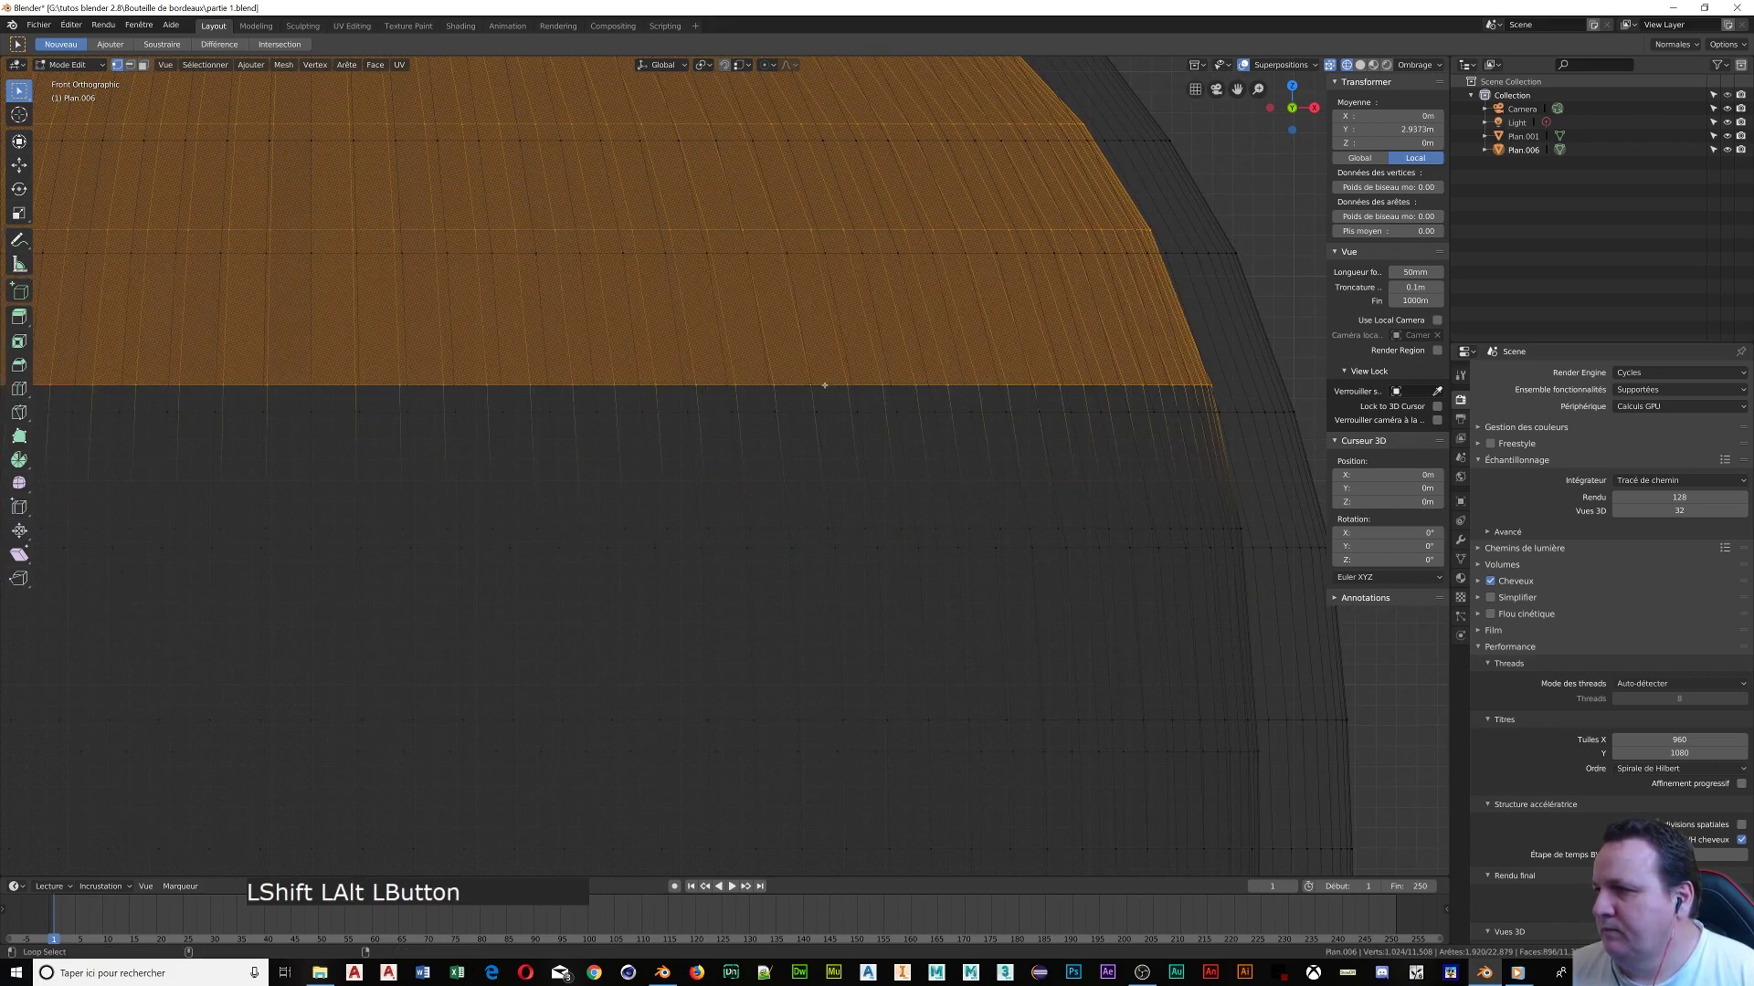
pyautogui.keyDown('alt'); pyautogui.keyDown('shift'); pyautogui.click(881, 529); pyautogui.keyUp('shift'); pyautogui.keyUp('alt')
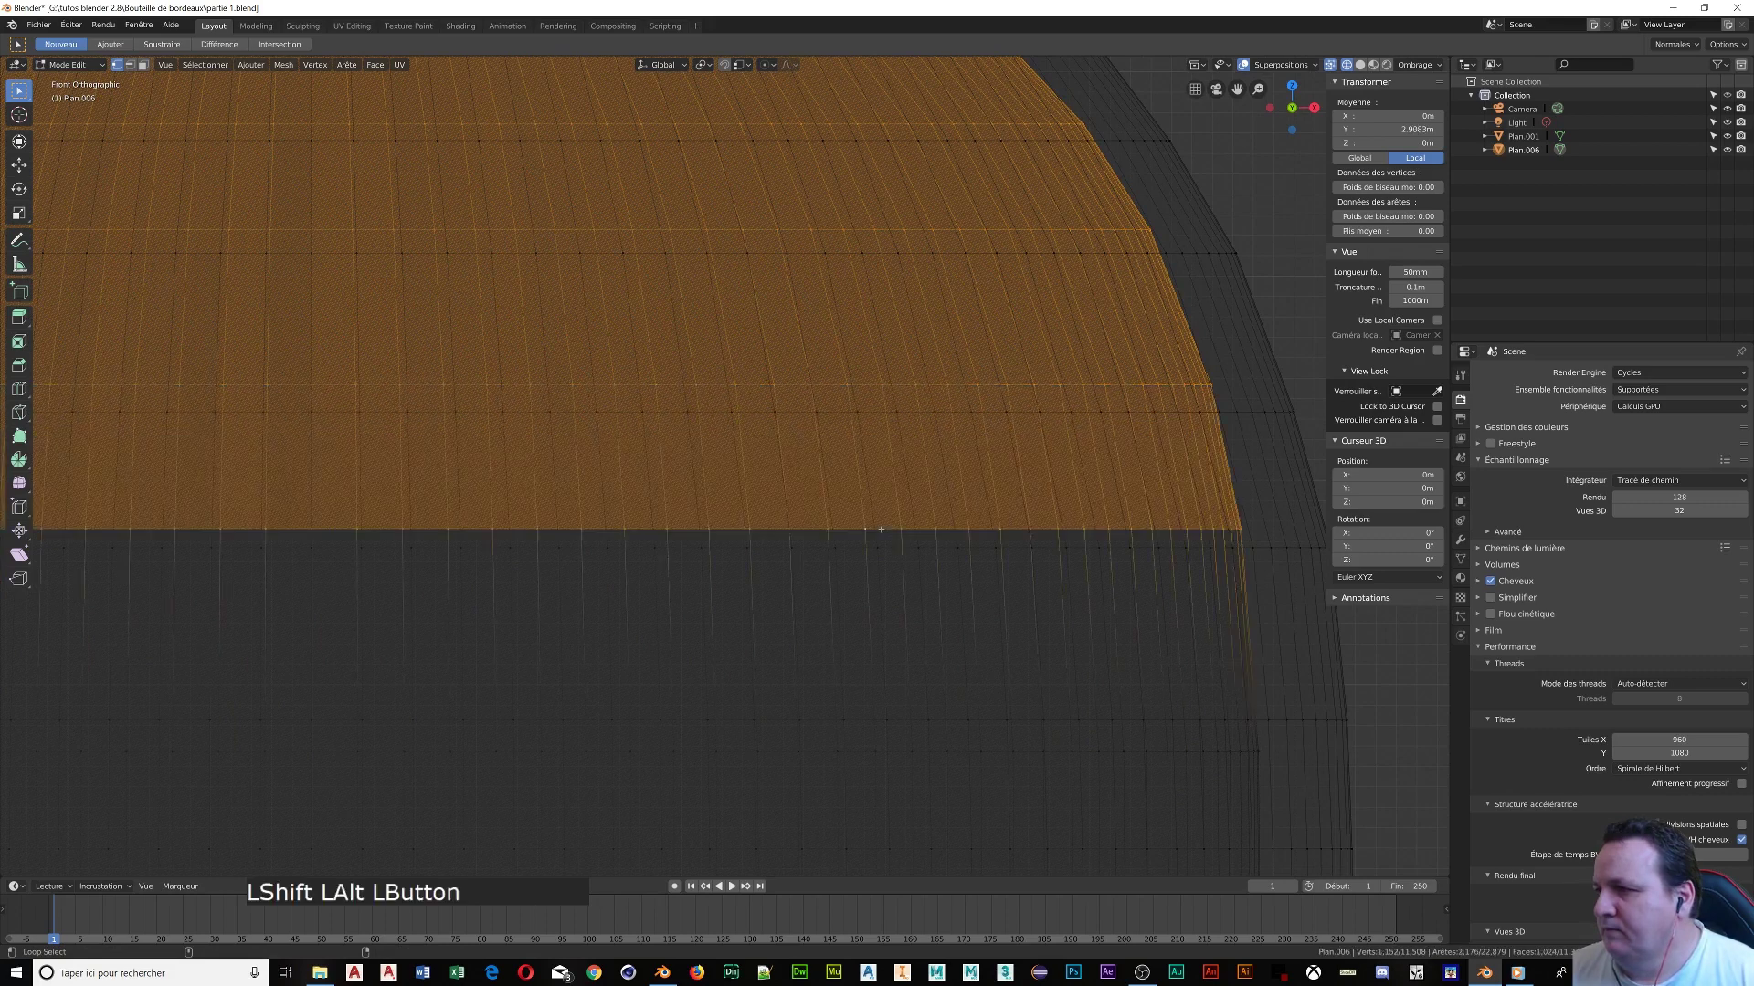
pyautogui.keyDown('alt'); pyautogui.keyDown('shift'); pyautogui.click(897, 744); pyautogui.keyUp('shift'); pyautogui.keyUp('alt')
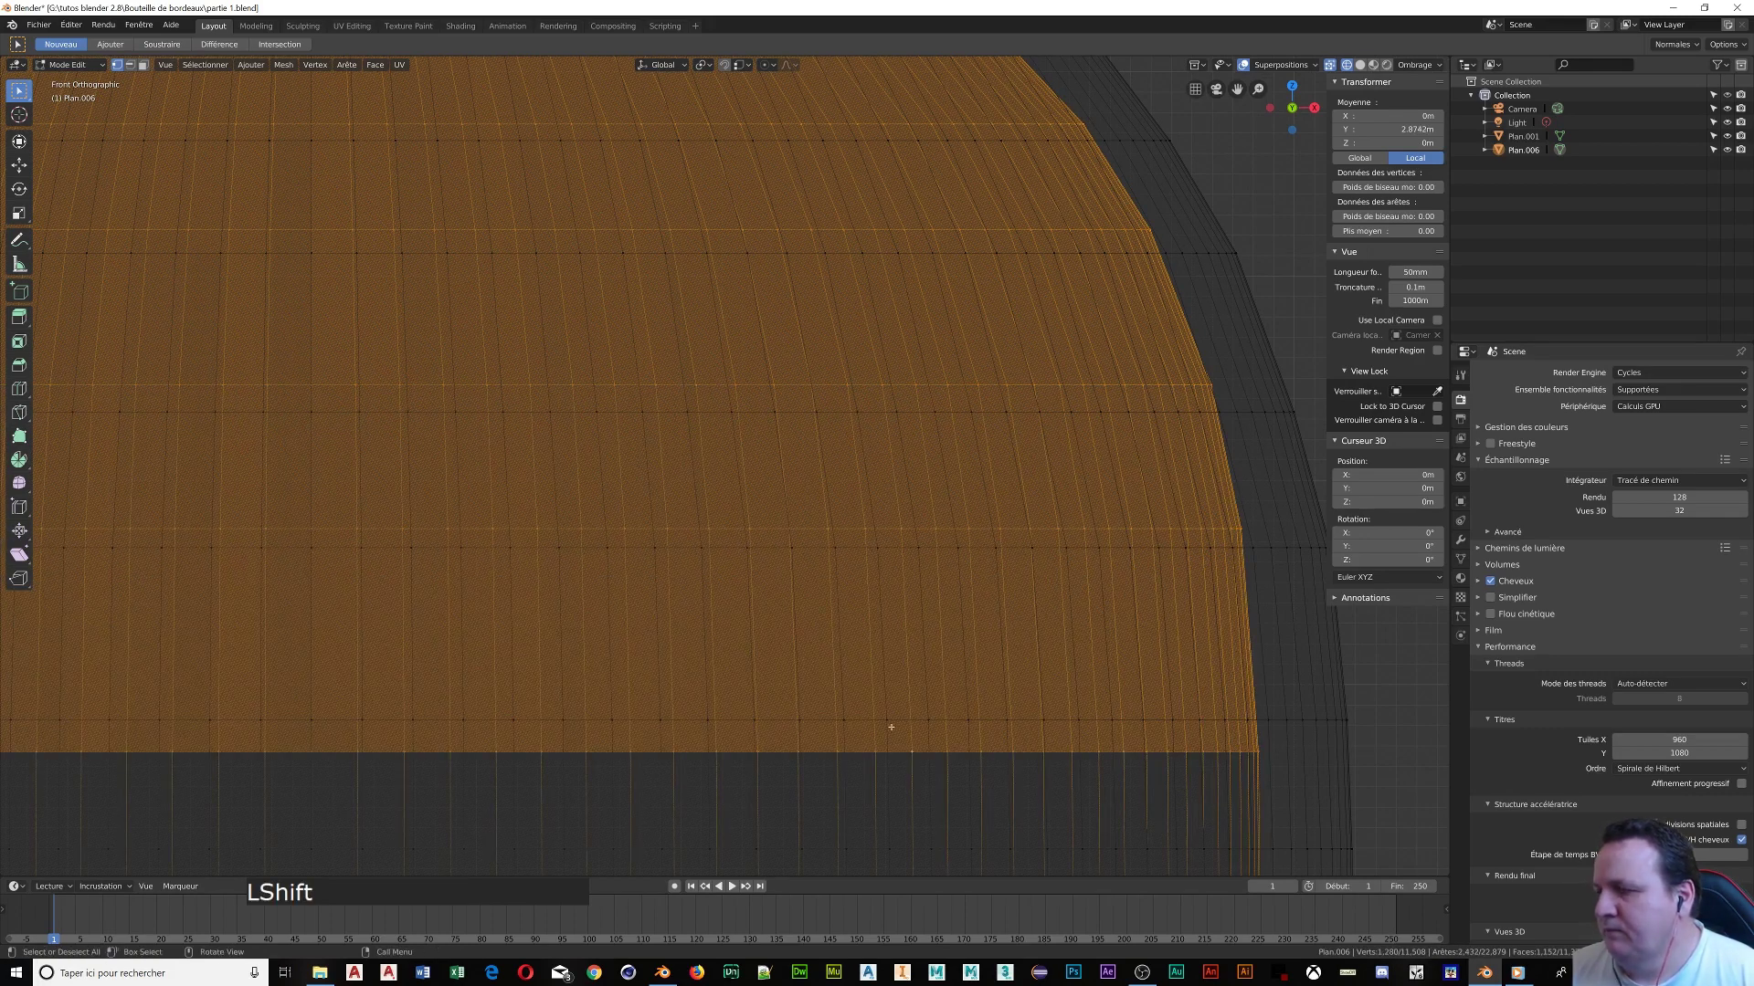
pyautogui.scroll(-3, 895, 731)
pyautogui.keyDown('shift'); pyautogui.moveTo(893, 698); pyautogui.dragTo(905, 469, button='middle'); pyautogui.keyUp('shift')
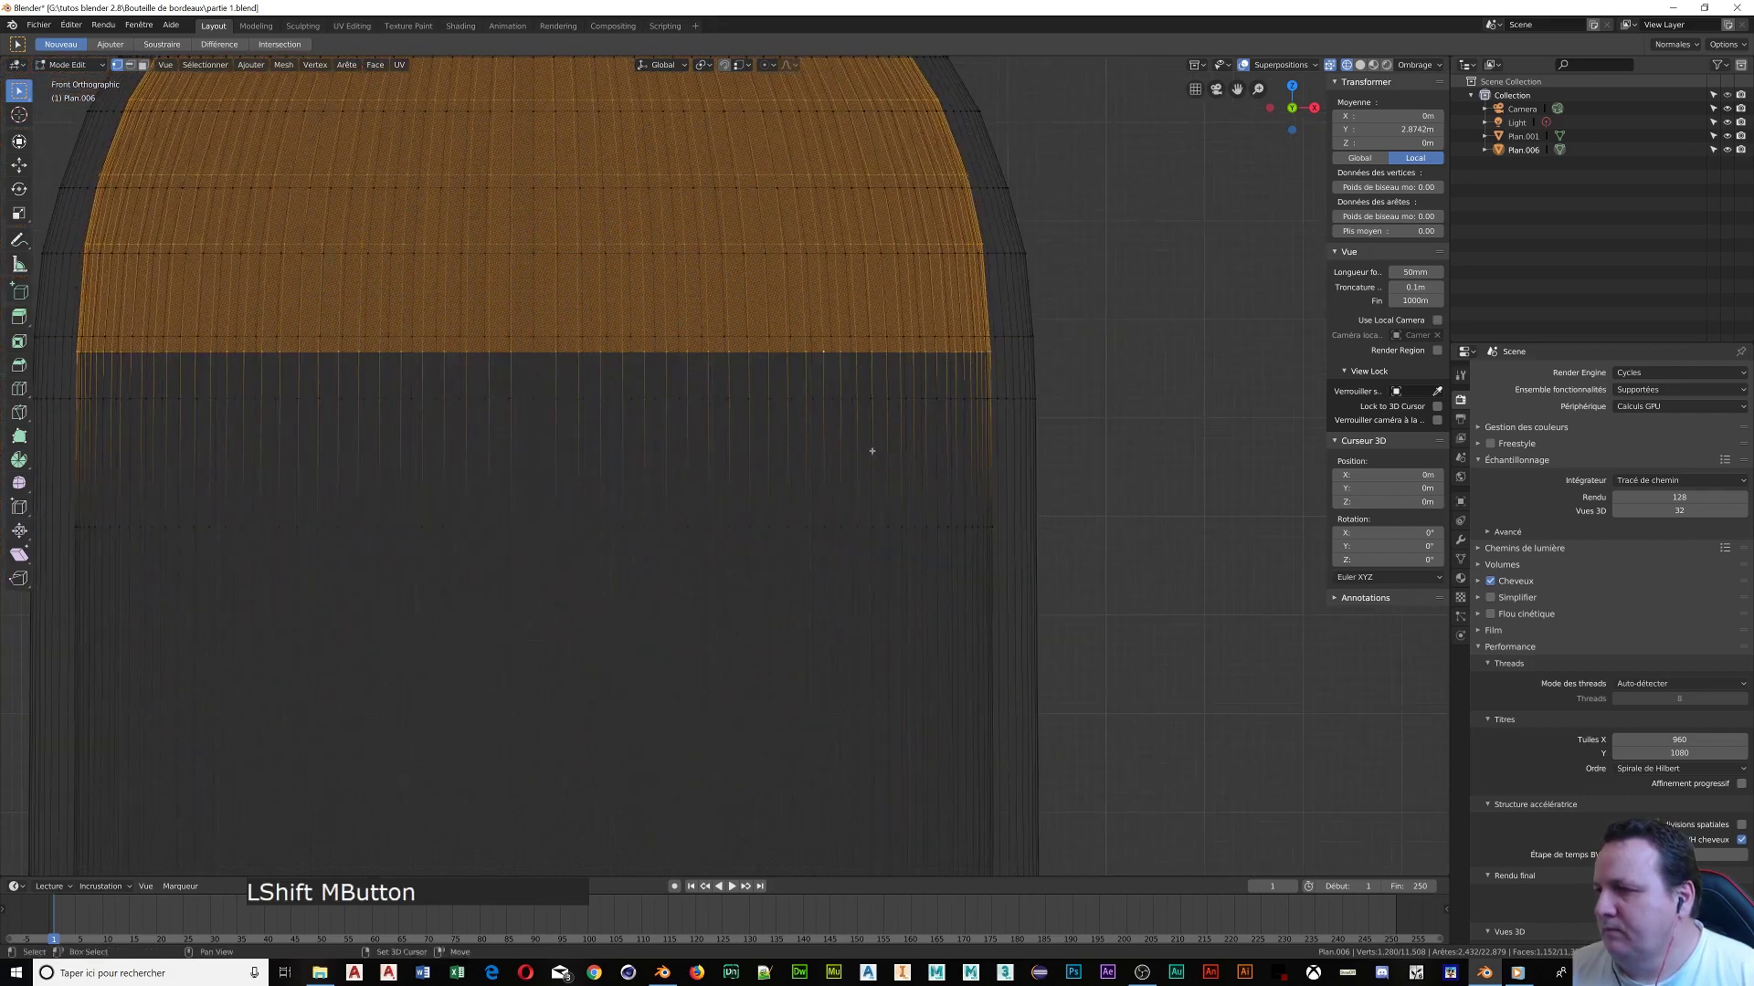
pyautogui.scroll(3, 889, 428)
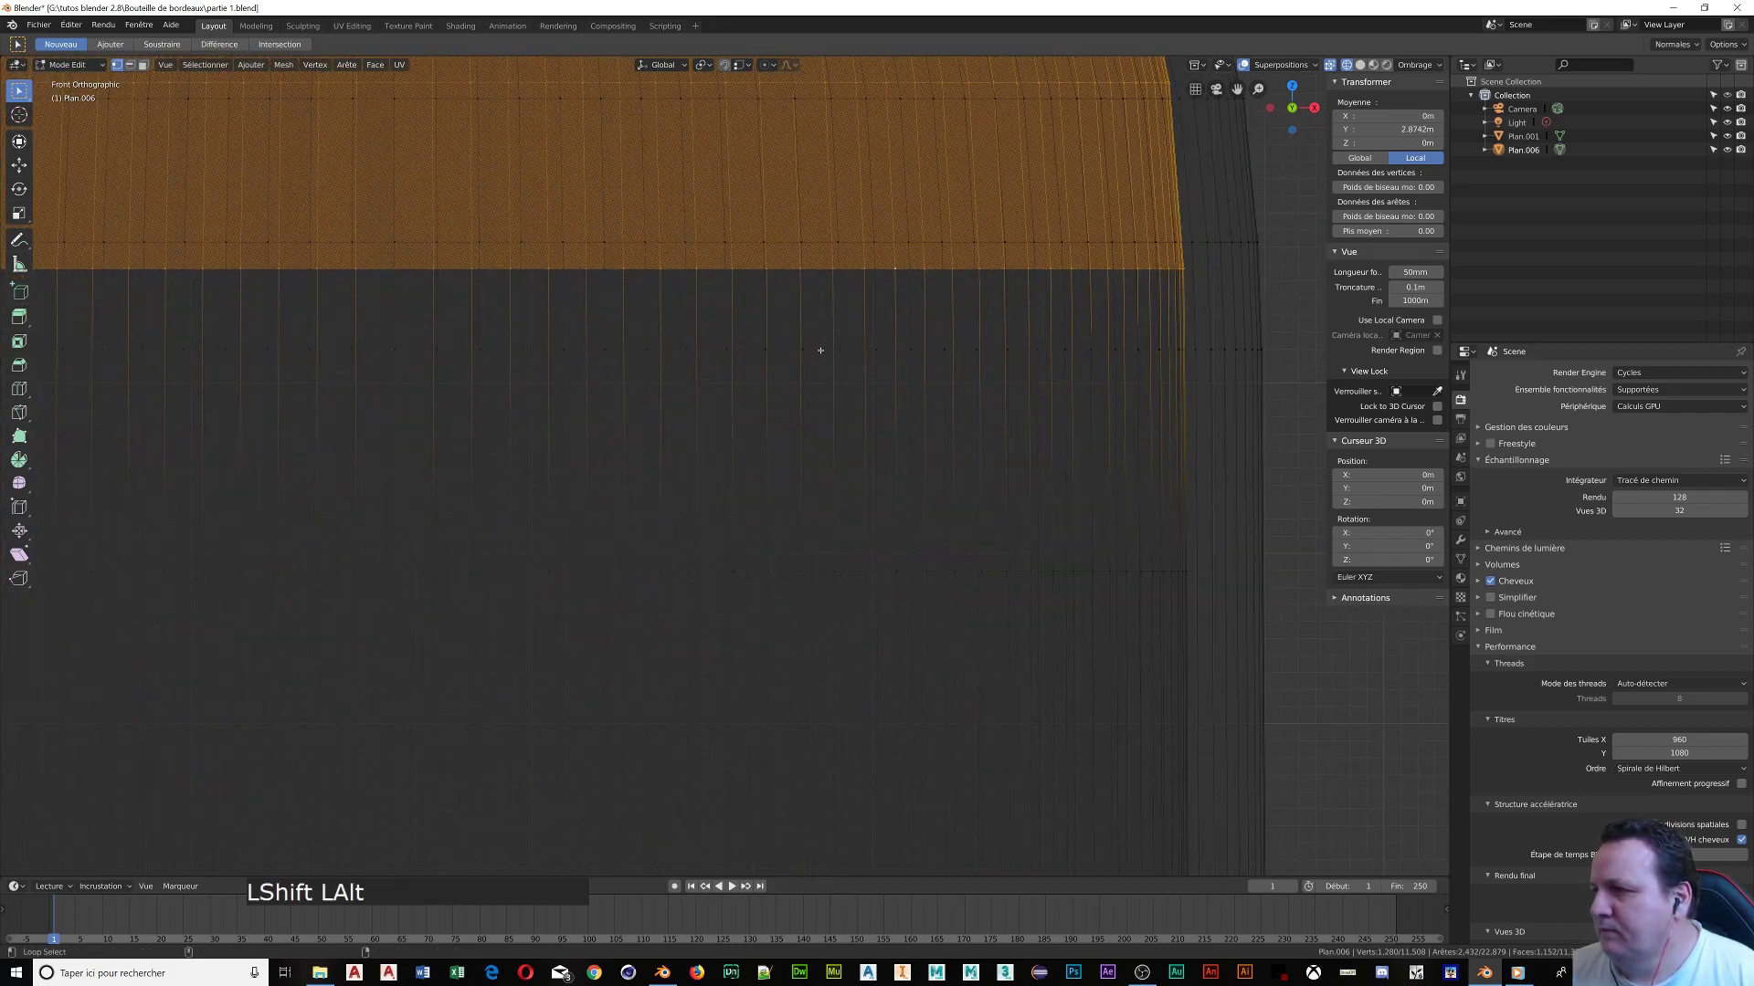
pyautogui.keyDown('alt'); pyautogui.keyDown('shift'); pyautogui.click(818, 572); pyautogui.keyUp('shift'); pyautogui.keyUp('alt')
# Add the three inner-wall edge loops of the lower body around the punt to the selection
pyautogui.scroll(-8, 817, 572)
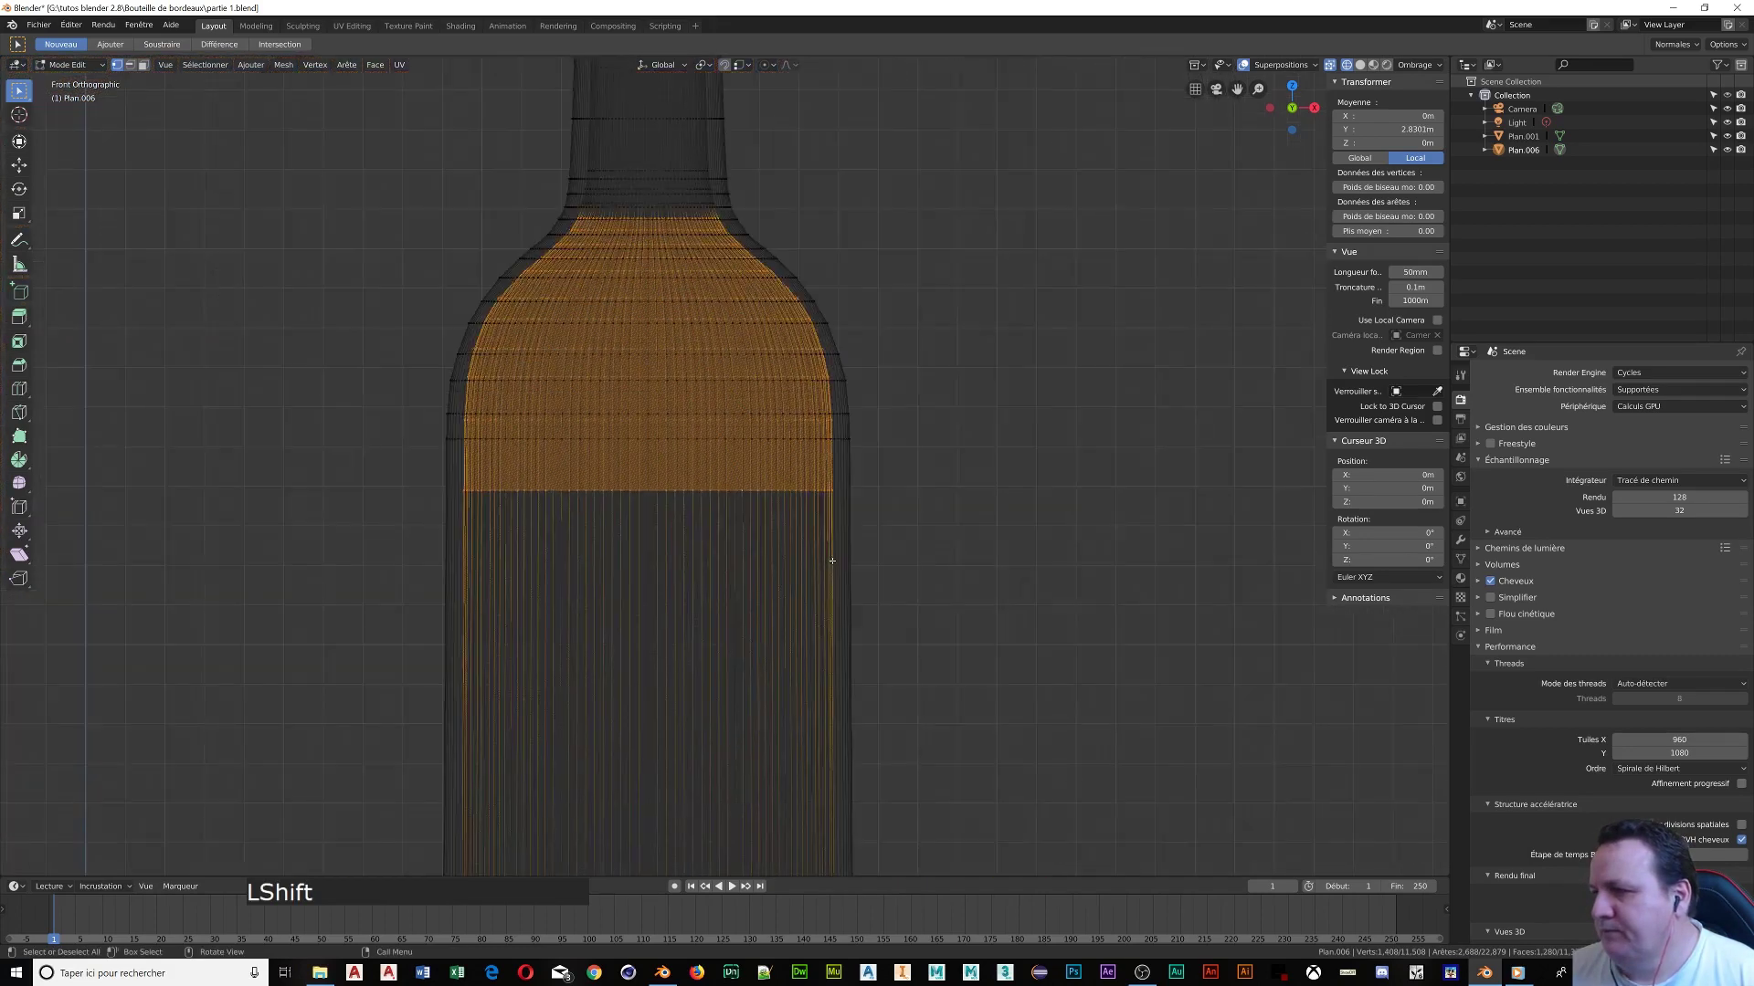
pyautogui.keyDown('shift'); pyautogui.moveTo(803, 538); pyautogui.dragTo(823, 744, button='middle'); pyautogui.keyUp('shift')
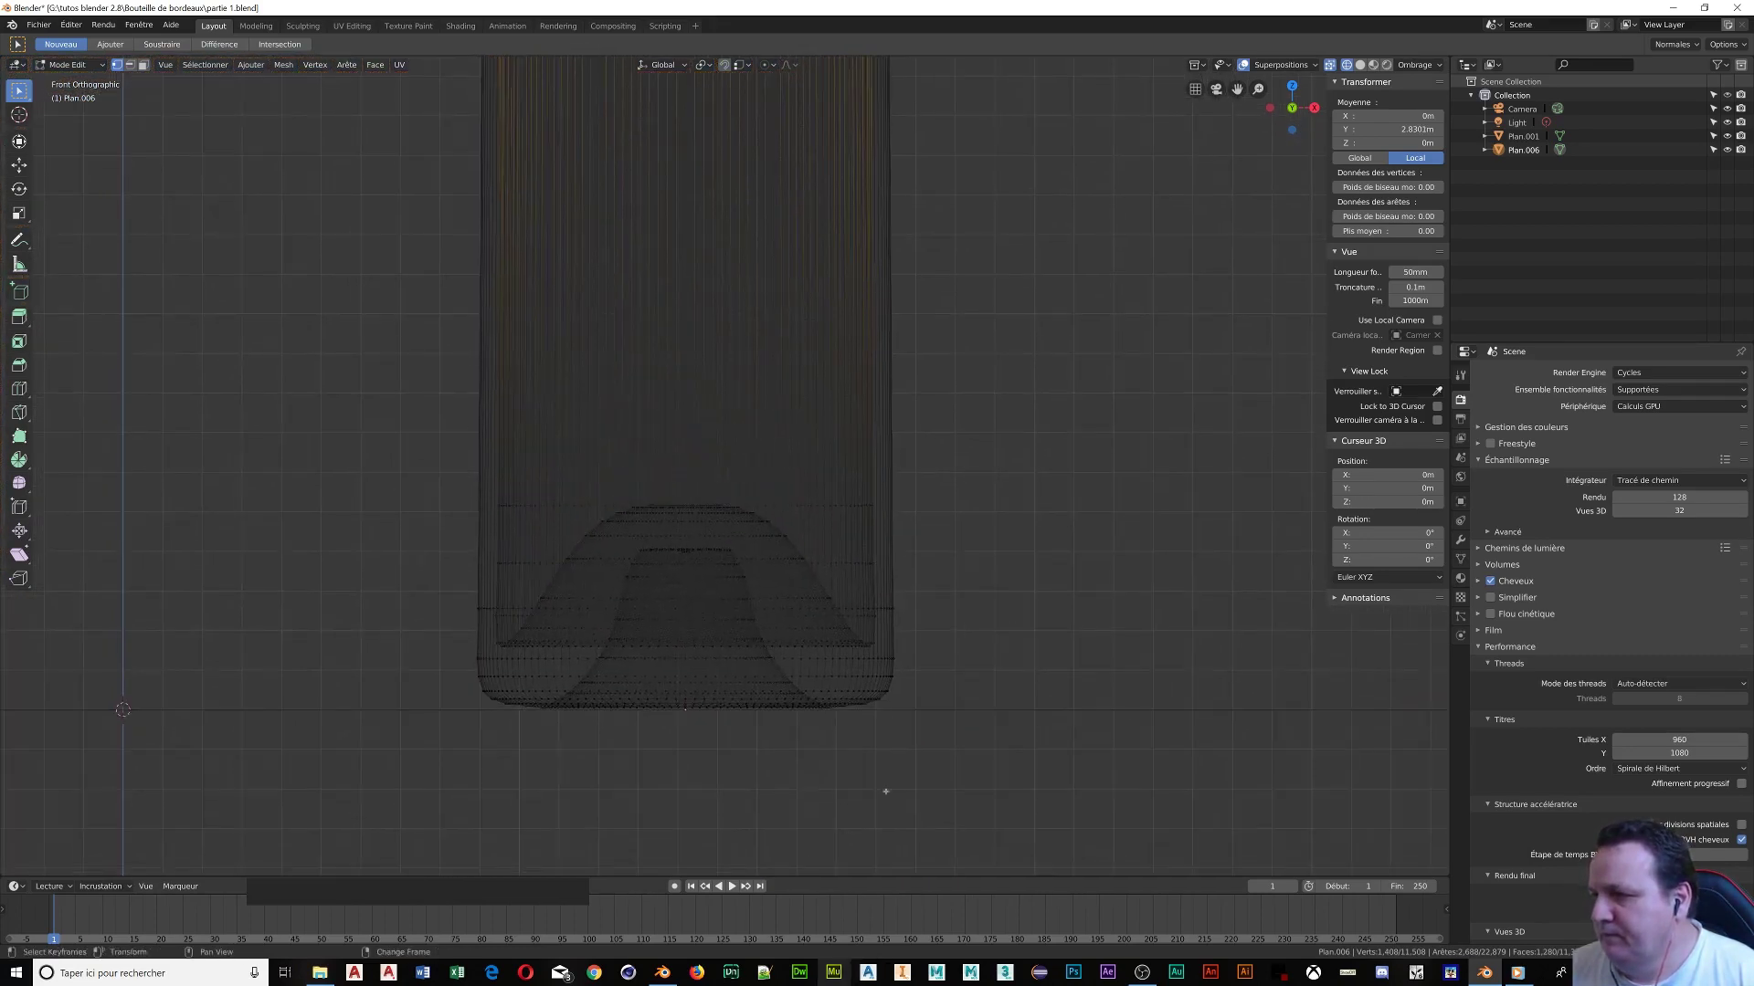
pyautogui.scroll(6, 851, 579)
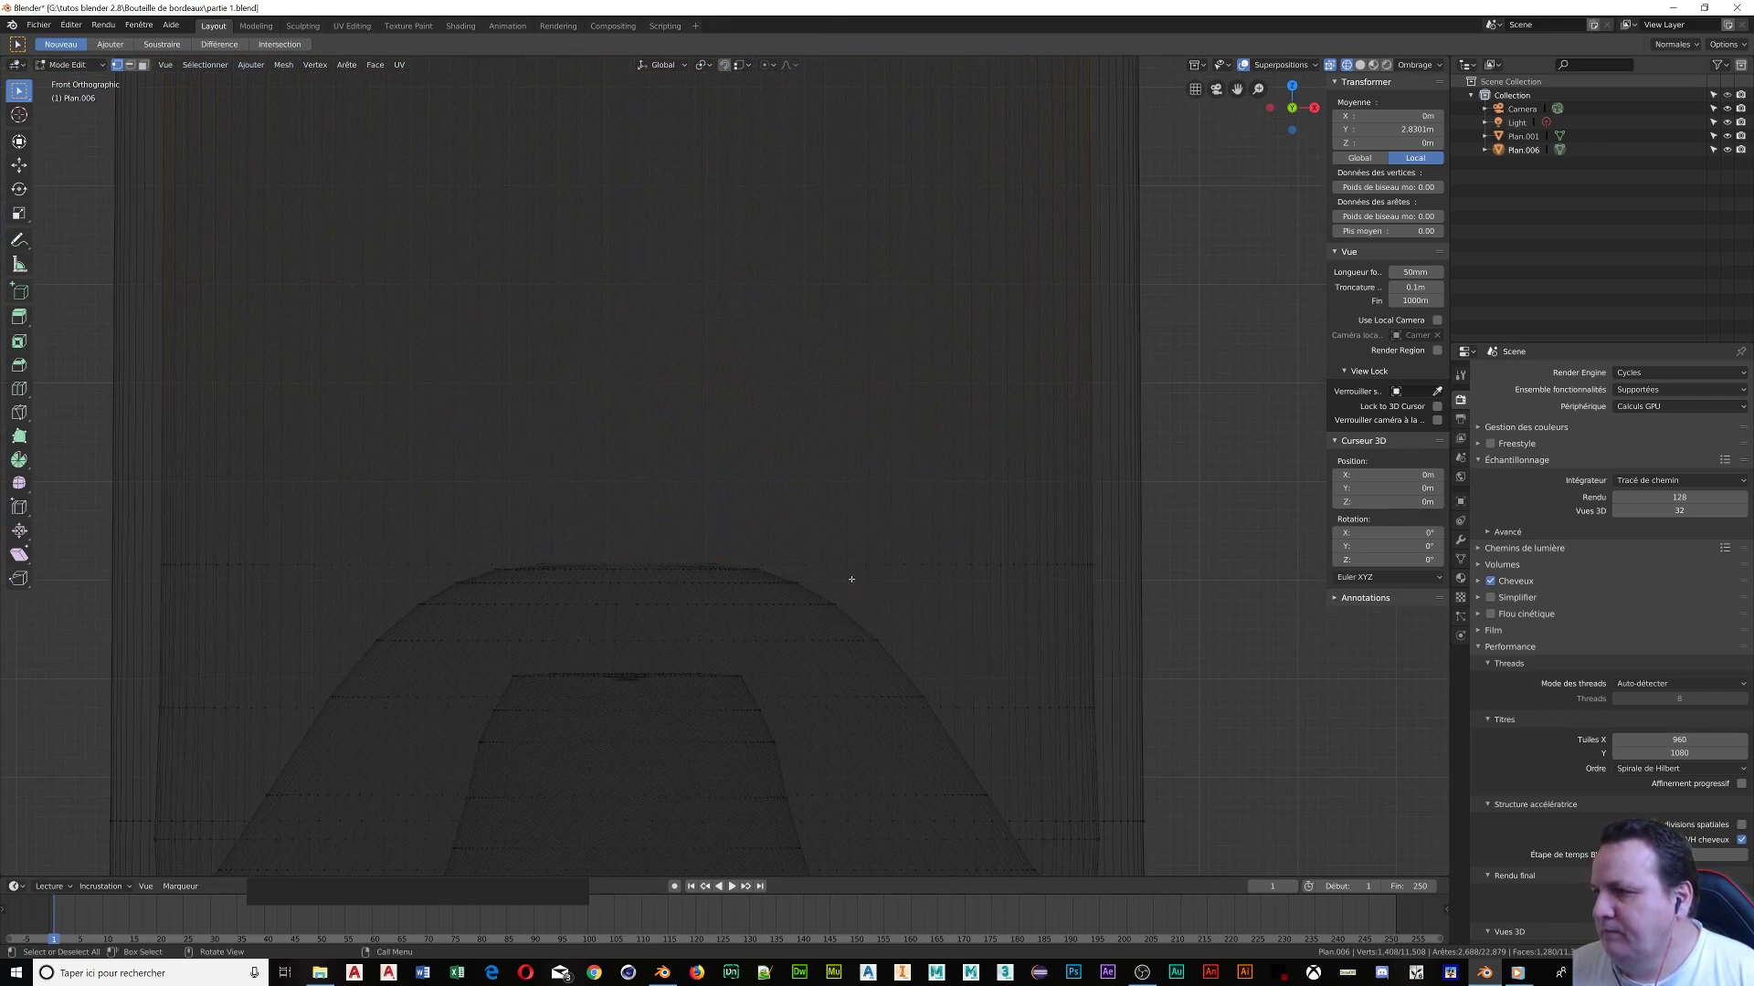
pyautogui.keyDown('alt'); pyautogui.keyDown('shift'); pyautogui.click(975, 575); pyautogui.keyUp('shift'); pyautogui.keyUp('alt')
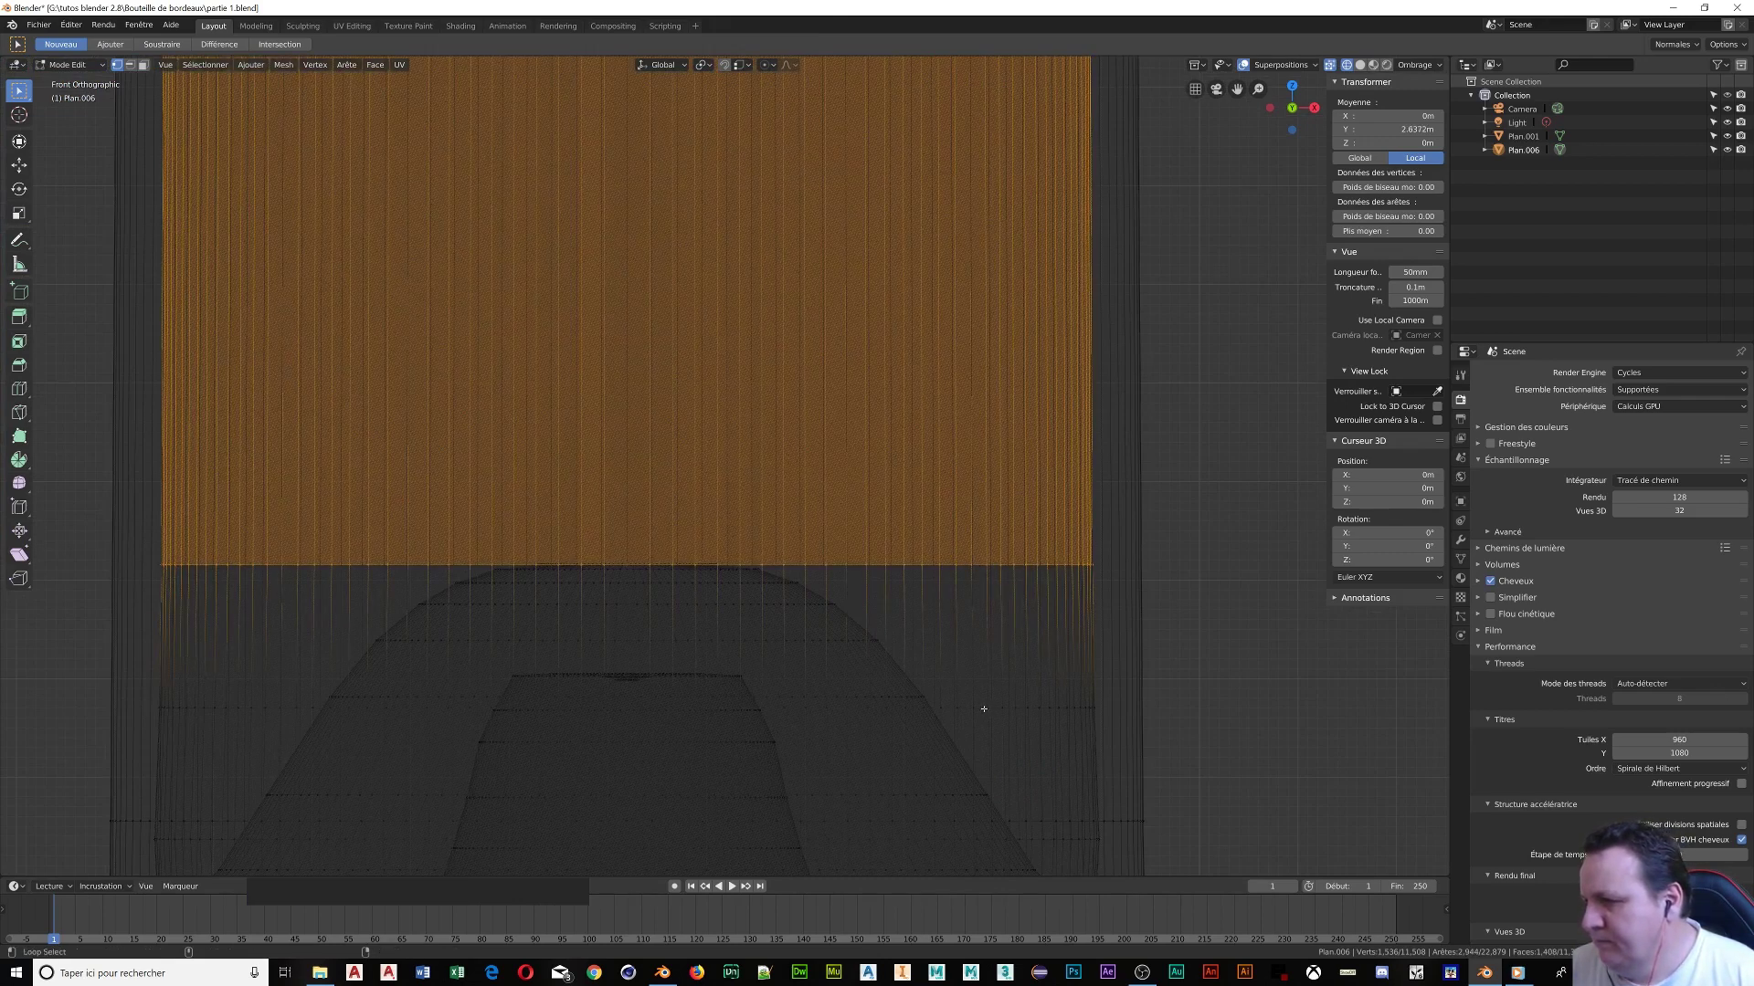
pyautogui.keyDown('alt'); pyautogui.keyDown('shift'); pyautogui.click(982, 709); pyautogui.keyUp('shift'); pyautogui.keyUp('alt')
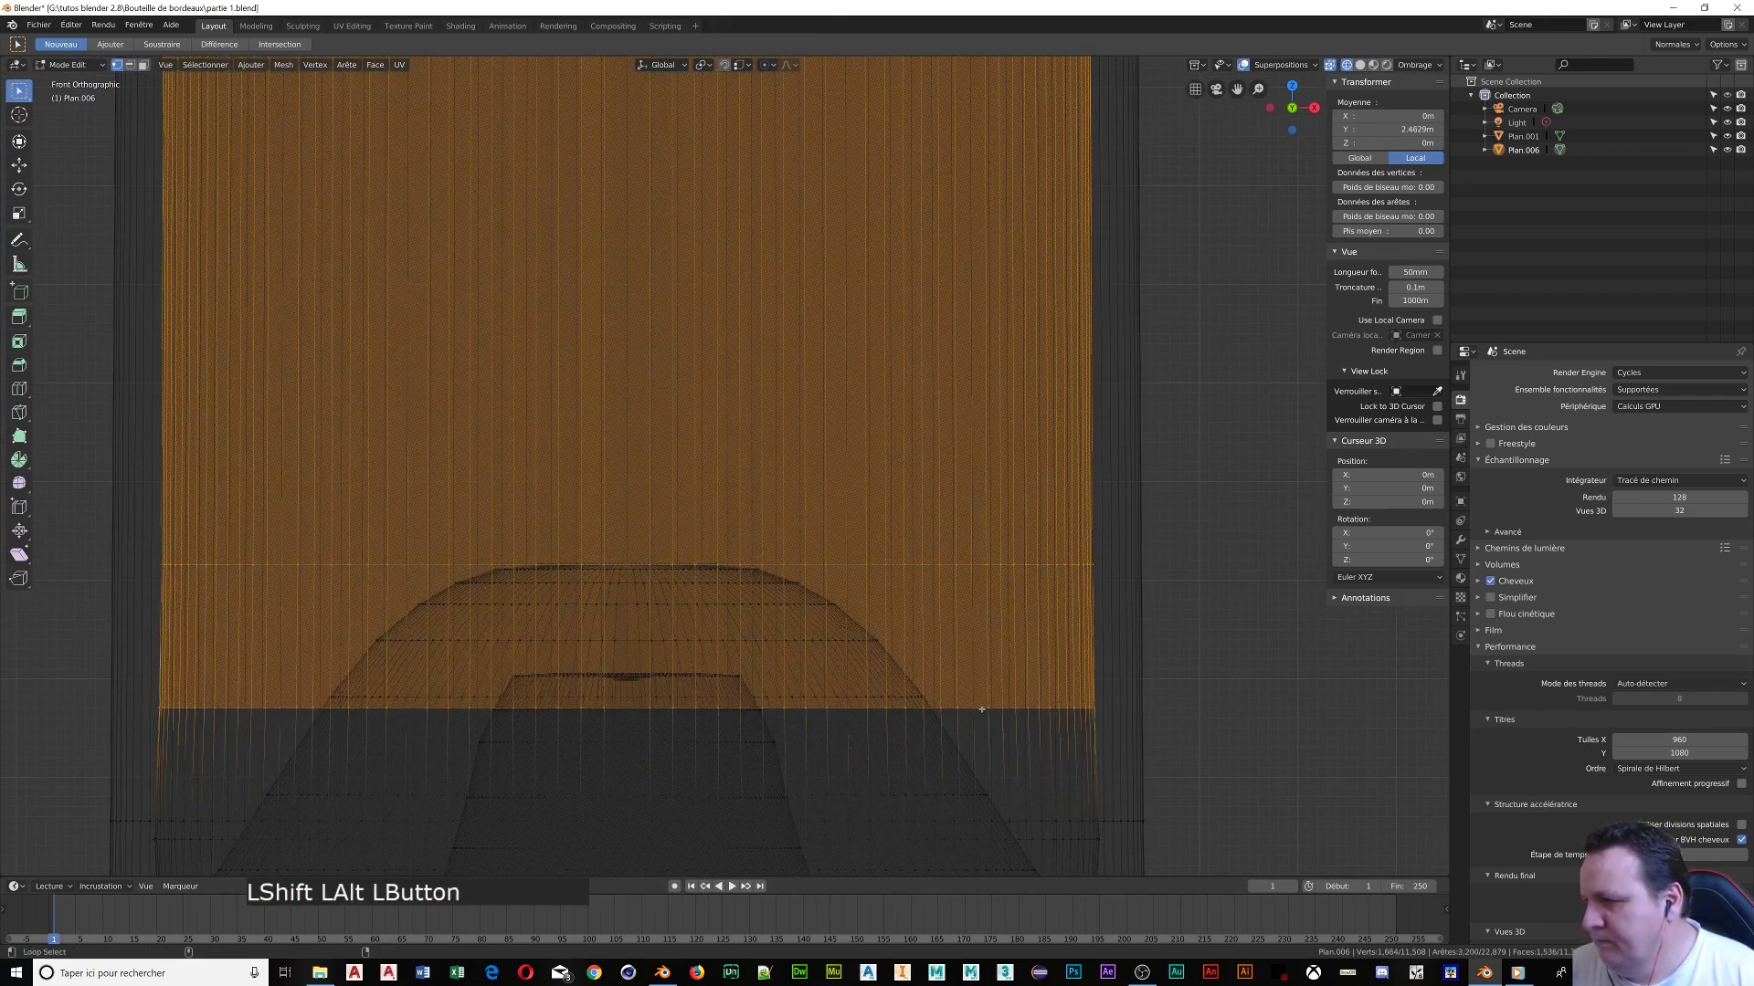
pyautogui.keyDown('alt'); pyautogui.keyDown('shift'); pyautogui.click(1038, 840); pyautogui.keyUp('shift'); pyautogui.keyUp('alt')
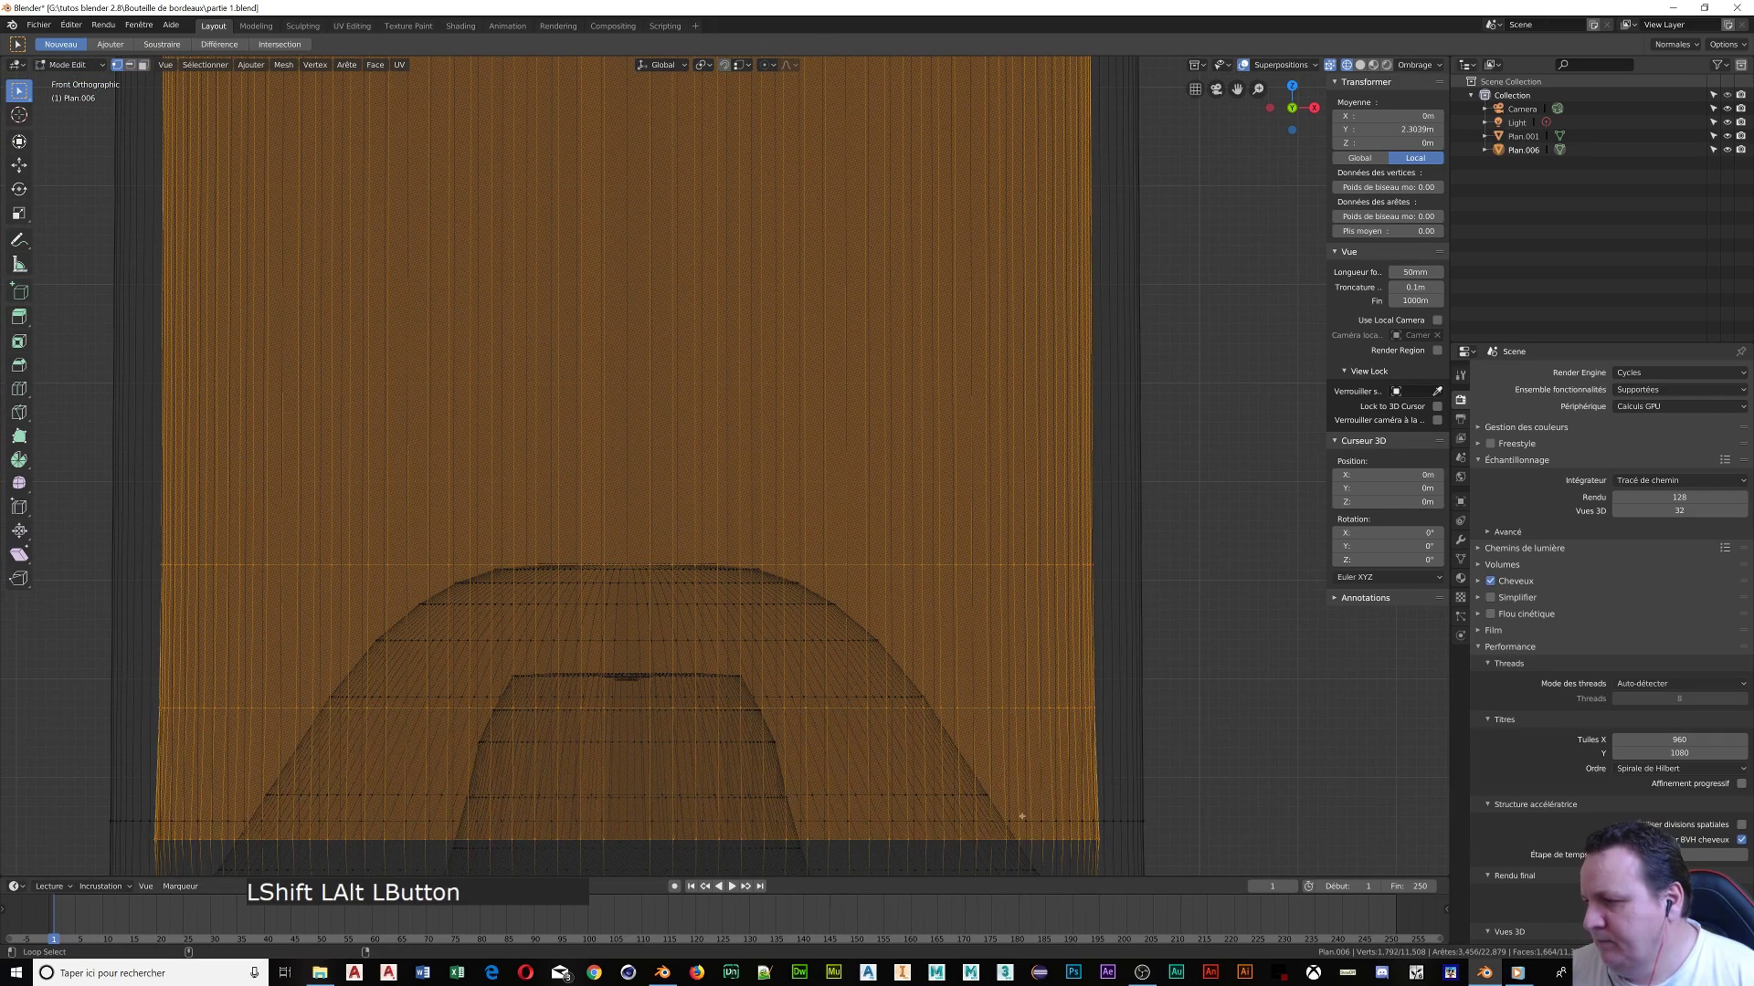
# Add the two edge loops at the inner bottom corner of the bottle to the selection
pyautogui.keyDown('shift'); pyautogui.moveTo(1021, 815); pyautogui.dragTo(984, 529, button='middle'); pyautogui.keyUp('shift')
pyautogui.scroll(4, 926, 559)
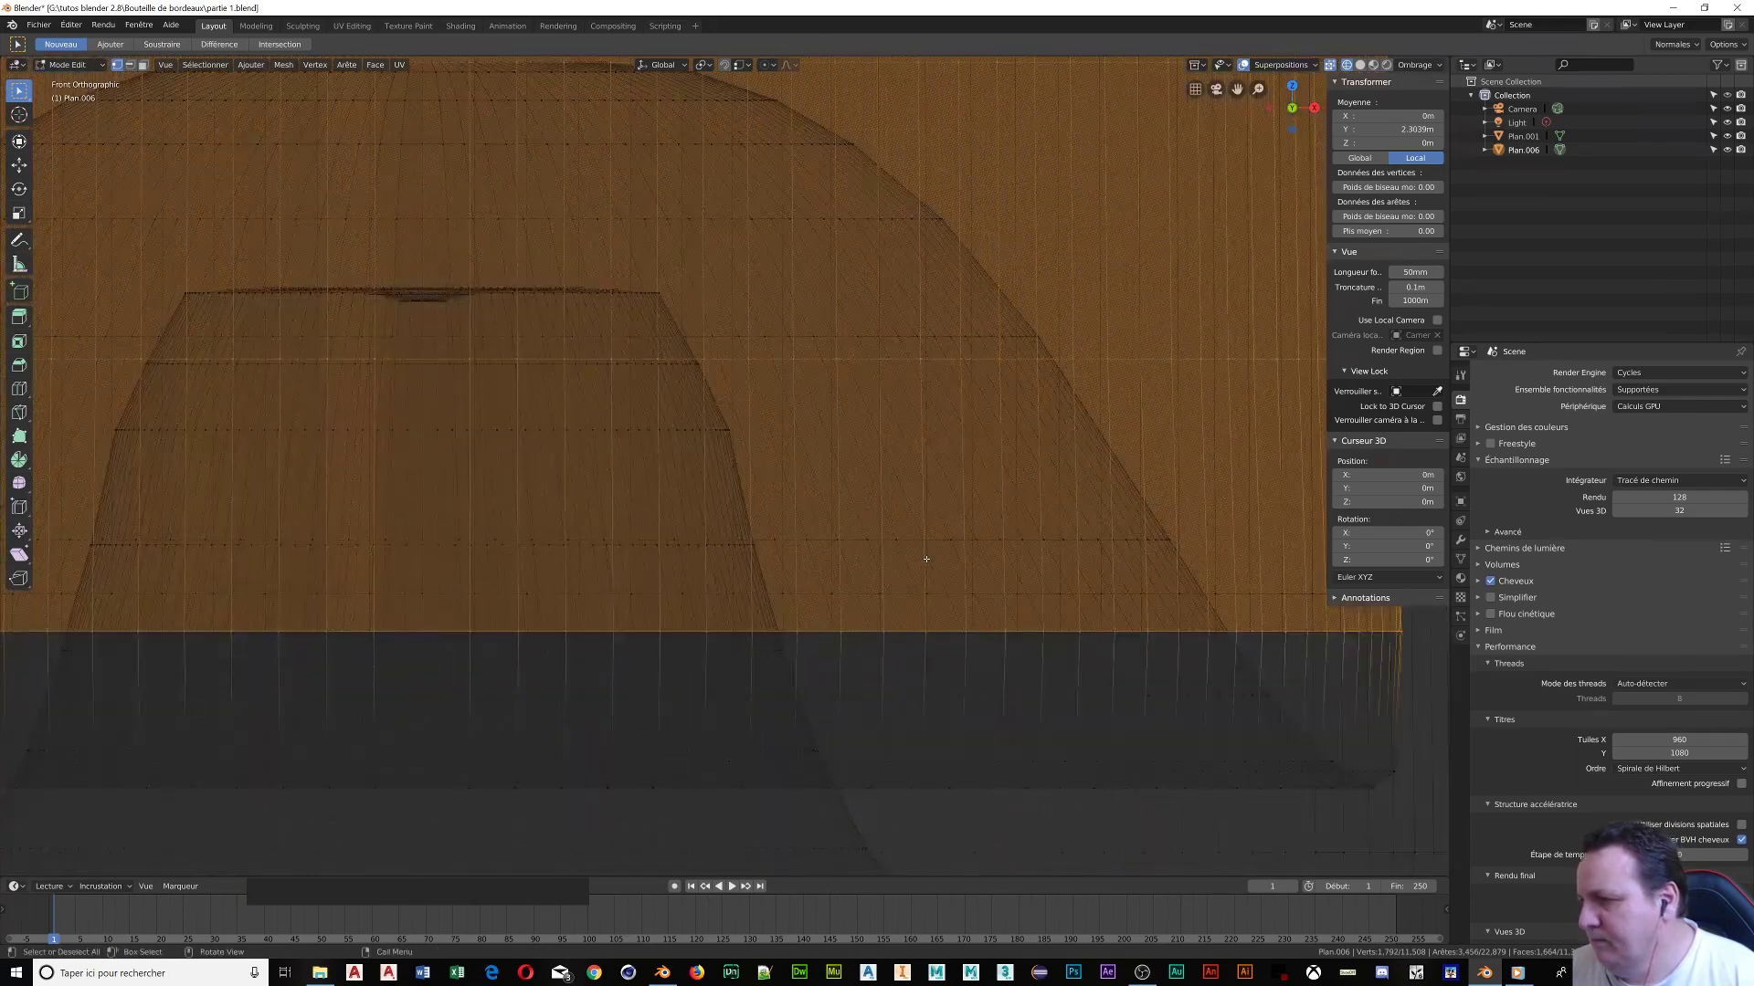
pyautogui.keyDown('shift'); pyautogui.moveTo(1027, 630); pyautogui.dragTo(603, 502, button='middle'); pyautogui.keyUp('shift')
pyautogui.scroll(2, 940, 623)
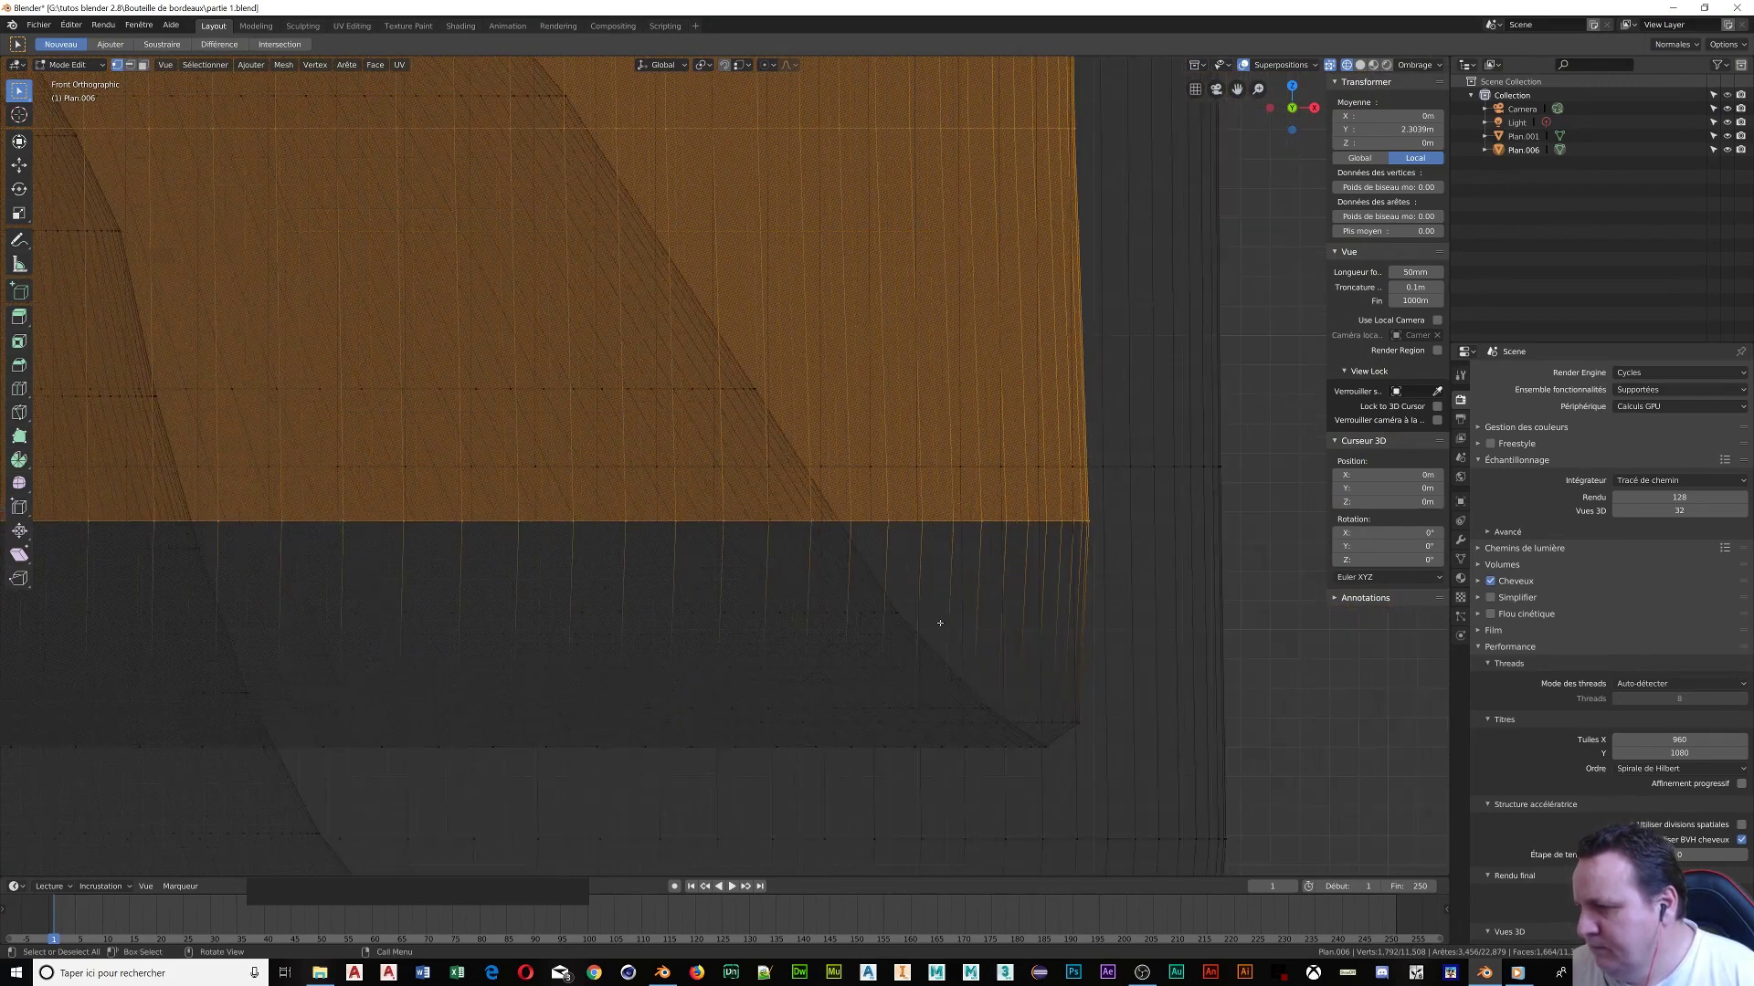
pyautogui.keyDown('alt'); pyautogui.keyDown('shift'); pyautogui.click(1026, 722); pyautogui.keyUp('shift'); pyautogui.keyUp('alt')
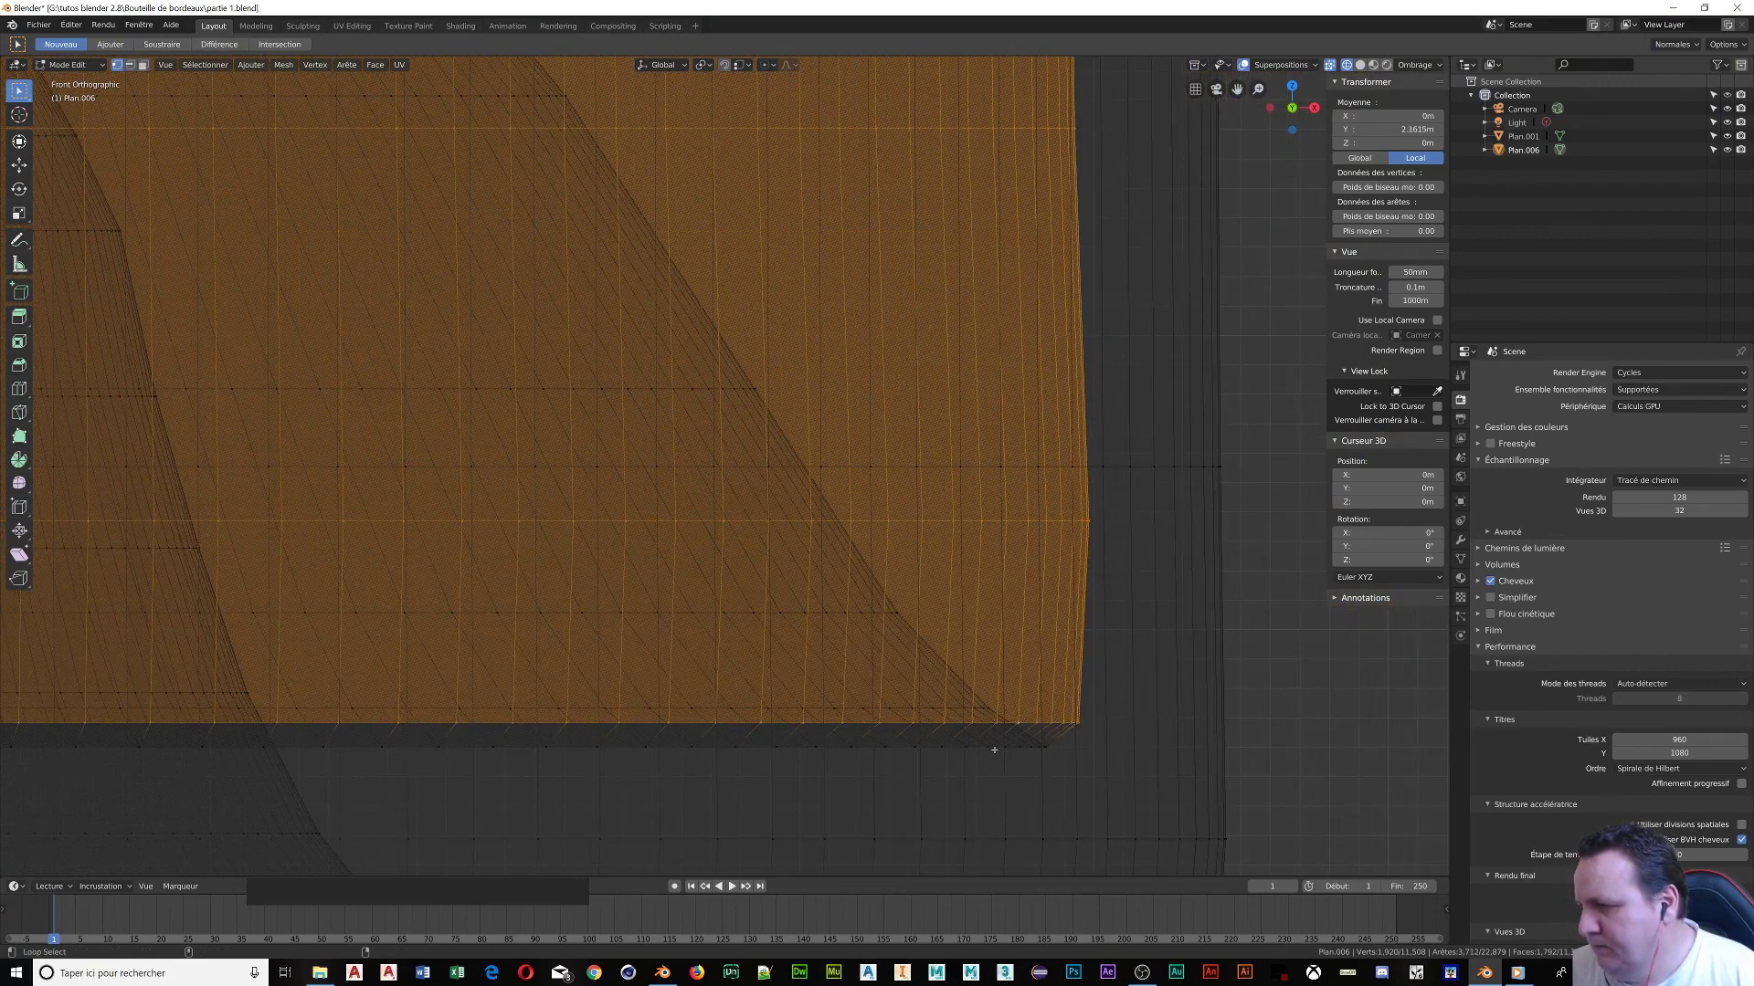
pyautogui.keyDown('alt'); pyautogui.keyDown('shift'); pyautogui.click(992, 746); pyautogui.keyUp('shift'); pyautogui.keyUp('alt')
# Continue the selection with three edge loops up the lower slope of the inner punt surface
pyautogui.keyDown('alt'); pyautogui.keyDown('shift'); pyautogui.click(959, 708); pyautogui.keyUp('shift'); pyautogui.keyUp('alt')
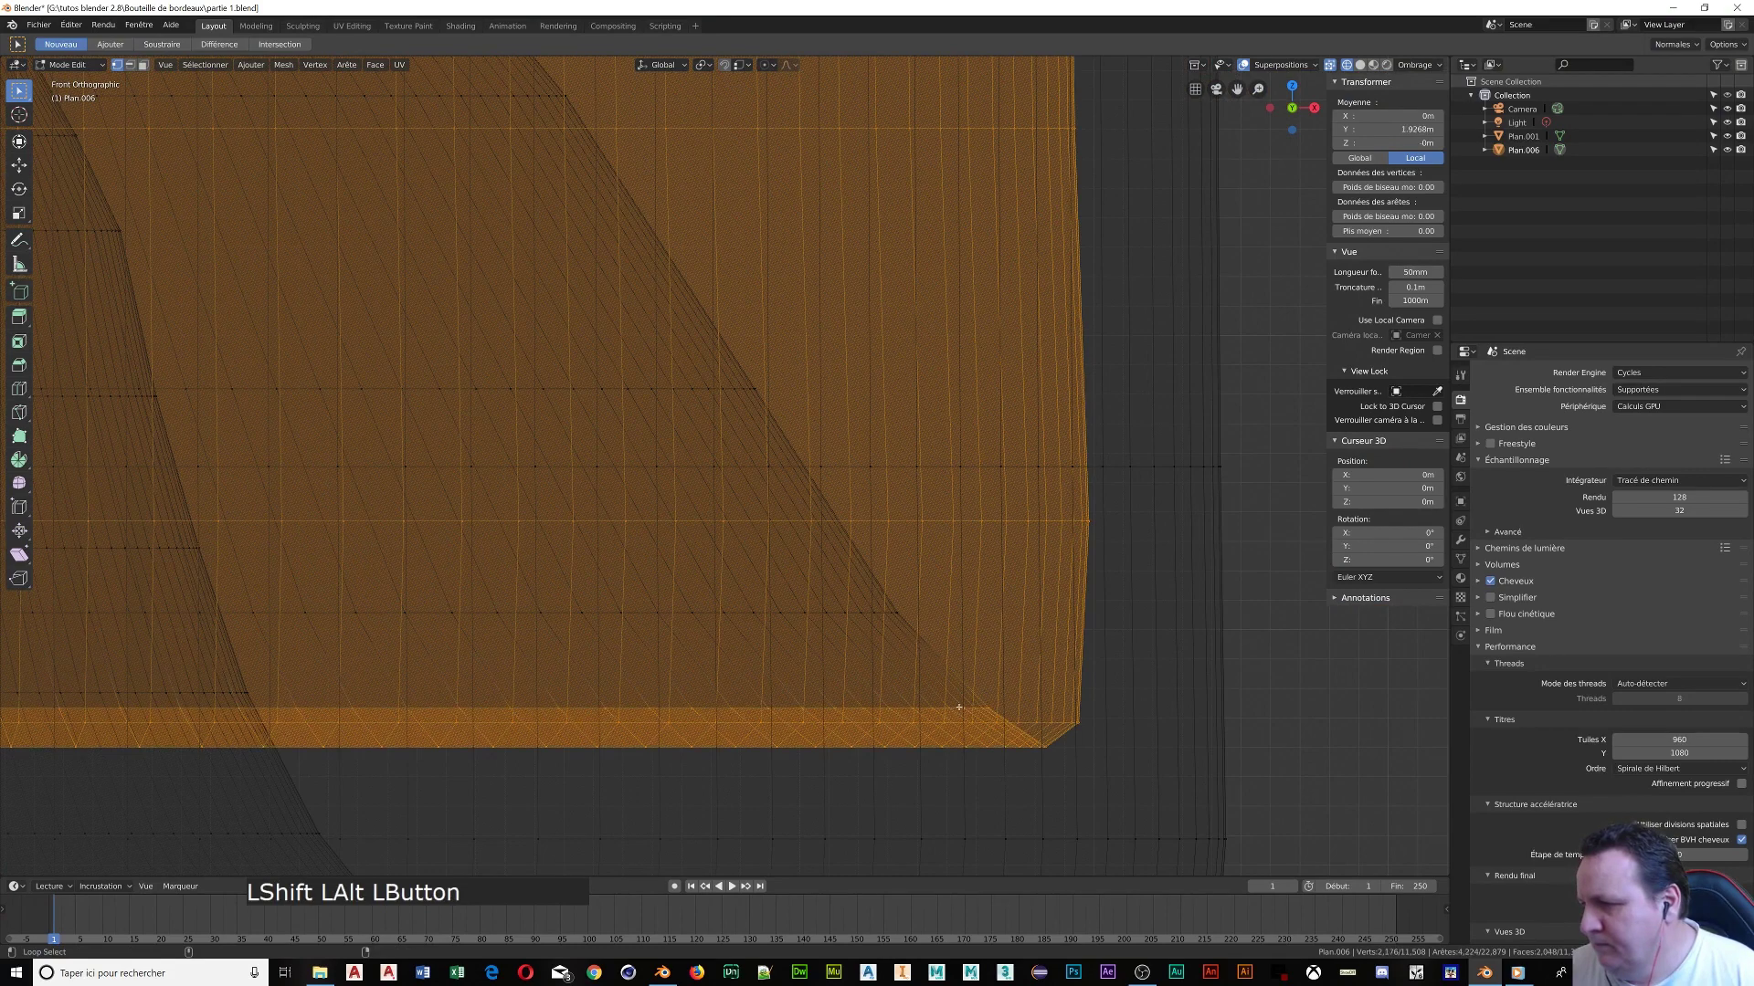
pyautogui.keyDown('alt'); pyautogui.keyDown('shift'); pyautogui.click(852, 613); pyautogui.keyUp('shift'); pyautogui.keyUp('alt')
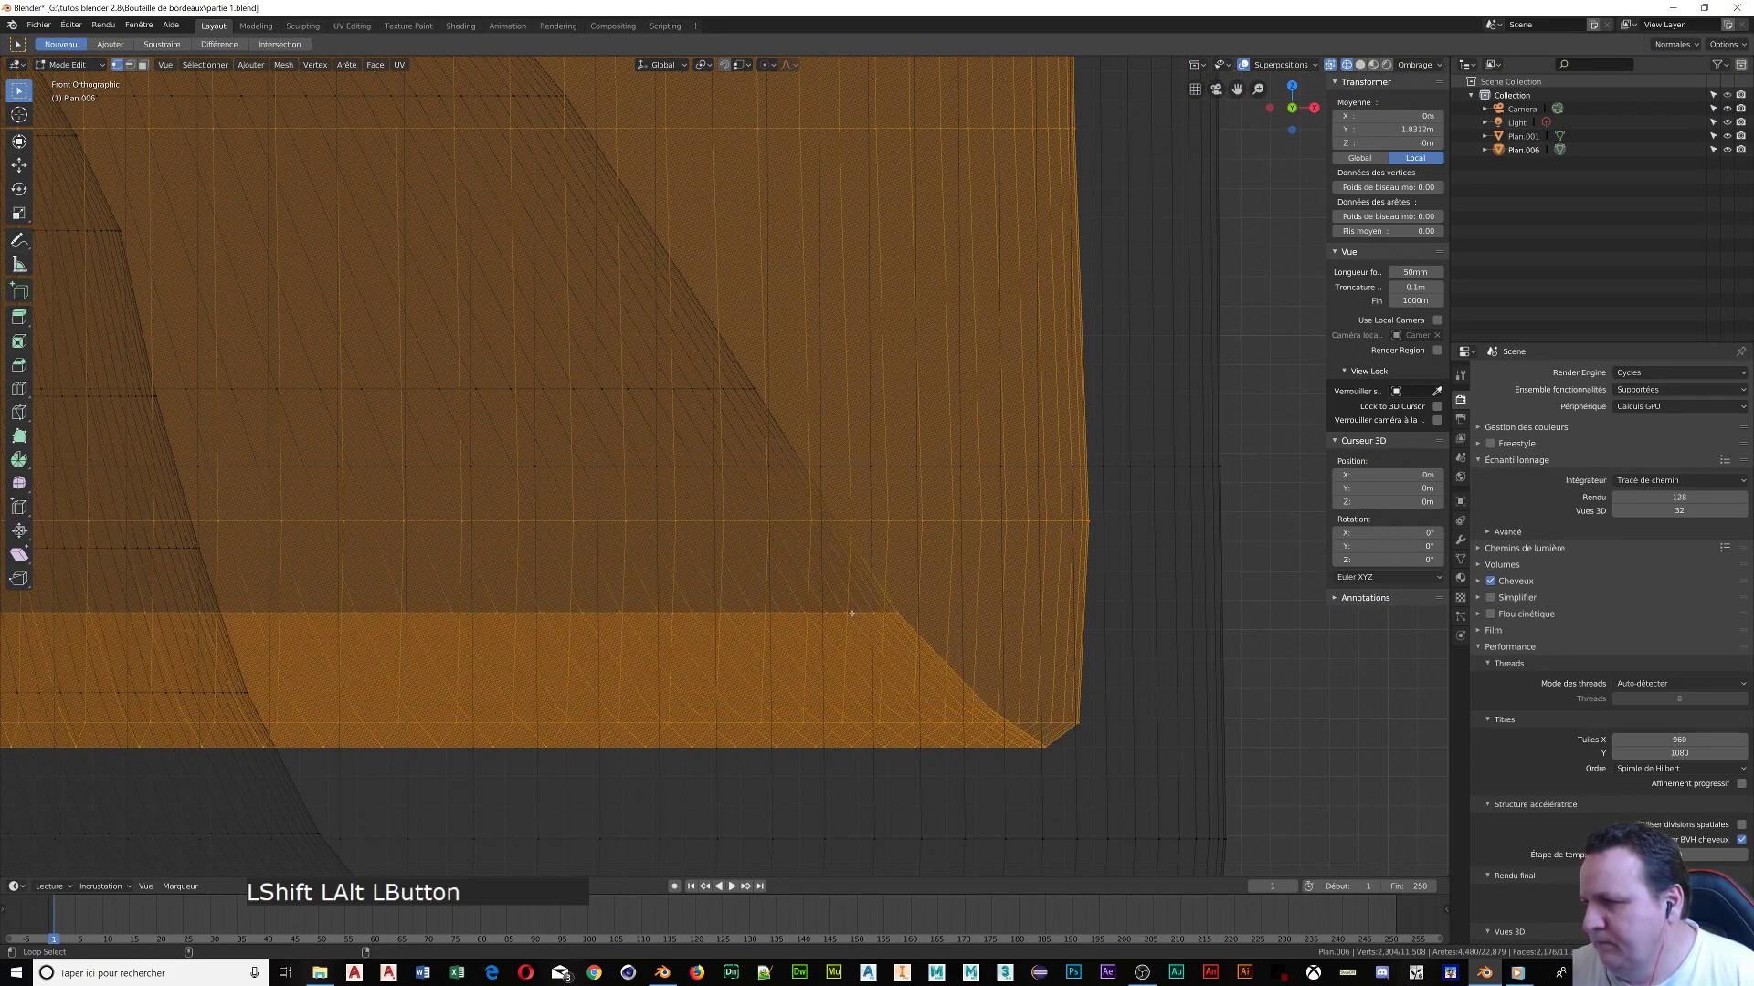
pyautogui.keyDown('alt'); pyautogui.keyDown('shift'); pyautogui.click(633, 393); pyautogui.keyUp('shift'); pyautogui.keyUp('alt')
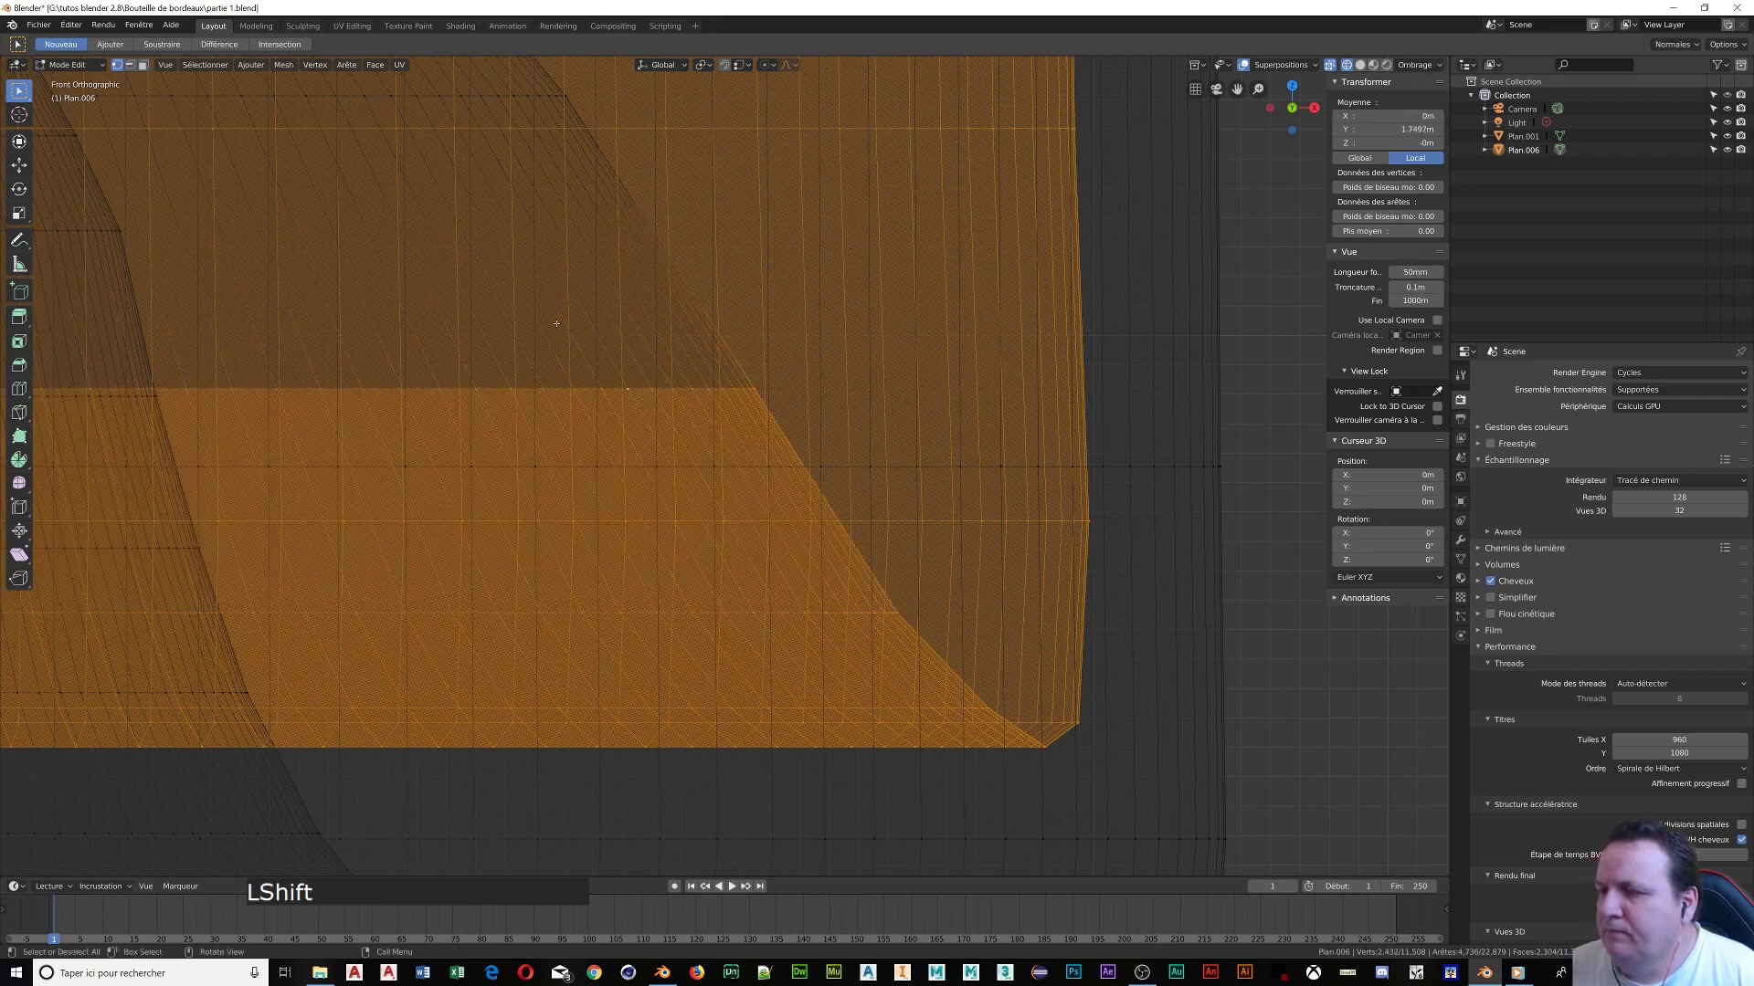
# Add four more edge loops up the rounded upper slope of the inner punt, undoing any stray selection
pyautogui.keyDown('shift'); pyautogui.moveTo(632, 393); pyautogui.dragTo(623, 687, button='middle'); pyautogui.keyUp('shift')
pyautogui.scroll(2, 872, 584)
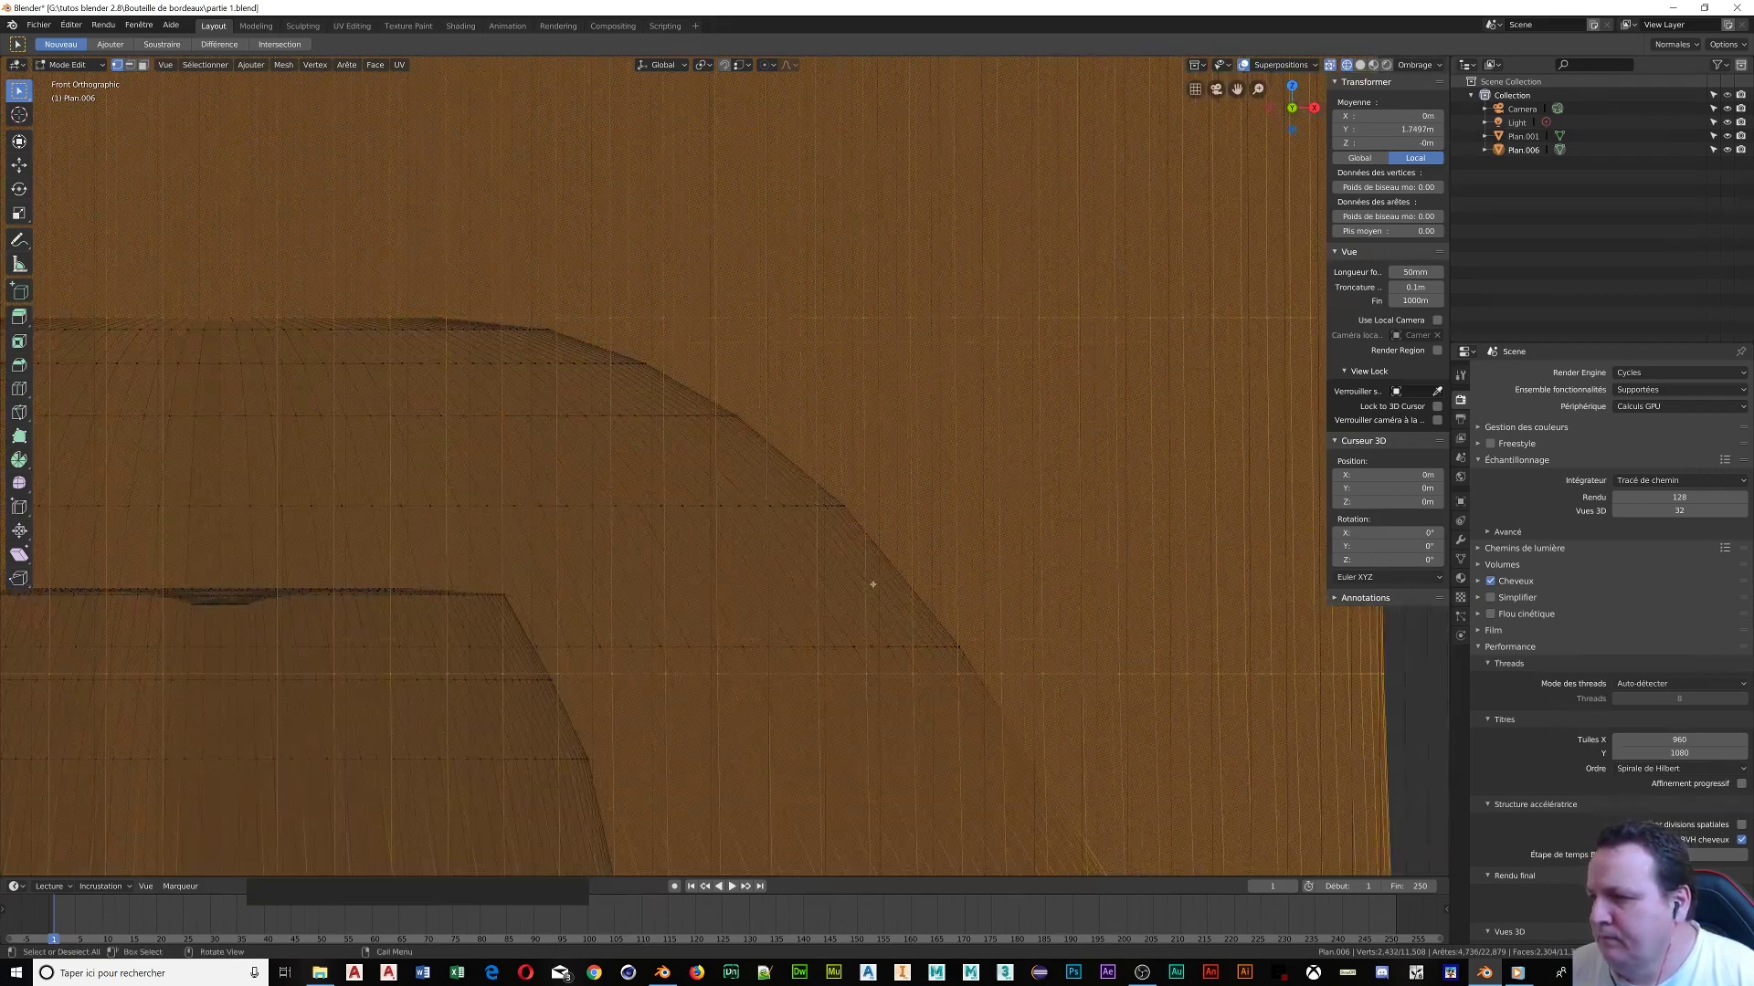
pyautogui.keyDown('alt'); pyautogui.keyDown('shift'); pyautogui.click(782, 649); pyautogui.keyUp('shift'); pyautogui.keyUp('alt')
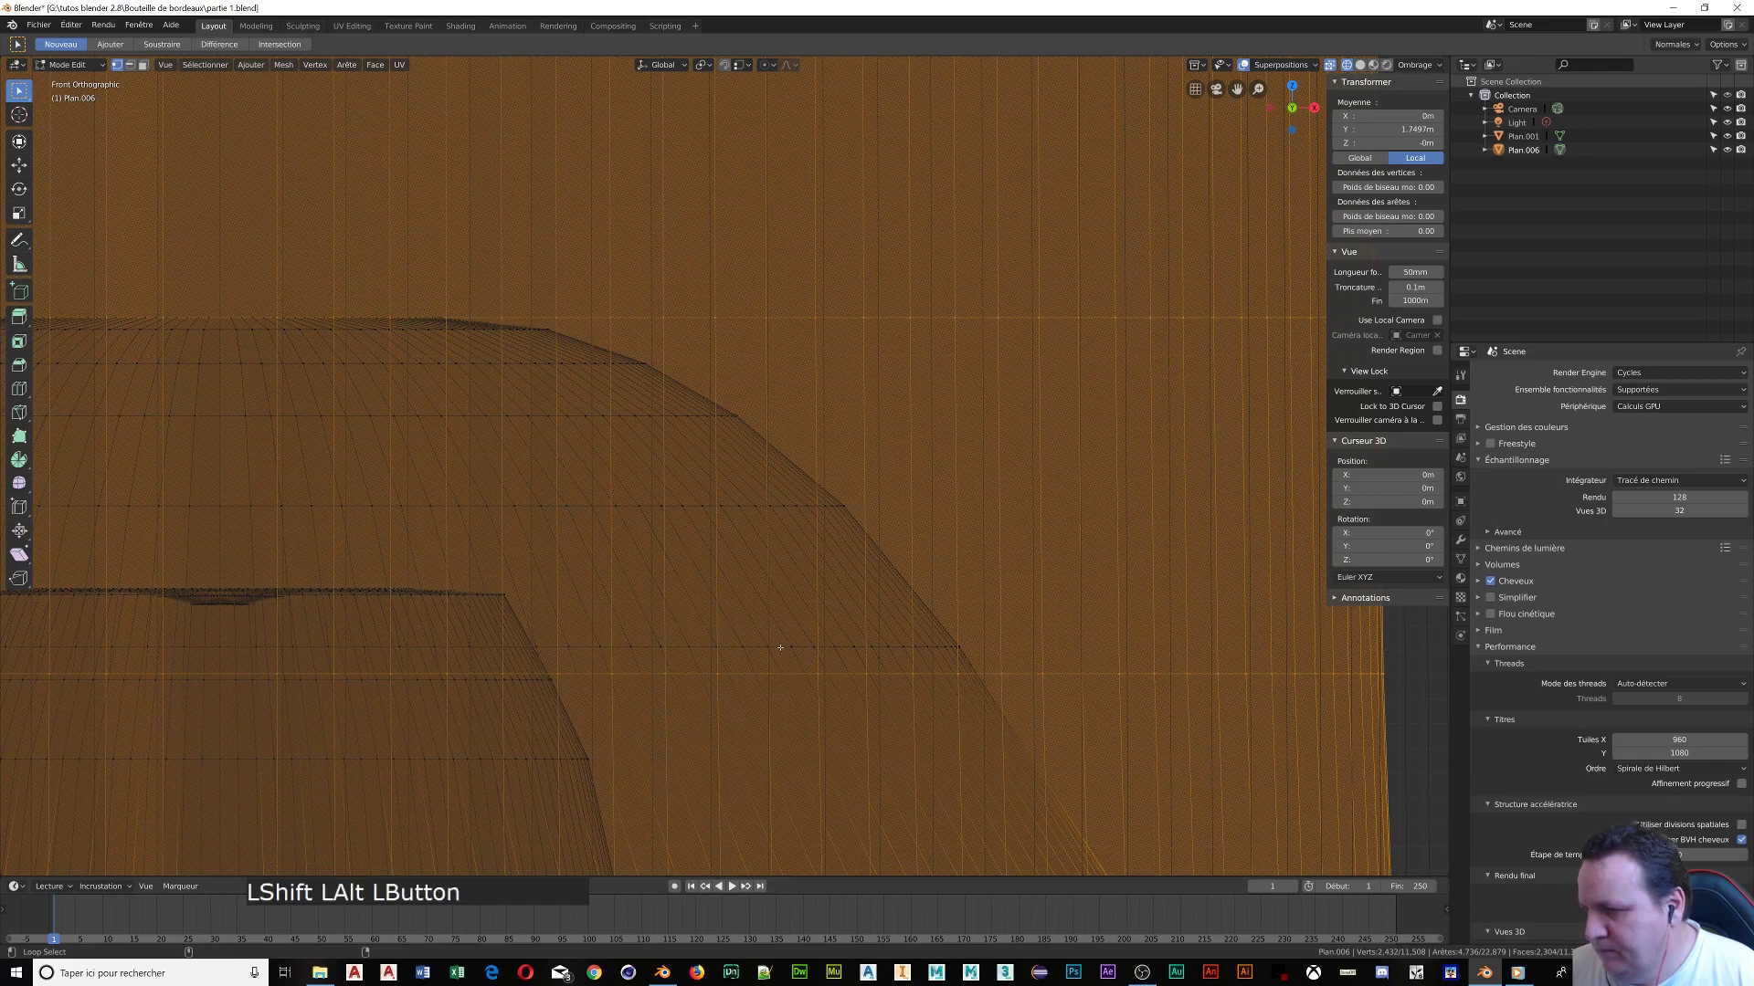
pyautogui.keyDown('alt'); pyautogui.keyDown('shift'); pyautogui.click(692, 504); pyautogui.keyUp('shift'); pyautogui.keyUp('alt')
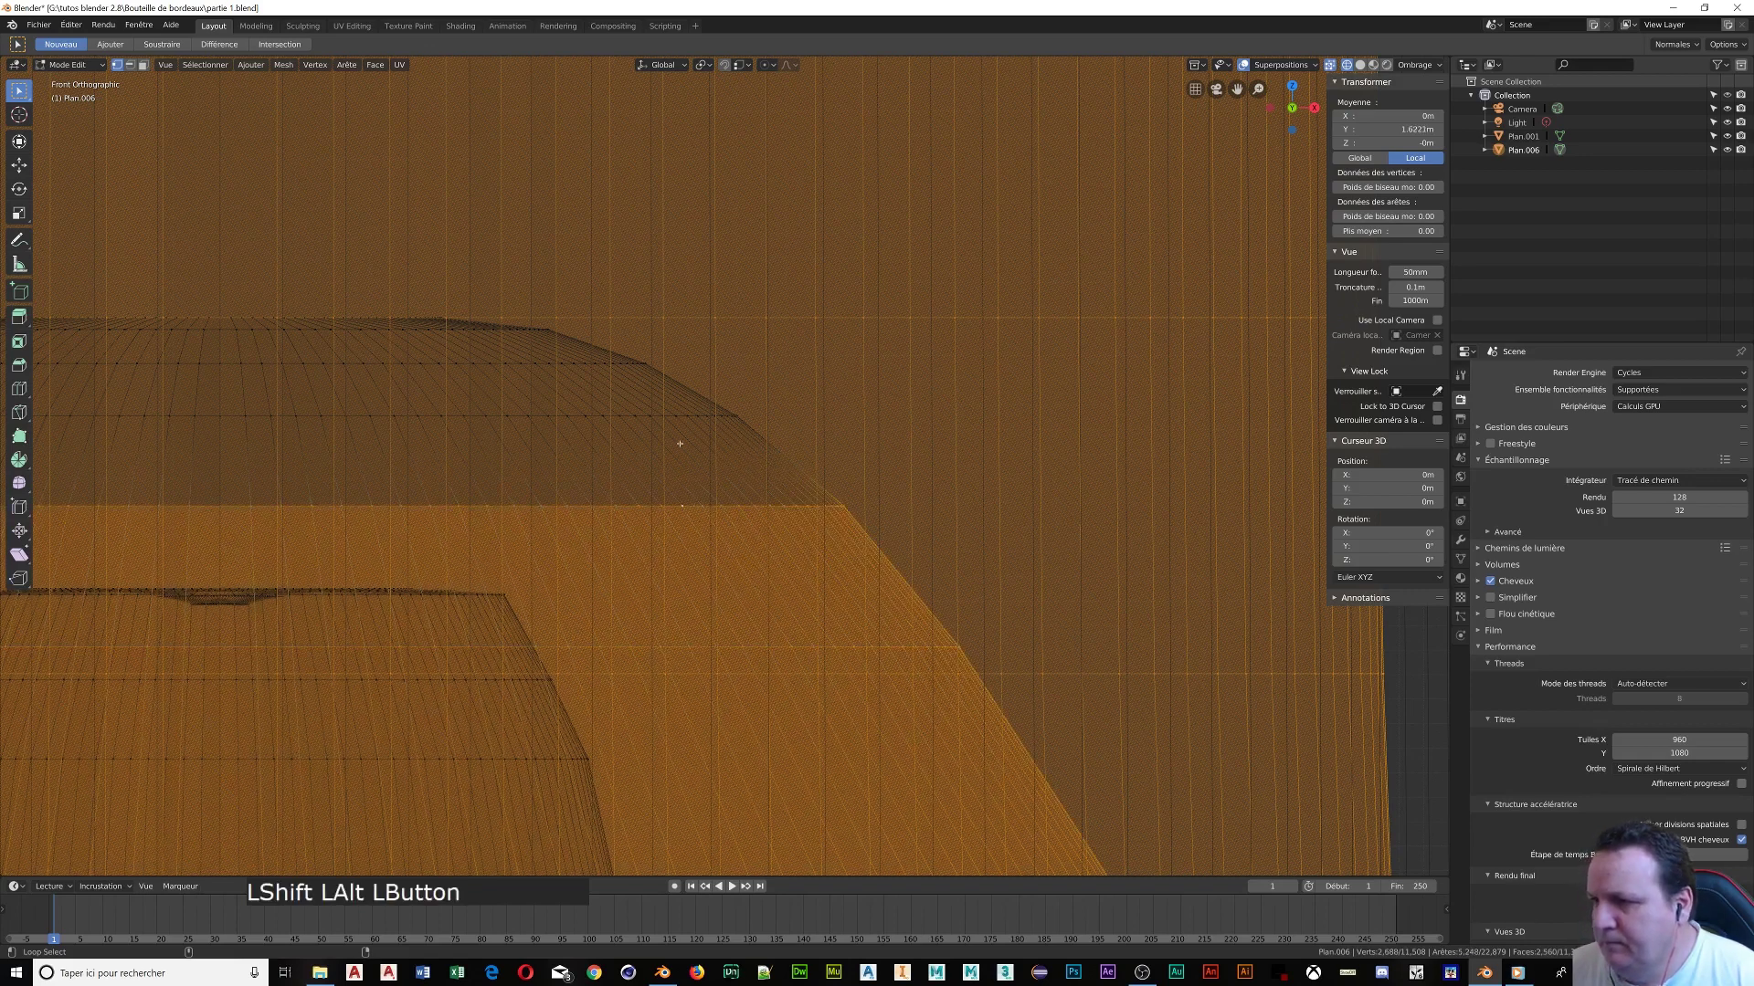
pyautogui.keyDown('alt'); pyautogui.keyDown('shift'); pyautogui.click(589, 420); pyautogui.keyUp('shift'); pyautogui.keyUp('alt')
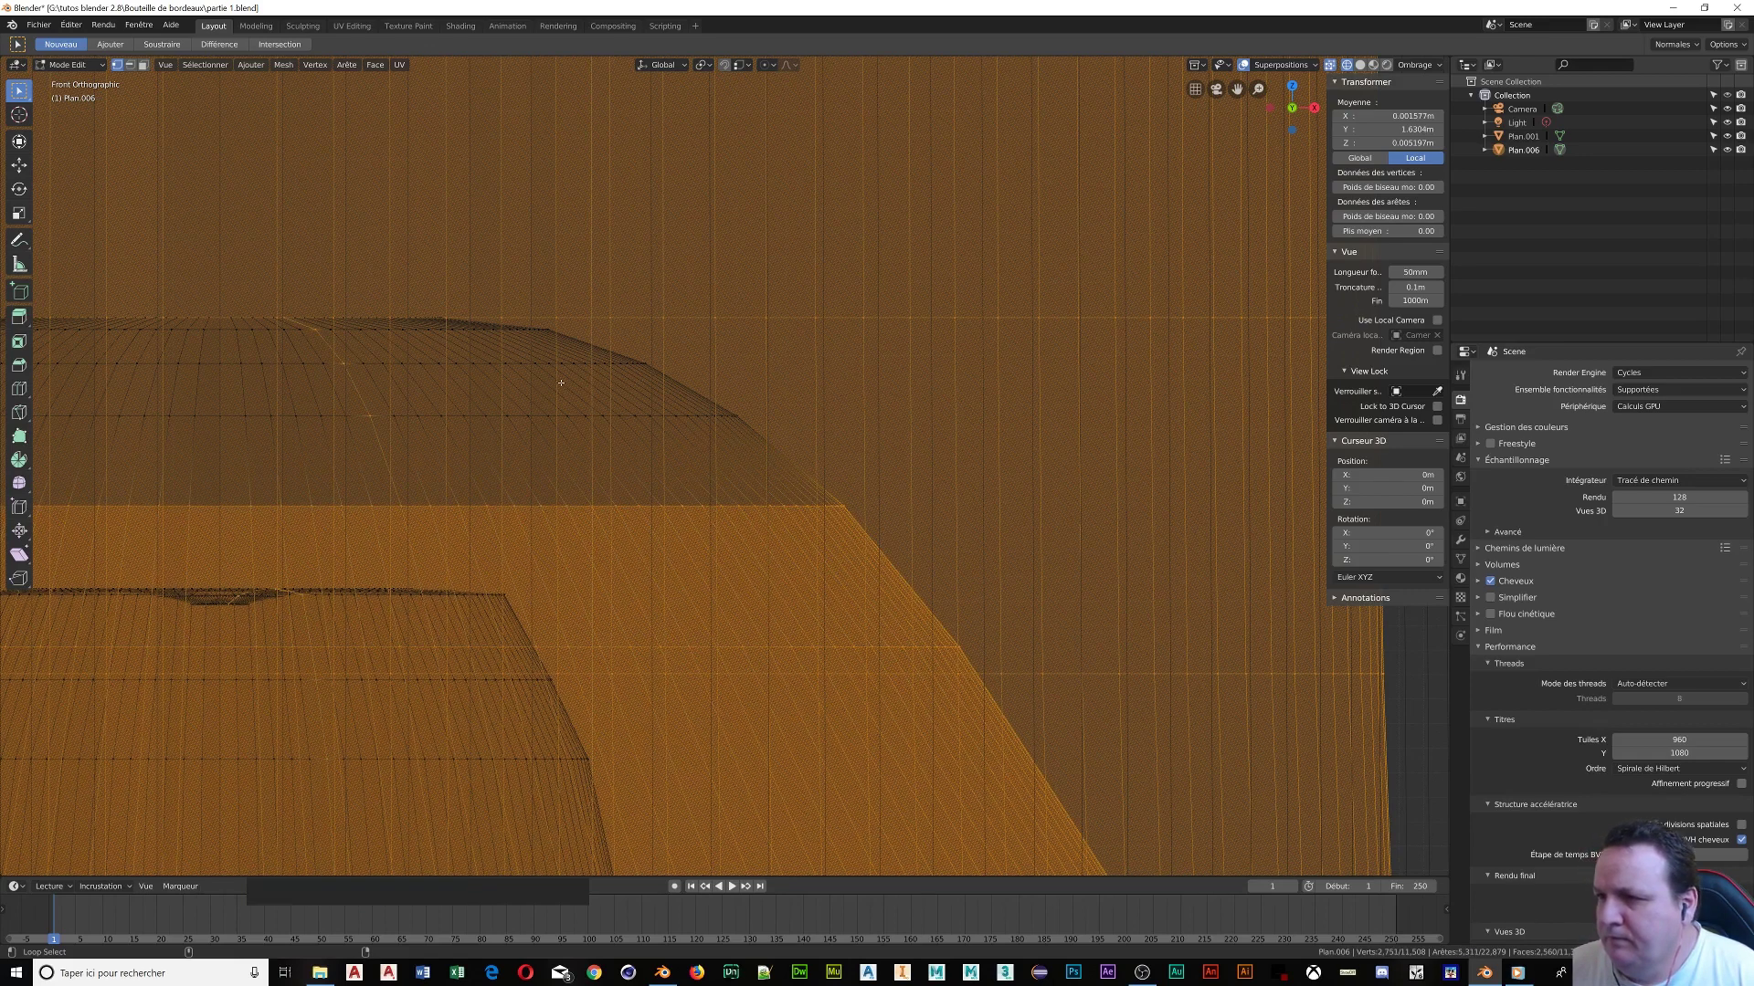
pyautogui.hotkey('ctrl', 'z')
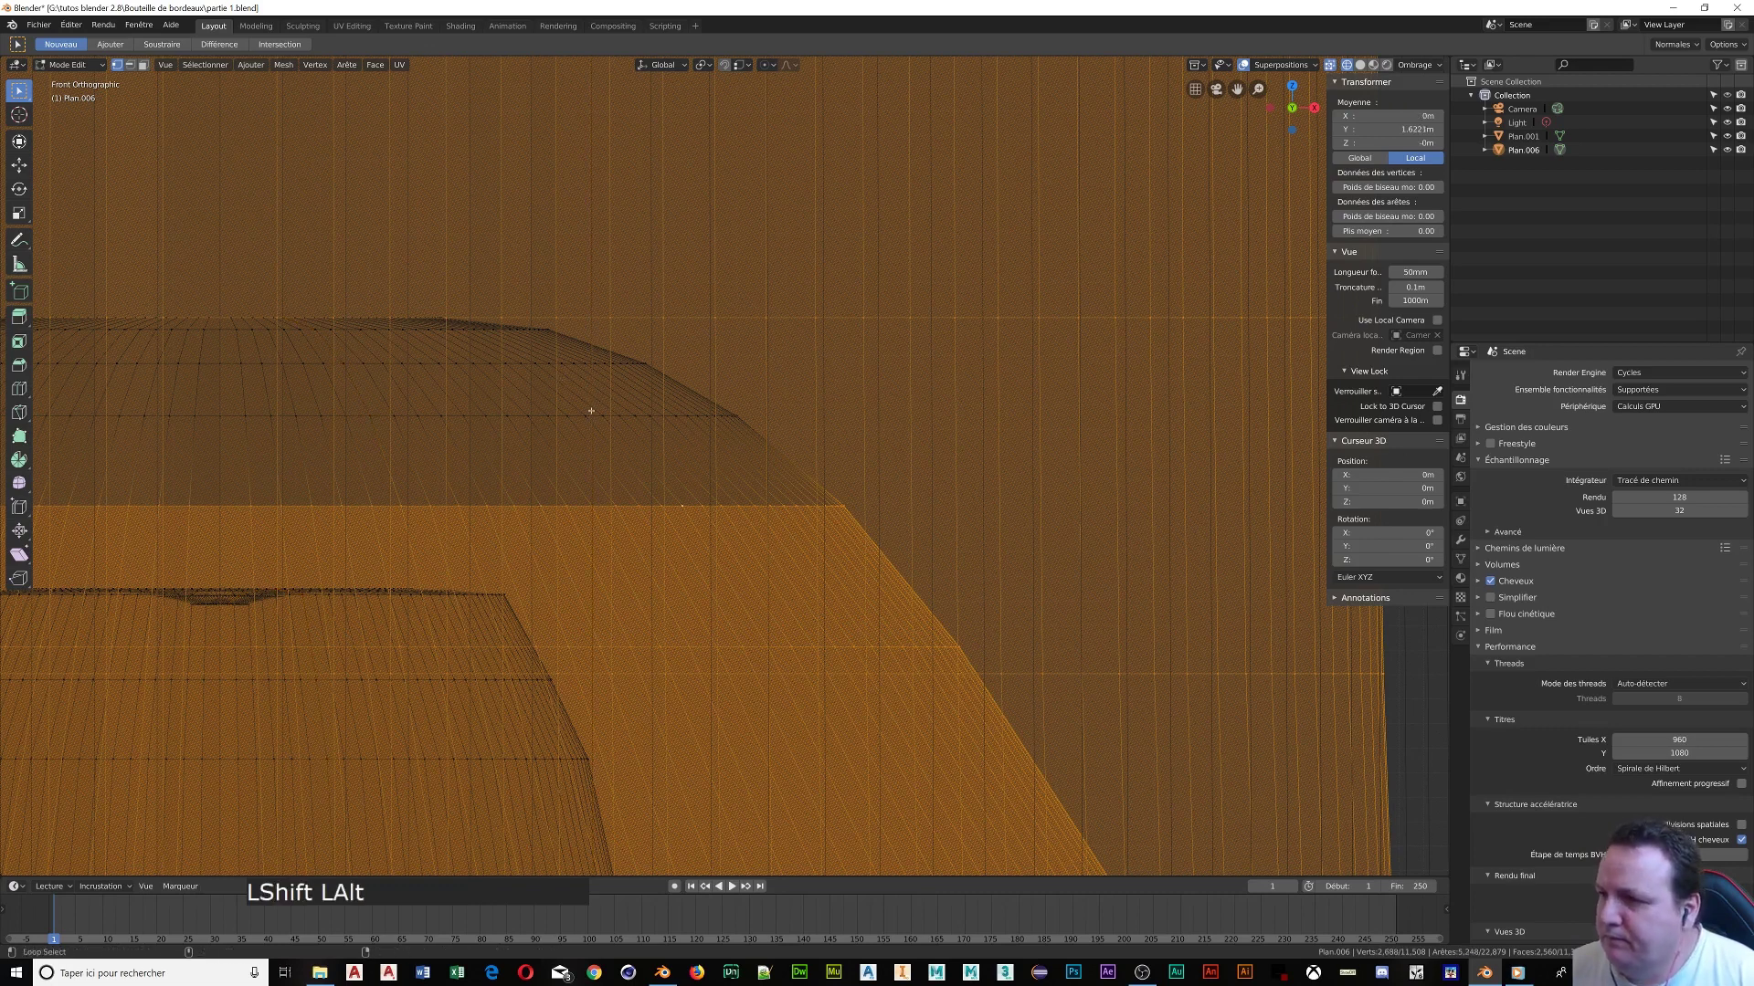
pyautogui.keyDown('alt'); pyautogui.keyDown('shift'); pyautogui.click(565, 407); pyautogui.keyUp('shift'); pyautogui.keyUp('alt')
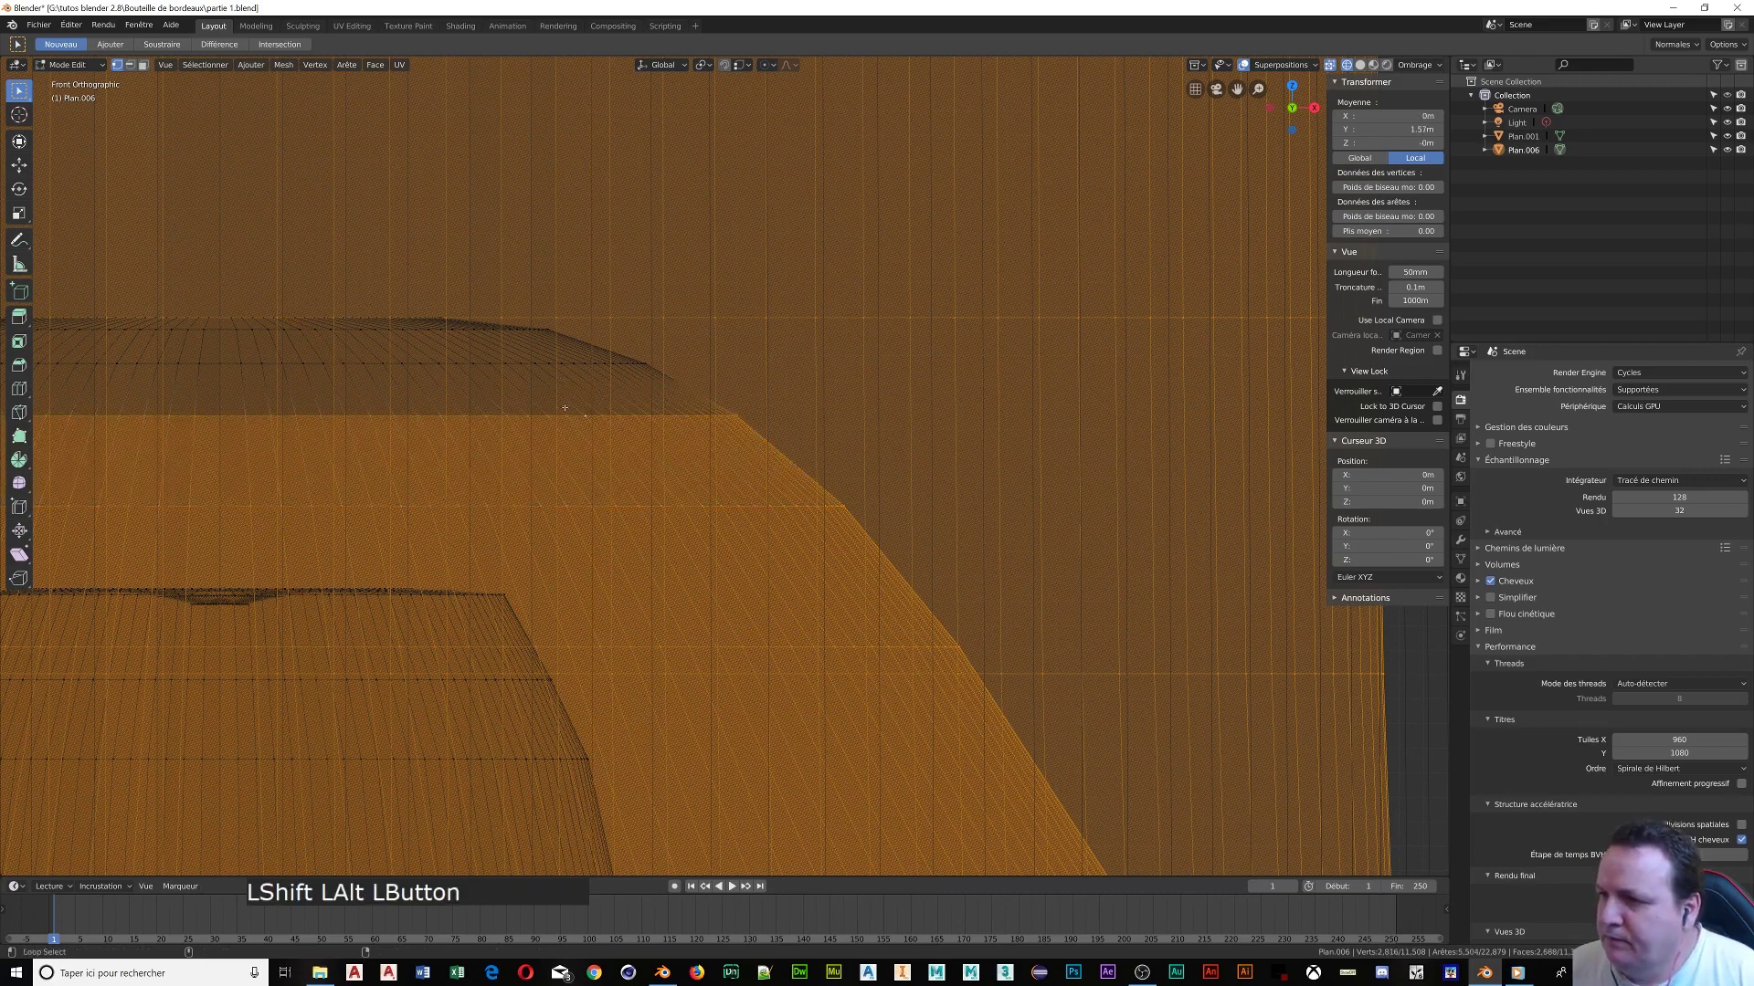
pyautogui.keyDown('alt'); pyautogui.keyDown('shift'); pyautogui.click(481, 365); pyautogui.keyUp('shift'); pyautogui.keyUp('alt')
pyautogui.scroll(2, 438, 331)
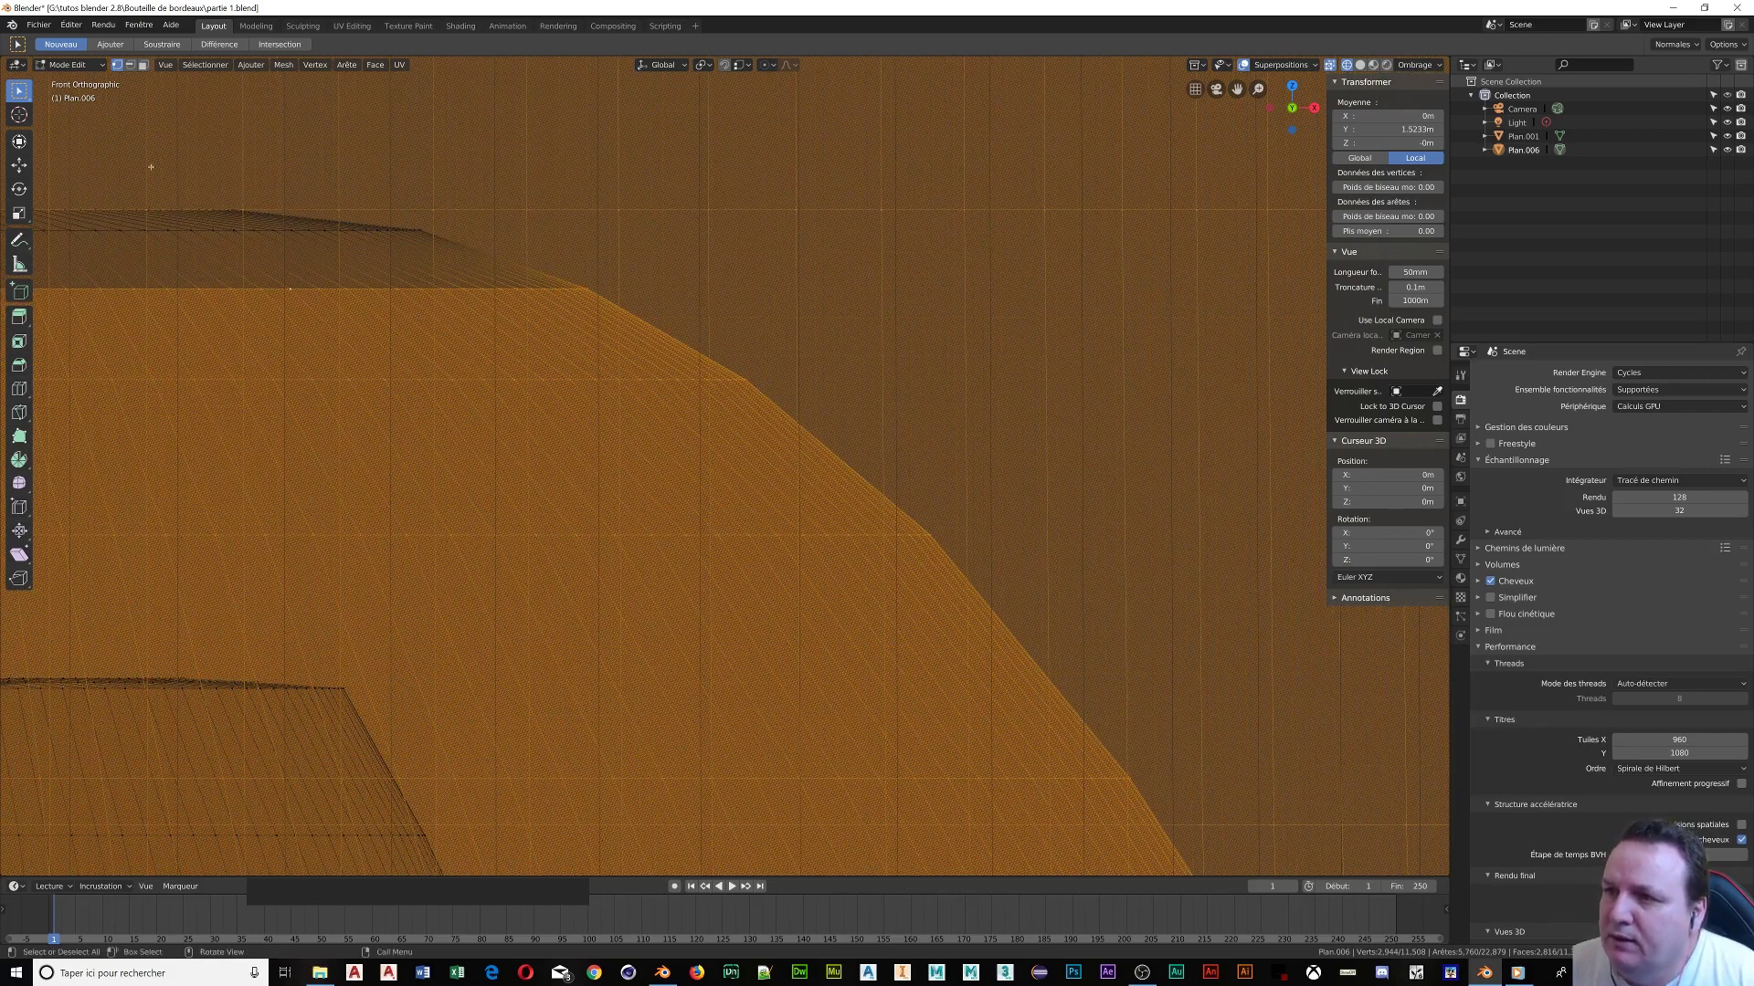
# Finish the inner punt selection by adding the upper edge loop and all the vertices on its nearly flat top
pyautogui.keyDown('alt'); pyautogui.keyDown('shift'); pyautogui.click(158, 229); pyautogui.keyUp('shift'); pyautogui.keyUp('alt')
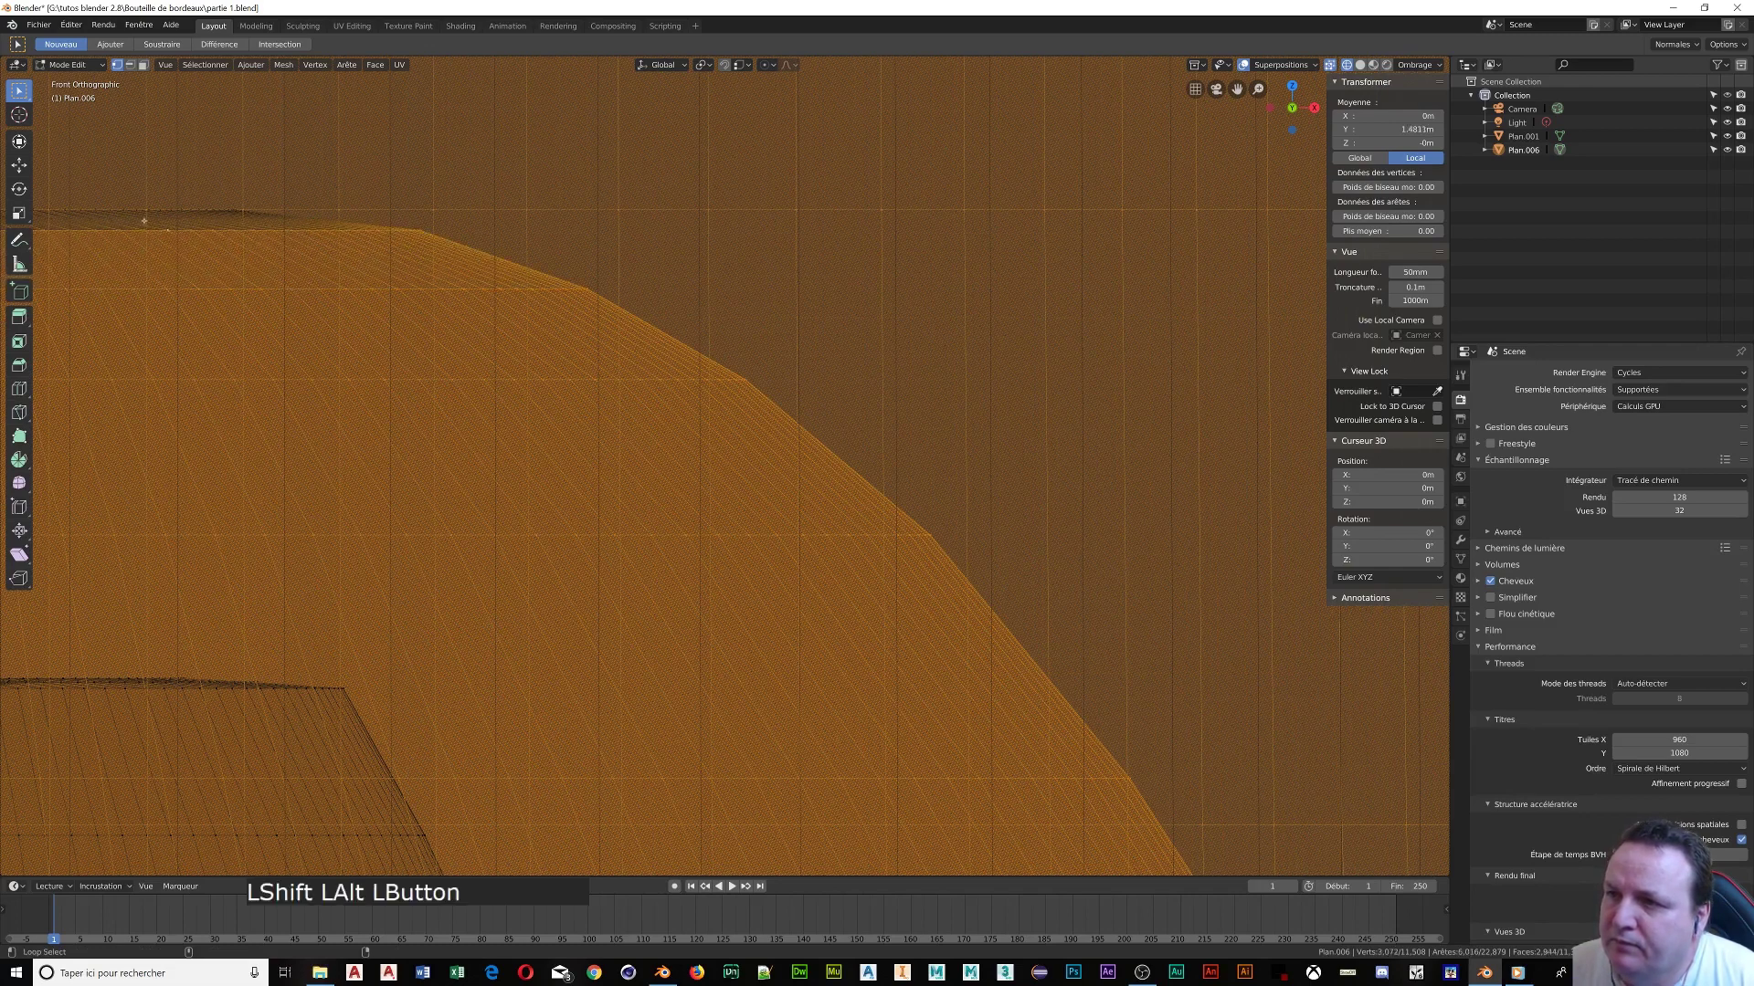
pyautogui.scroll(-5, 117, 210)
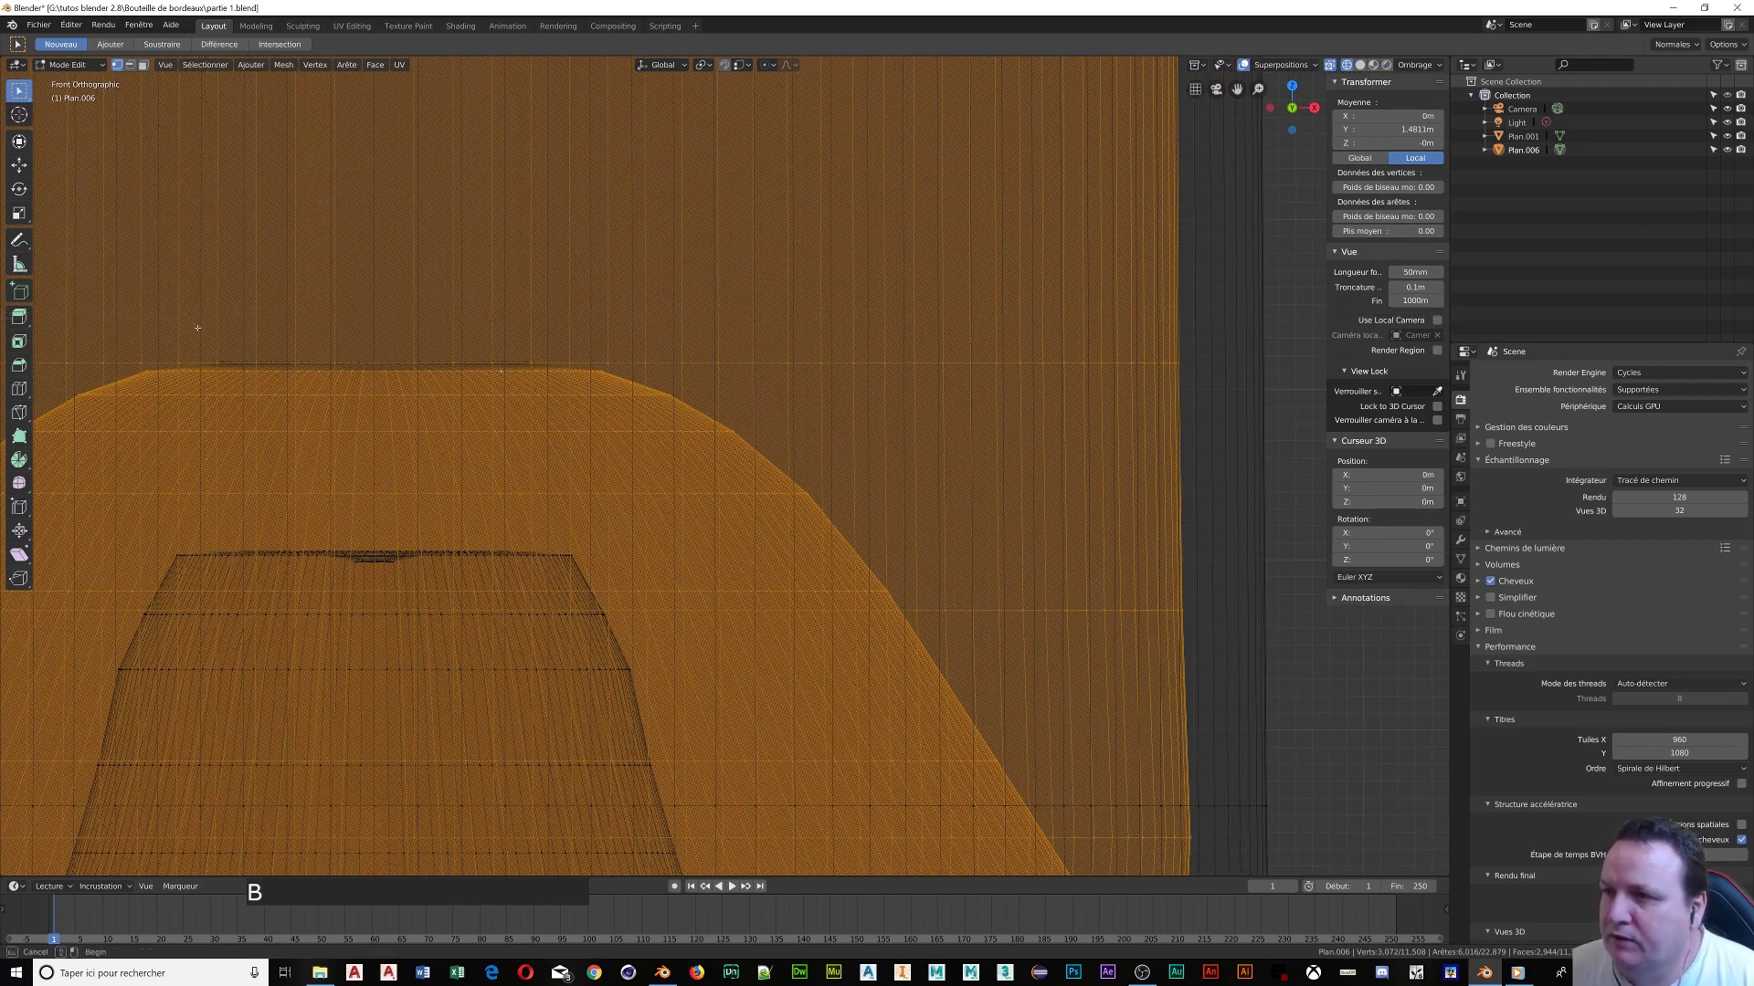
pyautogui.moveTo(193, 324); pyautogui.dragTo(563, 366)
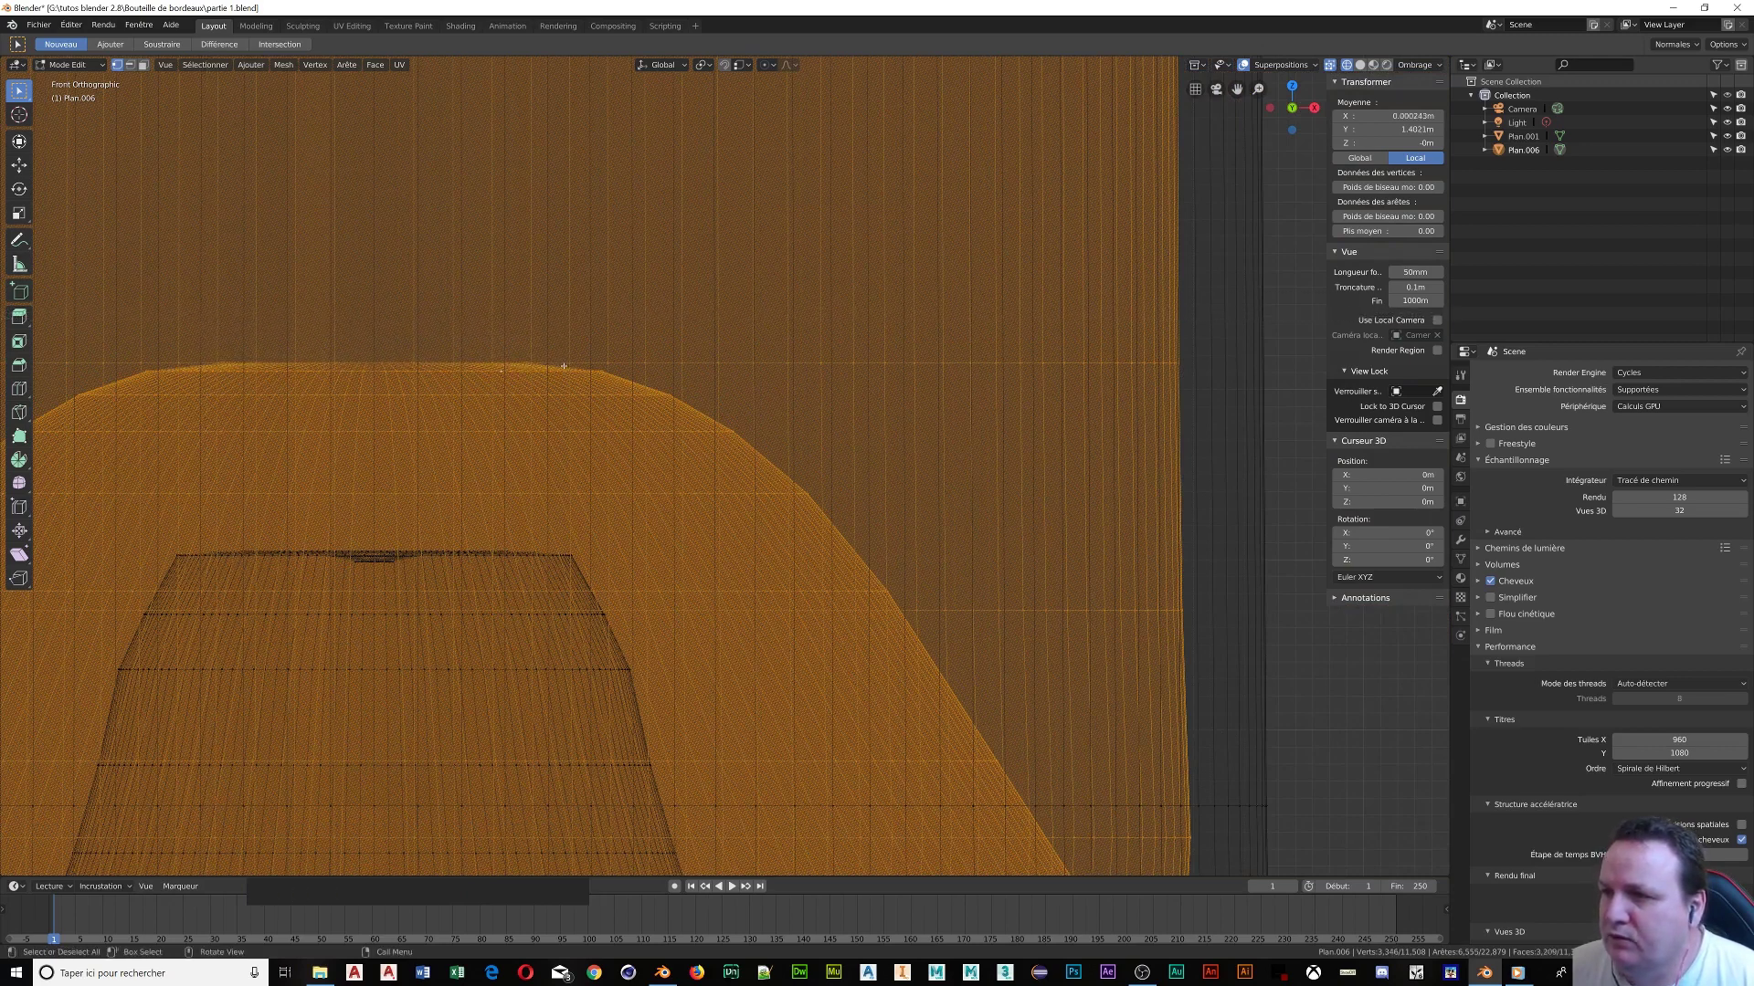
# Duplicate the selected inner wall in place and separate the copy into its own object
pyautogui.scroll(-10, 559, 368)
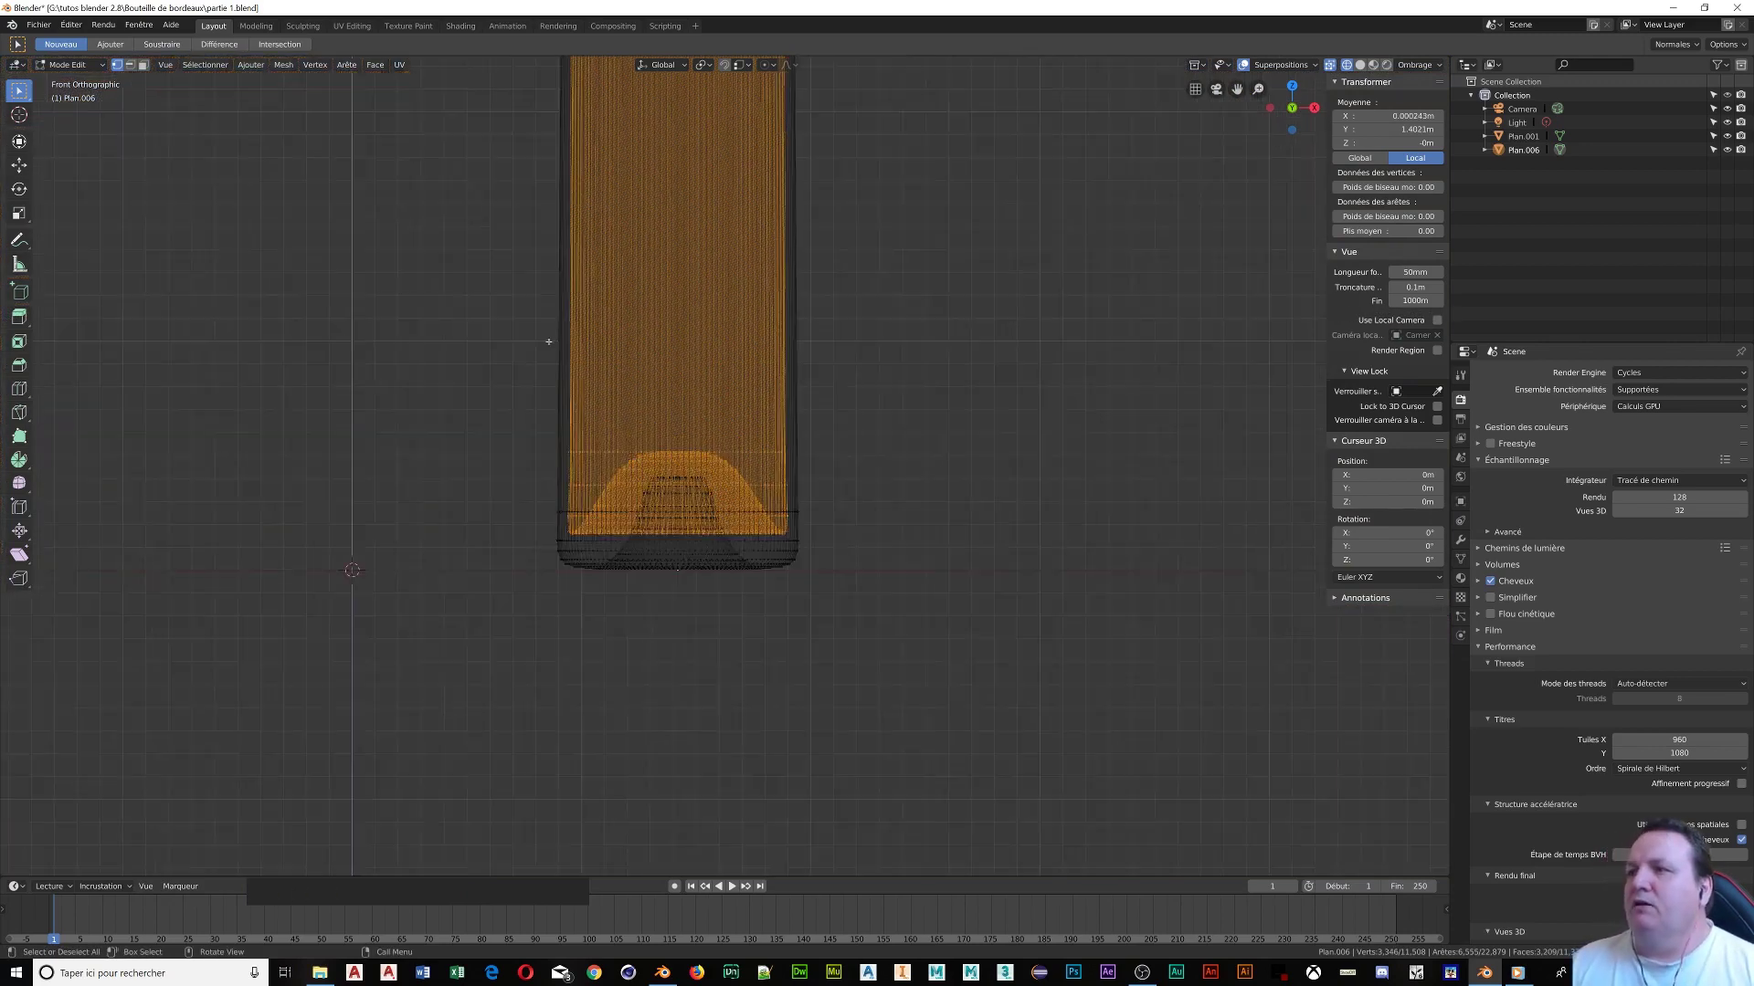
pyautogui.scroll(2, 630, 356)
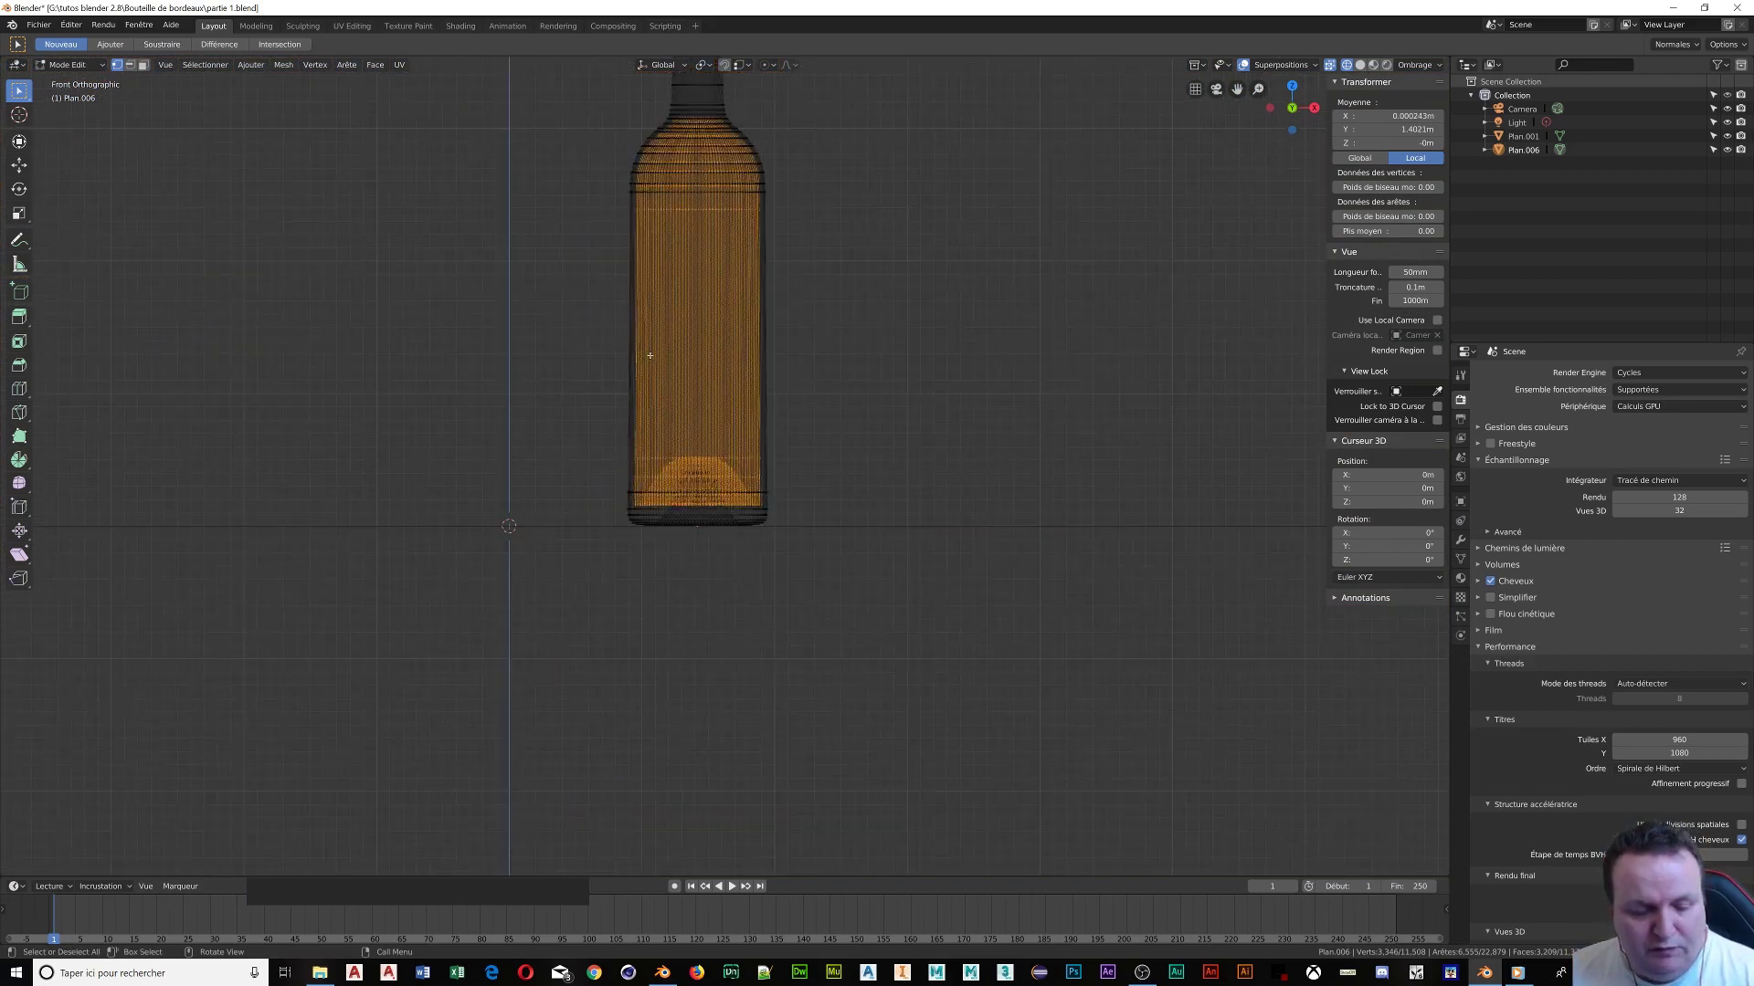
pyautogui.press('shift')
pyautogui.hotkey('shift', 'd')
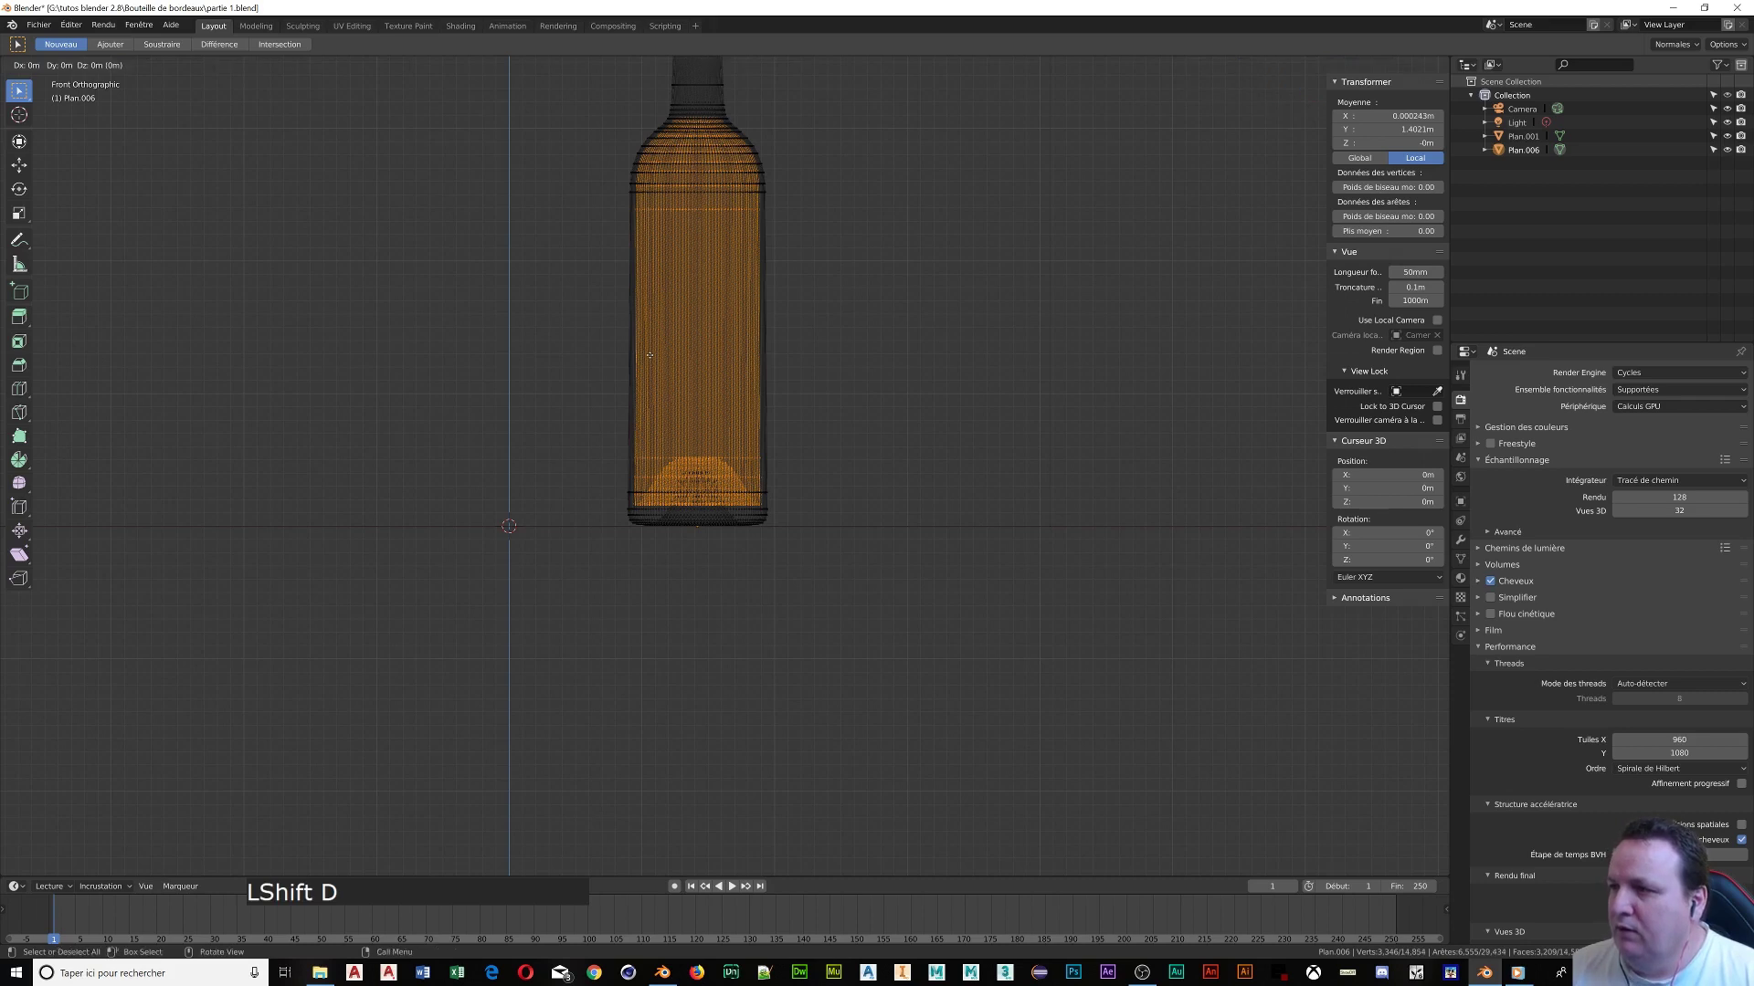
pyautogui.click(649, 355)
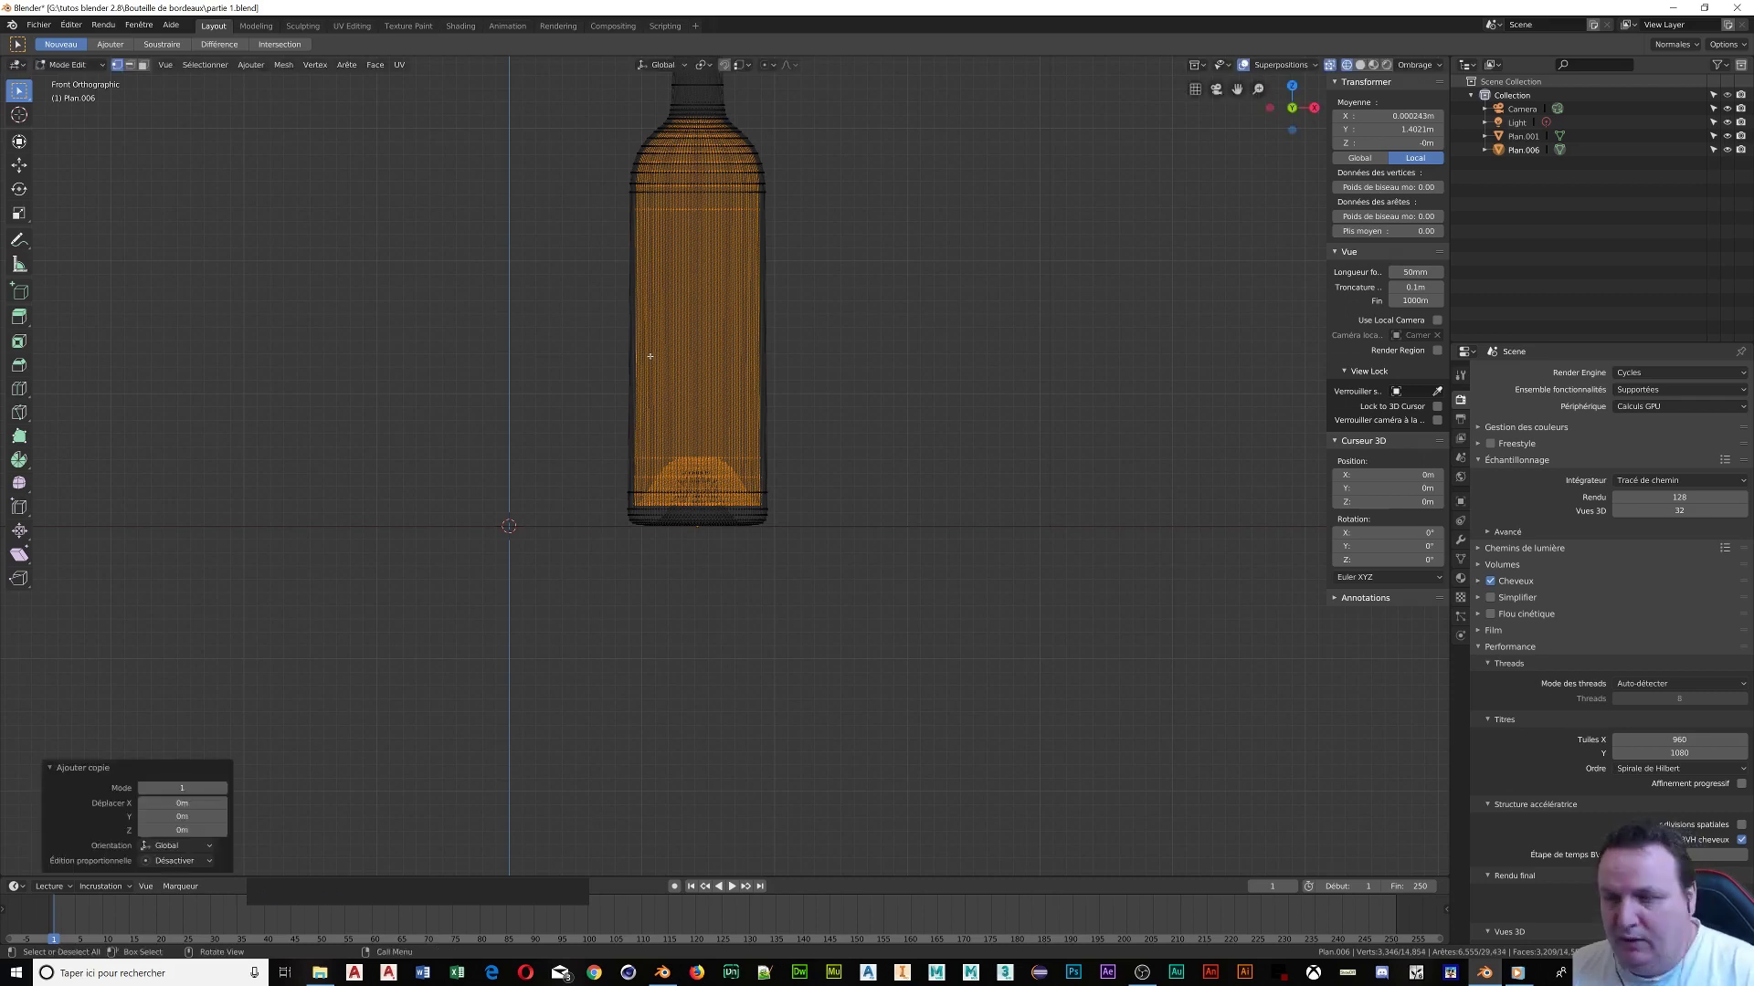
pyautogui.press('p')
pyautogui.click(639, 349)
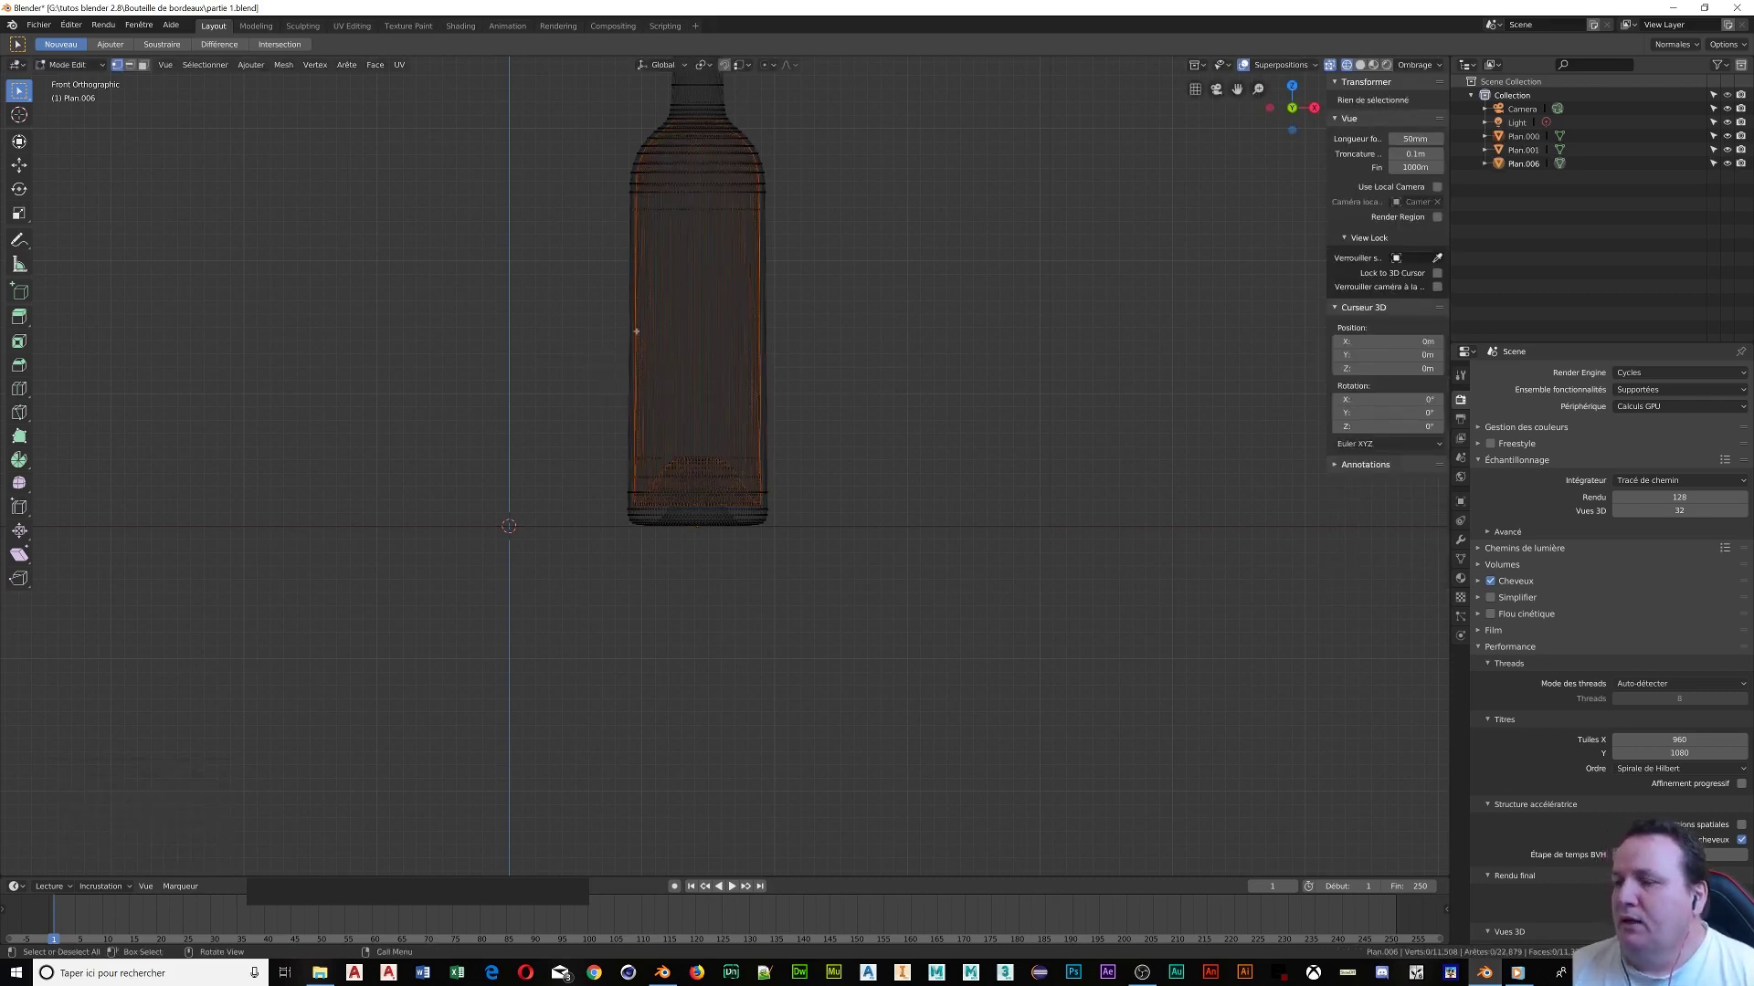
# Return to Object Mode, select only the separated inner-wall copy and isolate it in local view
pyautogui.press('Tab')
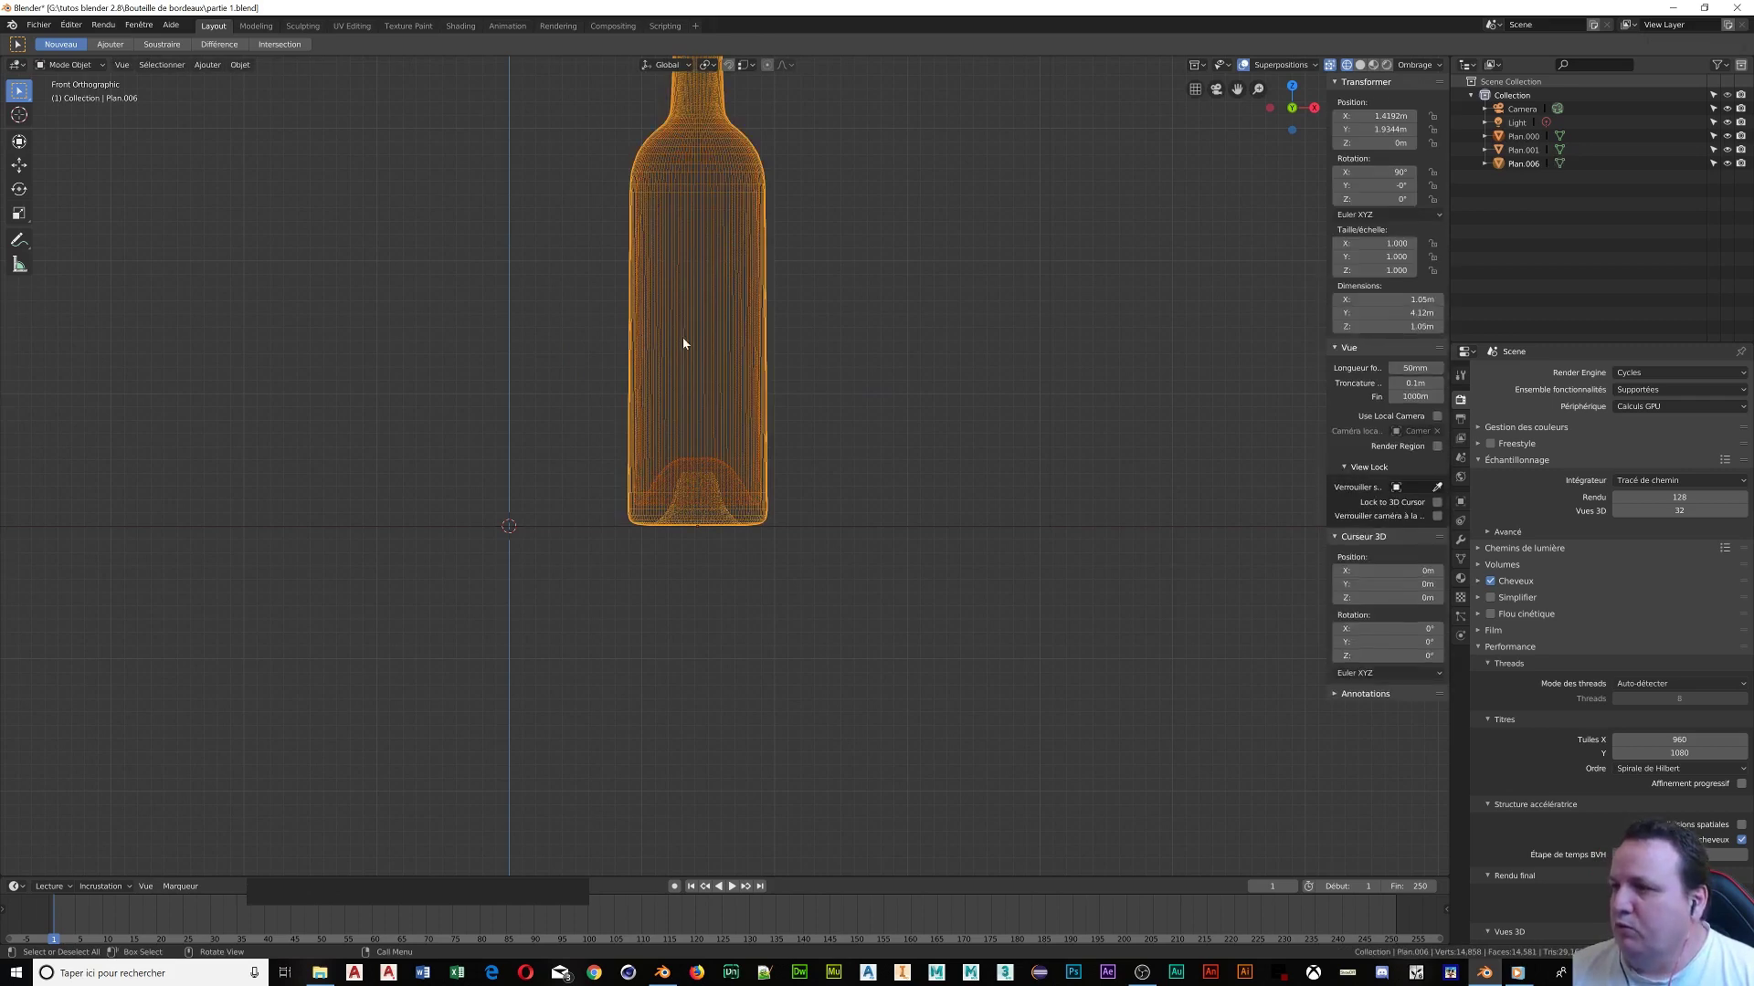
pyautogui.press('a')
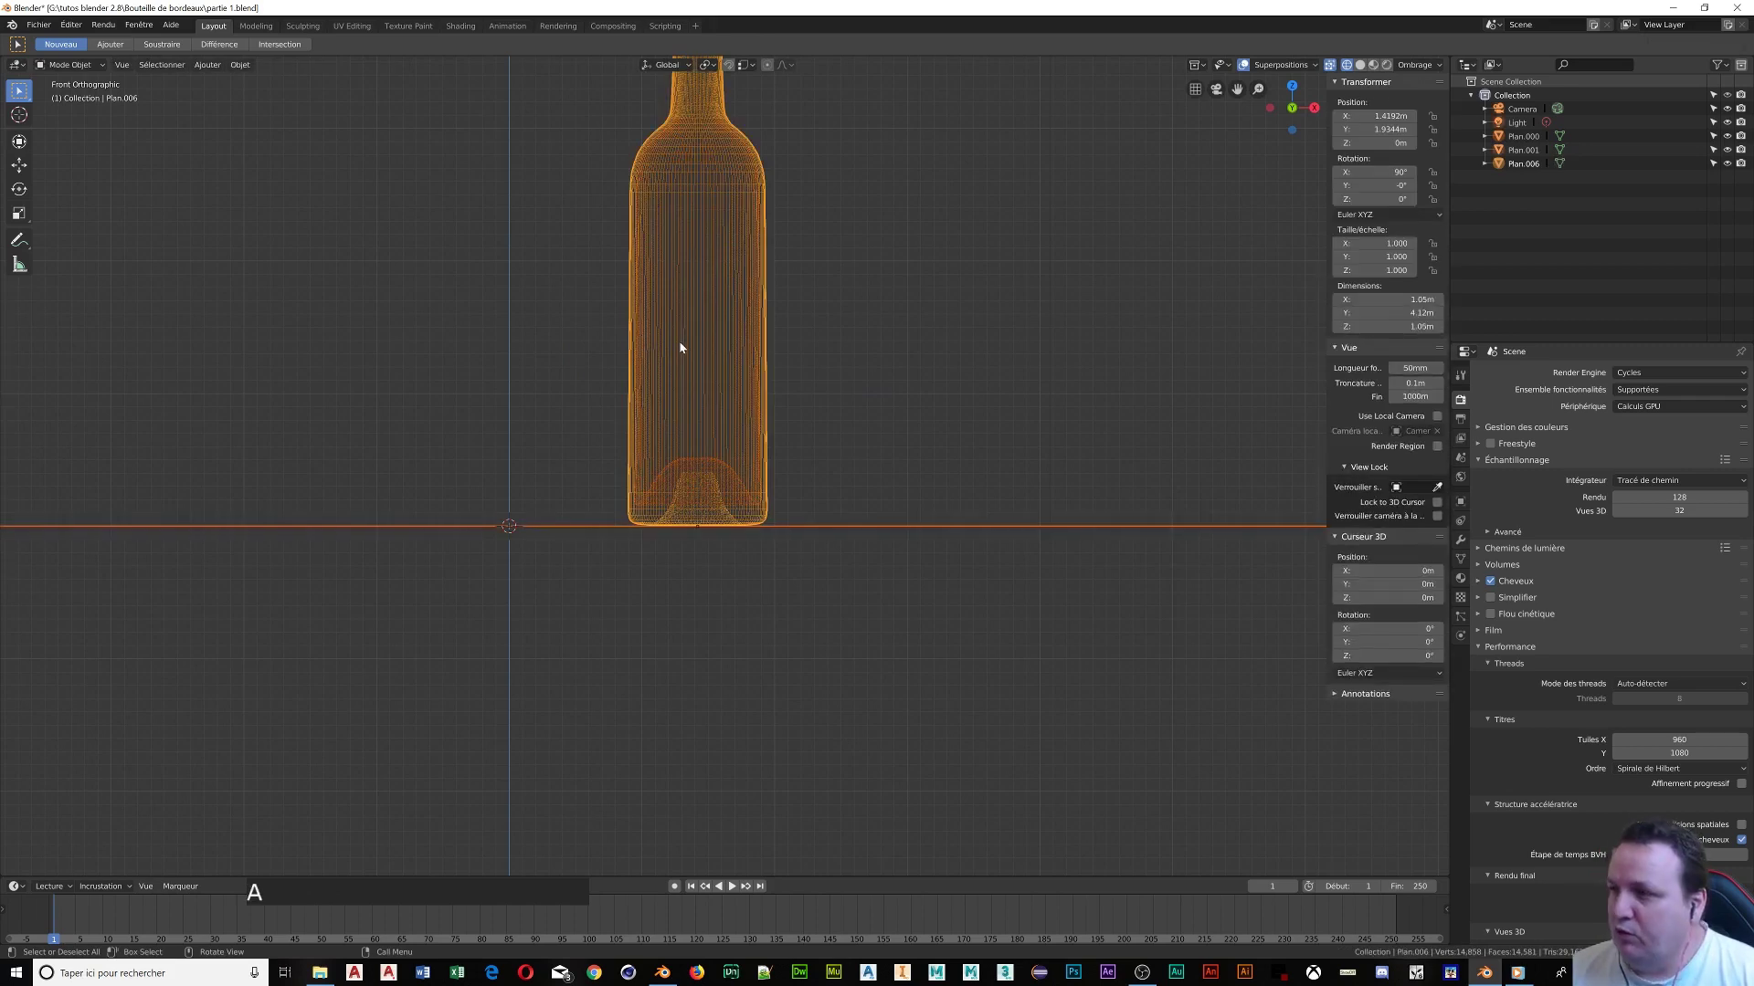
pyautogui.rightClick(923, 265)
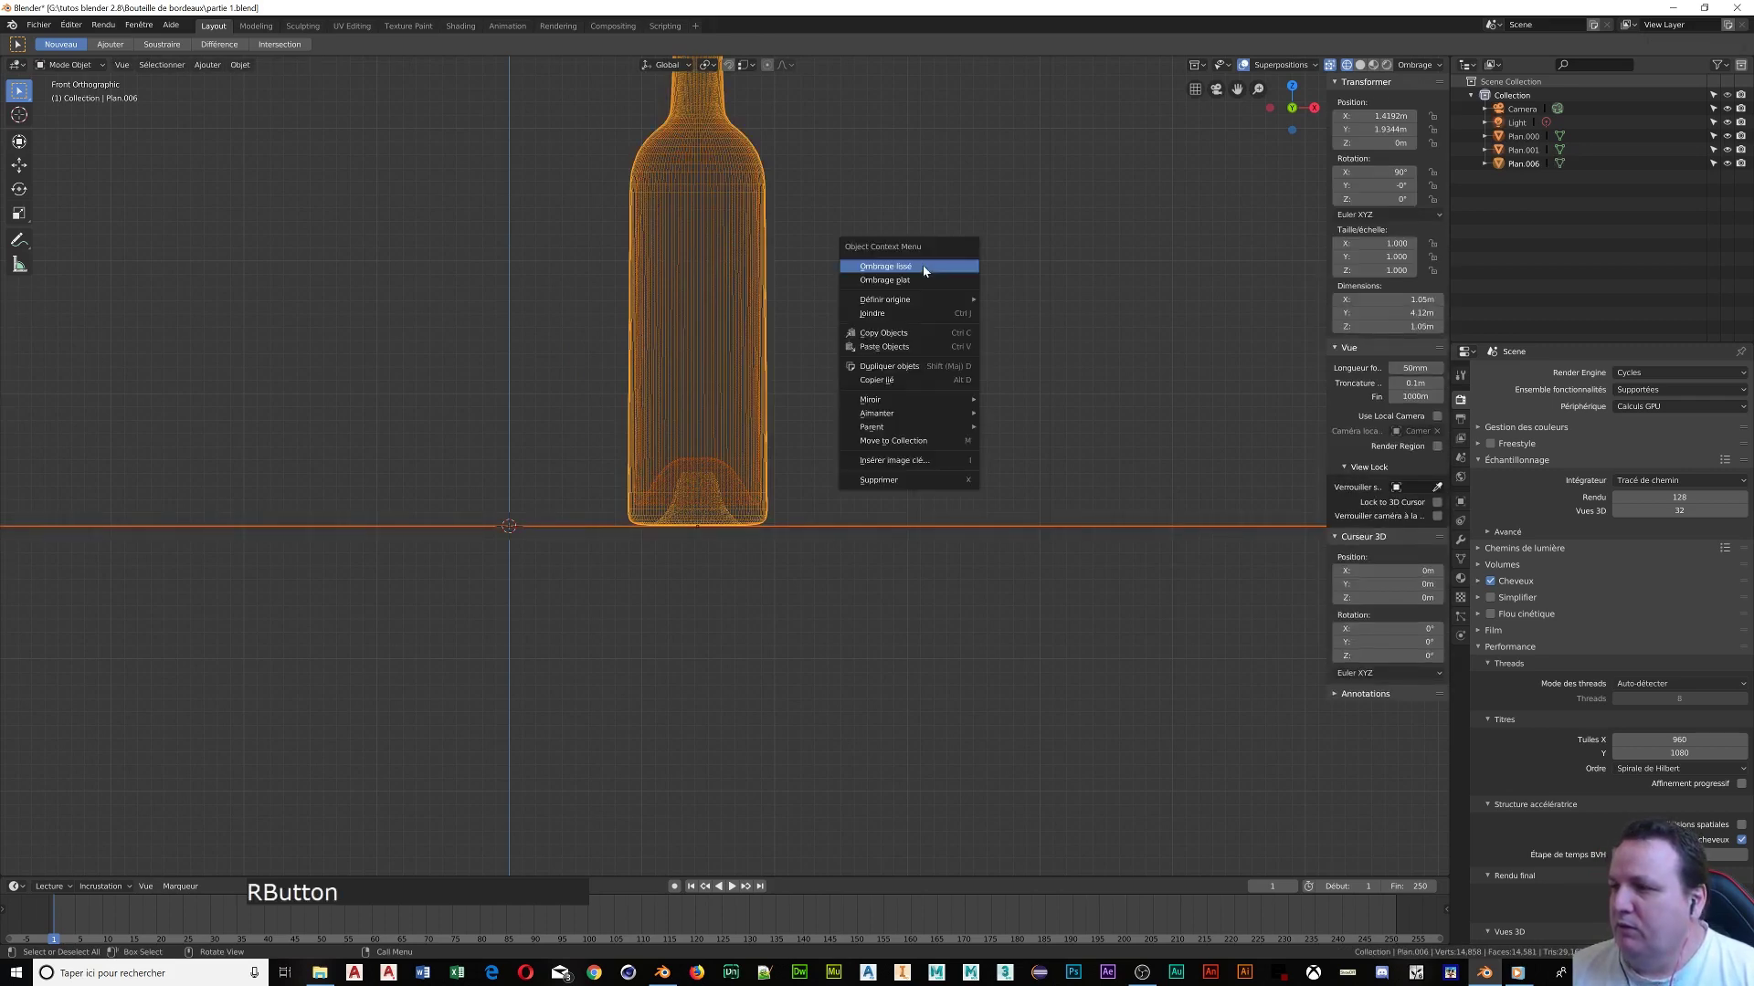
pyautogui.click(871, 210)
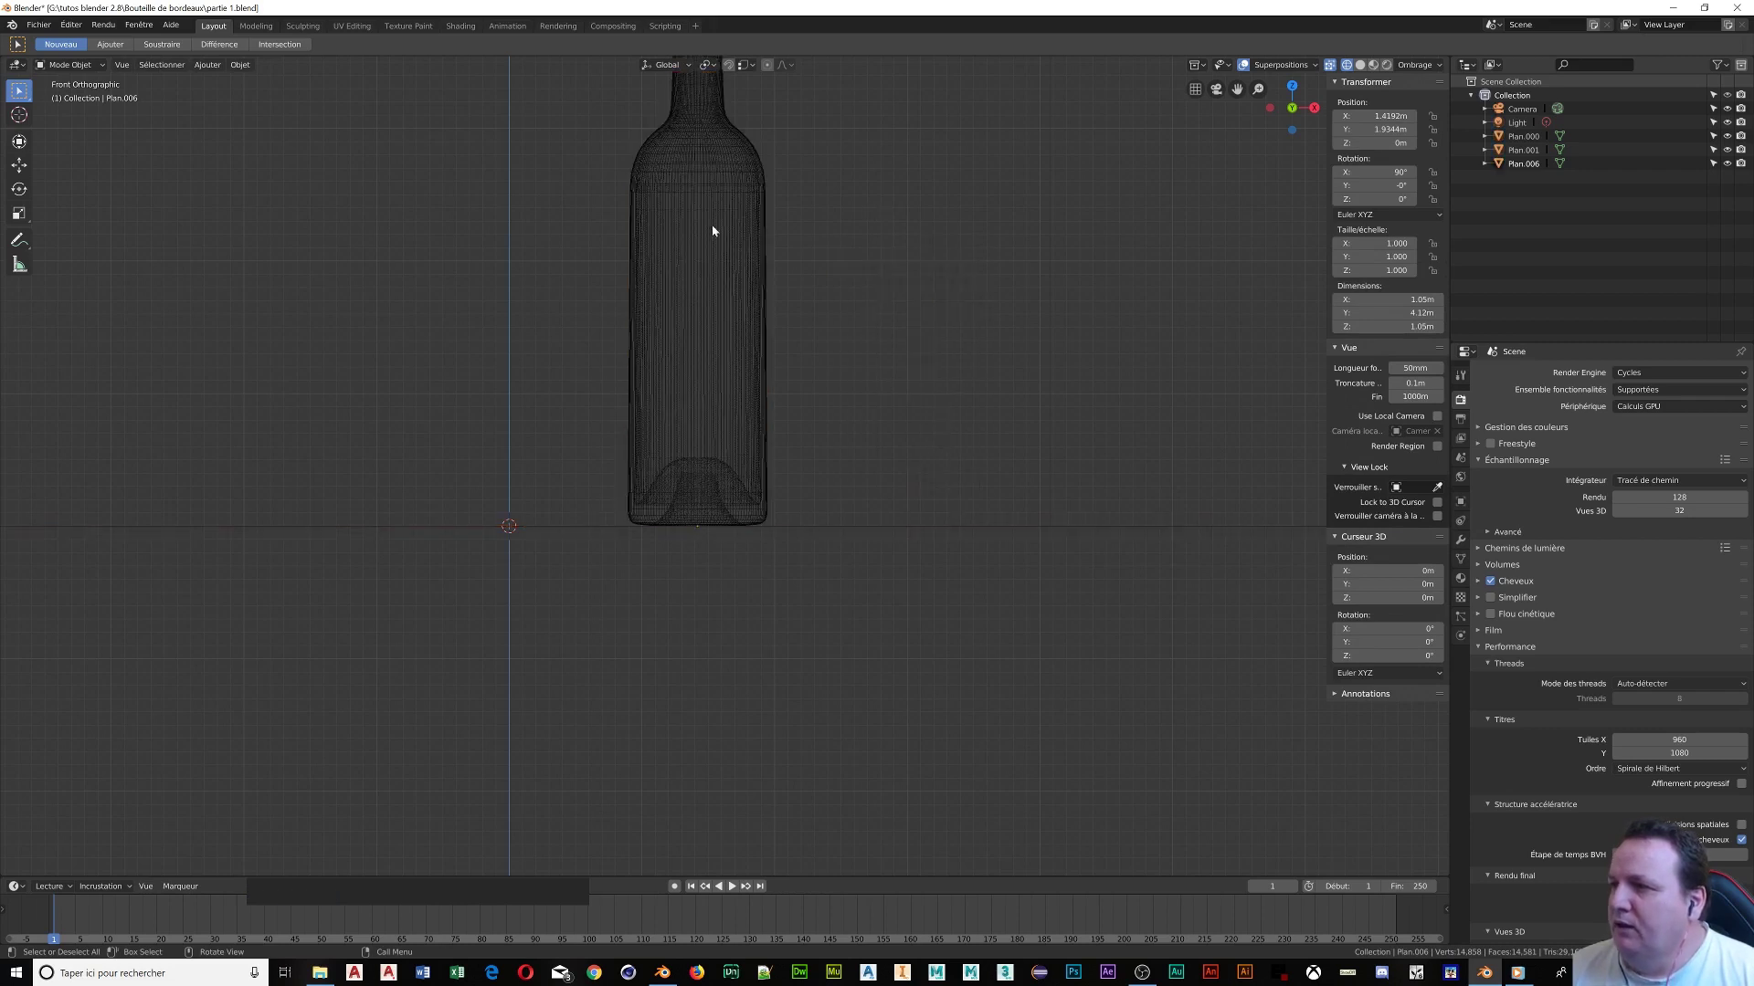
pyautogui.click(754, 217)
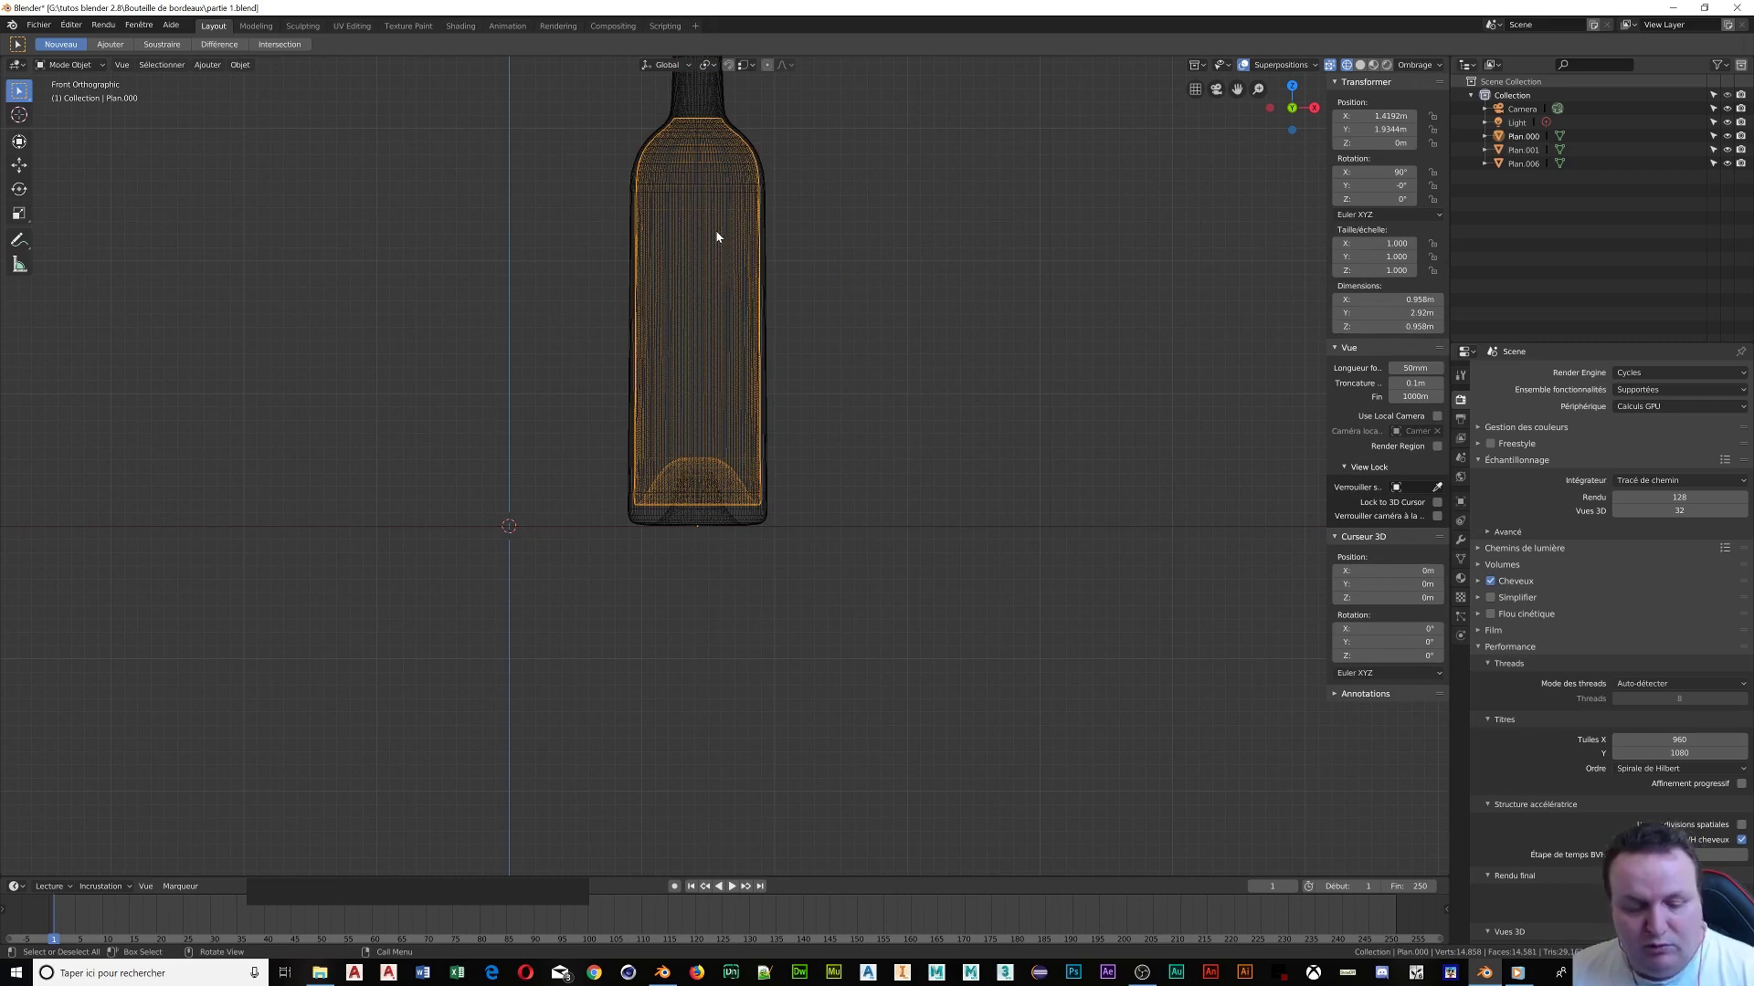
pyautogui.press('KP_Divide')
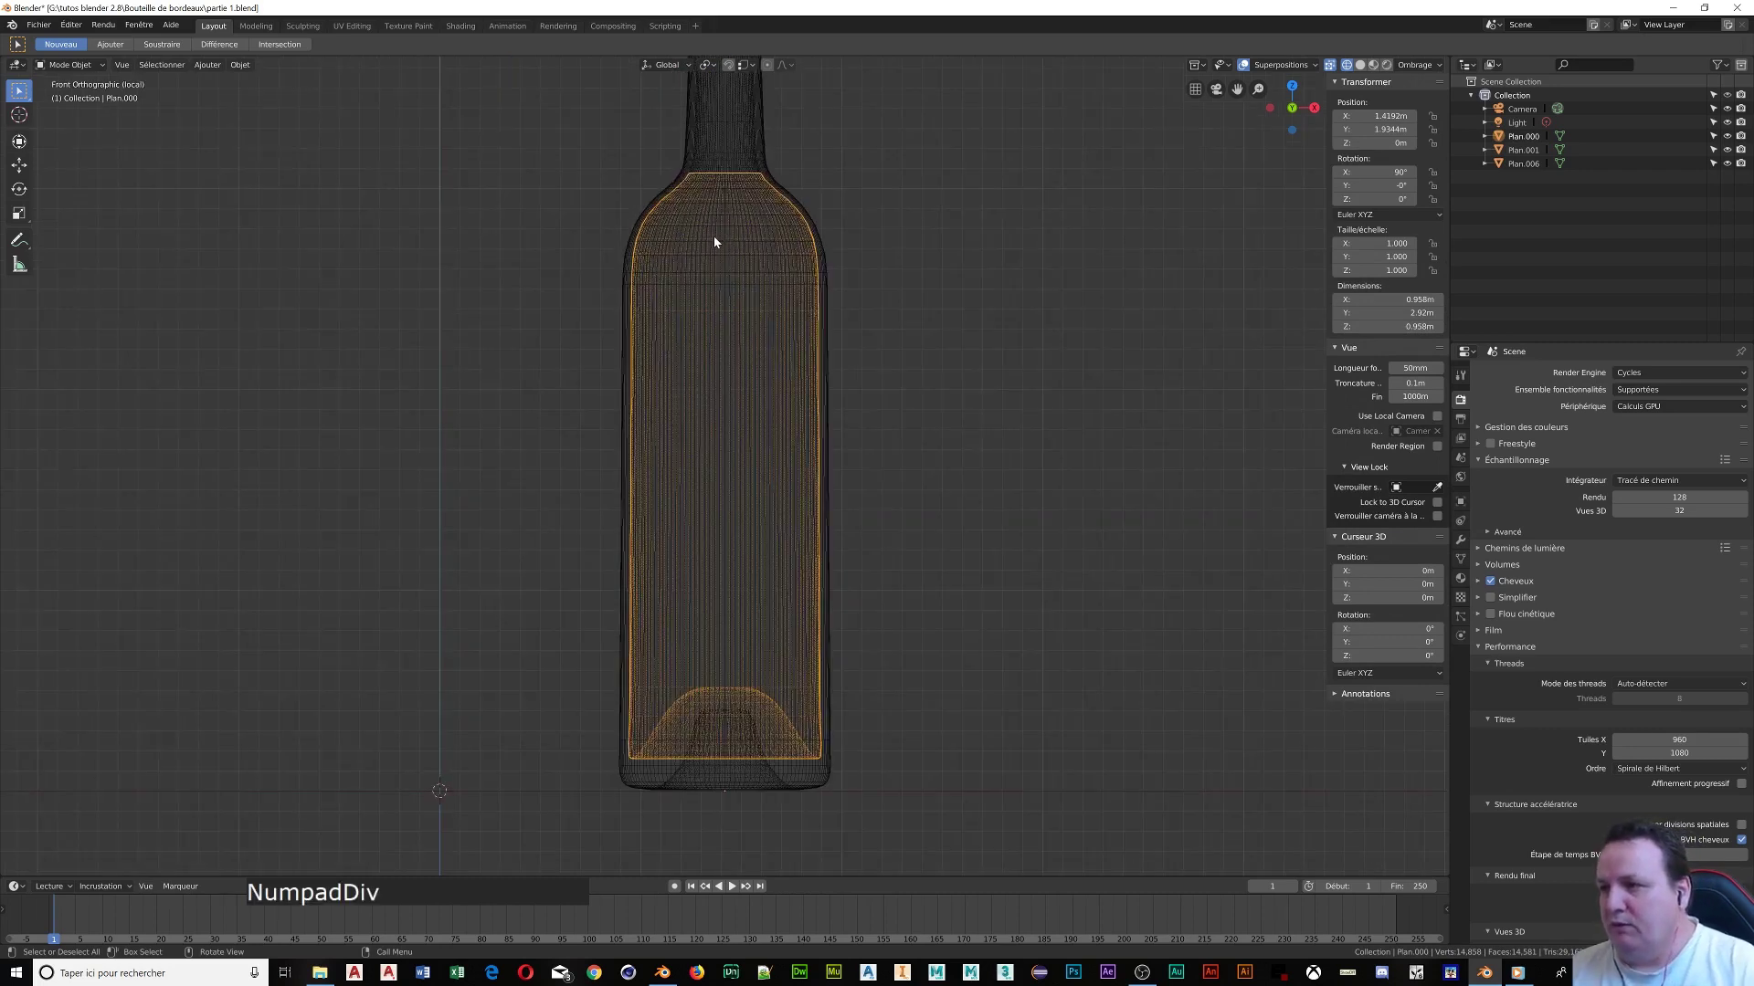
pyautogui.press('KP_Divide')
pyautogui.press('KP_Divide')
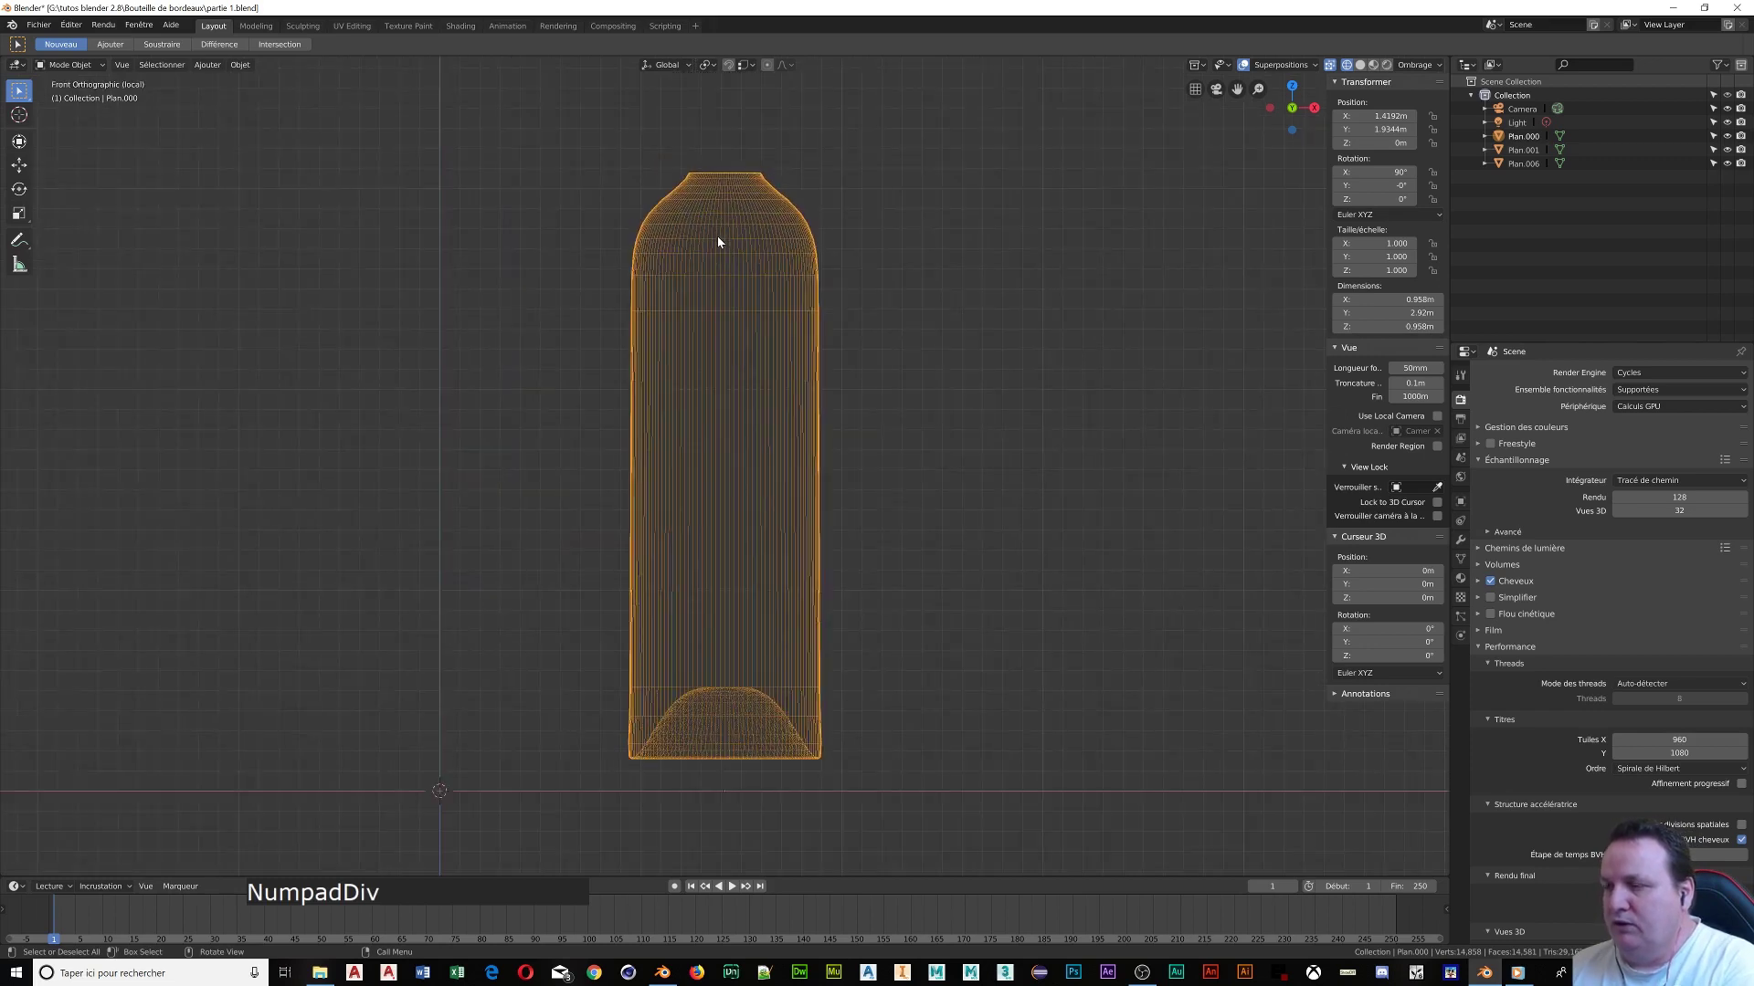
# Extrude the open top ring of the isolated inner mesh in place and scale the new ring inward to about 0.767
pyautogui.scroll(1, 850, 385)
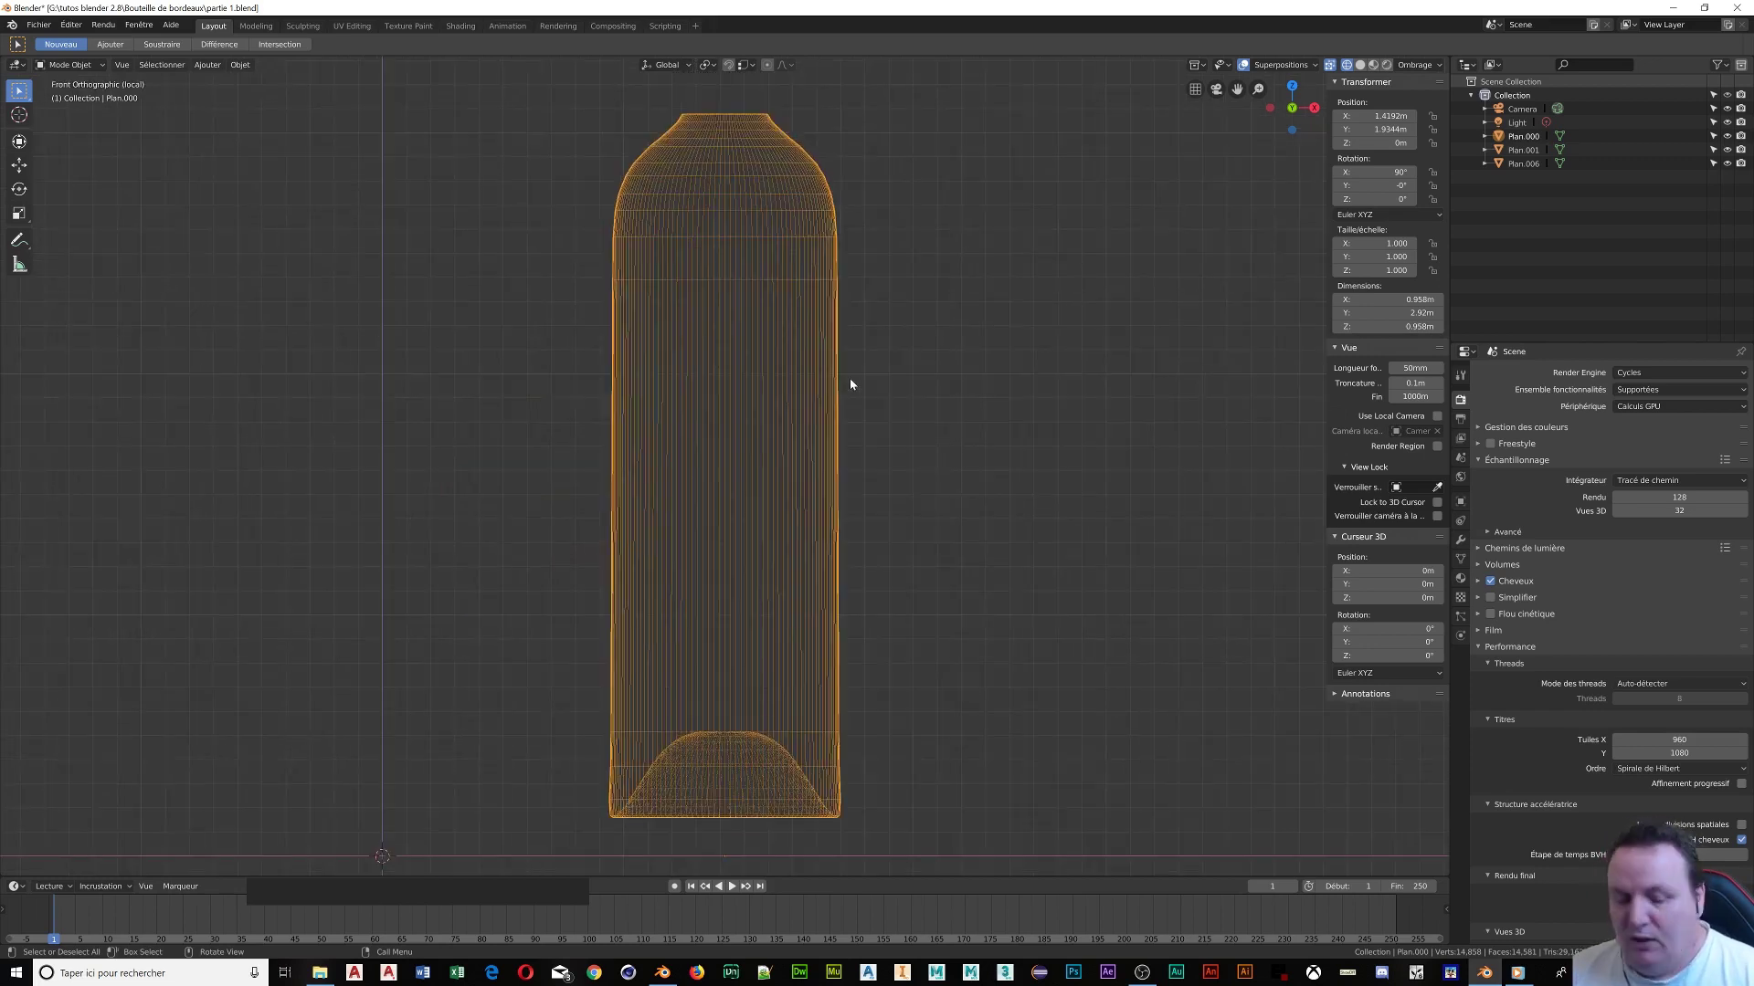
pyautogui.press('Tab')
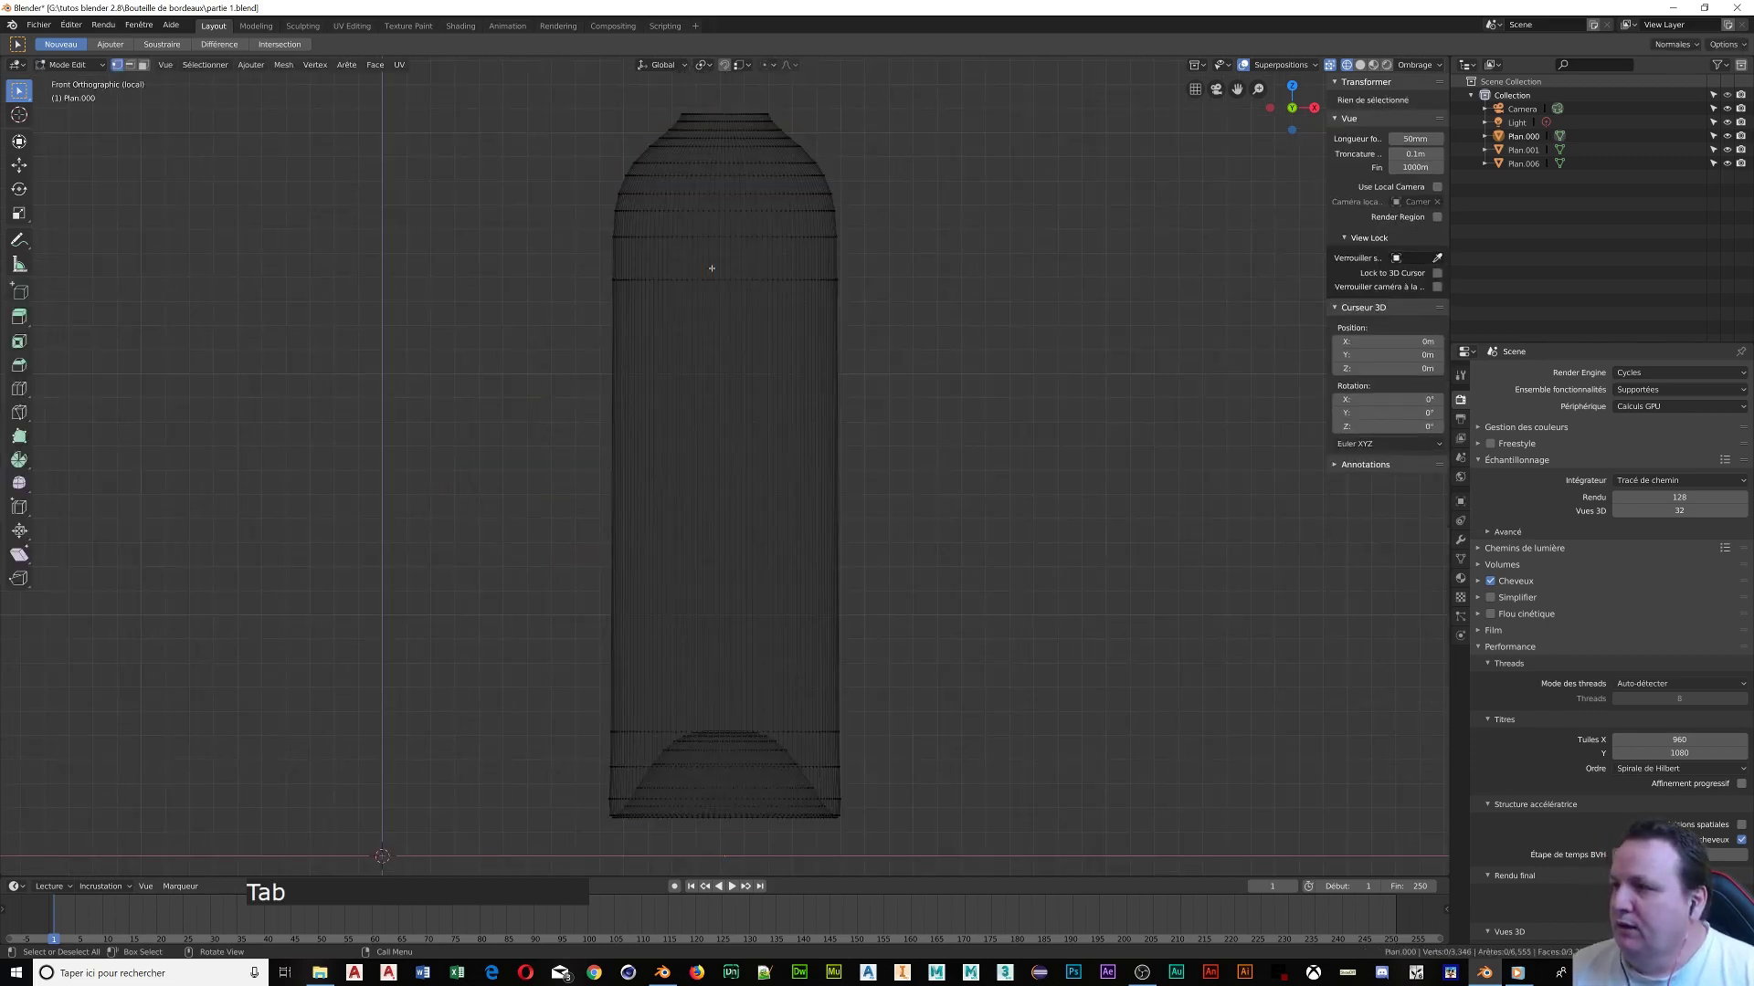
pyautogui.scroll(2, 745, 143)
pyautogui.keyDown('shift'); pyautogui.moveTo(743, 146); pyautogui.dragTo(705, 603, button='middle'); pyautogui.keyUp('shift')
pyautogui.scroll(4, 724, 457)
pyautogui.scroll(2, 724, 458)
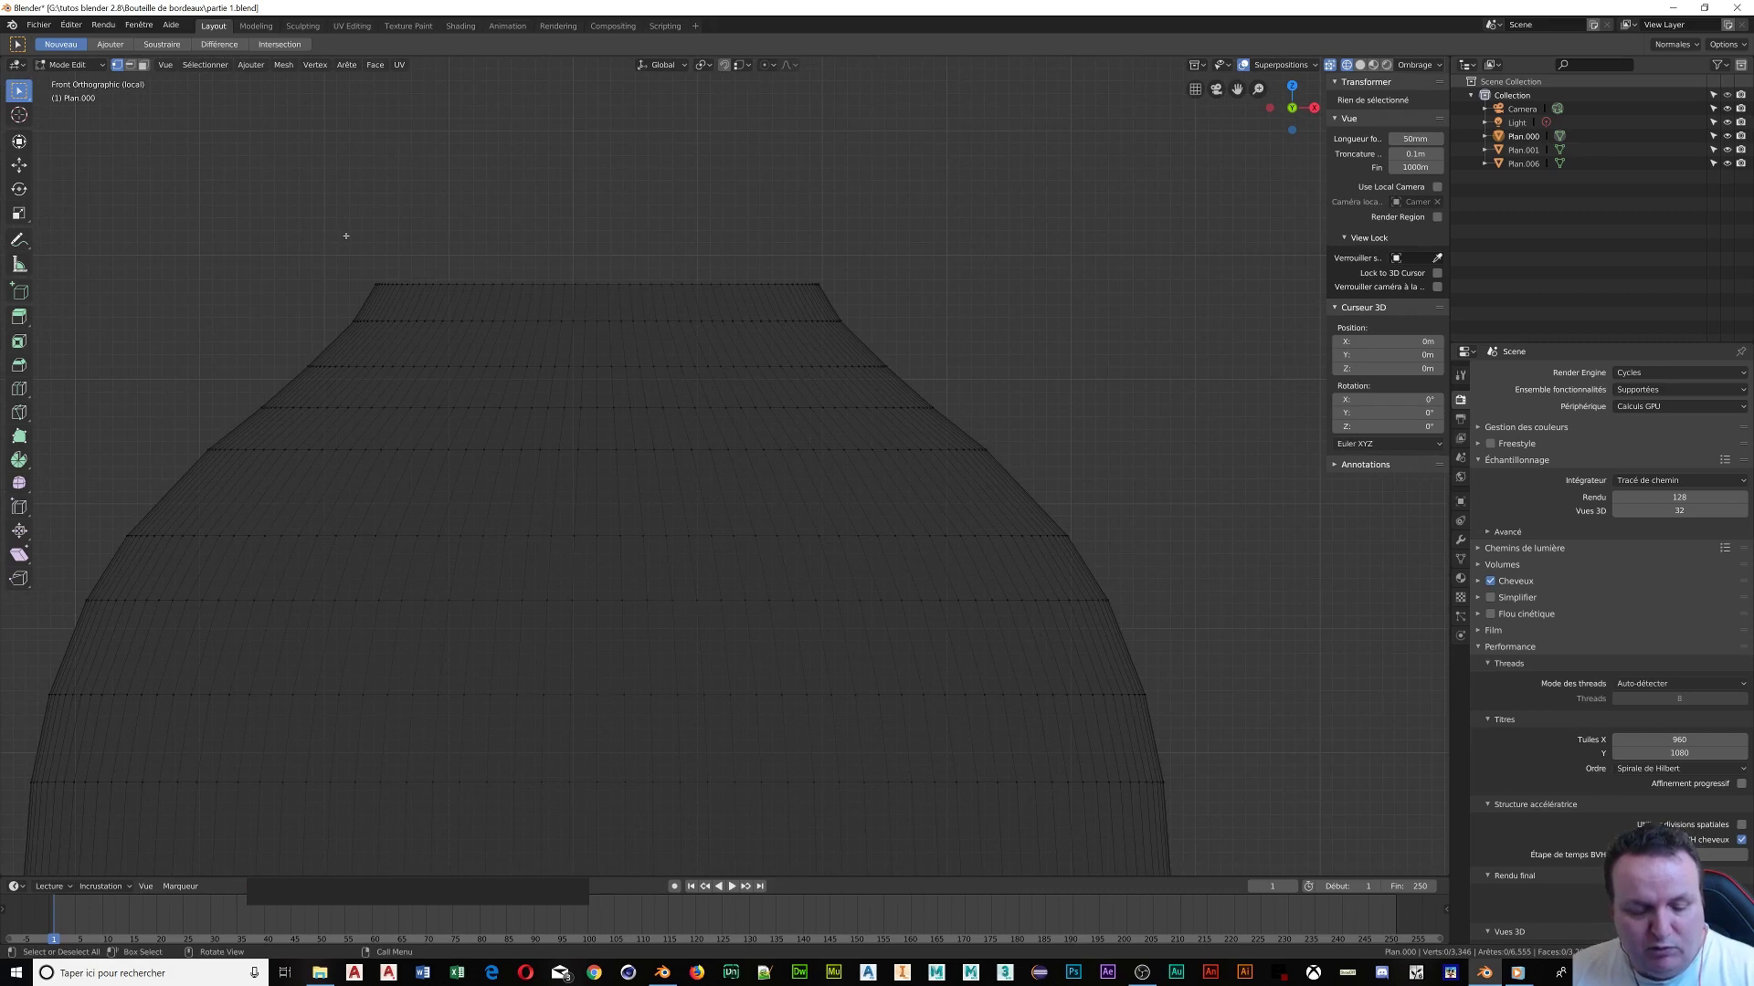
pyautogui.press('b')
pyautogui.moveTo(348, 230); pyautogui.dragTo(931, 291)
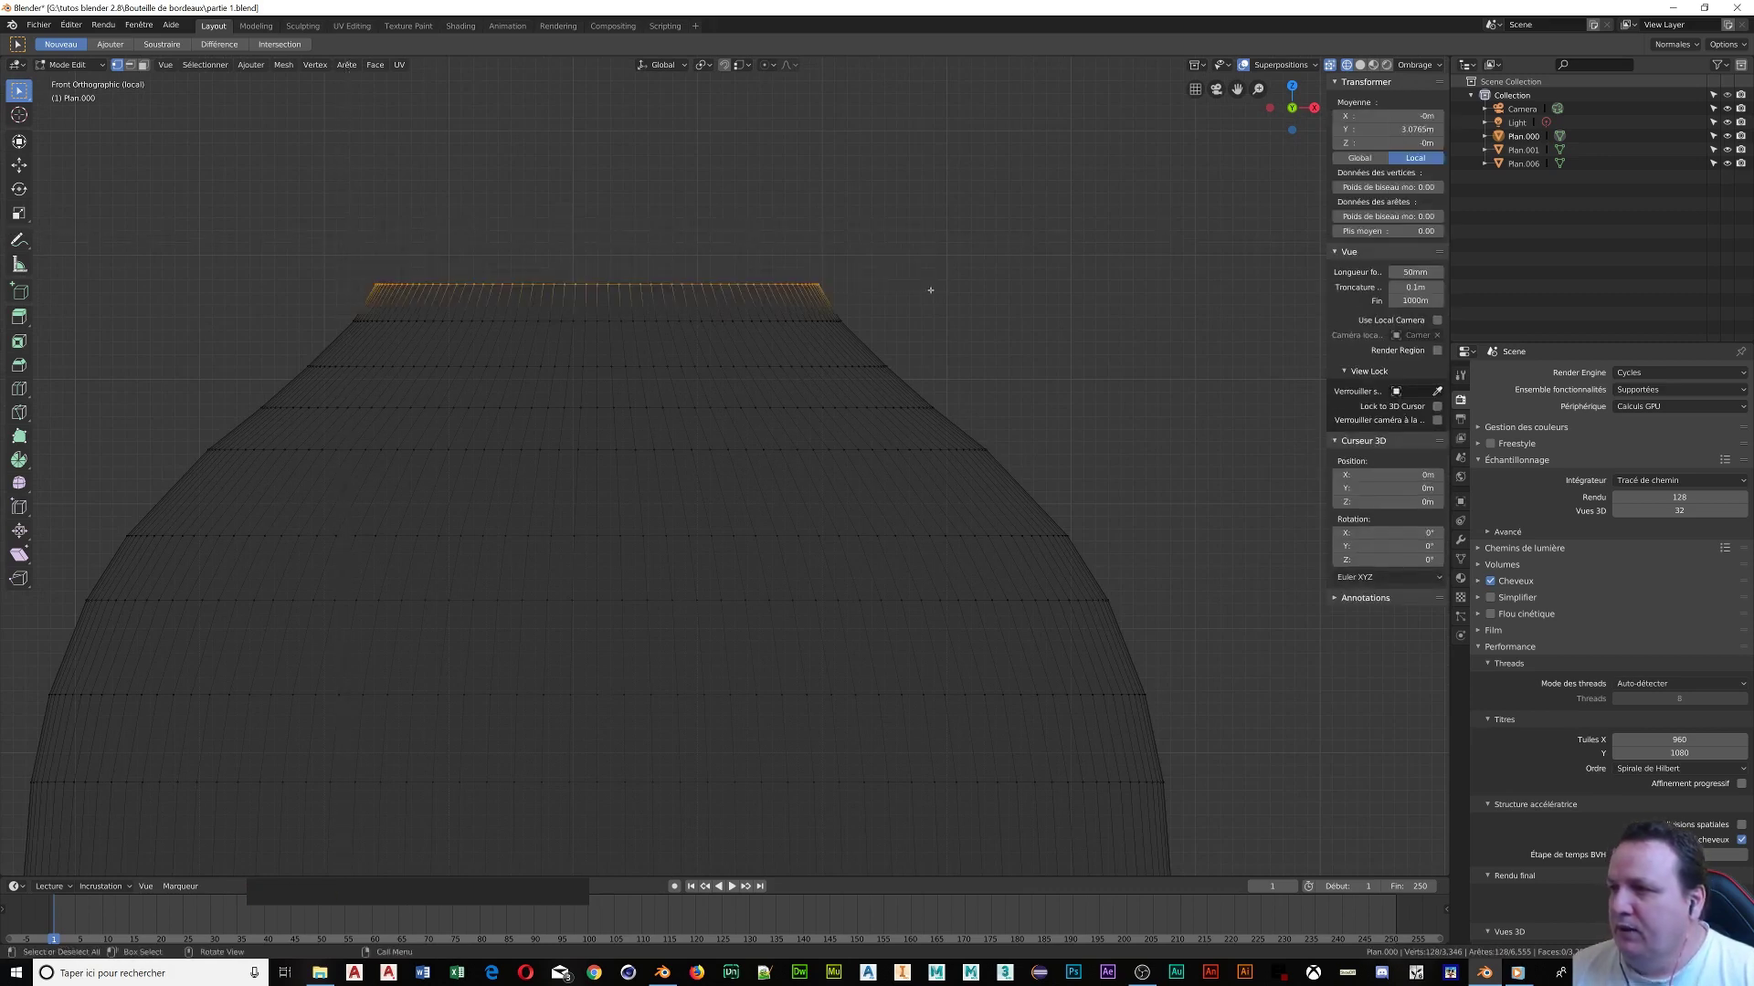
pyautogui.press('e')
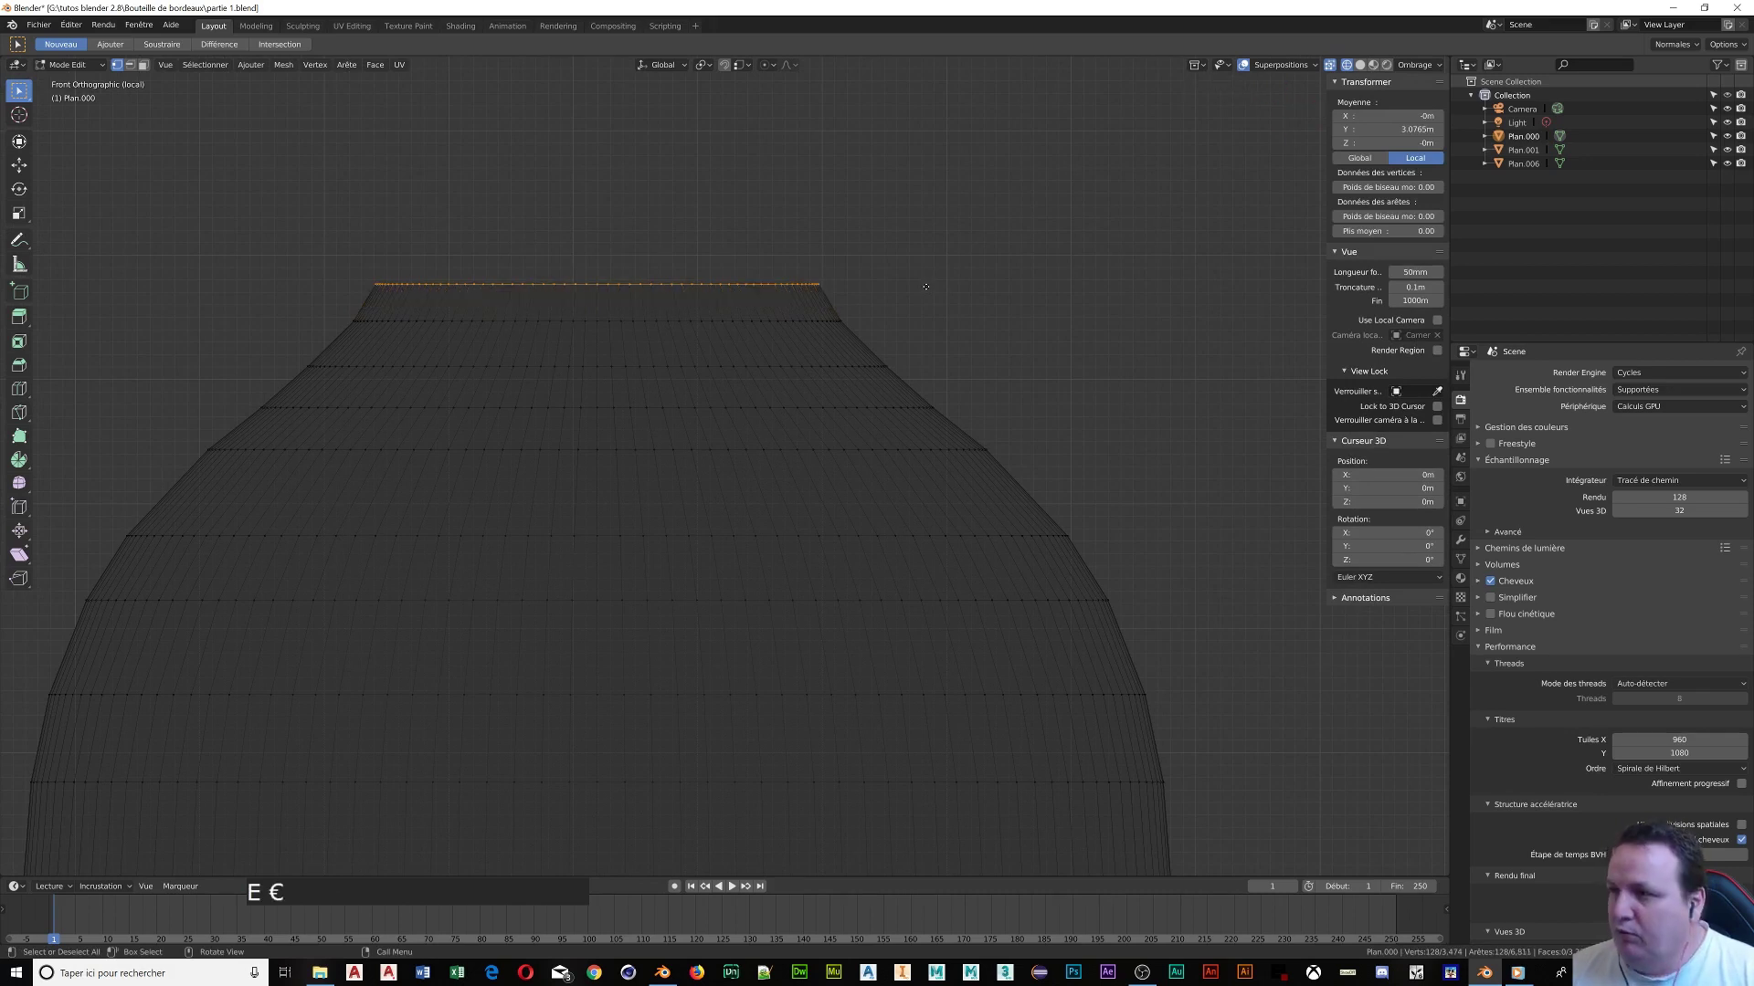
pyautogui.click(926, 286)
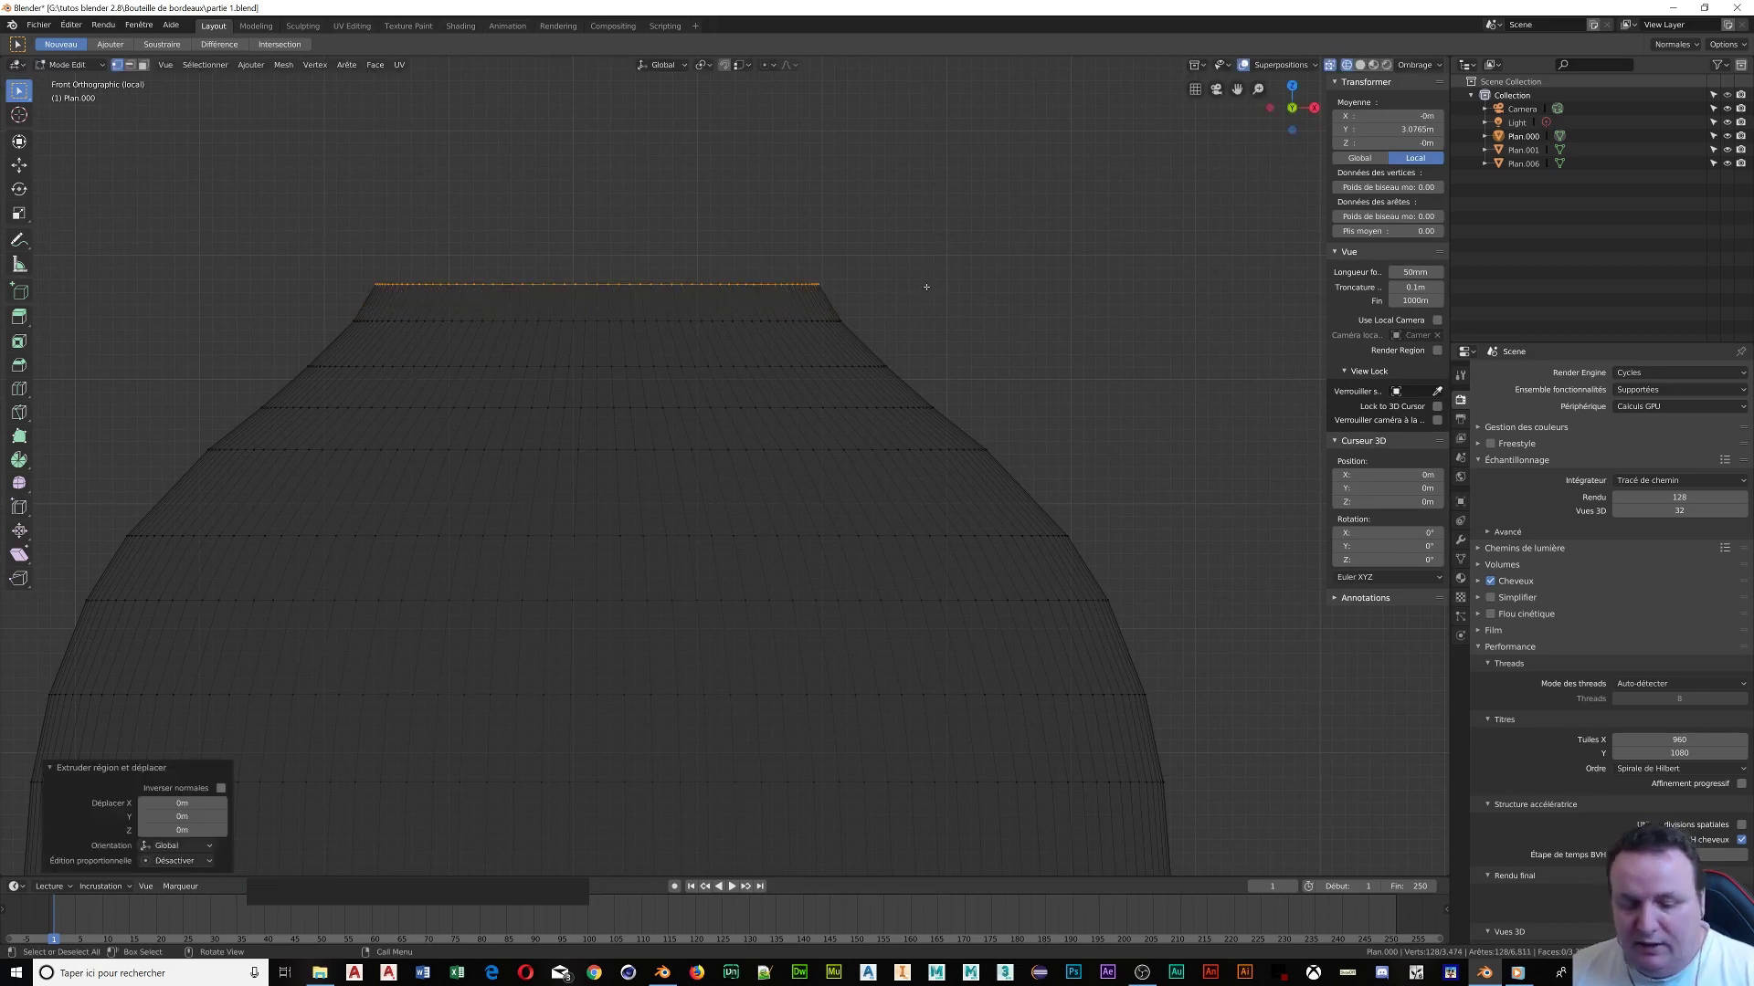
pyautogui.press('s')
pyautogui.click(849, 278)
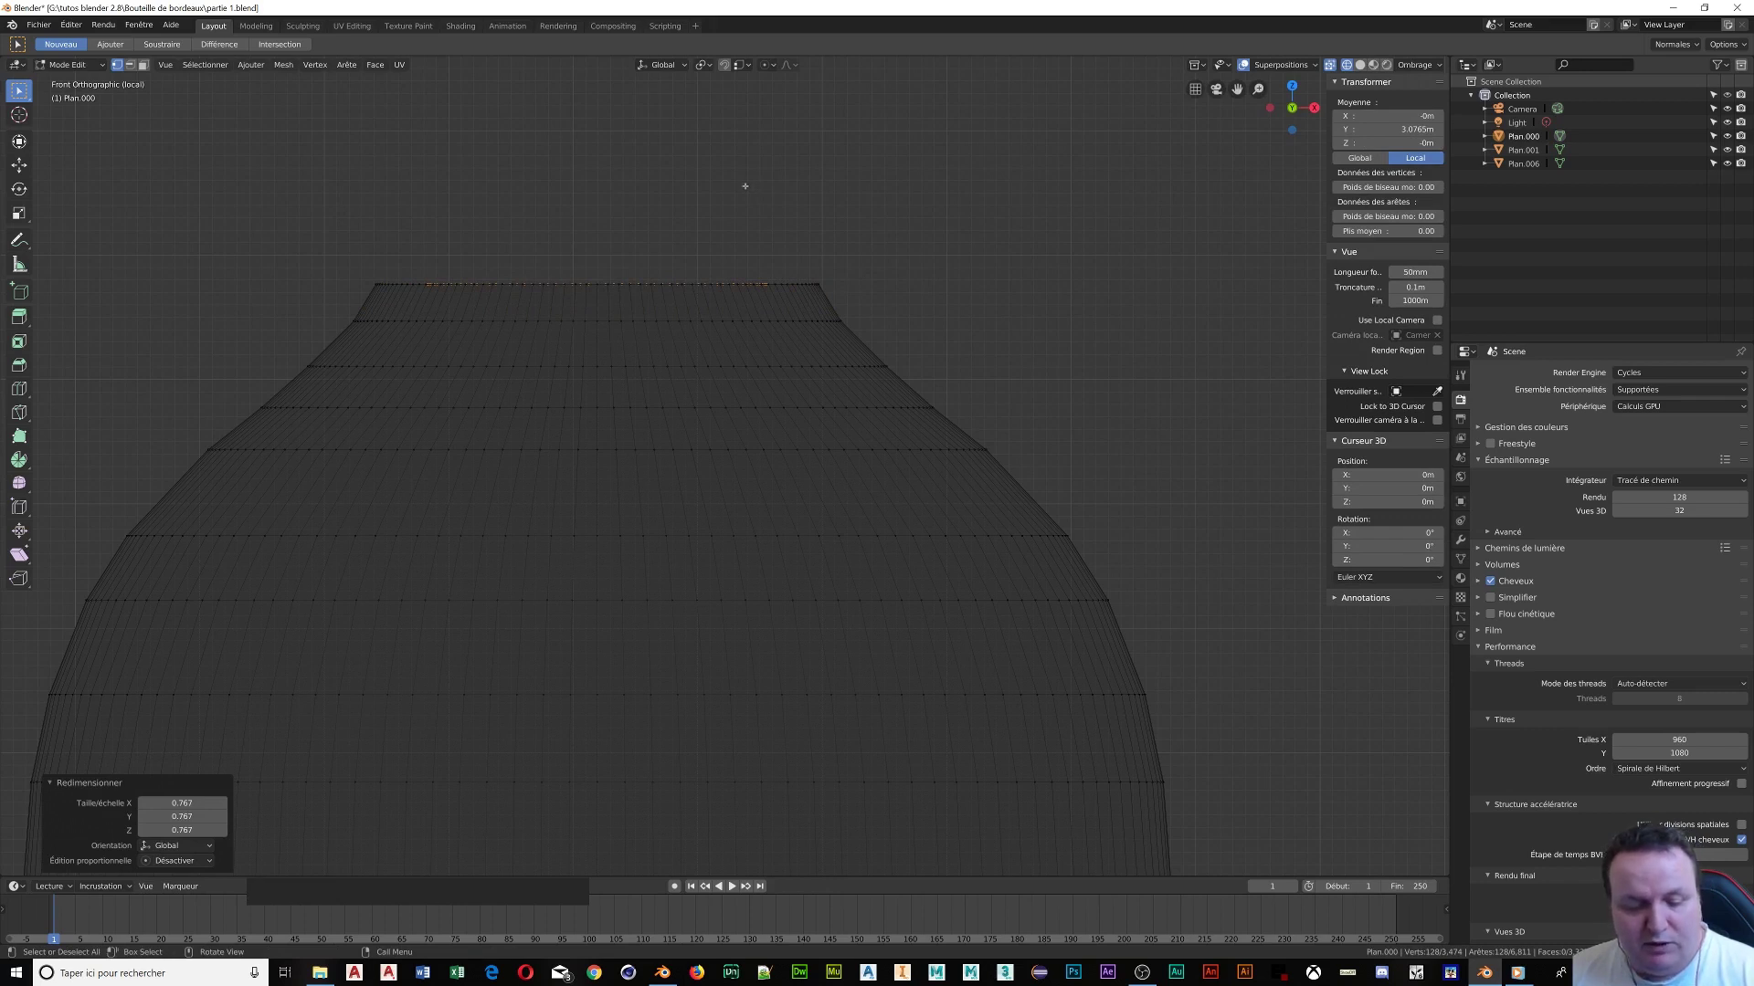
# Lower the extruded ring about 0.008 m along Z and scale it outward by about 1.2
pyautogui.press('g')
pyautogui.press('z')
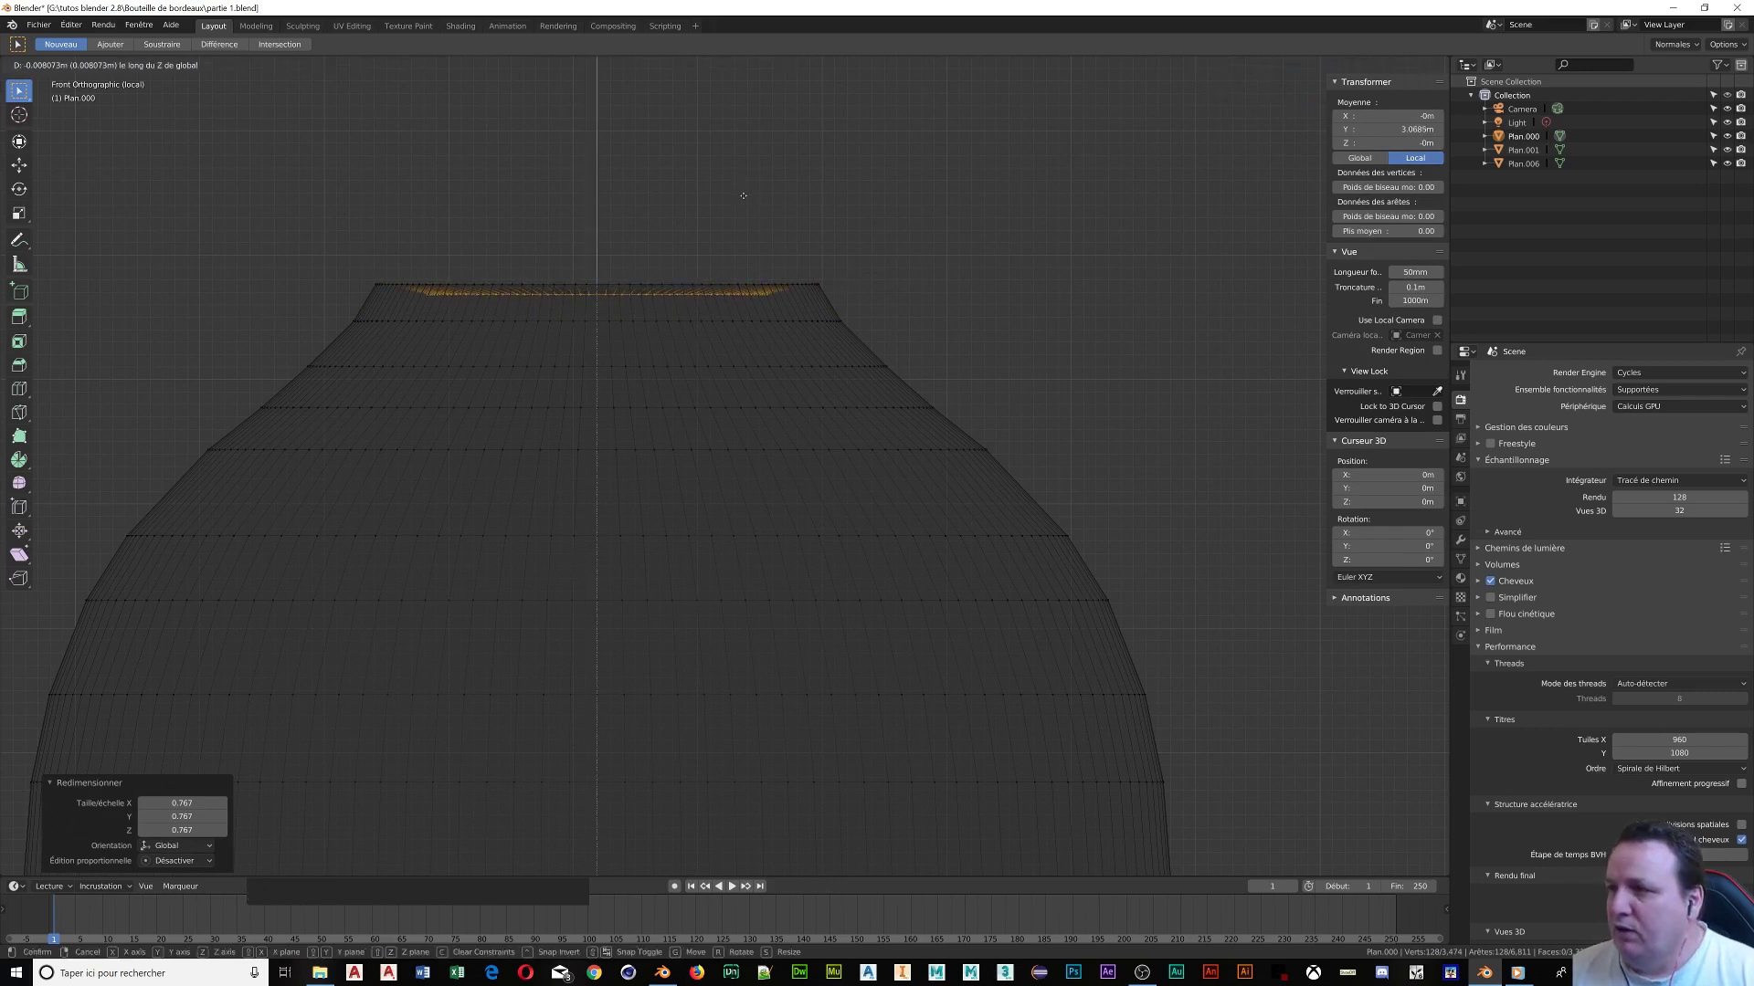
pyautogui.click(743, 195)
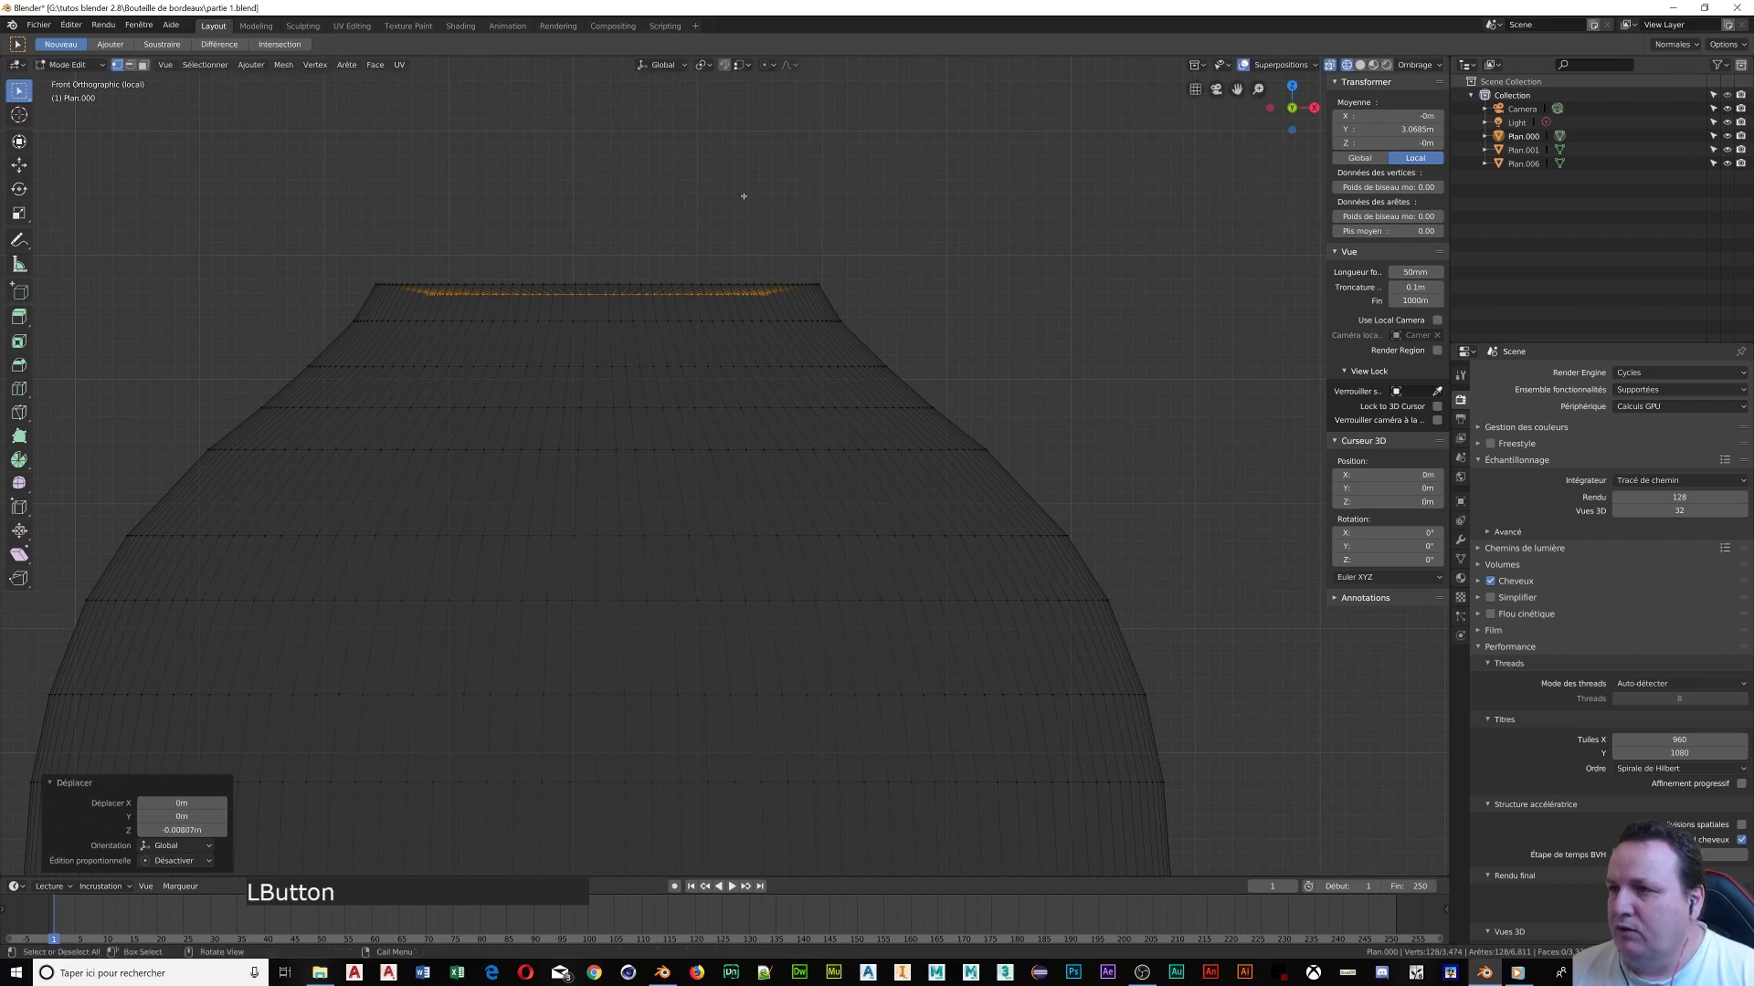
pyautogui.press('s')
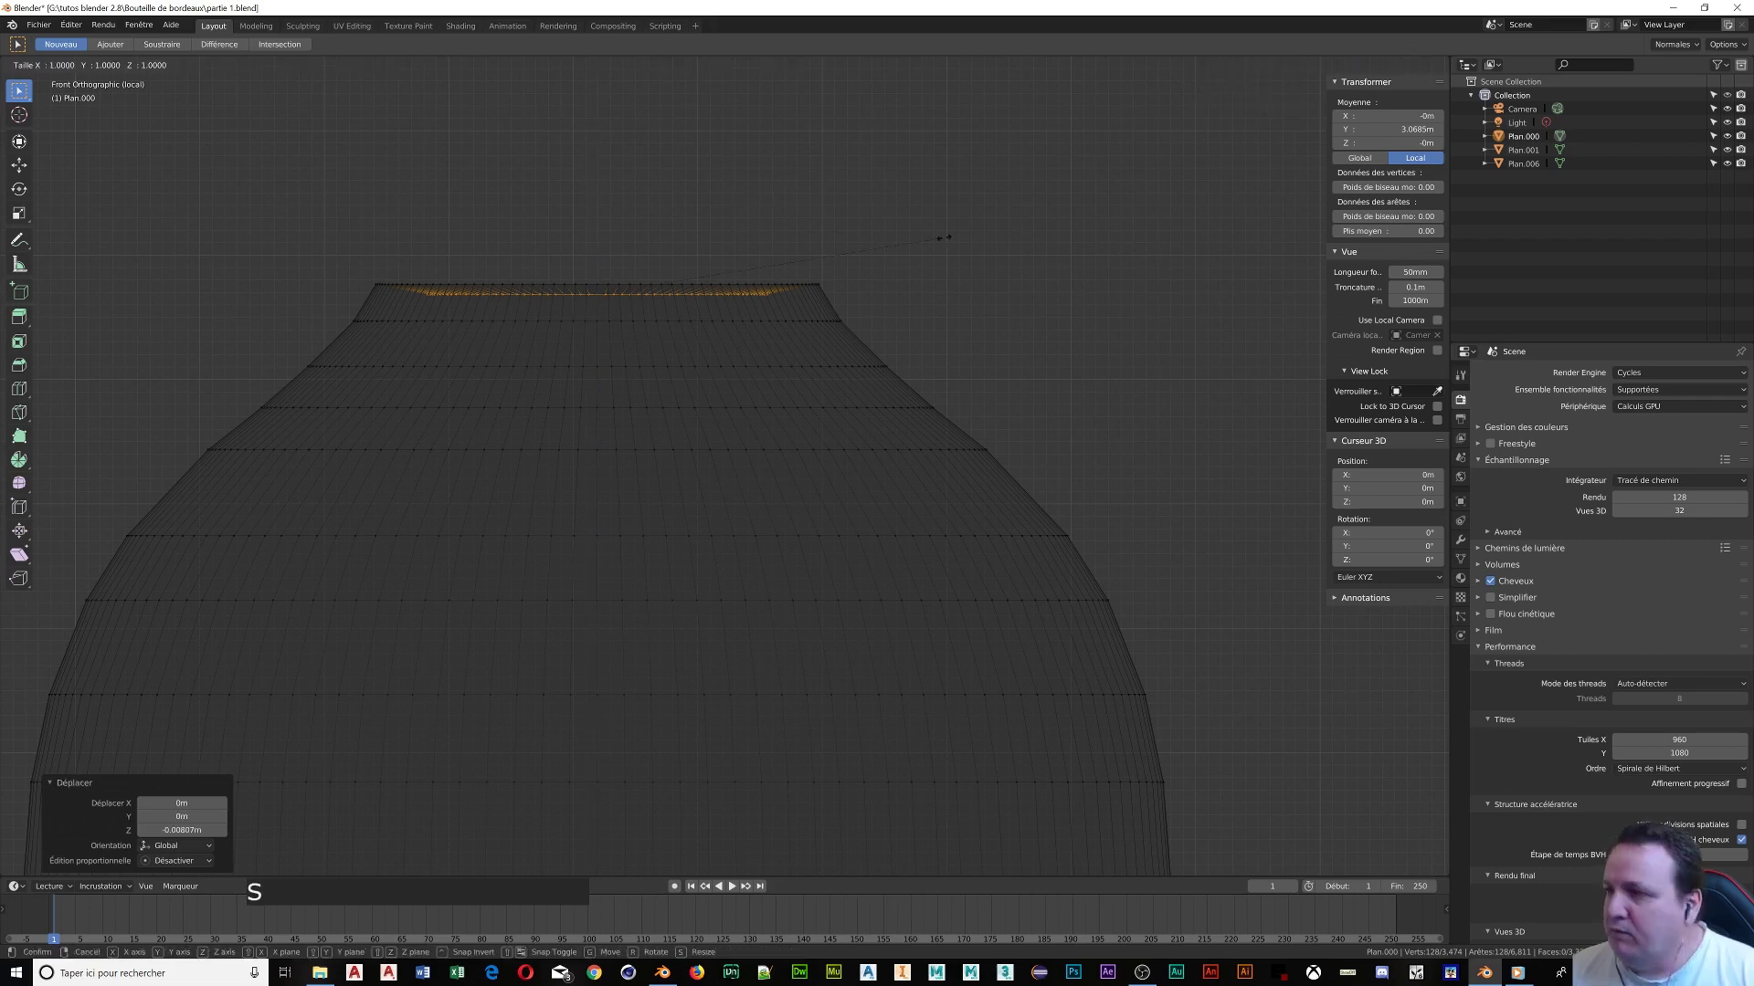
pyautogui.click(1015, 242)
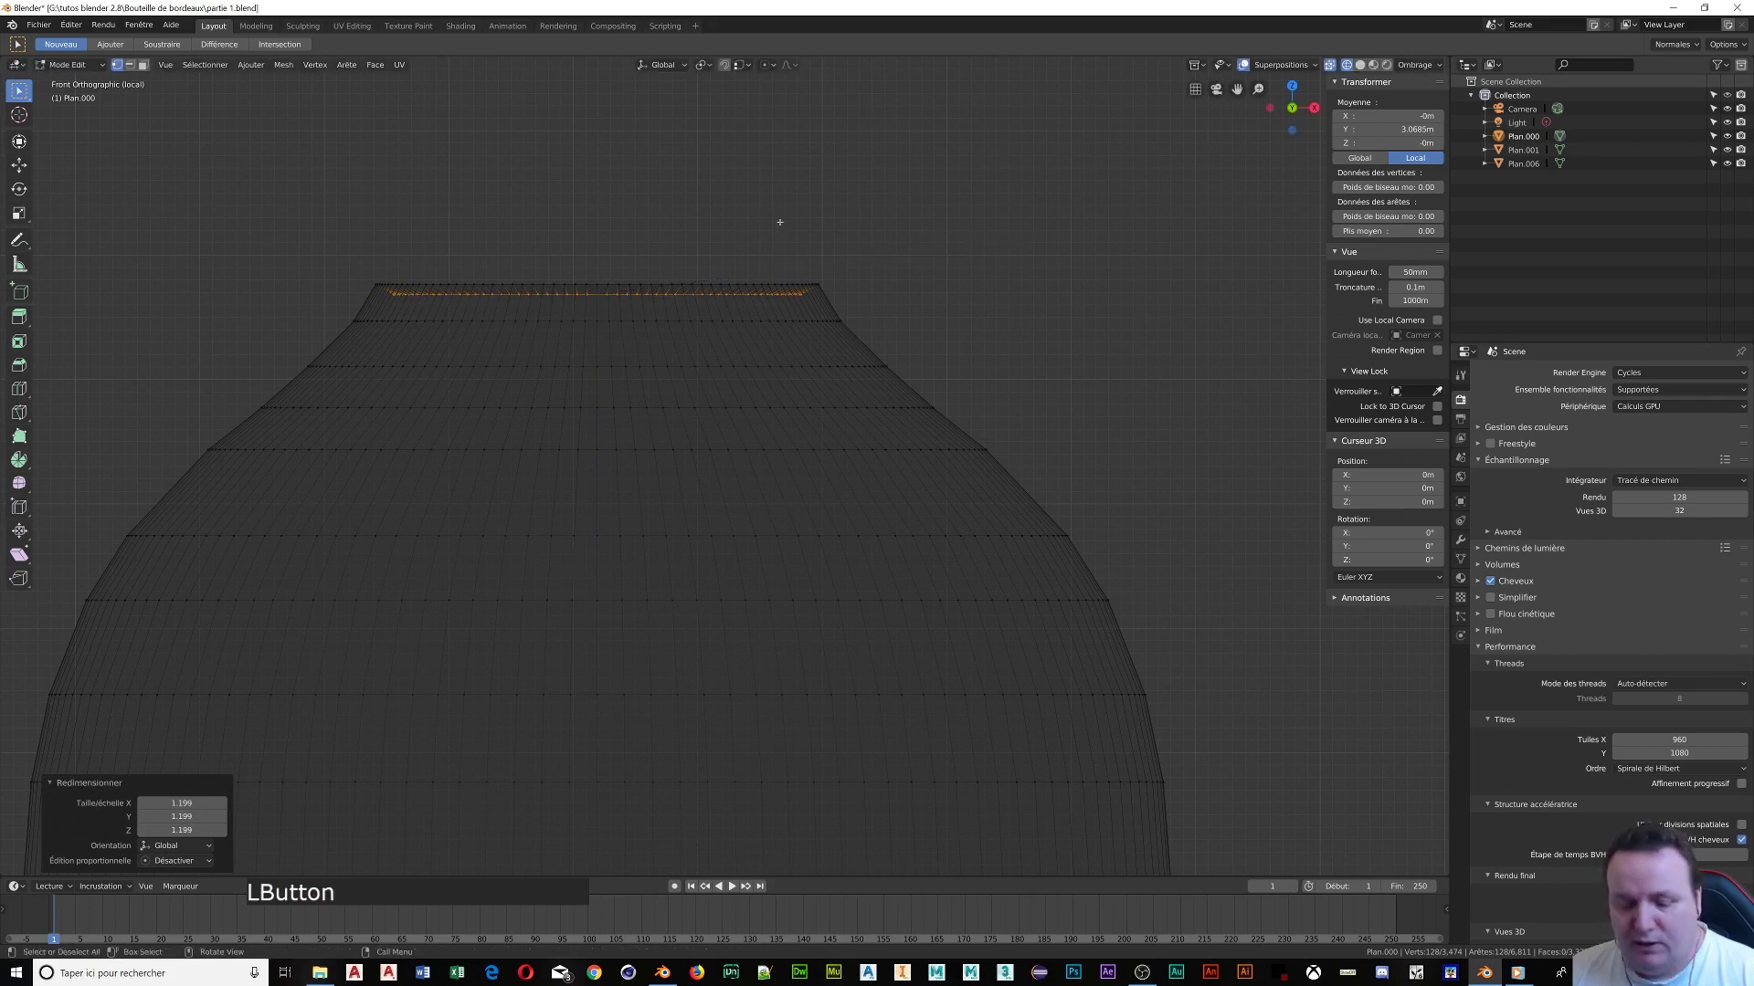
# Extrude a second inner ring, scale it to about 0.756 and lower it about 0.009 m along Z
pyautogui.press('e')
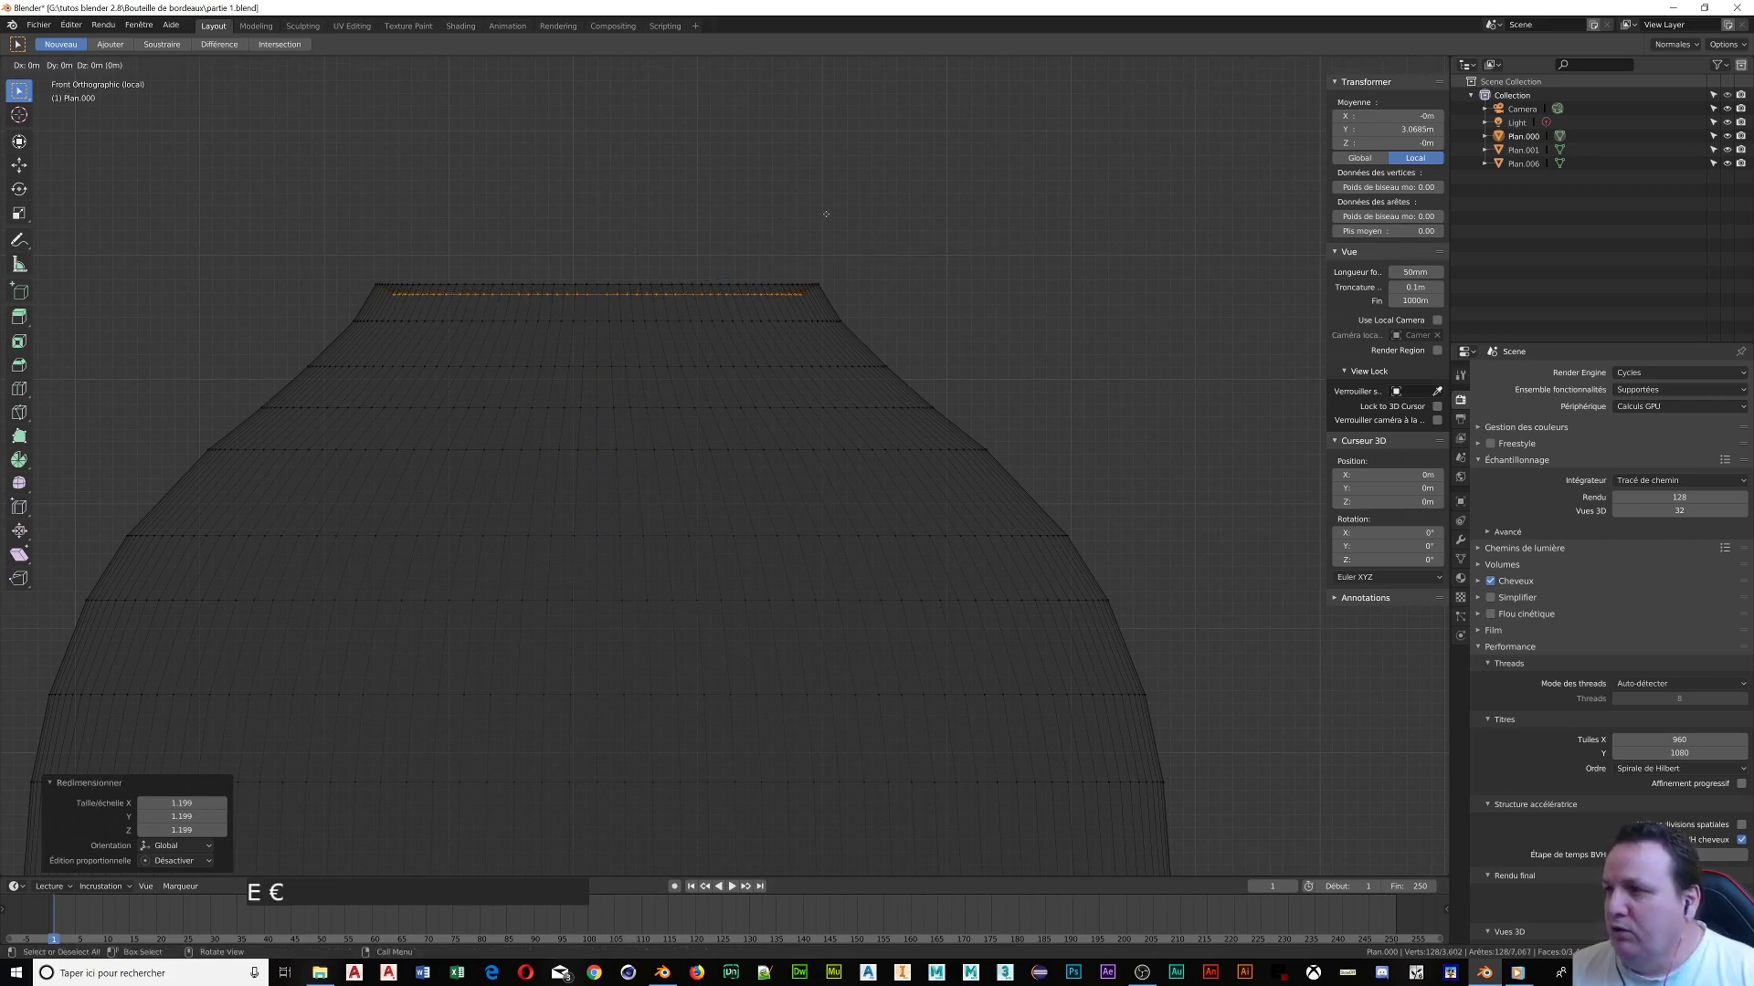
pyautogui.click(826, 215)
pyautogui.press('s')
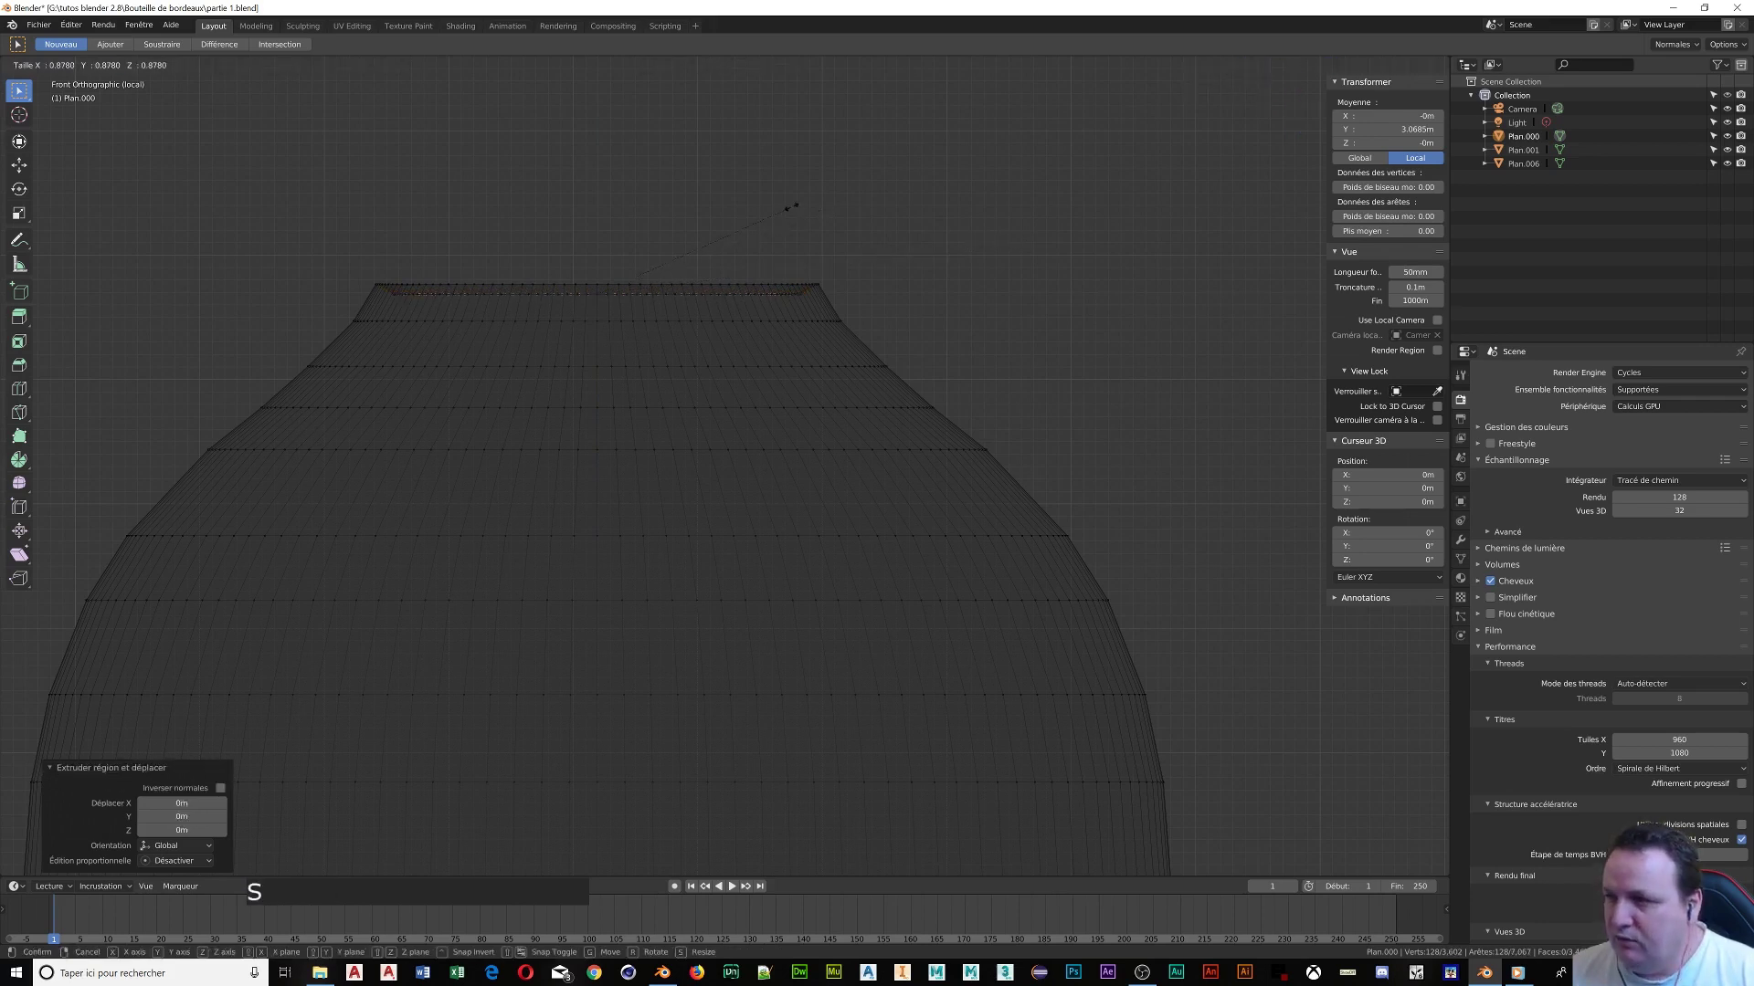
pyautogui.click(757, 204)
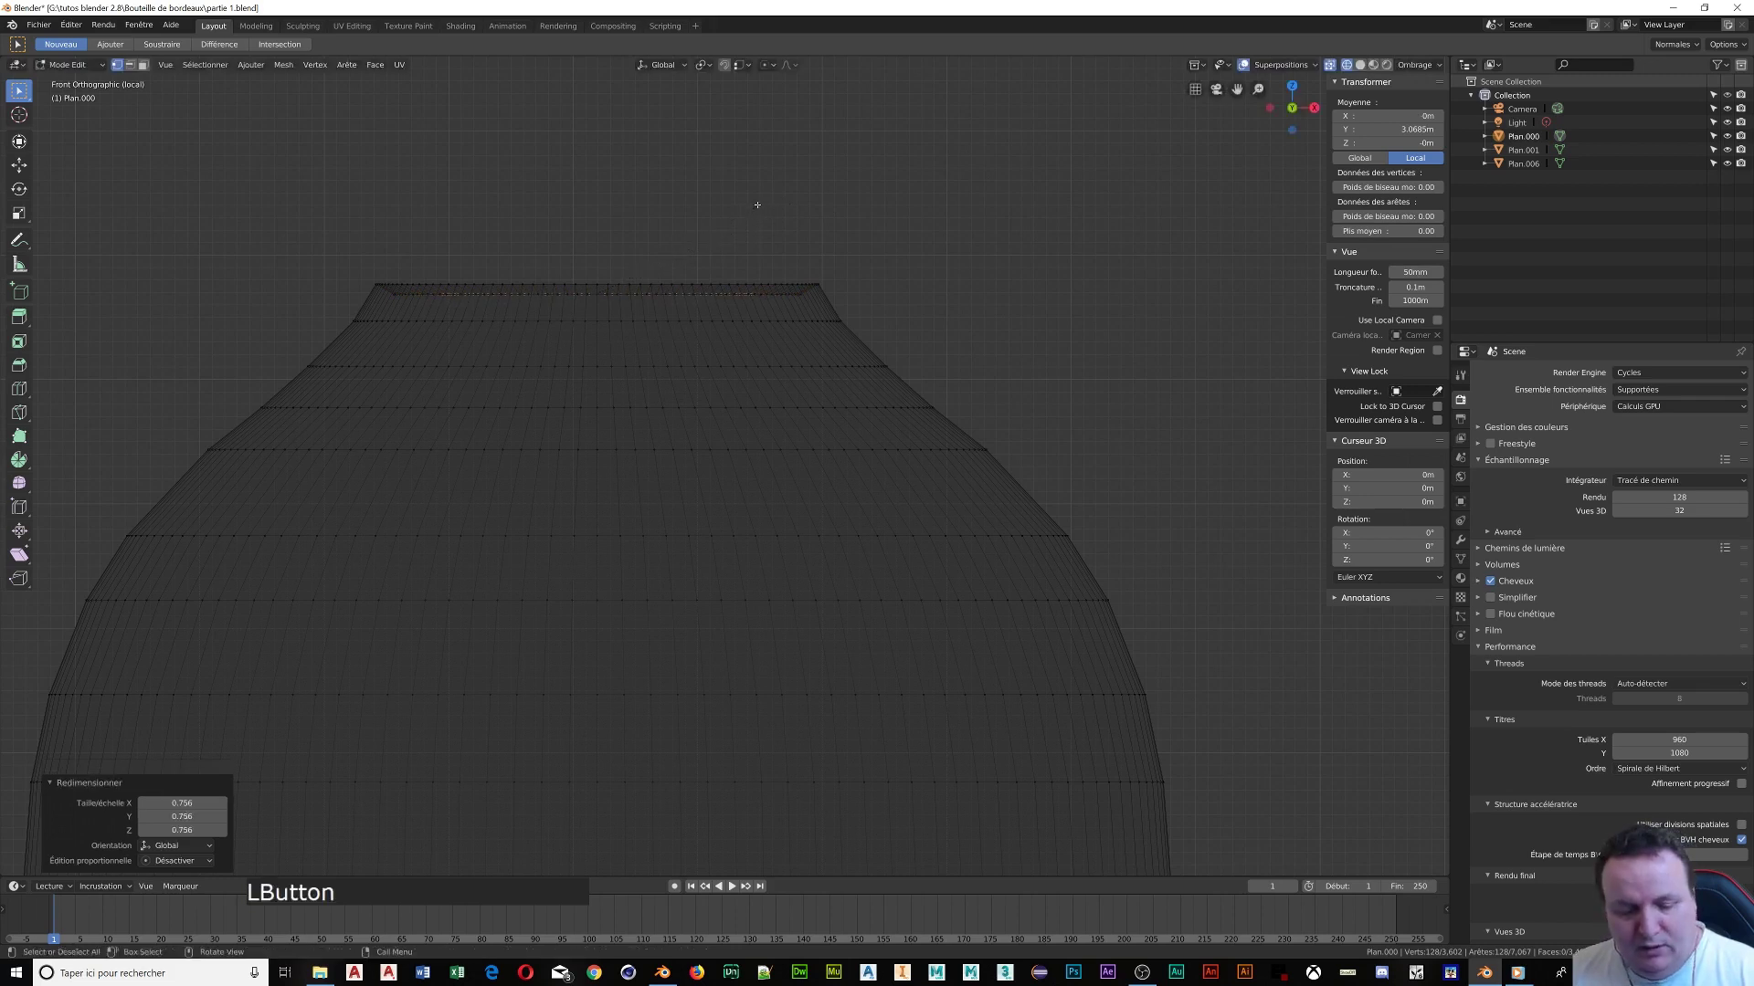
pyautogui.press('g')
pyautogui.press('z')
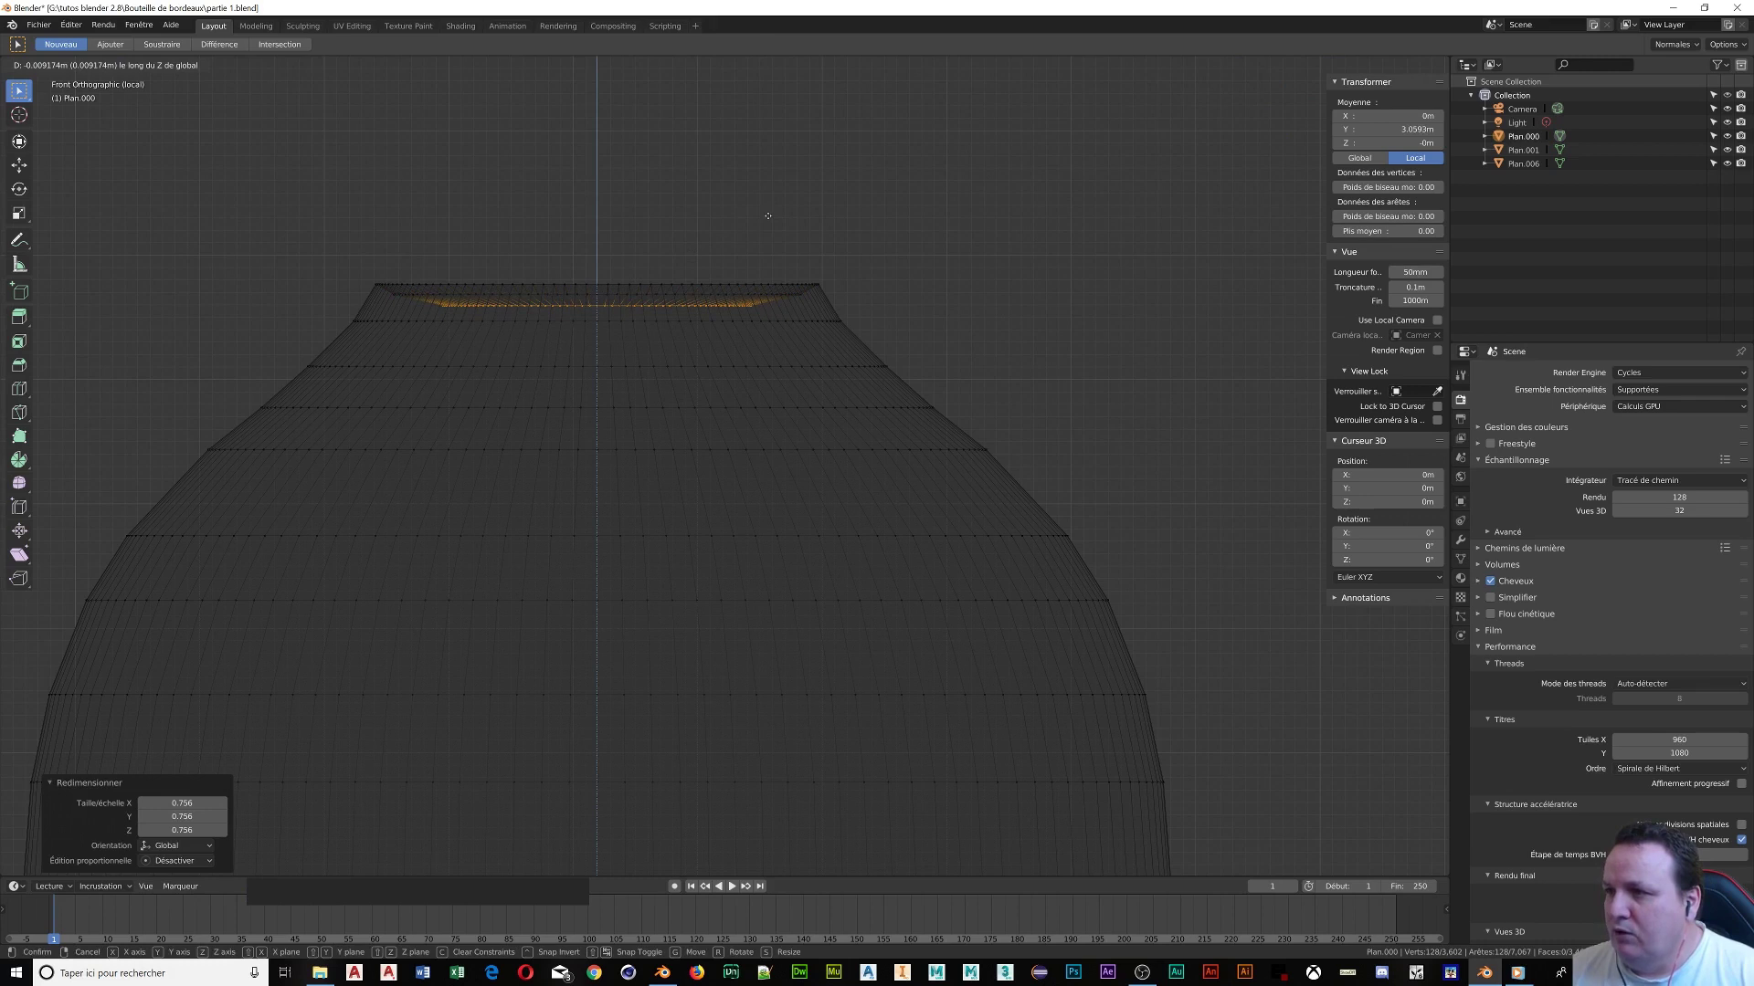
pyautogui.click(768, 216)
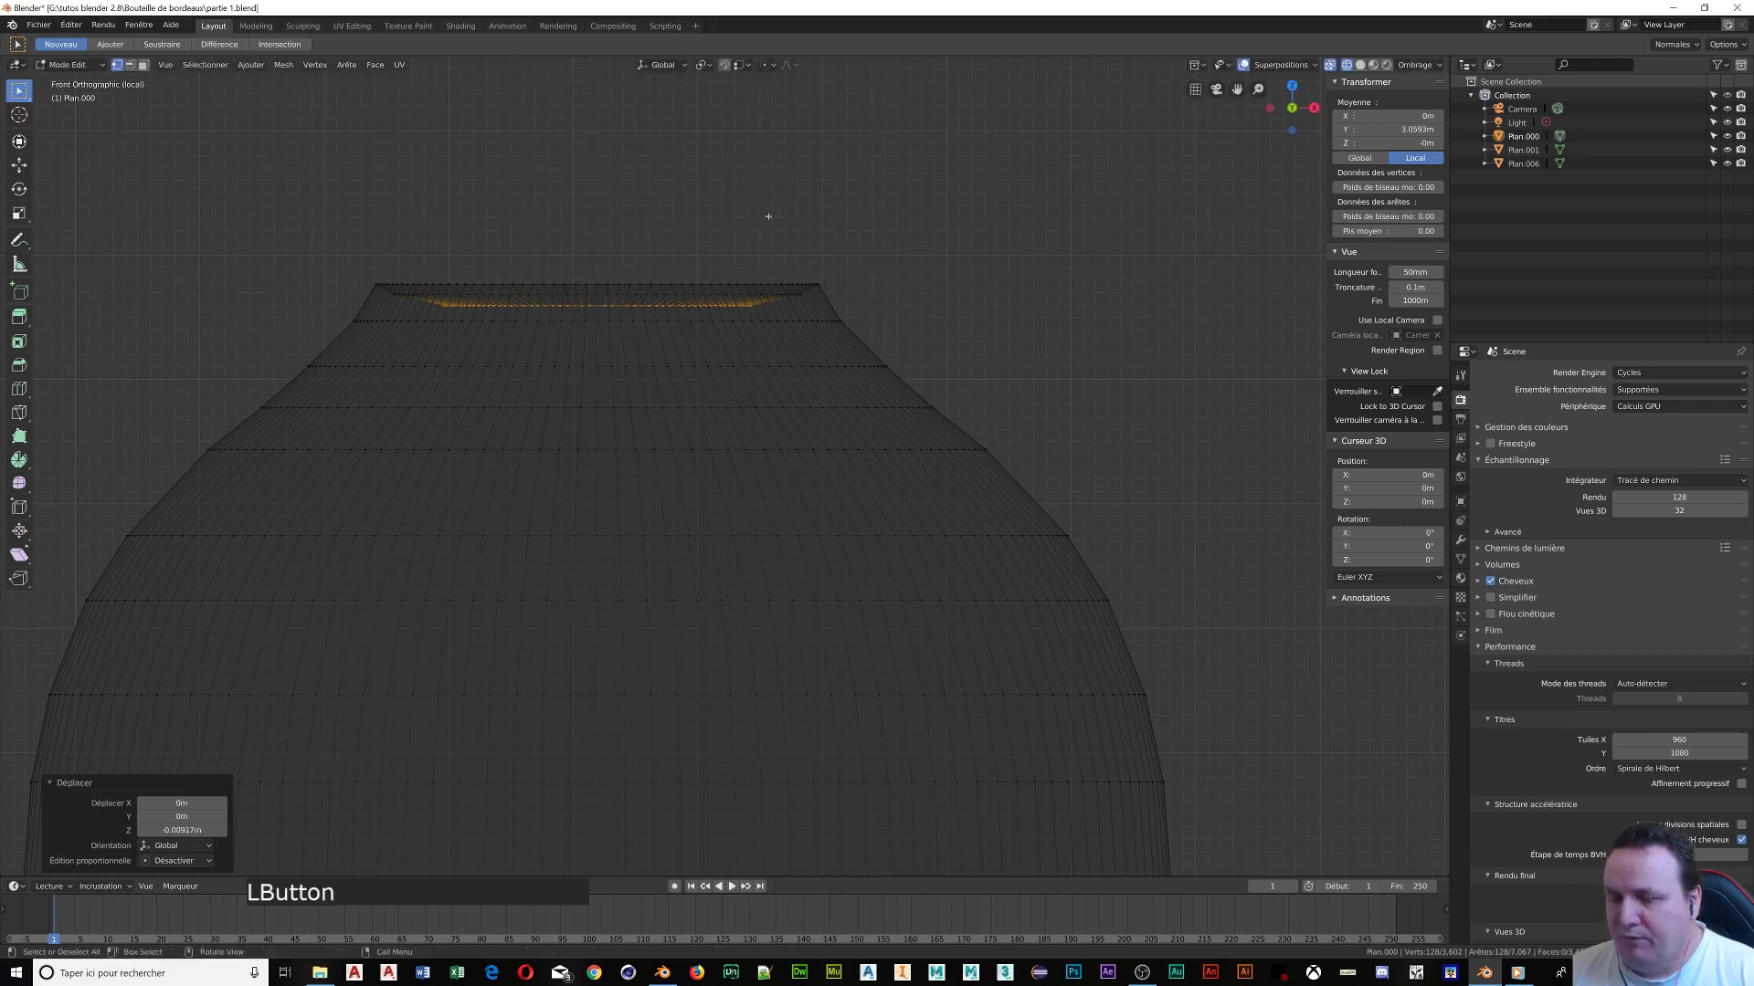
# Extrude the lowered ring once more and scale it at the same height to about 0.363
pyautogui.press('e')
pyautogui.click(940, 255)
pyautogui.press('s')
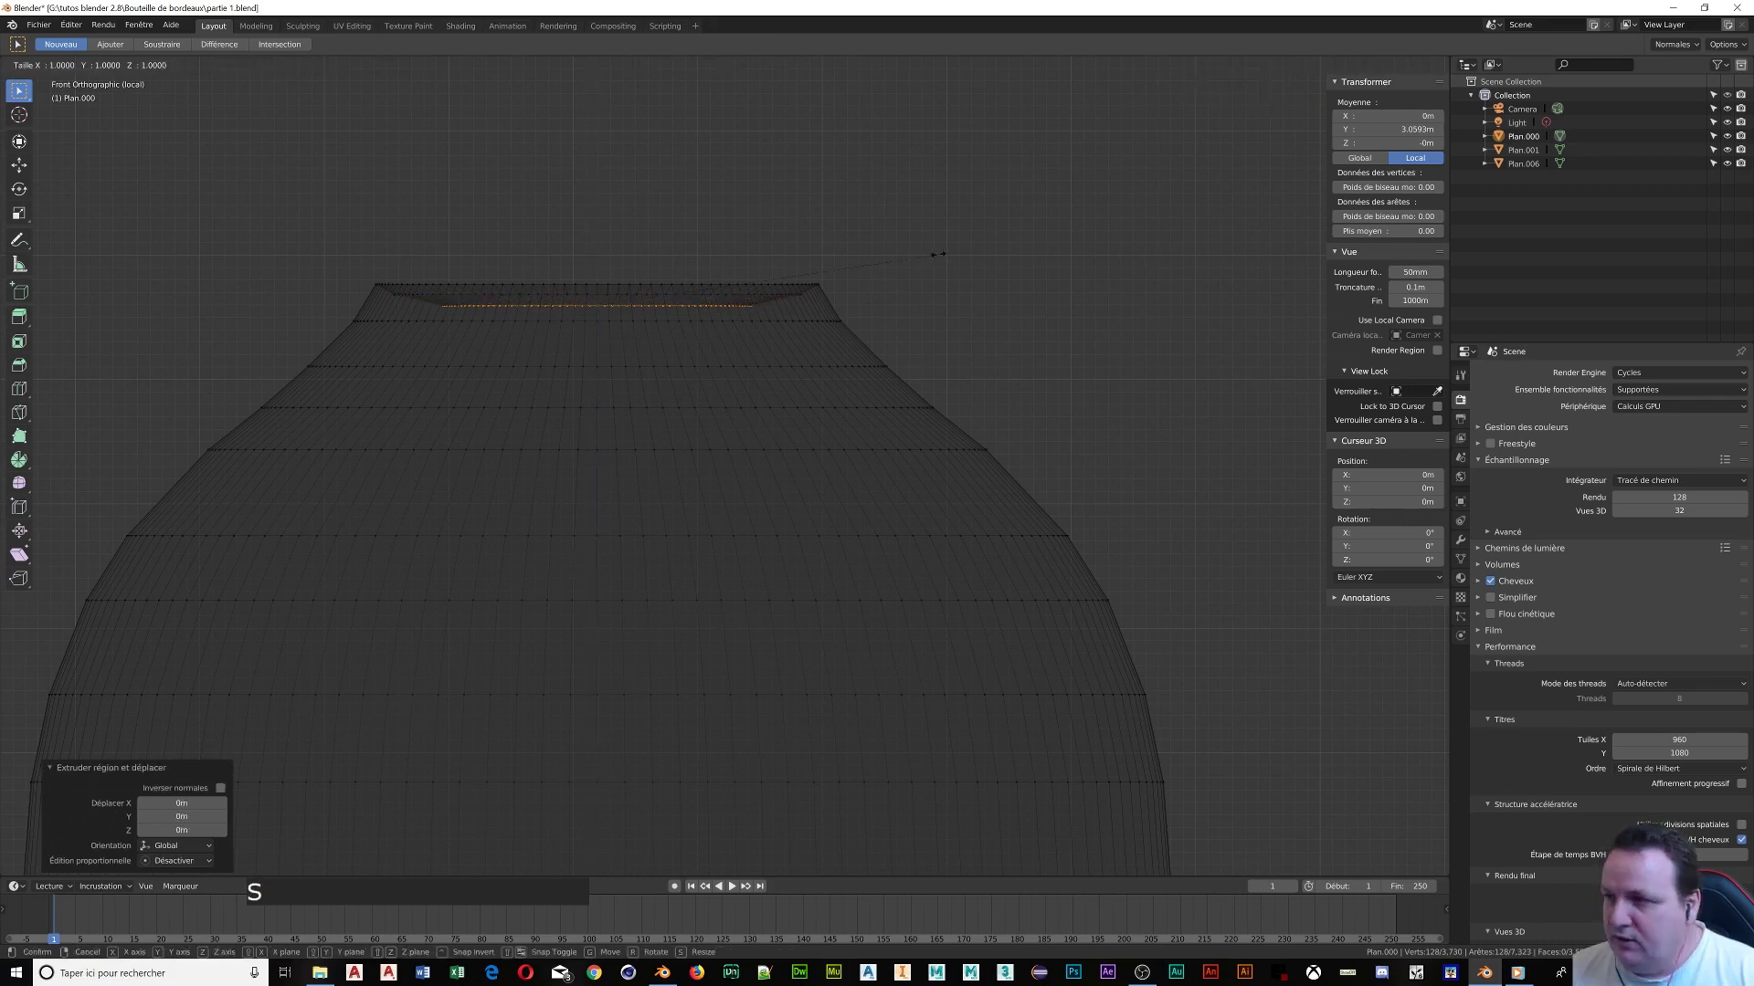
pyautogui.click(700, 235)
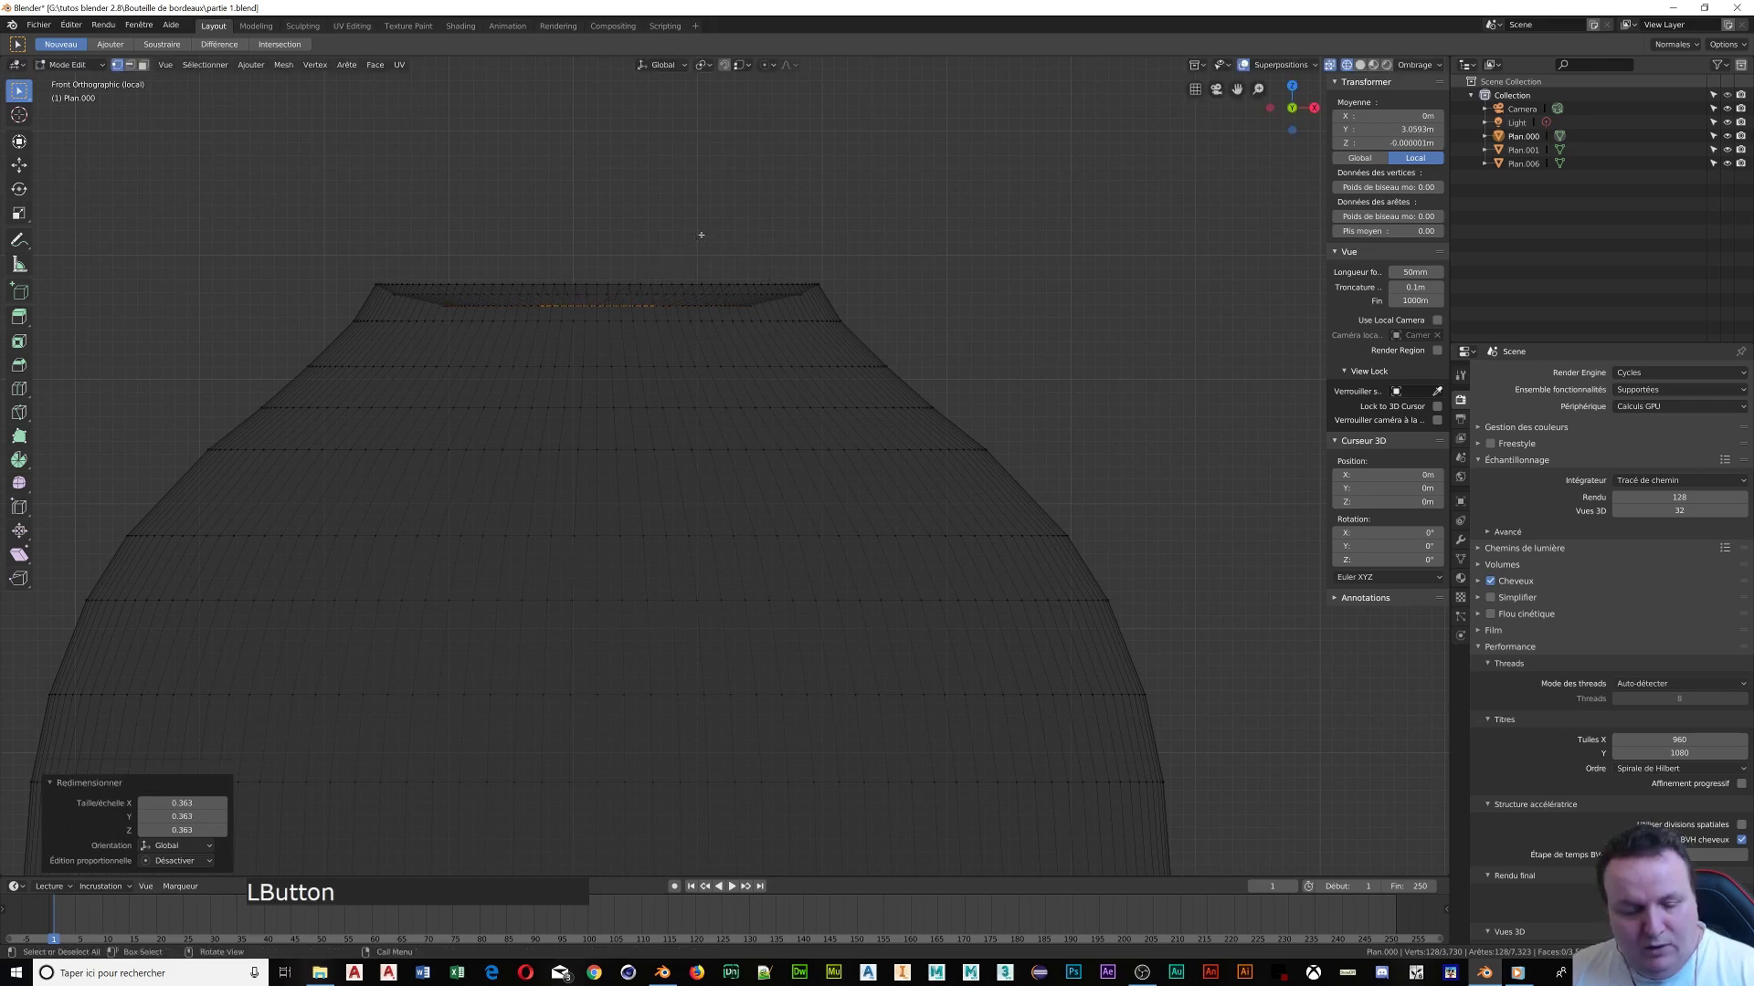
# Extrude the smallest ring in place and merge its vertices at the center to close the top surface
pyautogui.press('e')
pyautogui.click(700, 234)
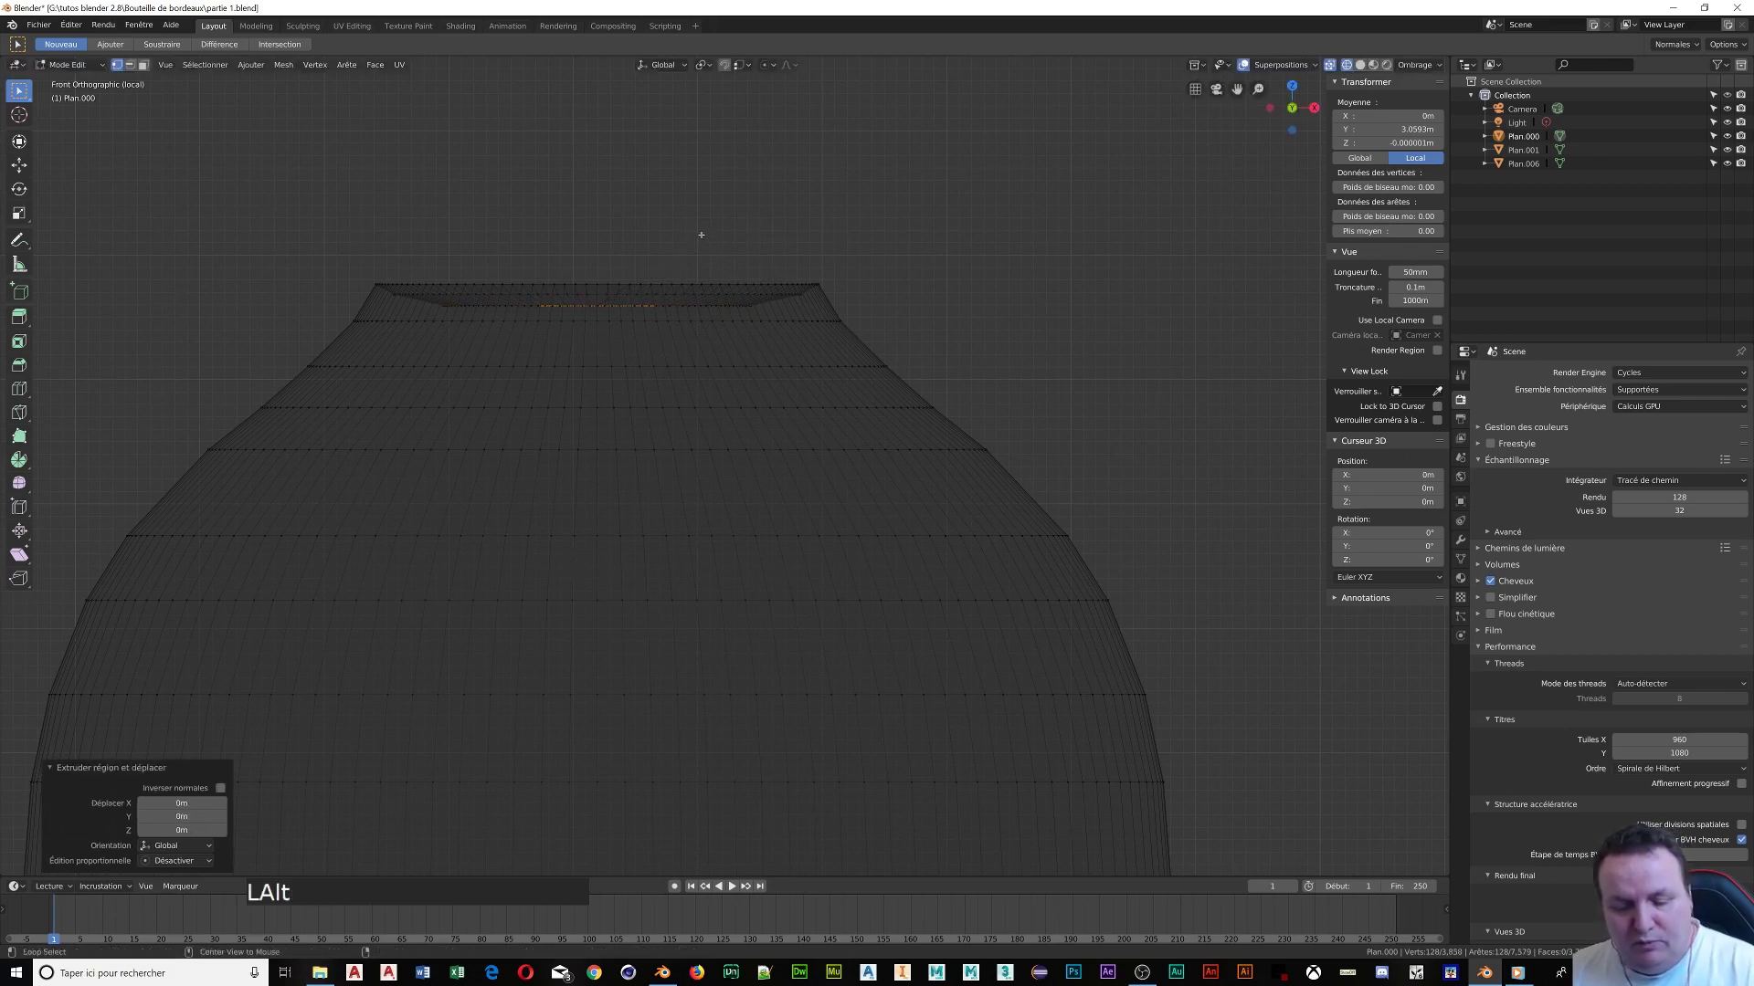
pyautogui.hotkey('alt', 'm')
pyautogui.click(724, 241)
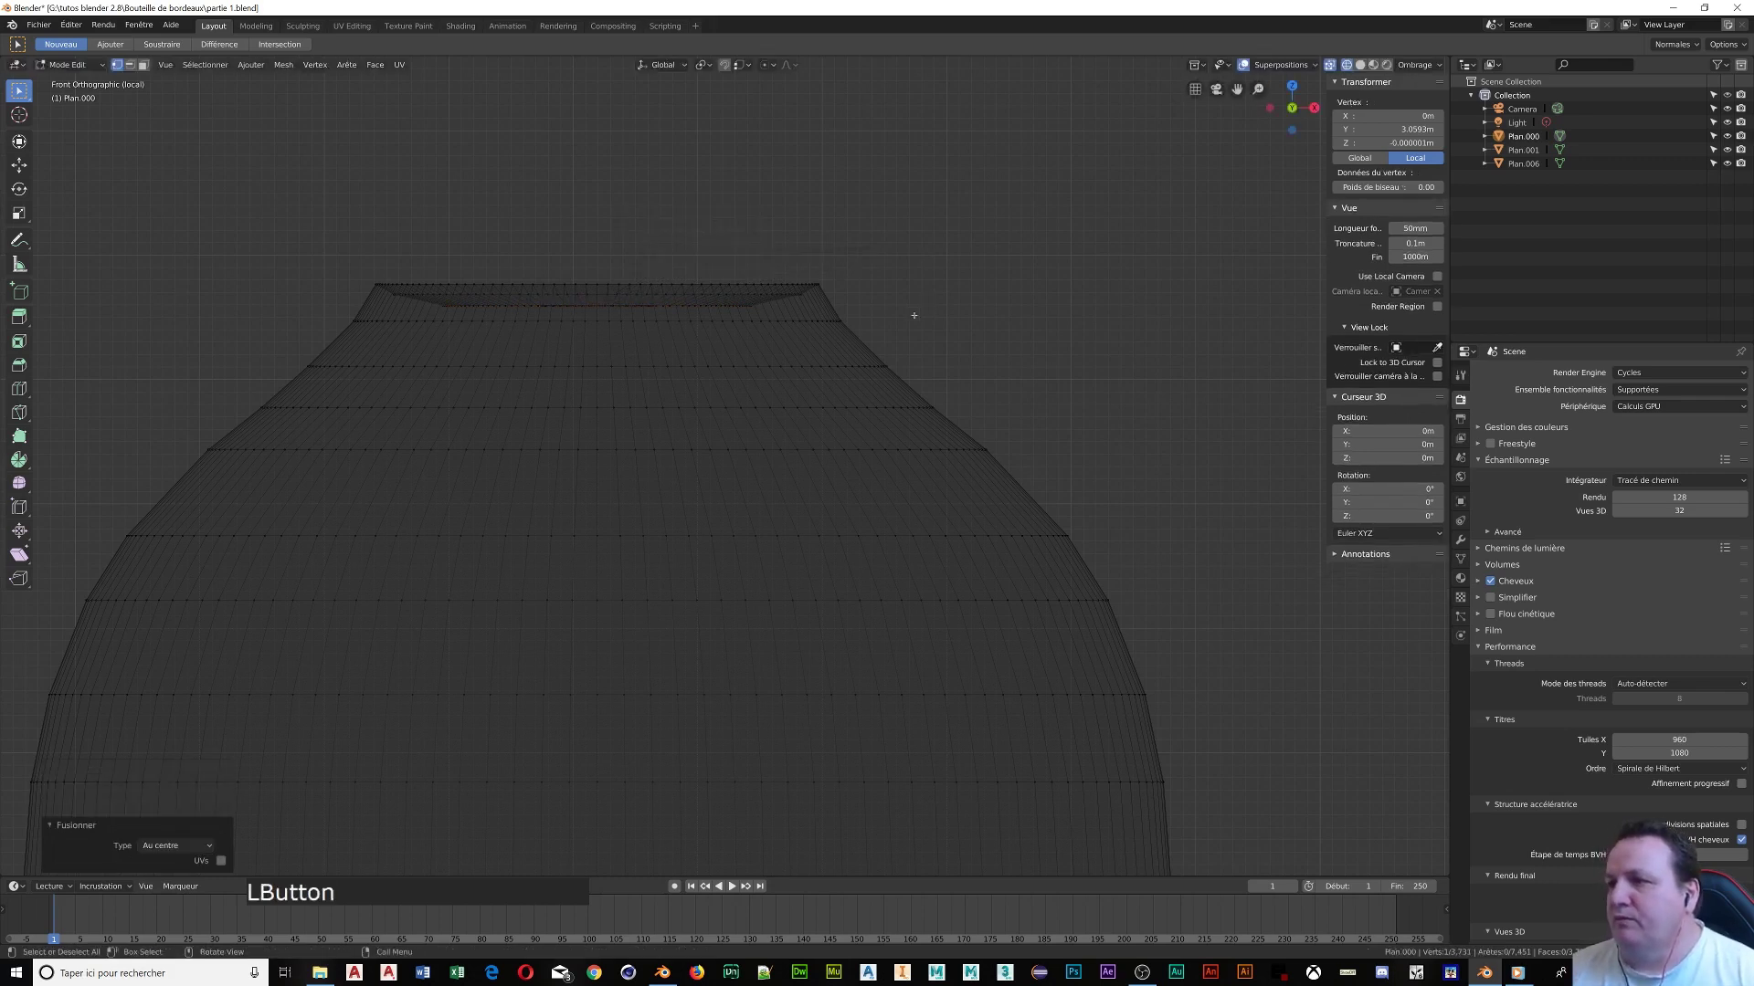
# Select the entire liquid mesh, including its newly closed top surface
pyautogui.moveTo(911, 313); pyautogui.dragTo(677, 369, button='middle')
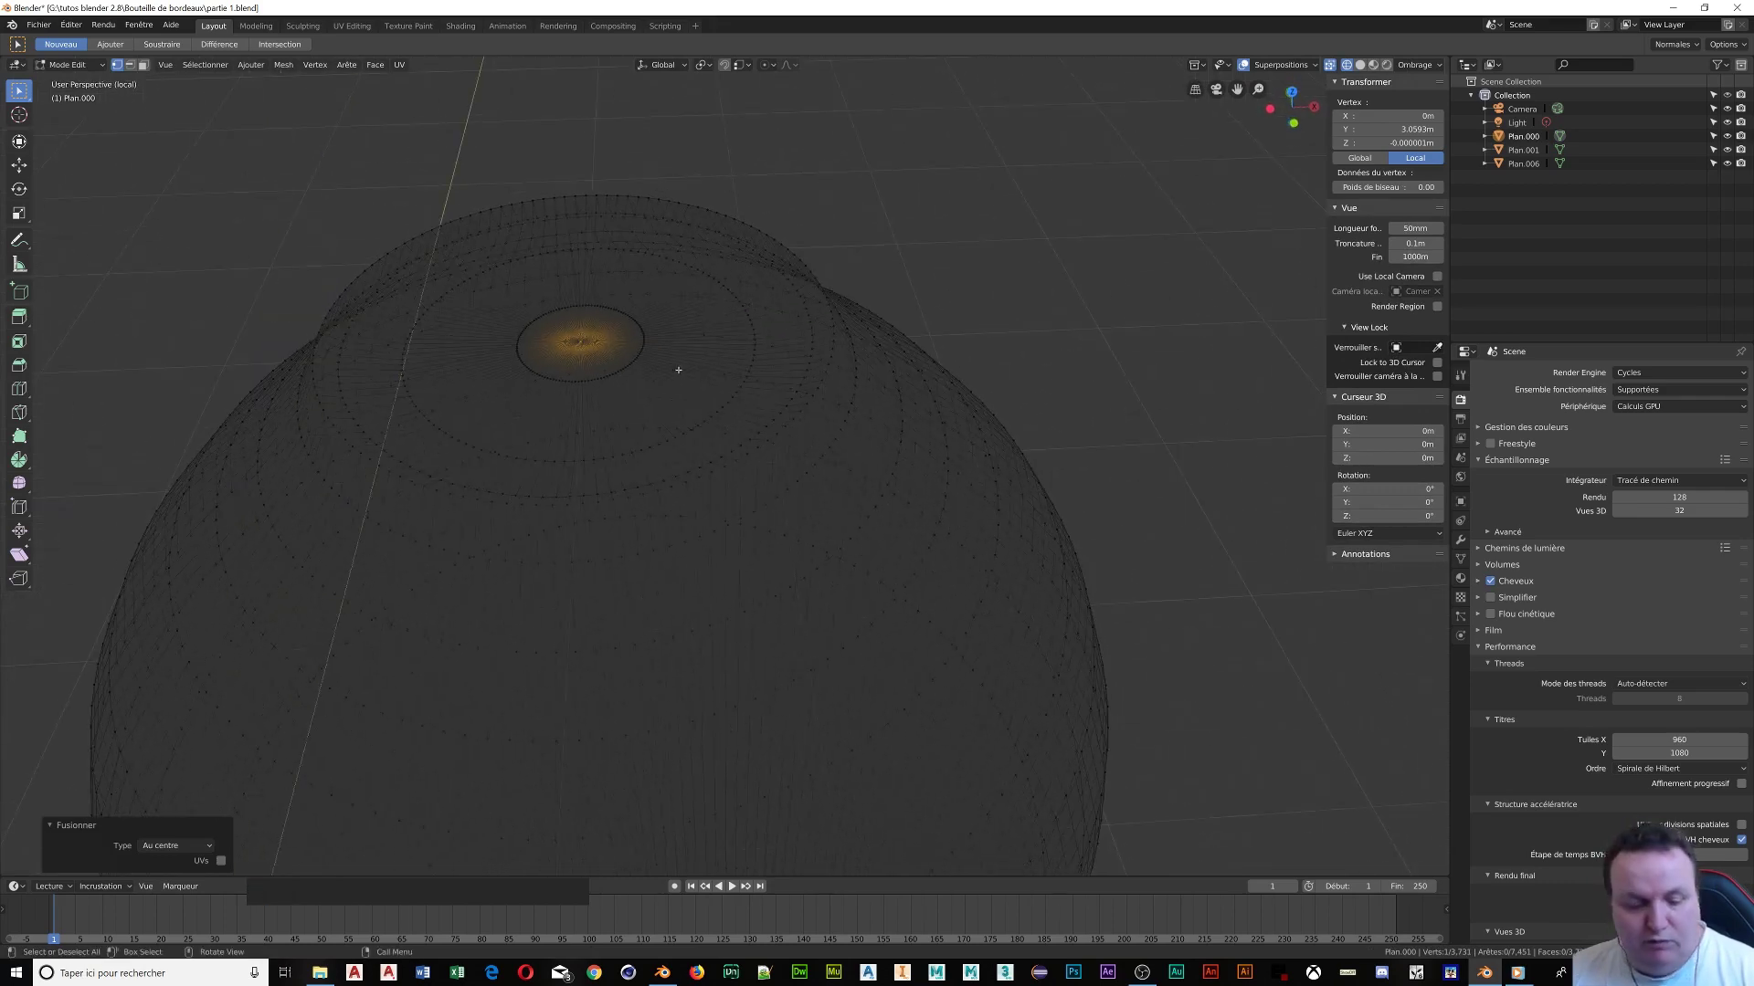
pyautogui.press('a')
pyautogui.scroll(-4, 685, 367)
pyautogui.scroll(-5, 685, 367)
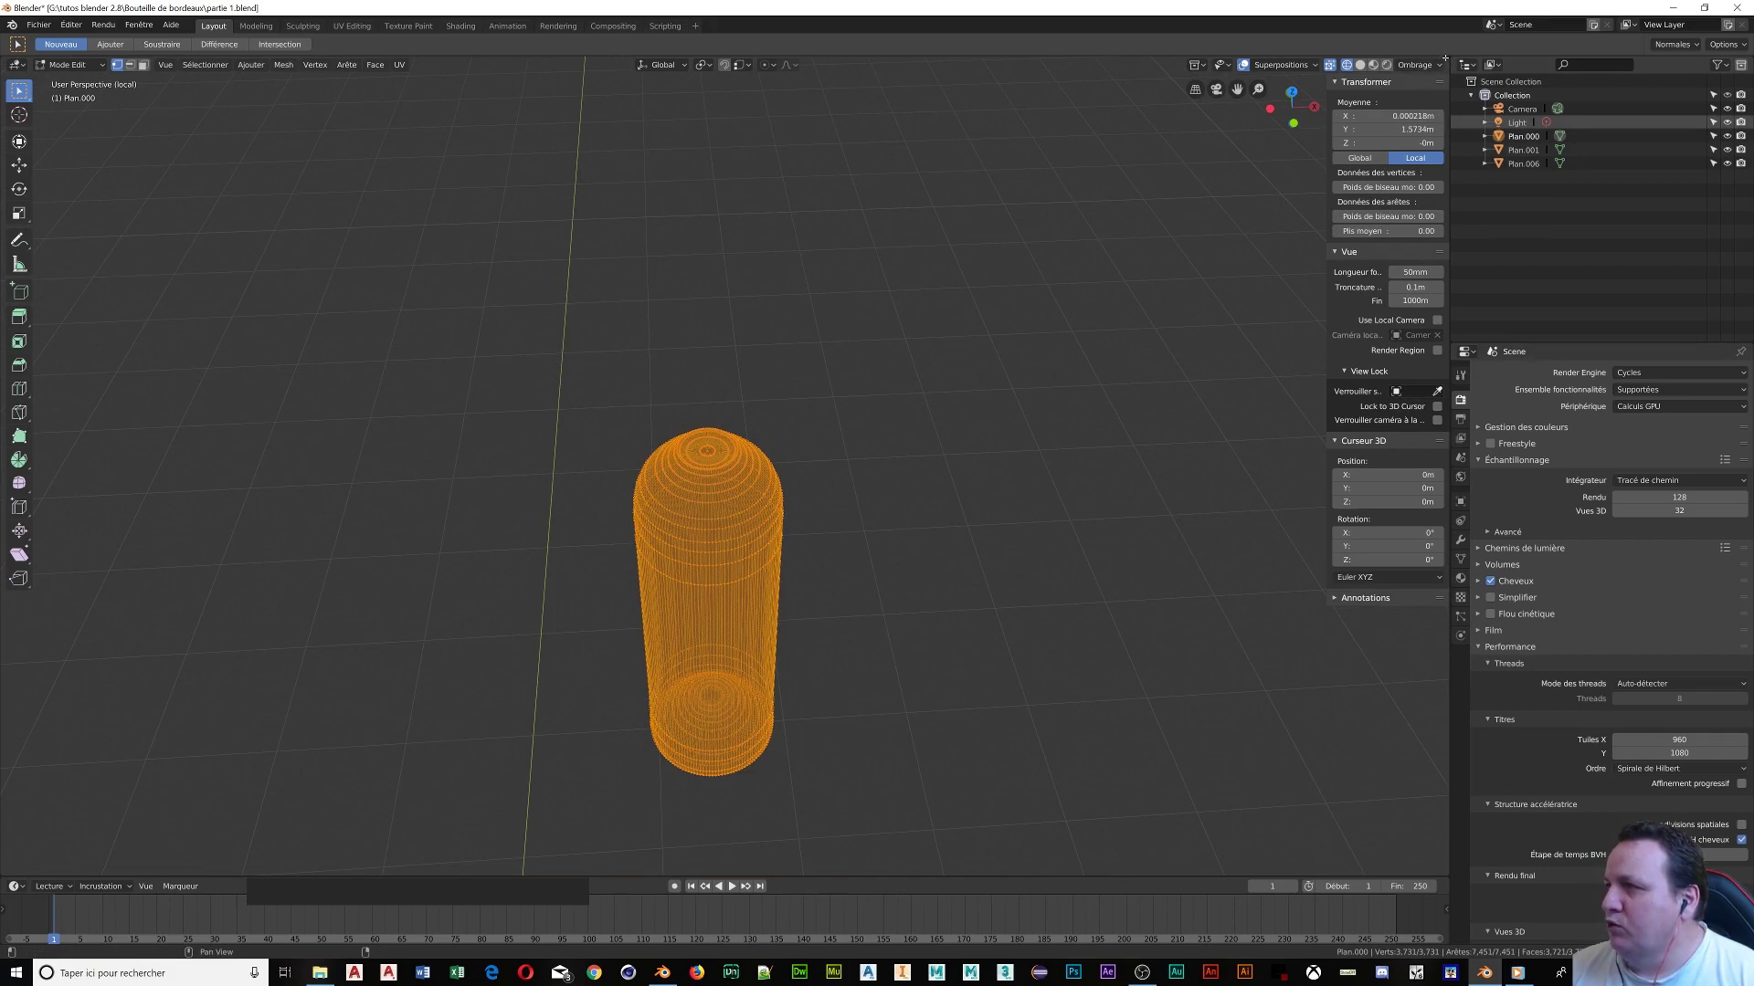
# Split the 3D view, set the new area to the Shader Editor and move the bottle glass material's output node away from its glass shader
pyautogui.moveTo(1446, 58); pyautogui.dragTo(694, 67)
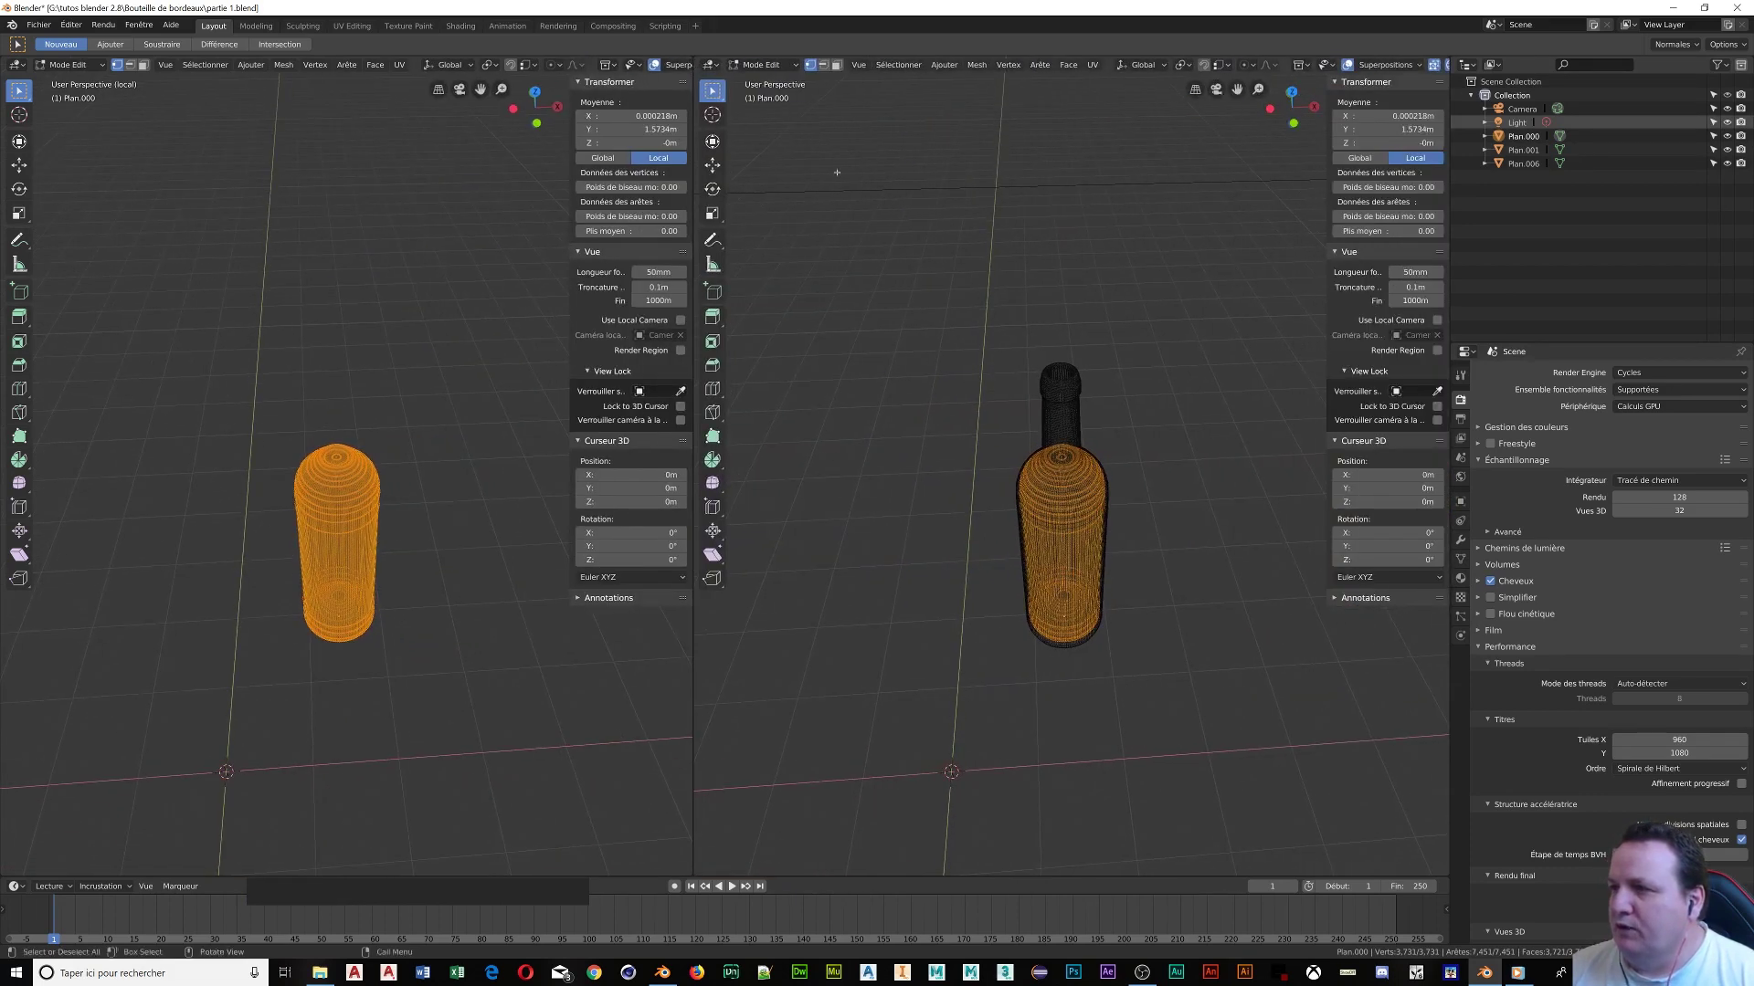
pyautogui.click(711, 65)
pyautogui.click(747, 161)
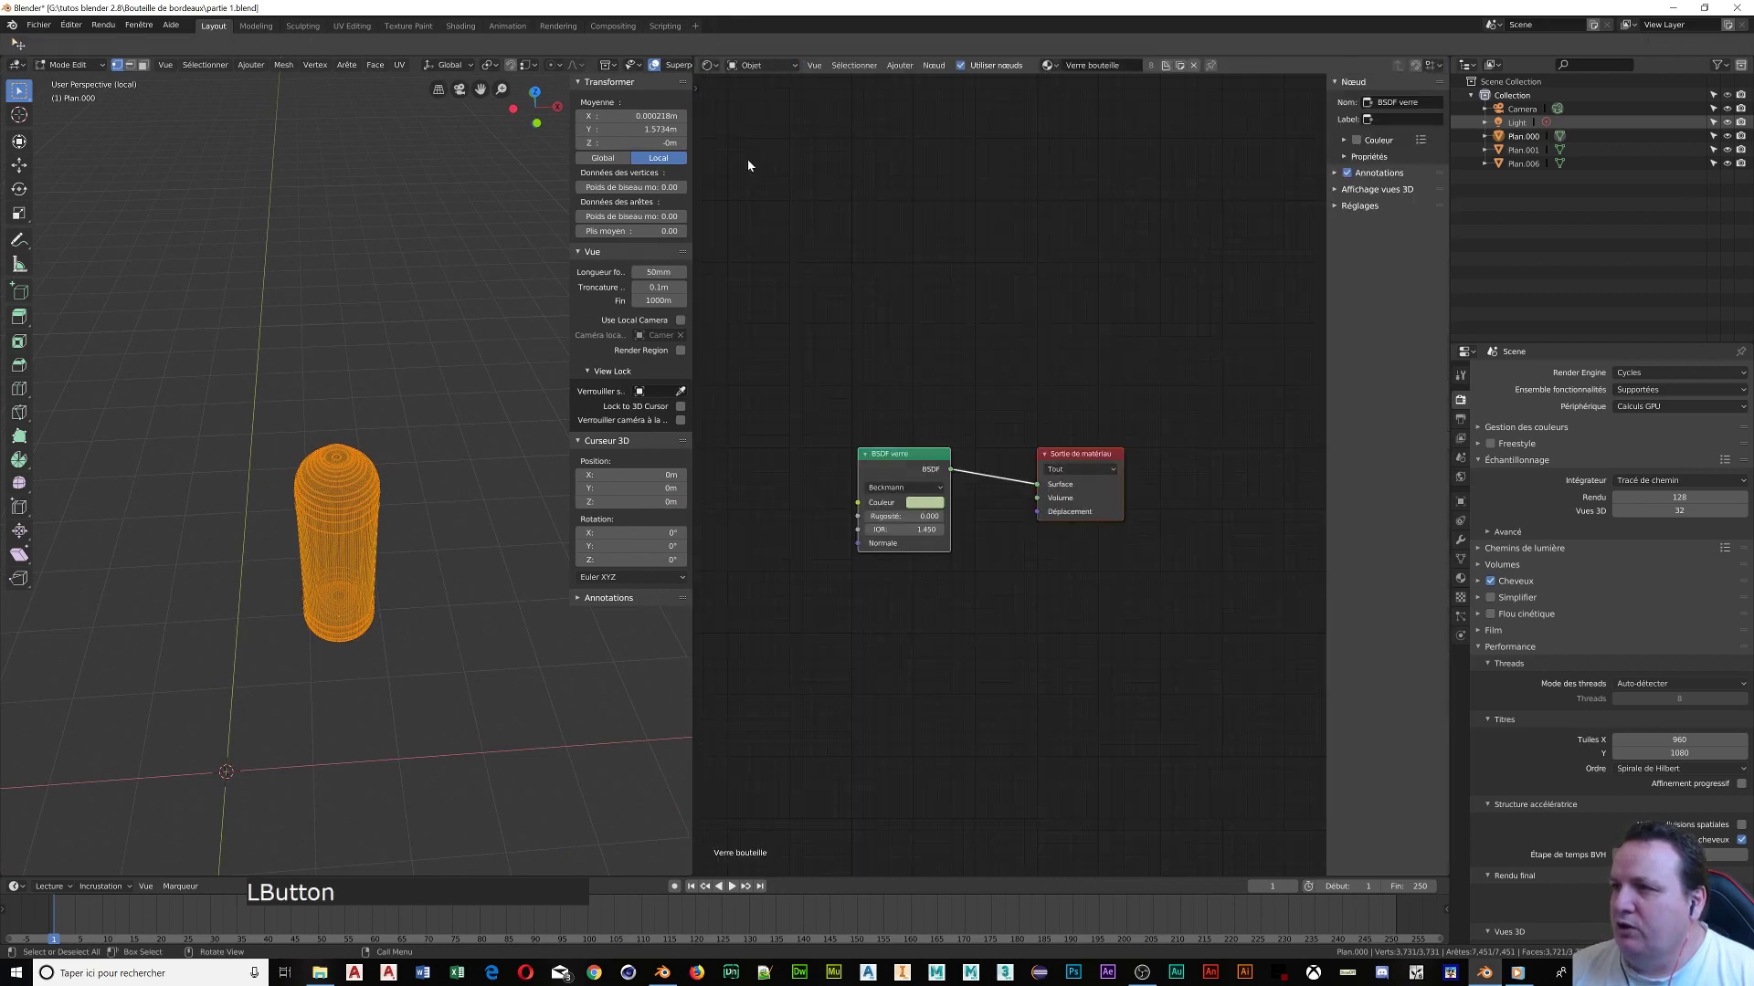
pyautogui.moveTo(904, 713); pyautogui.dragTo(901, 506, button='middle')
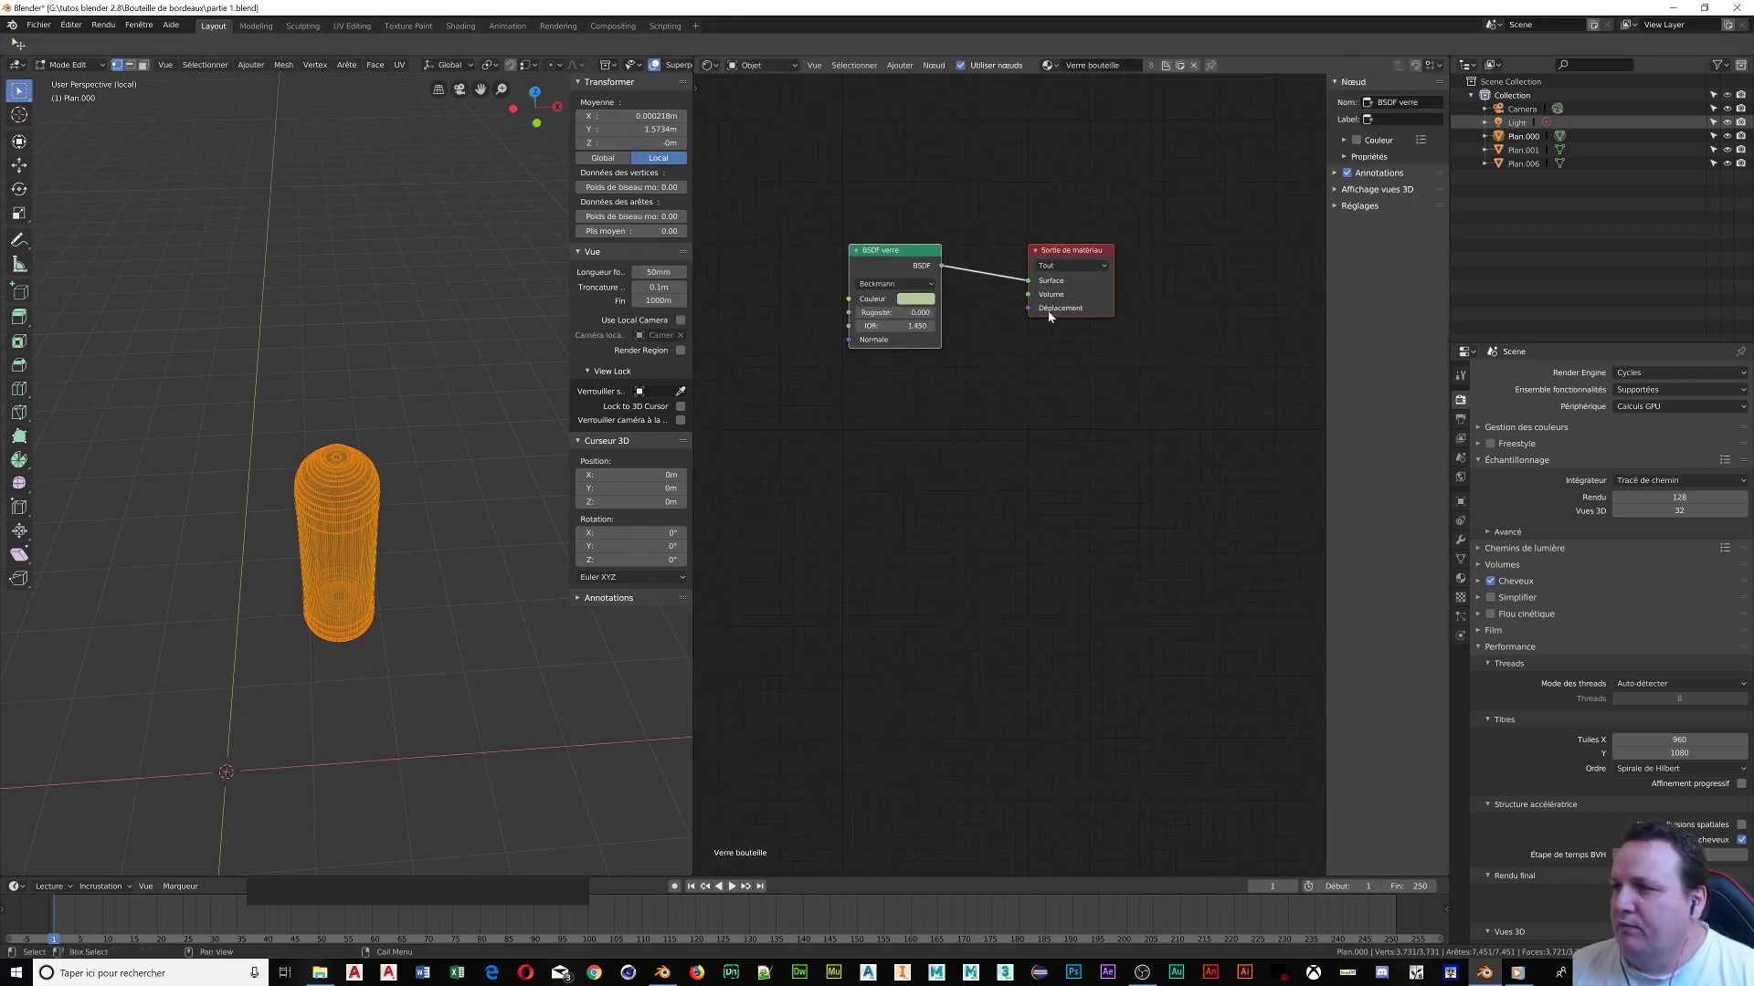
pyautogui.moveTo(1072, 254); pyautogui.dragTo(1149, 302)
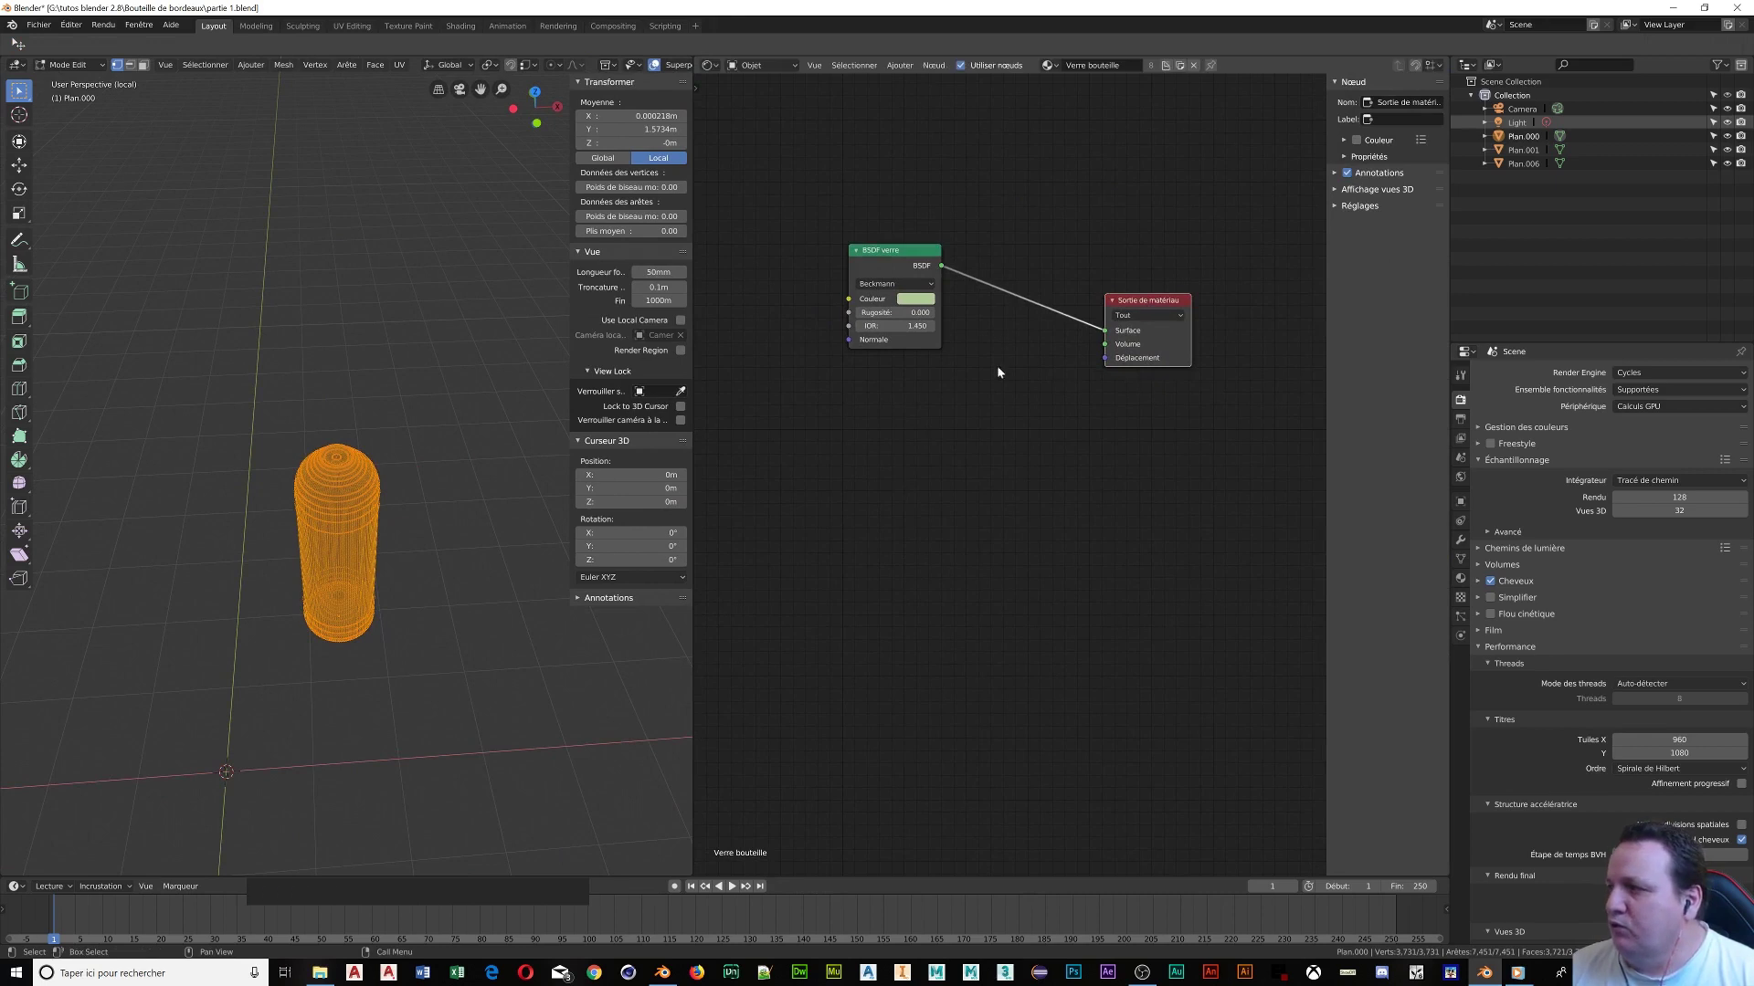
# Add a second material slot to the liquid object and create a new material named Vin in it
pyautogui.click(1460, 578)
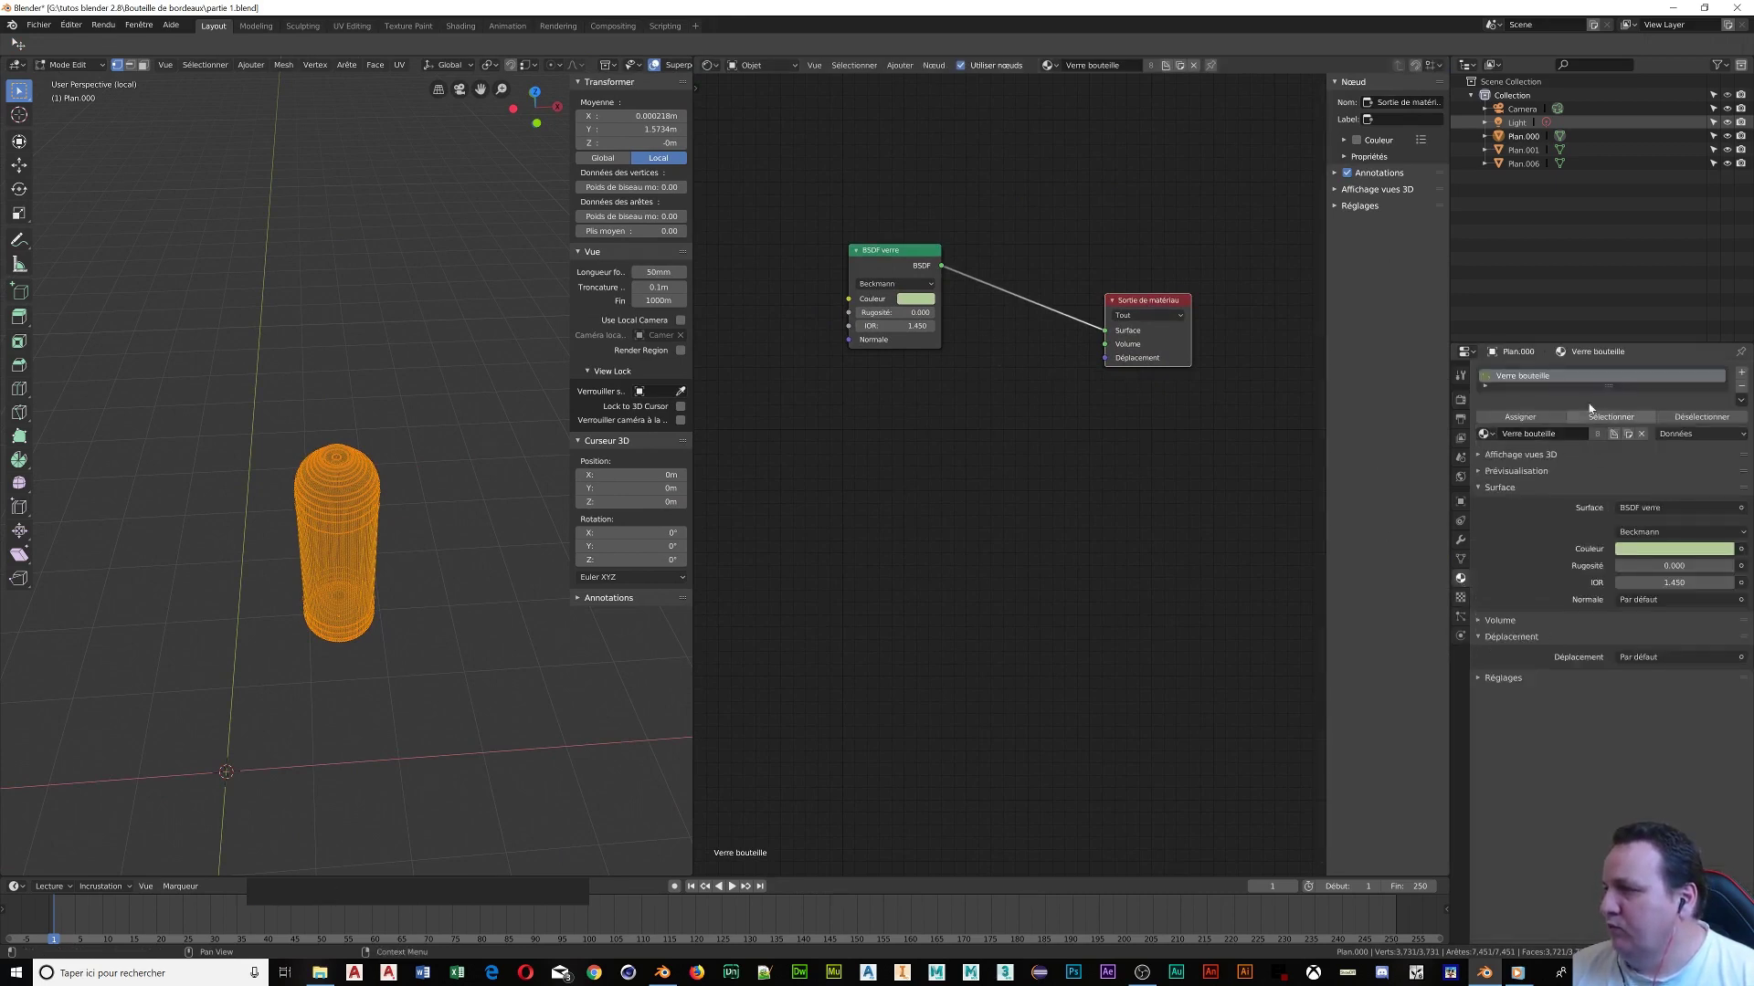
pyautogui.click(1741, 373)
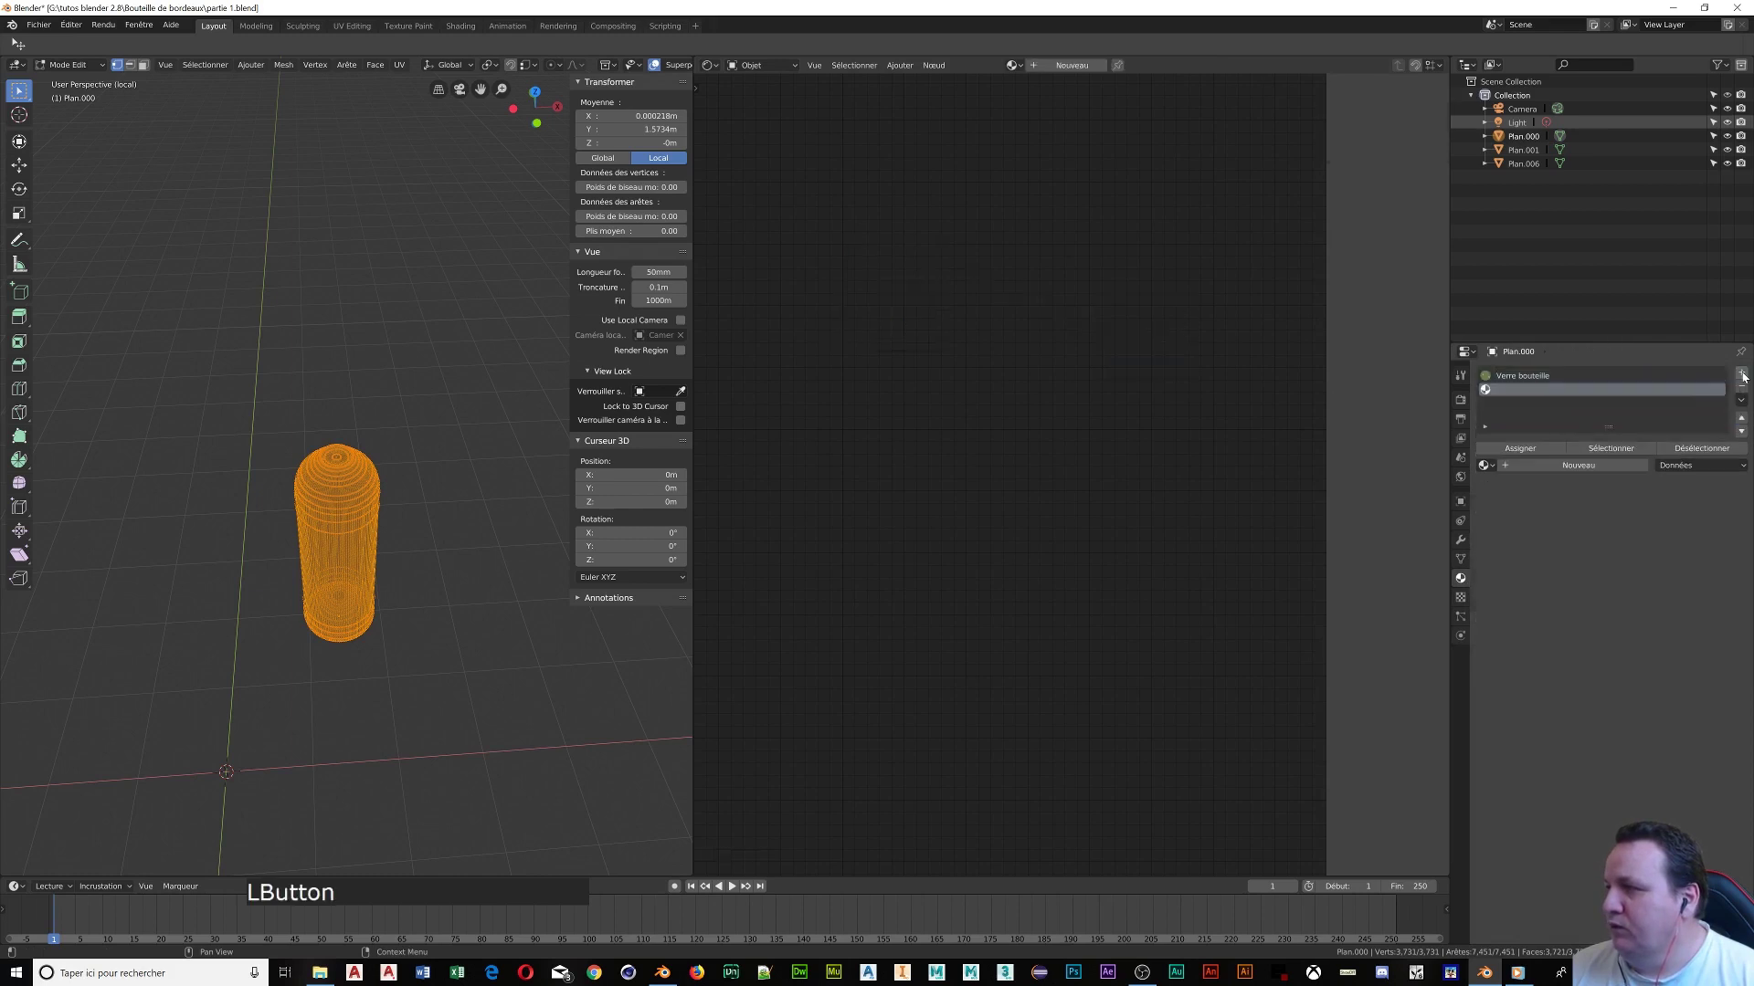
pyautogui.click(1542, 469)
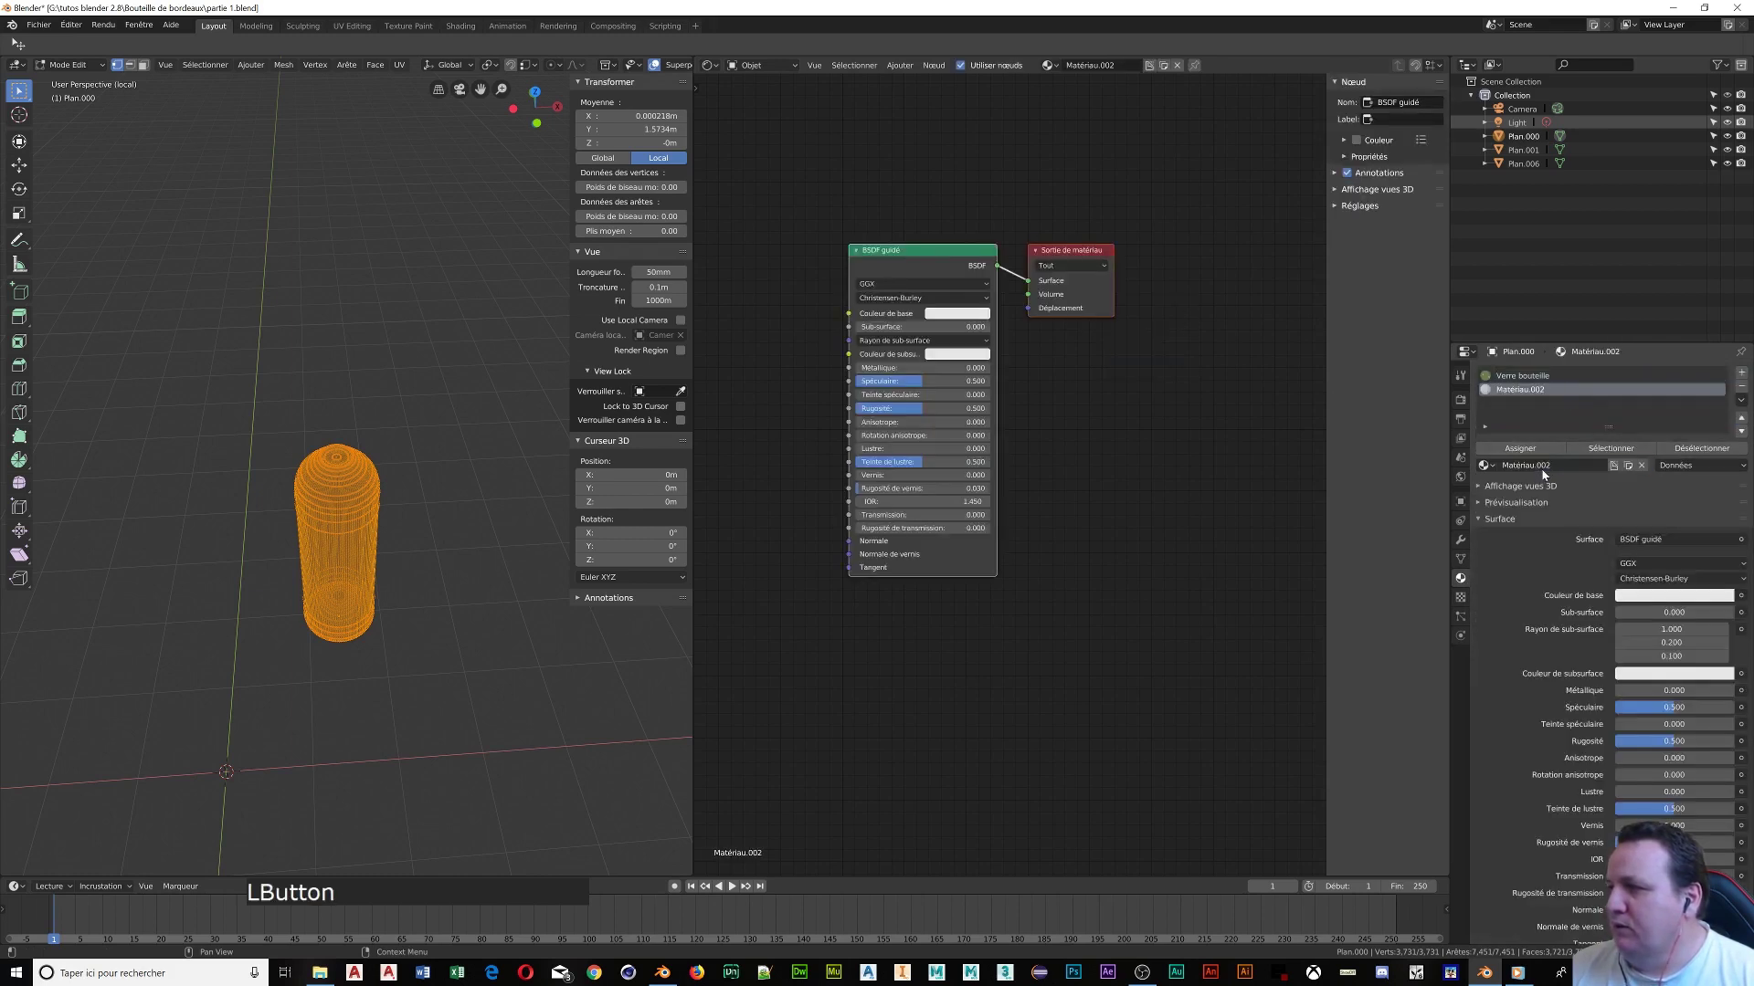
pyautogui.click(1544, 468)
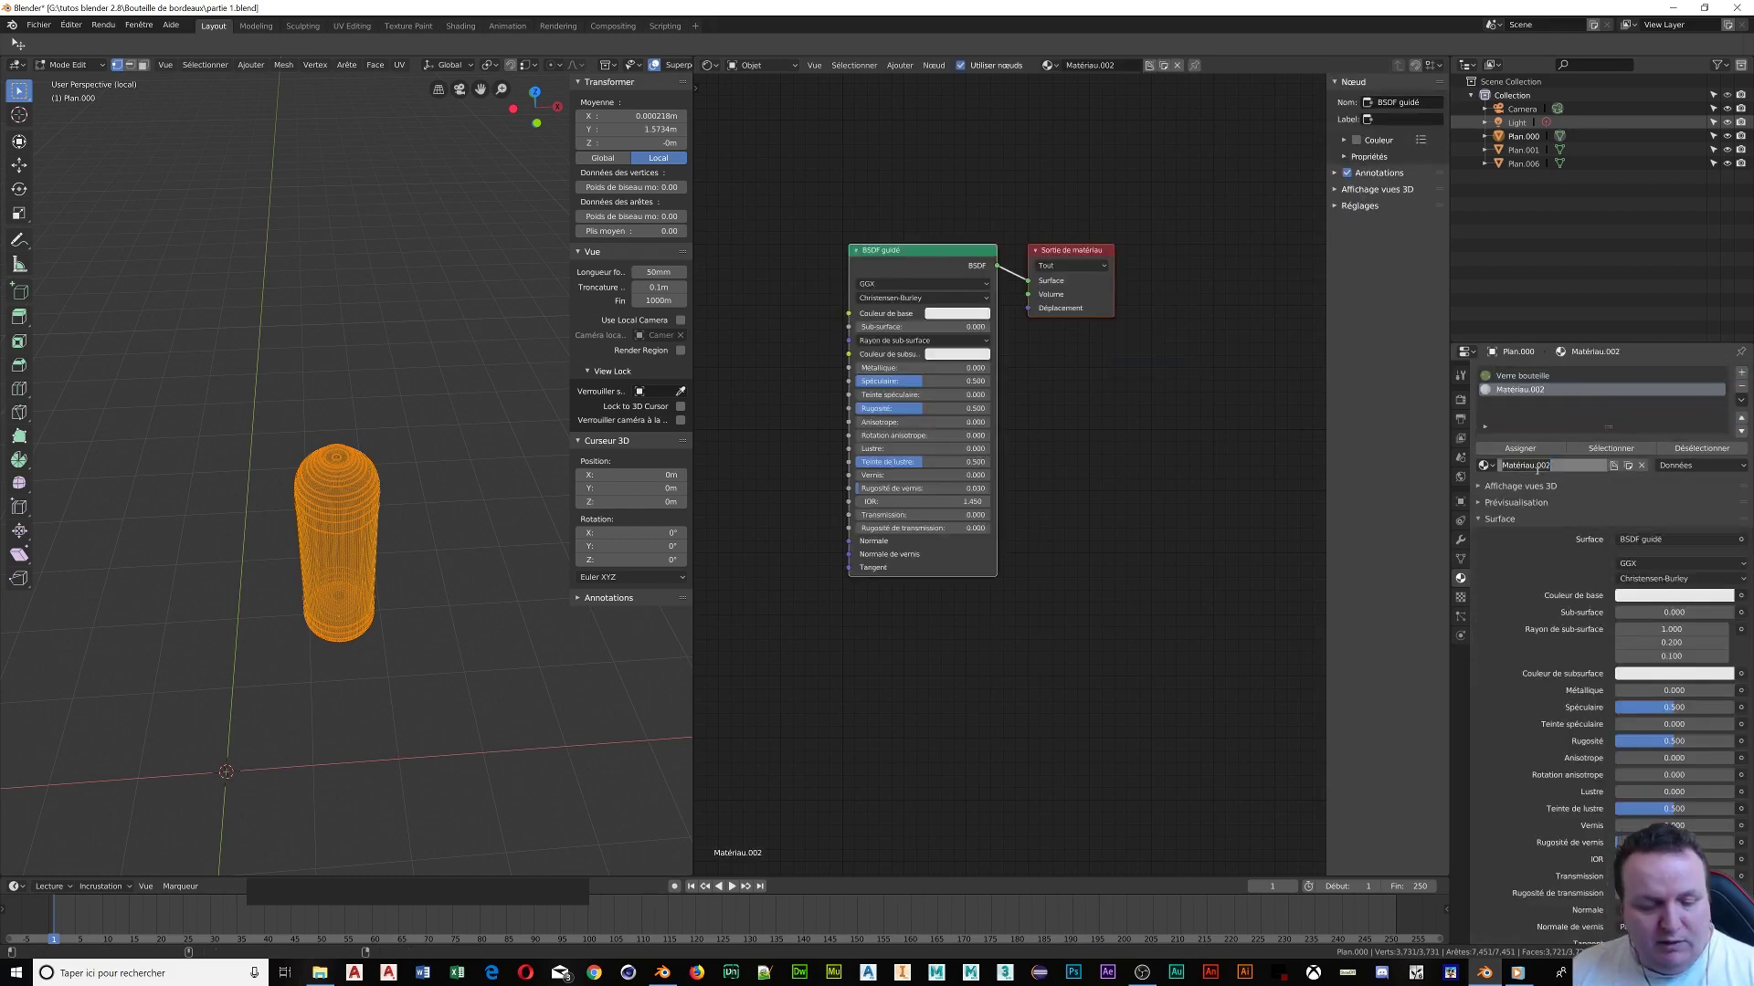
pyautogui.write('Vin')
pyautogui.press('Return')
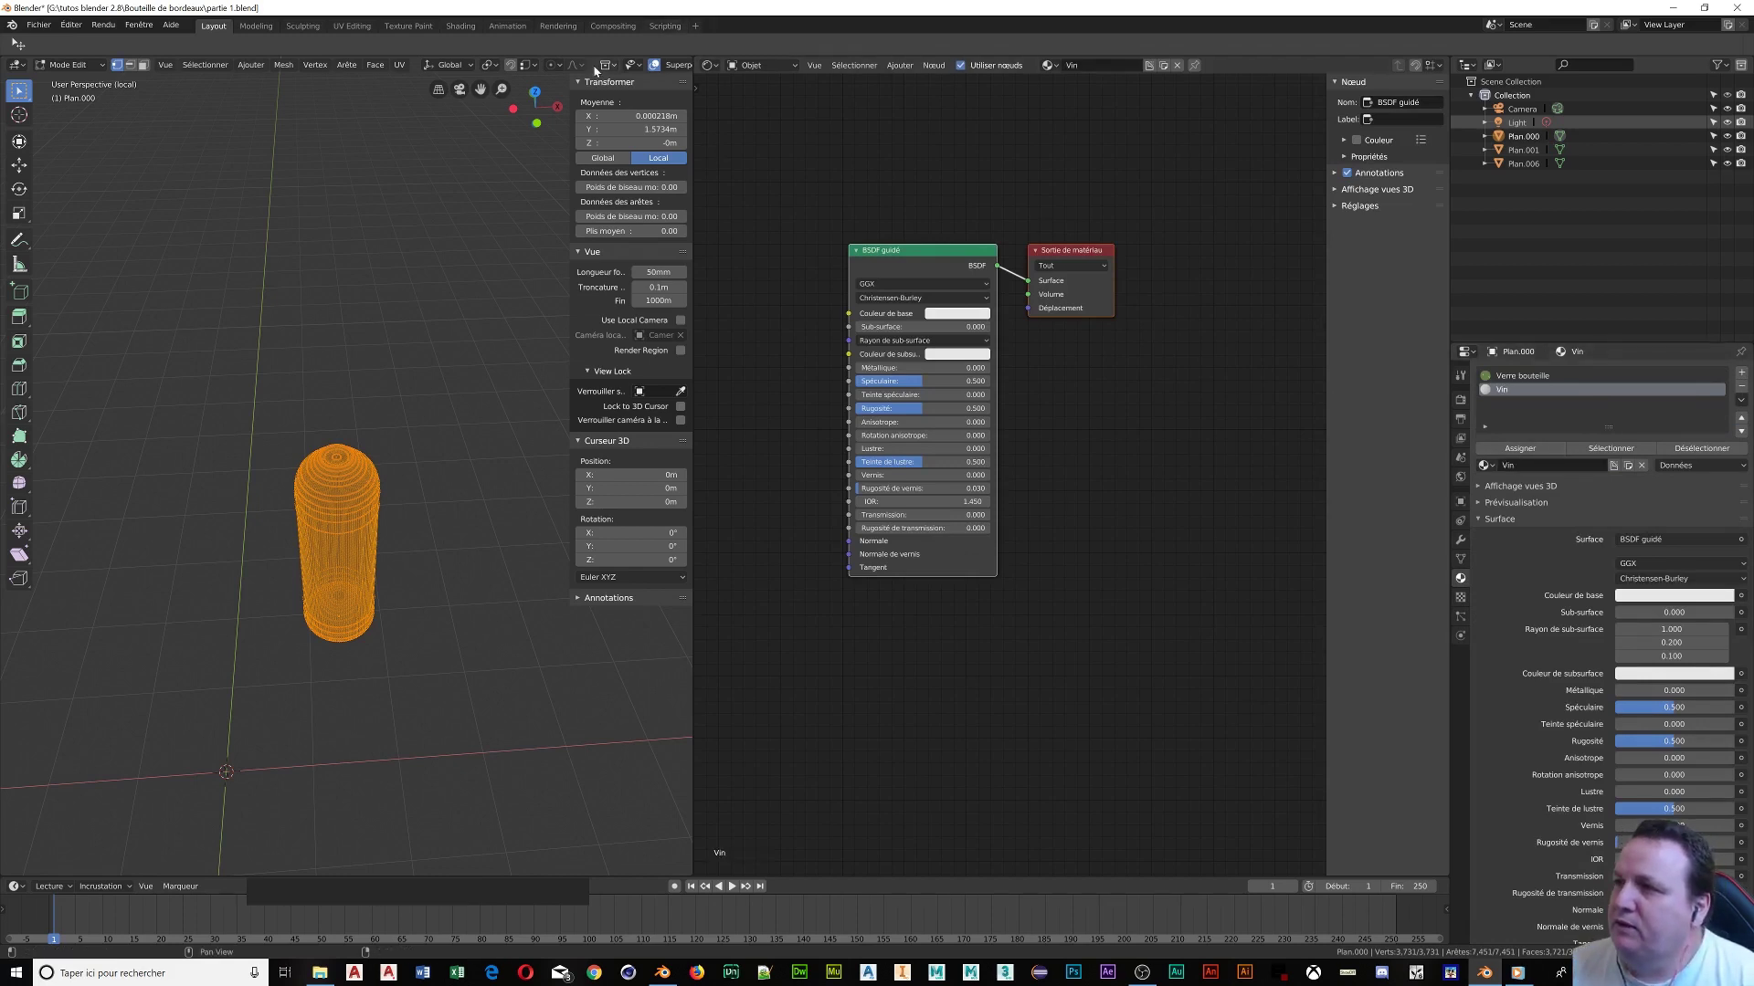
# Show the 3D view in rendered shading and return the liquid object to Object Mode, viewing the bottle from a lower angle
pyautogui.scroll(-2, 595, 72)
pyautogui.scroll(-3, 594, 72)
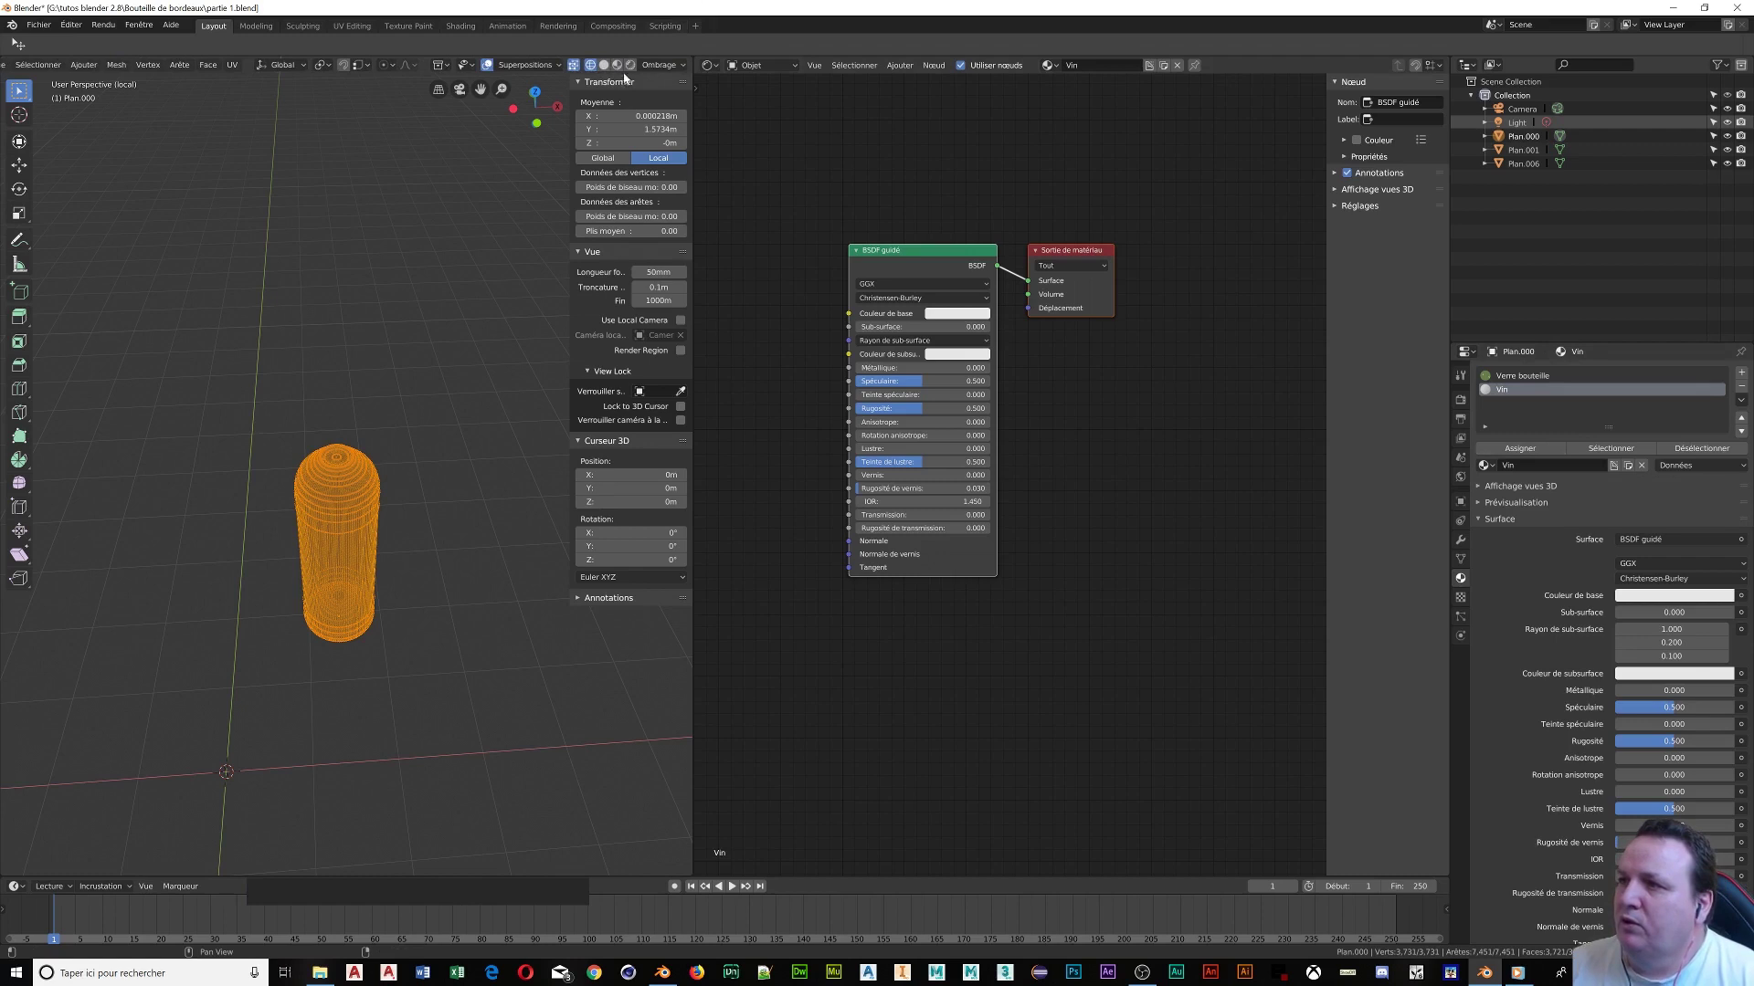
pyautogui.click(629, 66)
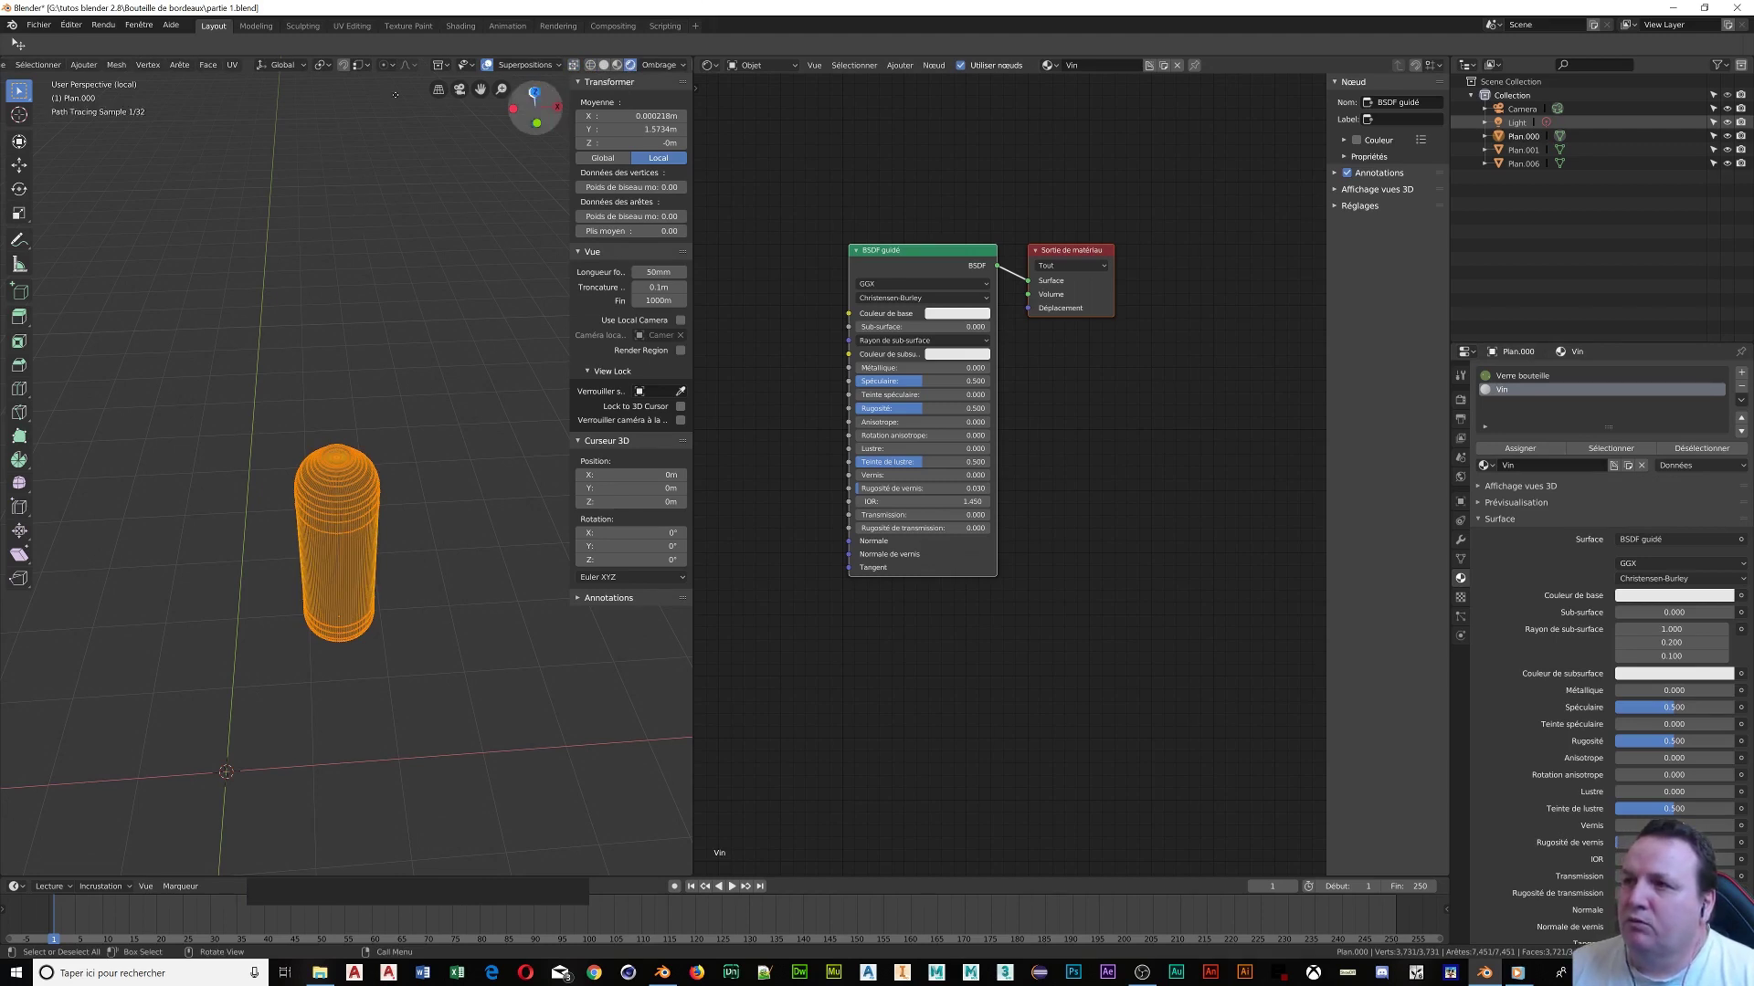
pyautogui.press('Tab')
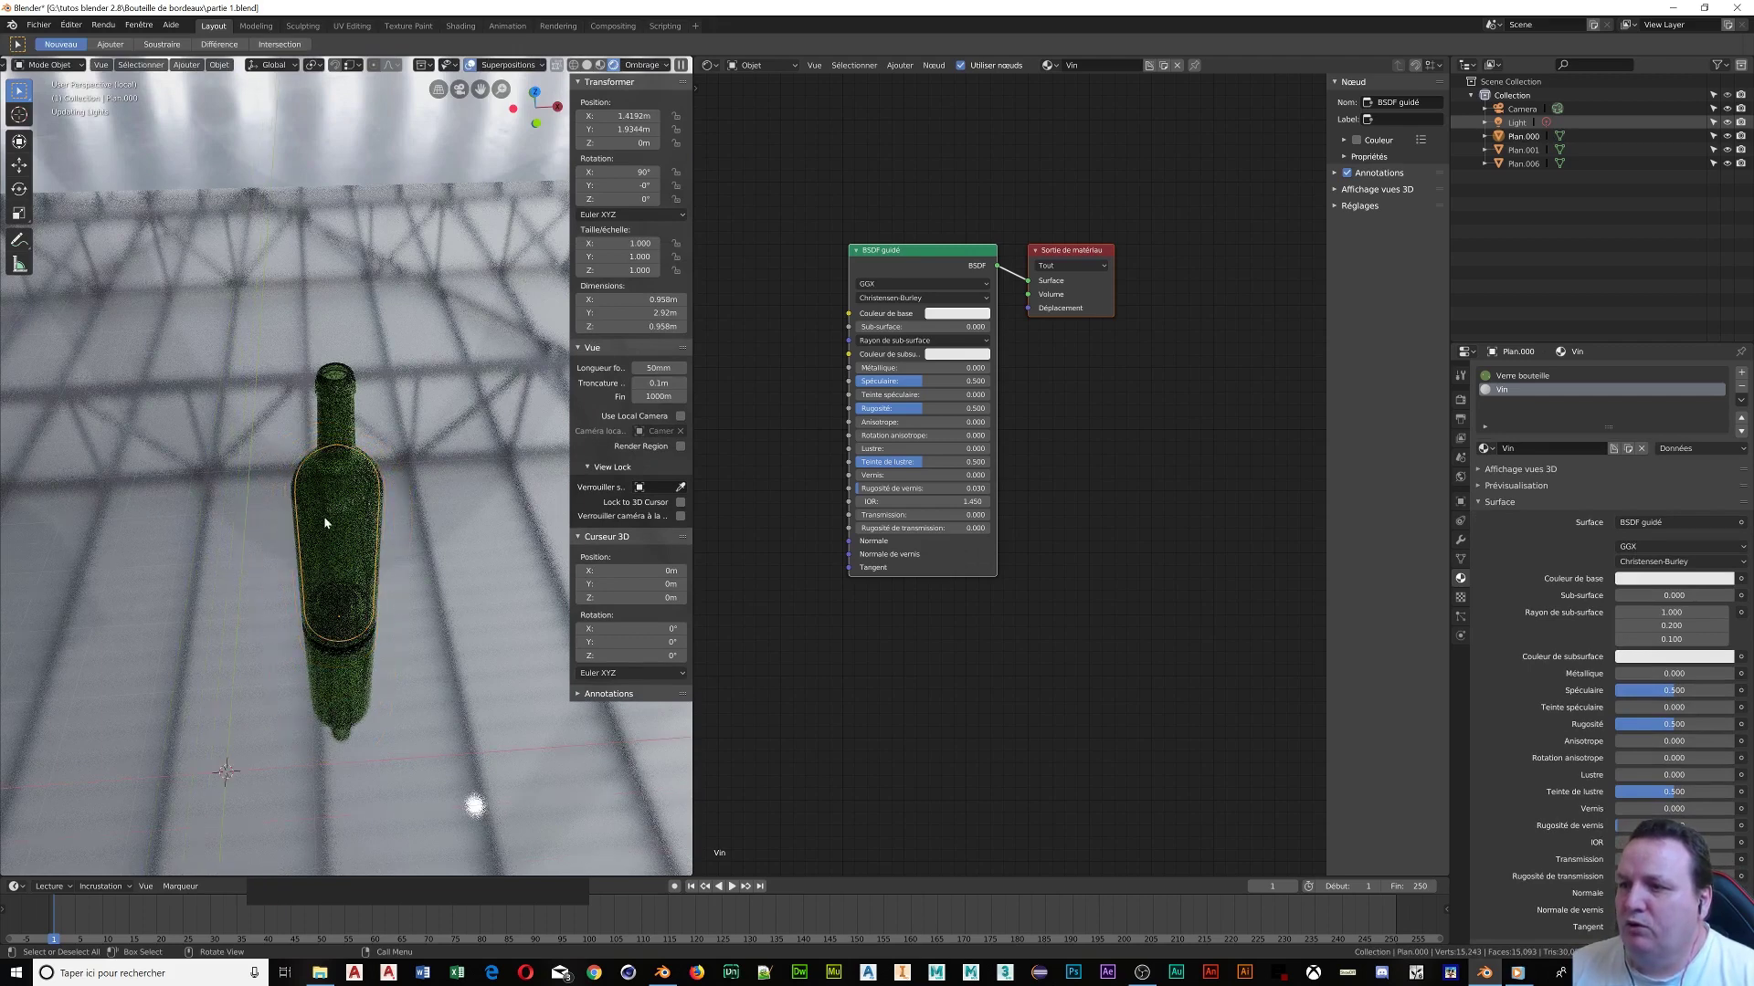
pyautogui.moveTo(323, 517); pyautogui.dragTo(388, 474, button='middle')
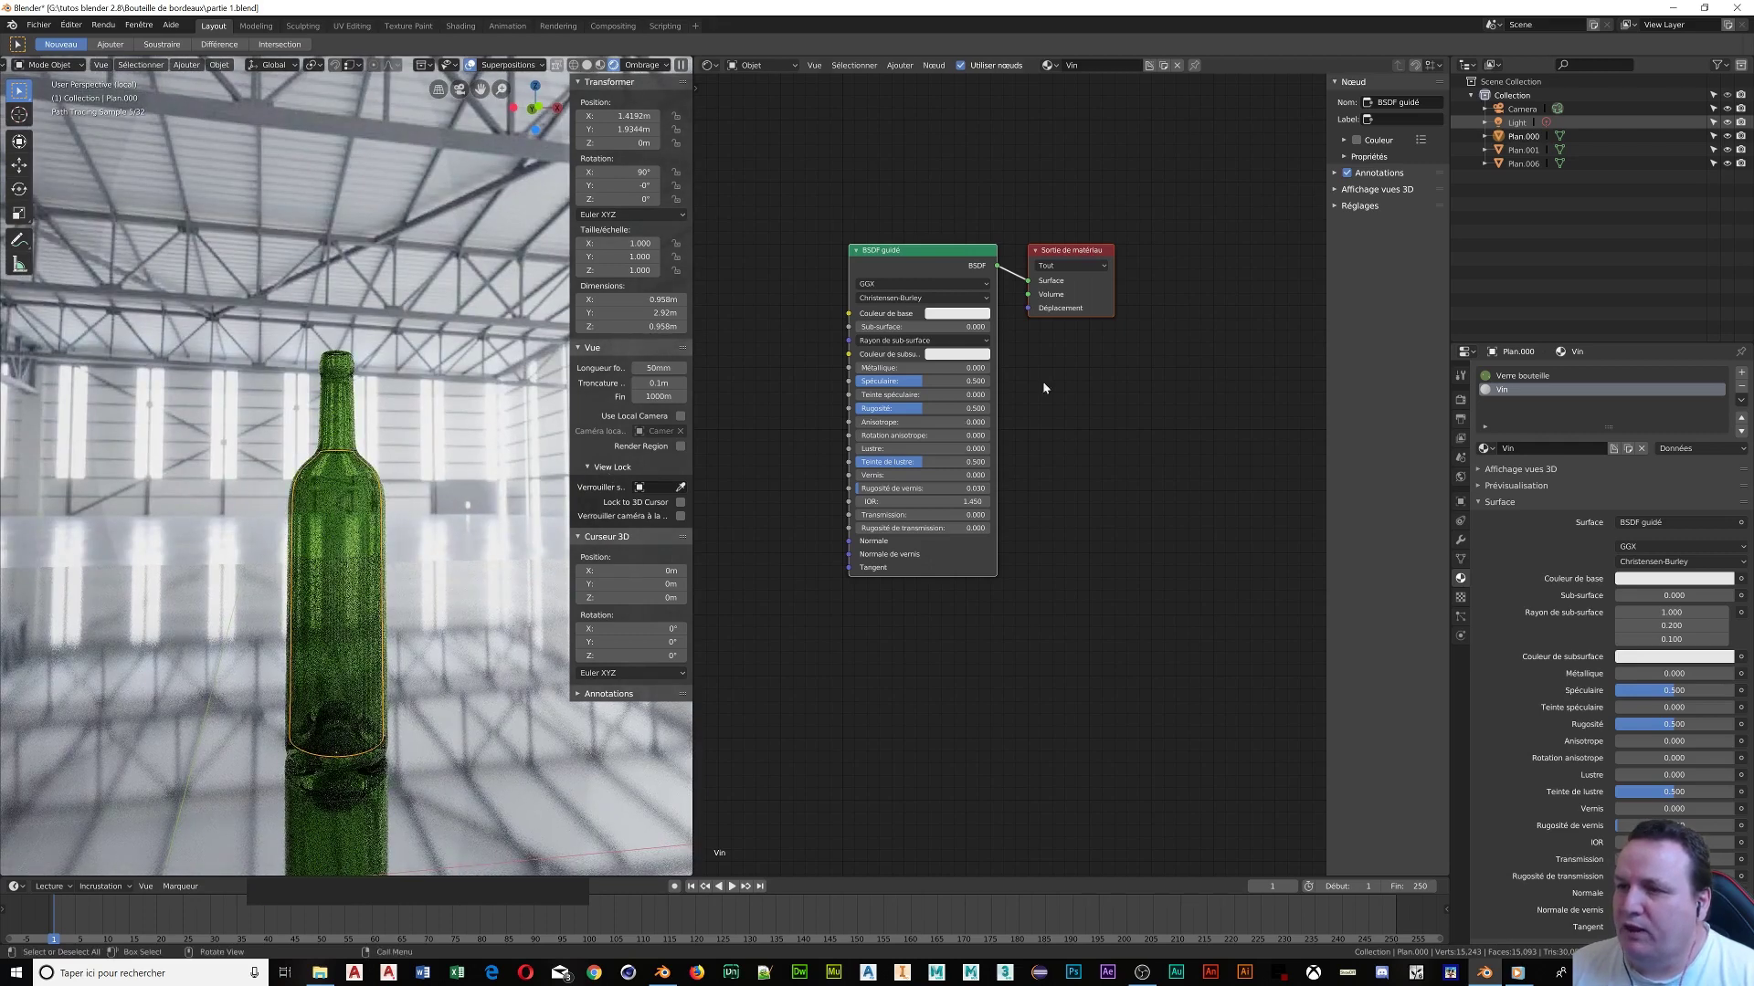
# Replace the Vin material's BSDF guidé node with a BSDF verre shader linked to the material output's Surface
pyautogui.click(914, 255)
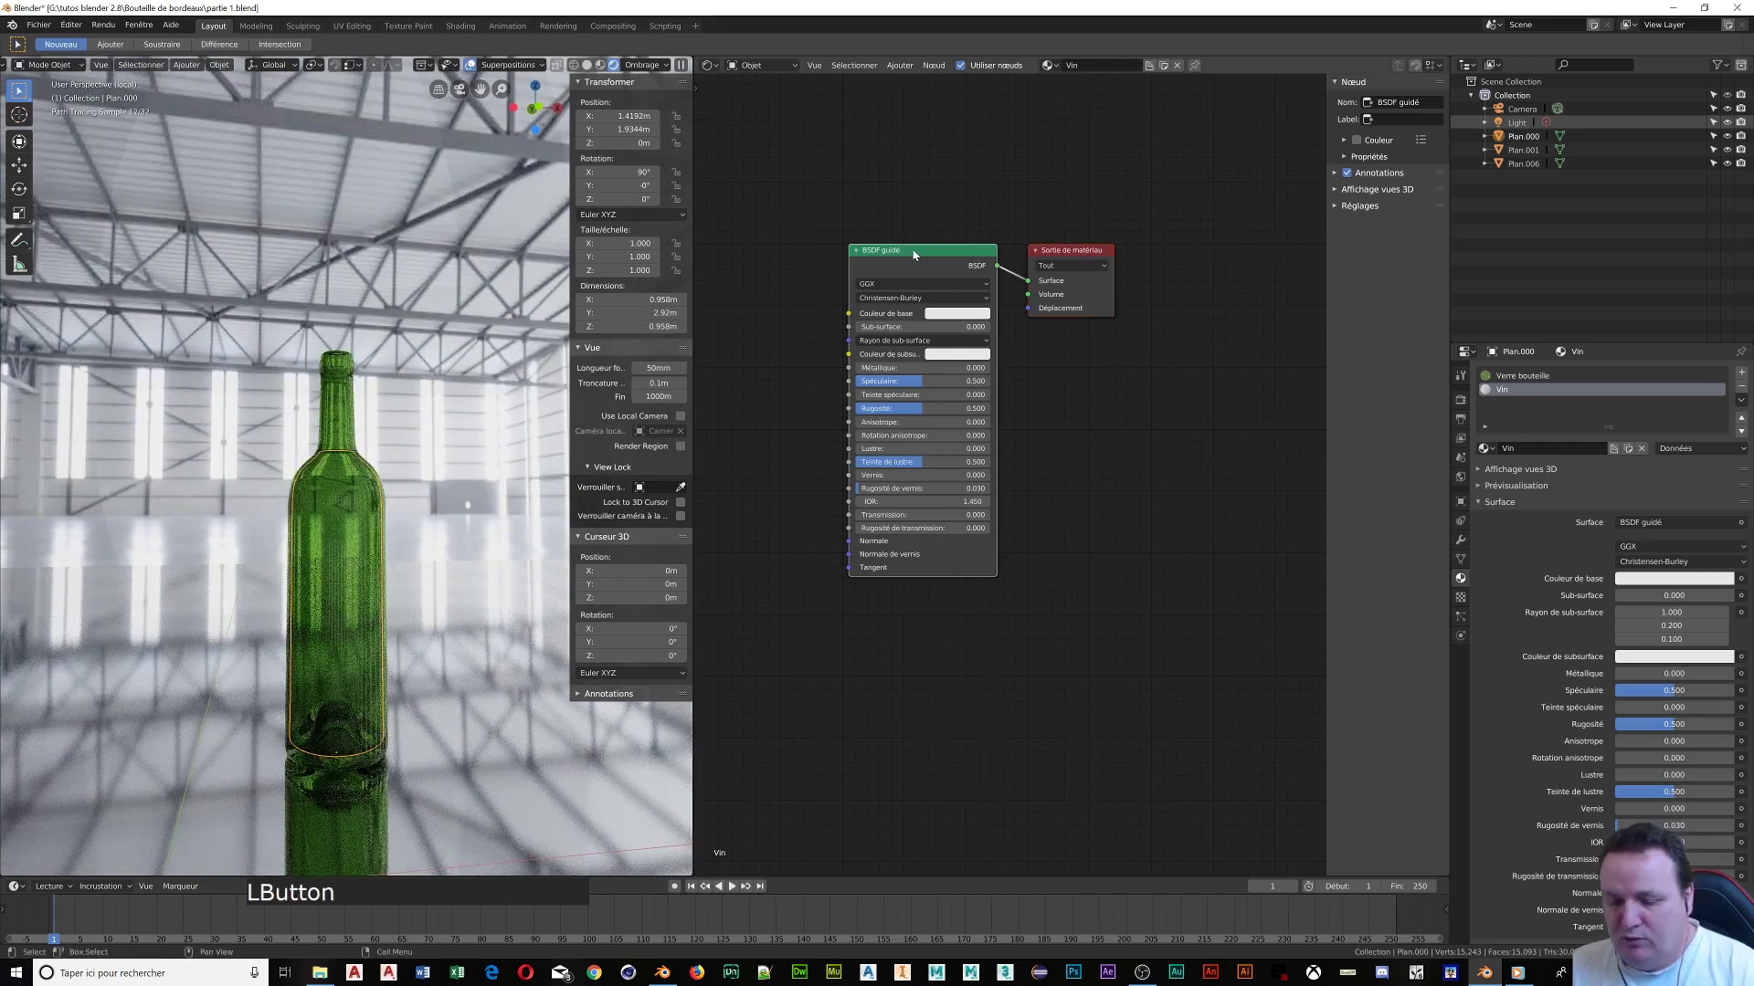
pyautogui.press('Delete')
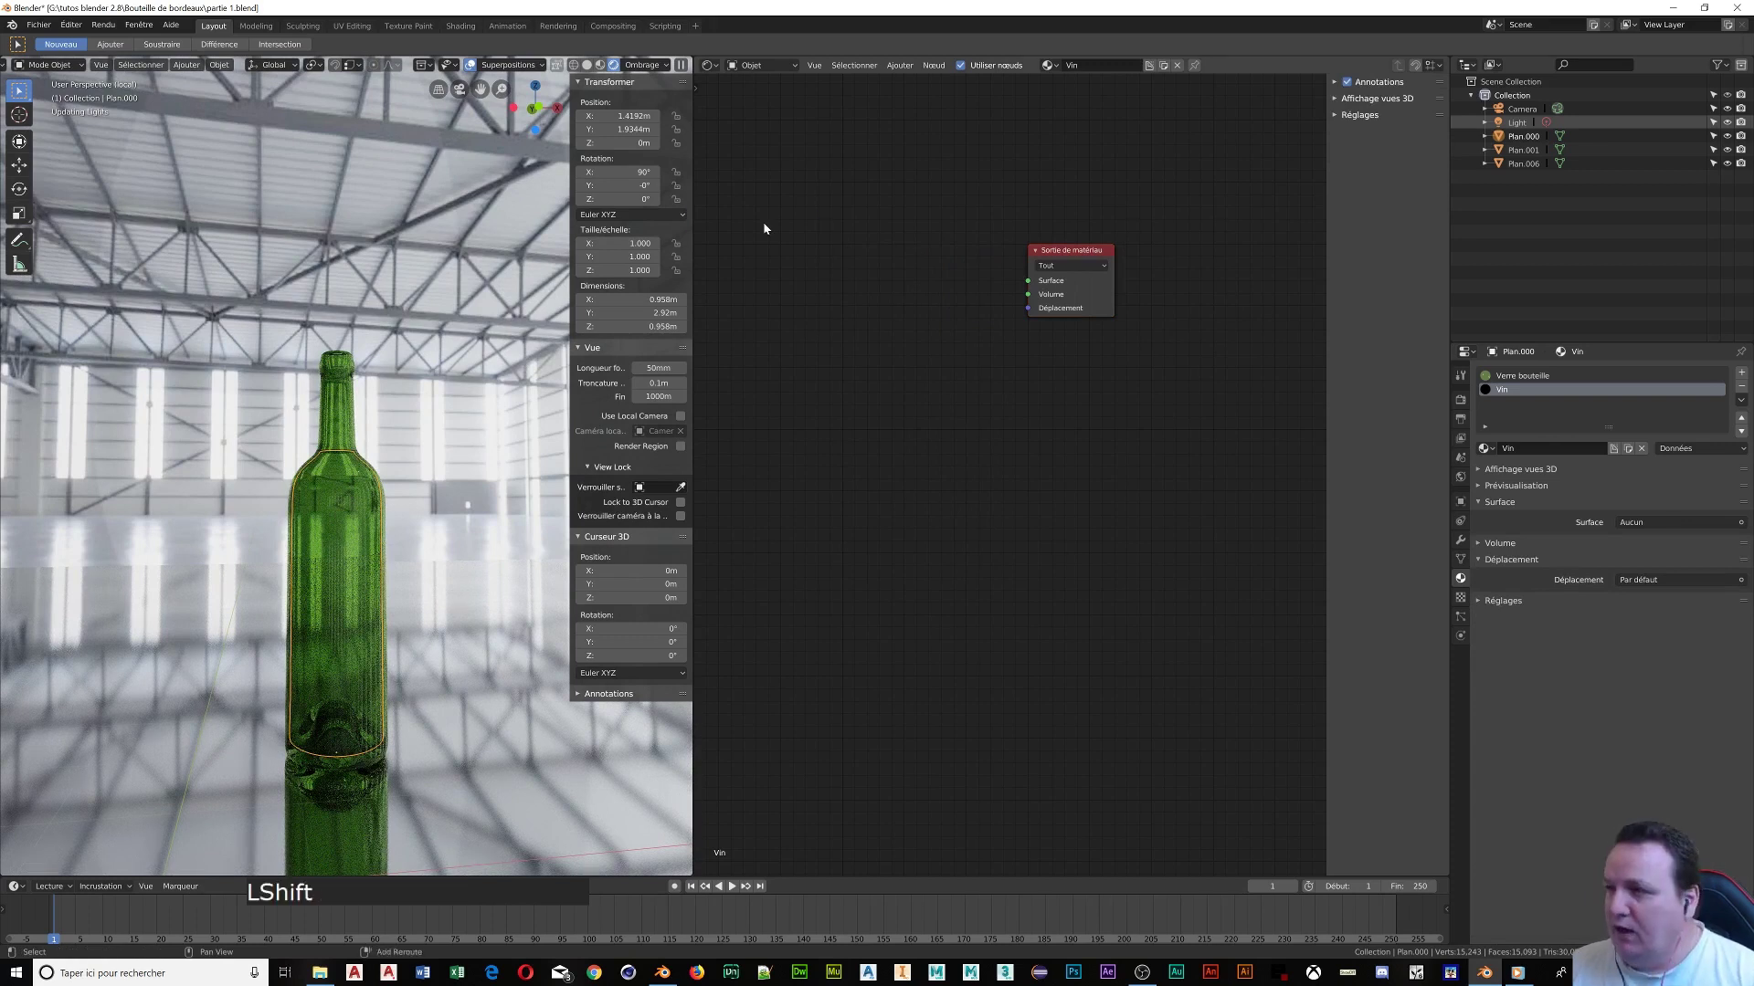
pyautogui.hotkey('shift', 'a')
pyautogui.moveTo(767, 224)
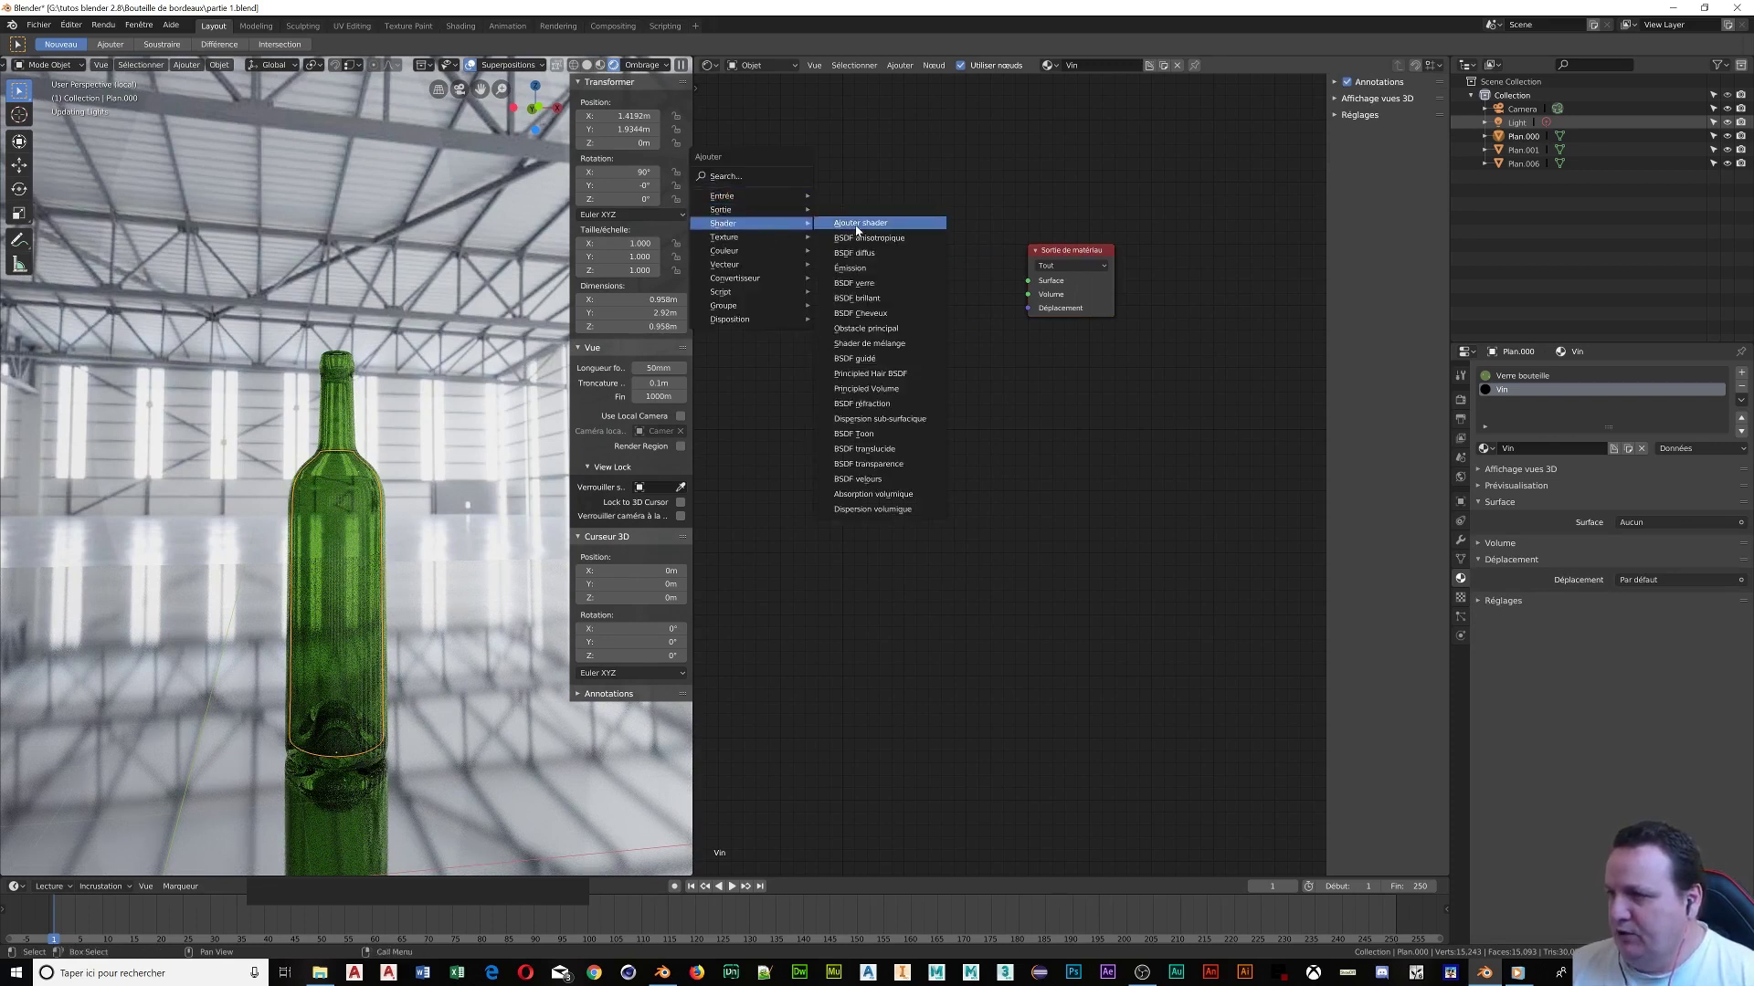
pyautogui.click(854, 283)
pyautogui.click(836, 219)
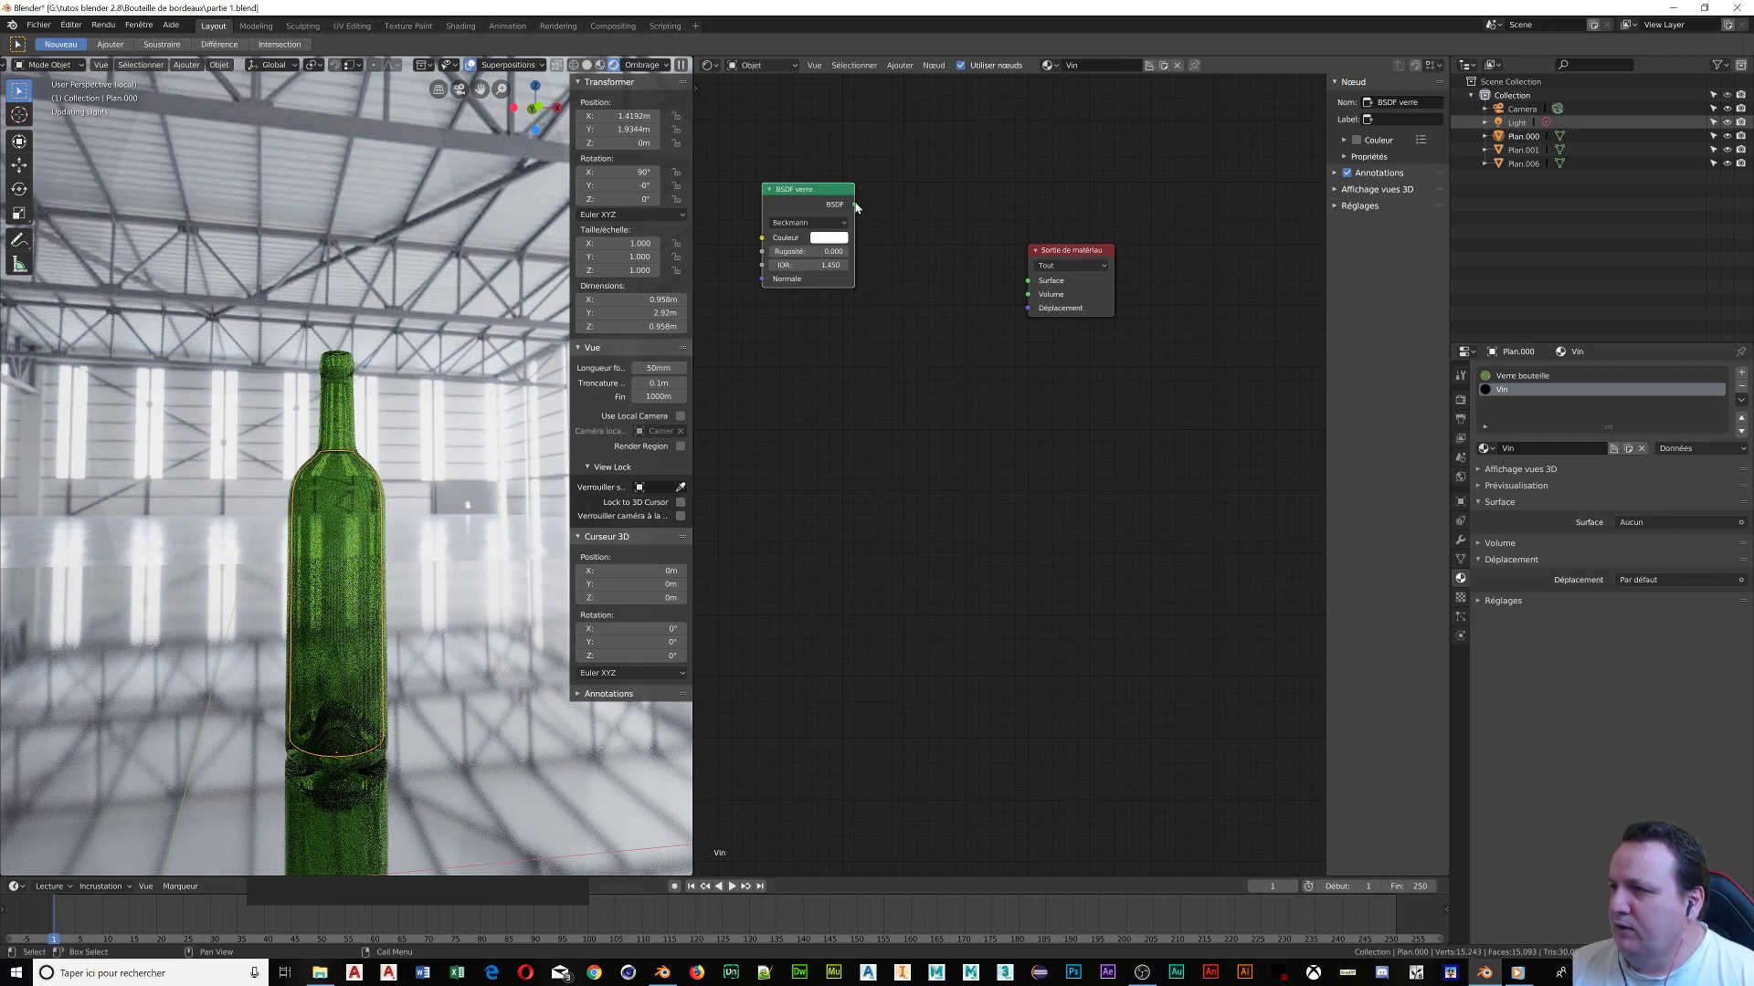
pyautogui.moveTo(856, 207); pyautogui.dragTo(1027, 283)
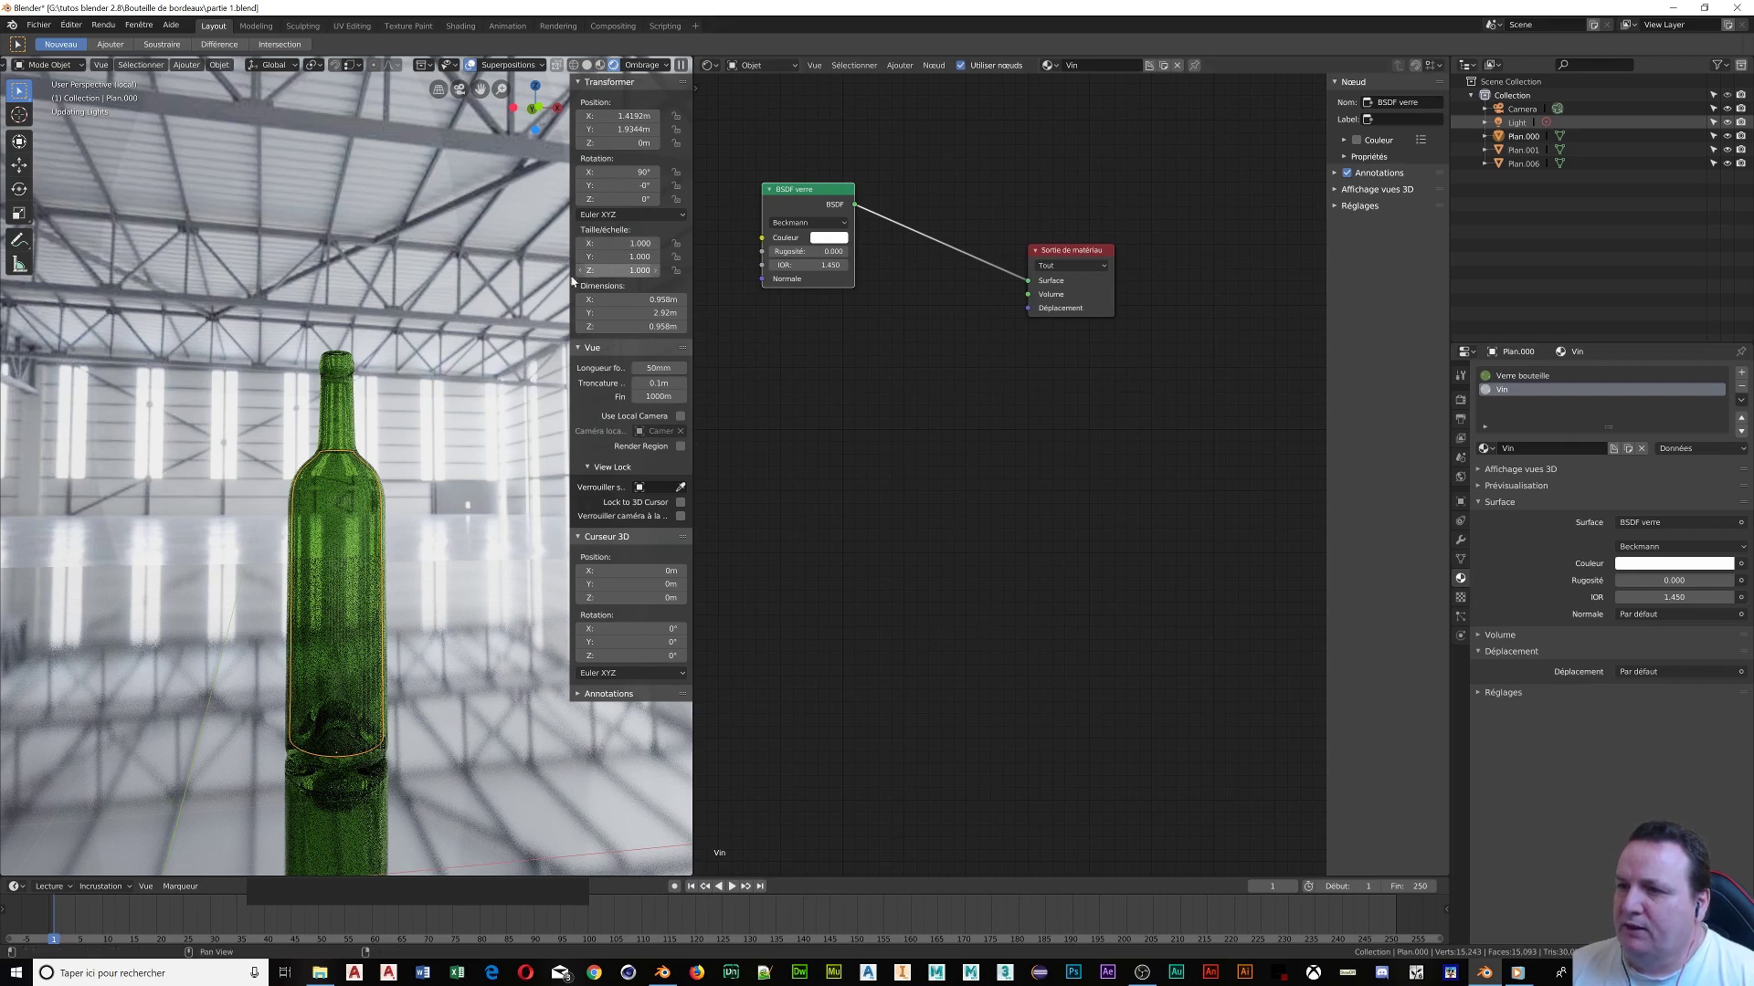
# Try to select the glass bottle by its neck in the rendered view
pyautogui.moveTo(457, 402); pyautogui.dragTo(484, 345, button='middle')
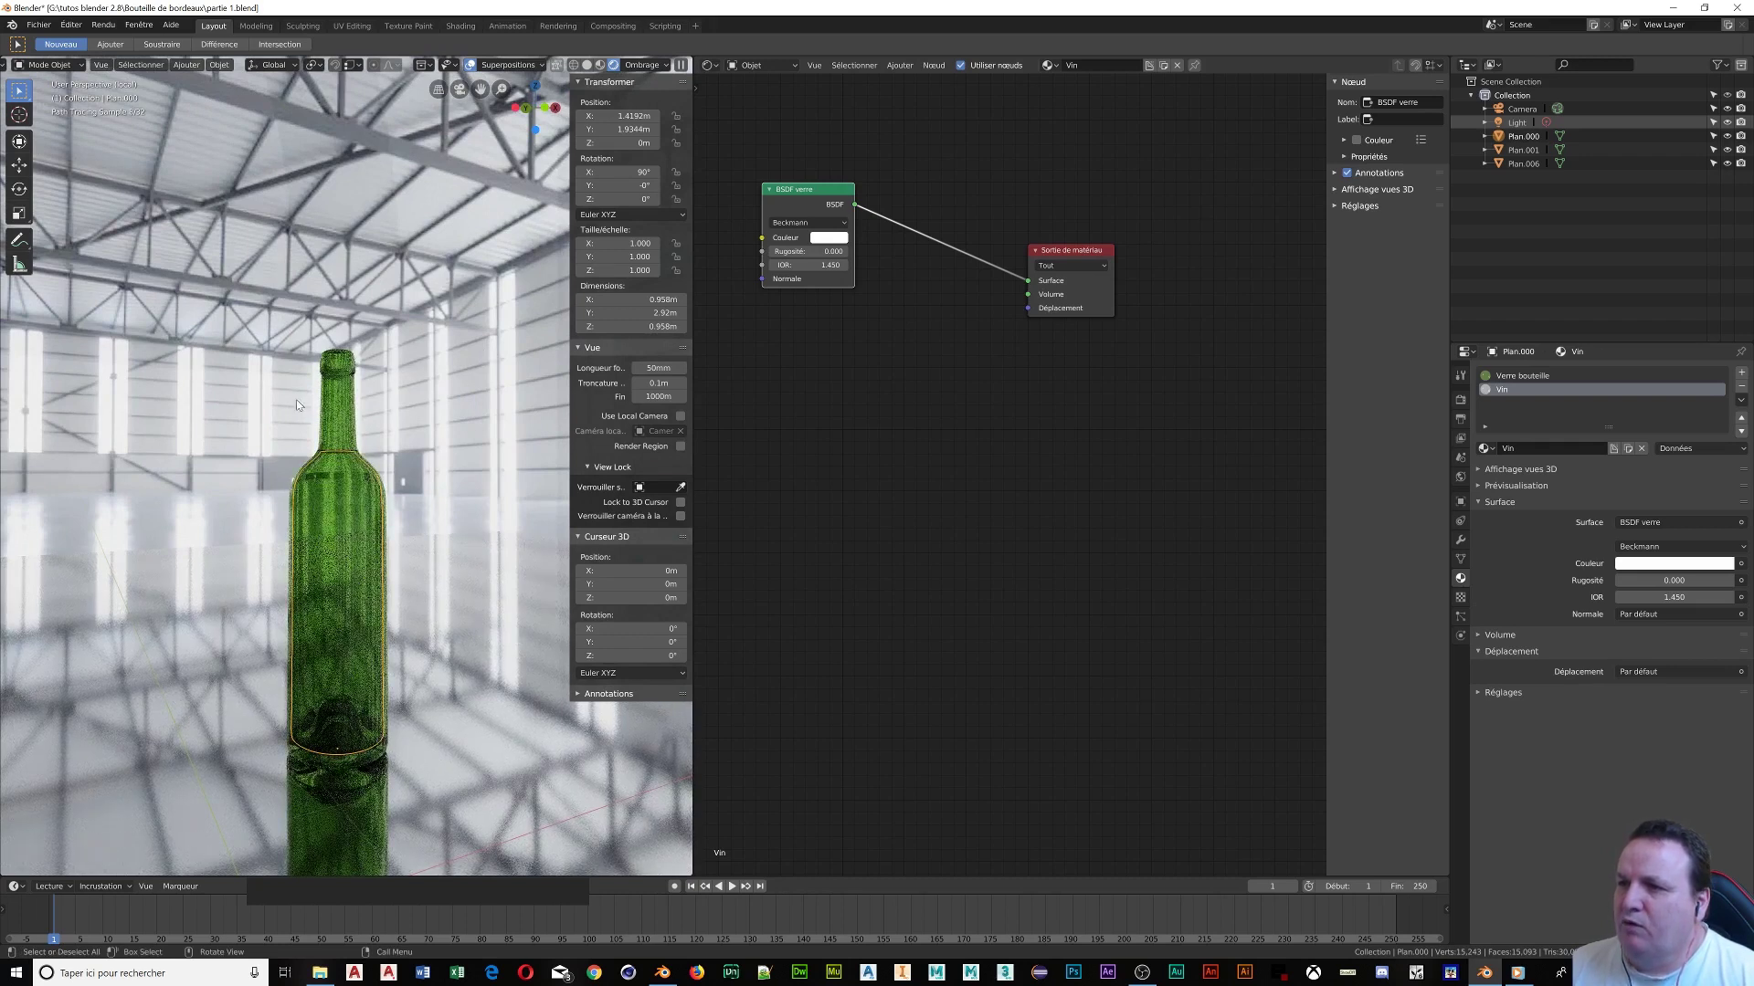
pyautogui.click(329, 401)
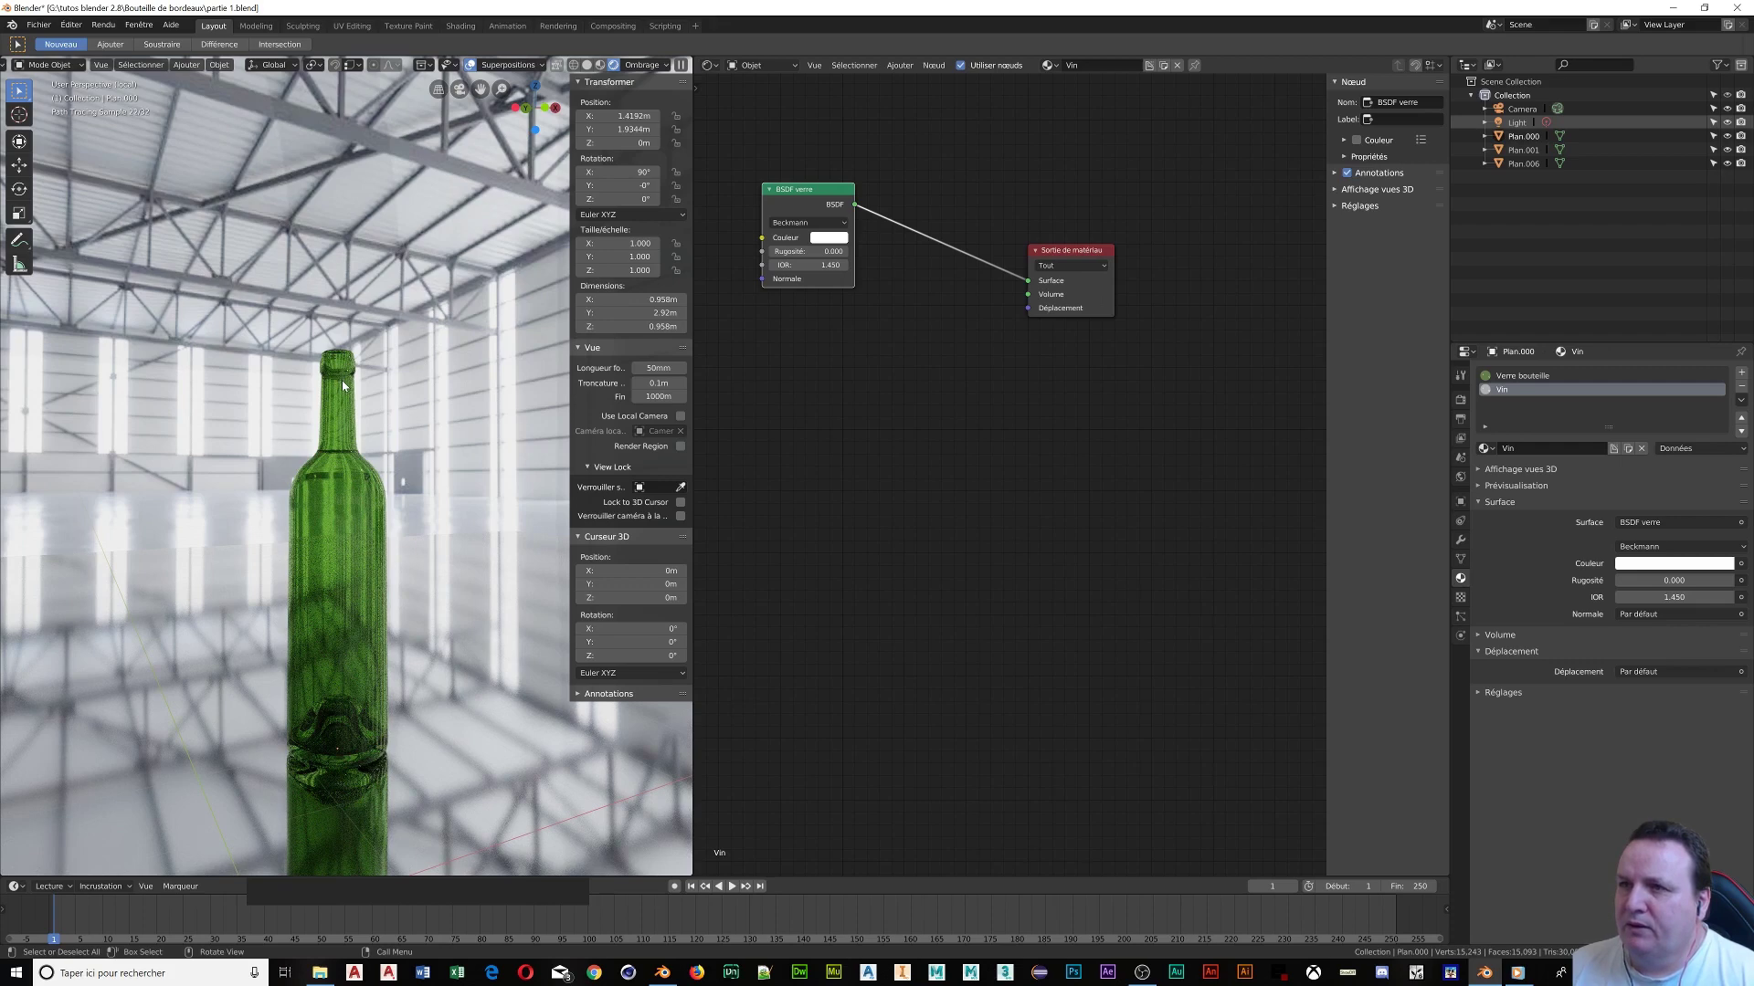
pyautogui.middleClick(344, 385)
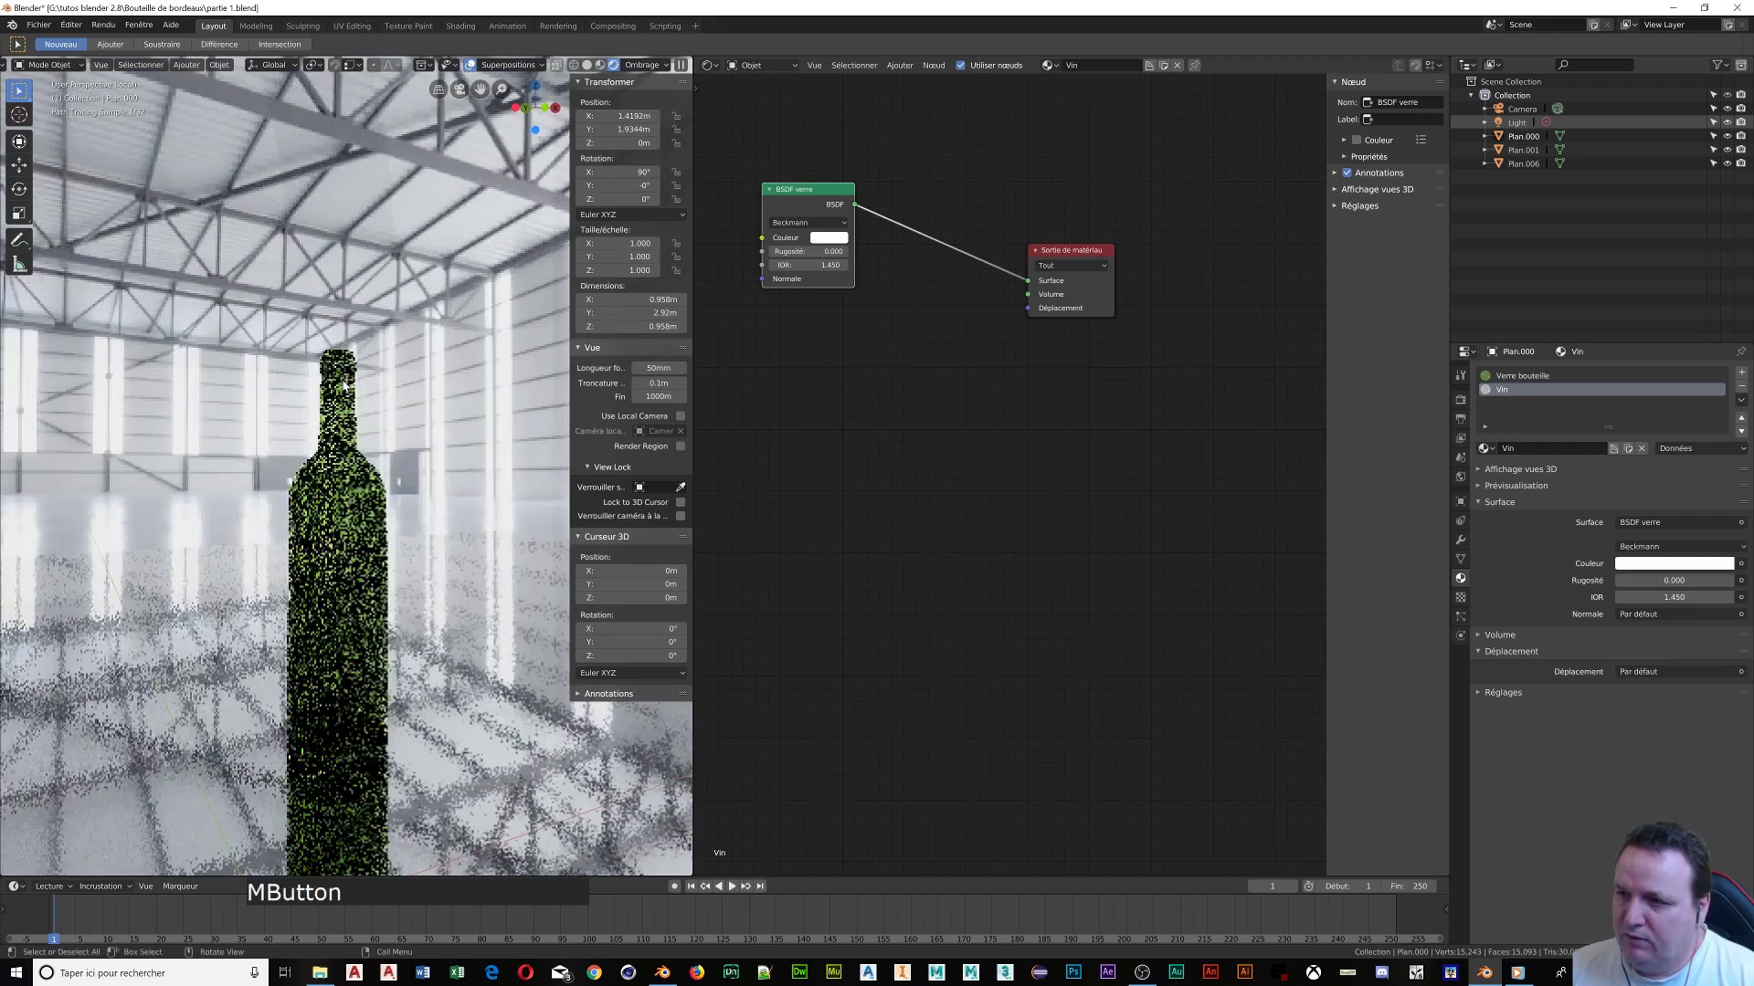
pyautogui.click(343, 386)
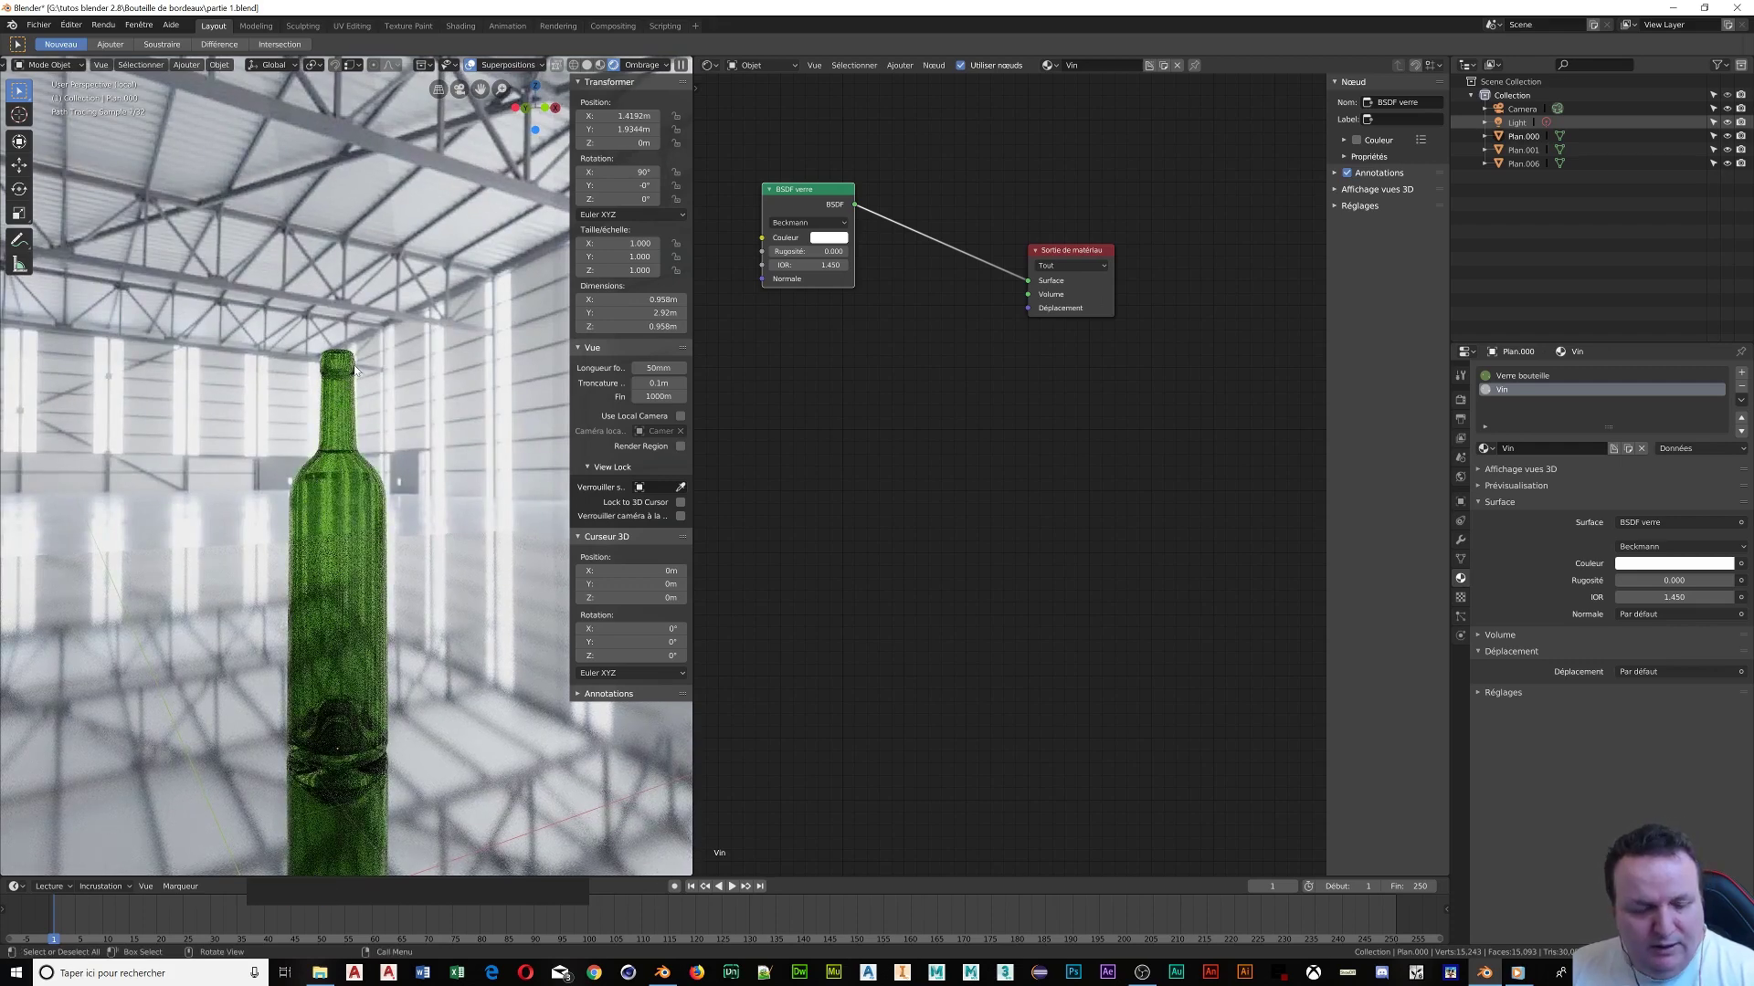
# Switch the 3D view back to wireframe shading and try to reveal hidden objects
pyautogui.click(577, 67)
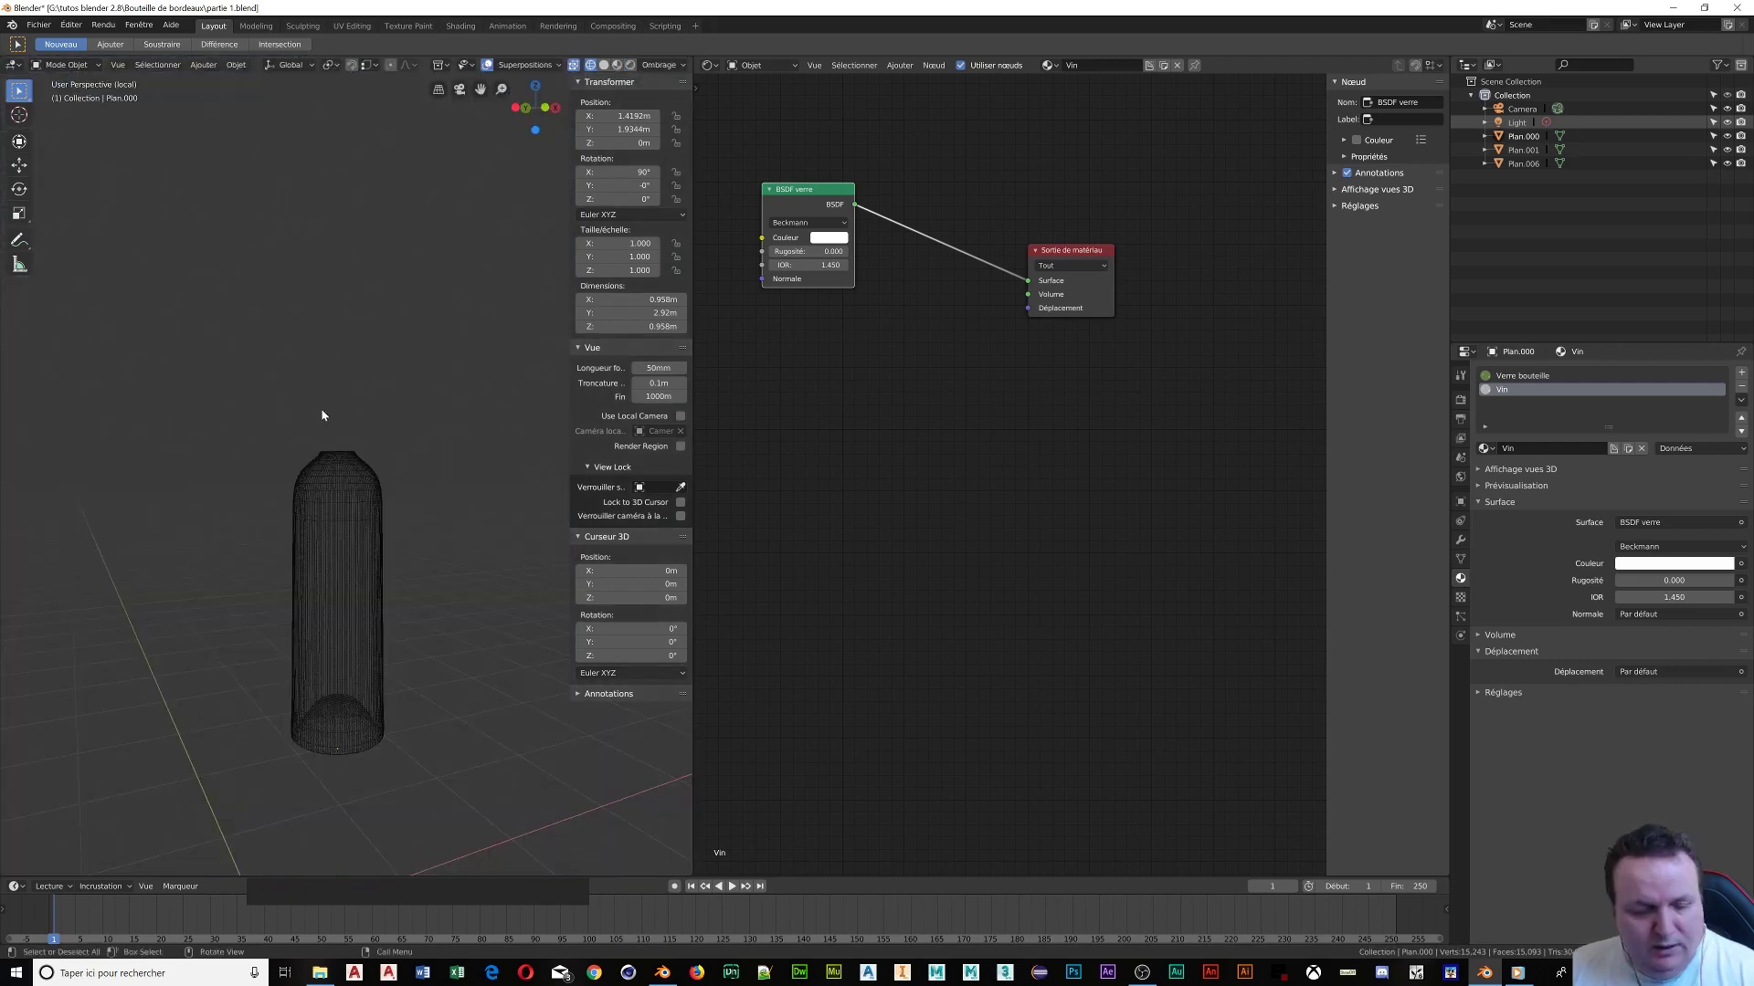
pyautogui.hotkey('alt', 'h')
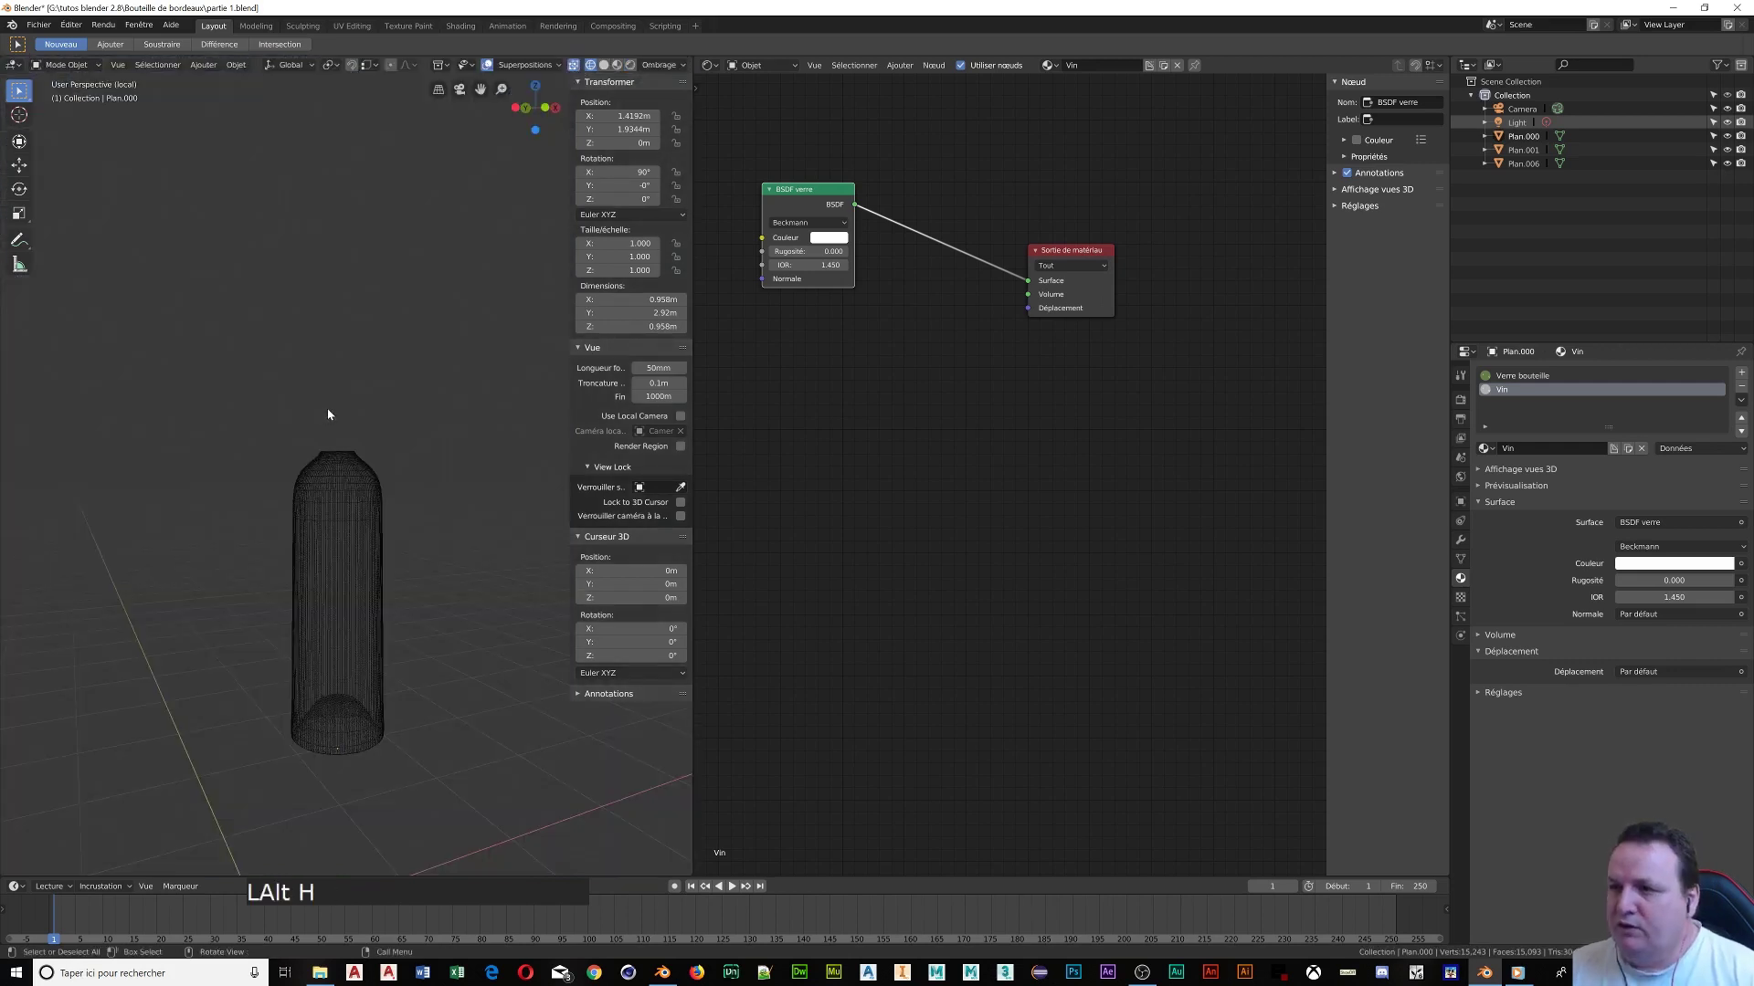
pyautogui.click(331, 413)
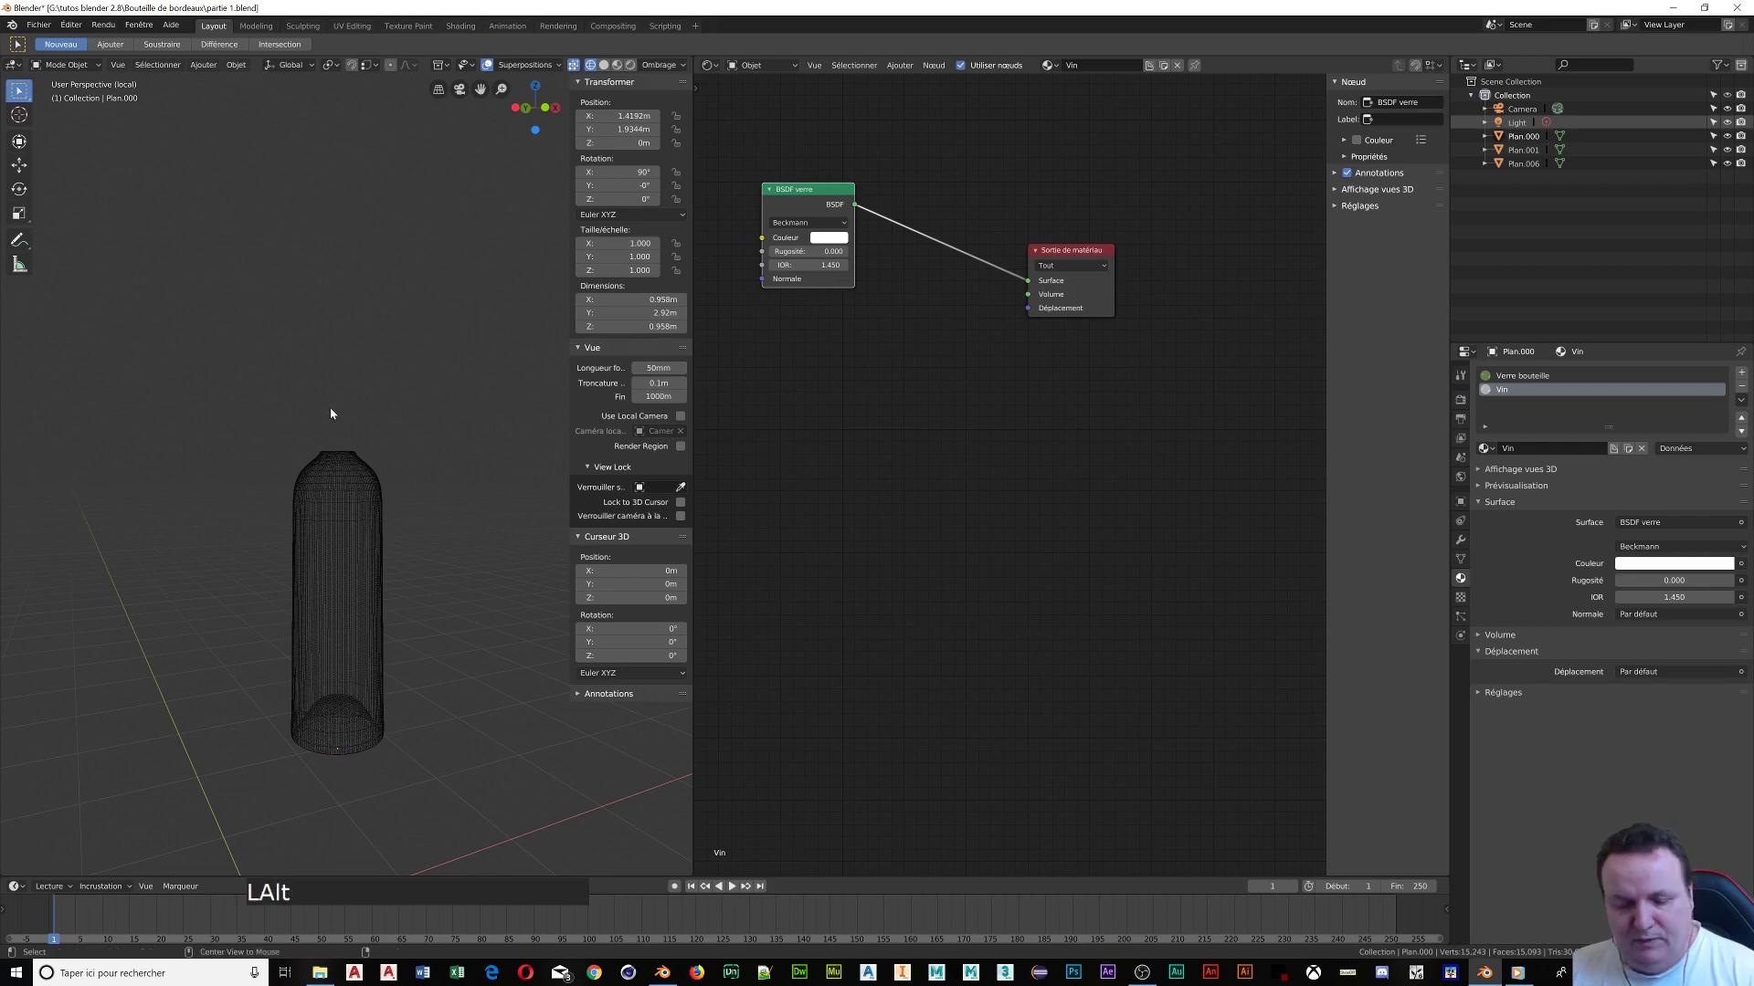
pyautogui.hotkey('alt', 'h')
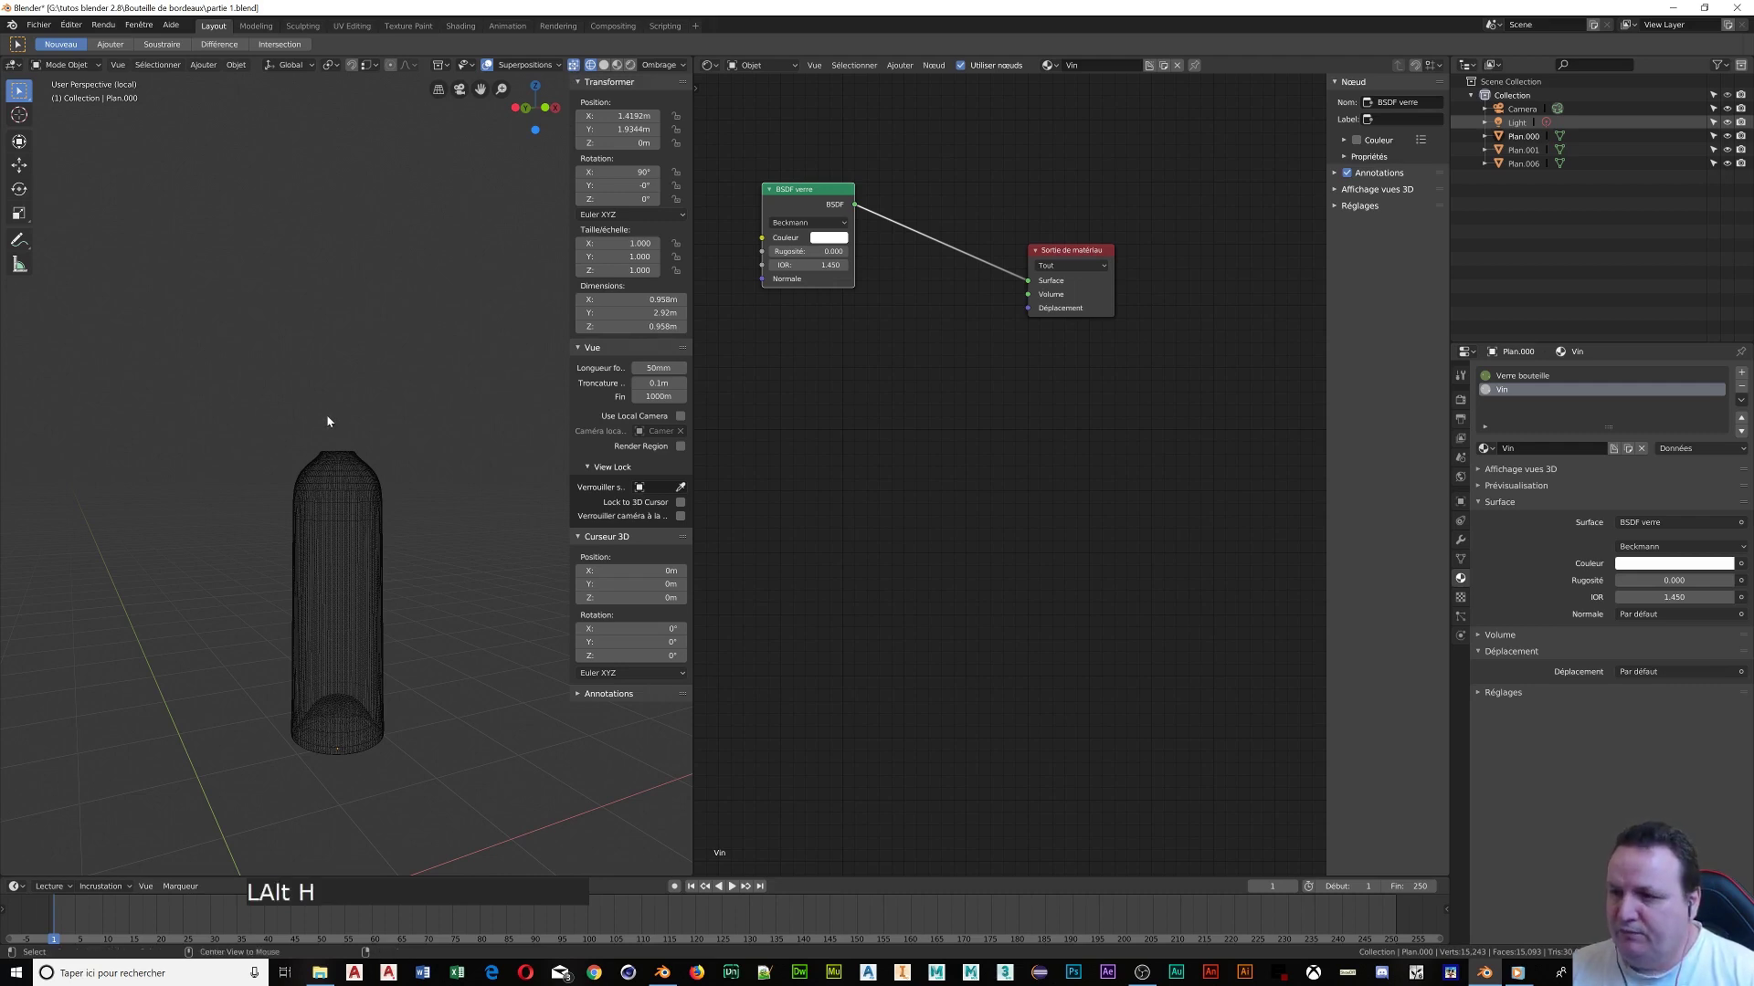
# Select the liquid object, hide it and reveal it again
pyautogui.keyDown('alt'); pyautogui.click(334, 475); pyautogui.keyUp('alt')
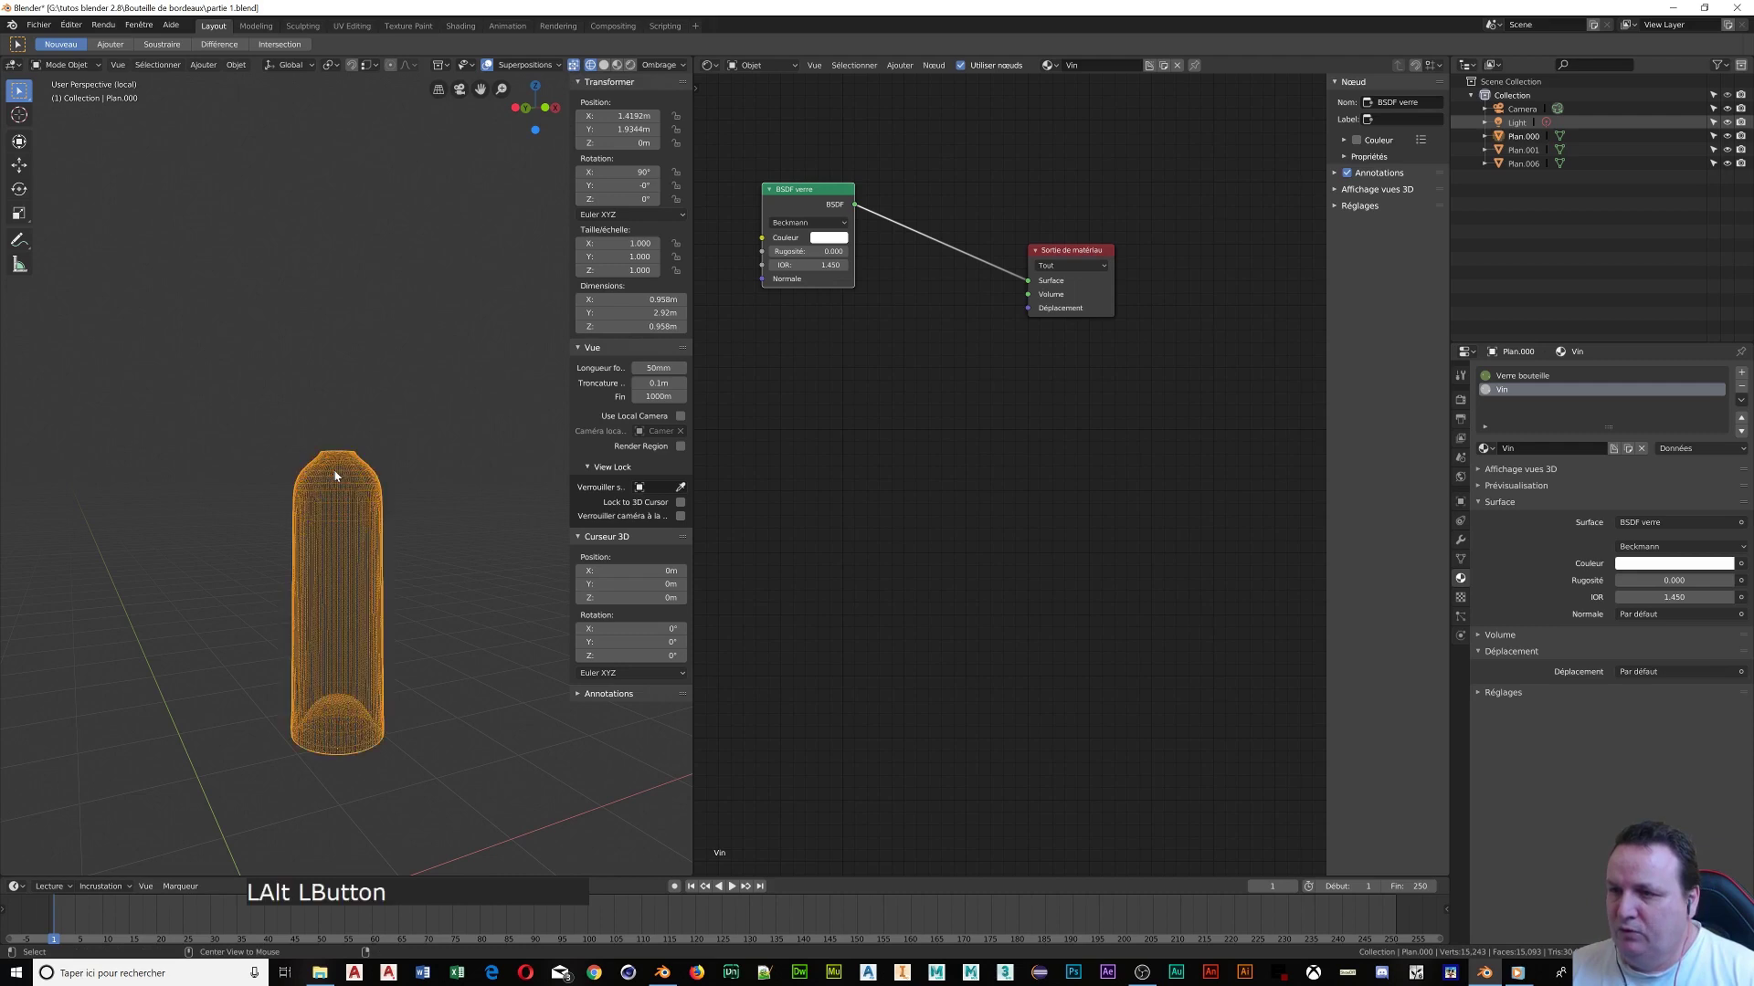
pyautogui.hotkey('alt', 'h')
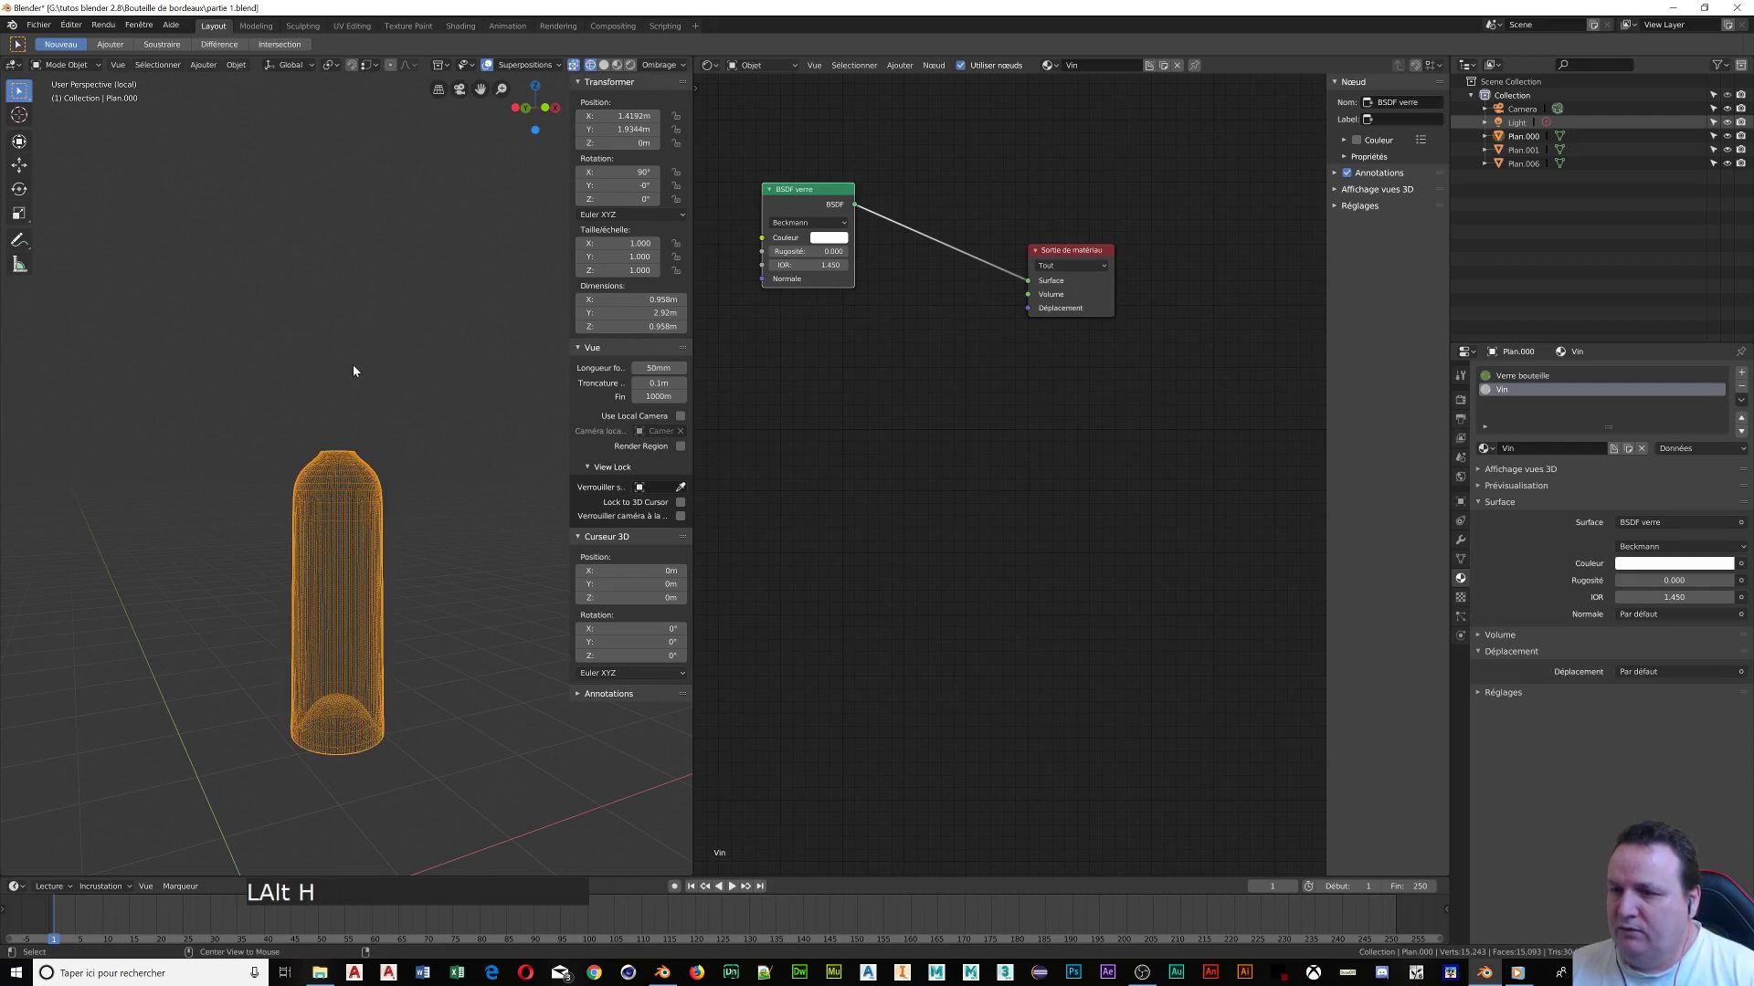
pyautogui.press('h')
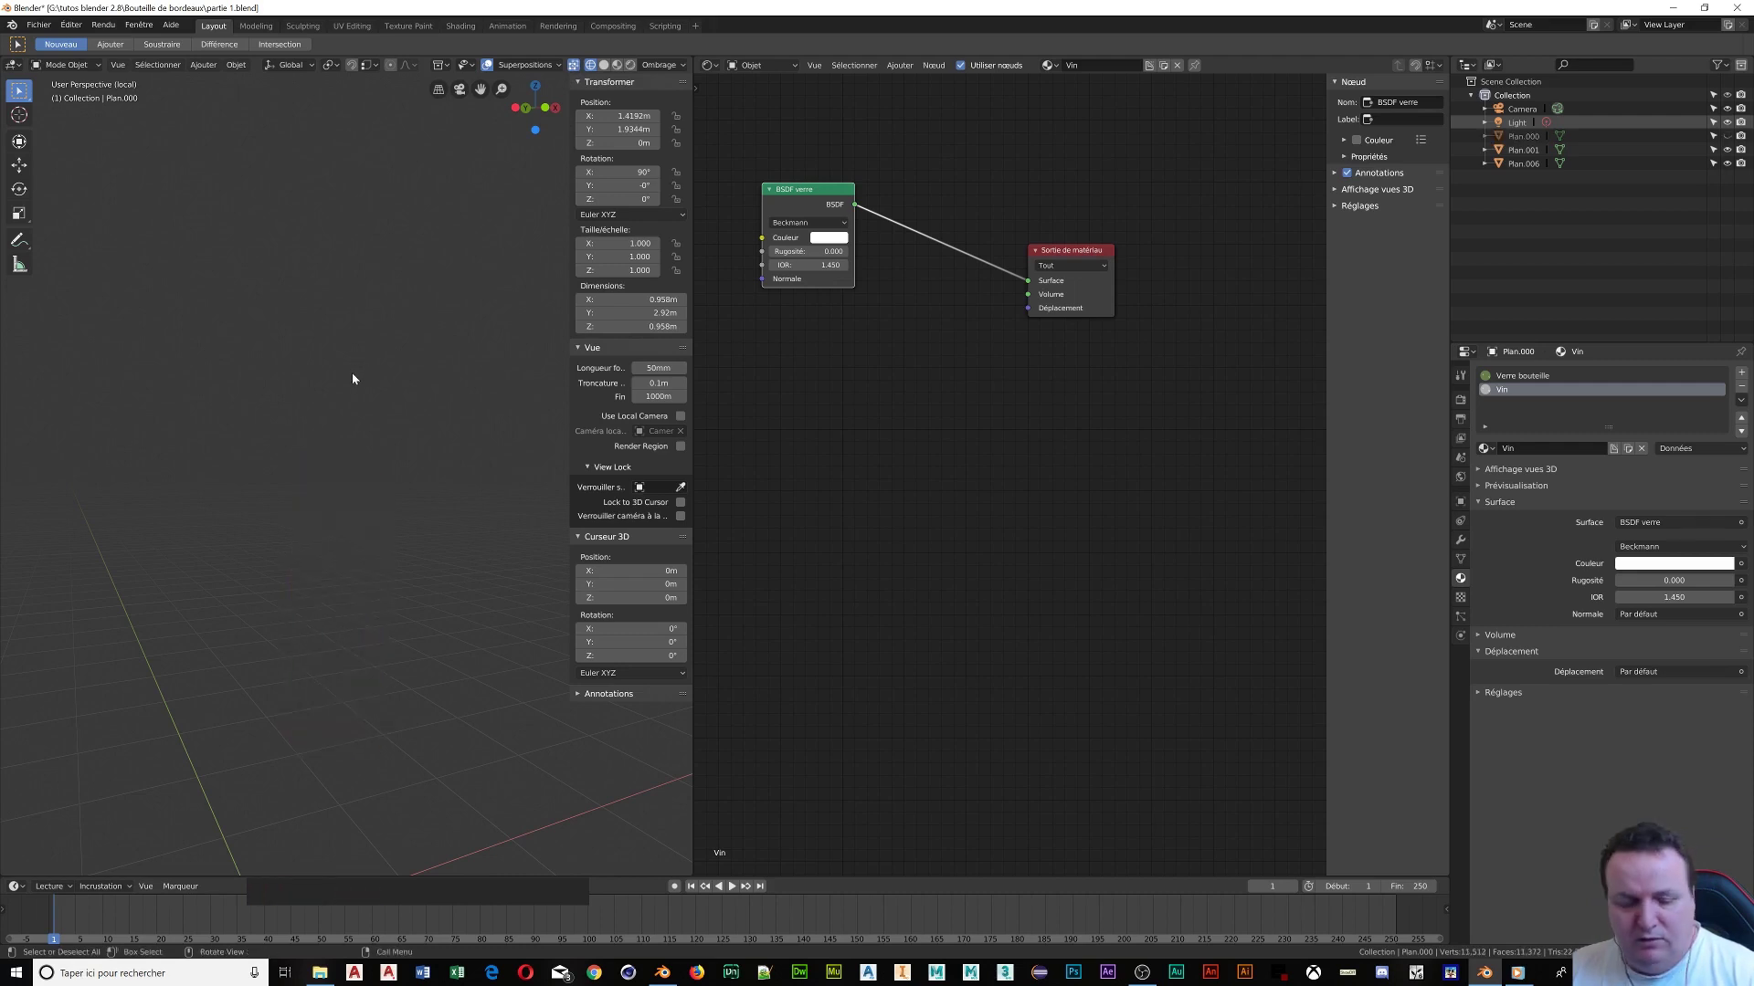
pyautogui.hotkey('alt', 'h')
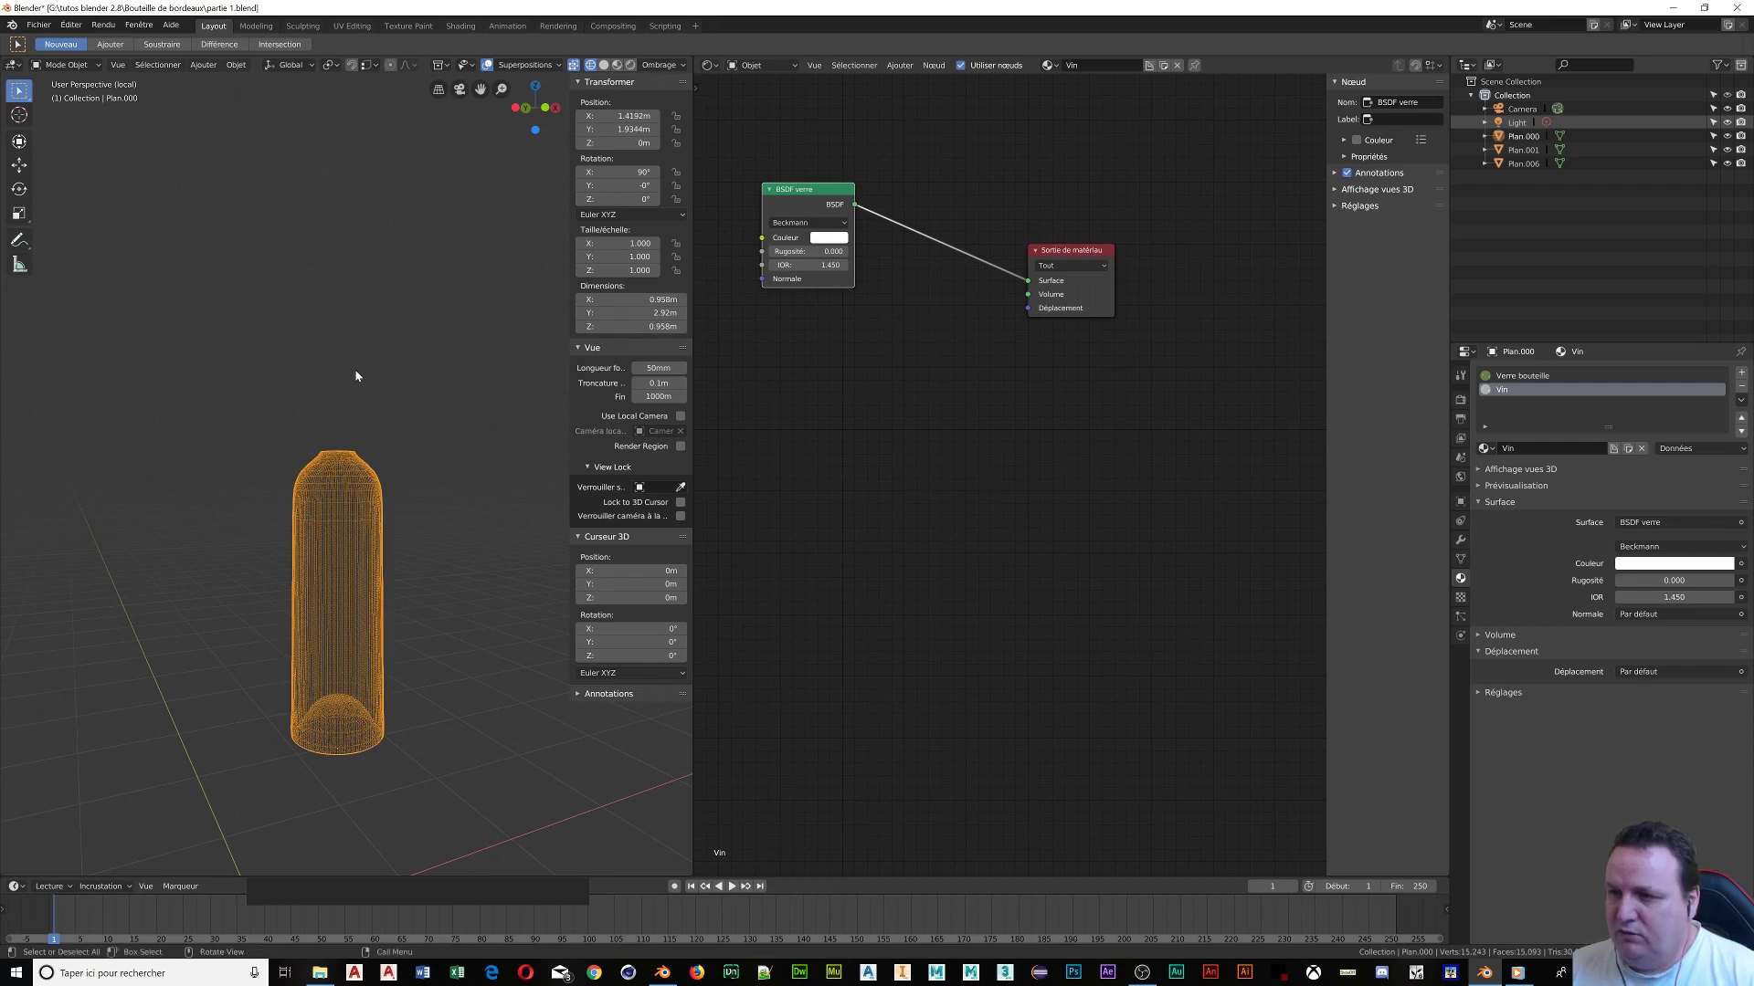
pyautogui.hotkey('alt', 'h')
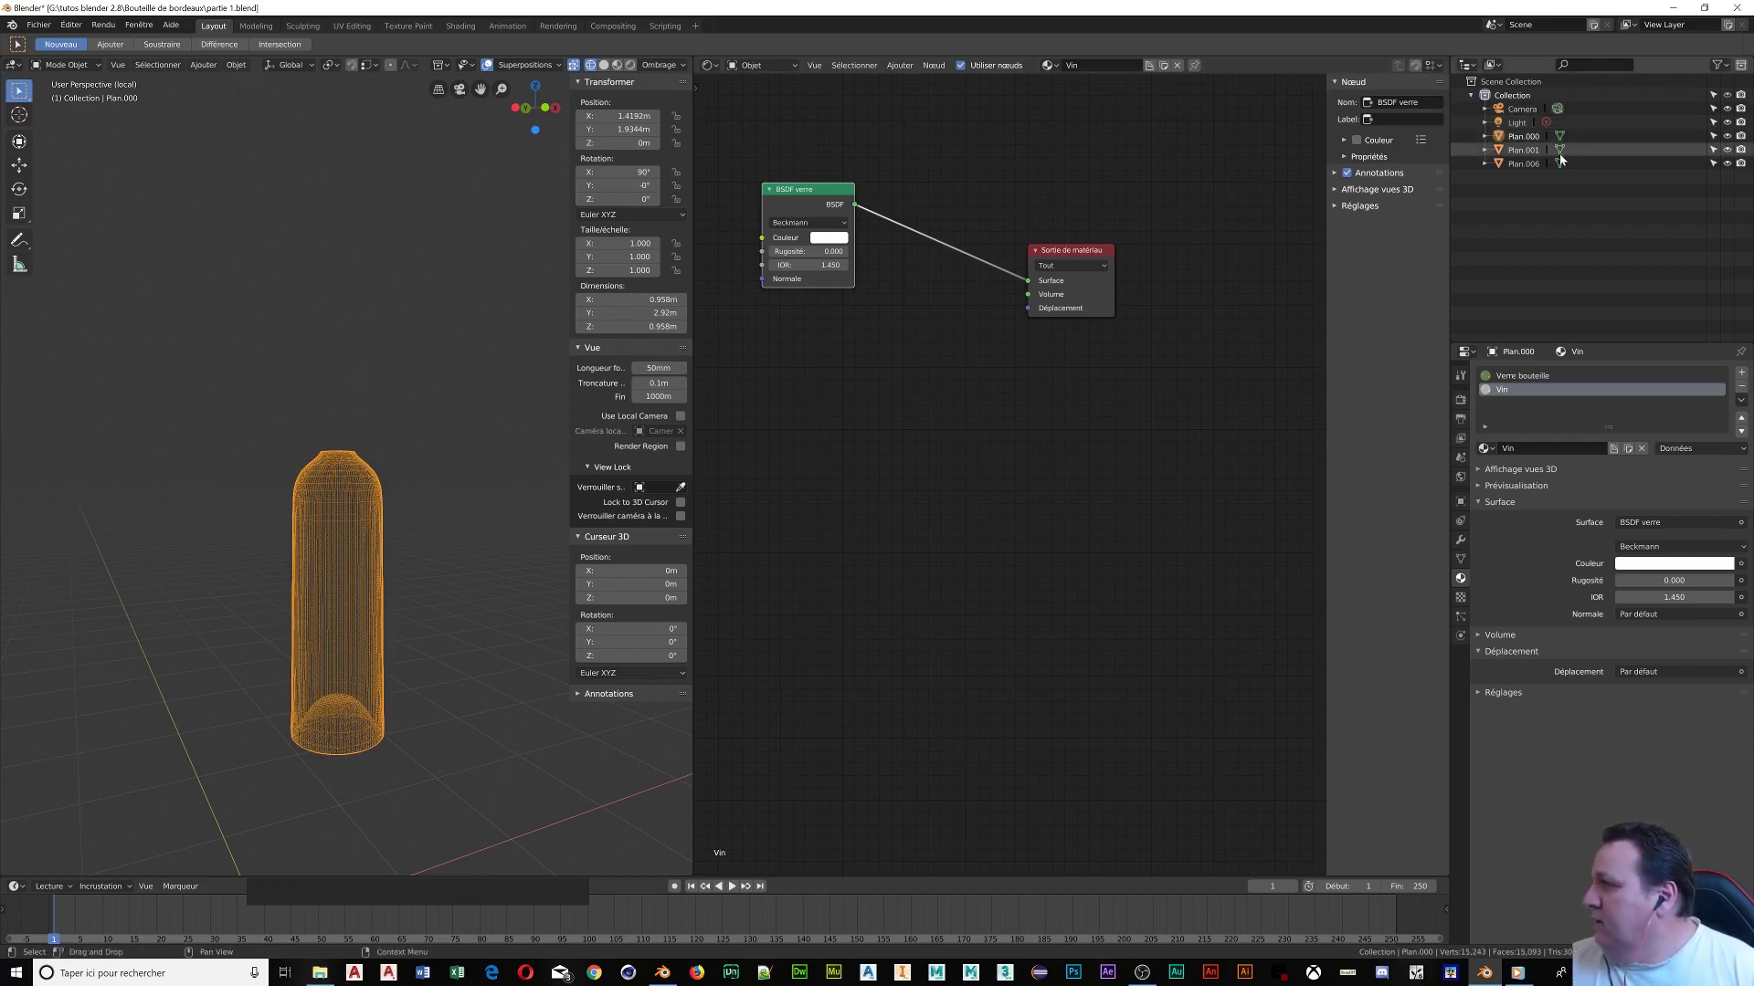
# Select the floor plane Plan.001 and leave local view to bring back the full scene
pyautogui.click(1527, 150)
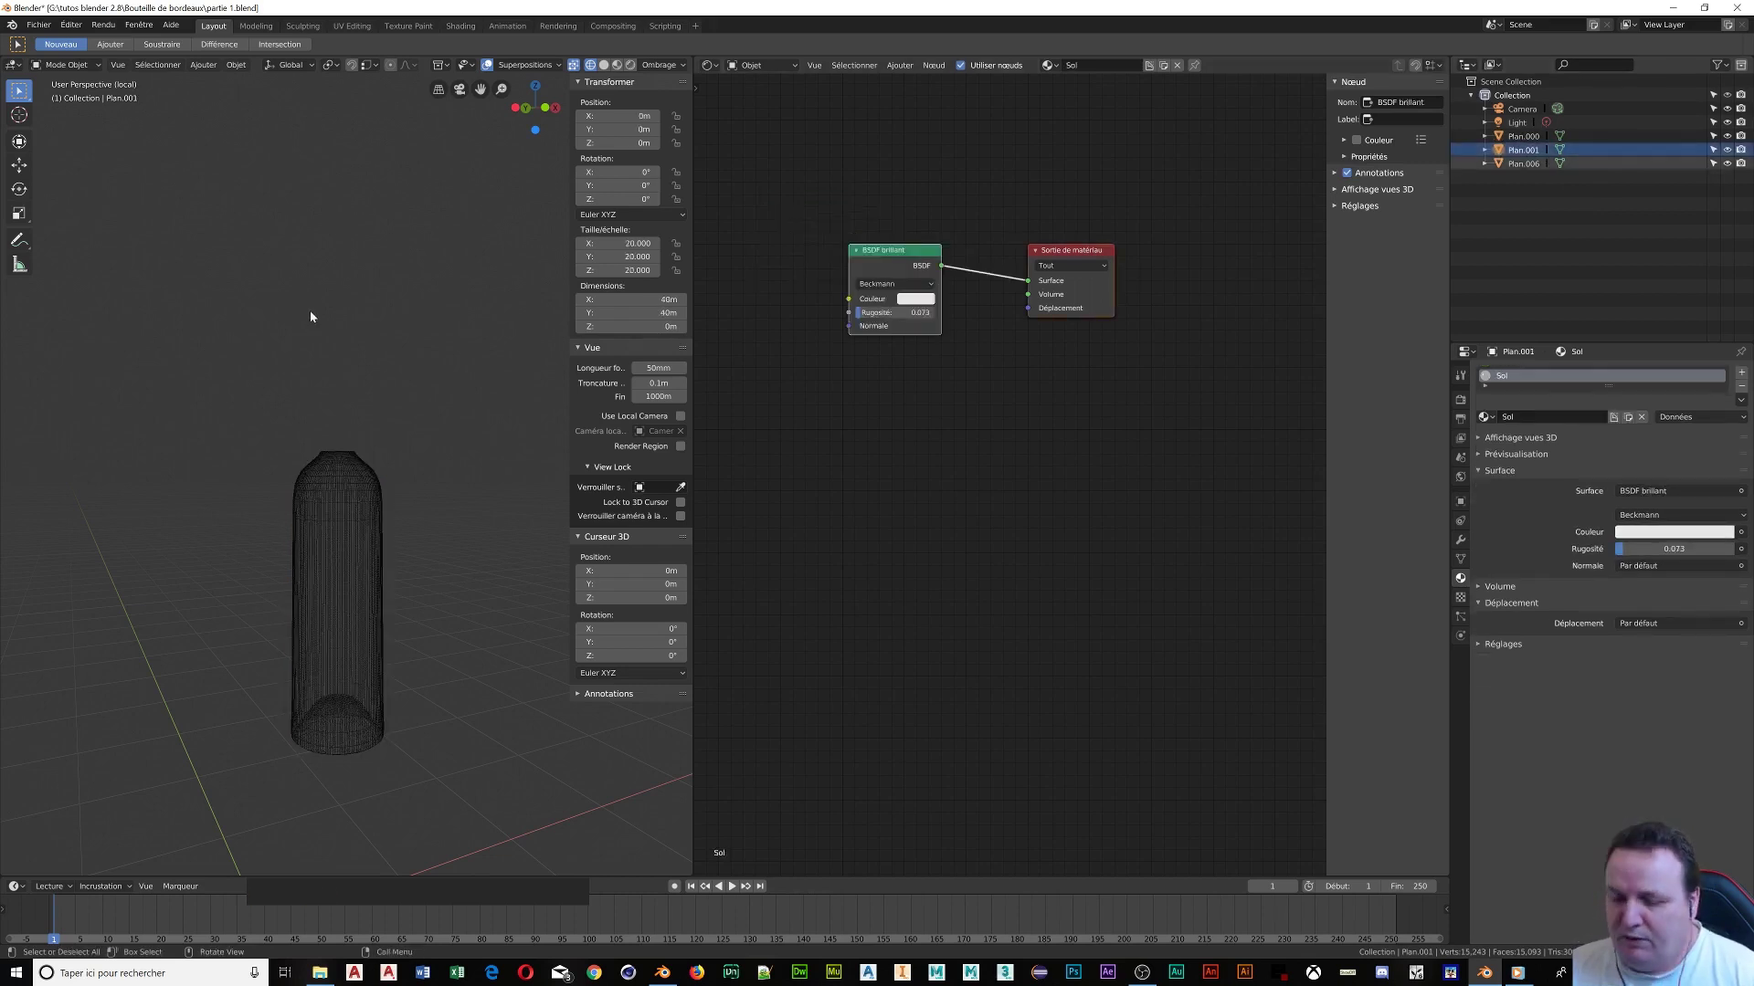
pyautogui.press('KP_Divide')
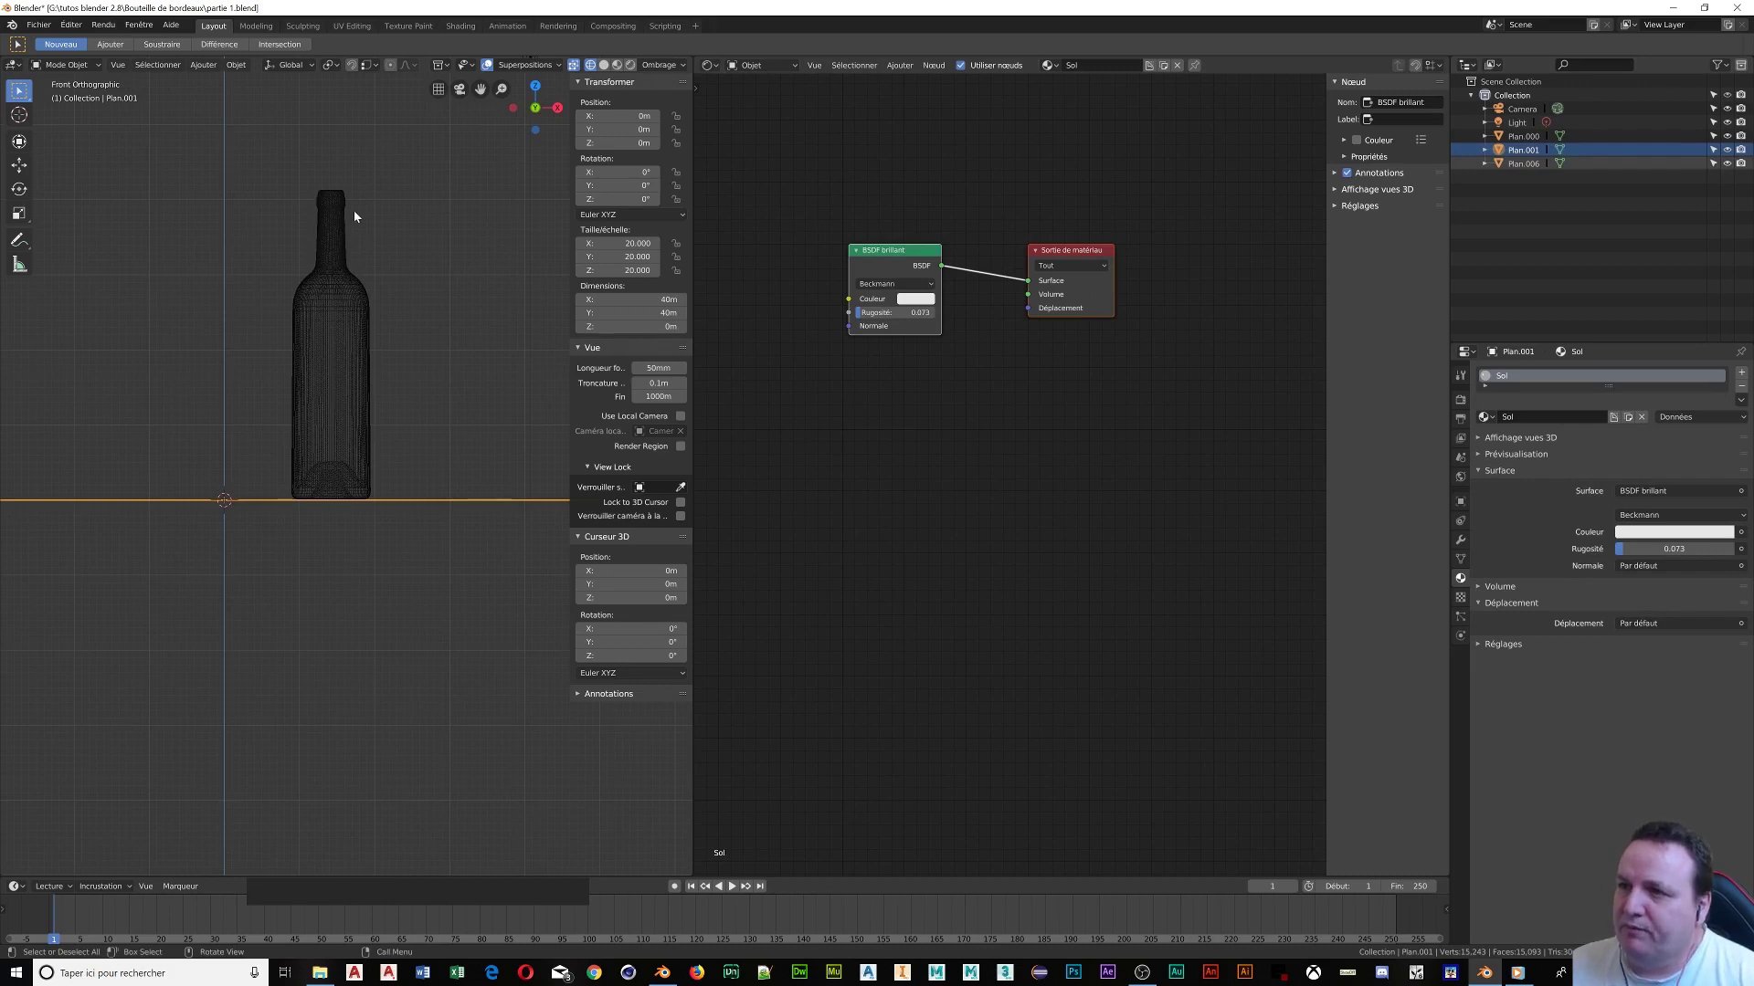
# Hide the glass bottle so only the liquid object remains, and display the scene in rendered shading
pyautogui.click(334, 225)
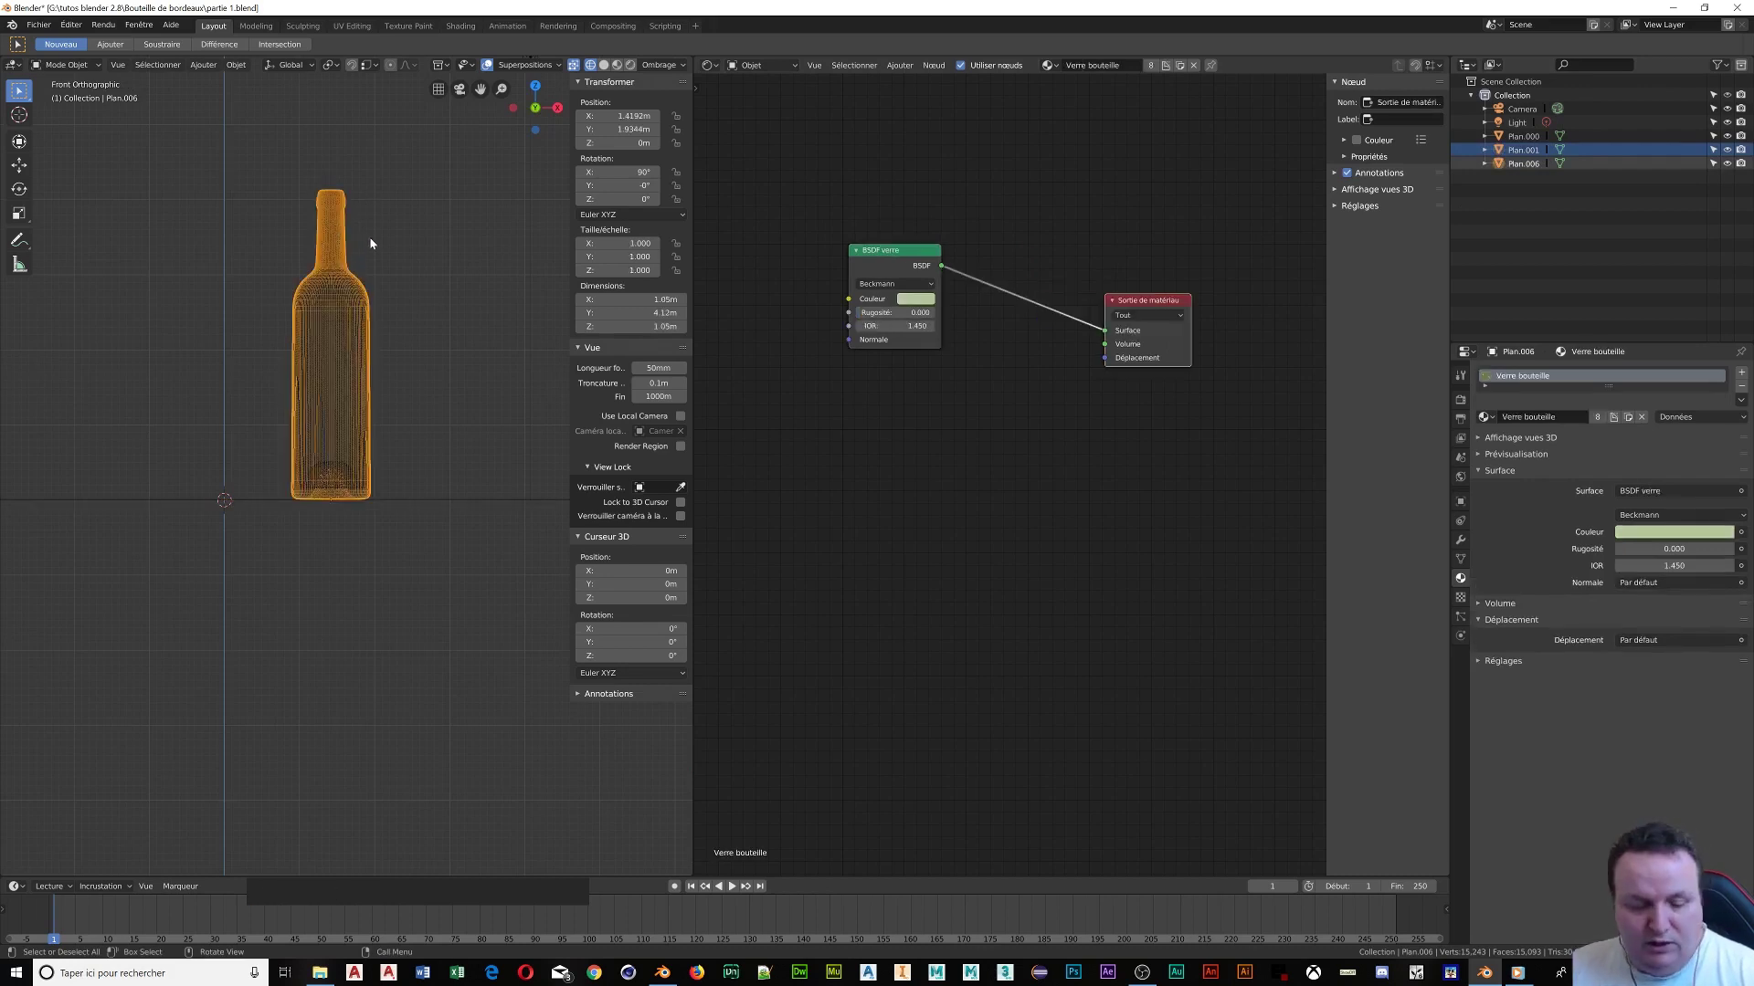
pyautogui.press('h')
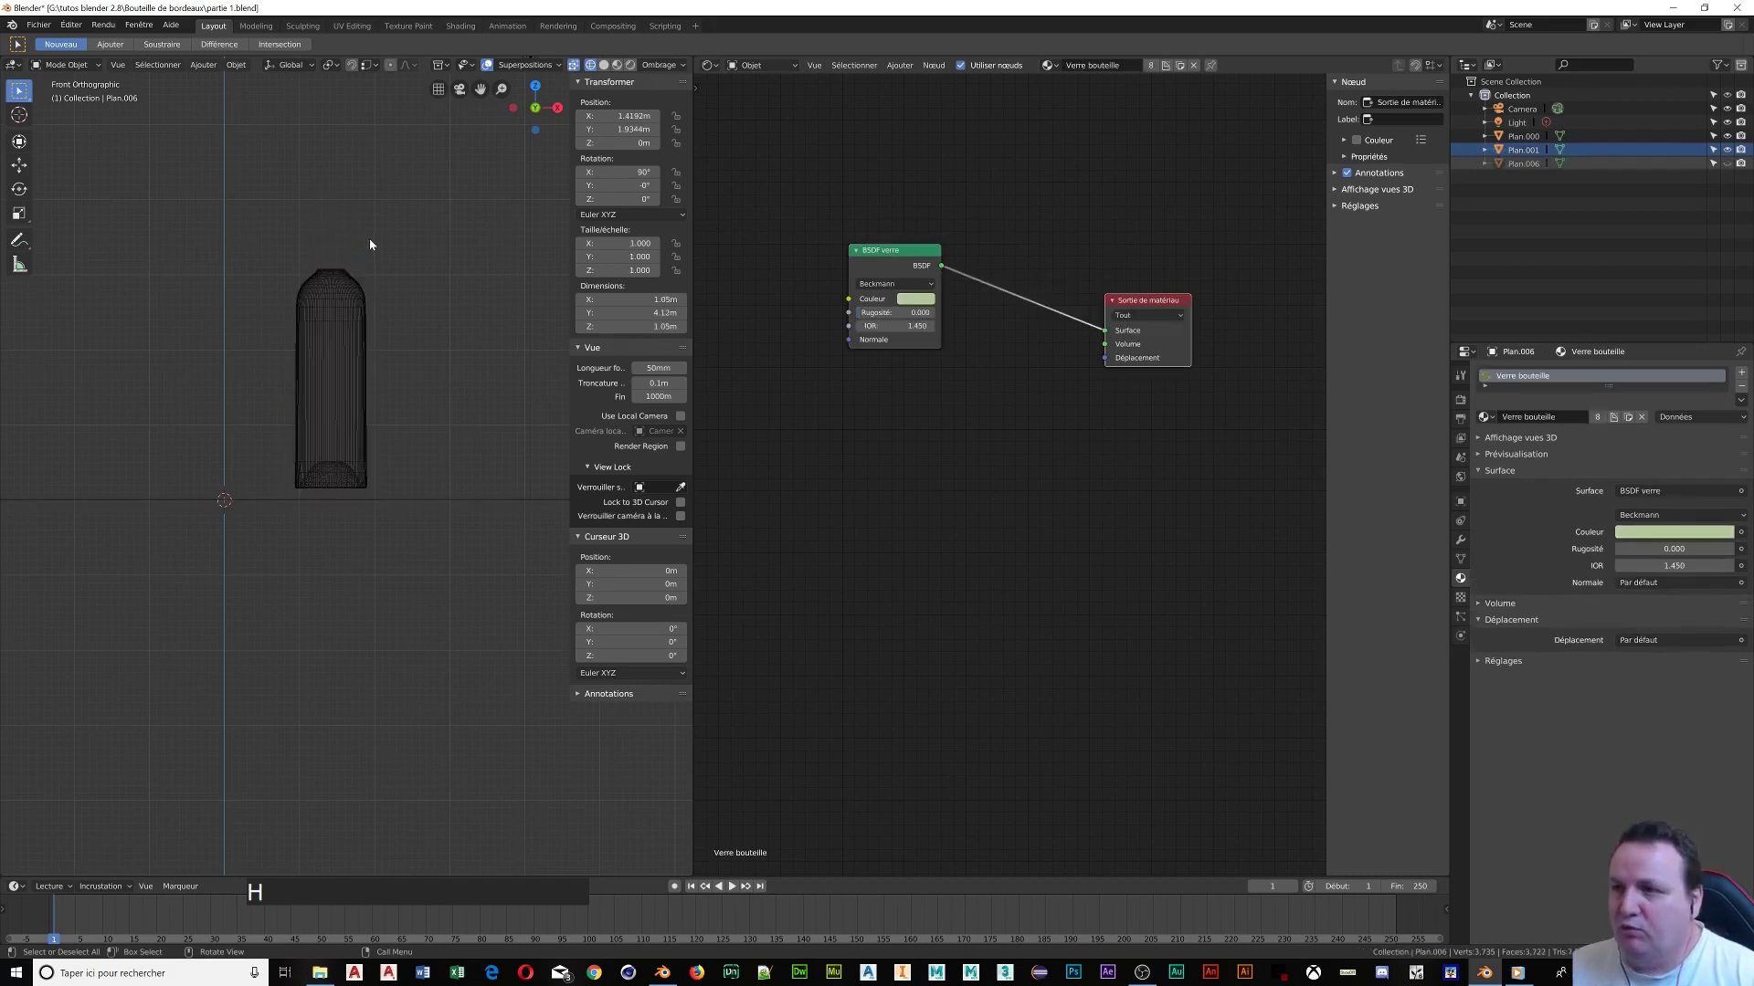
pyautogui.click(630, 67)
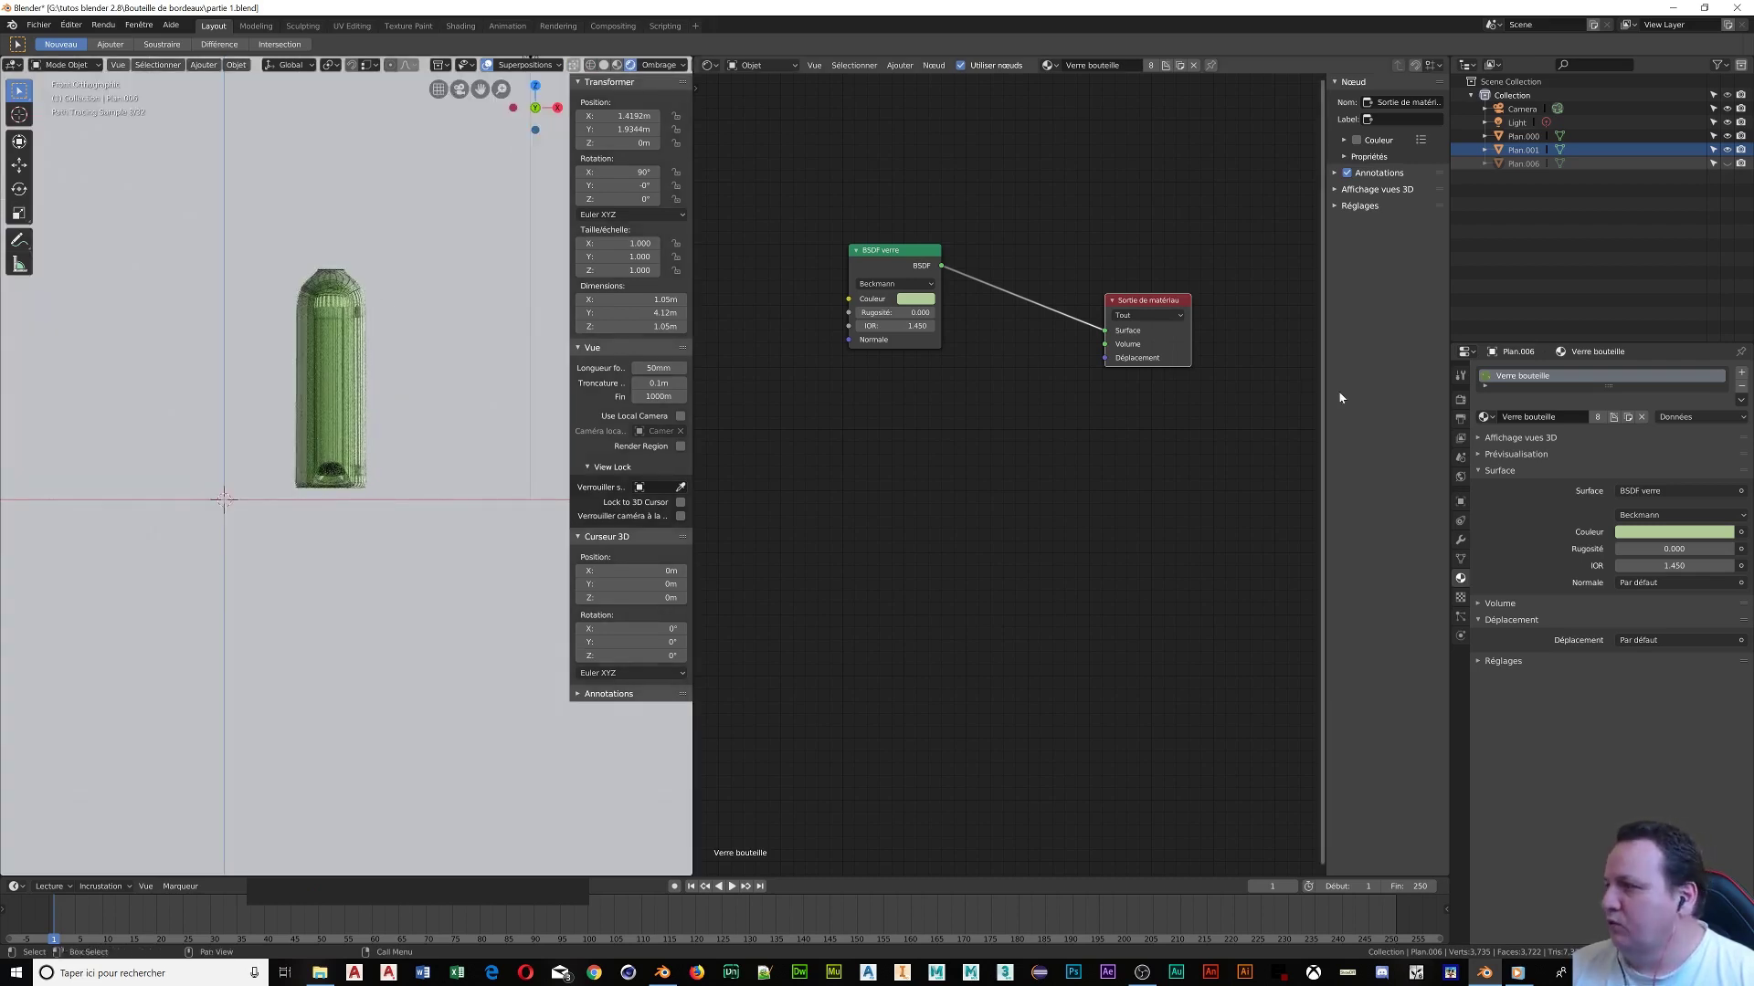
# Assign the Vin material to the whole mesh of the liquid object in Edit Mode and return to Object Mode
pyautogui.click(354, 298)
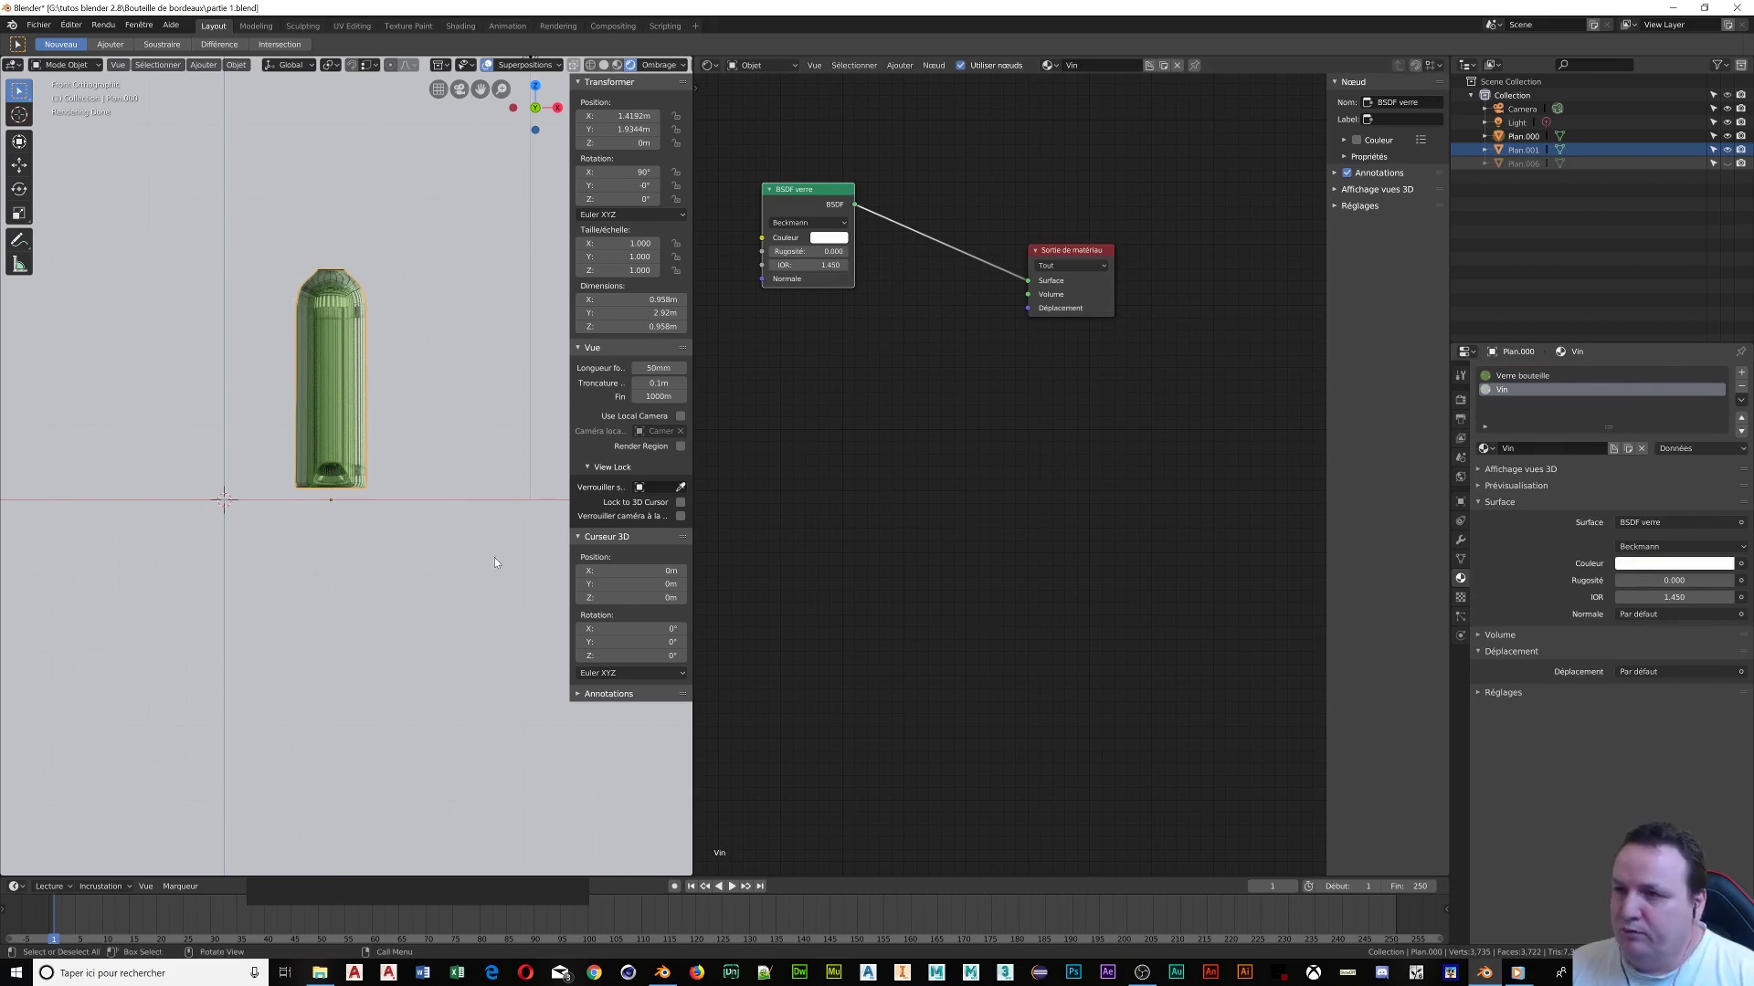
pyautogui.press('Tab')
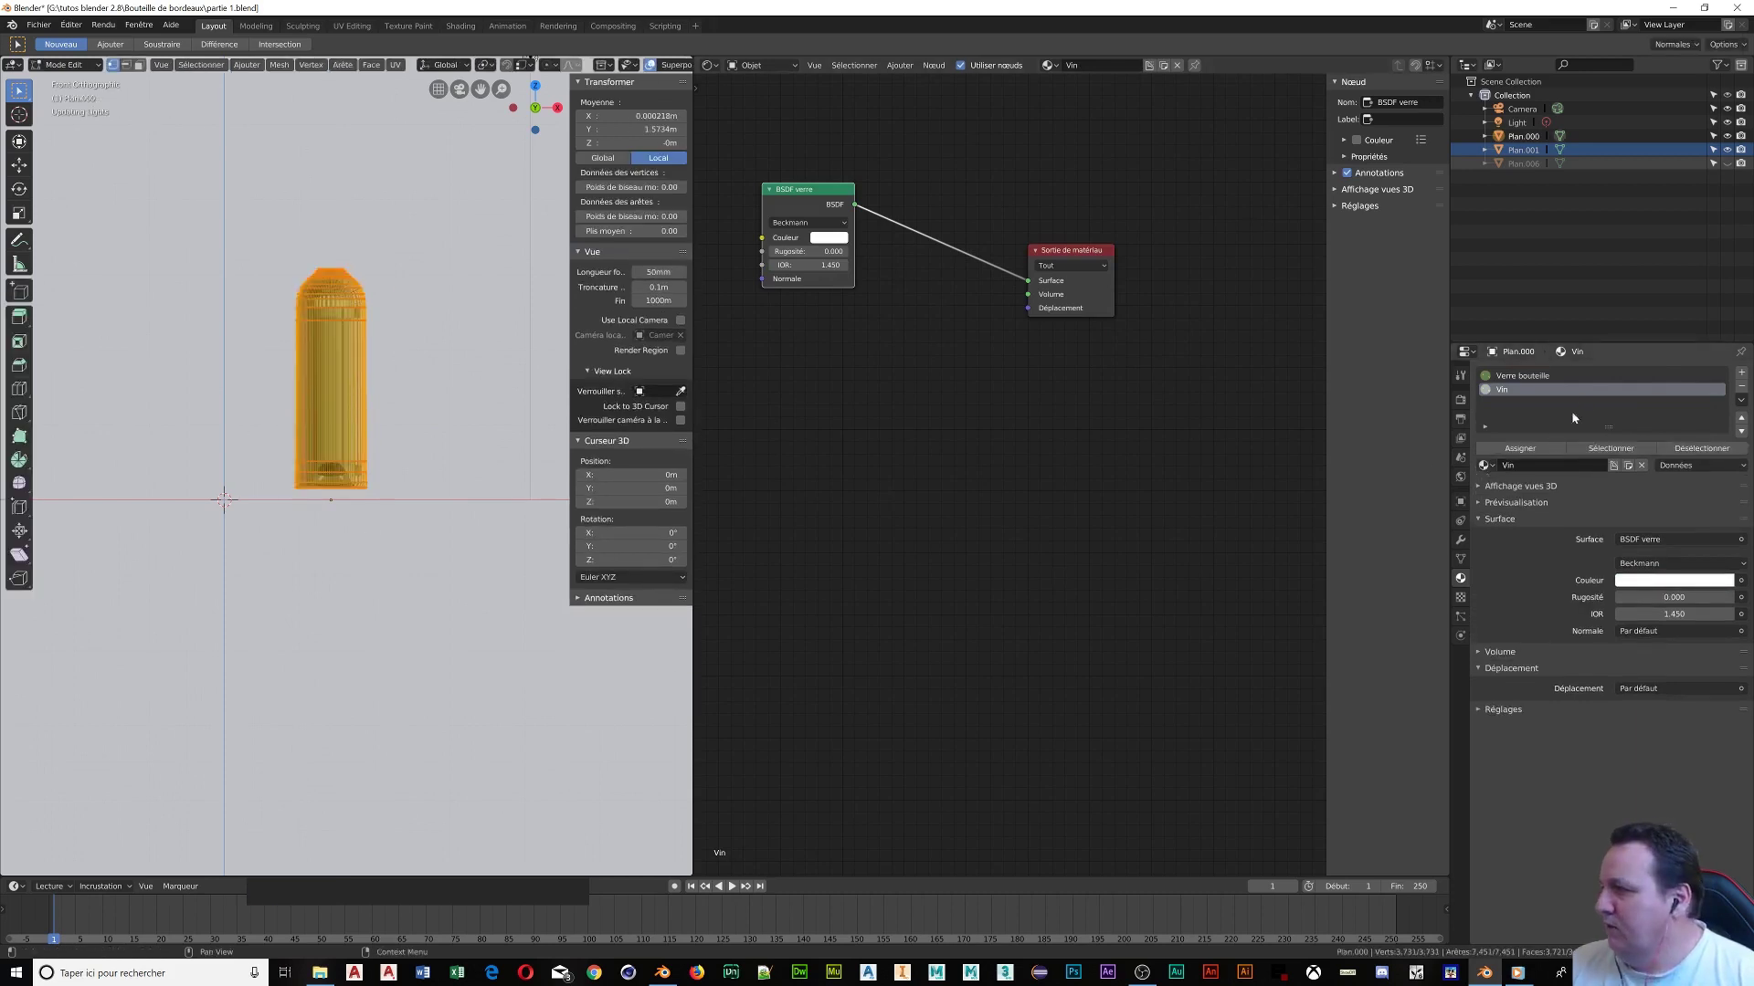
pyautogui.click(1519, 449)
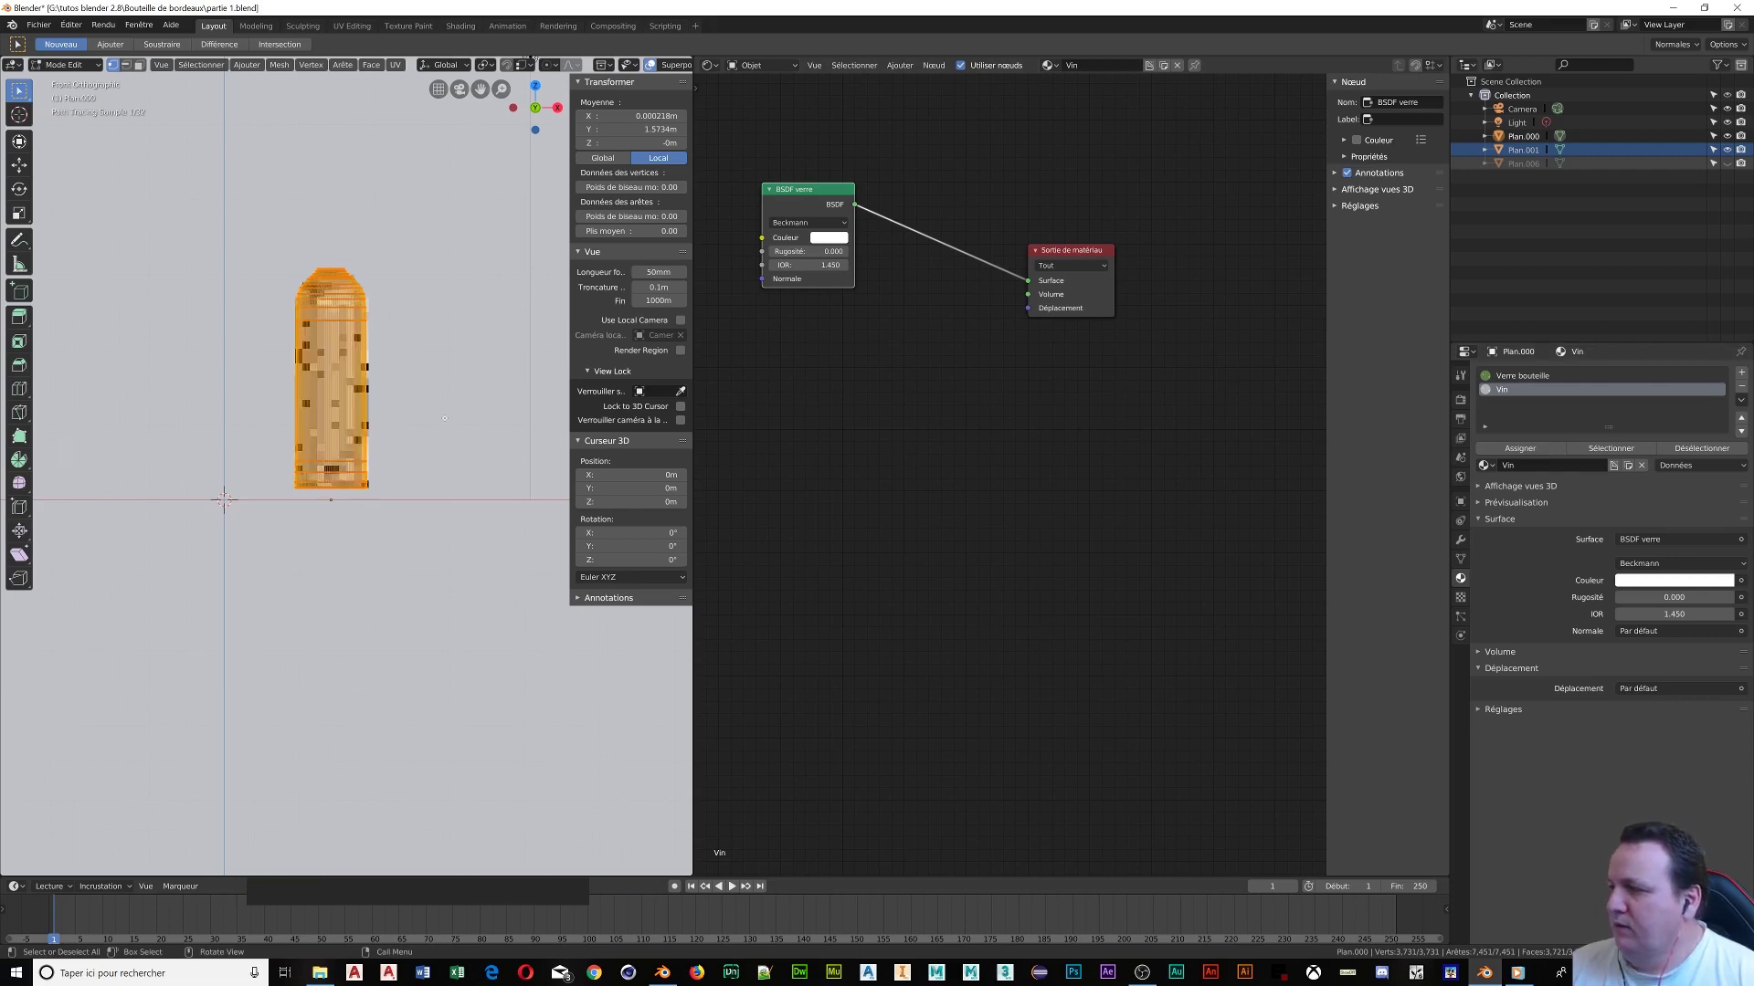
pyautogui.press('Tab')
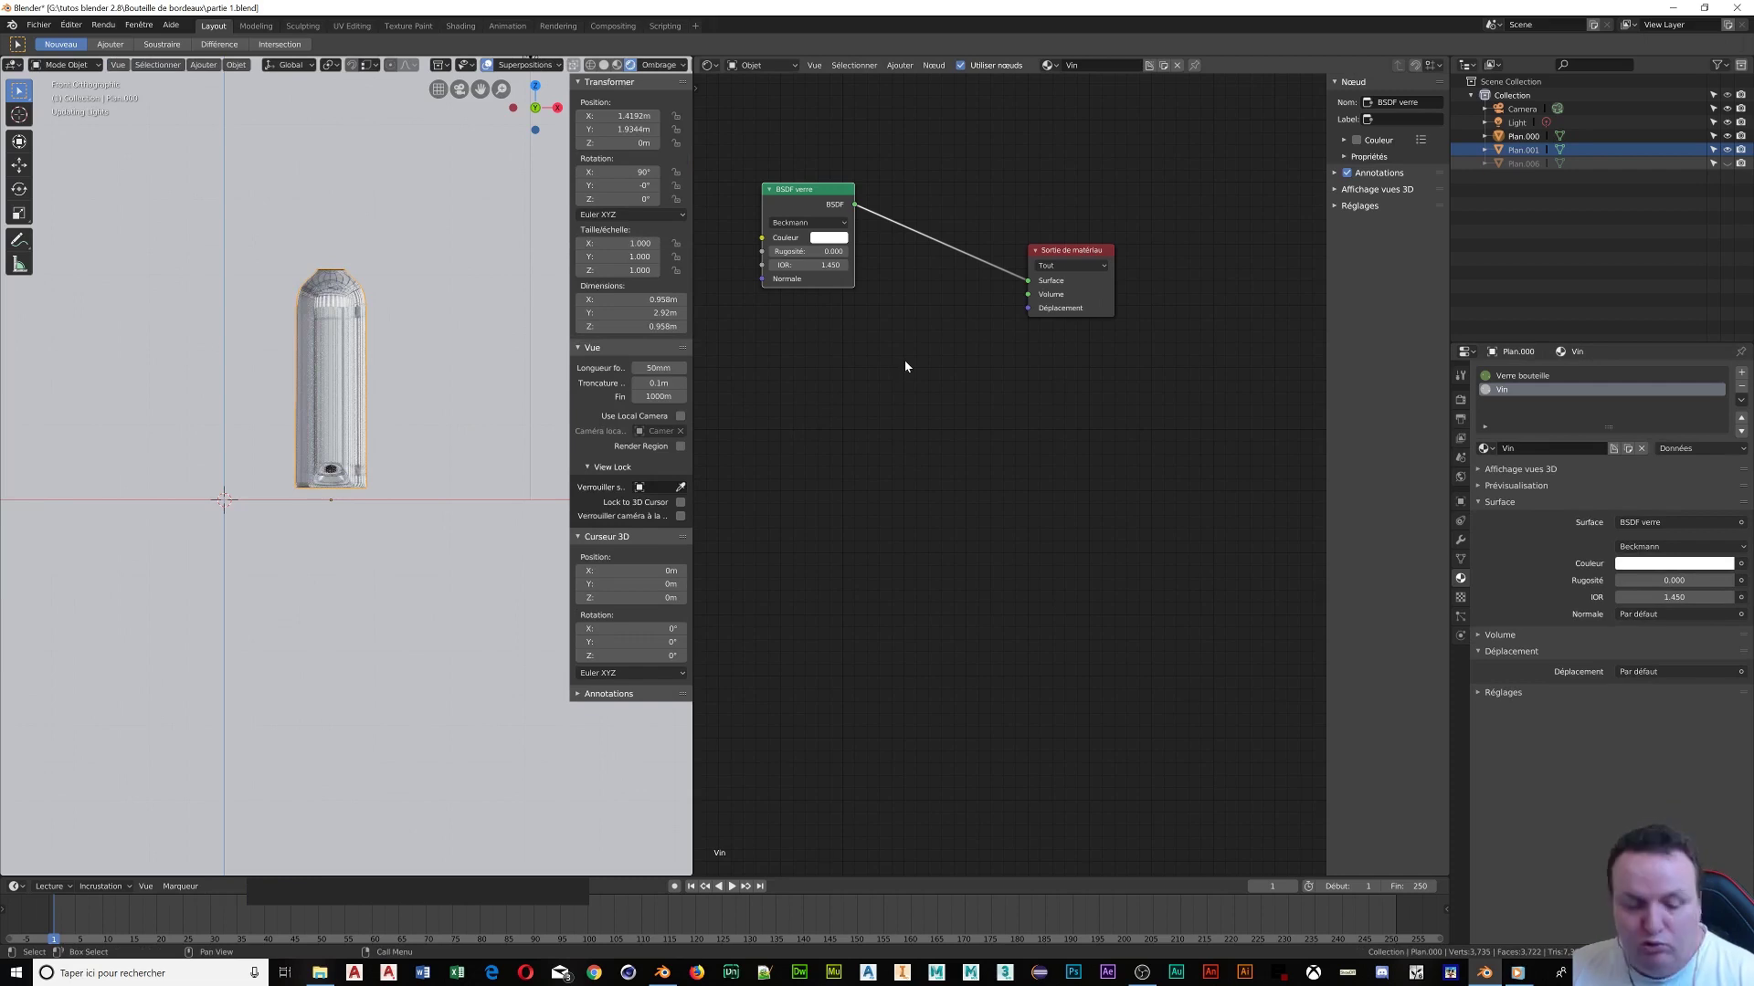
# Add a volume absorption shader below the glass BSDF and connect it to the material output's Volume input
pyautogui.hotkey('shift', 'a')
pyautogui.moveTo(905, 364)
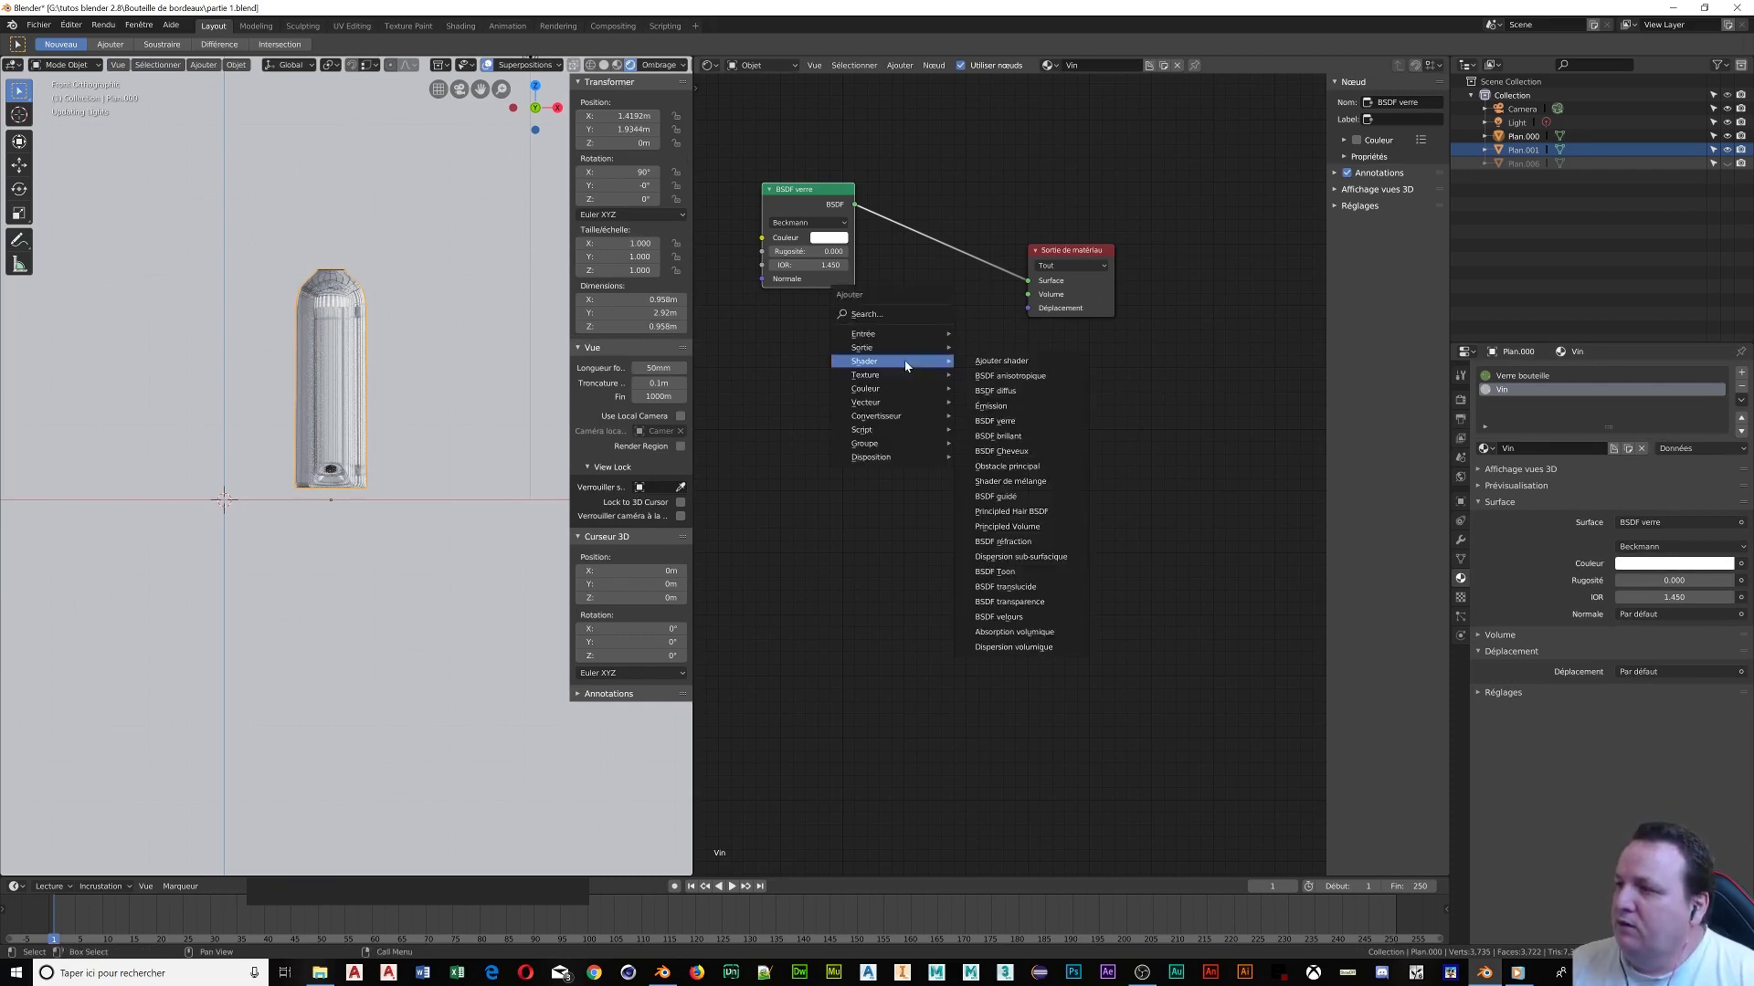
pyautogui.click(1016, 633)
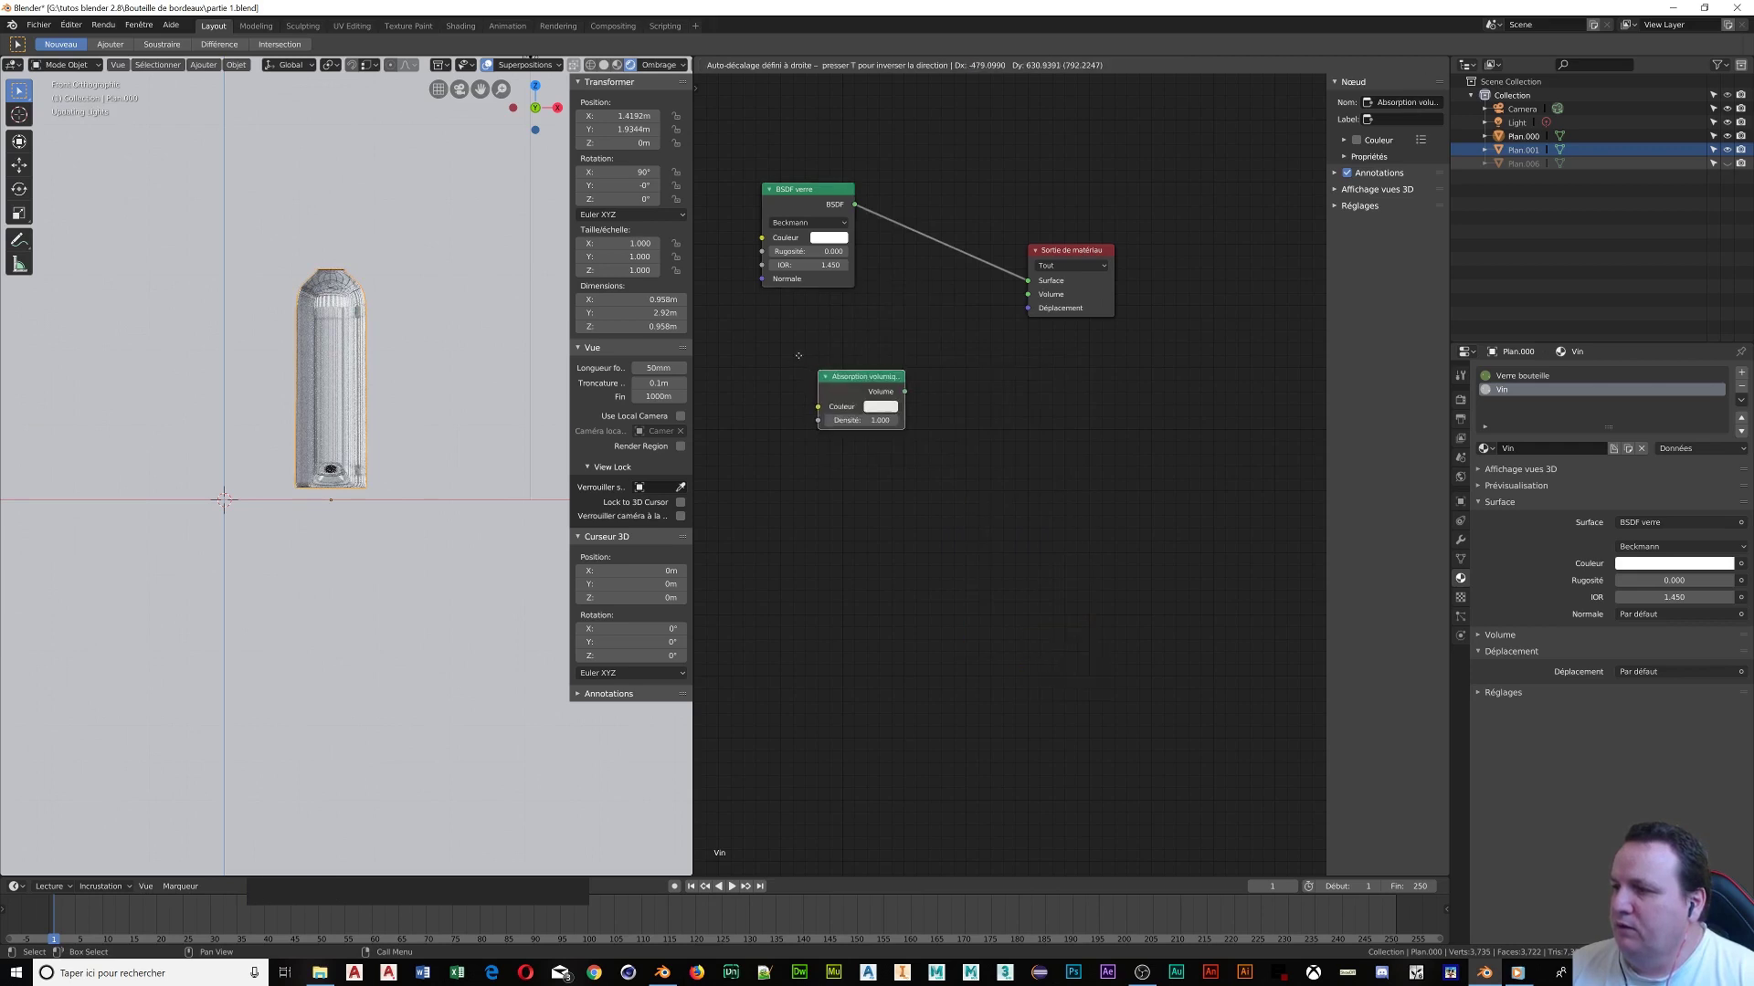
pyautogui.click(848, 412)
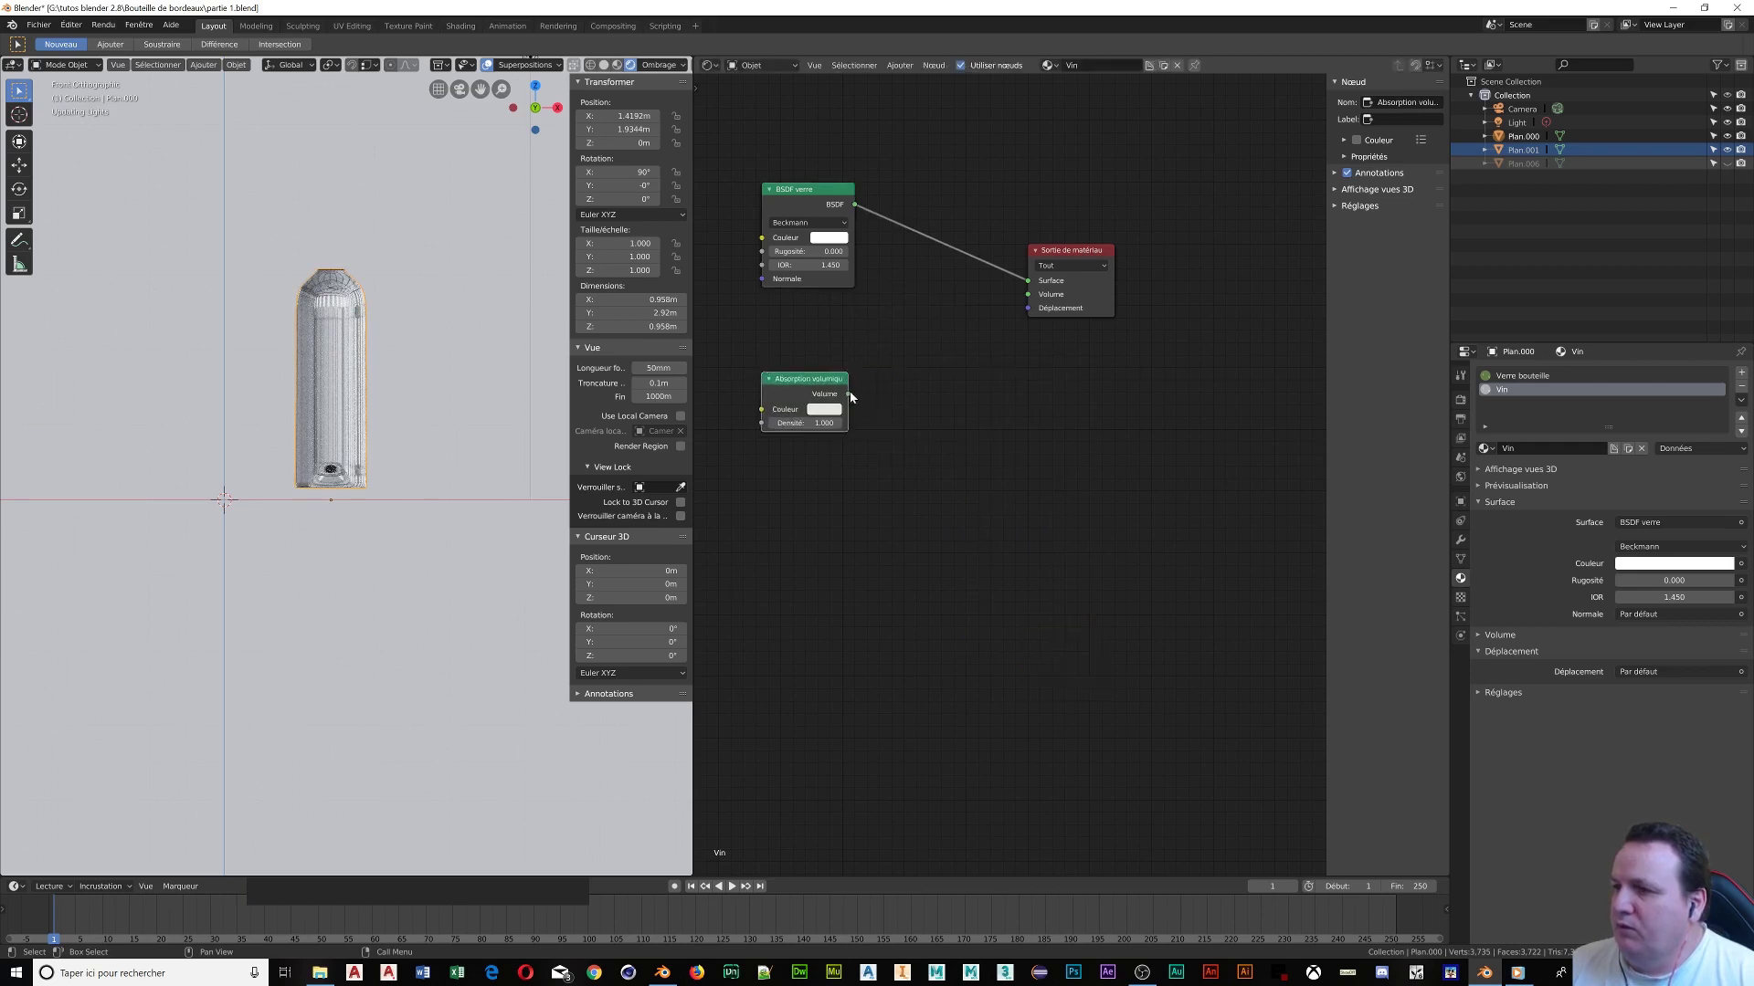
pyautogui.moveTo(850, 393); pyautogui.dragTo(1025, 295)
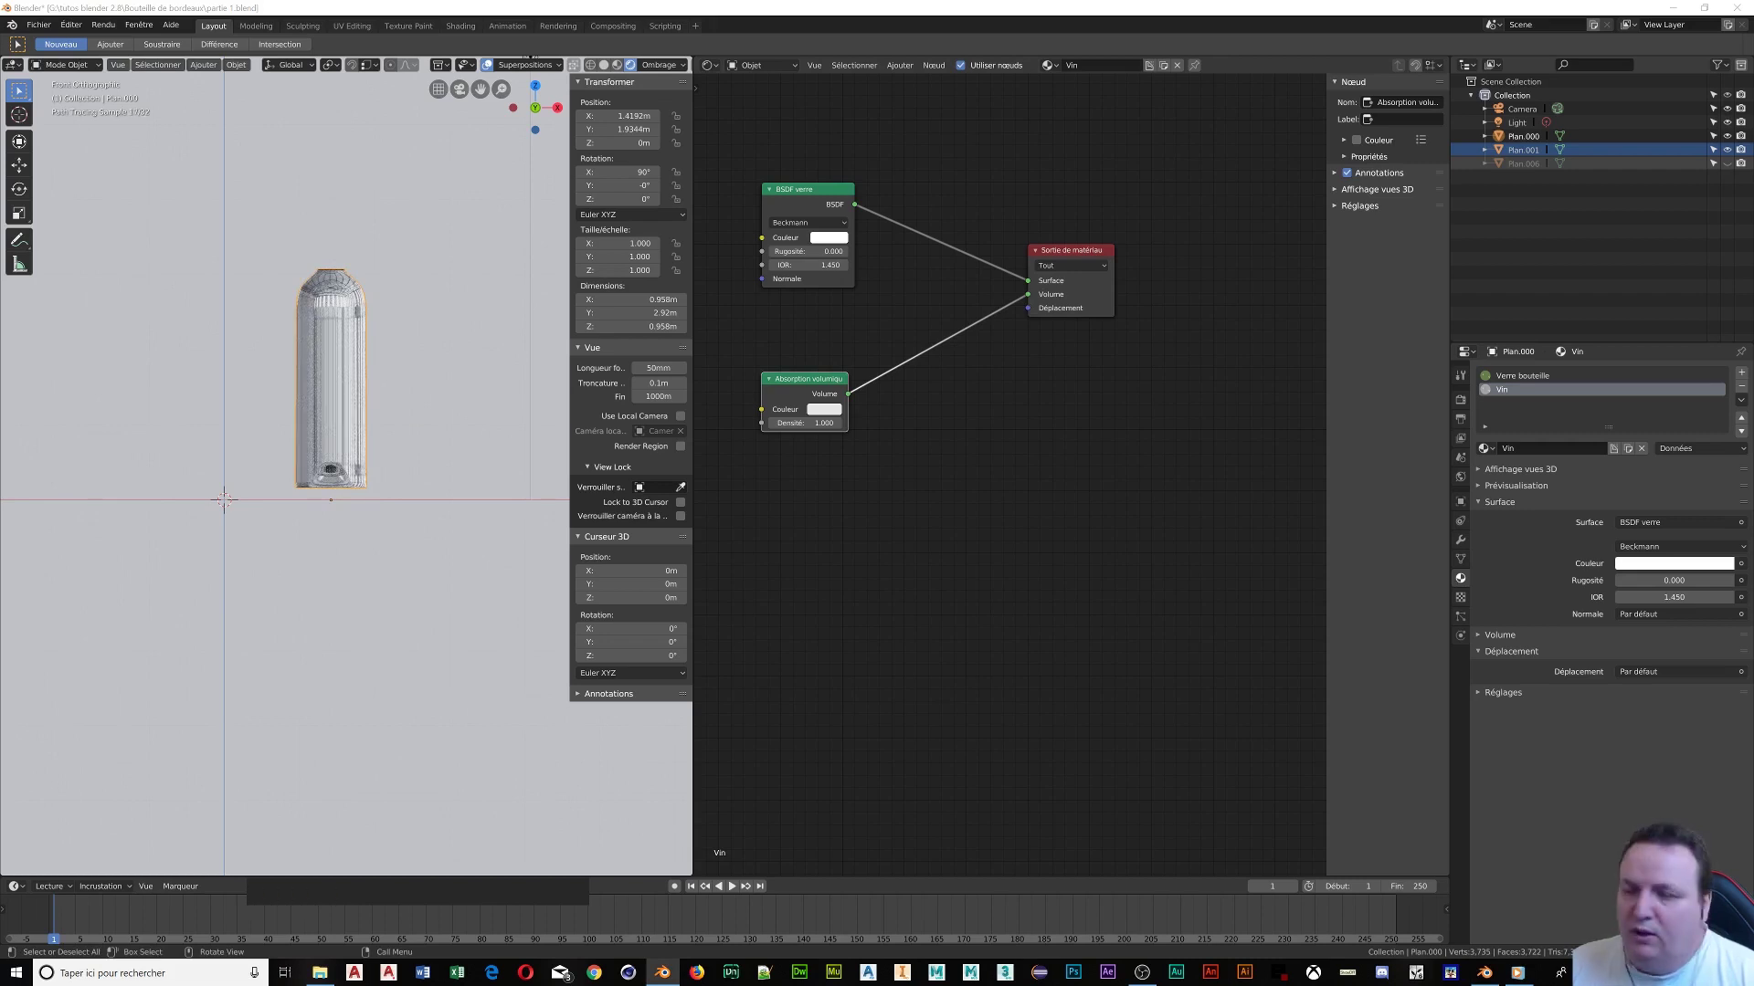
# Set the volume absorption colour to the dark red hex value 970a00
pyautogui.click(824, 409)
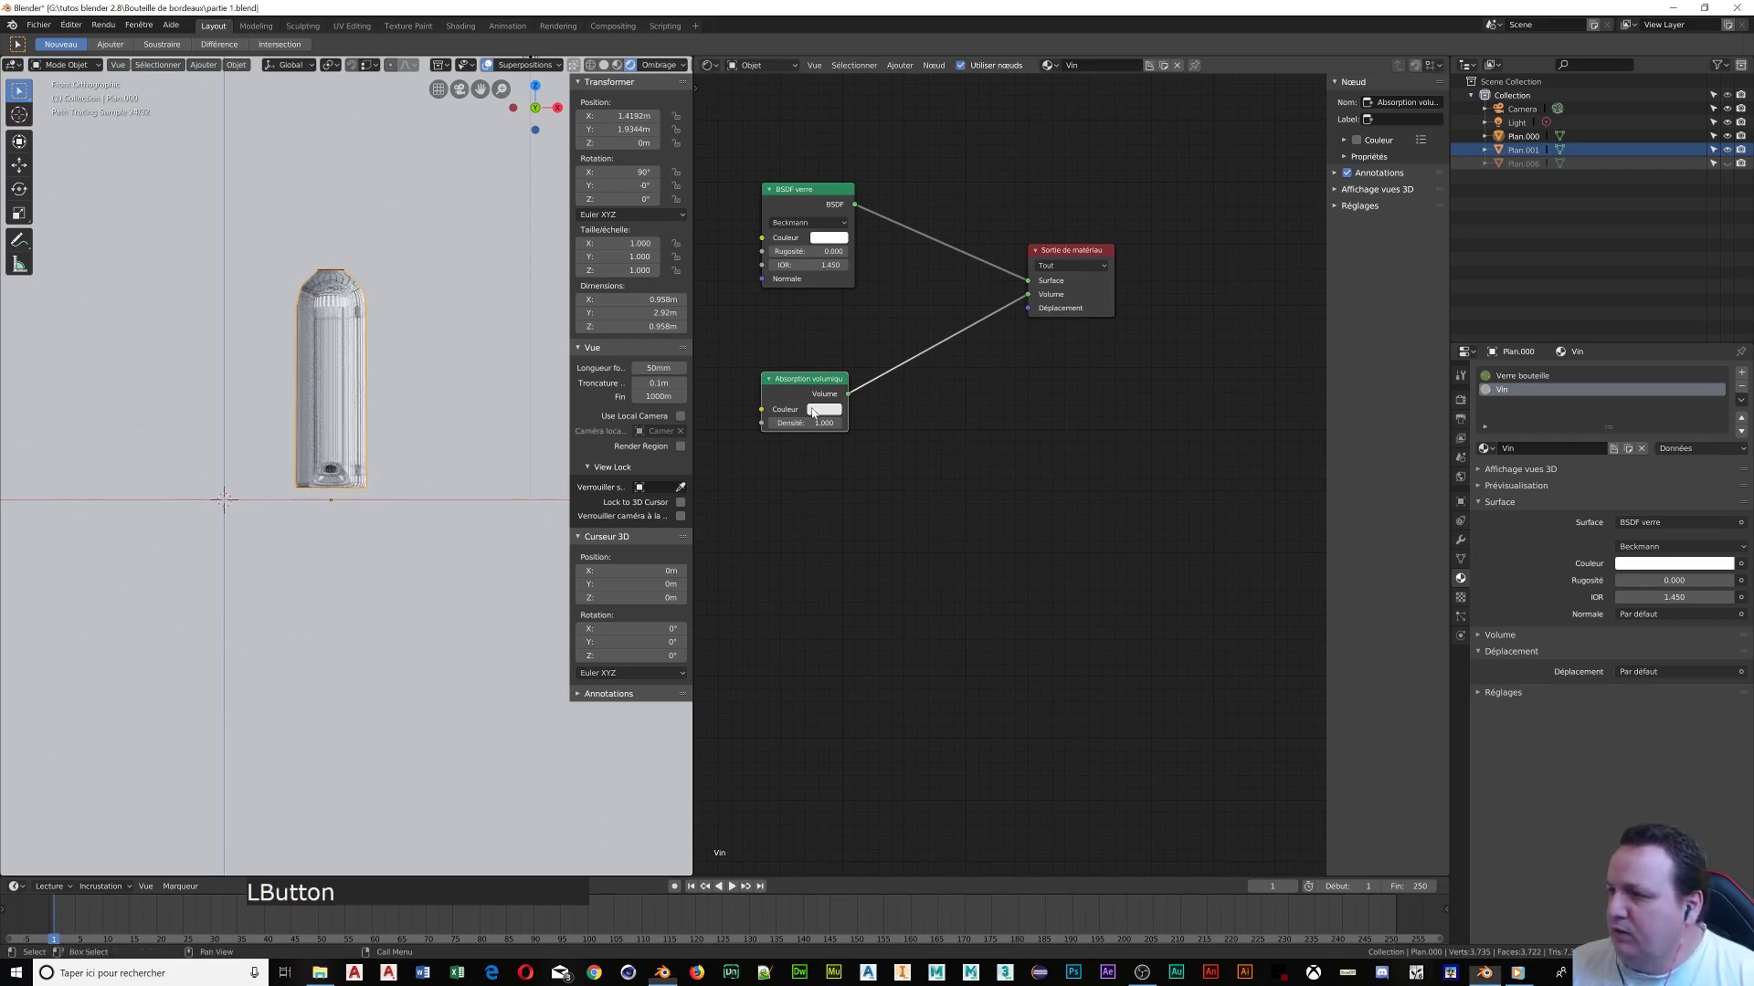
pyautogui.click(864, 353)
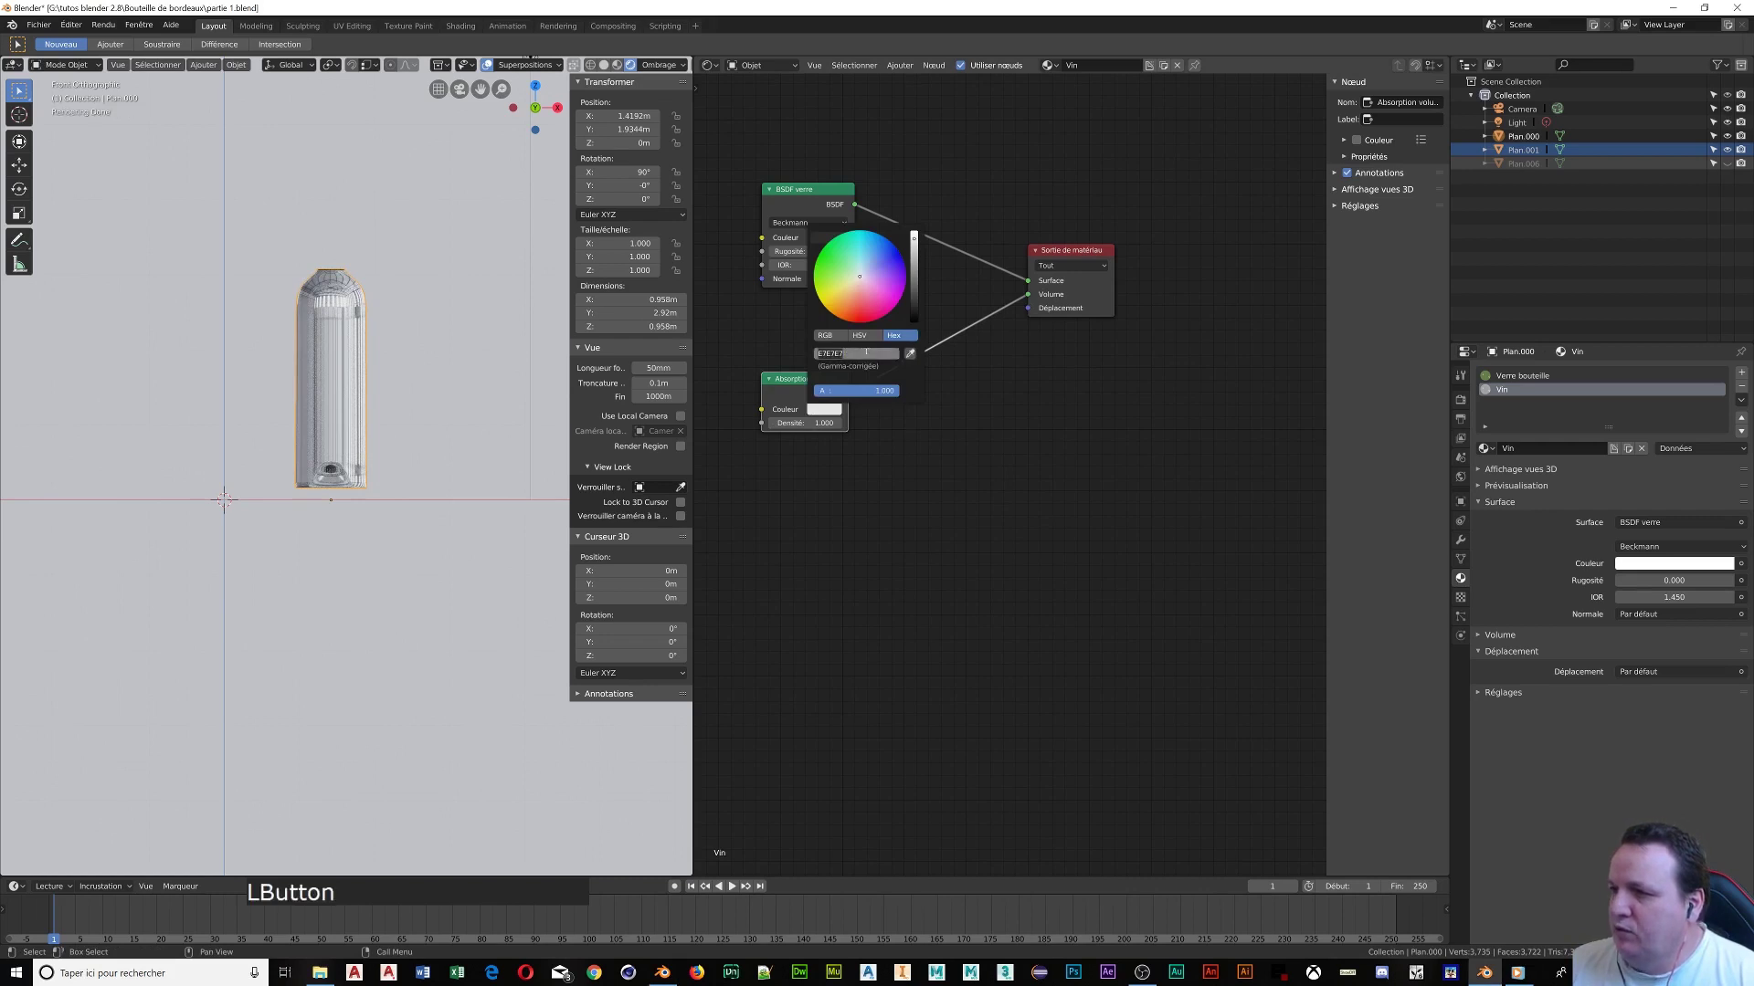
pyautogui.write('970')
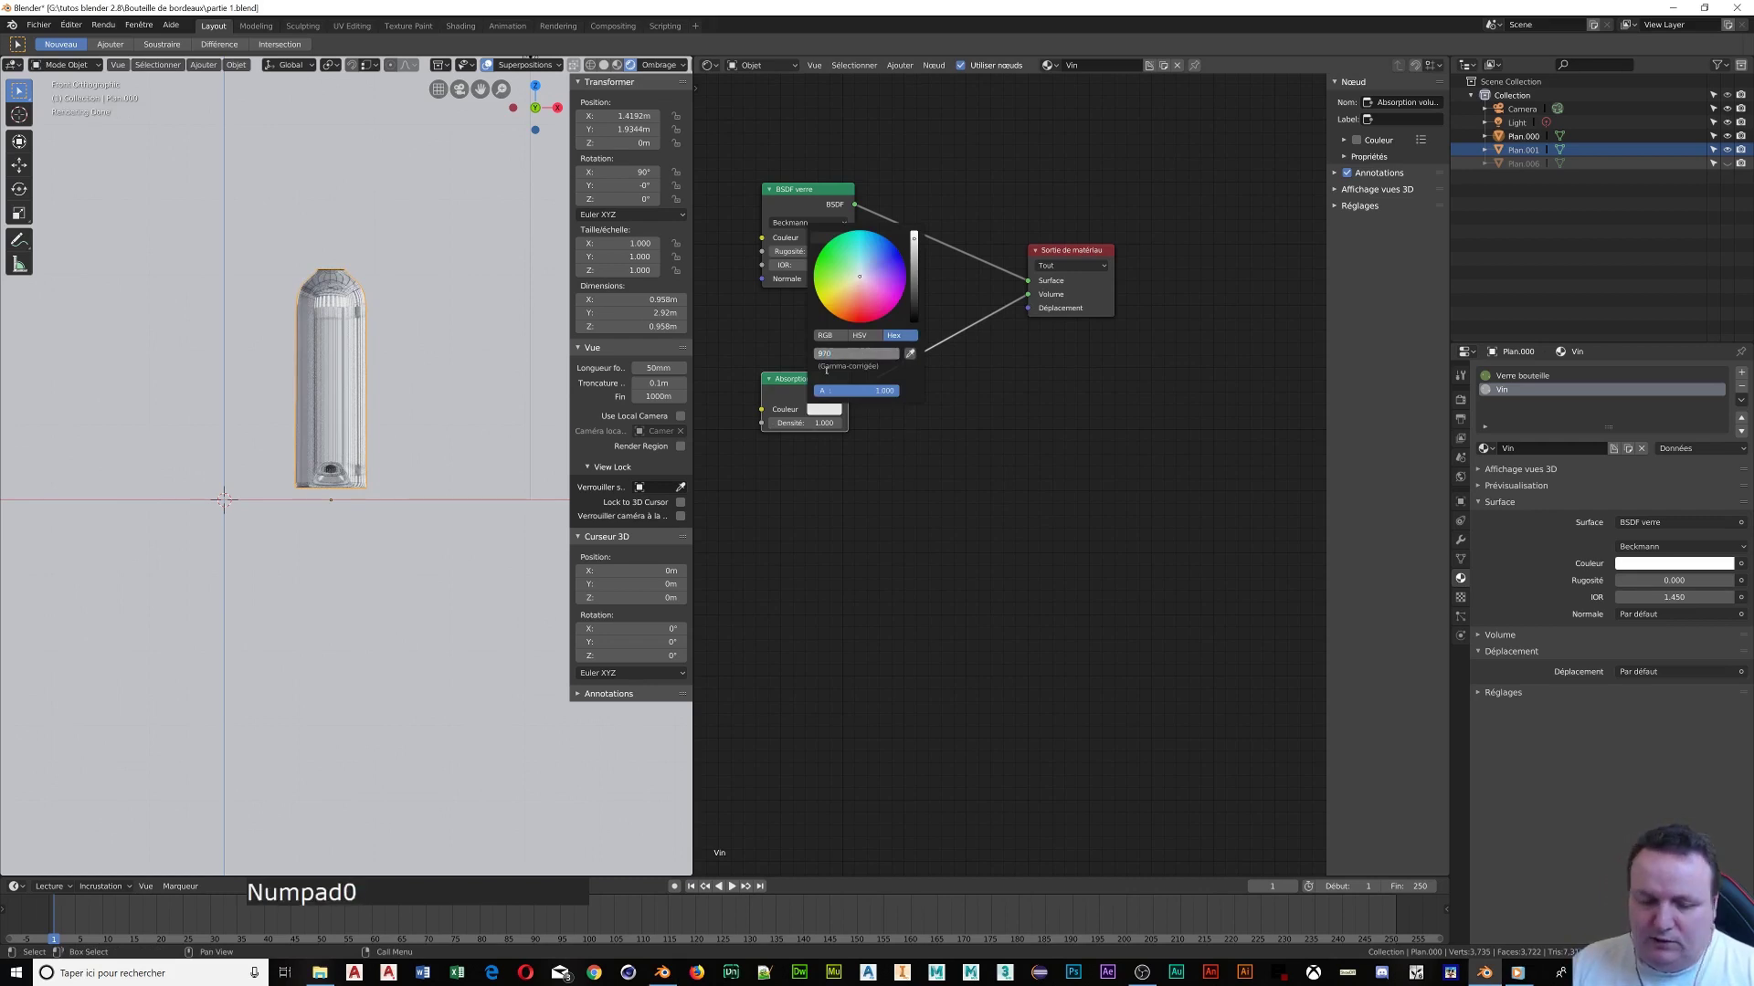
pyautogui.write('a00')
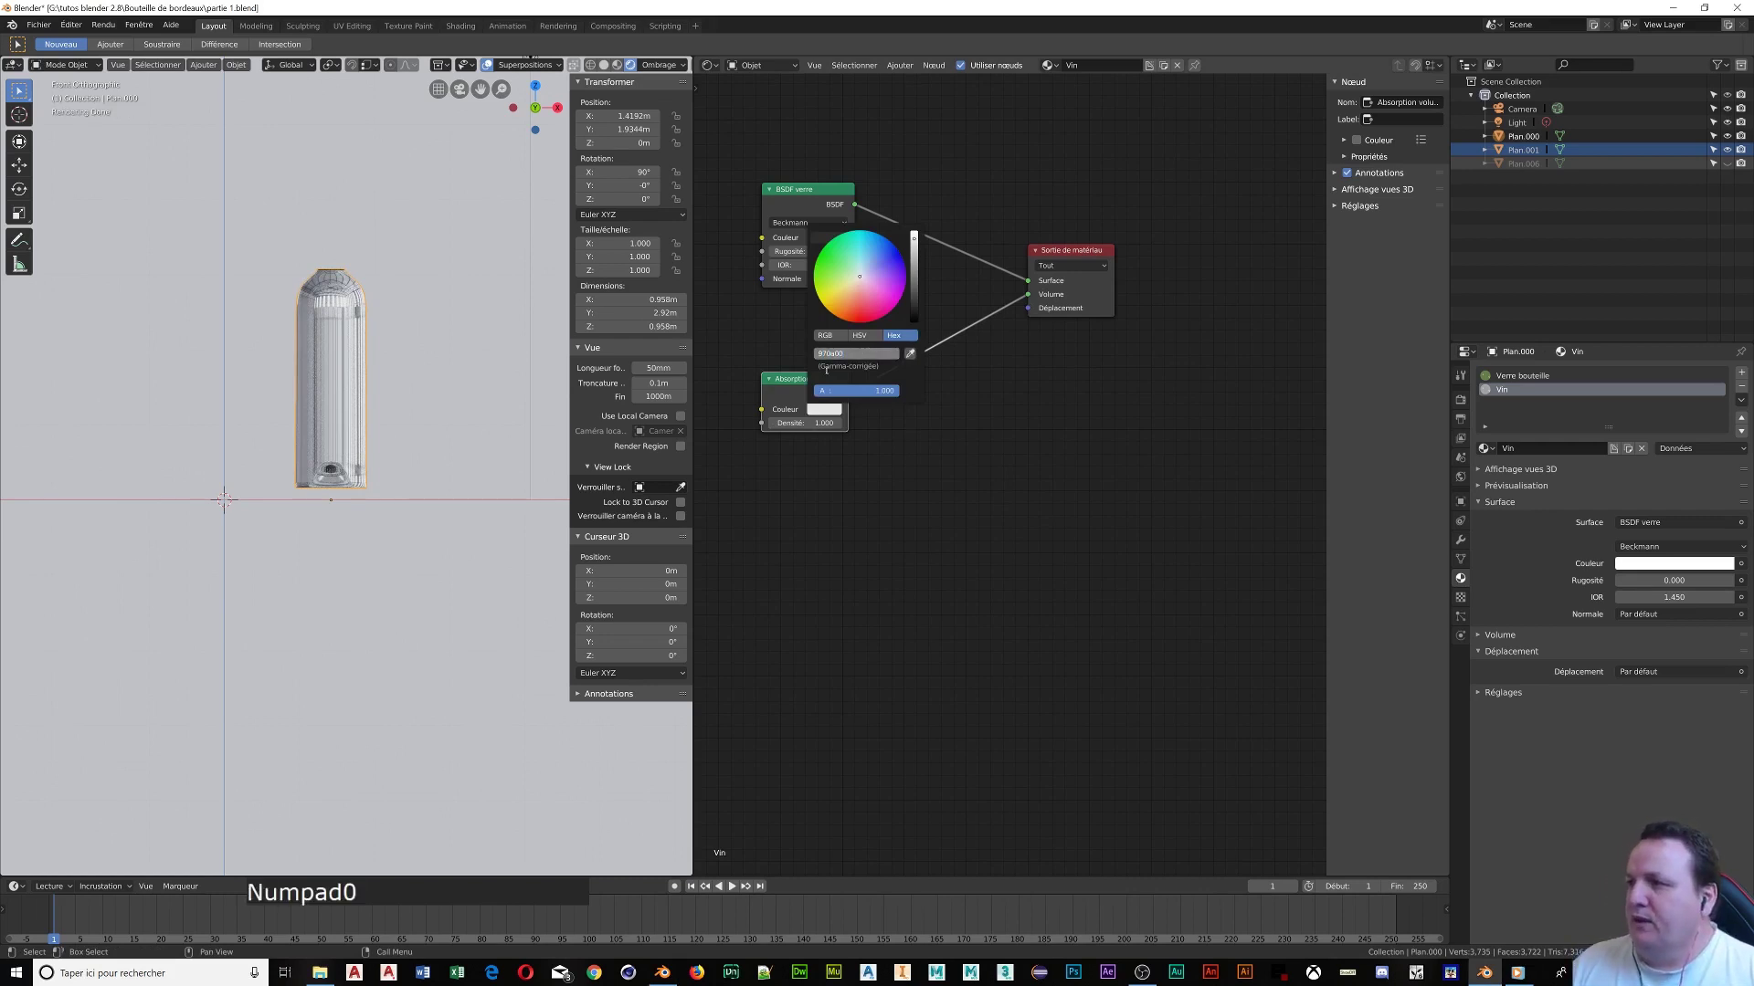
pyautogui.press('Return')
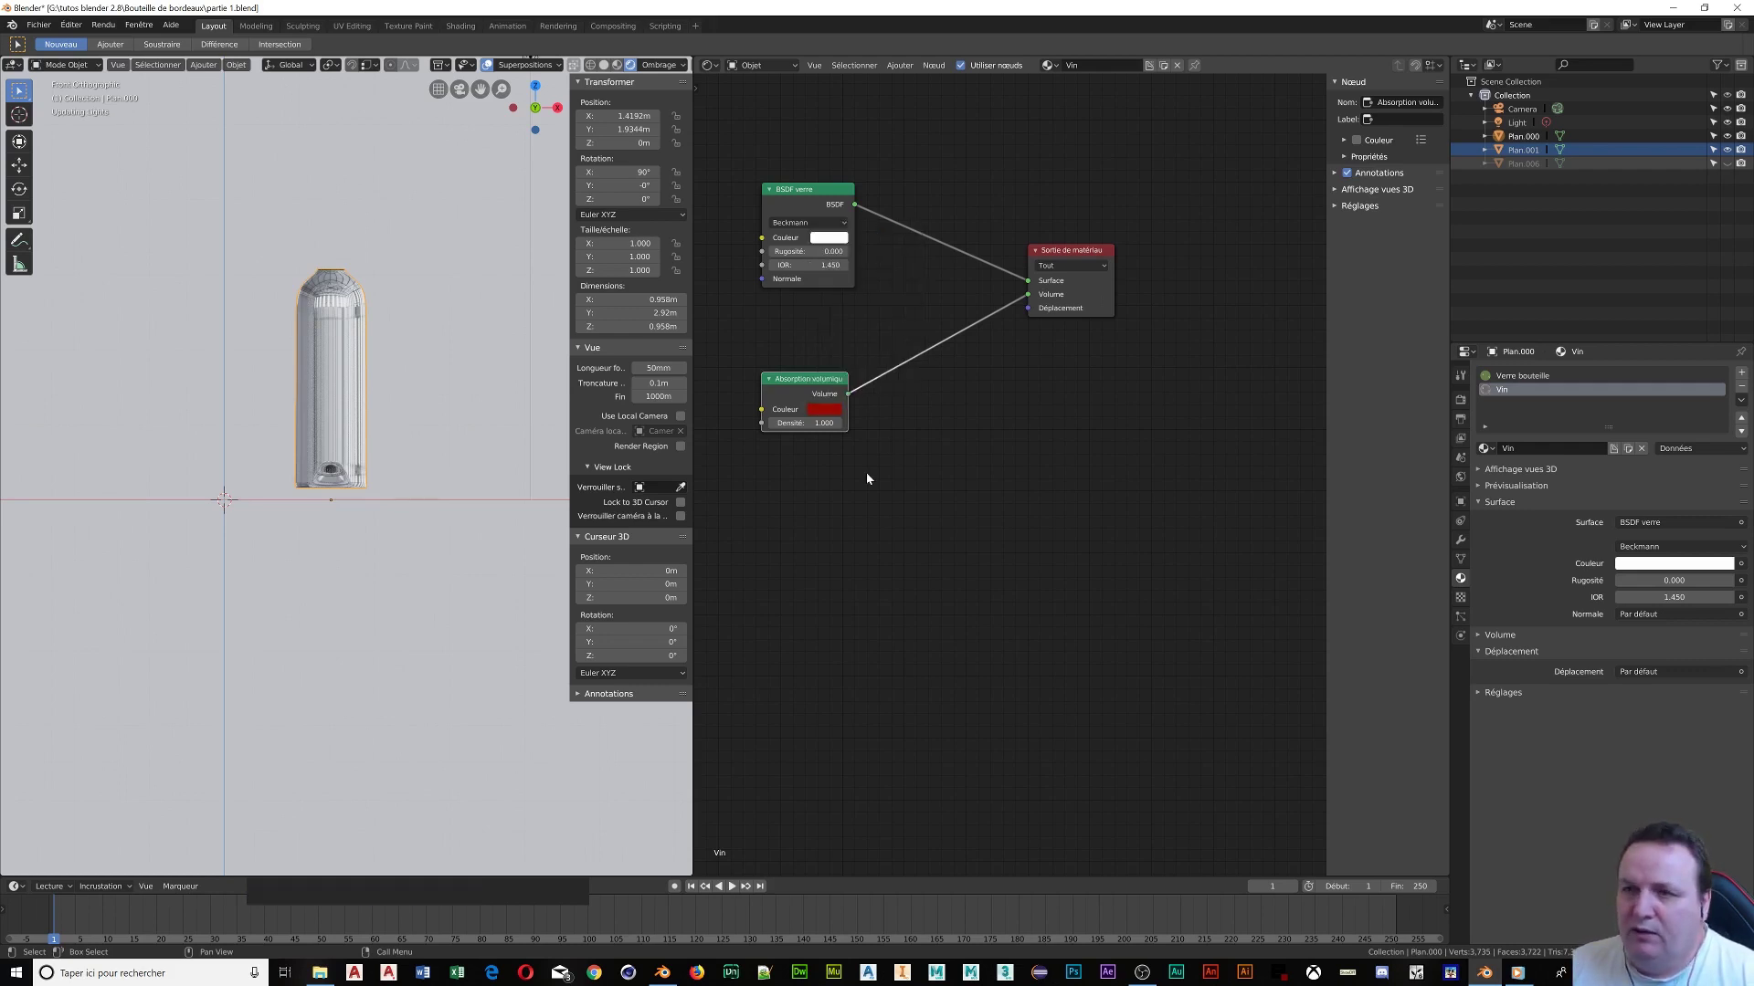
# Raise the volume absorption density to above 100 and inspect the liquid up close in the rendered view
pyautogui.moveTo(803, 422); pyautogui.dragTo(923, 423)
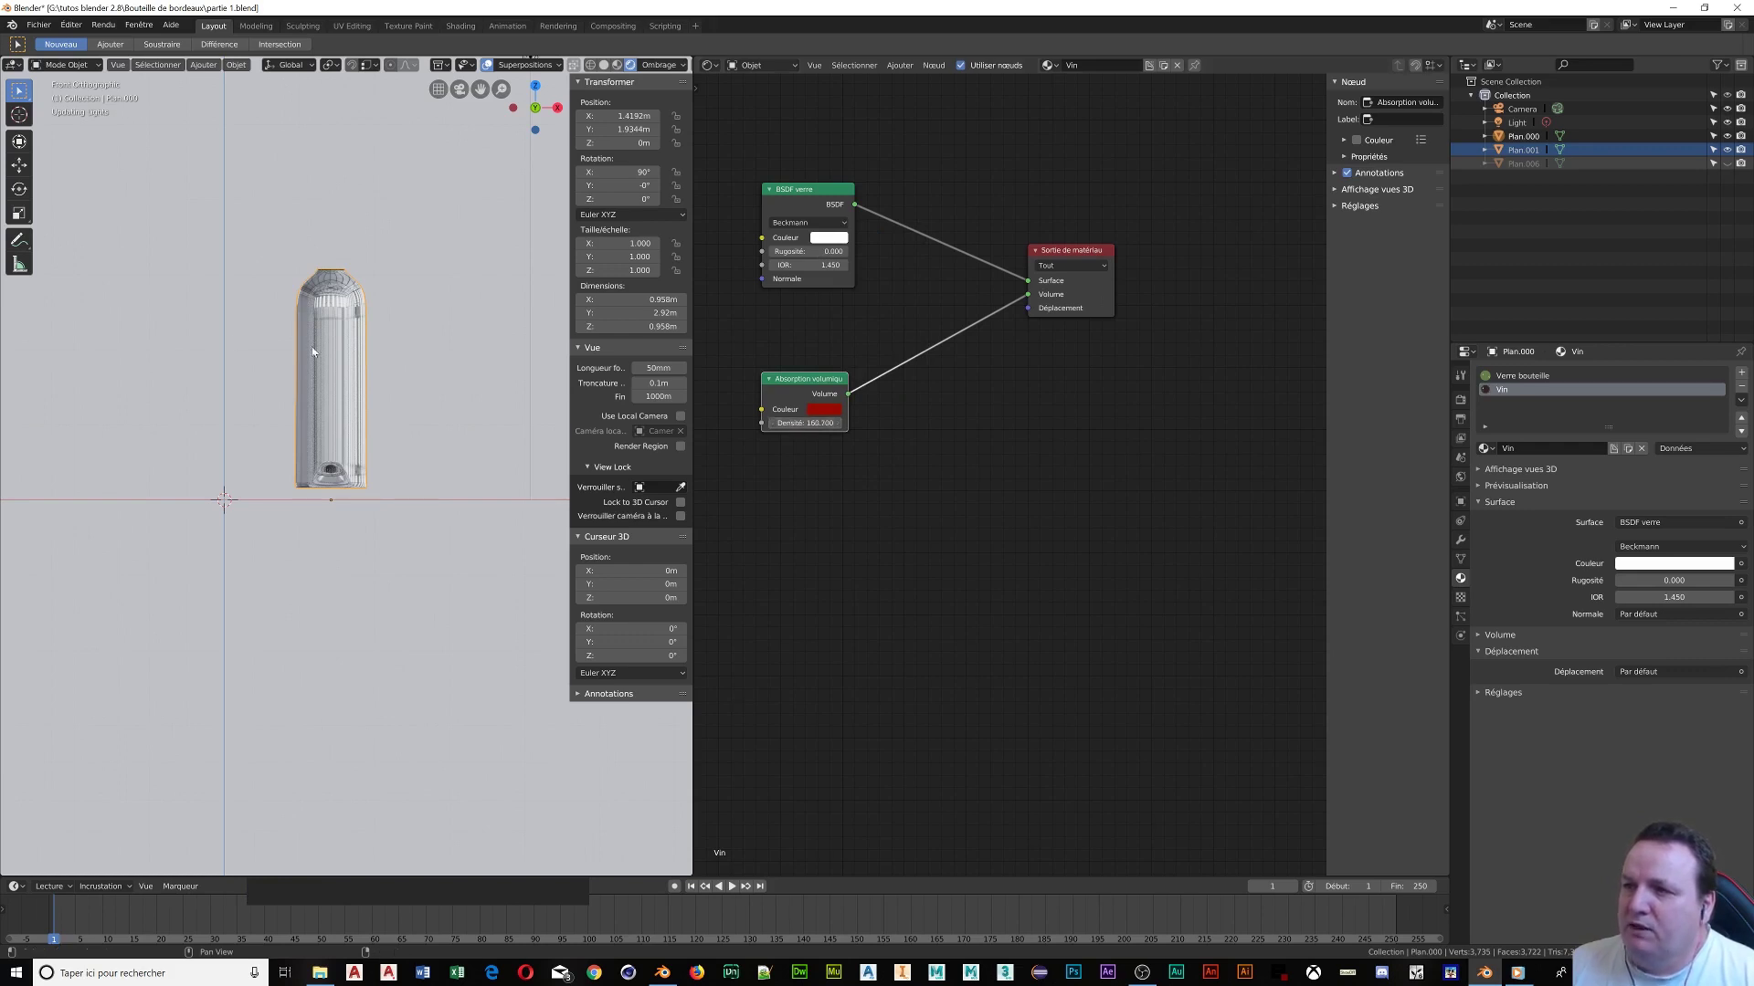
pyautogui.moveTo(392, 347); pyautogui.dragTo(340, 348, button='middle')
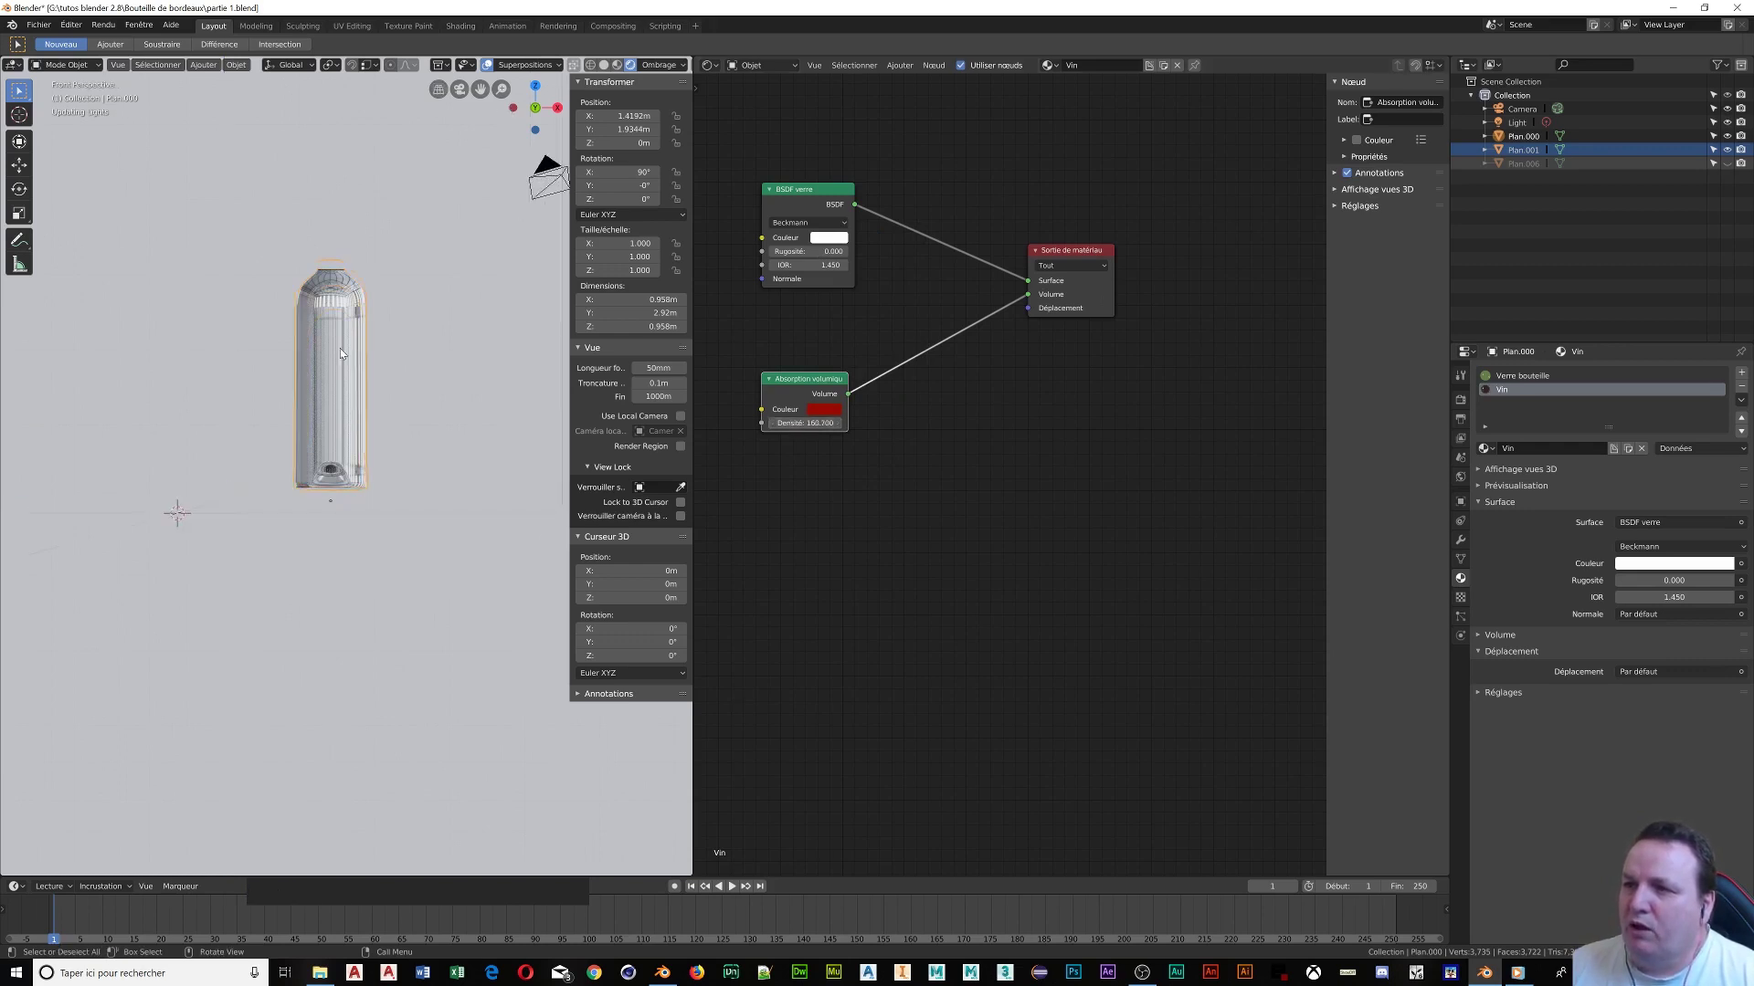
pyautogui.scroll(4, 340, 348)
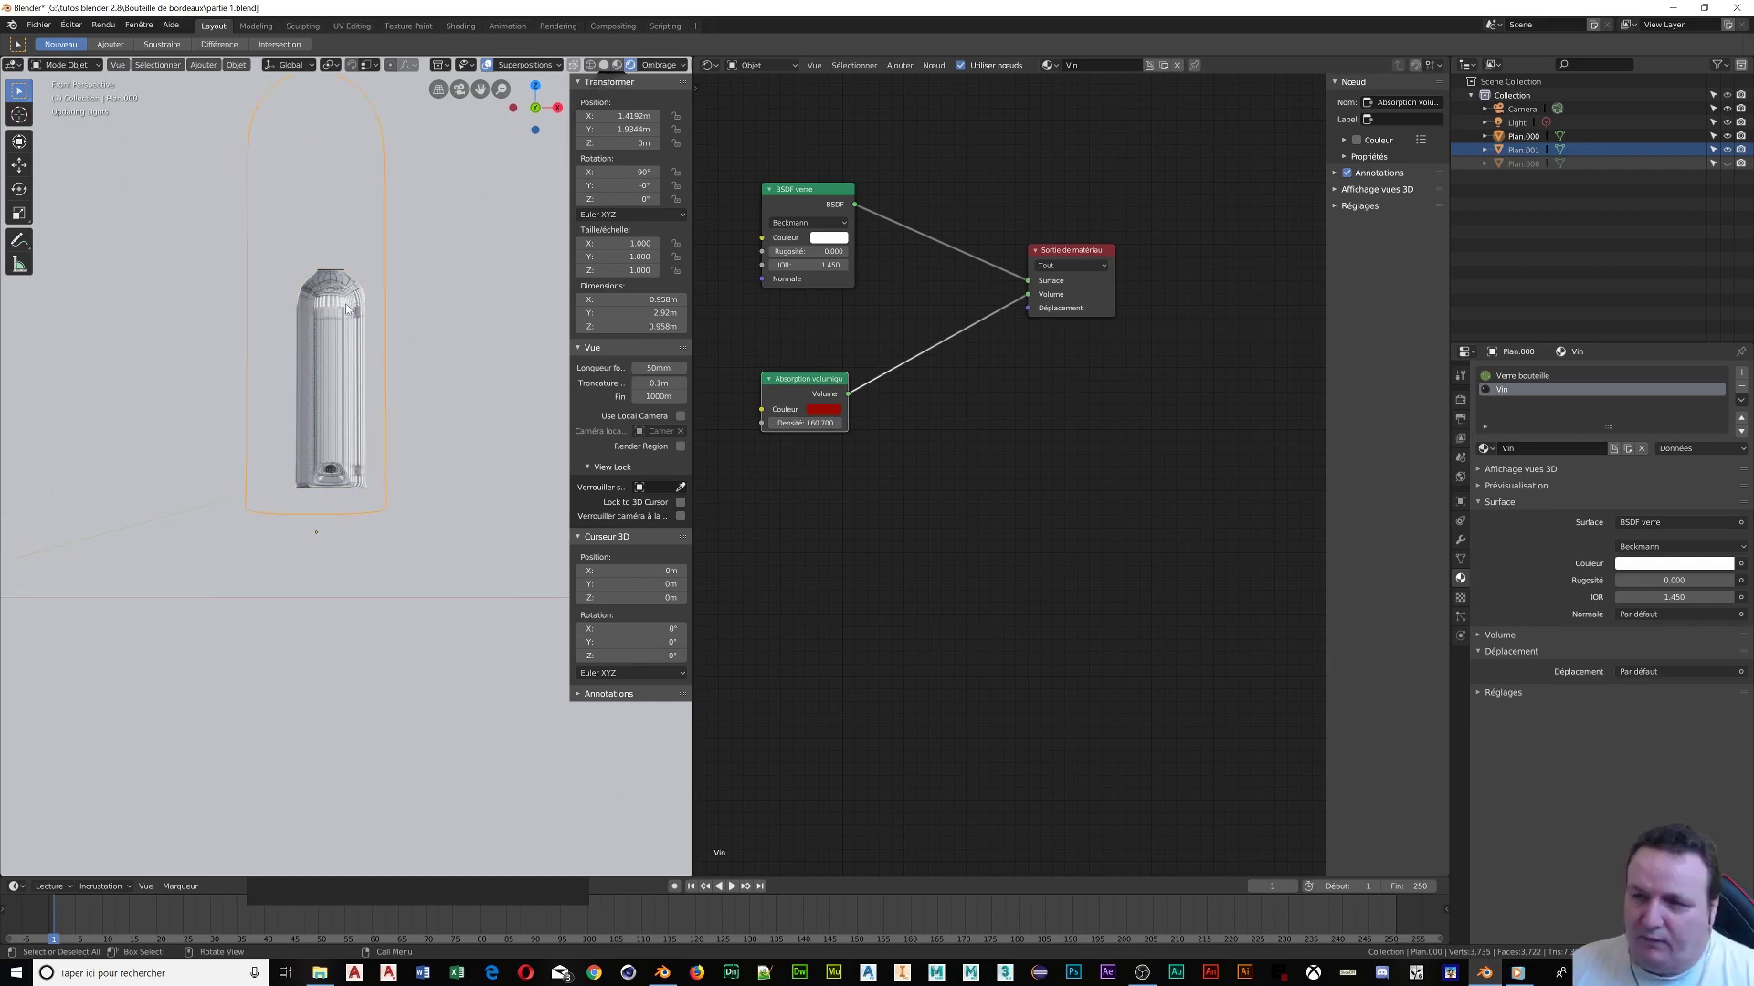
pyautogui.keyDown('shift'); pyautogui.moveTo(345, 303); pyautogui.dragTo(363, 575, button='middle'); pyautogui.keyUp('shift')
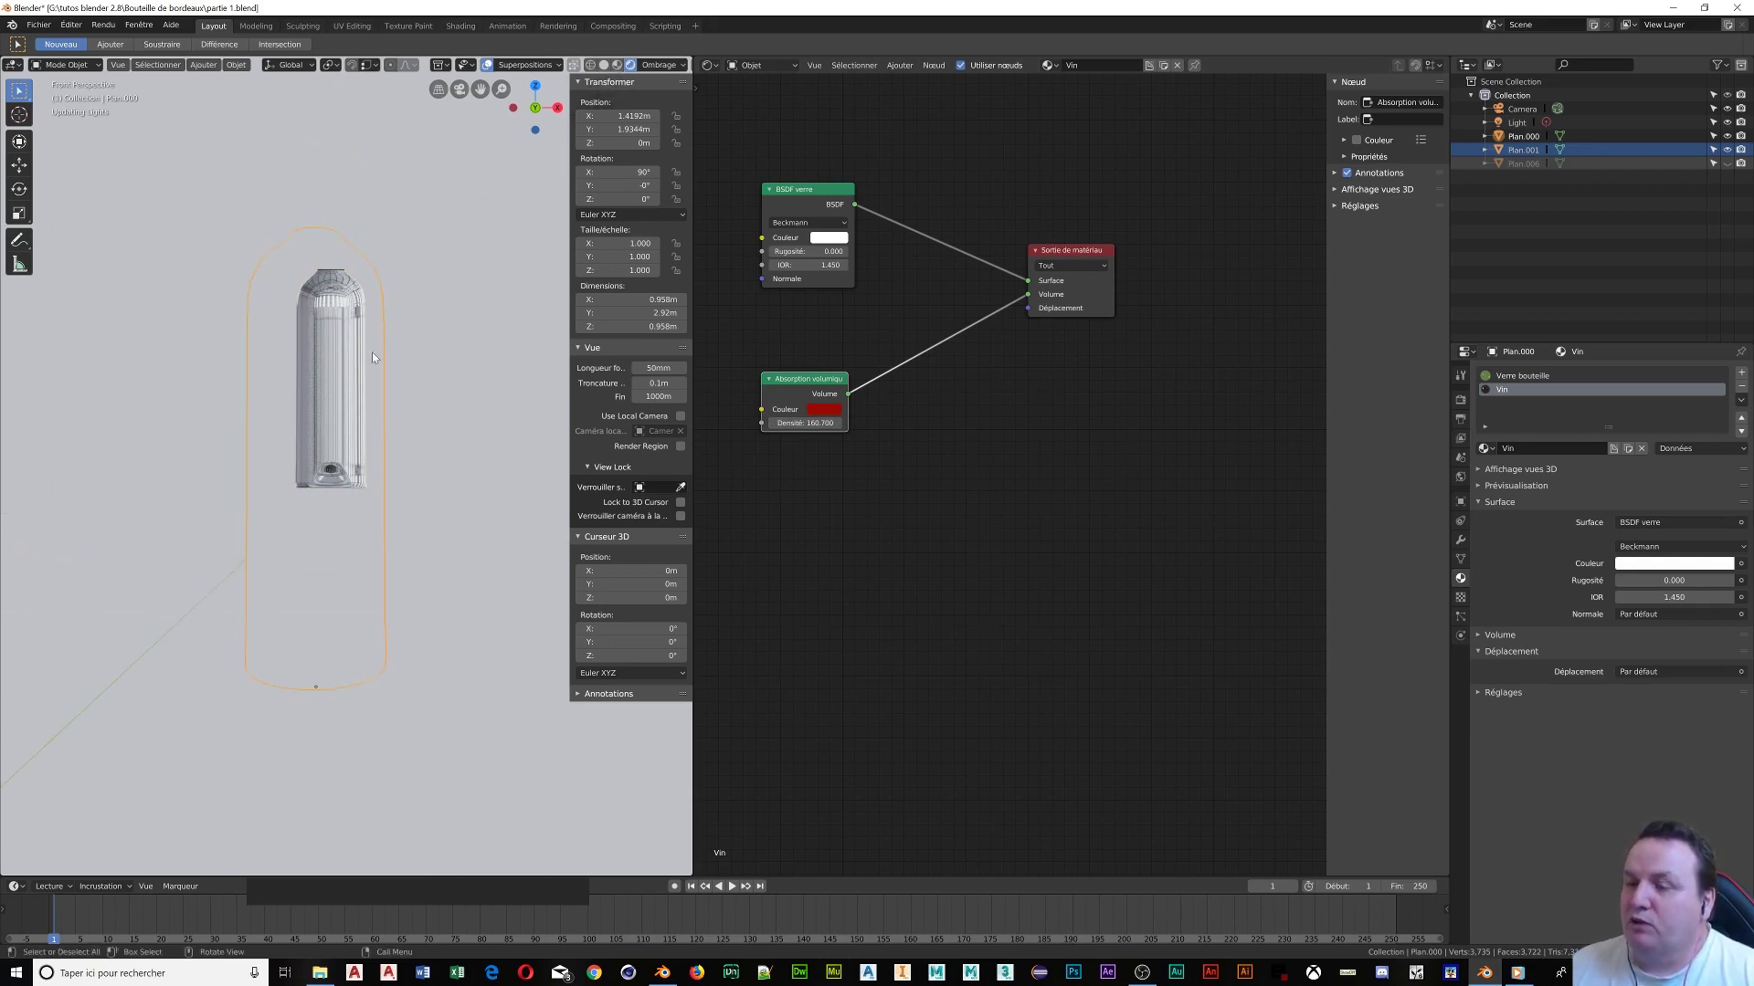
pyautogui.moveTo(360, 342); pyautogui.dragTo(297, 297, button='middle')
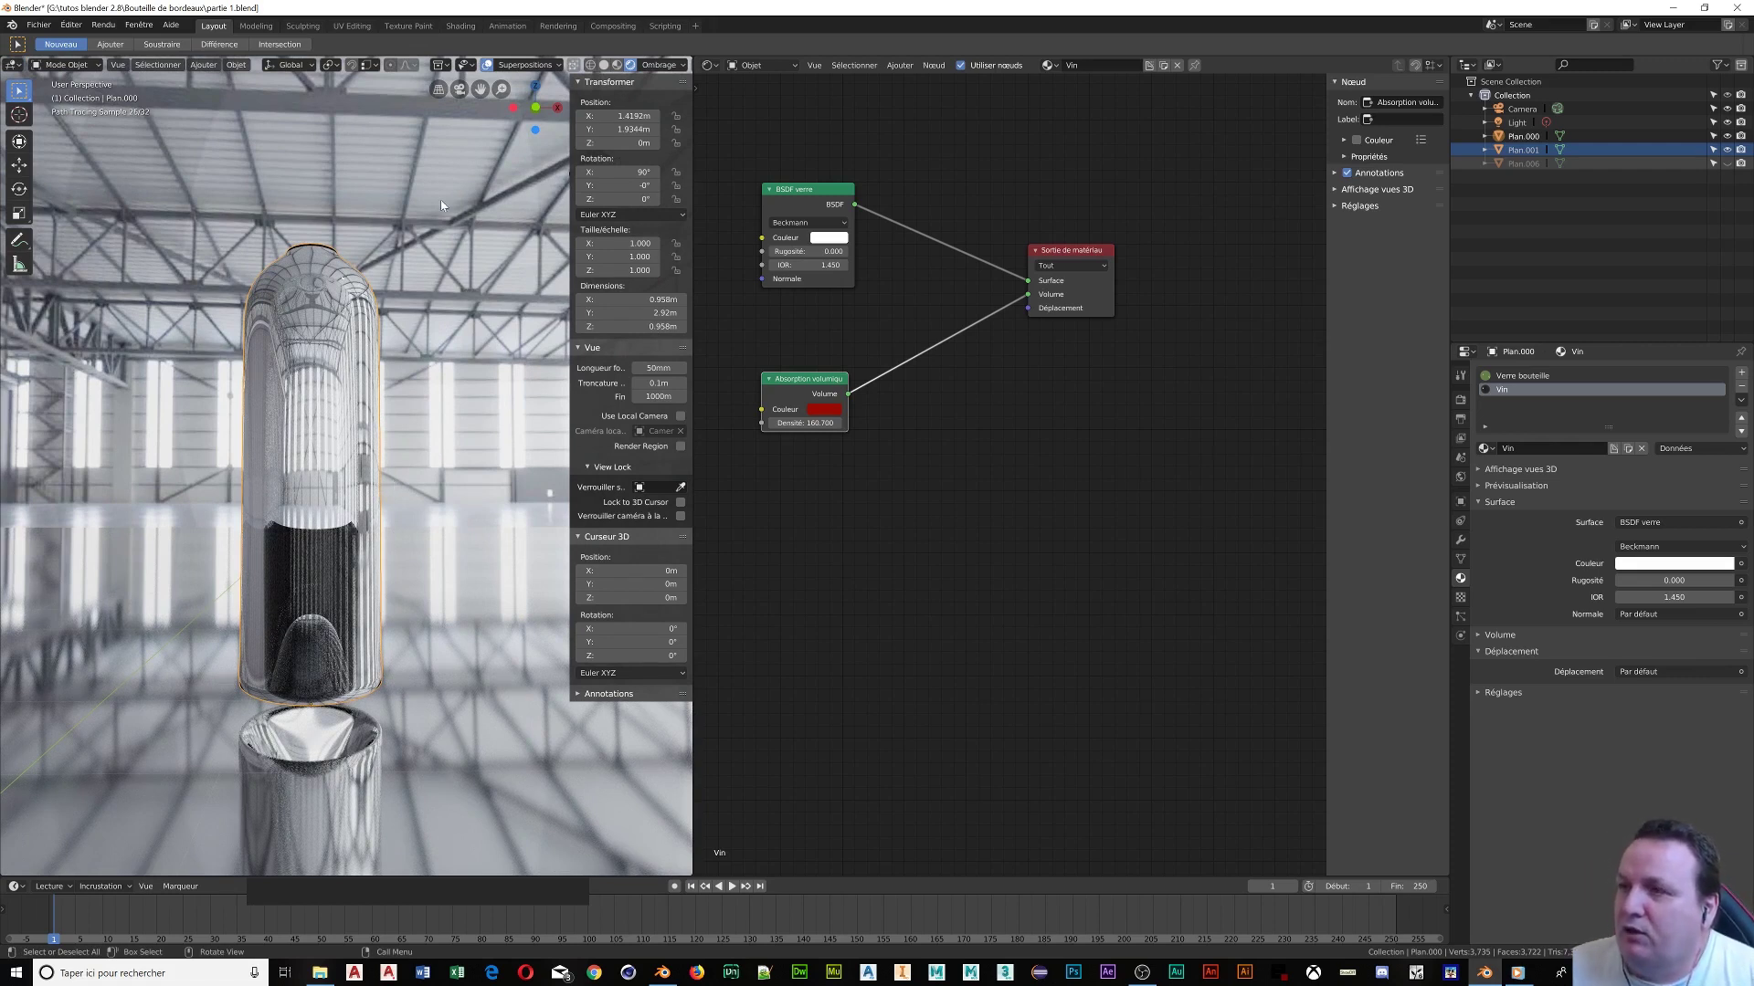
# Display the face orientation overlay and flip the normals of the liquid mesh so its faces point outward
pyautogui.click(520, 67)
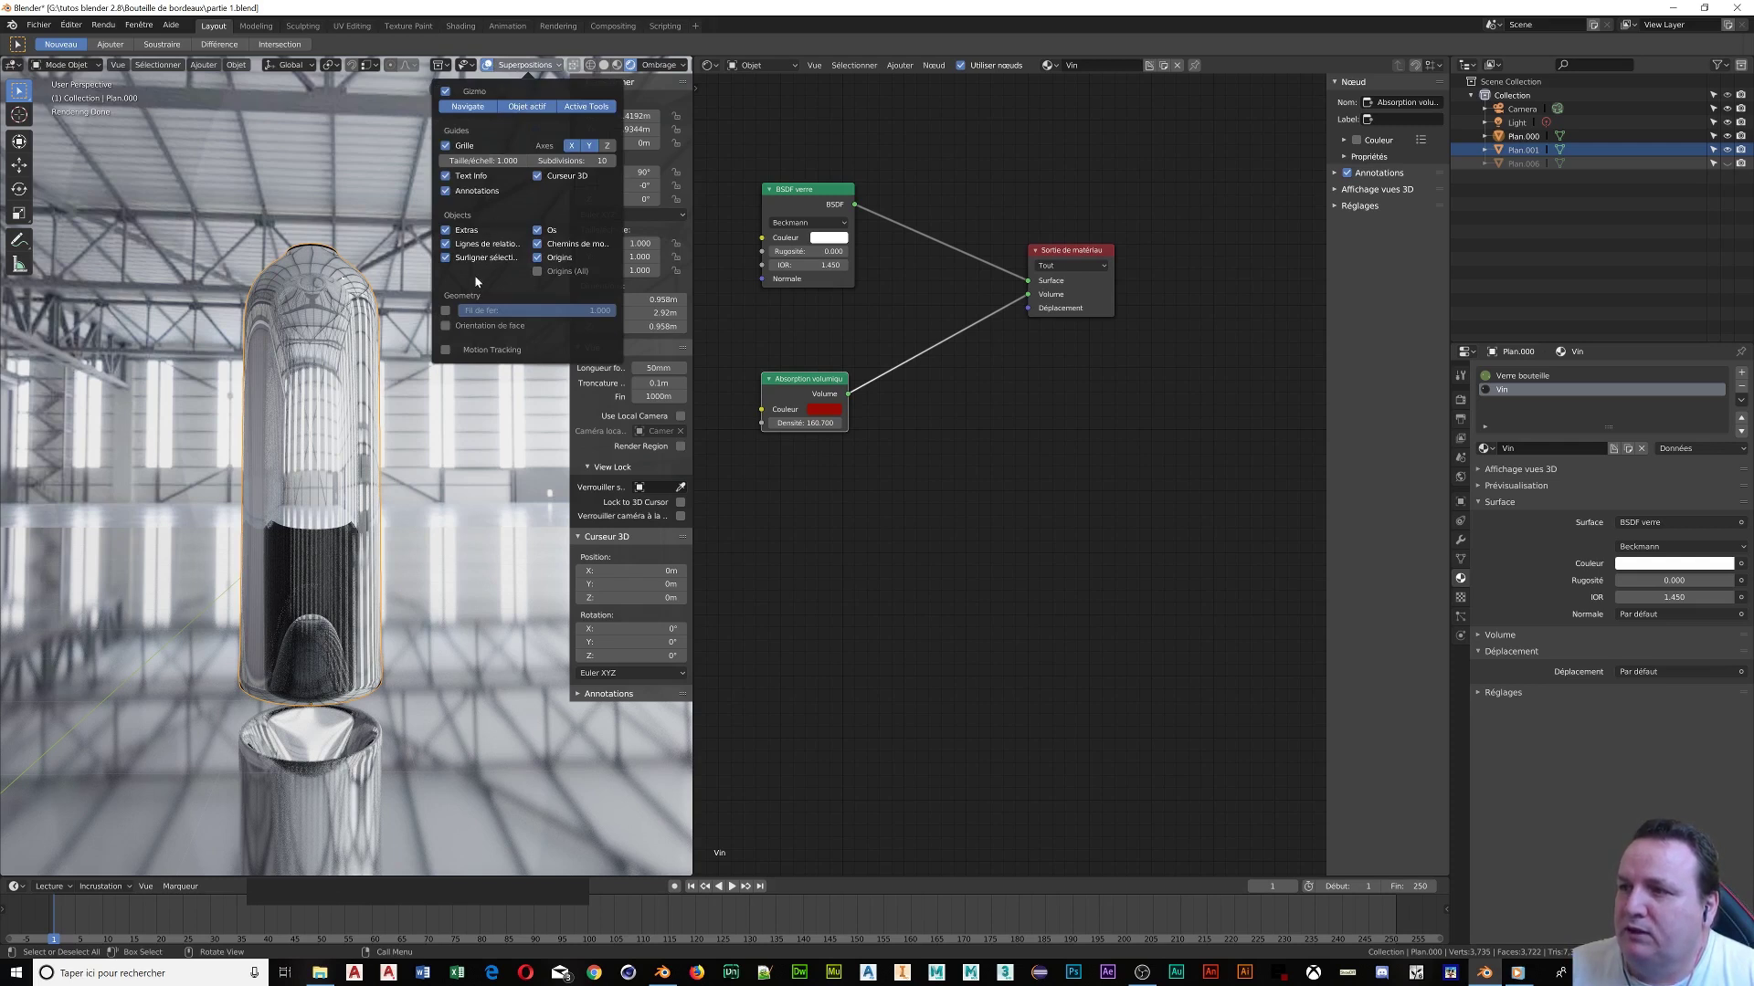
pyautogui.click(446, 326)
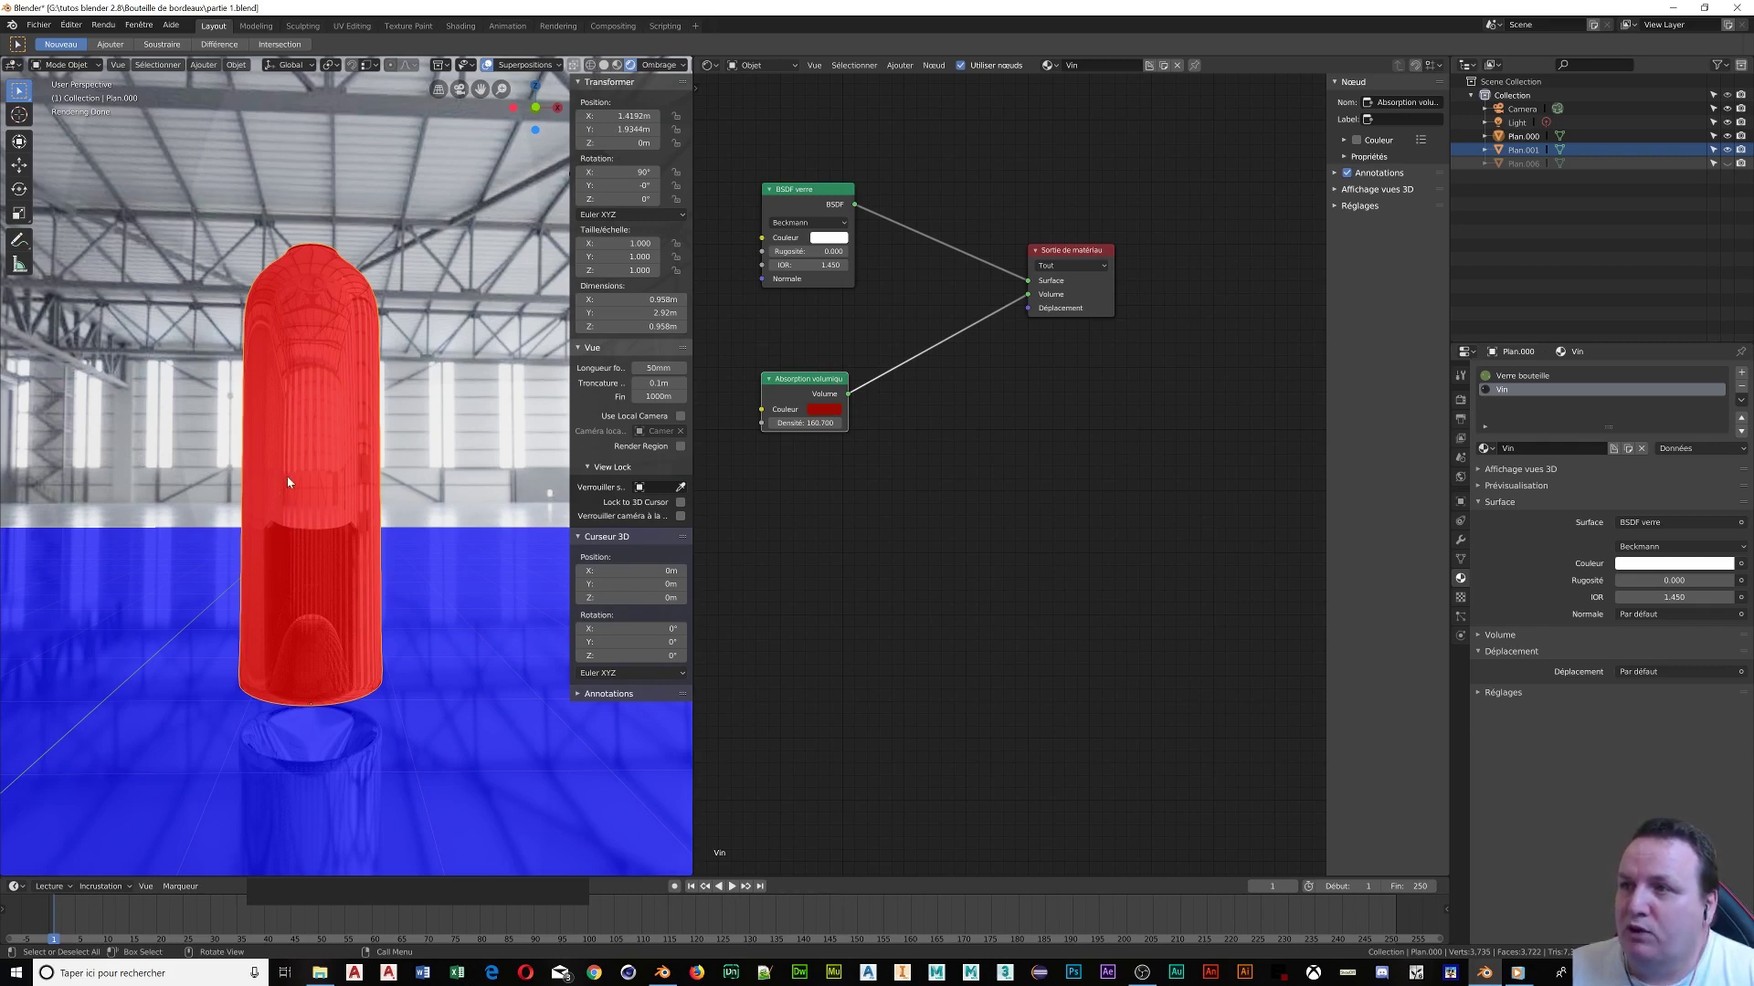
pyautogui.press('Tab')
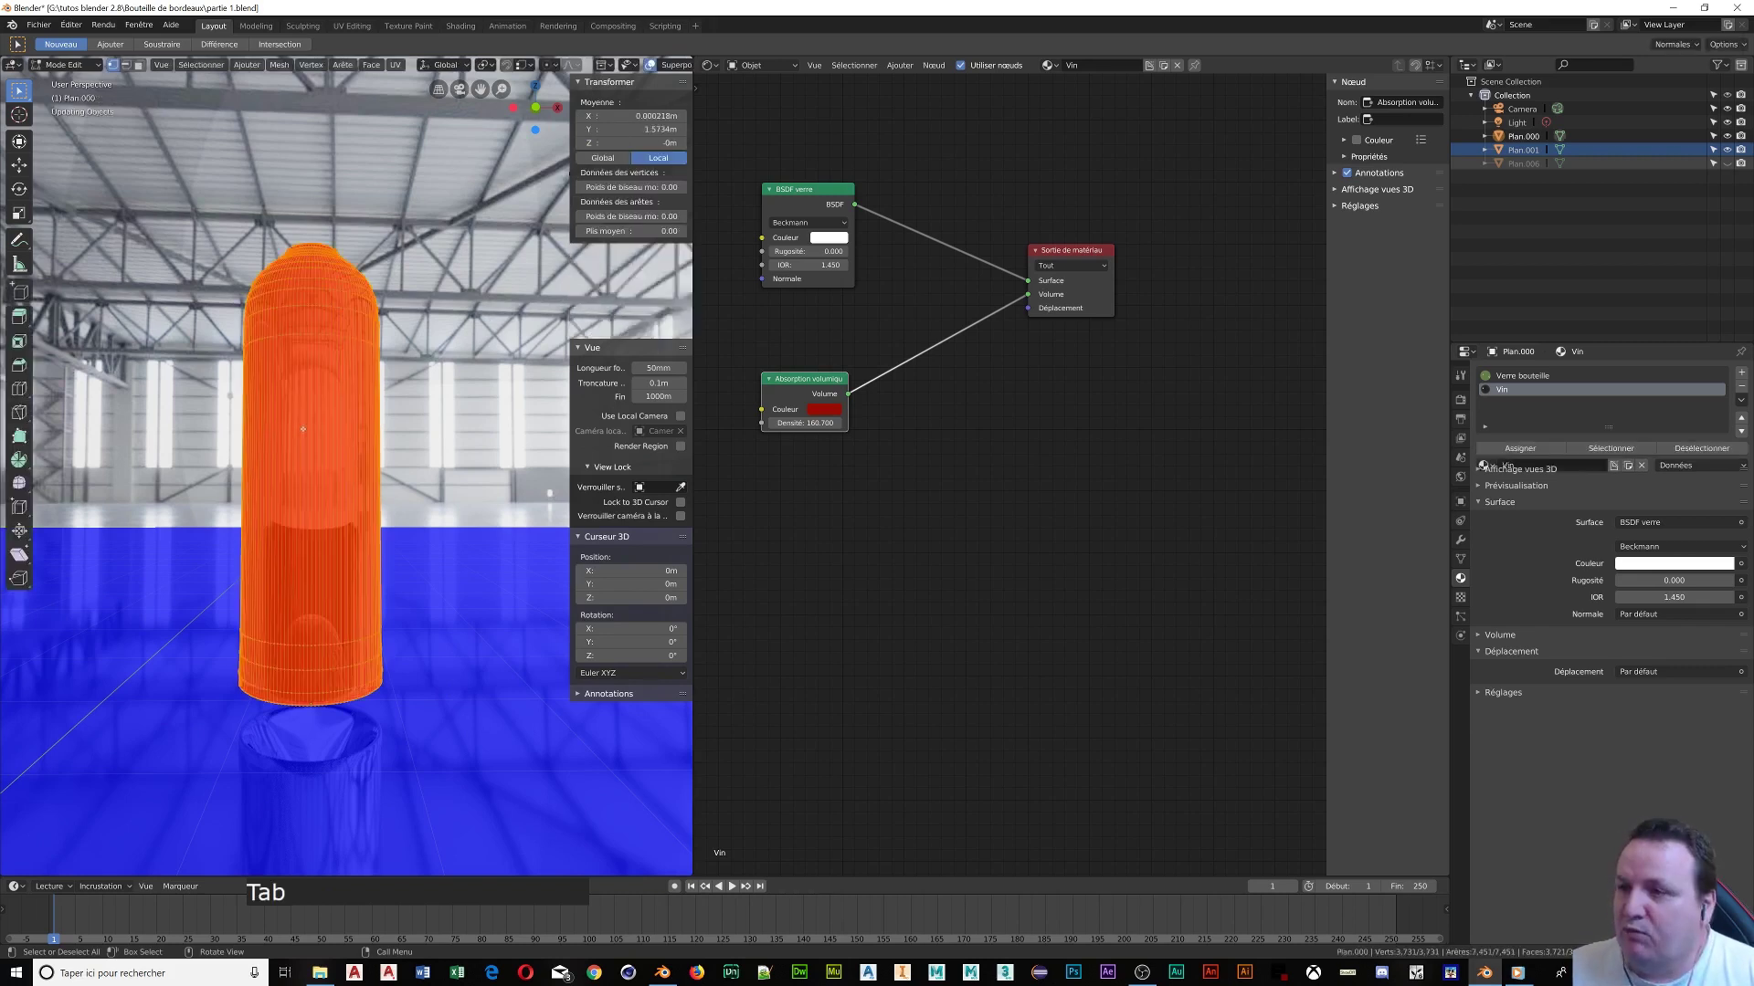
pyautogui.click(279, 65)
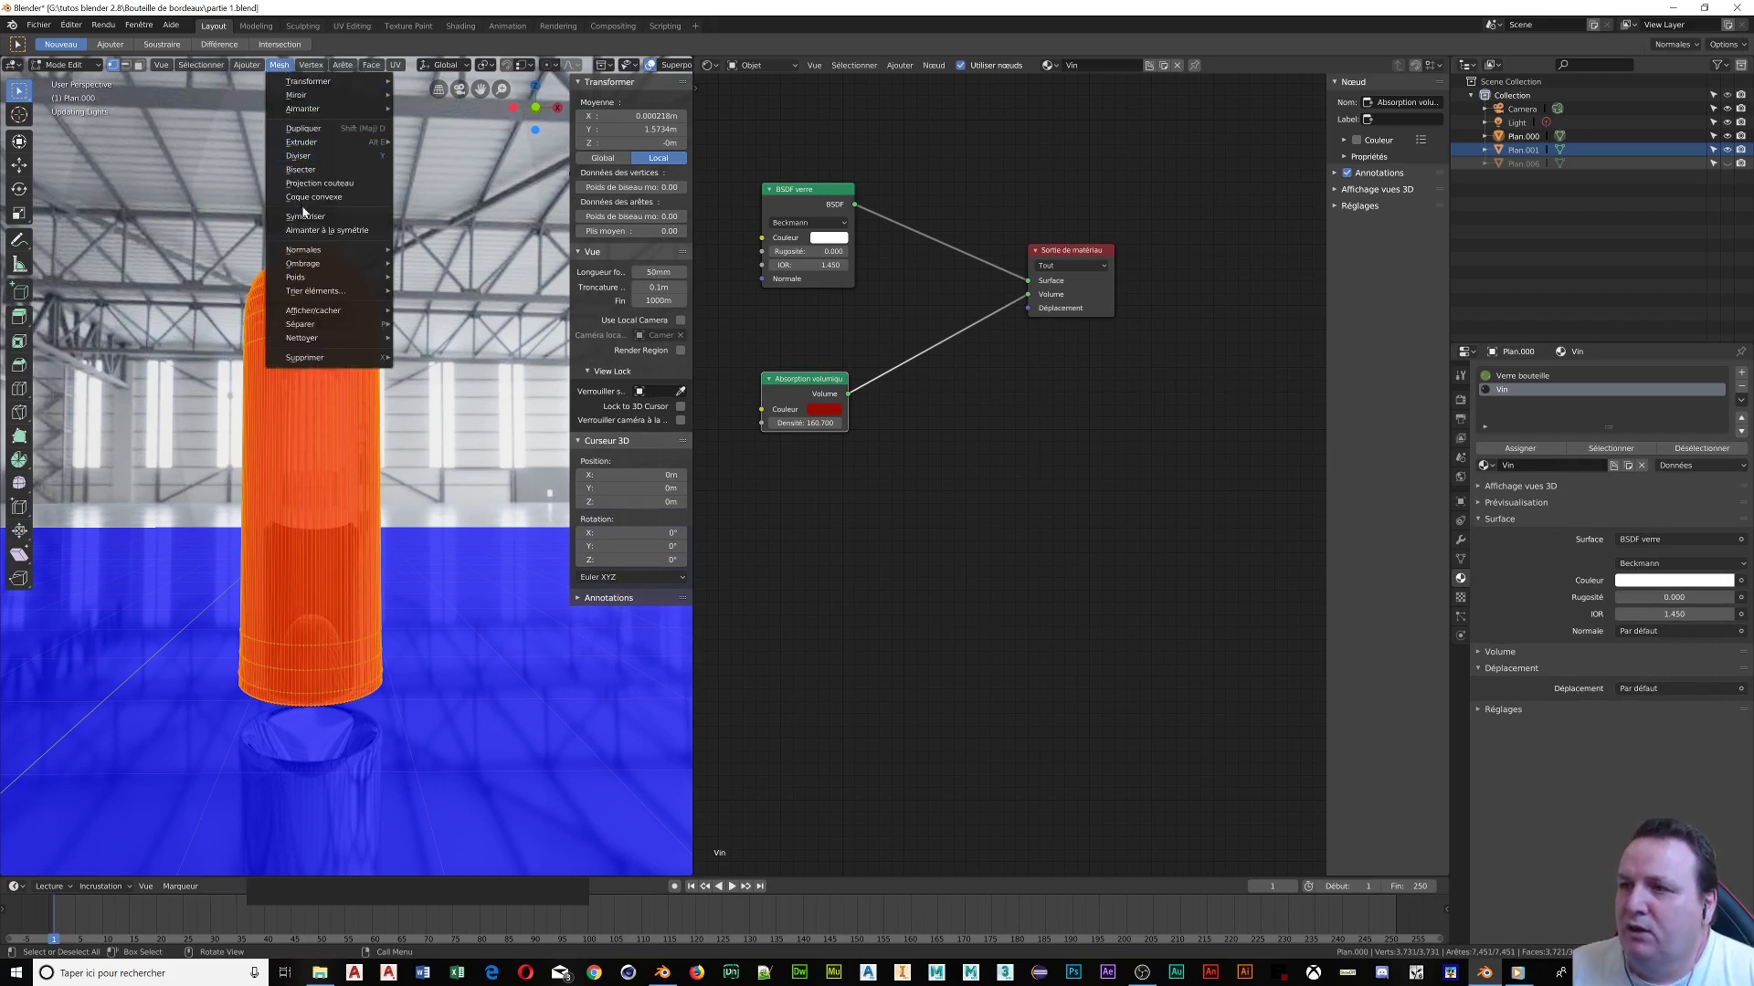
pyautogui.moveTo(311, 251)
pyautogui.click(466, 284)
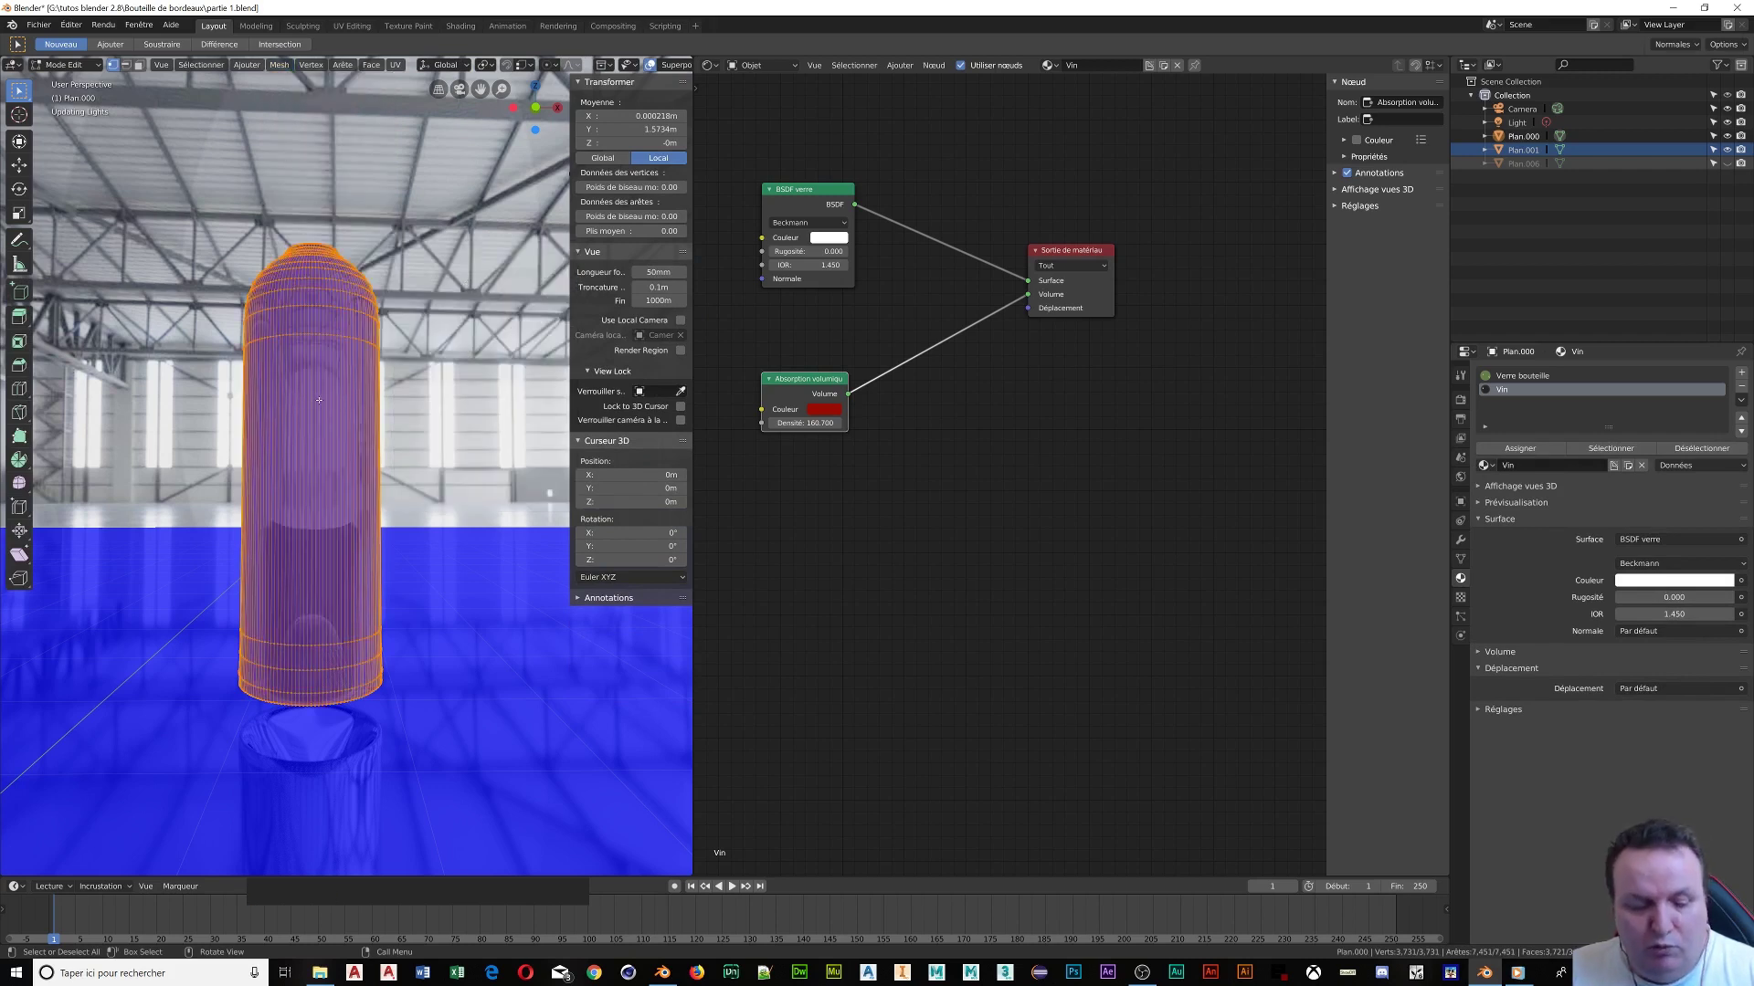
pyautogui.press('Tab')
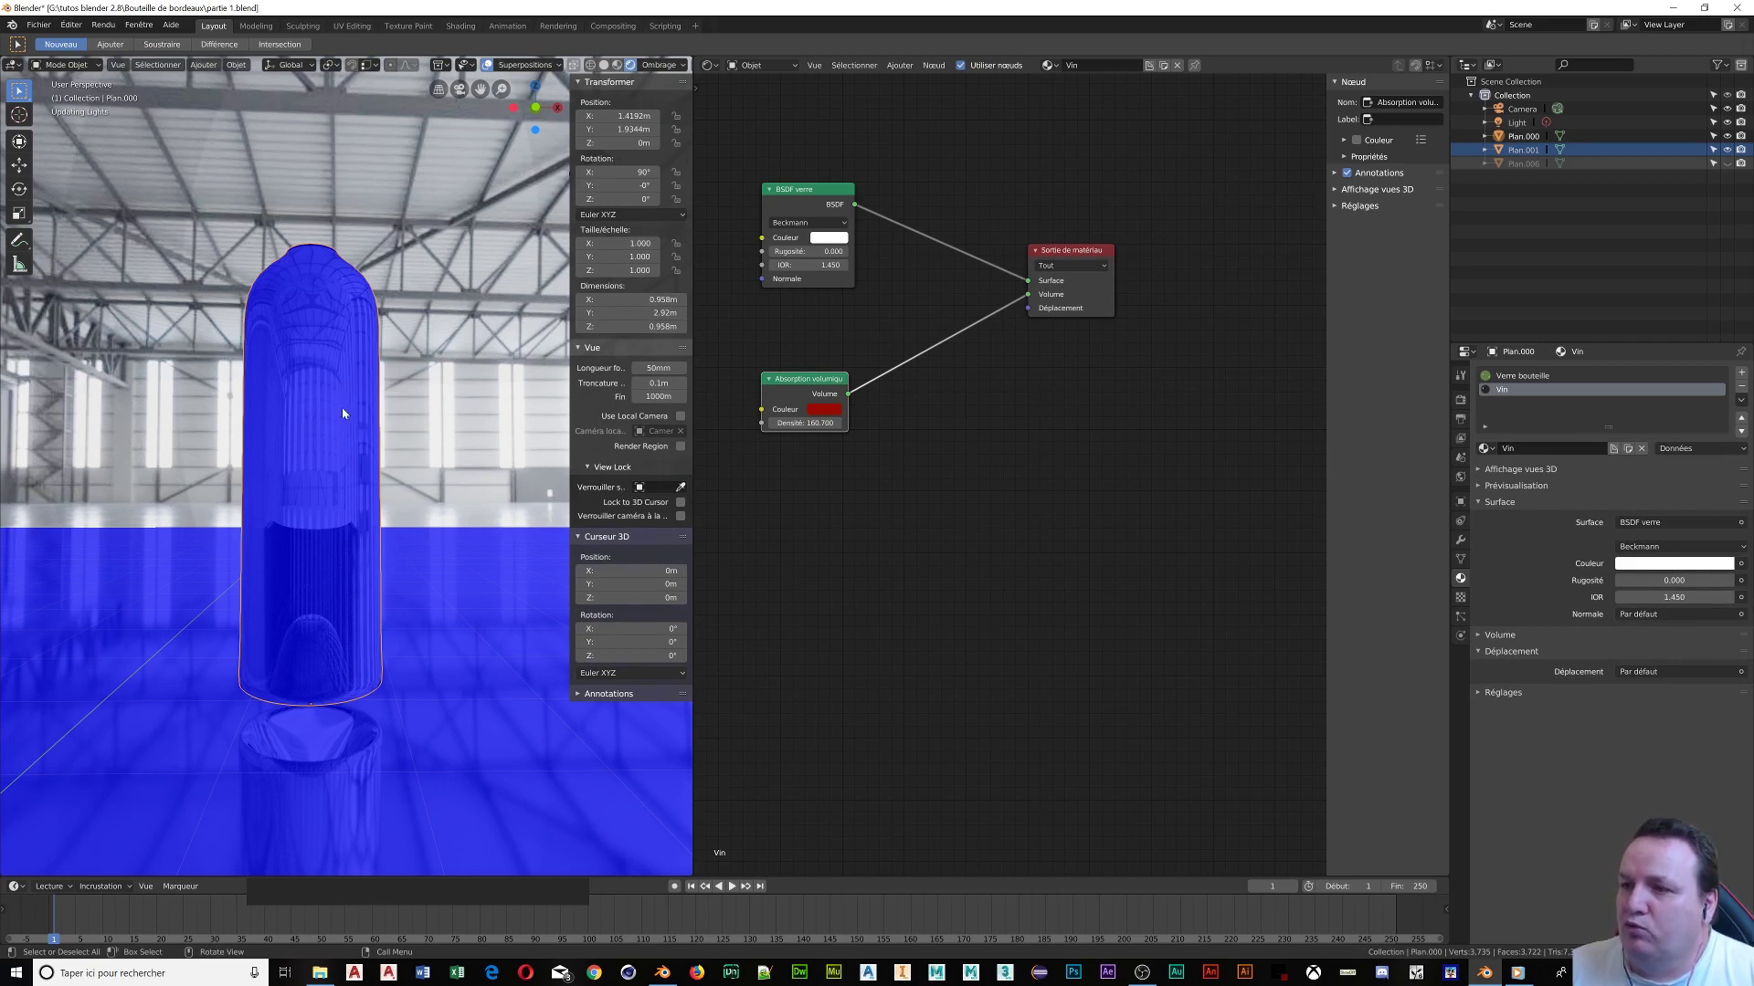
# Turn off the face orientation overlay and examine the rendered liquid from different angles
pyautogui.click(528, 66)
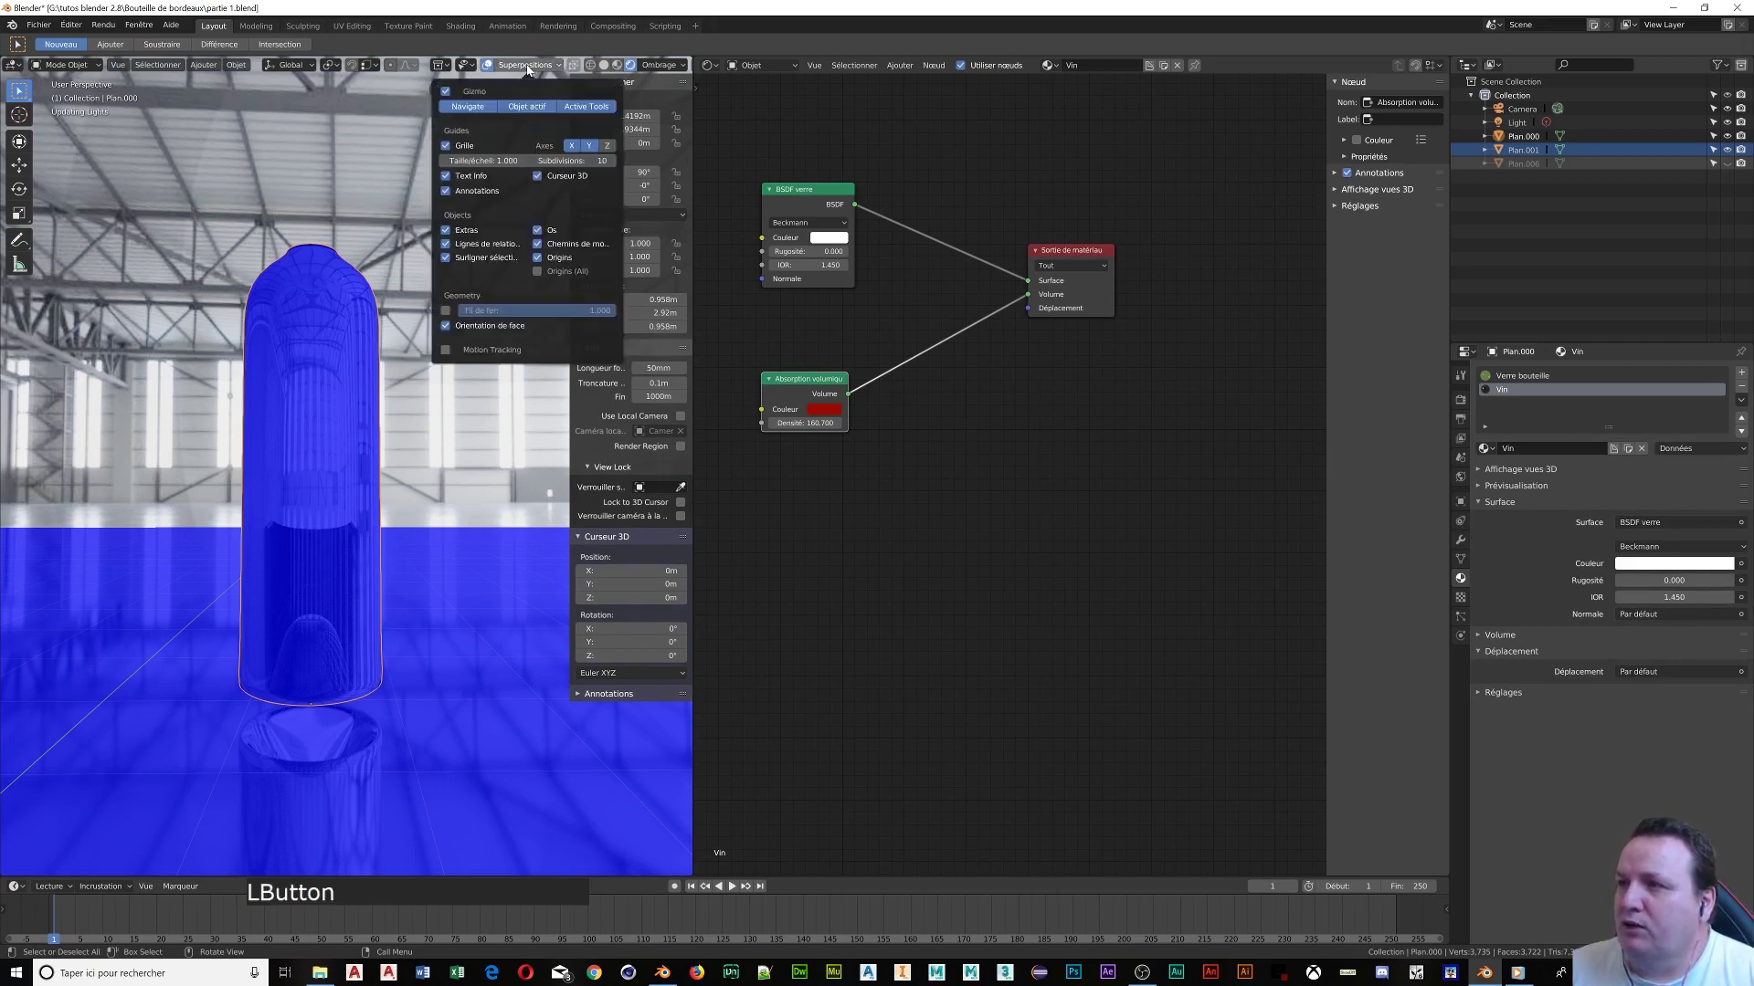
pyautogui.click(447, 326)
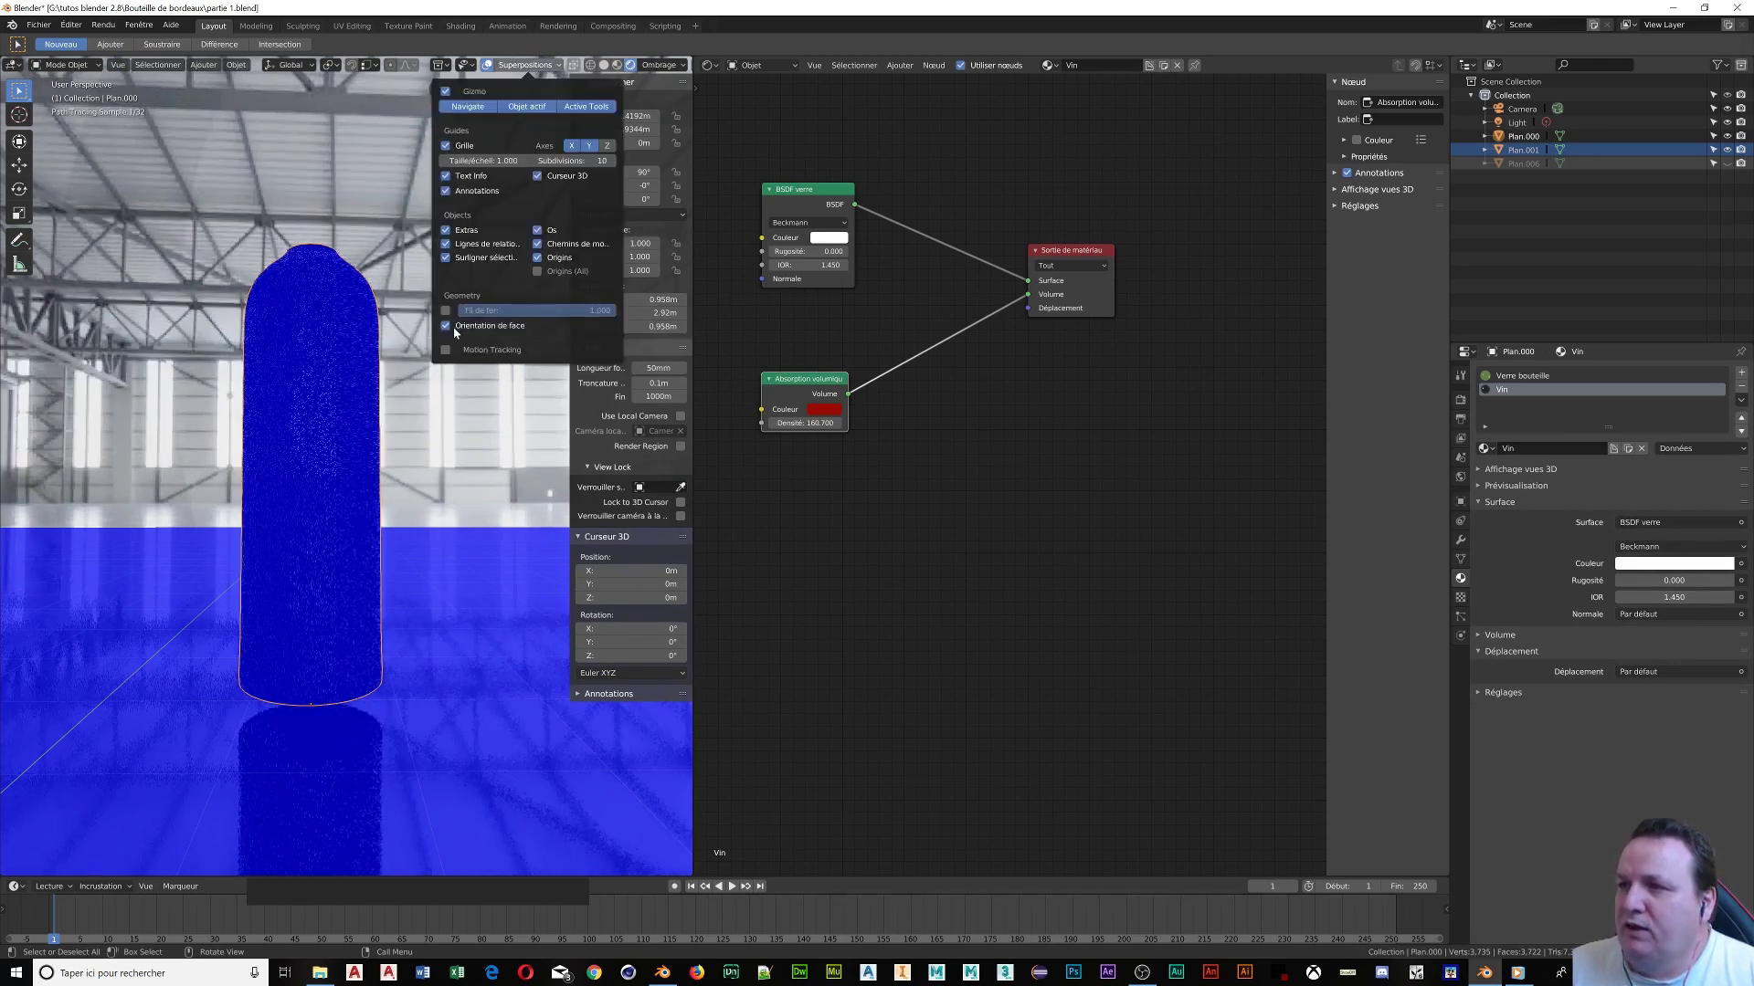
pyautogui.moveTo(311, 378)
pyautogui.mouseDown(button='middle')
pyautogui.moveTo(310, 394)
pyautogui.moveTo(306, 361)
pyautogui.mouseUp(button='middle')
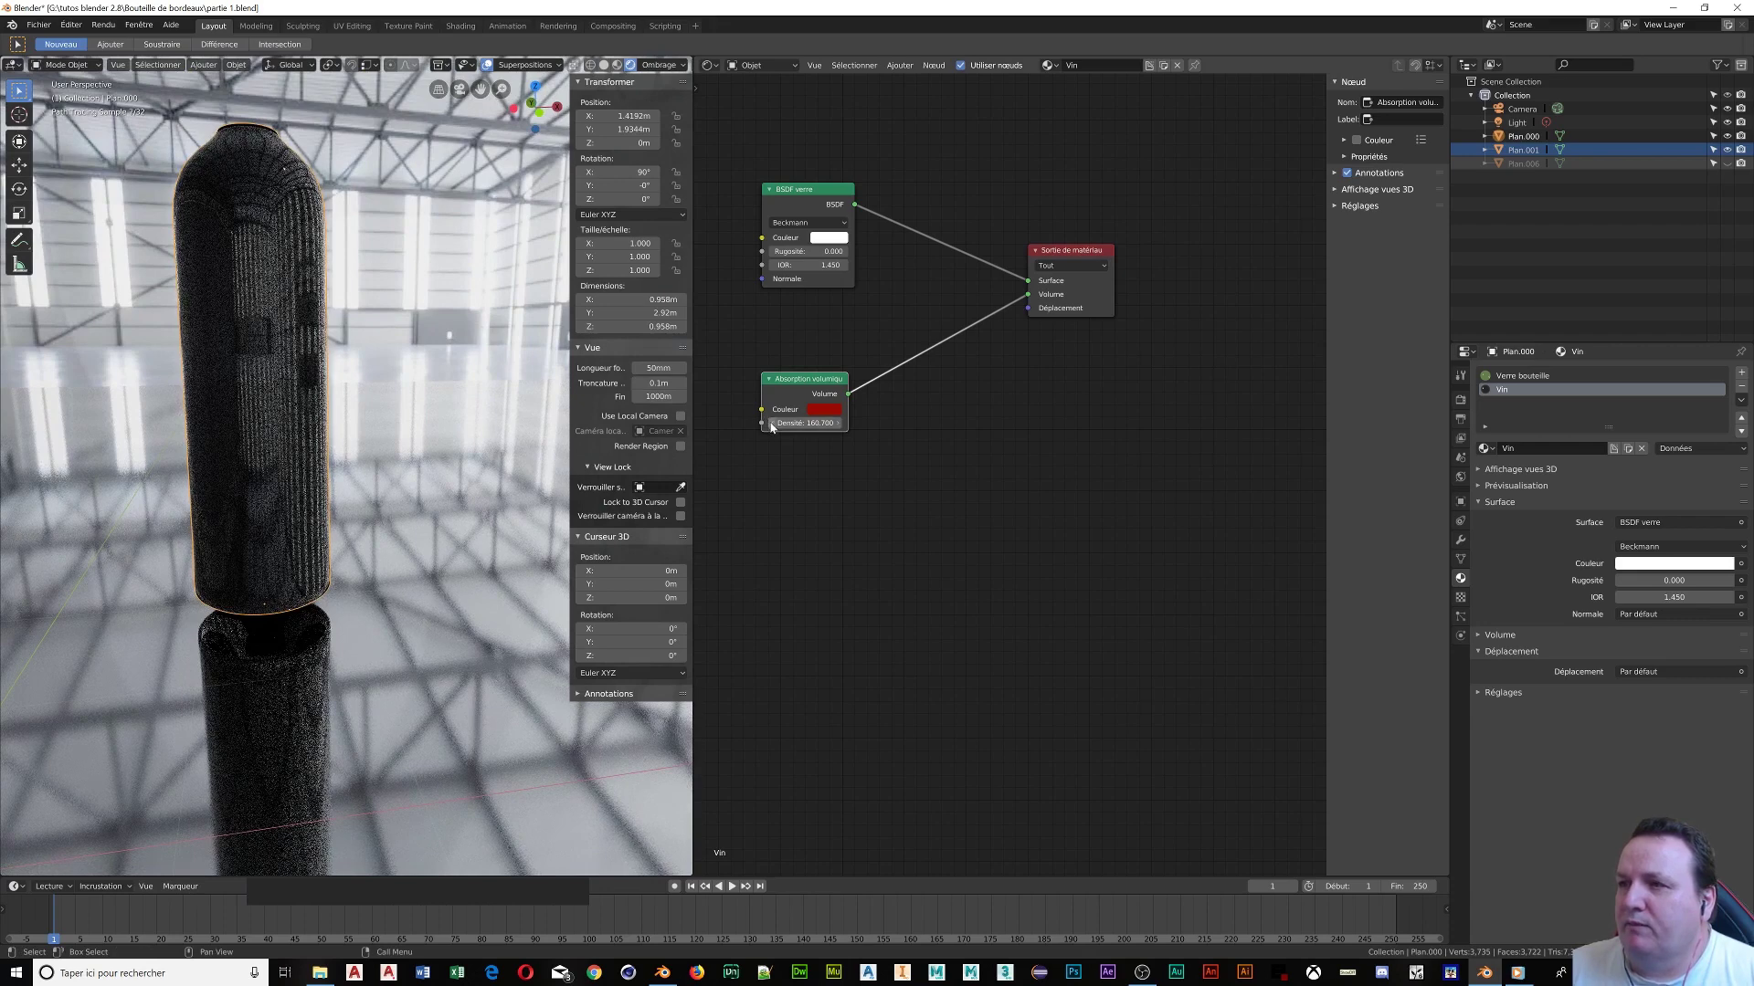
pyautogui.moveTo(314, 386)
pyautogui.mouseDown(button='middle')
pyautogui.moveTo(286, 384)
pyautogui.moveTo(298, 370)
pyautogui.mouseUp(button='middle')
# Set the volume absorption density to 60 and restart the rendered preview by switching shading modes
pyautogui.moveTo(804, 423); pyautogui.dragTo(800, 423)
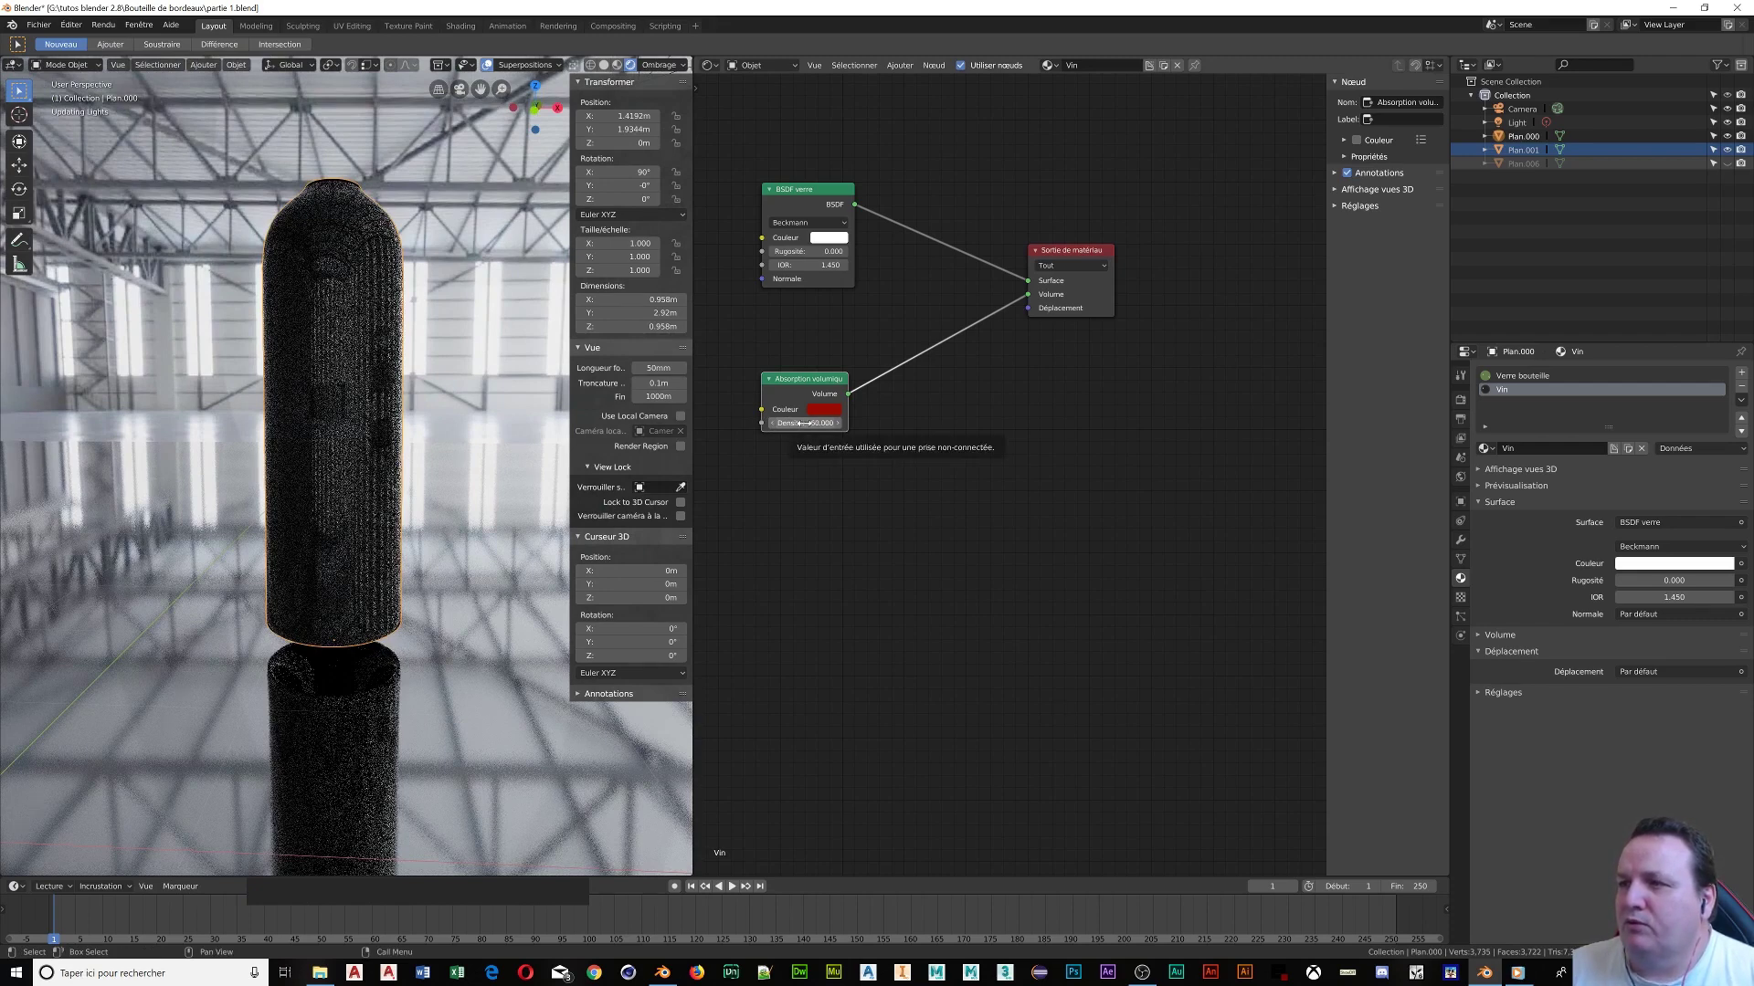
pyautogui.click(617, 66)
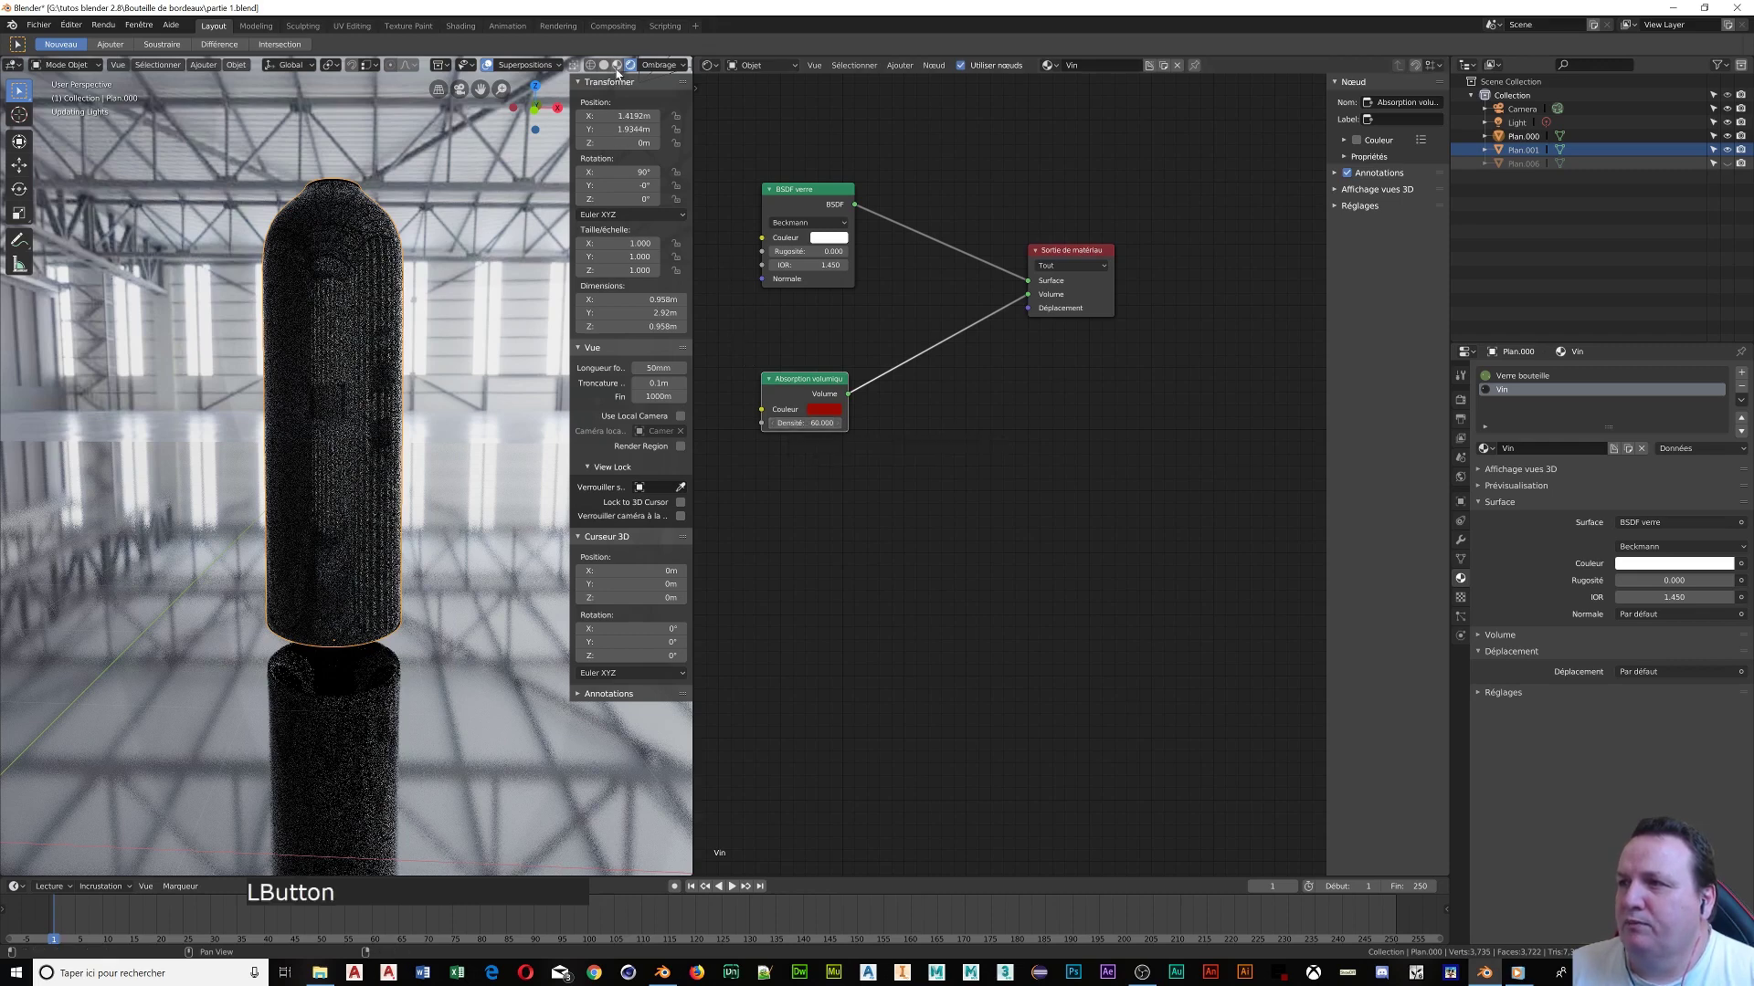
pyautogui.click(630, 66)
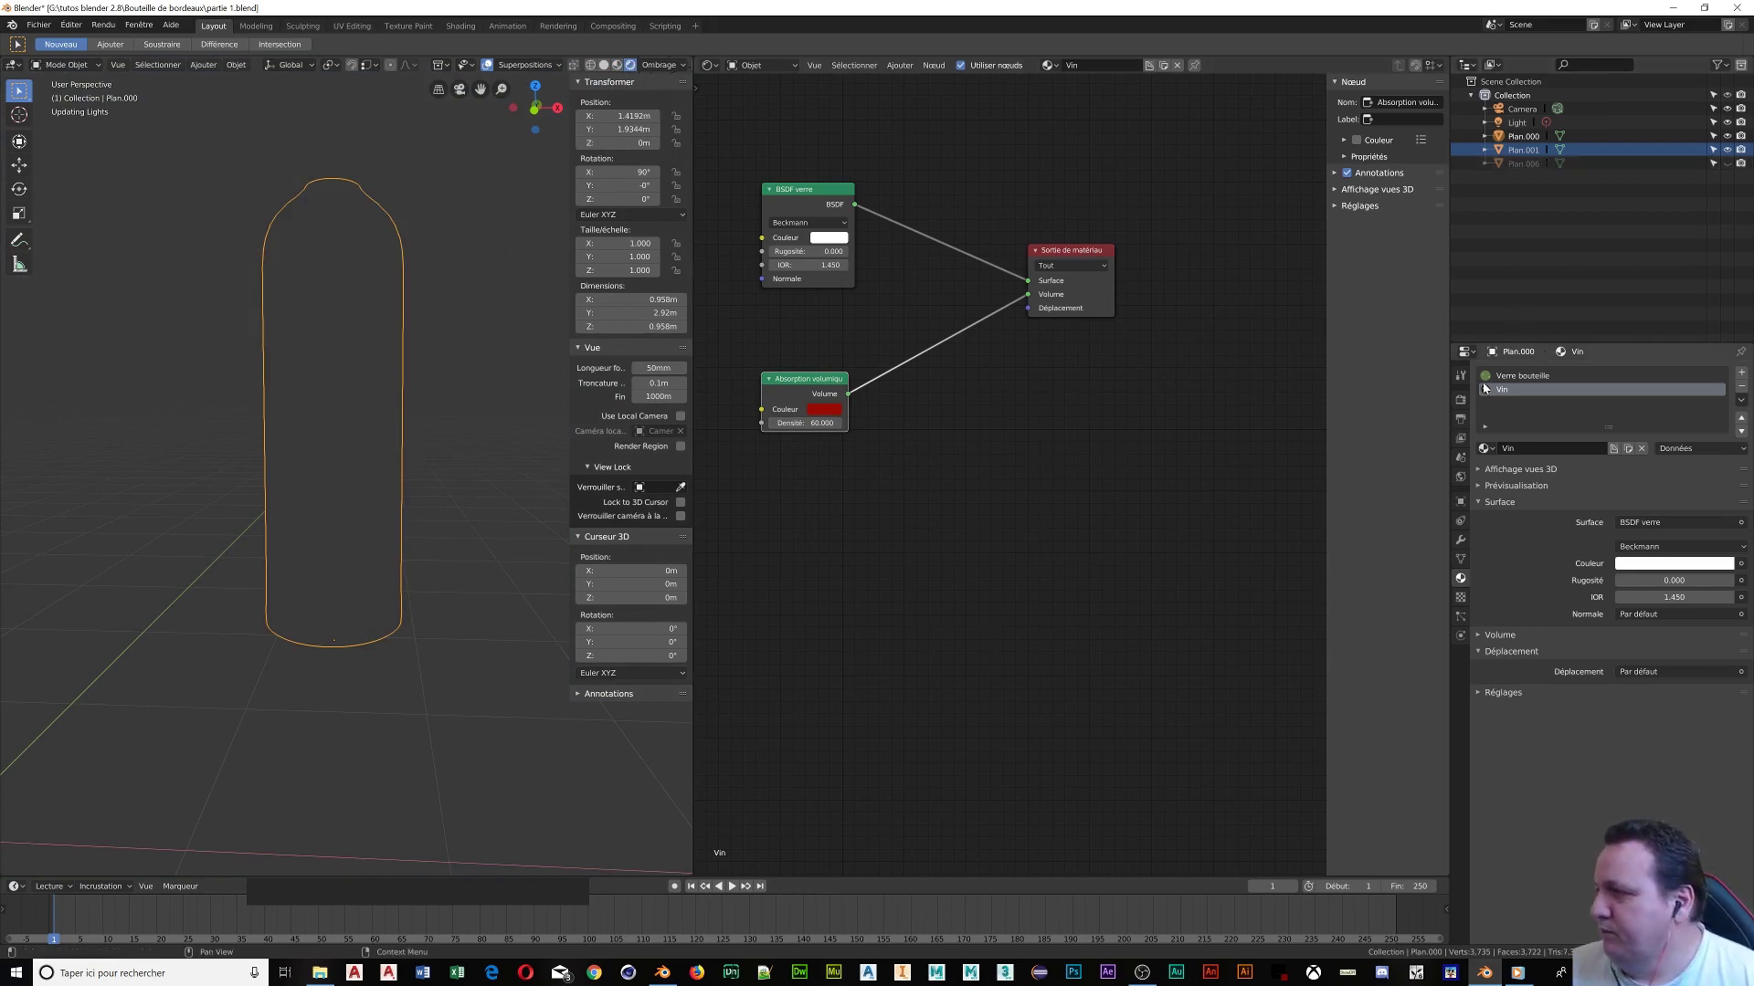
# Show the Cycles render settings and lower the volume absorption density to about 26.9
pyautogui.click(1460, 400)
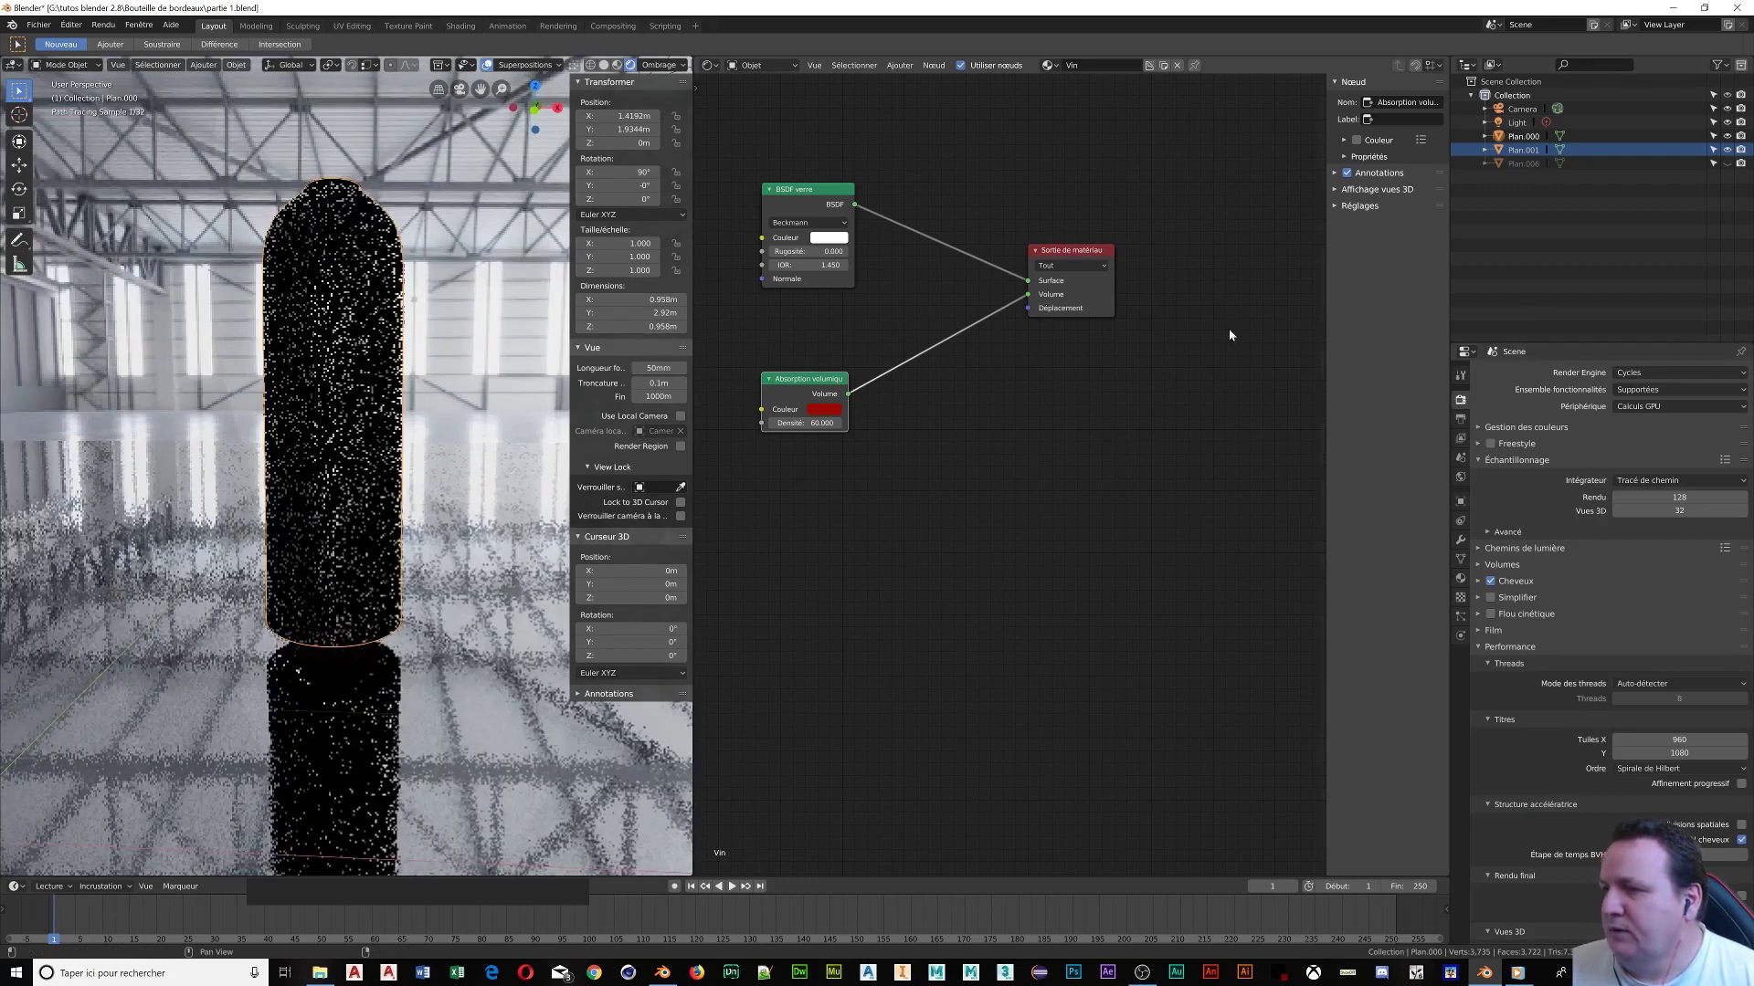
pyautogui.moveTo(813, 418); pyautogui.dragTo(800, 418)
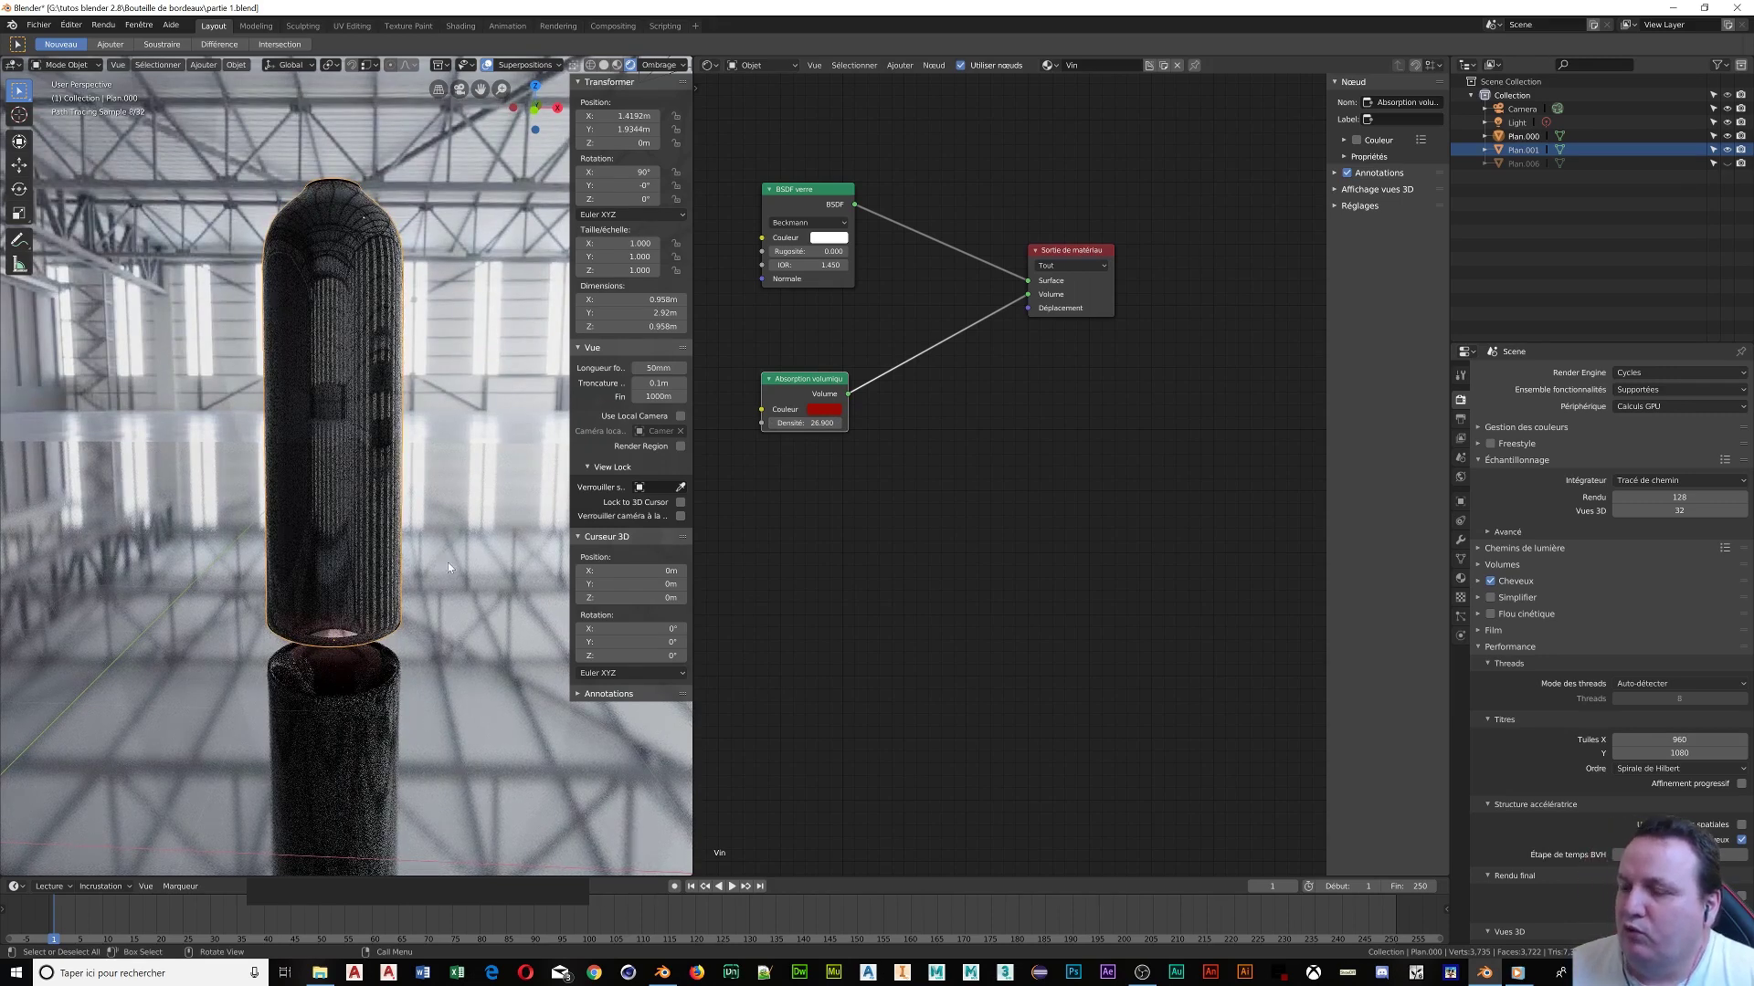
# Lower the wine's volume absorption density to 0.4 and examine the rendered result from a lower angle
pyautogui.moveTo(438, 501); pyautogui.dragTo(409, 538, button='middle')
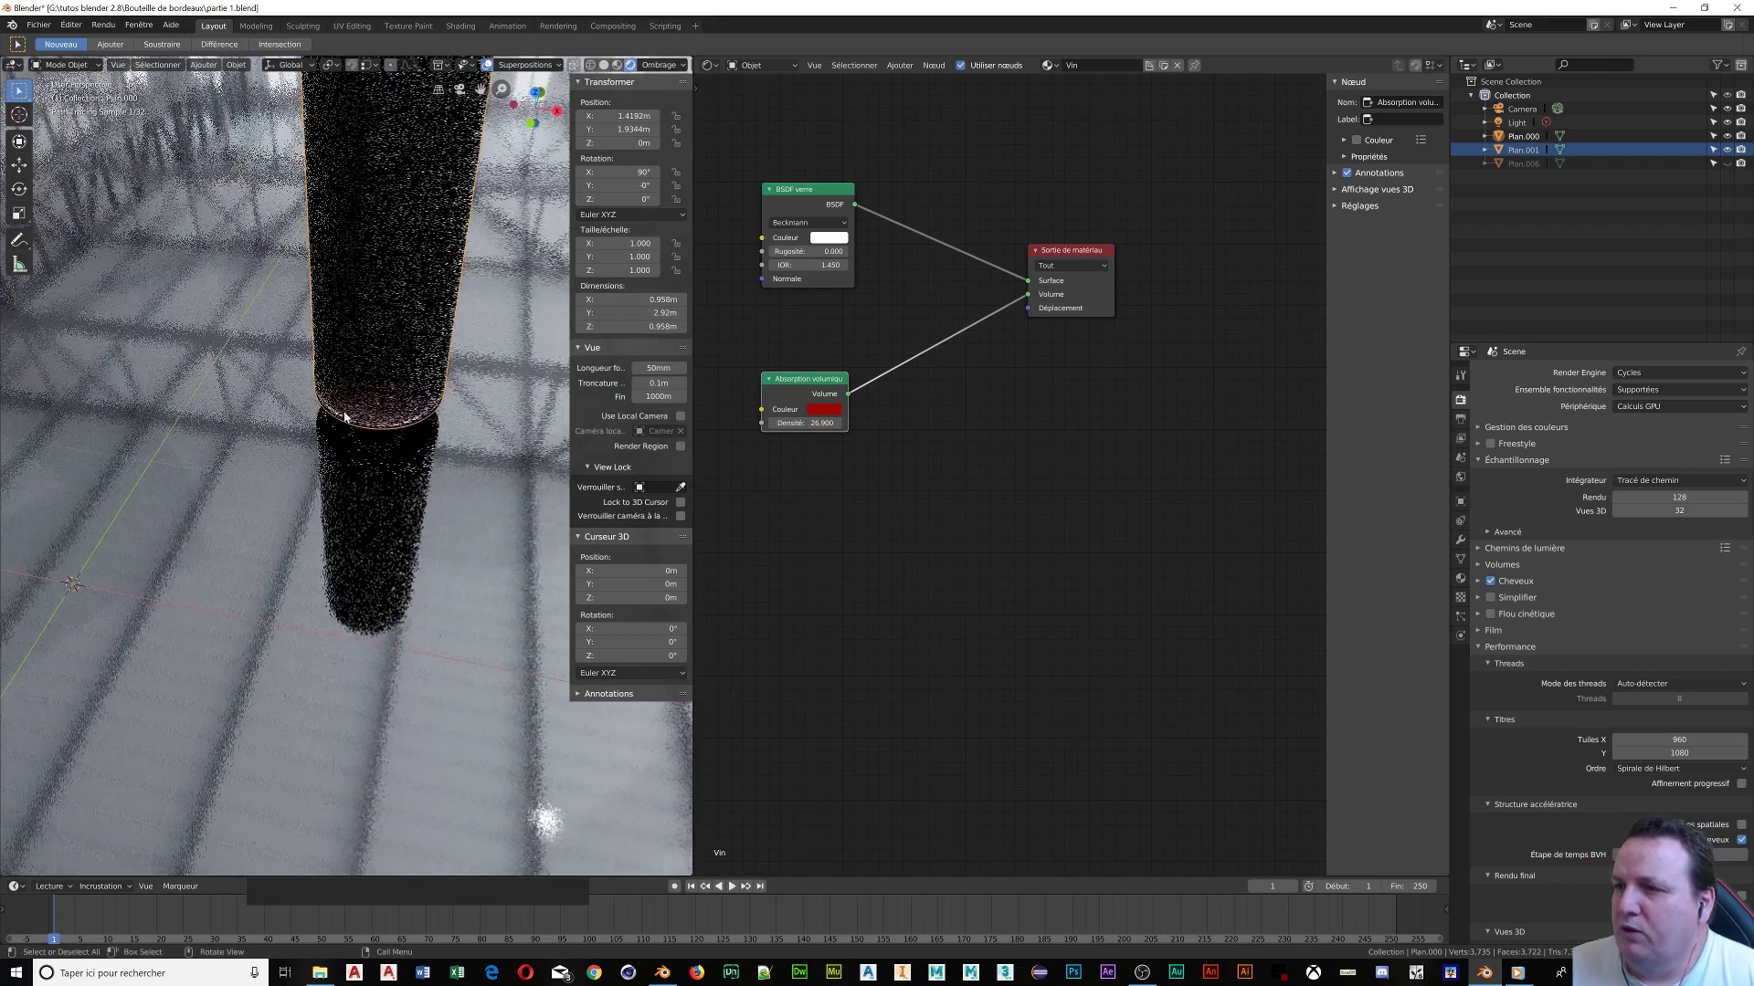
pyautogui.click(805, 422)
pyautogui.moveTo(805, 422); pyautogui.dragTo(786, 422)
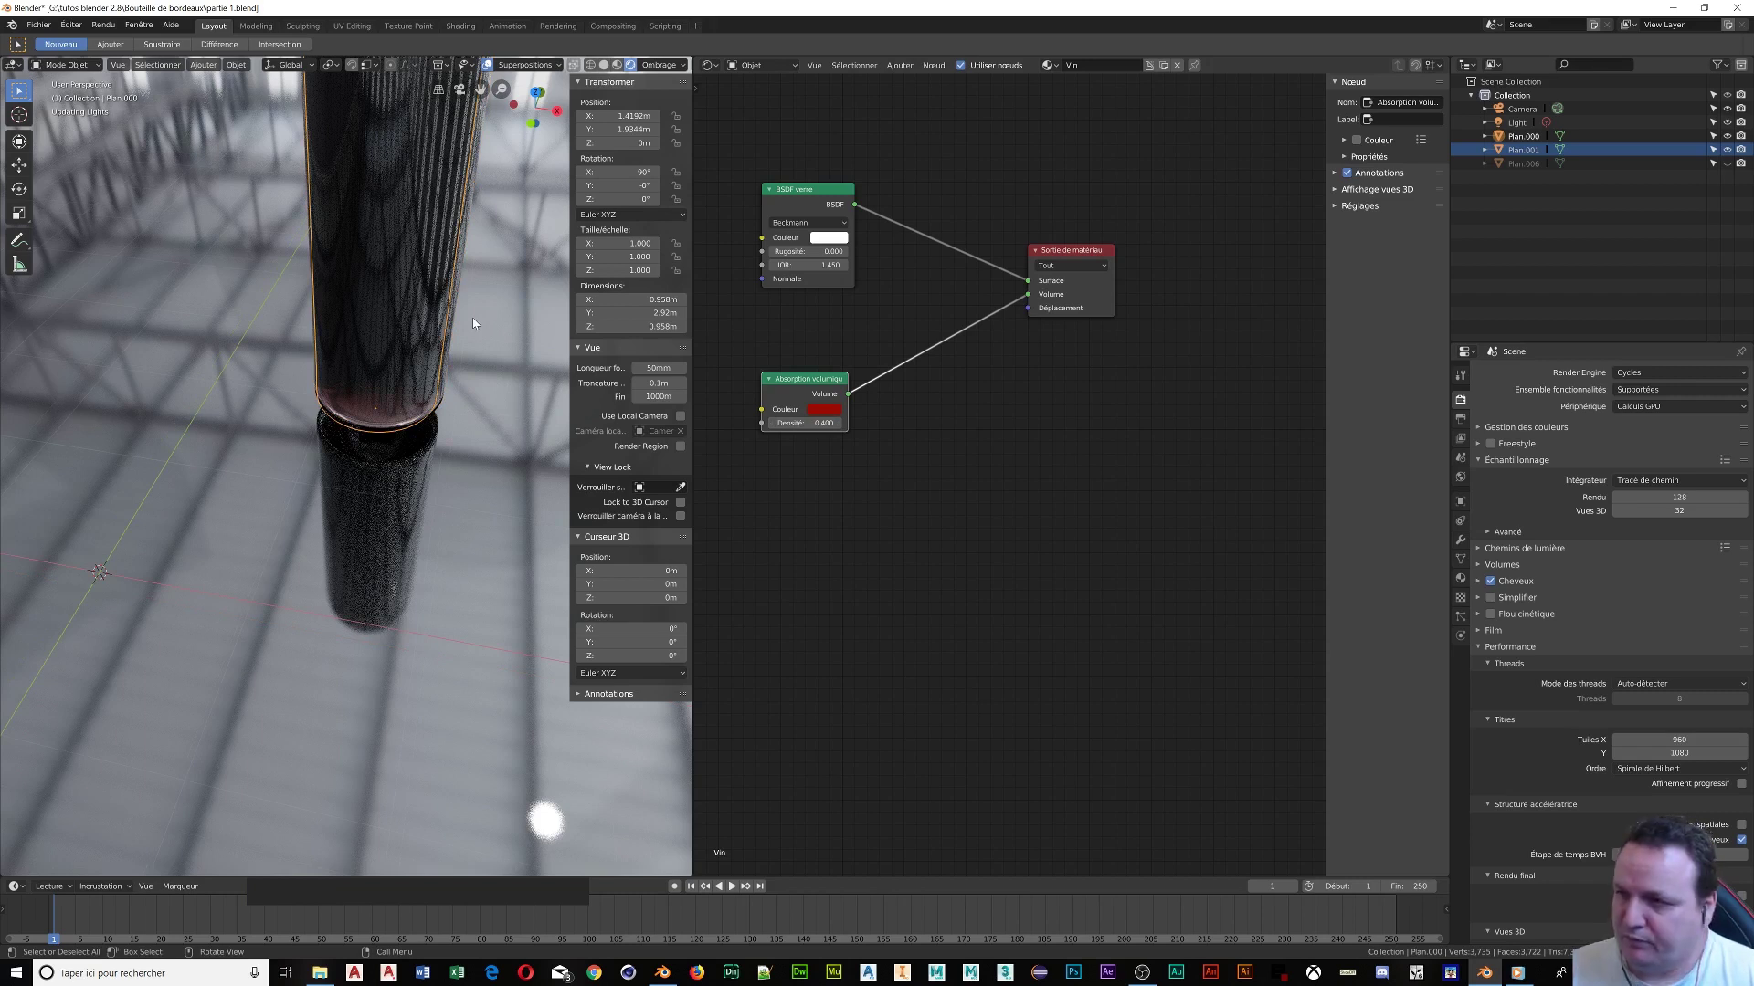
pyautogui.moveTo(473, 323); pyautogui.dragTo(475, 286, button='middle')
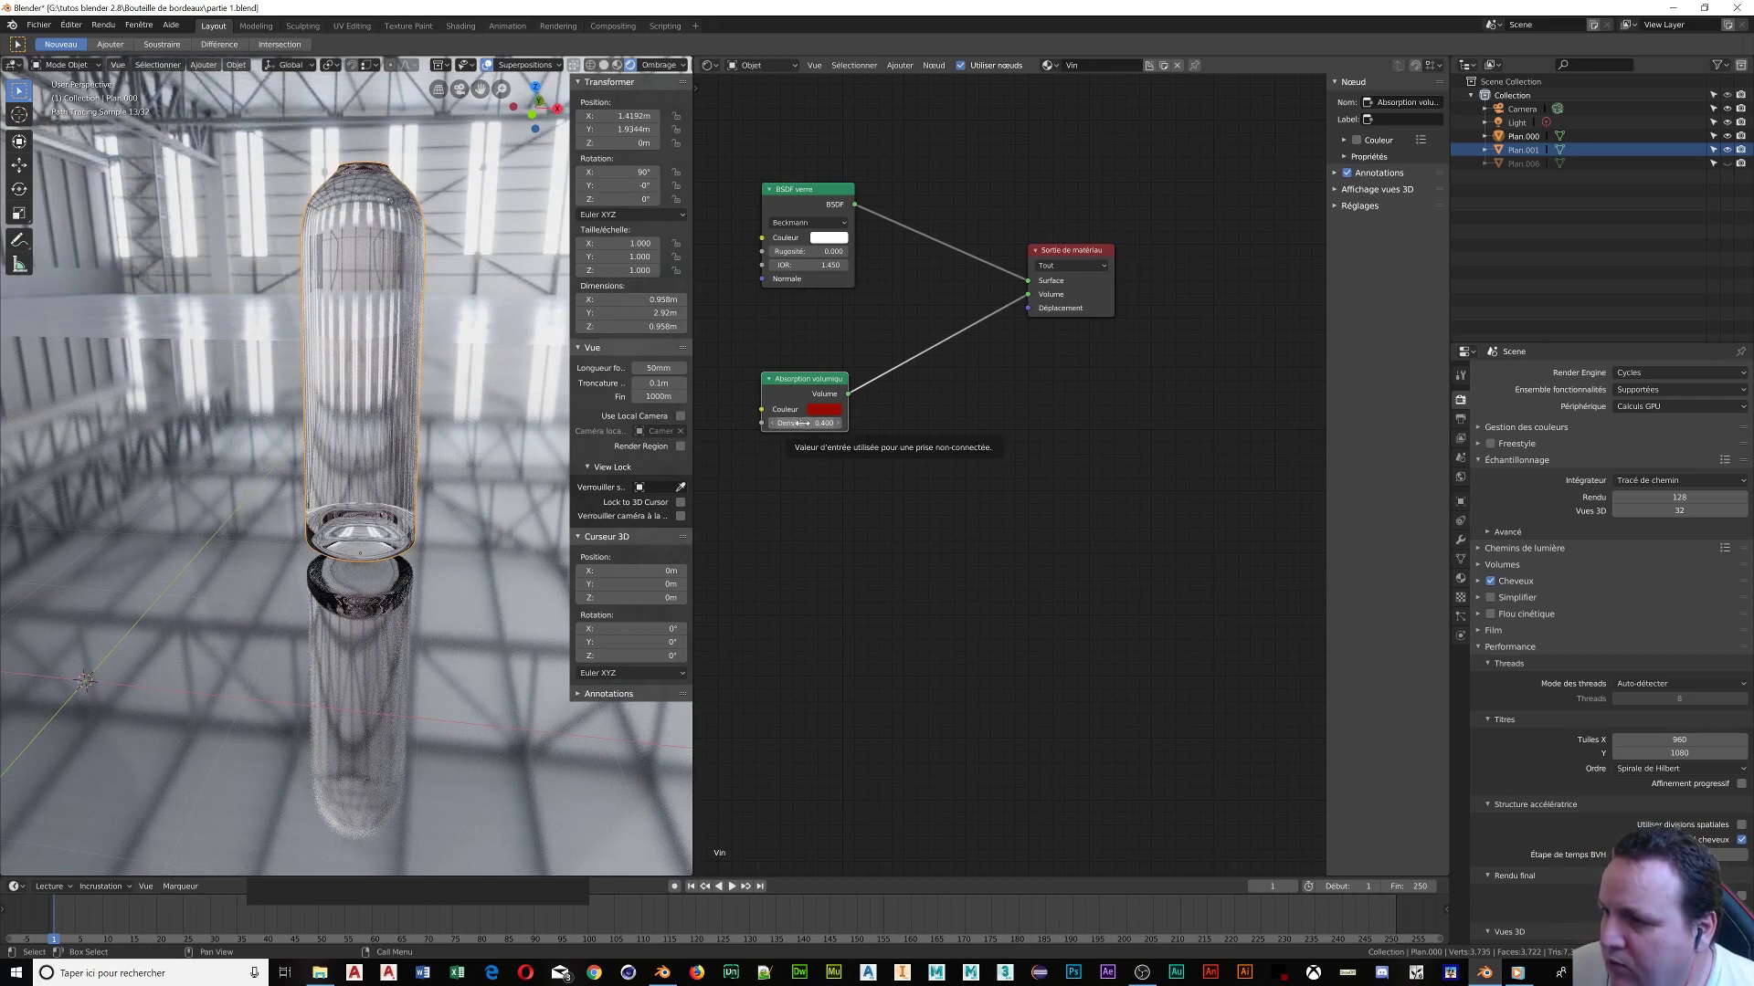
# Raise the volume absorption density to 55 and restart the rendered preview by switching shading modes
pyautogui.moveTo(807, 422); pyautogui.dragTo(913, 422)
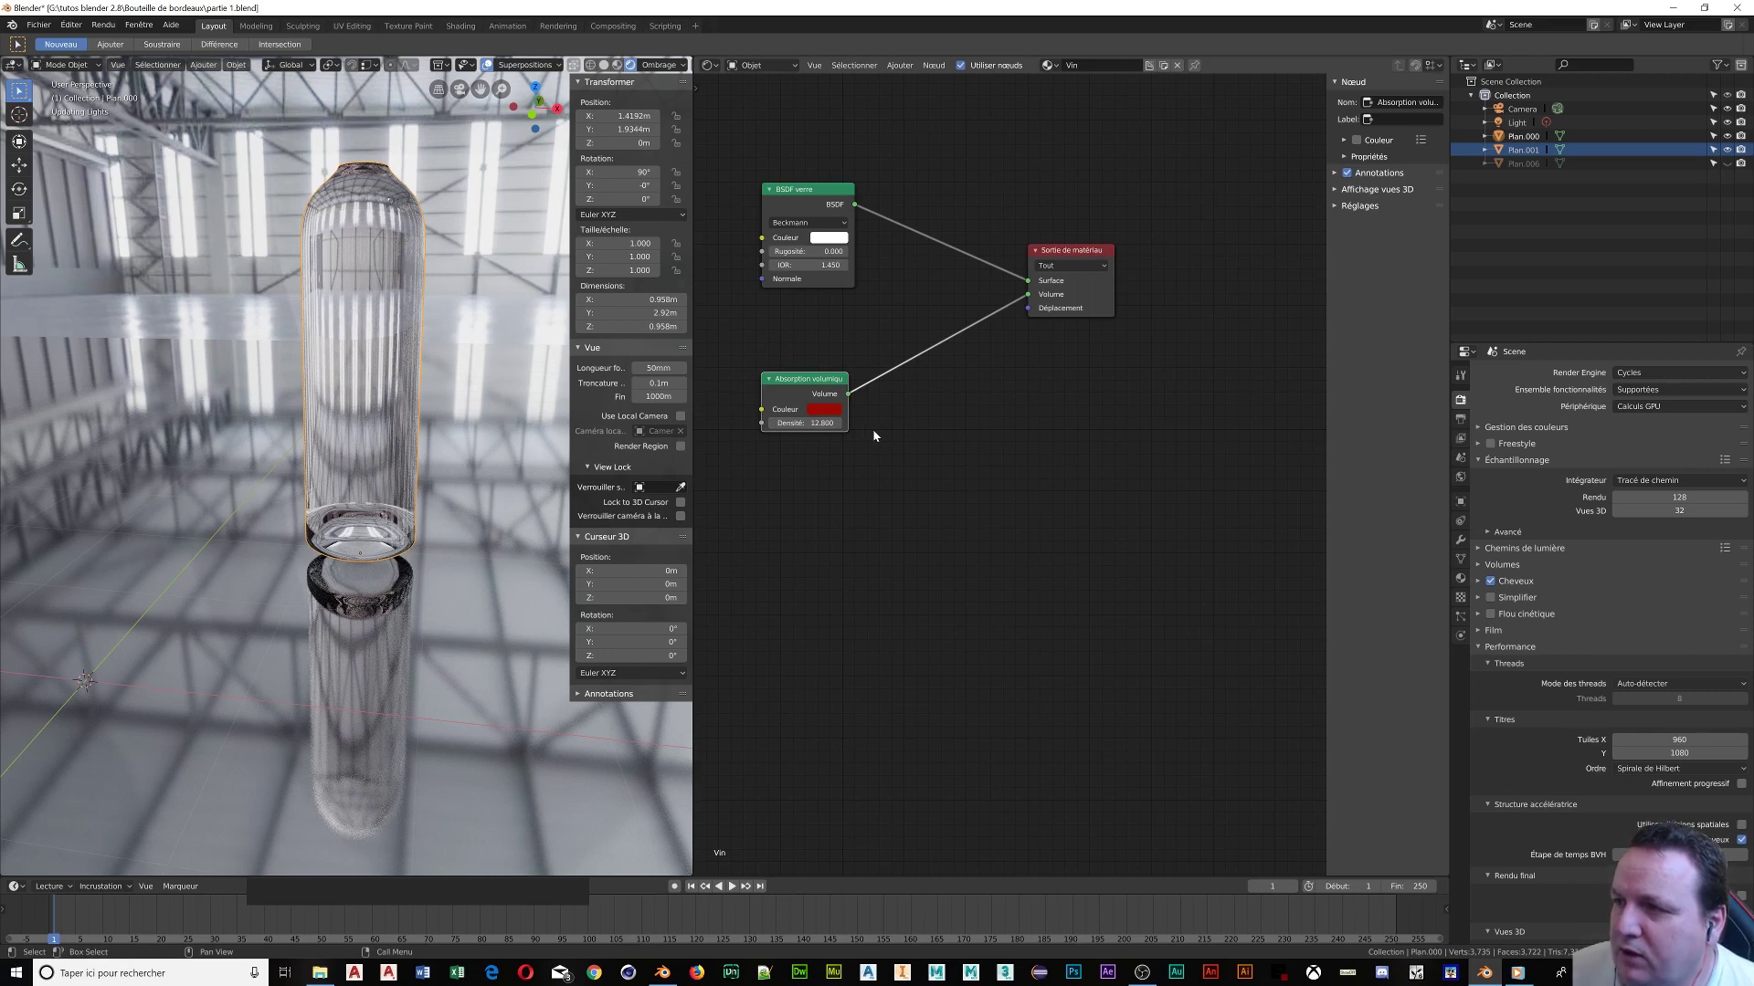
pyautogui.moveTo(804, 423); pyautogui.dragTo(883, 422)
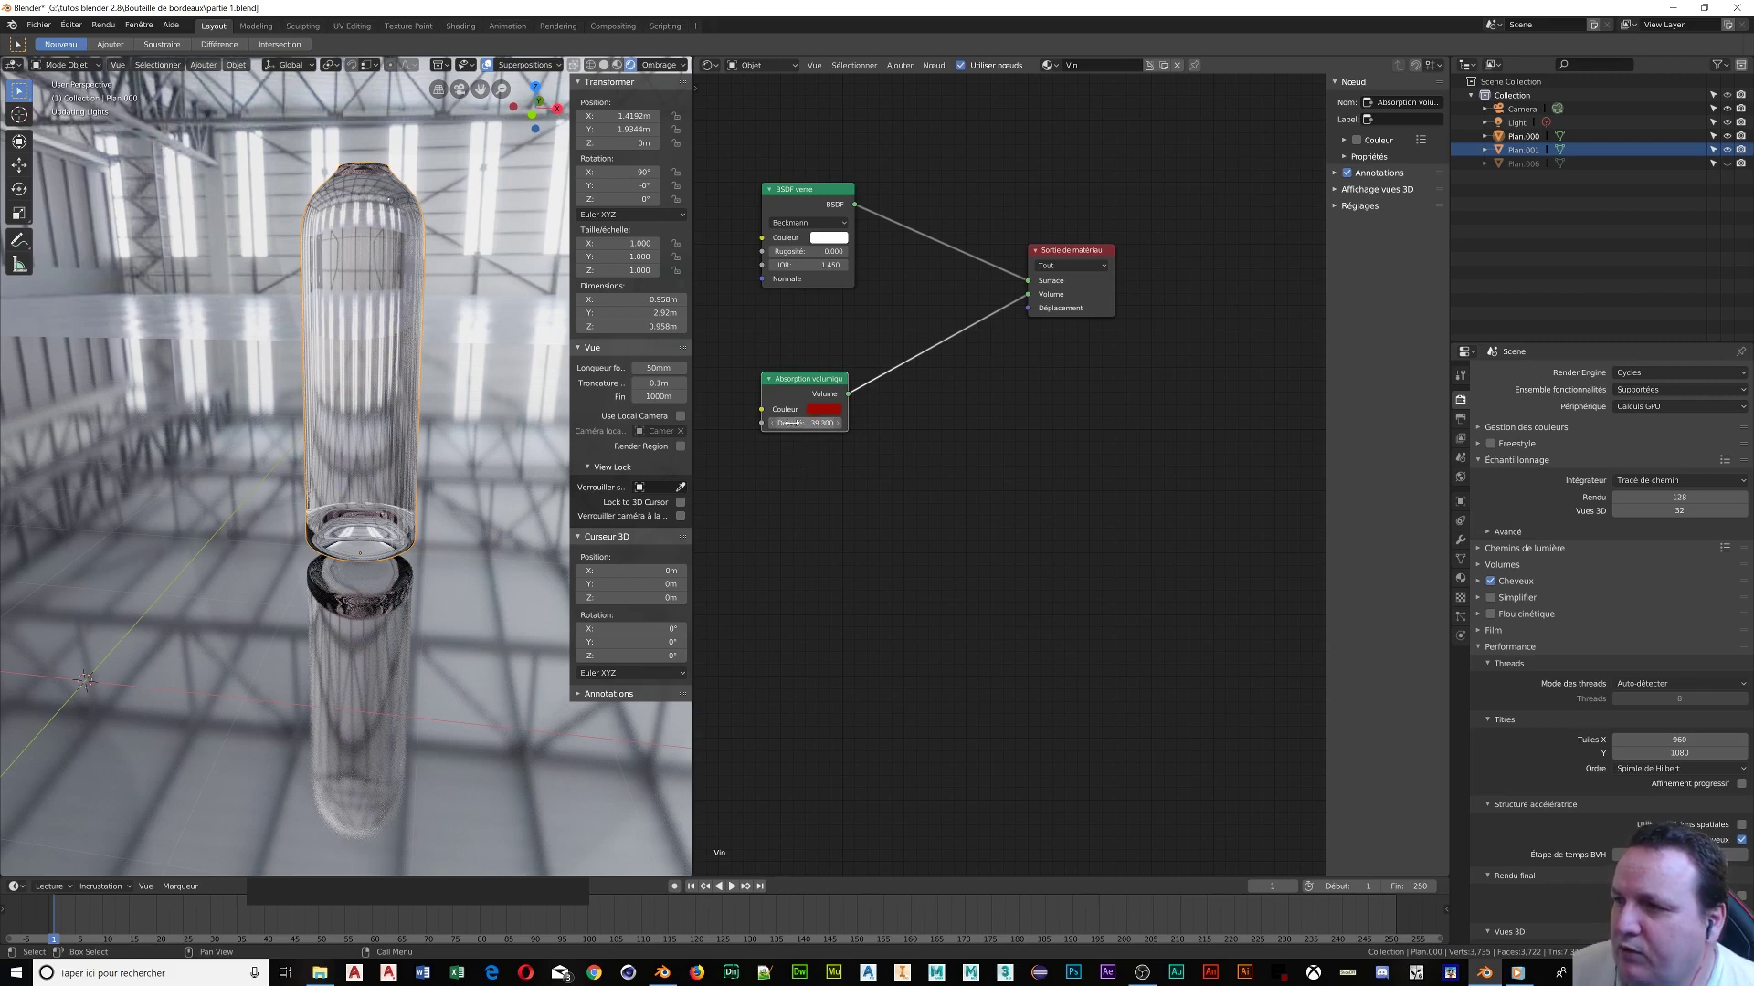
pyautogui.click(804, 423)
pyautogui.moveTo(804, 423); pyautogui.dragTo(771, 443)
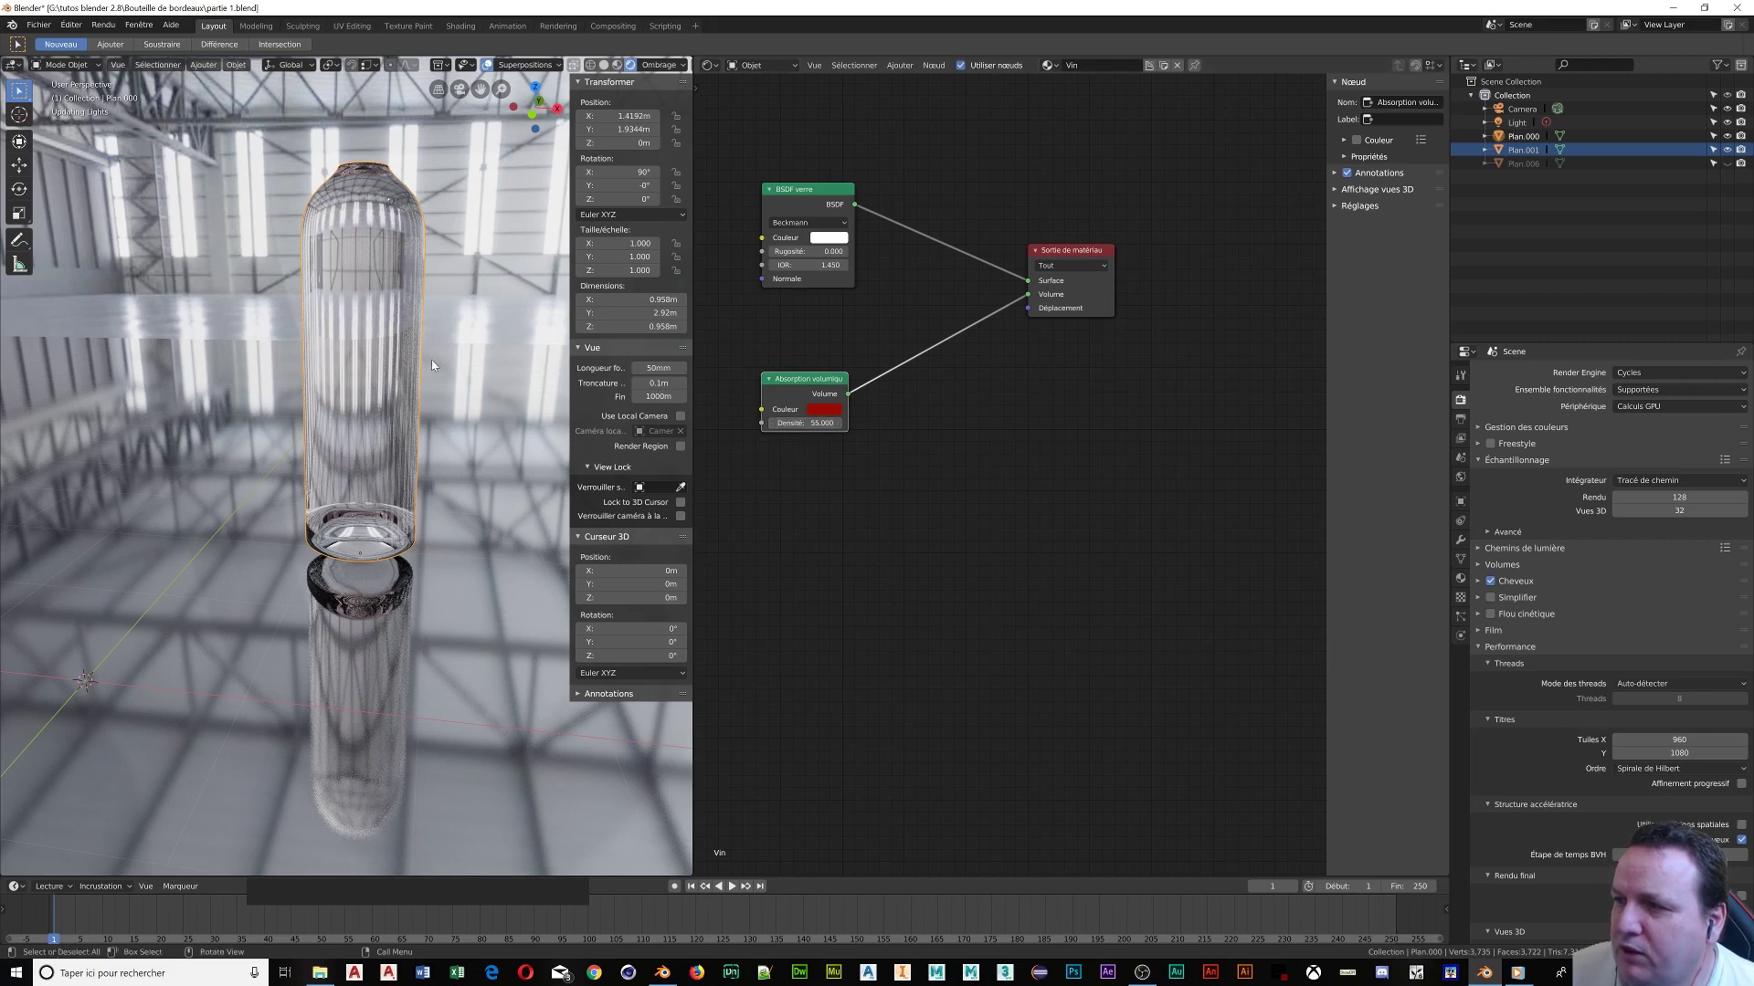
pyautogui.click(618, 70)
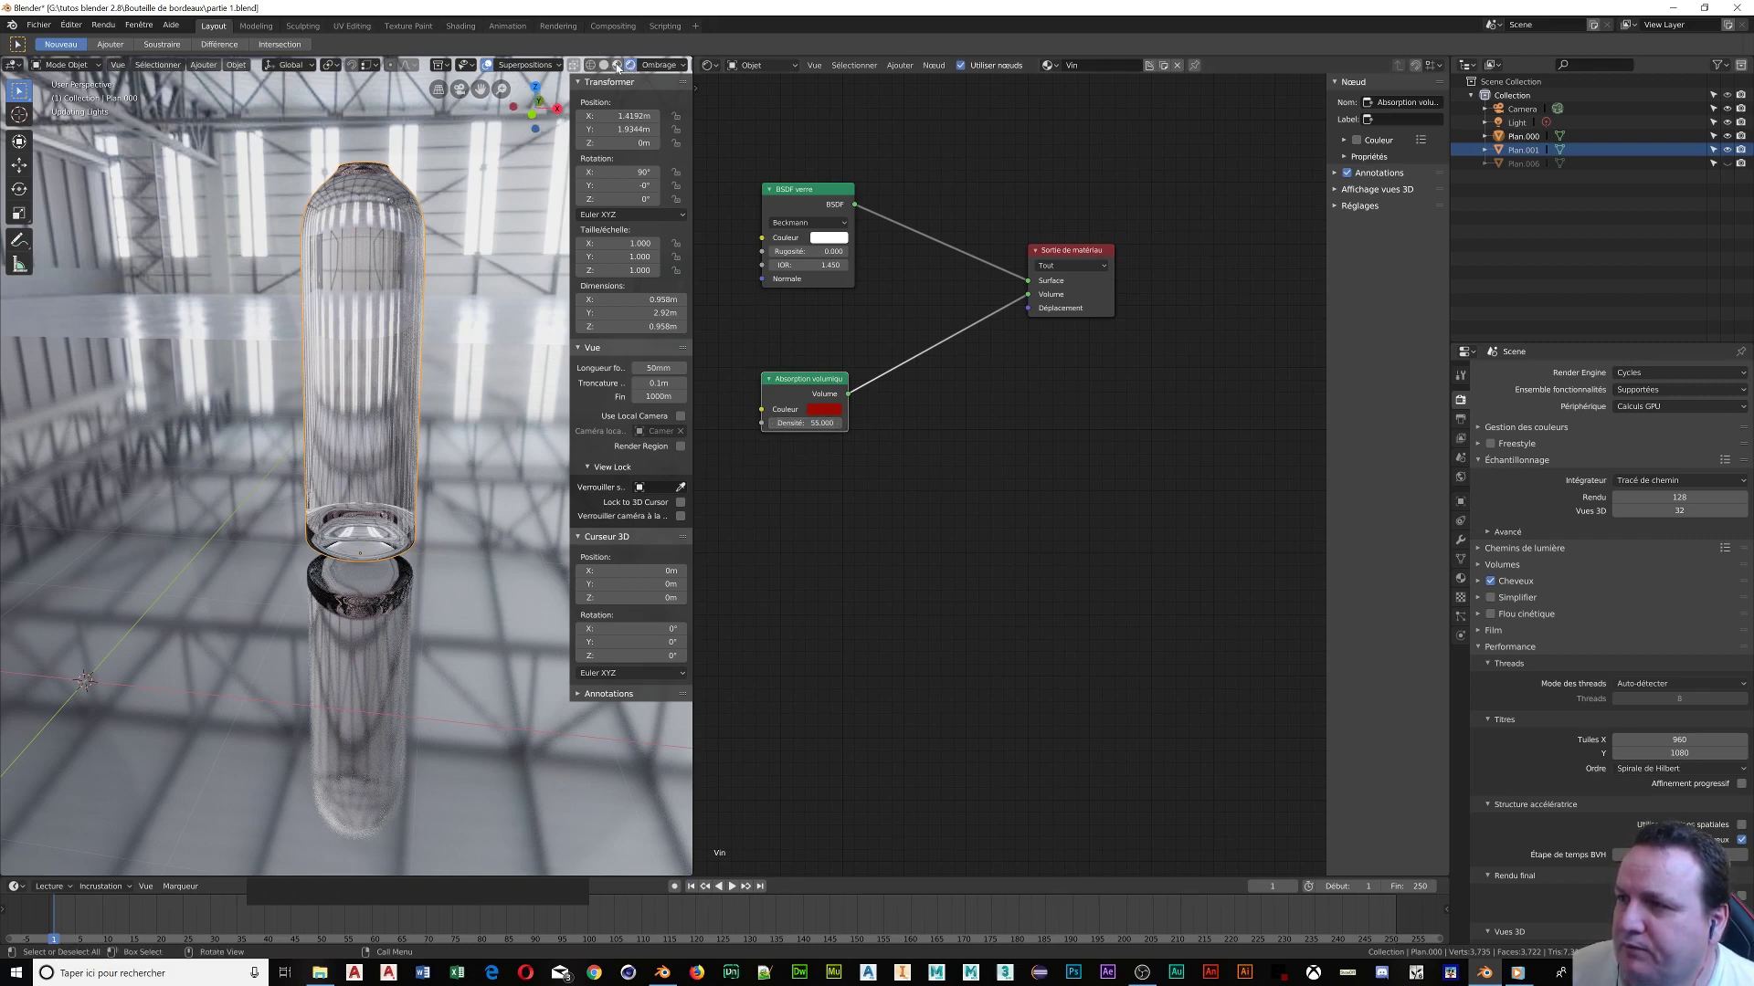
pyautogui.click(617, 65)
pyautogui.click(630, 65)
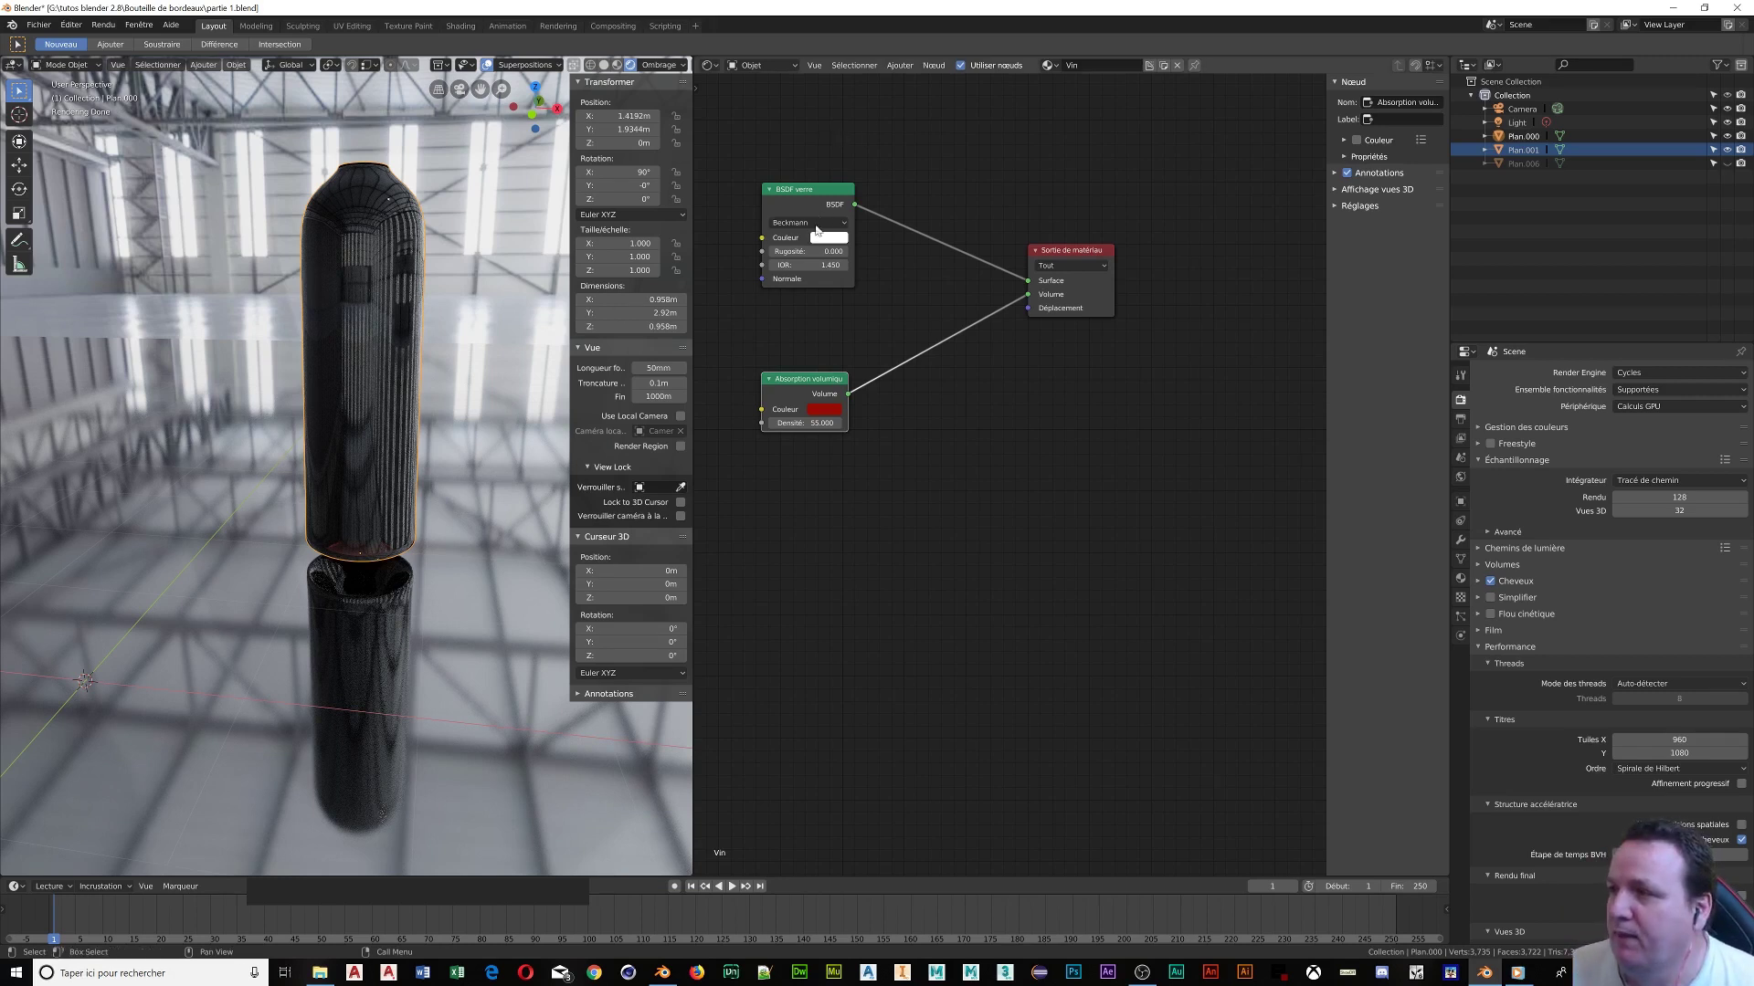
# Copy the absorption node's dark red to the glass BSDF colour and set the glass IOR to 0.830
pyautogui.click(844, 378)
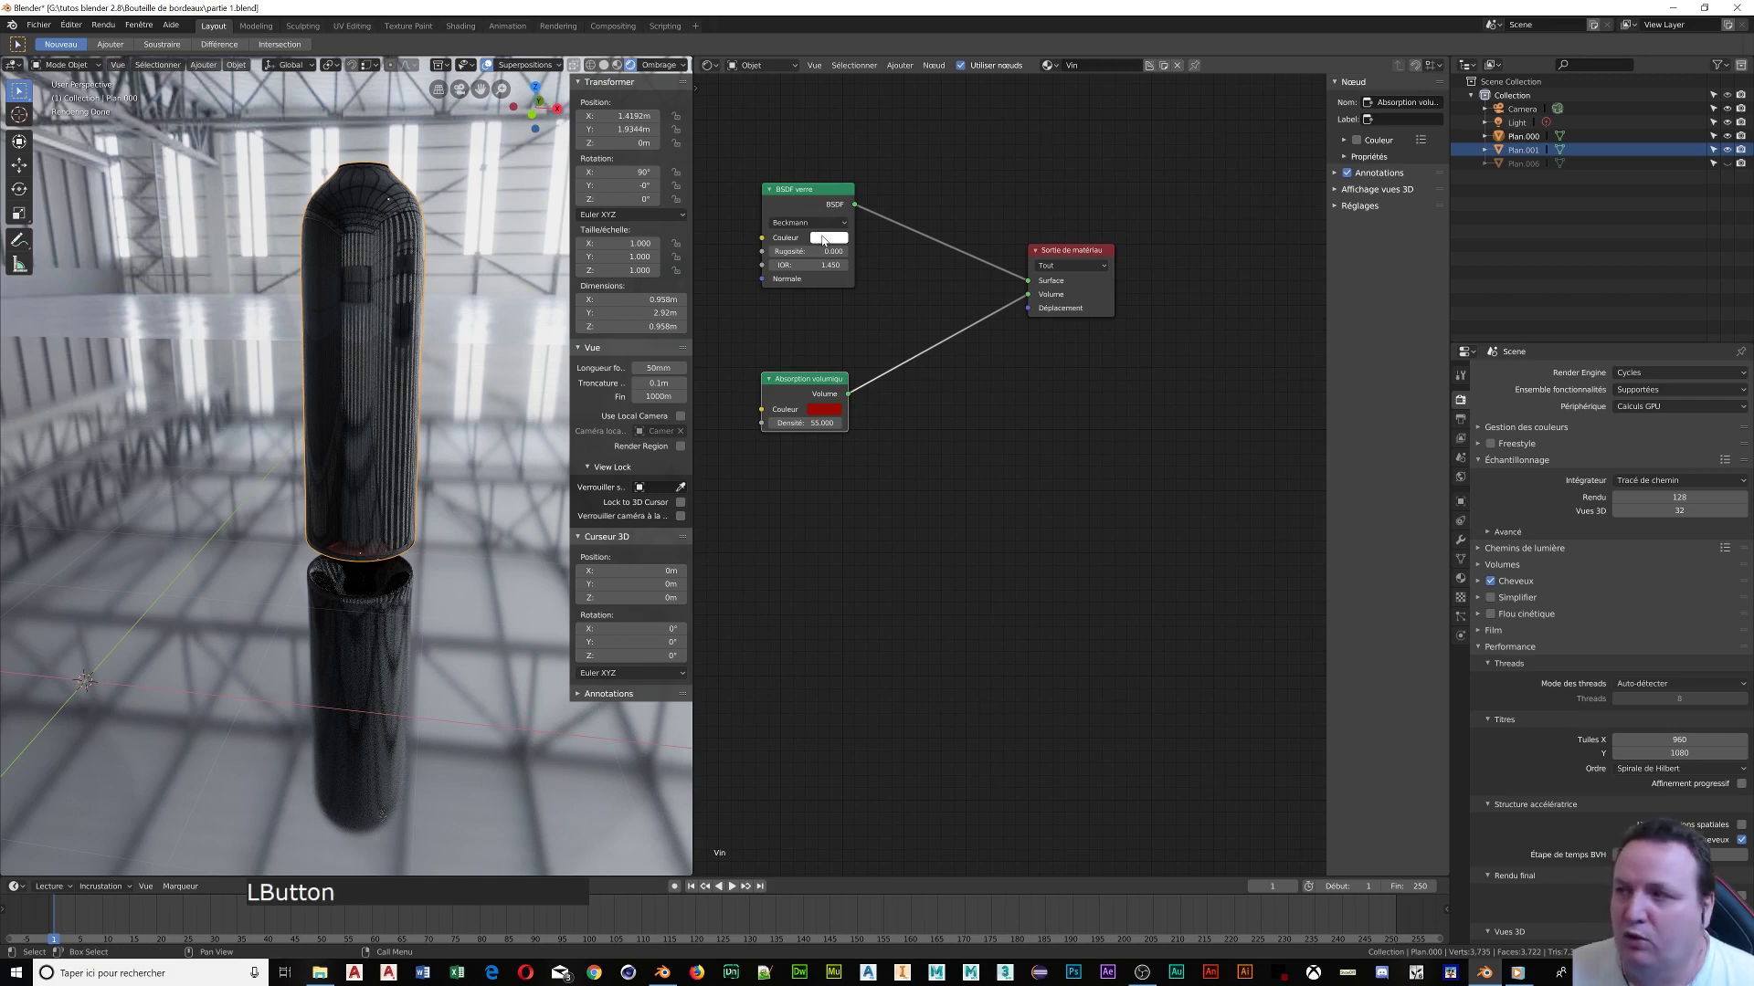
pyautogui.click(827, 413)
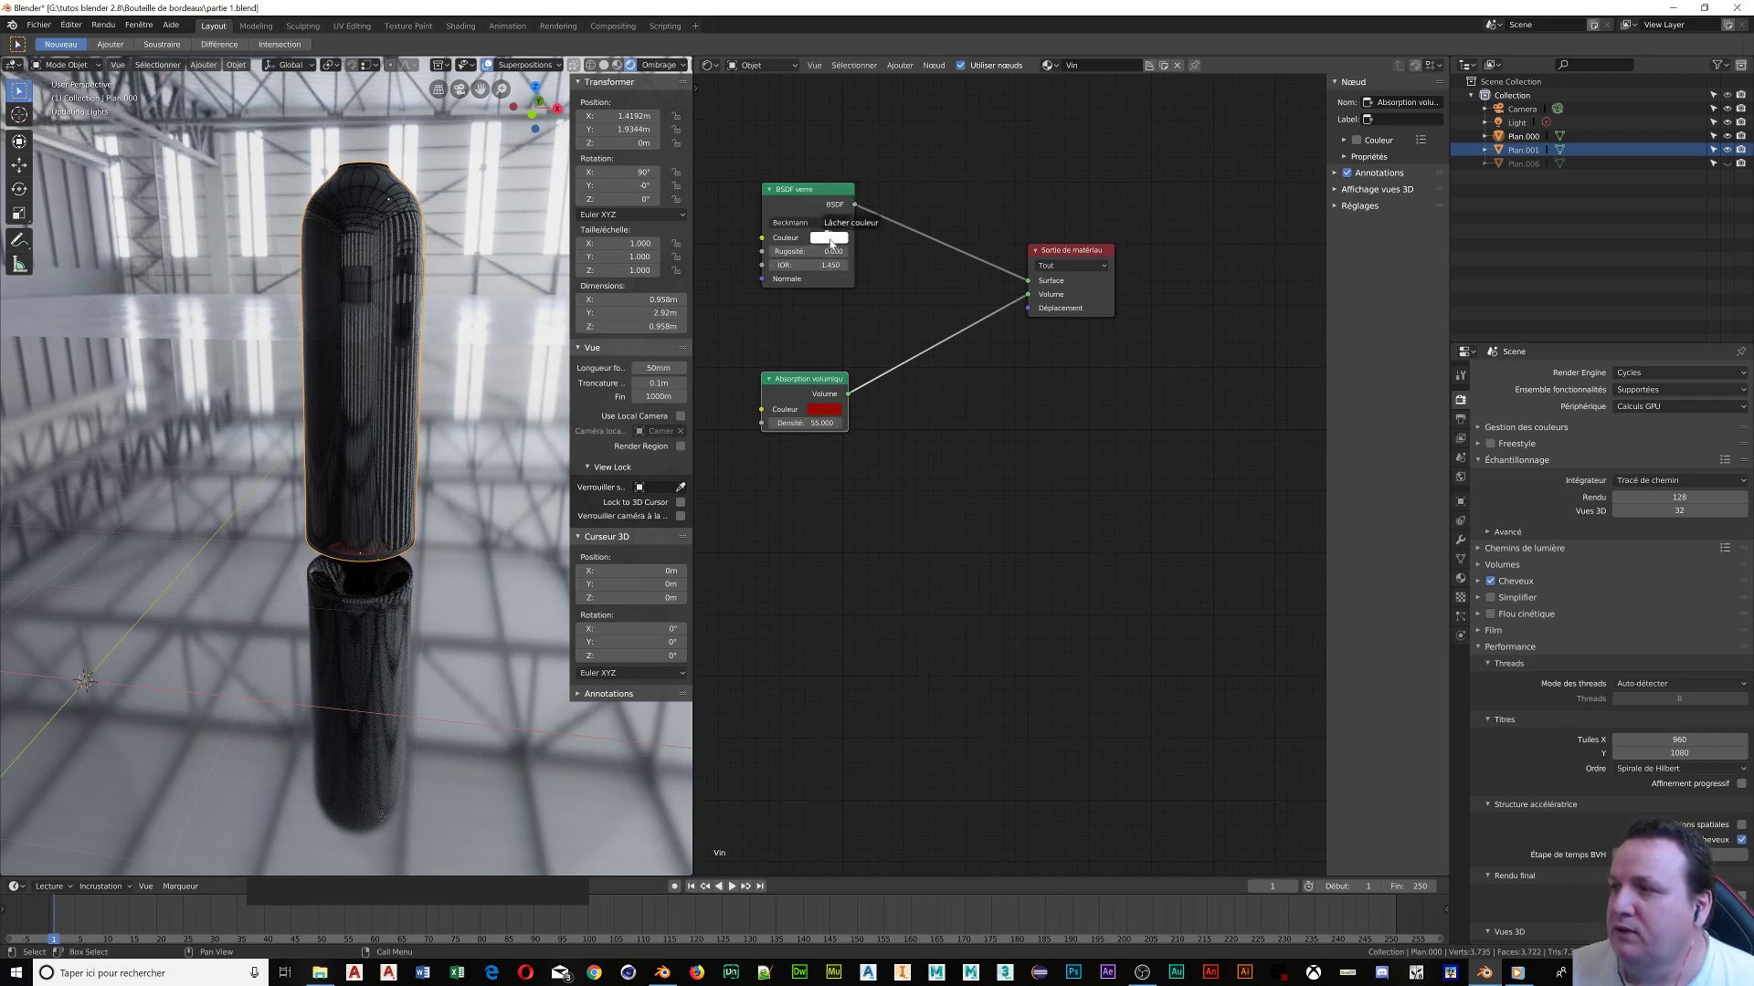
pyautogui.hotkey('ctrl', 'v')
pyautogui.click(811, 265)
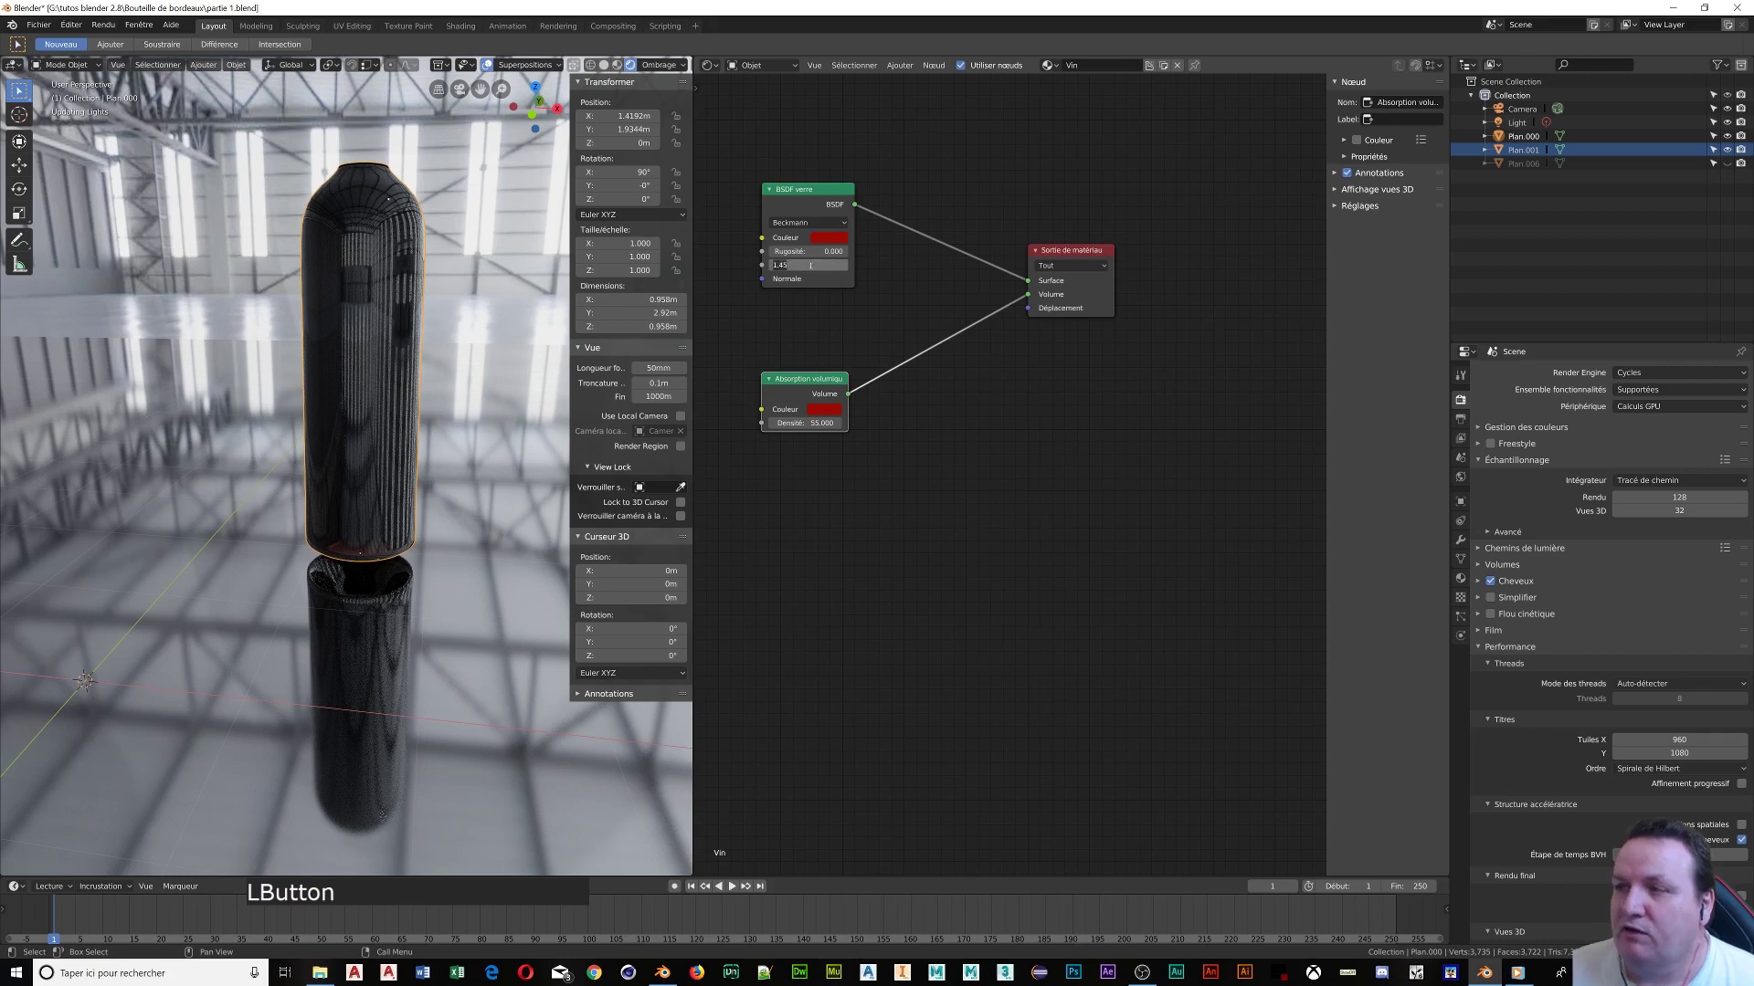
pyautogui.write('.')
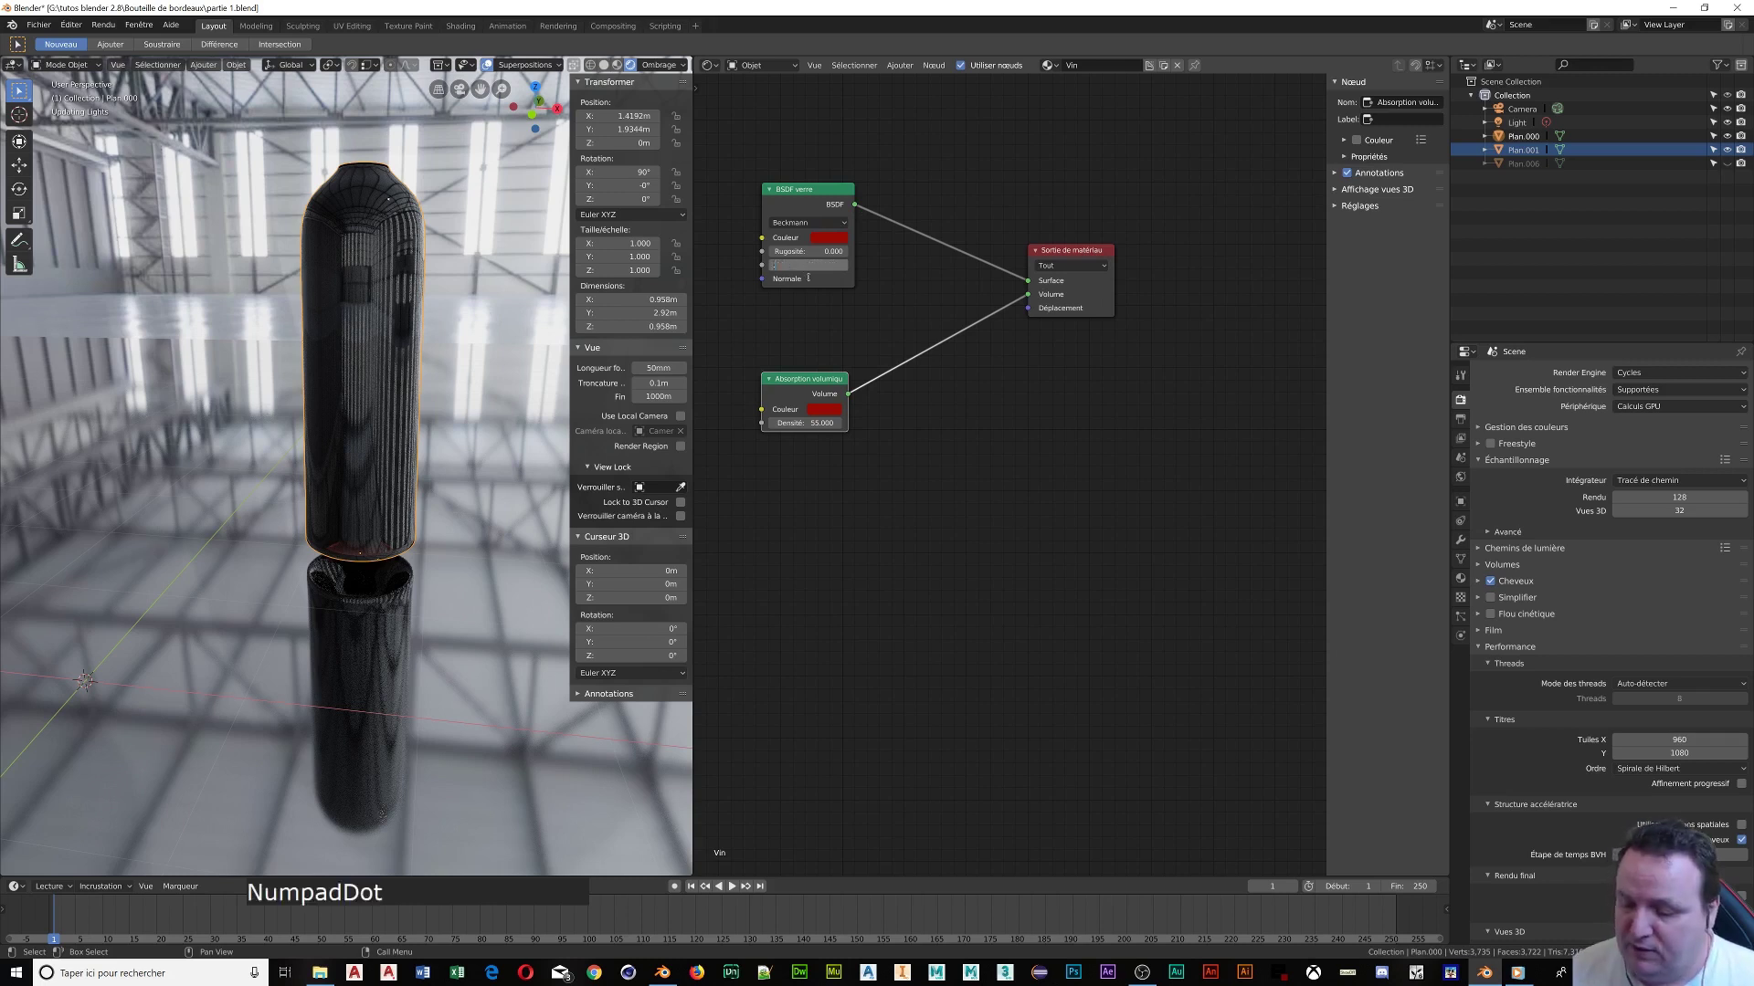
pyautogui.write('830')
pyautogui.press('Return')
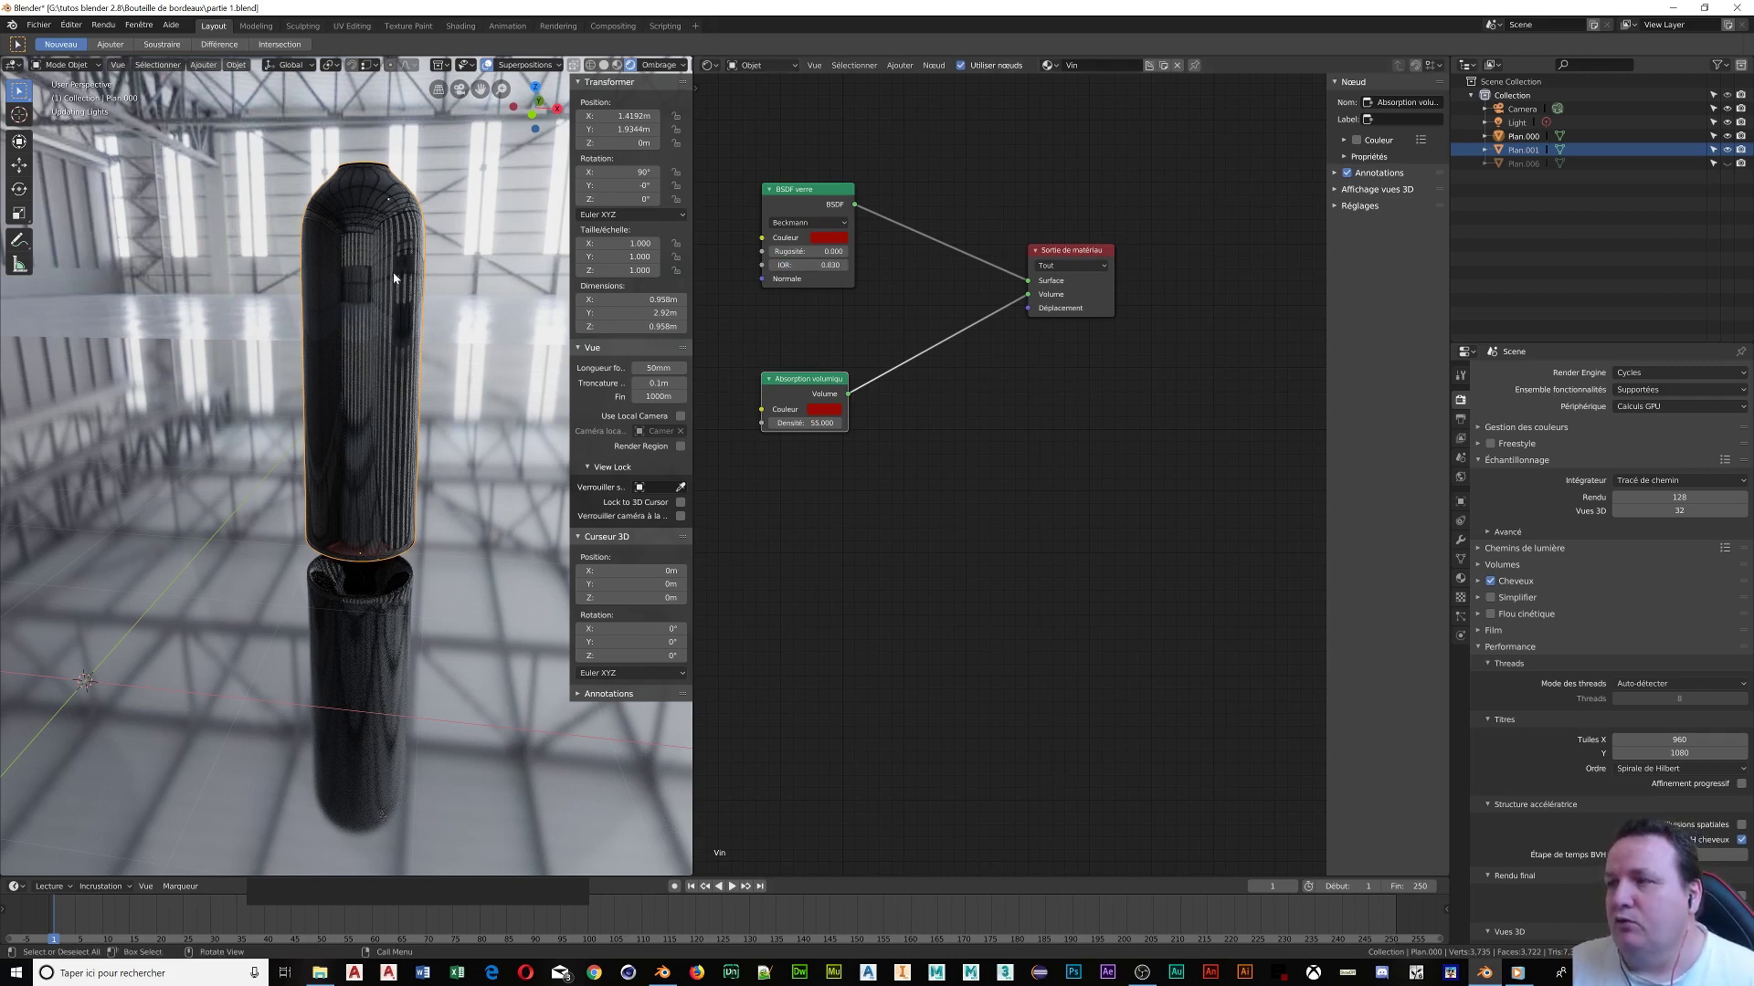
# Set the wine's volume absorption density to 740 and unhide the bottle around the liquid
pyautogui.click(784, 423)
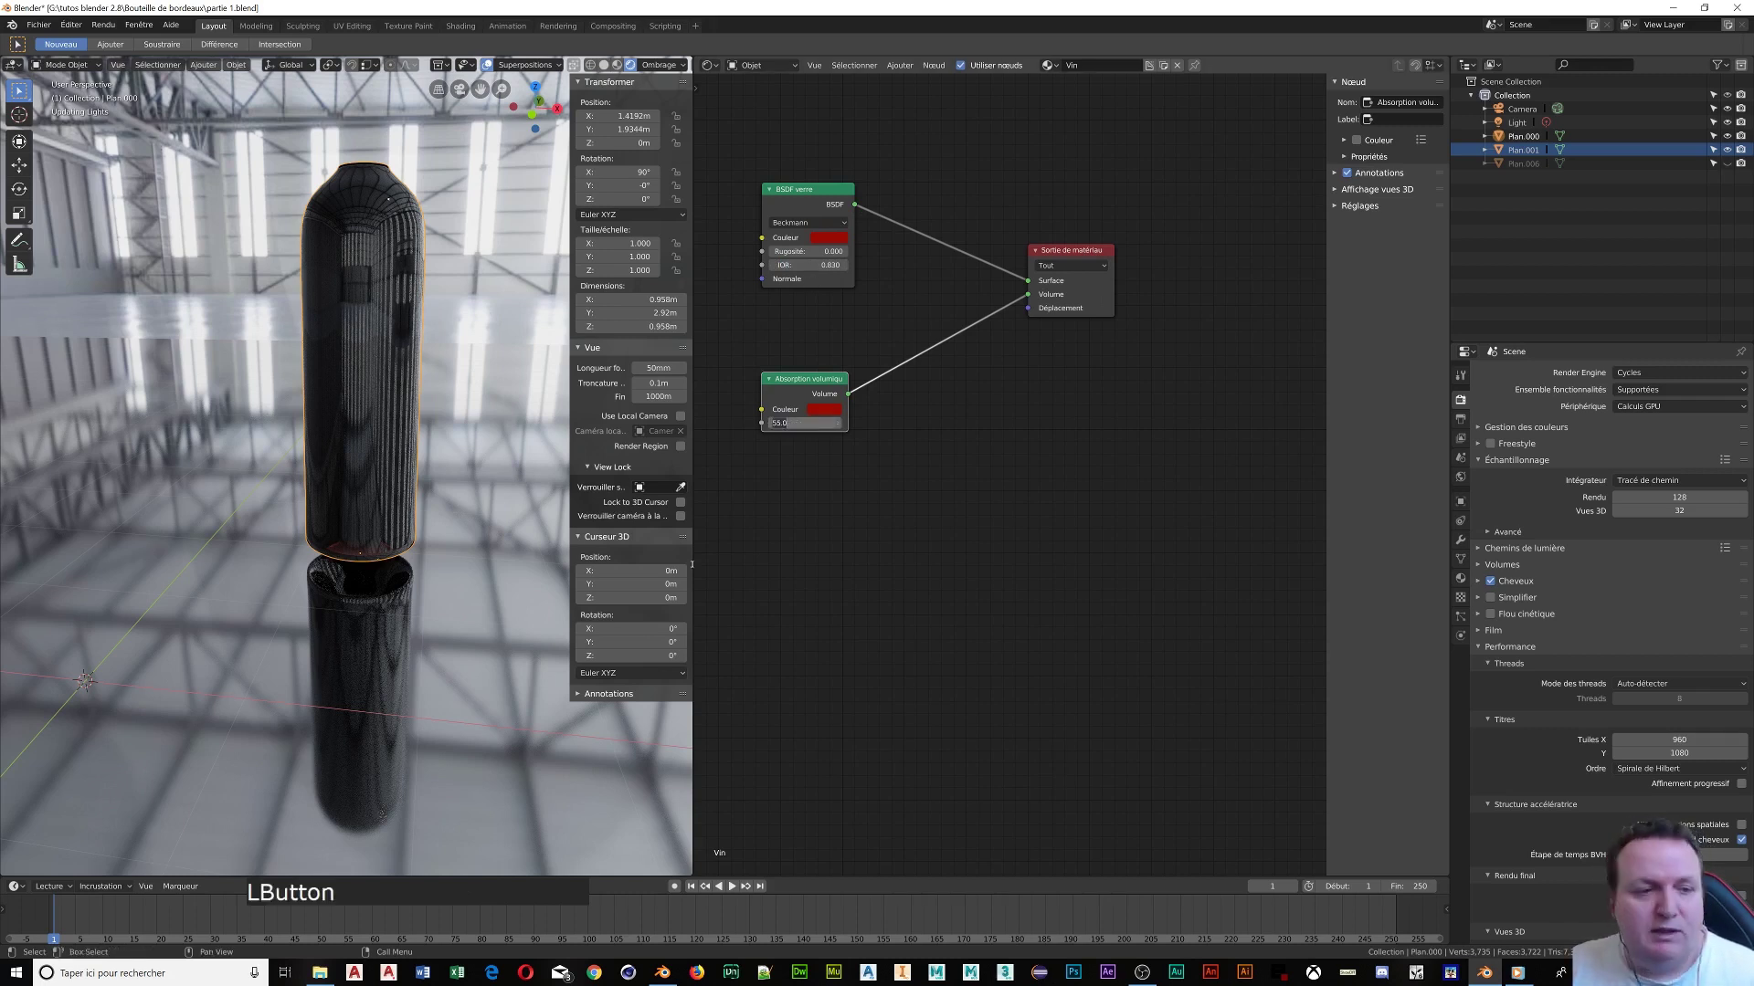
pyautogui.write('740')
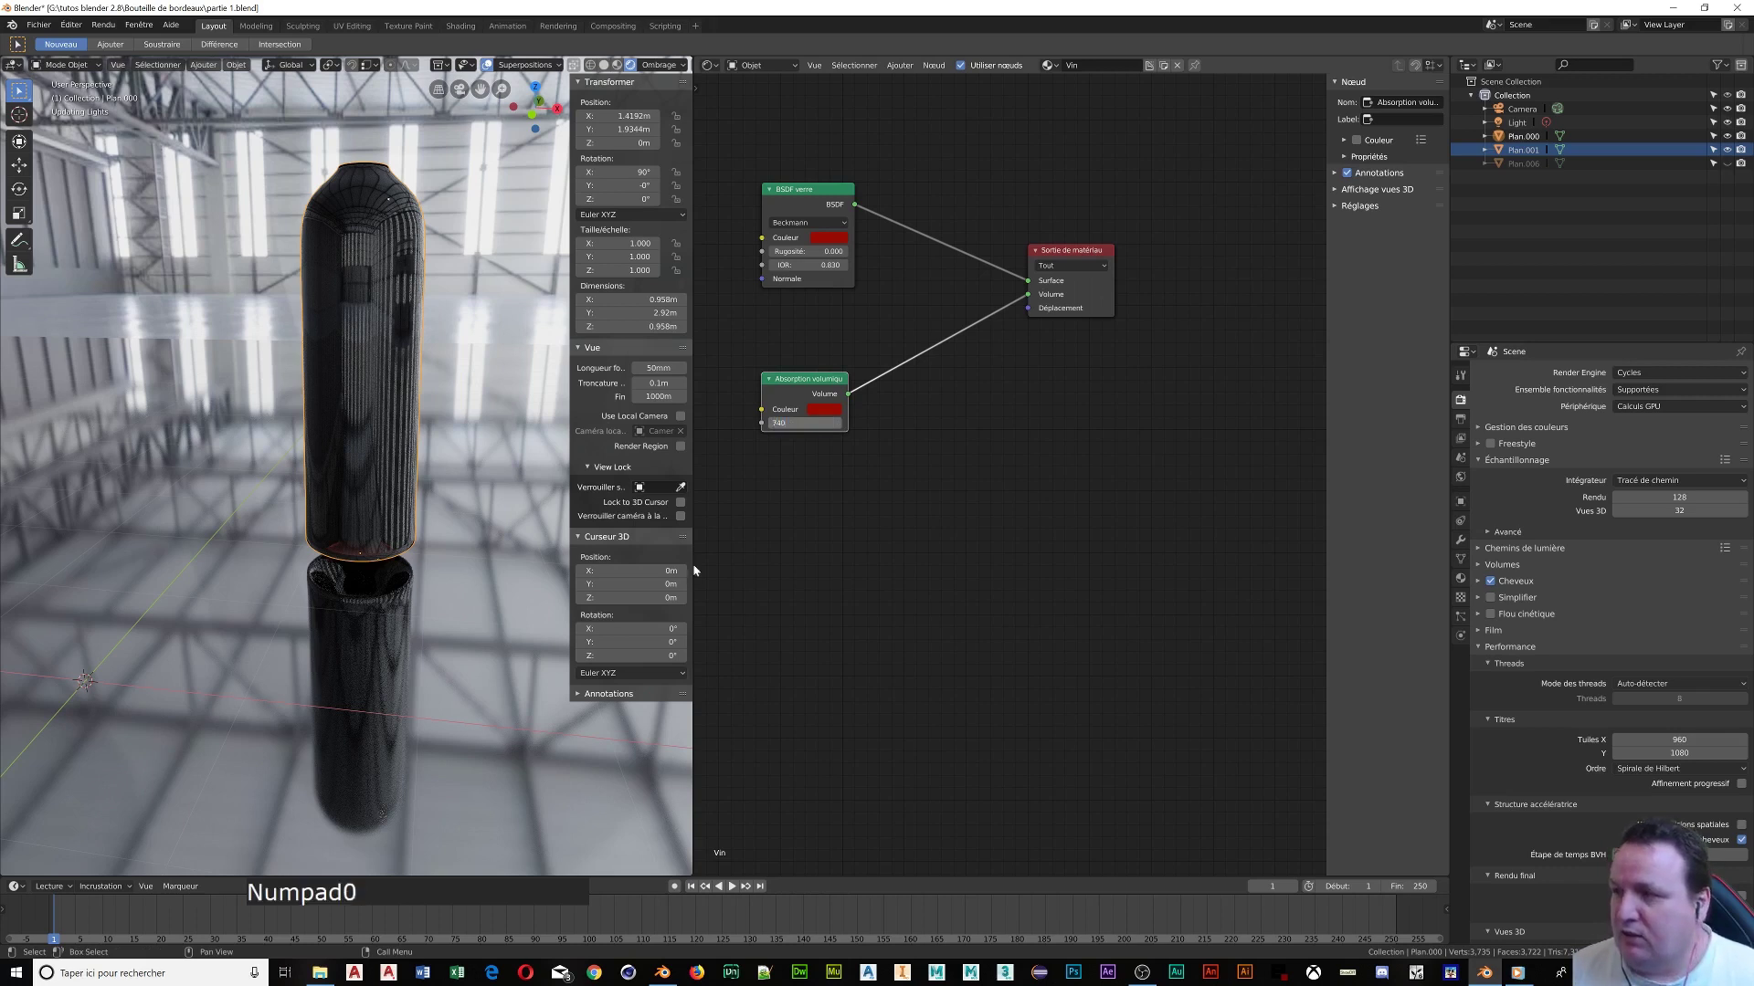
pyautogui.press('Return')
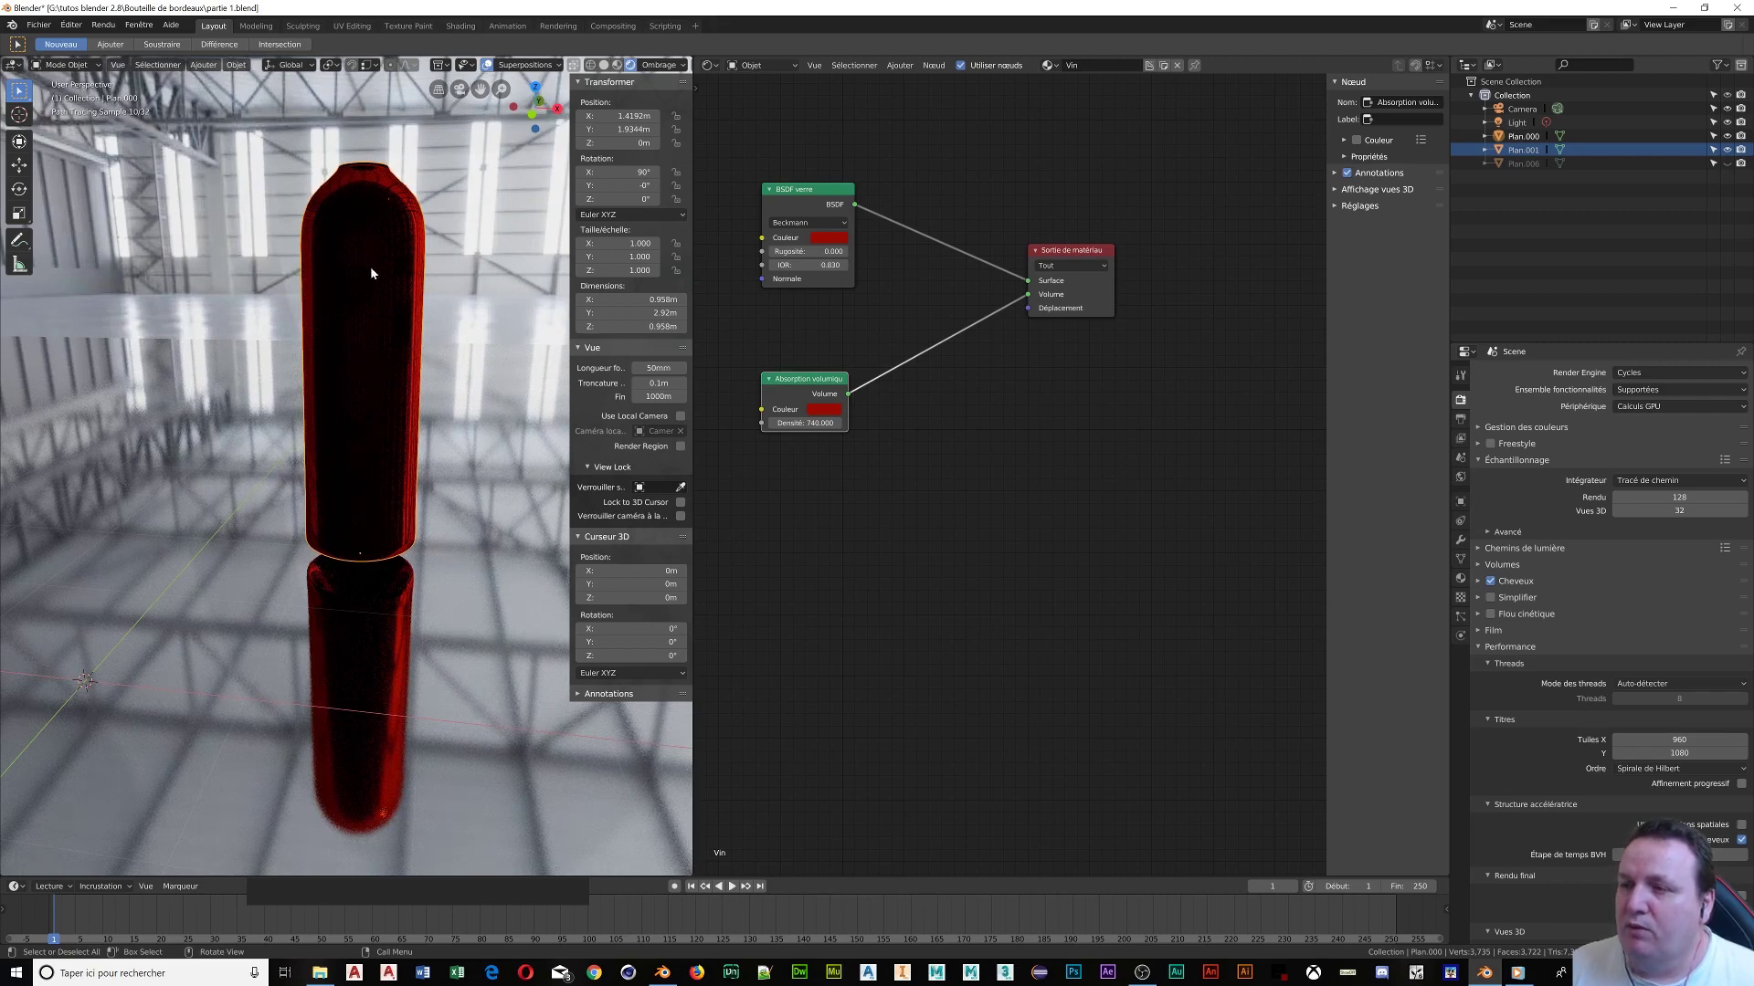
pyautogui.moveTo(370, 273); pyautogui.dragTo(365, 276, button='middle')
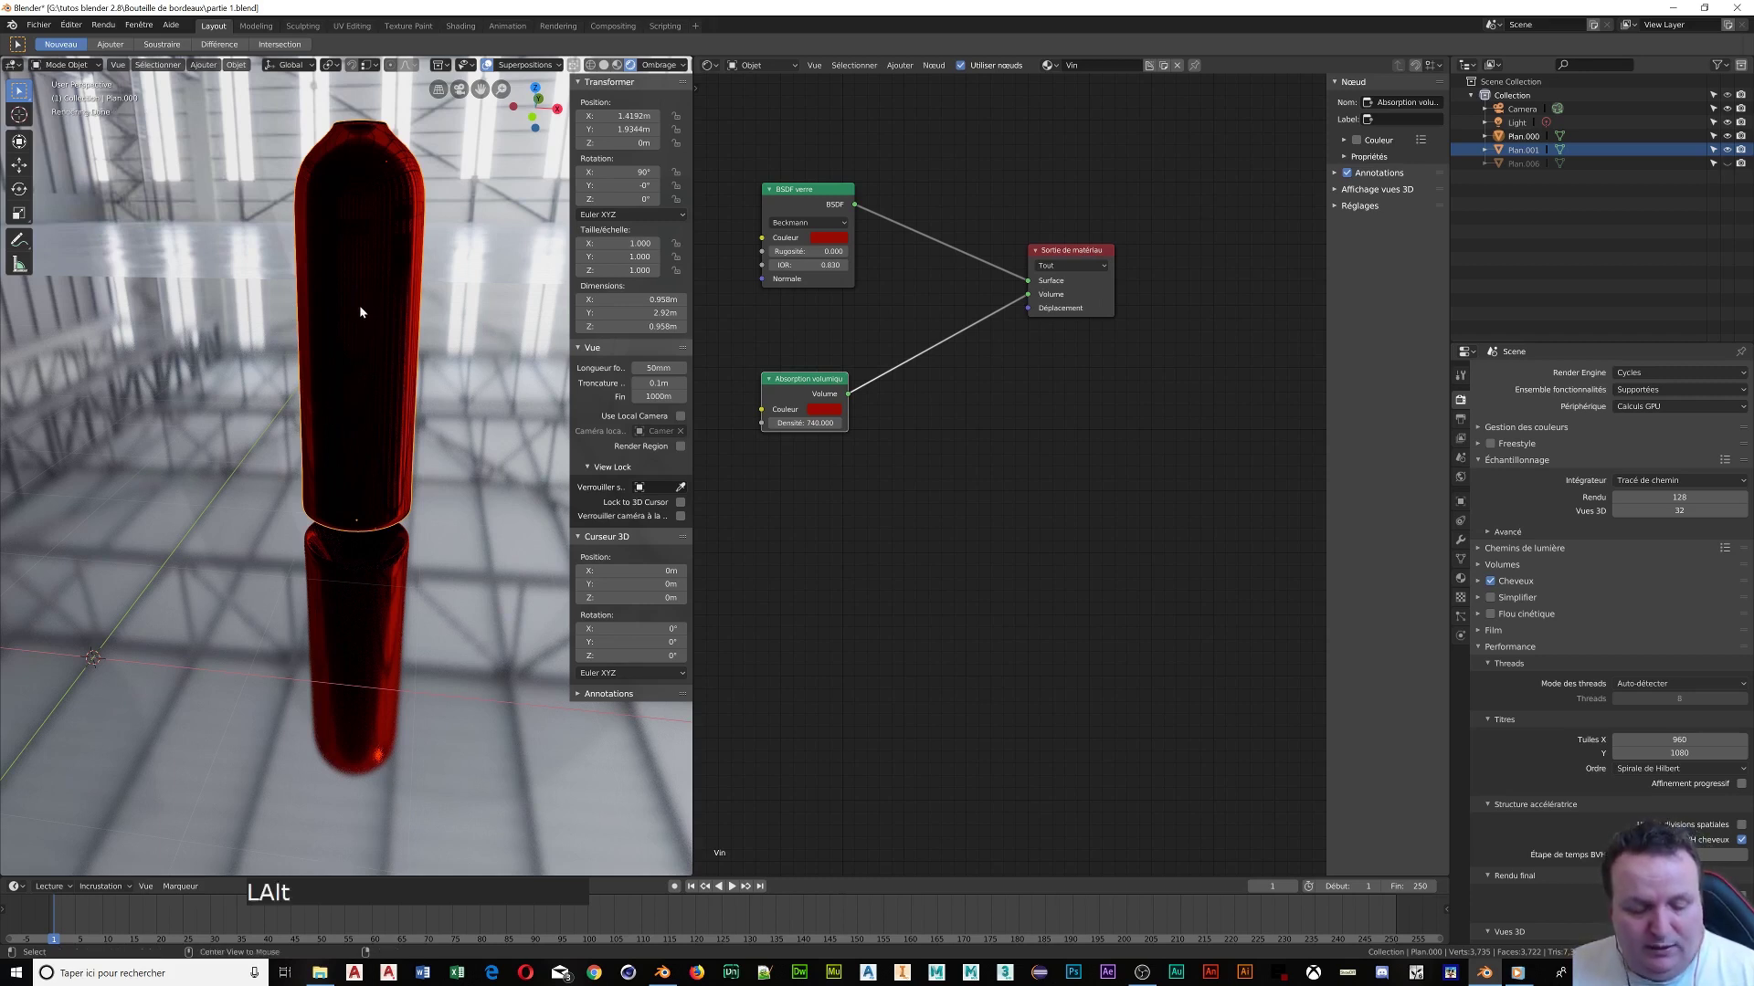
pyautogui.hotkey('alt', 'h')
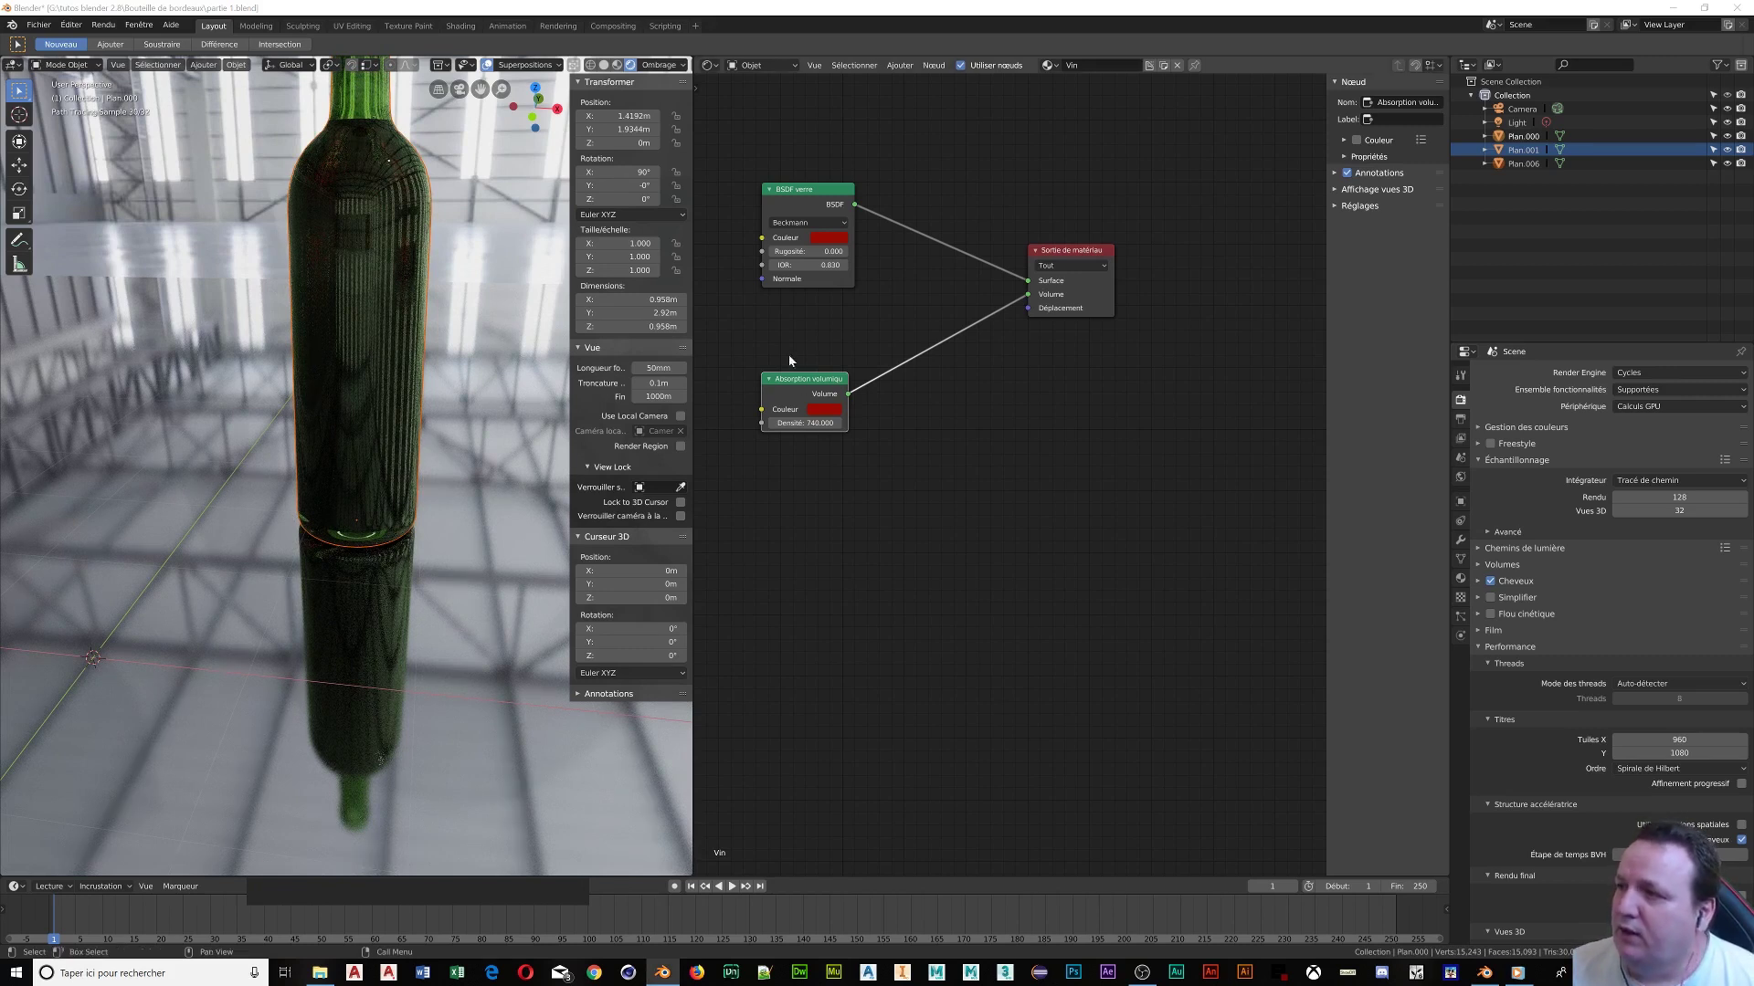
# Try white as the Vin glass BSDF colour and restore the dark red from the volume absorption node
pyautogui.click(836, 244)
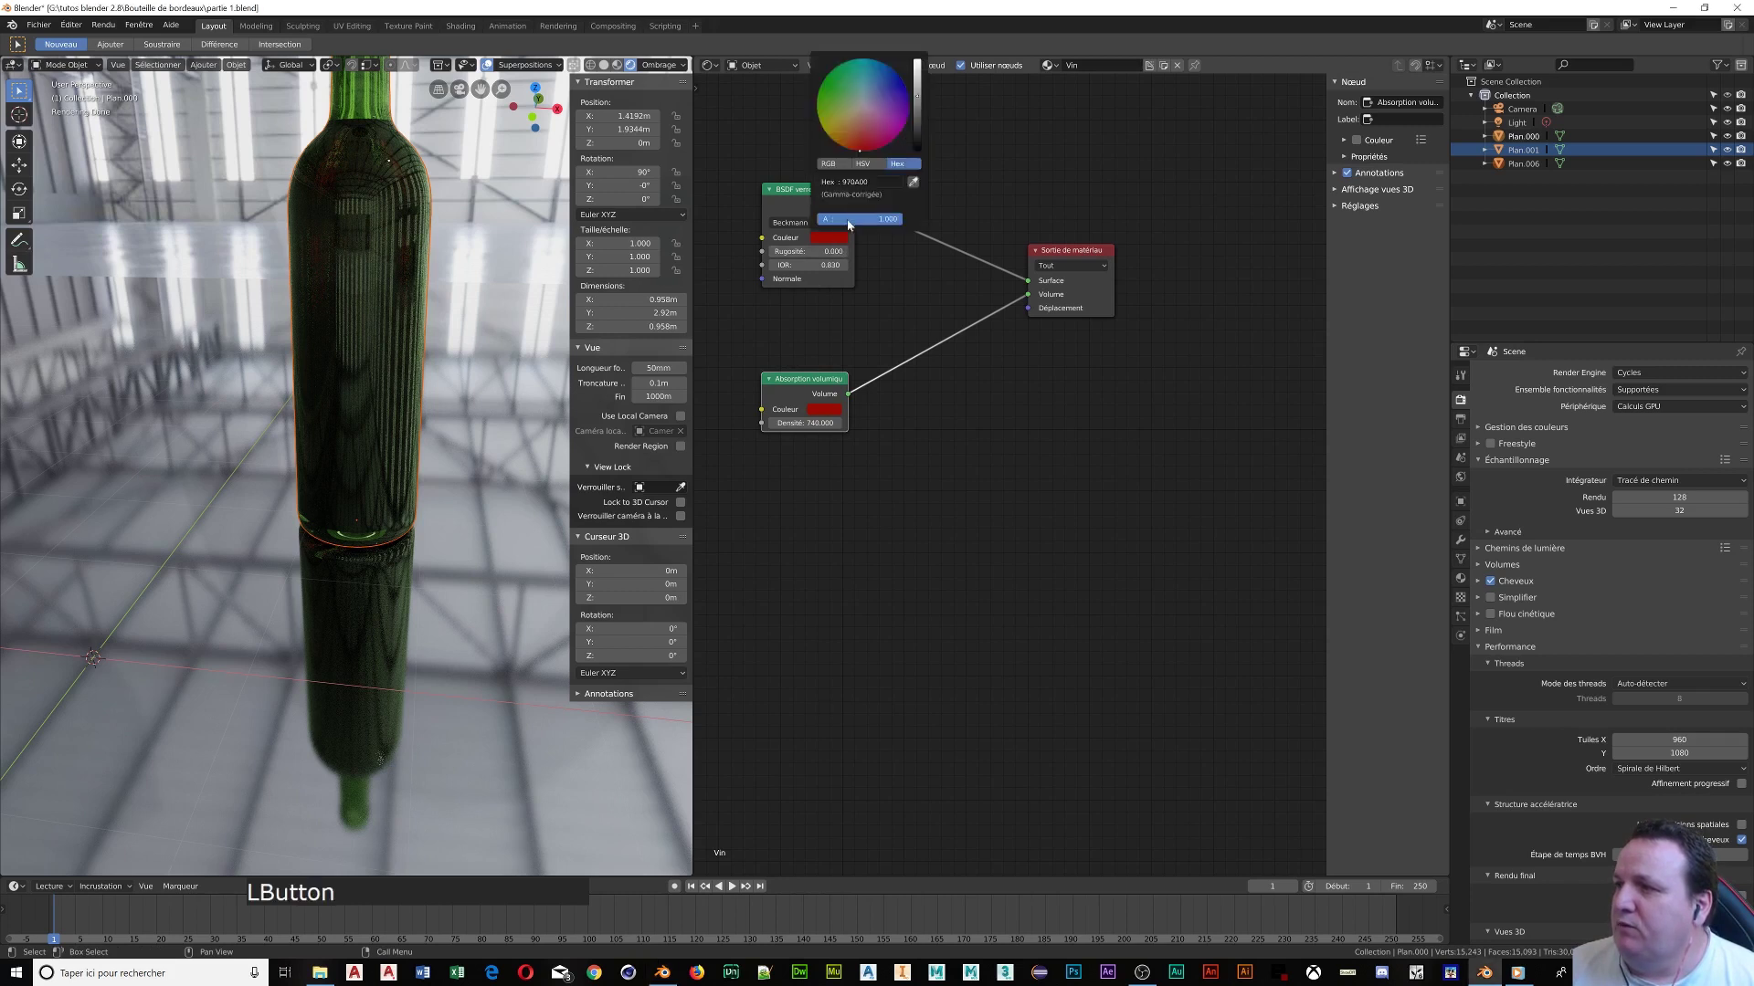
pyautogui.moveTo(917, 95); pyautogui.dragTo(917, 64)
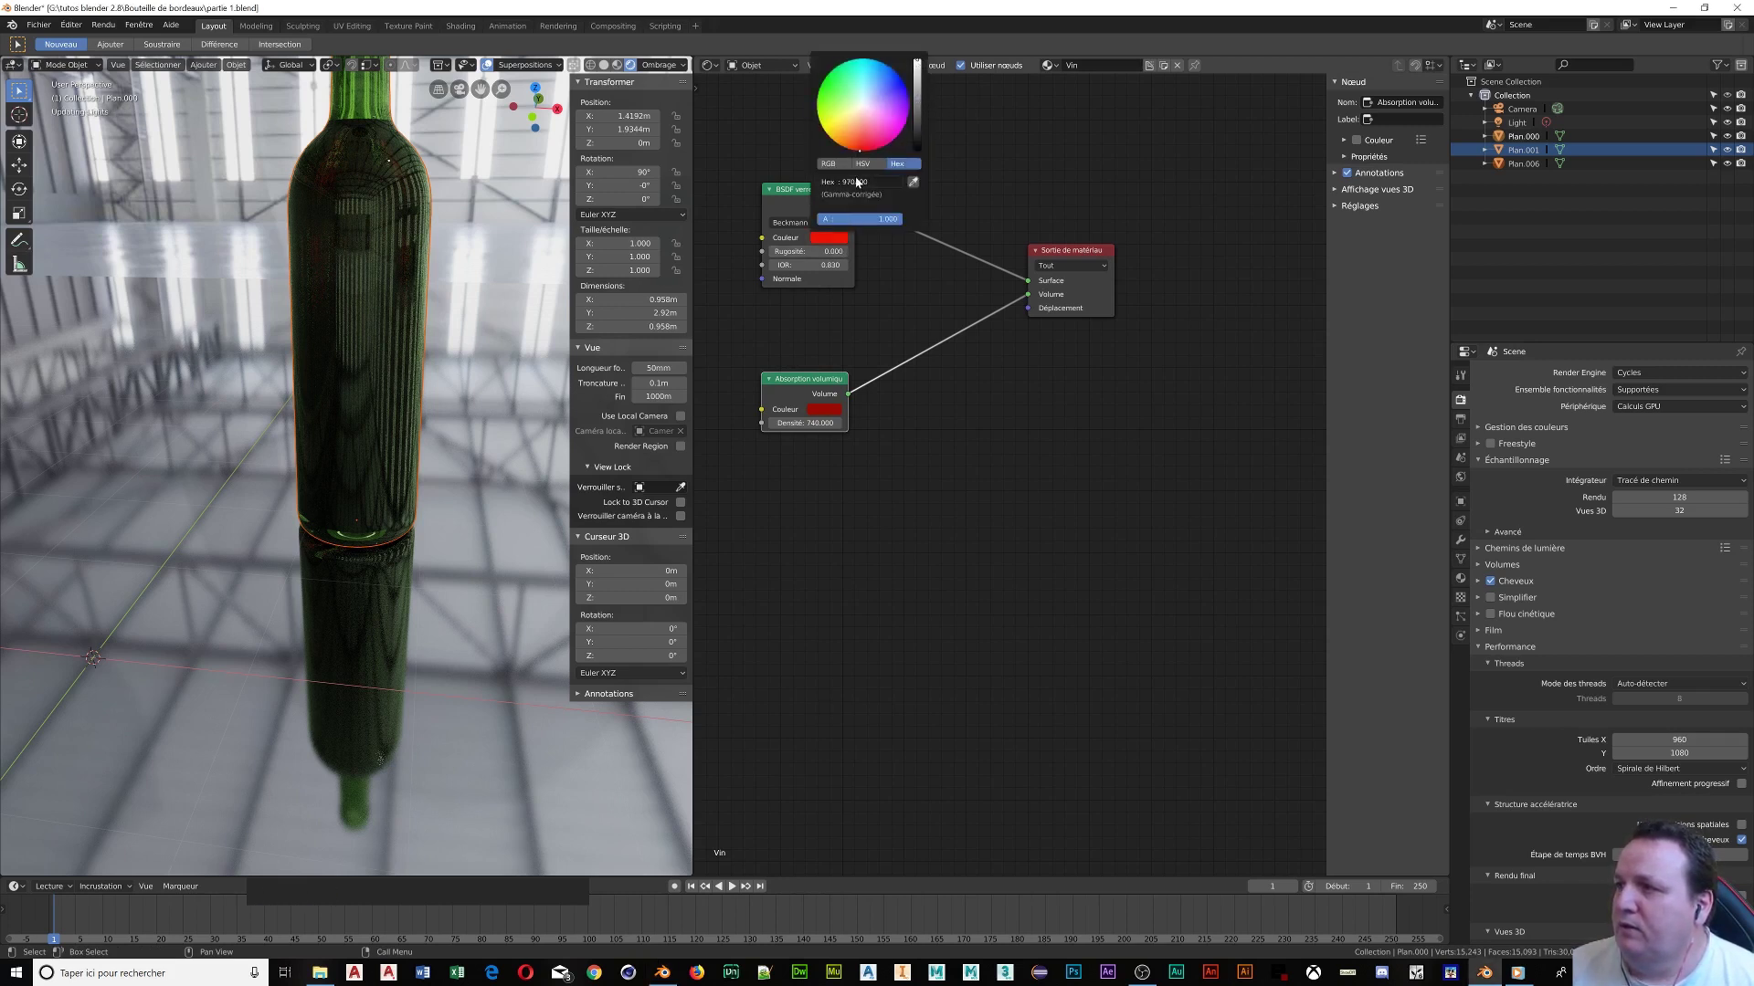
pyautogui.click(828, 163)
pyautogui.moveTo(858, 194); pyautogui.dragTo(904, 207)
pyautogui.click(951, 213)
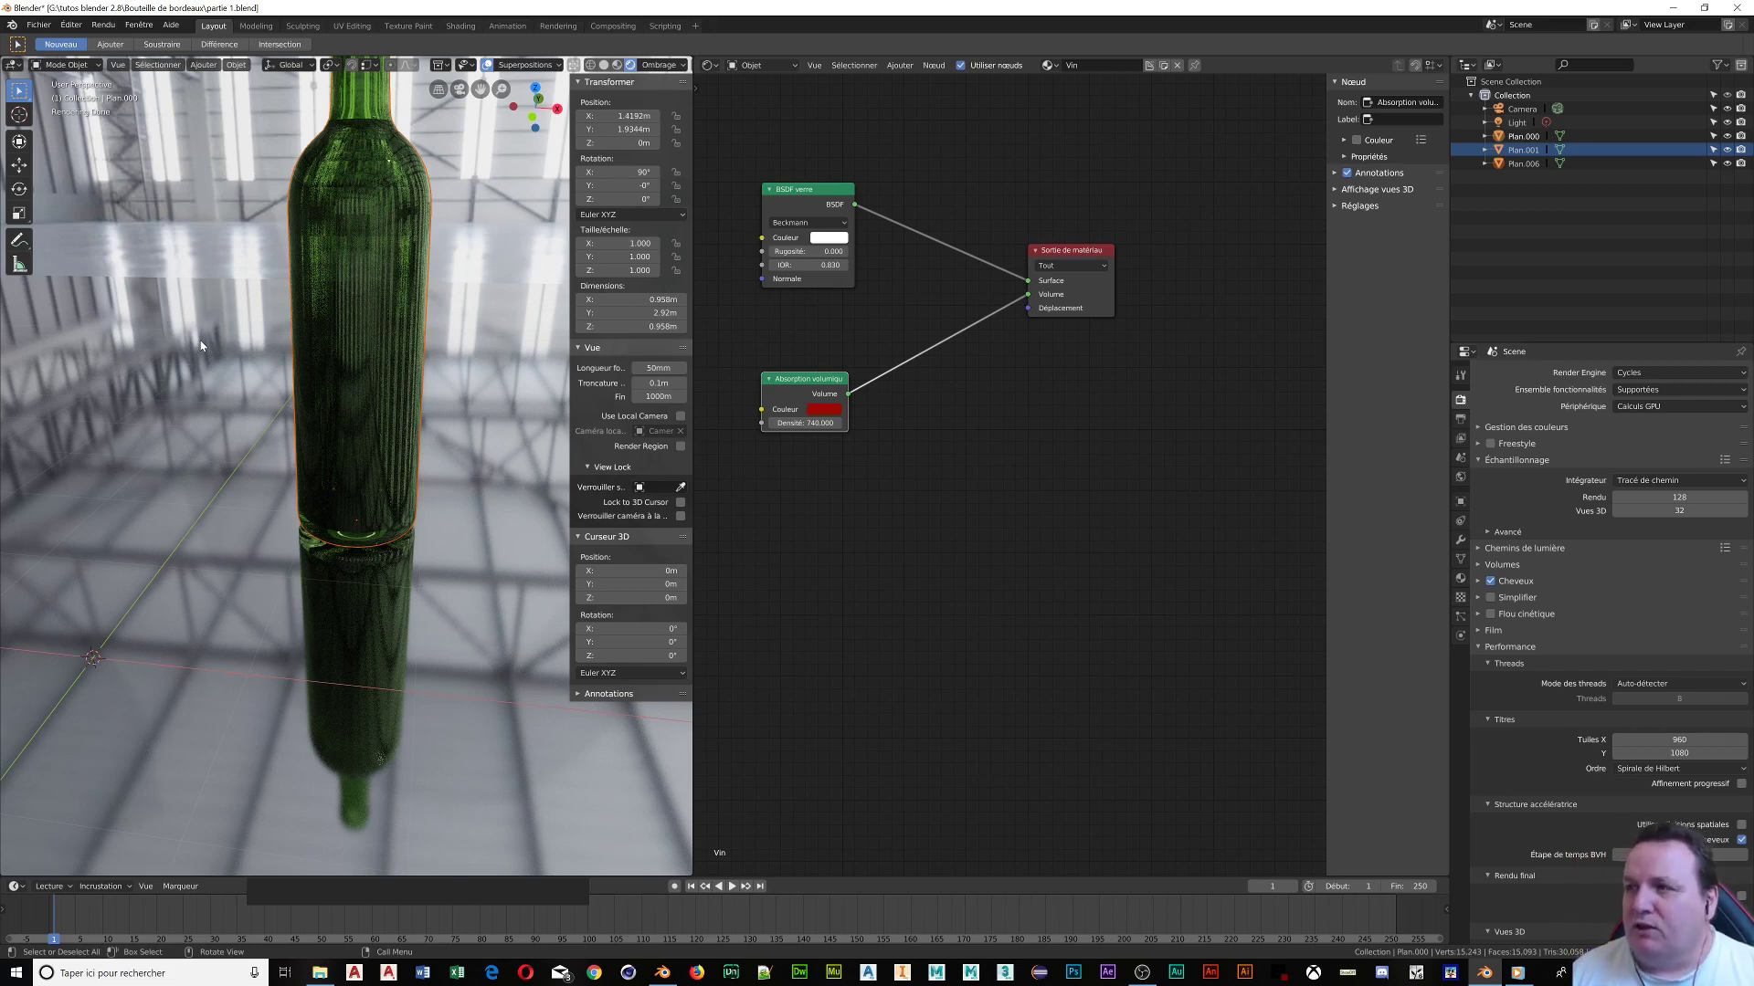
pyautogui.click(833, 408)
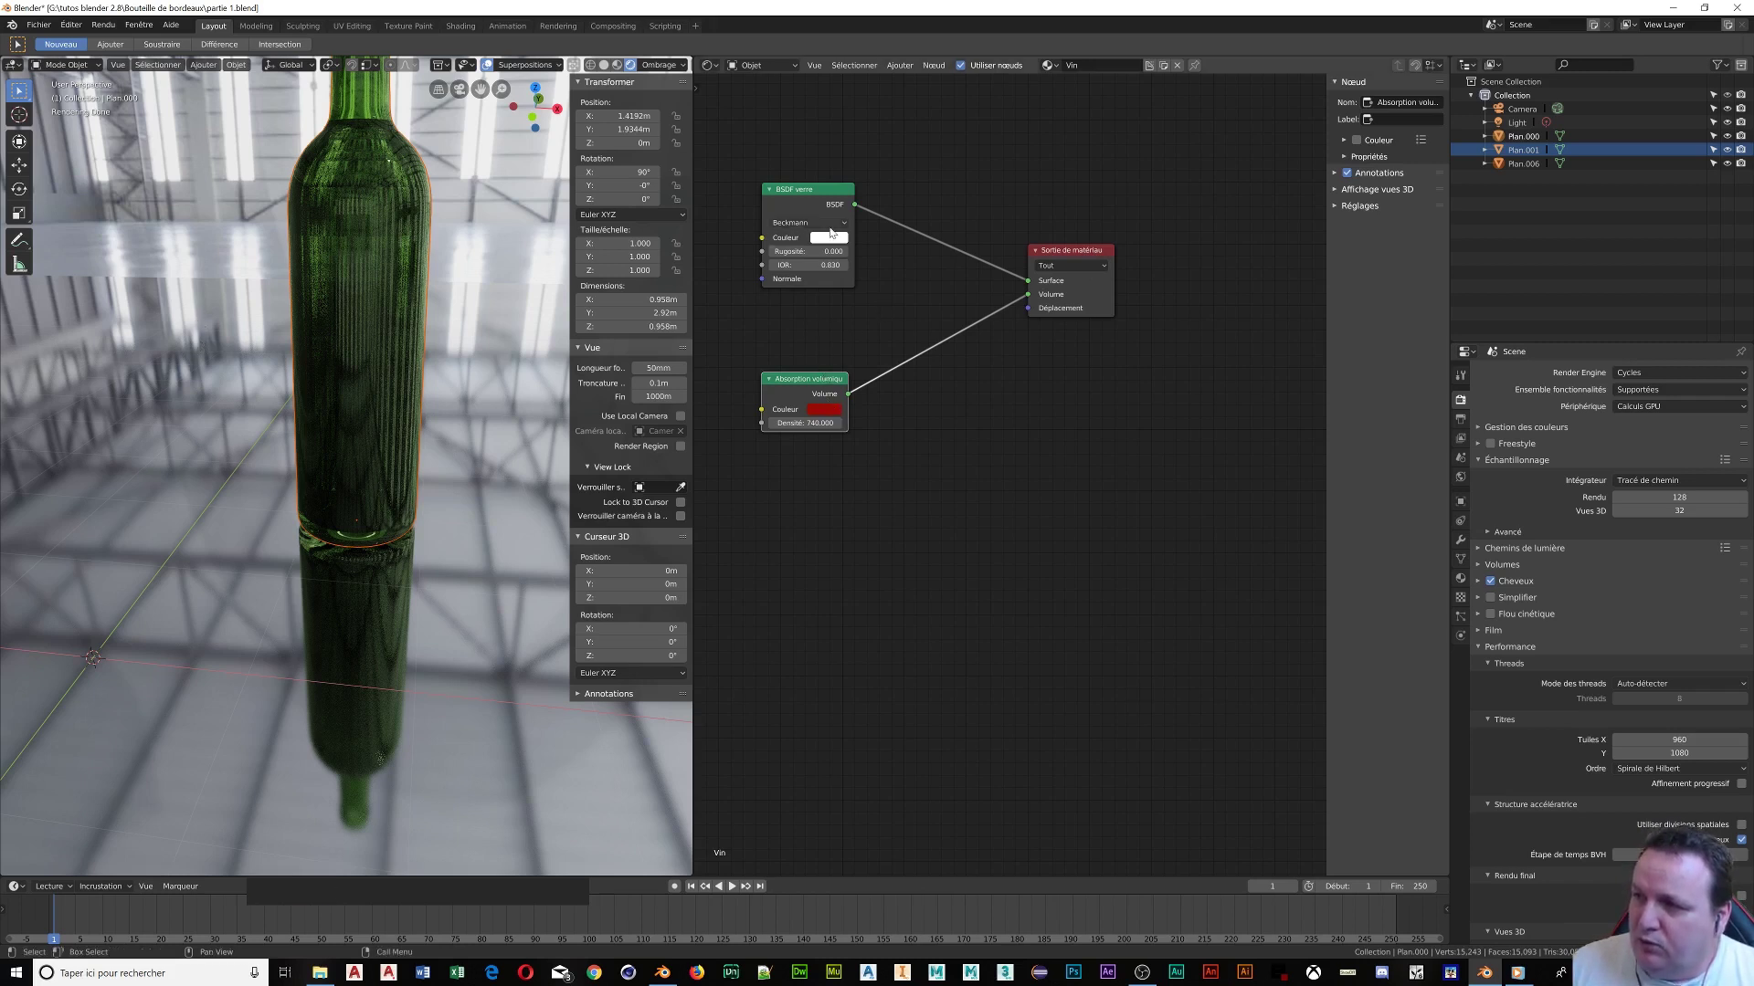
pyautogui.moveTo(821, 414); pyautogui.dragTo(829, 239)
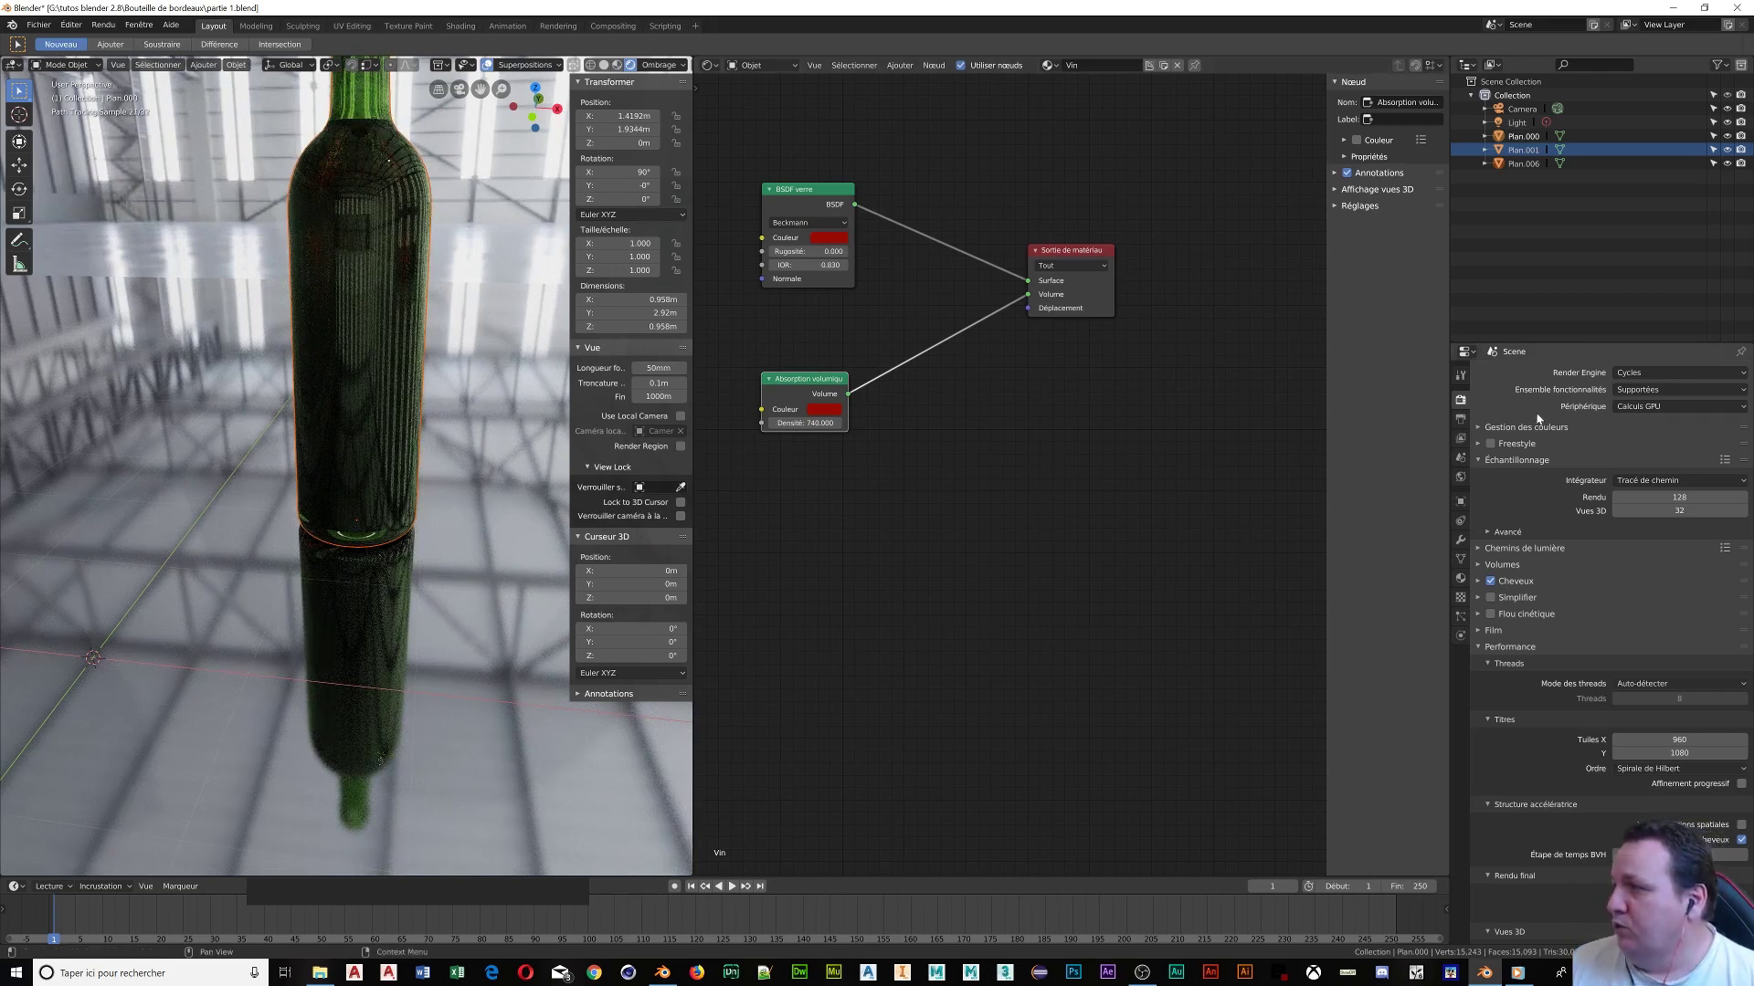
# Select the Verre bouteille material and change its glass BSDF colour to white by raising the RGB channels
pyautogui.click(1461, 578)
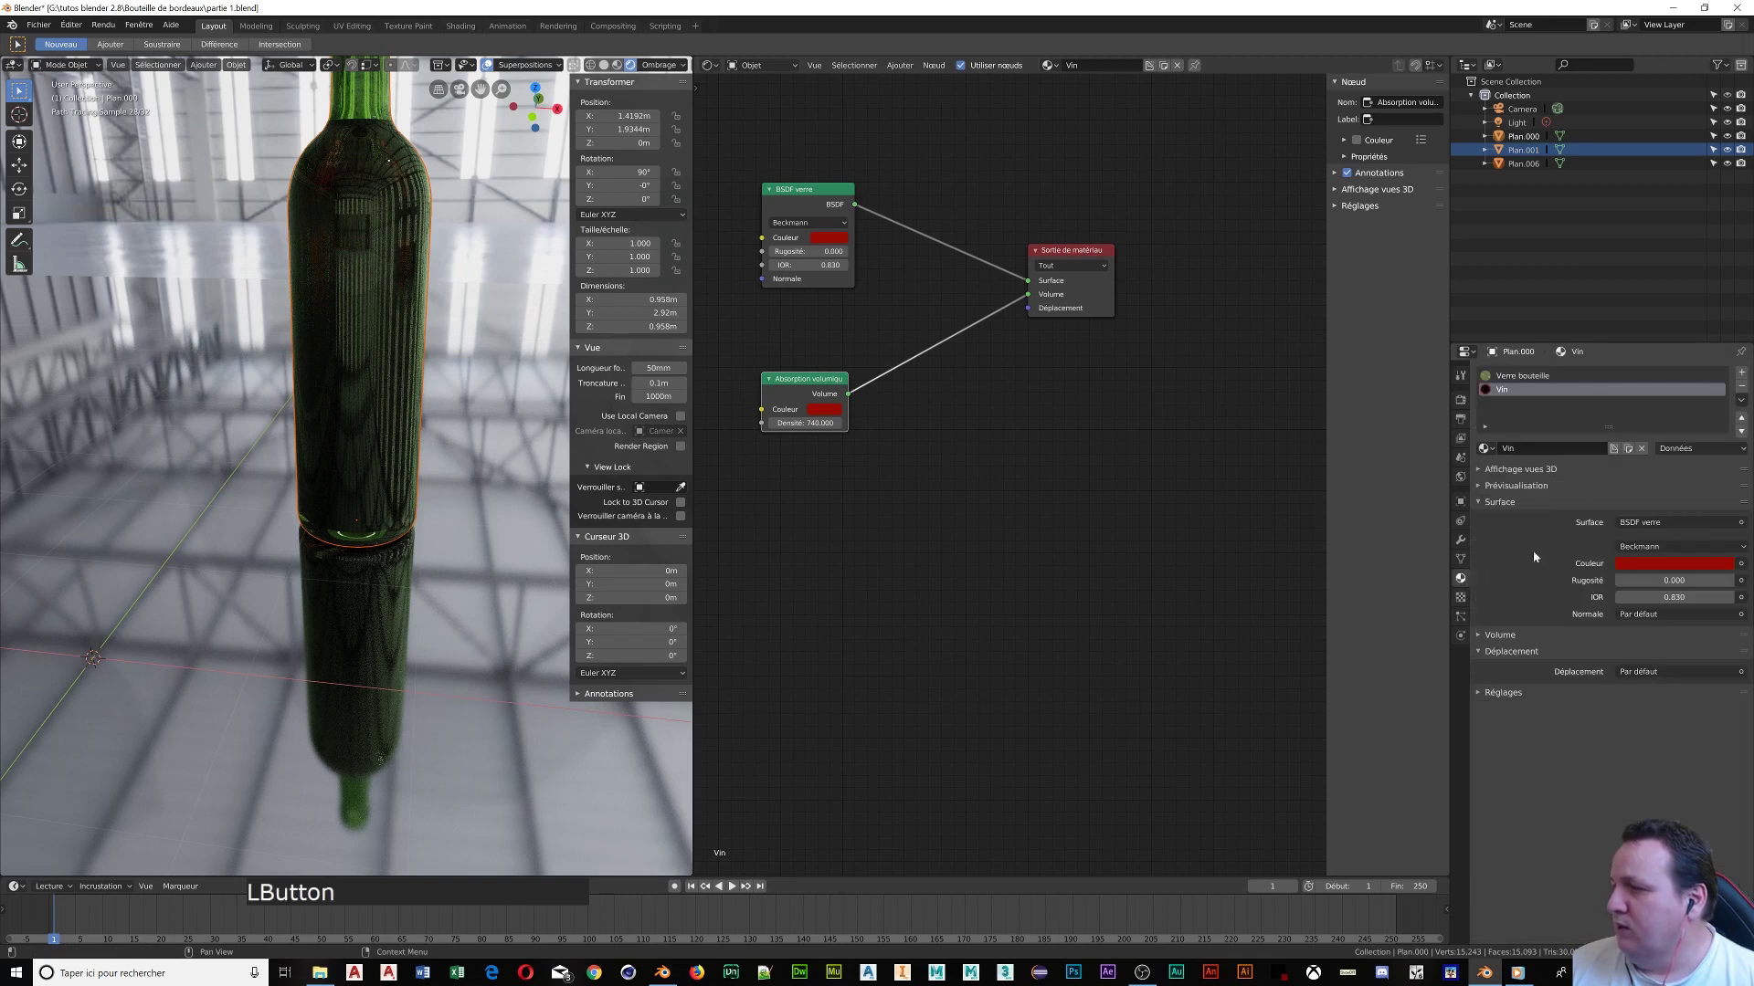
pyautogui.click(1511, 380)
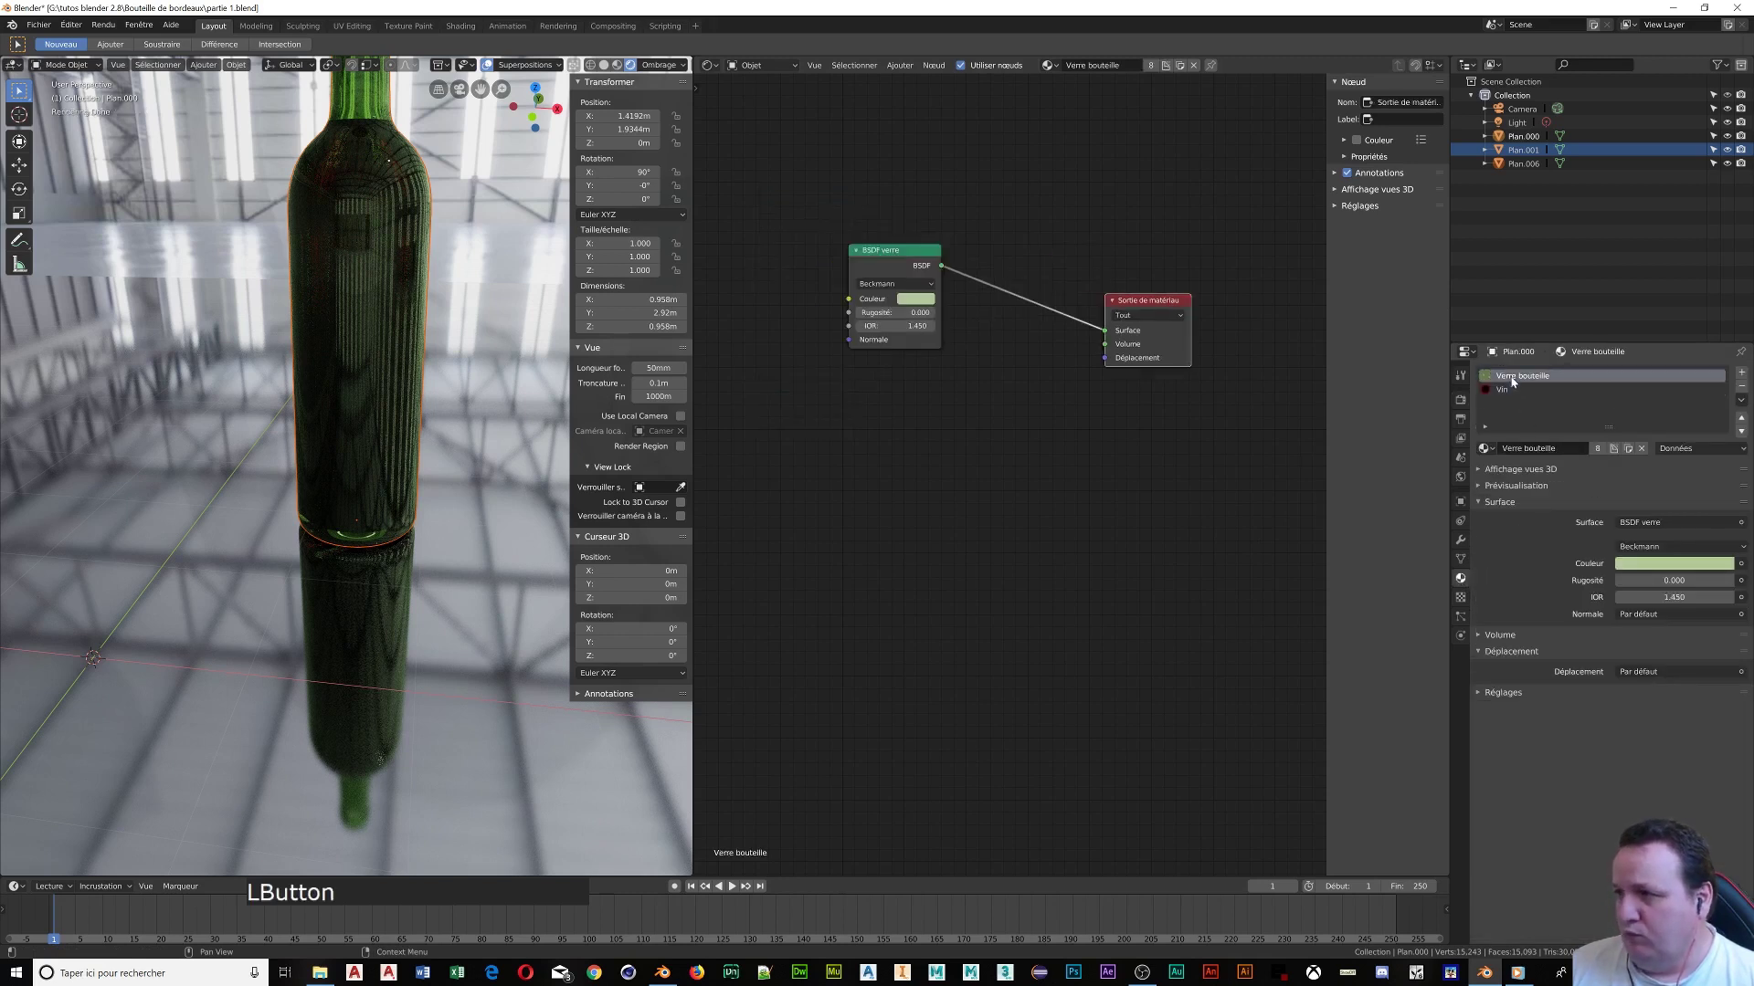
pyautogui.click(915, 299)
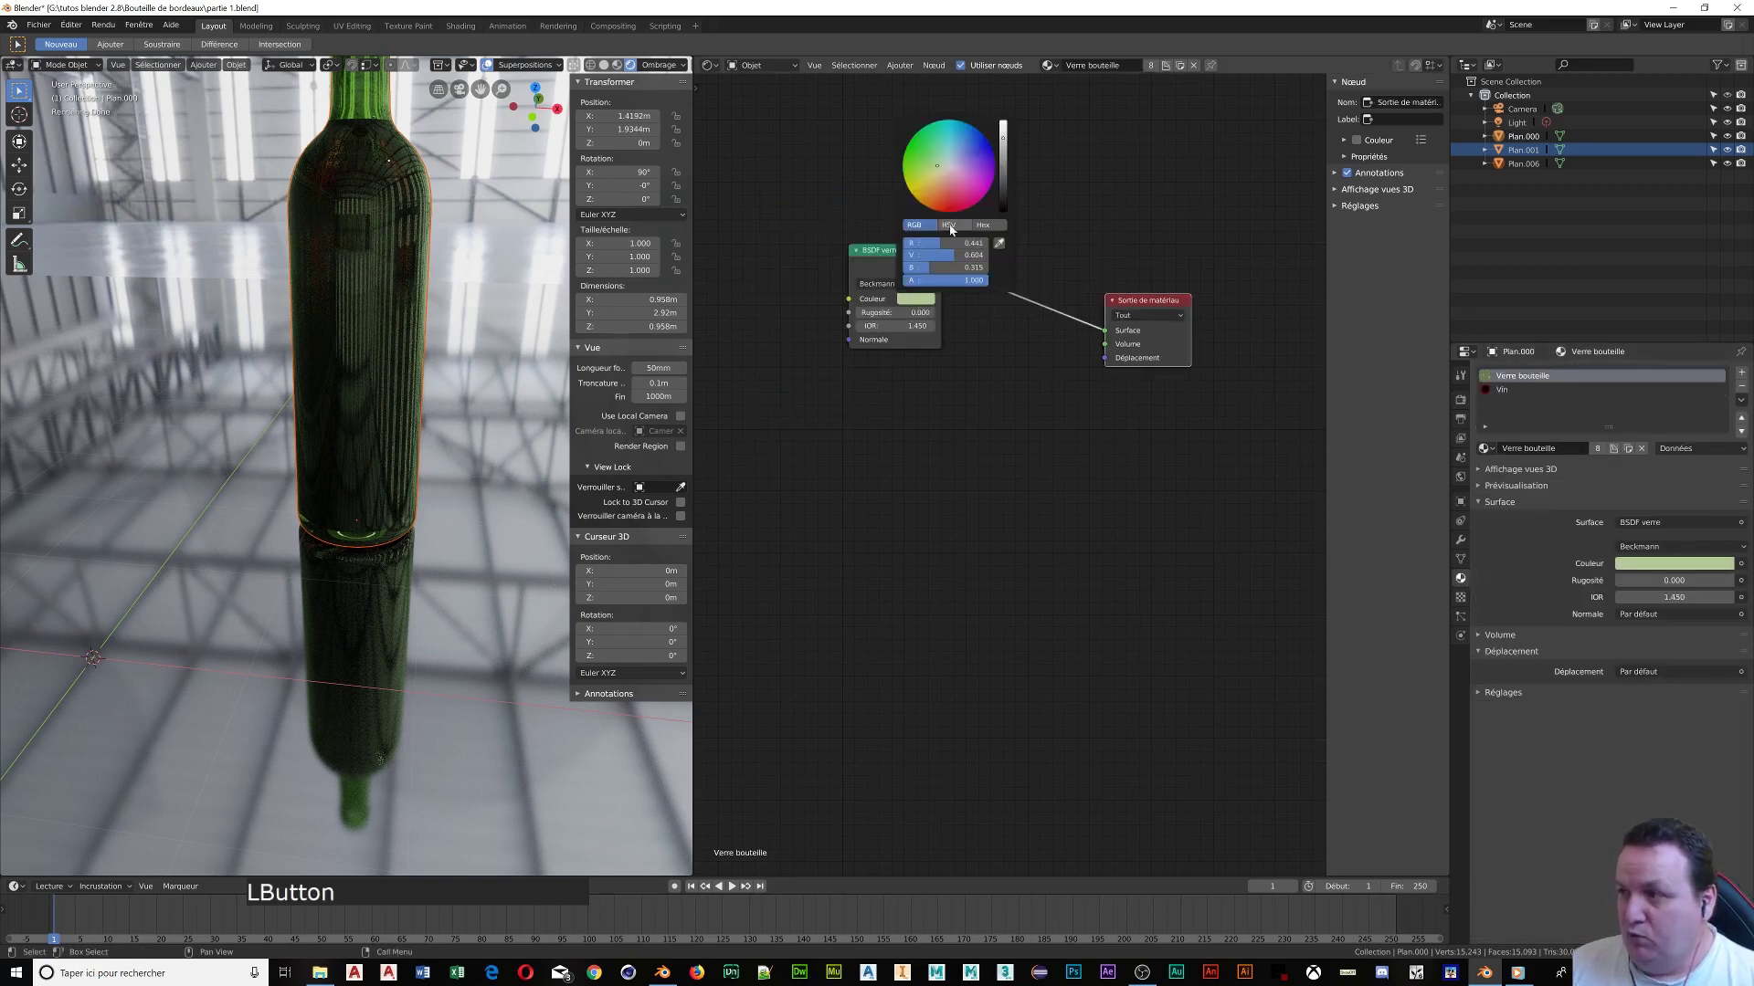
pyautogui.moveTo(937, 243)
pyautogui.mouseDown()
pyautogui.moveTo(988, 244)
pyautogui.moveTo(963, 244)
pyautogui.mouseUp()
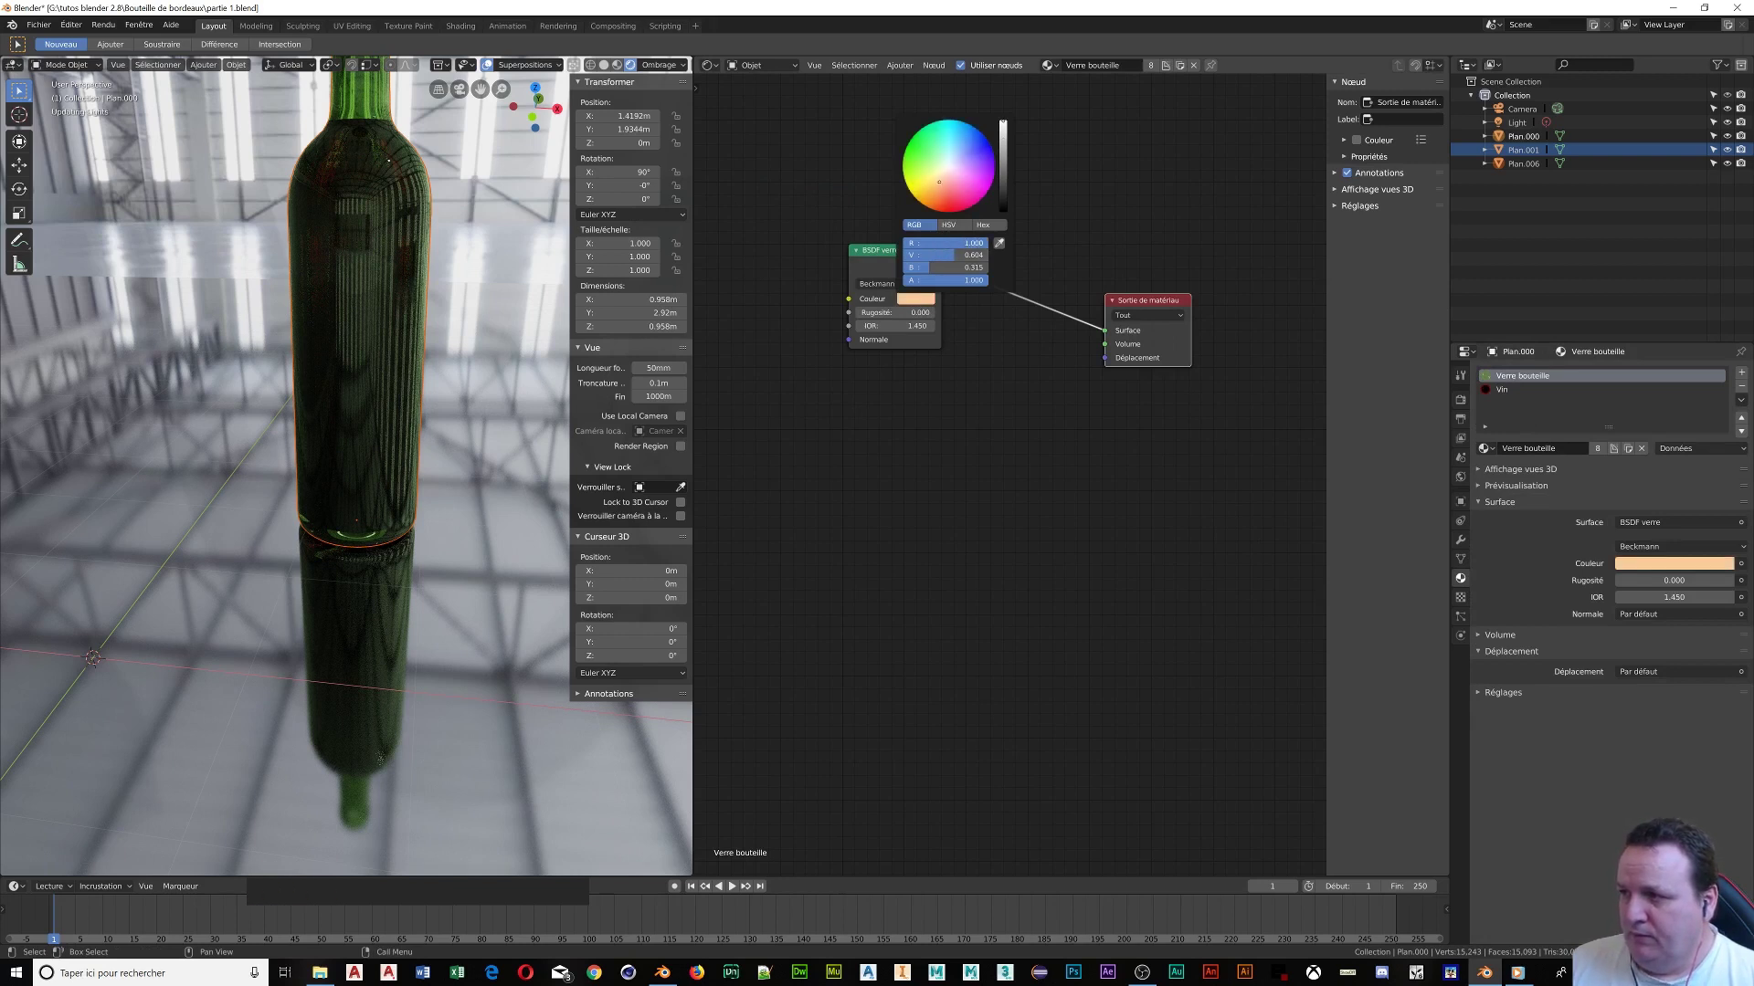
pyautogui.click(916, 300)
pyautogui.moveTo(940, 255); pyautogui.dragTo(986, 267)
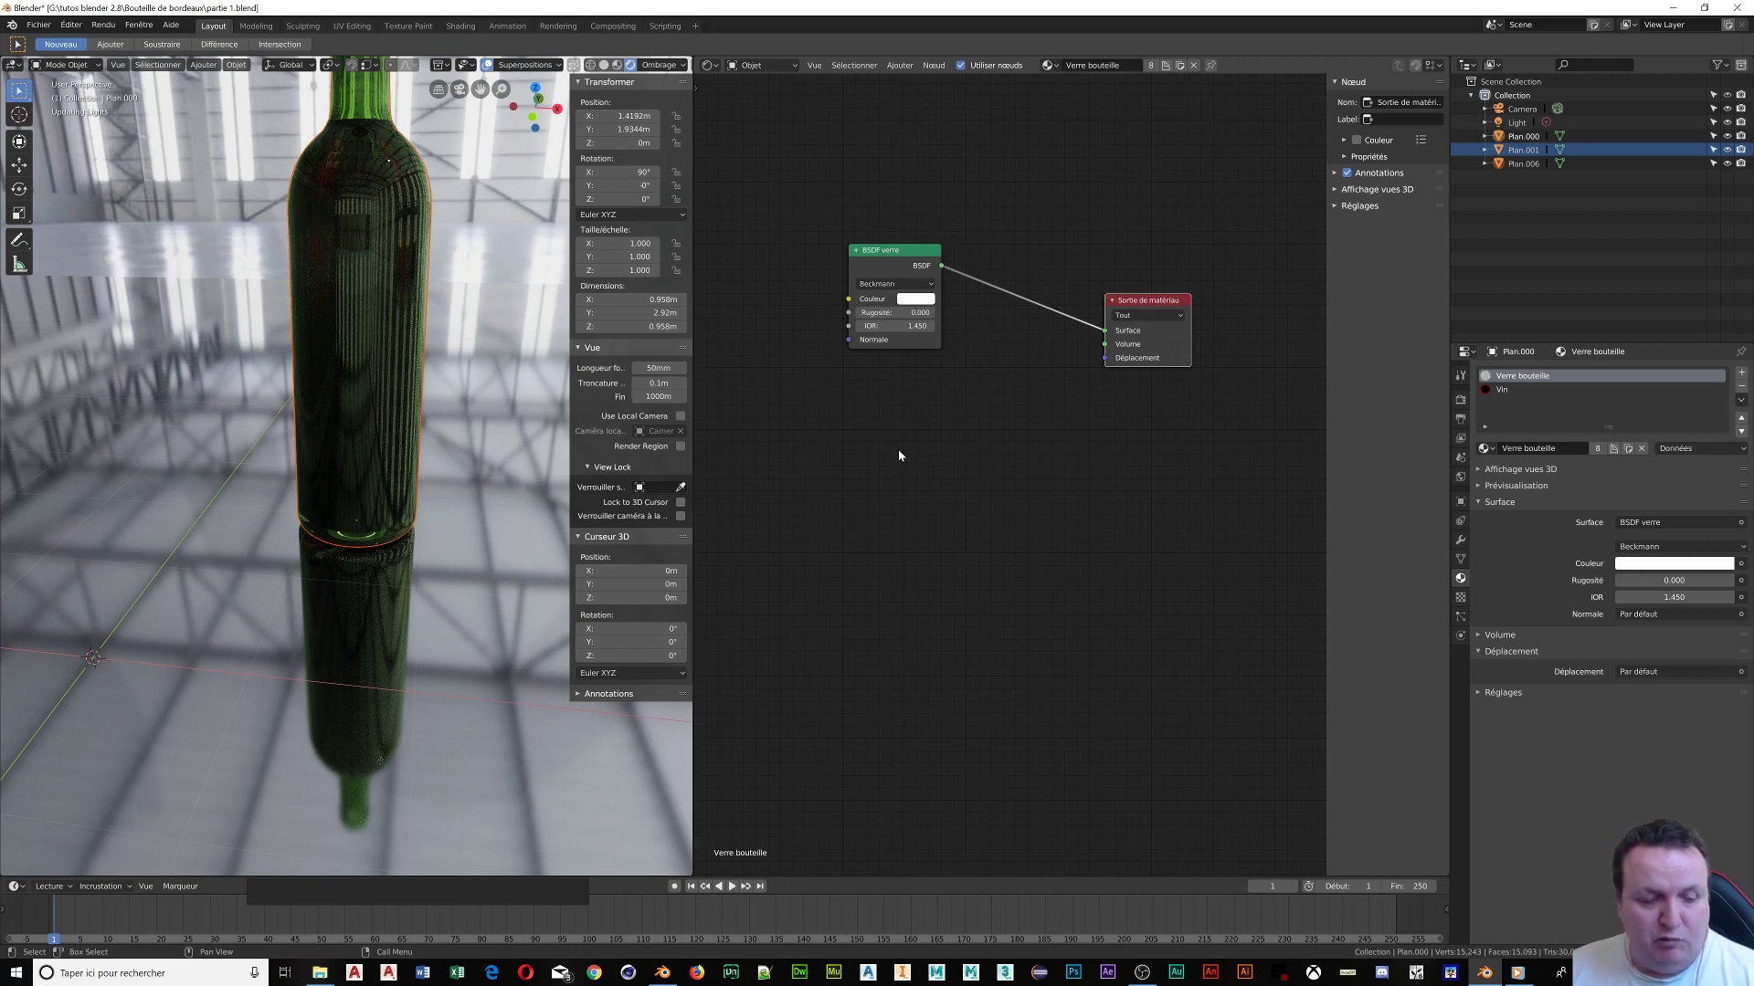
# Add a volume absorption shader to Verre bouteille and connect it to the material output's Volume input
pyautogui.hotkey('shift', 'a')
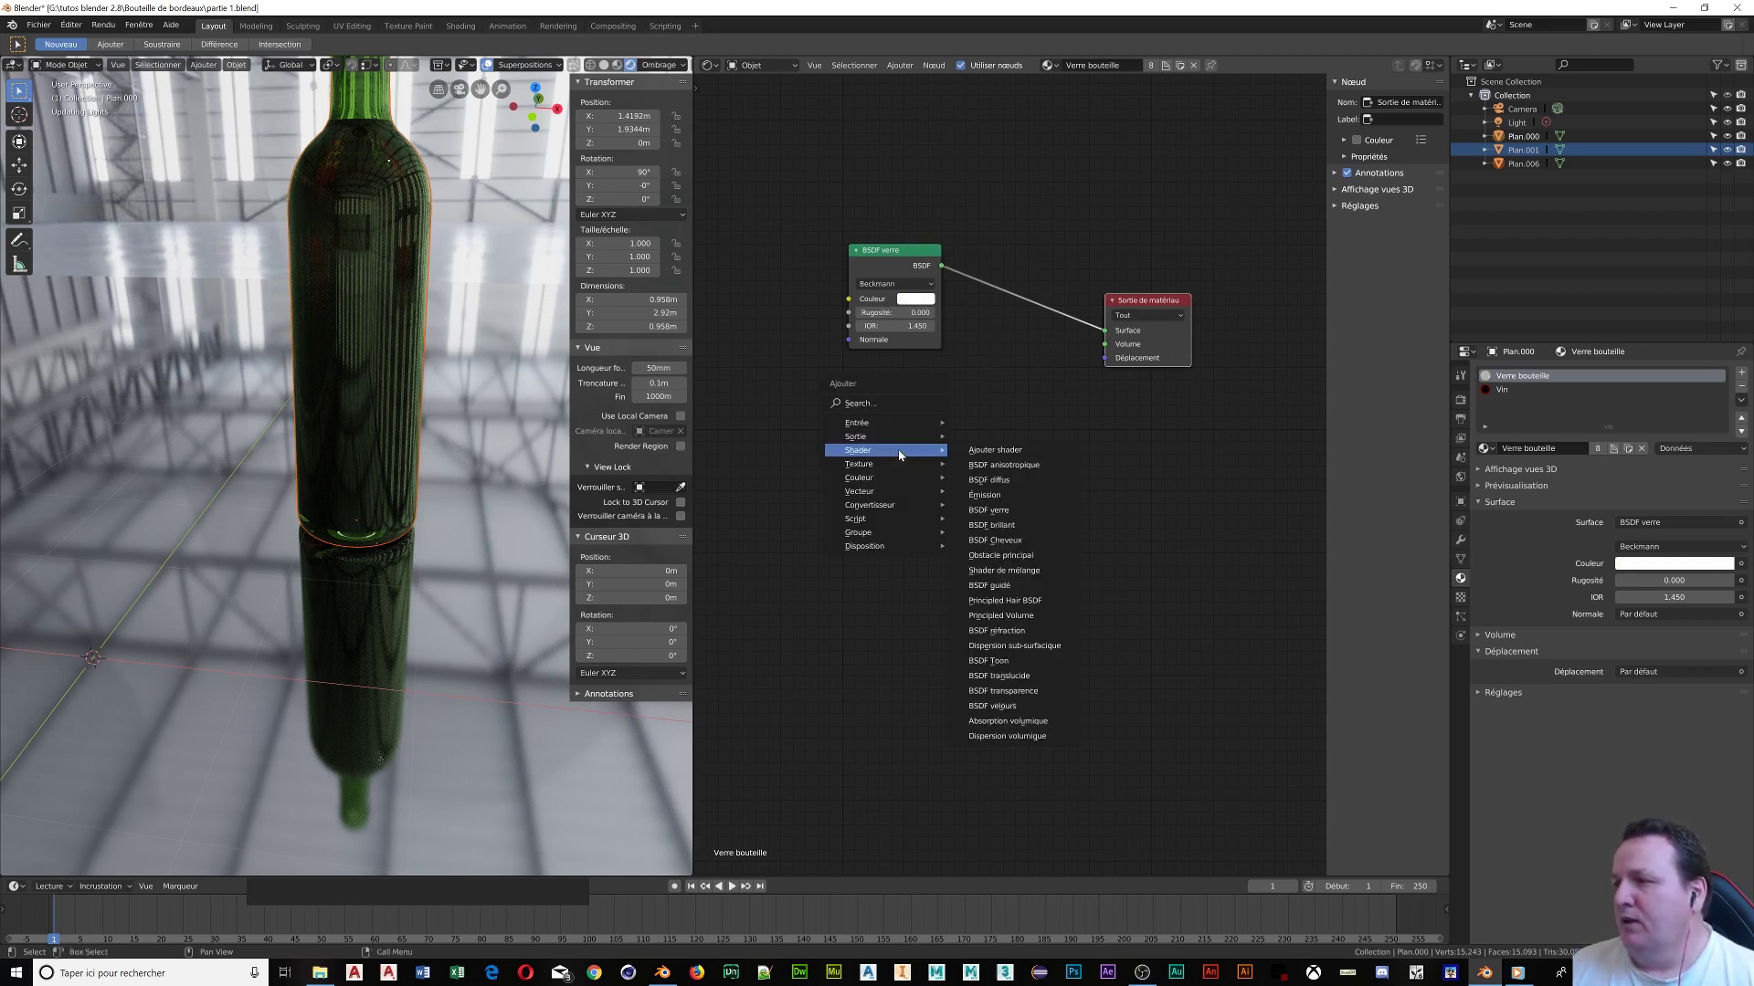
pyautogui.click(1008, 721)
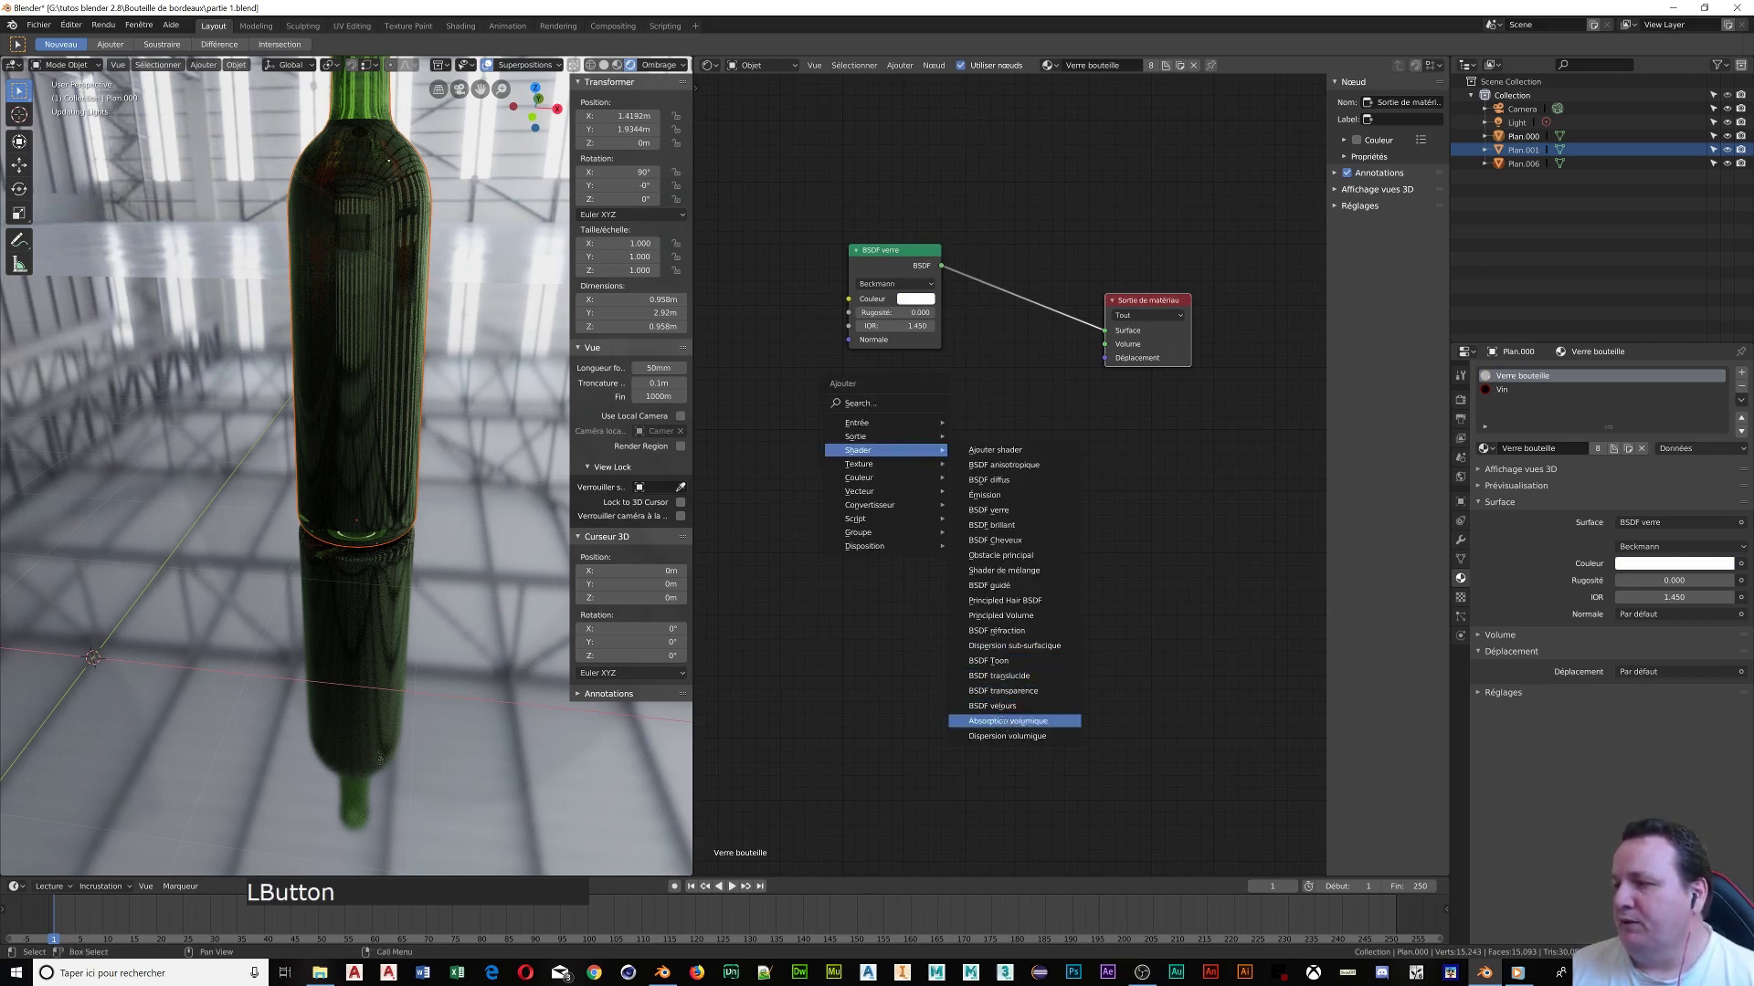
pyautogui.click(883, 499)
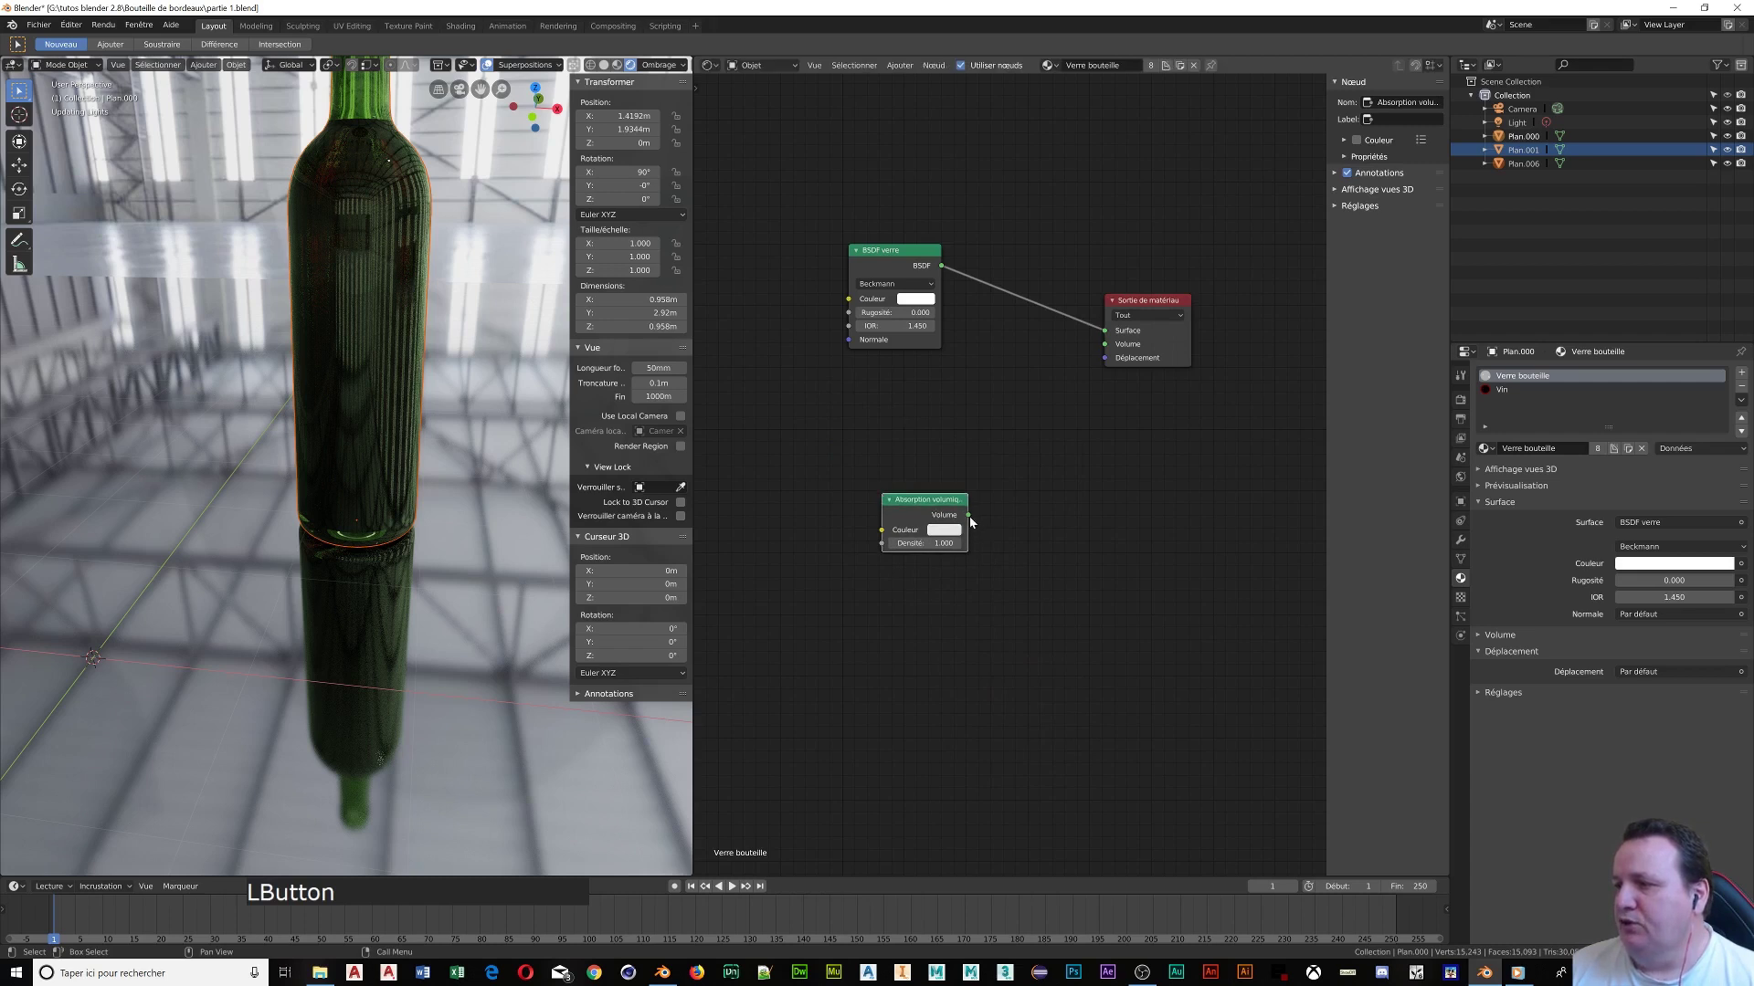
pyautogui.moveTo(968, 517); pyautogui.dragTo(1106, 344)
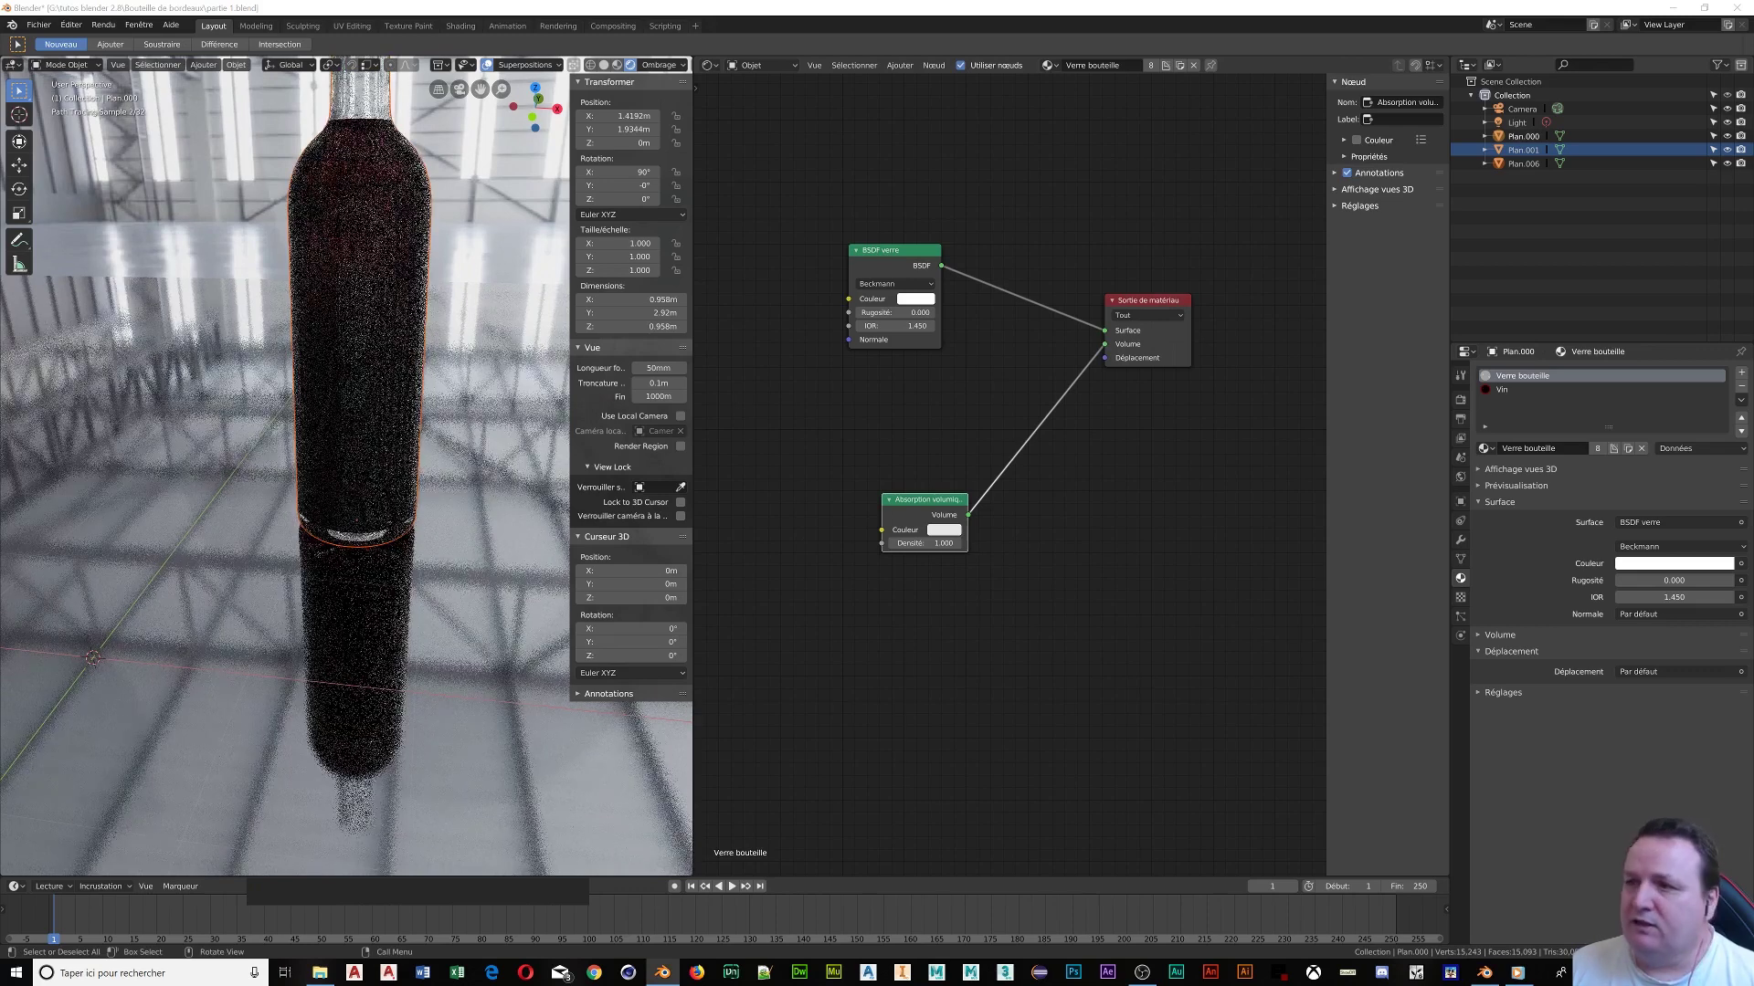
# Set the colour of the Verre bouteille volume absorption shader to hex 799403
pyautogui.click(950, 530)
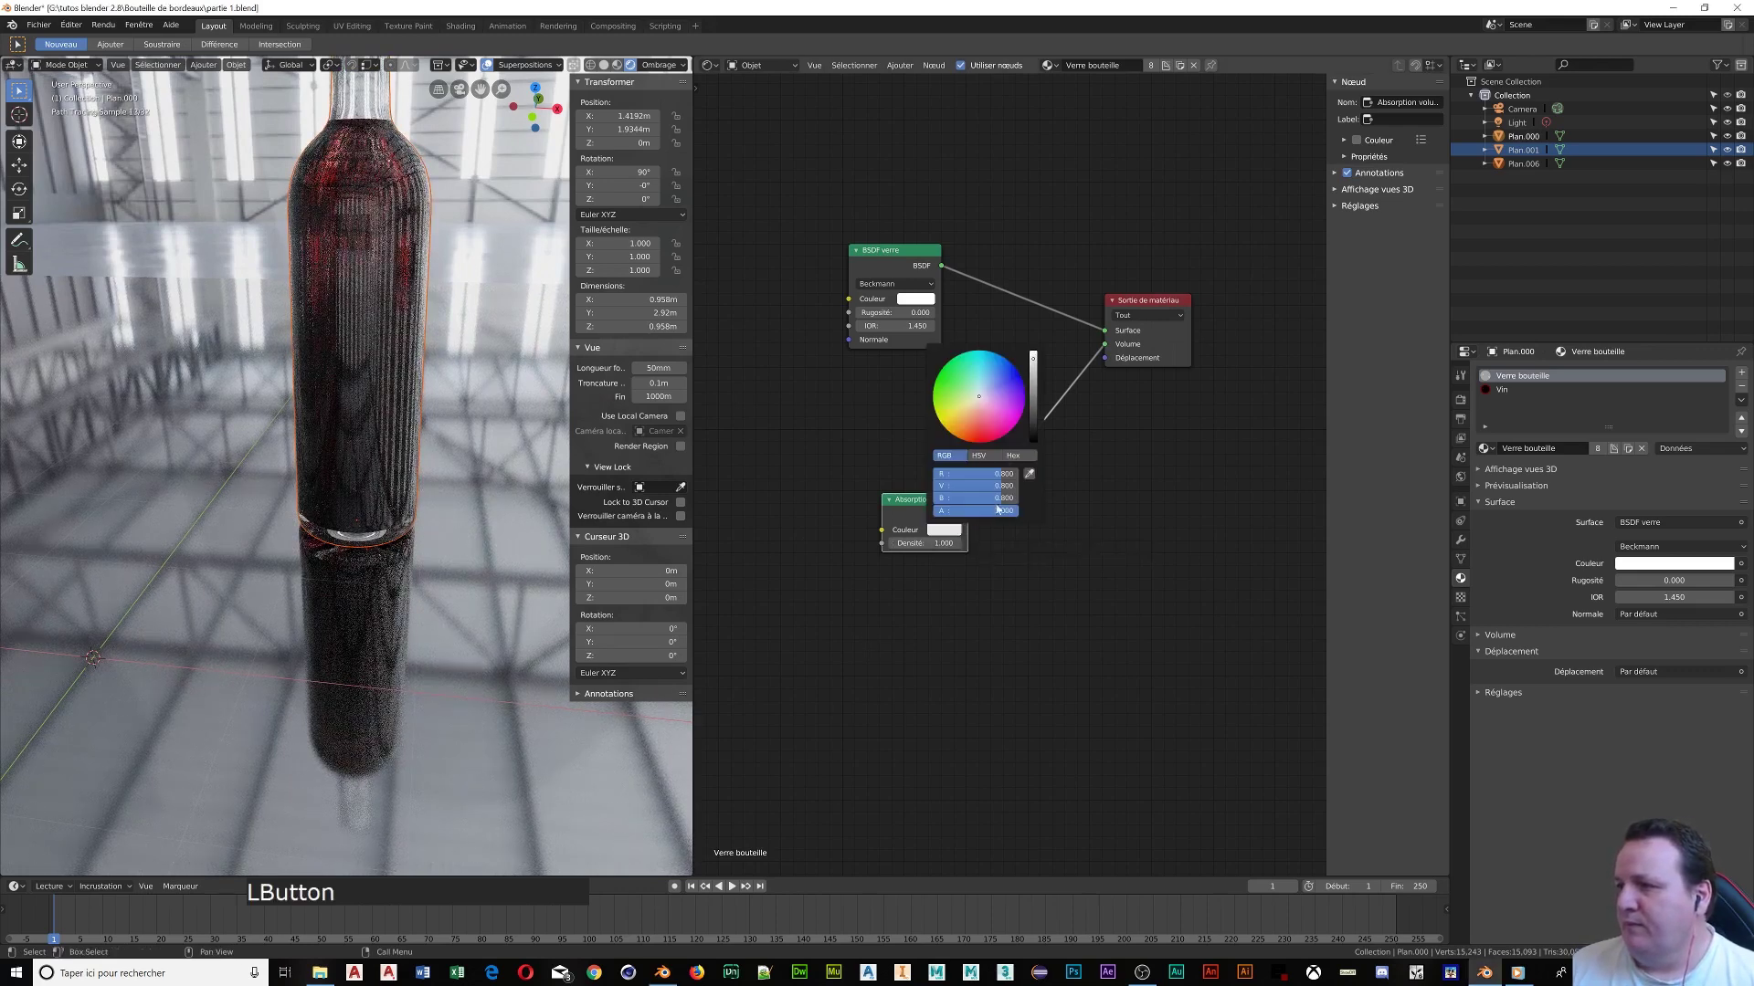
pyautogui.press('KP_7')
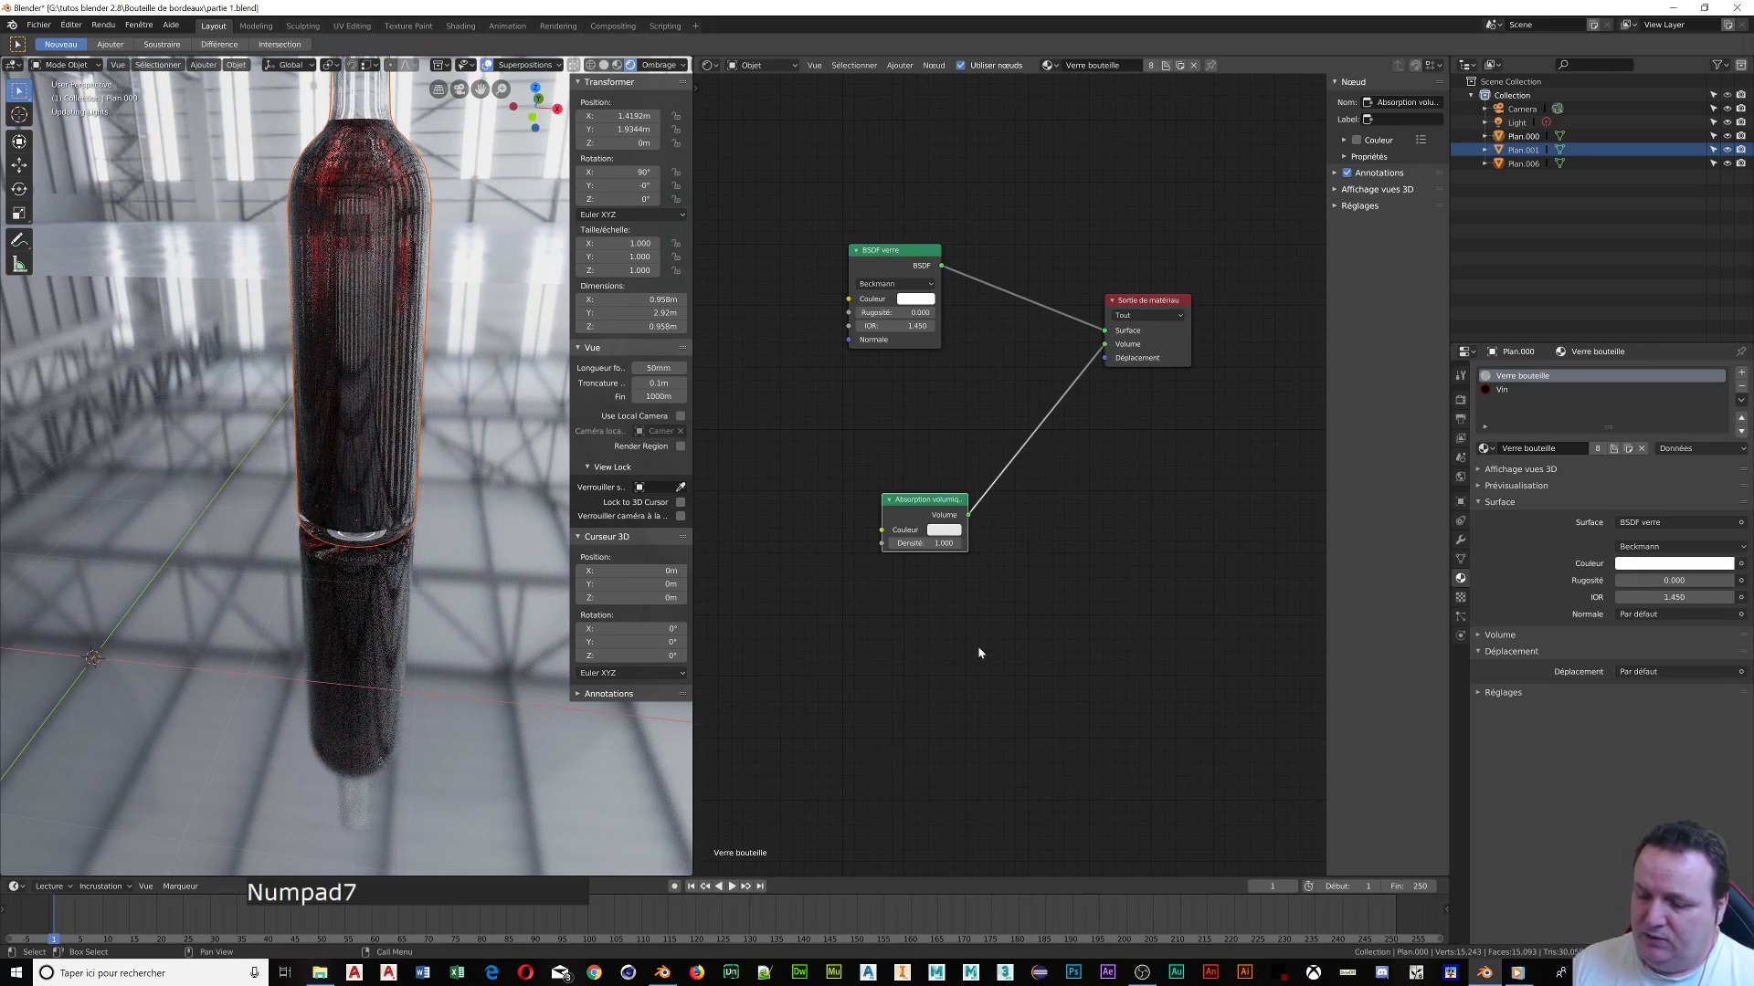
pyautogui.press('KP_9')
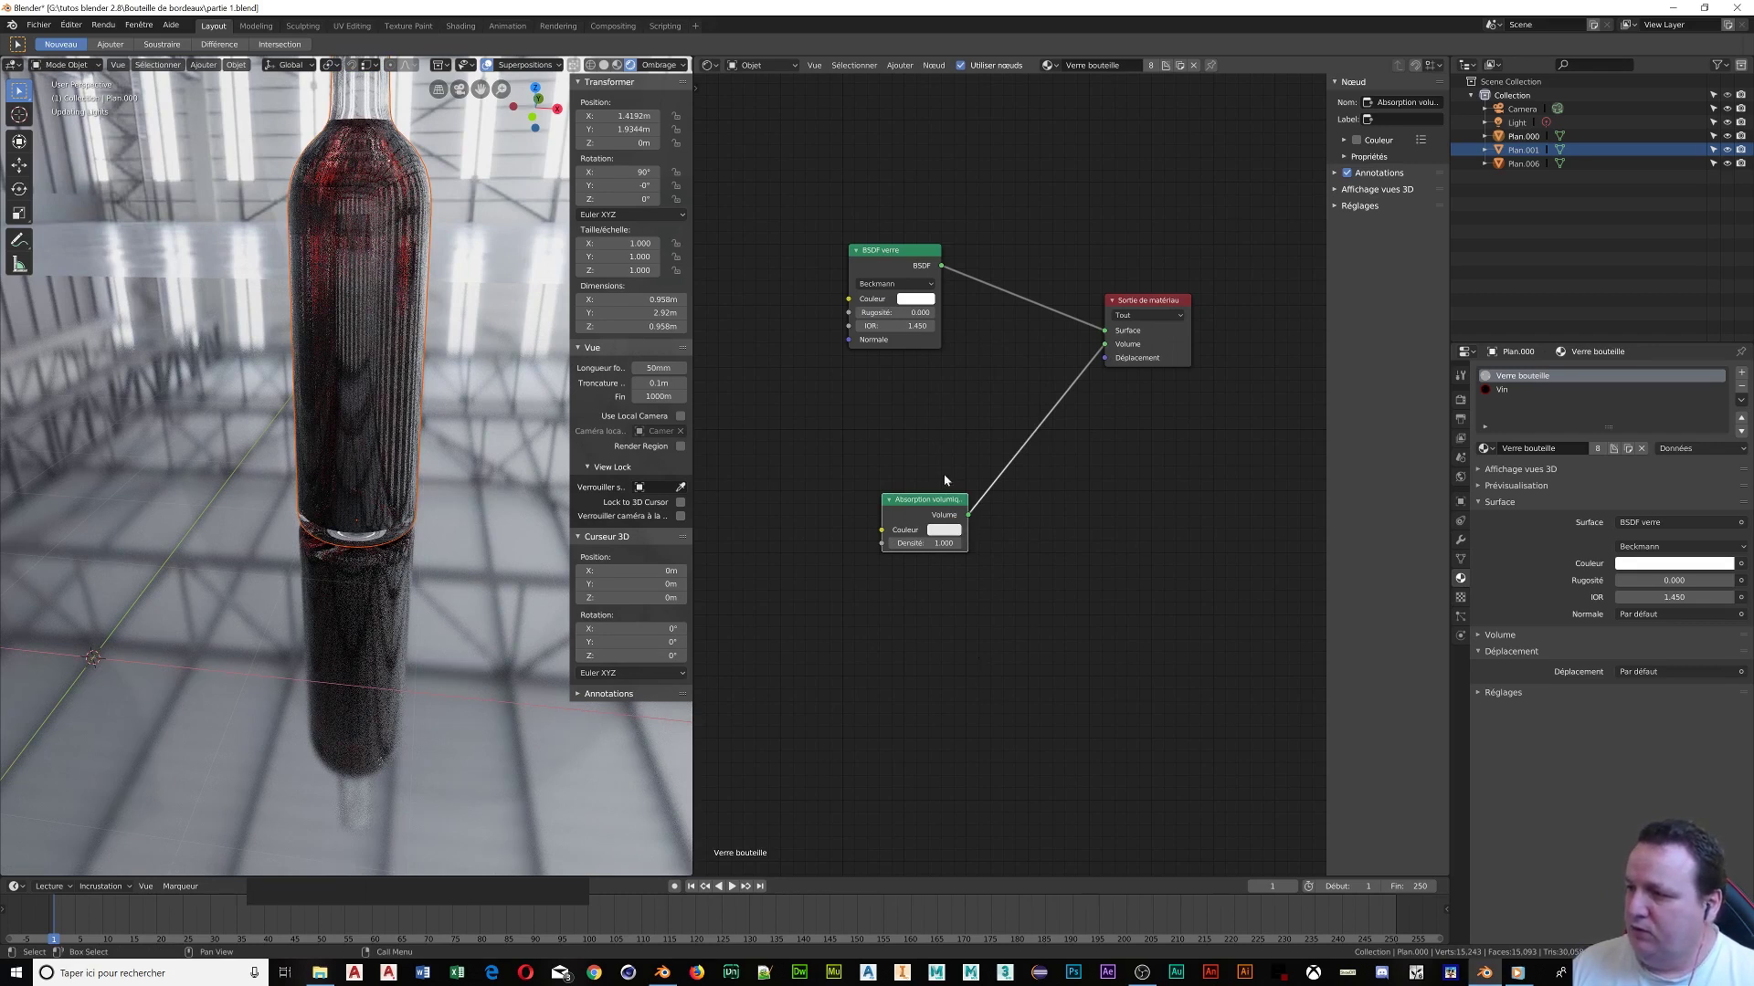
pyautogui.click(943, 530)
pyautogui.click(1012, 455)
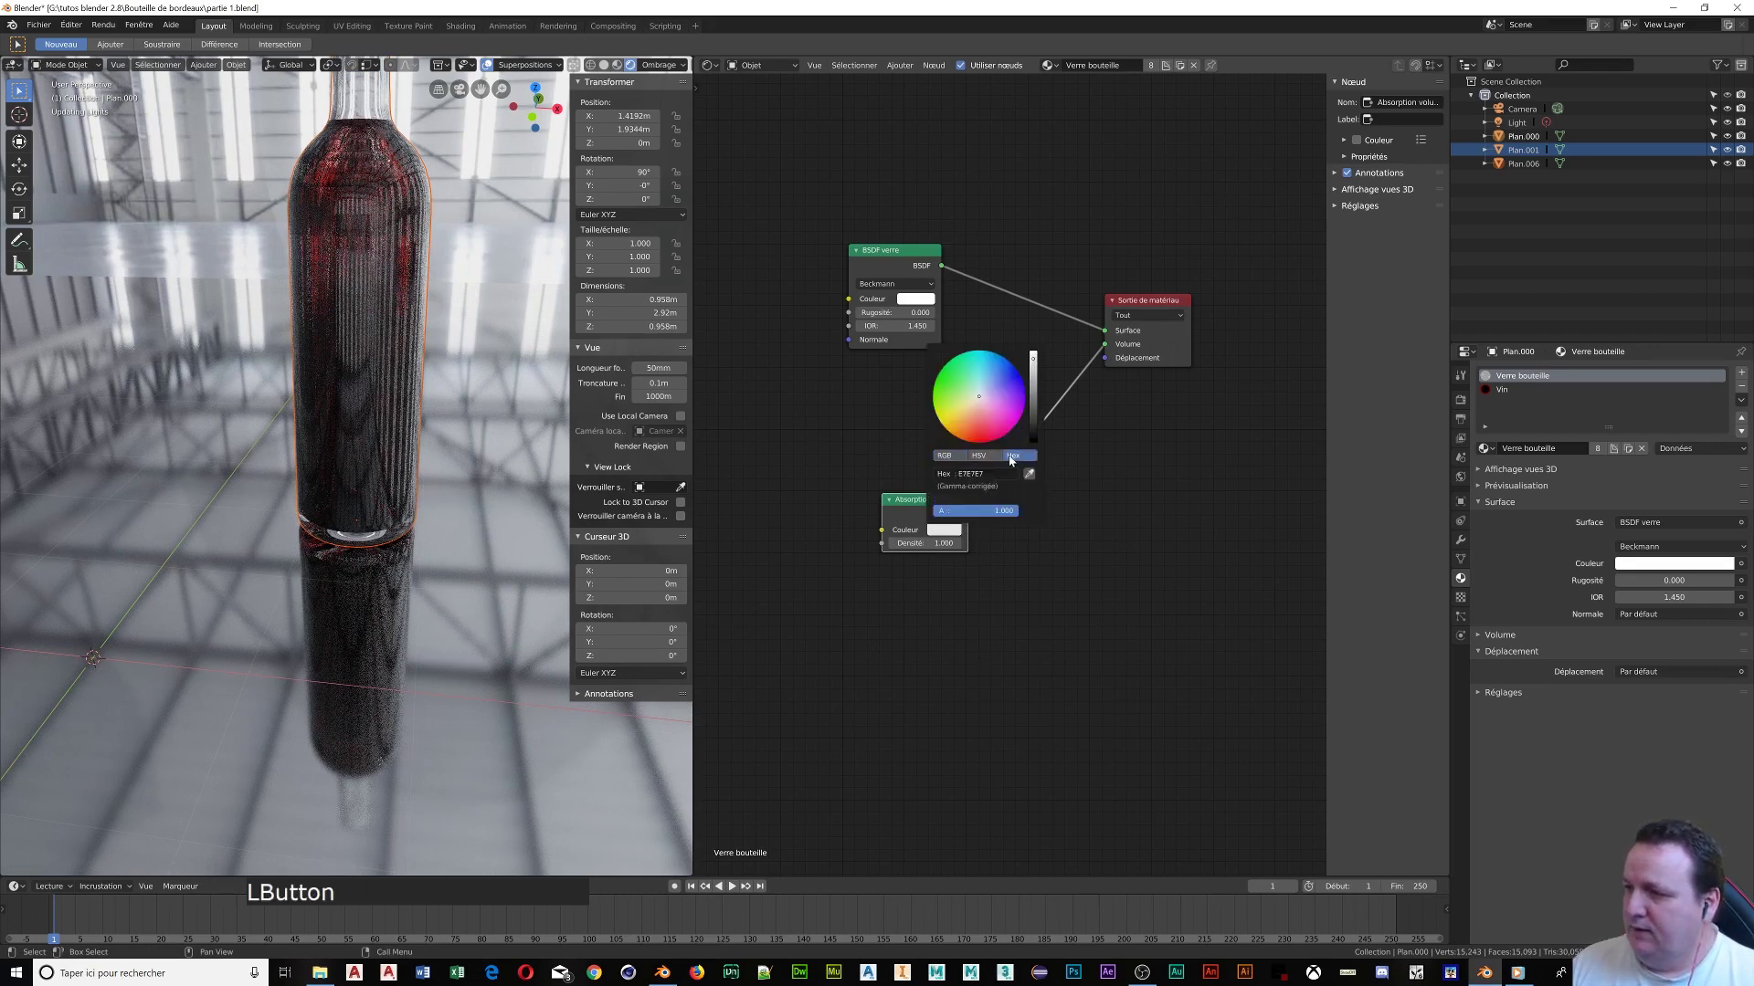
pyautogui.click(985, 474)
pyautogui.write('76')
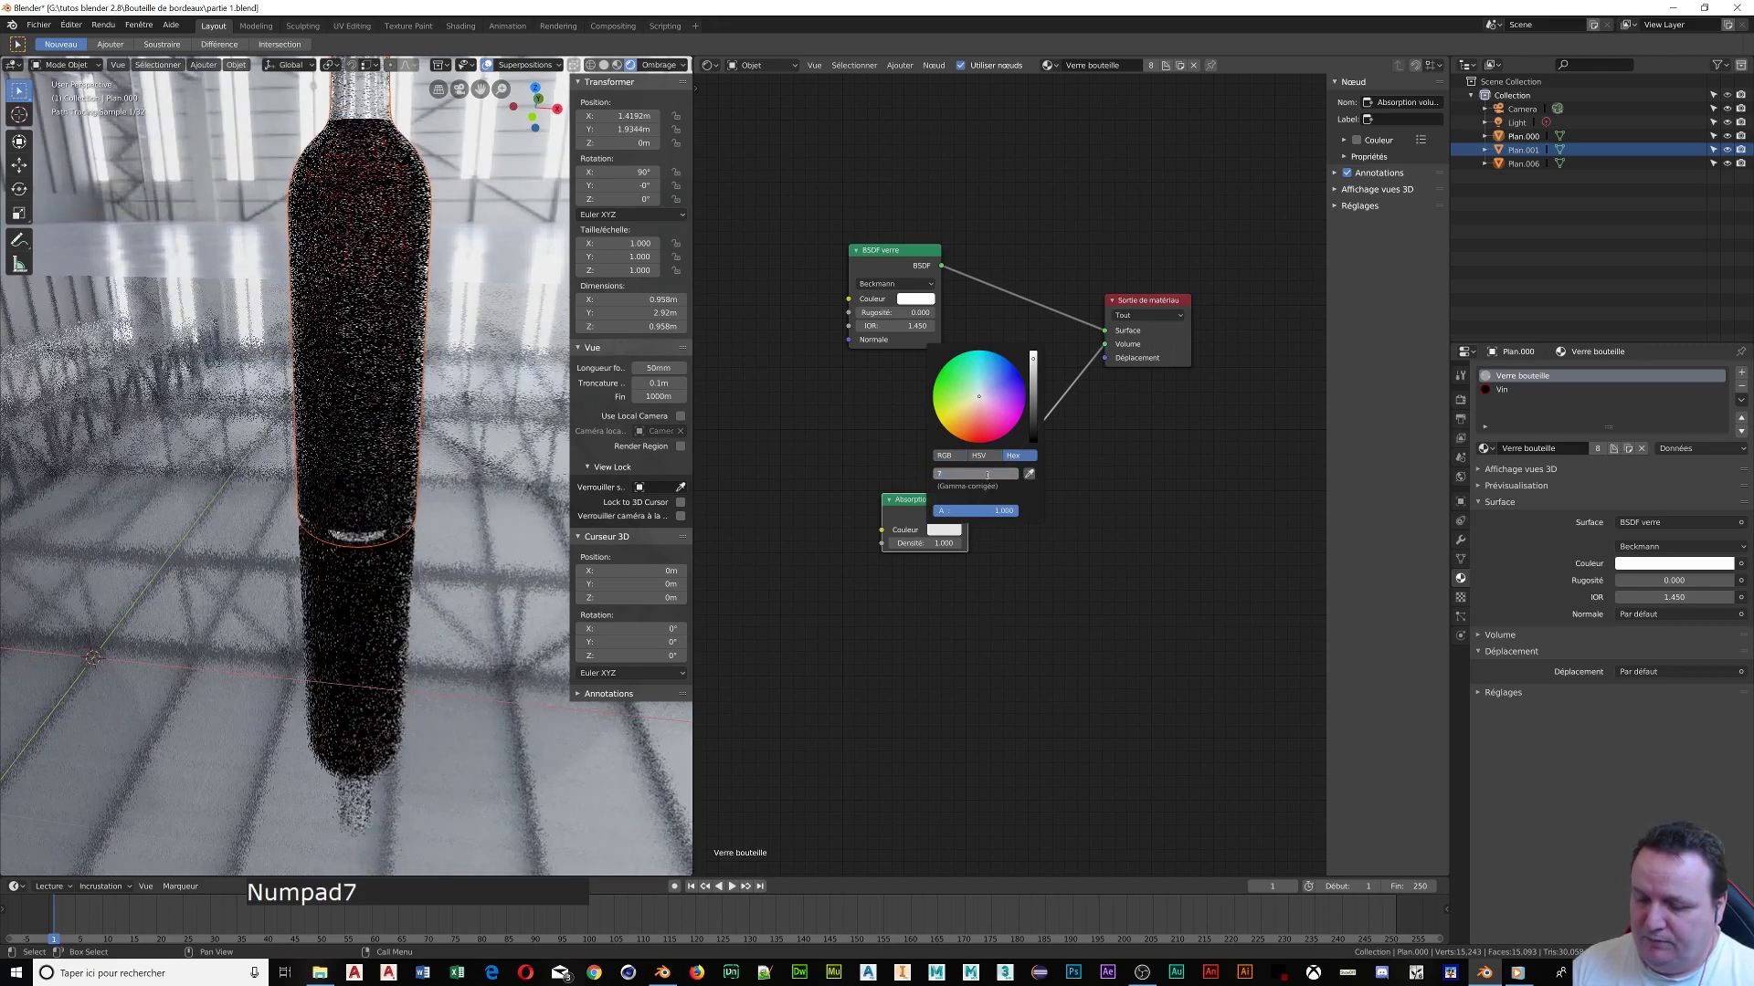
pyautogui.press('BackSpace')
pyautogui.write('99403')
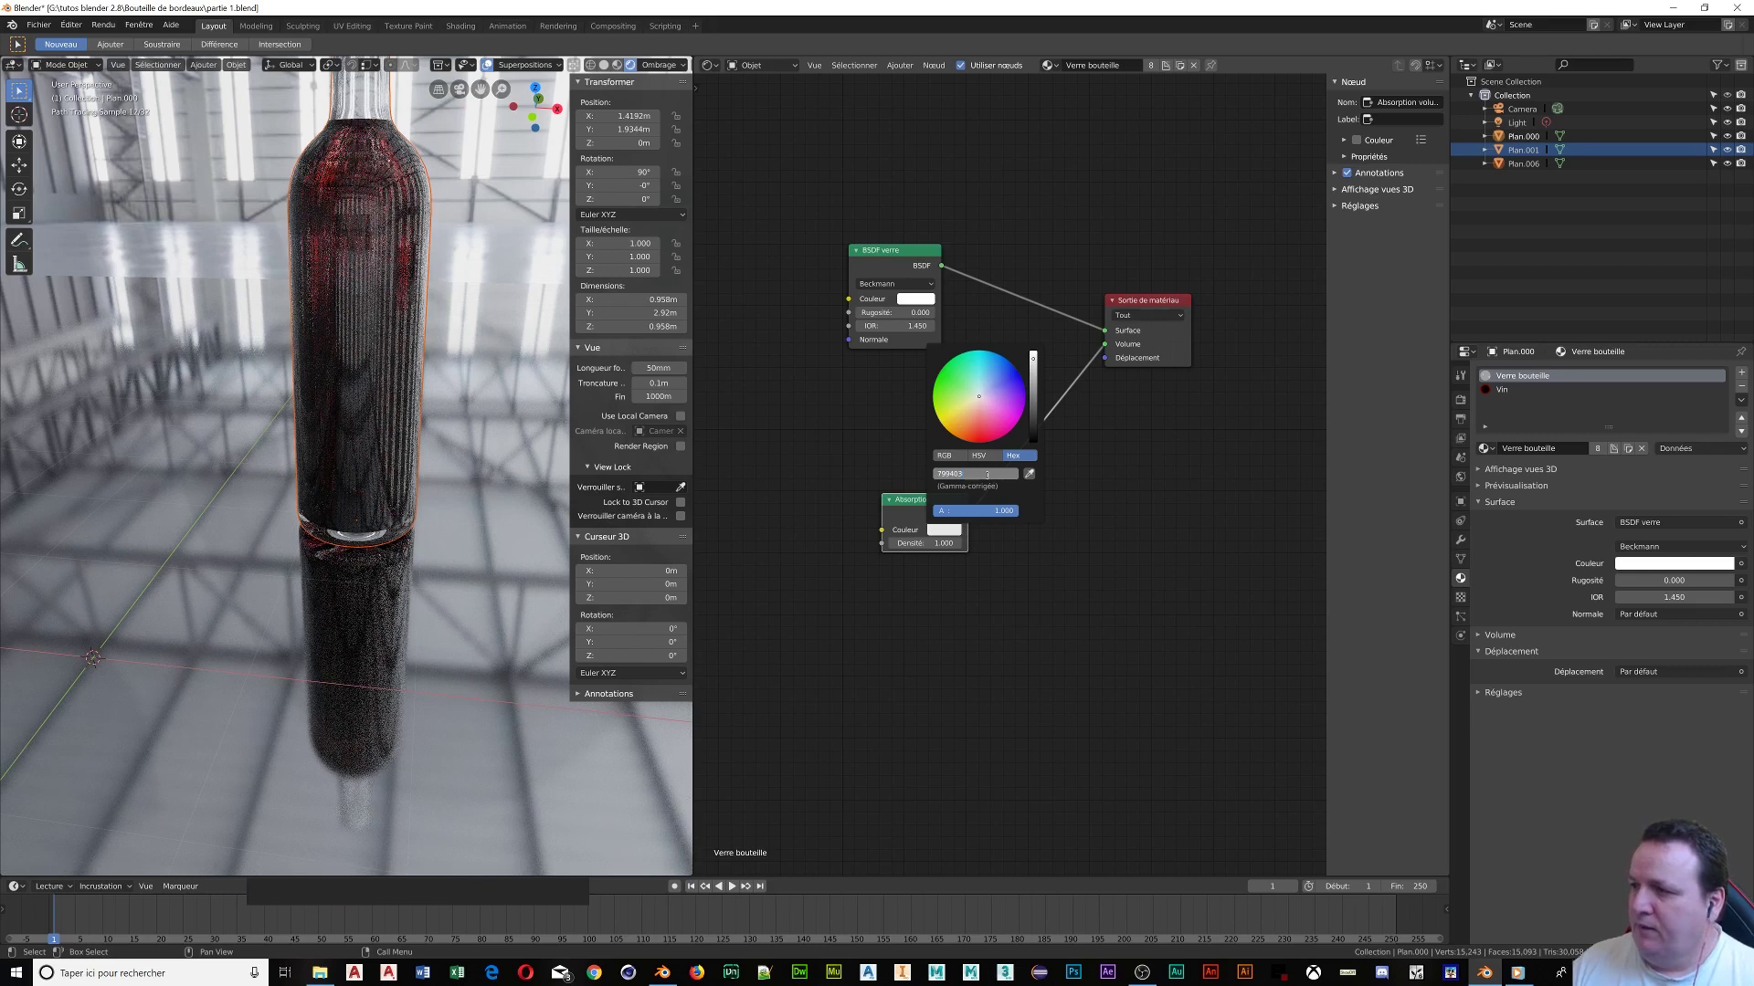
pyautogui.press('Return')
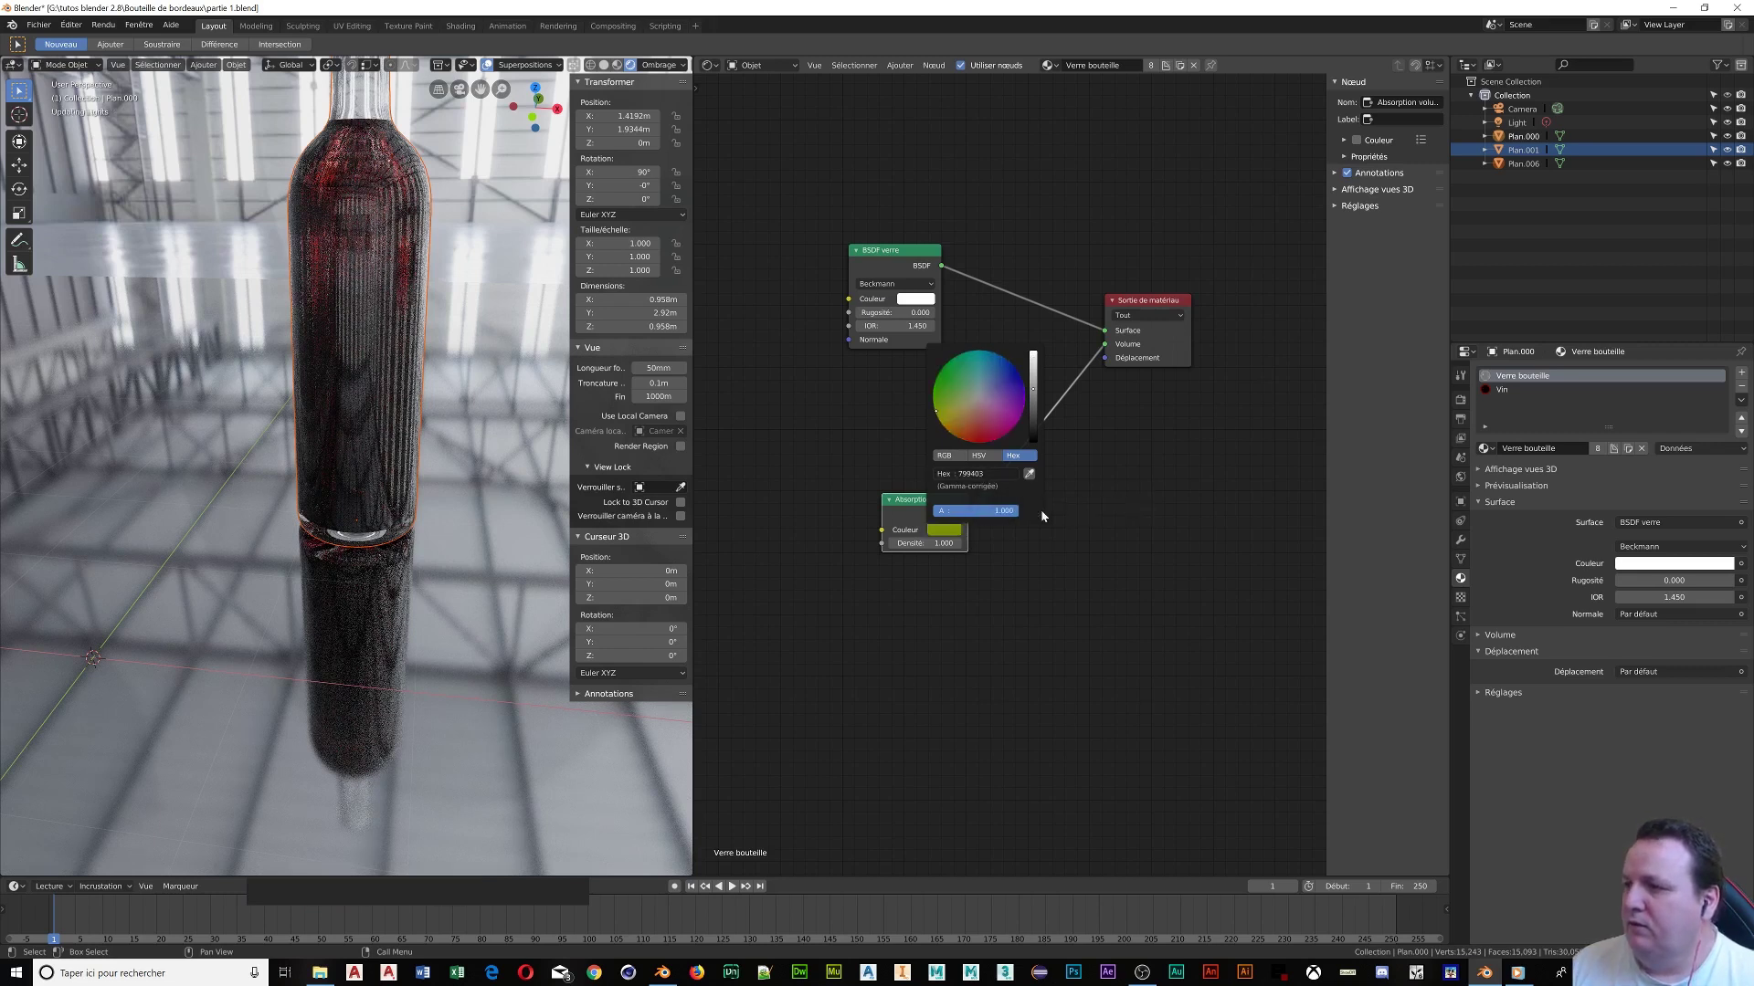
pyautogui.click(1034, 540)
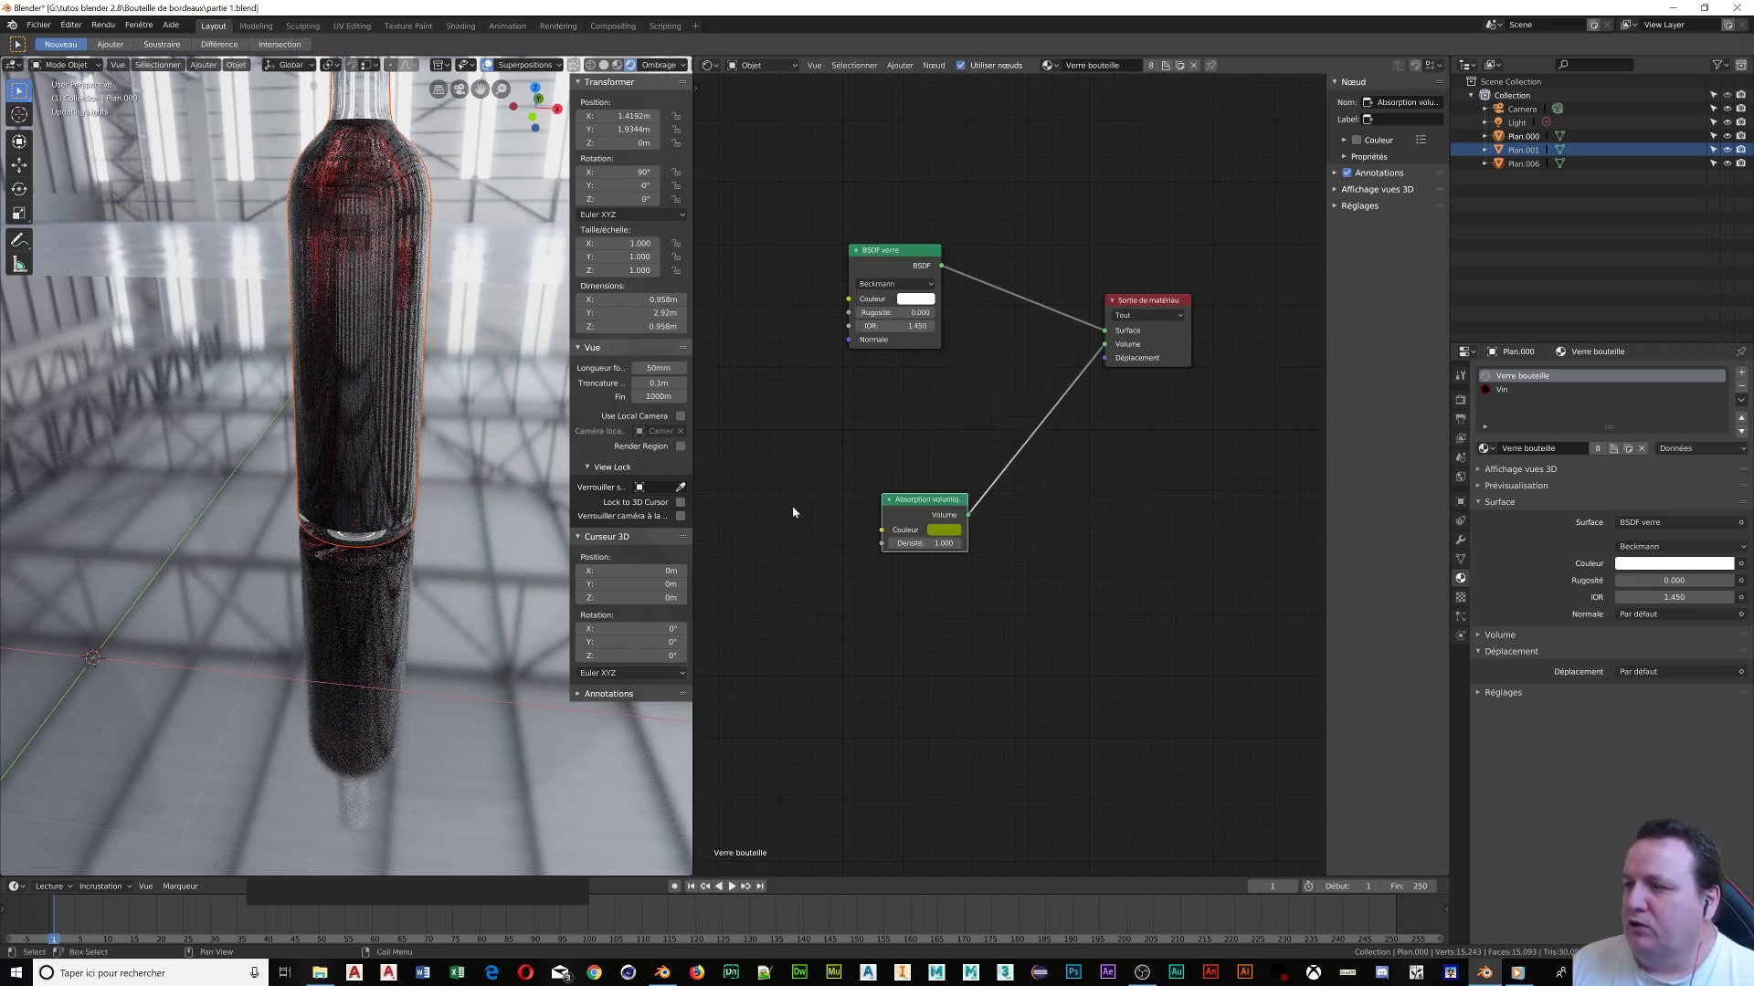
# Try a volume absorption density of 300 on the bottle glass
pyautogui.click(930, 543)
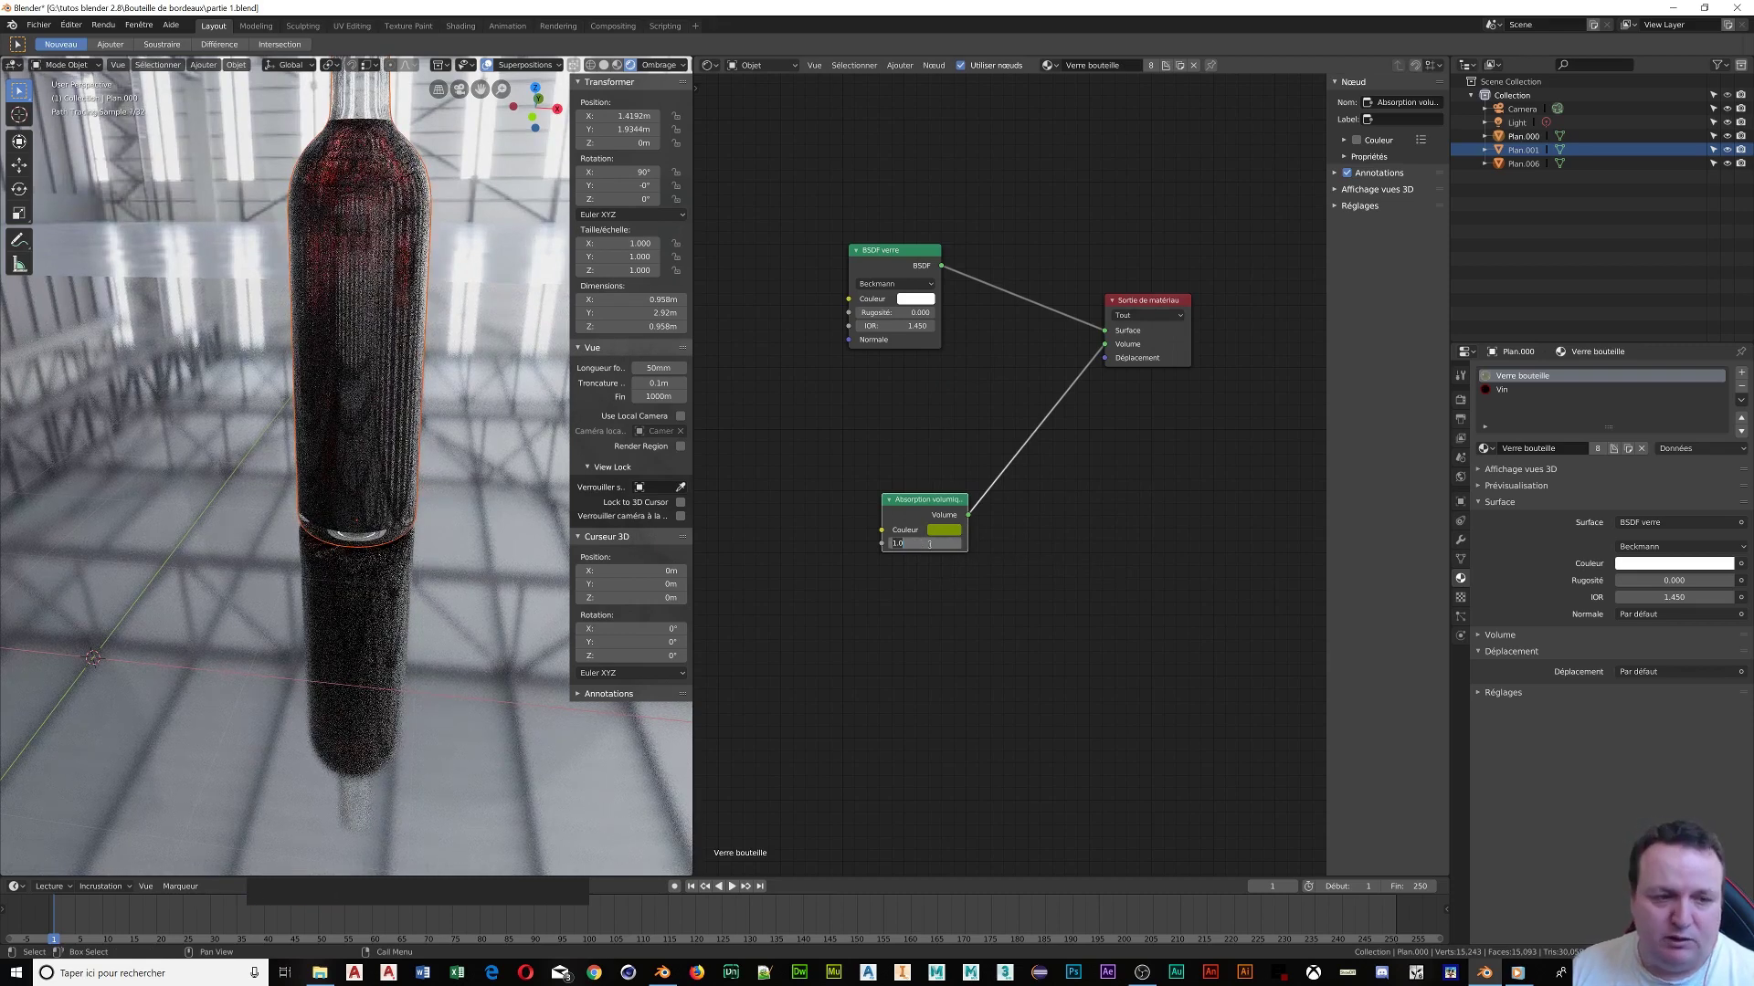
pyautogui.write('300')
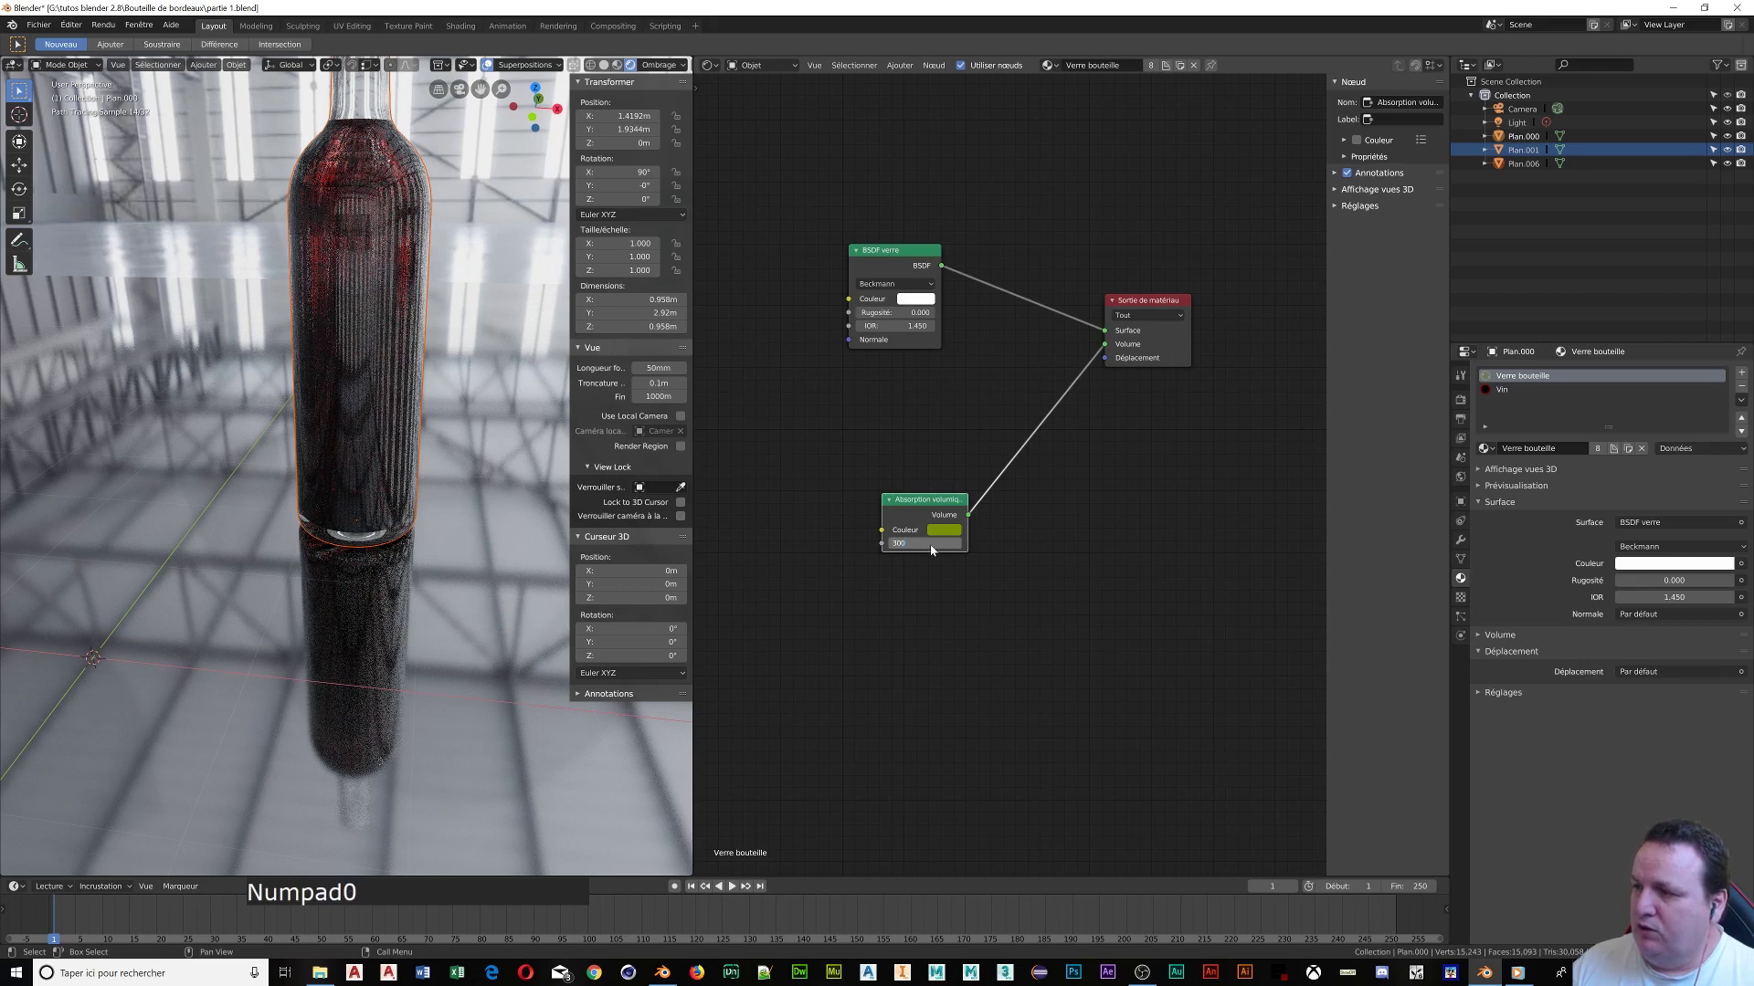
pyautogui.press('Return')
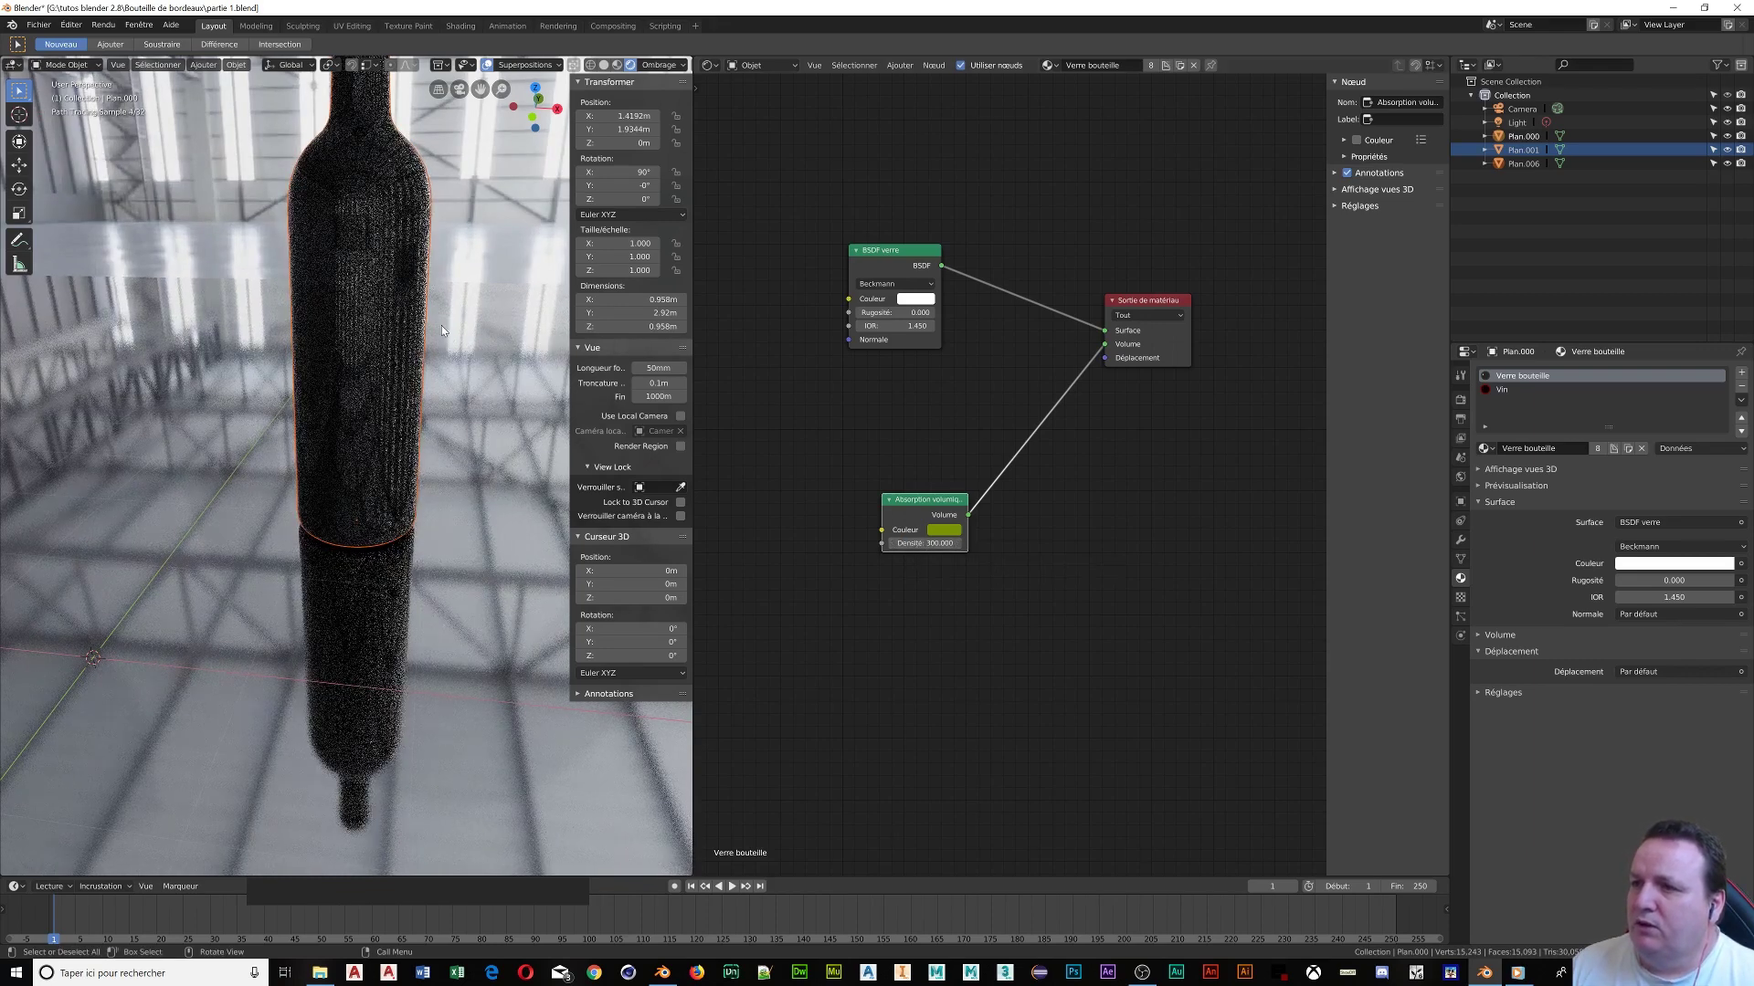
pyautogui.scroll(-1, 442, 325)
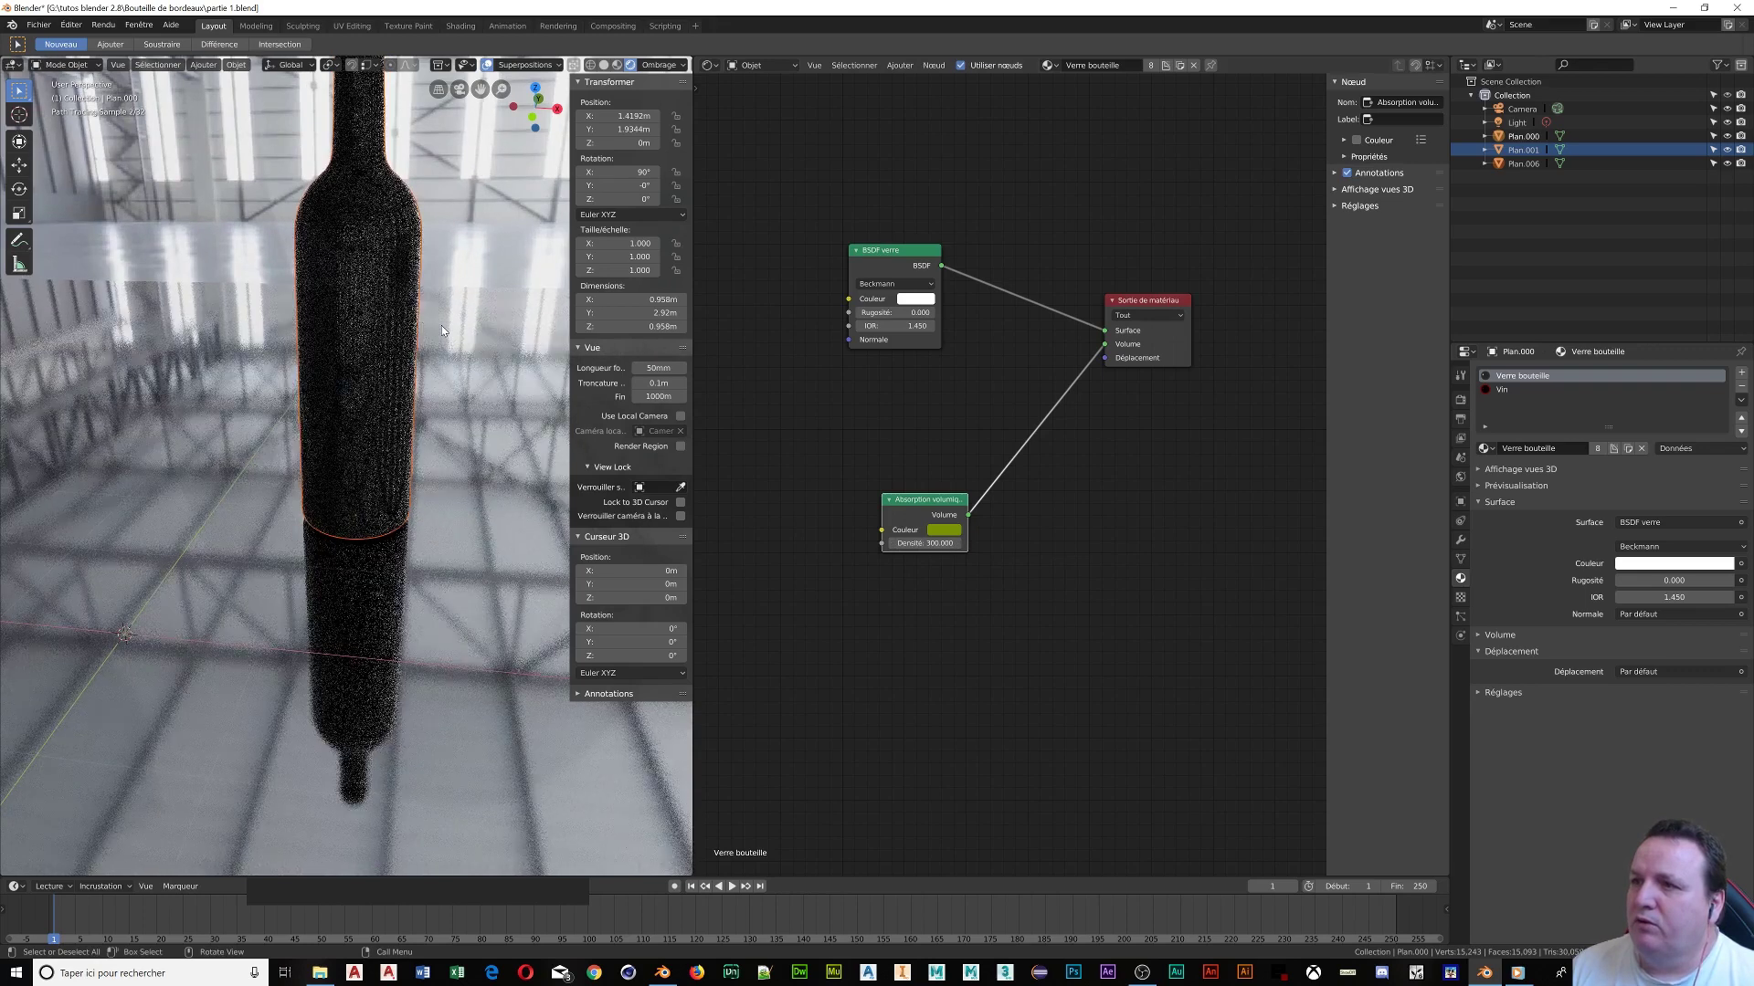
pyautogui.scroll(-3, 441, 325)
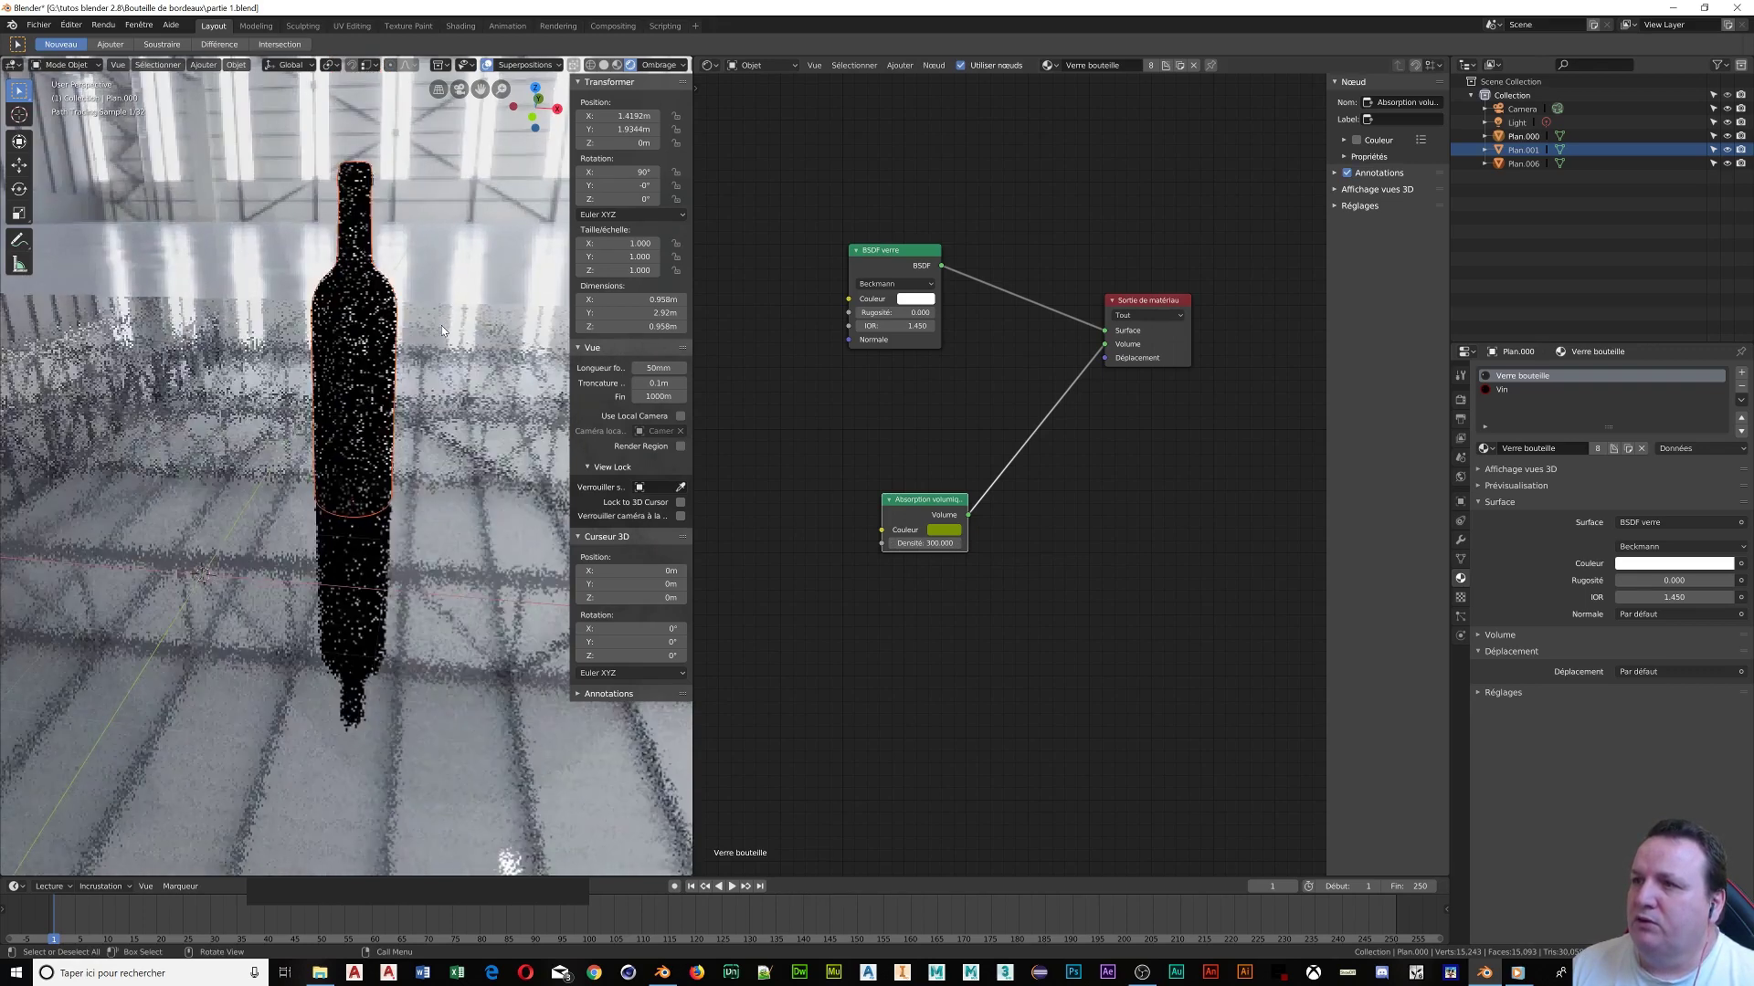
# Set the volume absorption density to 50 and examine the bottle's neck and shoulder in the rendered view
pyautogui.click(917, 543)
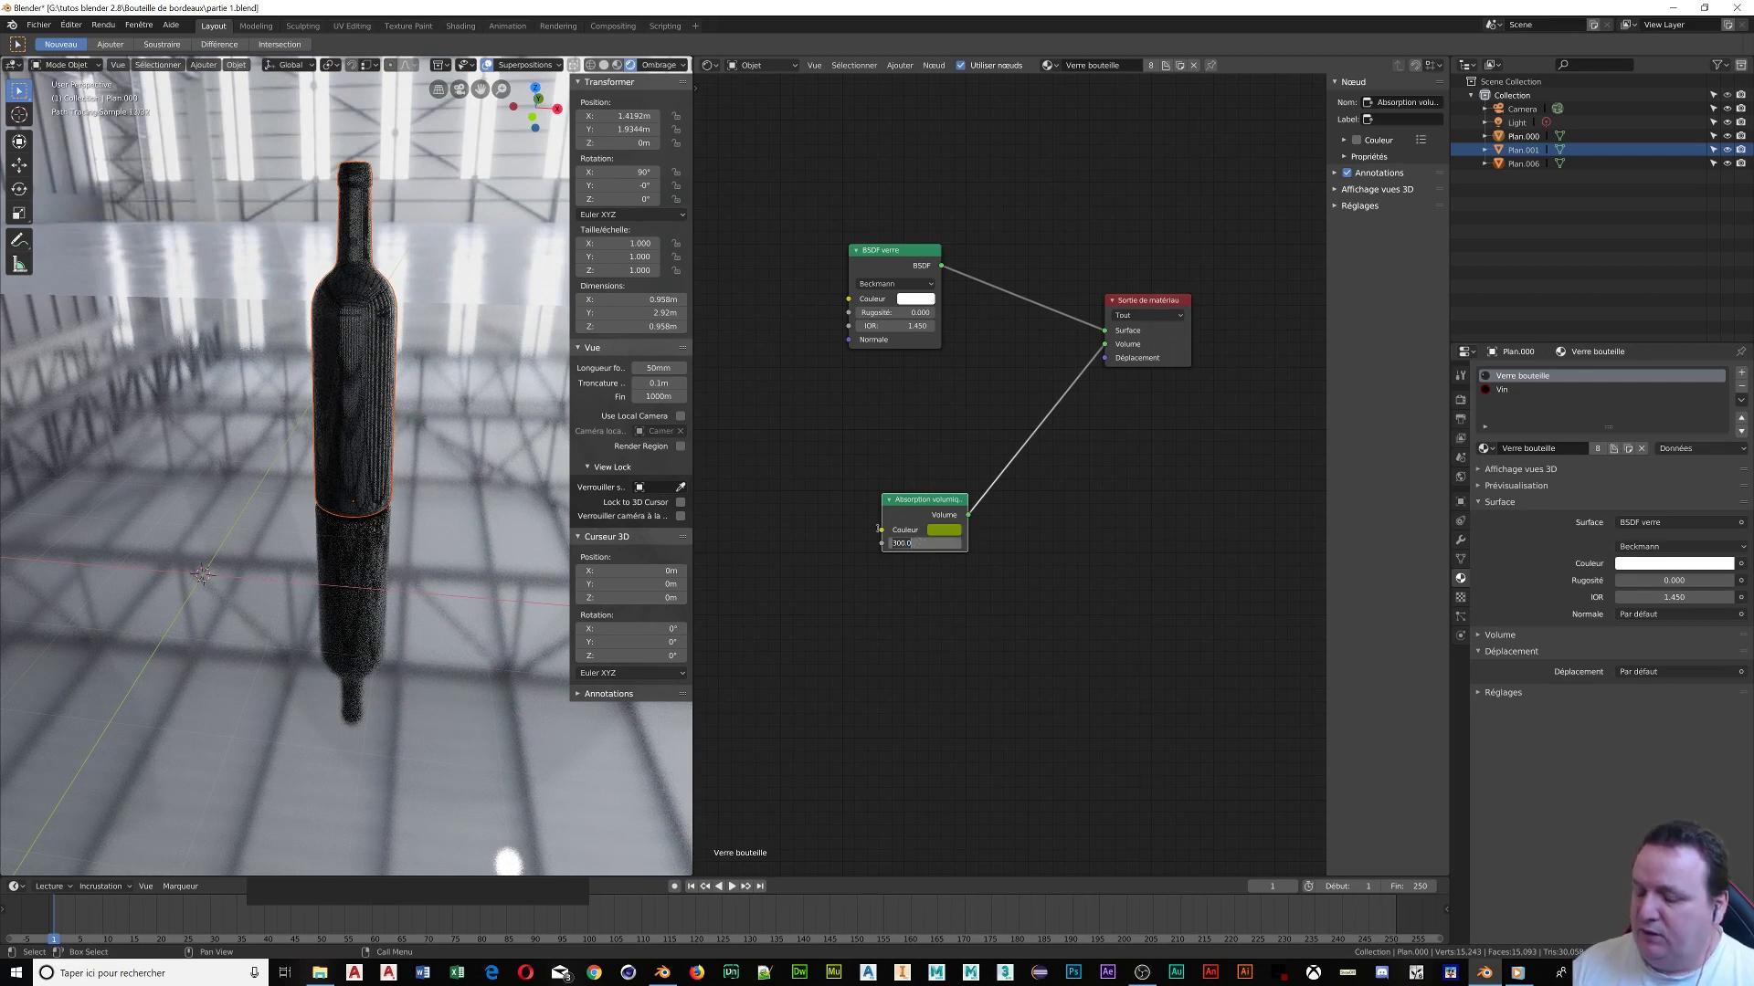
pyautogui.write('50')
pyautogui.press('KP_Enter')
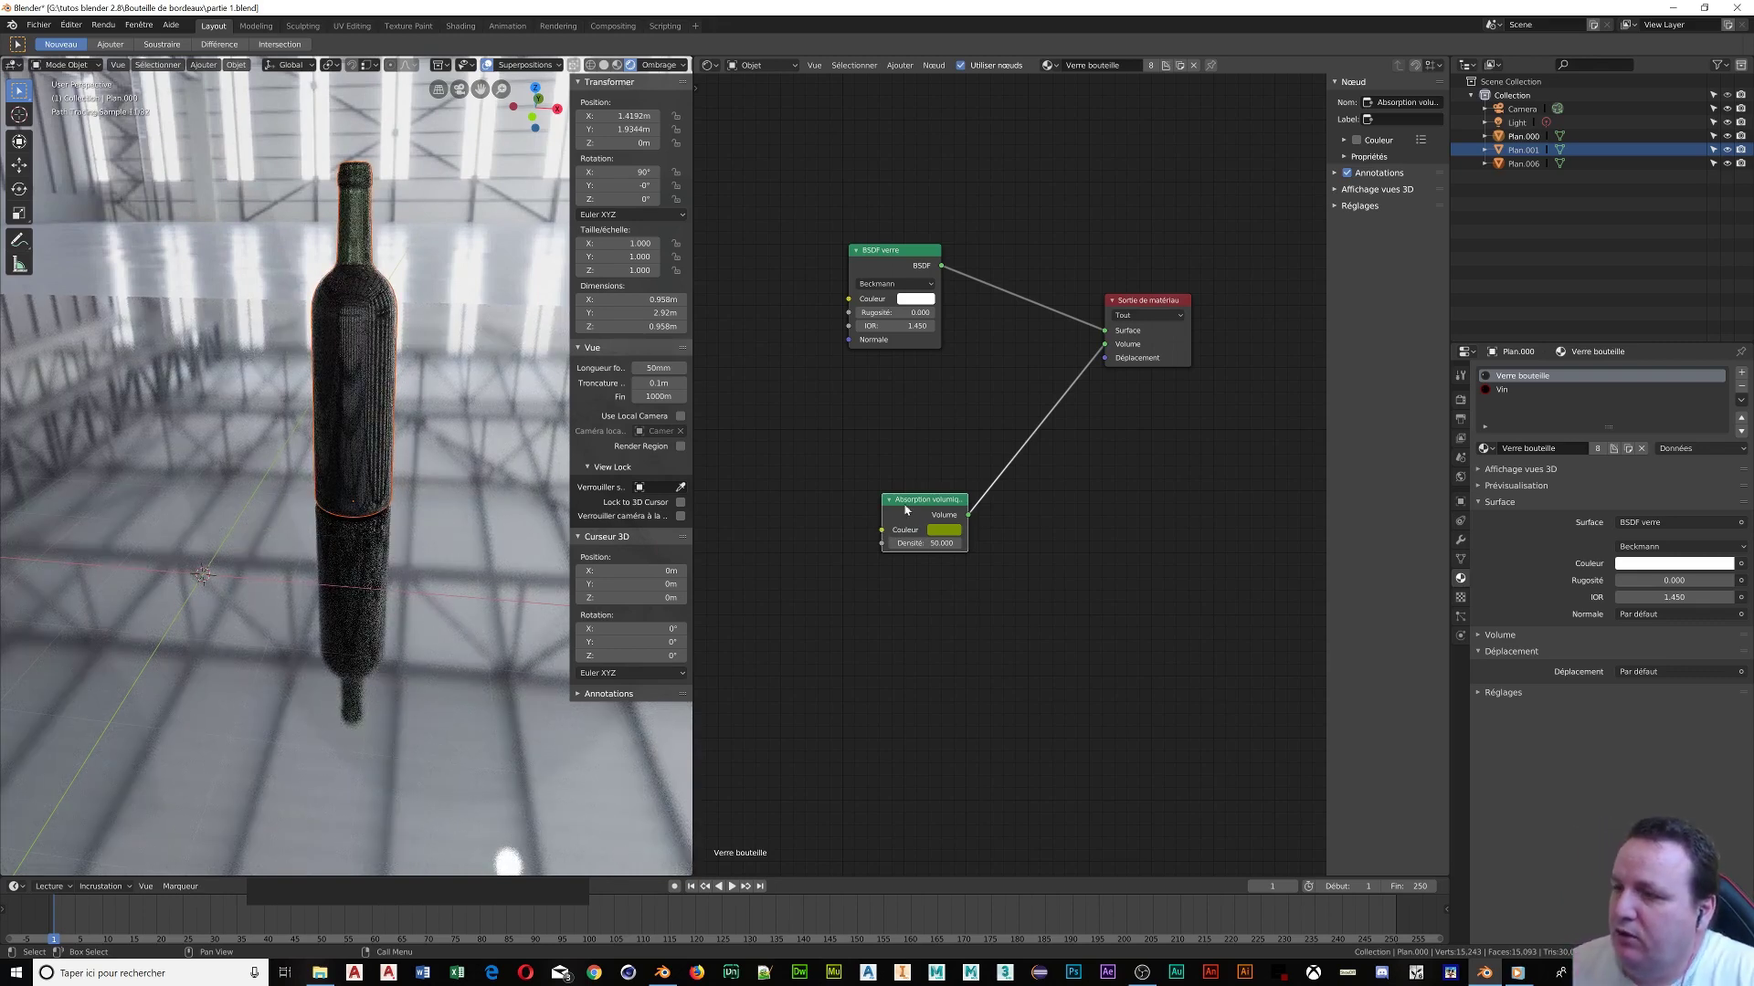
pyautogui.scroll(2, 409, 190)
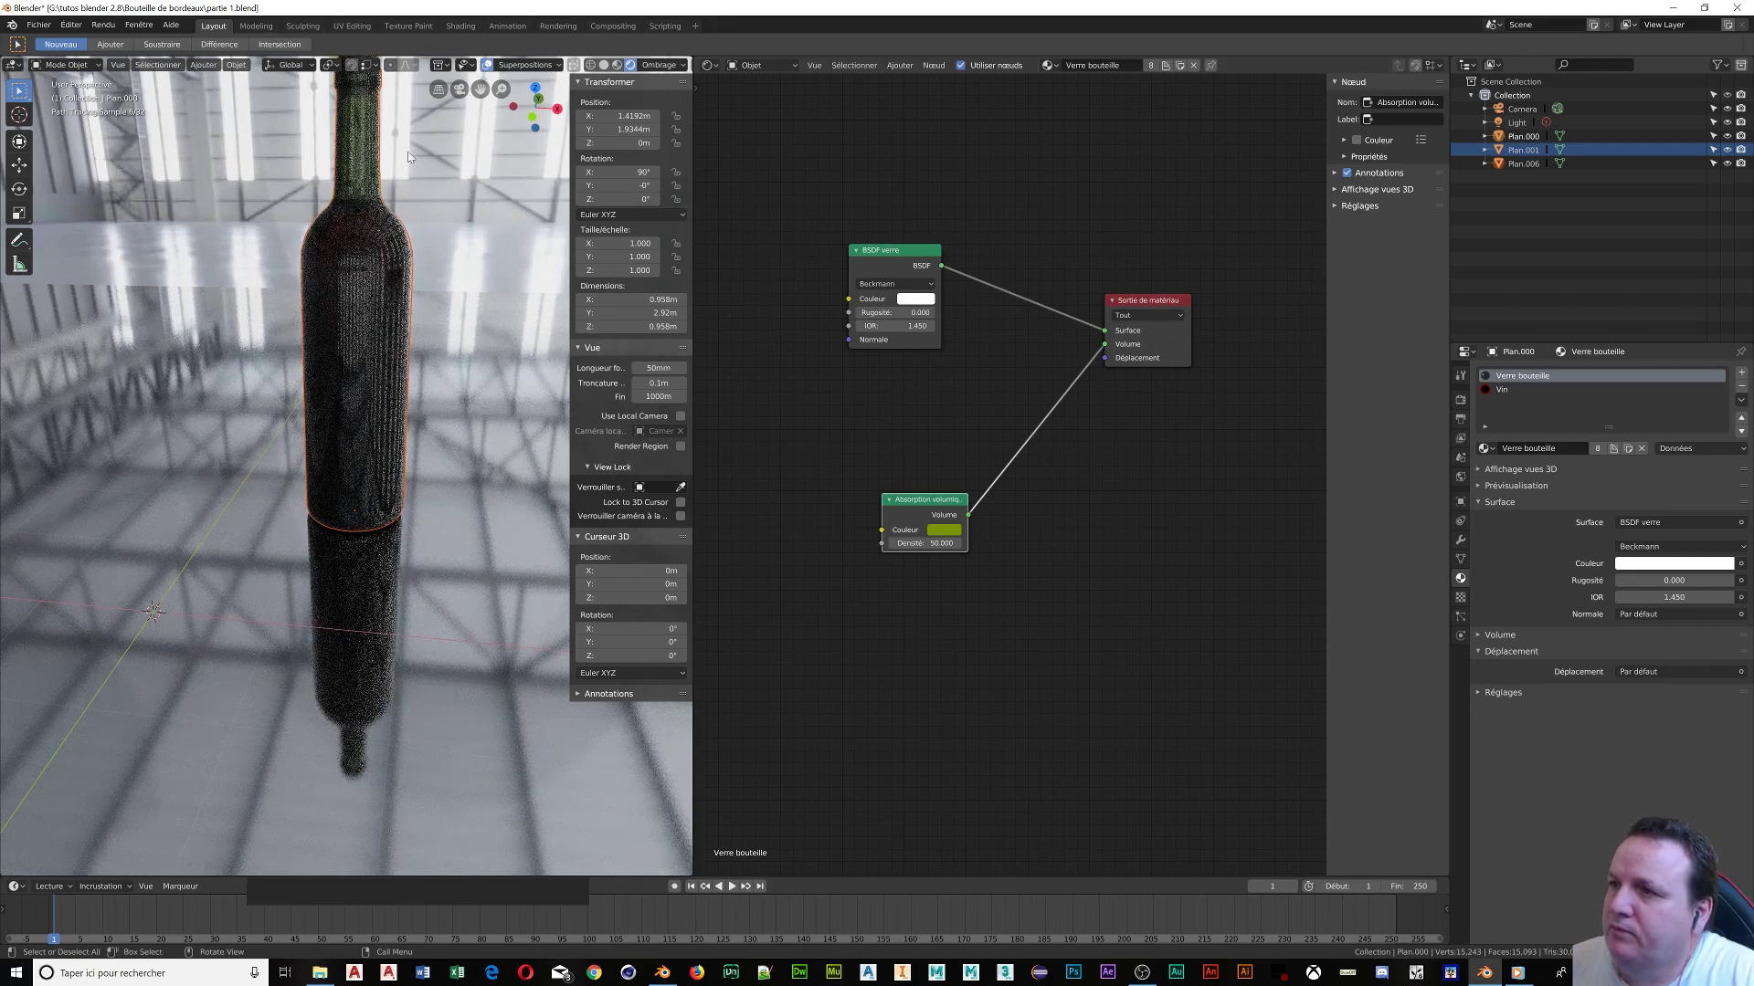
pyautogui.scroll(1, 409, 157)
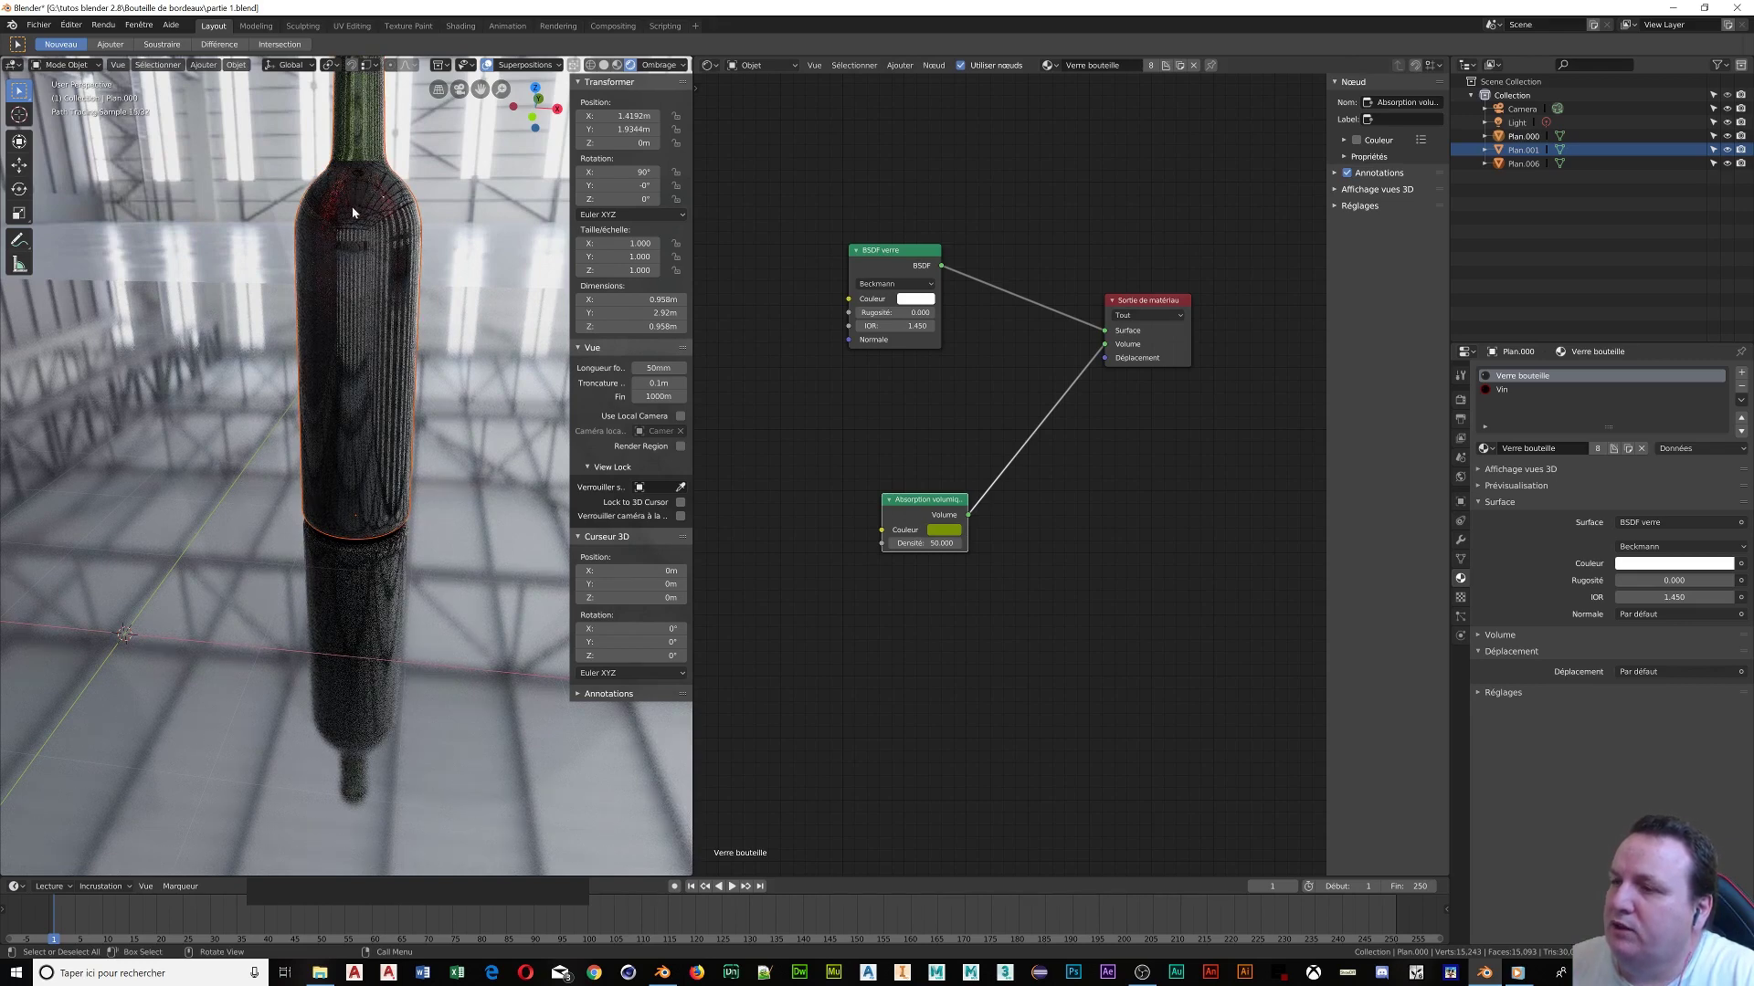
pyautogui.scroll(1, 353, 333)
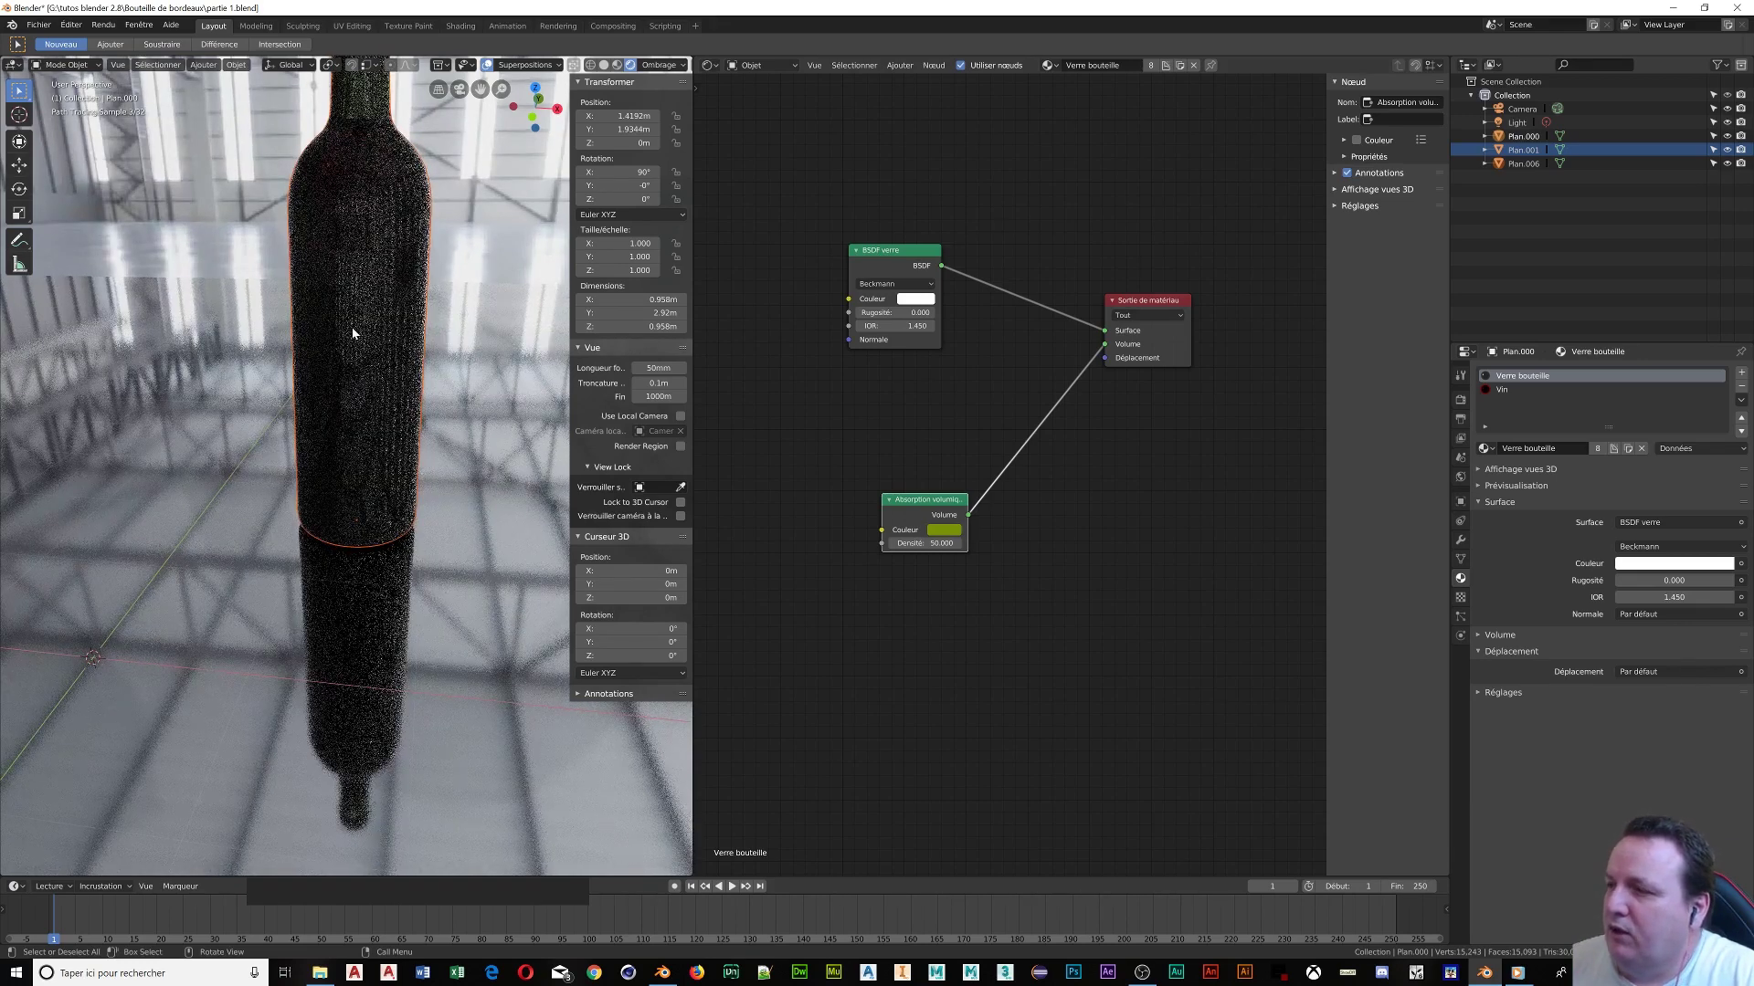
pyautogui.scroll(-1, 352, 330)
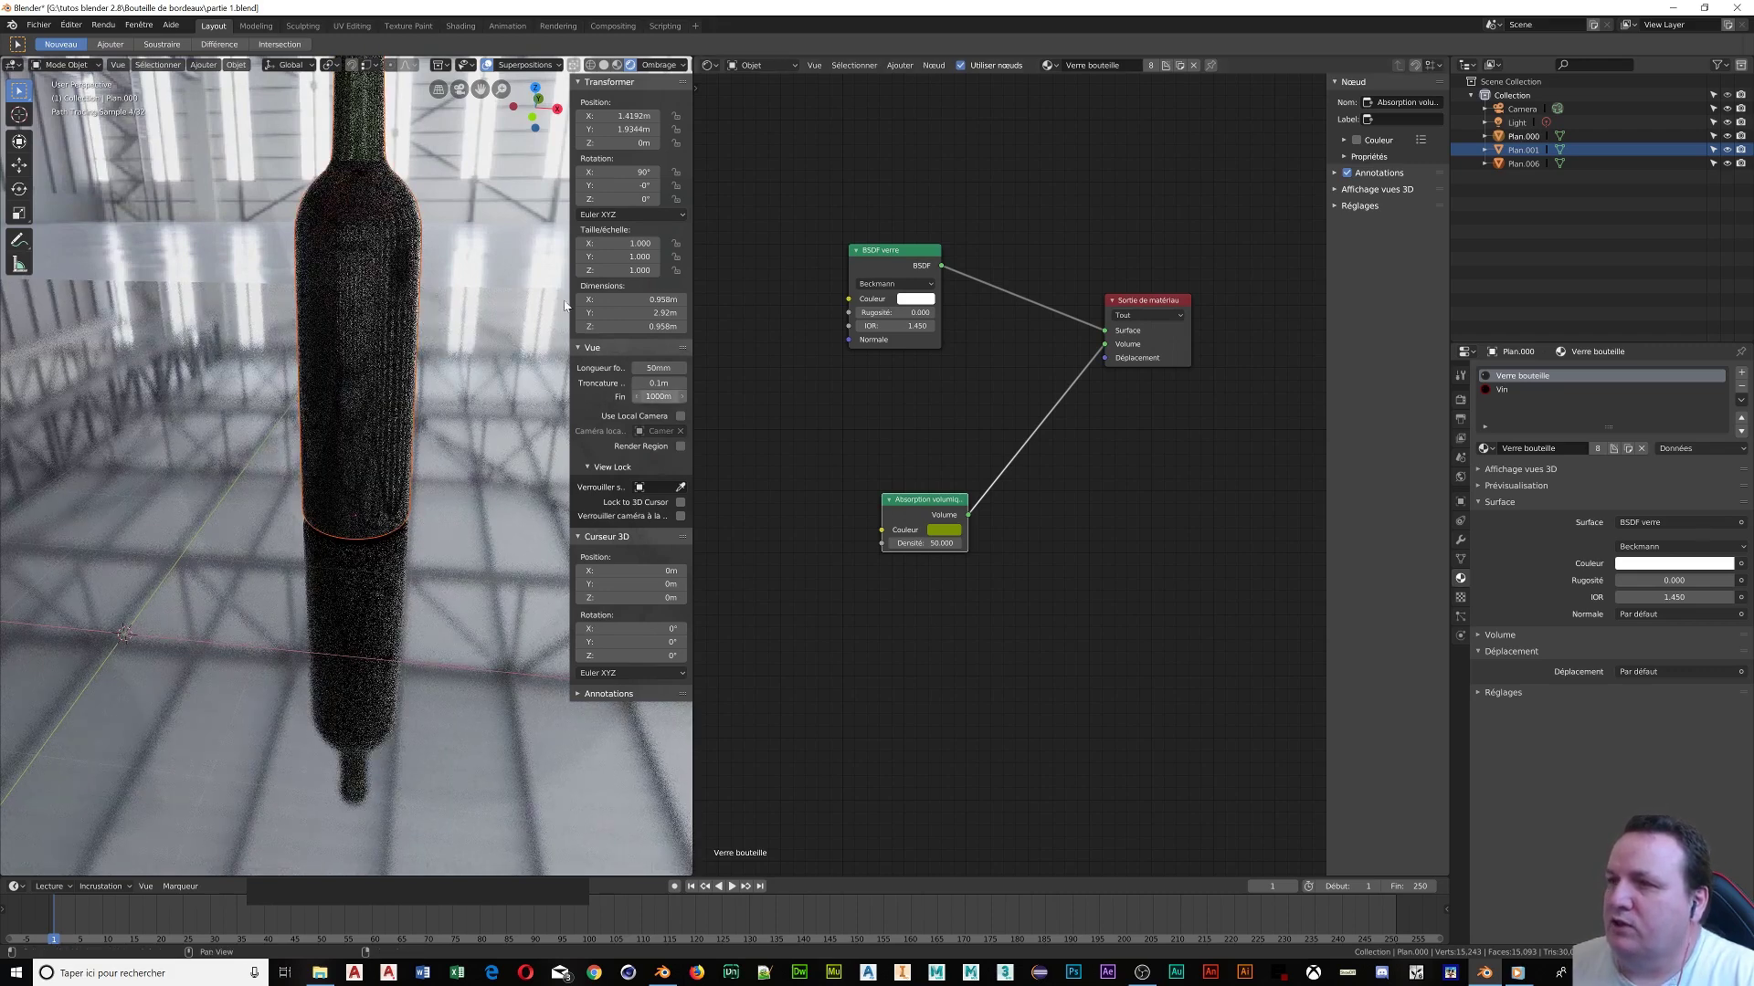
pyautogui.scroll(-1, 409, 253)
pyautogui.scroll(1, 404, 249)
pyautogui.scroll(-1, 399, 246)
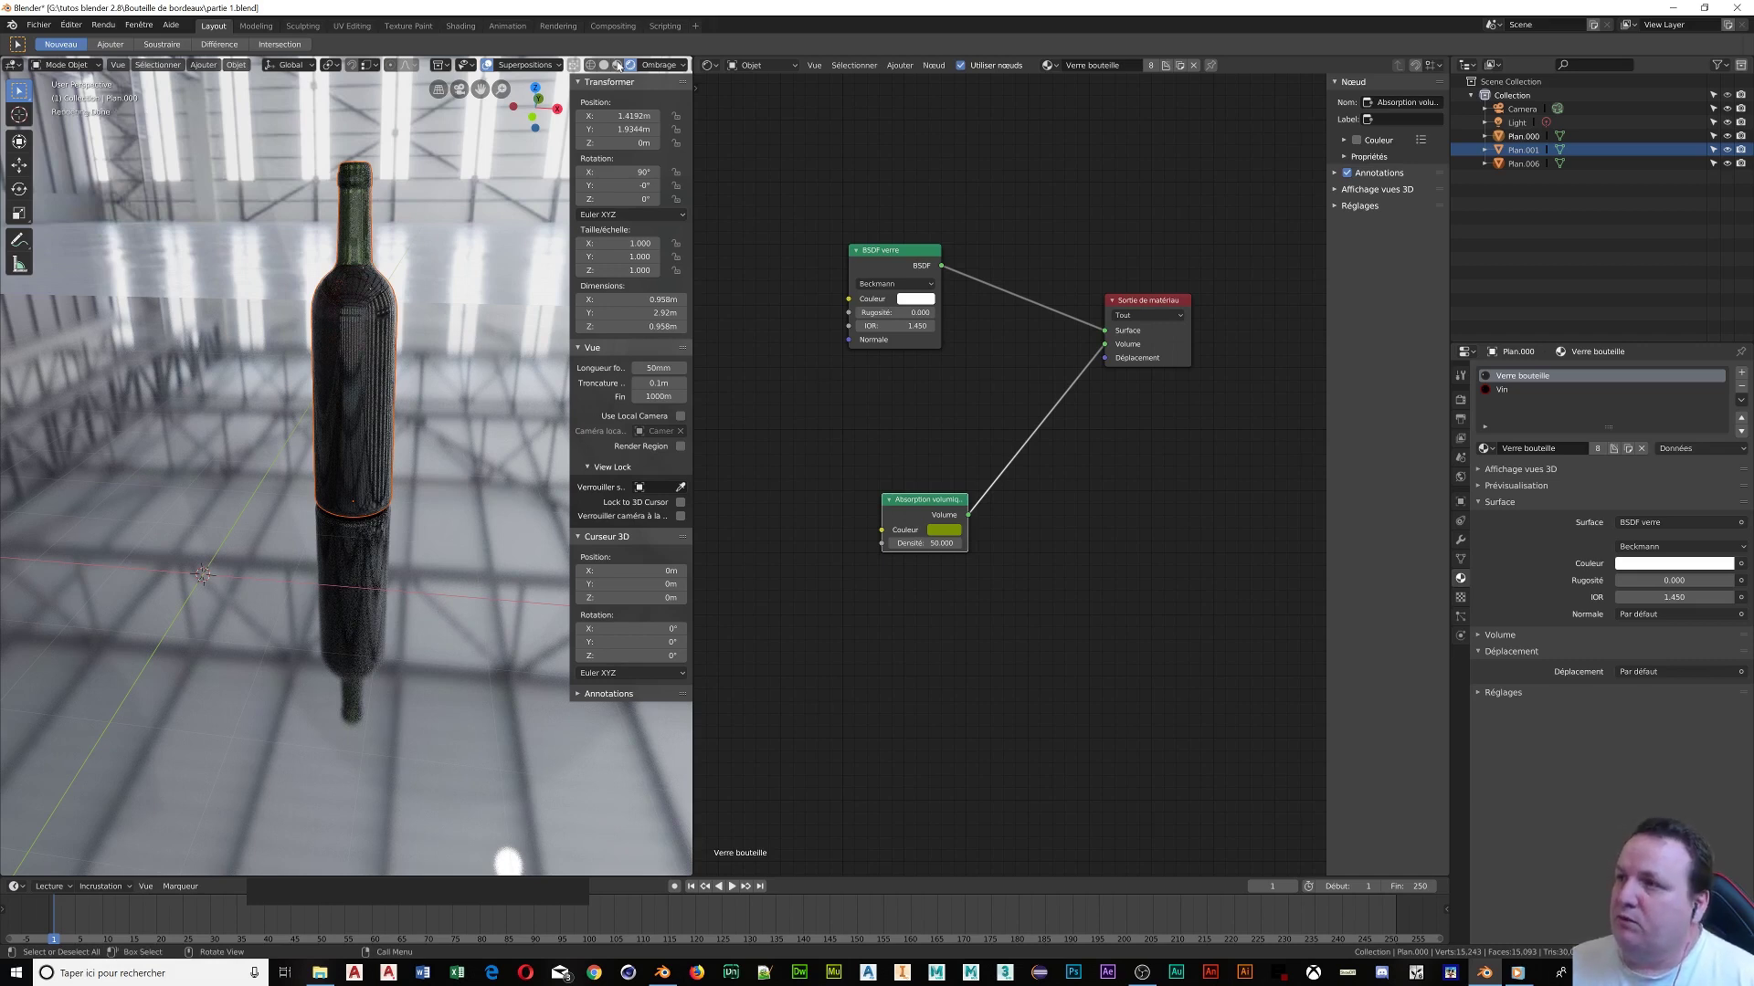
# Show the bottle in wireframe from the front in a maximized 3D viewport and inspect the neck's wall thickness
pyautogui.click(590, 65)
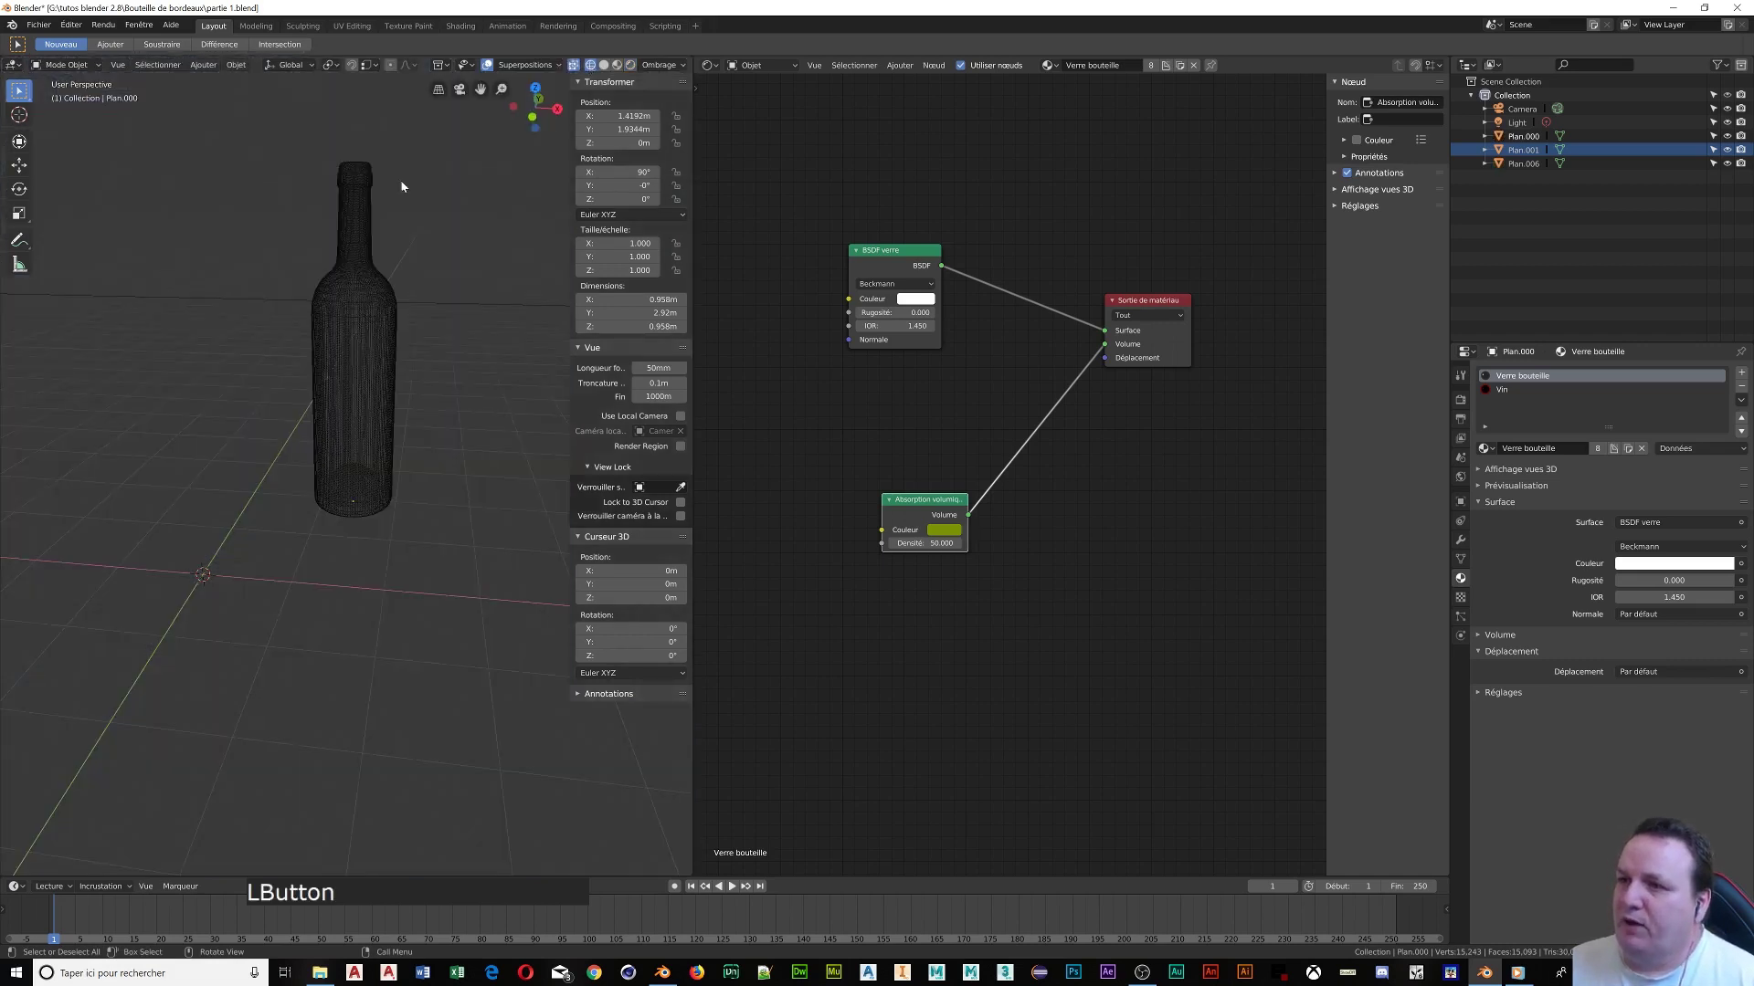
pyautogui.press('KP_1')
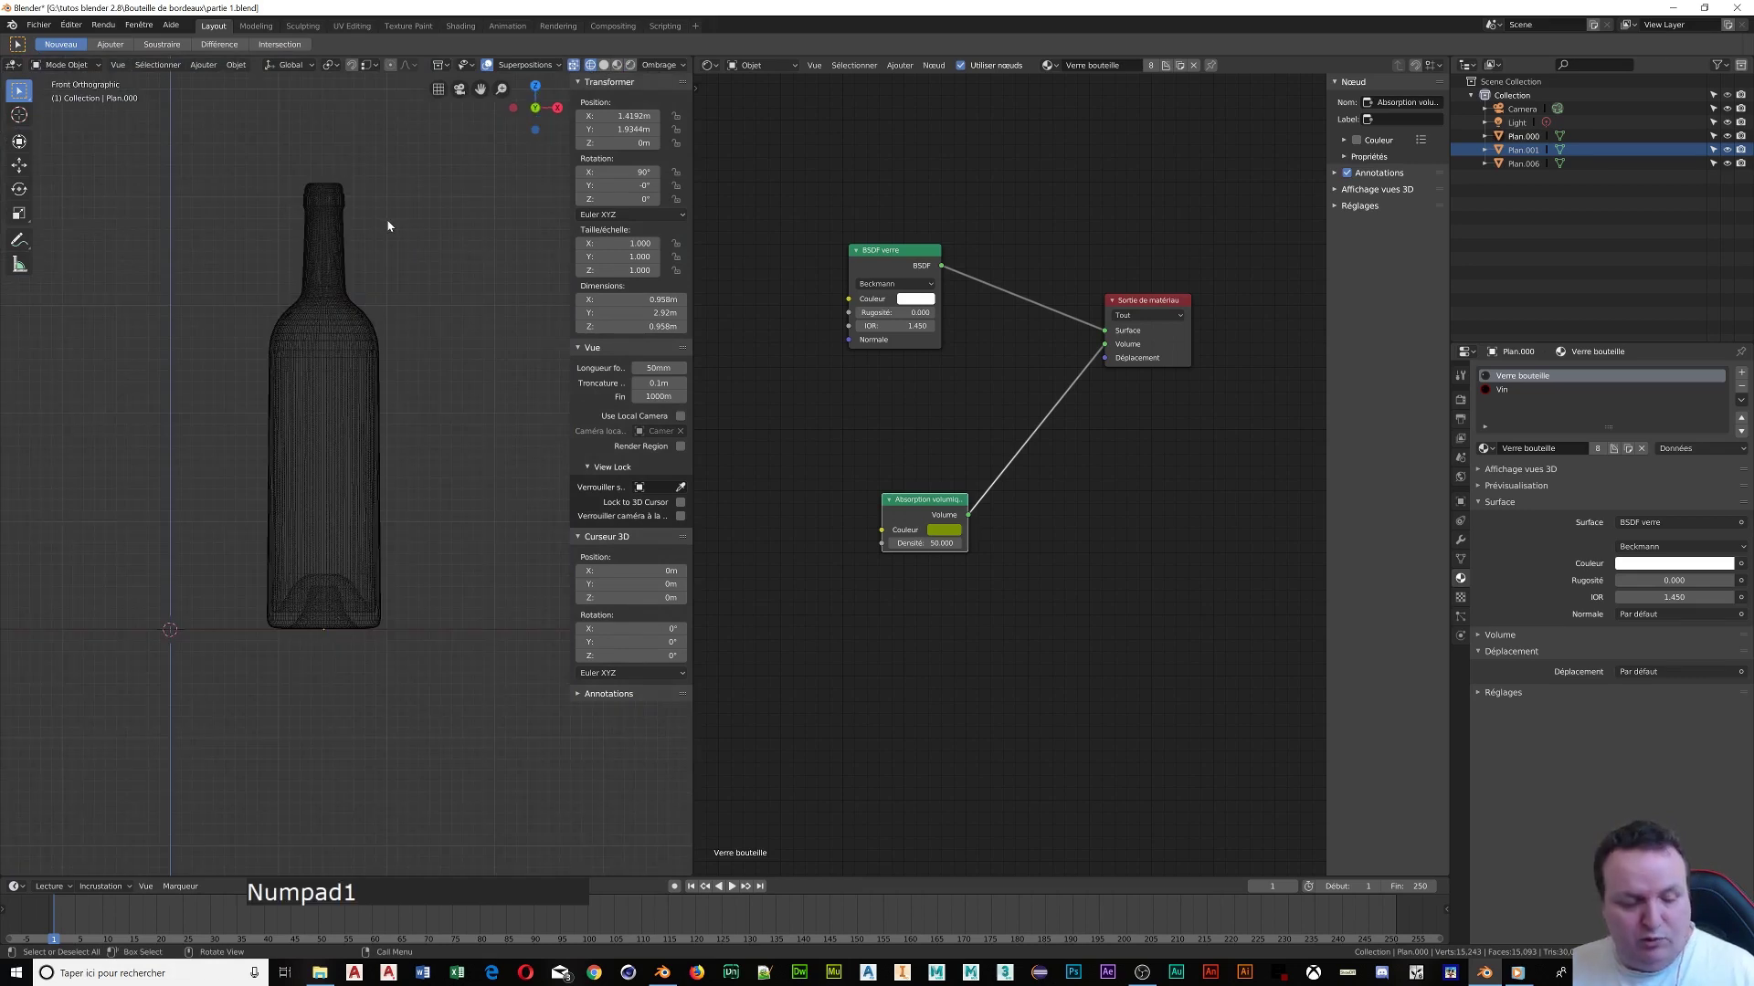
pyautogui.hotkey('ctrl', 'space')
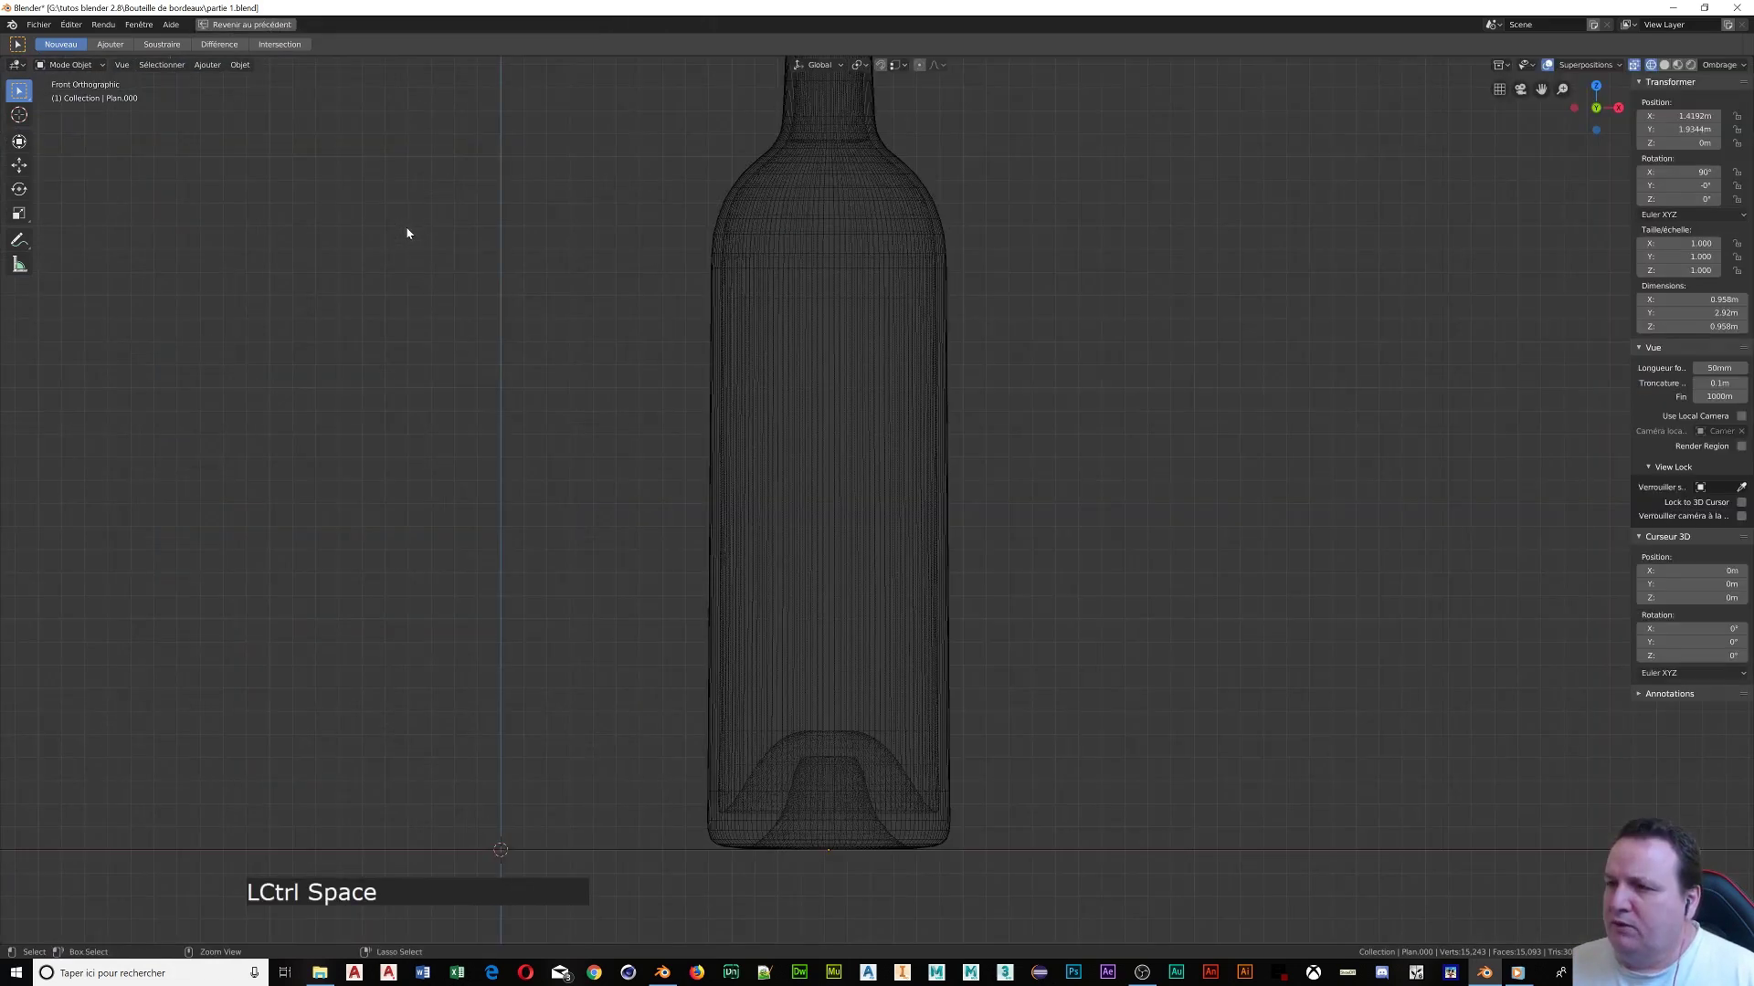
pyautogui.keyDown('shift'); pyautogui.moveTo(814, 265); pyautogui.dragTo(804, 671, button='middle'); pyautogui.keyUp('shift')
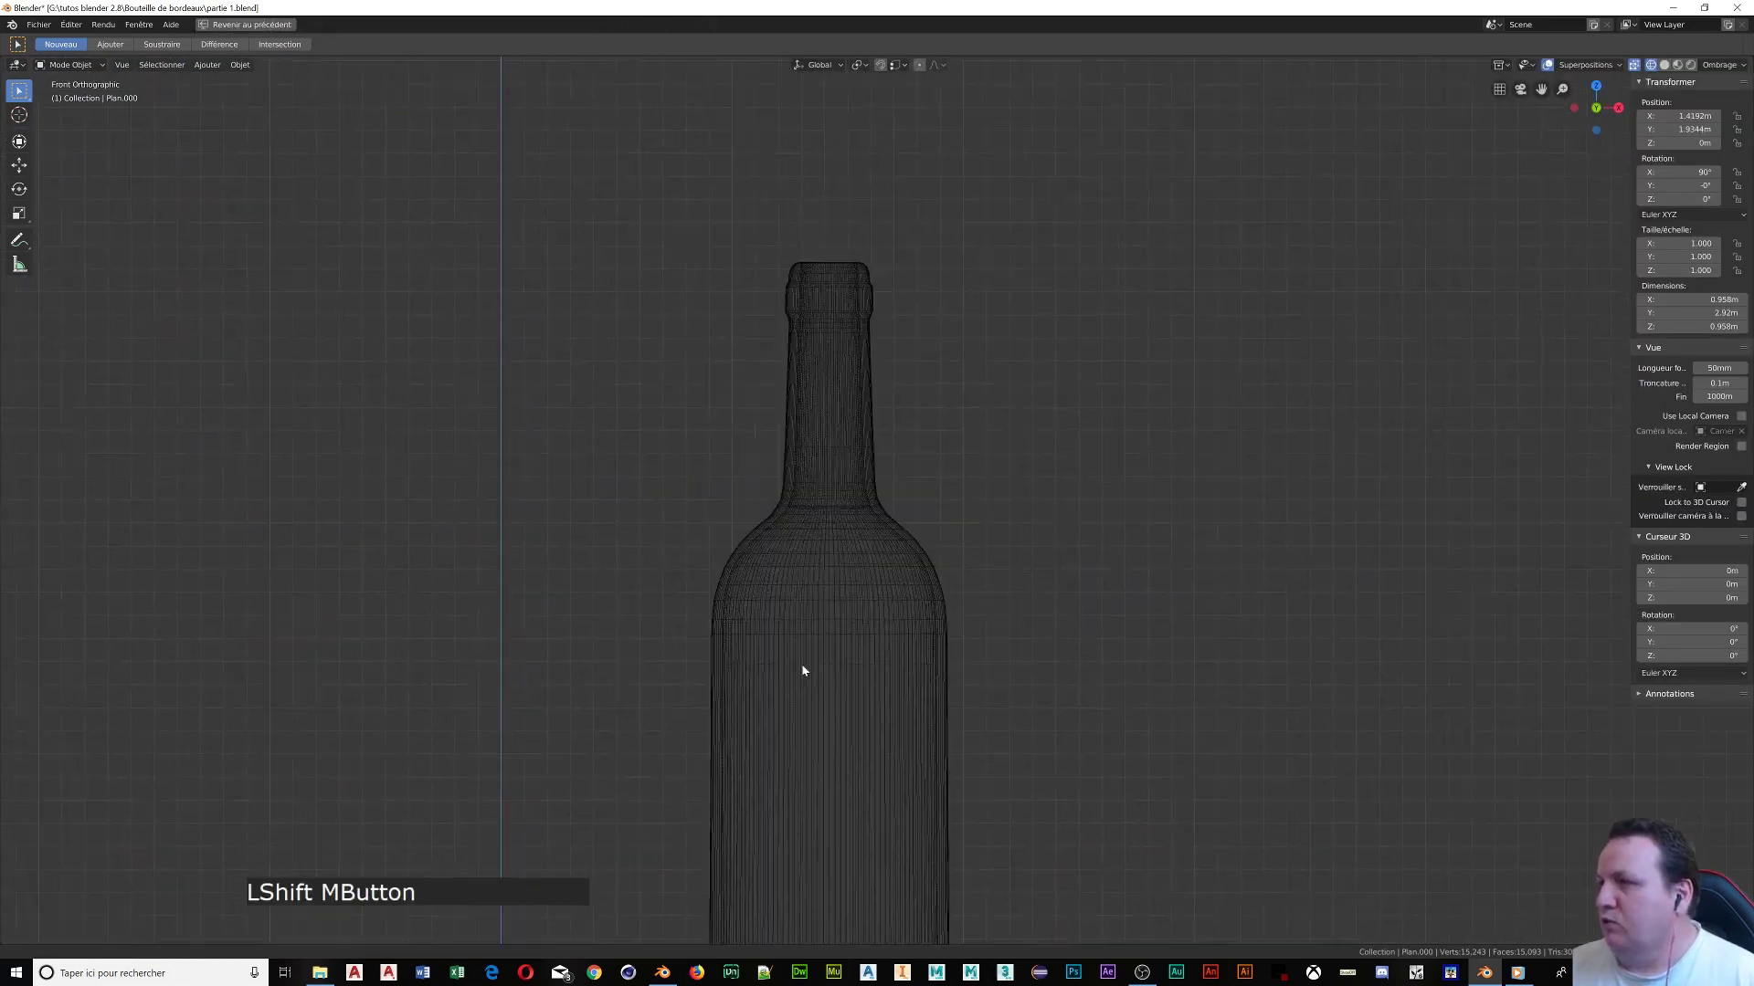
pyautogui.scroll(5, 822, 567)
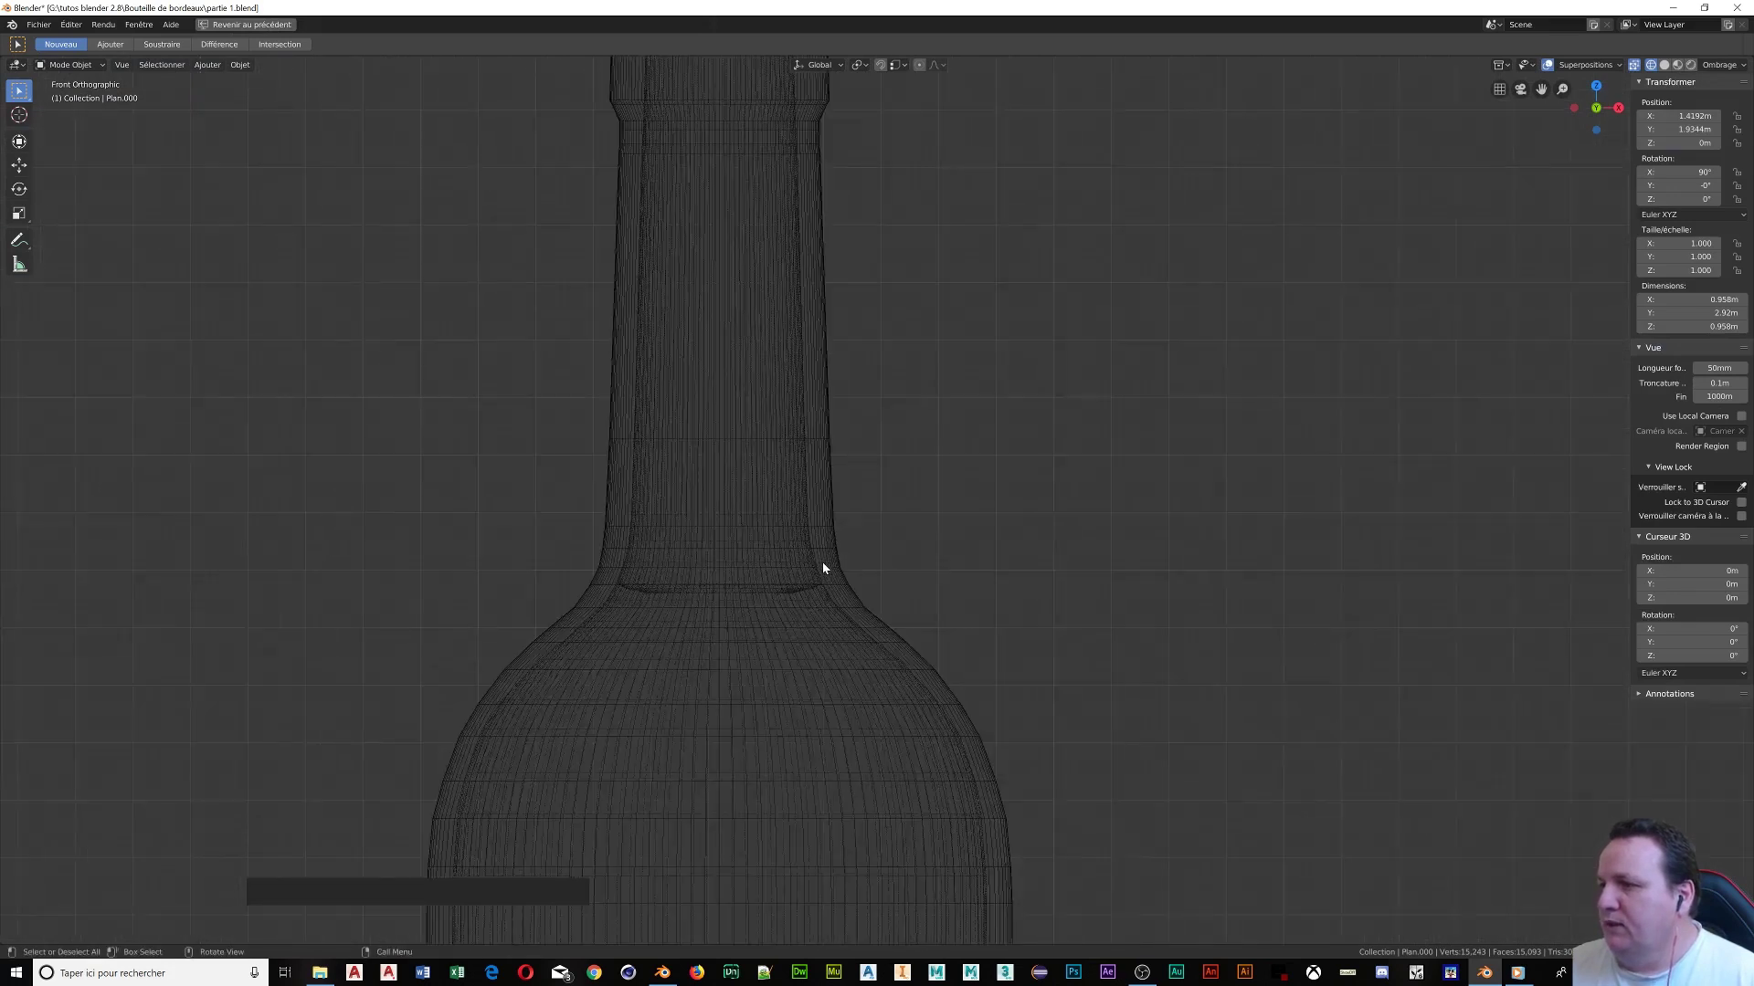
pyautogui.scroll(2, 822, 567)
pyautogui.scroll(-4, 645, 407)
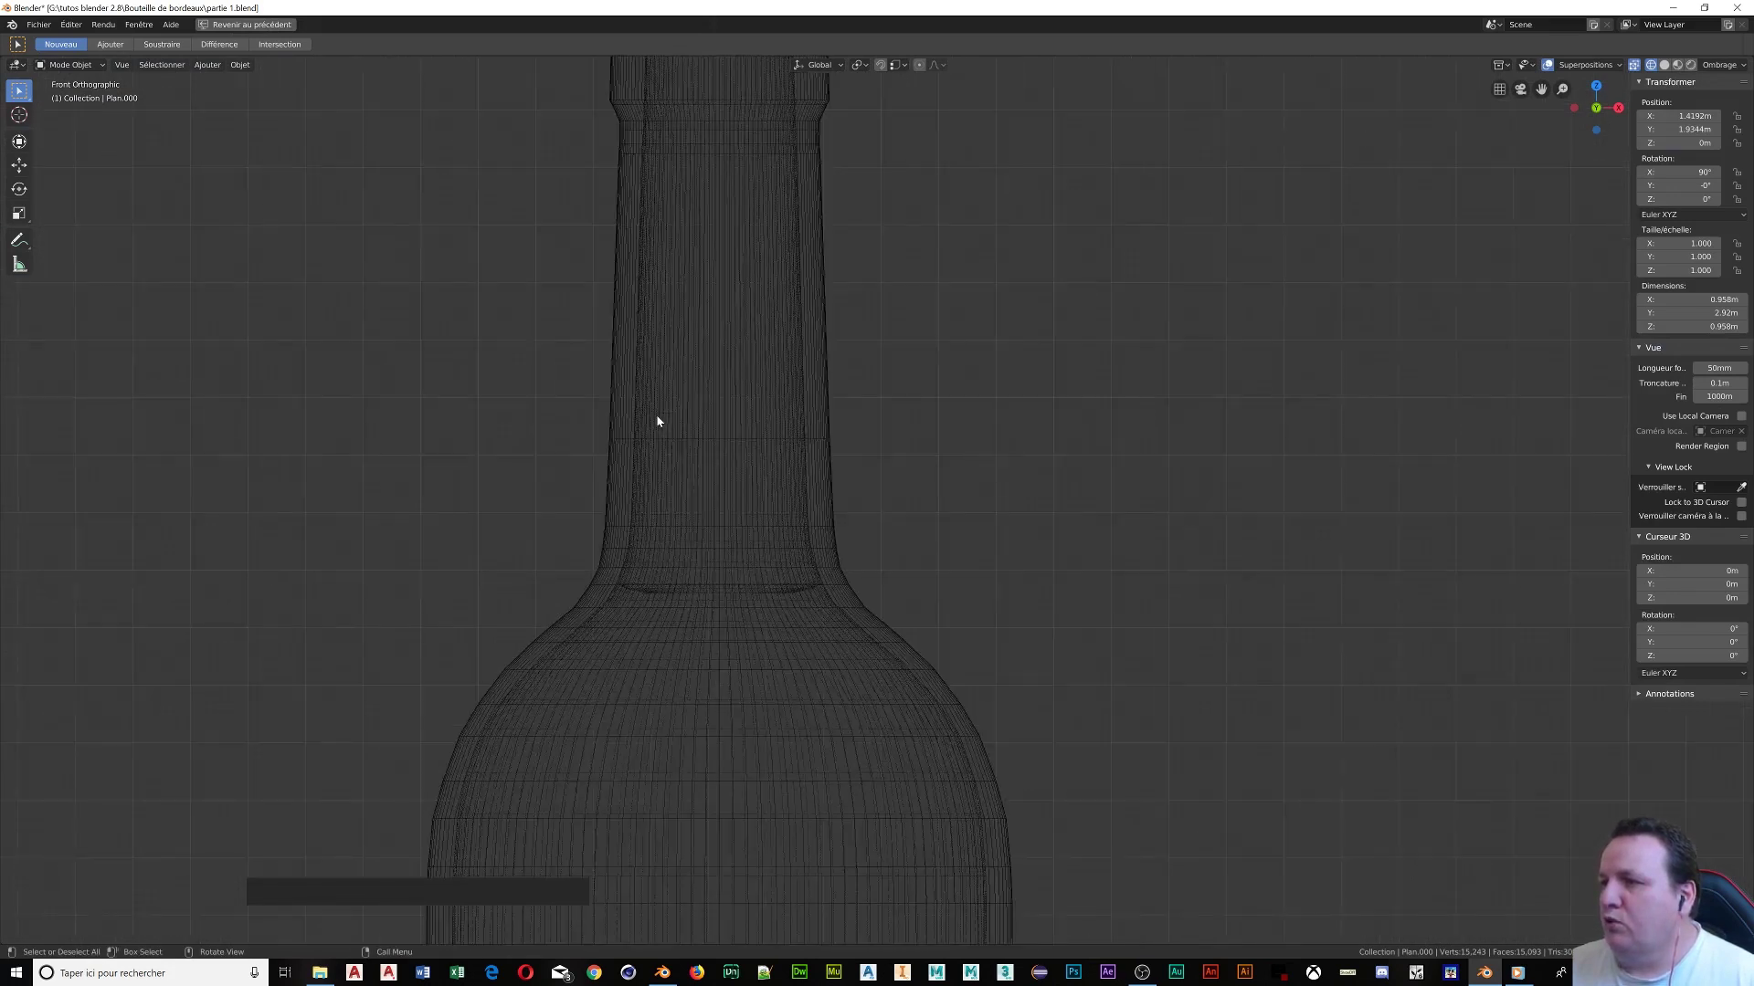
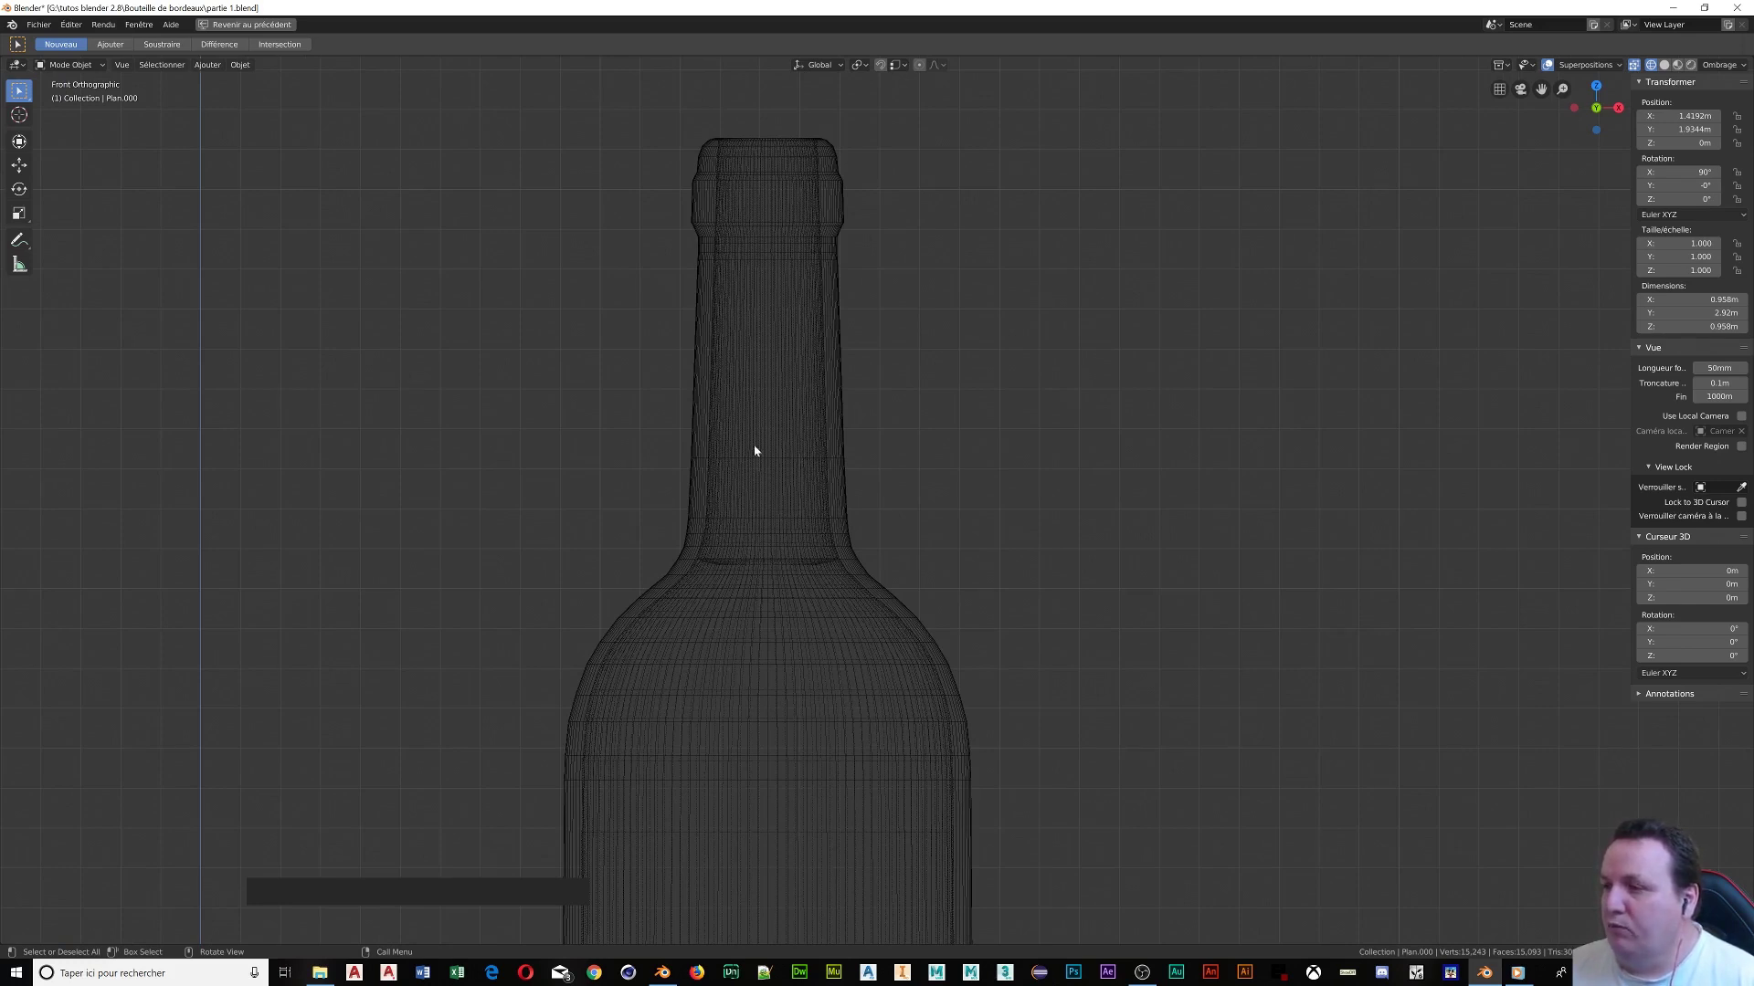
# Put the bottle glass mesh into edit mode and examine the edge loops along the neck's outer wall
pyautogui.click(827, 384)
pyautogui.press('Tab')
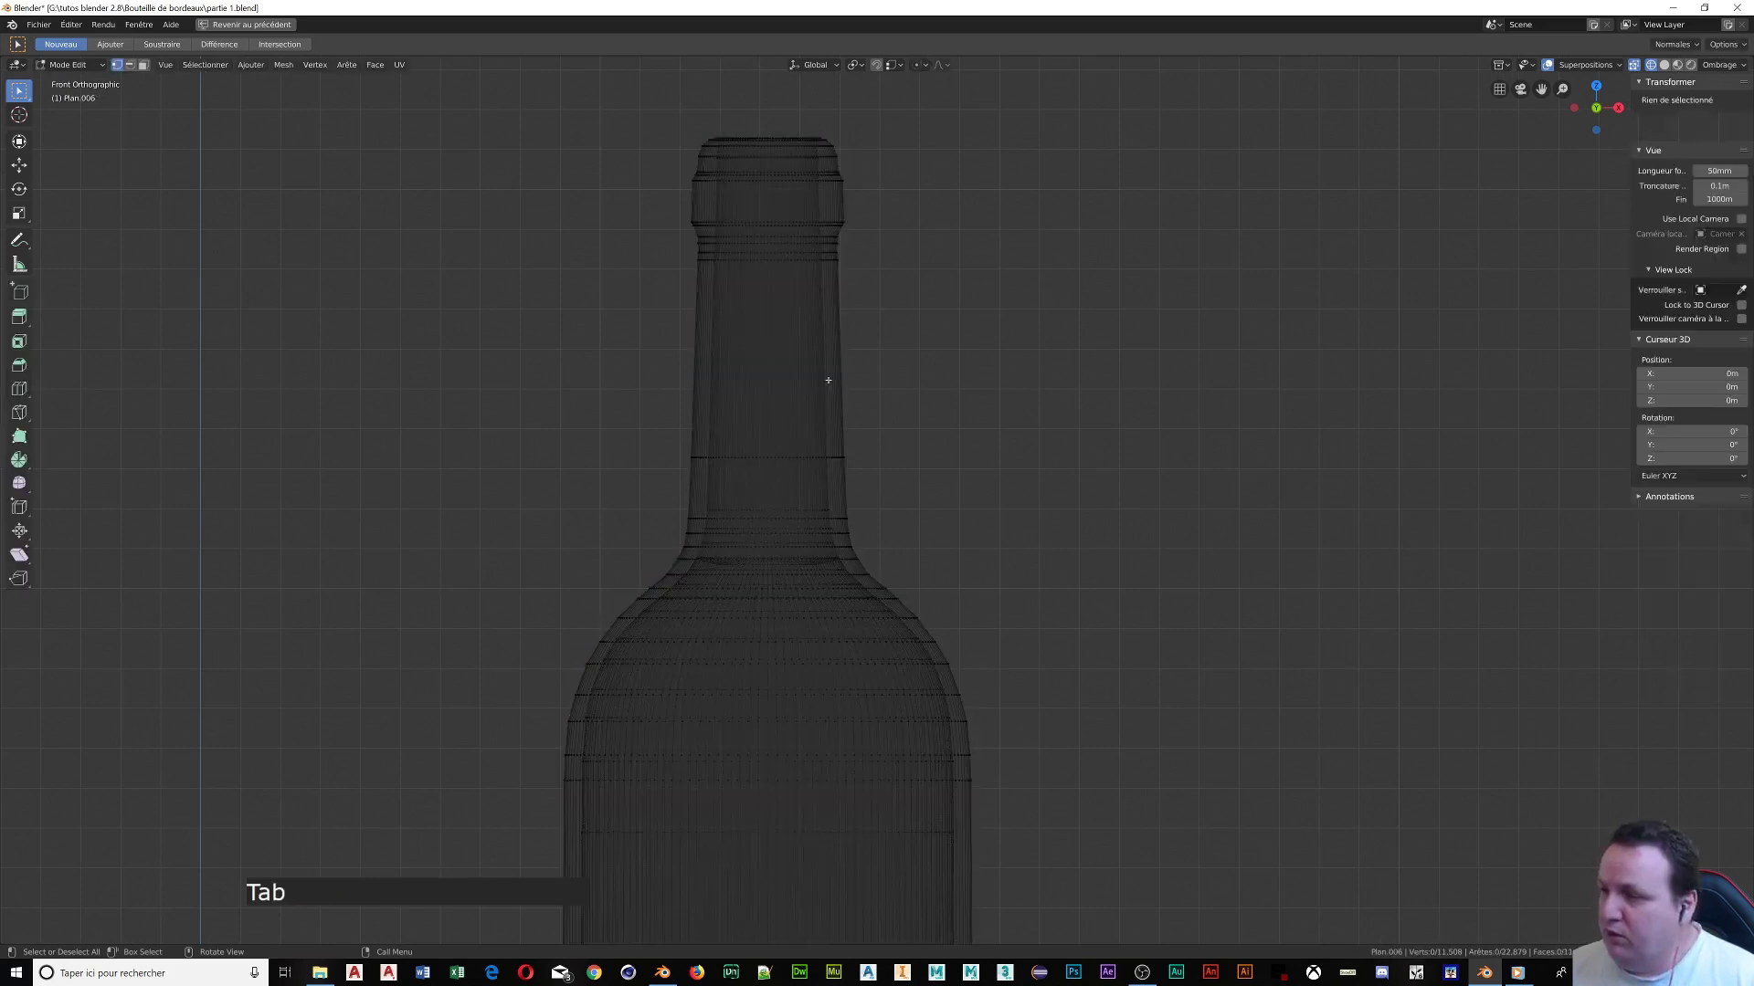
pyautogui.scroll(6, 928, 513)
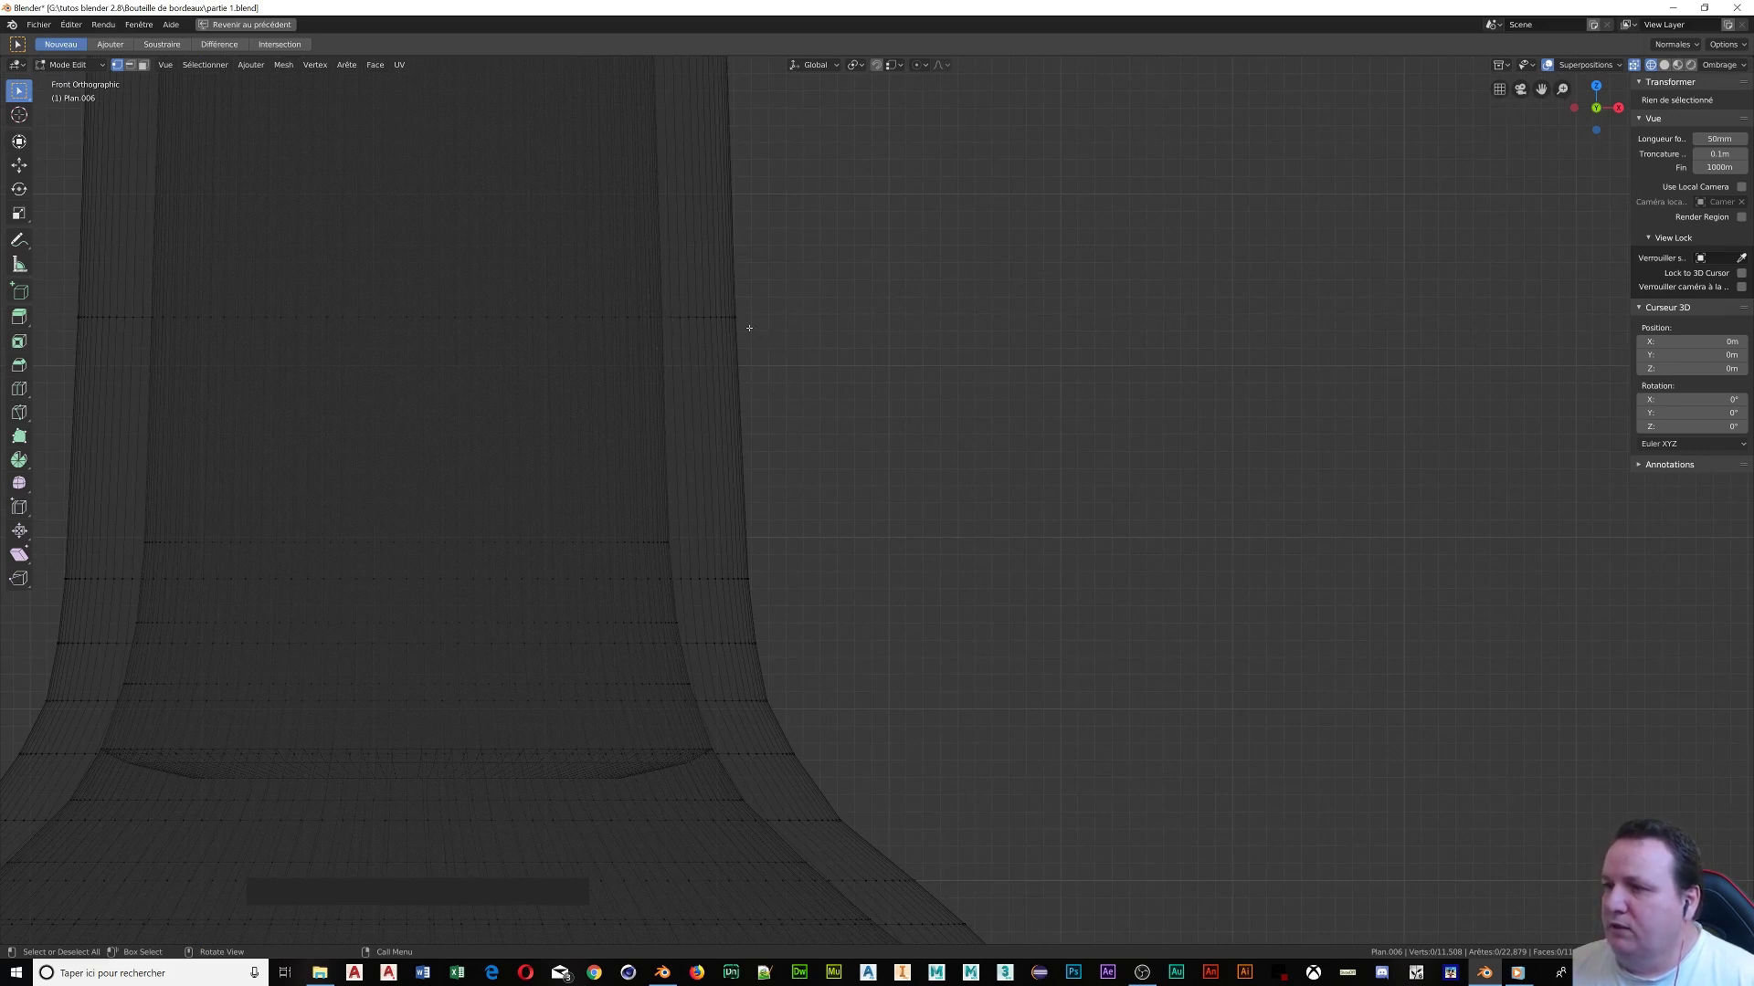
pyautogui.keyDown('shift'); pyautogui.moveTo(724, 337); pyautogui.dragTo(740, 478, button='middle'); pyautogui.keyUp('shift')
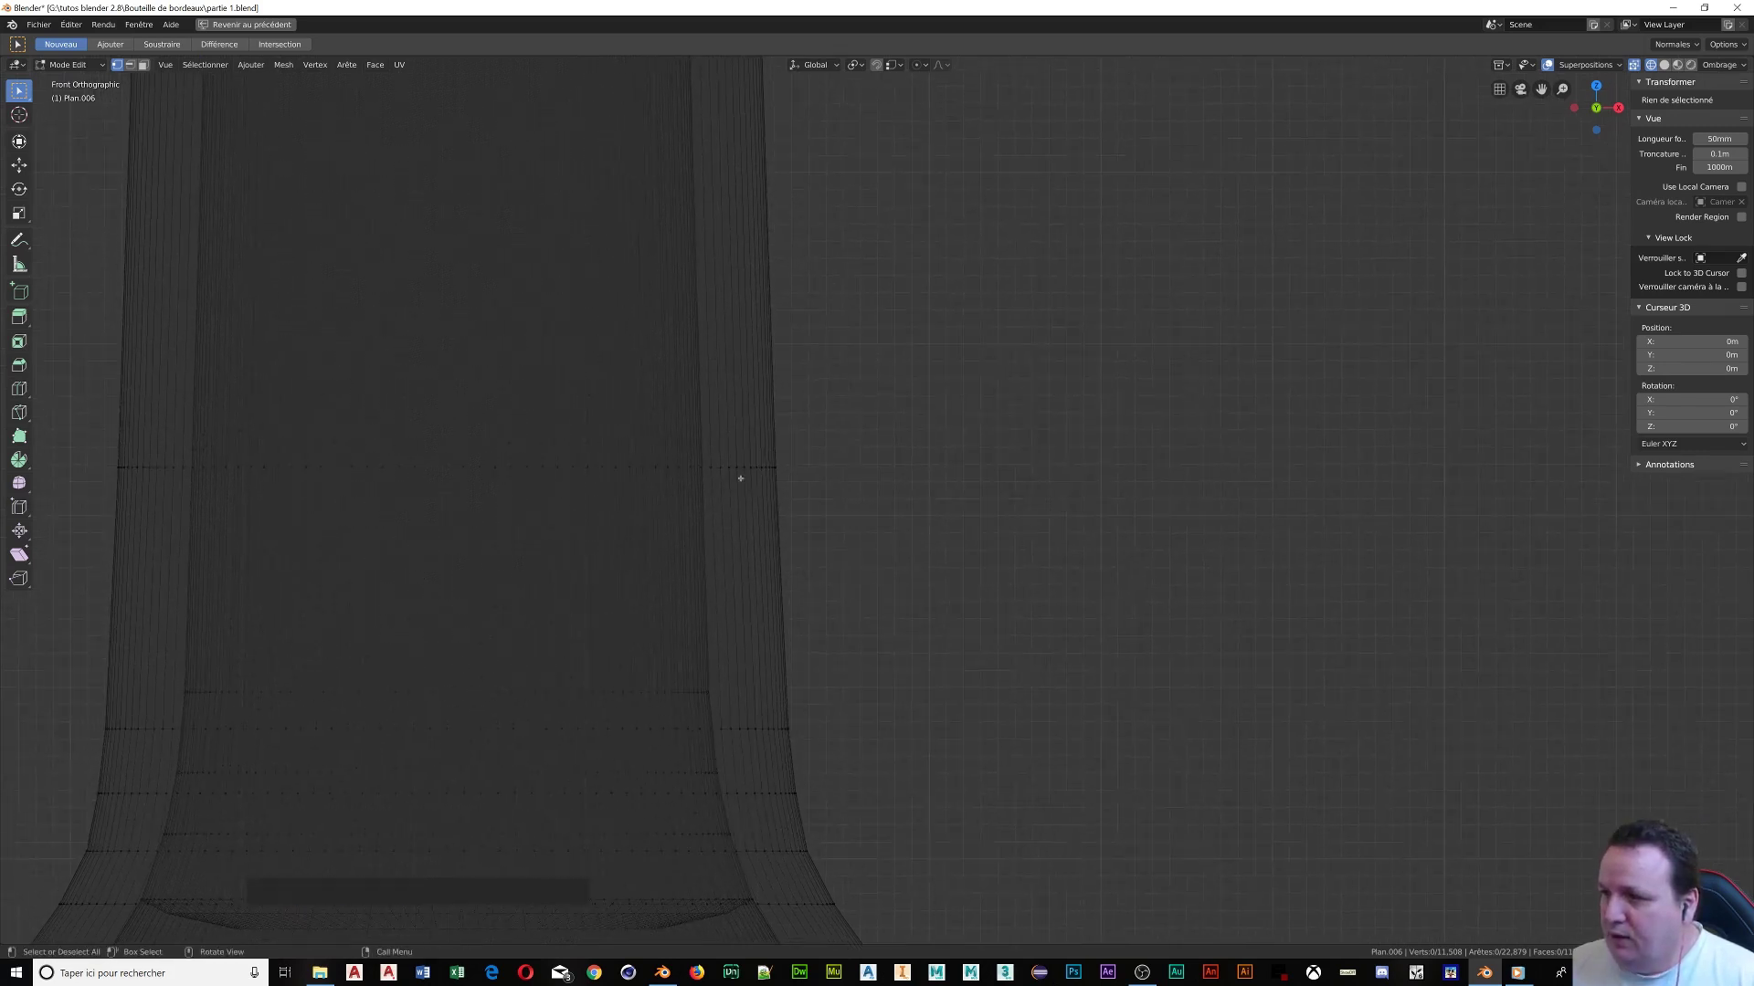
pyautogui.scroll(-7, 762, 454)
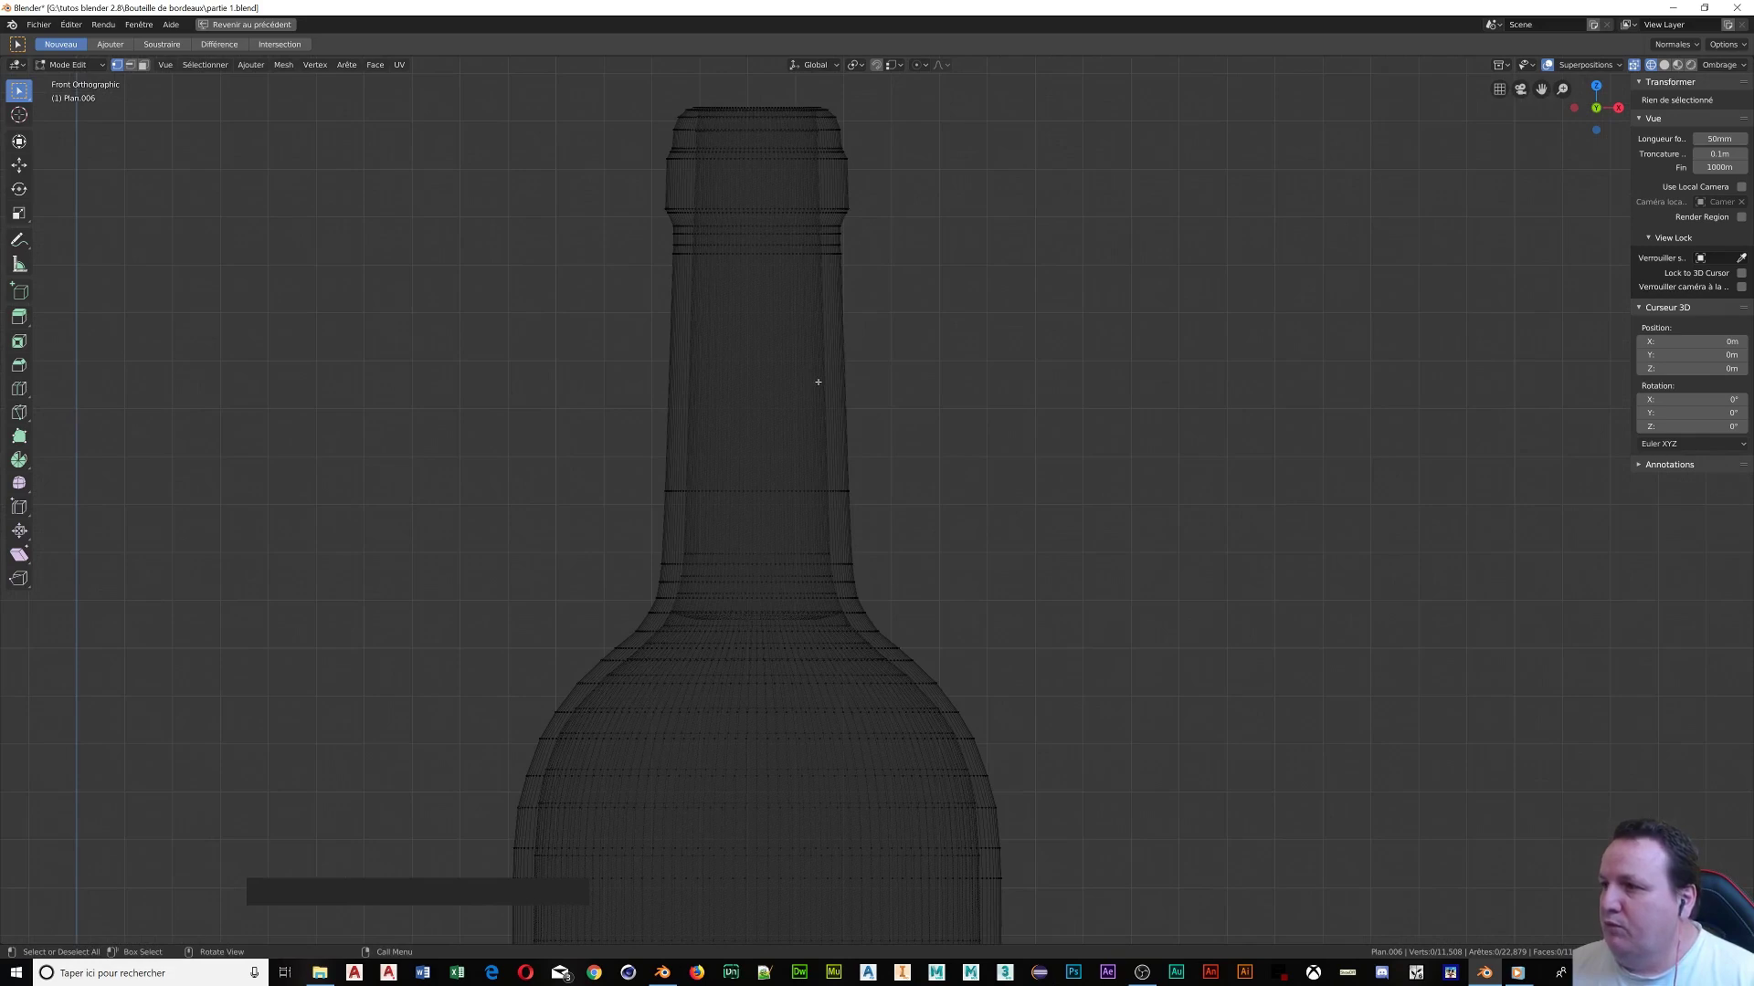
pyautogui.scroll(-3, 920, 220)
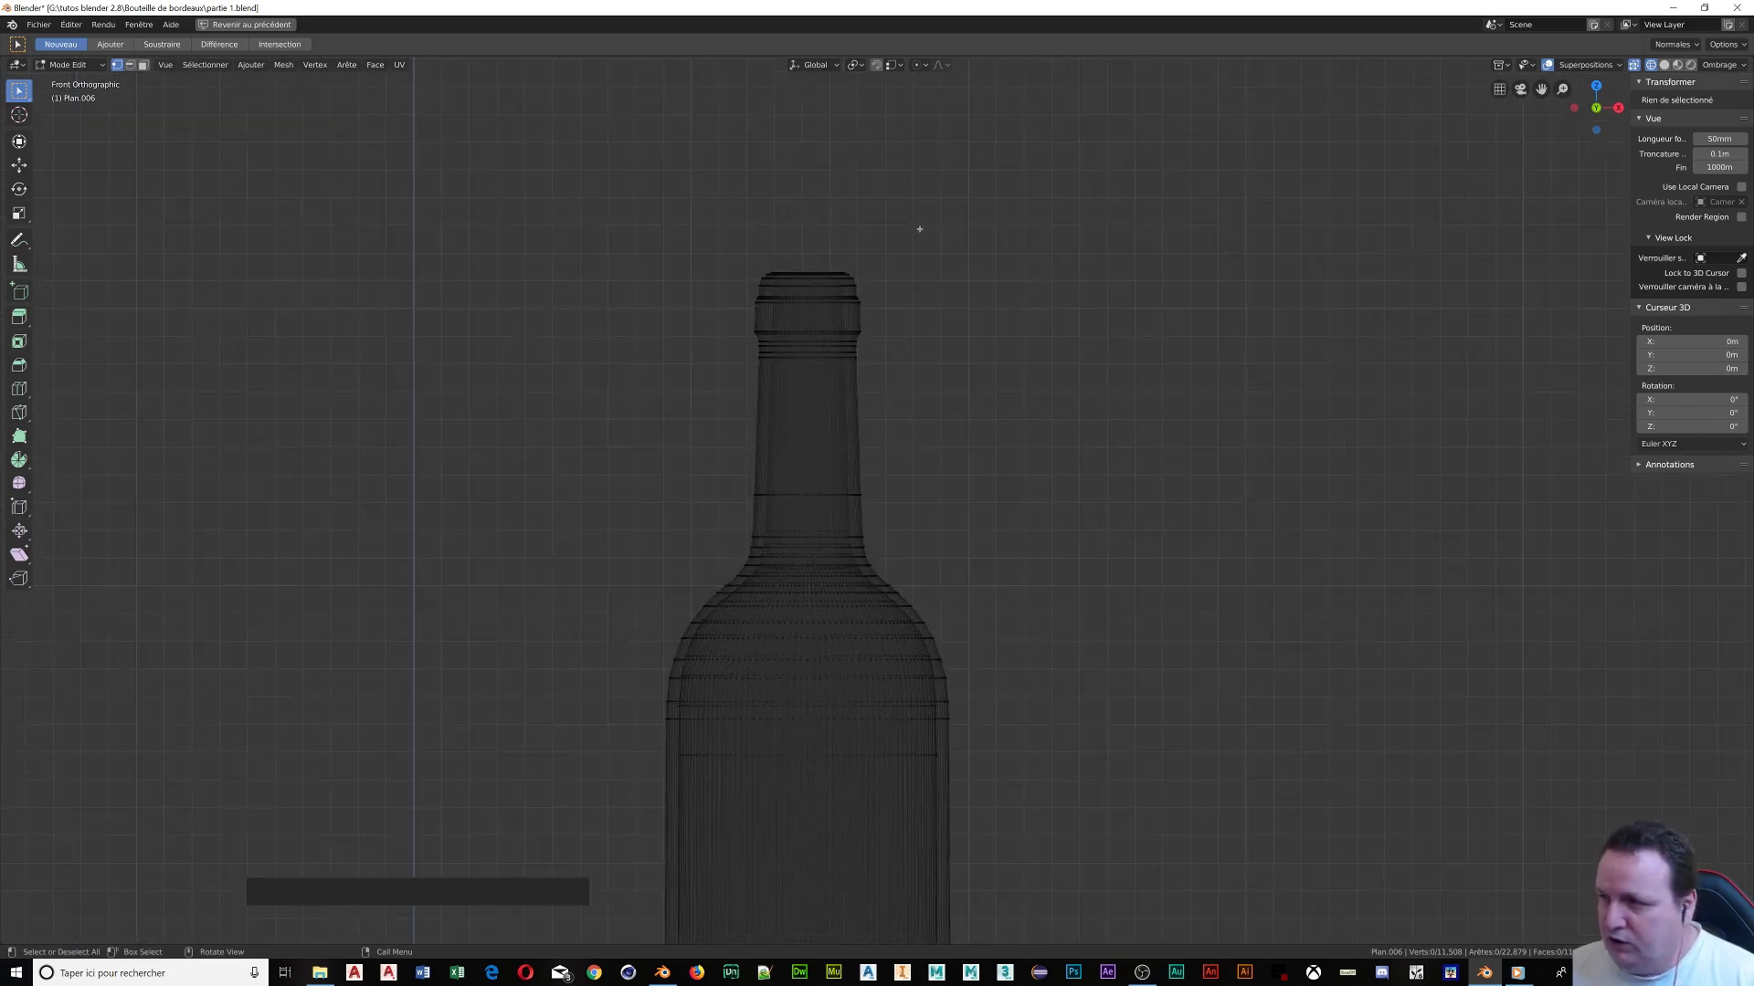
pyautogui.scroll(4, 845, 365)
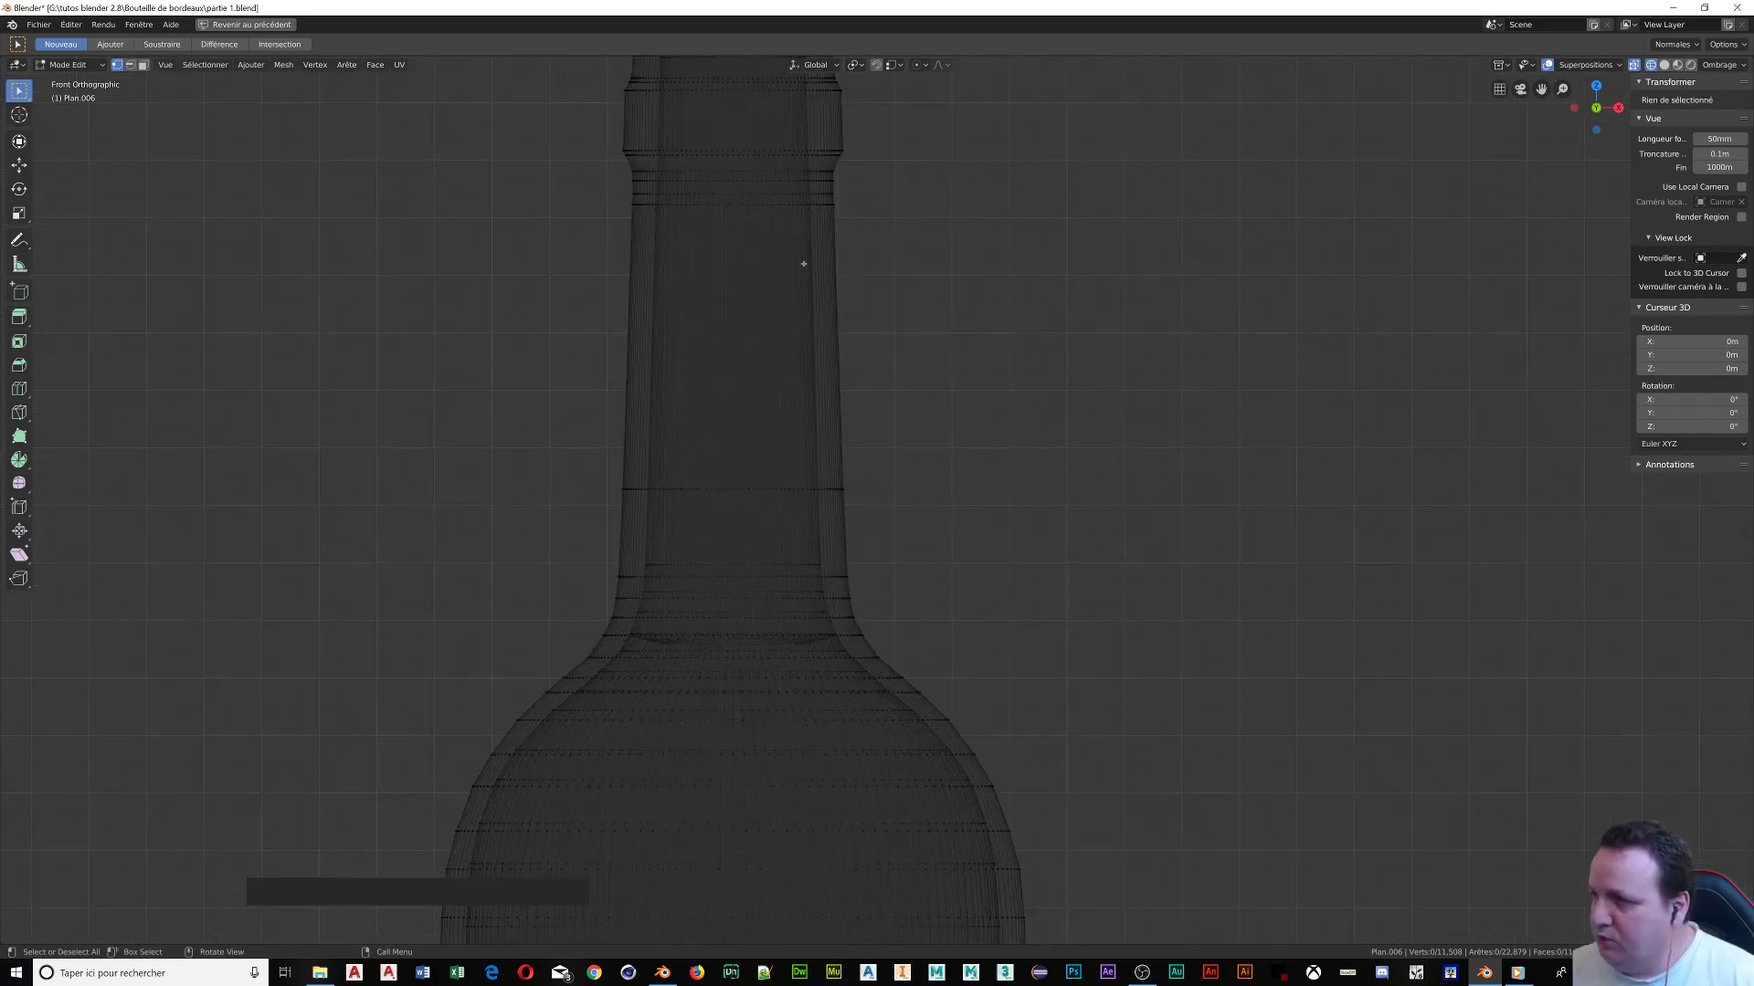
pyautogui.scroll(5, 779, 499)
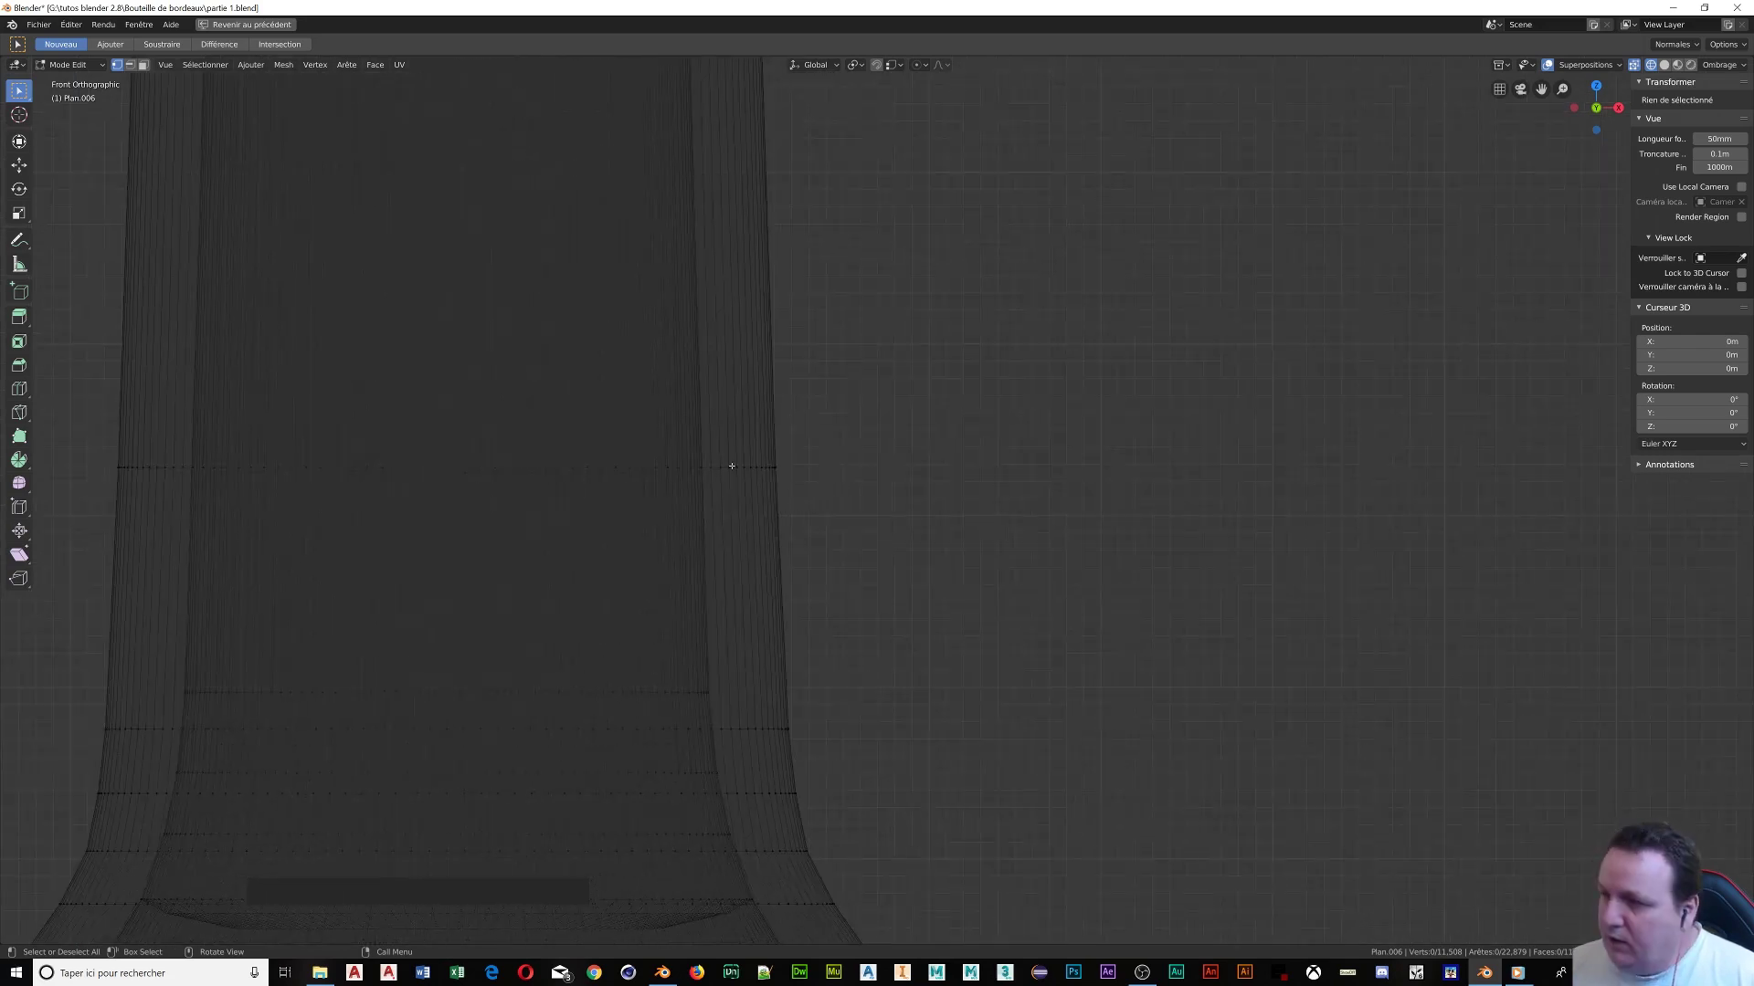
# Select the neck's outer wall between the mid-neck edge loop and the first loop of the group below the lip ring
pyautogui.keyDown('alt'); pyautogui.click(732, 467); pyautogui.keyUp('alt')
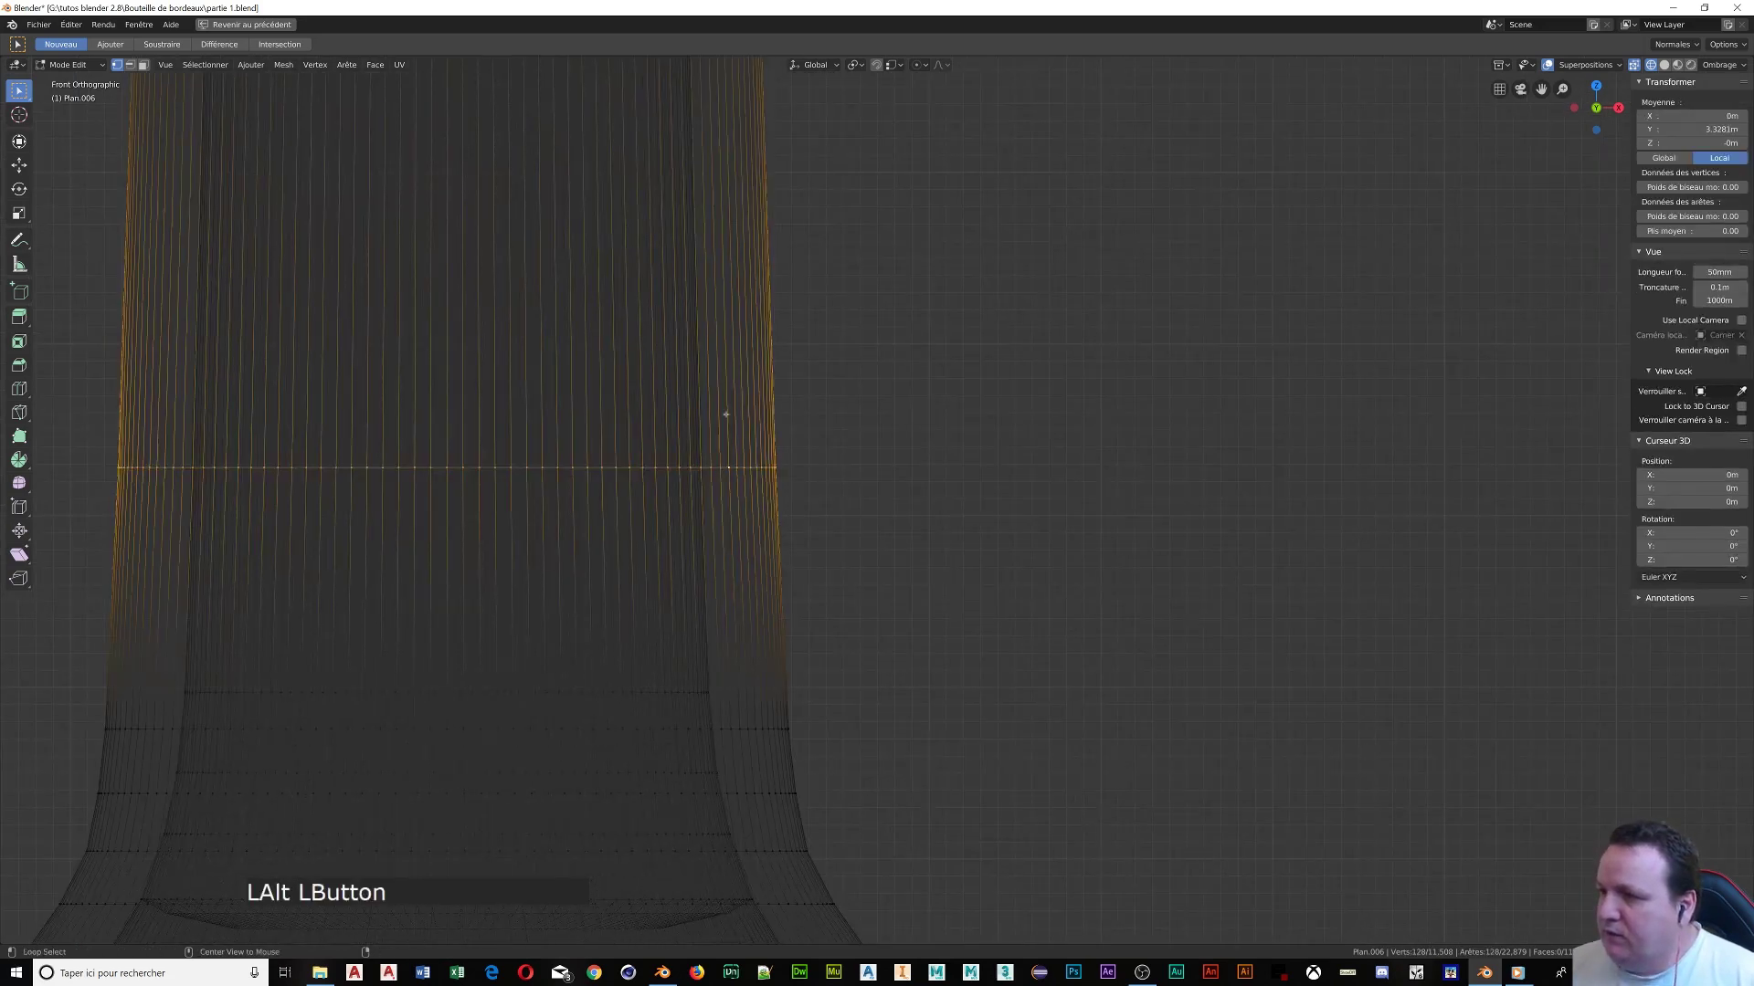
pyautogui.keyDown('shift'); pyautogui.moveTo(732, 467); pyautogui.dragTo(721, 137, button='middle'); pyautogui.keyUp('shift')
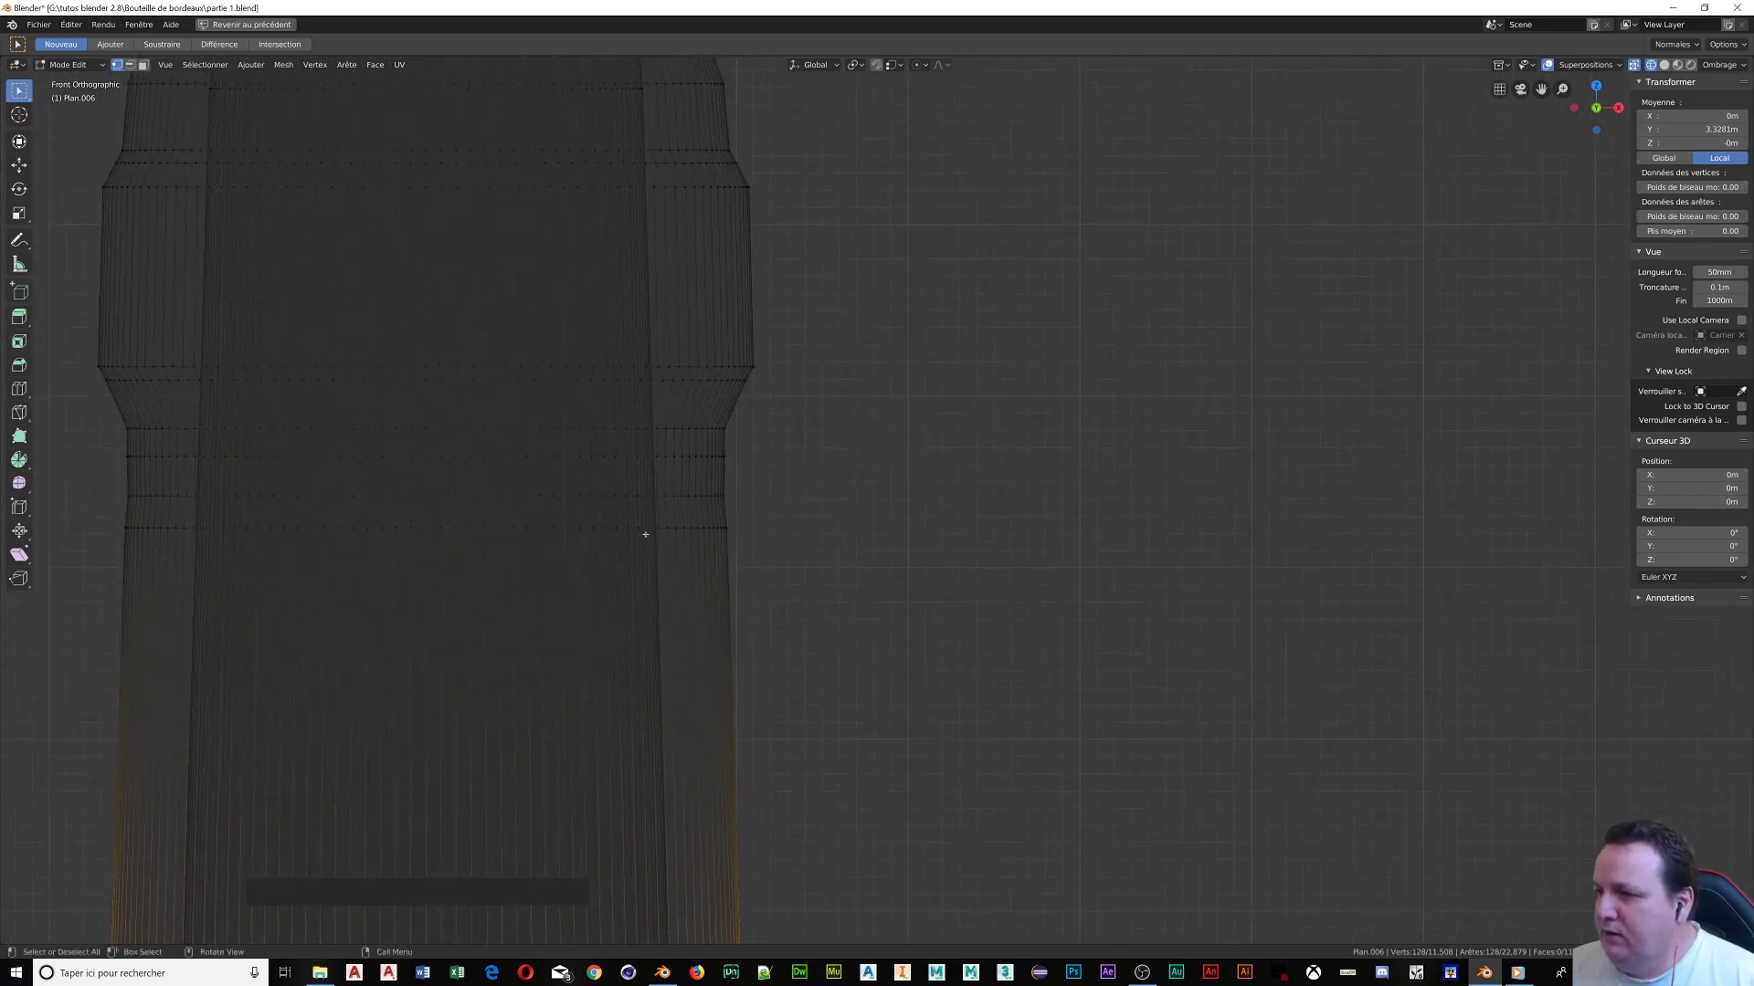
pyautogui.keyDown('alt'); pyautogui.click(672, 528); pyautogui.keyUp('alt')
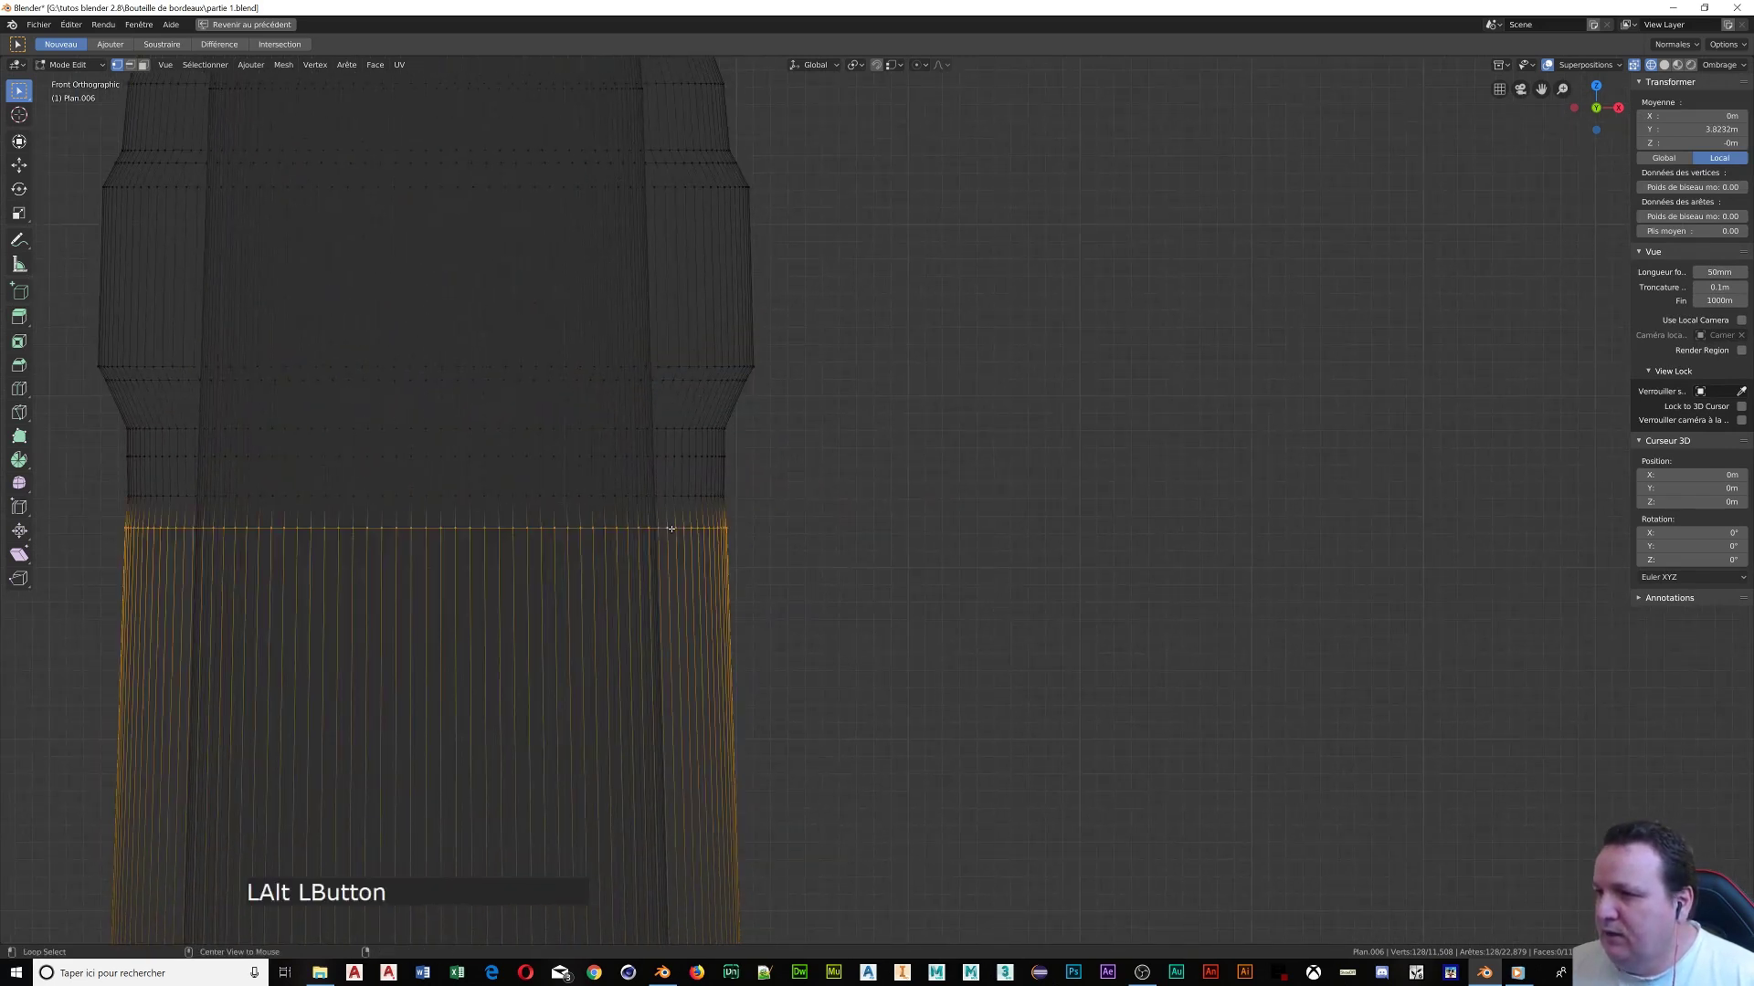
pyautogui.scroll(-8, 666, 500)
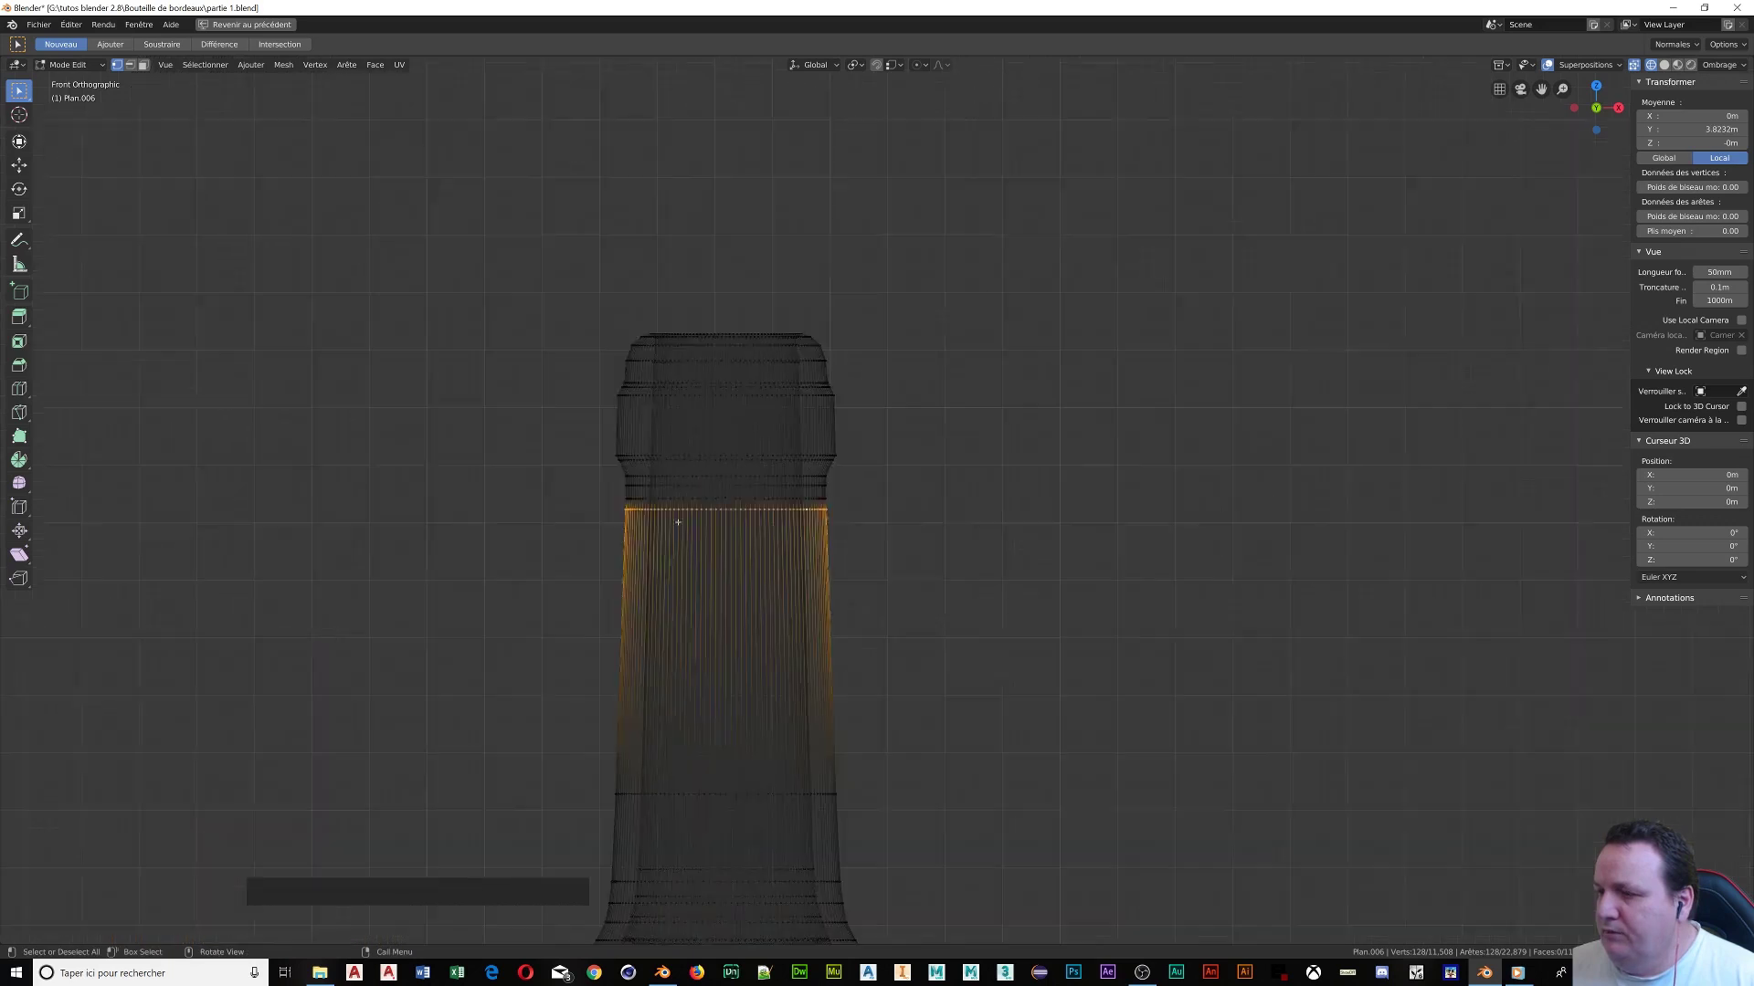
pyautogui.keyDown('shift'); pyautogui.moveTo(631, 537); pyautogui.dragTo(672, 537, button='middle'); pyautogui.keyUp('shift')
pyautogui.scroll(5, 736, 493)
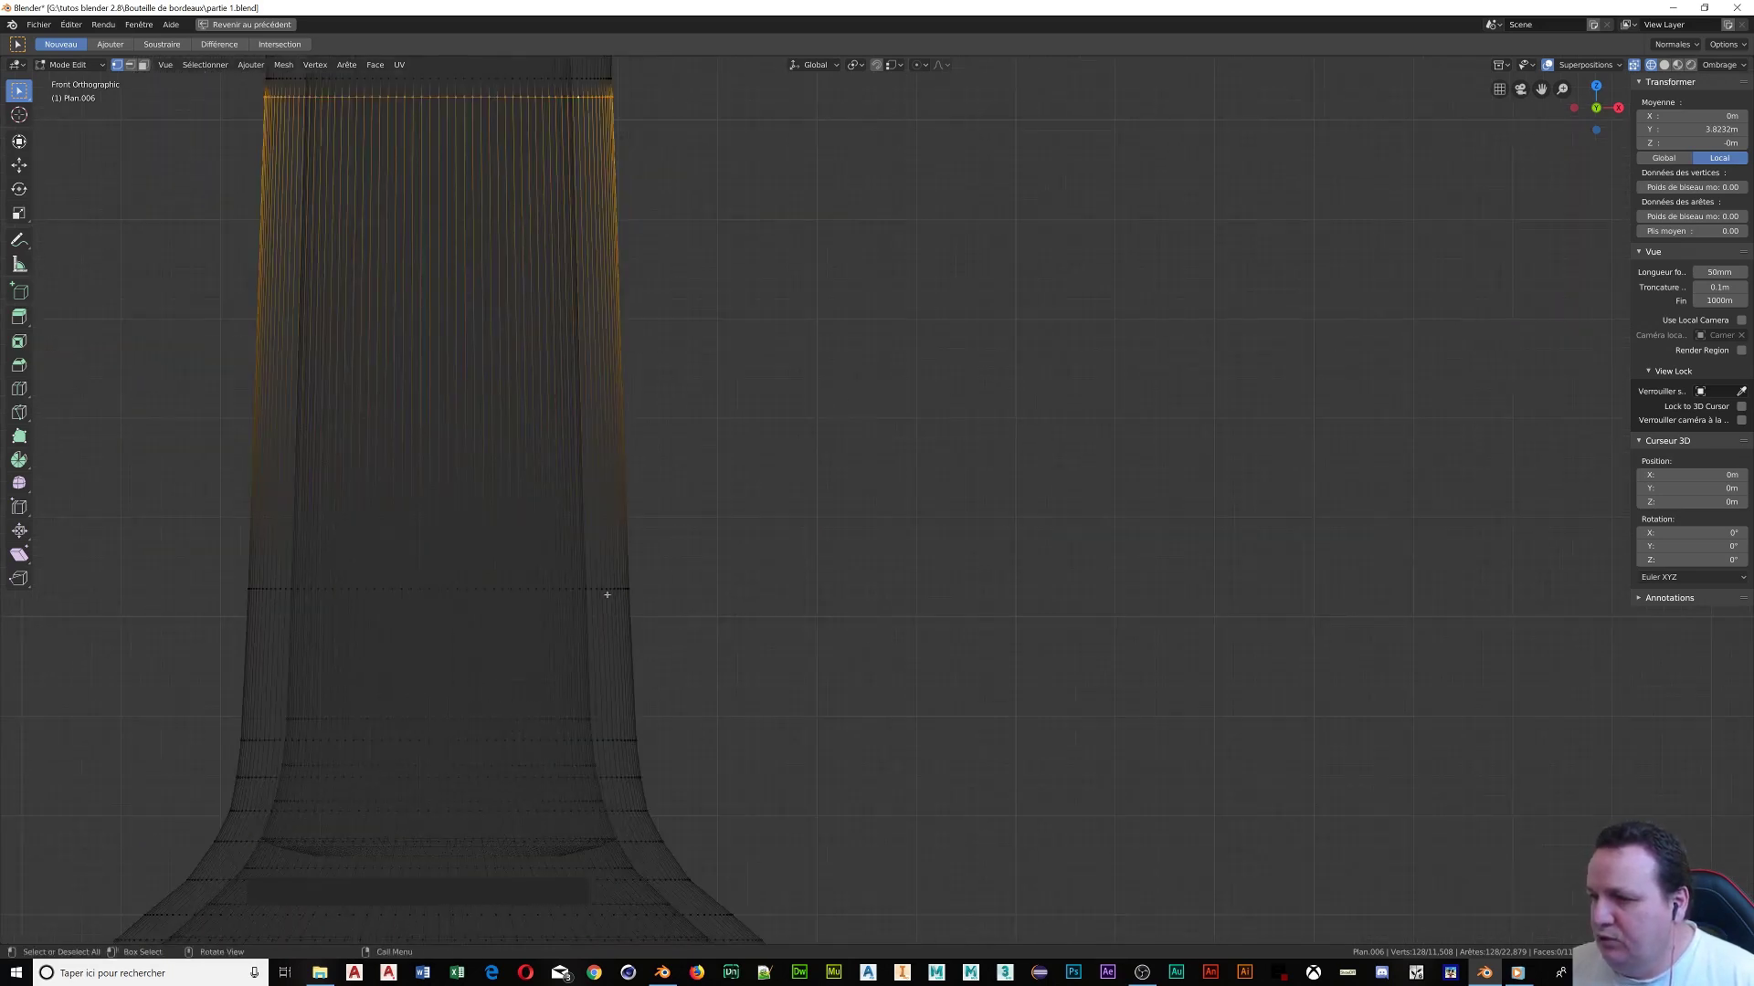
pyautogui.keyDown('alt'); pyautogui.keyDown('shift'); pyautogui.click(598, 590); pyautogui.keyUp('shift'); pyautogui.keyUp('alt')
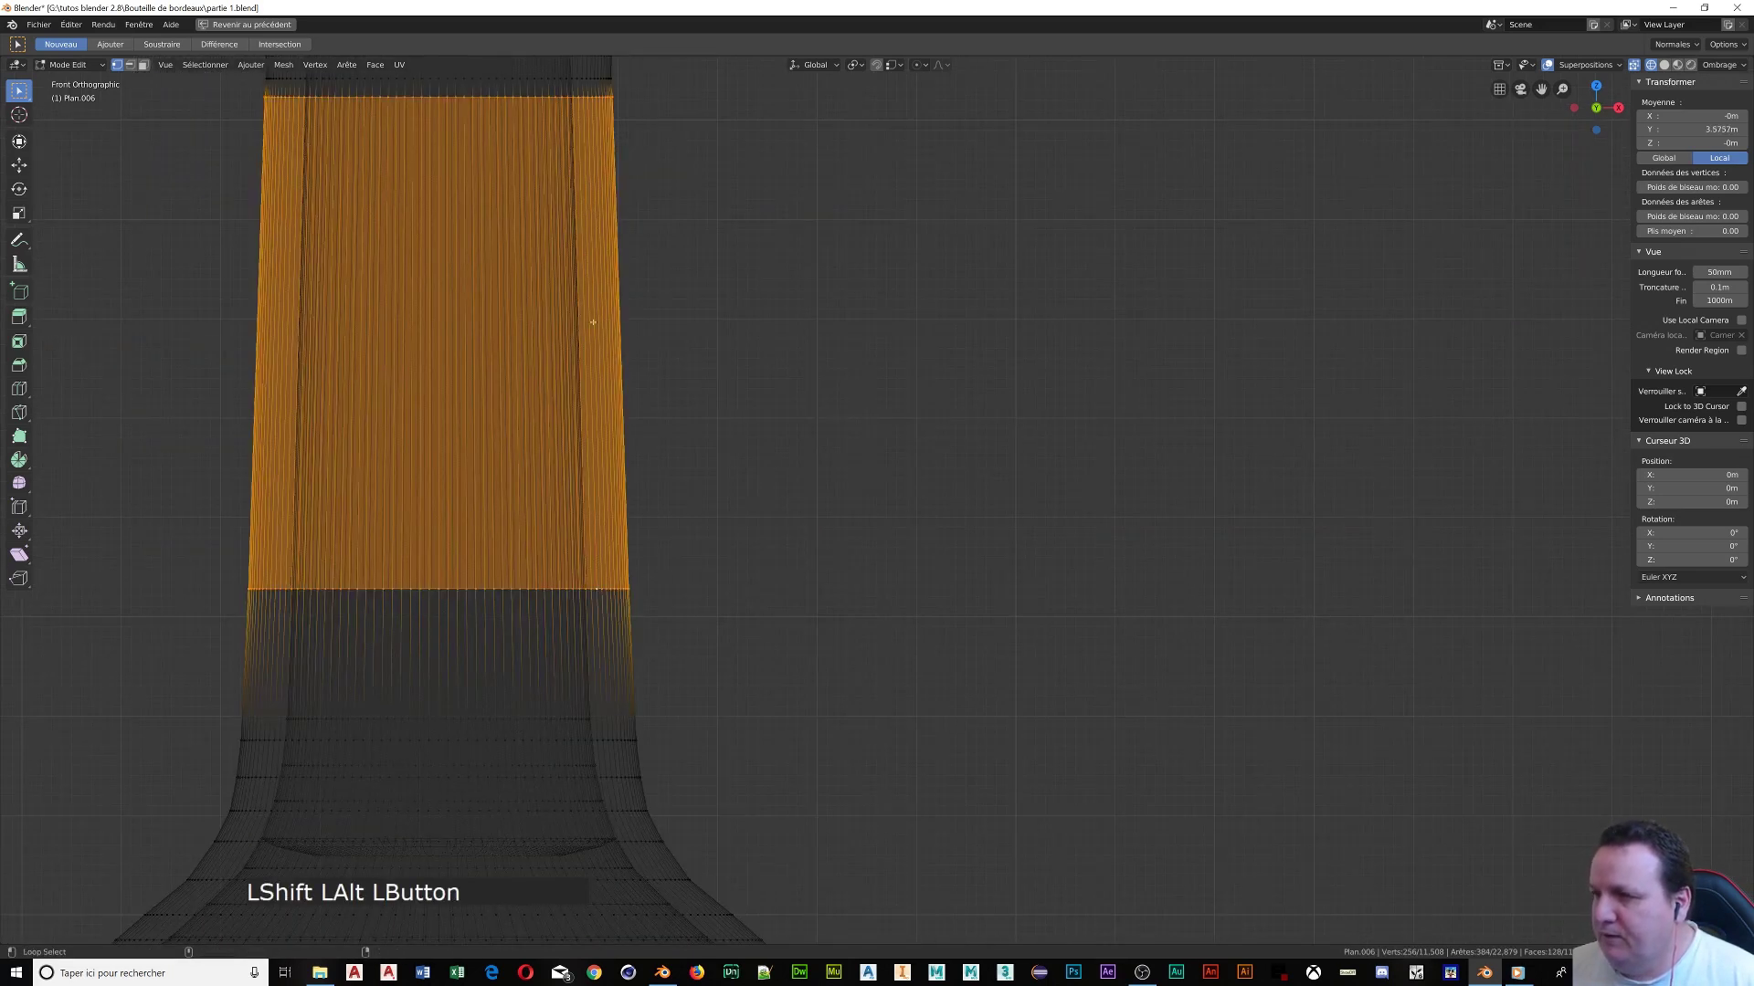
# Extend the selection with the successive outer edge loops up to the lower edge of the lip ring
pyautogui.keyDown('shift'); pyautogui.moveTo(593, 322); pyautogui.dragTo(611, 568, button='middle'); pyautogui.keyUp('shift')
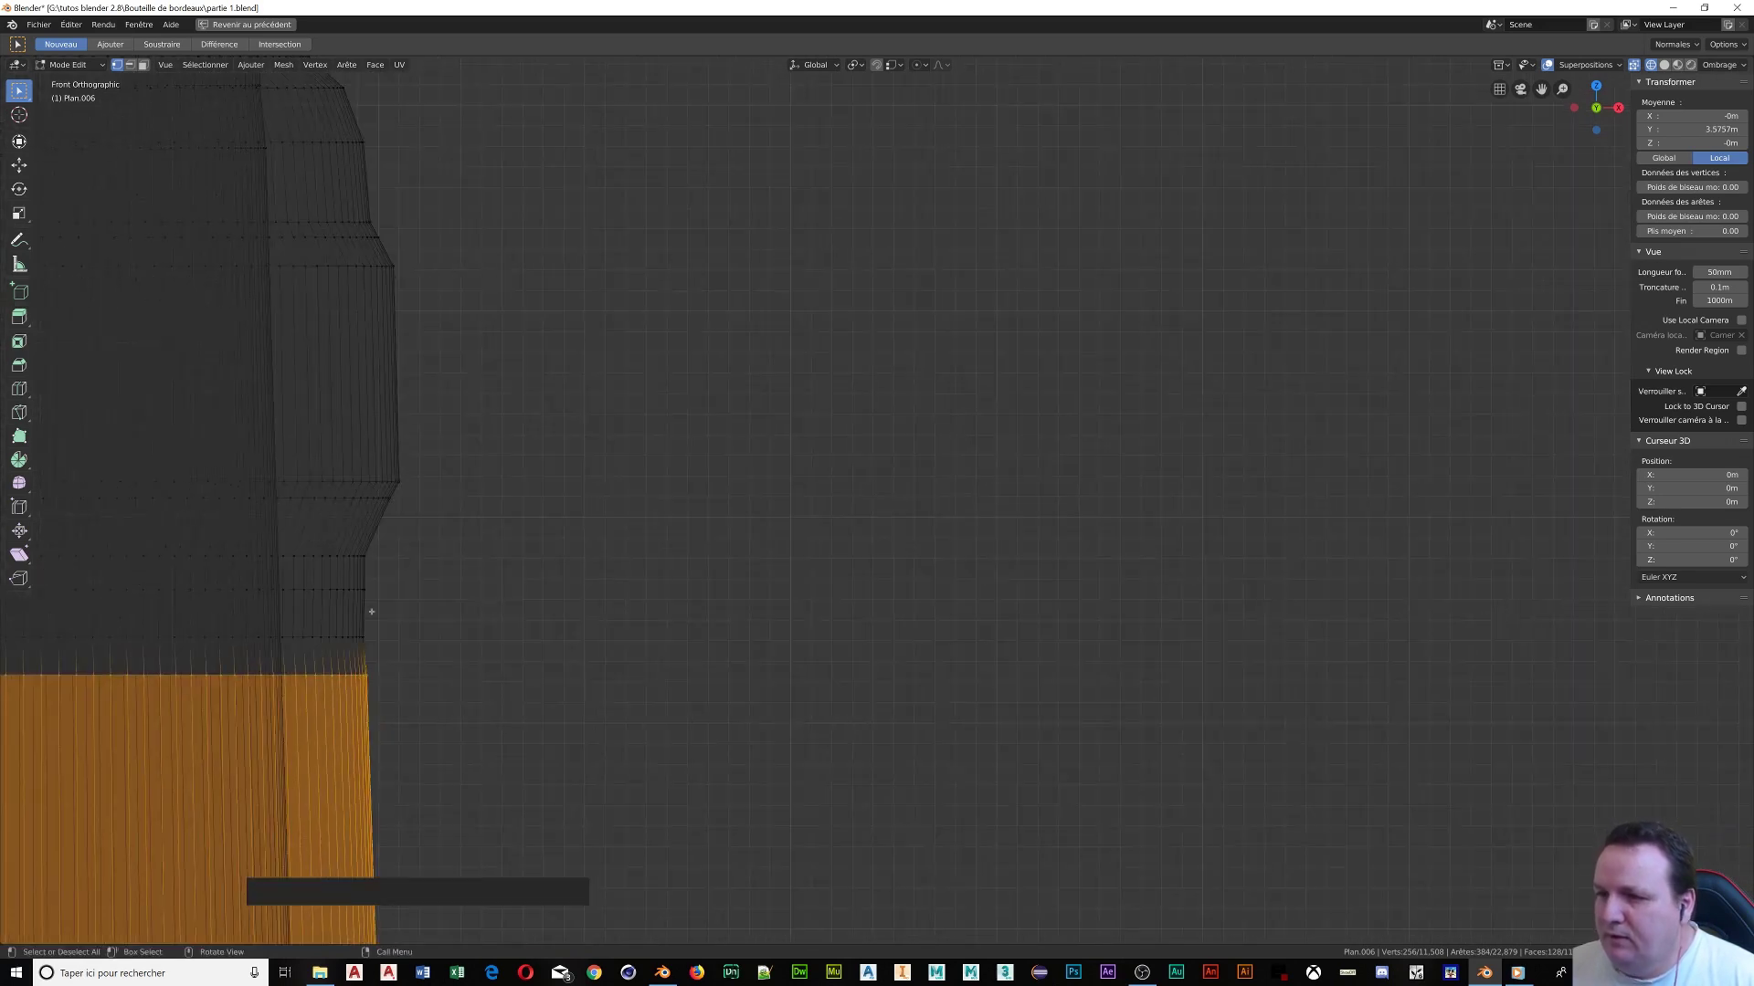
pyautogui.keyDown('alt'); pyautogui.keyDown('shift'); pyautogui.click(325, 635); pyautogui.keyUp('shift'); pyautogui.keyUp('alt')
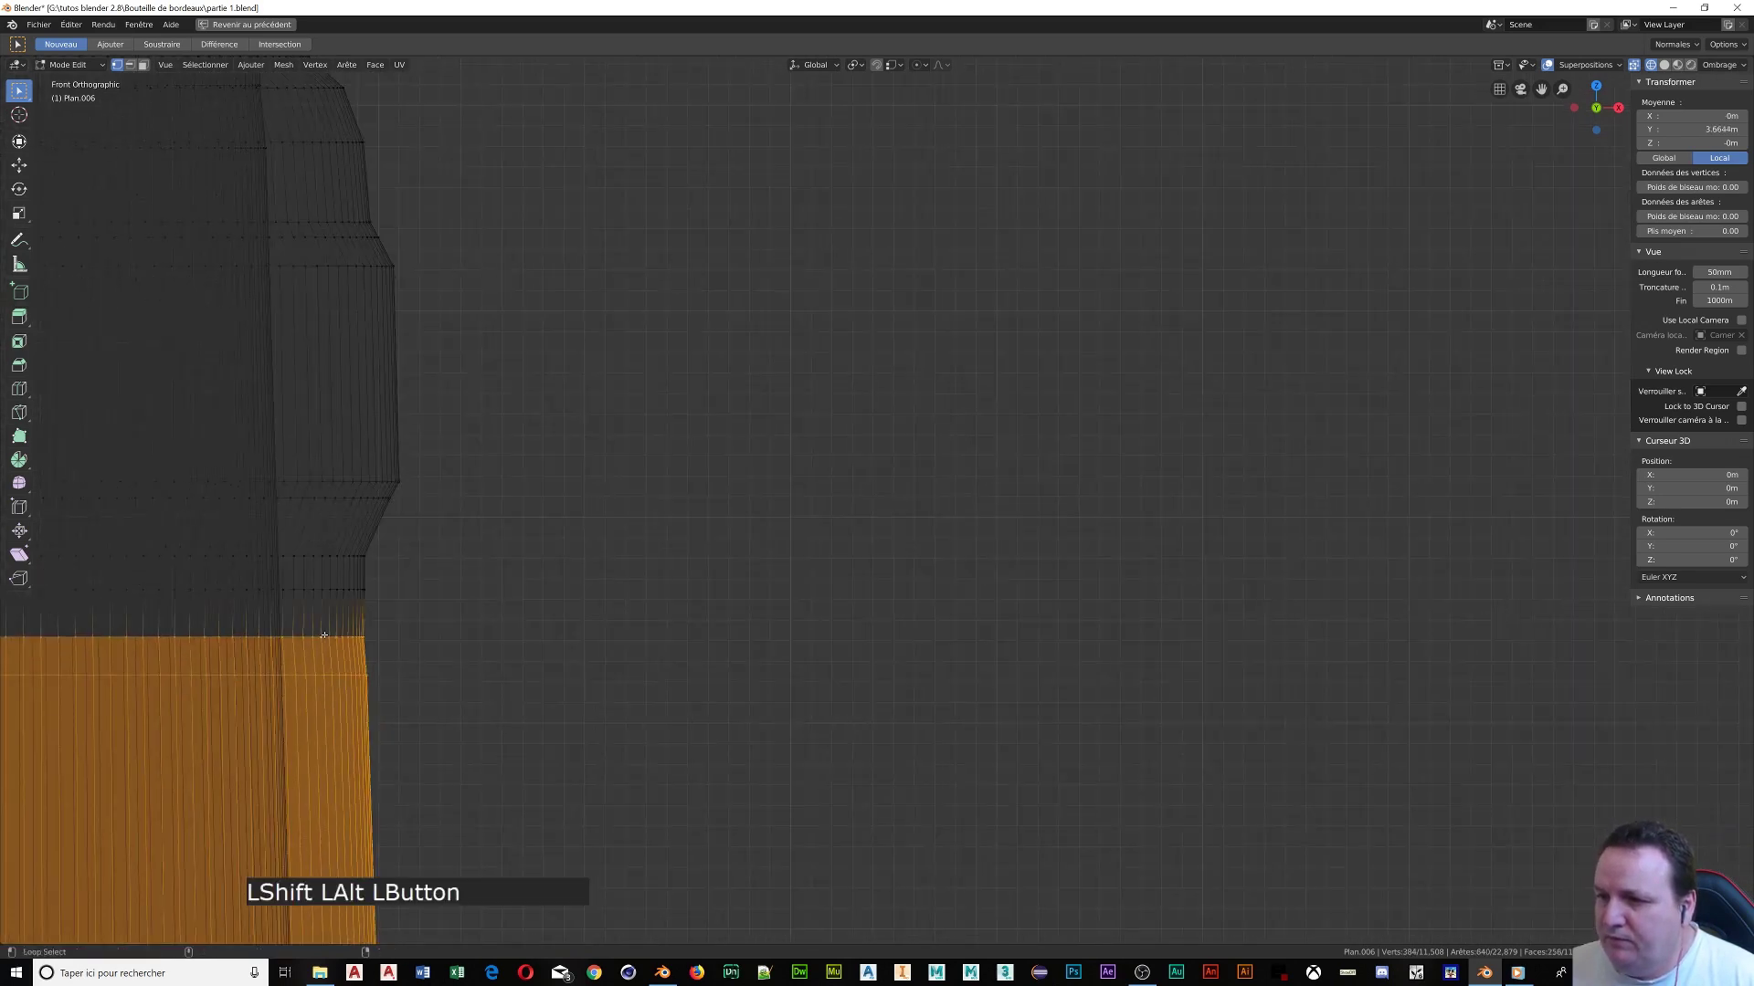
pyautogui.keyDown('alt'); pyautogui.keyDown('shift'); pyautogui.click(329, 580); pyautogui.keyUp('shift'); pyautogui.keyUp('alt')
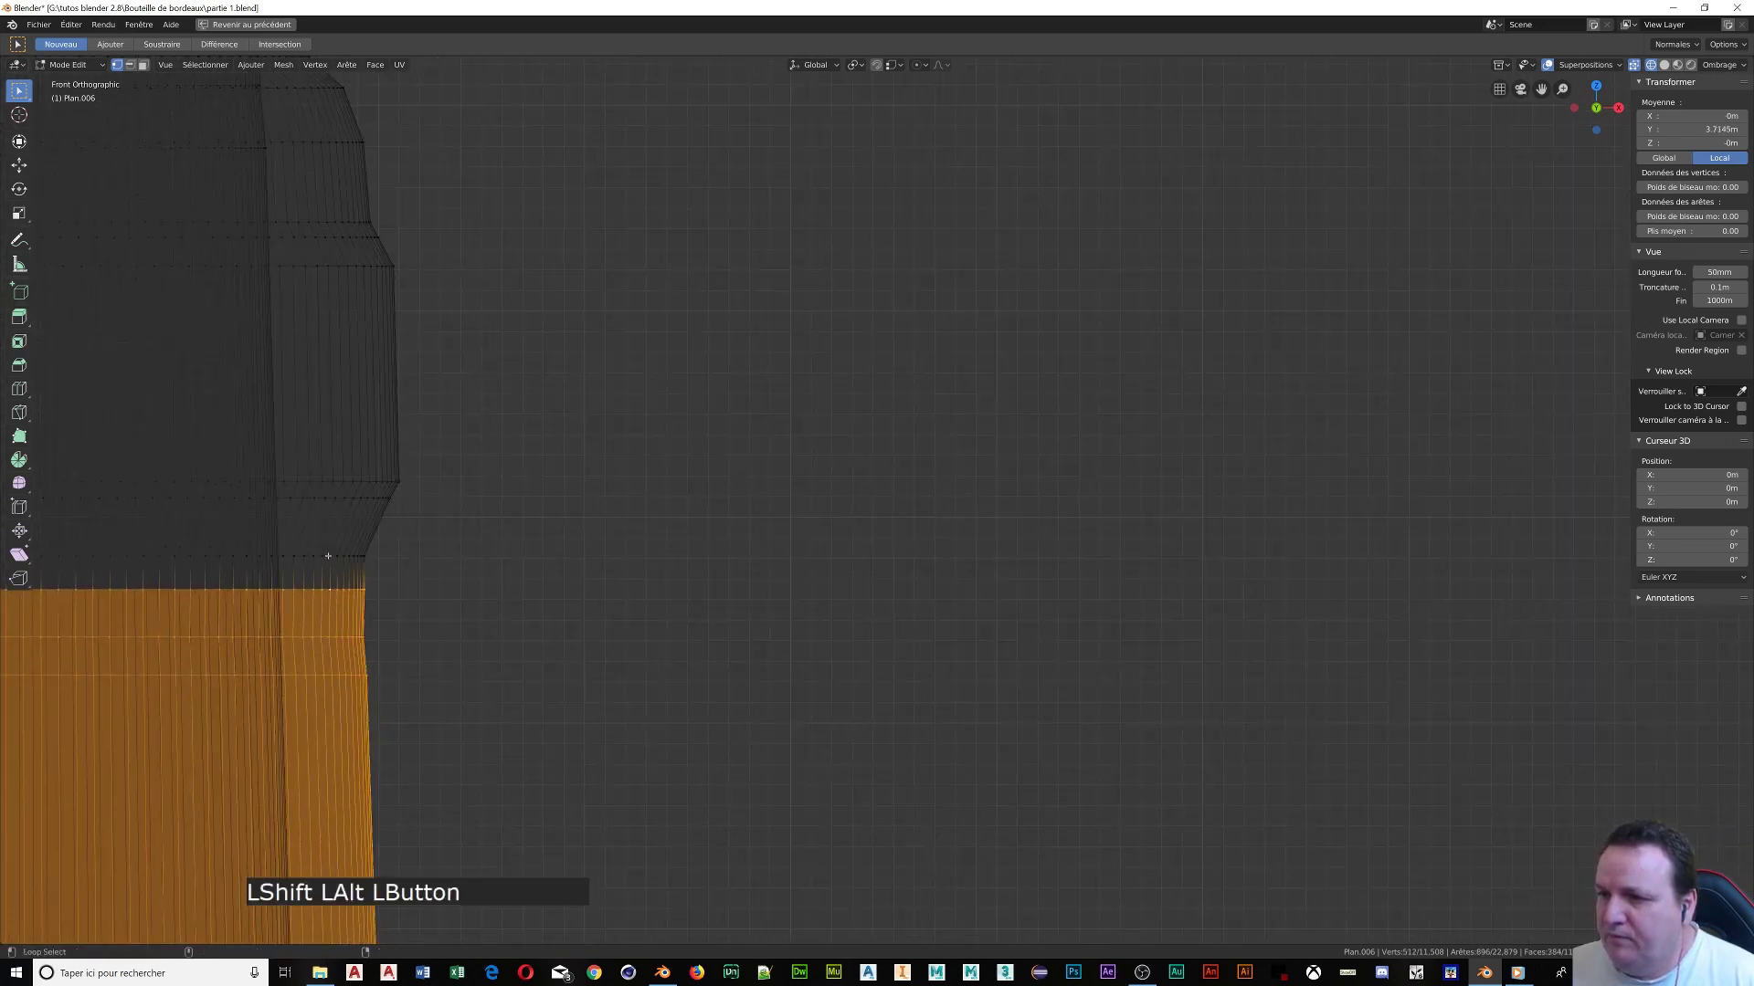
pyautogui.keyDown('alt'); pyautogui.keyDown('shift'); pyautogui.click(334, 542); pyautogui.keyUp('shift'); pyautogui.keyUp('alt')
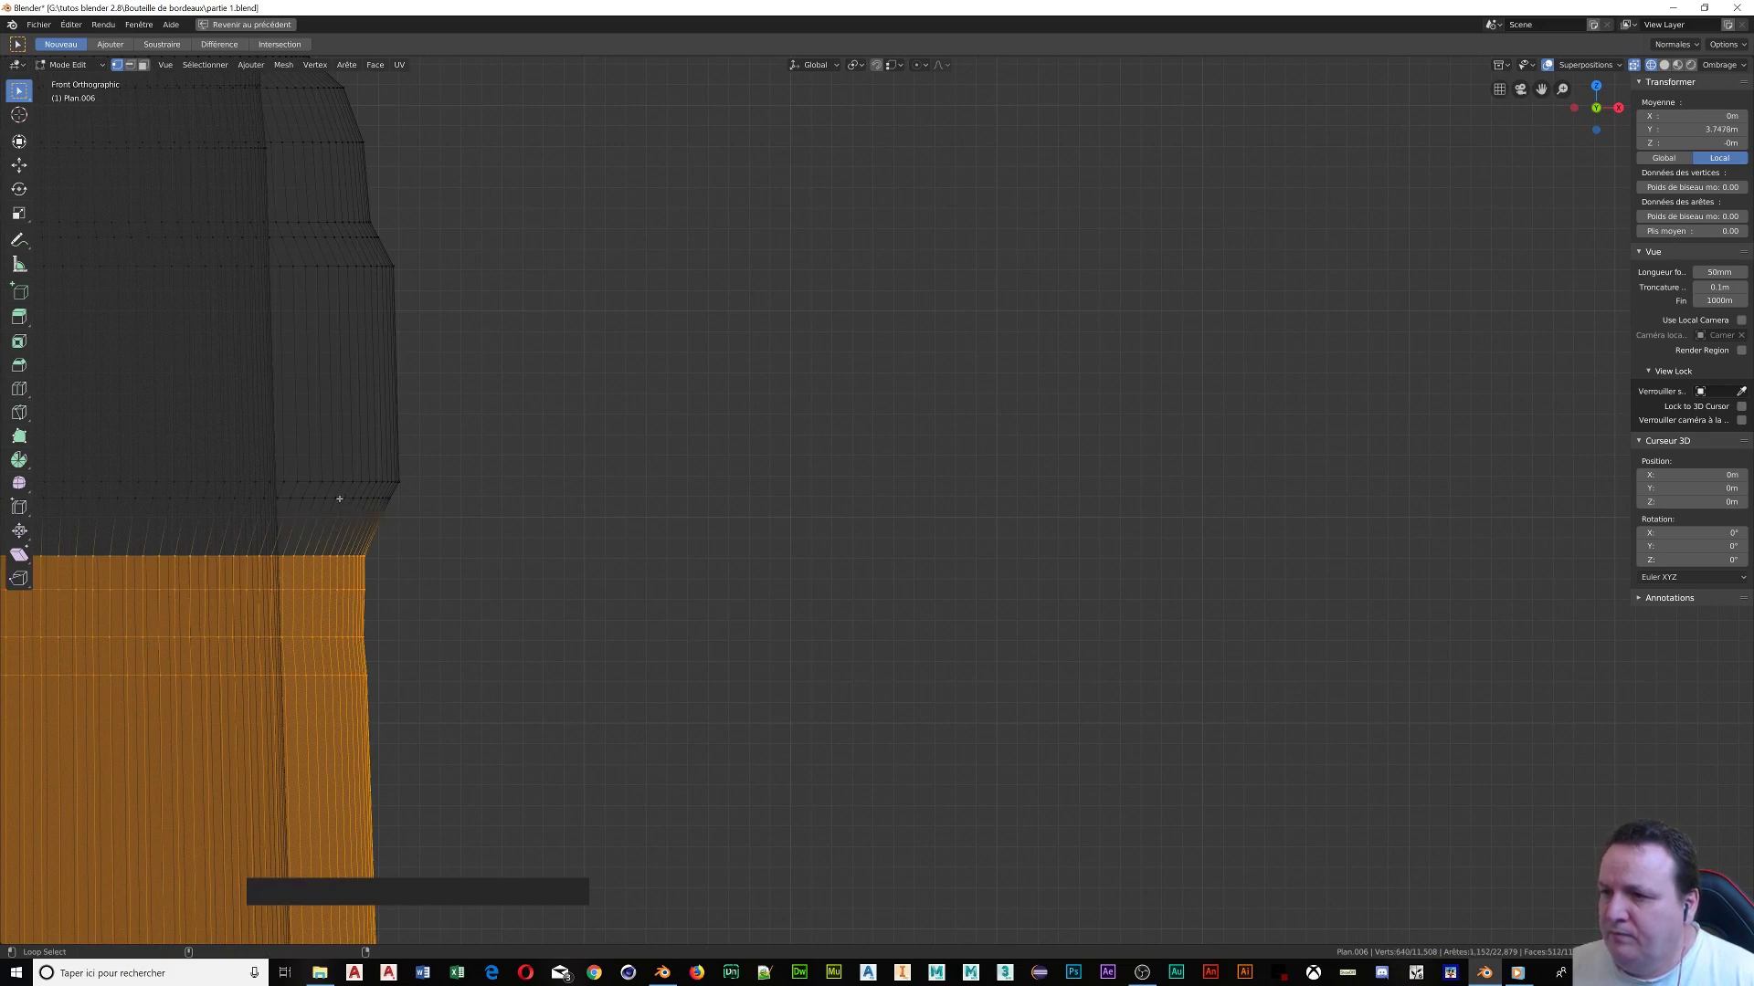
pyautogui.keyDown('alt'); pyautogui.keyDown('shift'); pyautogui.click(339, 498); pyautogui.keyUp('shift'); pyautogui.keyUp('alt')
pyautogui.keyDown('alt'); pyautogui.keyDown('shift'); pyautogui.click(348, 480); pyautogui.keyUp('shift'); pyautogui.keyUp('alt')
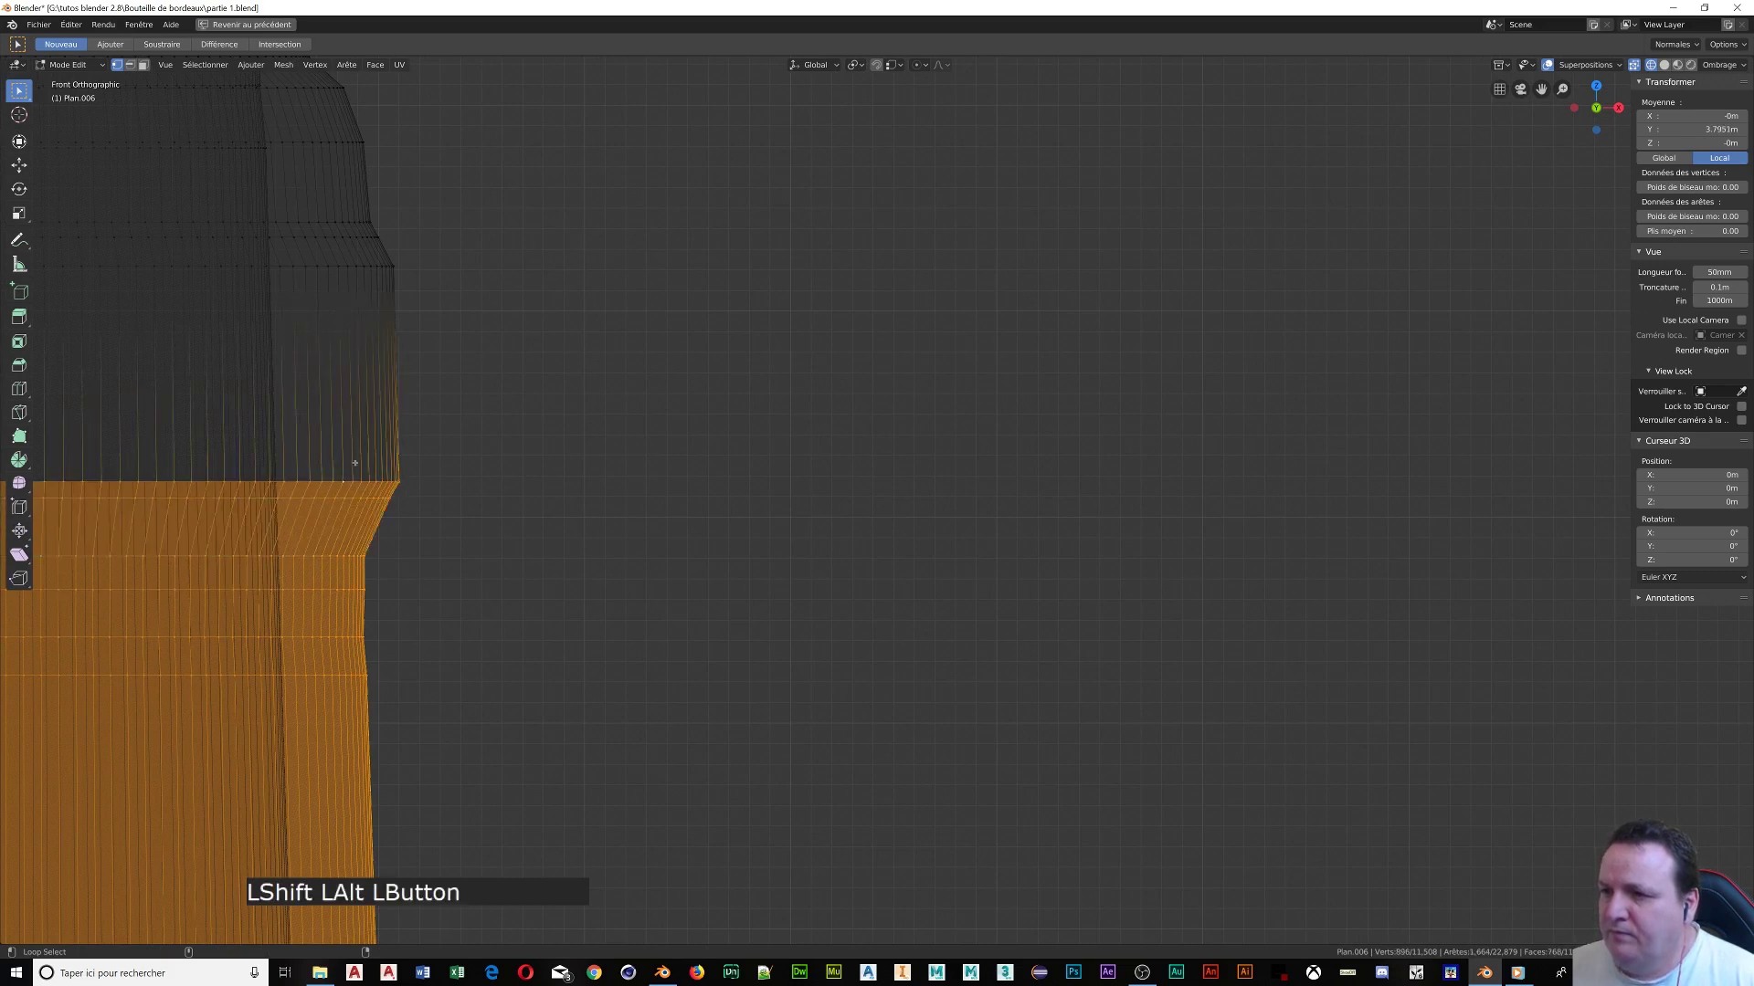
# Add the outer edge loops of the lip ring, its upper bevel and the band above it to the selection
pyautogui.keyDown('alt'); pyautogui.keyDown('shift'); pyautogui.click(344, 266); pyautogui.keyUp('shift'); pyautogui.keyUp('alt')
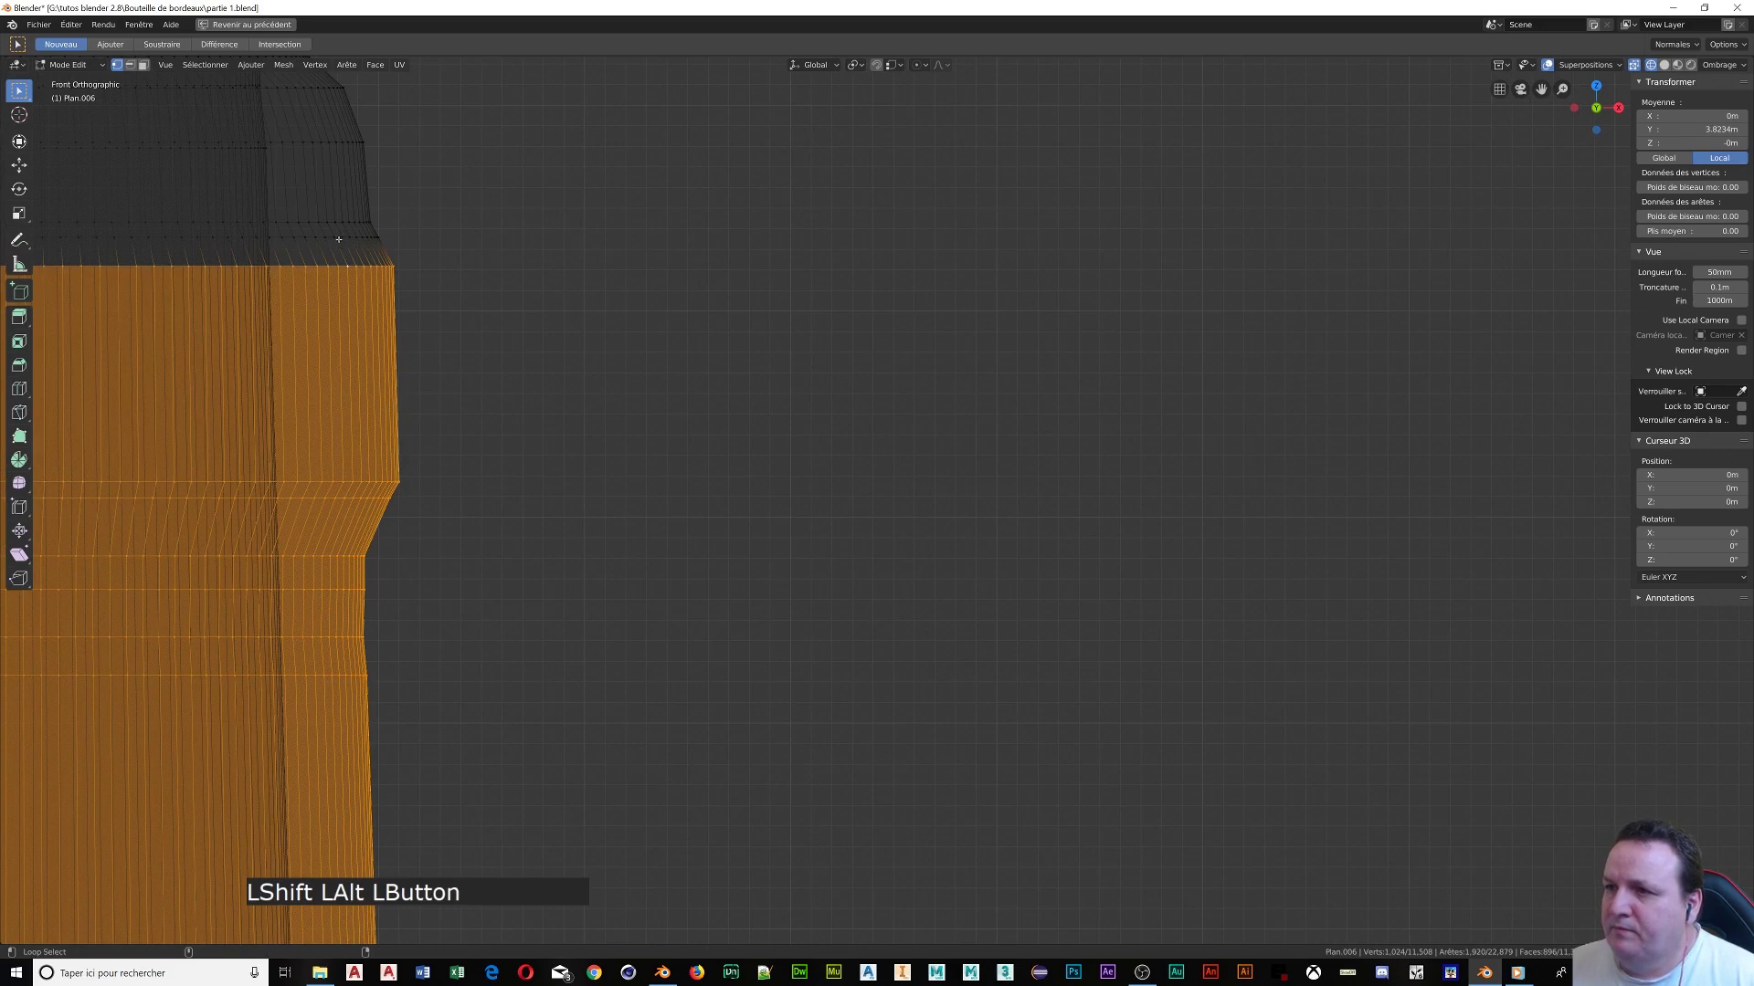
pyautogui.keyDown('alt'); pyautogui.keyDown('shift'); pyautogui.click(332, 230); pyautogui.keyUp('shift'); pyautogui.keyUp('alt')
pyautogui.keyDown('alt'); pyautogui.keyDown('shift'); pyautogui.click(324, 222); pyautogui.keyUp('shift'); pyautogui.keyUp('alt')
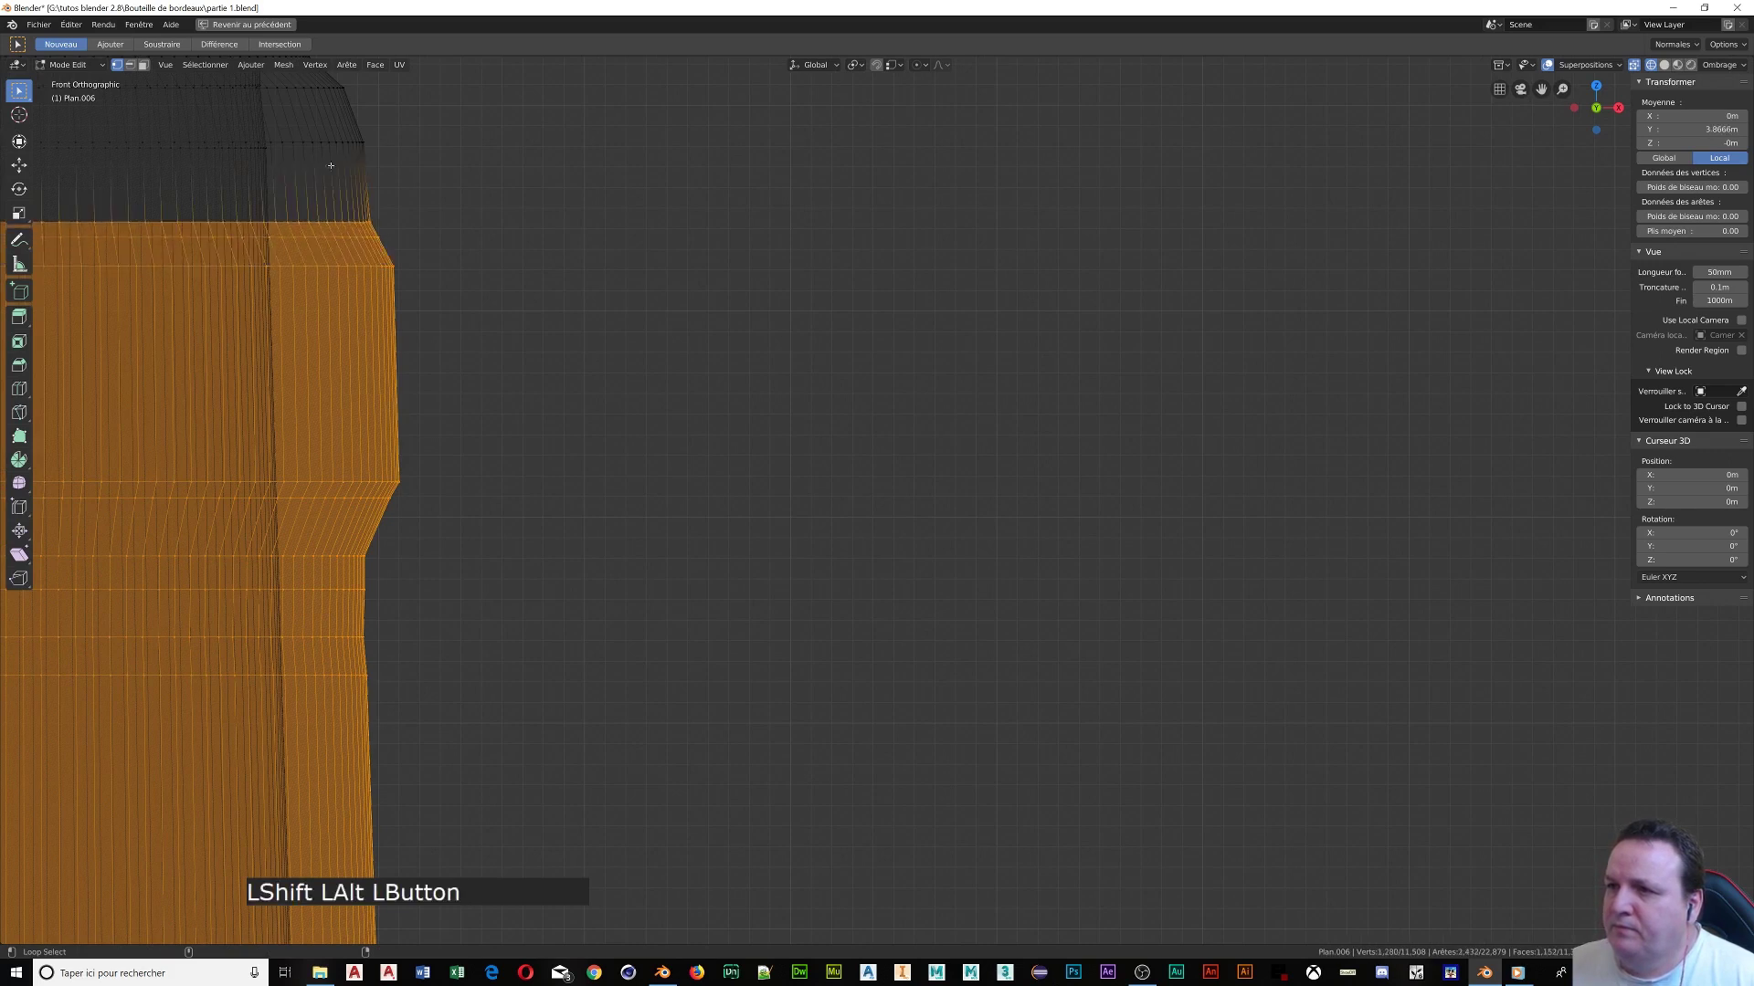
pyautogui.keyDown('alt'); pyautogui.keyDown('shift'); pyautogui.click(316, 142); pyautogui.keyUp('shift'); pyautogui.keyUp('alt')
# Add the remaining outer edge loops of the rounded rim to the selection, up to the top of the bottle's mouth
pyautogui.keyDown('shift'); pyautogui.moveTo(316, 143); pyautogui.dragTo(471, 530, button='middle'); pyautogui.keyUp('shift')
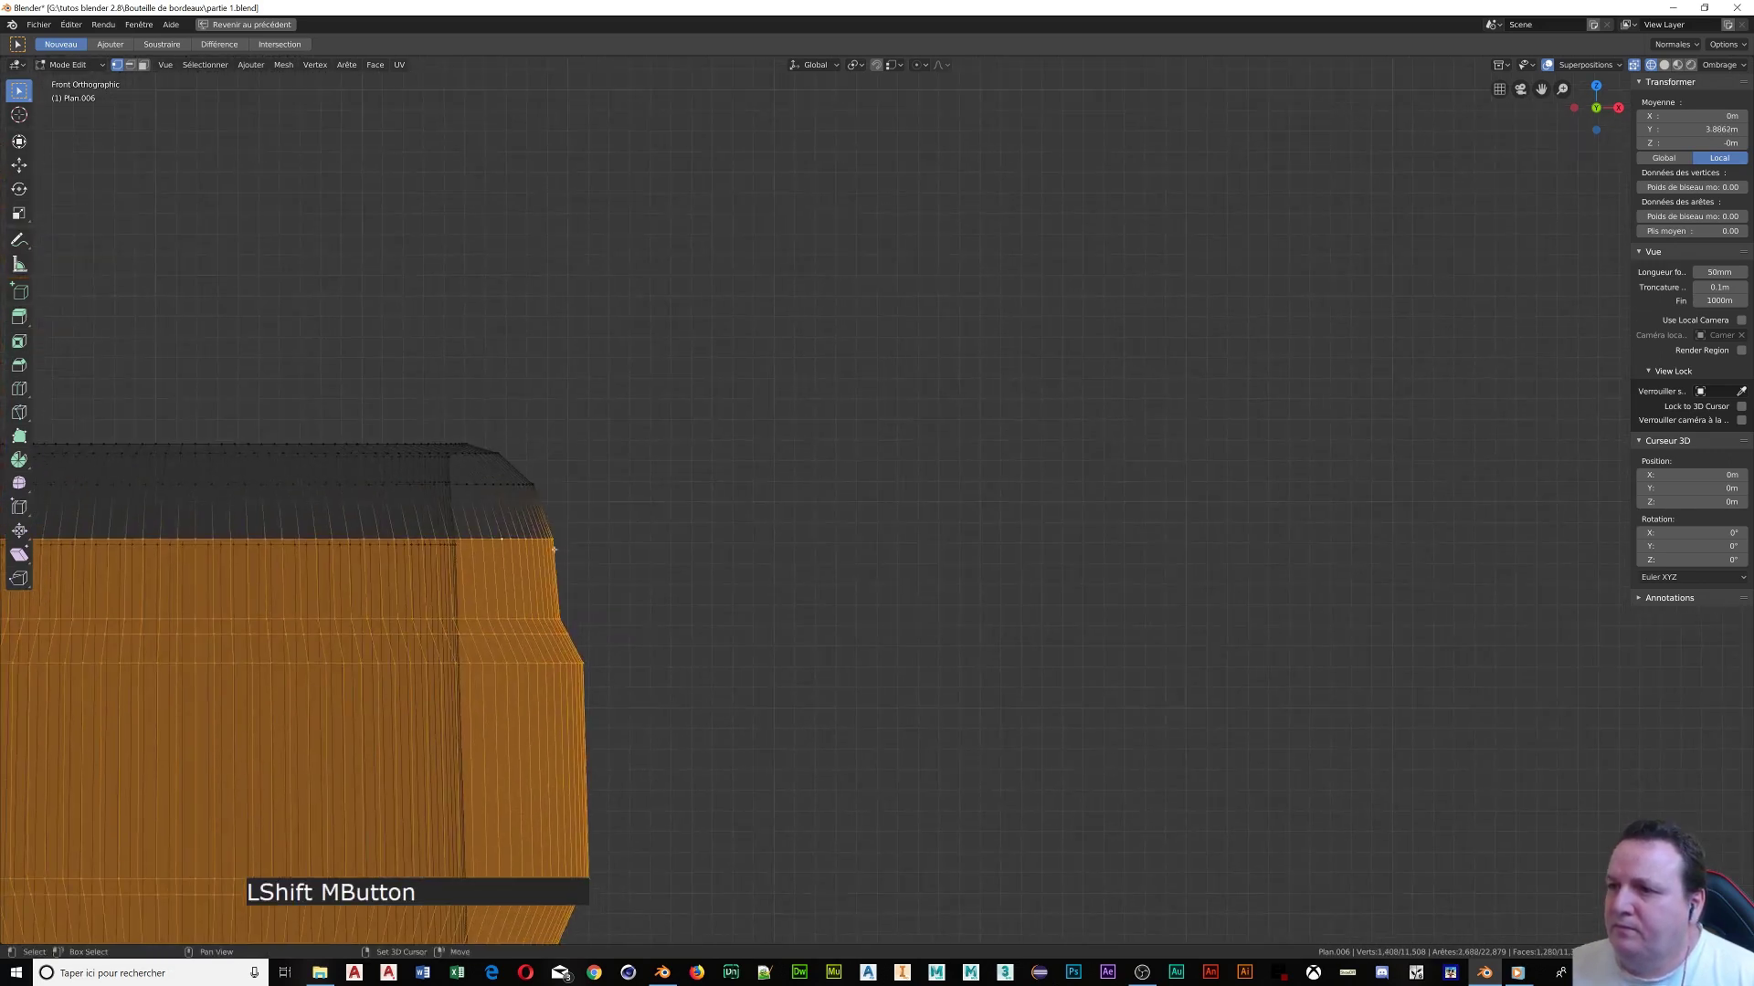
pyautogui.keyDown('alt'); pyautogui.keyDown('shift'); pyautogui.click(331, 477); pyautogui.keyUp('shift'); pyautogui.keyUp('alt')
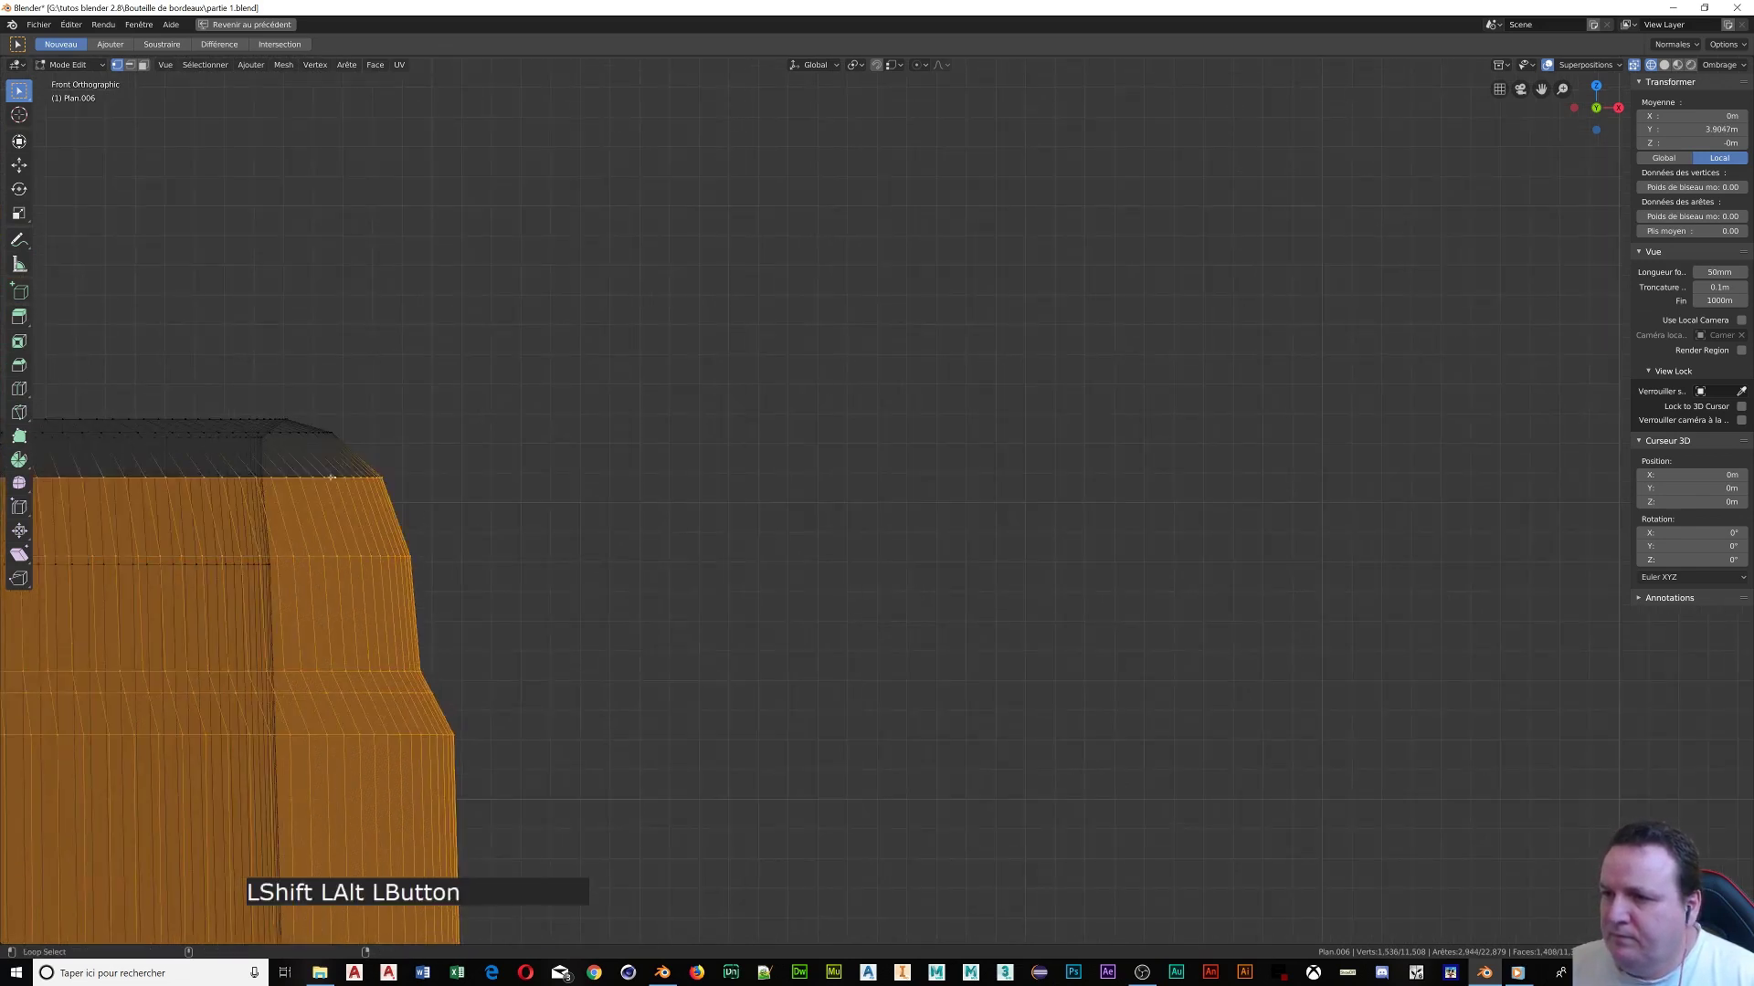
pyautogui.keyDown('alt'); pyautogui.keyDown('shift'); pyautogui.click(303, 432); pyautogui.keyUp('shift'); pyautogui.keyUp('alt')
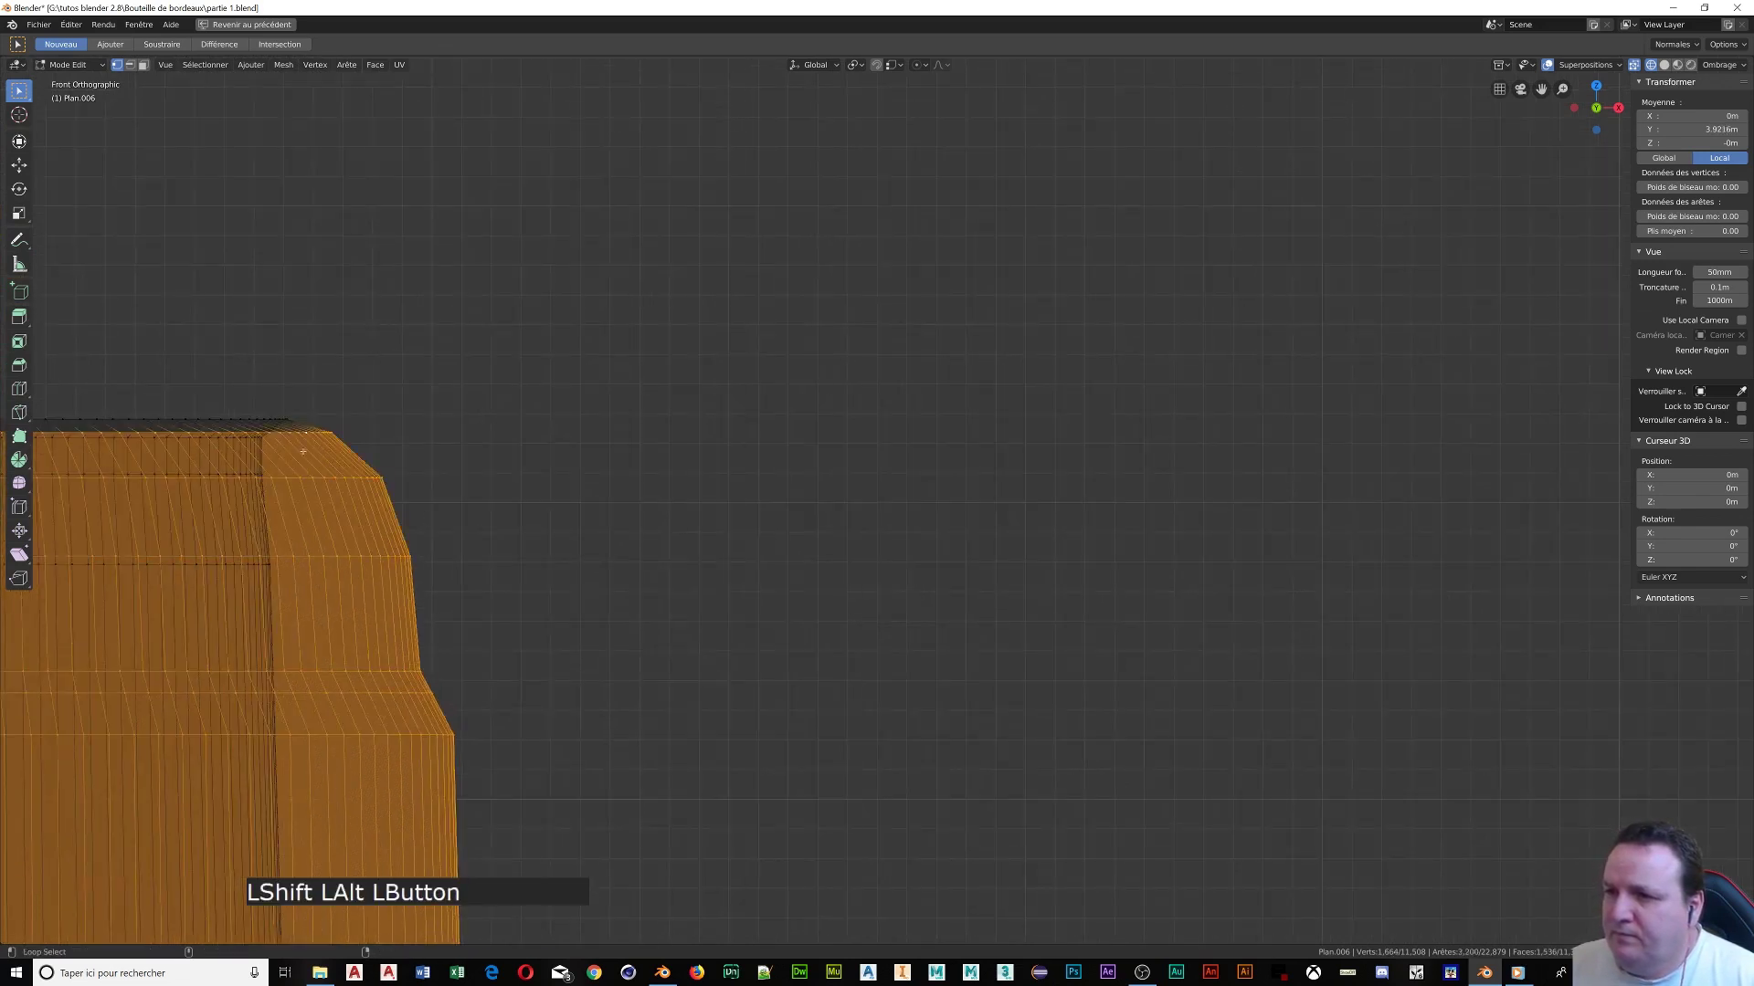
pyautogui.scroll(3, 277, 423)
pyautogui.keyDown('shift'); pyautogui.moveTo(212, 417); pyautogui.dragTo(886, 685, button='middle'); pyautogui.keyUp('shift')
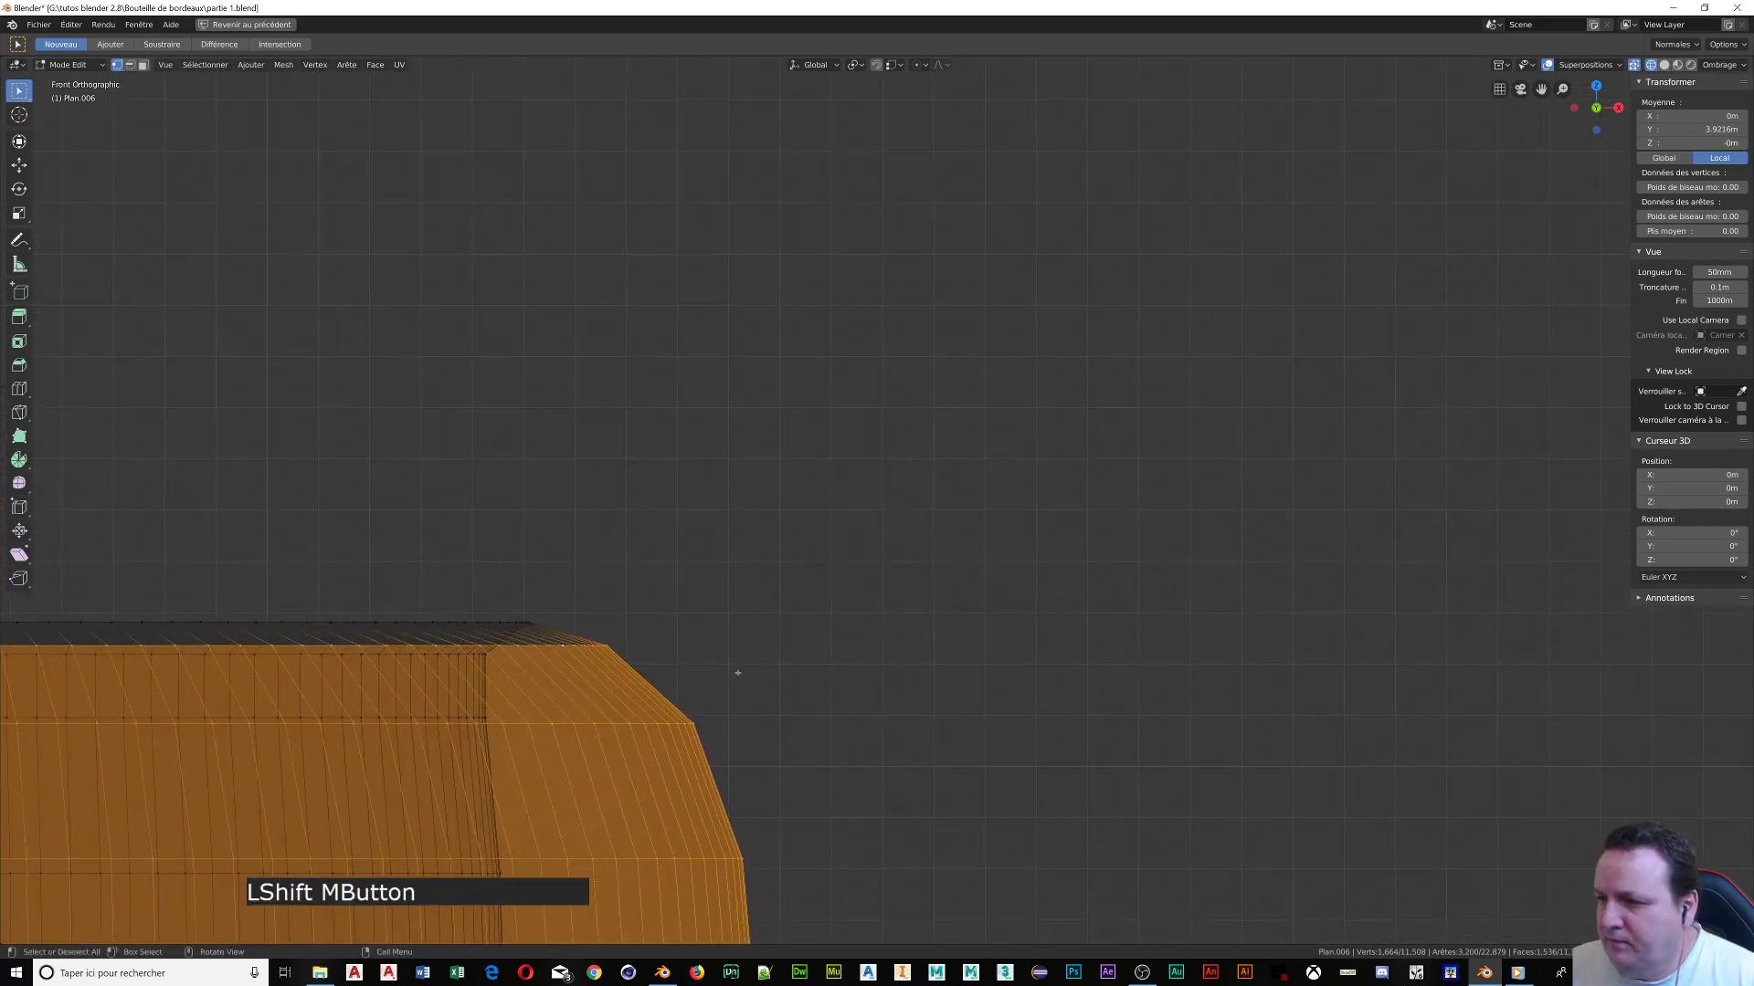
pyautogui.keyDown('alt'); pyautogui.keyDown('shift'); pyautogui.click(509, 622); pyautogui.keyUp('shift'); pyautogui.keyUp('alt')
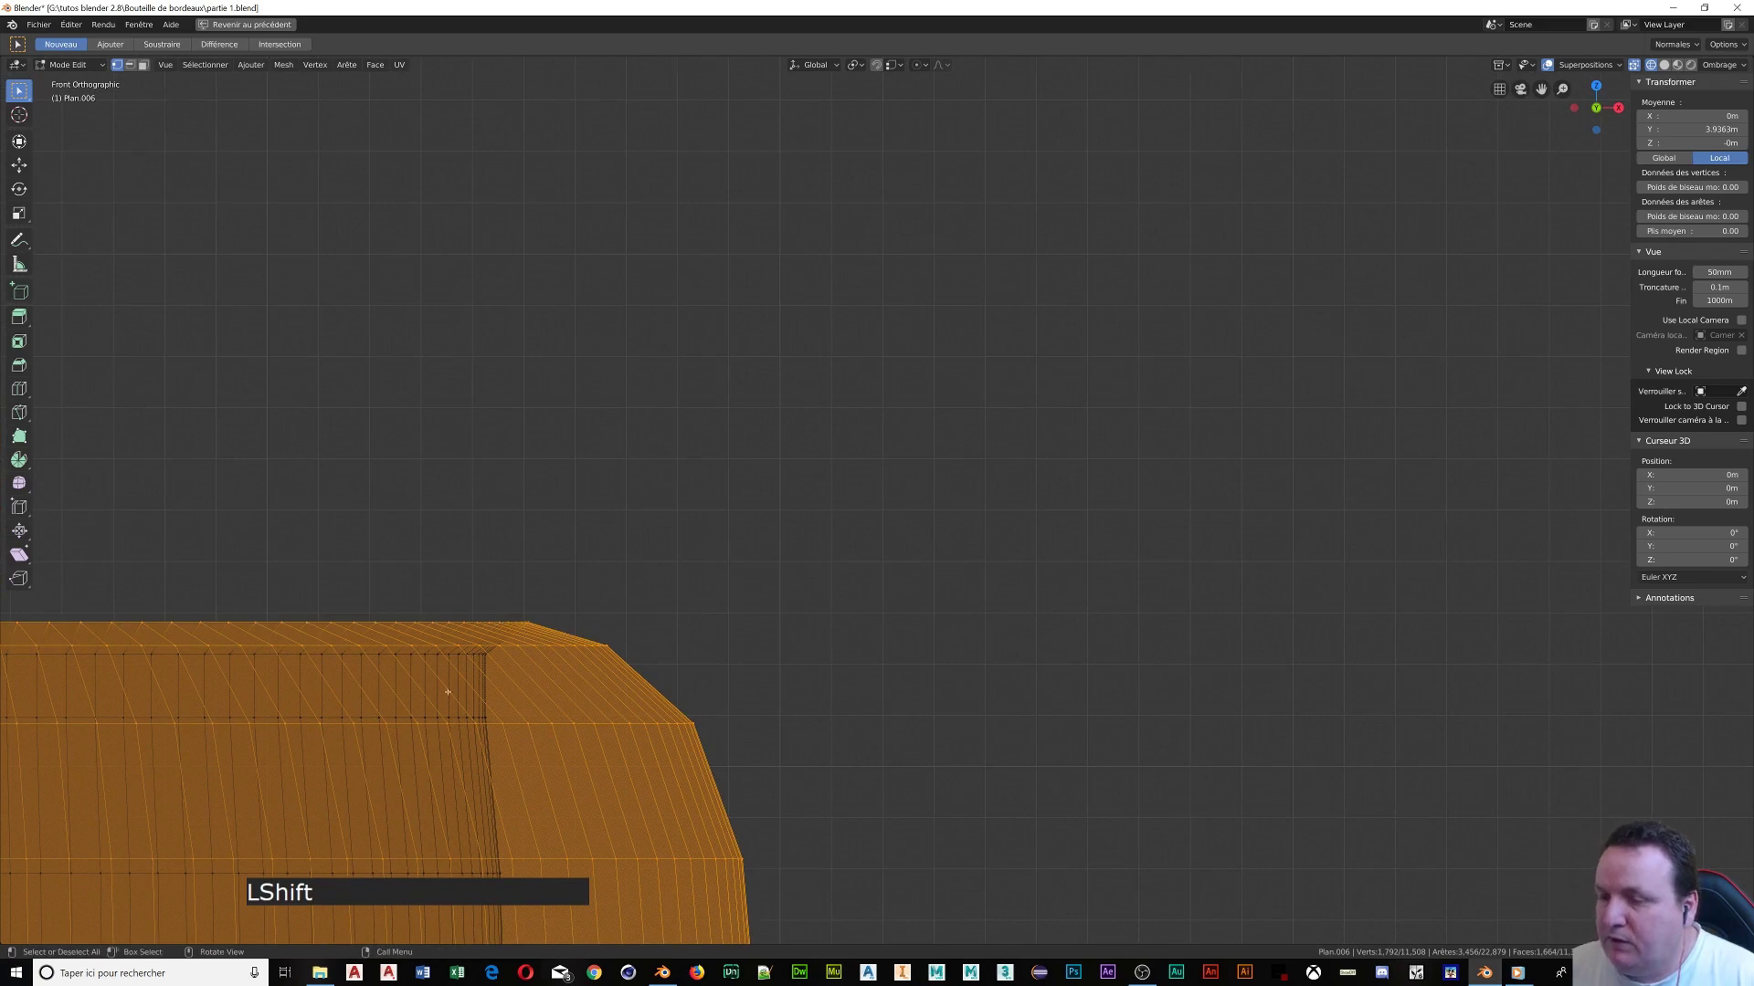
pyautogui.scroll(-6, 445, 692)
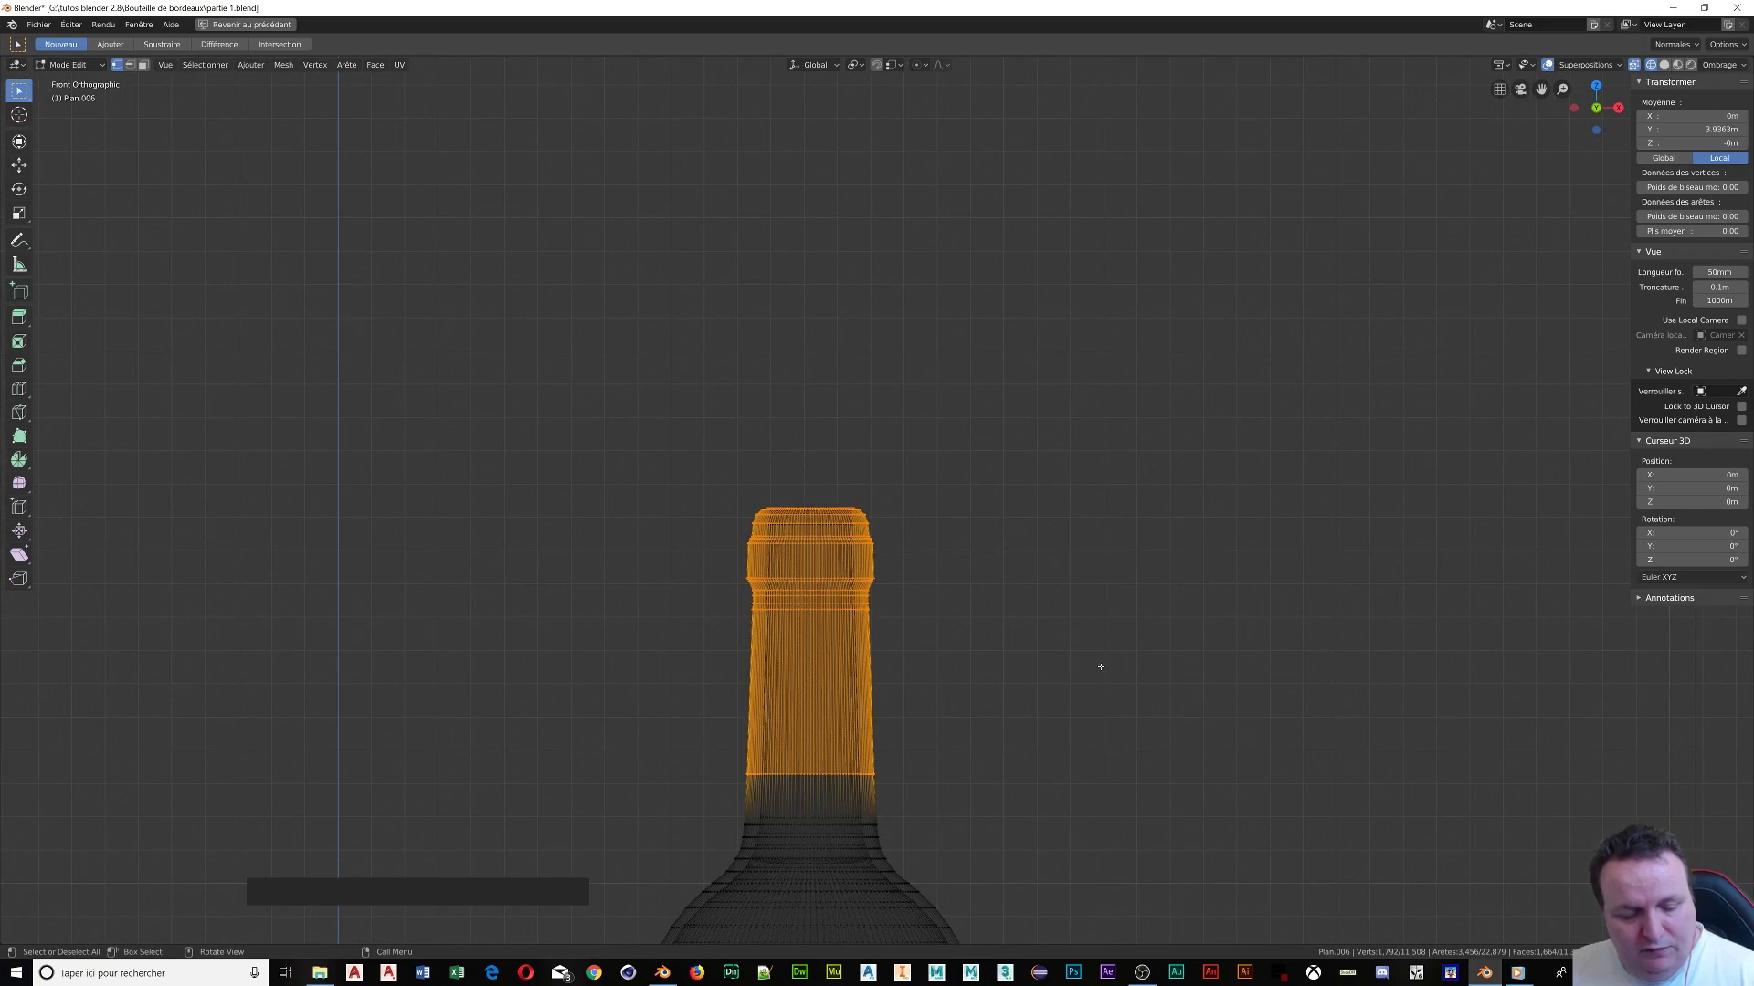
pyautogui.press('shift')
pyautogui.hotkey('shift', 'd')
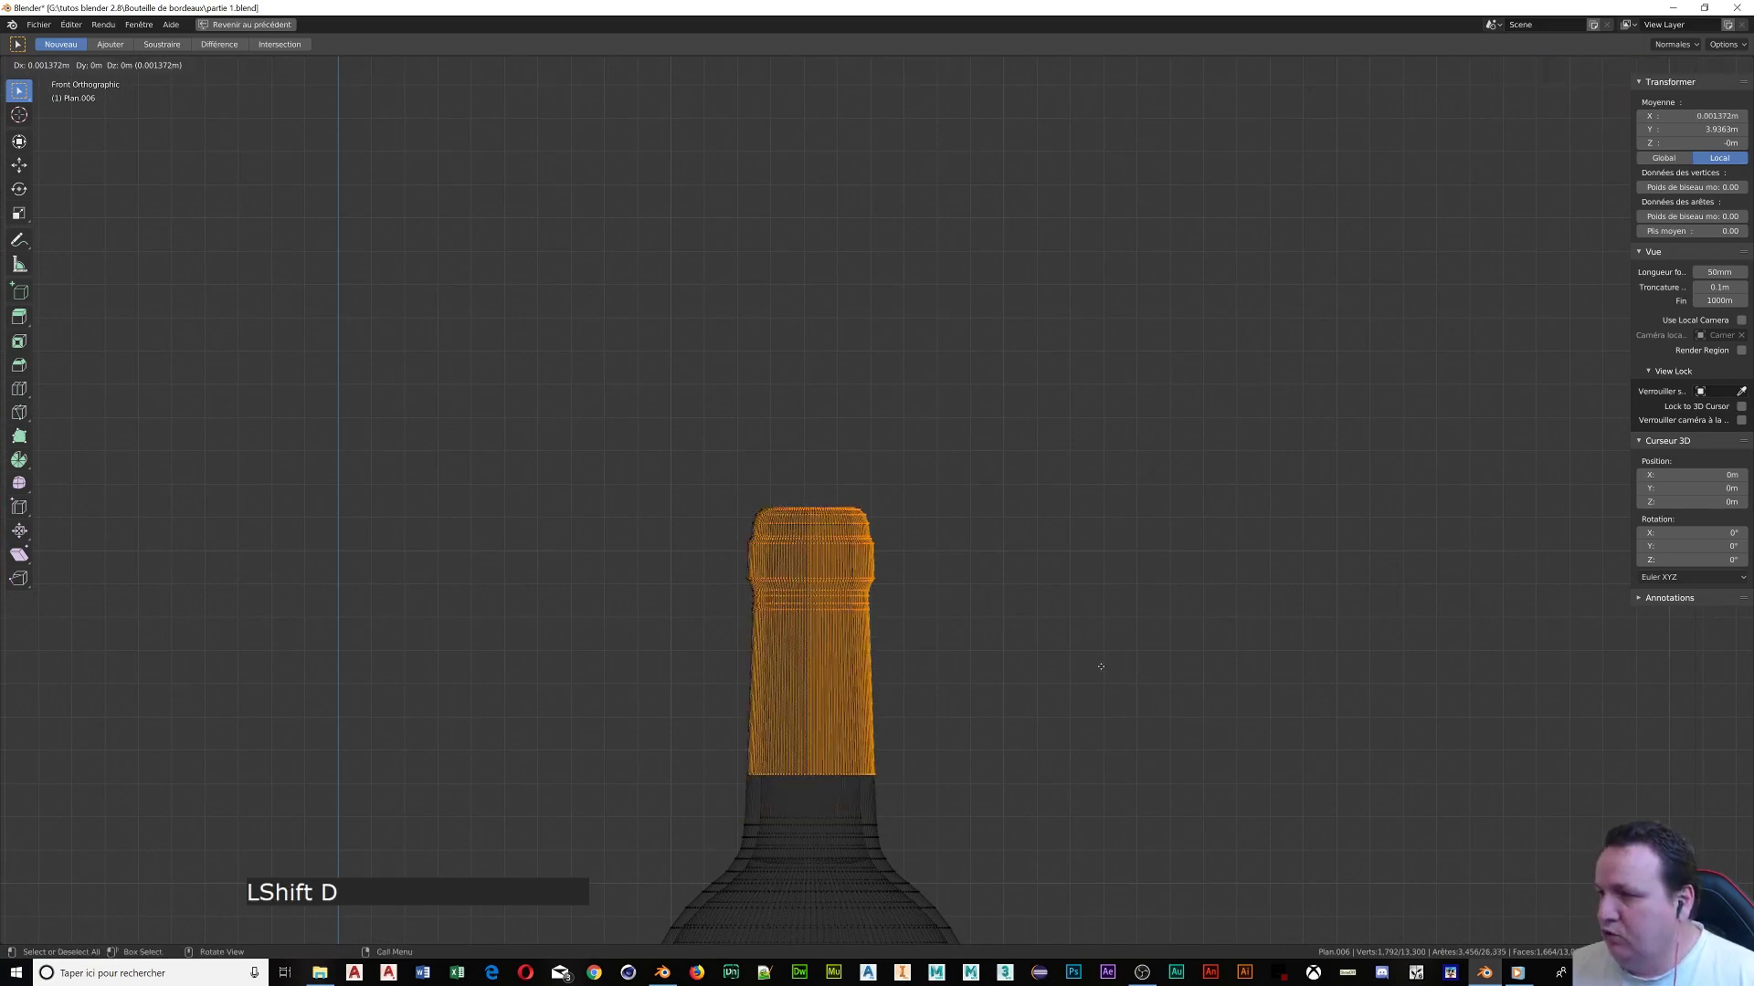
pyautogui.click(1101, 667)
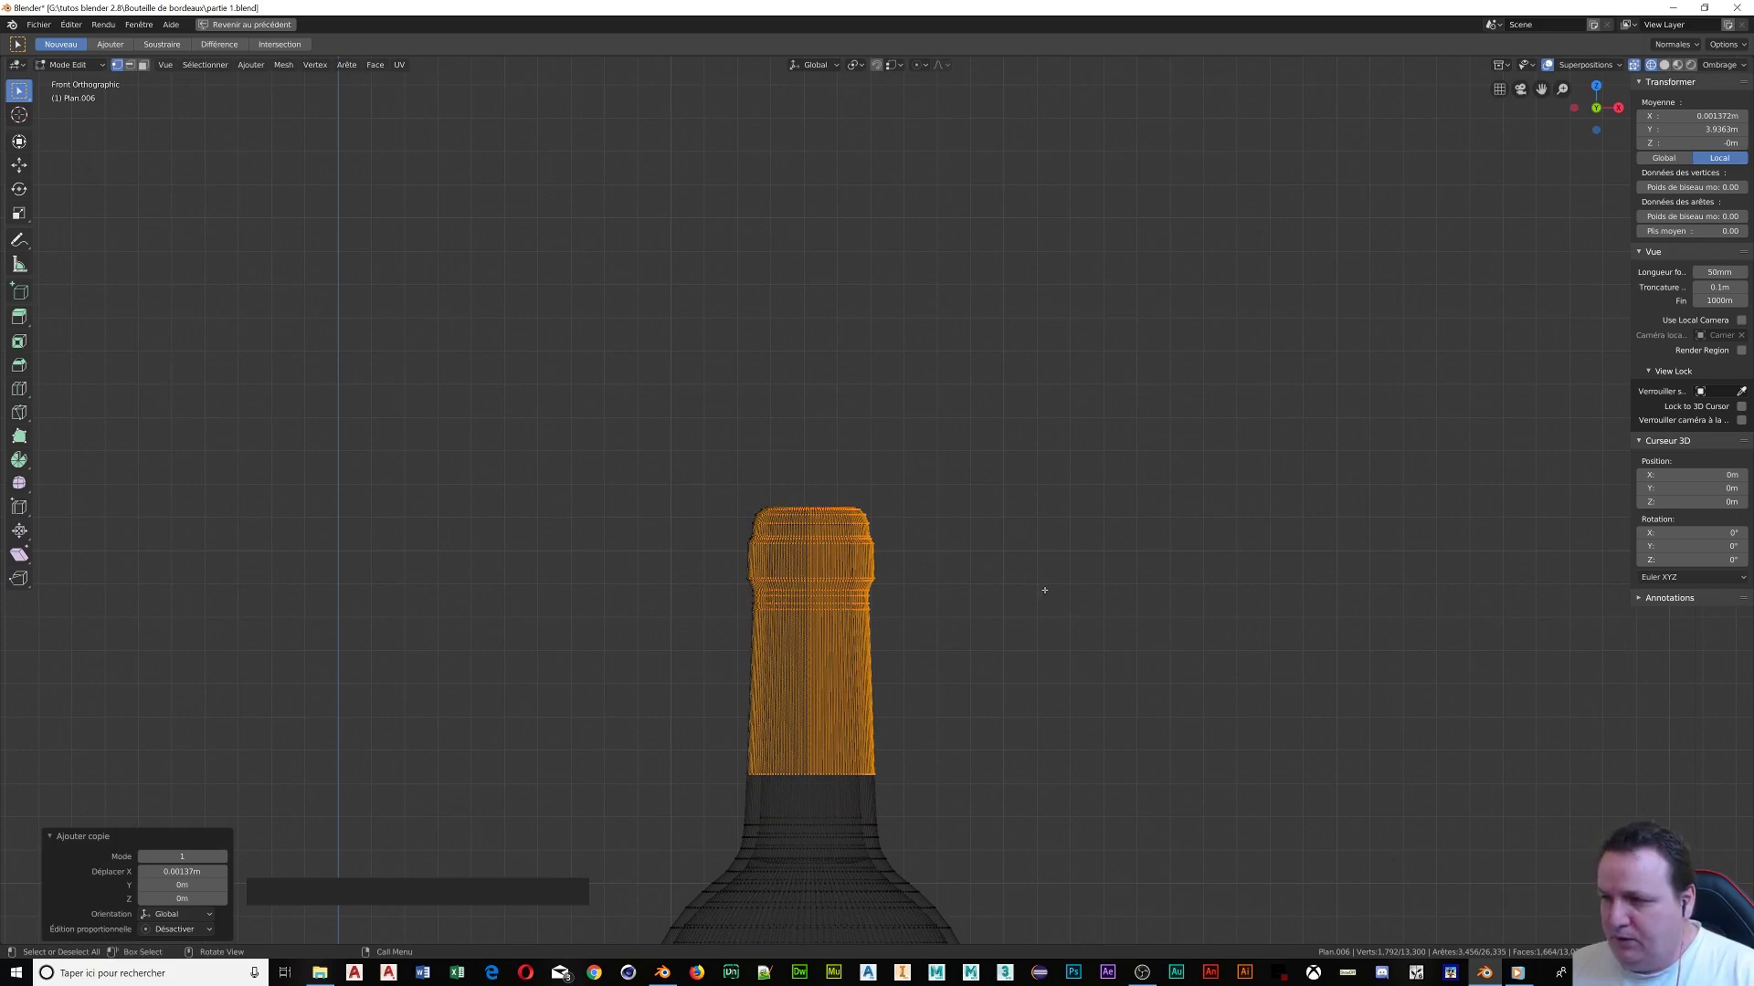
pyautogui.press('ctrl')
pyautogui.hotkey('ctrl', 'z')
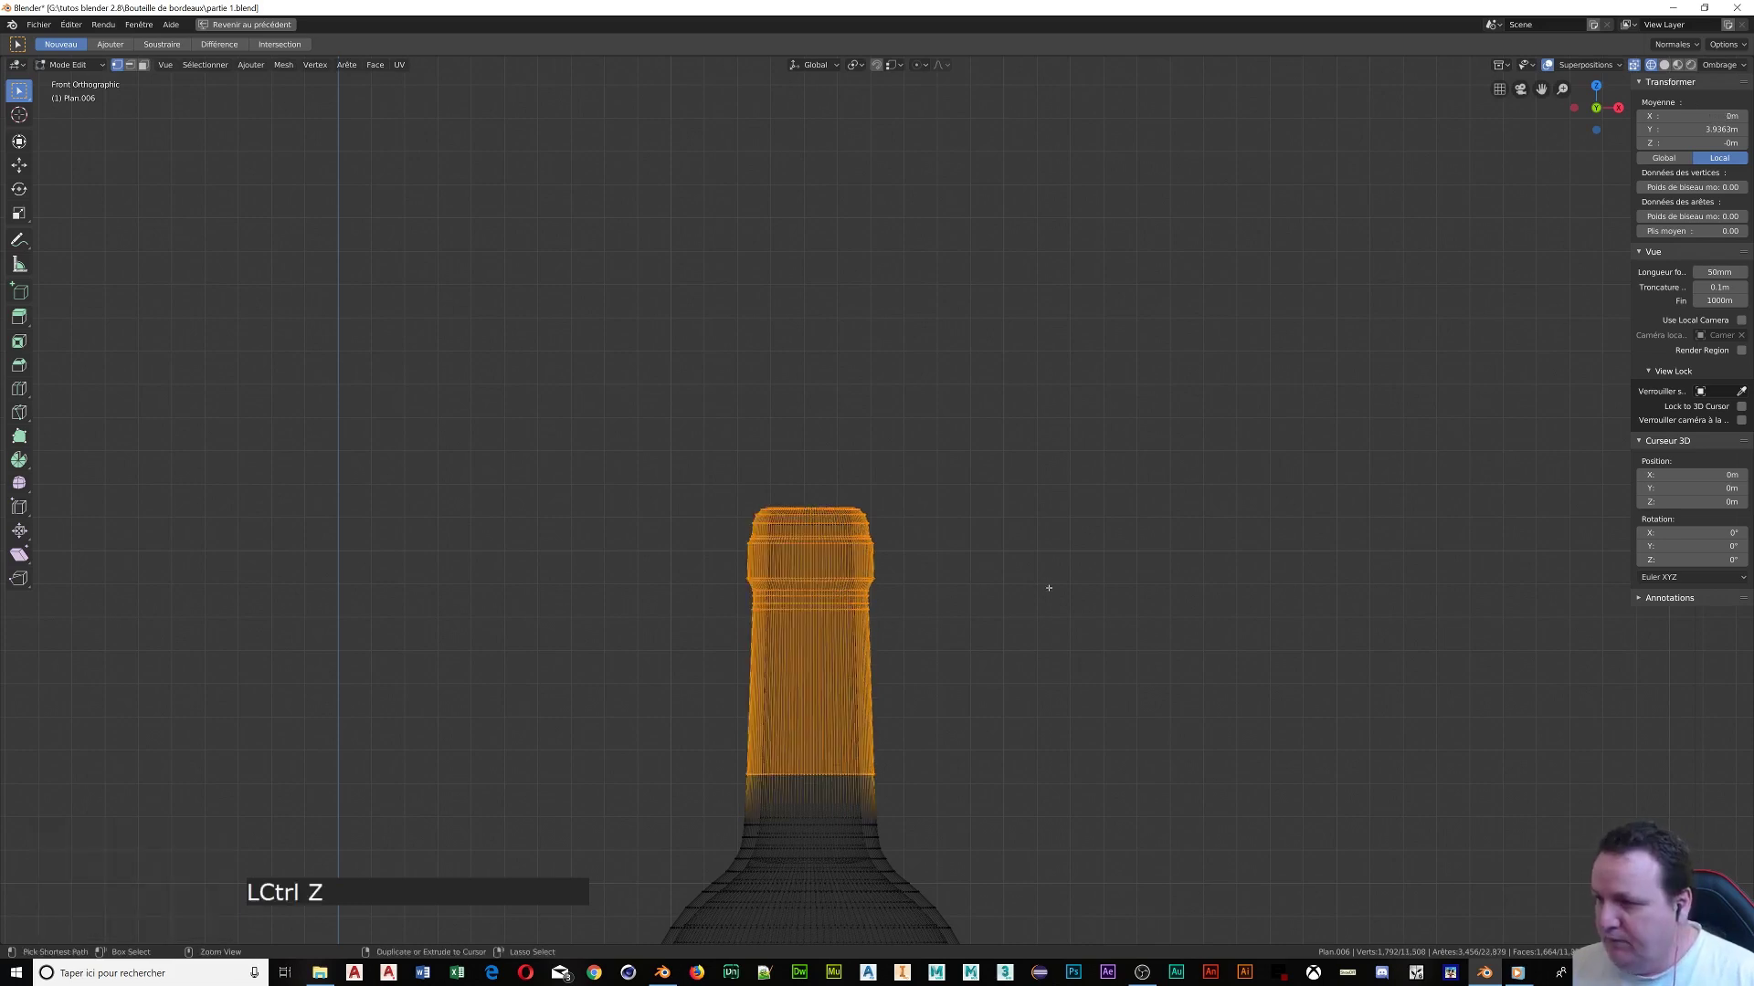
# Duplicate the selected outer neck faces in place, separate the copy into its own object and return to object mode
pyautogui.press('shift')
pyautogui.hotkey('shift', 'd')
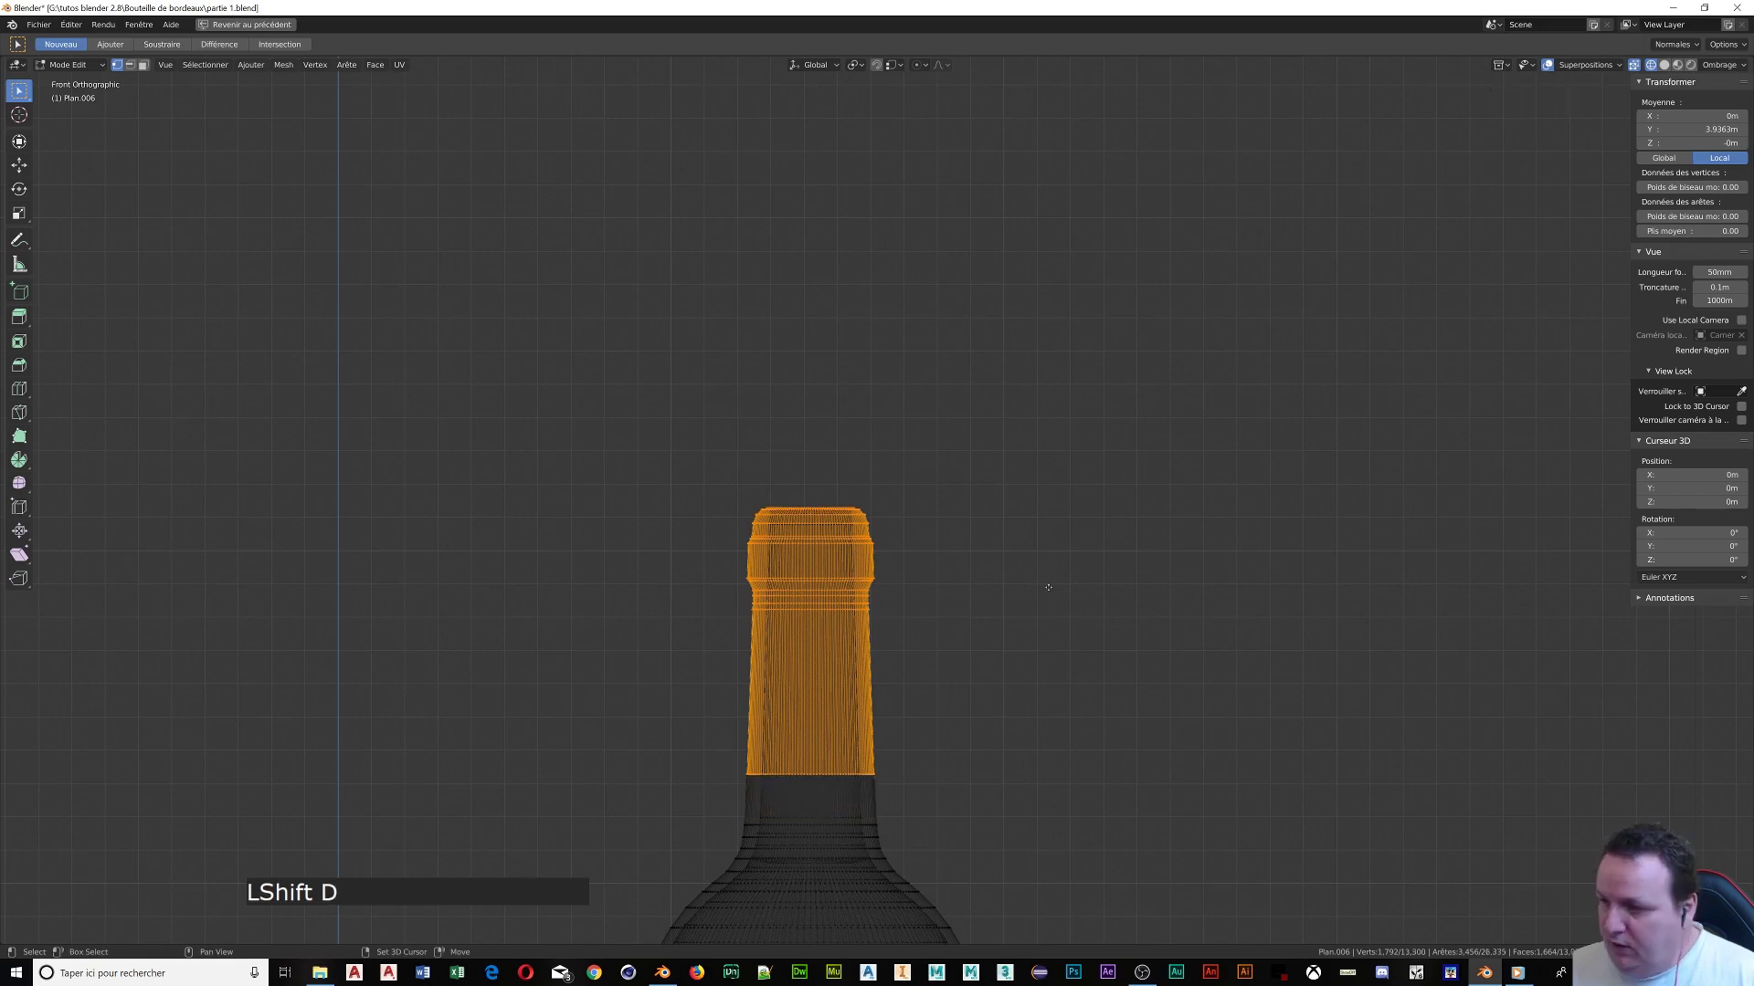
pyautogui.press('Return')
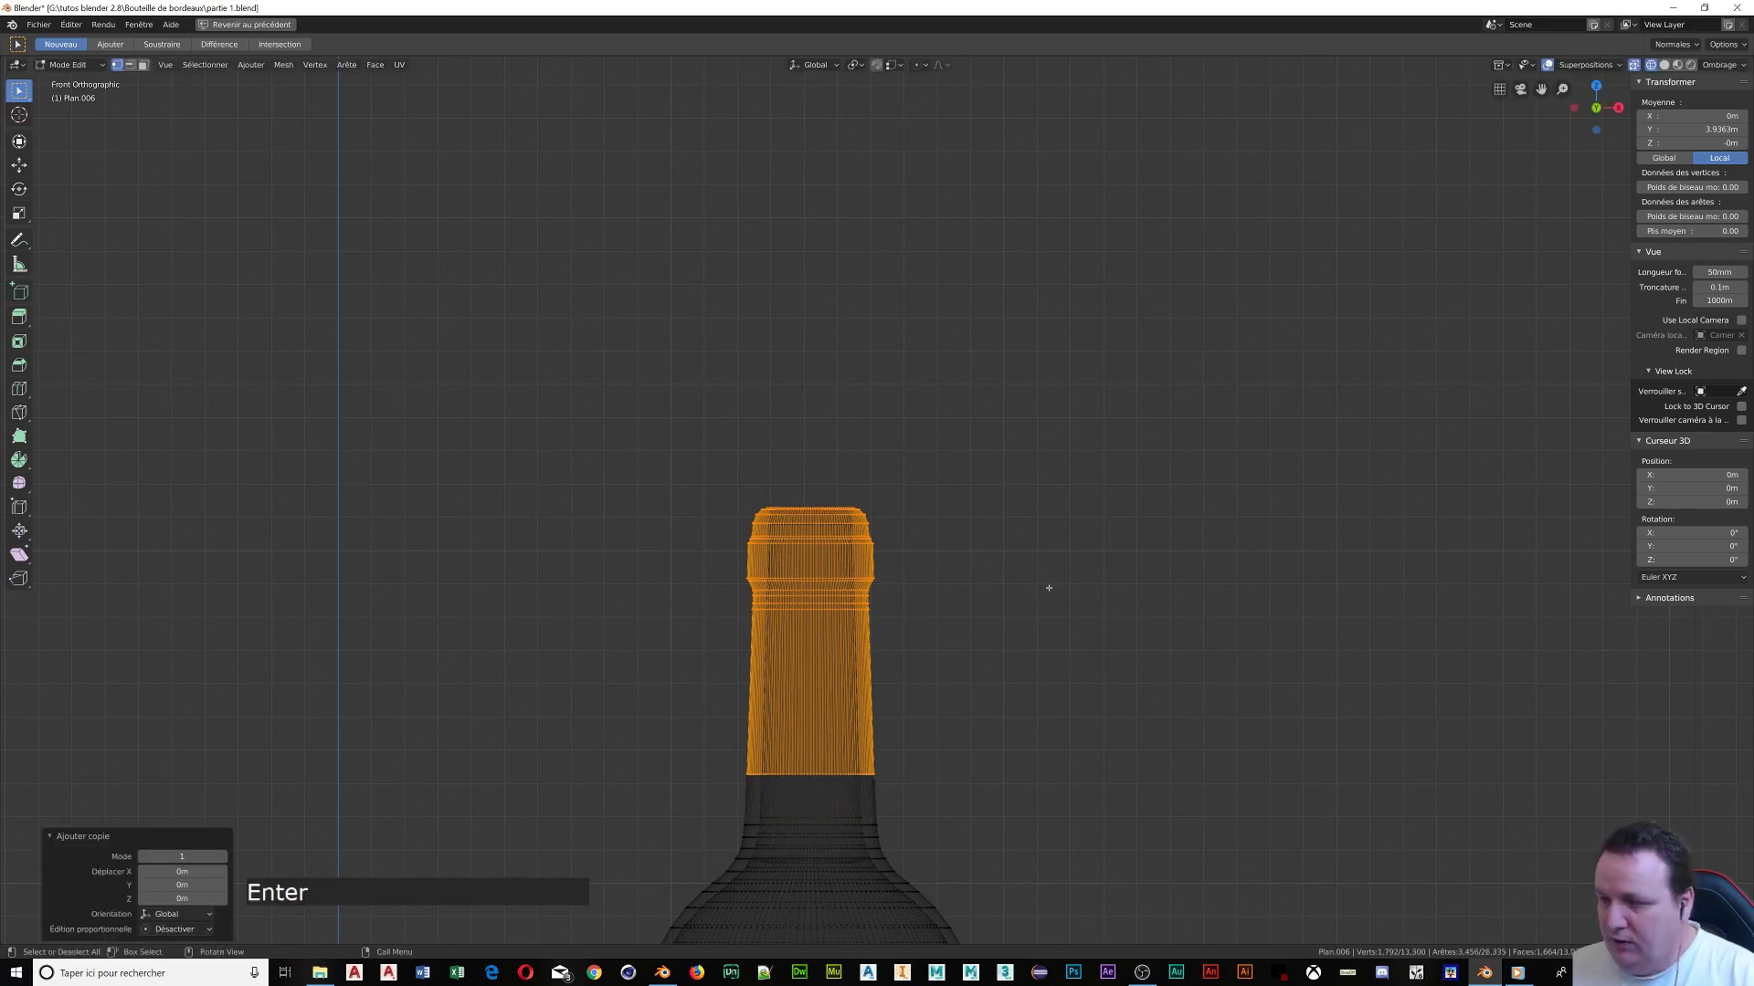
pyautogui.press('p')
pyautogui.click(1049, 587)
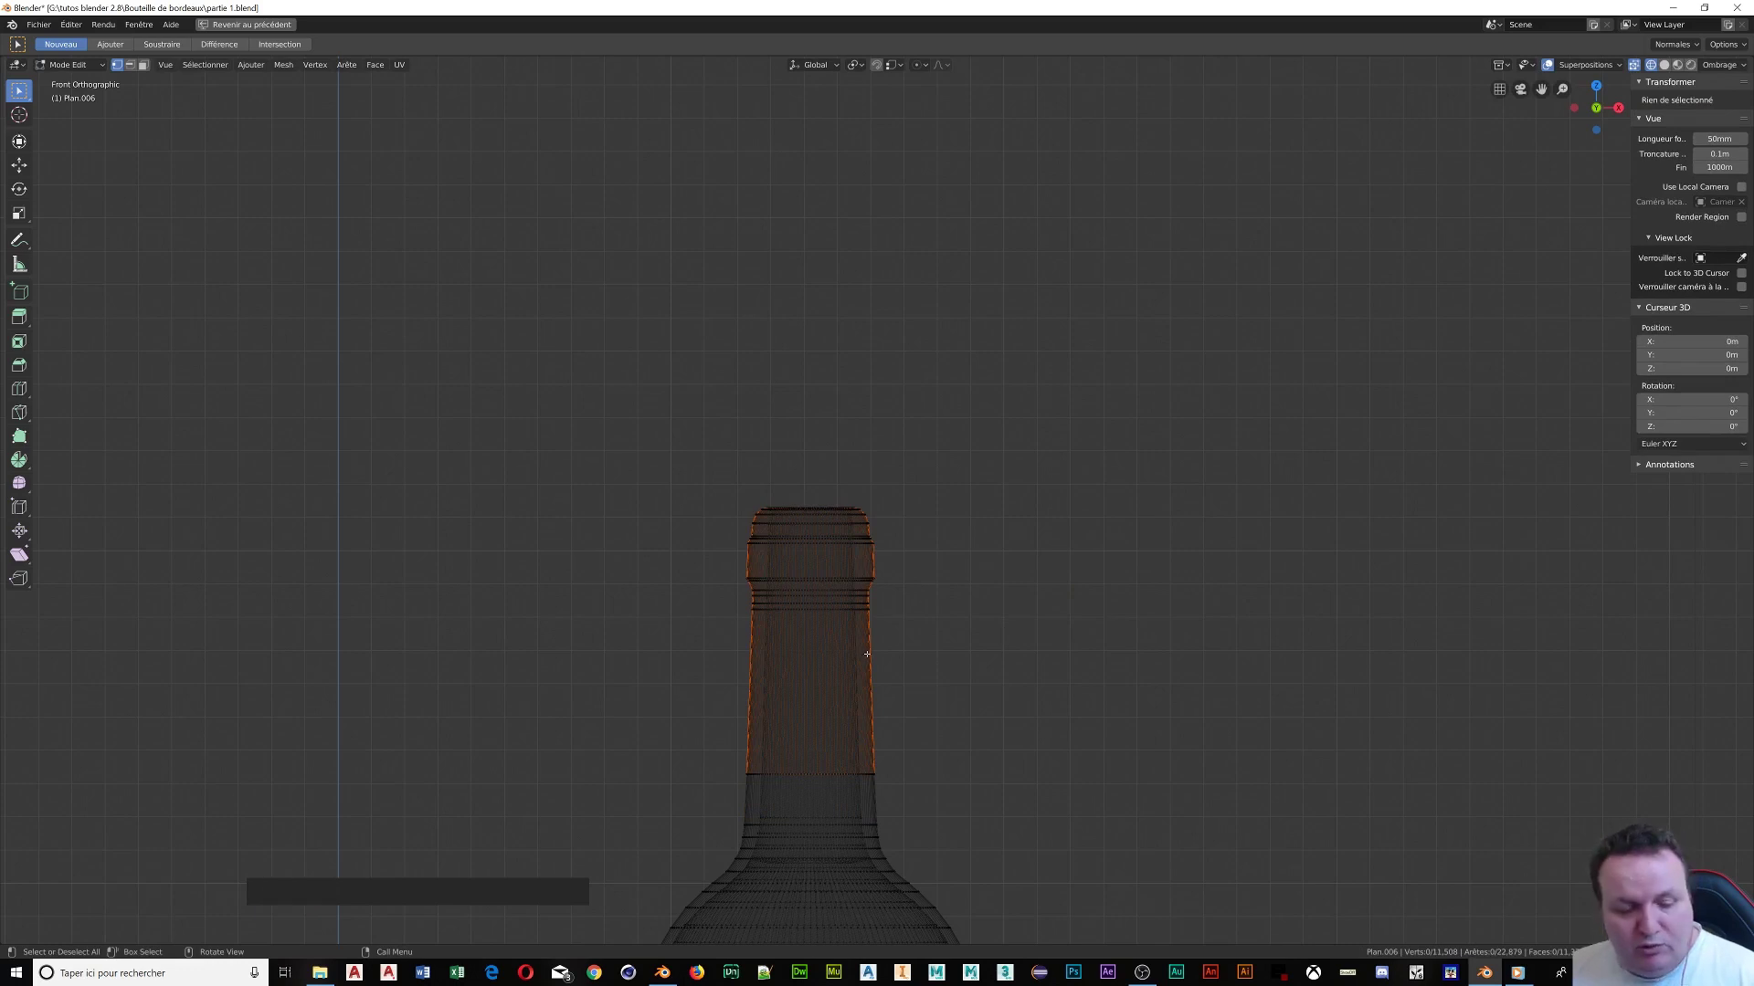
pyautogui.press('Tab')
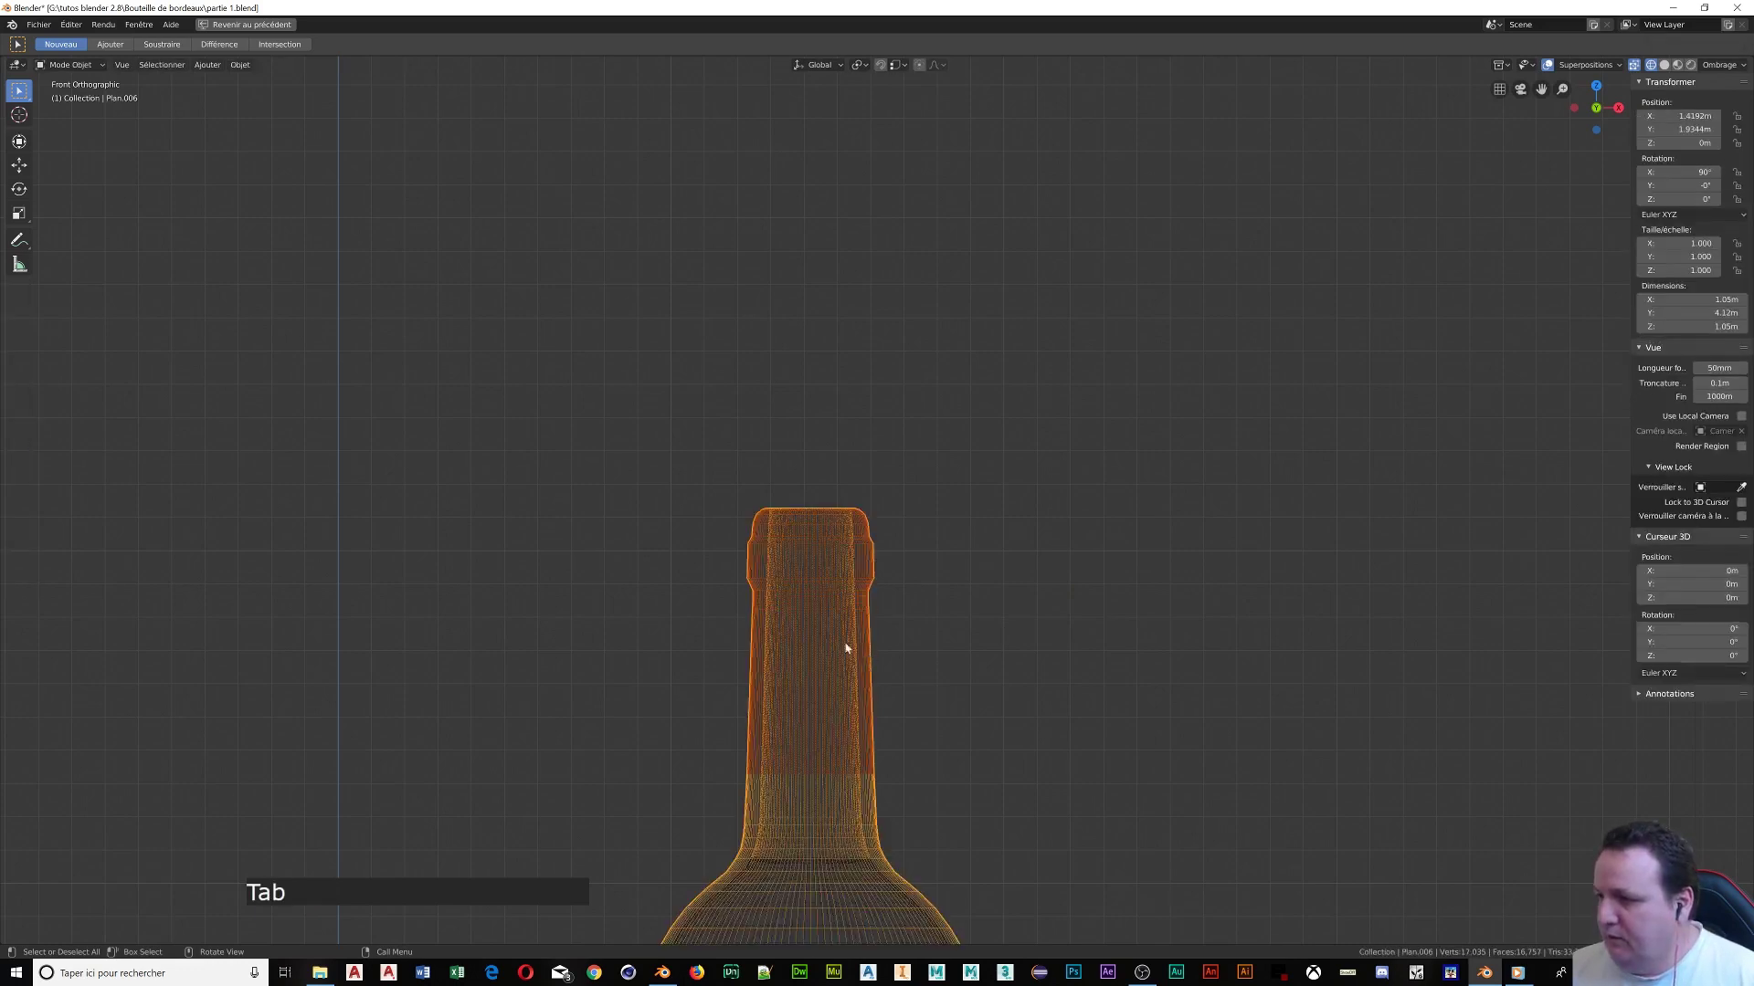
# Select the separated neck sleeve in object mode and snap the 3D cursor to it
pyautogui.click(868, 626)
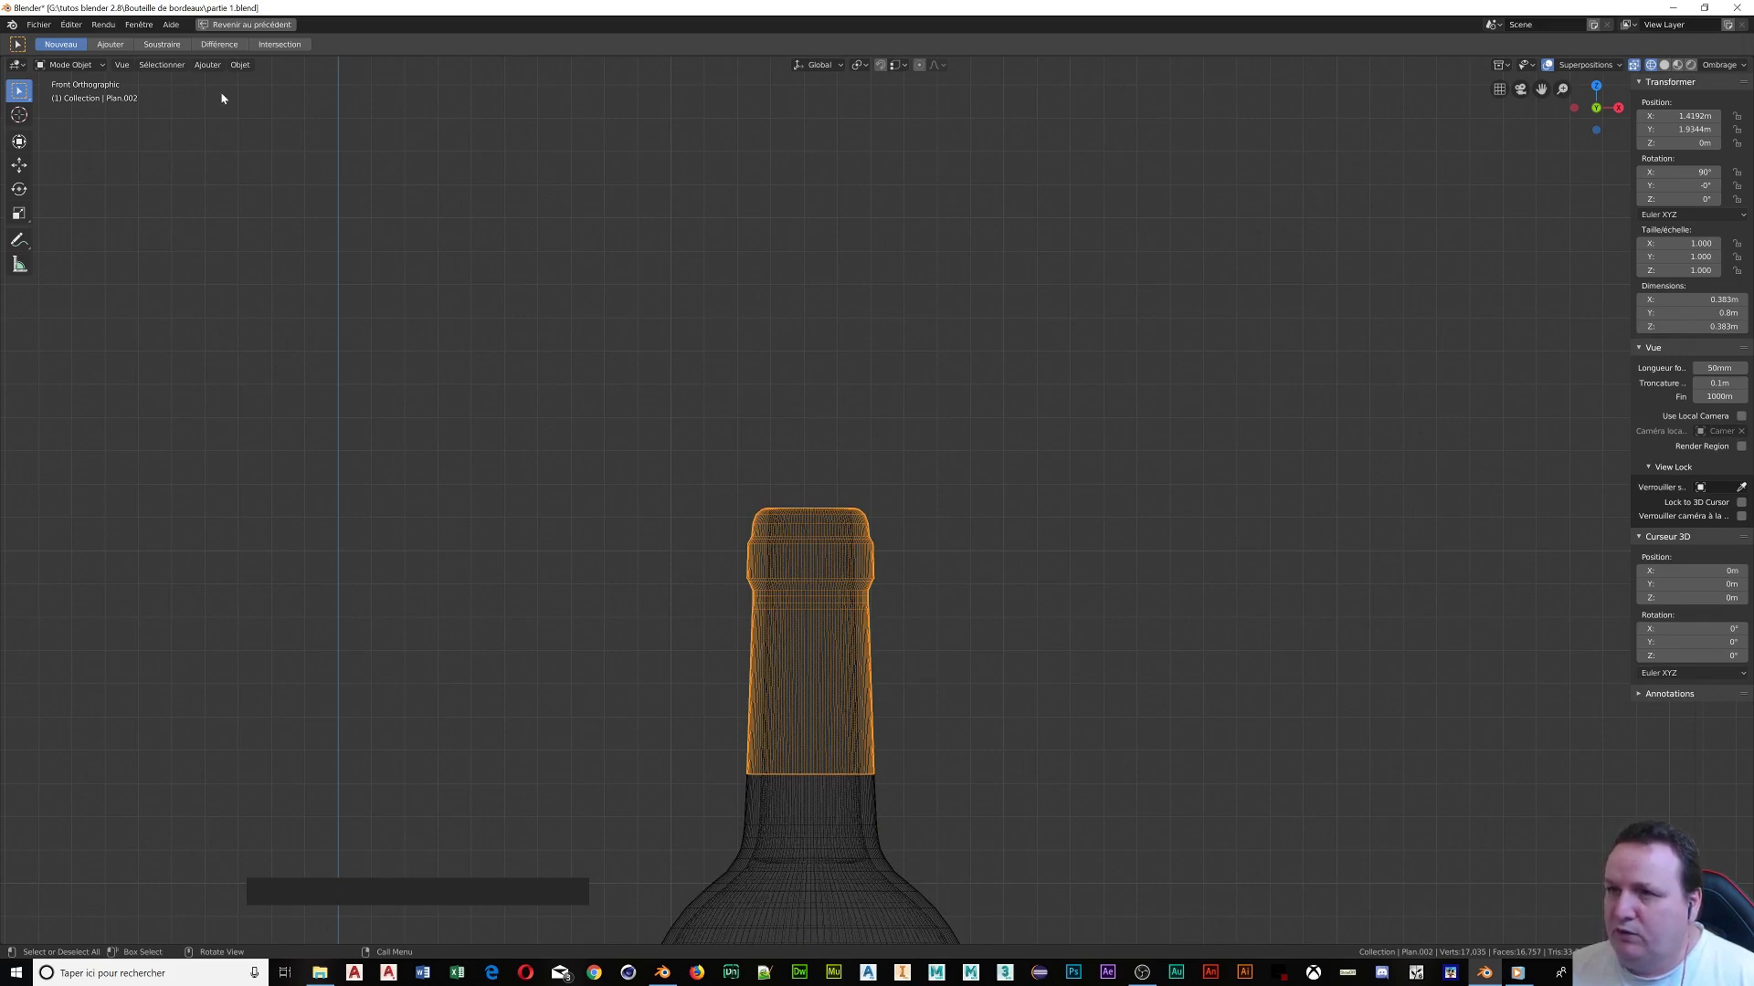
pyautogui.click(235, 66)
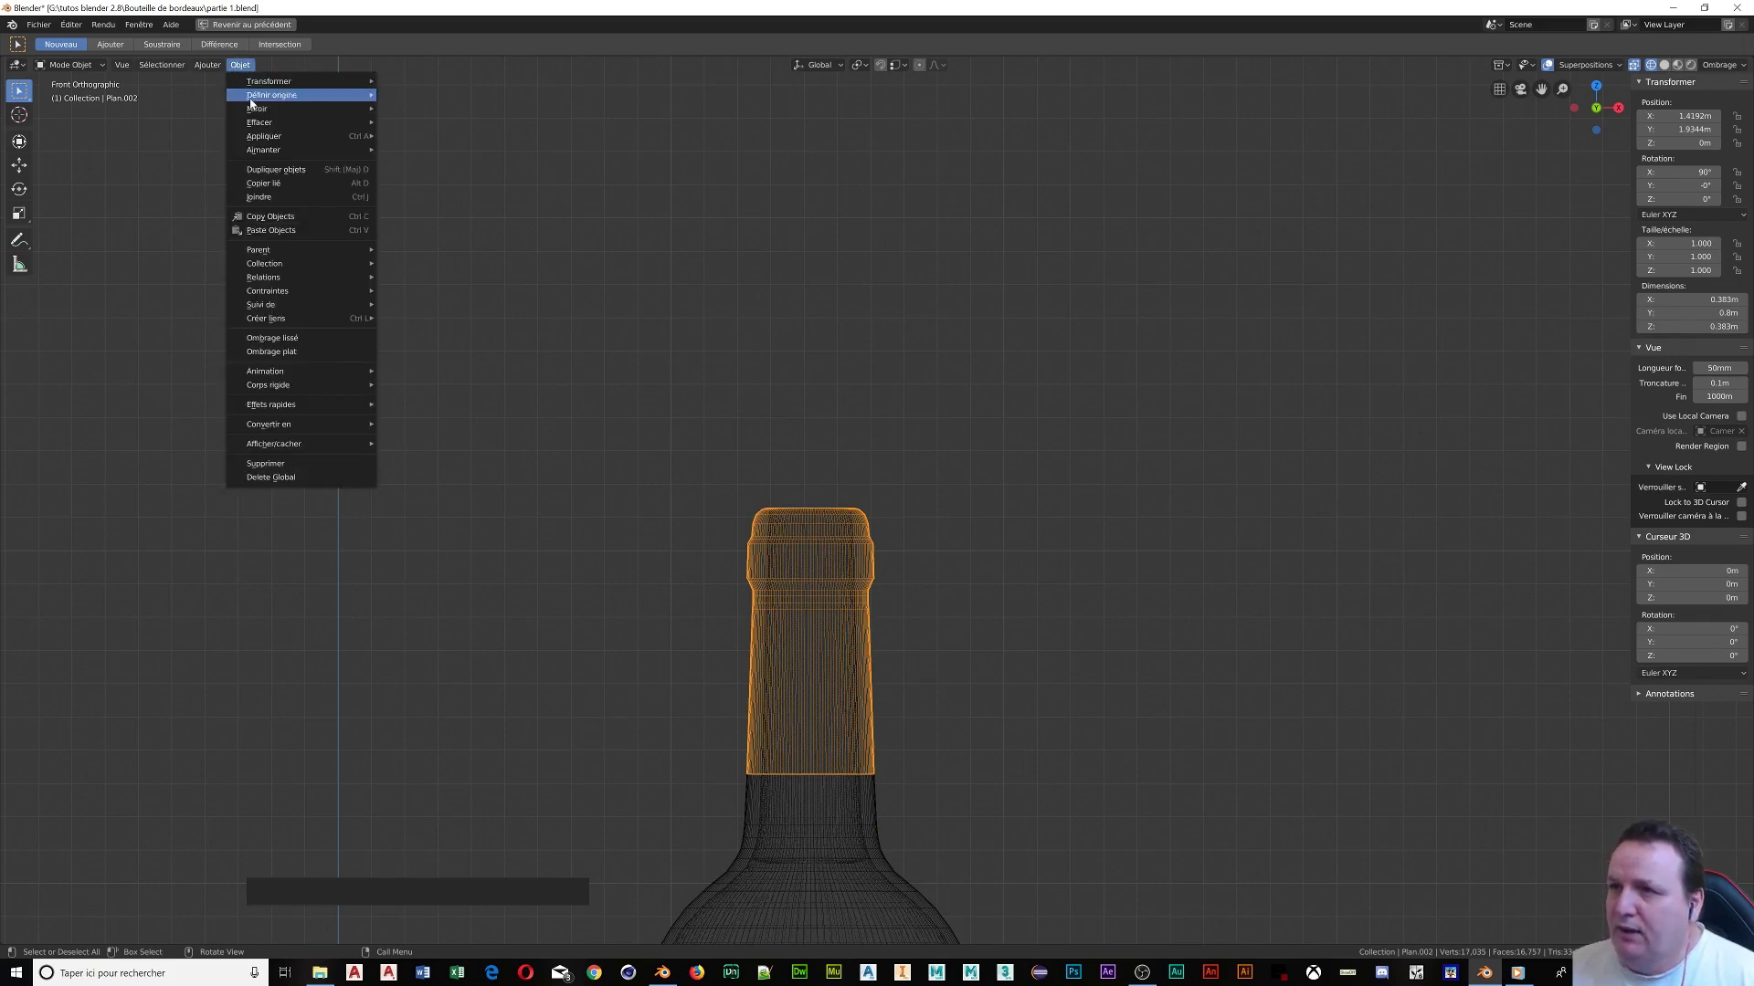
pyautogui.moveTo(252, 98)
pyautogui.moveTo(274, 150)
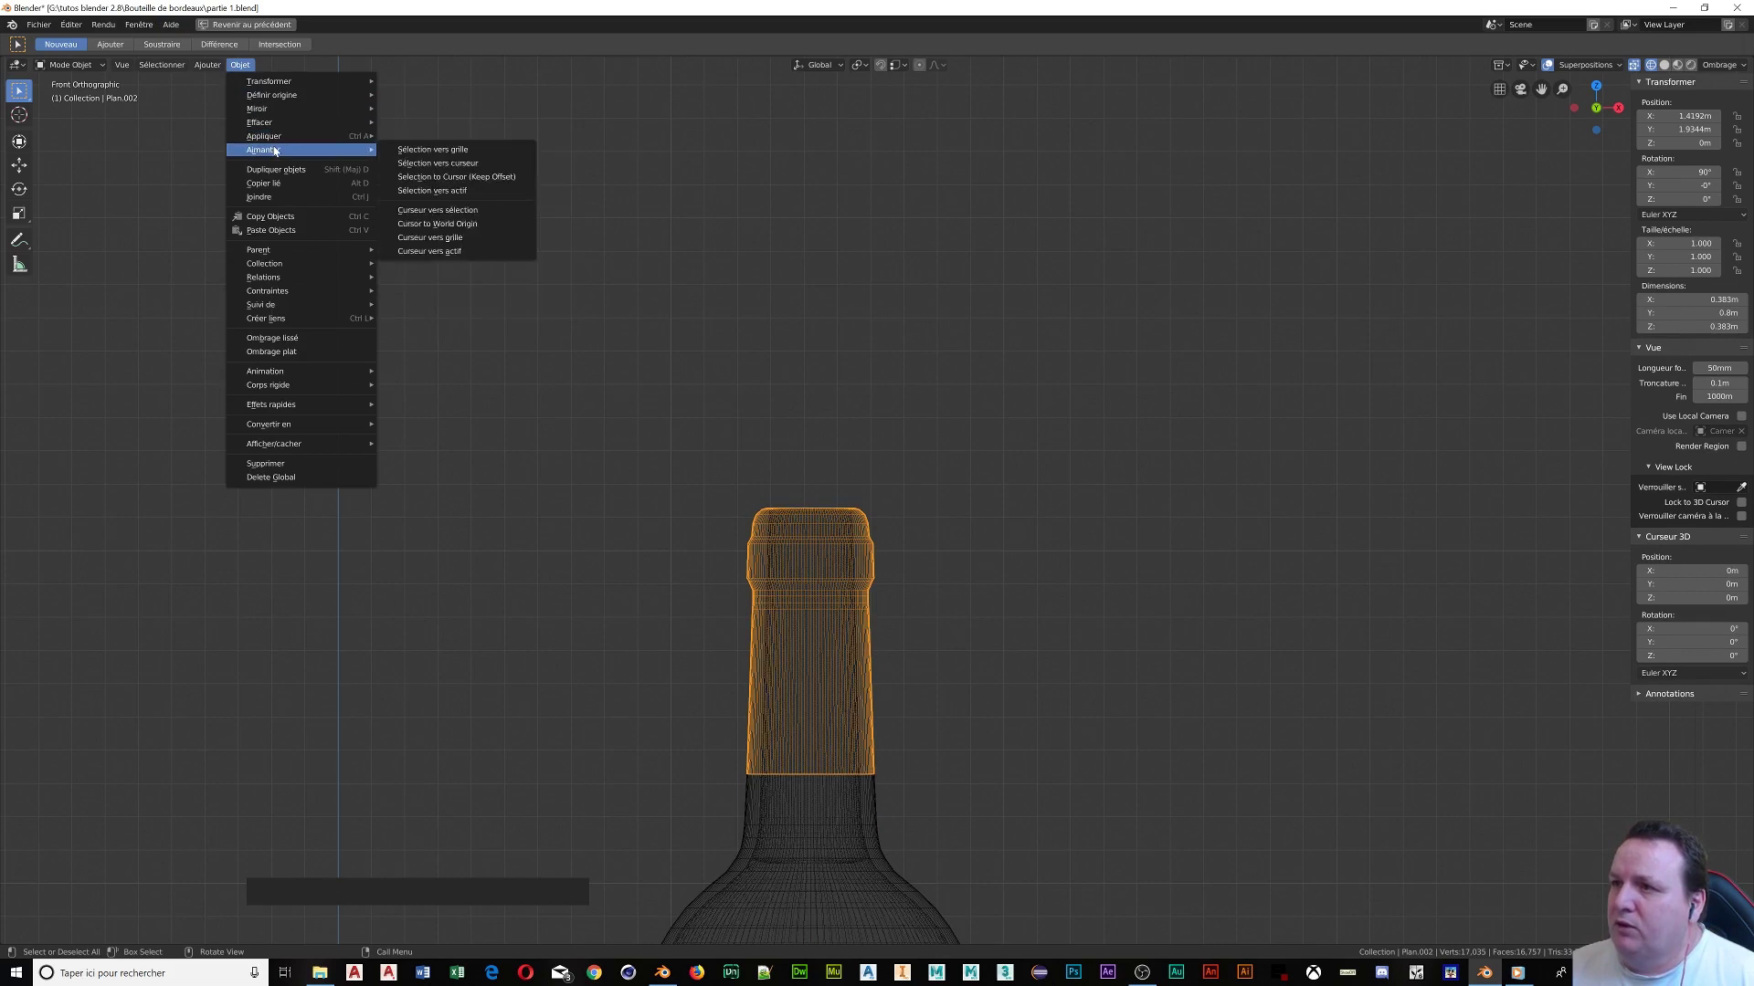
pyautogui.click(437, 211)
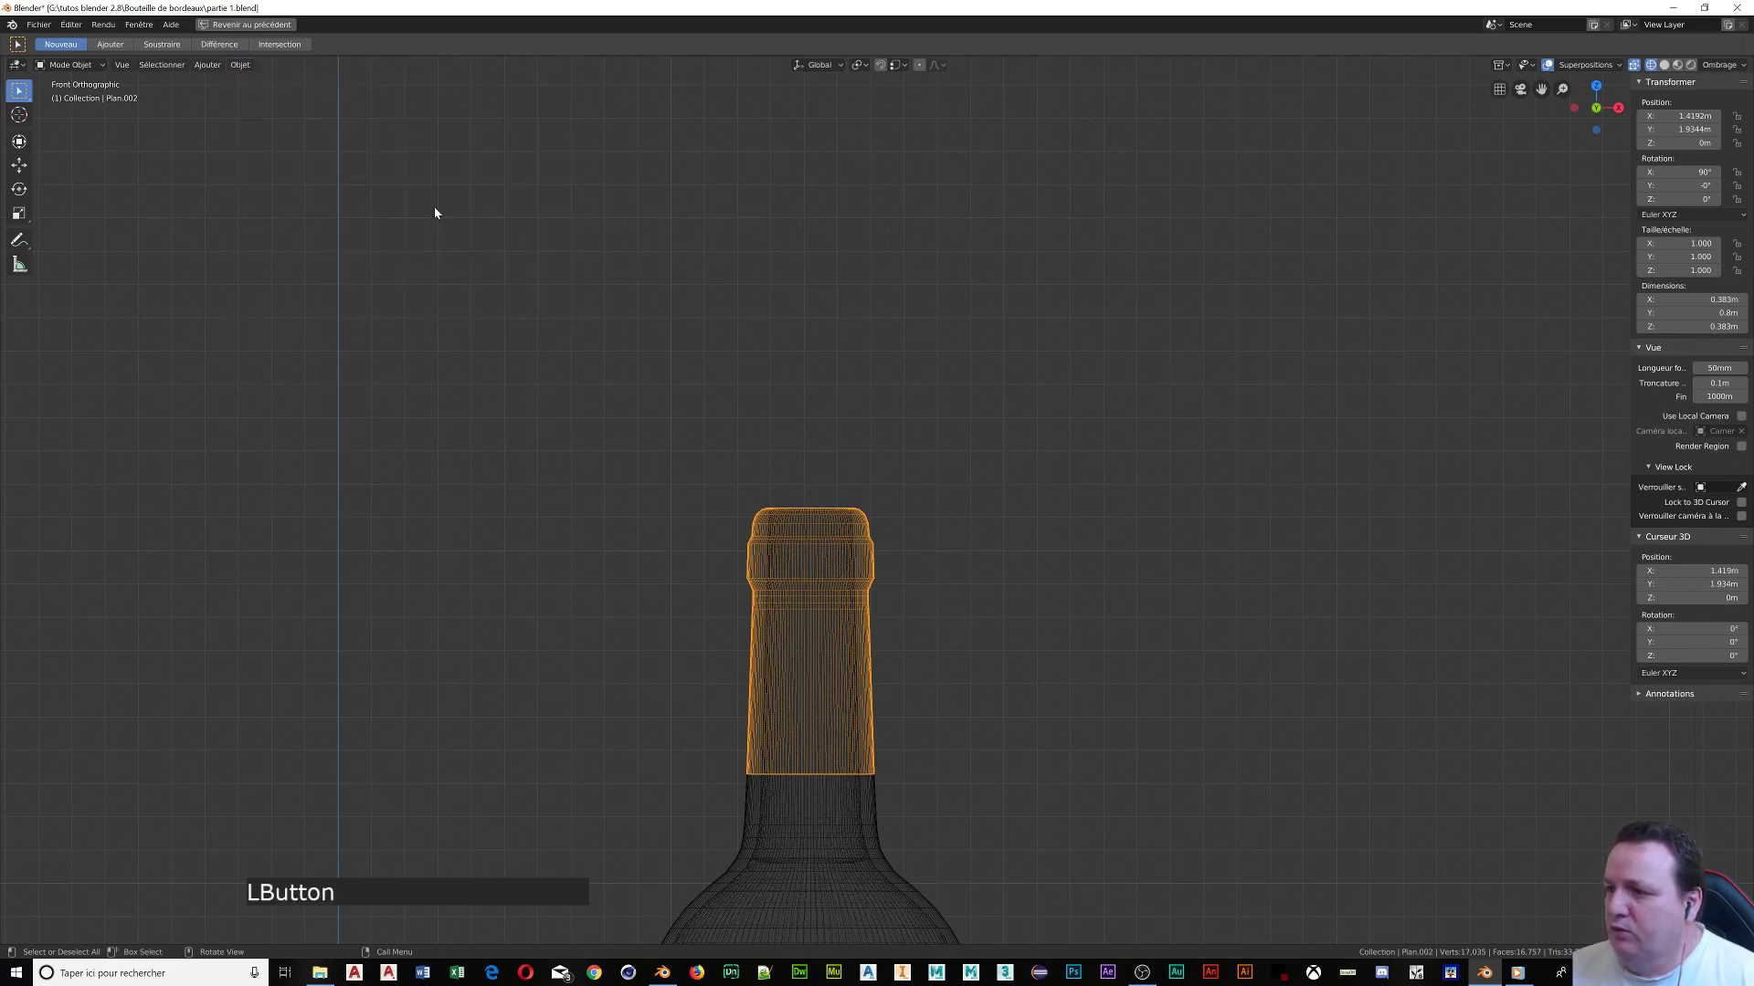
pyautogui.scroll(-10, 877, 626)
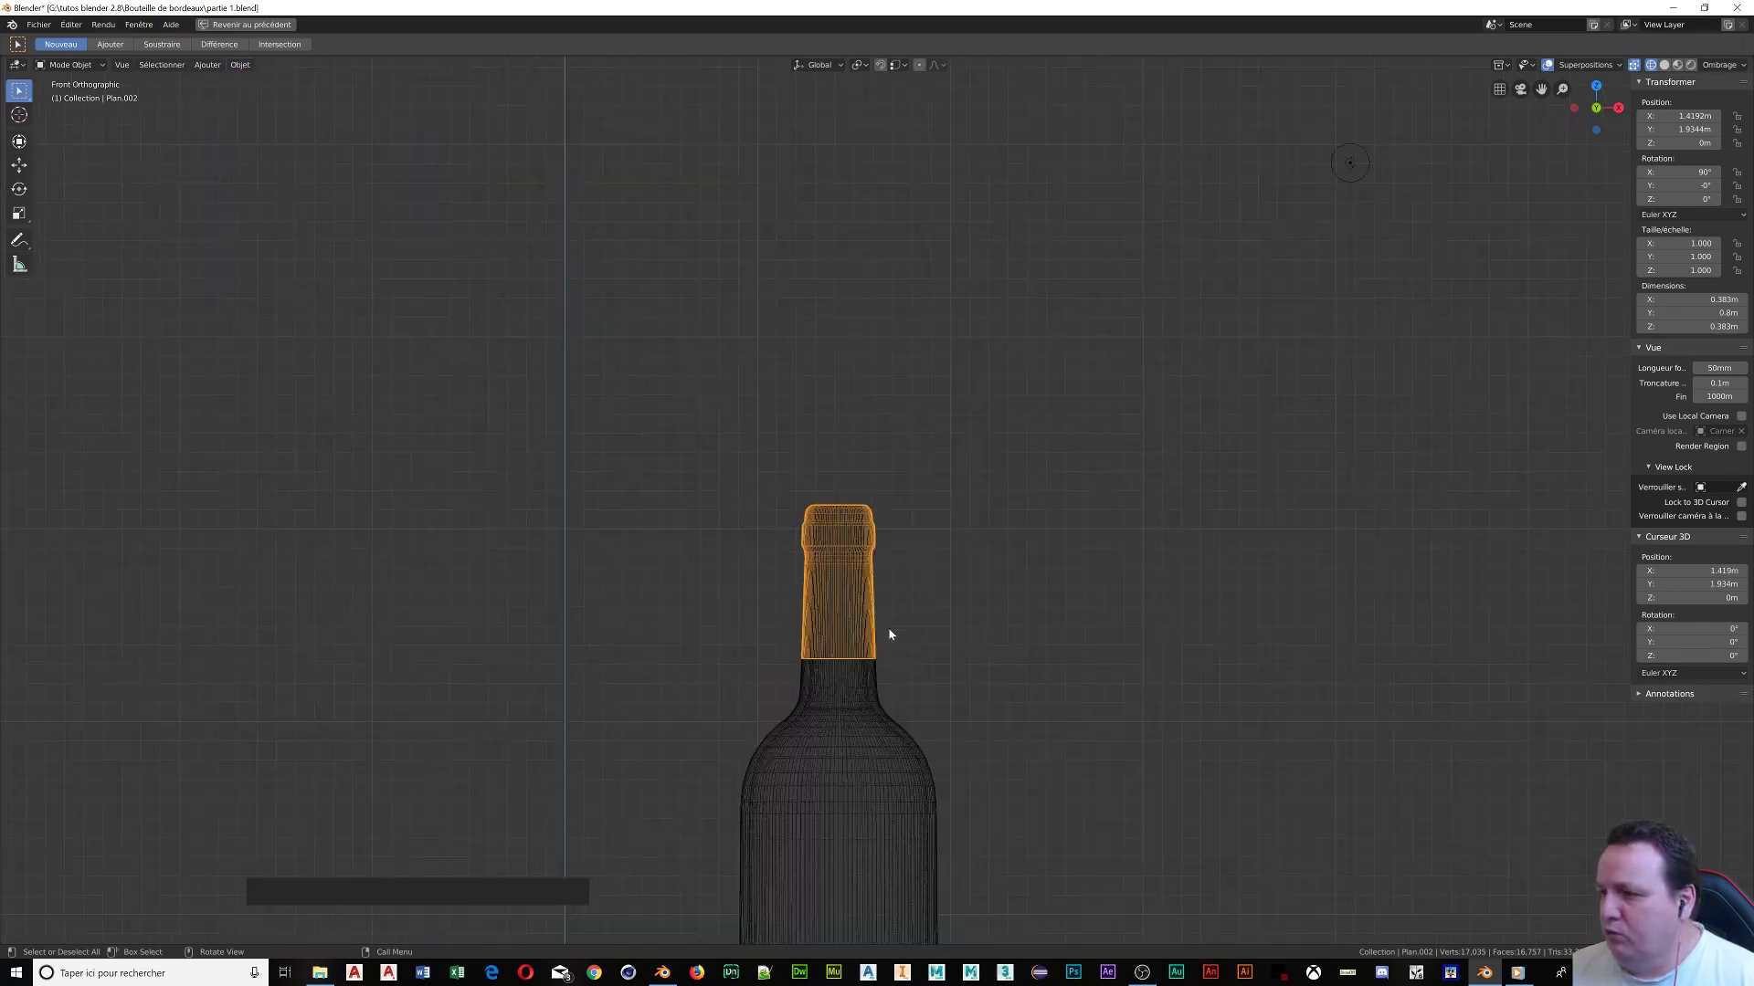
pyautogui.scroll(4, 911, 627)
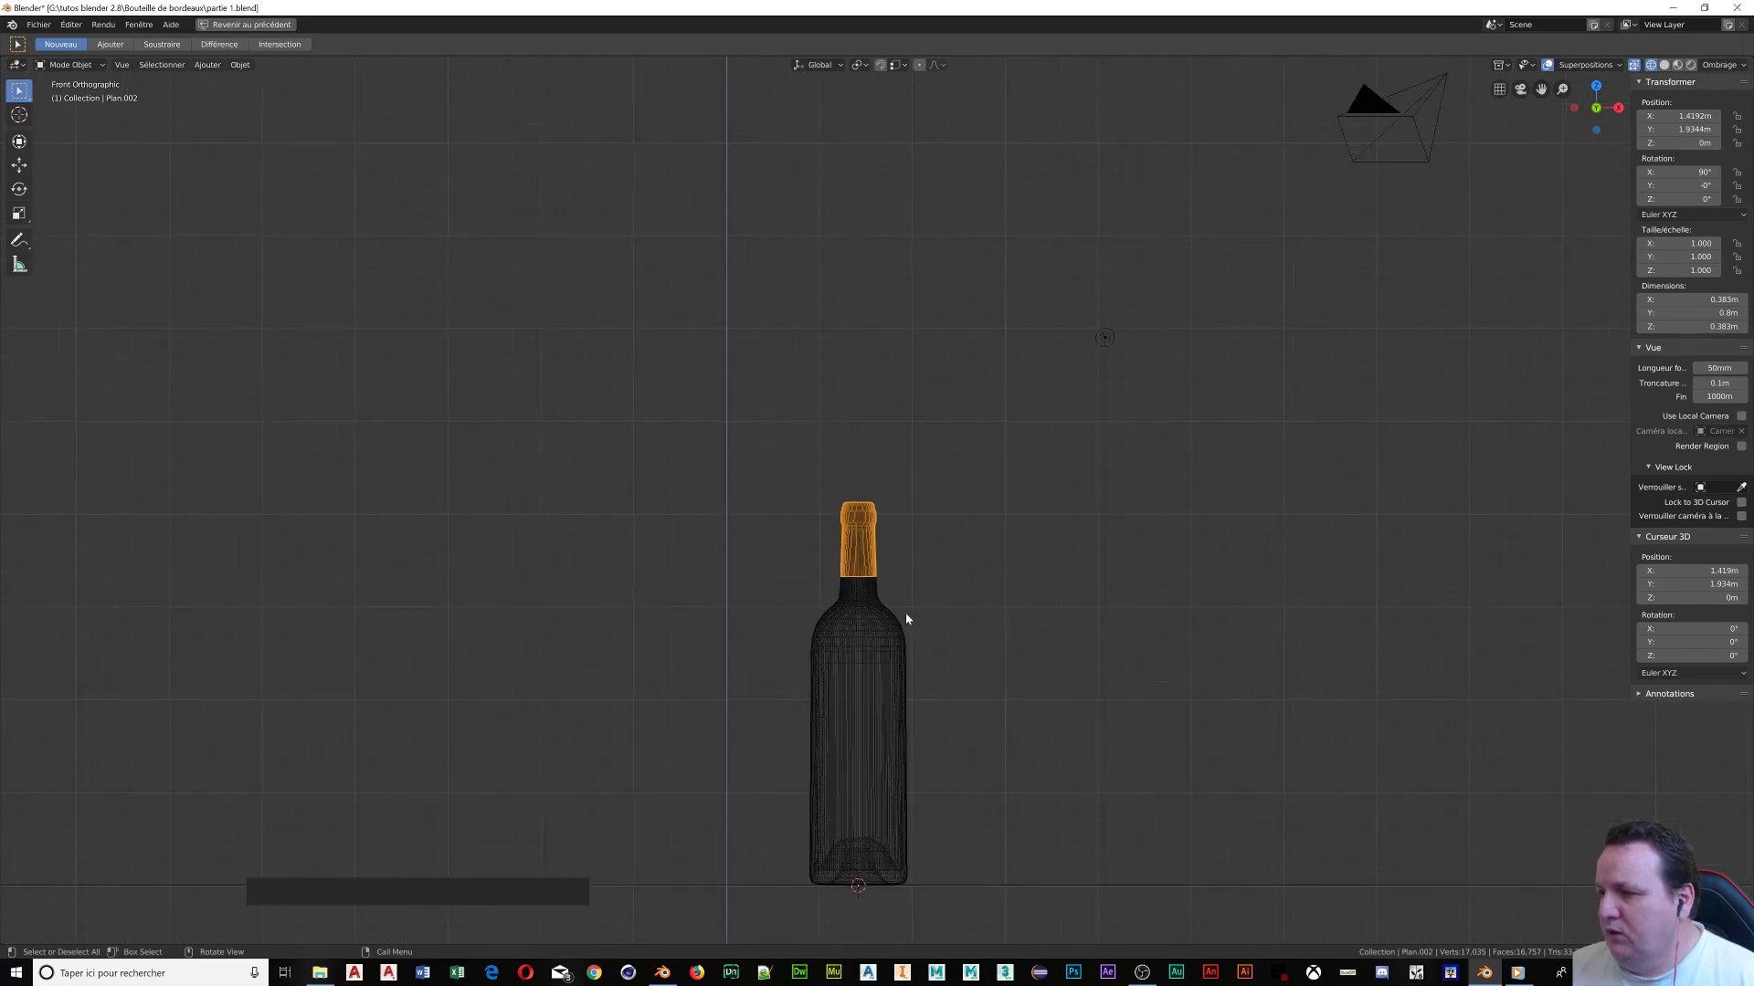
pyautogui.click(240, 64)
pyautogui.moveTo(288, 87)
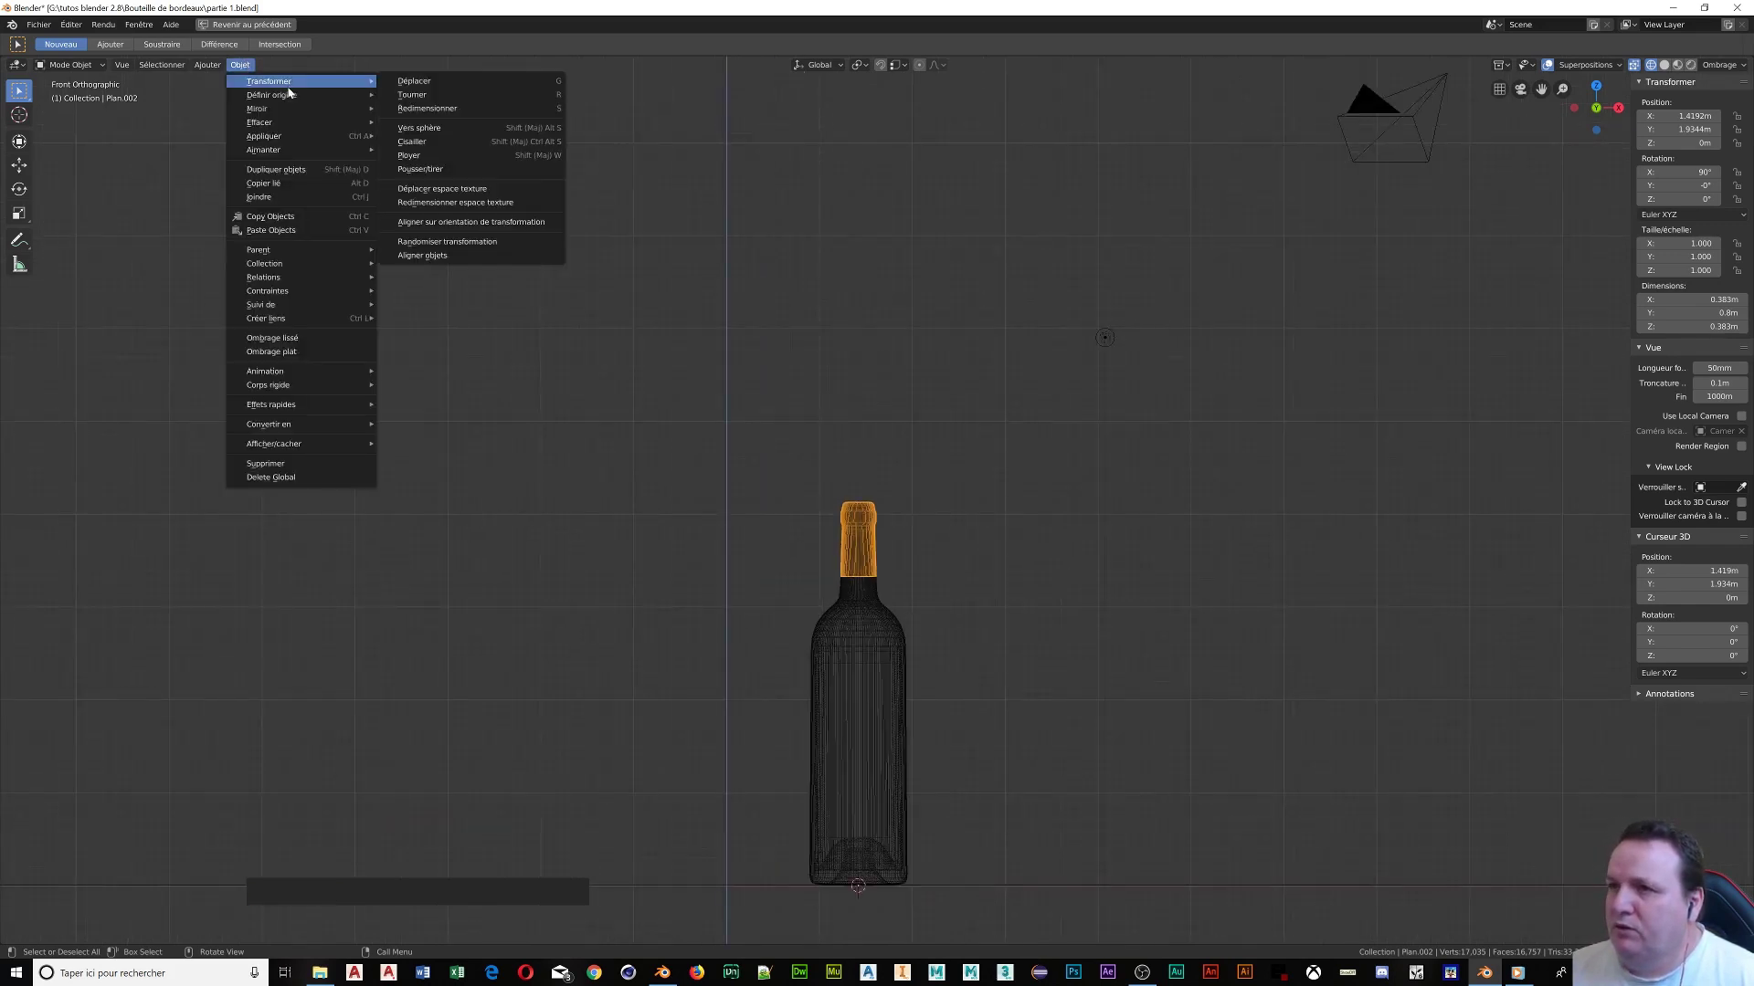
pyautogui.moveTo(294, 156)
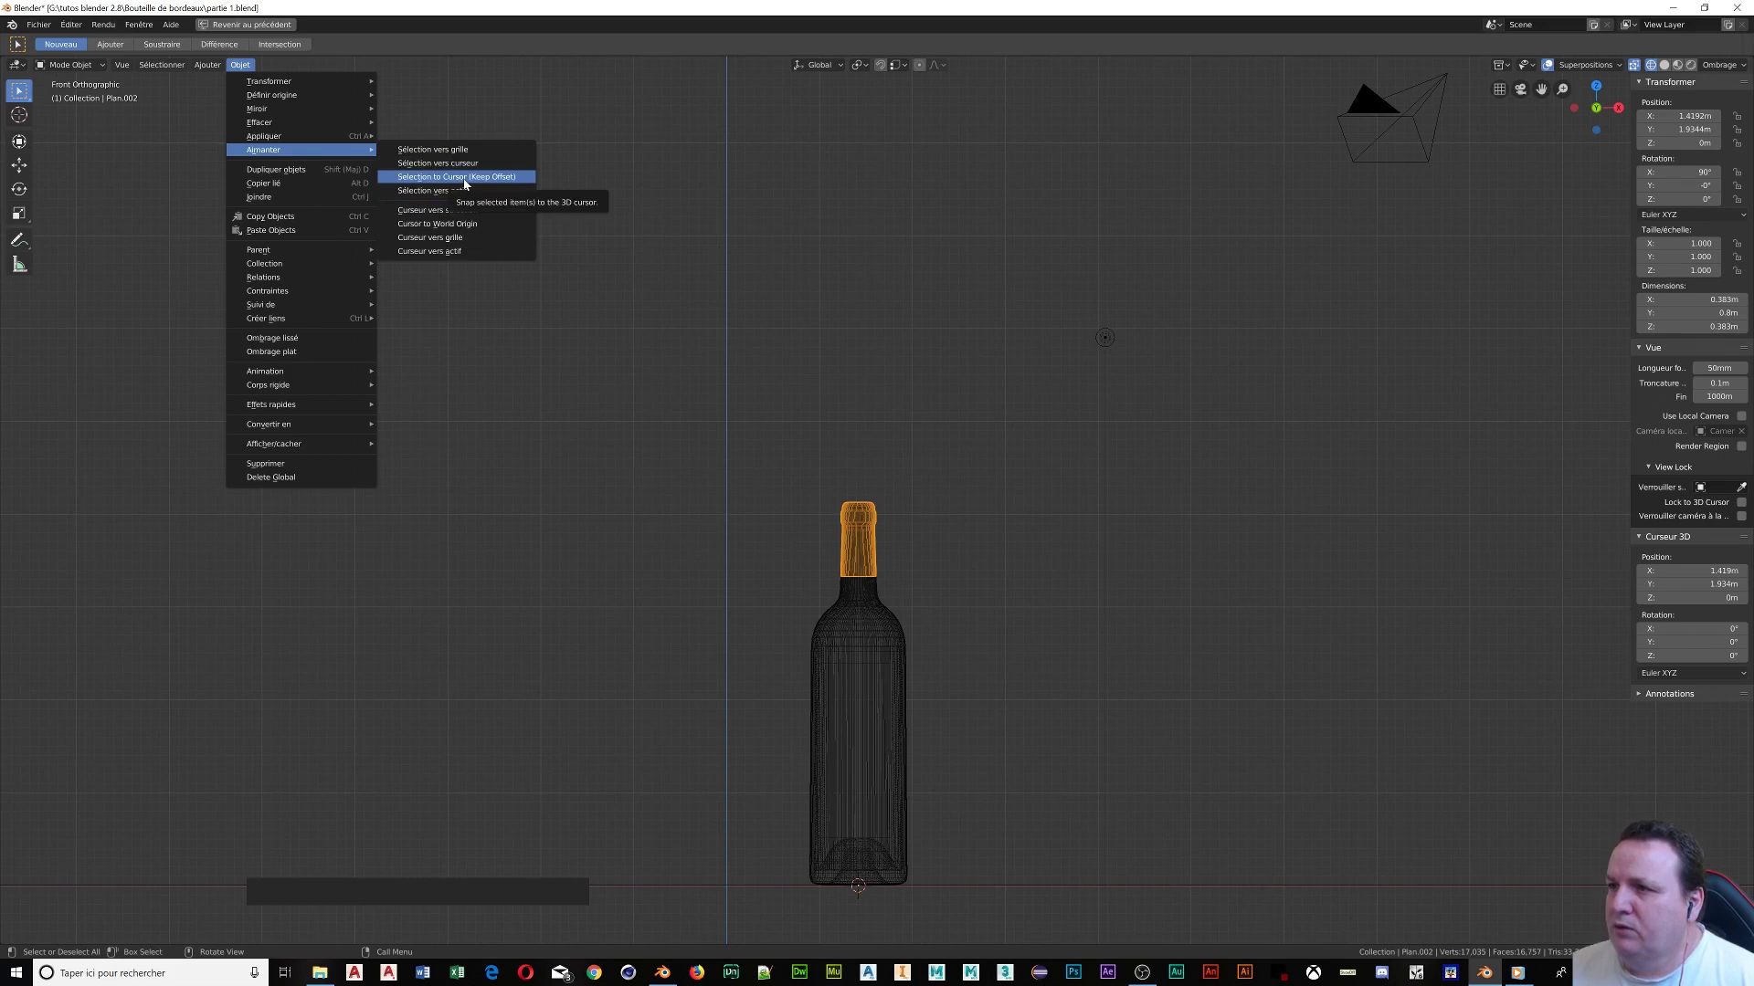
pyautogui.click(462, 210)
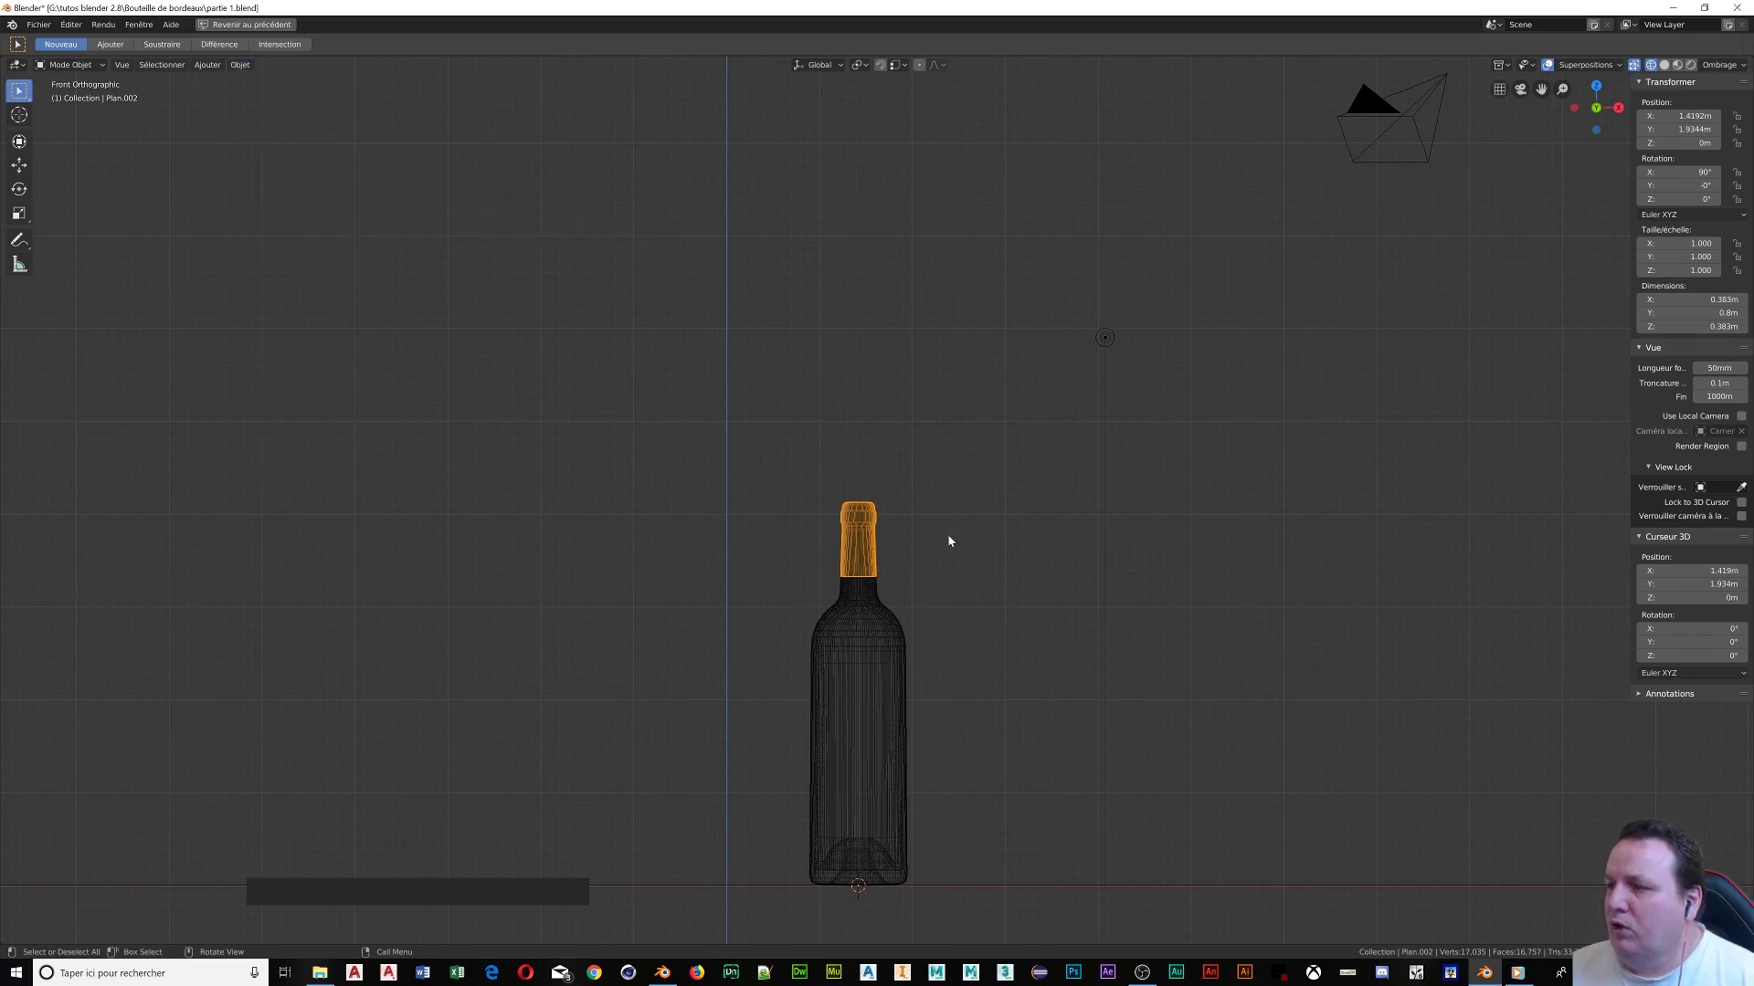
# Scale the neck sleeve up uniformly by about 1.003 and lower it about 0.0124 m along Z, checking its fit around the rim
pyautogui.scroll(5, 948, 542)
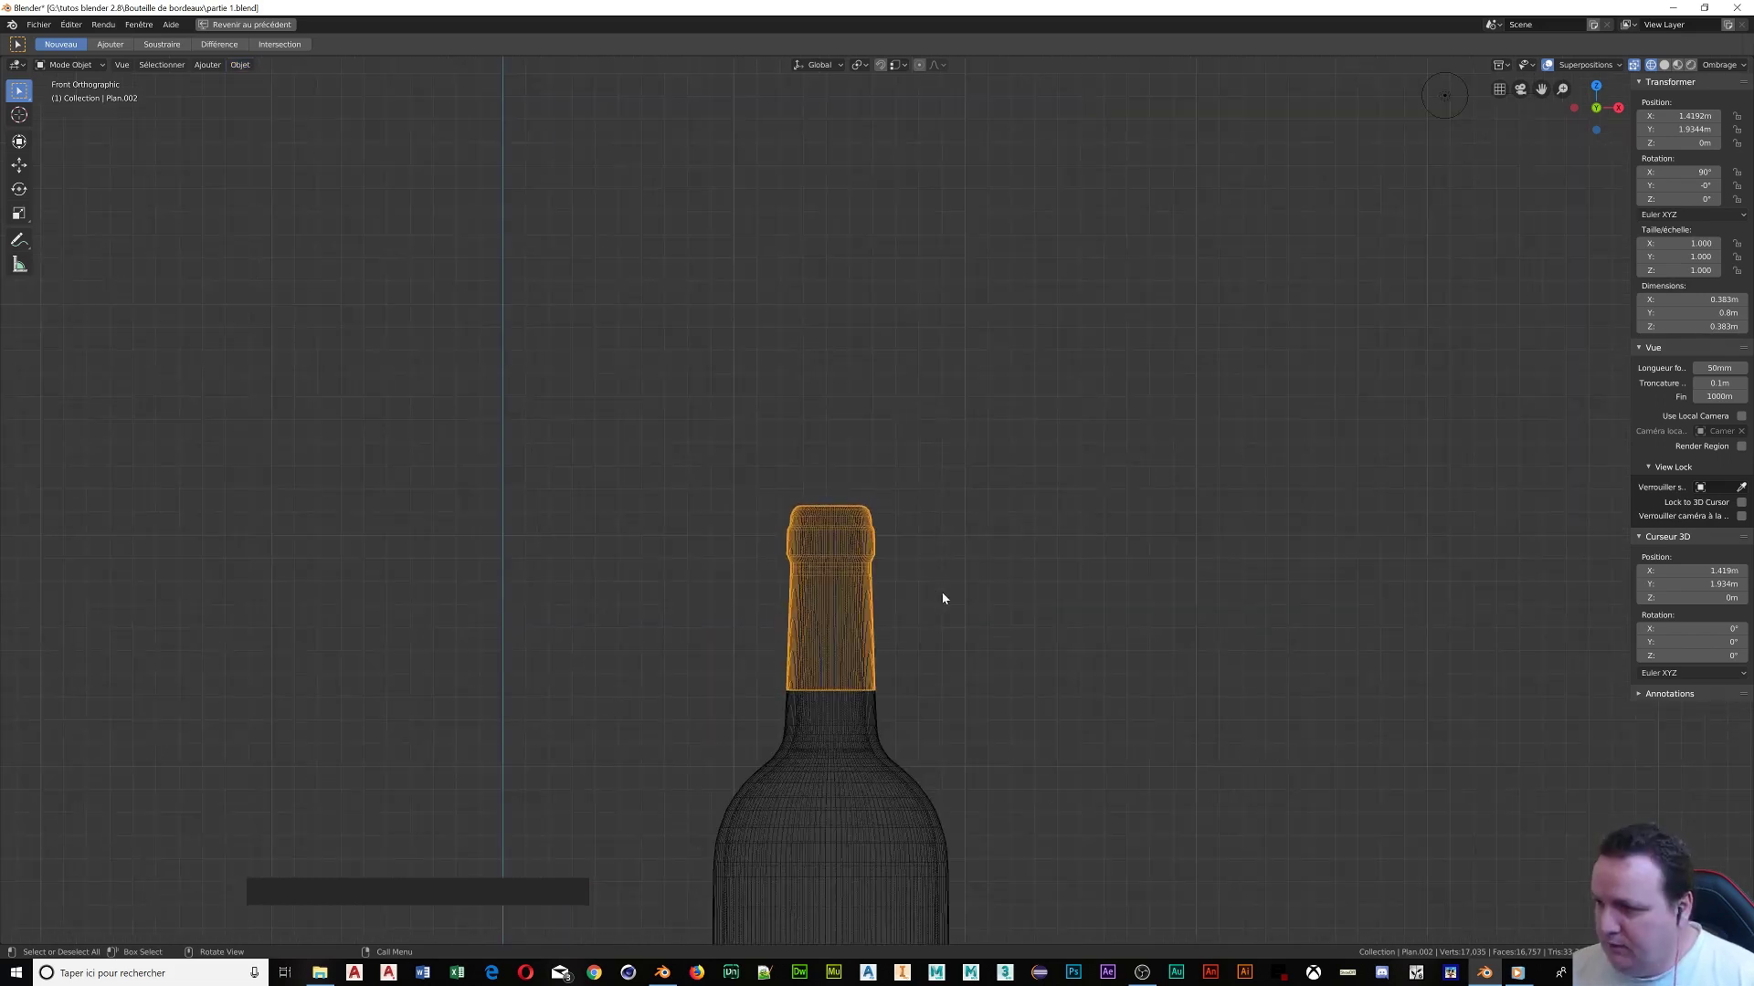
pyautogui.scroll(4, 966, 612)
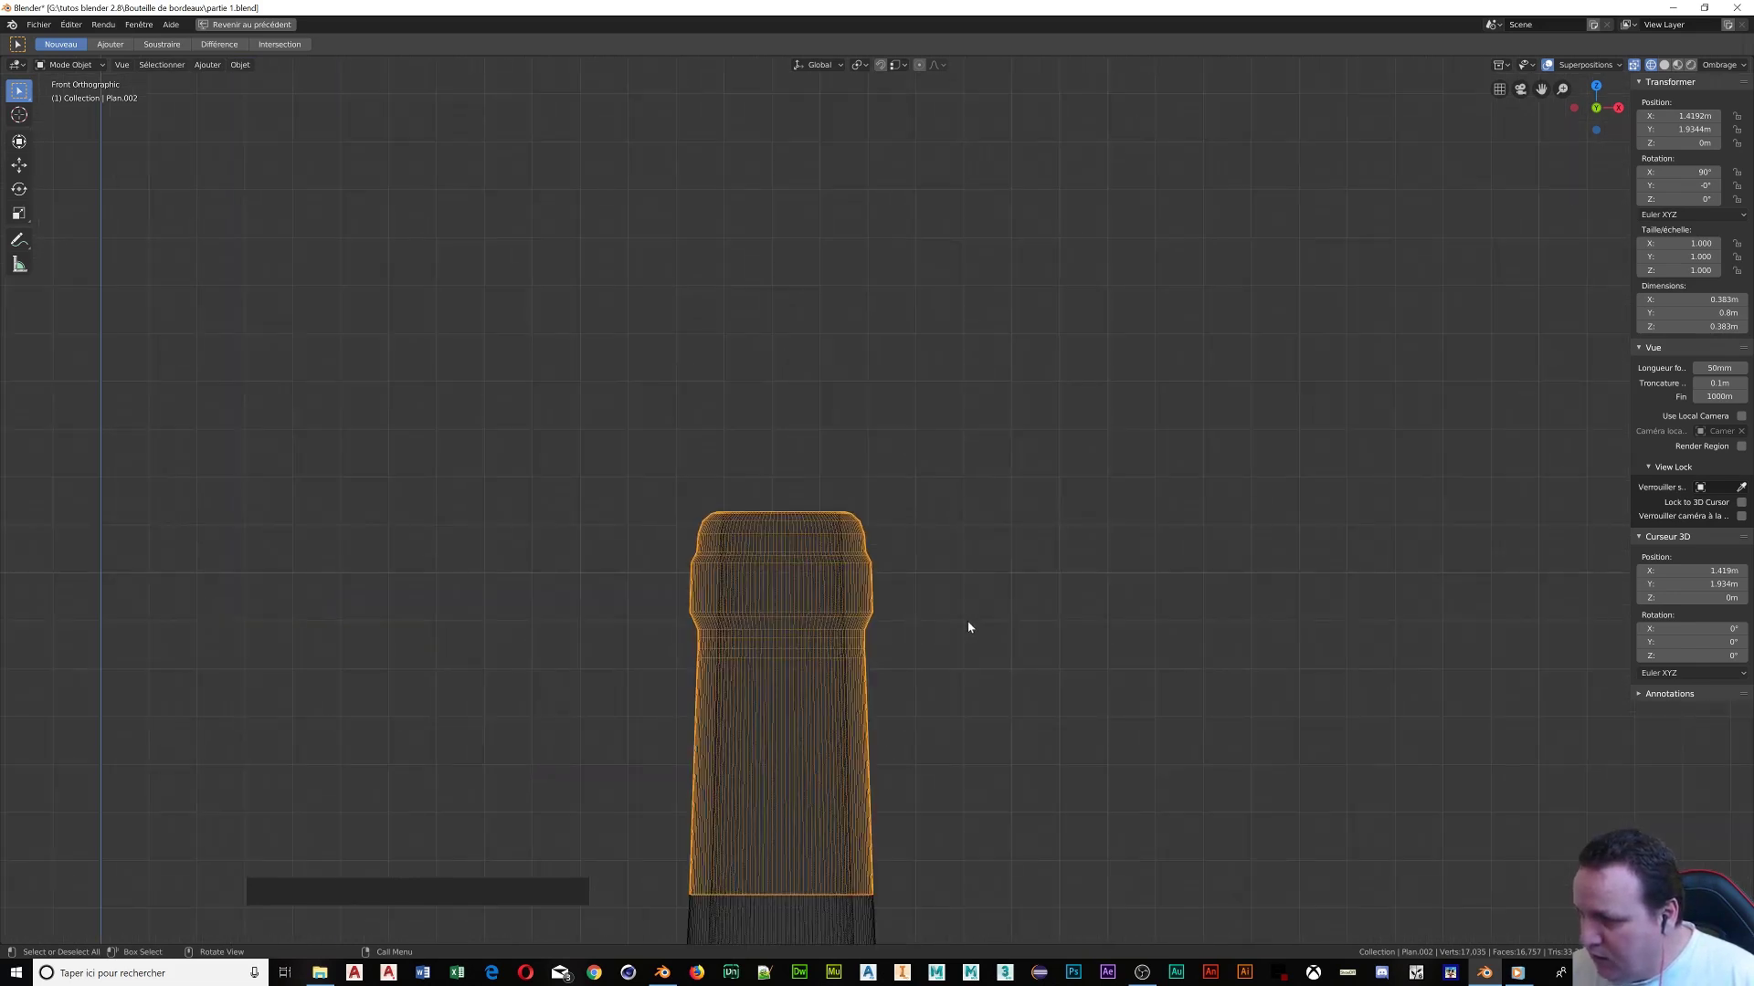
pyautogui.press('s')
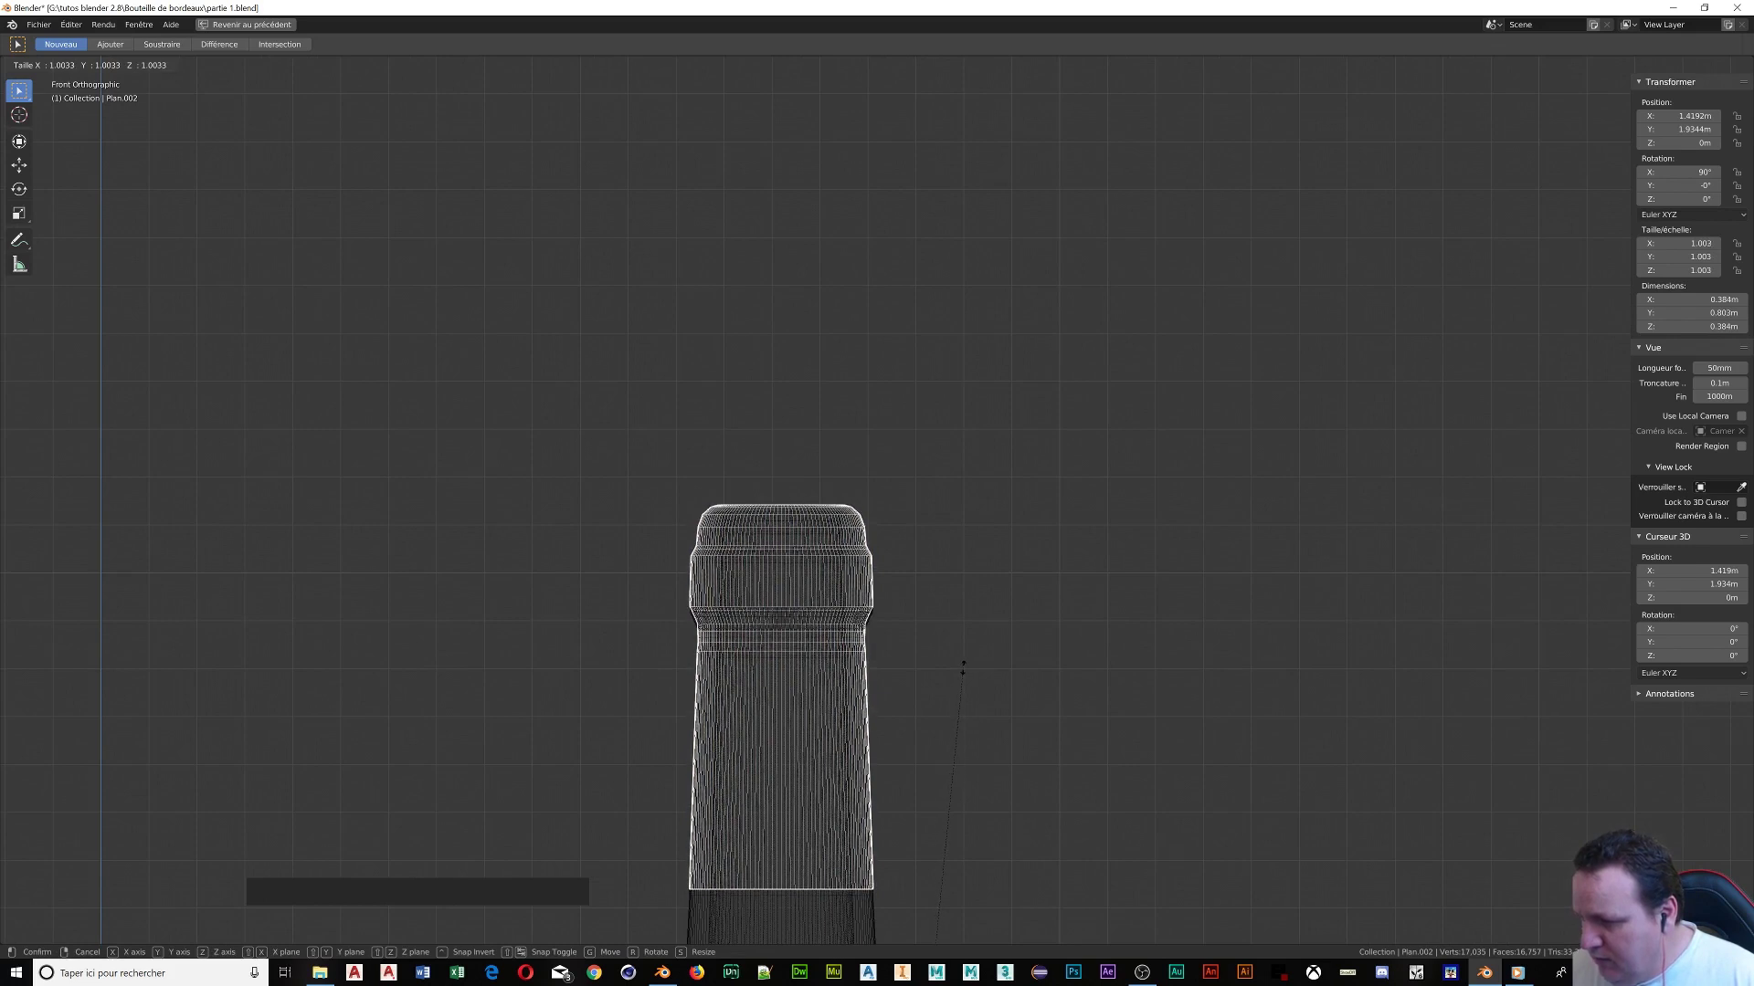
pyautogui.click(963, 671)
pyautogui.press('g')
pyautogui.press('z')
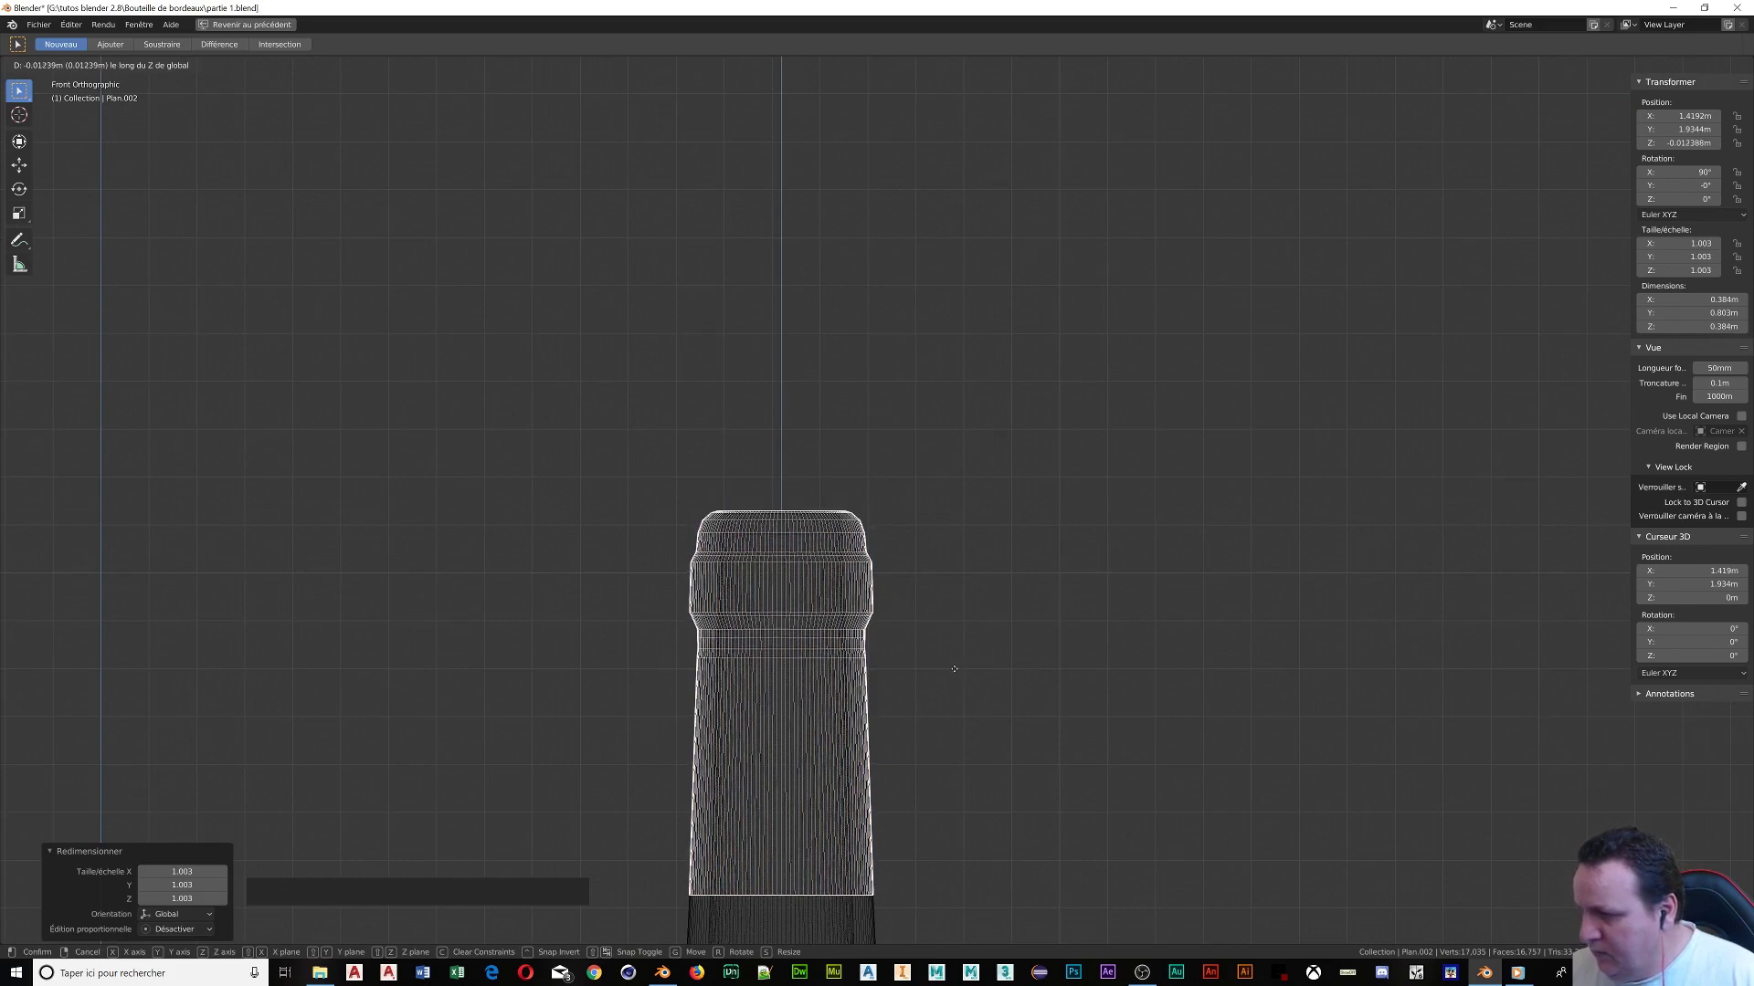
pyautogui.click(954, 669)
pyautogui.scroll(7, 834, 612)
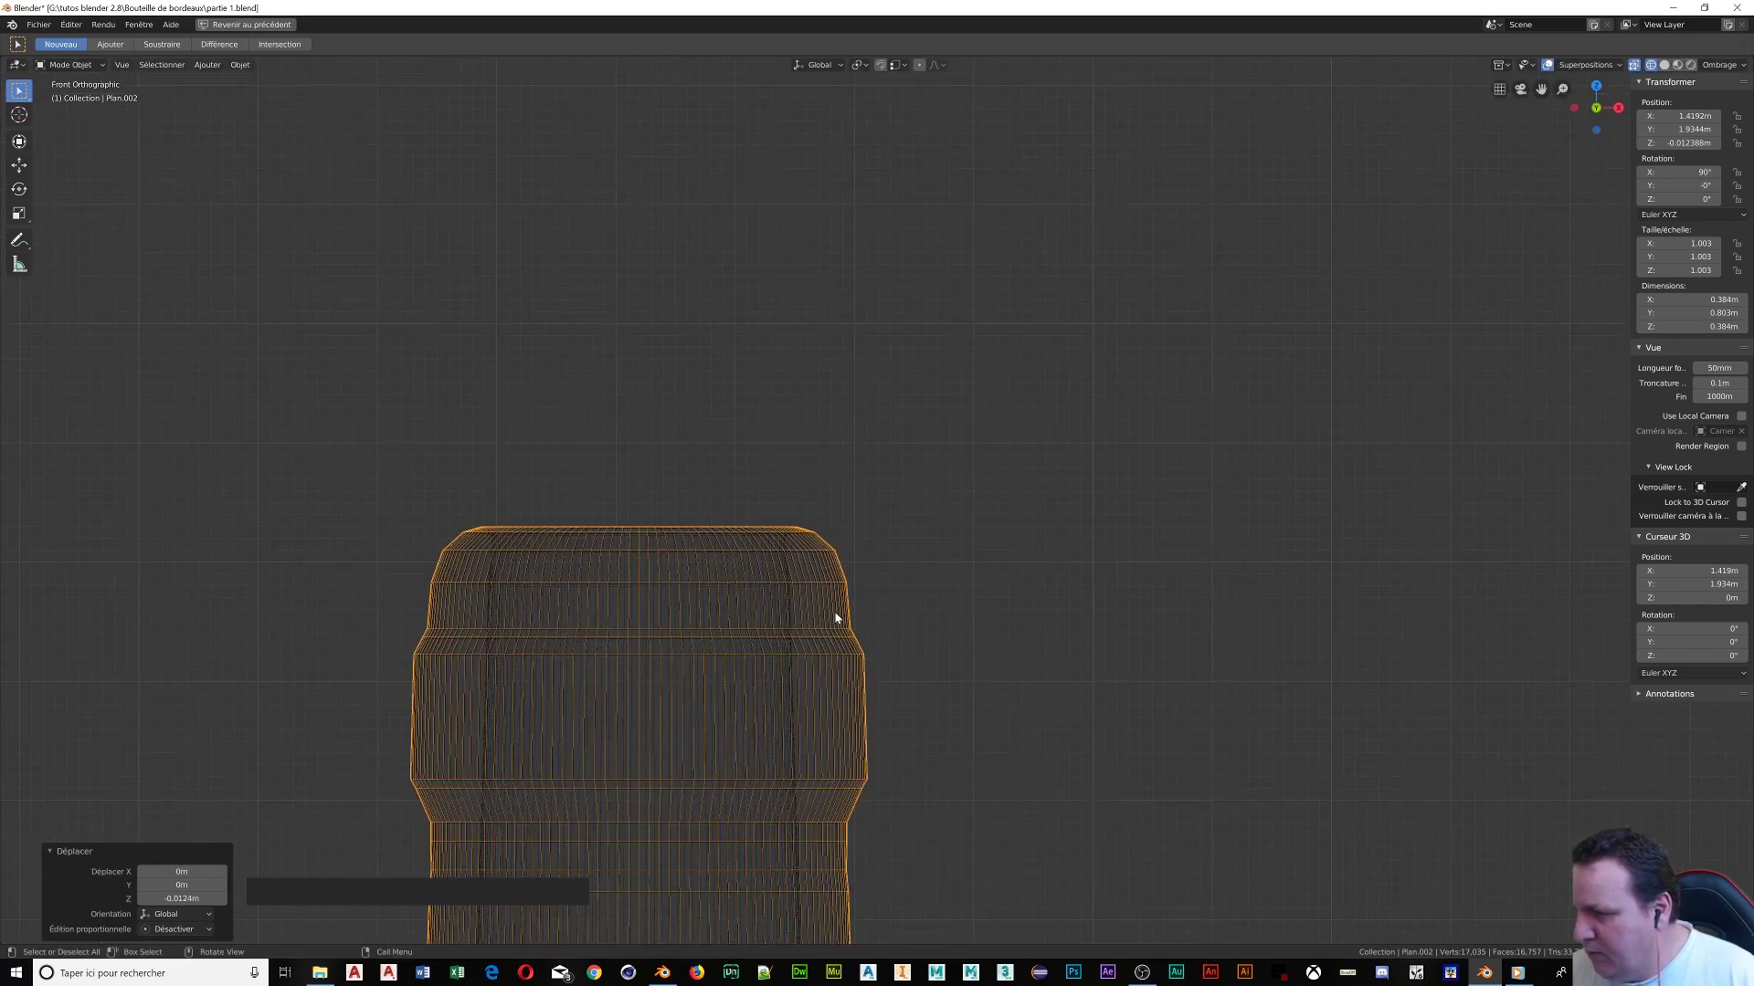
pyautogui.scroll(6, 834, 619)
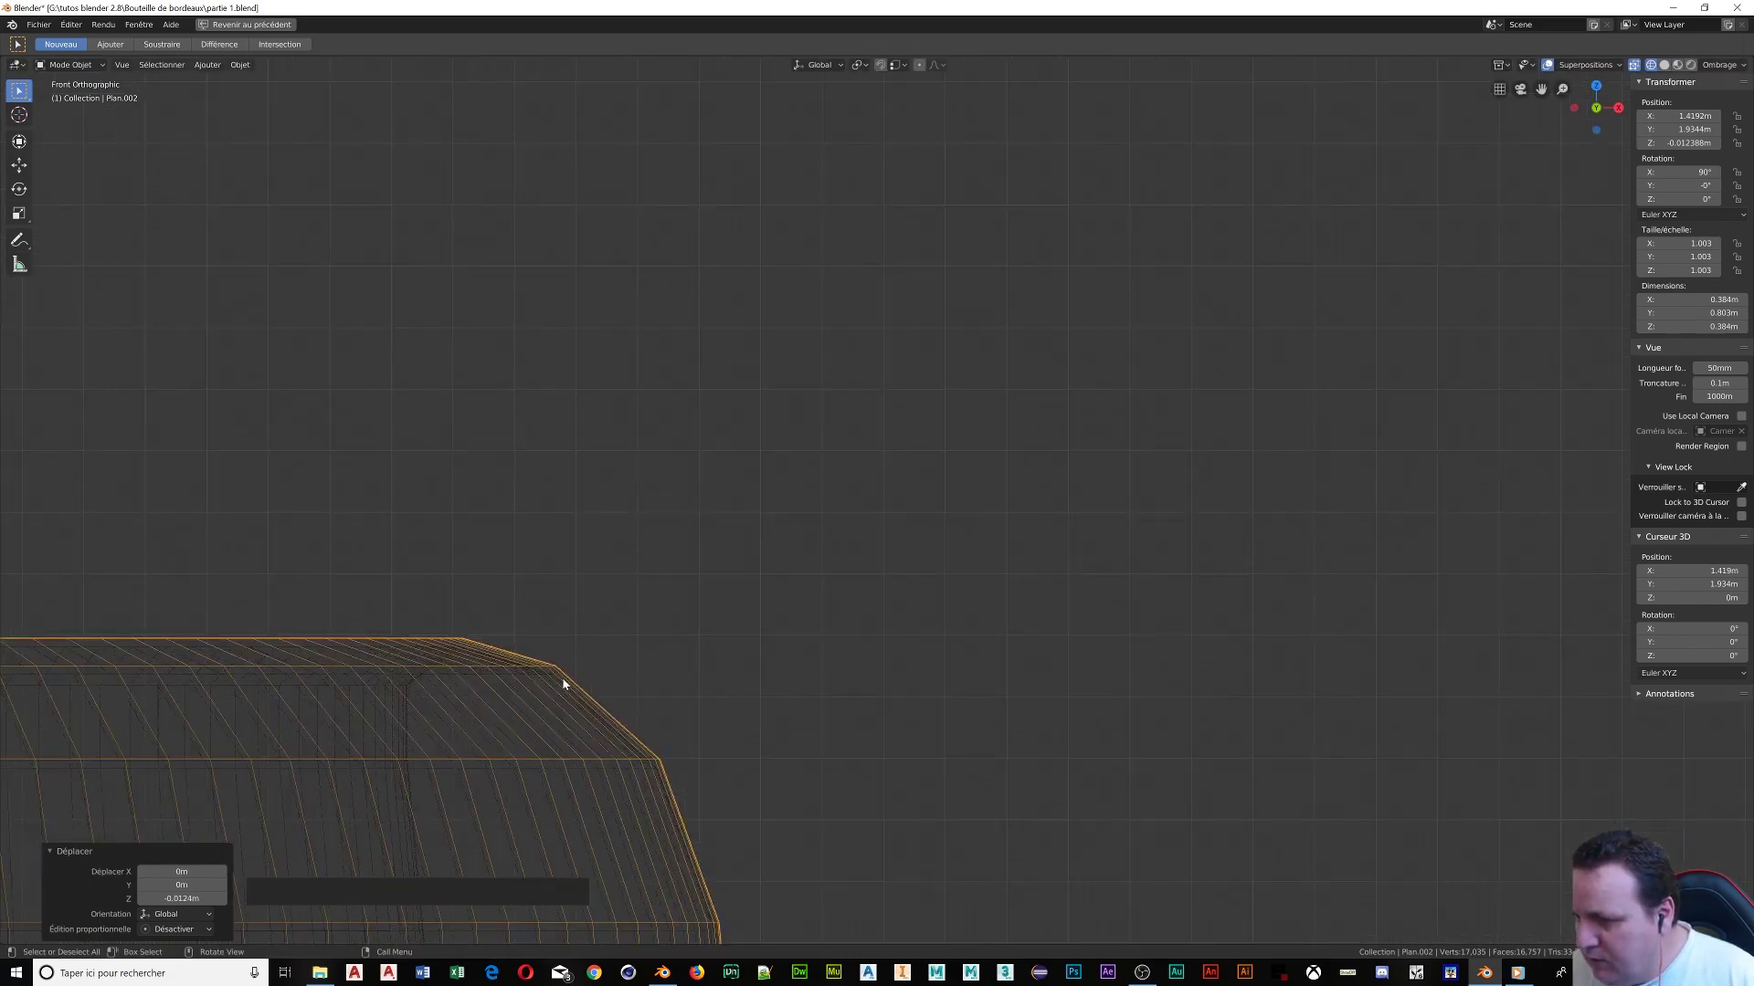
pyautogui.scroll(-4, 644, 642)
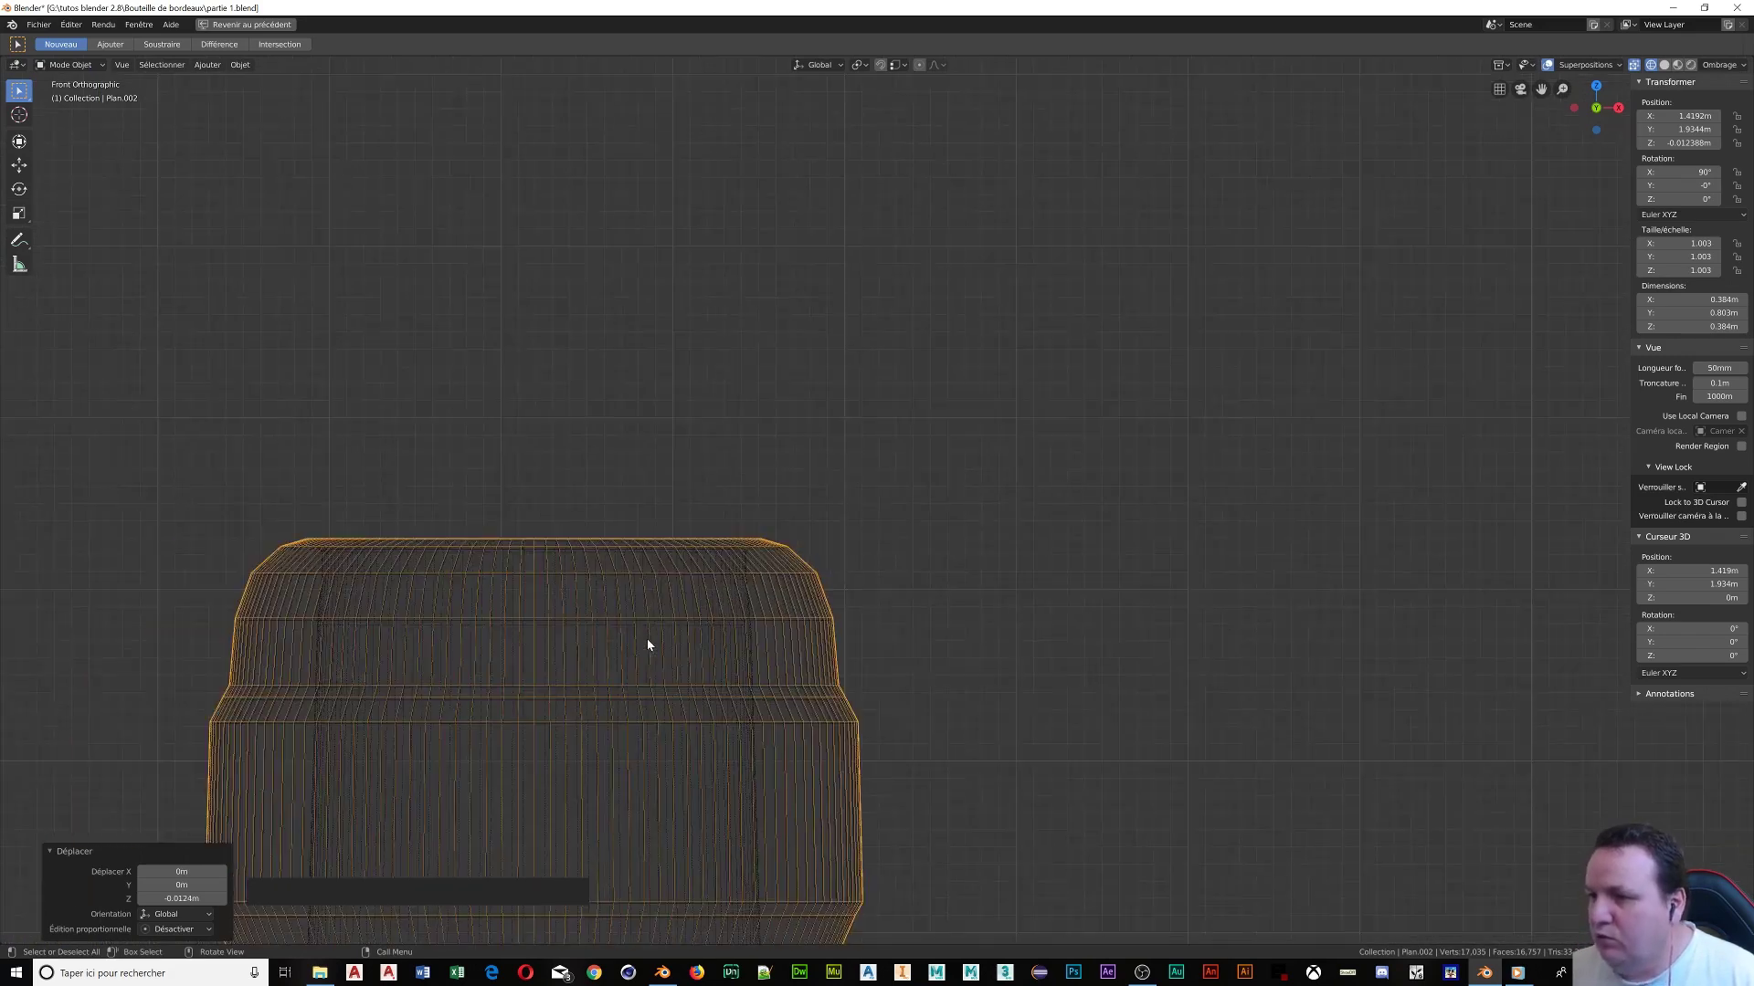
pyautogui.scroll(-4, 647, 645)
pyautogui.scroll(-3, 721, 628)
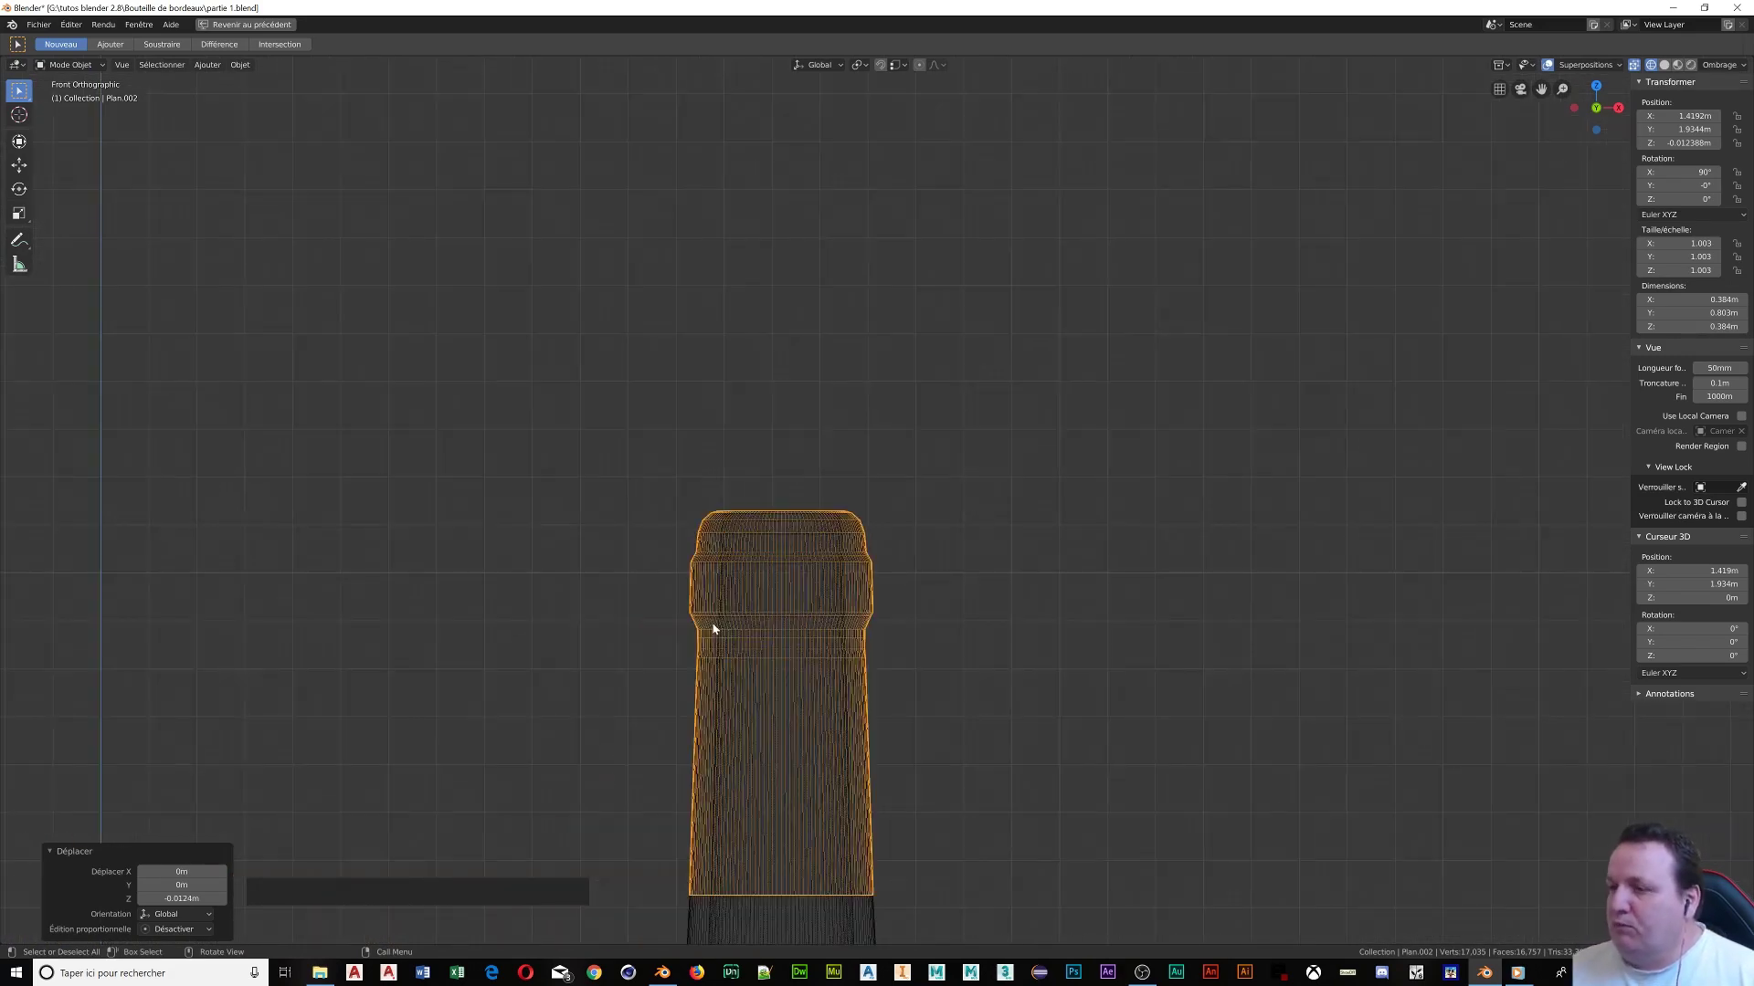
# In edit mode, extrude the sleeve's topmost vertex ring in place and scale the new ring inward to about 0.186
pyautogui.press('Tab')
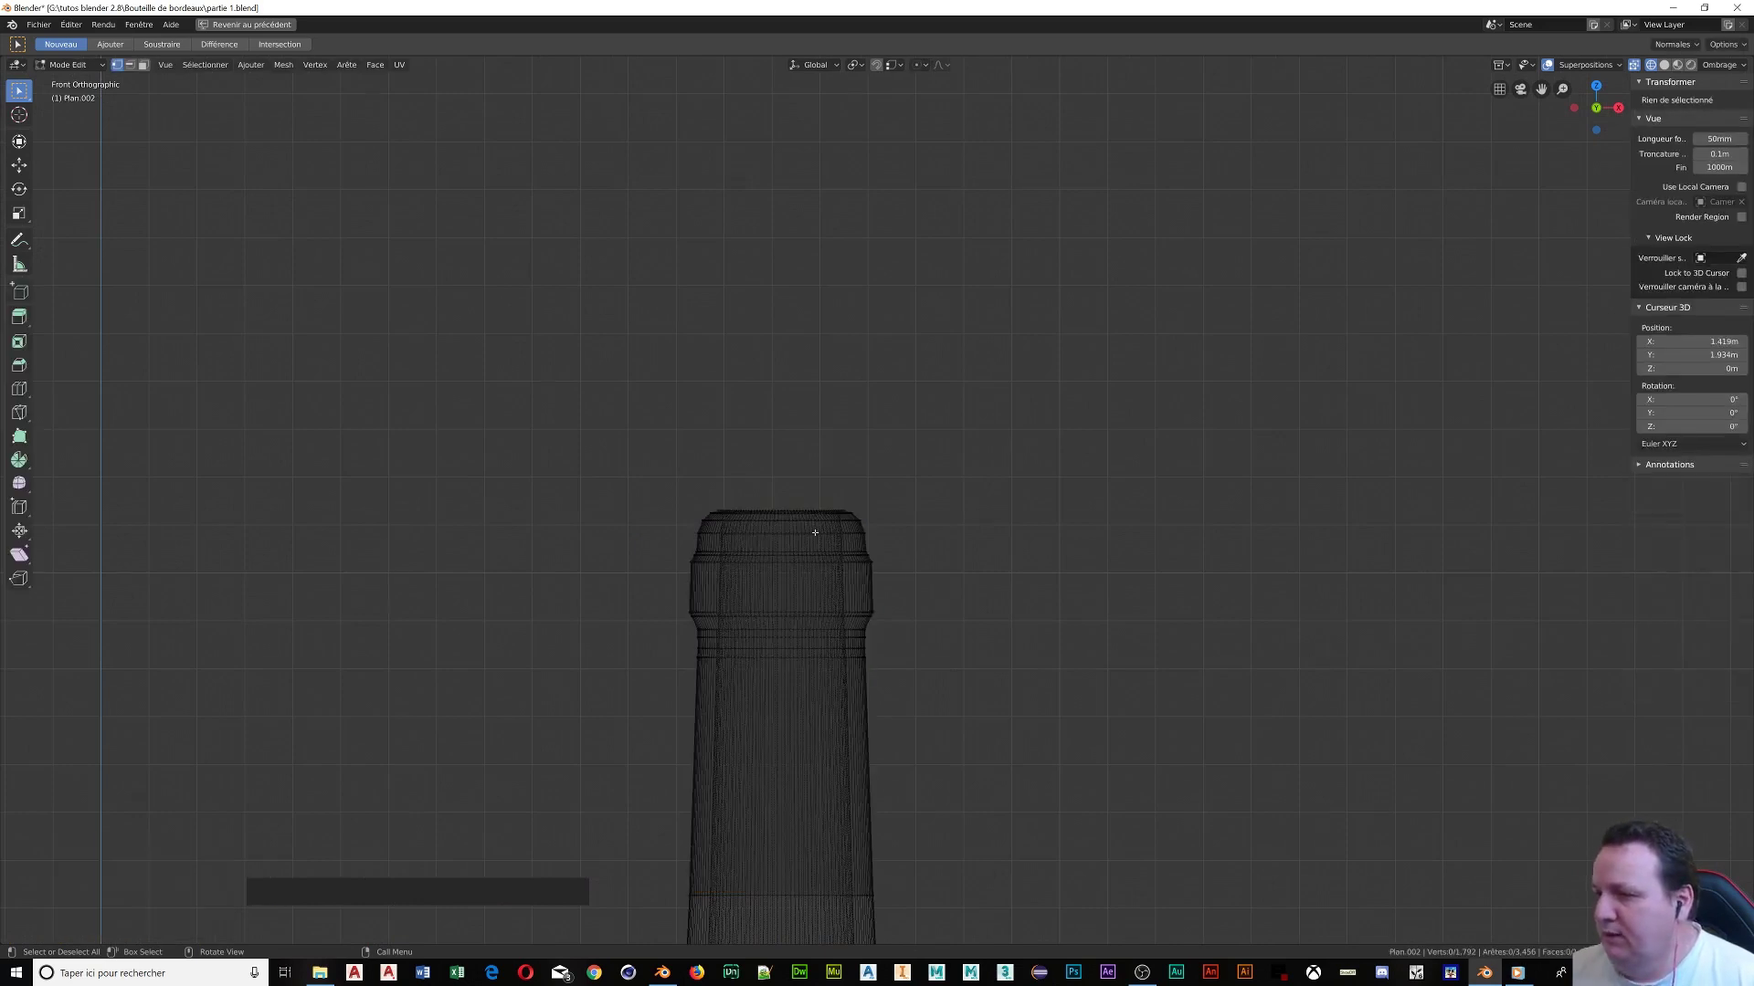
pyautogui.scroll(5, 815, 532)
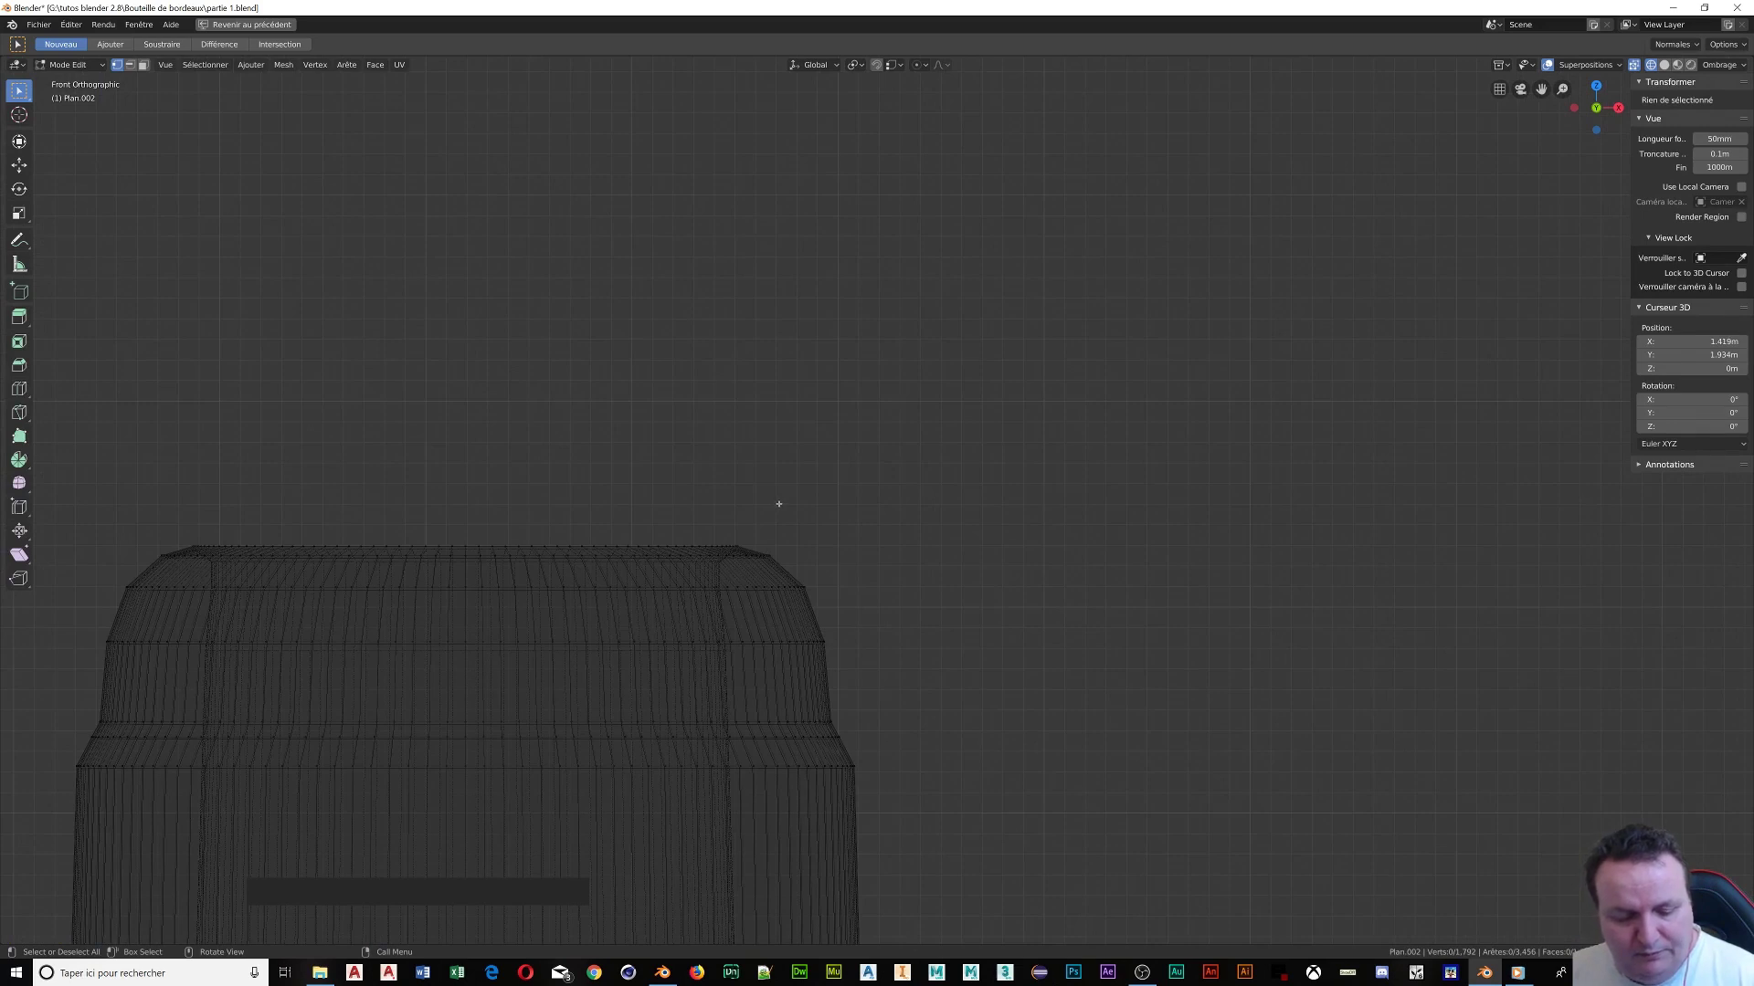
pyautogui.press('b')
pyautogui.moveTo(156, 433); pyautogui.dragTo(826, 548)
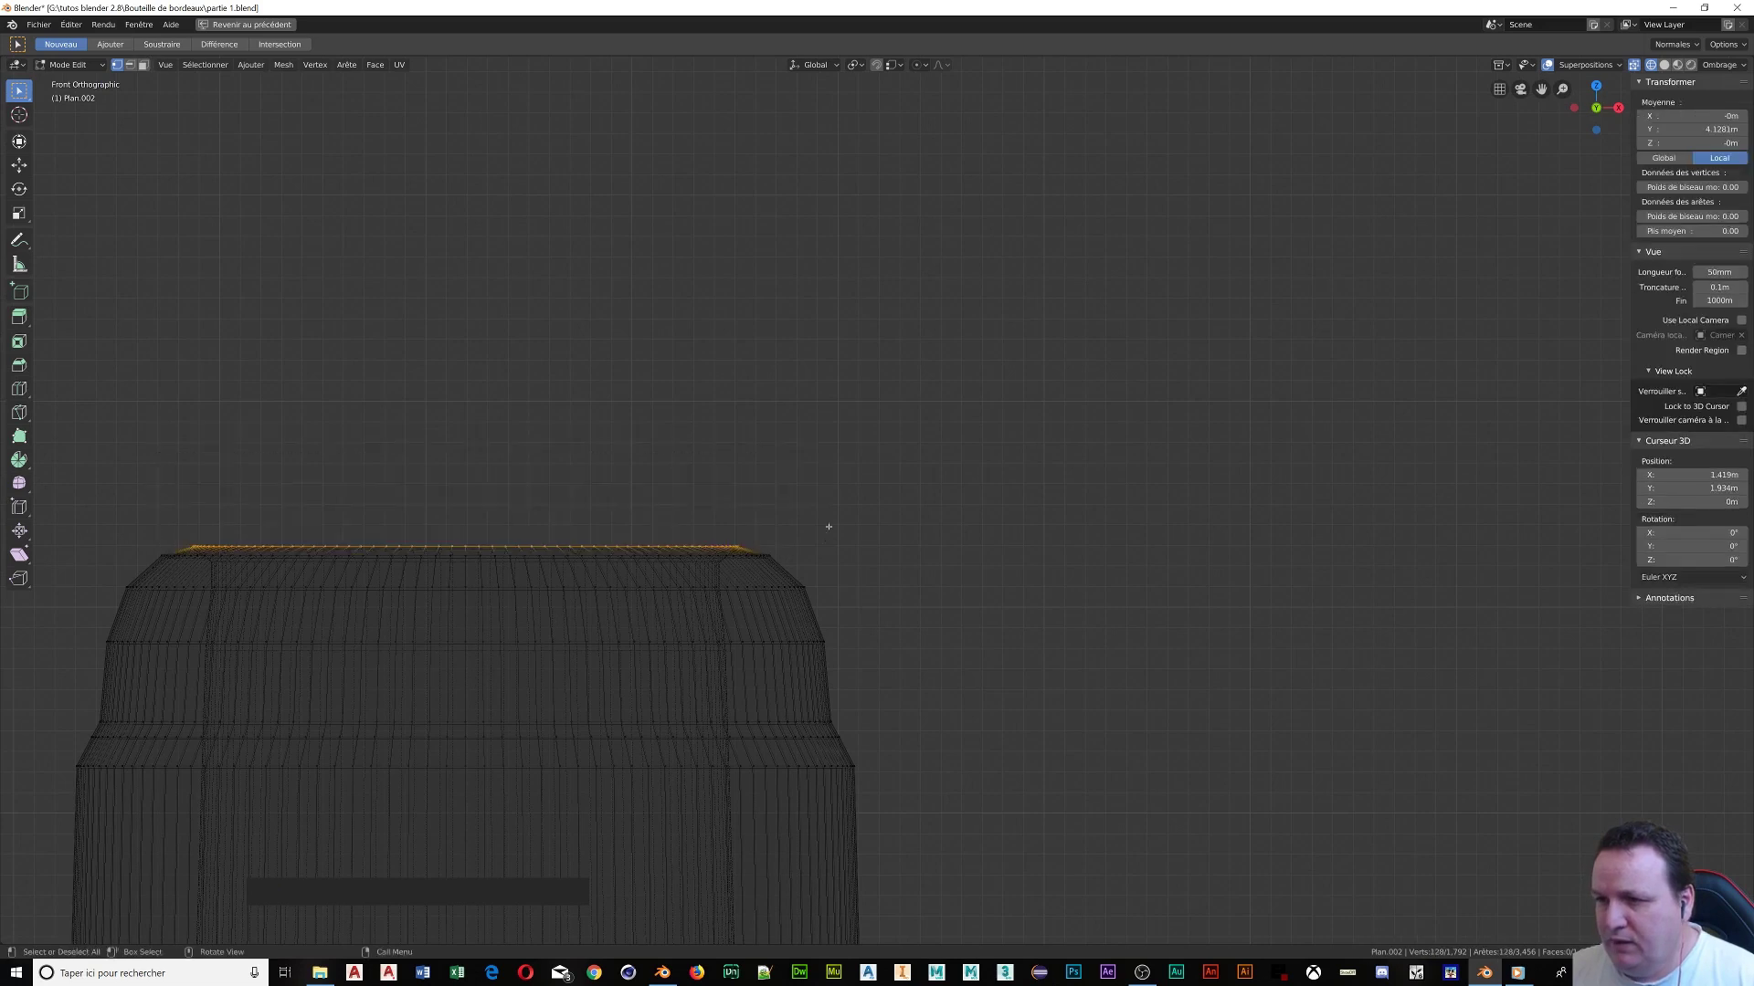
pyautogui.press('e')
pyautogui.click(897, 530)
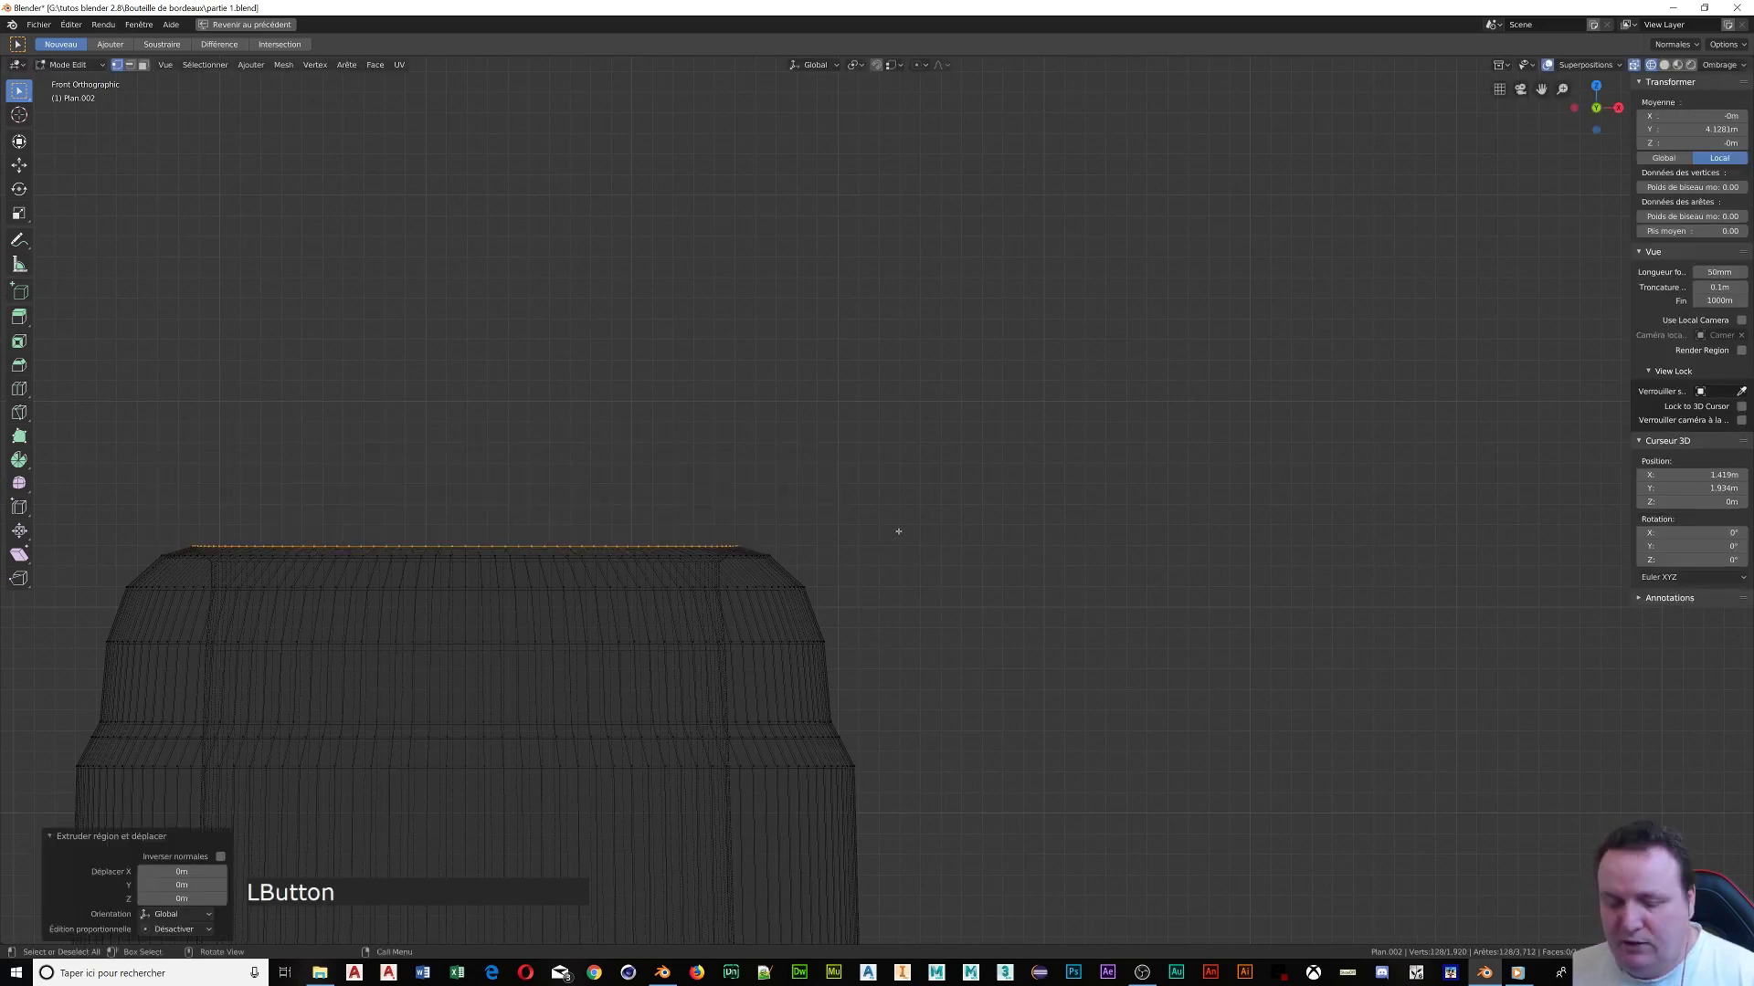
pyautogui.press('s')
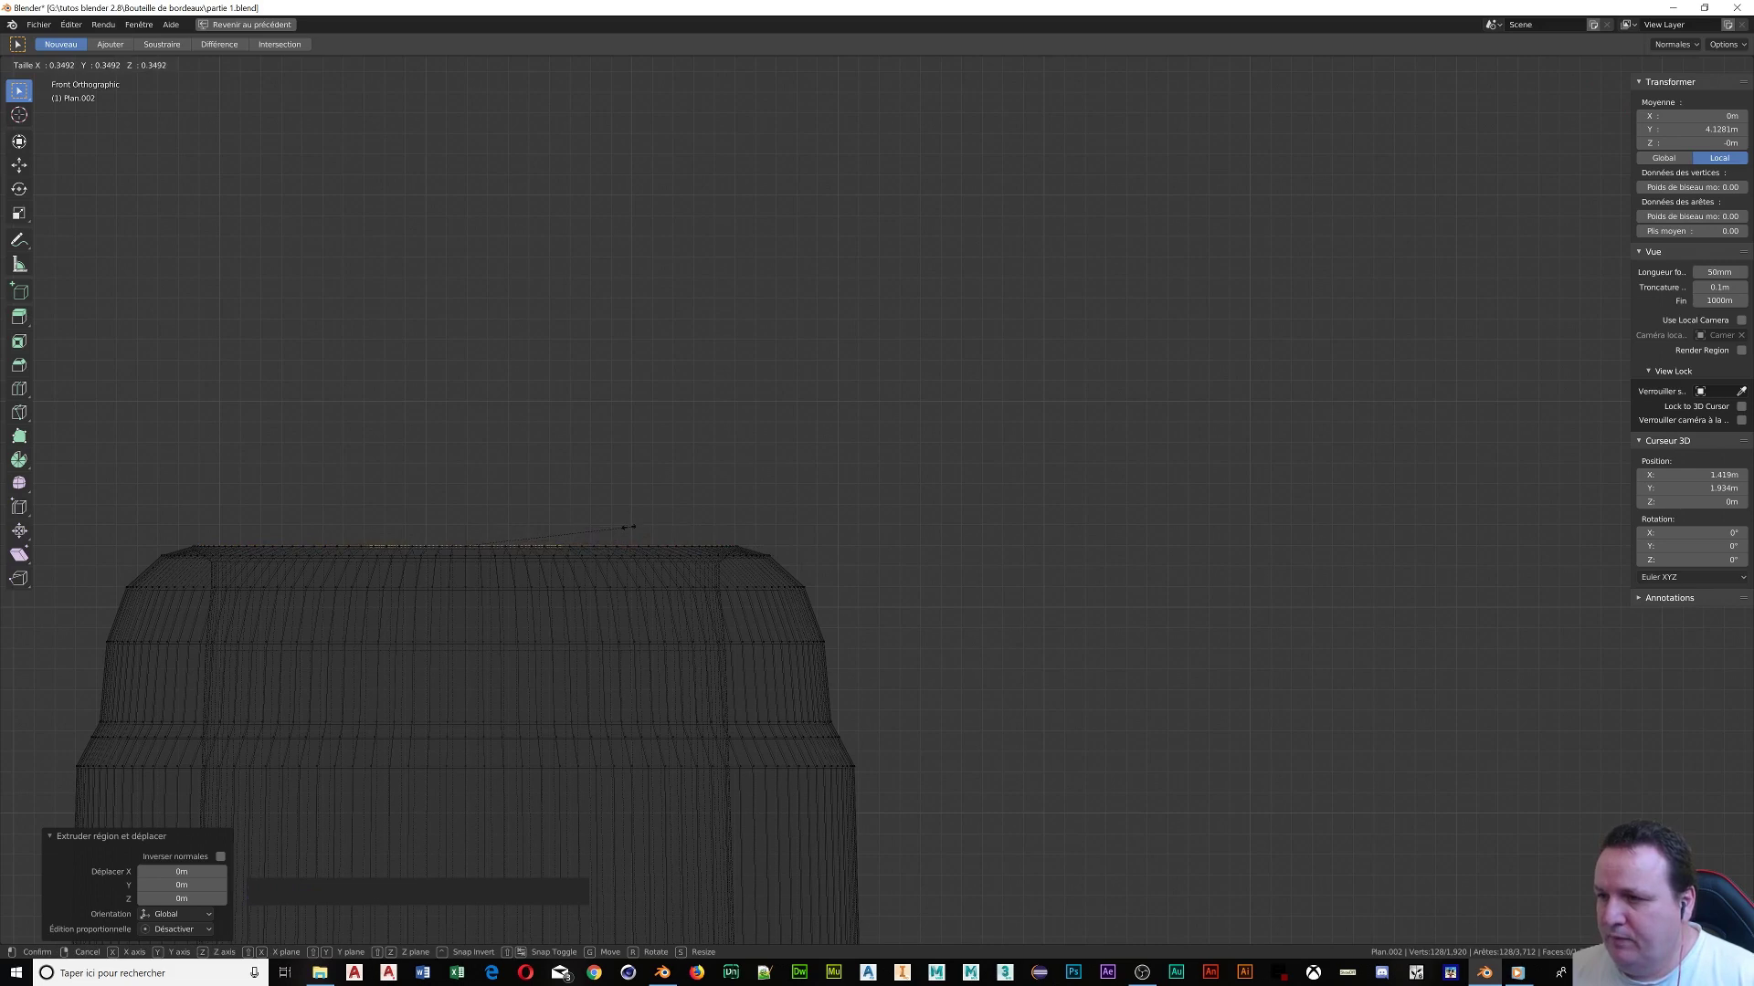
pyautogui.click(552, 530)
# Extrude the small inner ring once more and merge its vertices at the center to close the sleeve's top
pyautogui.press('e')
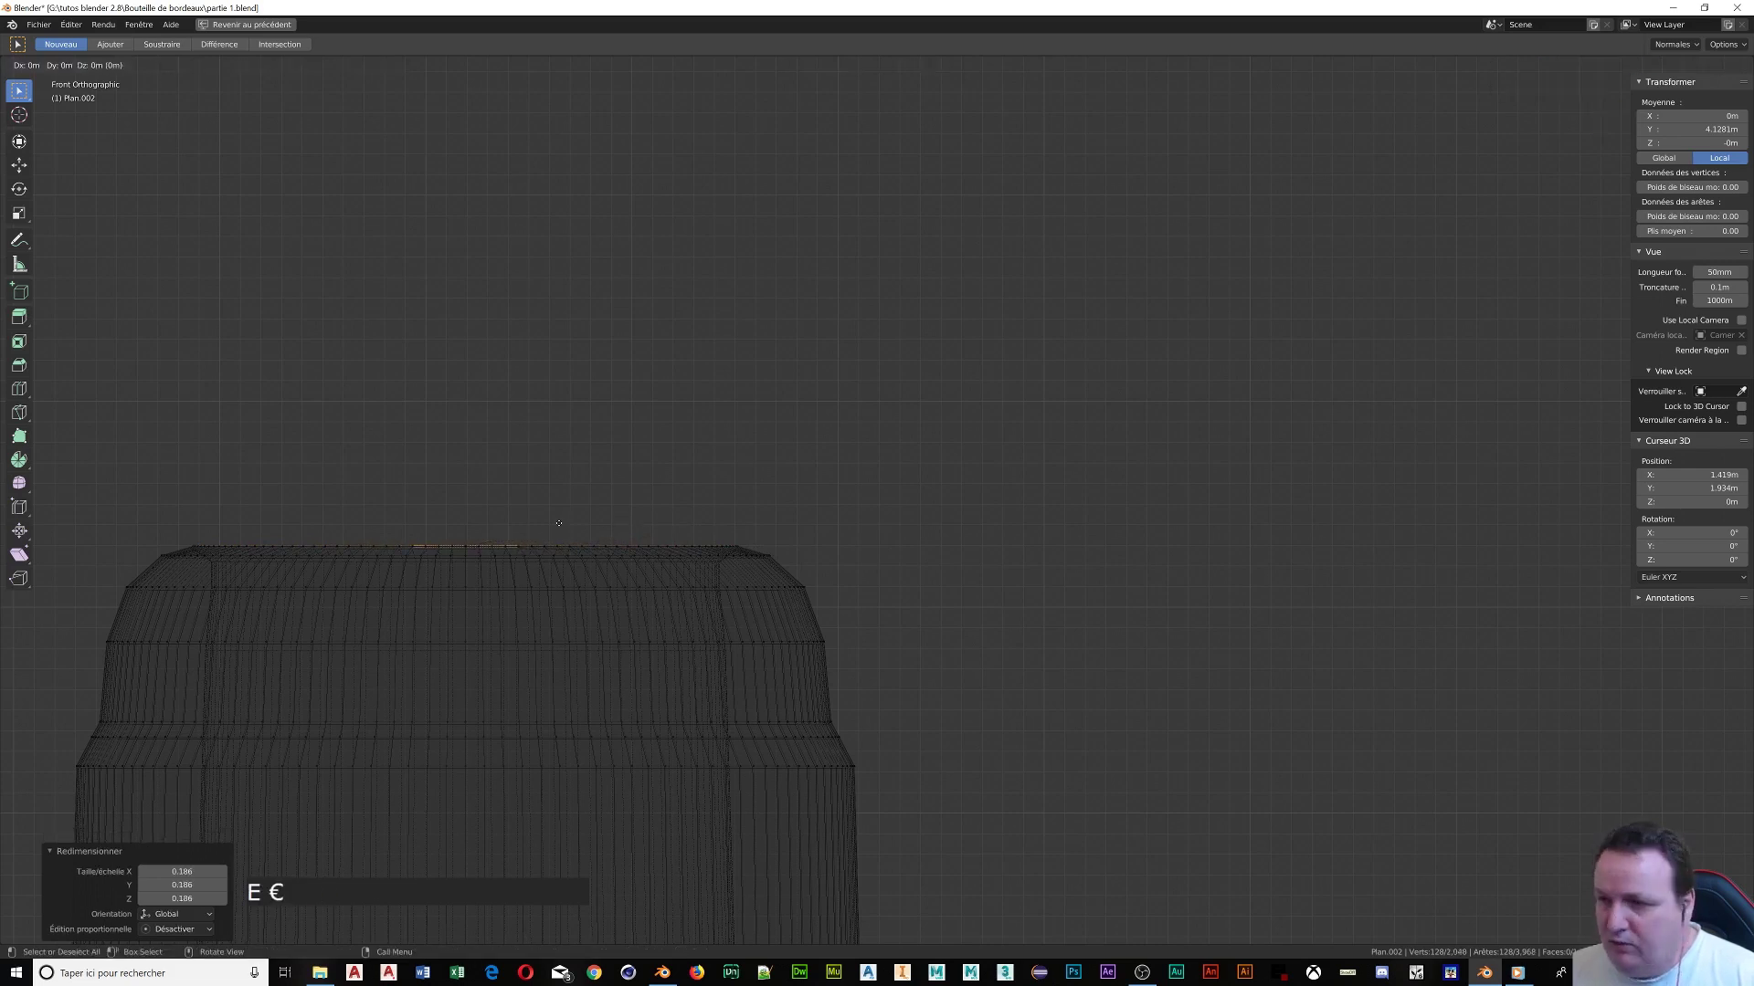
pyautogui.click(559, 523)
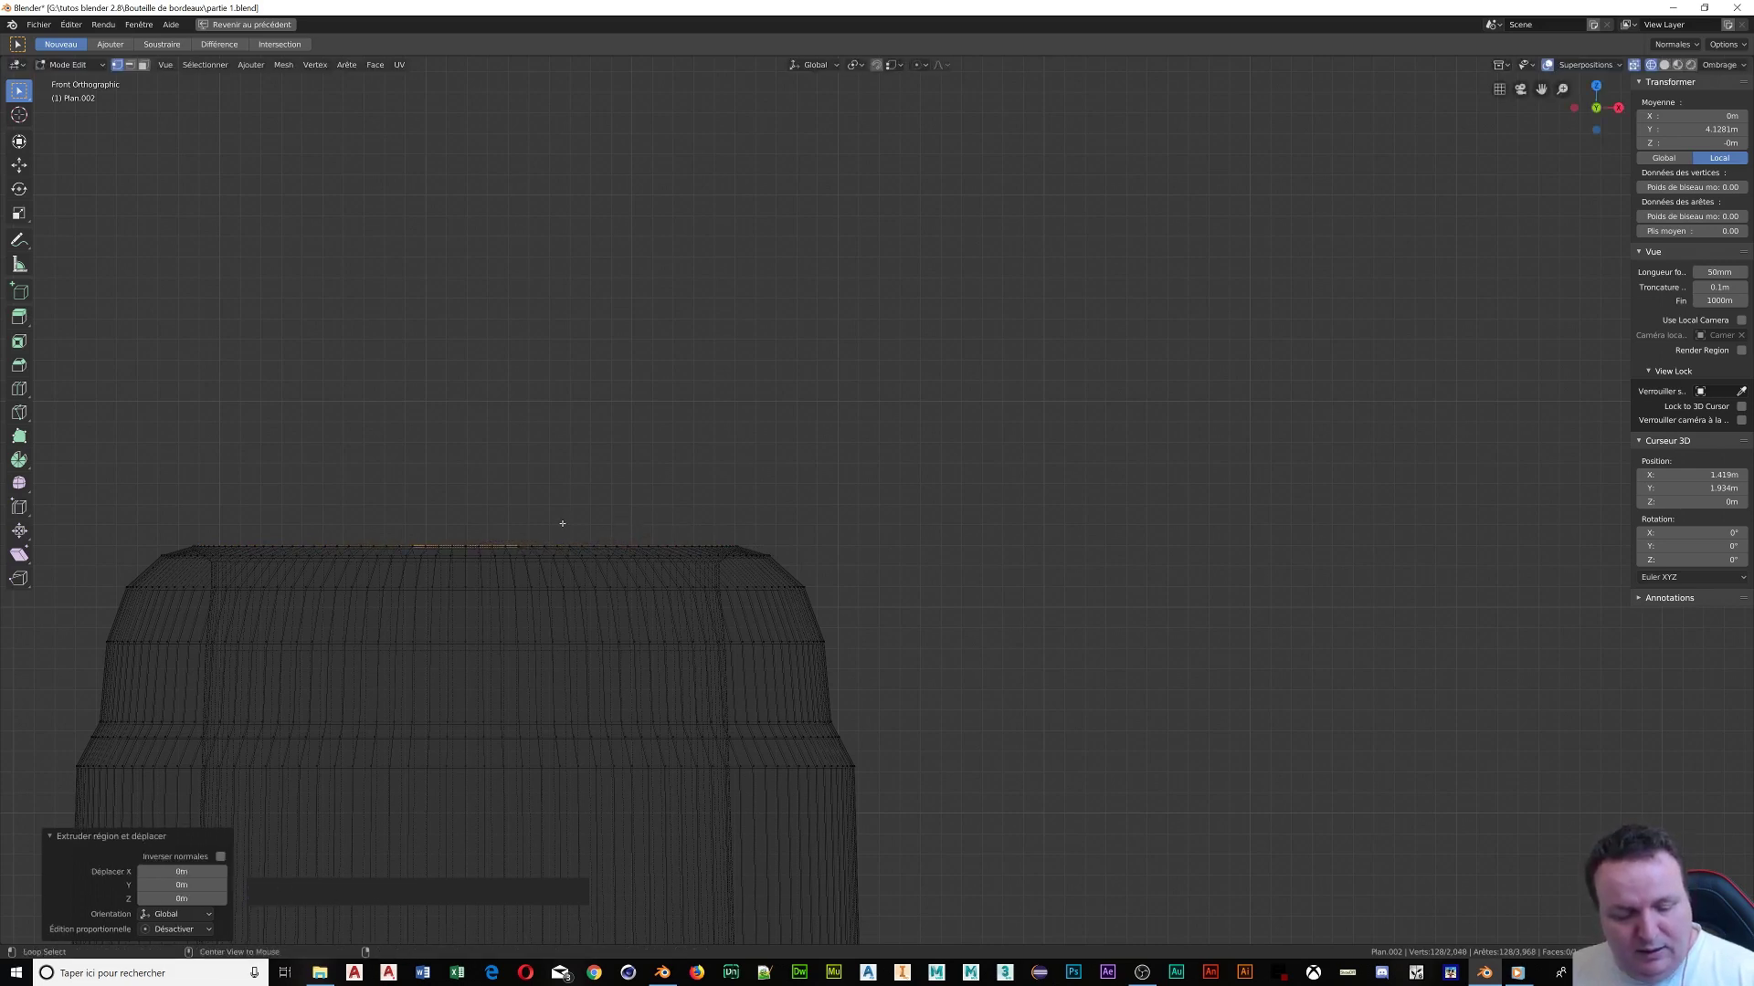
pyautogui.hotkey('alt', 'm')
pyautogui.click(566, 525)
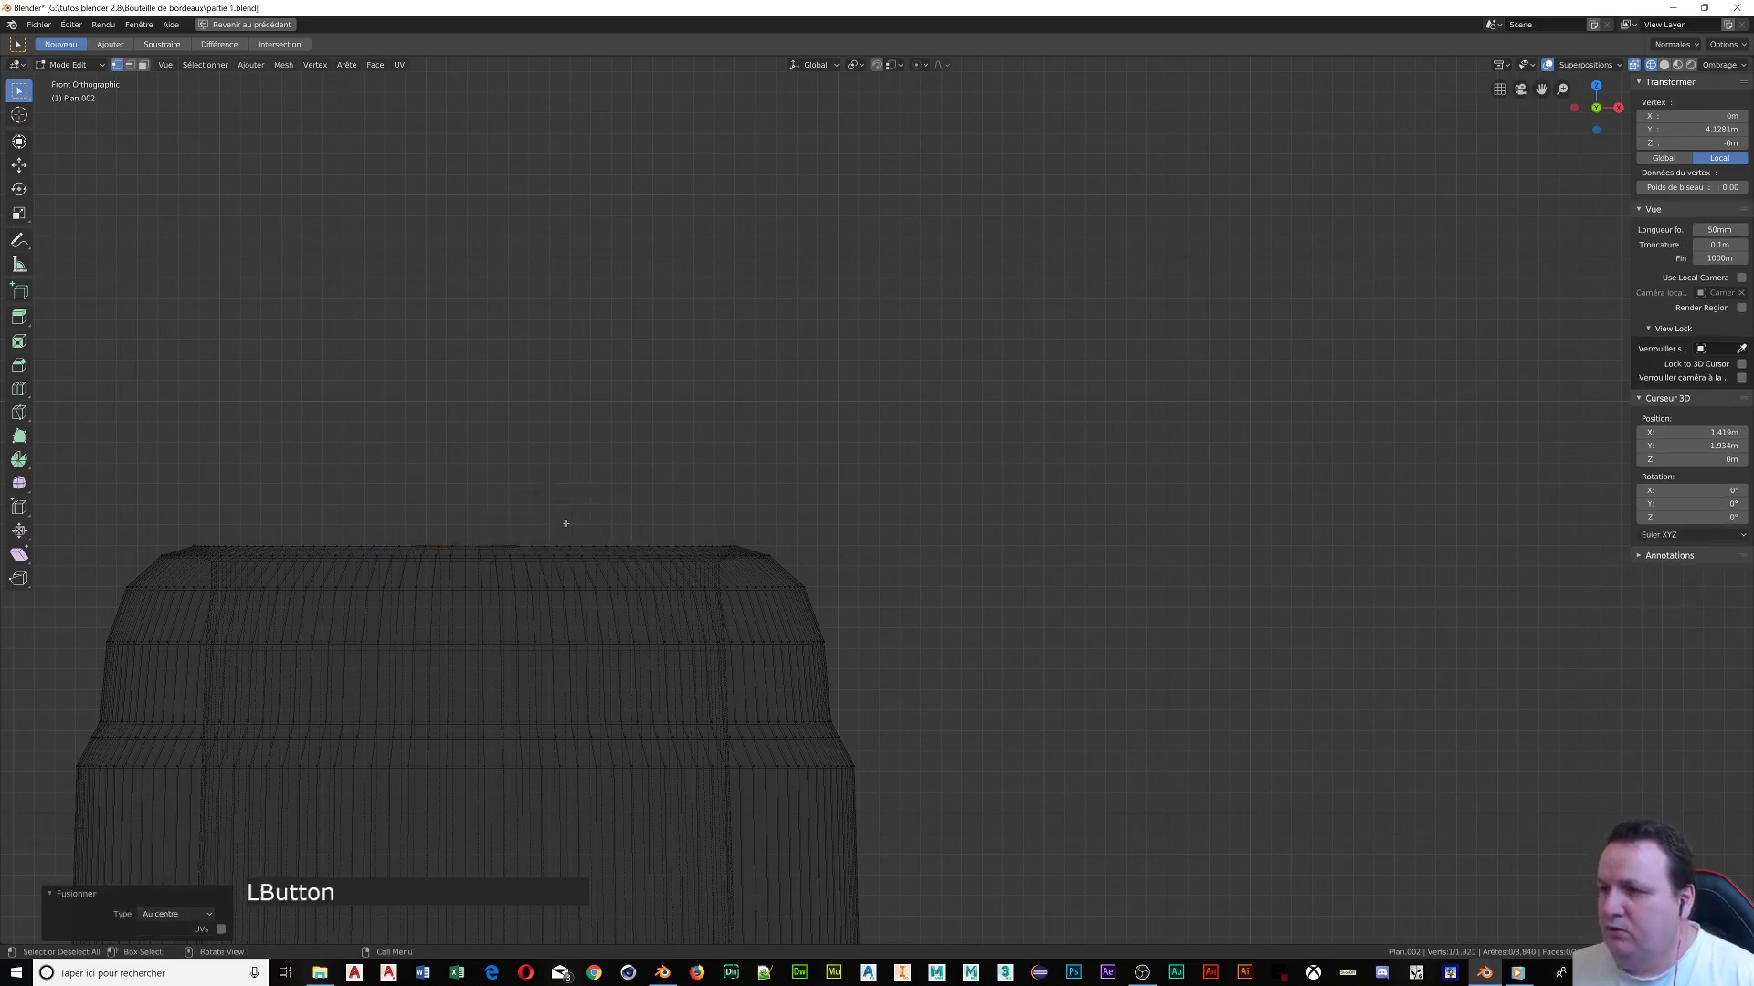
pyautogui.scroll(-5, 576, 525)
pyautogui.scroll(-3, 699, 522)
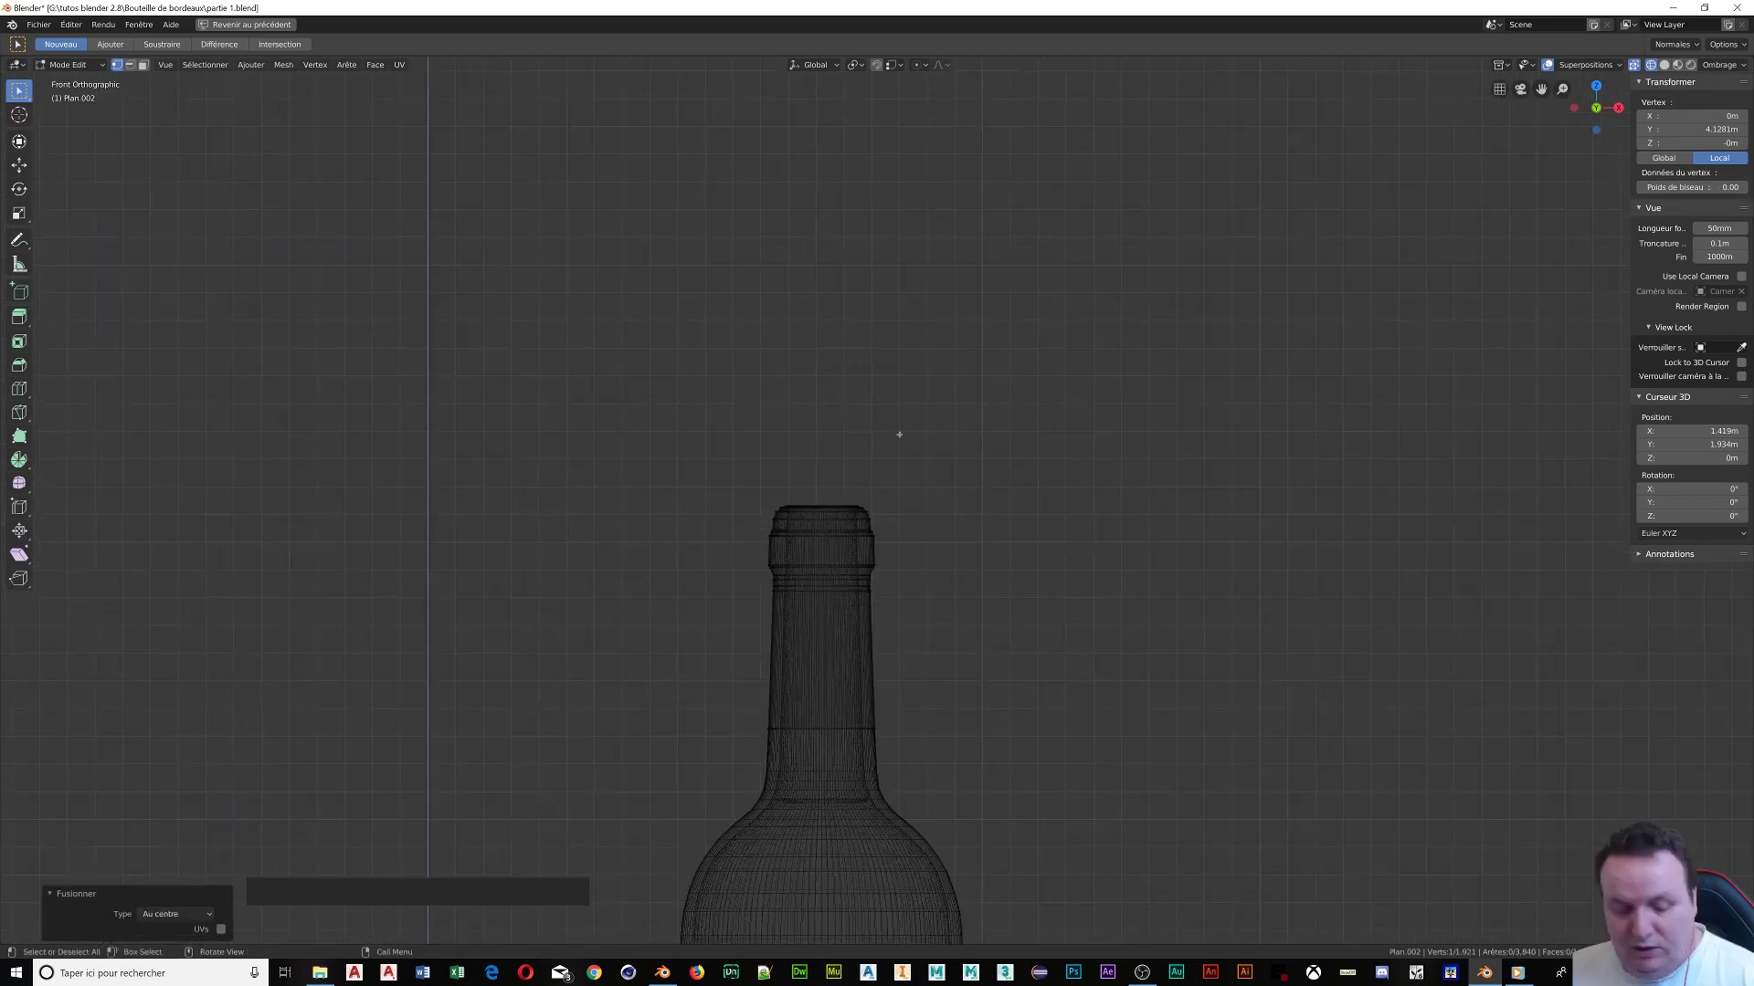
# Return to the full workspace layout and add a second material slot with a new material to the neck sleeve
pyautogui.hotkey('ctrl', 'space')
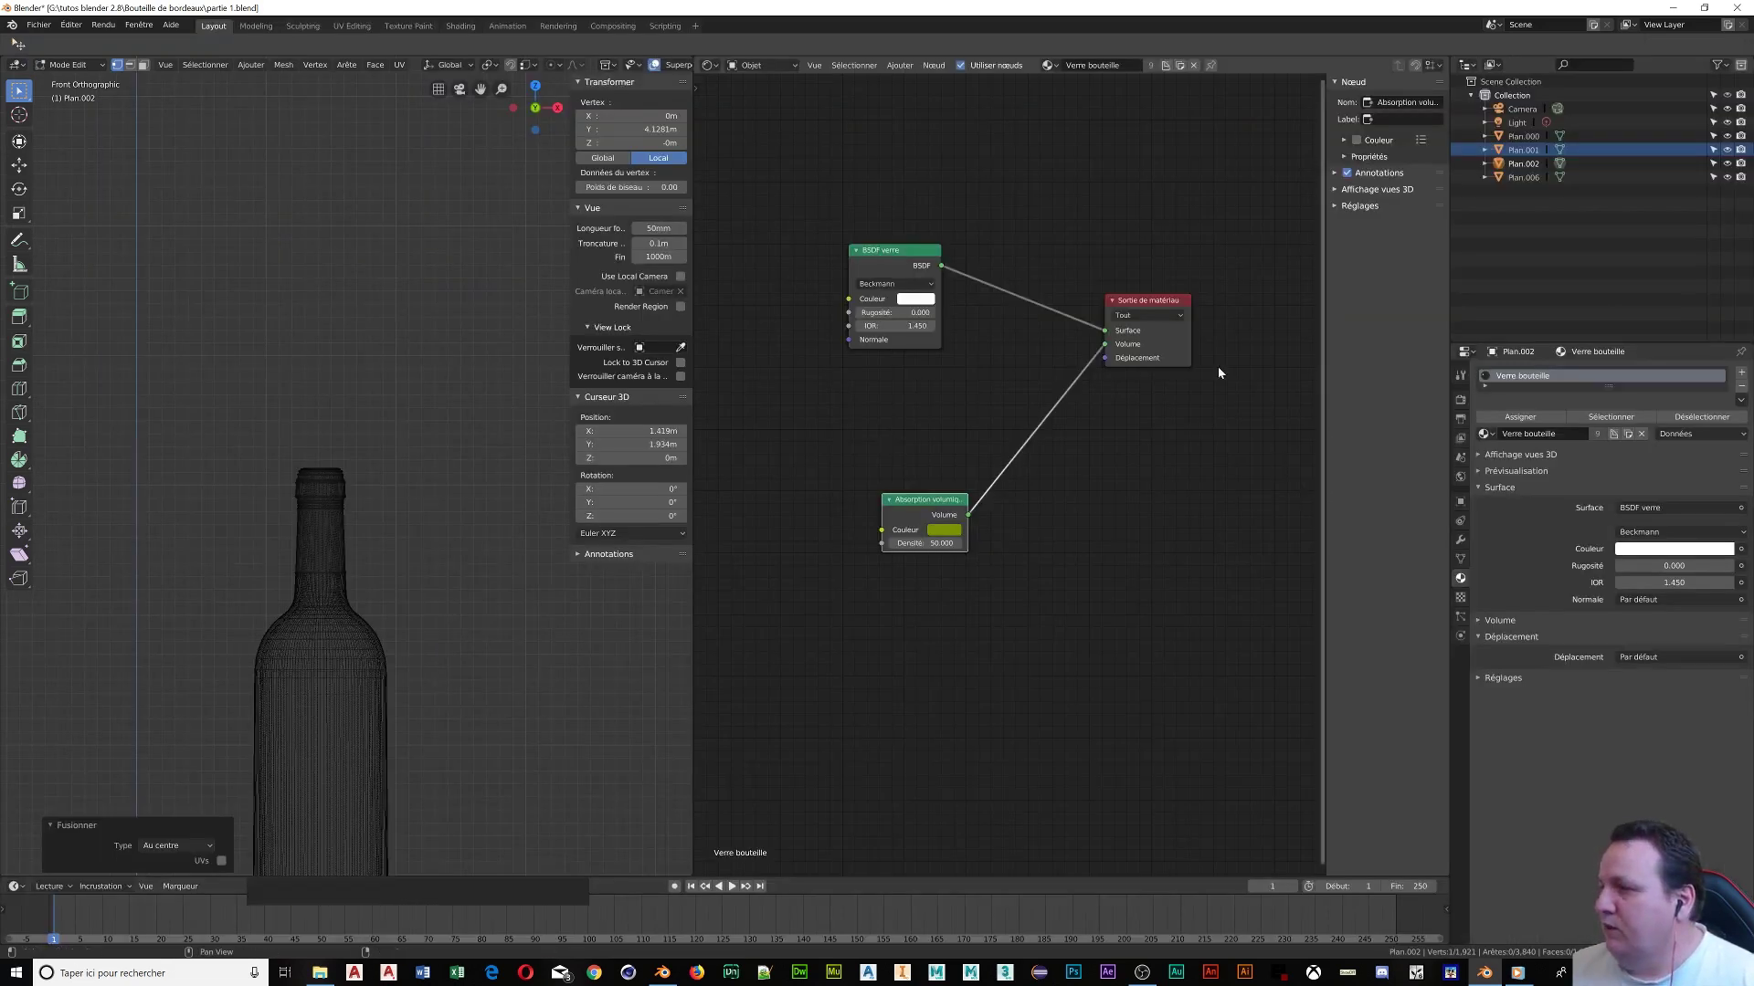
pyautogui.click(1742, 374)
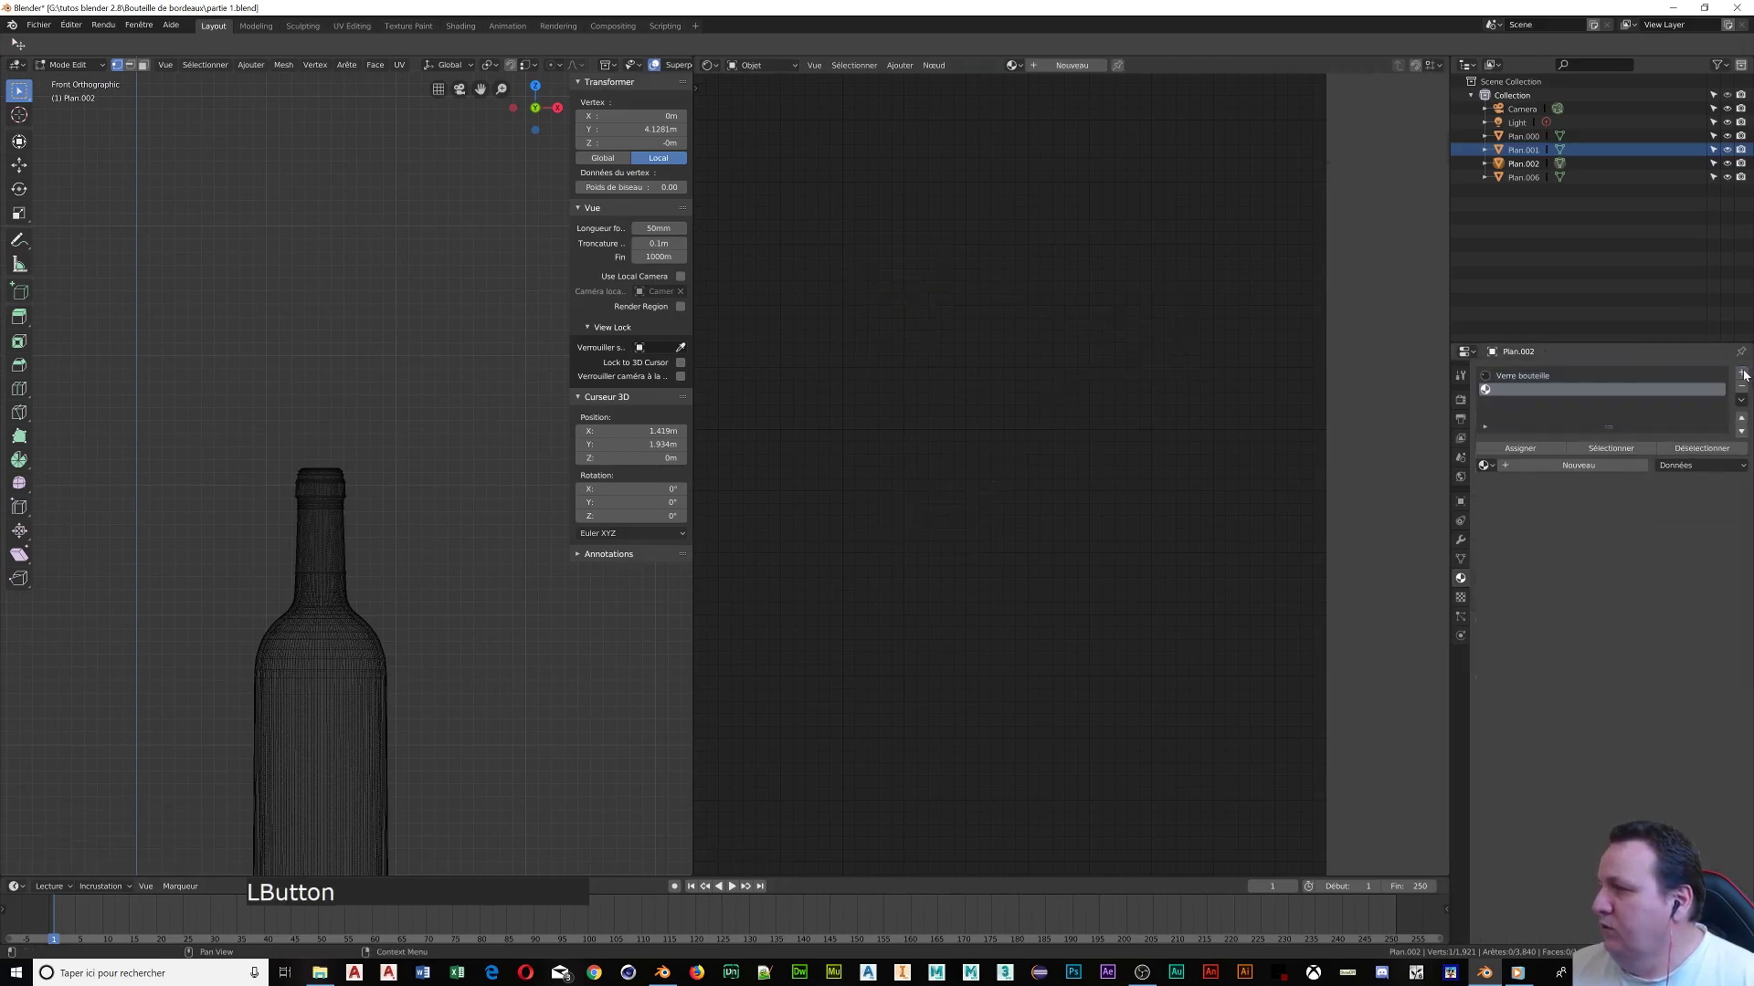
pyautogui.click(1531, 465)
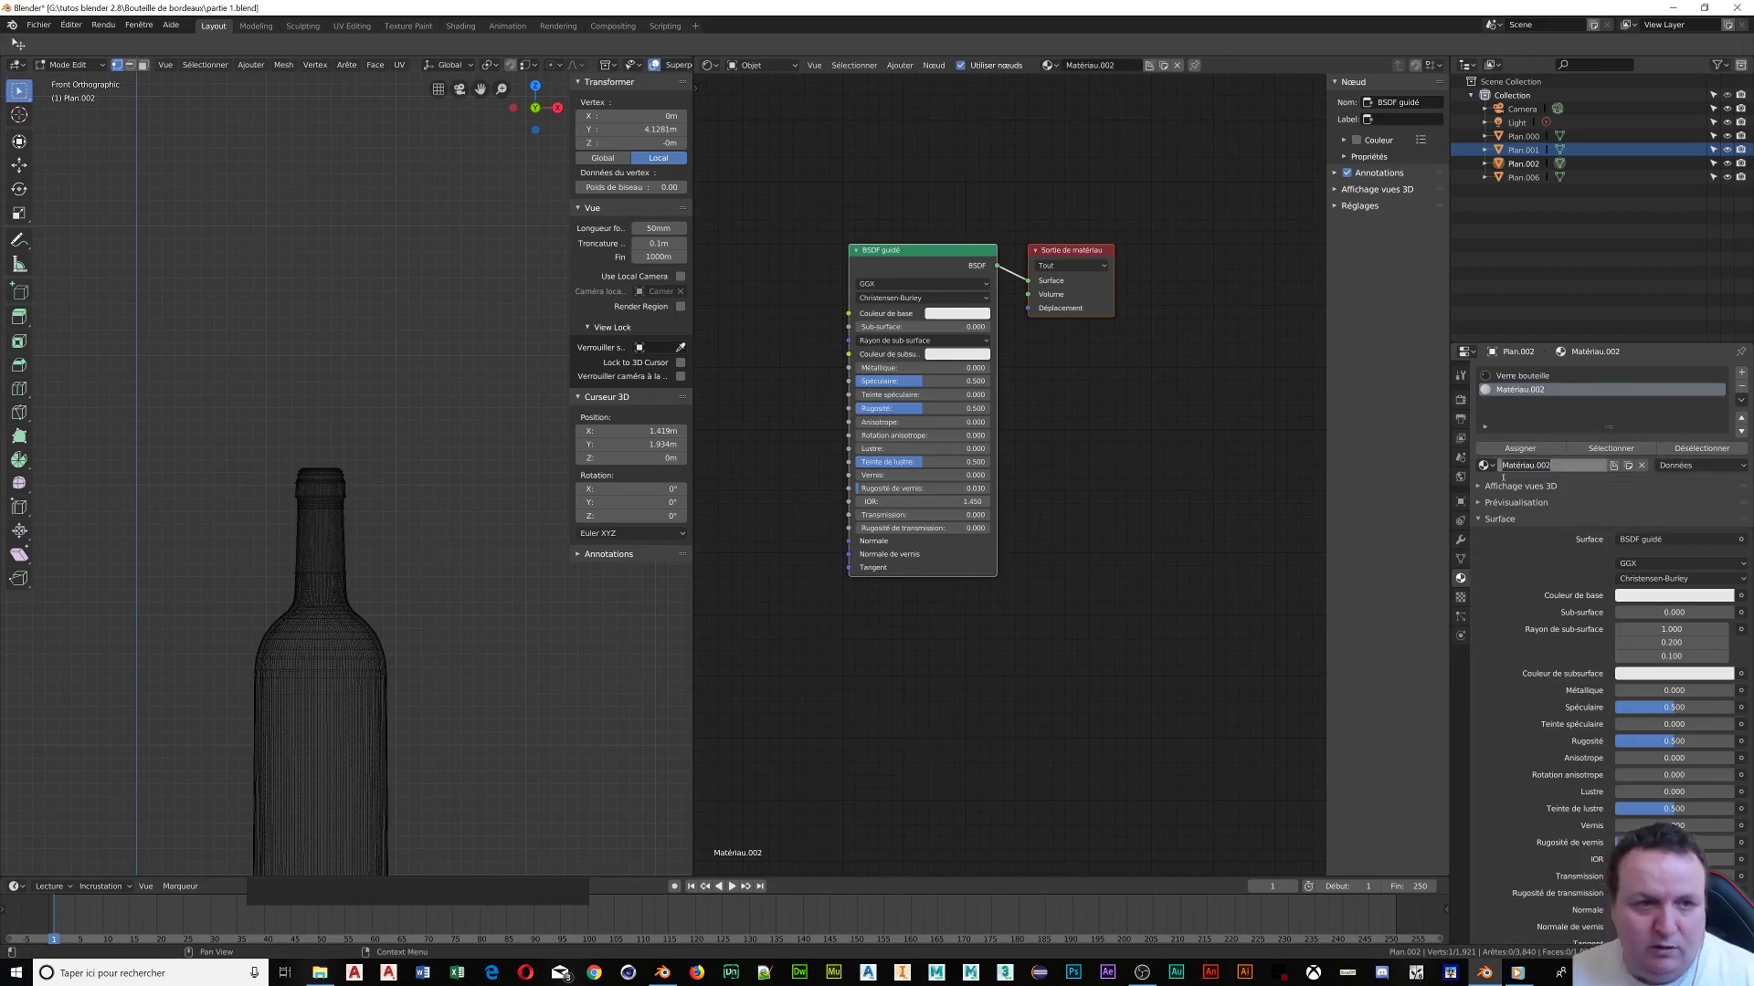
# Rename the neck sleeve's new second material as "etiquette goulot rouge"
pyautogui.press('shift')
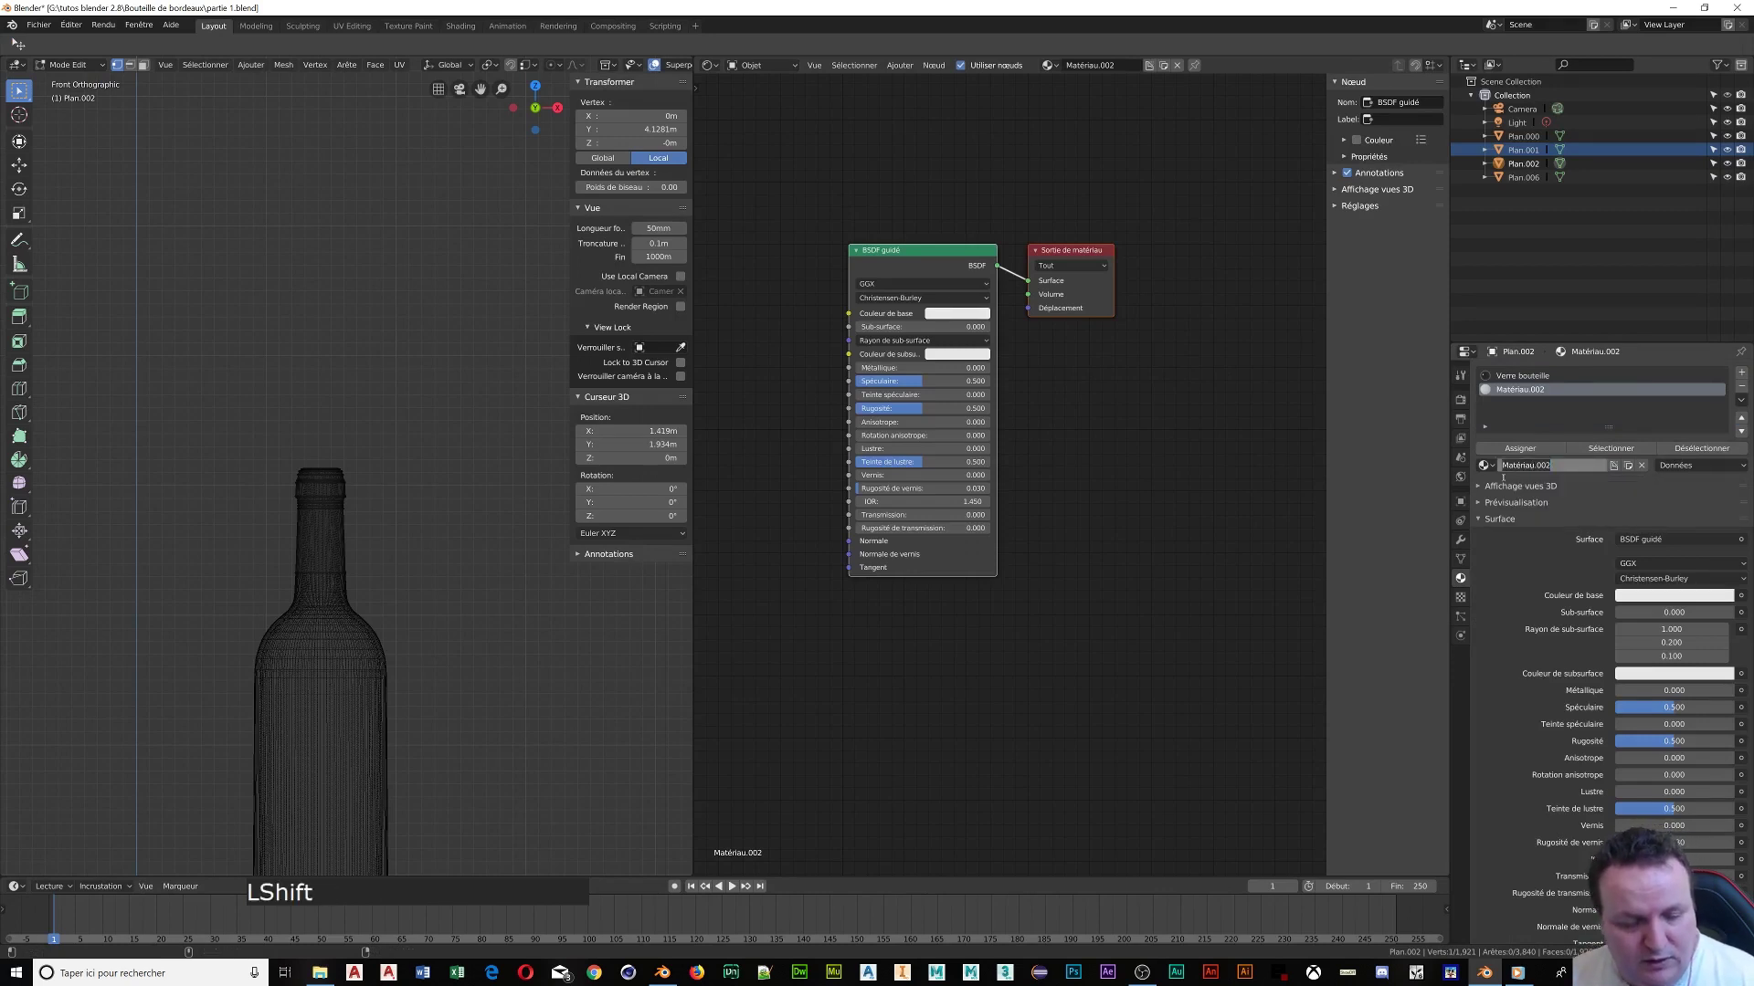
pyautogui.write('2')
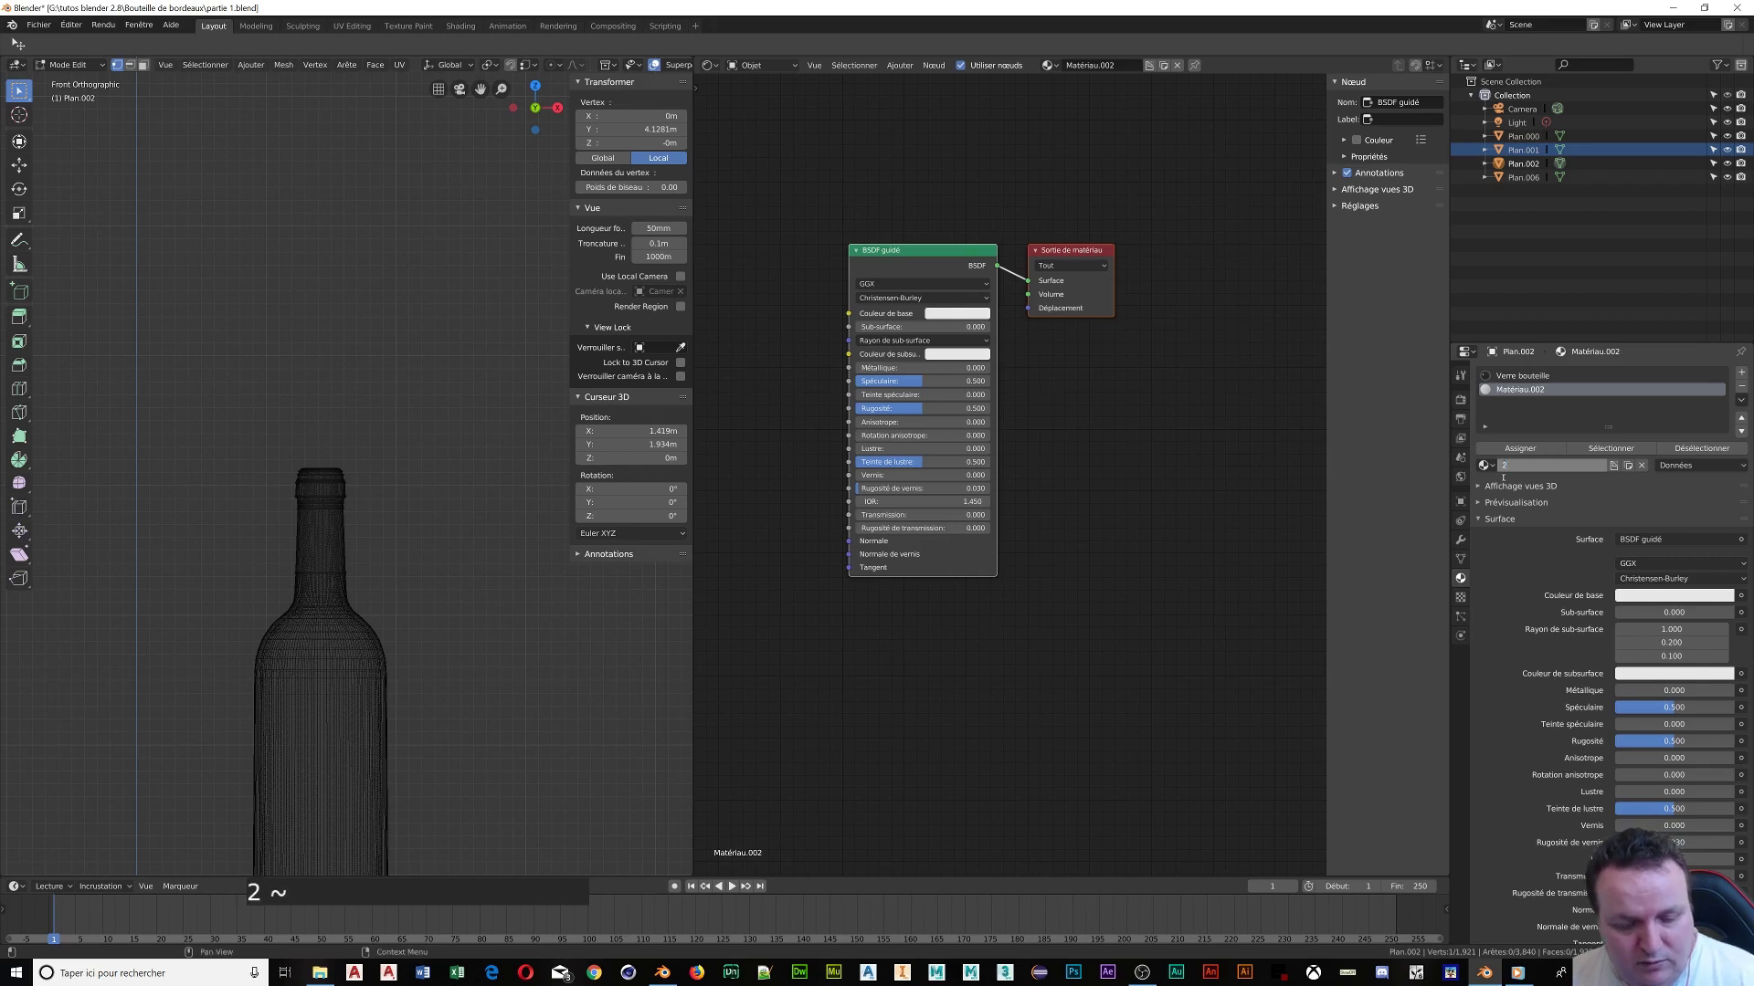
pyautogui.write('tiquett')
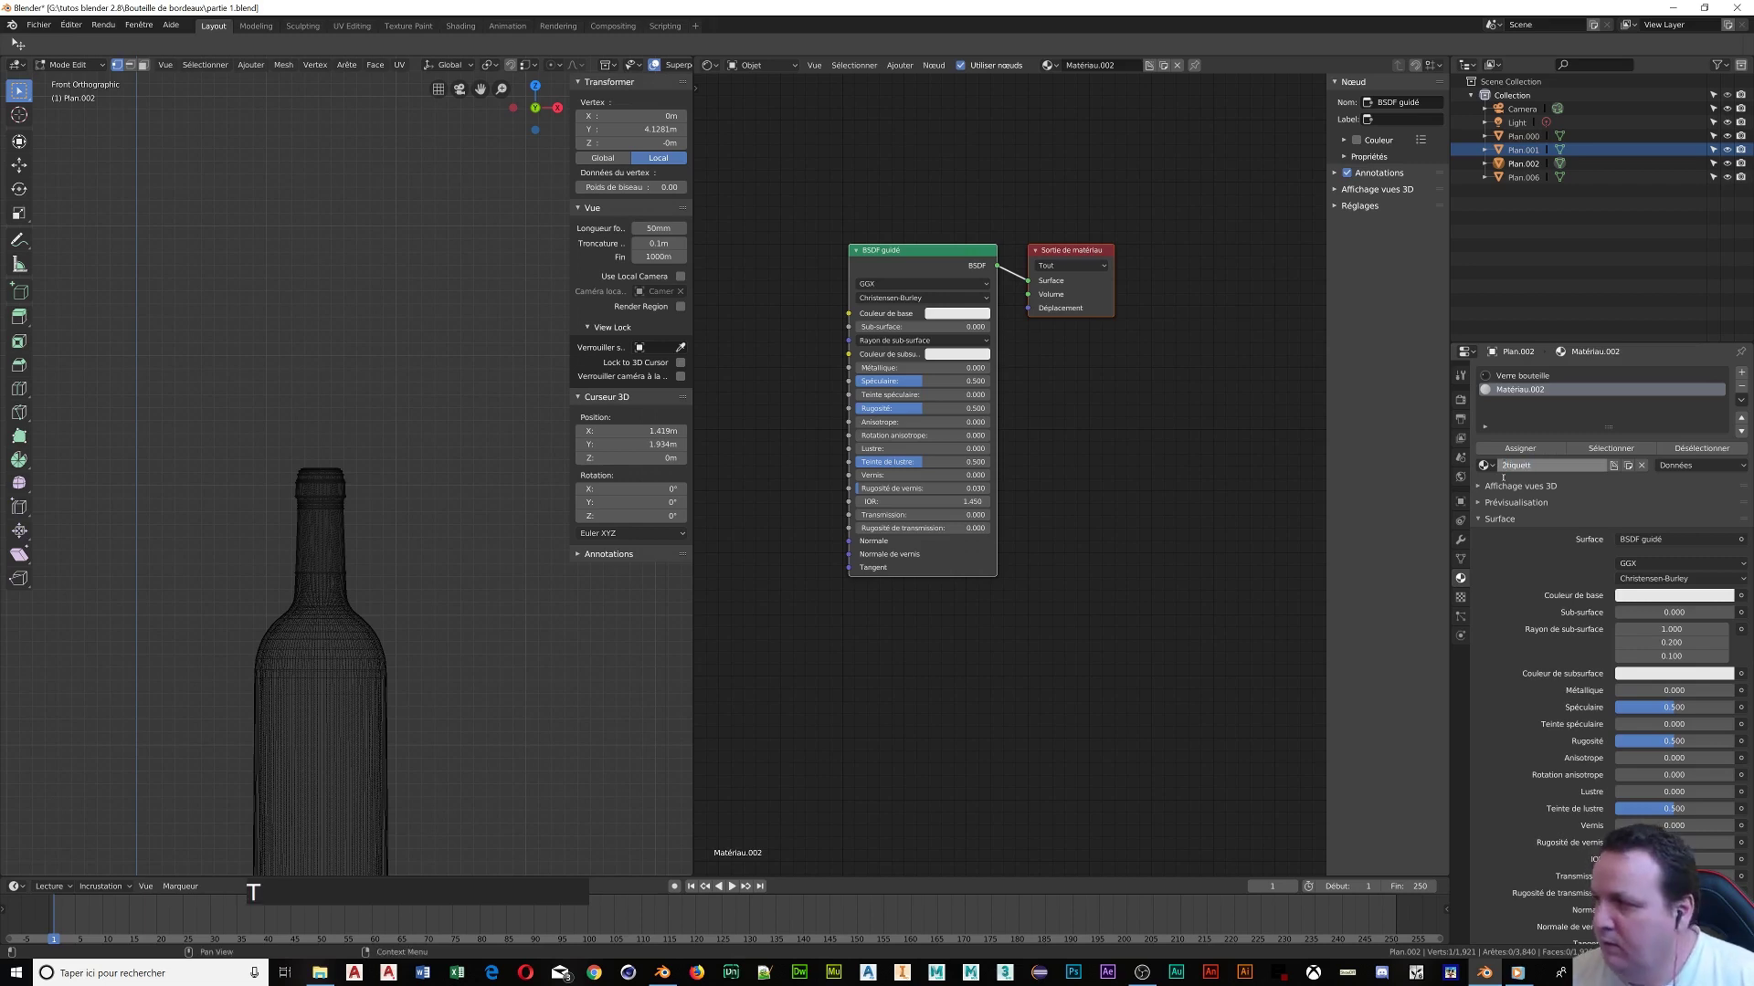
pyautogui.press('Insert')
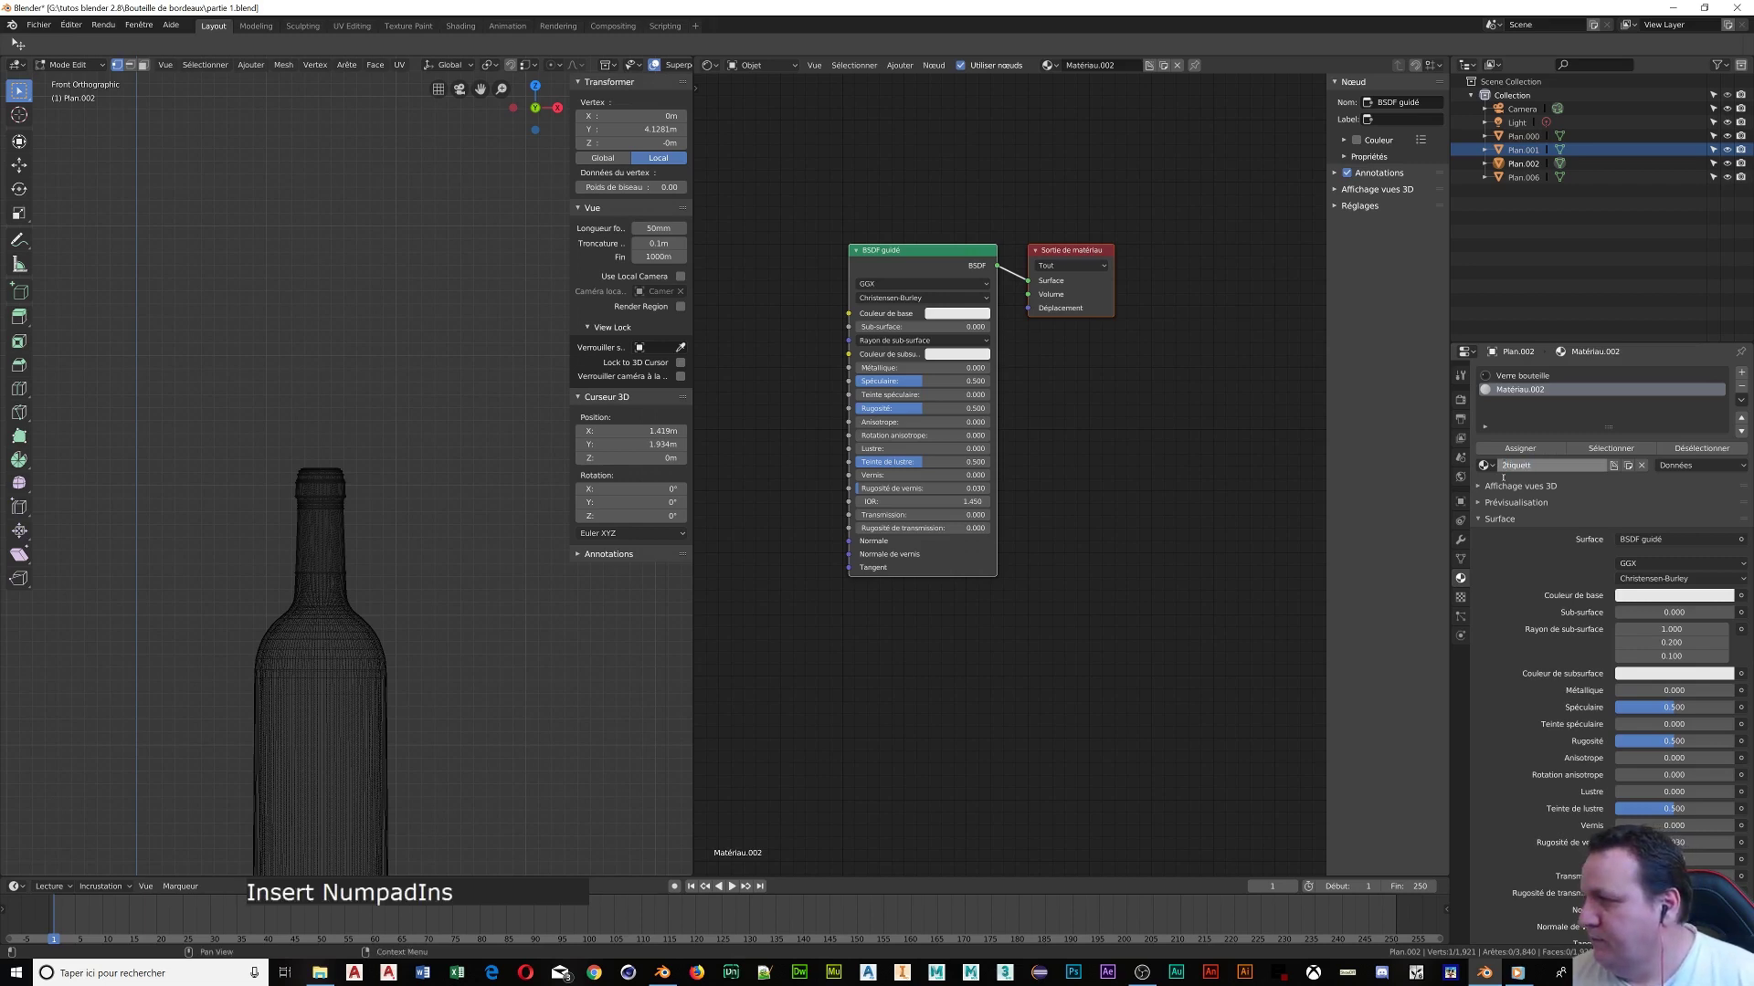
pyautogui.press('BackSpace')
pyautogui.press('BackSpace')
pyautogui.press('BackSpace')
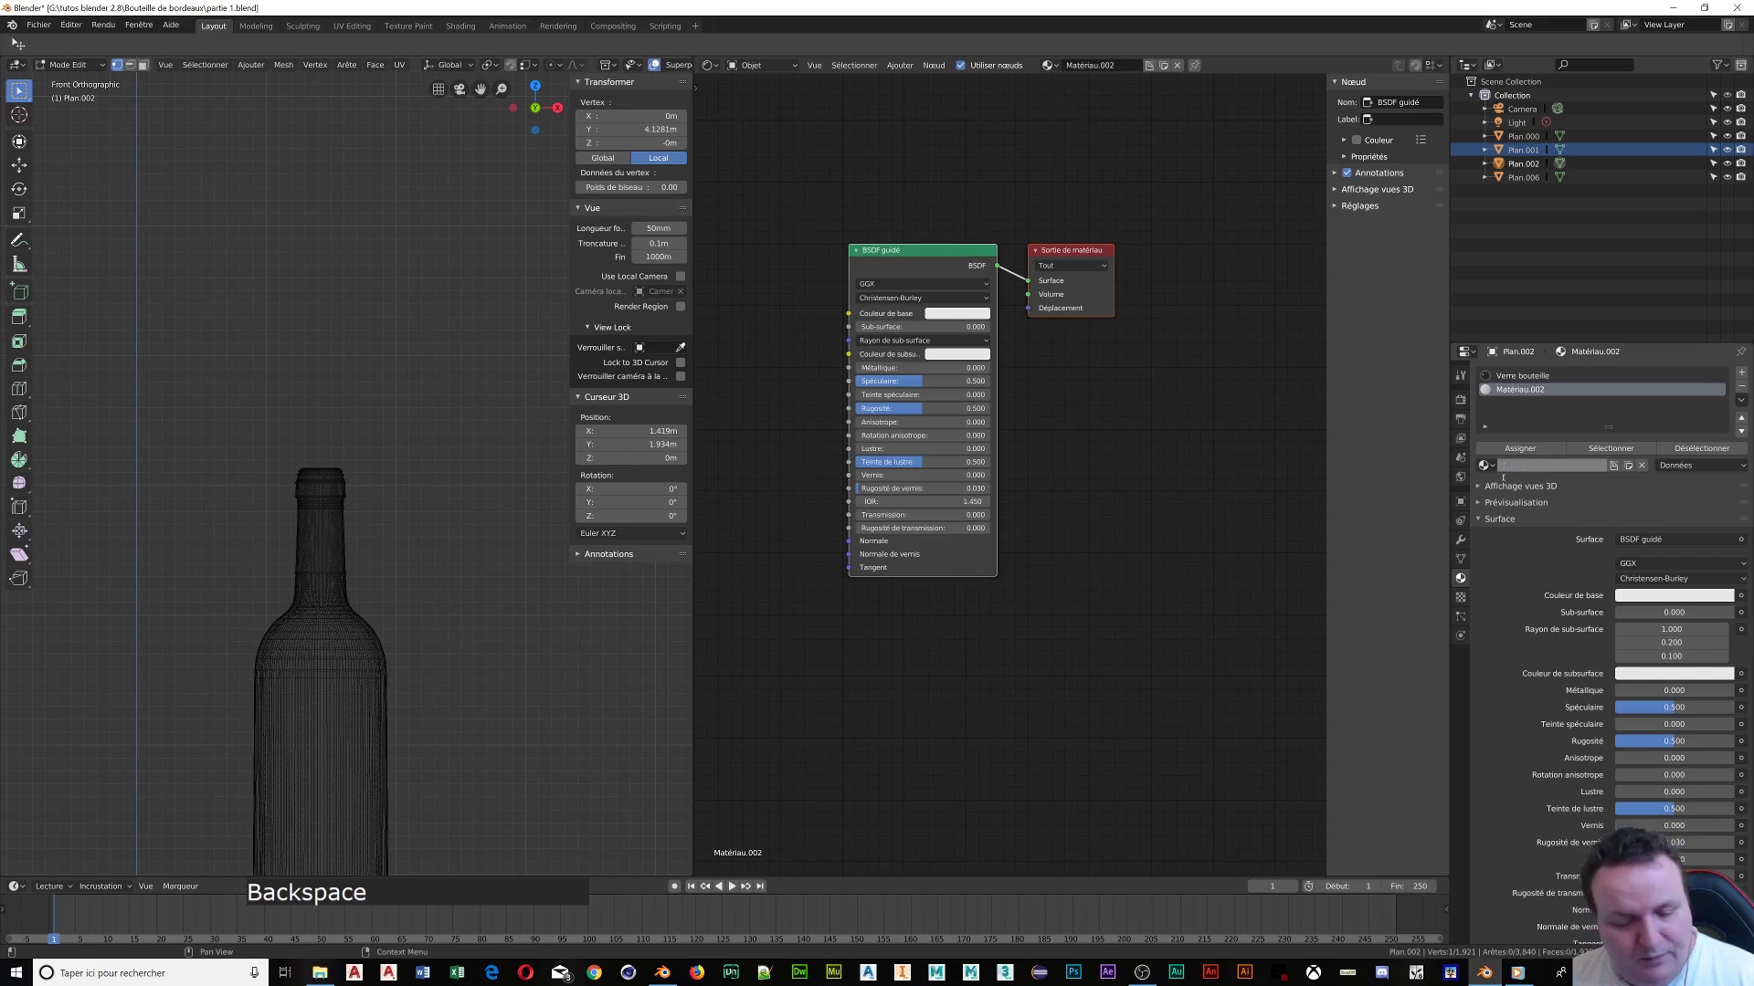
pyautogui.write('etiquette')
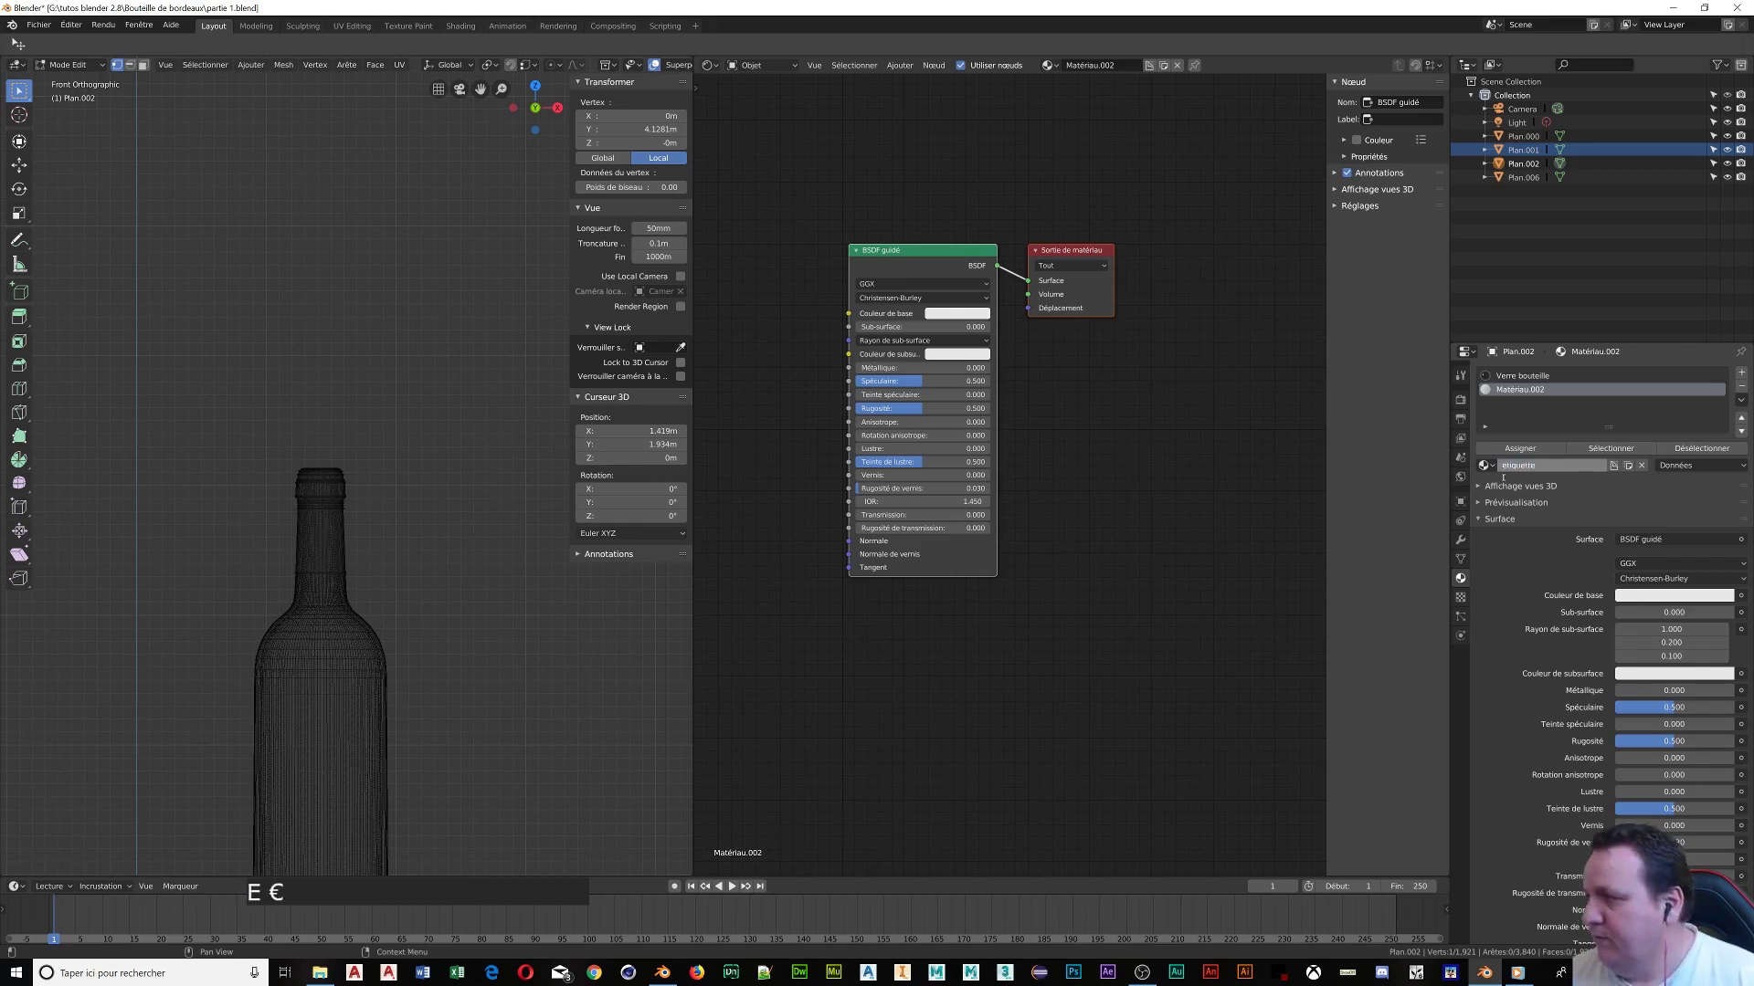
pyautogui.write(' goulot ')
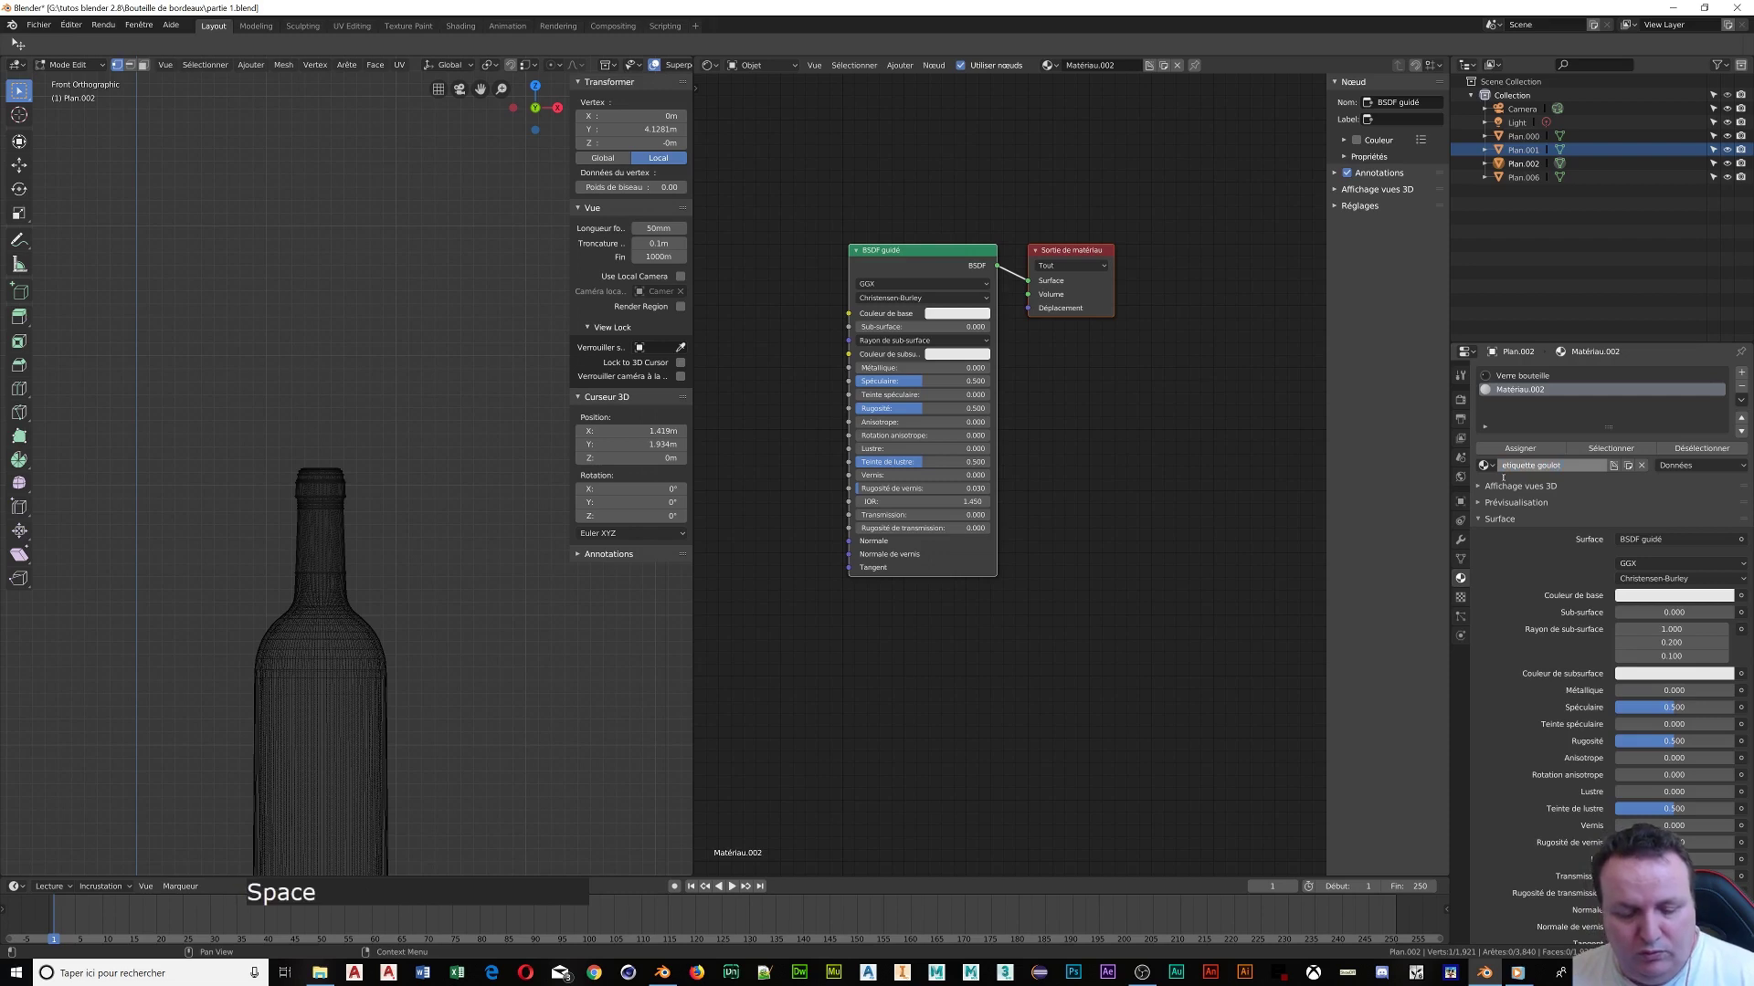
pyautogui.write('rouge')
pyautogui.press('Return')
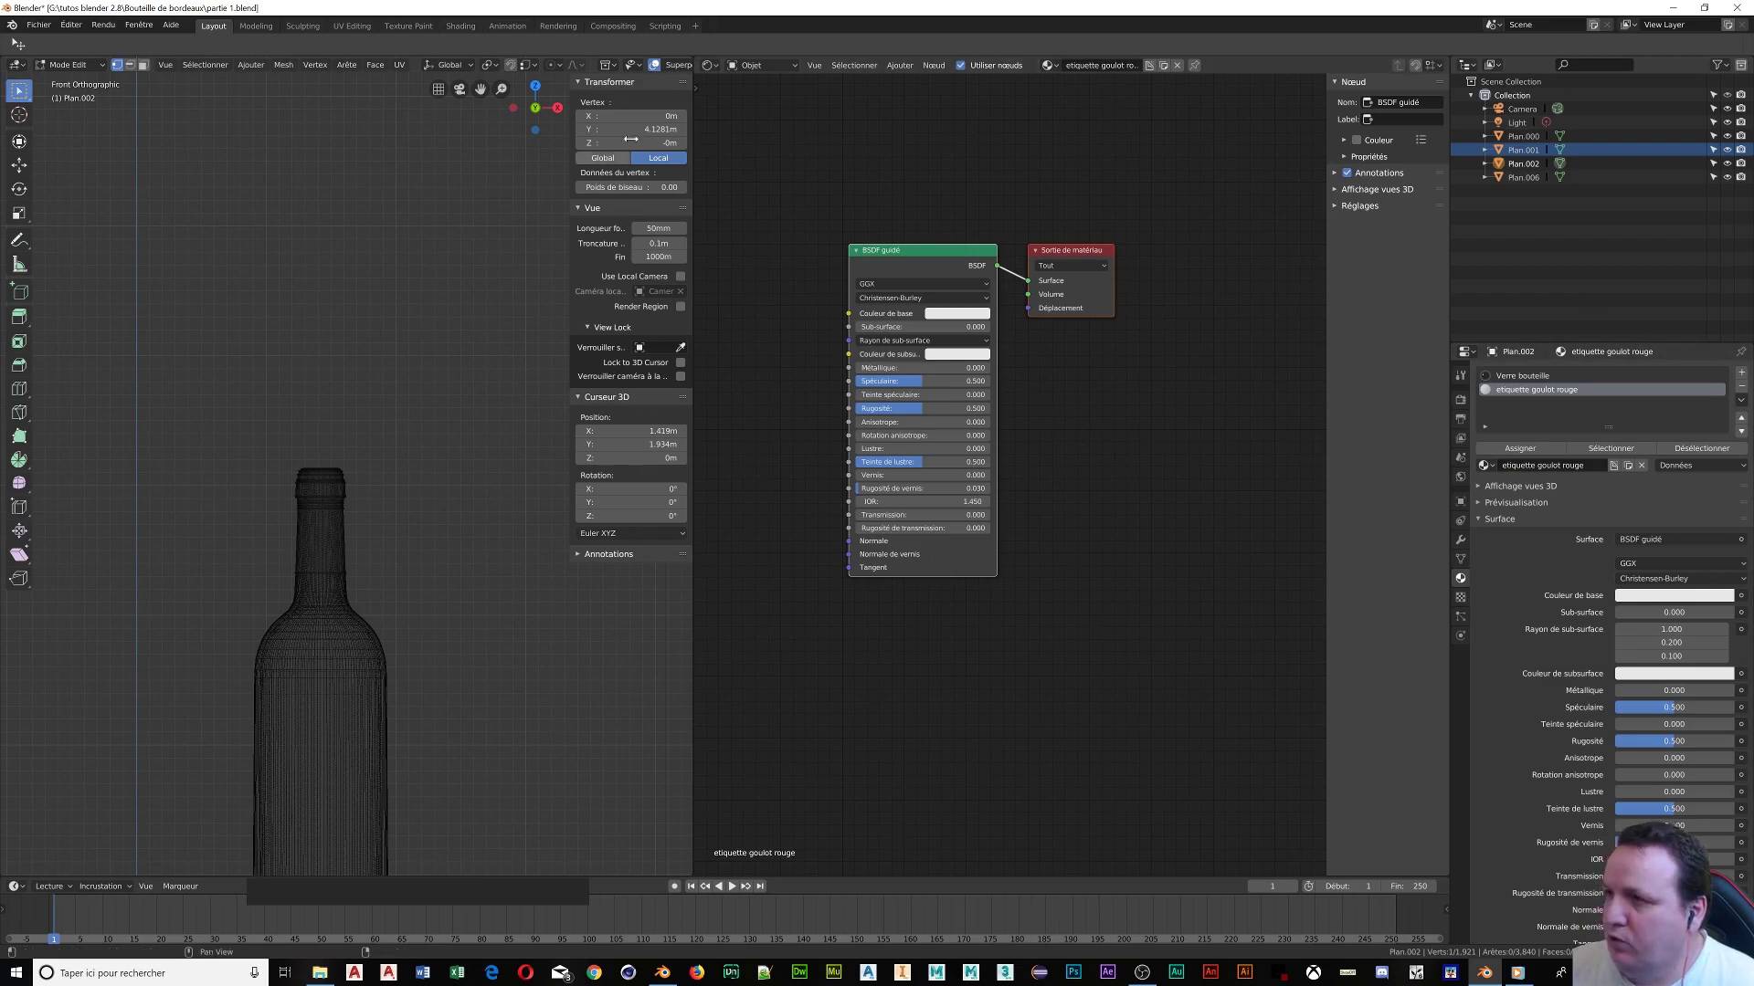
# Display the 3D view in rendered shading and select the neck sleeve's entire mesh
pyautogui.scroll(-5, 583, 63)
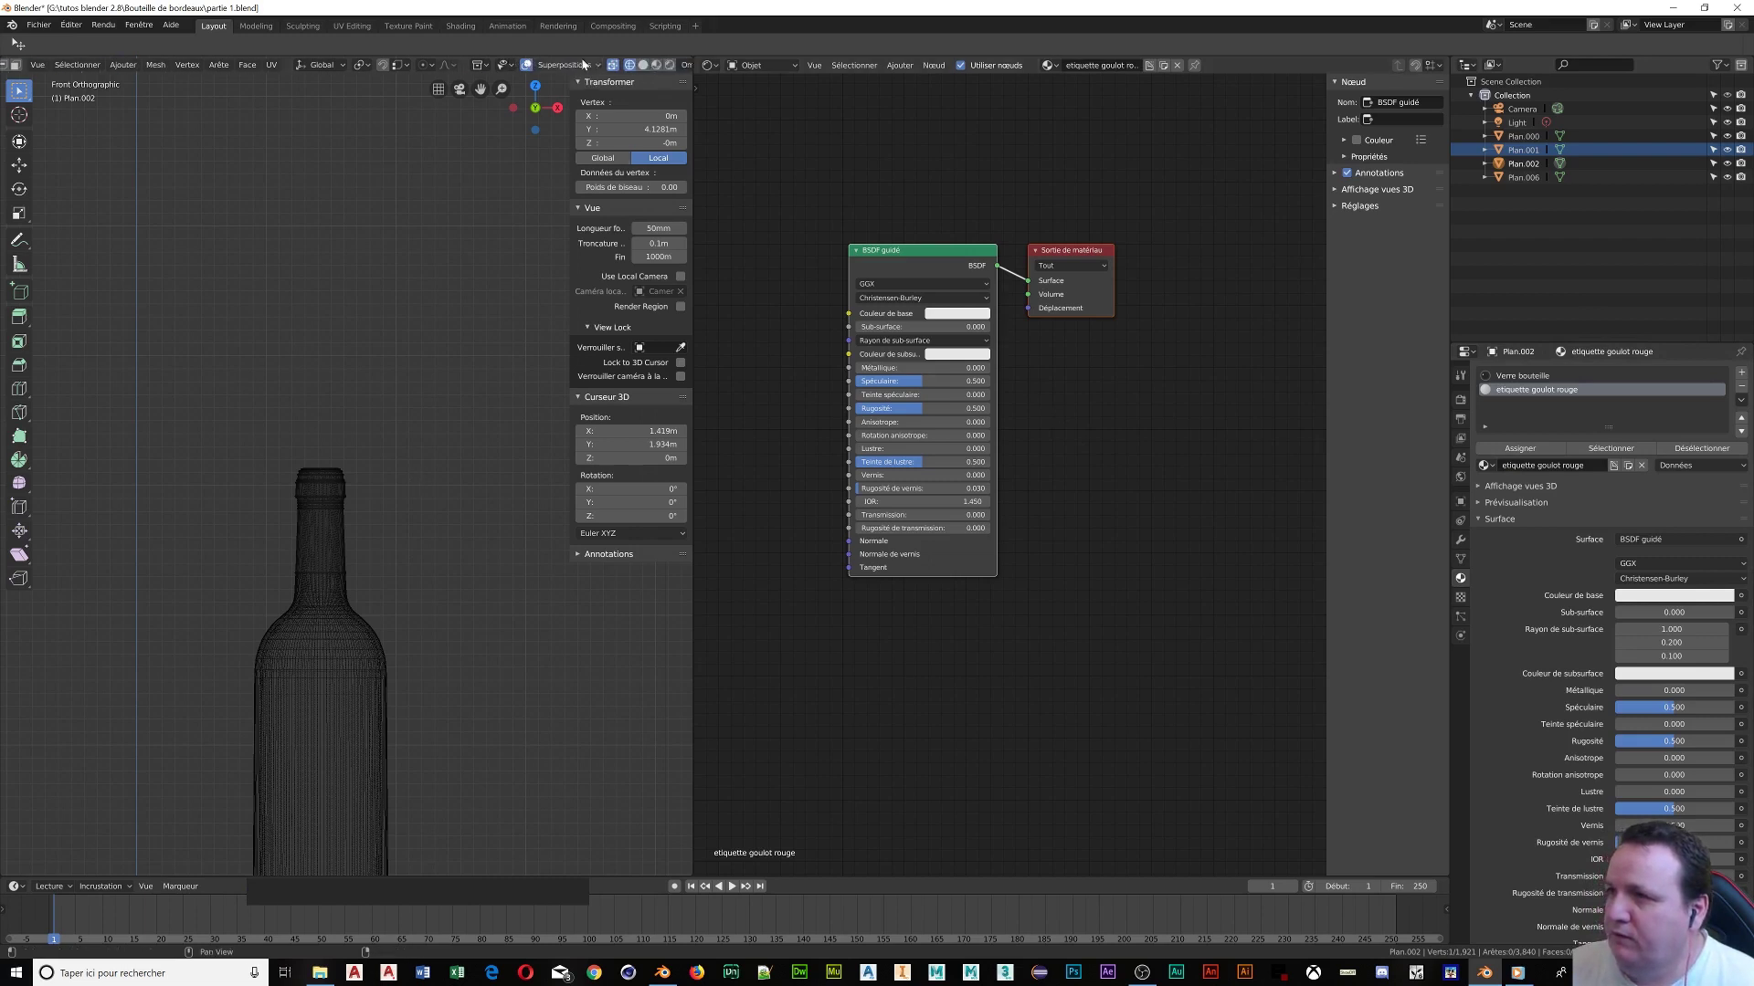
pyautogui.click(629, 66)
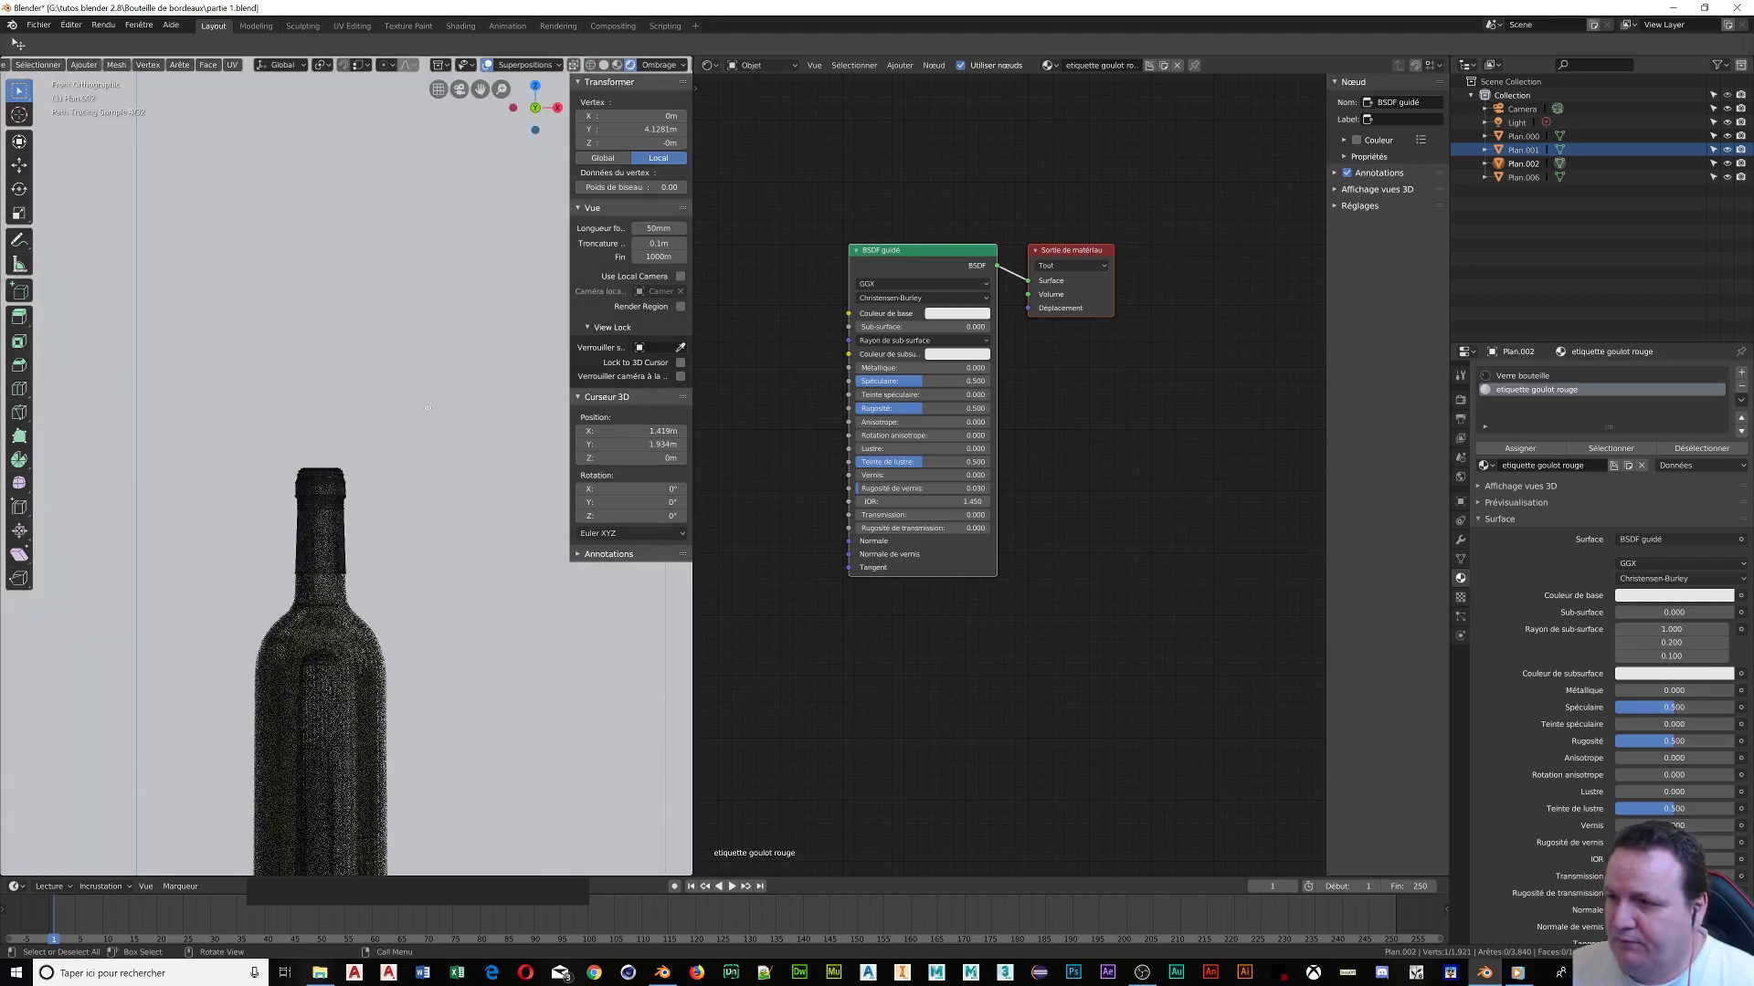
pyautogui.press('a')
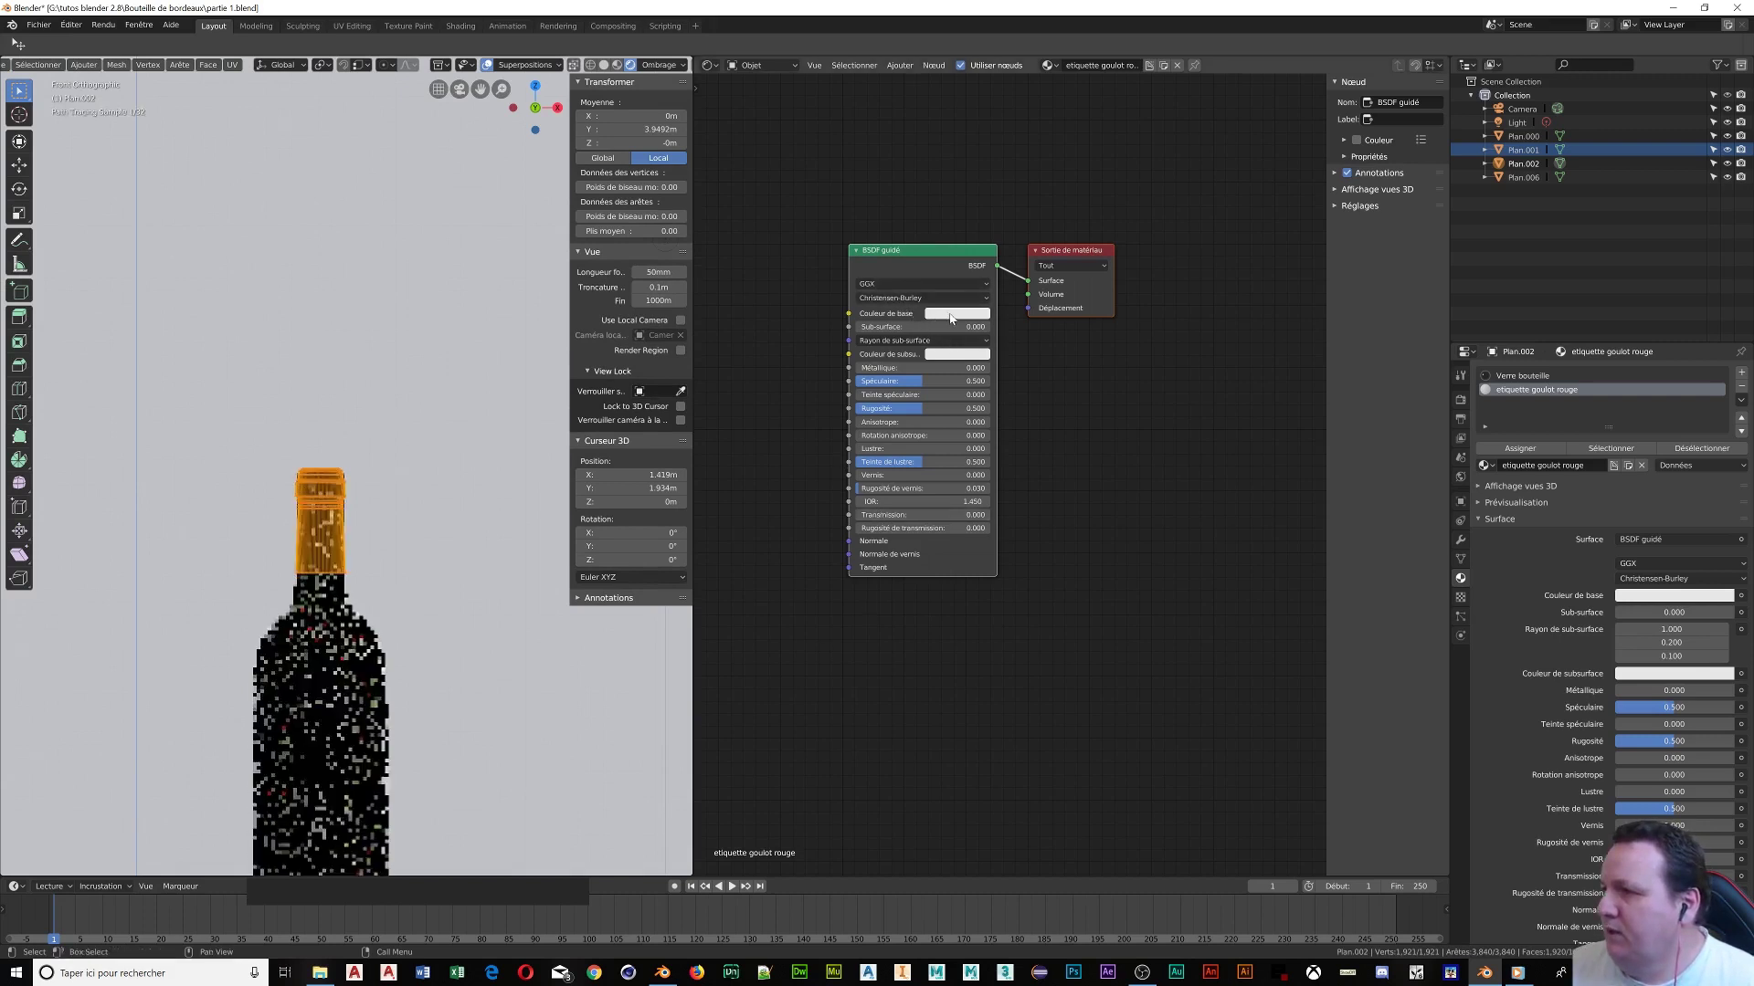
# Set the sleeve material's base color to a dark red, assign it to the selected mesh and return to object mode
pyautogui.click(951, 315)
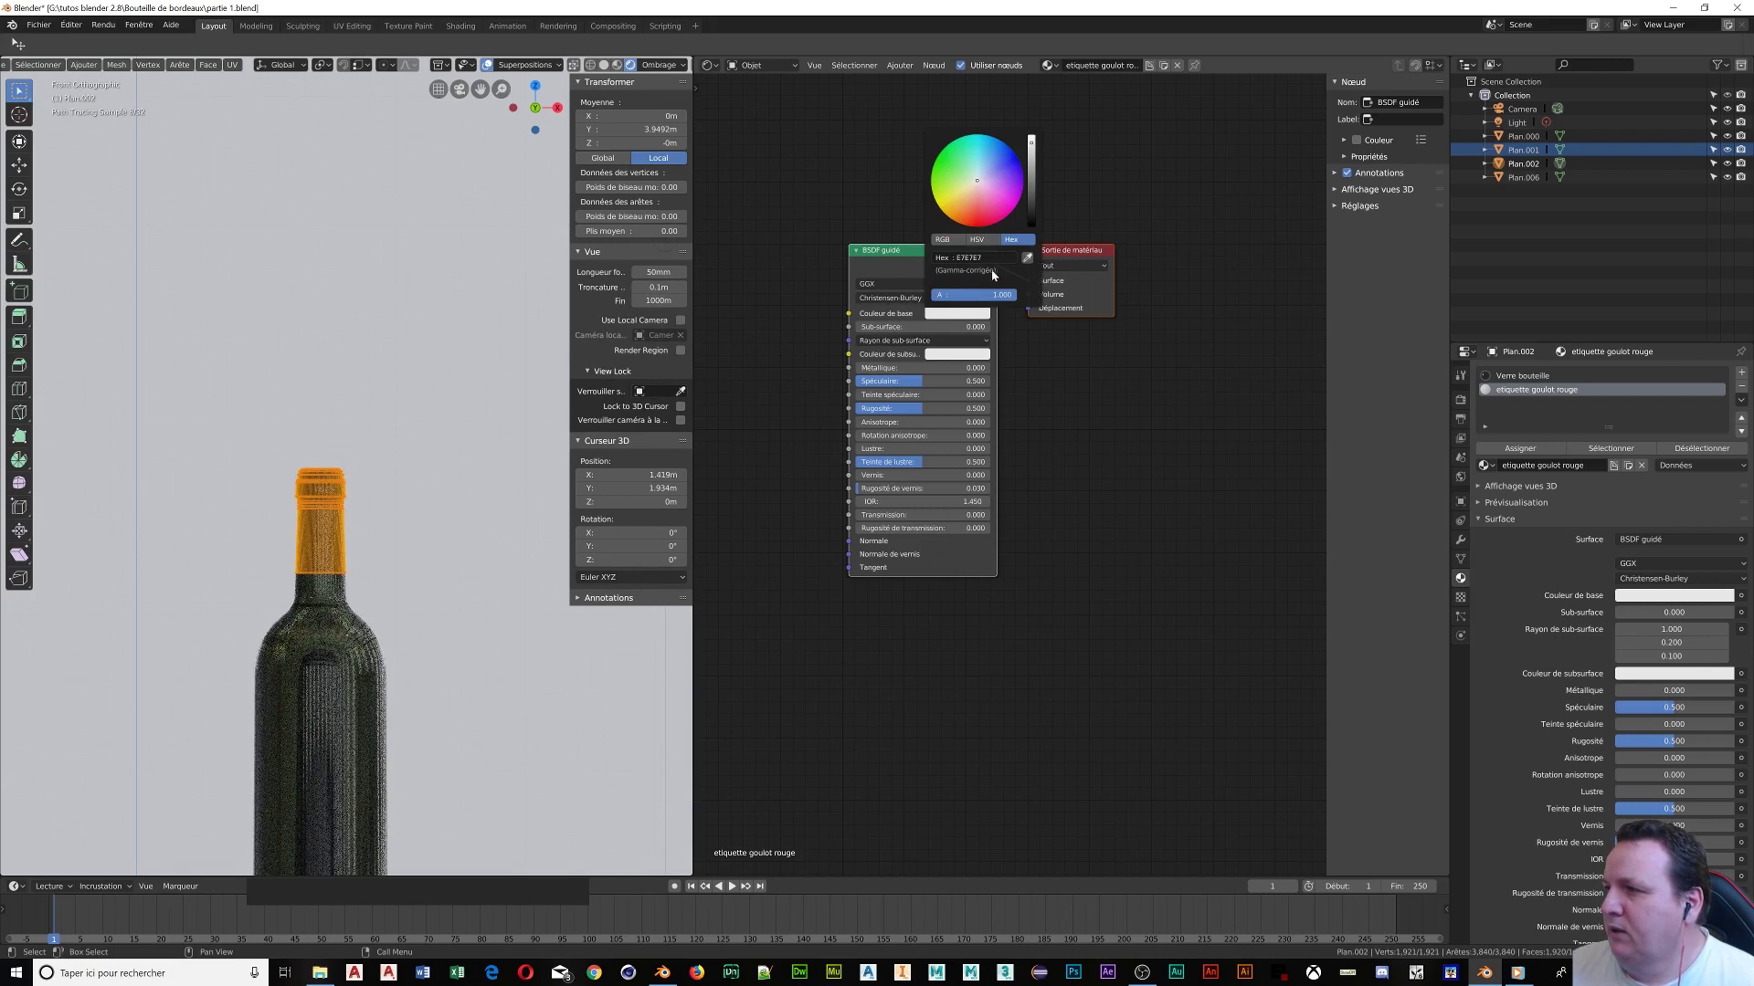
pyautogui.click(956, 317)
pyautogui.click(962, 320)
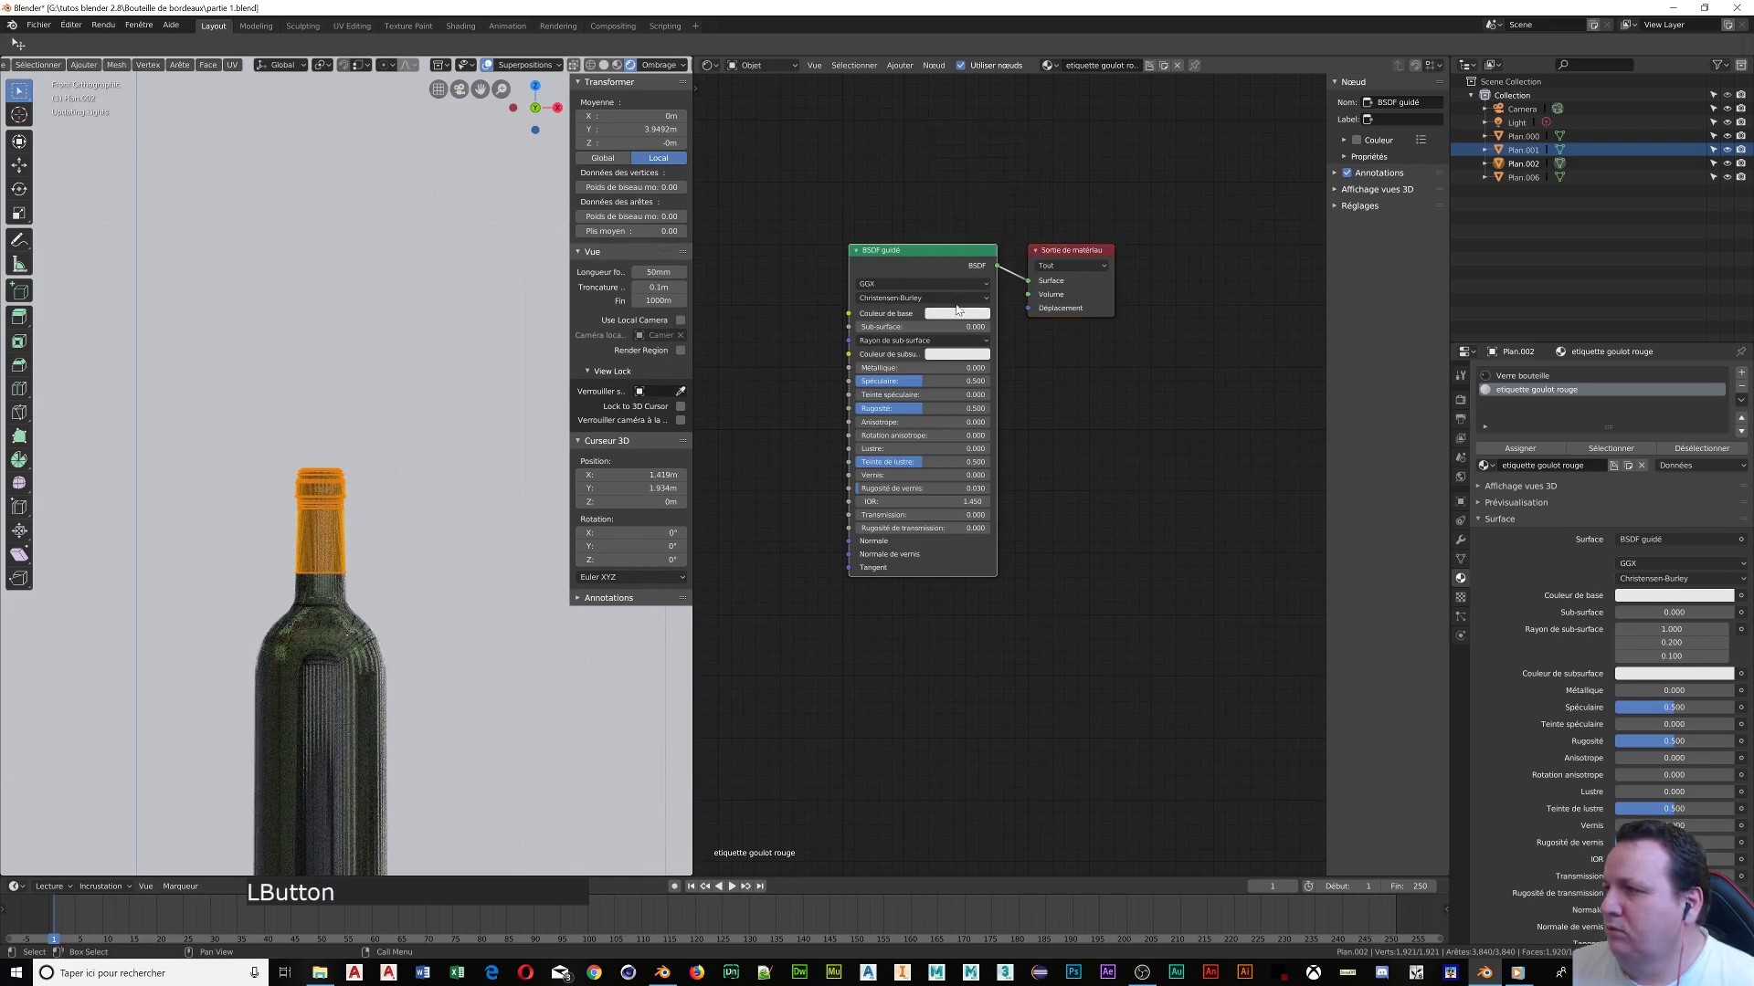
pyautogui.moveTo(977, 225); pyautogui.dragTo(986, 227)
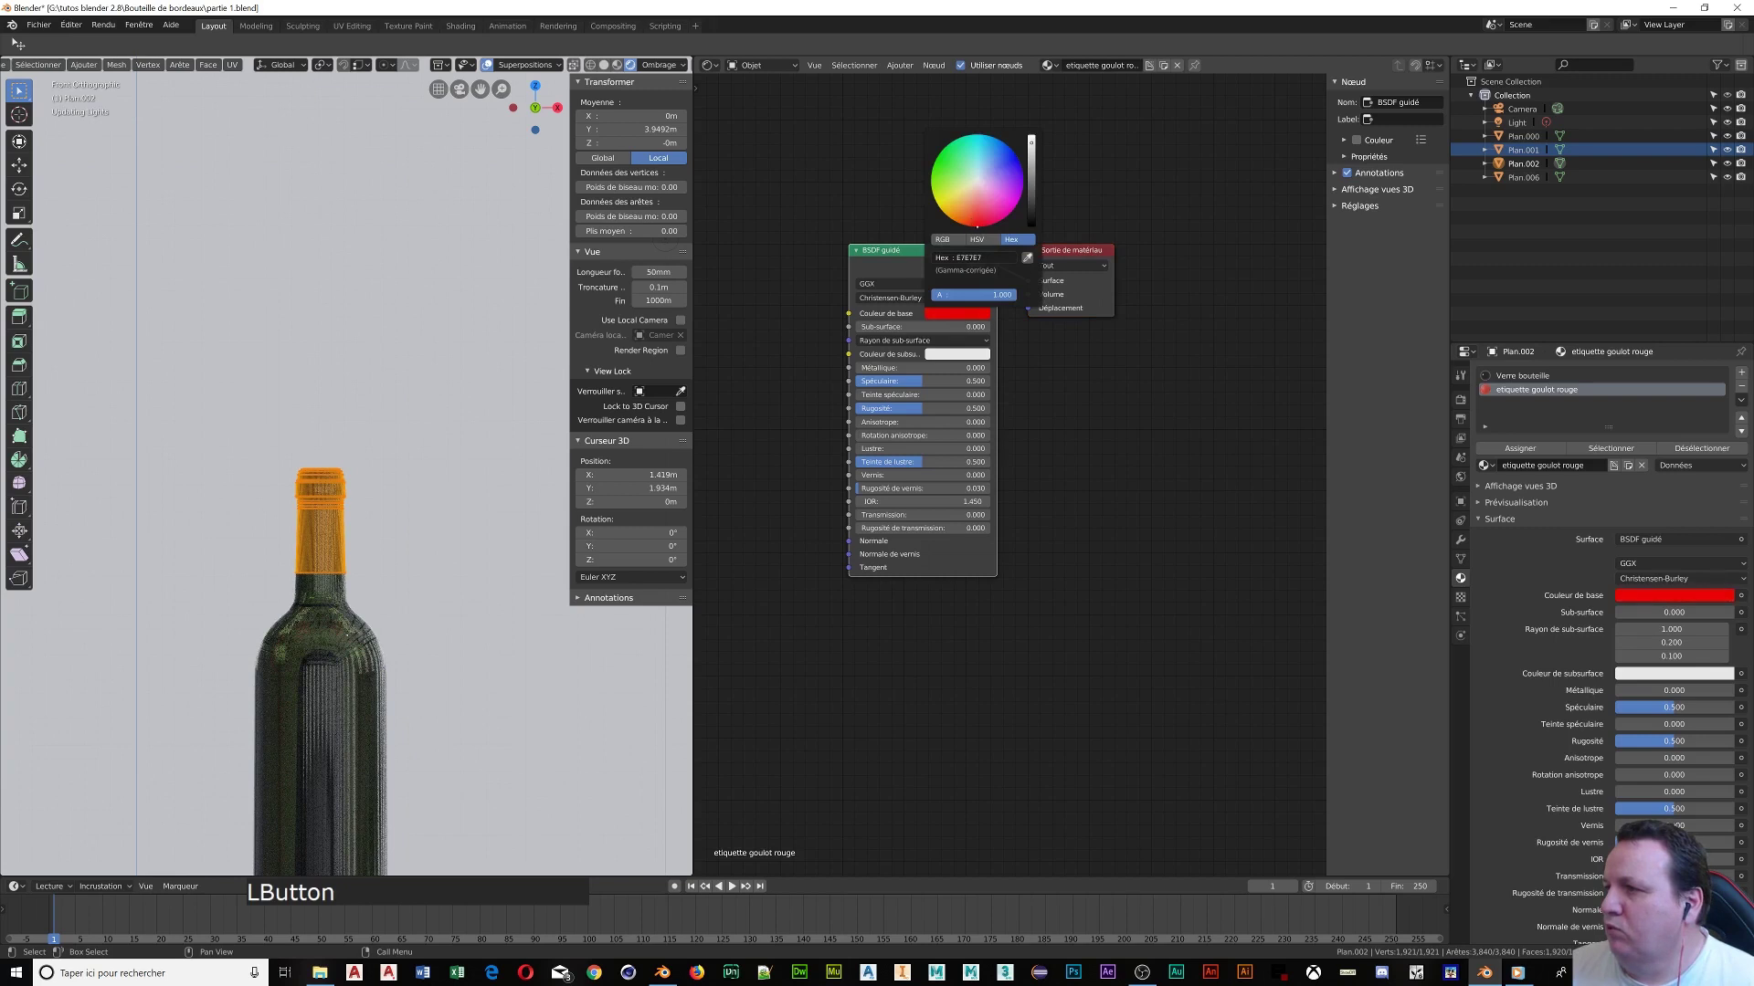
pyautogui.click(1032, 201)
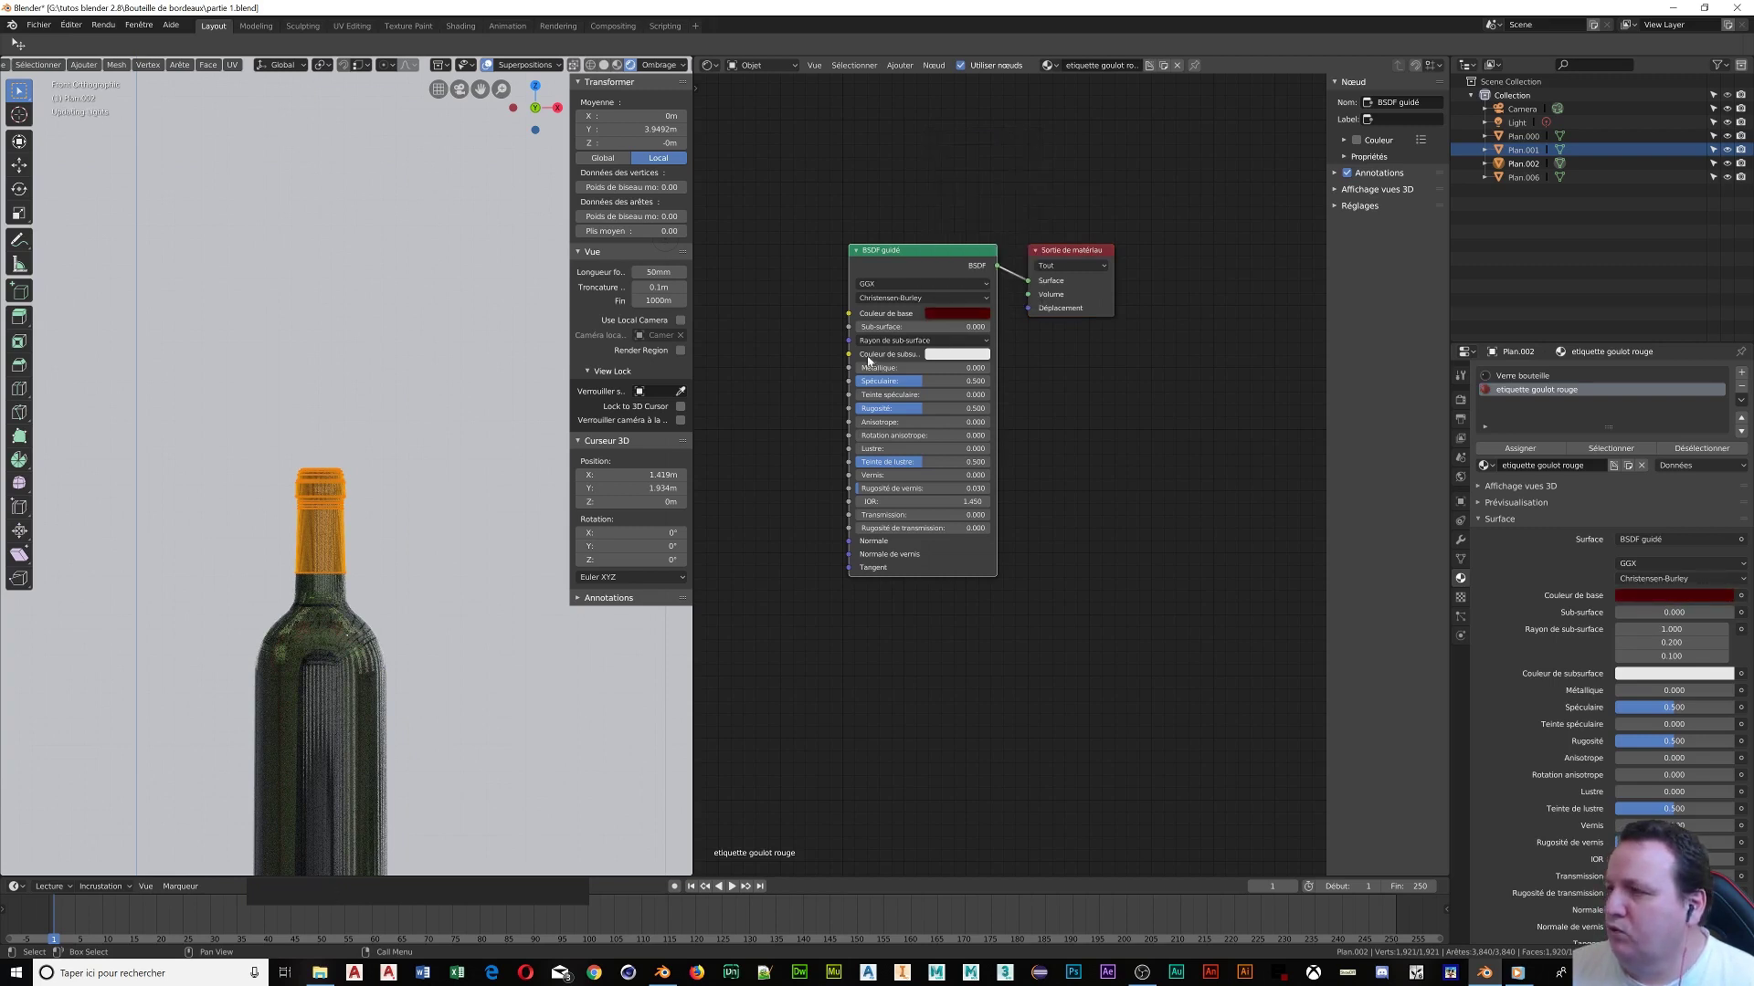
pyautogui.click(1519, 450)
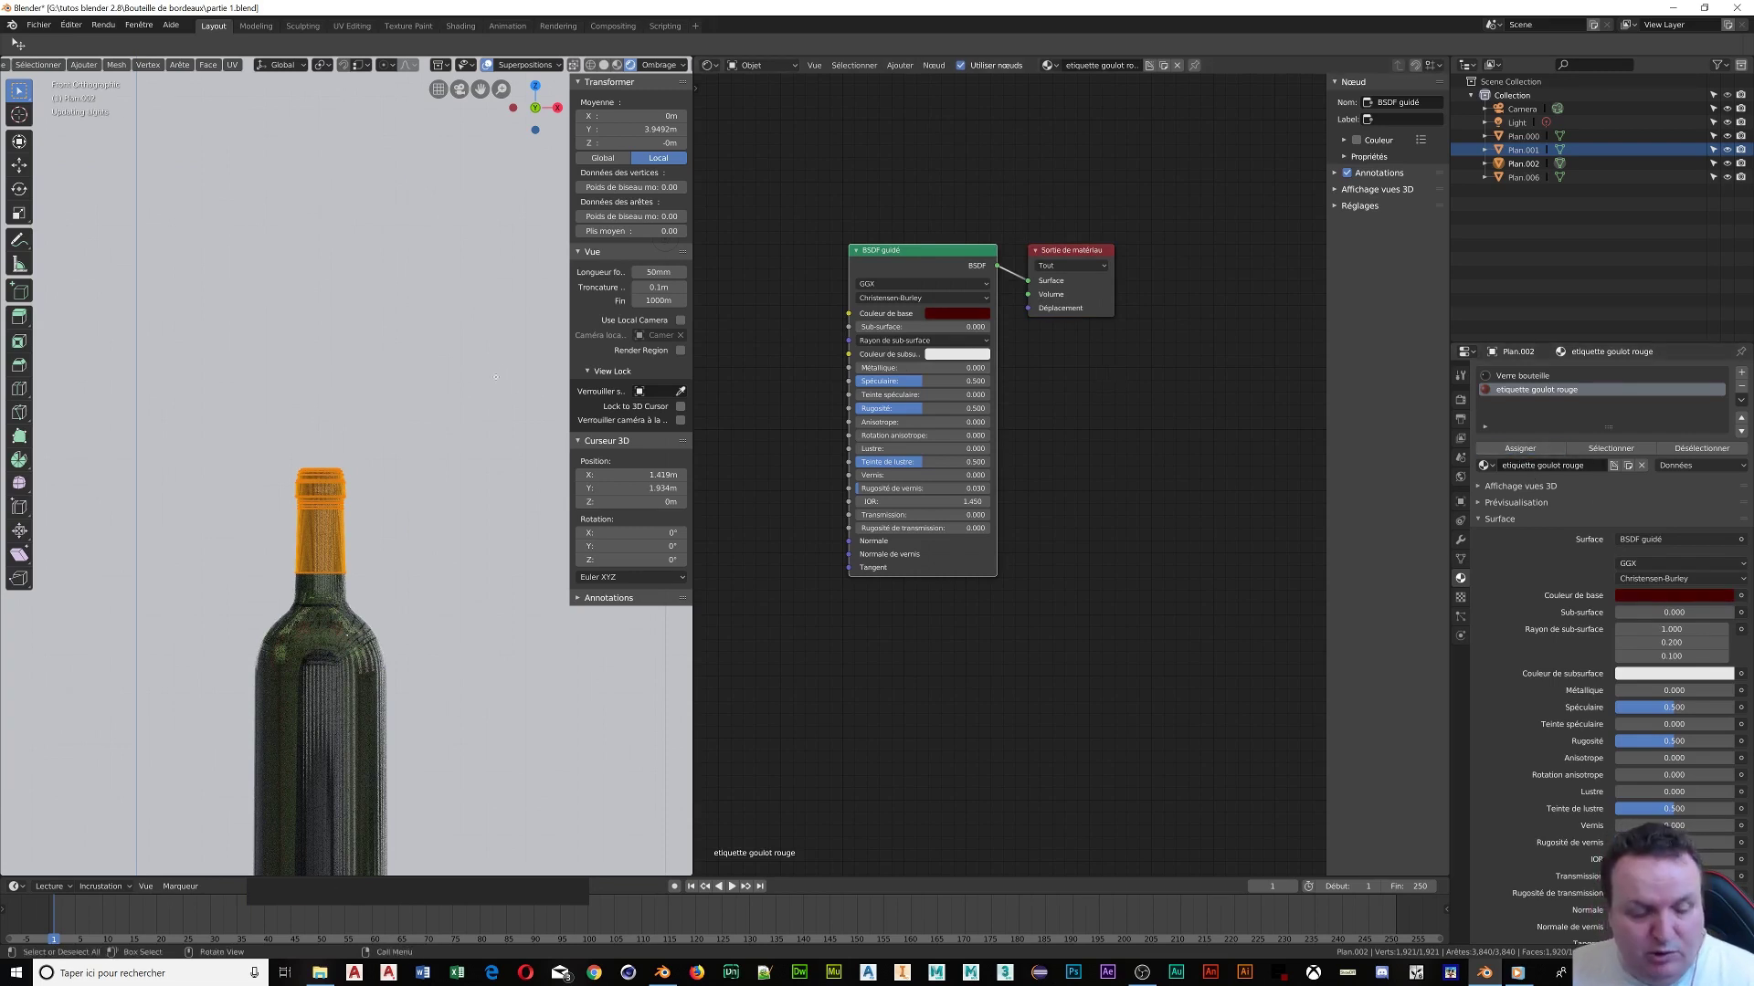
pyautogui.press('Tab')
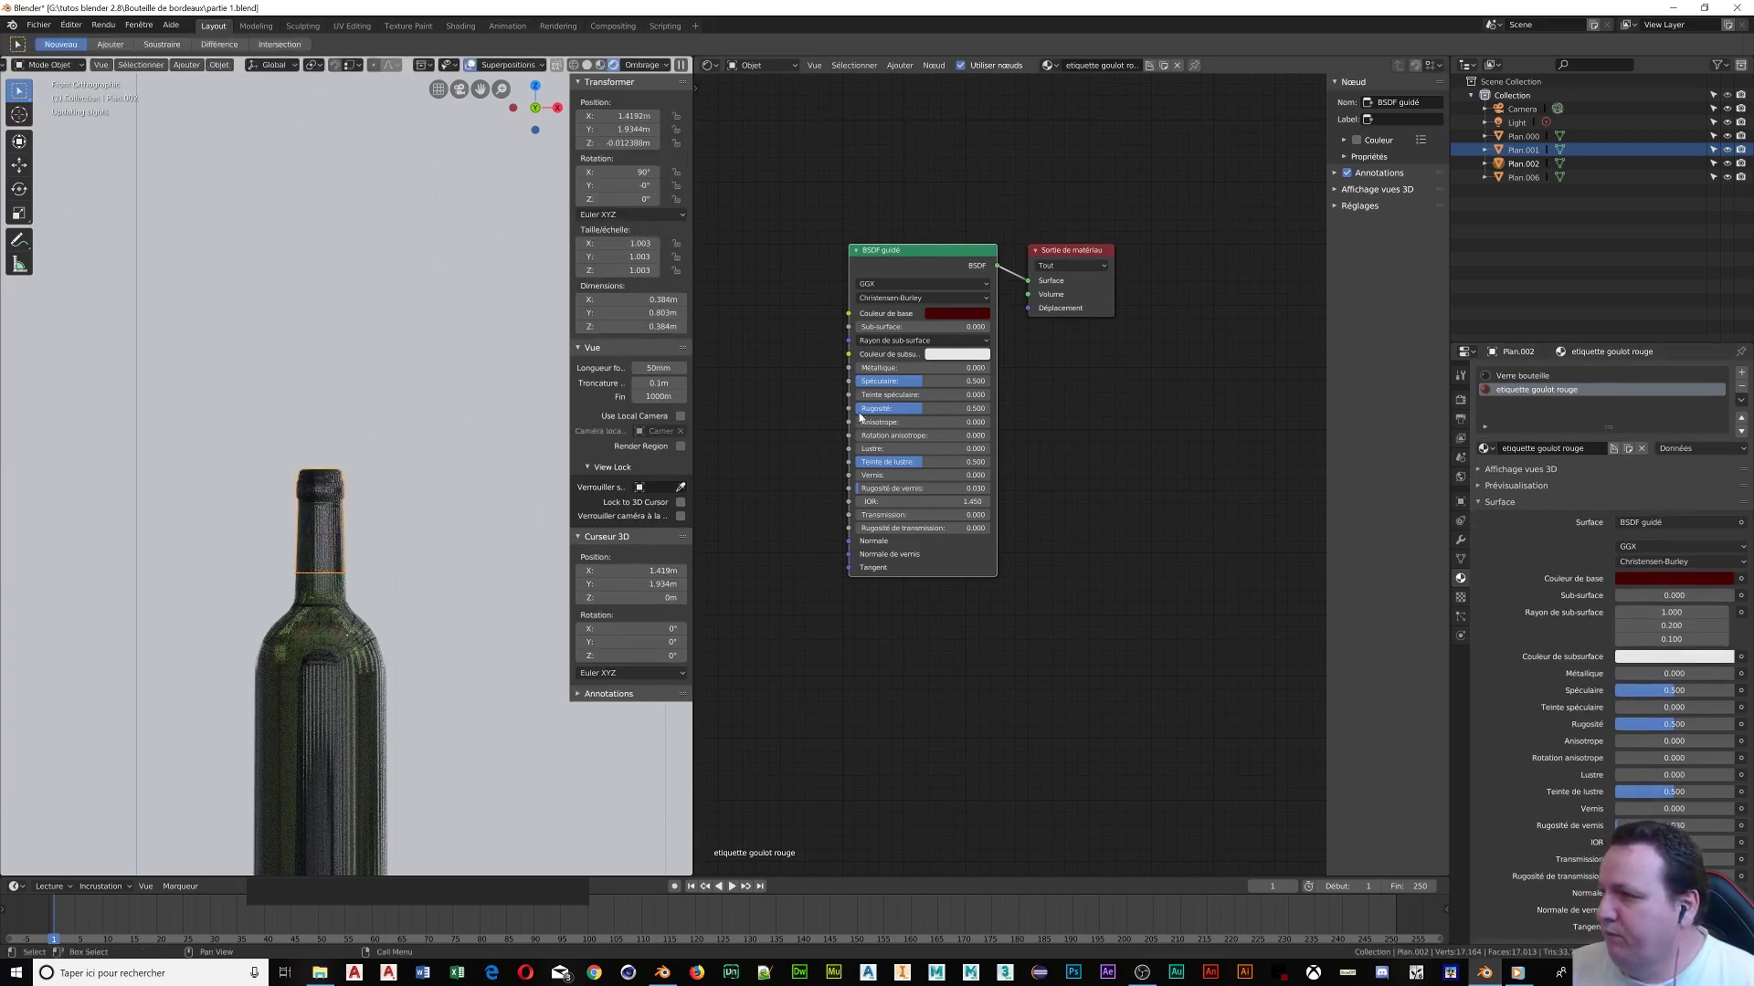
# Lower the red sleeve material's roughness to about 0.056 and its sheen tint to about 0.325
pyautogui.click(922, 408)
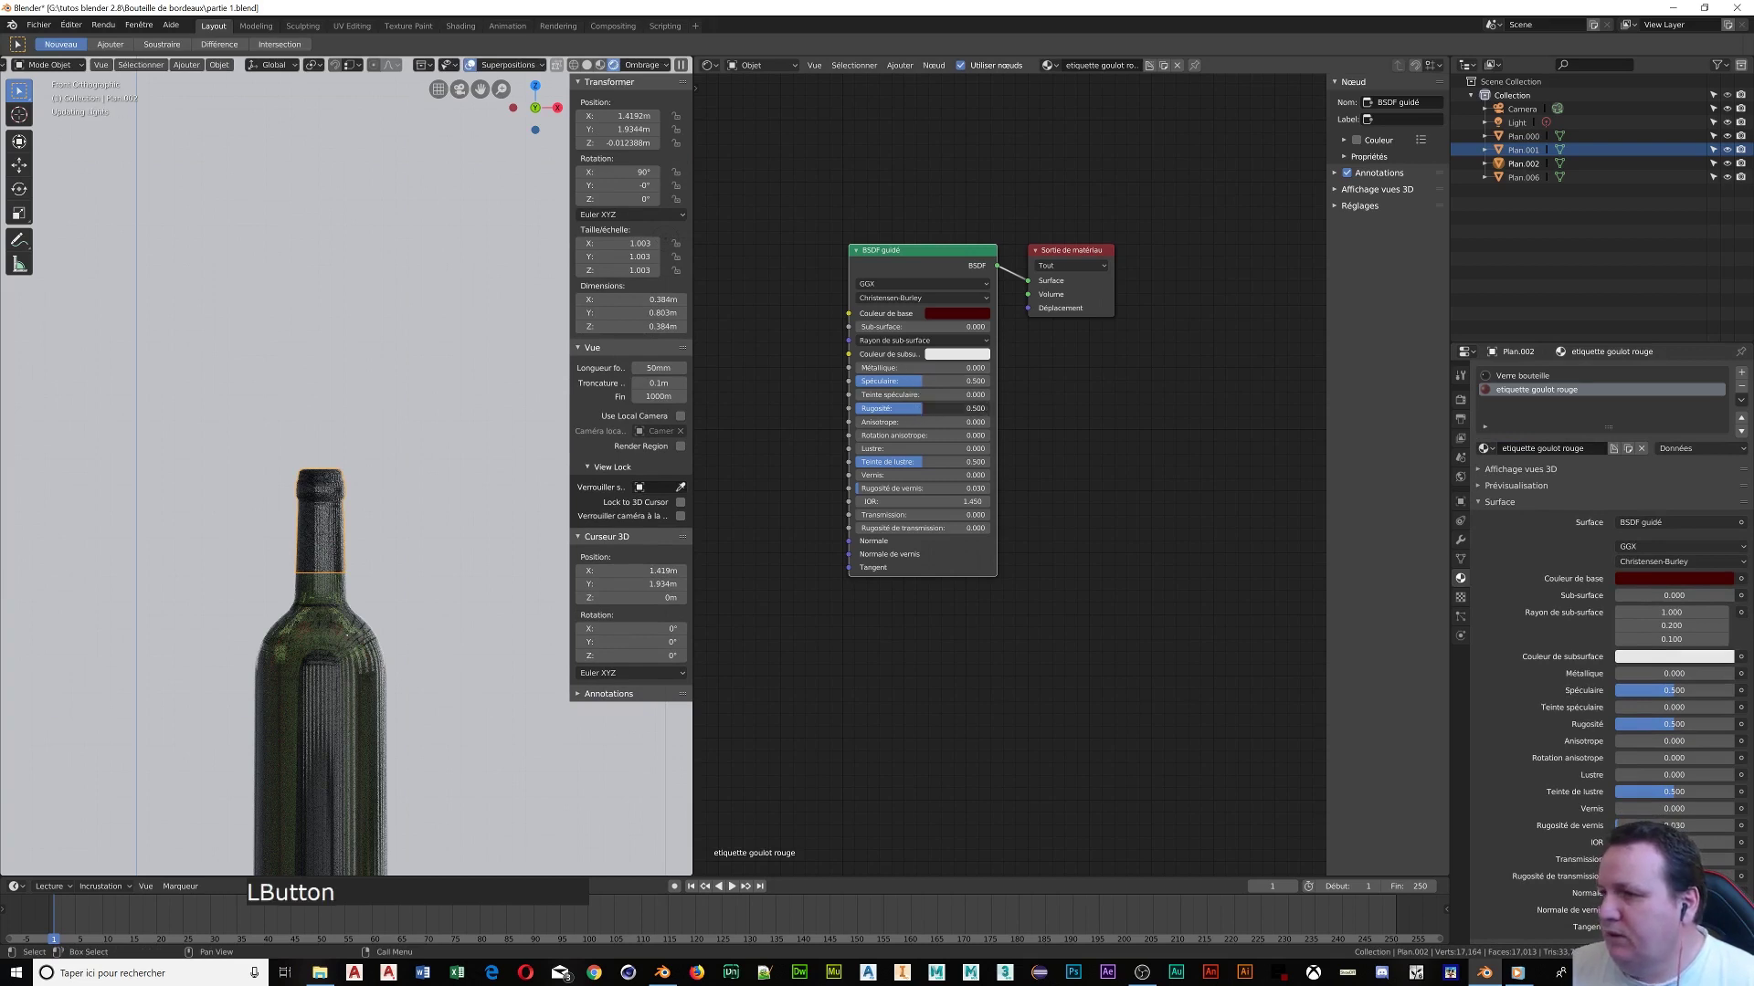
pyautogui.moveTo(923, 408); pyautogui.dragTo(866, 409)
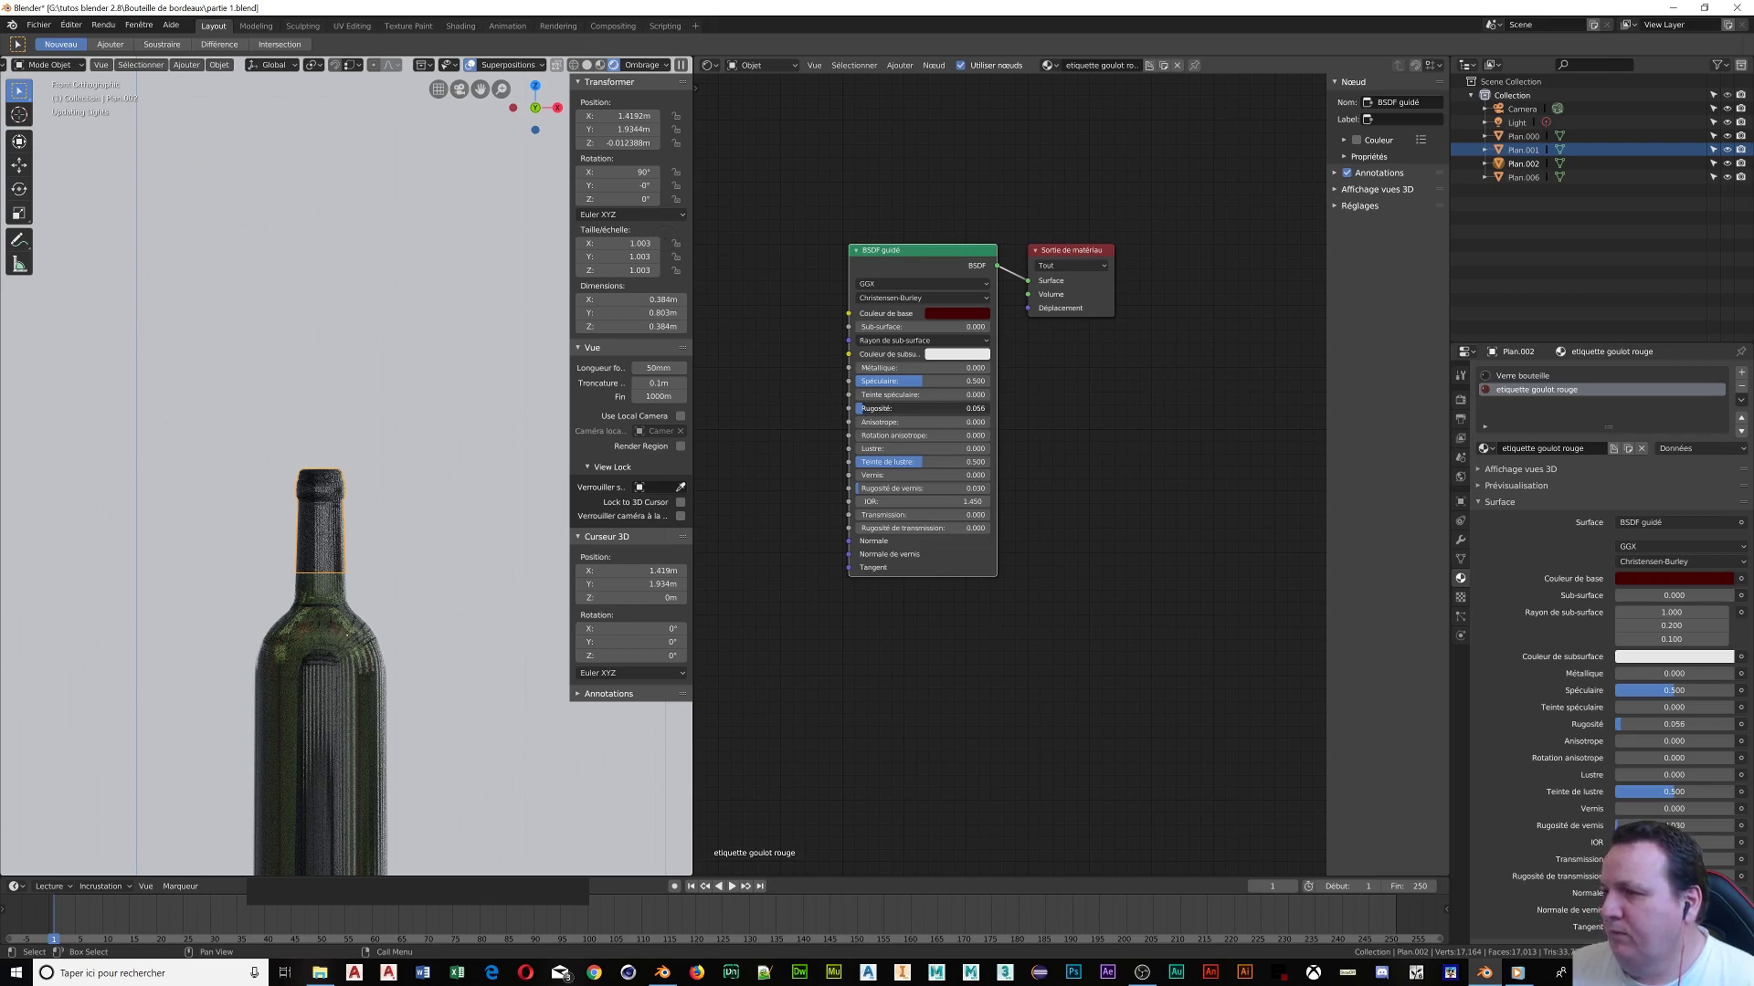
pyautogui.click(917, 469)
pyautogui.moveTo(912, 463); pyautogui.dragTo(900, 462)
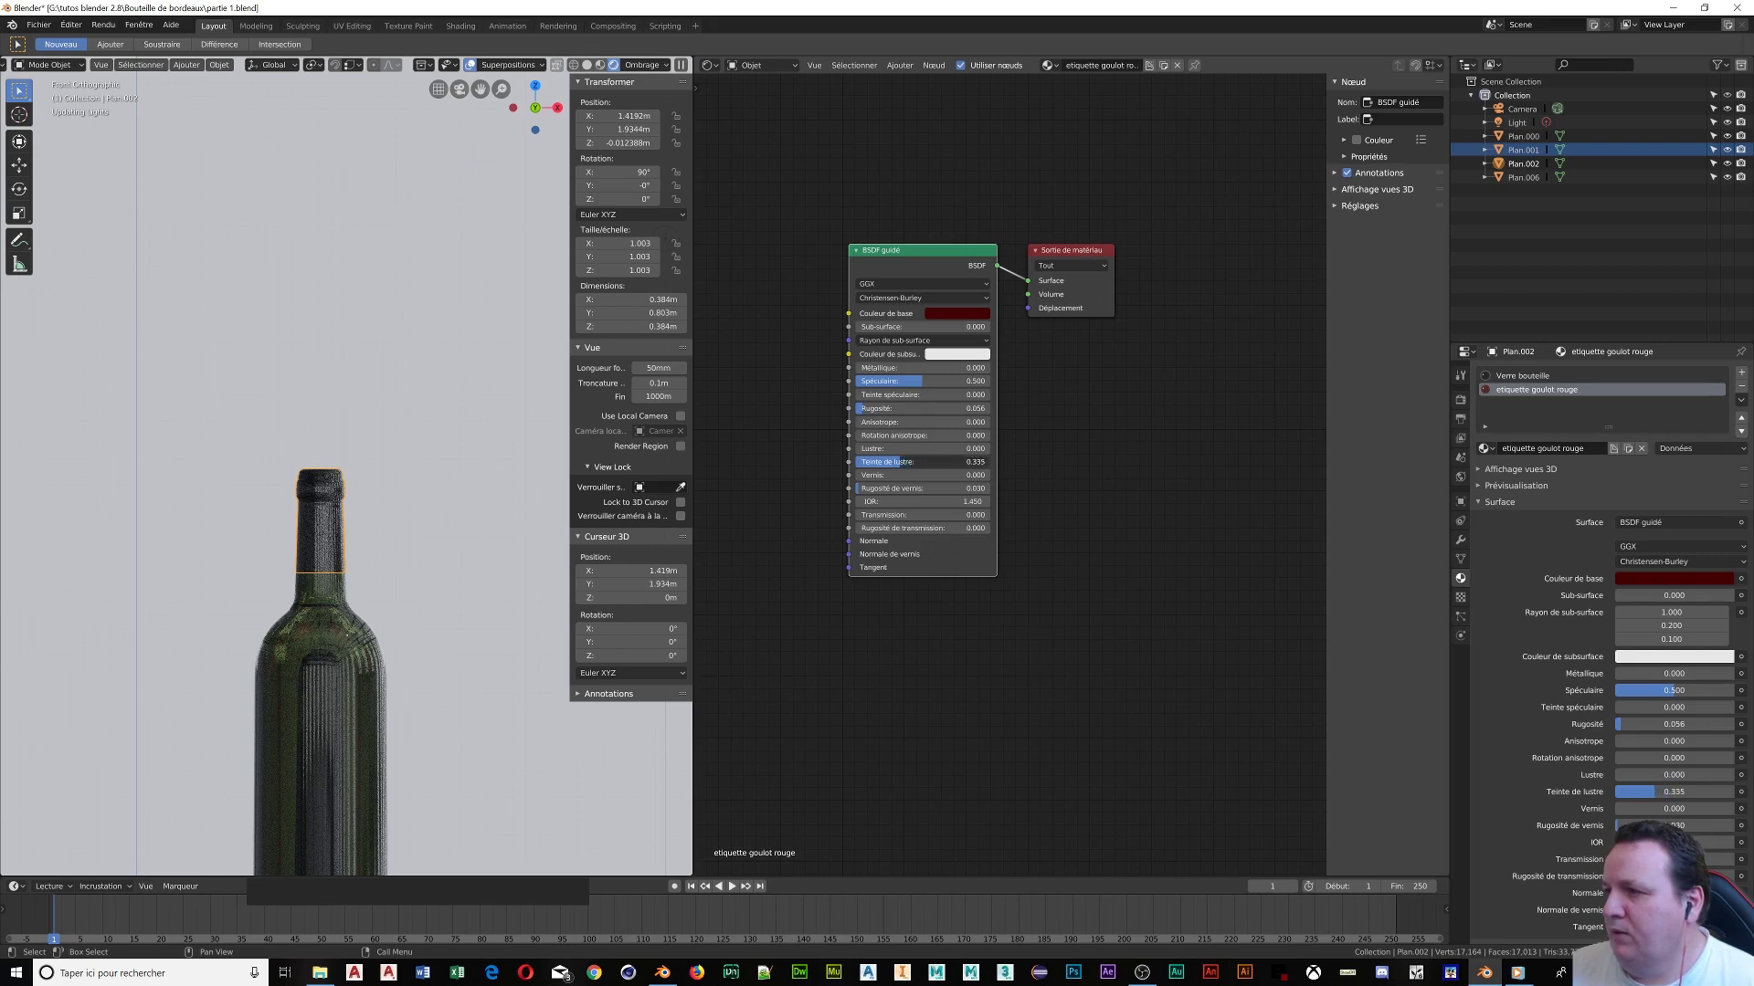
# Examine the red neck sleeve and the whole bottle in the rendered view from several angles and distances
pyautogui.moveTo(490, 462); pyautogui.dragTo(395, 522, button='middle')
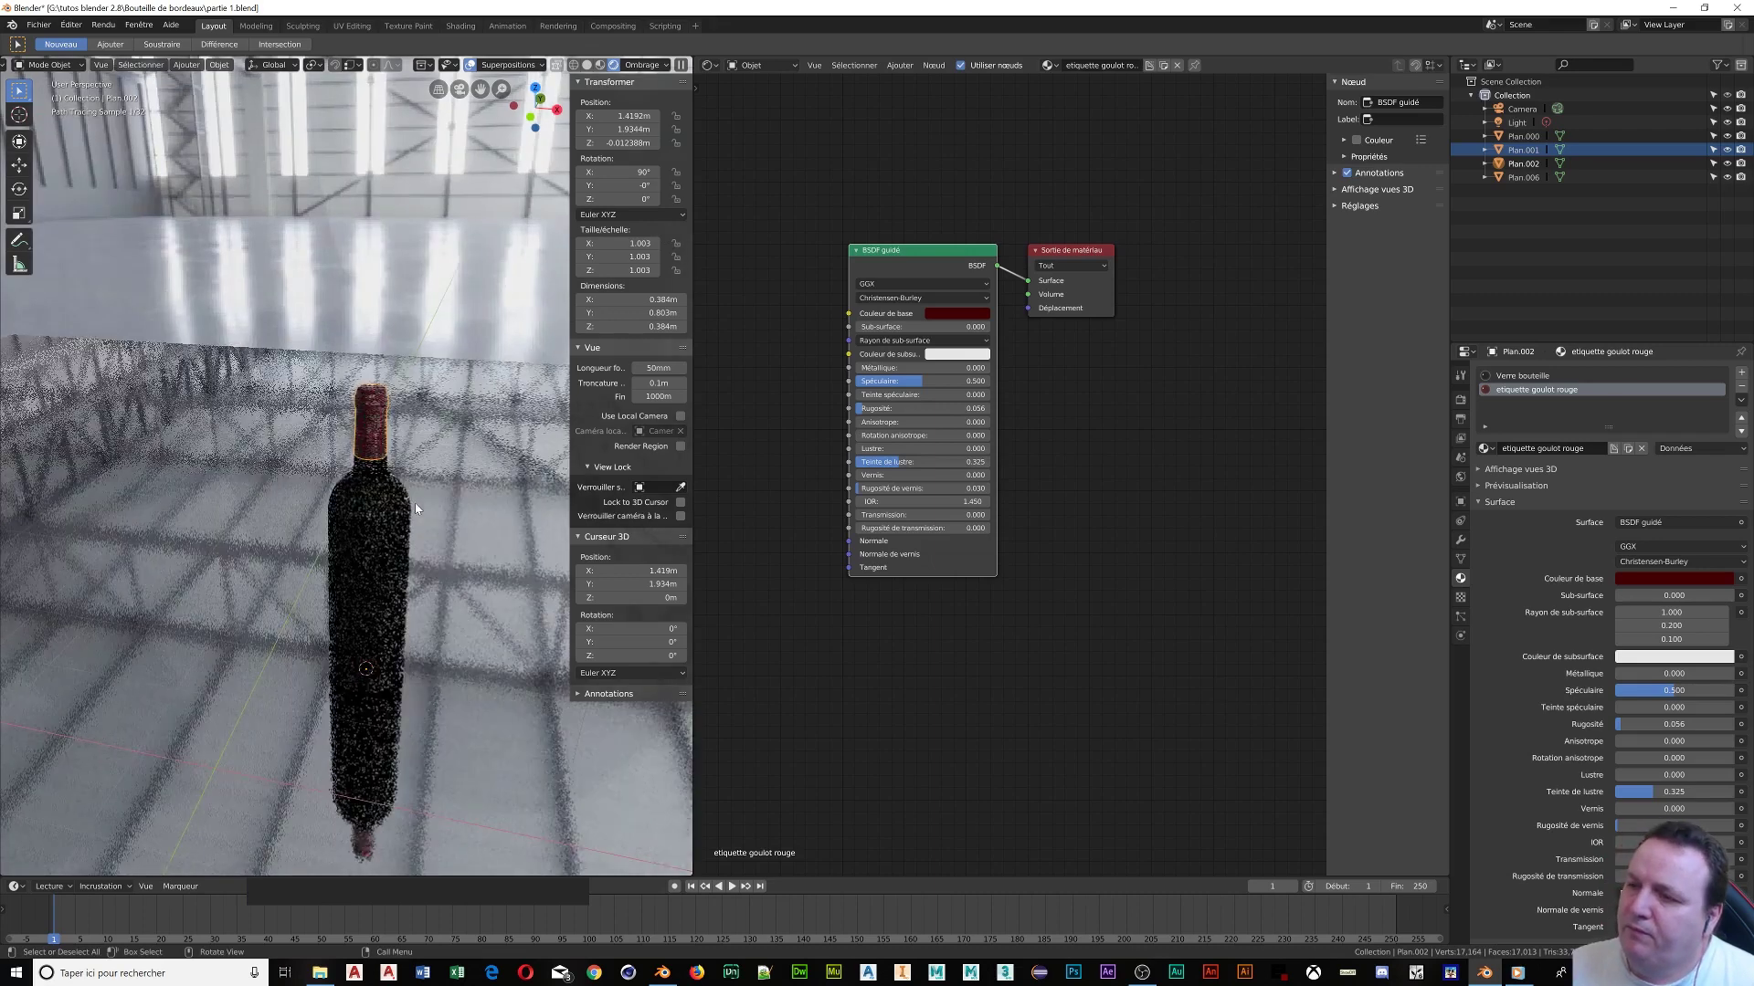
pyautogui.scroll(5, 406, 462)
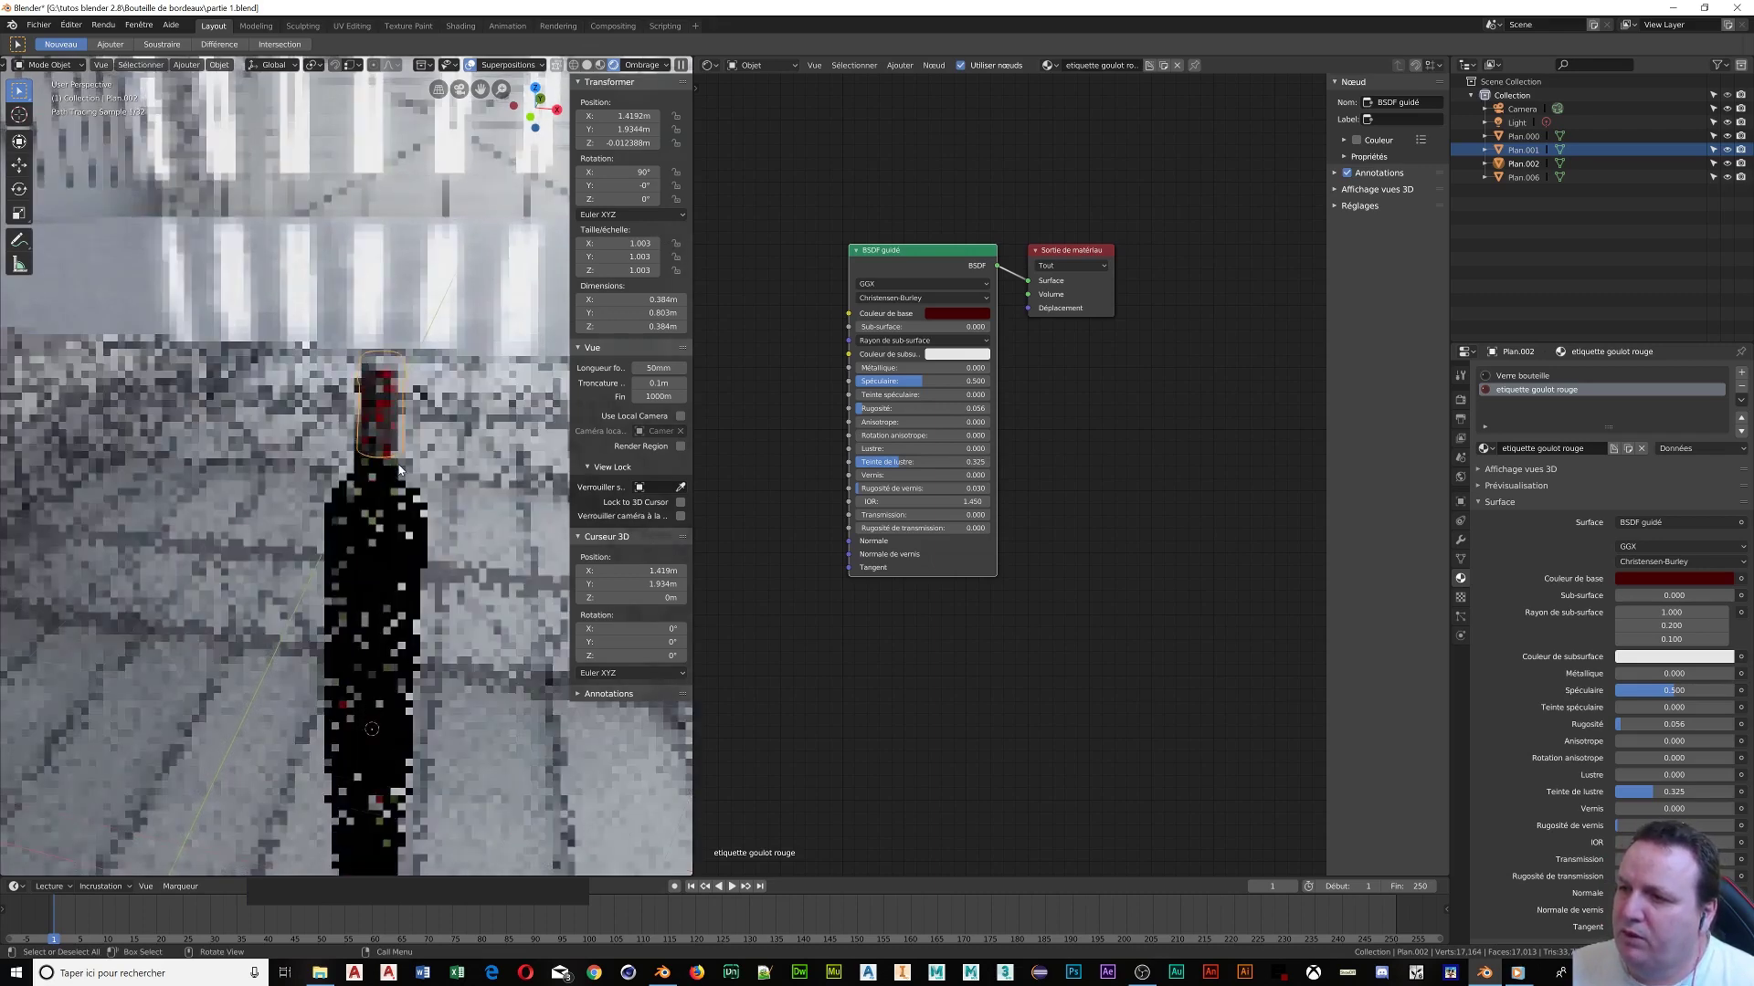
pyautogui.scroll(-5, 415, 450)
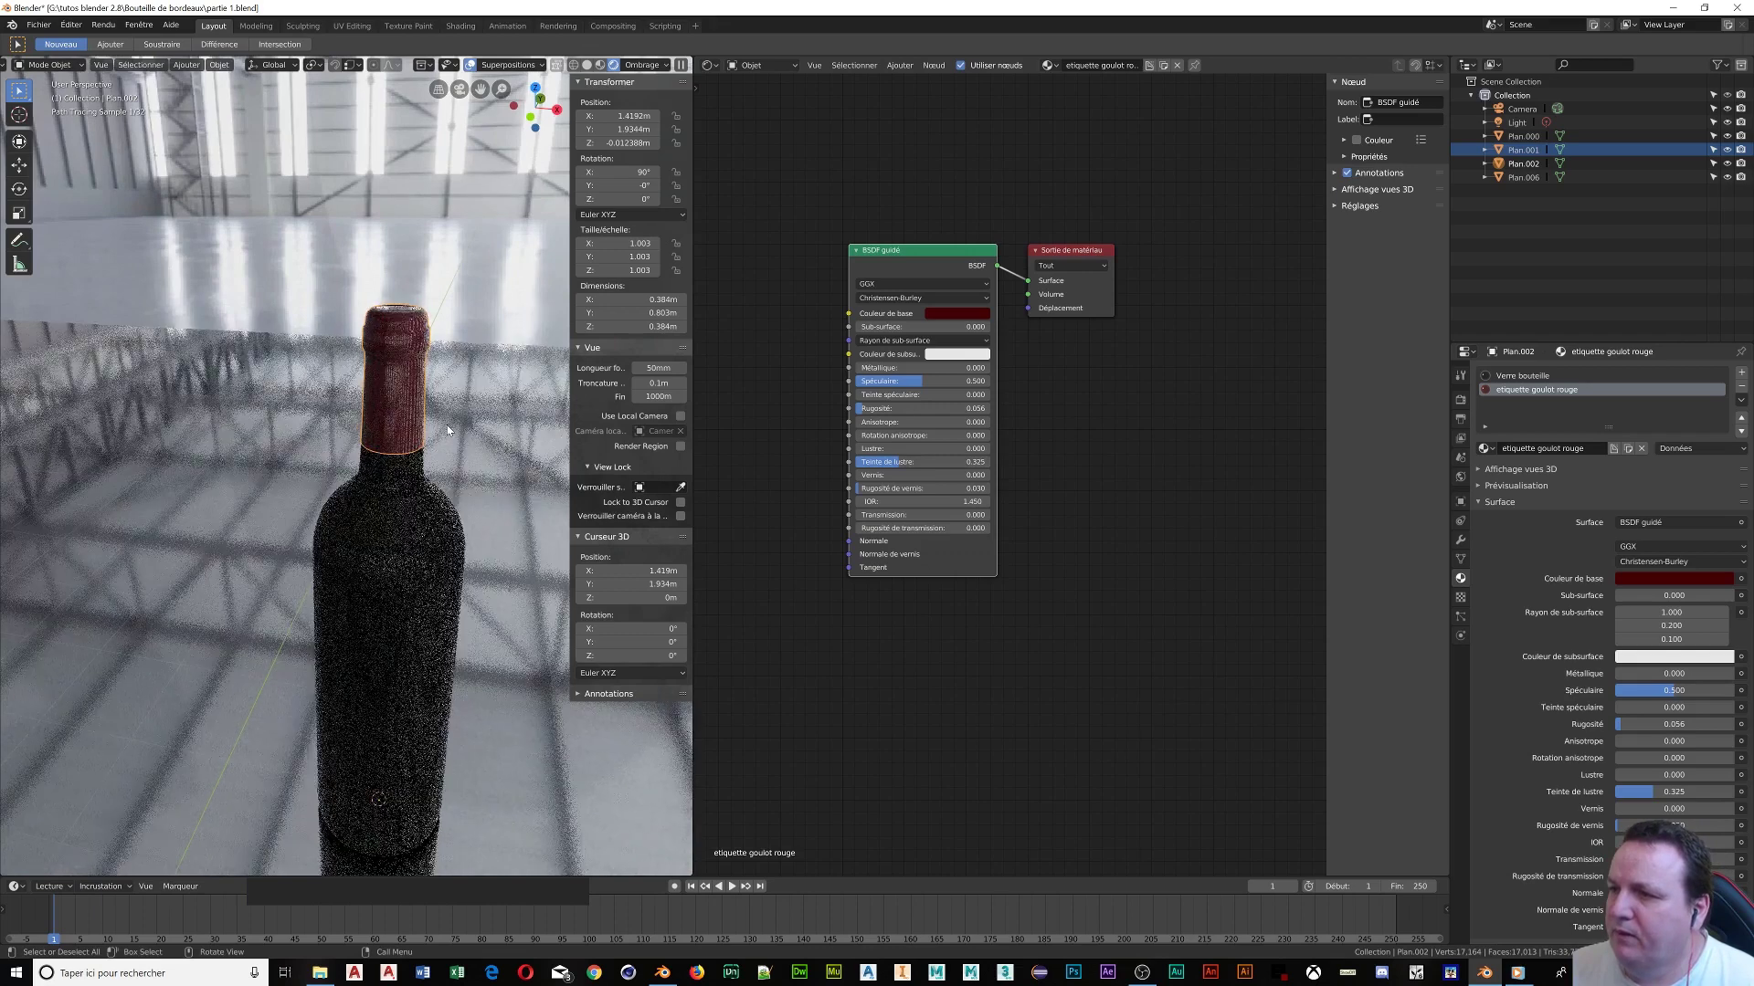
pyautogui.scroll(6, 446, 425)
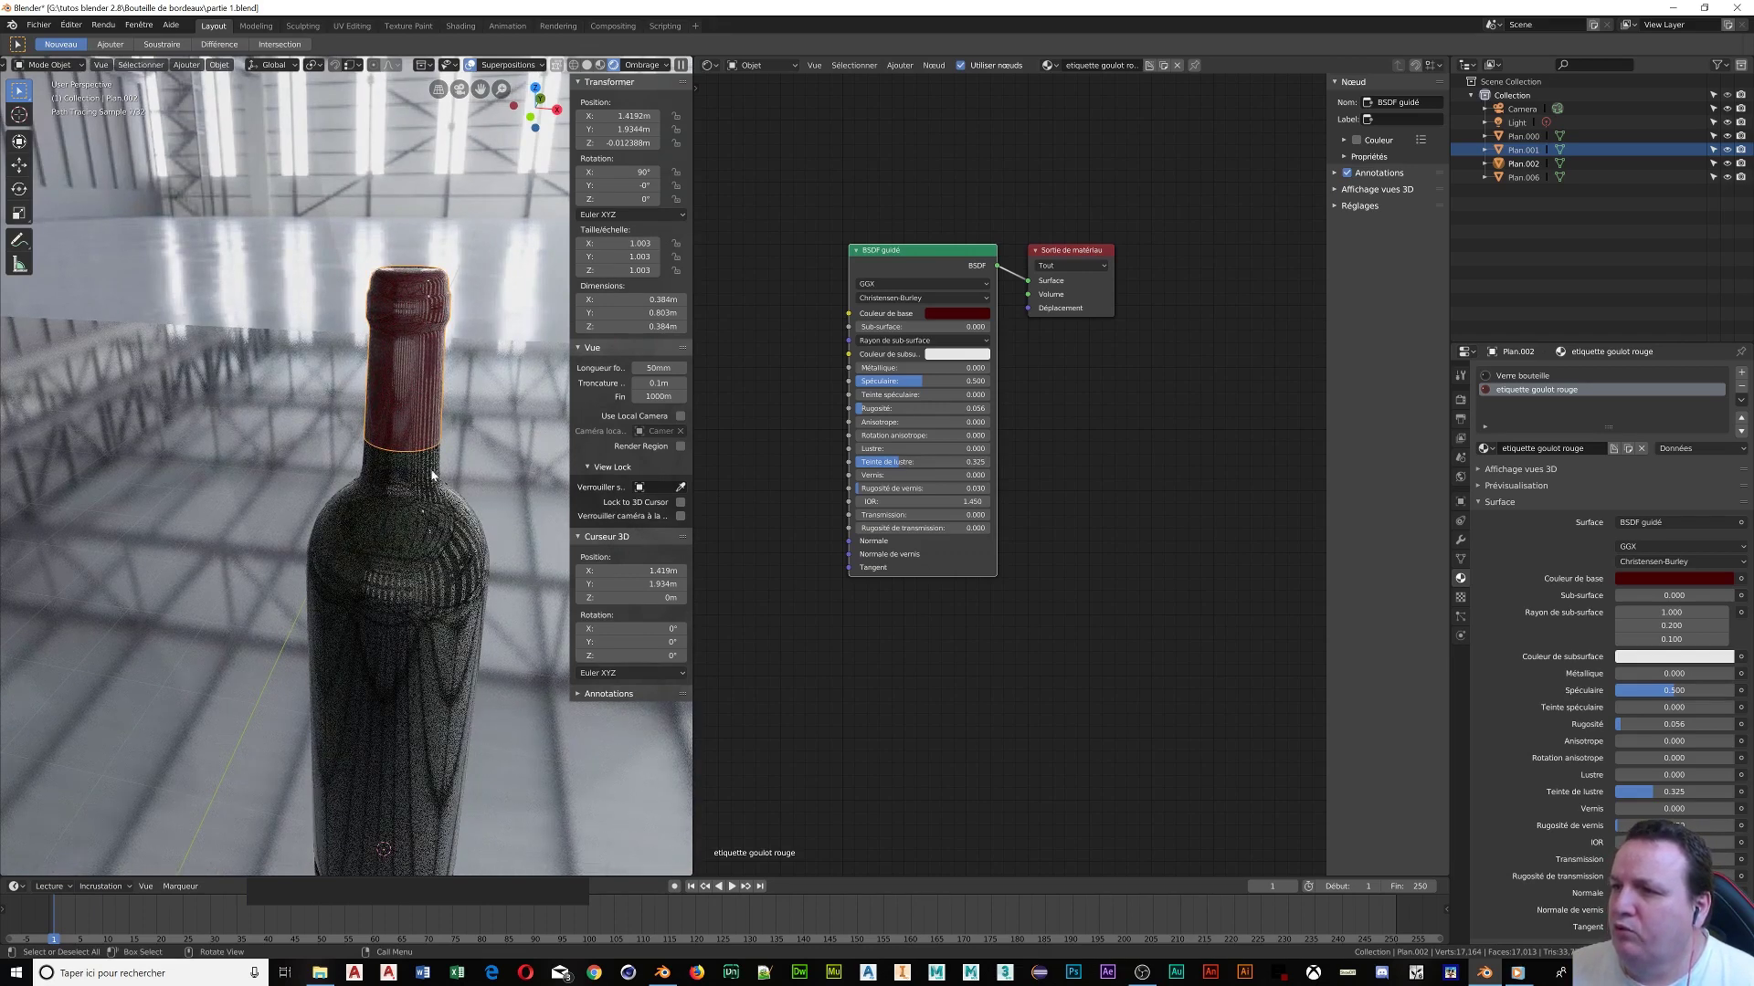
pyautogui.moveTo(438, 474)
pyautogui.mouseDown(button='middle')
pyautogui.moveTo(465, 476)
pyautogui.moveTo(437, 453)
pyautogui.mouseUp(button='middle')
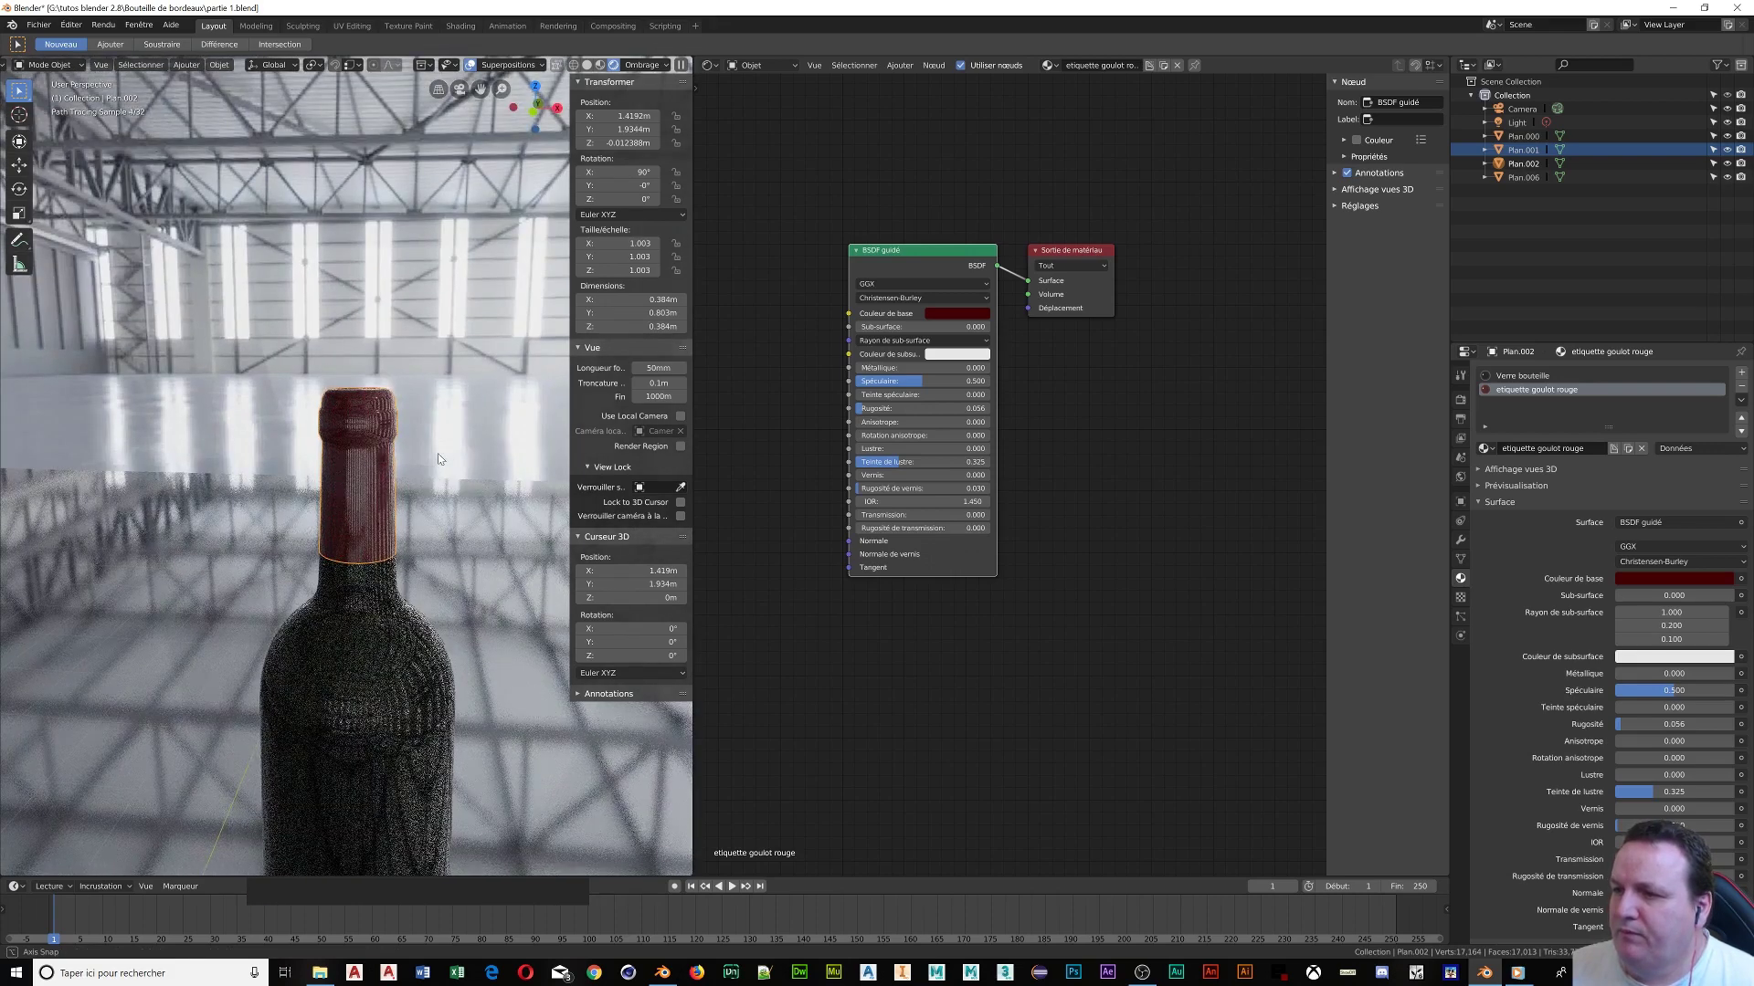
pyautogui.moveTo(429, 605); pyautogui.dragTo(425, 611, button='middle')
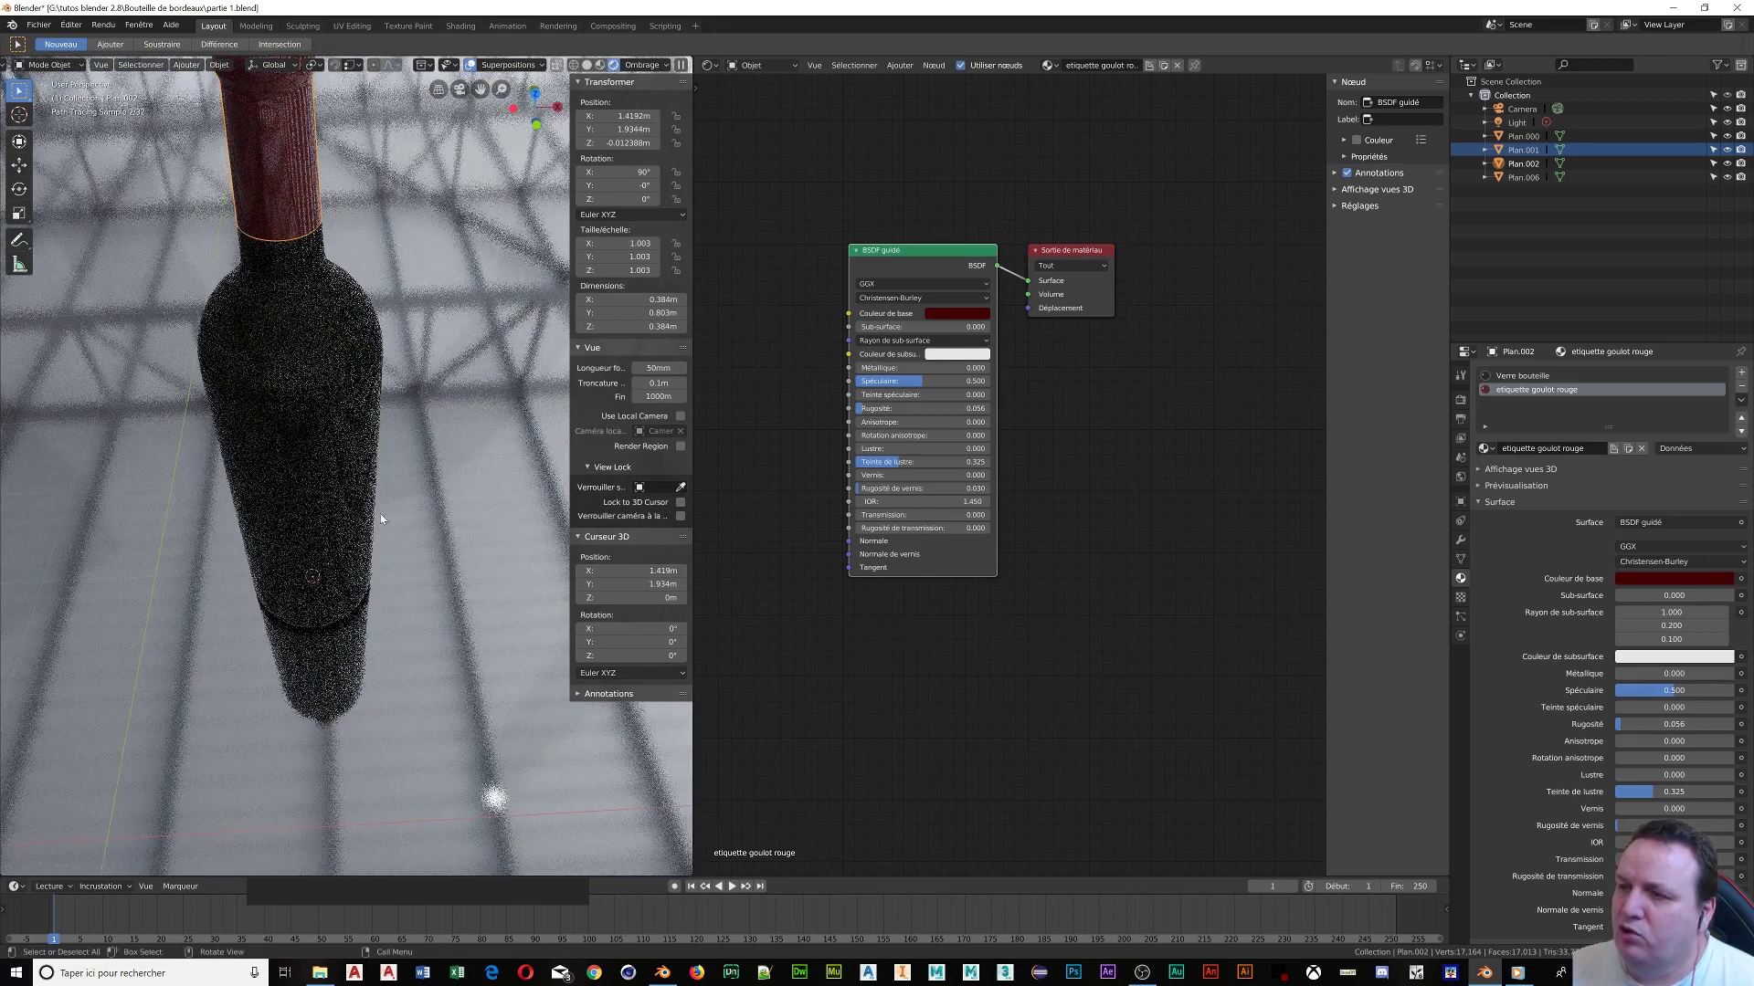
pyautogui.moveTo(301, 360)
pyautogui.mouseDown(button='middle')
pyautogui.moveTo(320, 359)
pyautogui.moveTo(307, 283)
pyautogui.mouseUp(button='middle')
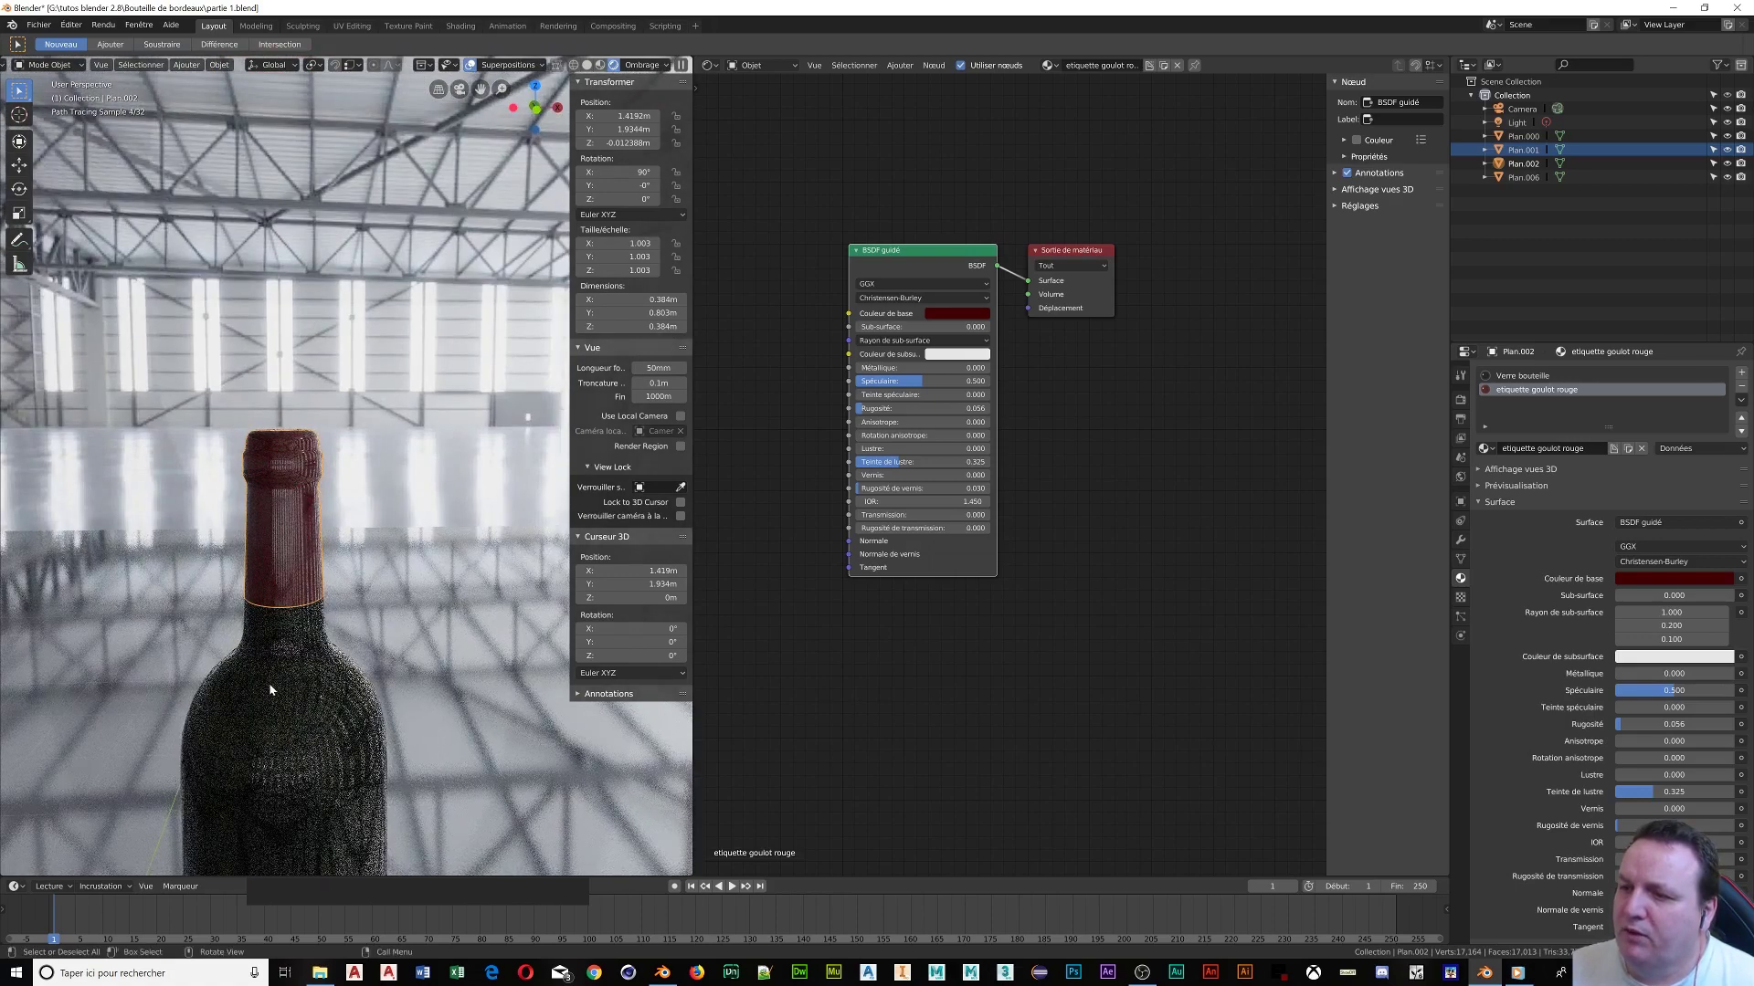
pyautogui.moveTo(385, 559)
pyautogui.mouseDown(button='middle')
pyautogui.moveTo(375, 713)
pyautogui.moveTo(371, 594)
pyautogui.mouseUp(button='middle')
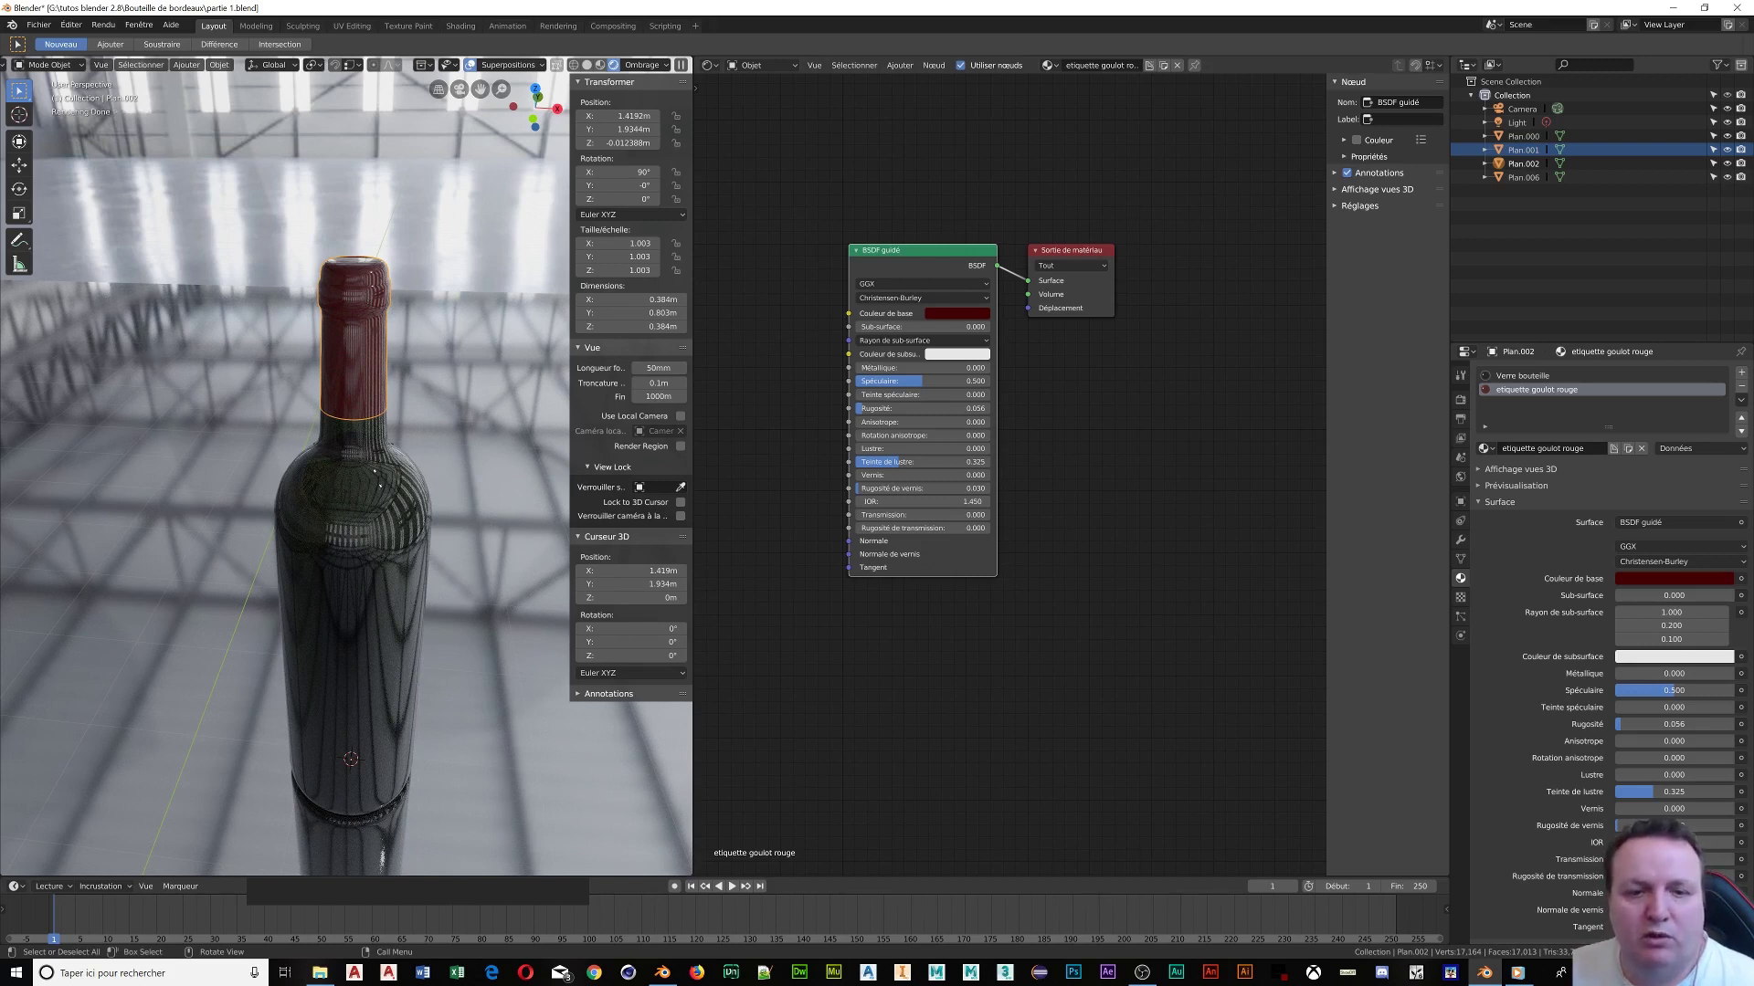
pyautogui.click(375, 470)
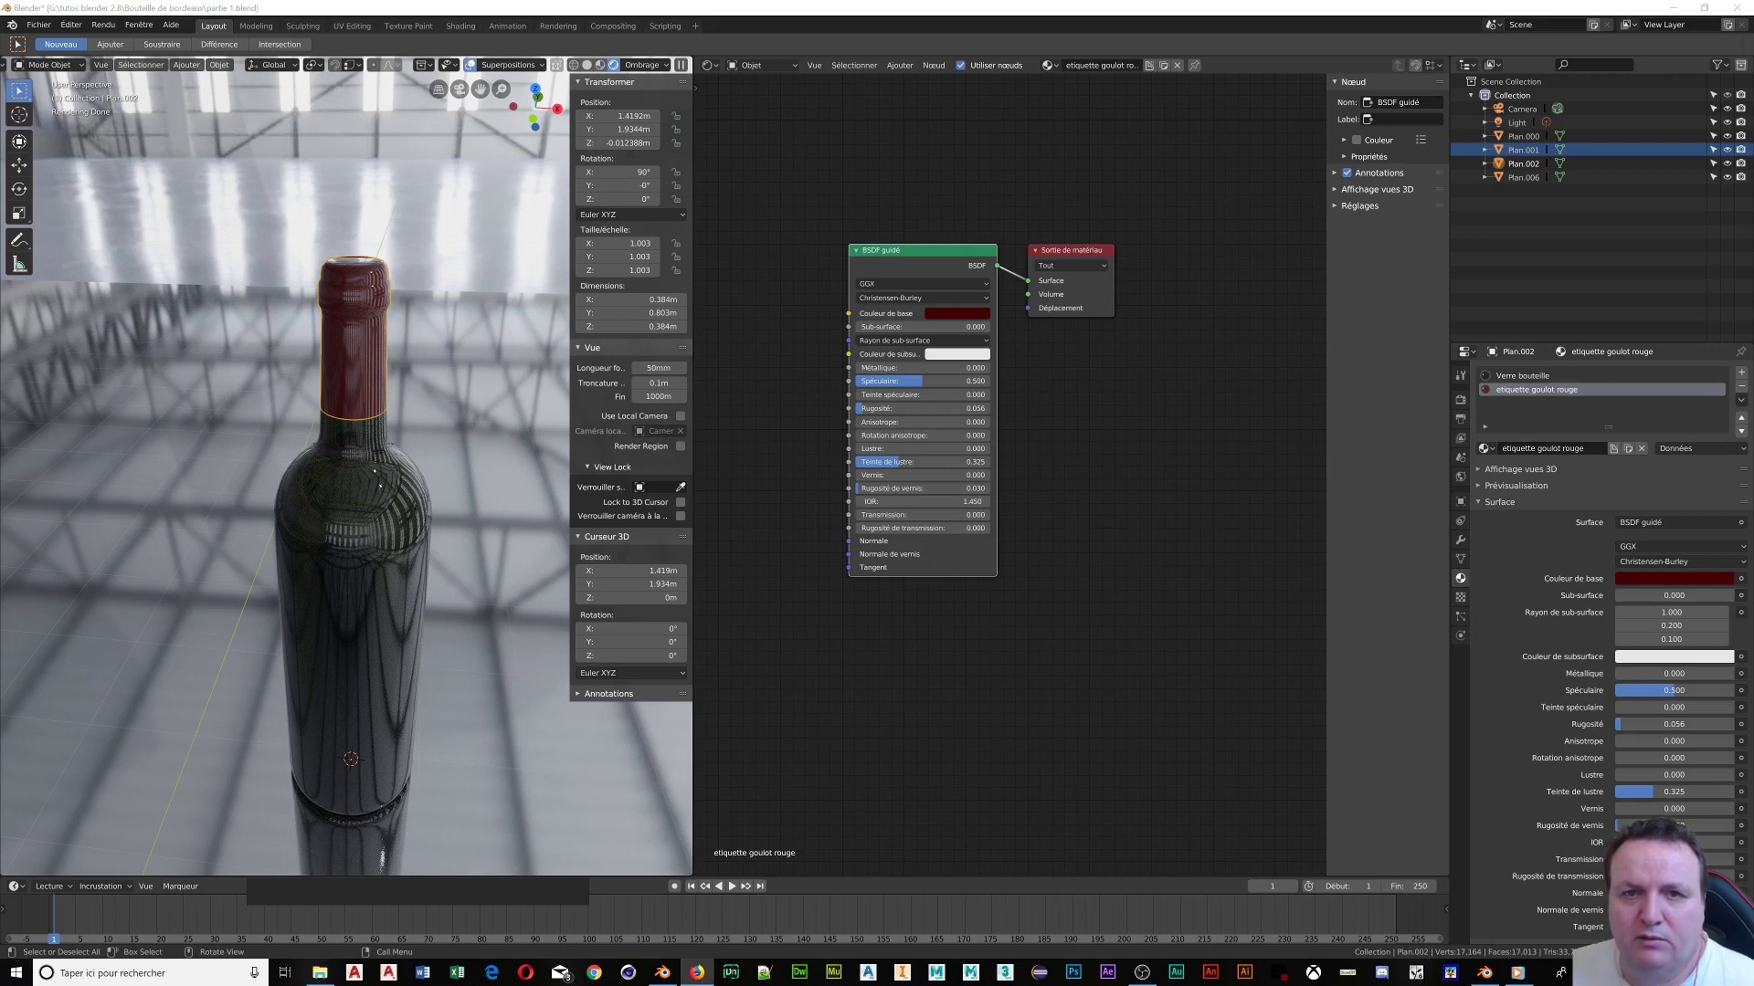
pyautogui.click(375, 470)
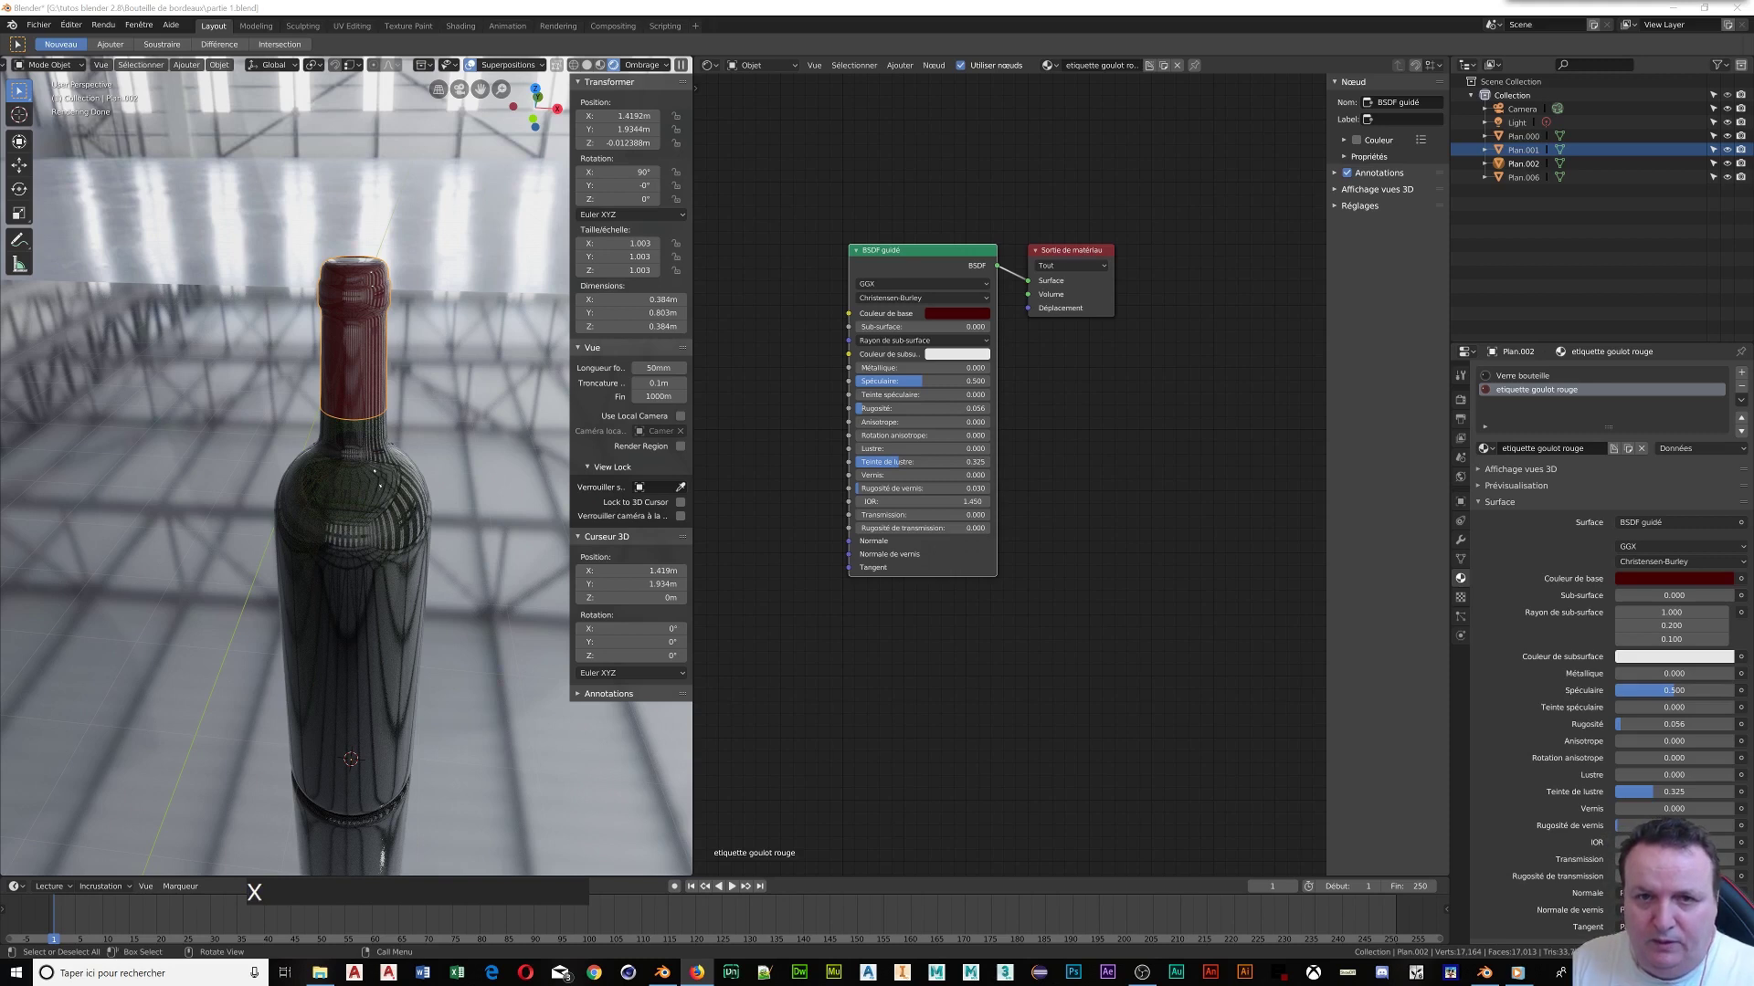
pyautogui.press('Return')
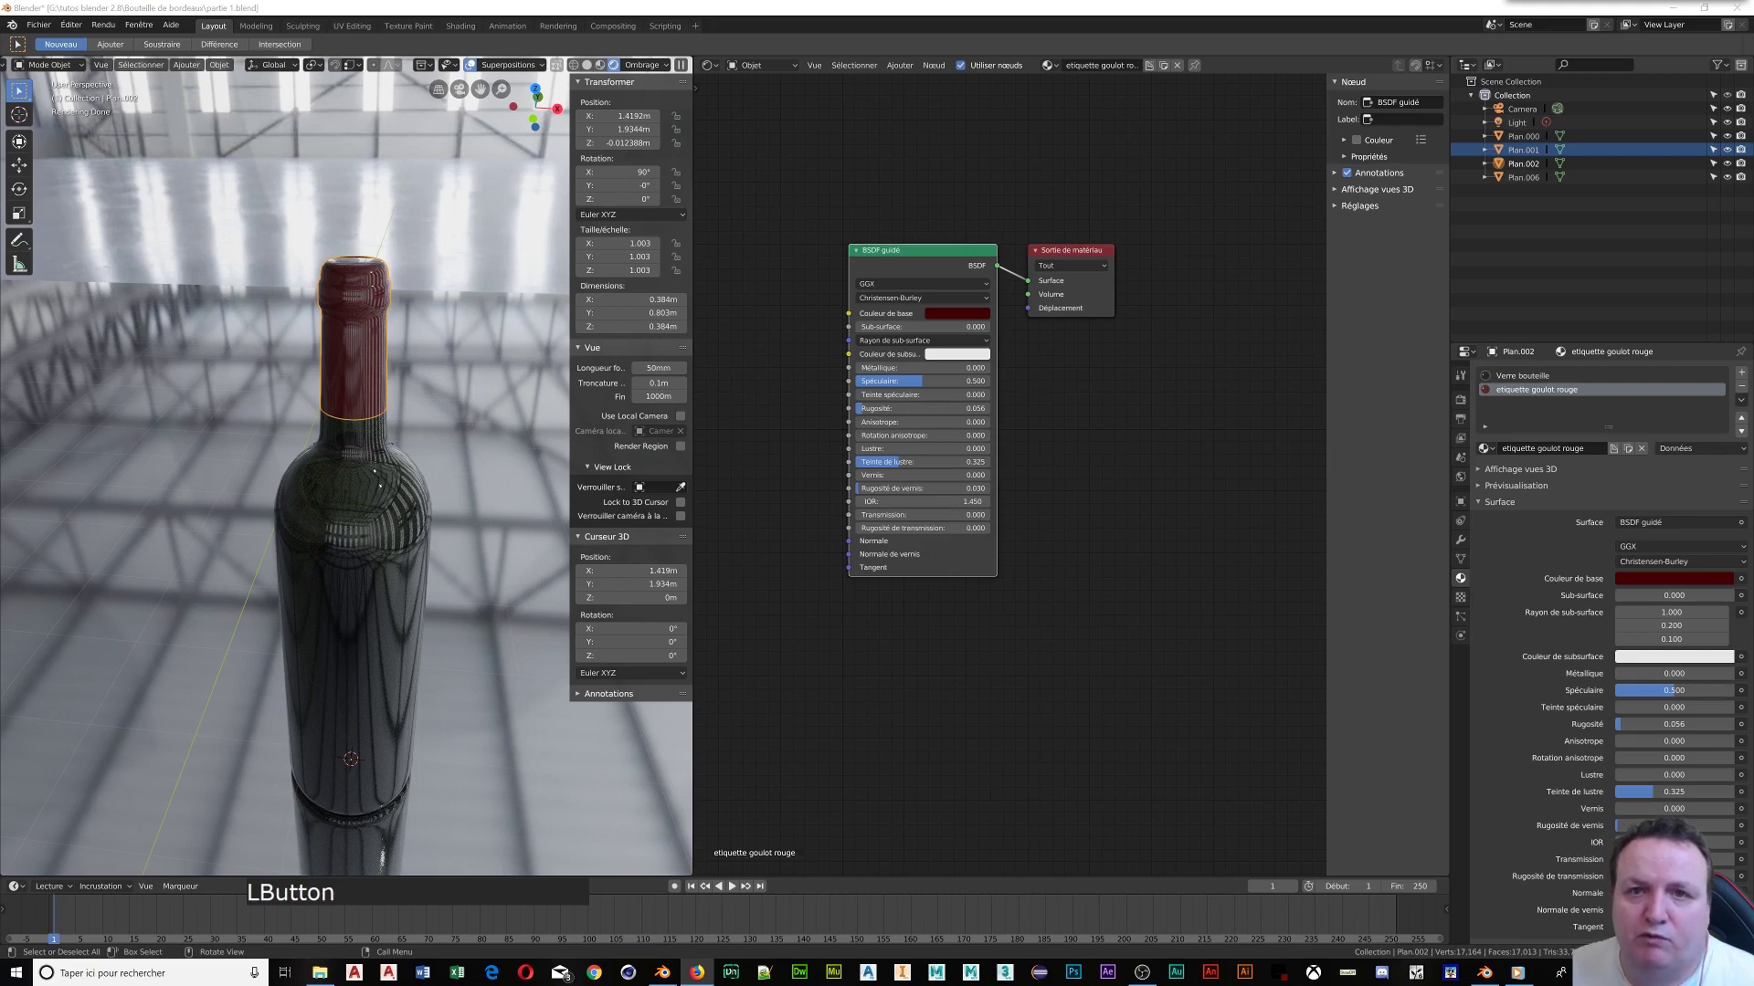
# Switch to Firefox and look through the image results for "étiquette goulot bordeaux" for a seal to put on the bottle's cap
pyautogui.hotkey('alt', 'Tab')
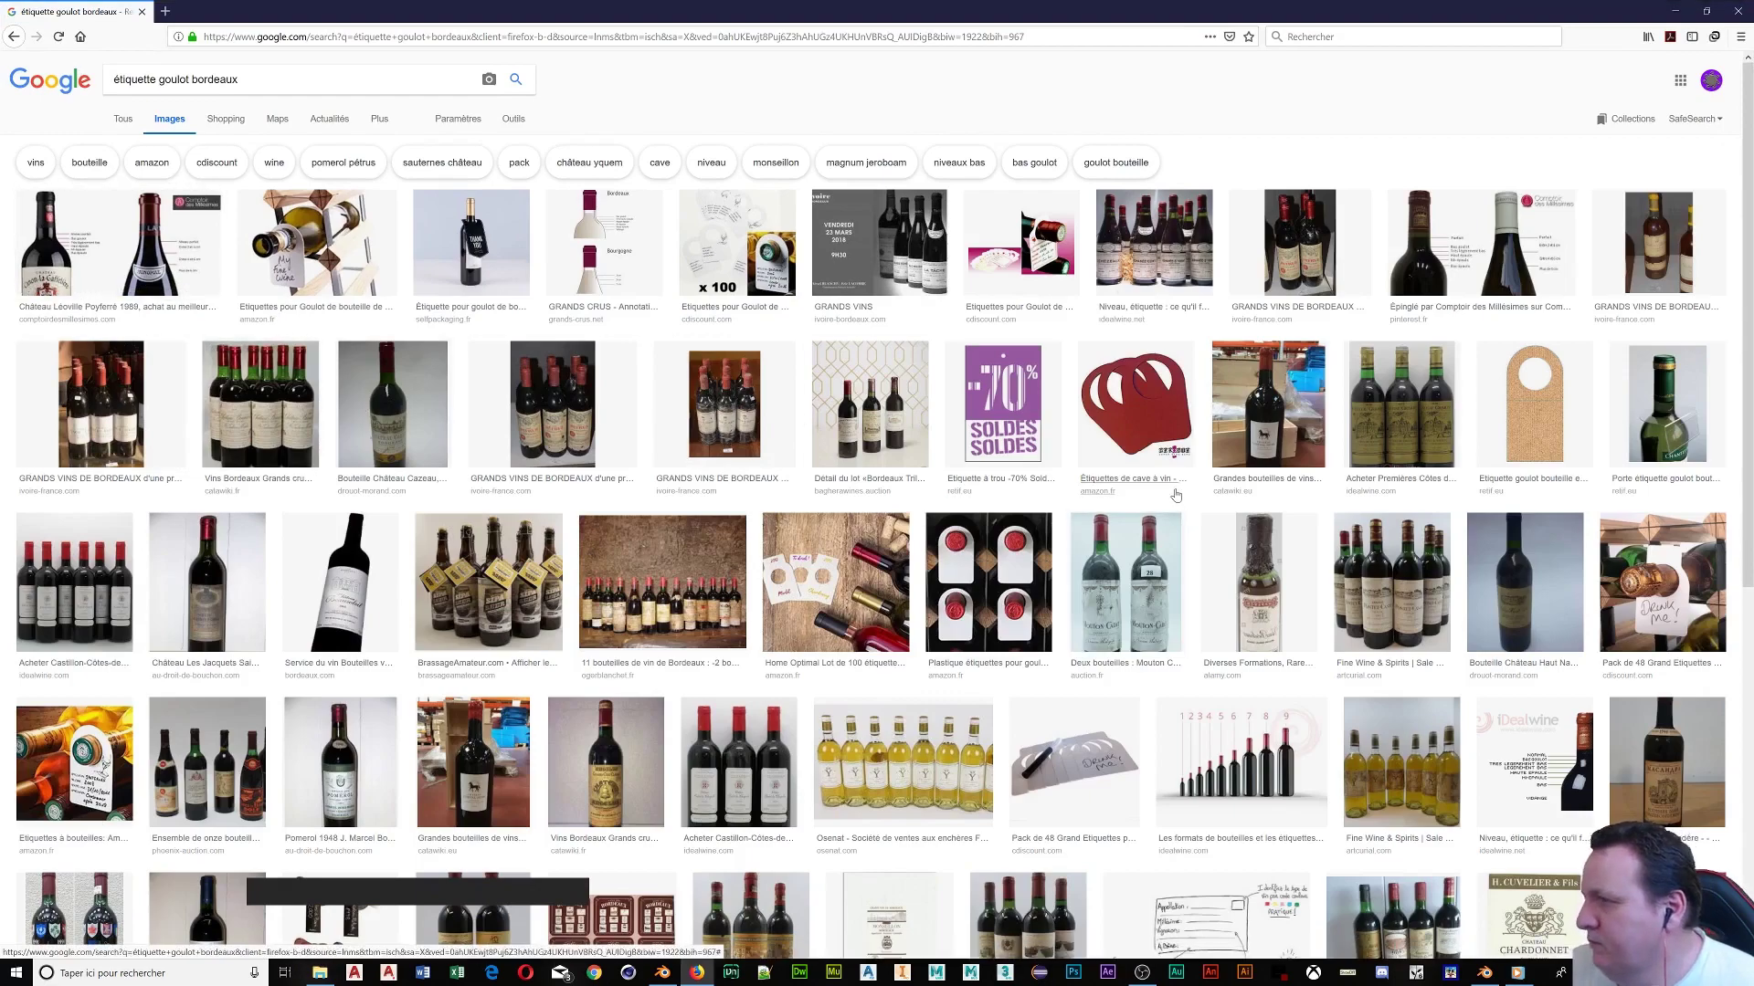
pyautogui.scroll(-5, 1177, 496)
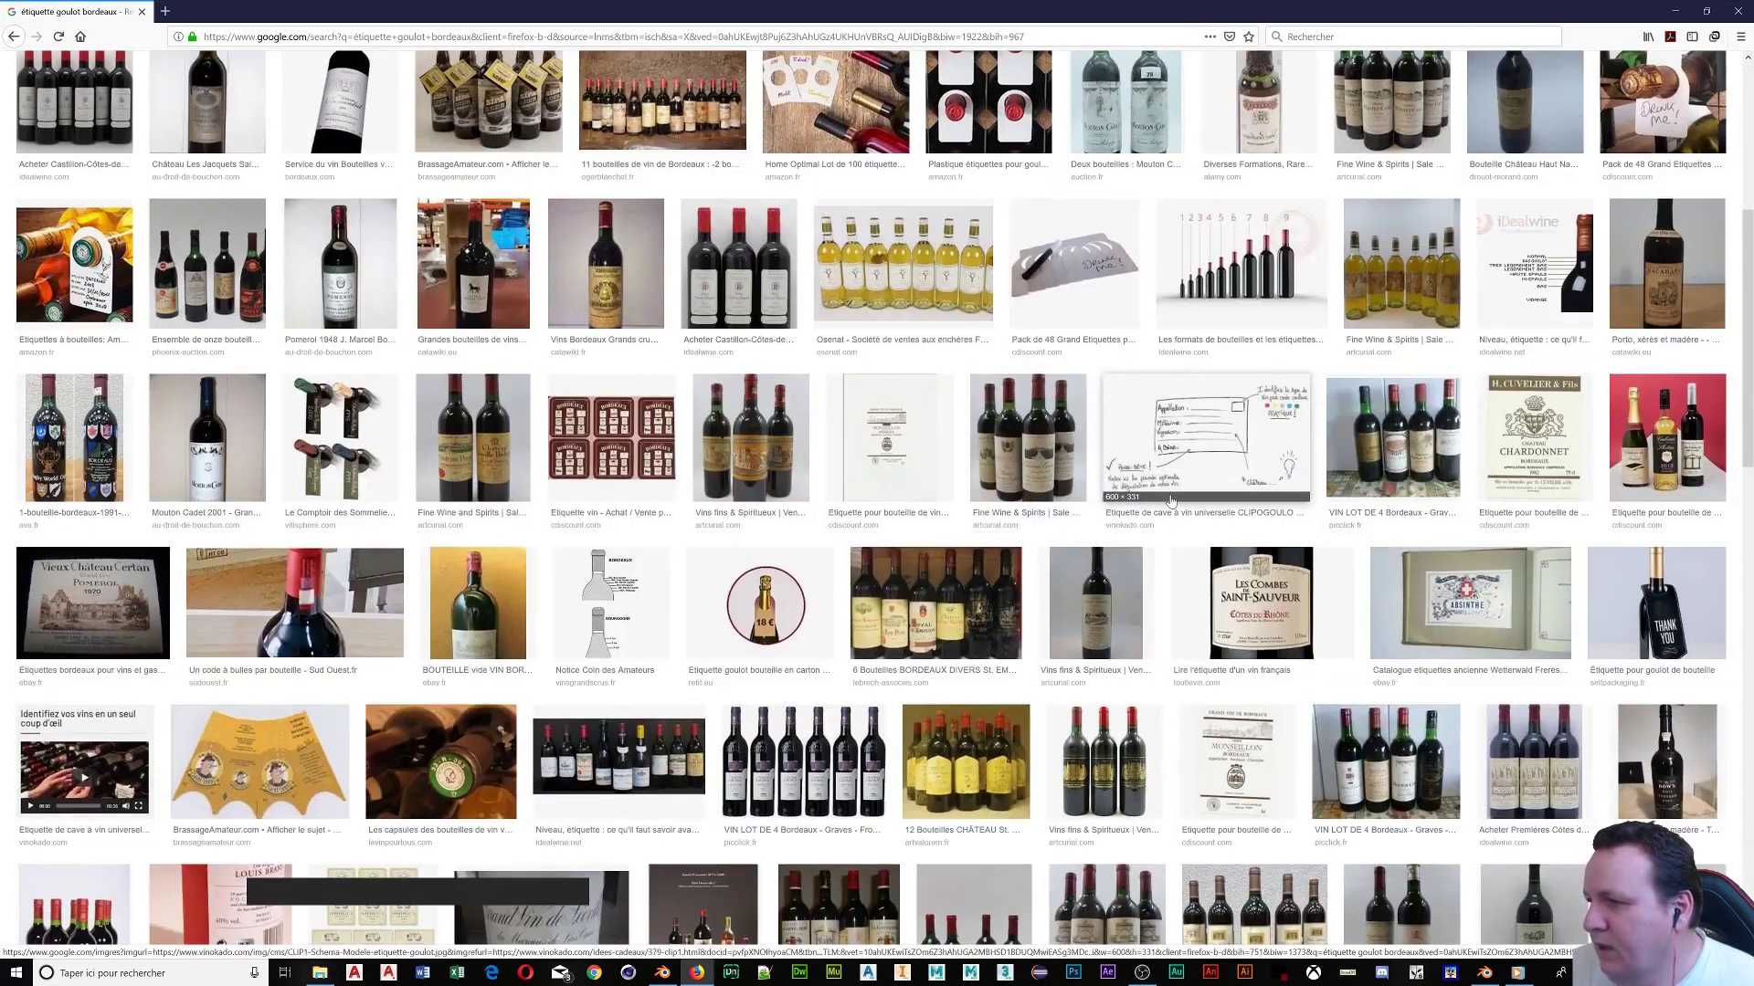
pyautogui.scroll(-2, 1172, 501)
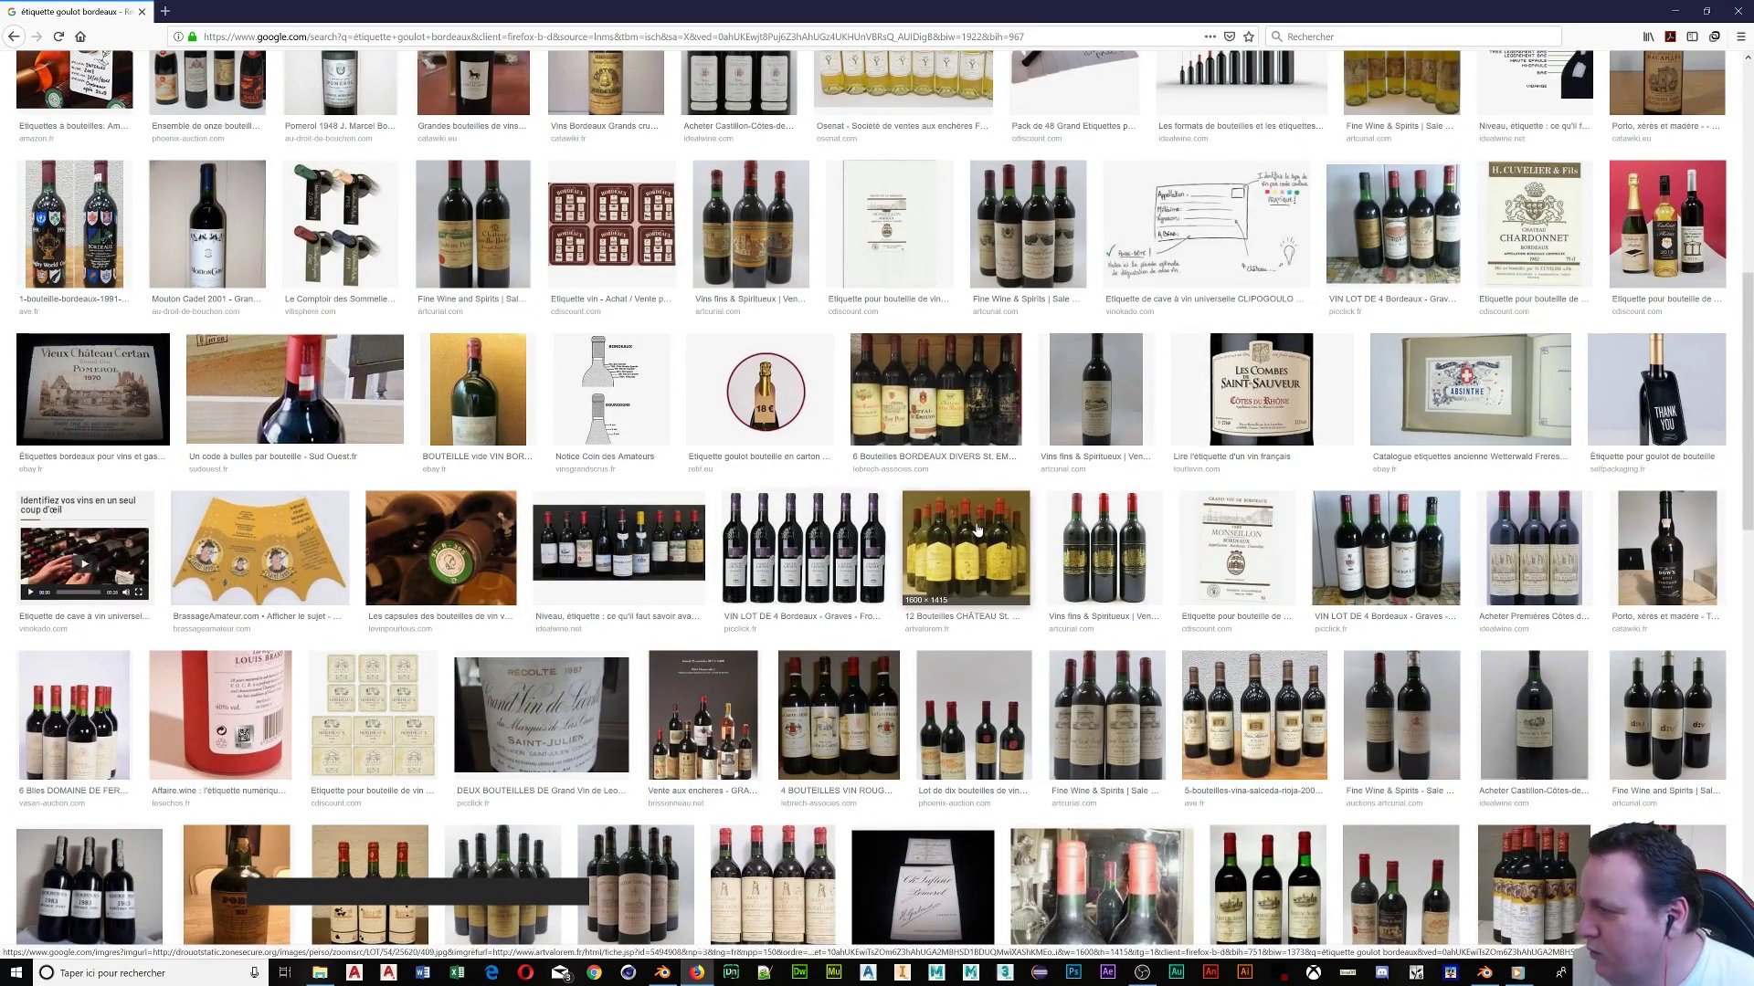
pyautogui.scroll(-3, 983, 530)
pyautogui.scroll(-8, 983, 530)
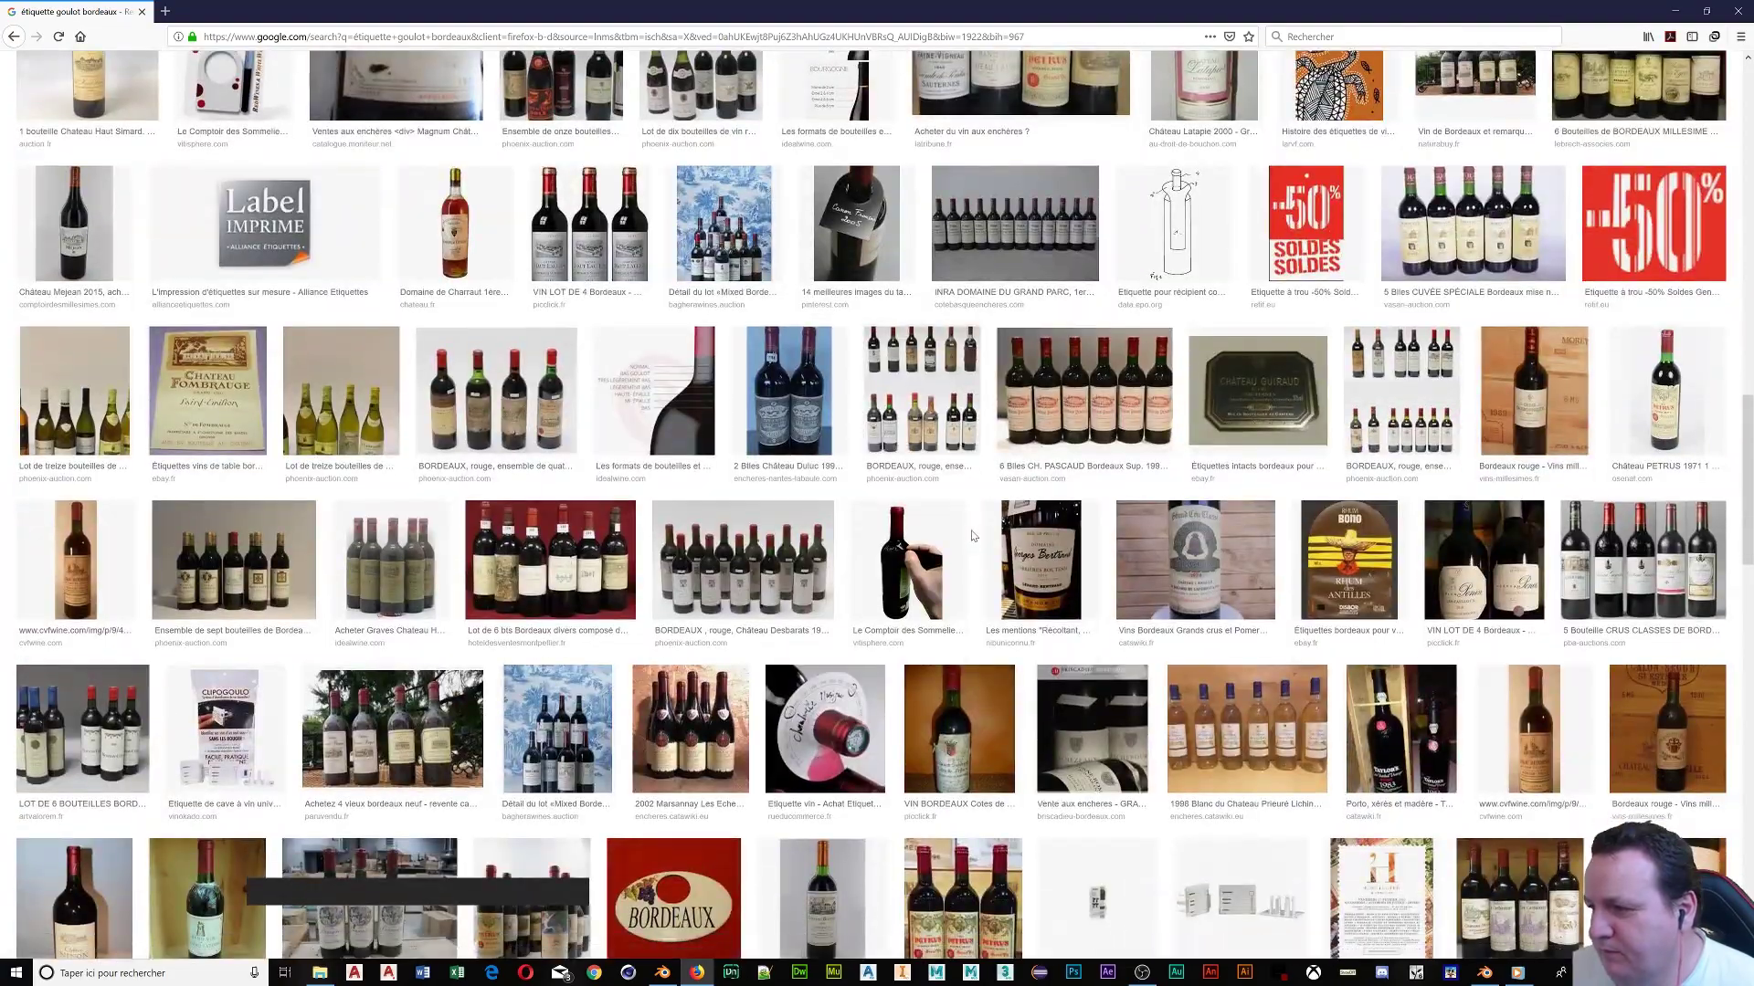
pyautogui.scroll(-6, 978, 534)
pyautogui.scroll(-8, 972, 537)
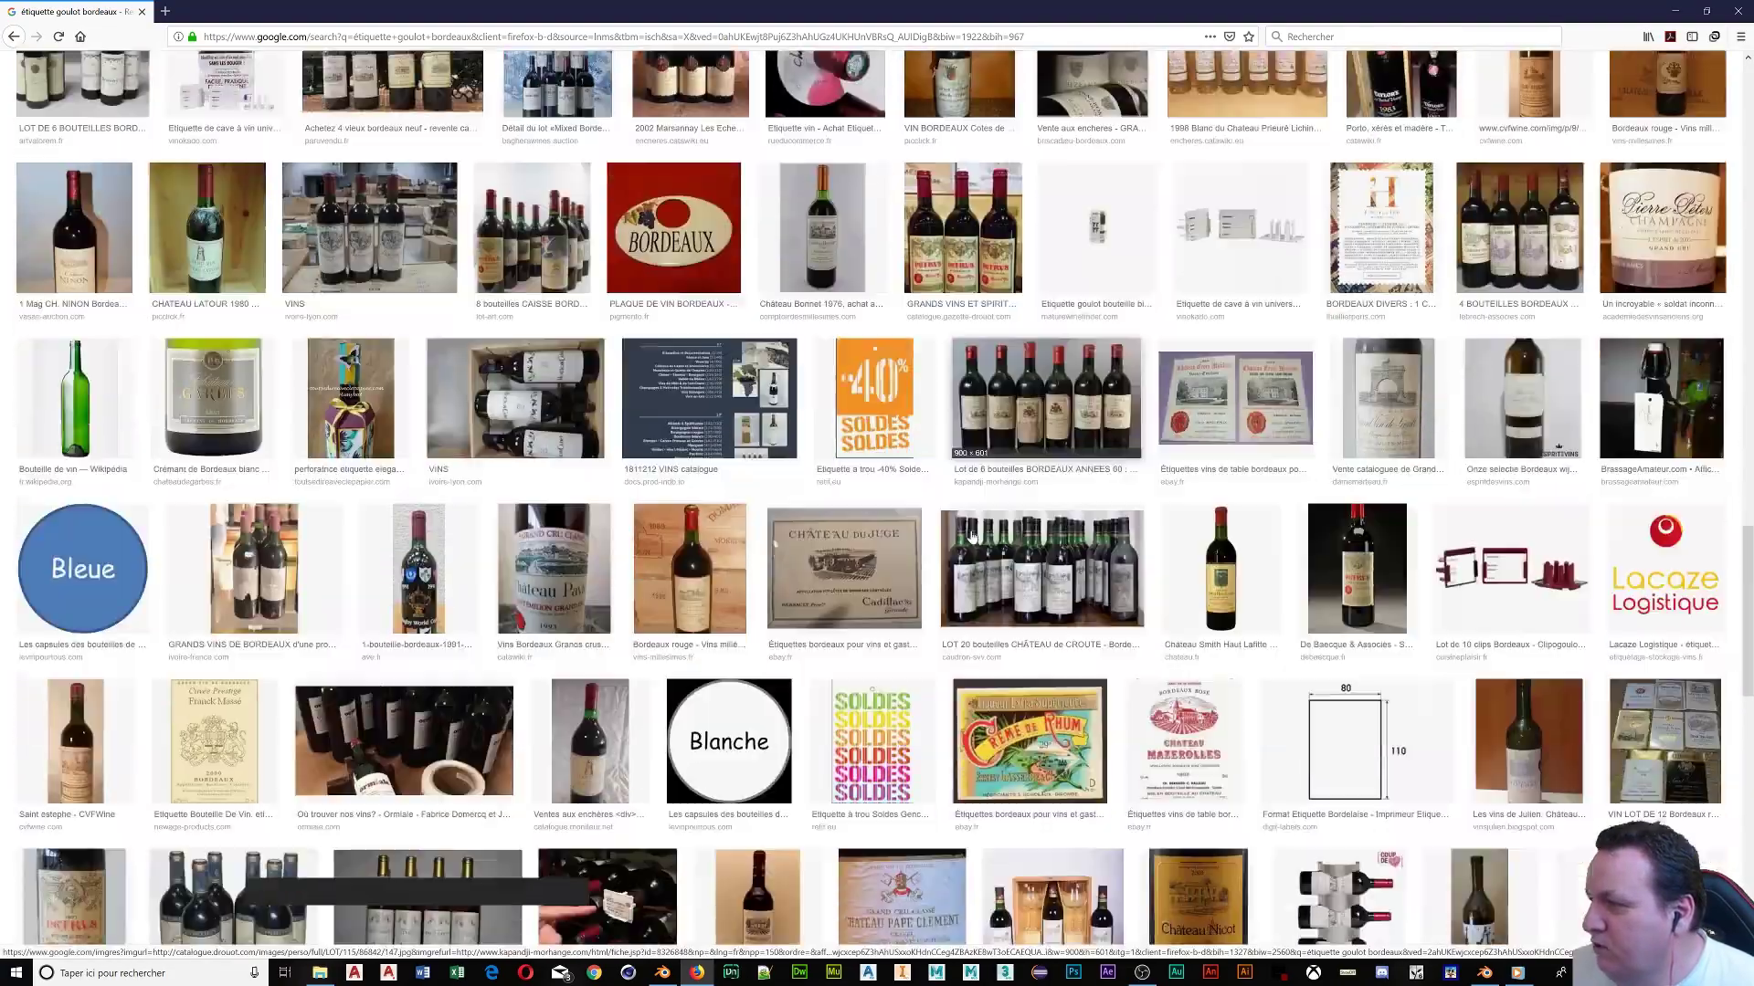
pyautogui.scroll(-3, 971, 537)
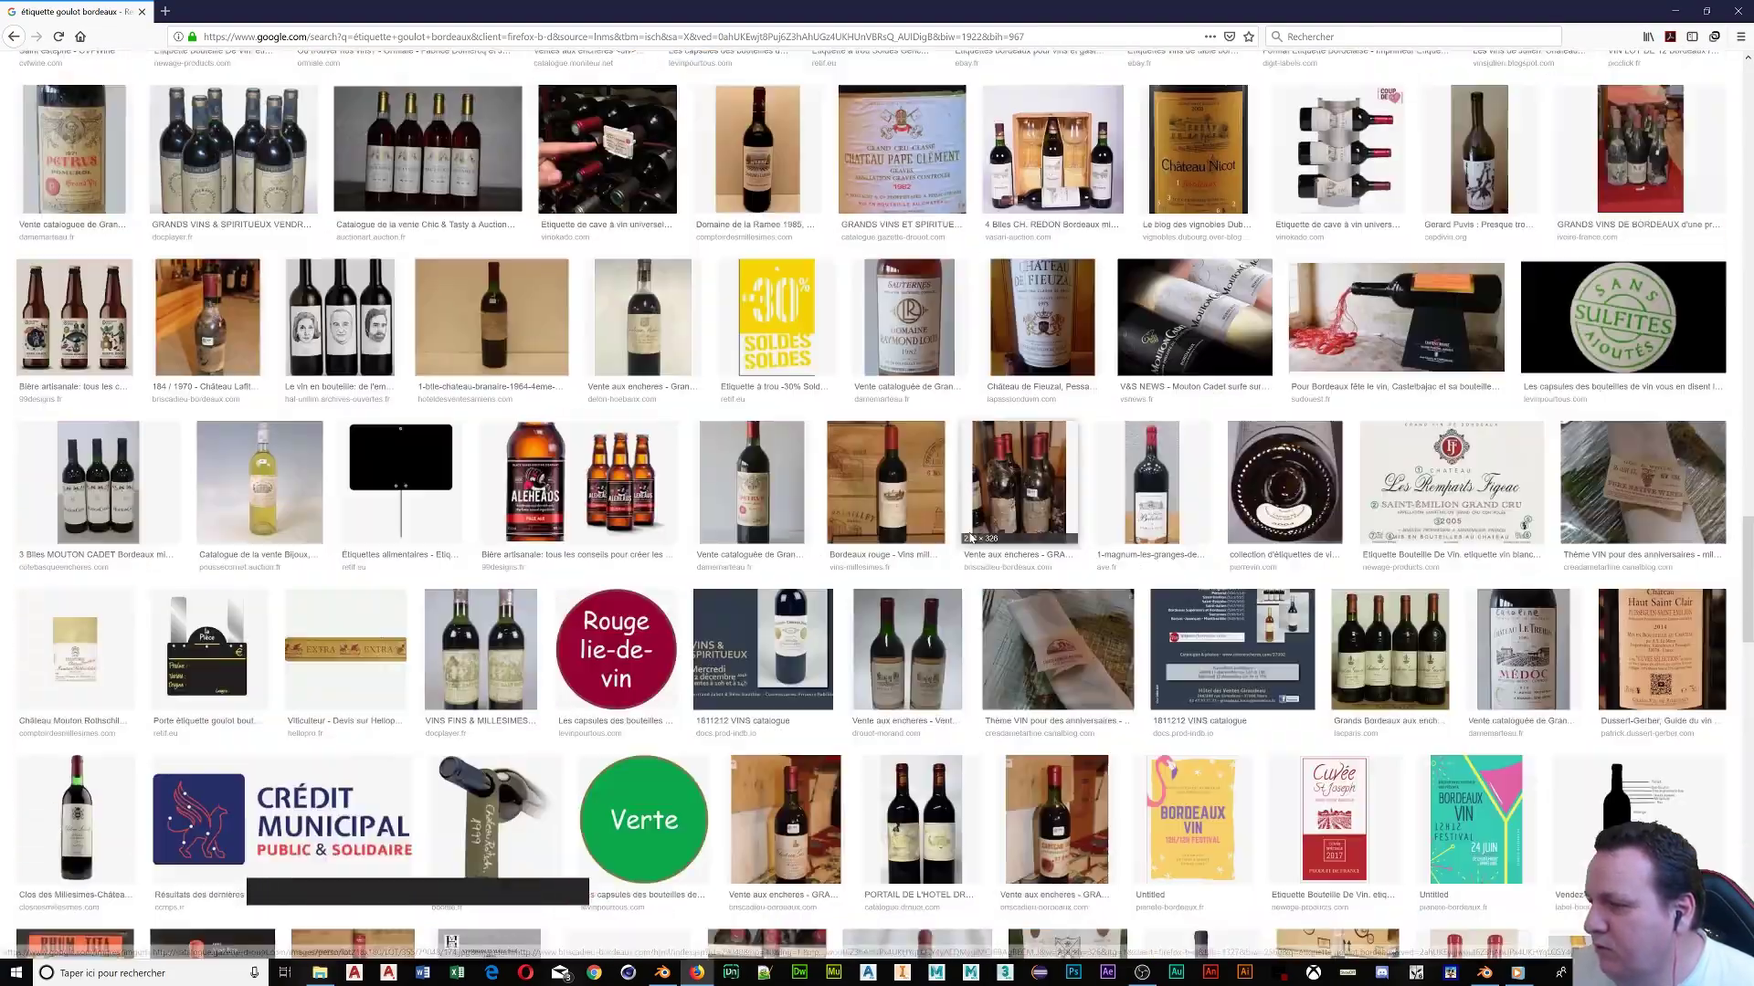
pyautogui.scroll(-6, 972, 537)
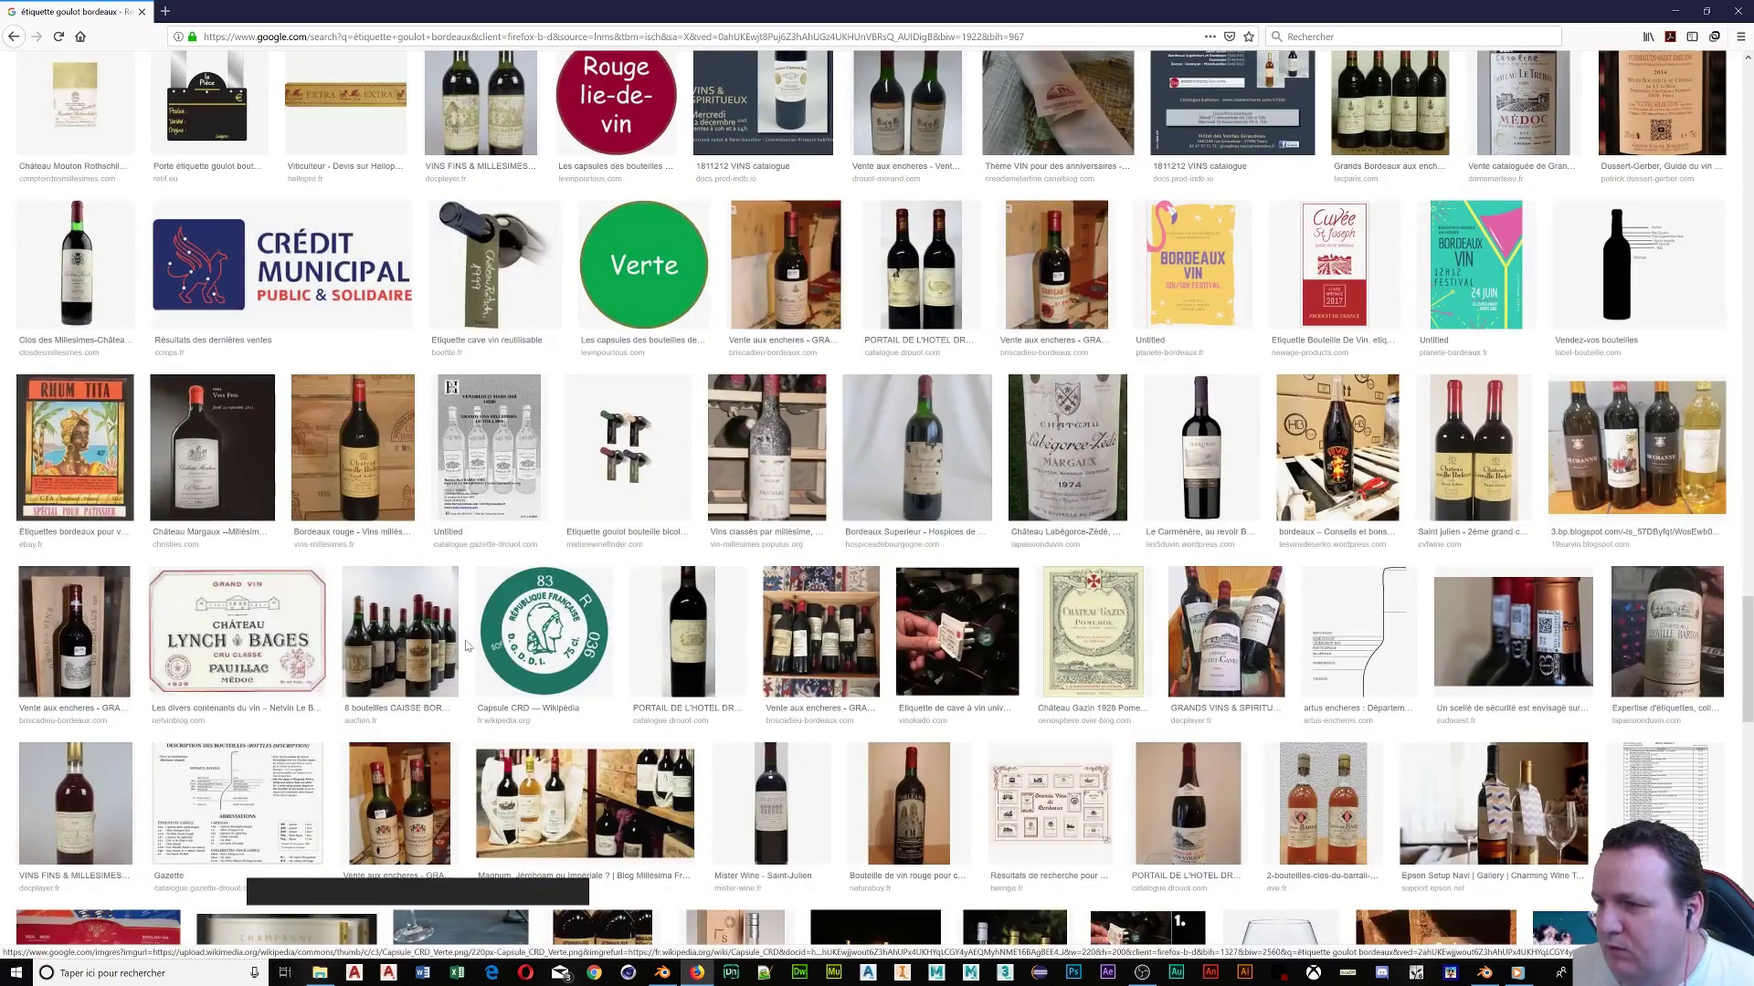
# Open the green Capsule CRD image from Wikipédia on its own in the browser
pyautogui.click(516, 646)
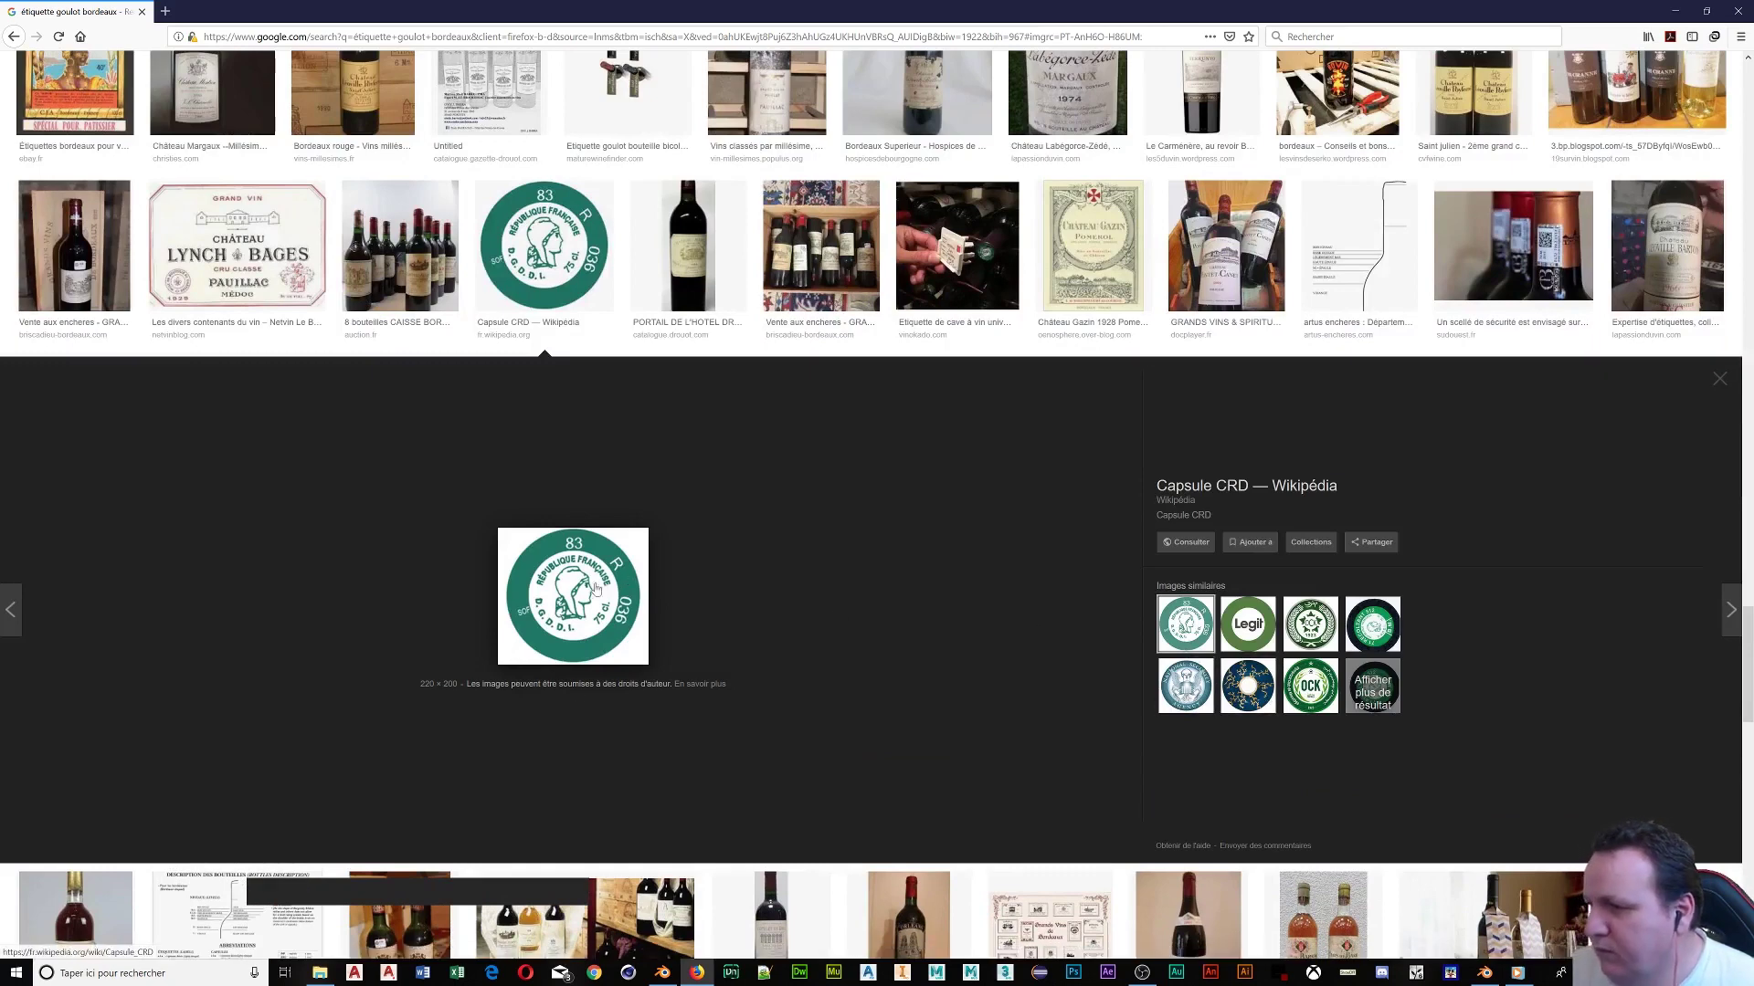
pyautogui.rightClick(561, 585)
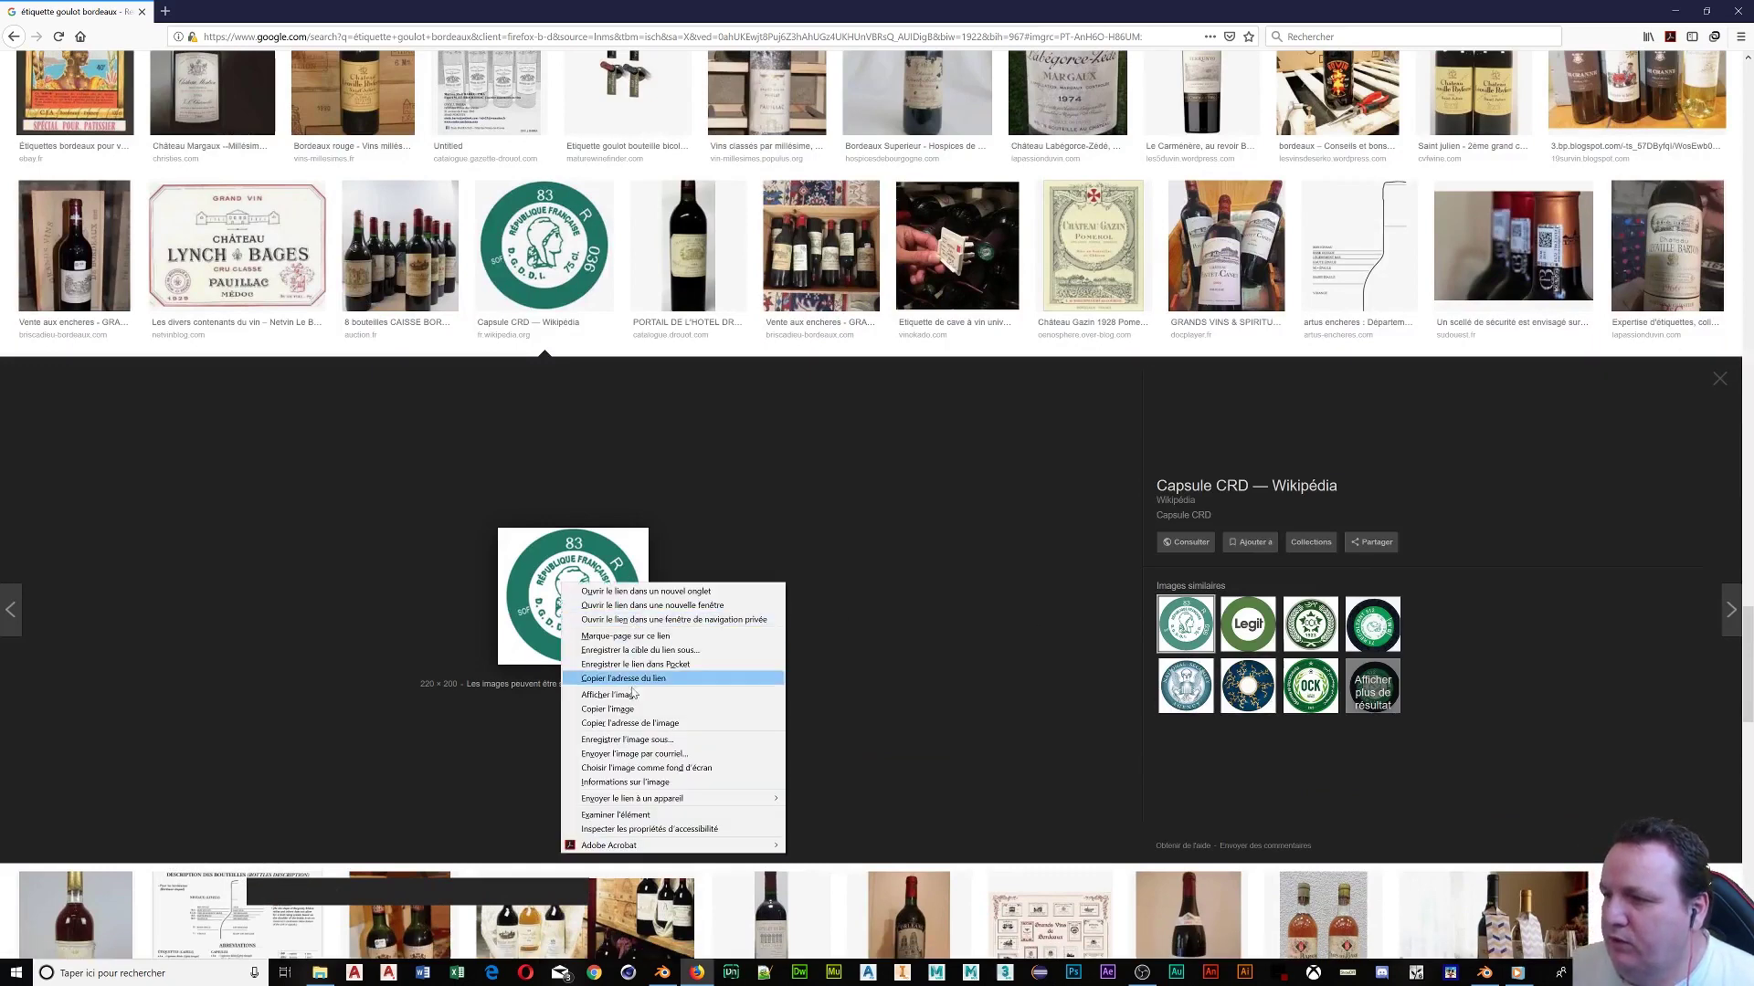
pyautogui.click(627, 696)
# Save the seal image as 220px-Capsule_CRD_Verte.png in "images pour tuto\bouteille de bordeaux" on TRANSCEND (G:) and return to Blender
pyautogui.rightClick(890, 475)
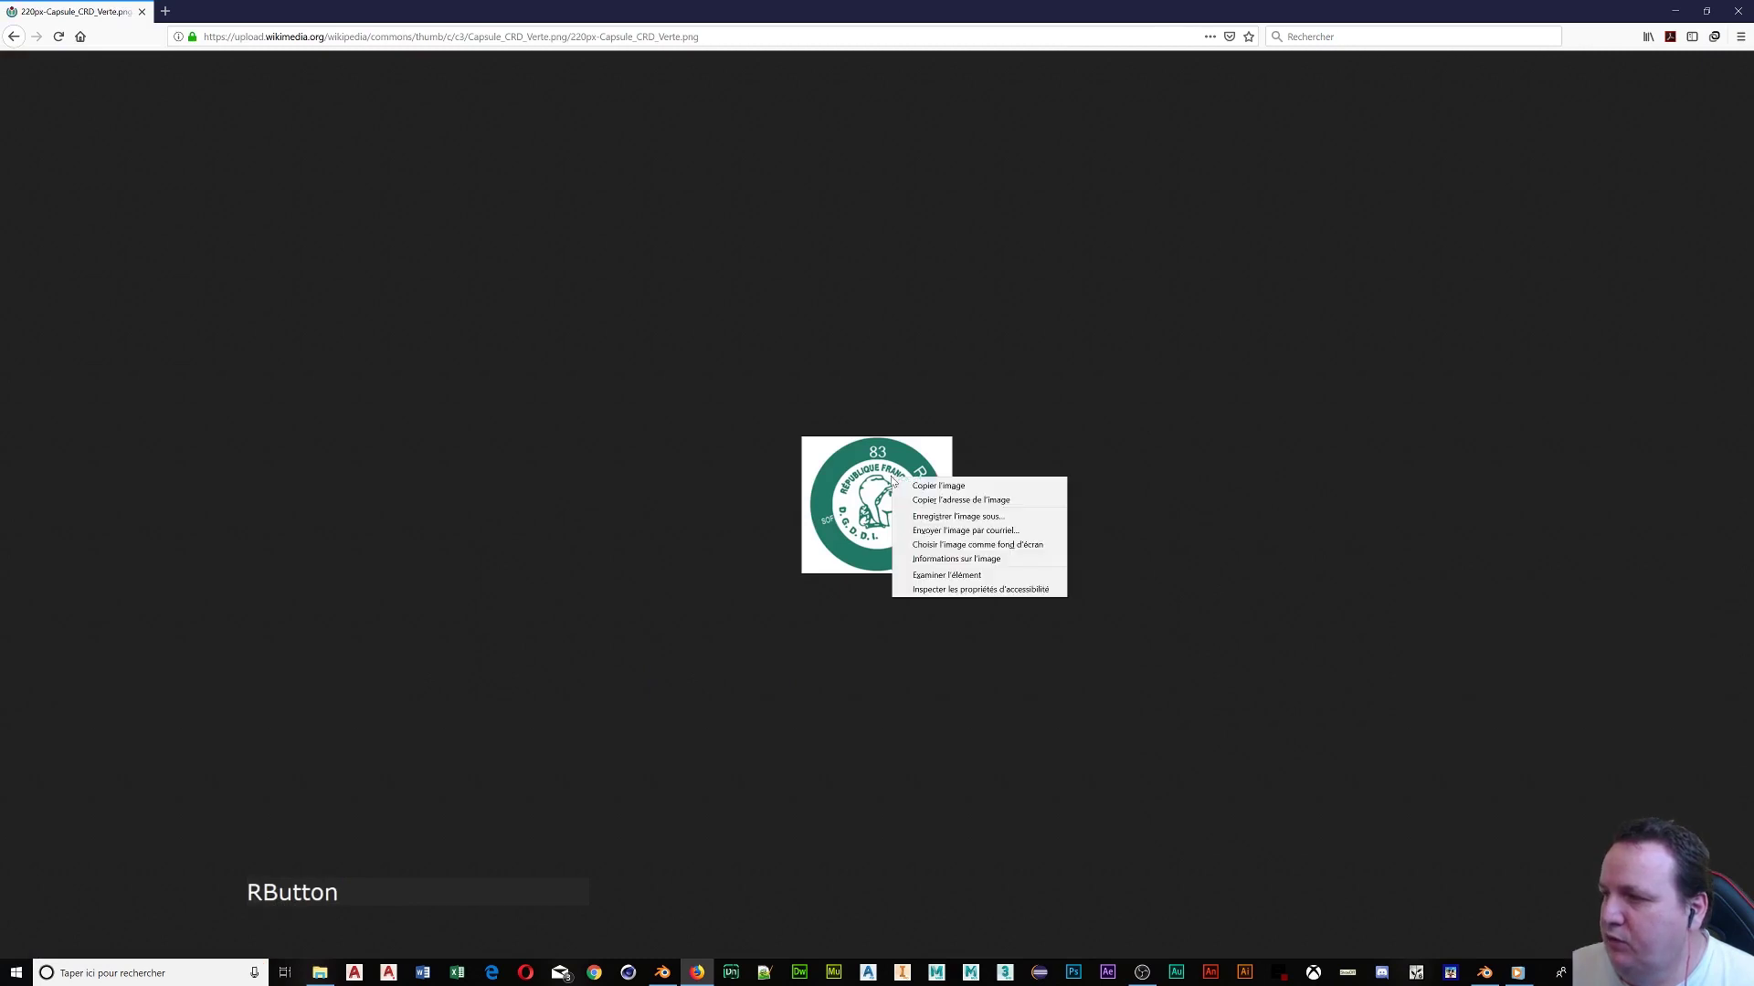
pyautogui.click(968, 526)
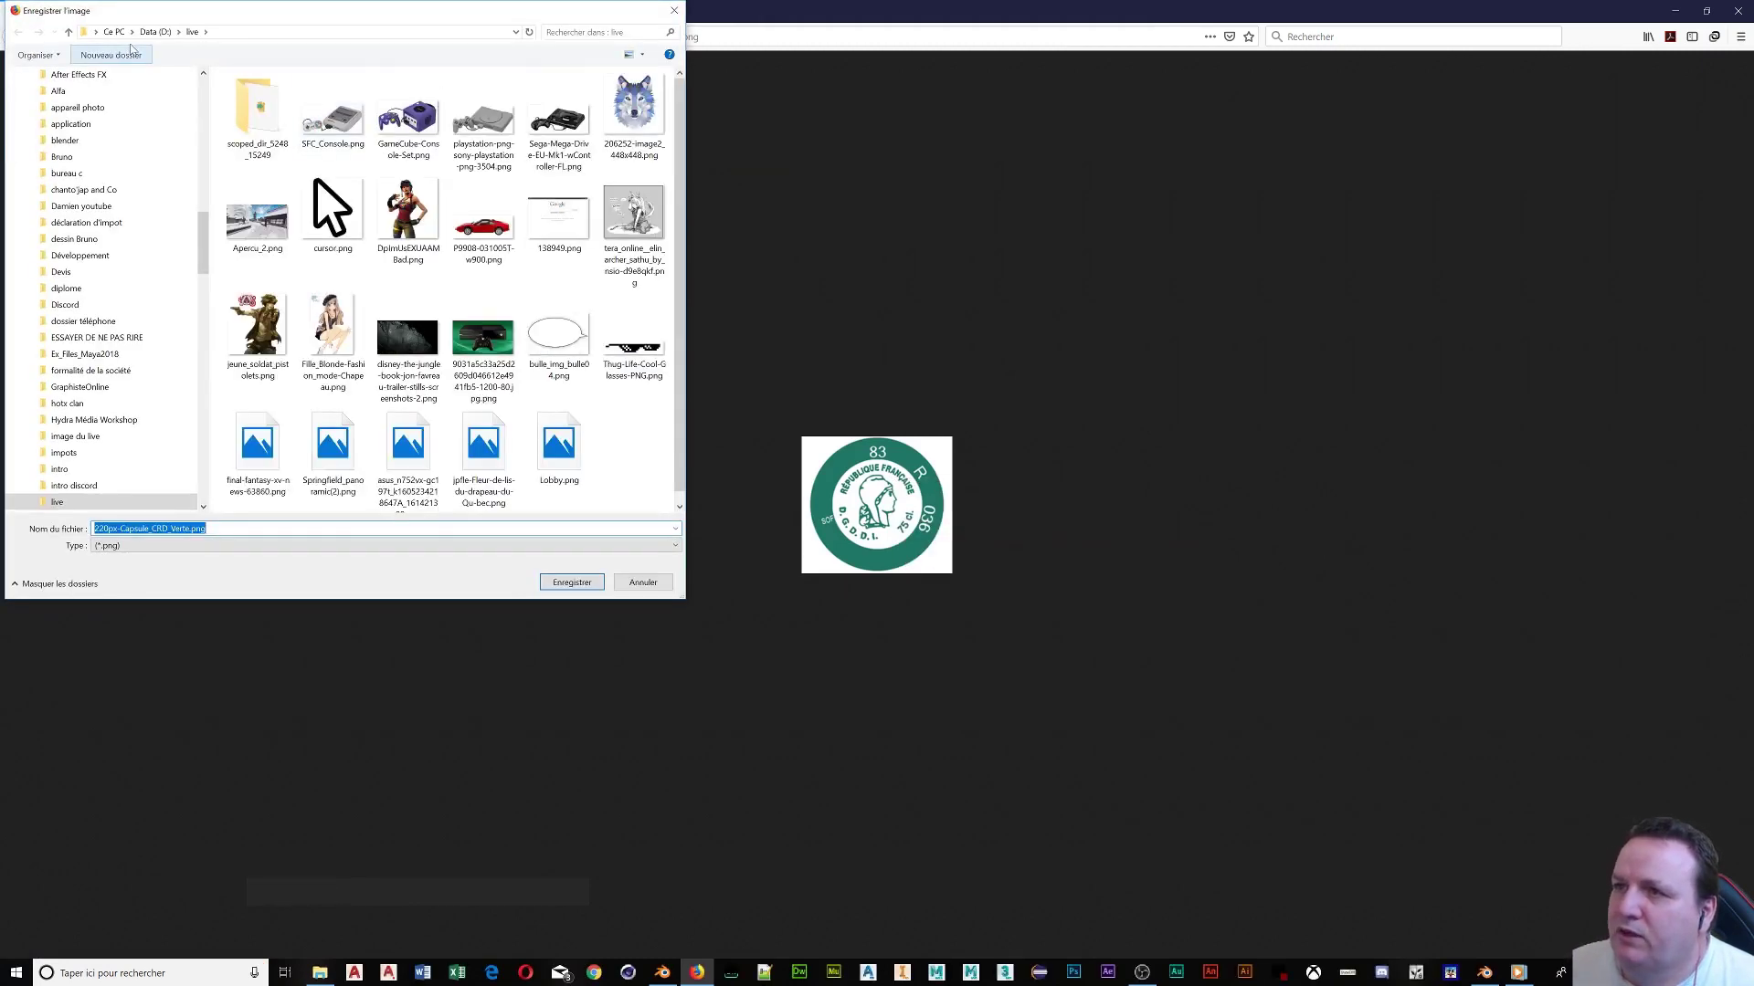
pyautogui.click(132, 32)
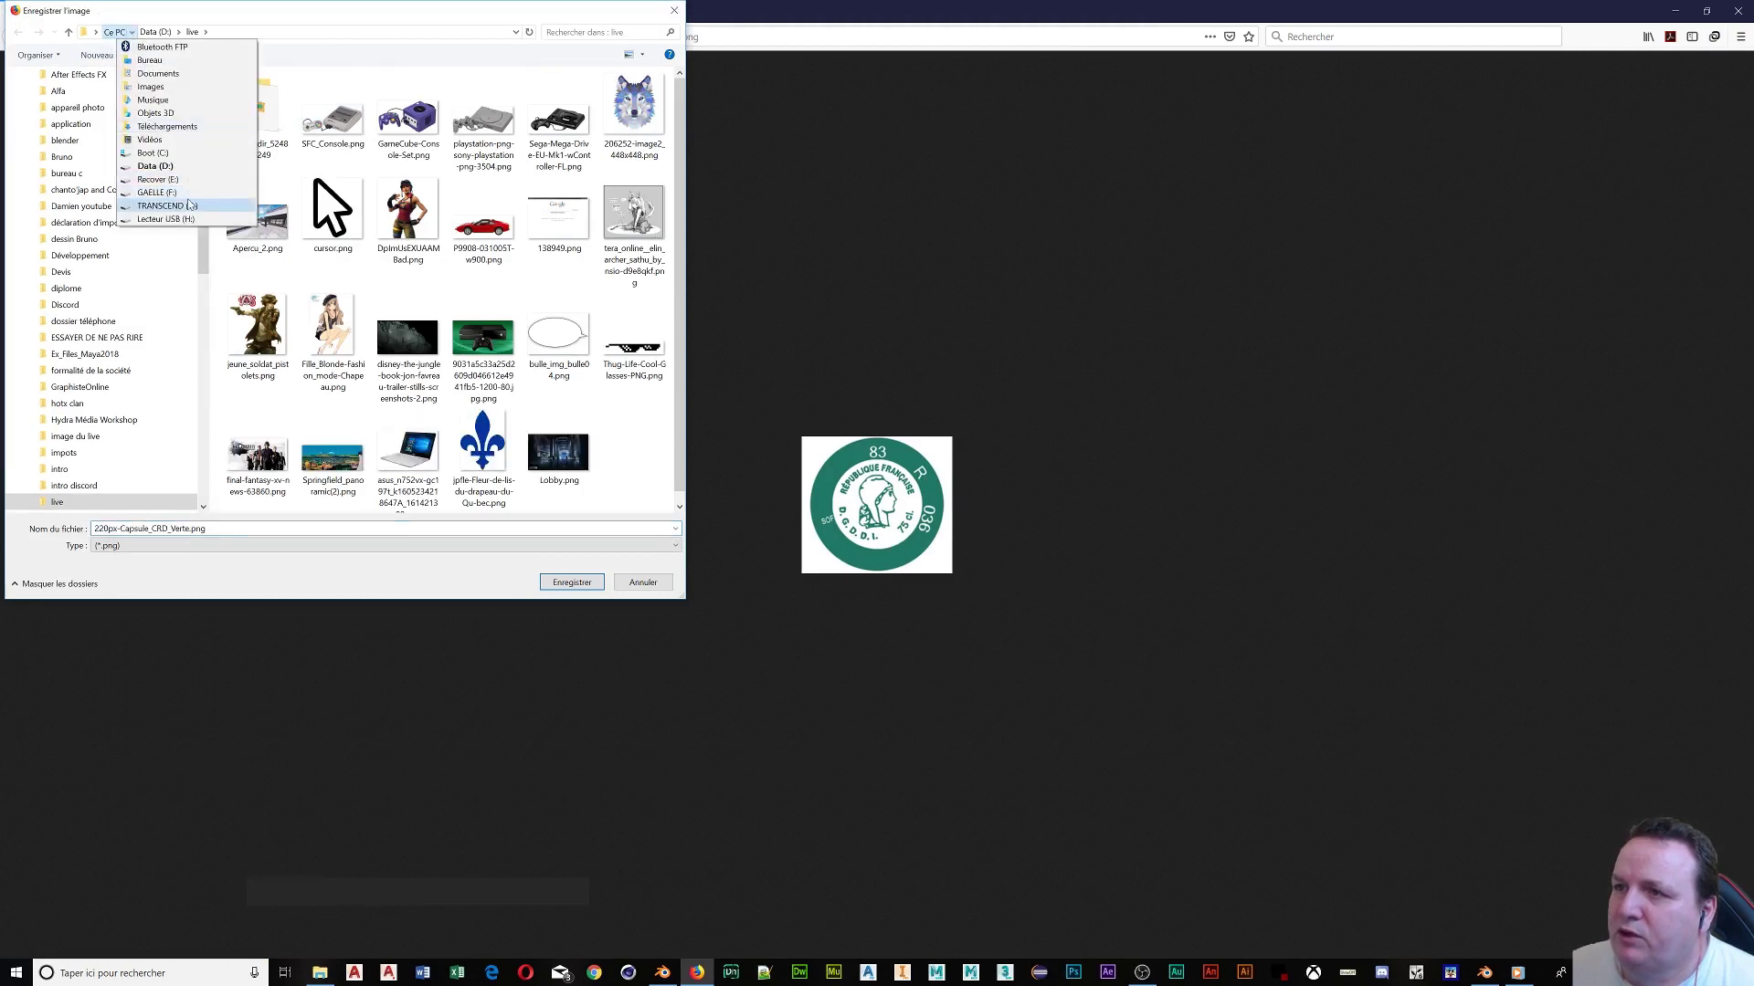
pyautogui.click(189, 205)
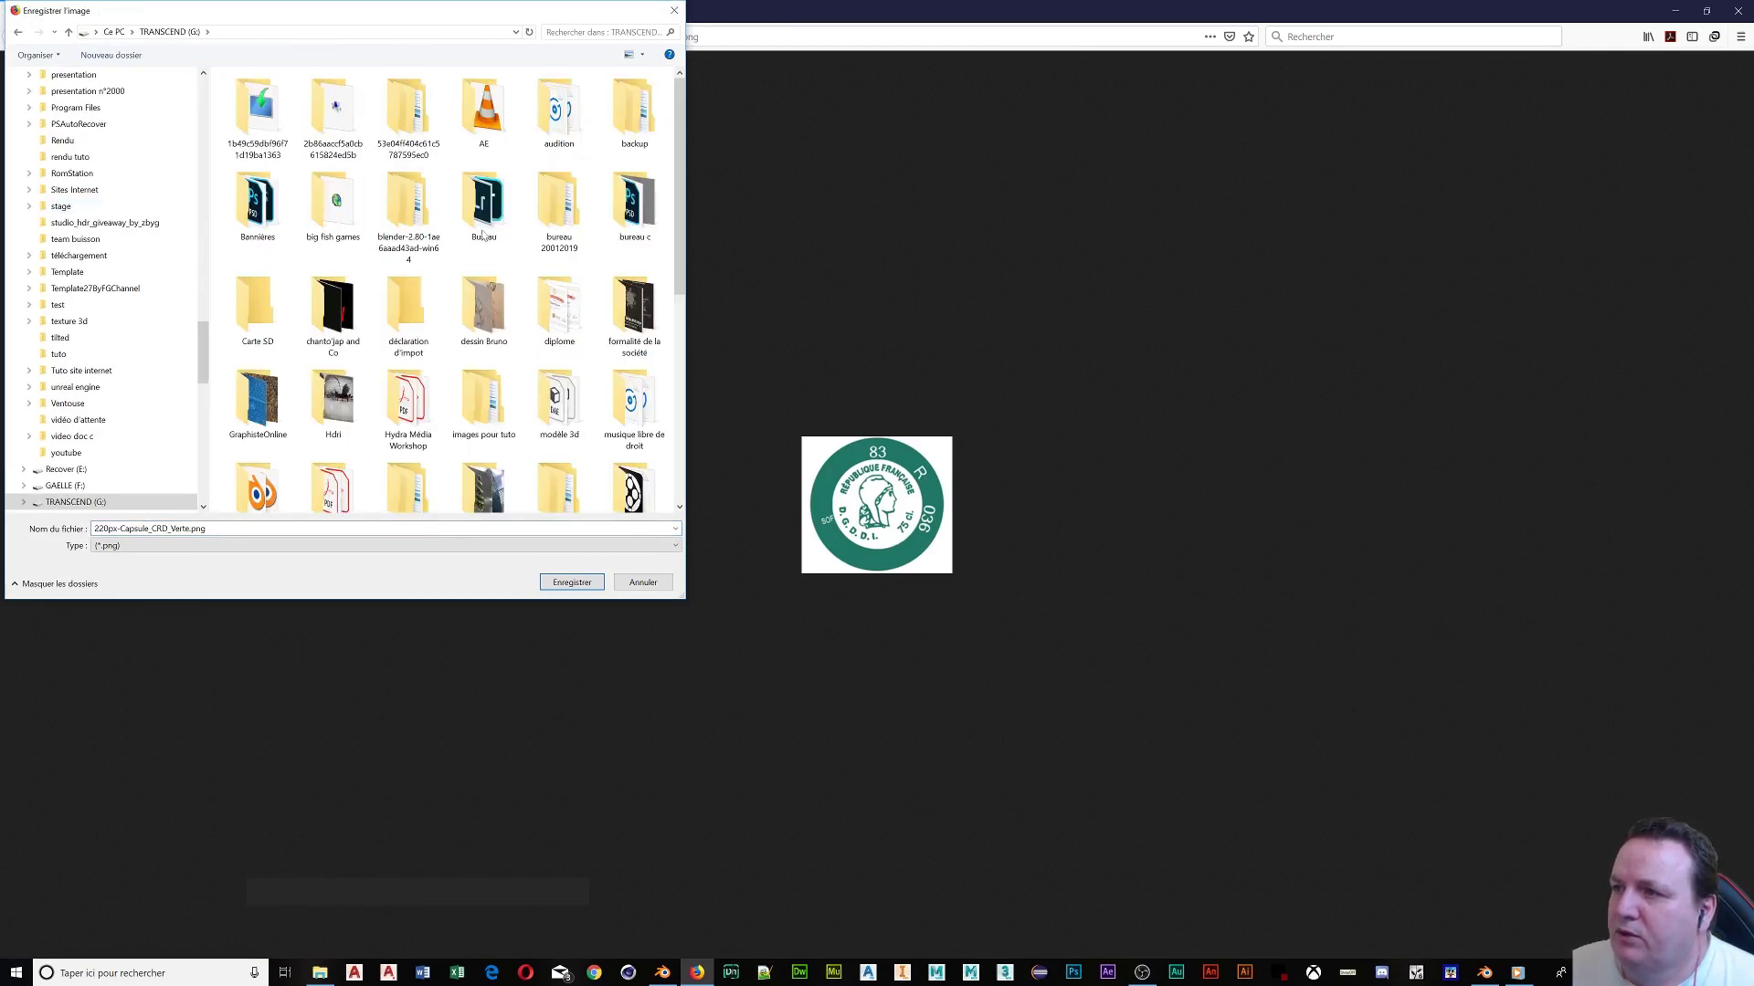
pyautogui.doubleClick(483, 411)
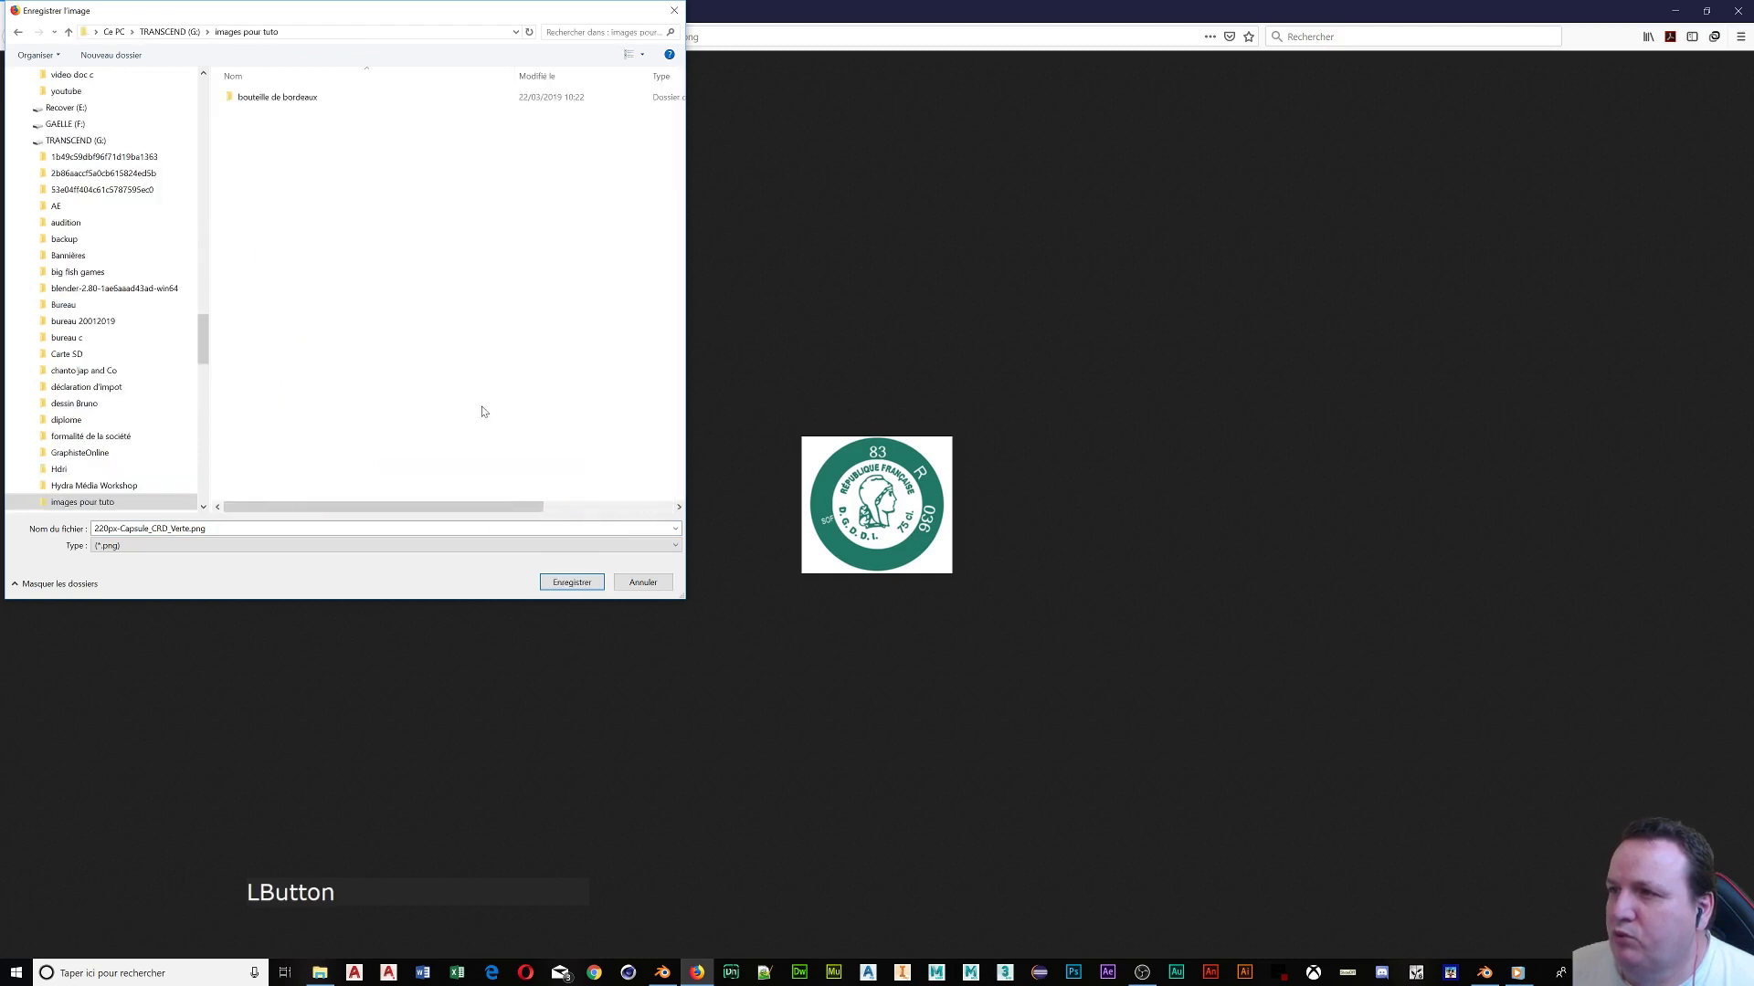
pyautogui.doubleClick(265, 100)
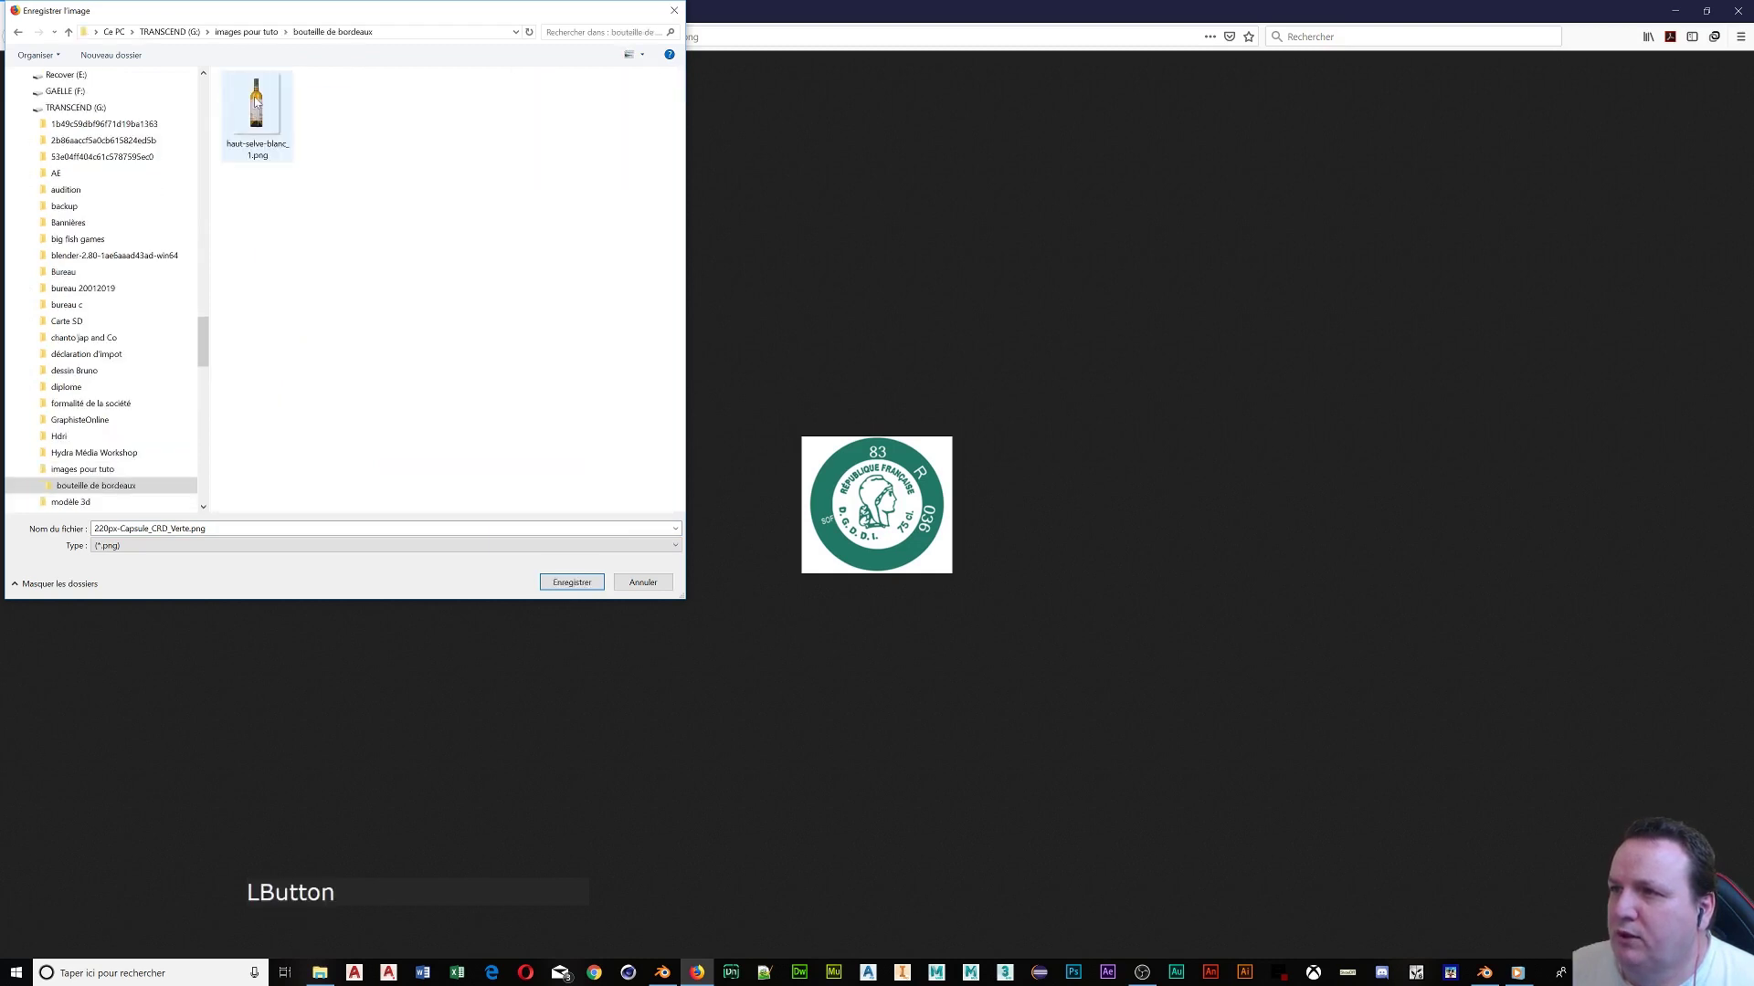
pyautogui.click(571, 581)
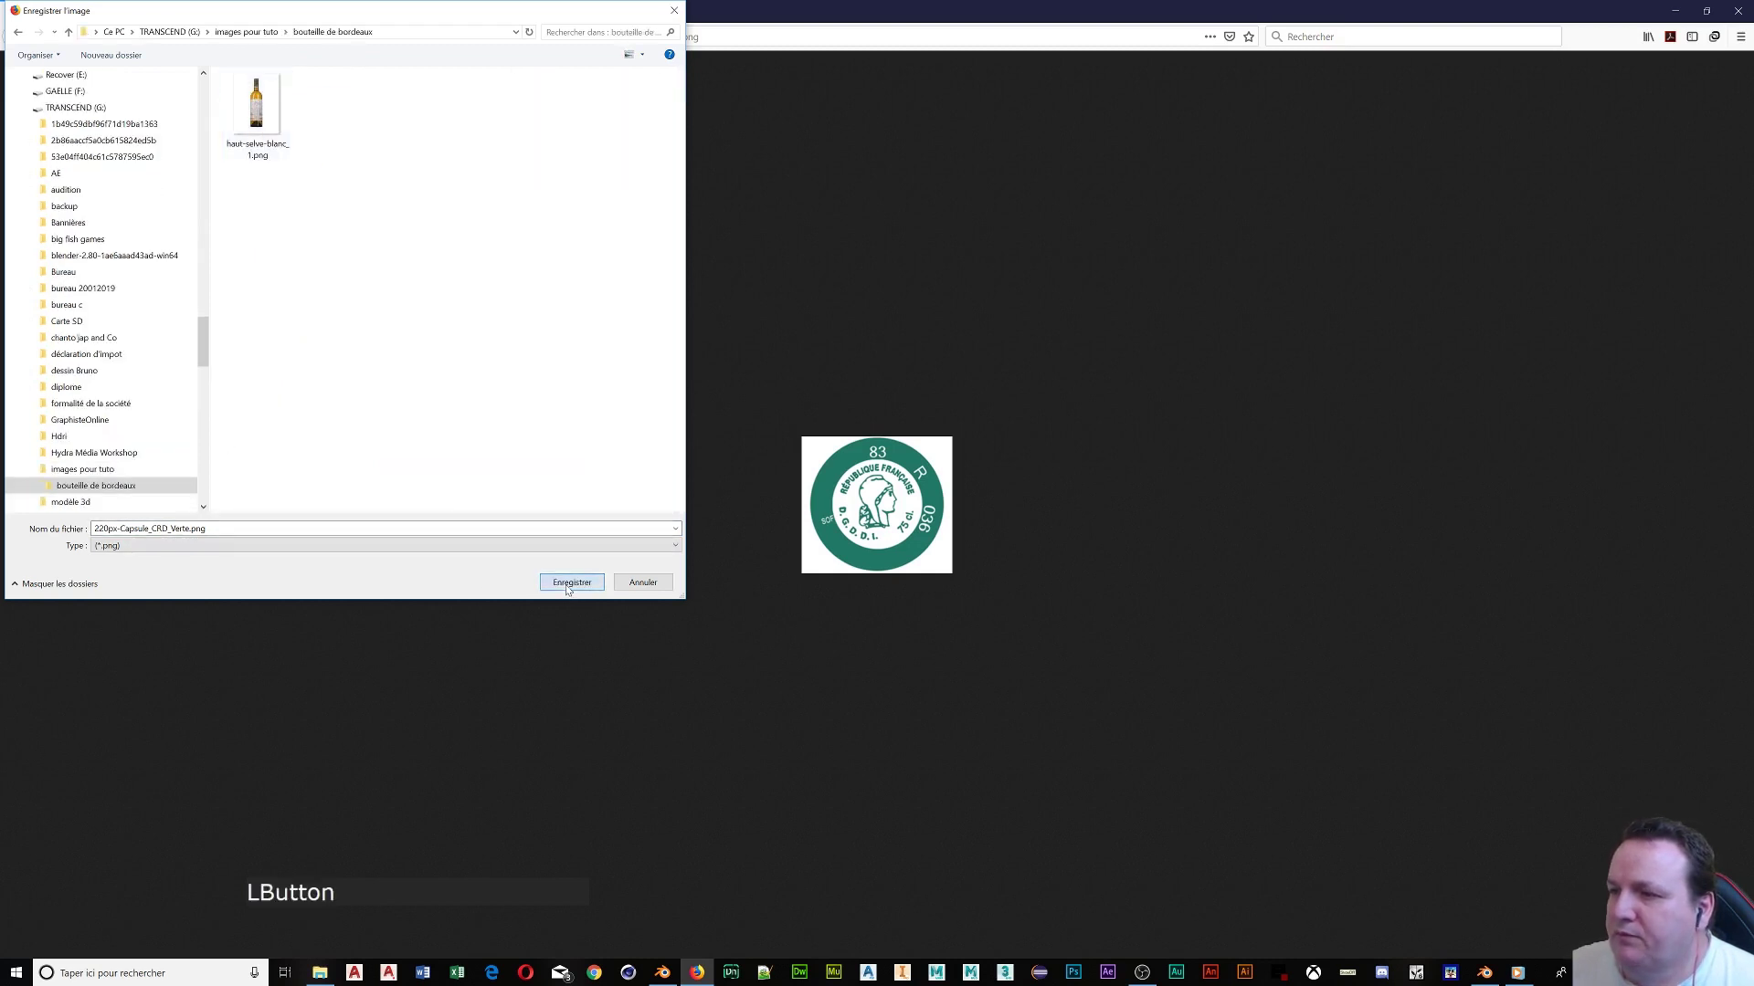
pyautogui.click(1677, 11)
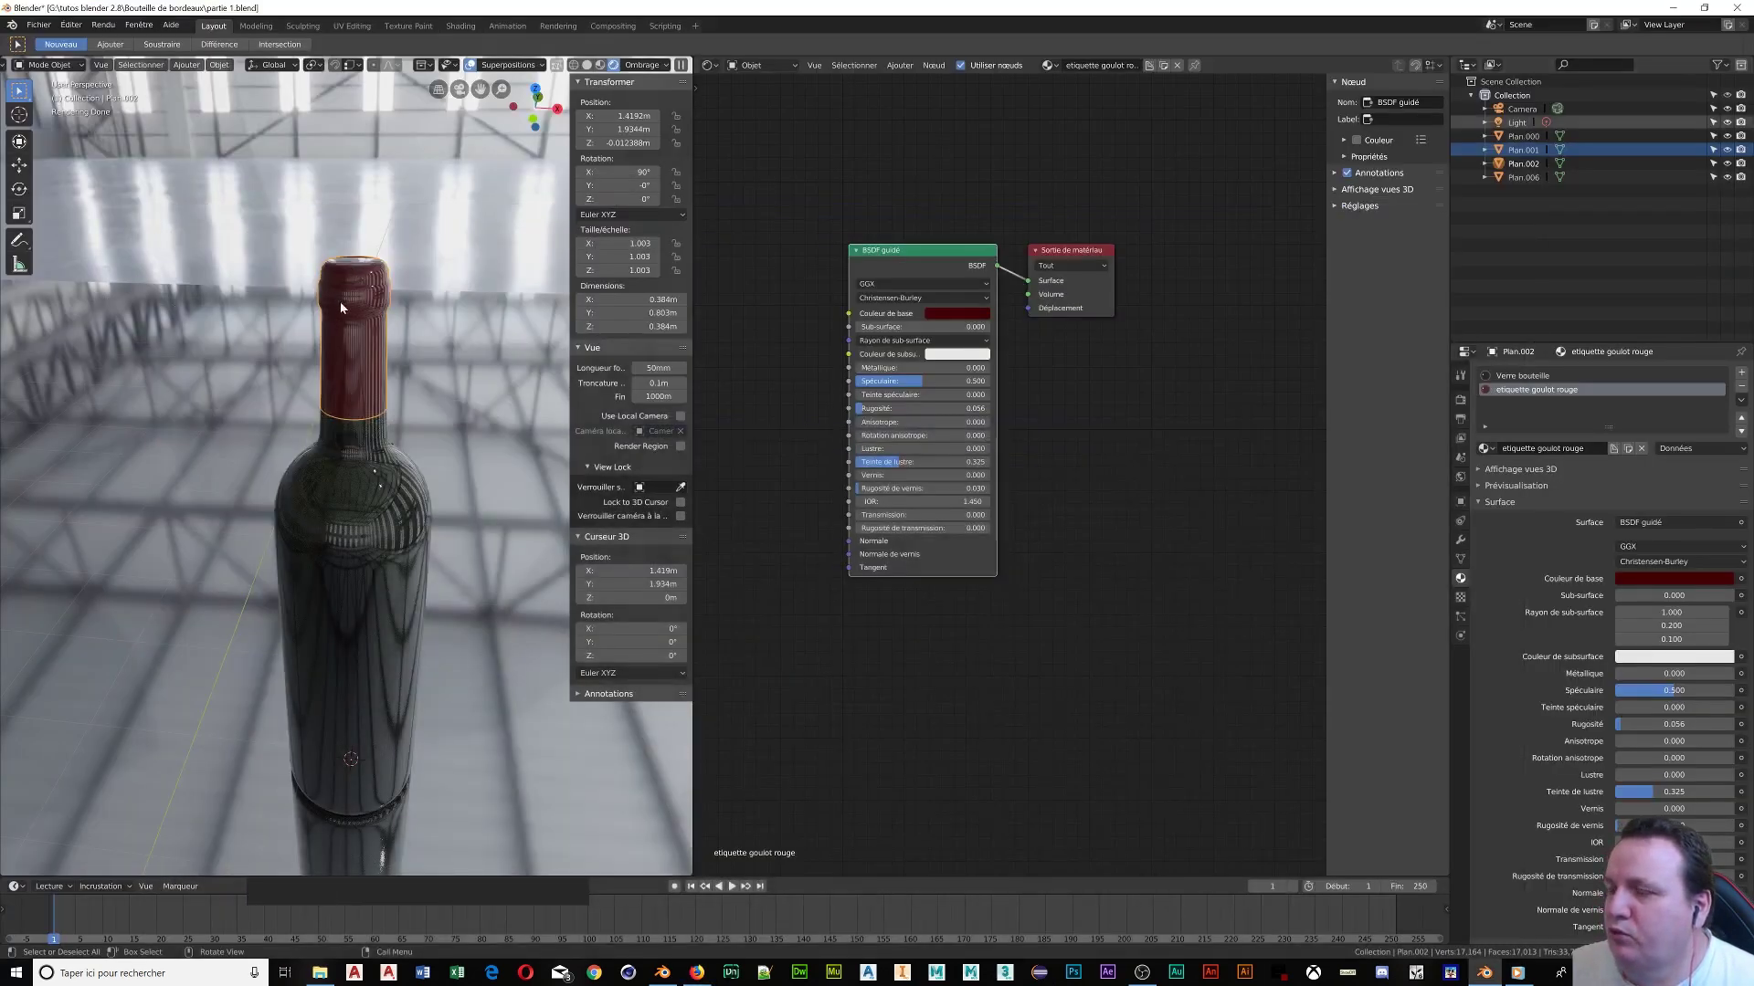
# Open the red neck sleeve's mesh in edit mode and view it straight from above
pyautogui.moveTo(344, 302)
pyautogui.mouseDown(button='middle')
pyautogui.moveTo(342, 334)
pyautogui.moveTo(348, 303)
pyautogui.mouseUp(button='middle')
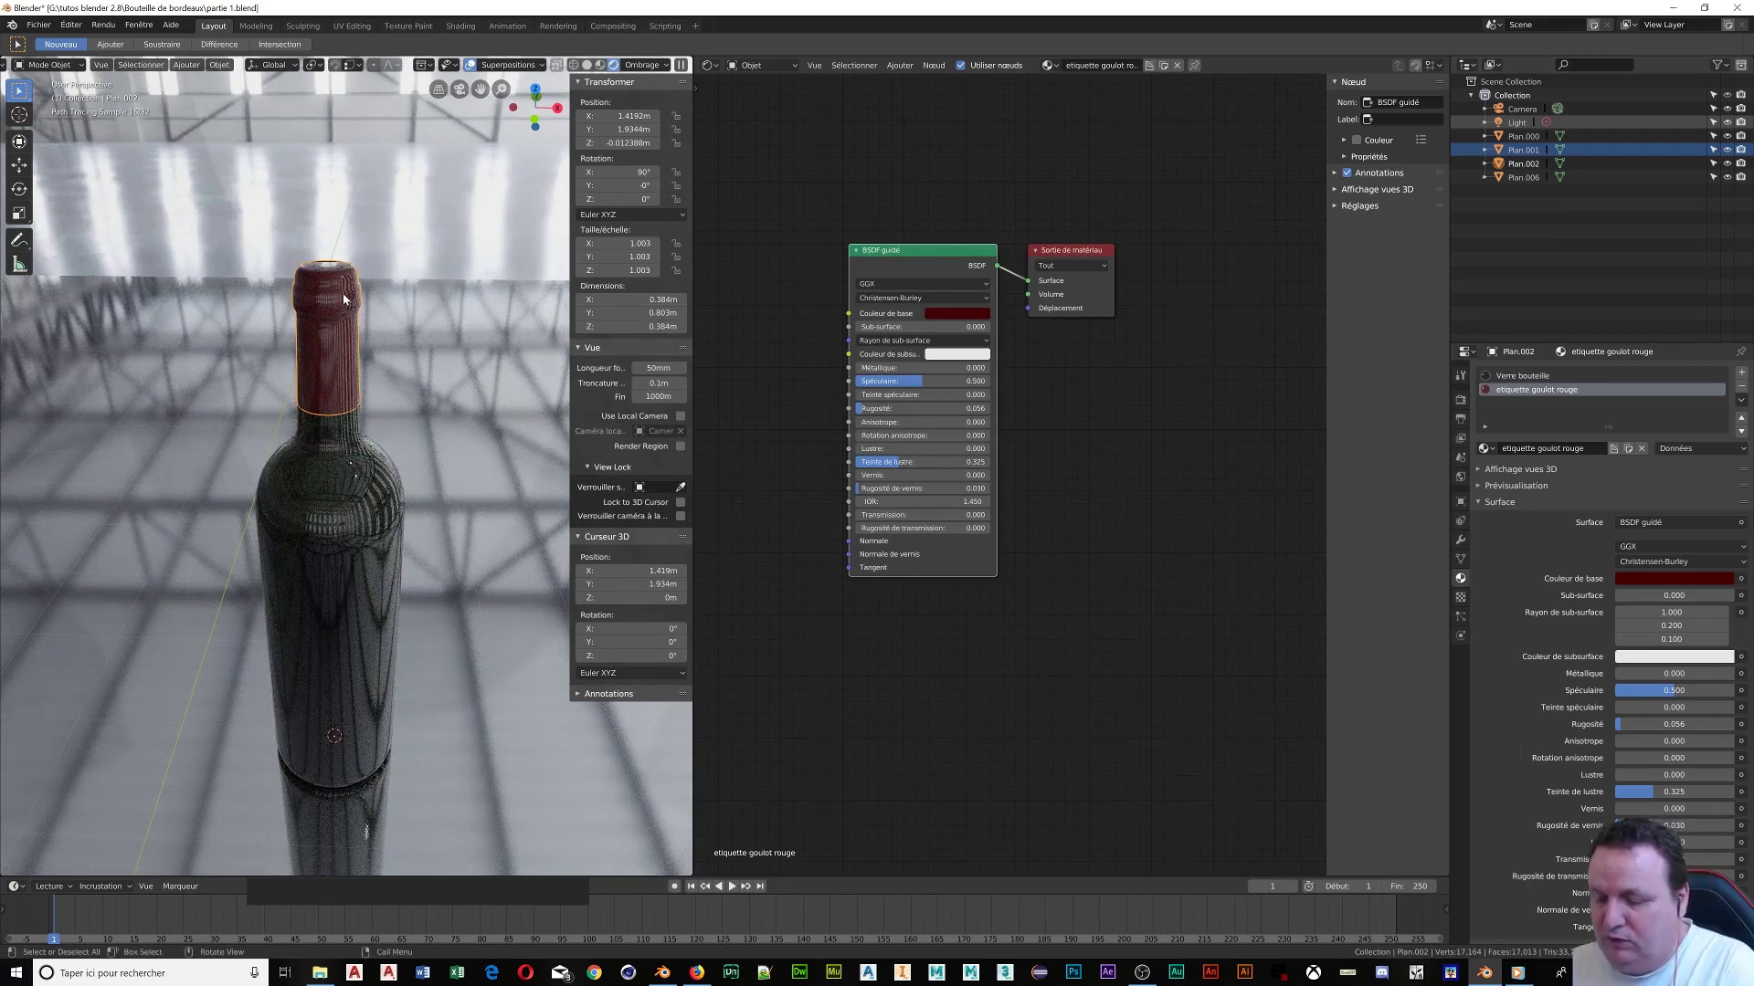
pyautogui.press('KP_Divide')
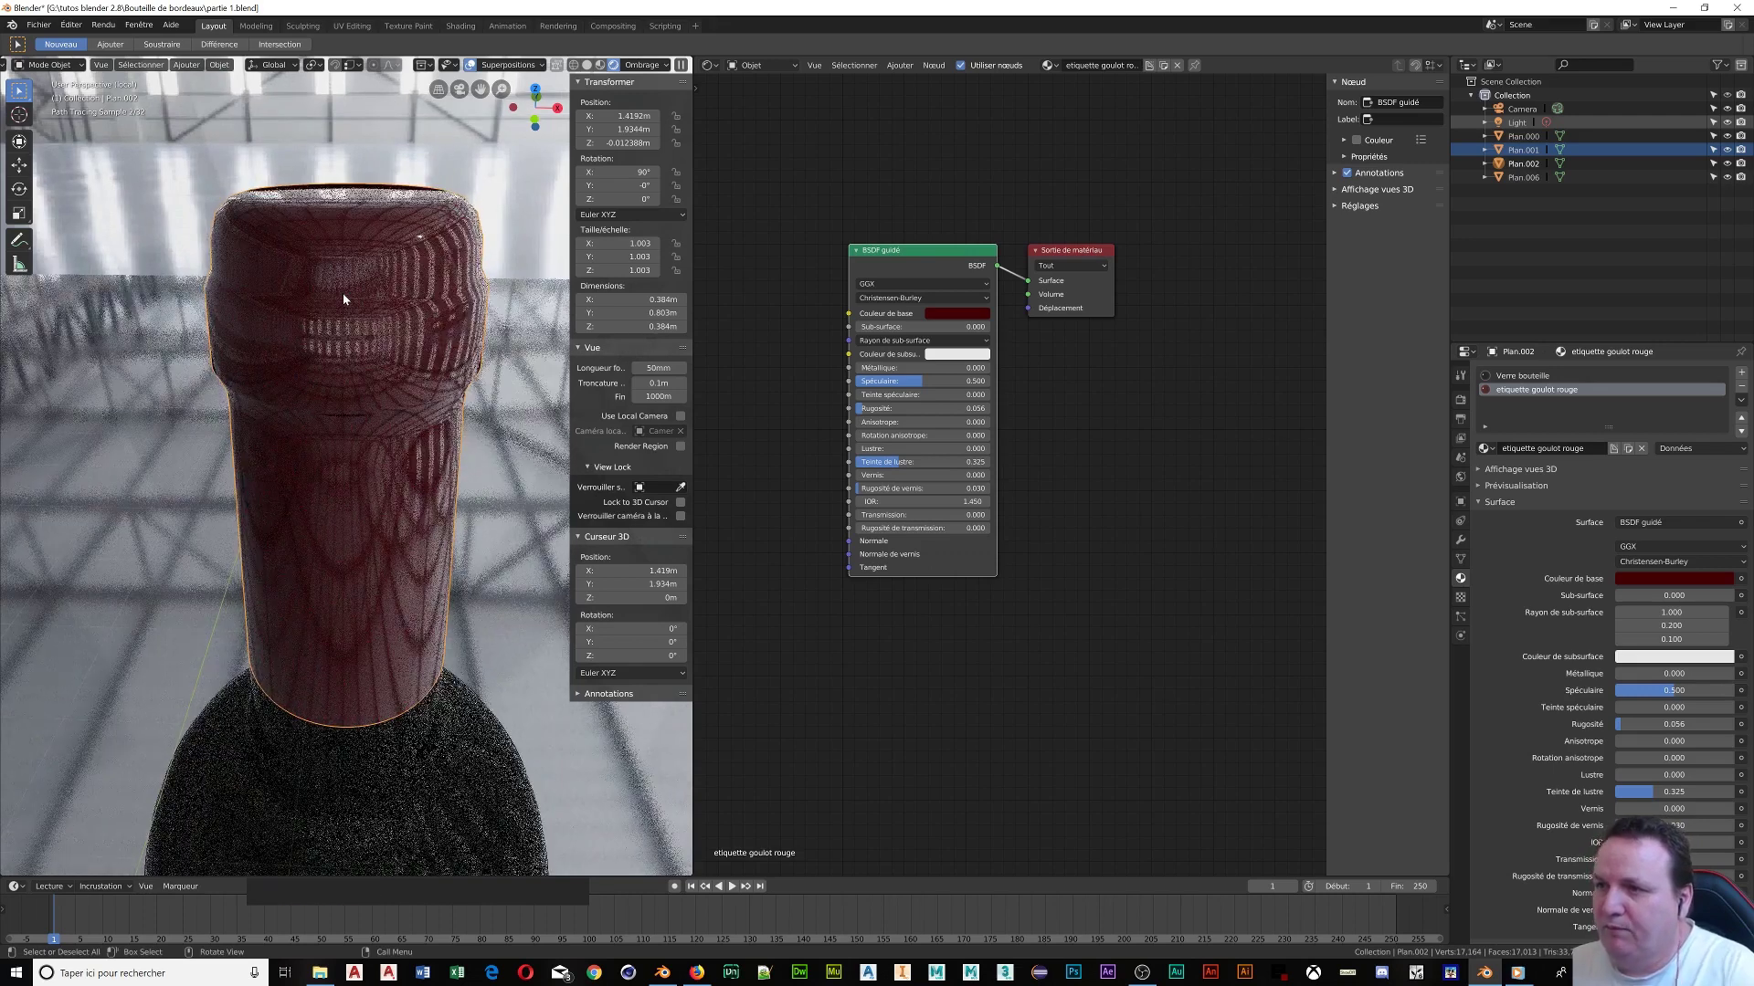
pyautogui.middleClick(344, 299)
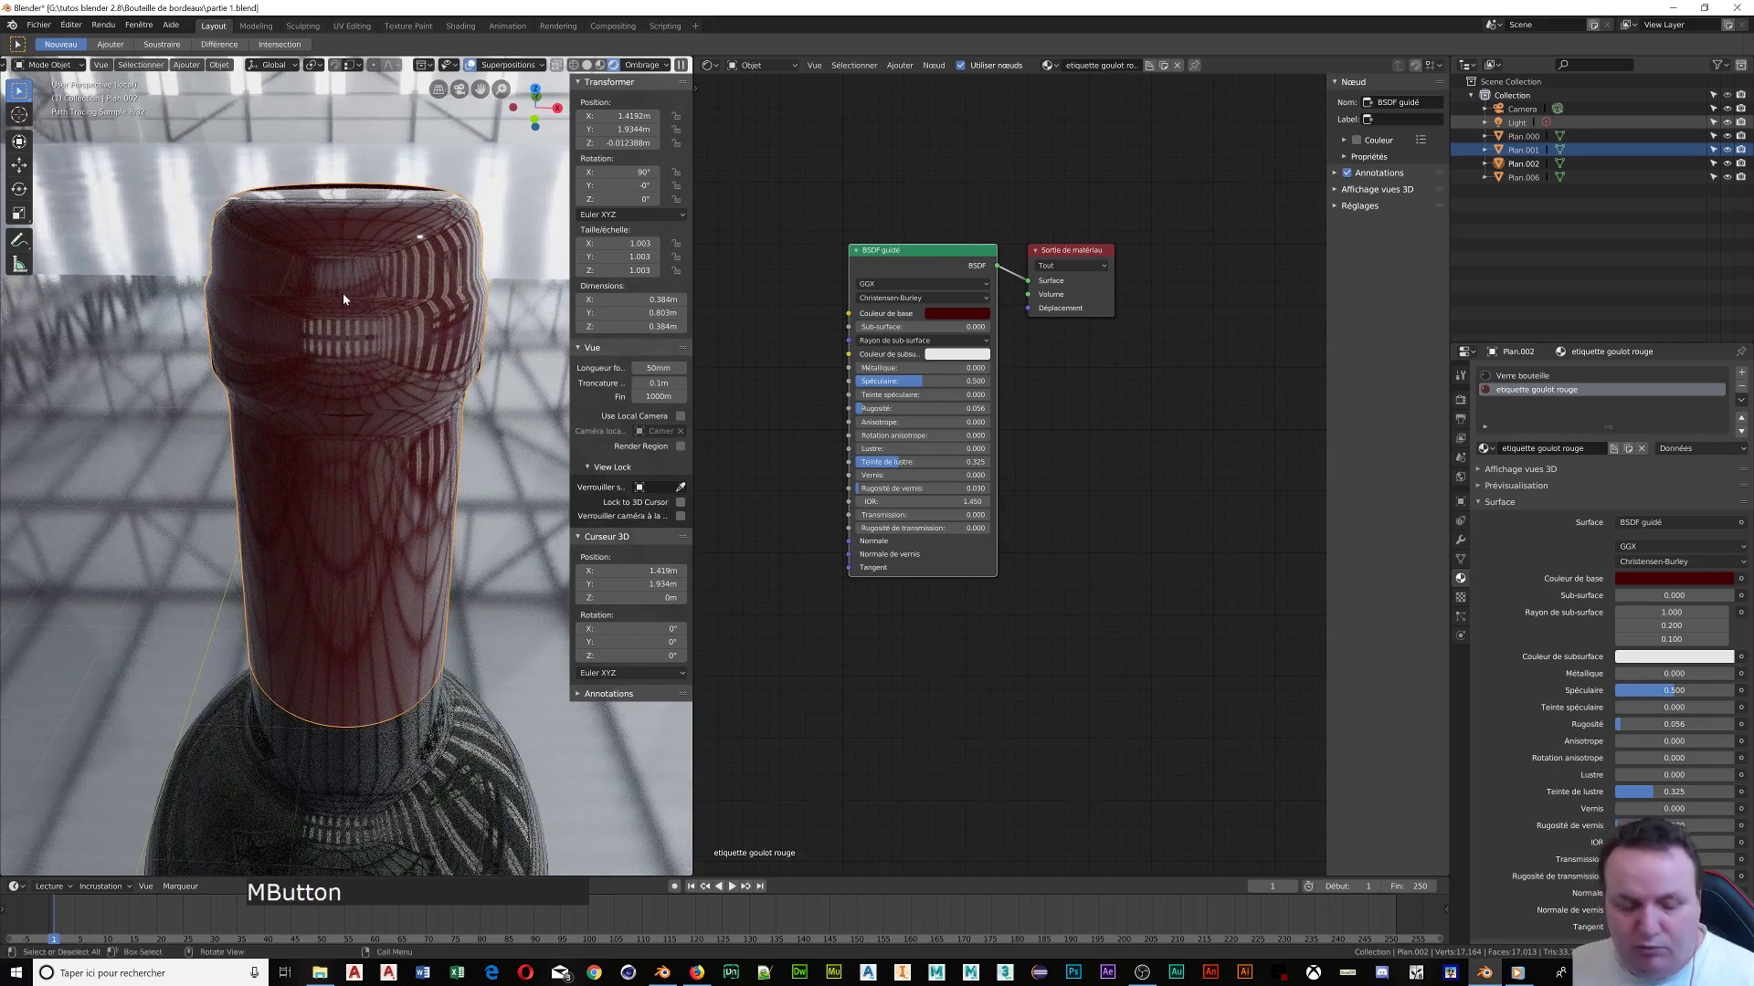
pyautogui.press('Tab')
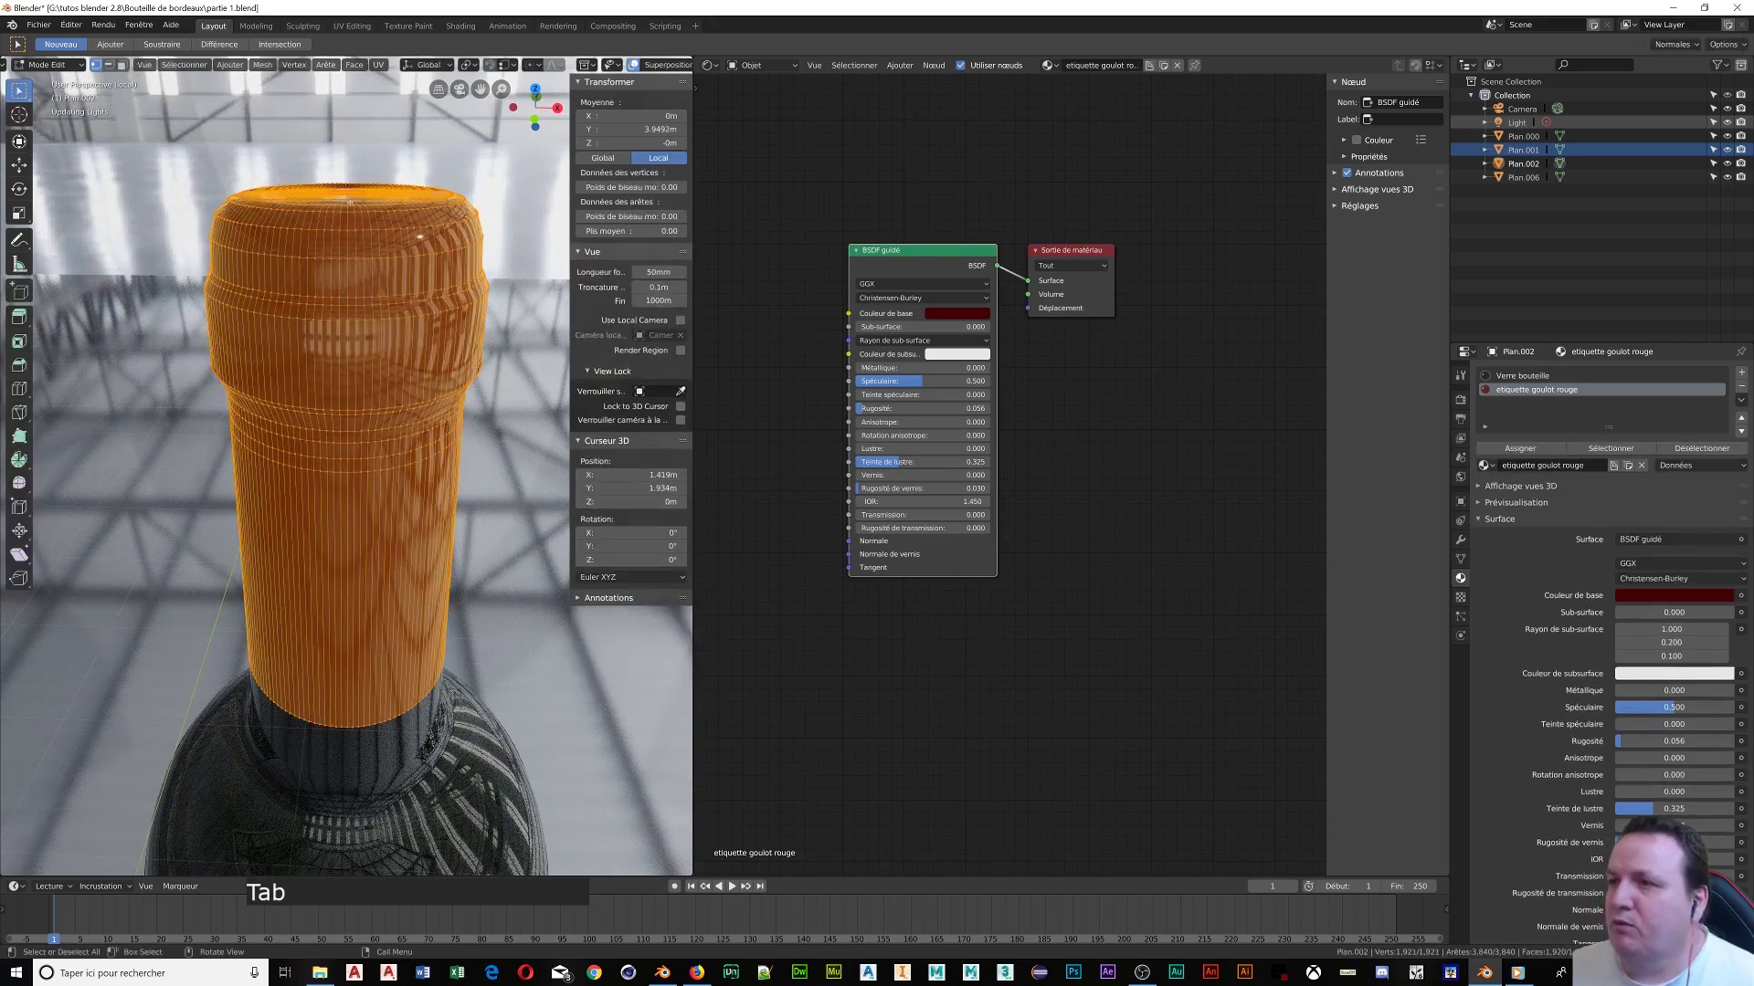
pyautogui.press('KP_7')
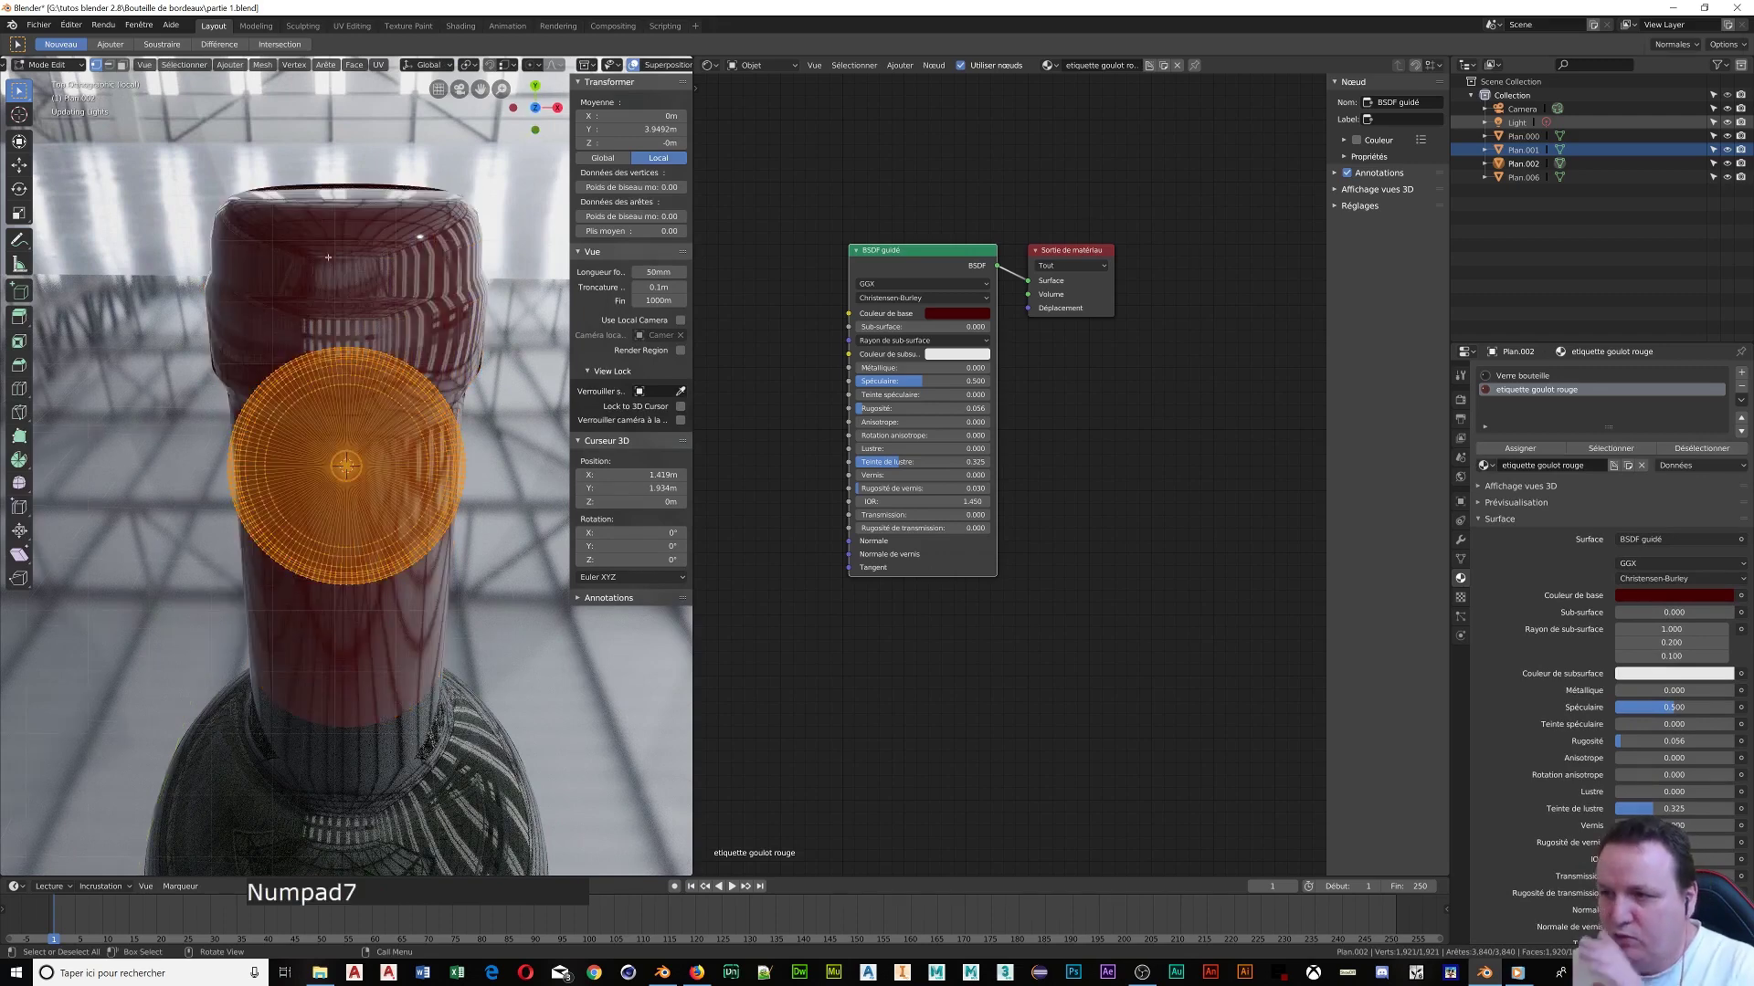
# Box-select the visible vertices of the bottle neck's red capsule from the top view
pyautogui.scroll(4, 360, 441)
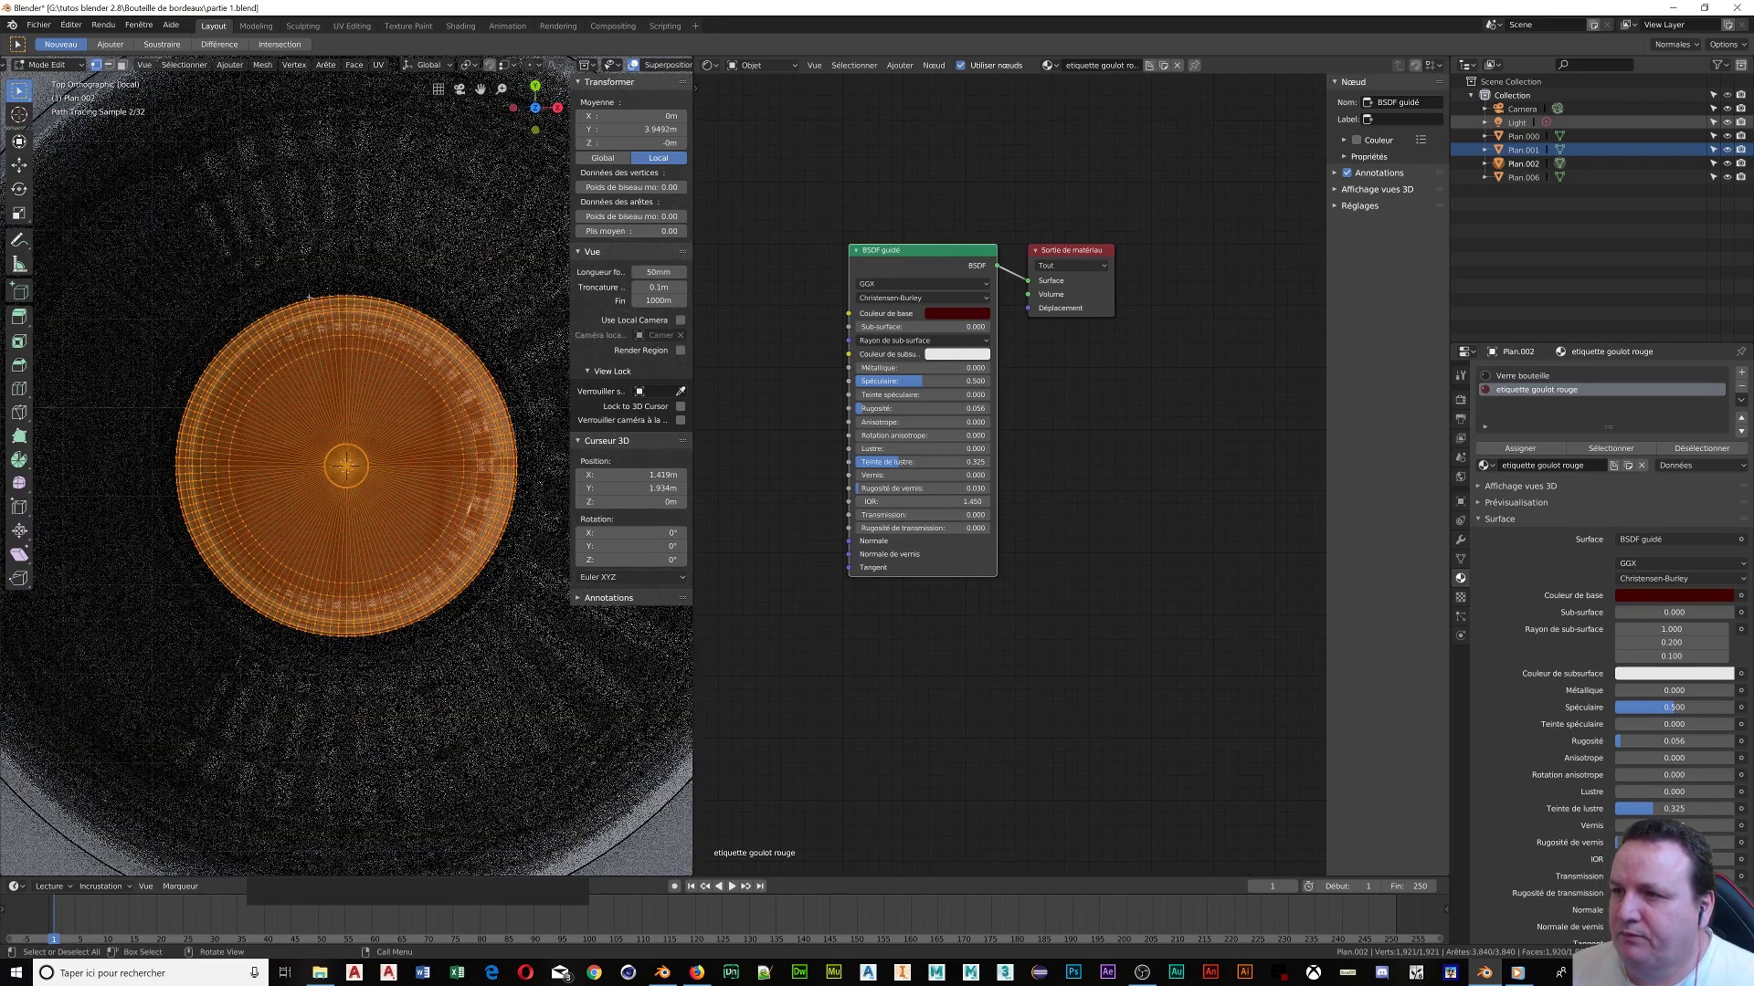
pyautogui.click(307, 263)
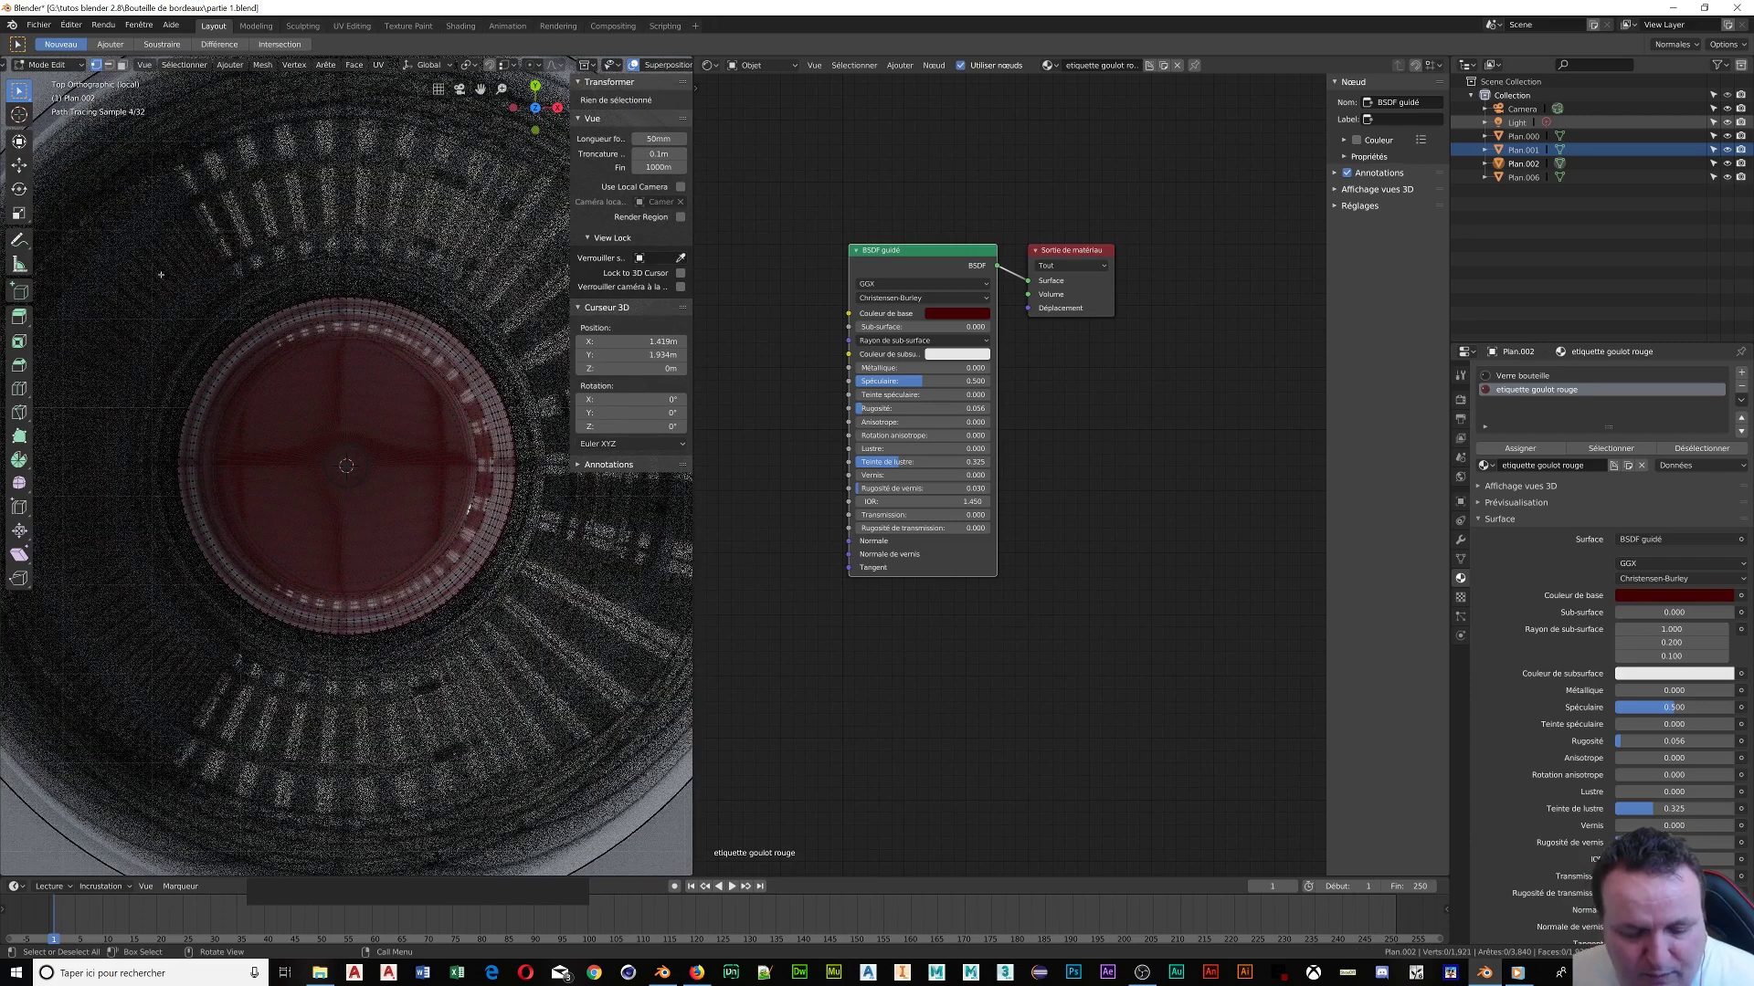
pyautogui.moveTo(131, 258); pyautogui.dragTo(550, 682)
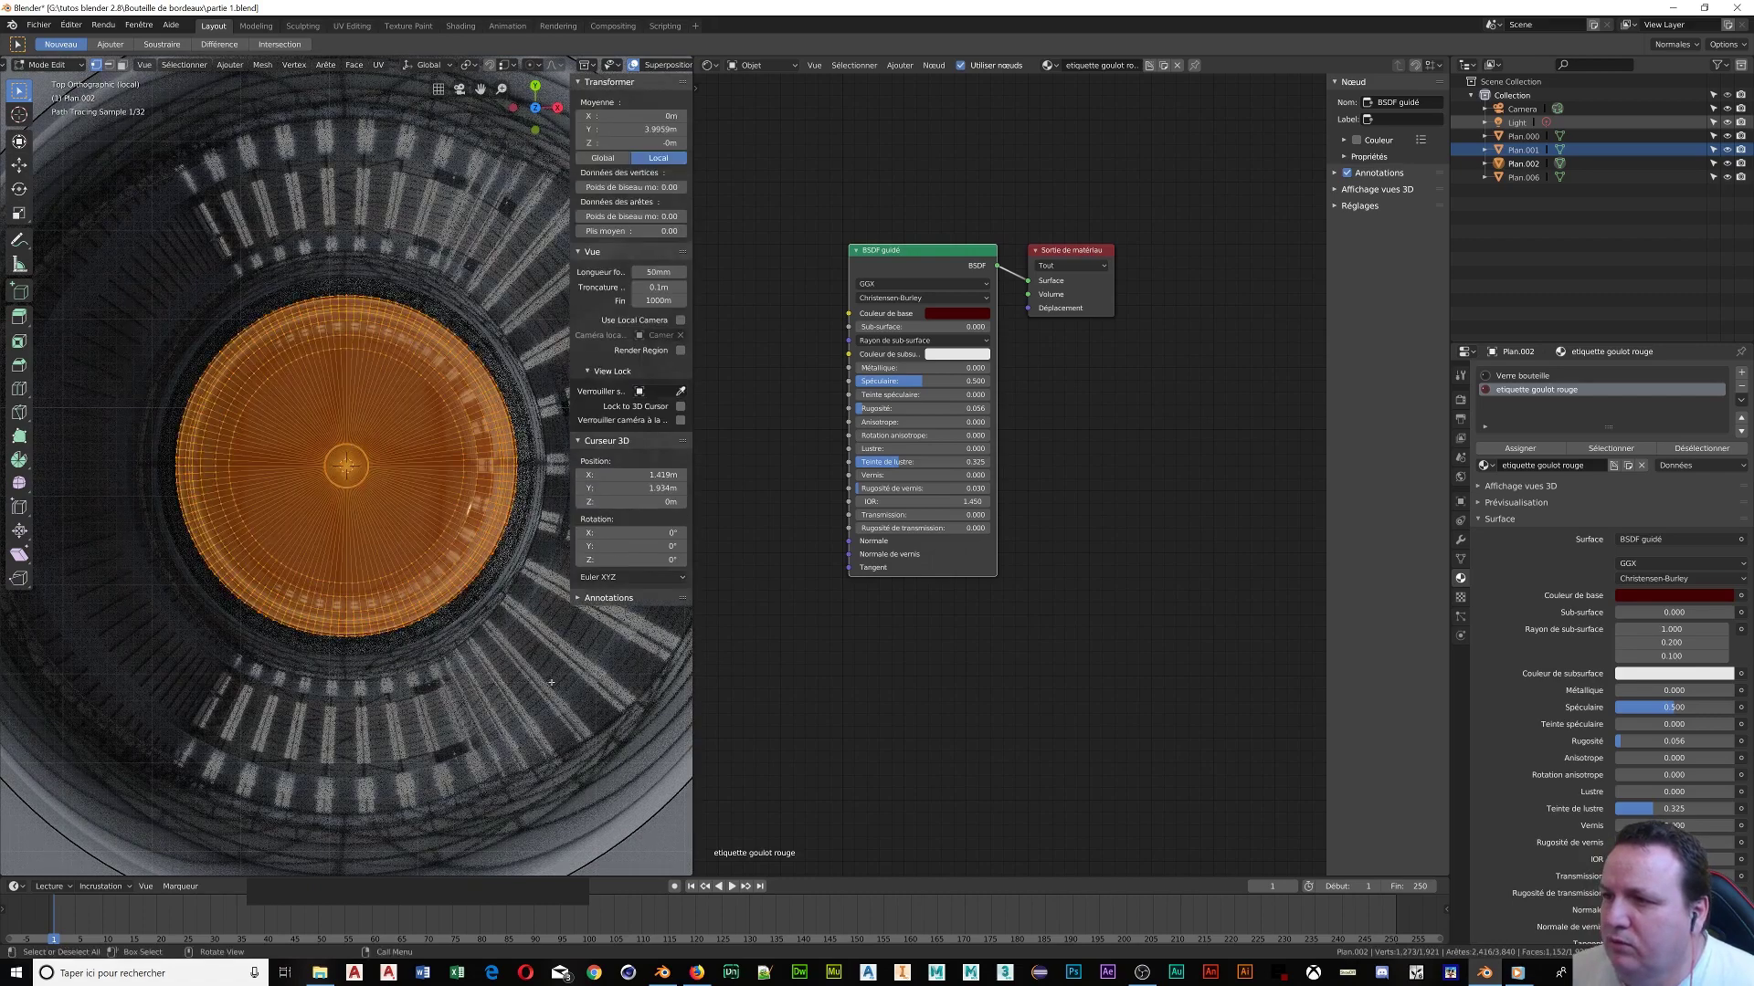
# Box-deselect the vertices along the lower edge of the red capsule, where it meets the green glass
pyautogui.moveTo(430, 430); pyautogui.dragTo(446, 522, button='middle')
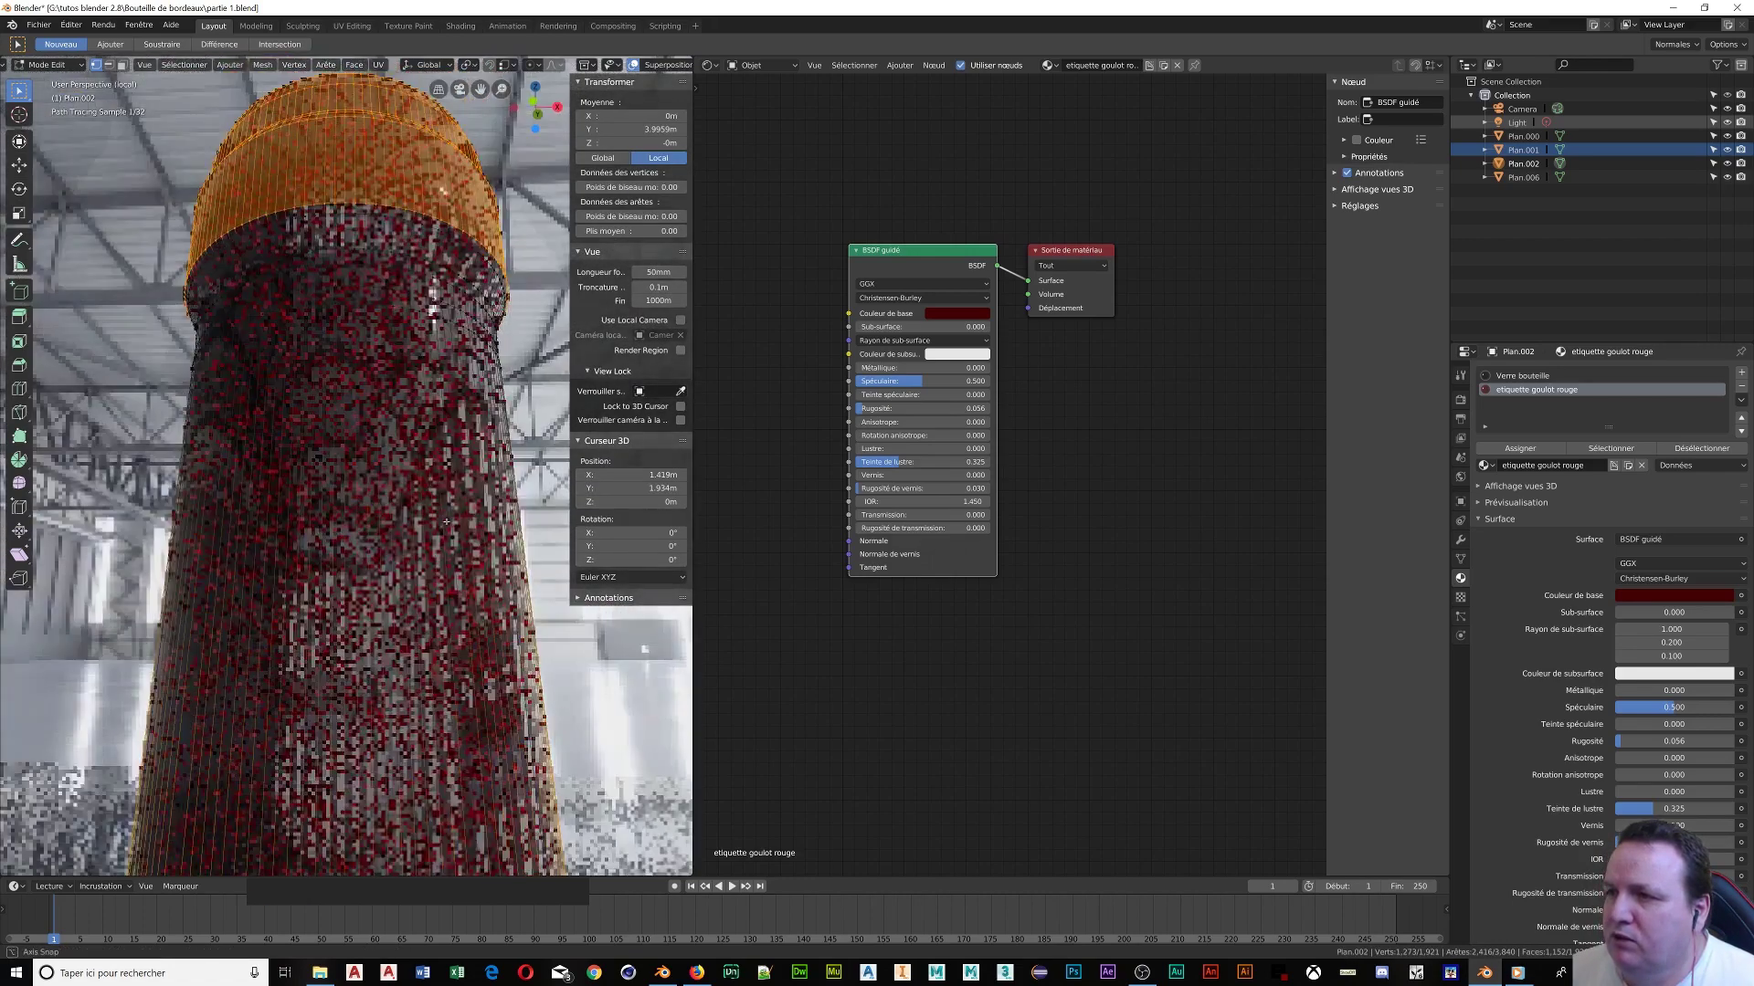
pyautogui.scroll(4, 447, 539)
pyautogui.scroll(-3, 455, 563)
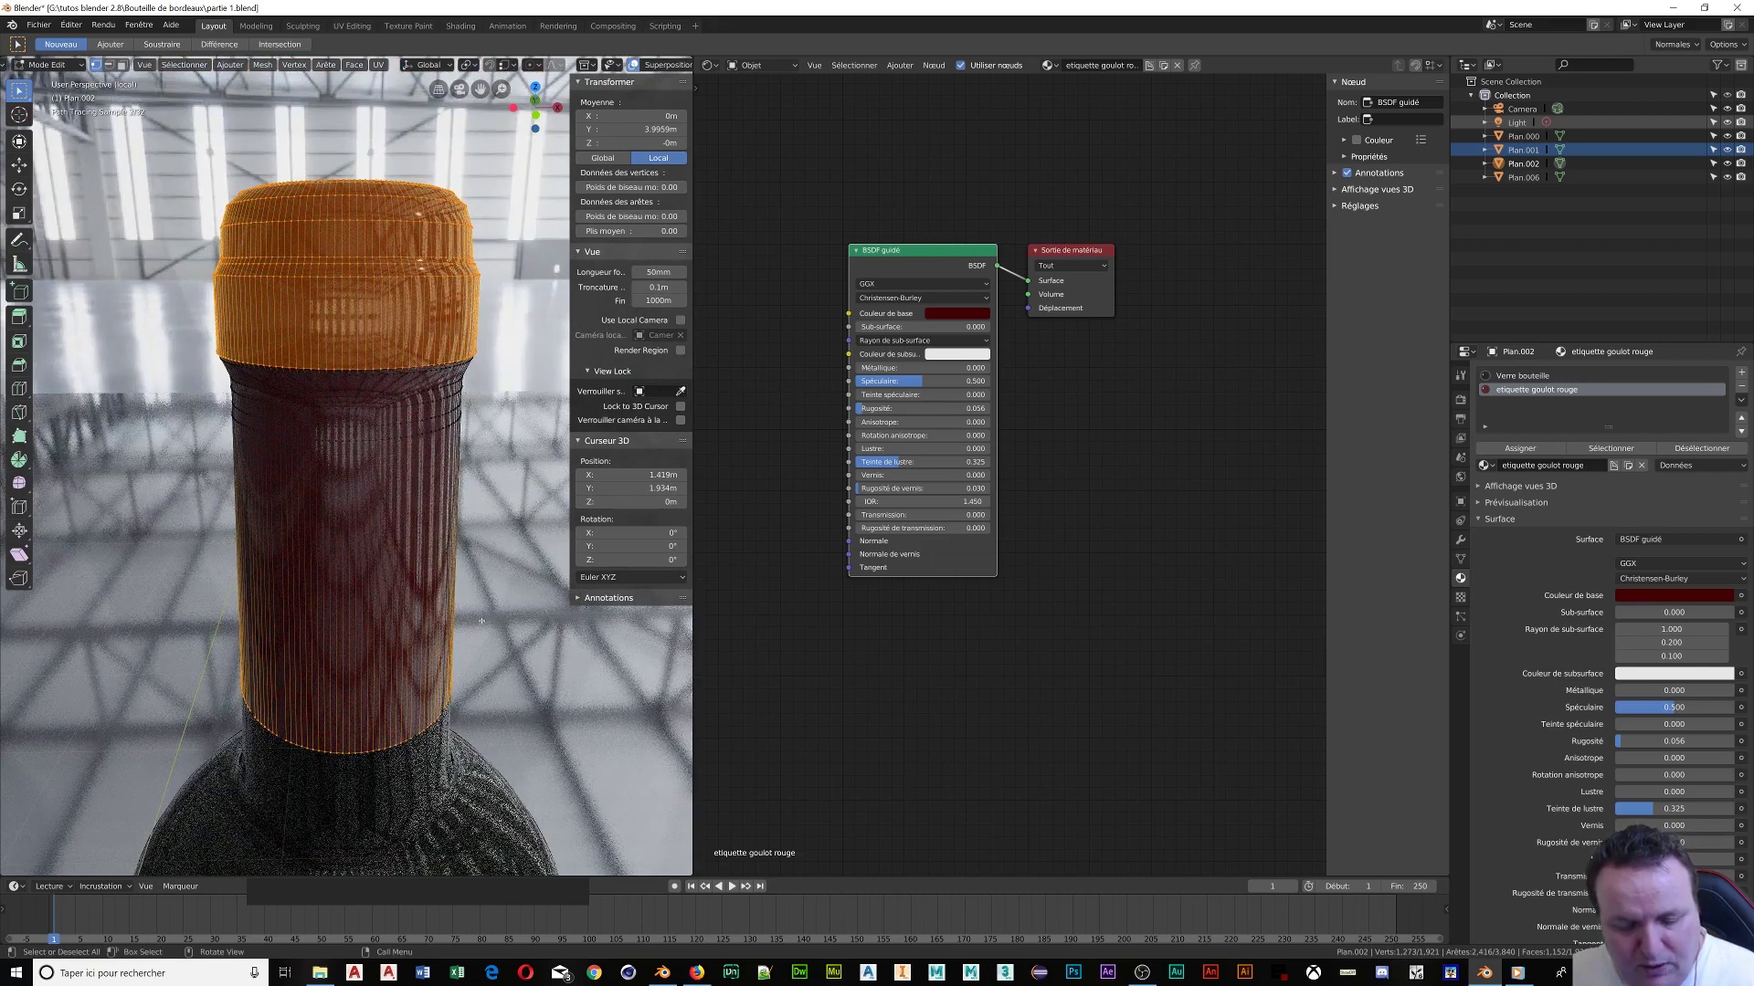
pyautogui.press('b')
pyautogui.keyDown('shift'); pyautogui.moveTo(511, 596); pyautogui.dragTo(166, 772); pyautogui.keyUp('shift')
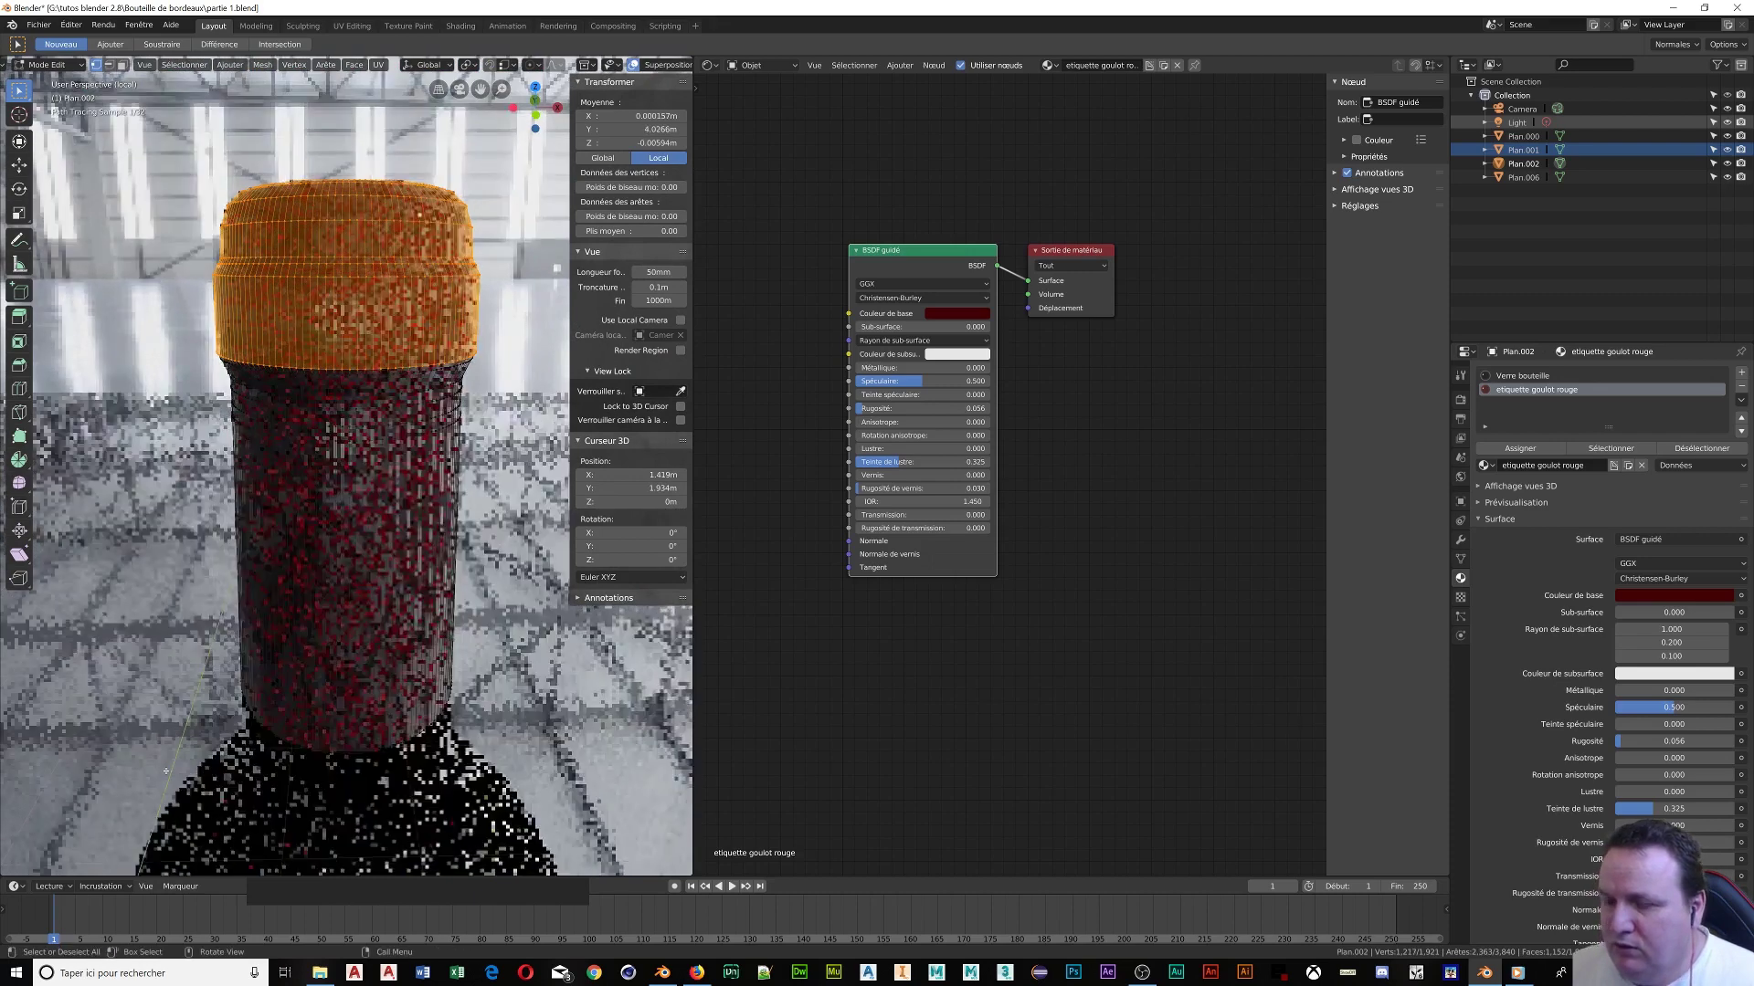
# Box-deselect the capsule's side vertices from the front view, keeping its top disc selected
pyautogui.press('KP_1')
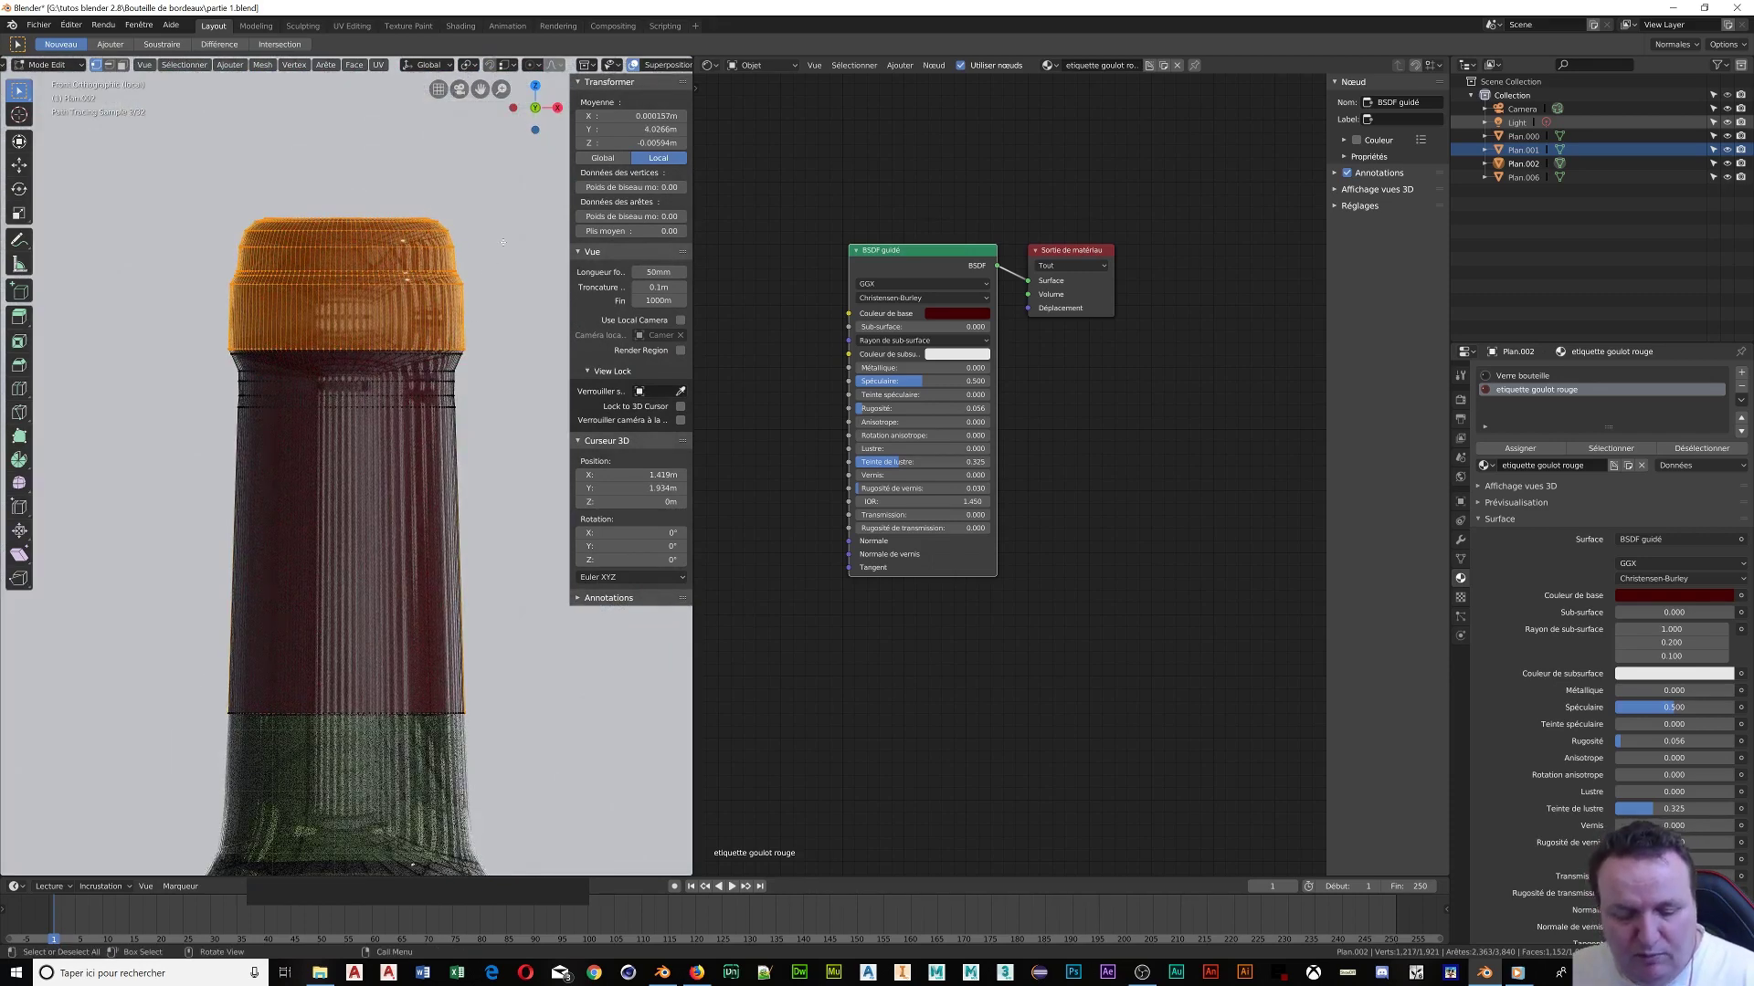
pyautogui.press('b')
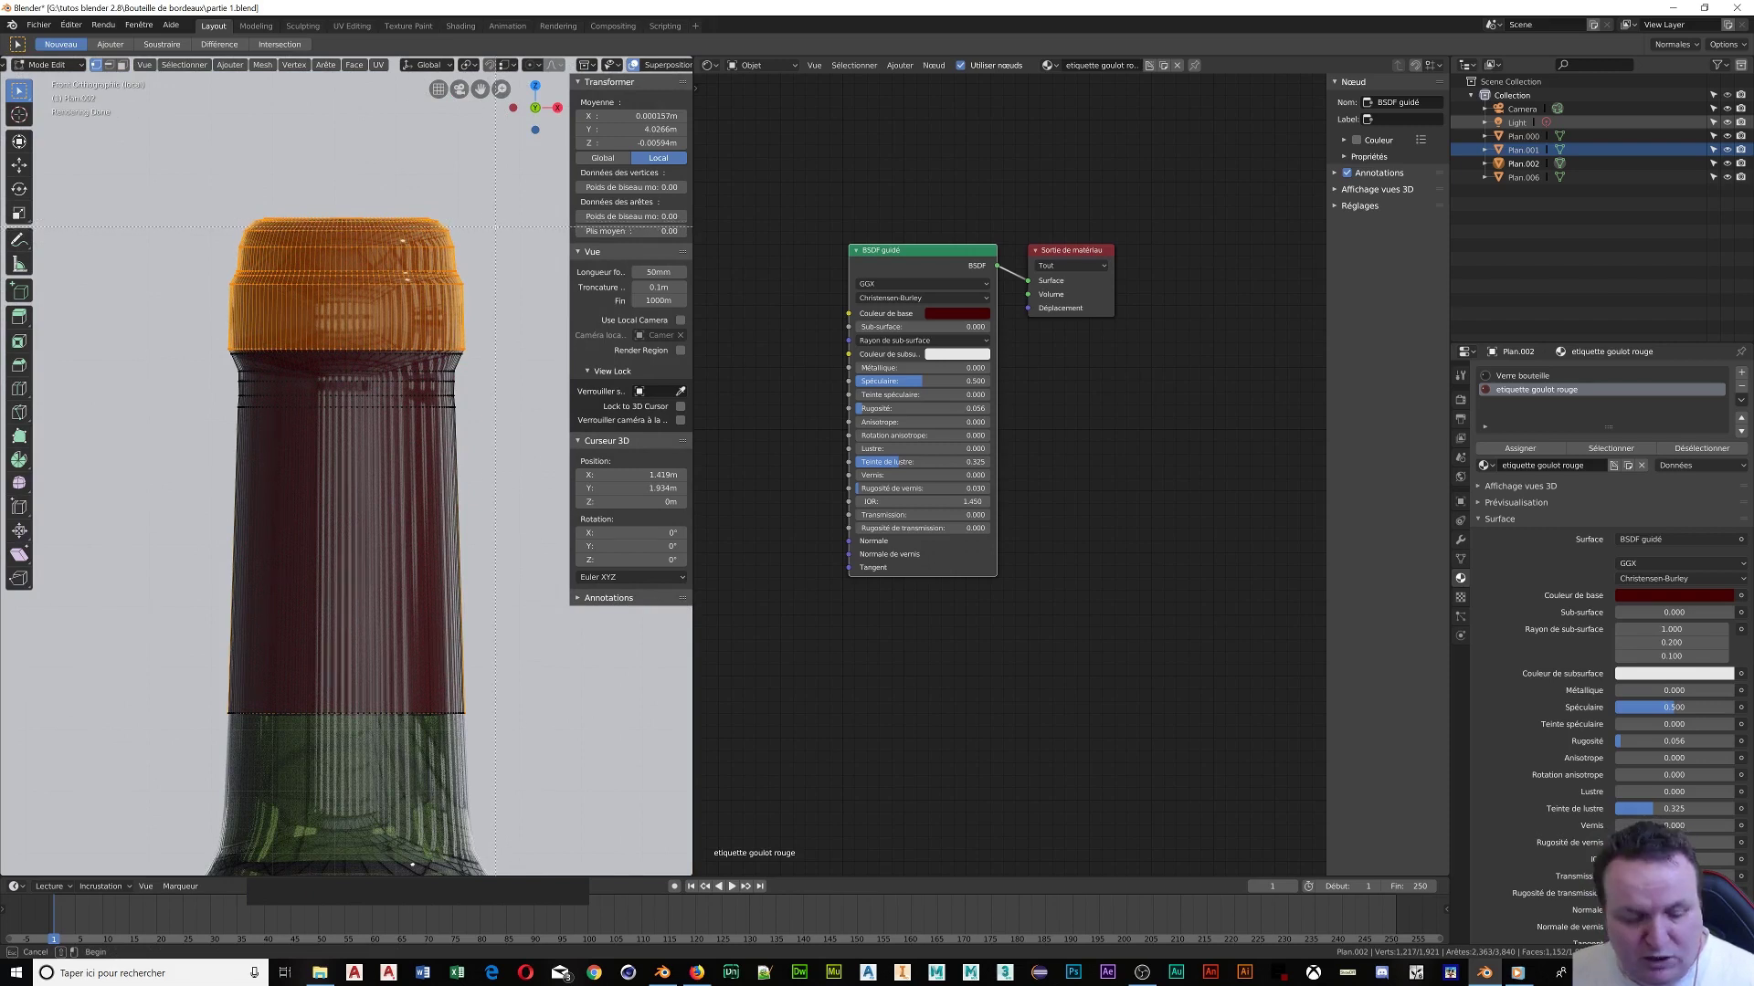
pyautogui.keyDown('shift'); pyautogui.moveTo(490, 390); pyautogui.dragTo(134, 391); pyautogui.keyUp('shift')
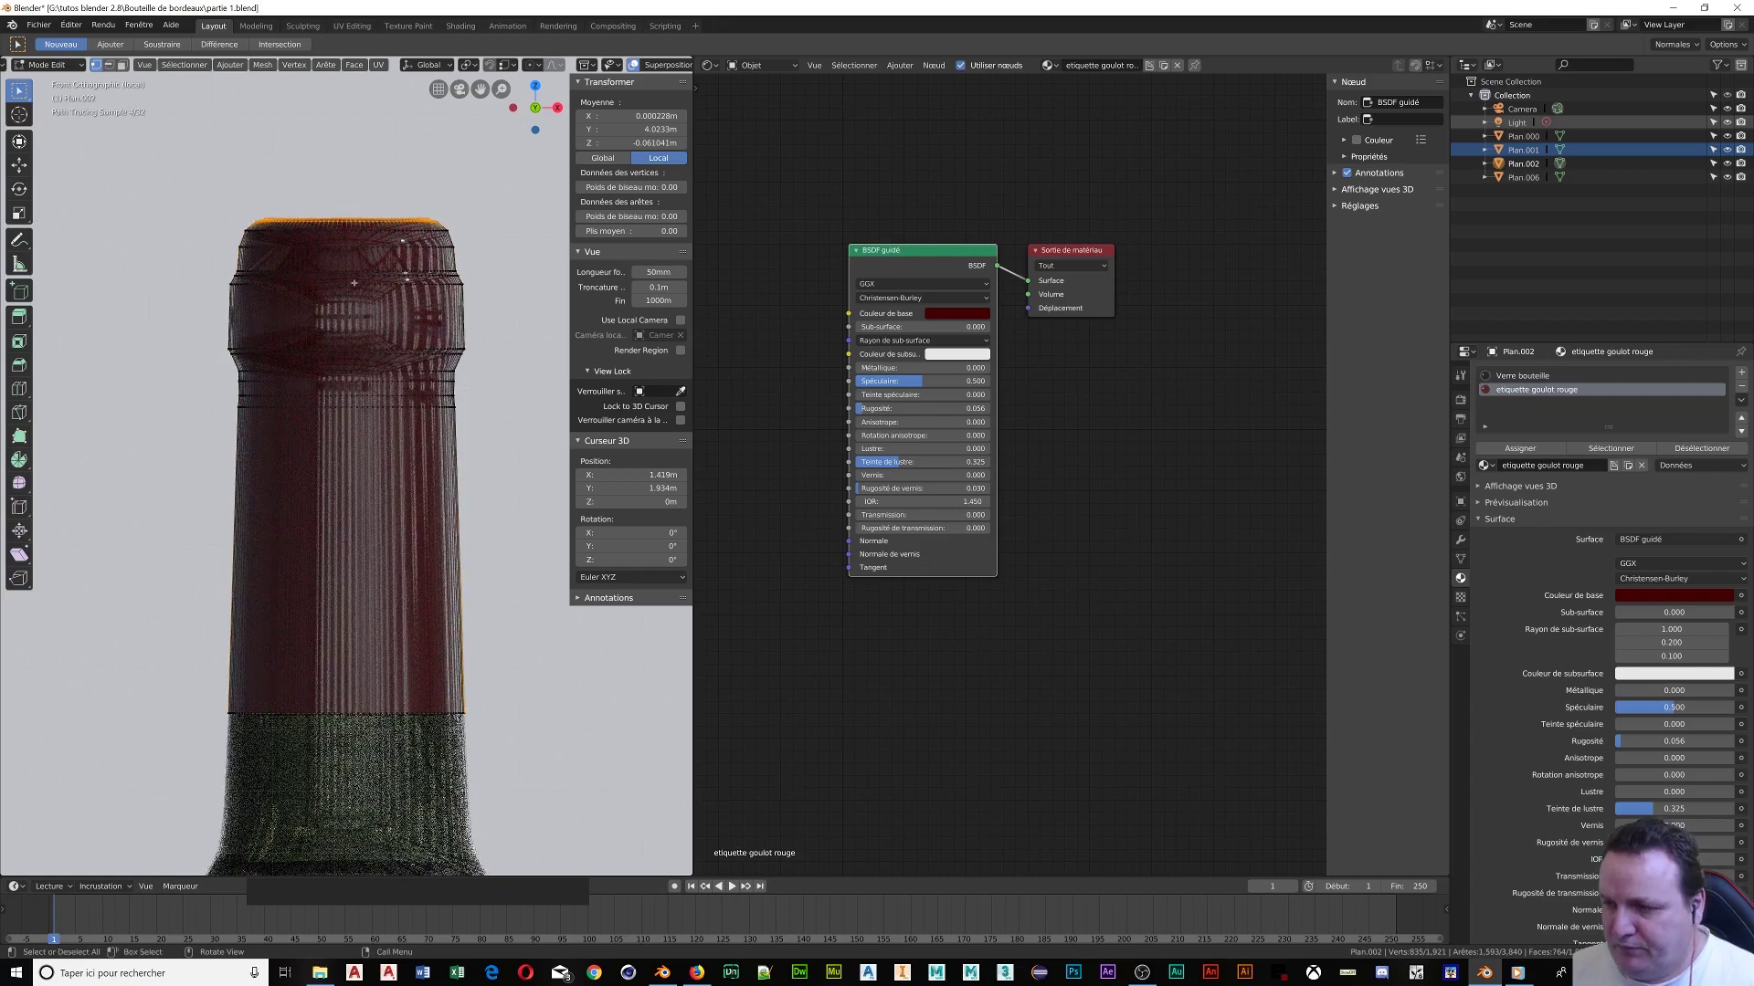
# Box-deselect the capsule's side vertices from the back view, keeping its top disc selected
pyautogui.moveTo(354, 283); pyautogui.dragTo(525, 312, button='middle')
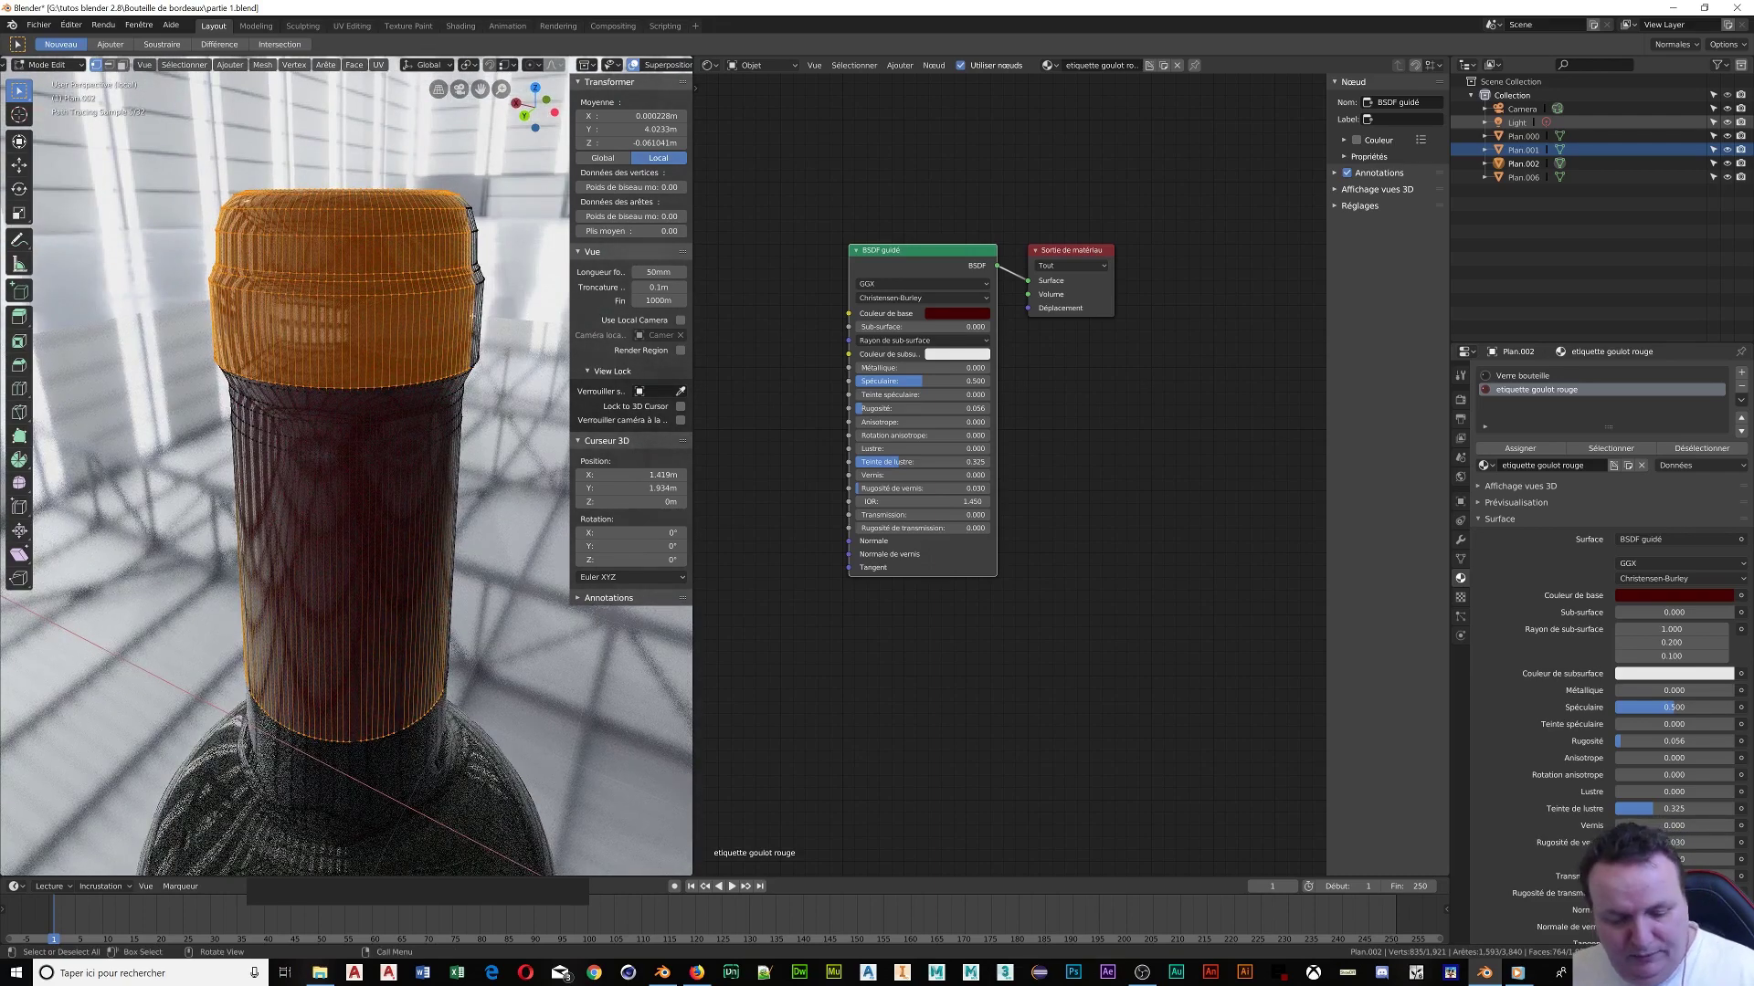
pyautogui.press('ctrl+KP_1')
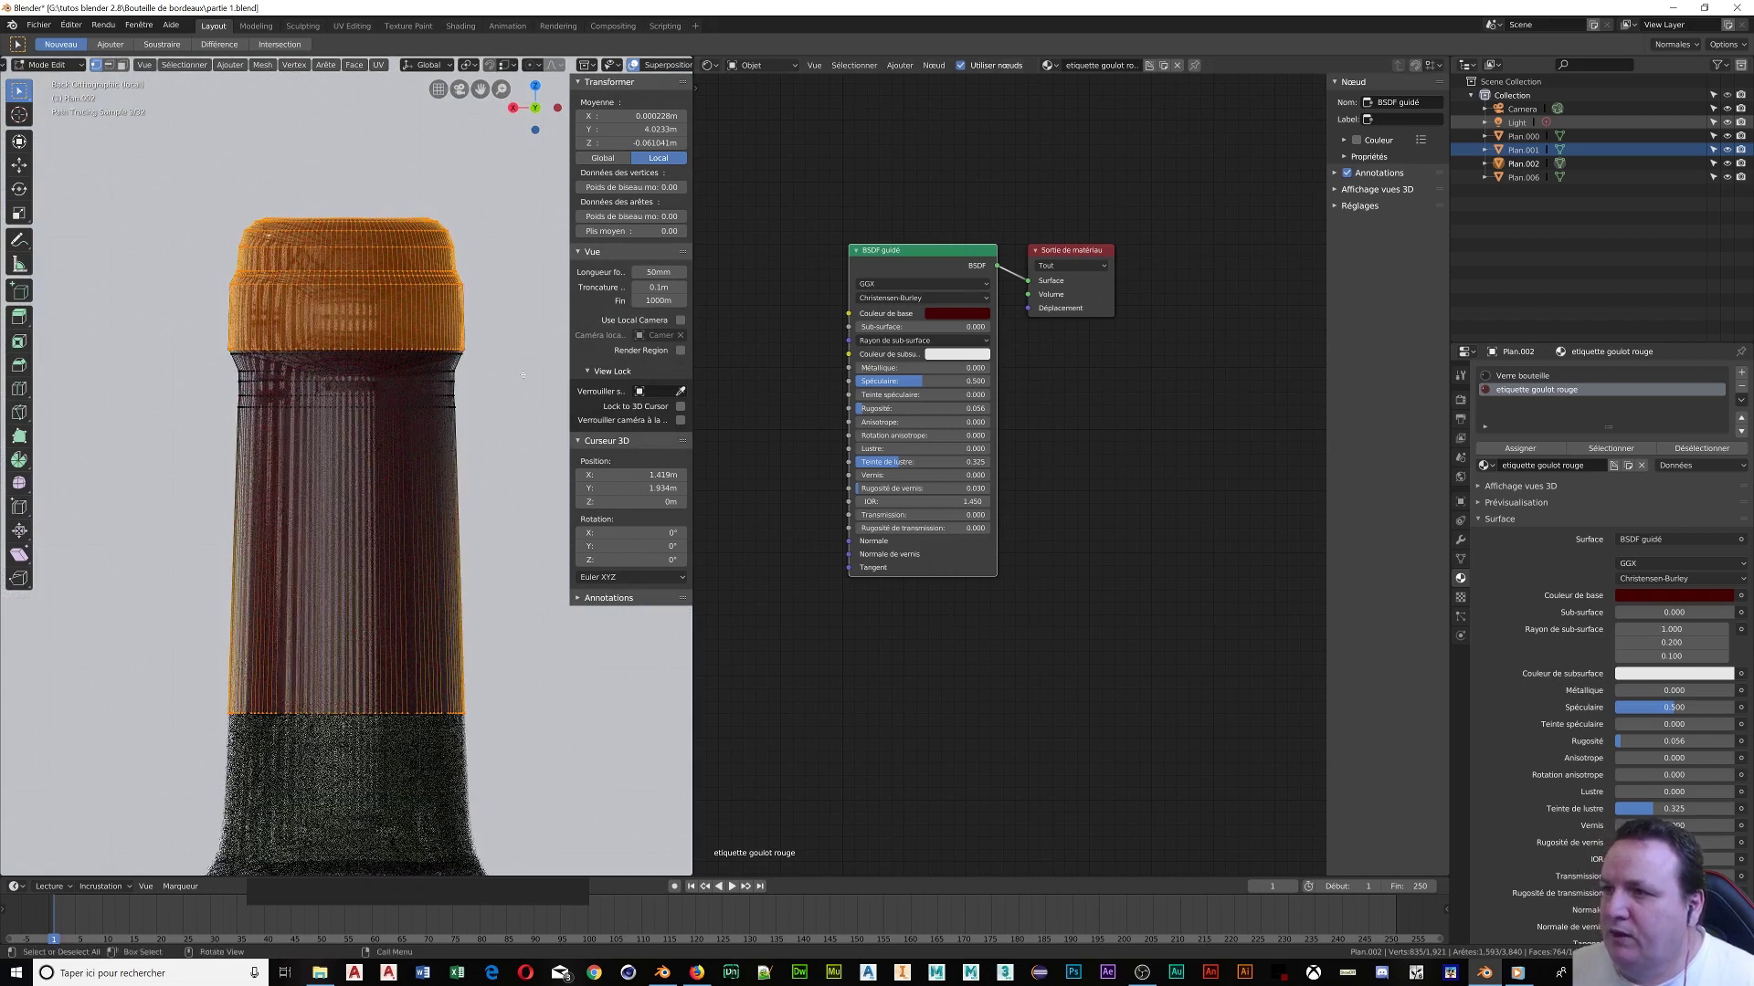
pyautogui.press('b')
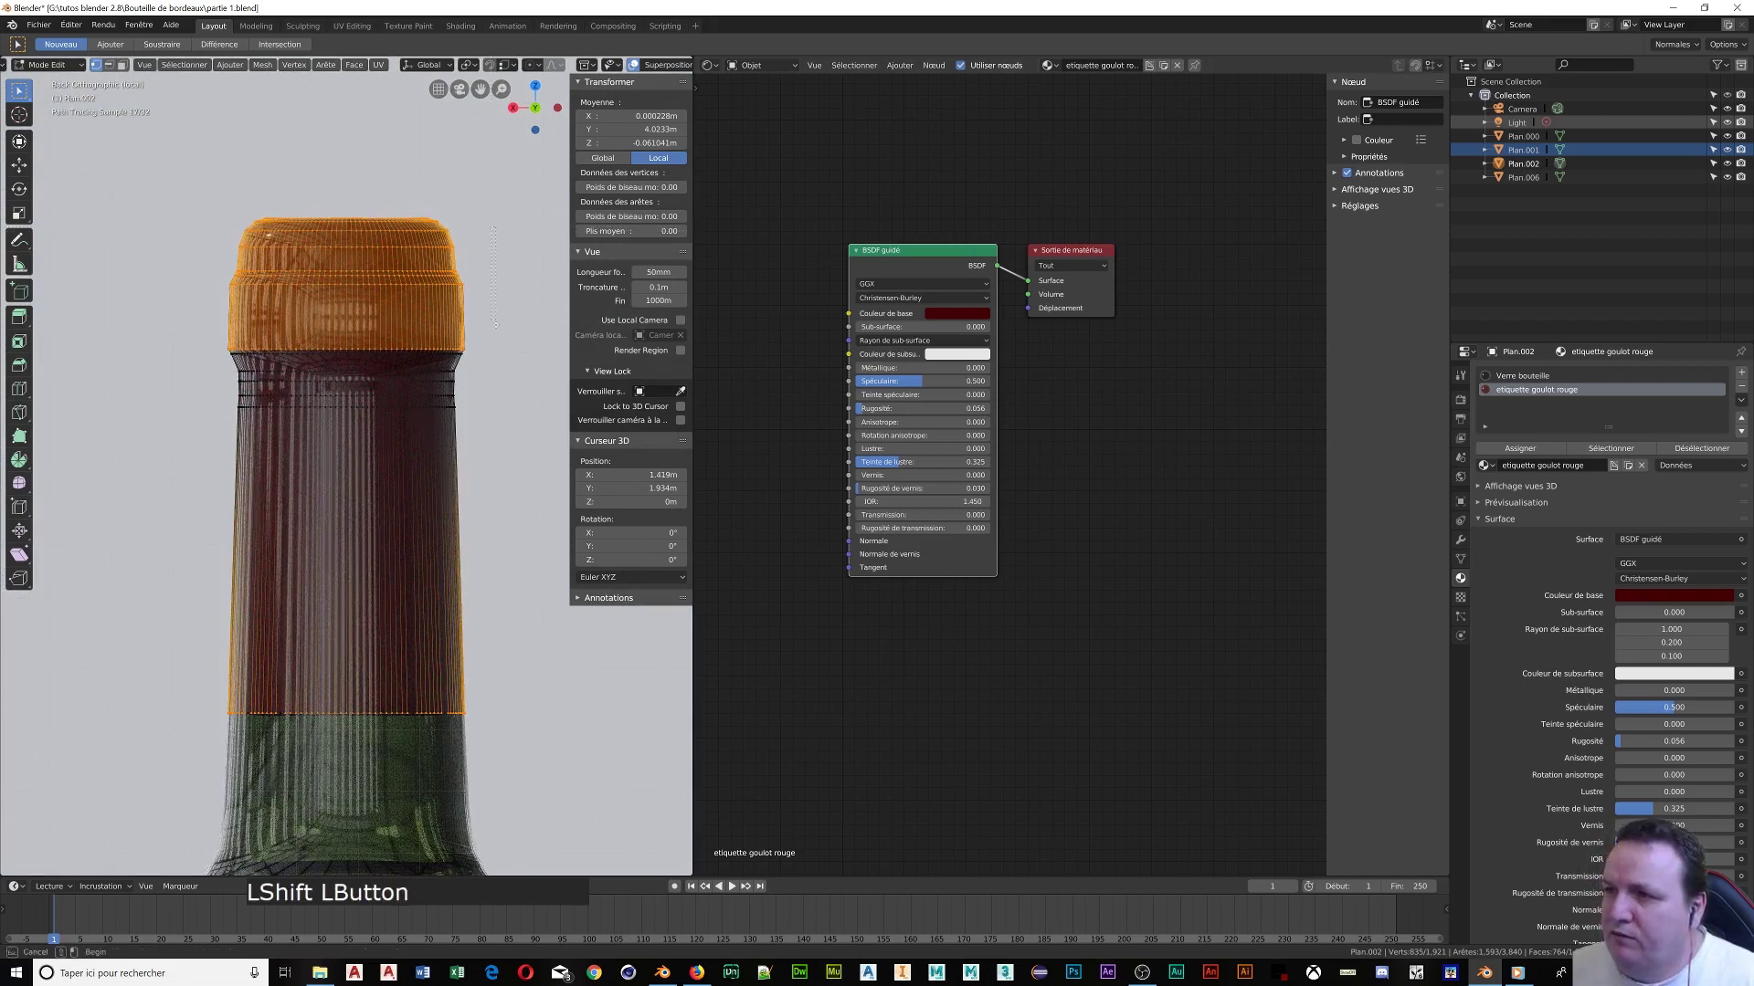
pyautogui.moveTo(181, 755); pyautogui.dragTo(182, 755, button='middle')
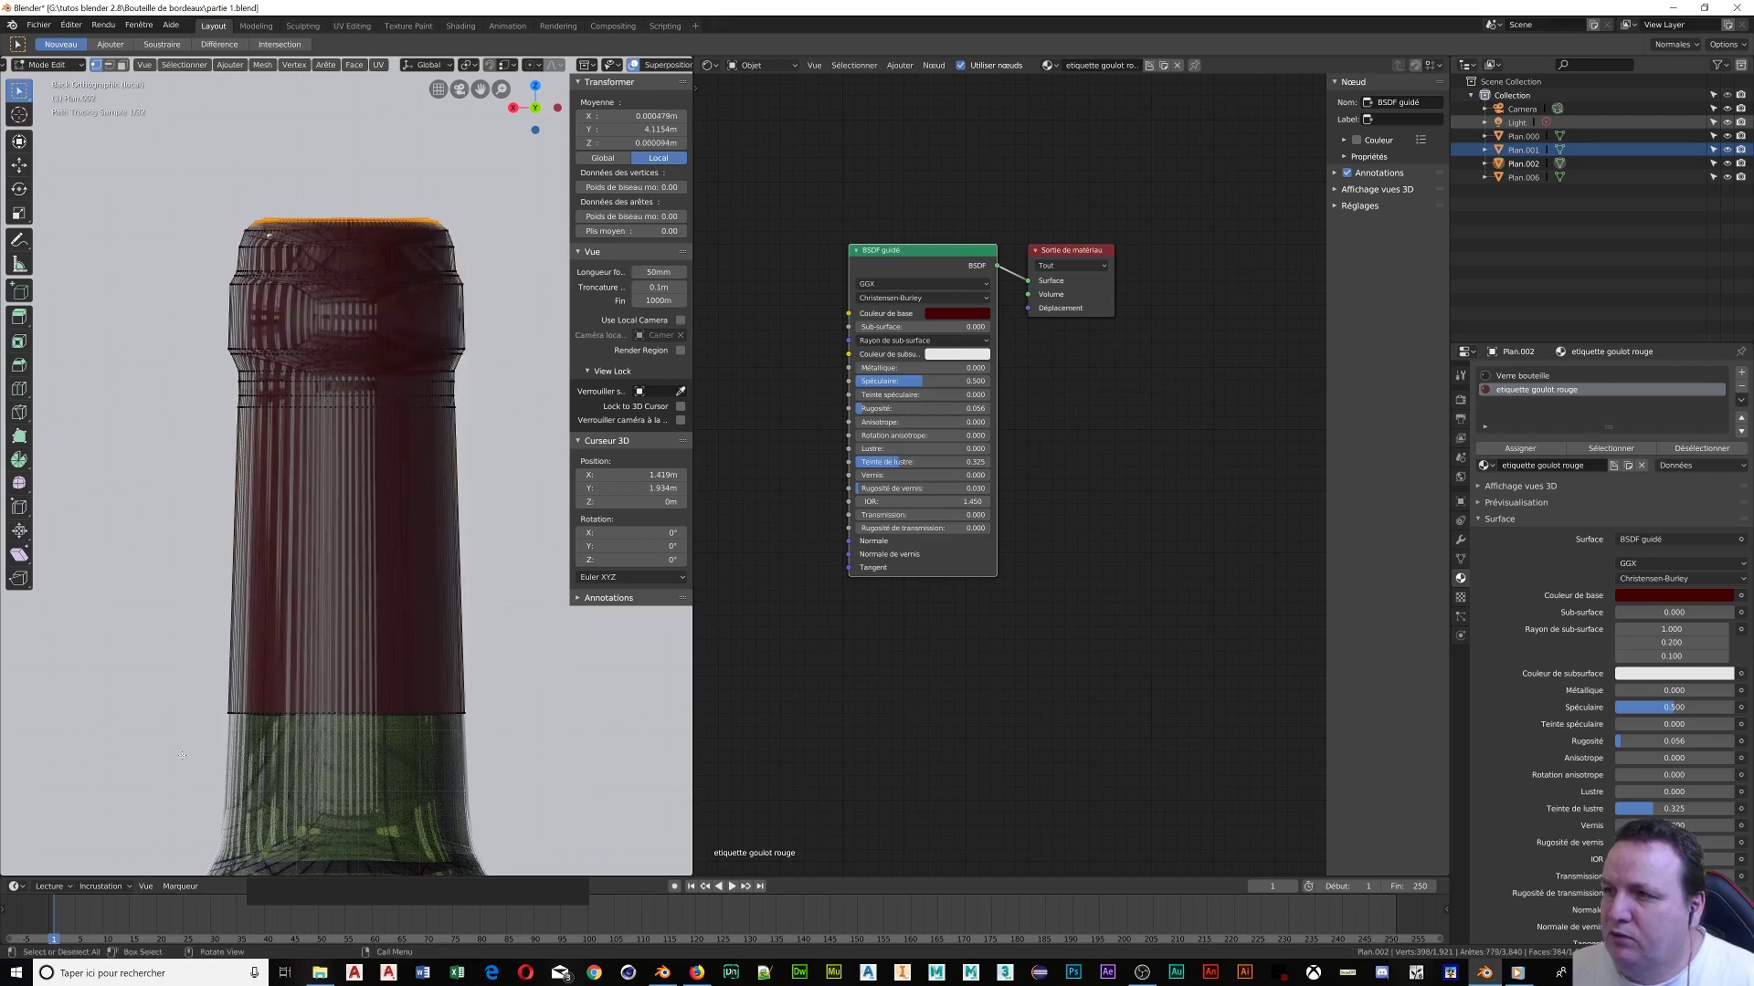
# Deselect the remaining vertical lines of vertices down the neck so only the capsule's top disc stays selected
pyautogui.moveTo(371, 525); pyautogui.dragTo(395, 254, button='middle')
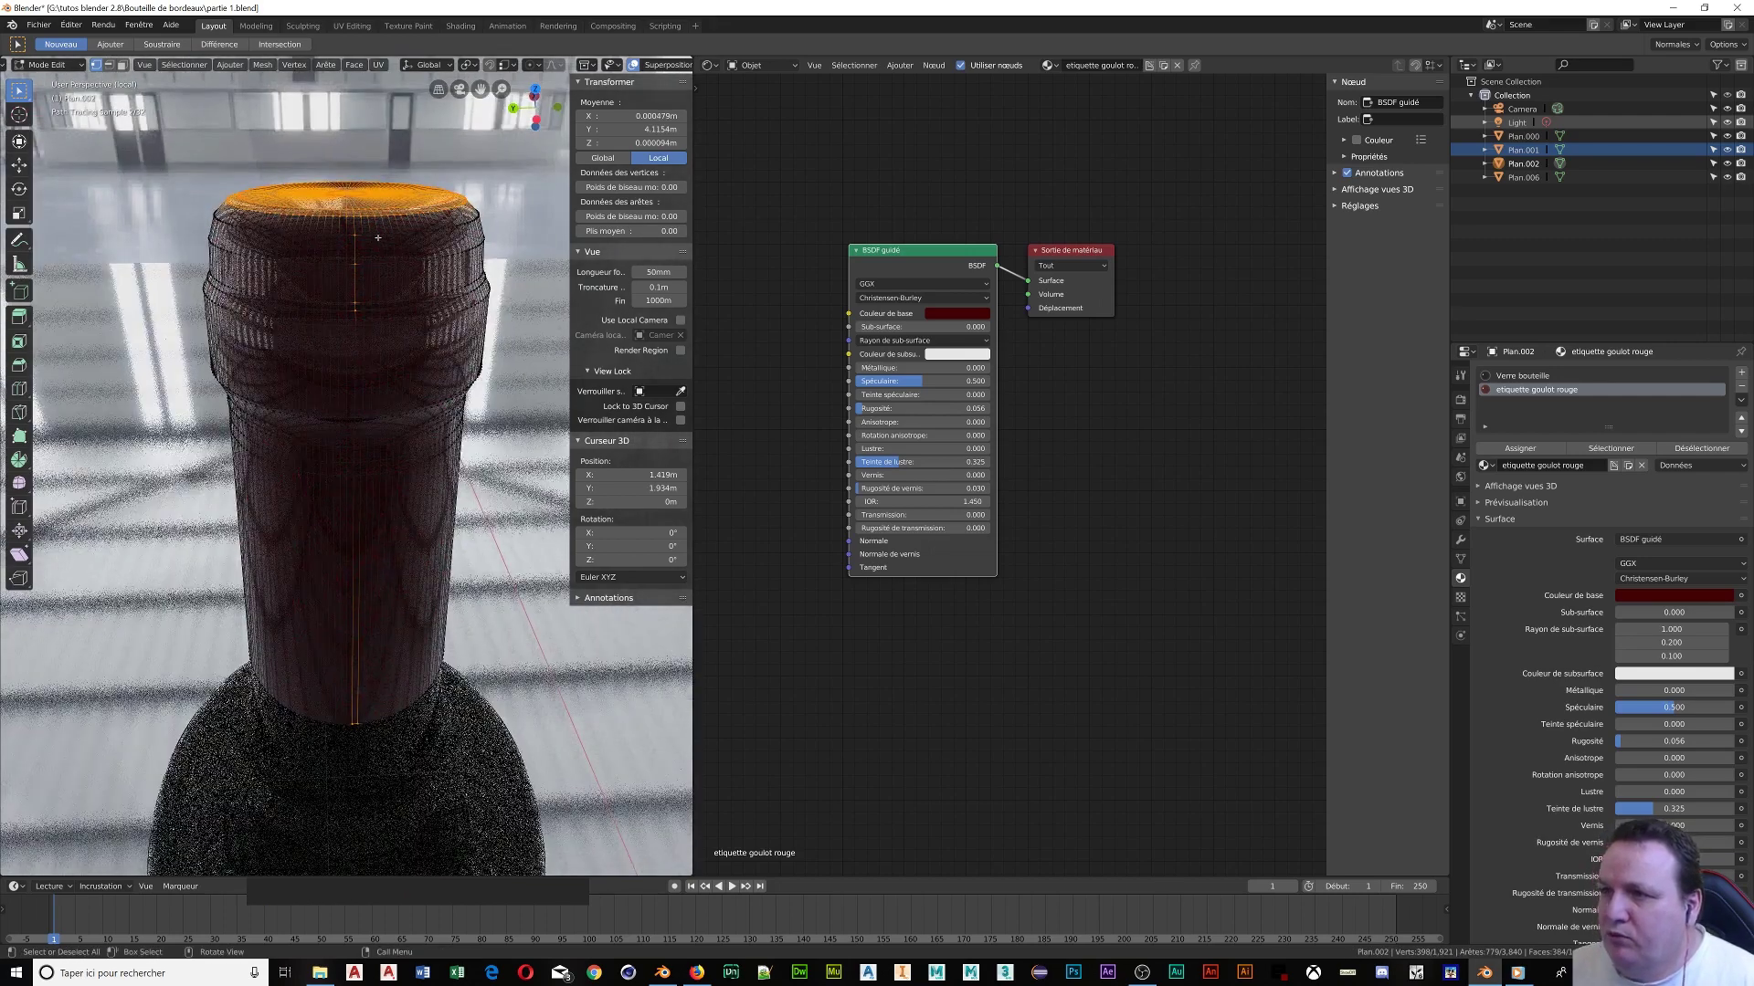
pyautogui.press('b')
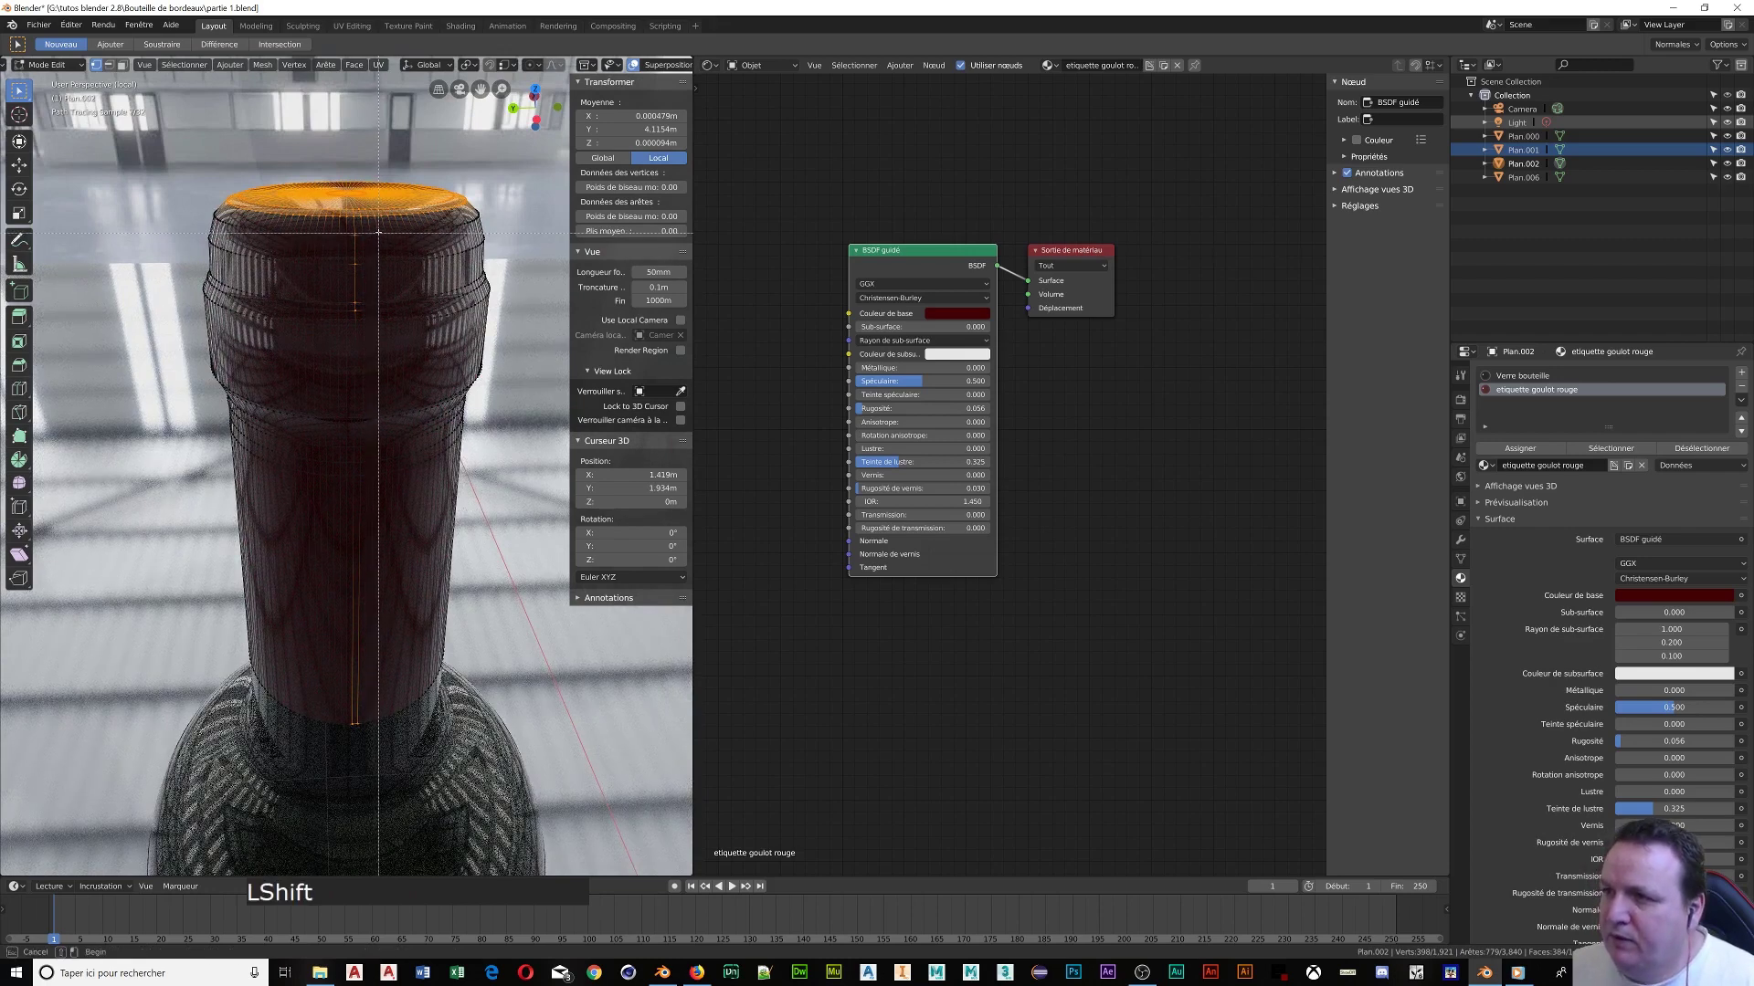
pyautogui.keyDown('shift'); pyautogui.moveTo(337, 252); pyautogui.dragTo(292, 650); pyautogui.keyUp('shift')
pyautogui.keyDown('shift'); pyautogui.moveTo(296, 783); pyautogui.dragTo(296, 783); pyautogui.keyUp('shift')
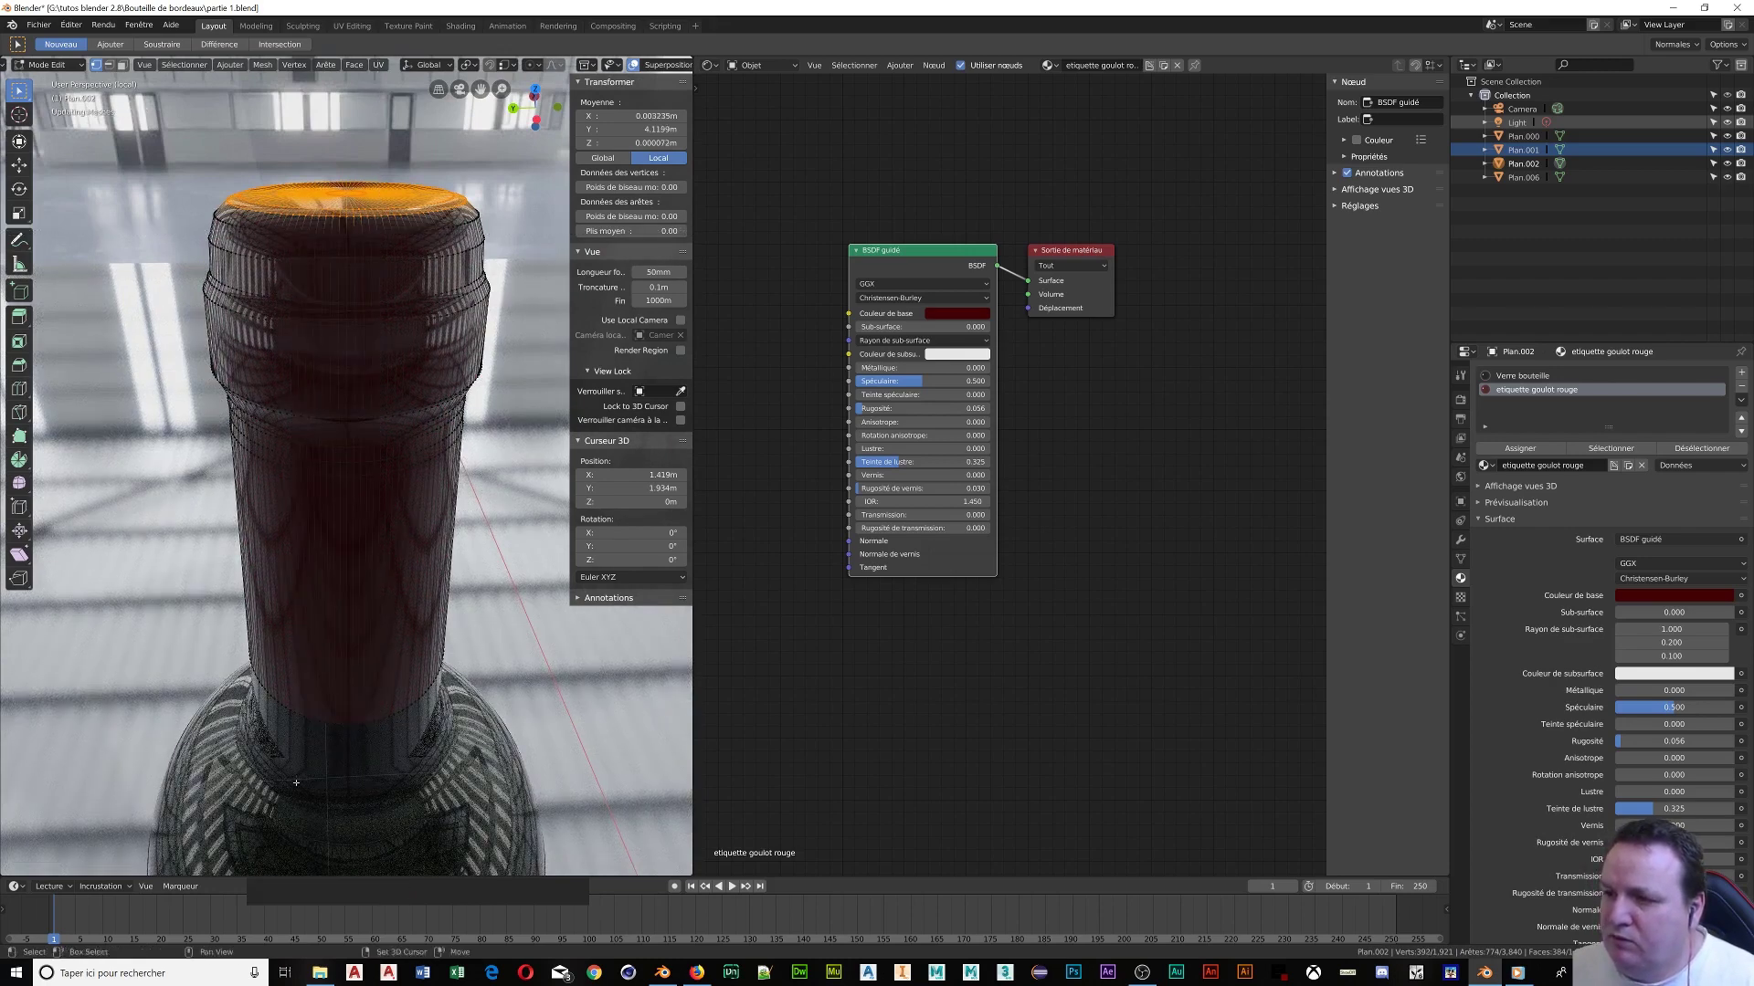
pyautogui.moveTo(296, 783); pyautogui.dragTo(315, 274, button='middle')
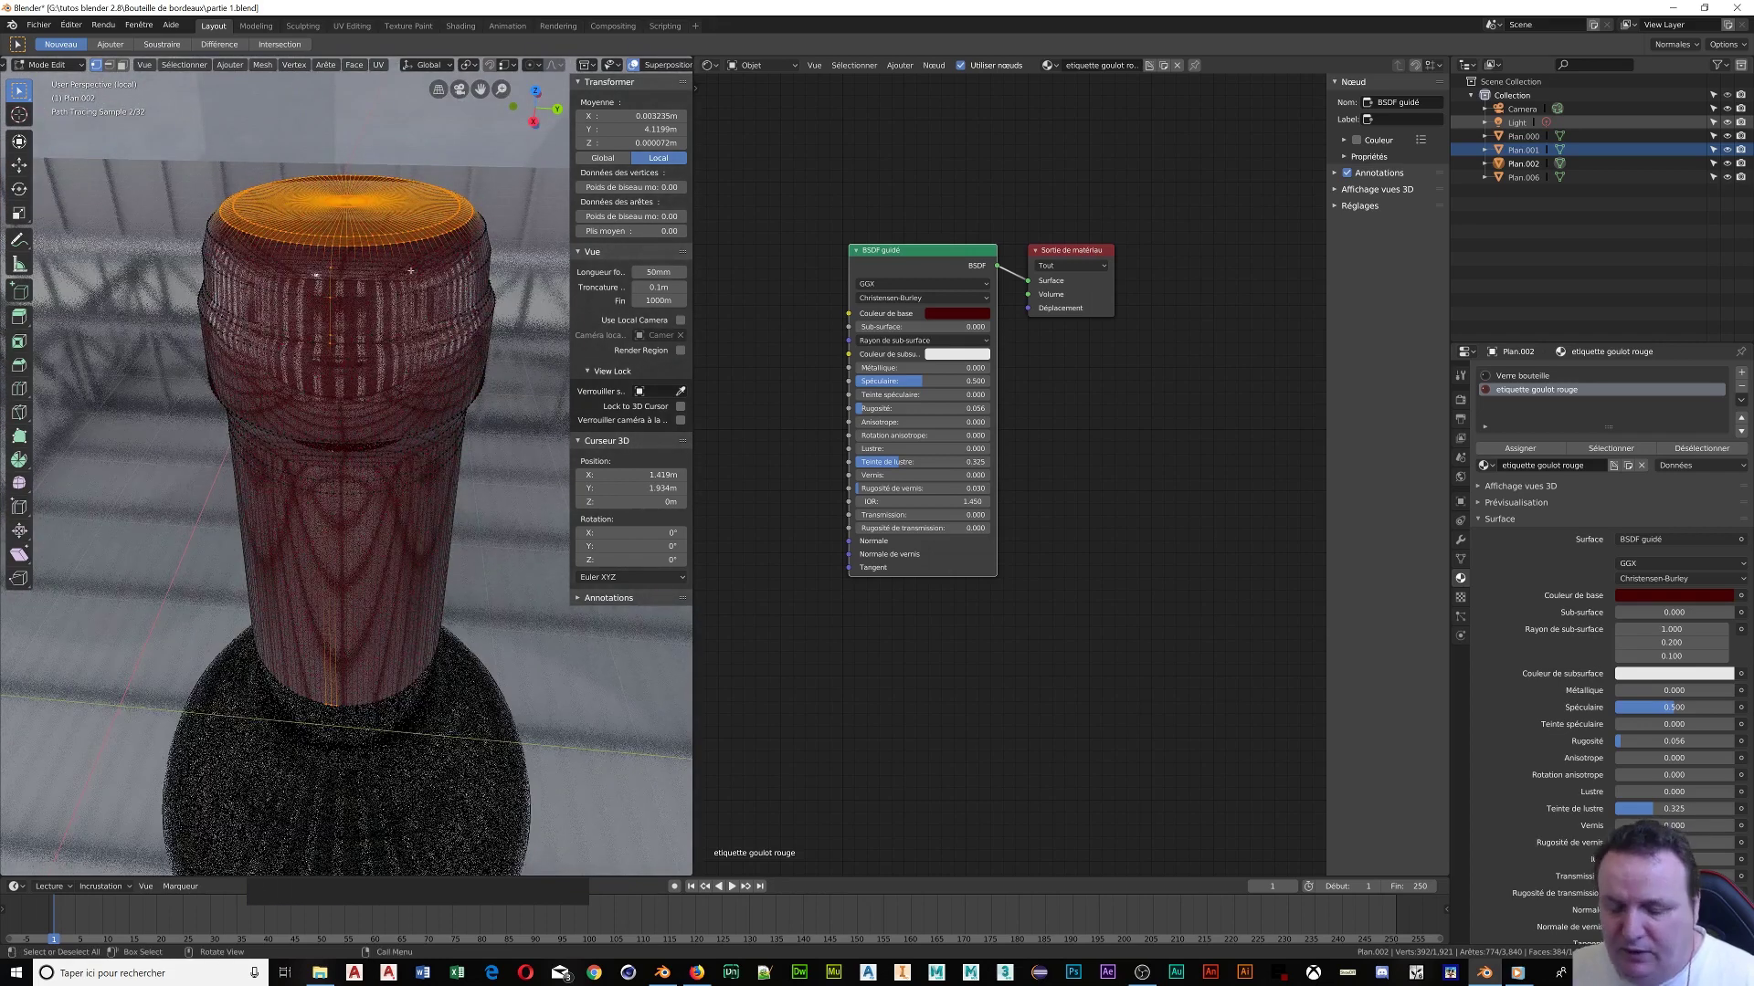
pyautogui.press('b')
pyautogui.keyDown('shift'); pyautogui.moveTo(396, 268); pyautogui.dragTo(290, 756); pyautogui.keyUp('shift')
# Project the top disc's UVs from the top view and show the resulting layout in the UV editor
pyautogui.moveTo(328, 507); pyautogui.dragTo(469, 345, button='middle')
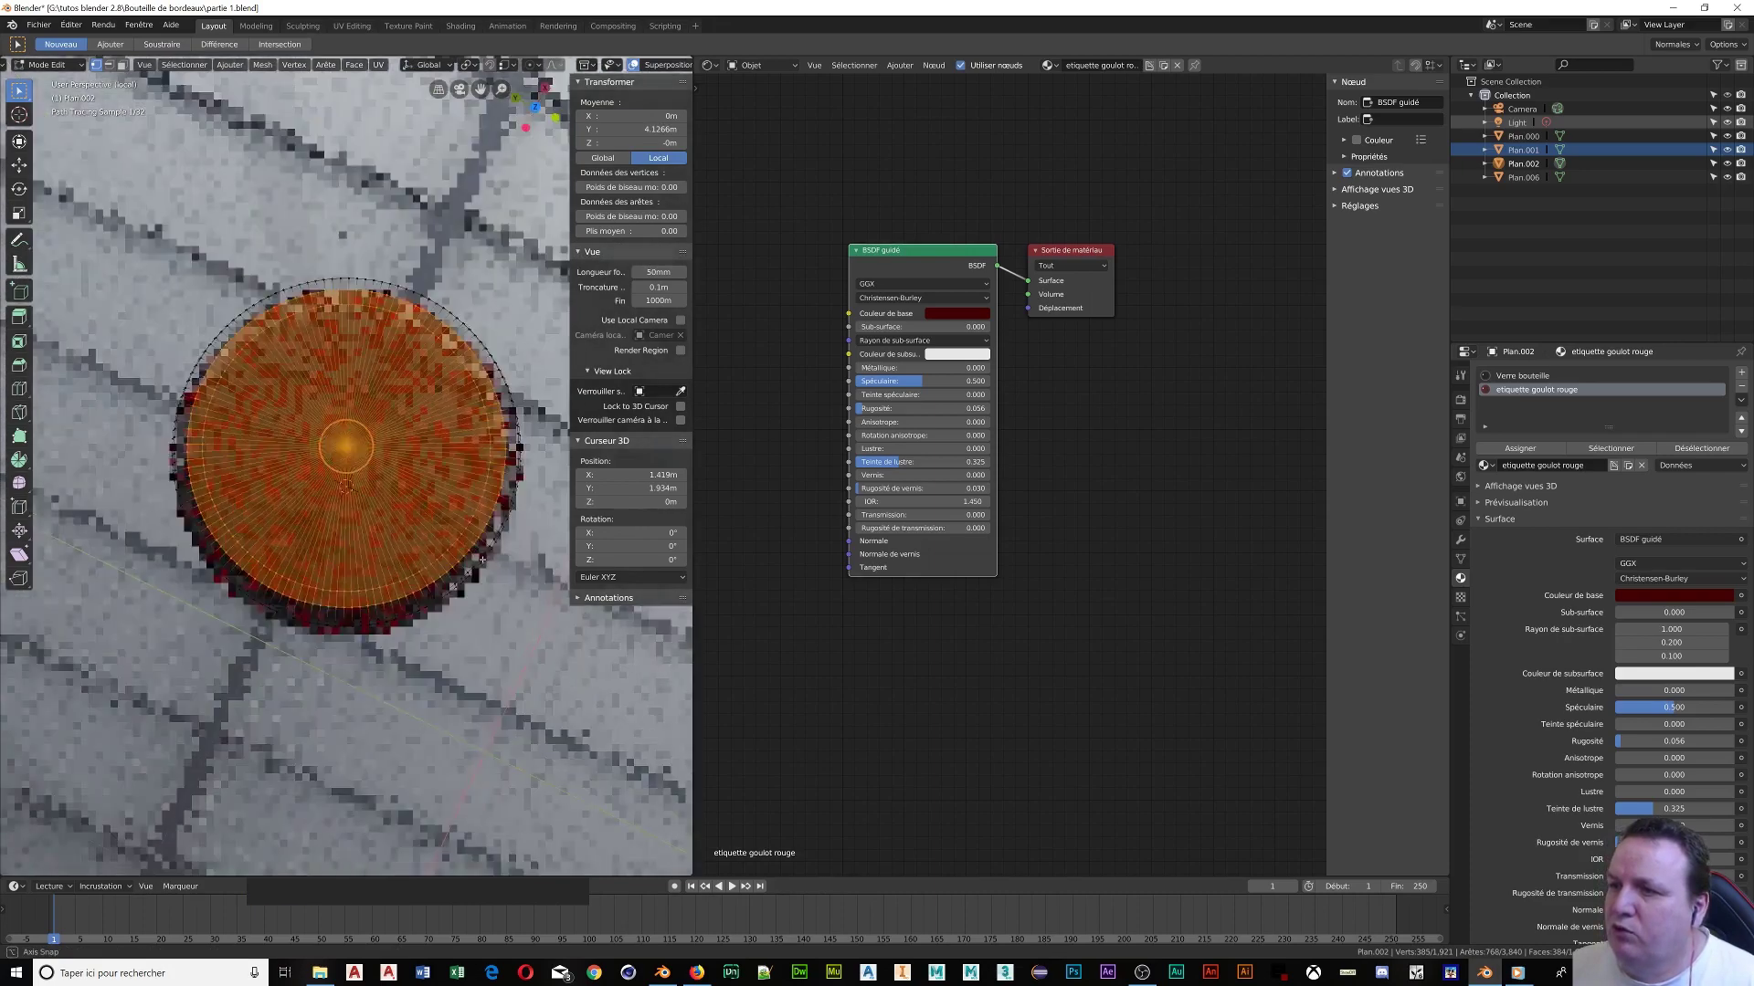
pyautogui.press('KP_7')
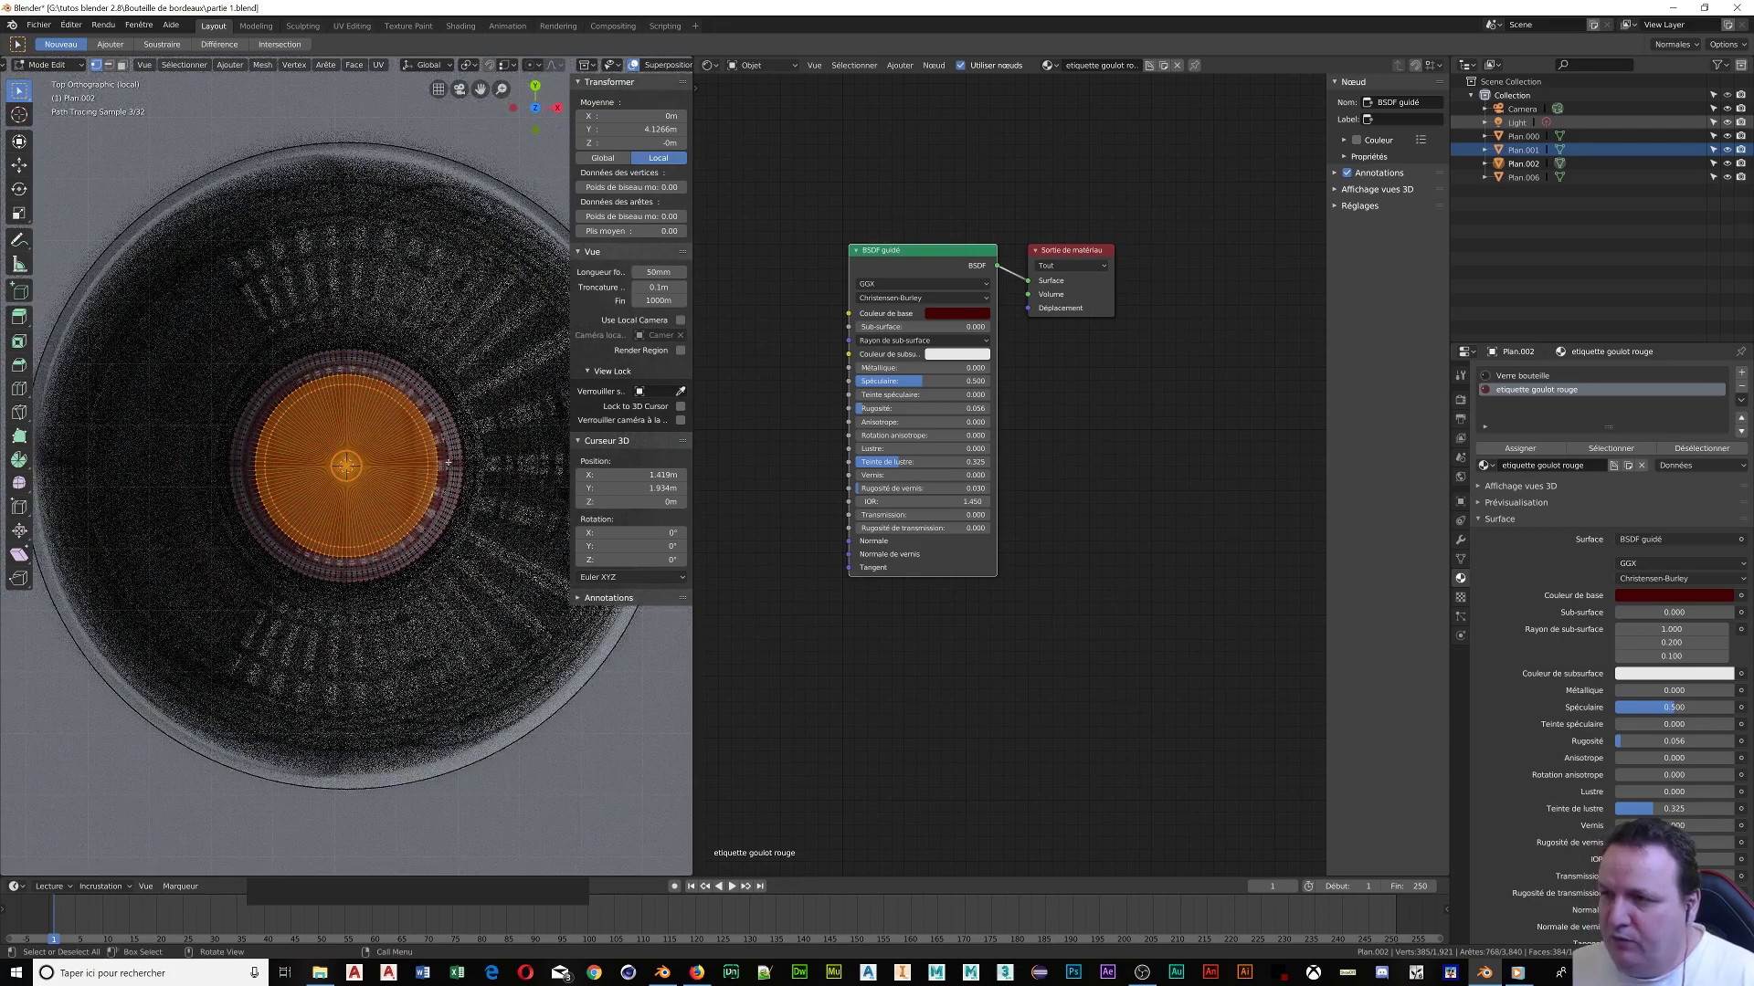
pyautogui.press('u')
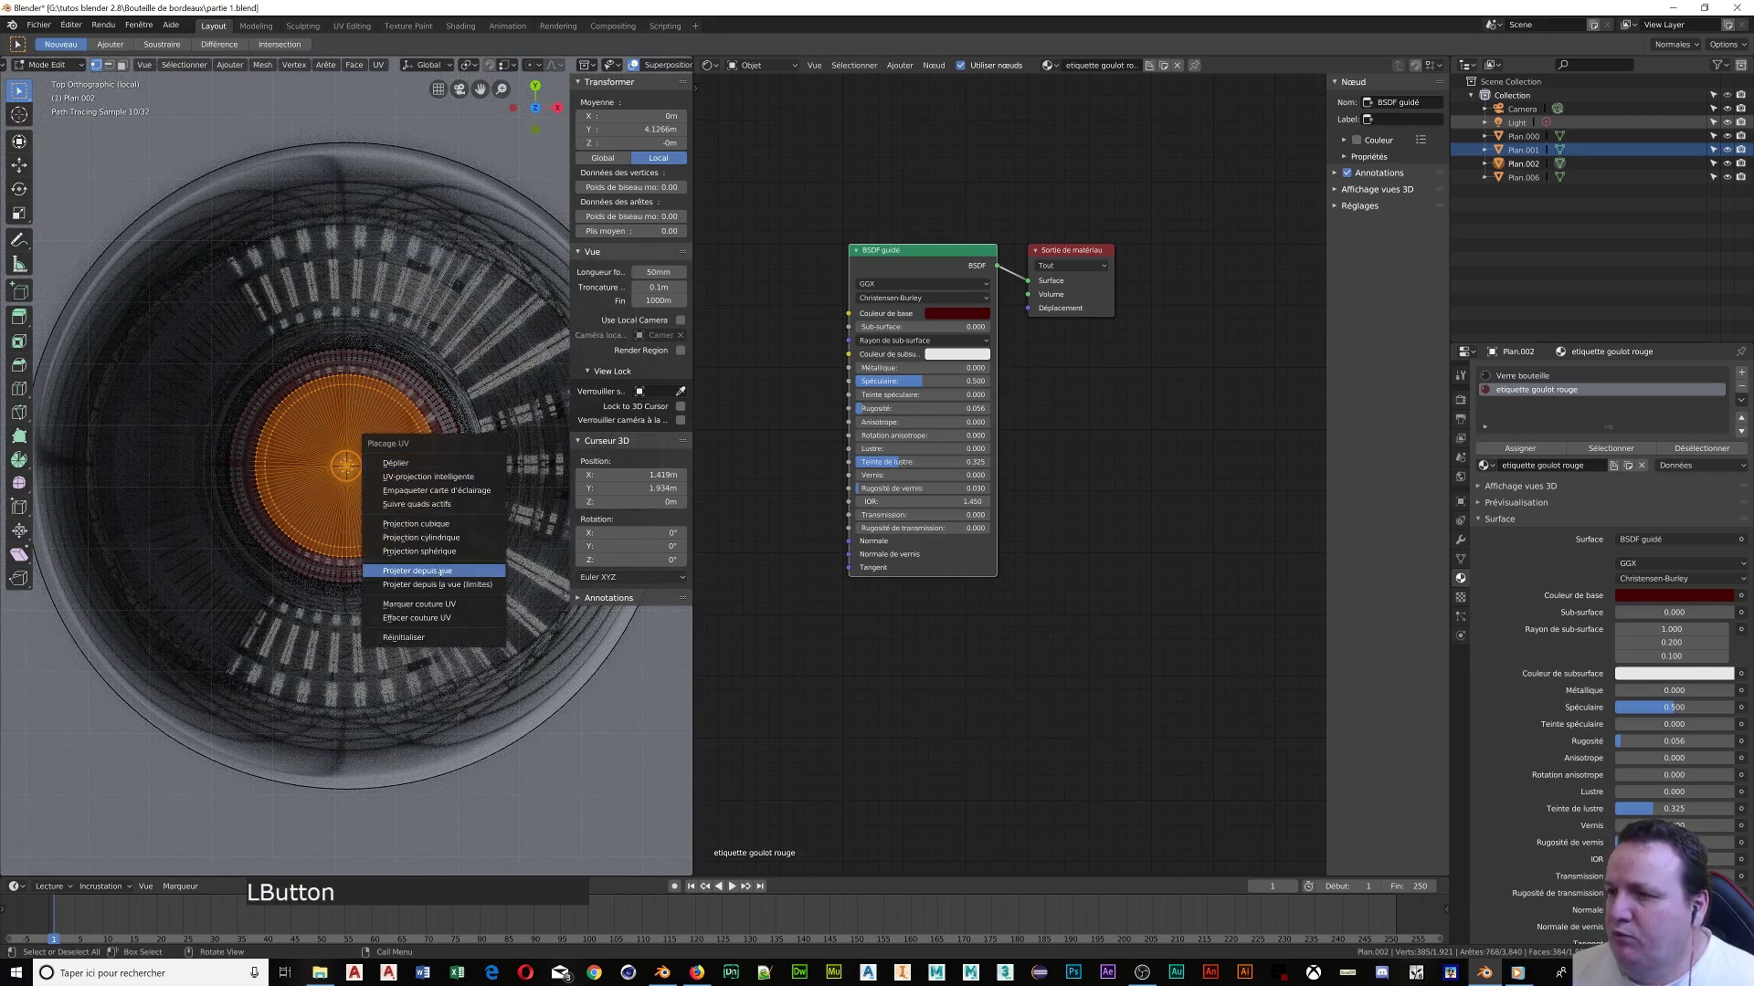
pyautogui.click(441, 570)
pyautogui.click(709, 66)
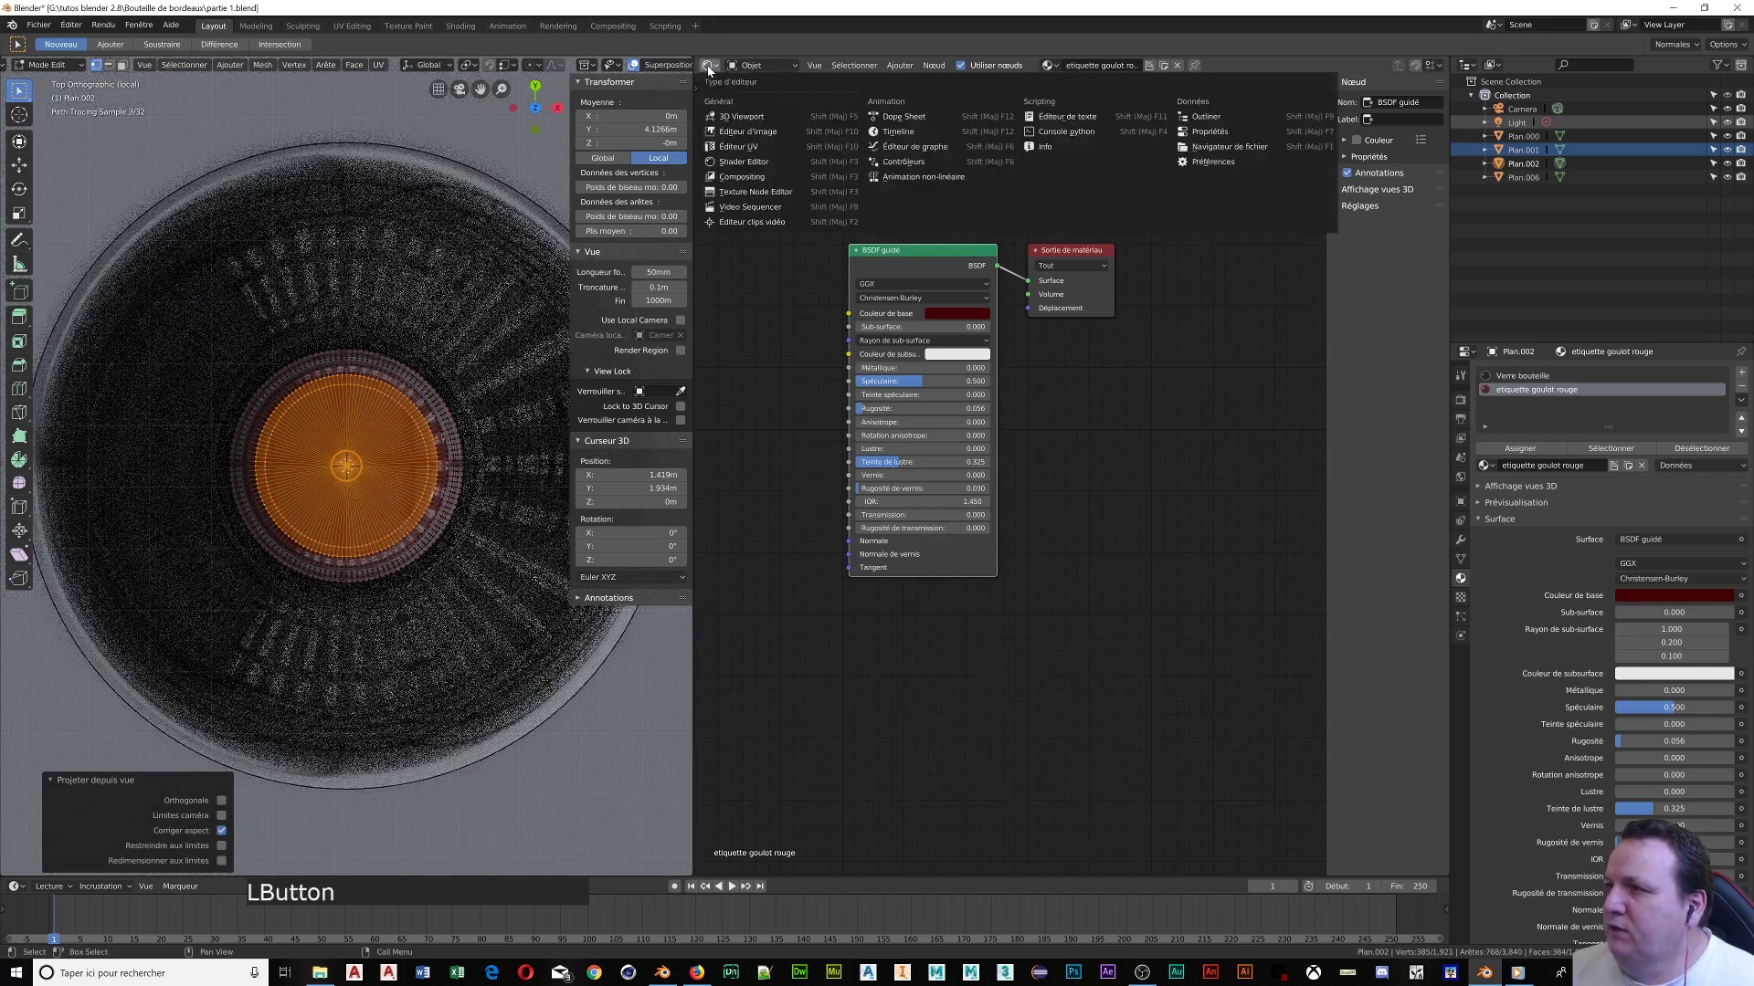
pyautogui.click(737, 147)
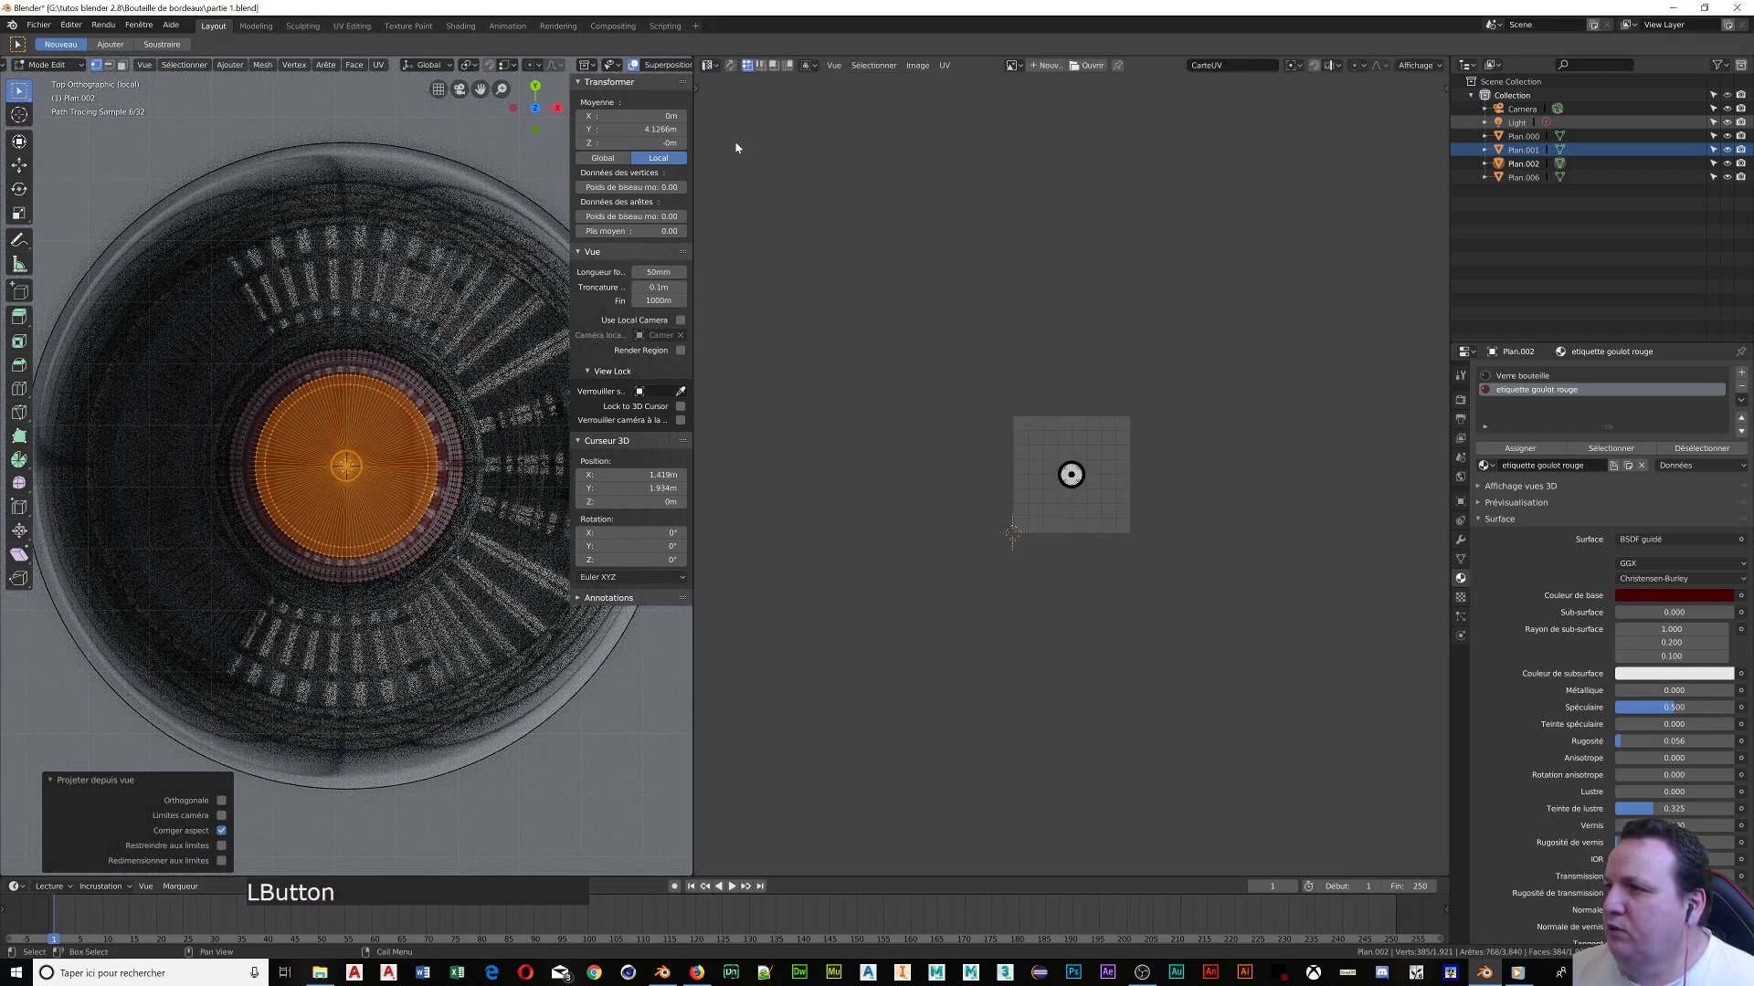
pyautogui.scroll(10, 1111, 498)
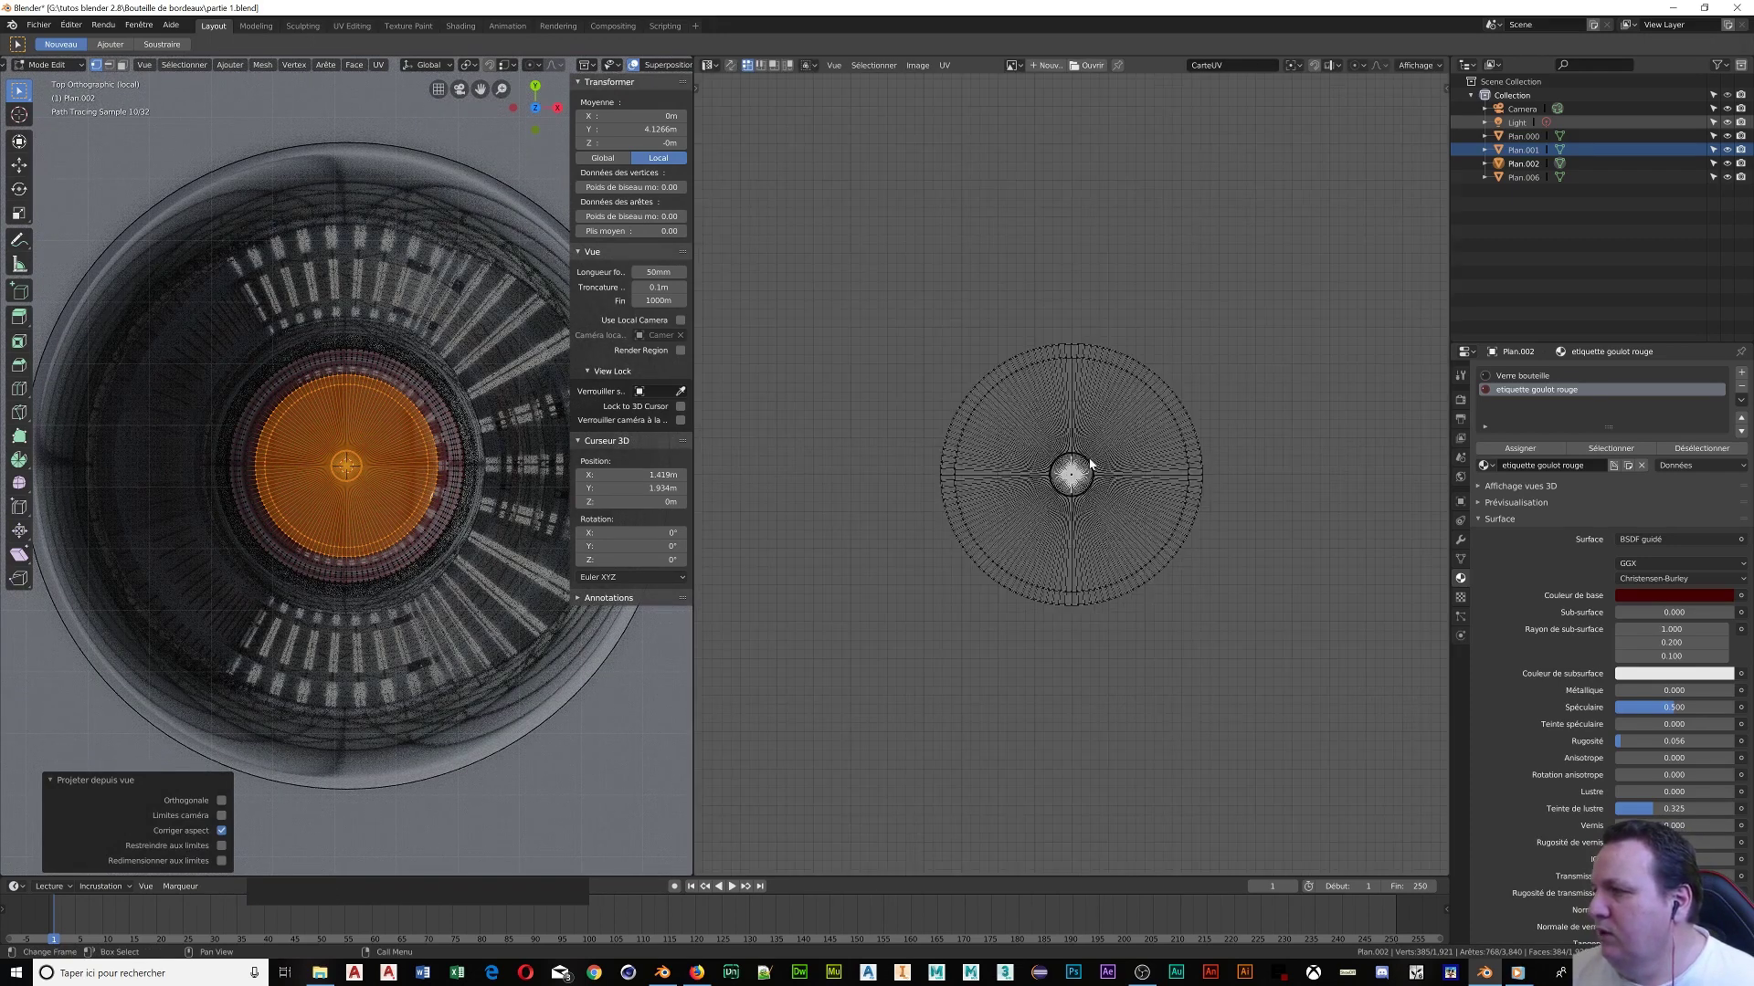
pyautogui.scroll(-5, 1094, 418)
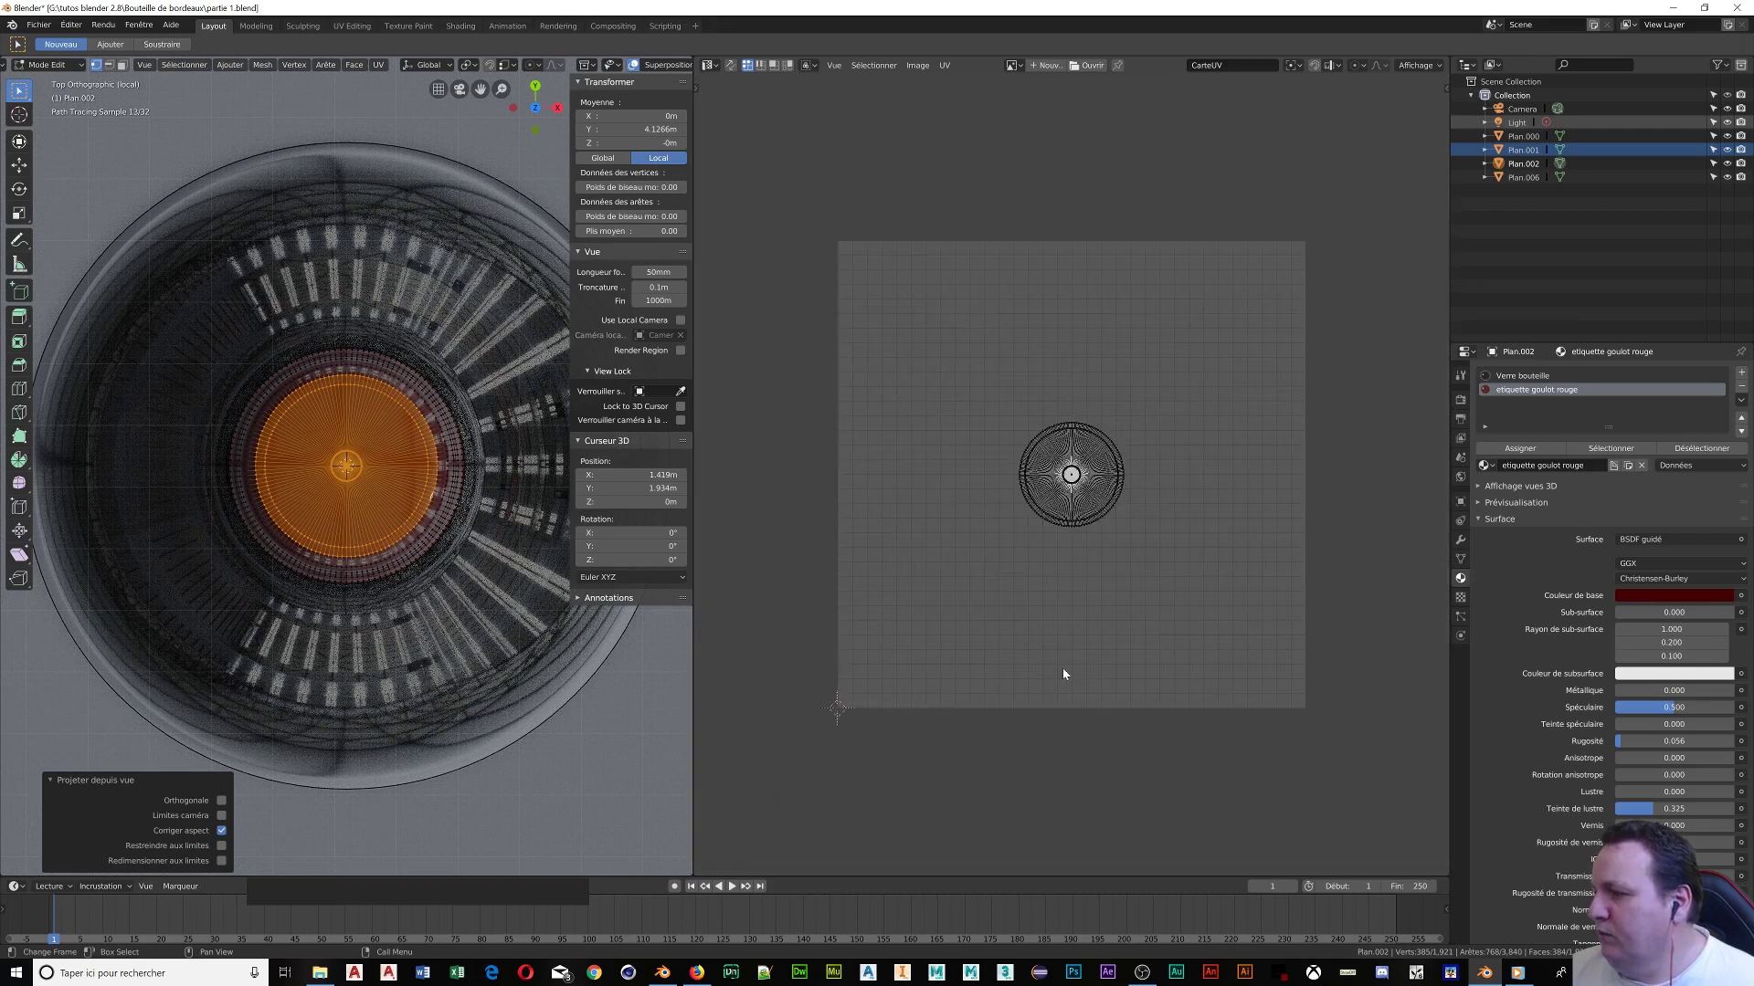
# Load the image 220px-Capsule_CRD_Verte.png from the "bouteille de bordeaux" image folder into the UV editor
pyautogui.click(1087, 66)
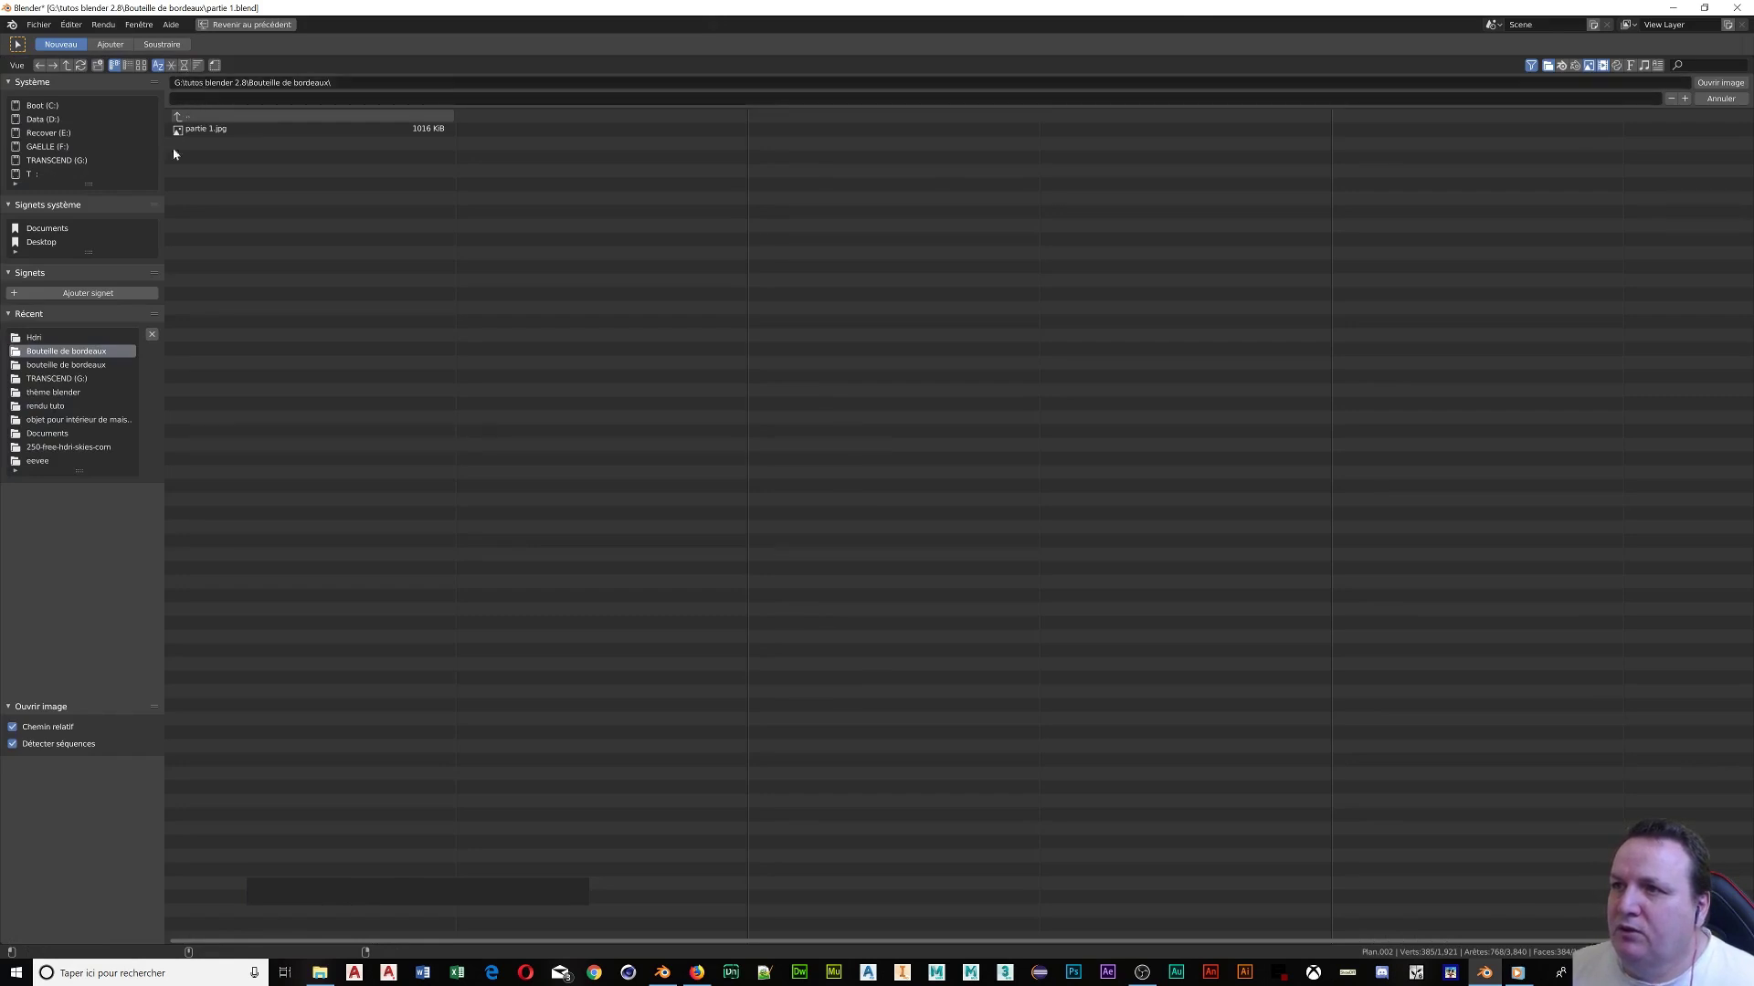
pyautogui.click(62, 365)
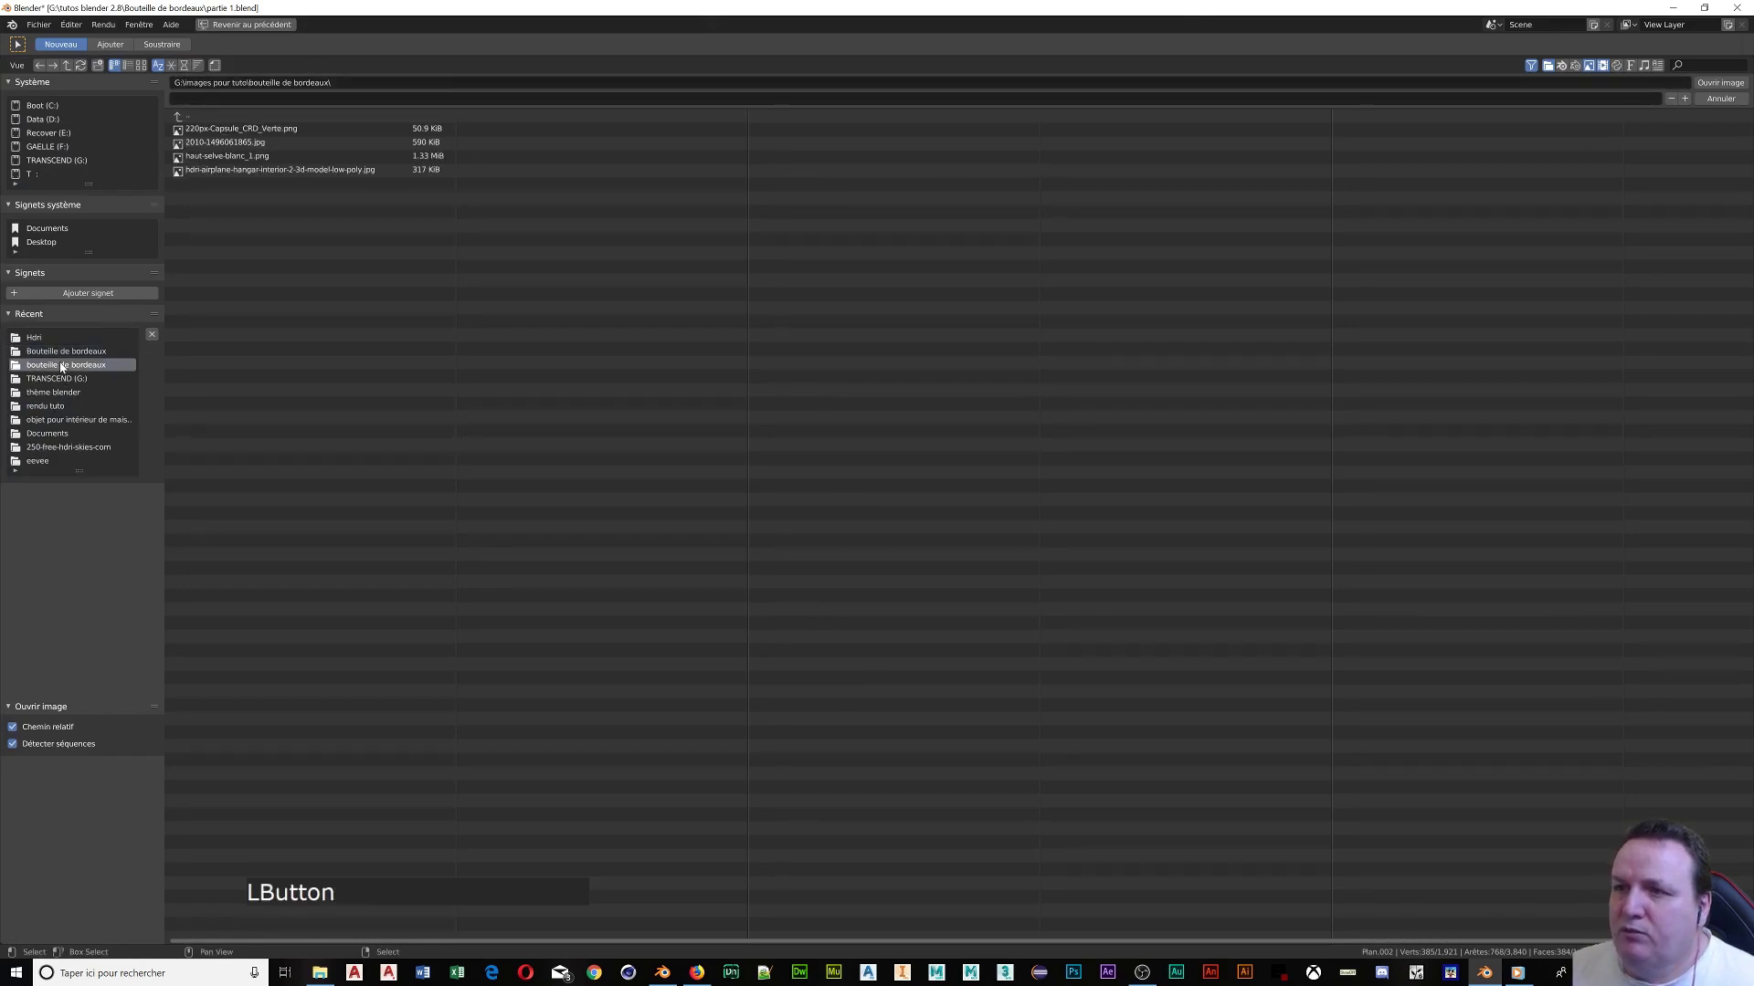
pyautogui.click(141, 65)
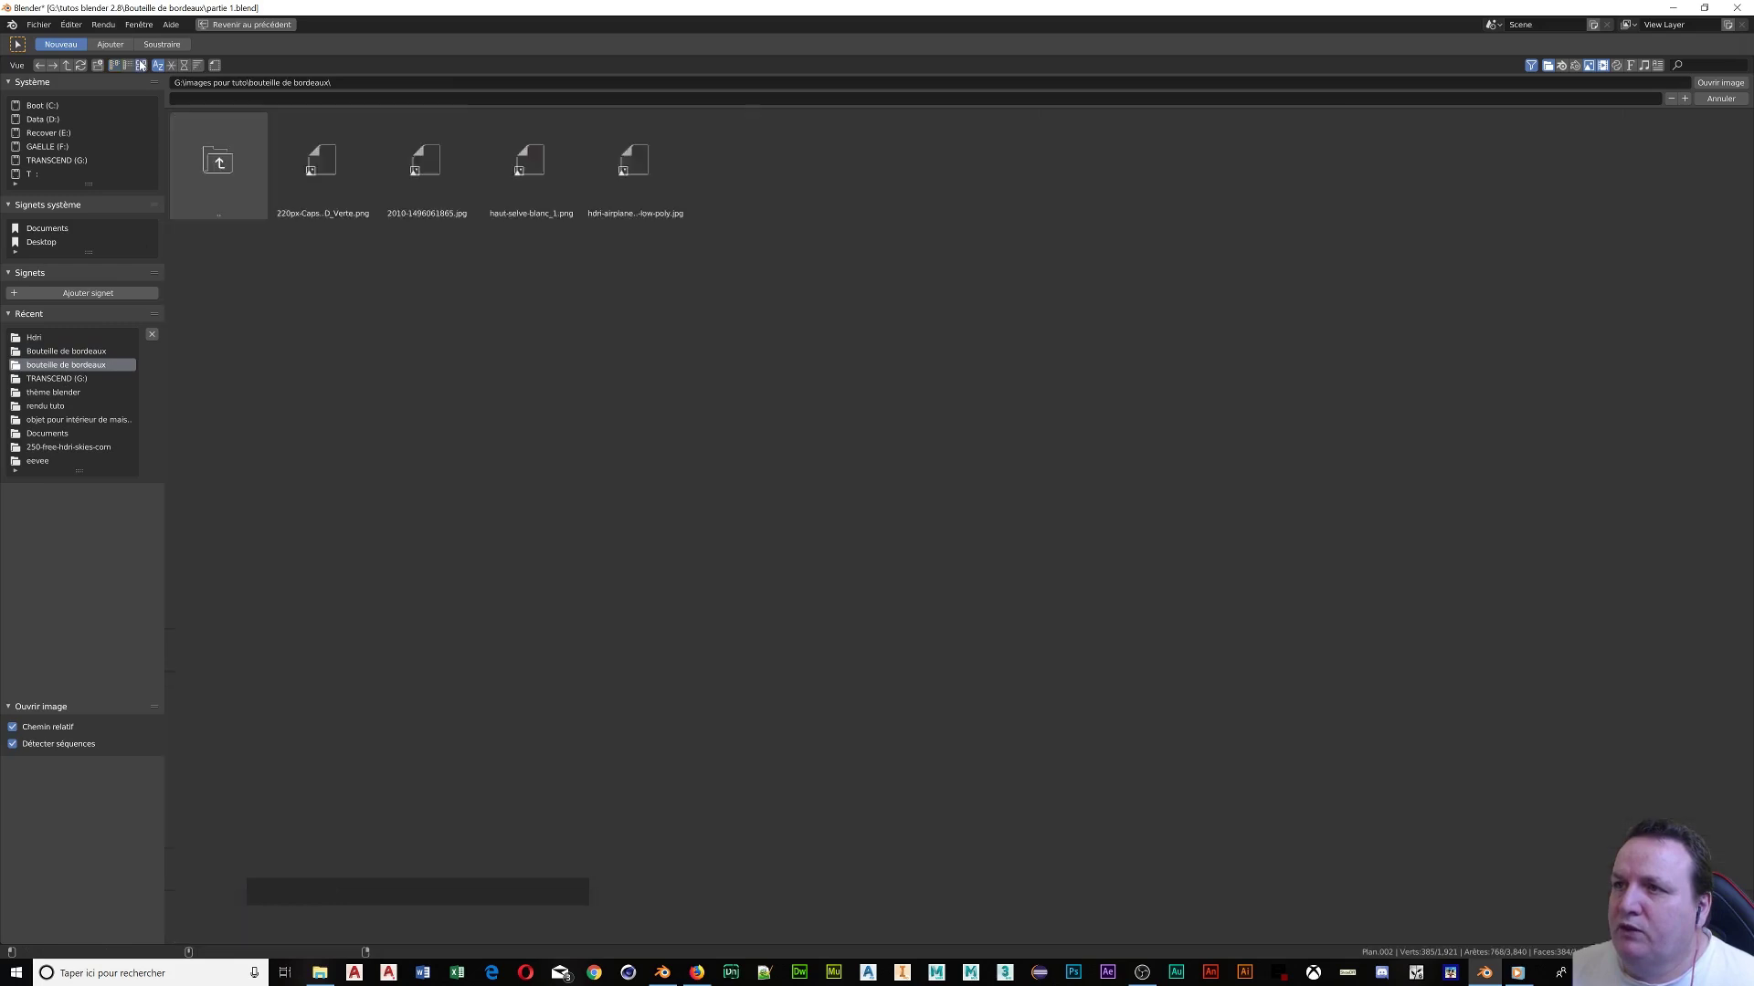
pyautogui.click(324, 178)
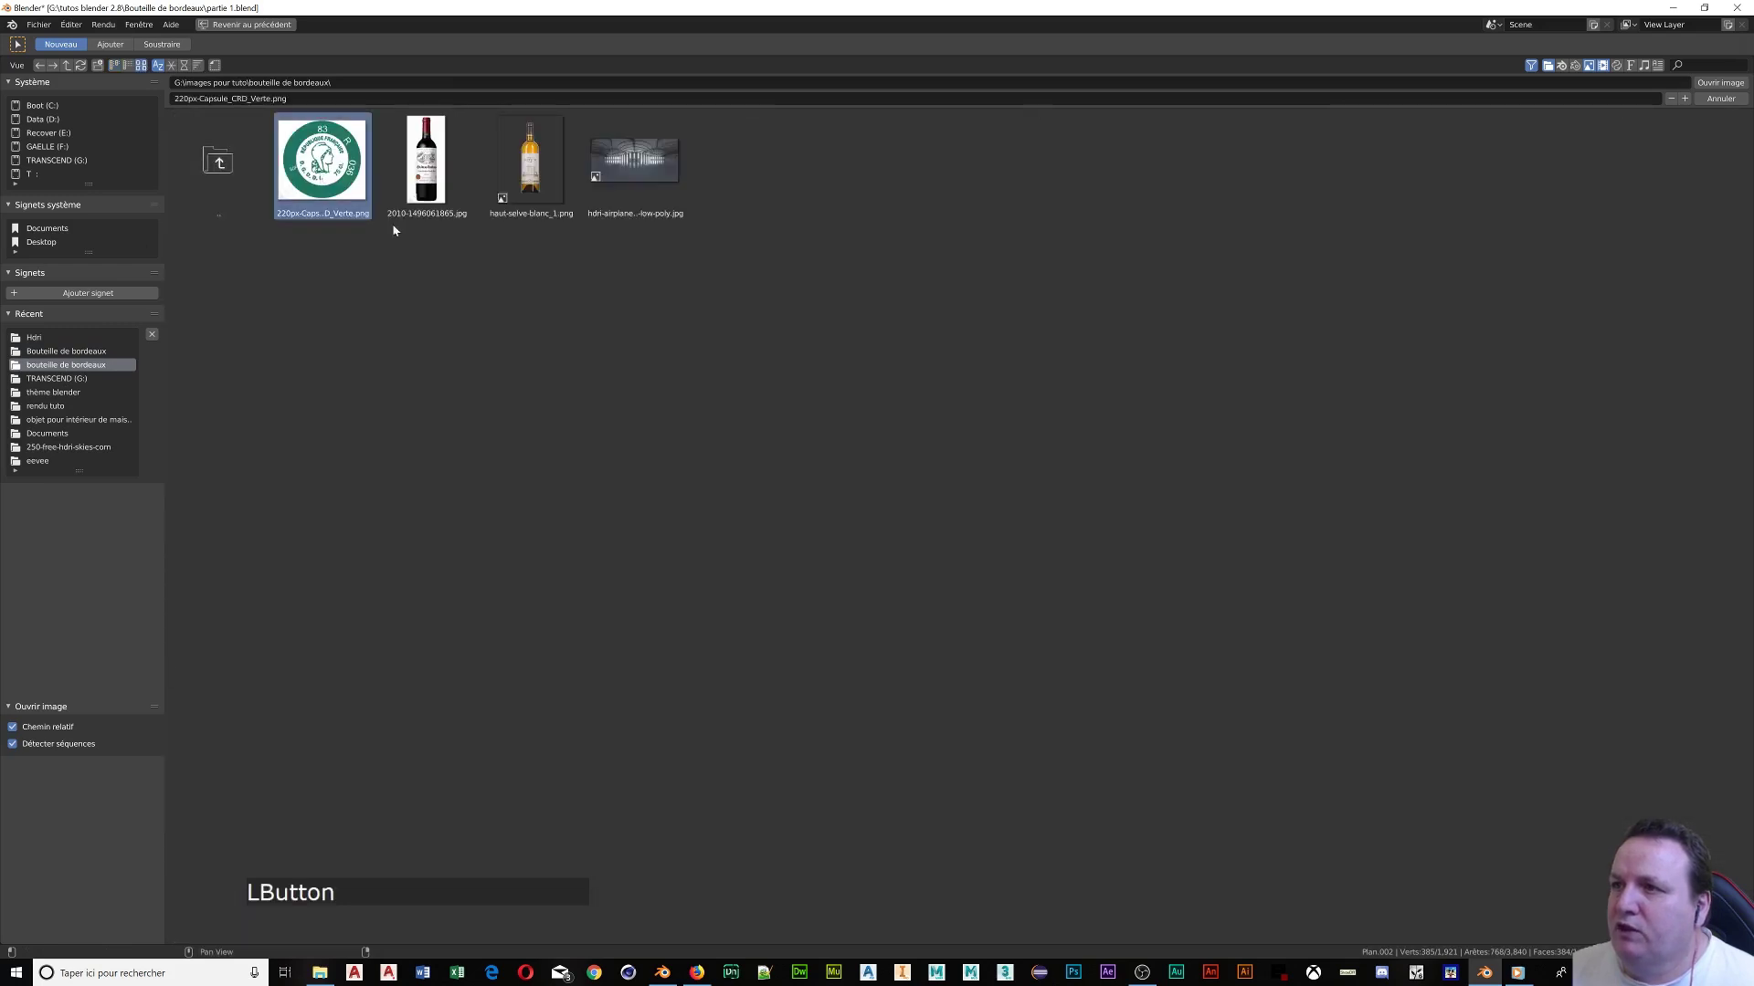
pyautogui.click(1720, 84)
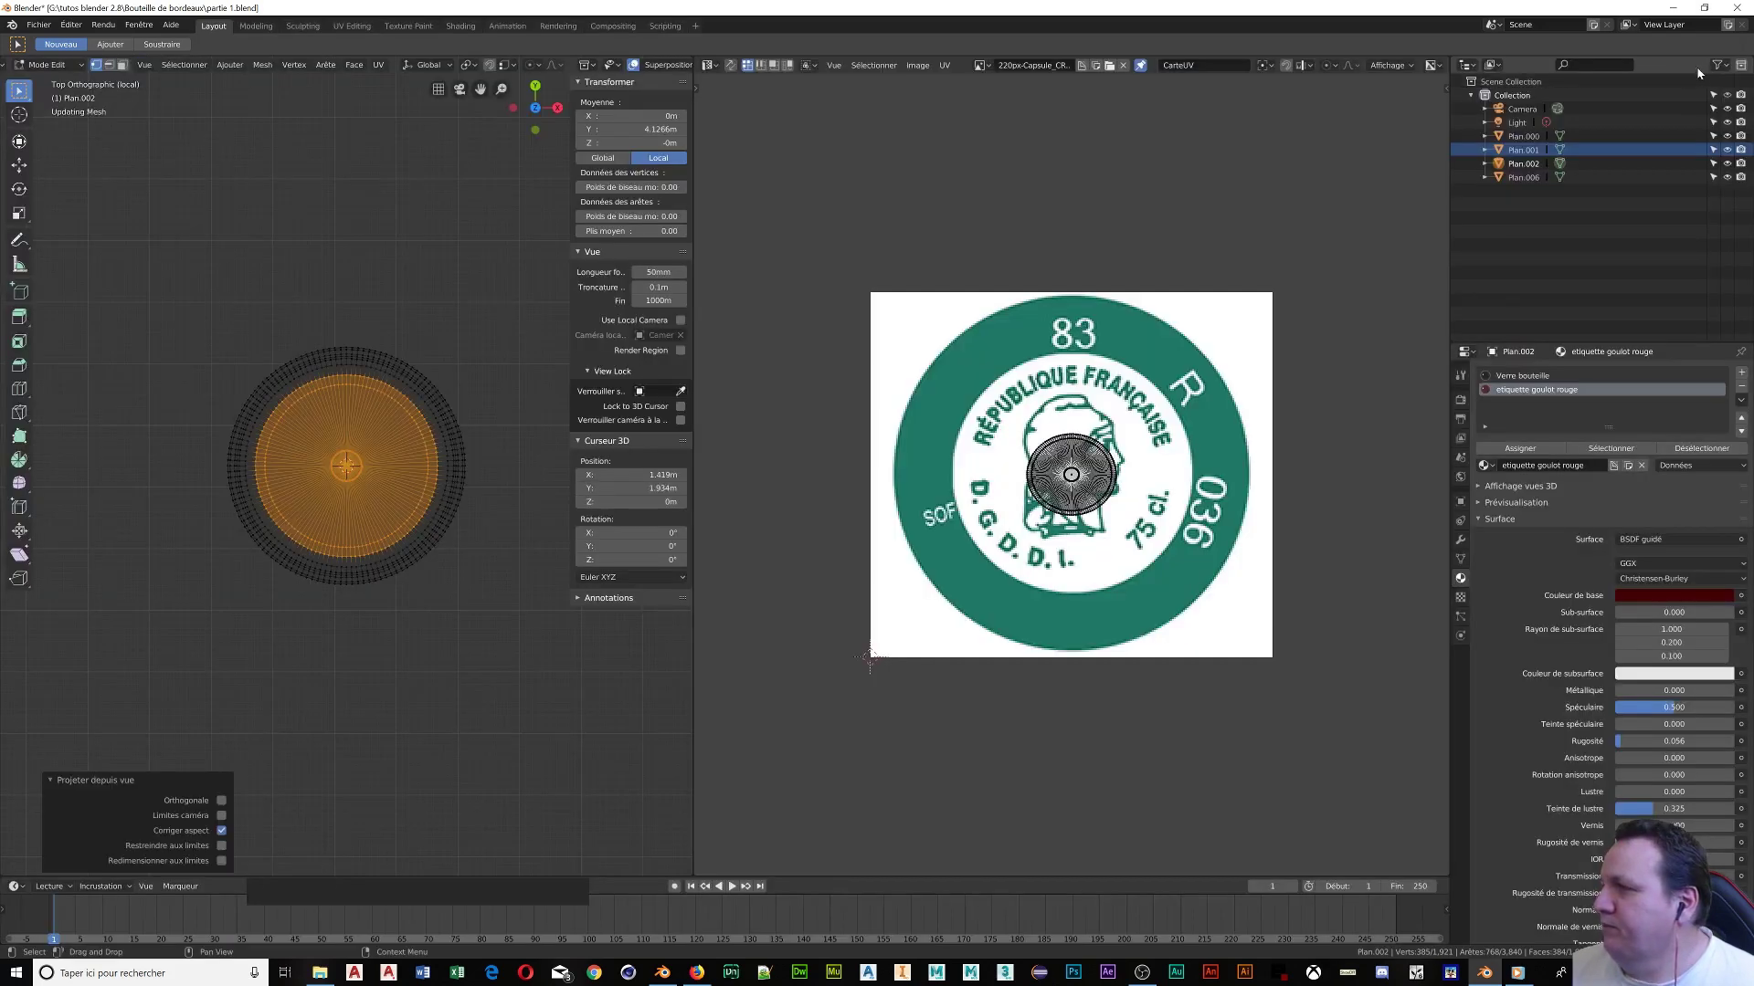
# Reproject the top disc's UVs from the top view with bounds so they fill the seal image
pyautogui.scroll(1, 1156, 510)
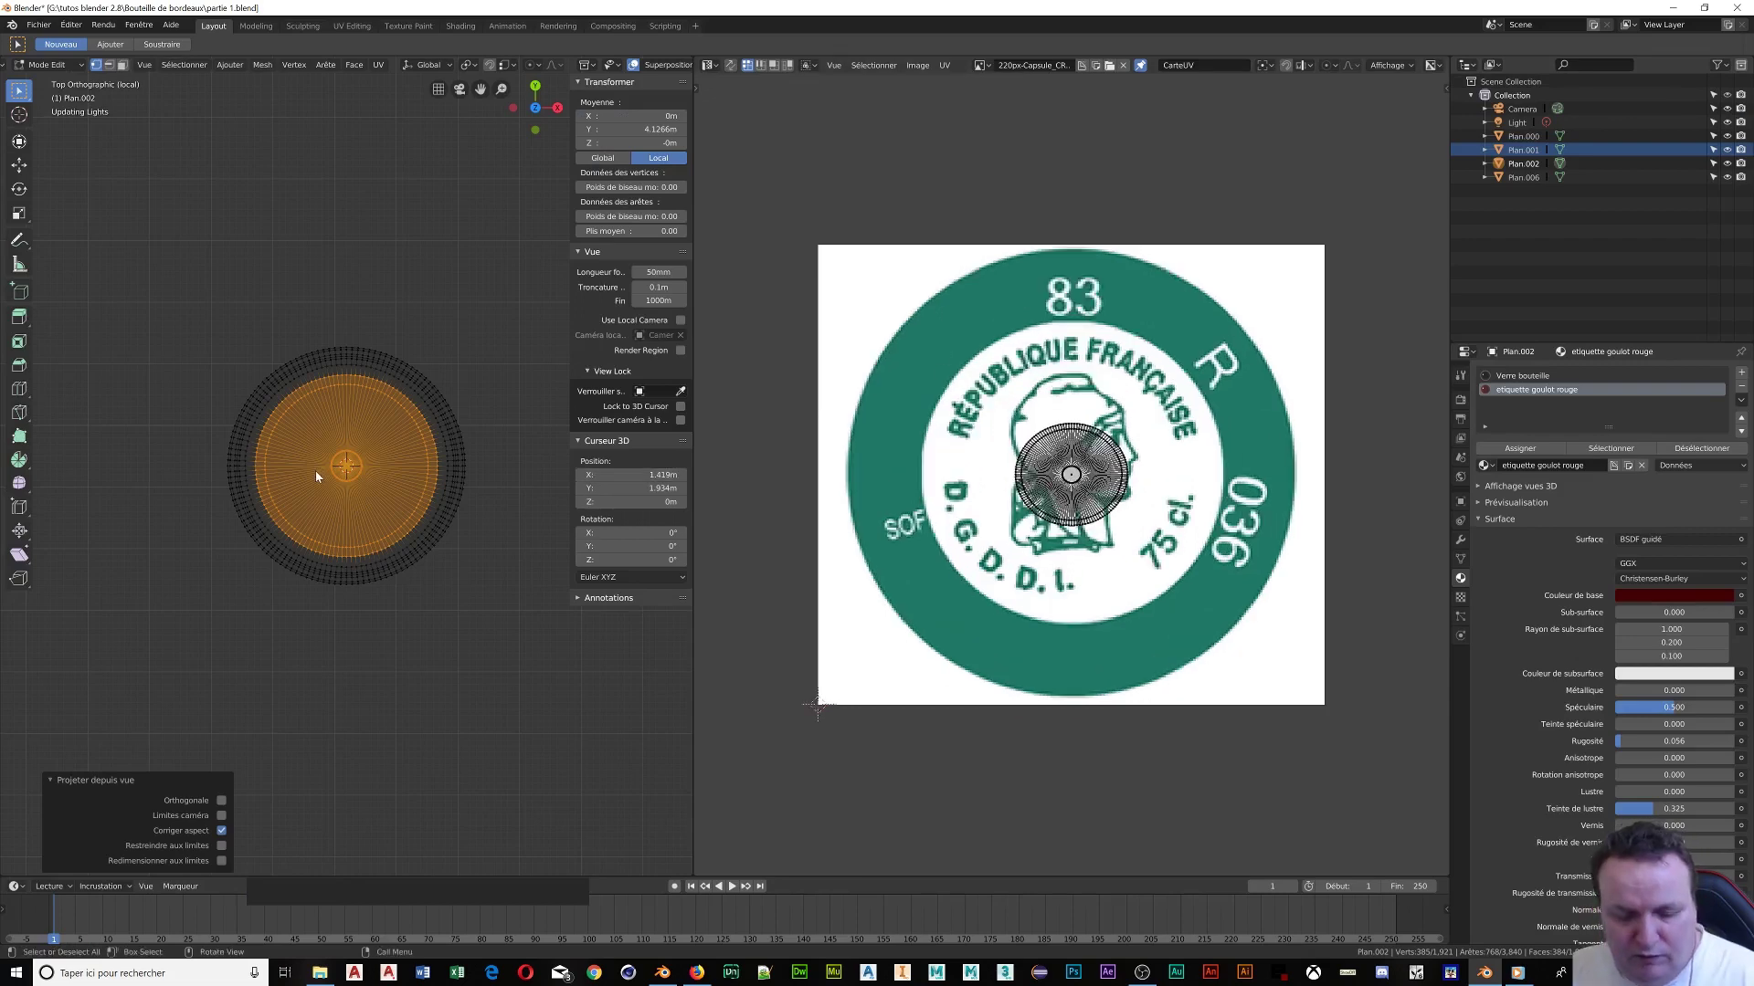
pyautogui.press('u')
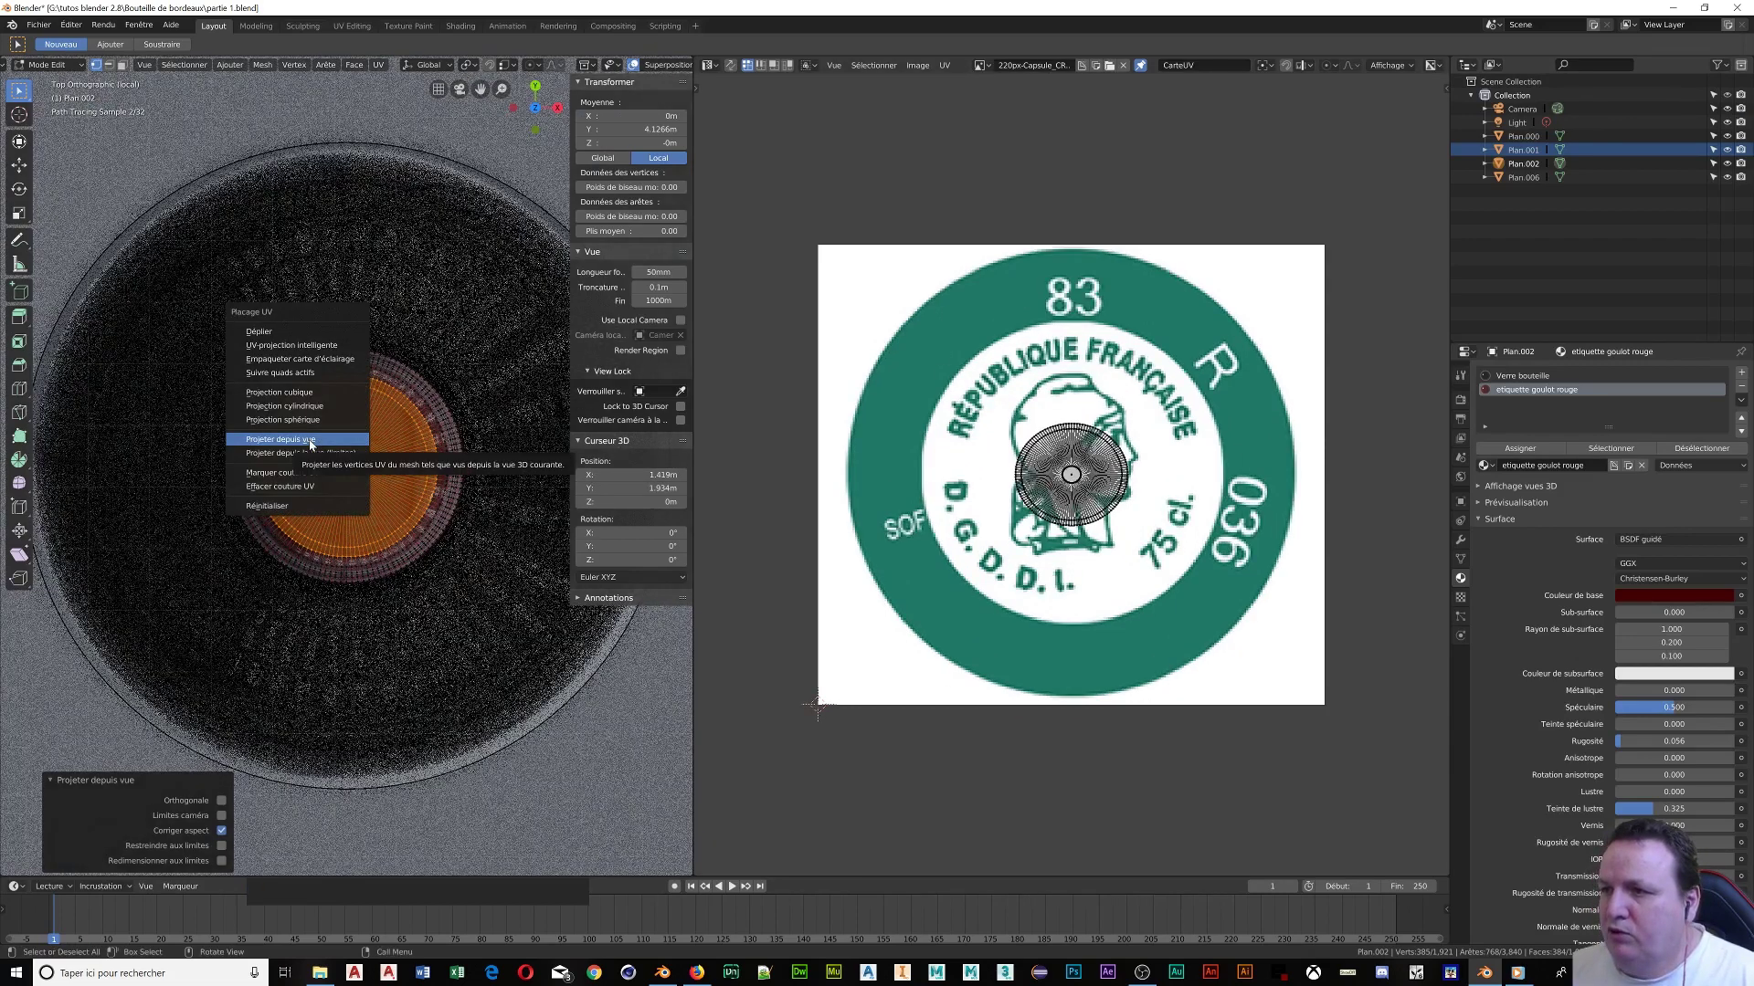
pyautogui.click(316, 464)
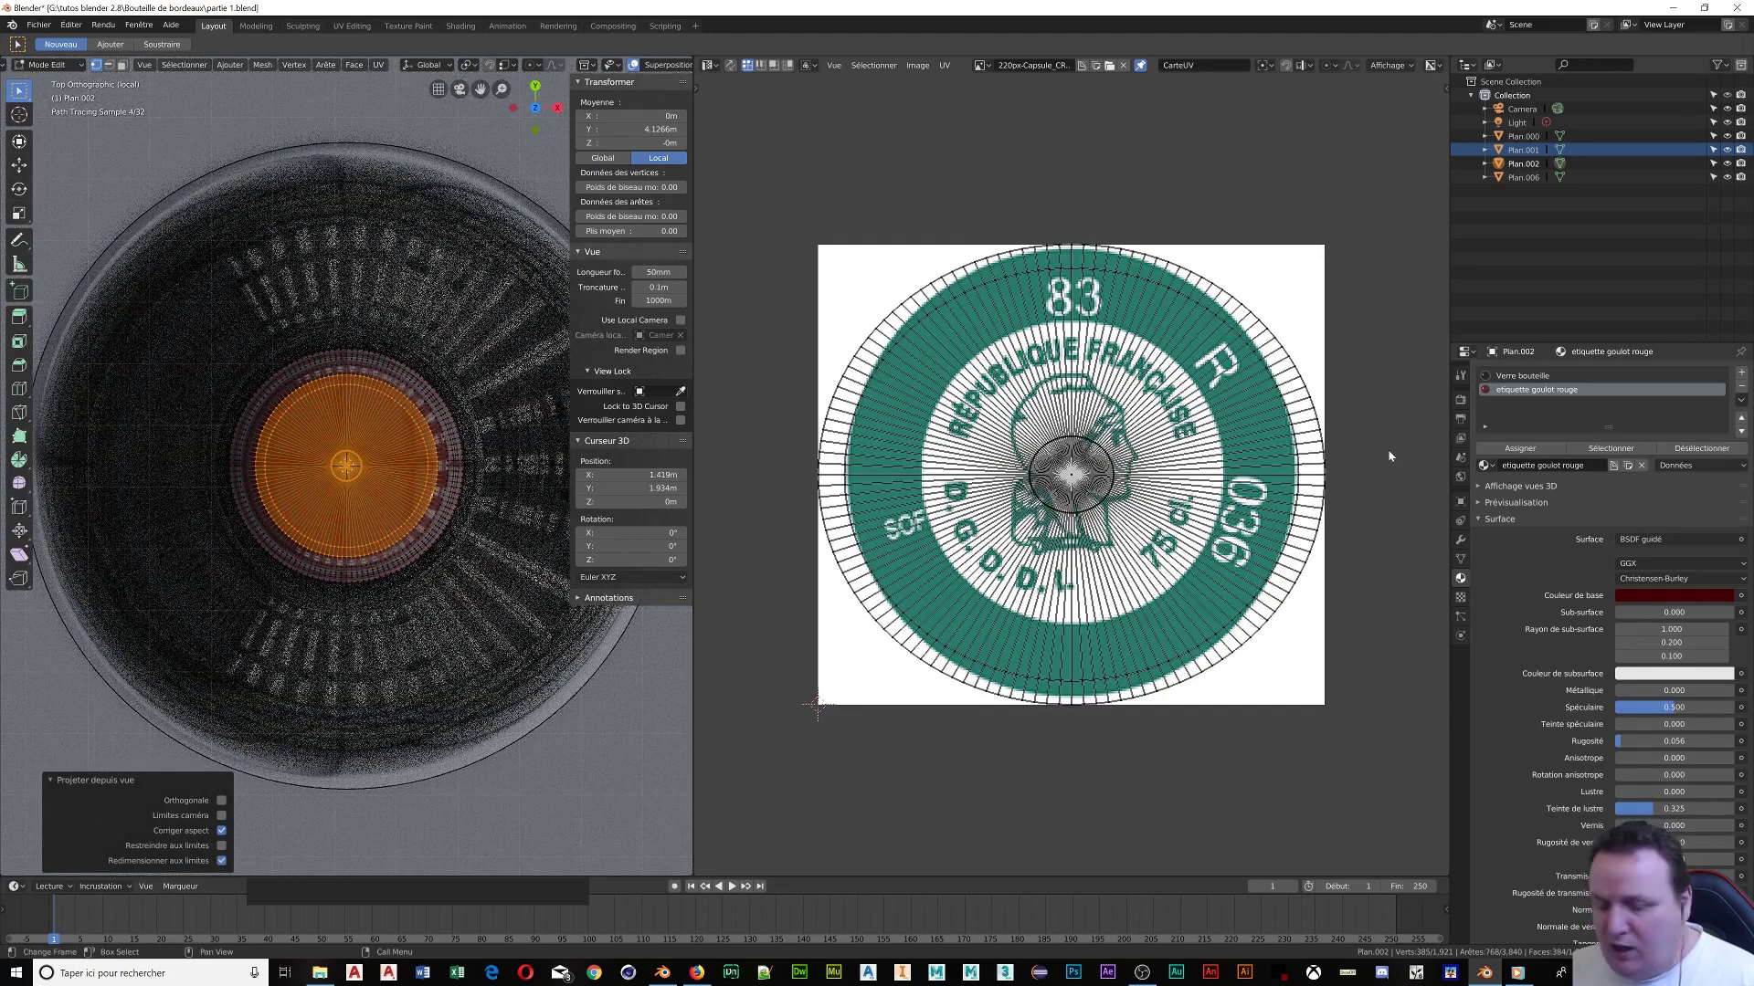
# Scale all the disc's UVs along X to about 0.88 to fit the width of the round green seal
pyautogui.press('a')
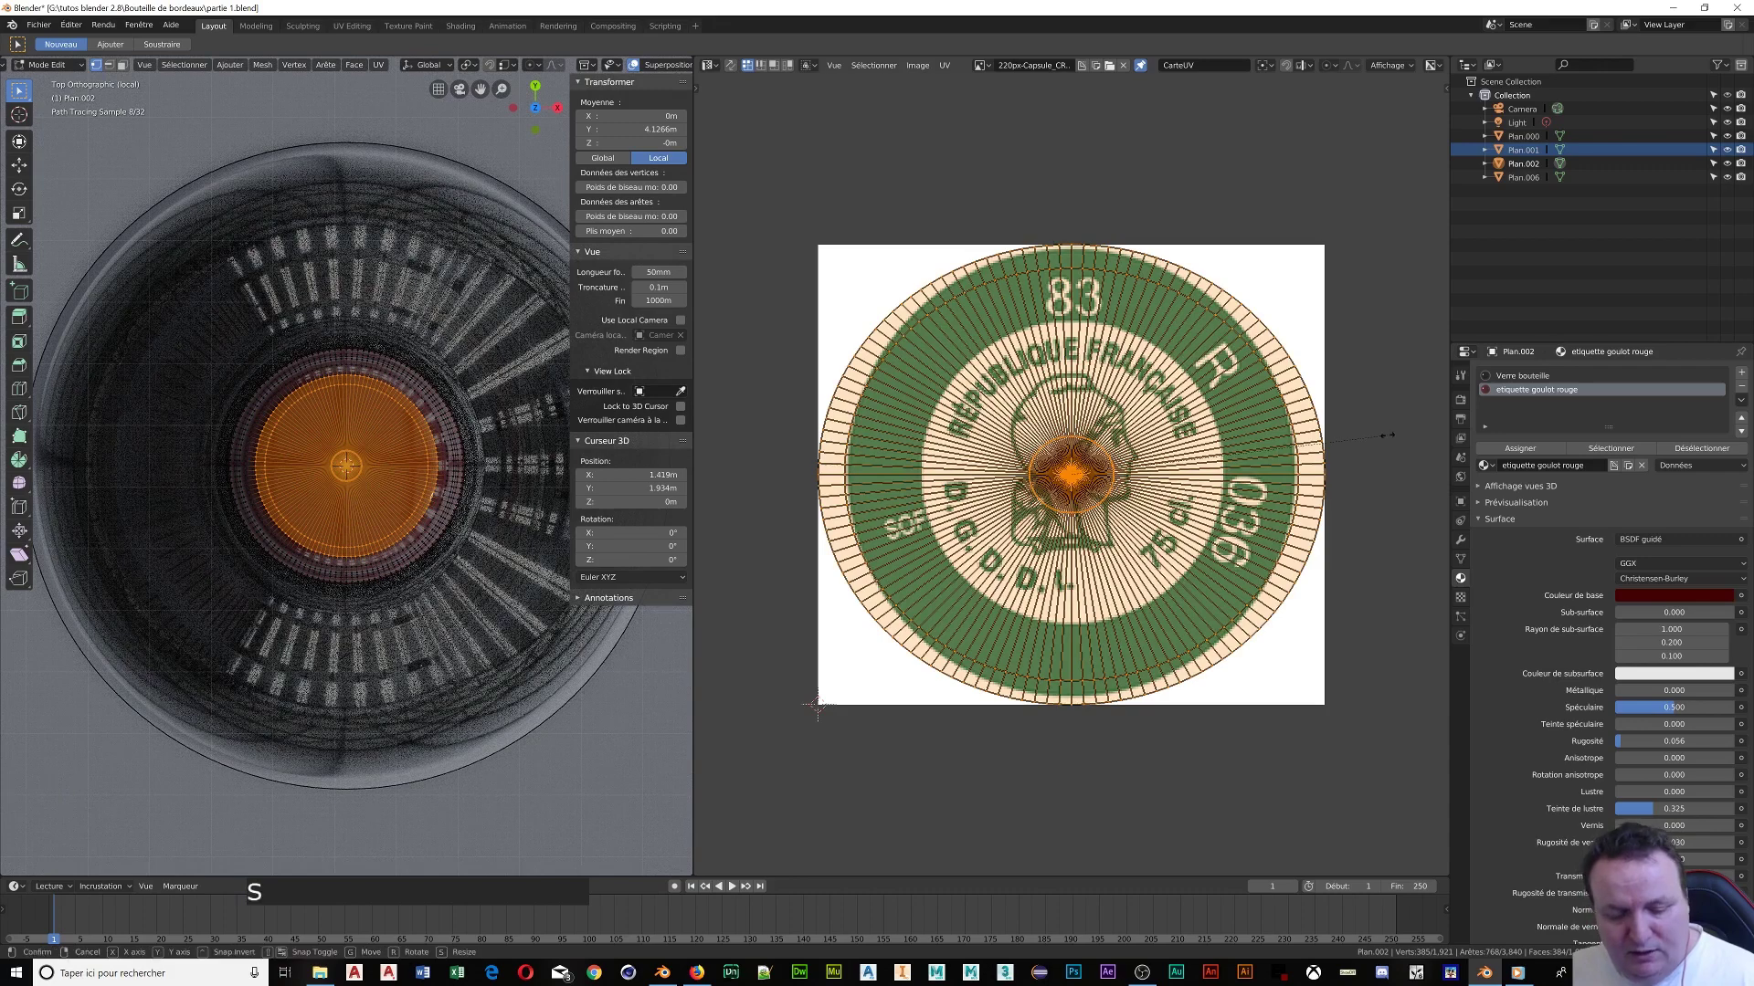
pyautogui.press('s')
pyautogui.press('x')
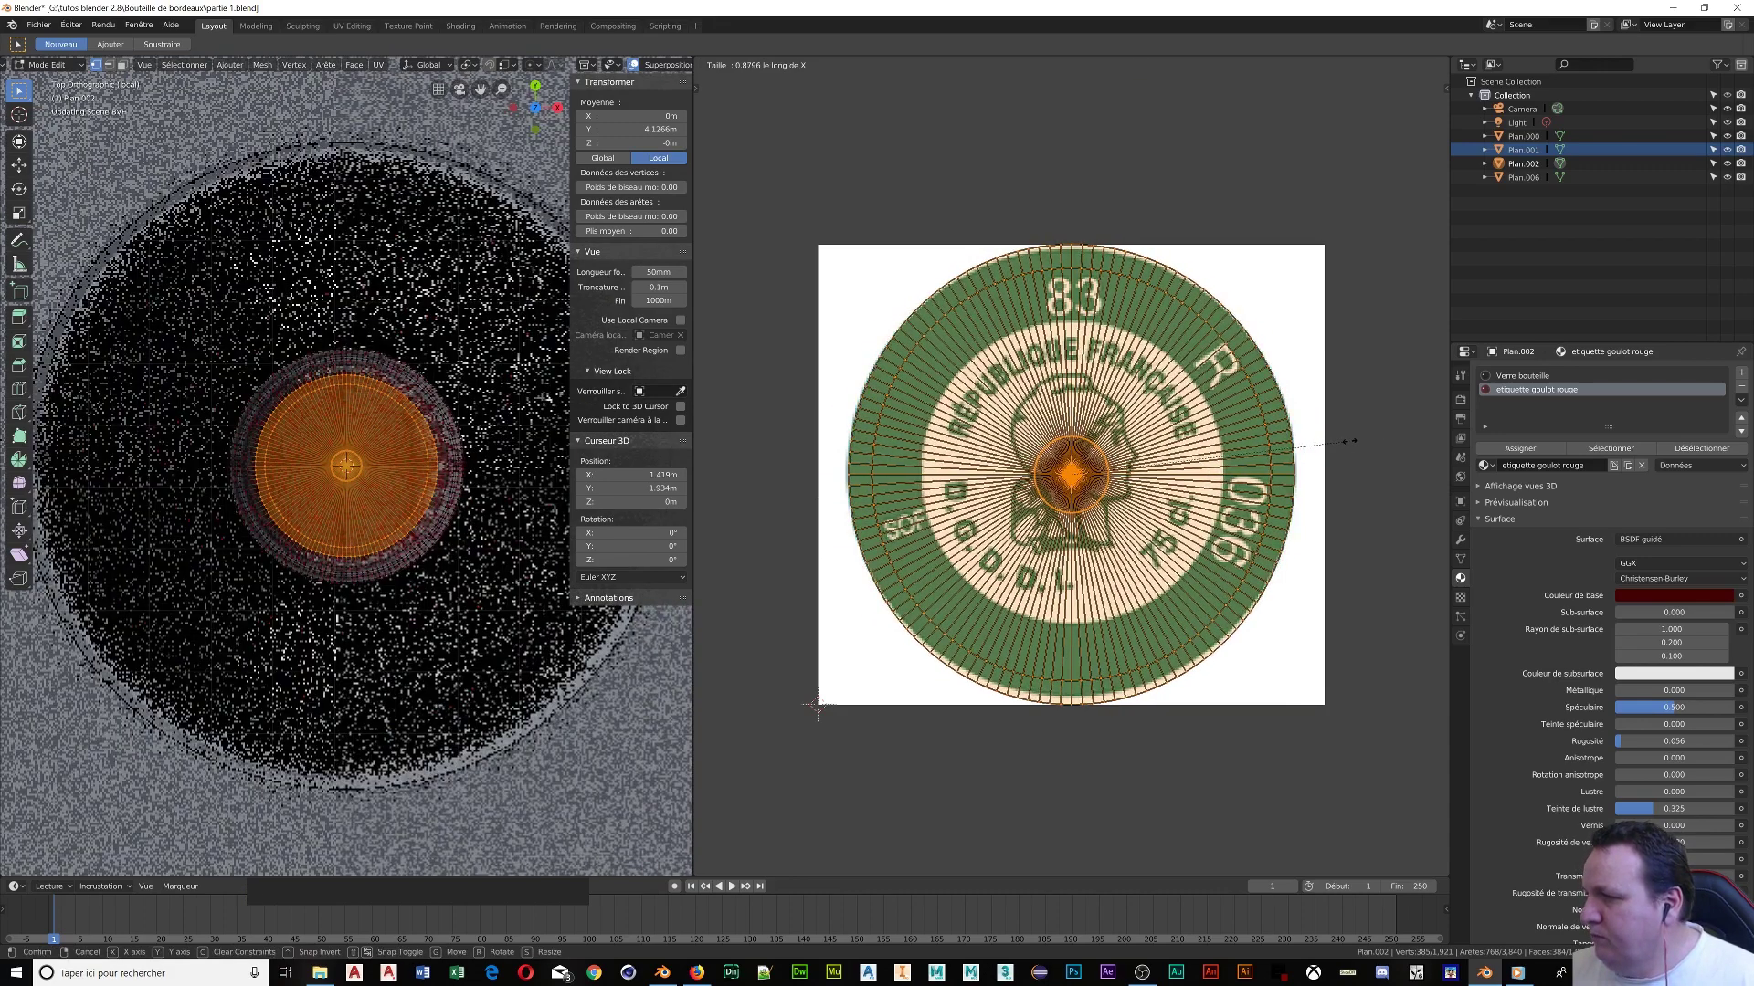
pyautogui.click(1351, 446)
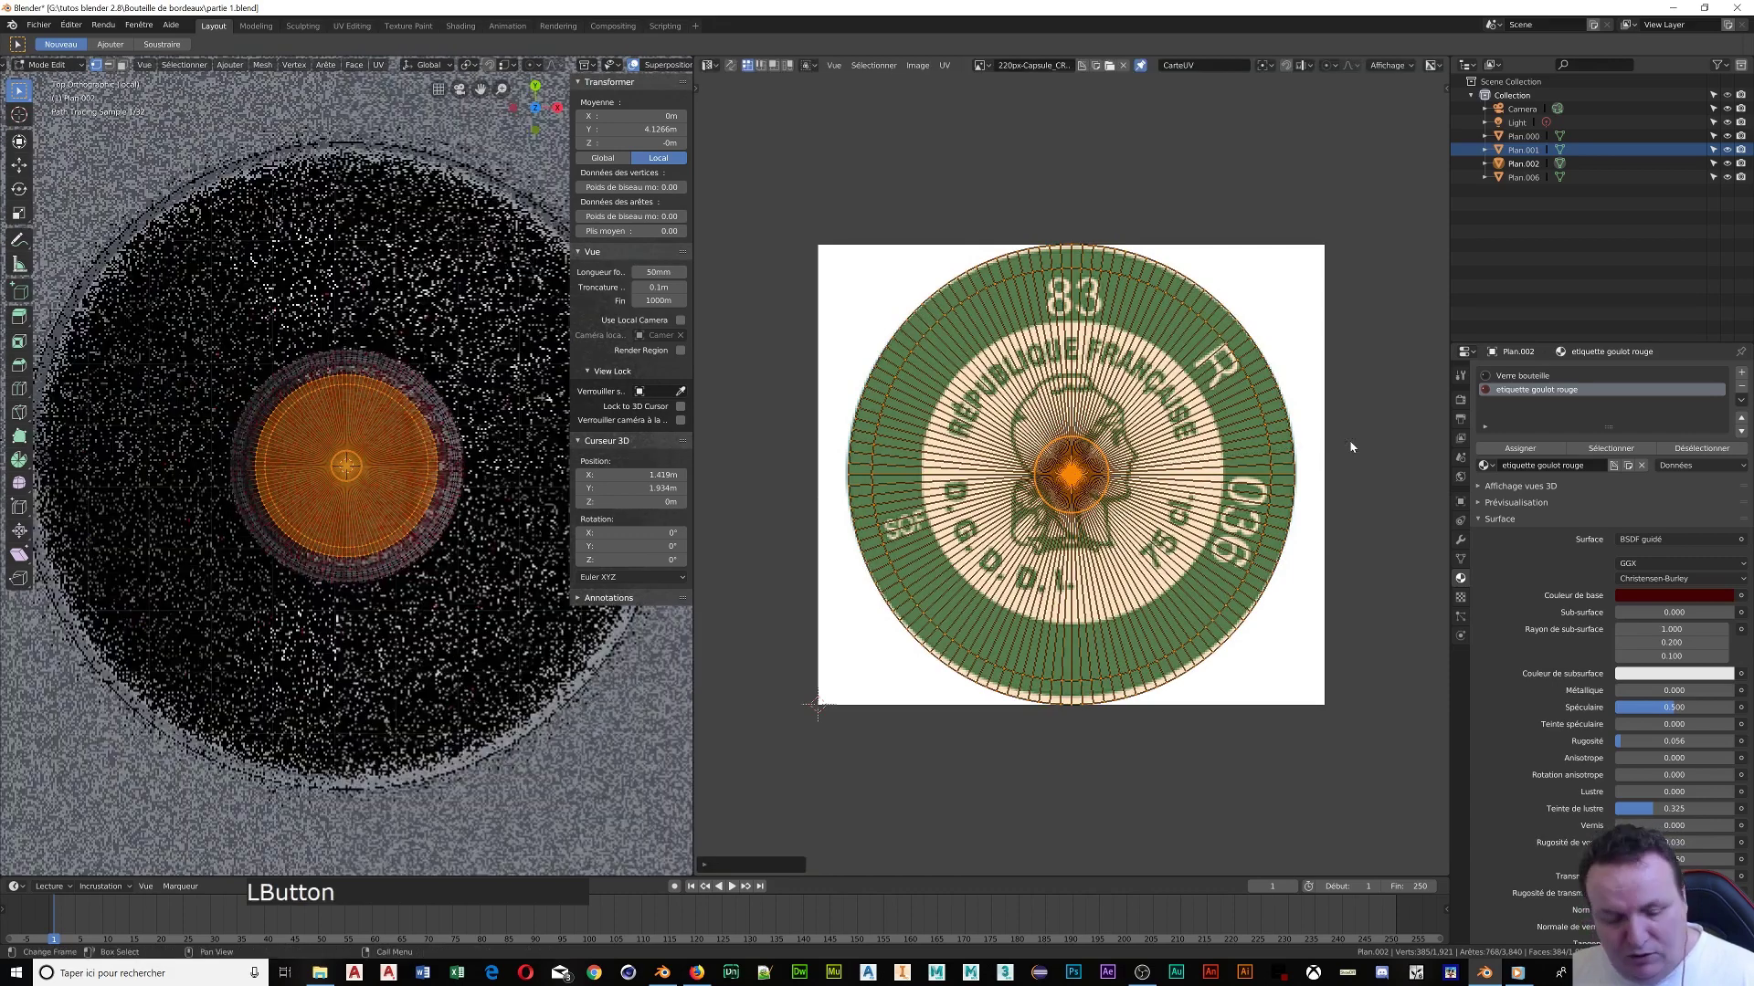
# Scale the disc's UVs along Y to about 0.966 to fit the height of the round green seal
pyautogui.press('s')
pyautogui.press('y')
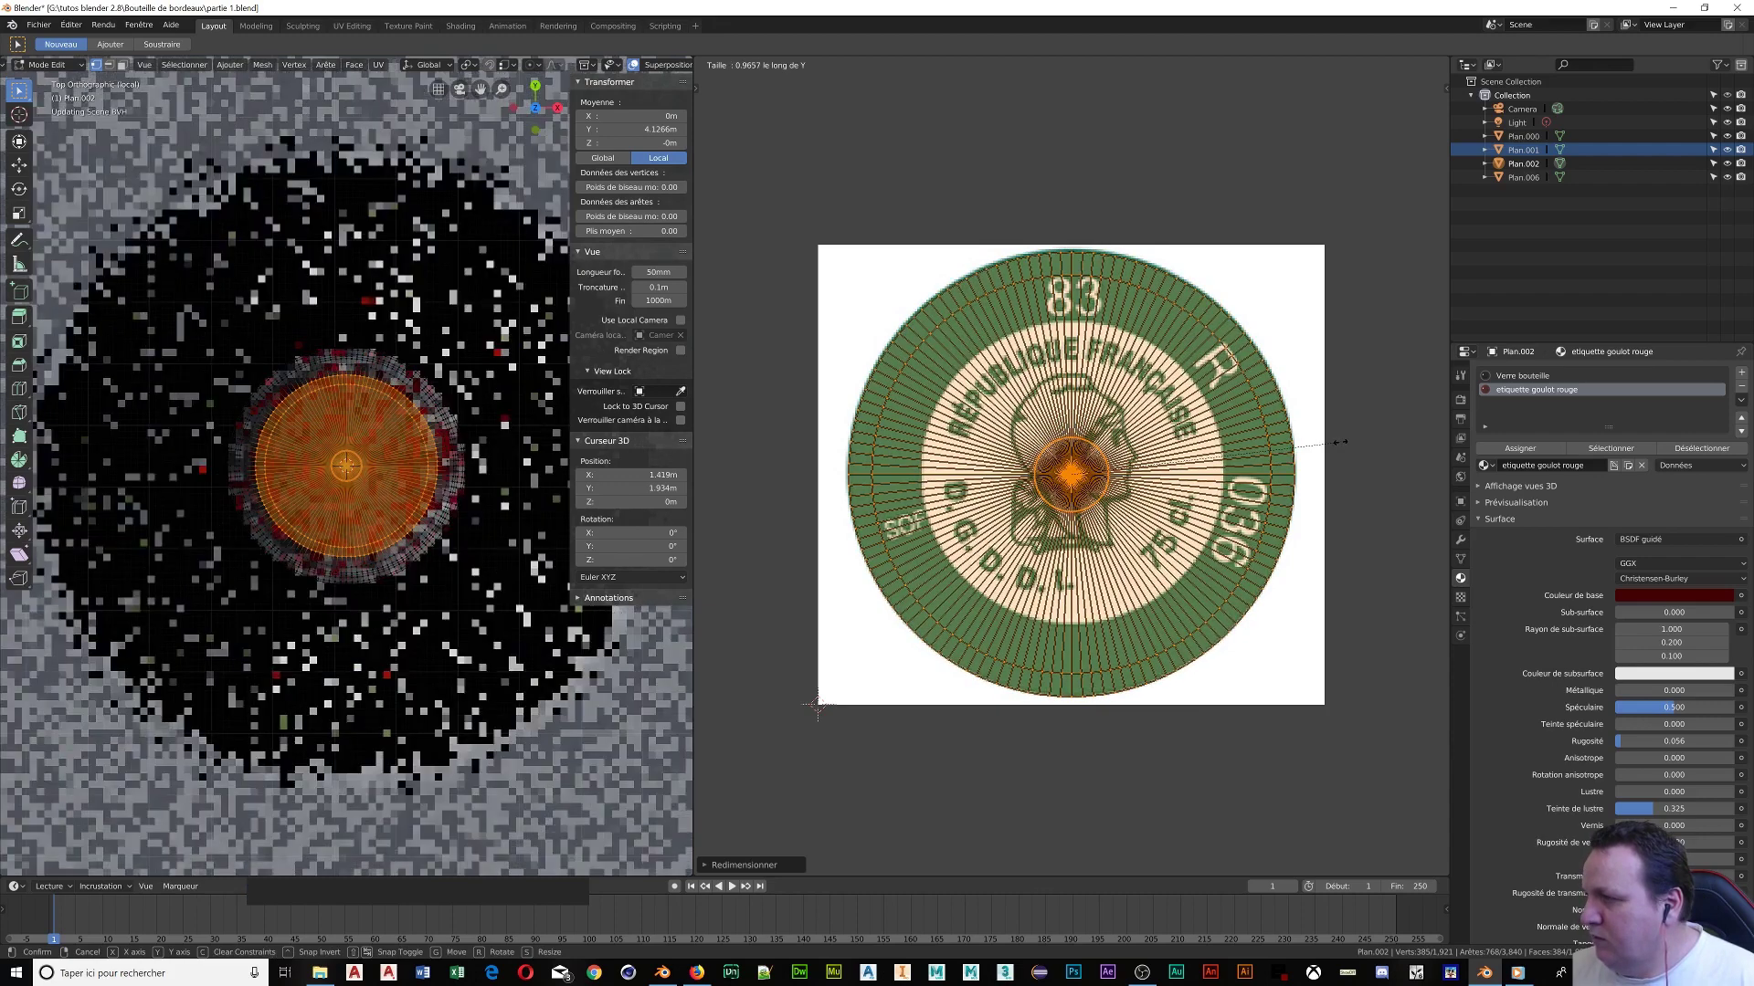
pyautogui.click(1340, 441)
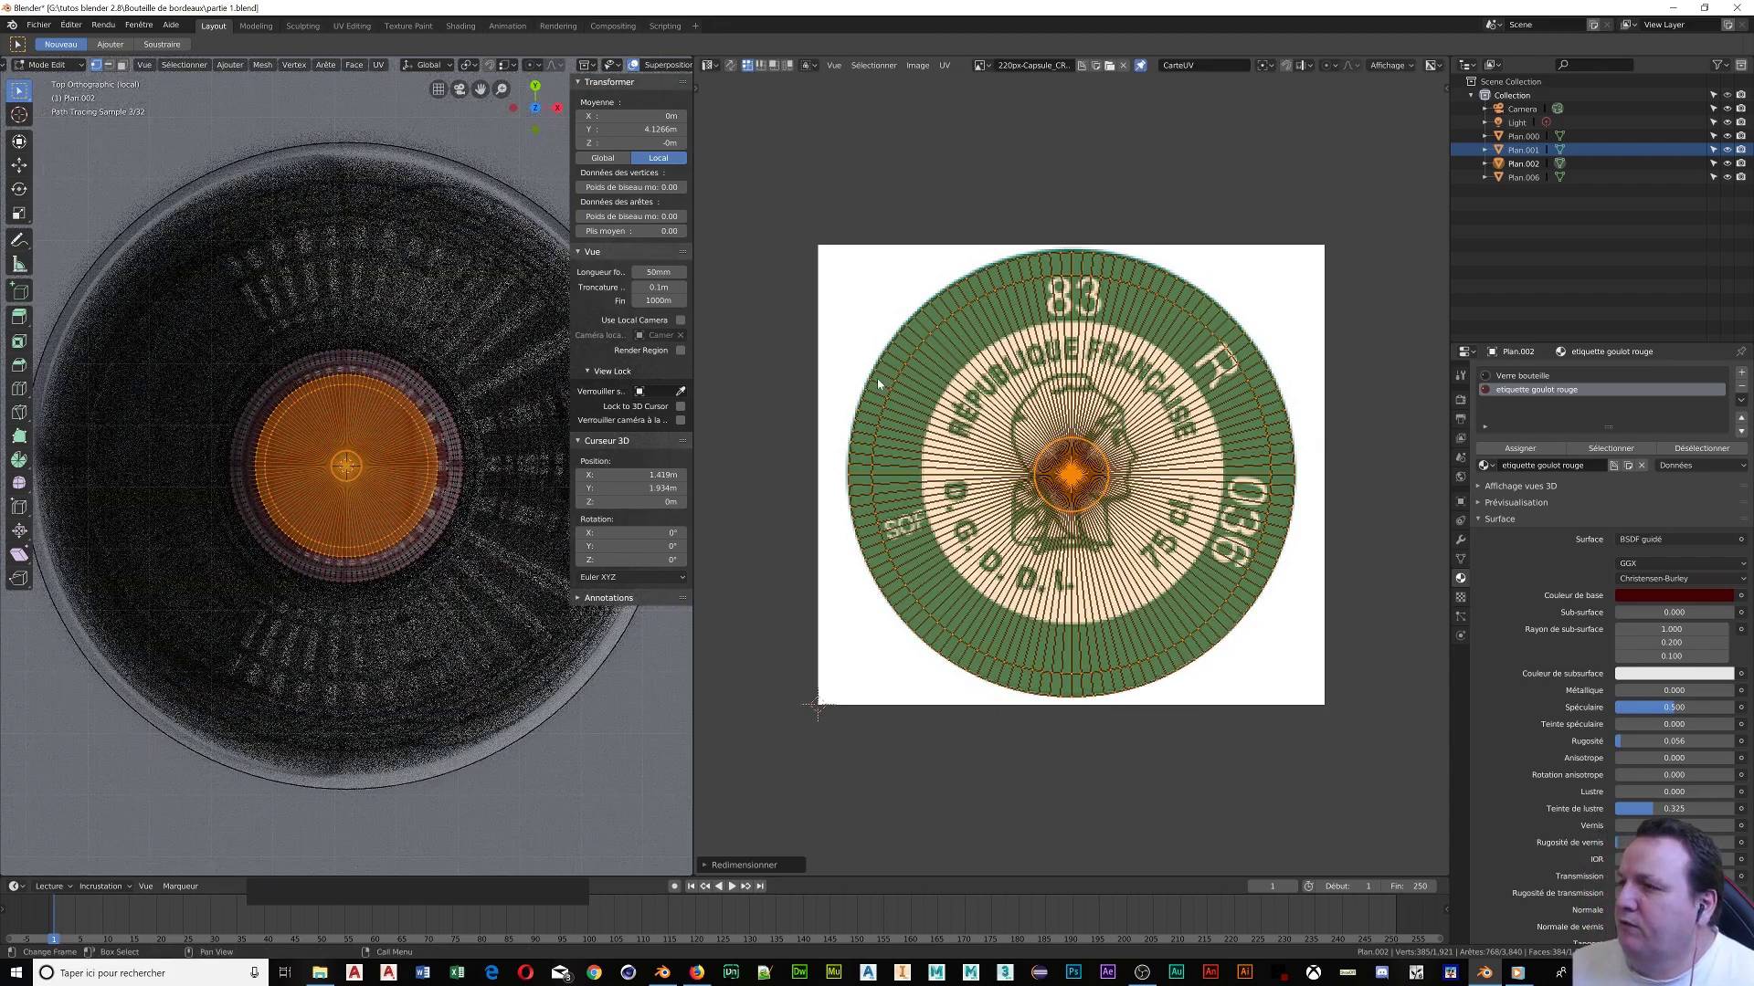
# Switch the UV editor area to the shader editor and create a new material in an added material slot
pyautogui.click(710, 65)
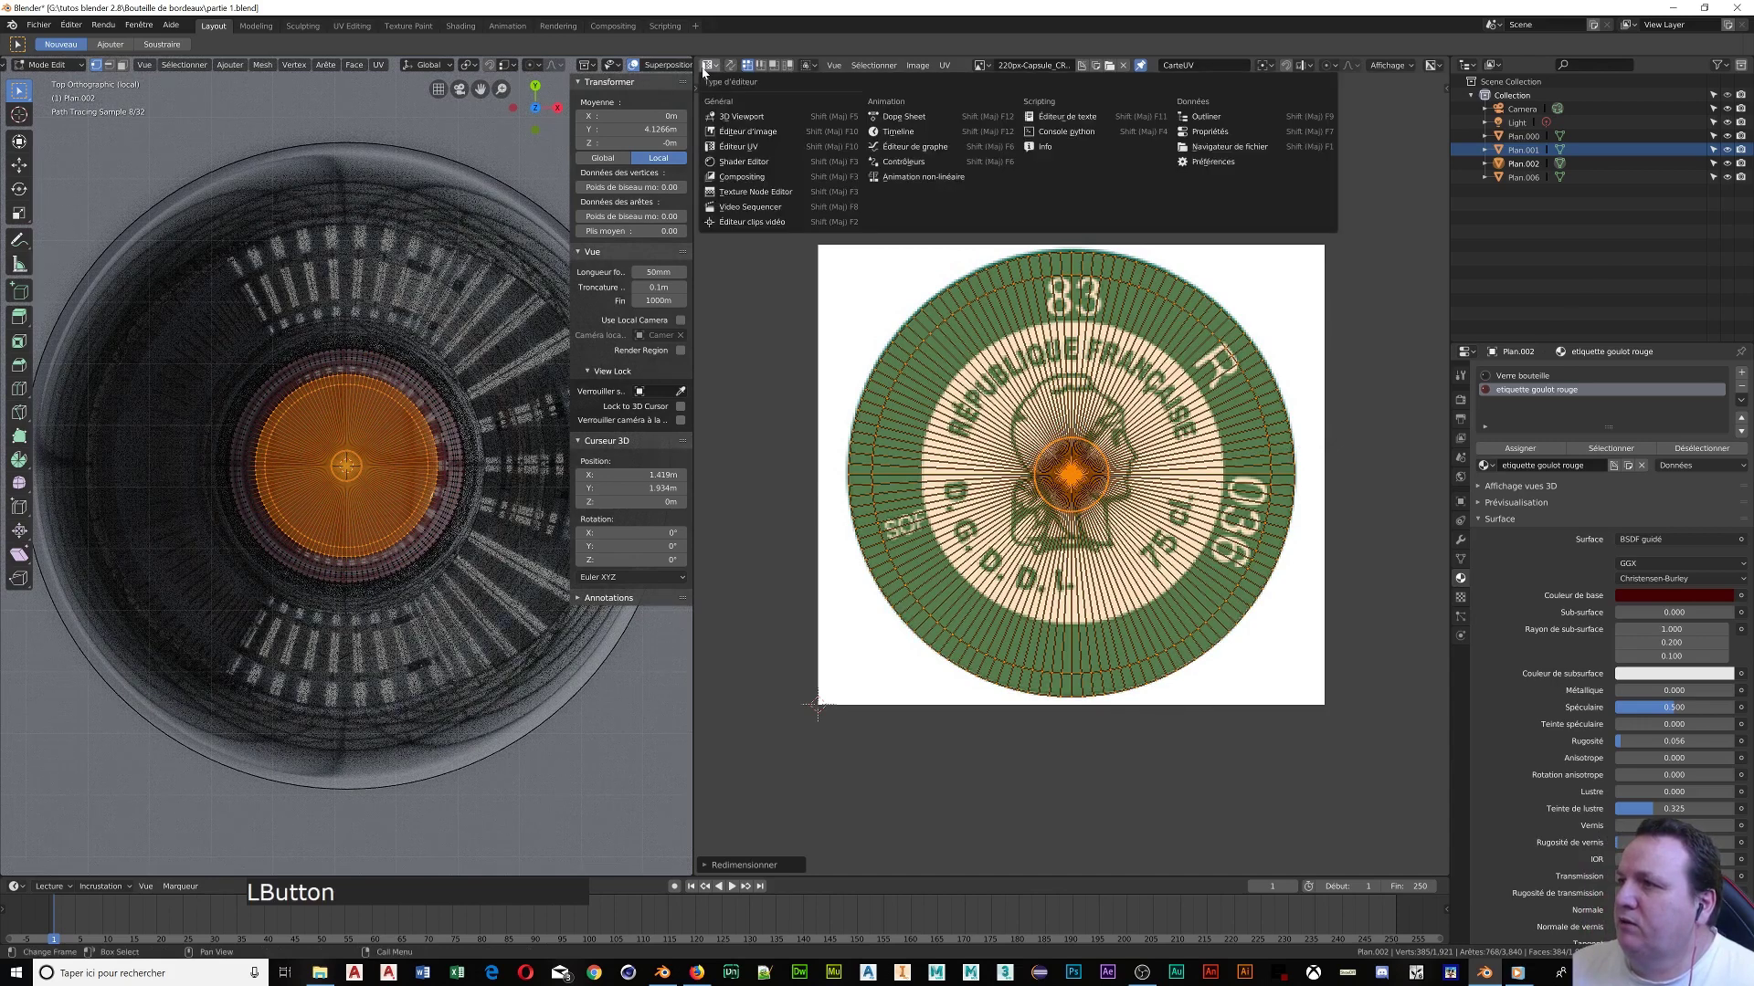
pyautogui.click(738, 163)
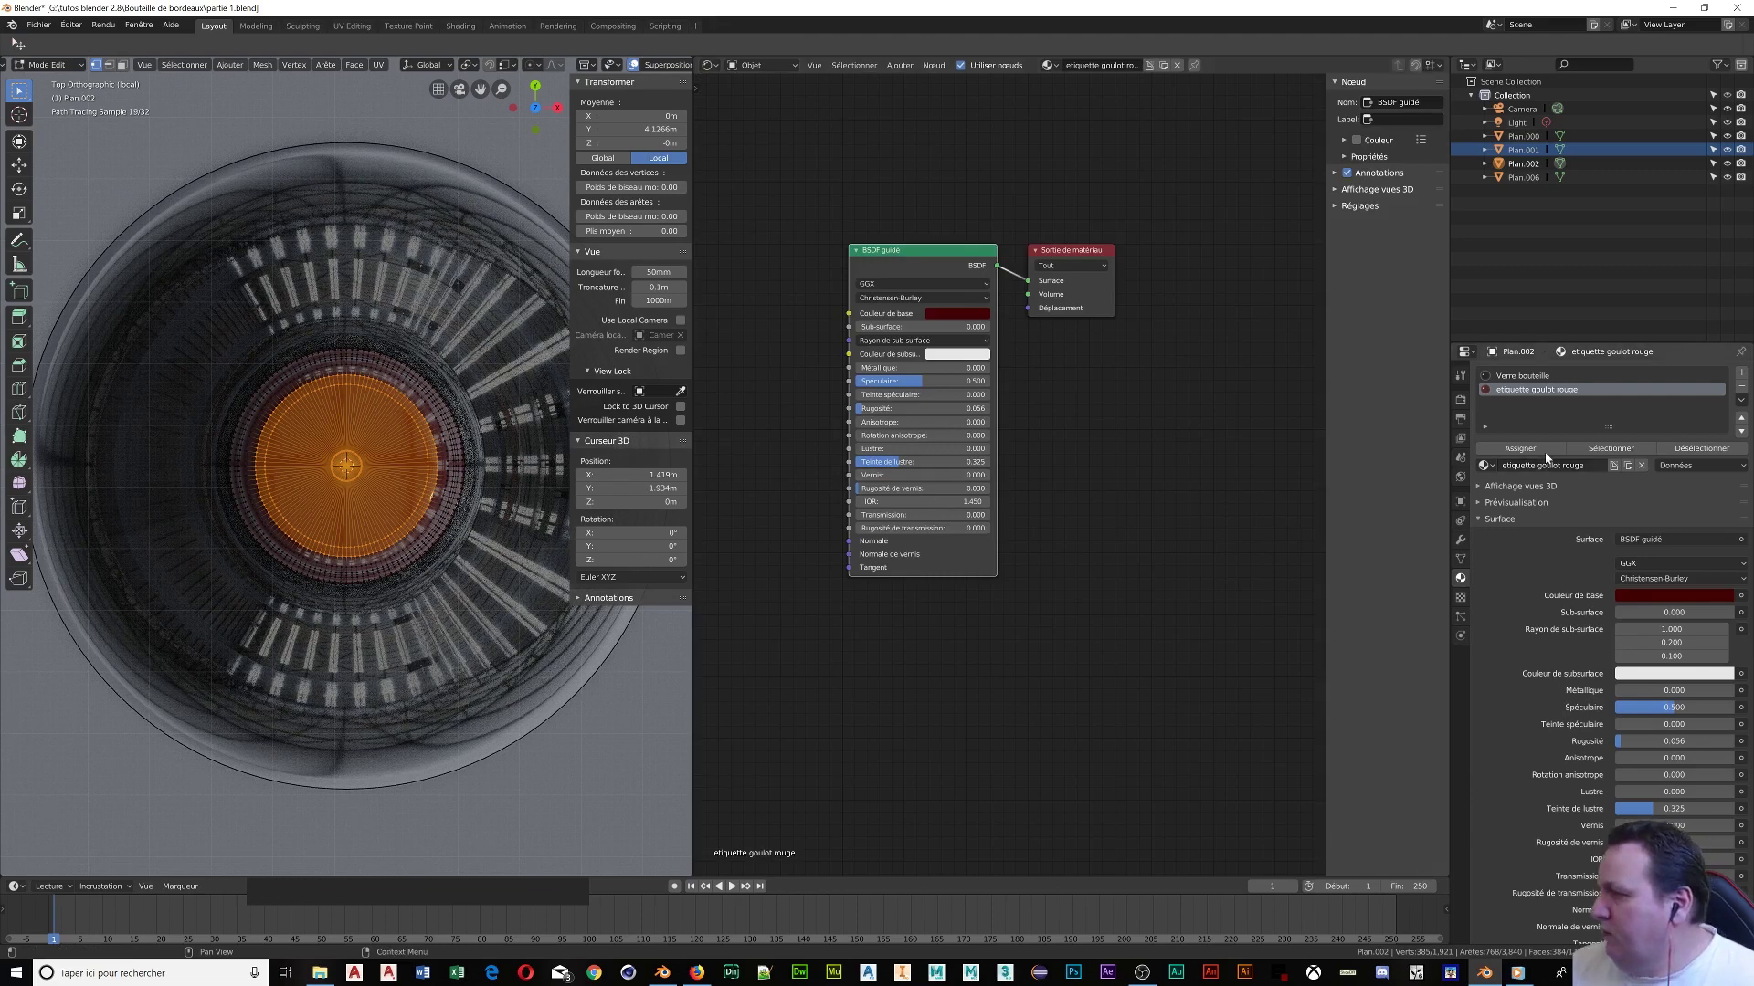
pyautogui.click(1742, 374)
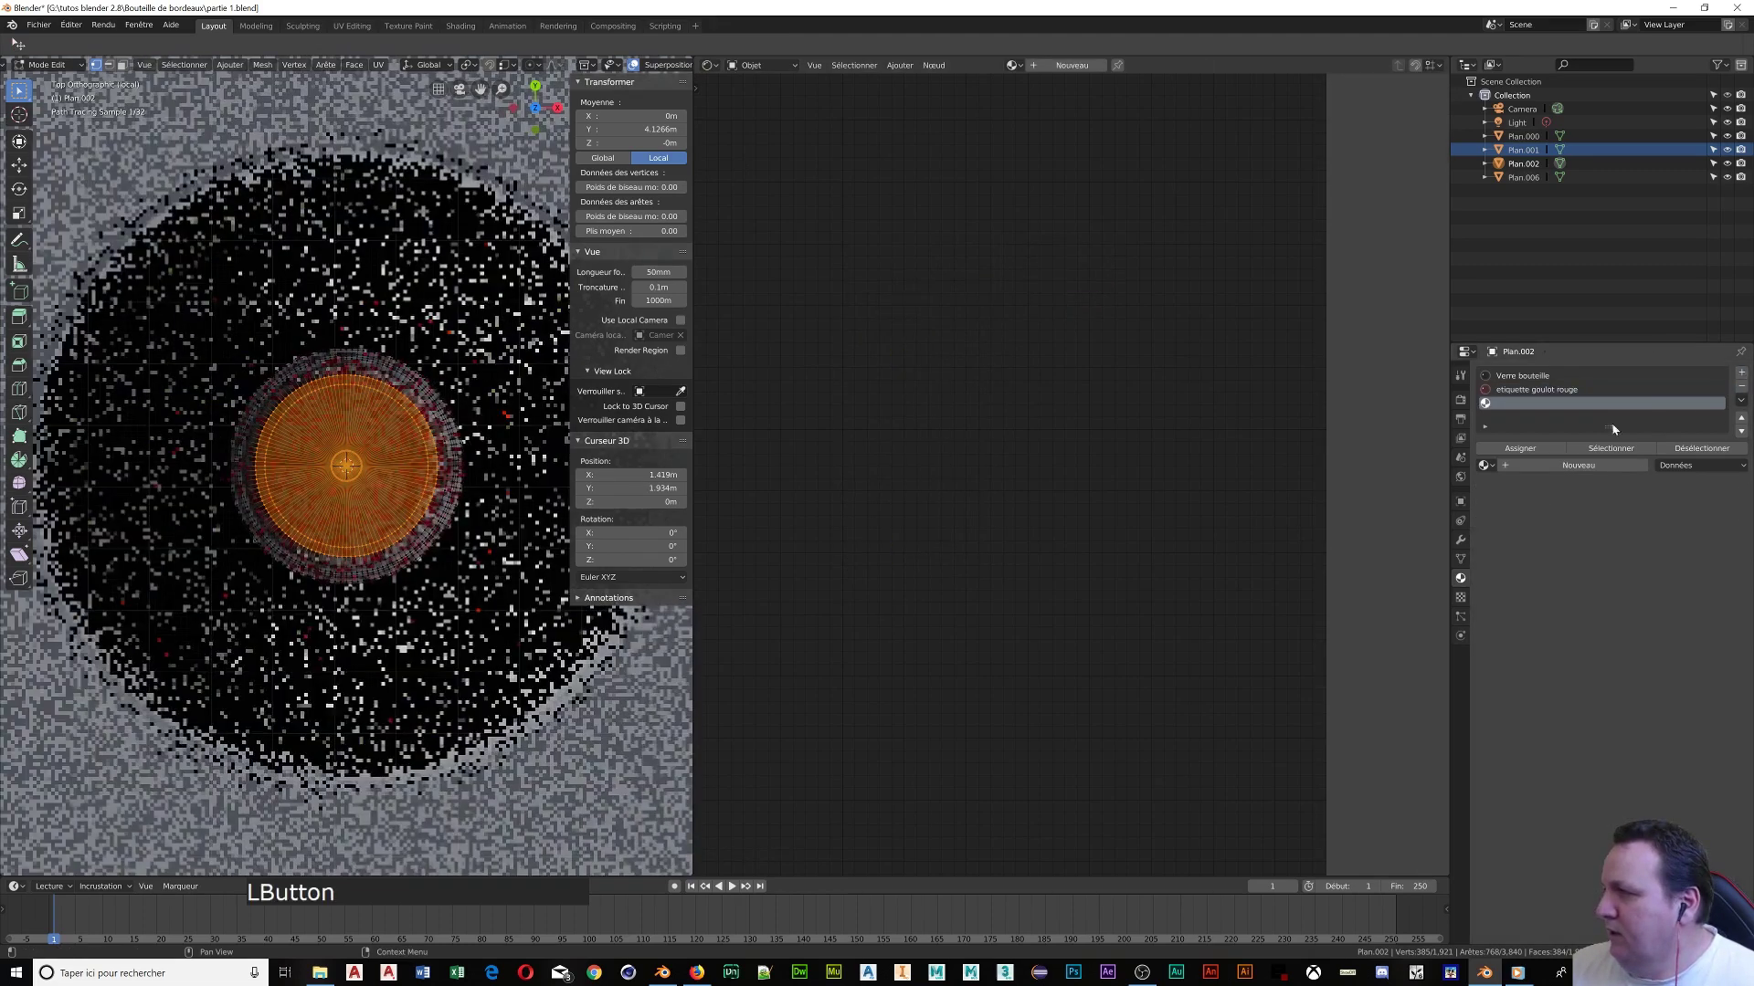
pyautogui.click(1557, 467)
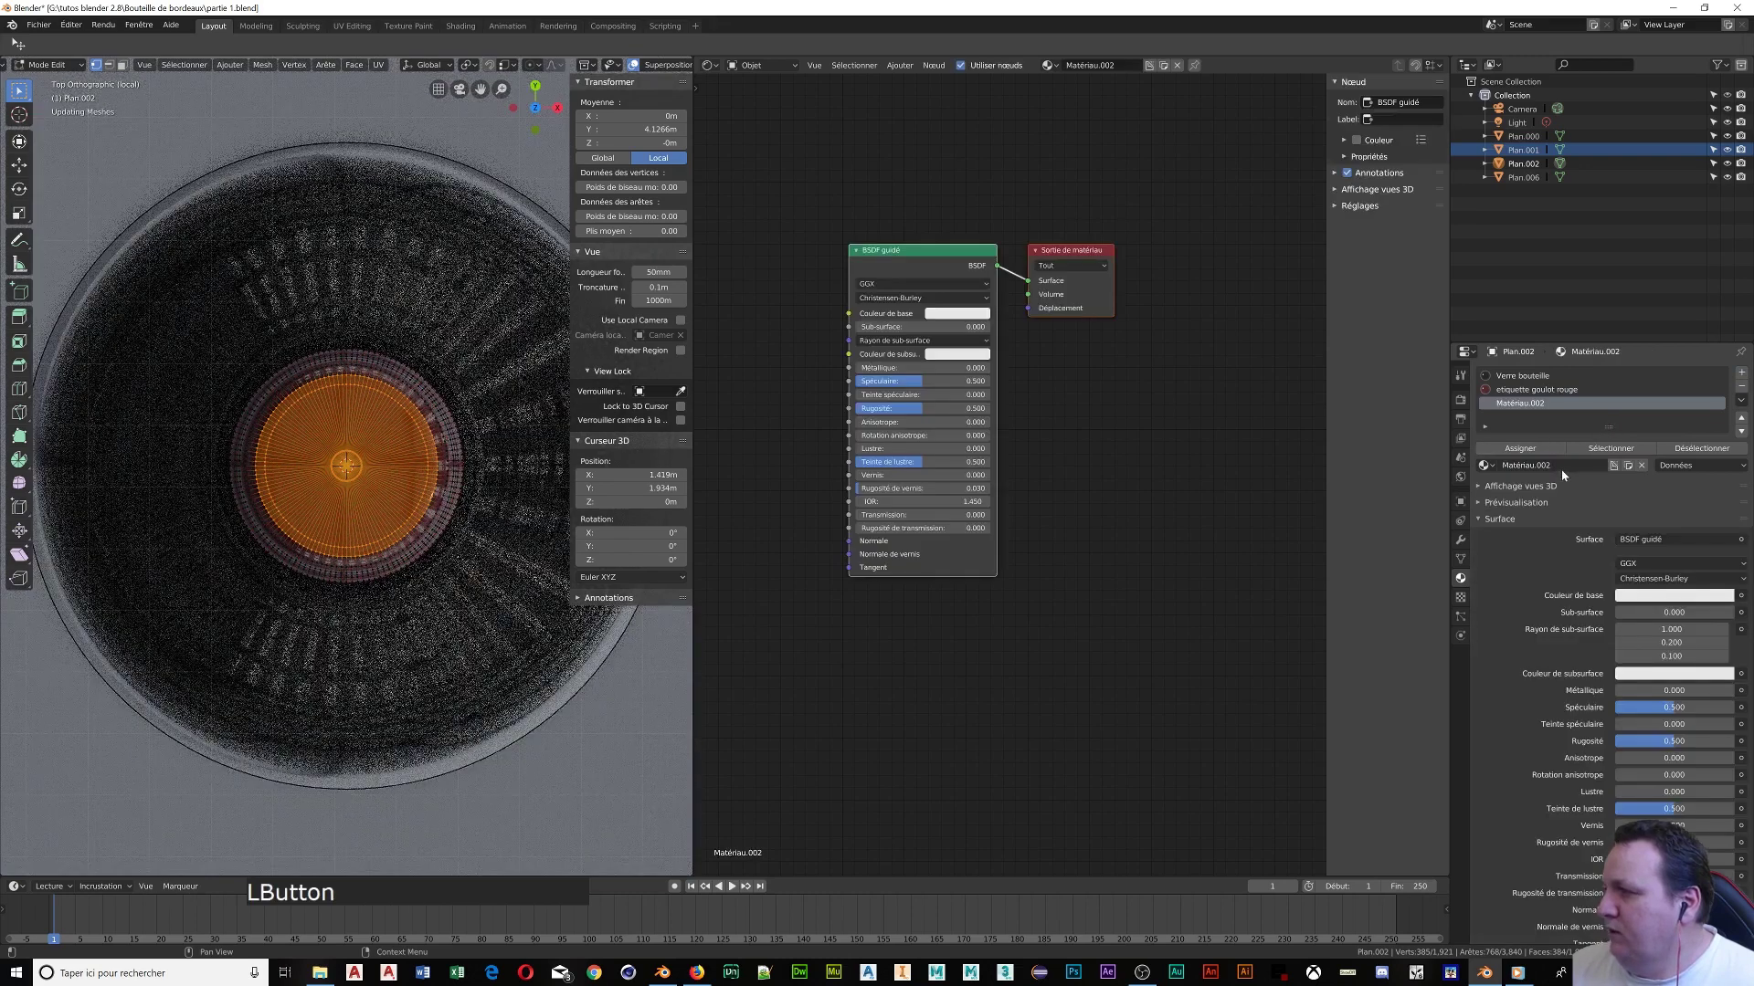
# Rename the new material "Etiquette vignoble"
pyautogui.click(1559, 465)
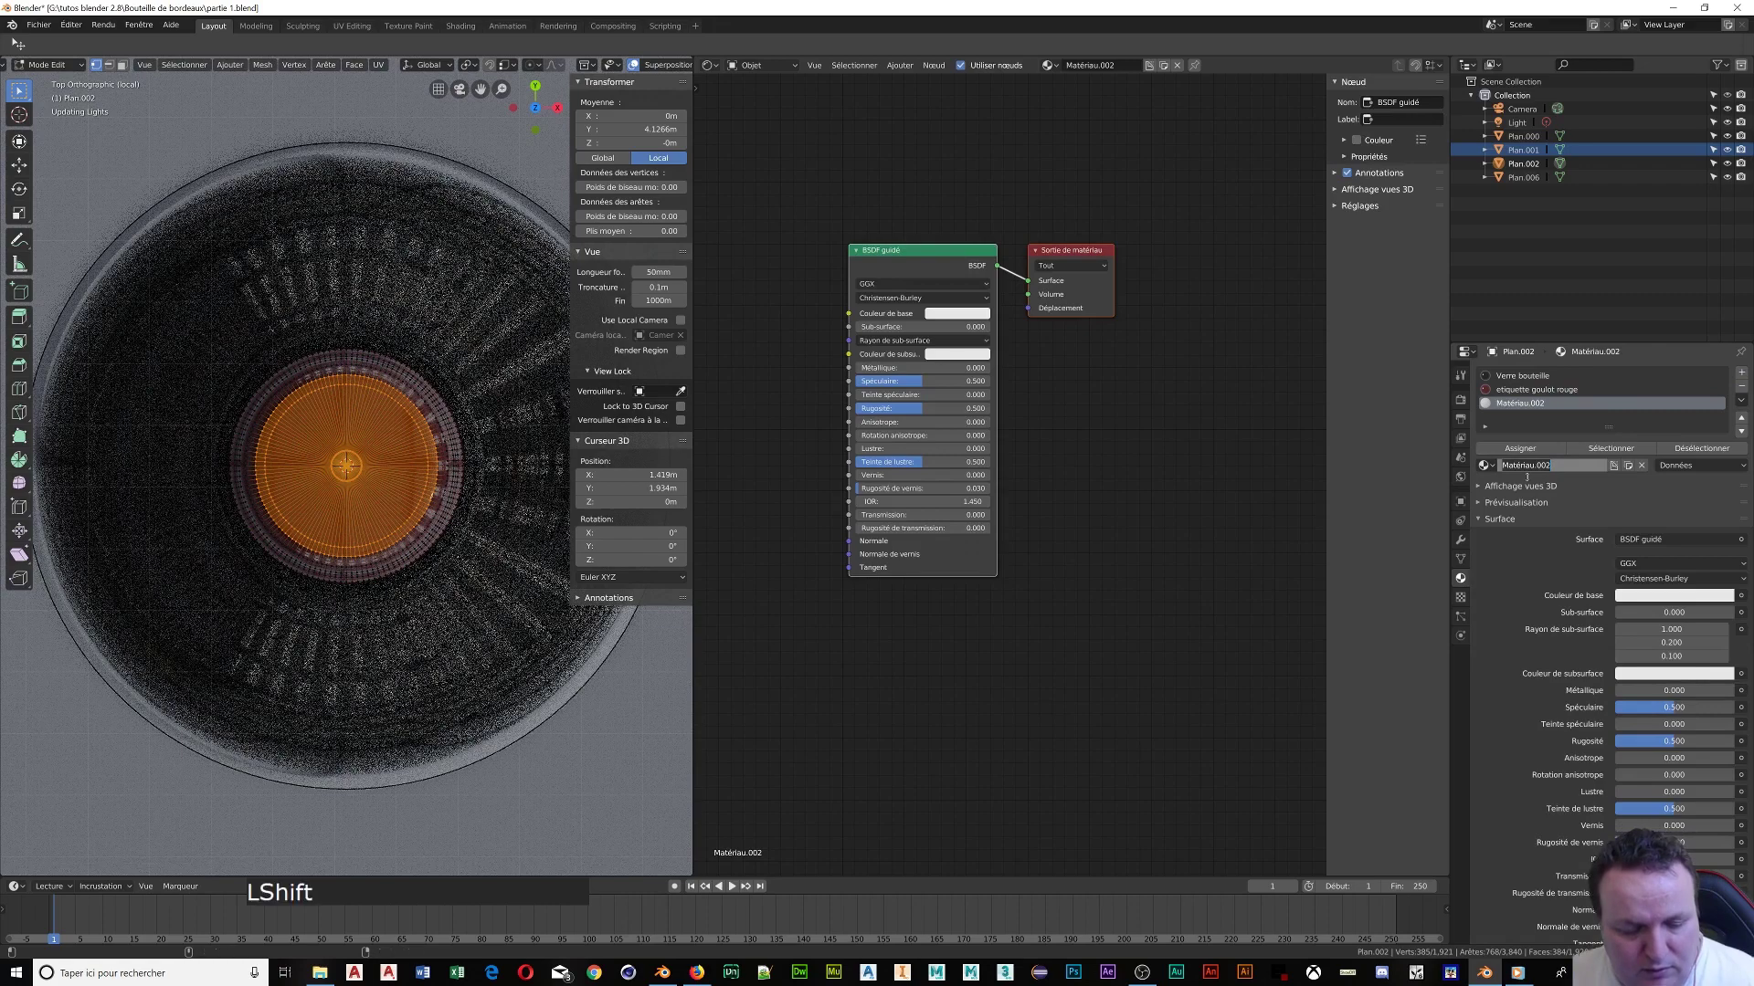
pyautogui.write('Etiq')
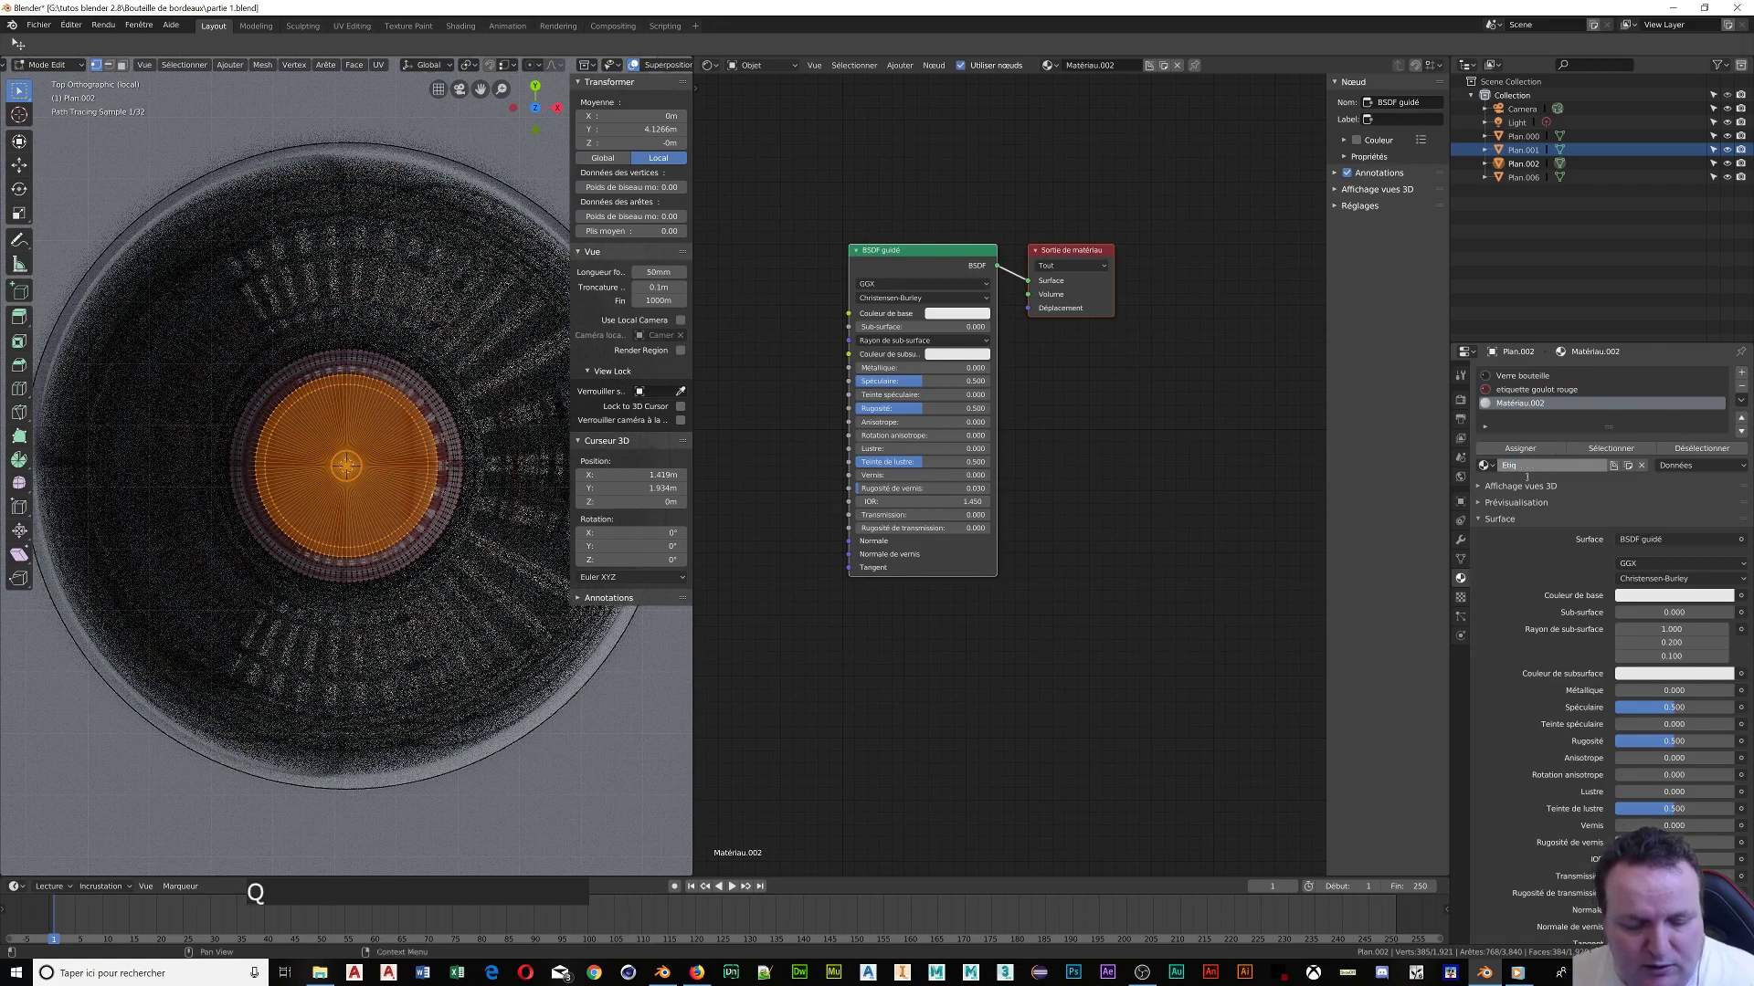
pyautogui.write('uette vign')
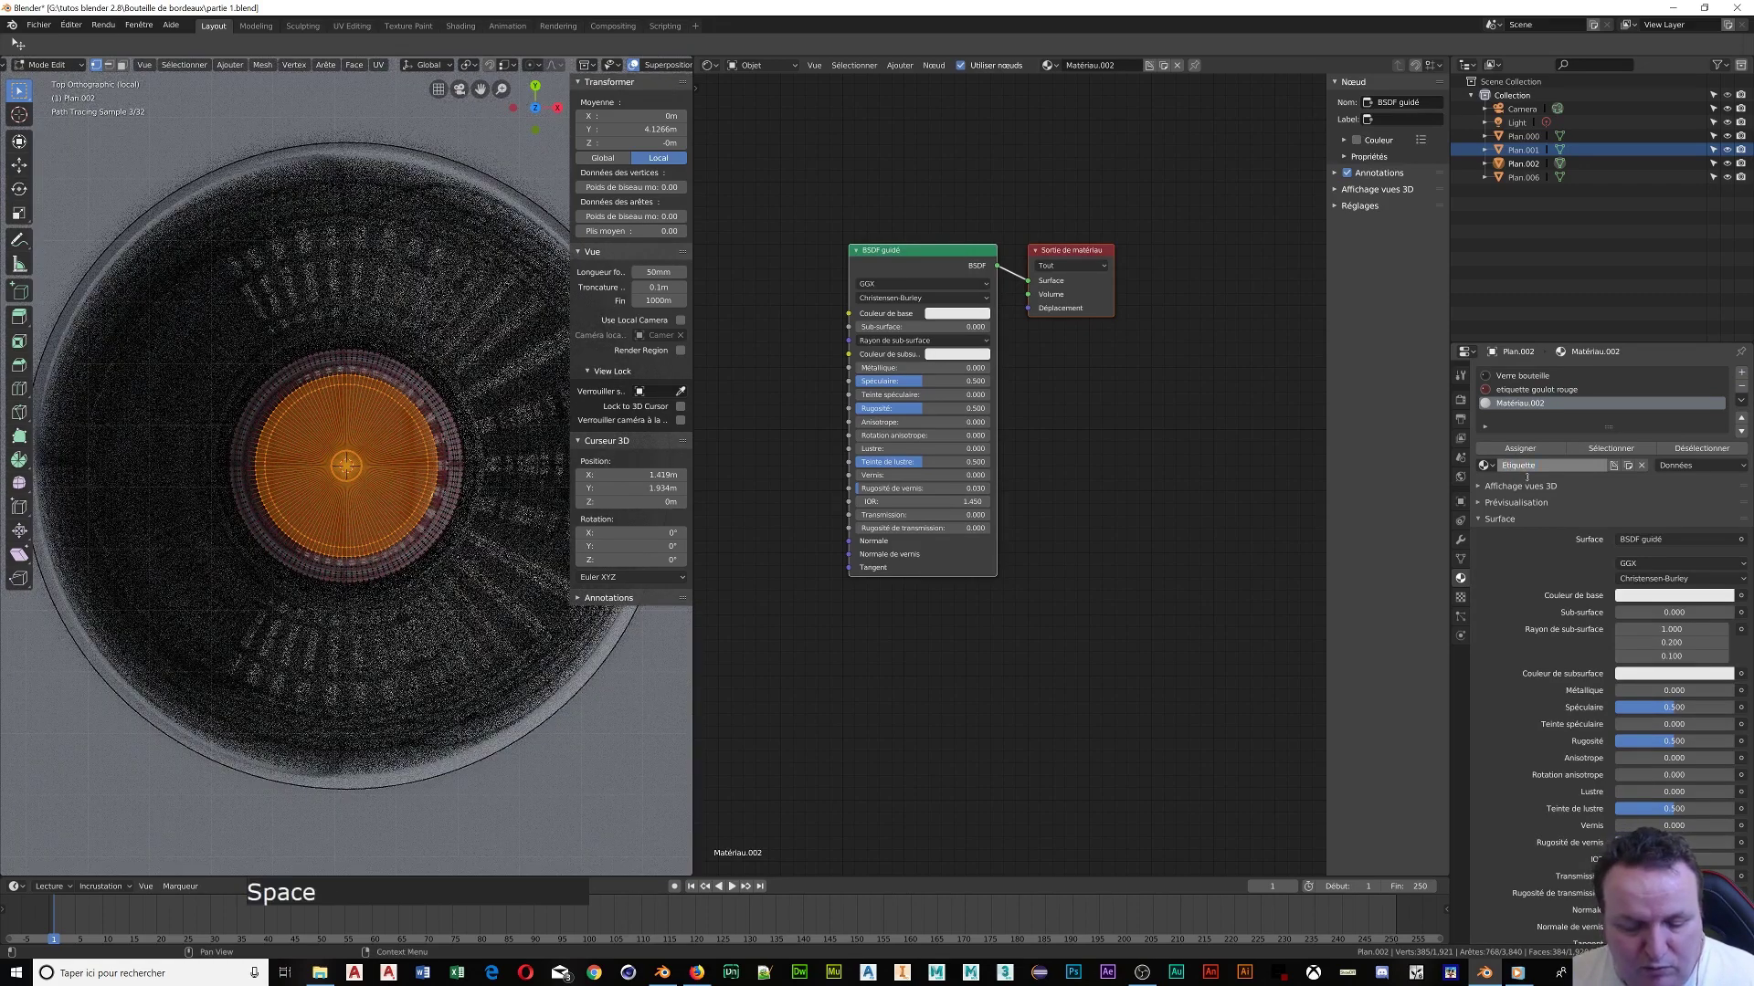
pyautogui.write('oble')
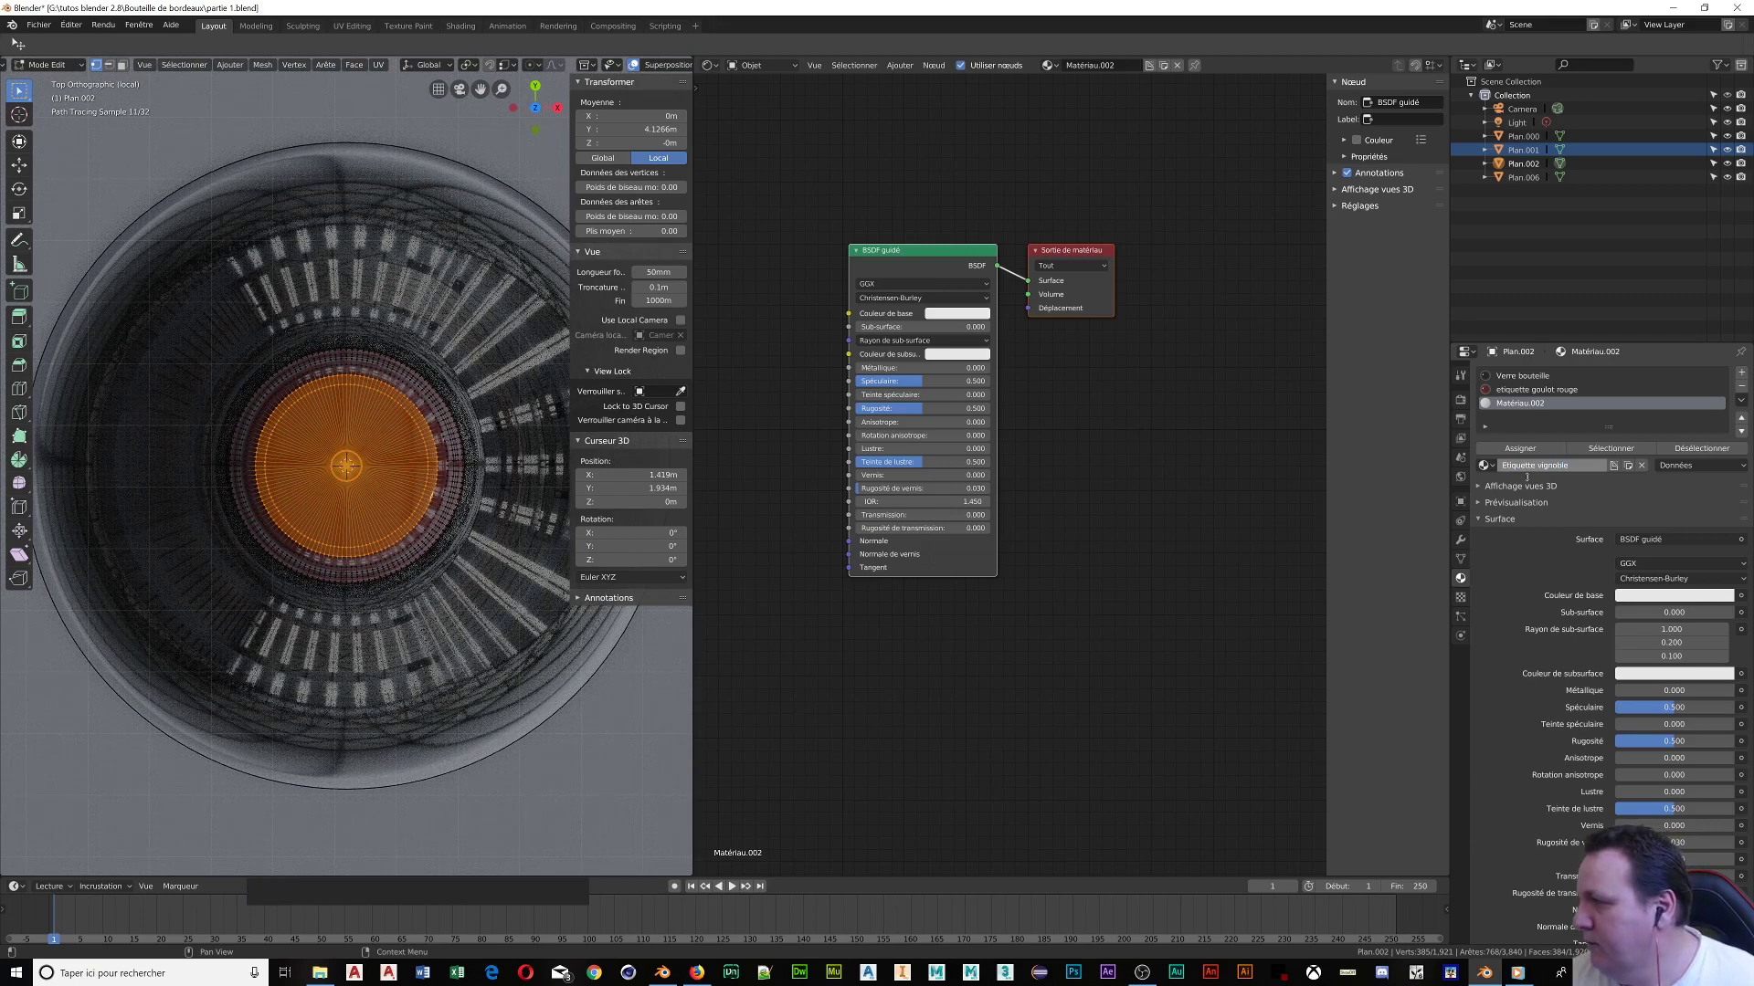
pyautogui.press('Return')
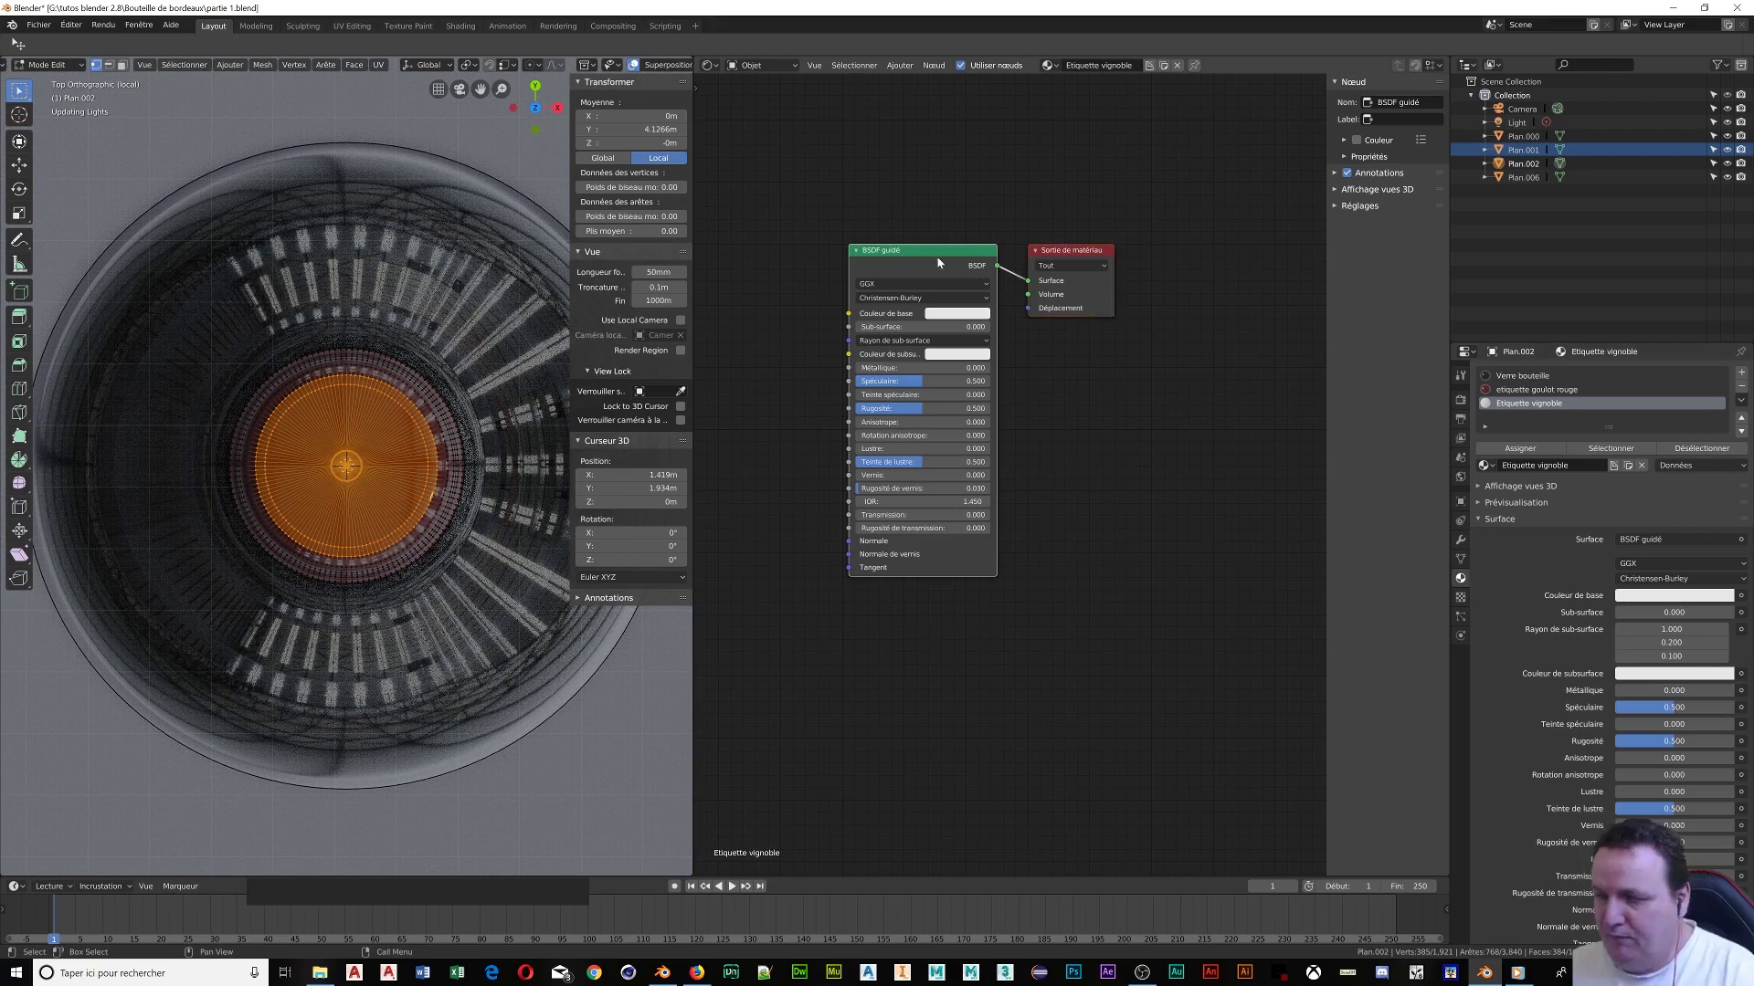
# Replace the material's principled shader with a diffuse BSDF connected to the material output's surface
pyautogui.press('Delete')
pyautogui.hotkey('shift', 'a')
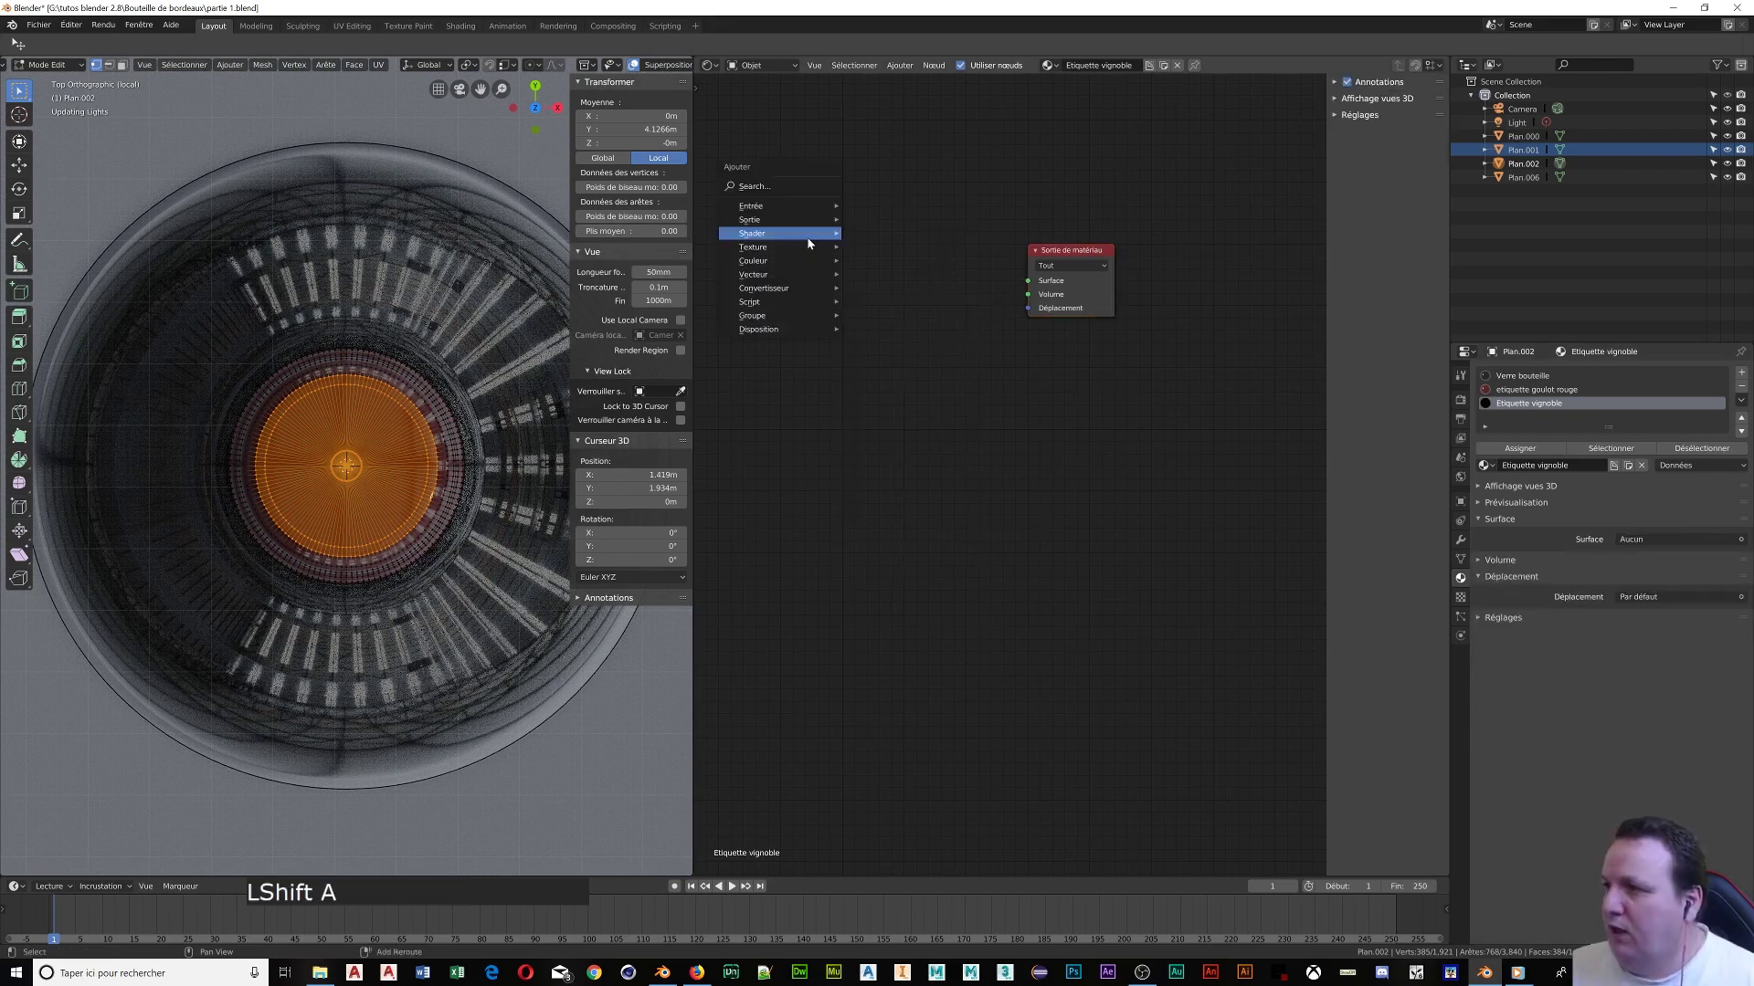
pyautogui.moveTo(808, 243)
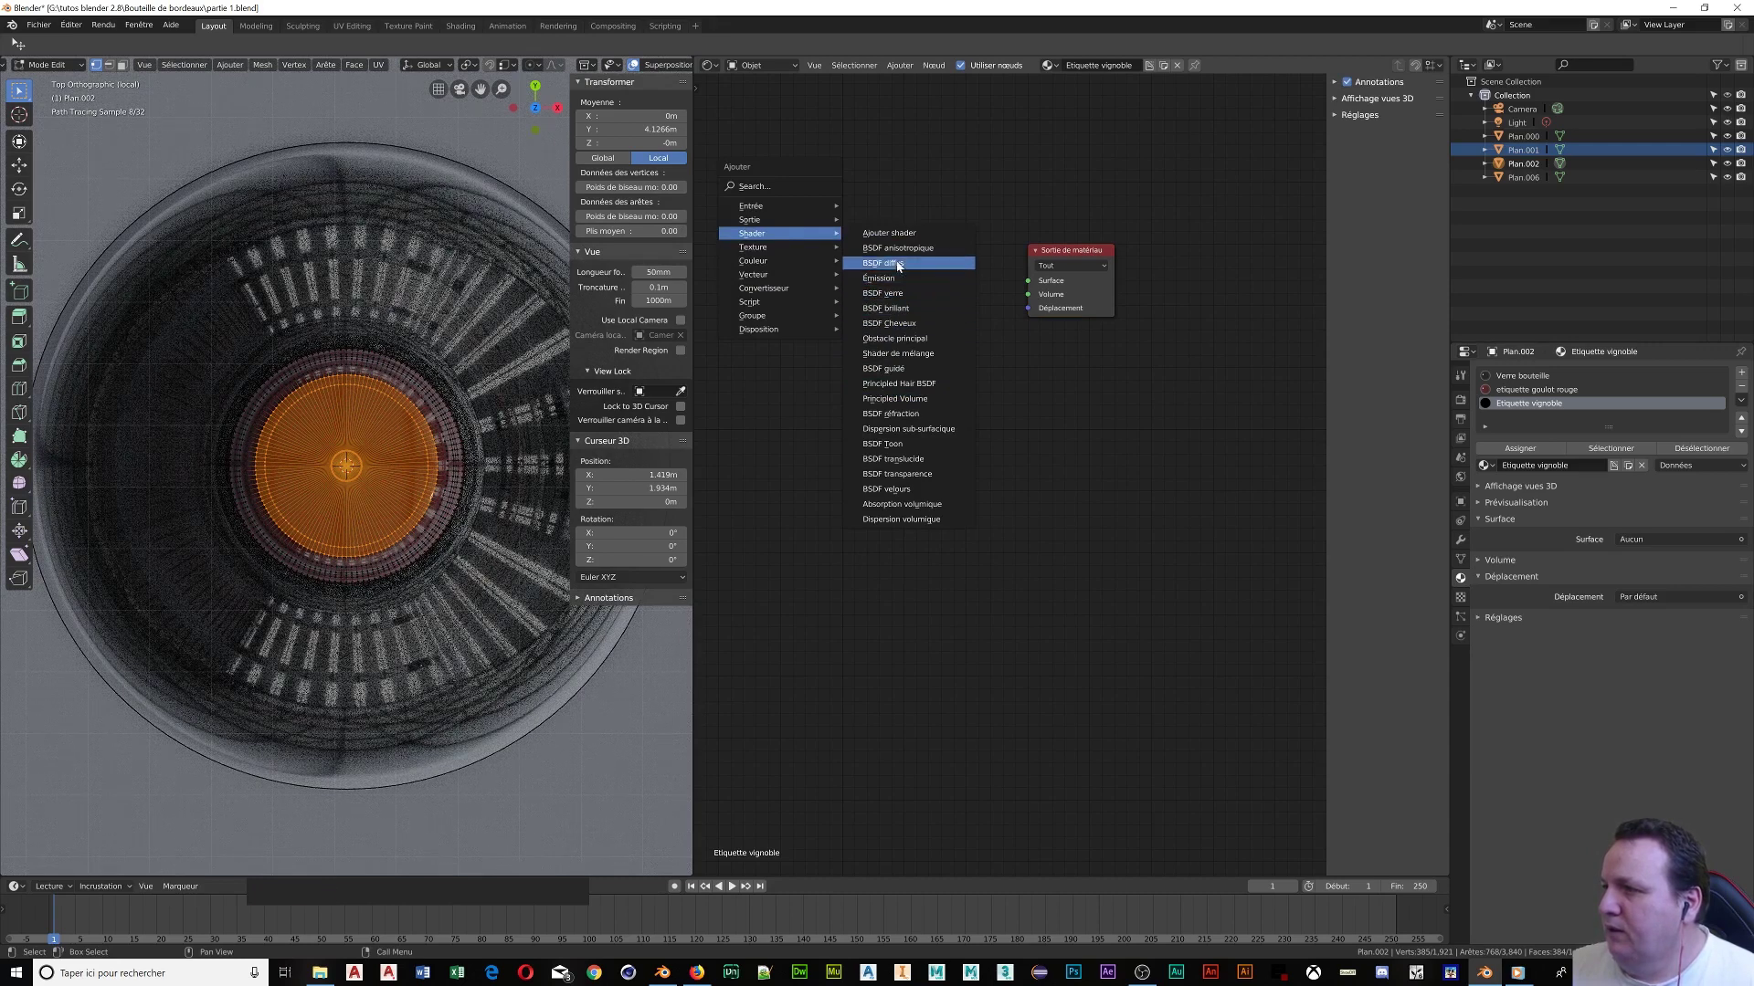
pyautogui.click(863, 231)
pyautogui.click(840, 198)
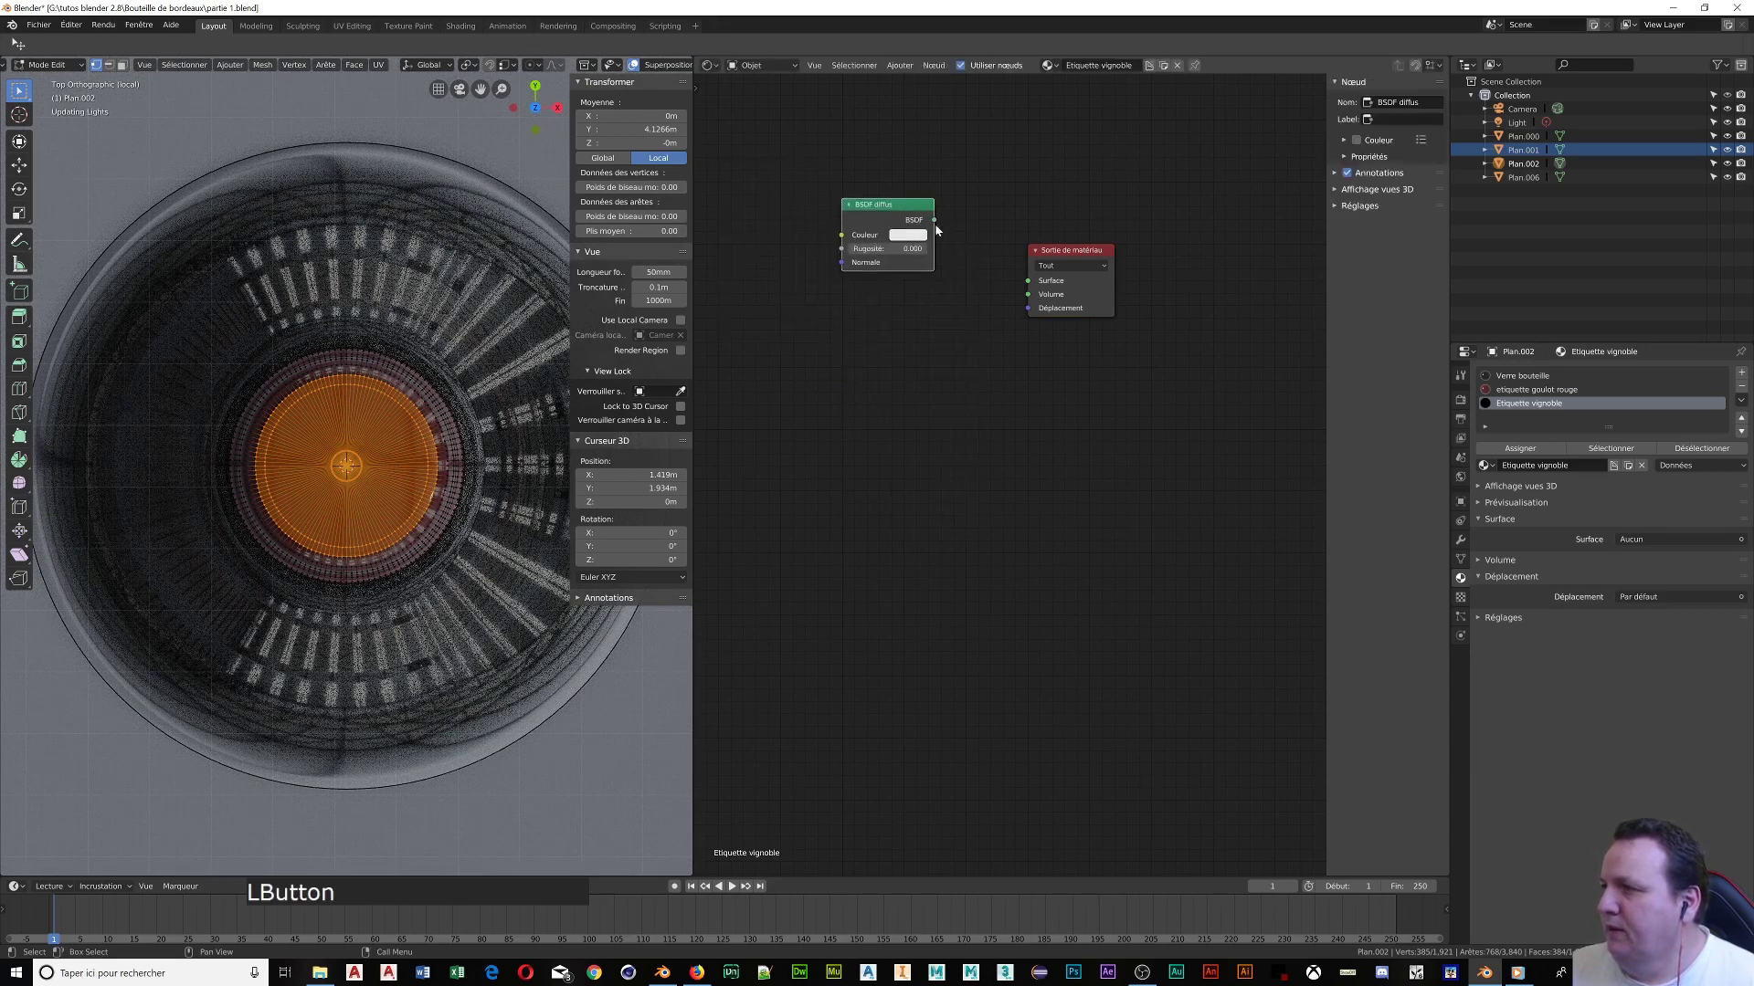
pyautogui.moveTo(934, 220); pyautogui.dragTo(1030, 281)
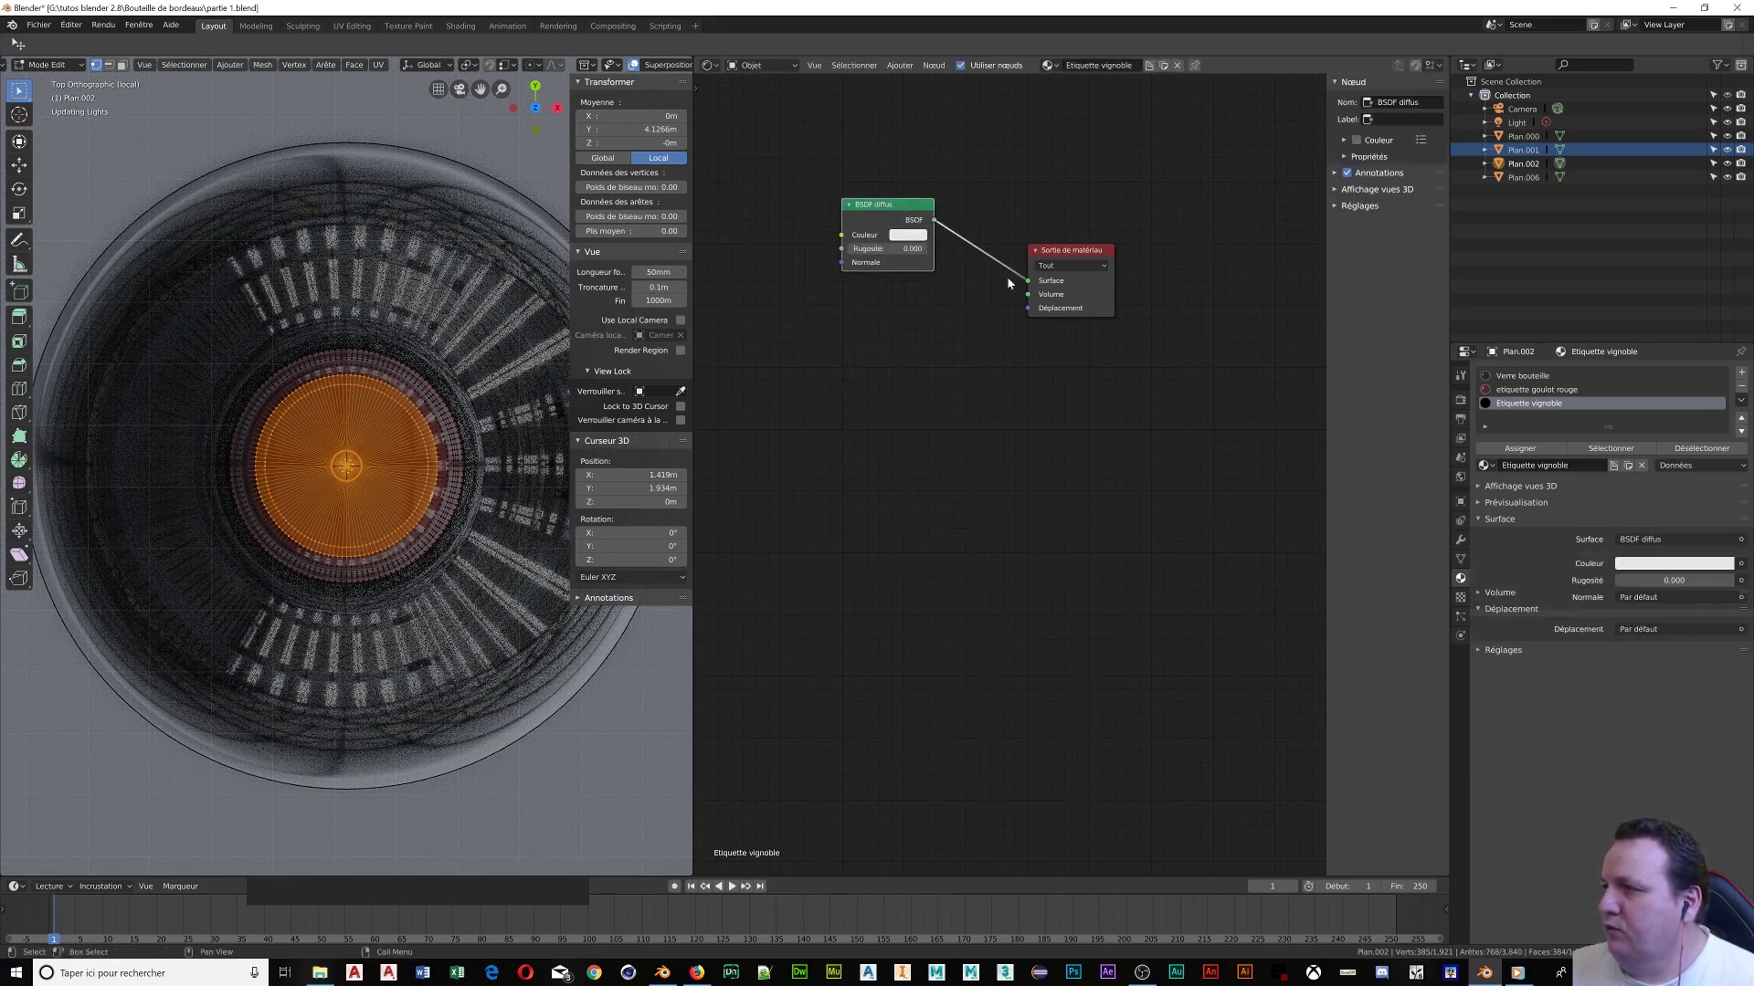
# Add an image texture node before the diffuse BSDF and link its color output to the shader's color
pyautogui.moveTo(824, 310); pyautogui.dragTo(1007, 412, button='middle')
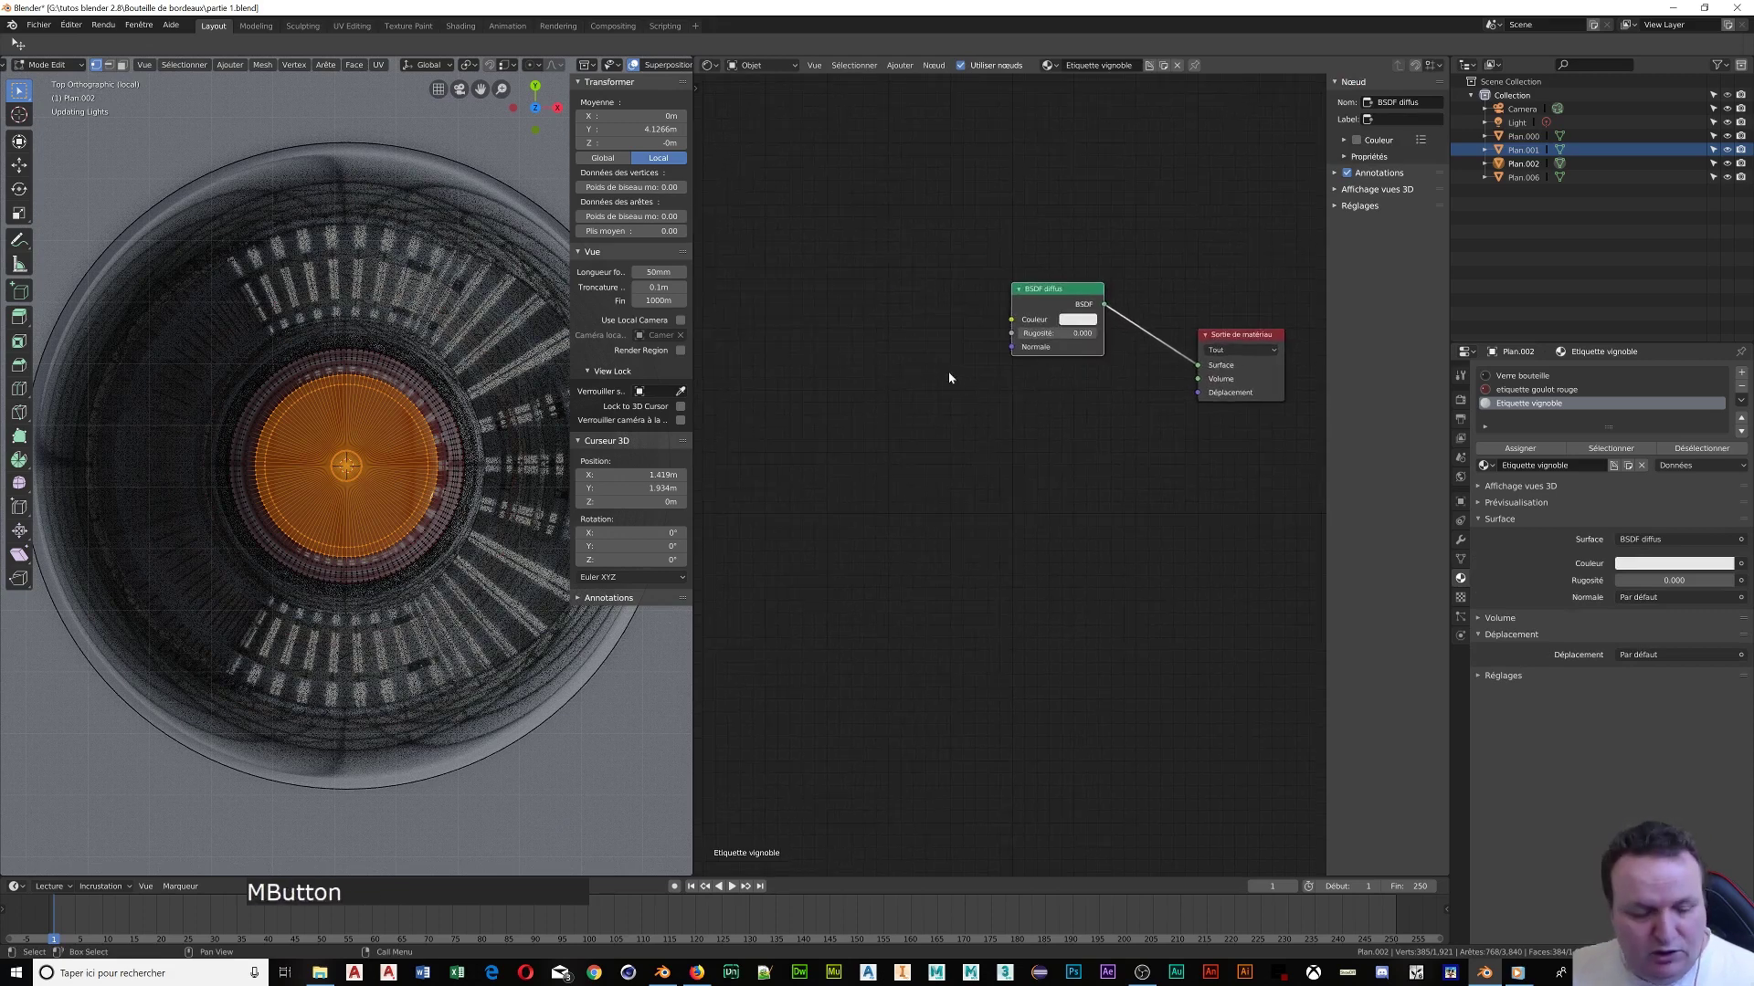
pyautogui.hotkey('shift', 'a')
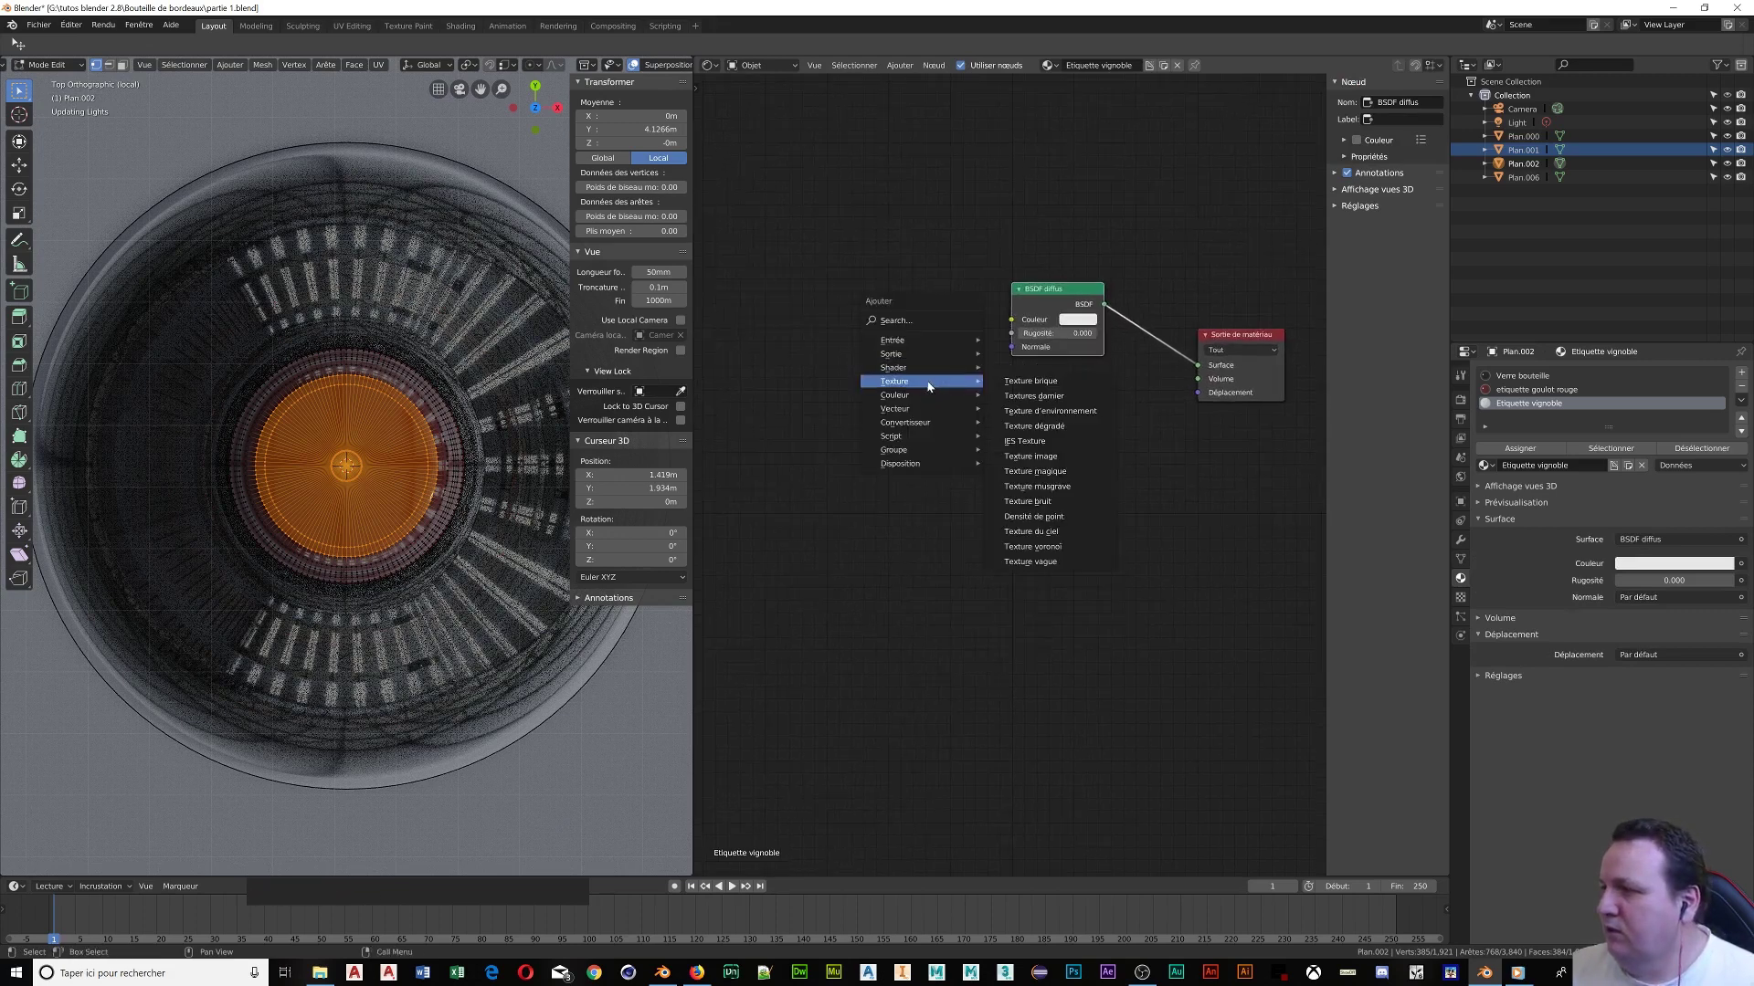
pyautogui.moveTo(930, 384)
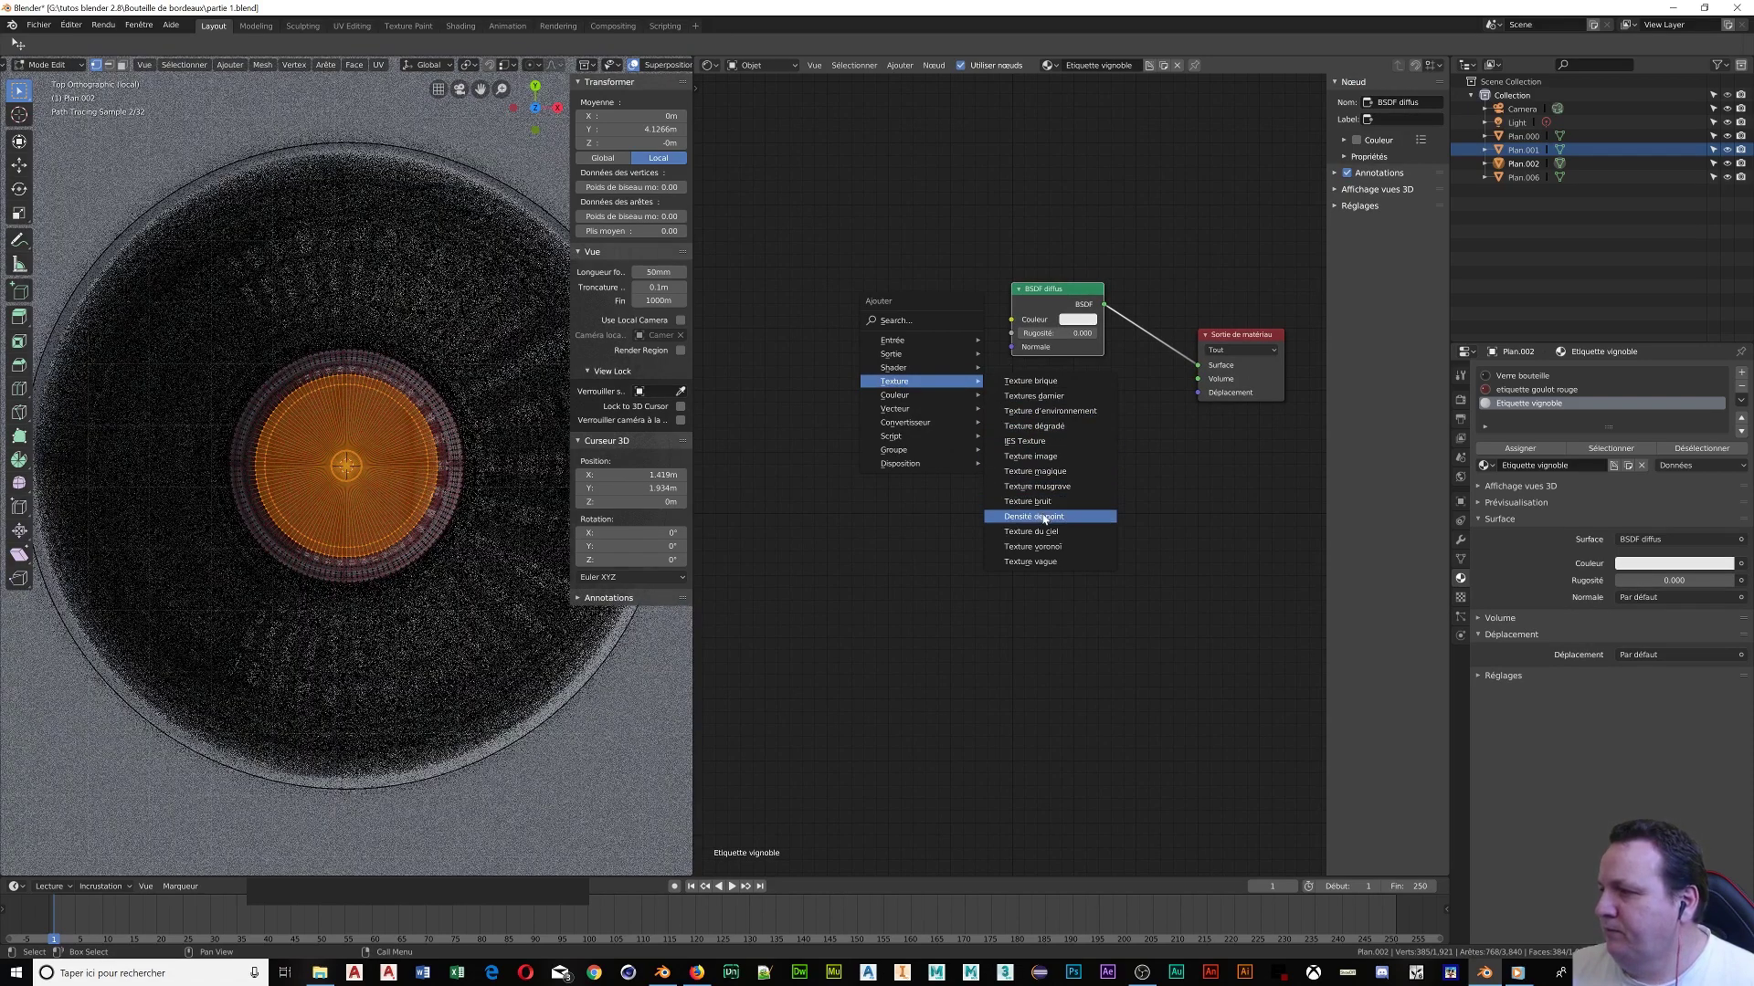
pyautogui.click(1030, 455)
pyautogui.click(788, 234)
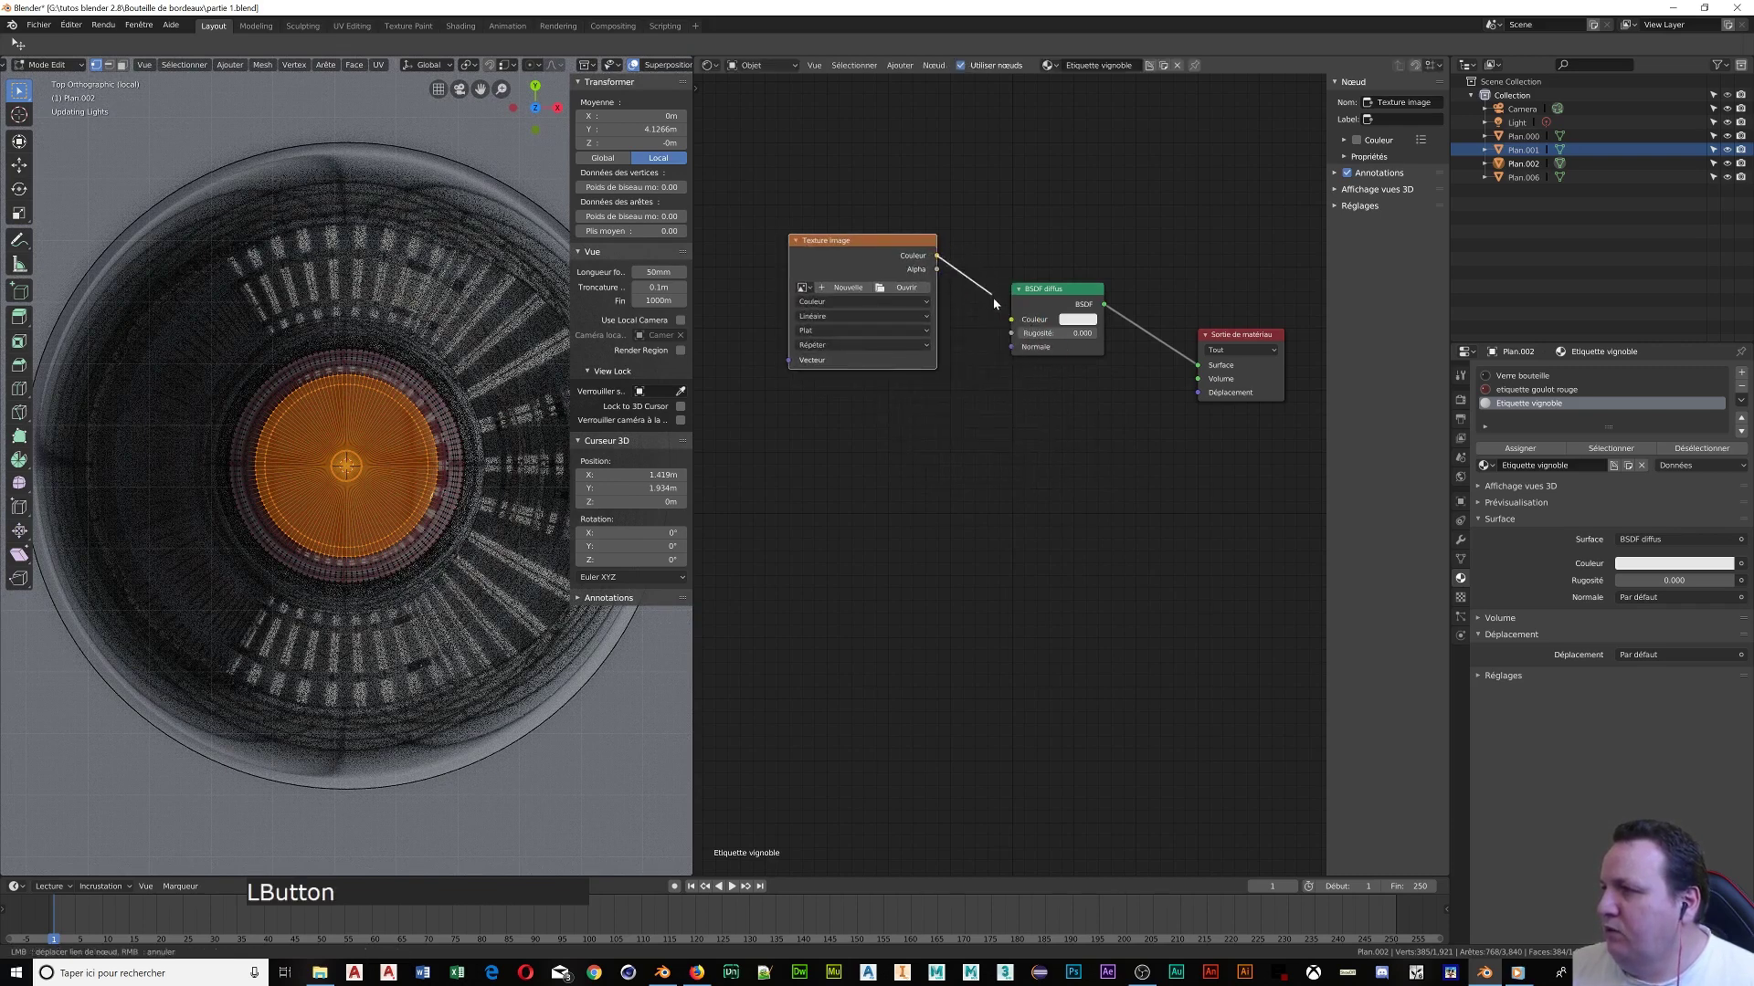
pyautogui.moveTo(1008, 322); pyautogui.dragTo(1011, 320)
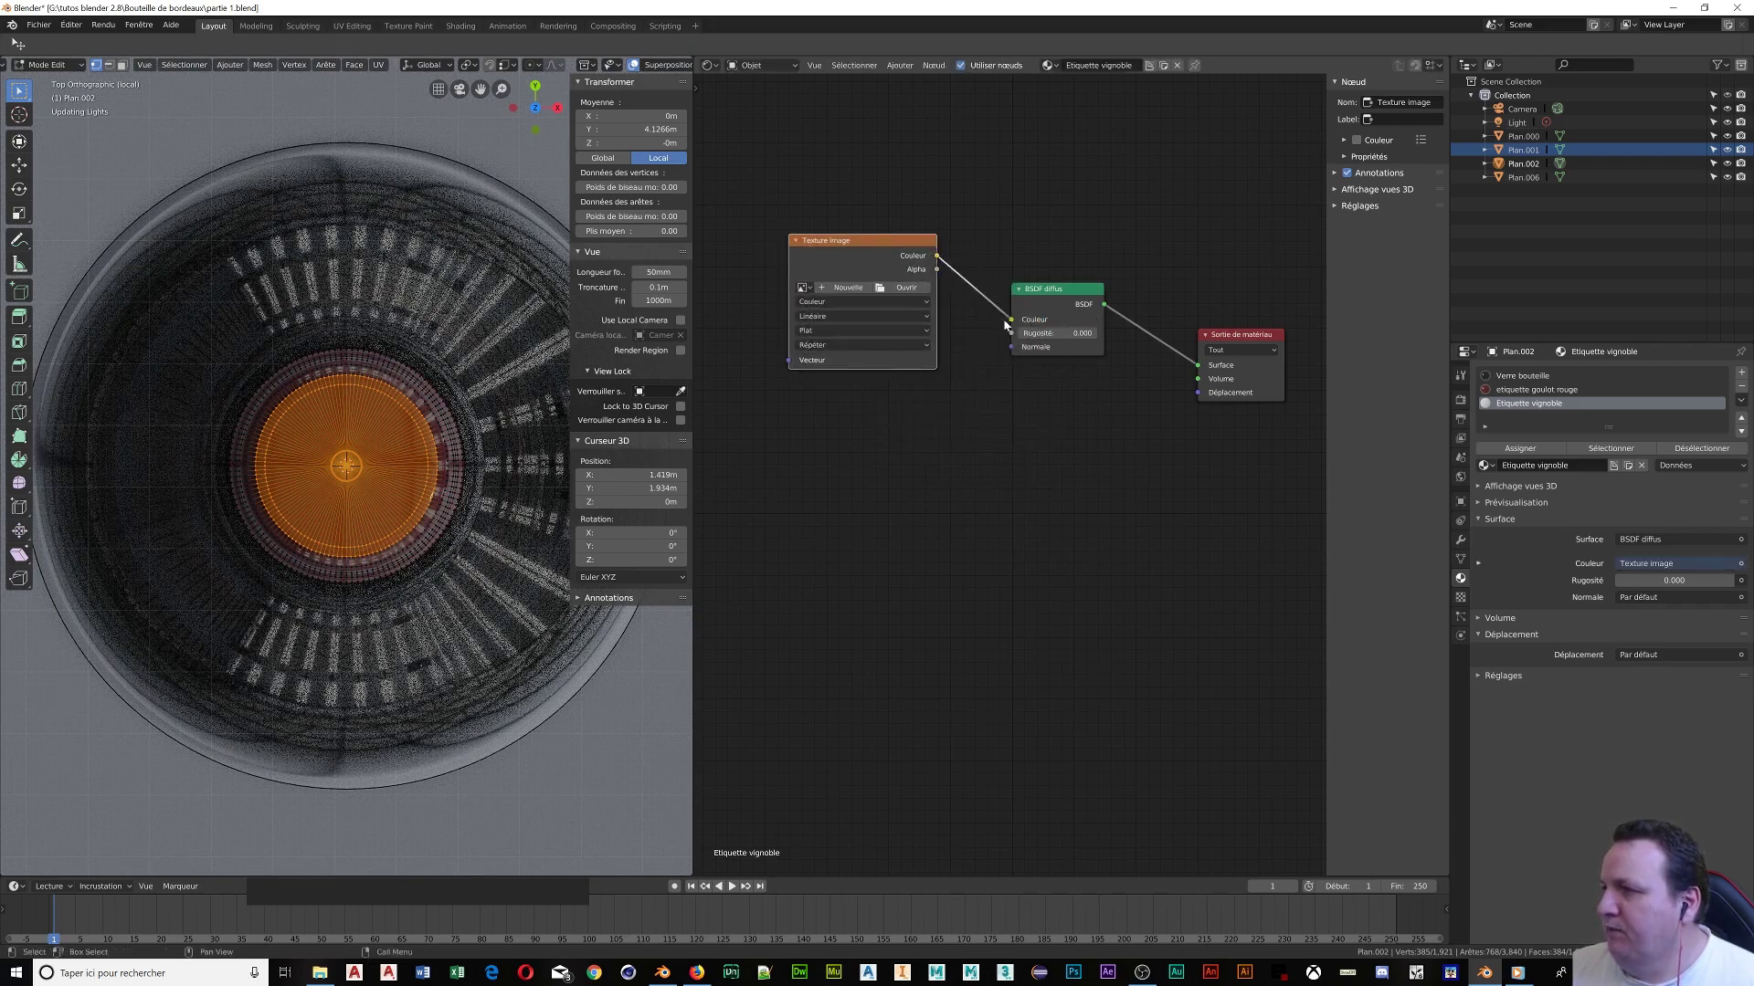
# Load 220px-Capsule_CRD_Verte.png from the "bouteille de bordeaux" image folder into the image texture node
pyautogui.click(907, 289)
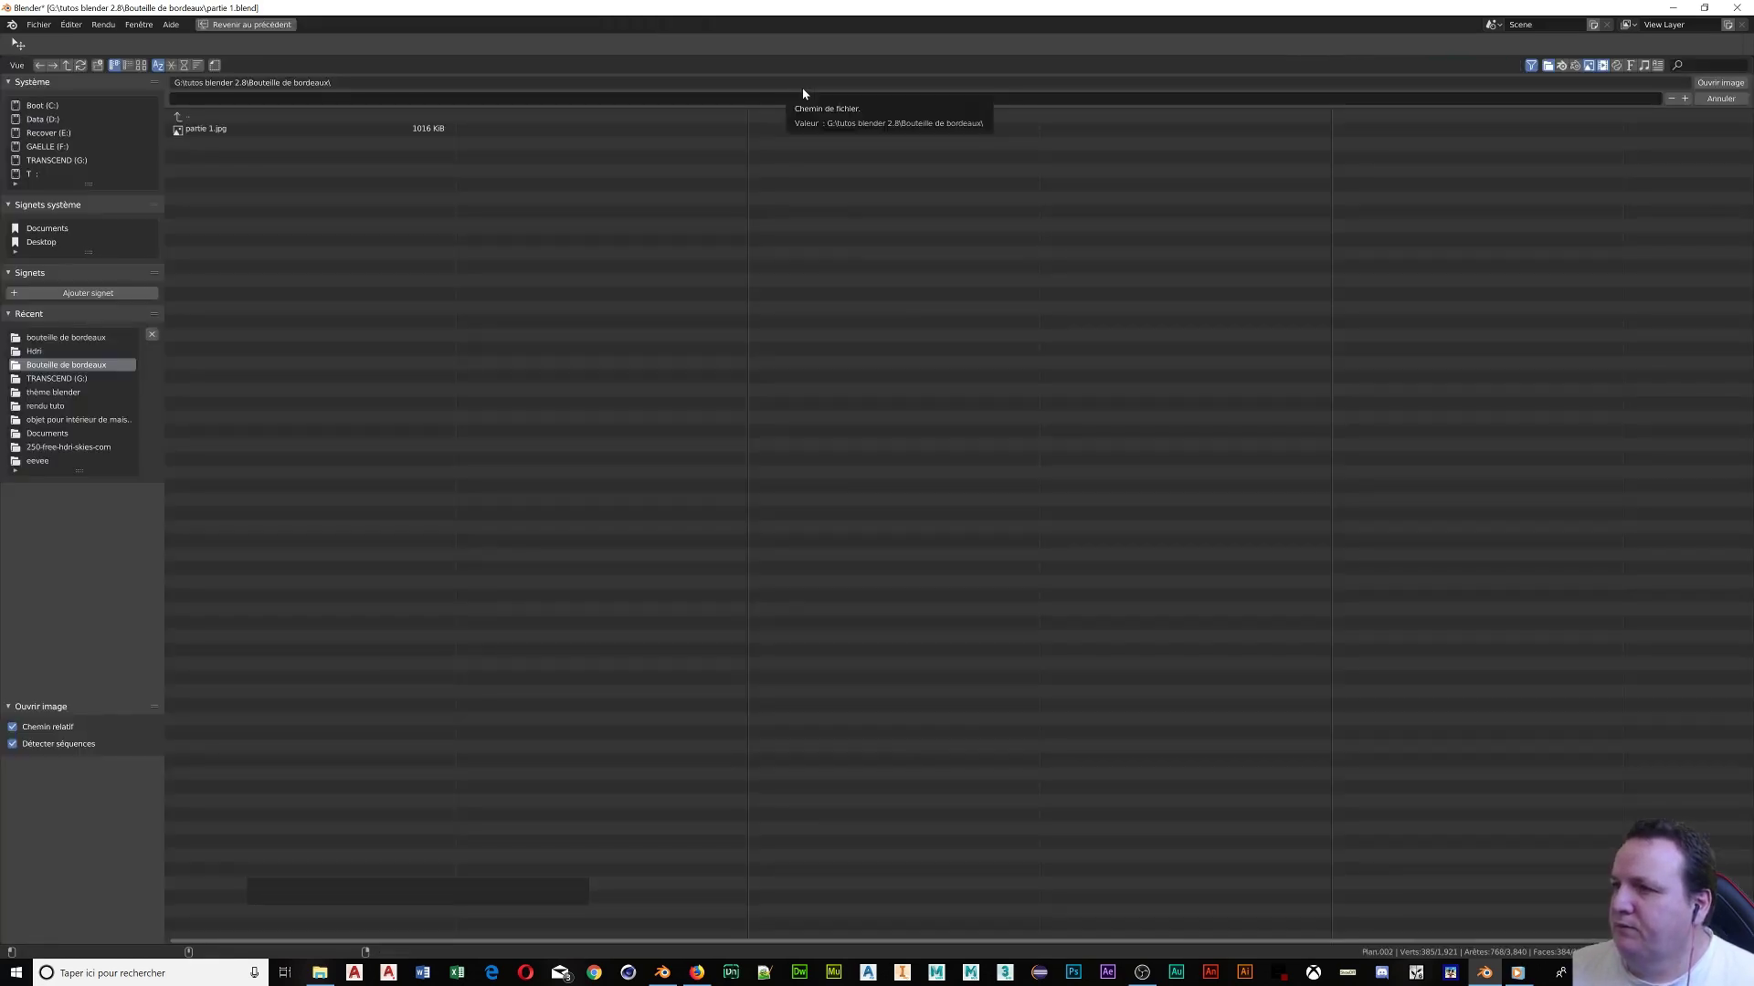
pyautogui.click(63, 340)
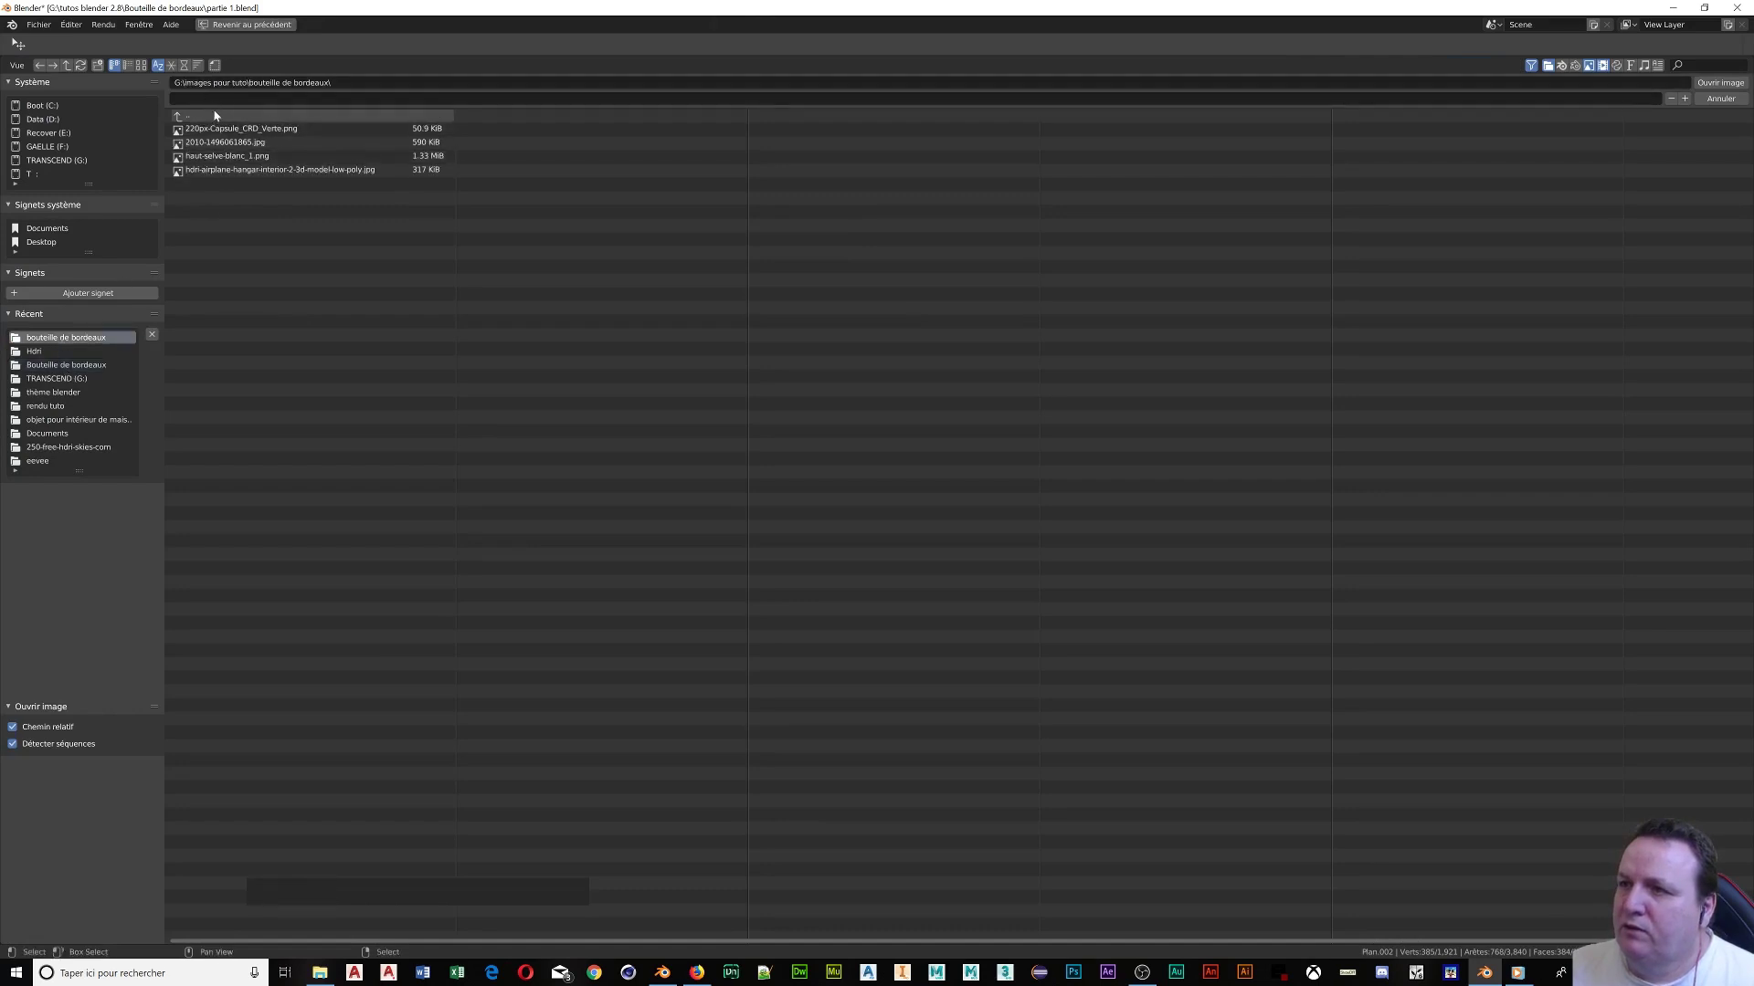
pyautogui.click(141, 65)
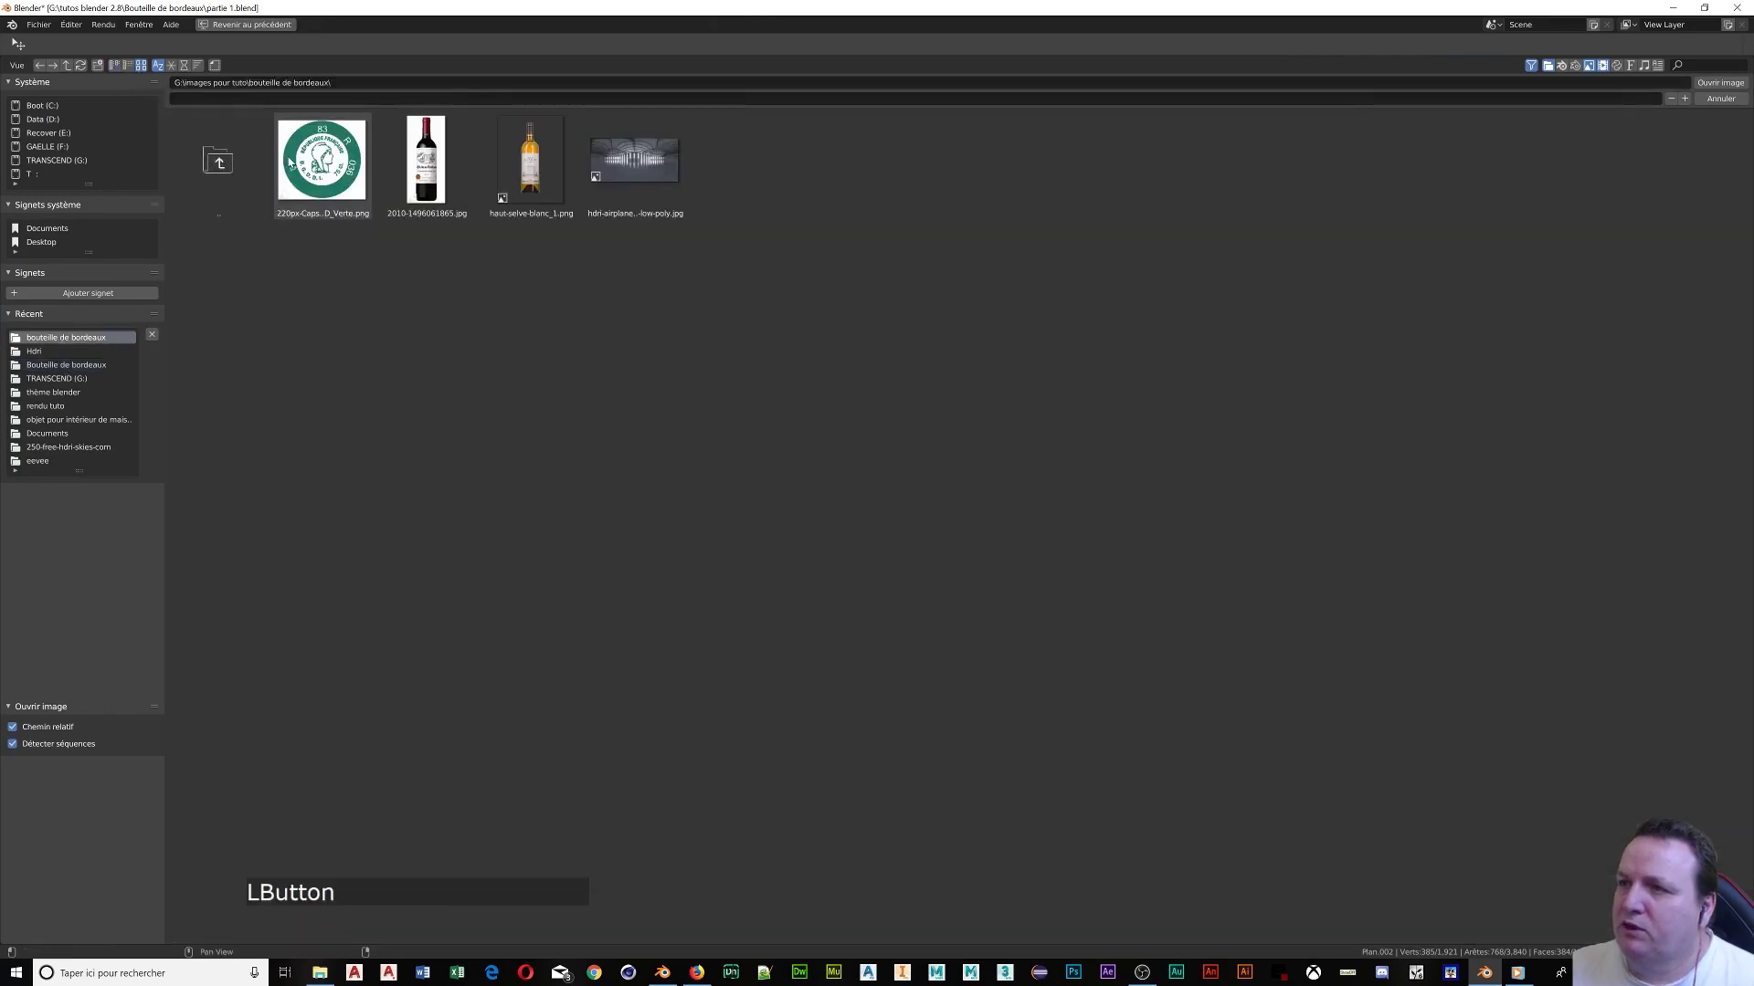
pyautogui.click(322, 162)
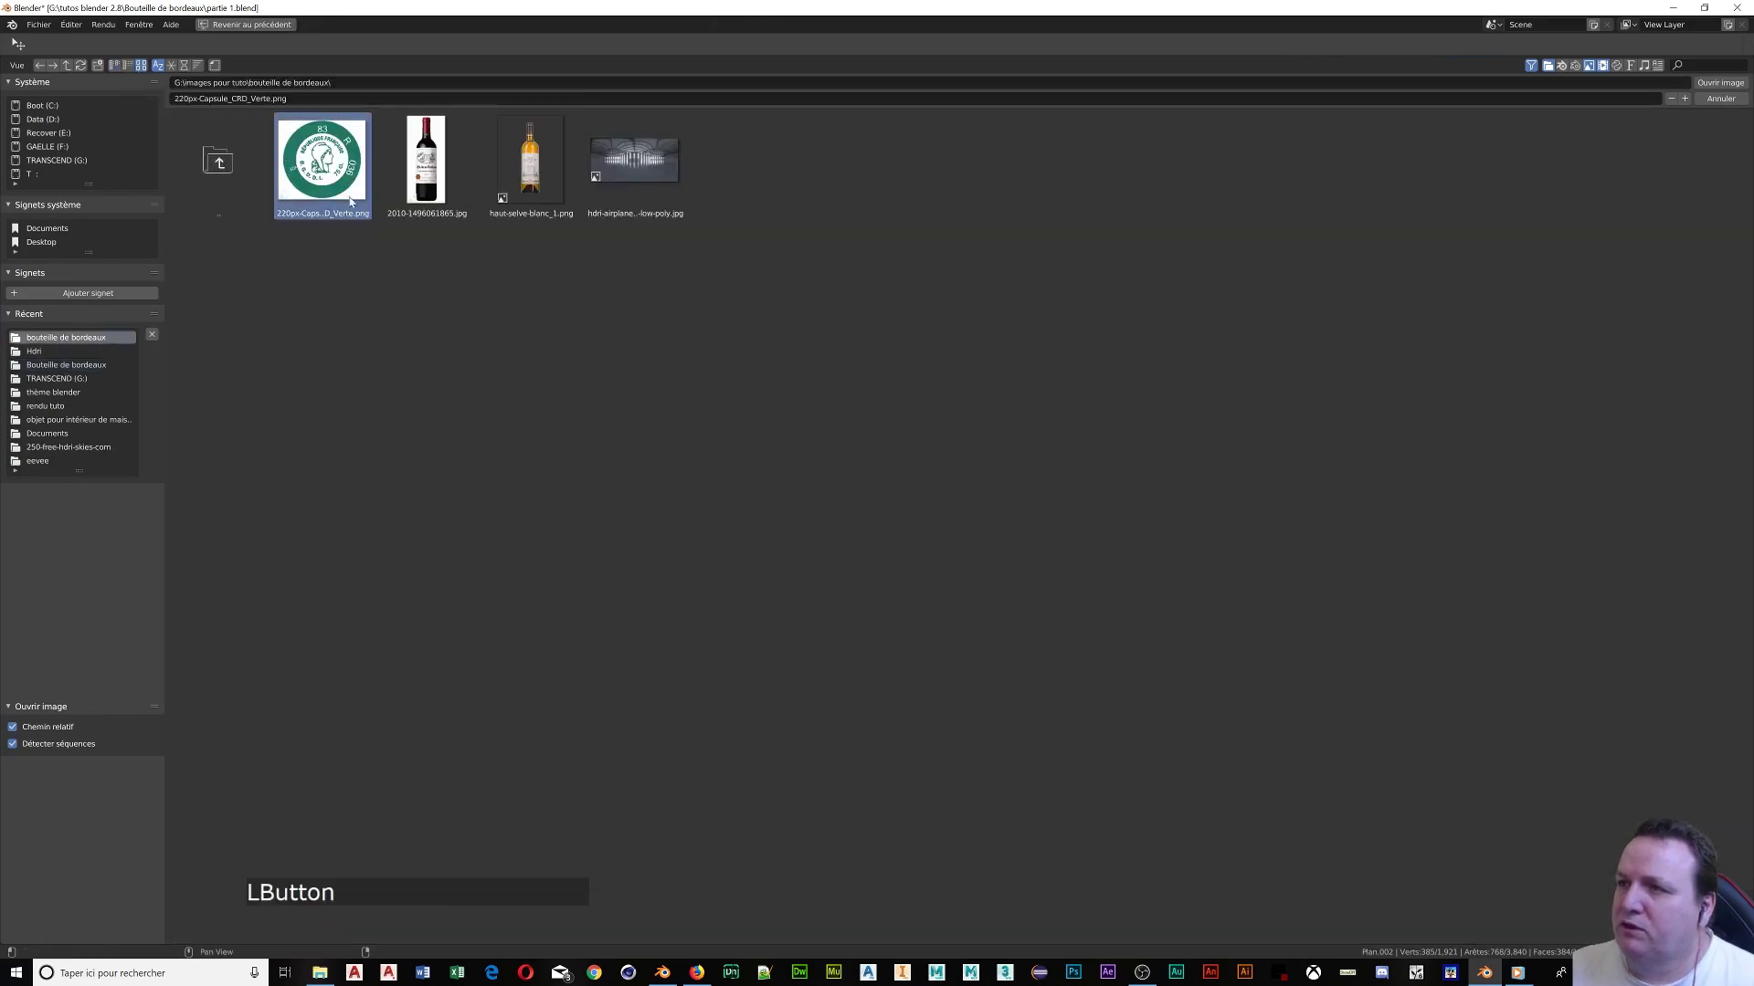
pyautogui.click(1723, 83)
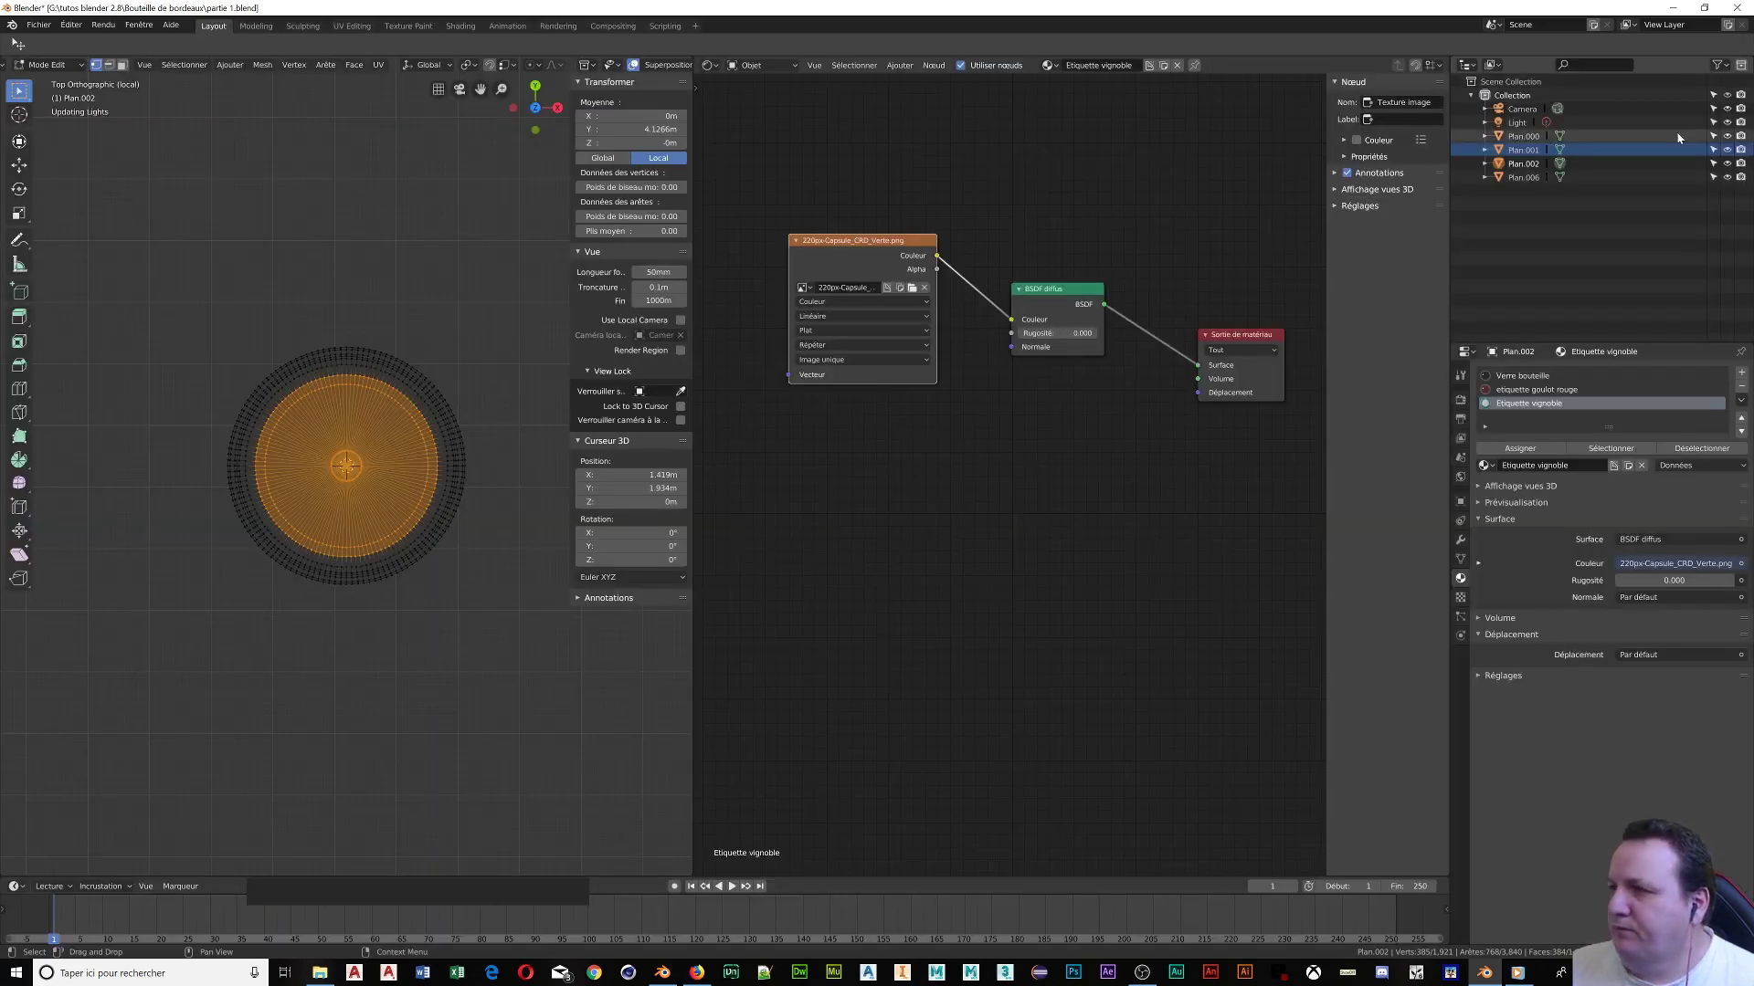
pyautogui.moveTo(894, 464); pyautogui.dragTo(1130, 533, button='middle')
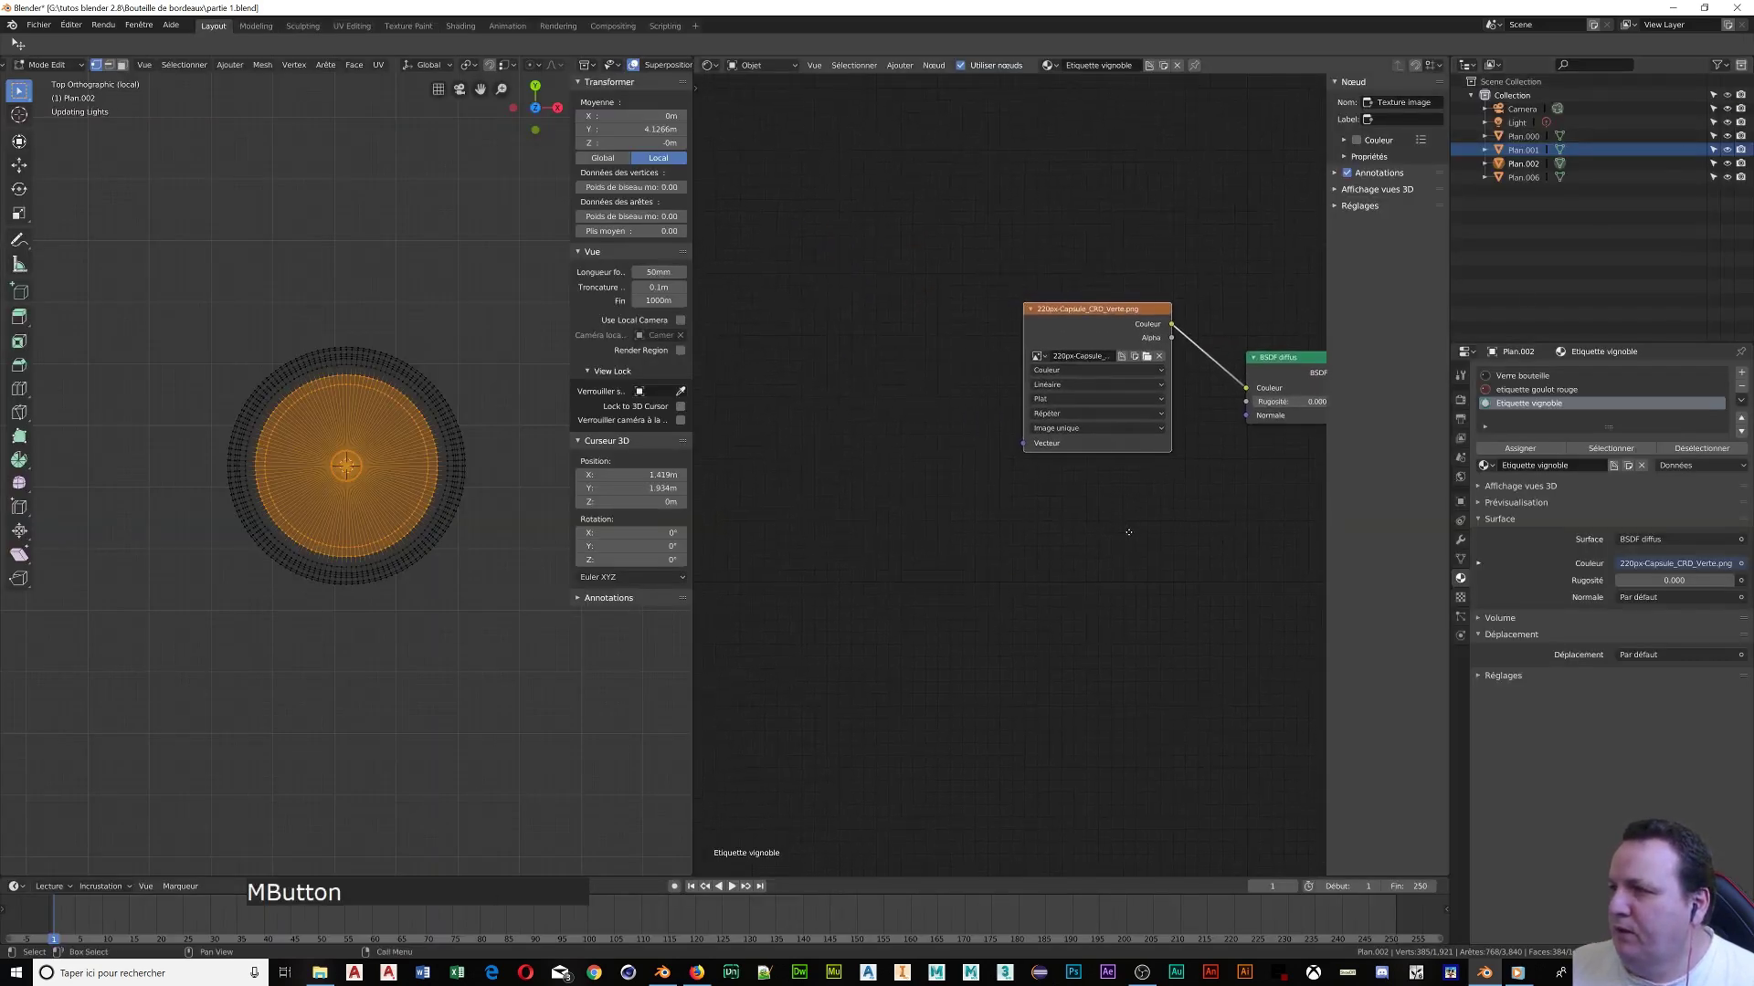
pyautogui.hotkey('shift', 'a')
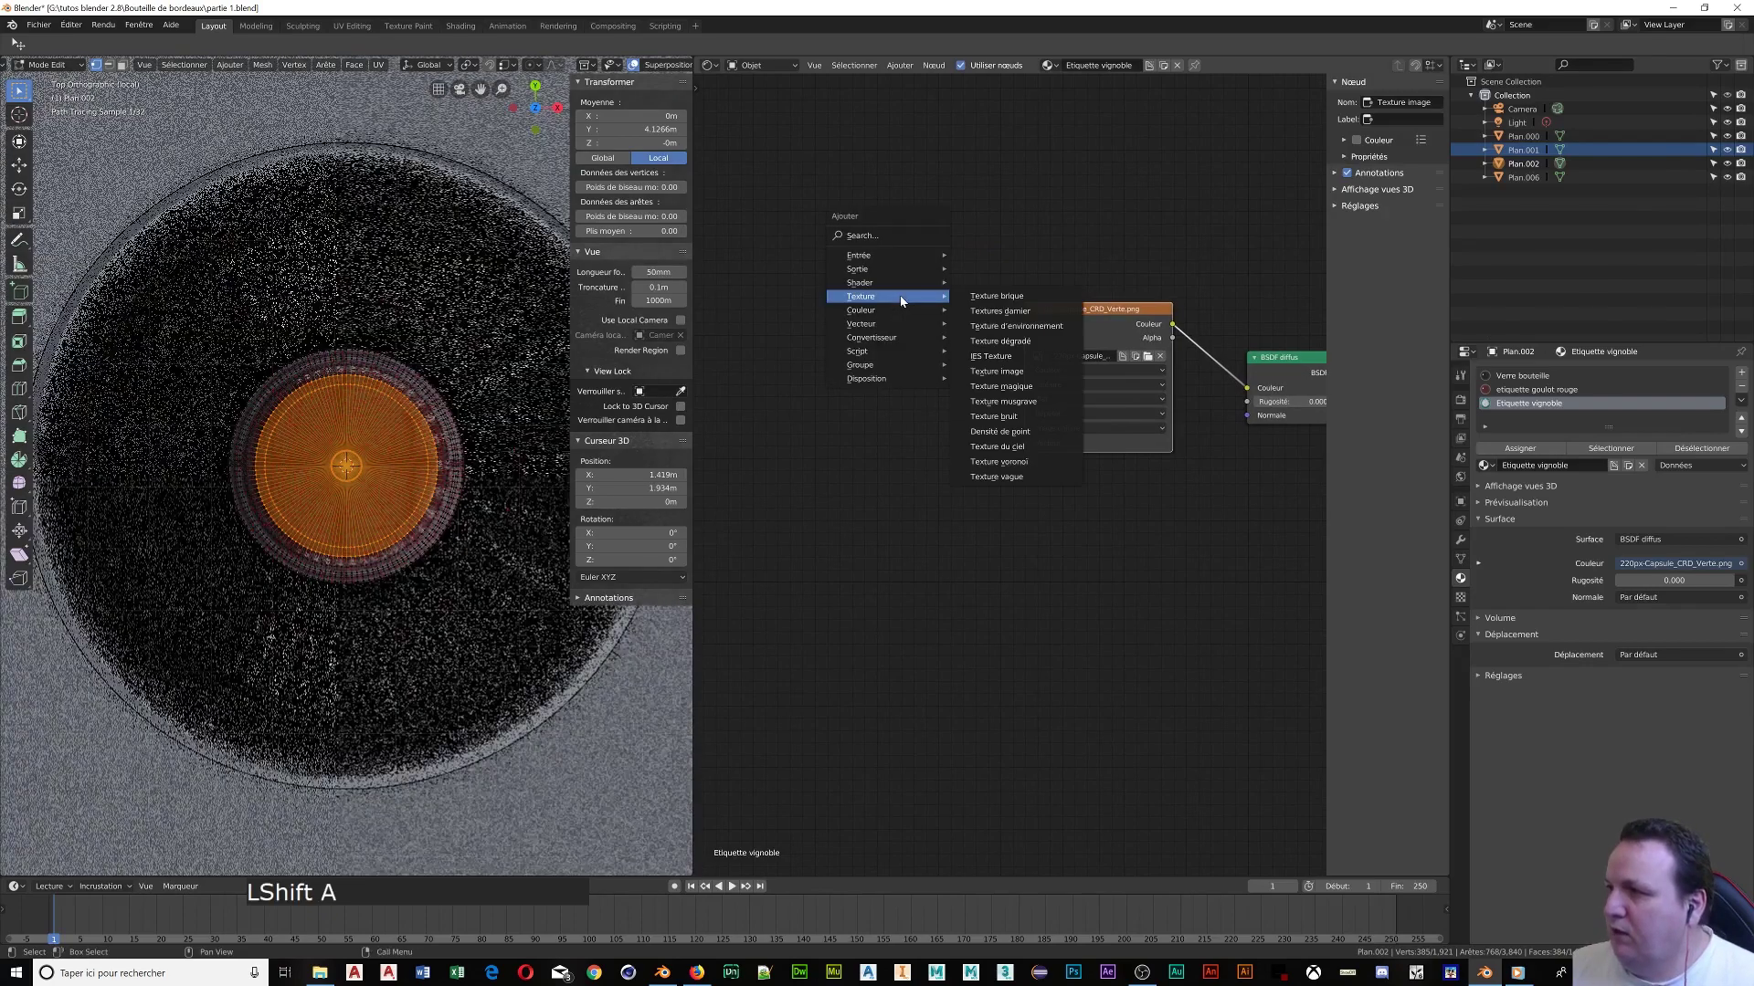
pyautogui.moveTo(899, 256)
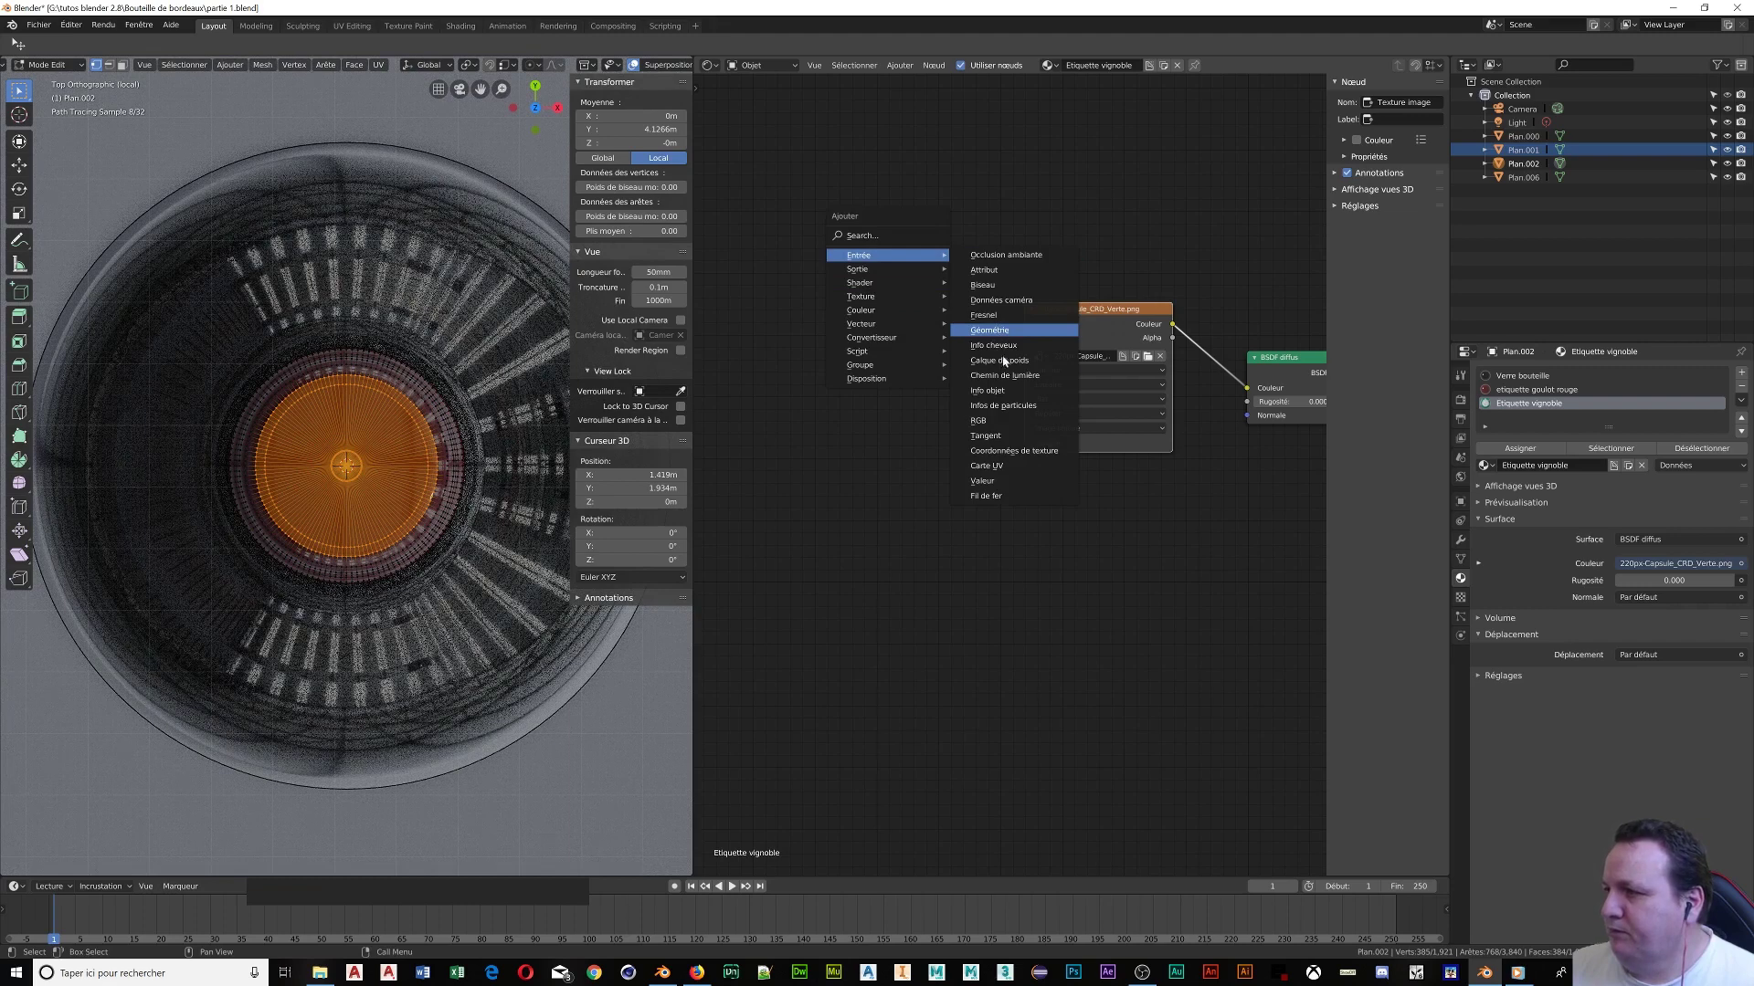
pyautogui.click(1011, 450)
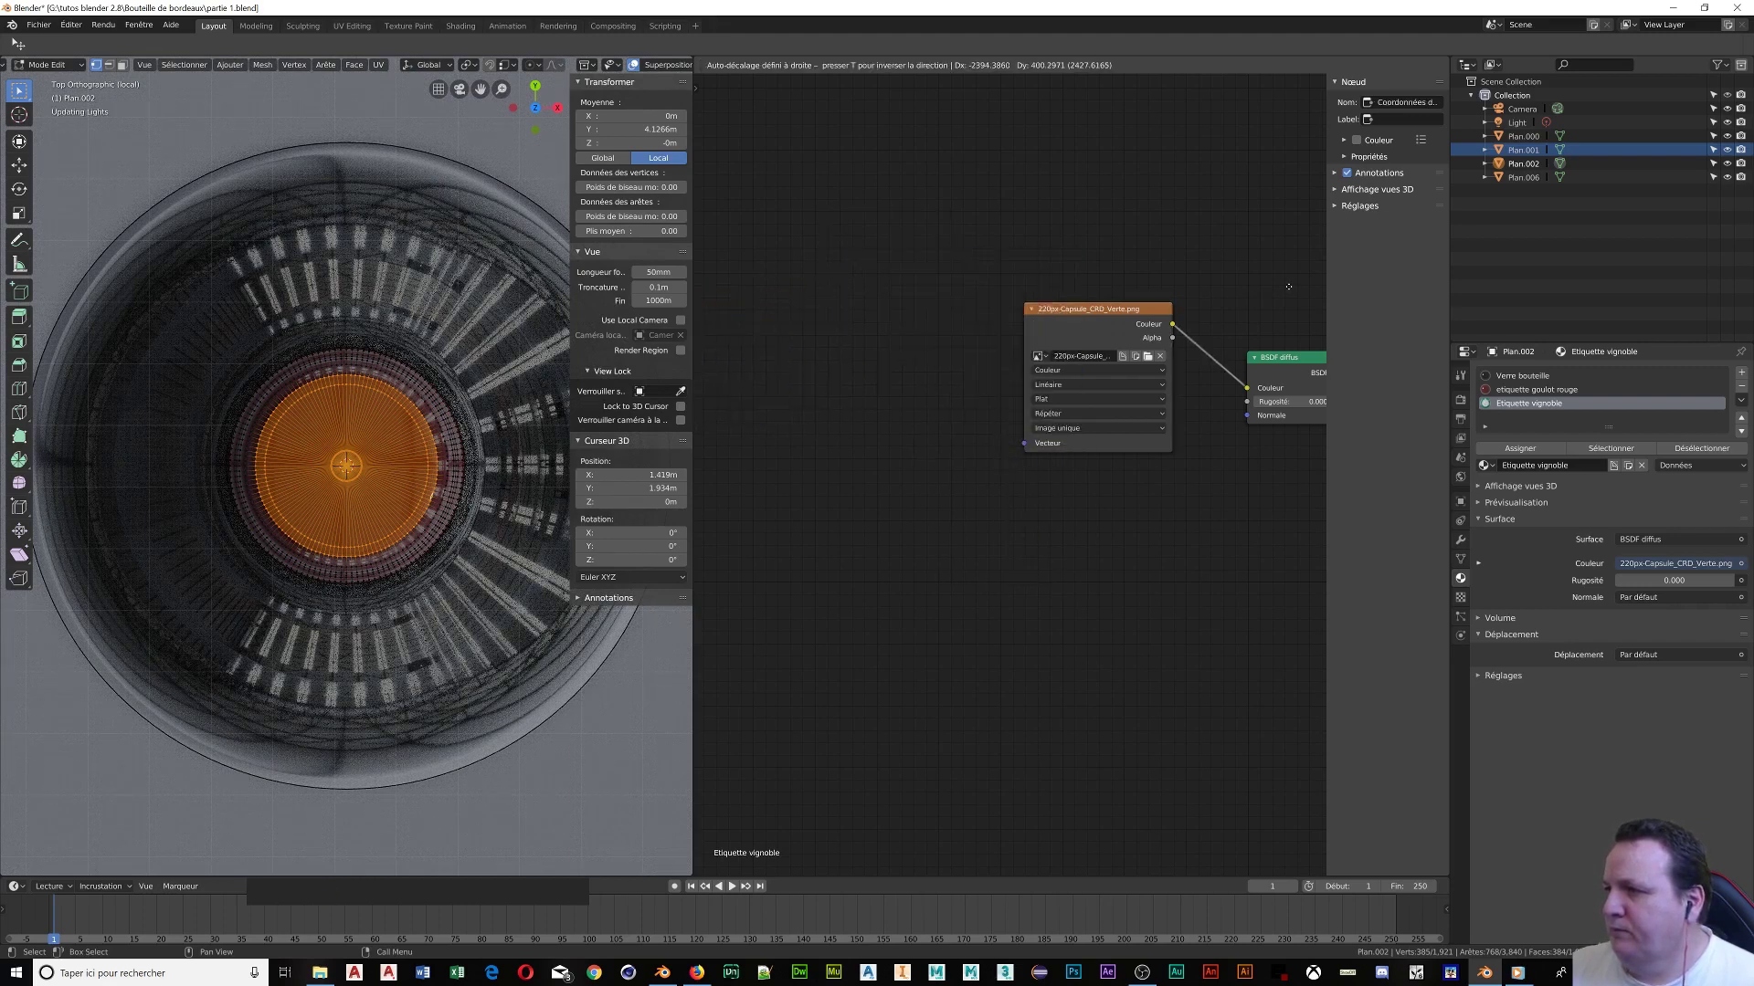
pyautogui.rightClick(937, 275)
# Add a texture coordinate node ahead of the image texture node, leaving a gap between the two
pyautogui.press('Home')
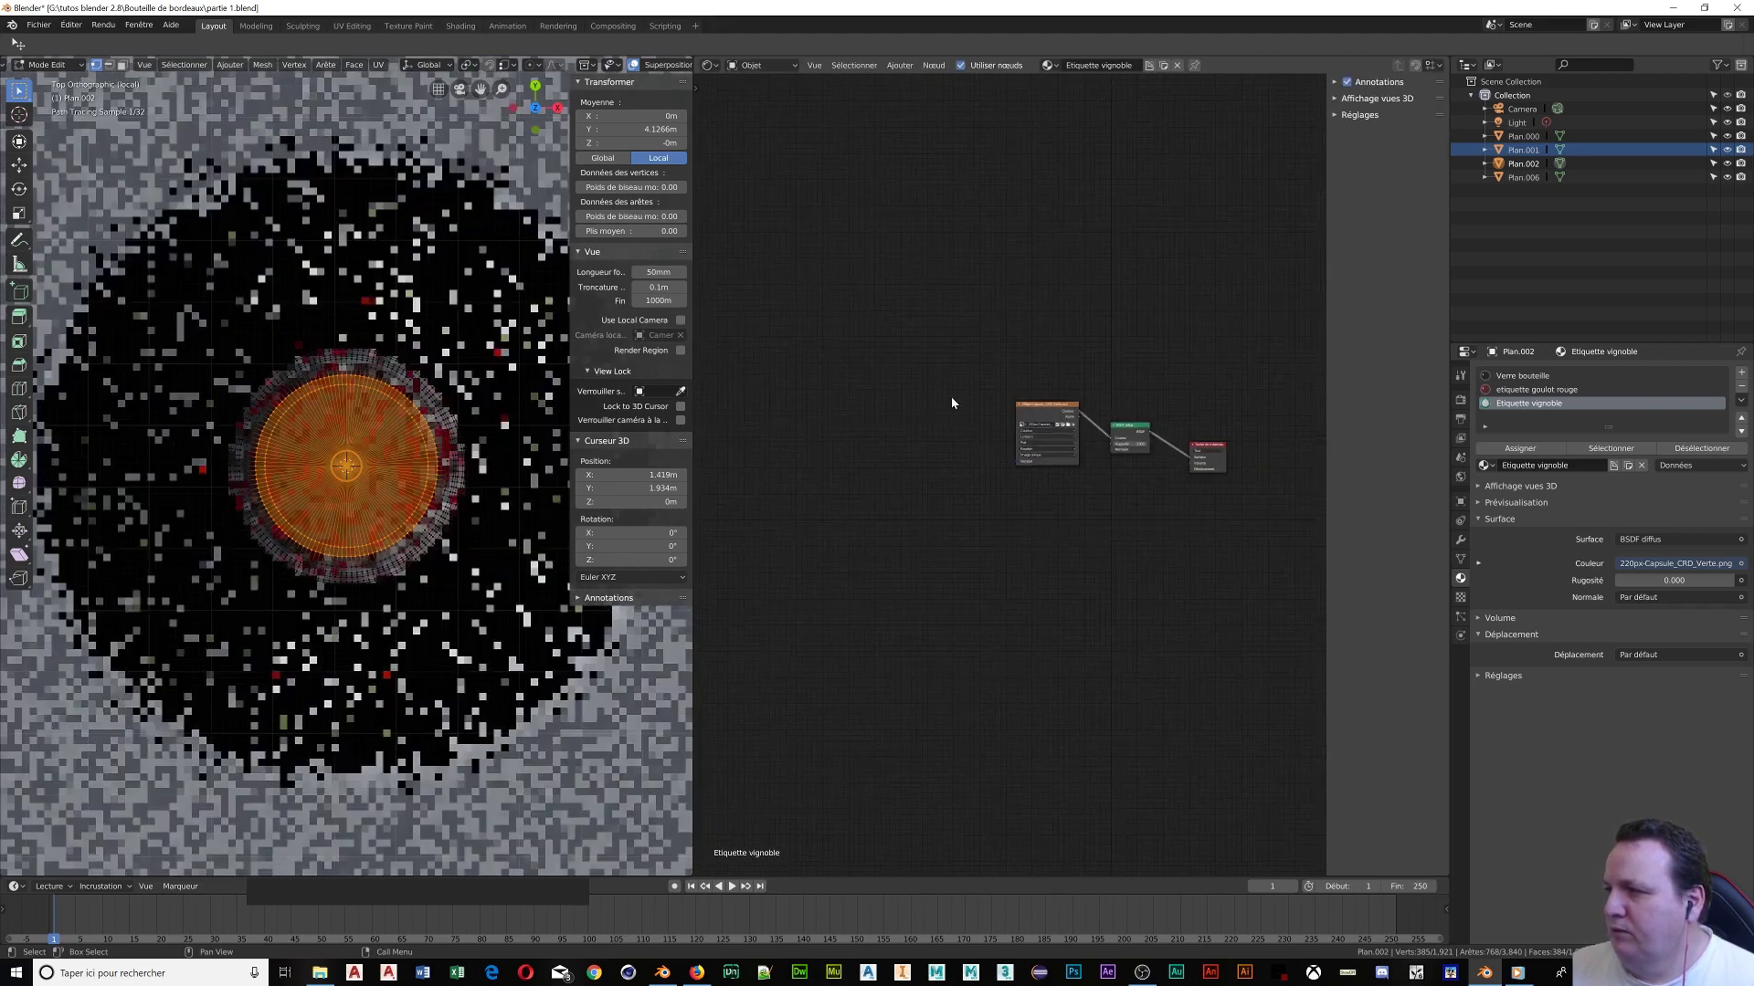
pyautogui.scroll(-5, 950, 396)
pyautogui.moveTo(978, 485); pyautogui.dragTo(977, 480, button='middle')
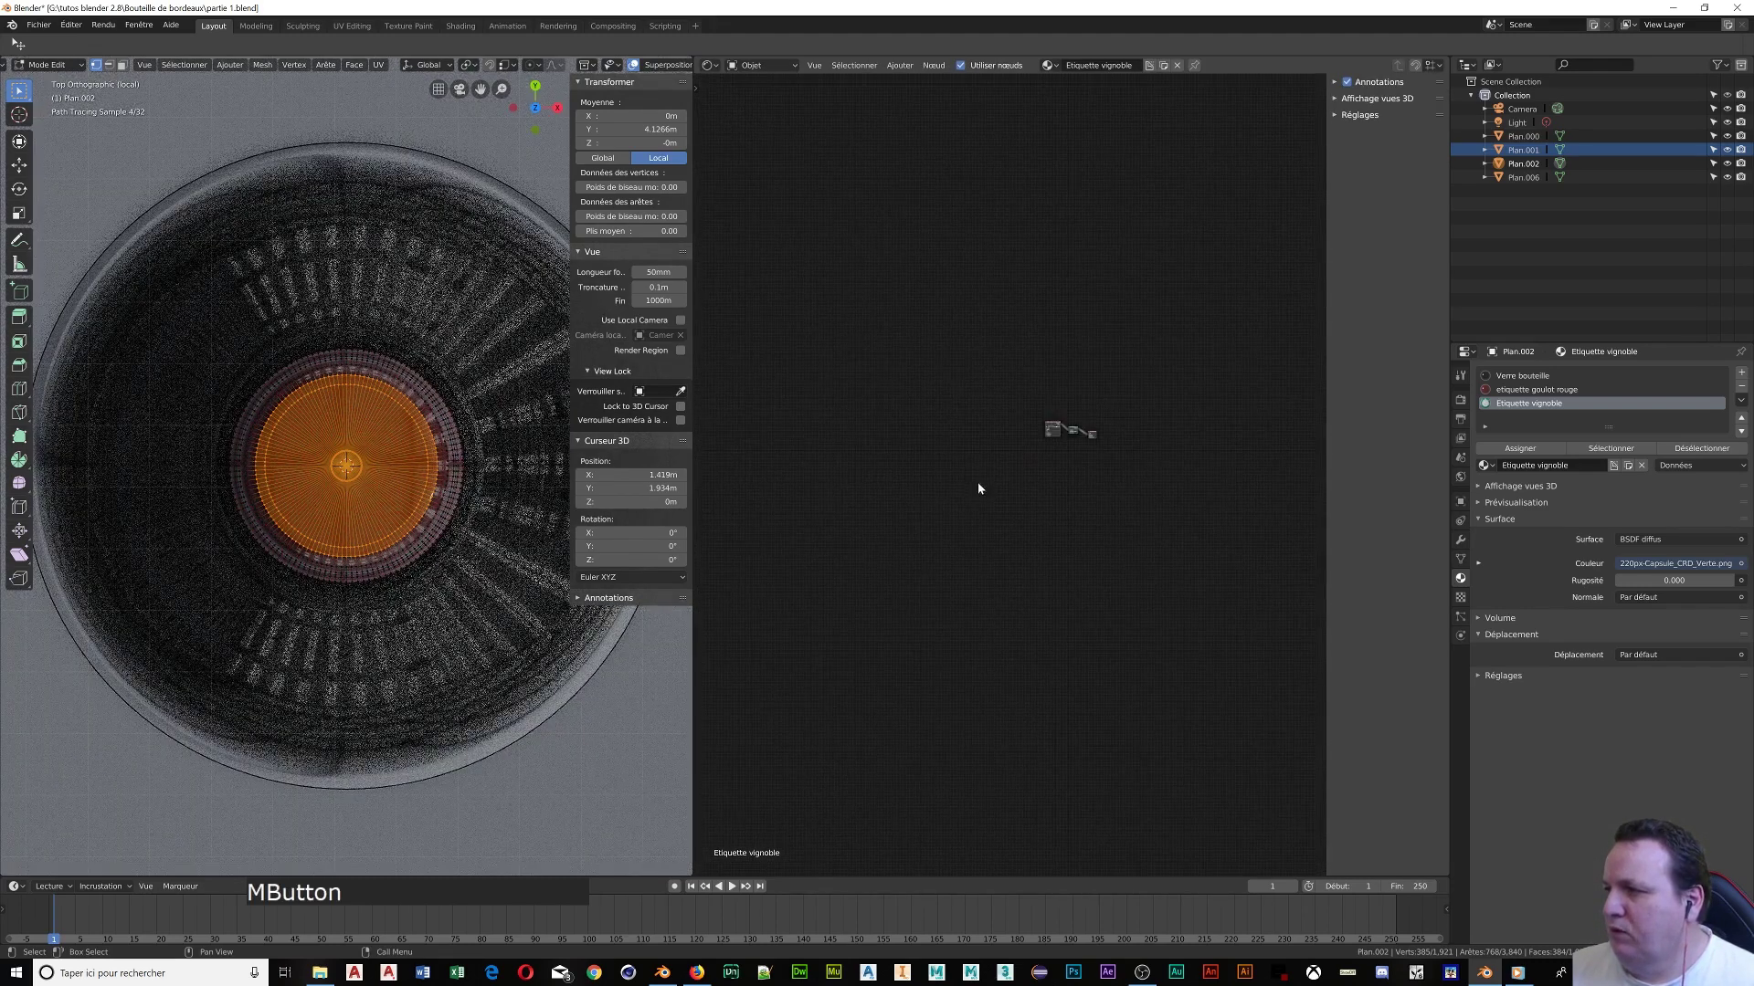
pyautogui.hotkey('shift', 'a')
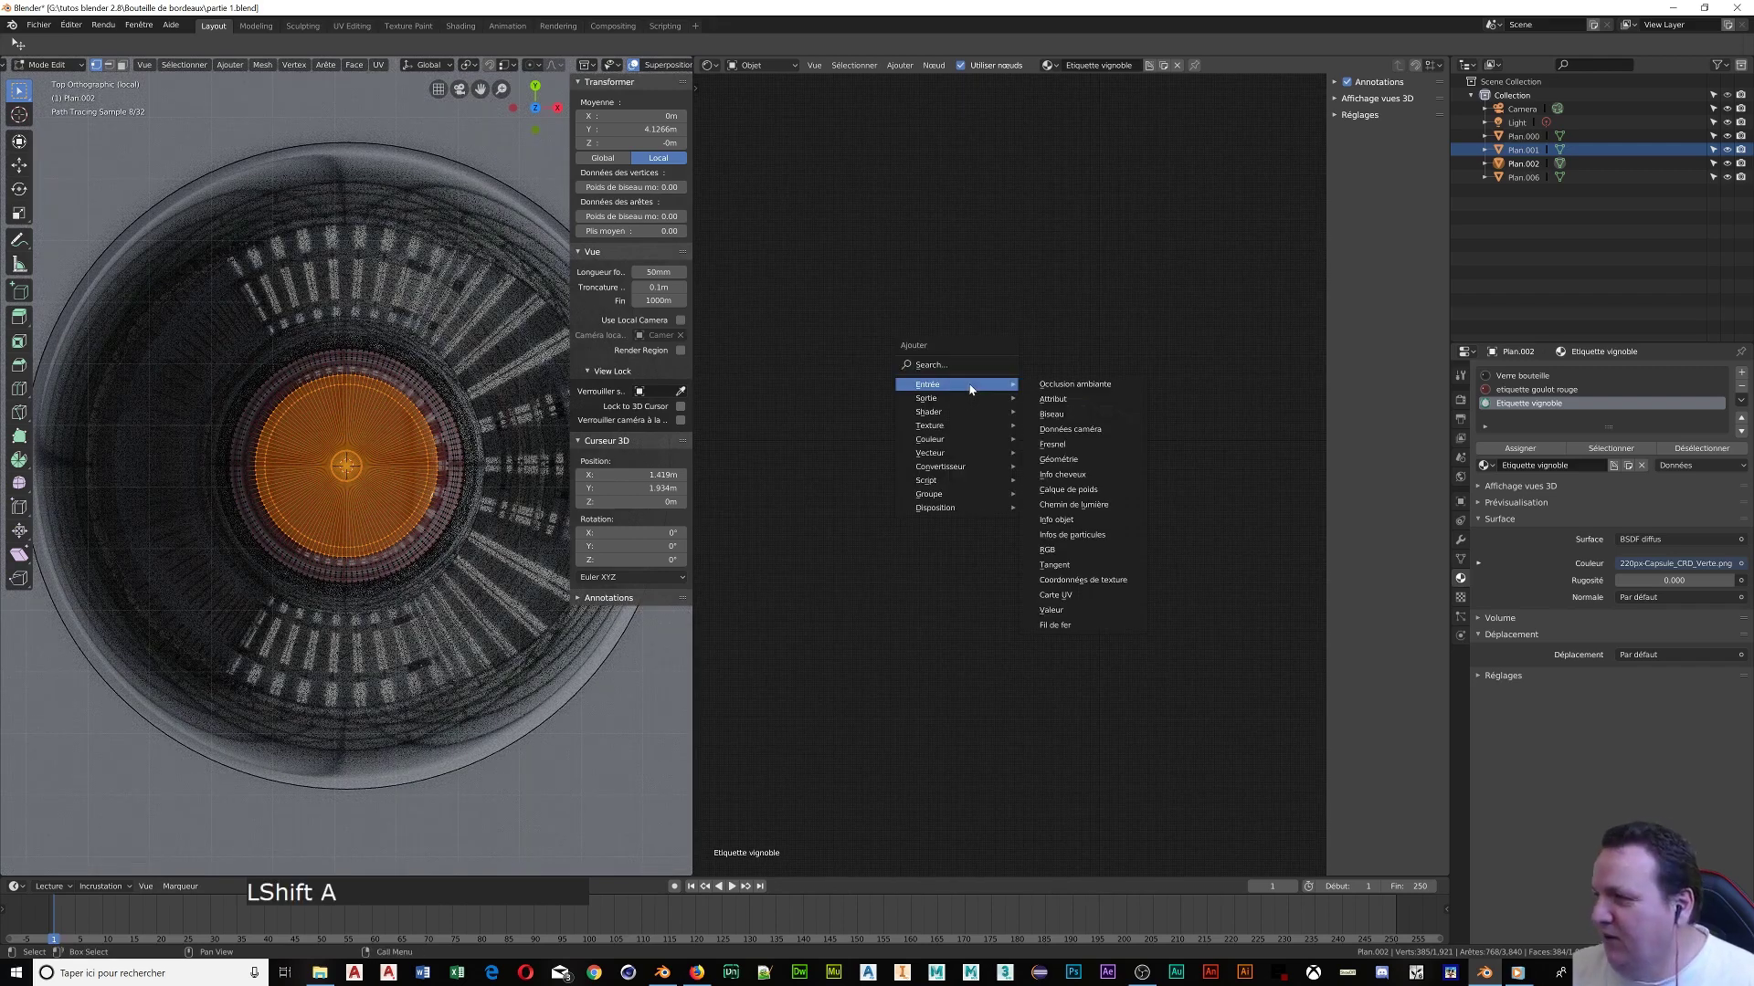
pyautogui.click(1064, 580)
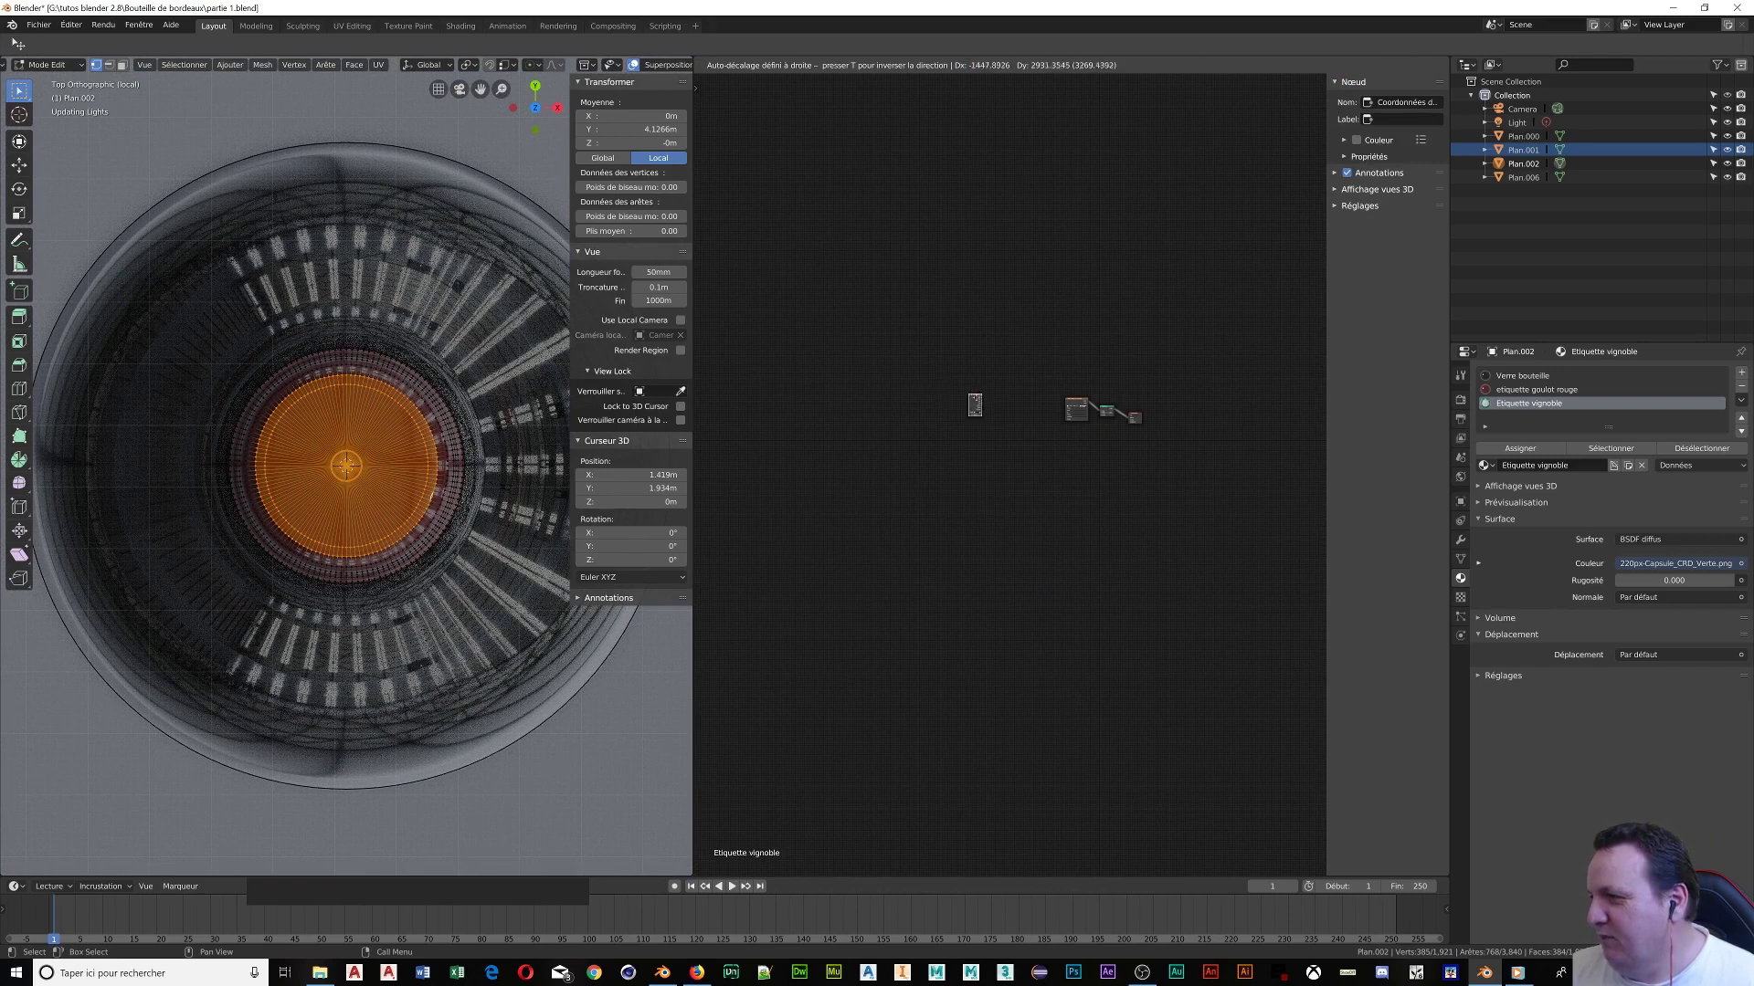
pyautogui.click(996, 402)
pyautogui.scroll(4, 1038, 429)
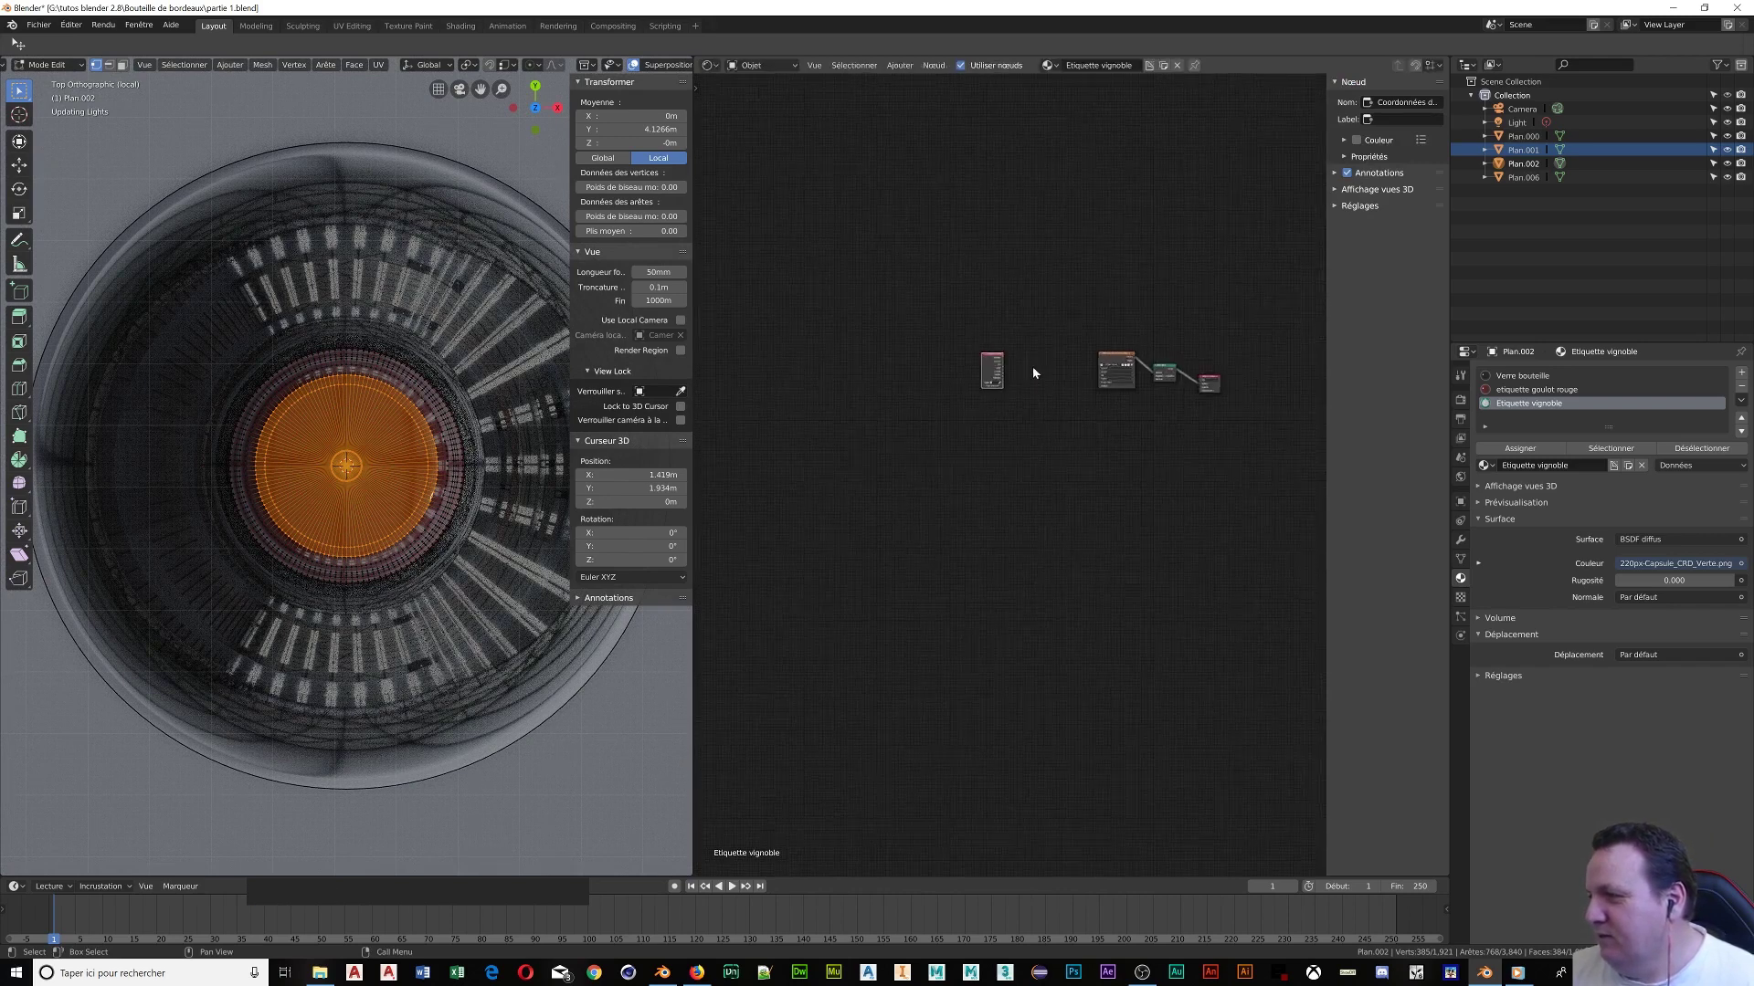
# Add a Mapping node between the texture coordinate and image texture nodes, linking the UV output through it to the image's vector input
pyautogui.keyDown('shift'); pyautogui.moveTo(1037, 403); pyautogui.dragTo(967, 420, button='middle'); pyautogui.keyUp('shift')
pyautogui.scroll(3, 978, 435)
pyautogui.hotkey('shift', 'a')
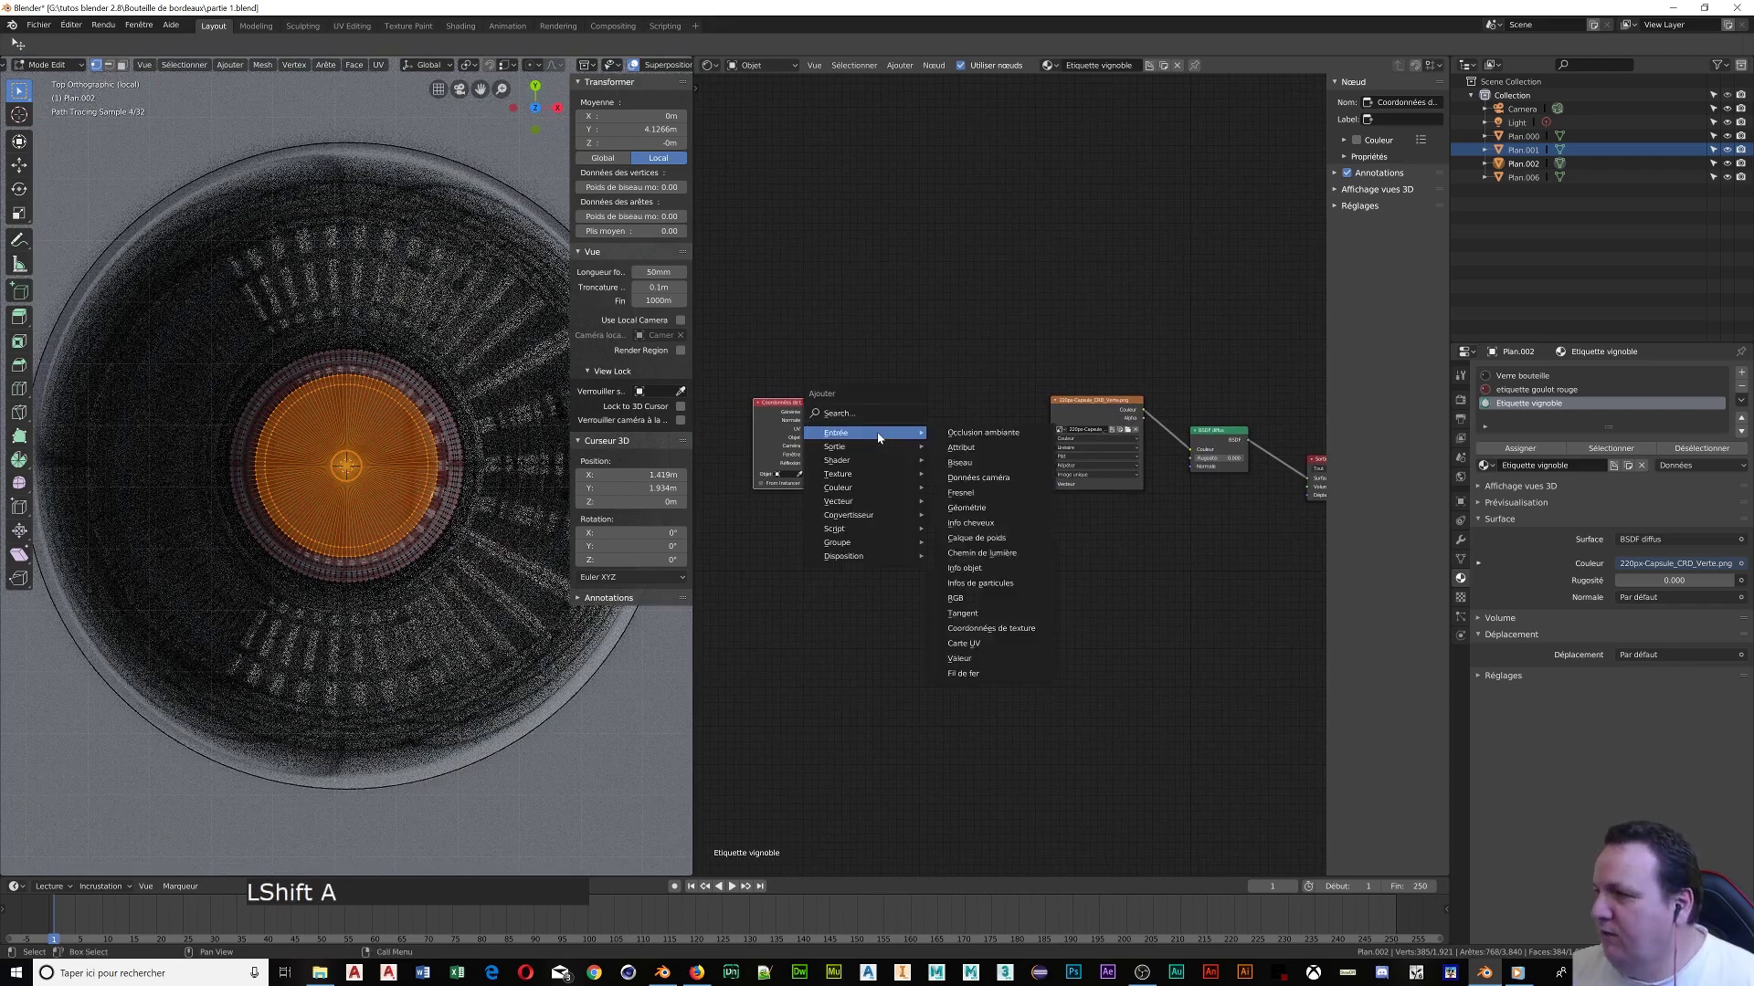
pyautogui.moveTo(870, 518)
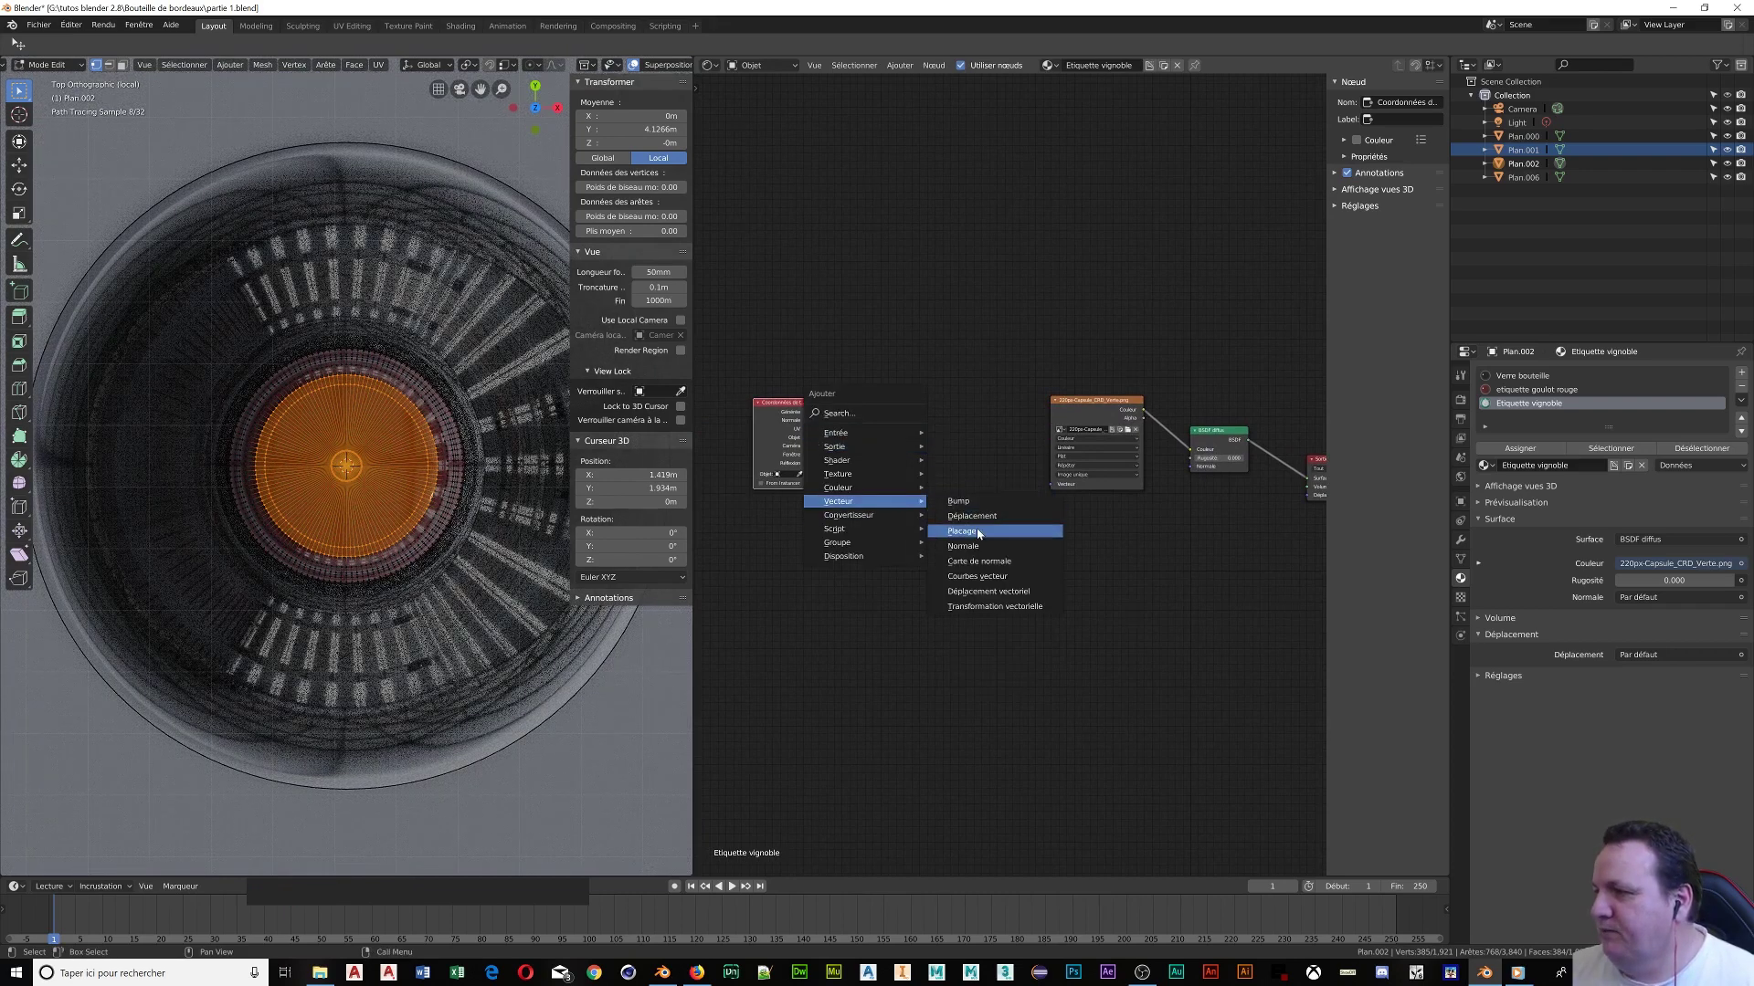
pyautogui.click(959, 528)
pyautogui.click(877, 394)
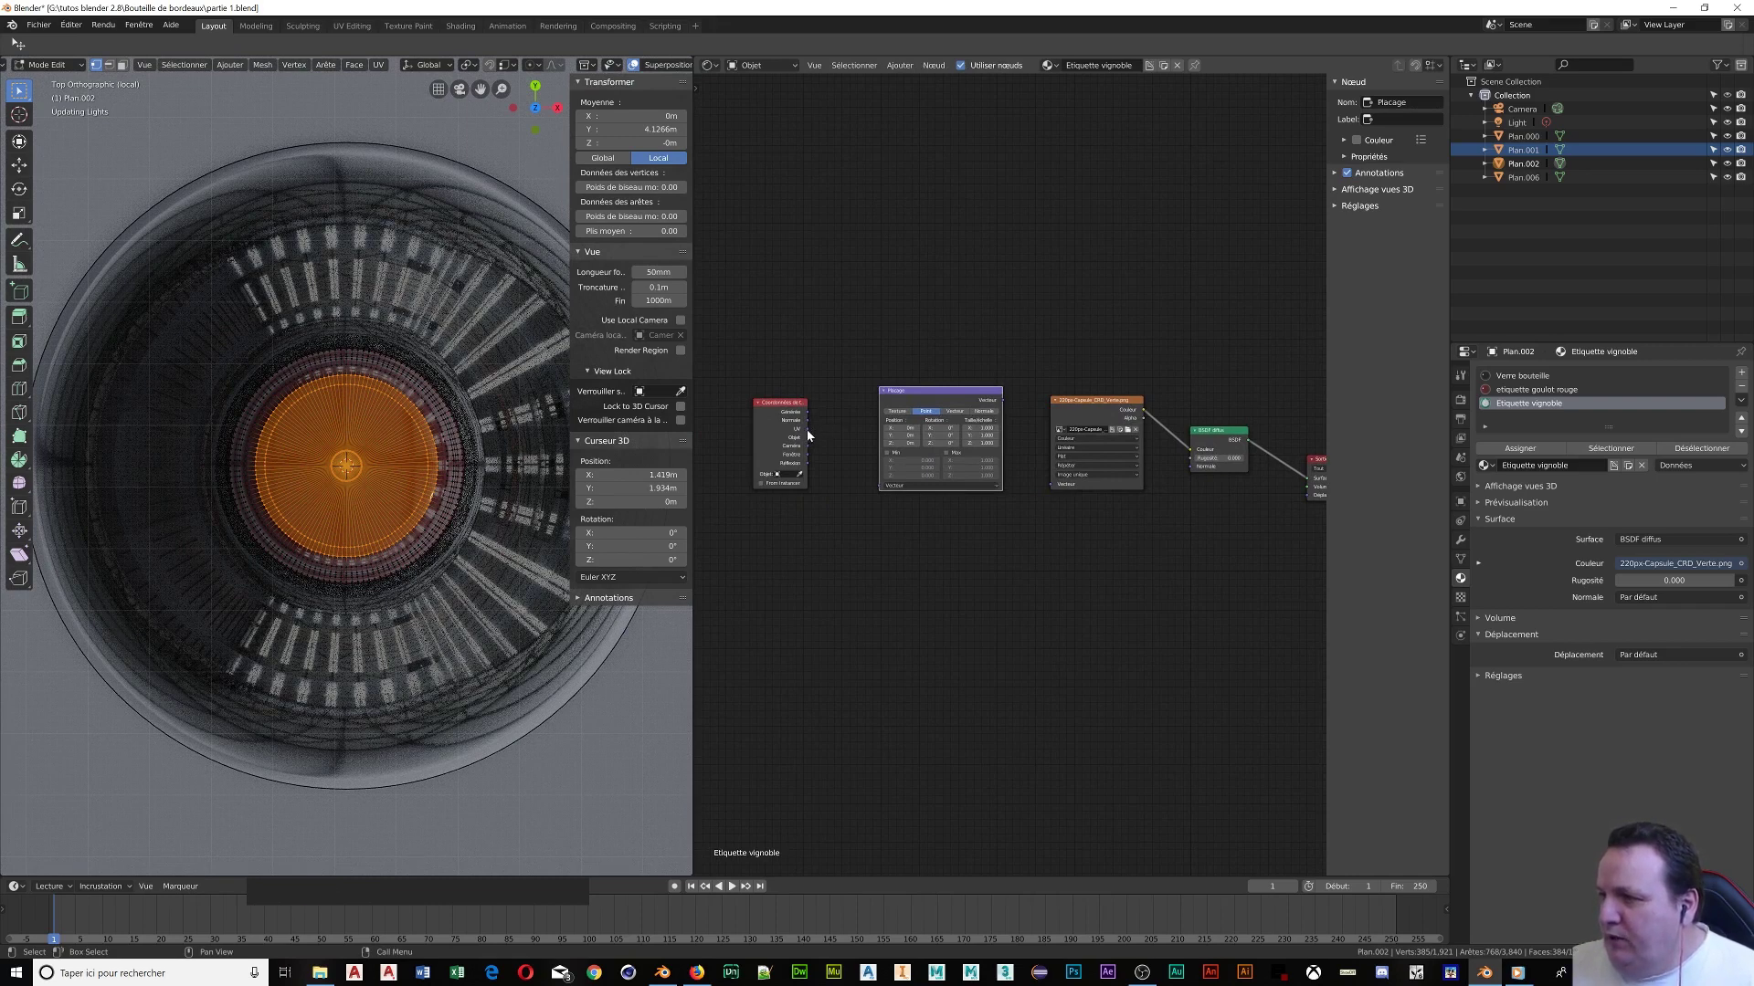
pyautogui.moveTo(808, 436); pyautogui.dragTo(882, 487)
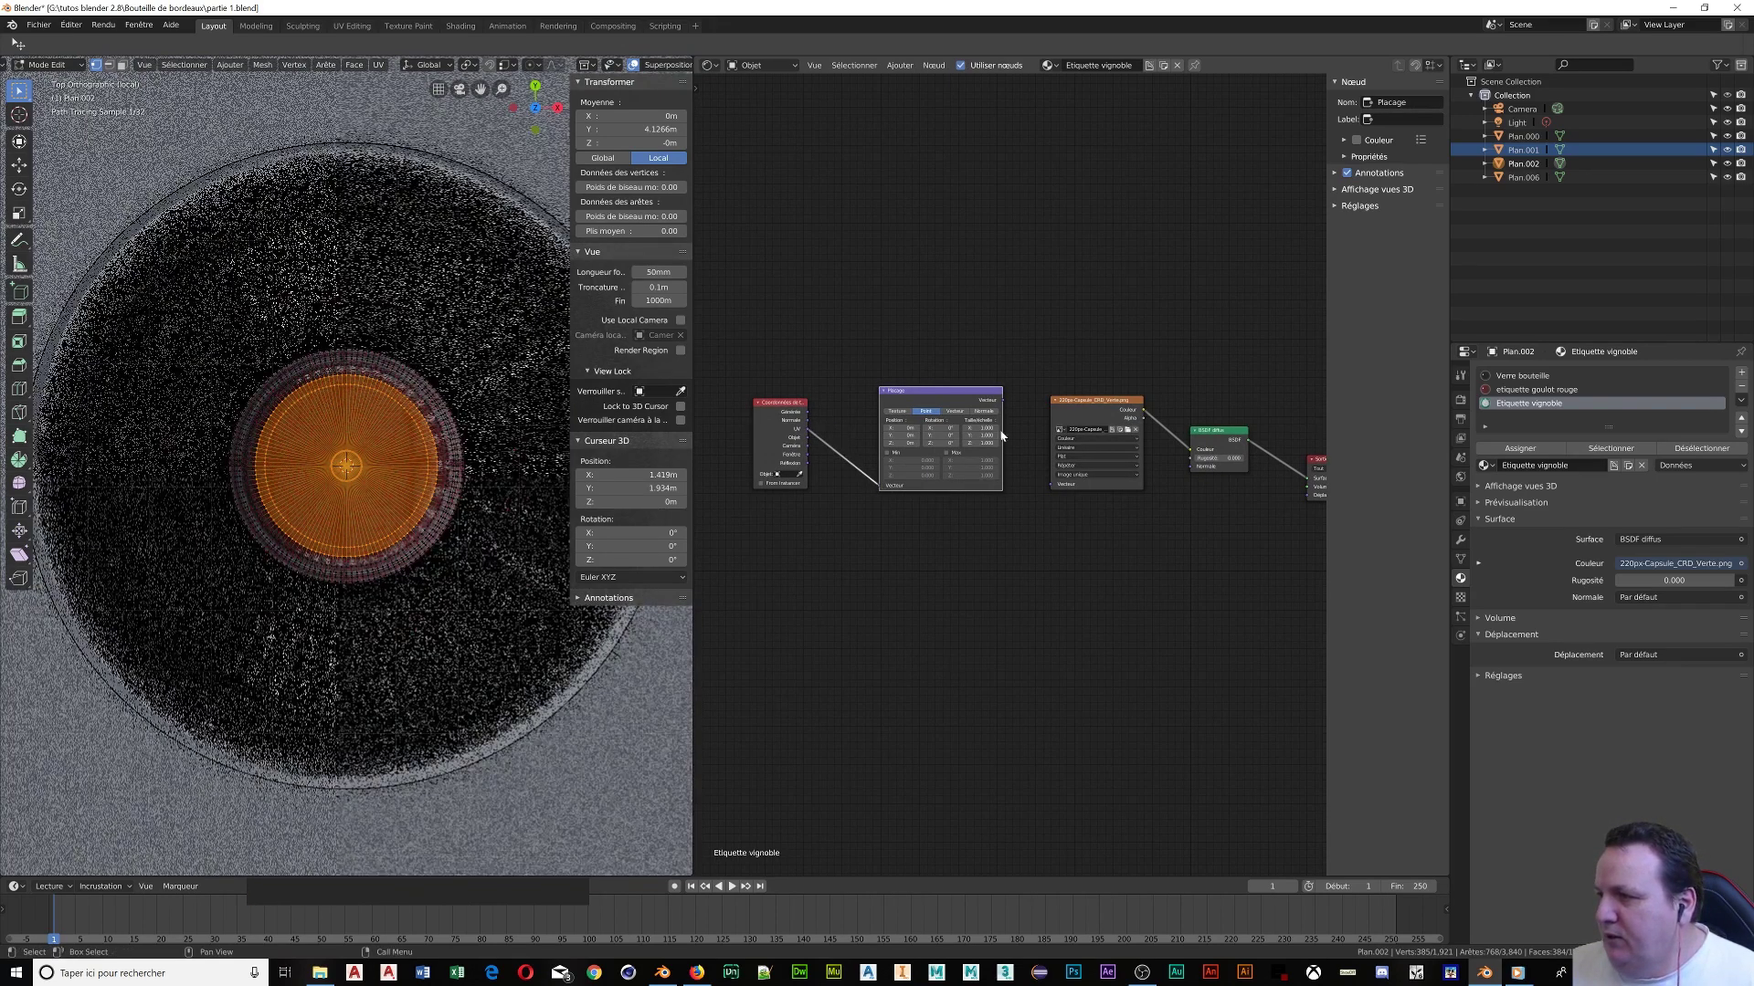
pyautogui.moveTo(1003, 400); pyautogui.dragTo(1054, 482)
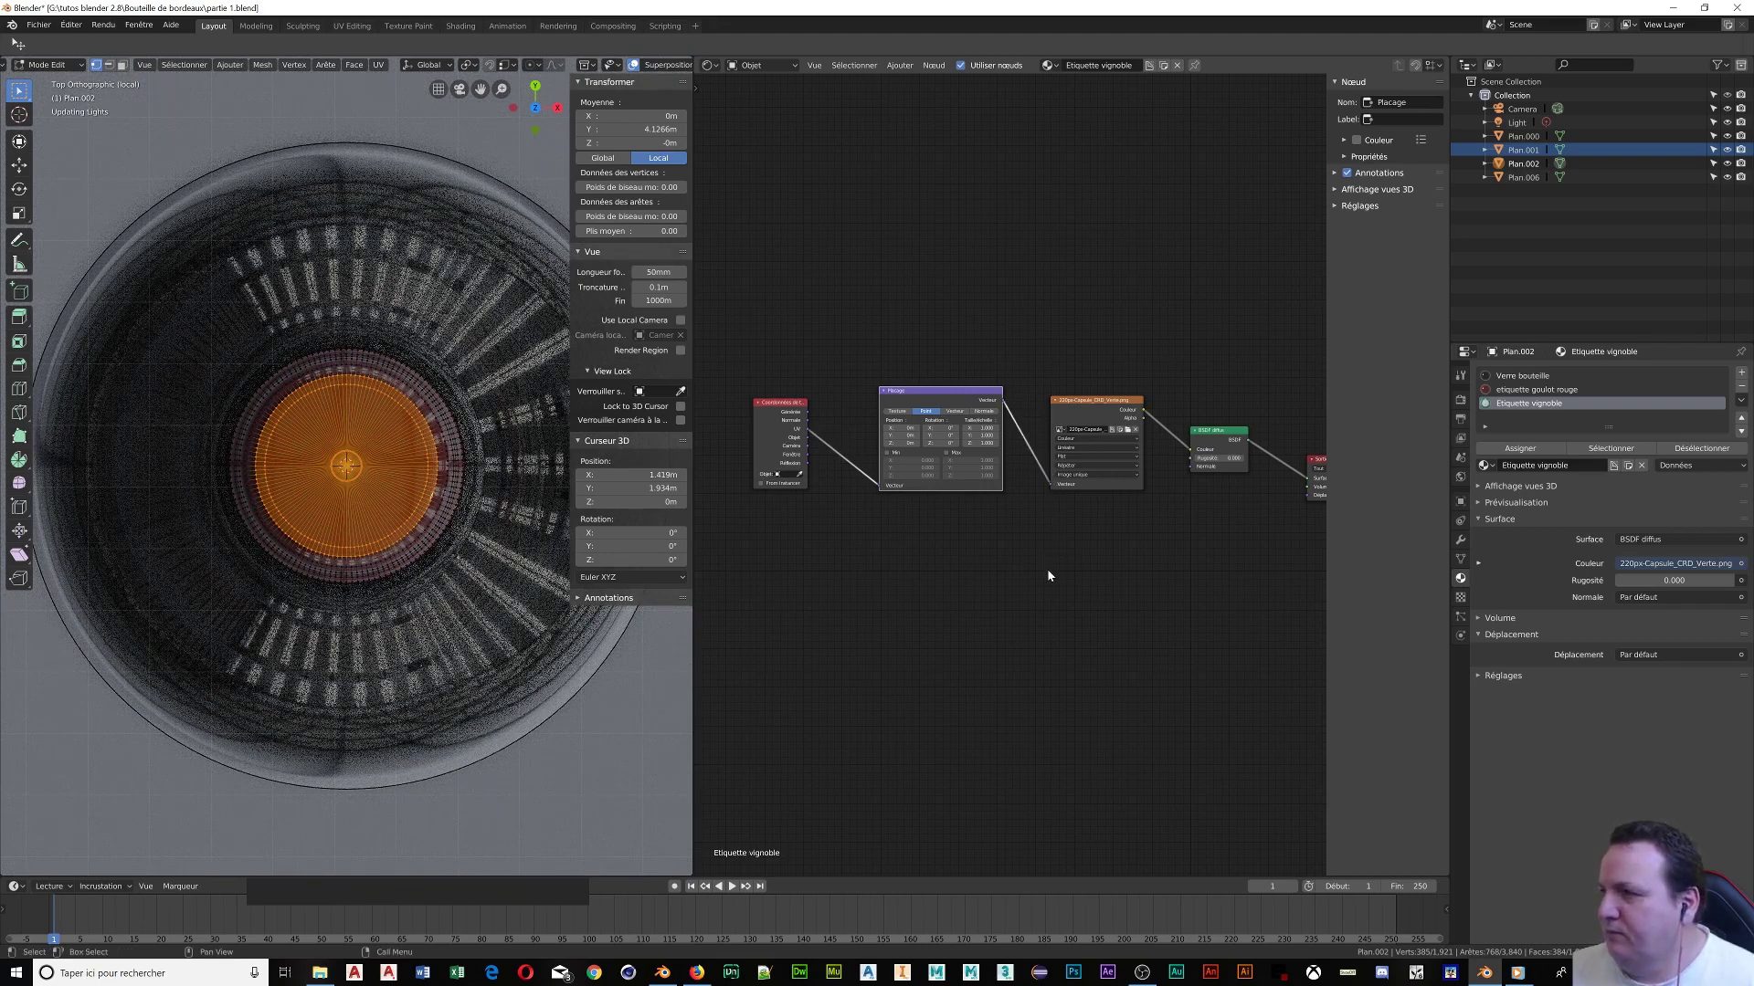
# Assign the Etiquette vignoble material to the selected top disc of the capsule and view it in perspective
pyautogui.click(1516, 448)
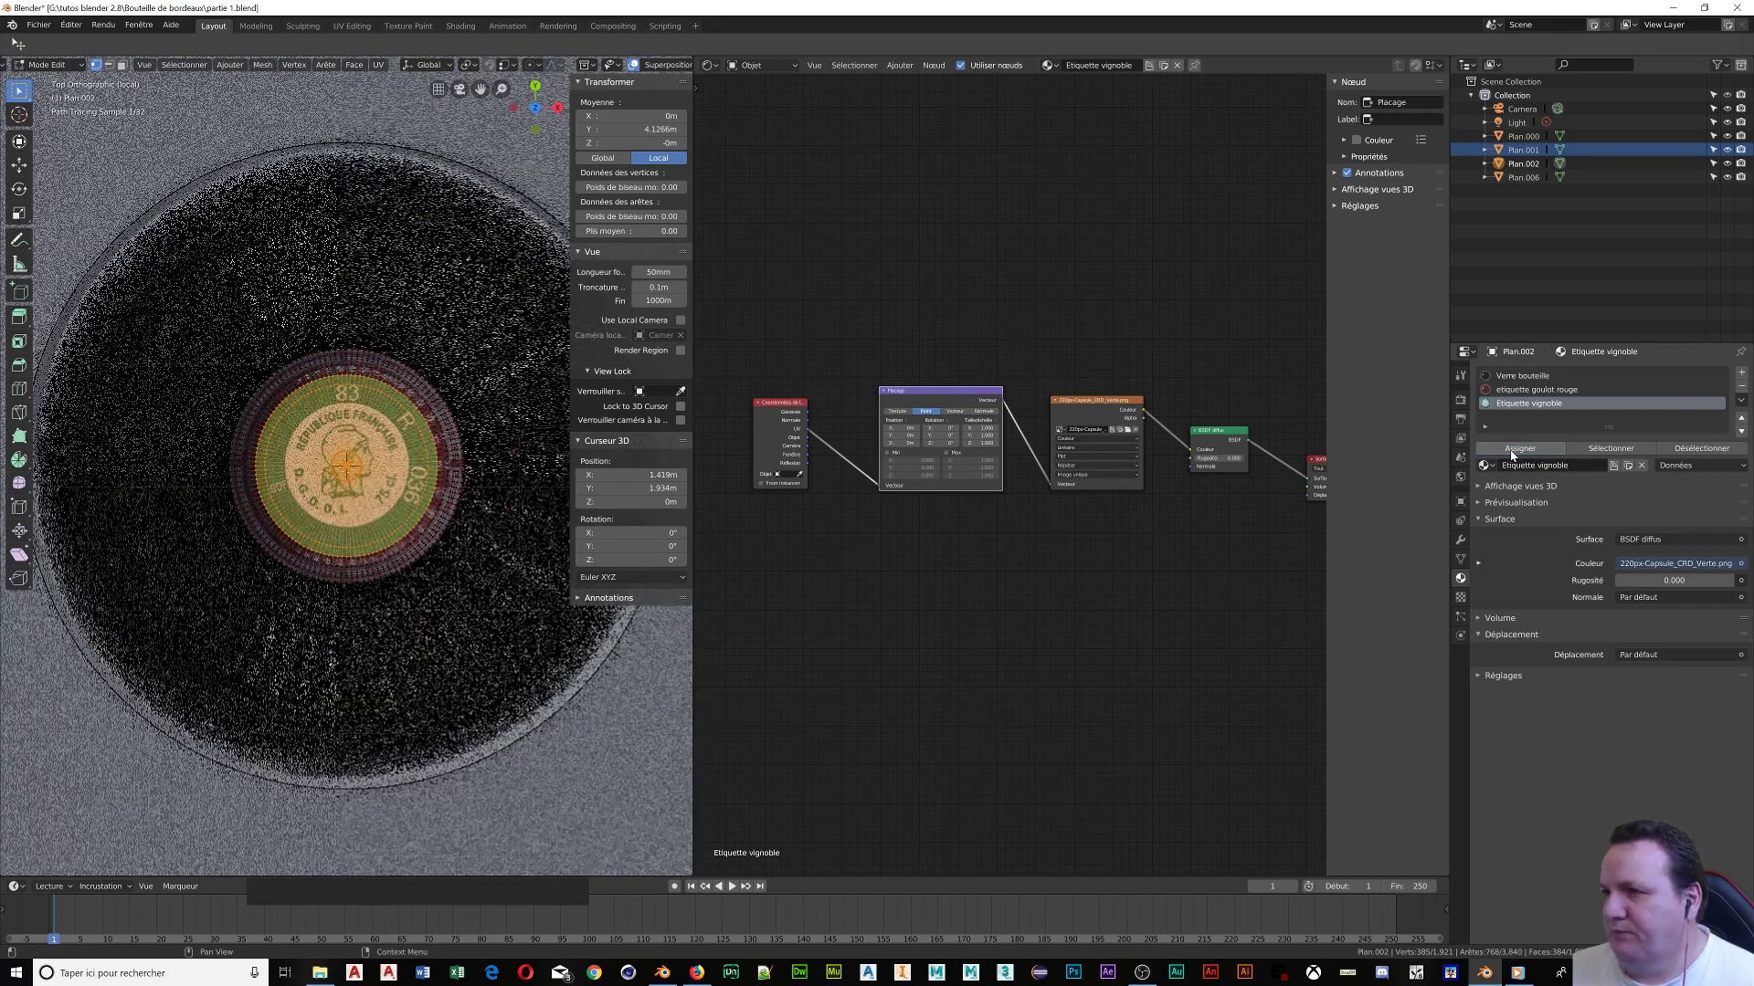
pyautogui.moveTo(379, 537); pyautogui.dragTo(355, 509, button='middle')
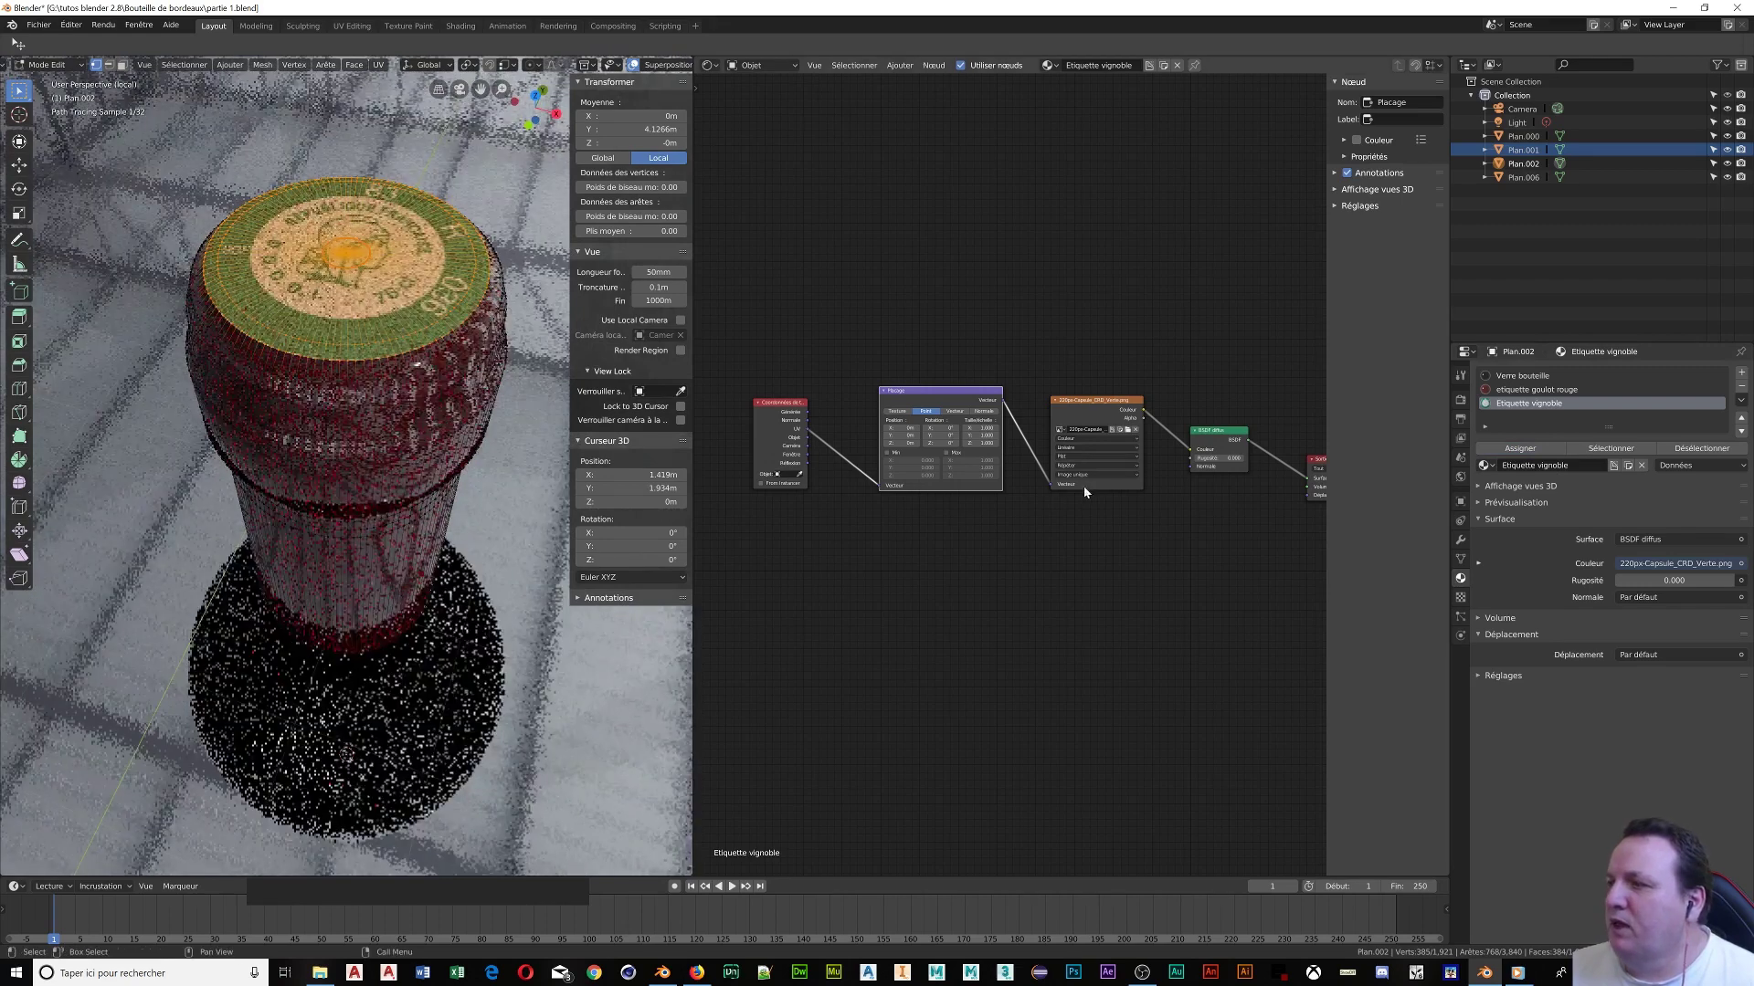
# Space out the material output, diffuse BSDF and image texture nodes to make room for additional nodes
pyautogui.moveTo(1294, 480)
pyautogui.mouseDown(button='middle')
pyautogui.moveTo(1215, 472)
pyautogui.moveTo(1149, 355)
pyautogui.mouseUp(button='middle')
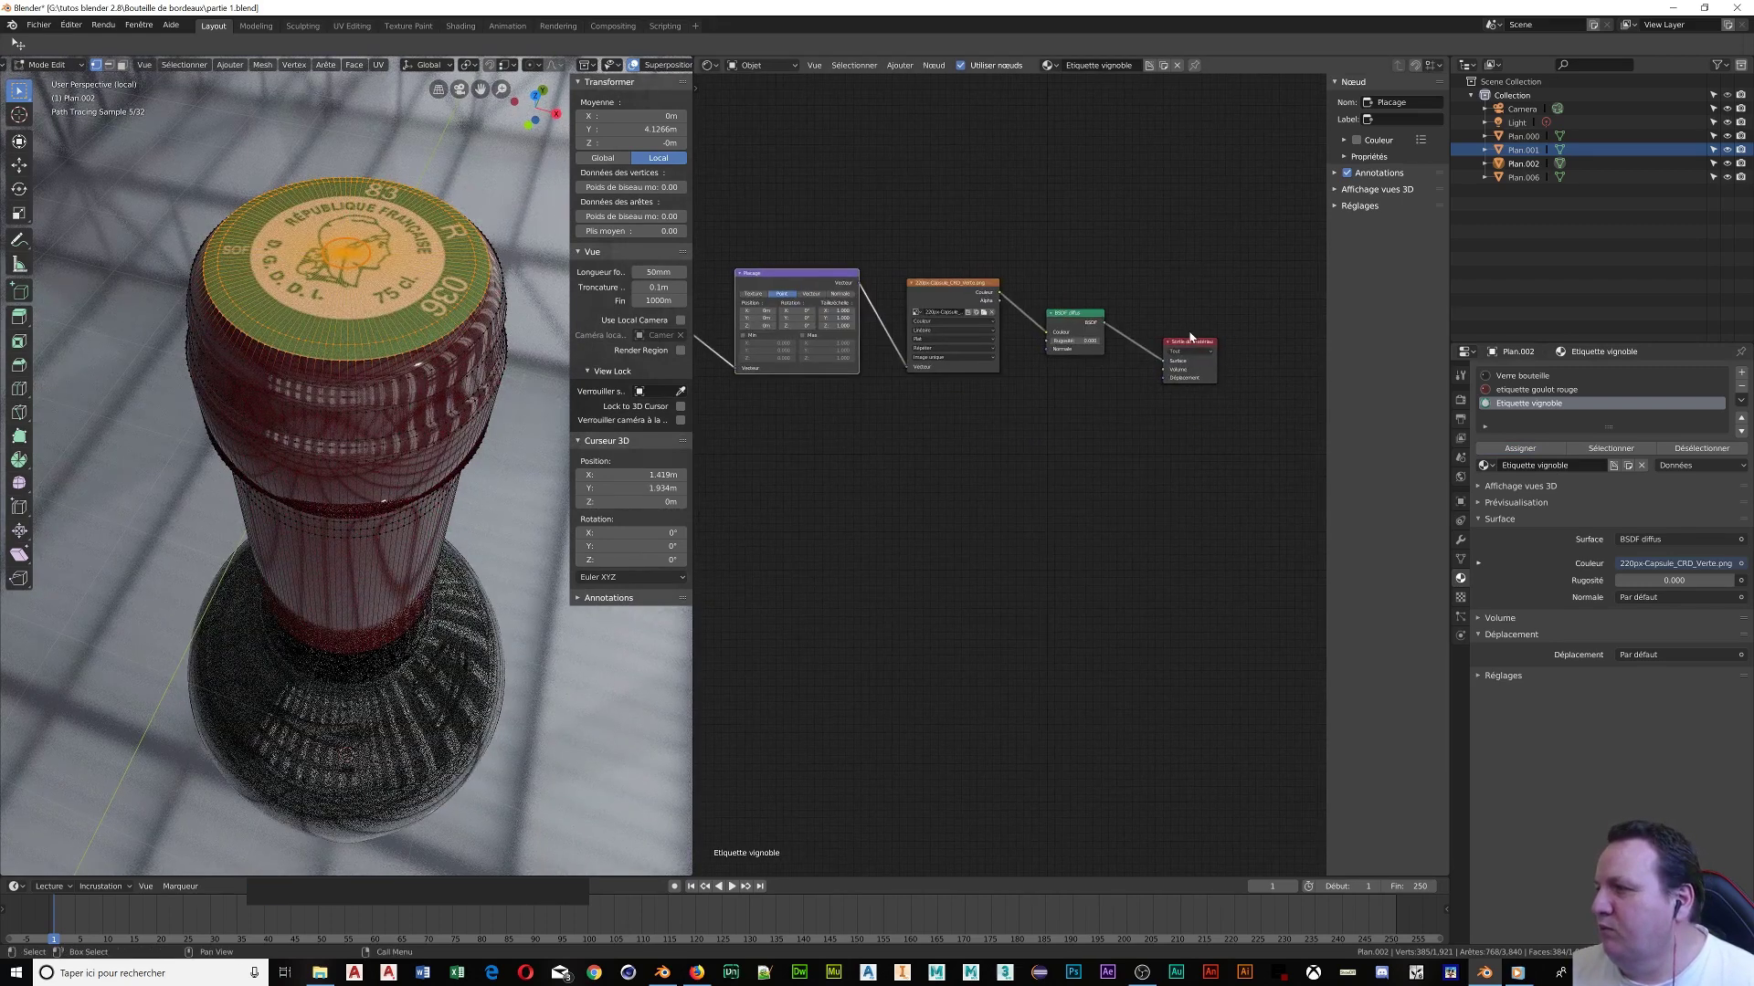
pyautogui.moveTo(1180, 362); pyautogui.dragTo(1256, 318)
pyautogui.moveTo(1091, 317); pyautogui.dragTo(1104, 277)
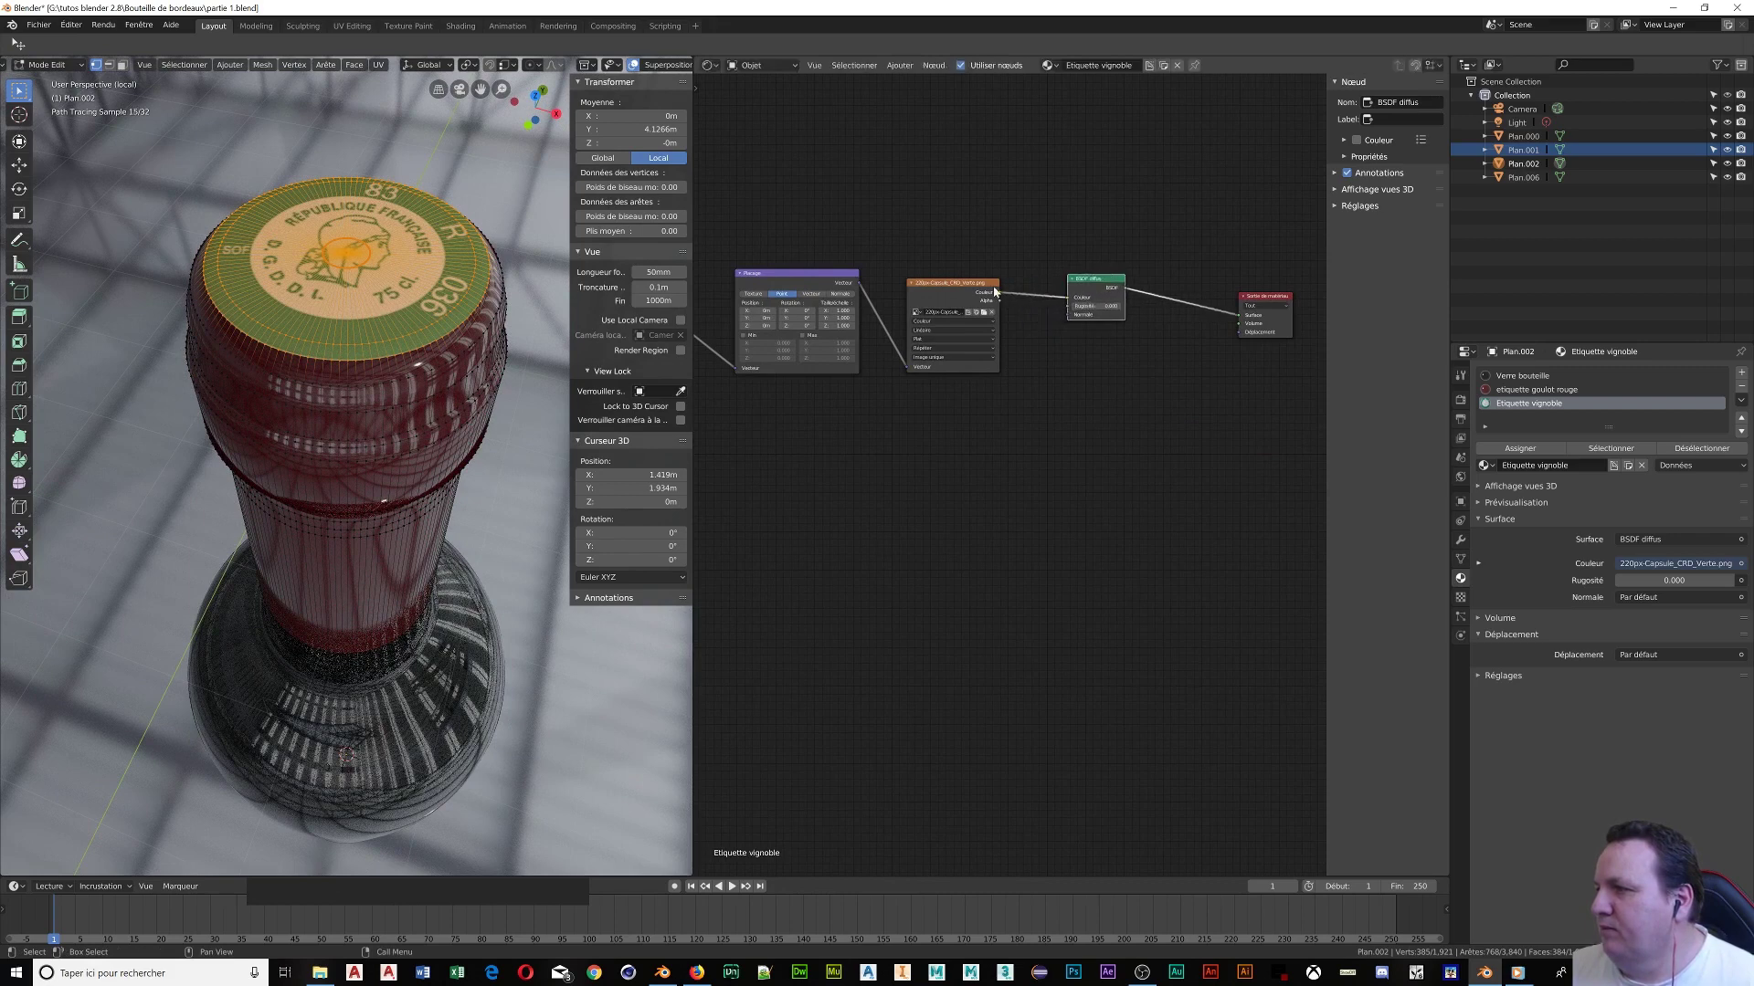
pyautogui.moveTo(968, 280); pyautogui.dragTo(955, 272)
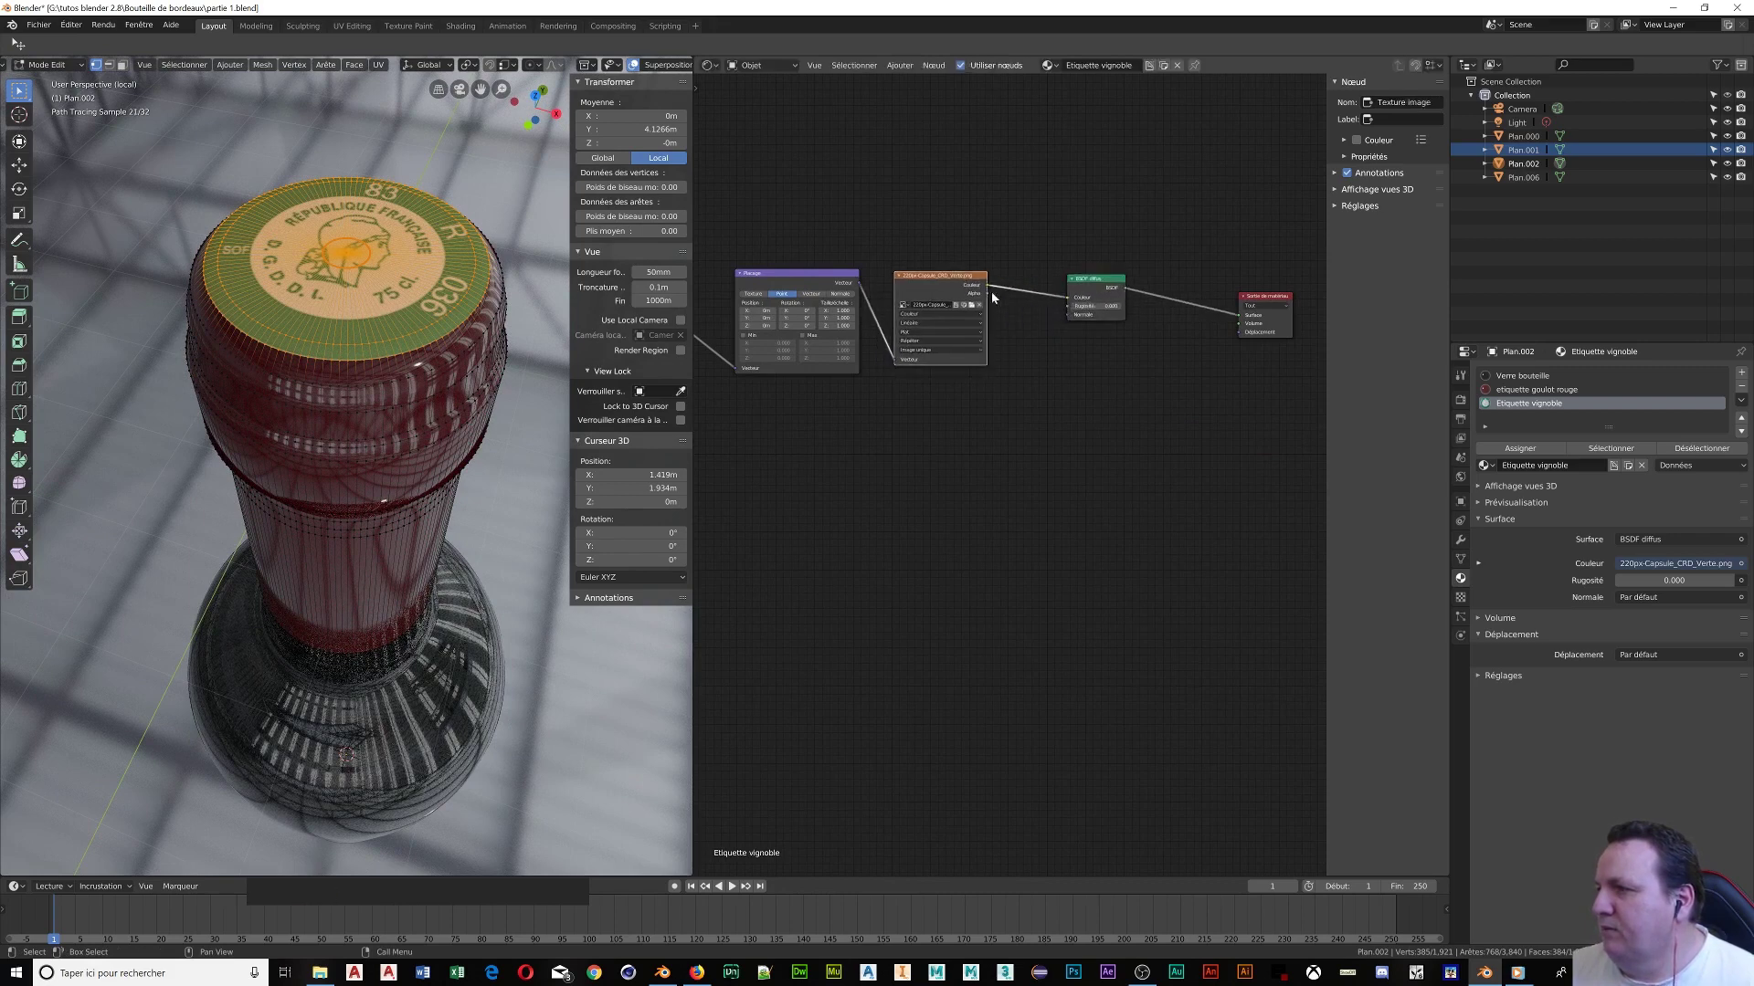
pyautogui.moveTo(1104, 281); pyautogui.dragTo(1084, 277)
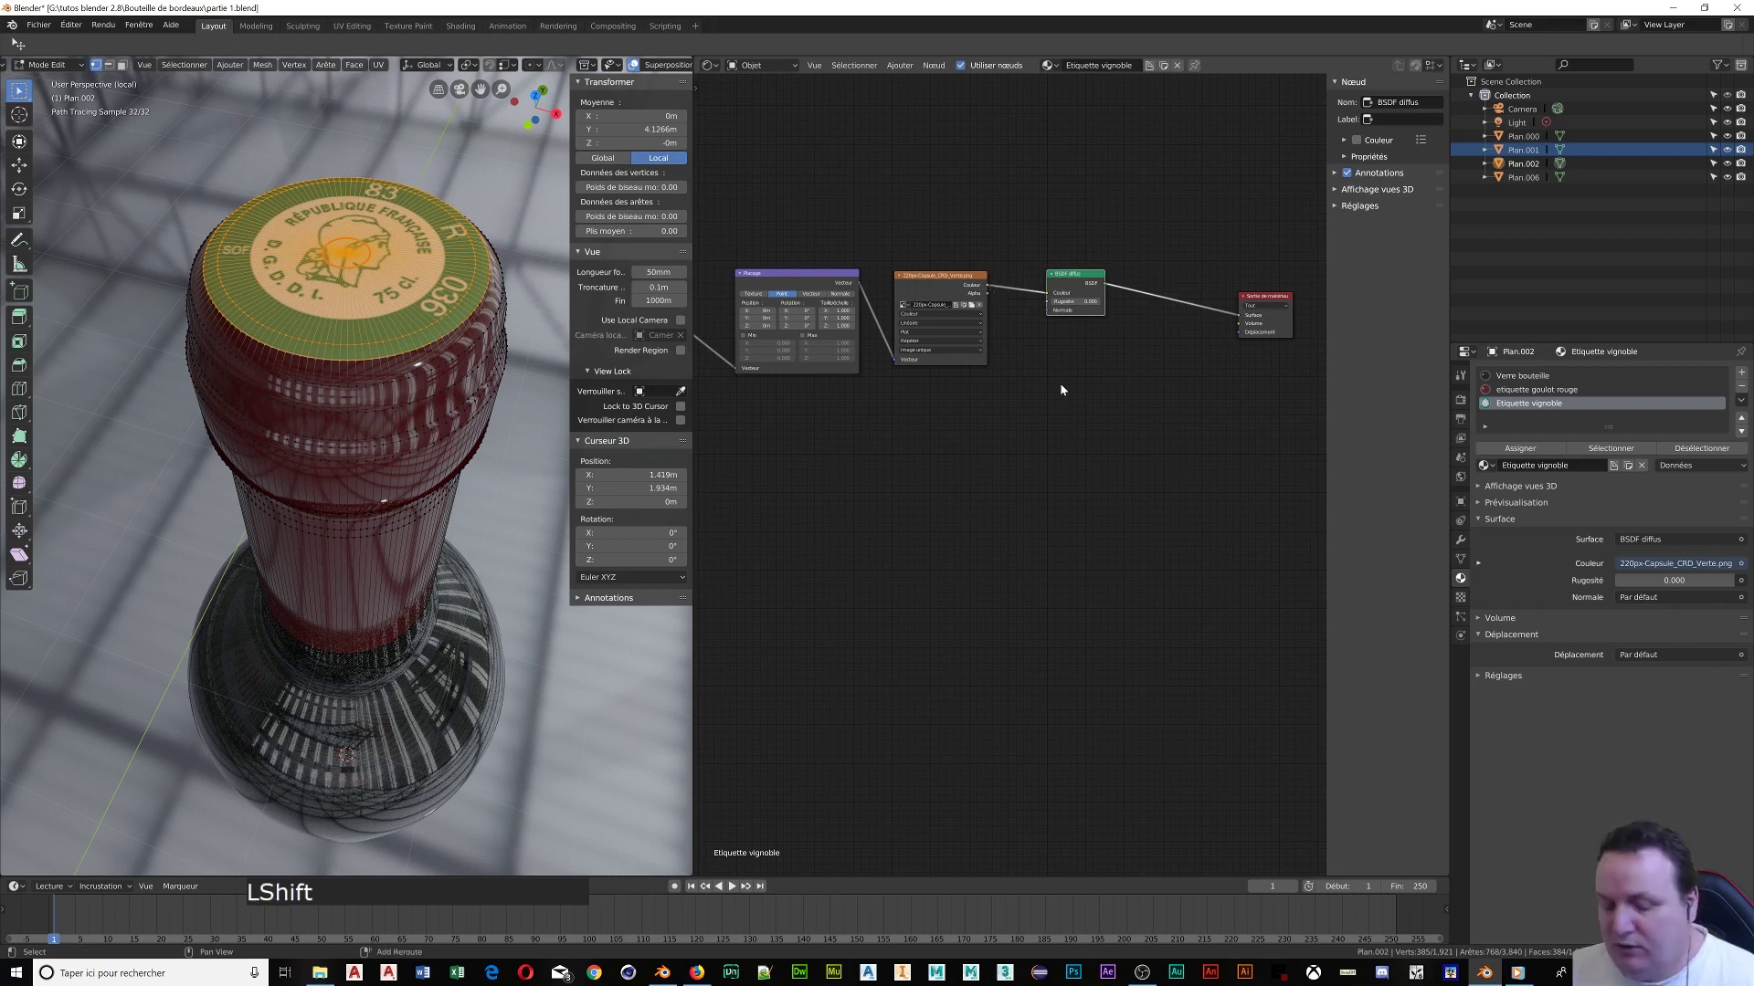
# Add an RGB to BW node below the diffuse BSDF and link the image texture's color output to it
pyautogui.hotkey('shift', 'a')
pyautogui.moveTo(1062, 386)
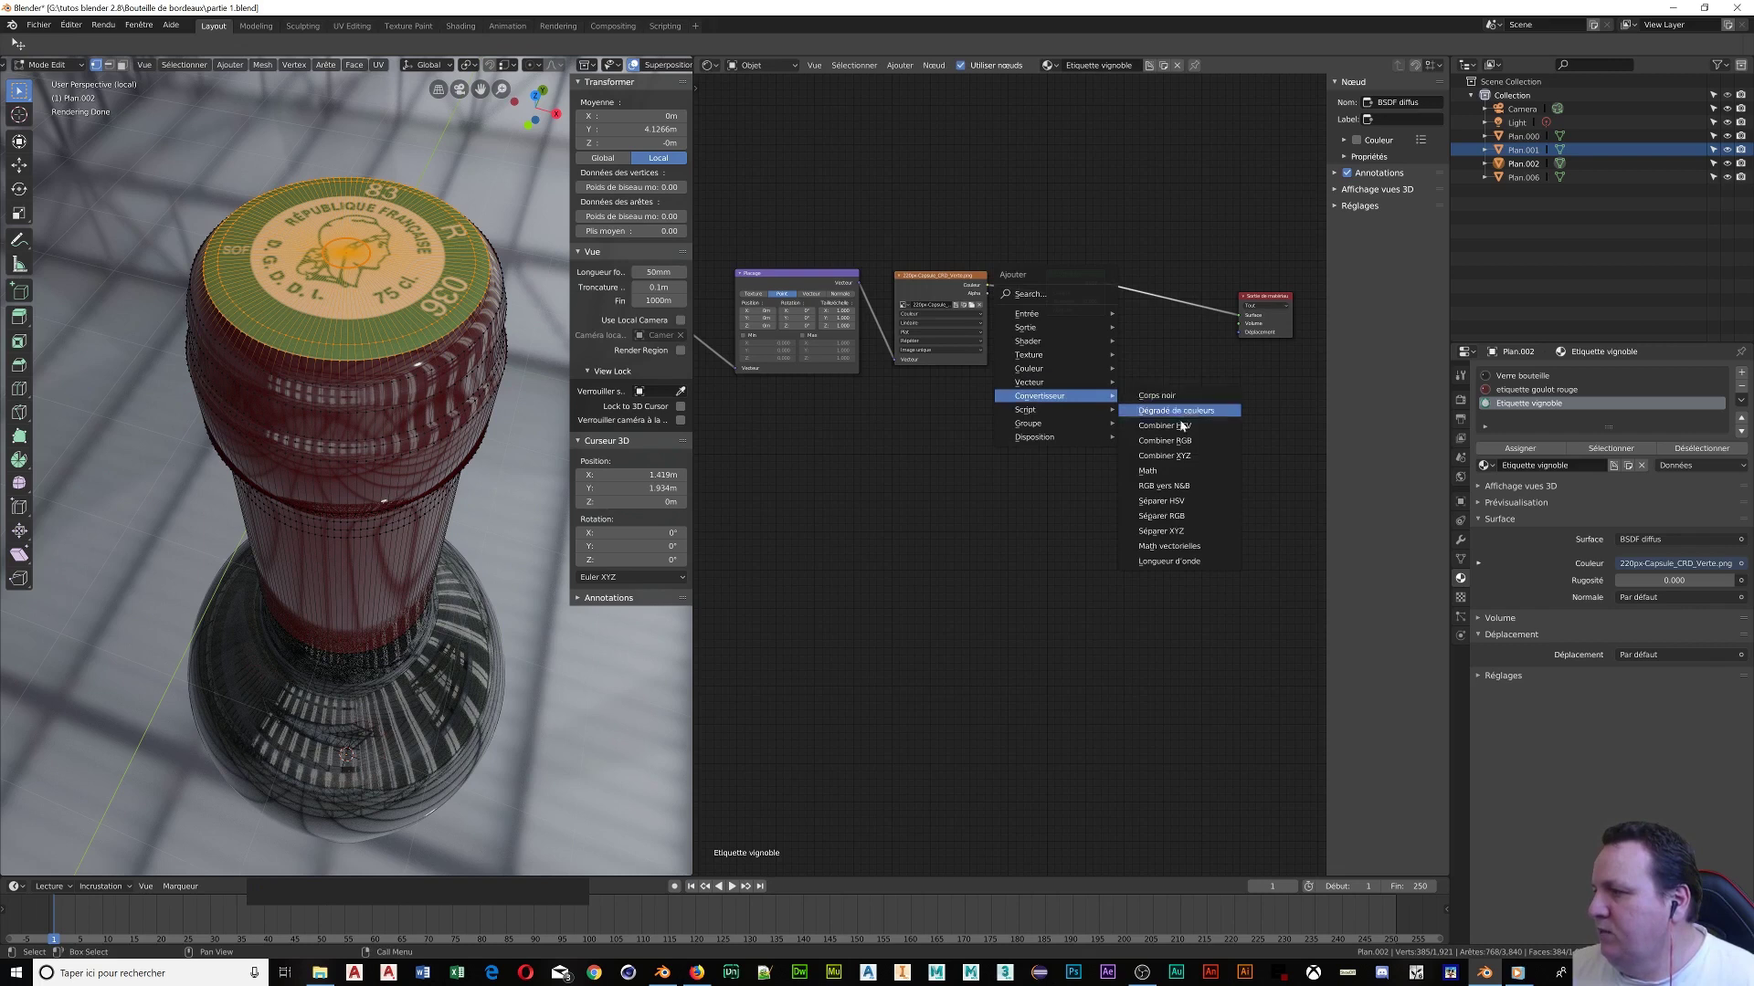
pyautogui.click(1164, 485)
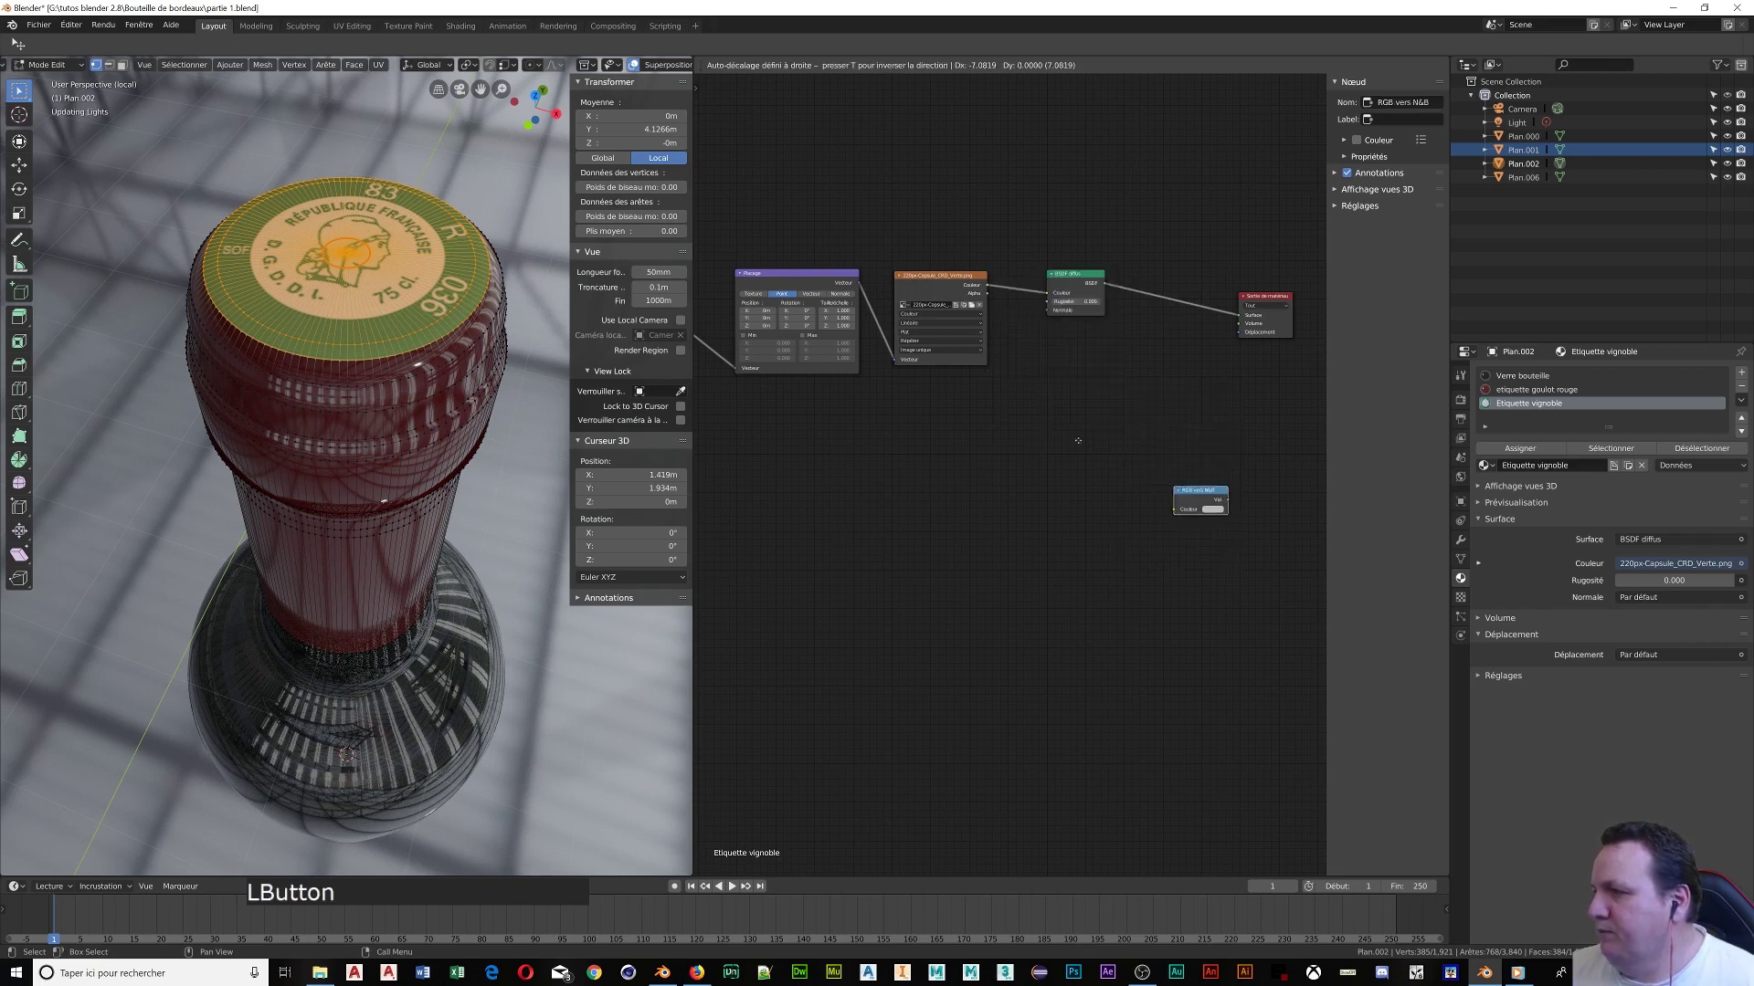
pyautogui.click(1030, 359)
pyautogui.moveTo(987, 286); pyautogui.dragTo(1031, 391)
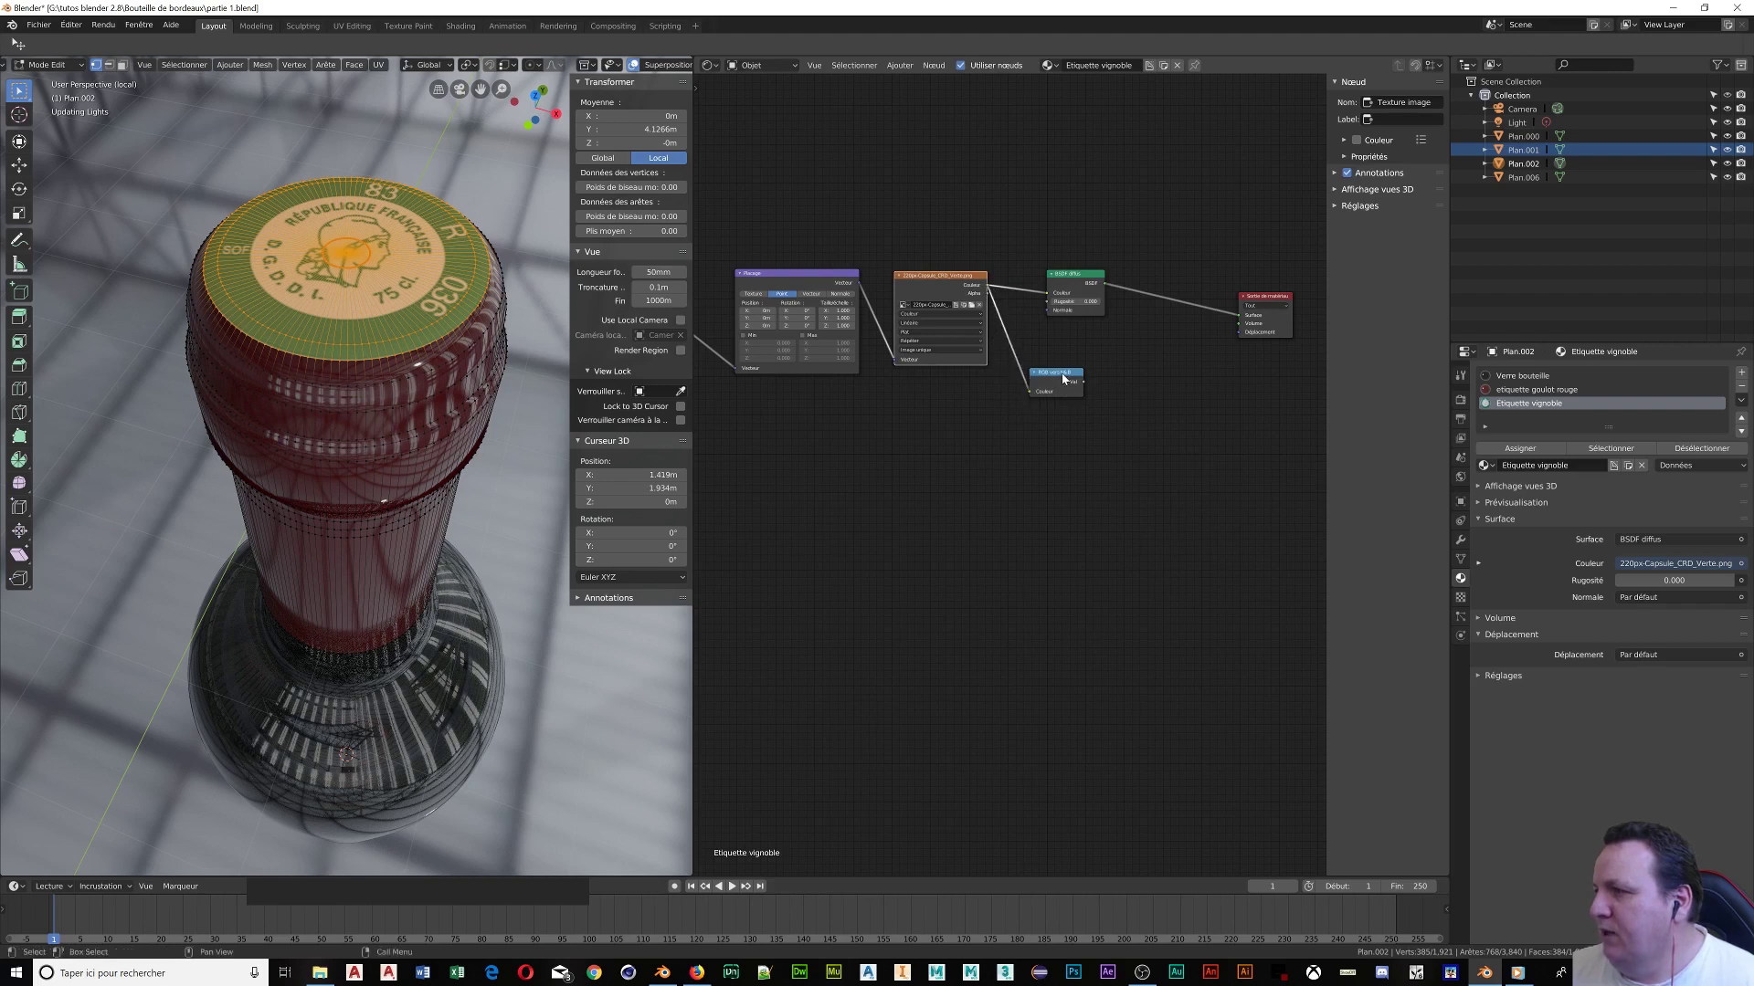
# Add a Bump node after the RGB to BW node and link the converter's value output to the bump height
pyautogui.hotkey('shift', 'a')
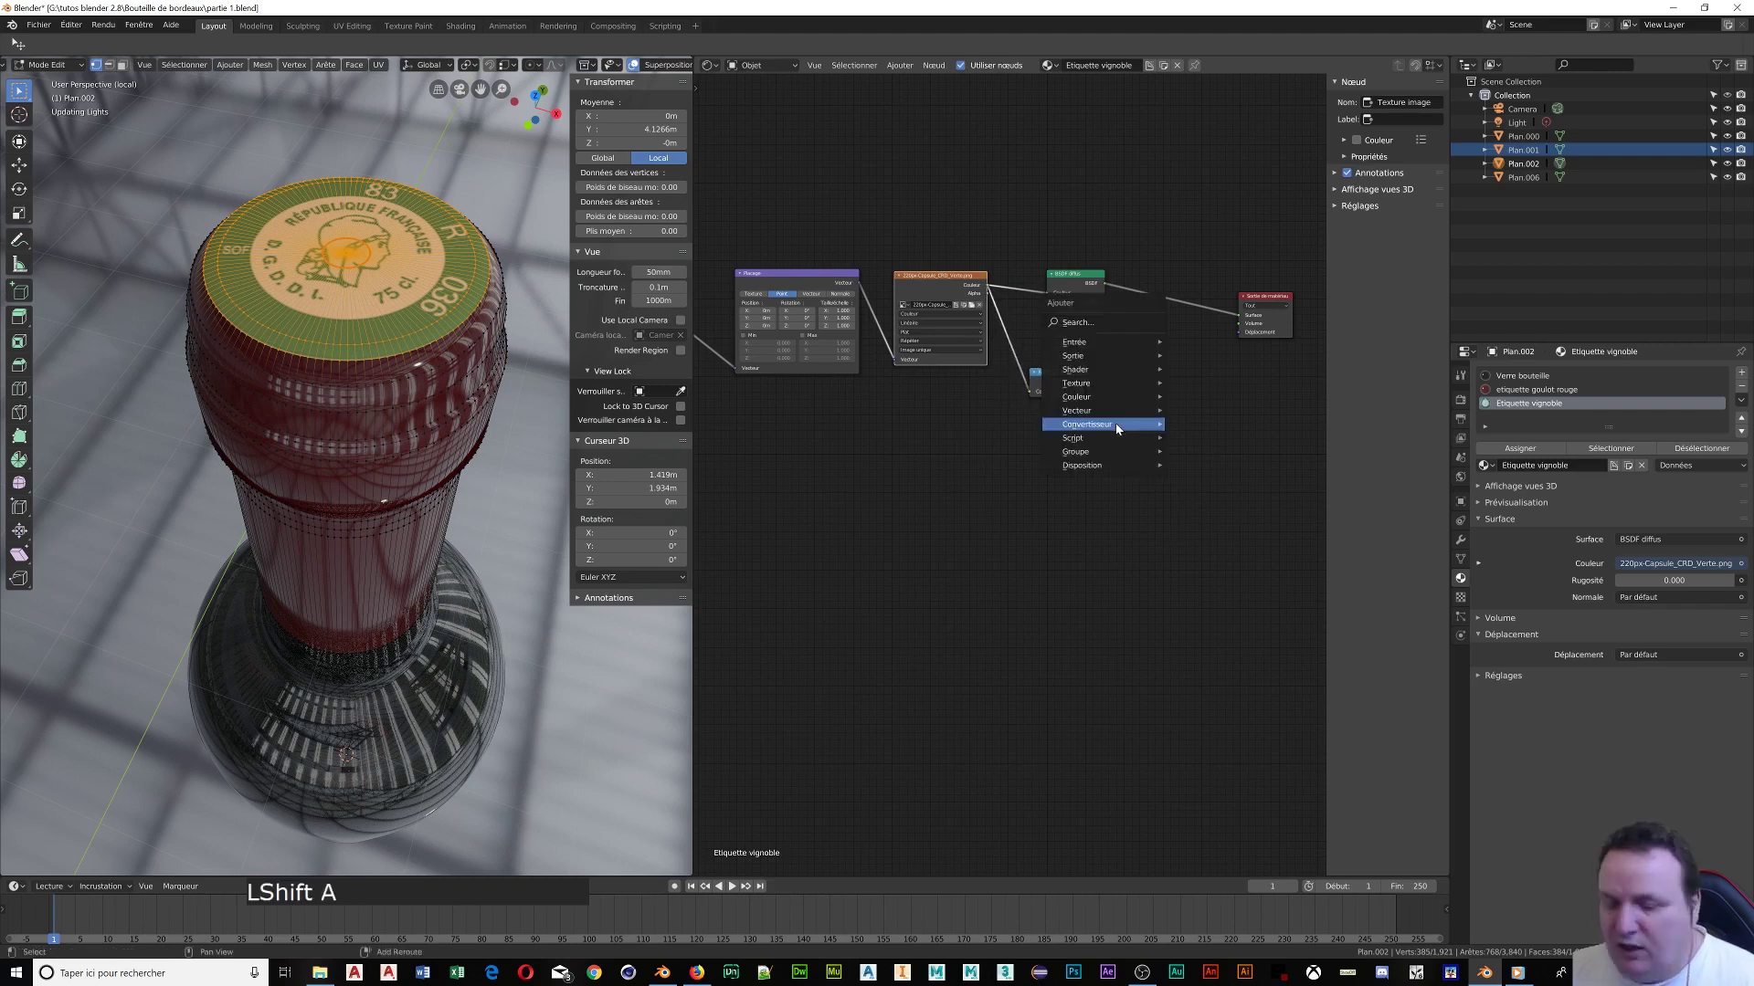
pyautogui.moveTo(1115, 423)
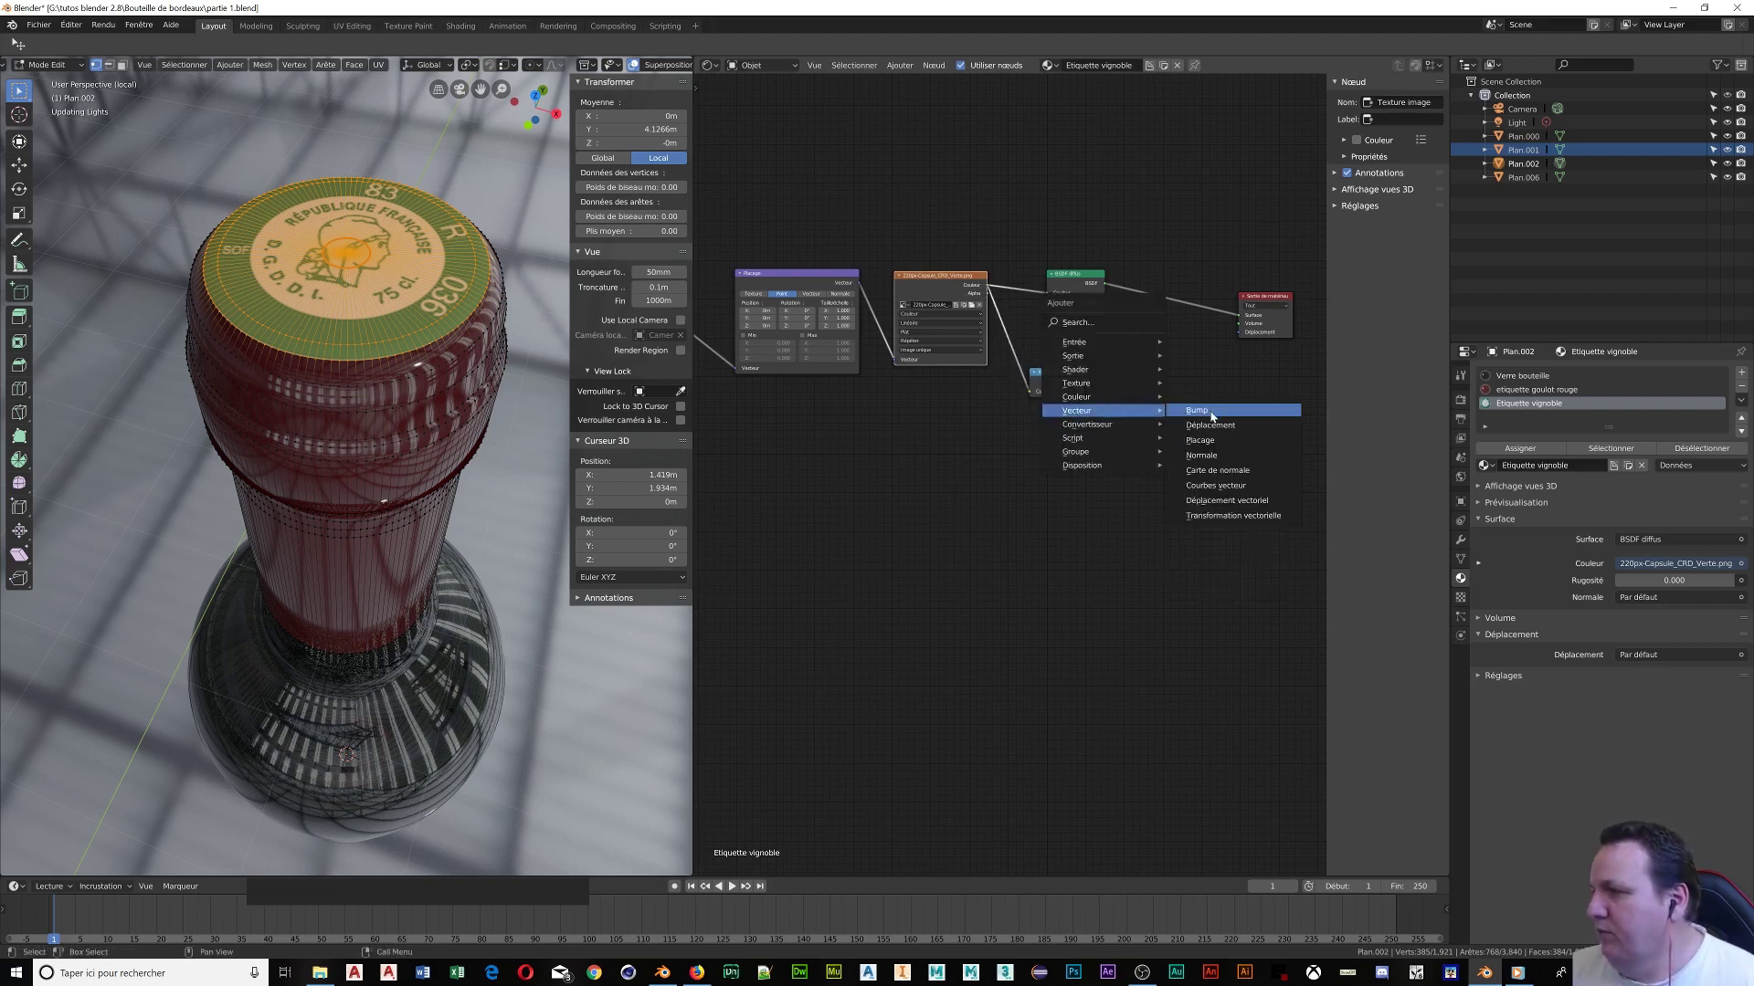
pyautogui.click(1209, 410)
pyautogui.click(1110, 368)
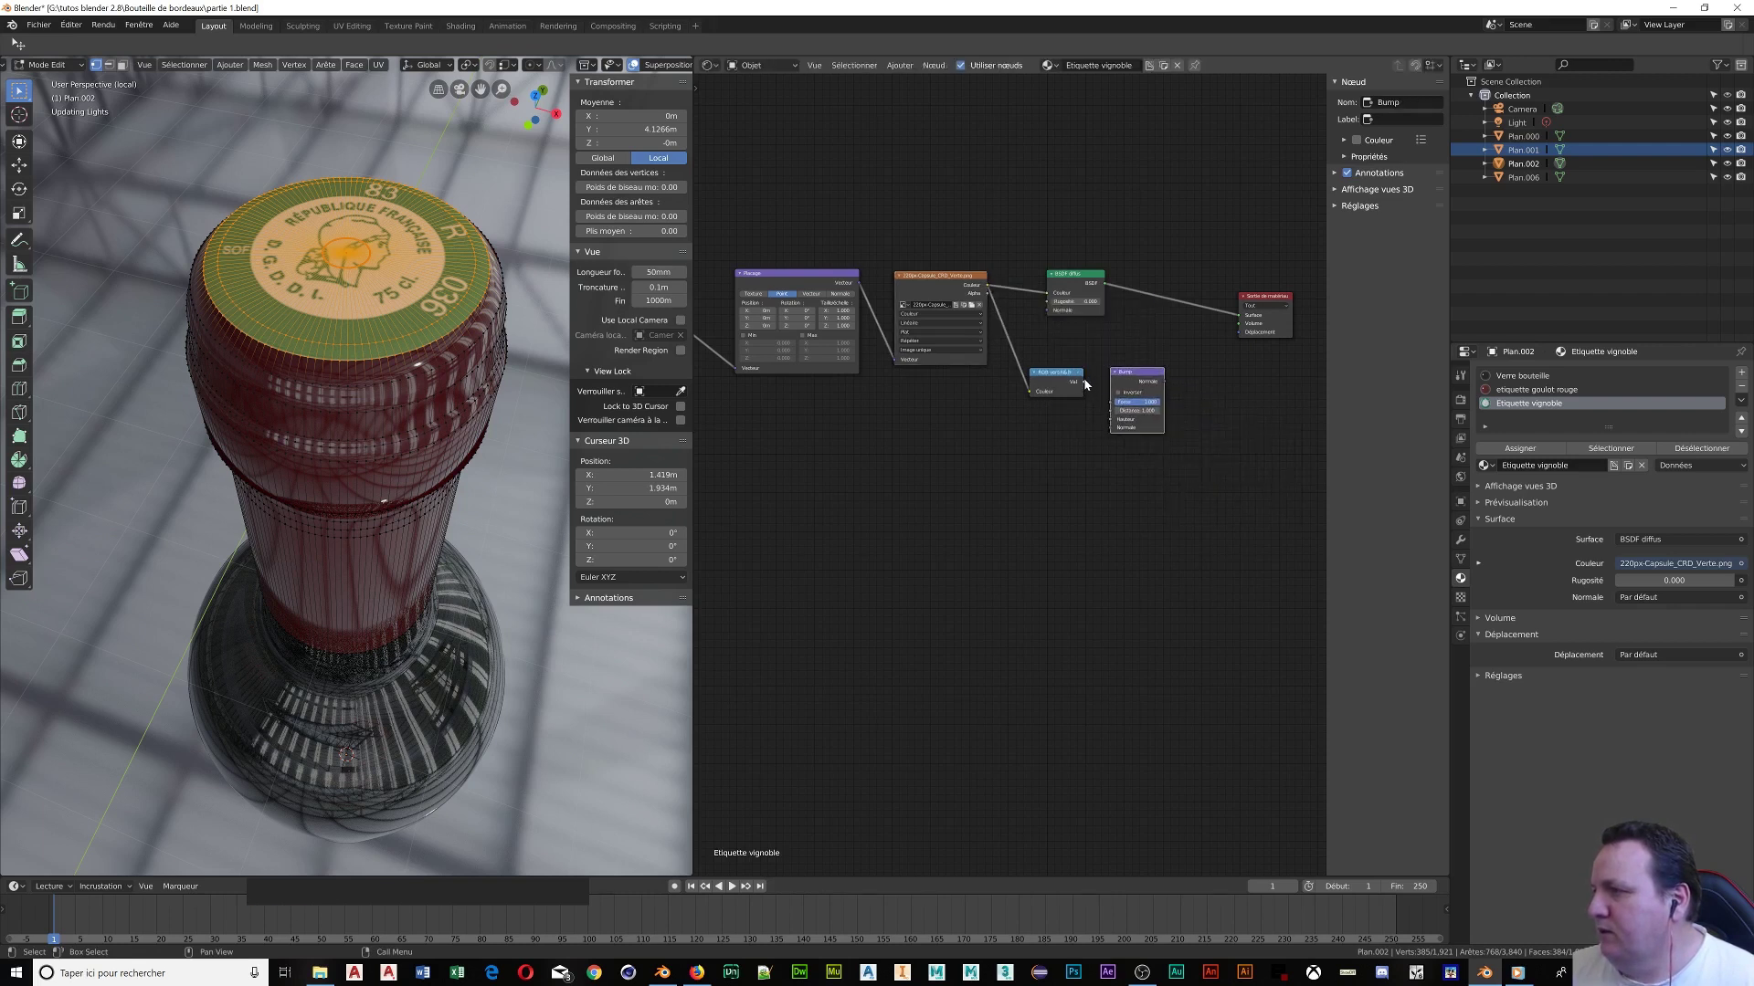
pyautogui.moveTo(1084, 383); pyautogui.dragTo(1116, 418)
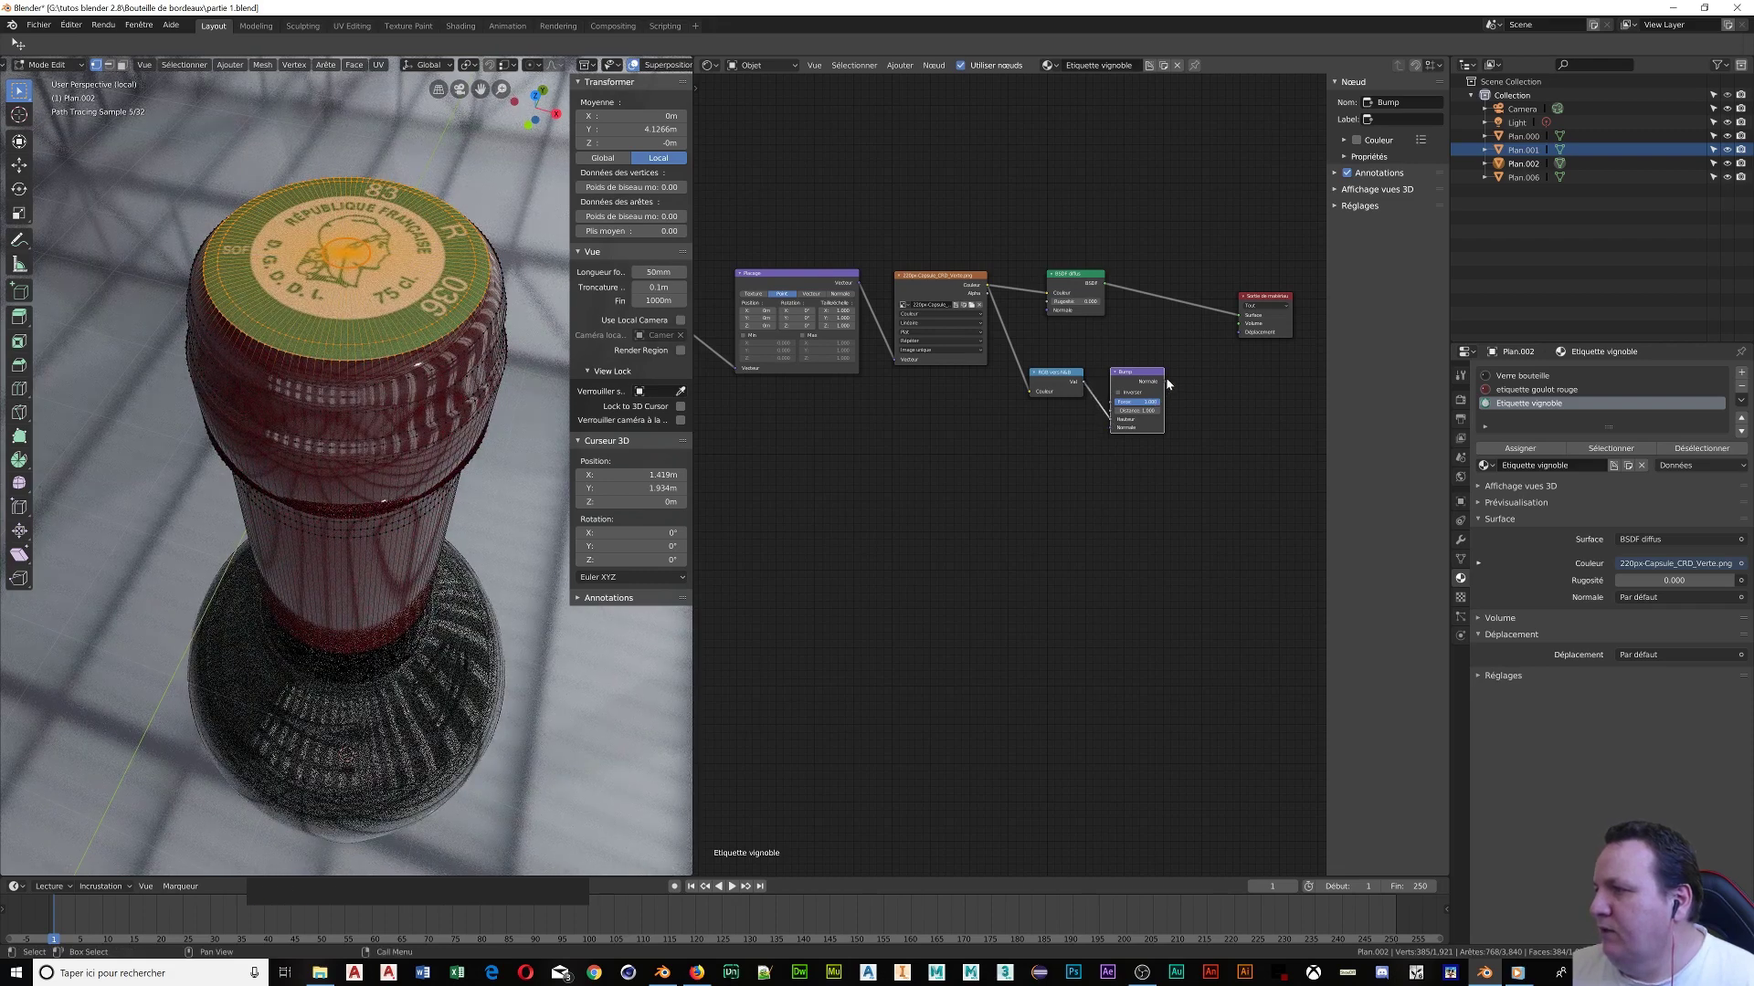
# Link the Bump node's normal output to the diffuse BSDF's normal input and reduce the bump strength
pyautogui.moveTo(1164, 378); pyautogui.dragTo(1241, 331)
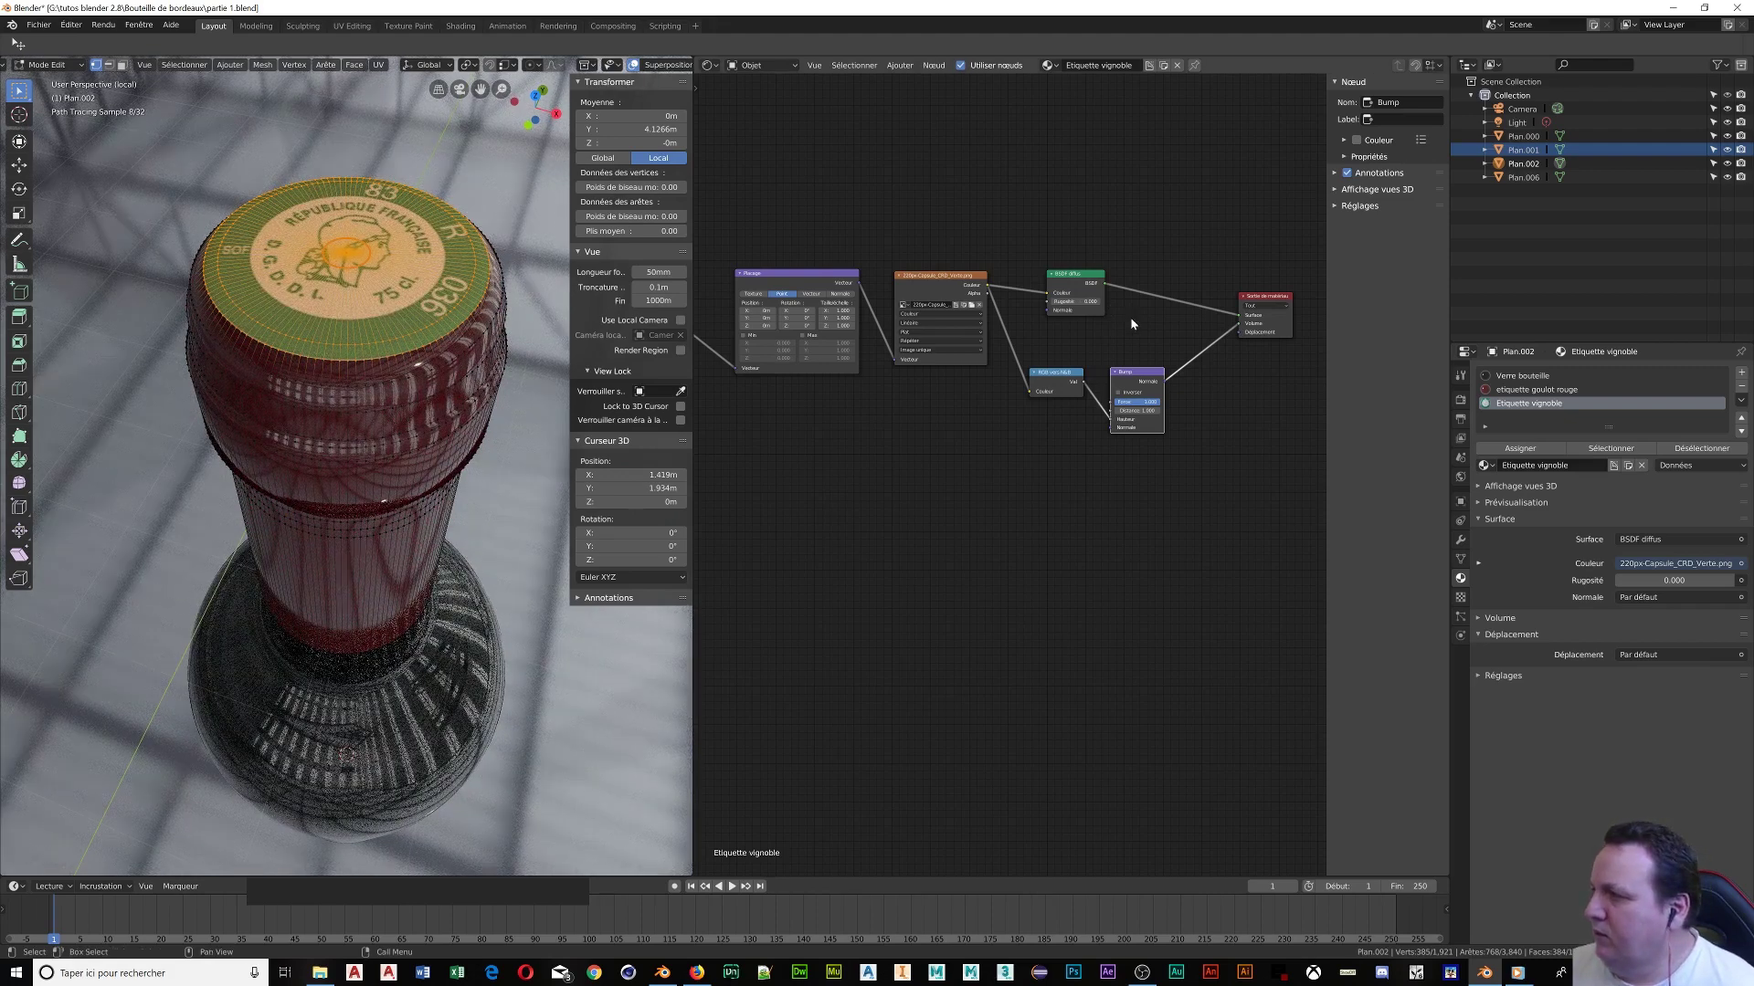
pyautogui.moveTo(1243, 328); pyautogui.dragTo(1047, 311)
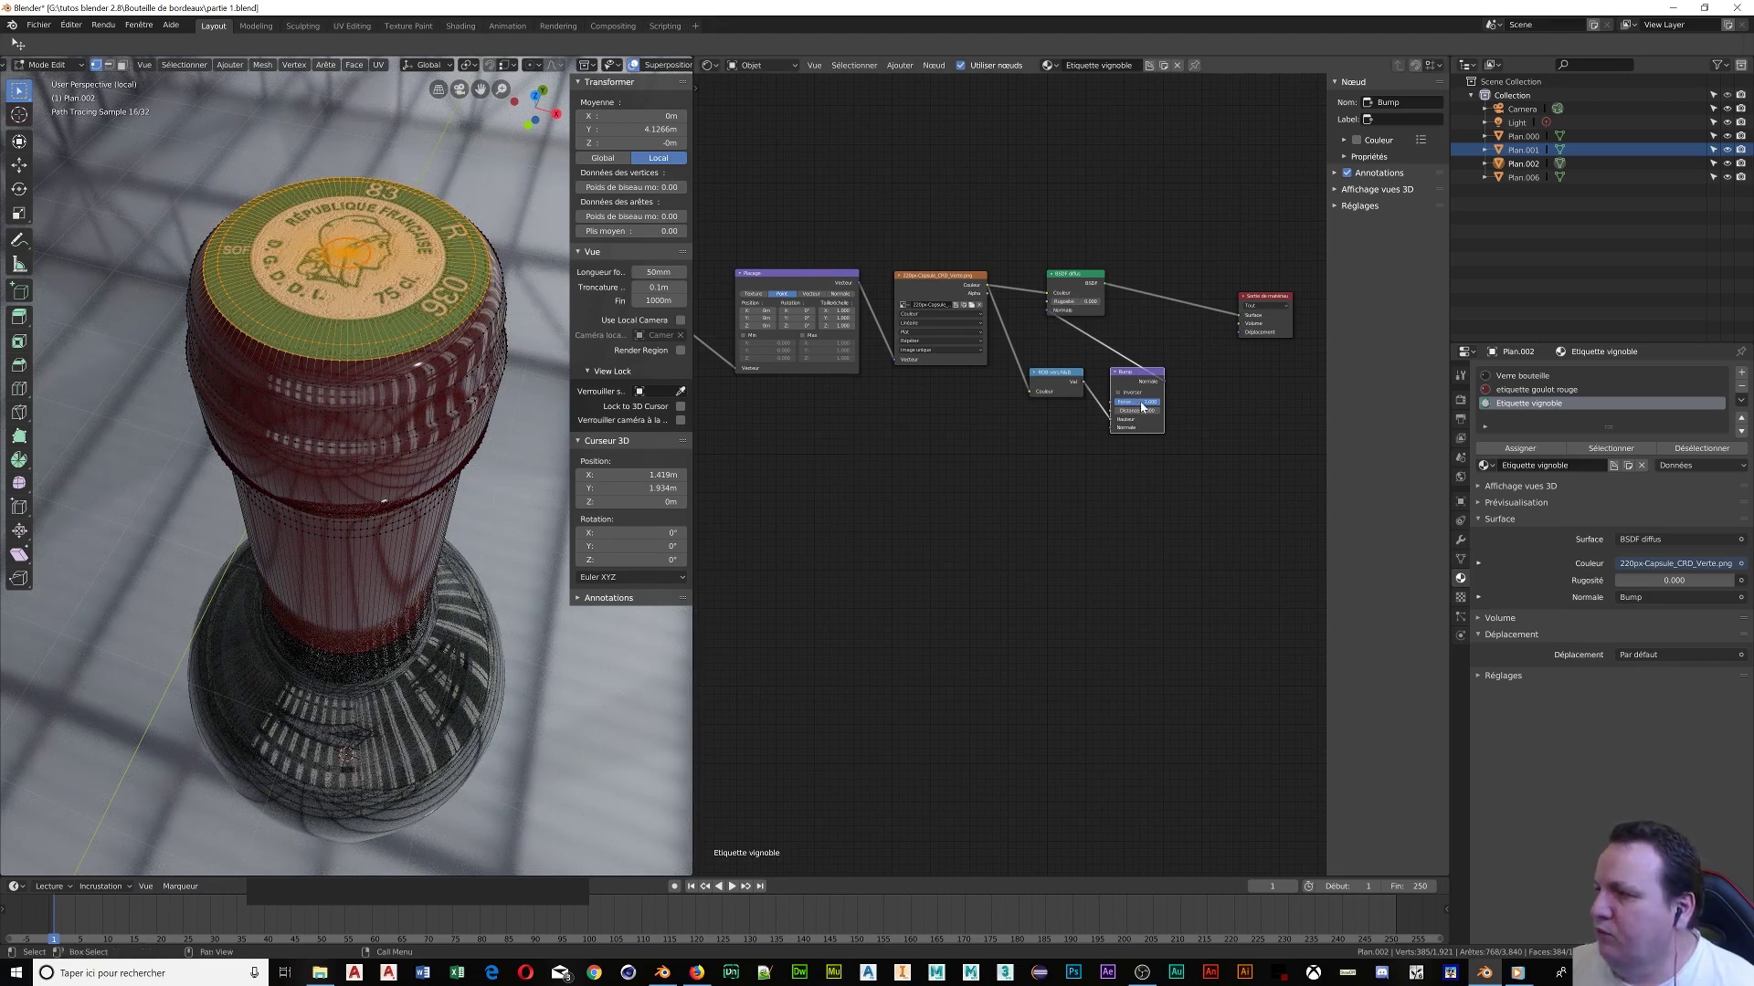
pyautogui.moveTo(1137, 402)
pyautogui.mouseDown()
pyautogui.moveTo(1105, 402)
pyautogui.moveTo(1143, 403)
pyautogui.mouseUp()
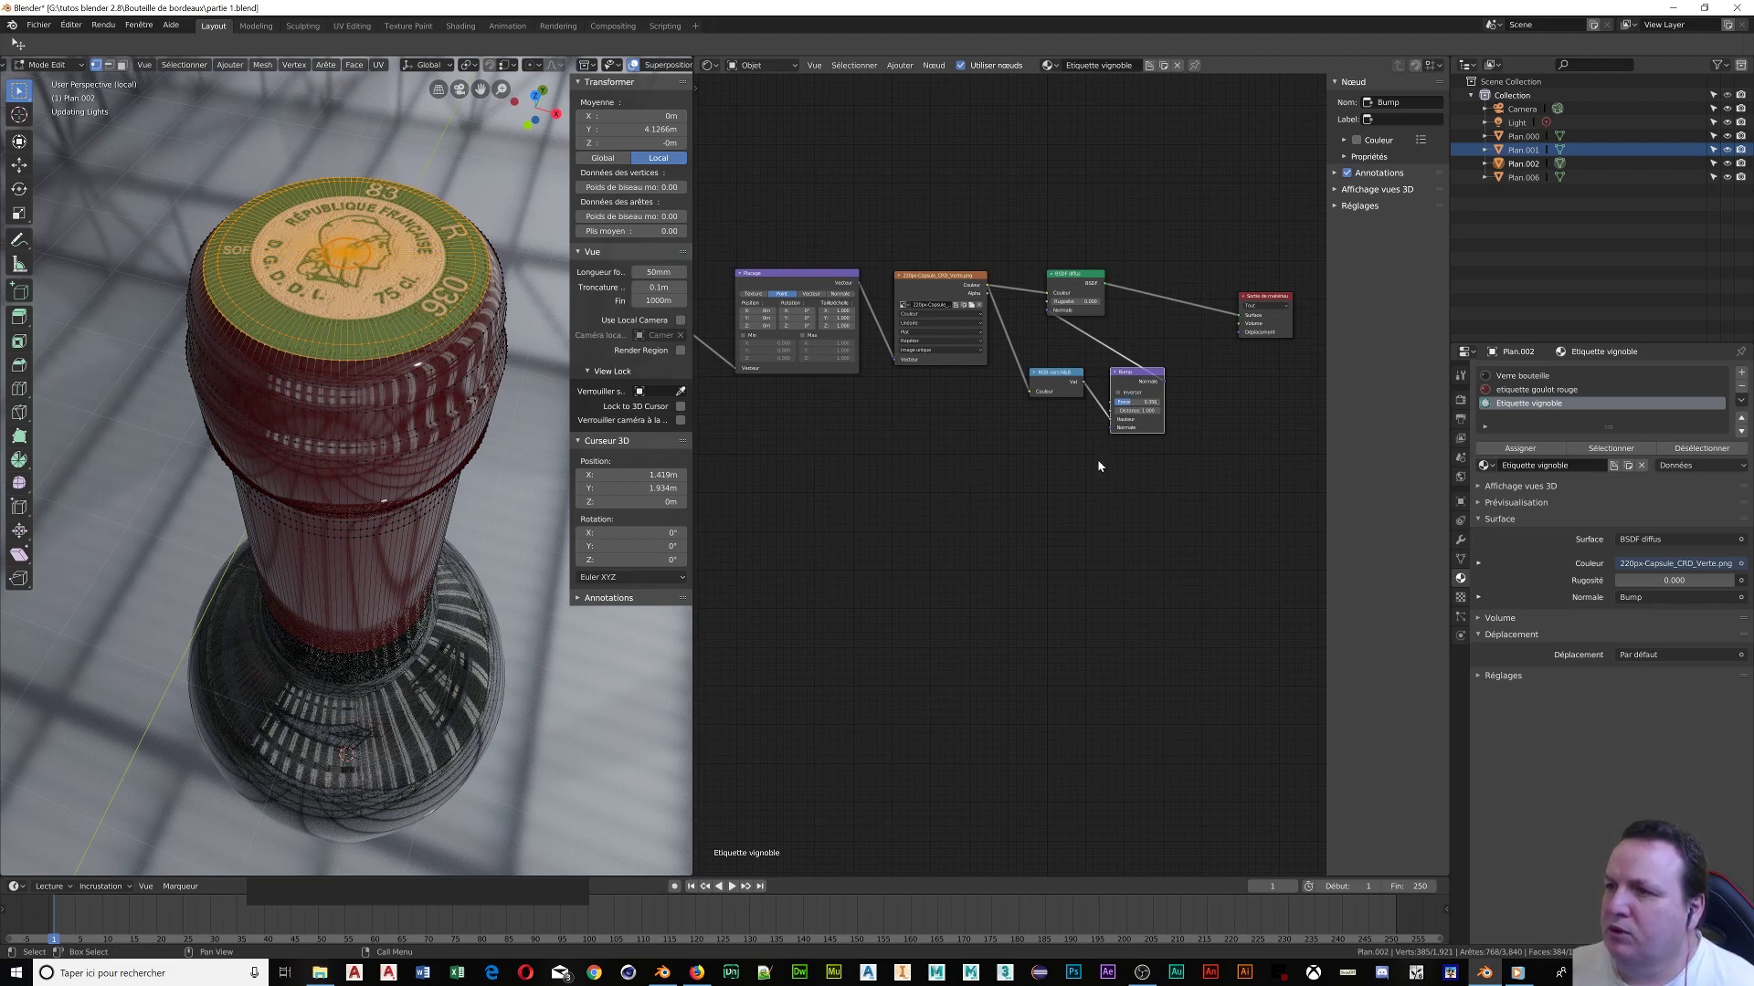
# Return to Object Mode and examine the rendered capsule and its seal from above and from the side
pyautogui.moveTo(292, 511); pyautogui.dragTo(284, 481, button='middle')
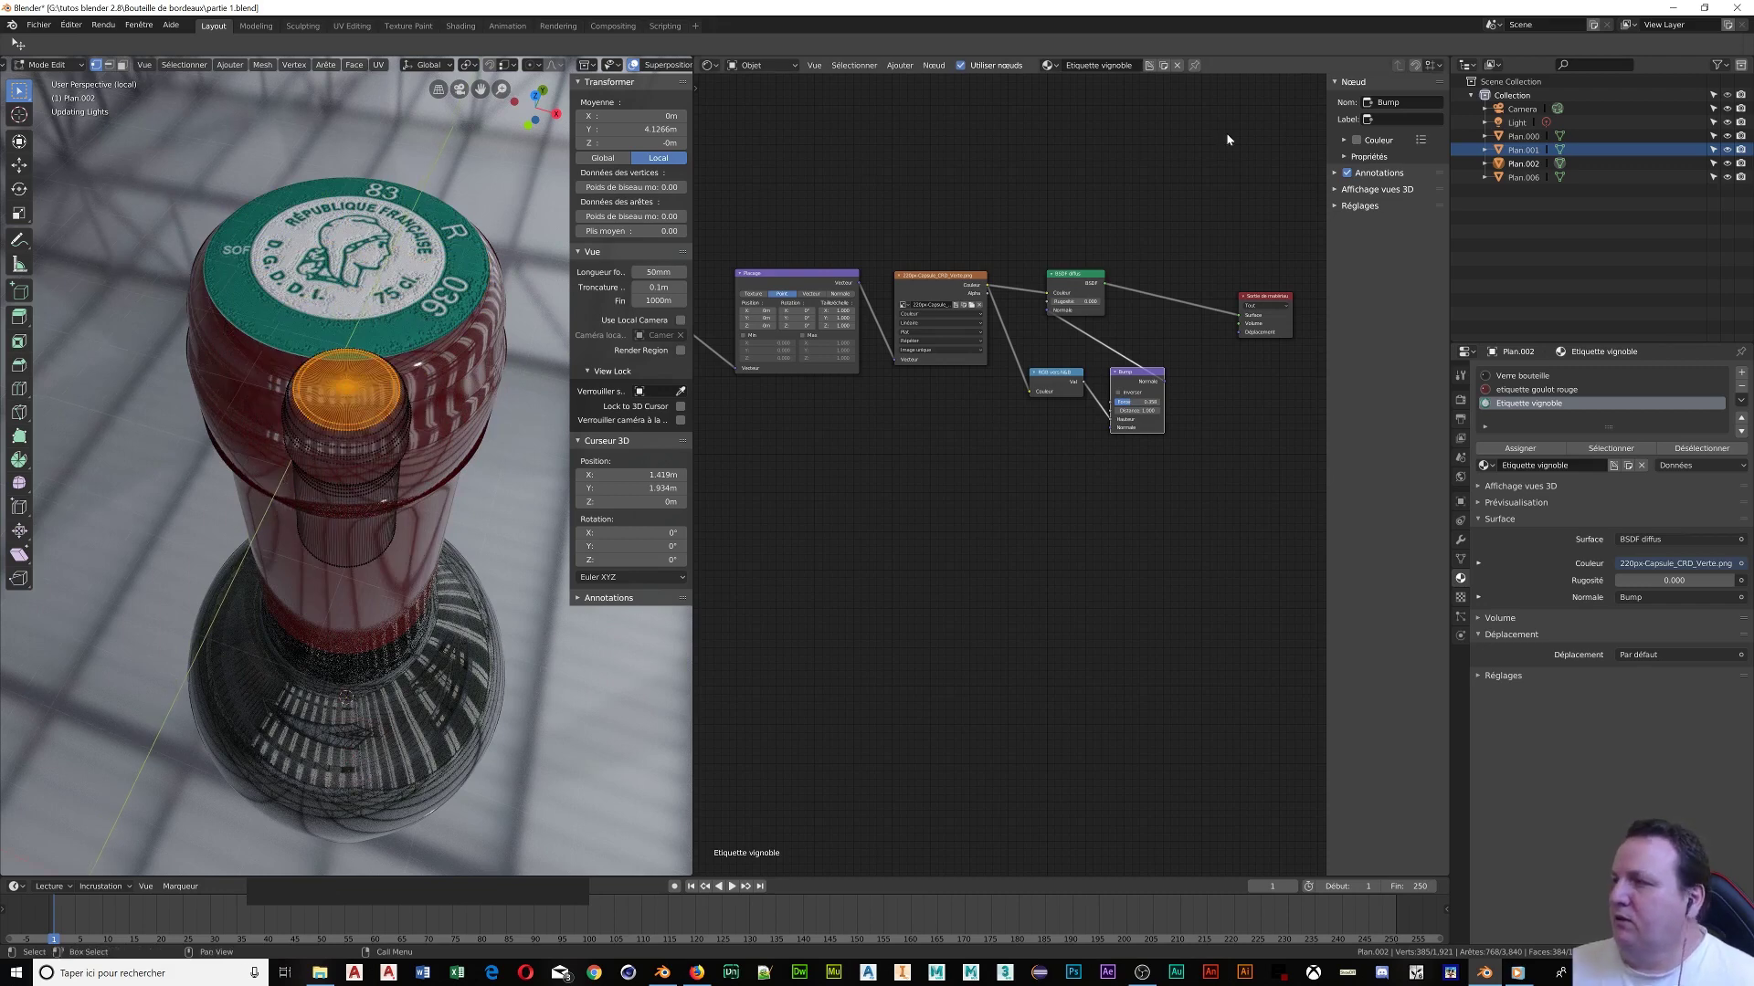
pyautogui.scroll(-5, 284, 481)
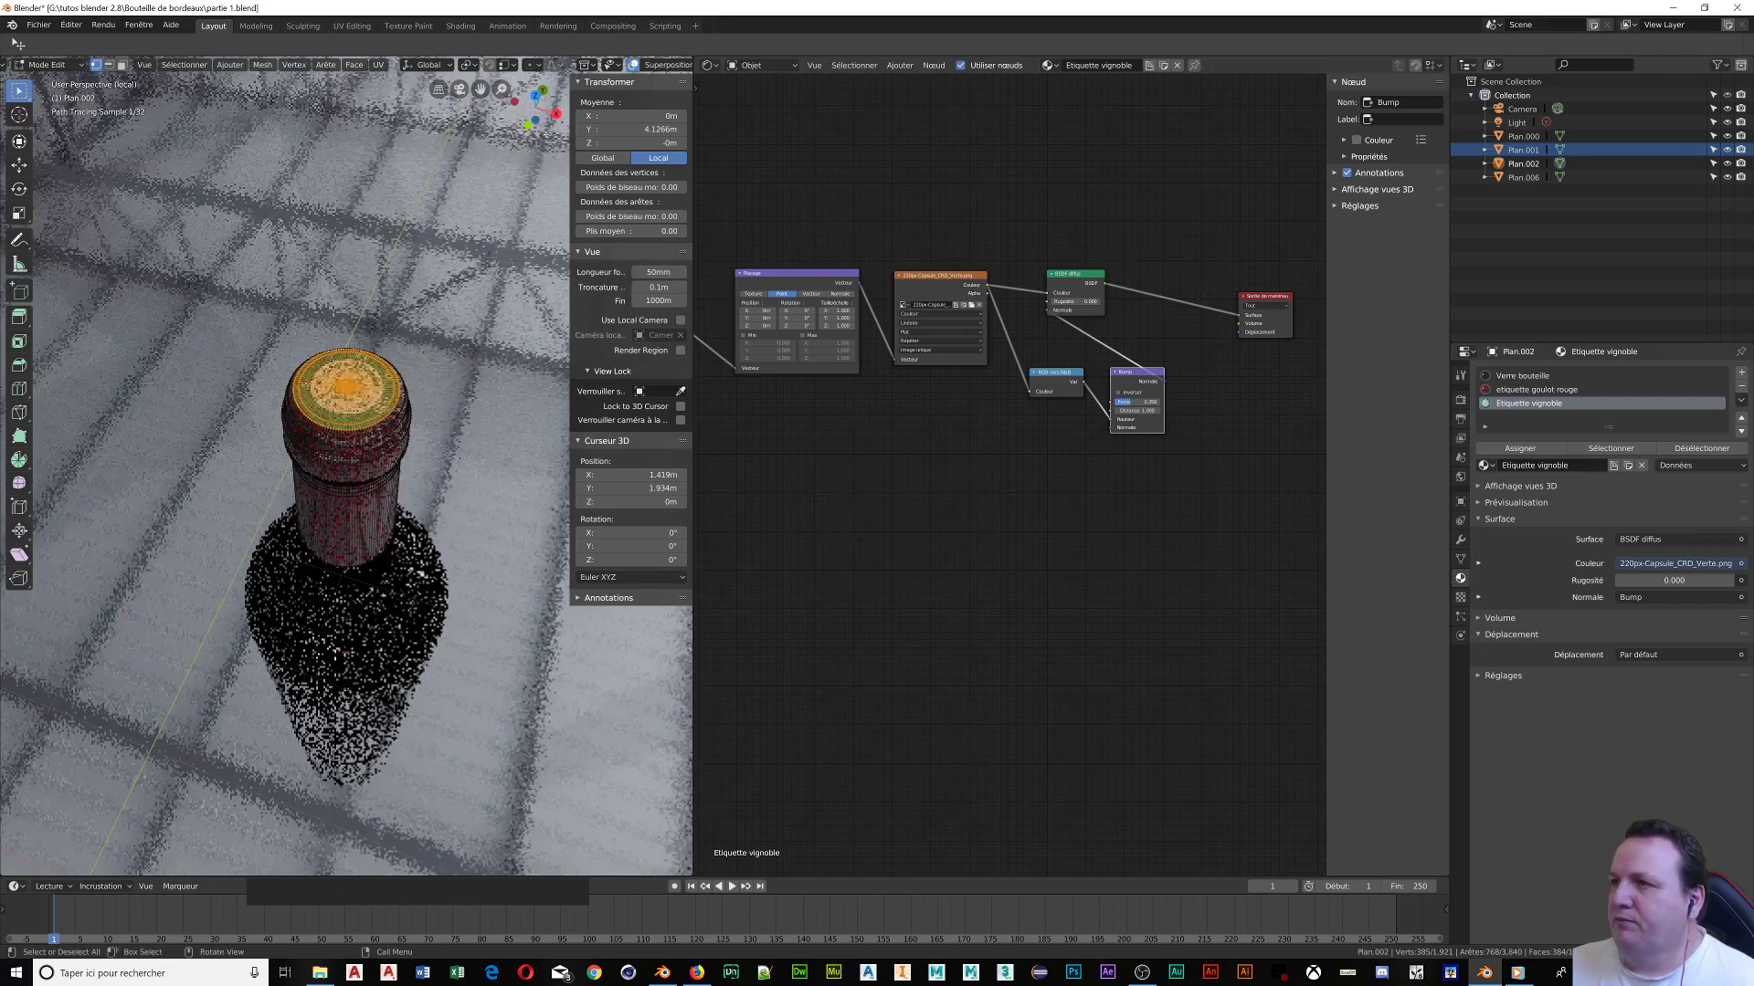
pyautogui.scroll(-1, 969, 420)
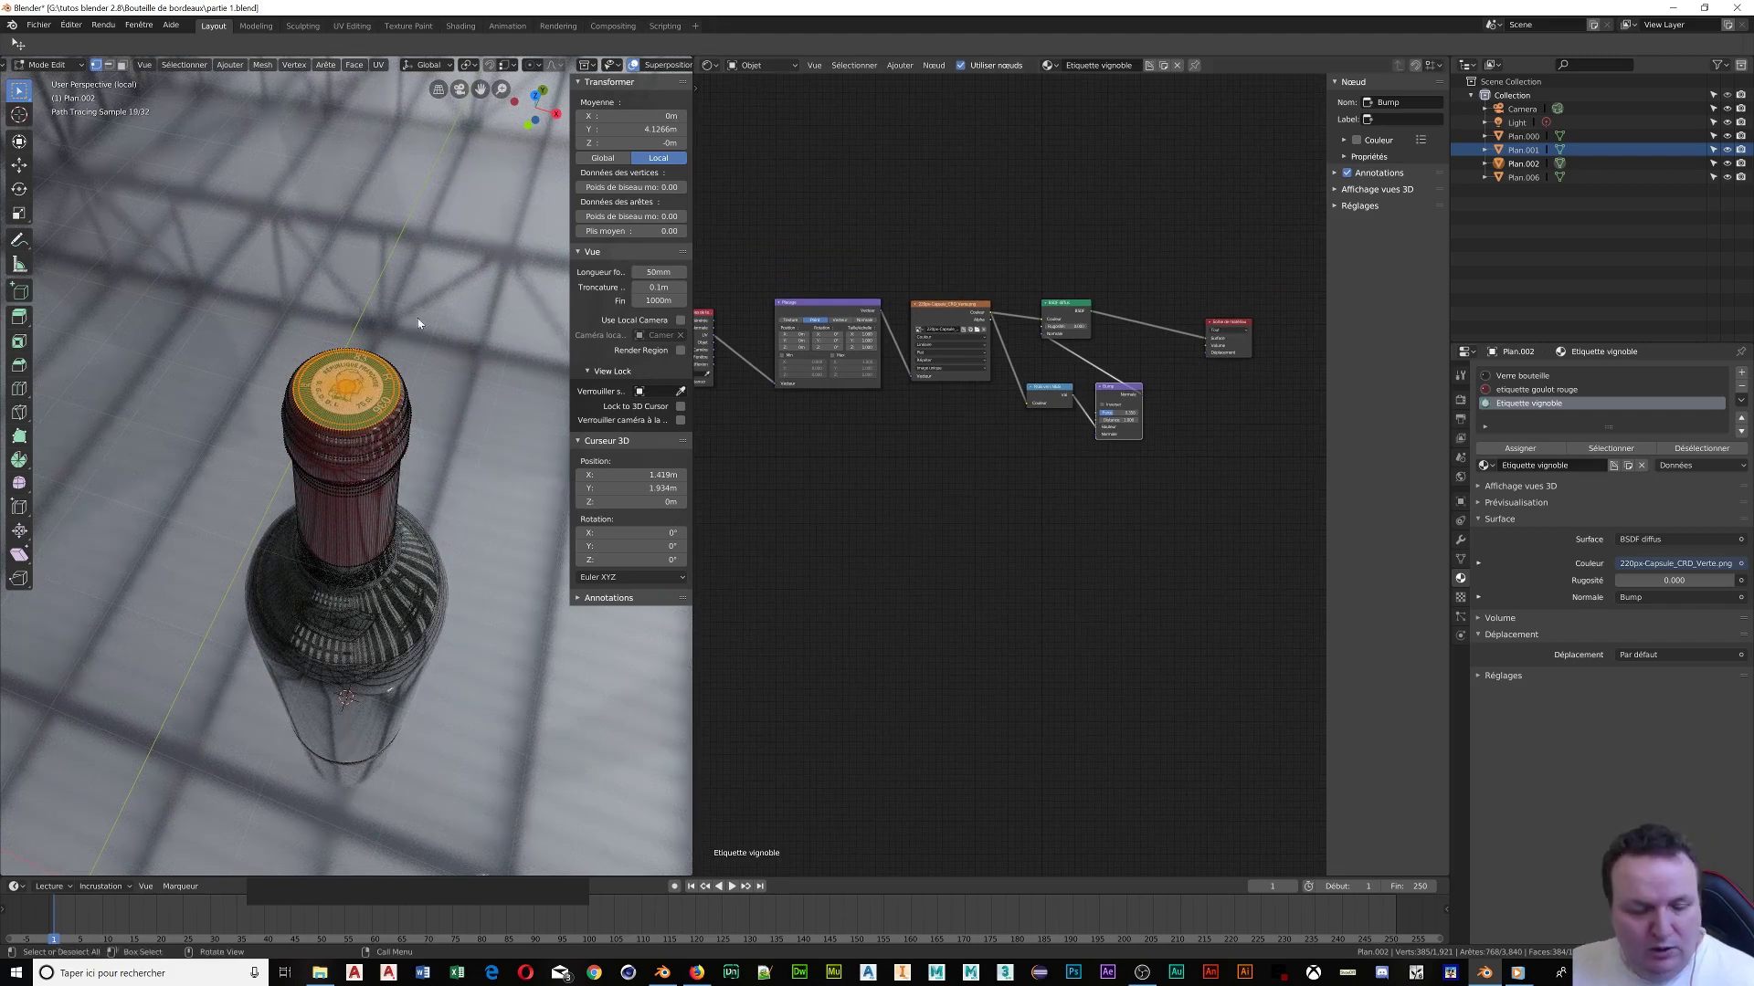
pyautogui.press('Tab')
pyautogui.moveTo(402, 429); pyautogui.dragTo(342, 376, button='middle')
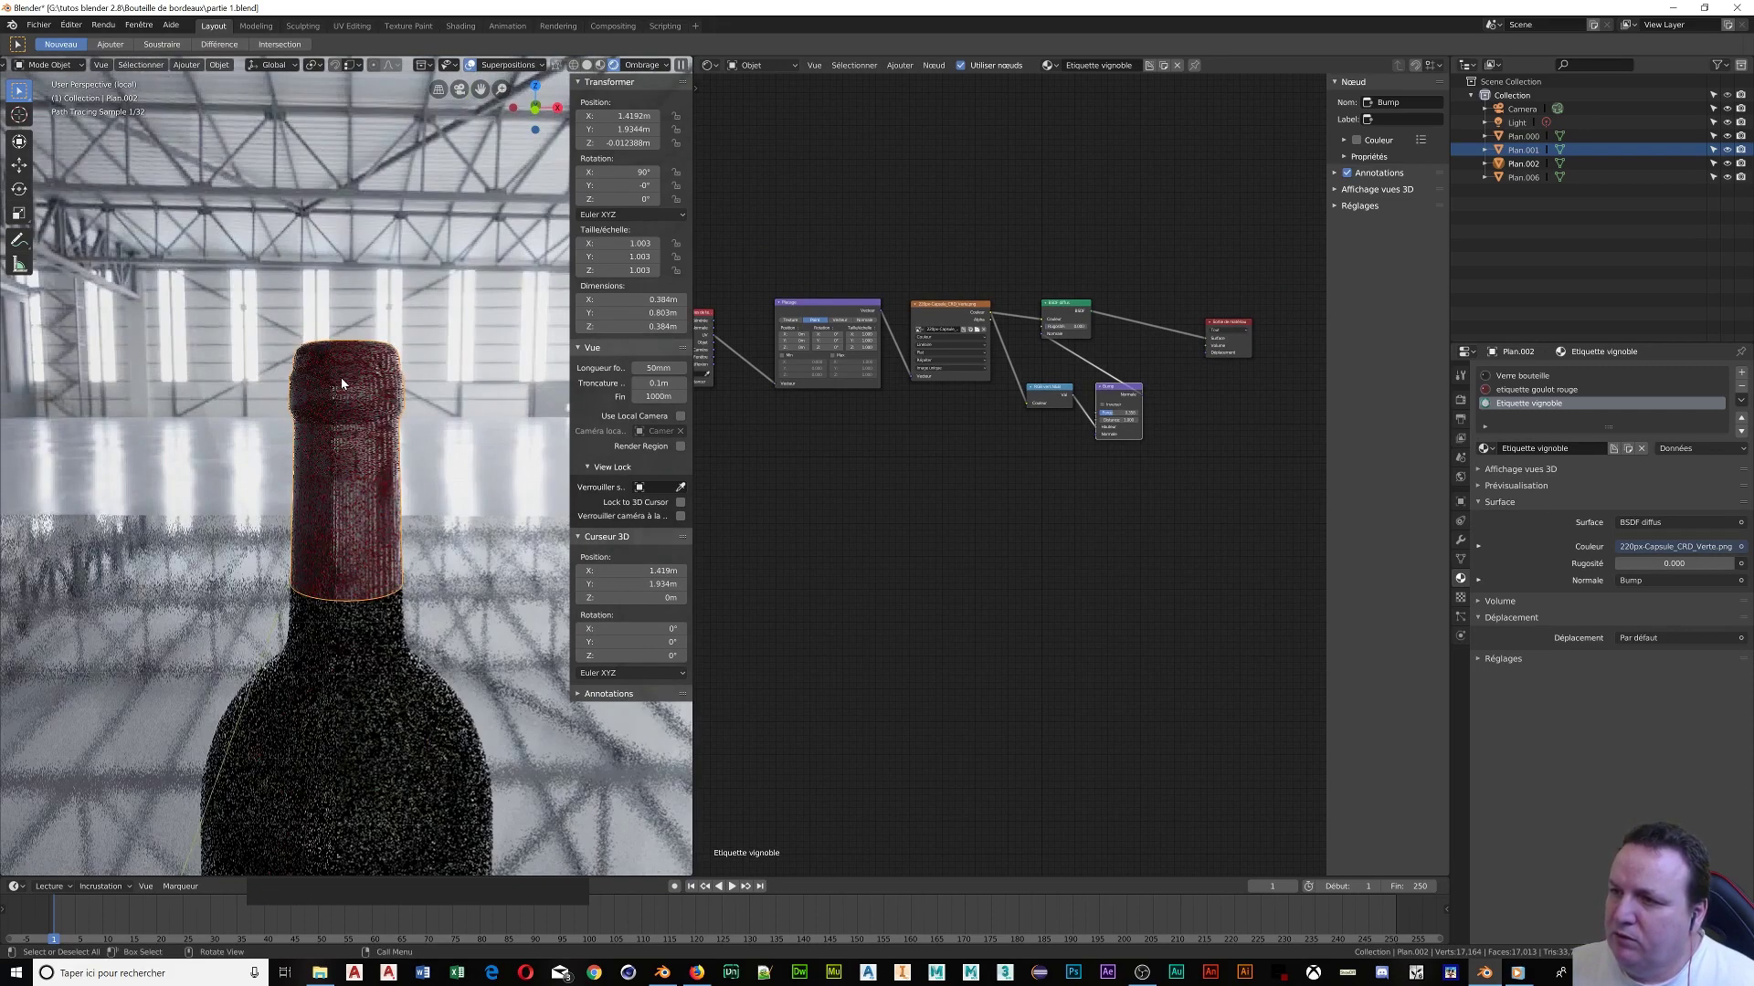
pyautogui.scroll(-2, 359, 534)
pyautogui.moveTo(359, 534); pyautogui.dragTo(370, 486, button='middle')
pyautogui.moveTo(369, 572); pyautogui.dragTo(371, 600, button='middle')
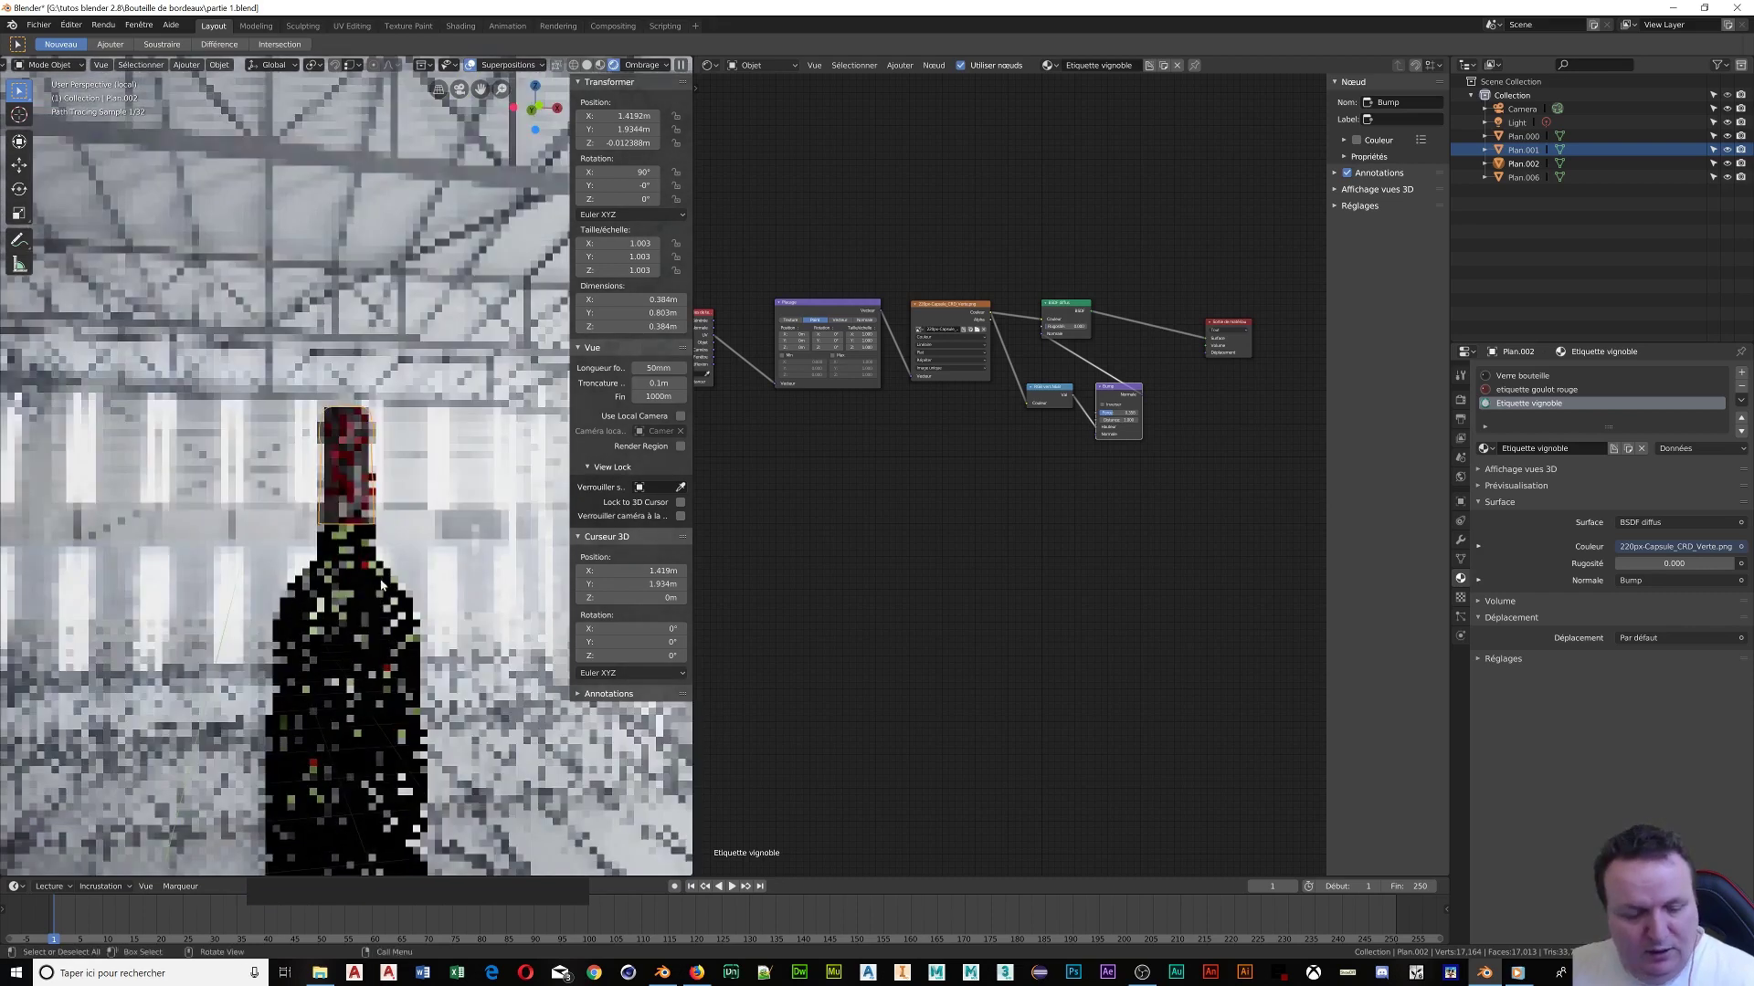
# Show the whole bottle outside local view as a wireframe in front orthographic view
pyautogui.click(573, 65)
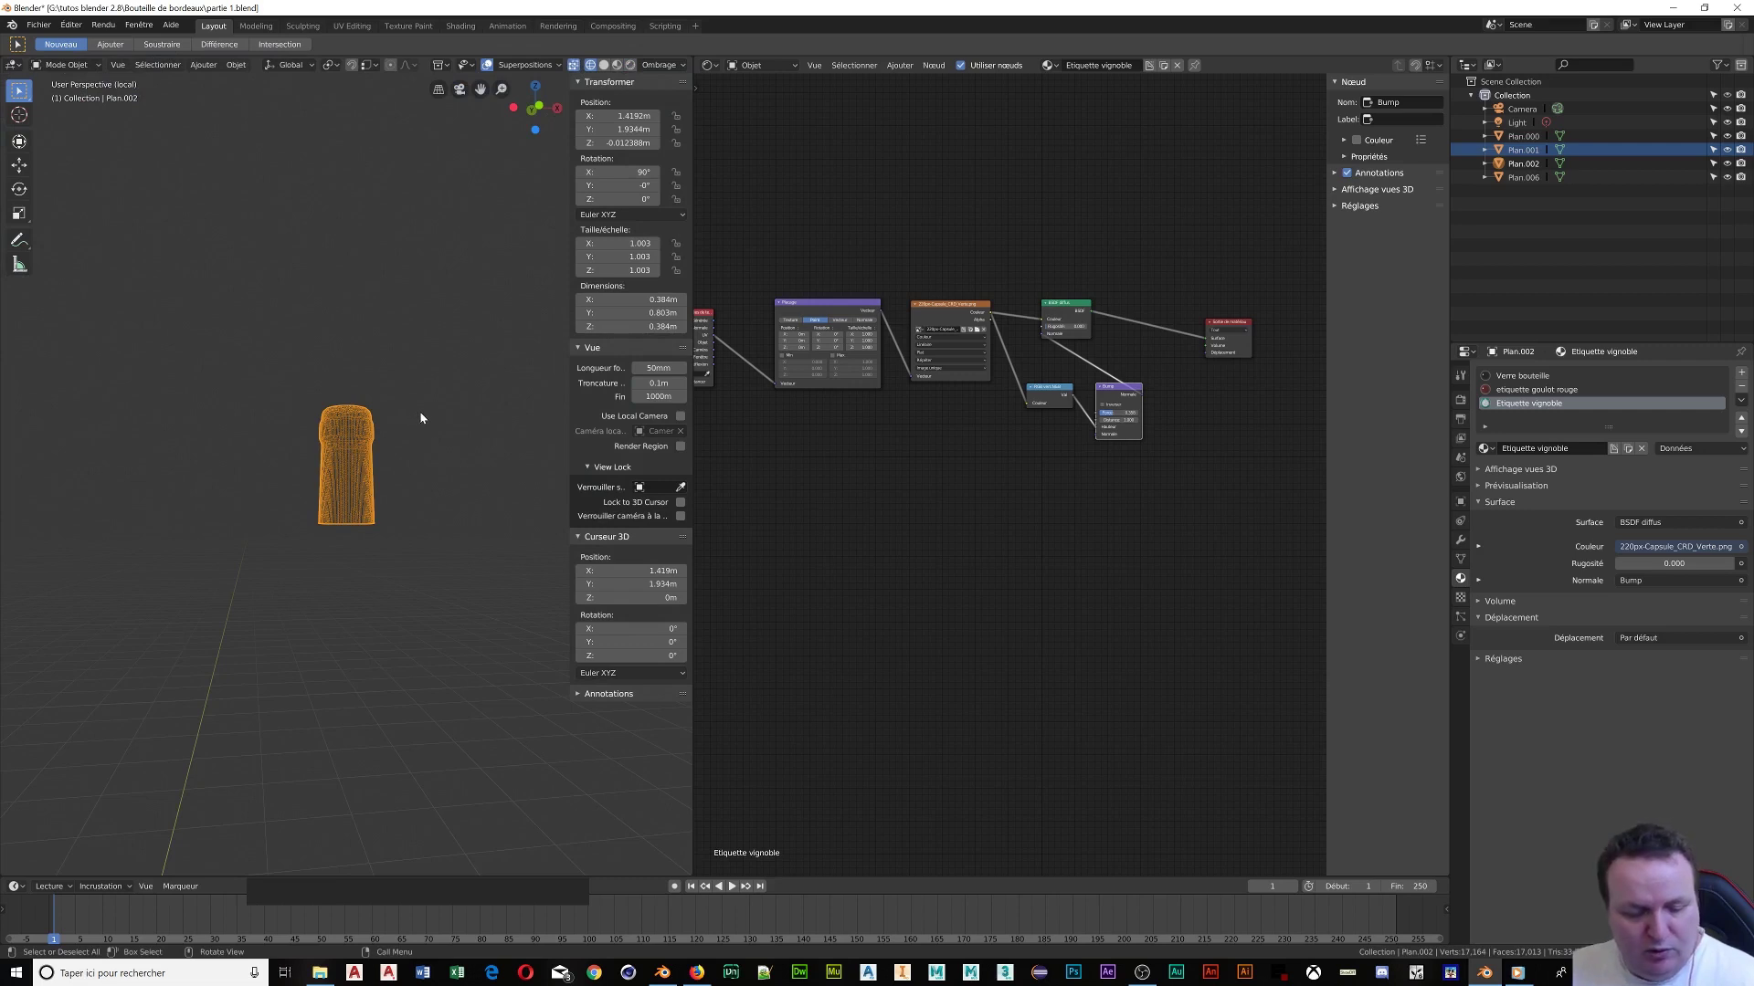
pyautogui.hotkey('alt', 'h')
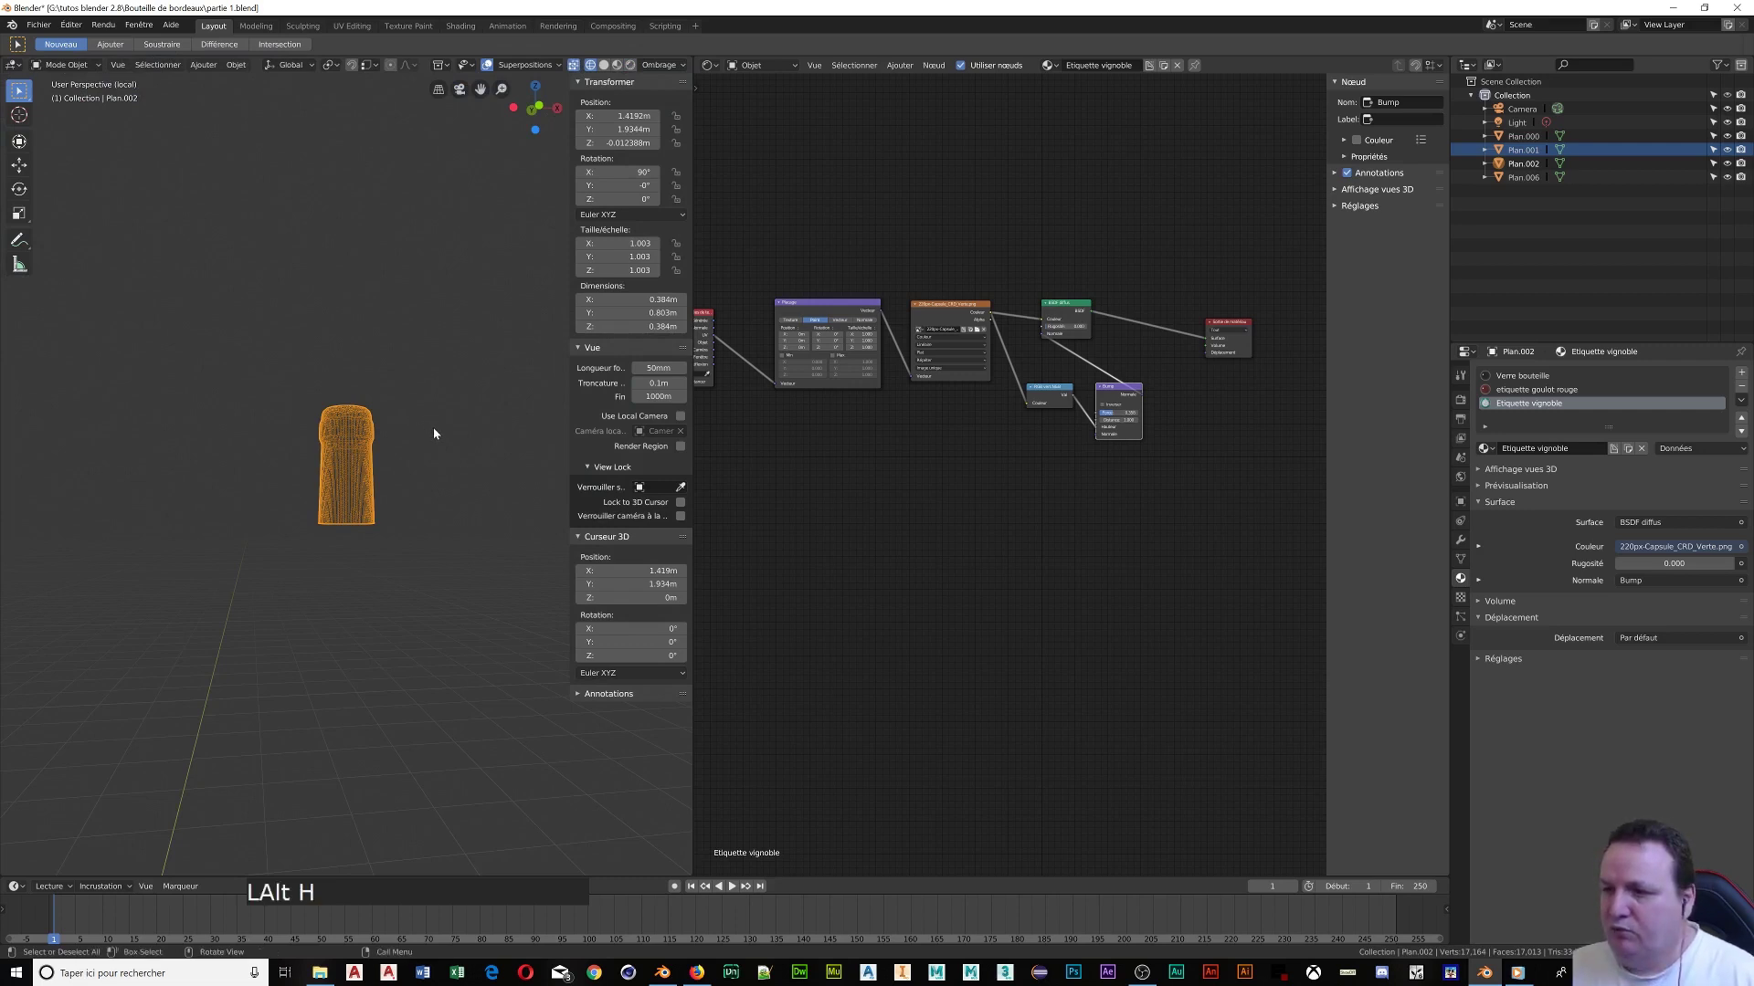
pyautogui.press('KP_Divide')
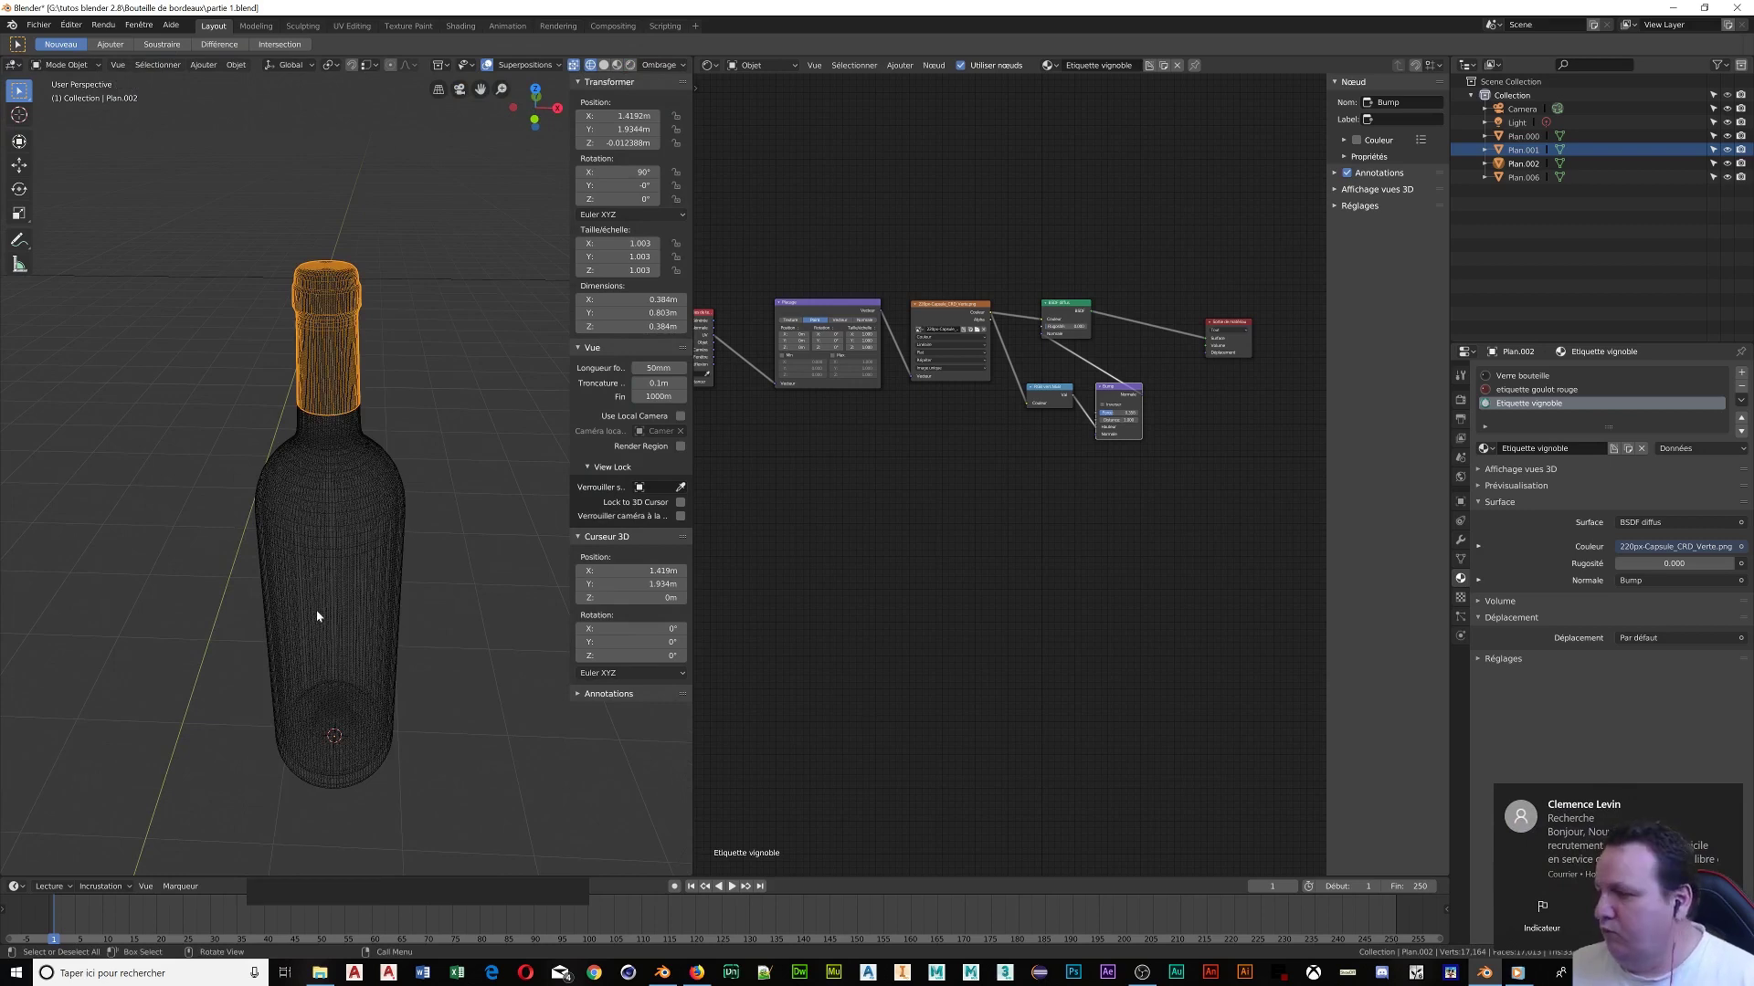
pyautogui.press('KP_1')
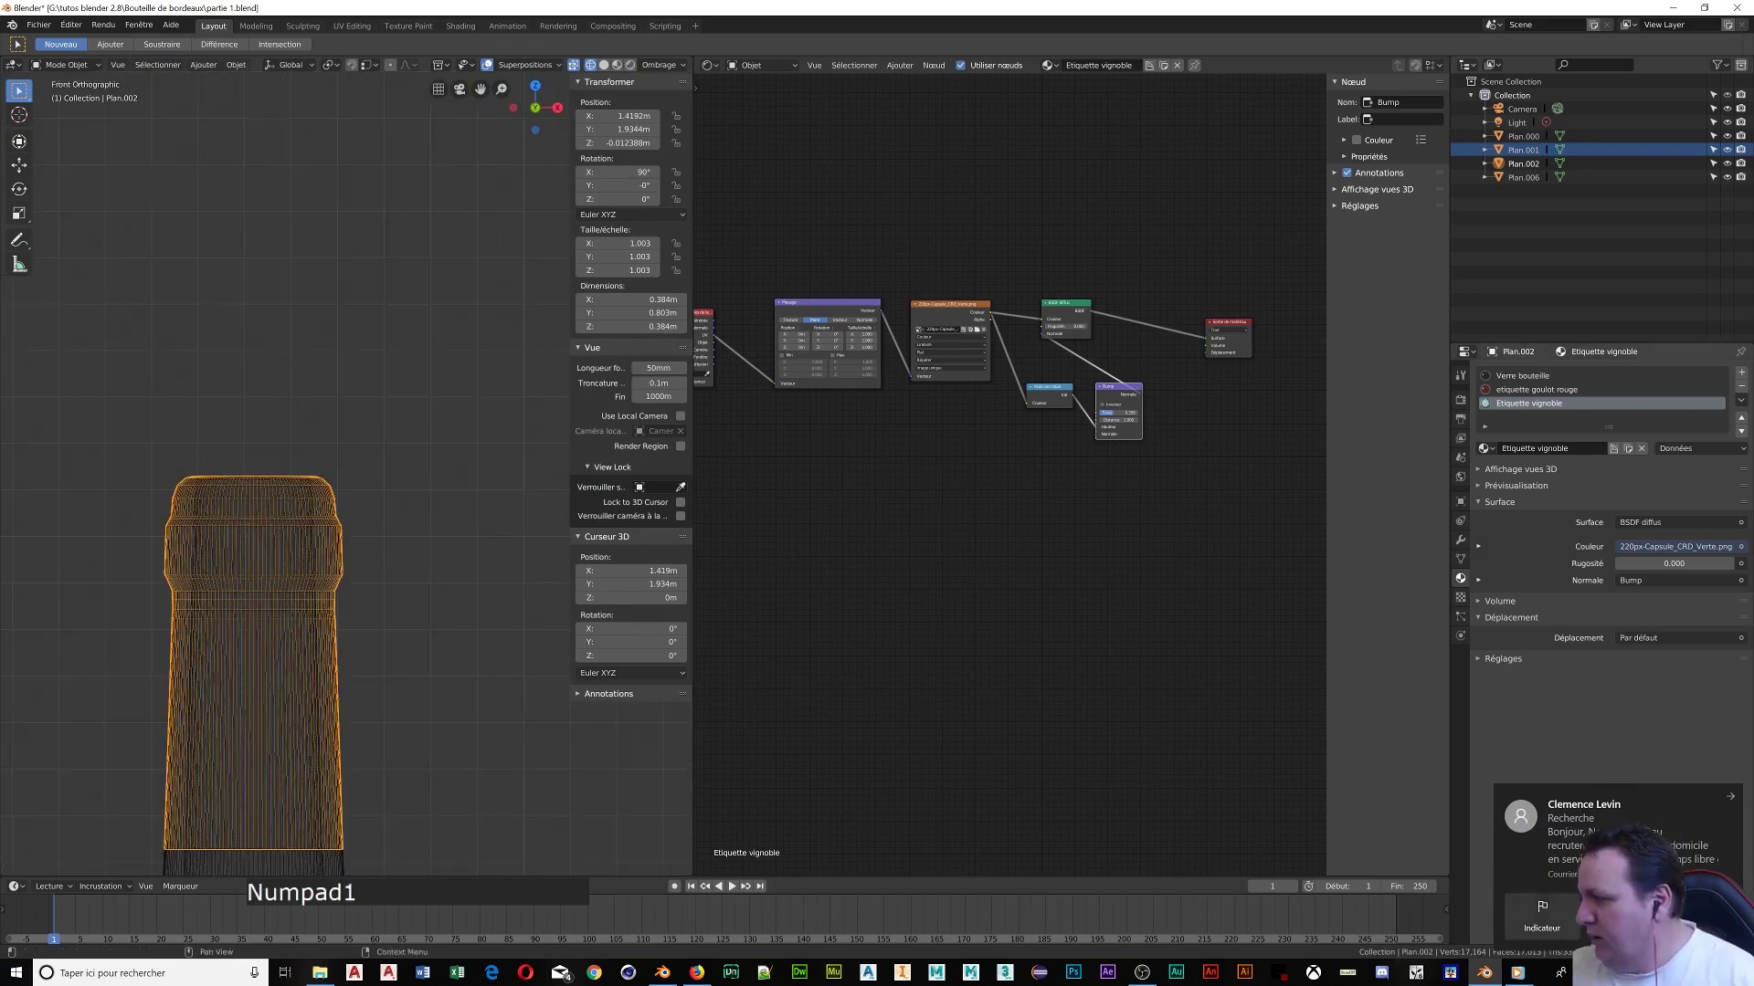
pyautogui.click(1502, 827)
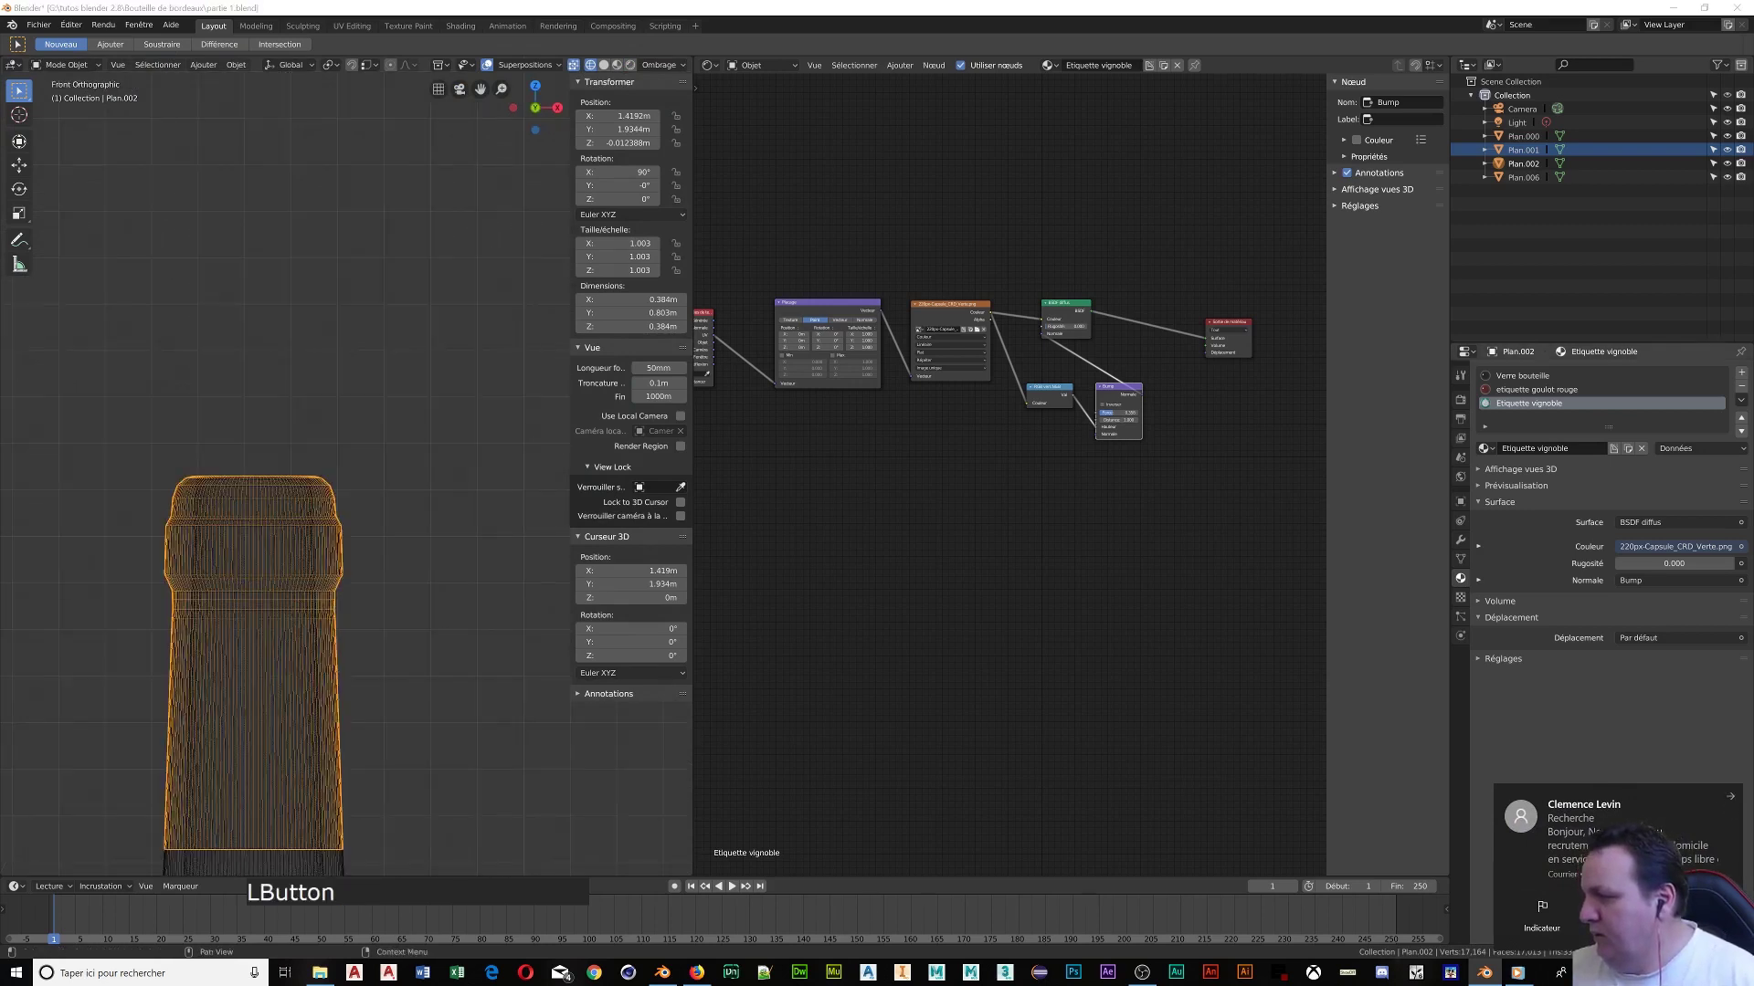
pyautogui.scroll(-7, 194, 667)
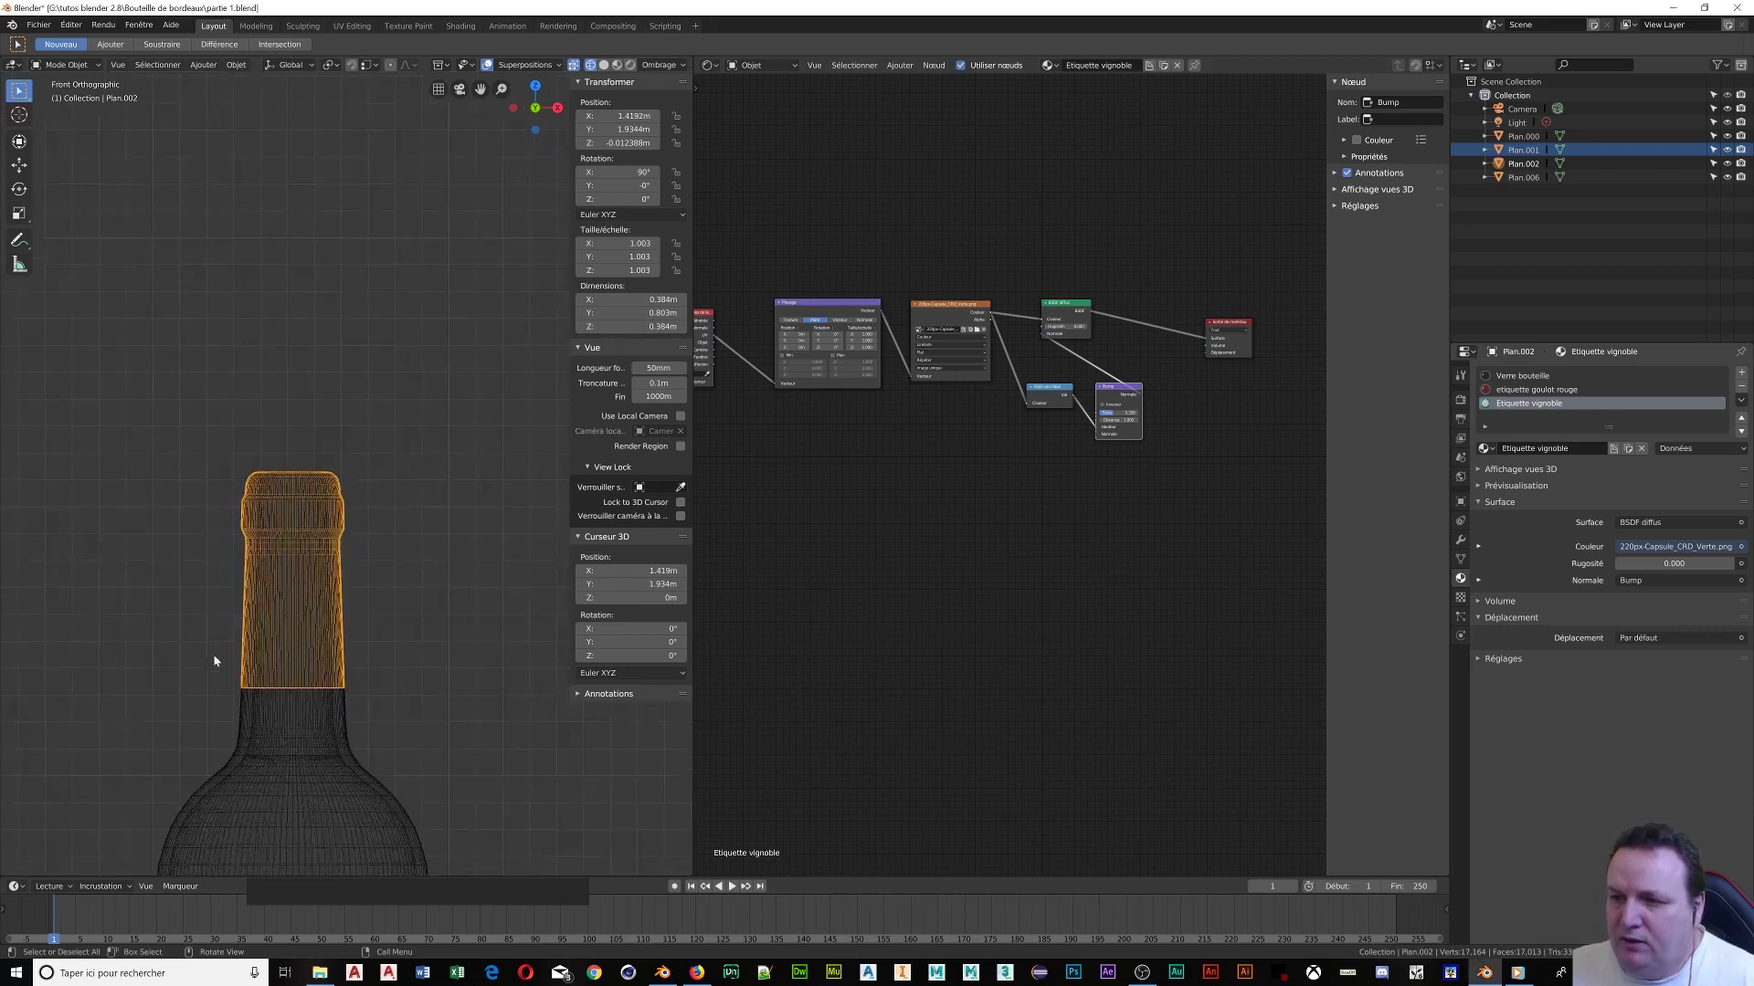
# Select the outer glass bottle body and open its mesh in Edit Mode
pyautogui.click(267, 639)
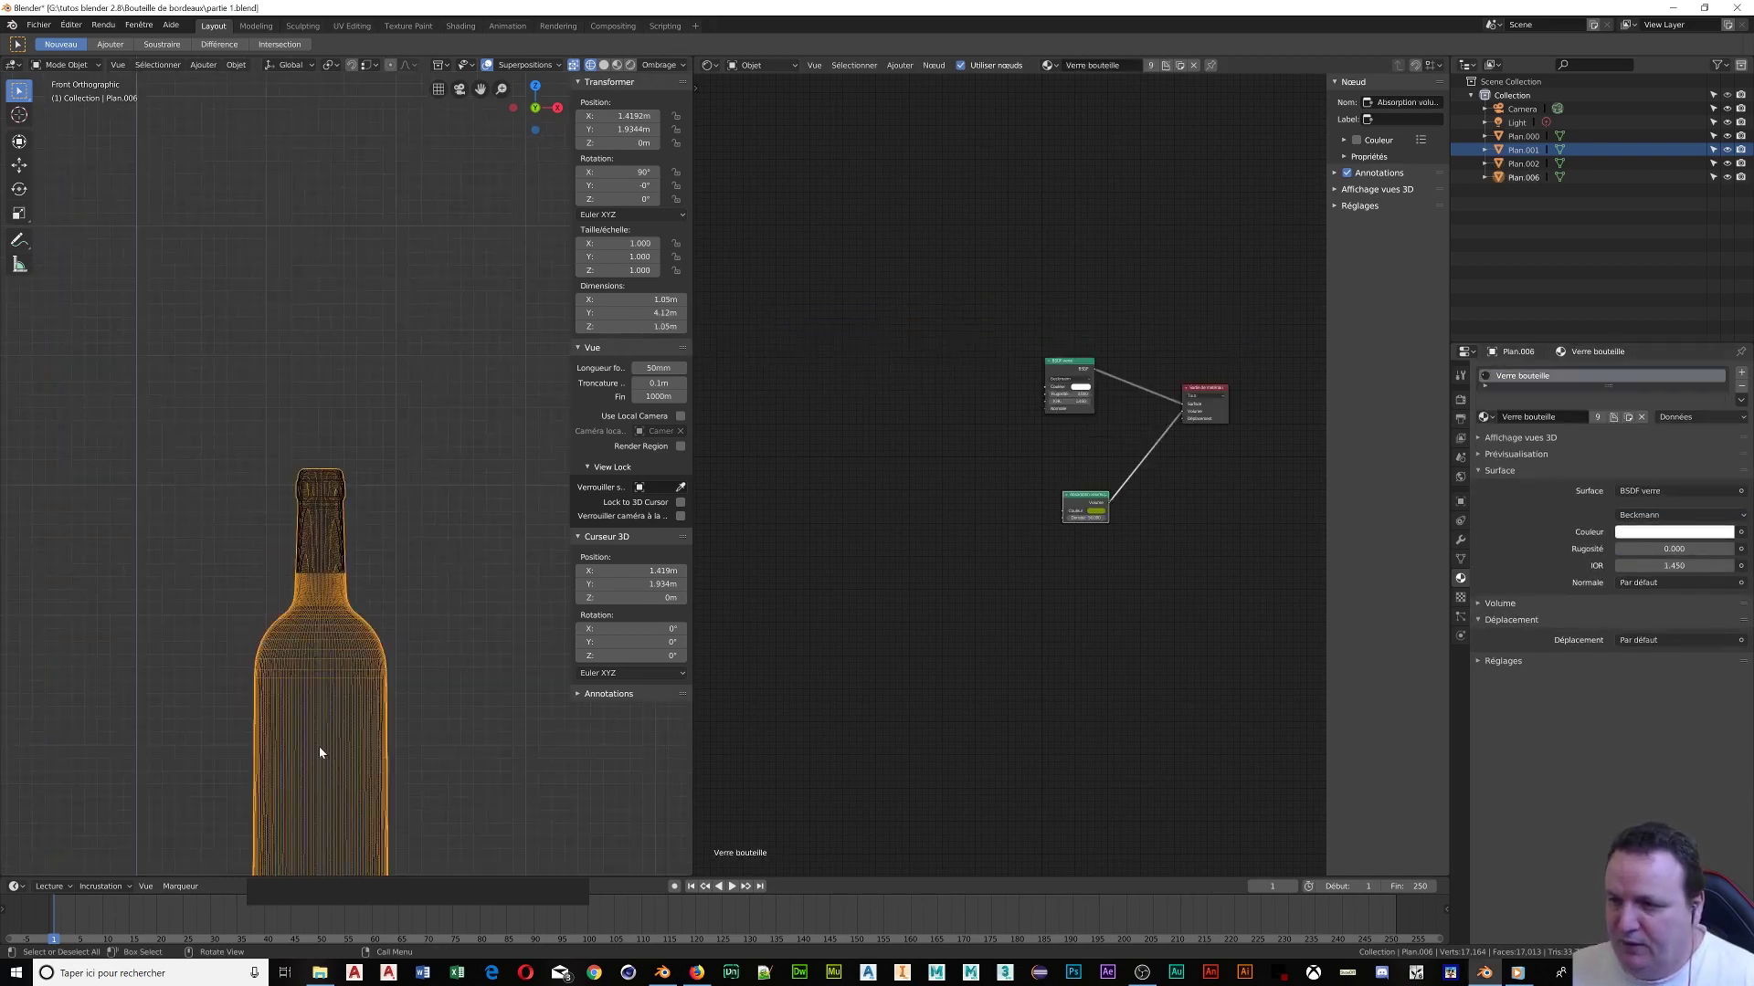
pyautogui.keyDown('shift'); pyautogui.moveTo(319, 753); pyautogui.dragTo(376, 467, button='middle'); pyautogui.keyUp('shift')
pyautogui.scroll(1, 391, 556)
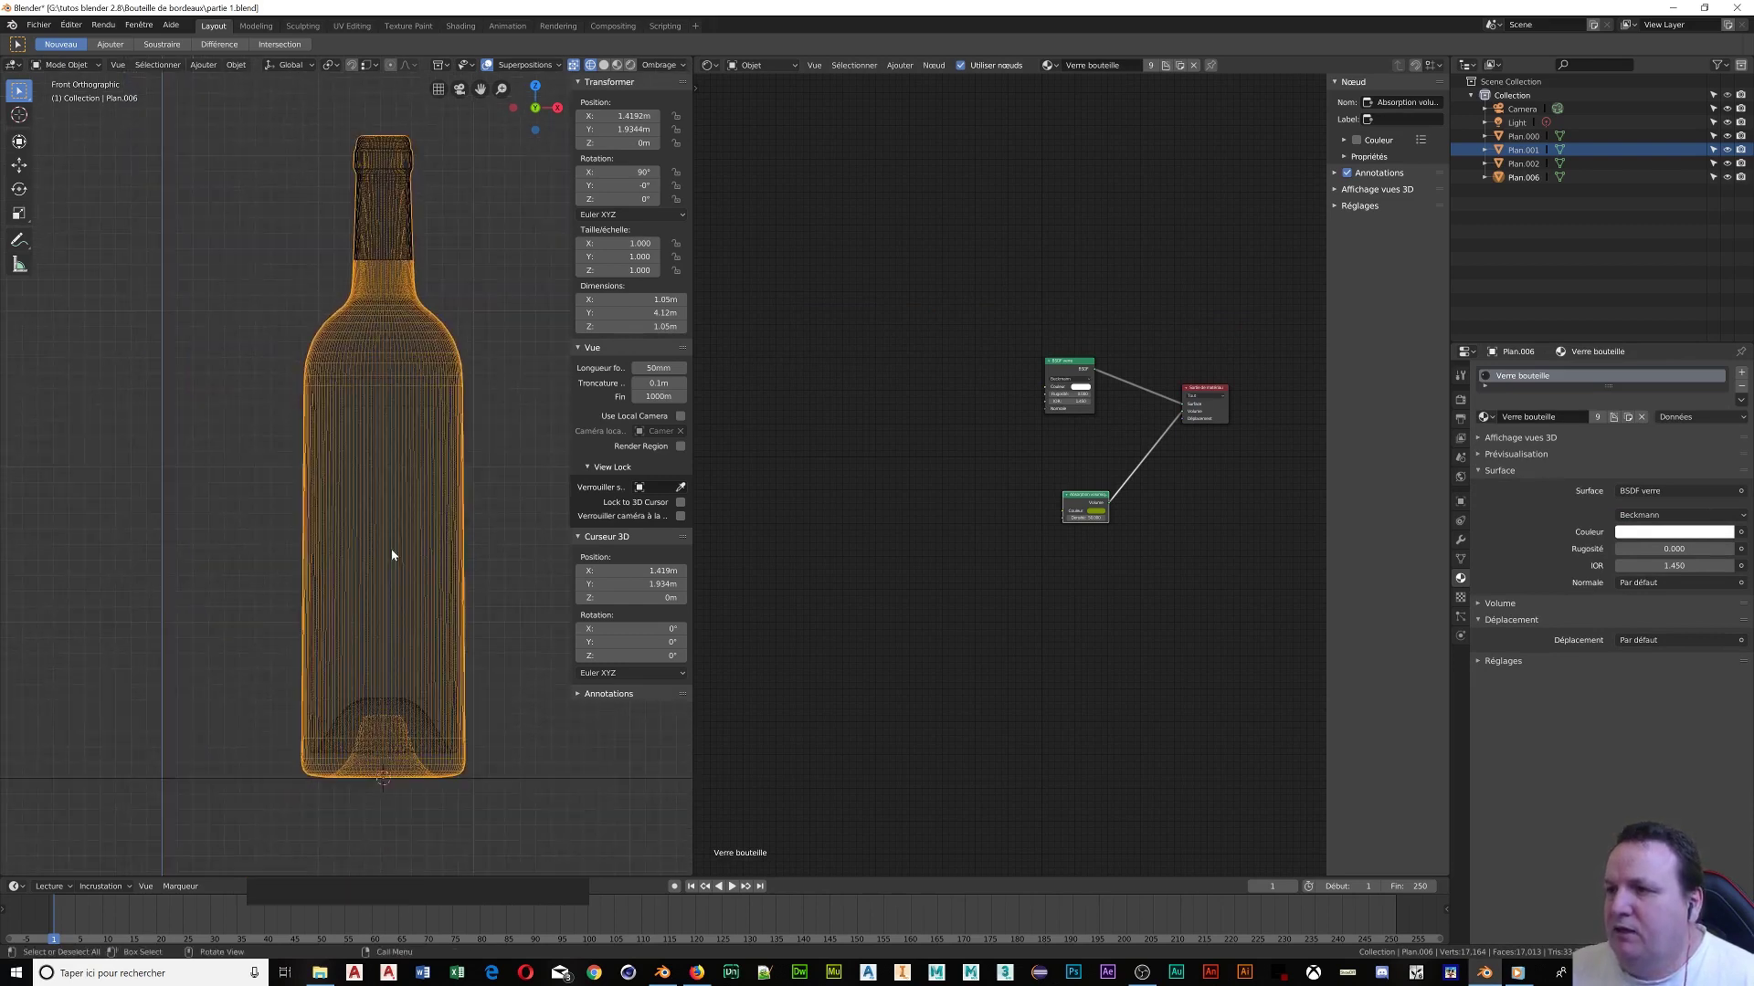
pyautogui.scroll(2, 392, 555)
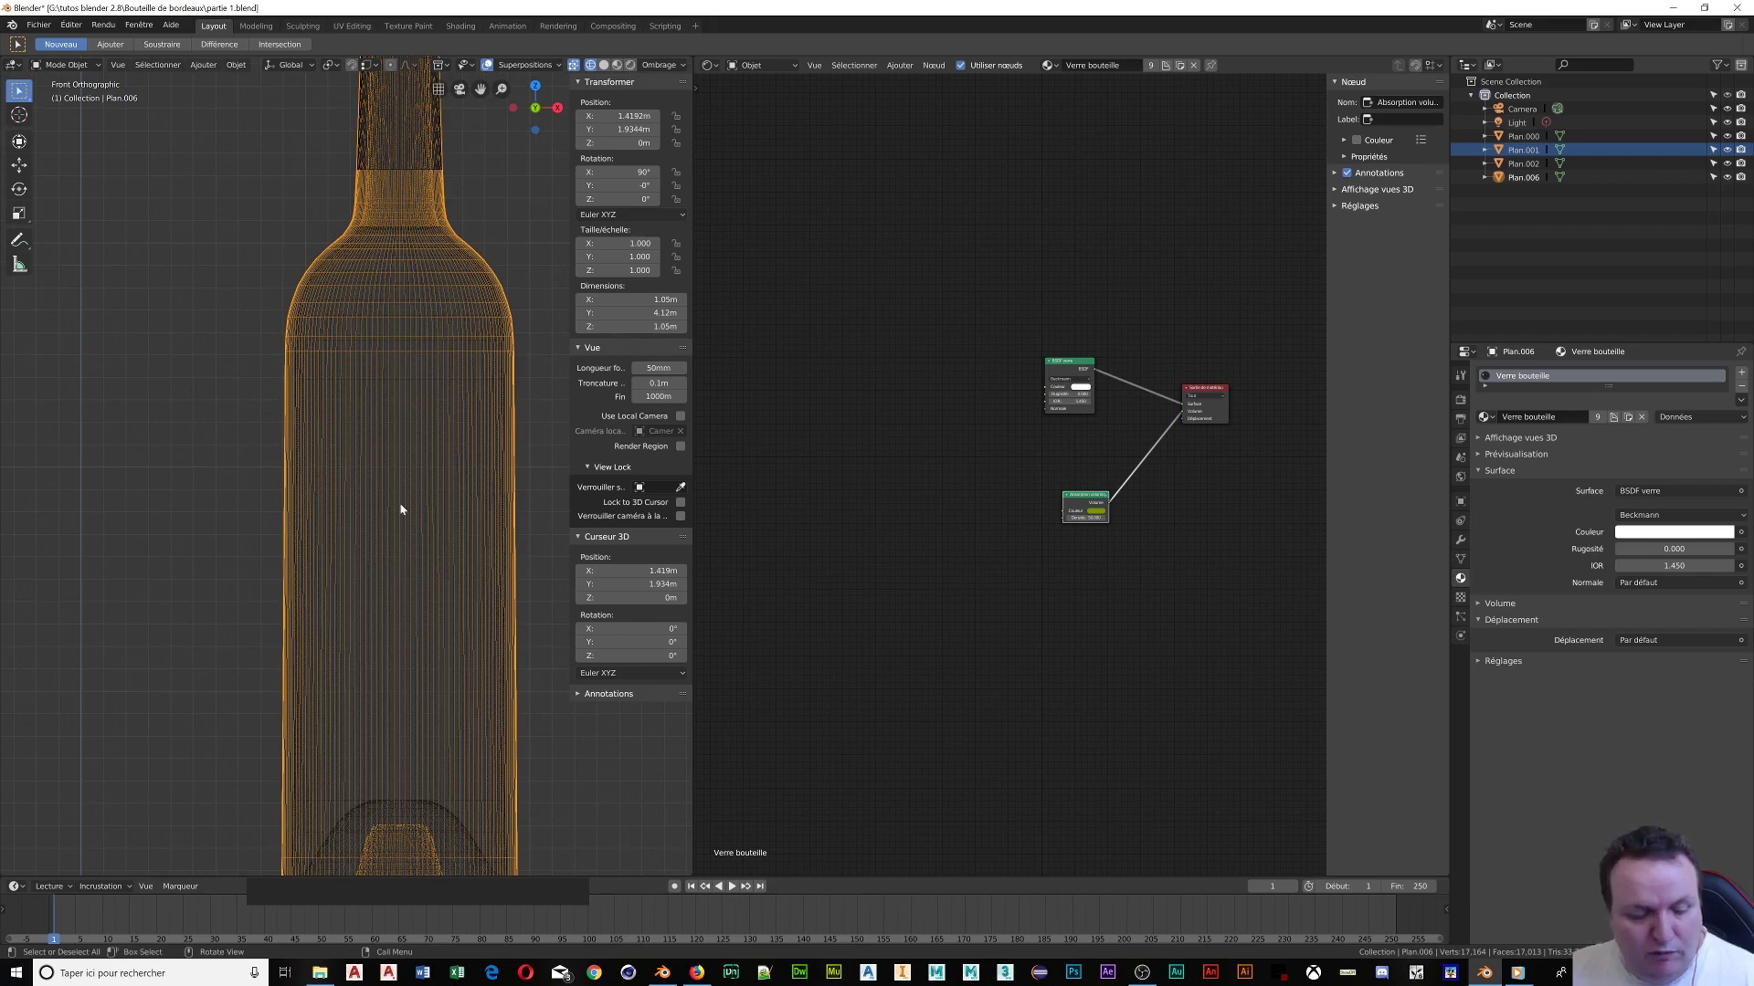
pyautogui.press('ctrl')
pyautogui.hotkey('ctrl', 'r')
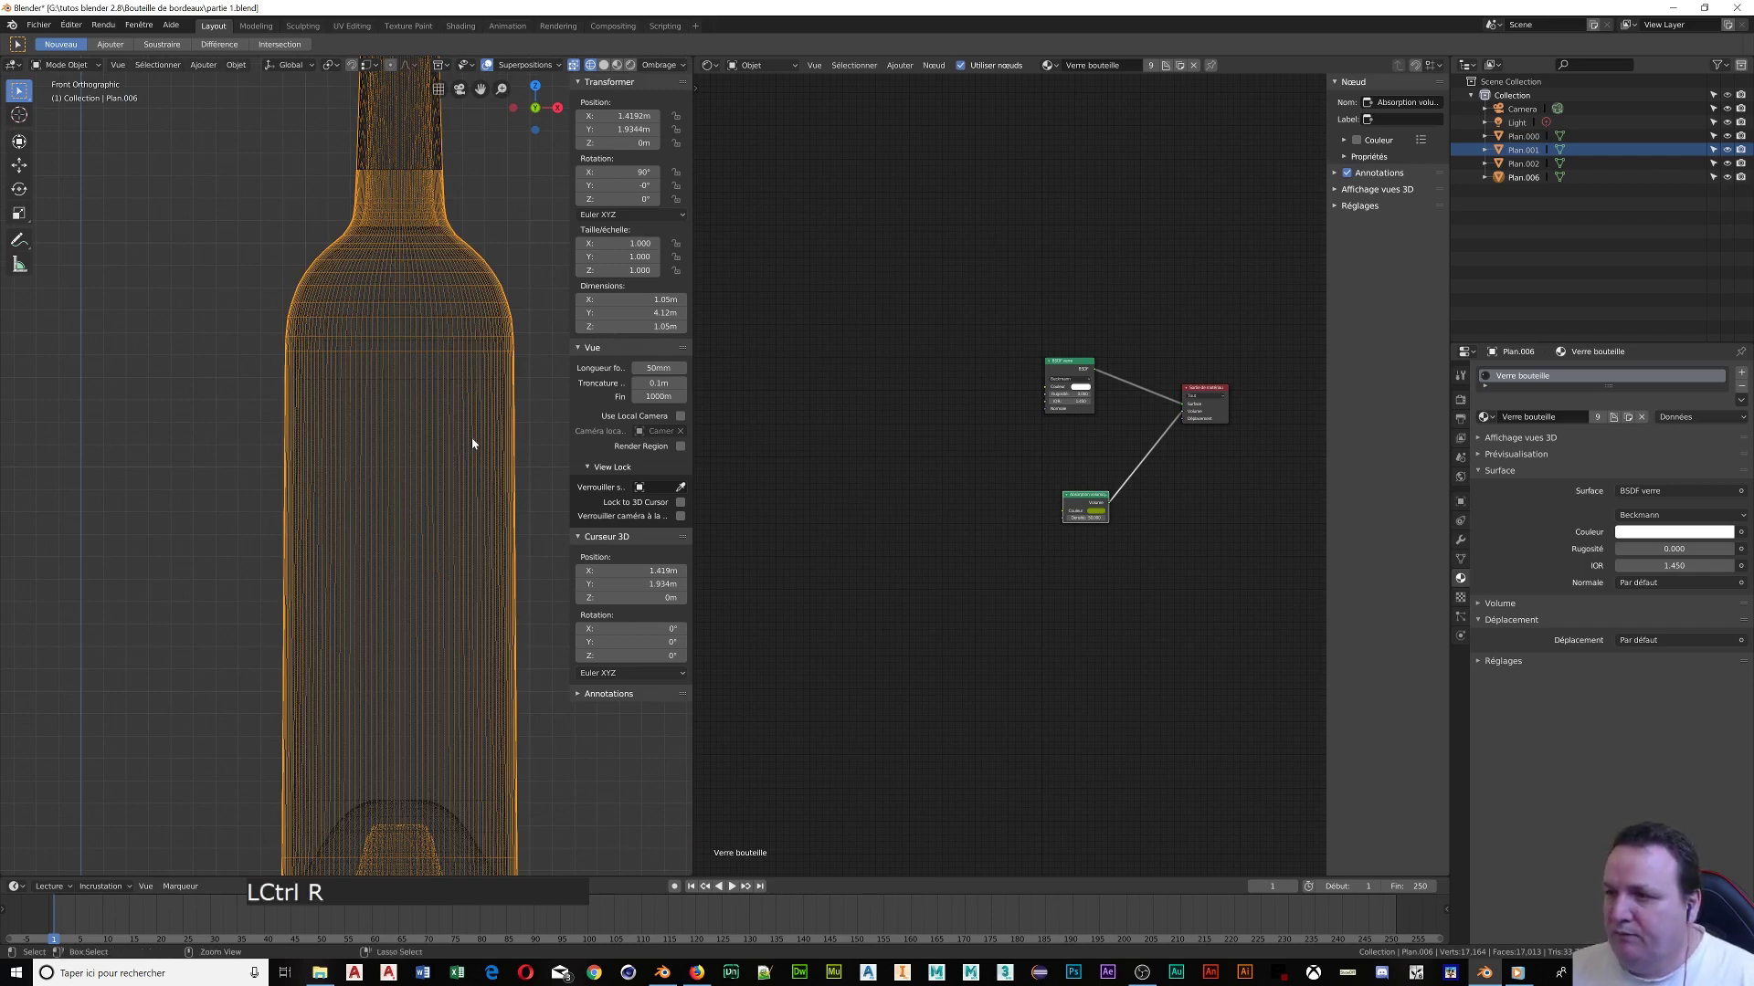
pyautogui.press('Tab')
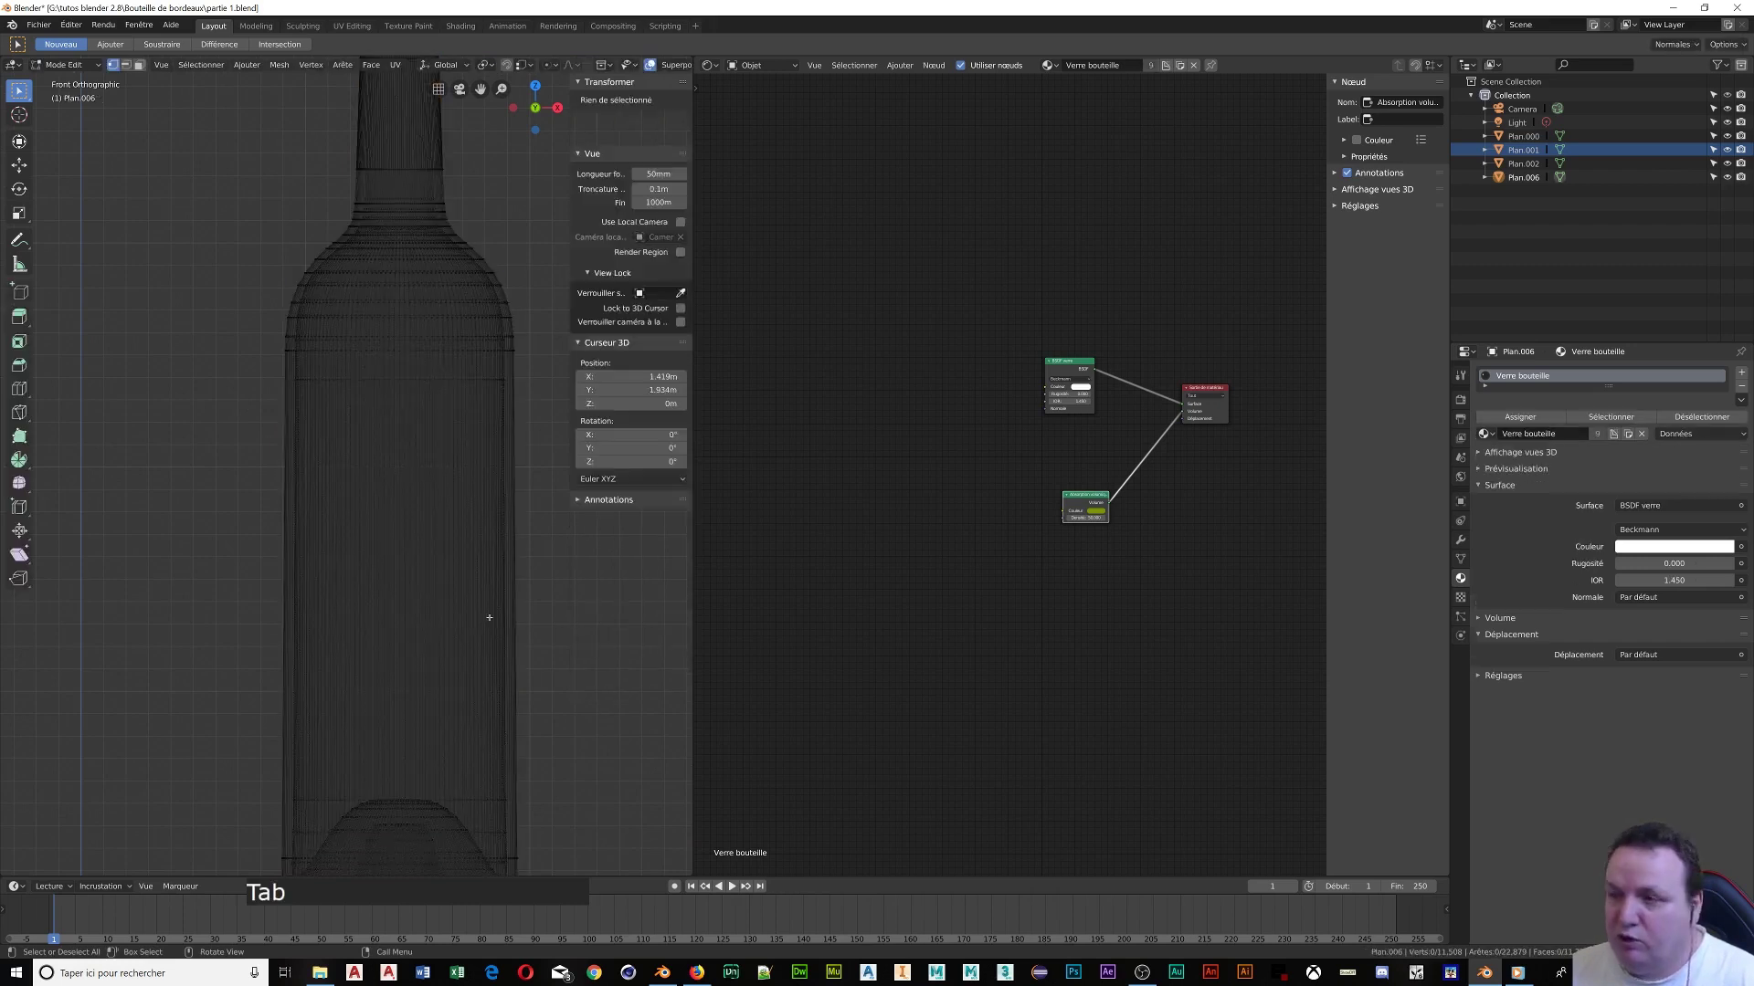
# Add two horizontal loop cuts around the straight part of the bottle body and slide them slightly upward
pyautogui.press('ctrl')
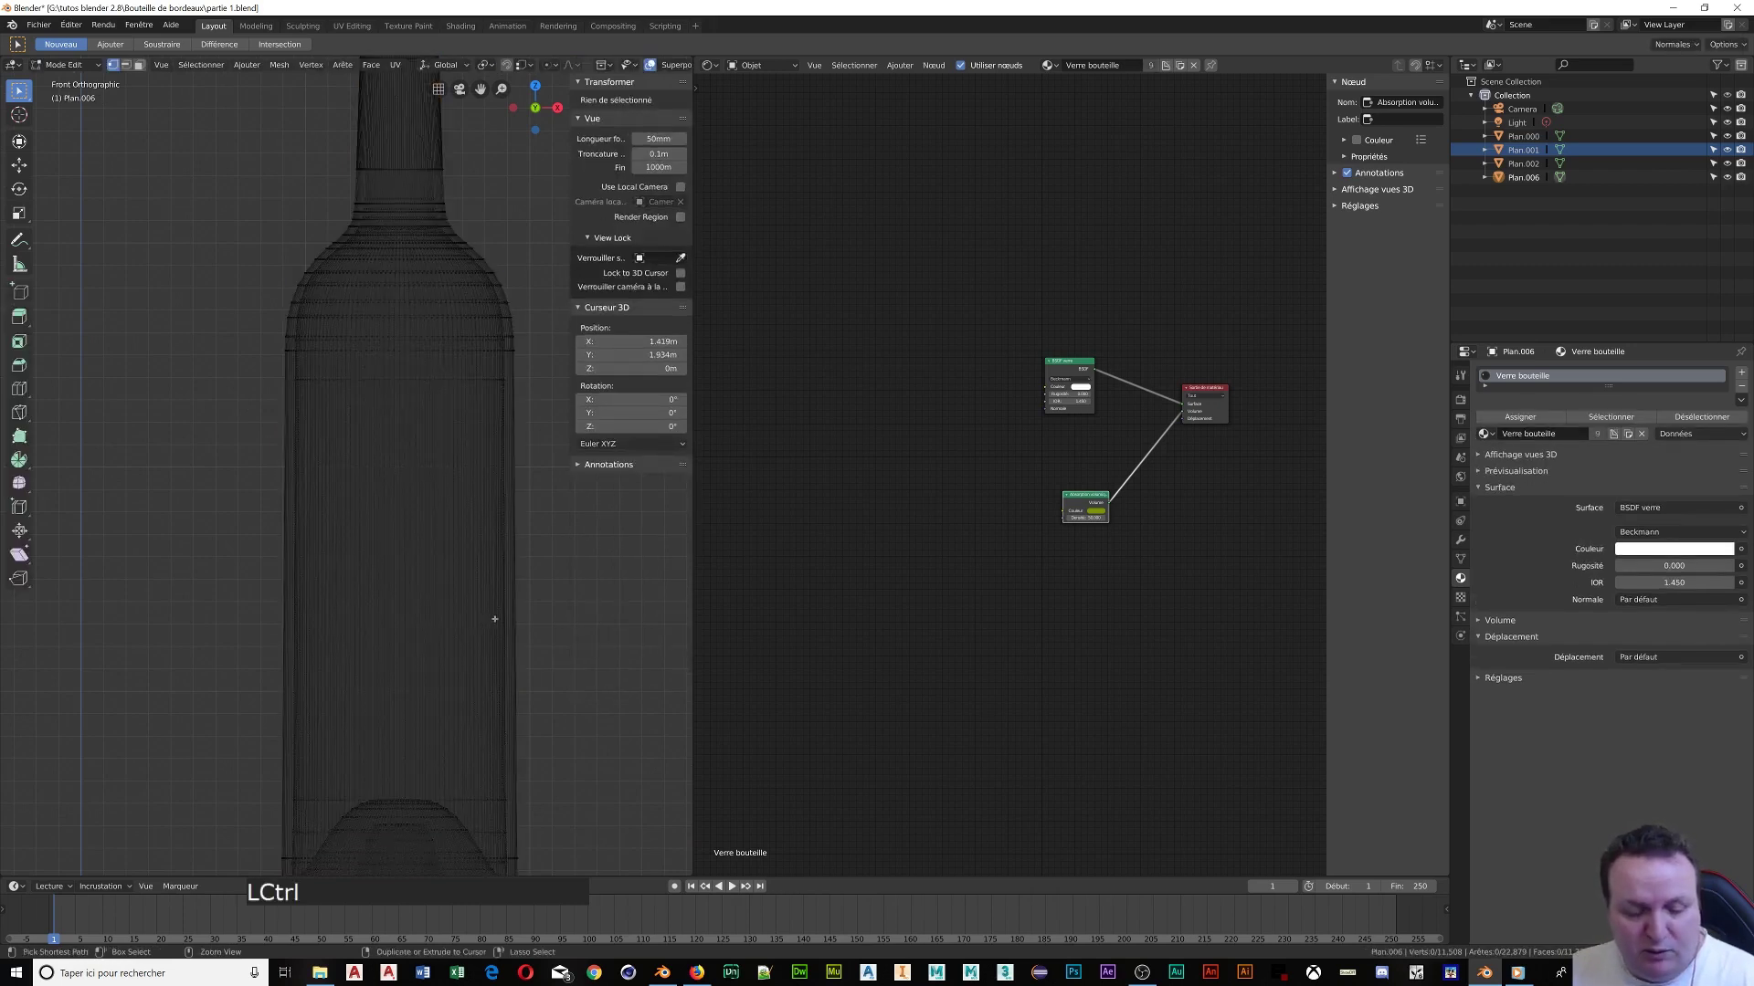
pyautogui.hotkey('ctrl', 'r')
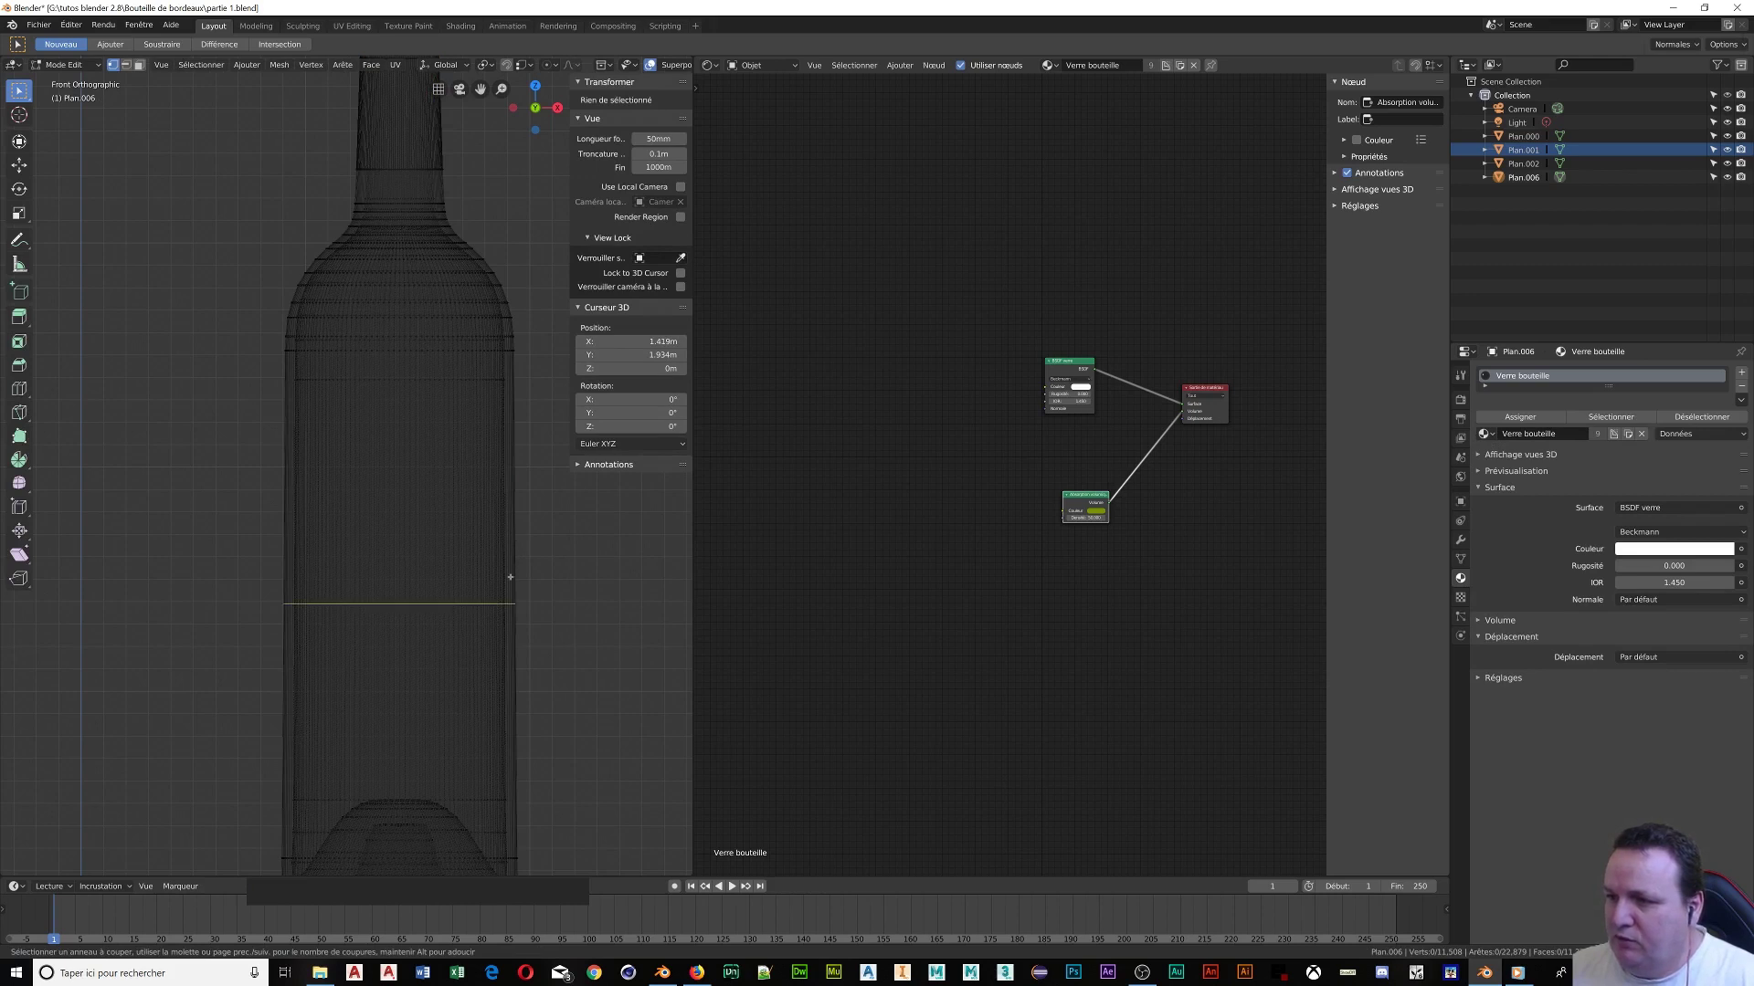
pyautogui.scroll(1, 510, 577)
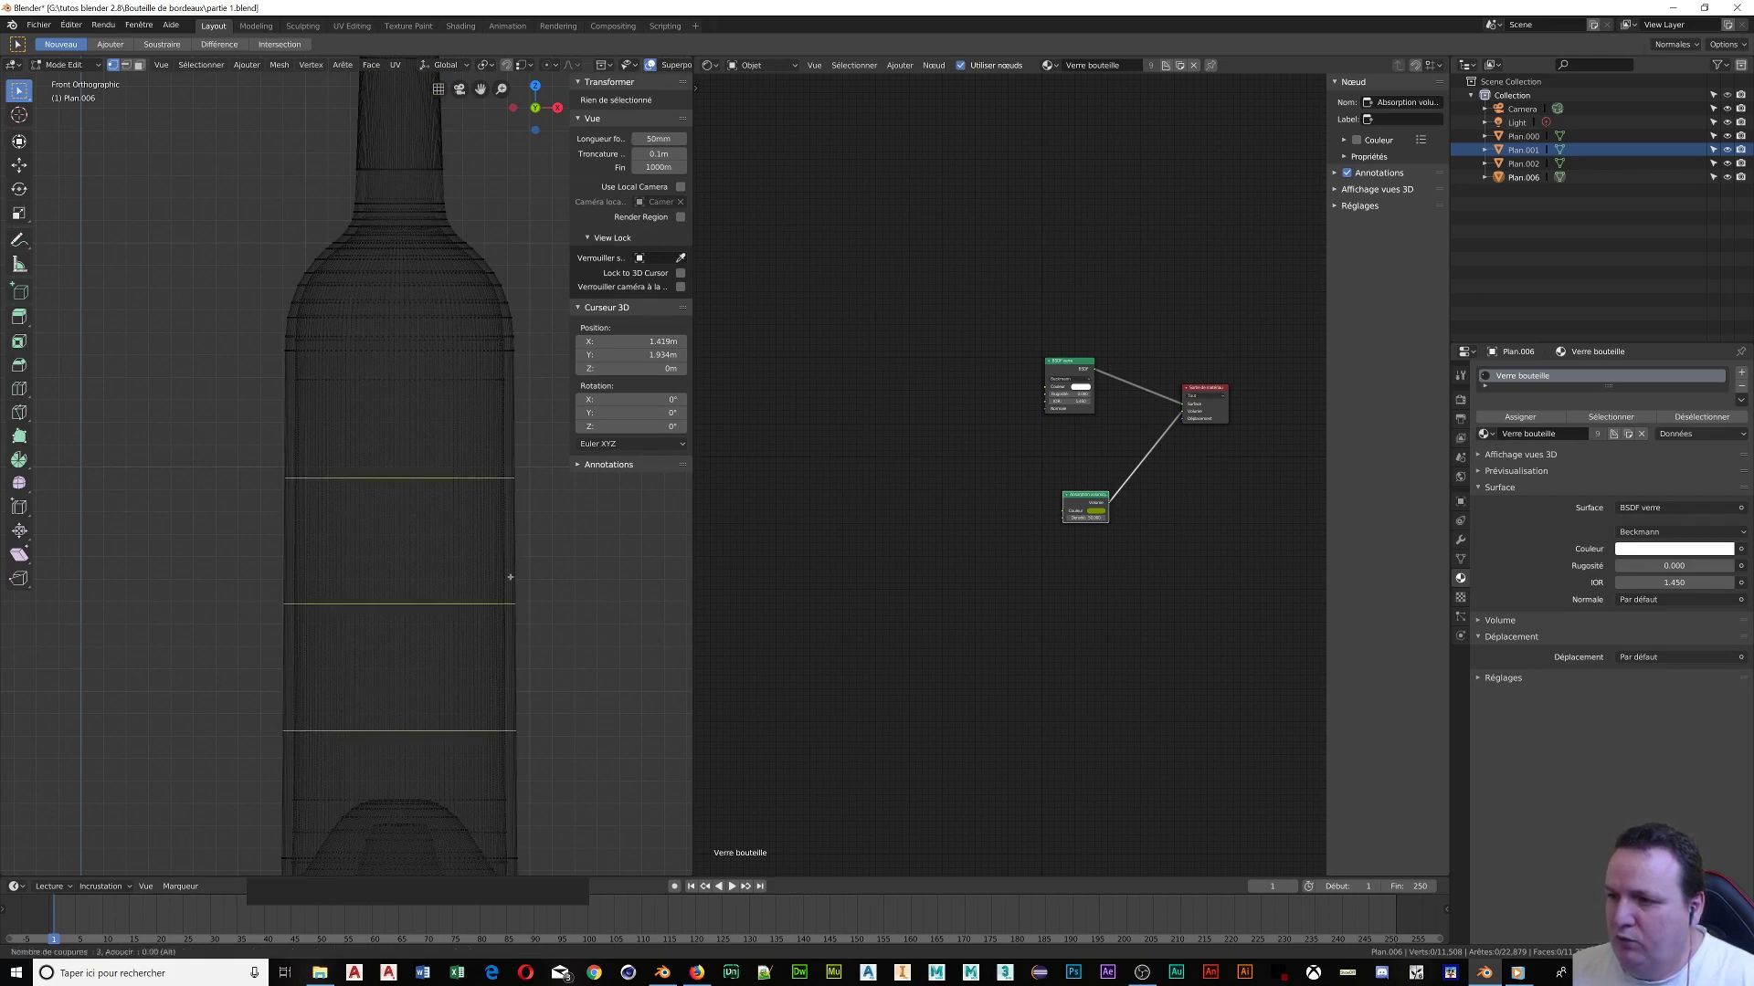
pyautogui.click(509, 578)
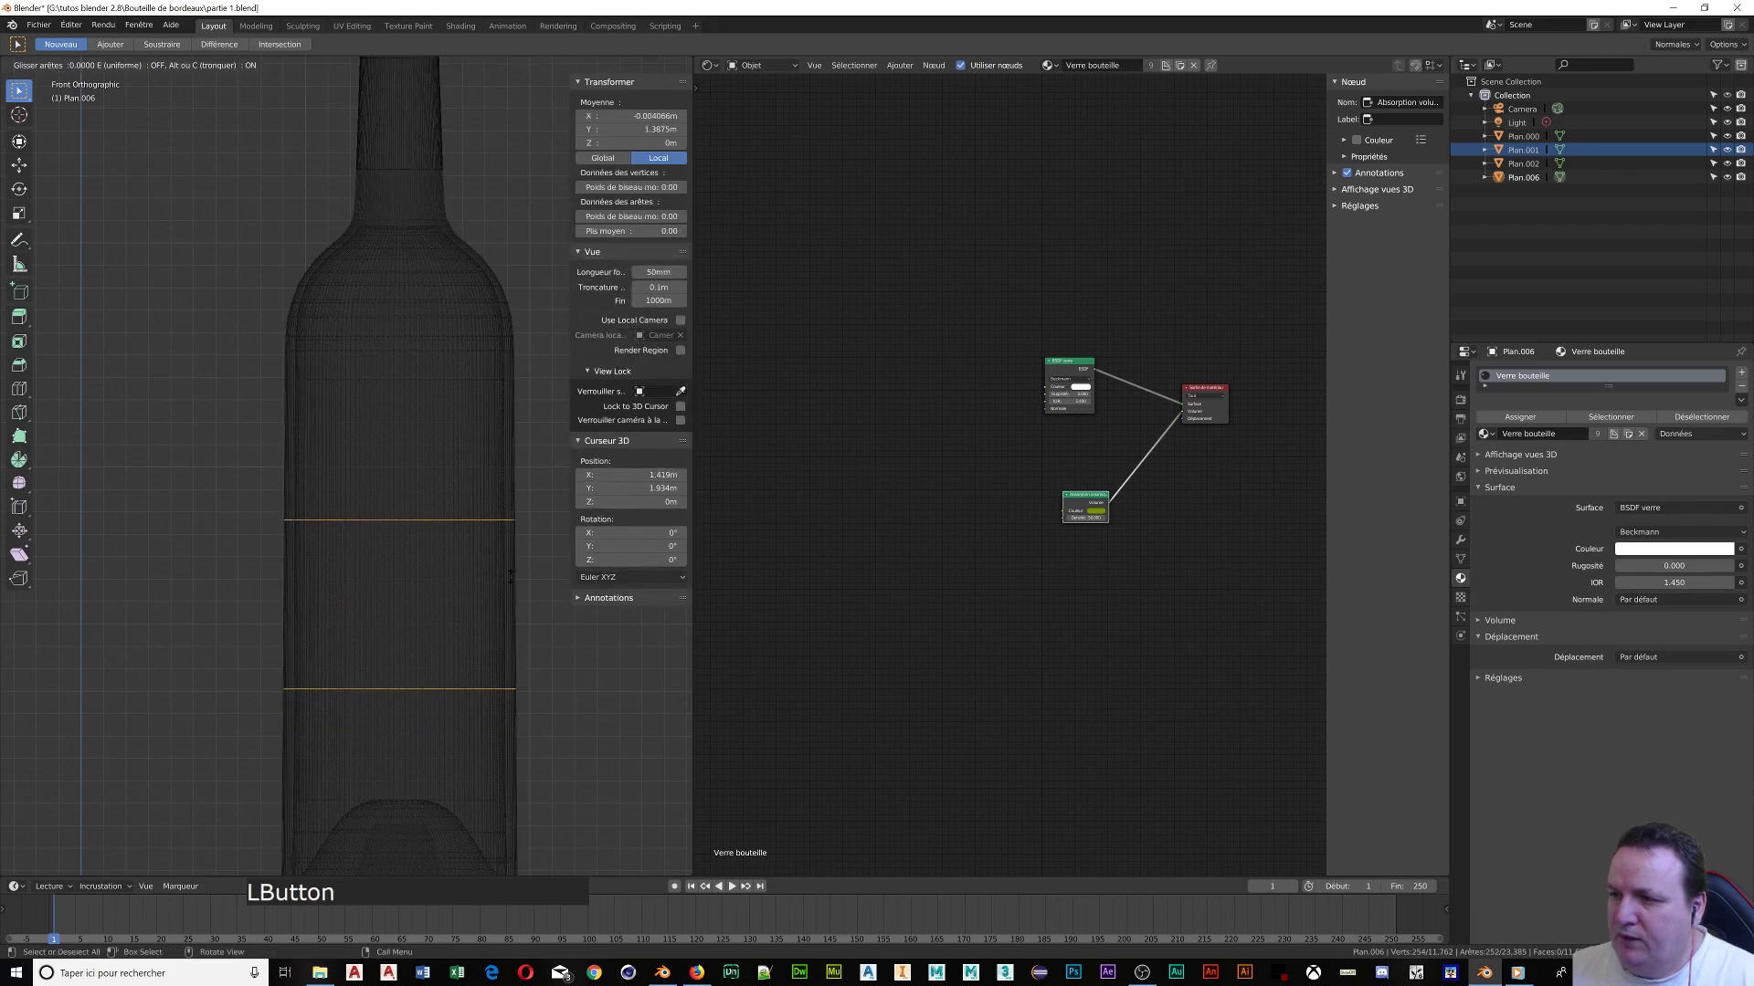
pyautogui.click(509, 551)
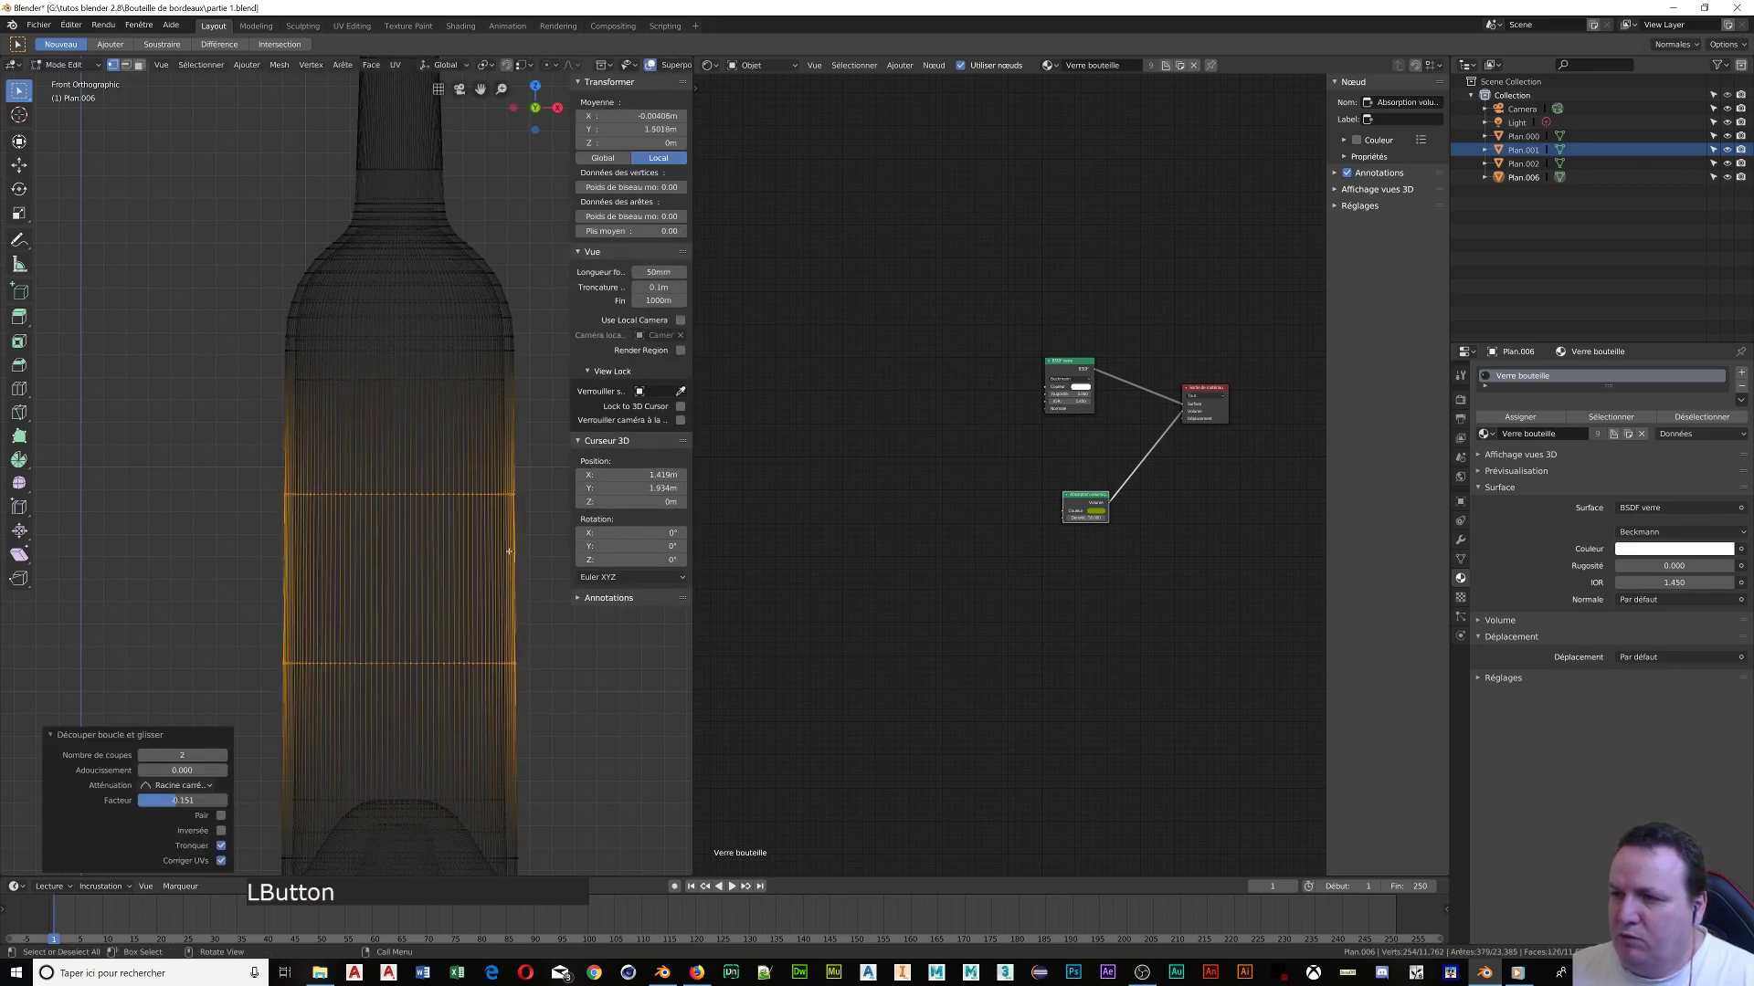
# Scale the two edge loops apart along the Z axis by about 1.677
pyautogui.press('s')
pyautogui.press('z')
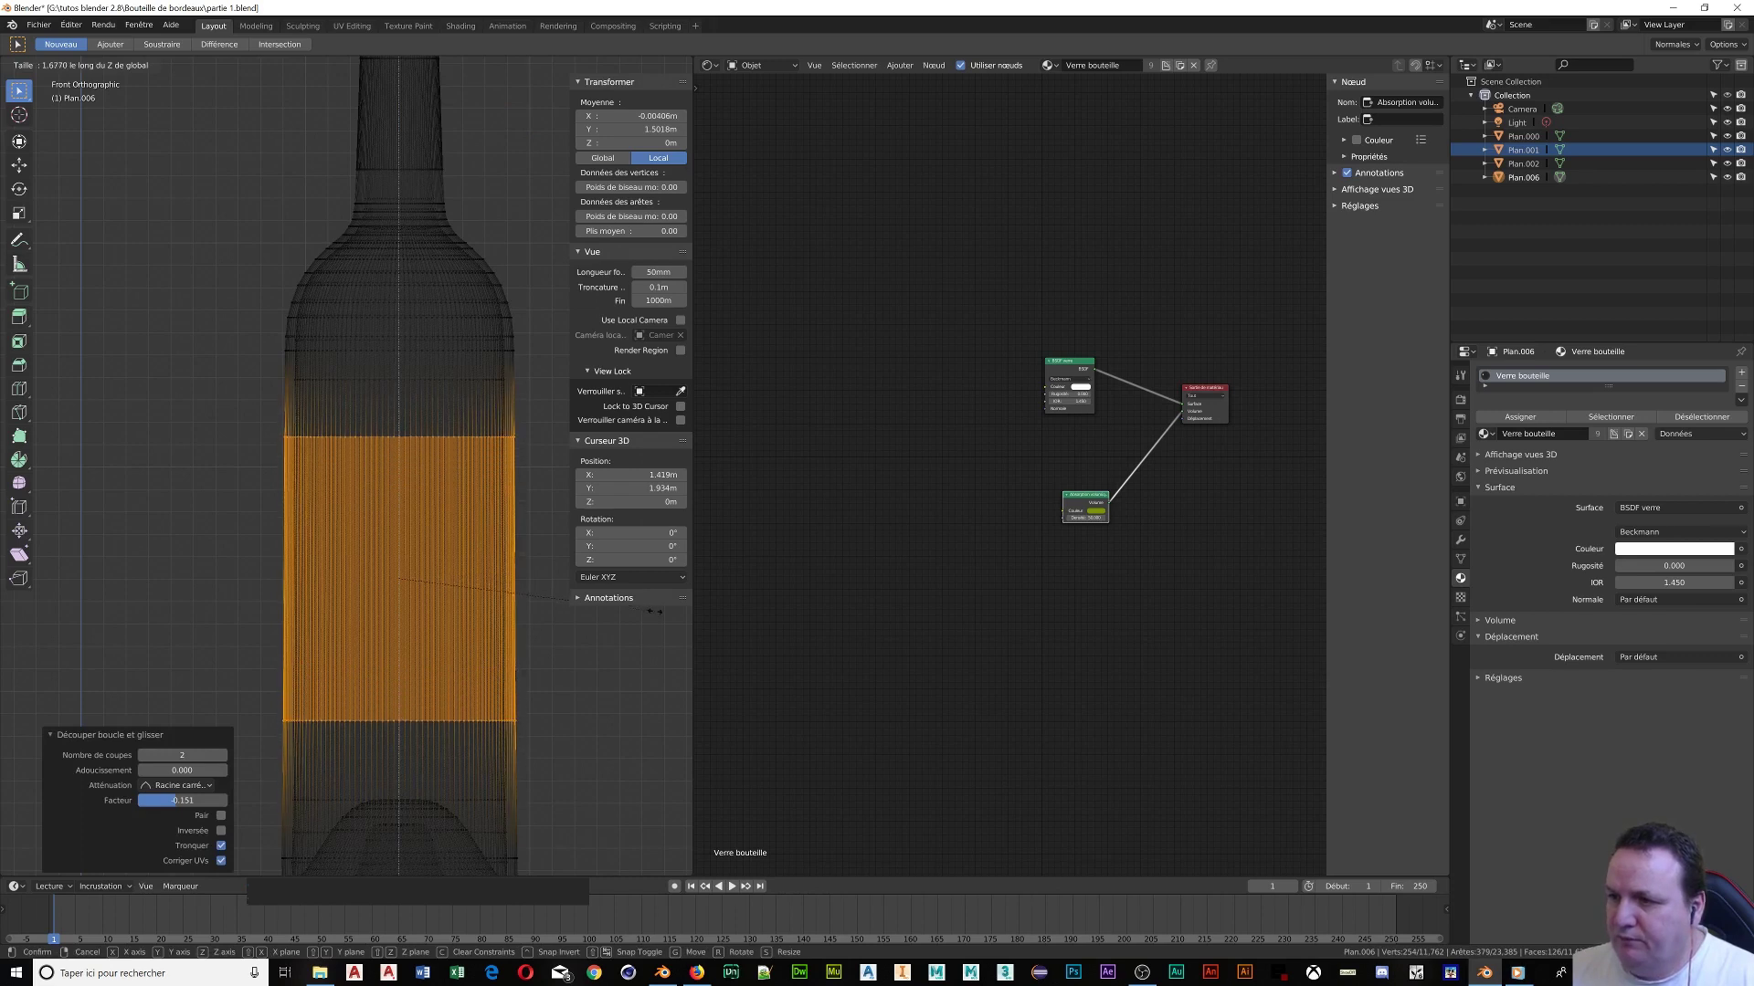
pyautogui.click(611, 622)
pyautogui.keyDown('shift'); pyautogui.moveTo(544, 629); pyautogui.dragTo(544, 628, button='middle'); pyautogui.keyUp('shift')
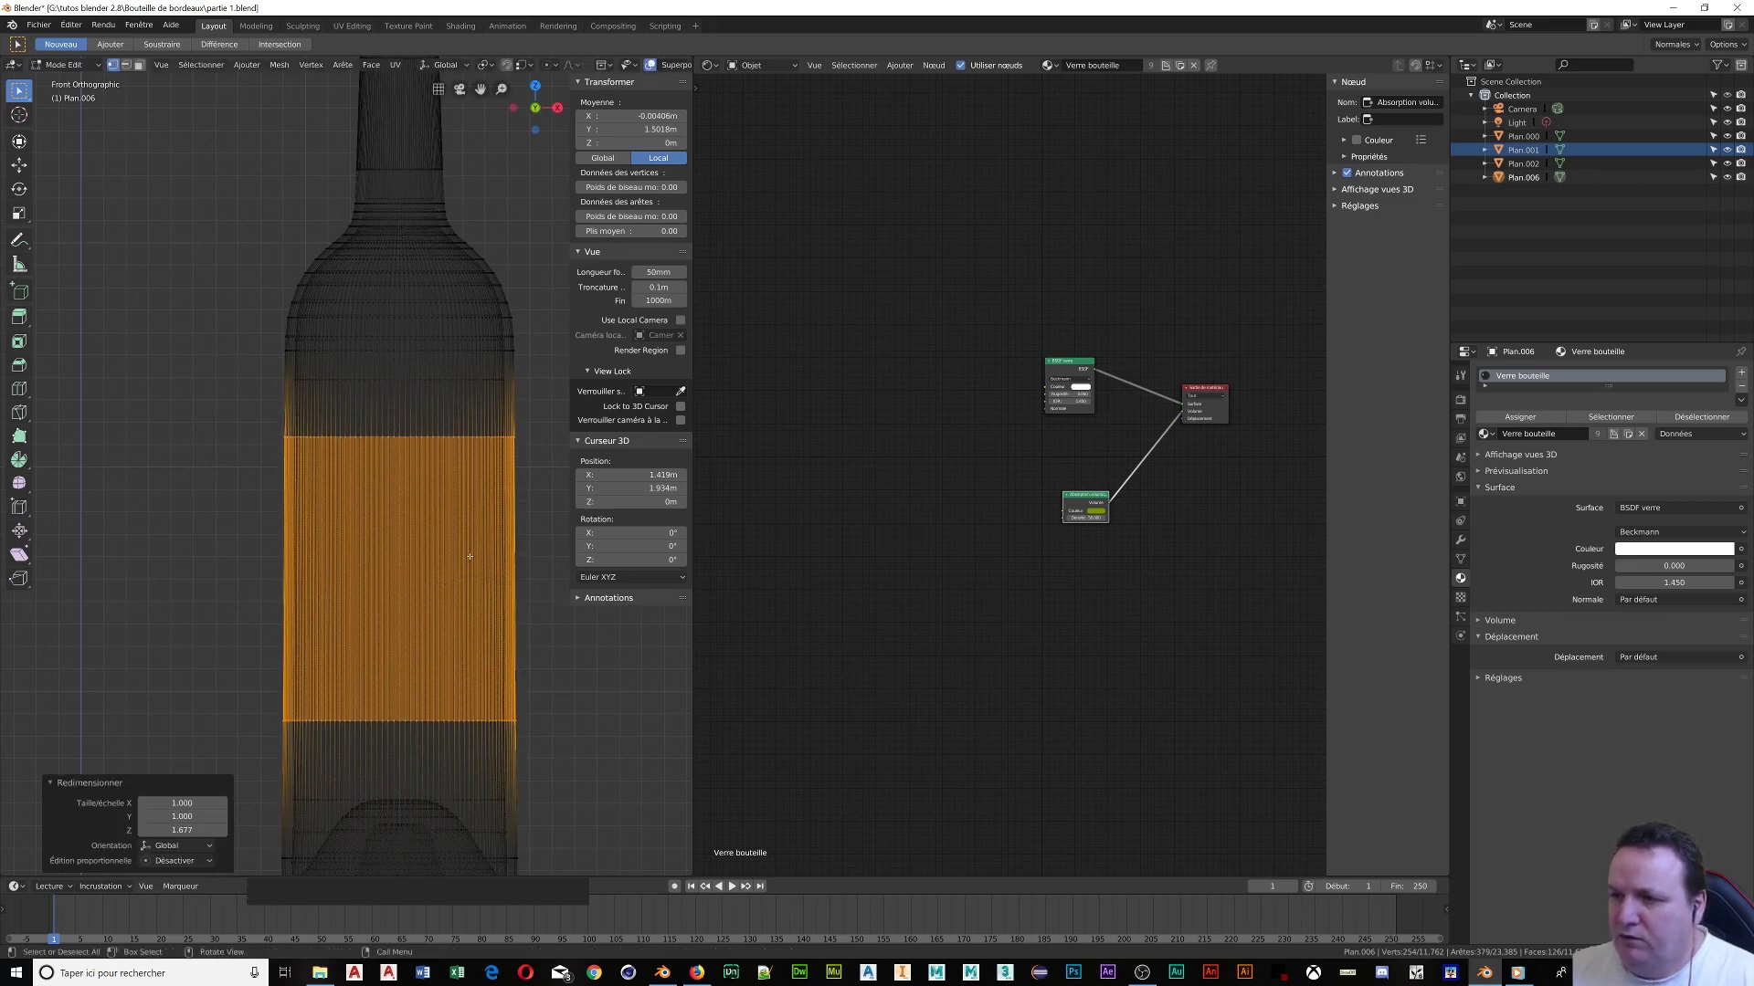
# In right orthographic view, box-deselect the rear of the band, leaving only its front portion selected
pyautogui.scroll(-3, 465, 626)
pyautogui.moveTo(470, 548); pyautogui.dragTo(282, 566, button='middle')
pyautogui.scroll(4, 503, 551)
pyautogui.scroll(4, 283, 566)
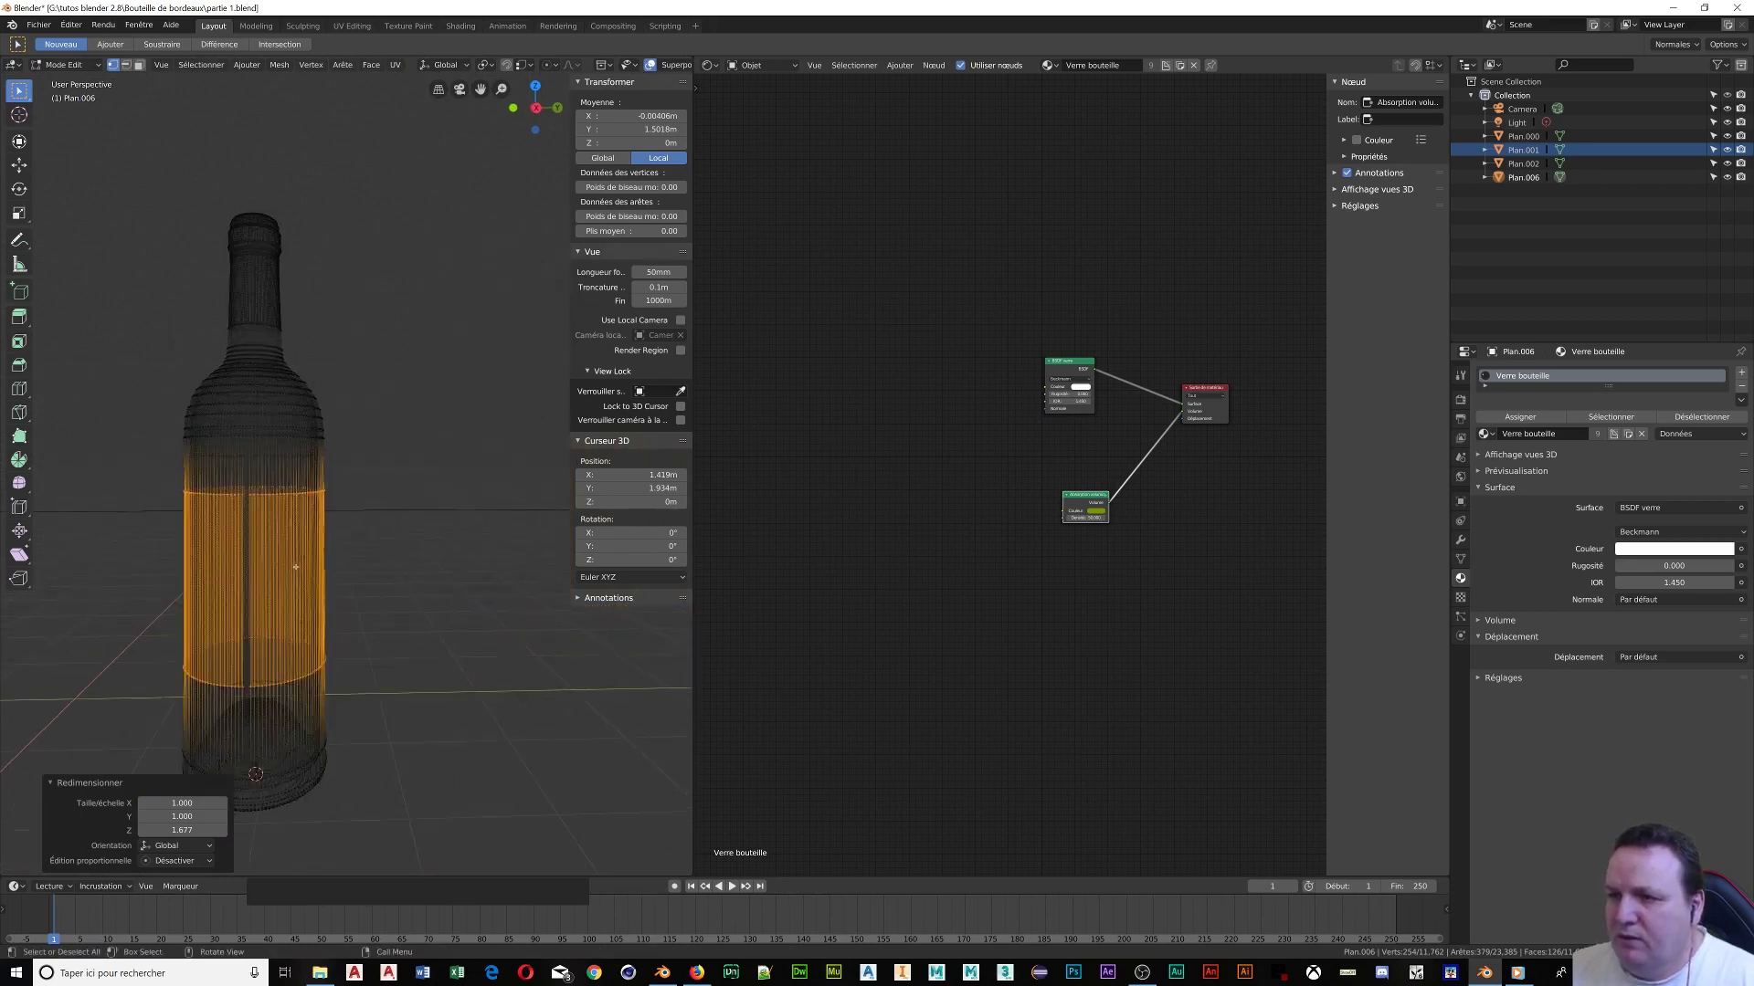
pyautogui.keyDown('shift'); pyautogui.moveTo(179, 594); pyautogui.dragTo(355, 516, button='middle'); pyautogui.keyUp('shift')
pyautogui.scroll(3, 370, 472)
pyautogui.scroll(-4, 369, 474)
pyautogui.press('KP_3')
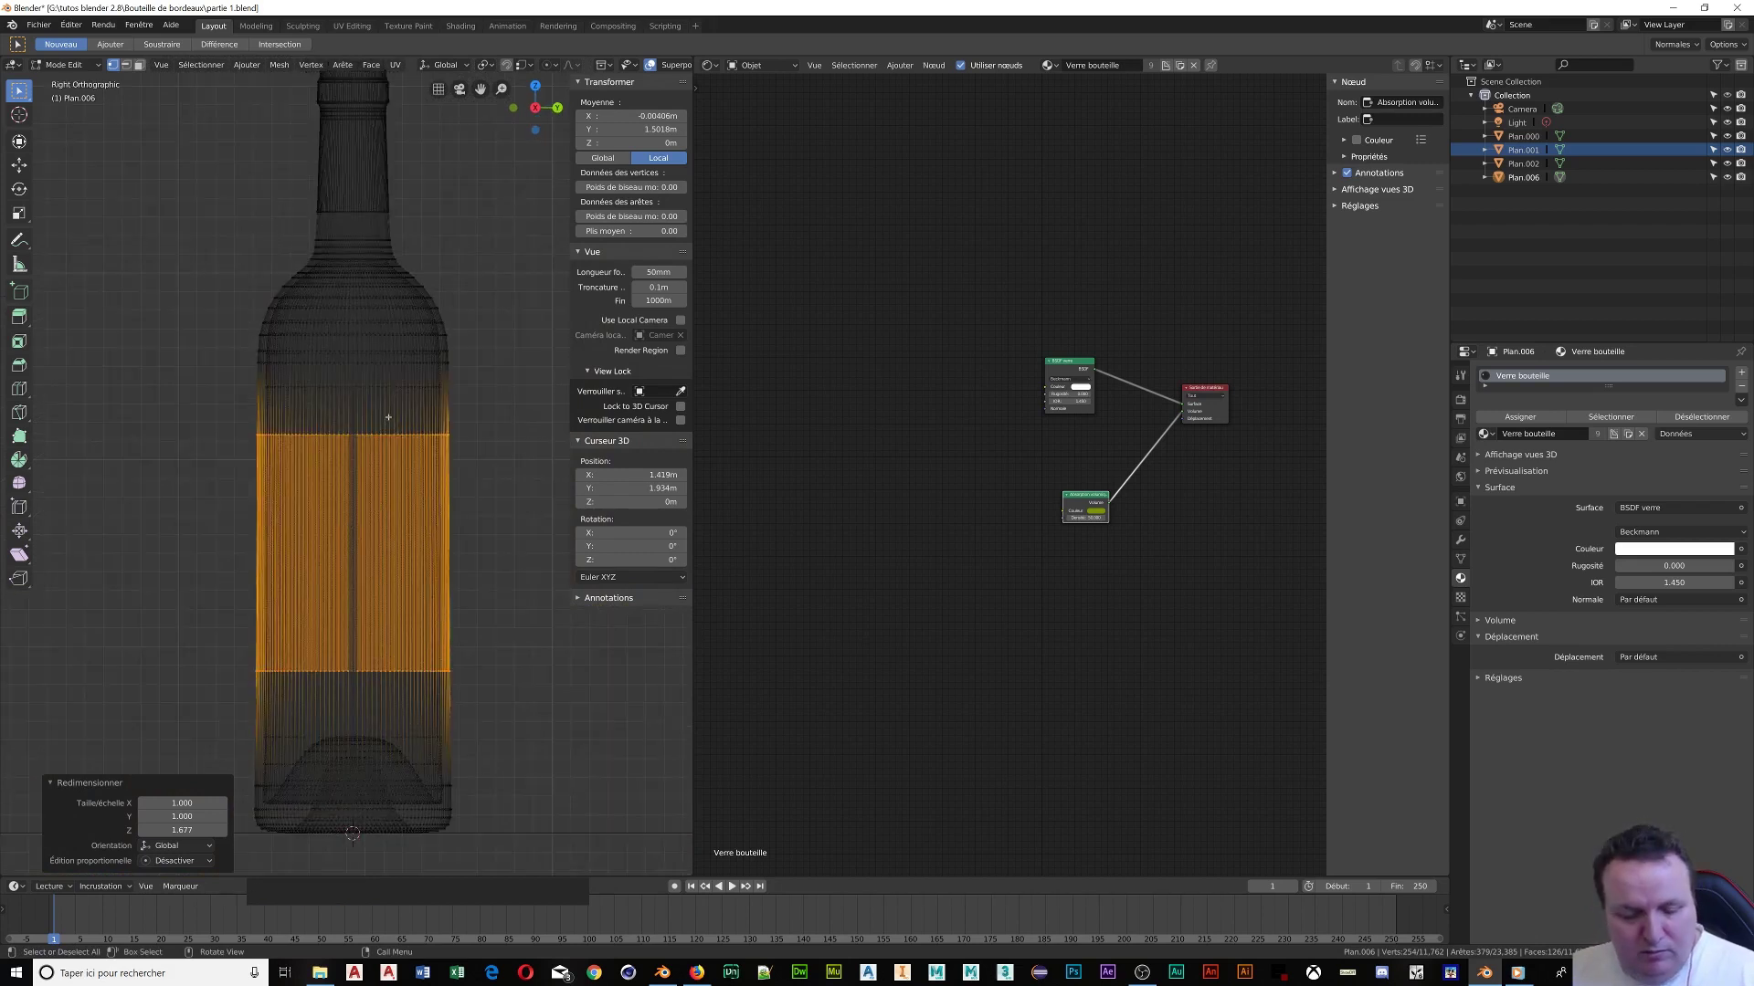
pyautogui.press('b')
pyautogui.keyDown('shift'); pyautogui.moveTo(309, 401); pyautogui.dragTo(502, 737); pyautogui.keyUp('shift')
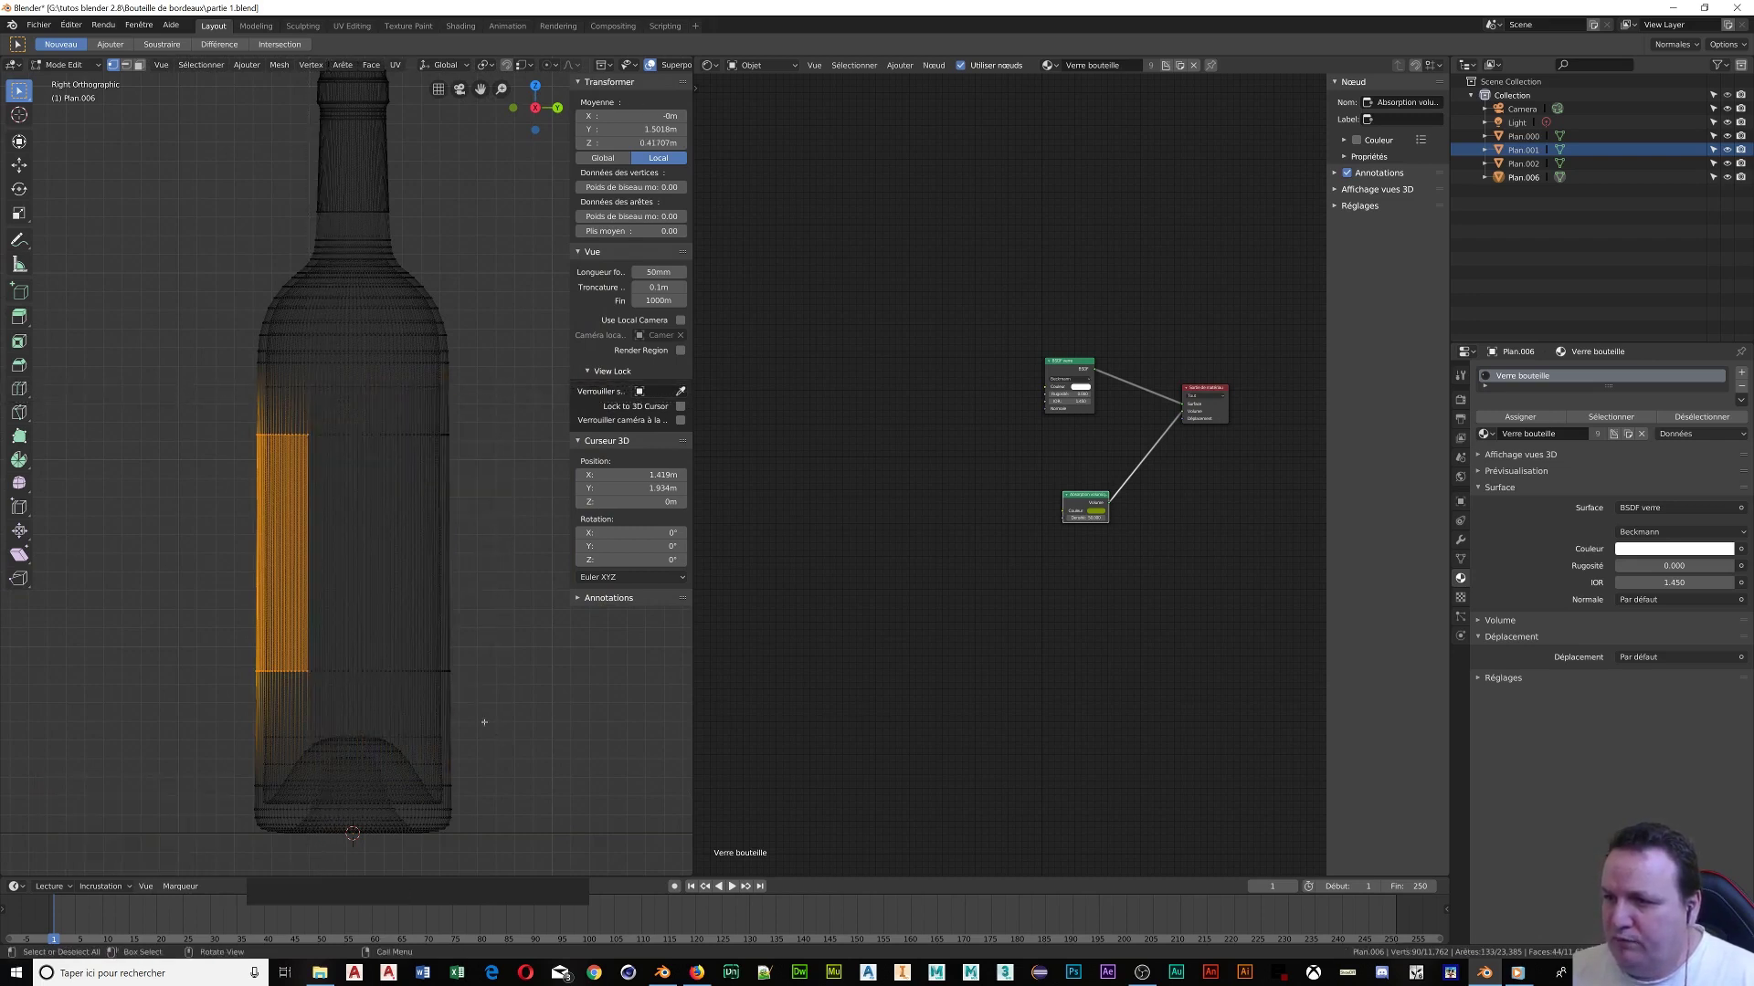
# Duplicate the selected front band in place and separate the copy into its own object
pyautogui.moveTo(501, 737); pyautogui.dragTo(419, 650, button='middle')
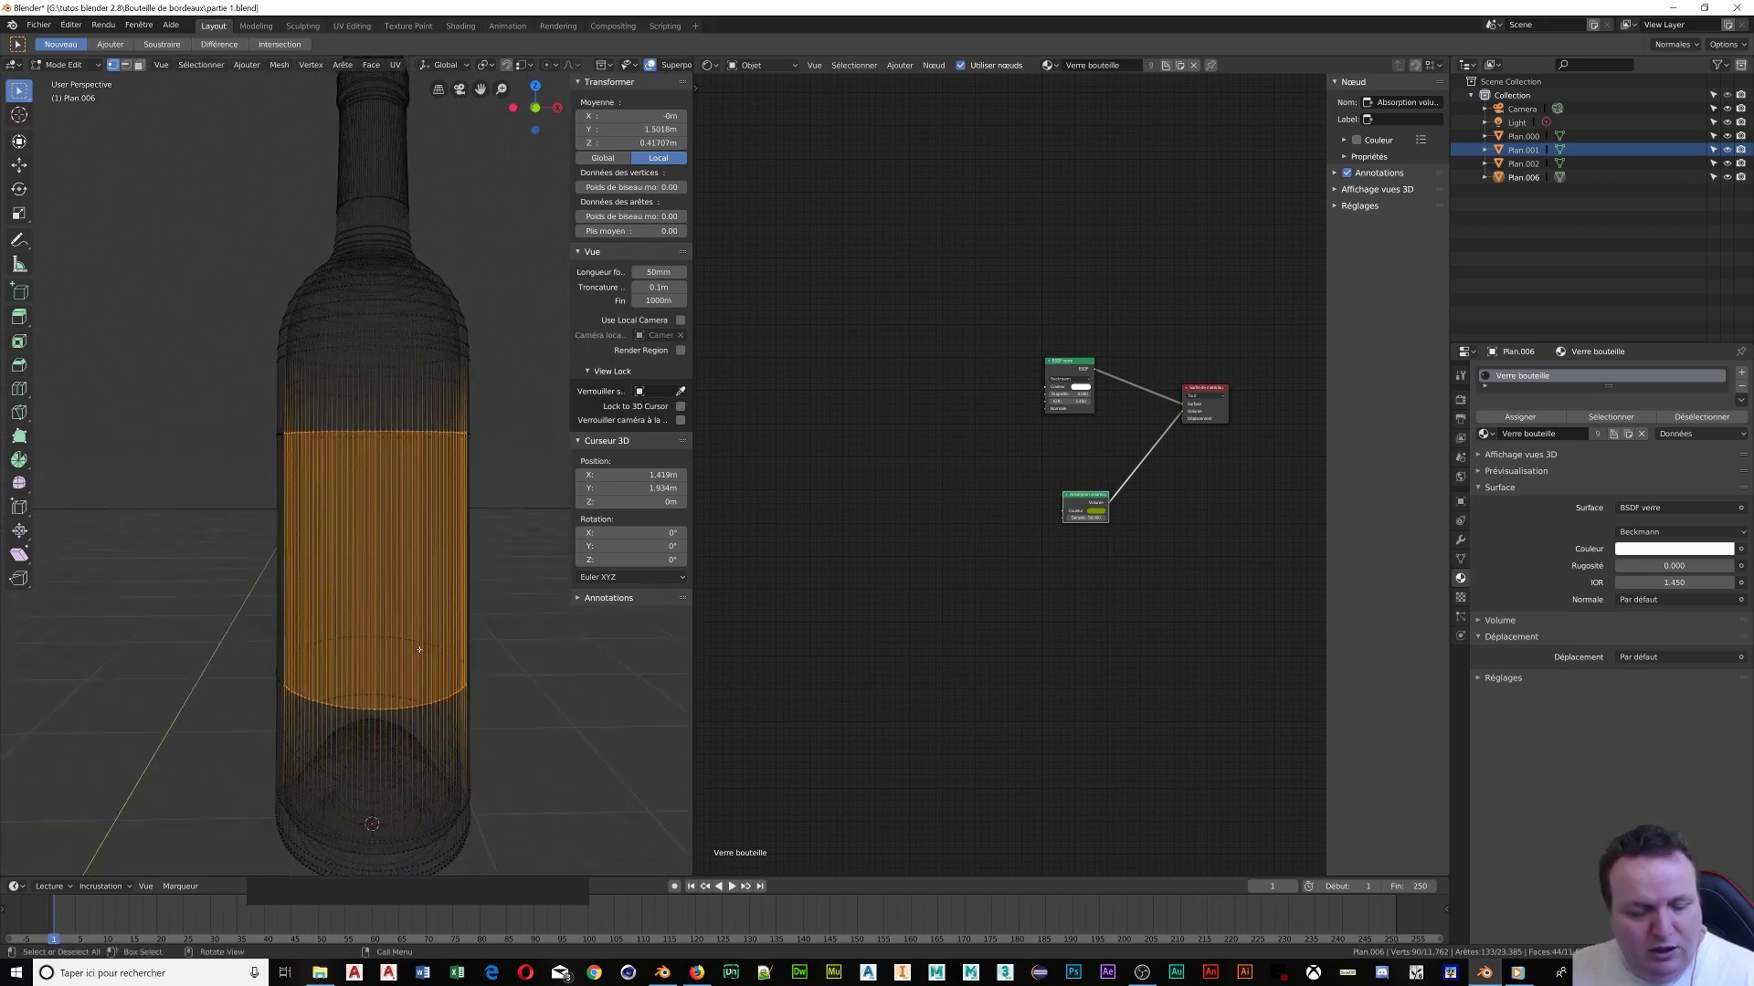
pyautogui.hotkey('shift', 'd')
pyautogui.click(410, 527)
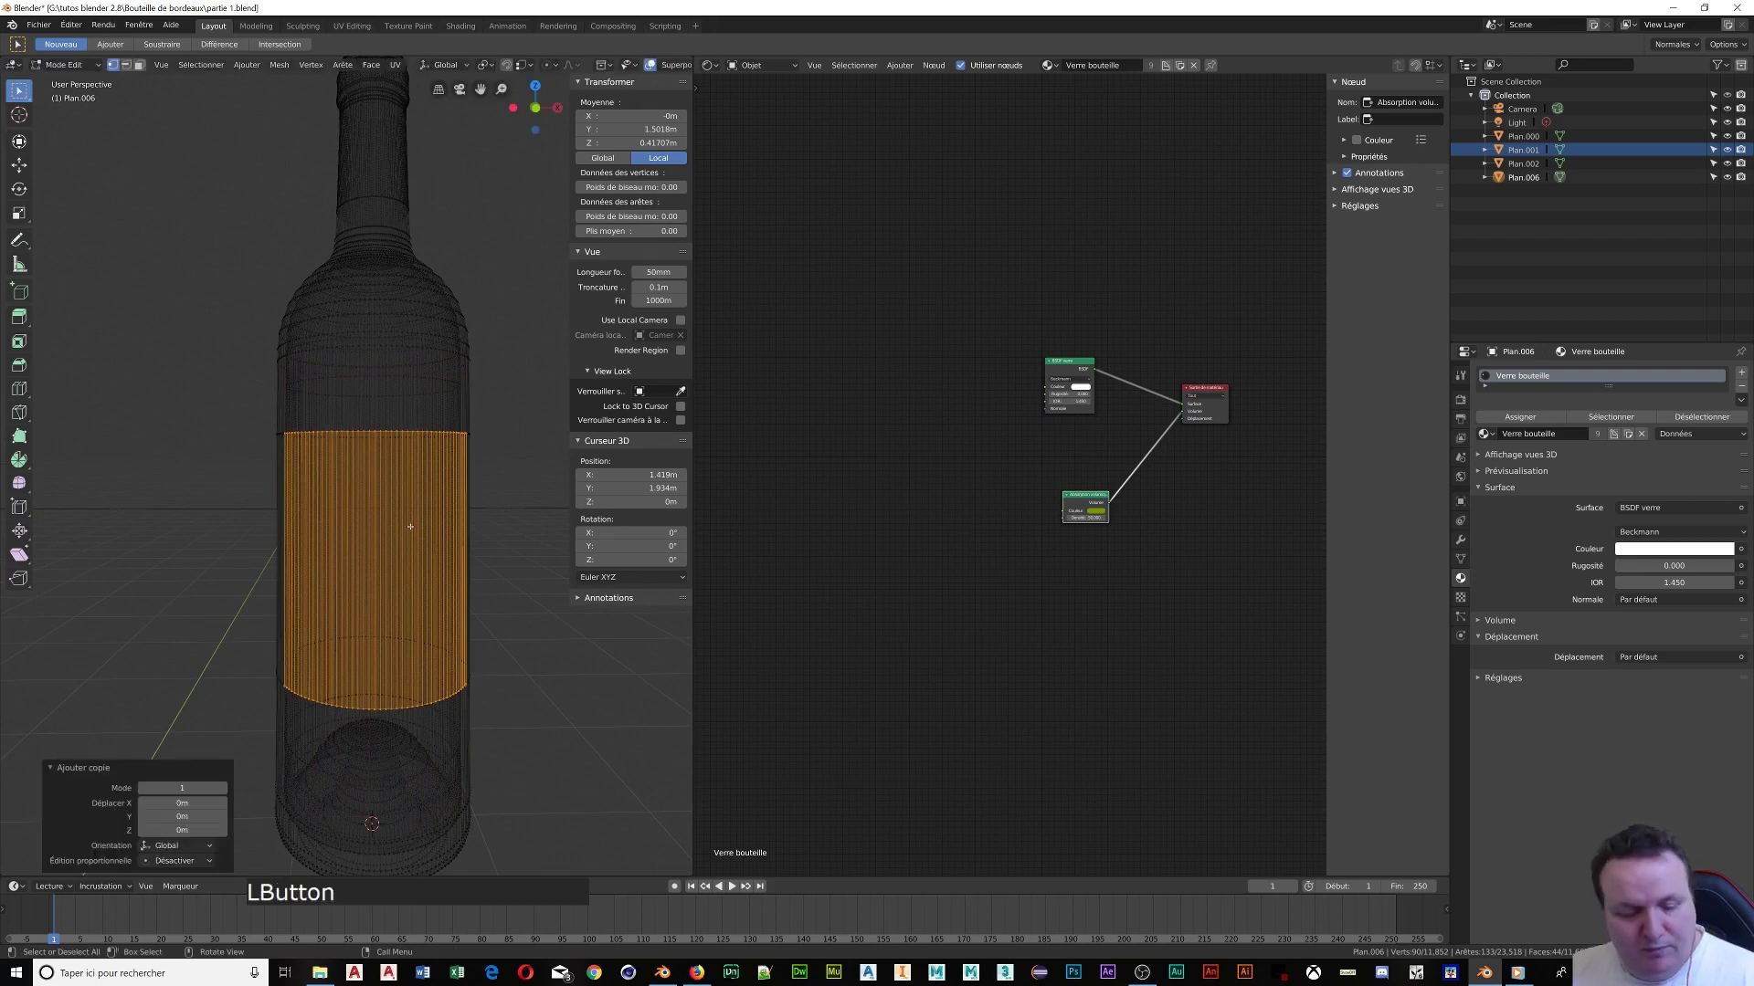
pyautogui.press('p')
pyautogui.click(407, 530)
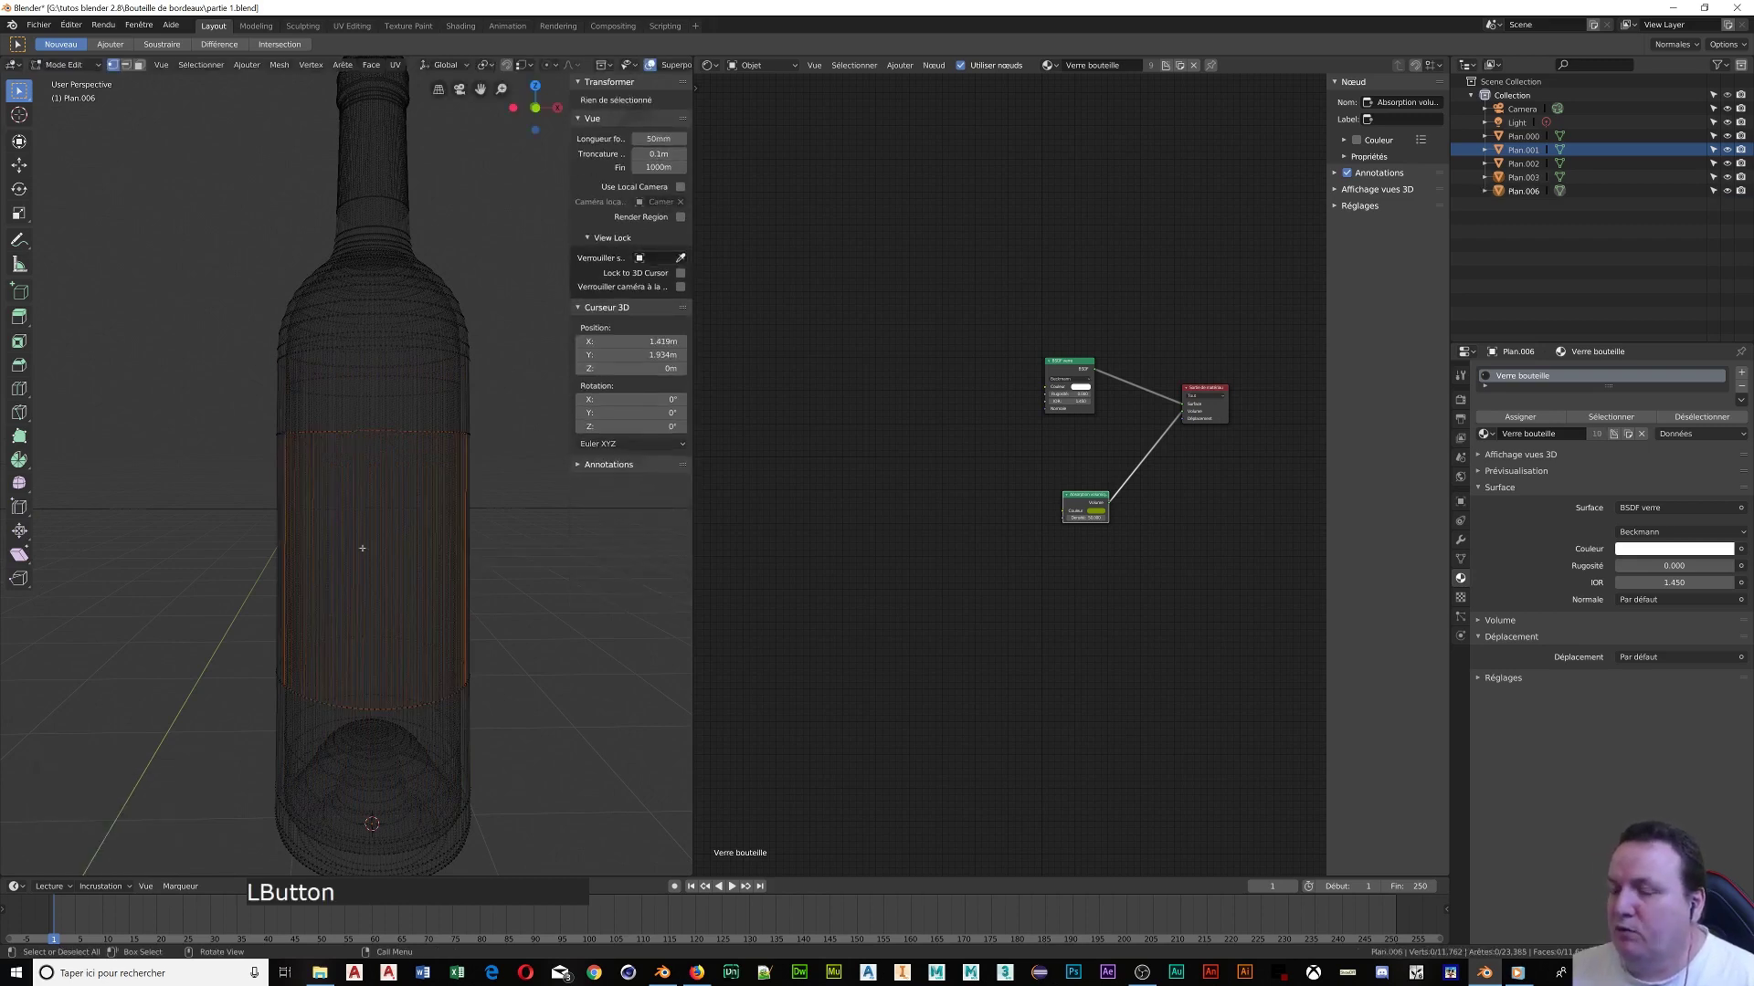
# Return to Object Mode and select the separated front band from among the overlapping bottle meshes
pyautogui.press('Tab')
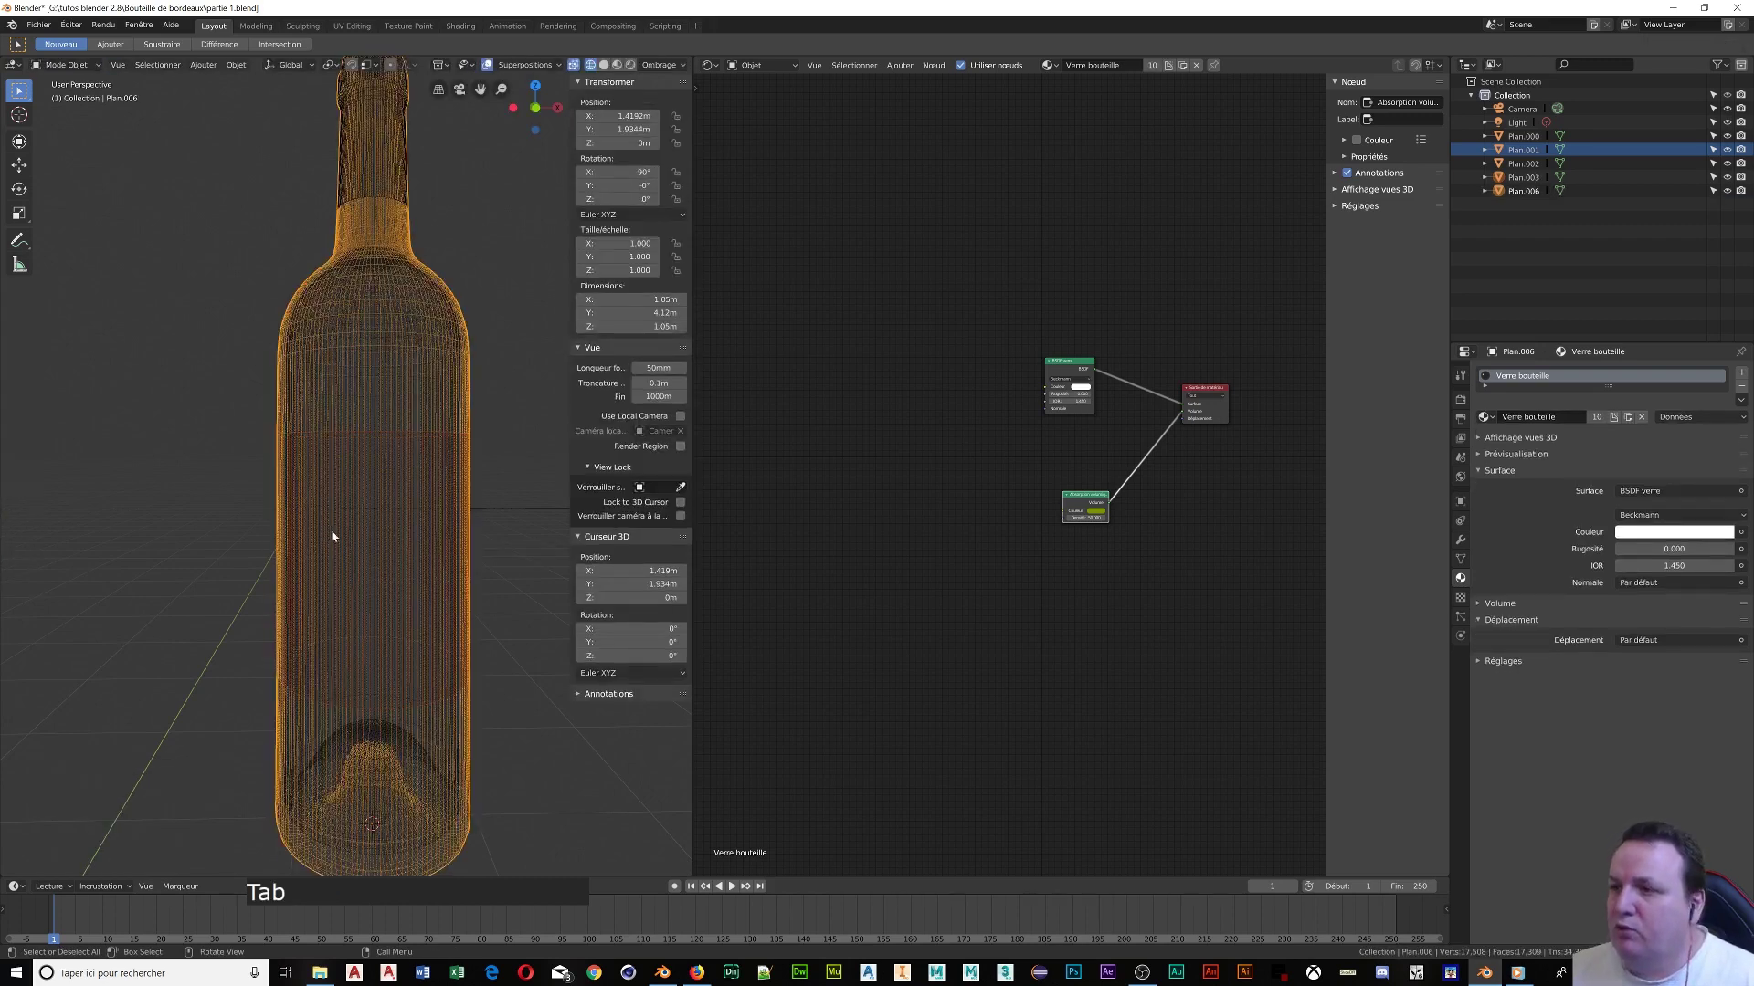
pyautogui.click(405, 443)
pyautogui.click(406, 442)
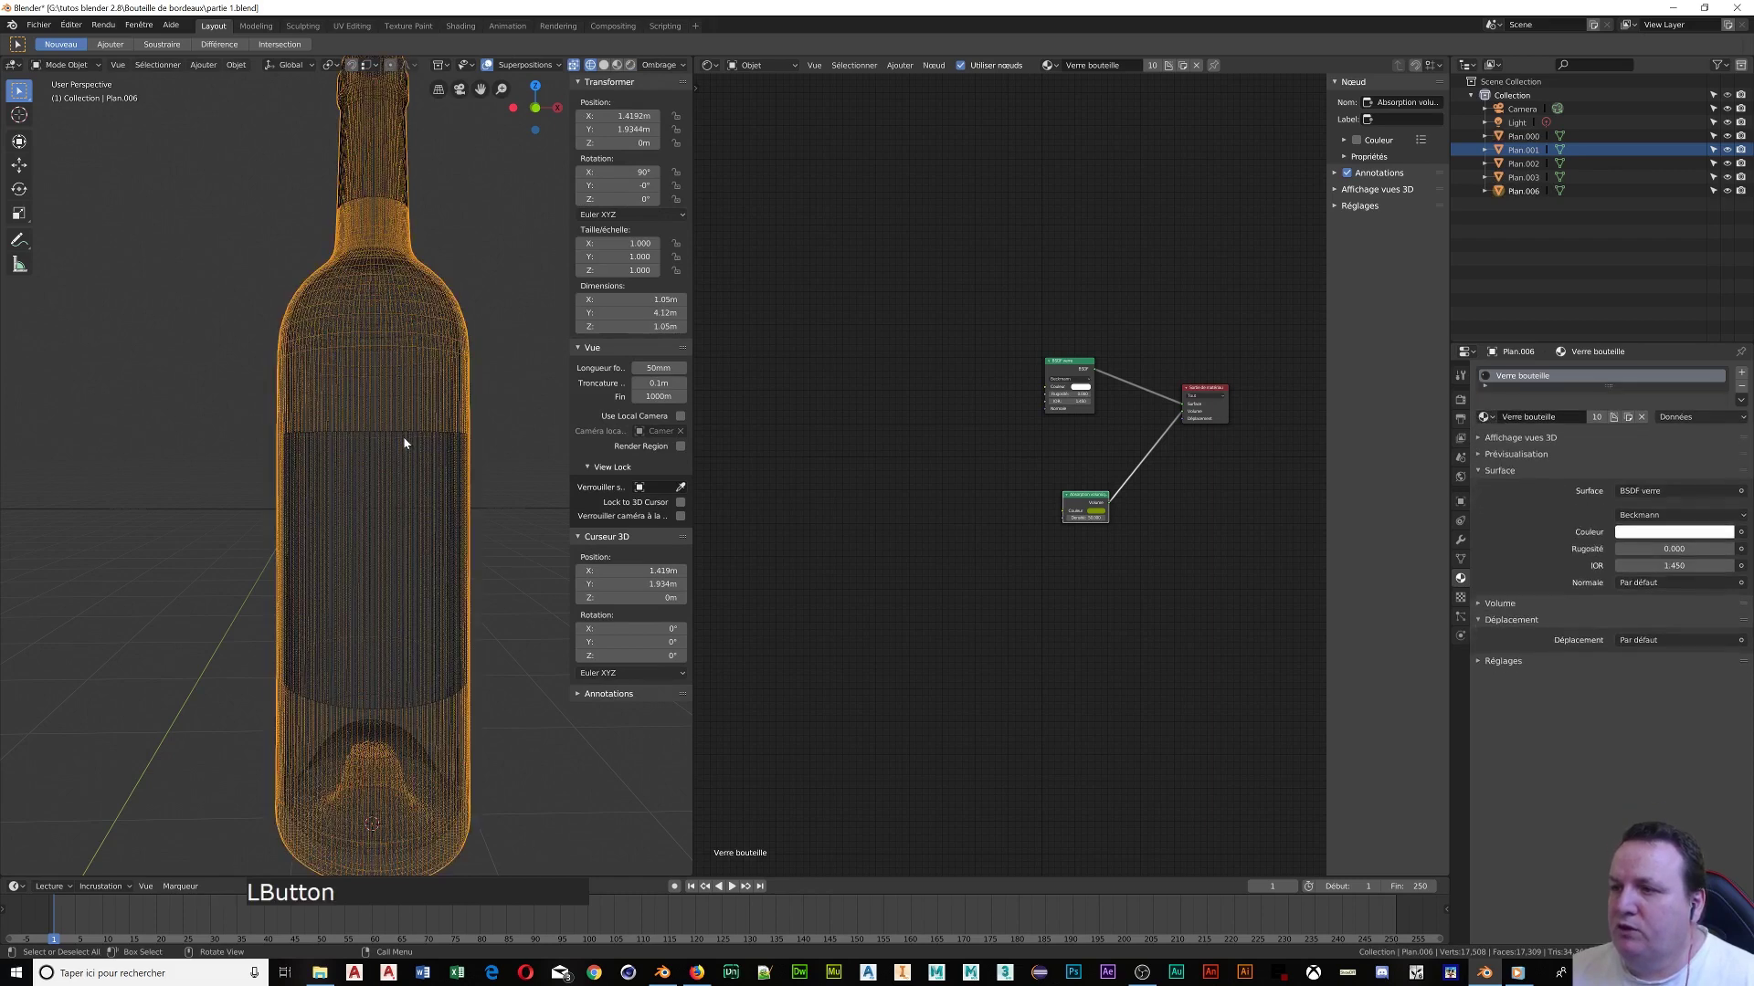
pyautogui.click(407, 442)
pyautogui.click(409, 442)
pyautogui.click(438, 445)
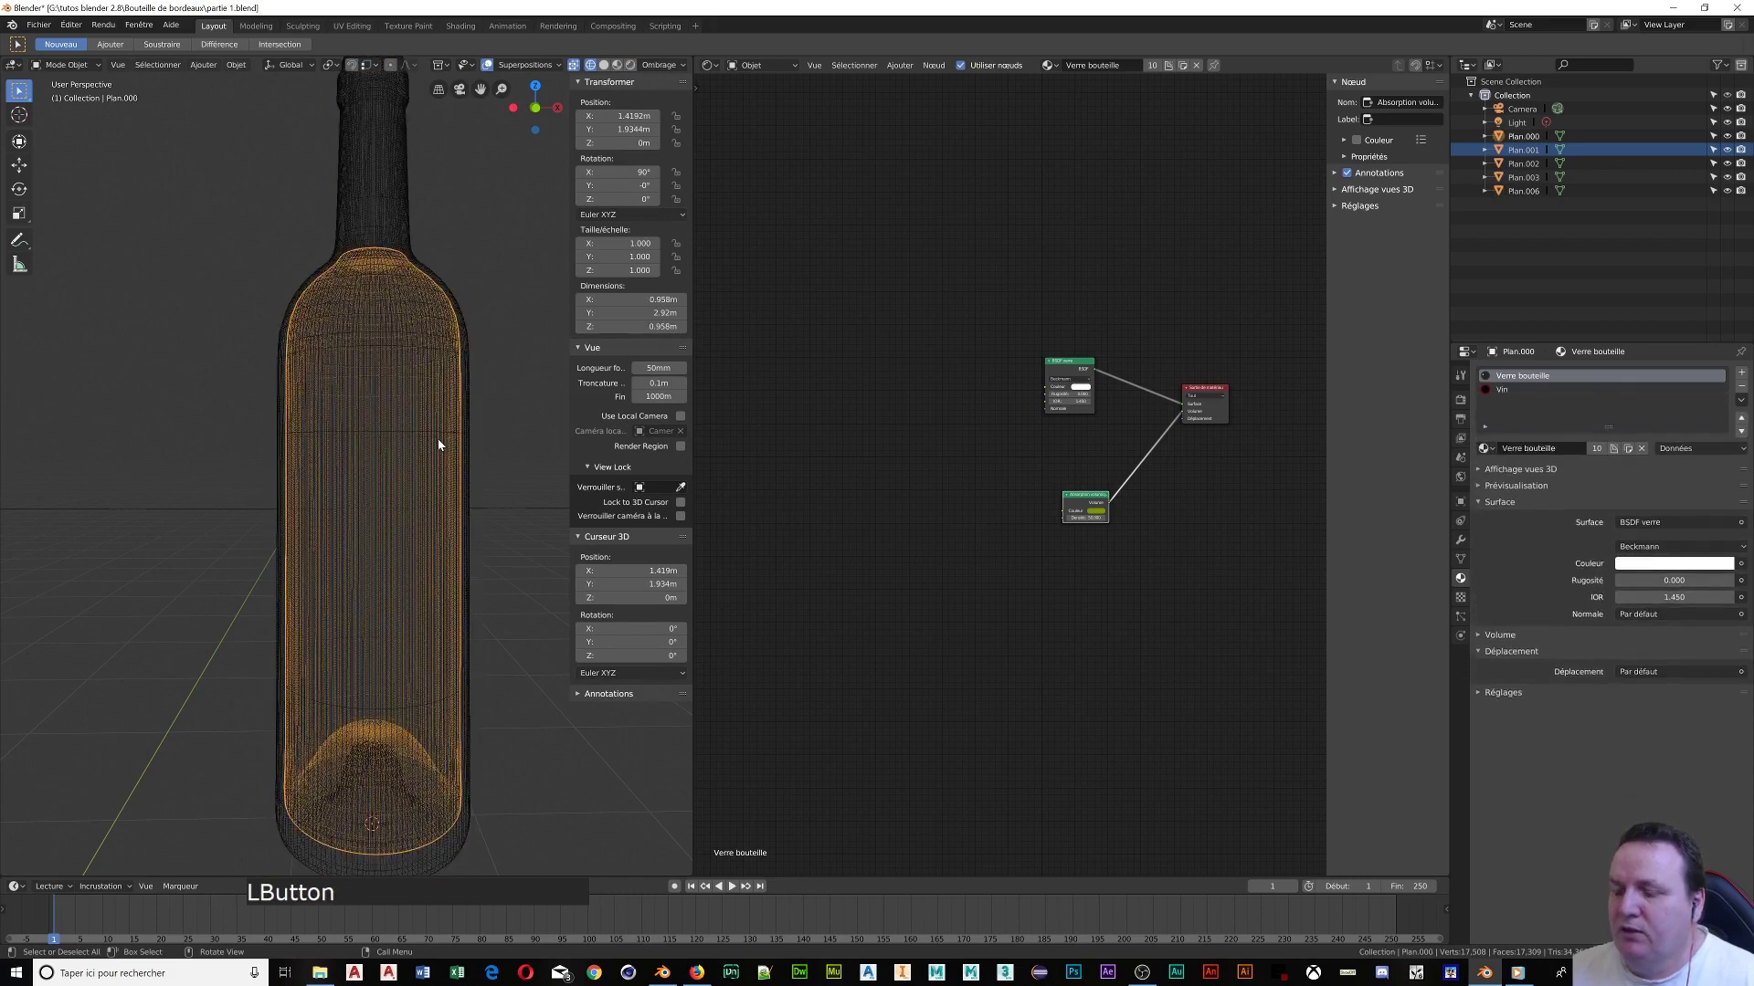
pyautogui.keyDown('alt'); pyautogui.click(439, 445); pyautogui.keyUp('alt')
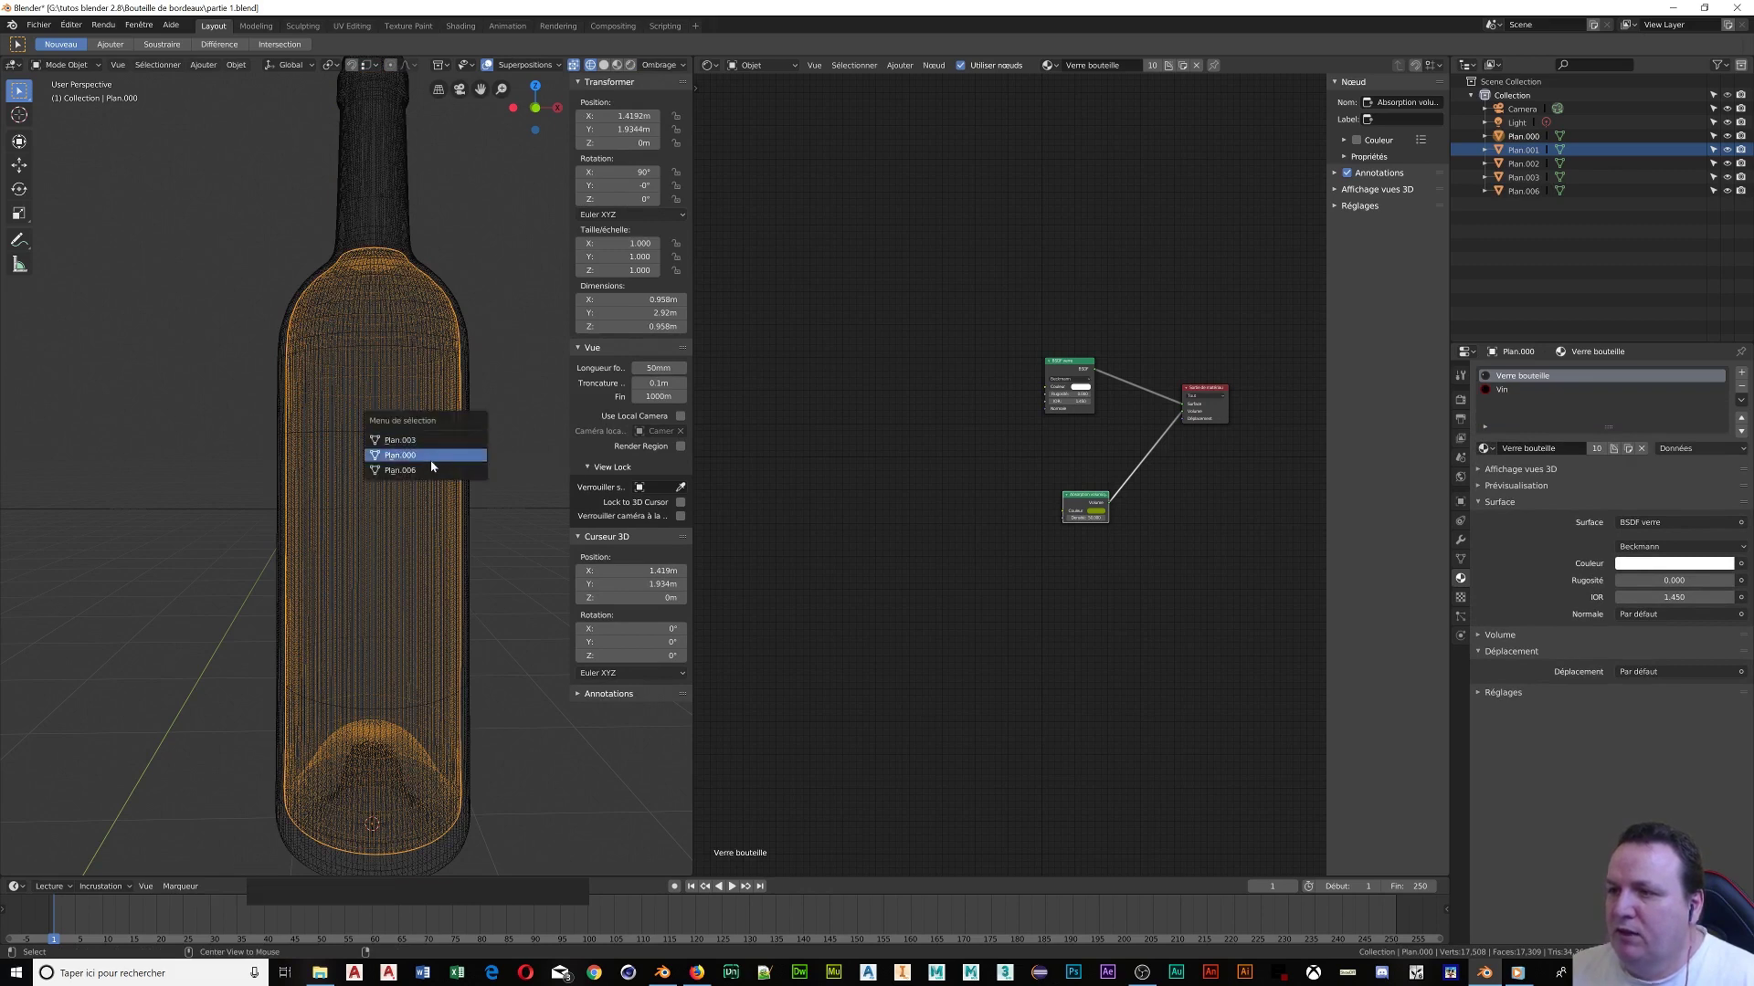
pyautogui.click(430, 470)
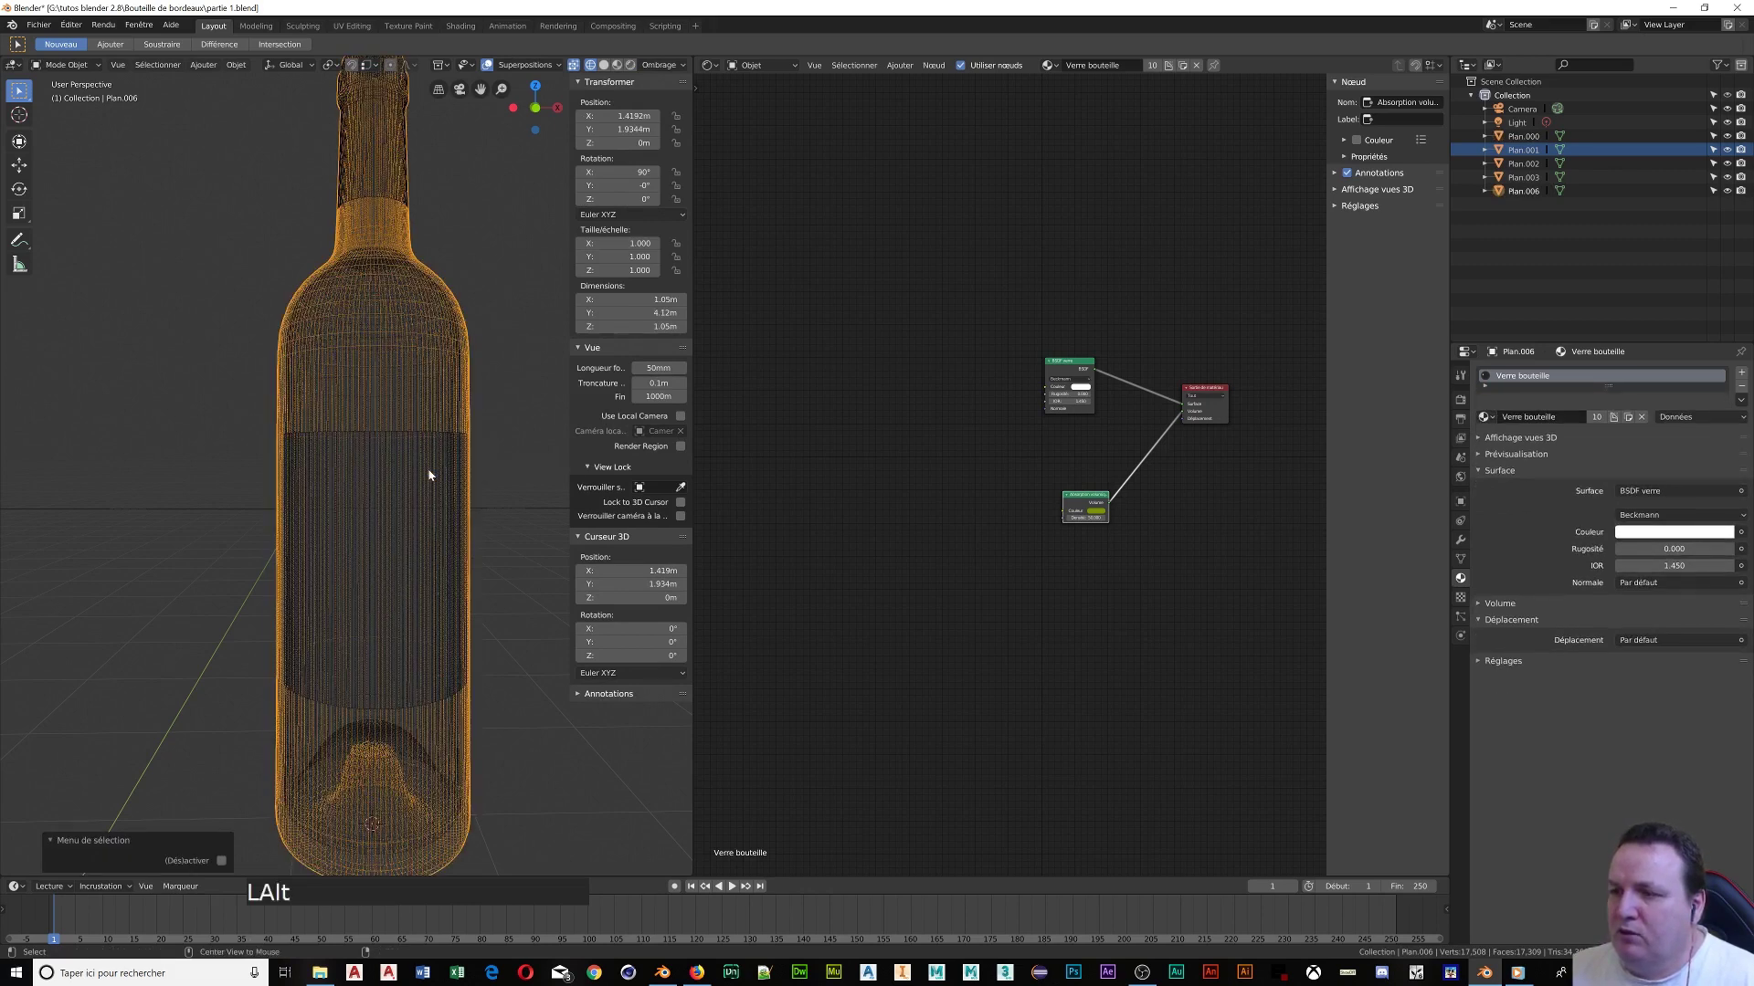
pyautogui.keyDown('alt'); pyautogui.click(429, 475); pyautogui.keyUp('alt')
pyautogui.click(423, 455)
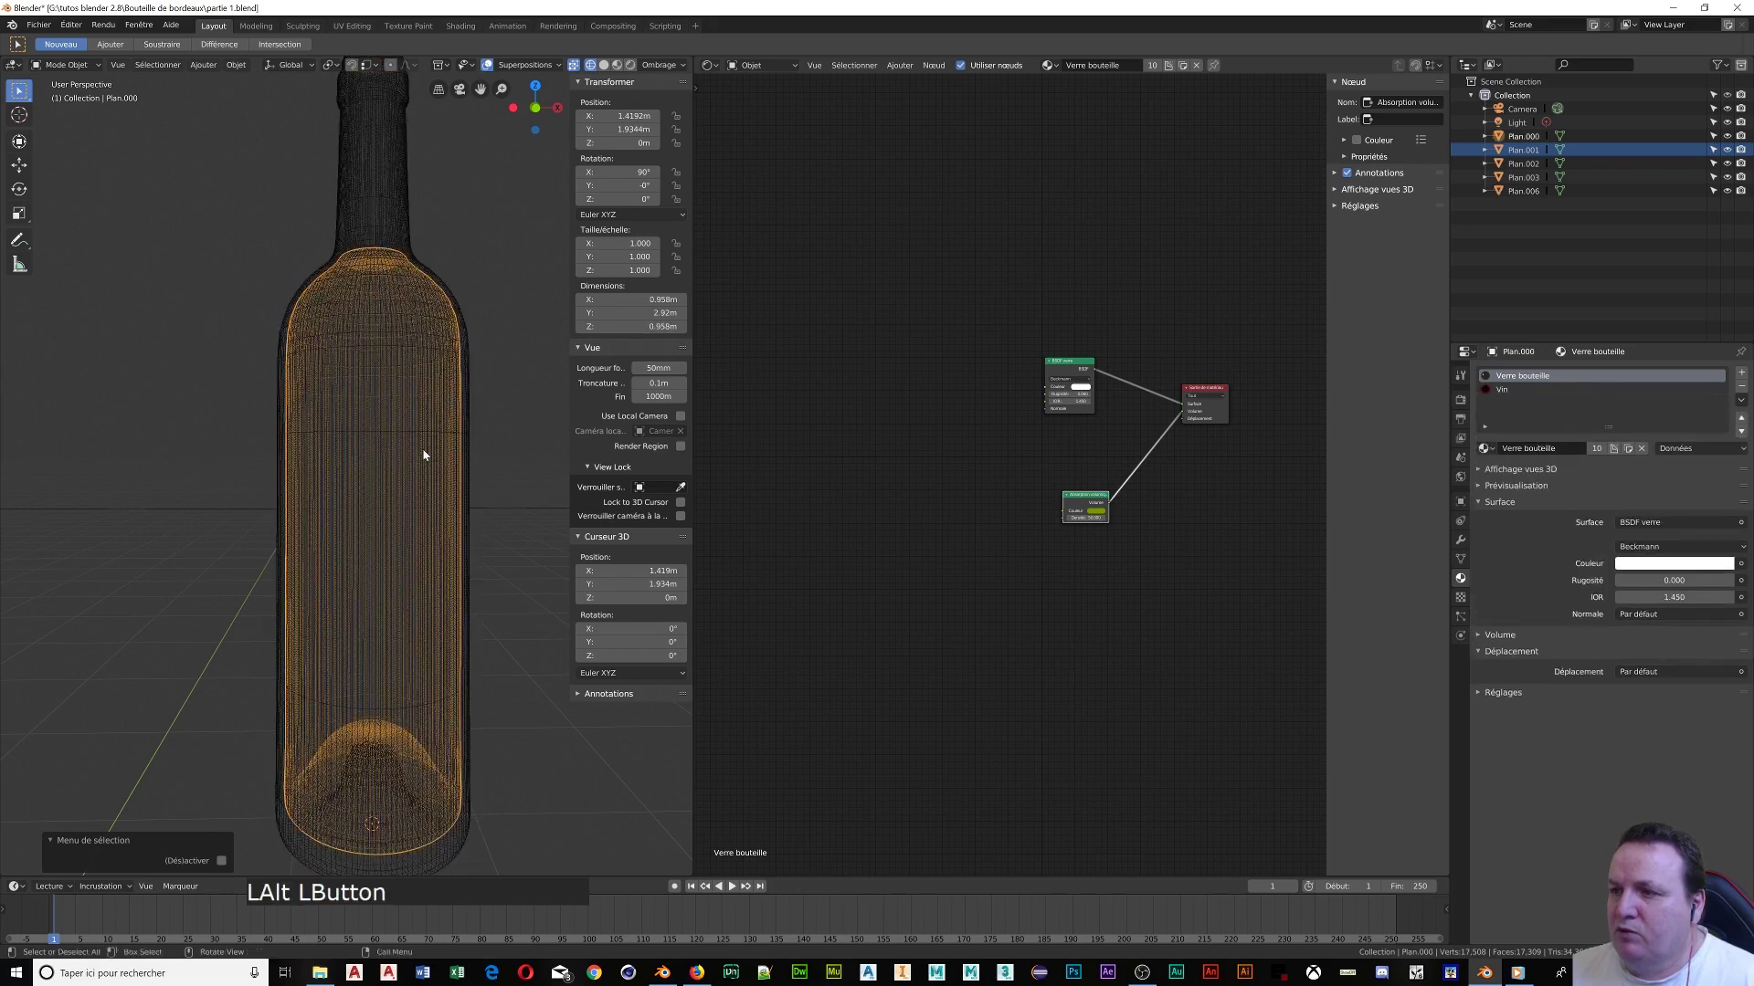
pyautogui.keyDown('alt'); pyautogui.click(423, 455); pyautogui.keyUp('alt')
pyautogui.click(423, 454)
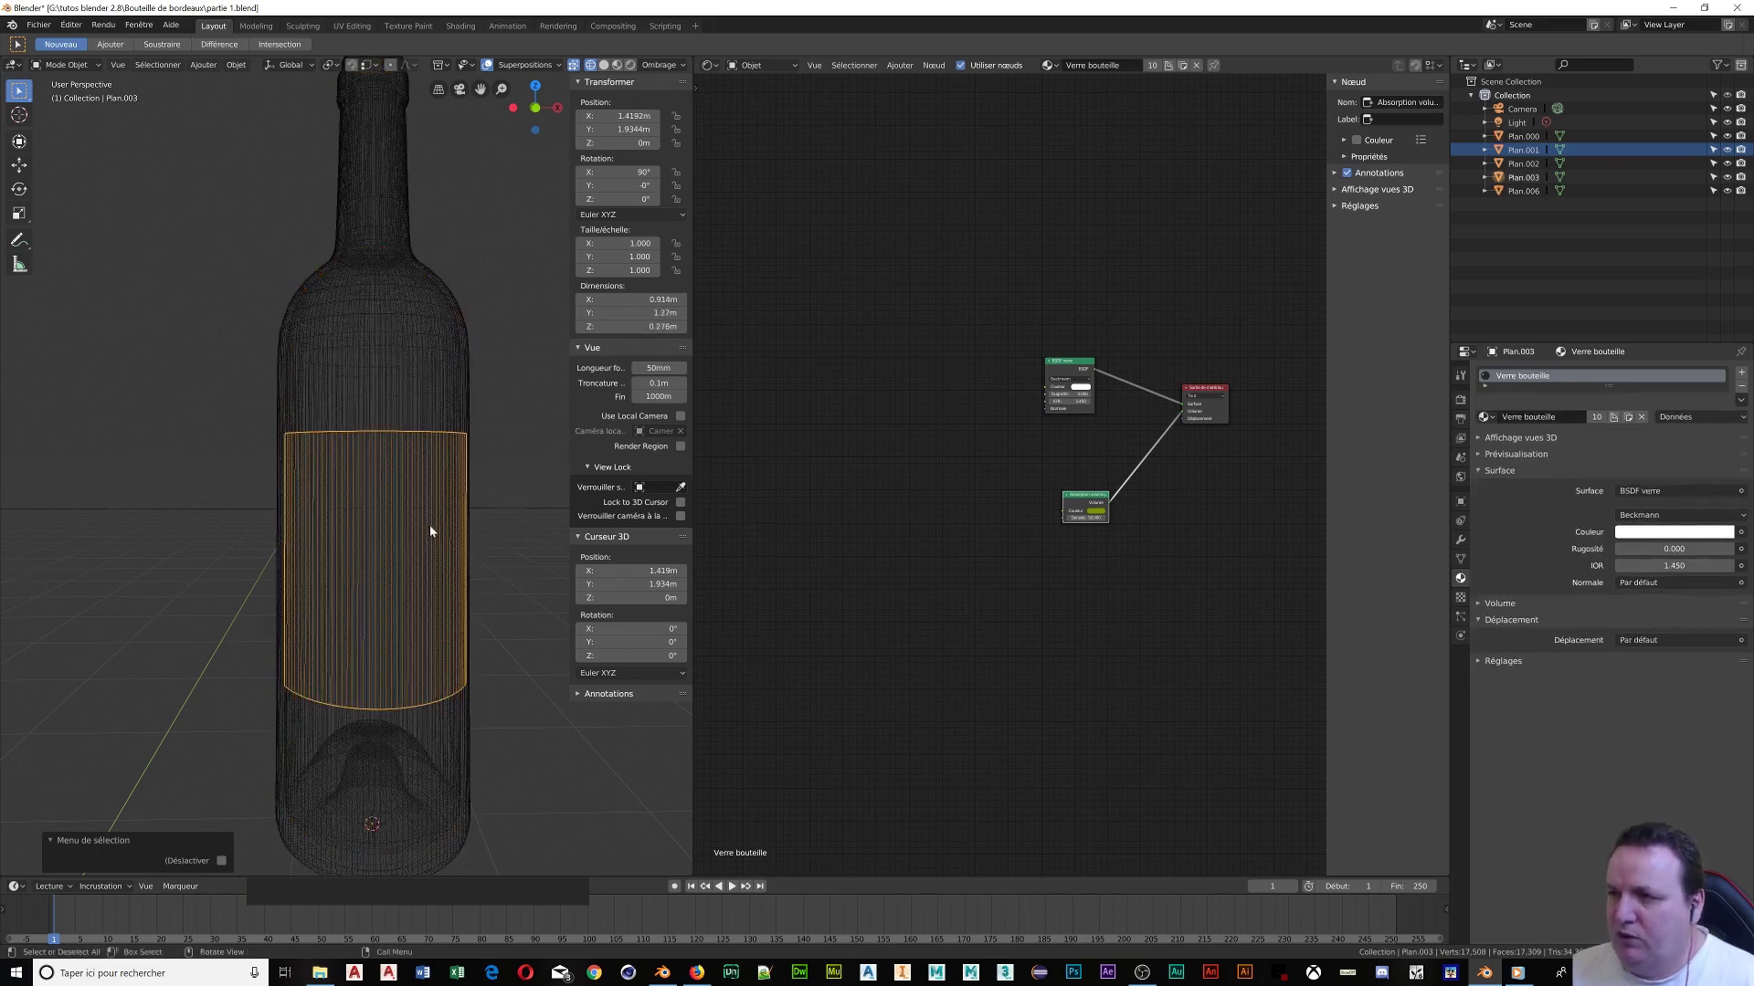
# Isolate the front band in local view and unwrap its whole mesh in Edit Mode
pyautogui.press('KP_Divide')
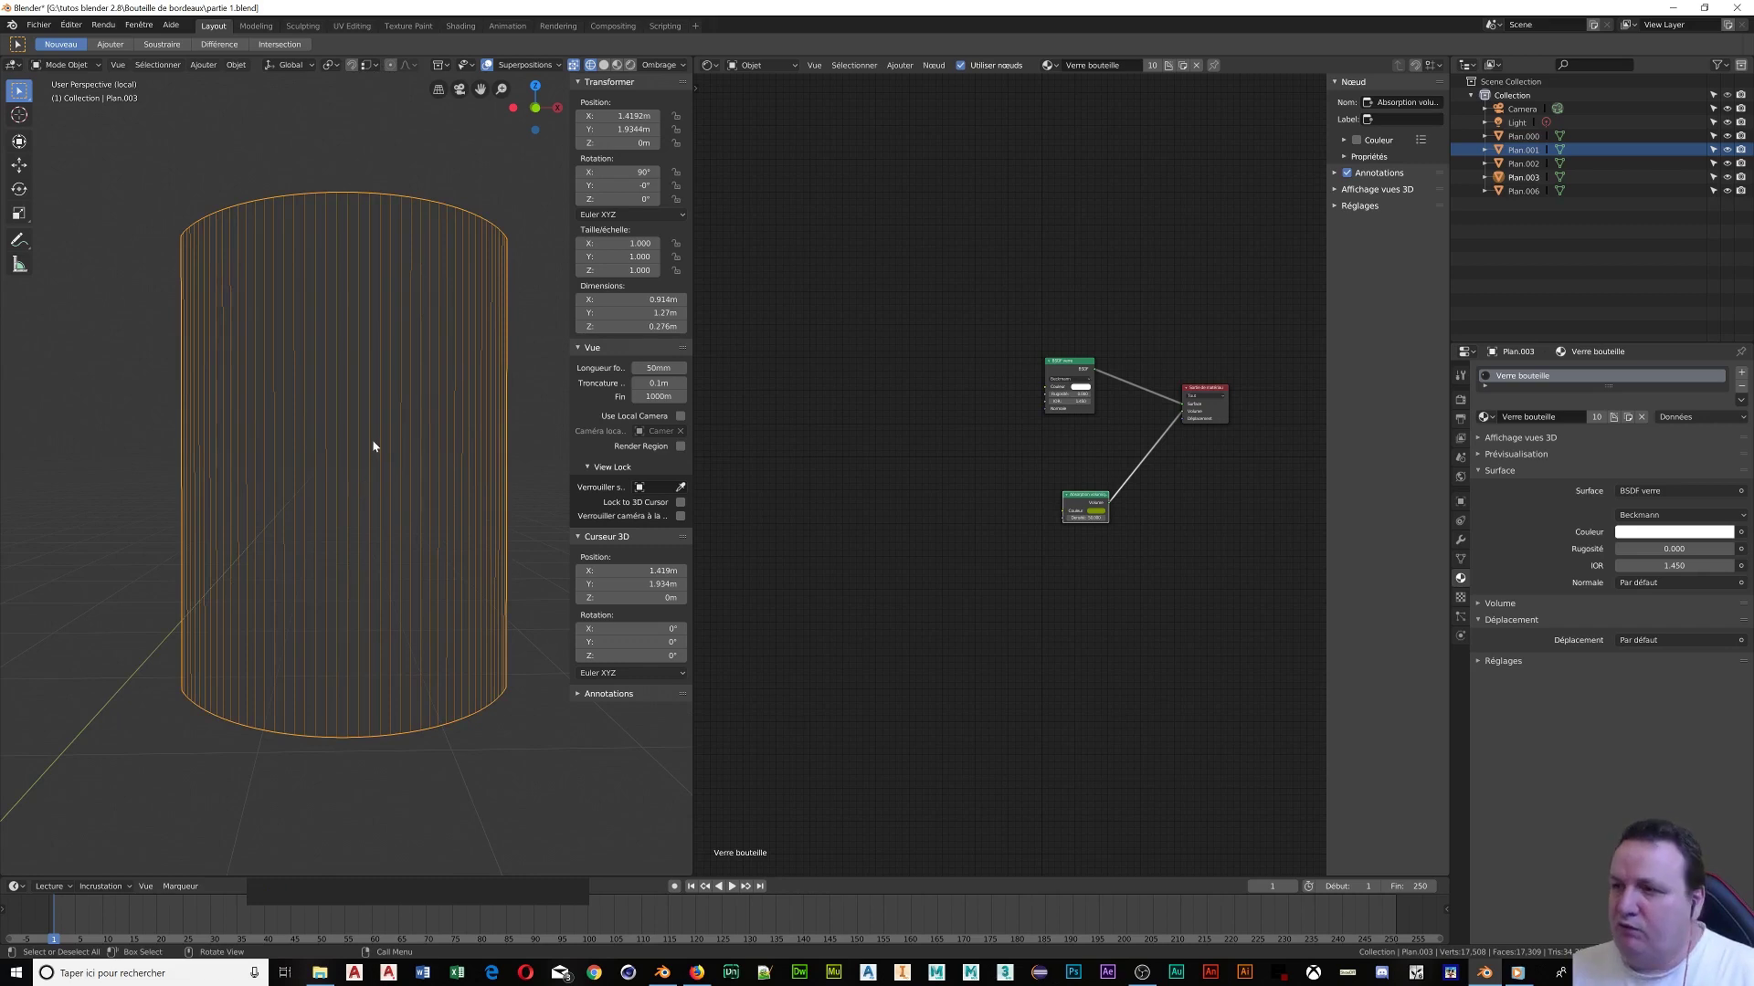
pyautogui.press('u')
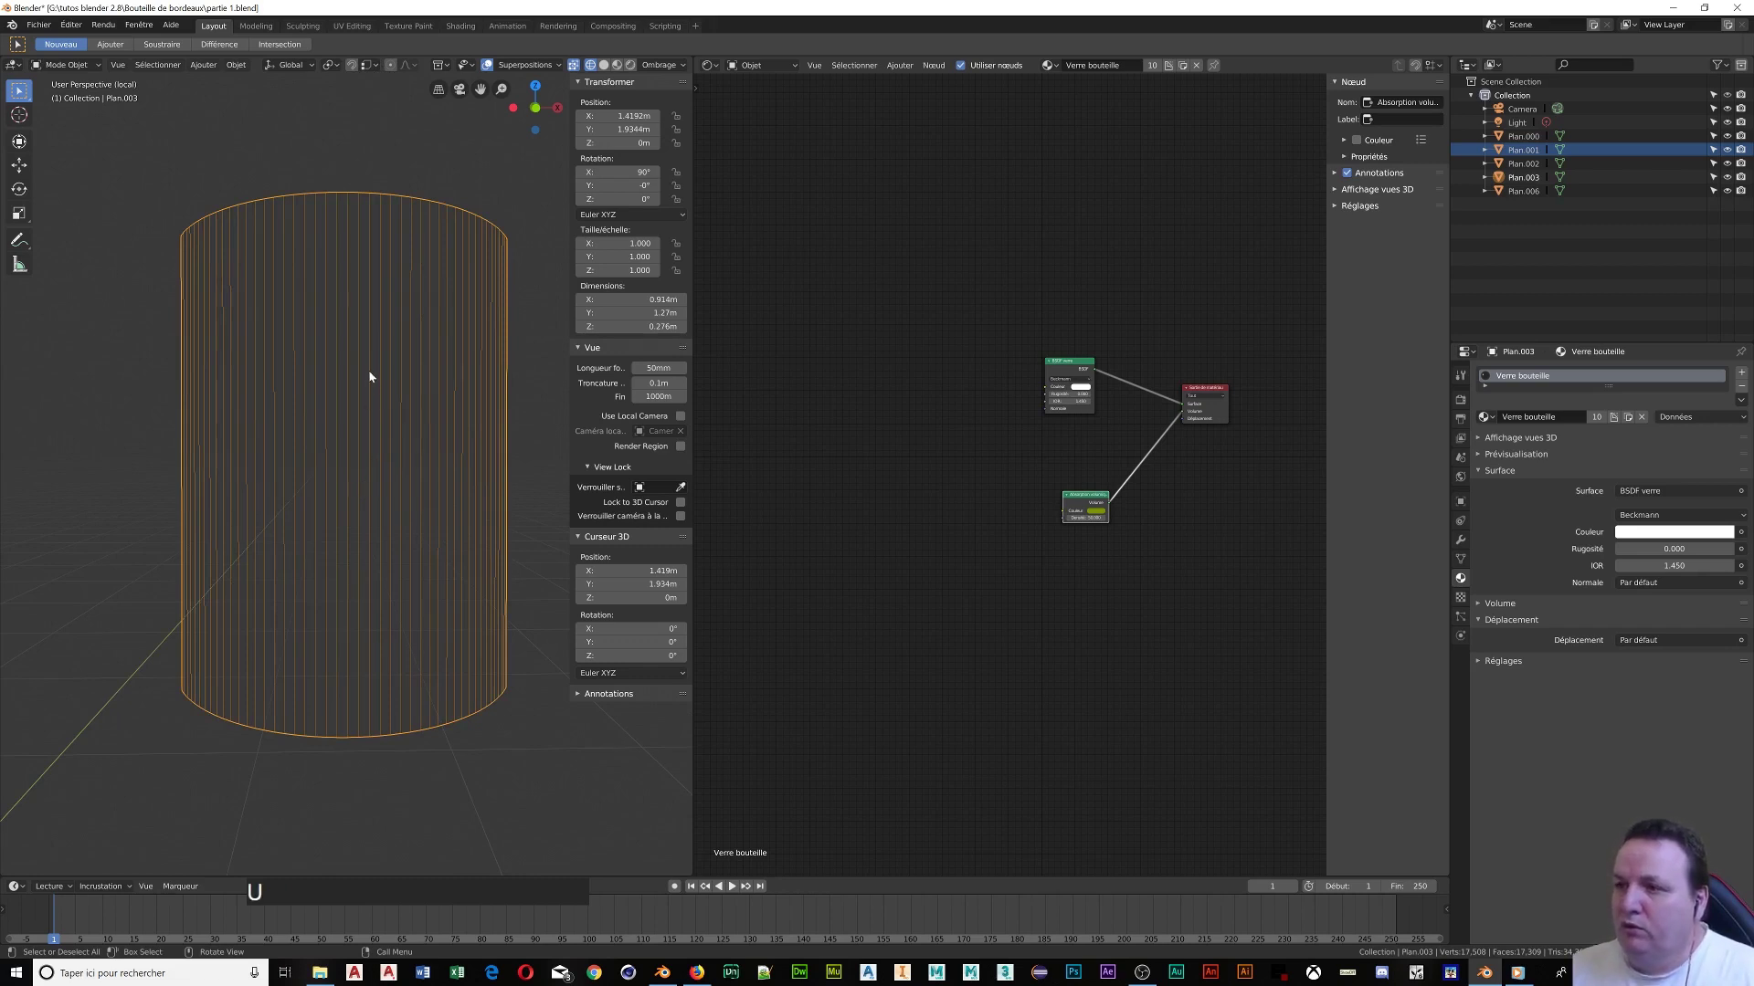
pyautogui.press('Tab')
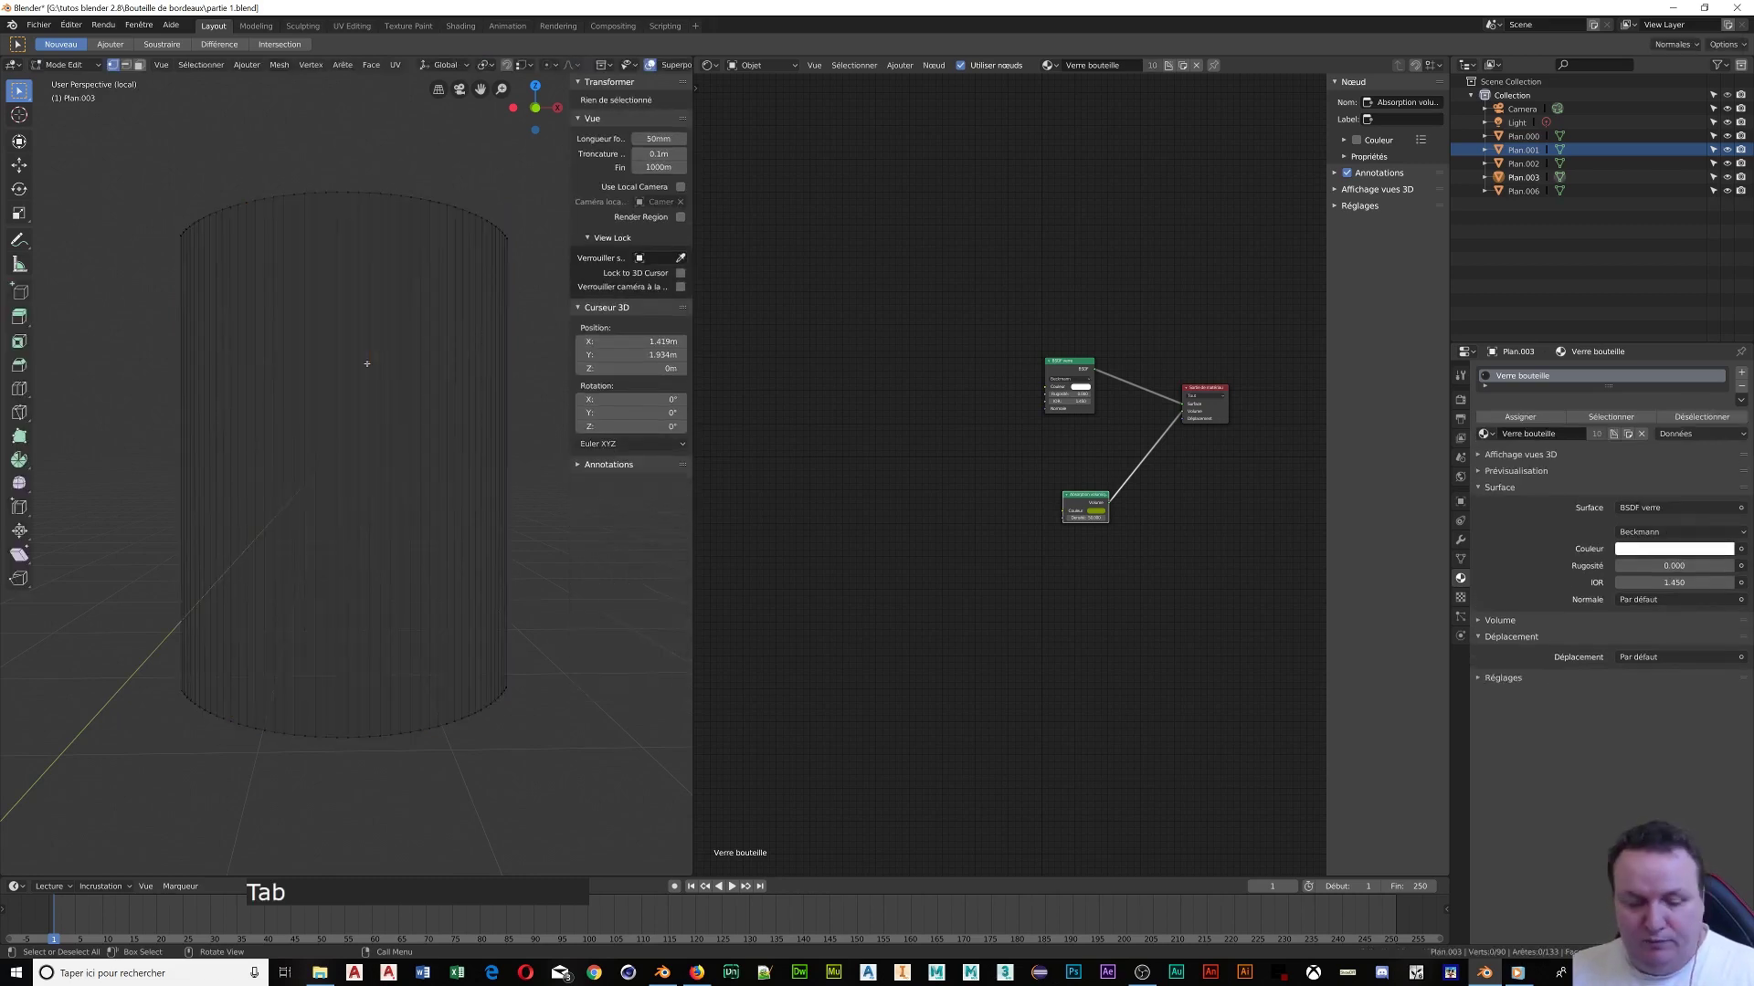
pyautogui.press('a')
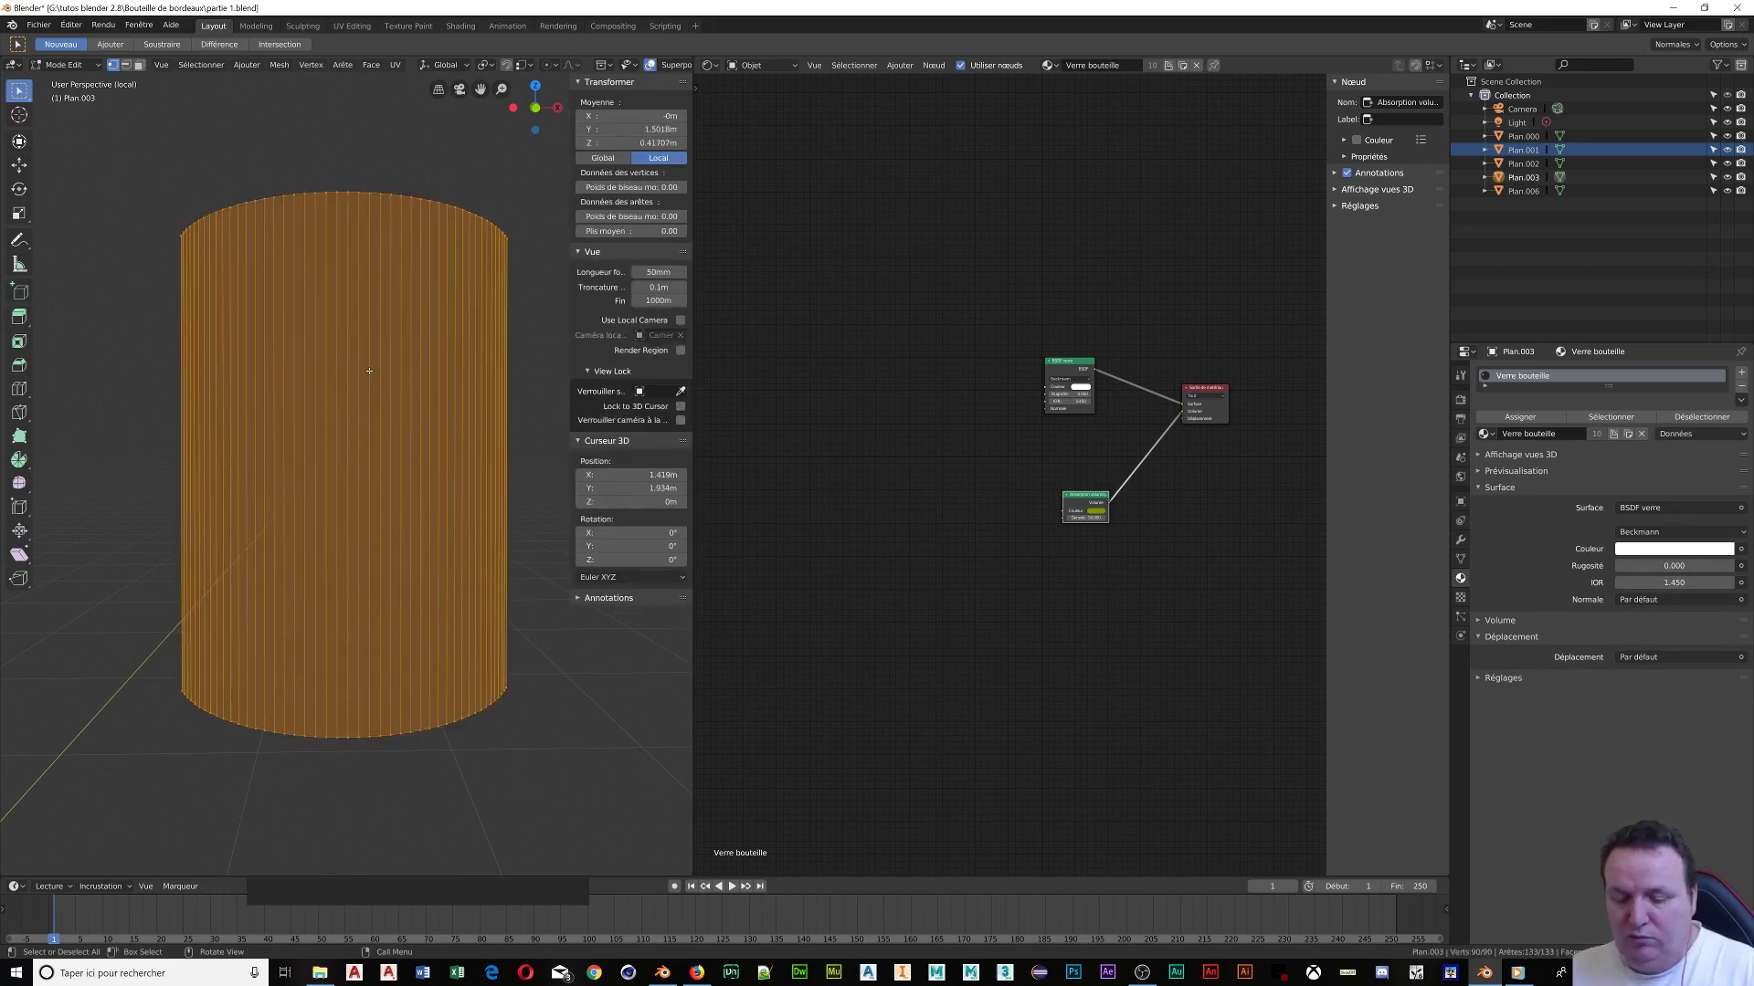
pyautogui.press('u')
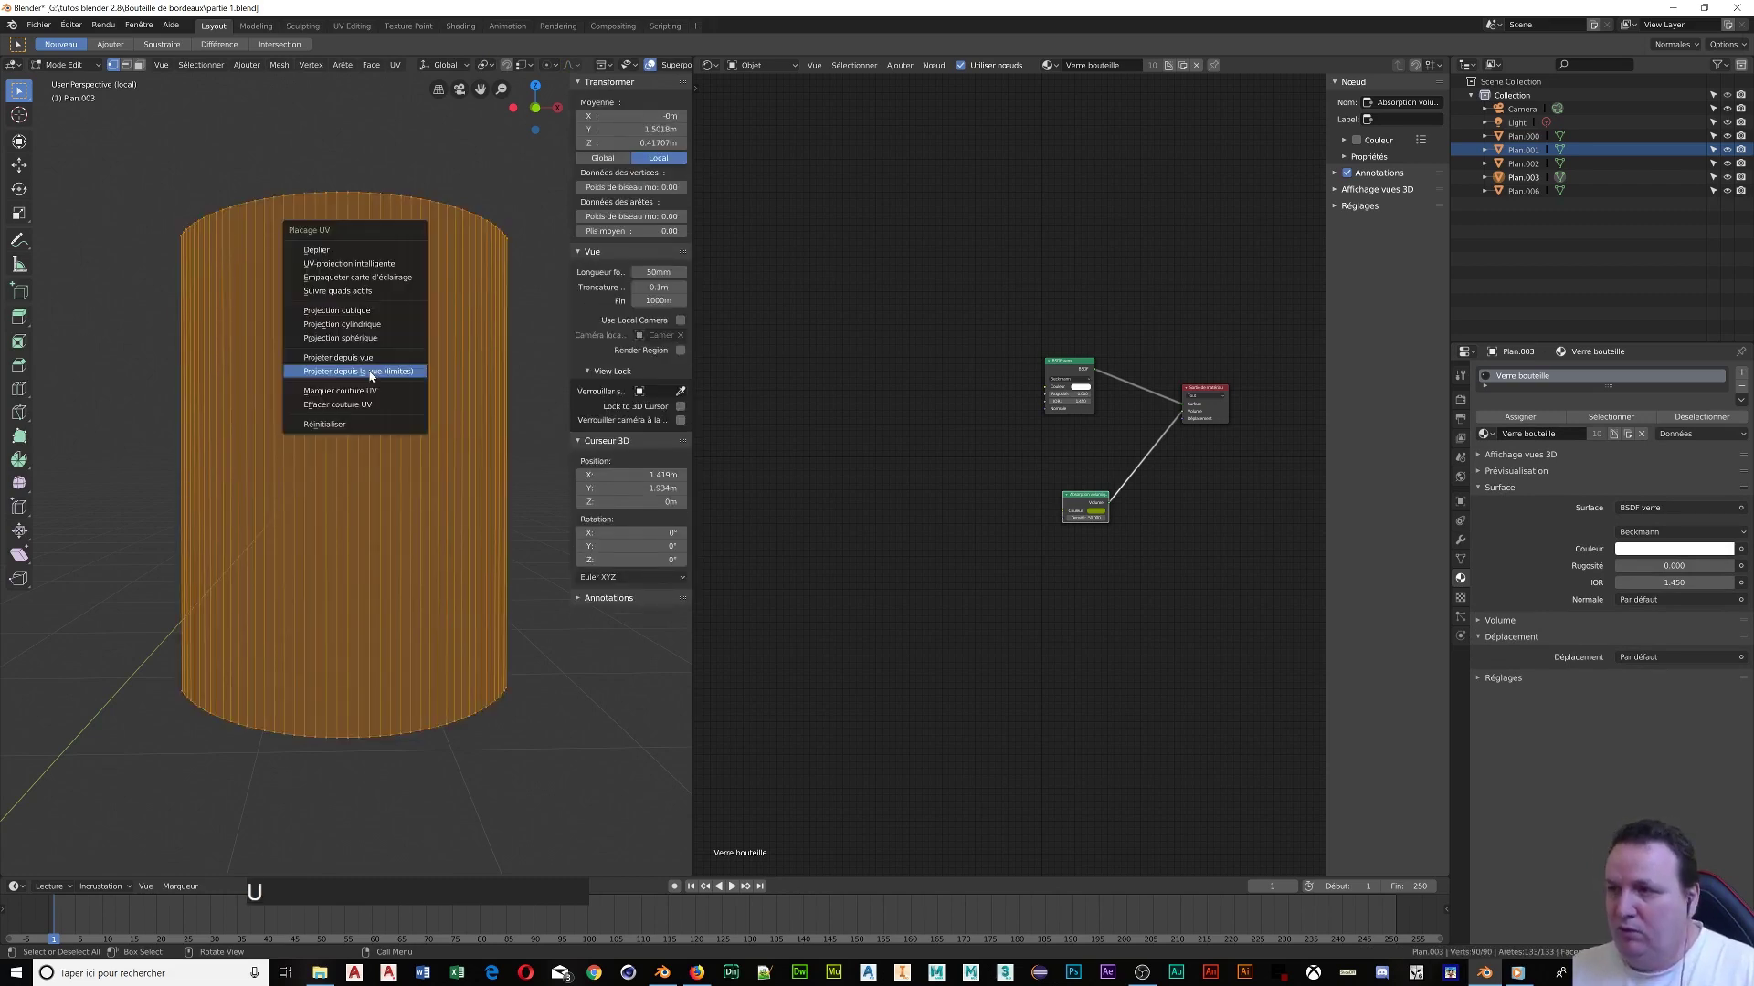
pyautogui.click(318, 250)
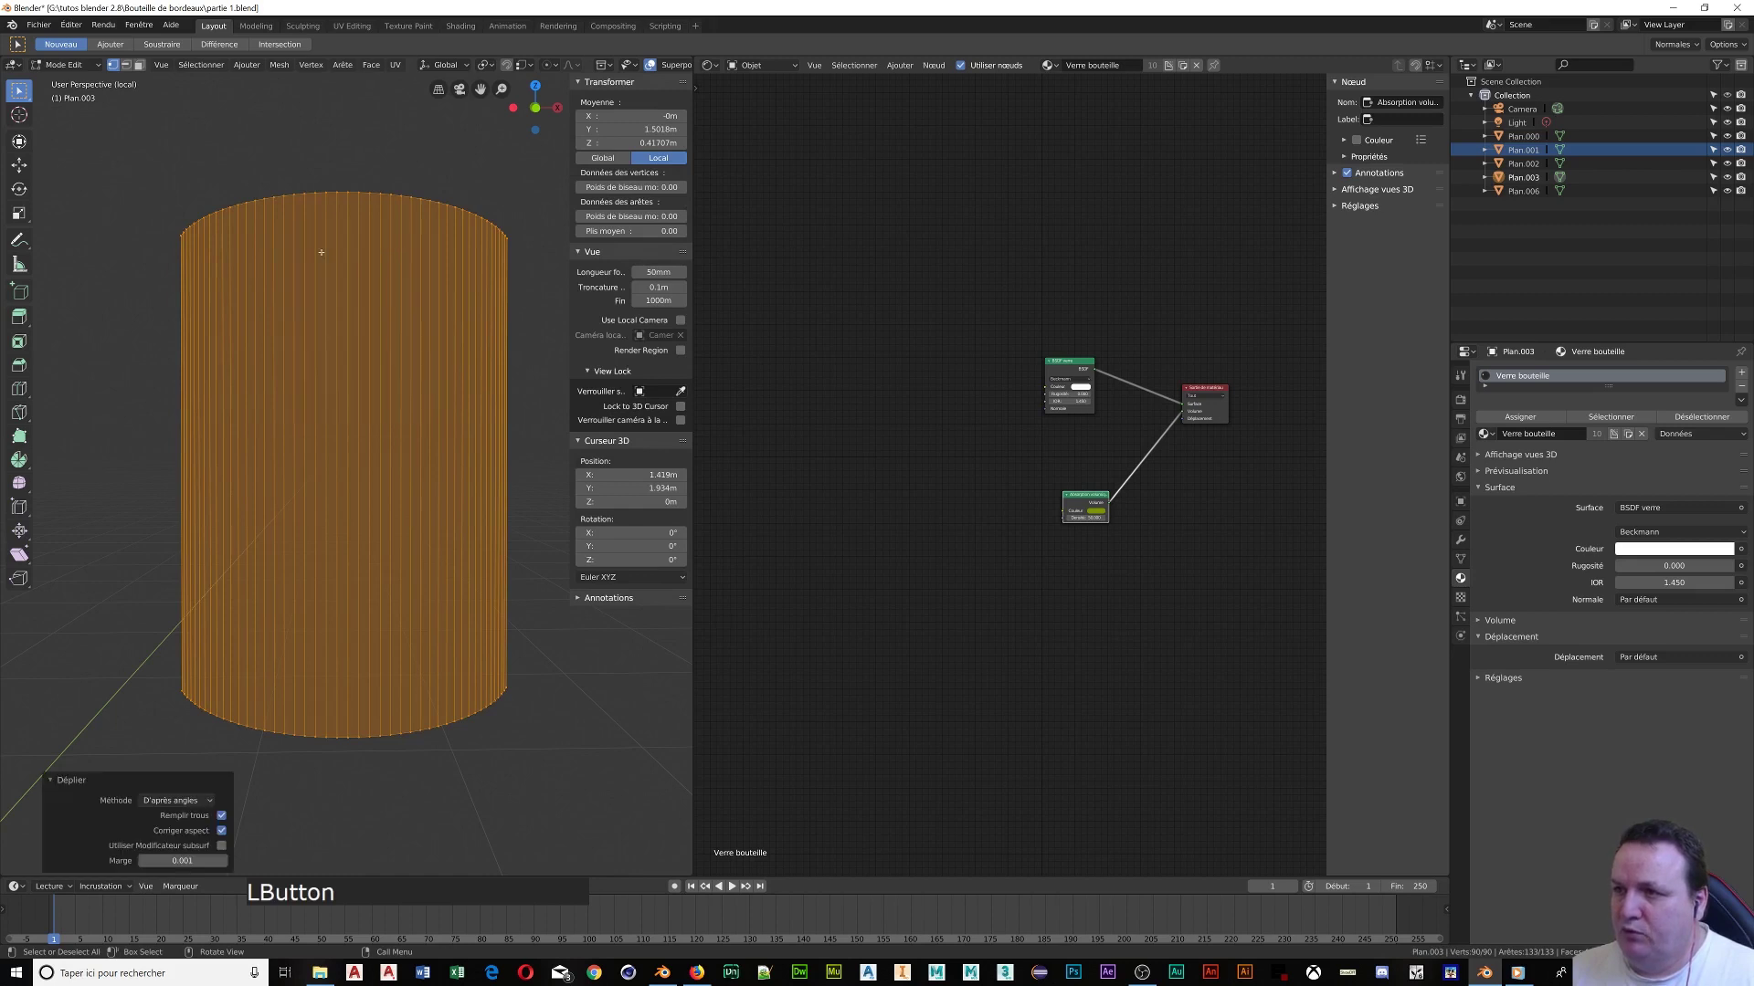
# Switch the node editor area to the image editor and try unwrapping the band again to display its UV layout
pyautogui.click(716, 65)
pyautogui.click(734, 129)
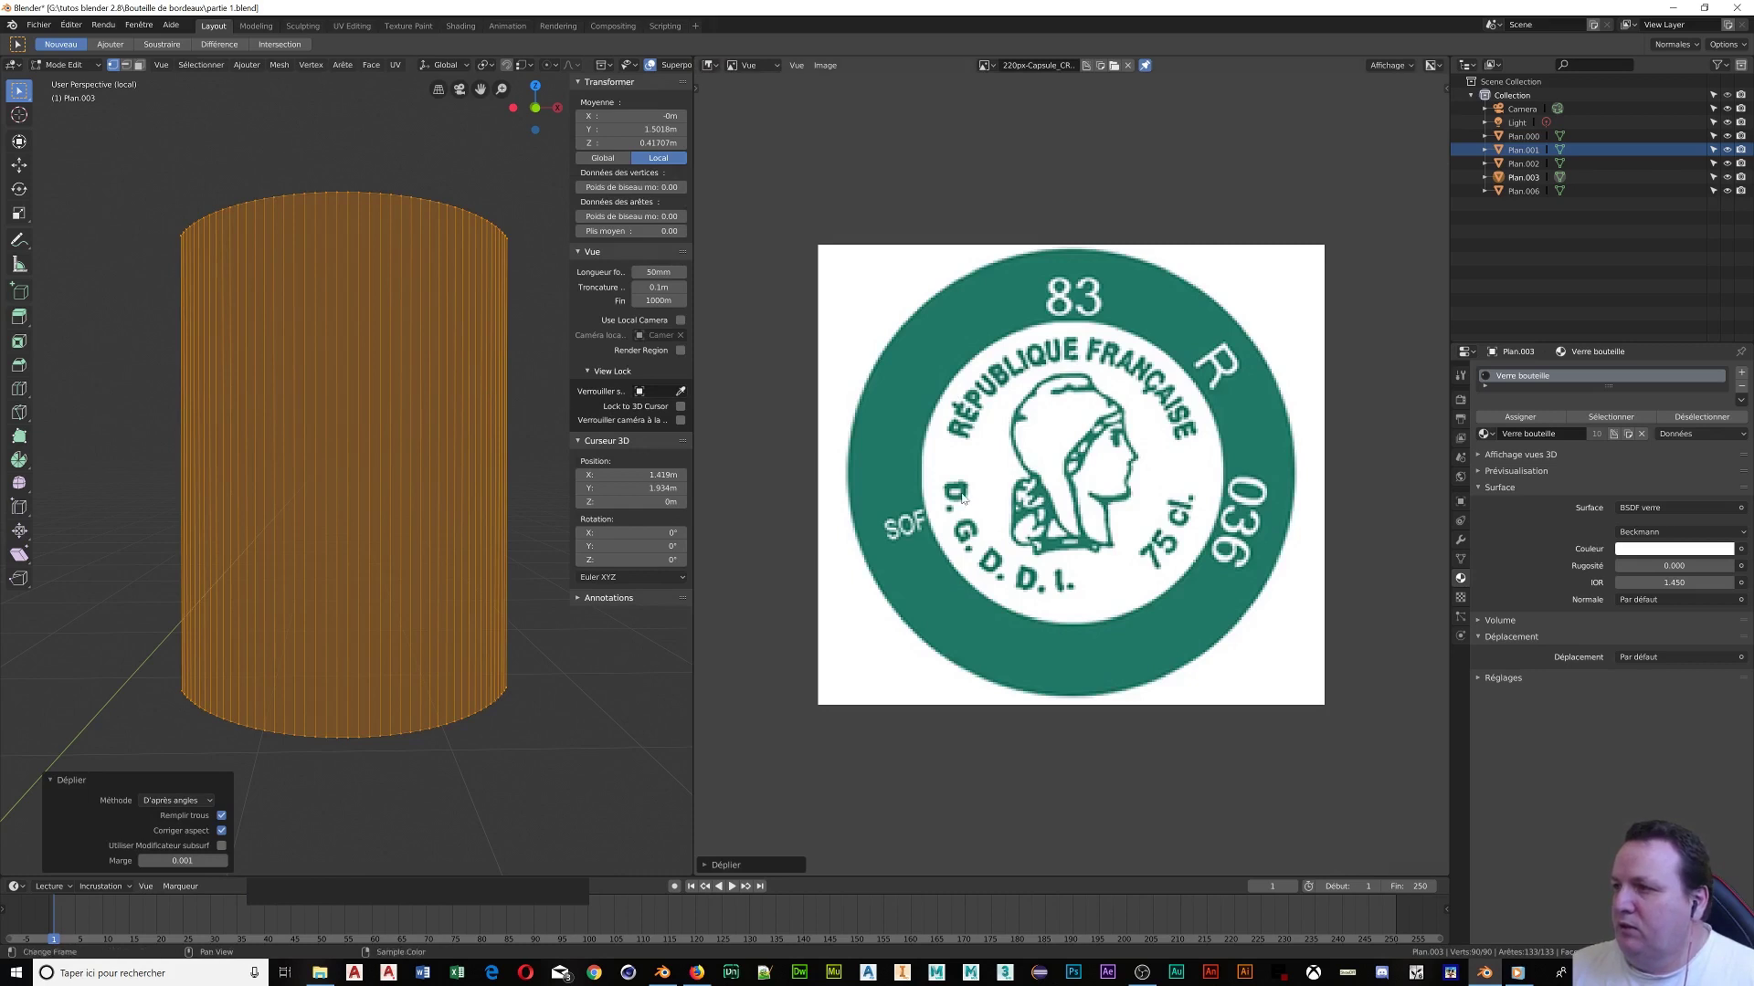
pyautogui.scroll(-3, 962, 497)
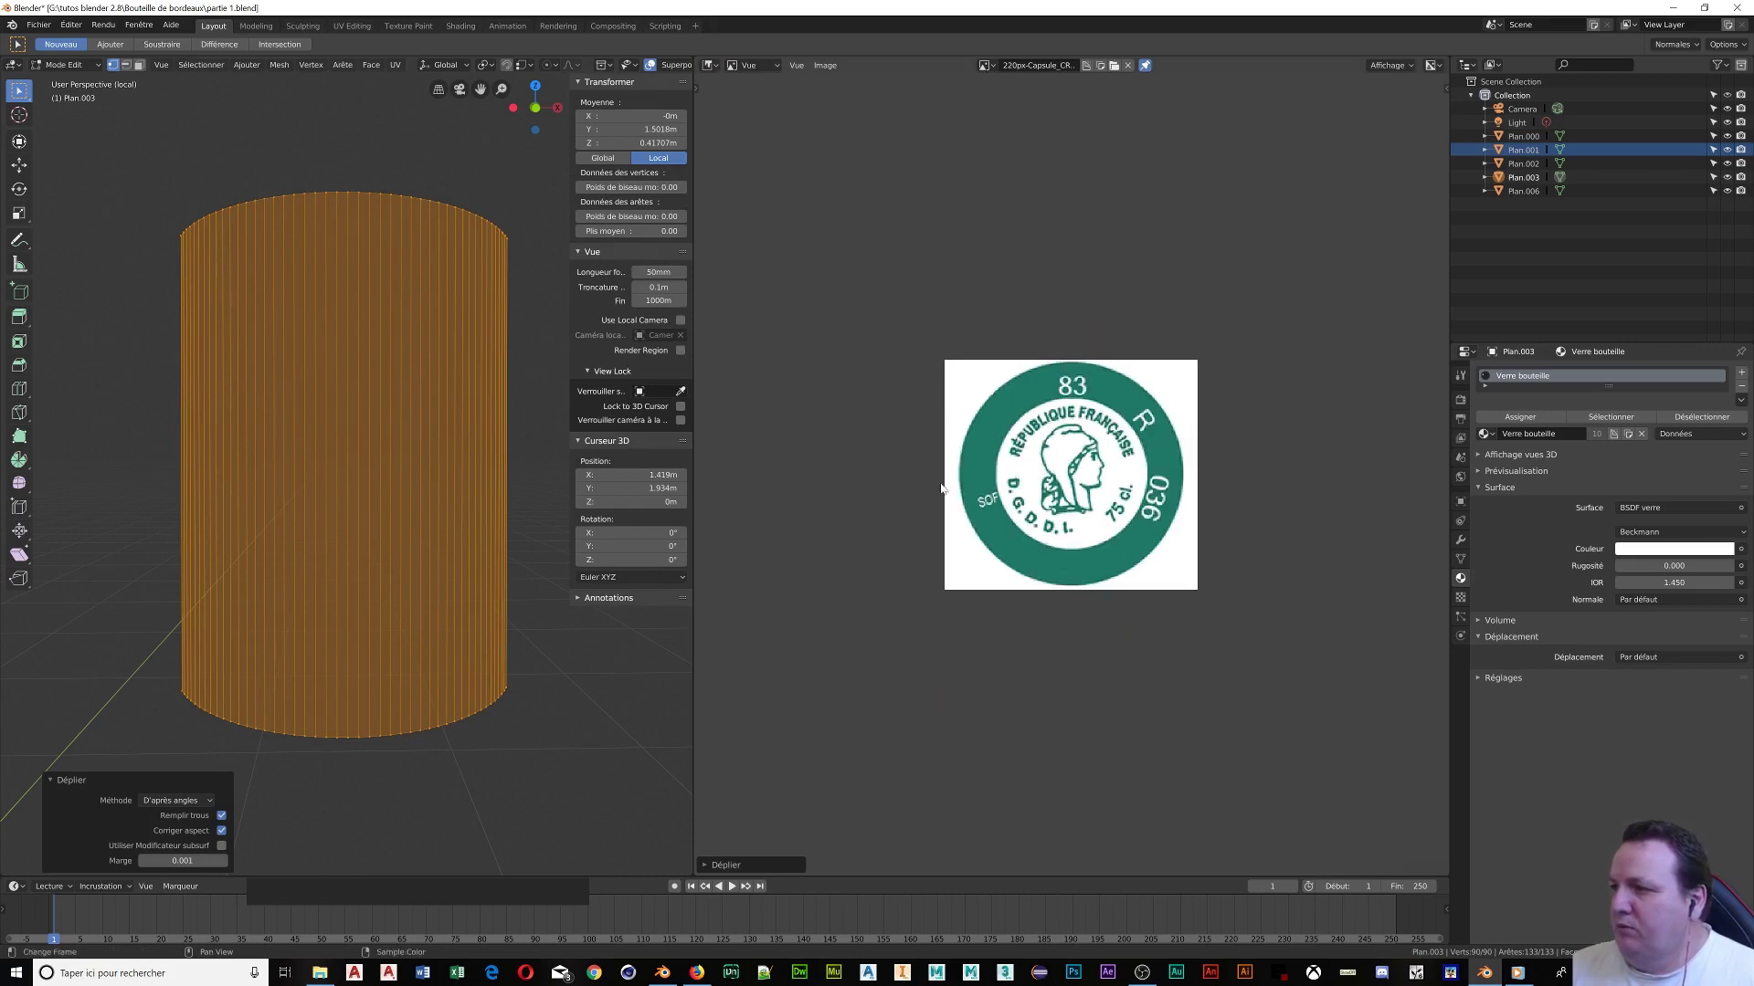
pyautogui.press('u')
pyautogui.click(222, 364)
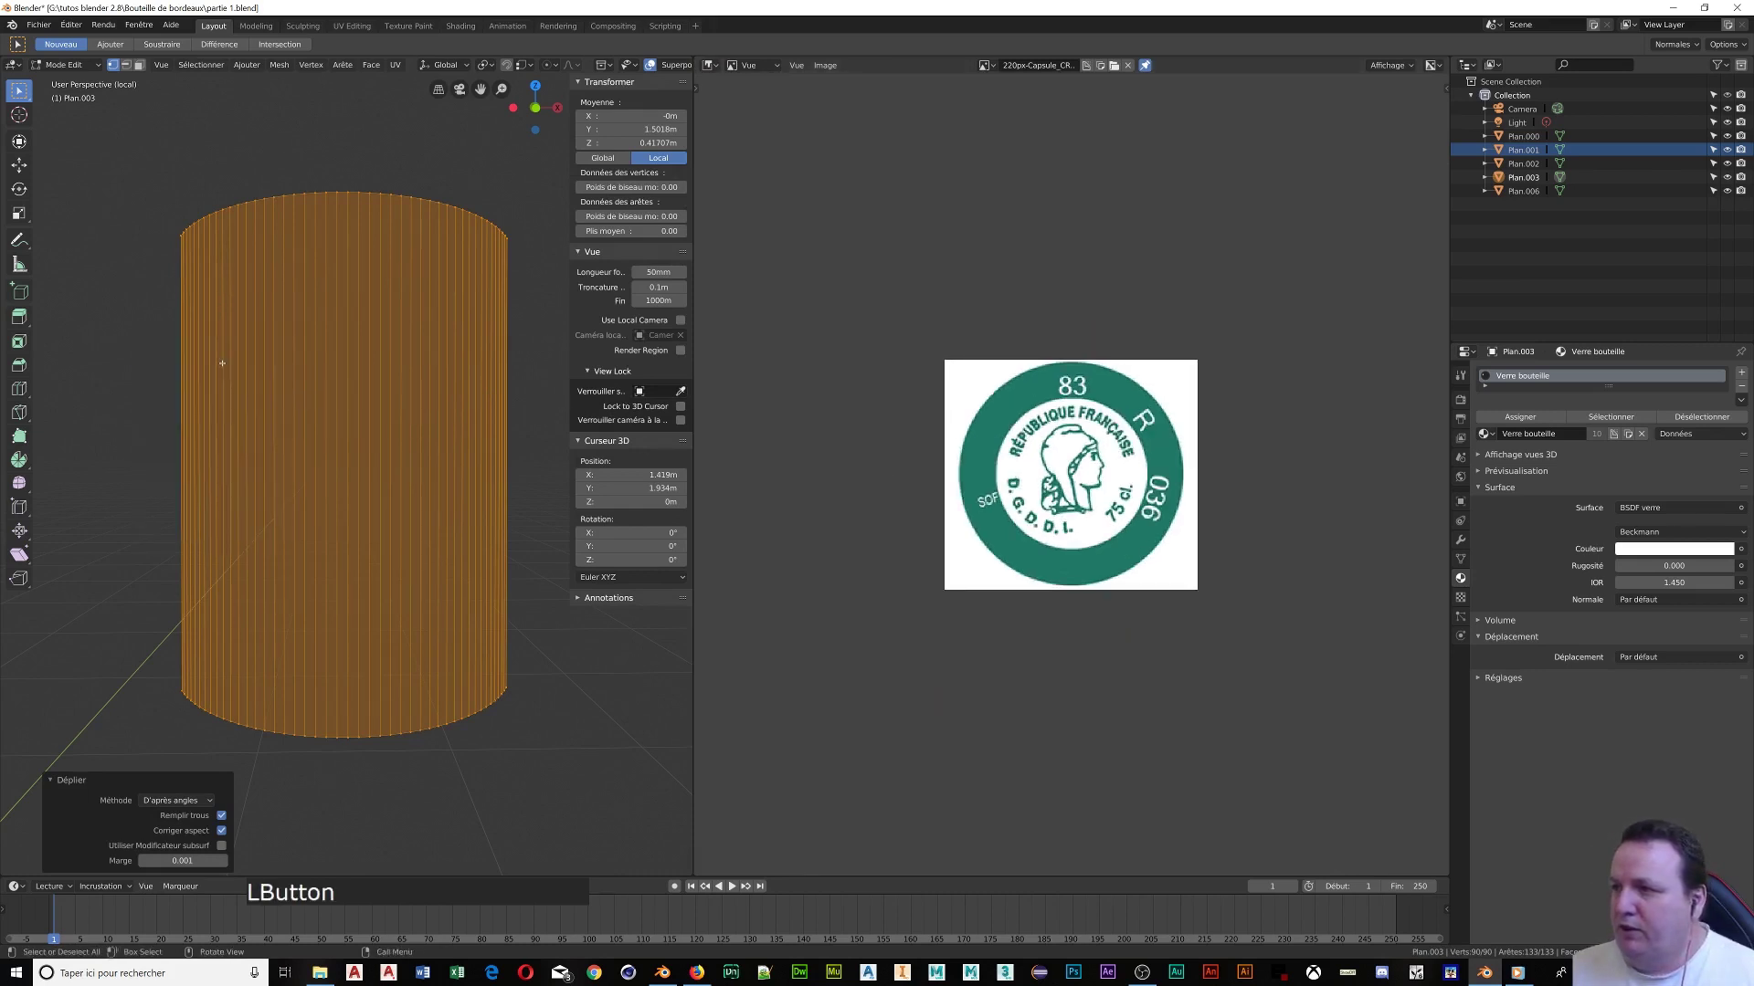
pyautogui.scroll(-4, 1191, 550)
pyautogui.scroll(7, 1191, 550)
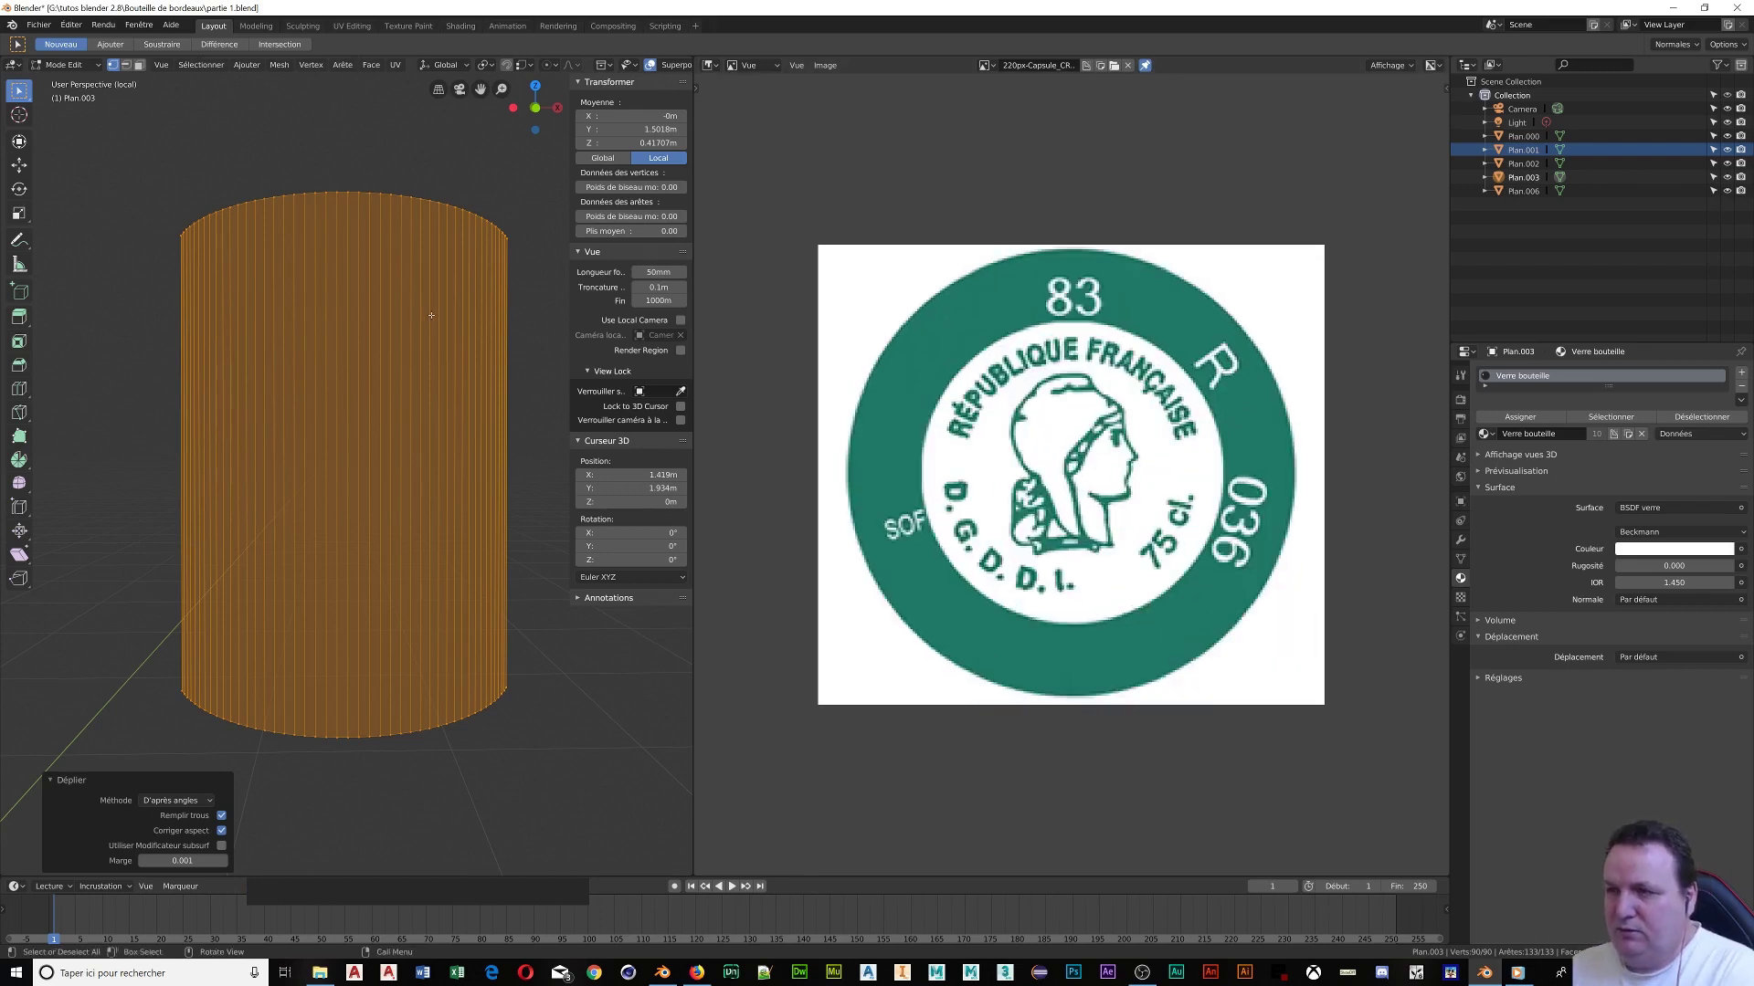
# Exit local view and examine how the front band sits on the whole bottle
pyautogui.press('KP_Divide')
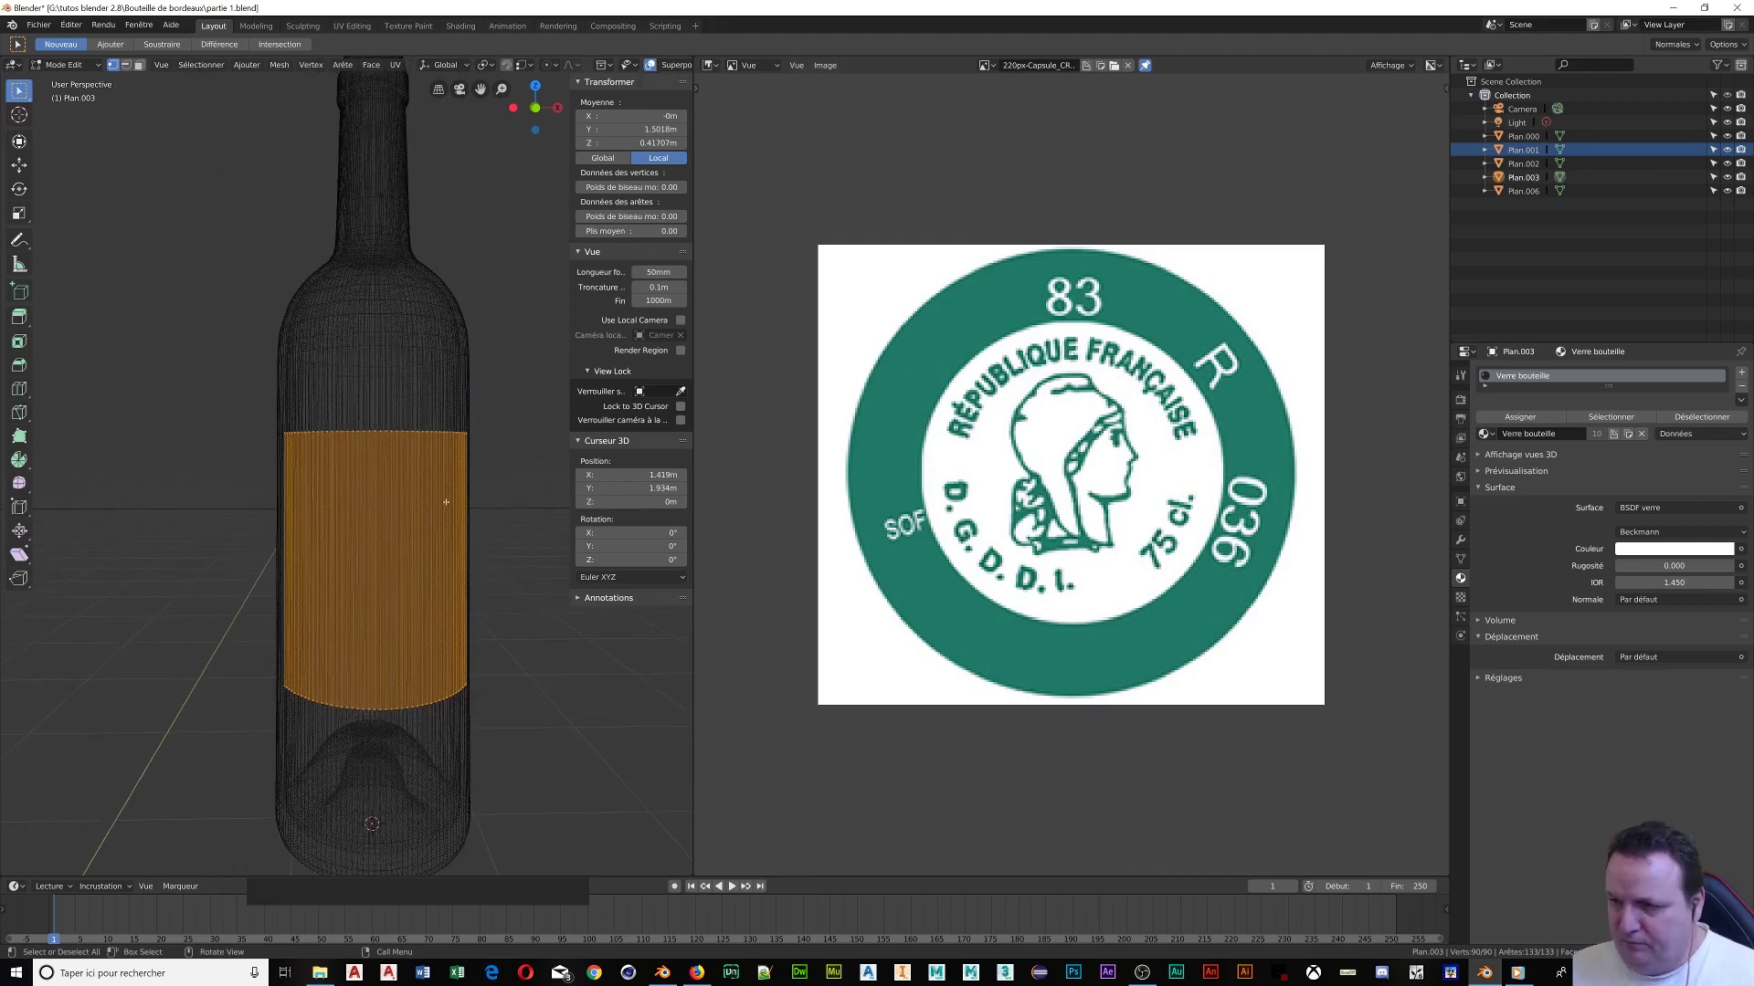
pyautogui.scroll(2, 446, 502)
pyautogui.scroll(1, 439, 494)
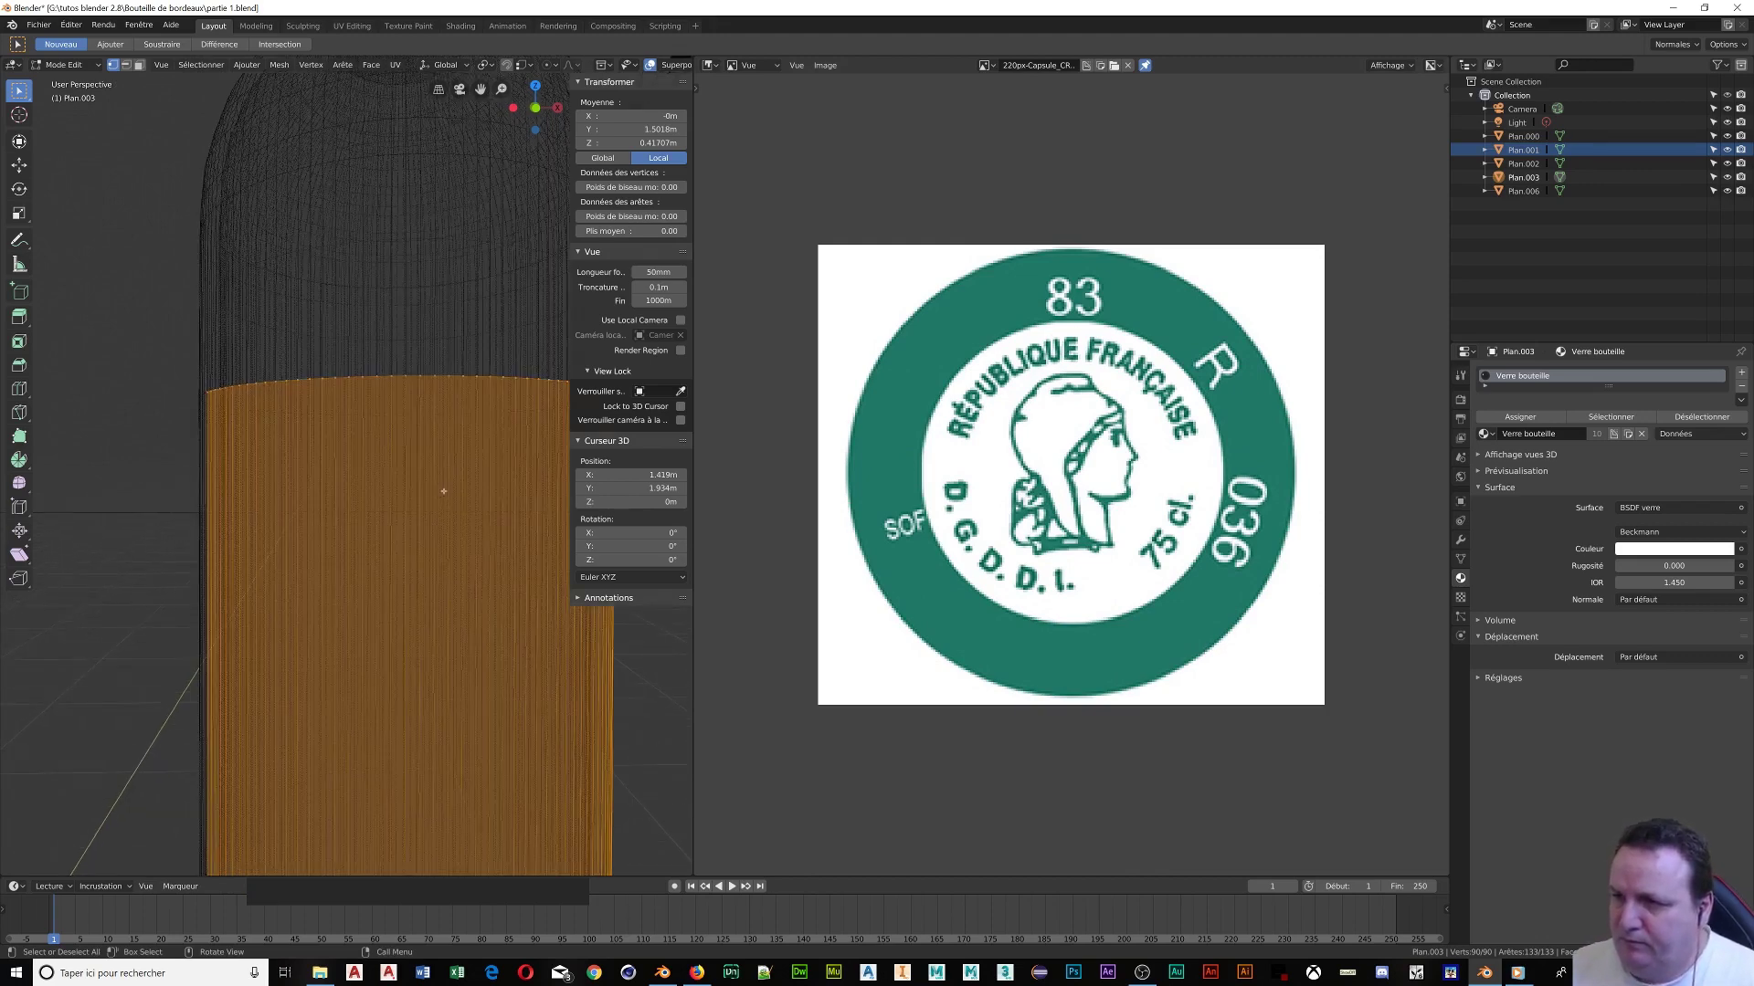
pyautogui.scroll(-3, 449, 486)
pyautogui.moveTo(424, 500); pyautogui.dragTo(507, 518, button='middle')
pyautogui.scroll(3, 448, 500)
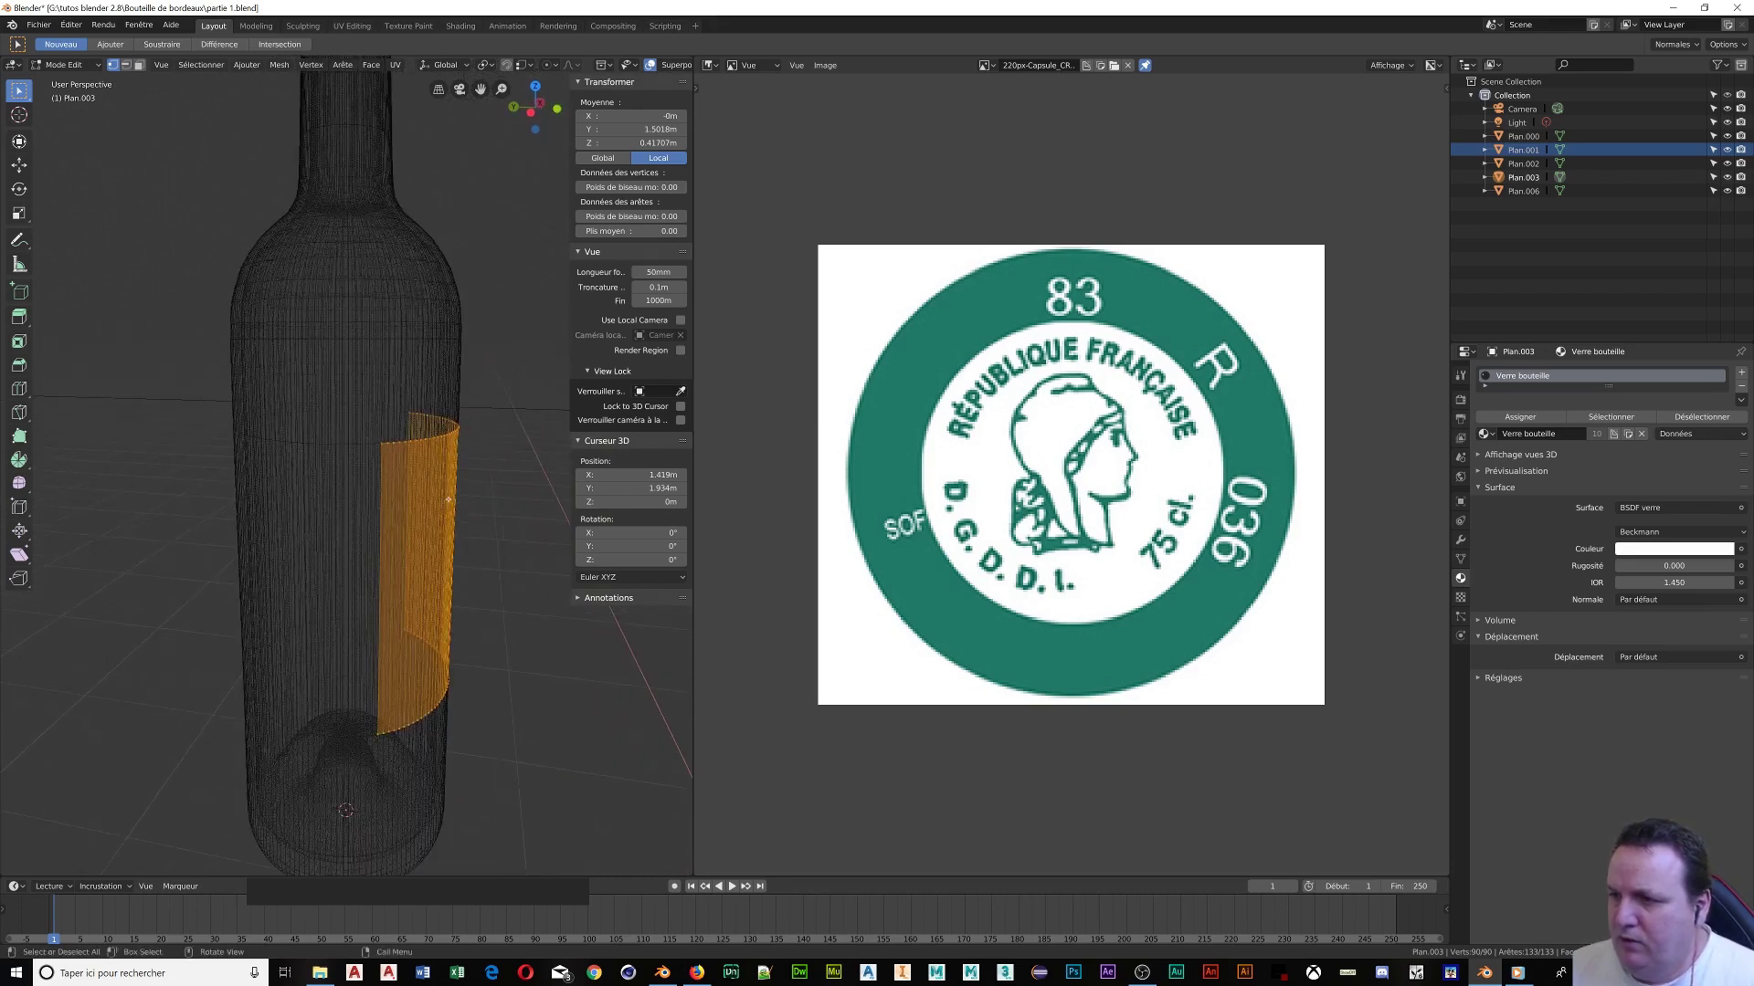
pyautogui.scroll(2, 460, 491)
pyautogui.scroll(-2, 459, 491)
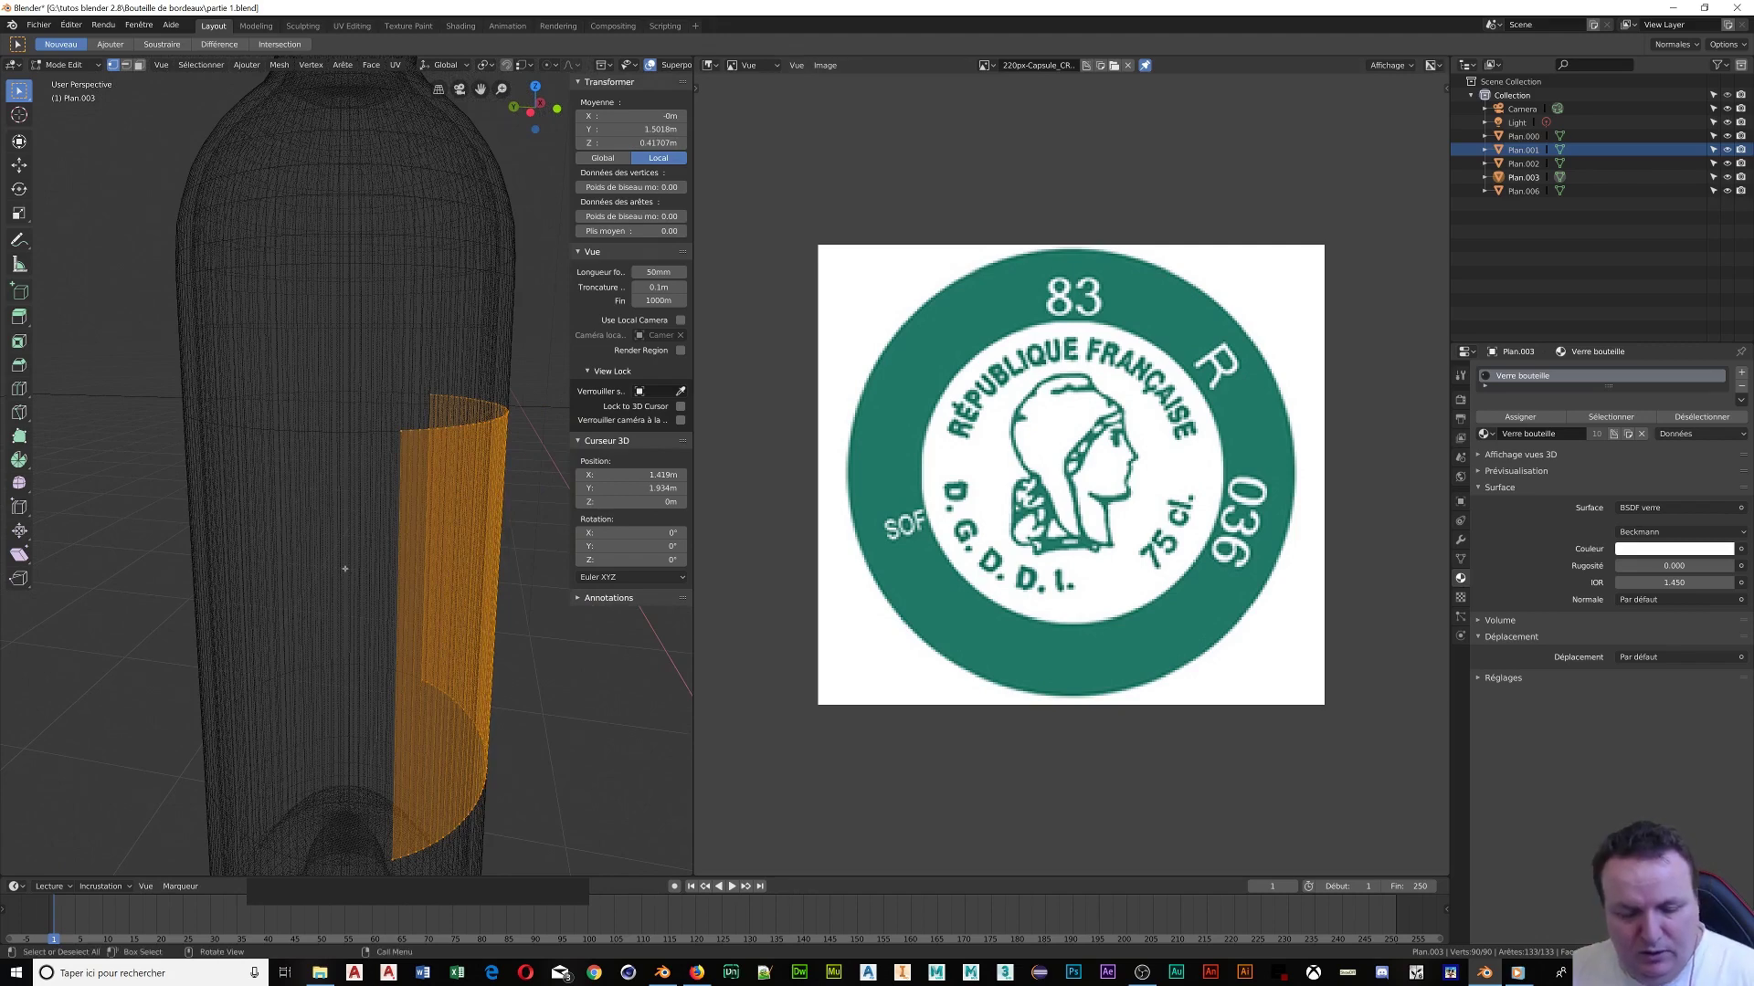
# Try a cylindrical projection and a standard unwrap on the front band, checking the image editor for its UV layout
pyautogui.press('u')
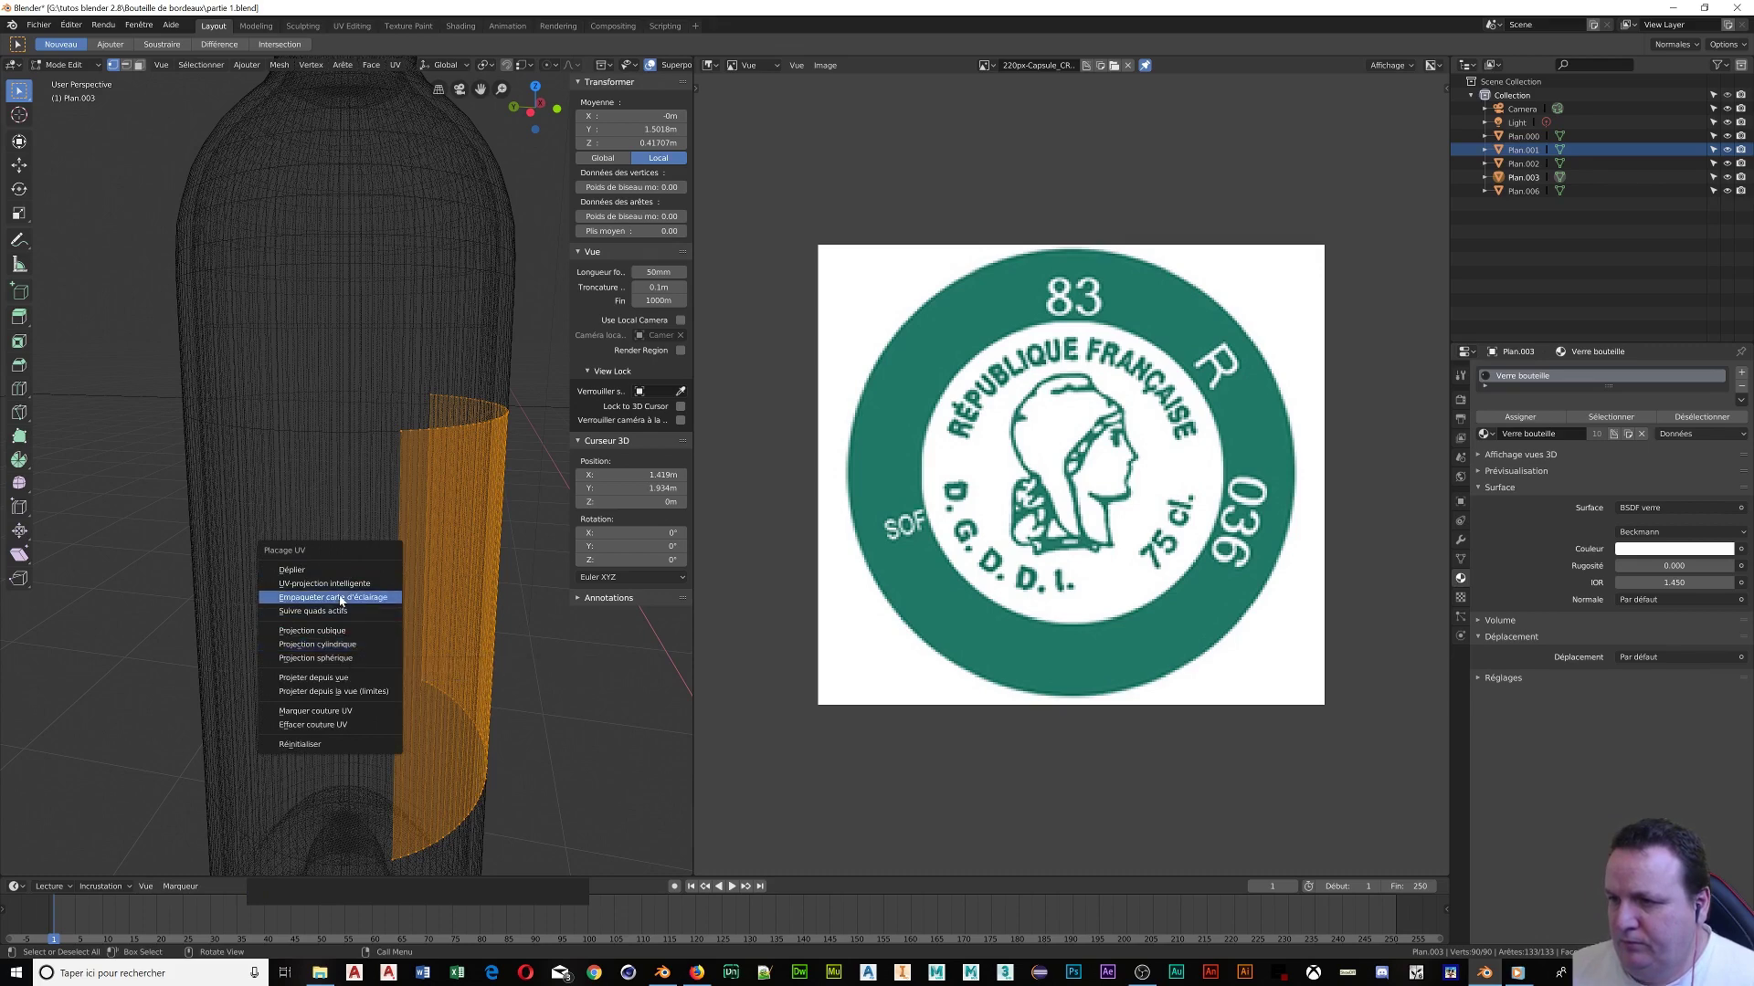
pyautogui.click(357, 649)
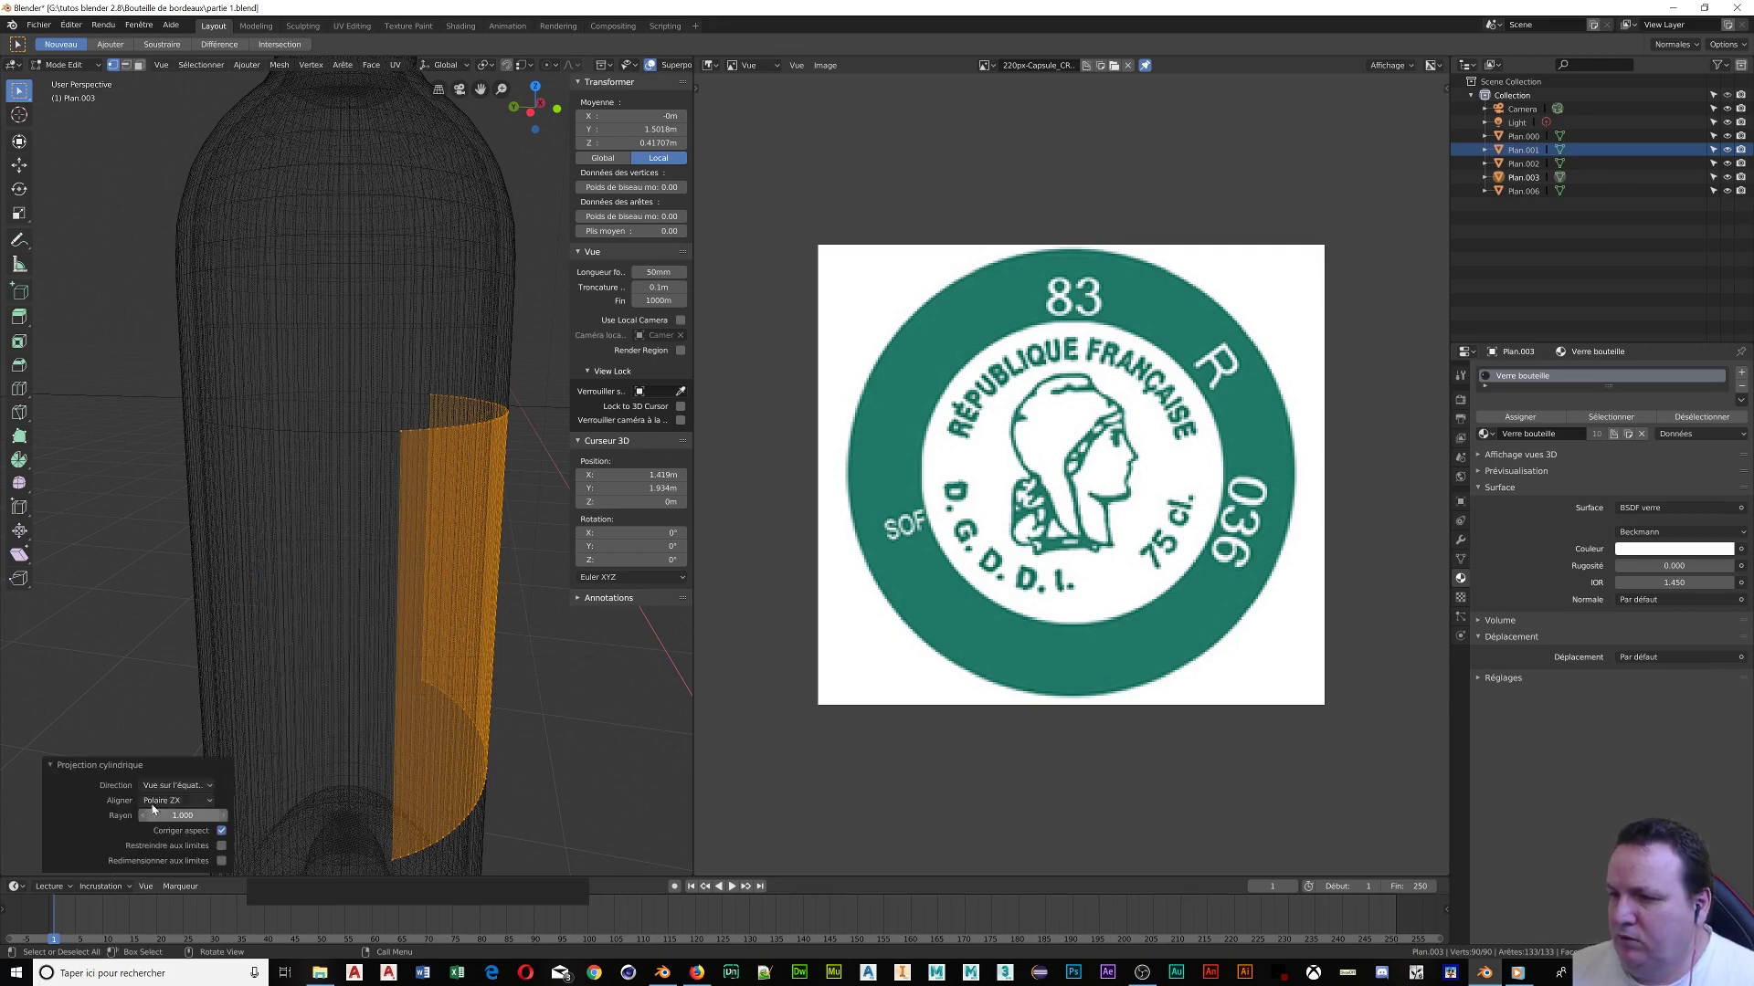
pyautogui.press('u')
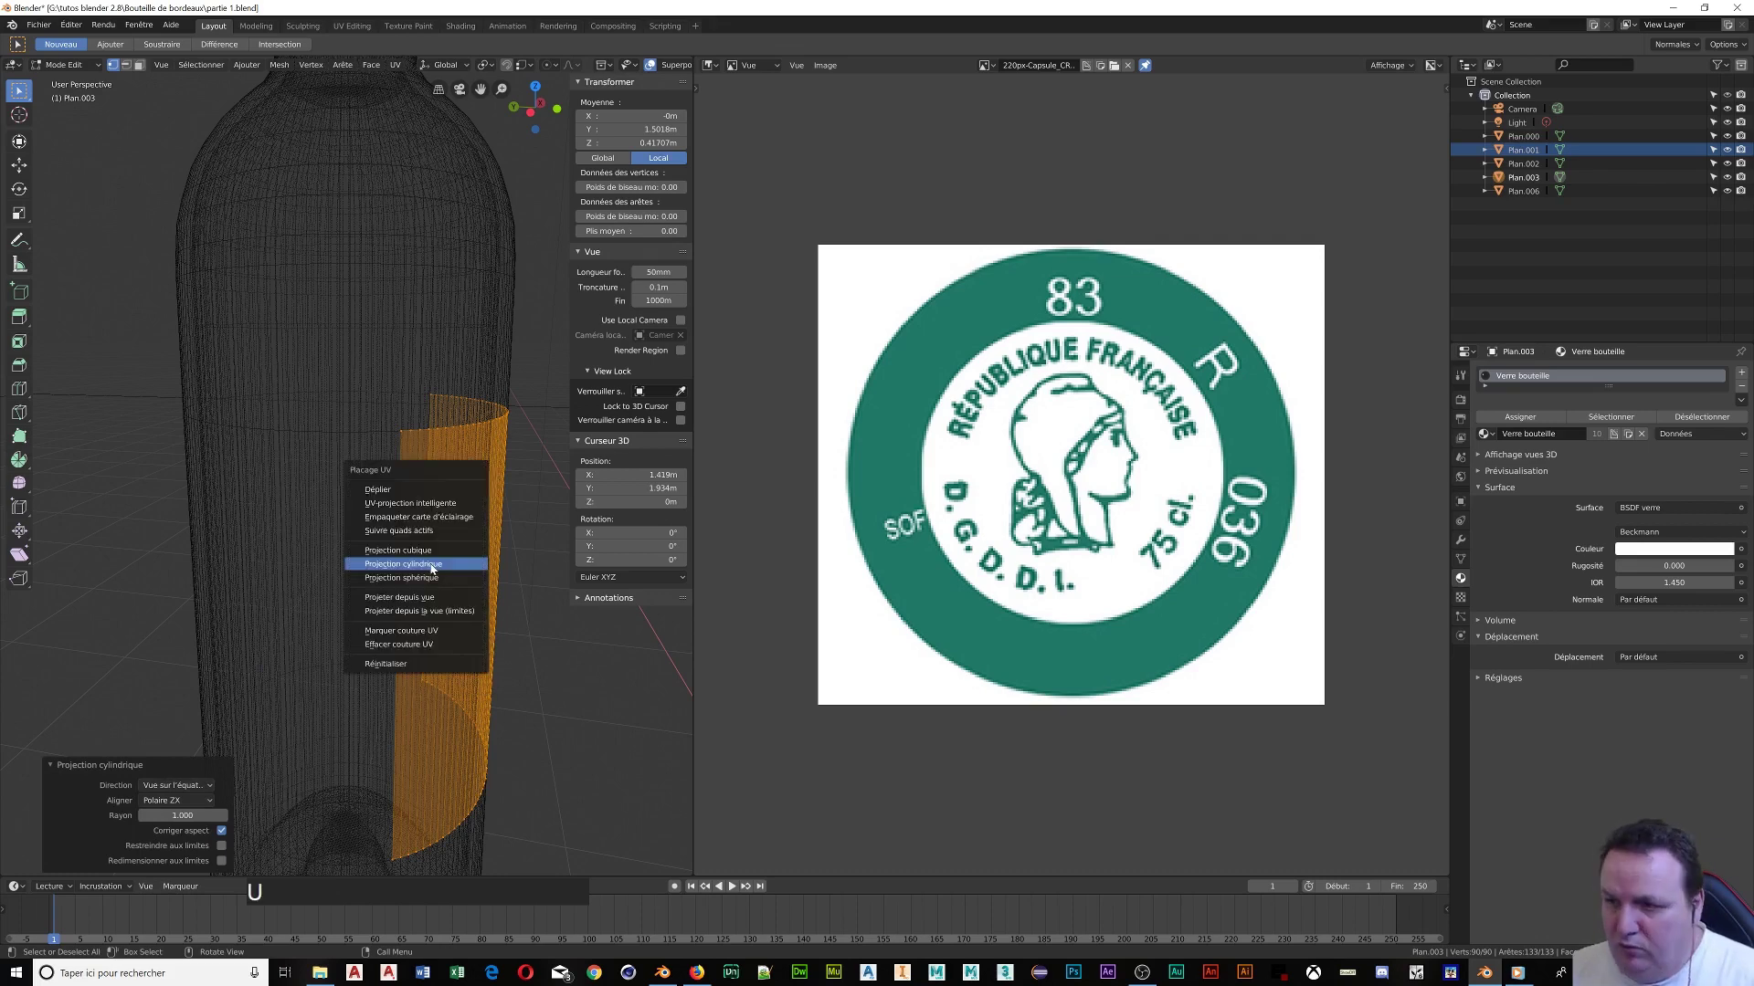
pyautogui.click(398, 486)
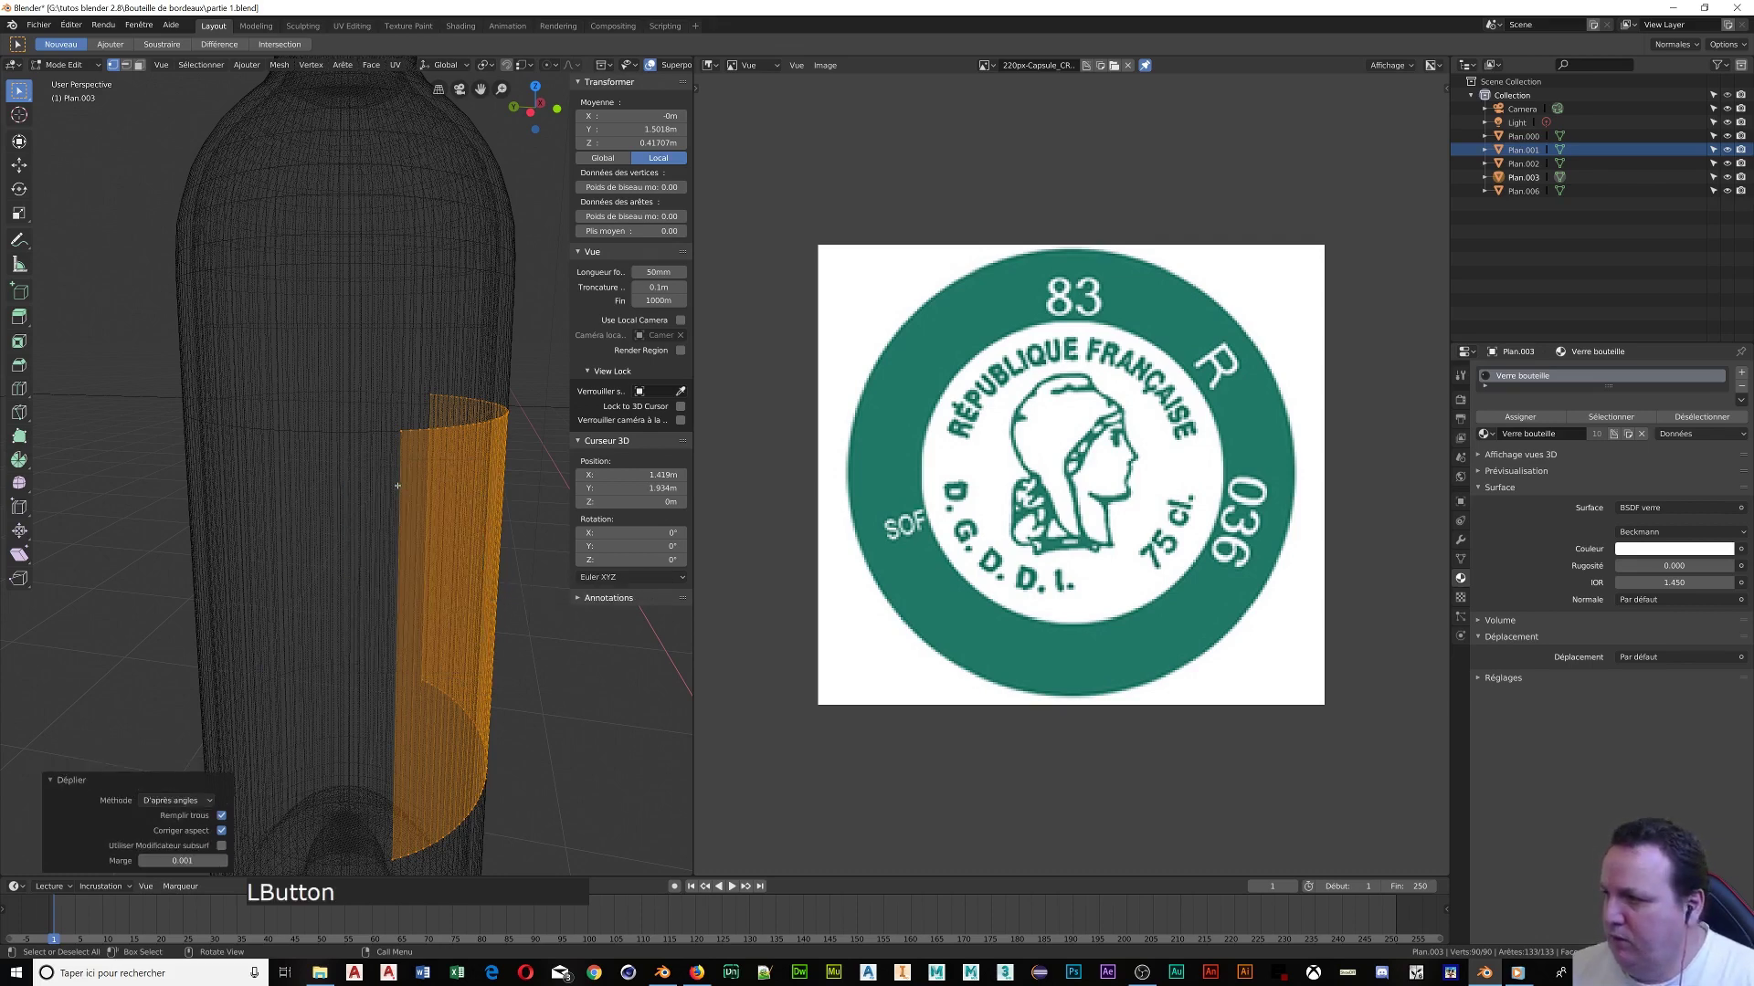
pyautogui.scroll(-3, 812, 475)
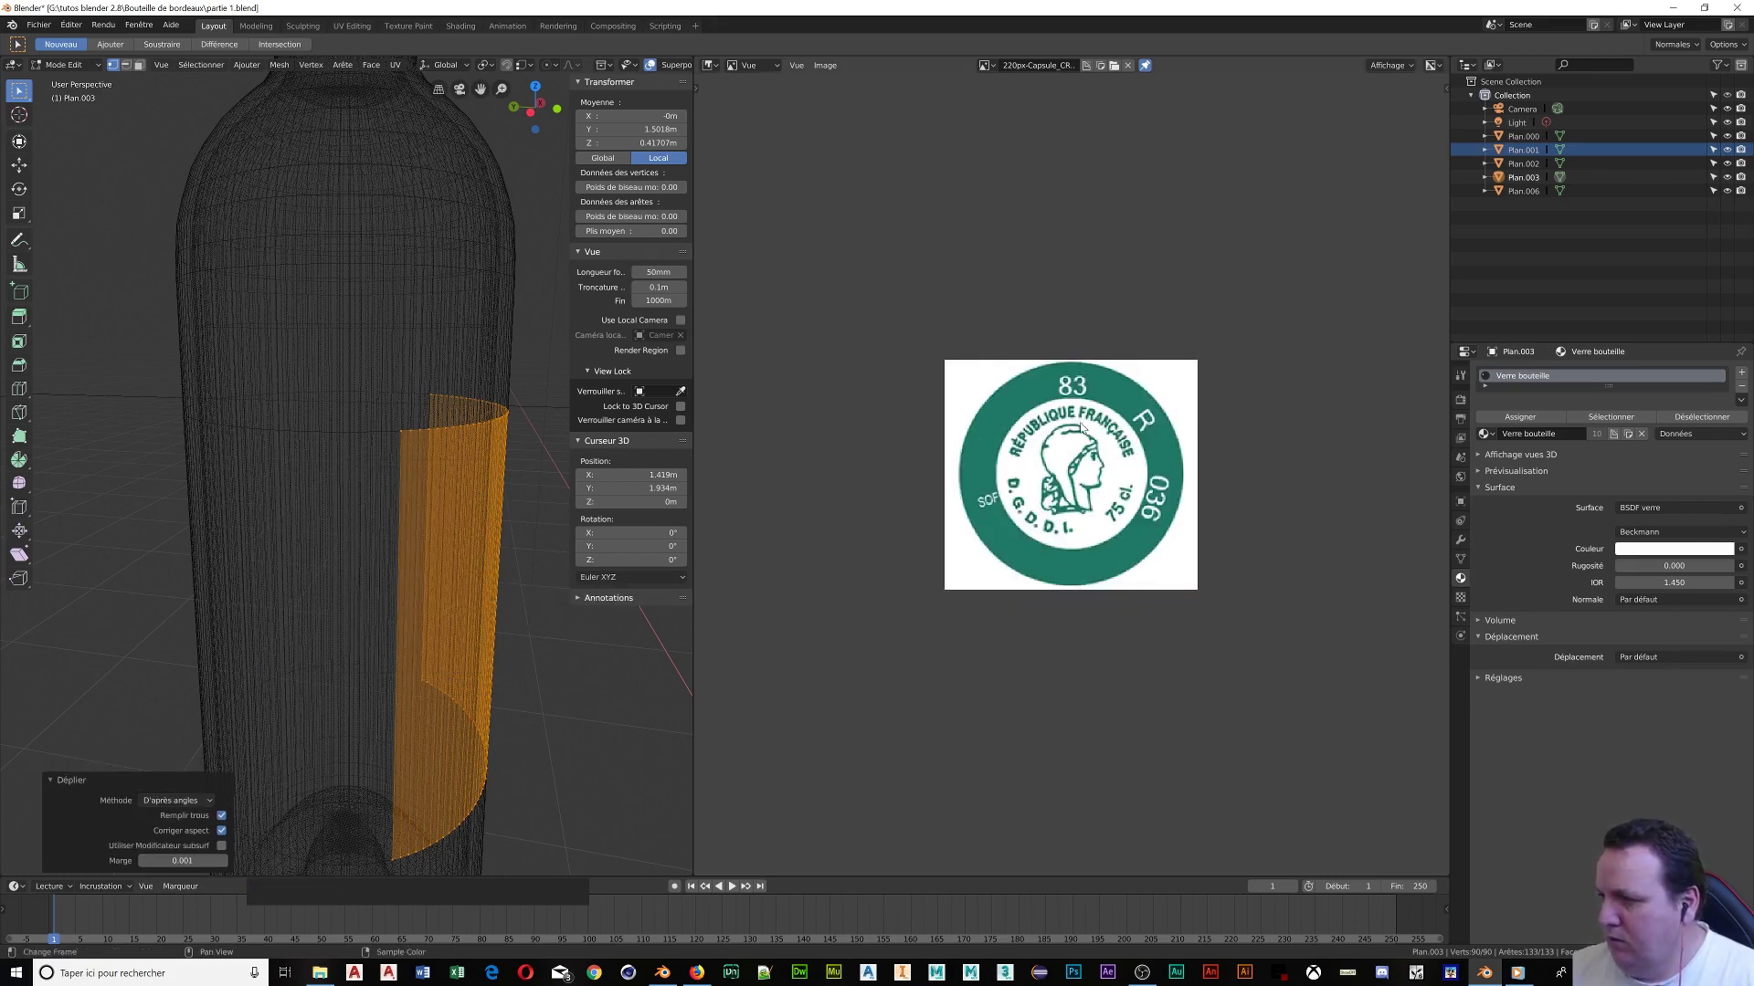
pyautogui.scroll(-8, 1081, 432)
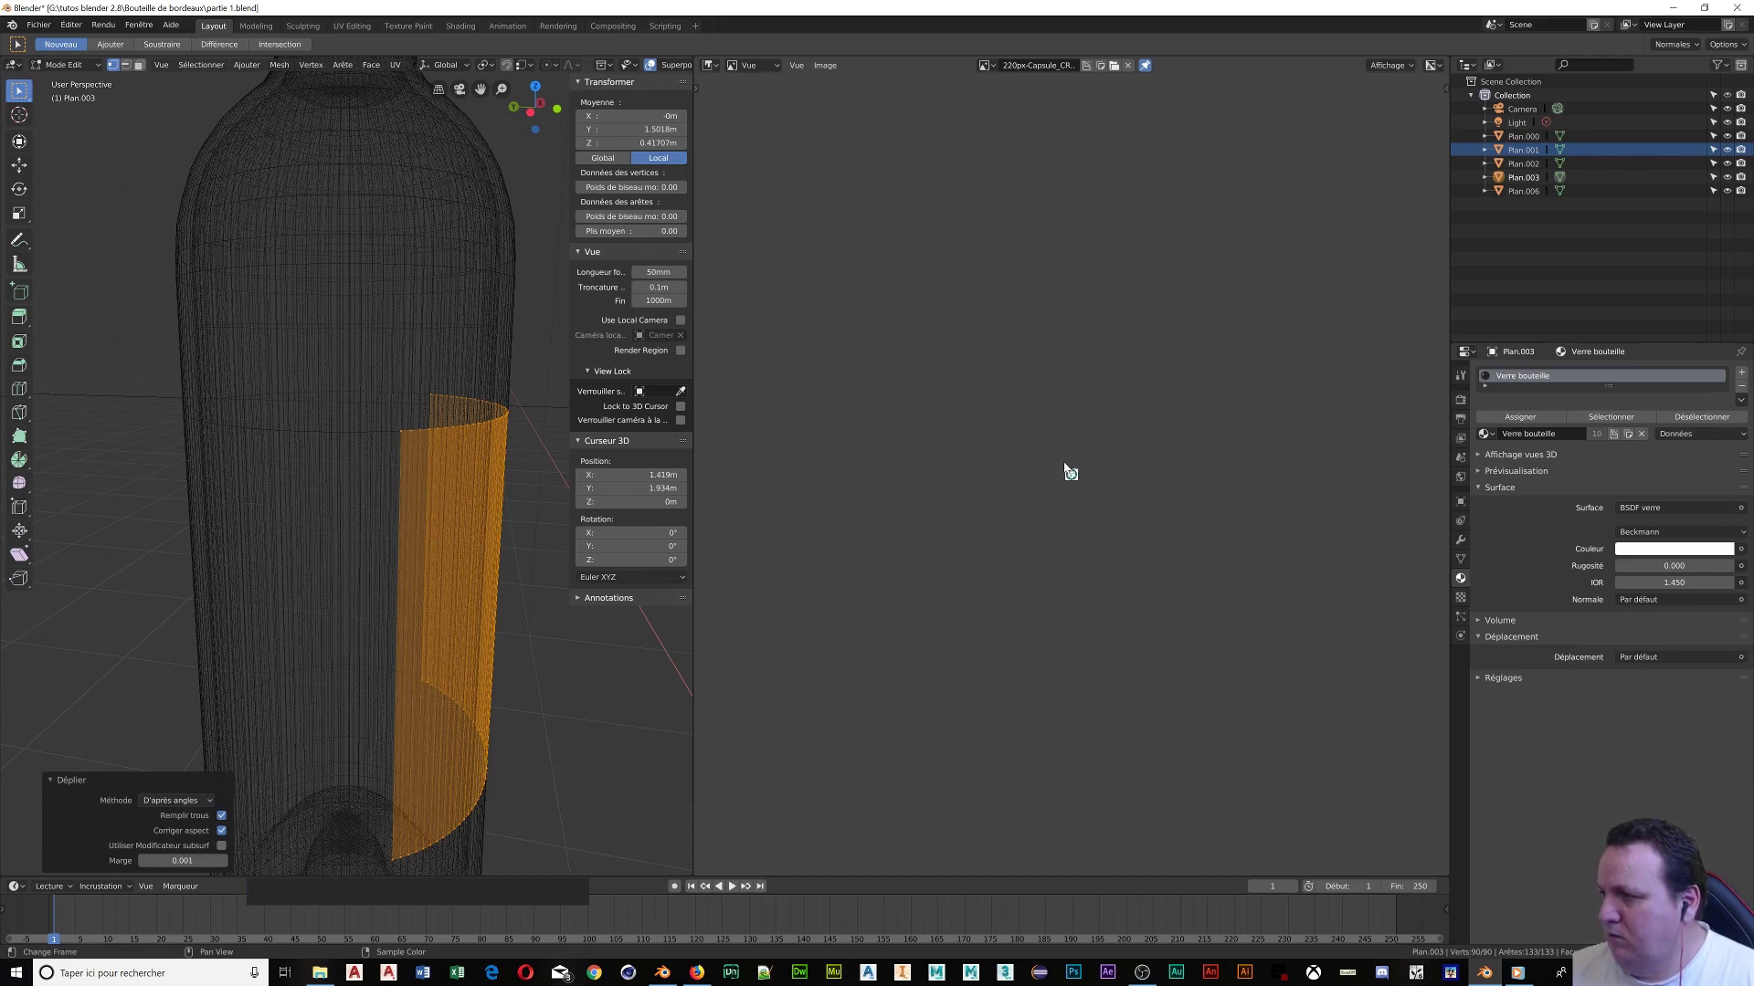
pyautogui.scroll(3, 1069, 474)
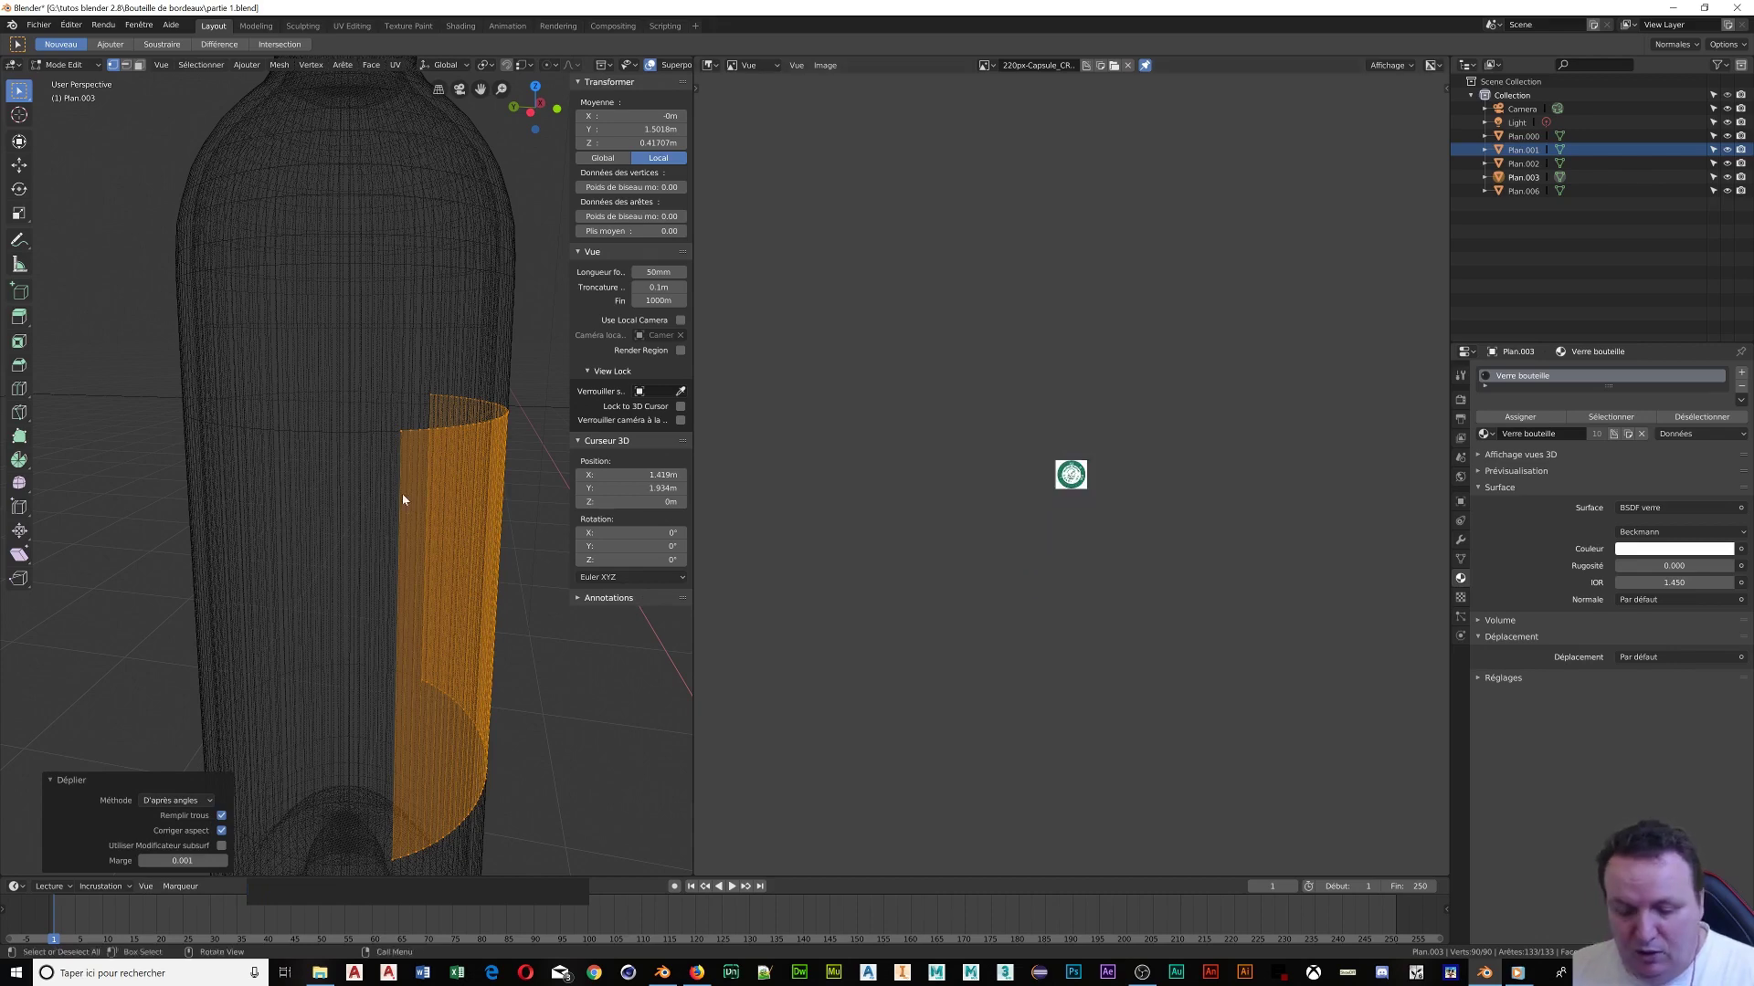
# Try projecting the front band's UVs from the front orthographic view
pyautogui.press('KP_1')
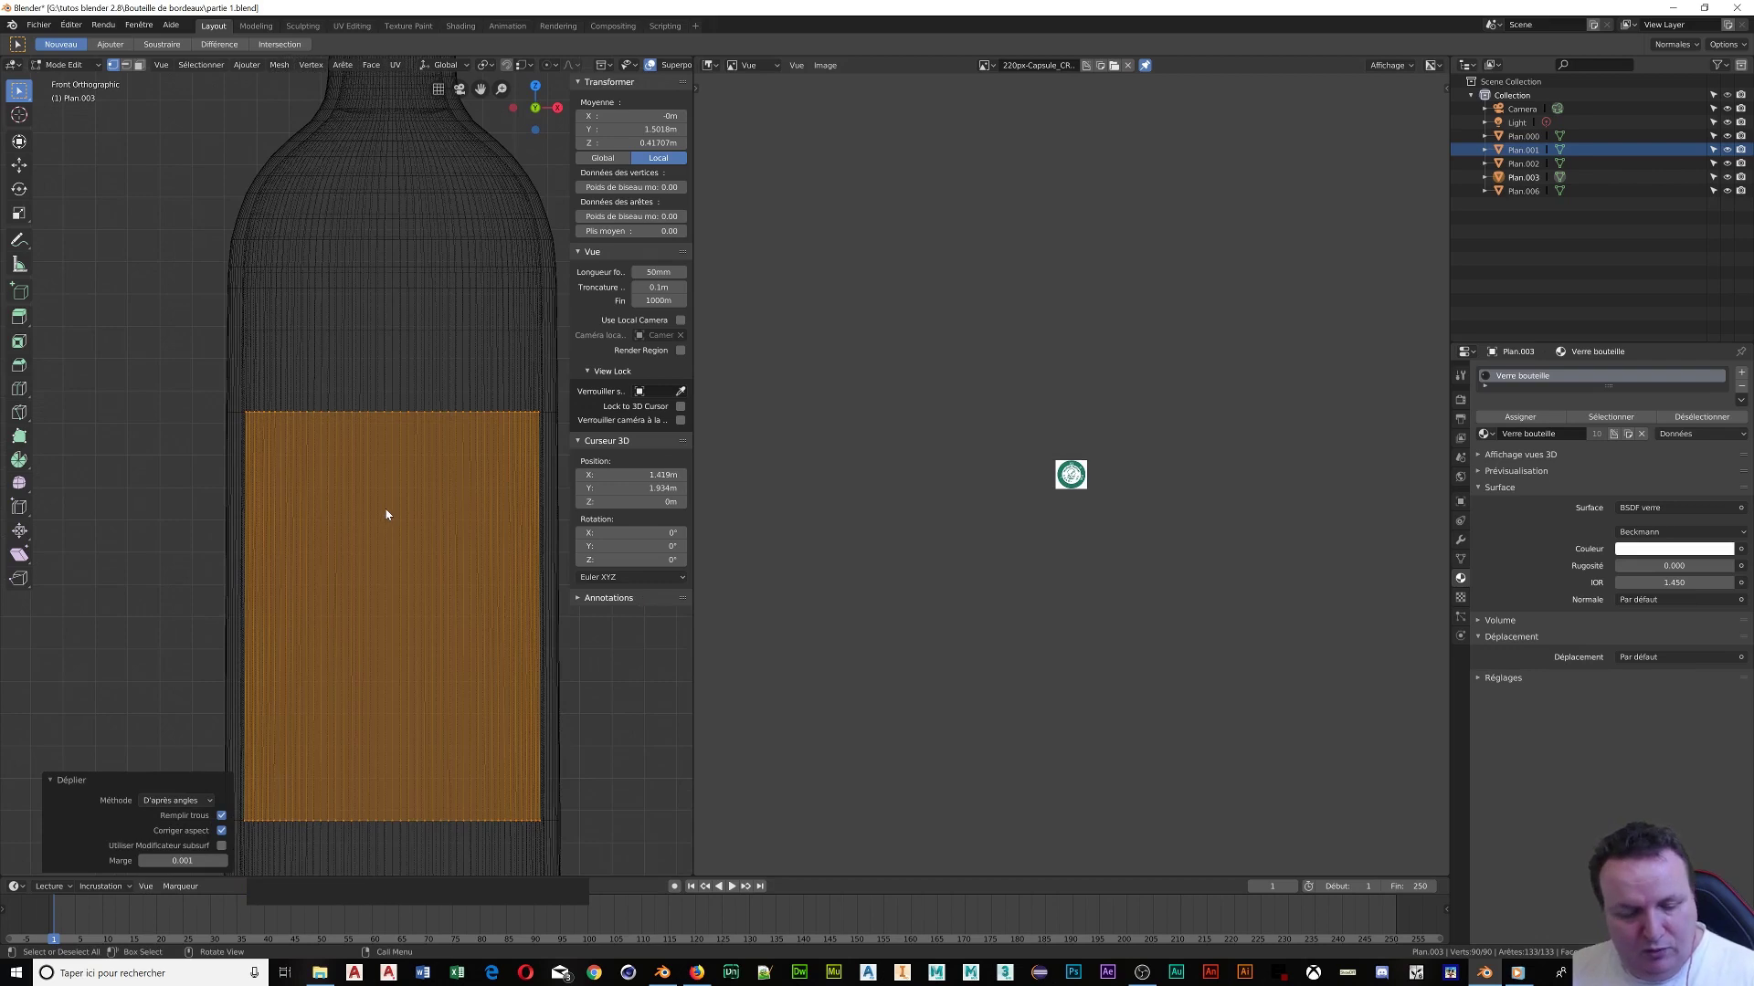
pyautogui.press('u')
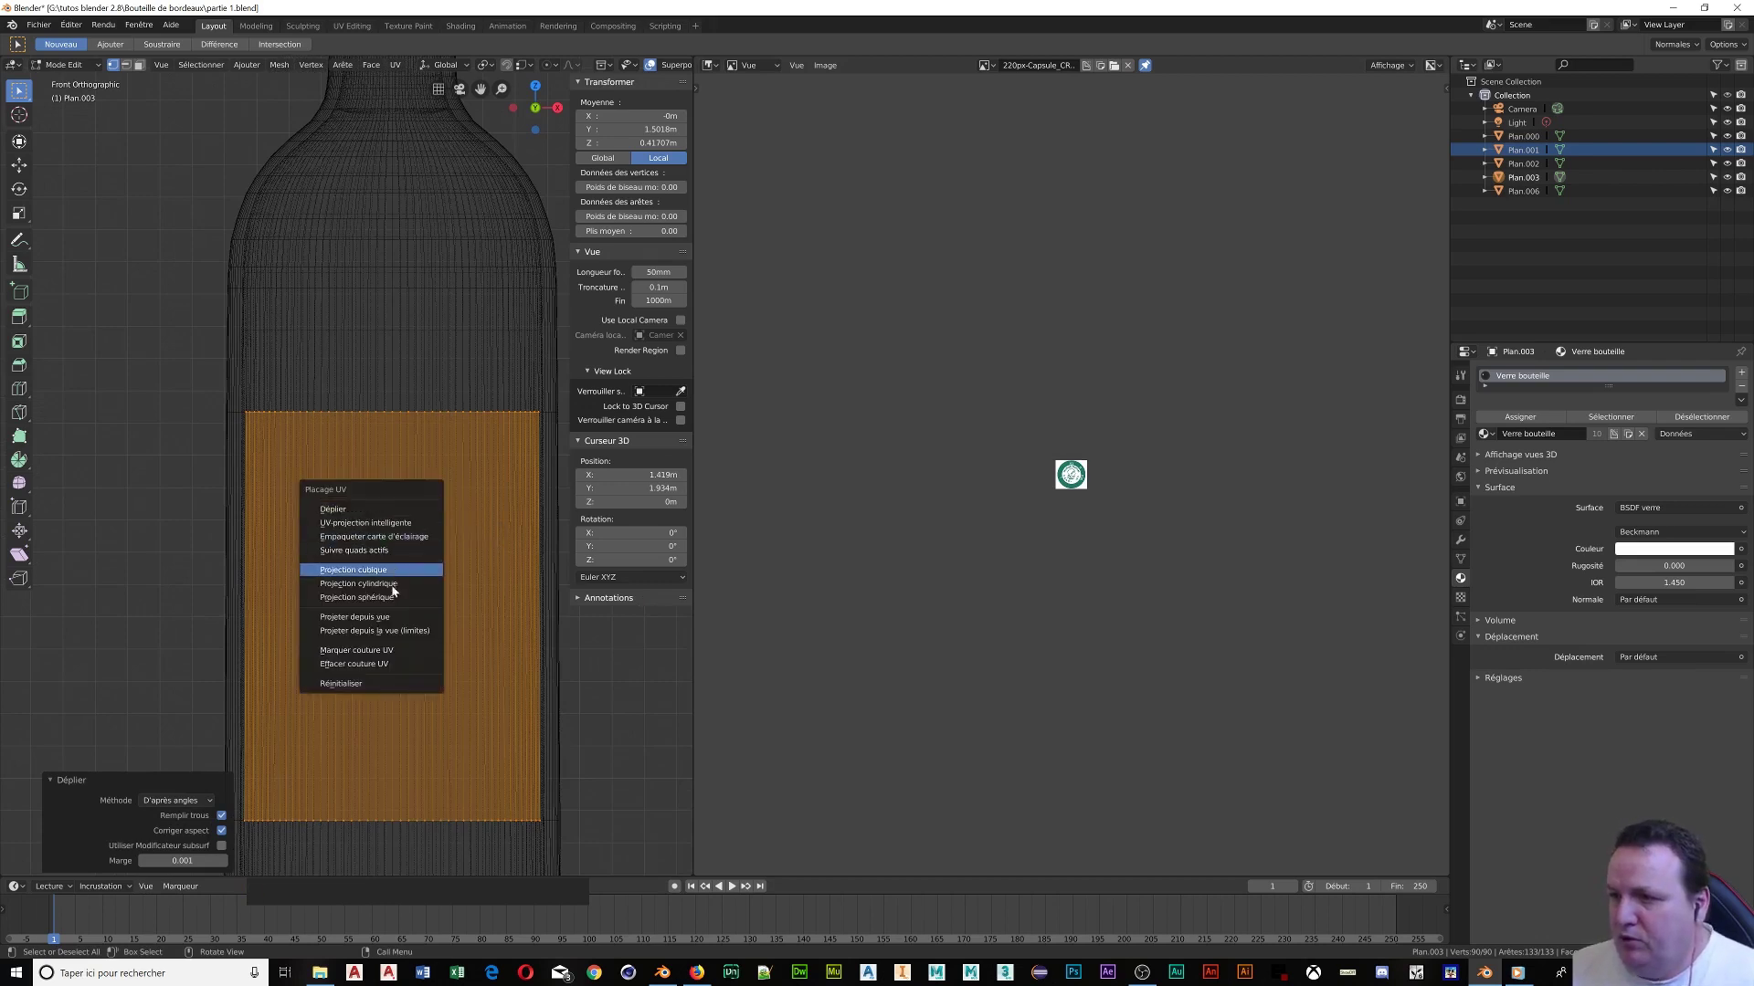
pyautogui.click(394, 618)
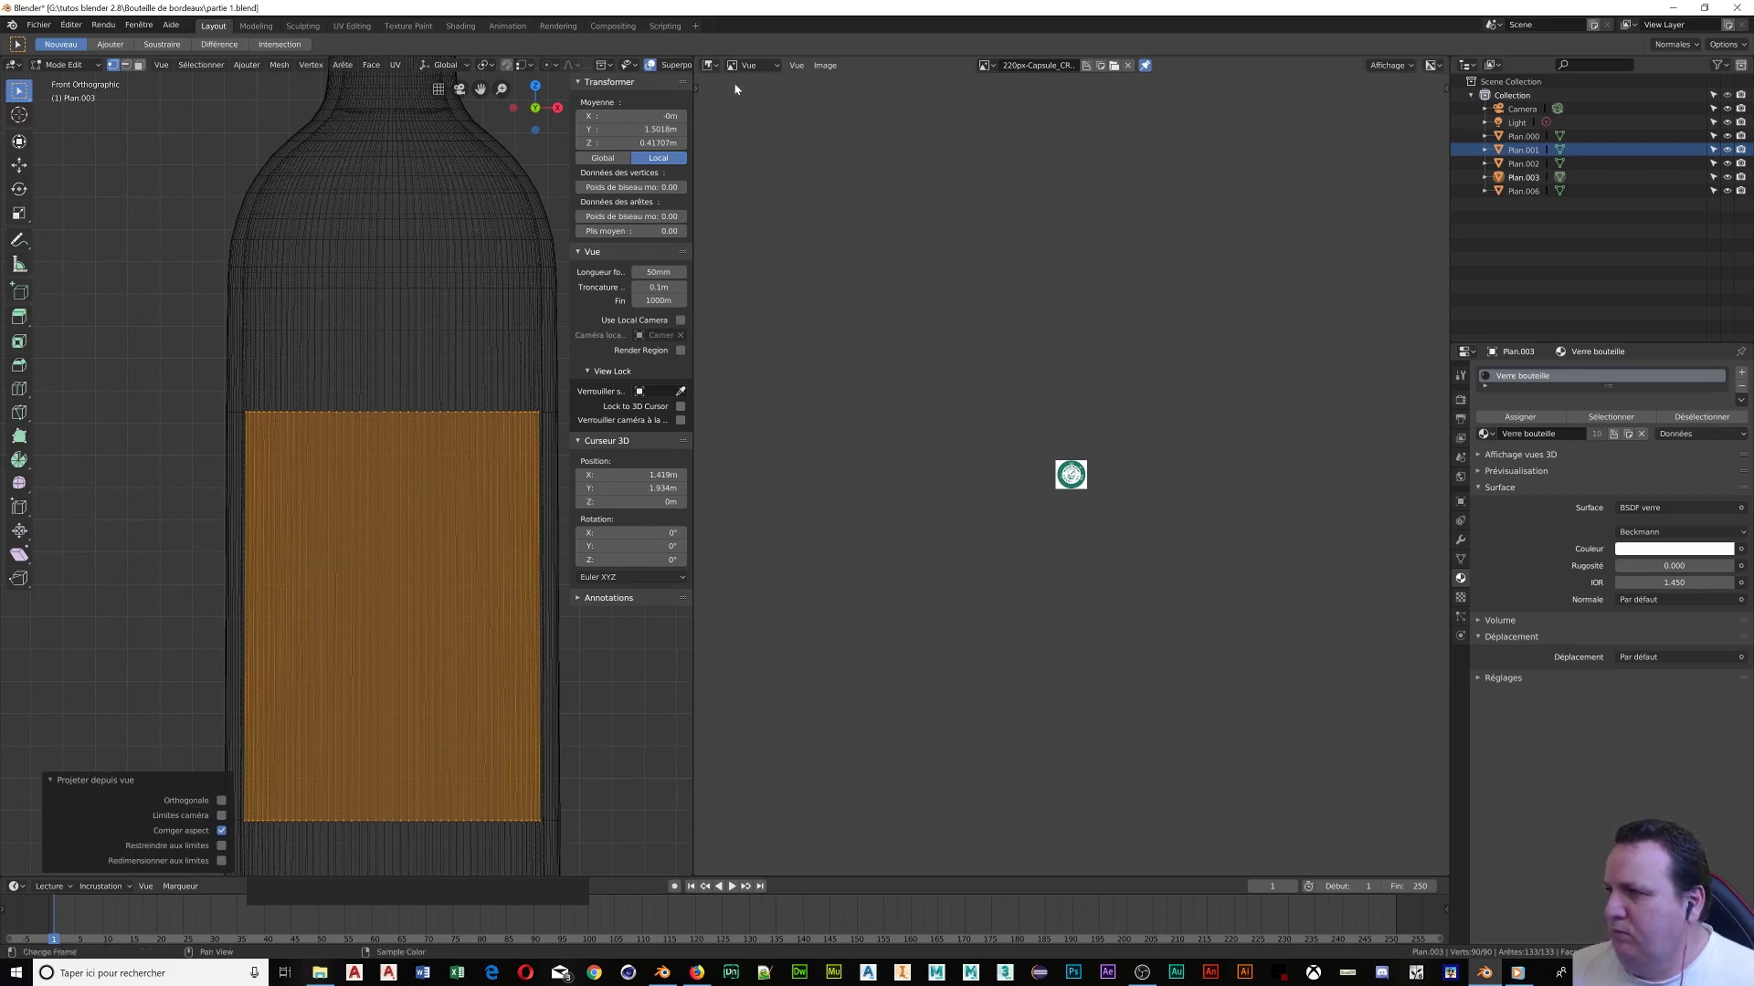
# Unlink the green capsule image from the image editor and change that area to the UV Editor
pyautogui.click(1128, 65)
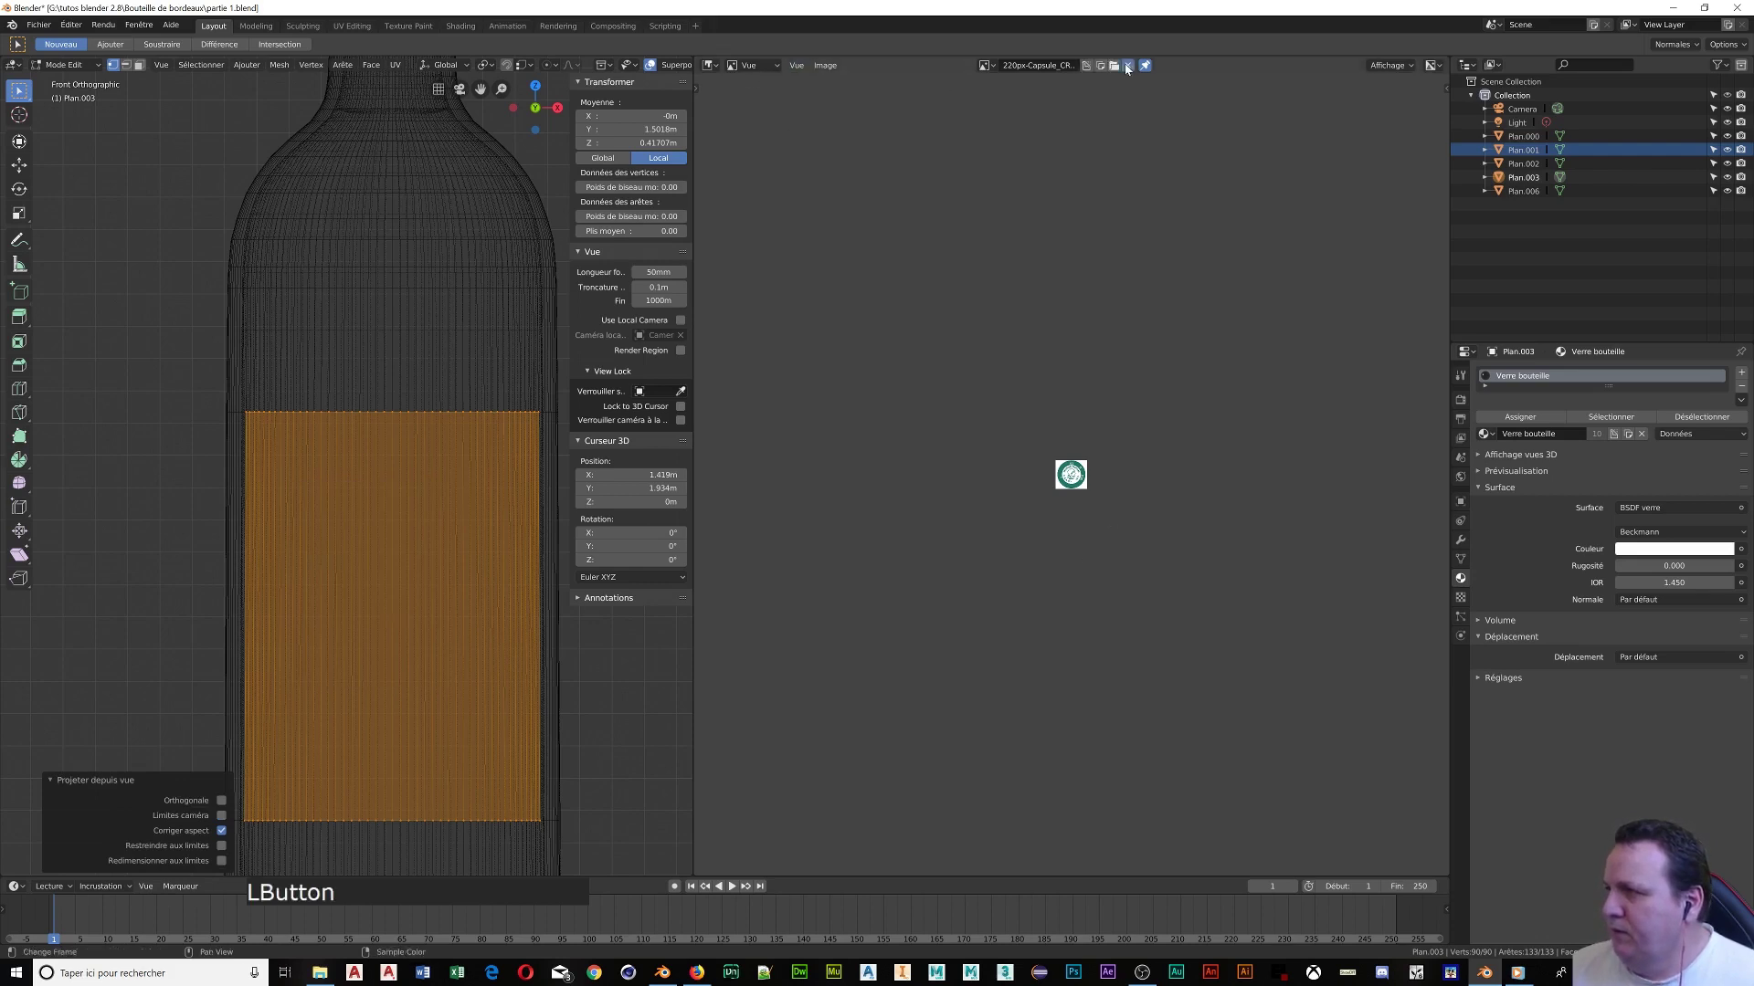
pyautogui.scroll(12, 1065, 475)
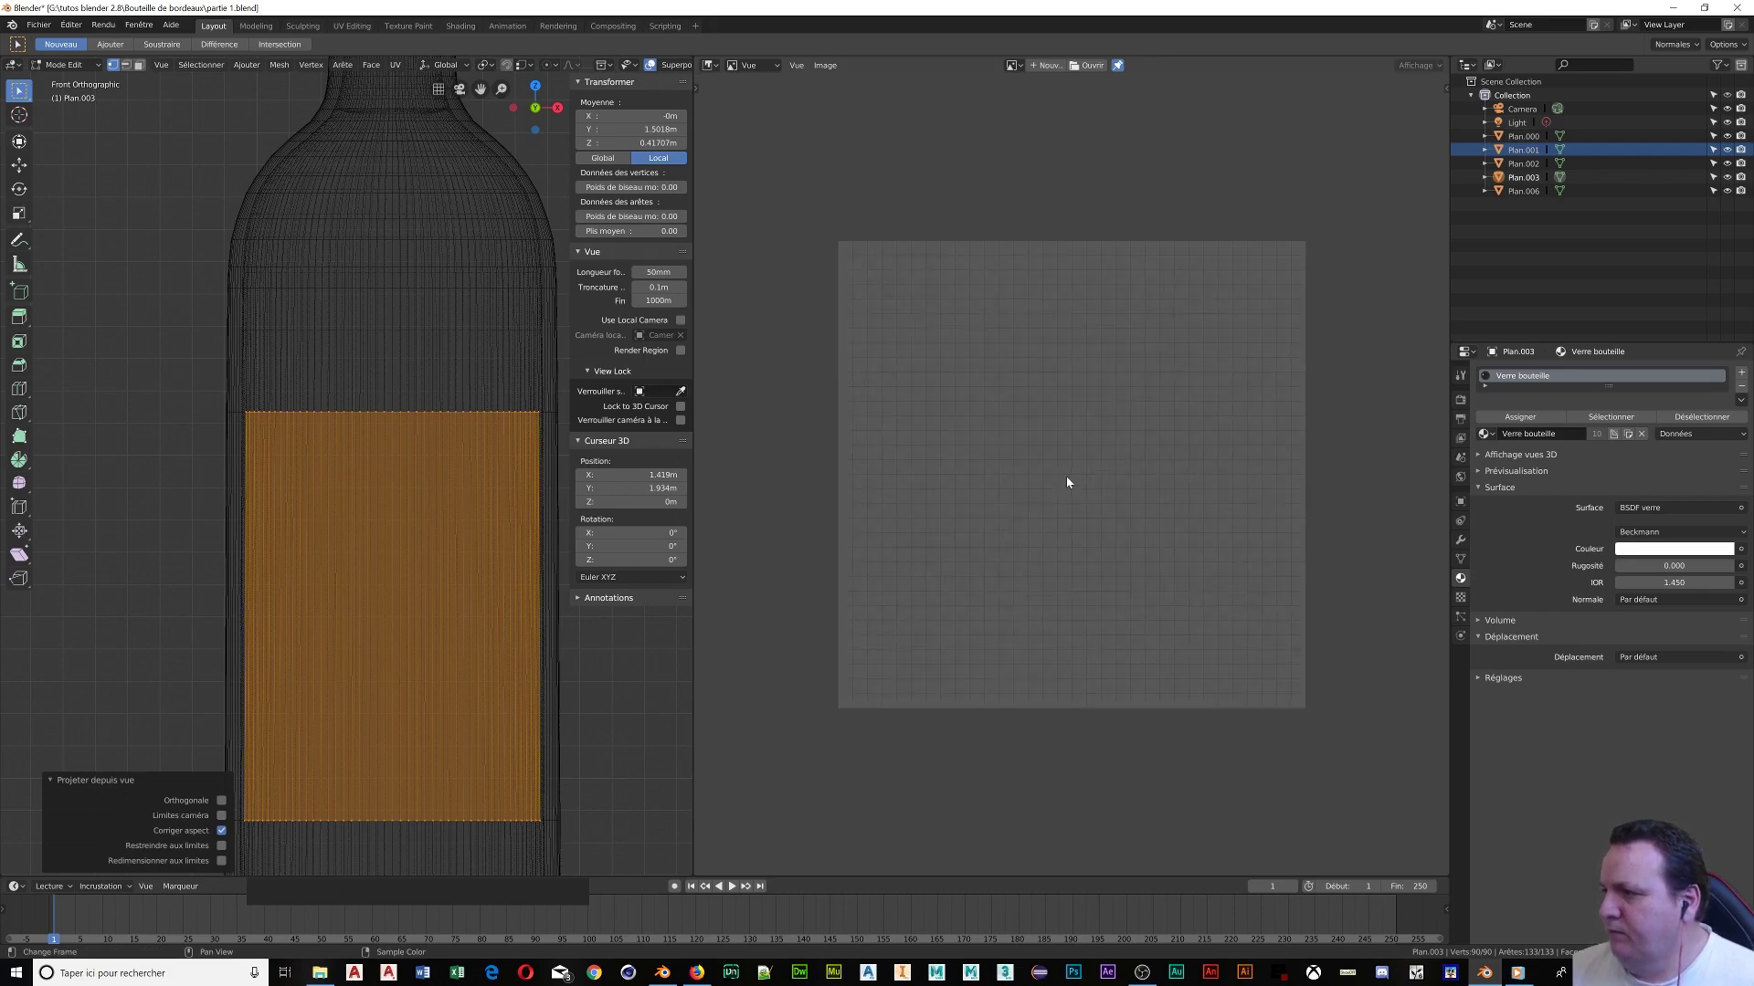
pyautogui.click(709, 66)
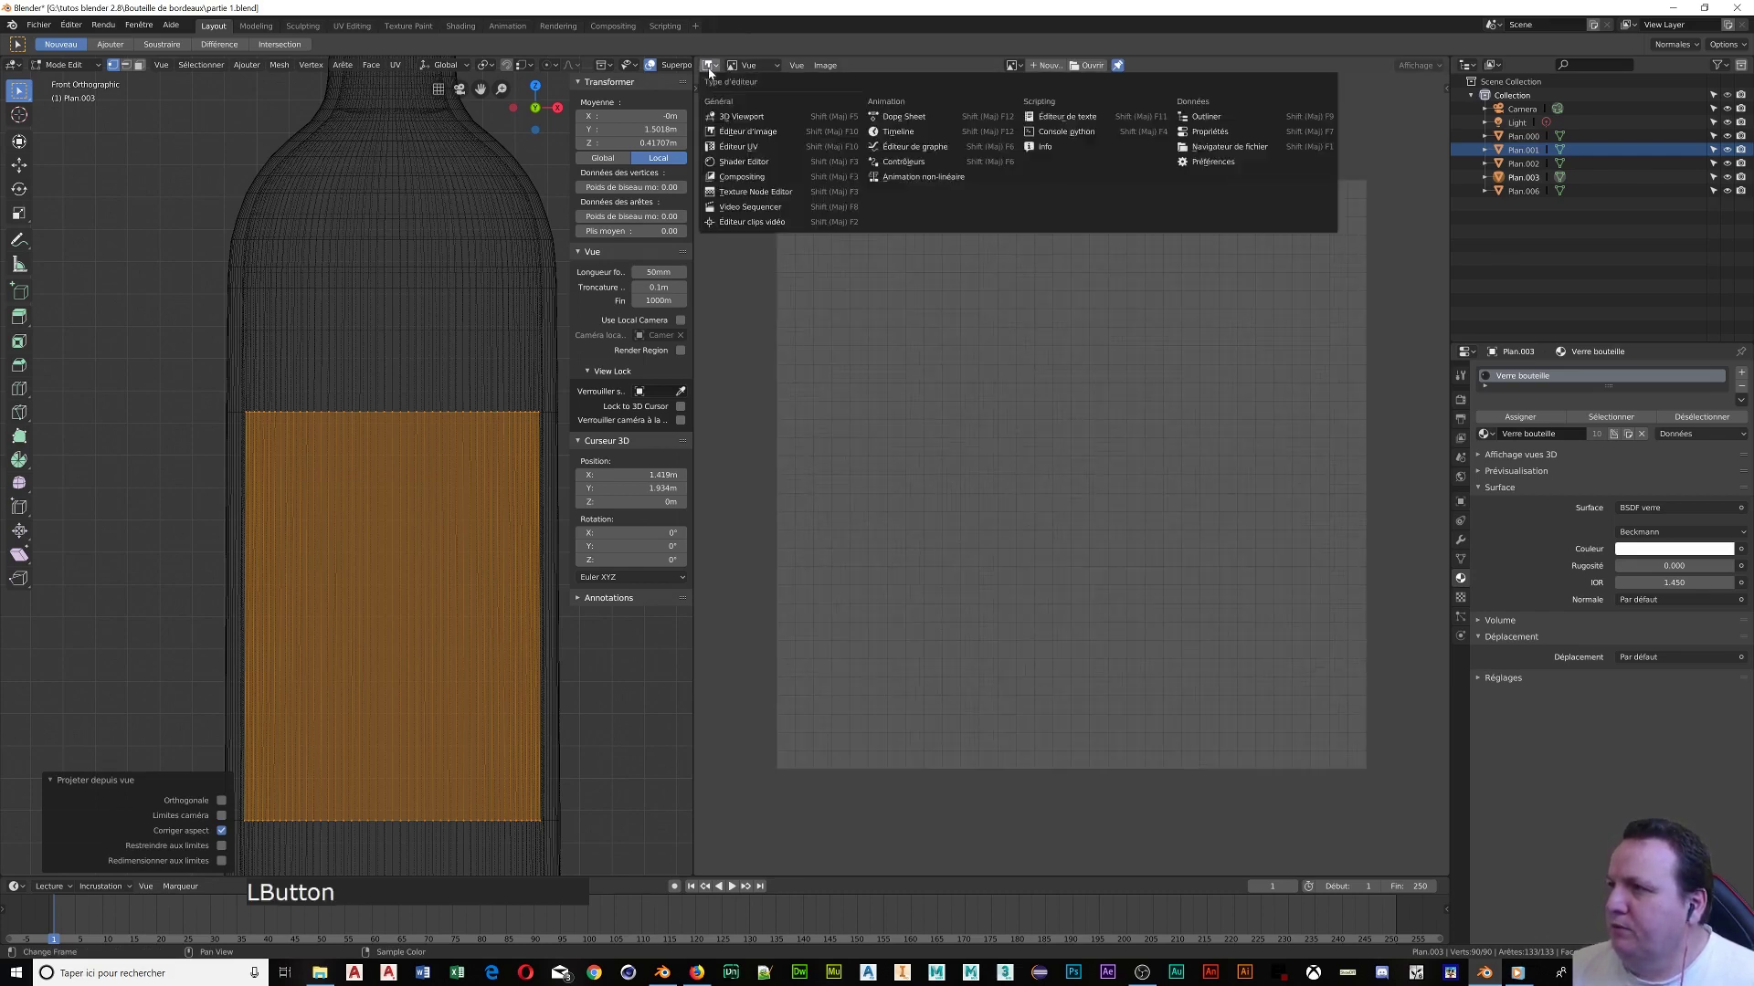
pyautogui.click(738, 146)
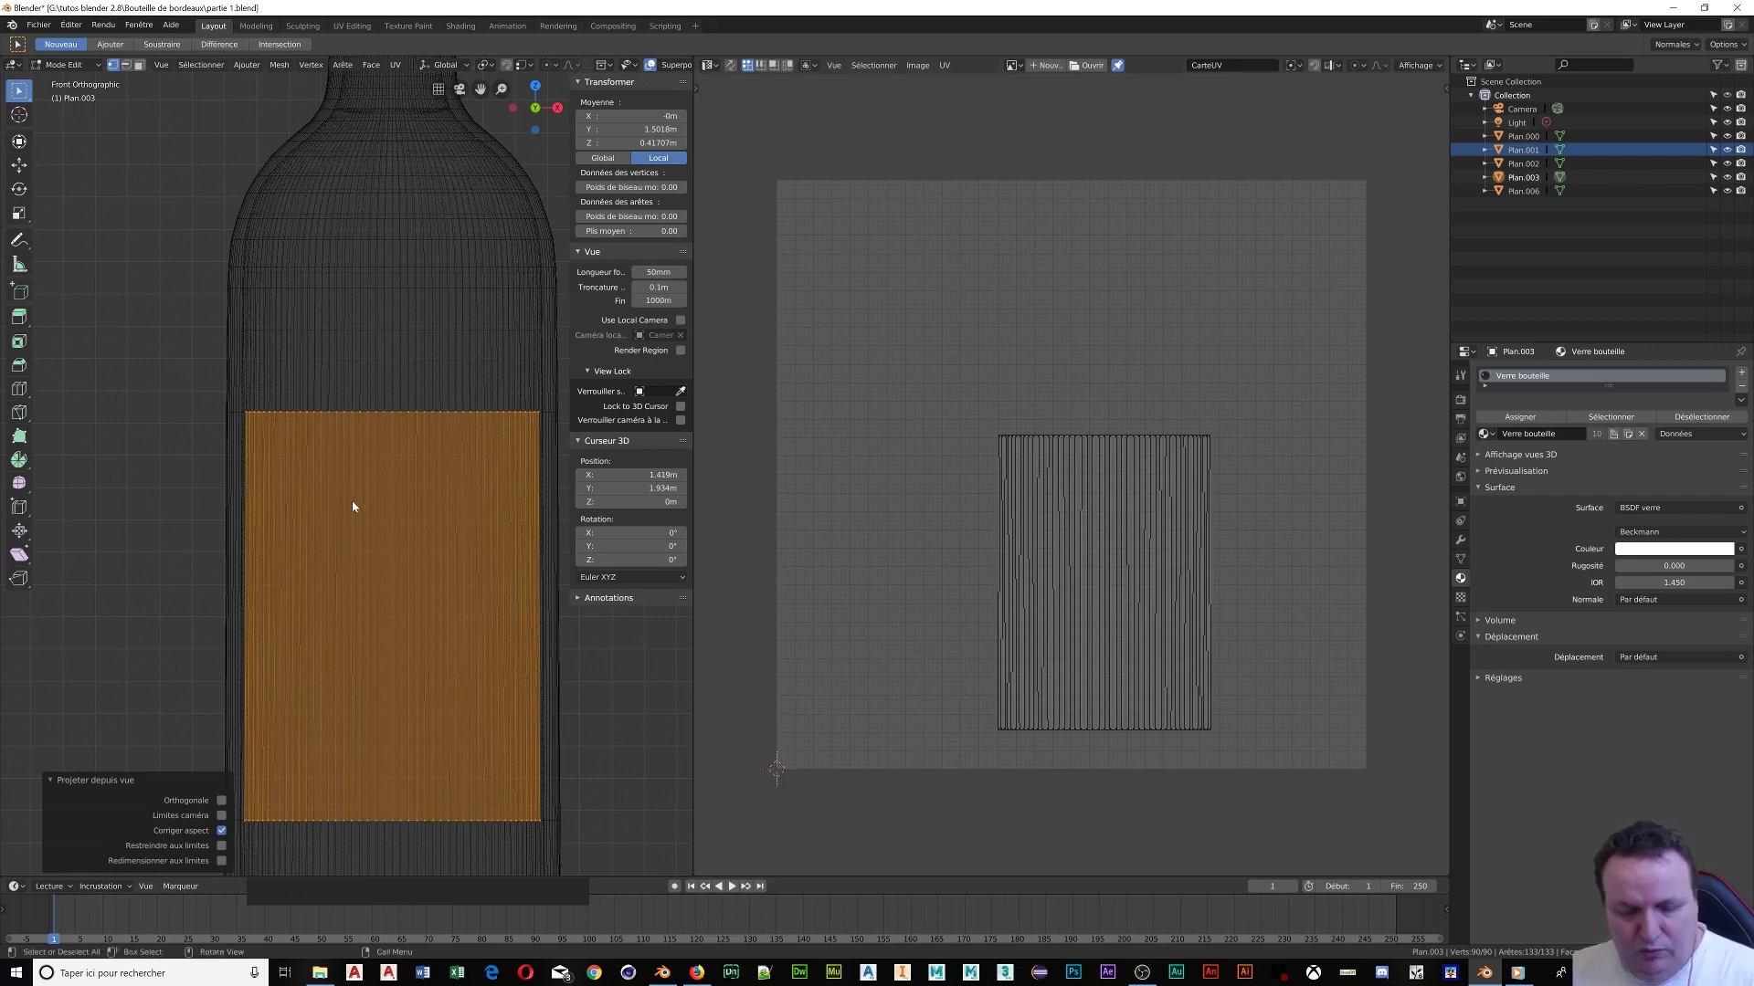
# Unwrap the whole front band again with the standard unwrap method
pyautogui.press('u')
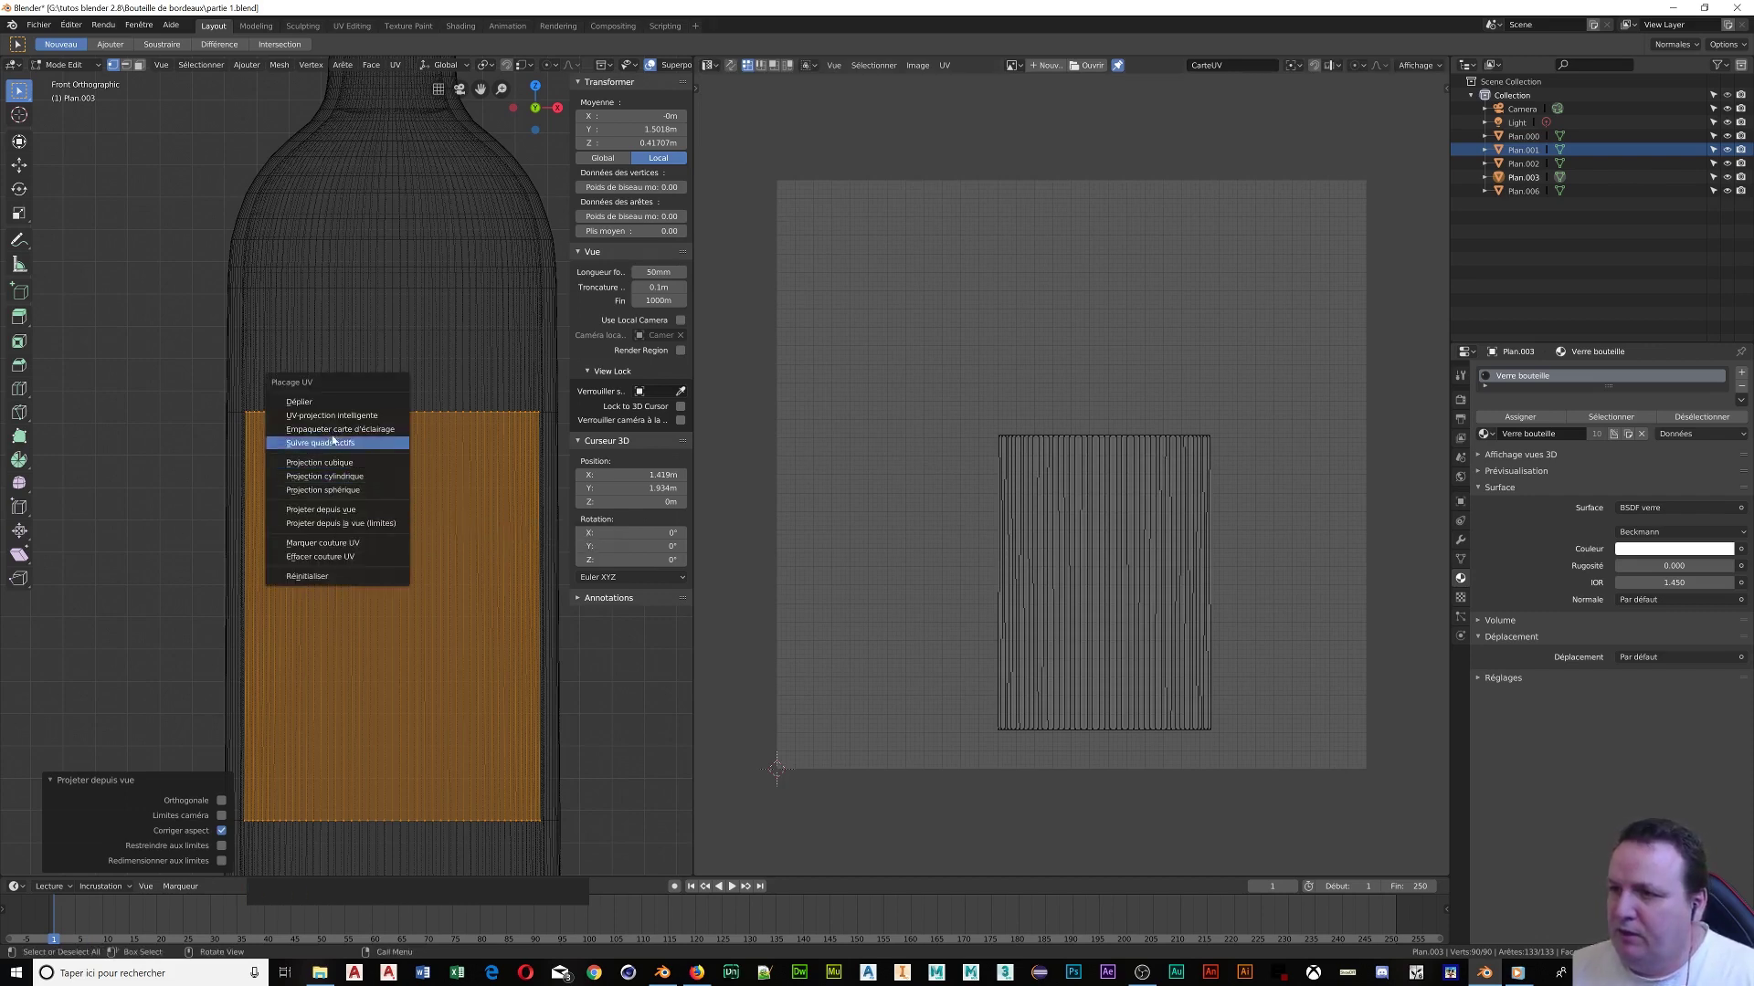
pyautogui.click(324, 402)
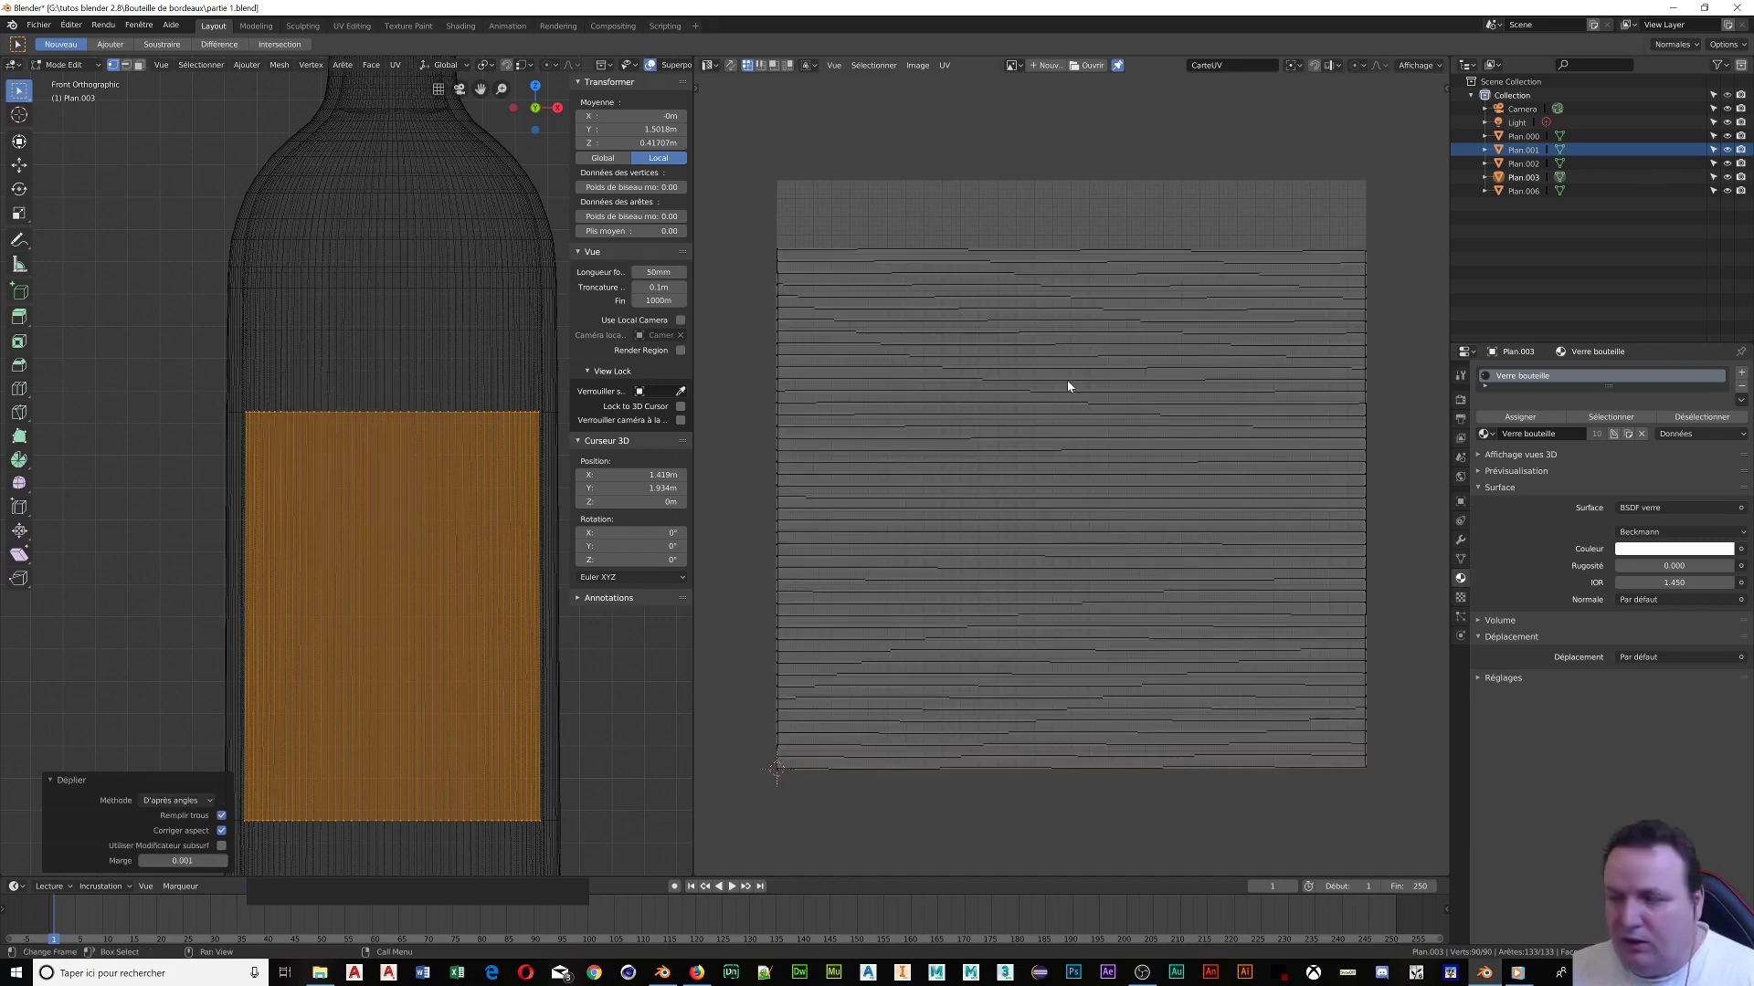
# Rotate the band's entire UV layout by 90° and move it up to fit the height of the UV square
pyautogui.press('a')
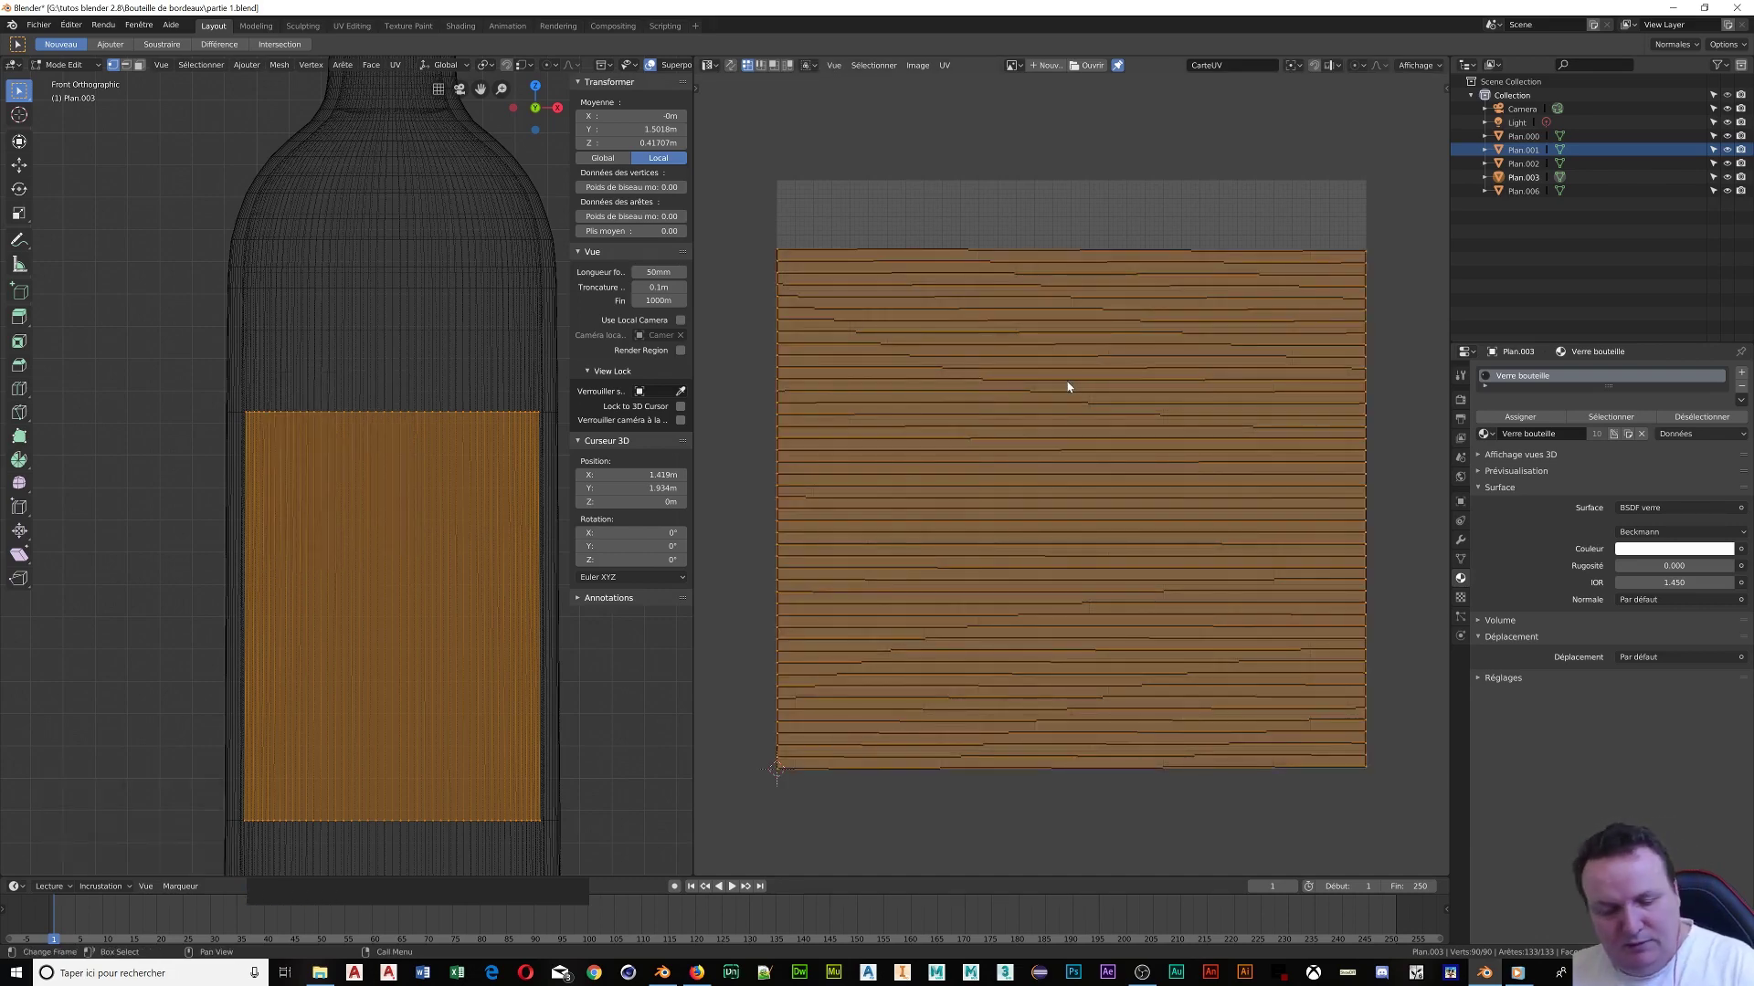
pyautogui.press('r')
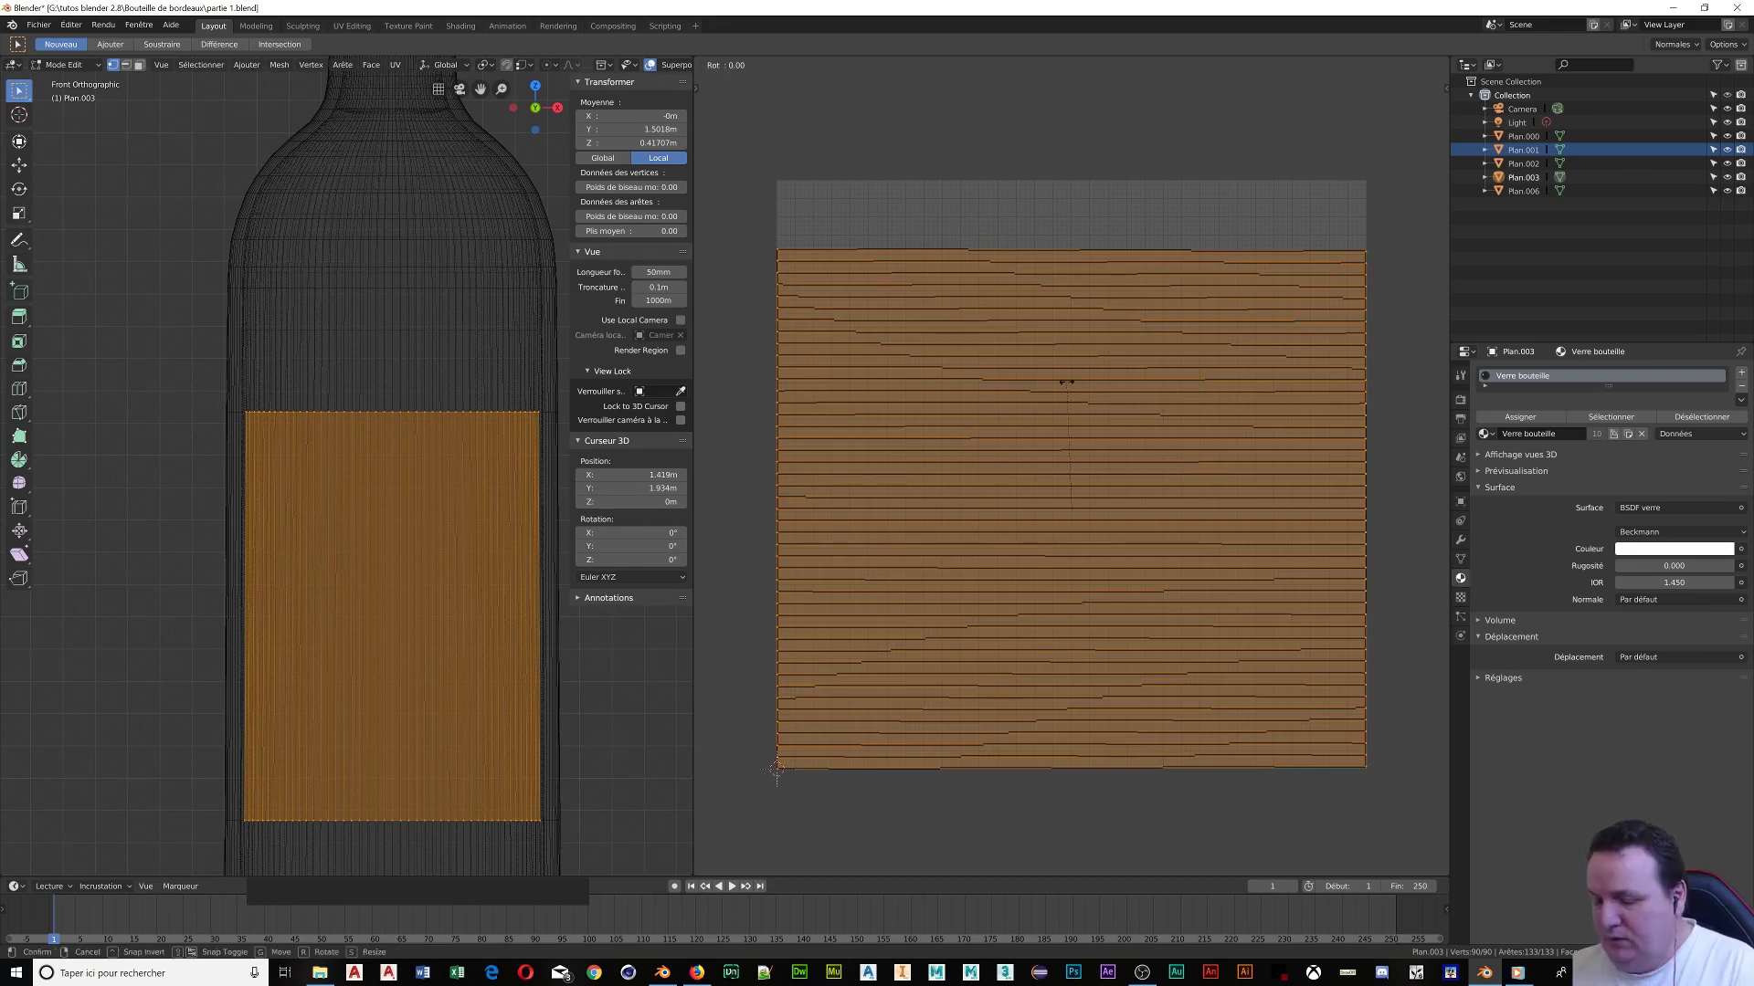
pyautogui.write('90')
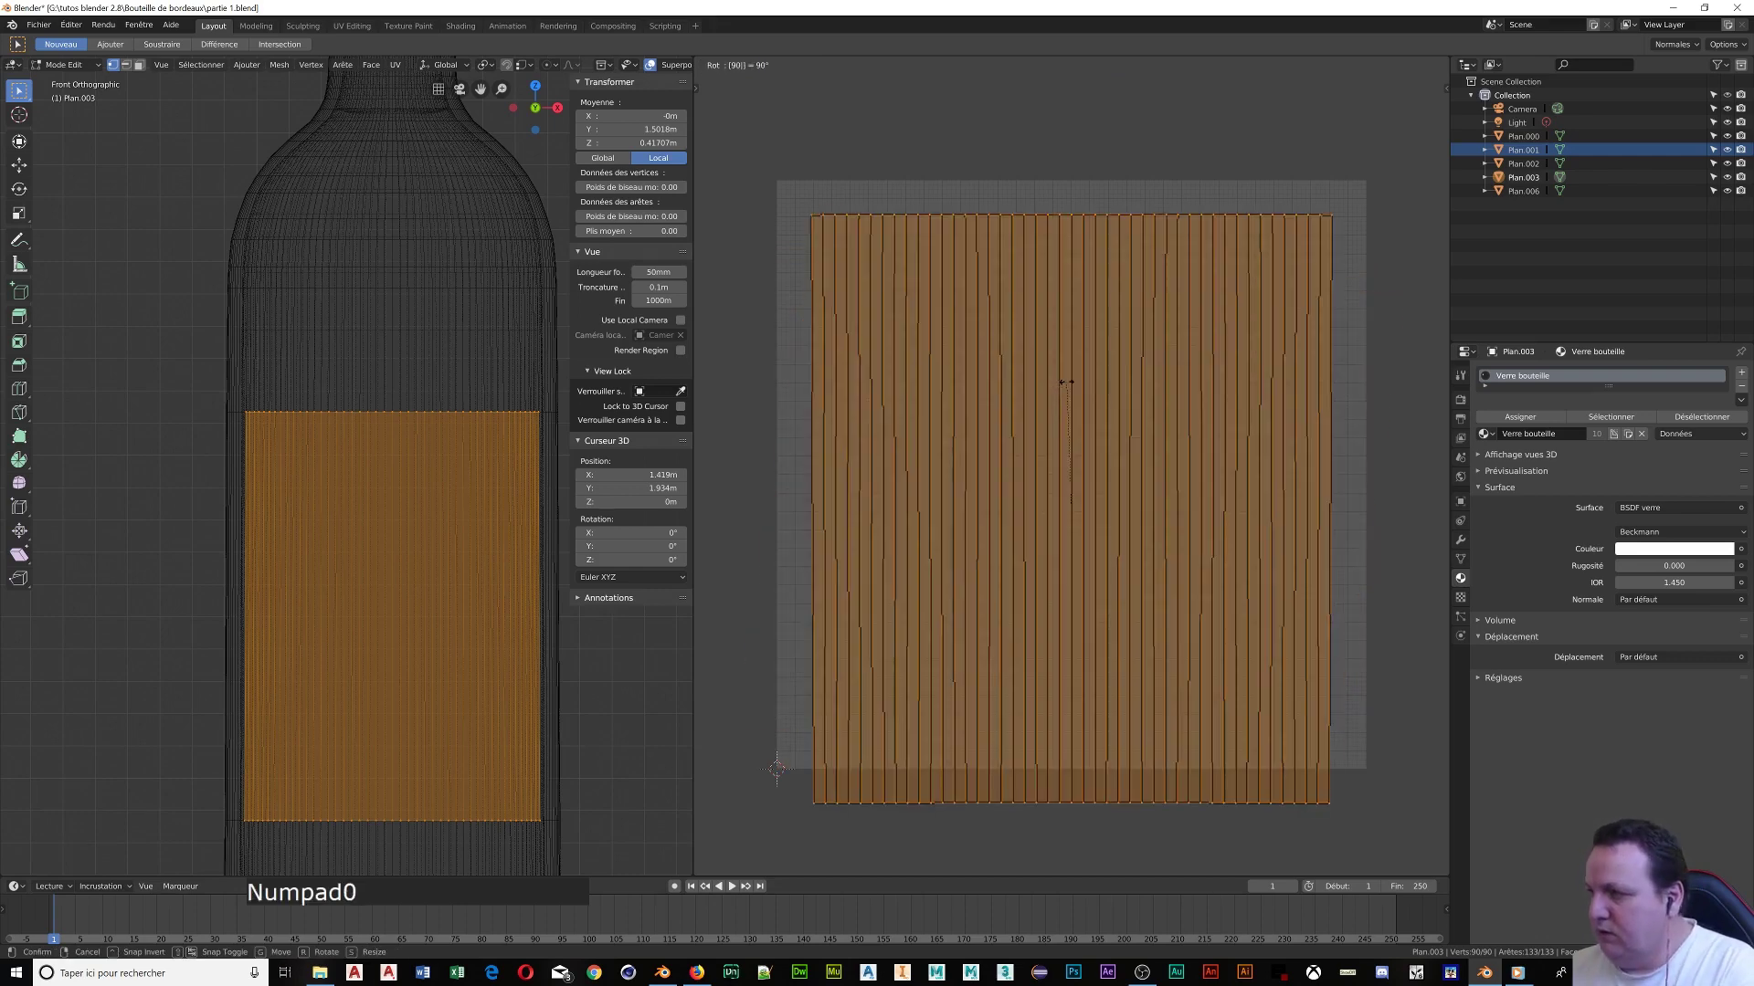
pyautogui.press('KP_Enter')
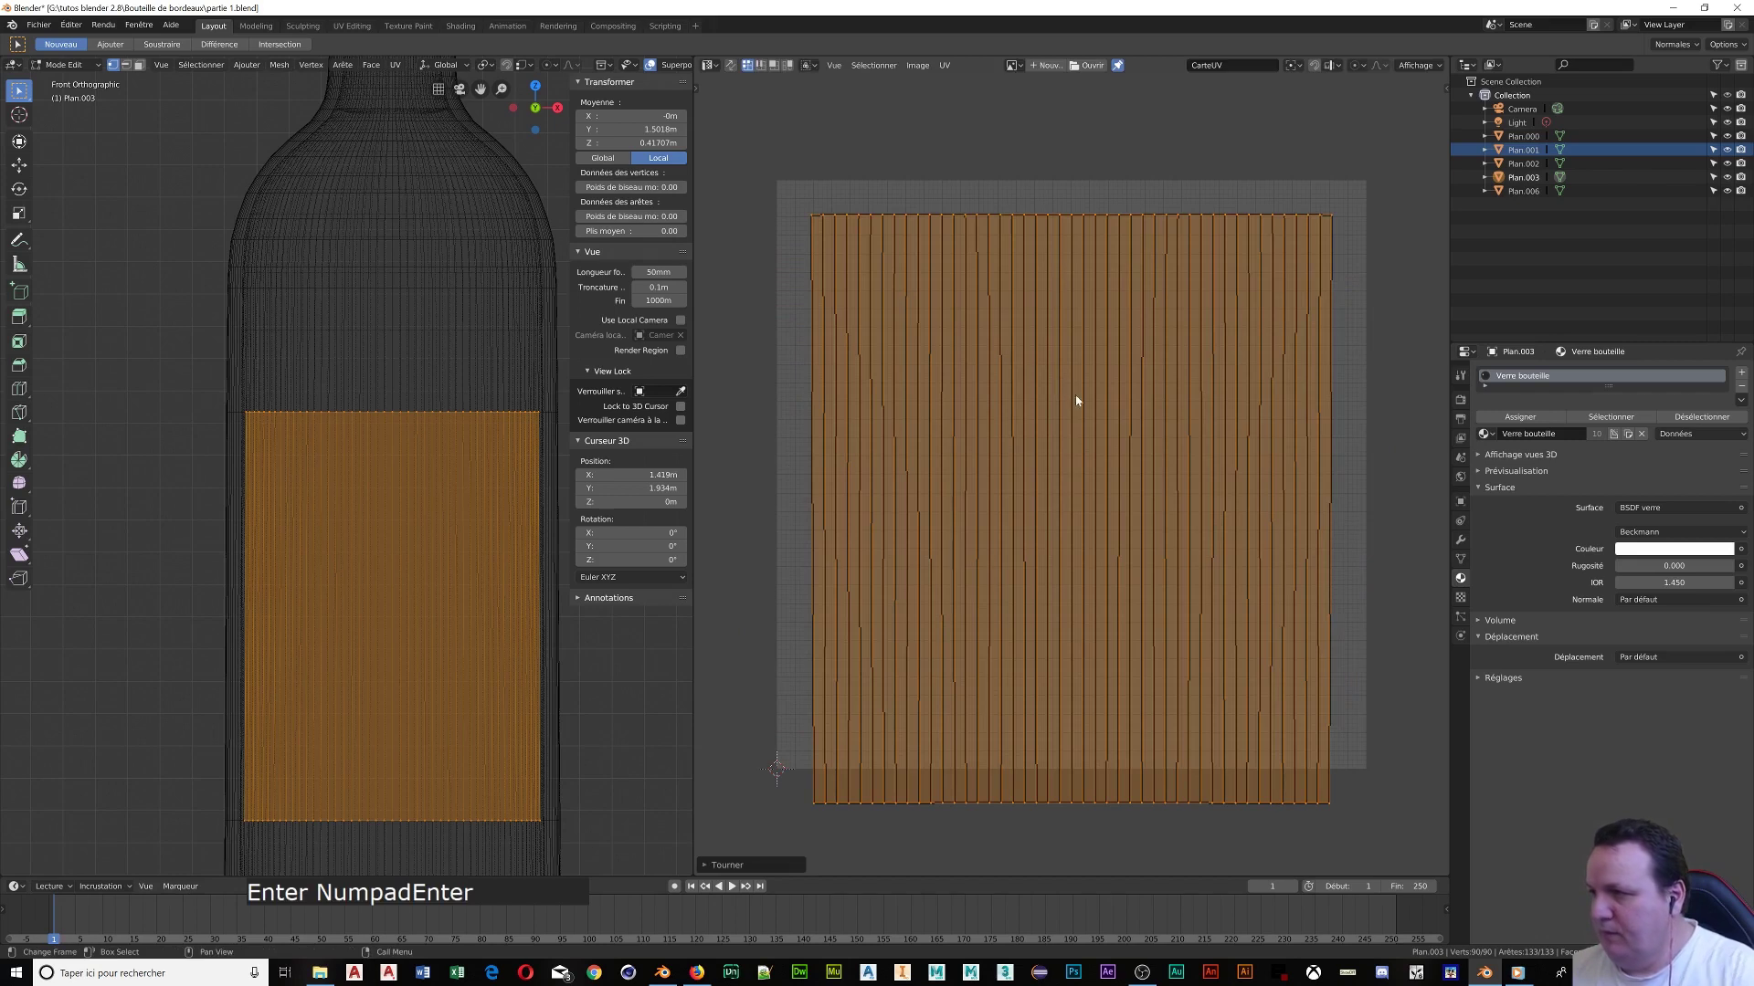
pyautogui.press('g')
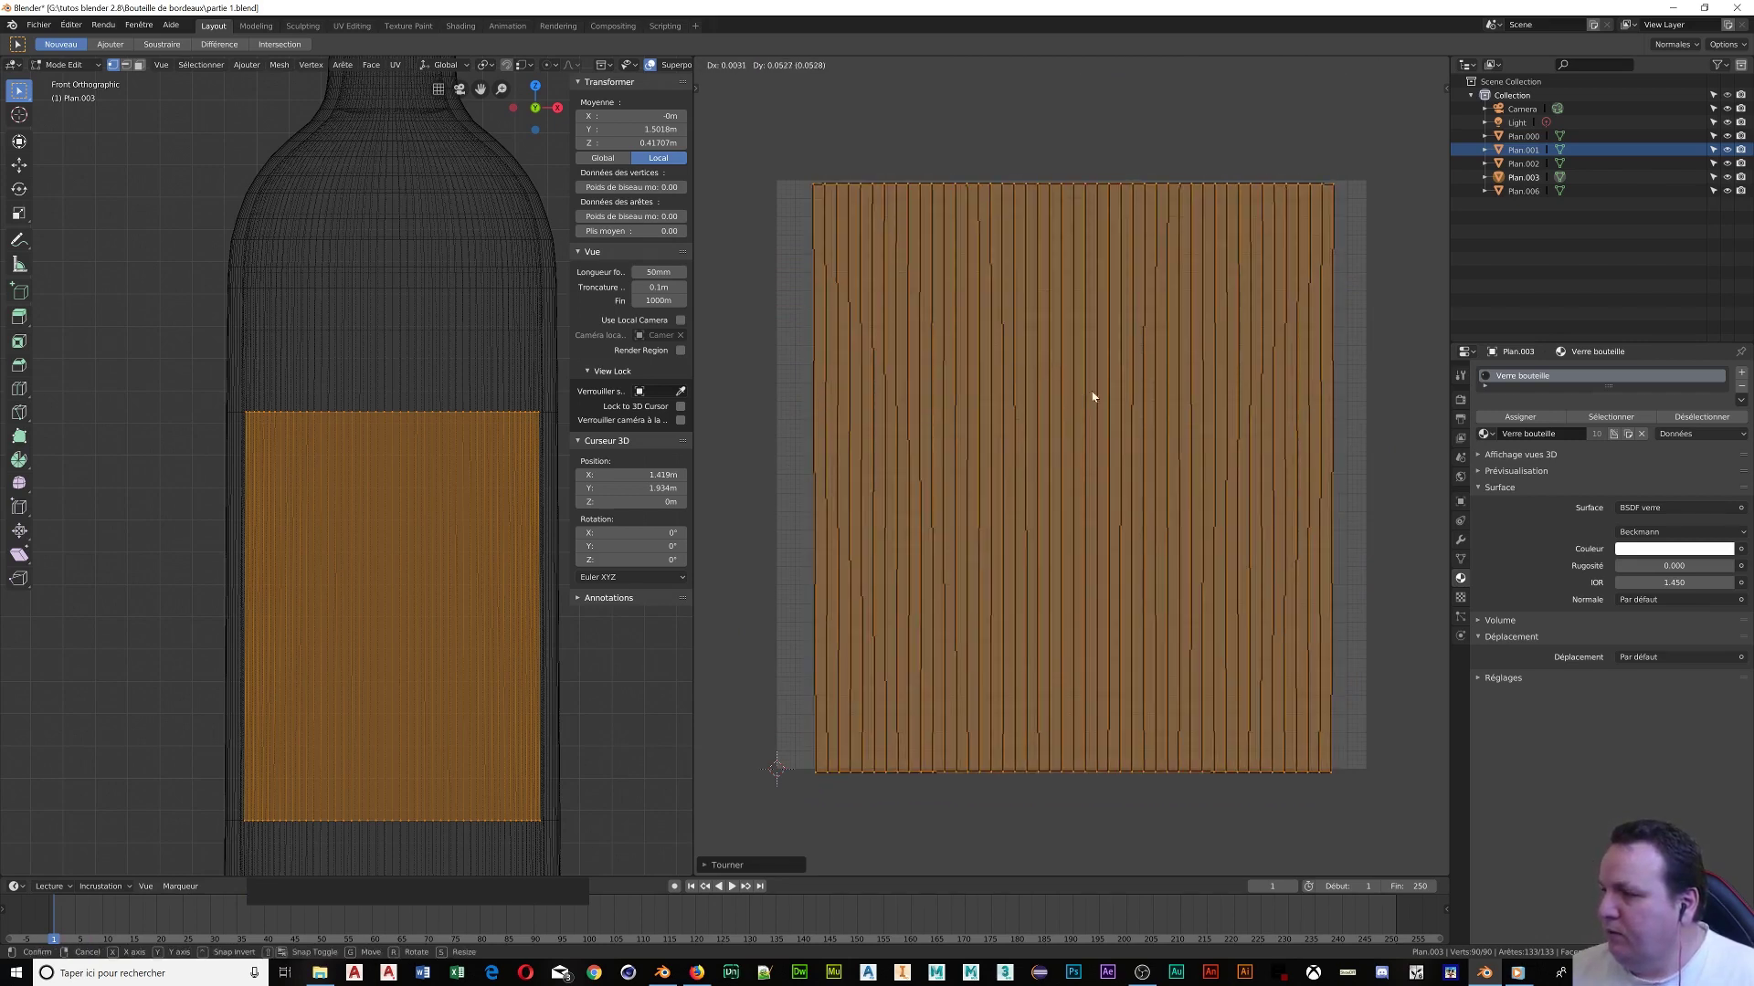
pyautogui.click(1092, 397)
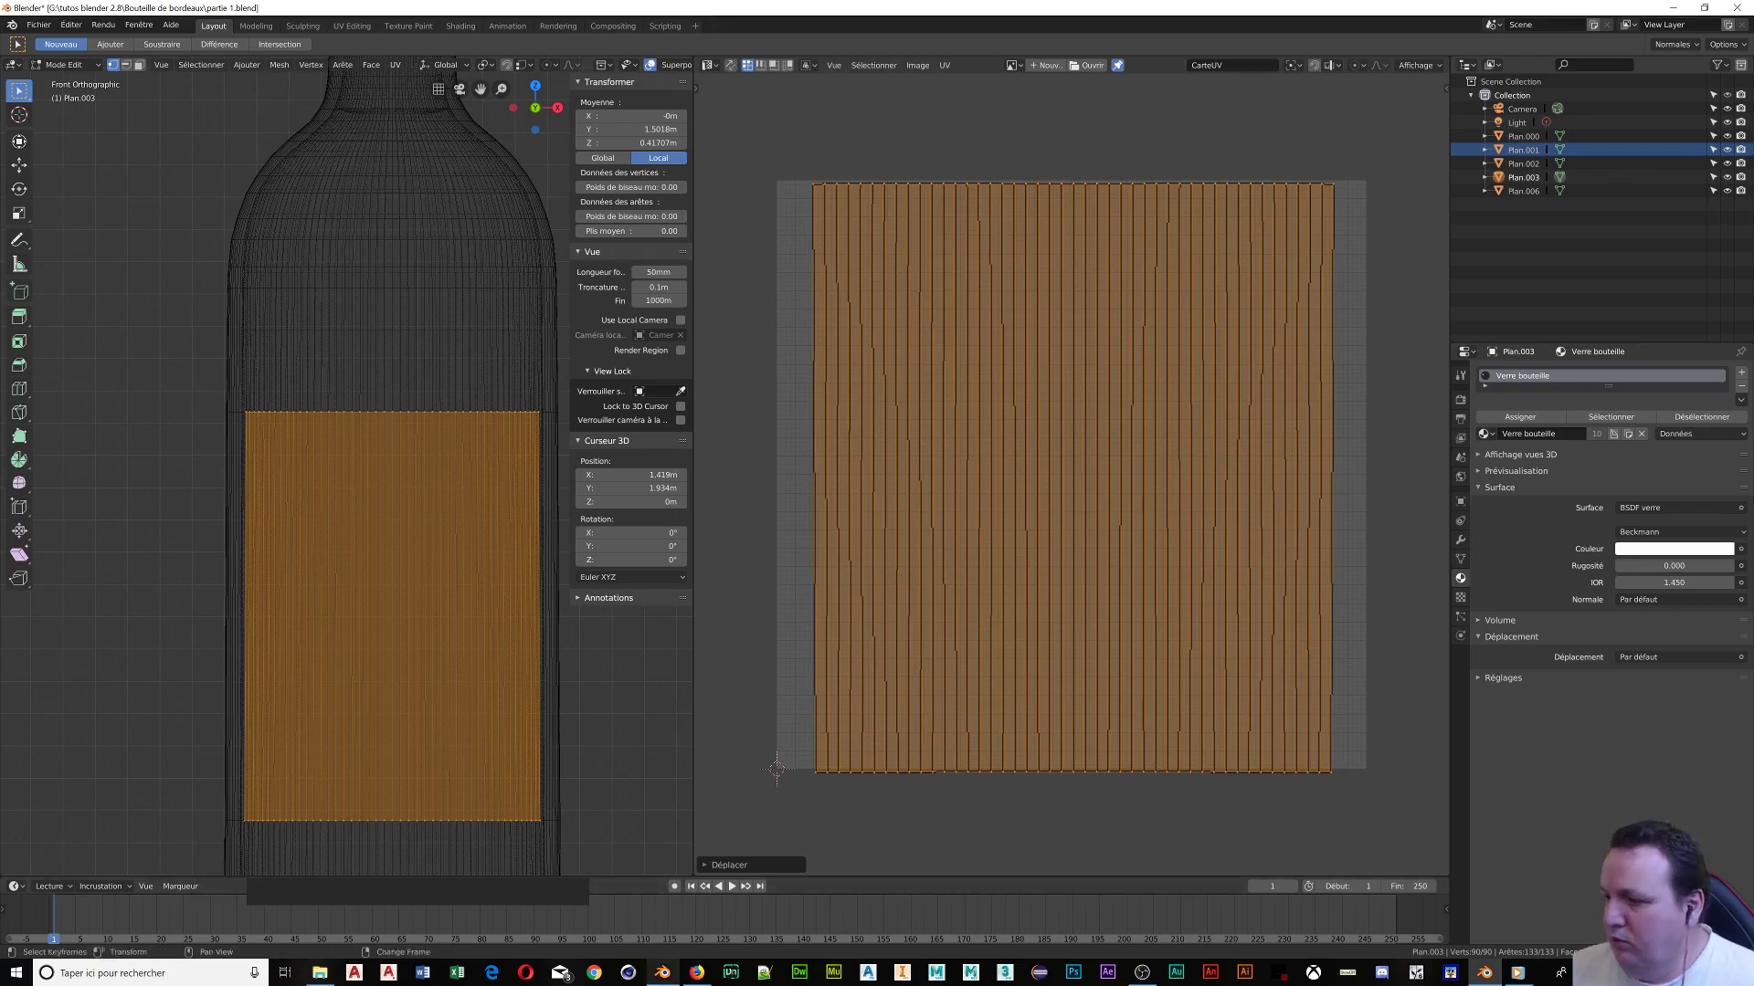
# Switch to Firefox, return to the Google Images results and change the search to "étiquette bordeaux"
pyautogui.click(697, 973)
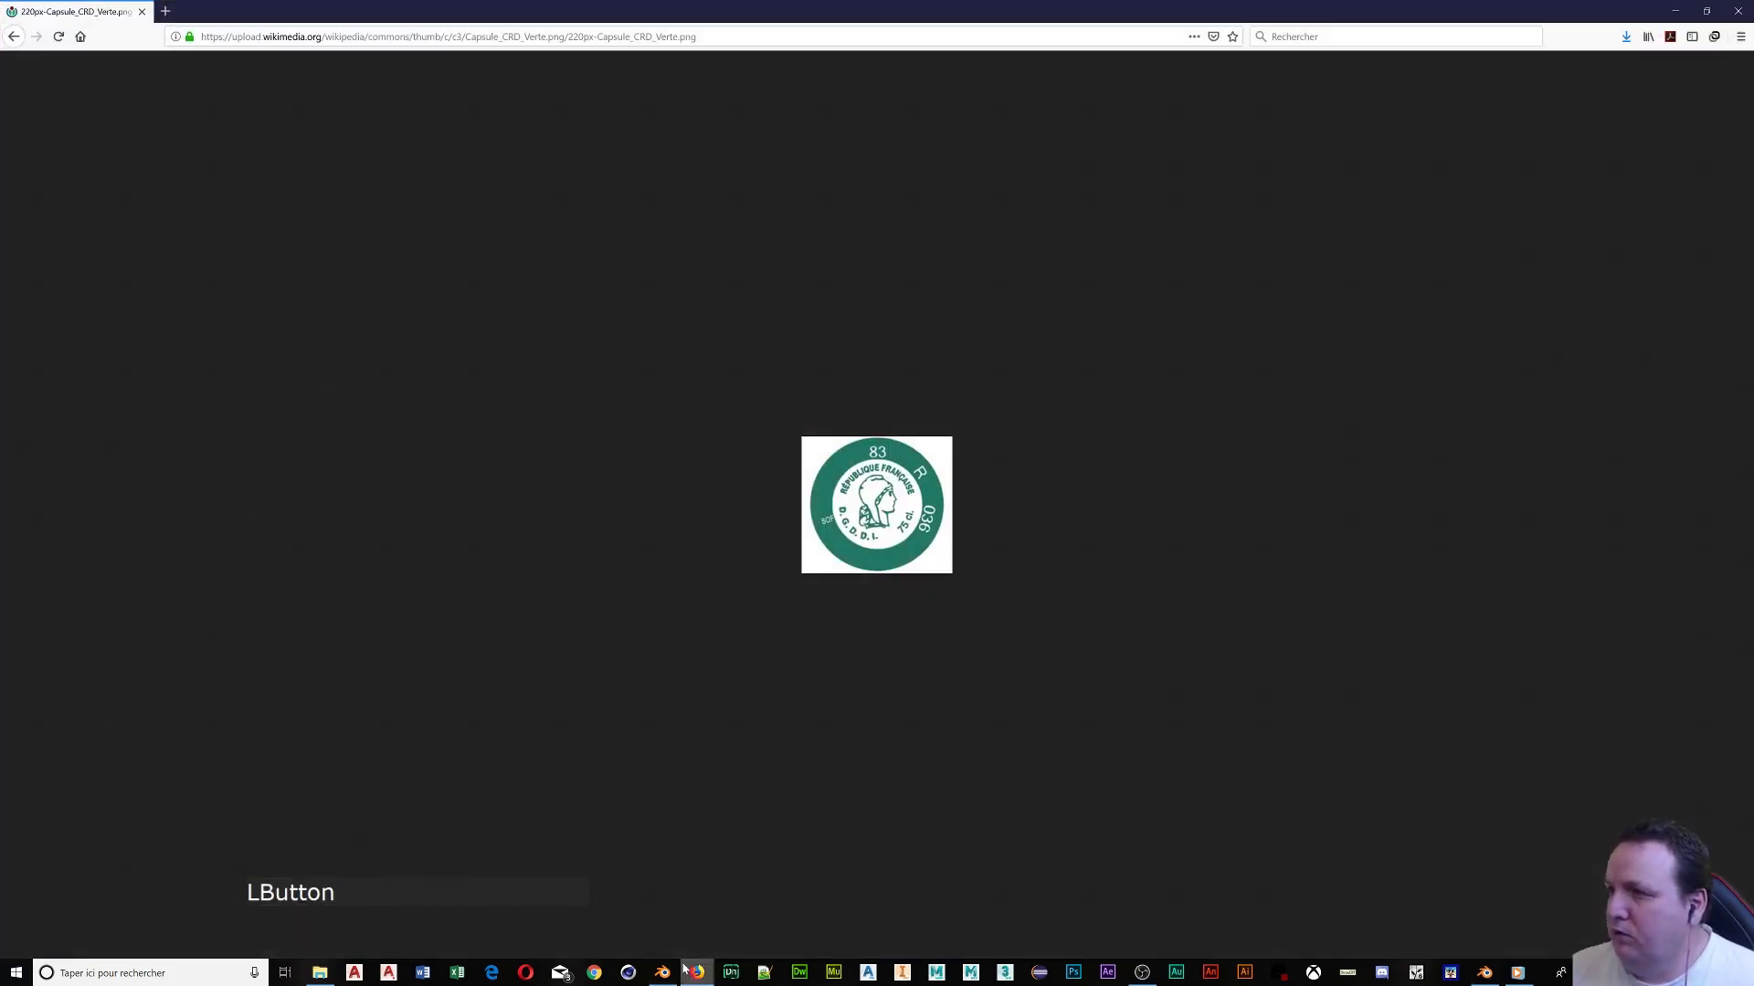
pyautogui.click(16, 37)
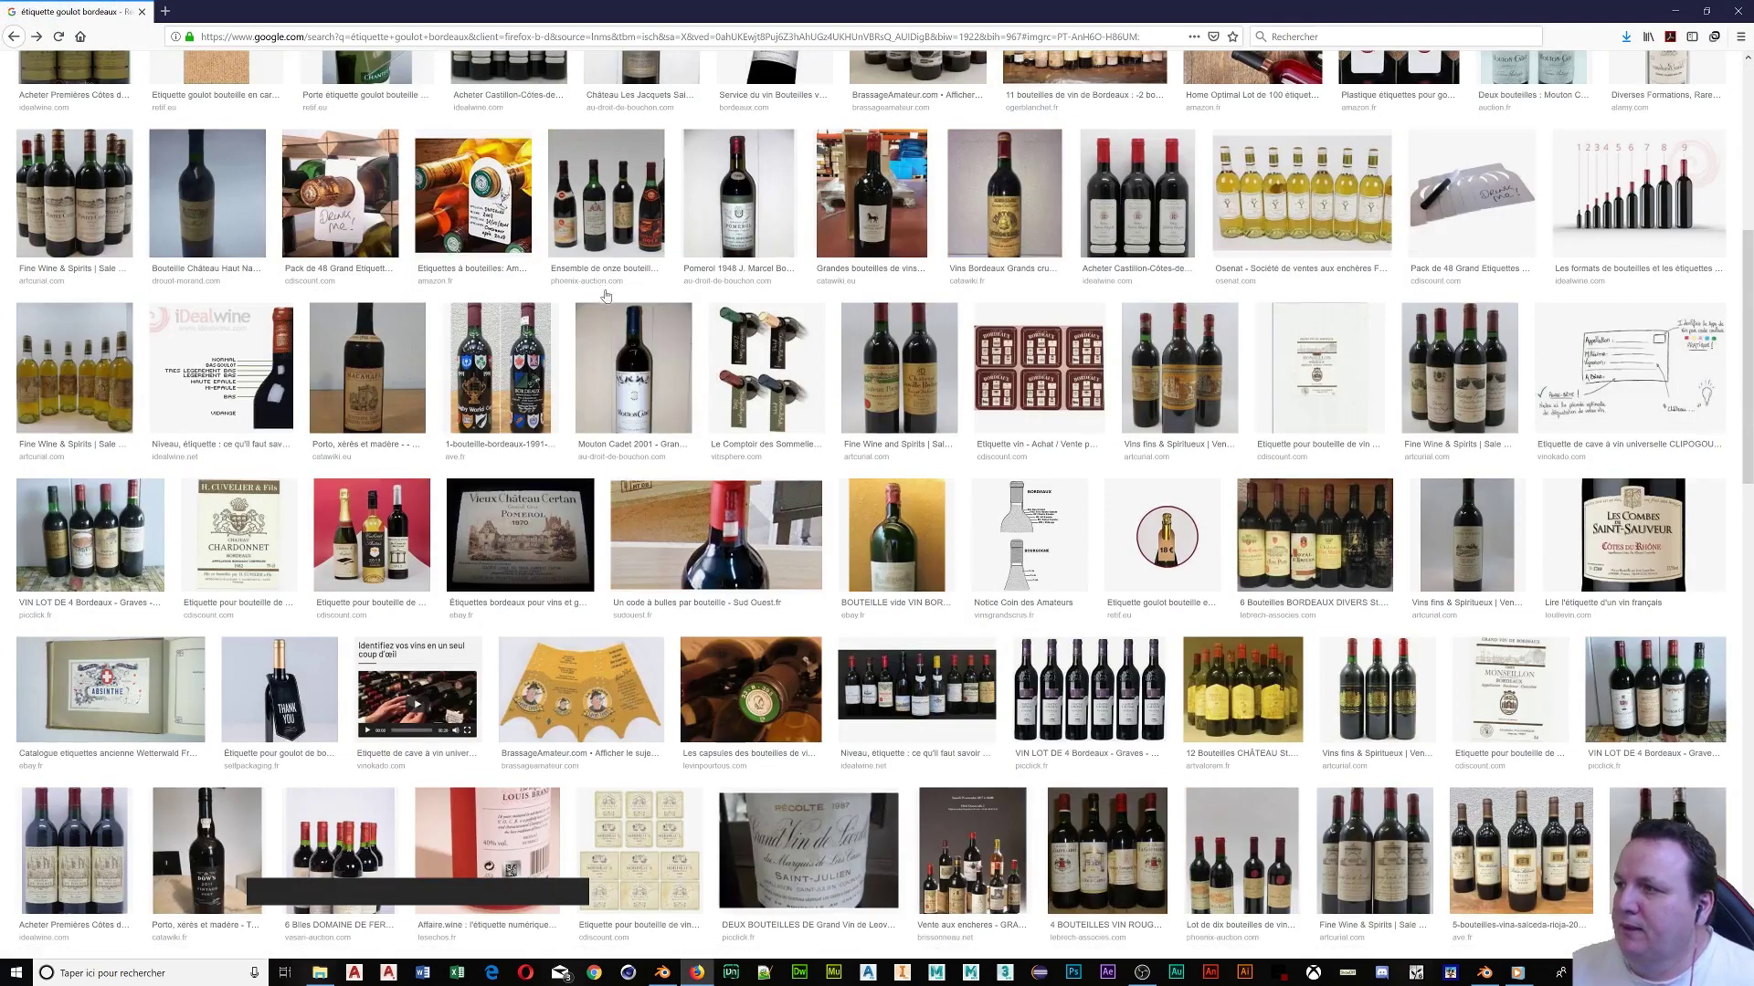
pyautogui.scroll(5, 604, 293)
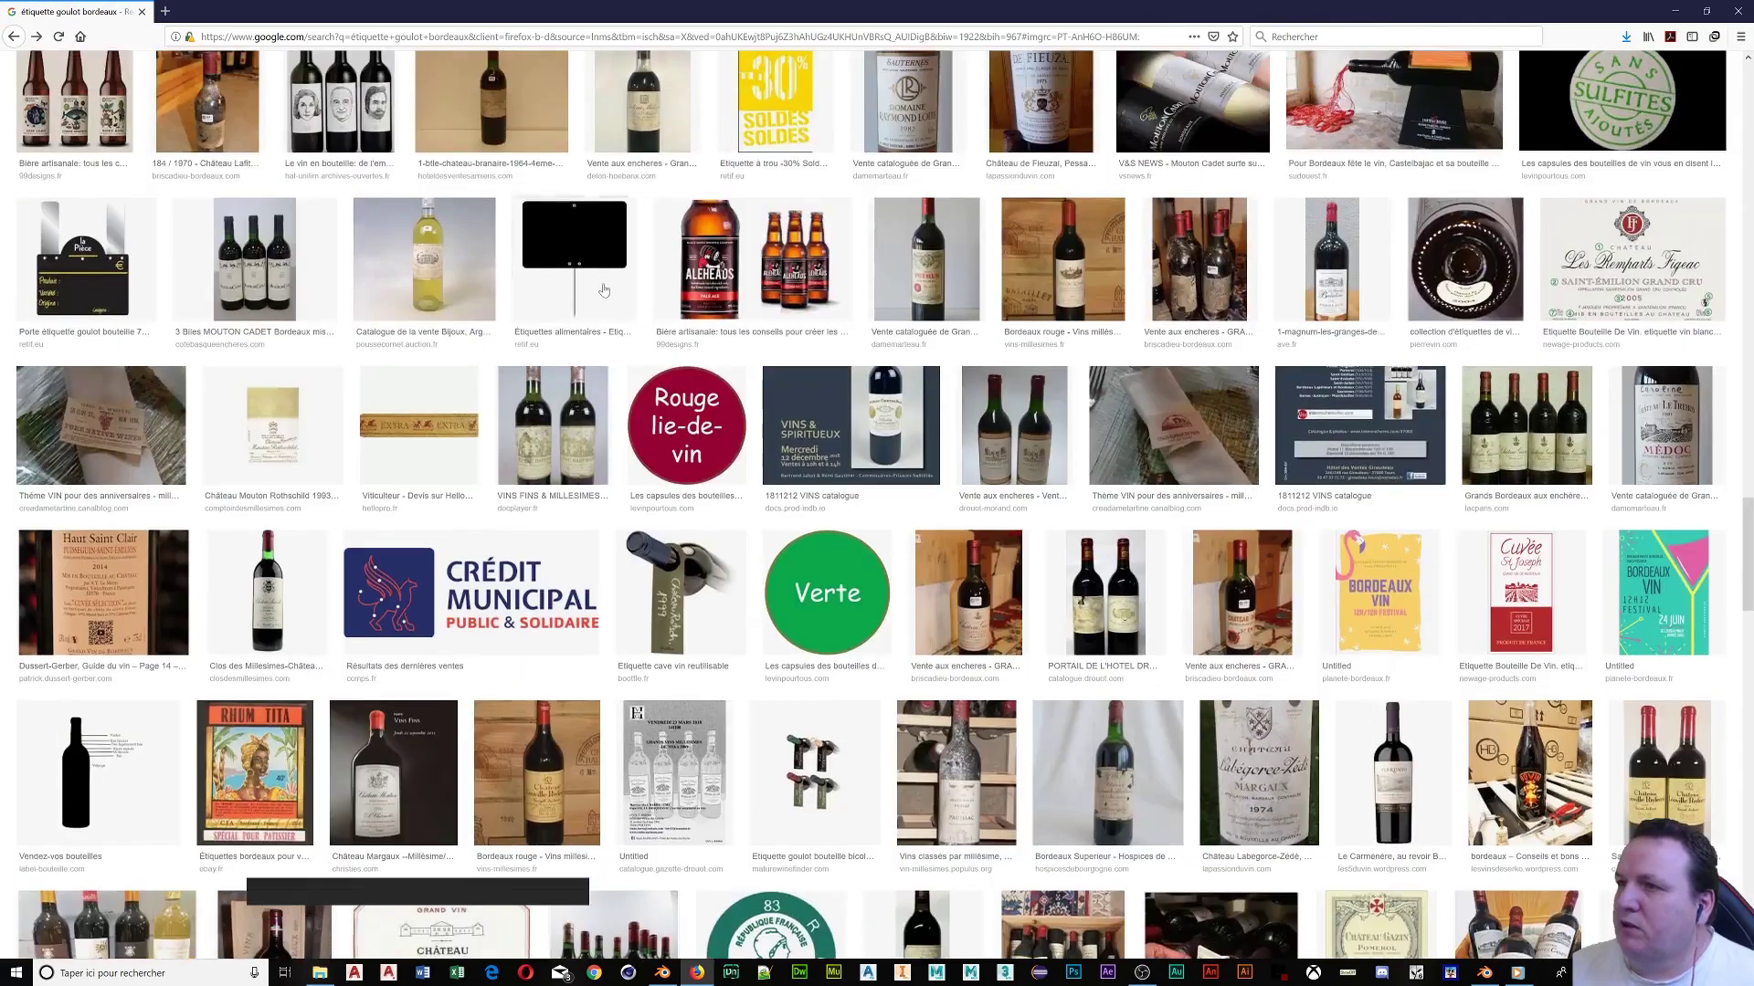
pyautogui.scroll(8, 604, 290)
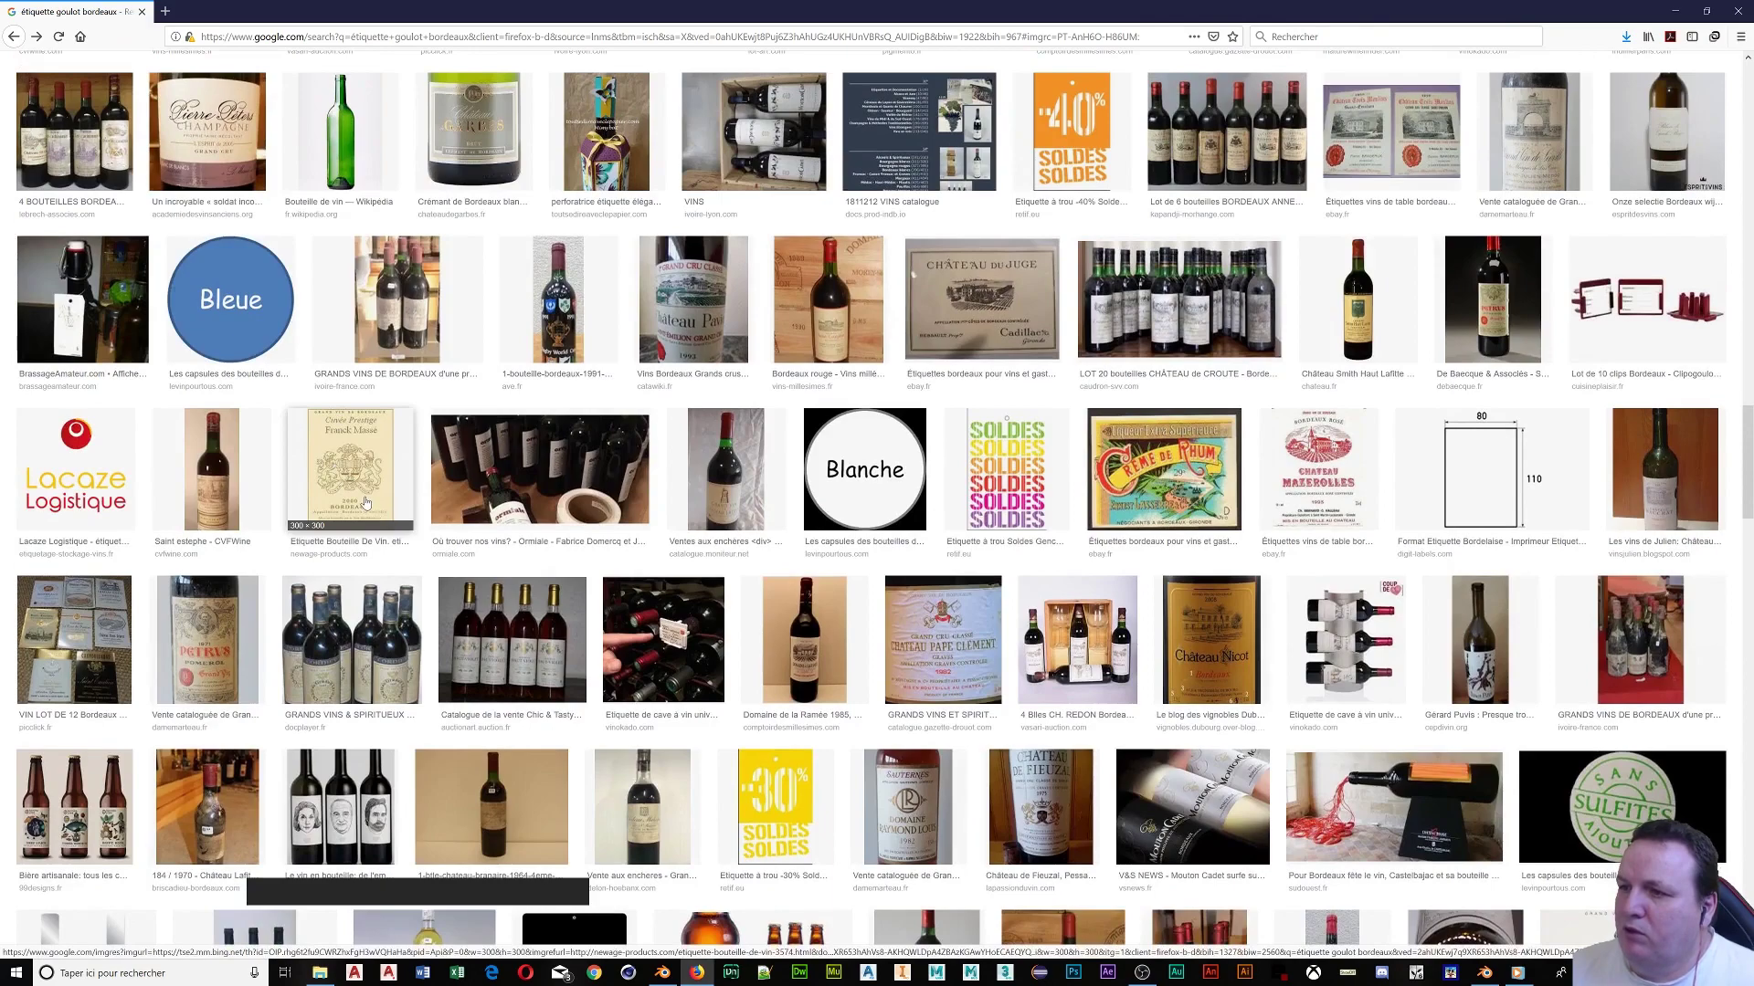
pyautogui.scroll(6, 1358, 261)
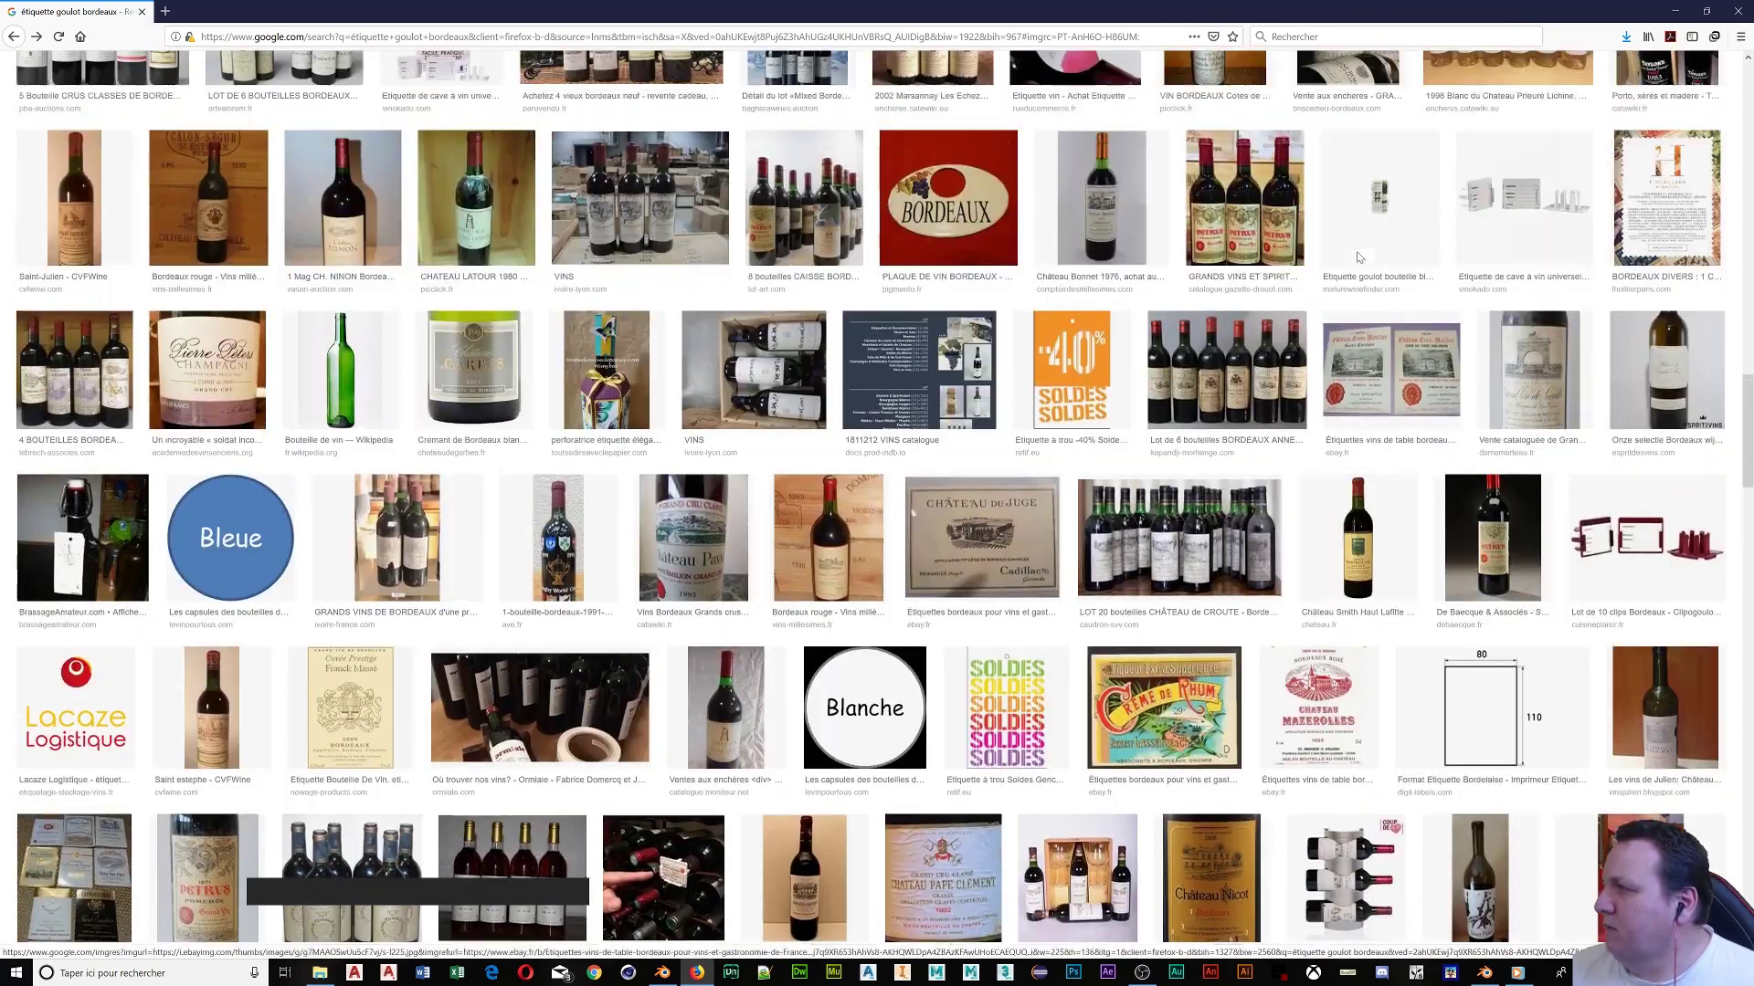
pyautogui.scroll(15, 1357, 257)
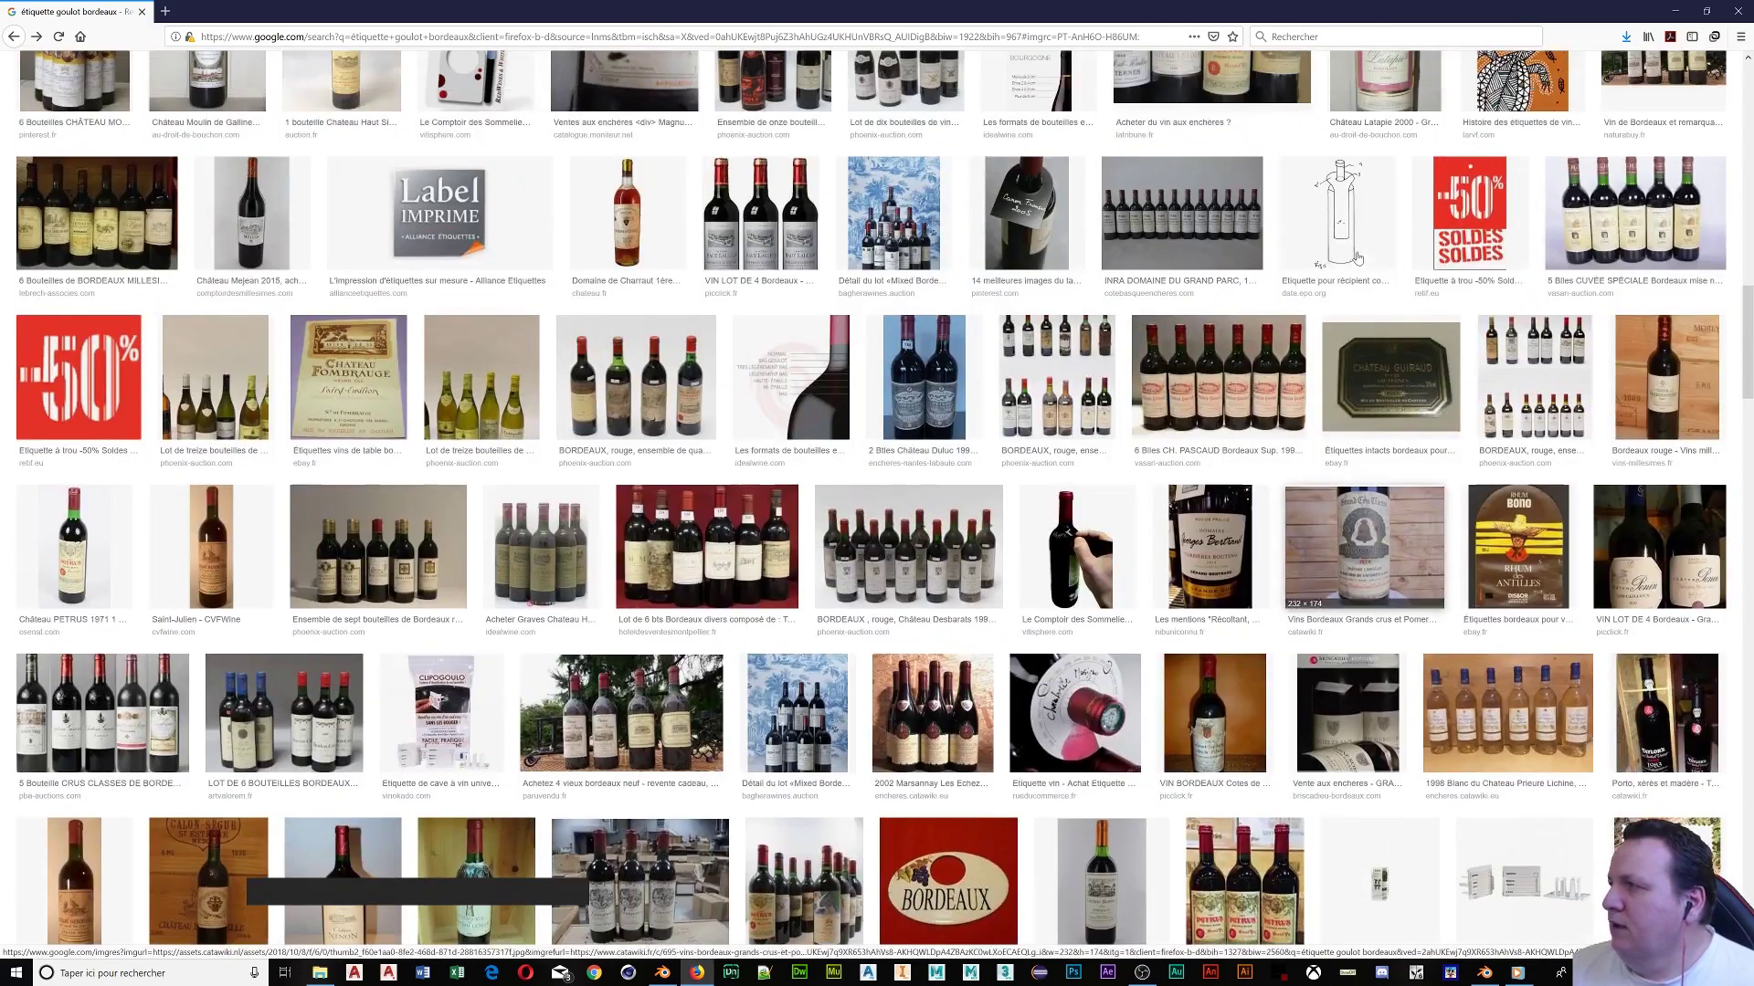
pyautogui.scroll(5, 1357, 258)
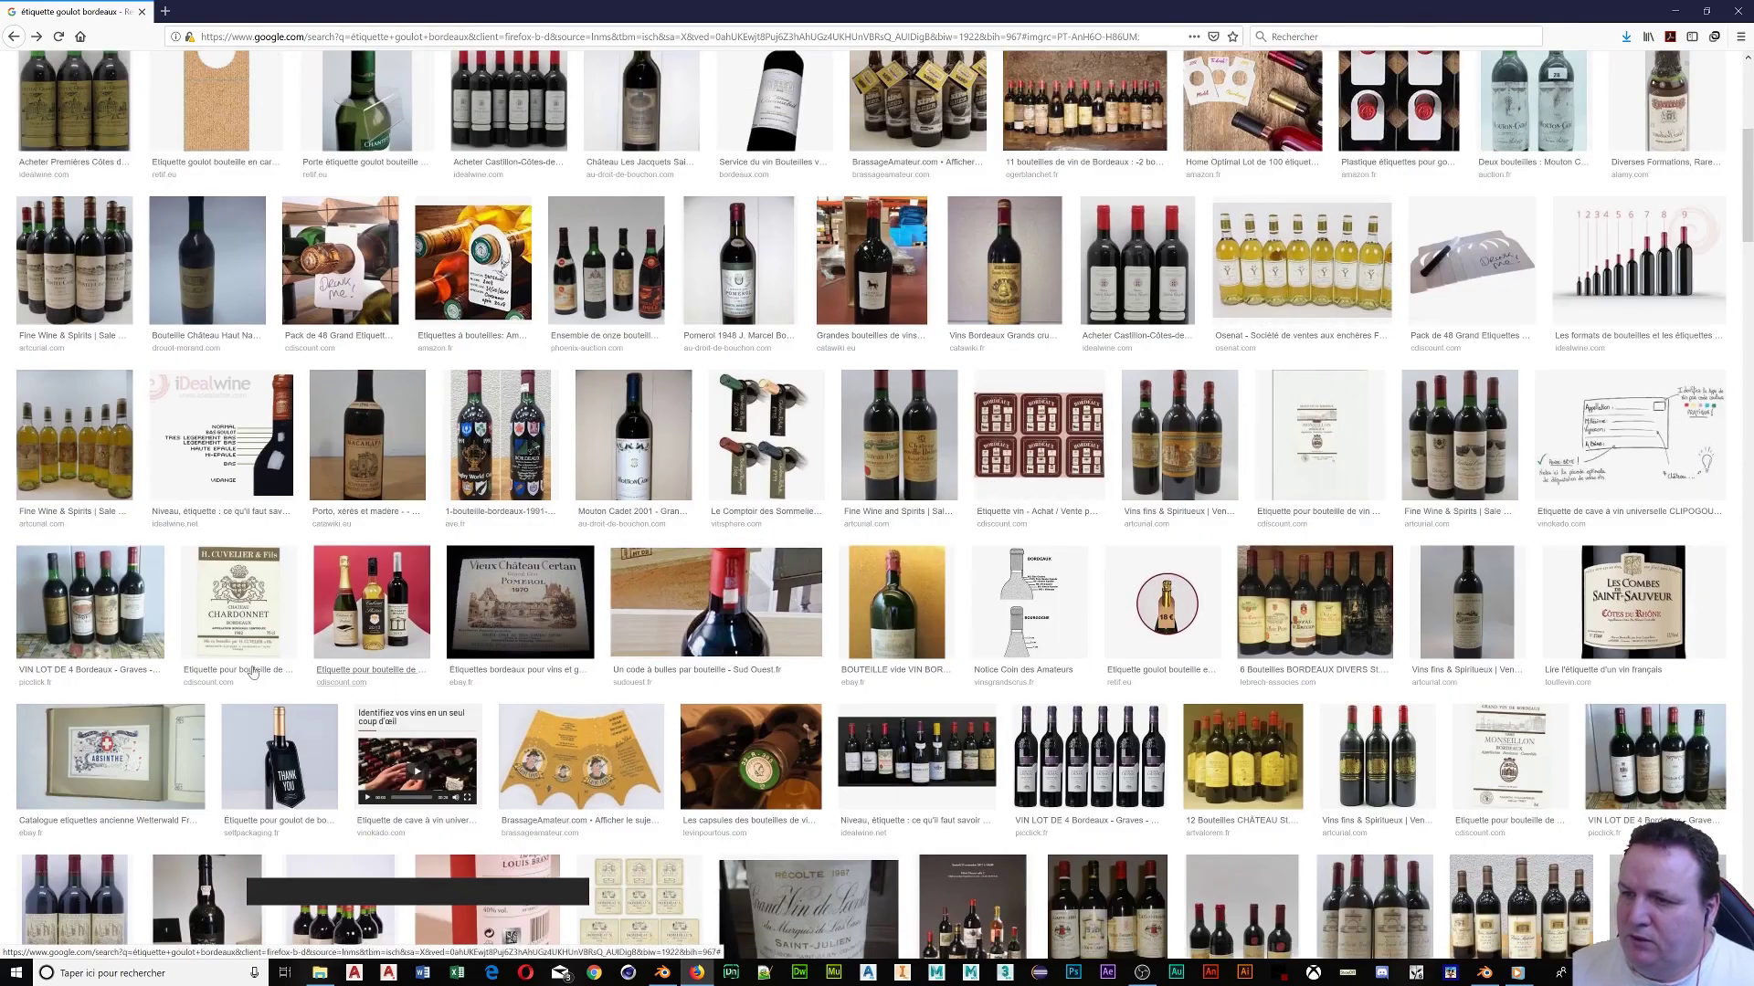
pyautogui.scroll(6, 260, 600)
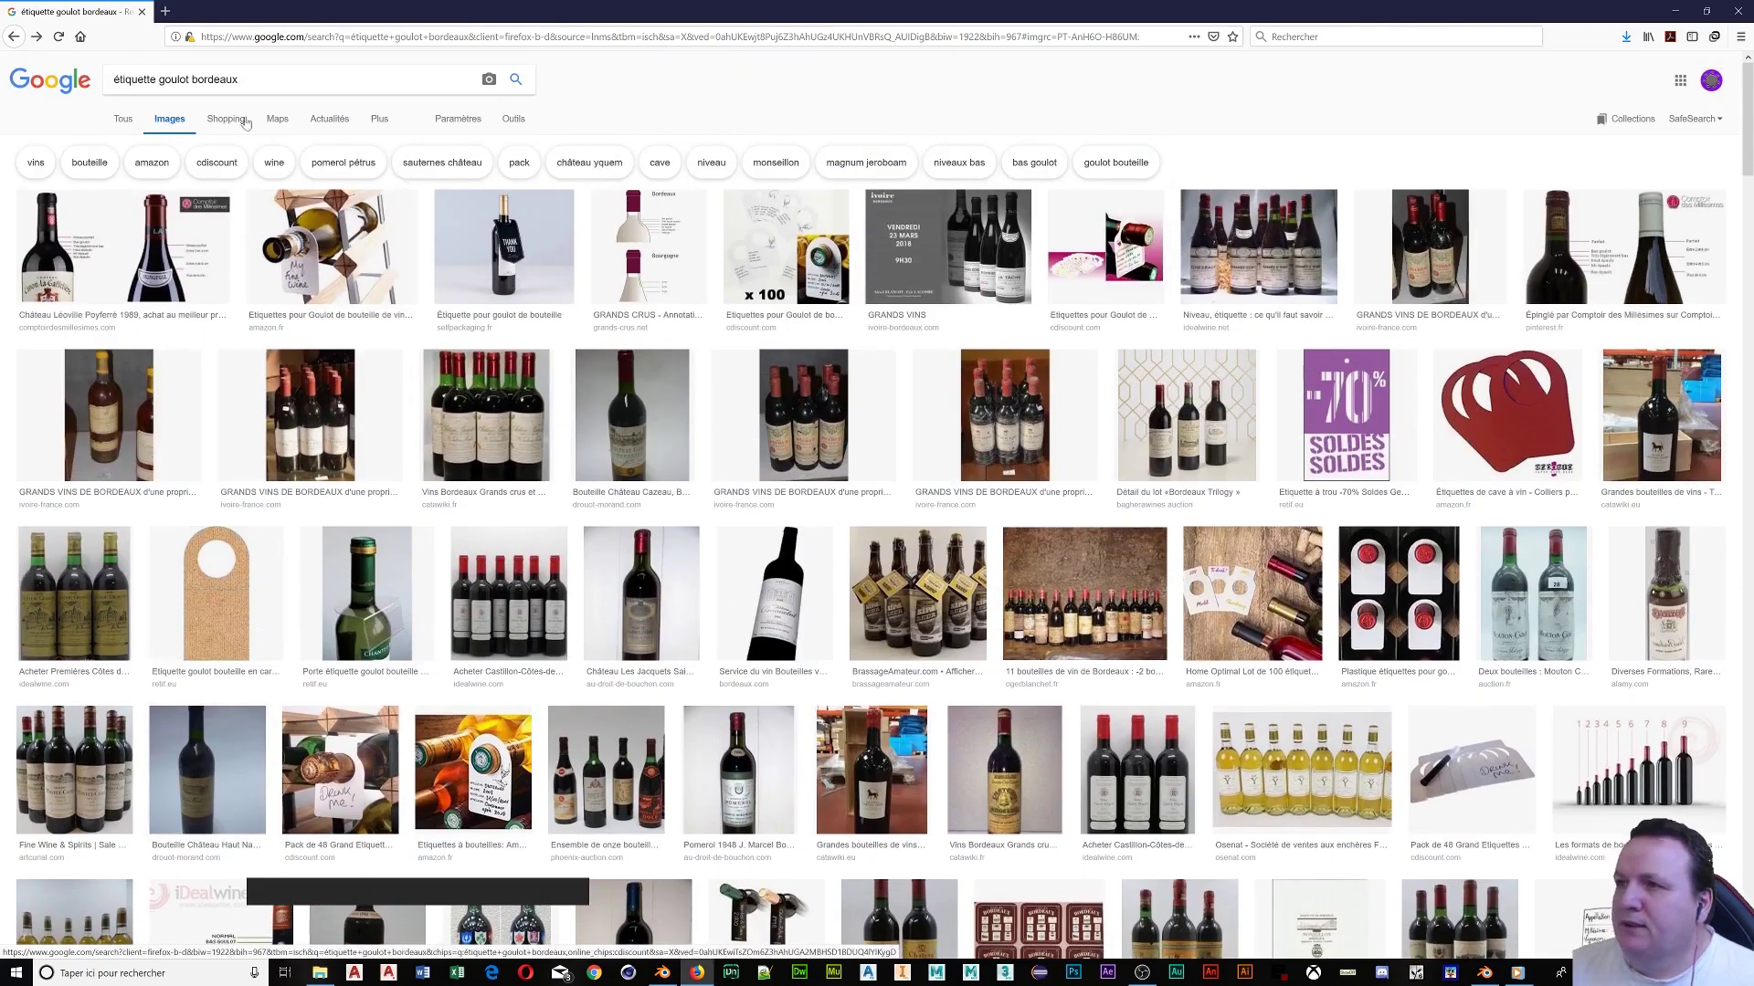
pyautogui.moveTo(158, 79); pyautogui.dragTo(188, 80)
pyautogui.press('Delete')
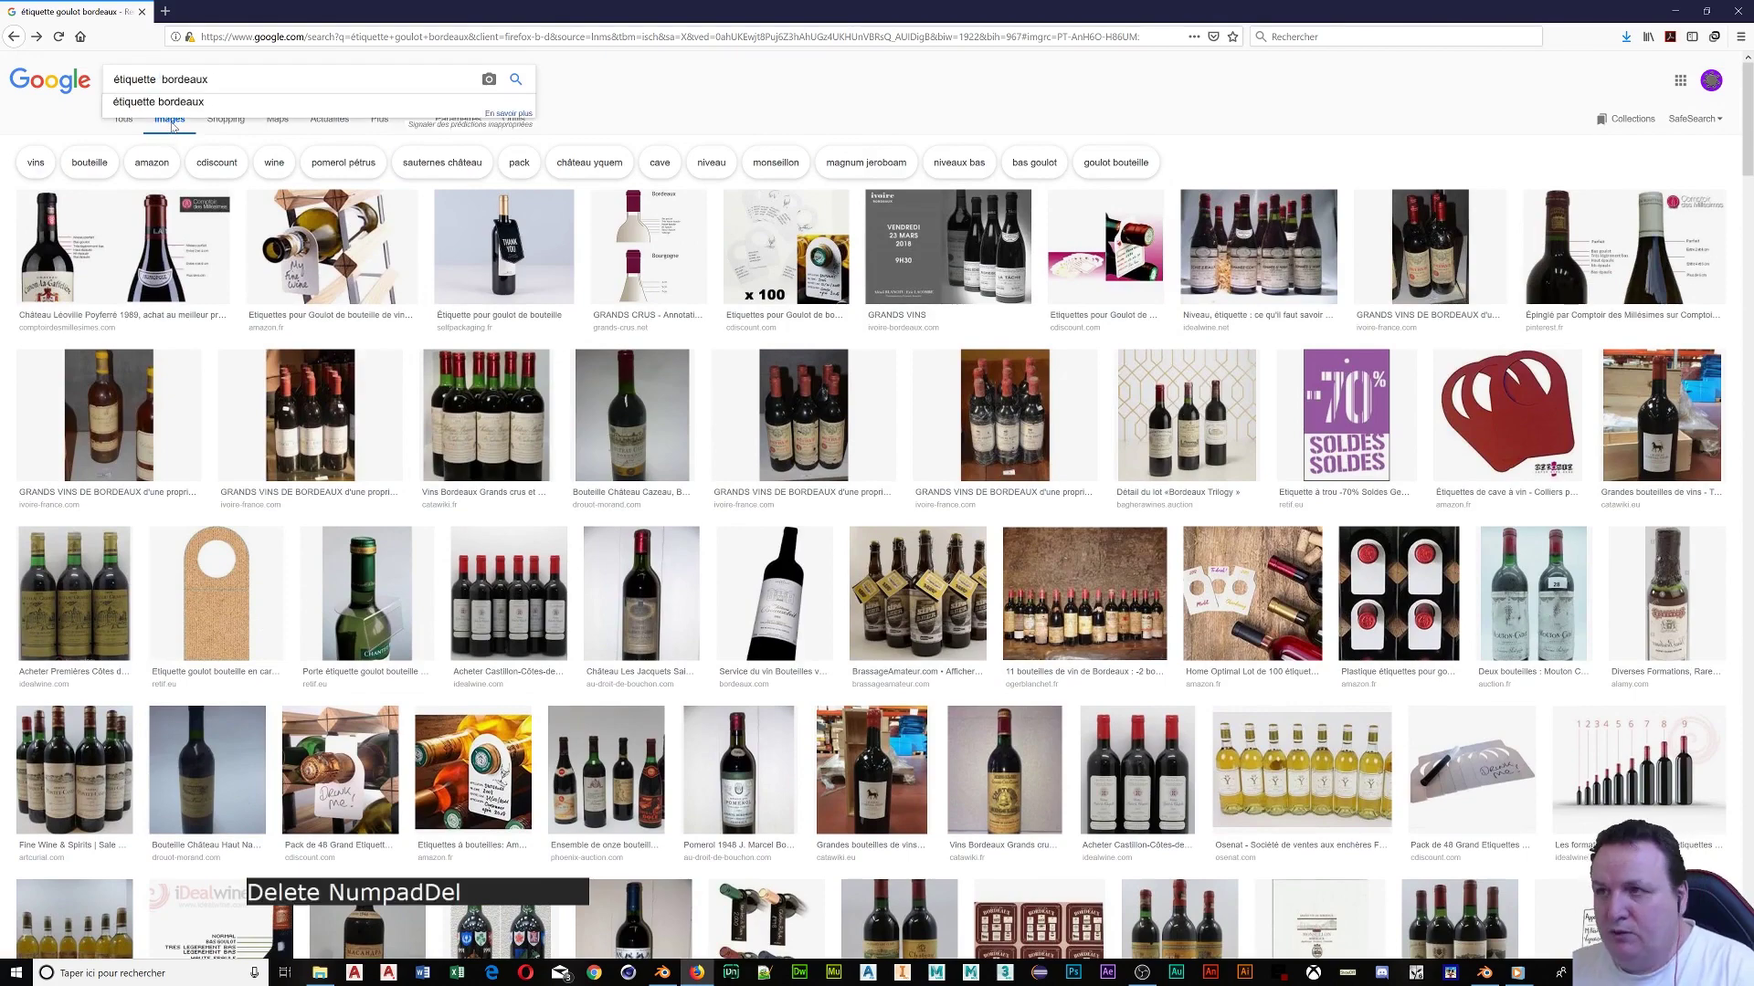
pyautogui.press('Return')
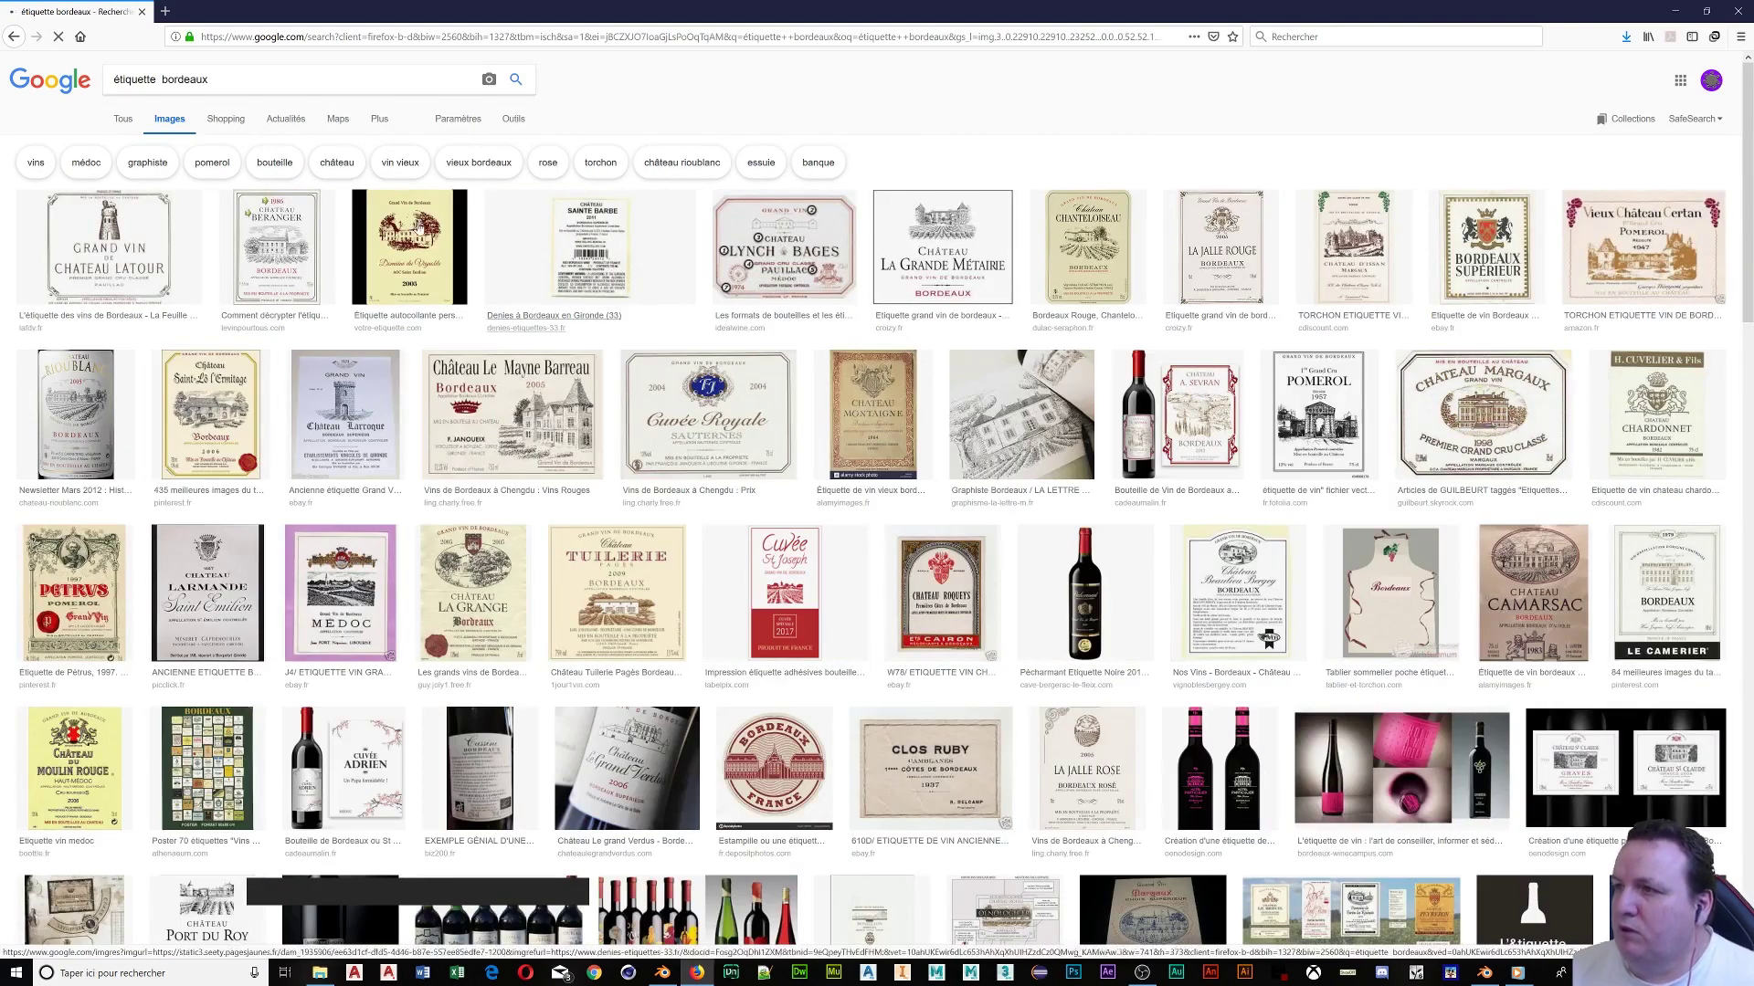
# Filter the image results to sizes larger than 1600 × 1200 (2 Mpx)
pyautogui.click(381, 122)
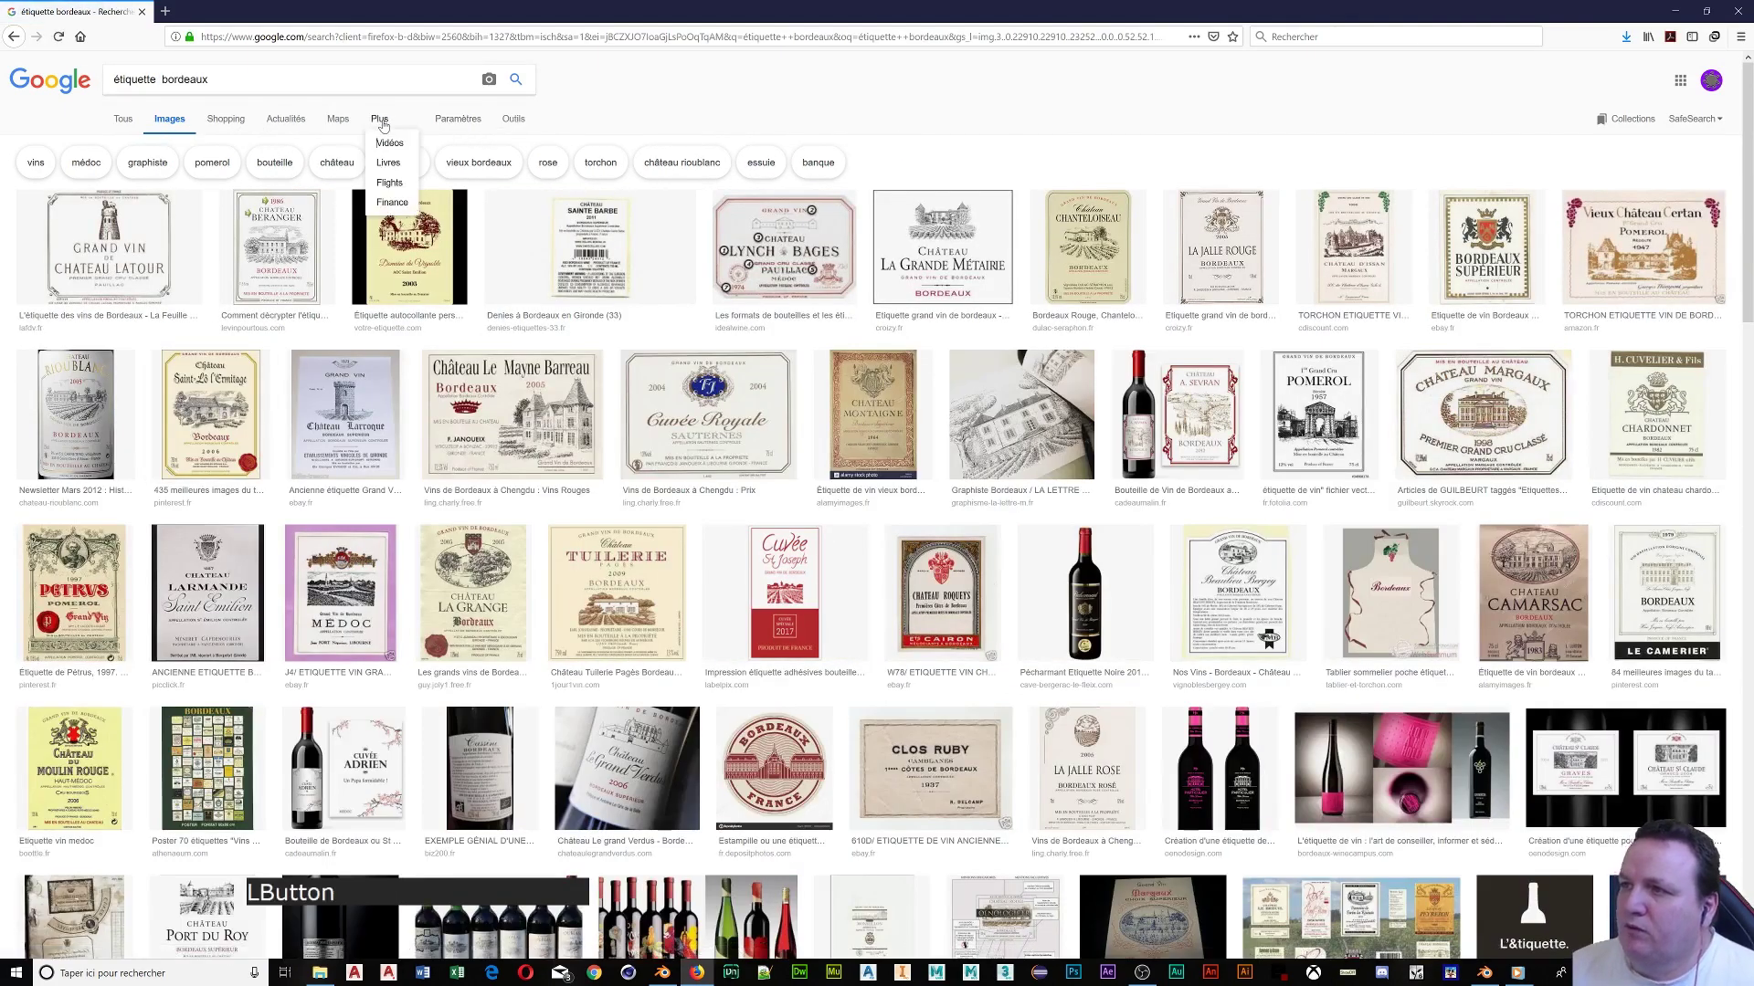
pyautogui.click(511, 120)
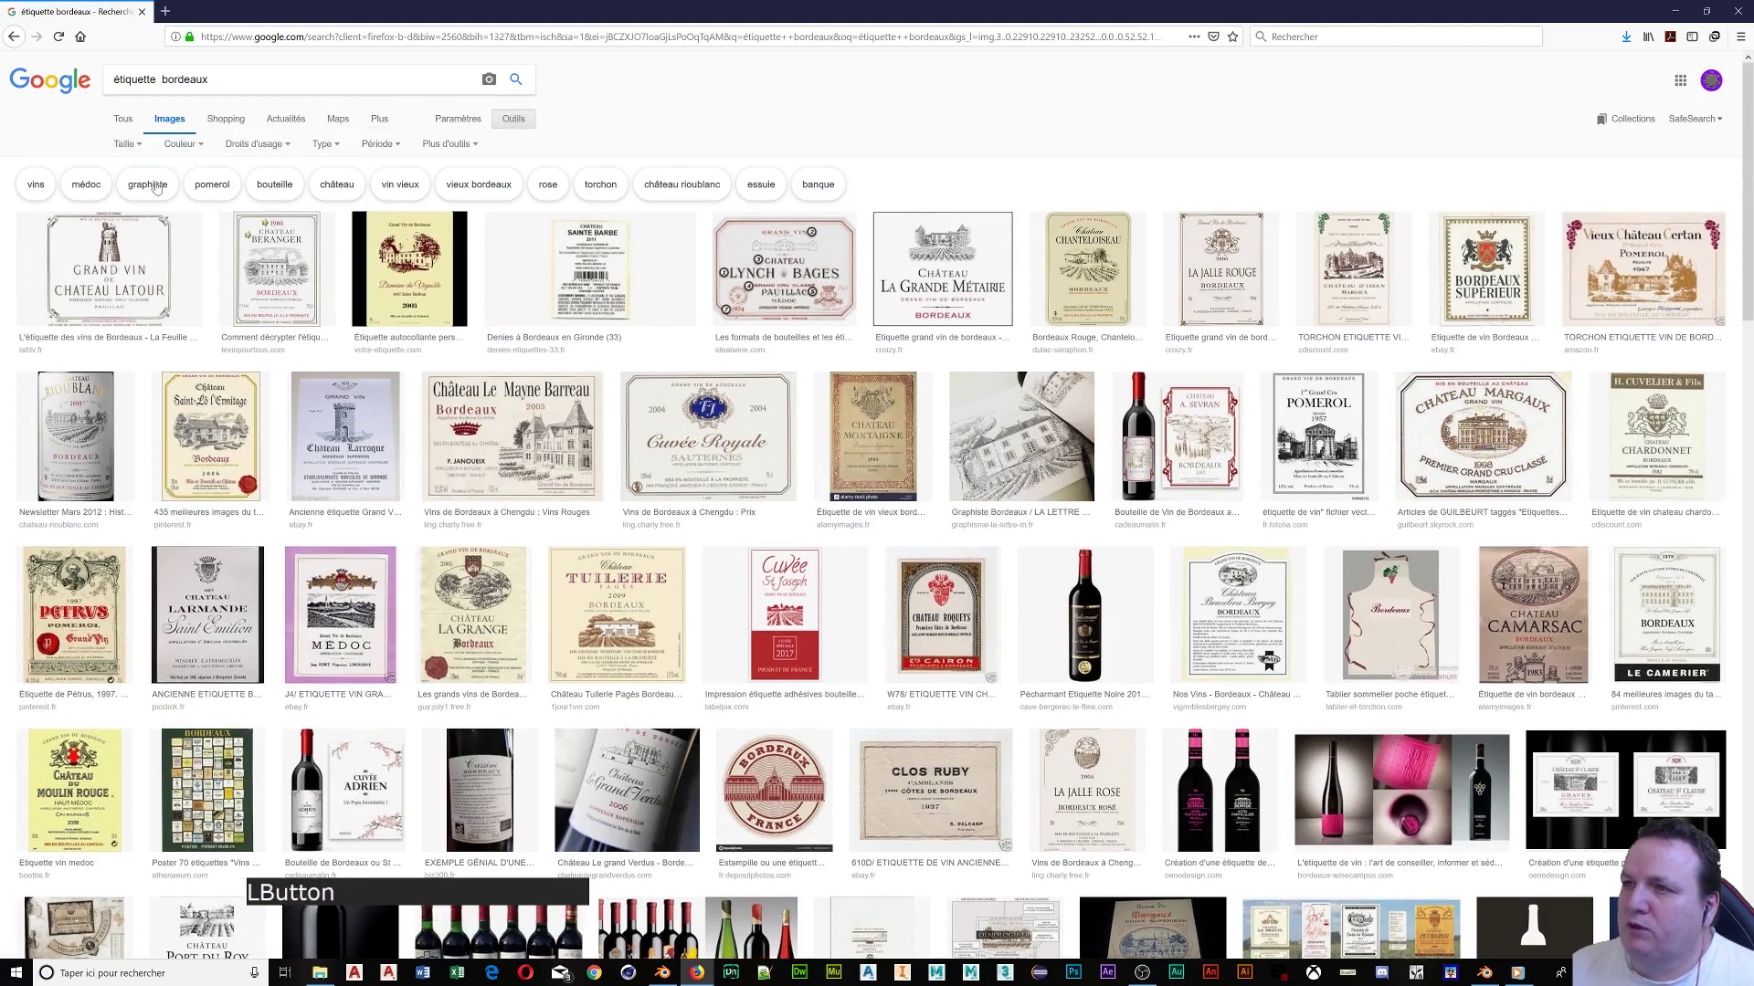
pyautogui.click(125, 144)
pyautogui.moveTo(164, 244)
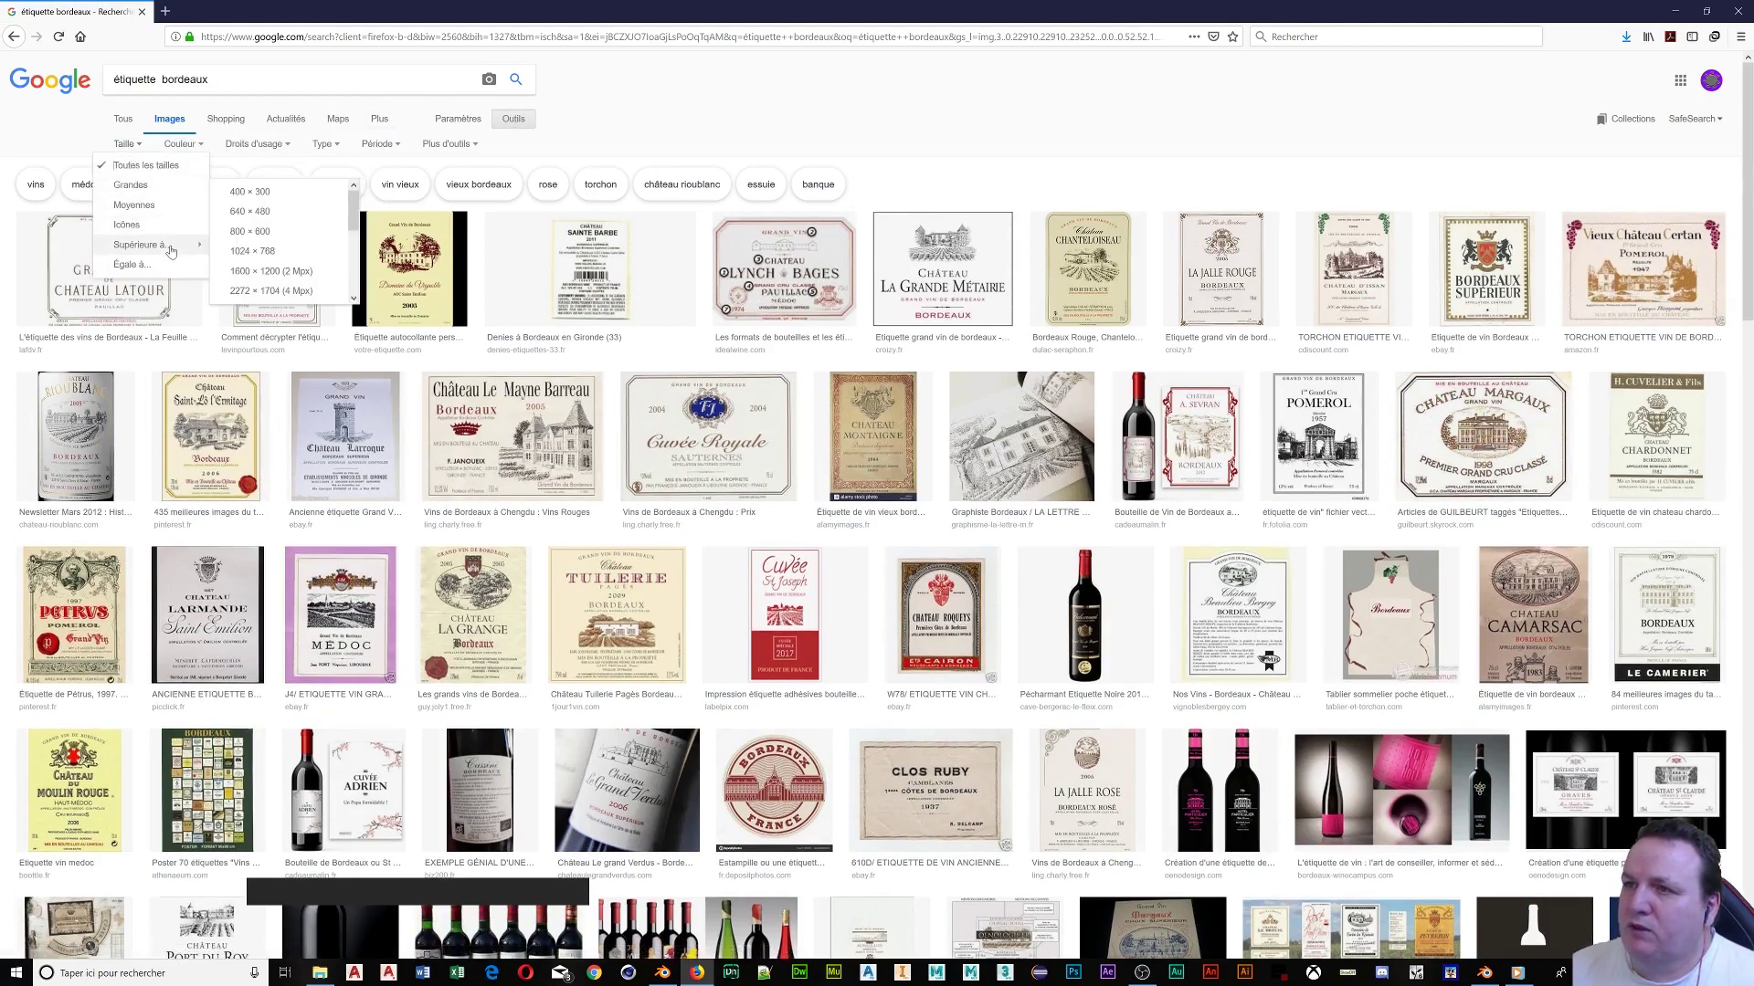
pyautogui.click(263, 271)
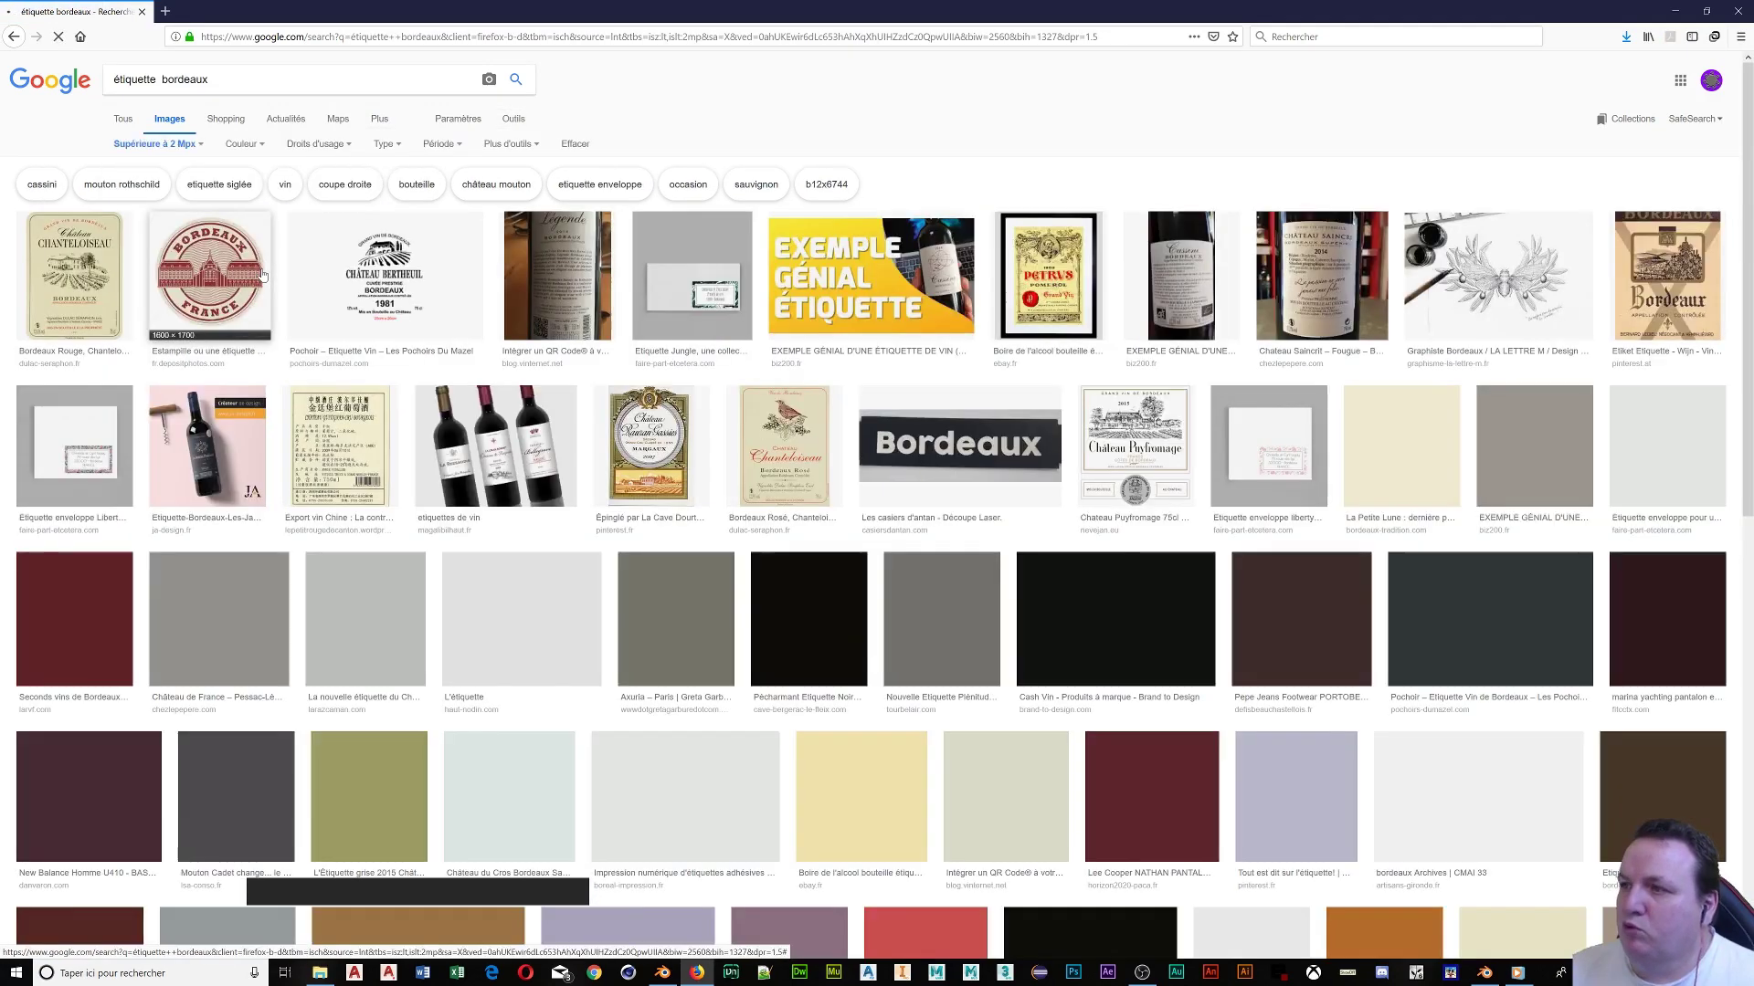
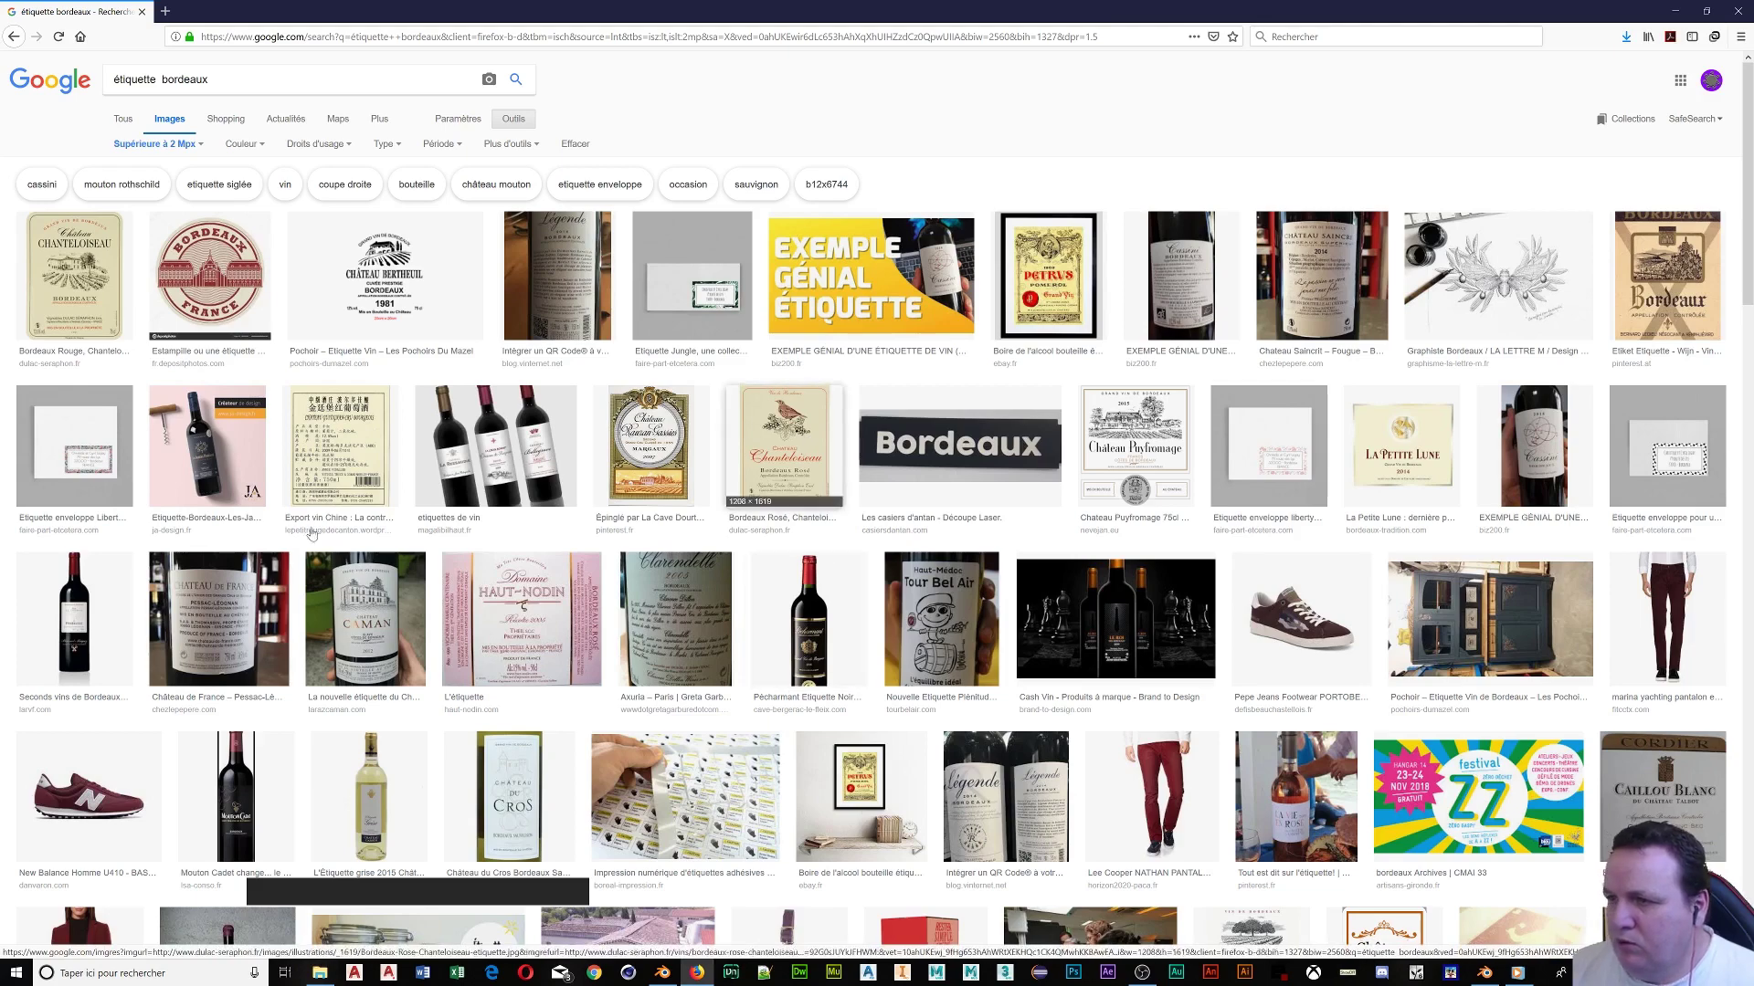
# Find the Les Trois Chênes Cuvée Prestige label among the results and display its image at full size
pyautogui.scroll(-3, 304, 524)
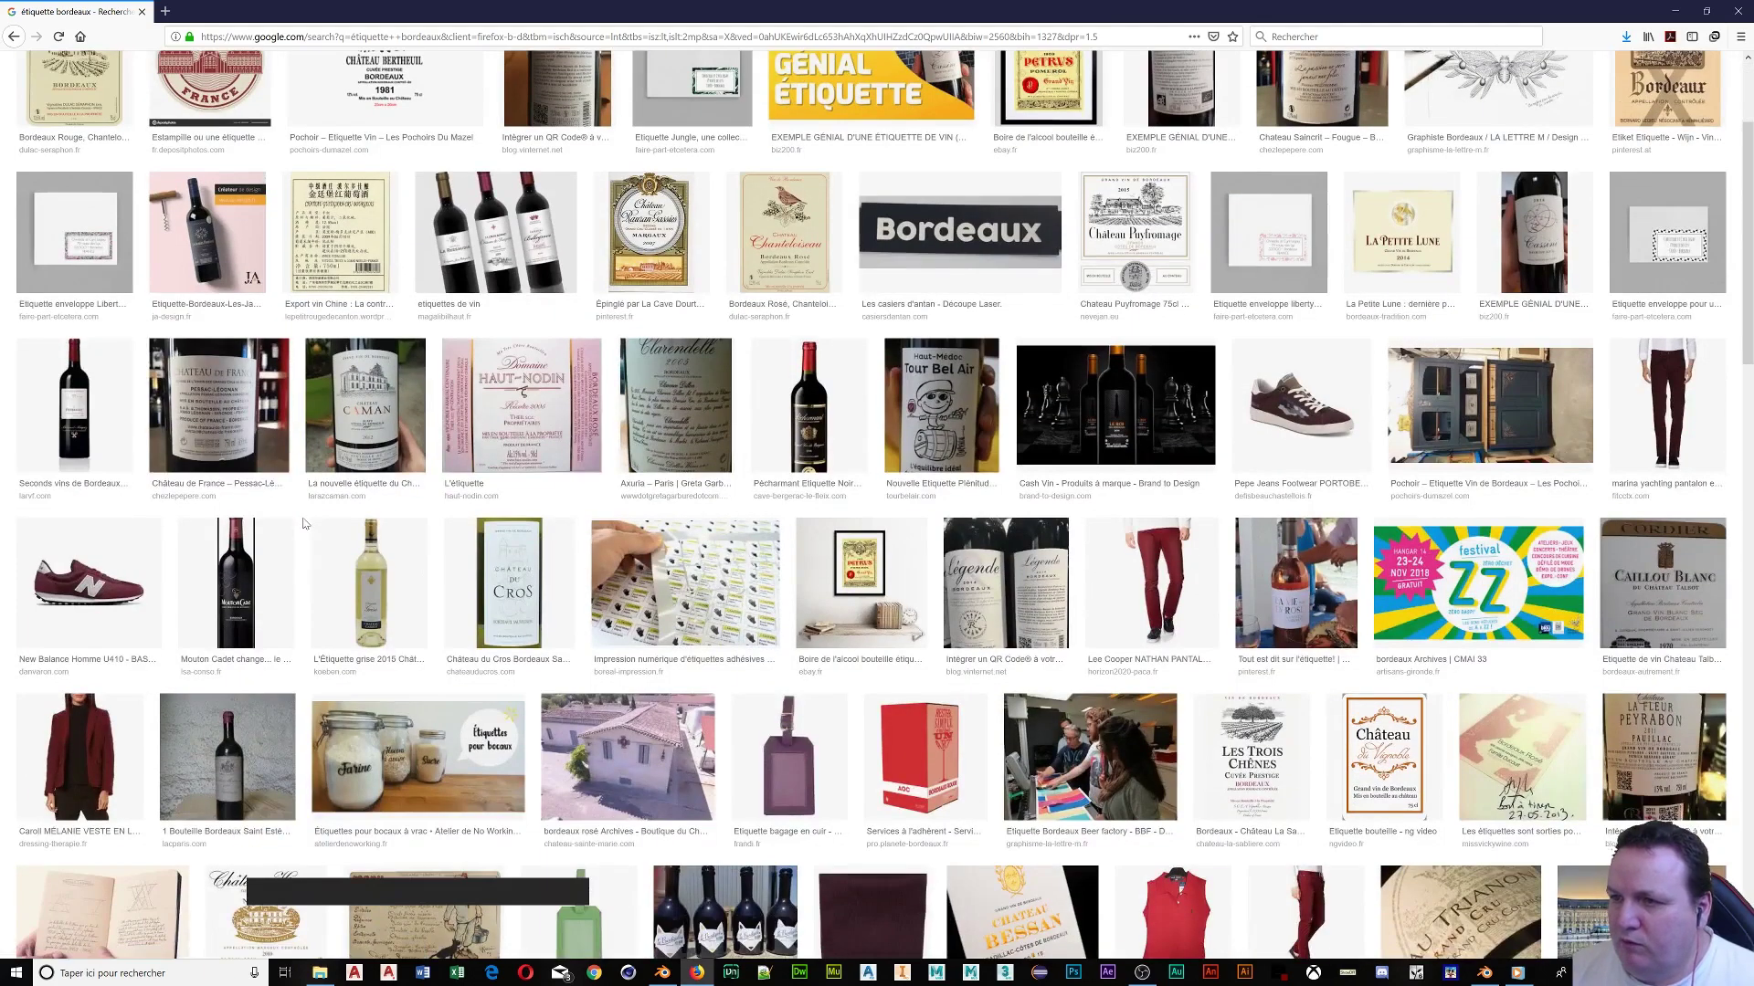
pyautogui.scroll(-4, 304, 523)
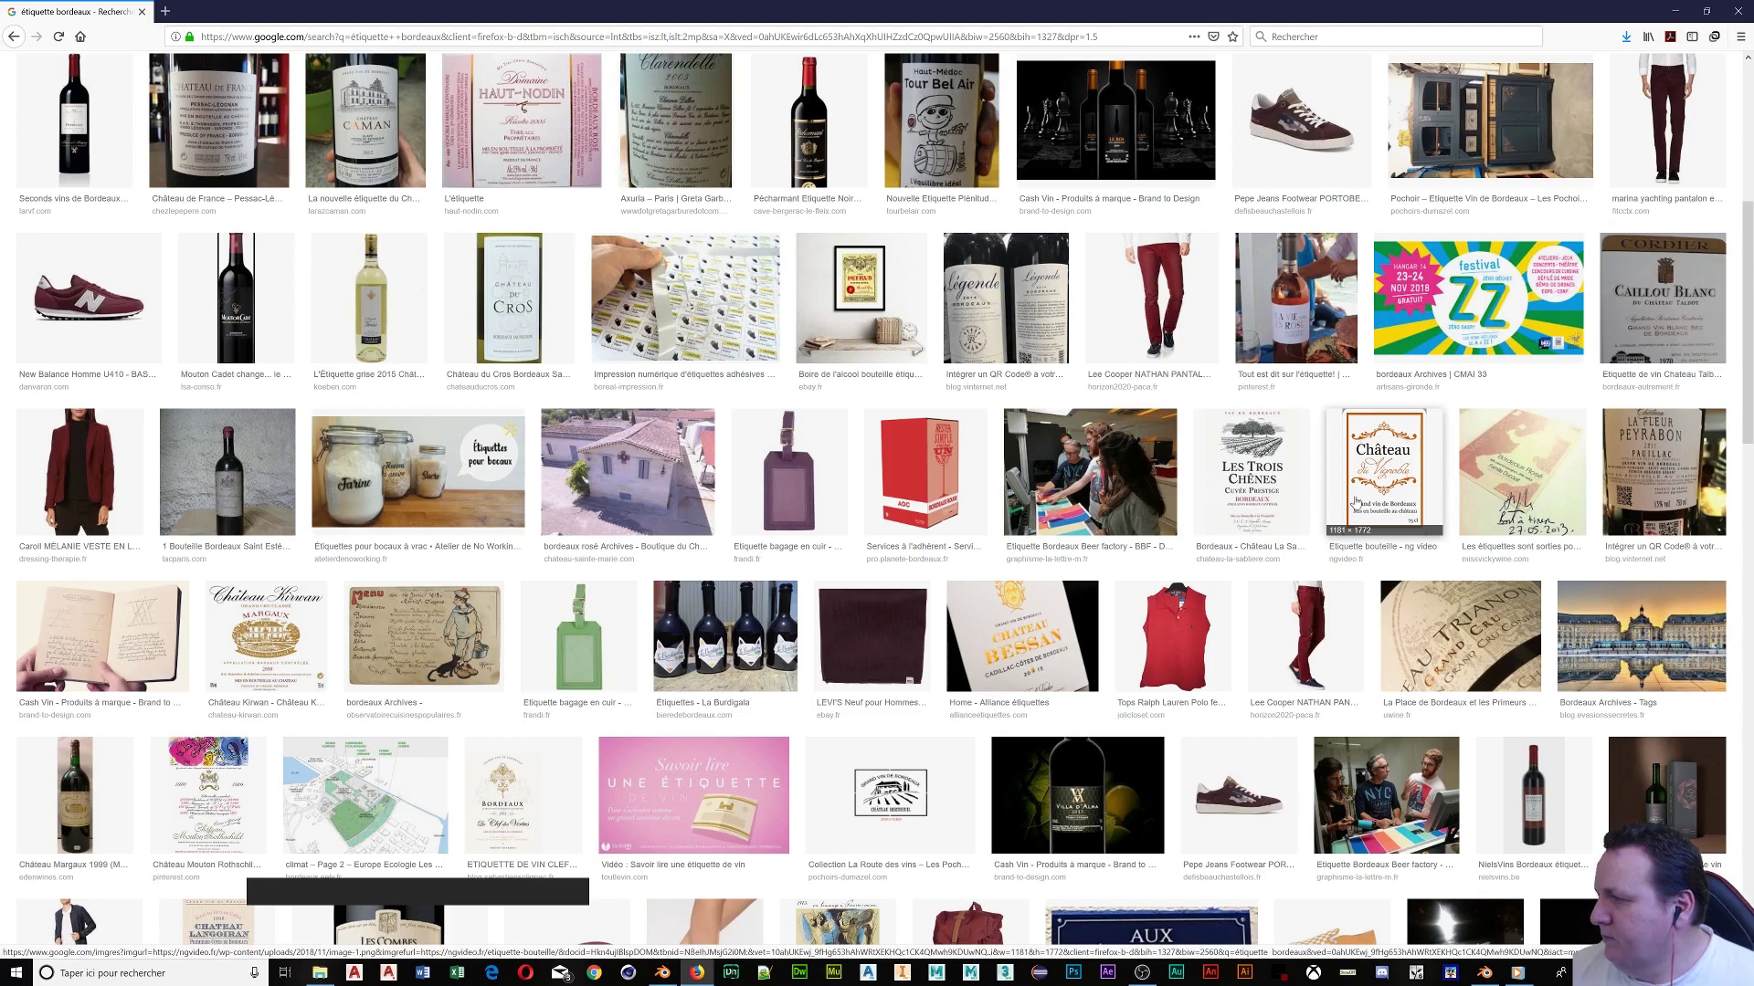
pyautogui.click(1263, 481)
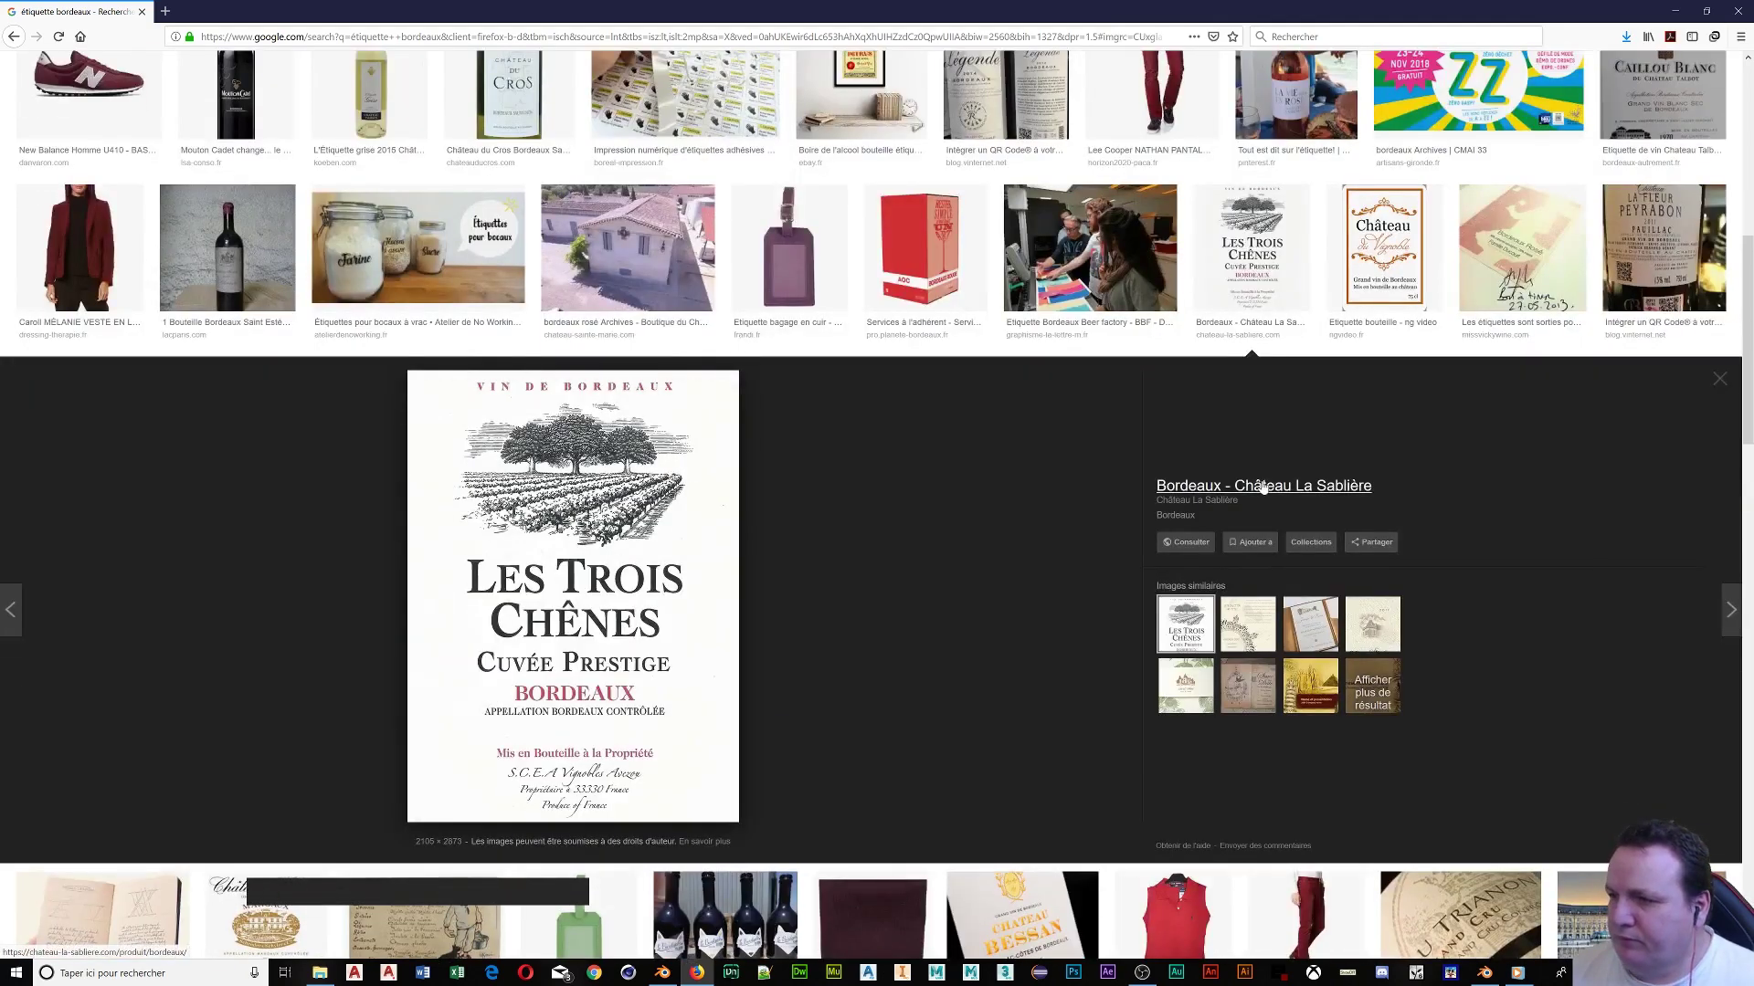
pyautogui.rightClick(504, 575)
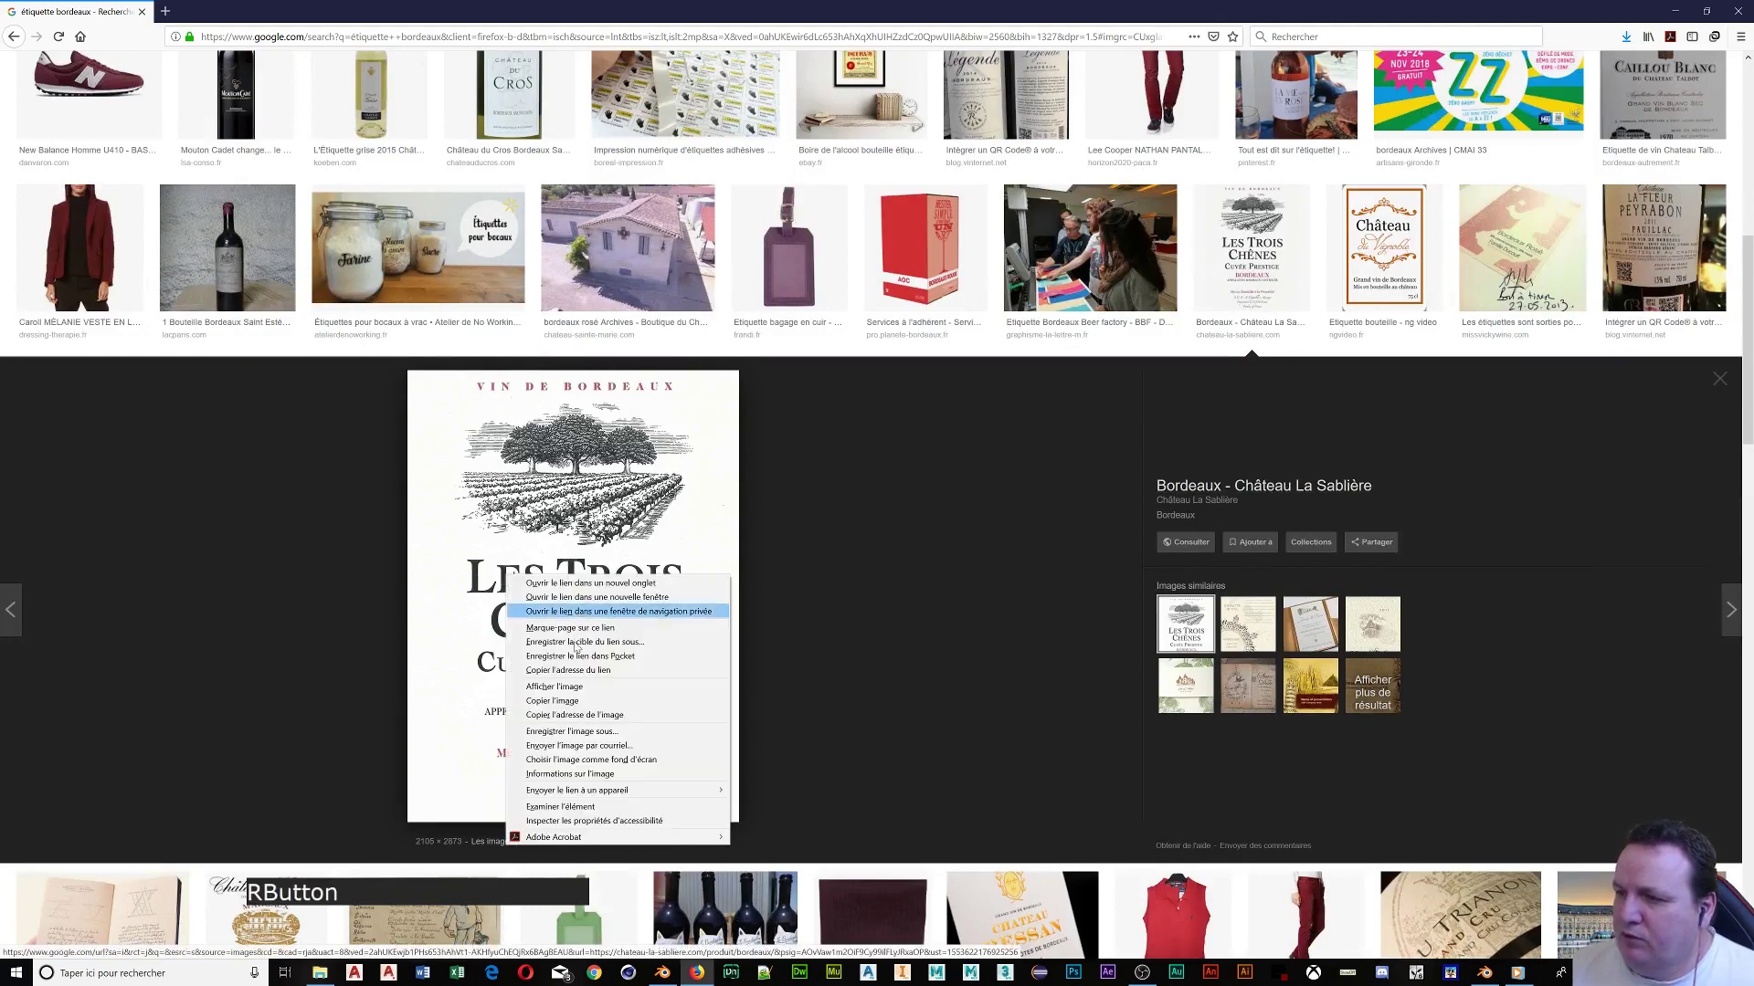
pyautogui.click(572, 687)
pyautogui.click(697, 601)
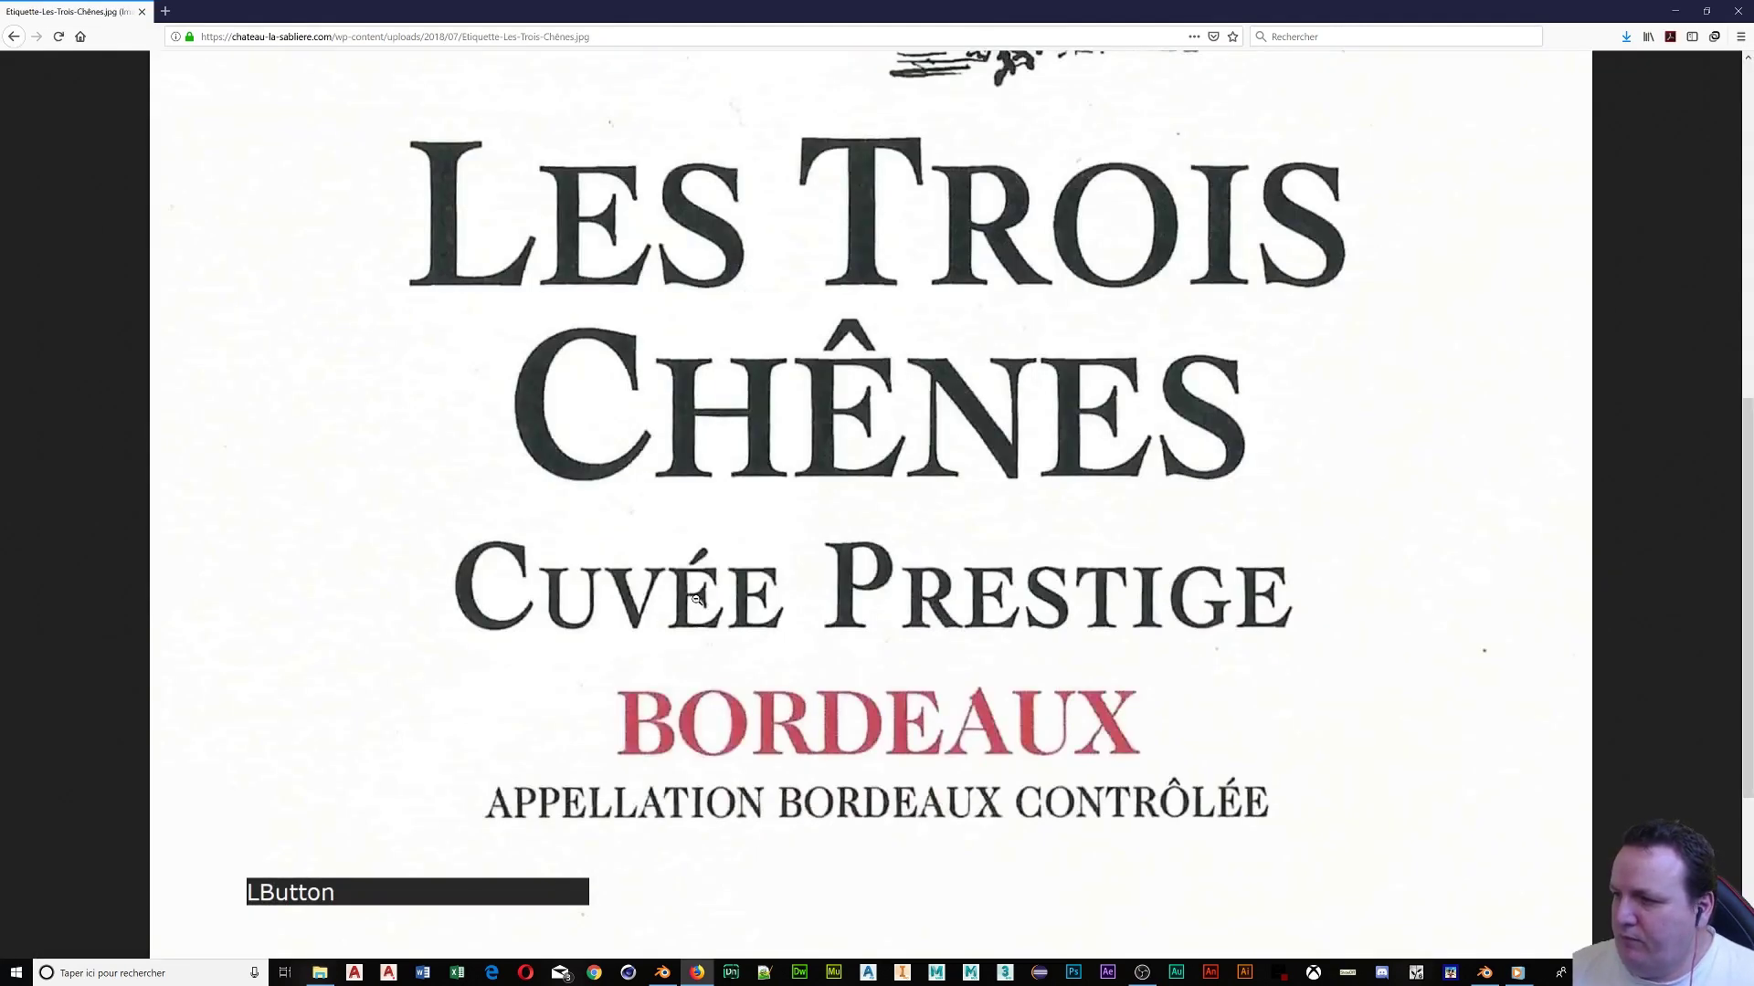
# Save the label image as Etiquette-Les-Trois-Chênes.jpg in the "bouteille de bordeaux" folder
pyautogui.rightClick(708, 591)
pyautogui.click(757, 632)
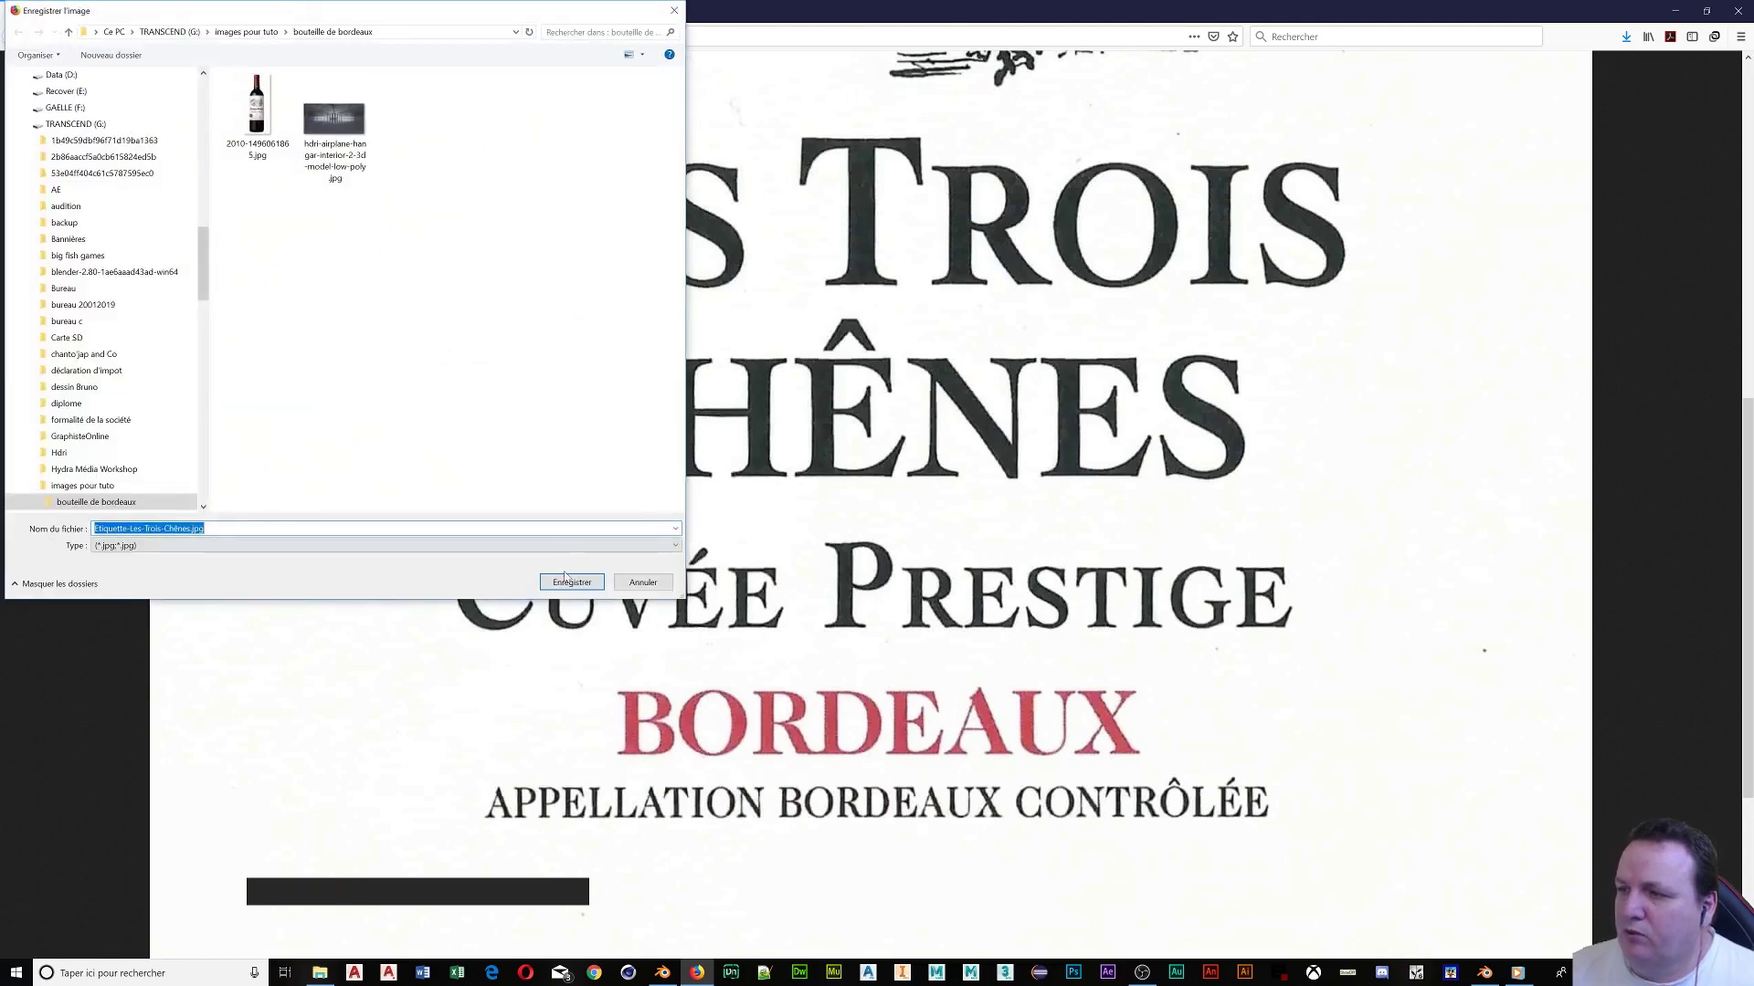
pyautogui.click(570, 584)
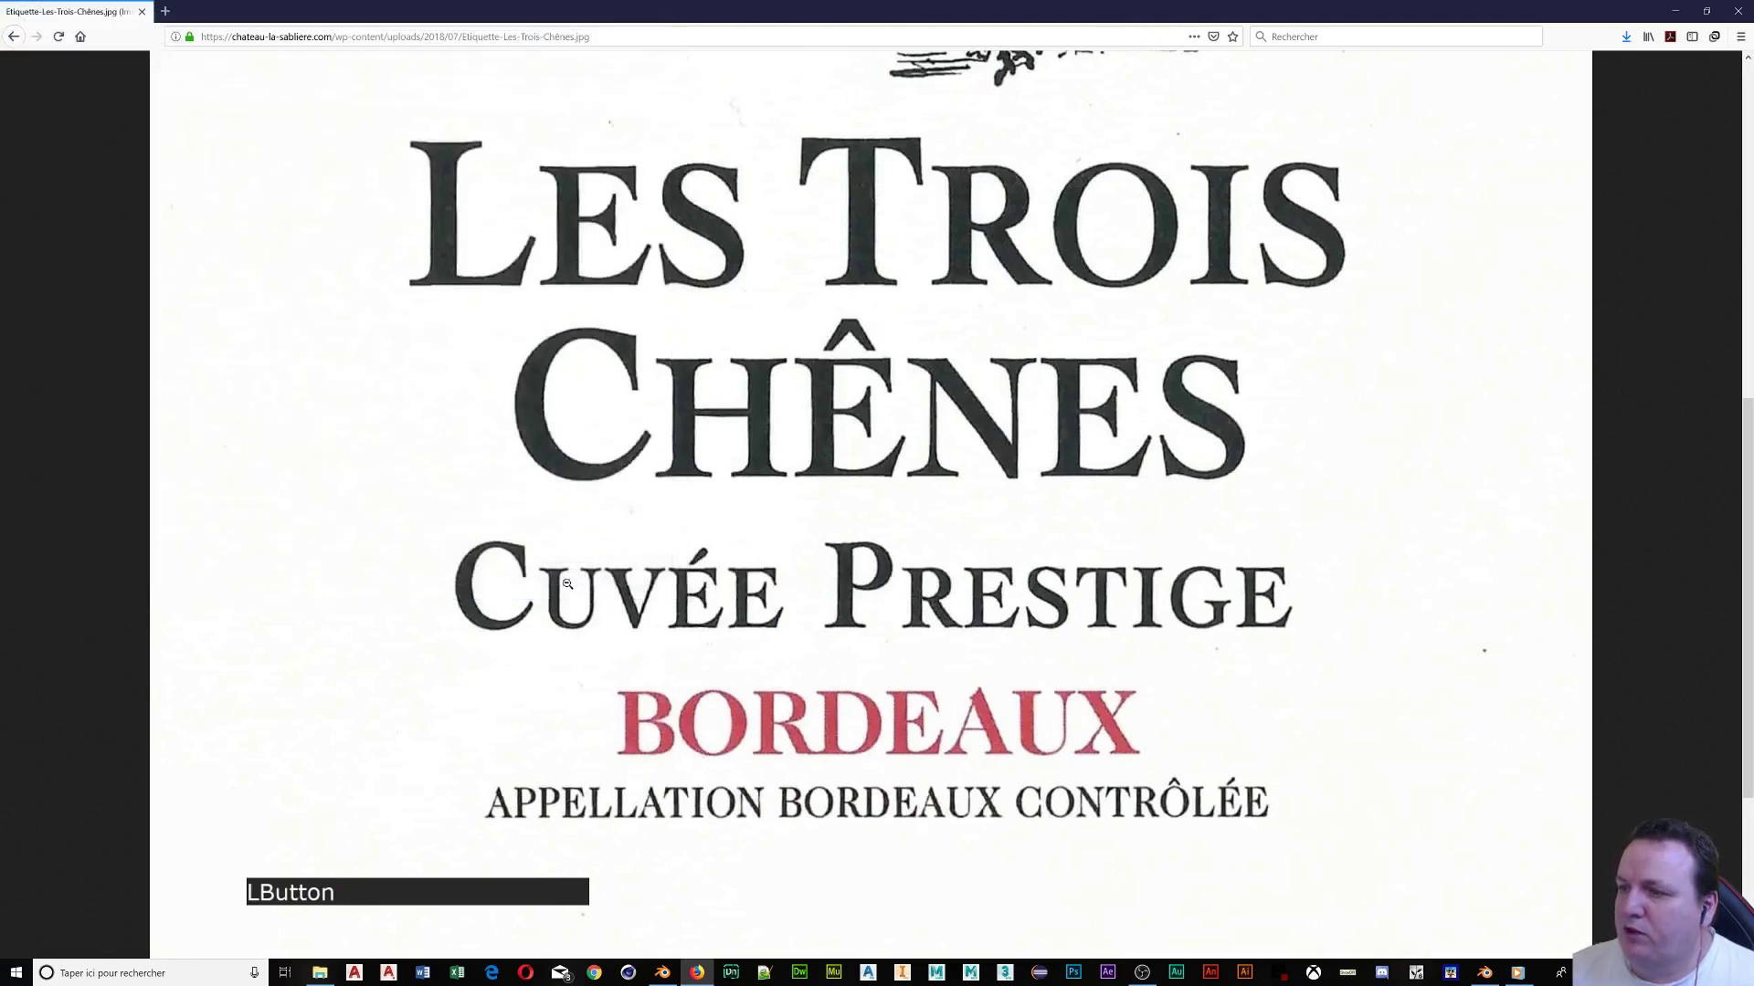
# Switch to Blender and open Etiquette-Les-Trois-Chênes.jpg from the "bouteille de bordeaux" image folder in the UV Editor
pyautogui.click(1484, 973)
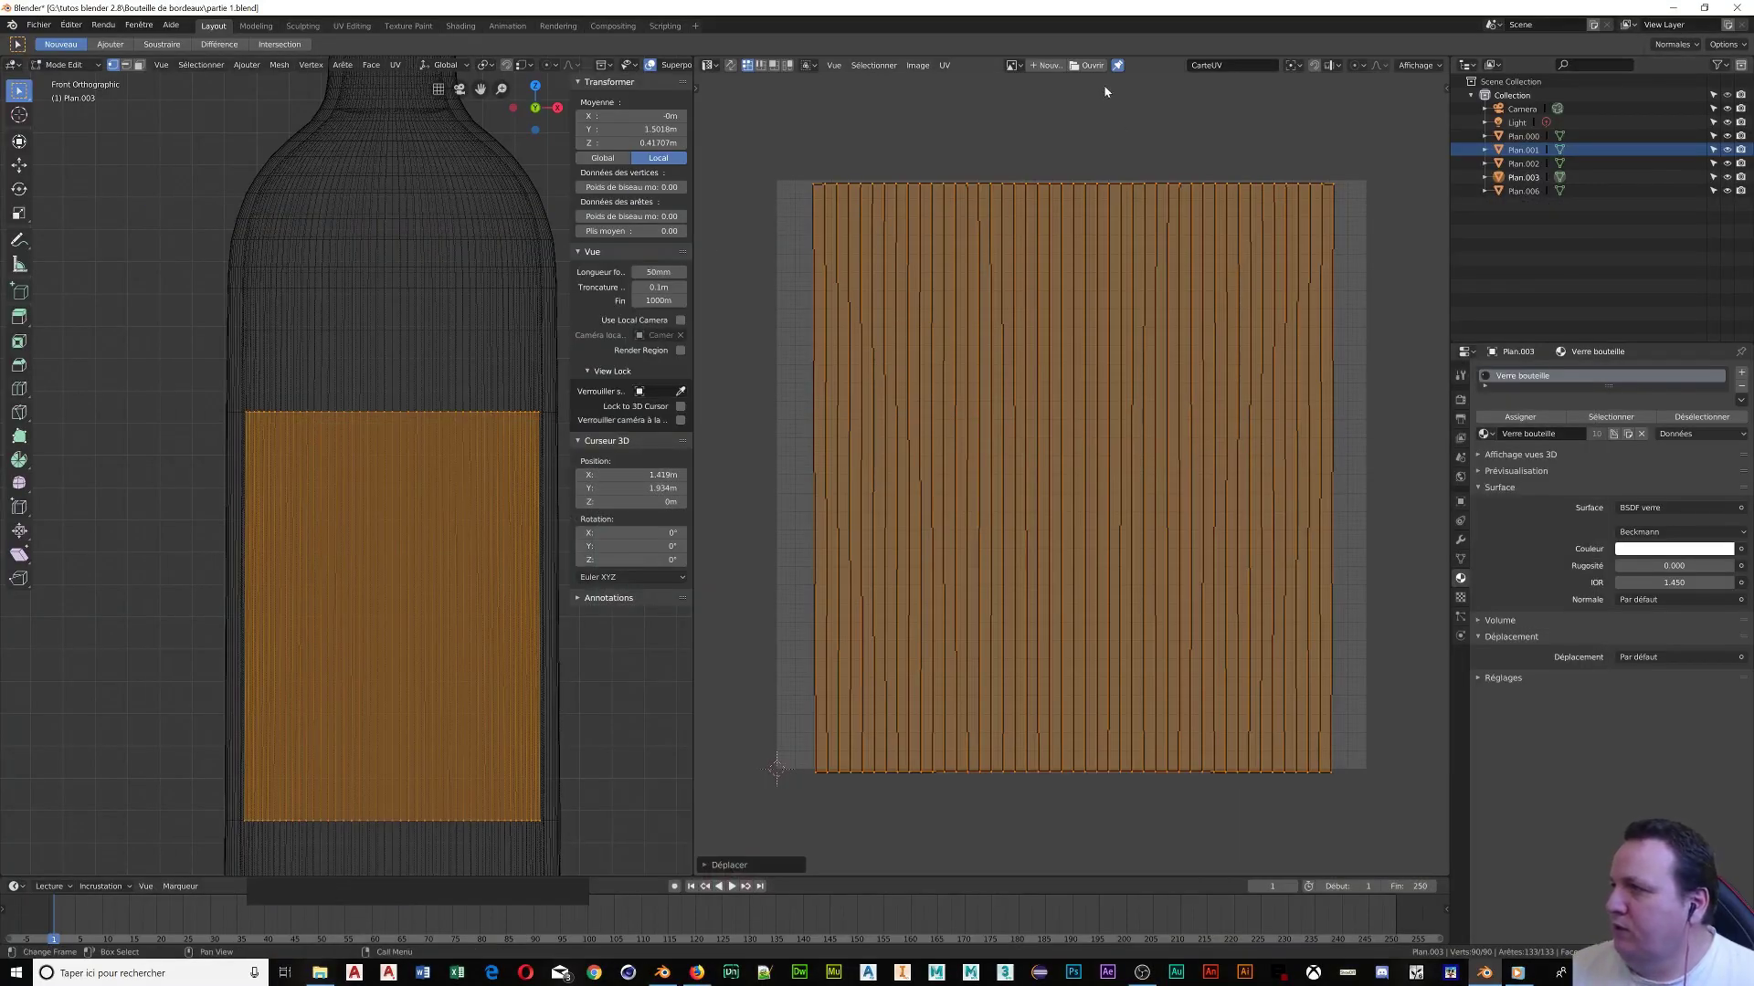
pyautogui.click(1089, 65)
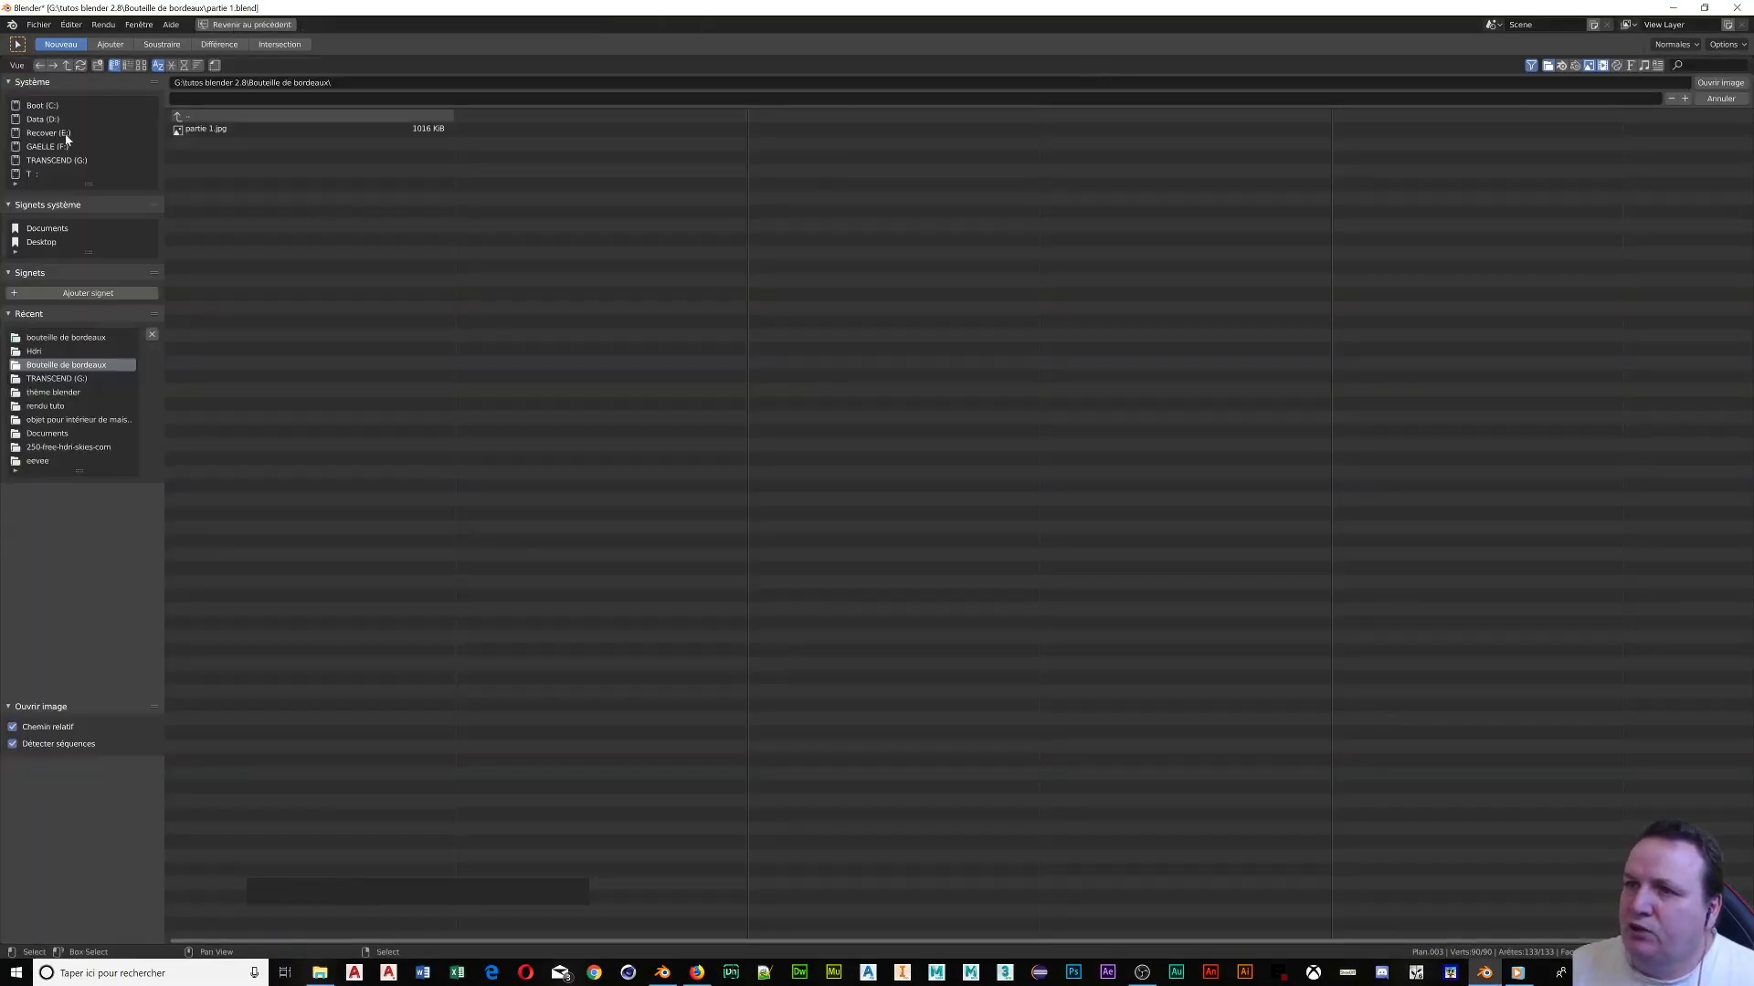
pyautogui.click(34, 337)
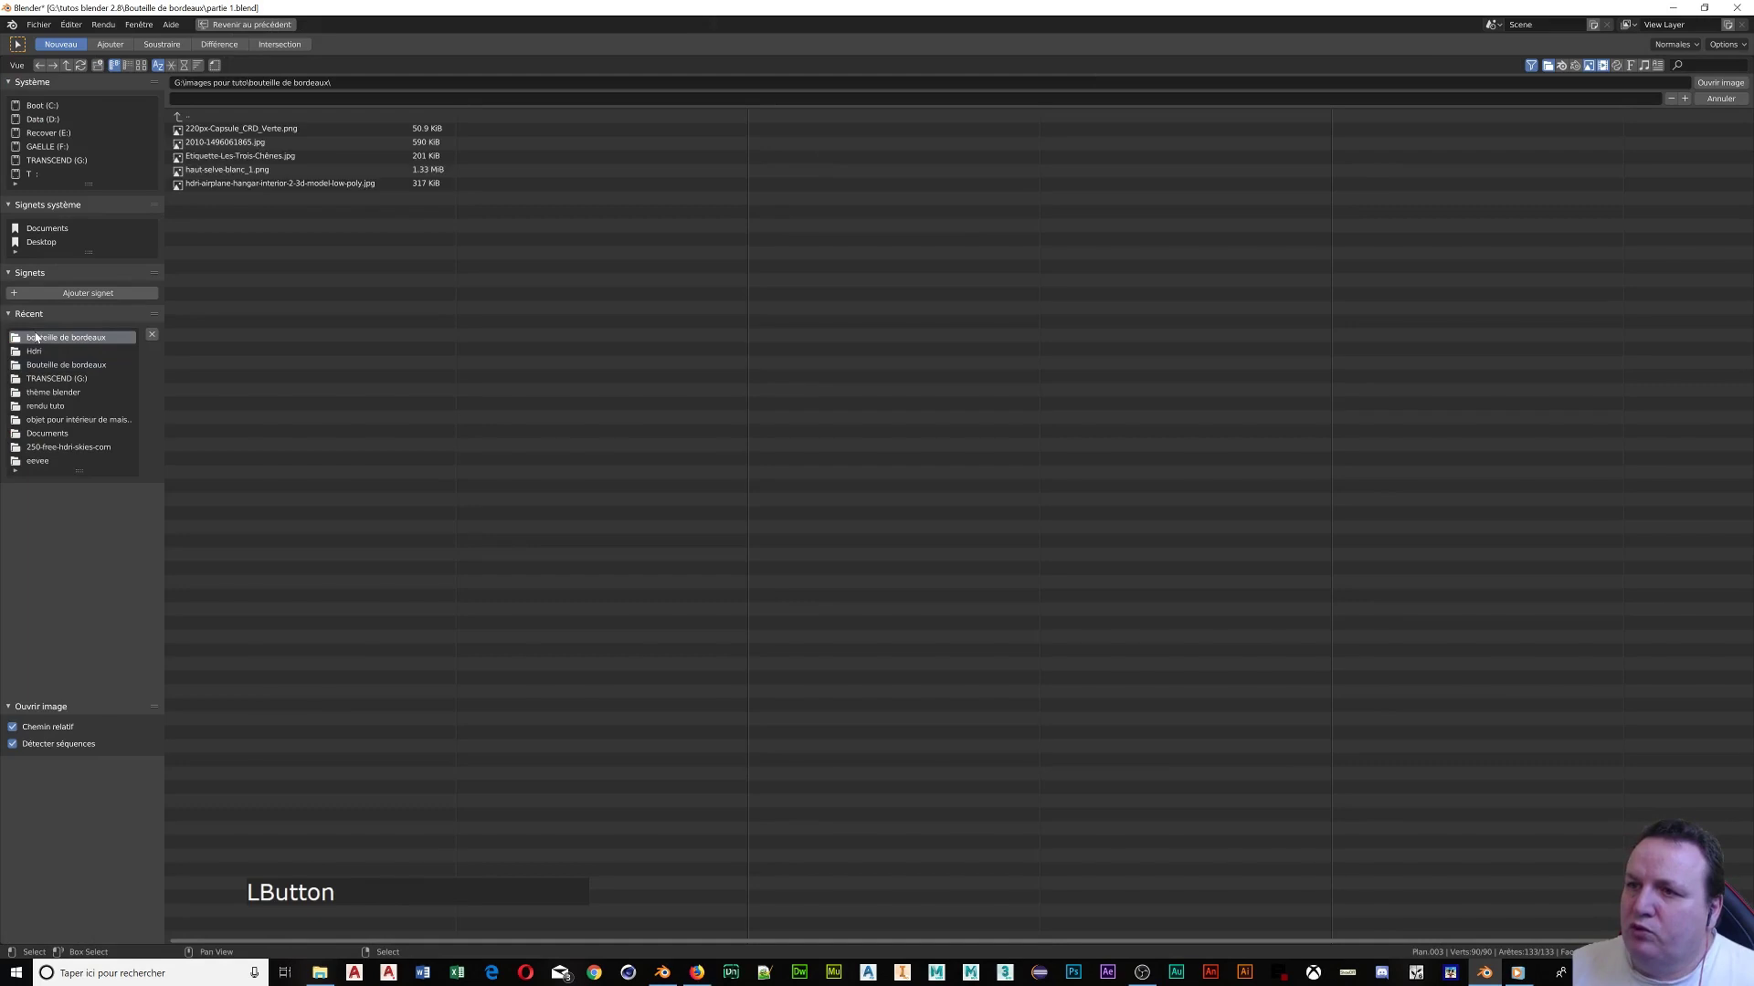
pyautogui.click(141, 65)
pyautogui.click(540, 170)
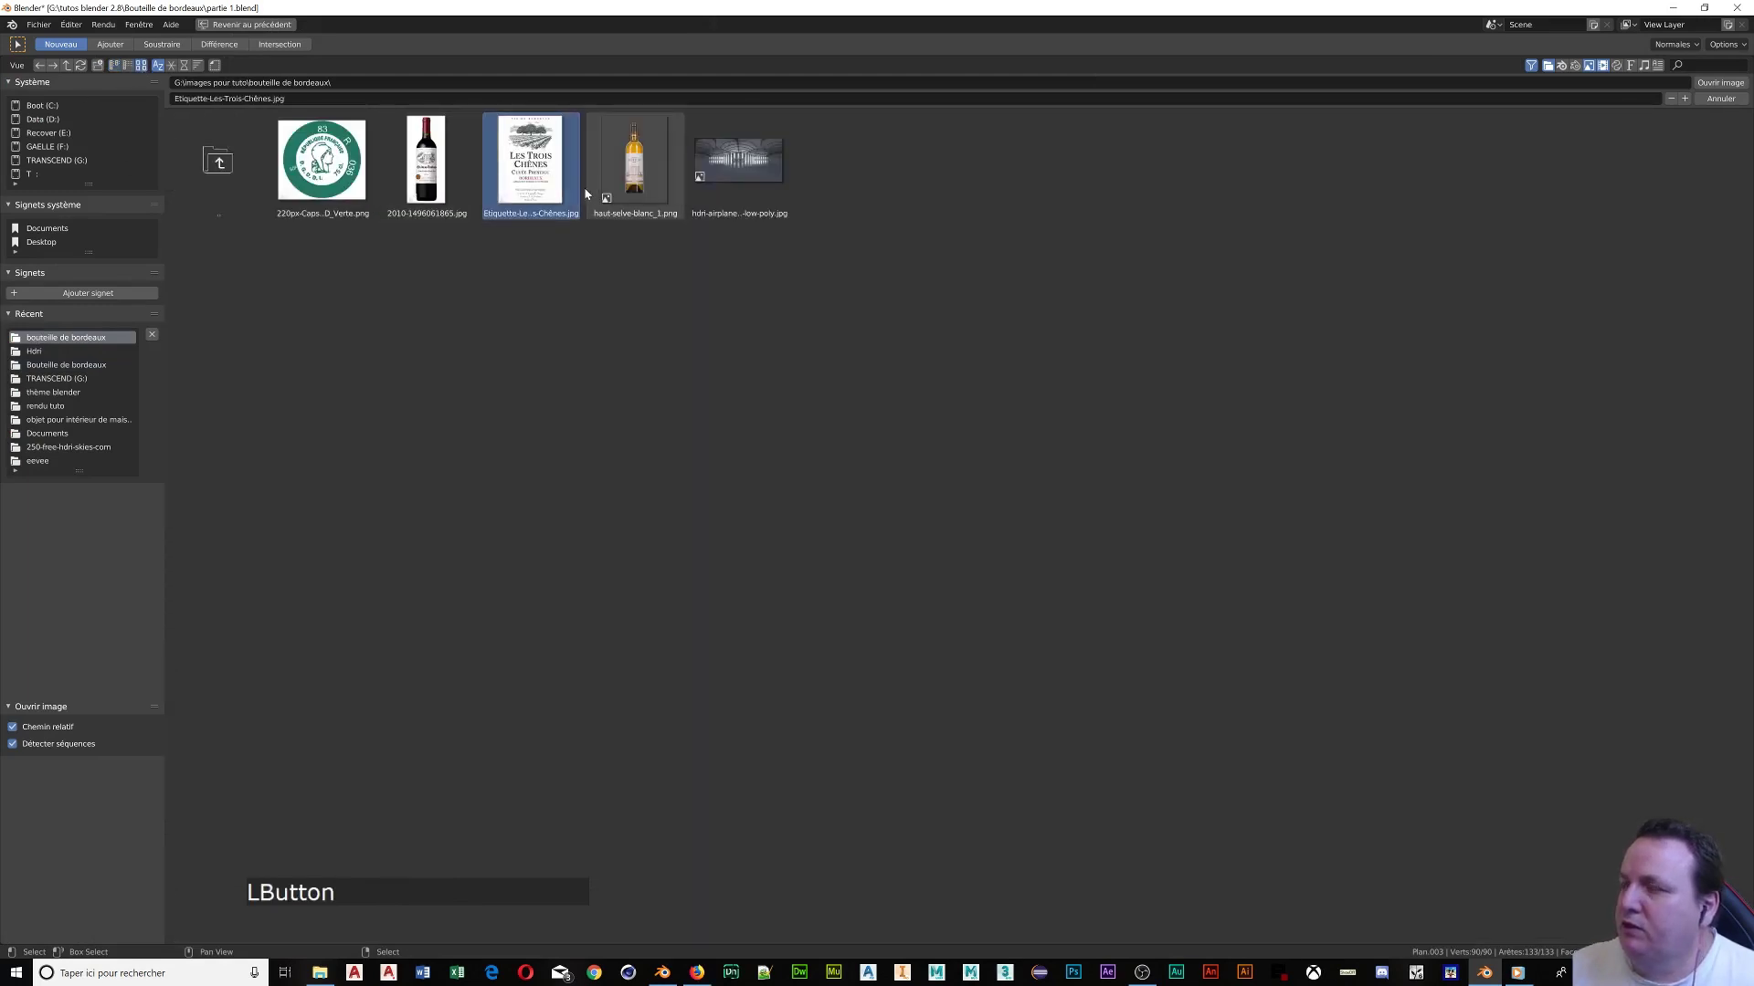
pyautogui.click(1721, 82)
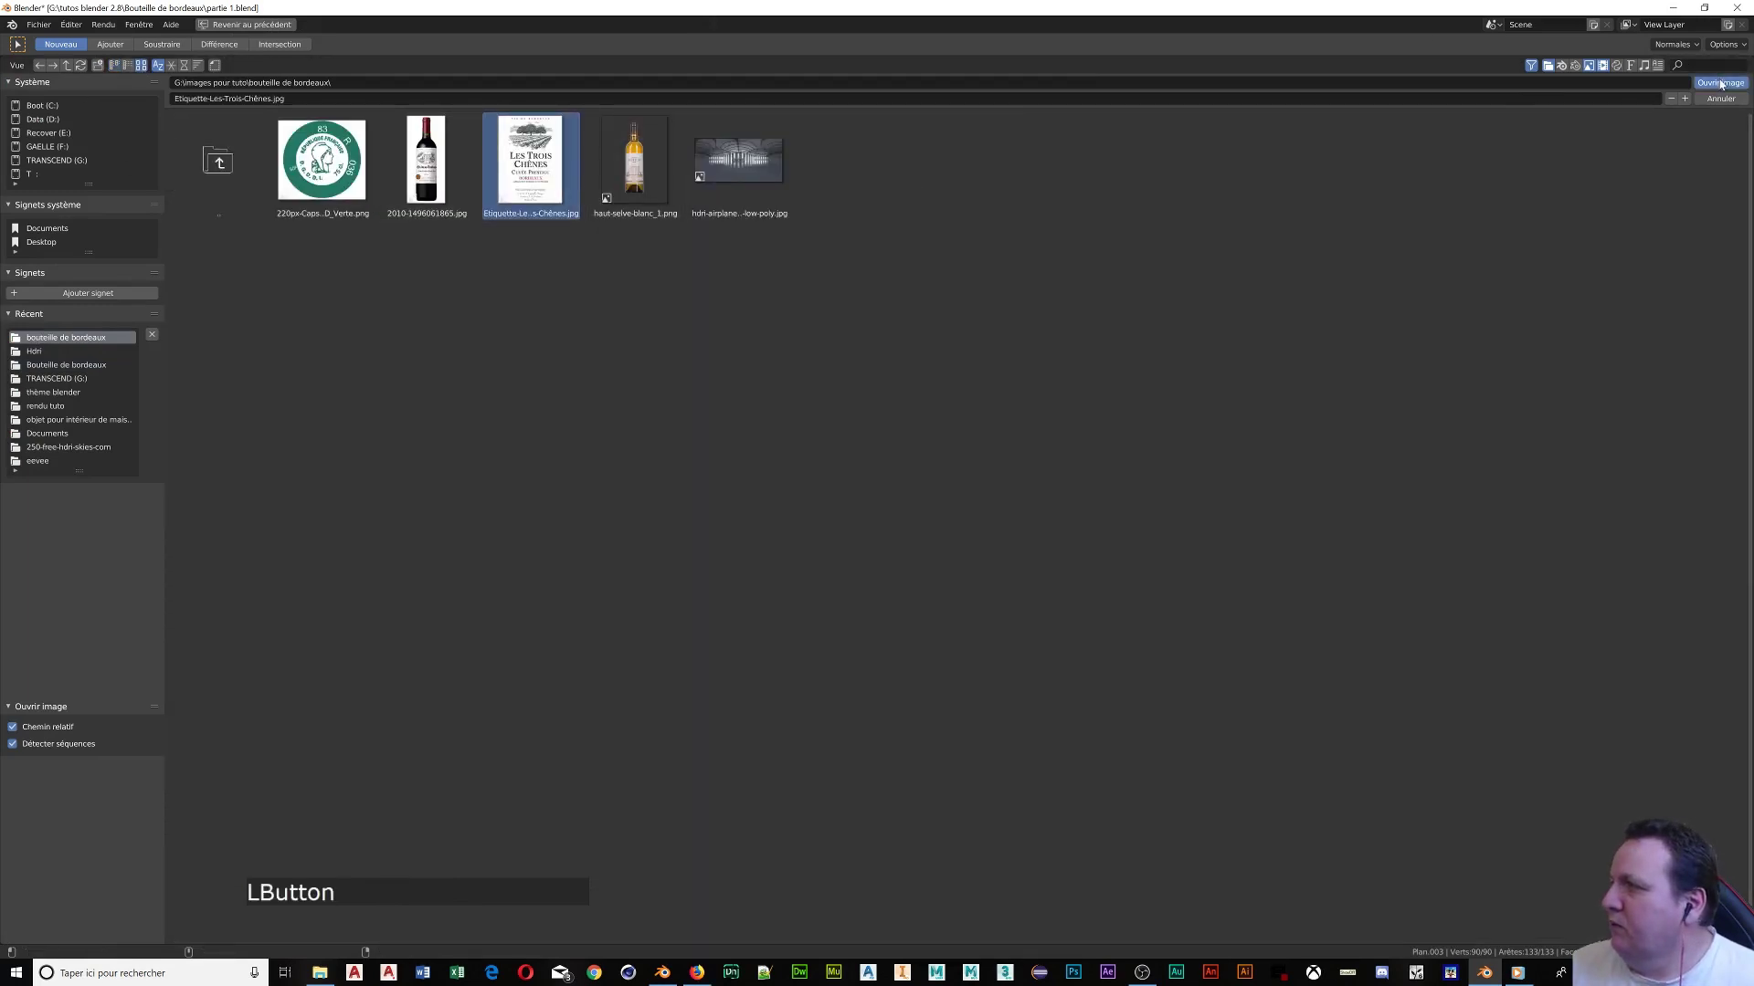
# Scale the band's UV layout along X by about 1.12 to span the full width of the label image
pyautogui.scroll(-1, 1176, 329)
pyautogui.scroll(-8, 1175, 329)
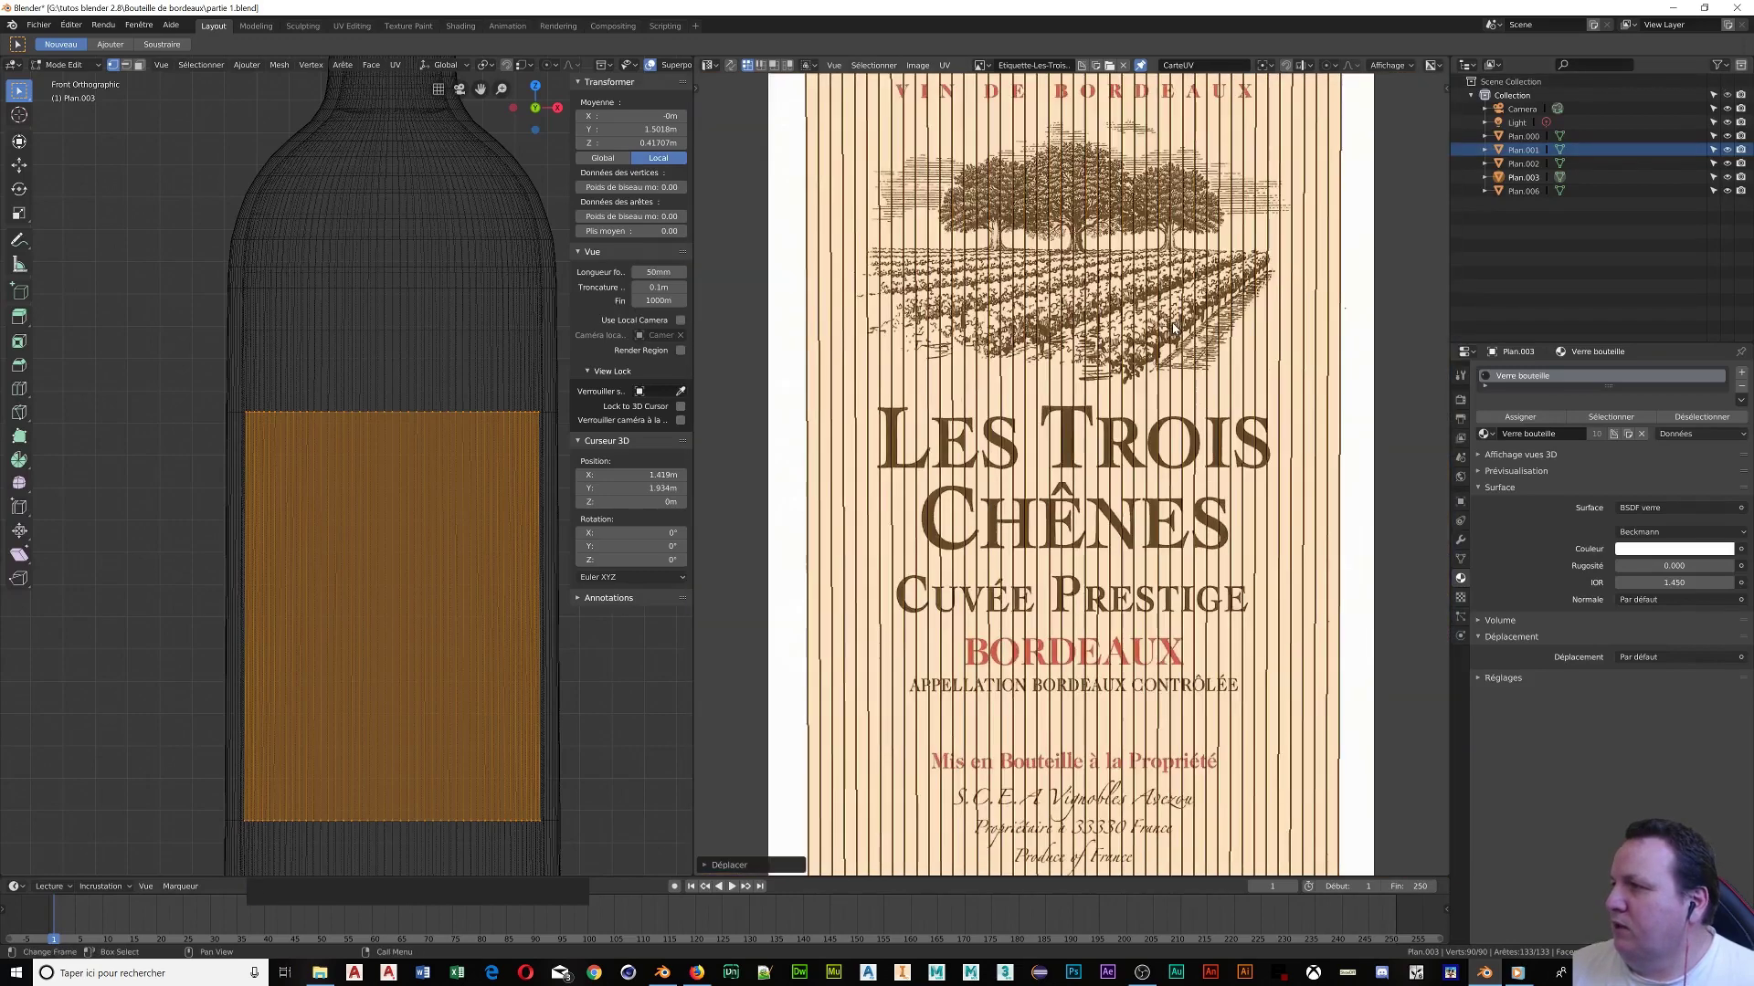
pyautogui.scroll(2, 1178, 329)
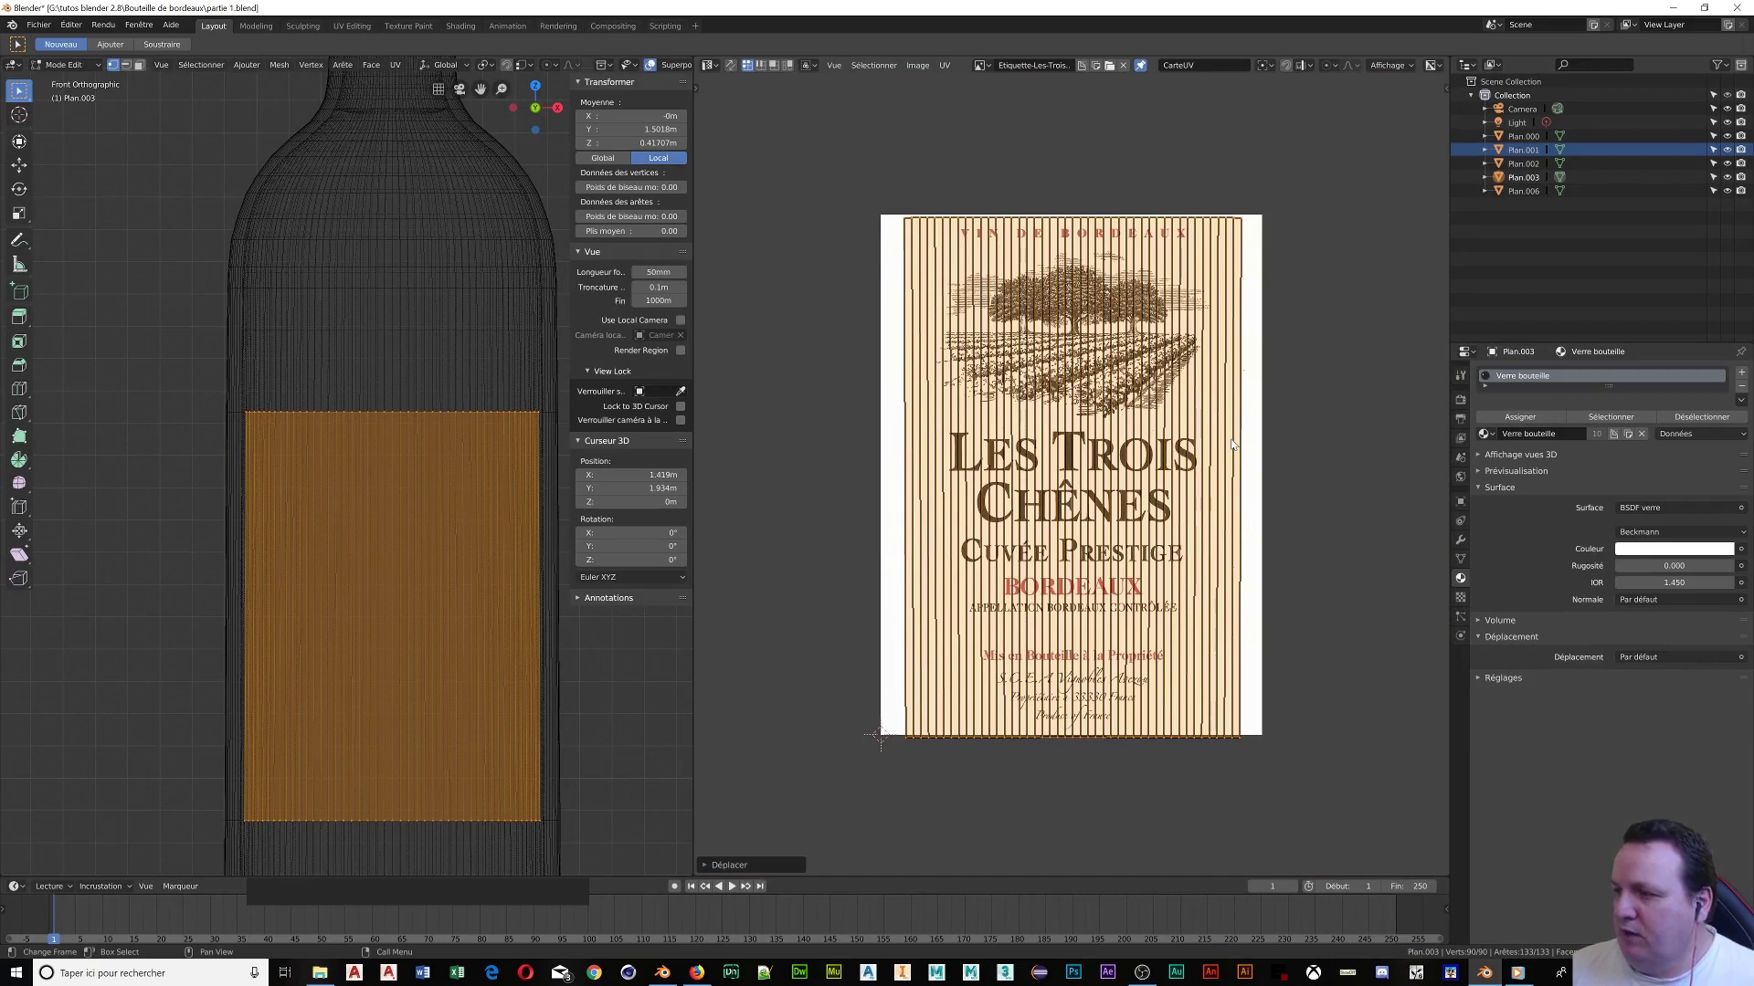
pyautogui.press('s')
pyautogui.press('x')
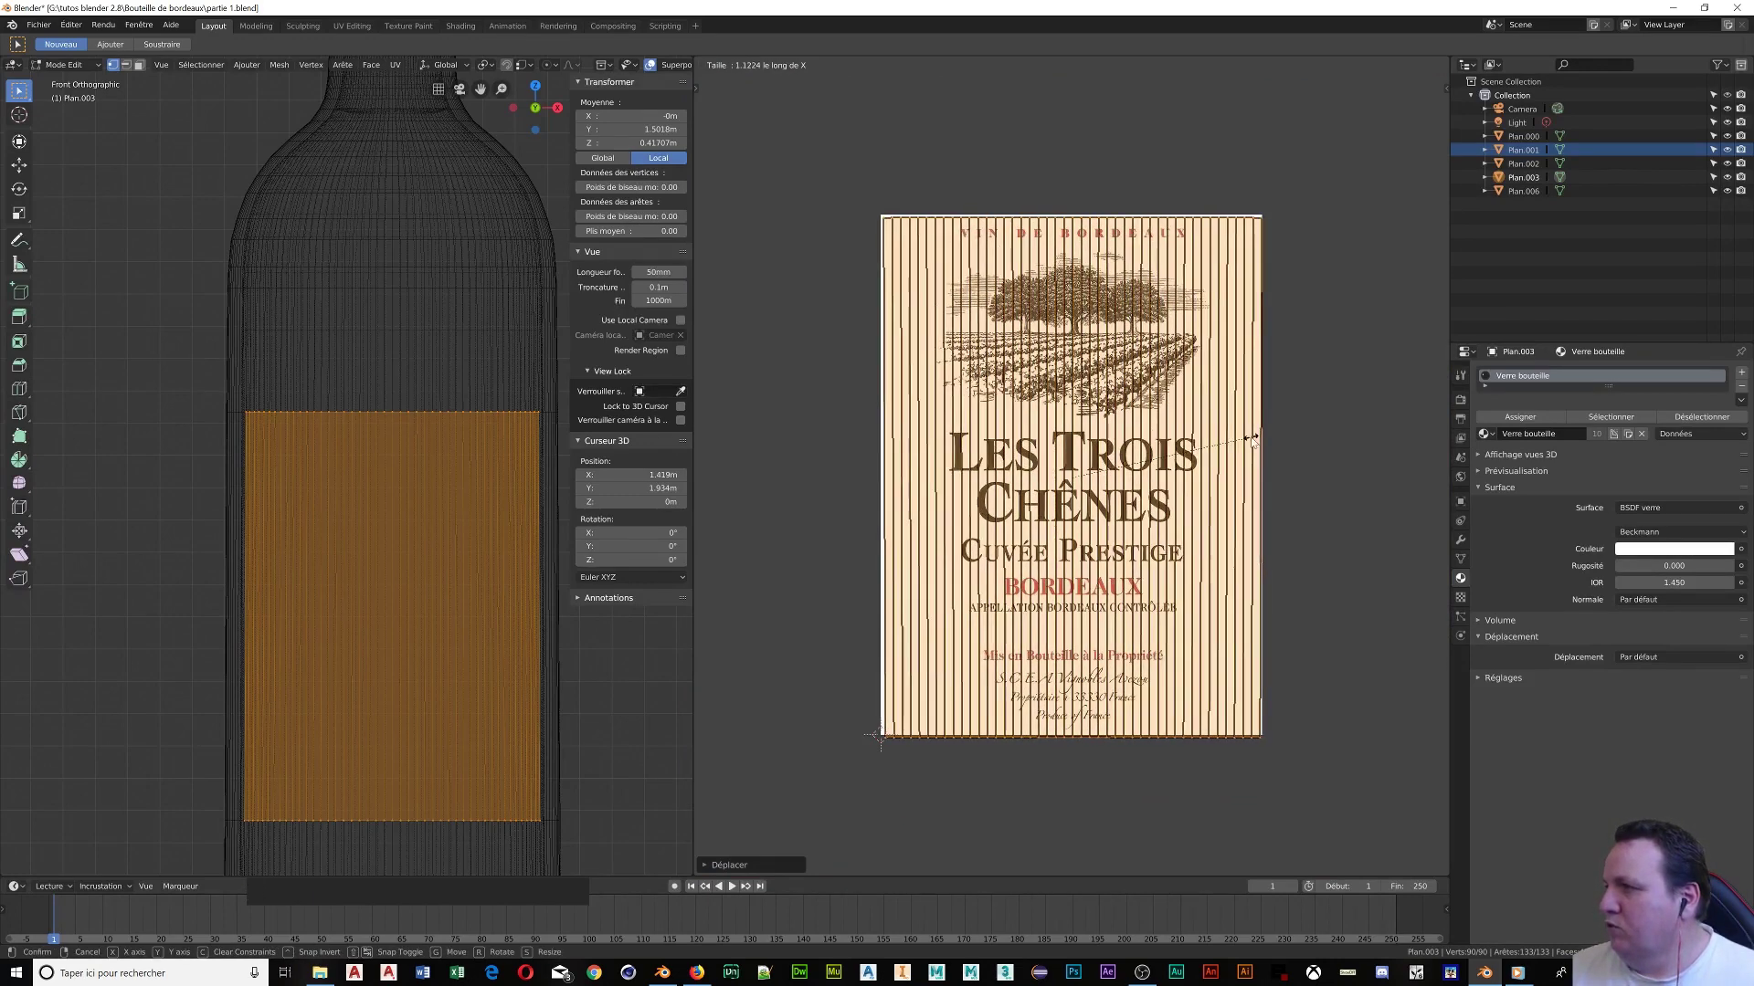
pyautogui.click(1248, 437)
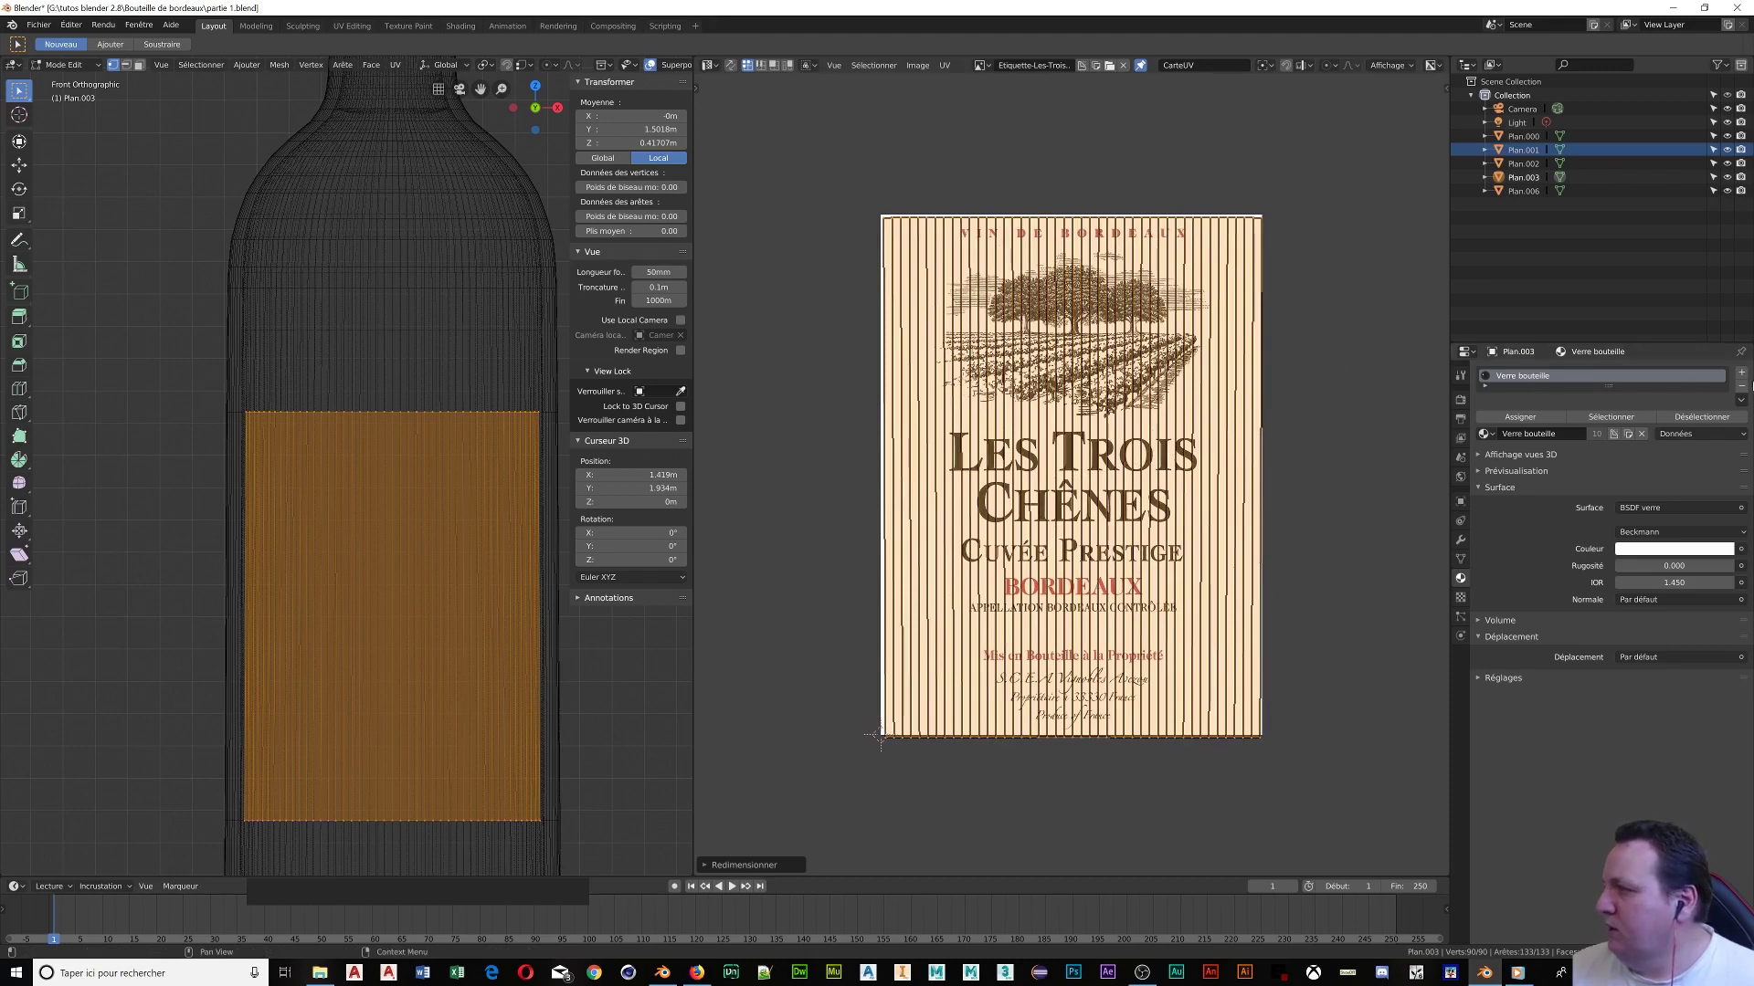
# Add a second material slot to the label piece and create a new material in it named Etiquette
pyautogui.click(1742, 374)
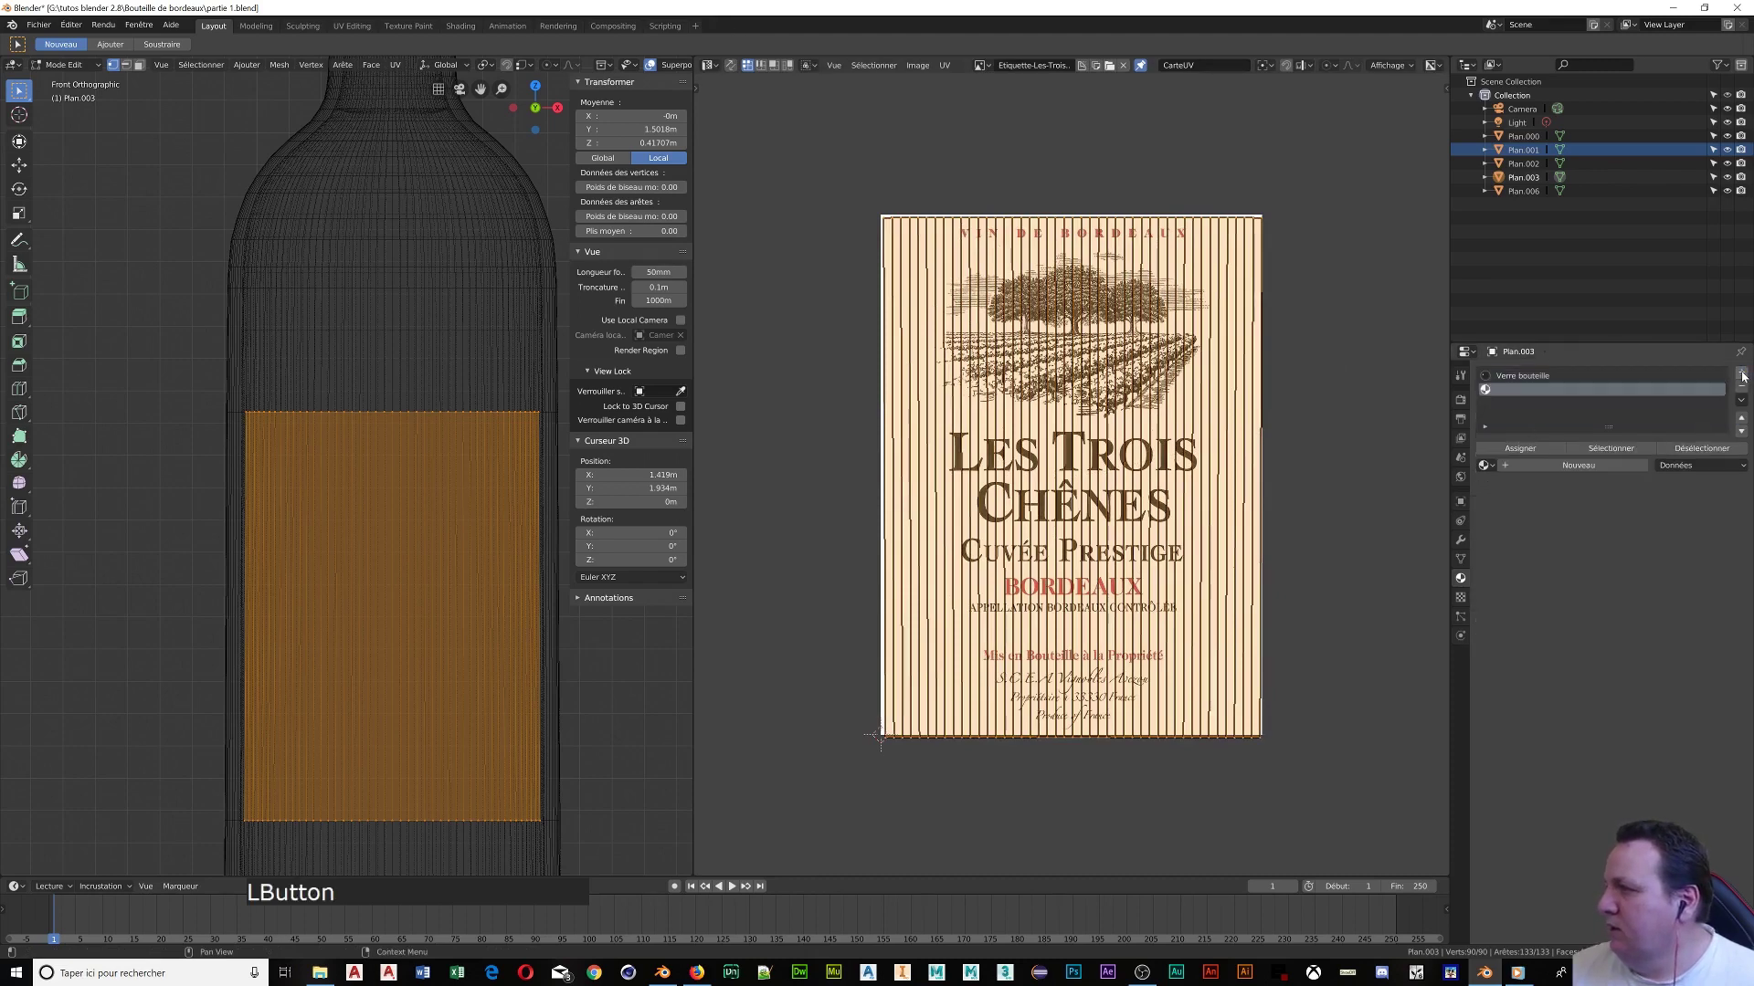
pyautogui.click(1553, 466)
pyautogui.click(1546, 467)
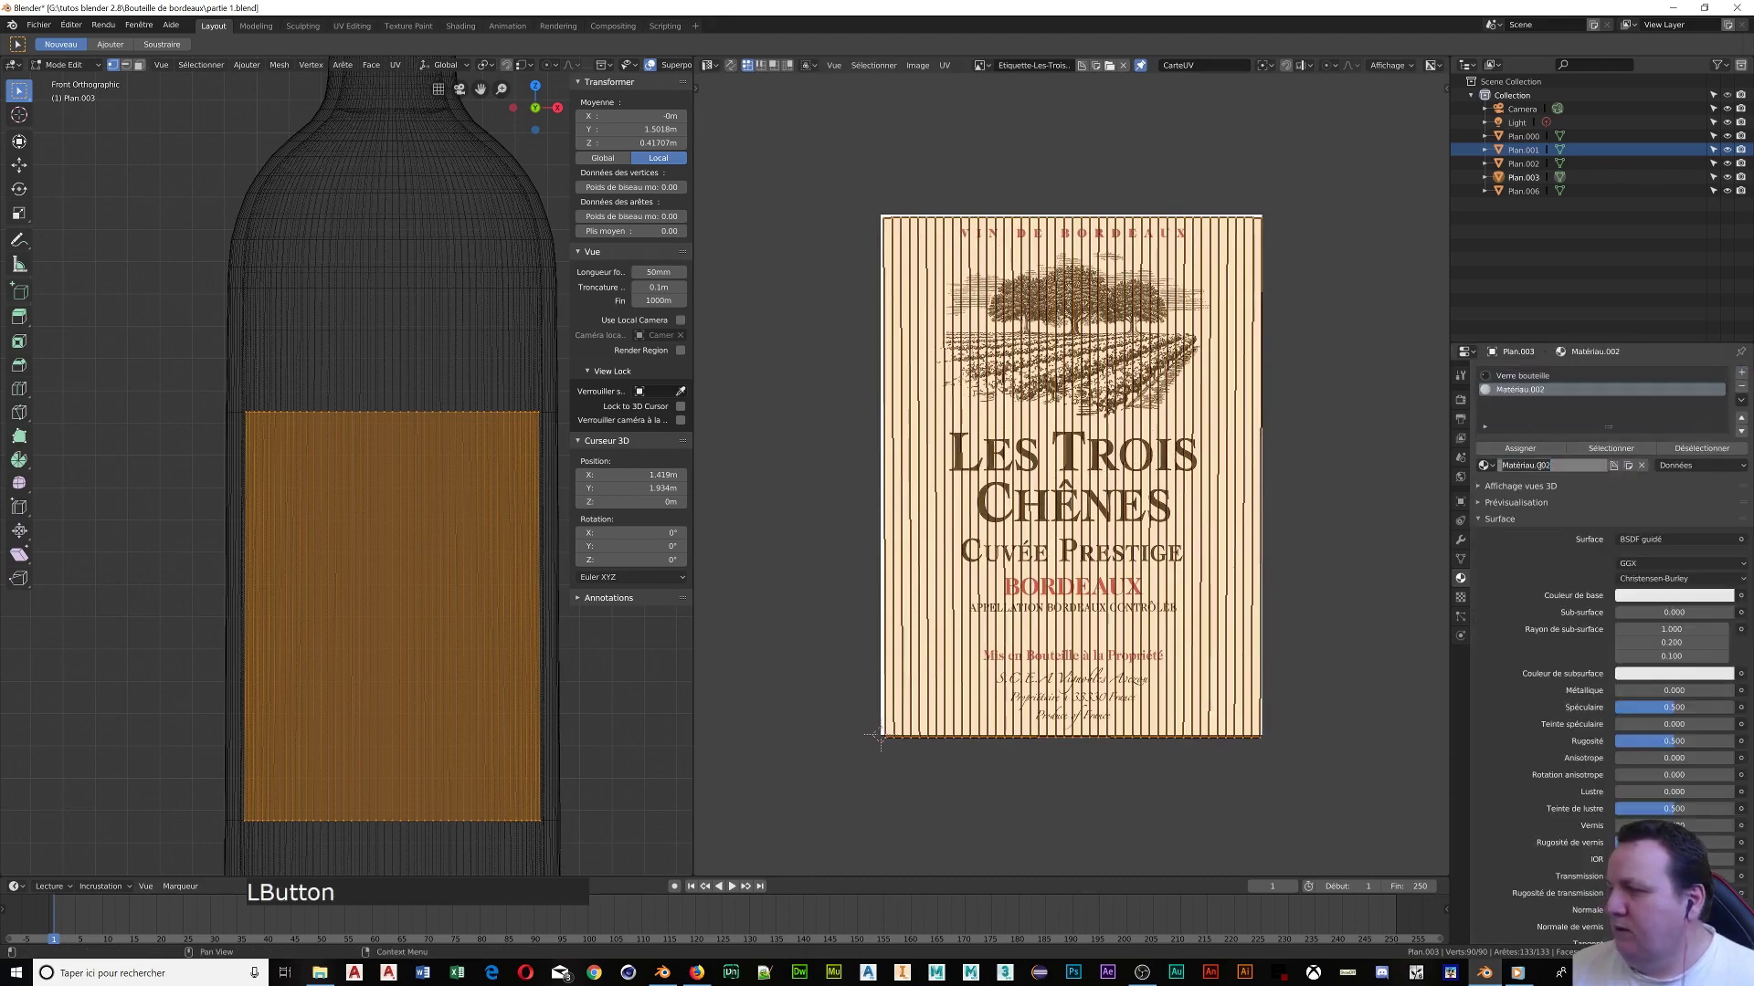
pyautogui.write('Etiq')
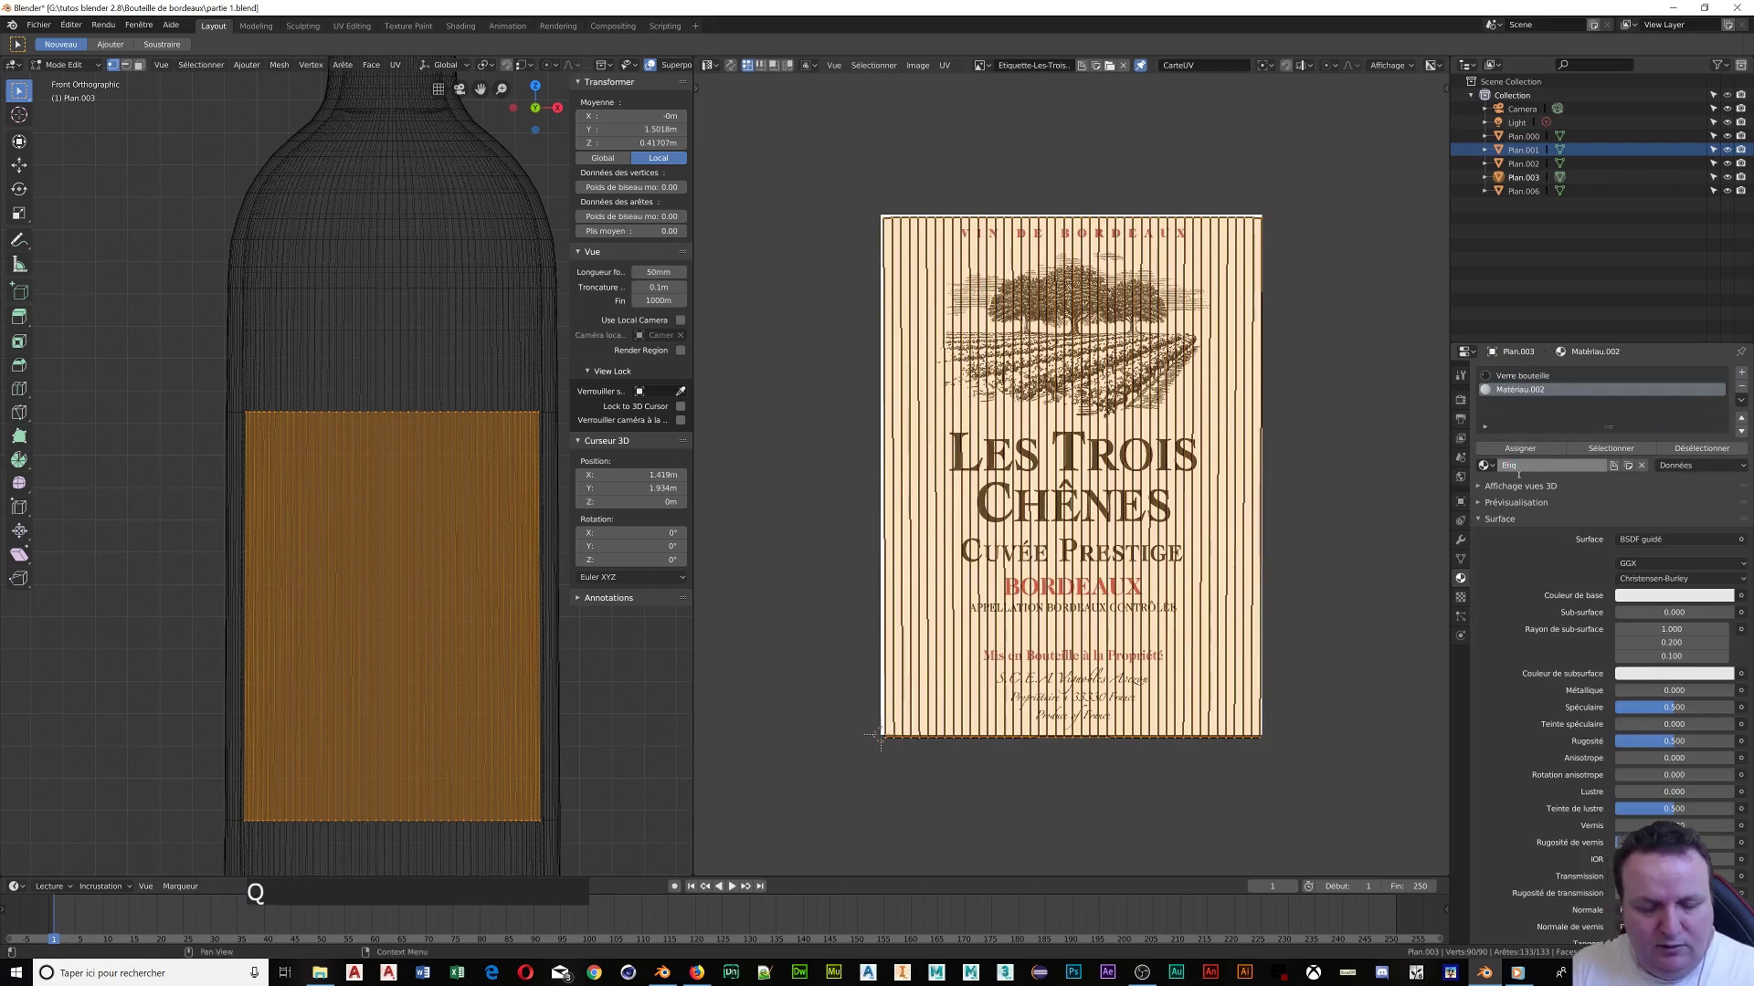
pyautogui.write('uette')
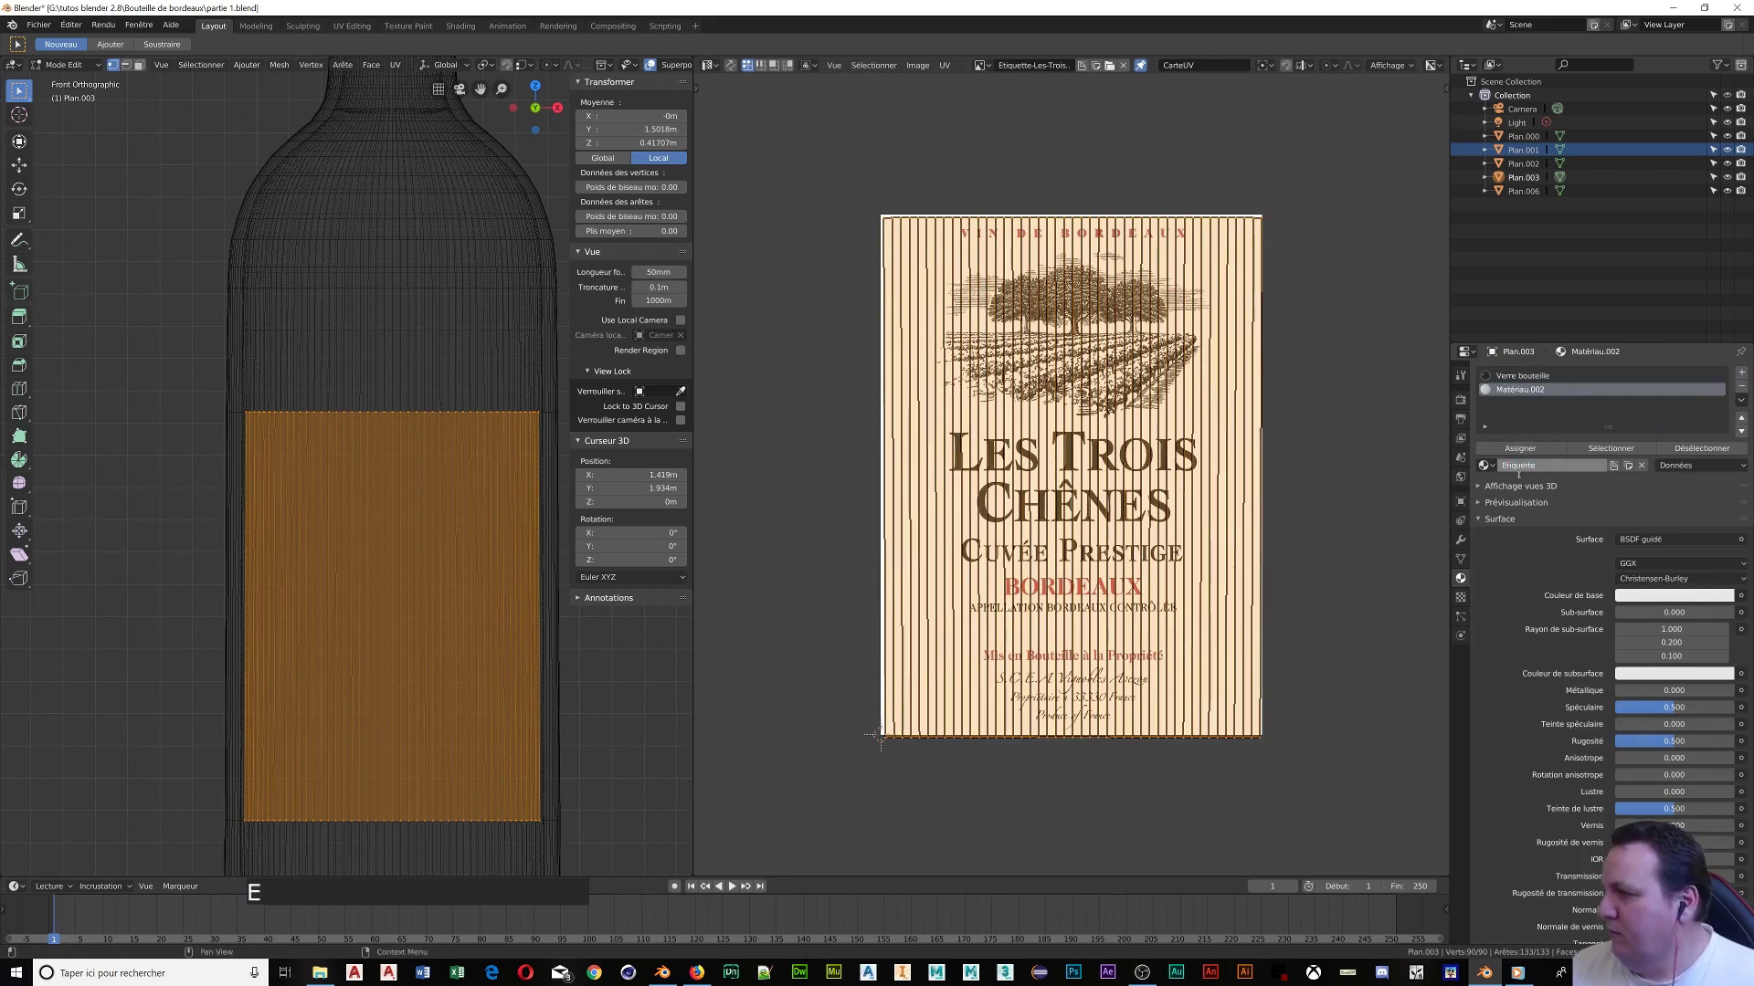
pyautogui.click(1656, 518)
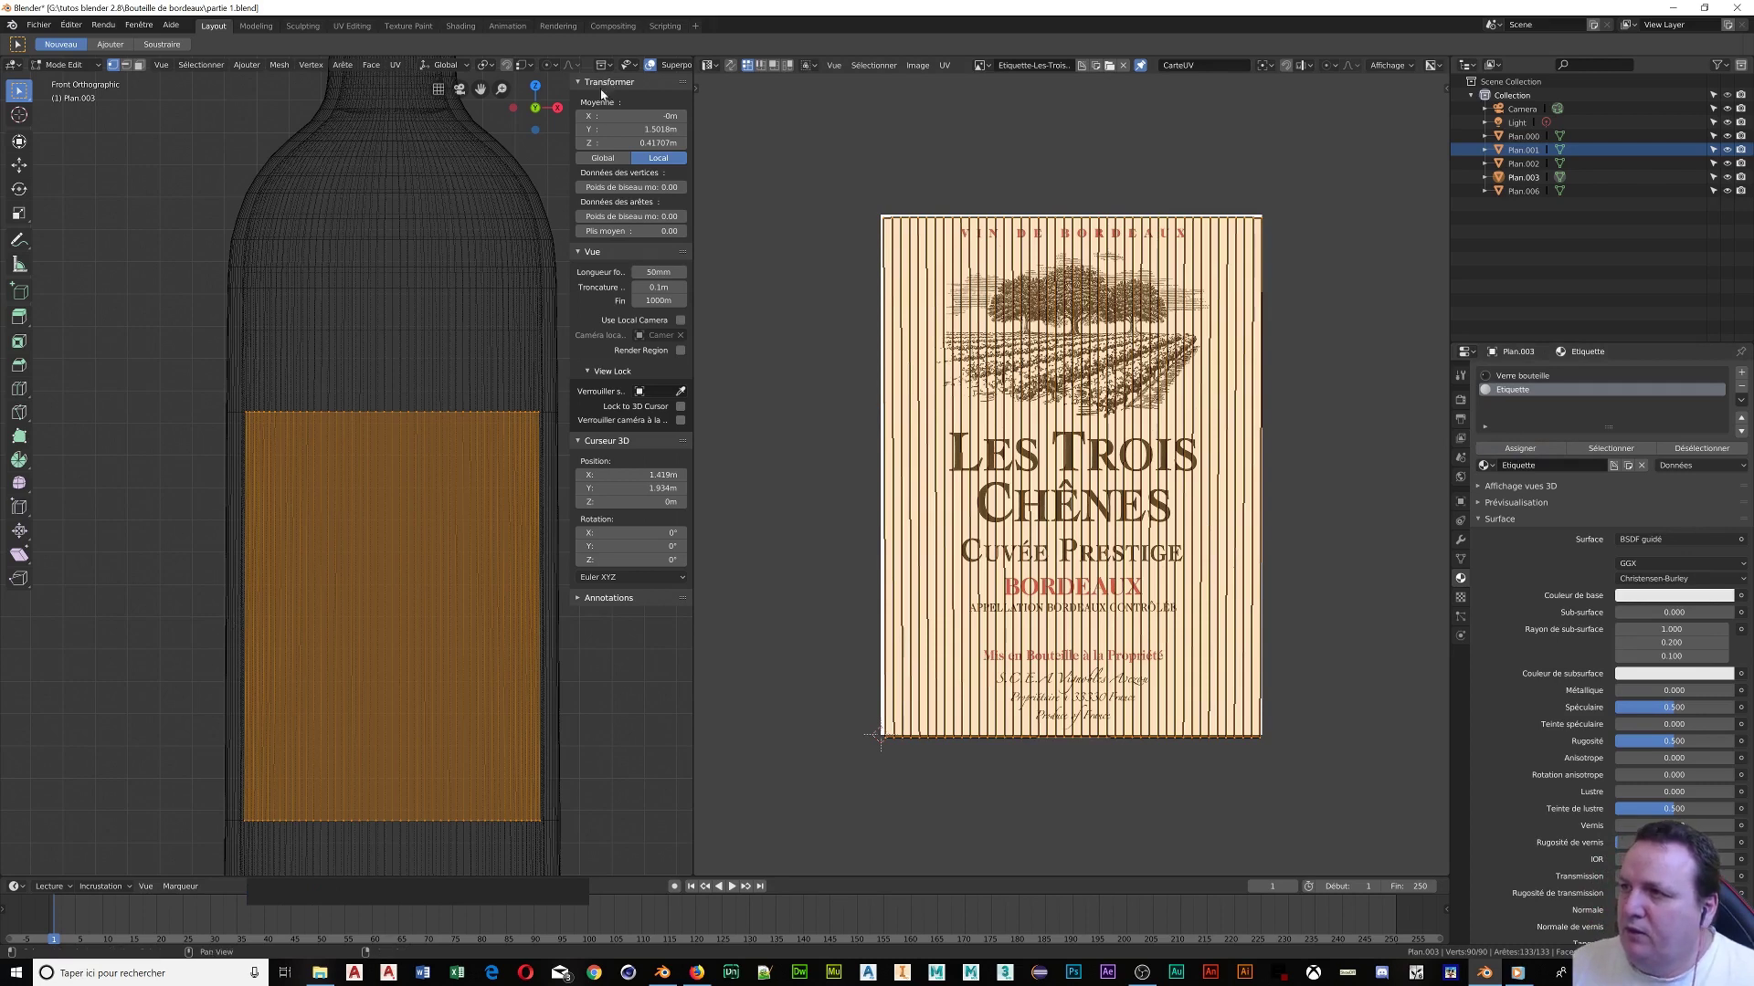
# Switch the 3D viewport to rendered shading and view the label on the bottle from an angle
pyautogui.hscroll(5, 647, 65)
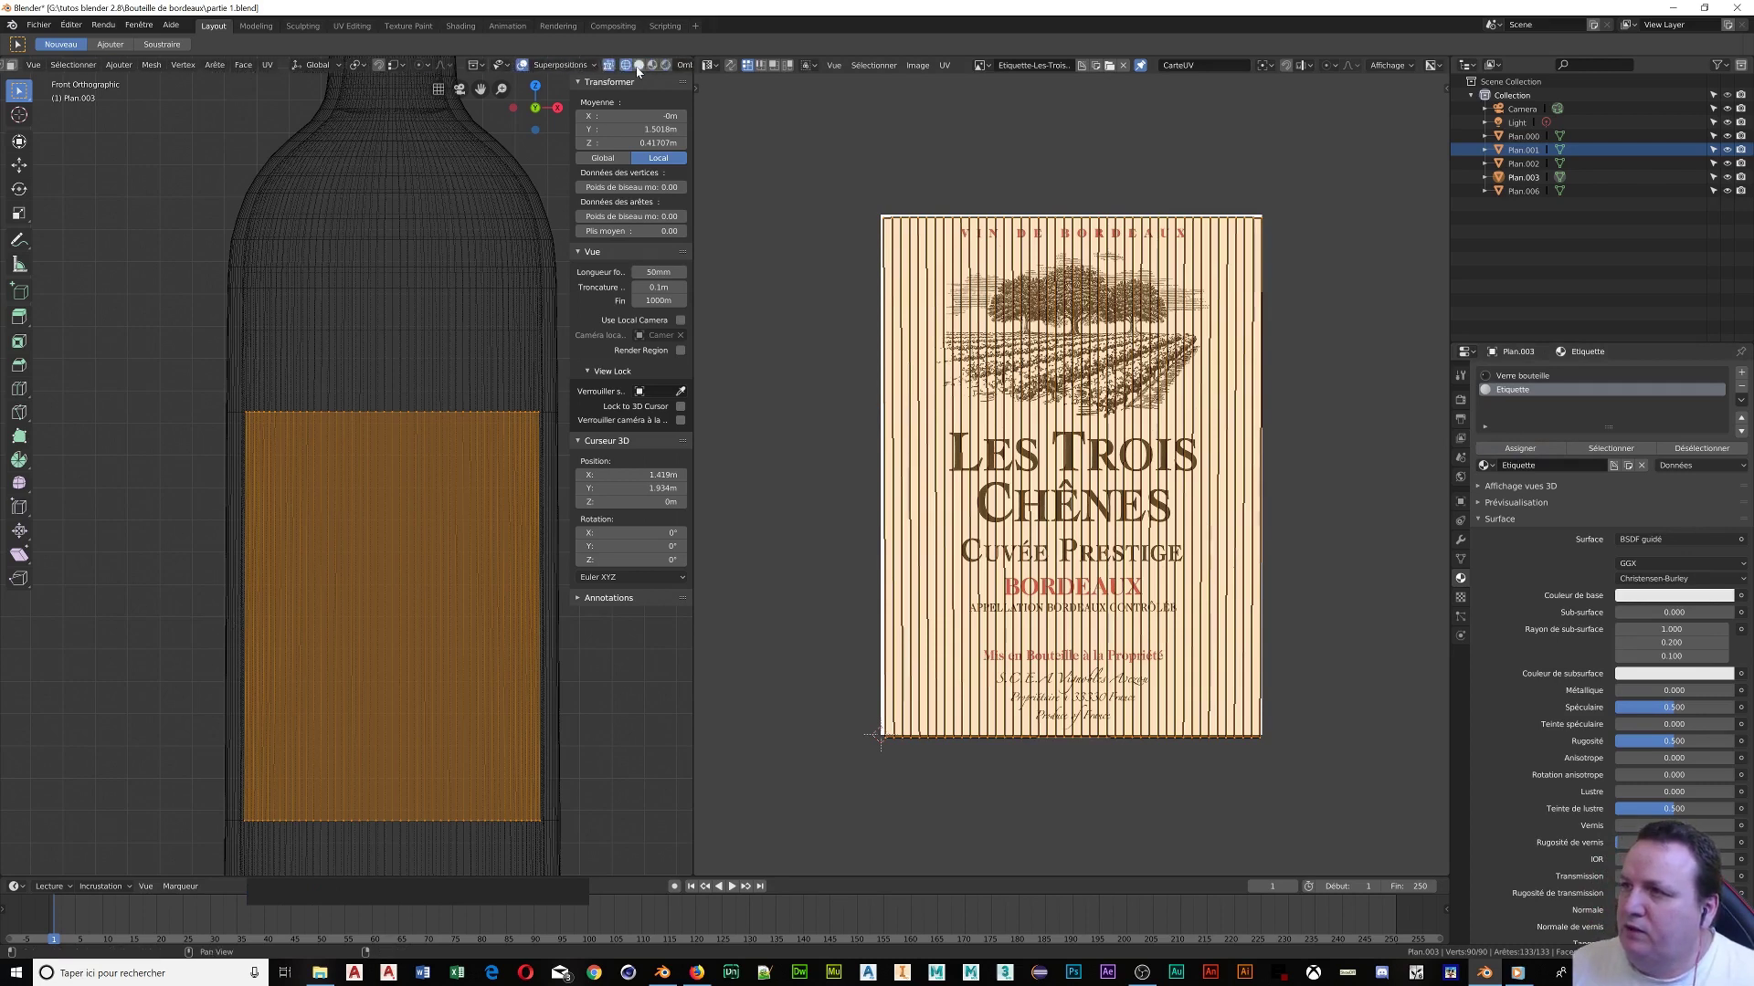
pyautogui.click(630, 66)
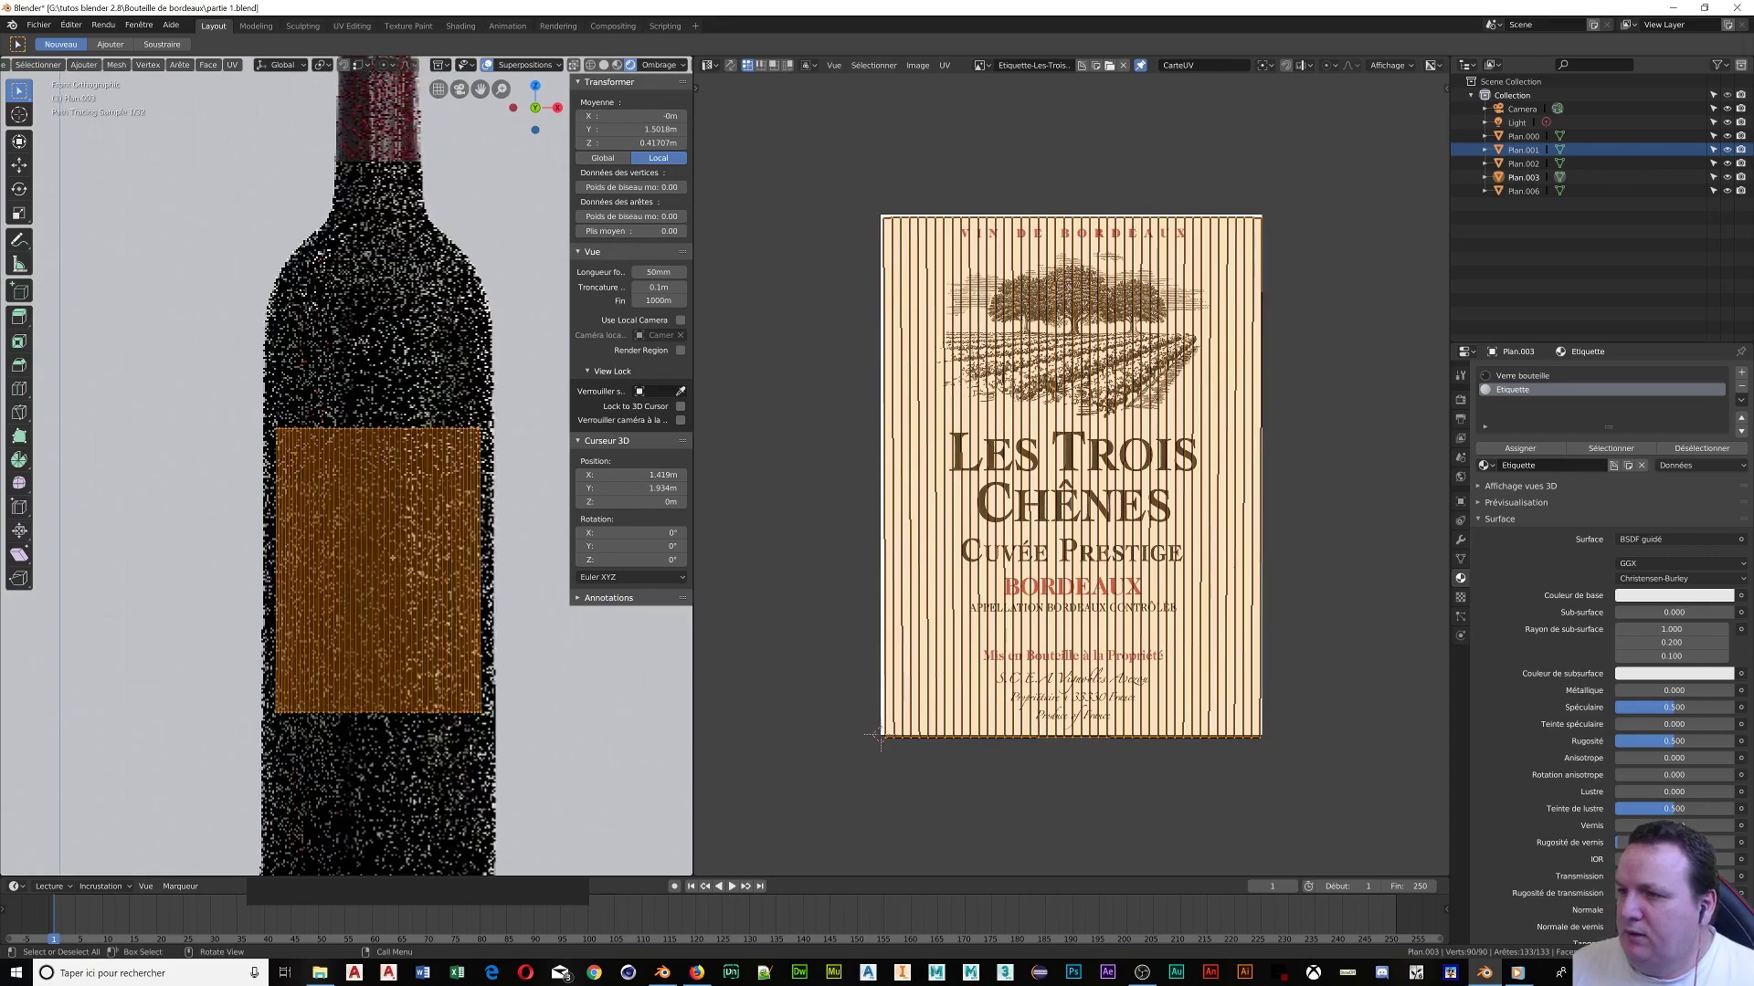
pyautogui.moveTo(386, 562); pyautogui.dragTo(346, 814, button='middle')
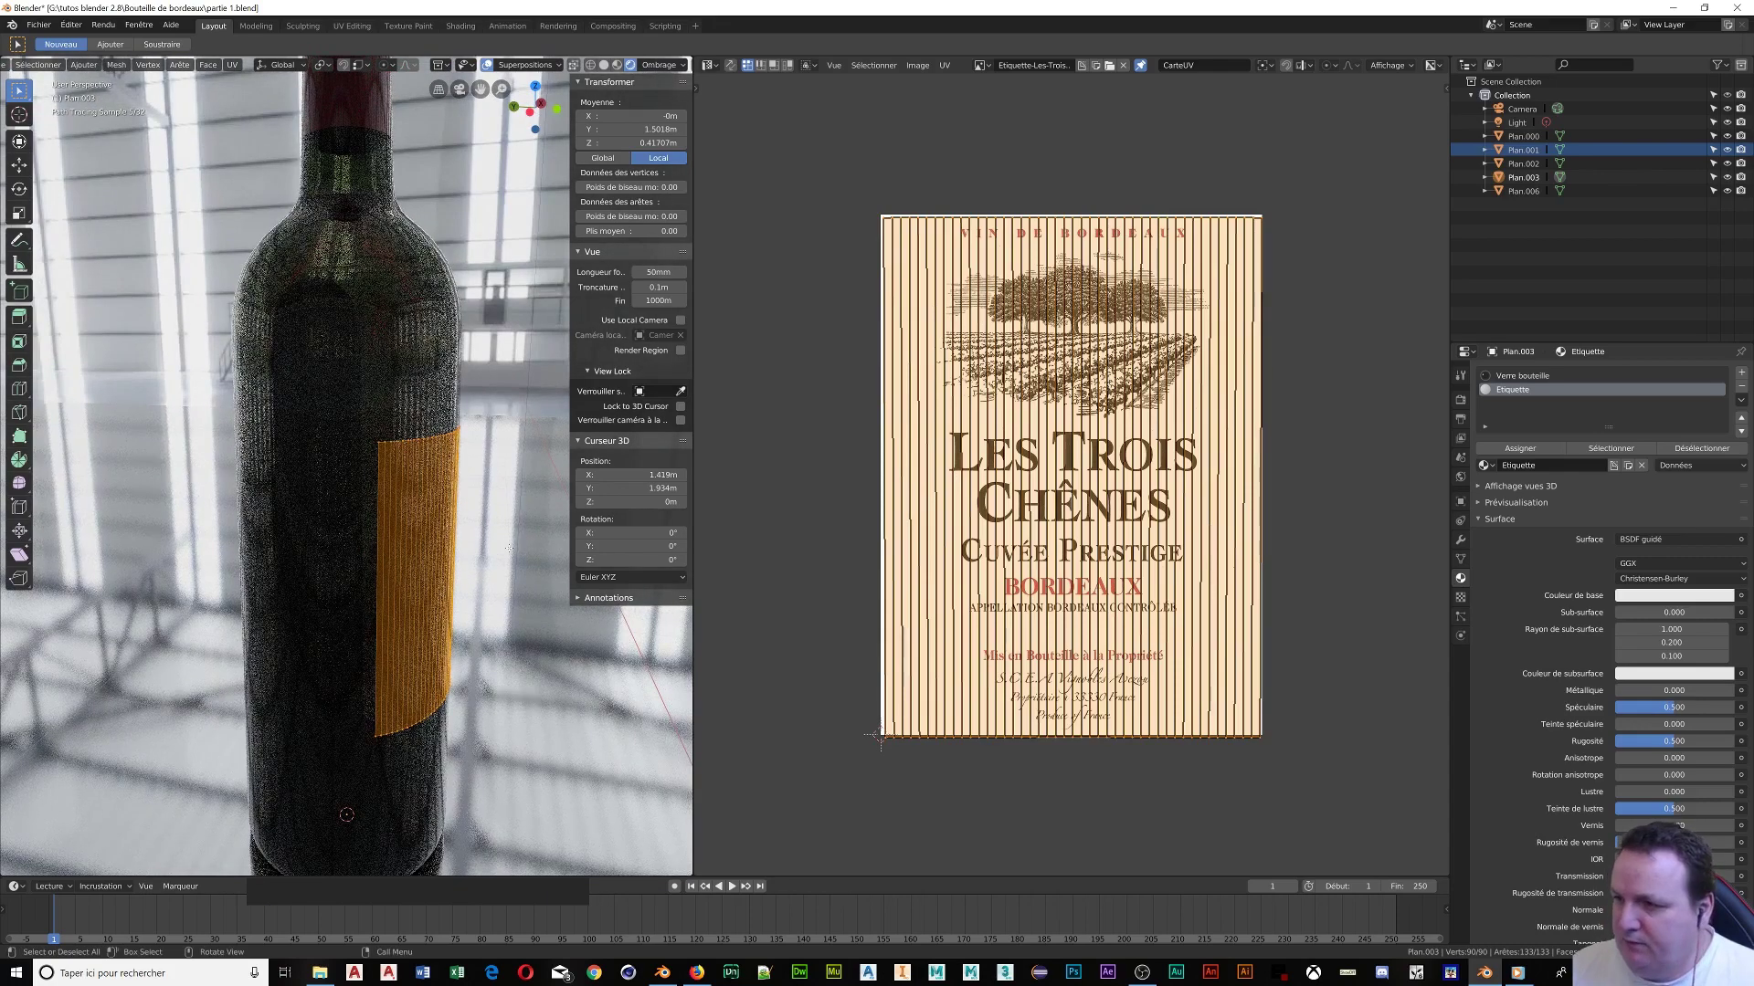
# Scale the label piece uniformly by about 1.03 so it sits just outside the bottle glass, and check it from several sides
pyautogui.press('s')
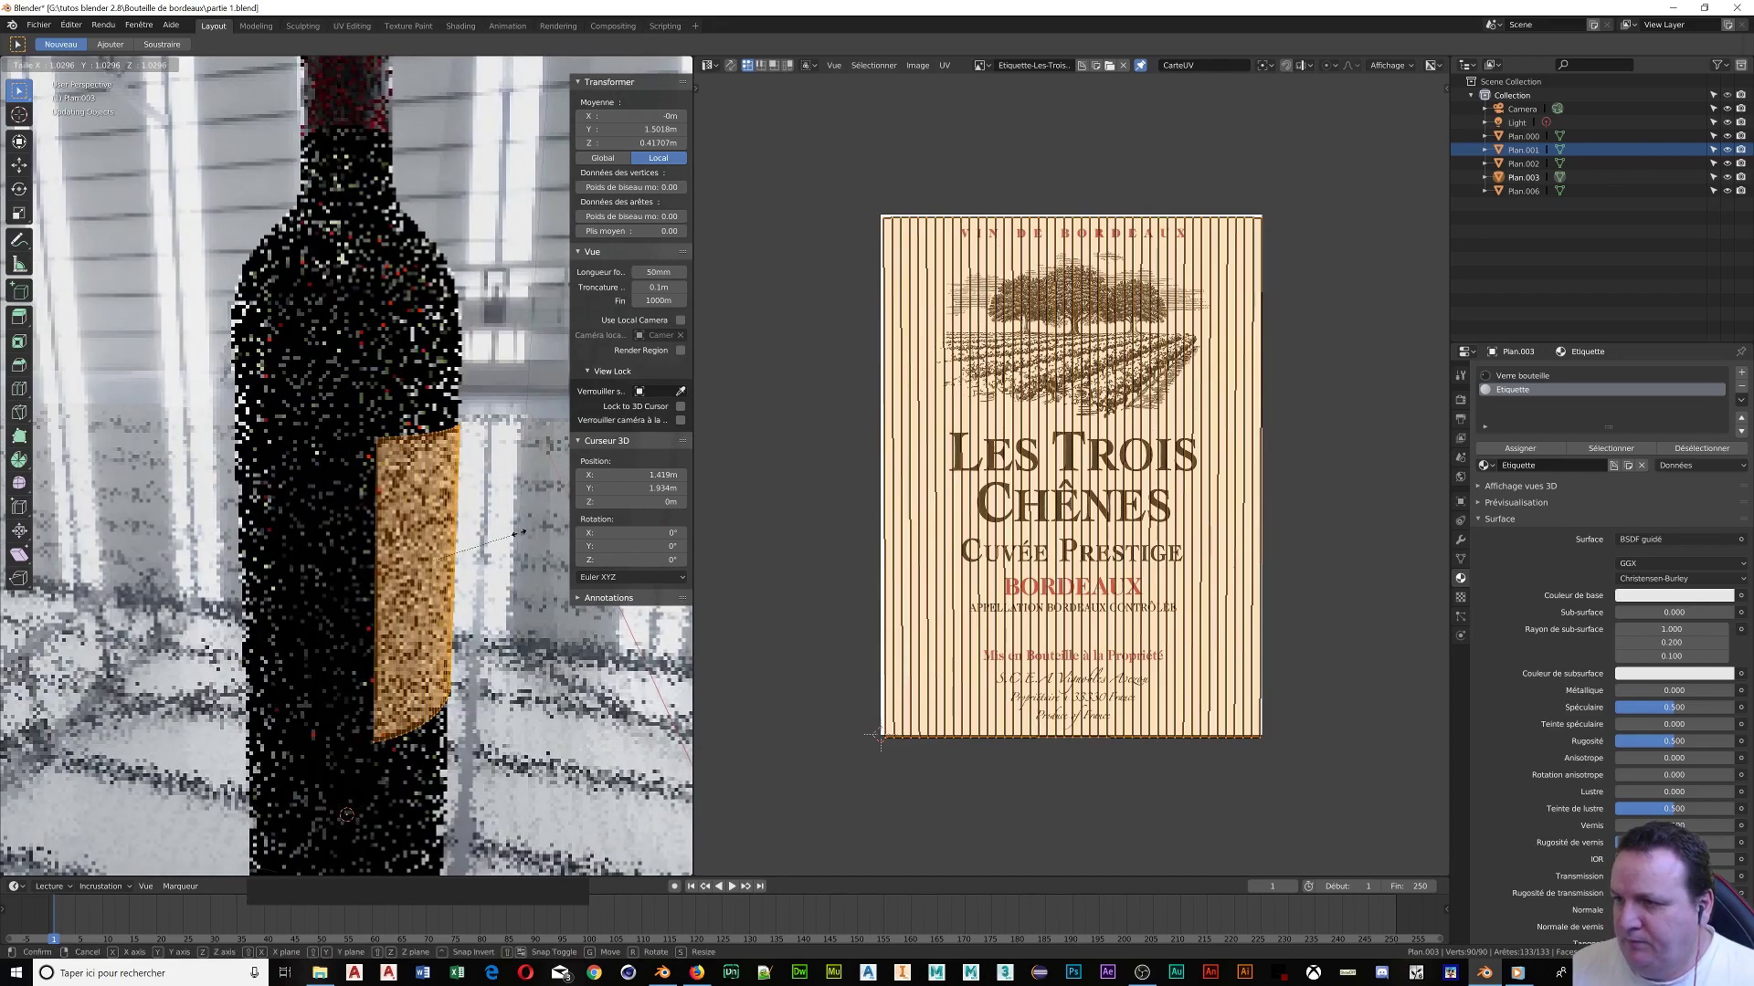
pyautogui.click(517, 531)
pyautogui.moveTo(517, 531); pyautogui.dragTo(438, 511, button='middle')
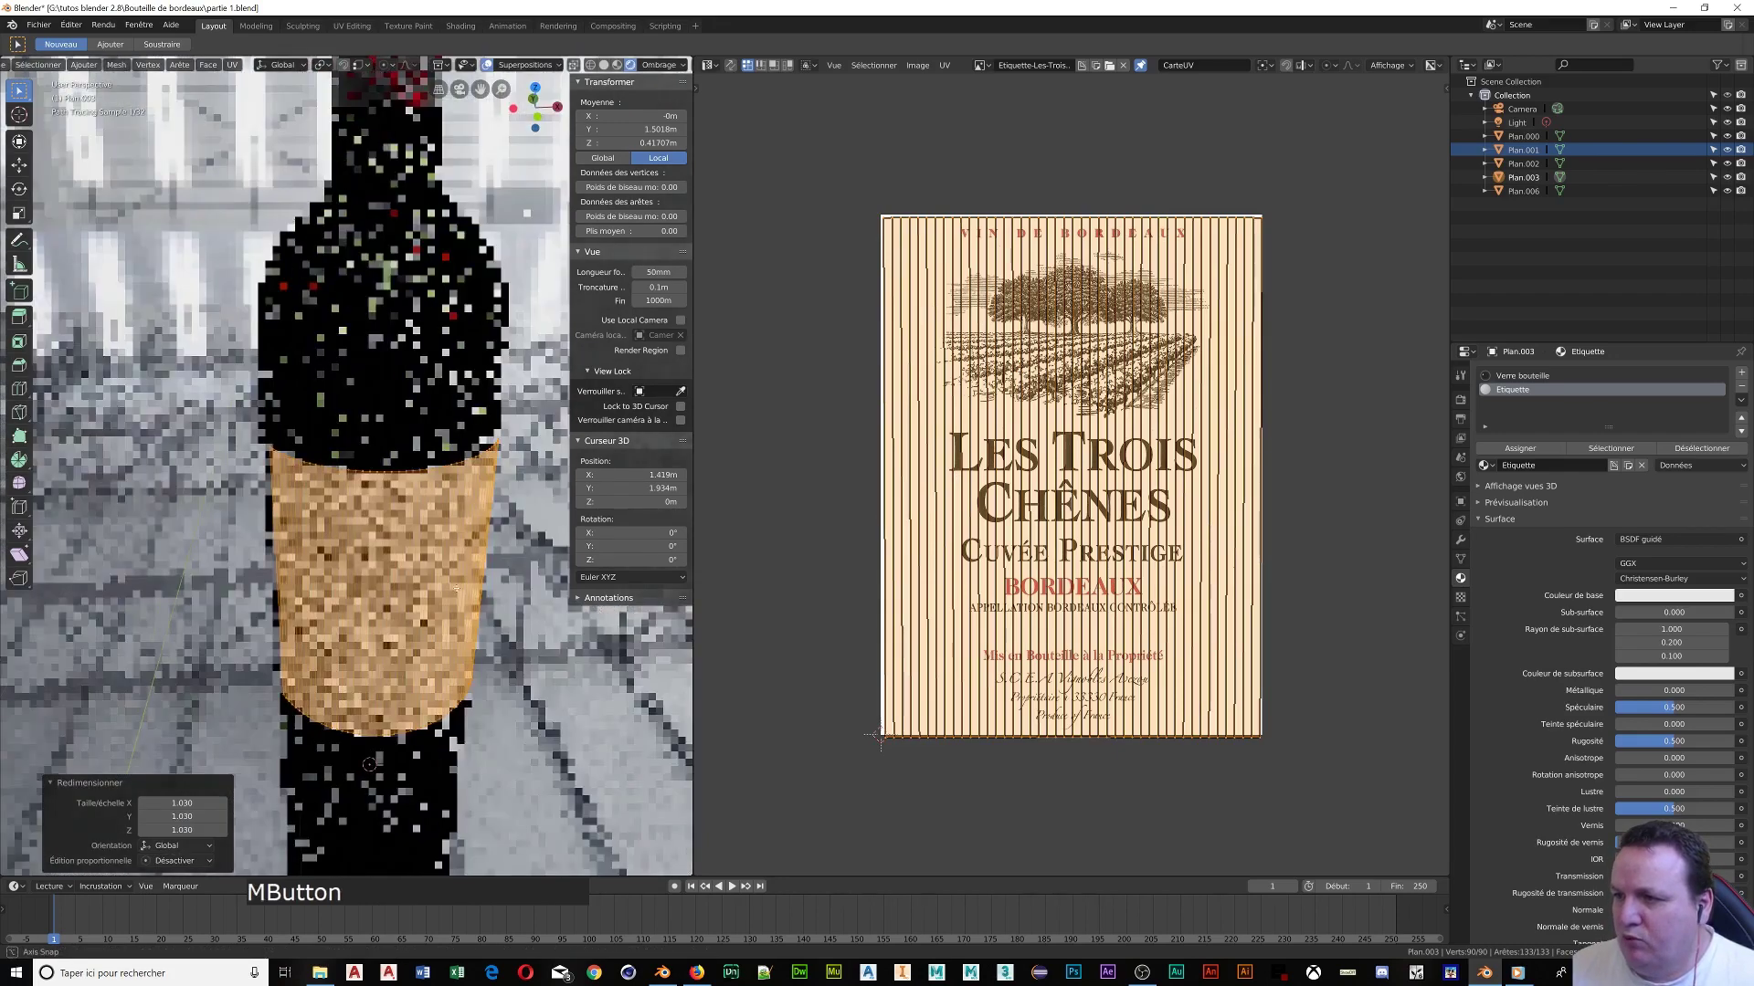
pyautogui.moveTo(455, 588); pyautogui.dragTo(453, 556, button='middle')
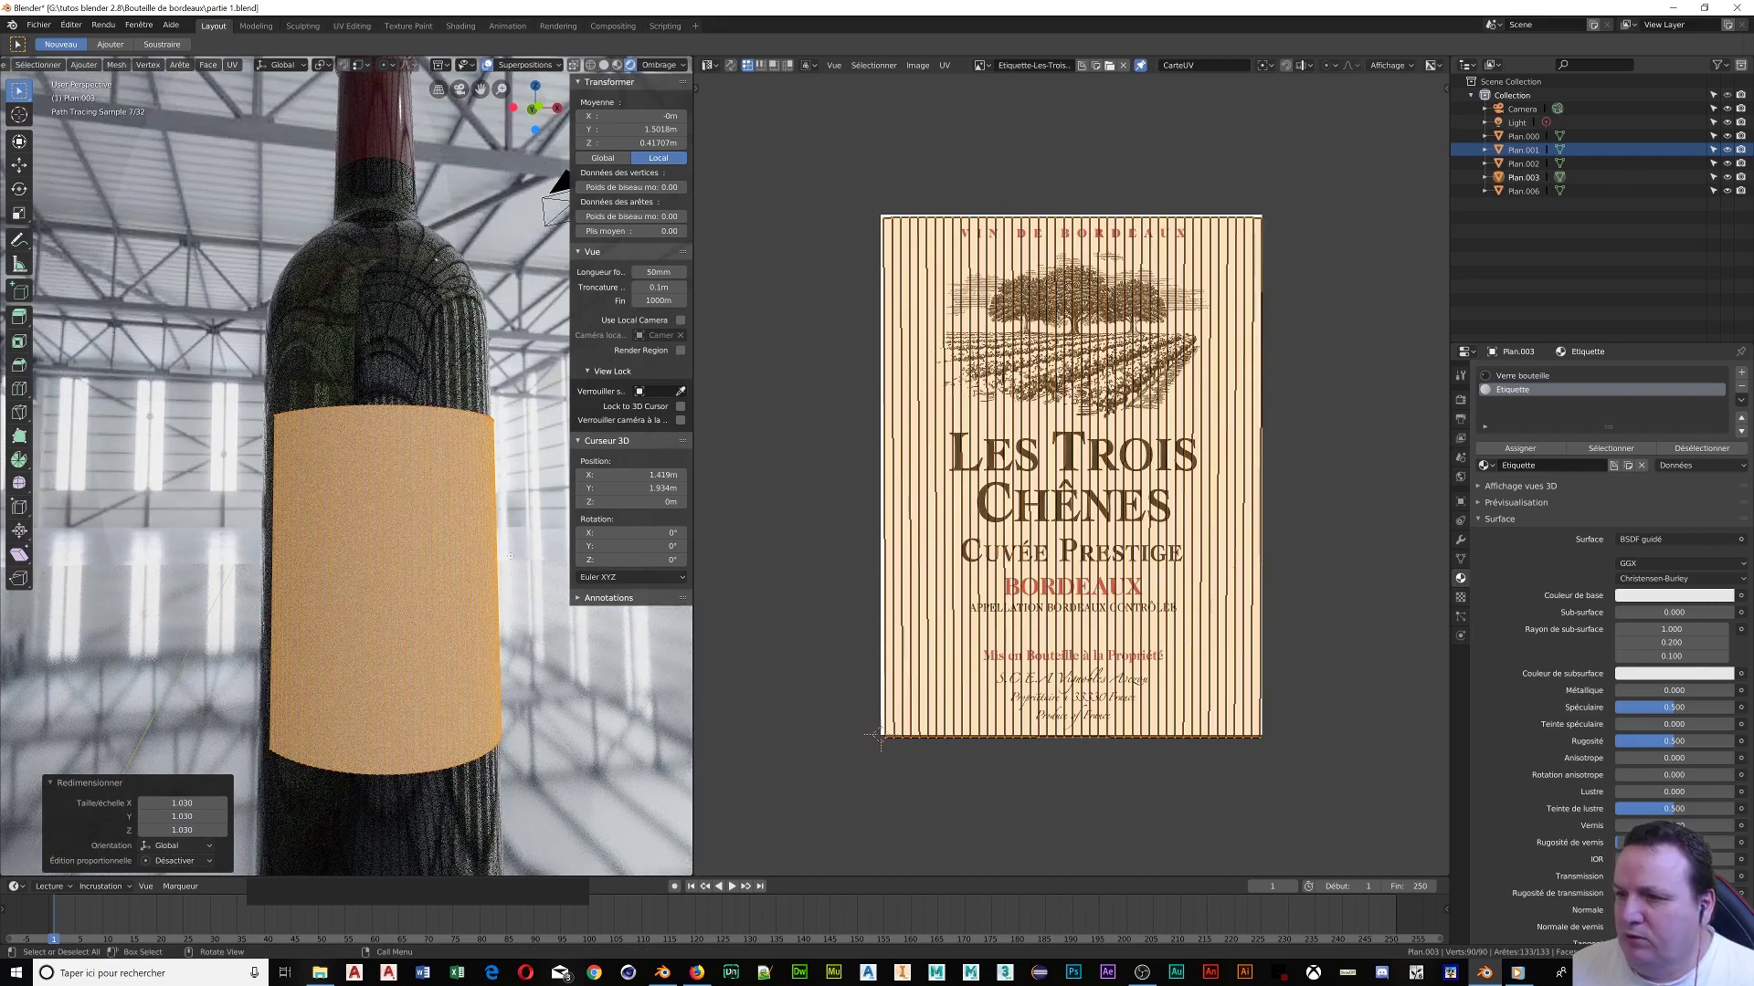
pyautogui.moveTo(502, 556)
pyautogui.mouseDown(button='middle')
pyautogui.moveTo(5, 411)
pyautogui.moveTo(2, 358)
pyautogui.mouseUp(button='middle')
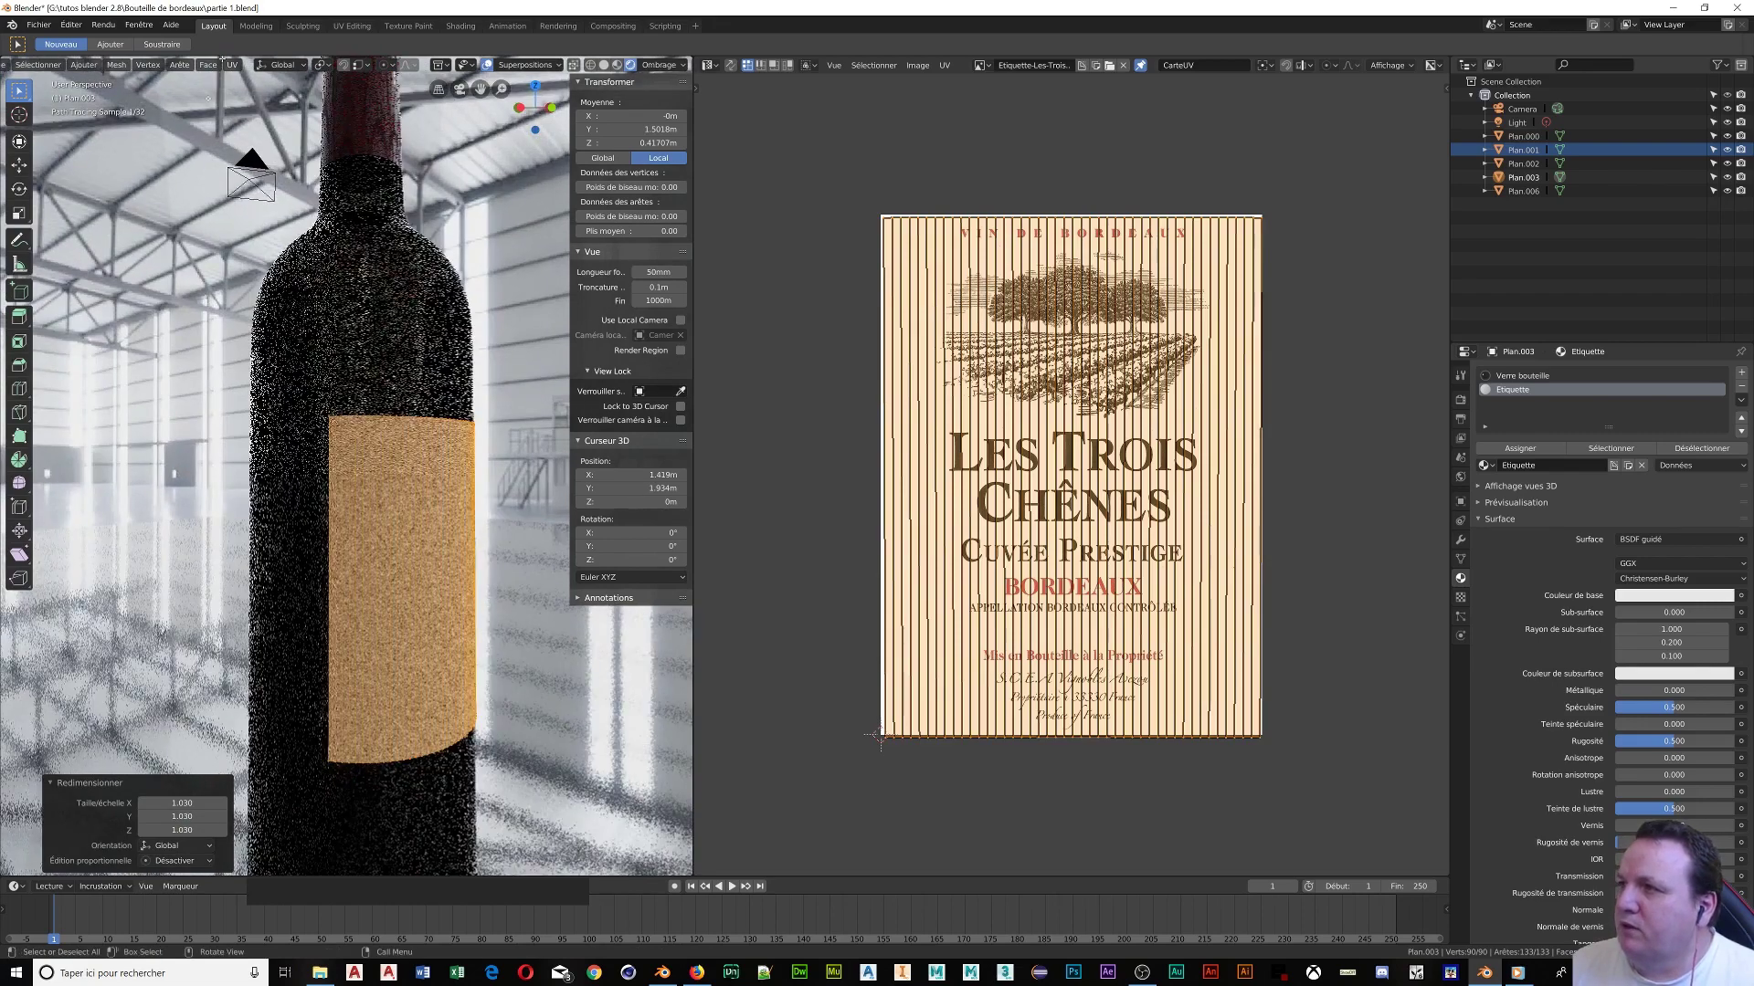
# Display the Etiquette material in the Shader Editor and delete its BSDF guidé node
pyautogui.click(707, 65)
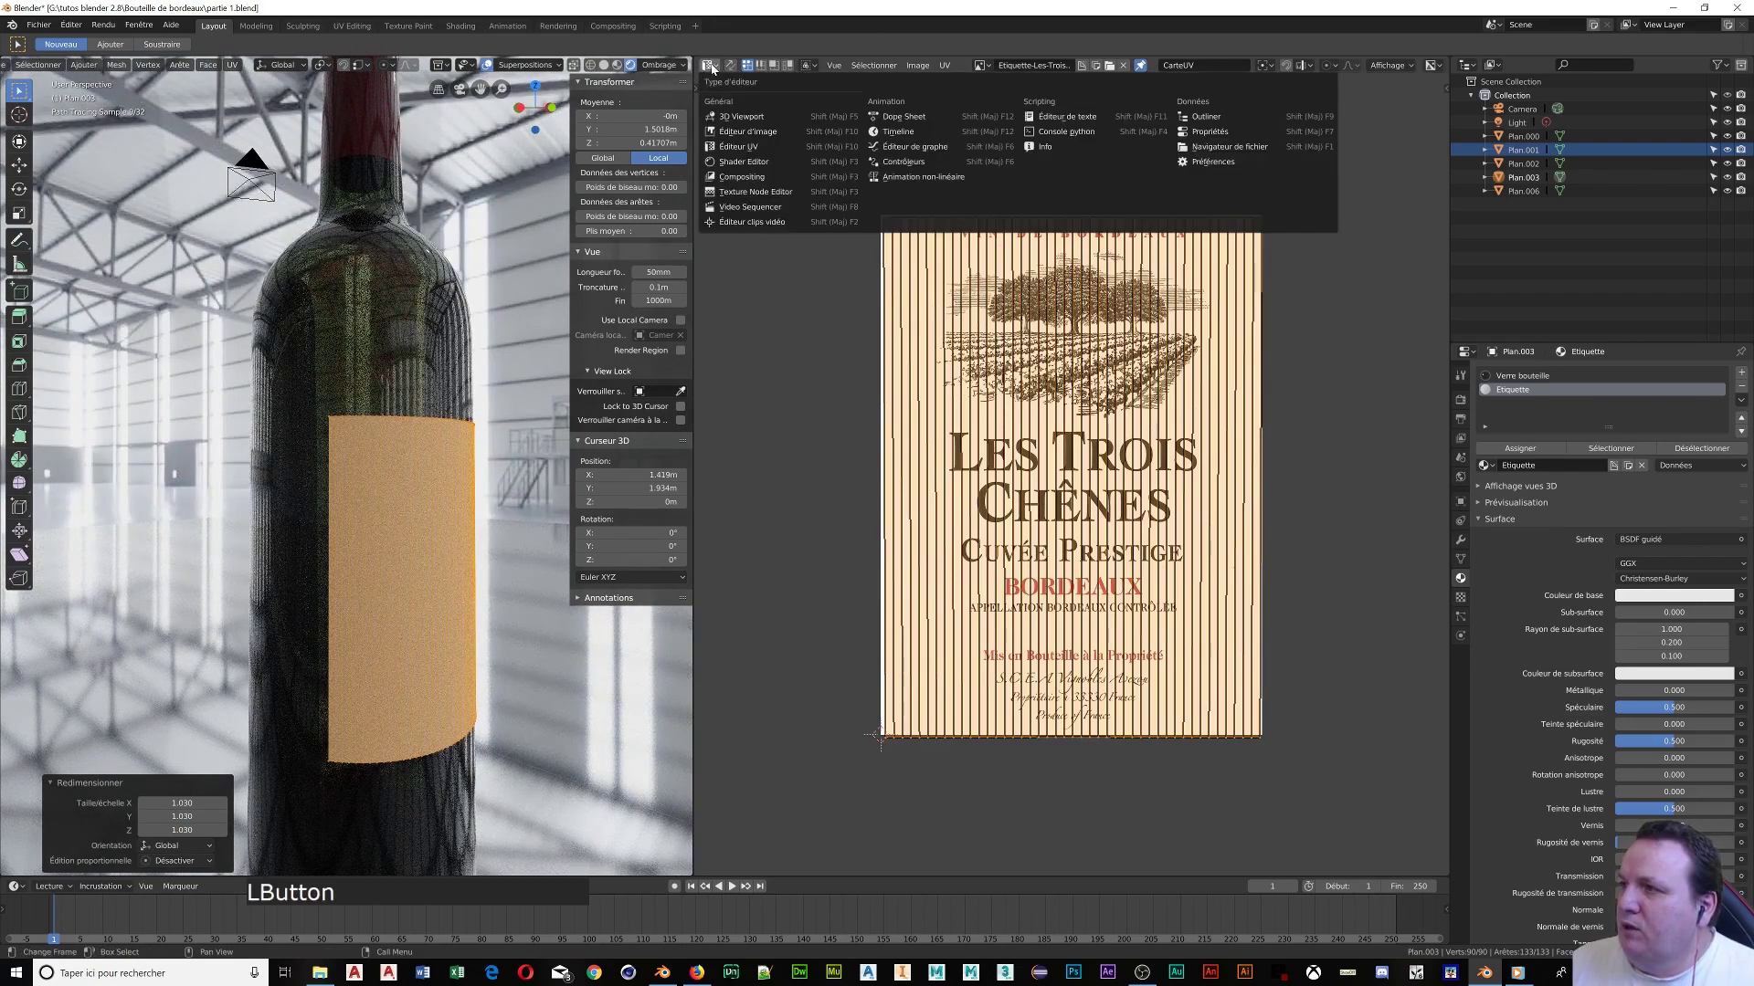
pyautogui.click(744, 162)
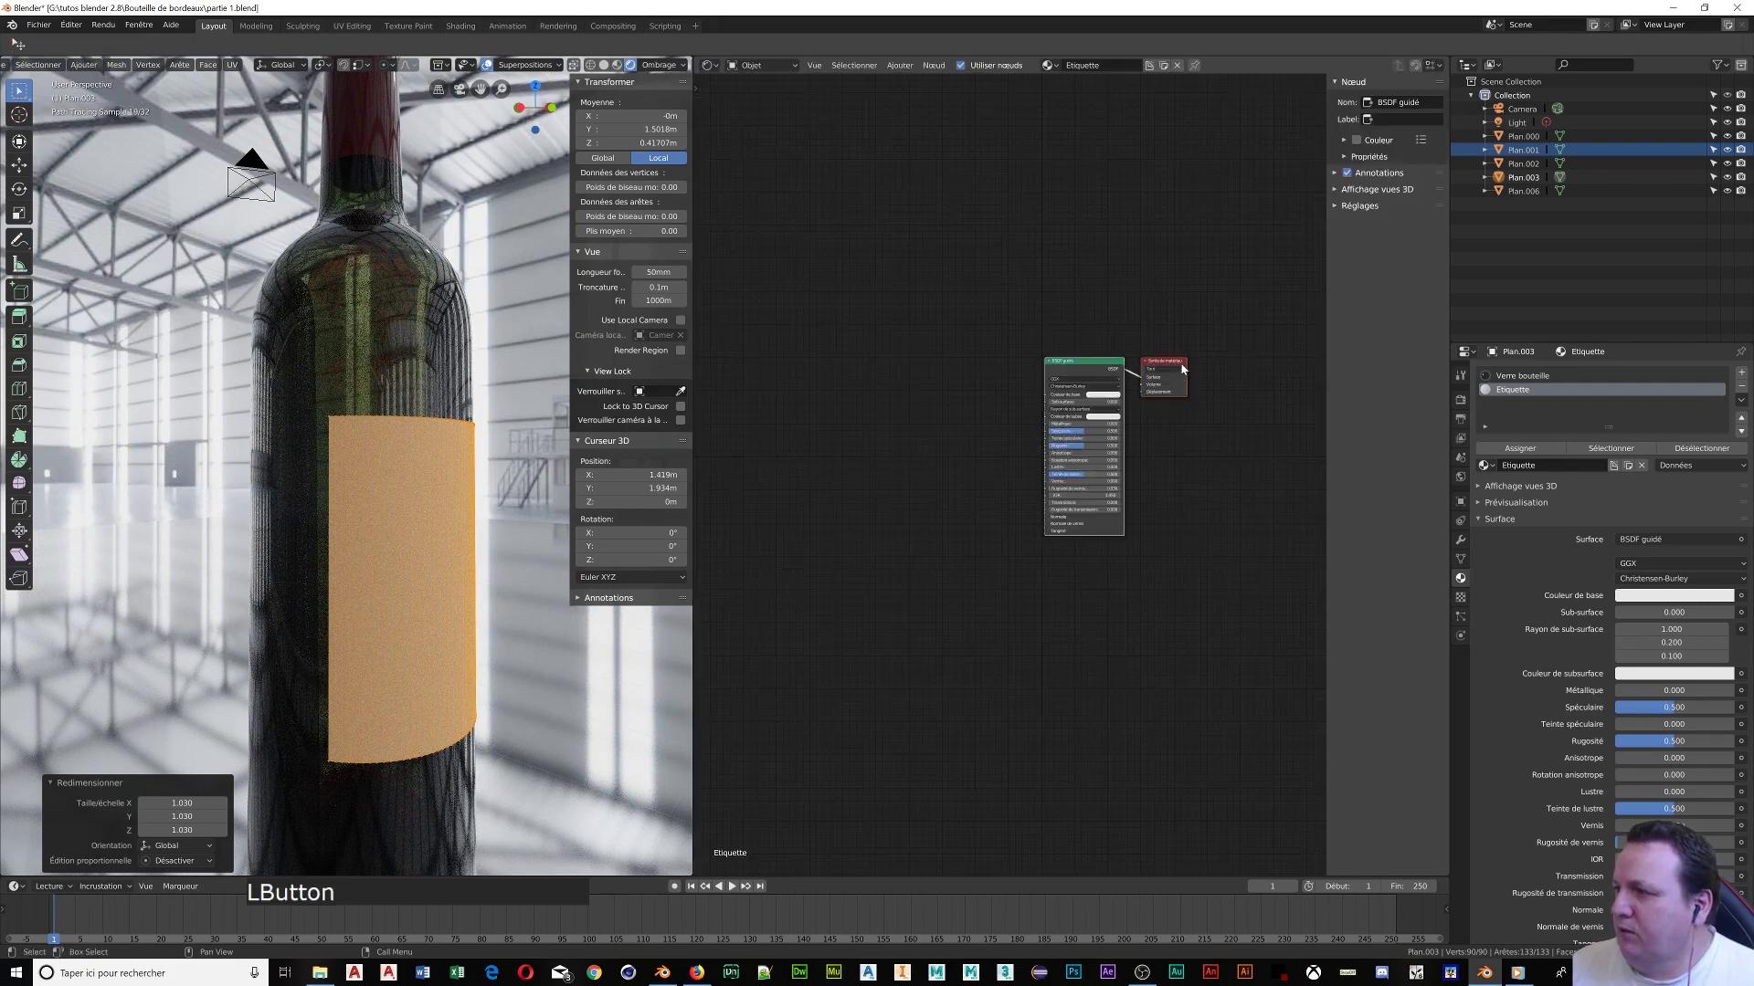
pyautogui.click(1090, 369)
pyautogui.press('Delete')
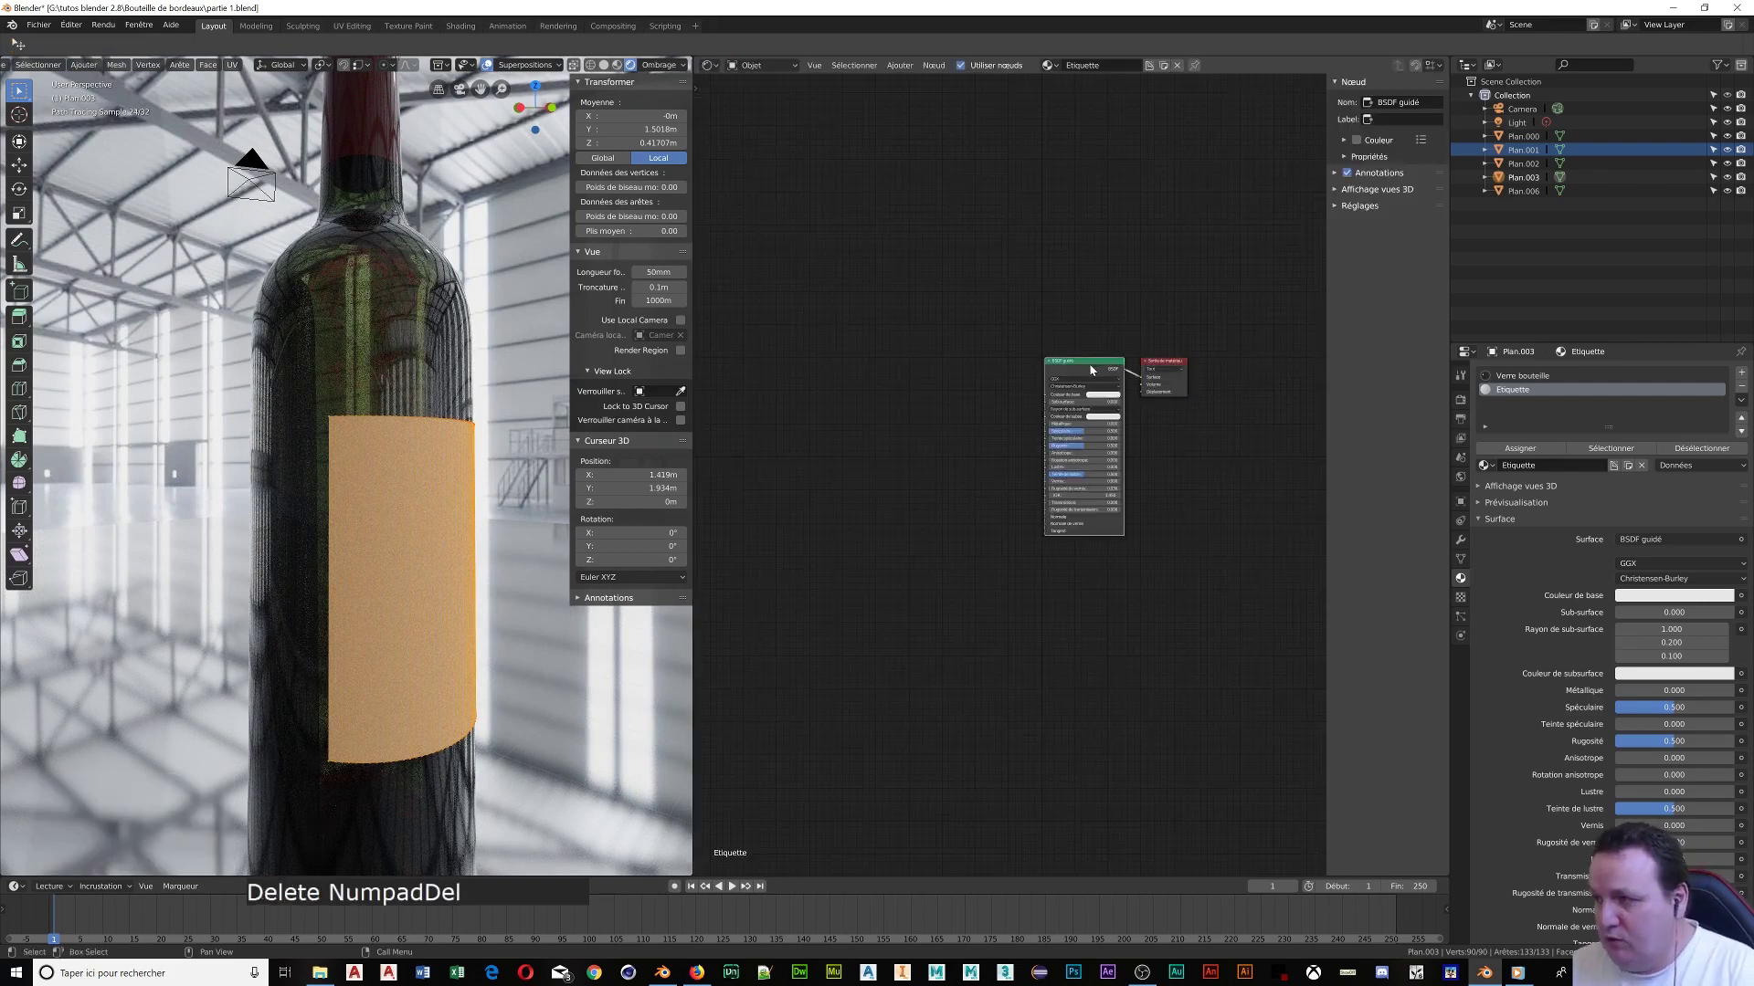
# Add a BSDF diffus shader node and connect its BSDF output to the material output's Surface input
pyautogui.hotkey('shift', 'a')
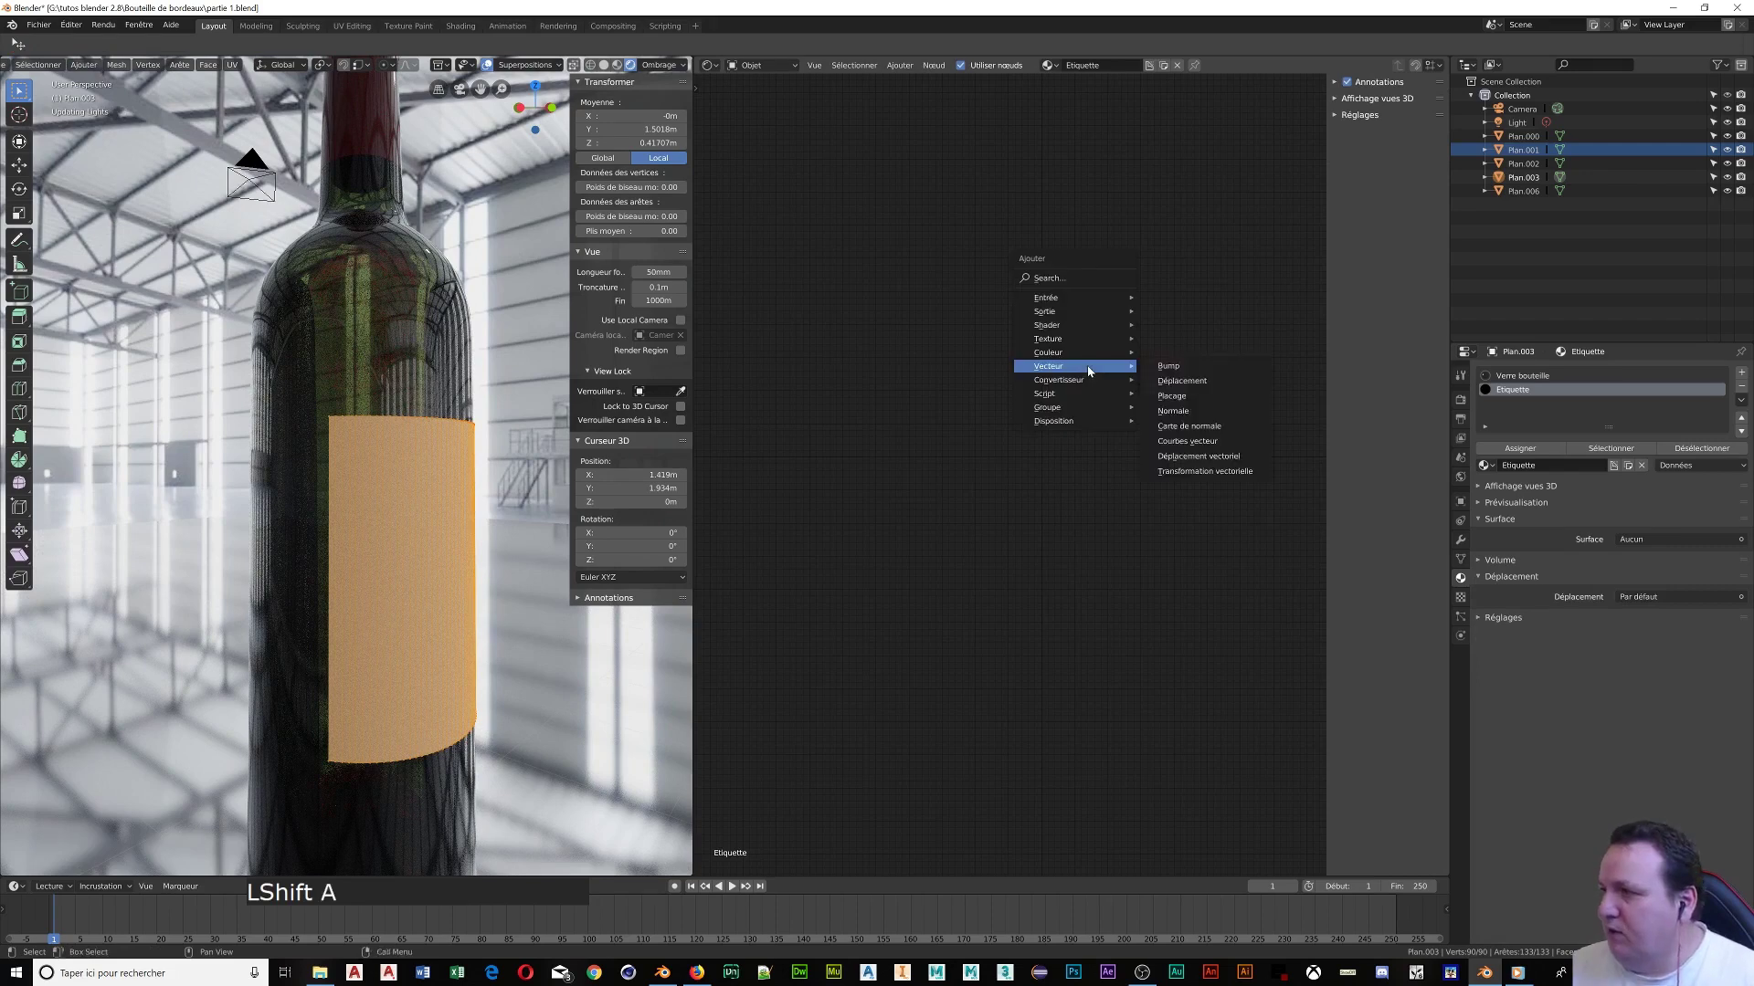
pyautogui.moveTo(1110, 325)
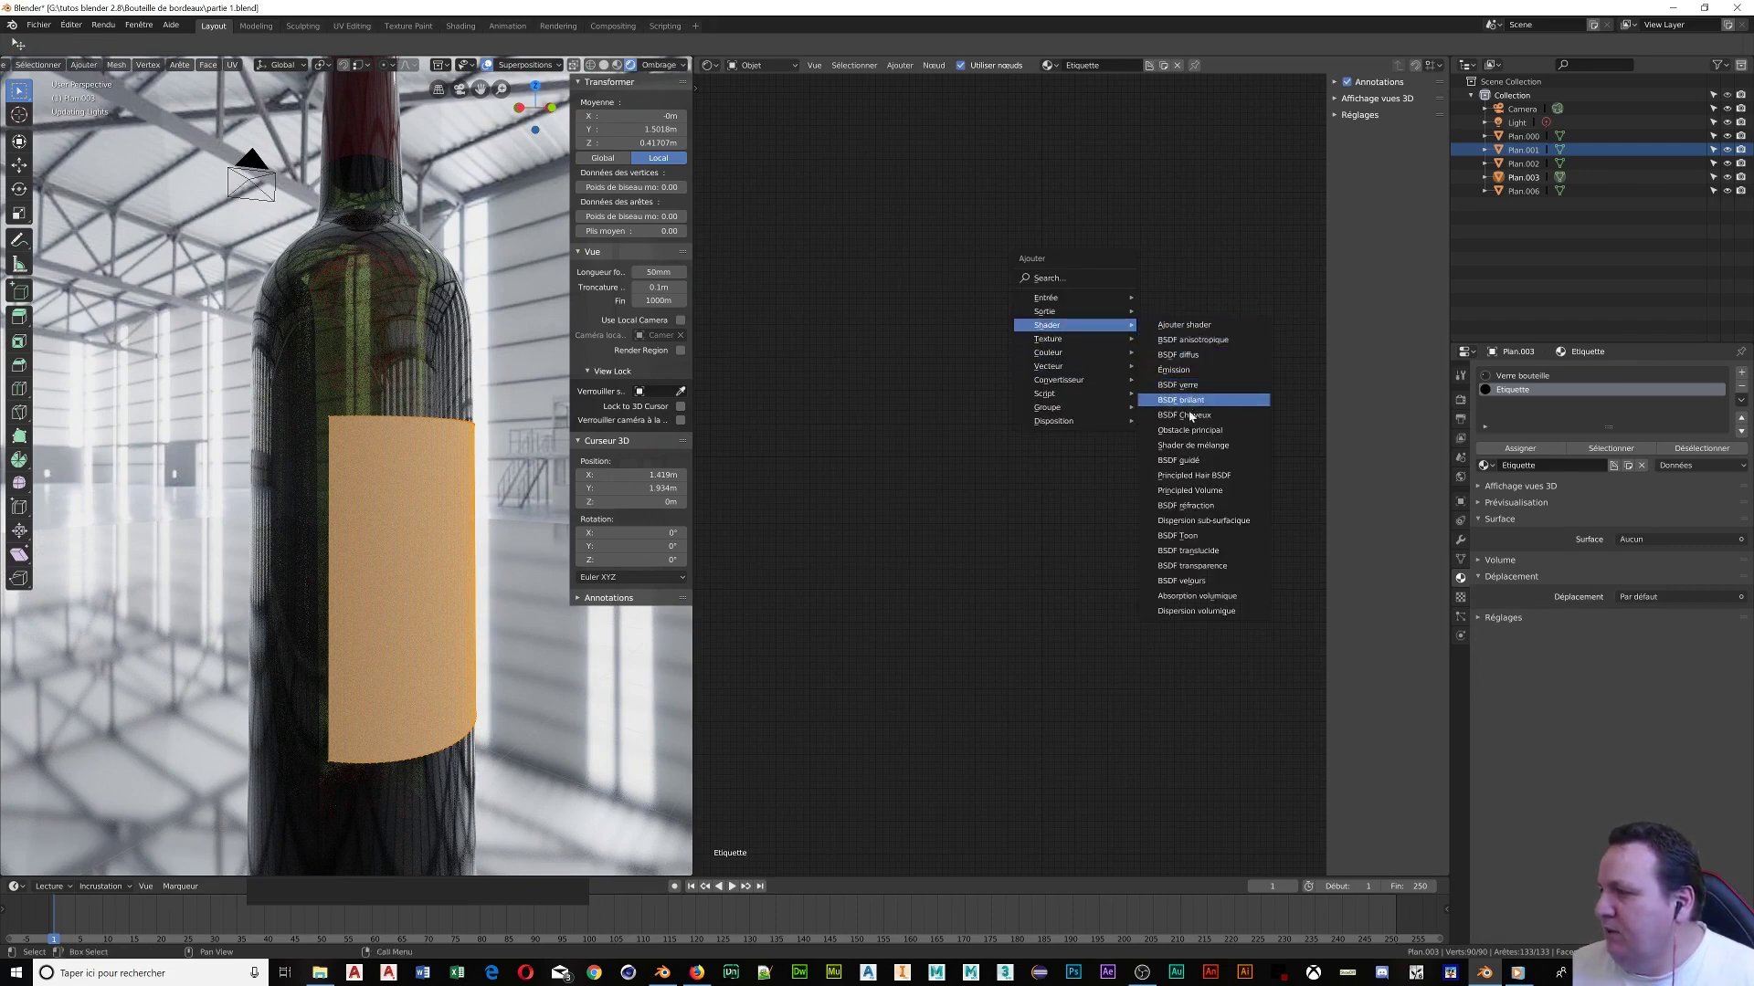
pyautogui.click(1184, 355)
pyautogui.click(1037, 338)
pyautogui.scroll(3, 1100, 386)
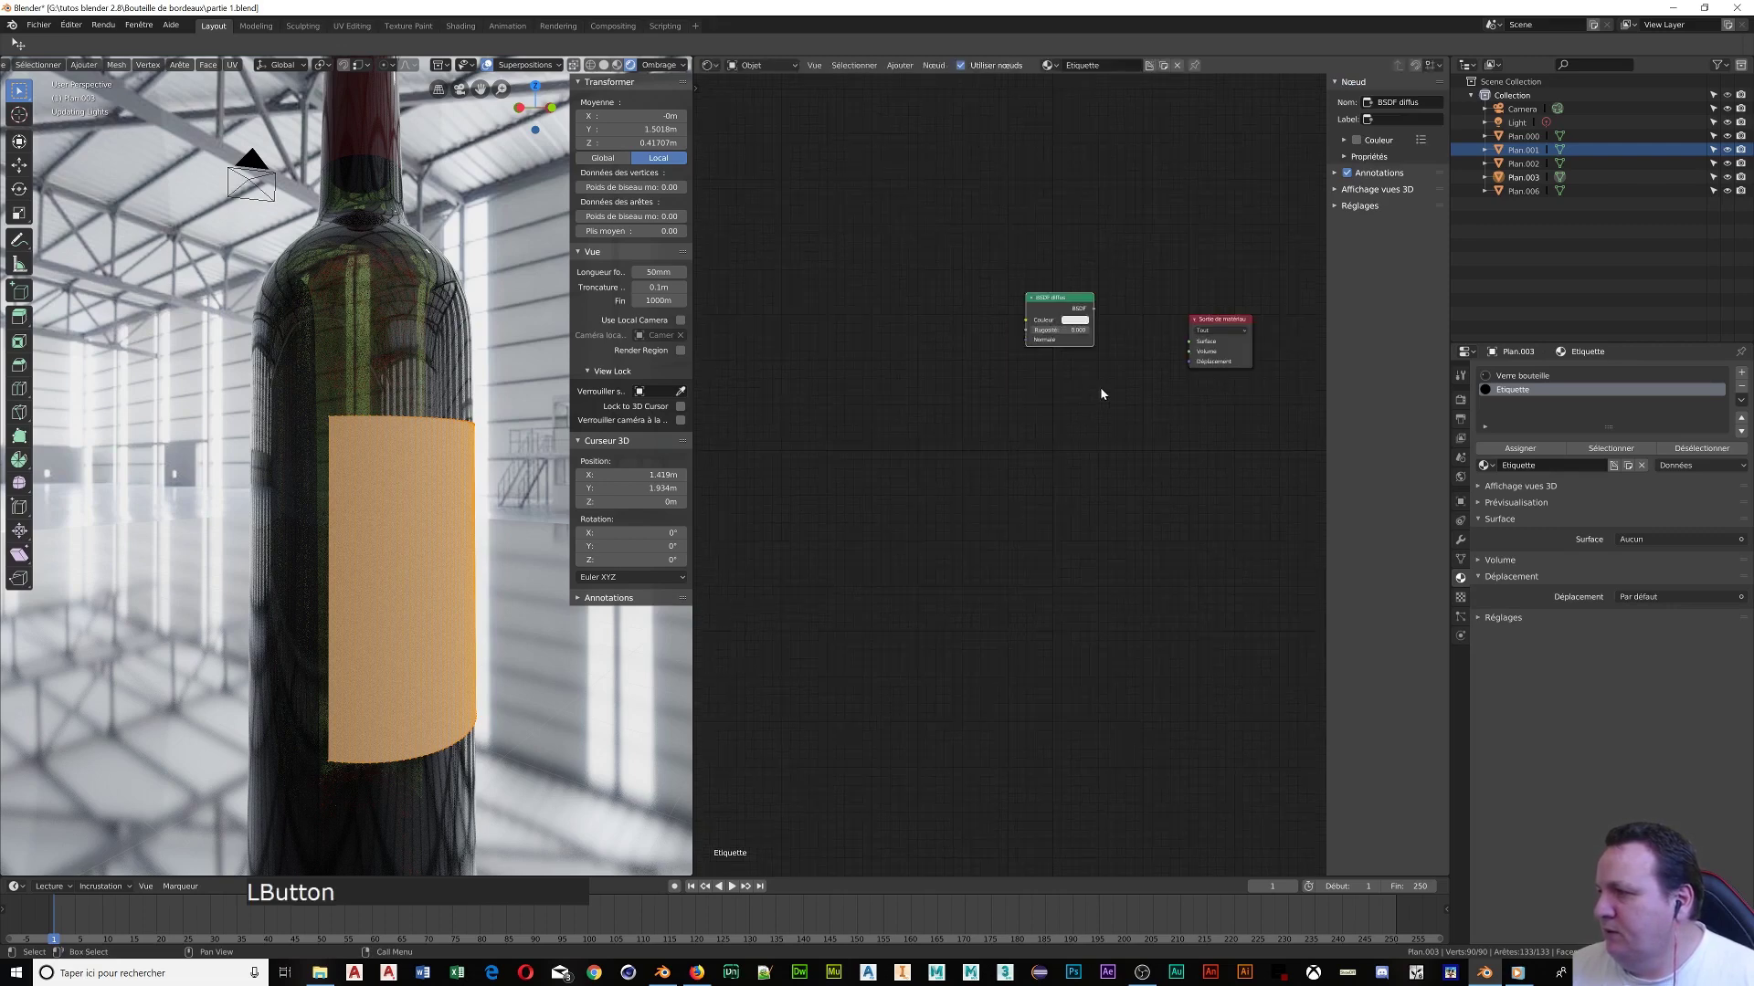
pyautogui.keyDown('shift'); pyautogui.moveTo(1114, 377); pyautogui.dragTo(897, 556, button='middle'); pyautogui.keyUp('shift')
pyautogui.moveTo(897, 435); pyautogui.dragTo(1028, 481)
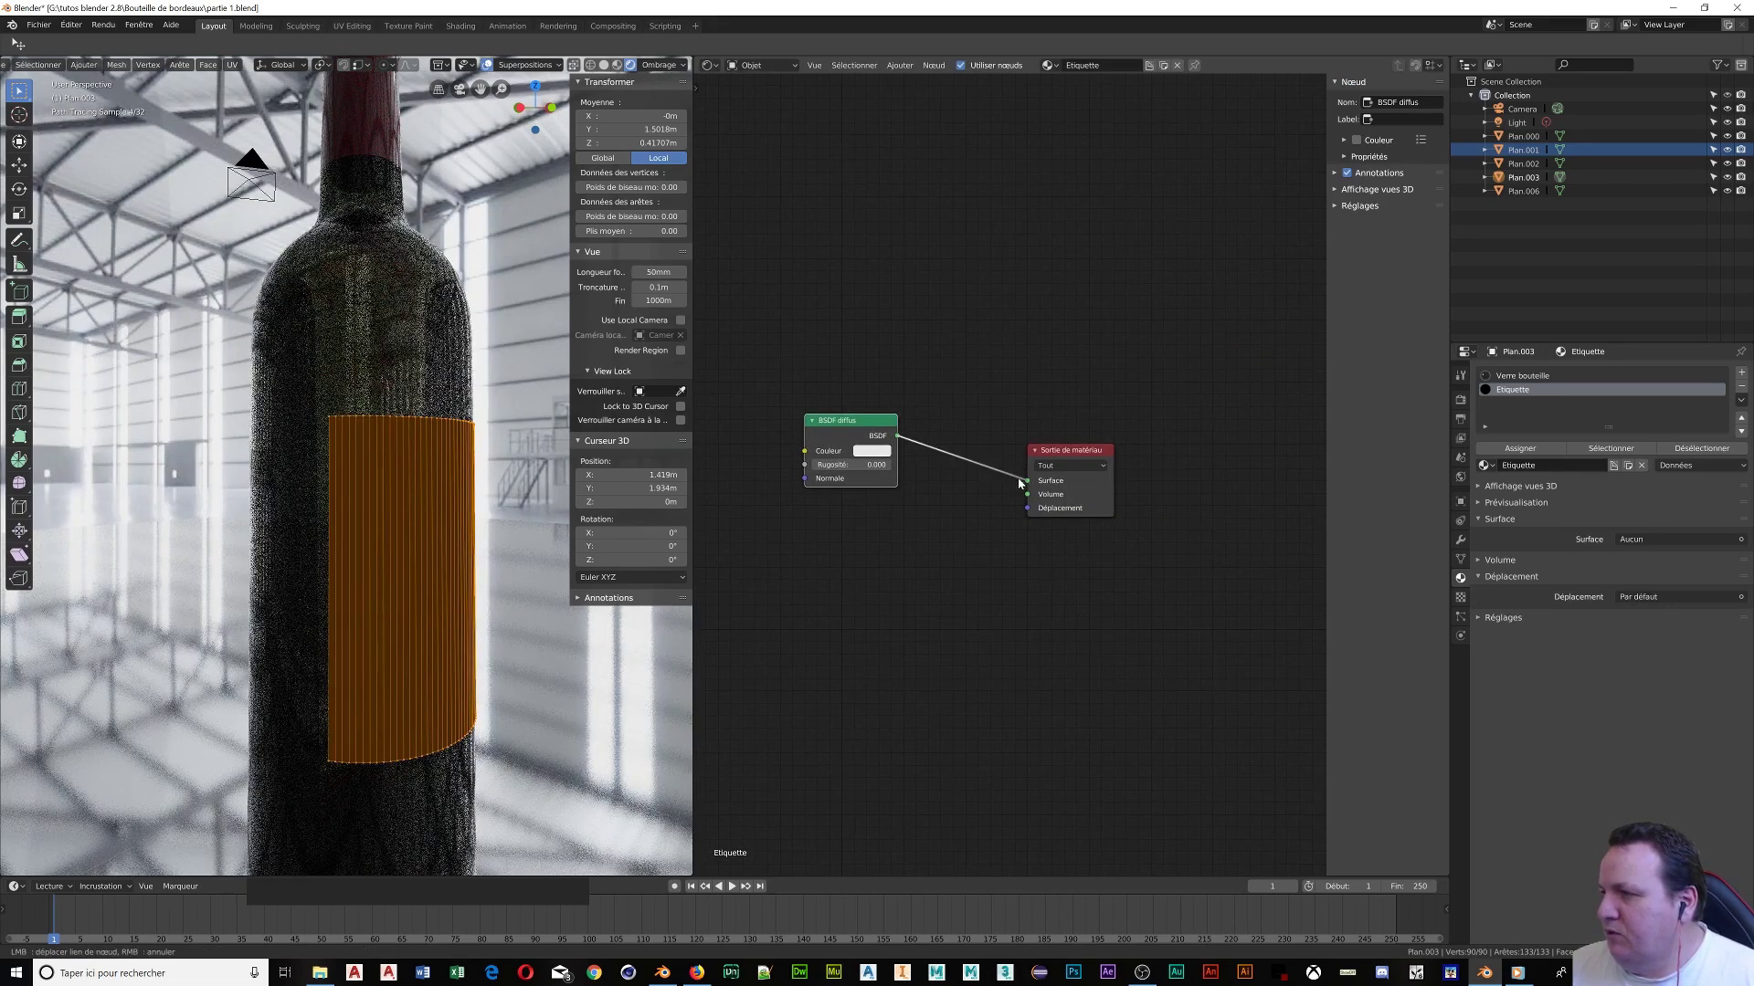
# Add a Texture image node before the diffuse shader and connect its Couleur output to the shader's Couleur input
pyautogui.moveTo(949, 555); pyautogui.dragTo(1151, 564, button='middle')
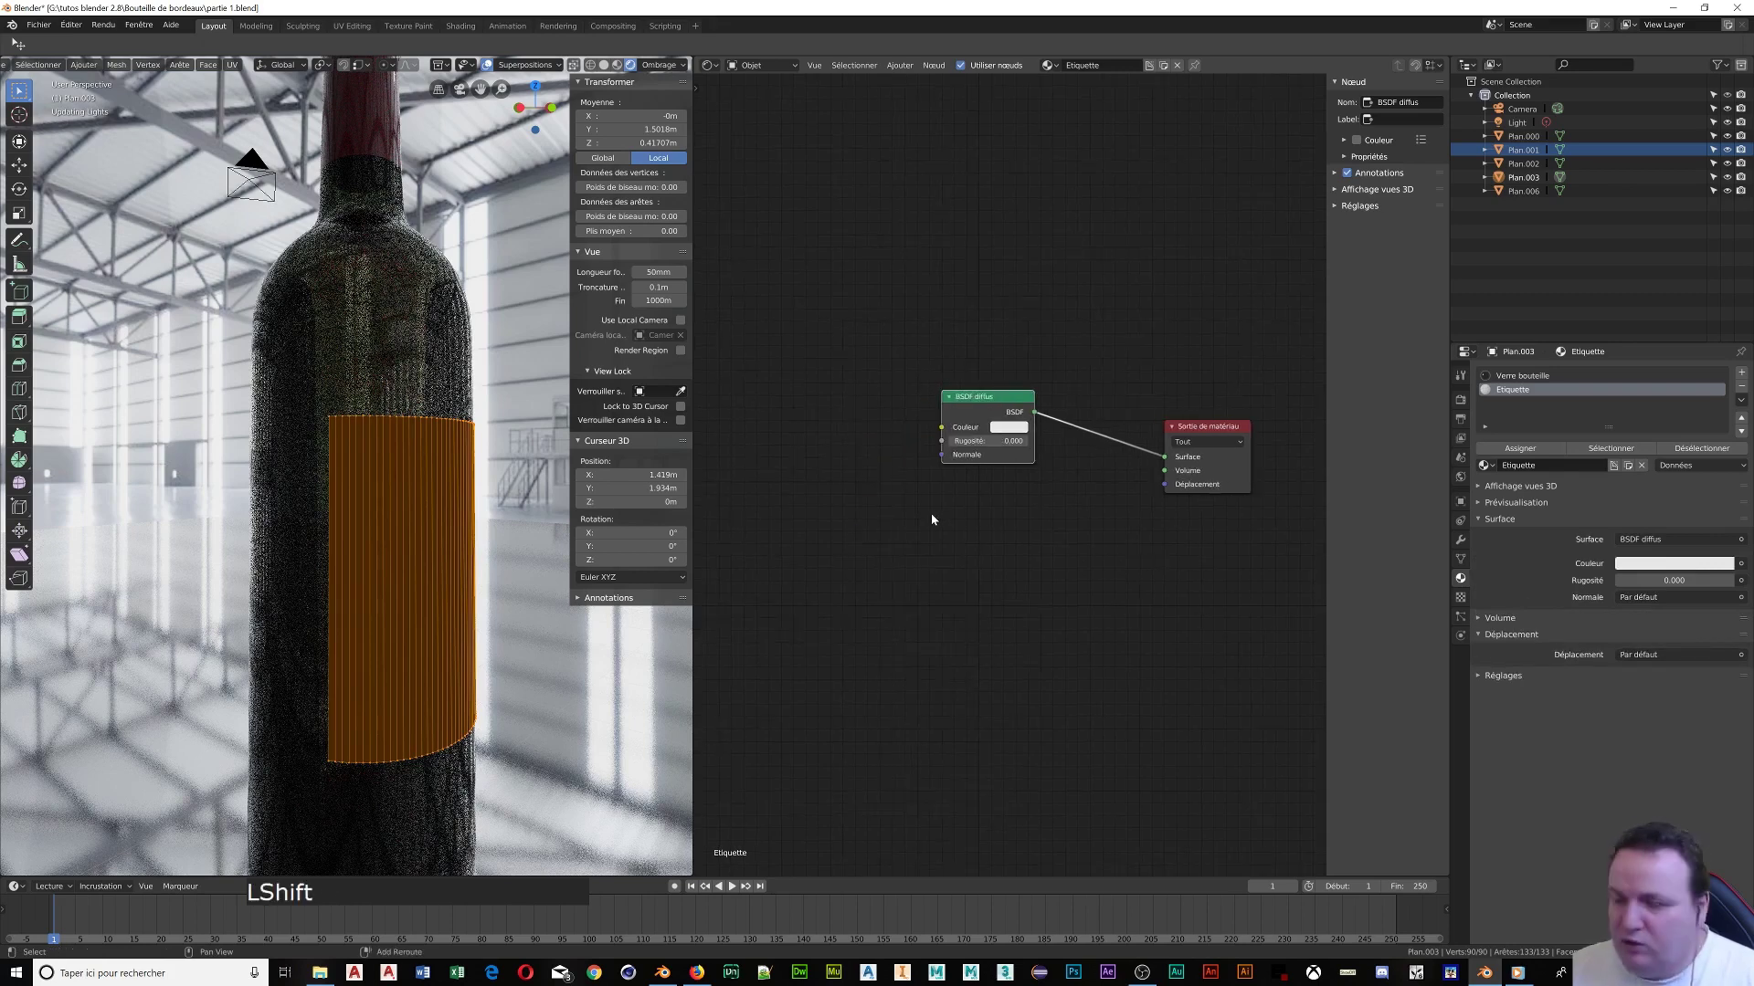
pyautogui.hotkey('shift', 'a')
pyautogui.moveTo(932, 518)
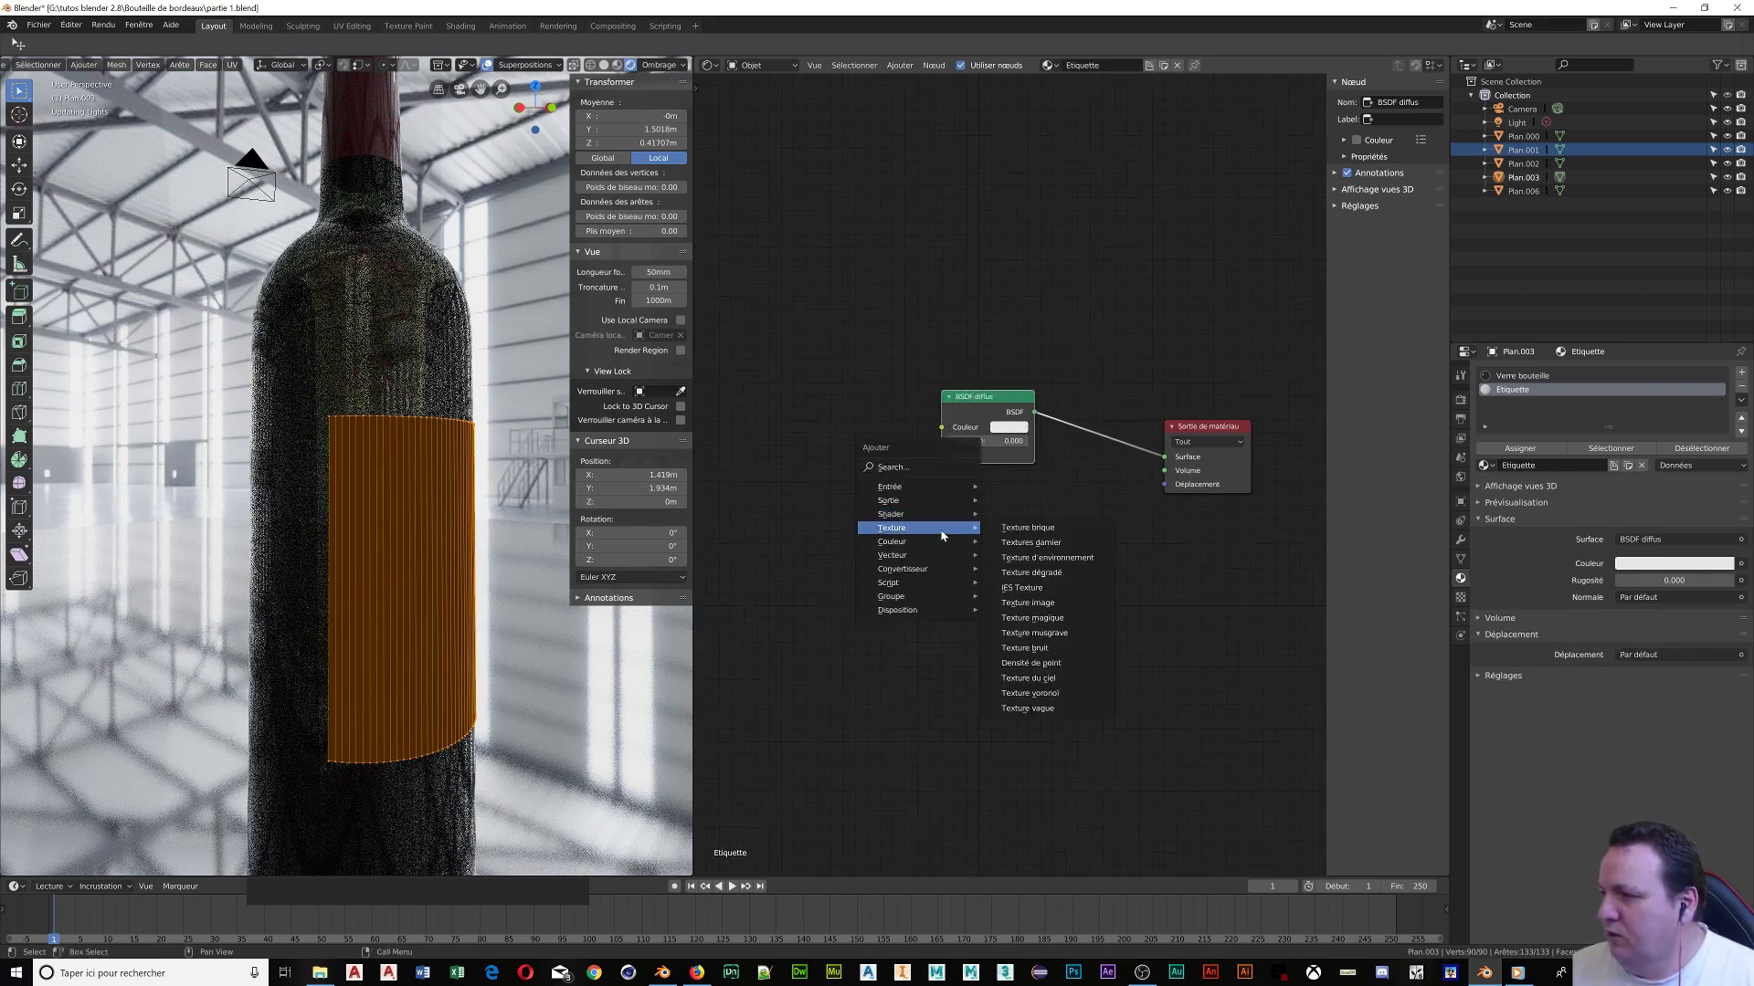
pyautogui.click(1030, 603)
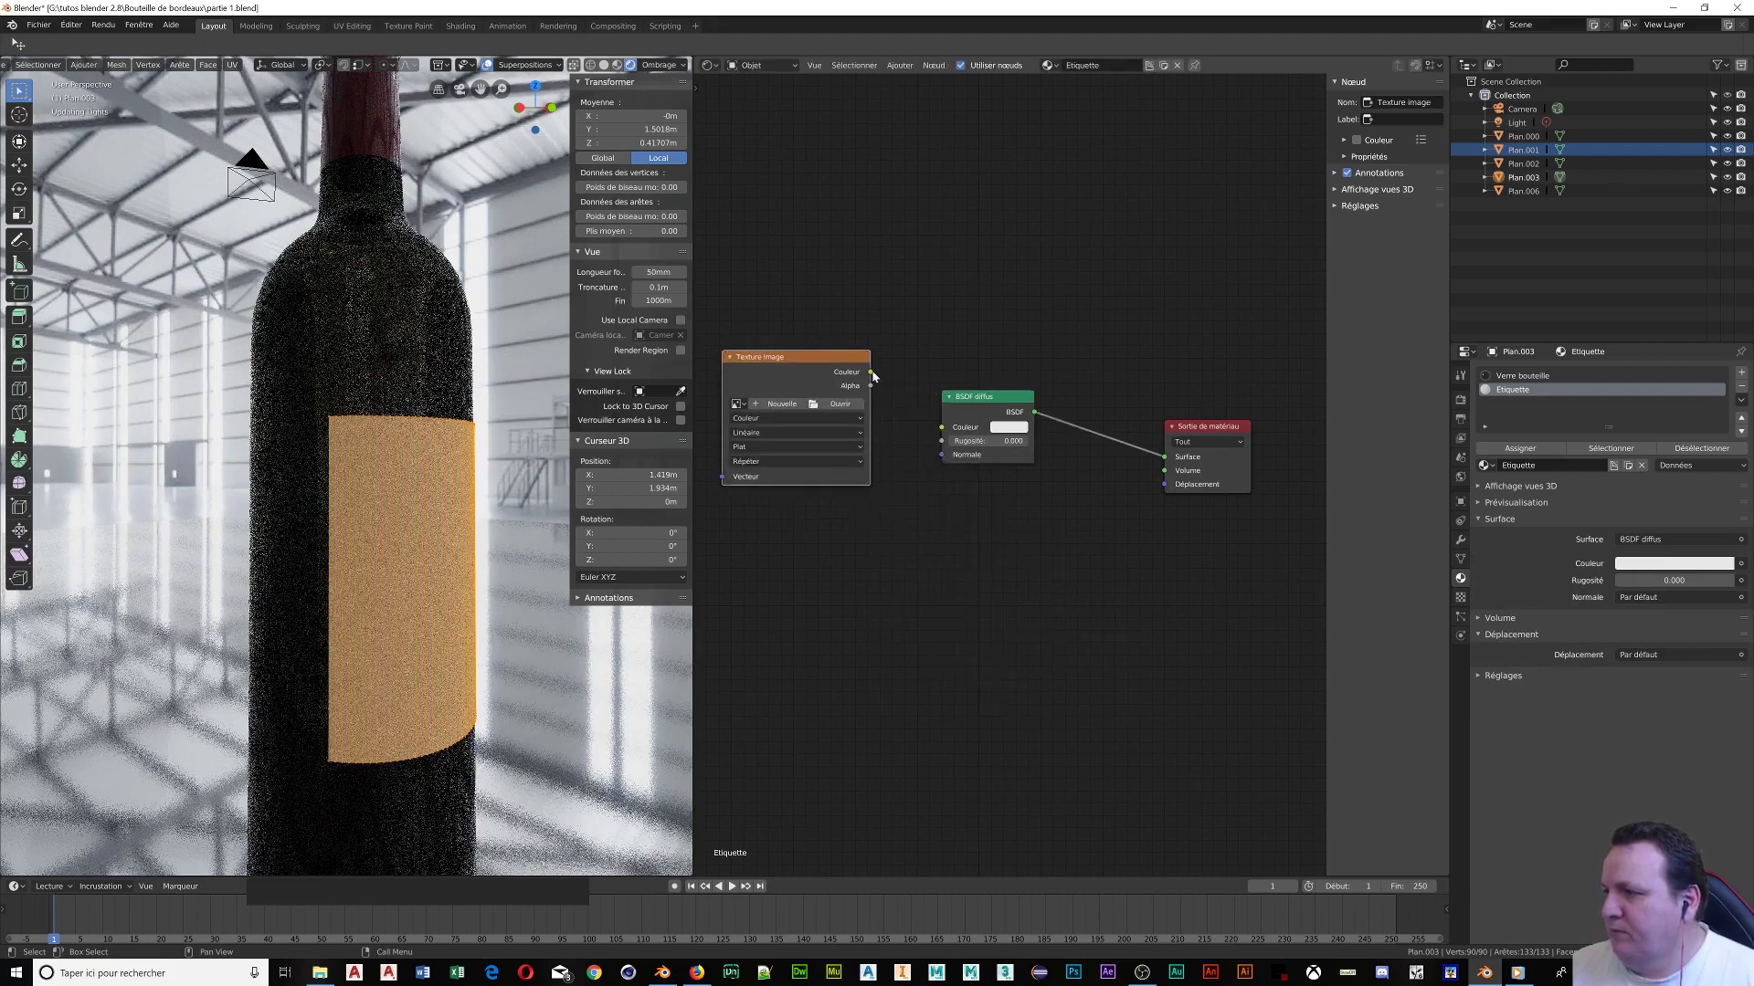
pyautogui.moveTo(871, 372); pyautogui.dragTo(941, 427)
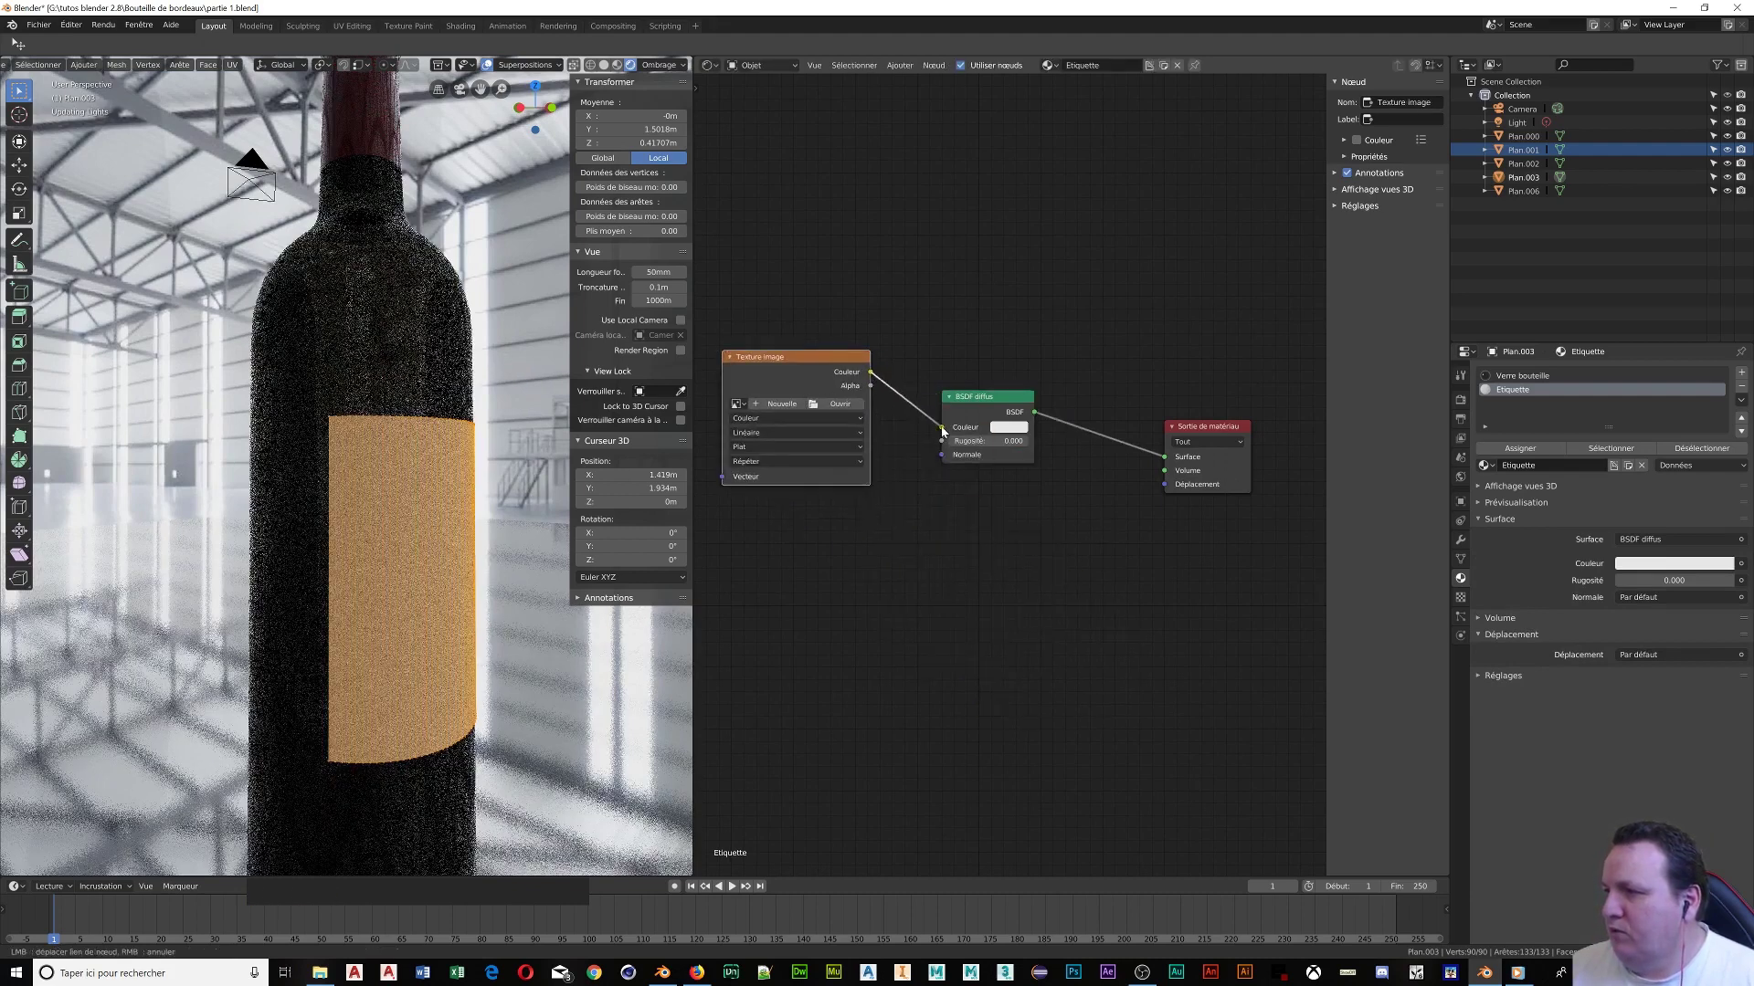
# Load Etiquette-Les-Trois-Chênes.jpg from the "bouteille de bordeaux" image folder into the image texture node
pyautogui.click(839, 405)
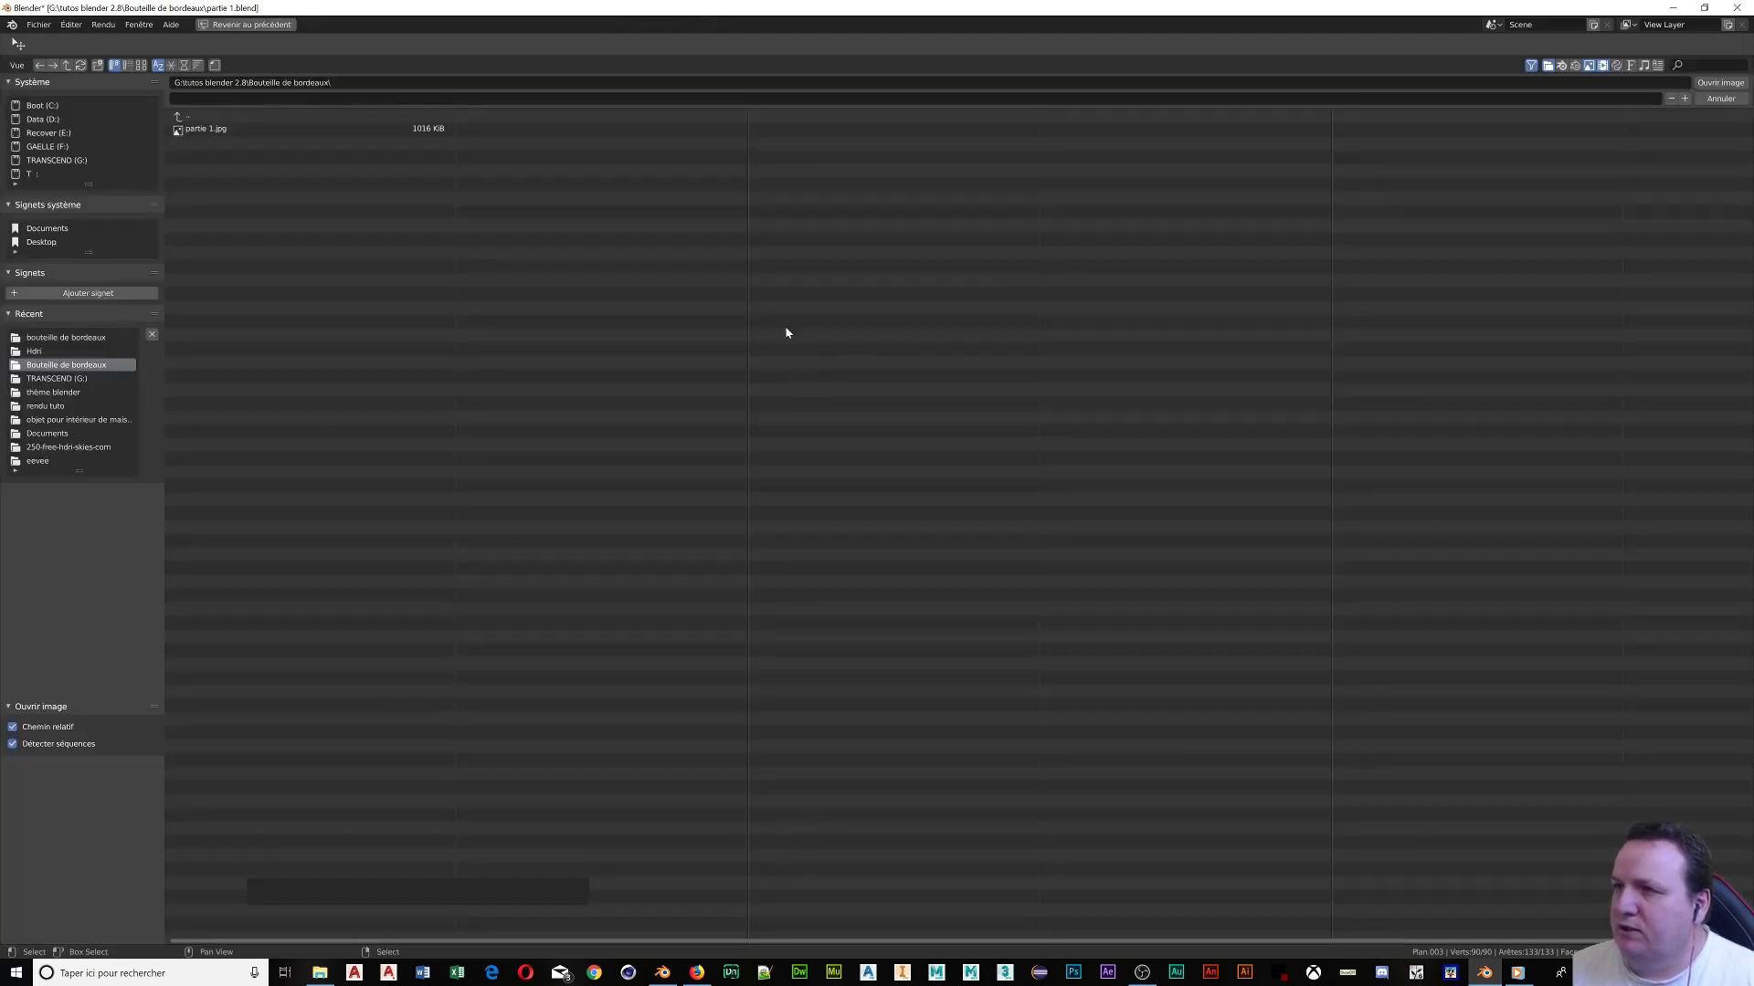
pyautogui.click(55, 338)
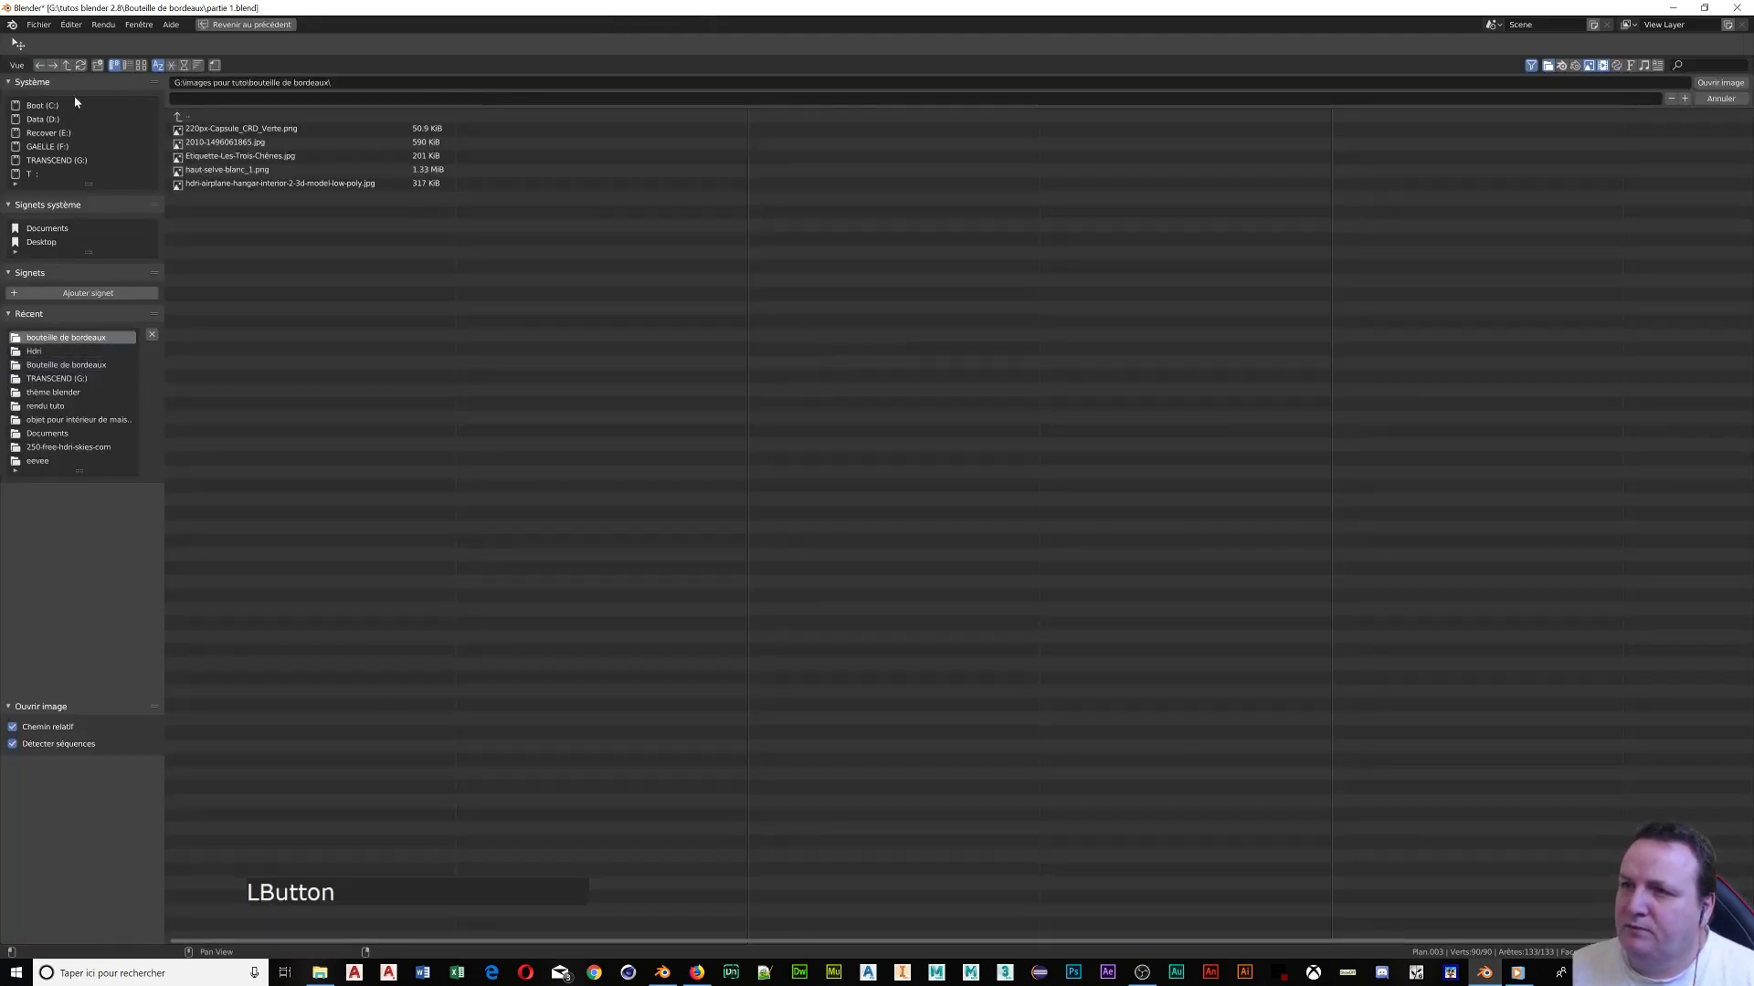
pyautogui.click(141, 66)
pyautogui.click(531, 163)
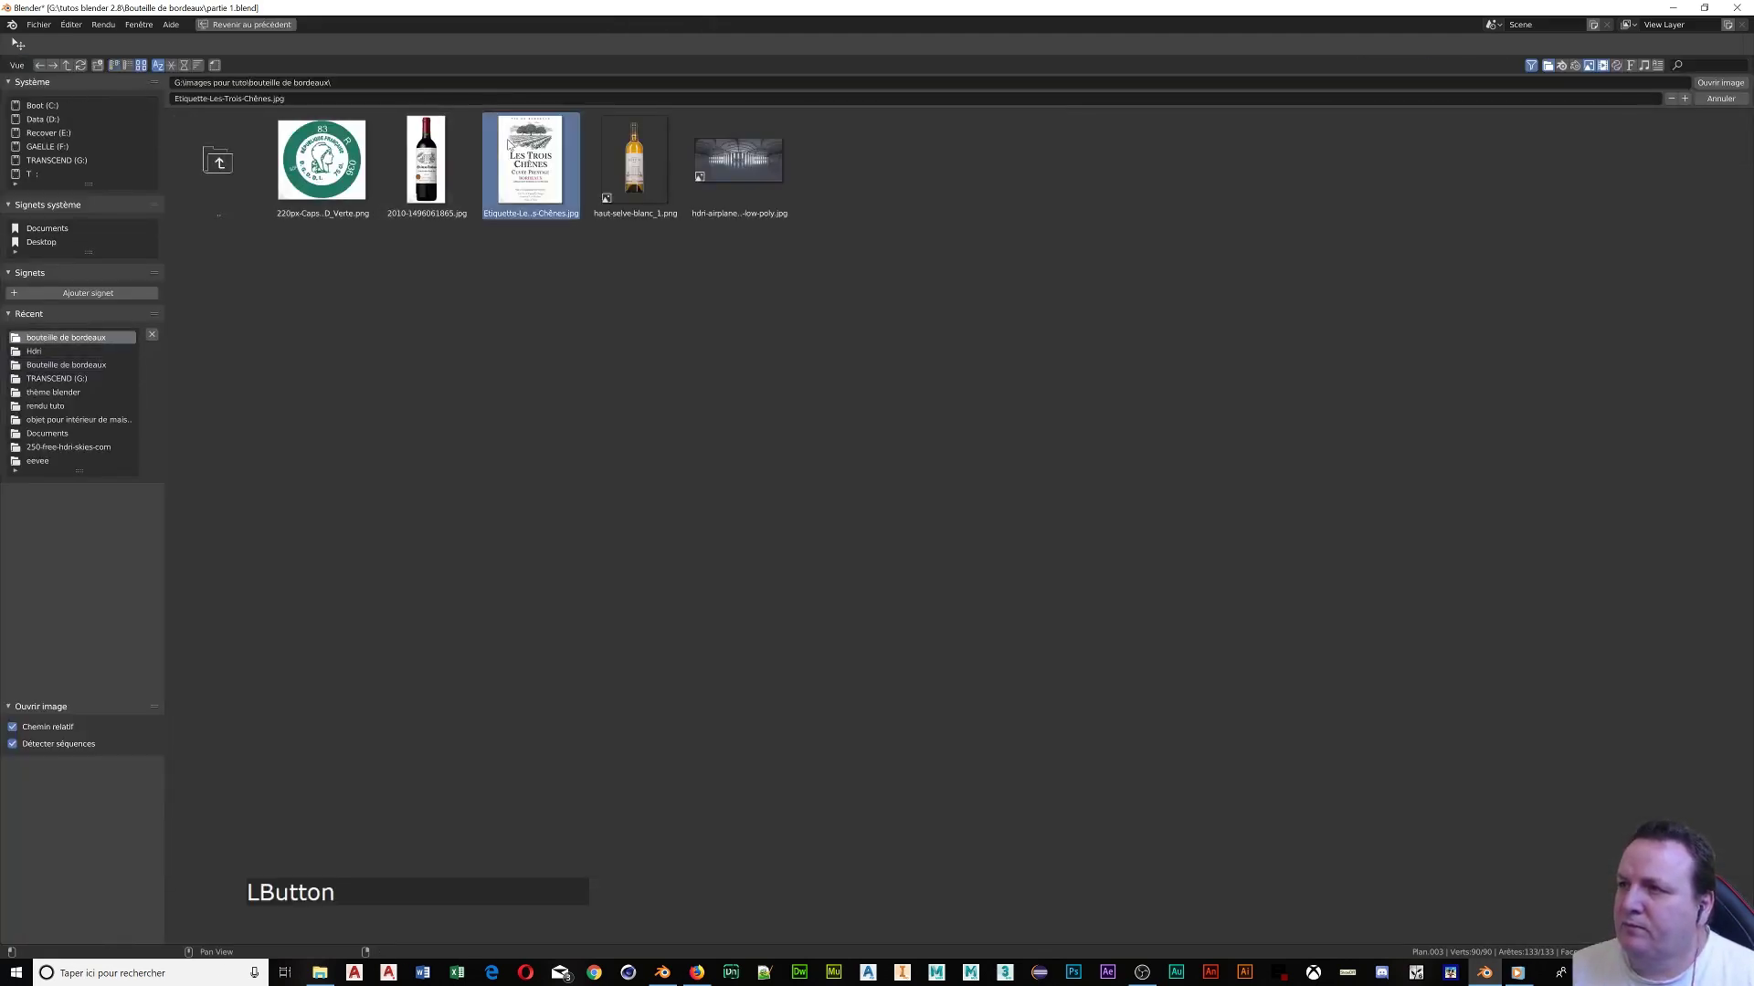
pyautogui.click(1721, 83)
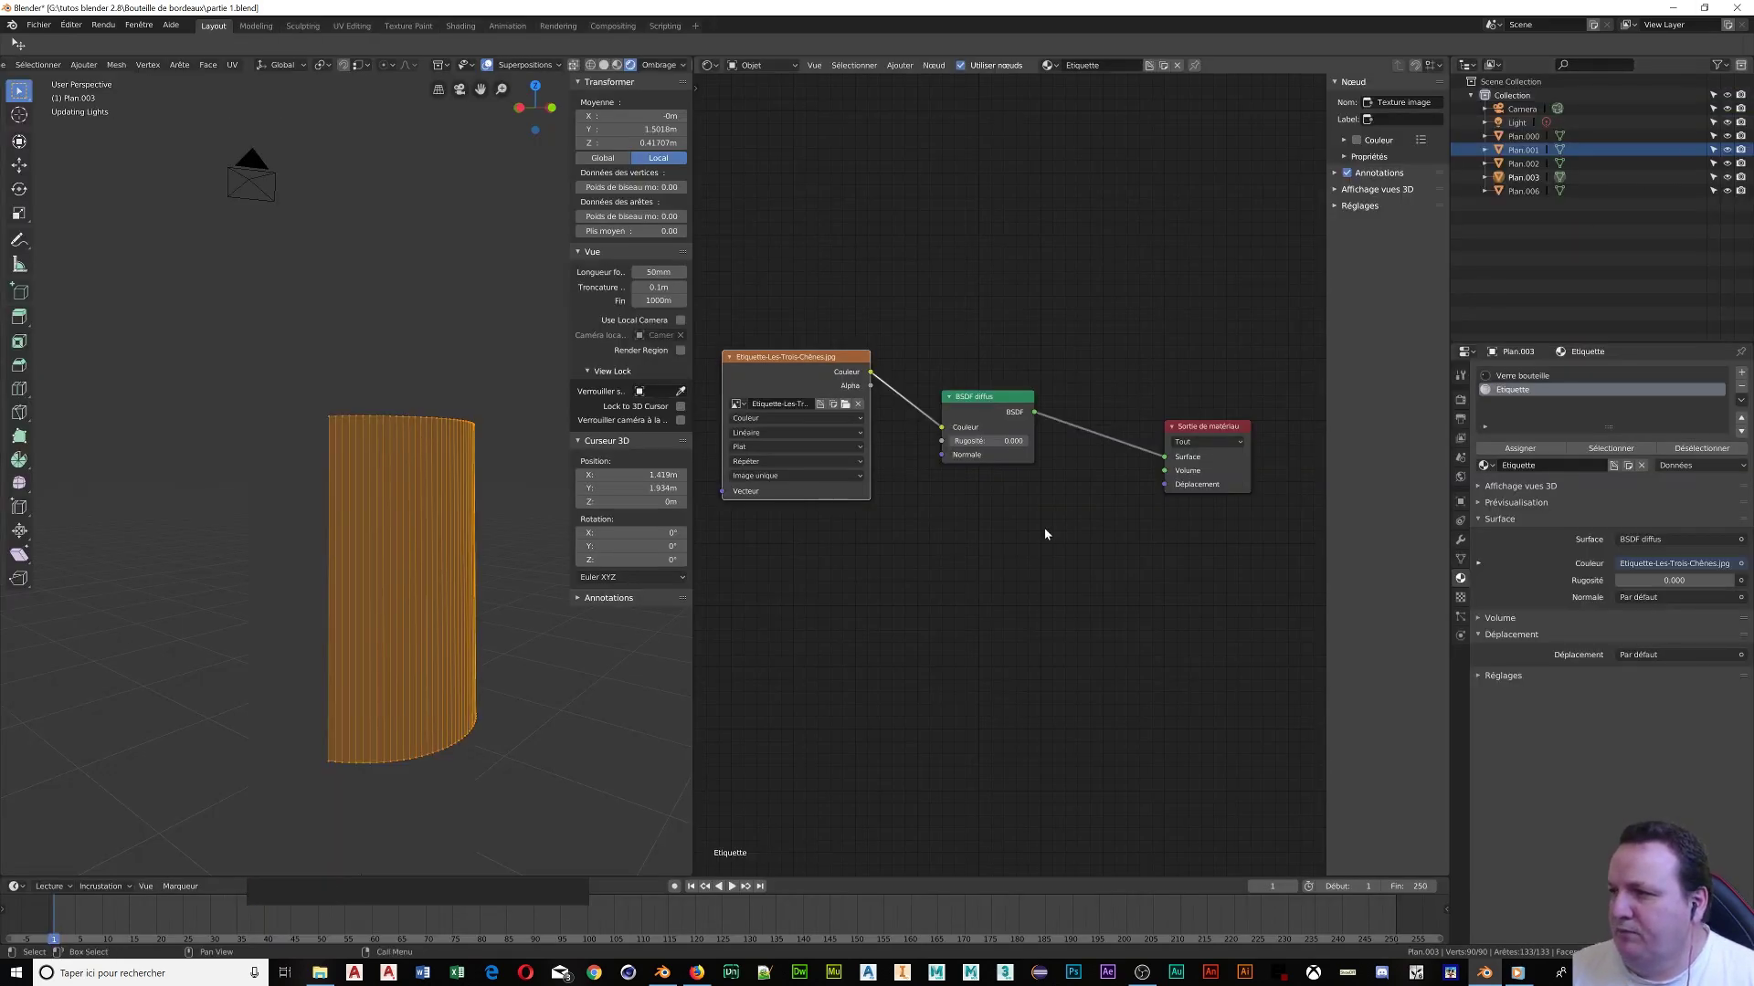
# Add a Coordonnées de texture node and place it well ahead of the image texture node
pyautogui.moveTo(1046, 534); pyautogui.dragTo(1247, 551, button='middle')
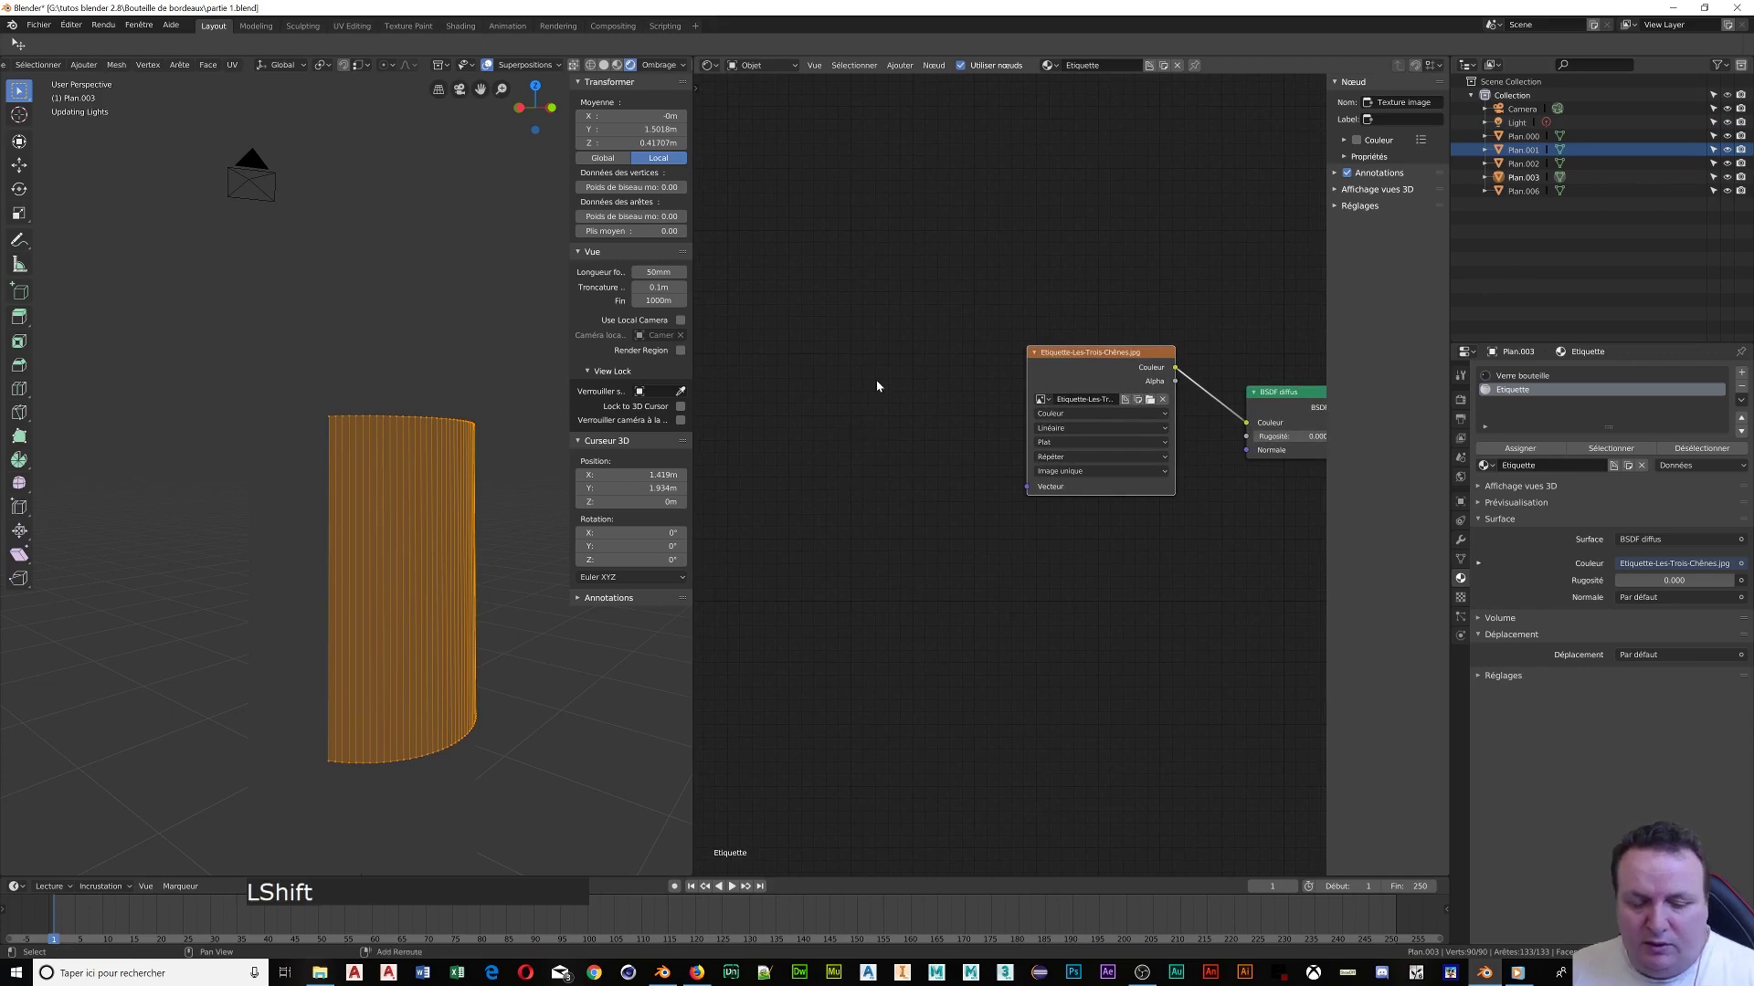
pyautogui.hotkey('shift', 'a')
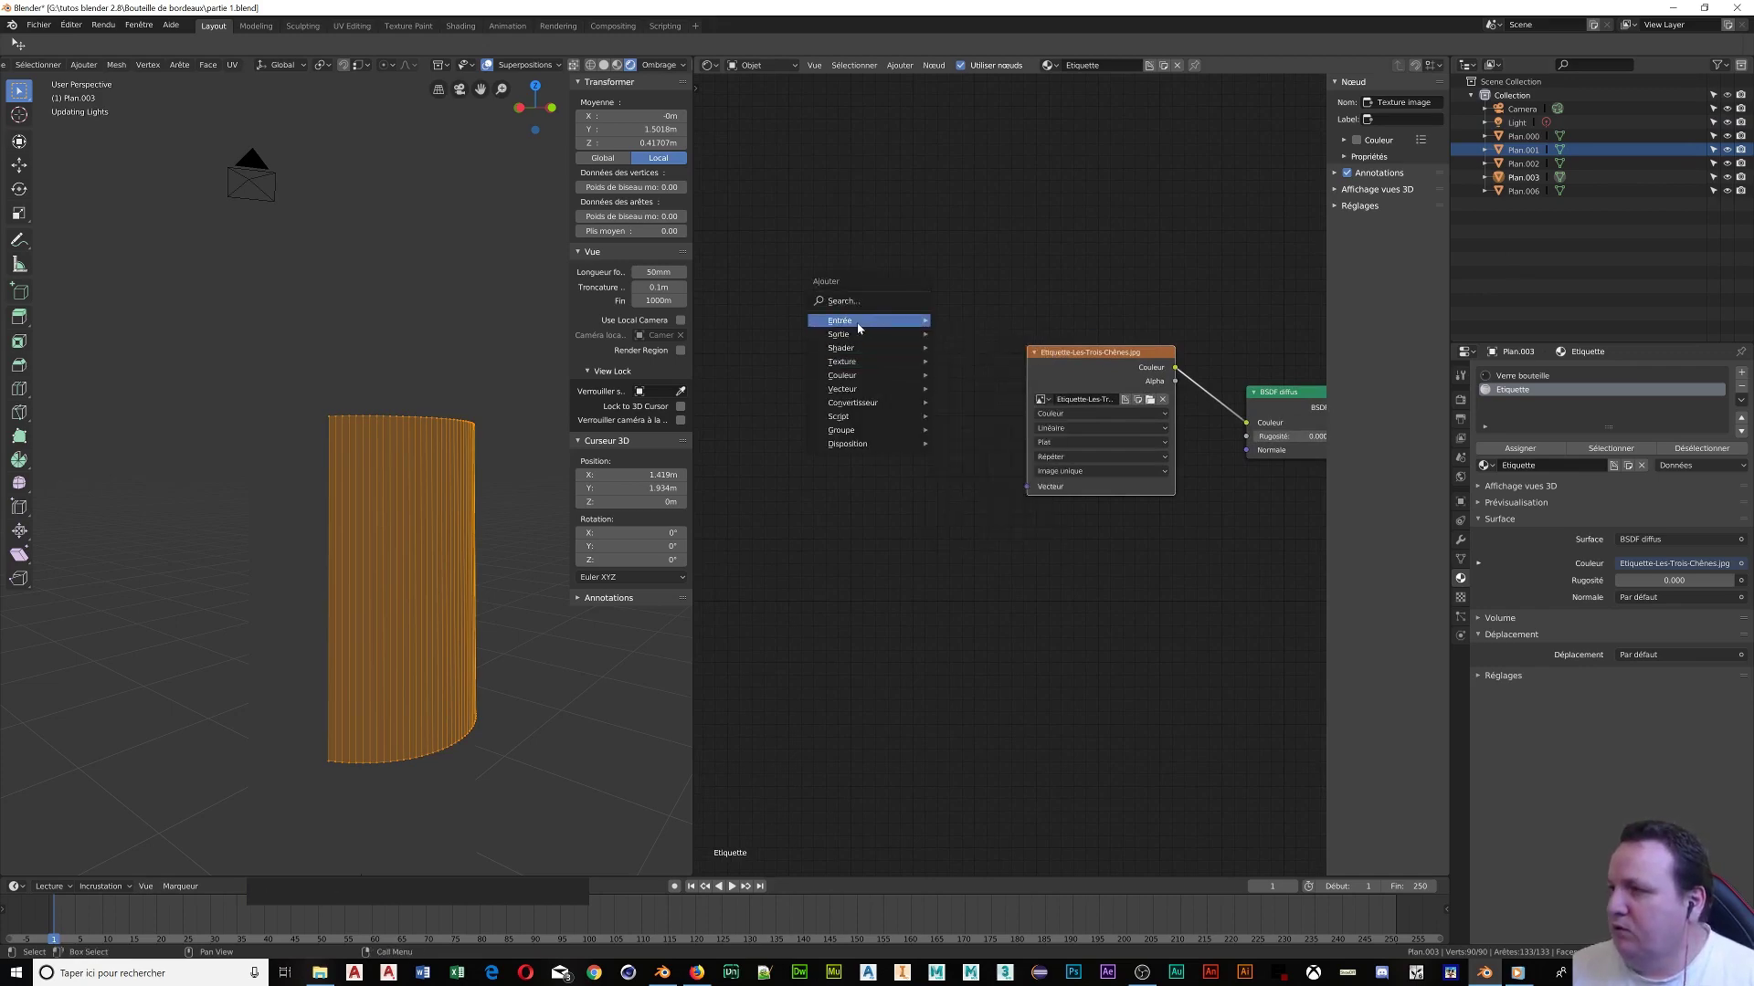
pyautogui.moveTo(859, 325)
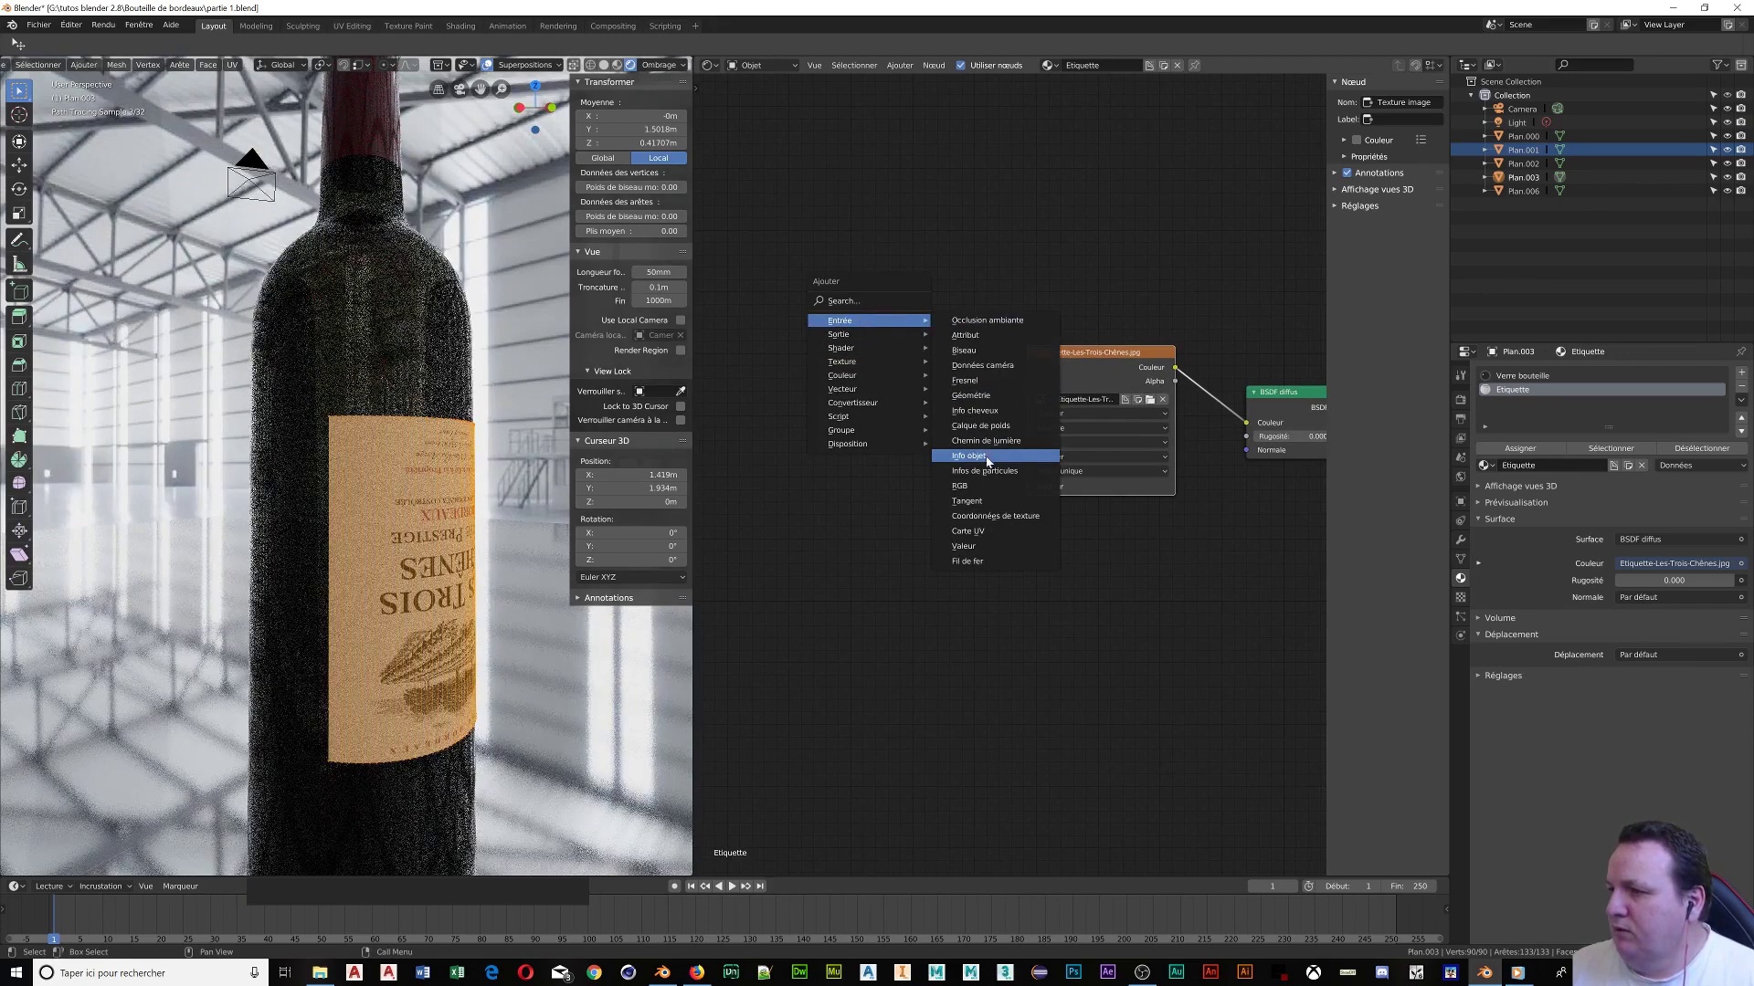
pyautogui.click(995, 516)
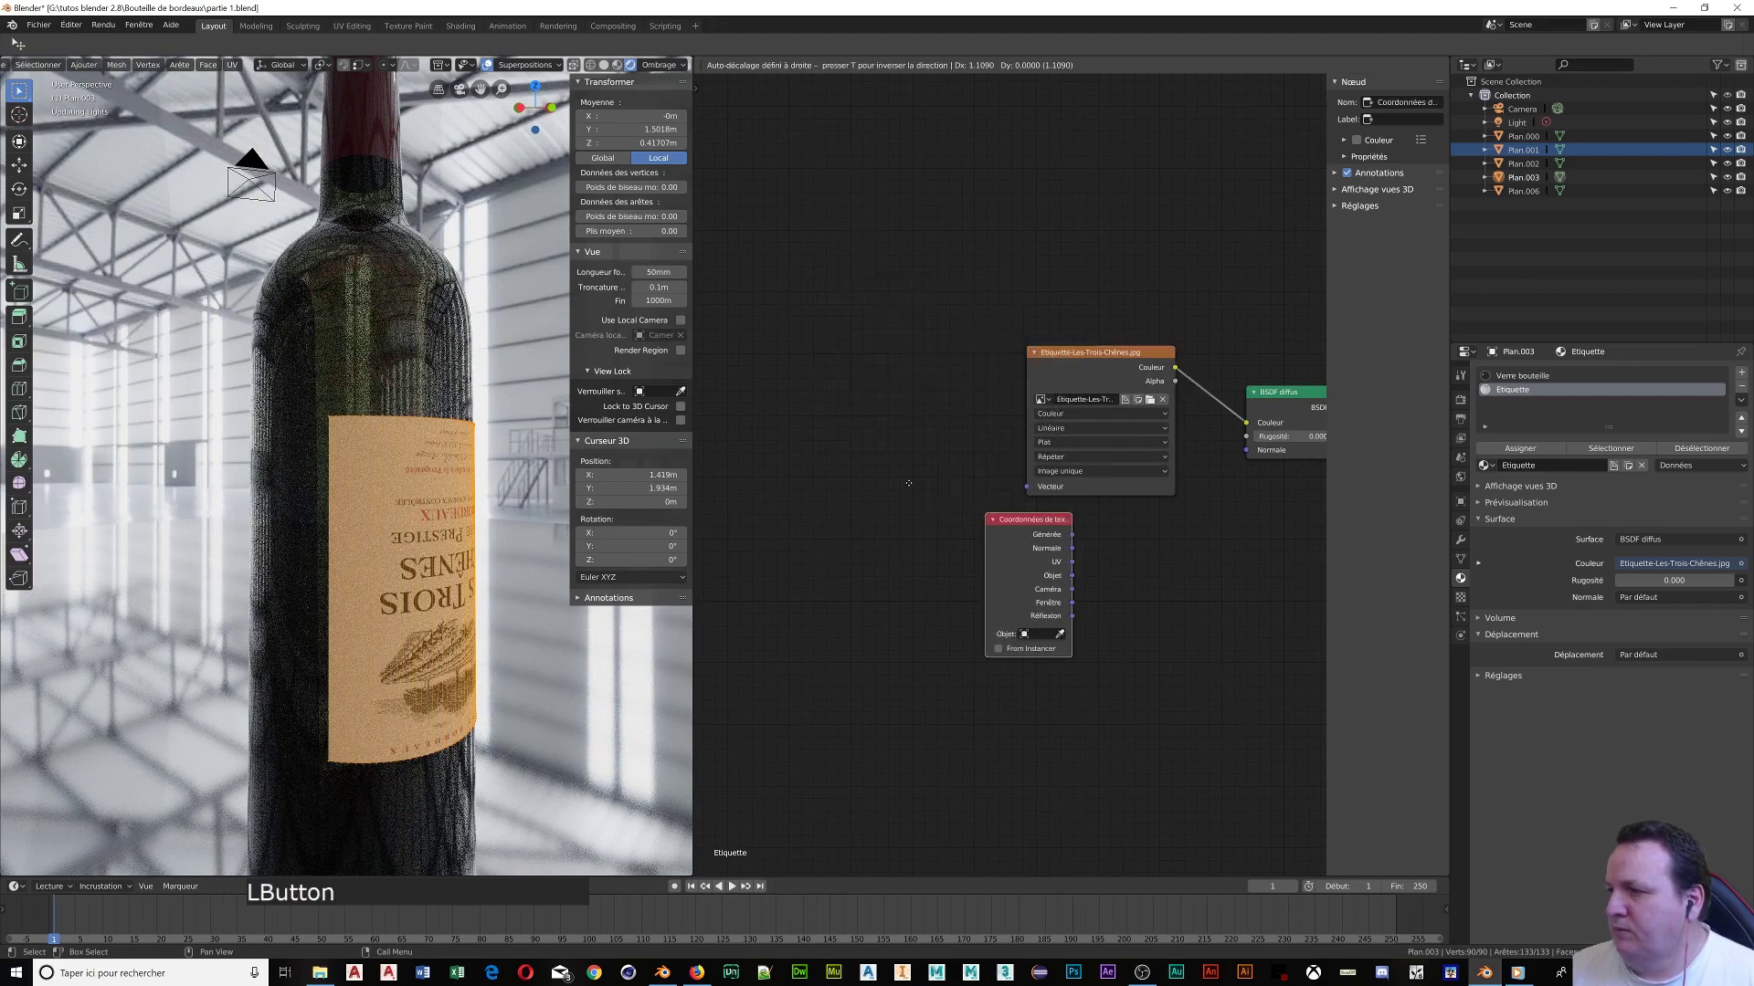
pyautogui.click(741, 319)
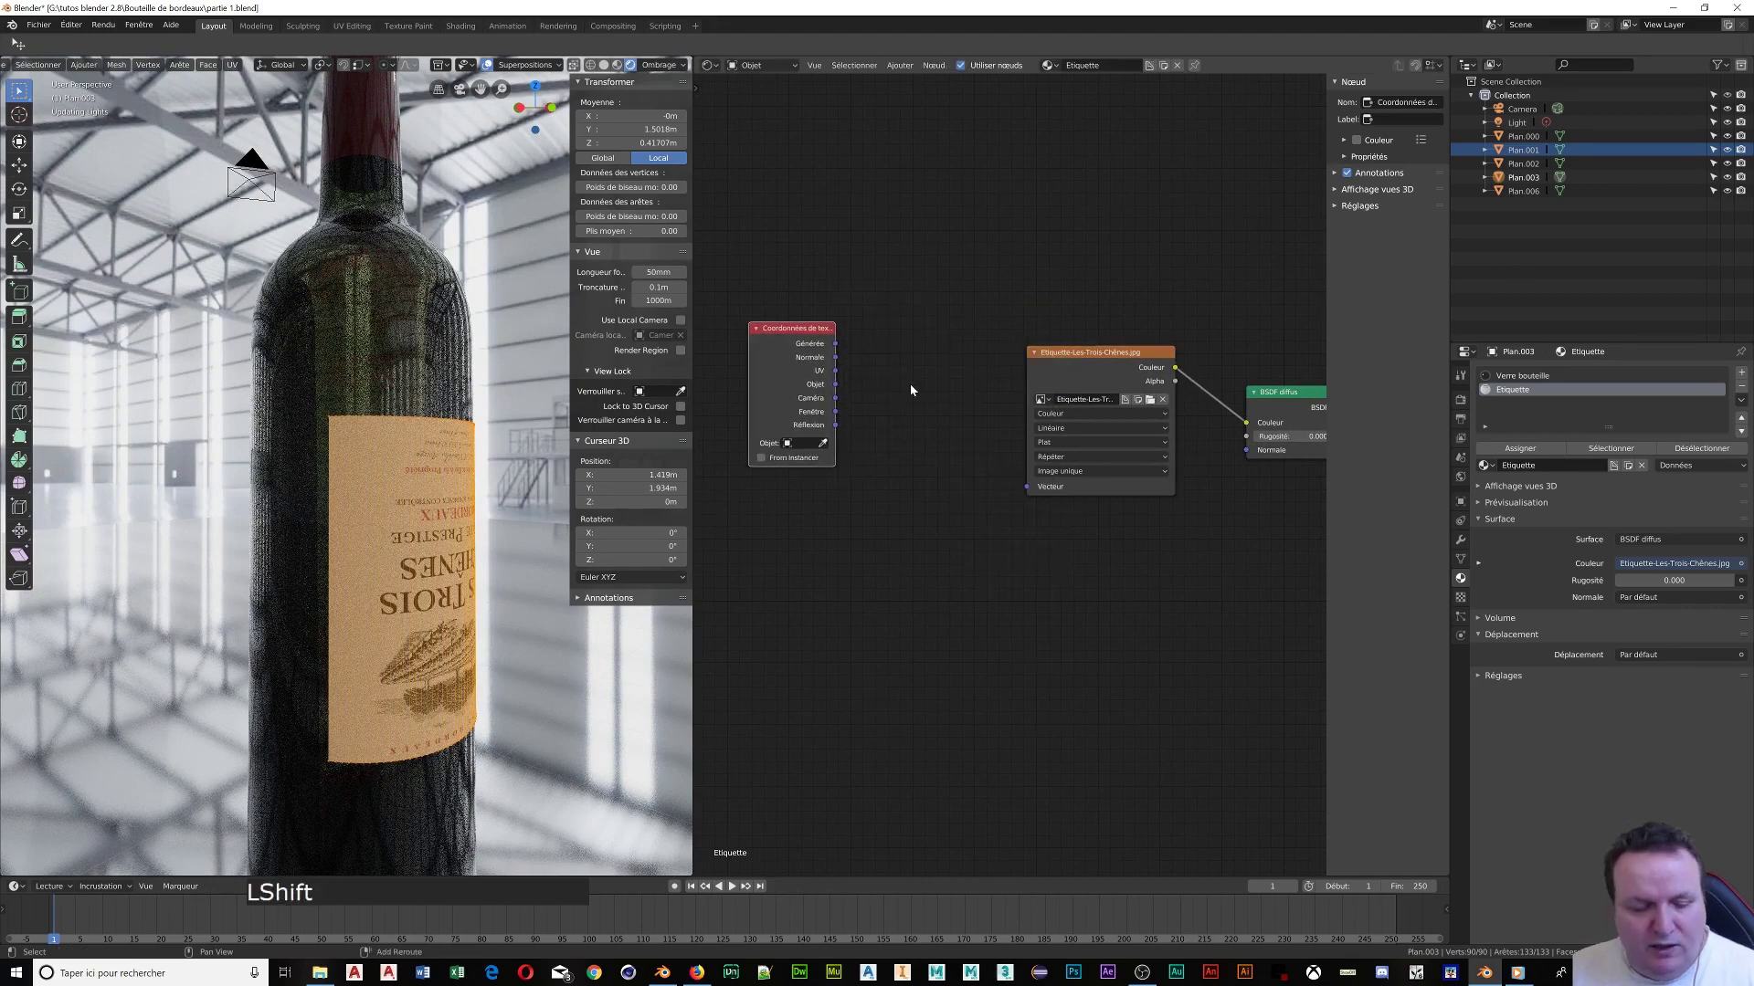
# Add a Placage vector node and place it above the gap between the texture coordinates and image texture nodes
pyautogui.hotkey('shift', 'a')
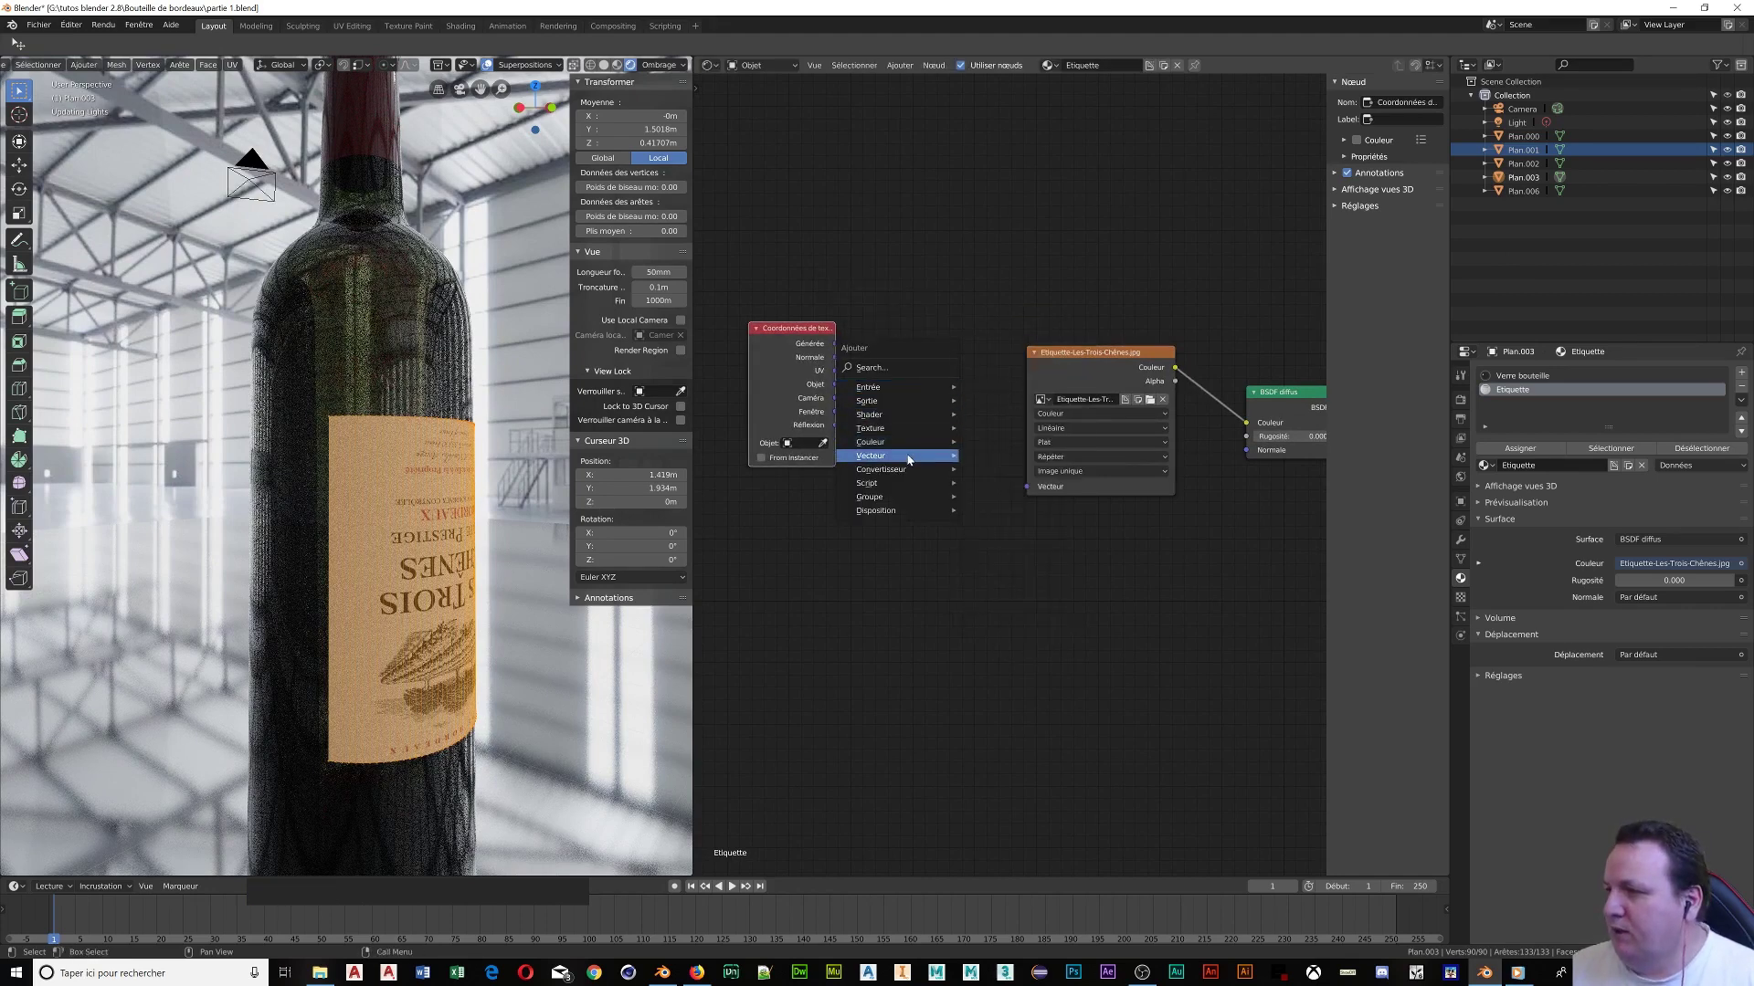
pyautogui.moveTo(909, 459)
pyautogui.click(1013, 484)
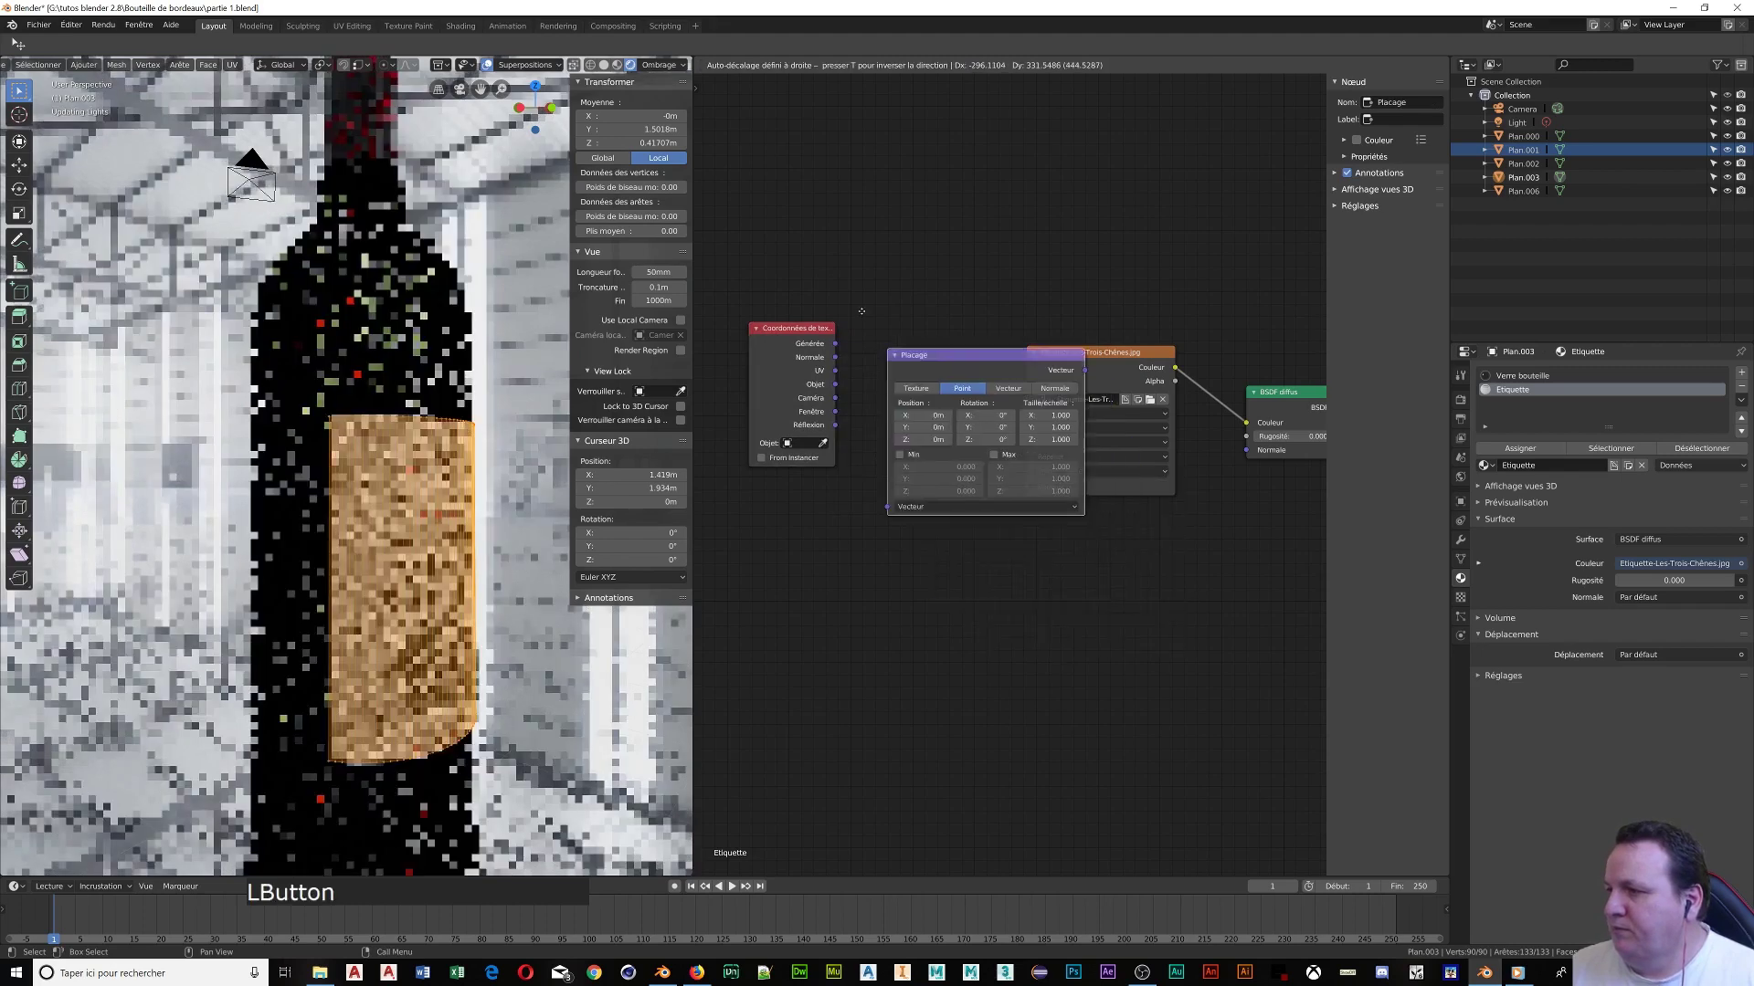
pyautogui.click(850, 213)
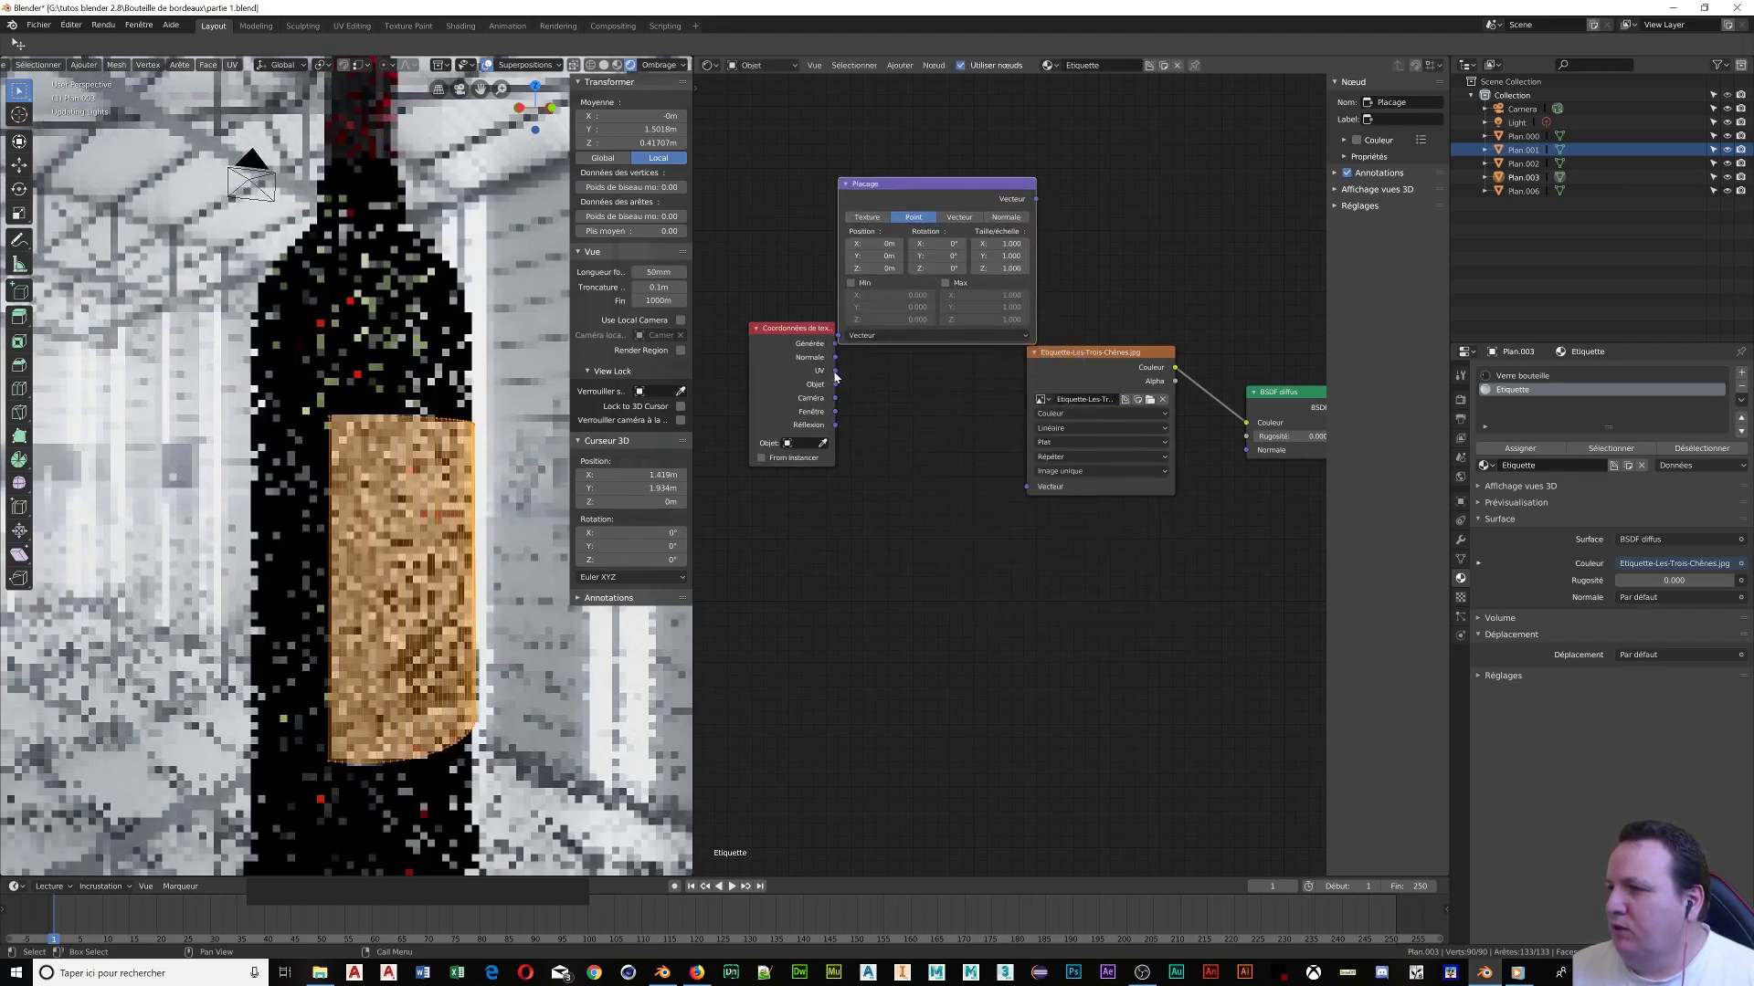
# Connect the texture coordinates' UV output to the Placage node, link its Vecteur output to the image texture, and reposition Placage between them
pyautogui.moveTo(834, 370)
pyautogui.mouseDown()
pyautogui.moveTo(844, 335)
pyautogui.moveTo(762, 278)
pyautogui.moveTo(733, 226)
pyautogui.moveTo(845, 337)
pyautogui.mouseUp()
pyautogui.moveTo(1036, 198); pyautogui.dragTo(1027, 490)
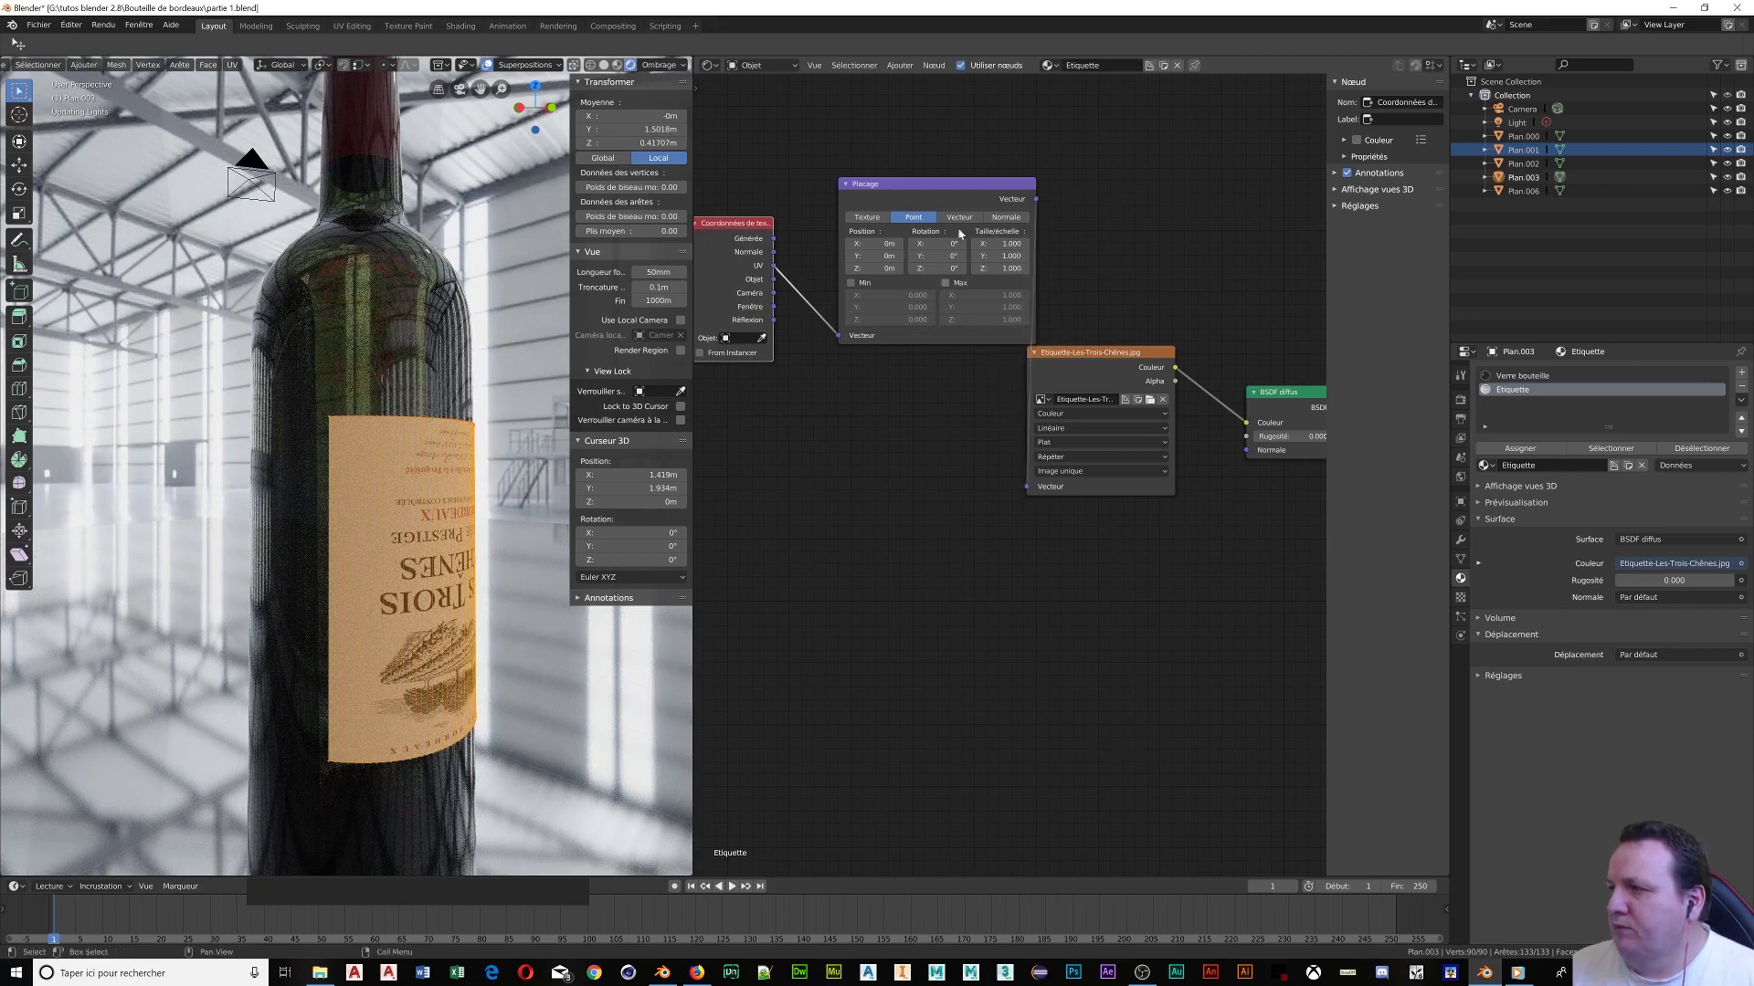
pyautogui.moveTo(945, 186)
pyautogui.mouseDown()
pyautogui.moveTo(875, 194)
pyautogui.moveTo(950, 193)
pyautogui.moveTo(934, 199)
pyautogui.mouseUp()
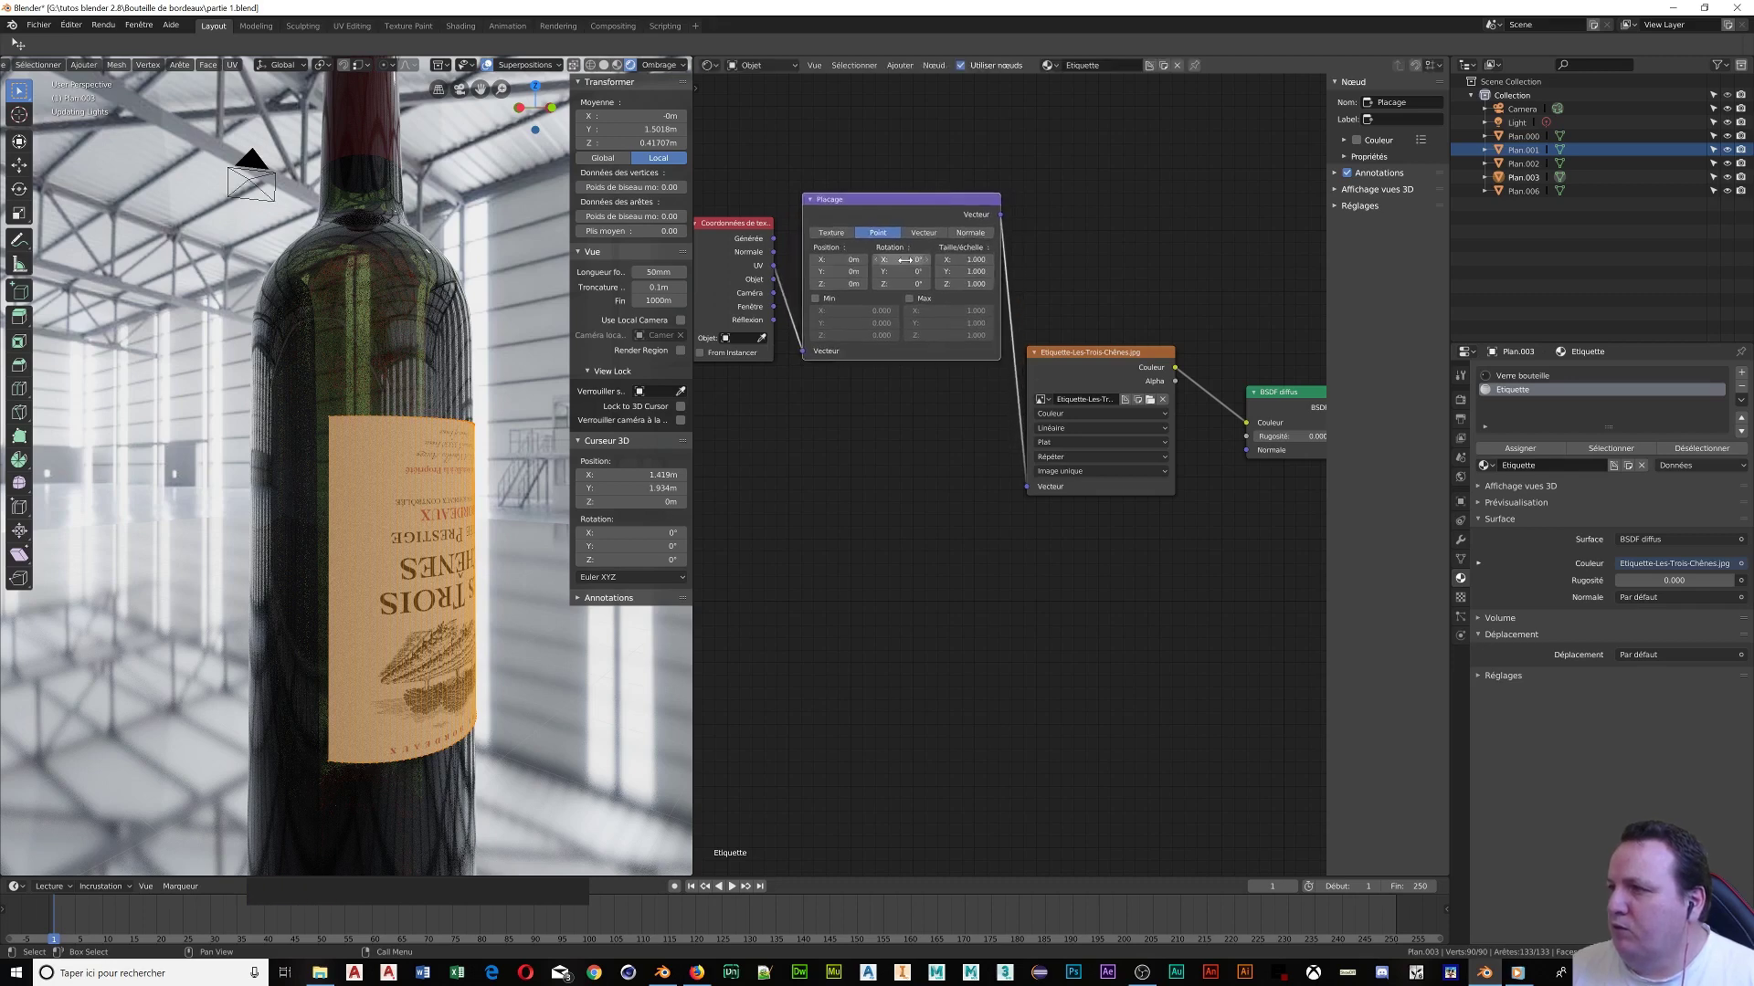
# Try an X rotation in the Placage node and clear it back to 0°
pyautogui.click(904, 260)
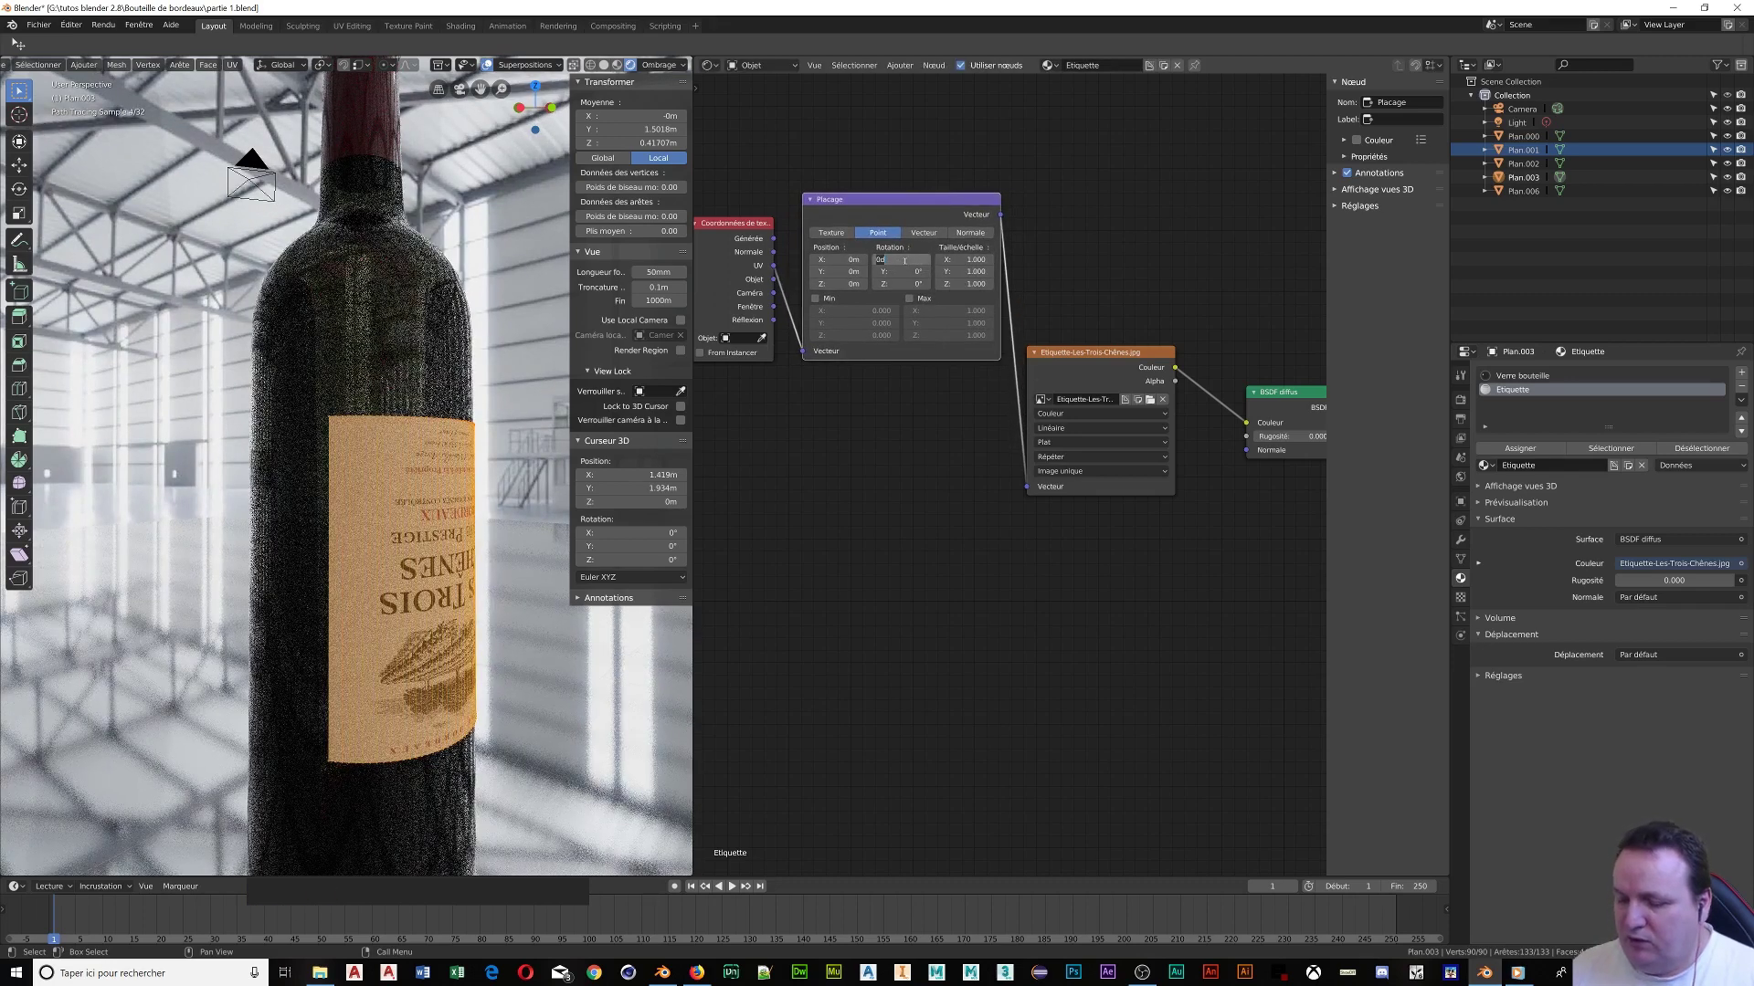
pyautogui.write('10')
pyautogui.press('Return')
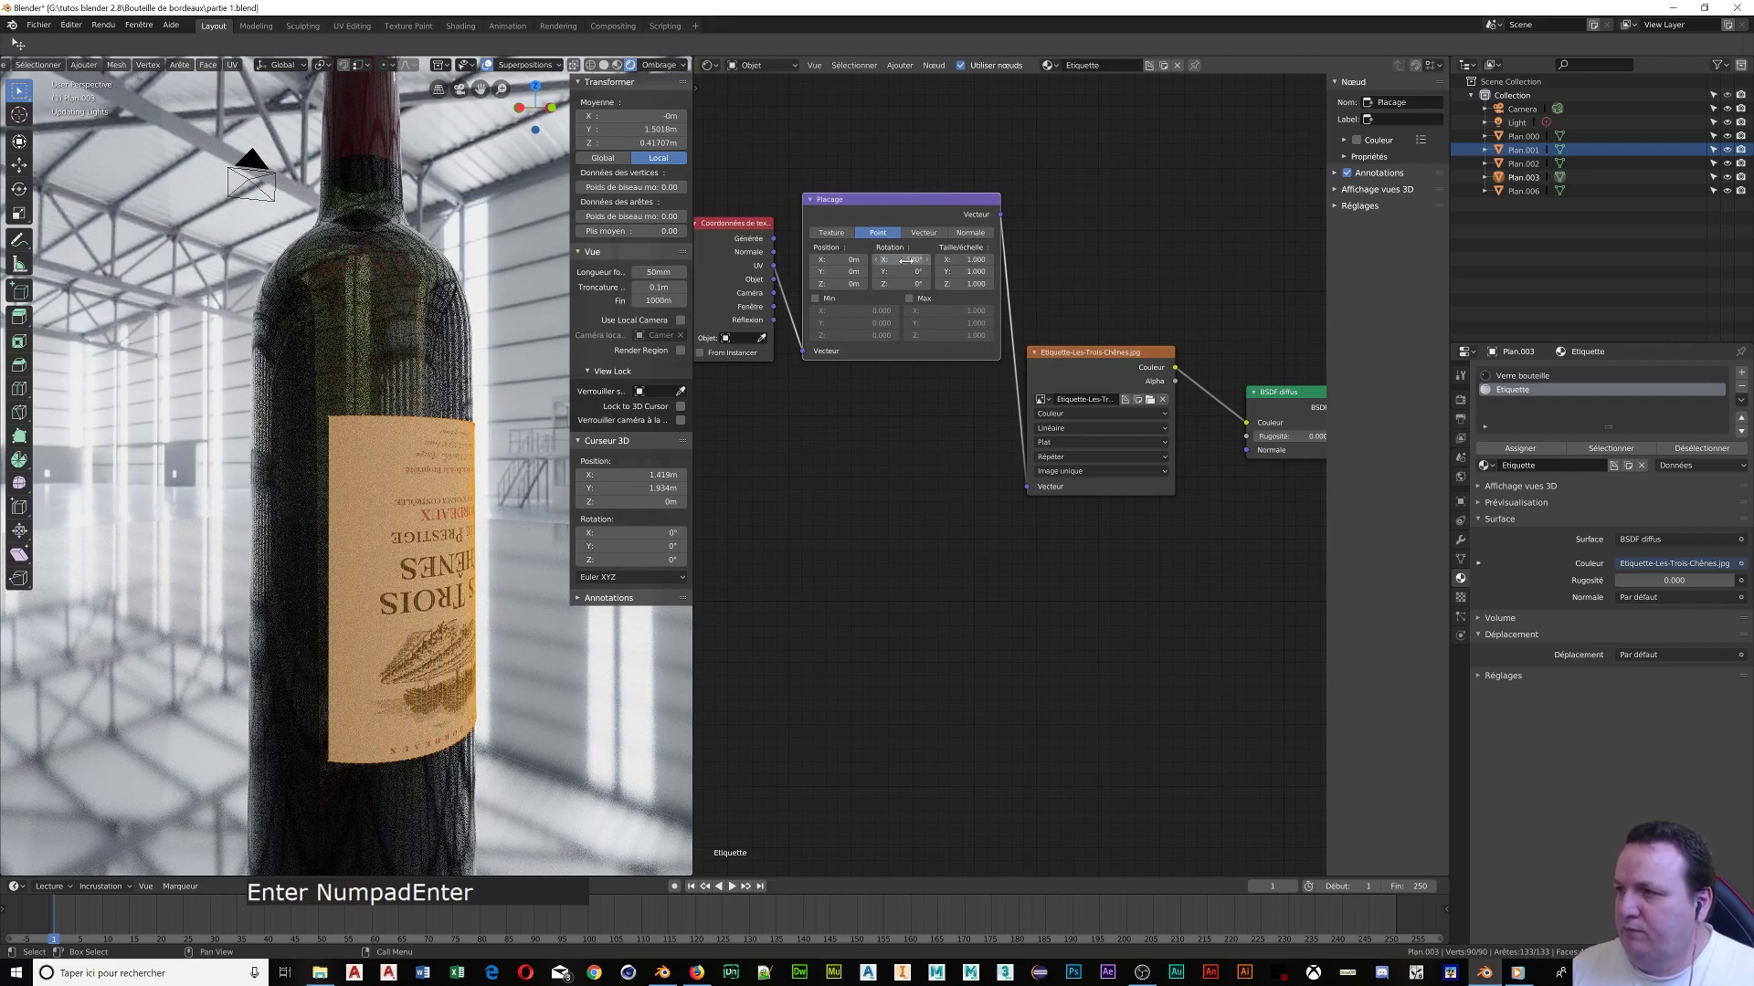
pyautogui.click(904, 260)
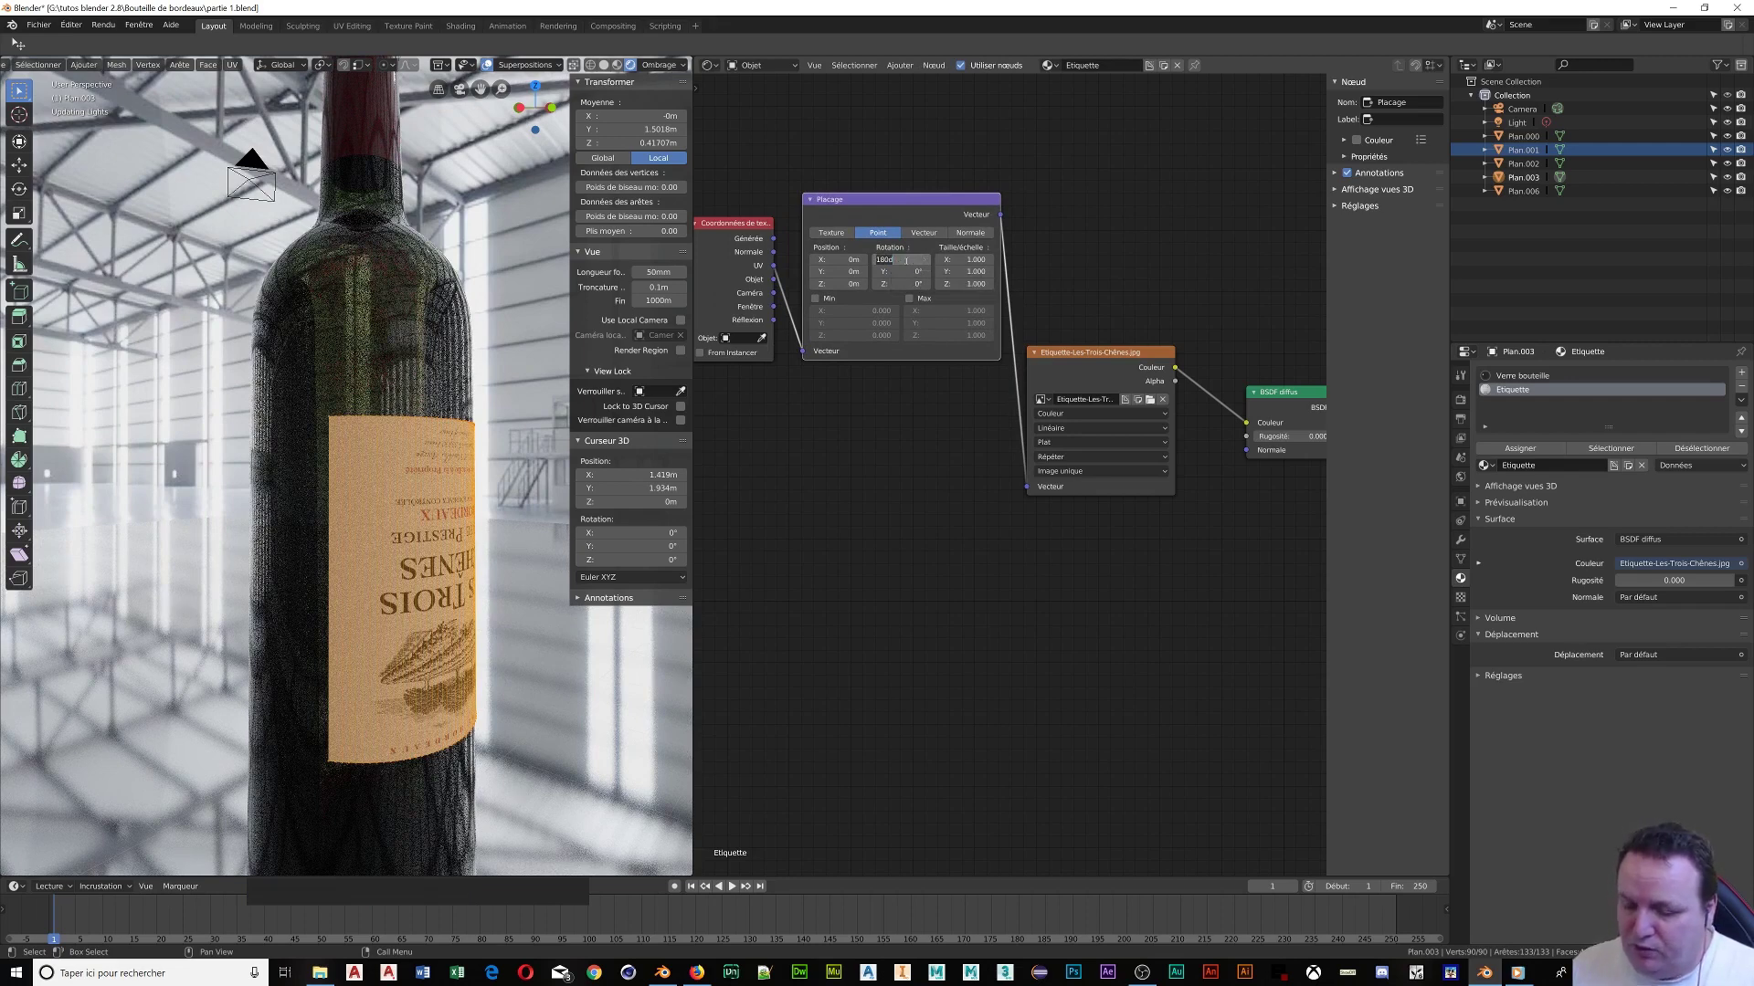
pyautogui.press('Delete')
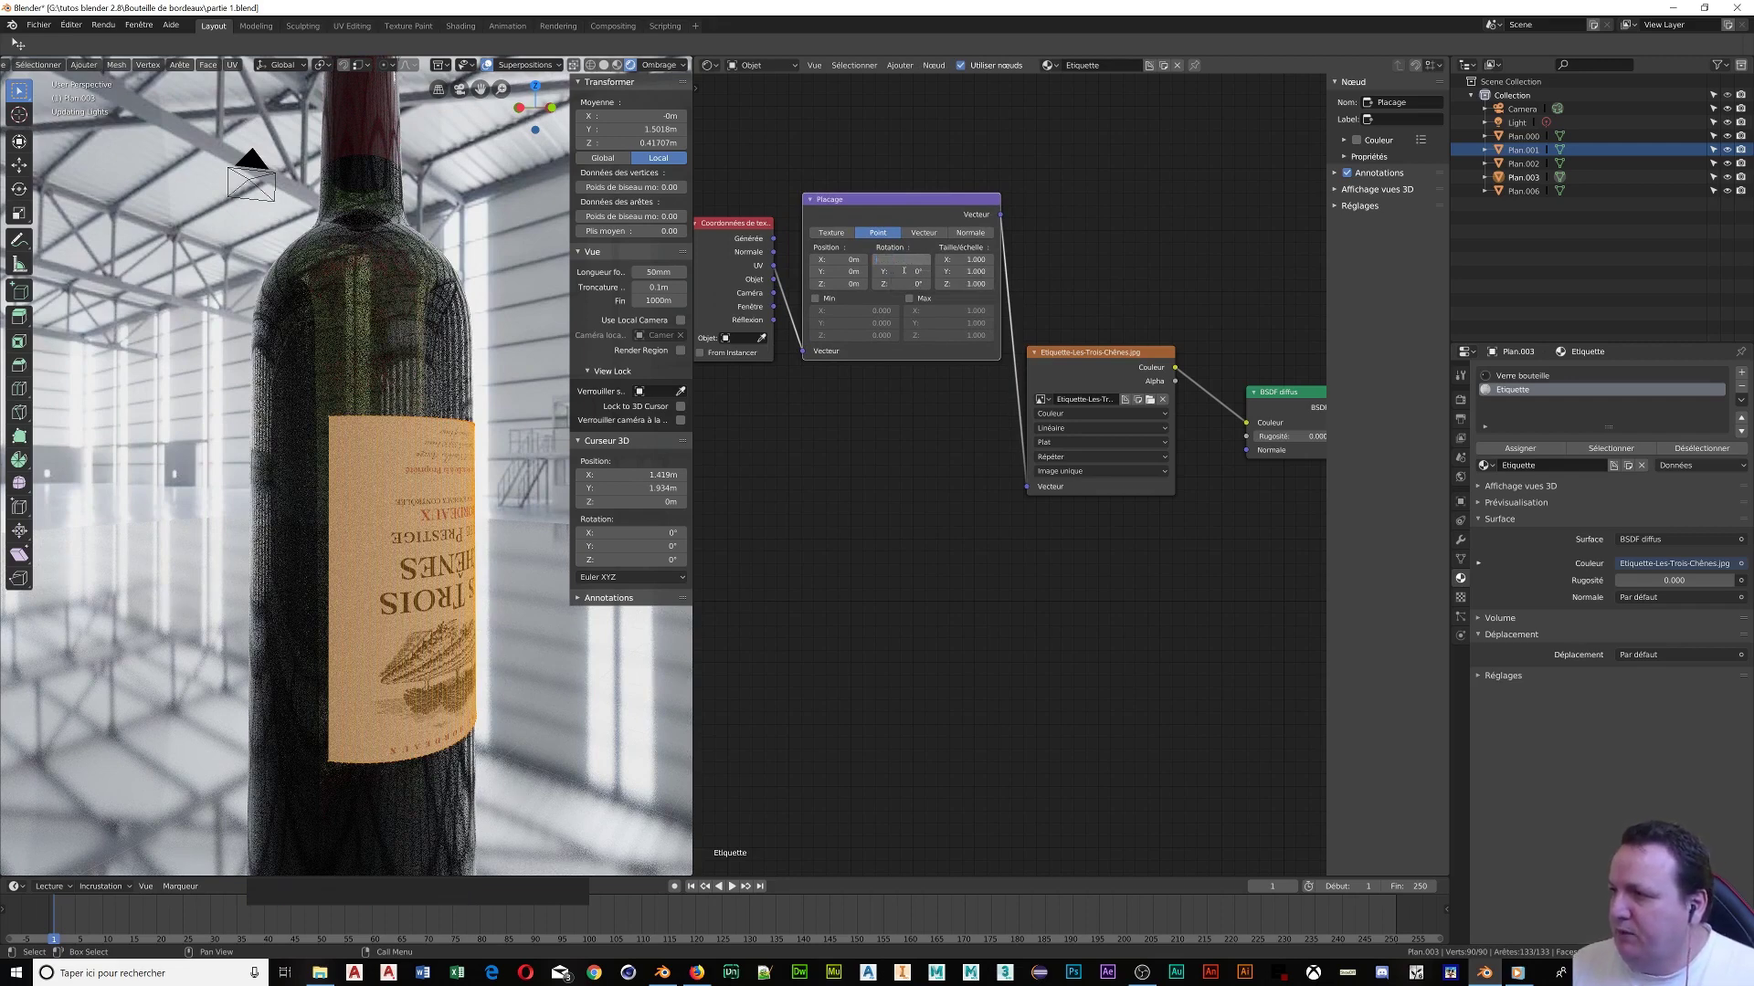
# Try to flip the label image by setting the Placage node's Z and Y rotations to 180°
pyautogui.click(902, 284)
pyautogui.write('18')
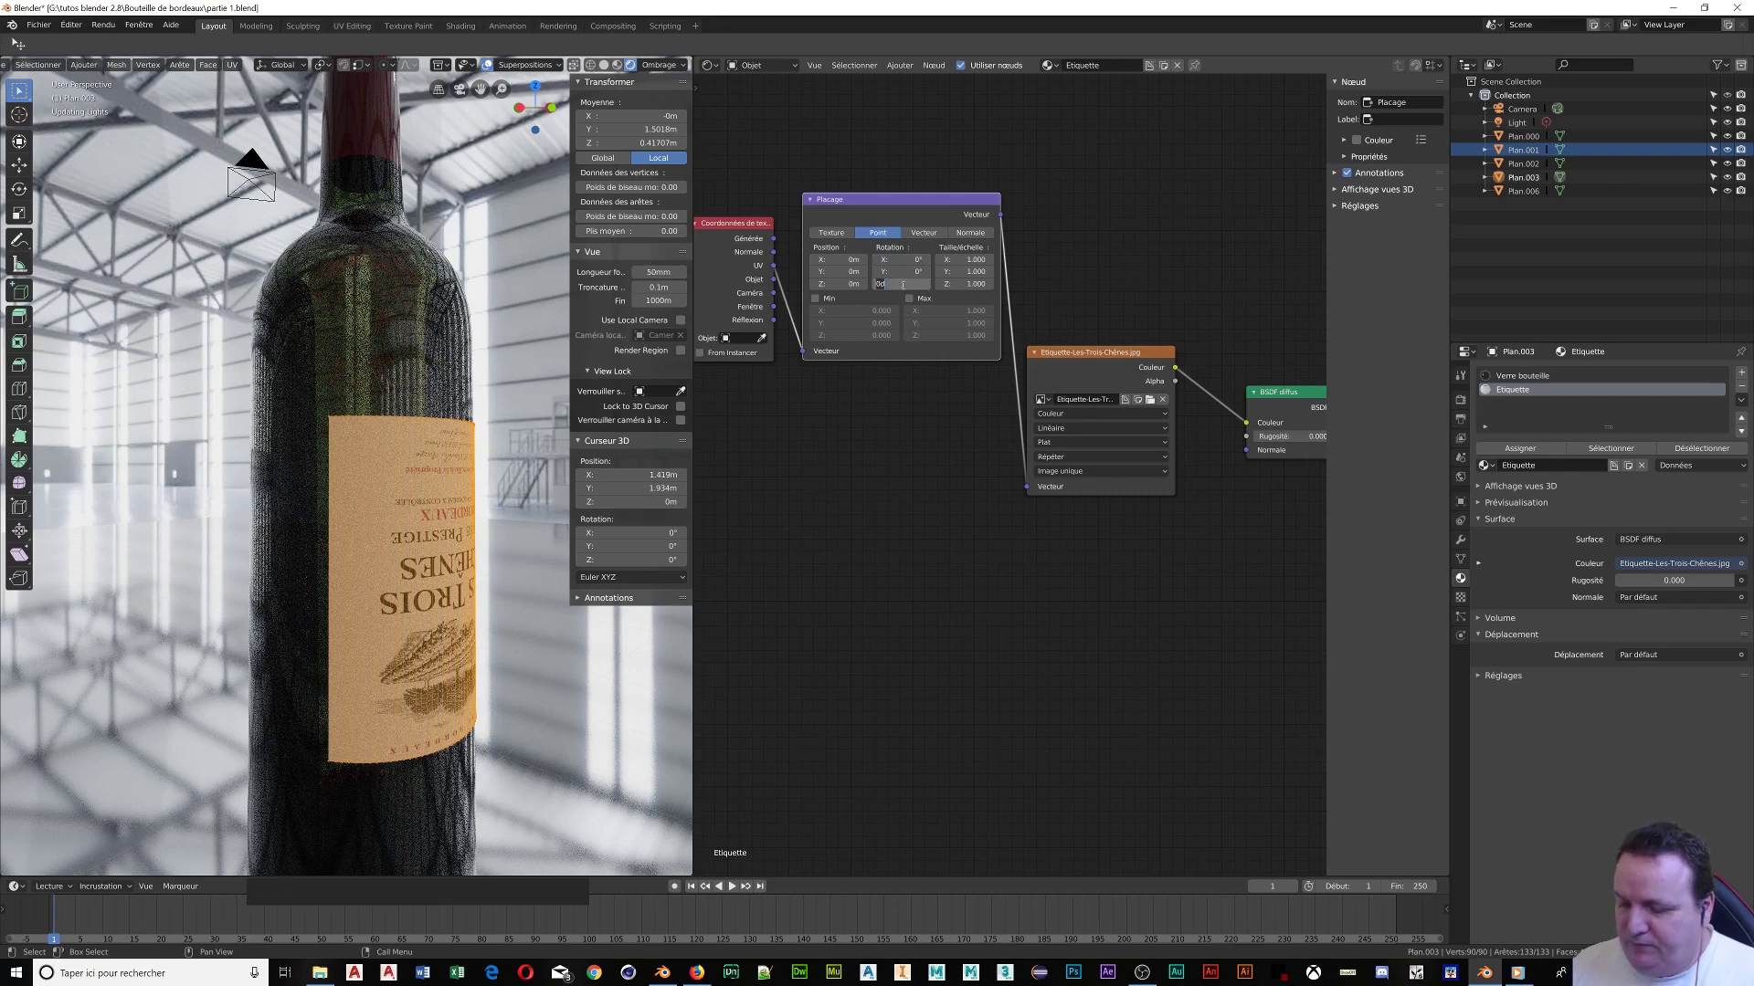
pyautogui.write('0')
pyautogui.press('Return')
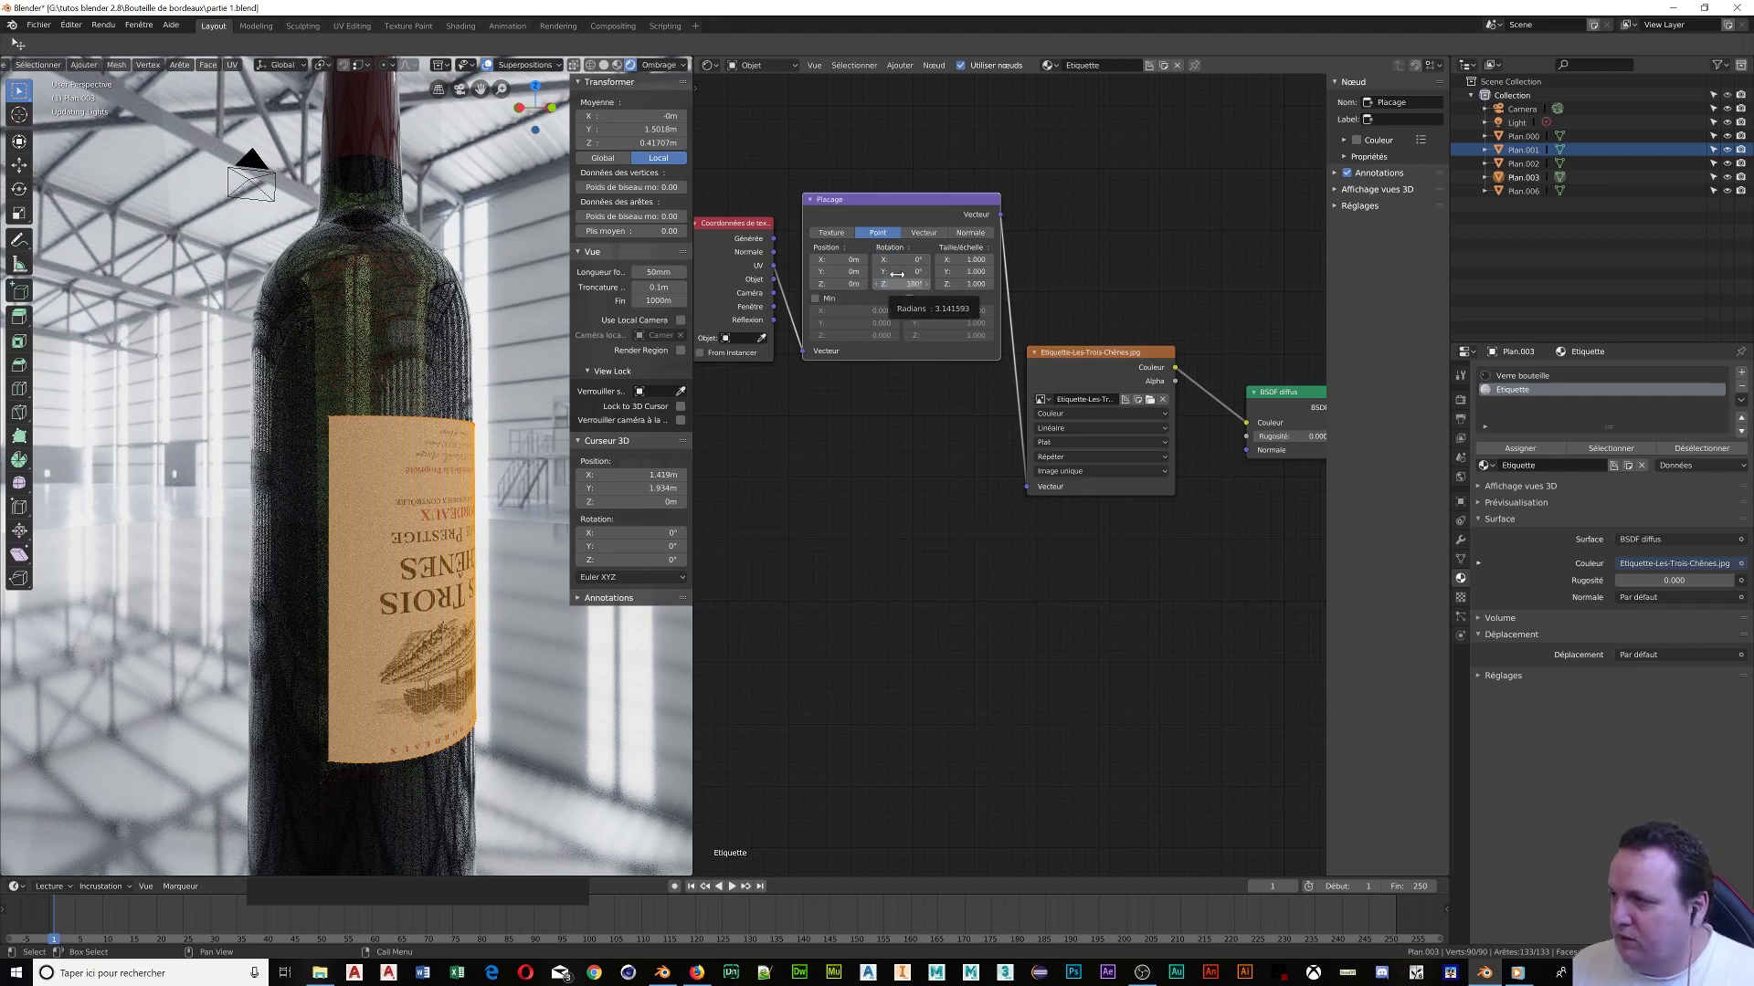
pyautogui.click(897, 274)
pyautogui.write('18')
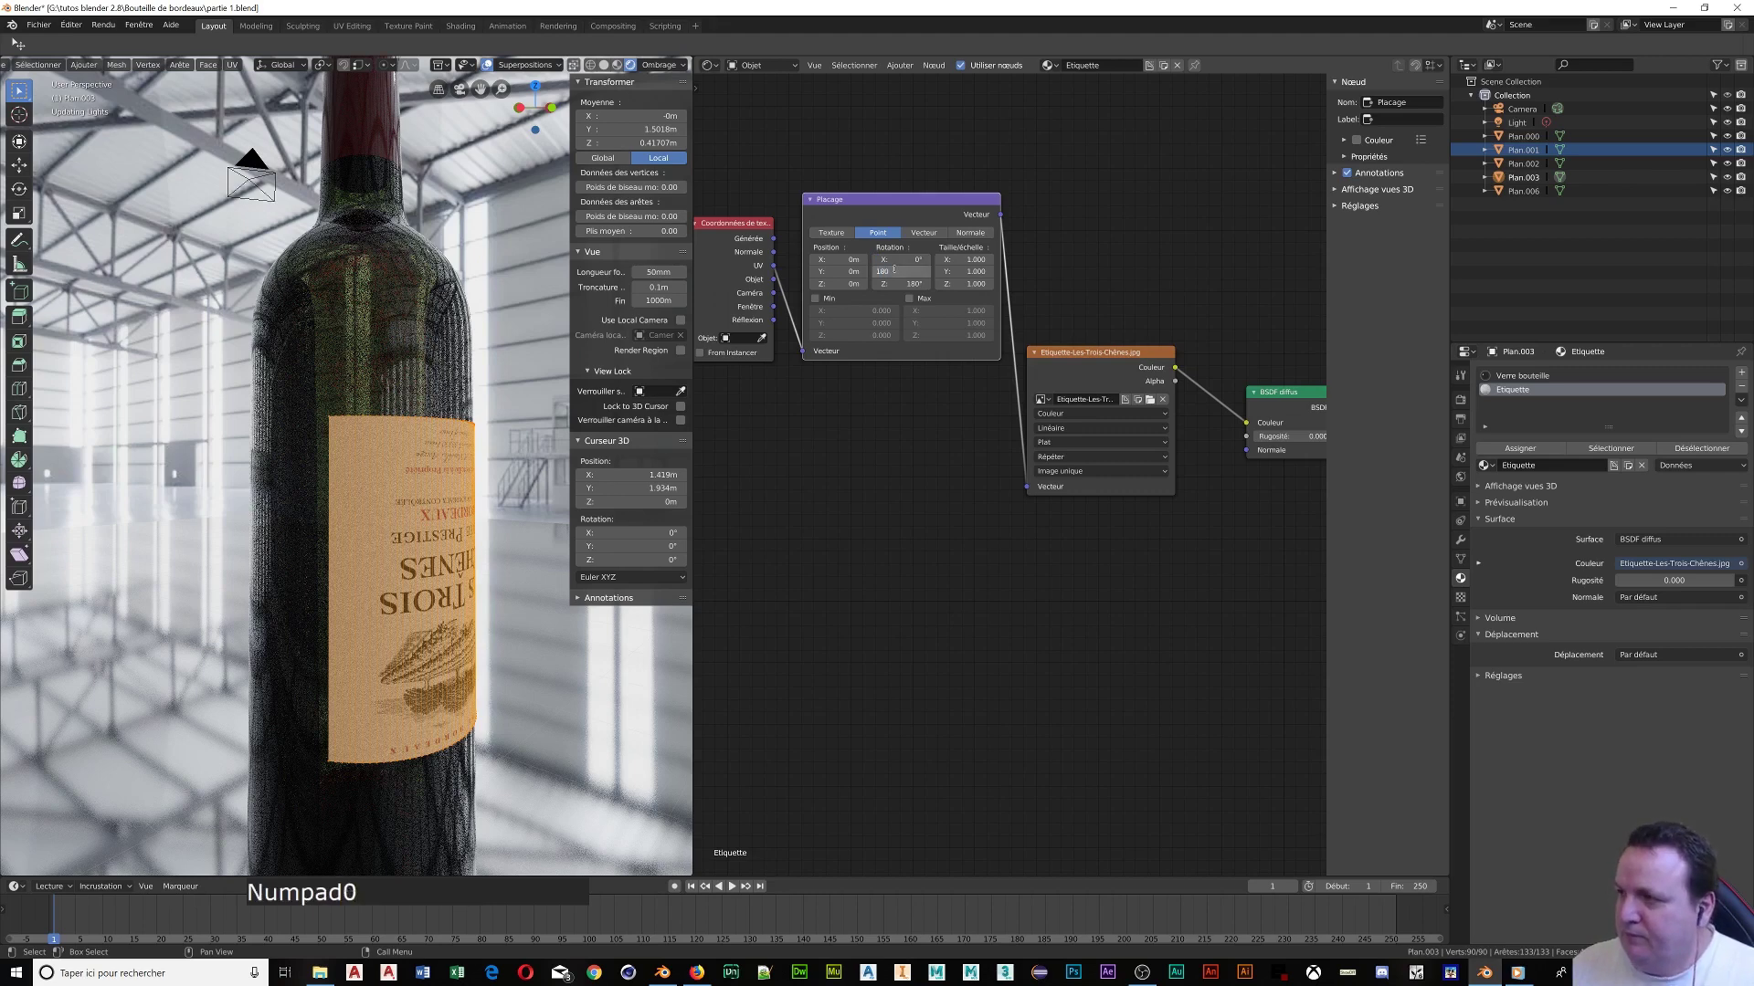
pyautogui.write('0')
pyautogui.press('Return')
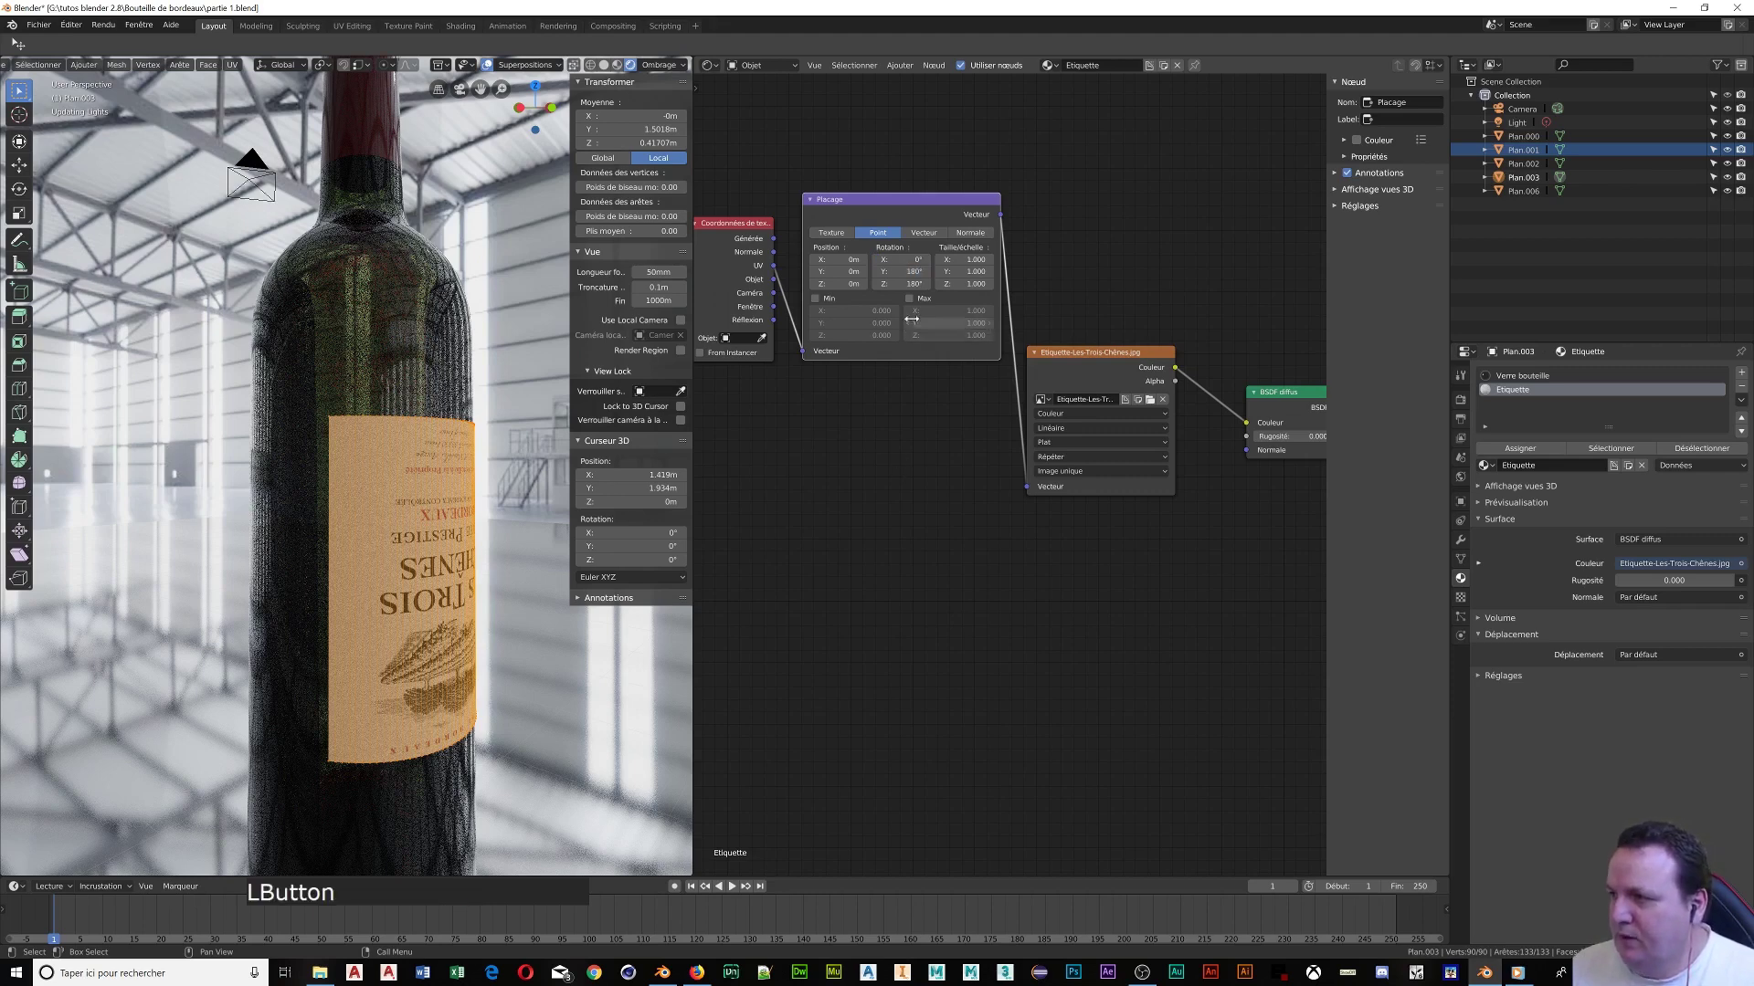
# Reset the Placage node's Z and Y rotations to 0°
pyautogui.click(900, 283)
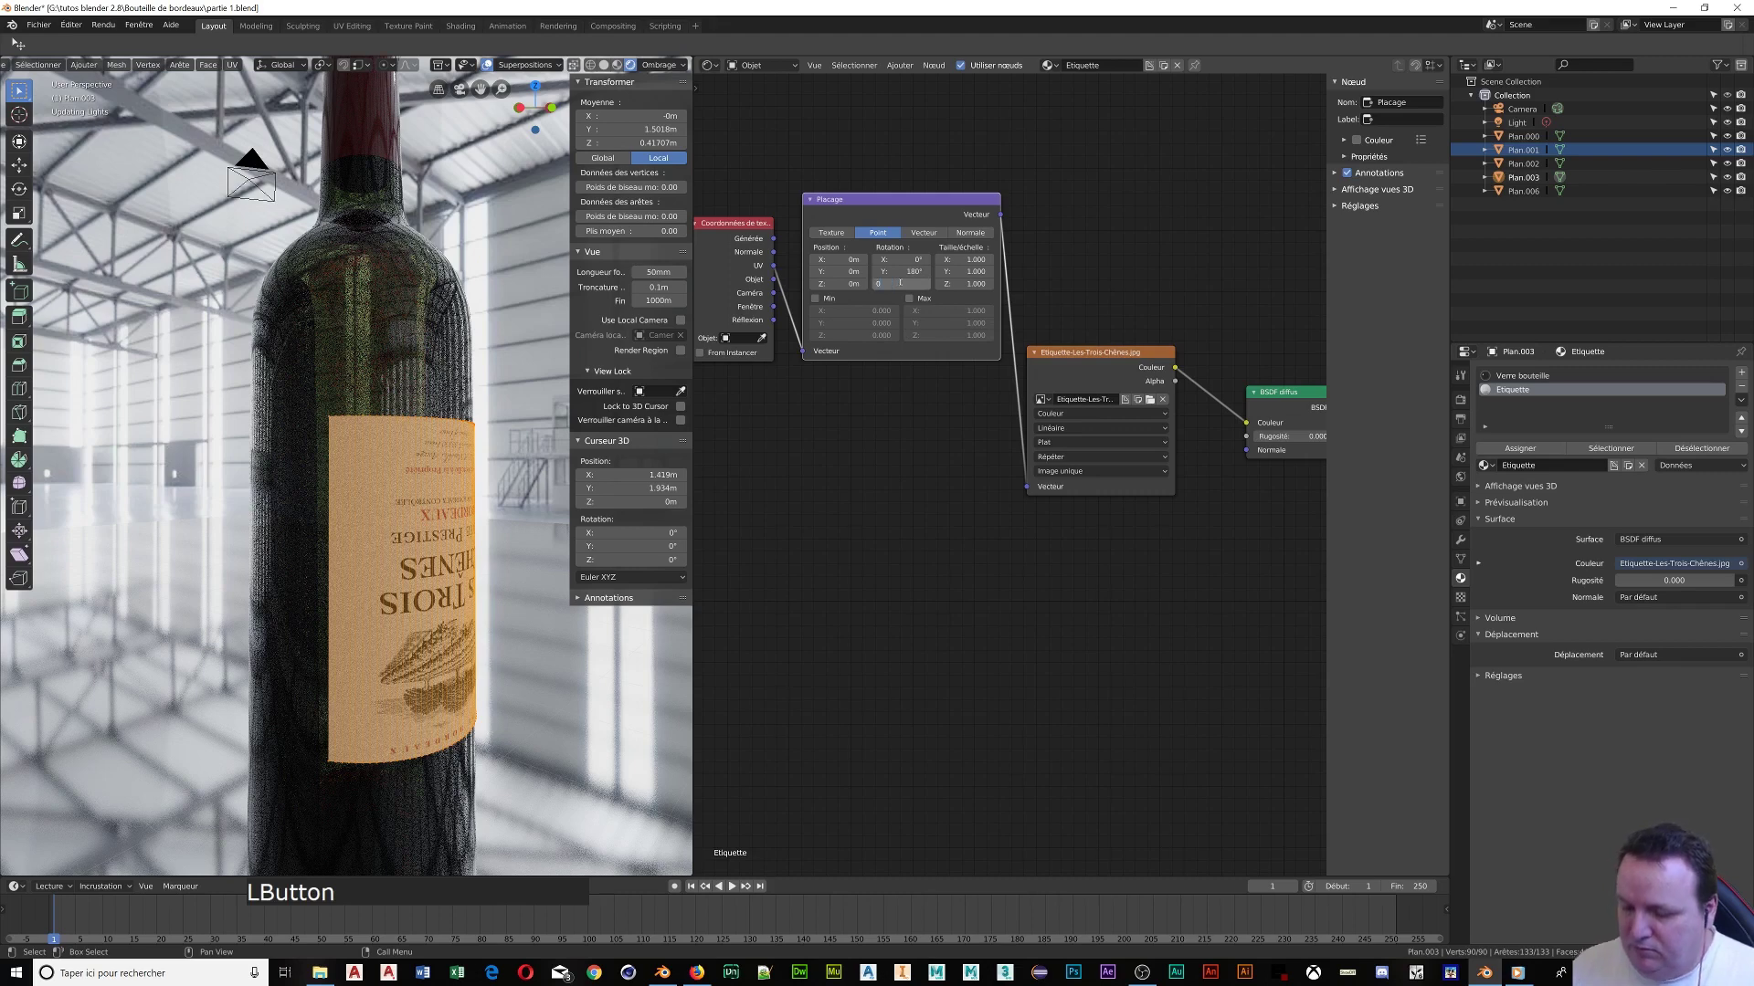
pyautogui.write('0')
pyautogui.click(903, 279)
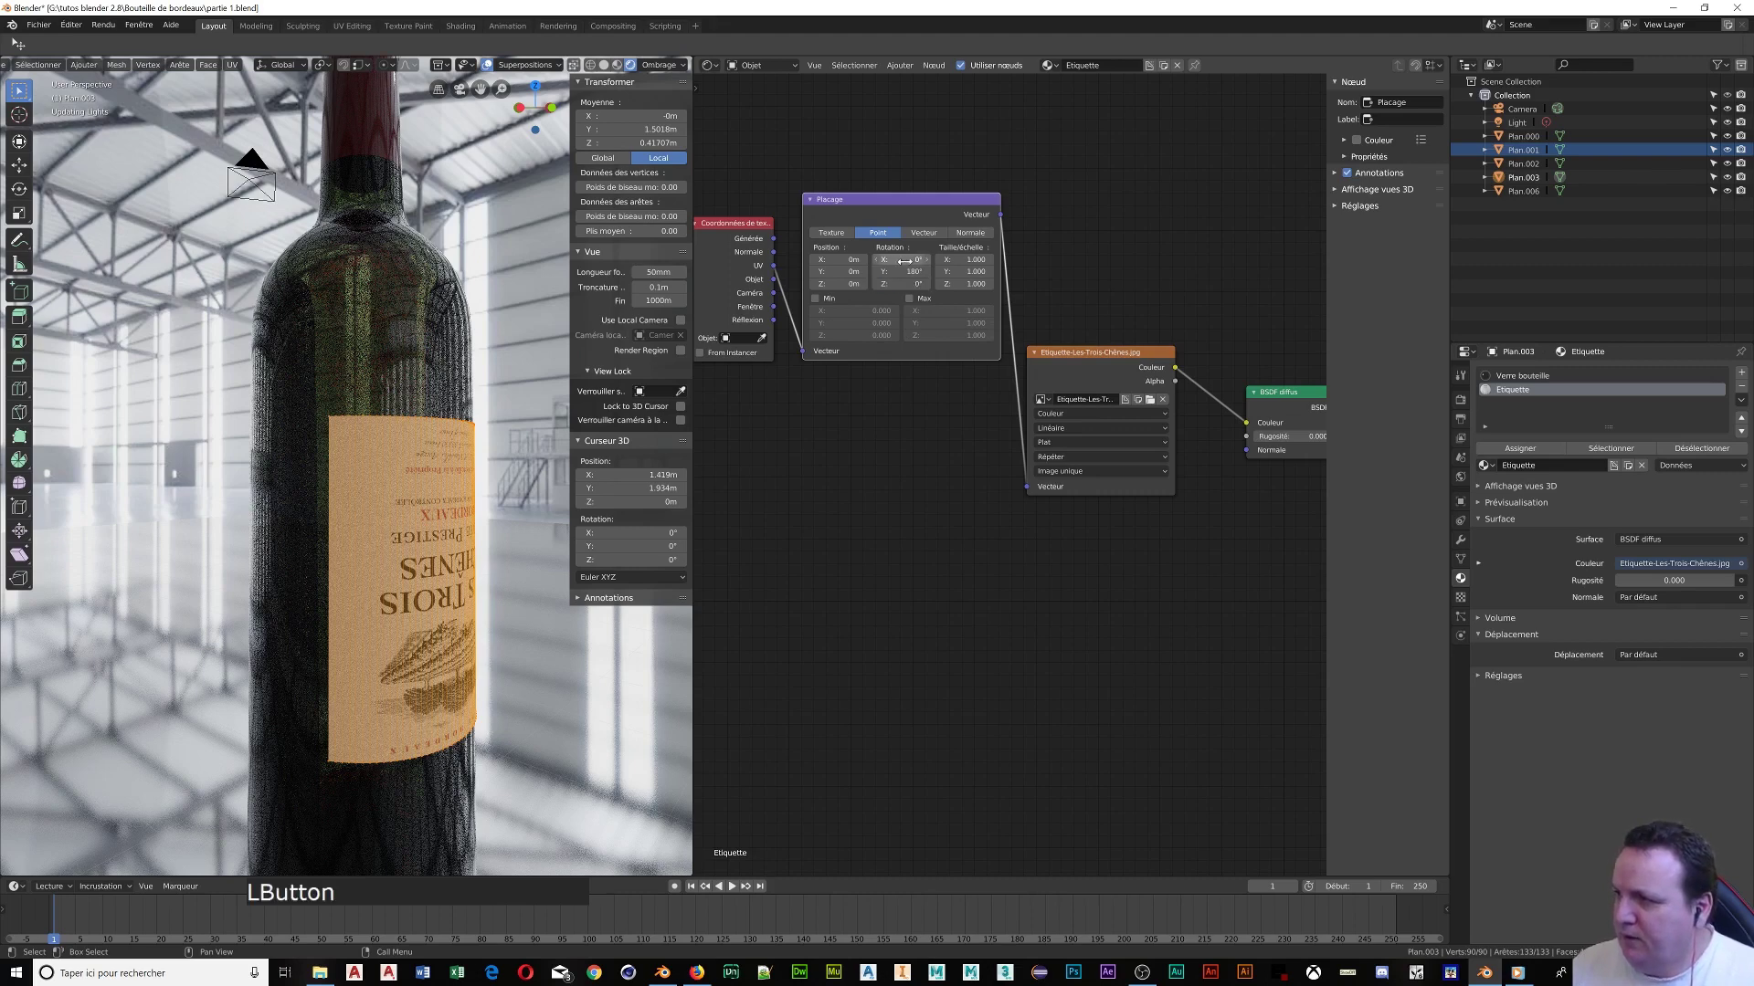
pyautogui.write('0')
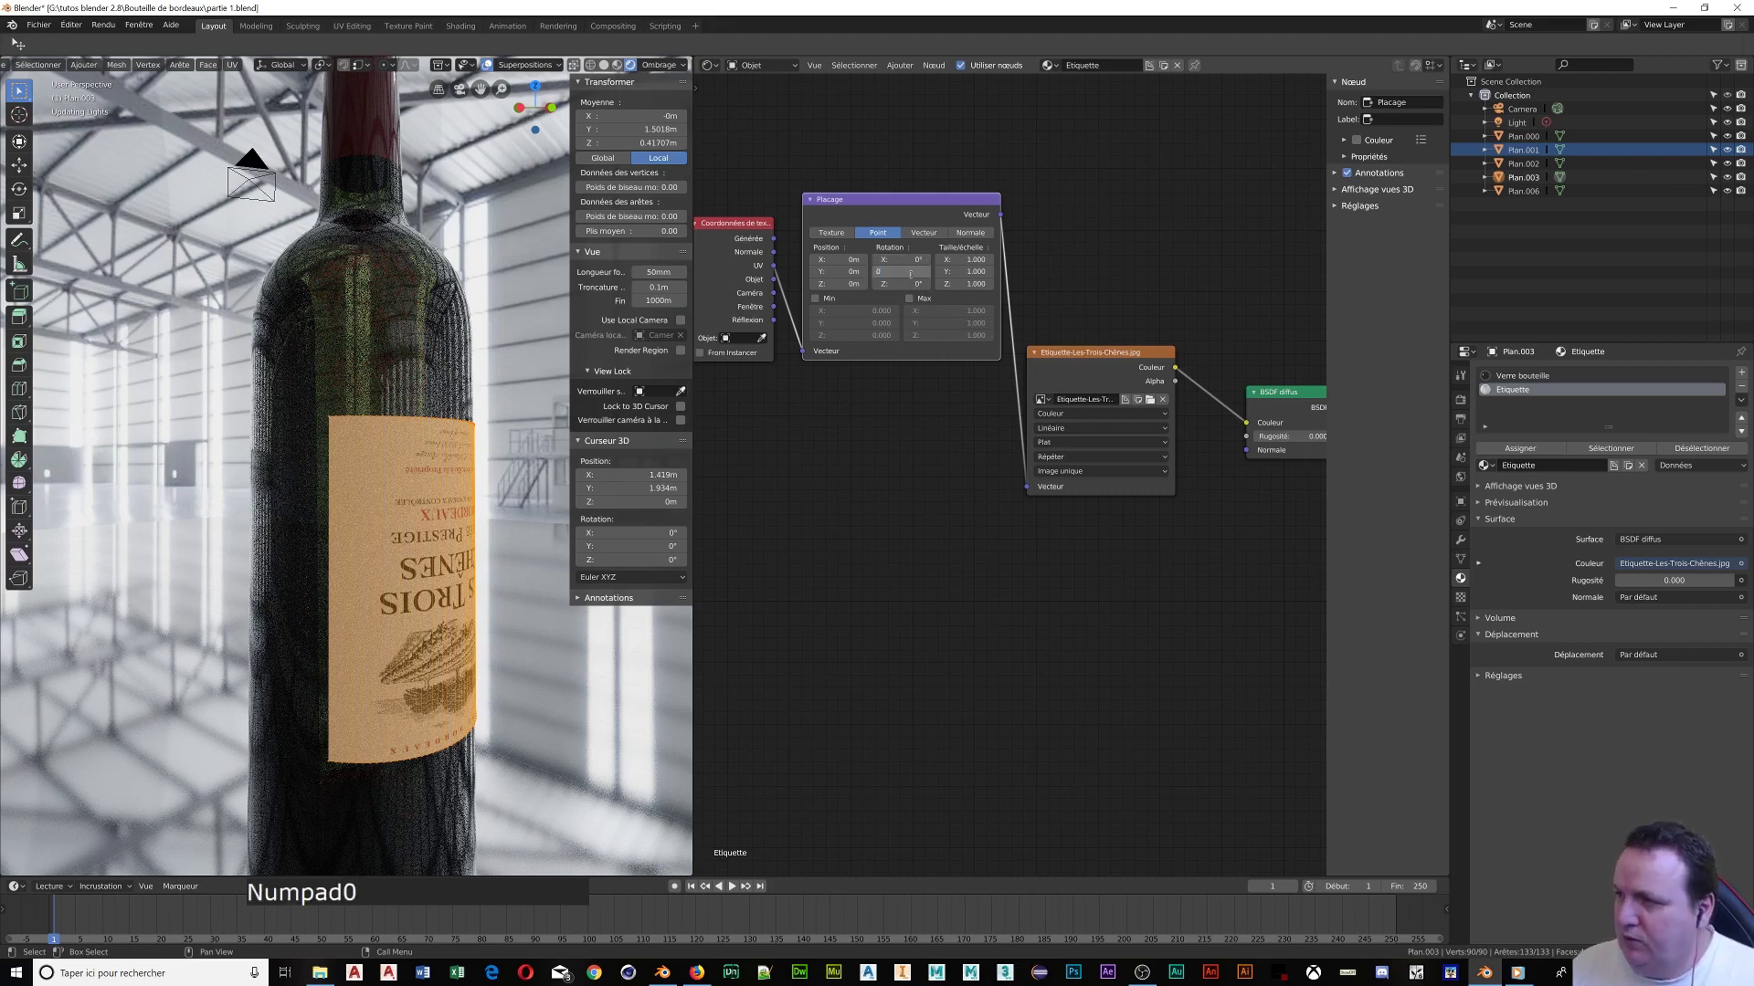
pyautogui.click(899, 429)
# Replace the shader editor with the UV editor and rotate the label's UVs by 180°
pyautogui.moveTo(512, 498); pyautogui.dragTo(347, 529, button='middle')
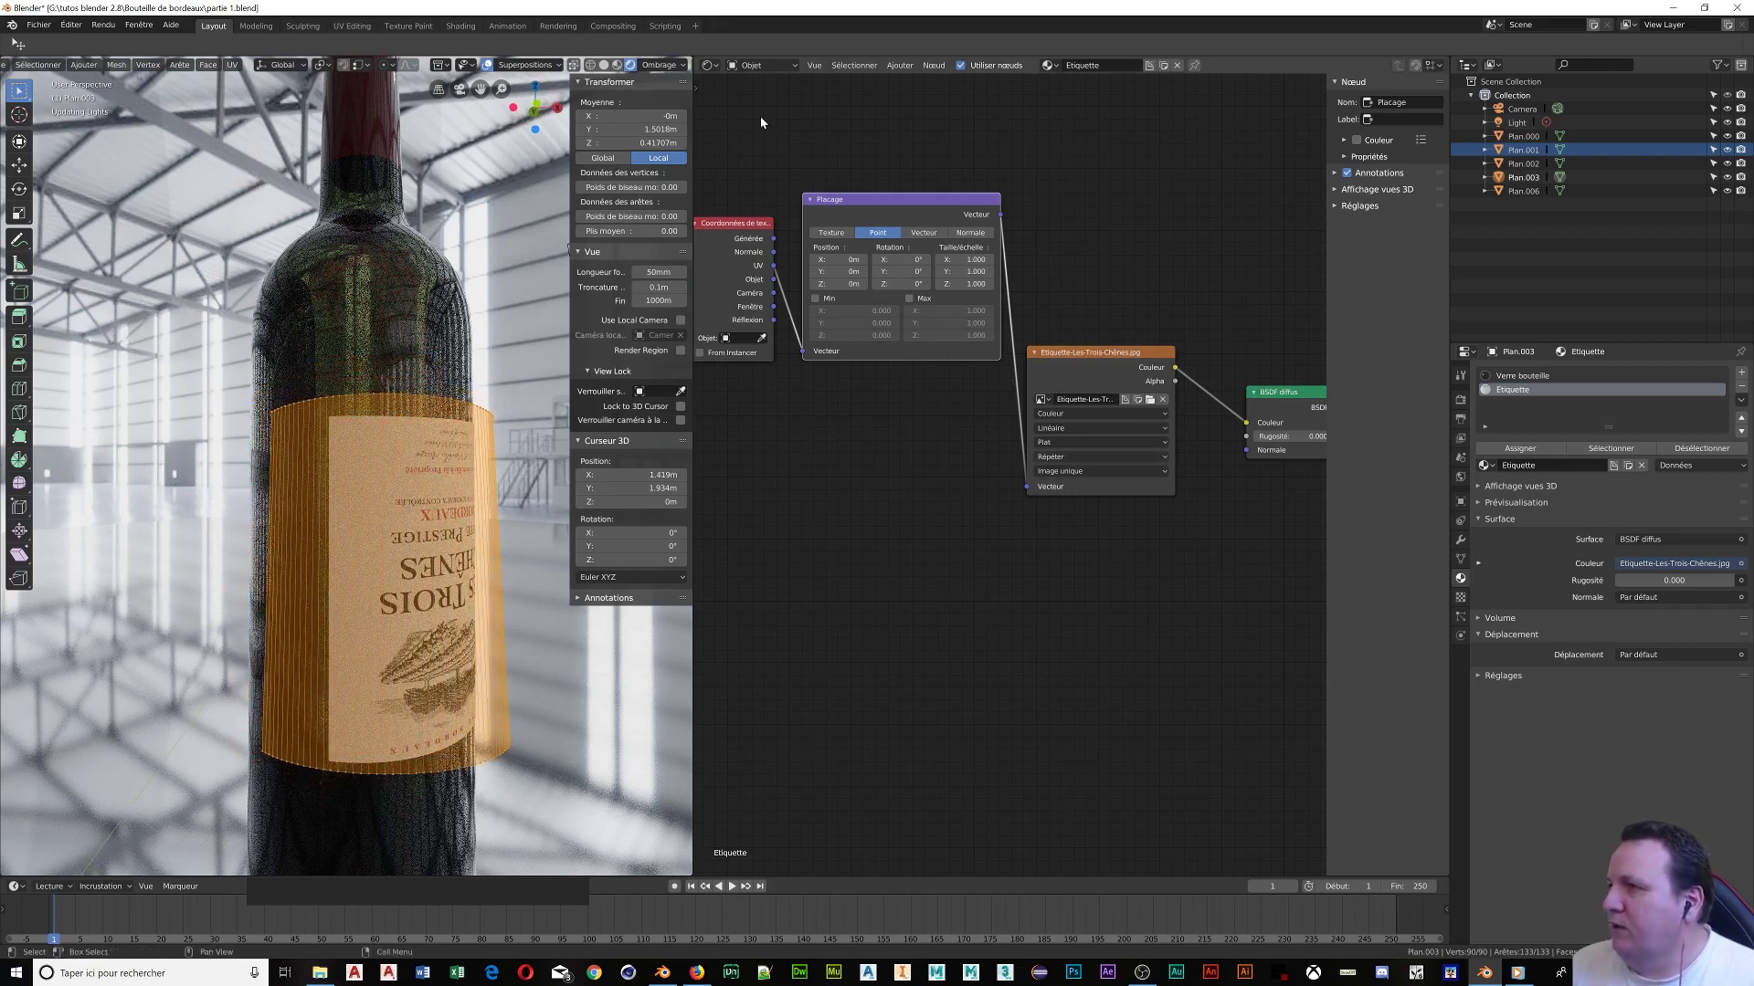
pyautogui.click(716, 66)
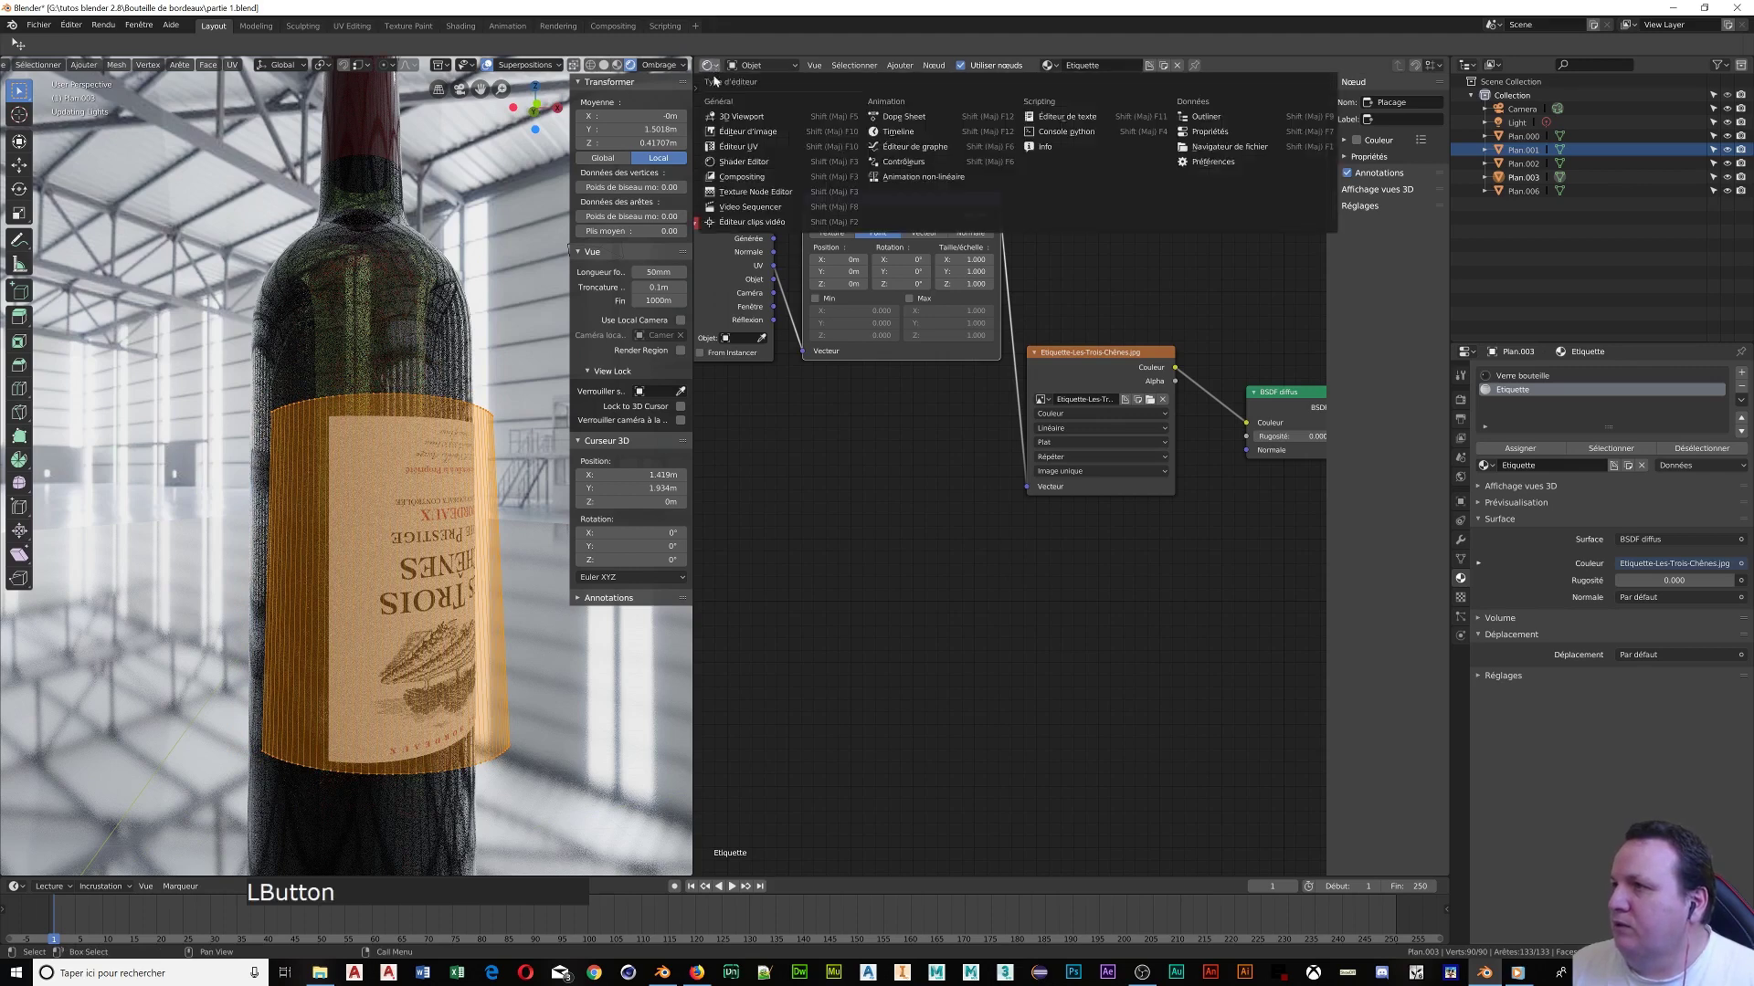
pyautogui.click(736, 147)
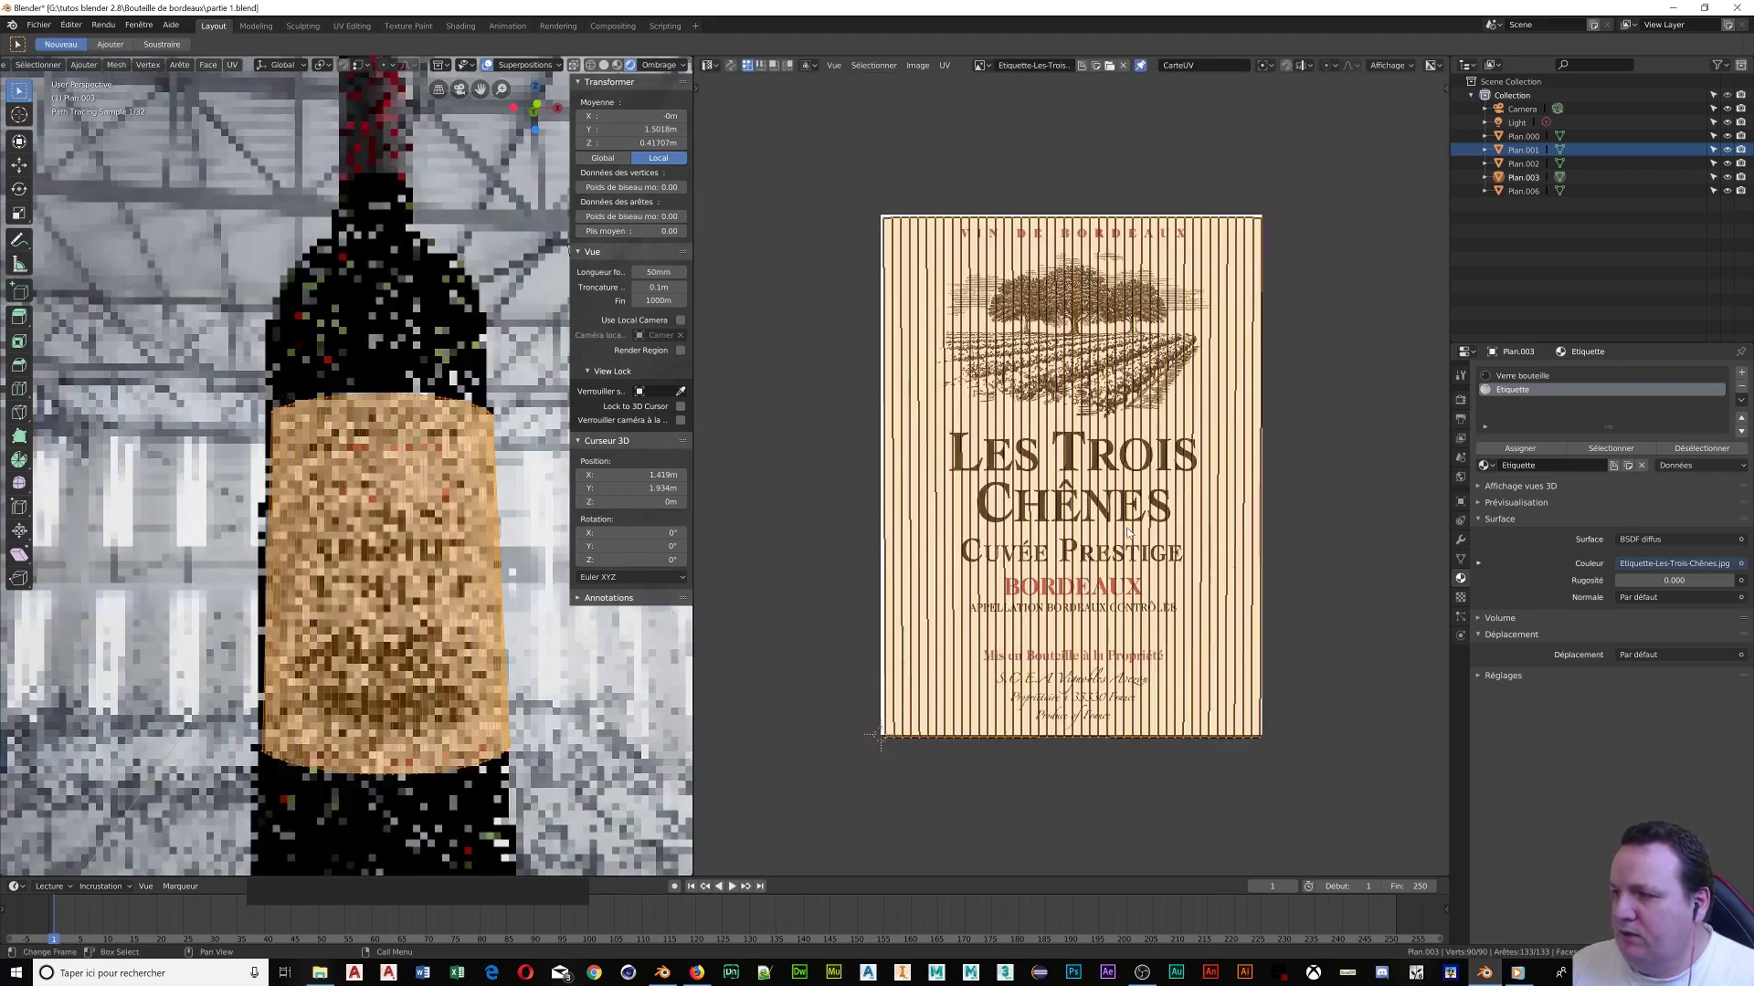
pyautogui.press('r')
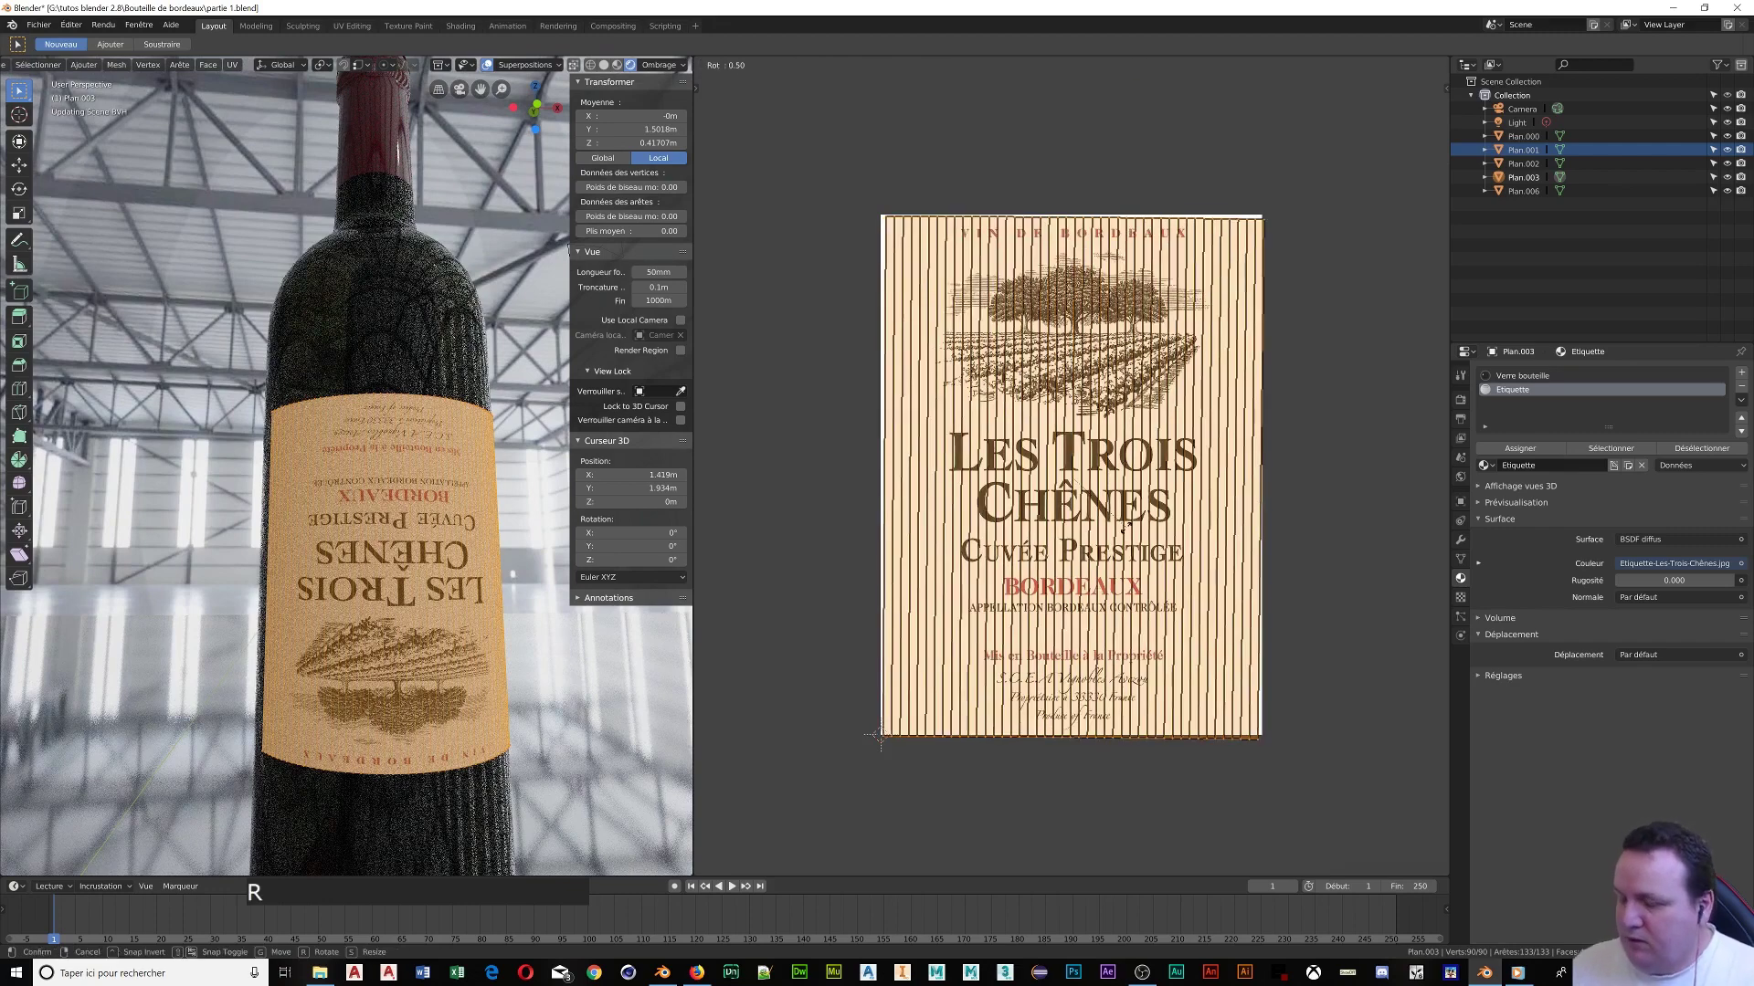
pyautogui.press('KP_1')
pyautogui.press('KP_8')
pyautogui.press('KP_0')
pyautogui.press('KP_Enter')
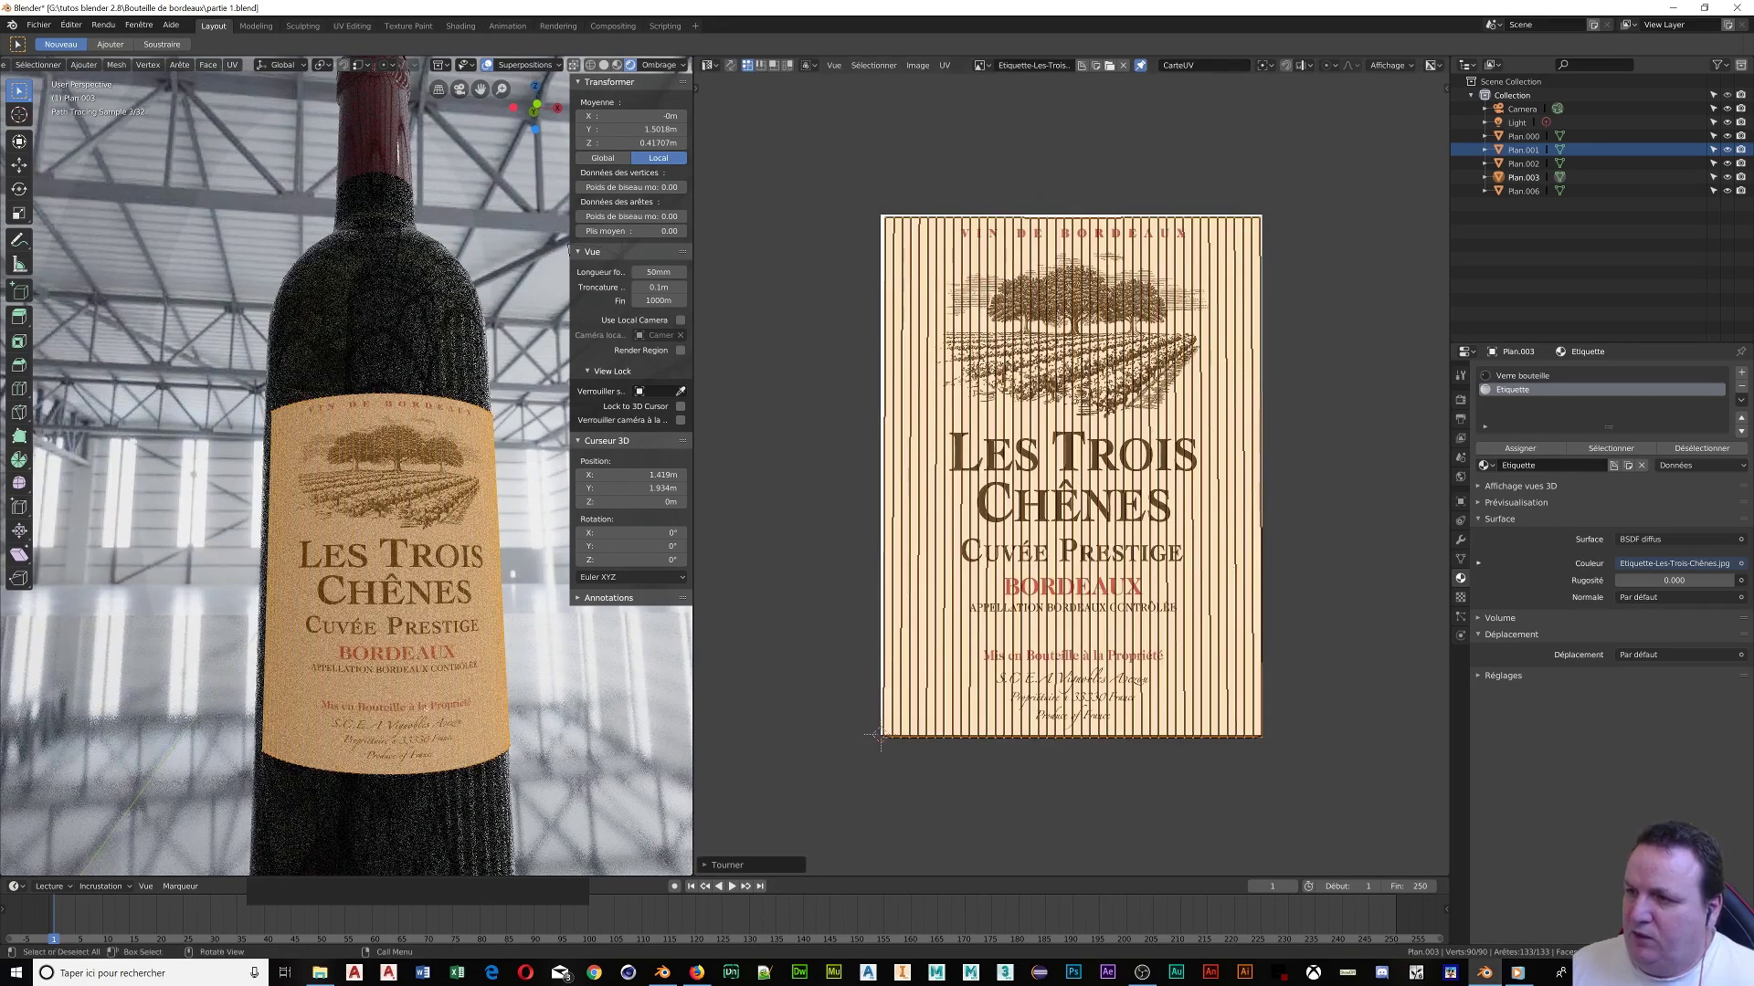
# Check the label on the whole bottle, deselect its faces and return to object mode
pyautogui.moveTo(518, 546); pyautogui.dragTo(370, 861, button='middle')
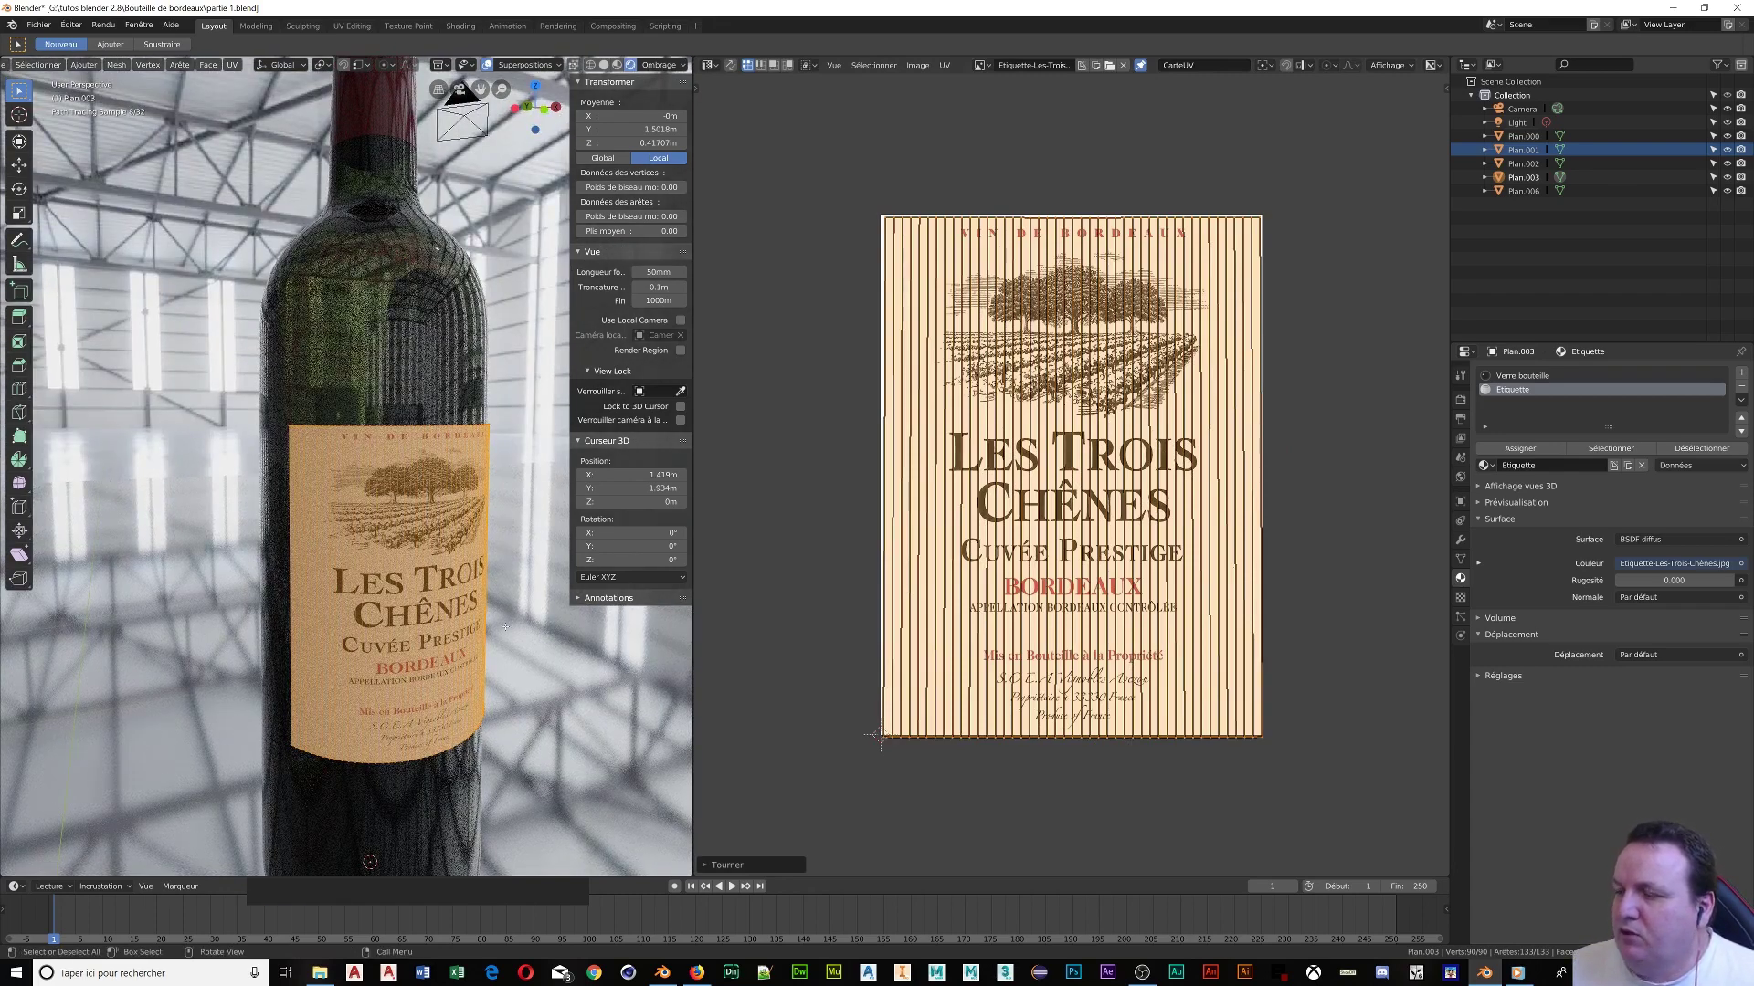
pyautogui.press('F4')
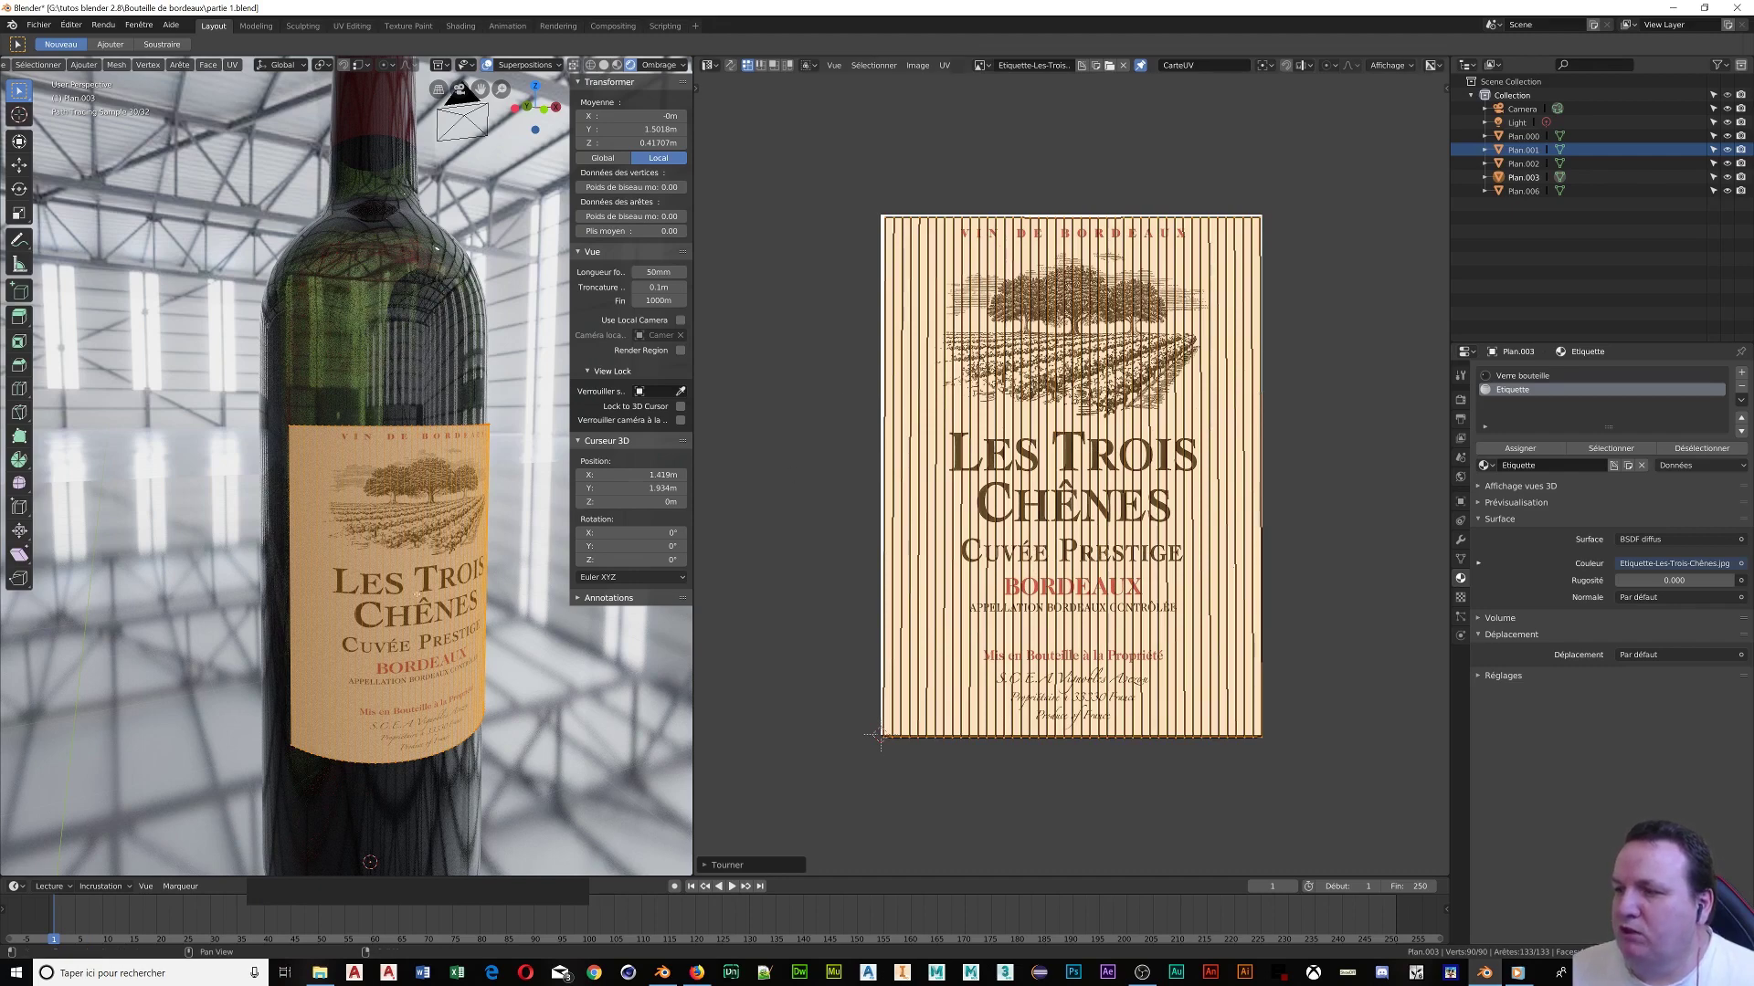
pyautogui.scroll(-3, 414, 593)
pyautogui.scroll(-2, 419, 593)
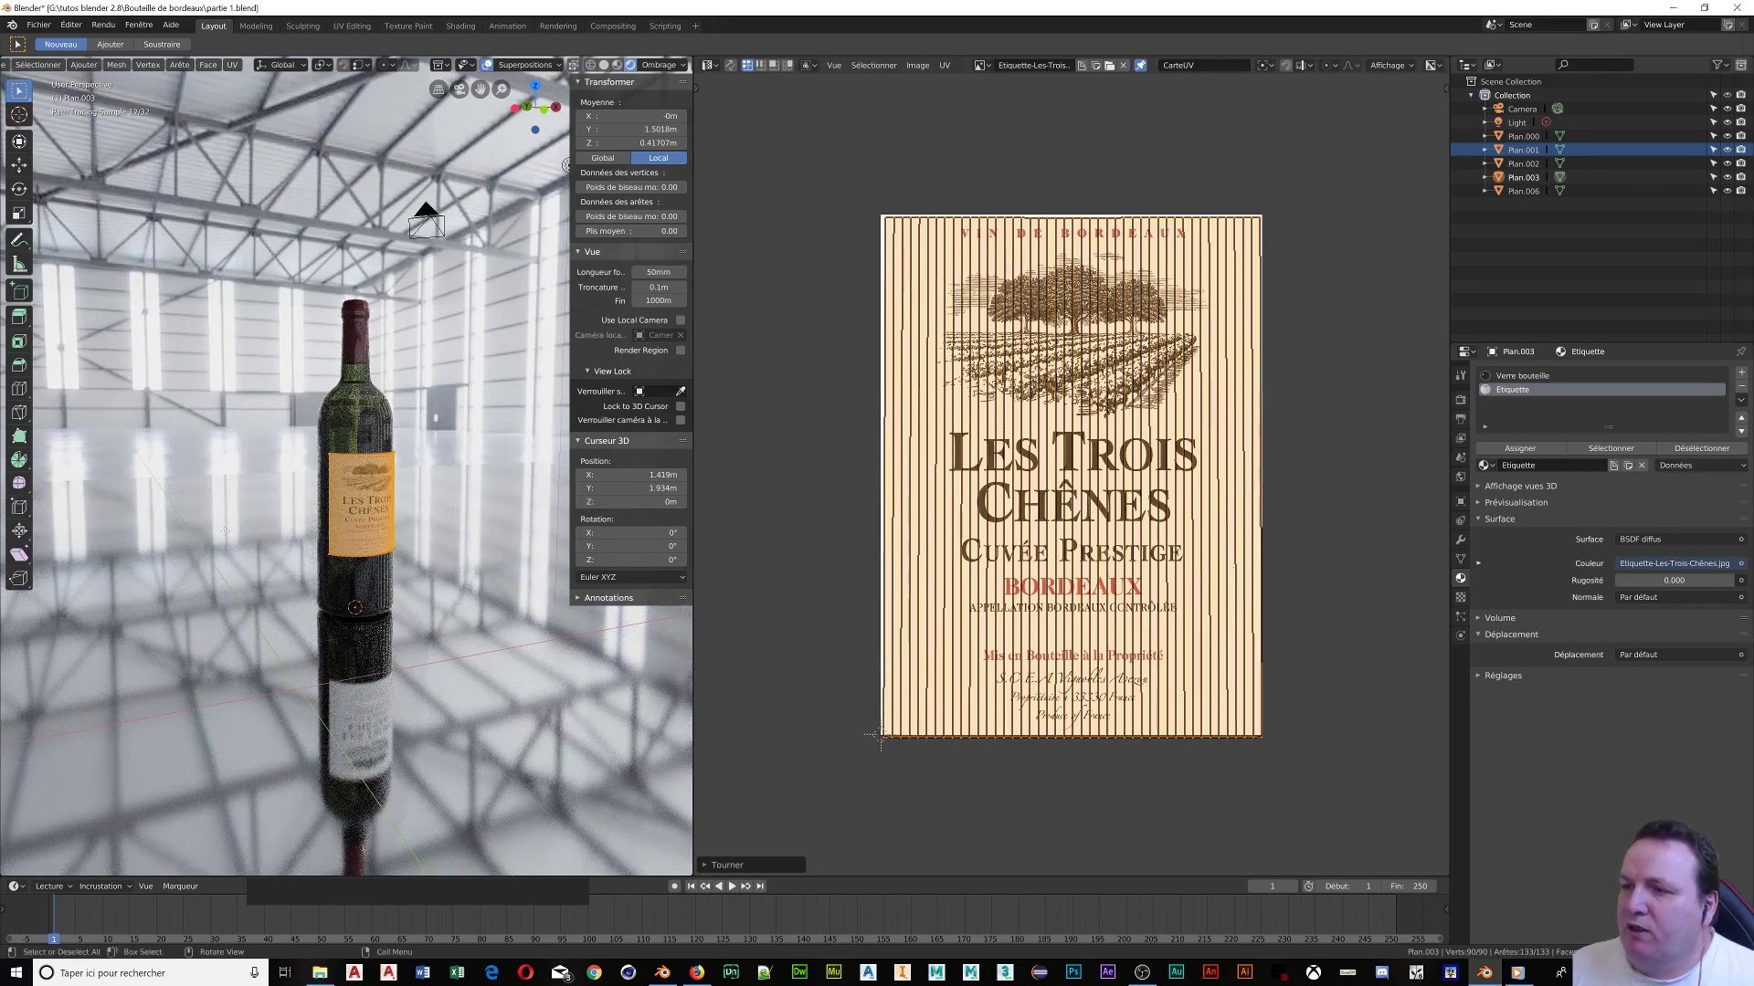
pyautogui.moveTo(464, 500); pyautogui.dragTo(416, 522, button='middle')
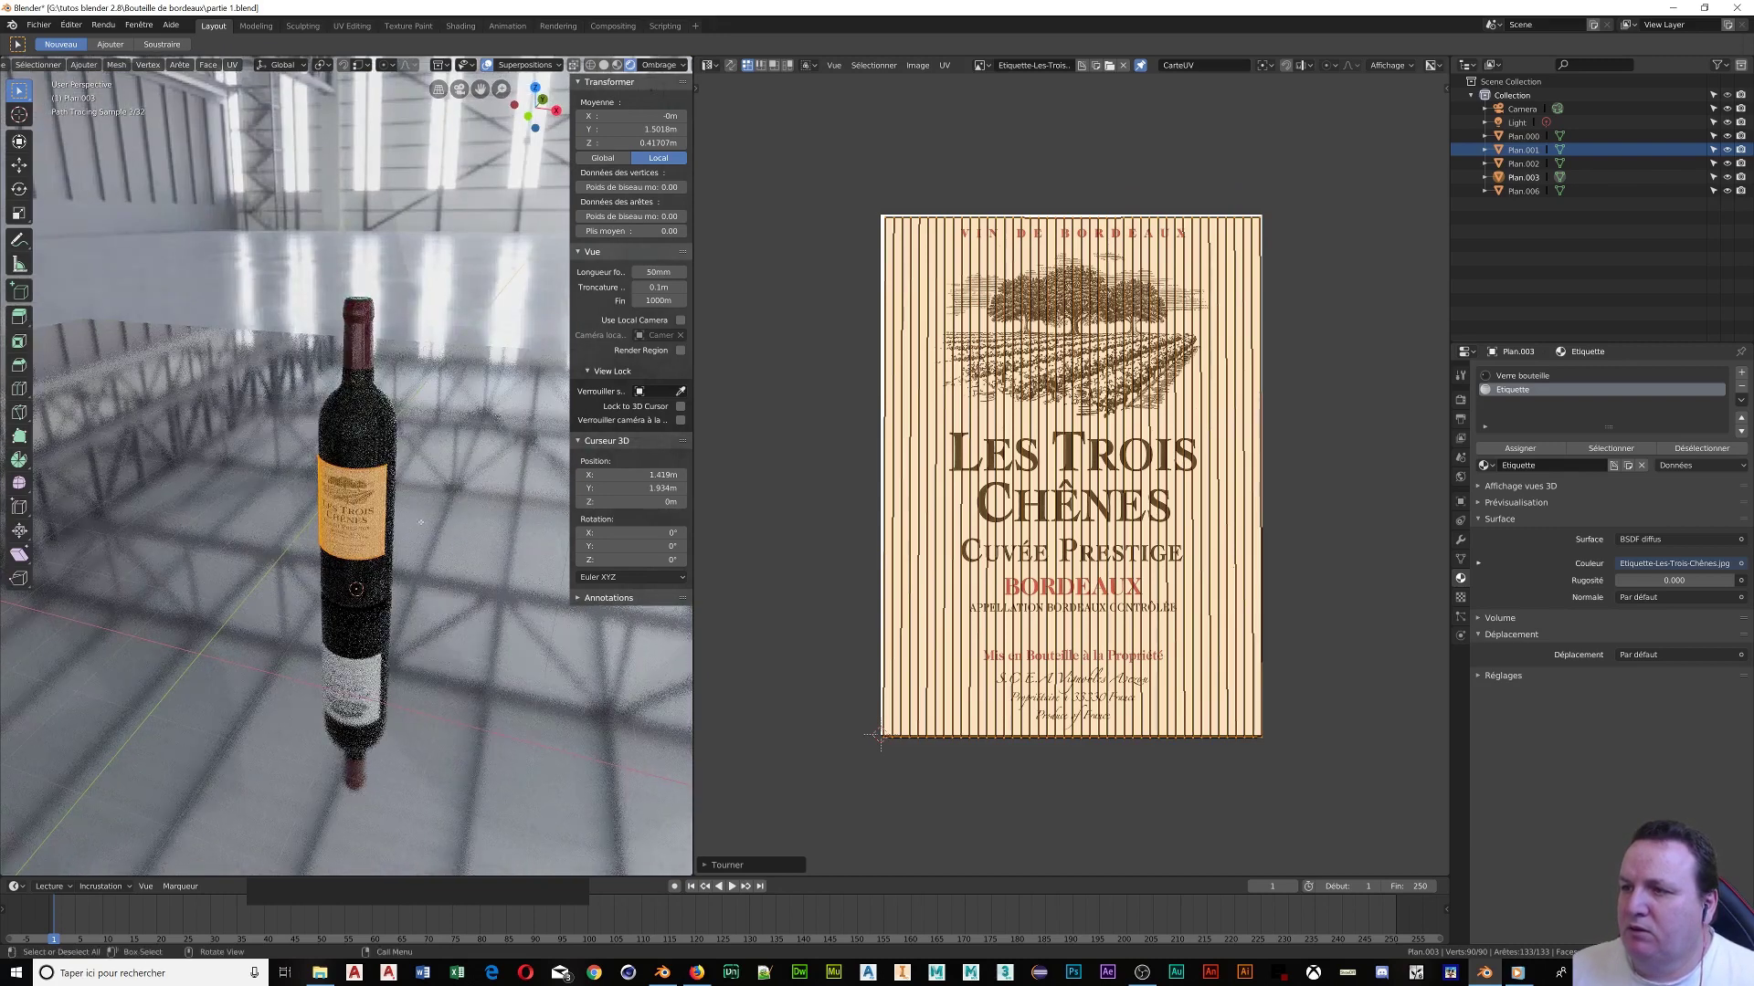
pyautogui.click(366, 431)
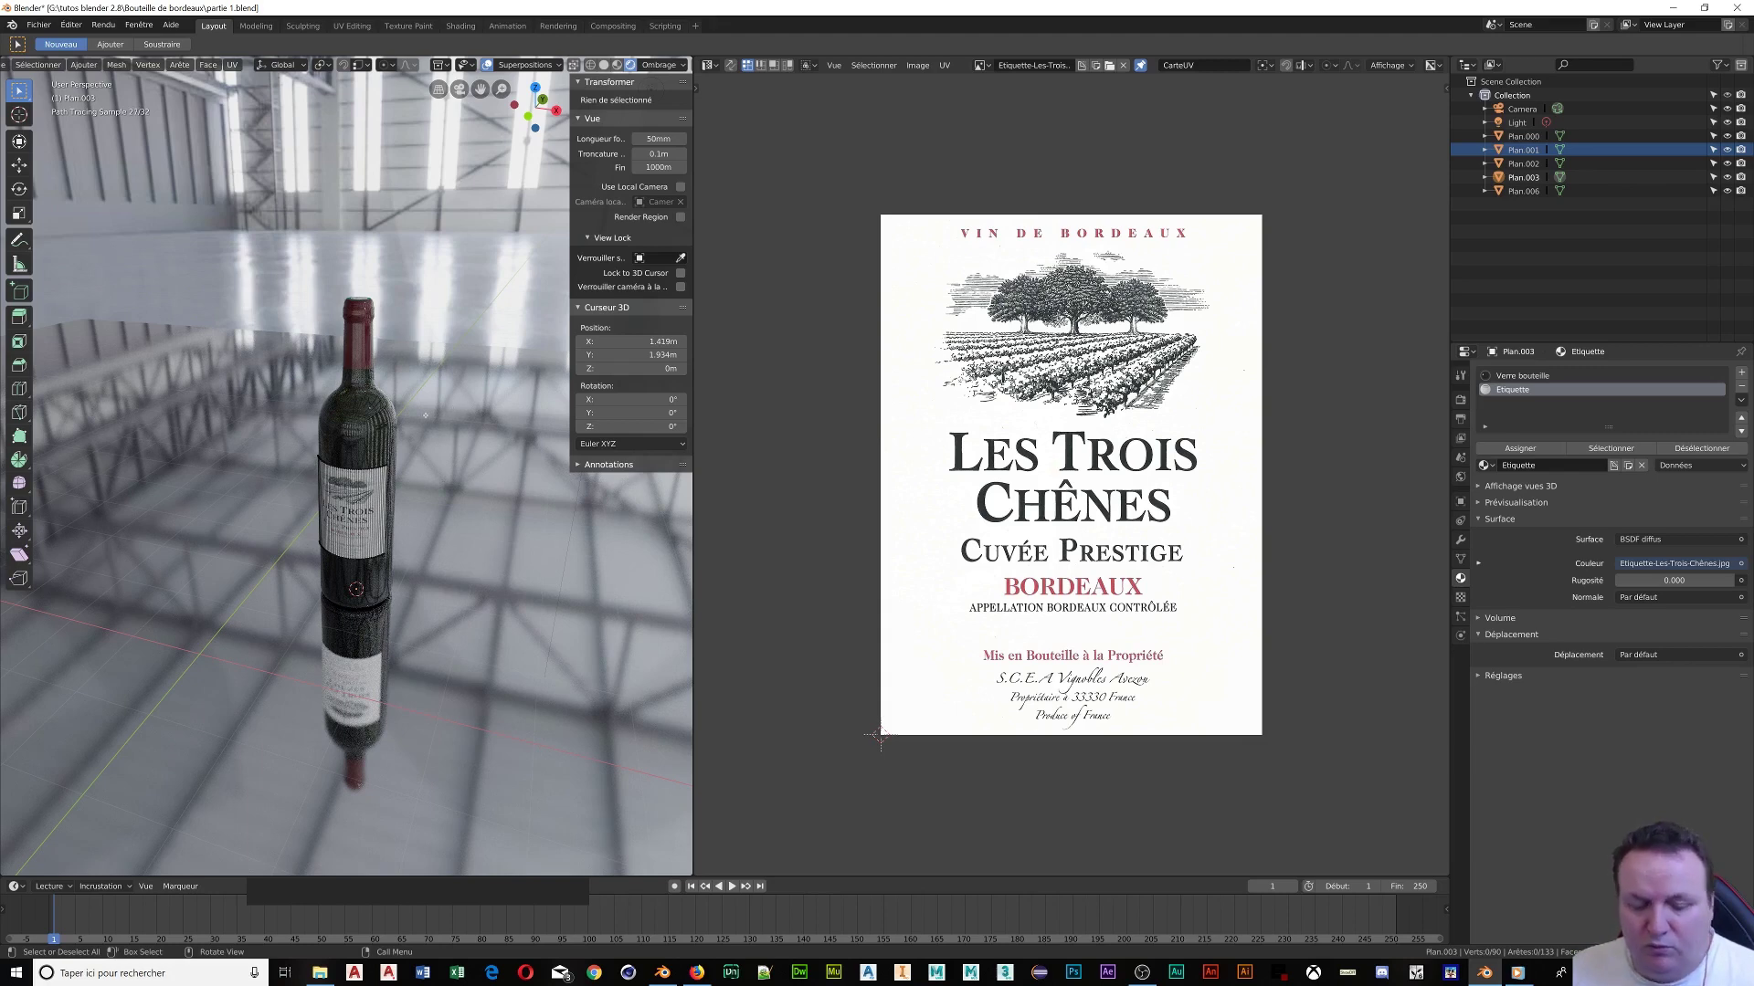
pyautogui.press('Tab')
pyautogui.moveTo(426, 407)
pyautogui.mouseDown(button='middle')
pyautogui.moveTo(454, 413)
pyautogui.moveTo(426, 414)
pyautogui.mouseUp(button='middle')
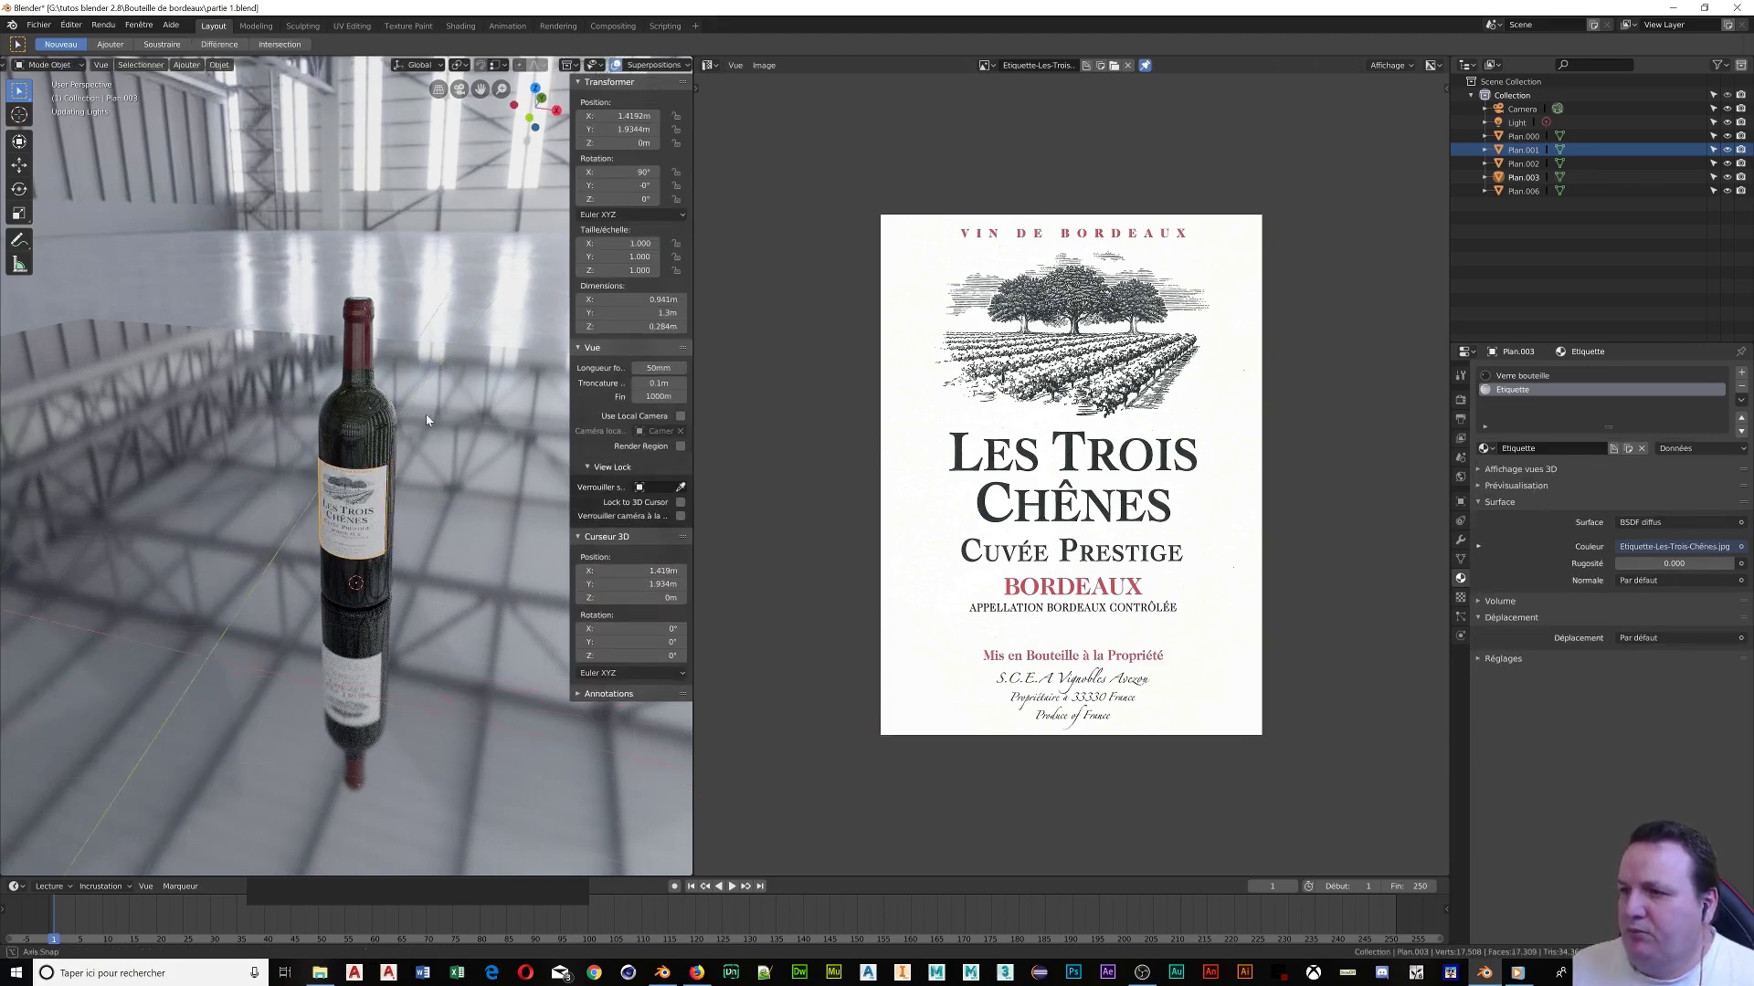
# Merge the UV editor area into the 3D viewport in rendered shading so the viewport takes over its space
pyautogui.scroll(-3, 539, 65)
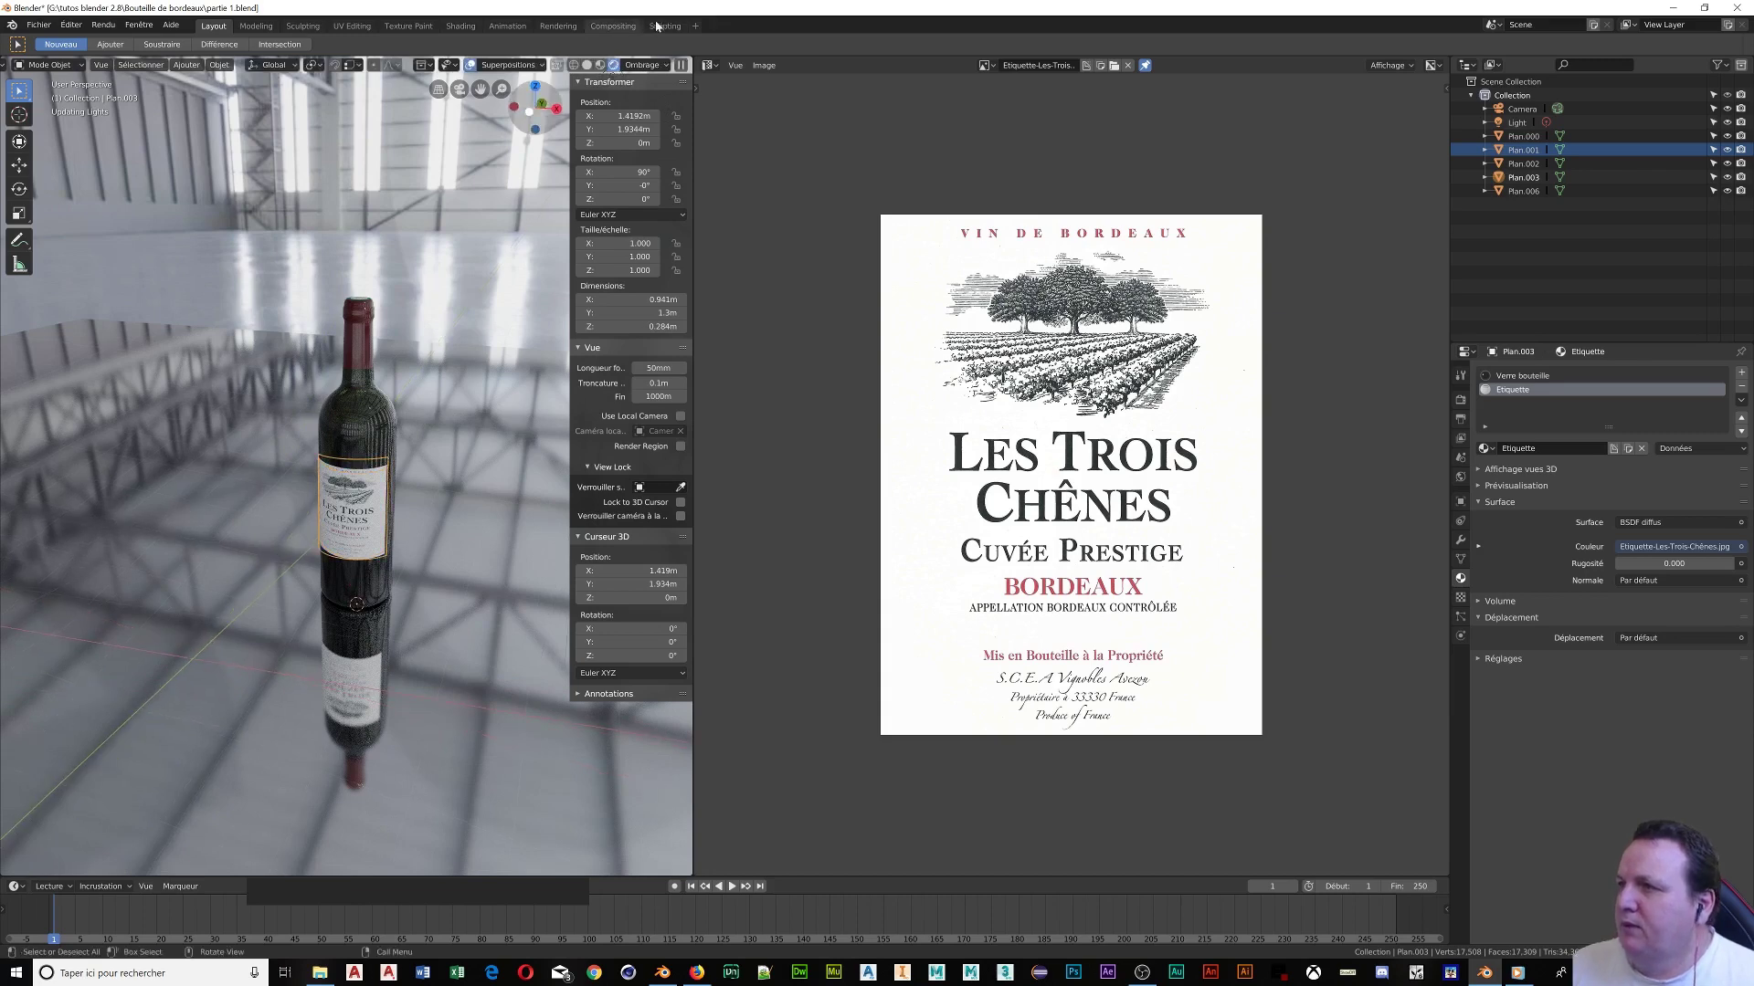
pyautogui.click(645, 64)
pyautogui.click(614, 65)
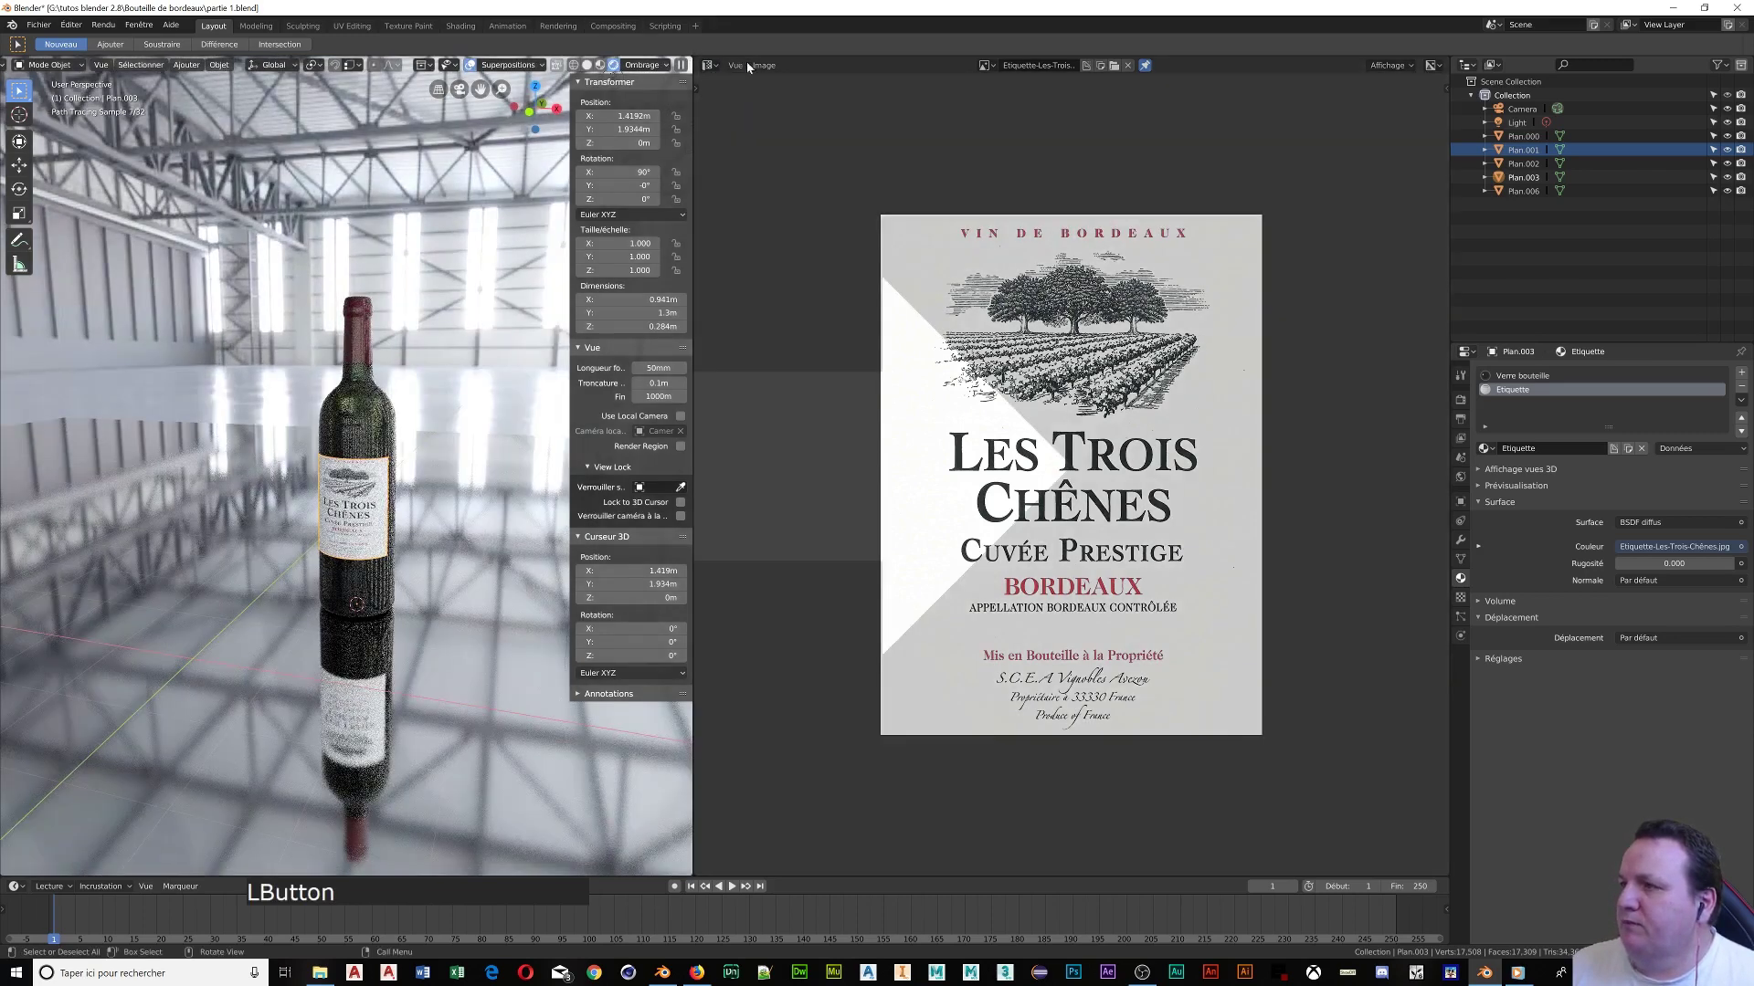
pyautogui.moveTo(747, 64); pyautogui.dragTo(751, 68)
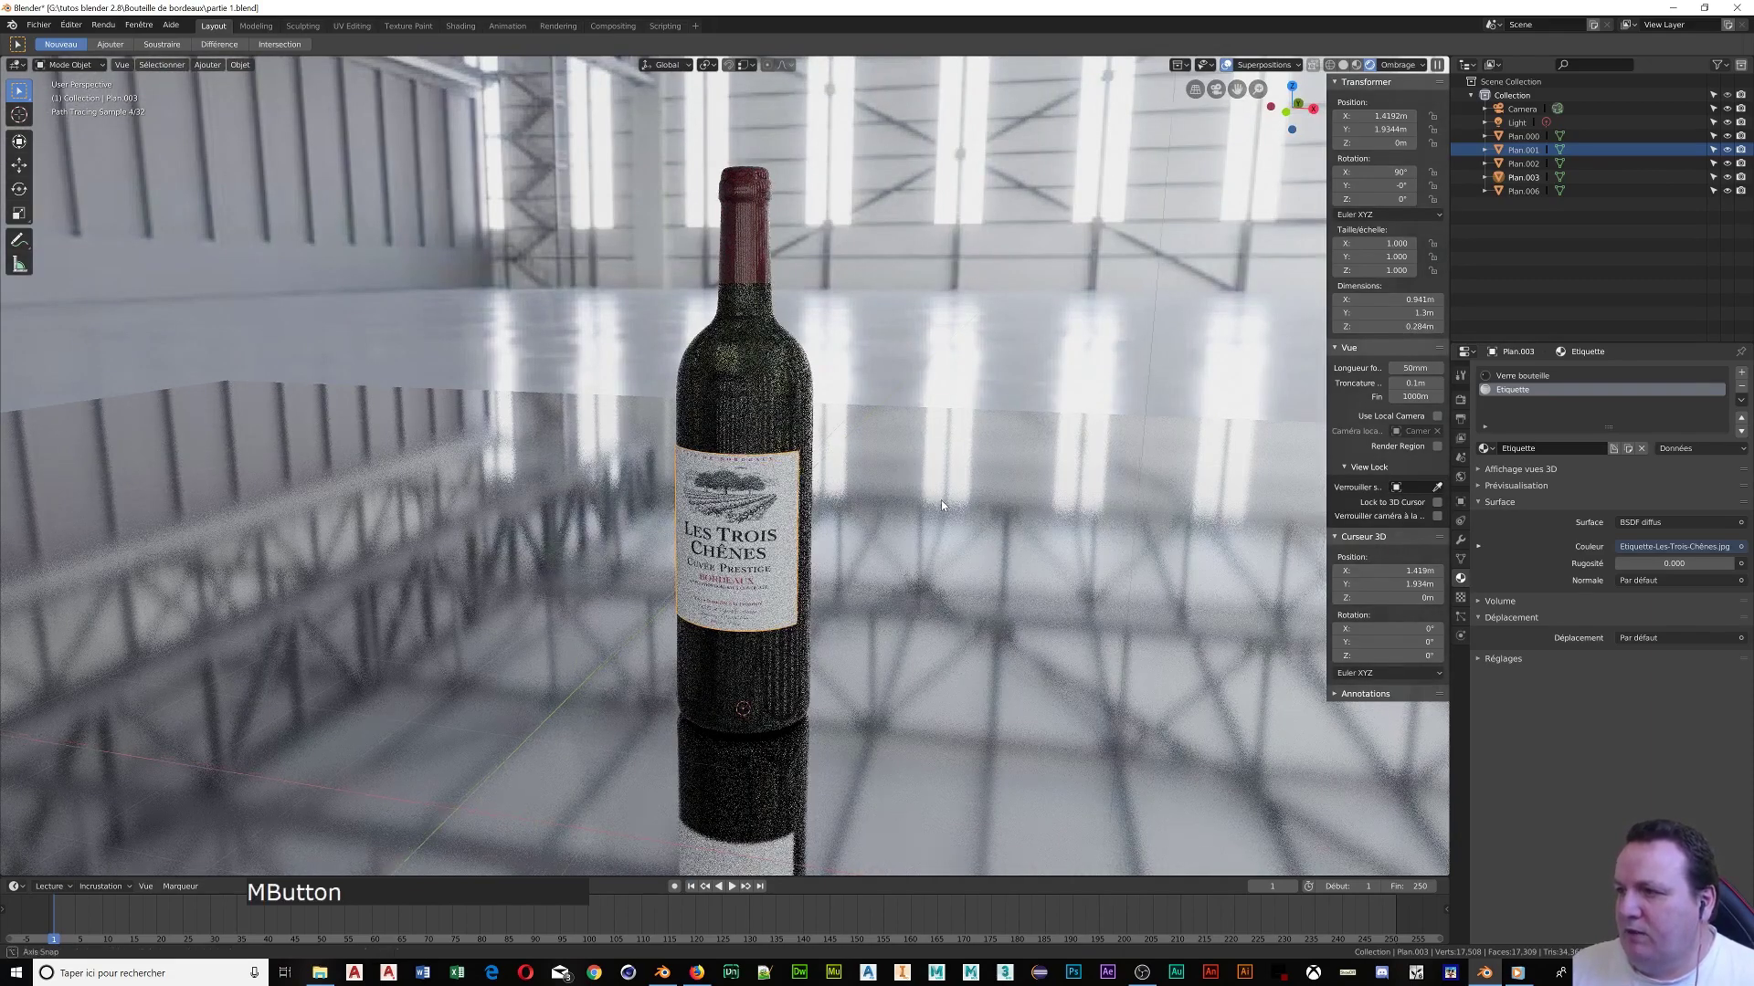
# Switch to wireframe shading and join the label, neck capsule, glass and wine meshes into one object with Plan.000 active
pyautogui.moveTo(941, 501); pyautogui.dragTo(952, 501, button='middle')
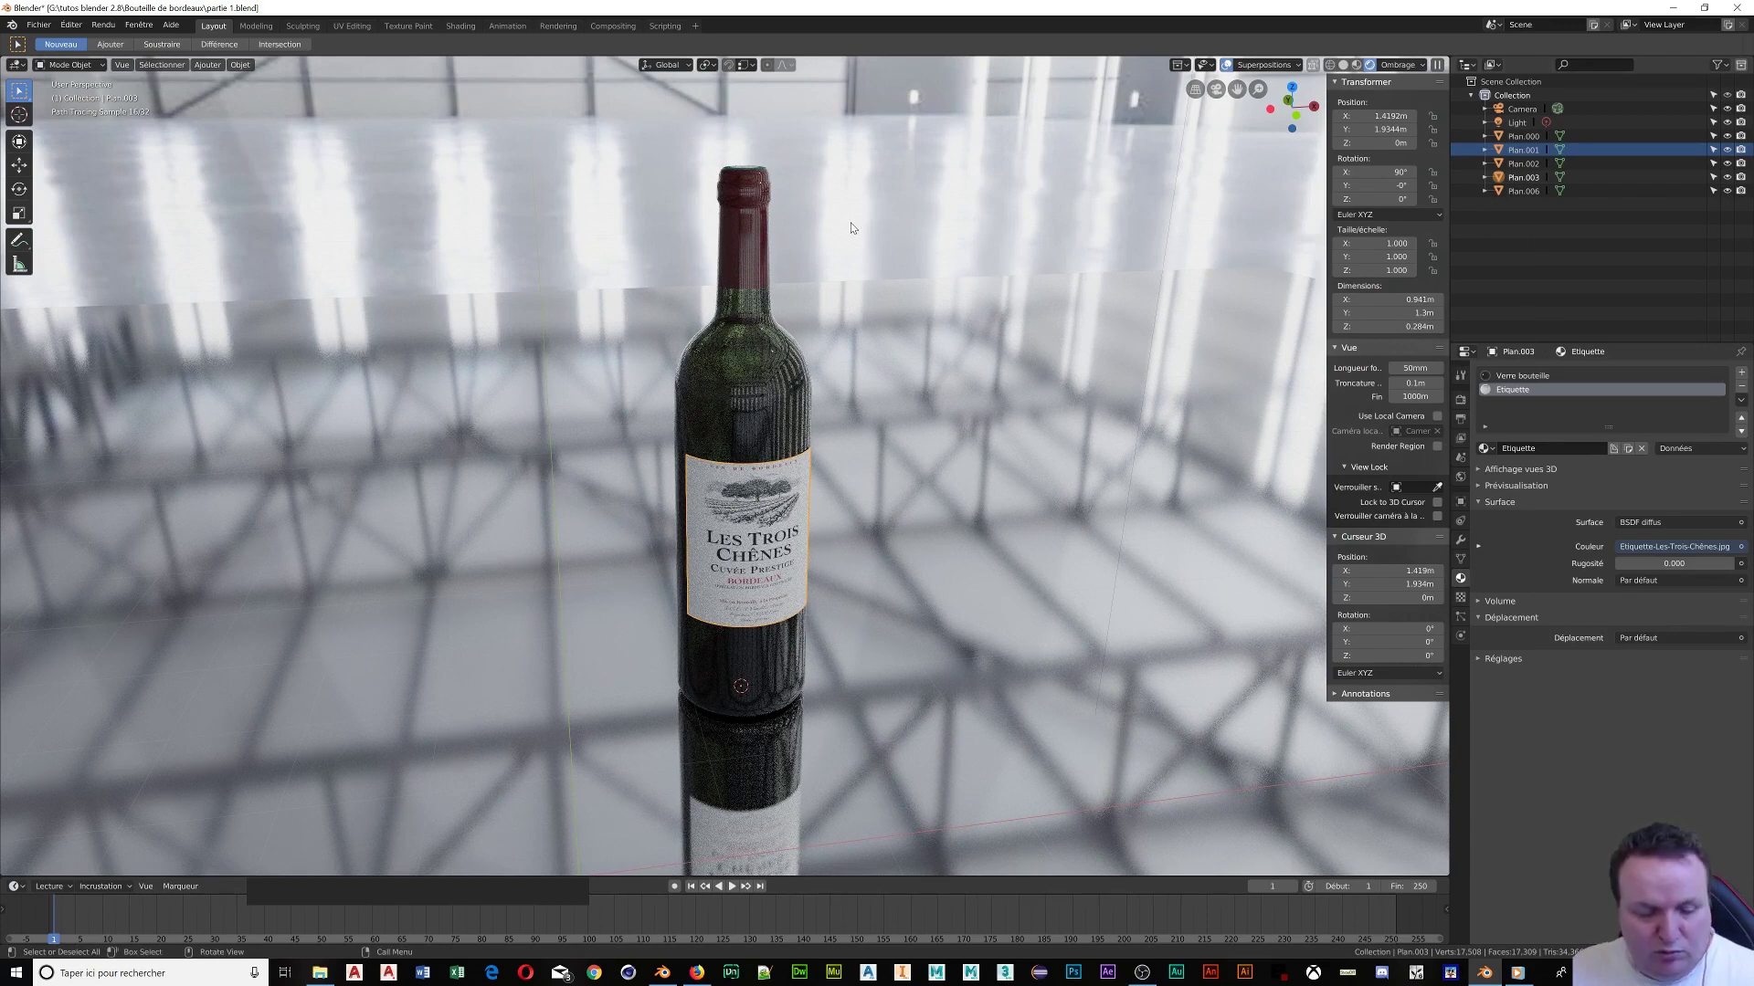
pyautogui.click(1329, 65)
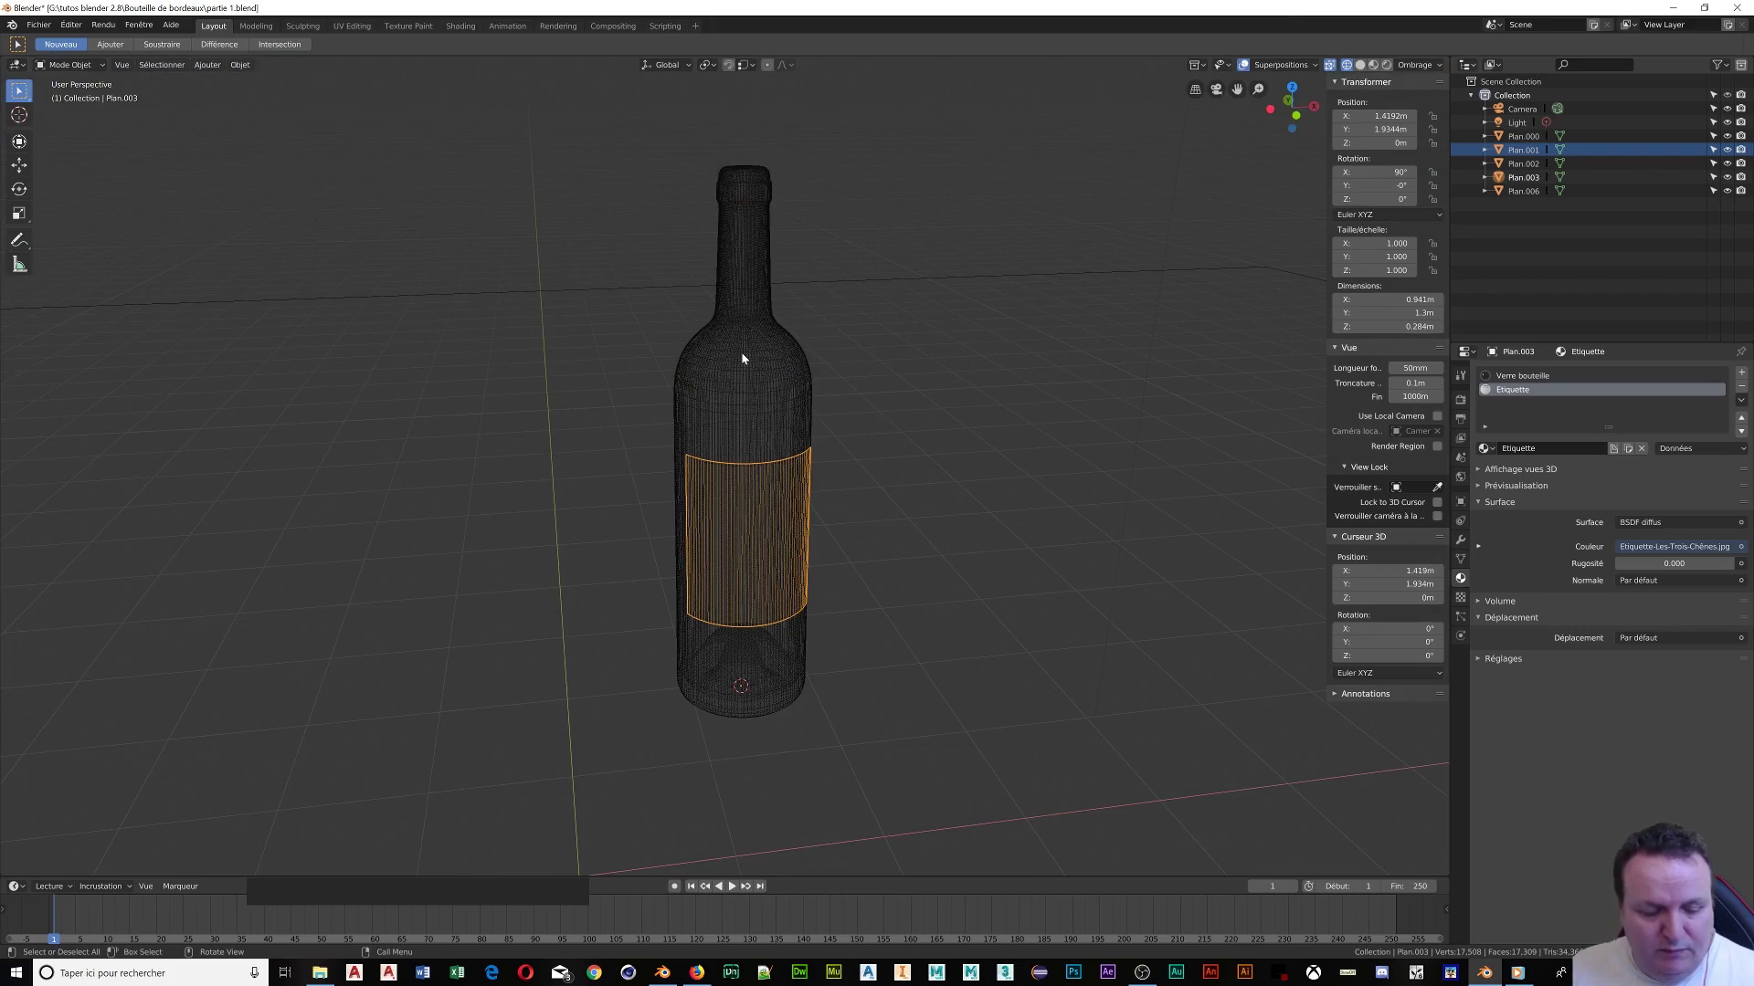
pyautogui.press('shift')
pyautogui.keyDown('shift'); pyautogui.click(763, 201); pyautogui.keyUp('shift')
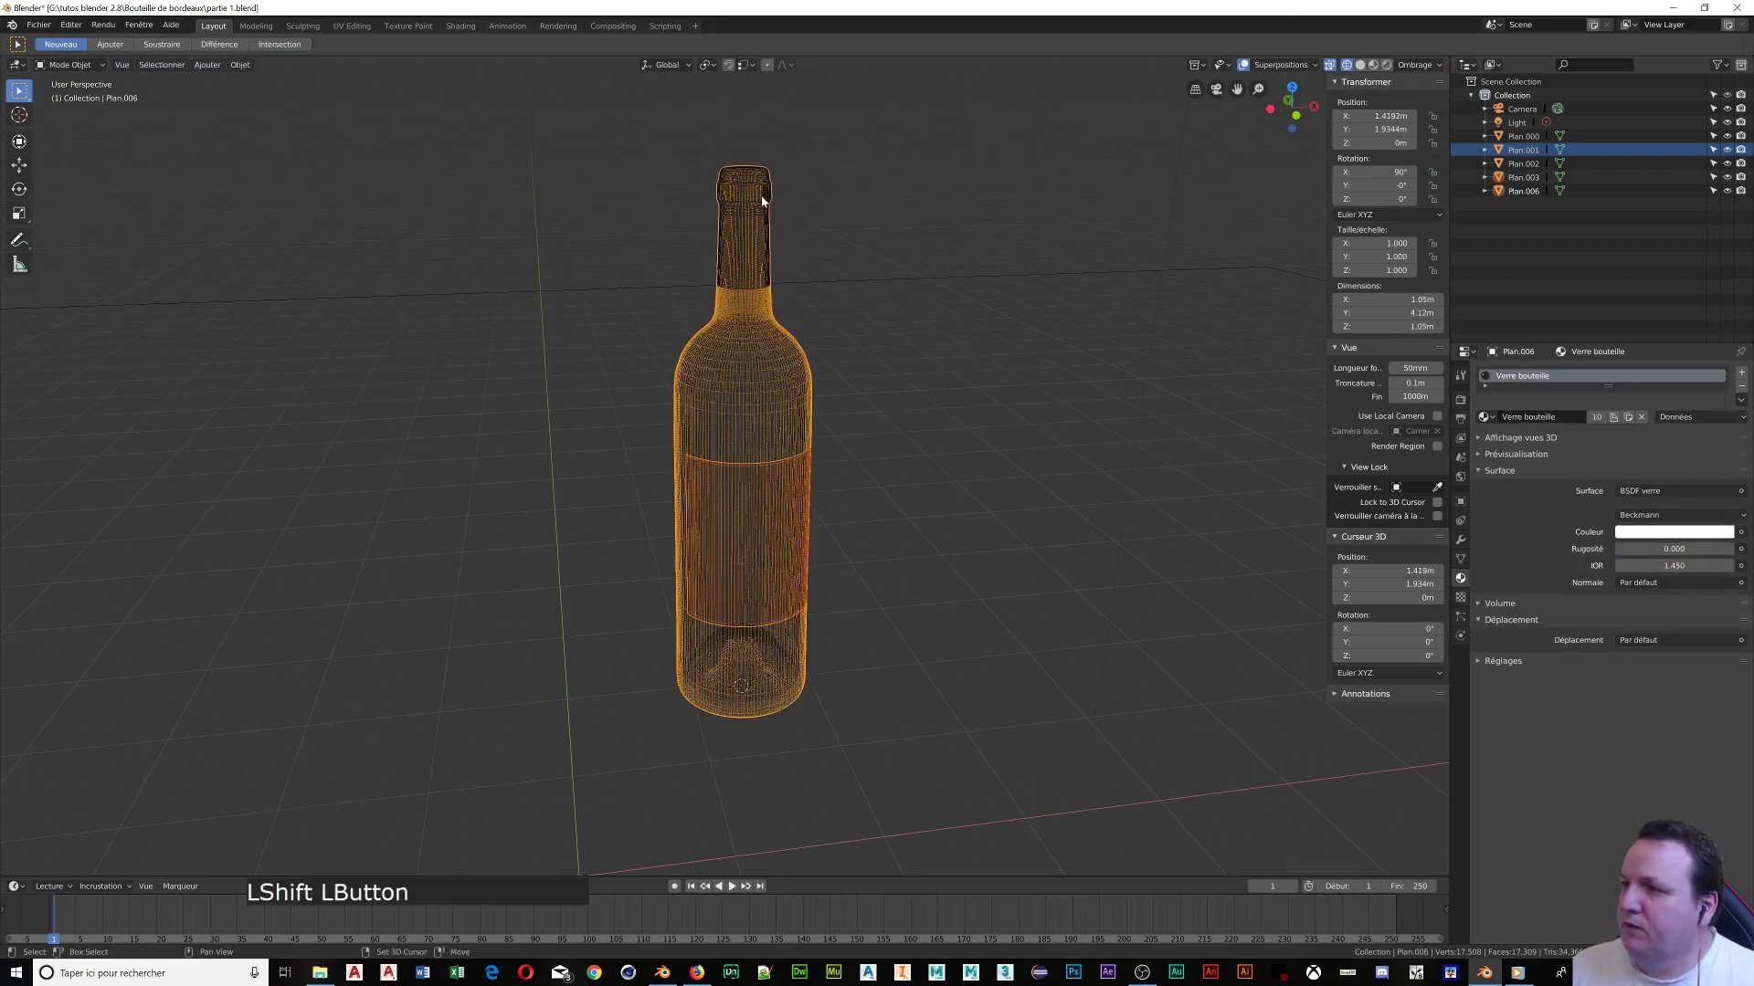
pyautogui.keyDown('shift'); pyautogui.click(765, 220); pyautogui.keyUp('shift')
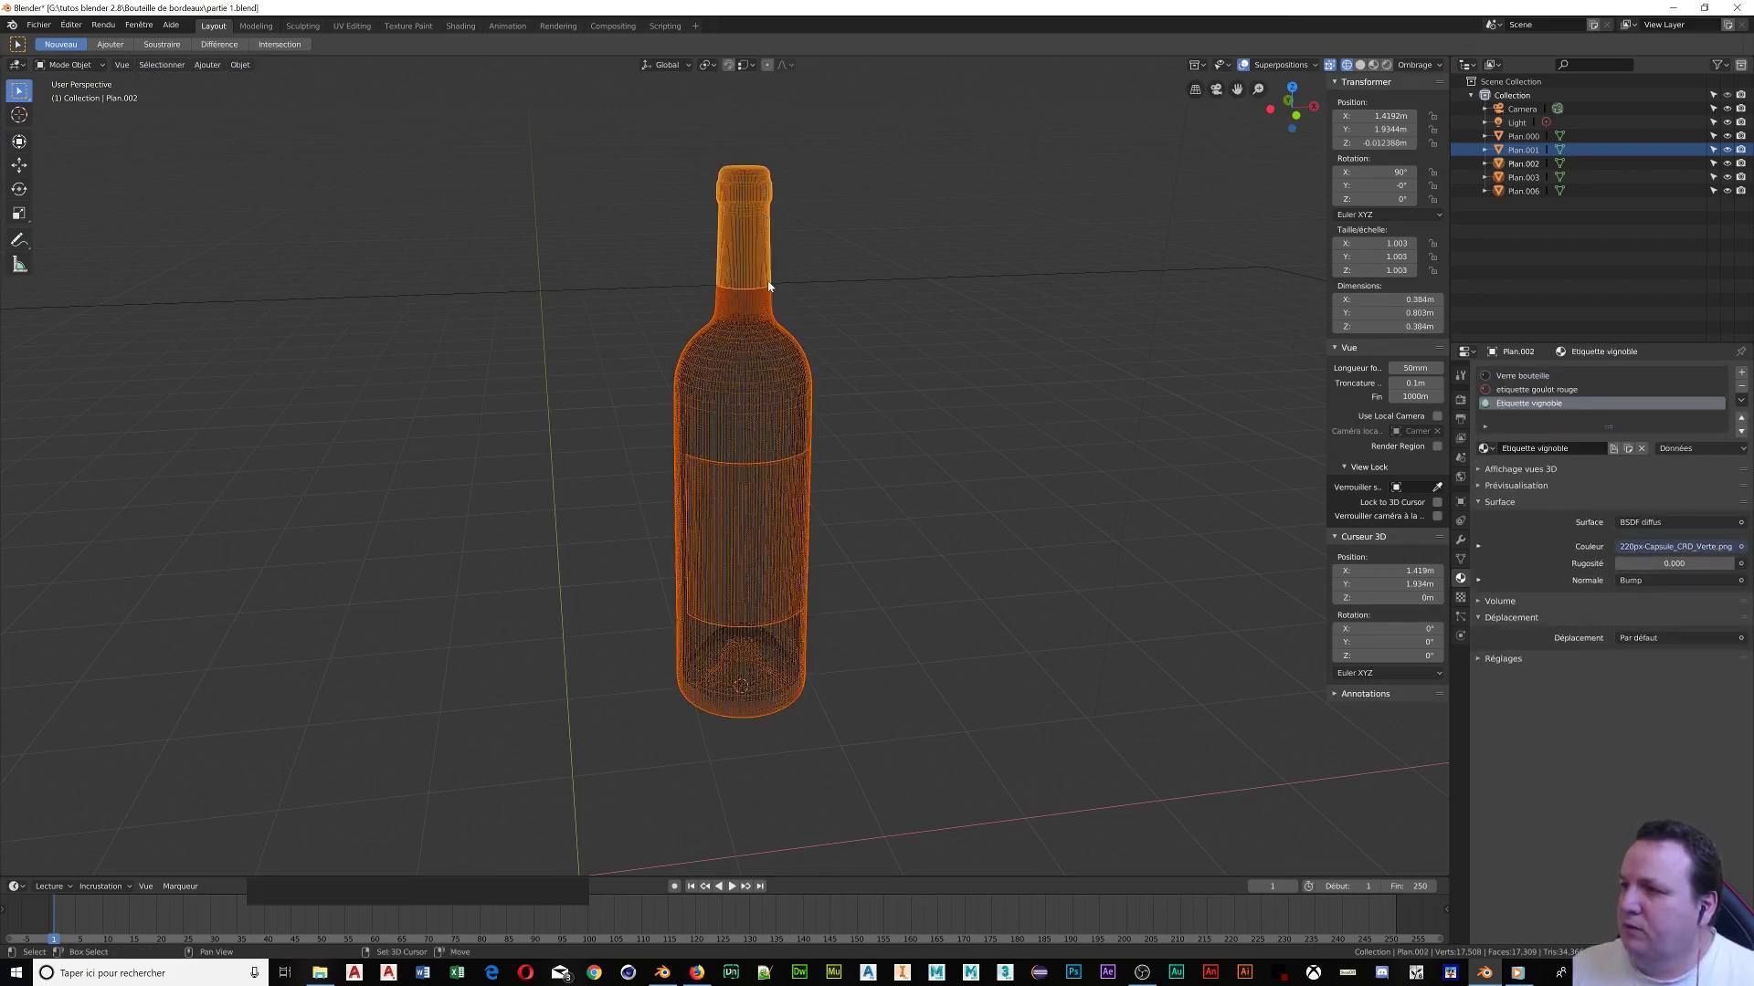
pyautogui.keyDown('shift'); pyautogui.click(756, 340); pyautogui.keyUp('shift')
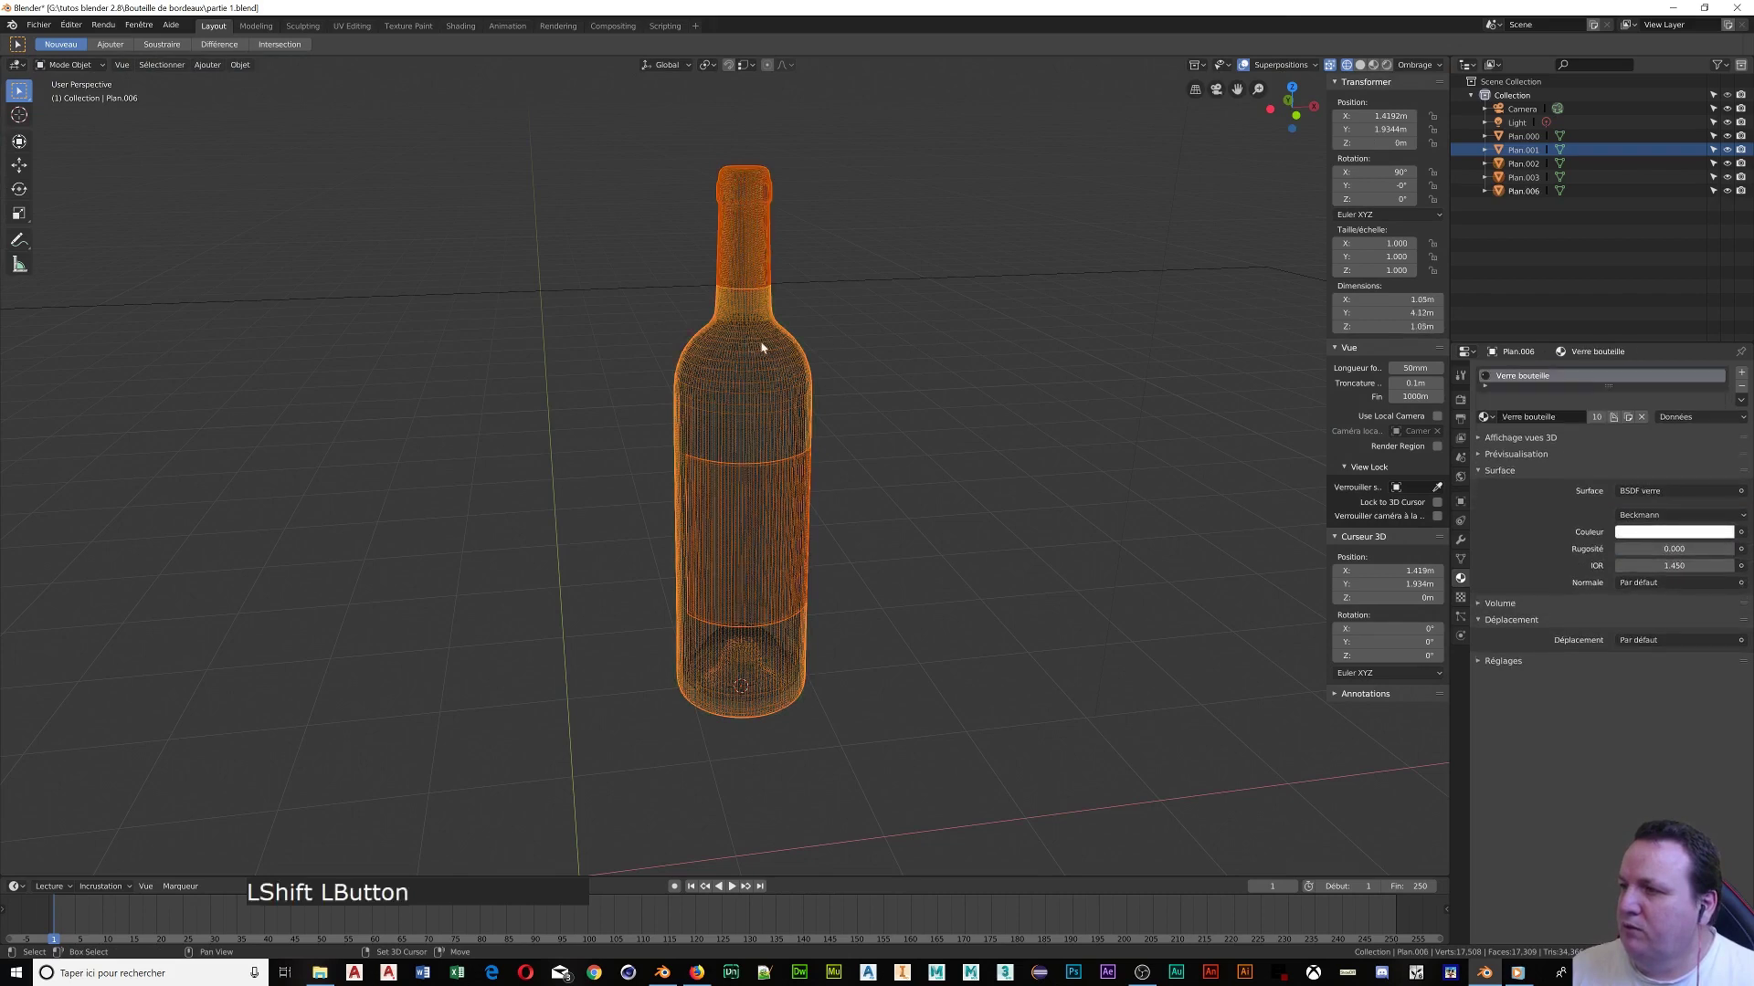
pyautogui.keyDown('shift'); pyautogui.click(776, 353); pyautogui.keyUp('shift')
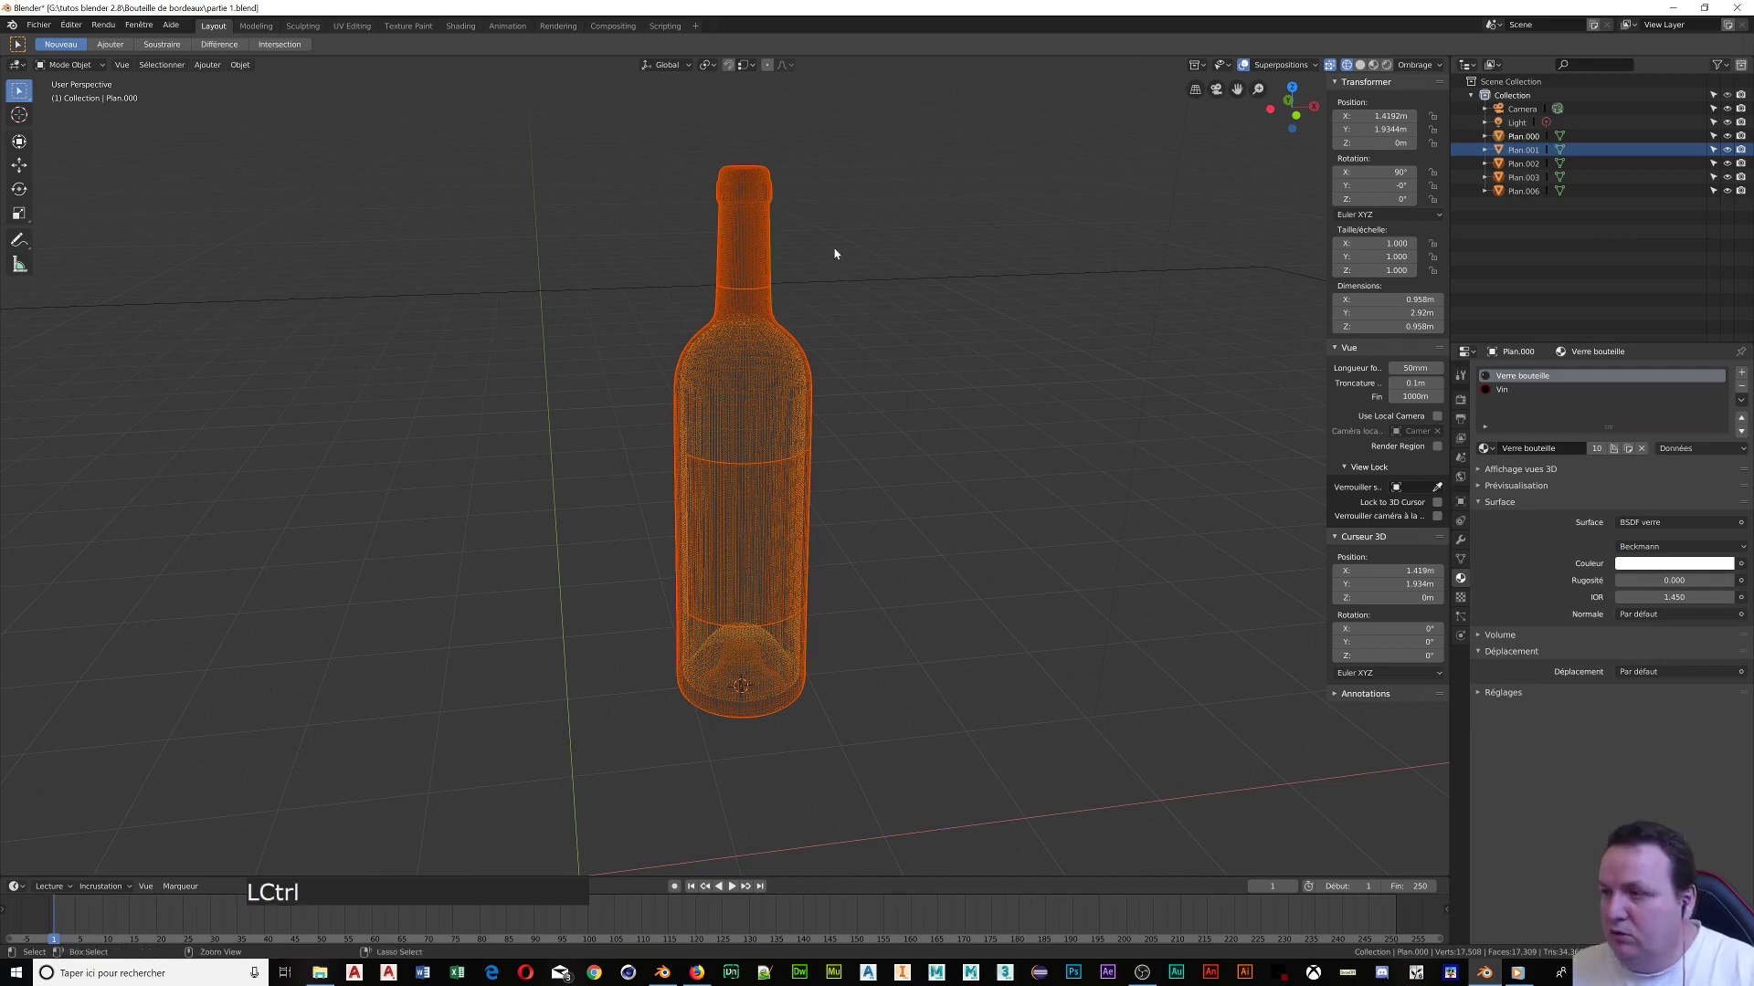
pyautogui.hotkey('ctrl', 'j')
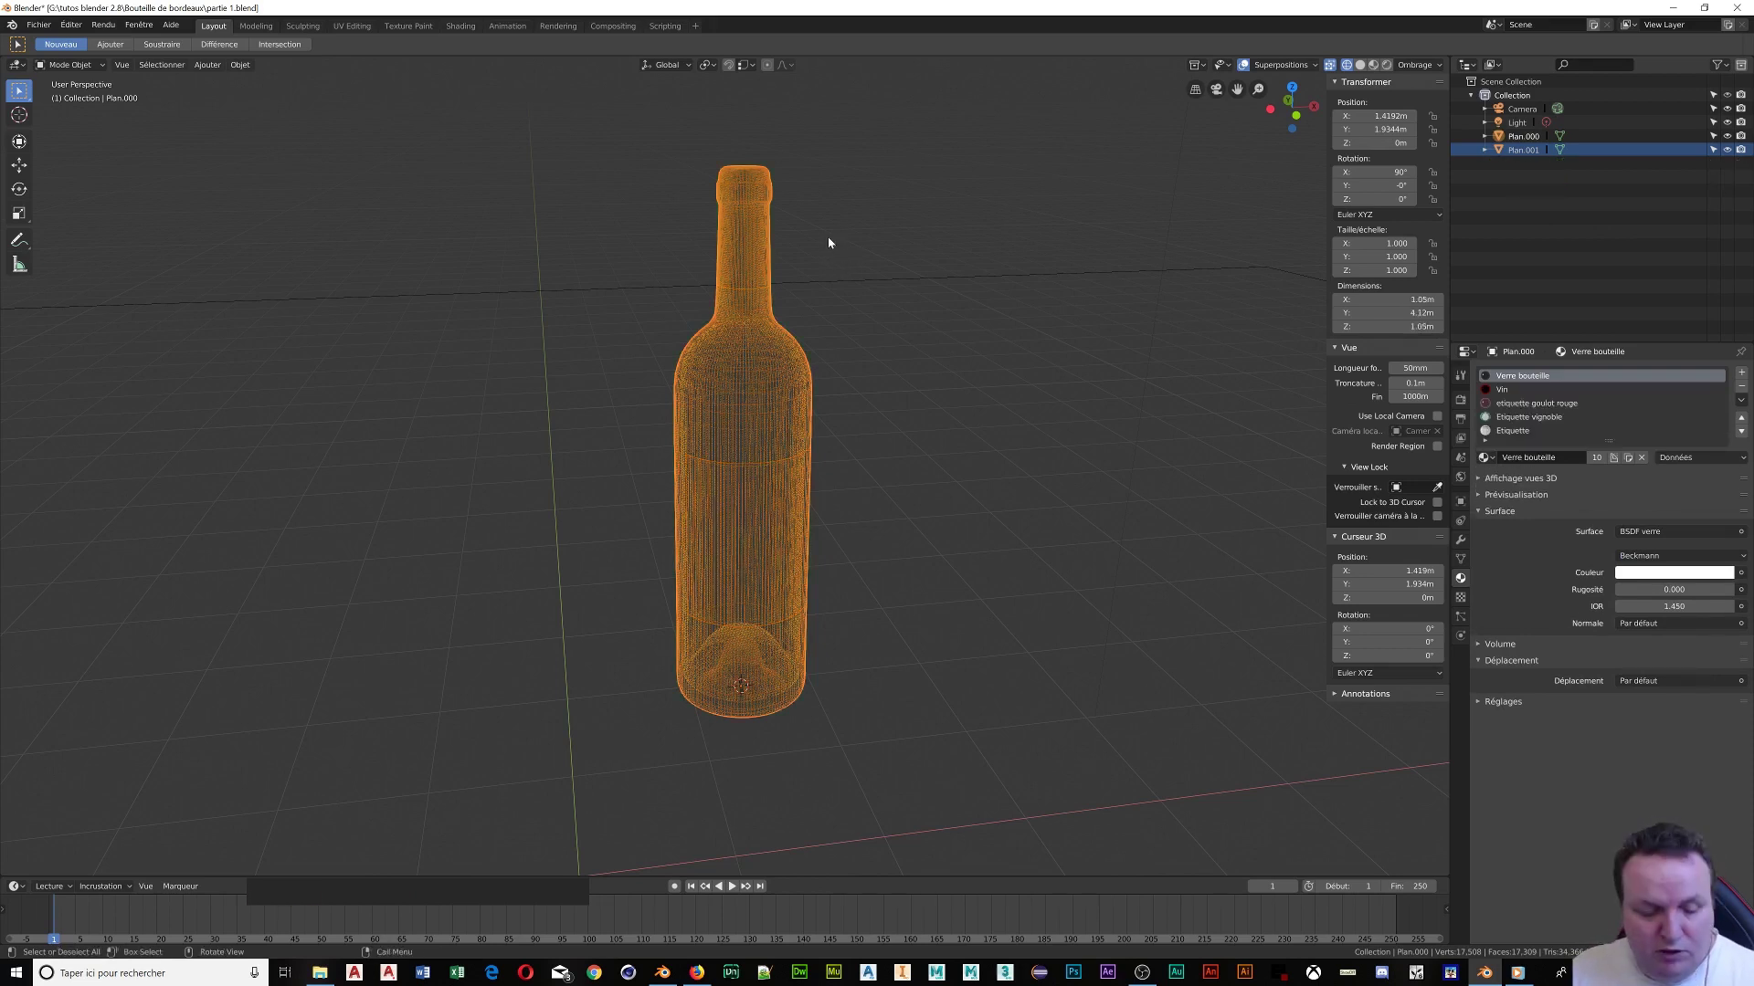
pyautogui.scroll(-2, 924, 203)
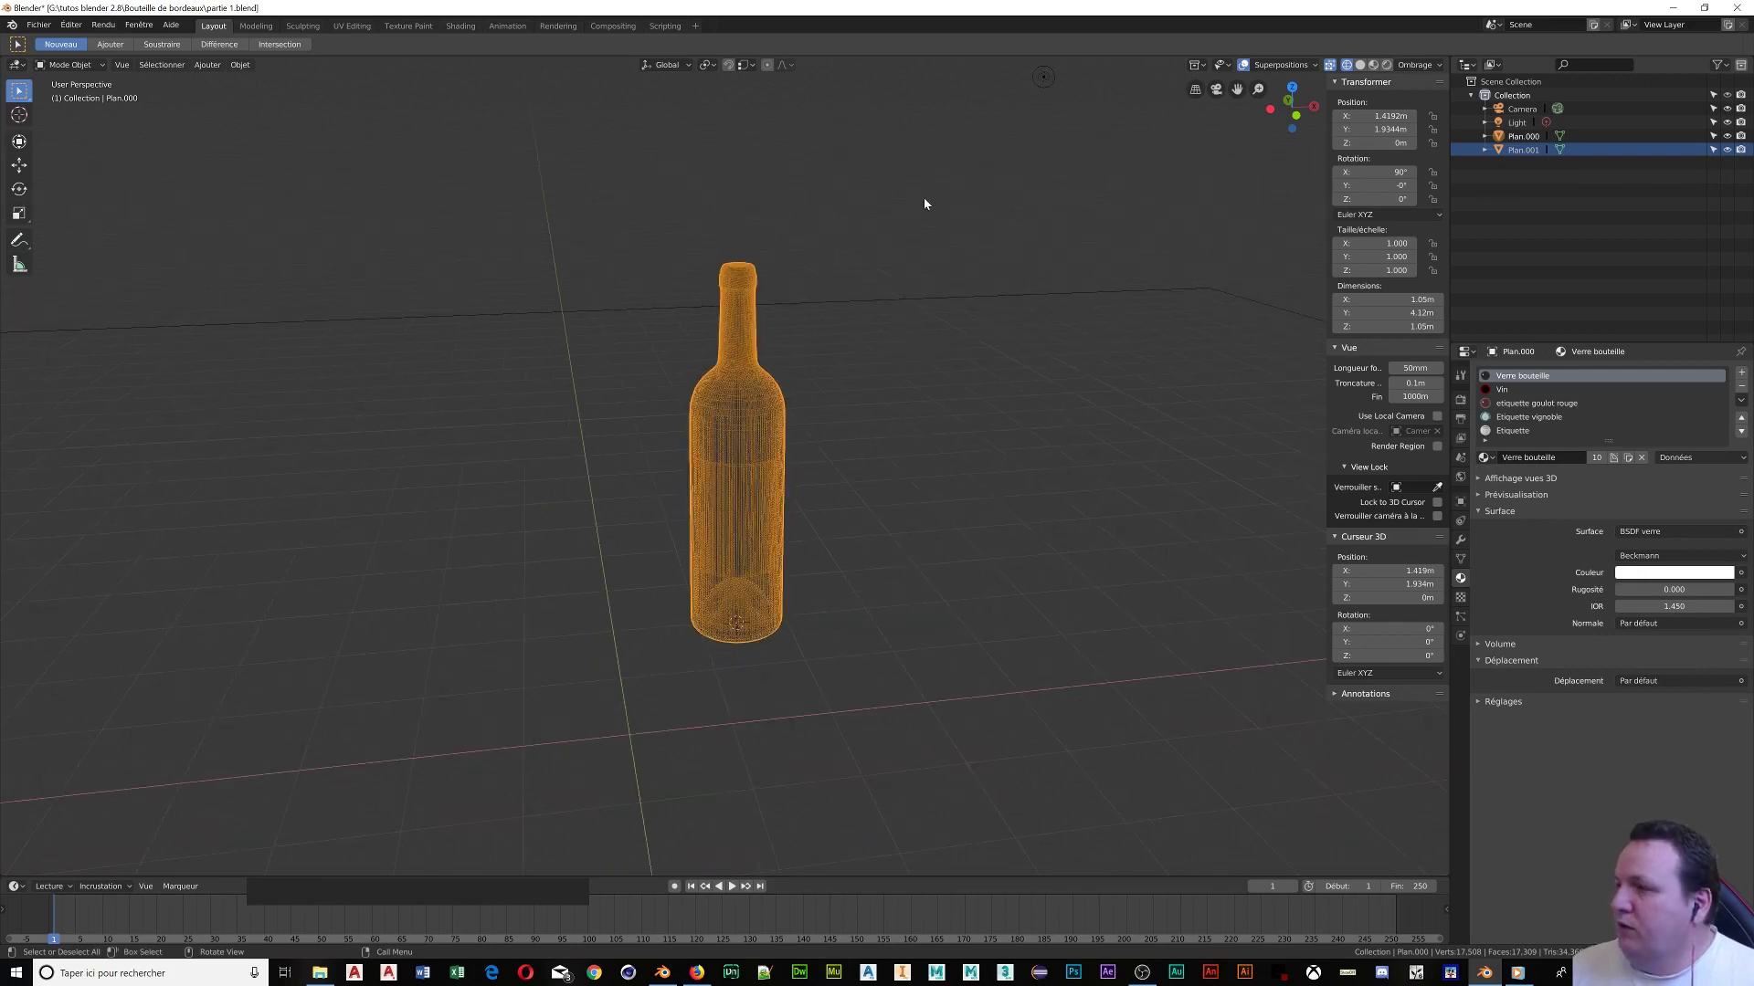
# Display the viewport in rendered shading and duplicate the joined bottle about 1.22 m along the X axis
pyautogui.press('Tab')
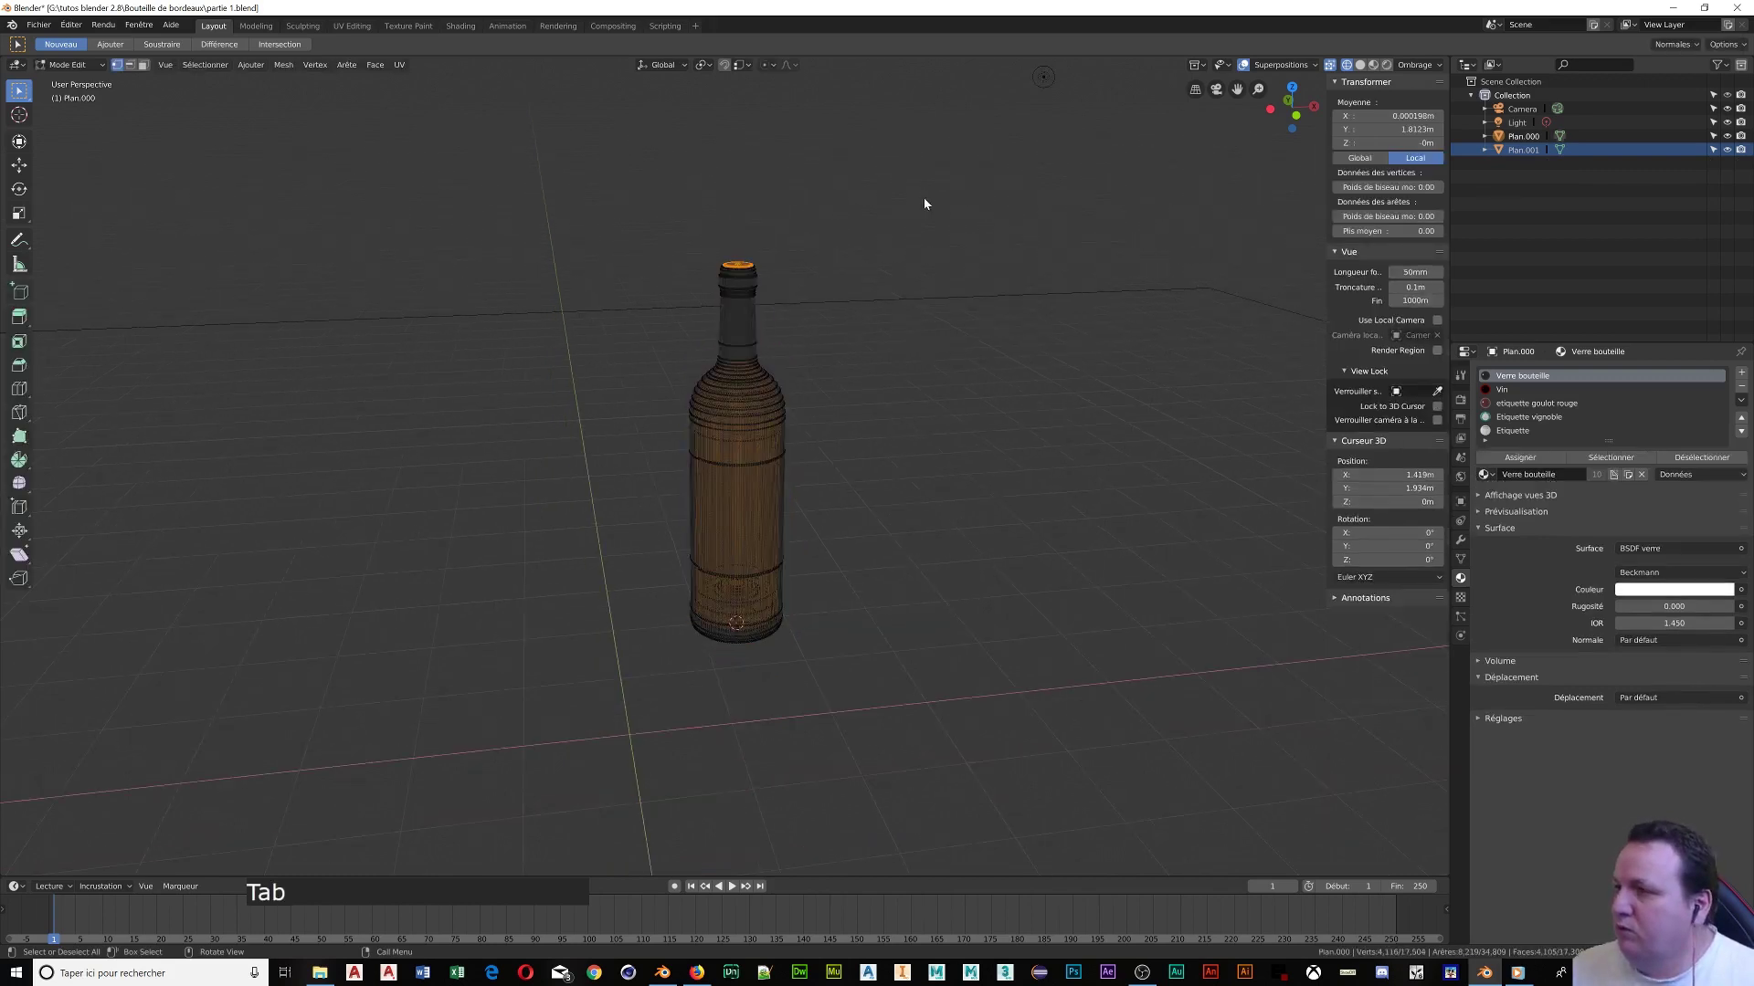
pyautogui.press('Tab')
pyautogui.click(1390, 66)
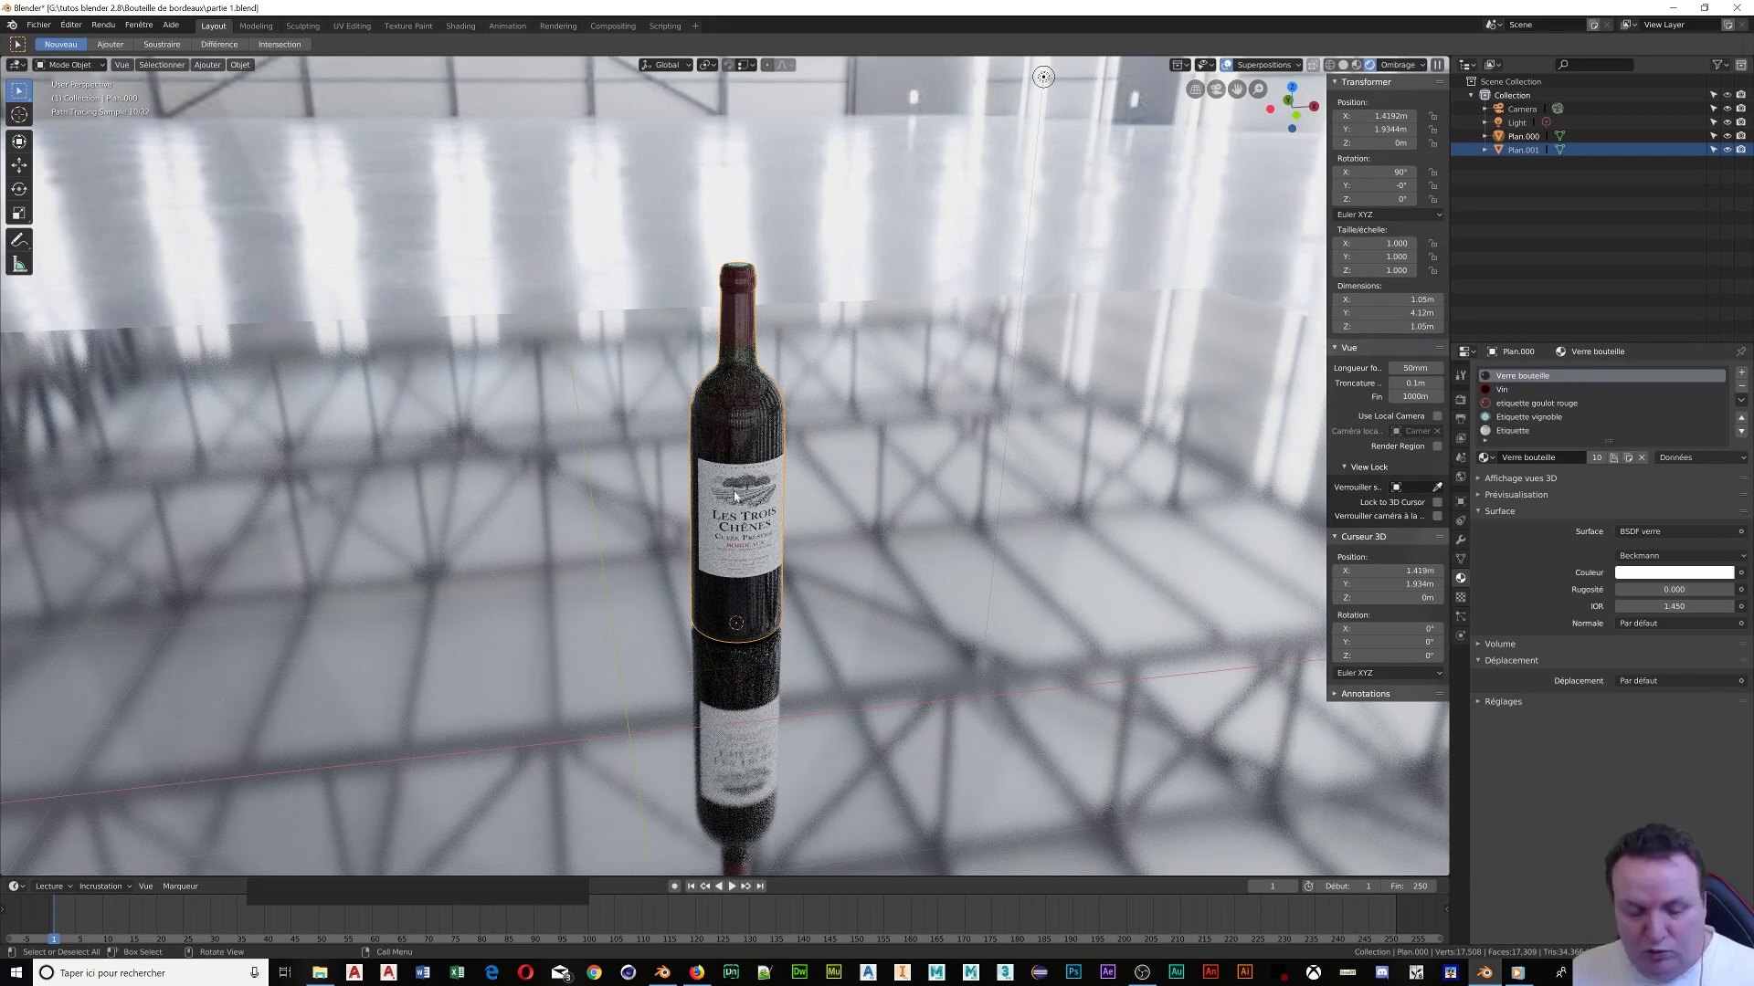
pyautogui.hotkey('shift', 'd')
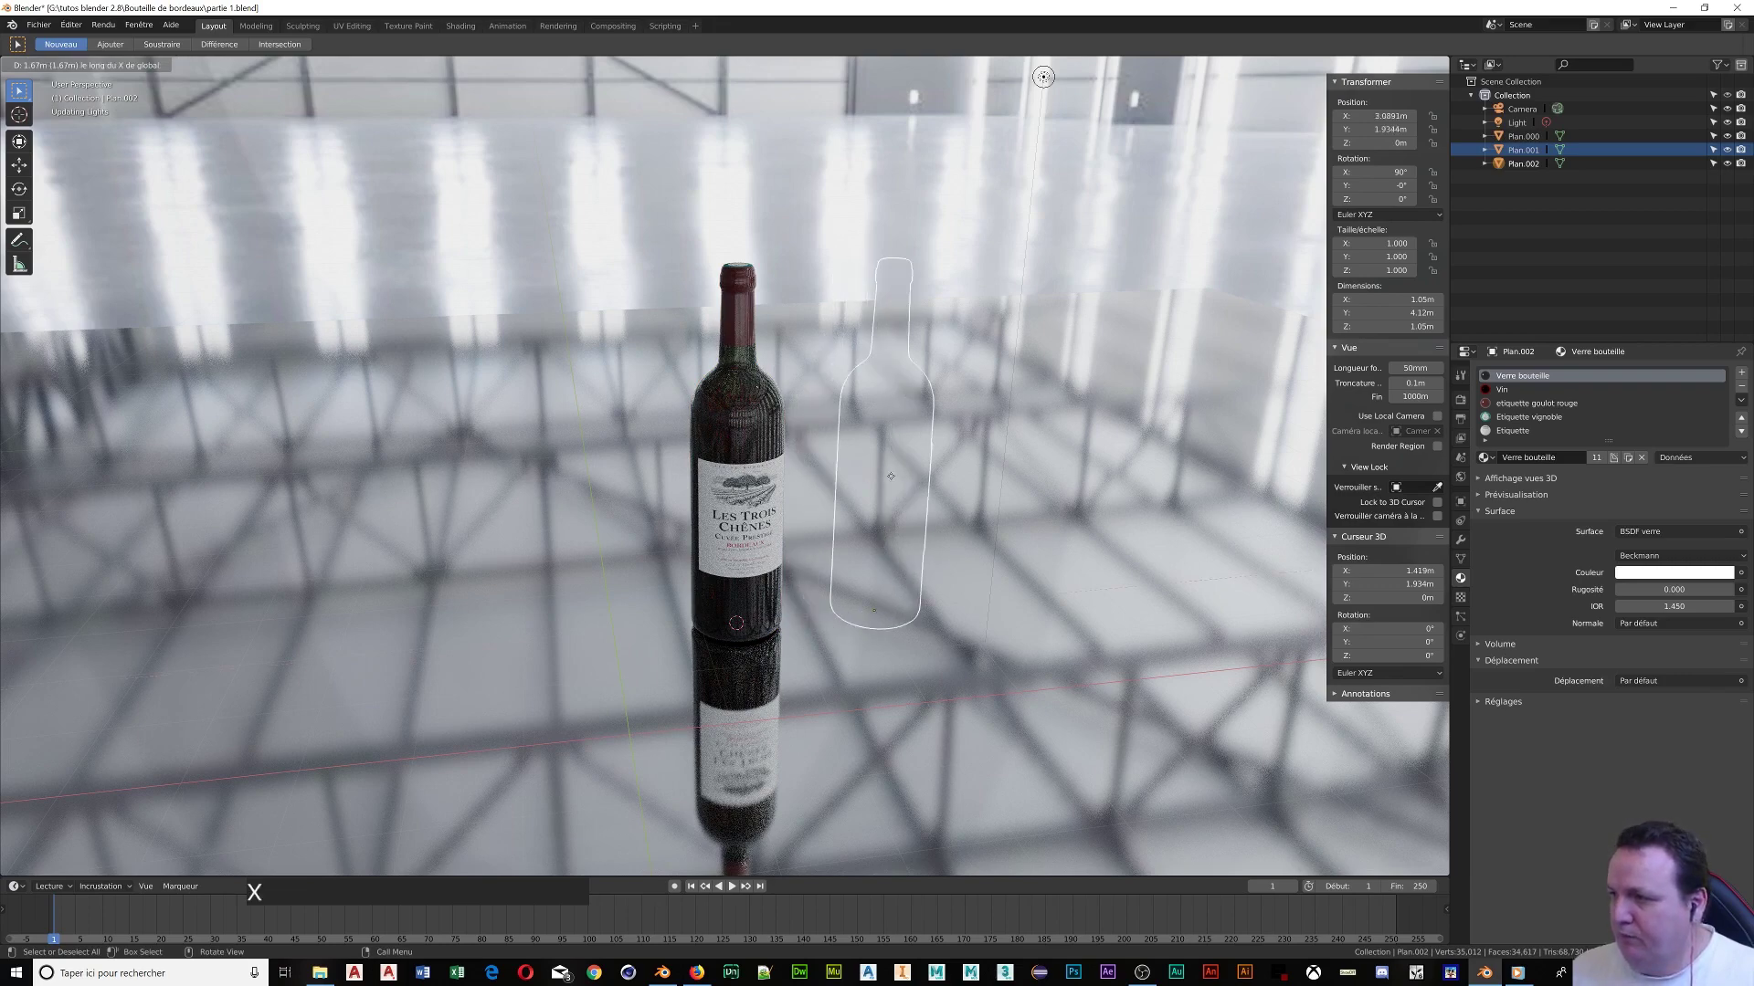
pyautogui.click(859, 482)
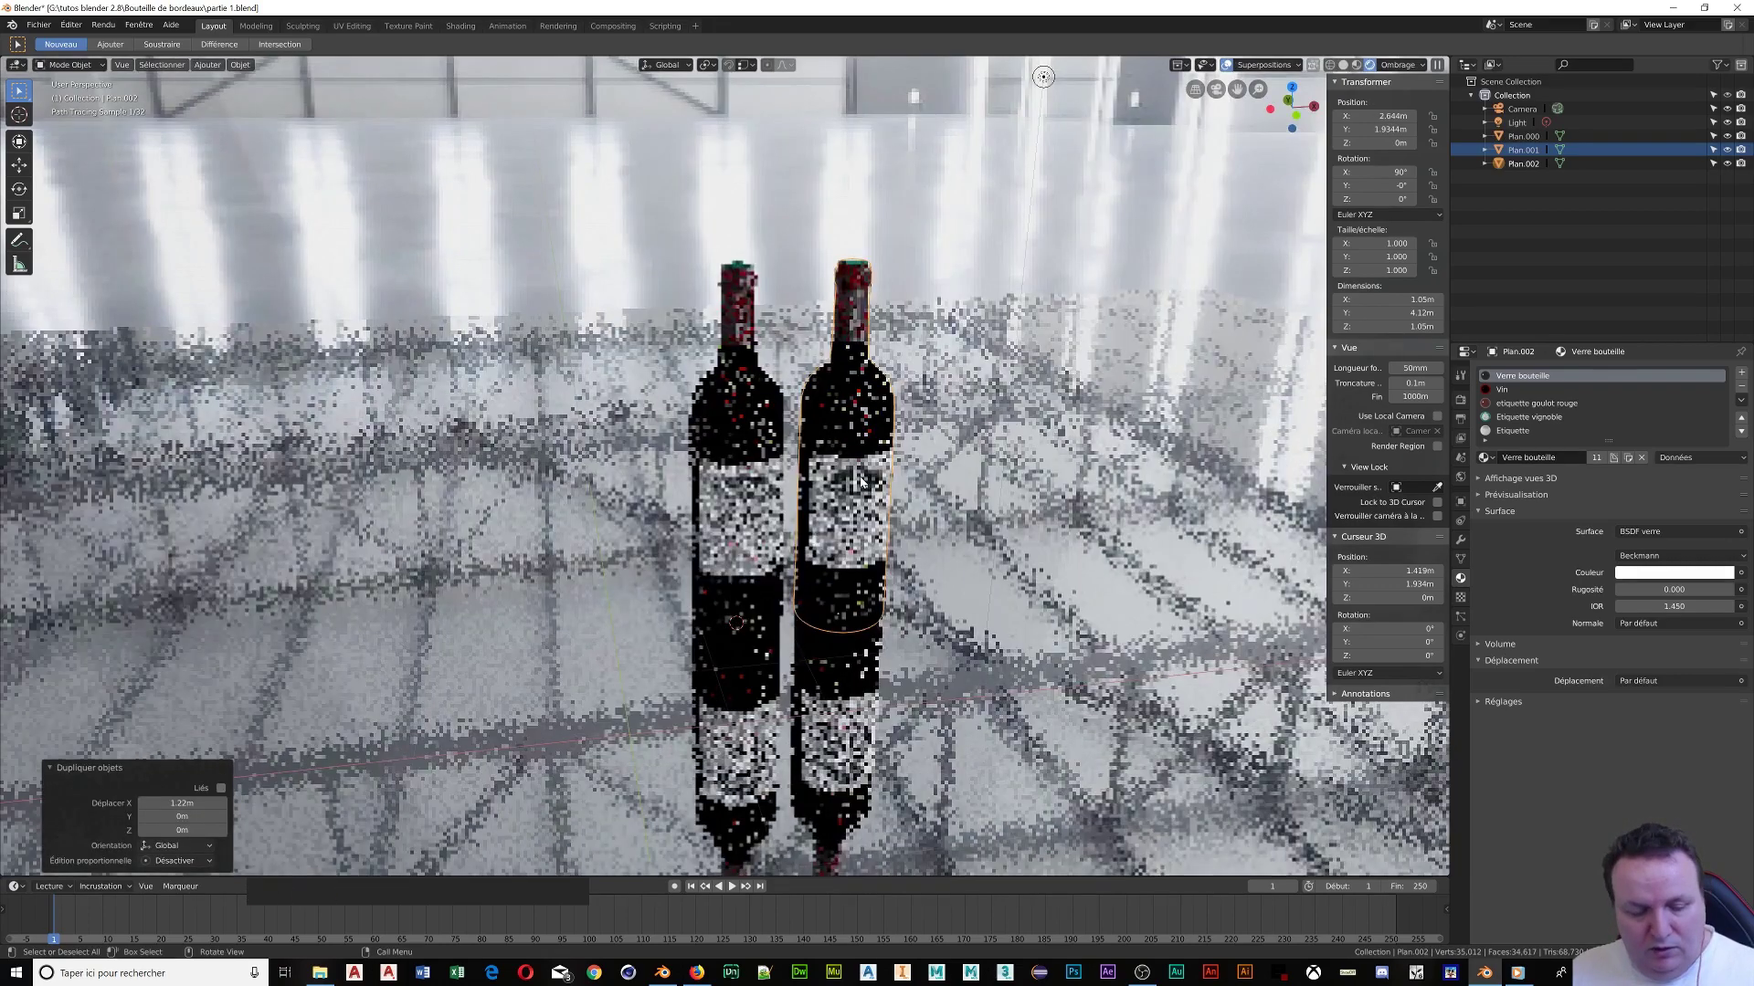
# Select both bottles together and duplicate the pair about 2.46 m along X to form a row of four
pyautogui.keyDown('shift'); pyautogui.click(731, 431); pyautogui.keyUp('shift')
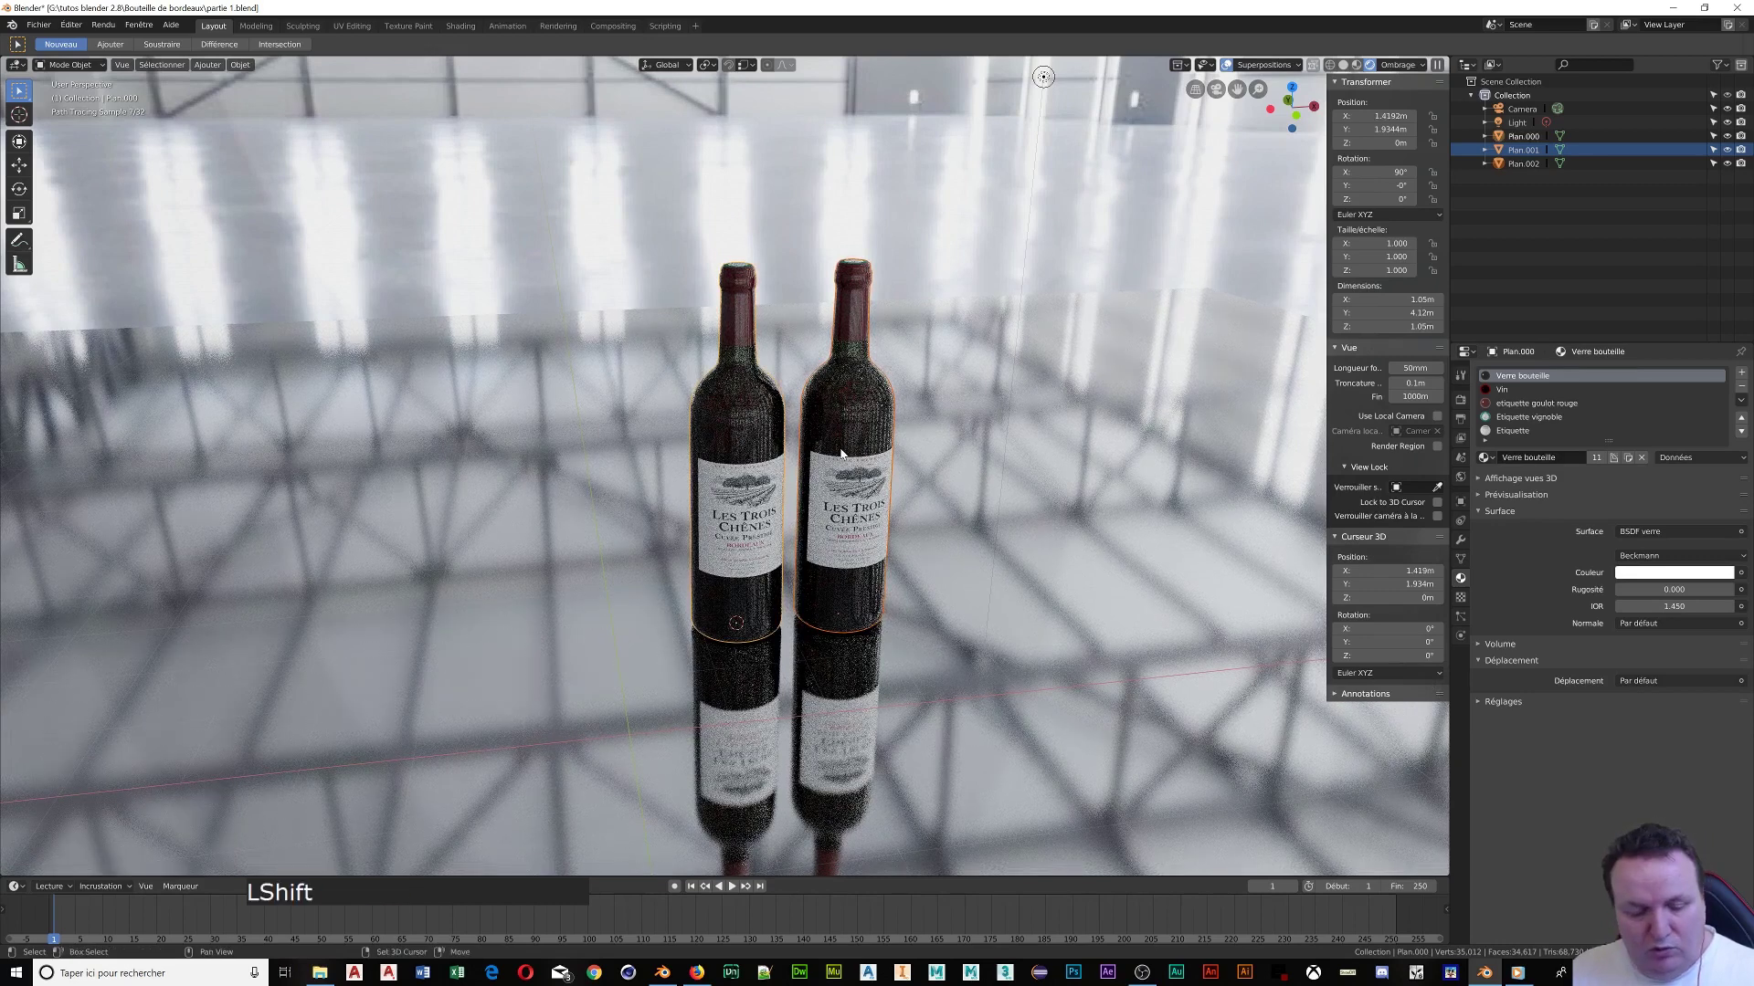
pyautogui.hotkey('shift', 'd')
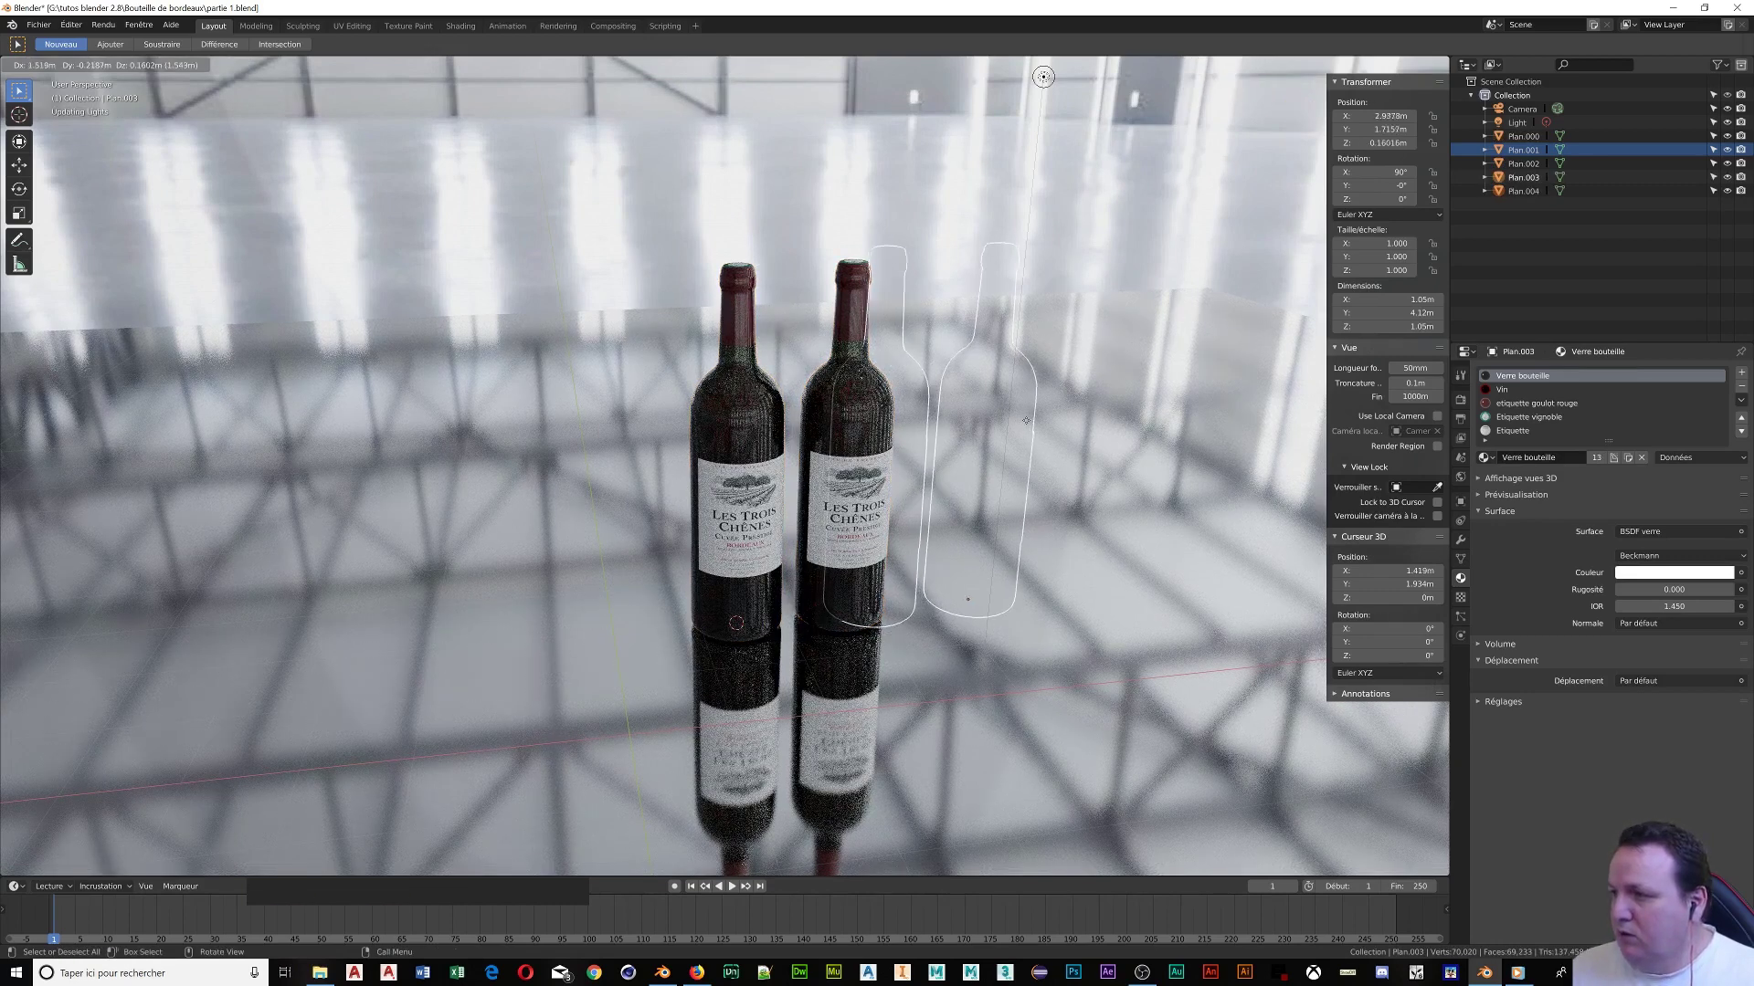
pyautogui.press('x')
pyautogui.click(1039, 430)
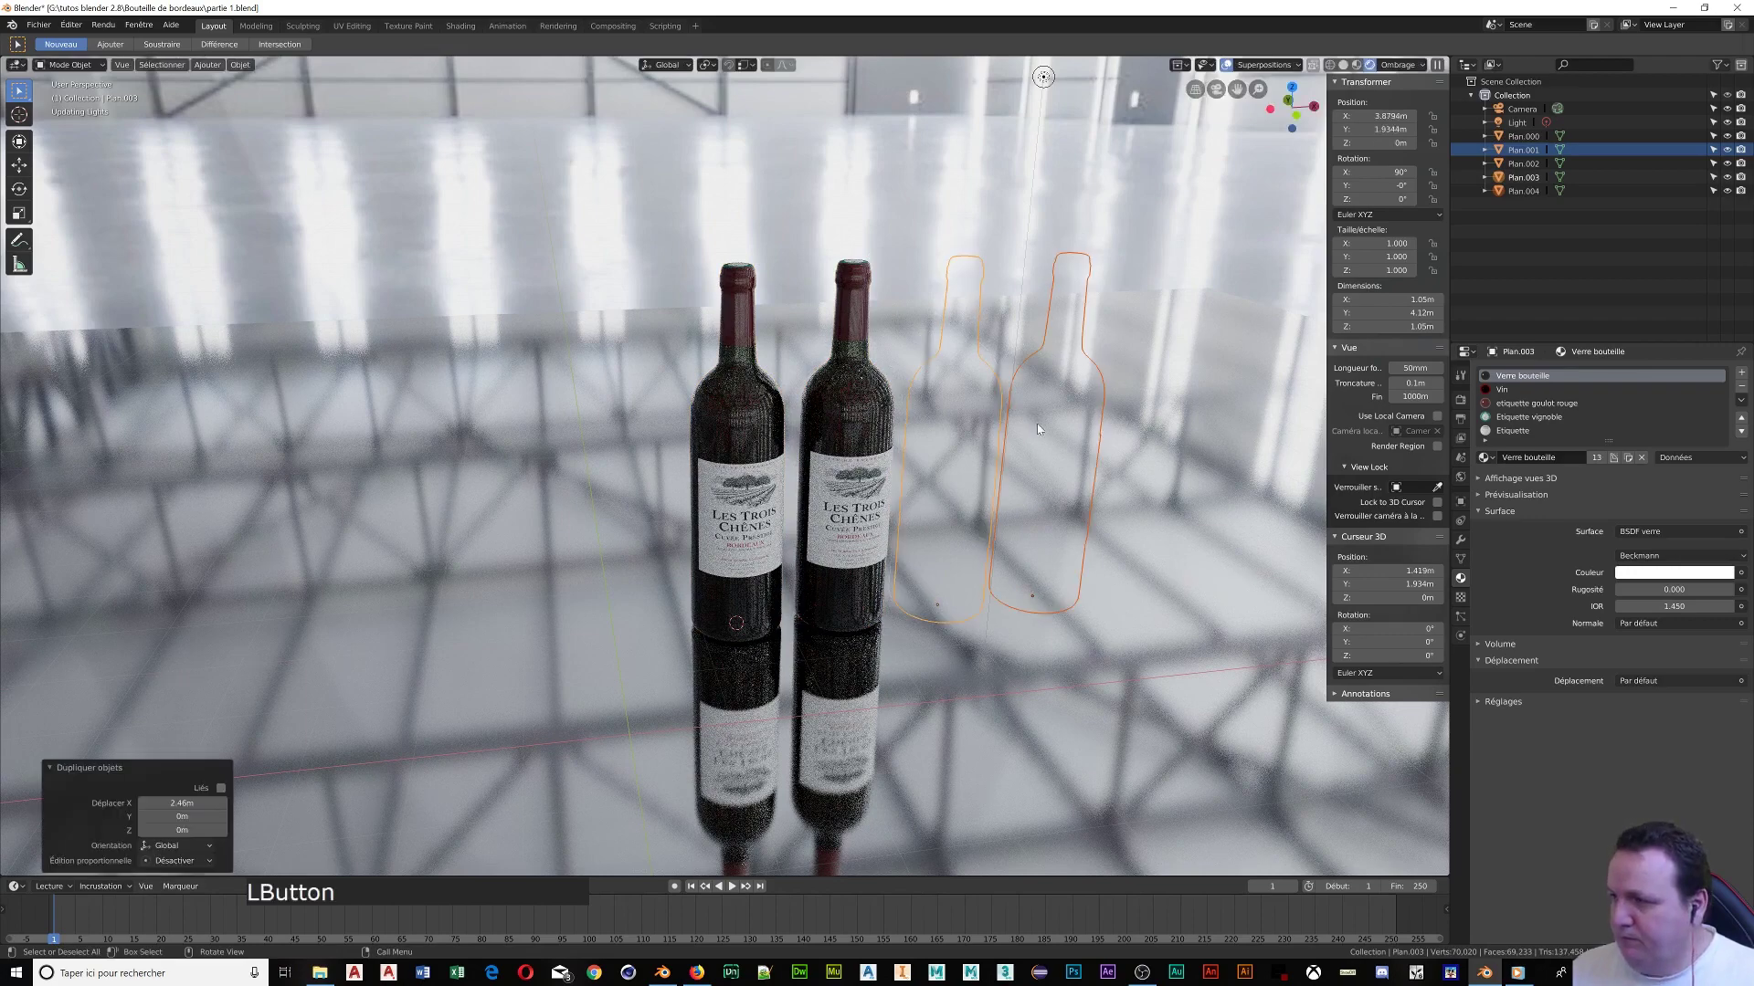
# Rotate the second bottle of the row about 52.6° around the global Z axis
pyautogui.click(842, 385)
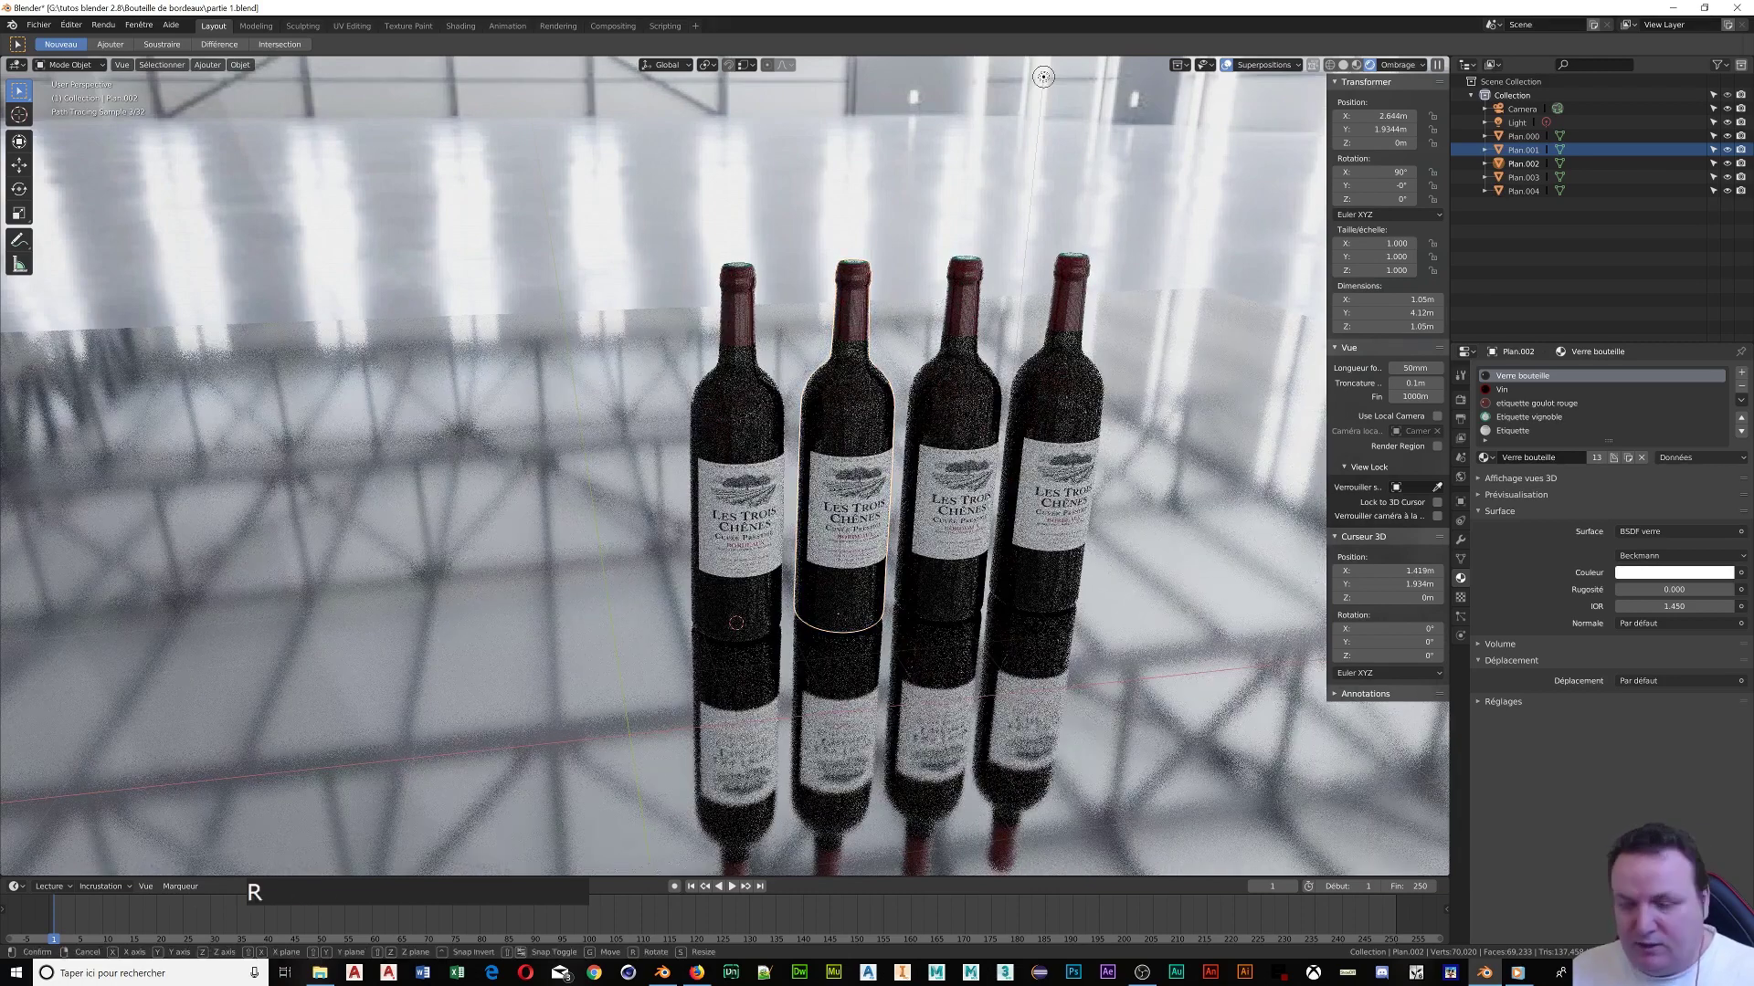
pyautogui.press('r')
pyautogui.press('z')
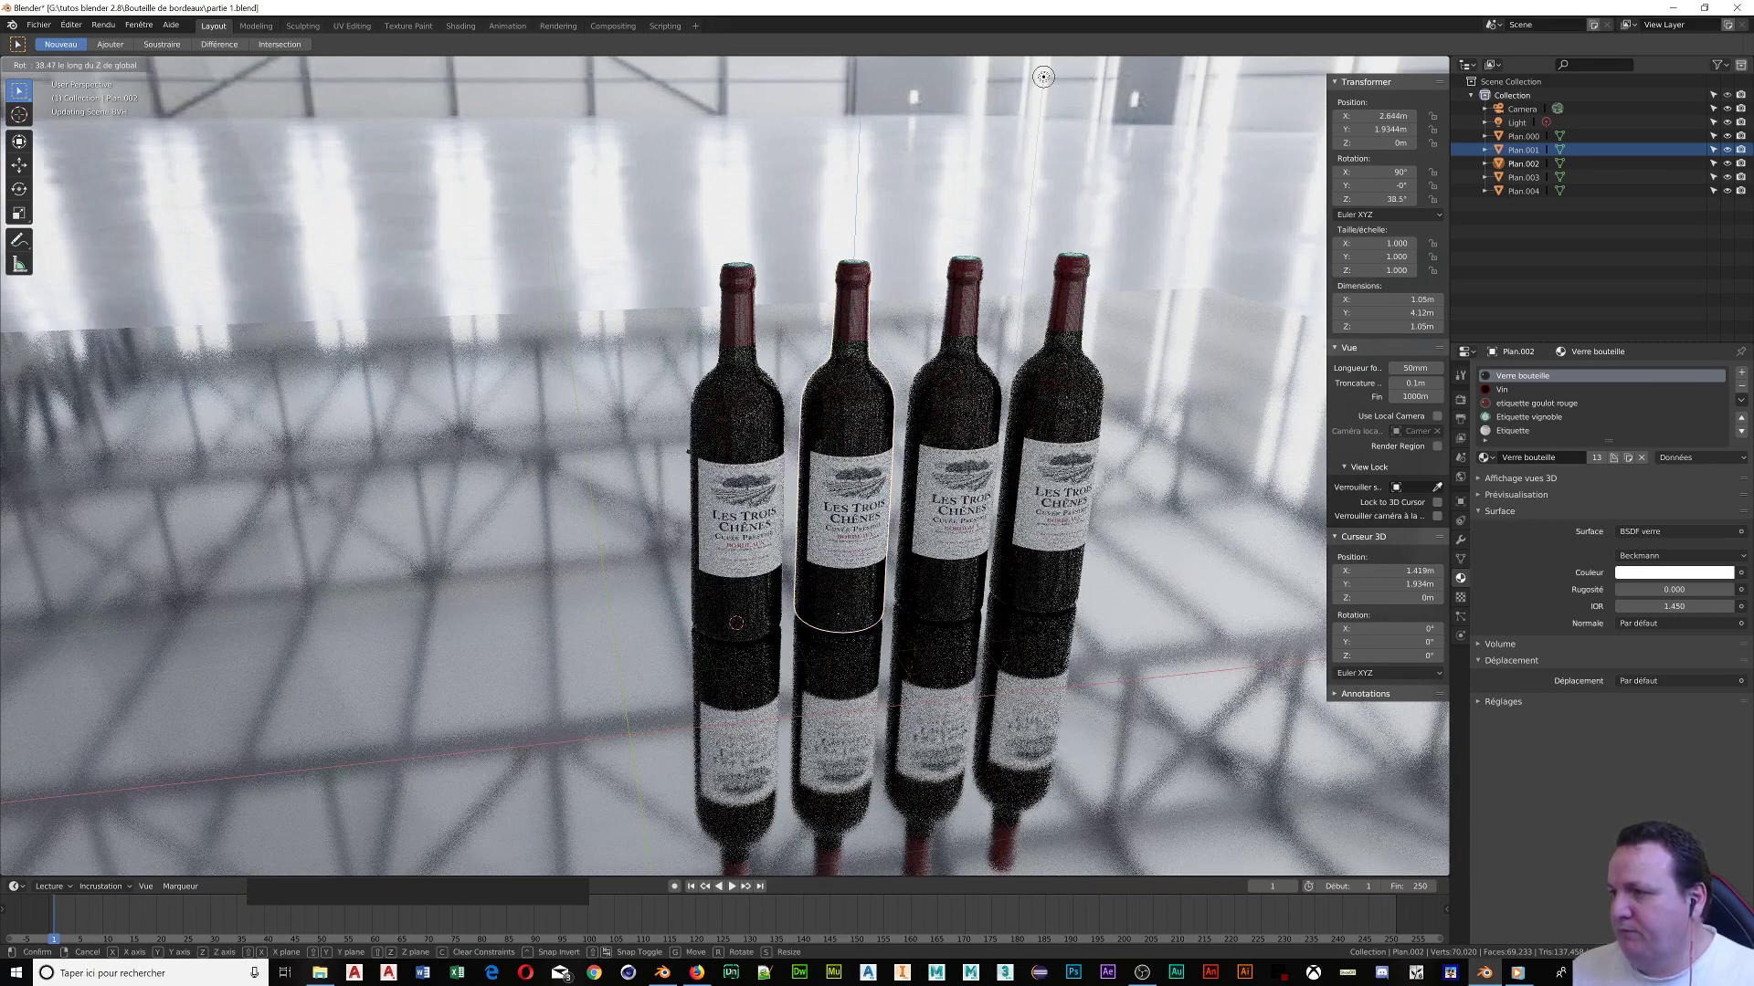
pyautogui.click(601, 425)
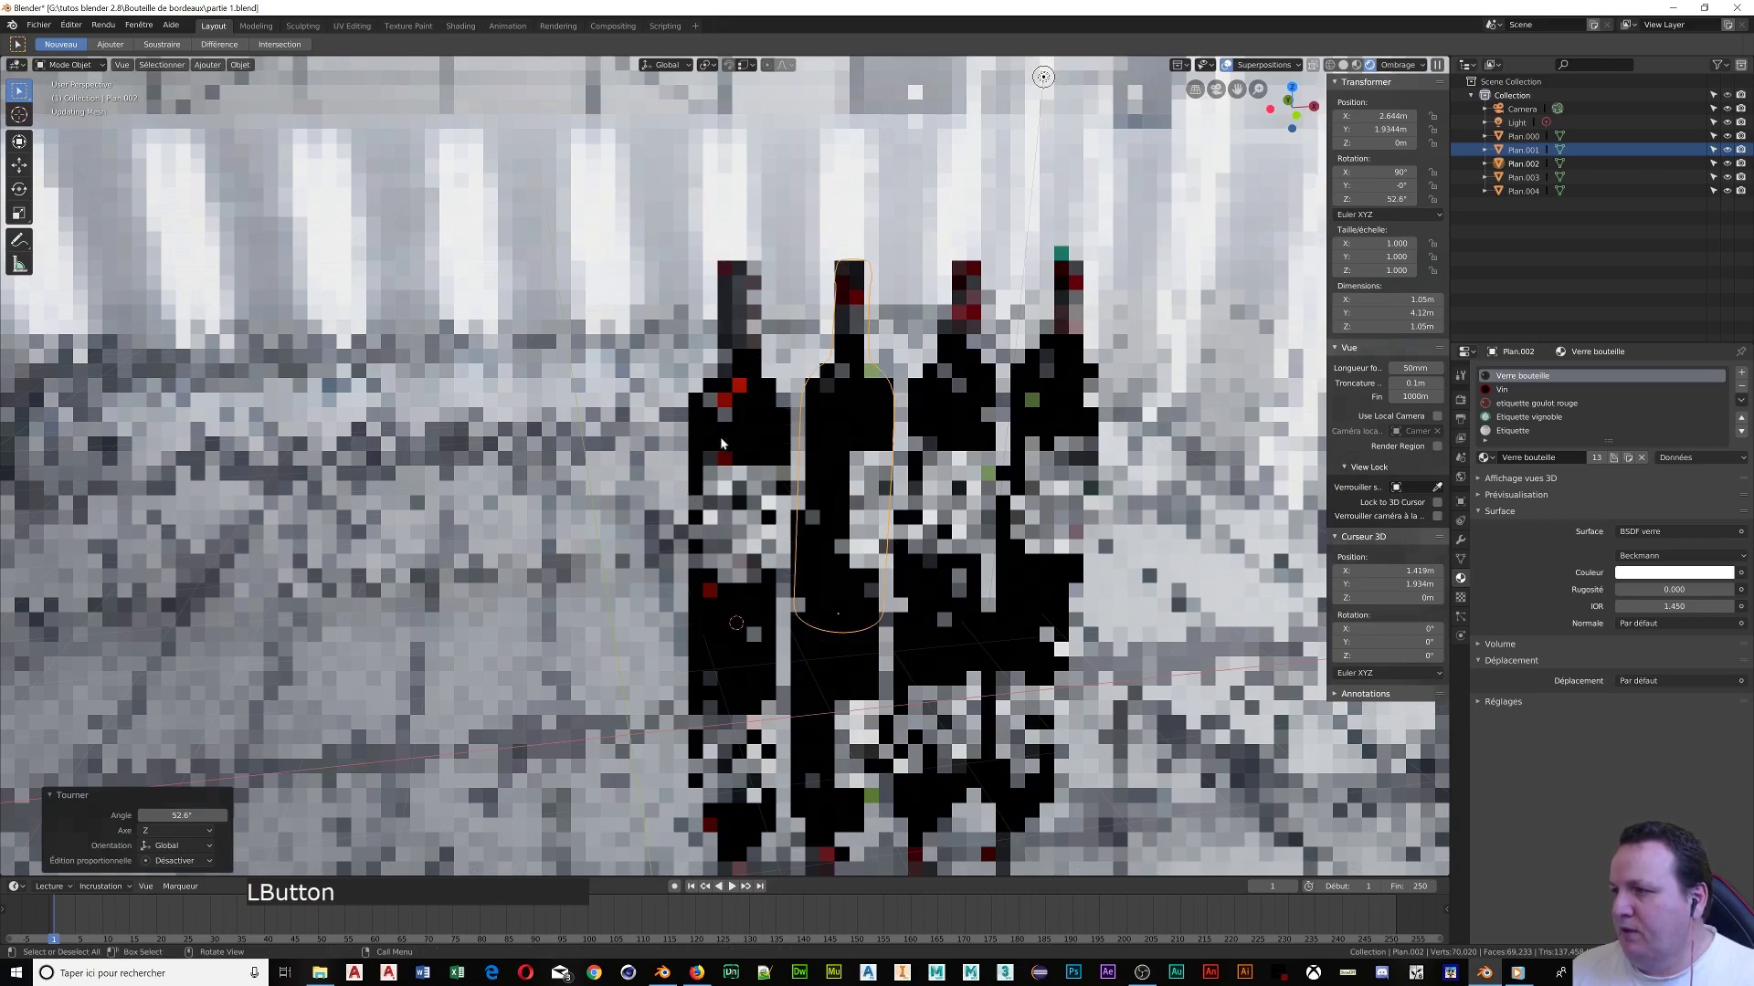
# Rotate the third bottle of the row about 31.7° around the global Z axis
pyautogui.click(947, 376)
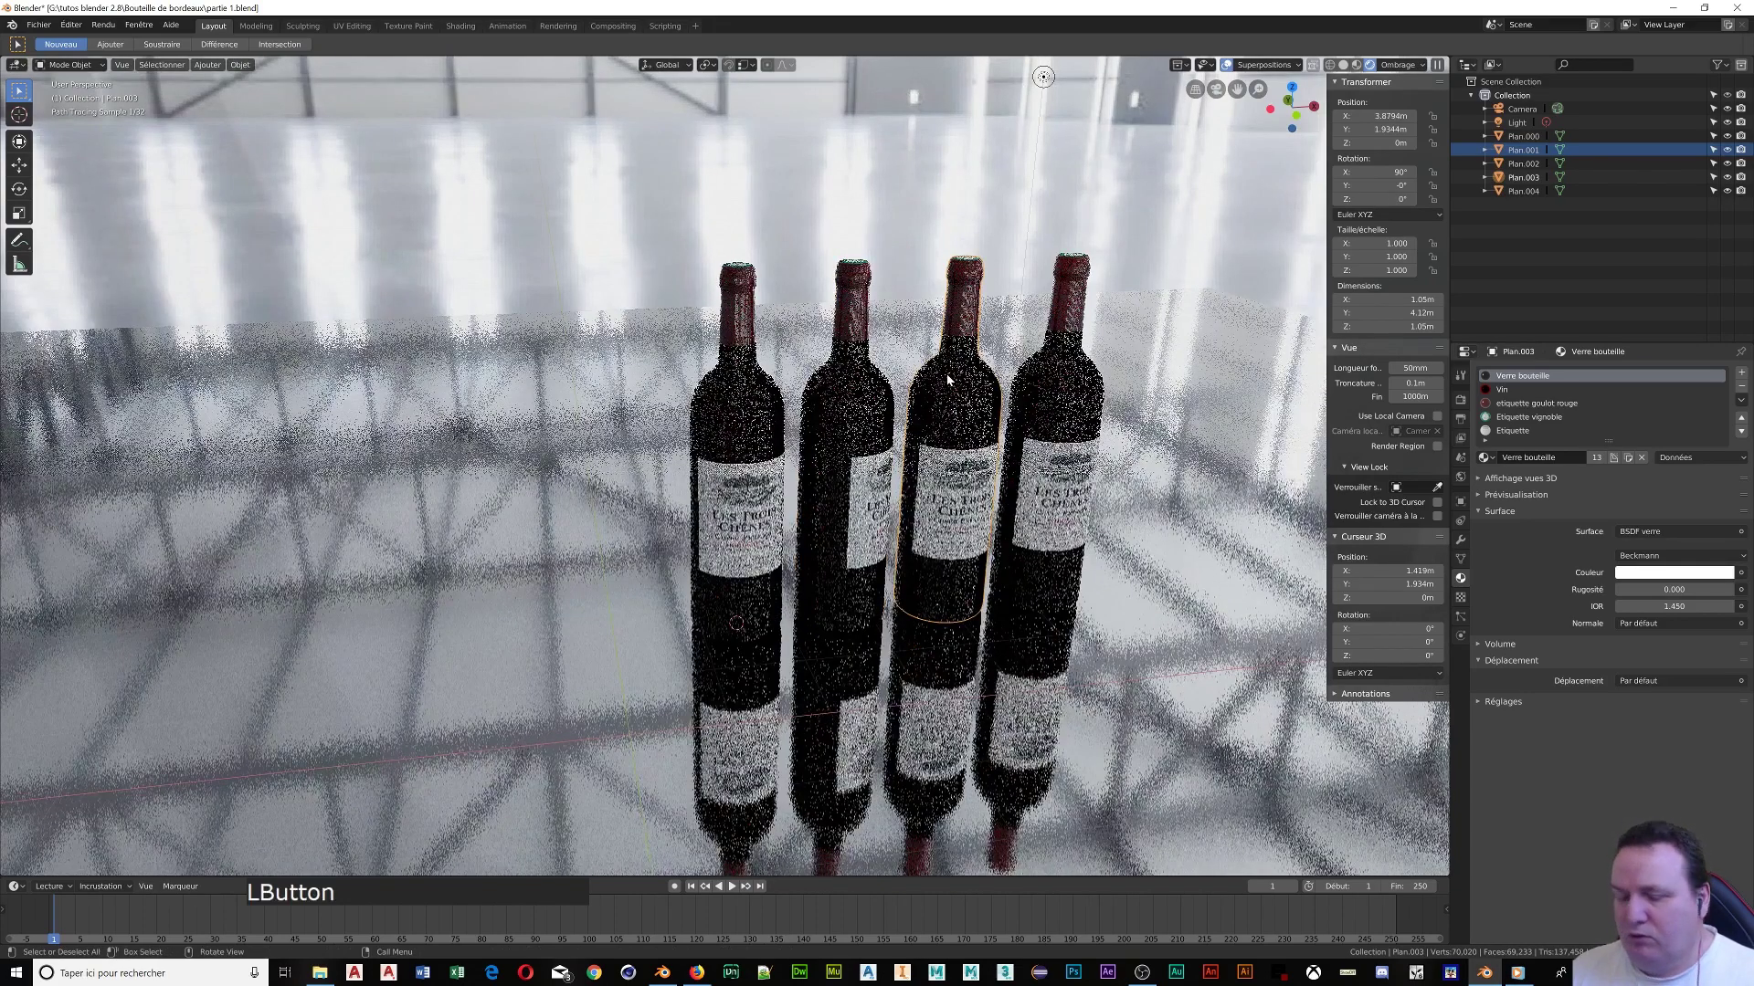
pyautogui.press('r')
pyautogui.press('z')
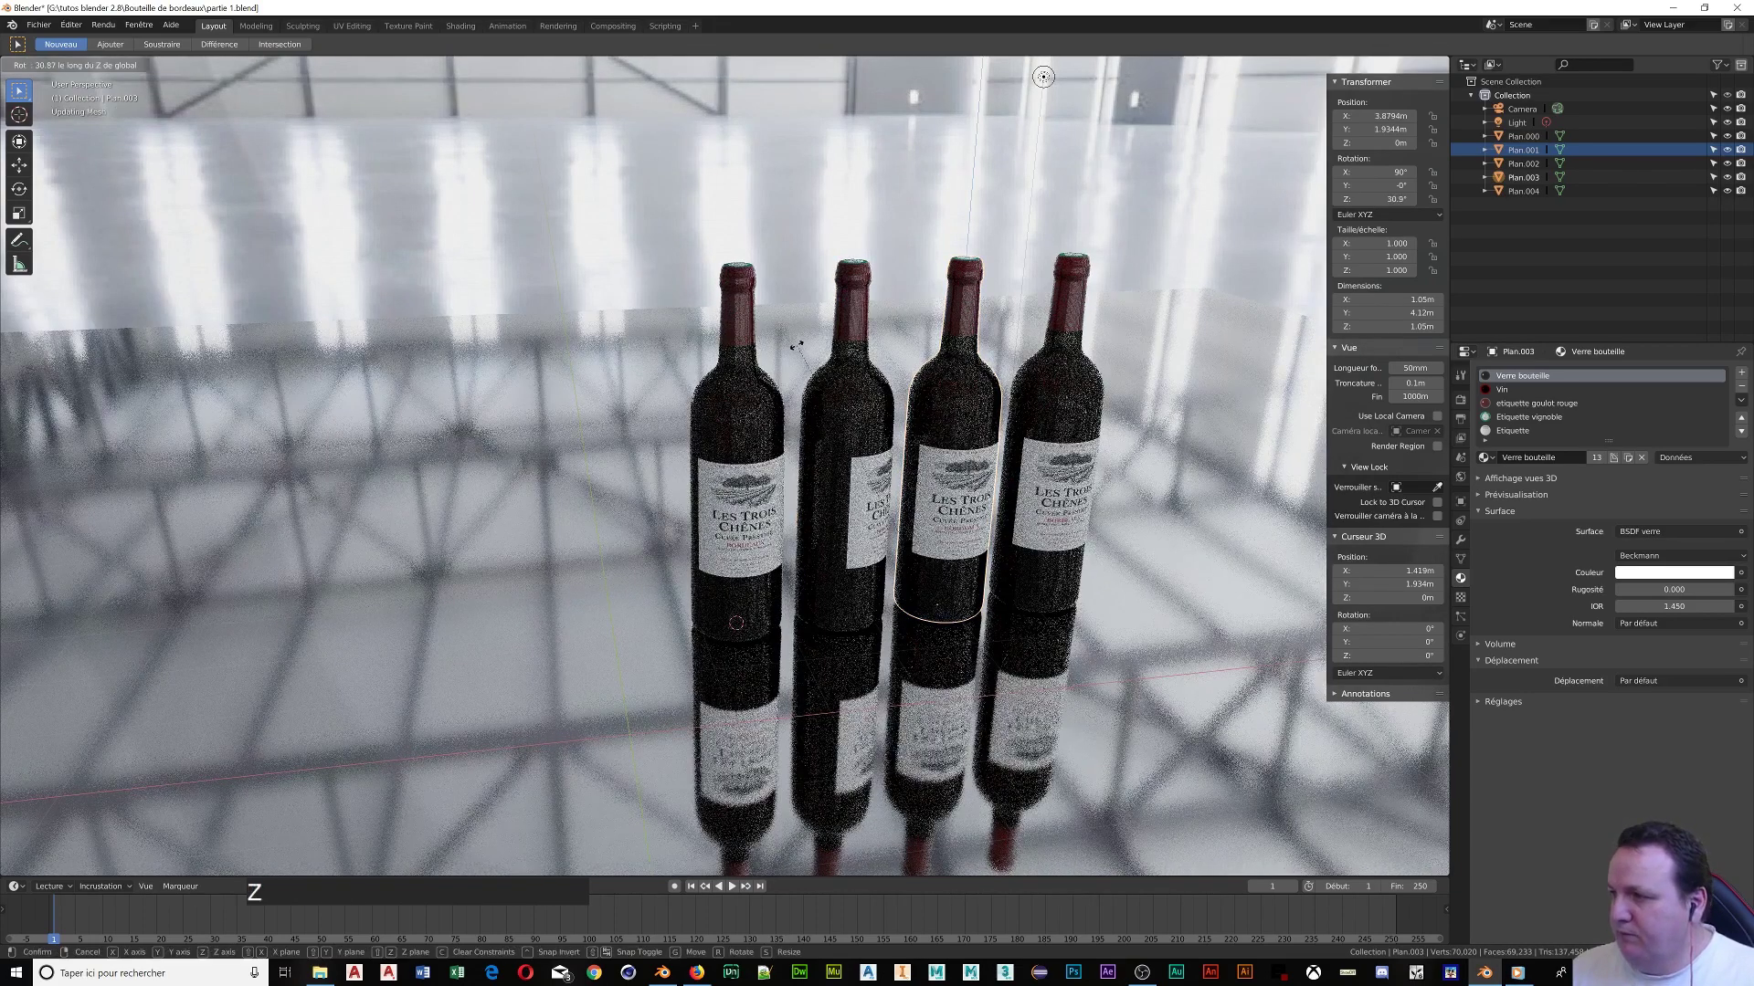
pyautogui.click(786, 334)
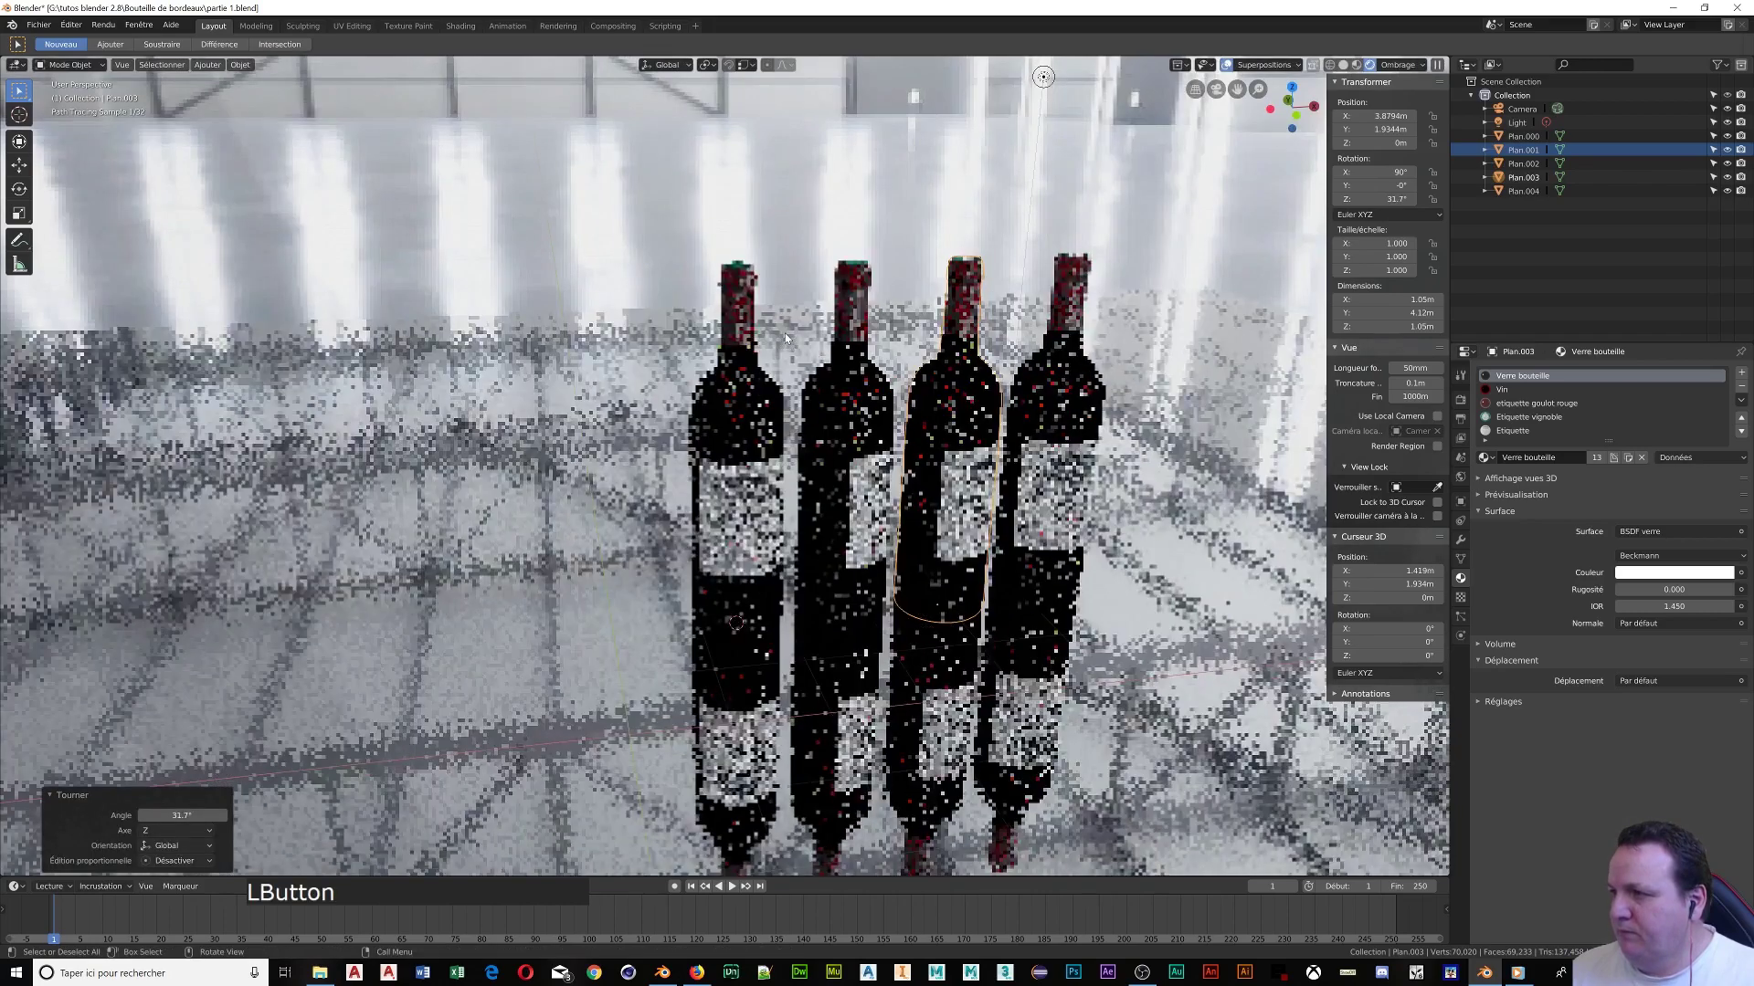
# Rotate the fourth bottle of the row about 23.8° around the global Z axis
pyautogui.click(1076, 372)
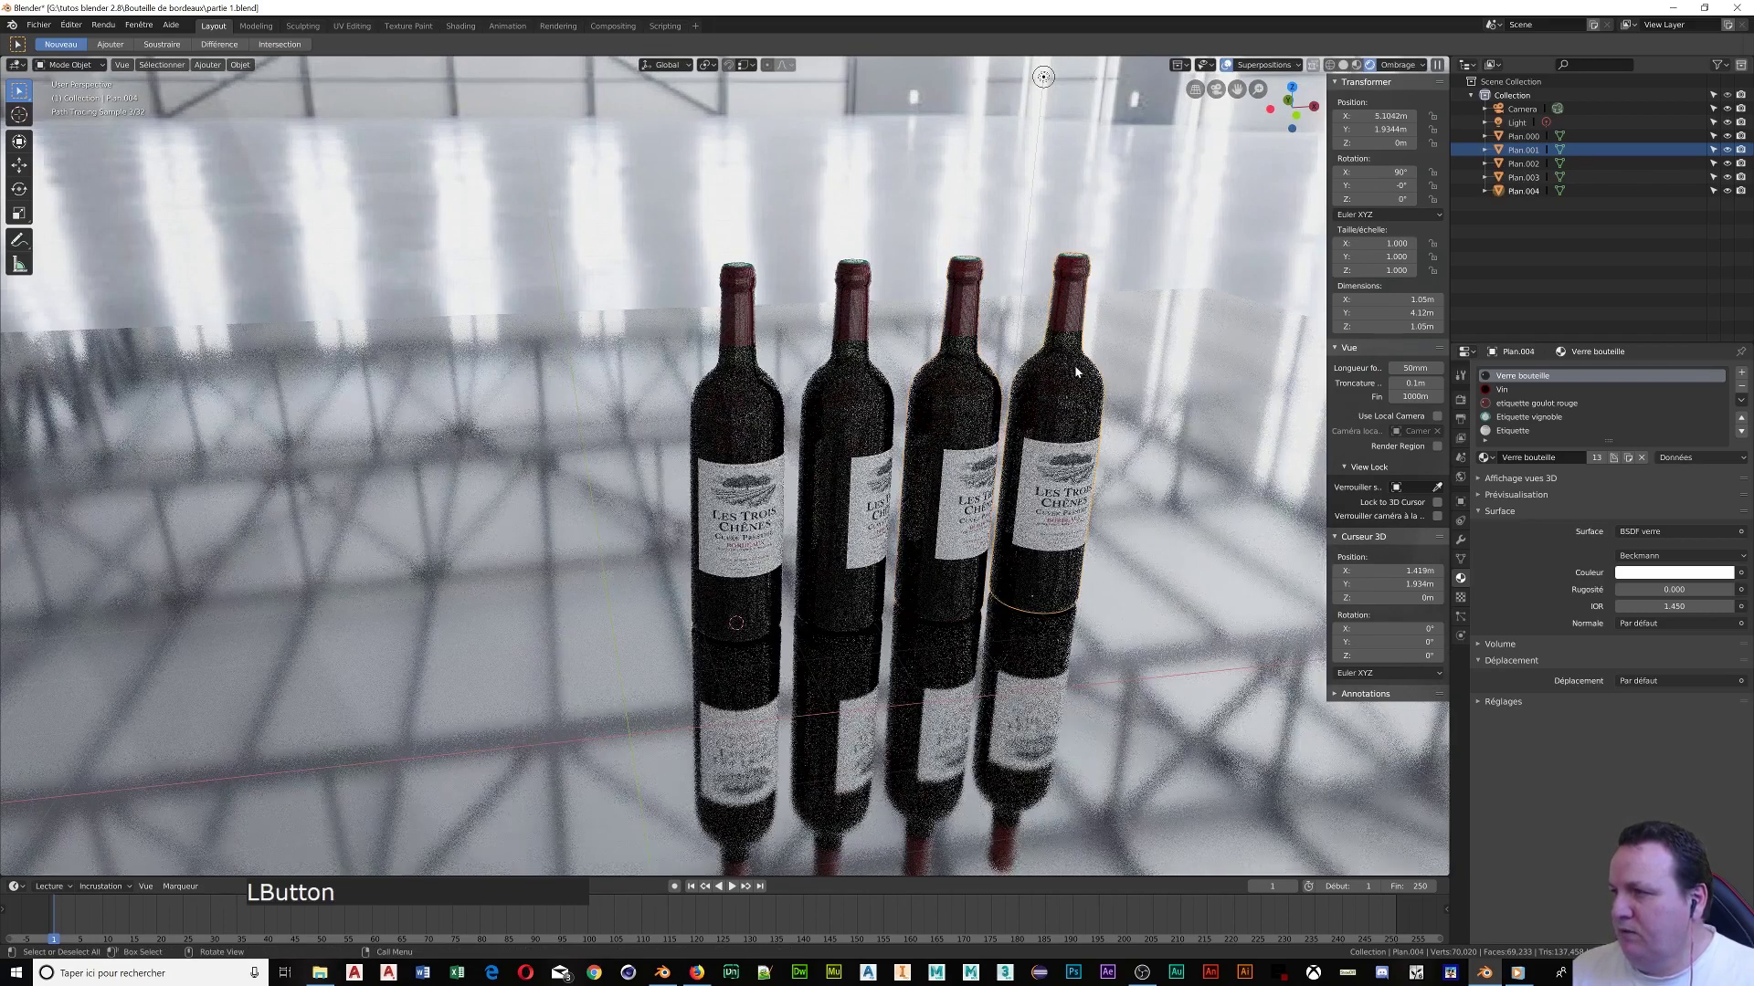
pyautogui.press('r')
pyautogui.press('z')
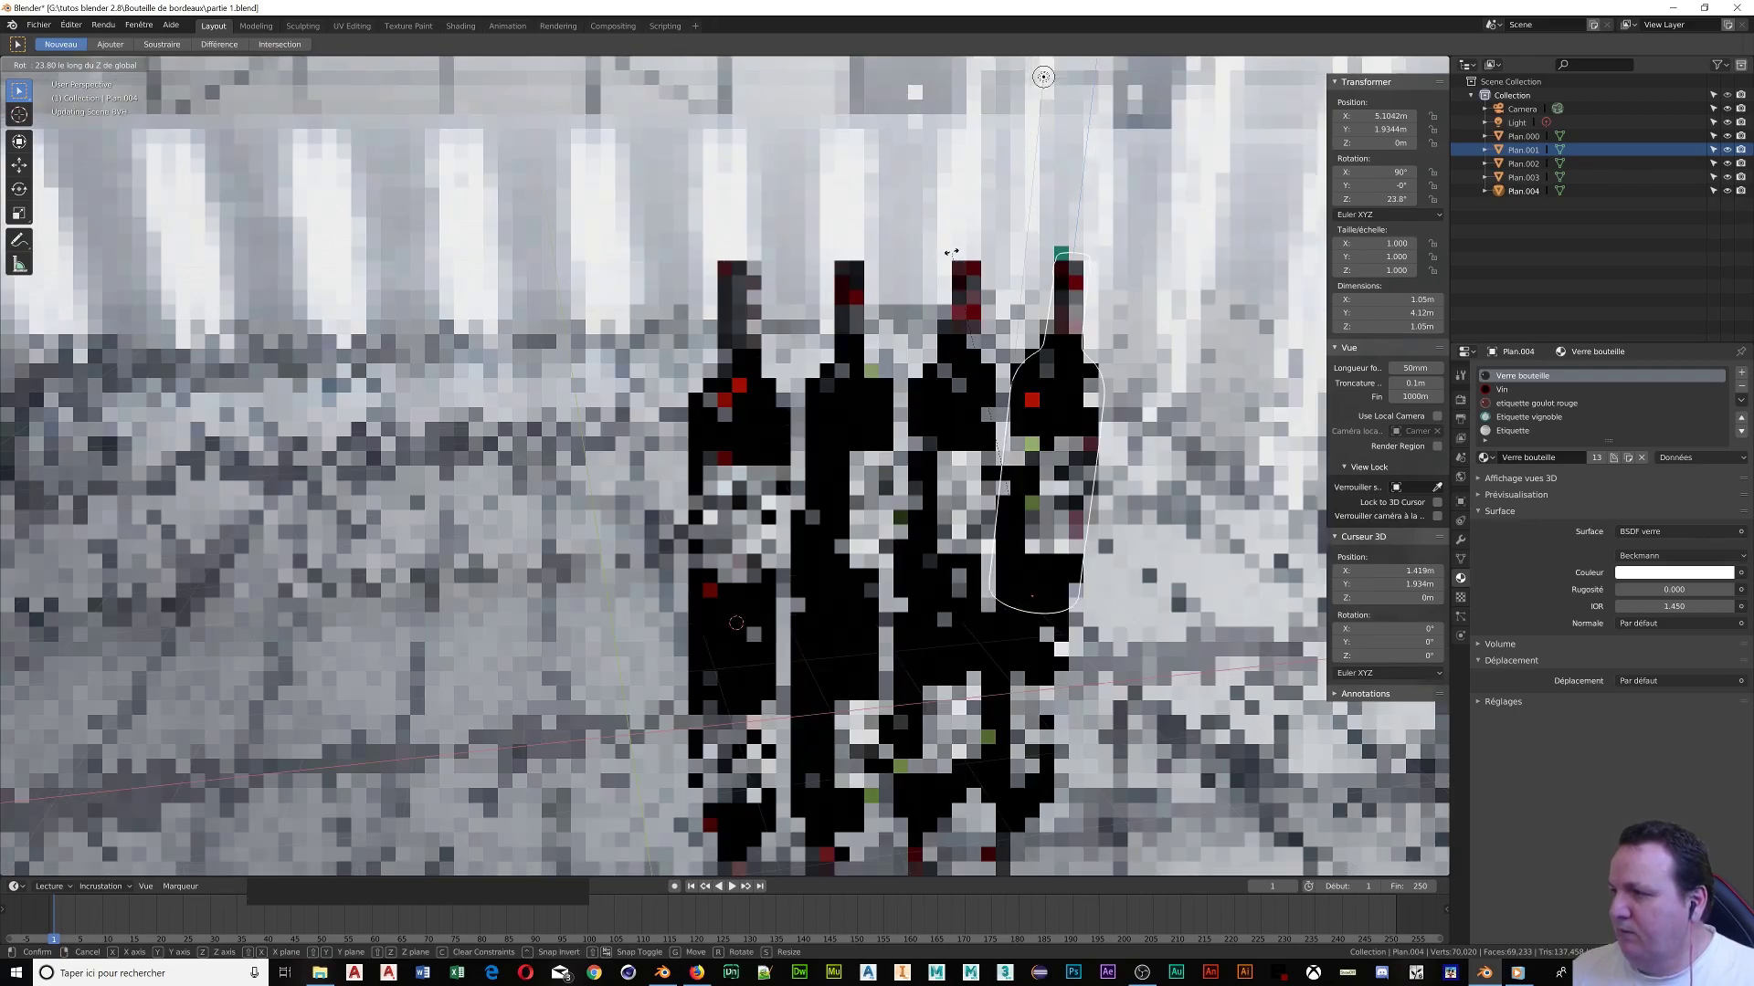
pyautogui.click(950, 252)
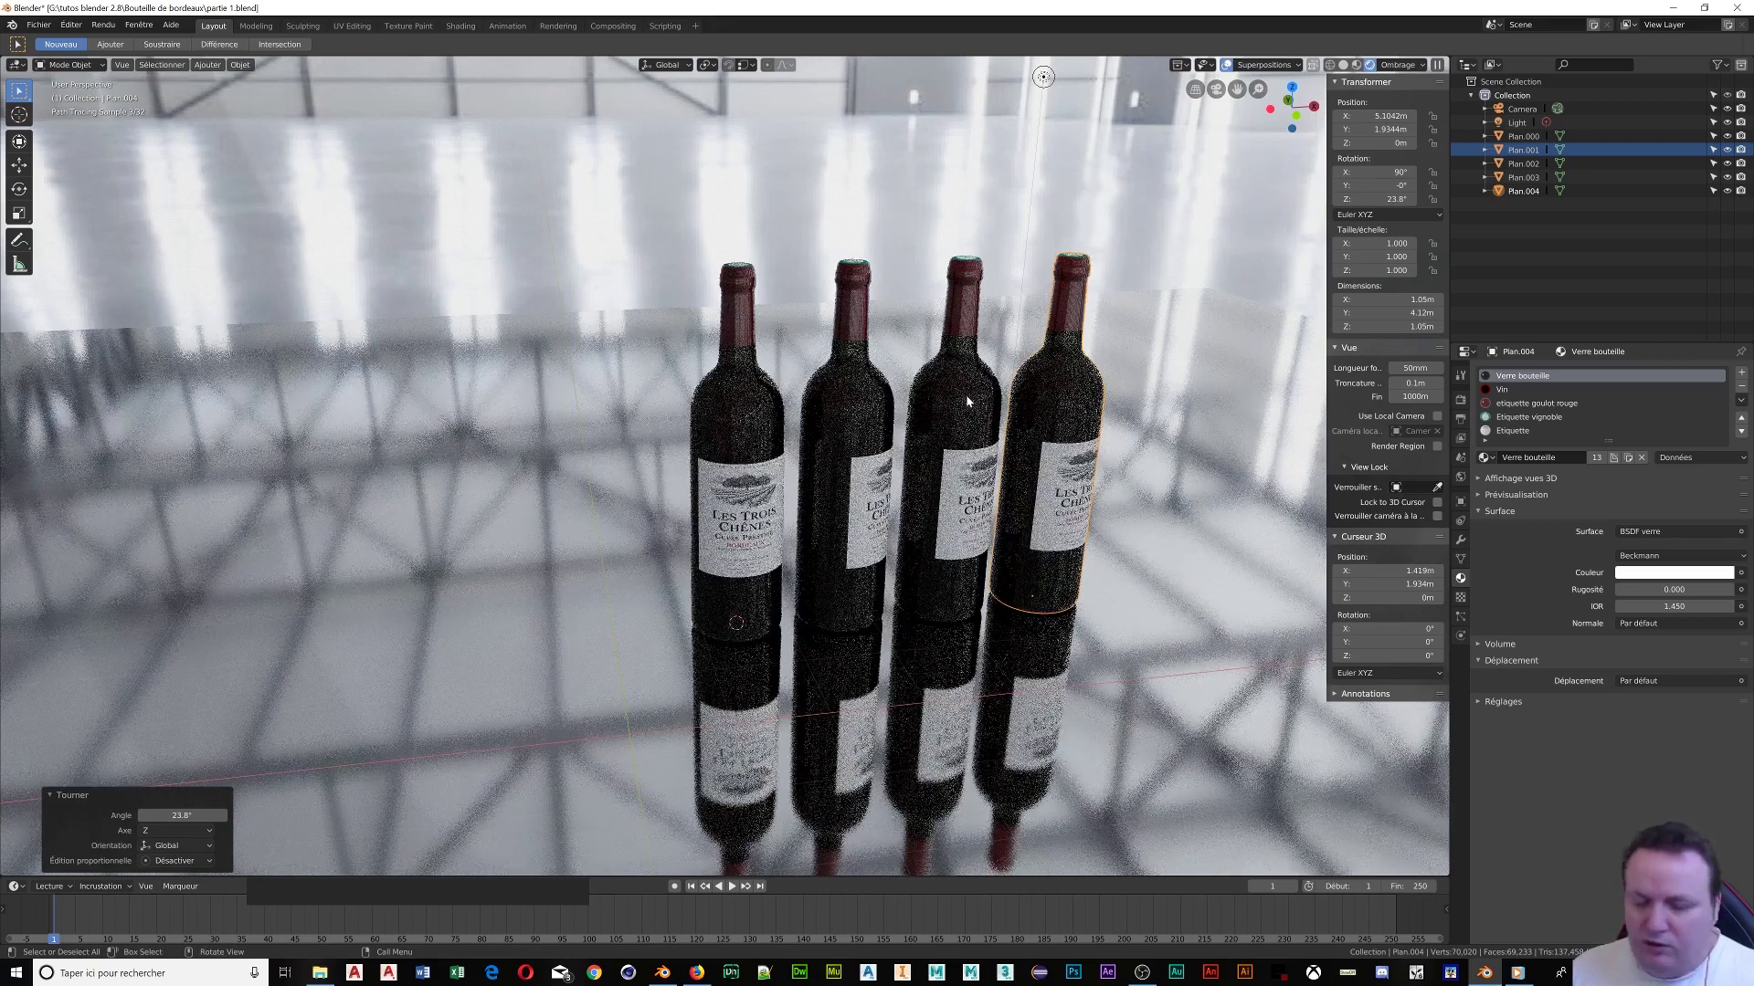
# Select all four bottles and duplicate them about 1.35 m along Y as a second row behind the first
pyautogui.keyDown('shift'); pyautogui.click(964, 394); pyautogui.keyUp('shift')
pyautogui.keyDown('shift'); pyautogui.click(798, 405); pyautogui.keyUp('shift')
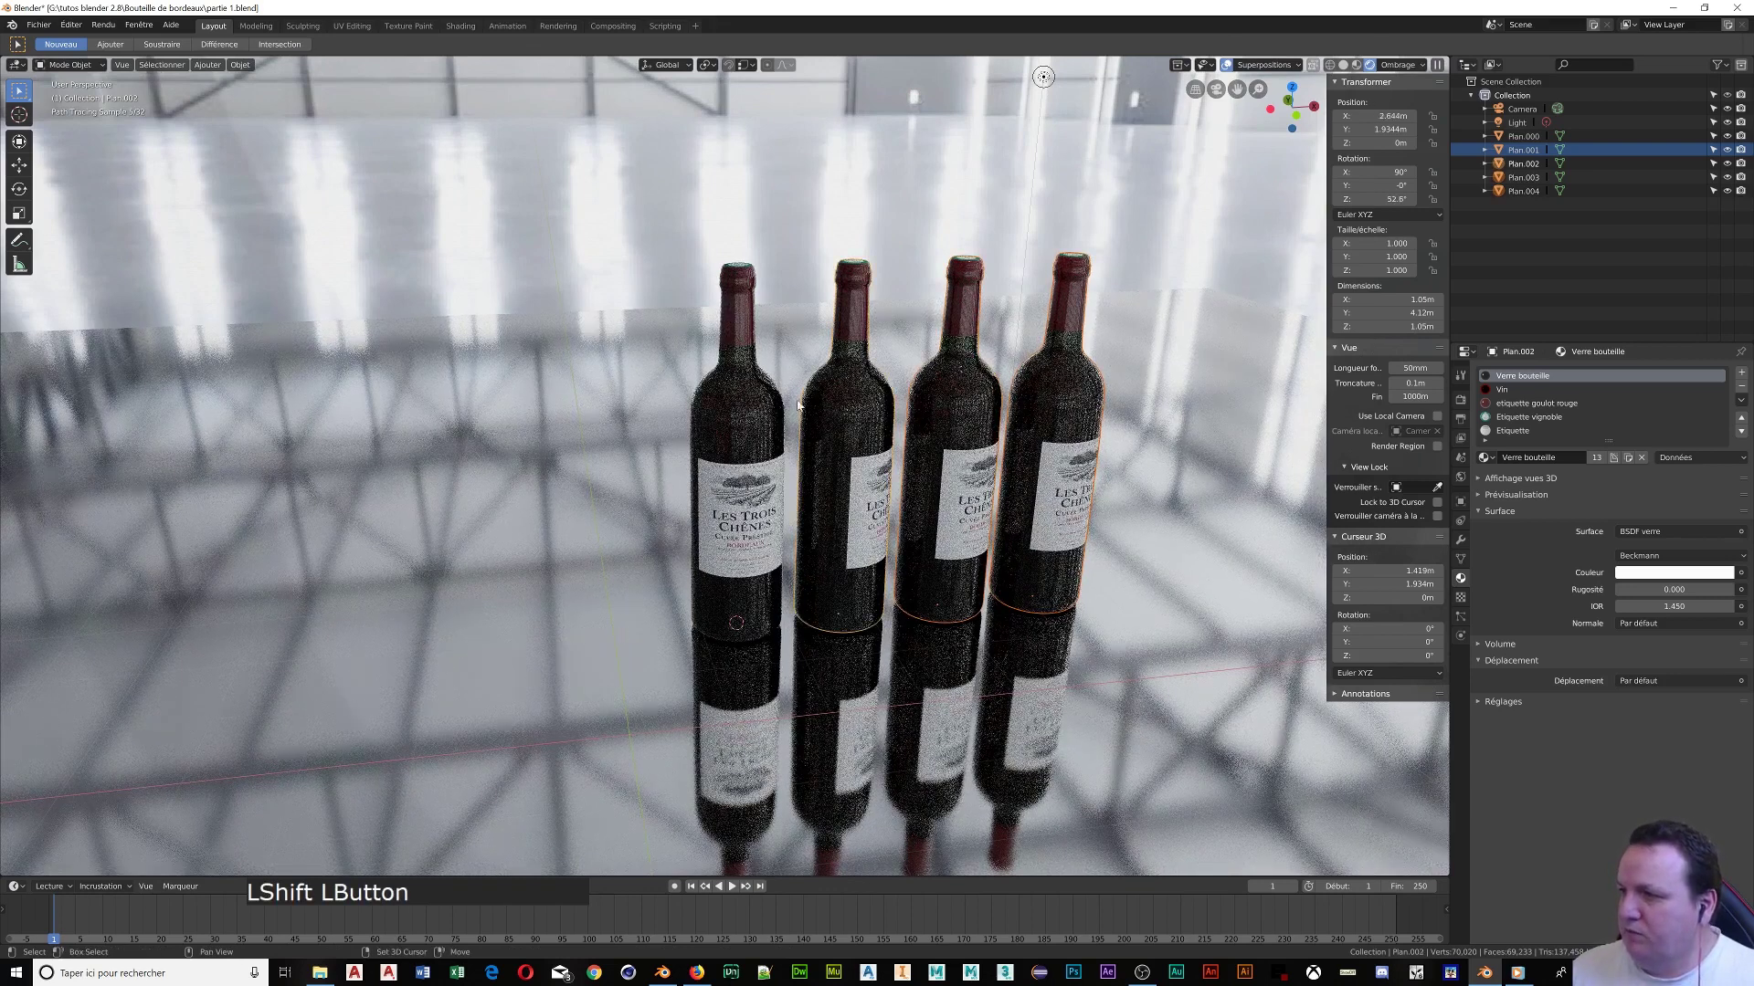
pyautogui.keyDown('shift'); pyautogui.click(723, 418); pyautogui.keyUp('shift')
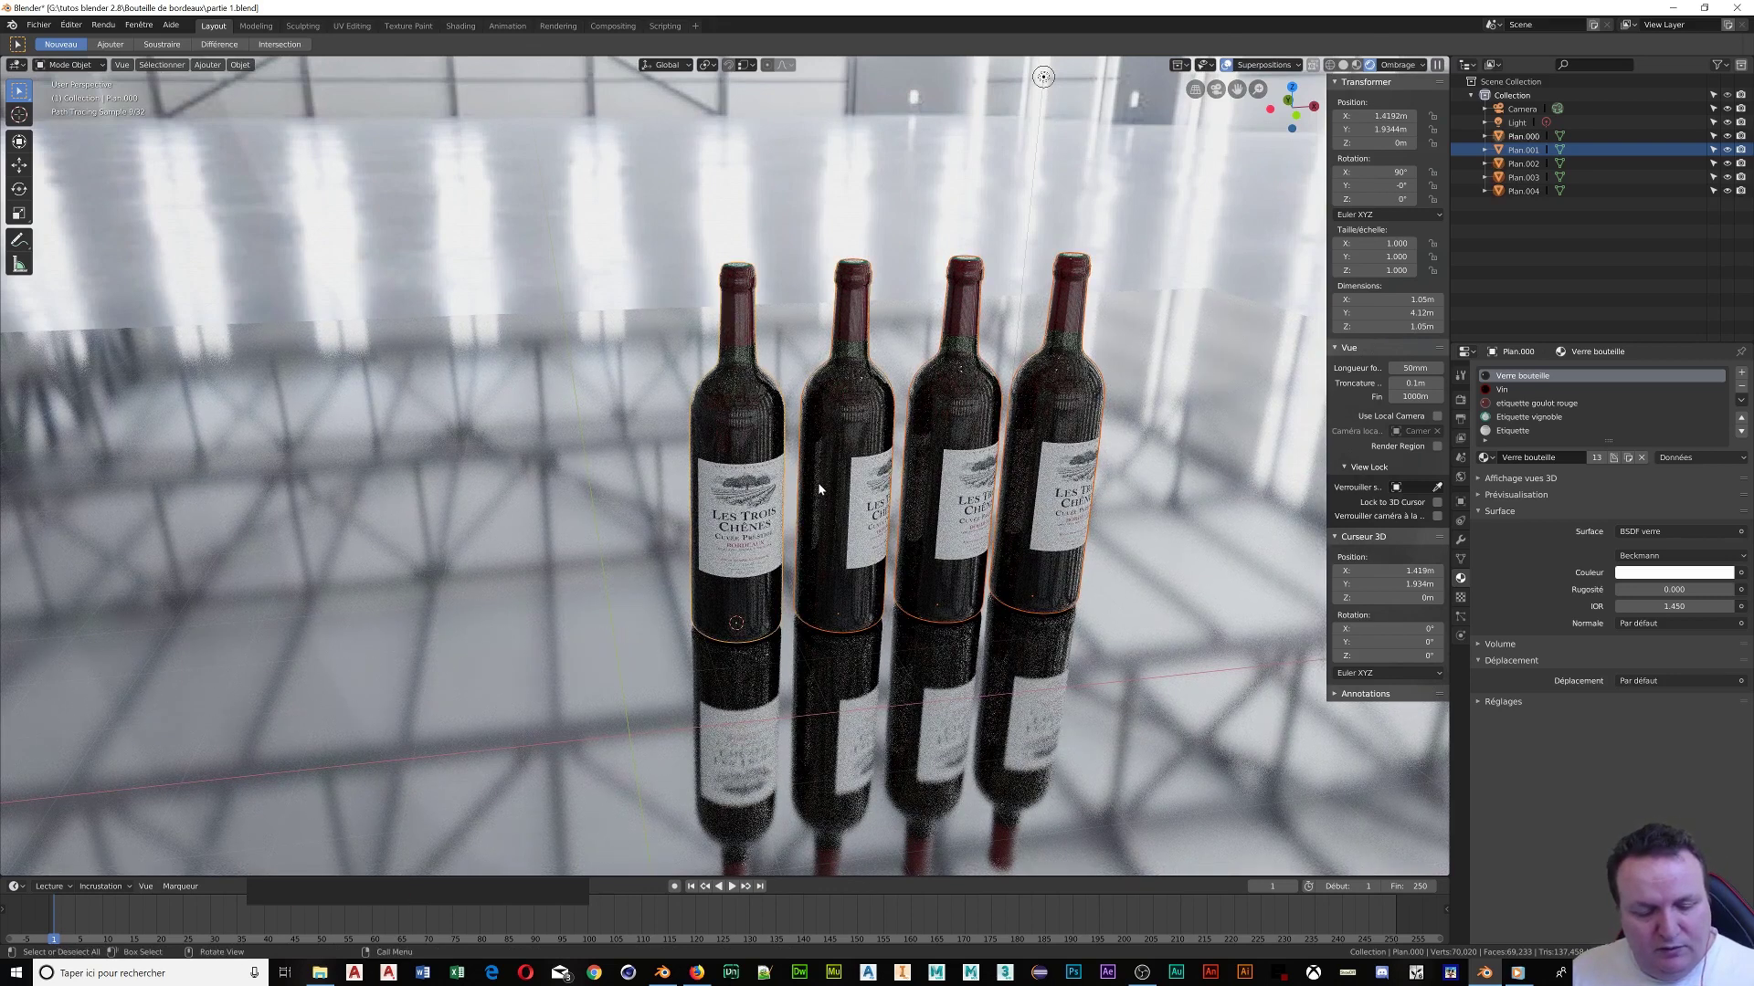
pyautogui.hotkey('shift', 'd')
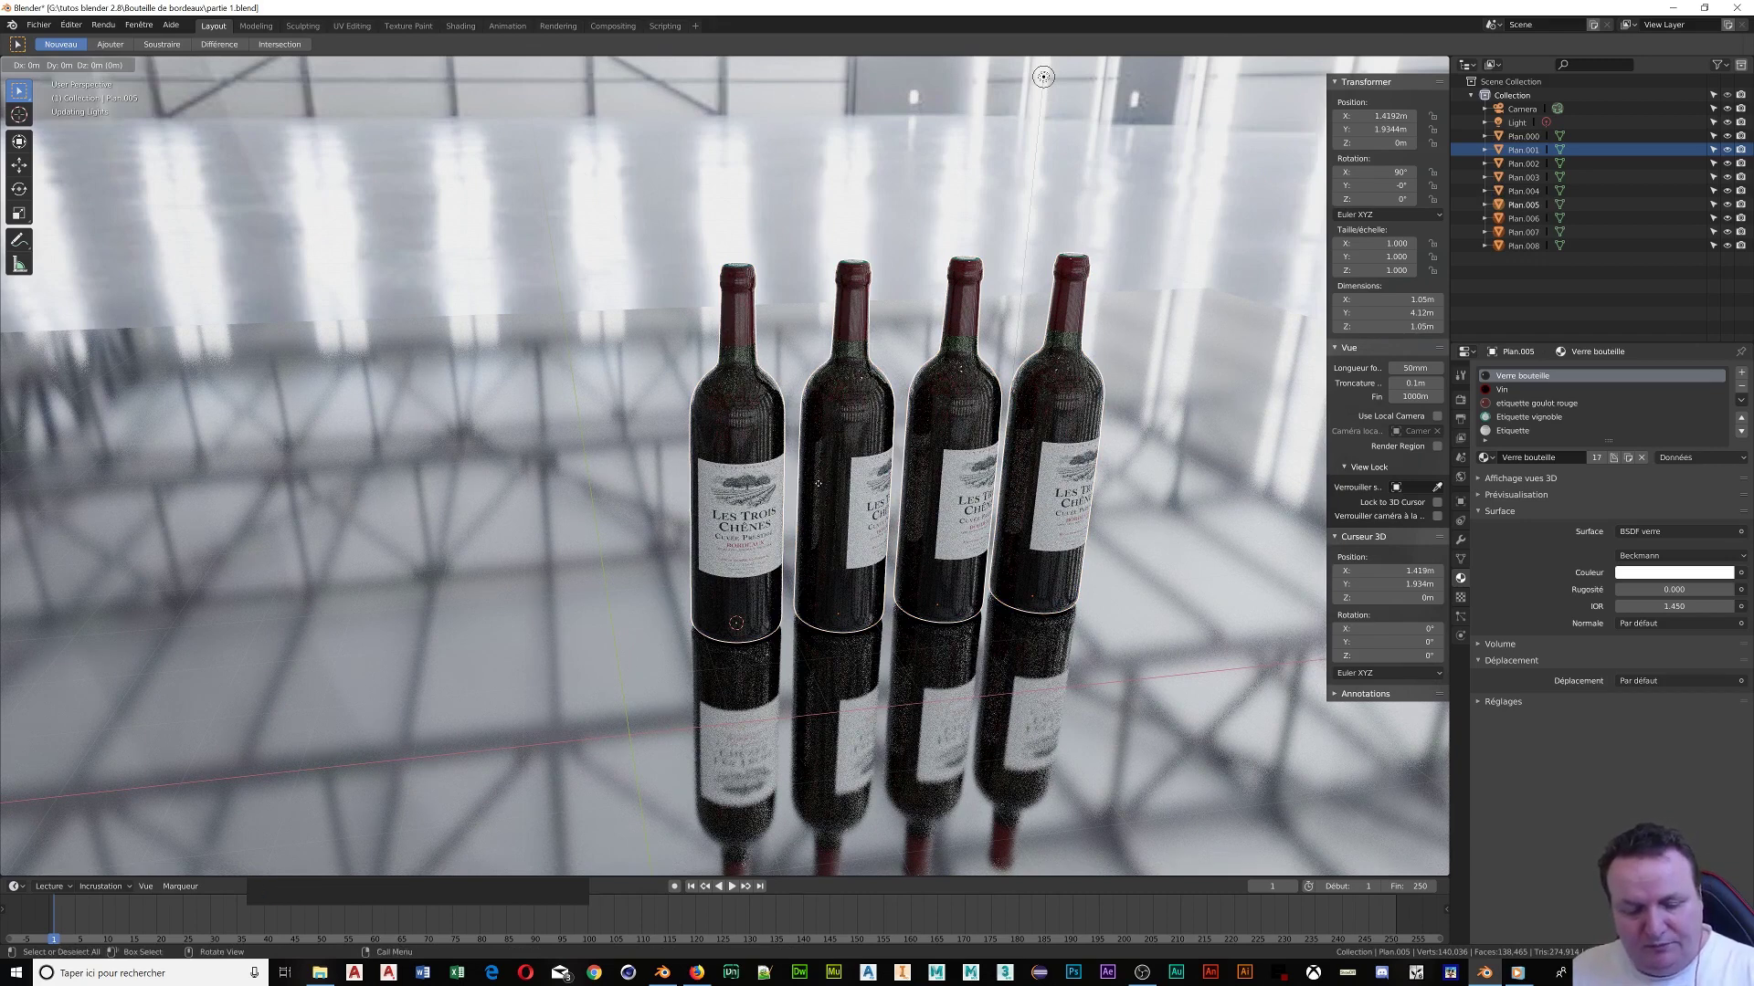
pyautogui.press('y')
pyautogui.click(784, 442)
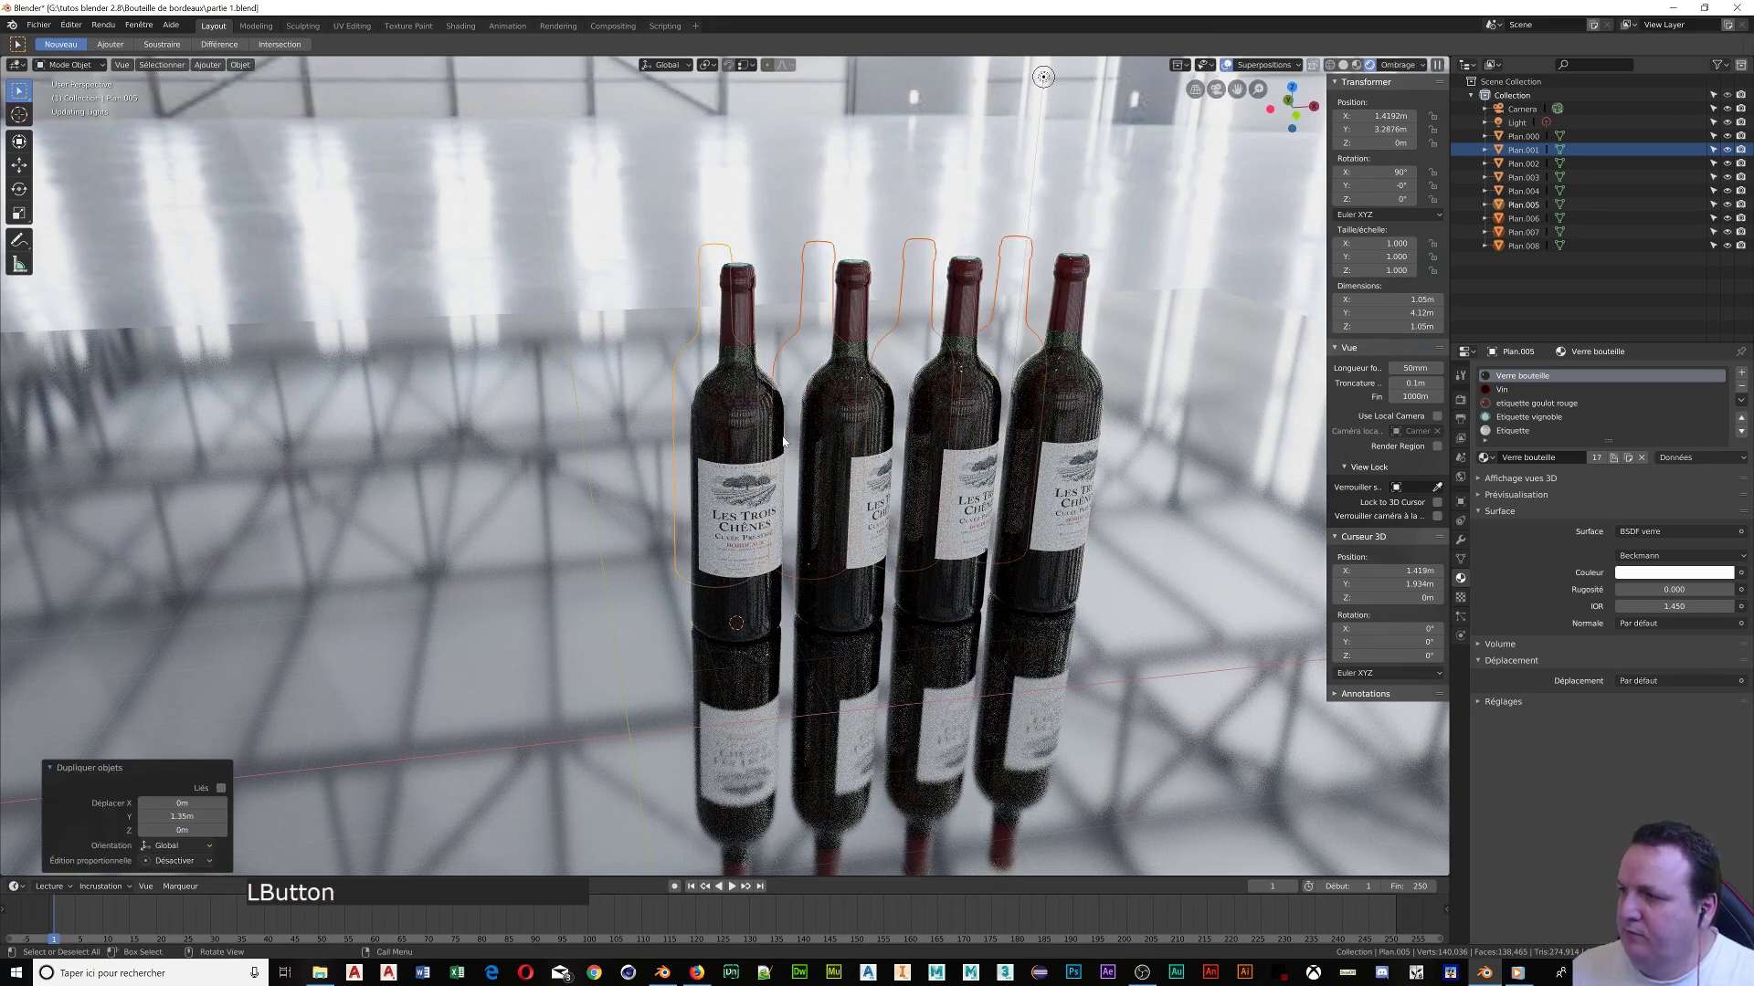
# Look through the camera, lock it to the view and frame all eight bottles from slightly above
pyautogui.moveTo(784, 442); pyautogui.dragTo(747, 438, button='middle')
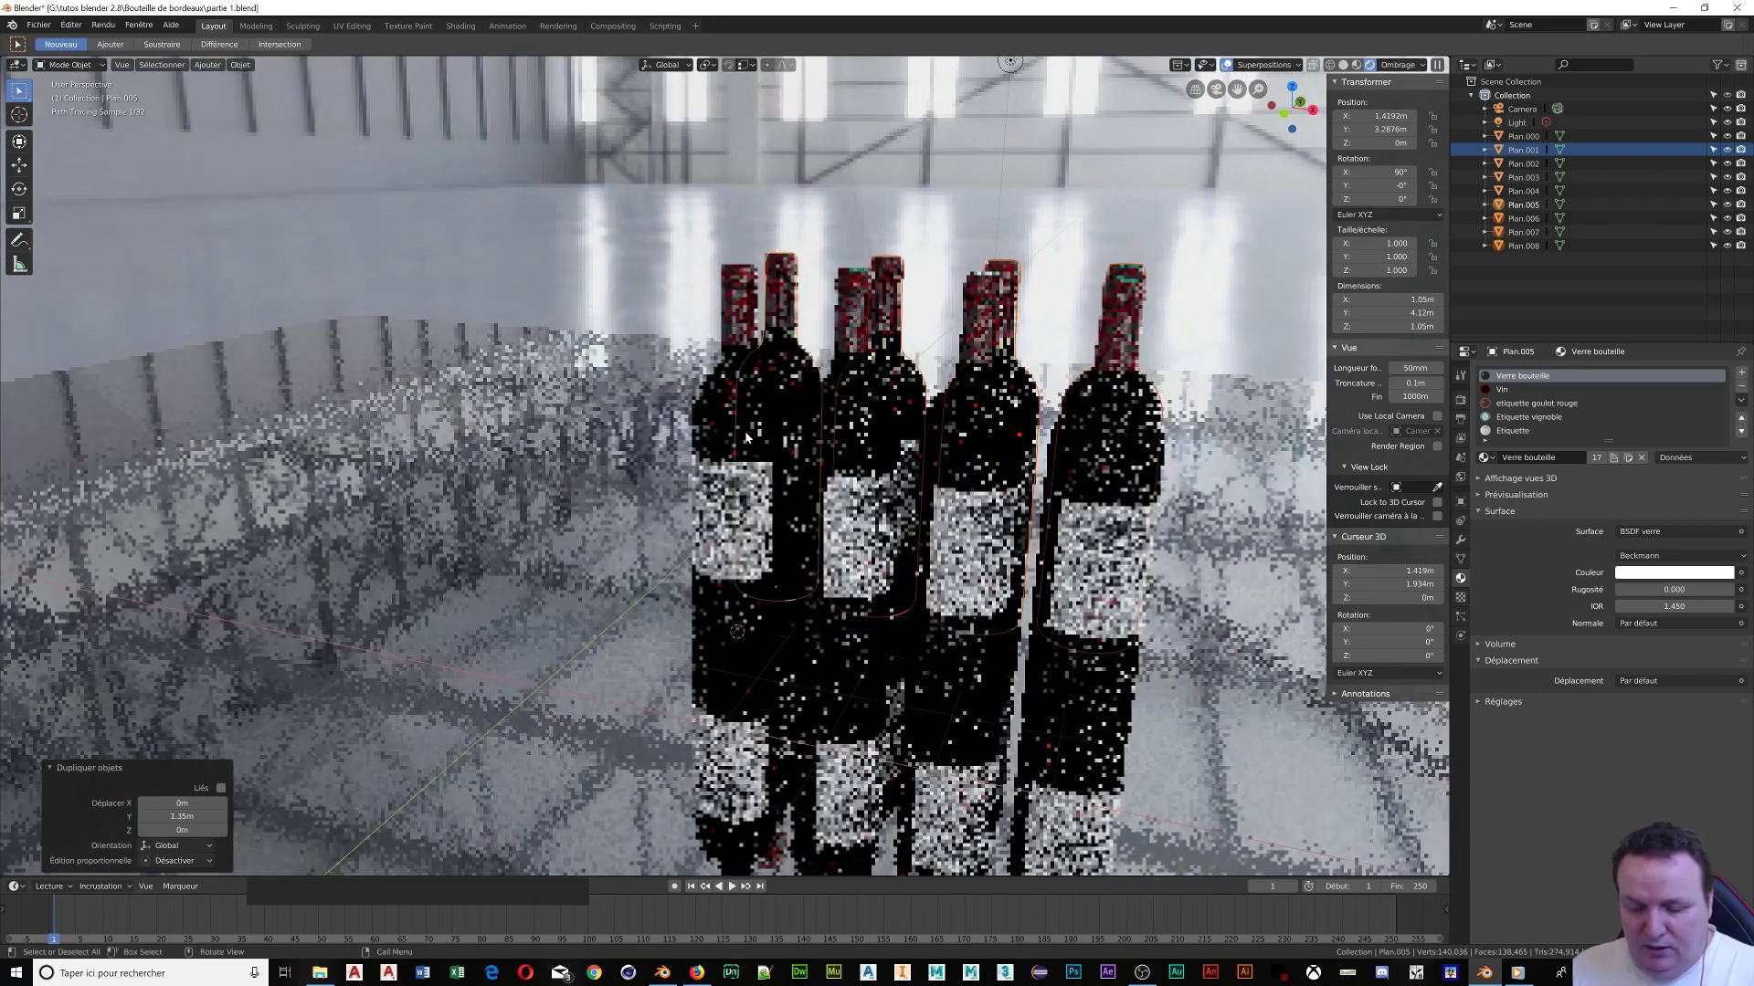
pyautogui.press('KP_0')
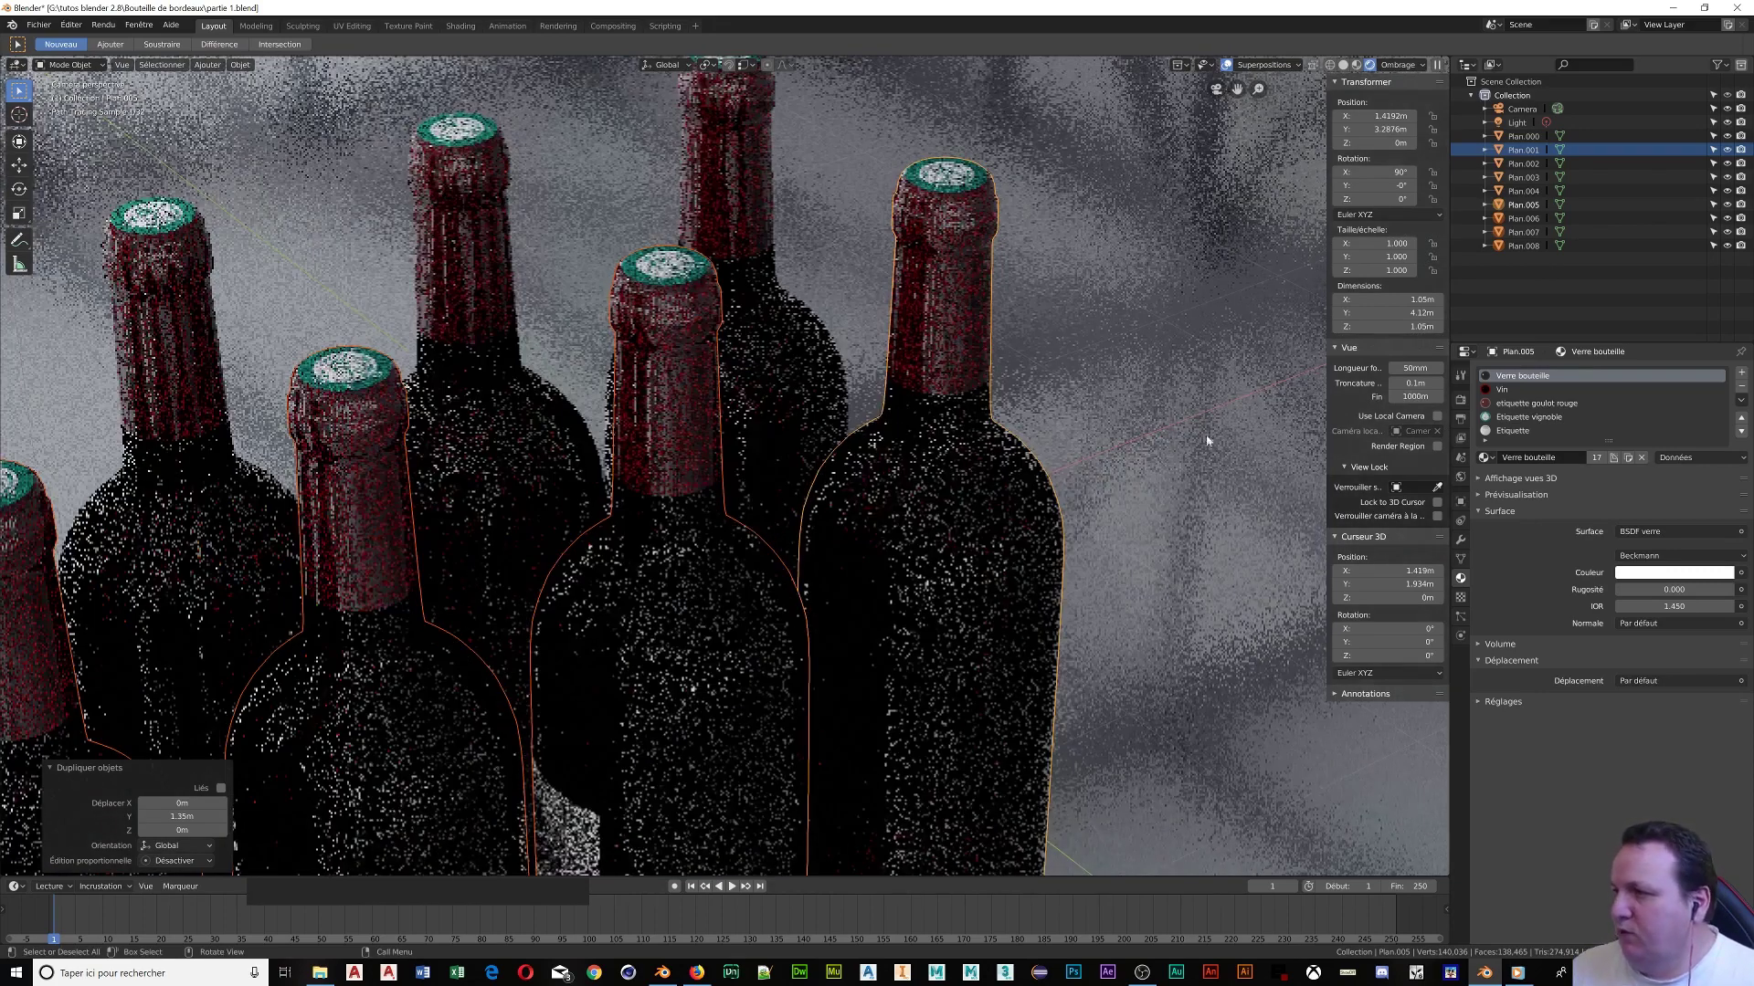
pyautogui.click(1438, 517)
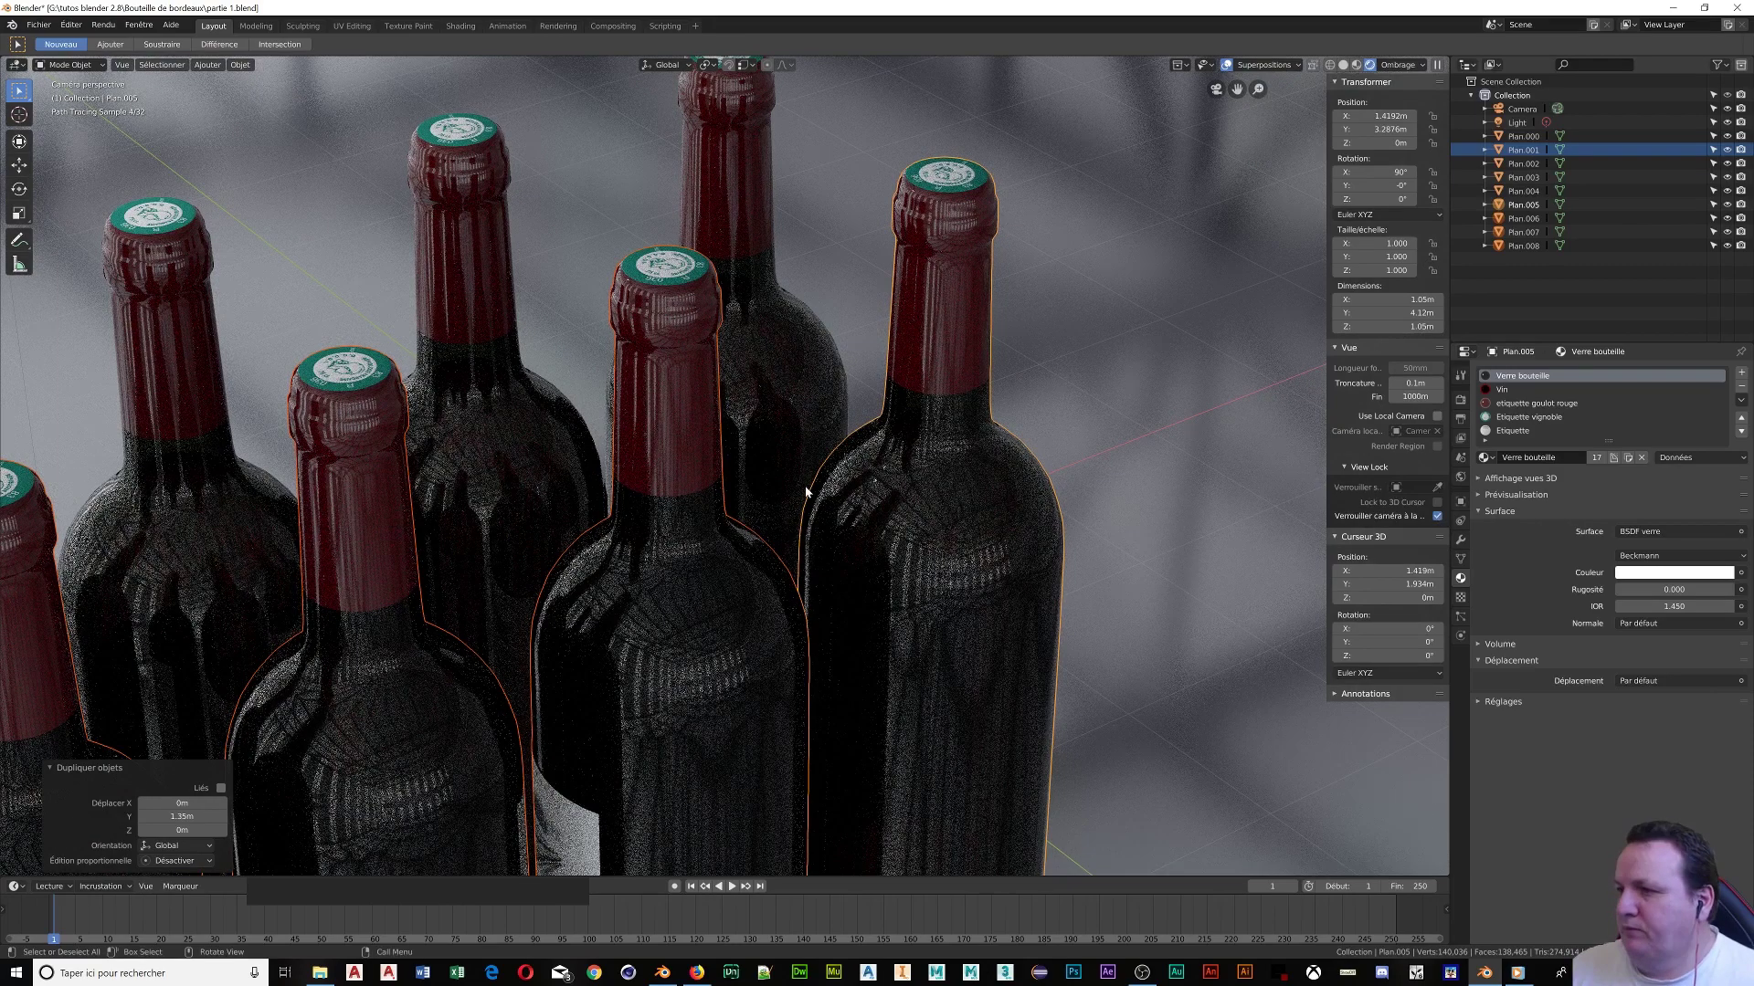
pyautogui.scroll(-6, 805, 491)
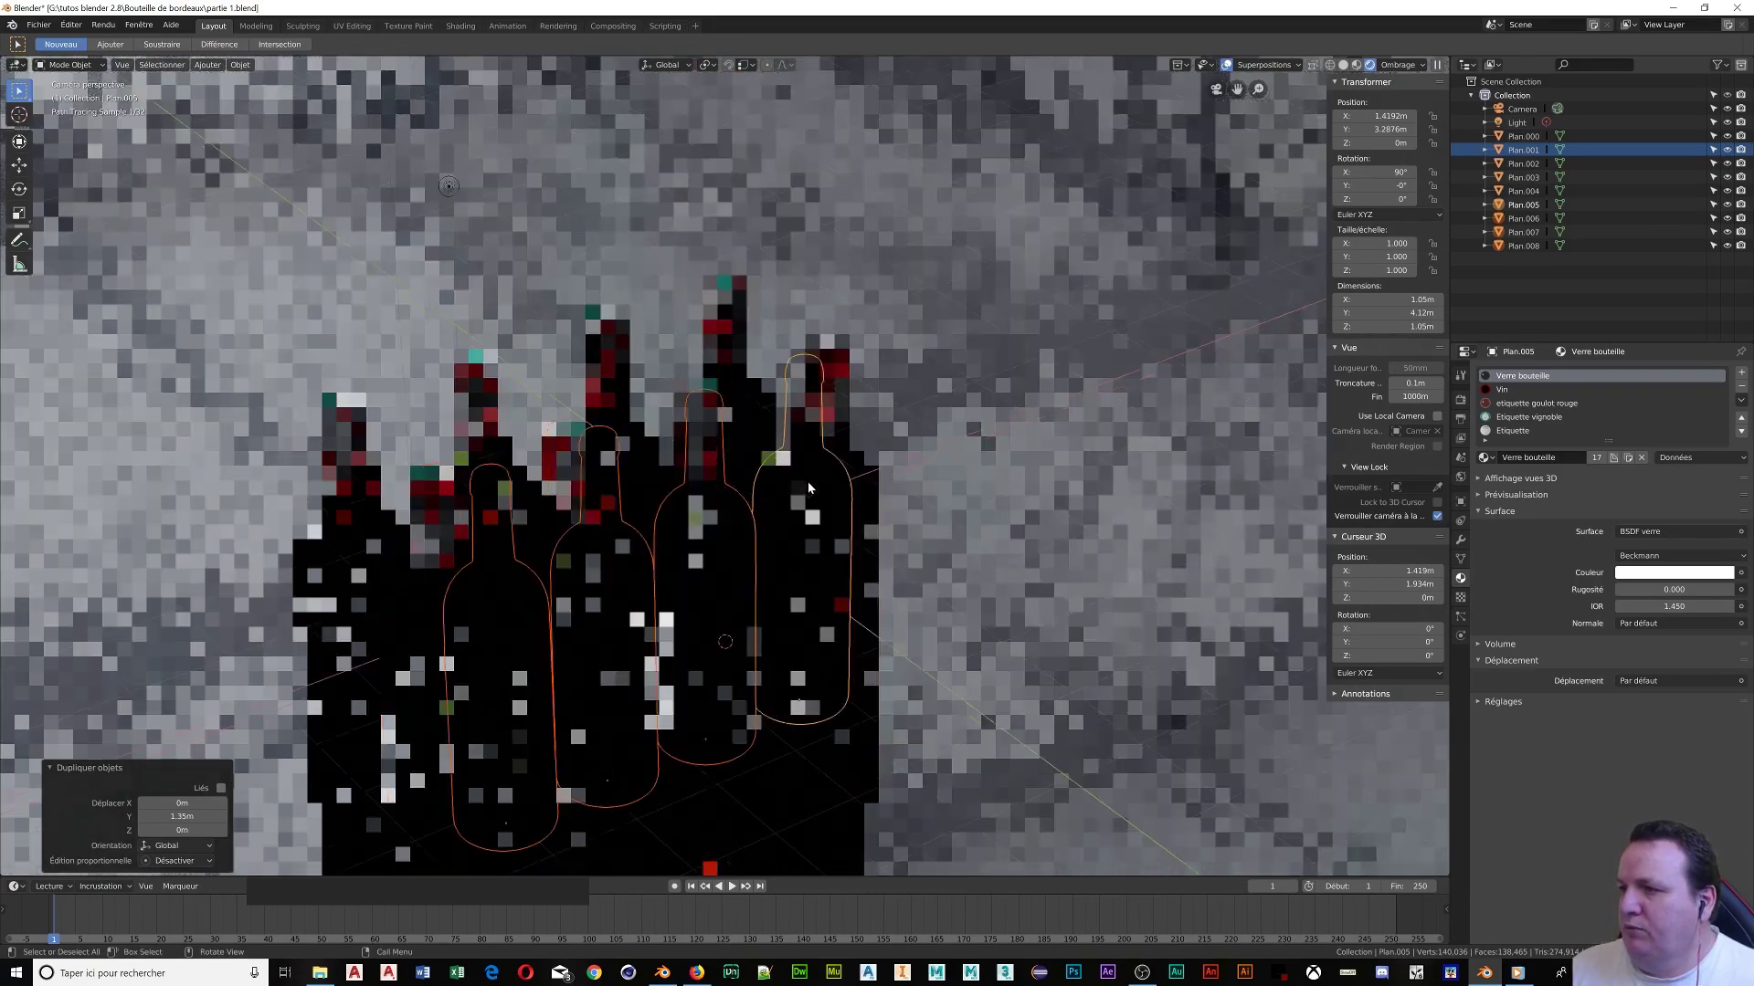
pyautogui.moveTo(807, 481); pyautogui.dragTo(746, 545, button='middle')
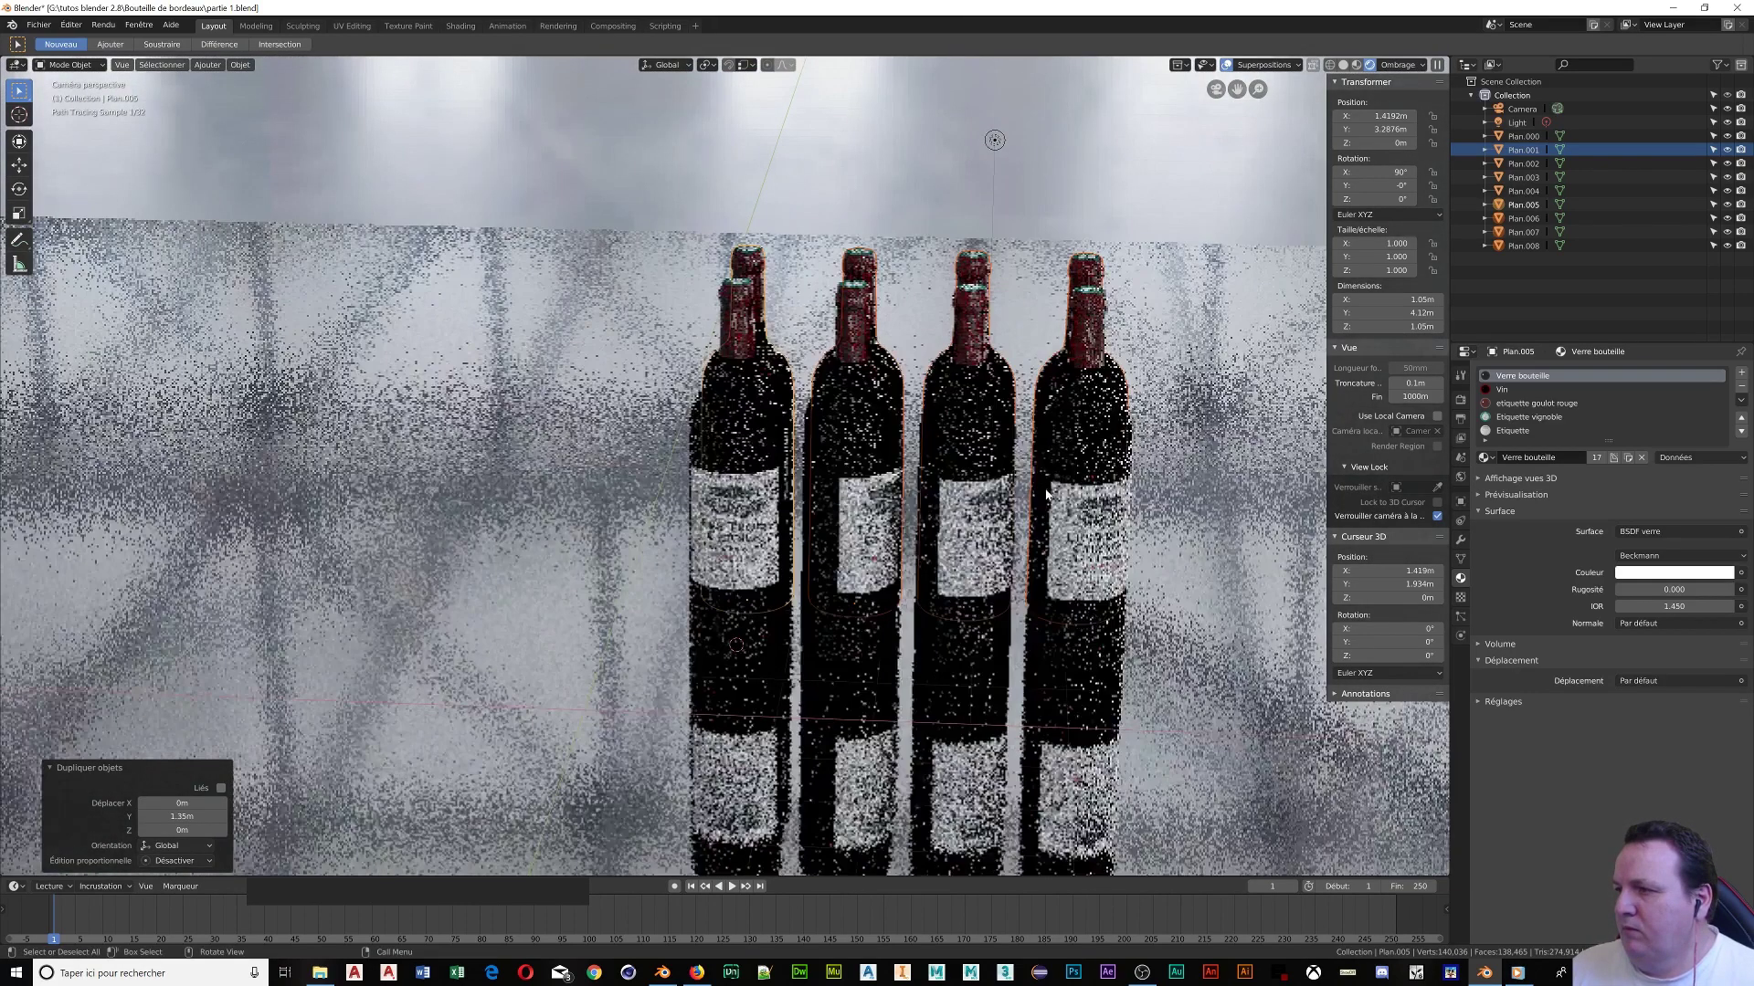
pyautogui.keyDown('shift'); pyautogui.moveTo(1078, 484); pyautogui.dragTo(887, 505, button='middle'); pyautogui.keyUp('shift')
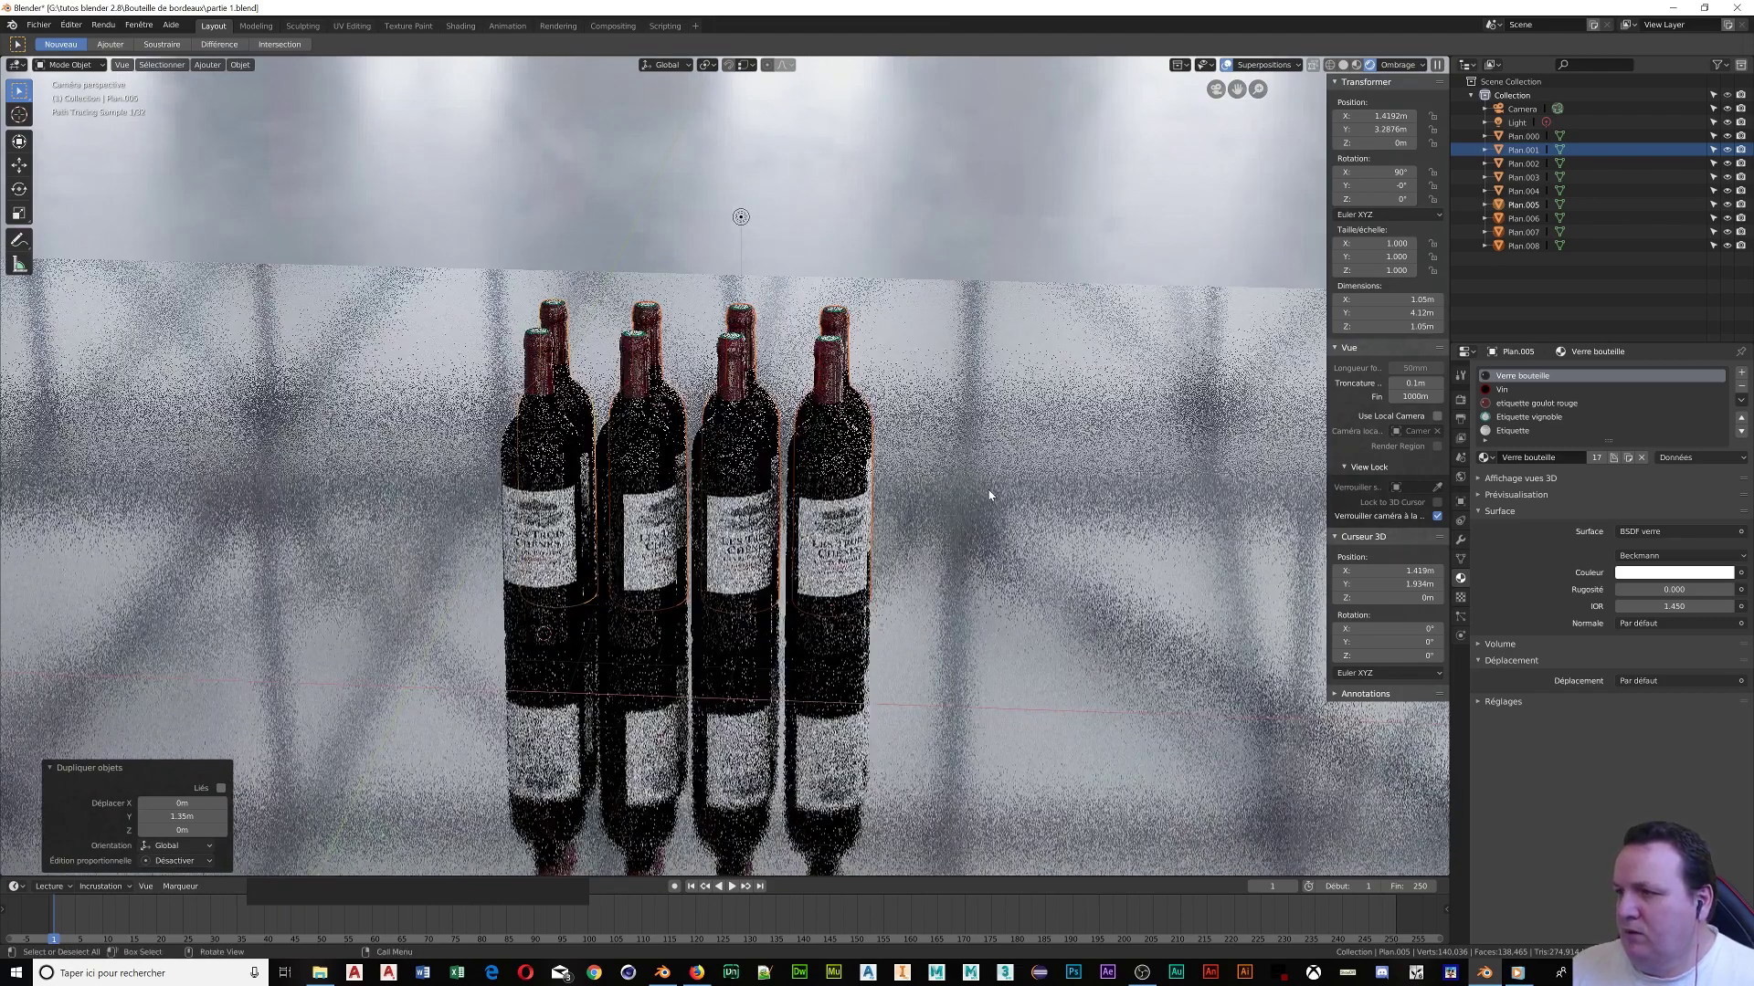
pyautogui.scroll(3, 856, 489)
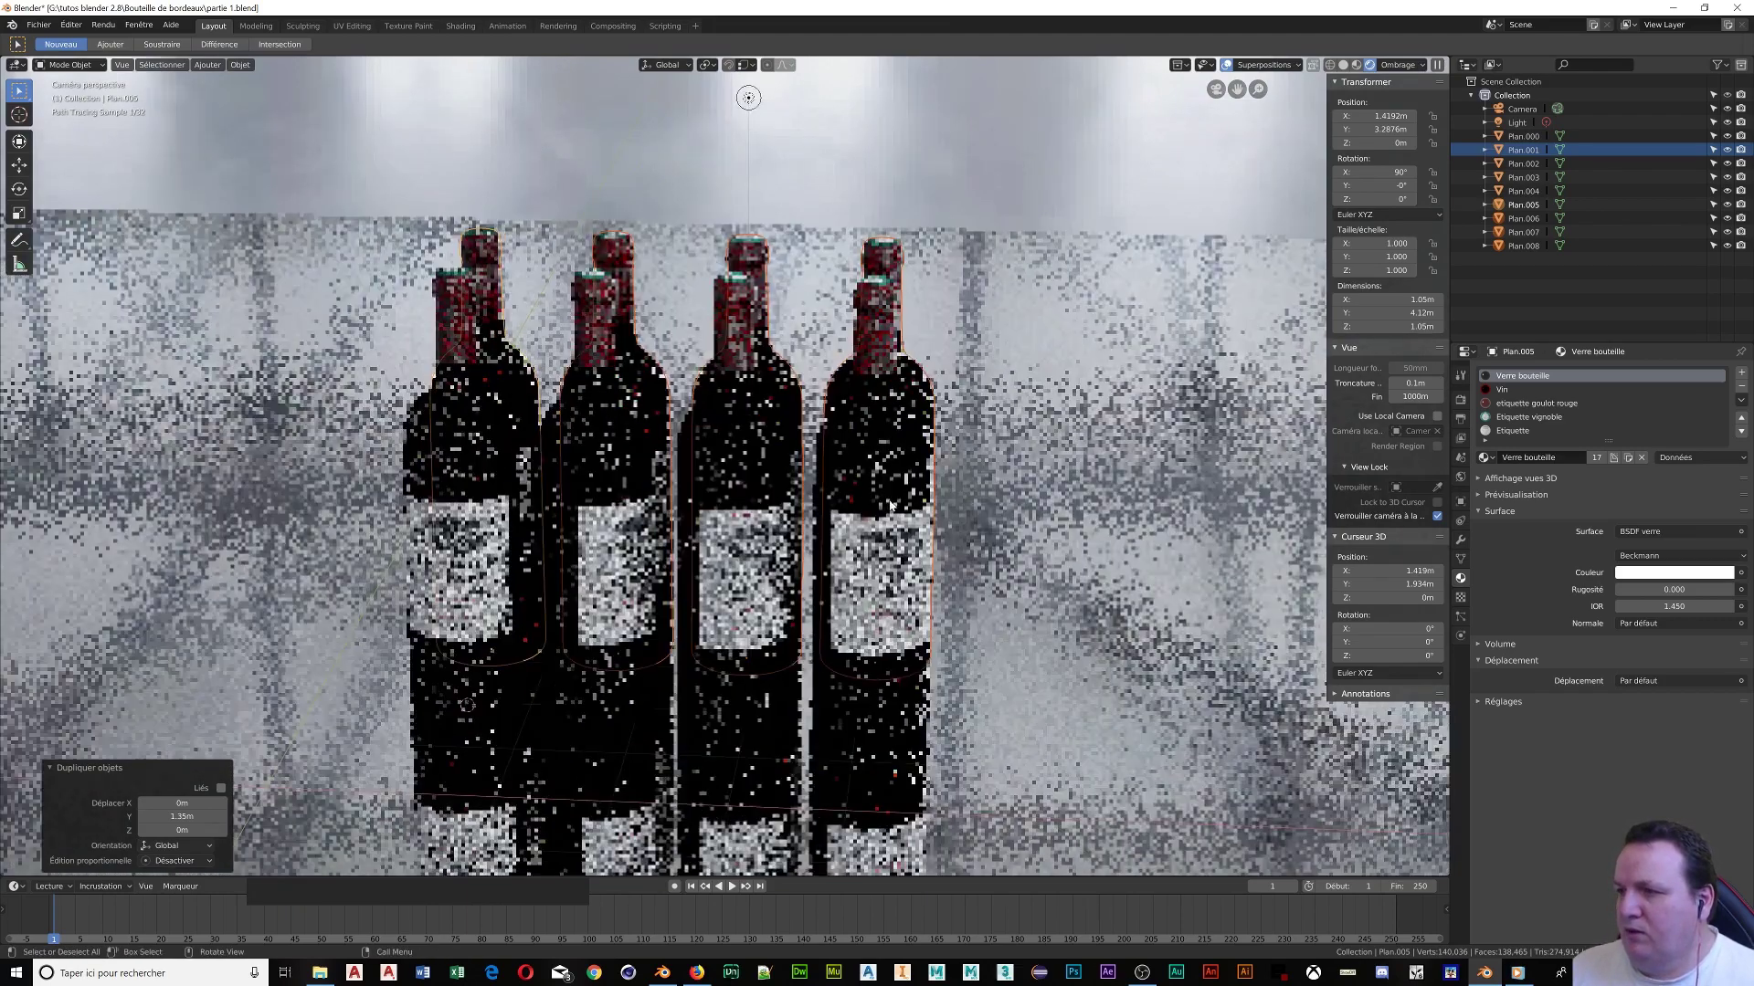
pyautogui.moveTo(891, 505); pyautogui.dragTo(857, 523, button='middle')
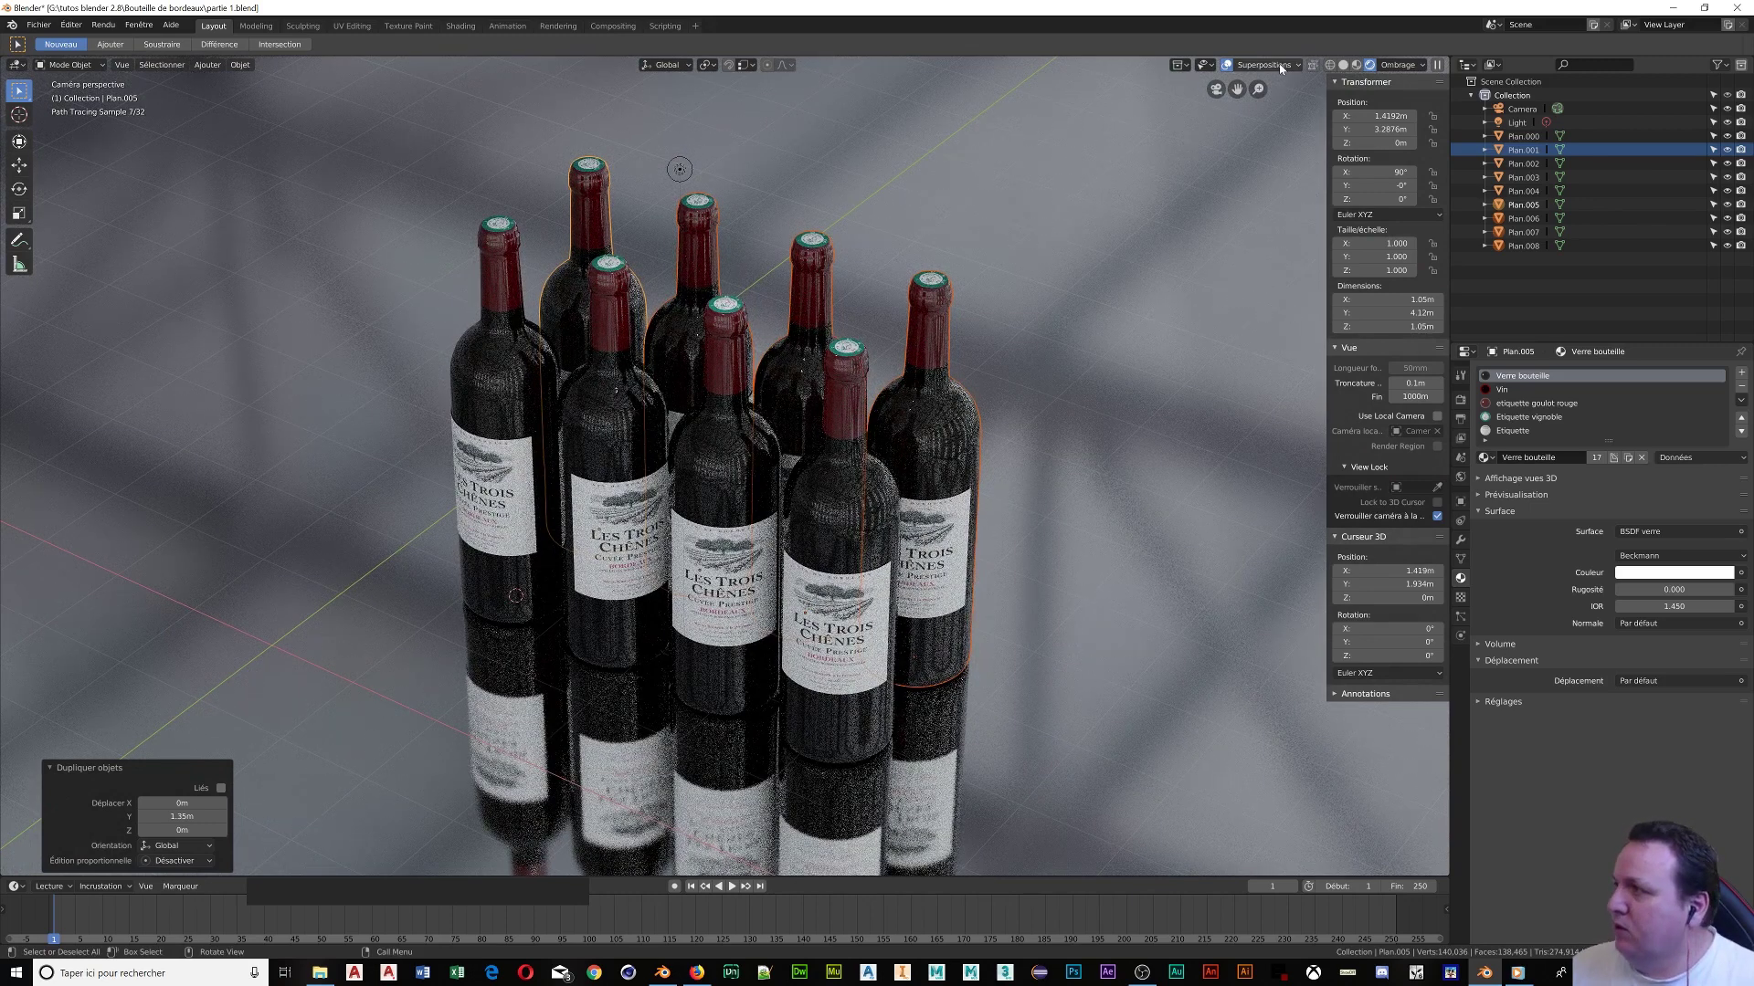
# Switch to wireframe shading and compare the camera view with the free perspective to examine the framing of the bottles
pyautogui.click(1330, 65)
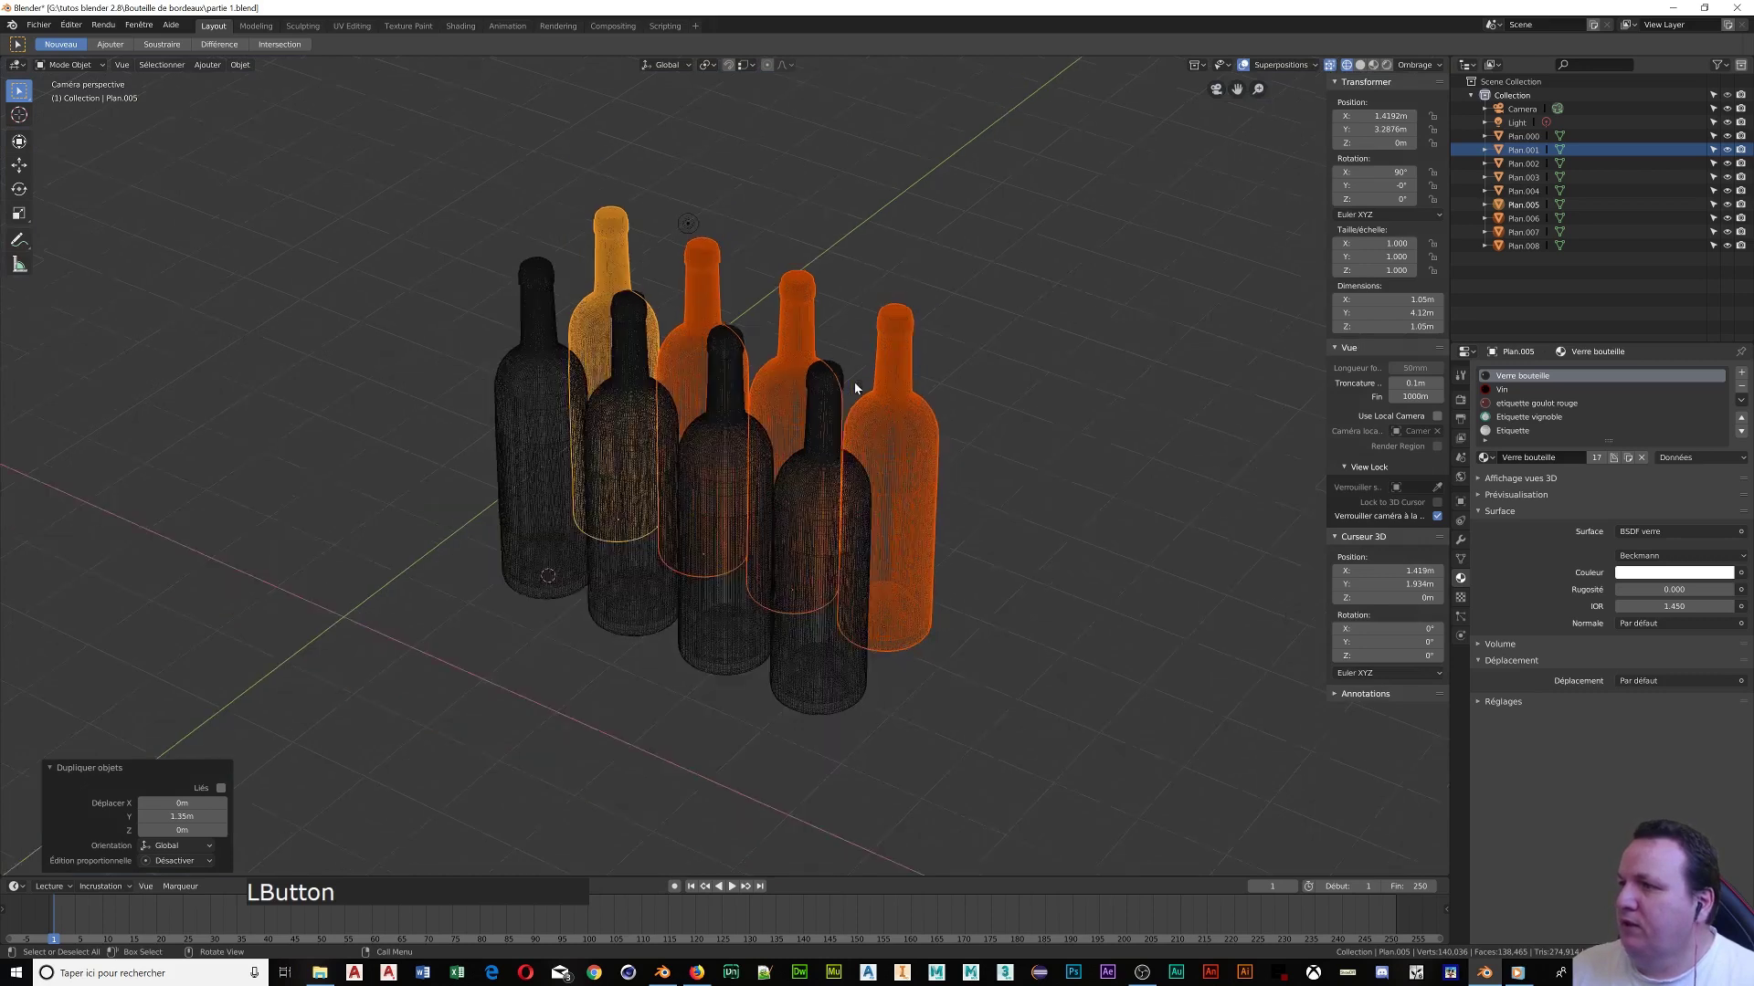
pyautogui.scroll(-15, 855, 388)
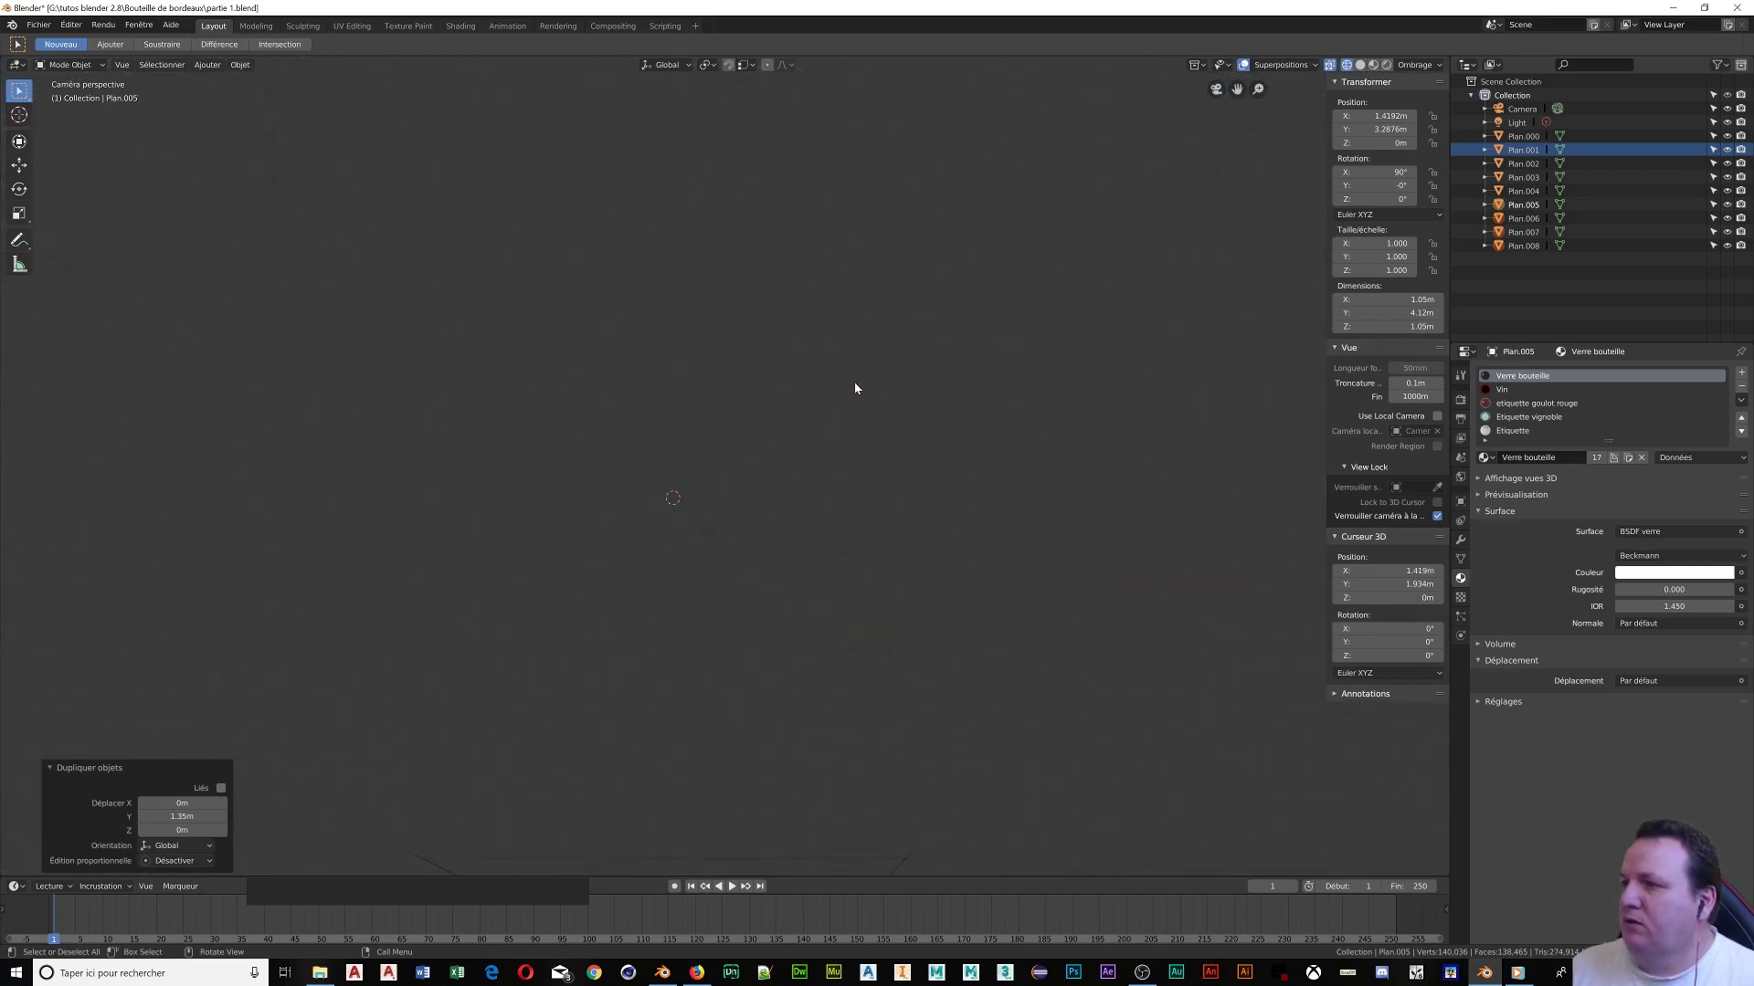
pyautogui.press('KP_0')
pyautogui.press('KP_0')
pyautogui.press('KP_0')
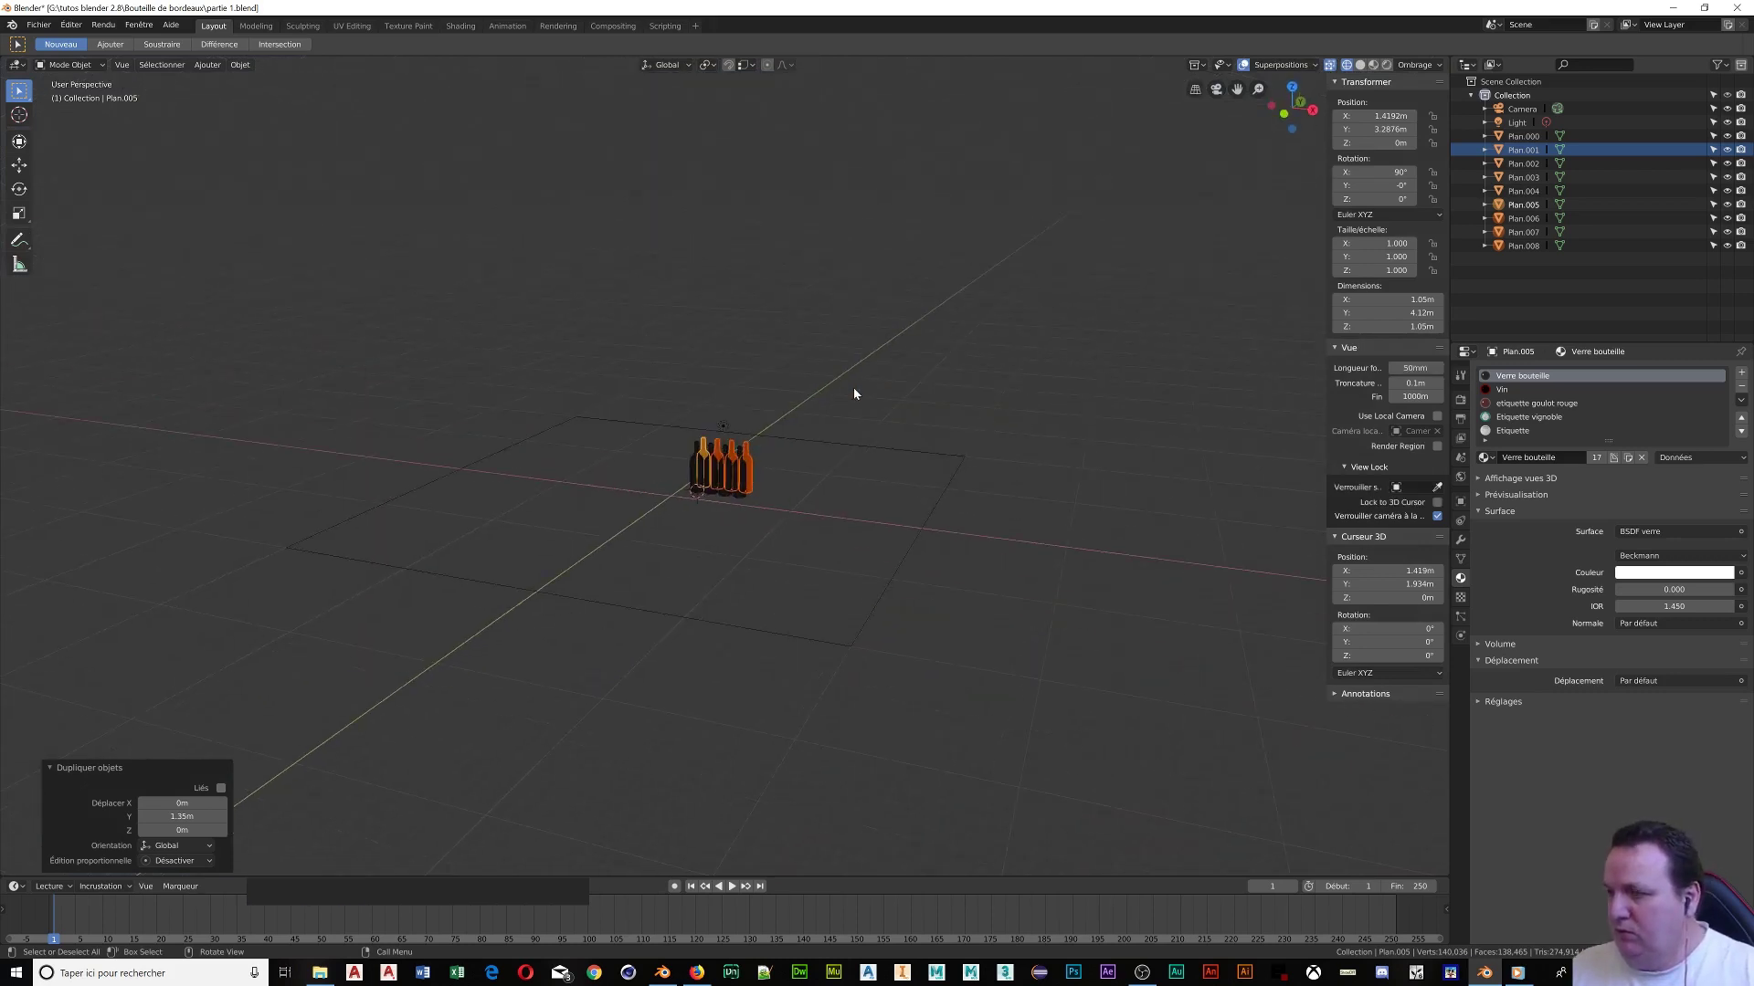
pyautogui.press('KP_0')
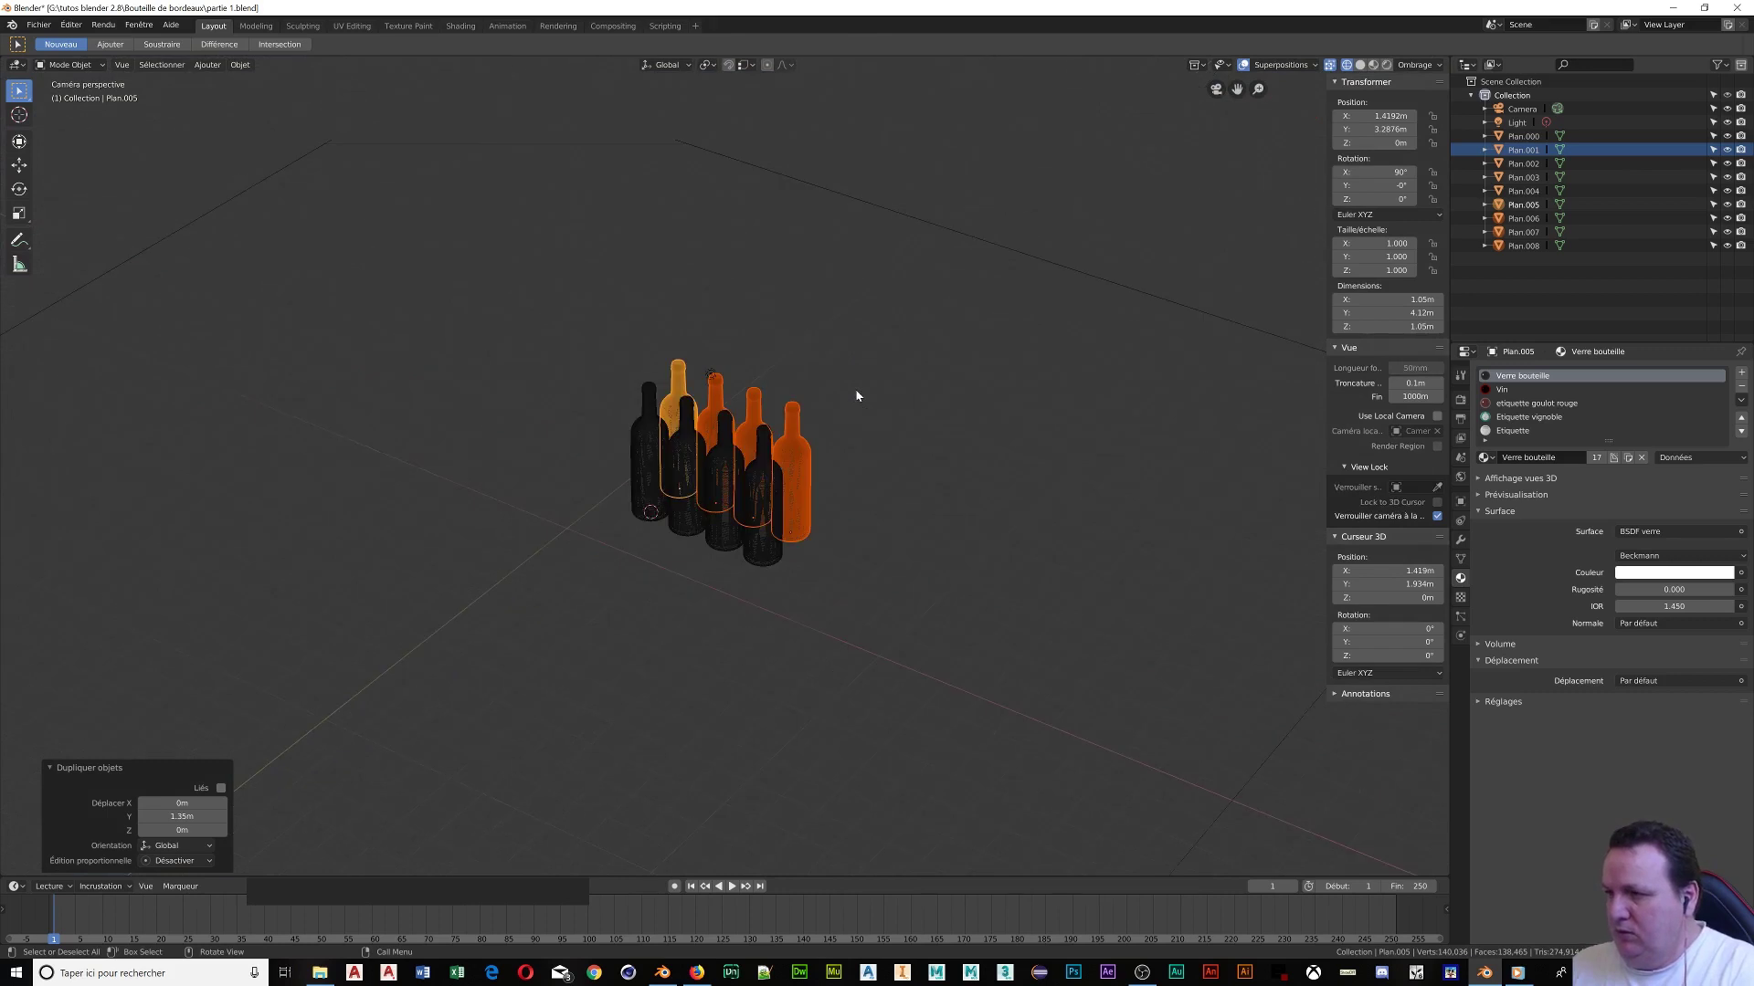
pyautogui.press('KP_0')
pyautogui.press('KP_0')
pyautogui.scroll(2, 822, 416)
pyautogui.scroll(2, 819, 416)
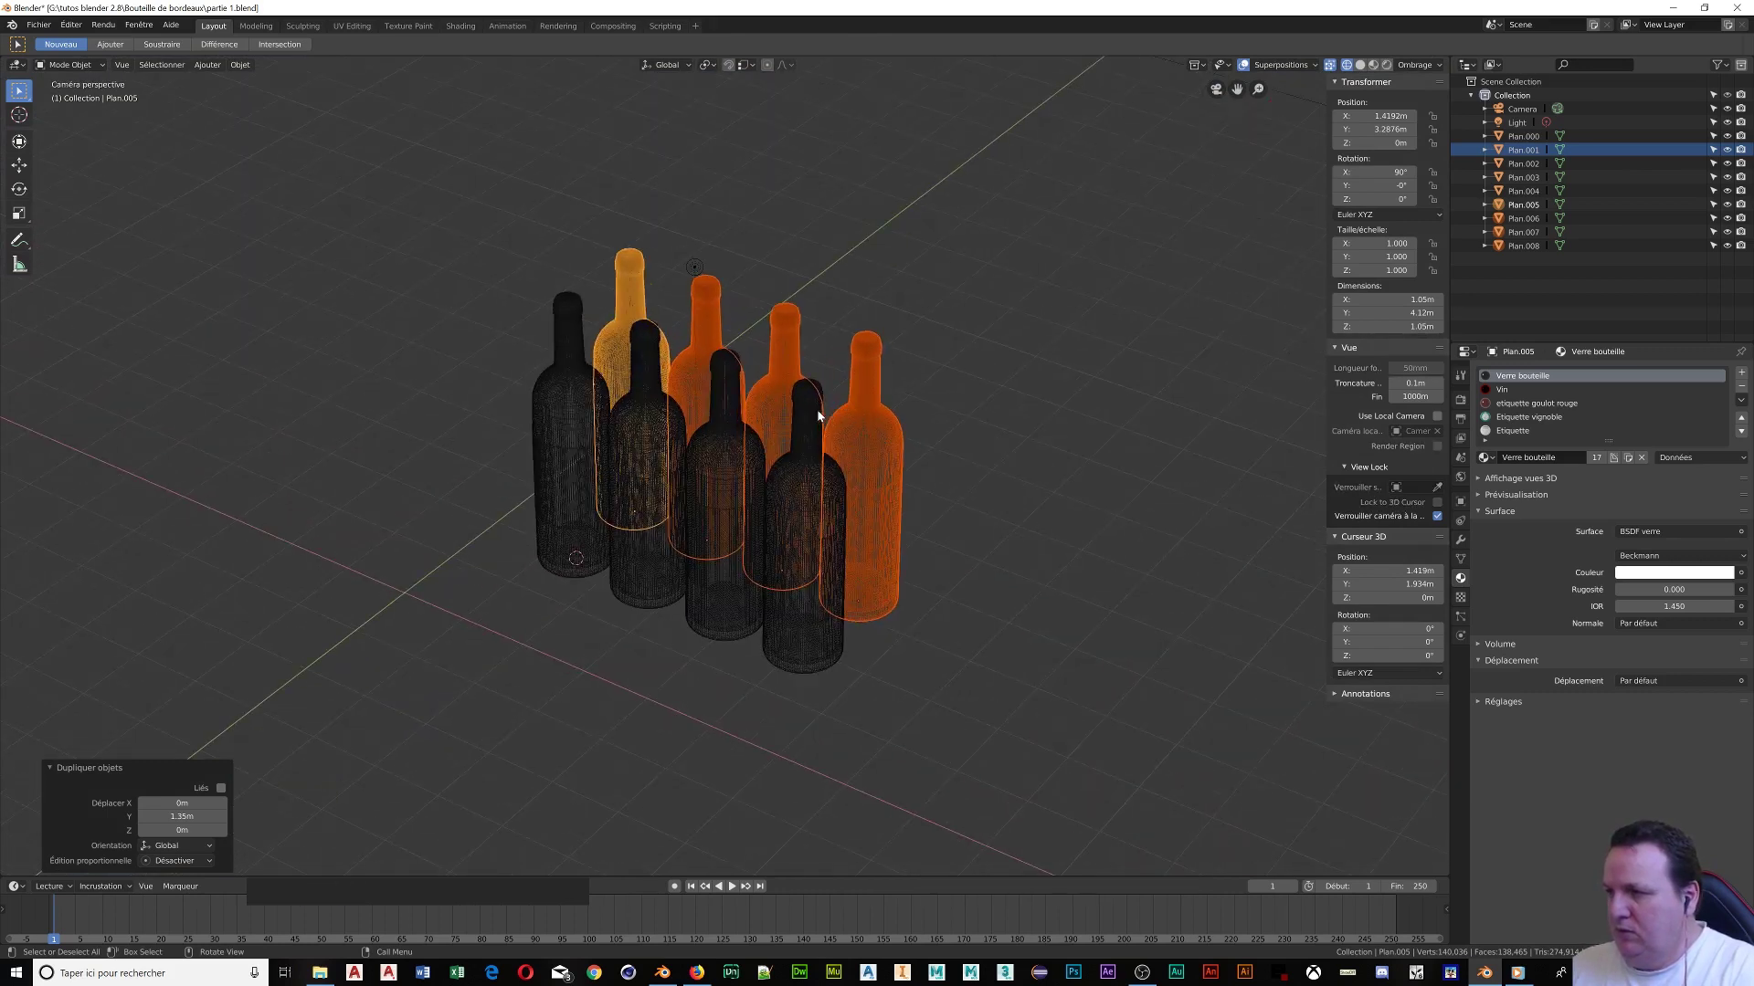
pyautogui.press('KP_0')
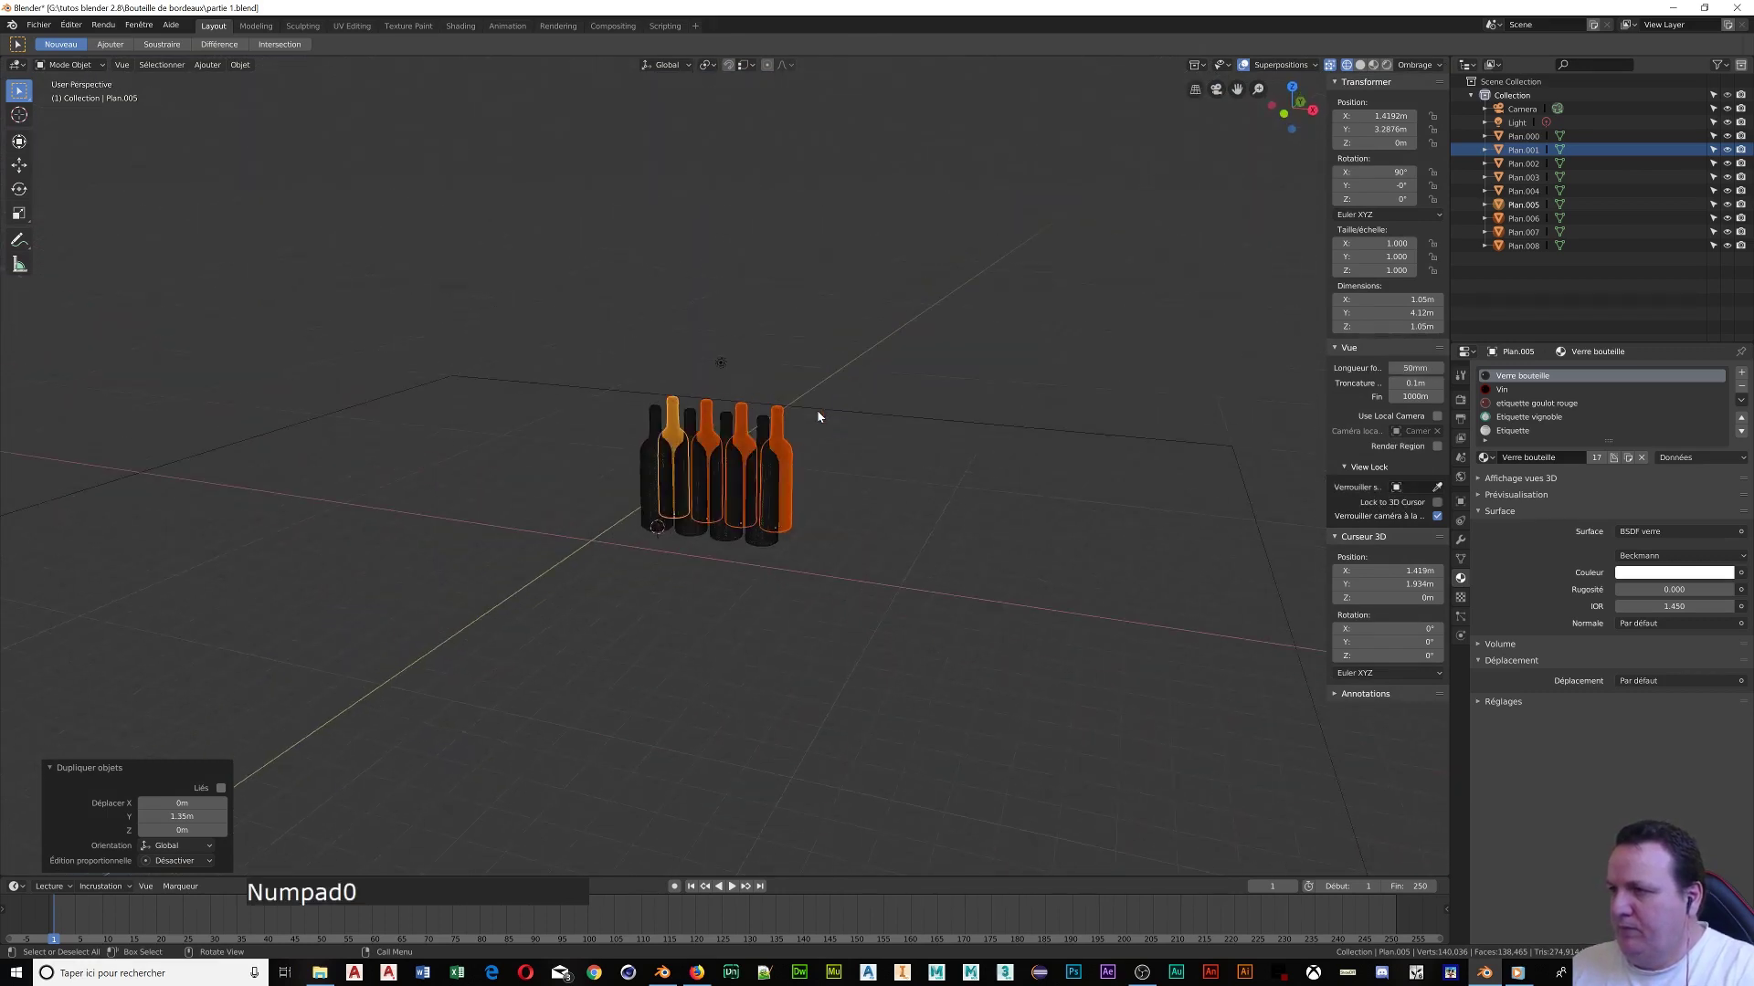
pyautogui.press('KP_0')
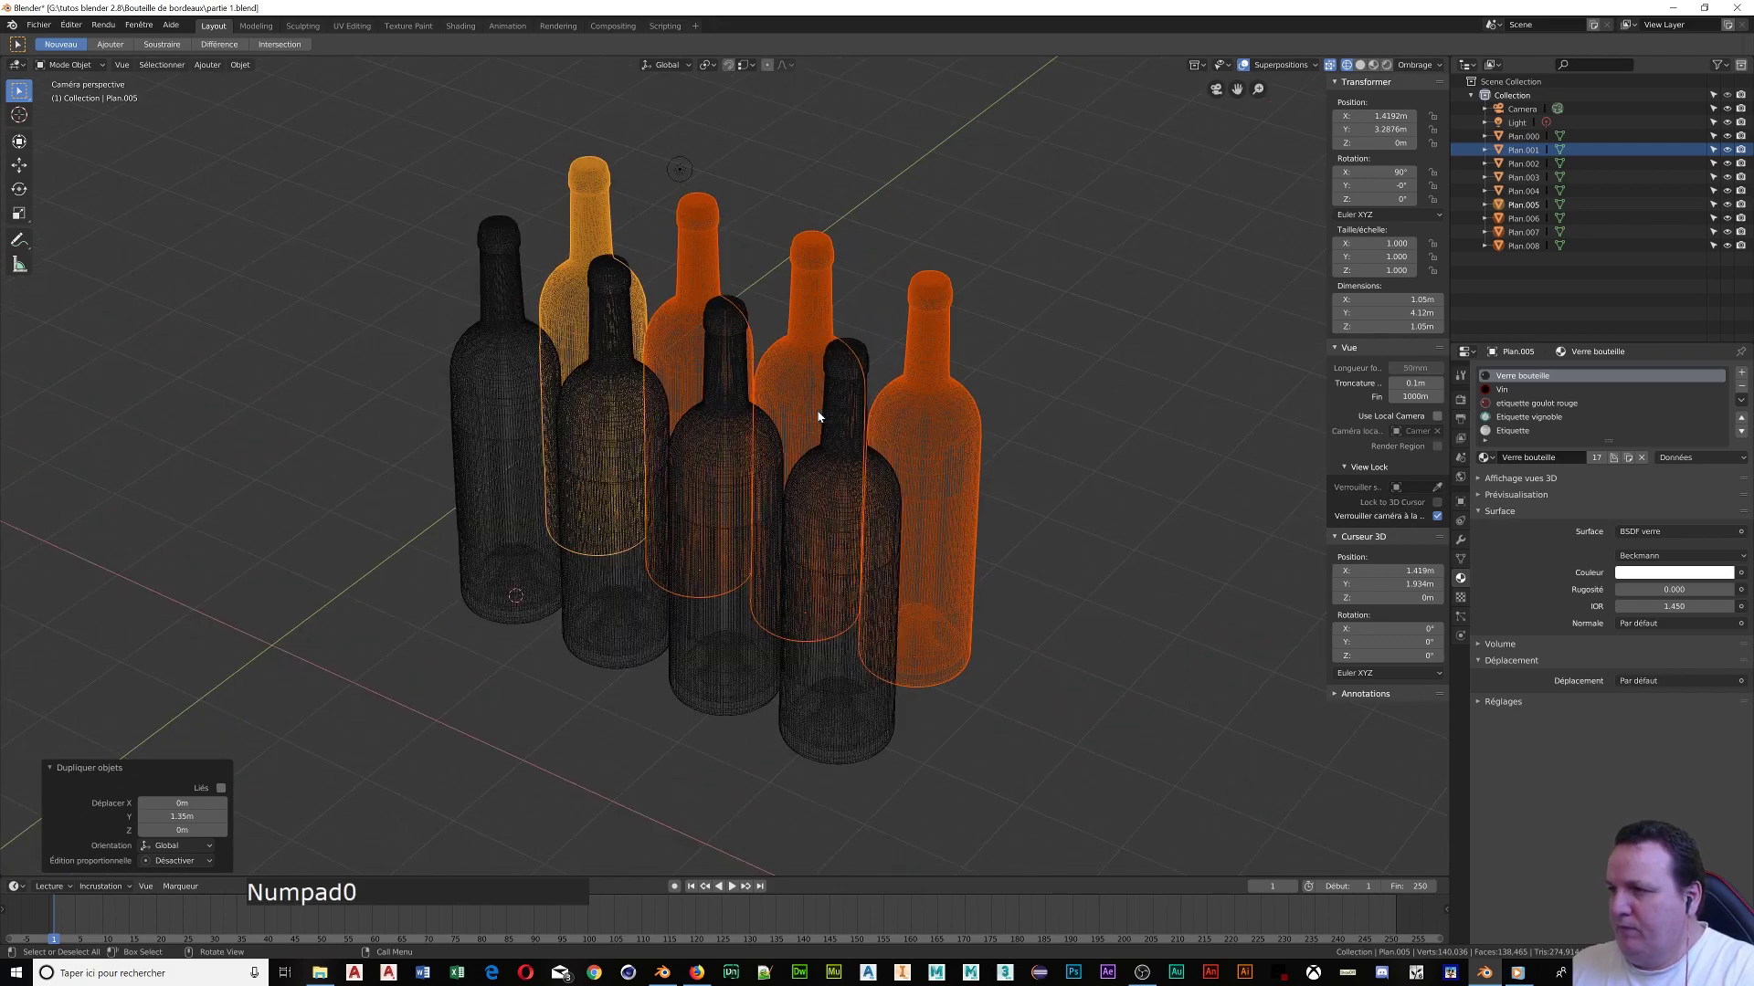
# Delete the point light above the bottles
pyautogui.moveTo(818, 415); pyautogui.dragTo(813, 398, button='middle')
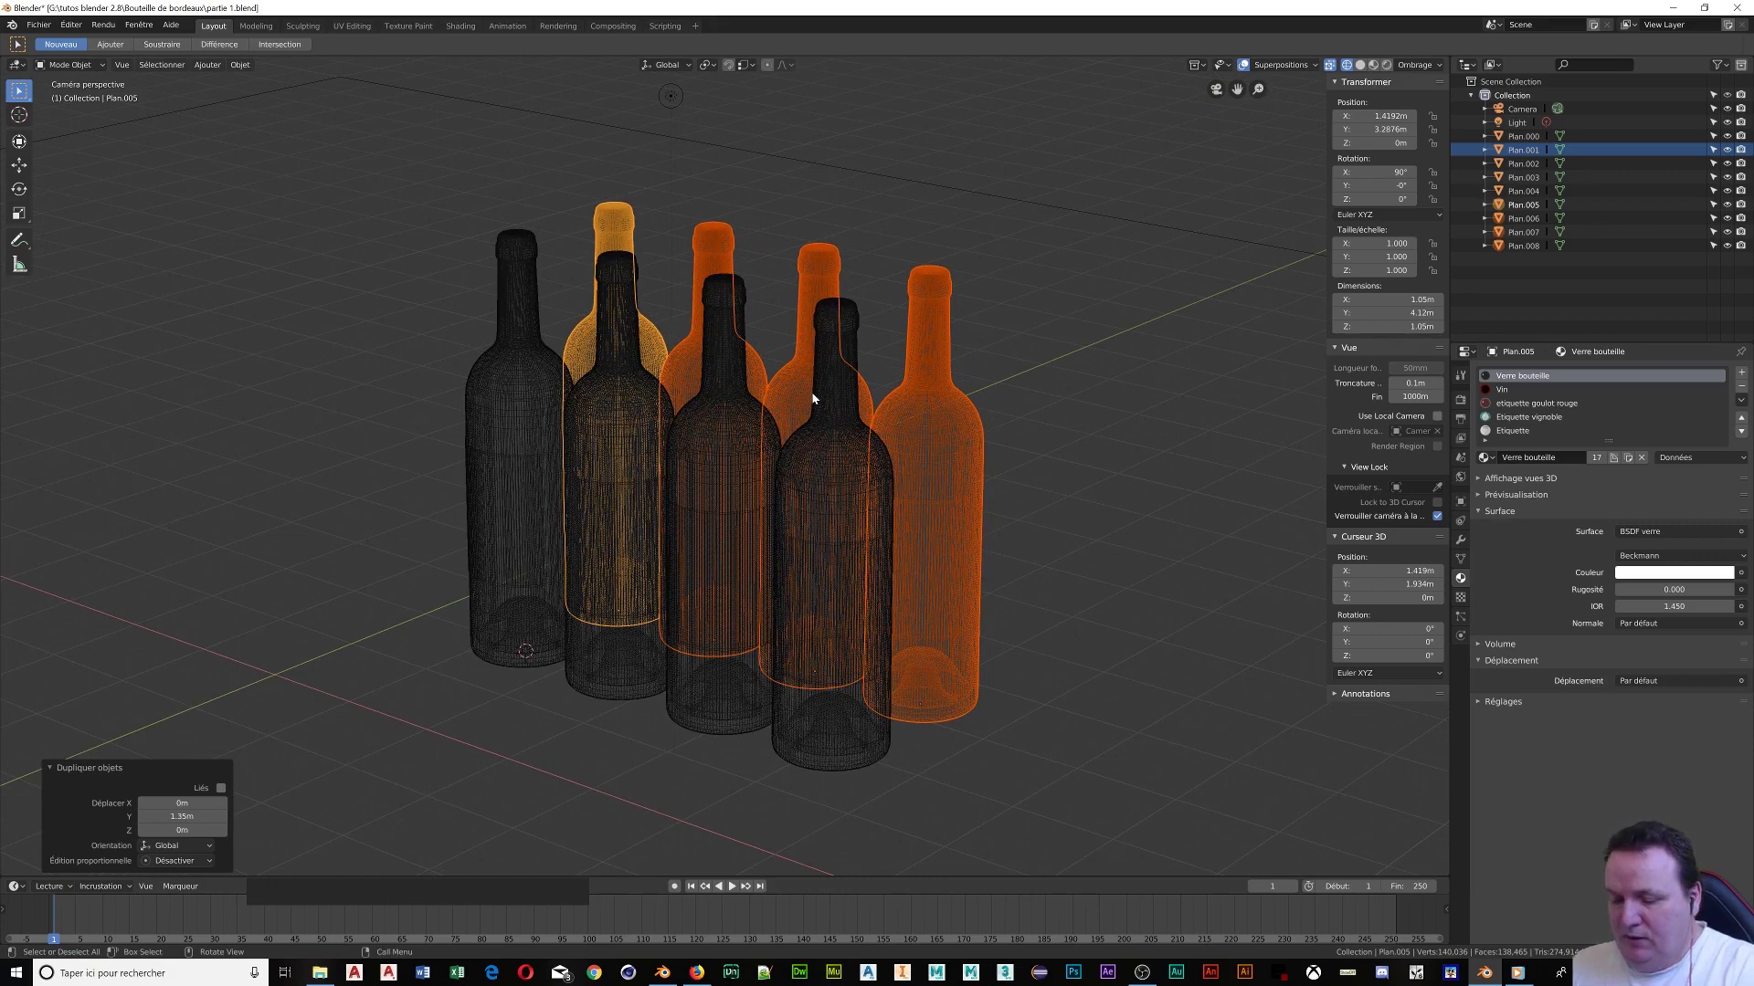
pyautogui.press('shift')
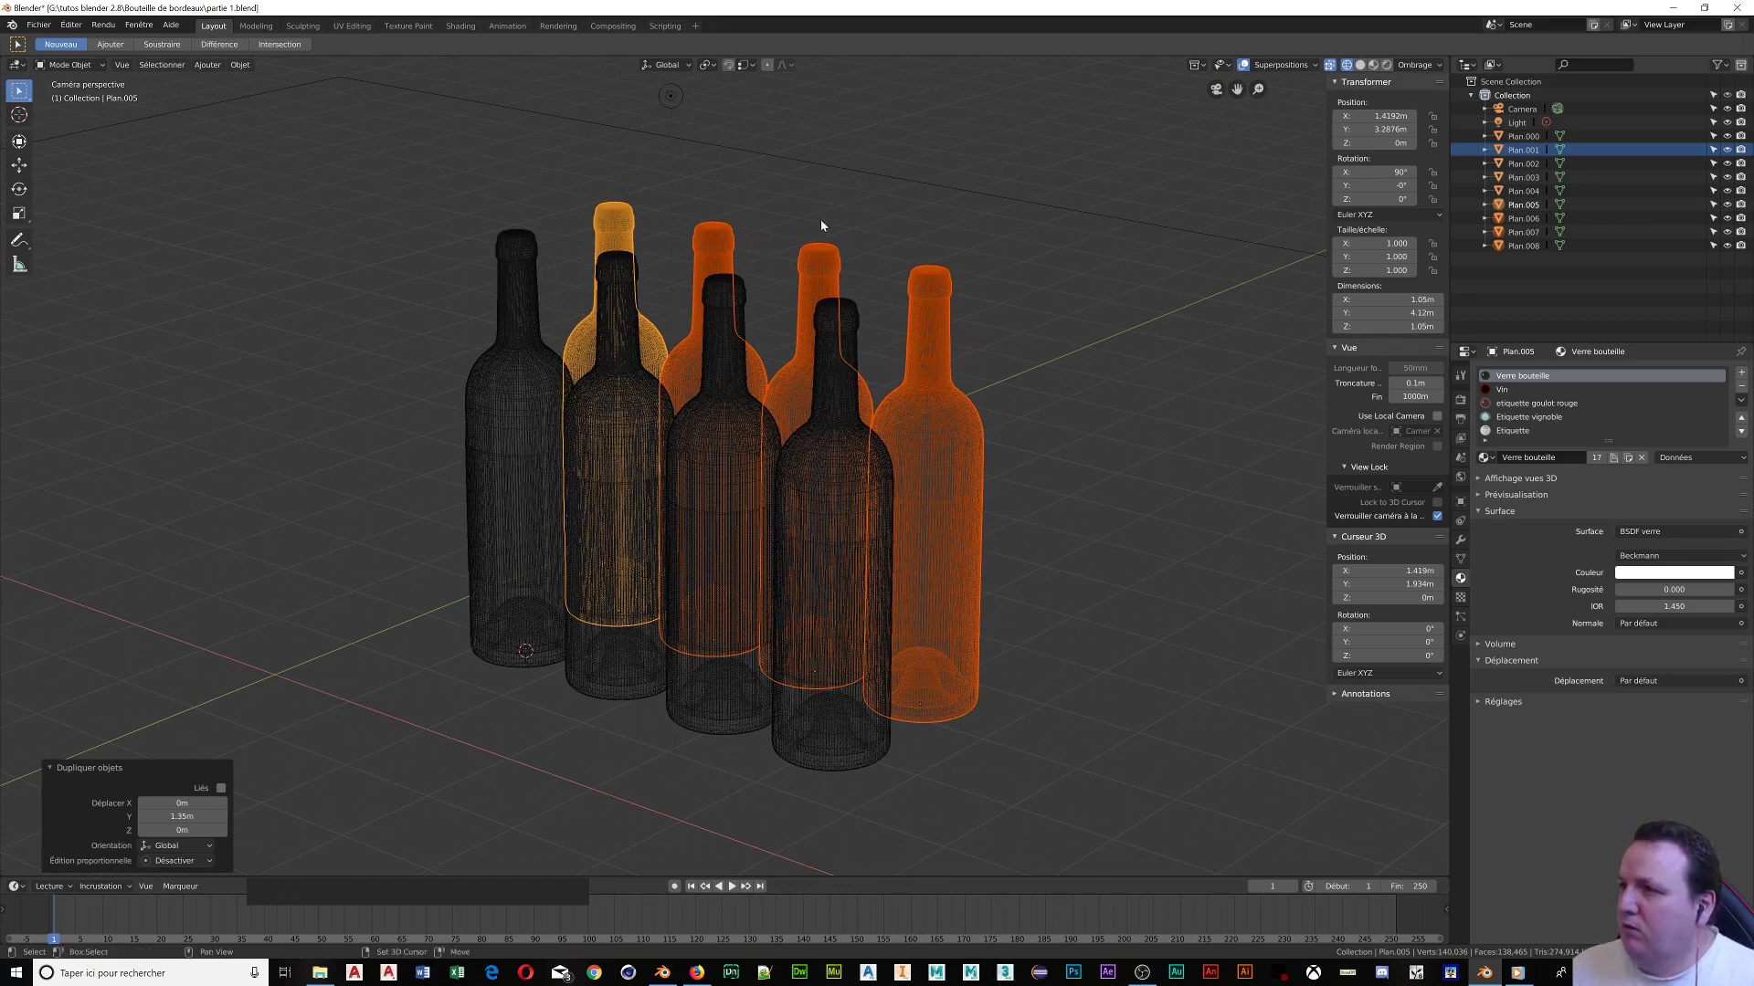
pyautogui.click(670, 96)
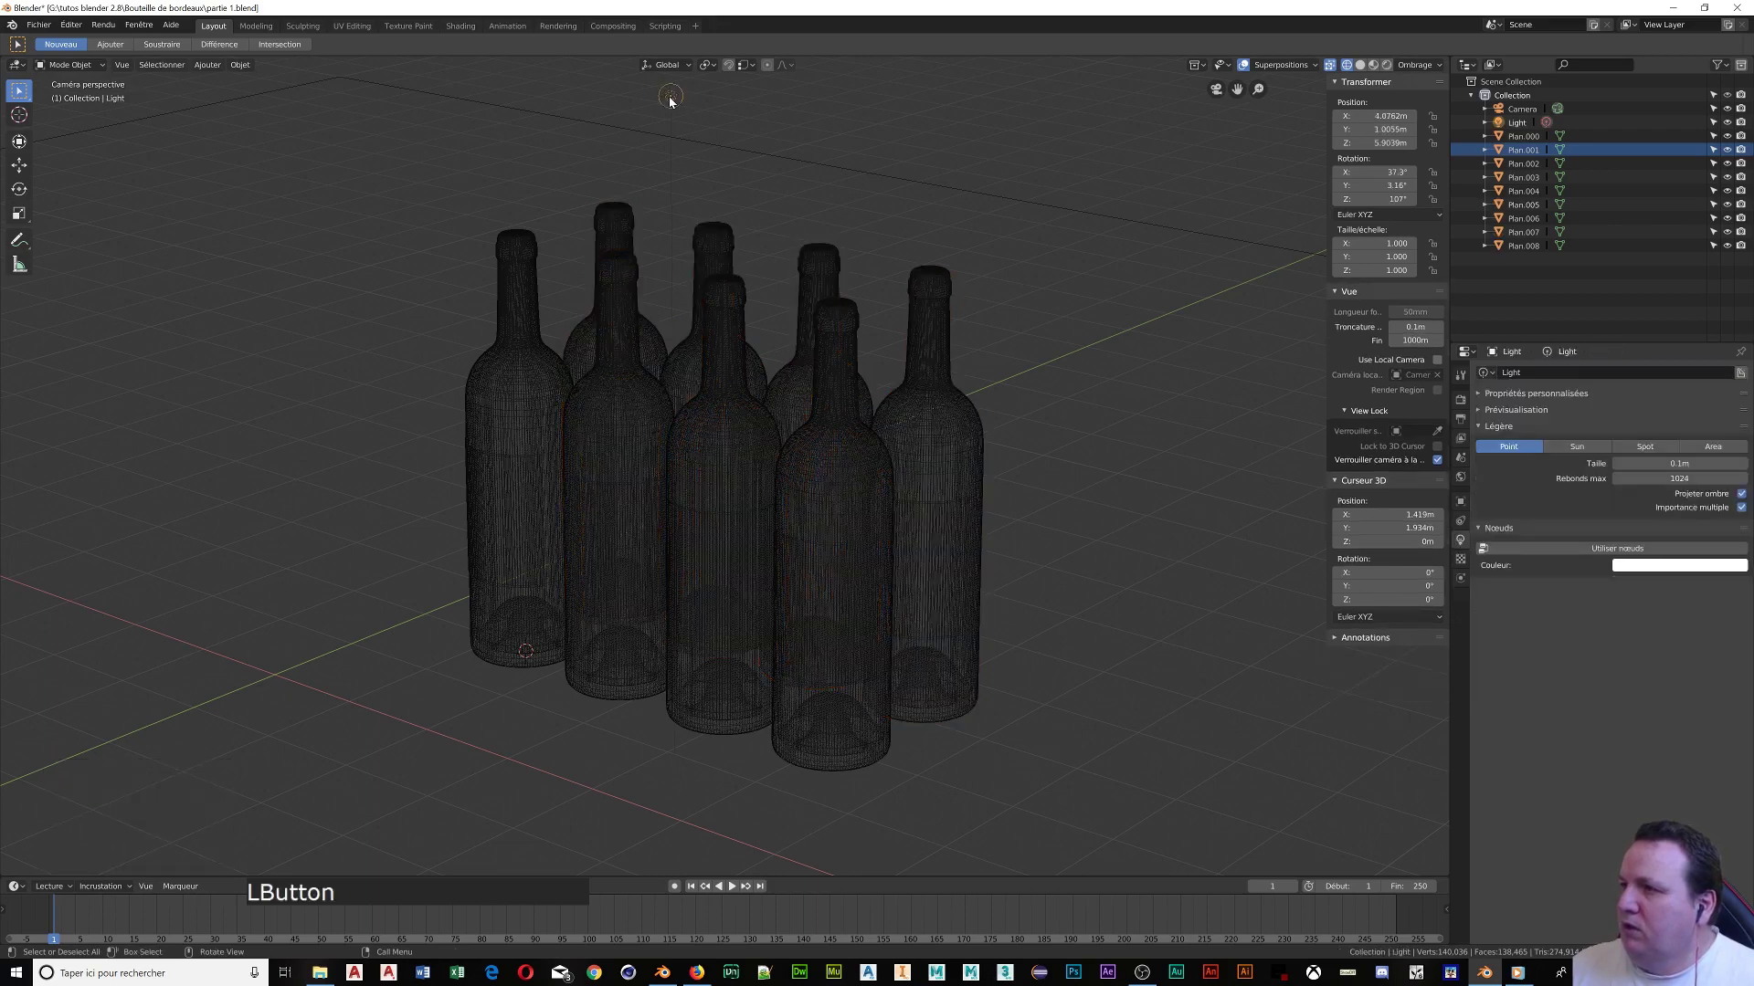
pyautogui.moveTo(669, 96); pyautogui.dragTo(743, 430, button='middle')
pyautogui.scroll(-4, 690, 389)
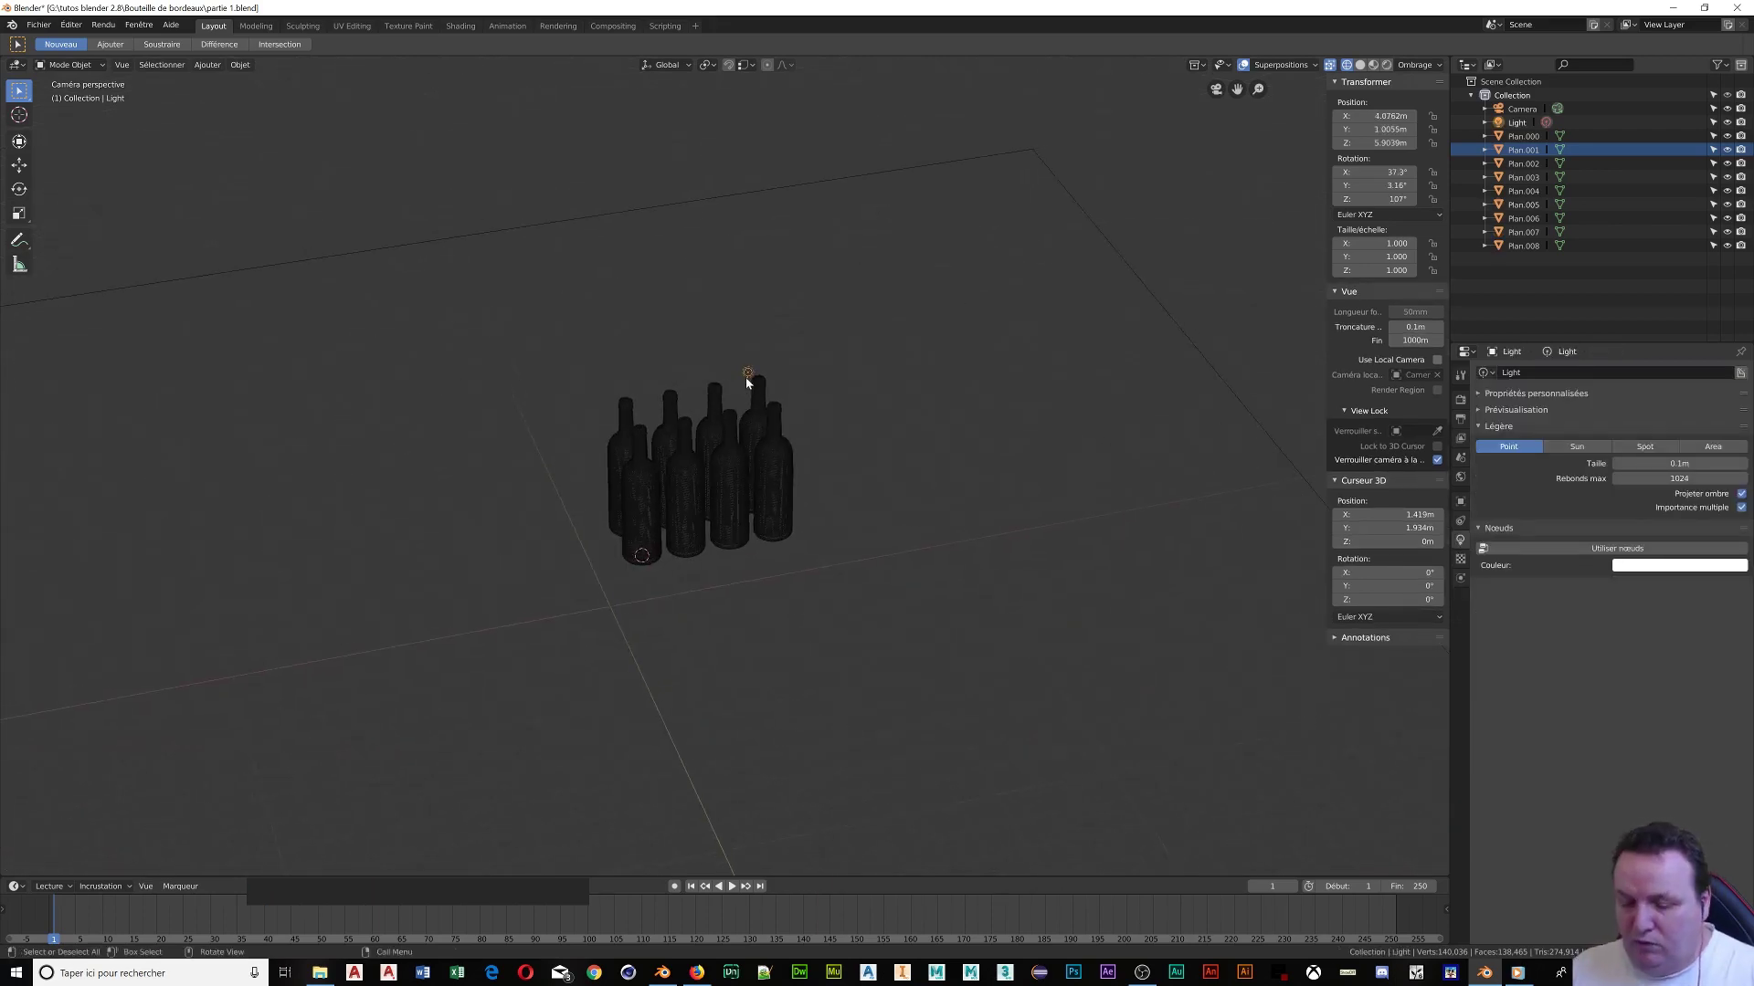
pyautogui.press('Delete')
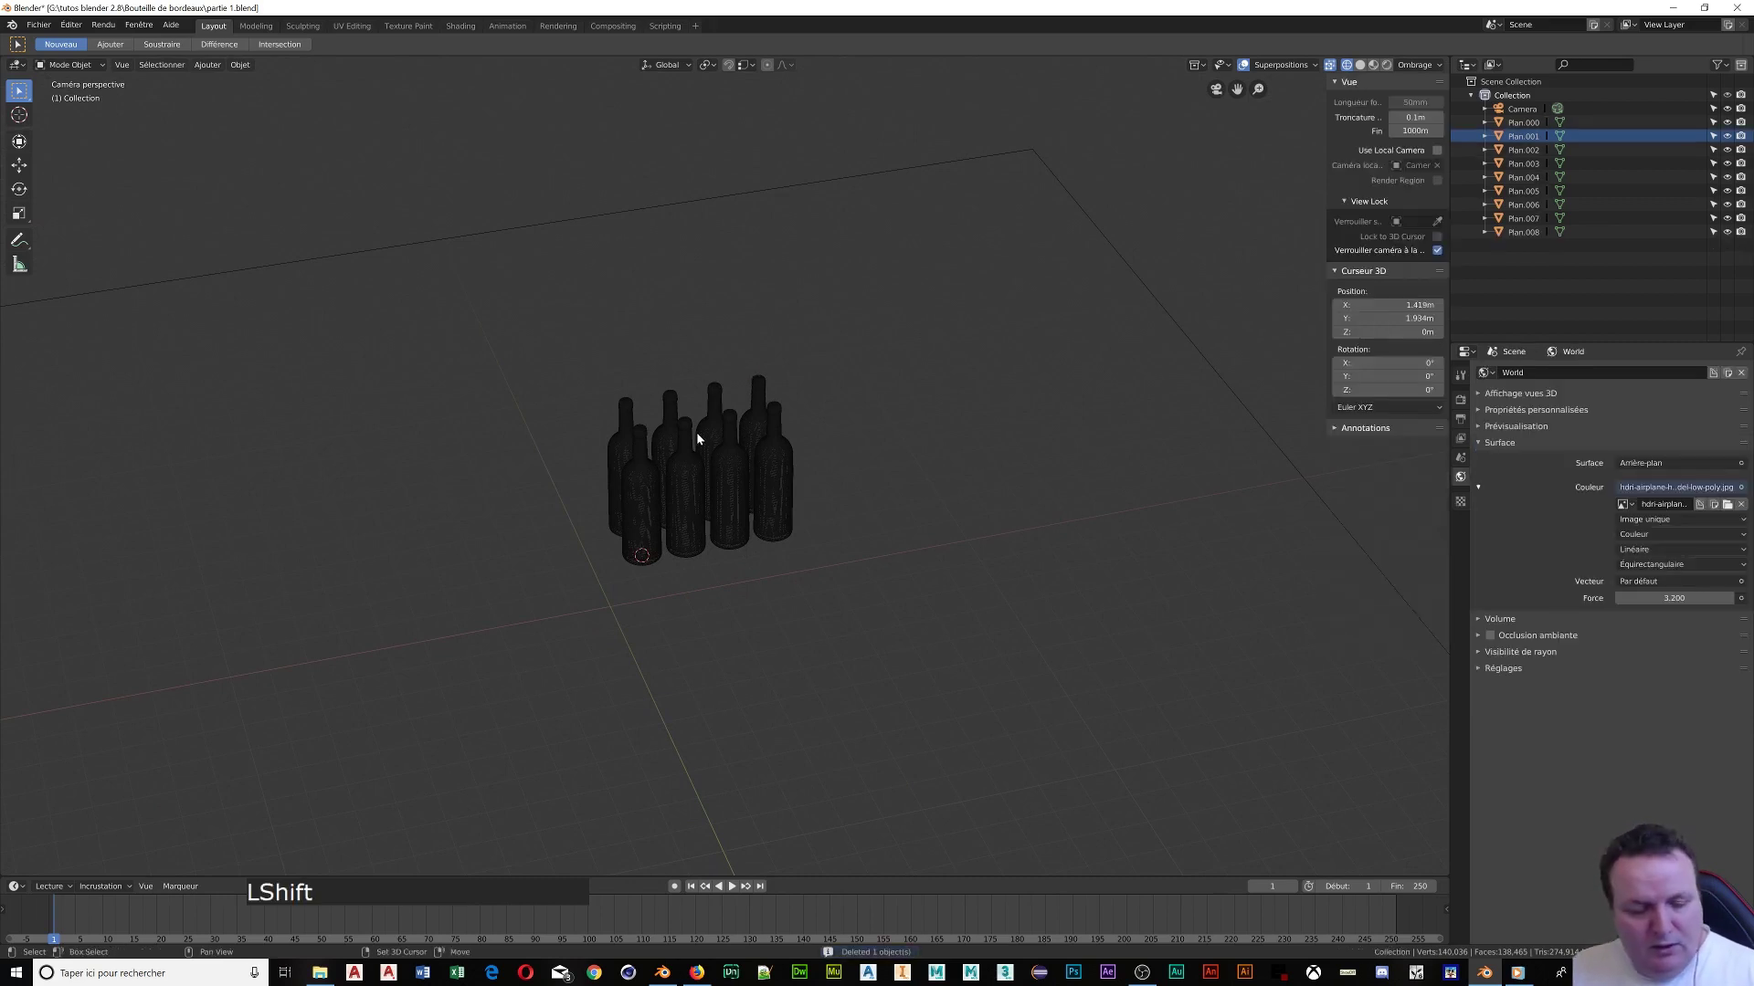
# Add a mesh plane at the 3D cursor and stretch it along global Y to about 17.1 m long
pyautogui.hotkey('shift', 'a')
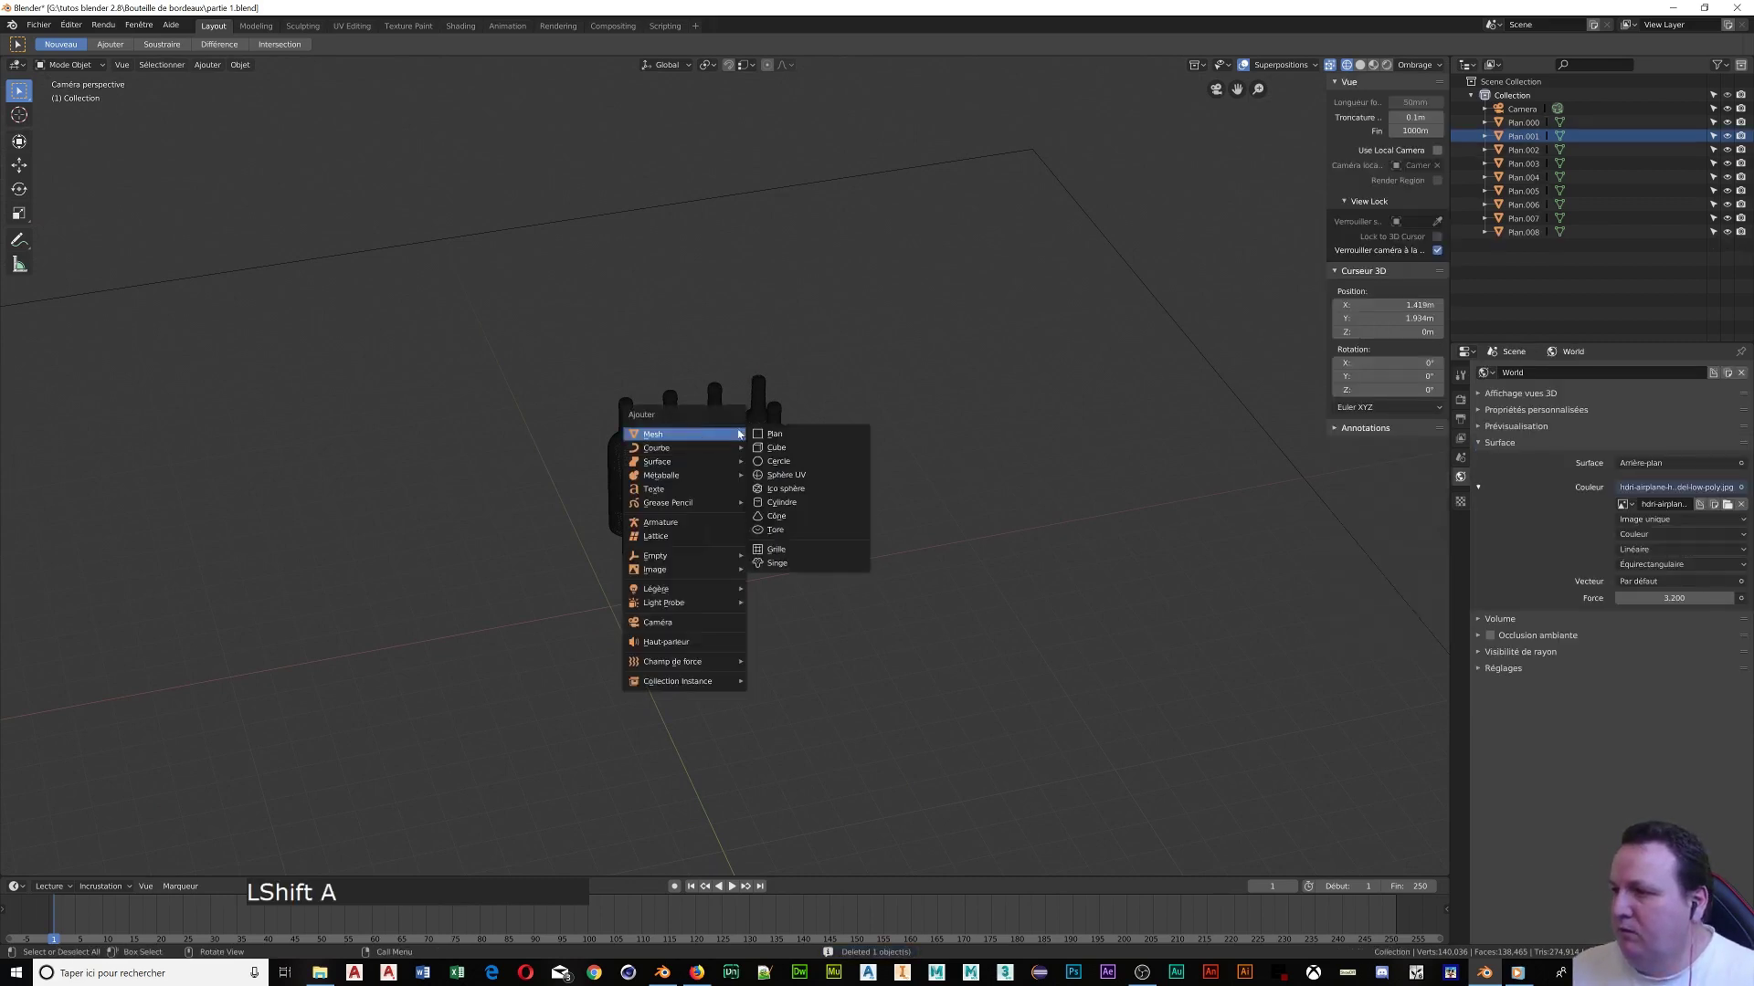
pyautogui.click(791, 435)
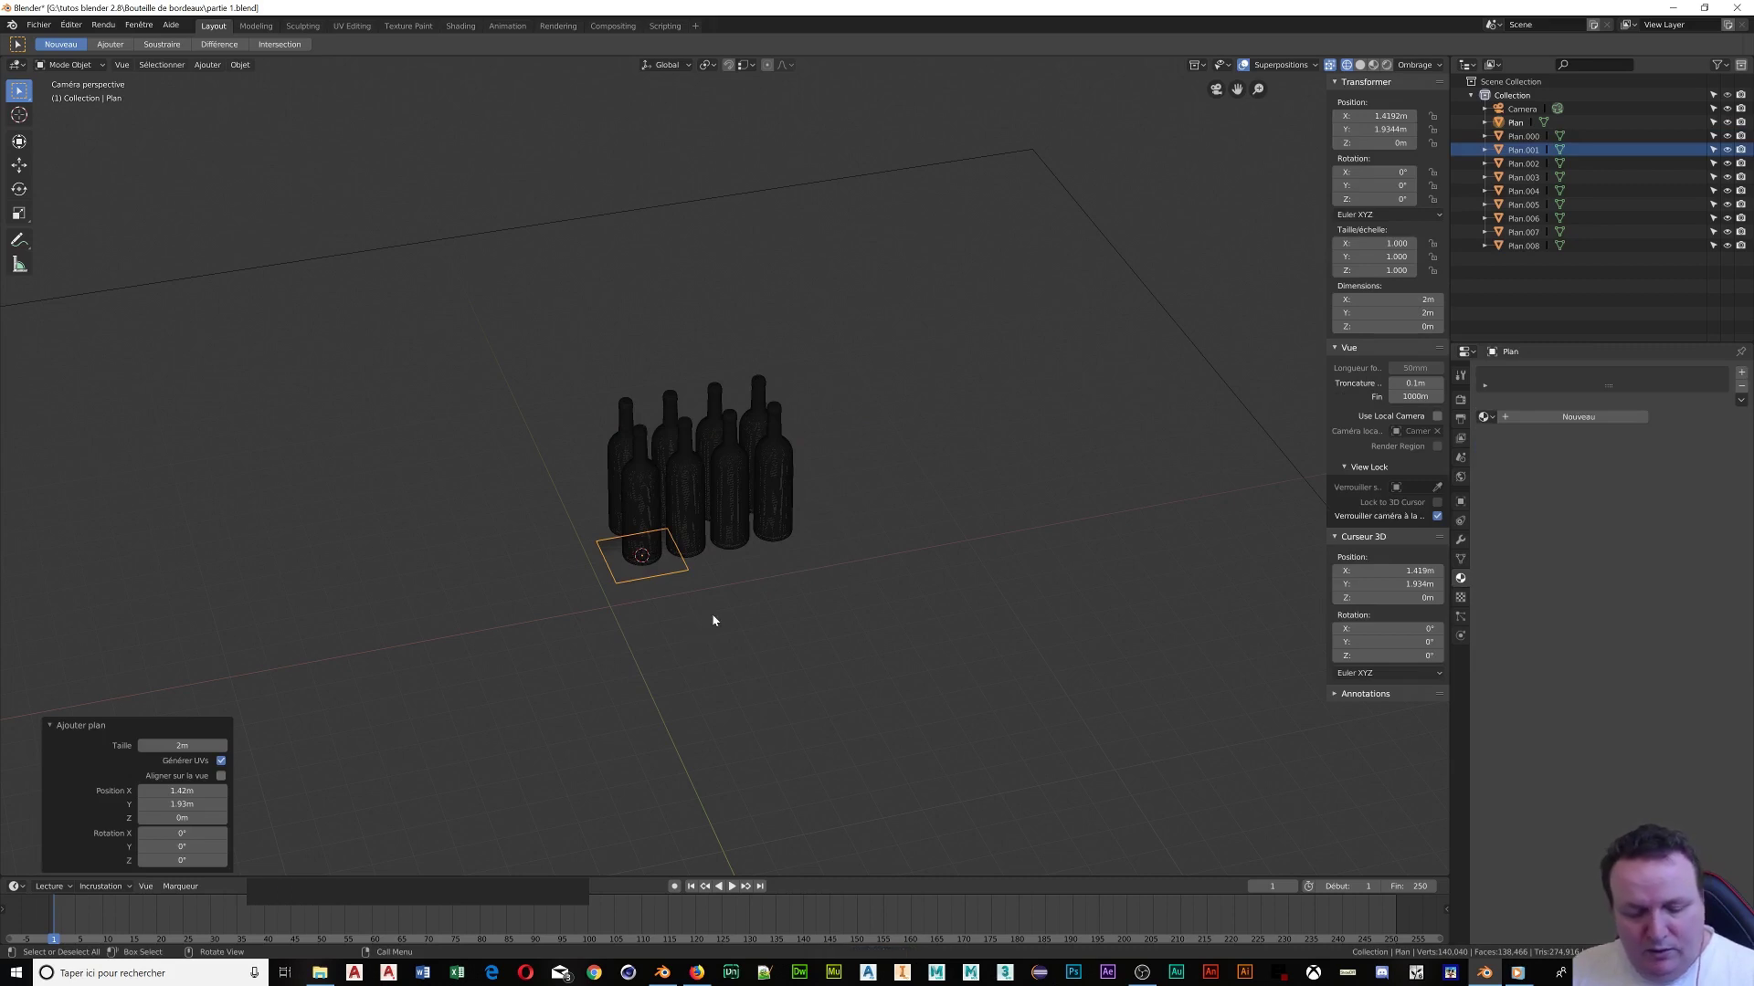
pyautogui.press('s')
pyautogui.press('y')
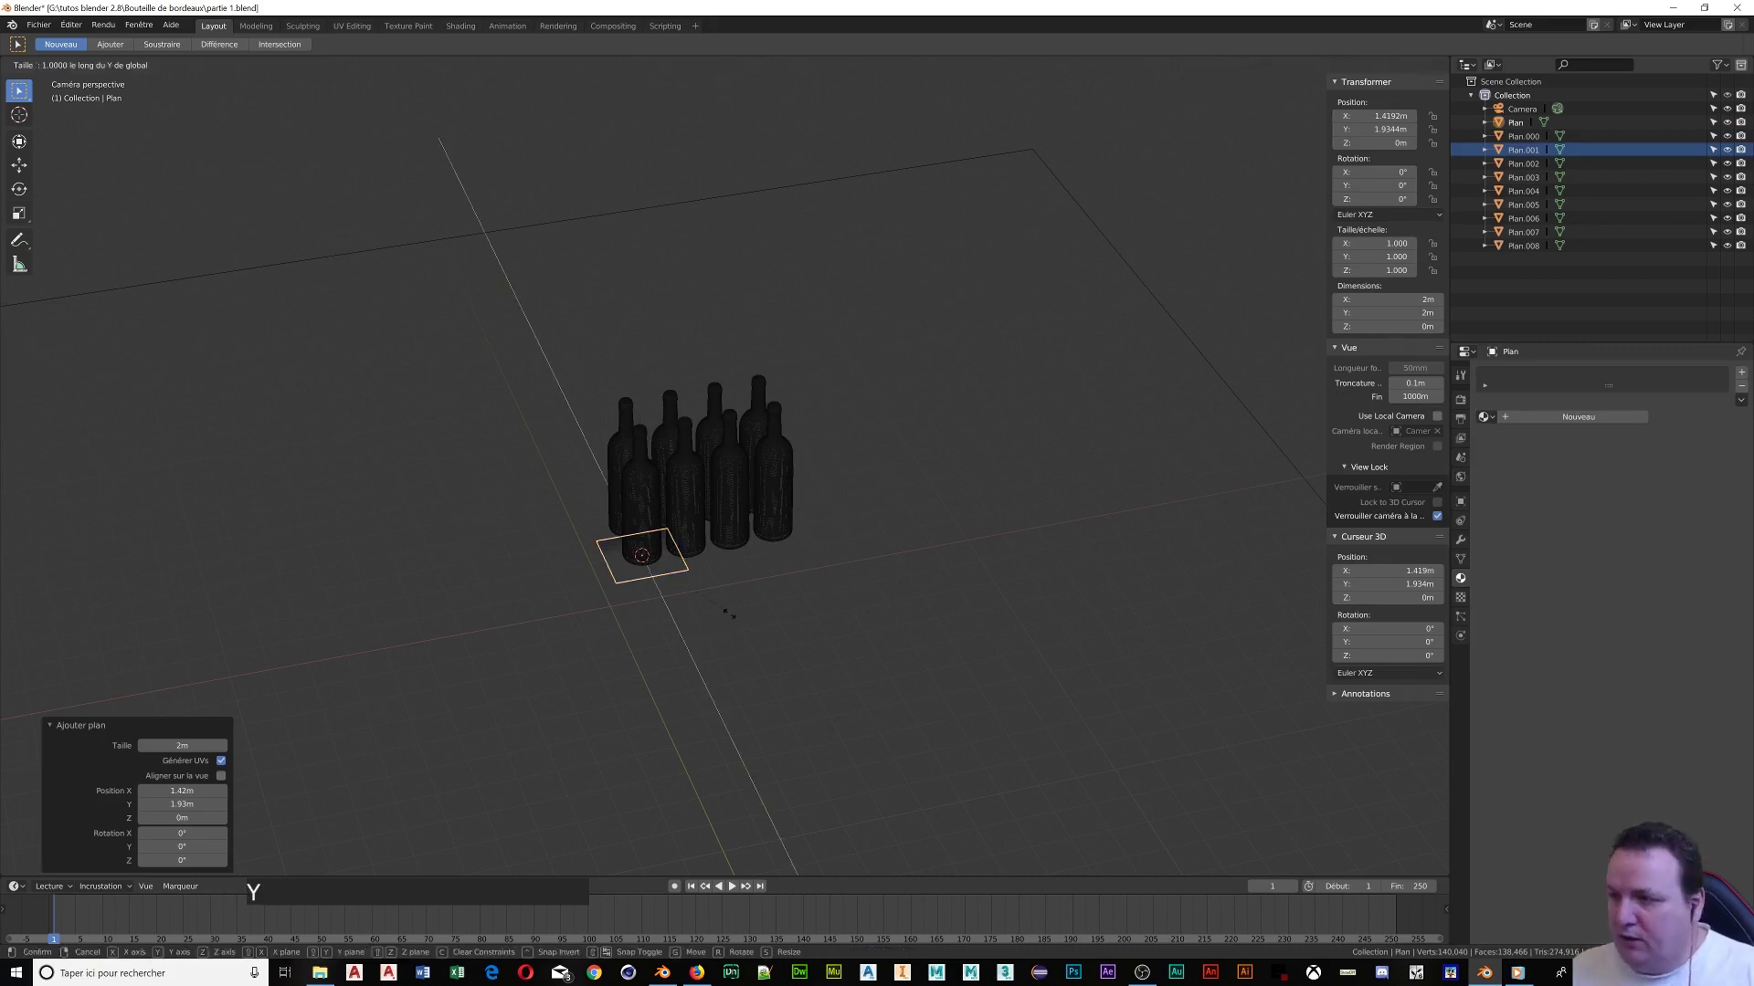
pyautogui.click(1036, 551)
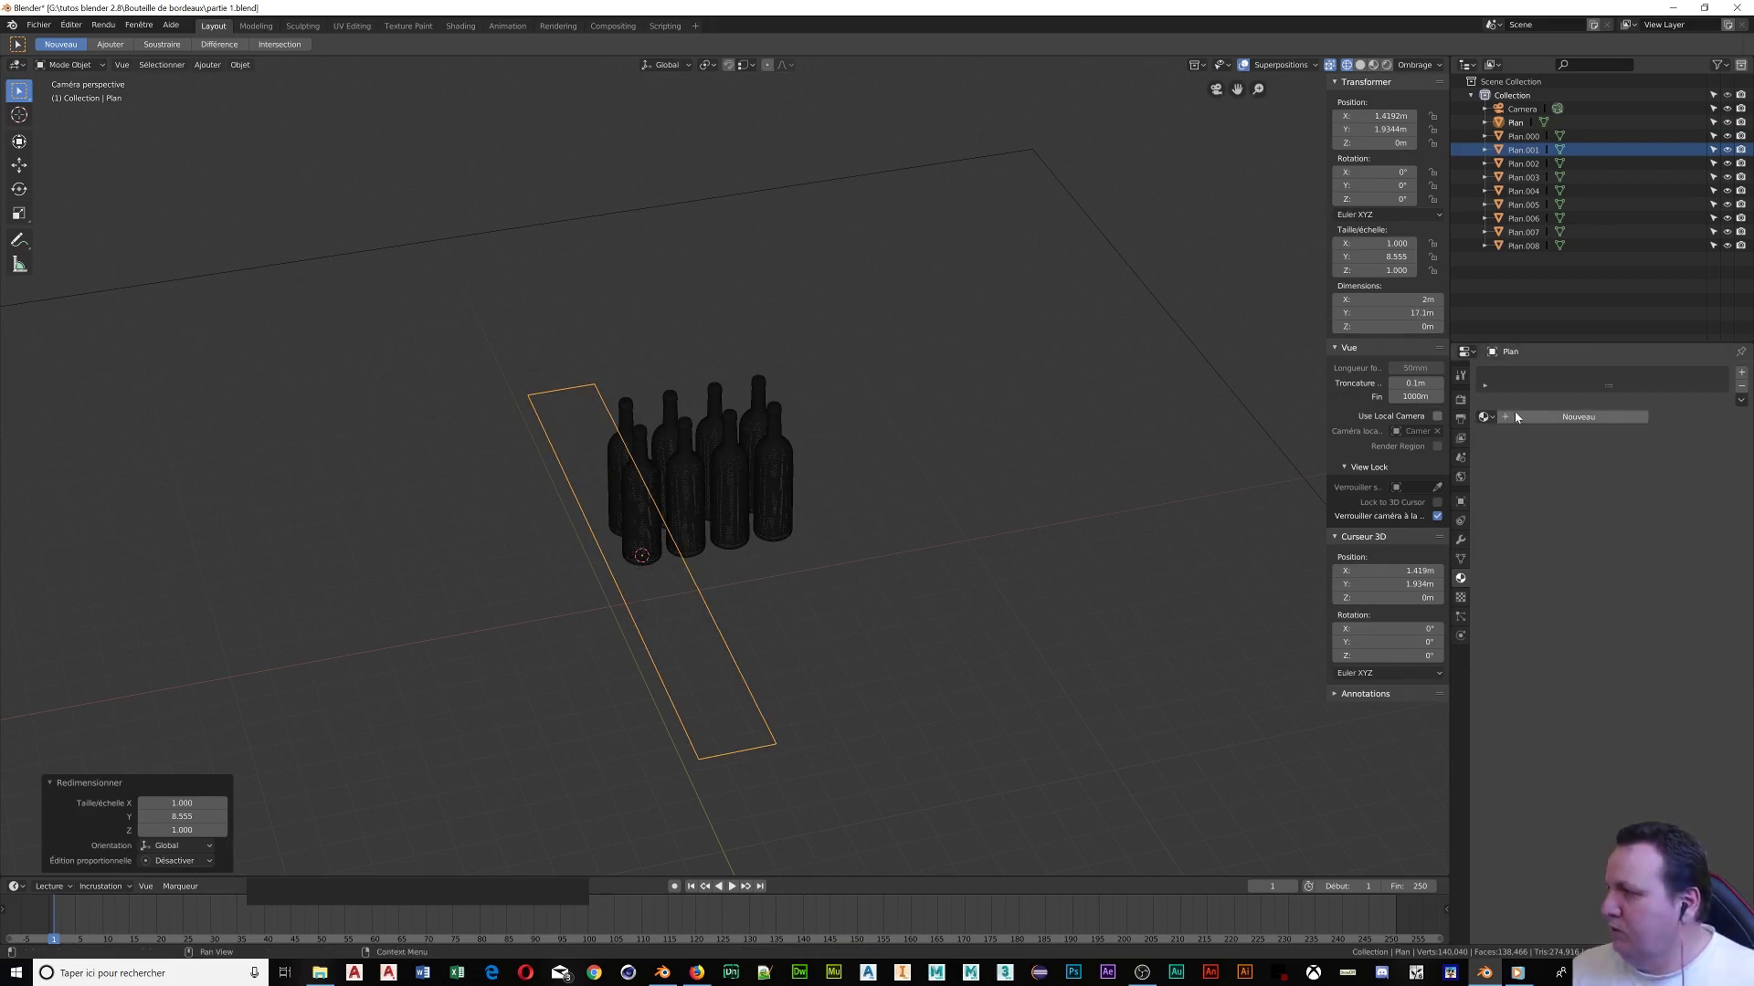
# Give the long plane a new material with an Émission surface and a strength of 10
pyautogui.click(1563, 418)
pyautogui.click(1649, 471)
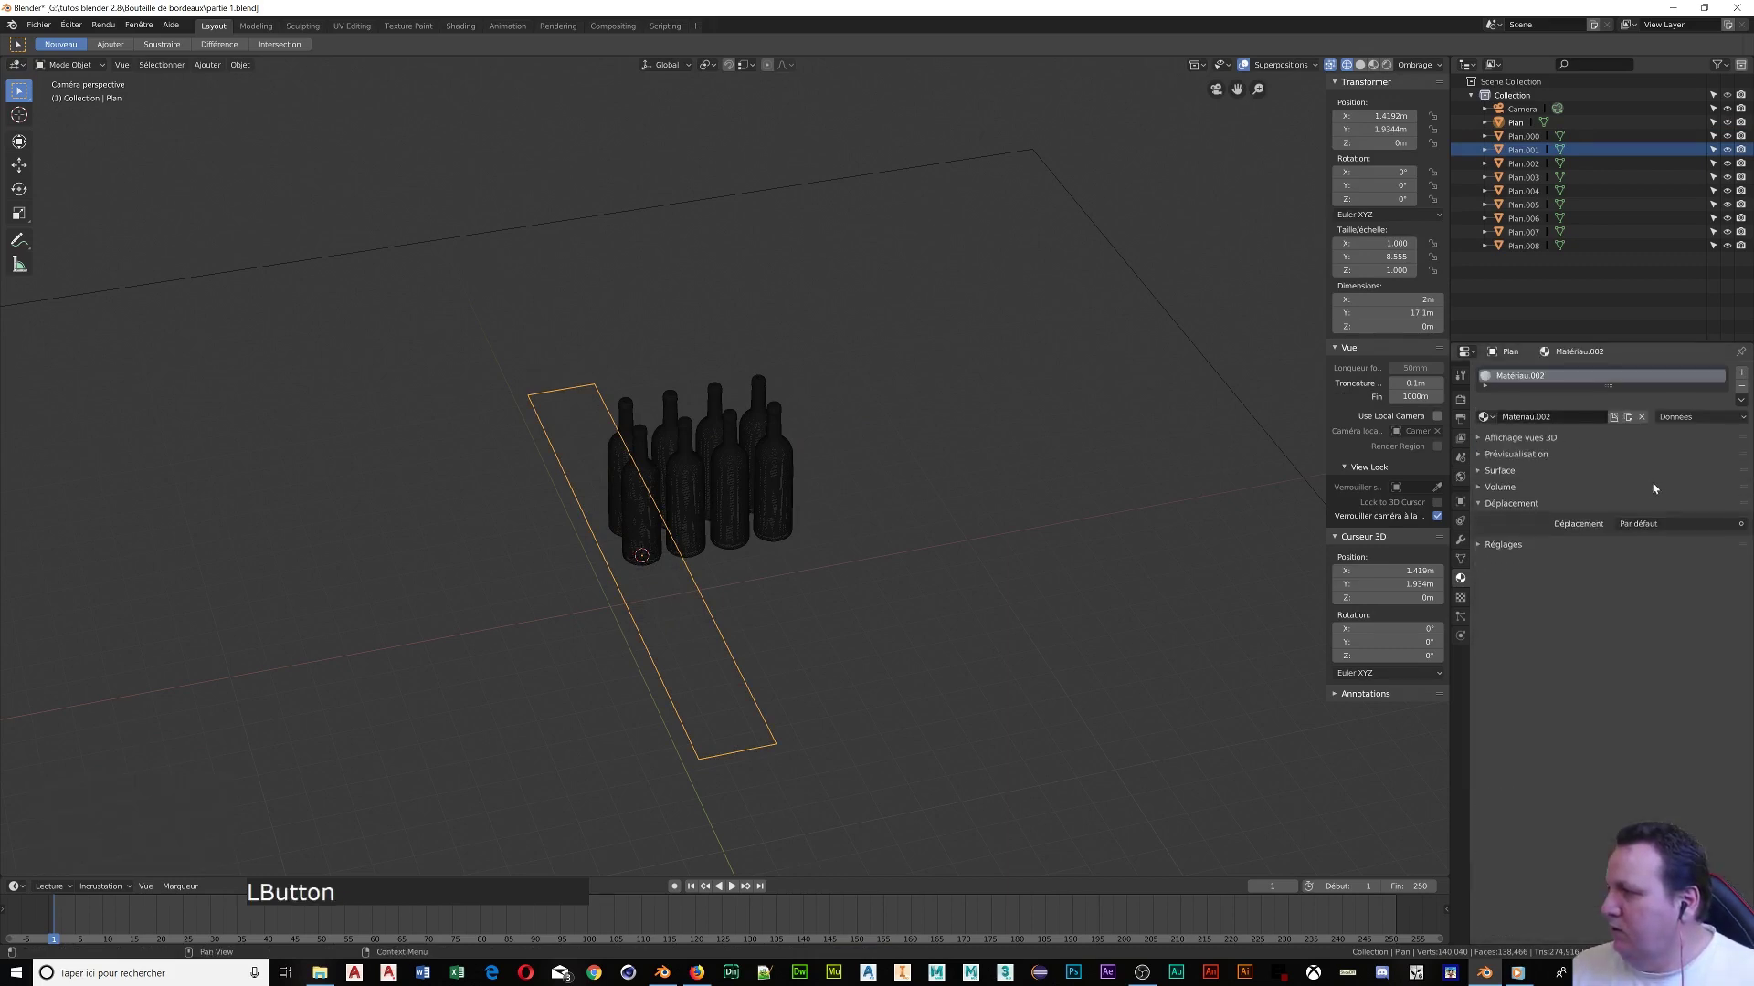
pyautogui.click(1502, 471)
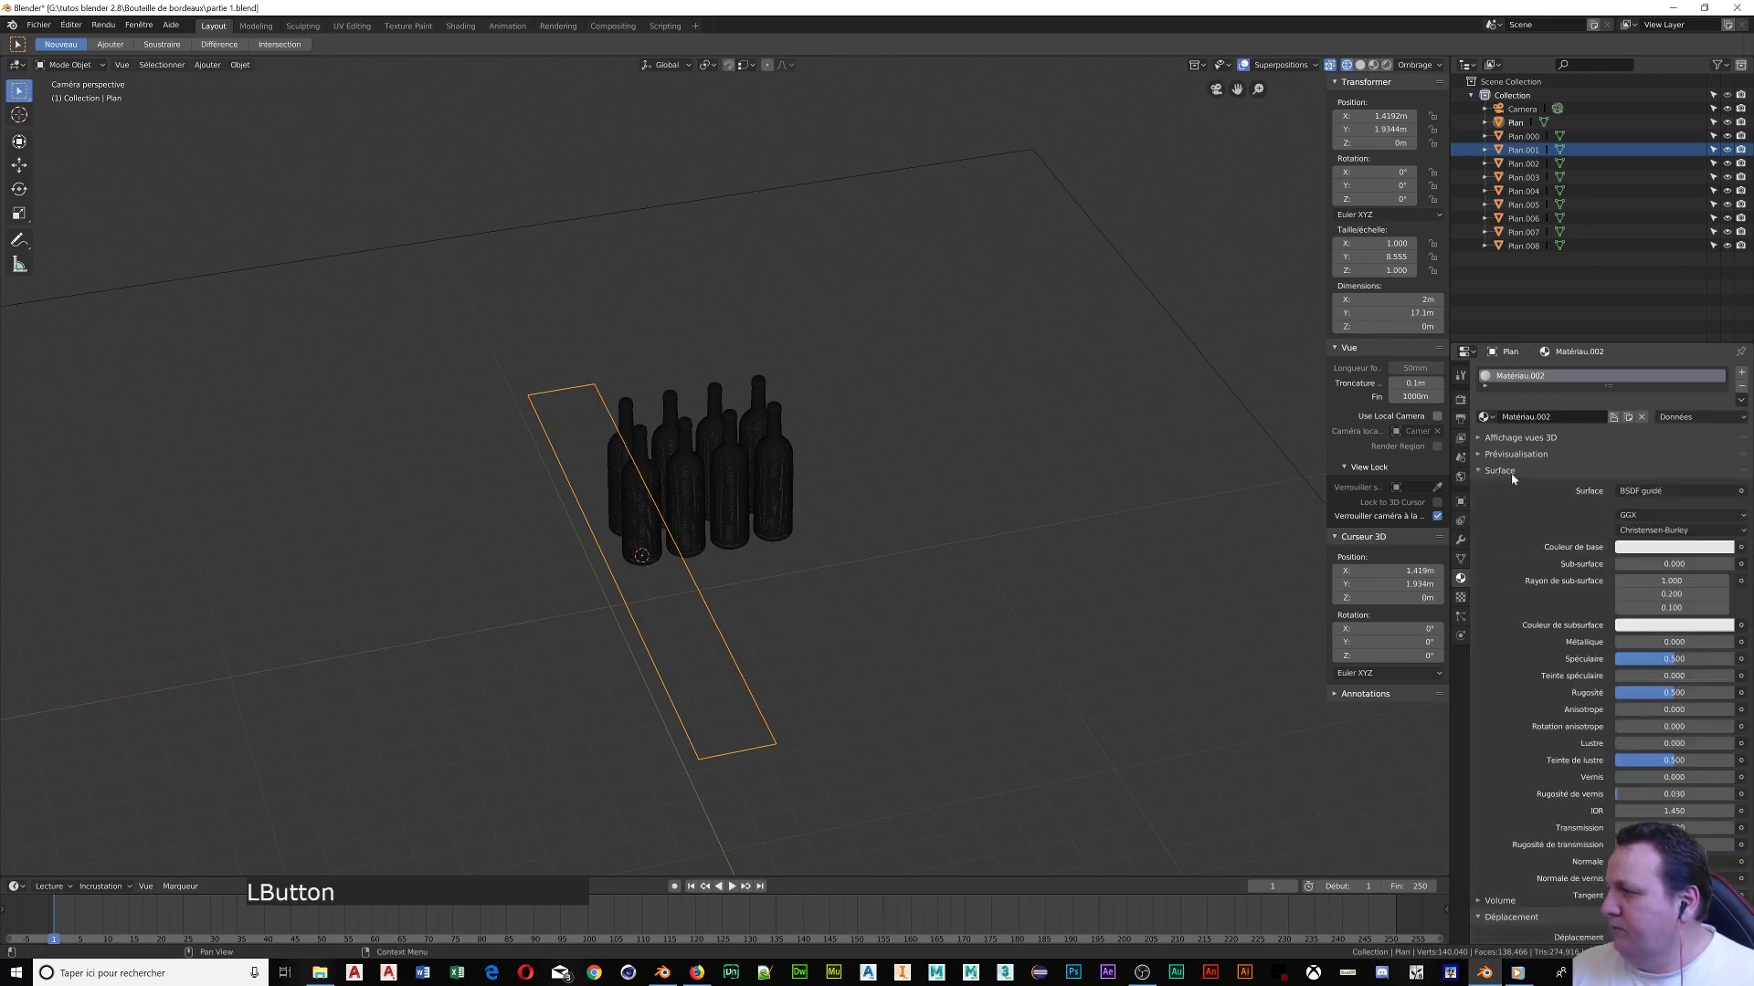
pyautogui.click(1649, 492)
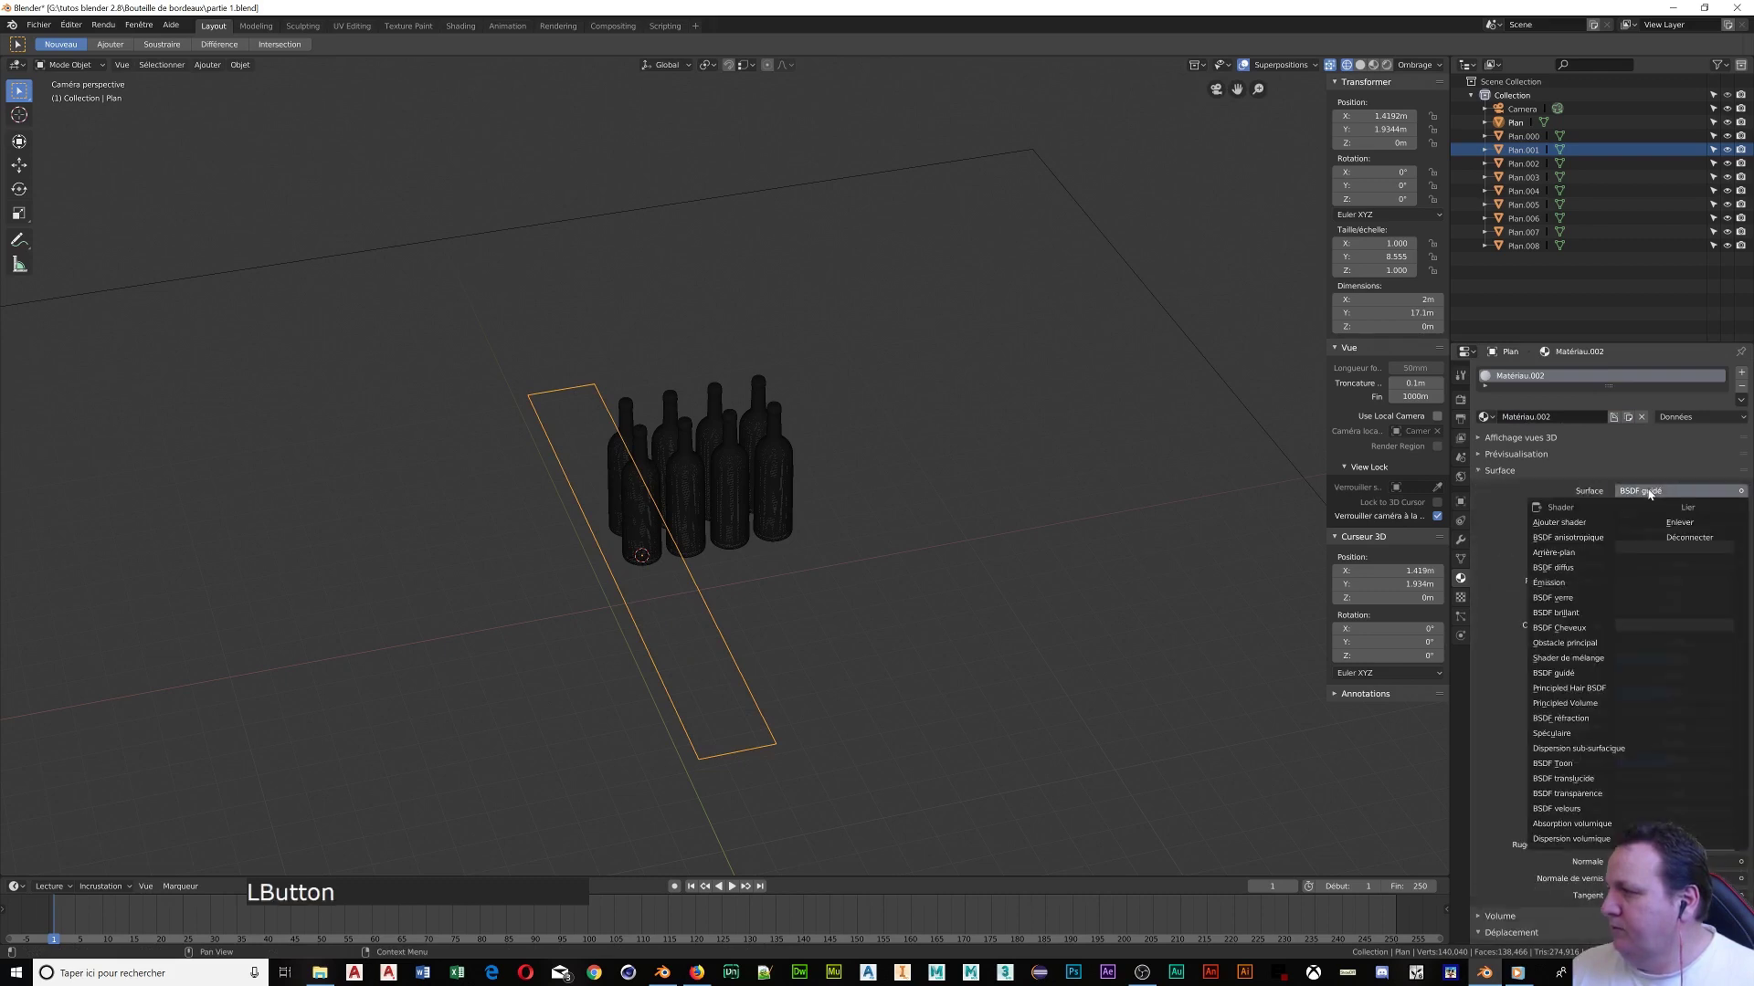
pyautogui.click(1550, 583)
pyautogui.click(1662, 530)
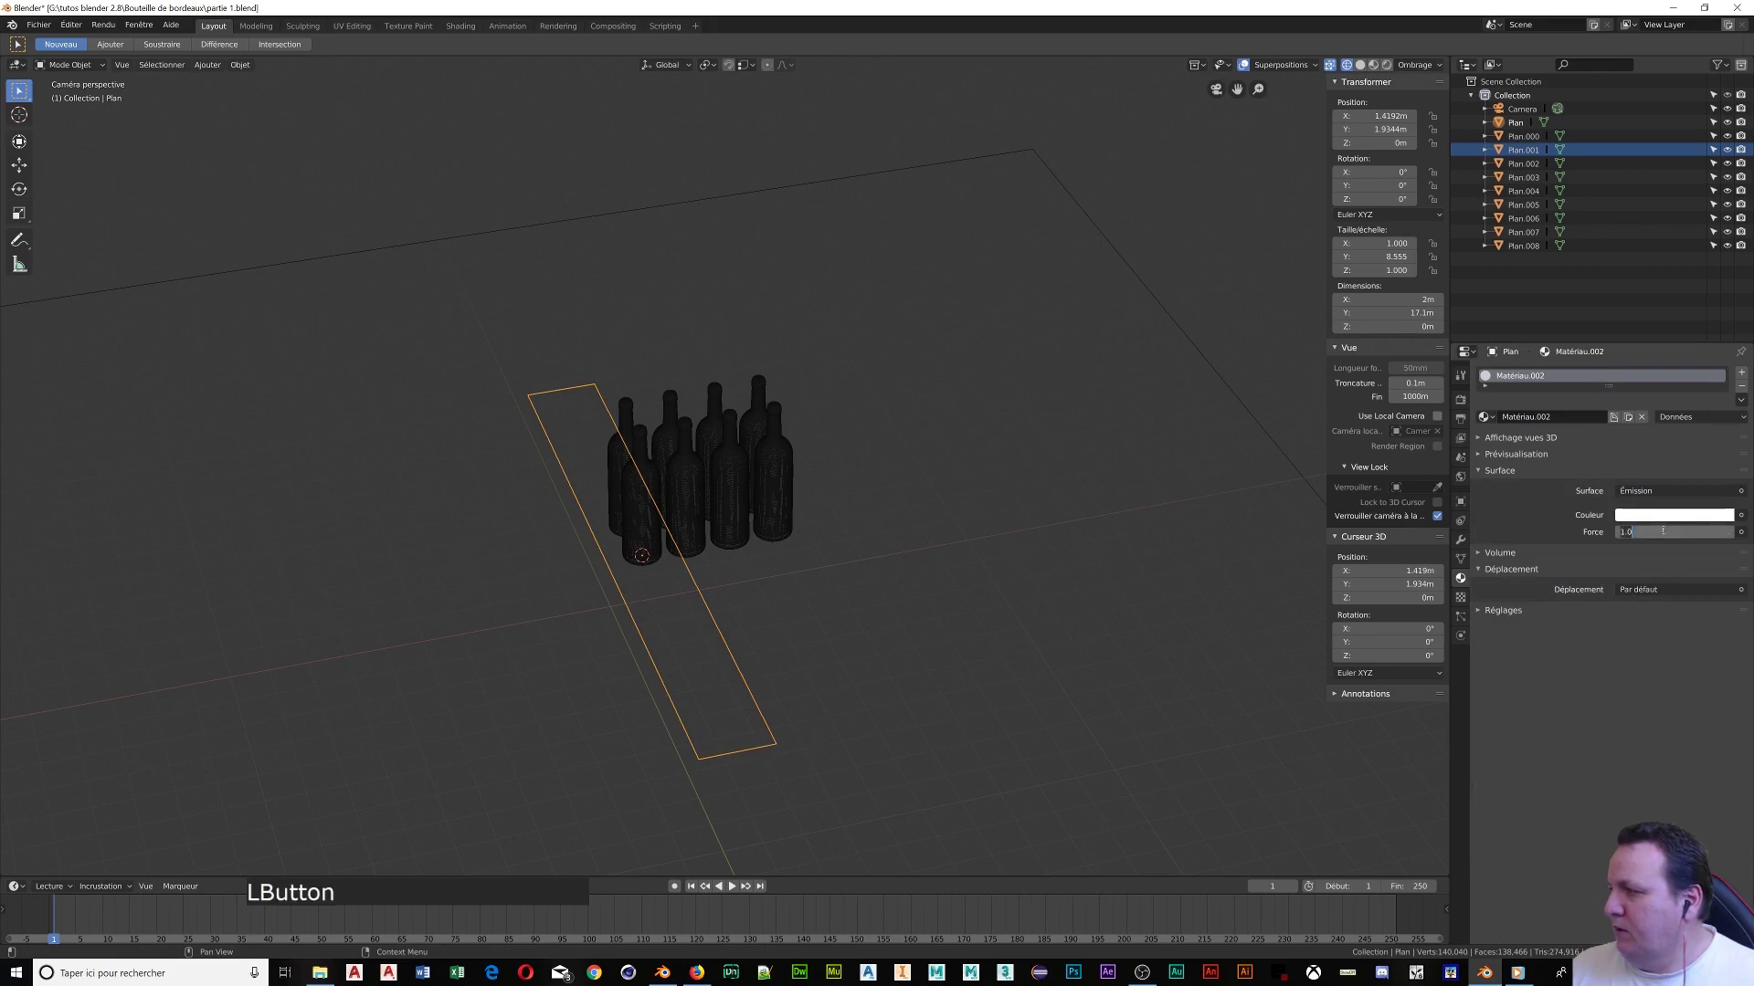
pyautogui.write('10')
pyautogui.press('Return')
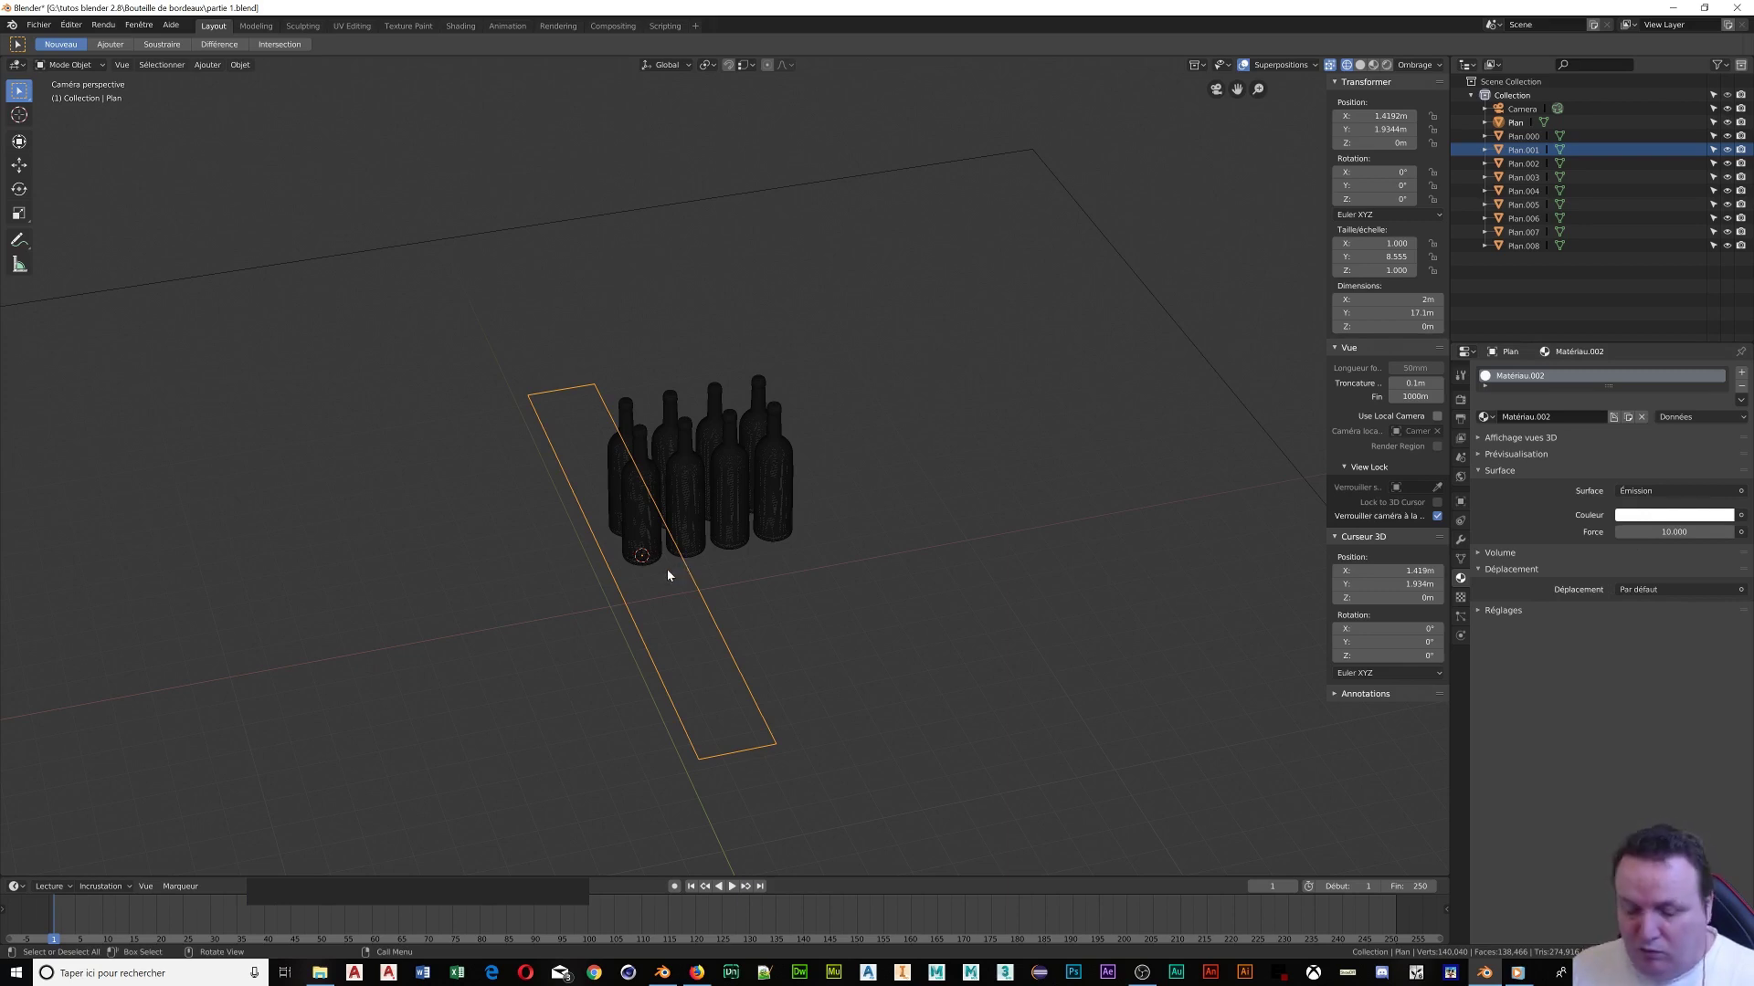
# Raise the emissive plane about 9.7 m along global Z above the bottles
pyautogui.press('g')
pyautogui.press('z')
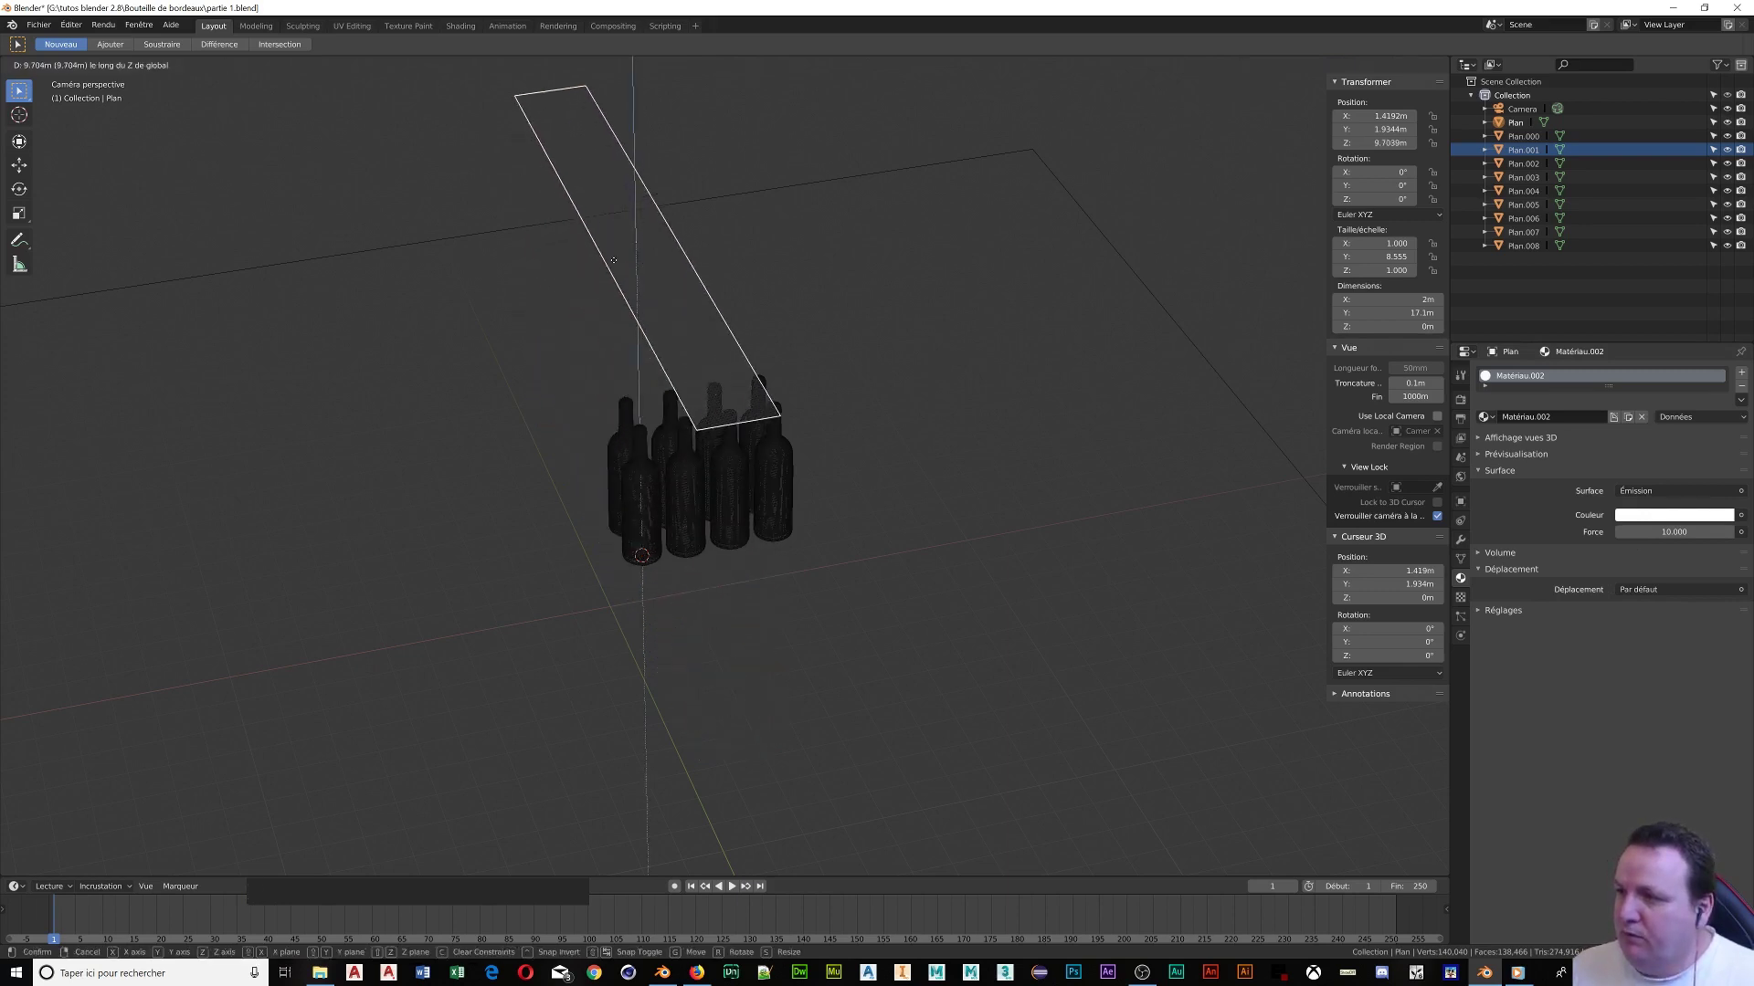
pyautogui.click(614, 260)
# Leave the camera view and unlock the camera from the view
pyautogui.press('KP_0')
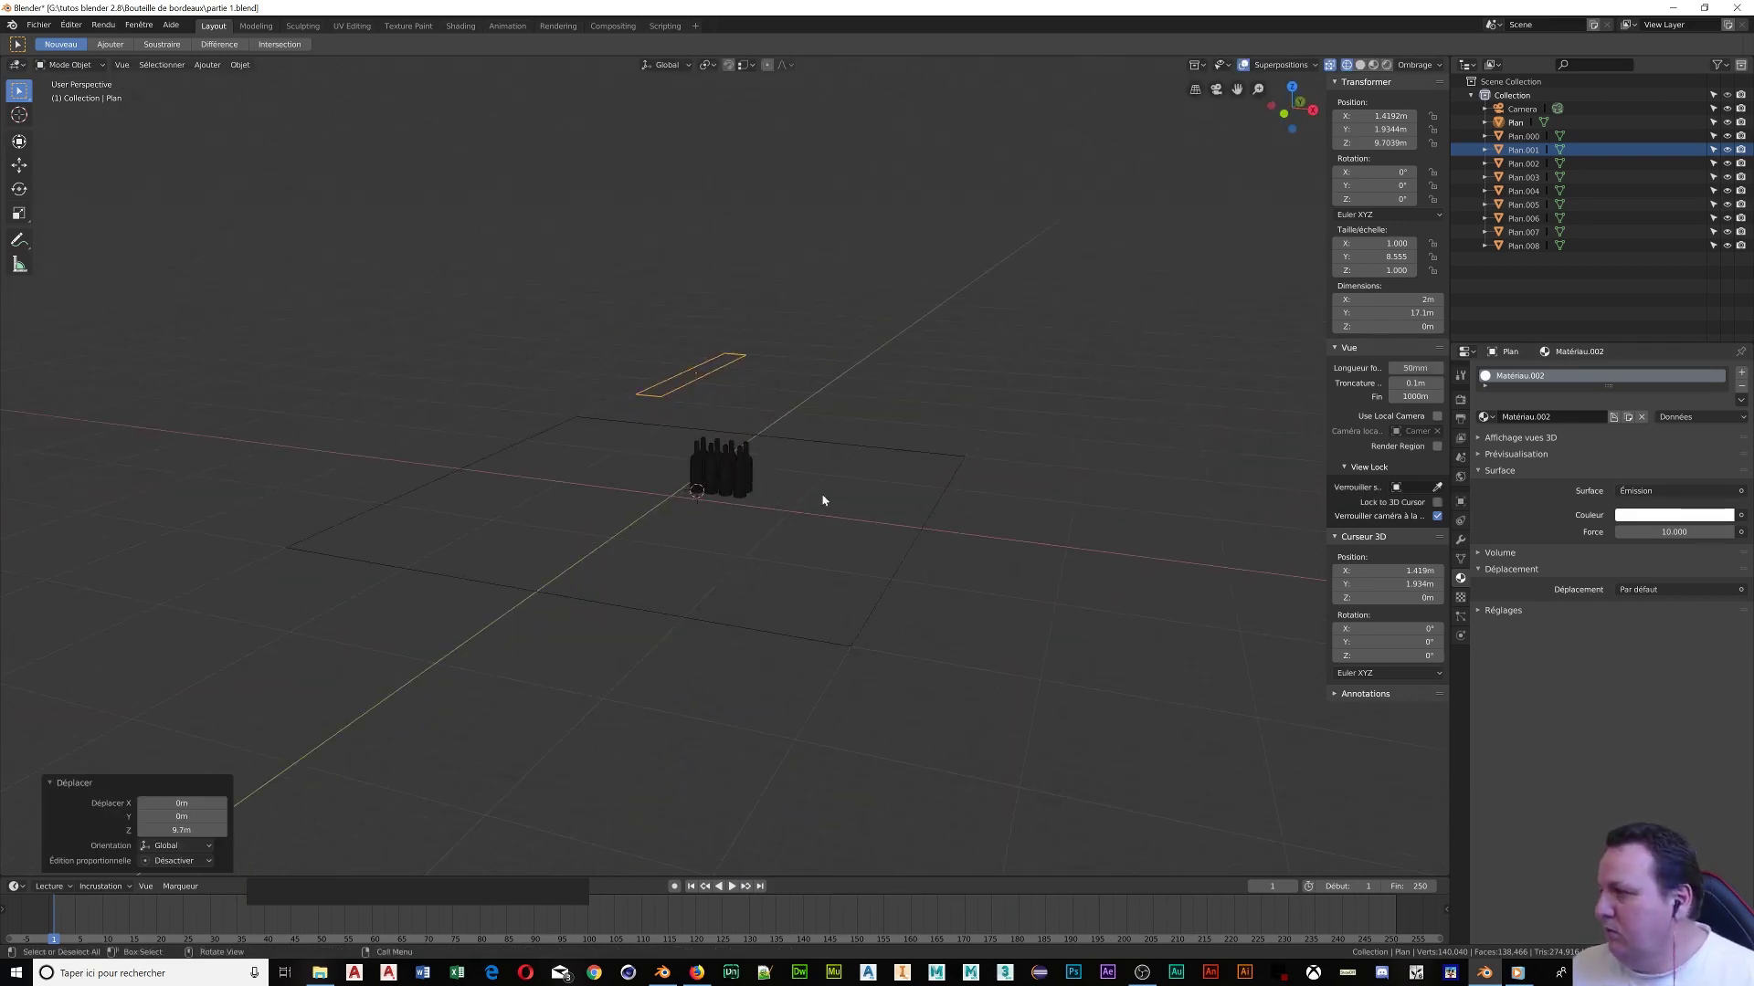
pyautogui.scroll(2, 808, 528)
pyautogui.scroll(2, 809, 526)
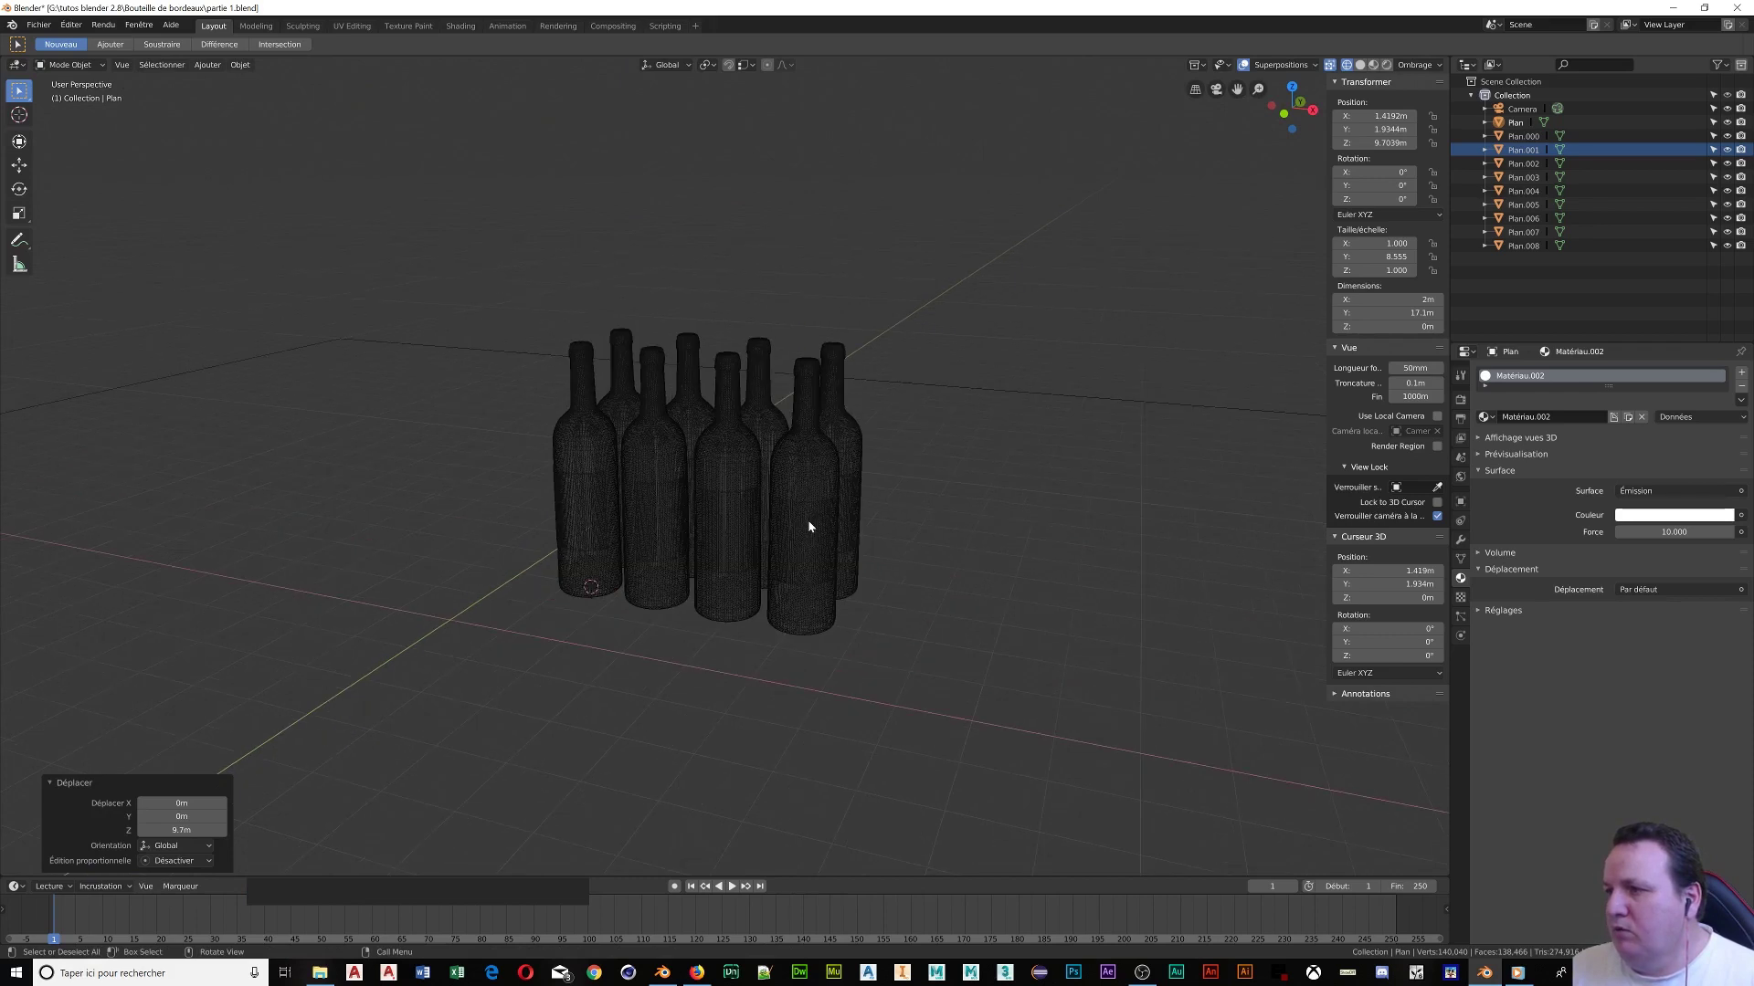
pyautogui.keyDown('shift'); pyautogui.moveTo(871, 498); pyautogui.dragTo(783, 521, button='middle'); pyautogui.keyUp('shift')
pyautogui.scroll(1, 783, 521)
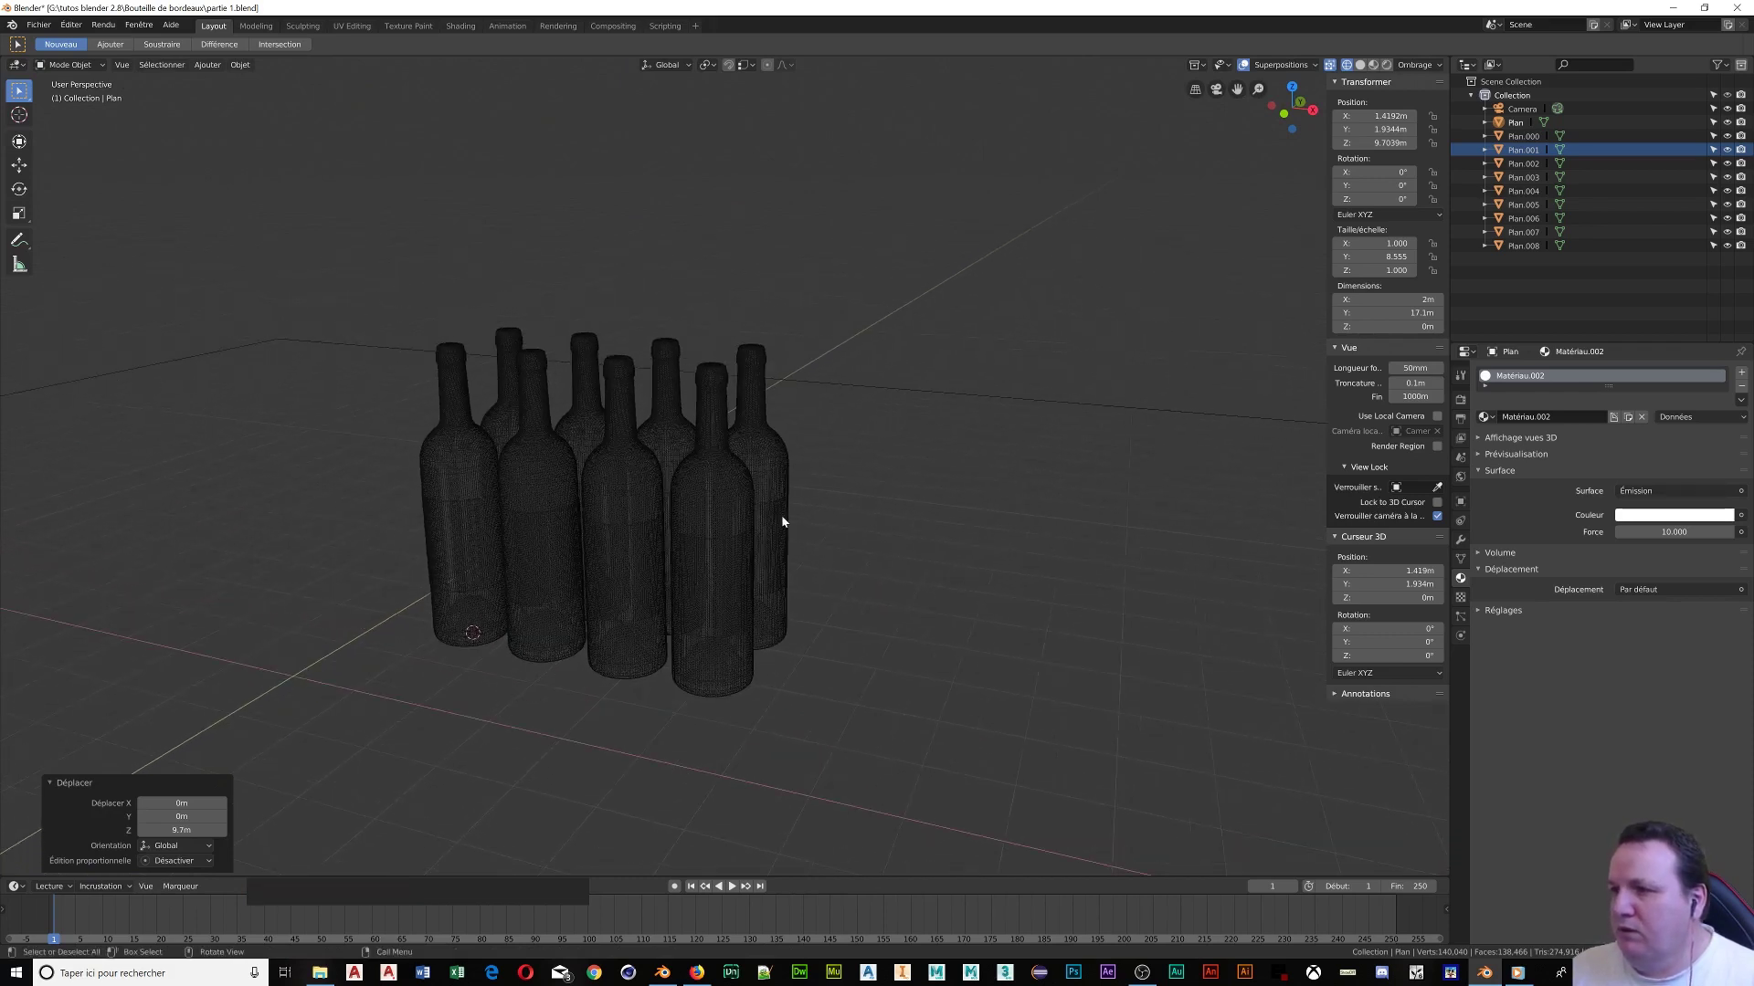
pyautogui.click(1435, 517)
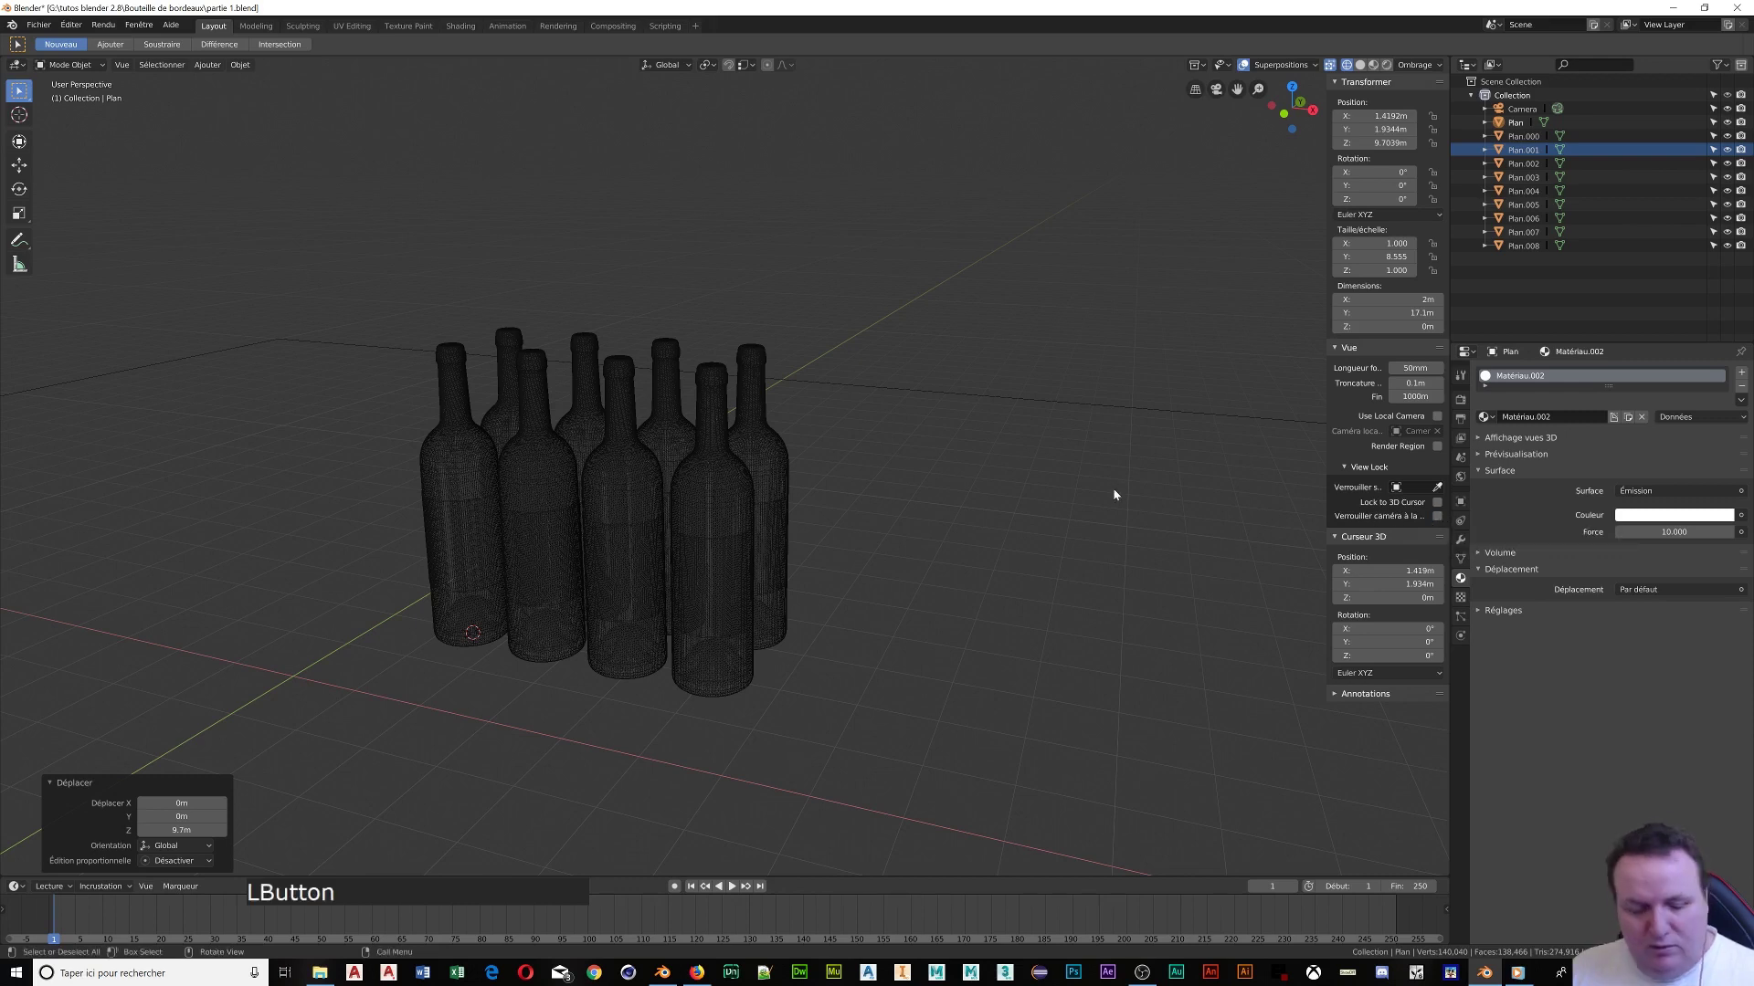
pyautogui.scroll(-8, 933, 444)
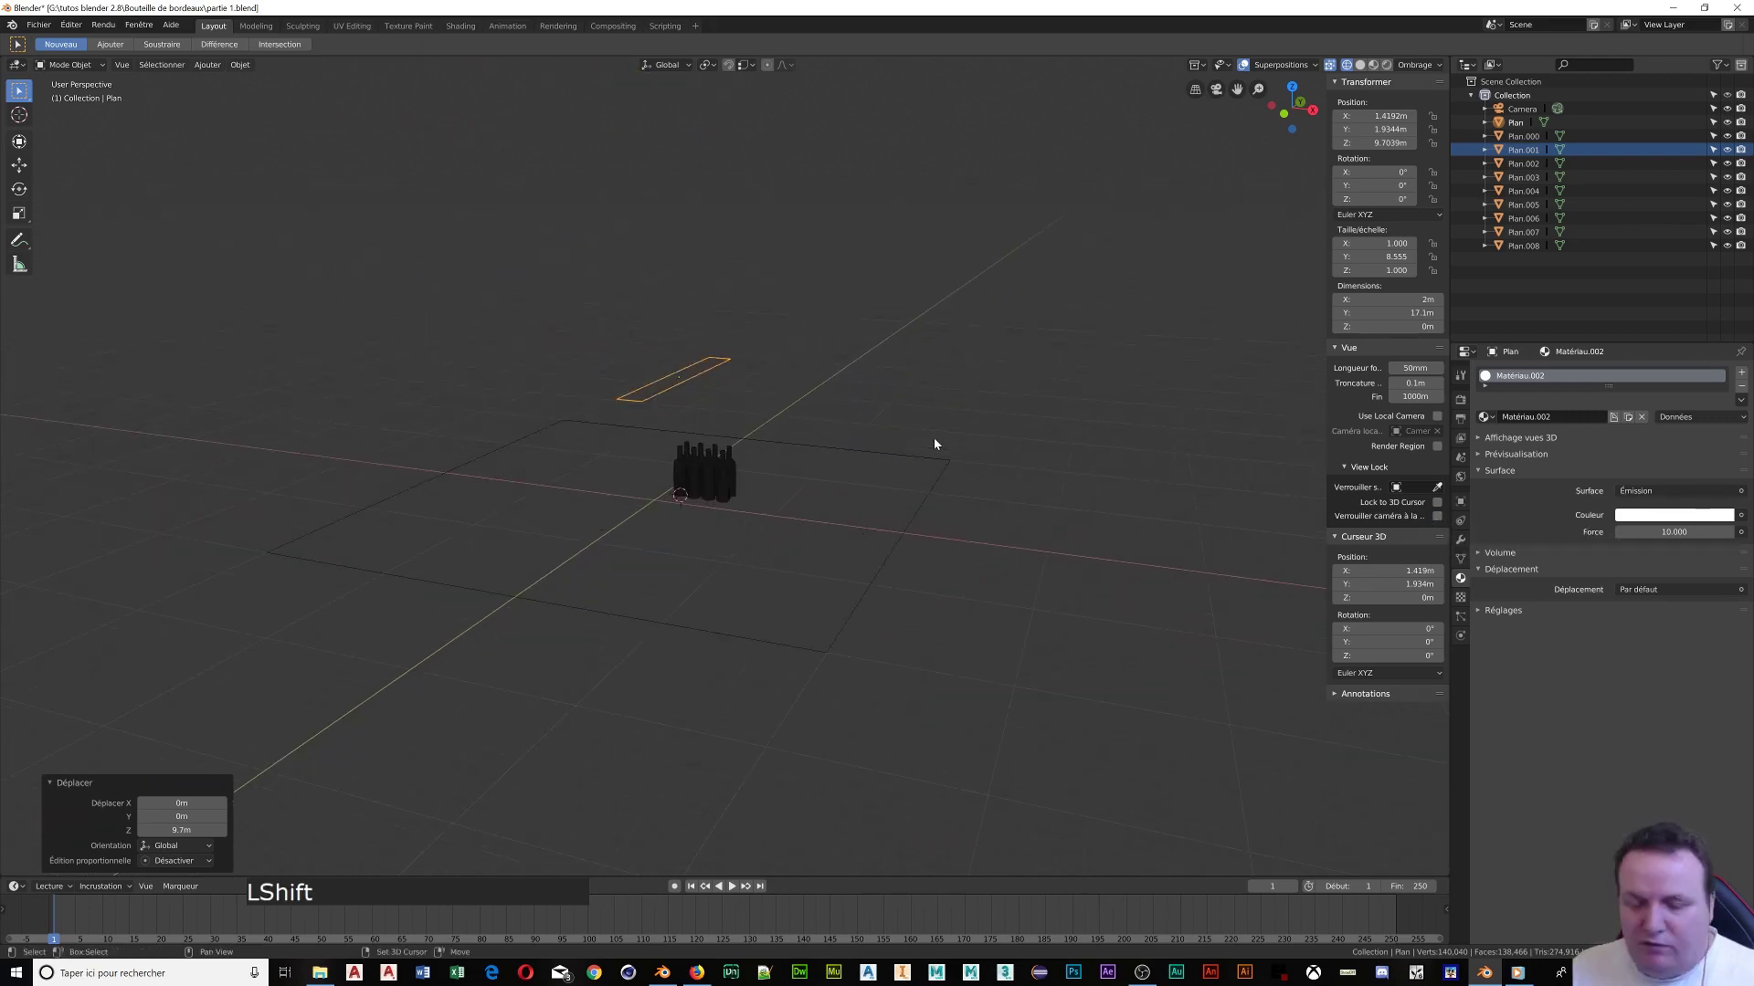
pyautogui.hotkey('shift', 'a')
pyautogui.click(931, 628)
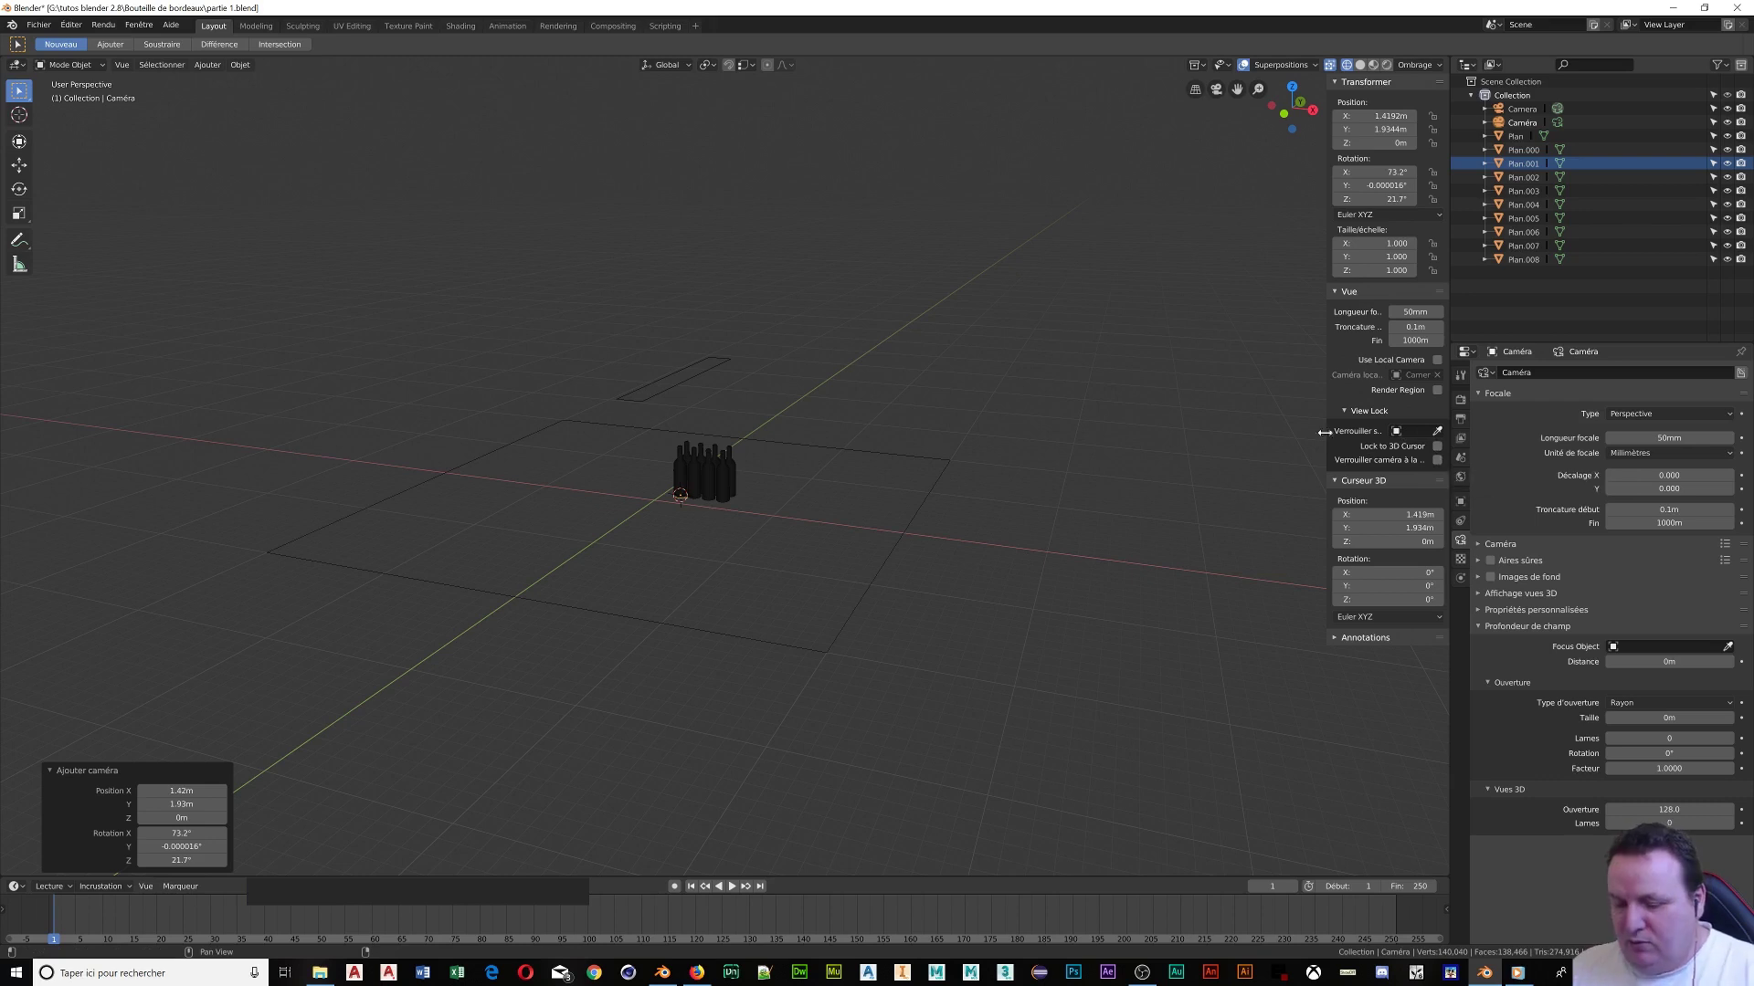
pyautogui.press('KP_0')
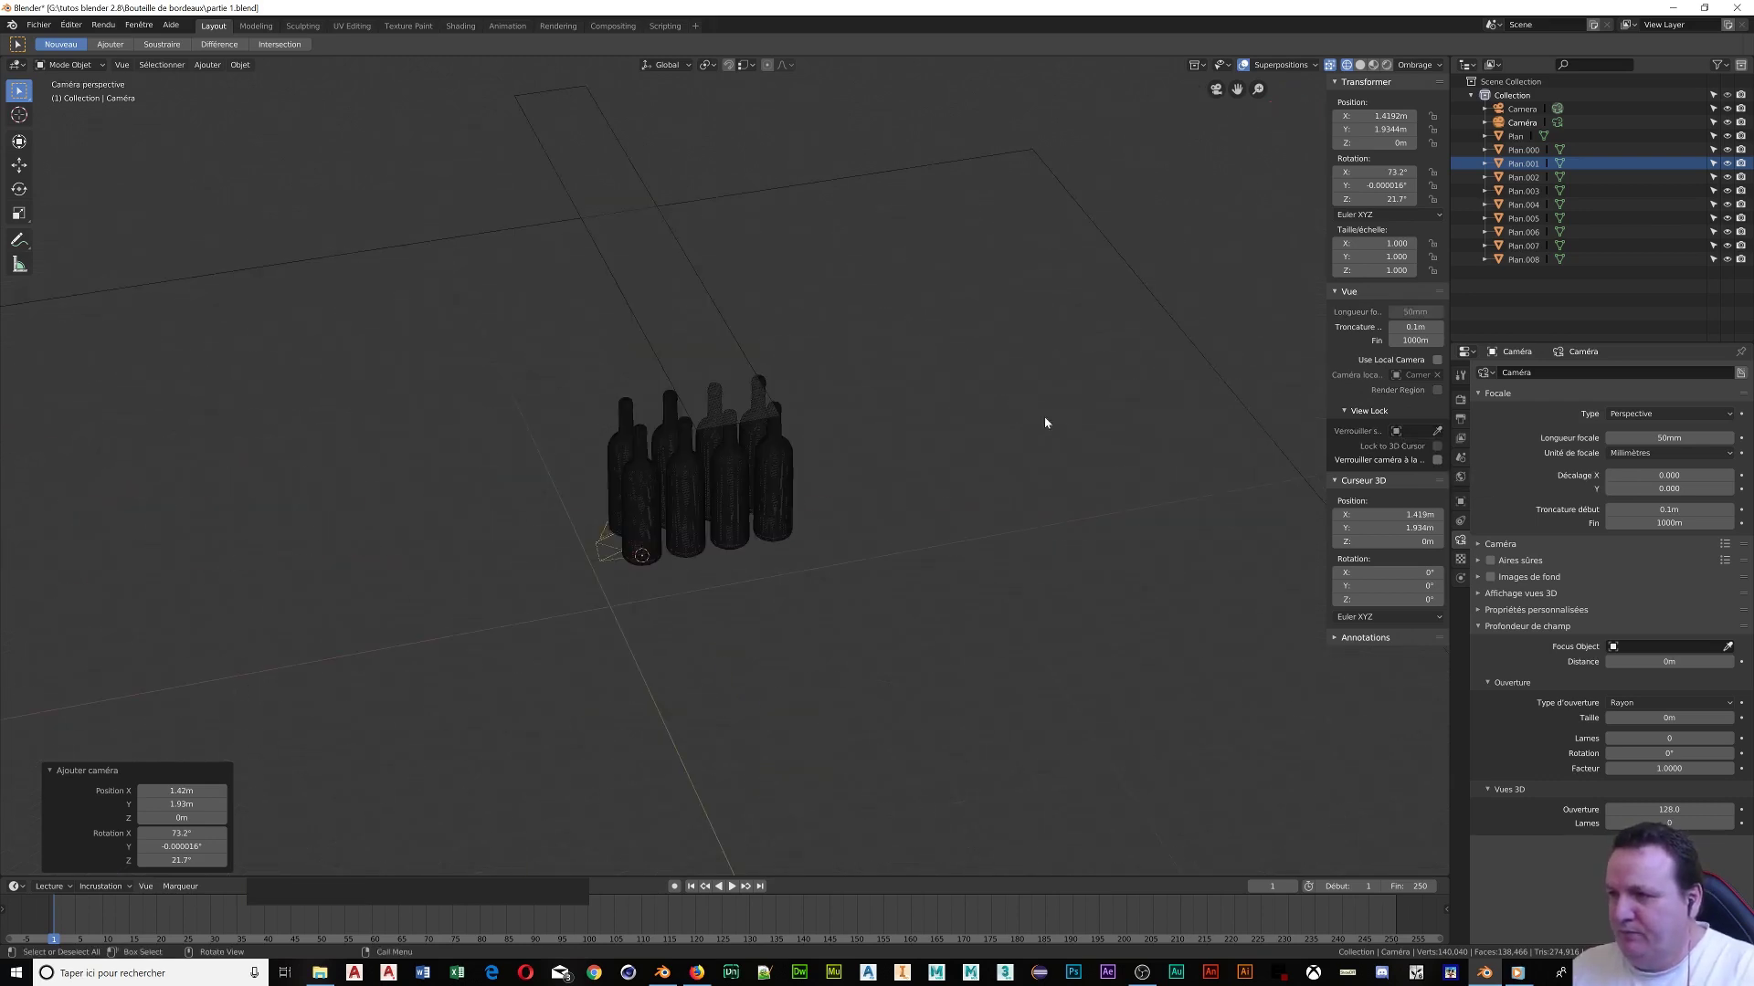
pyautogui.click(600, 552)
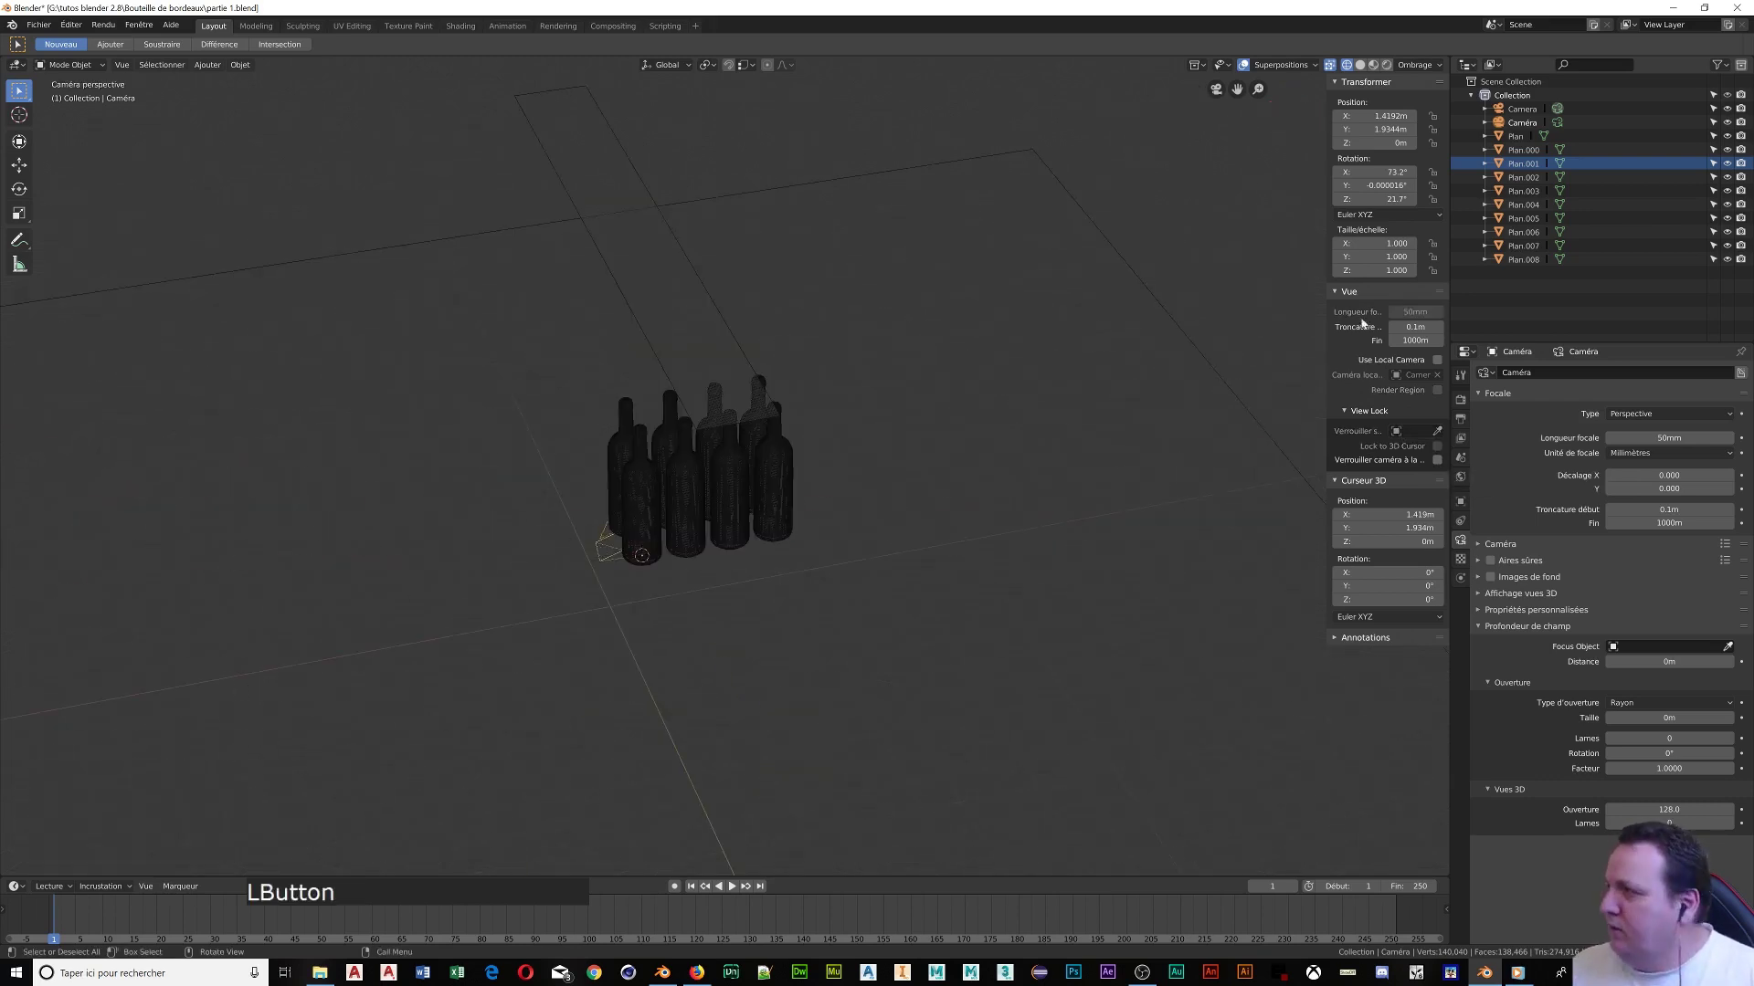
pyautogui.click(1521, 123)
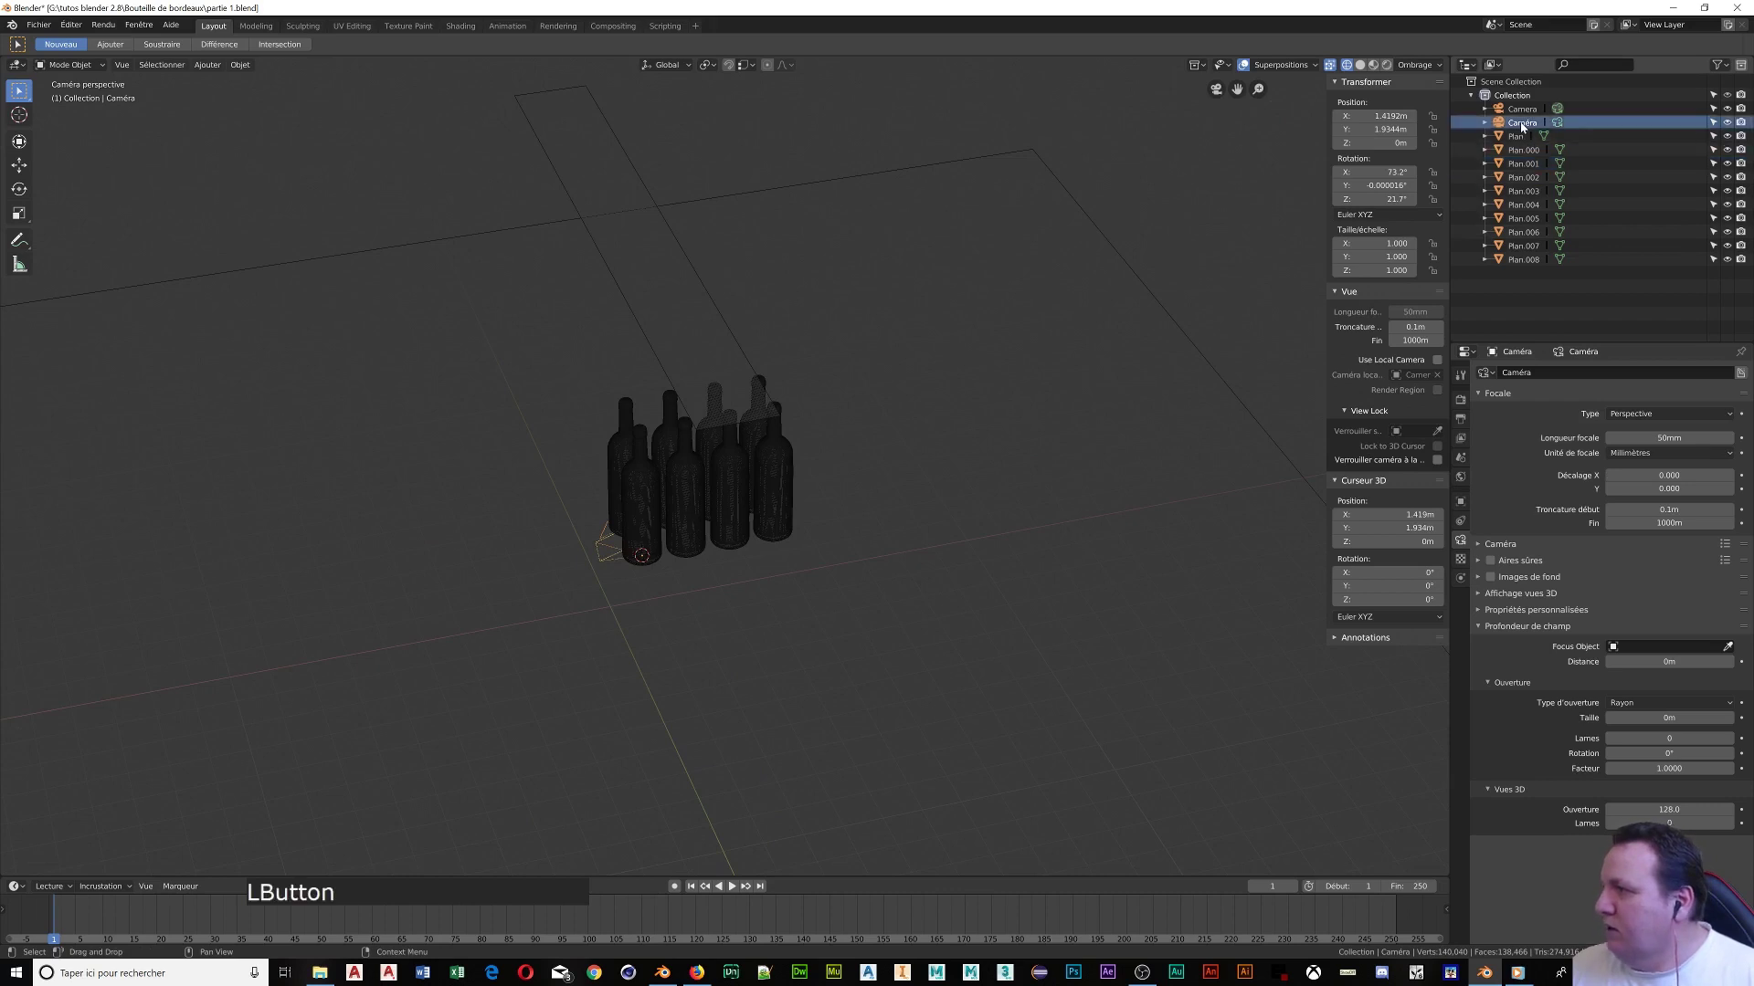
pyautogui.press('Delete')
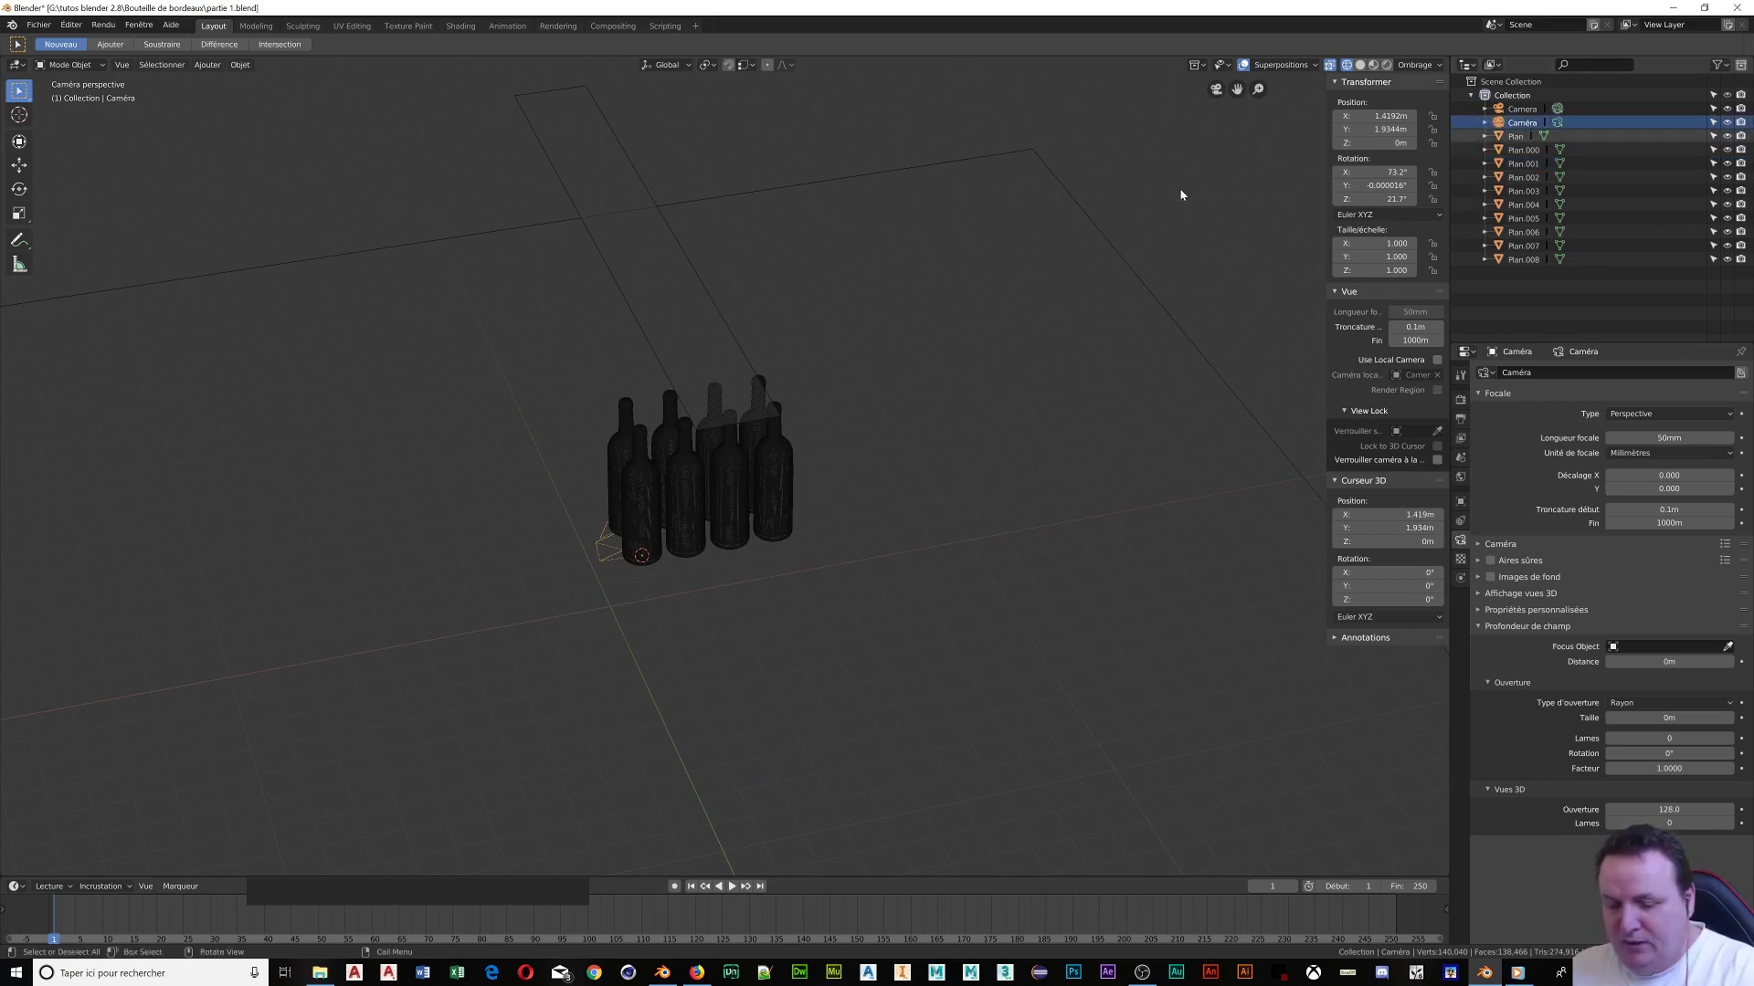
# Delete the original camera from the scene collection
pyautogui.click(1521, 108)
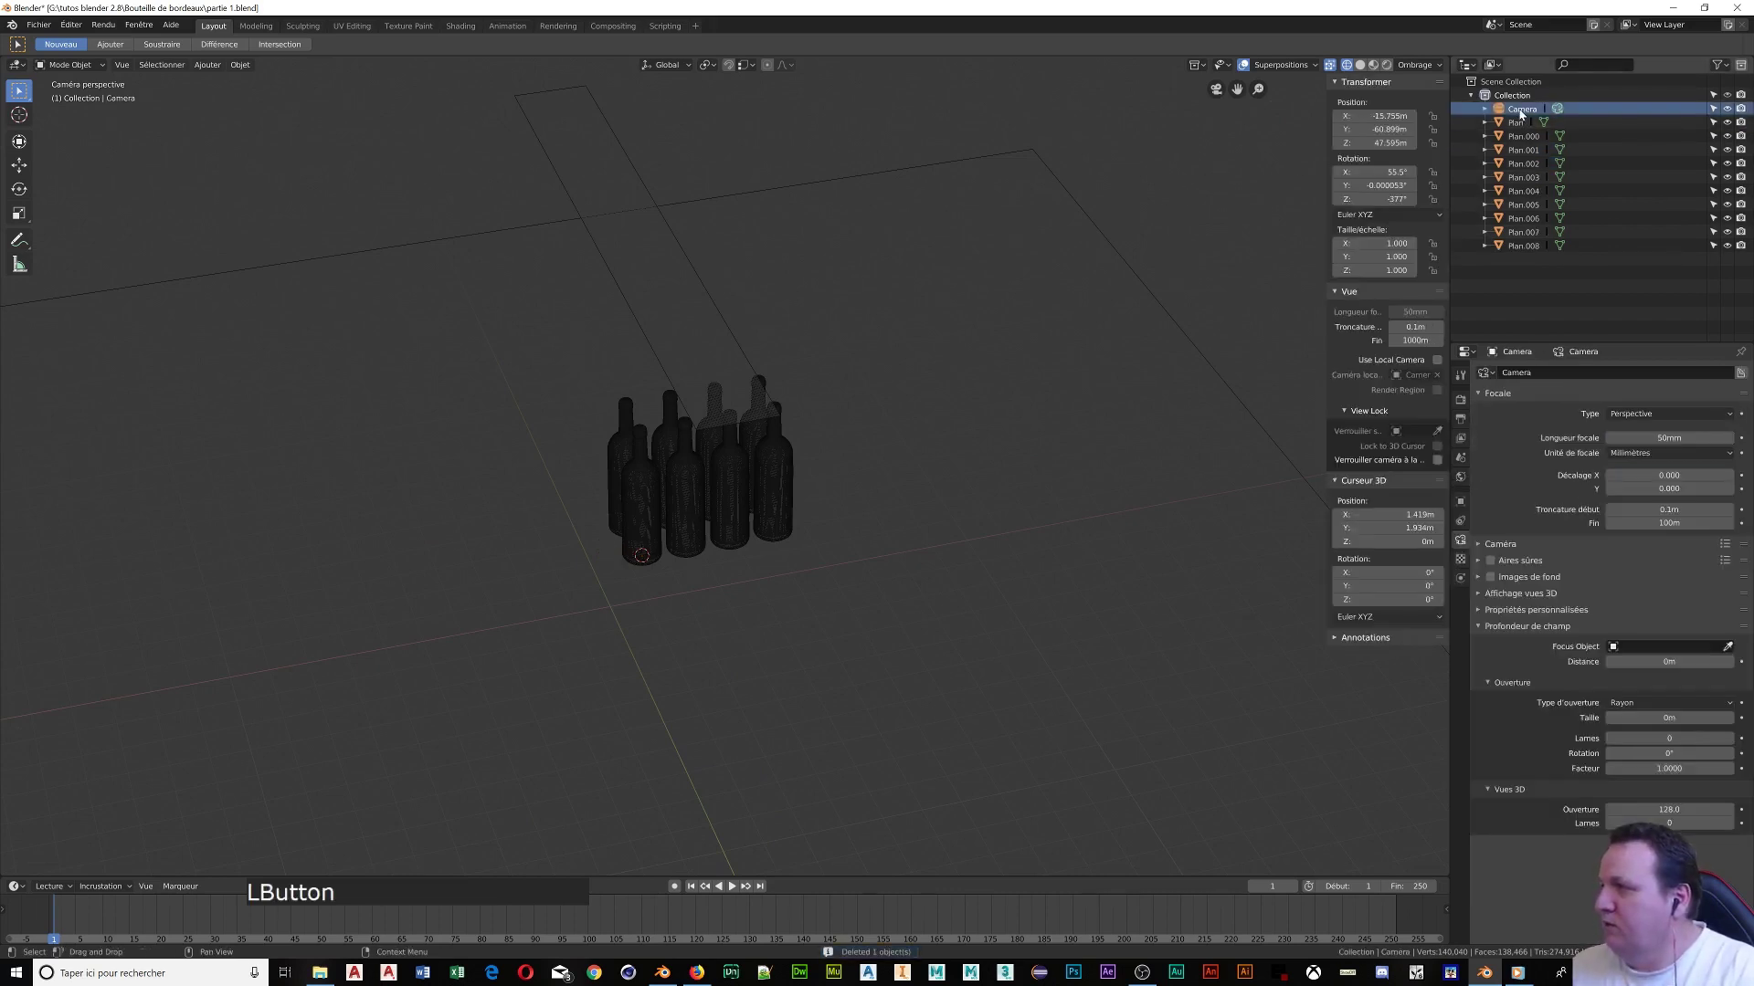
pyautogui.press('Delete')
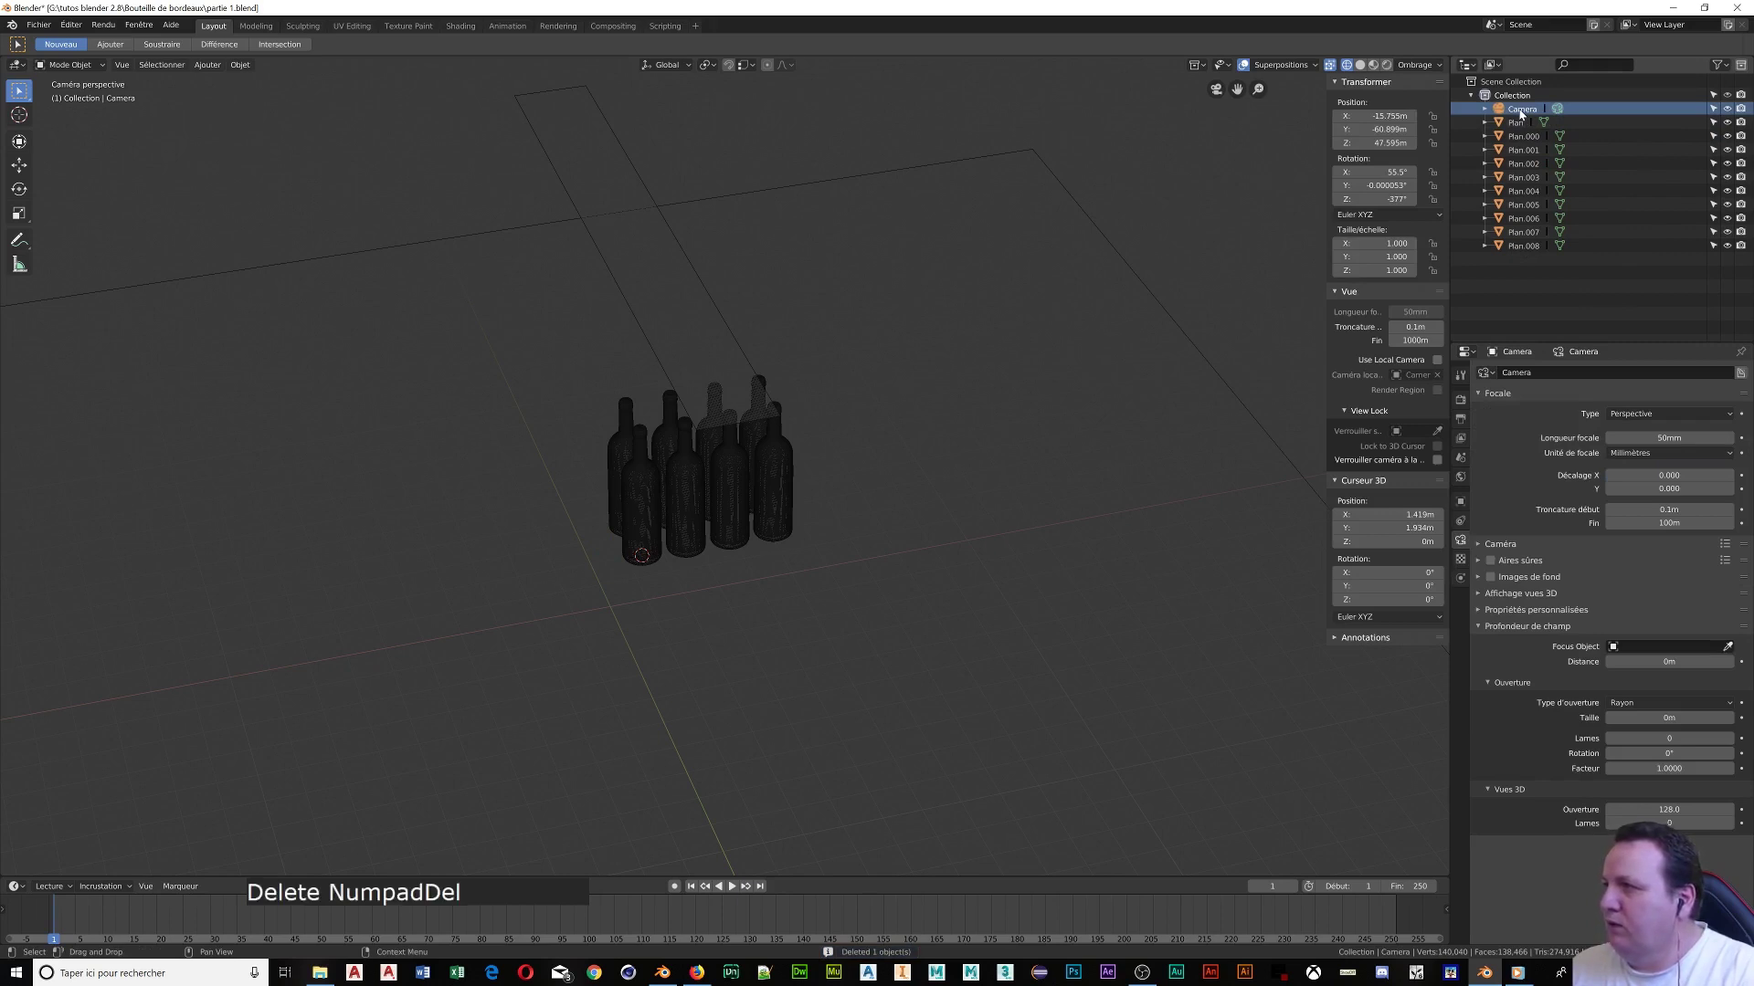
pyautogui.click(1513, 111)
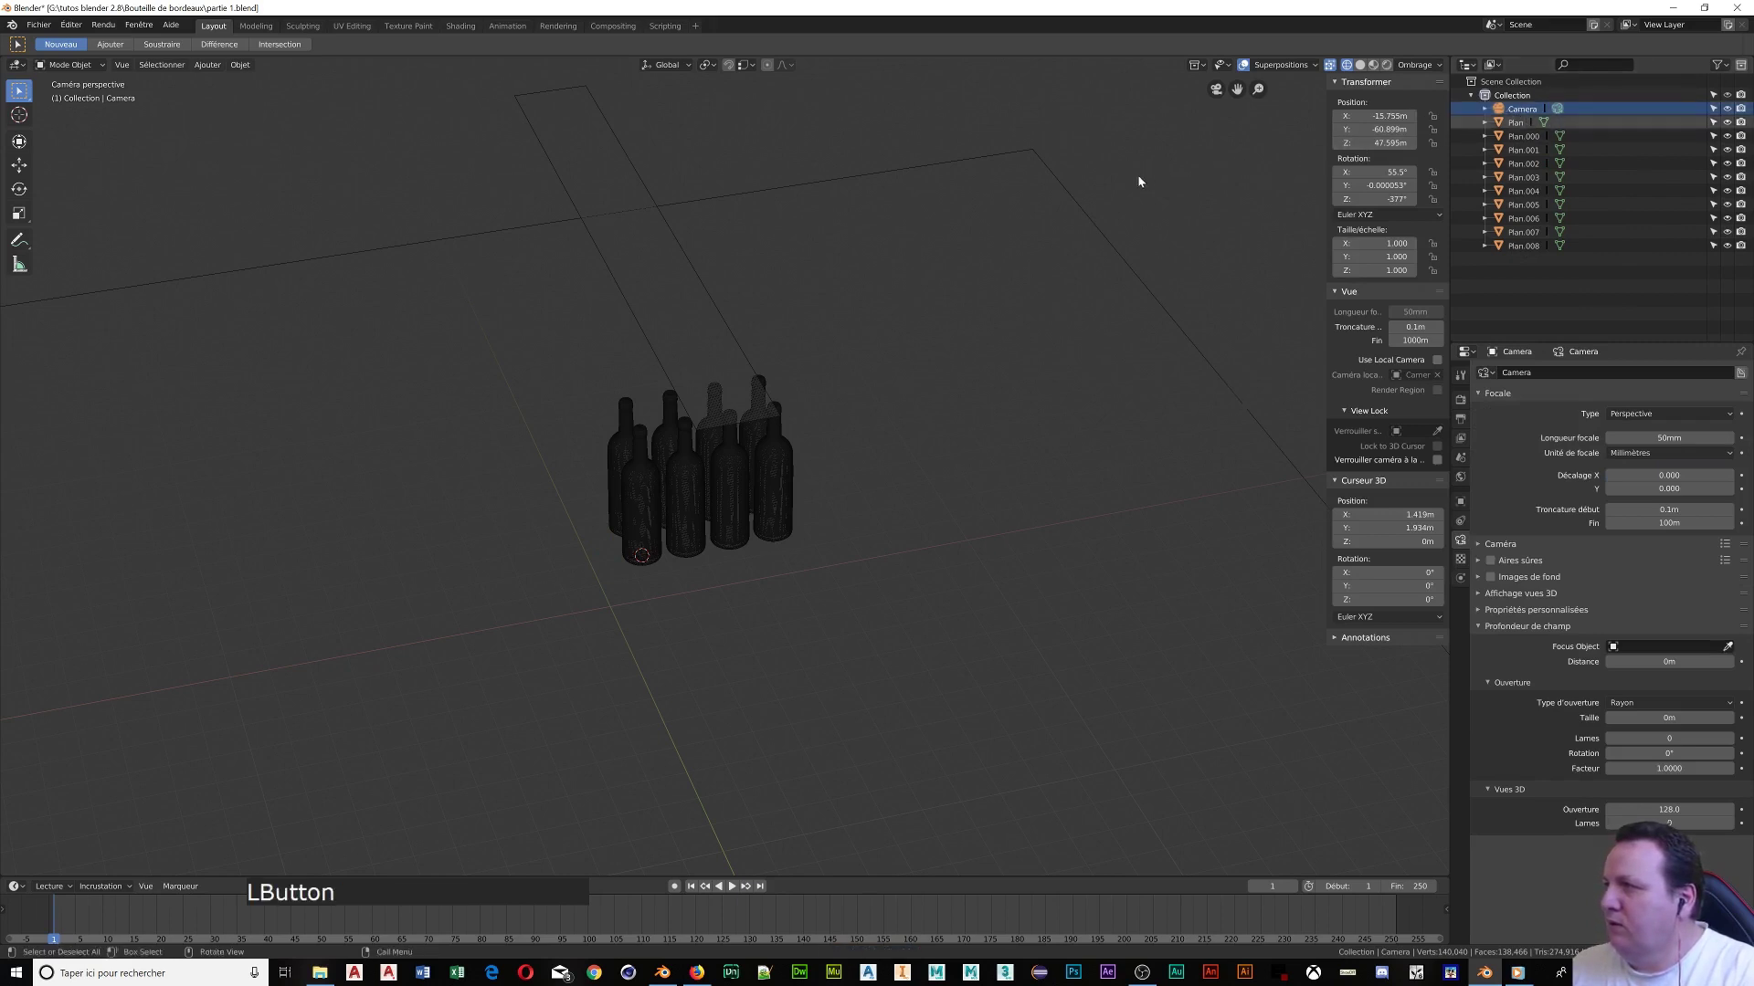
pyautogui.press('Delete')
# Add a new camera and align it to a close perspective view of the two bottle rows
pyautogui.hotkey('shift', 'a')
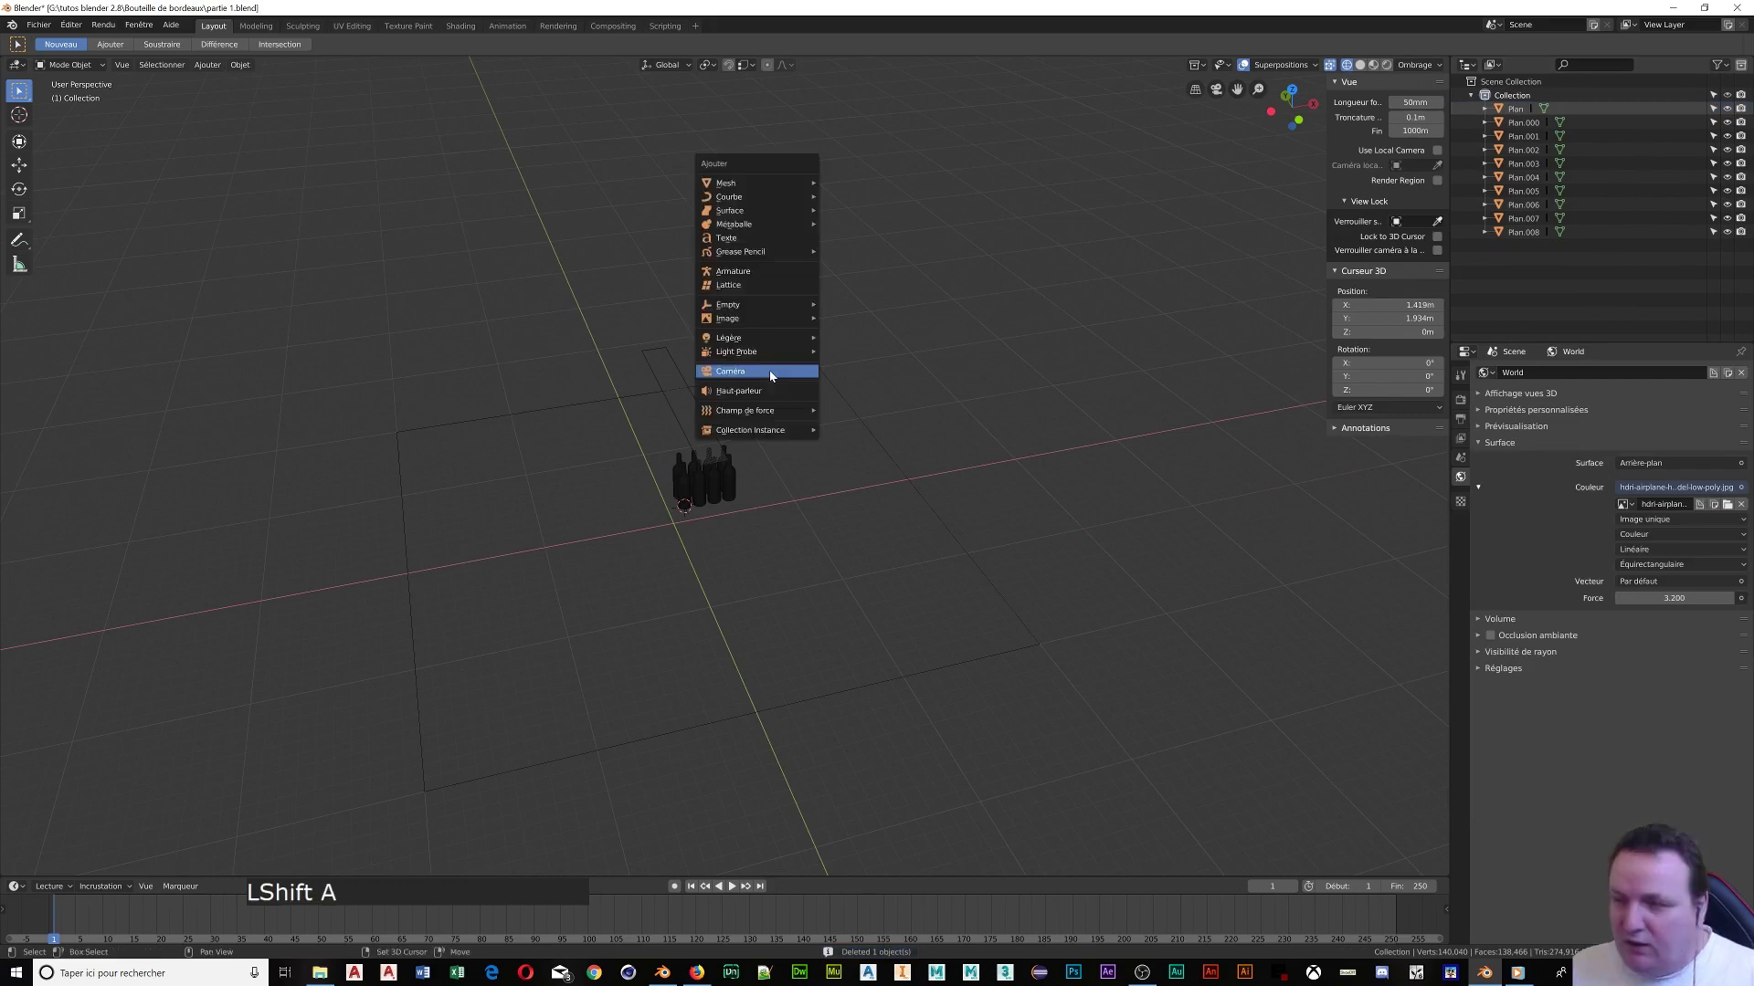
pyautogui.click(774, 371)
pyautogui.scroll(3, 801, 465)
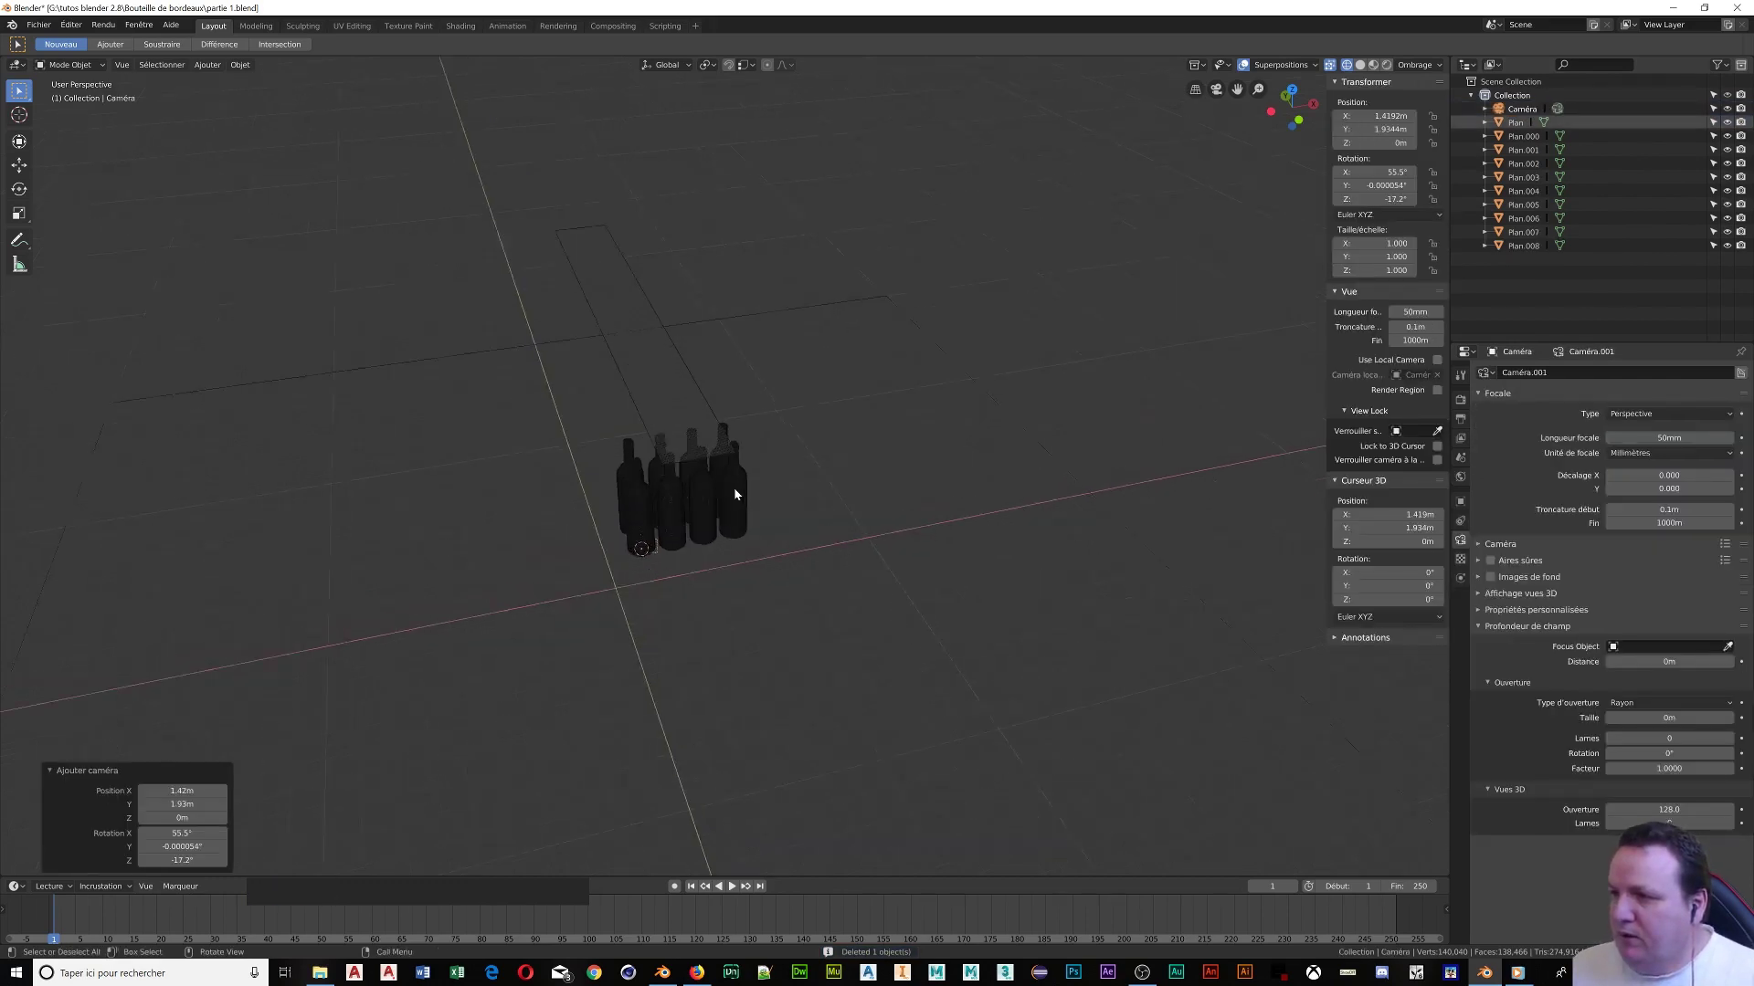
pyautogui.moveTo(721, 494); pyautogui.dragTo(687, 454, button='middle')
pyautogui.scroll(2, 667, 495)
pyautogui.scroll(2, 659, 498)
pyautogui.scroll(2, 688, 454)
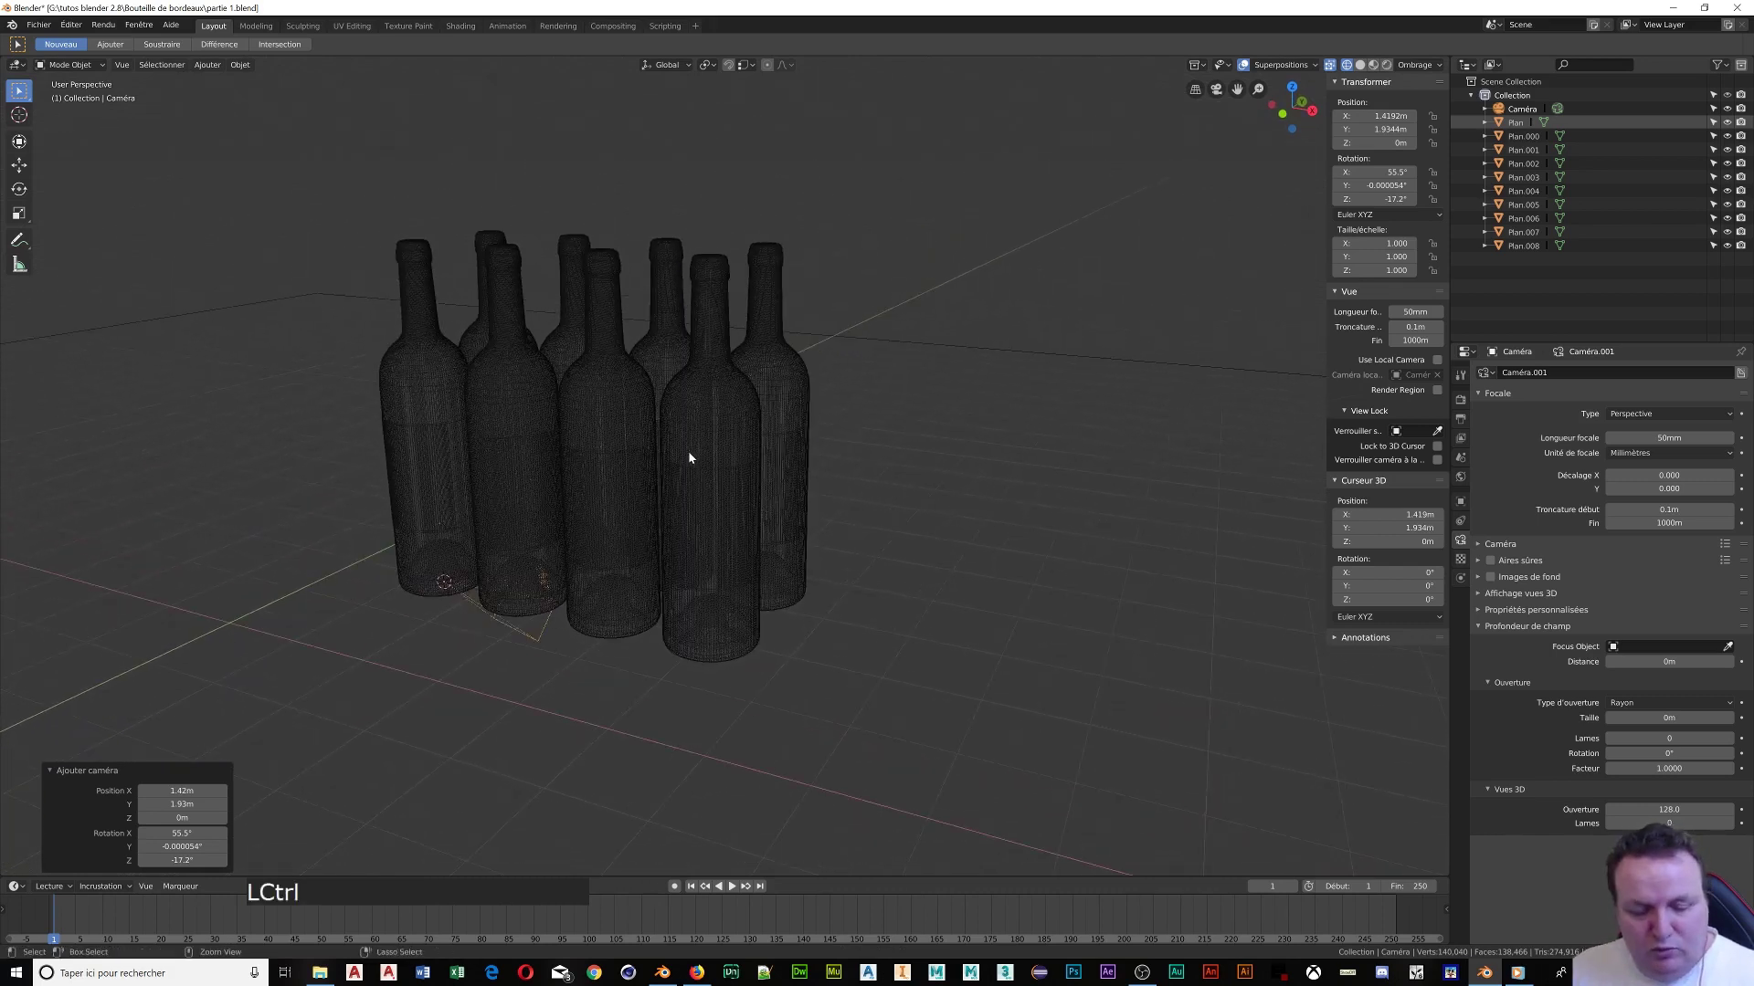
pyautogui.press('ctrl+alt+KP_0')
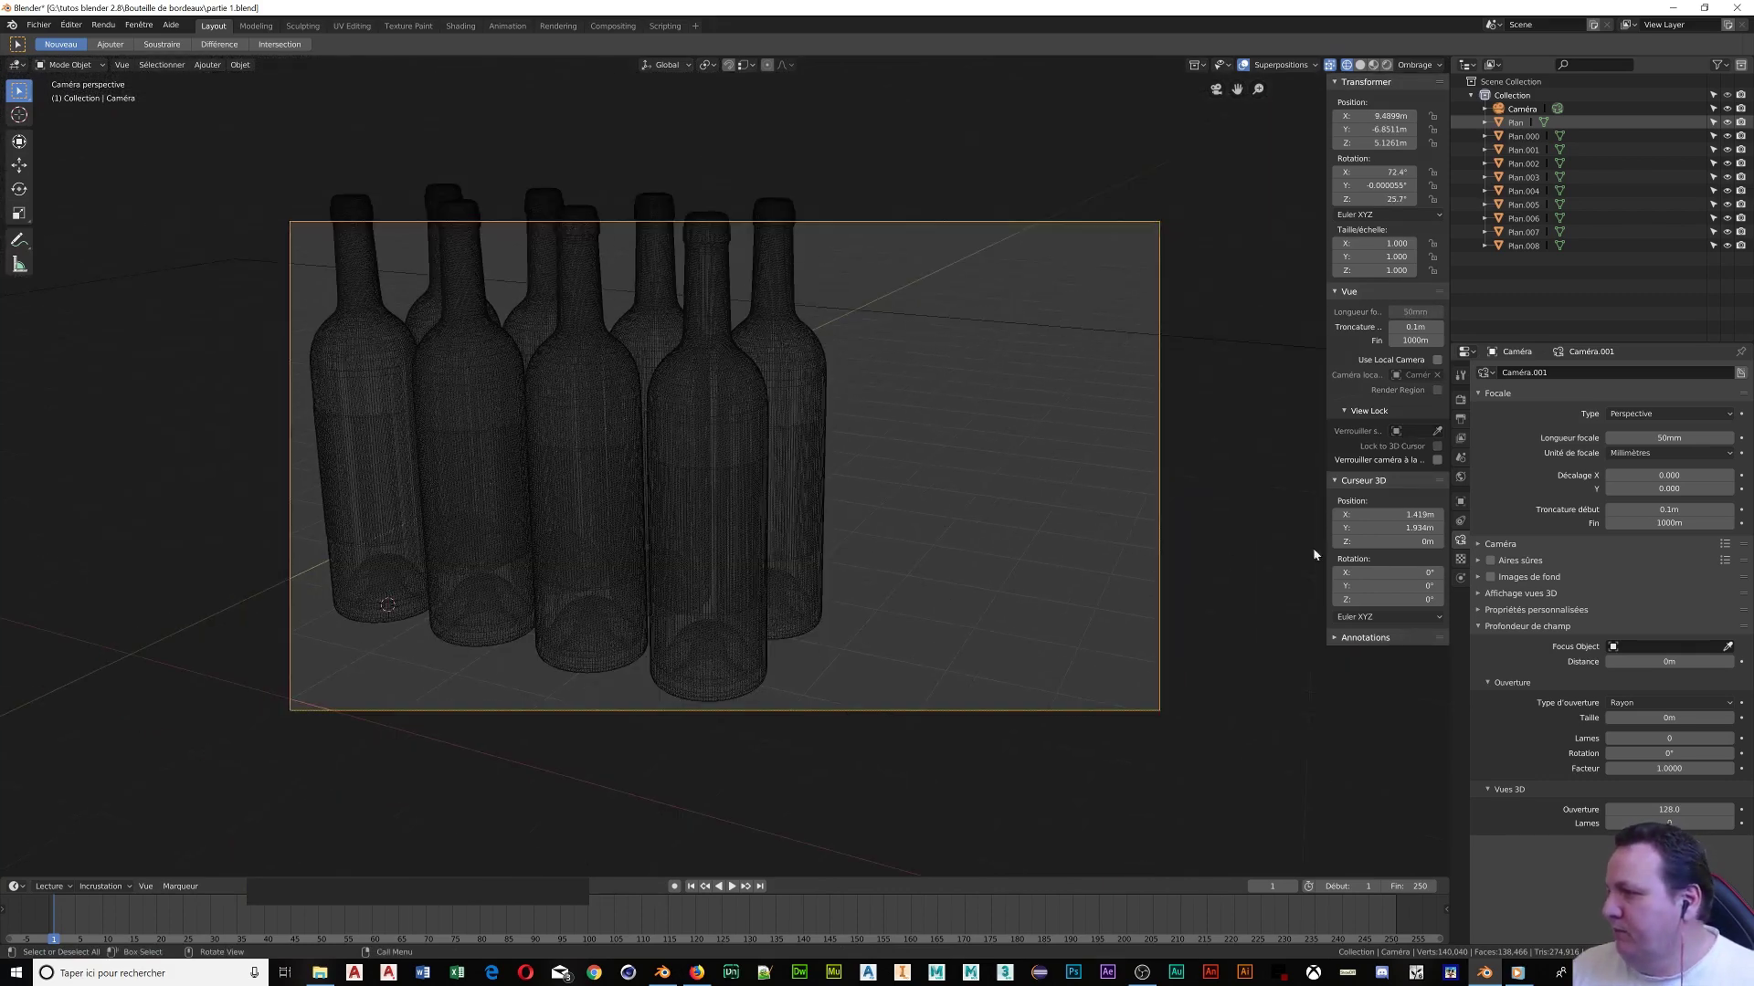
# Lock the new camera to the view, frame all eight bottles from slightly above, and unlock it again
pyautogui.click(1437, 459)
pyautogui.scroll(-3, 1023, 452)
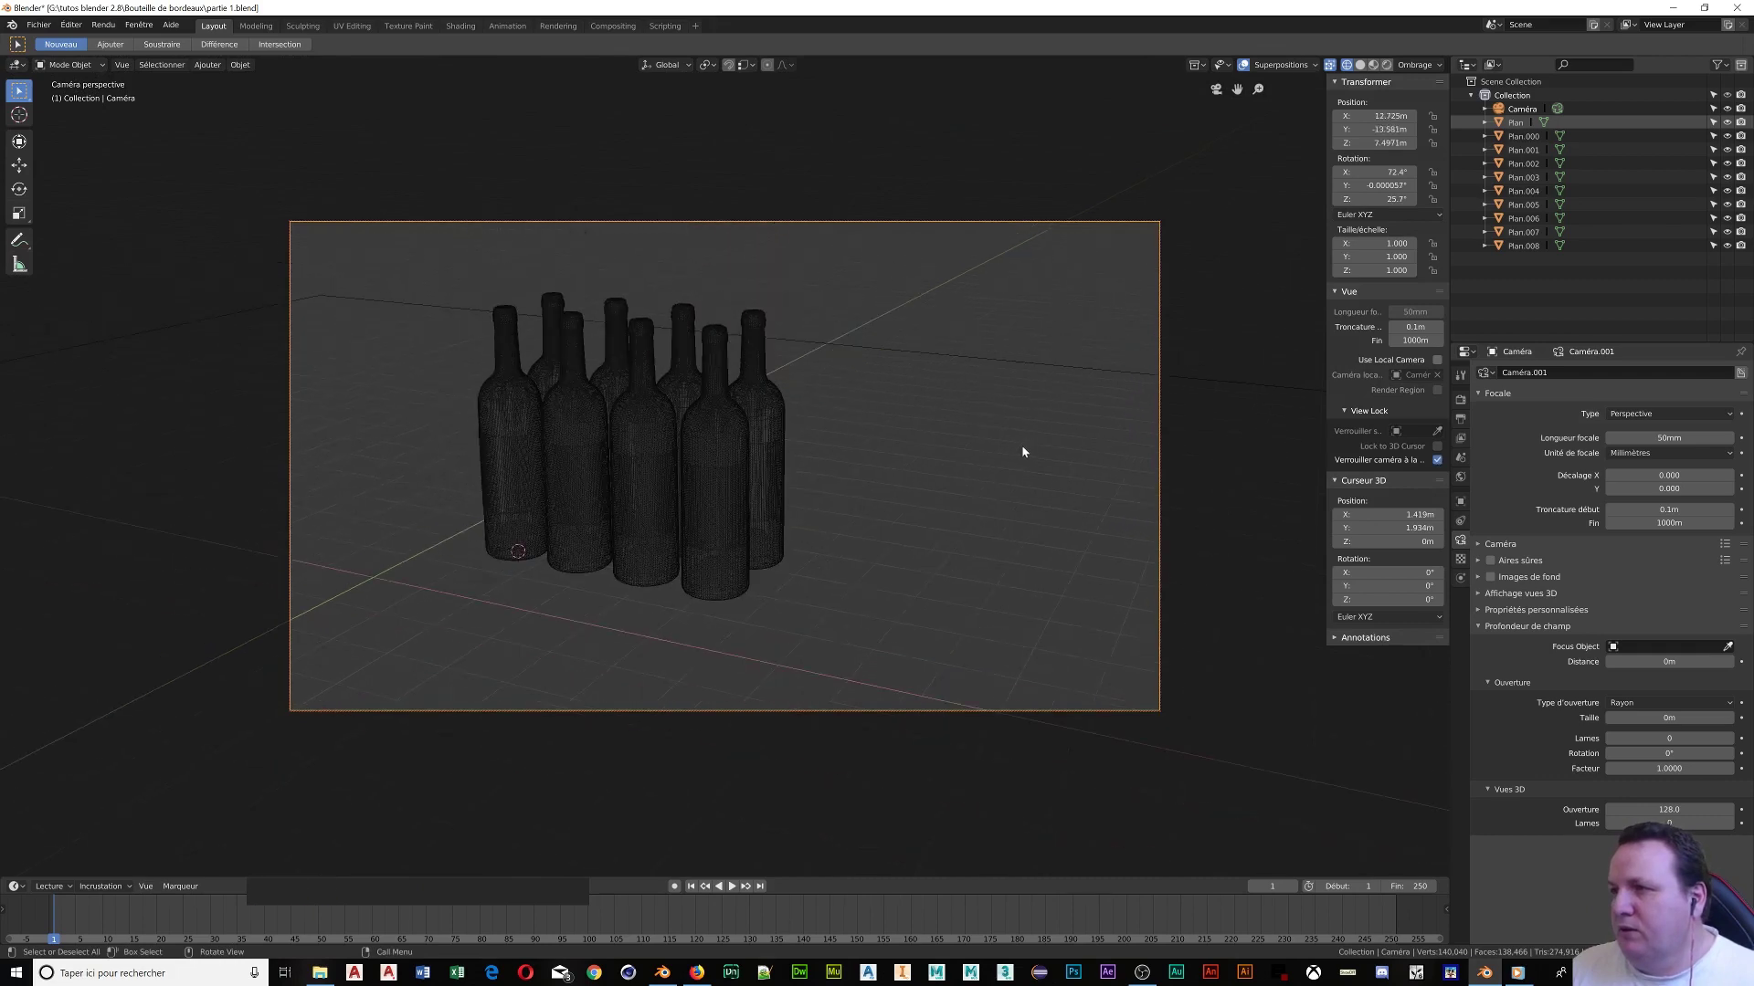
pyautogui.moveTo(1019, 453); pyautogui.dragTo(985, 451, button='middle')
pyautogui.keyDown('shift'); pyautogui.moveTo(745, 446); pyautogui.dragTo(770, 493, button='middle'); pyautogui.keyUp('shift')
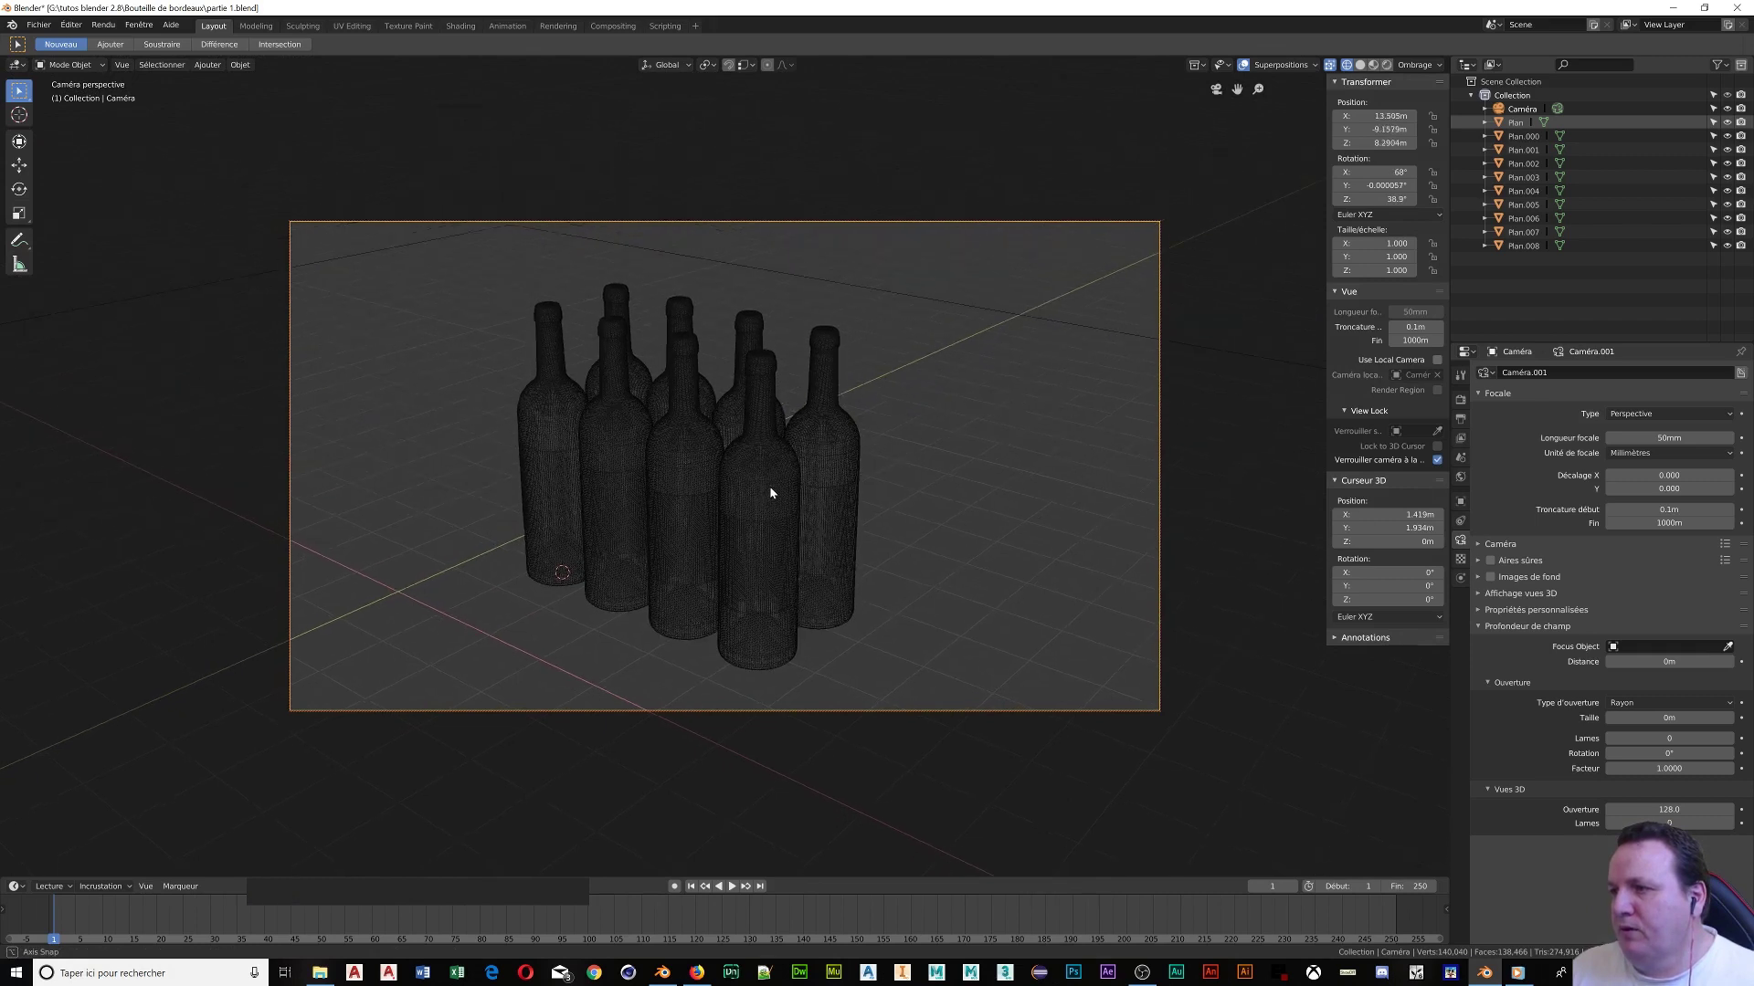
pyautogui.click(1436, 459)
pyautogui.scroll(-6, 1026, 415)
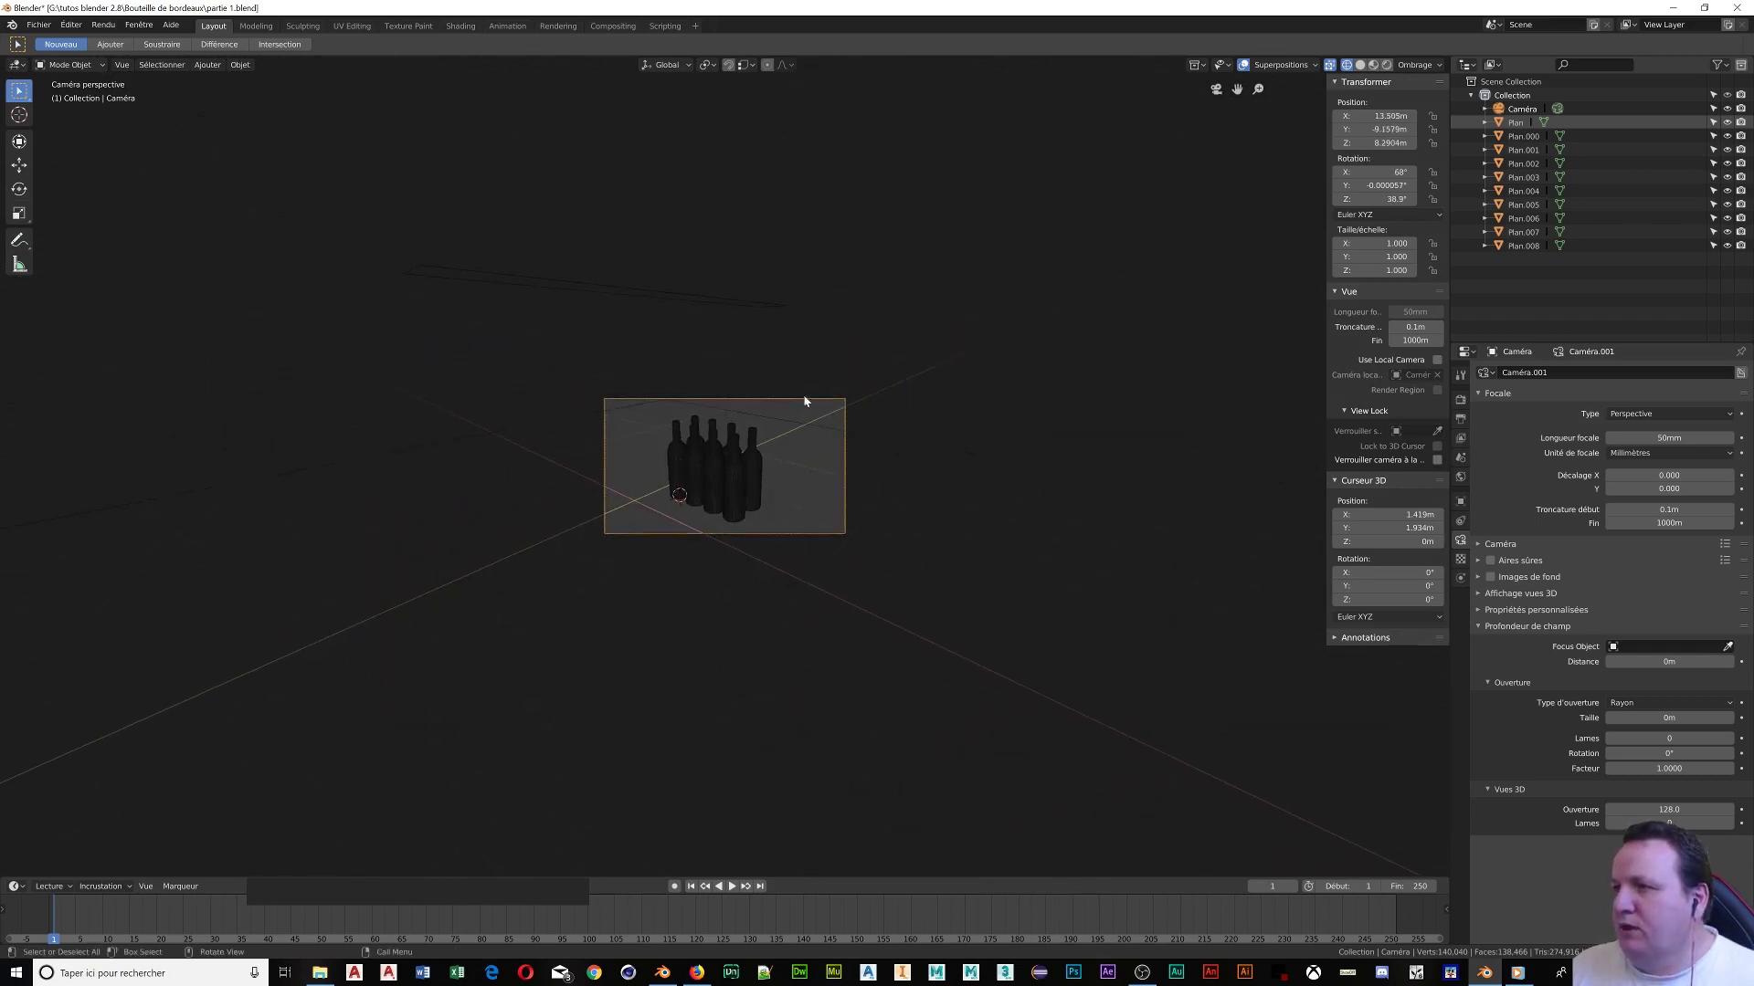
# Duplicate the overhead emissive plane about 3.97 m along the X axis and repeat the duplication four times to form a row of lights
pyautogui.click(587, 288)
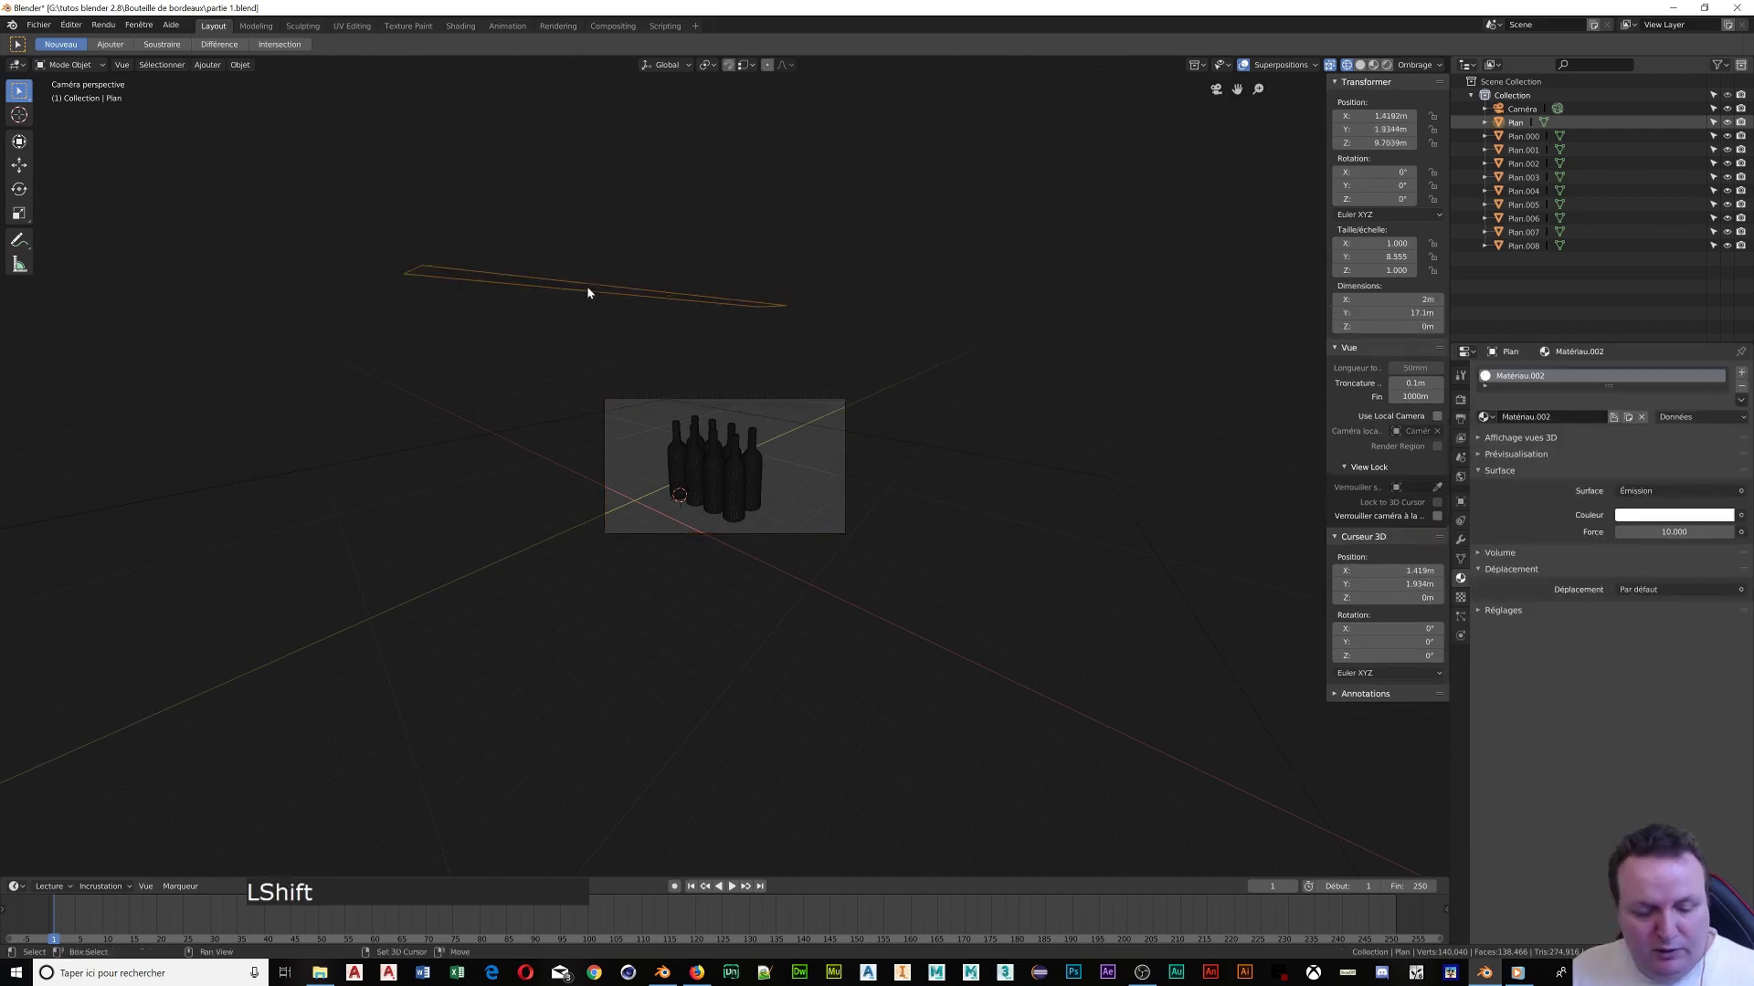
pyautogui.hotkey('shift', 'd')
pyautogui.press('x')
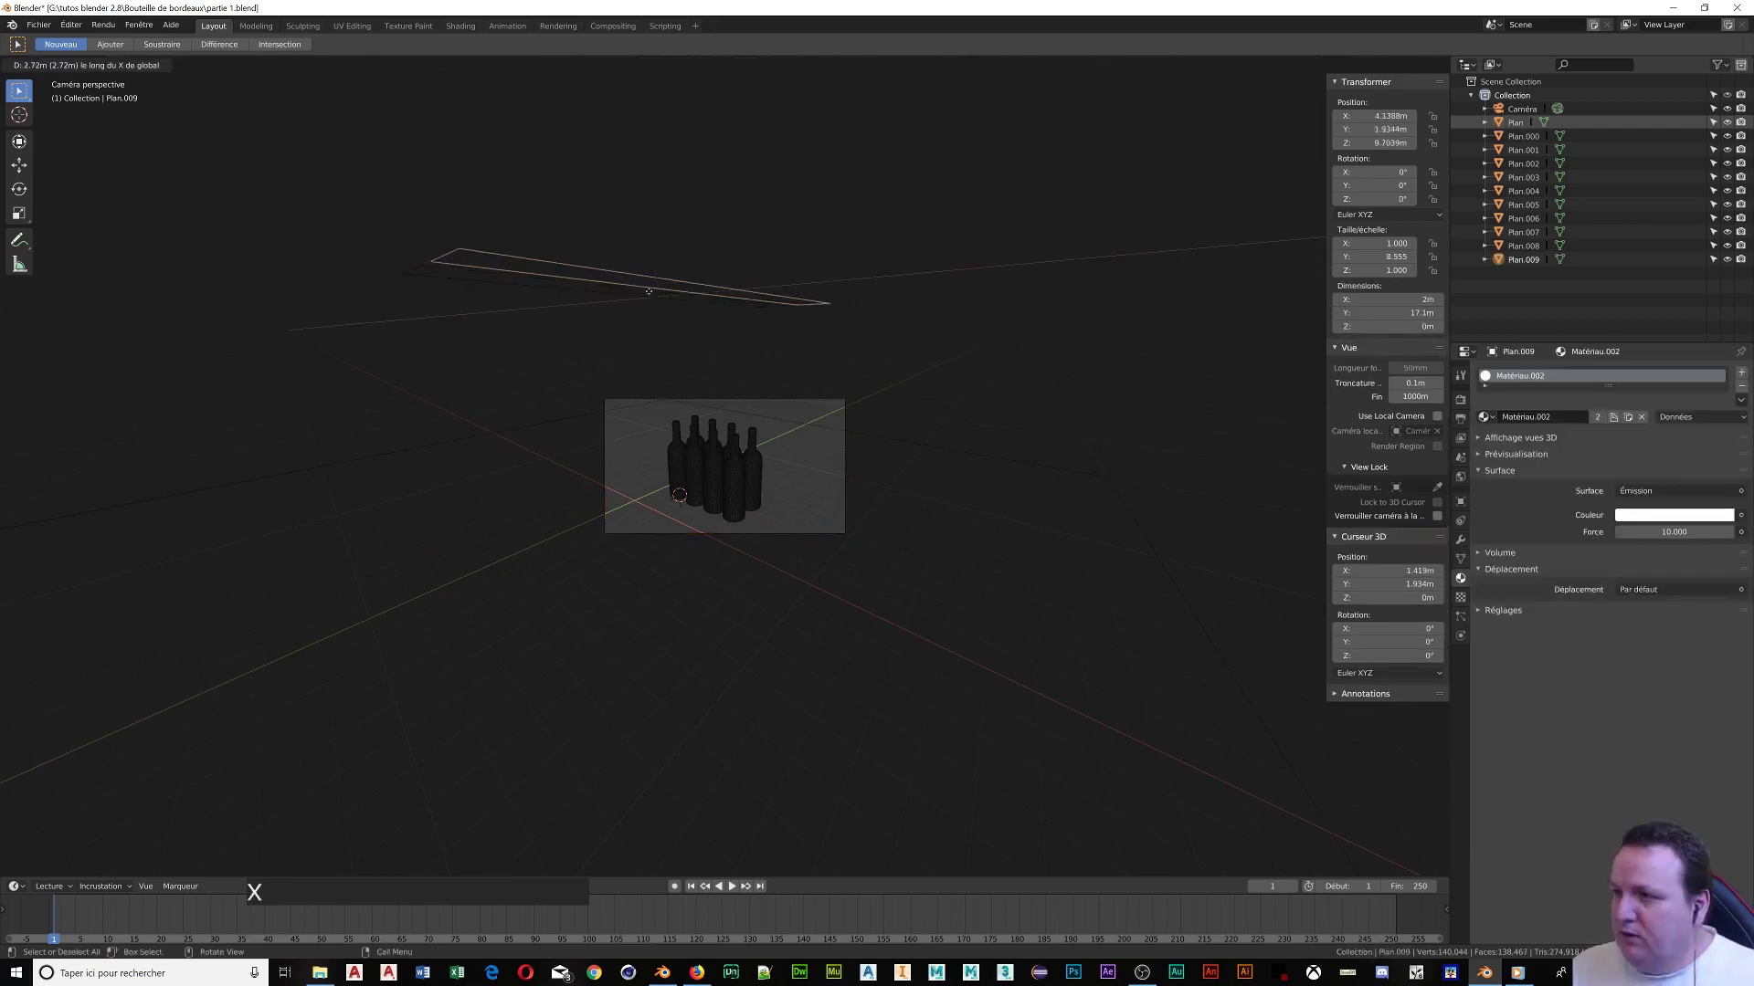
pyautogui.click(662, 297)
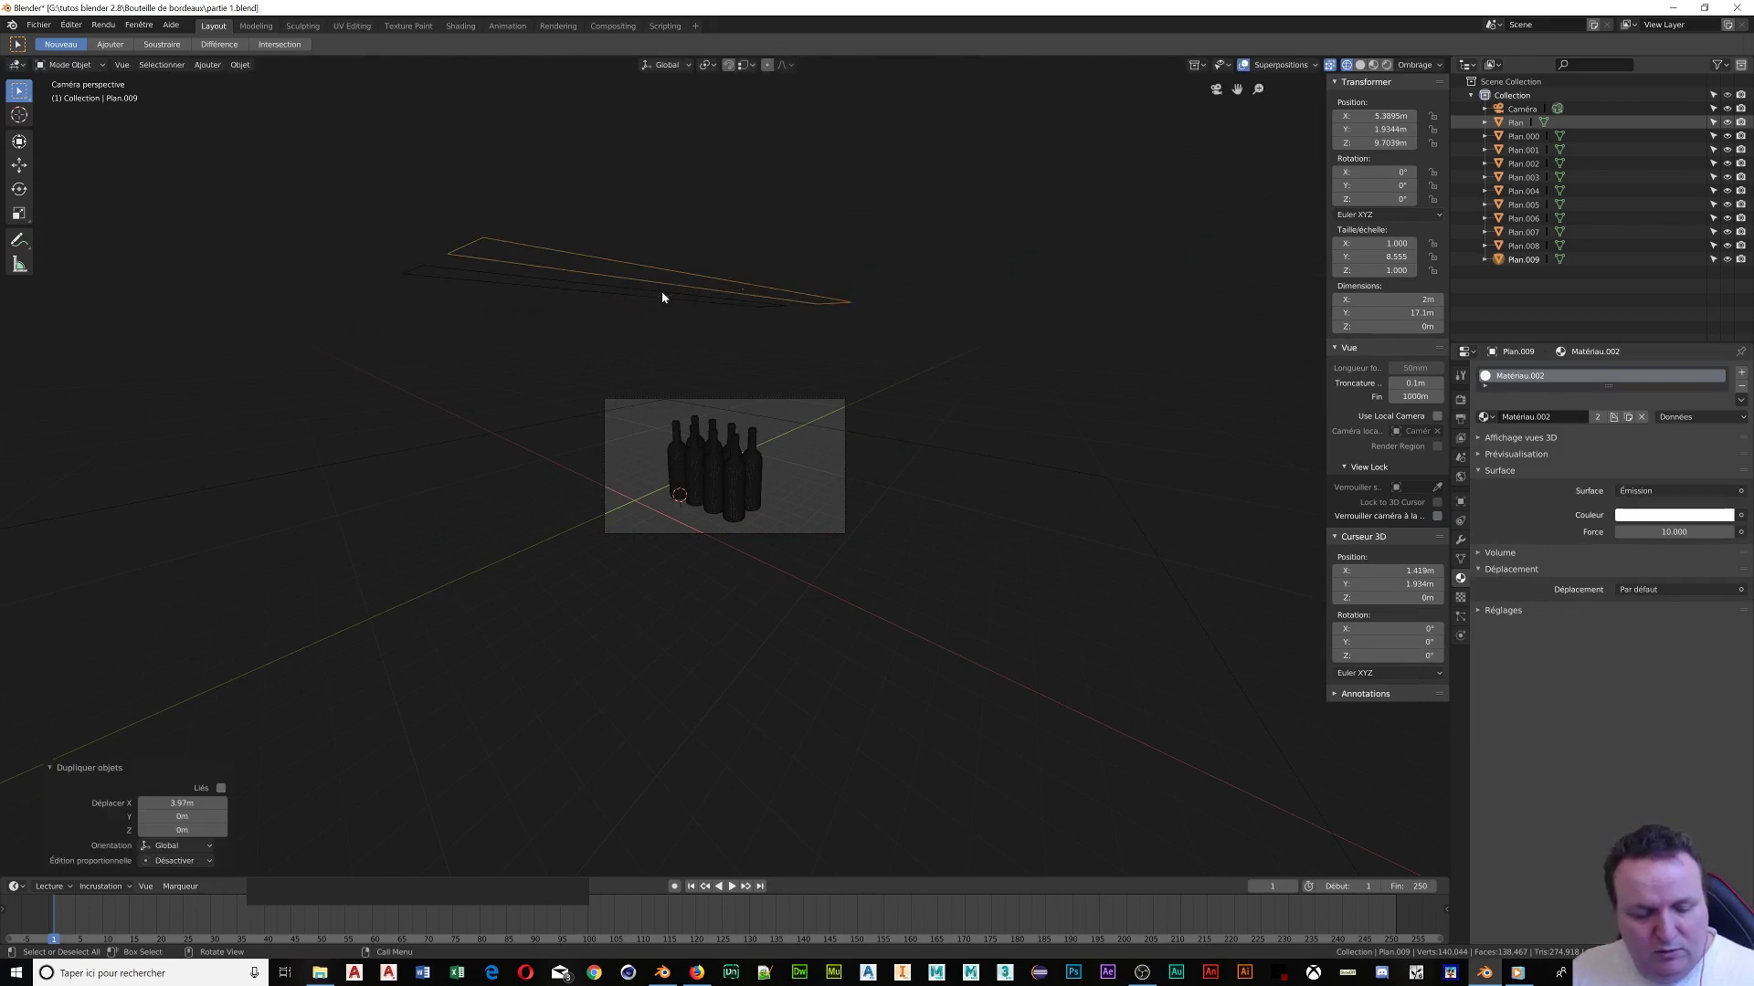
pyautogui.hotkey('shift', 'r')
pyautogui.hotkey('shift', 'r')
pyautogui.hotkey('shift', 'r')
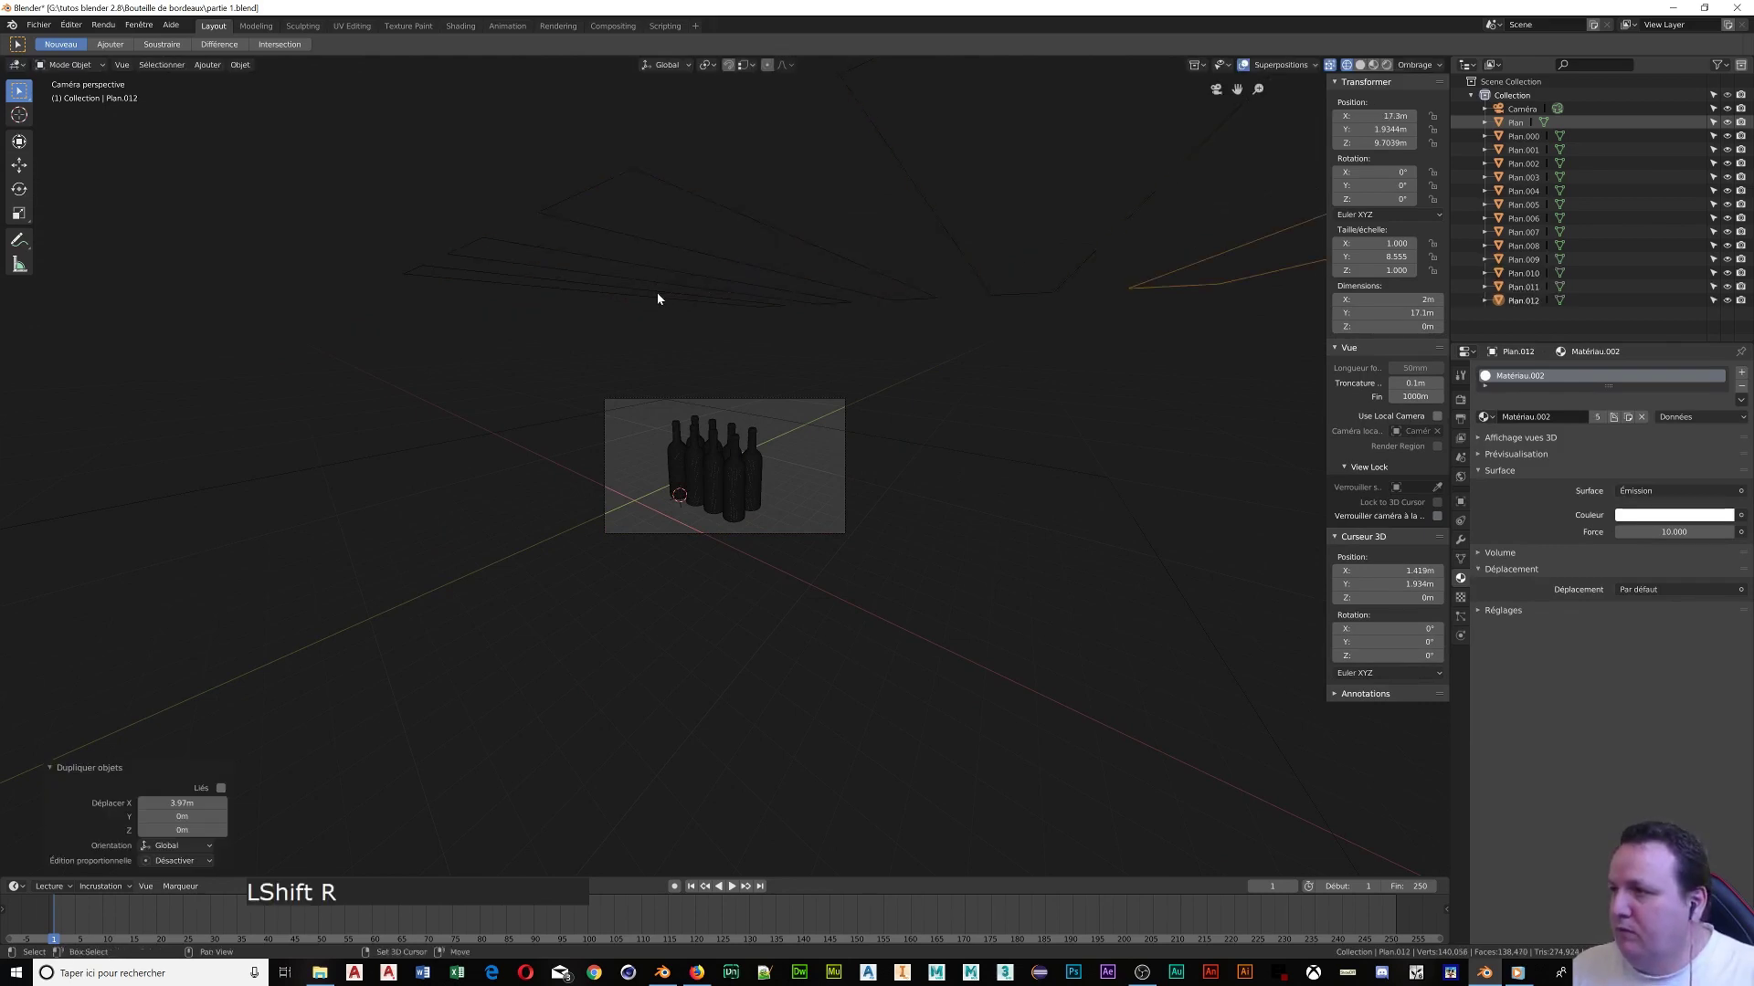
pyautogui.hotkey('shift', 'r')
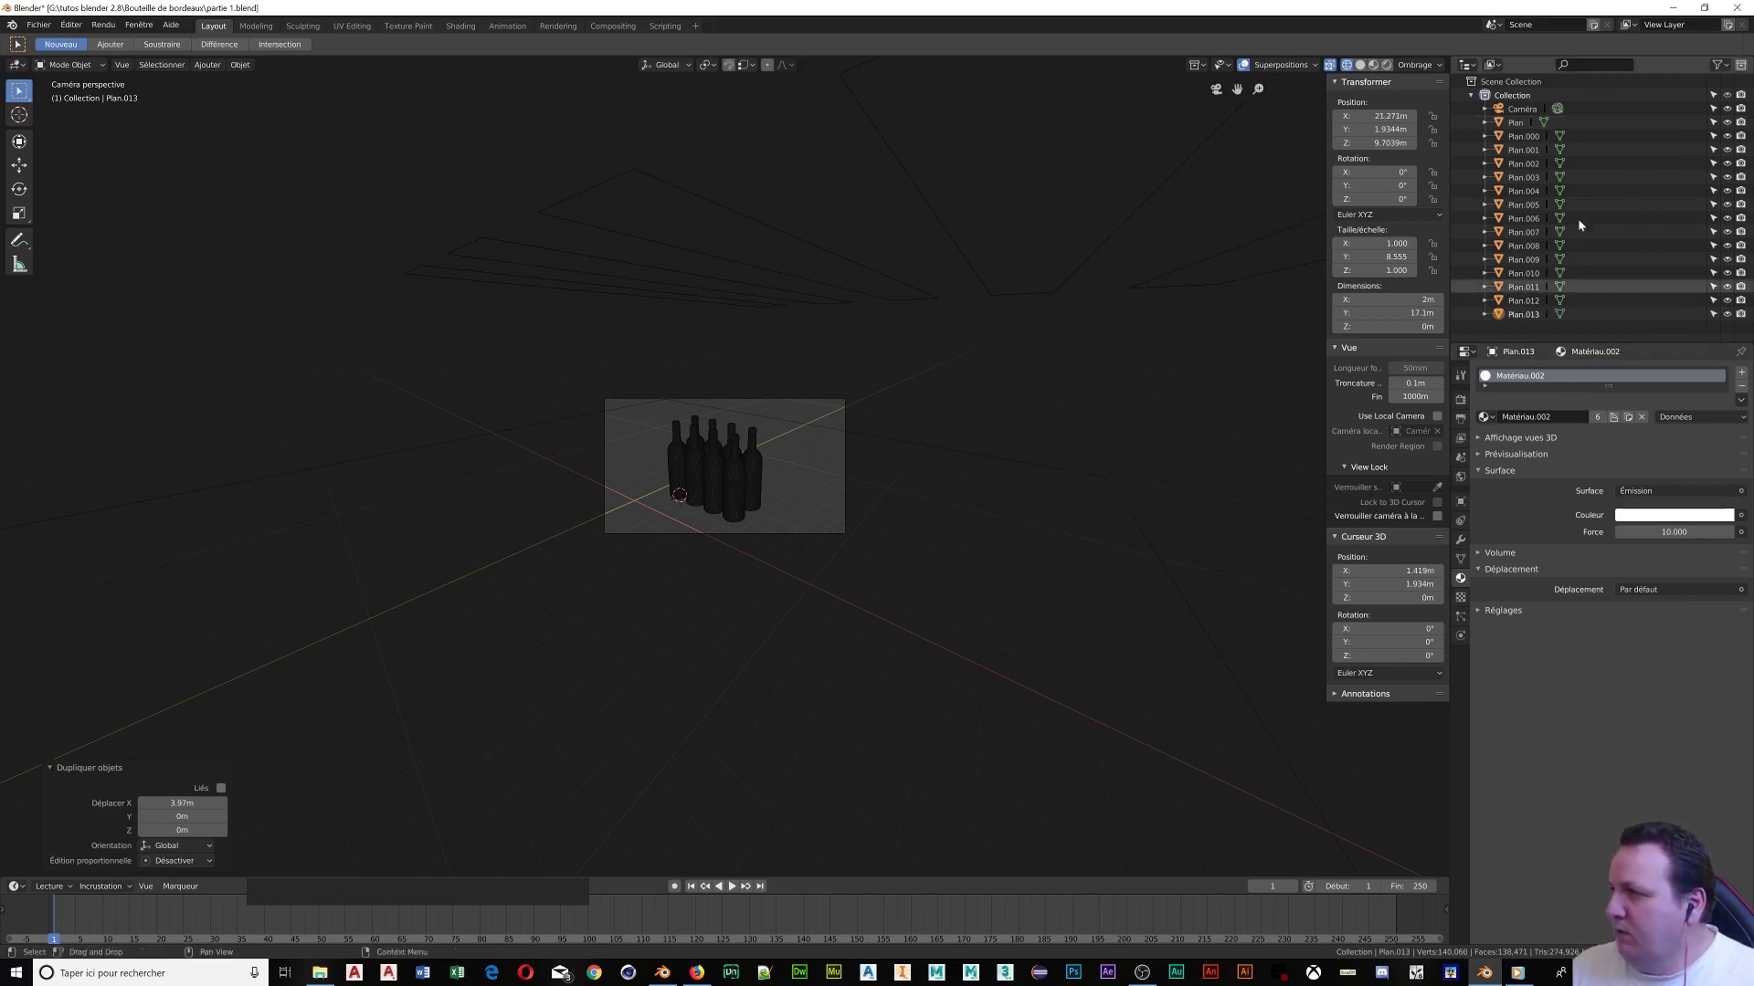
# Preview the bottles and the row of plane lights in rendered shading, and return to solid shading
pyautogui.click(1387, 65)
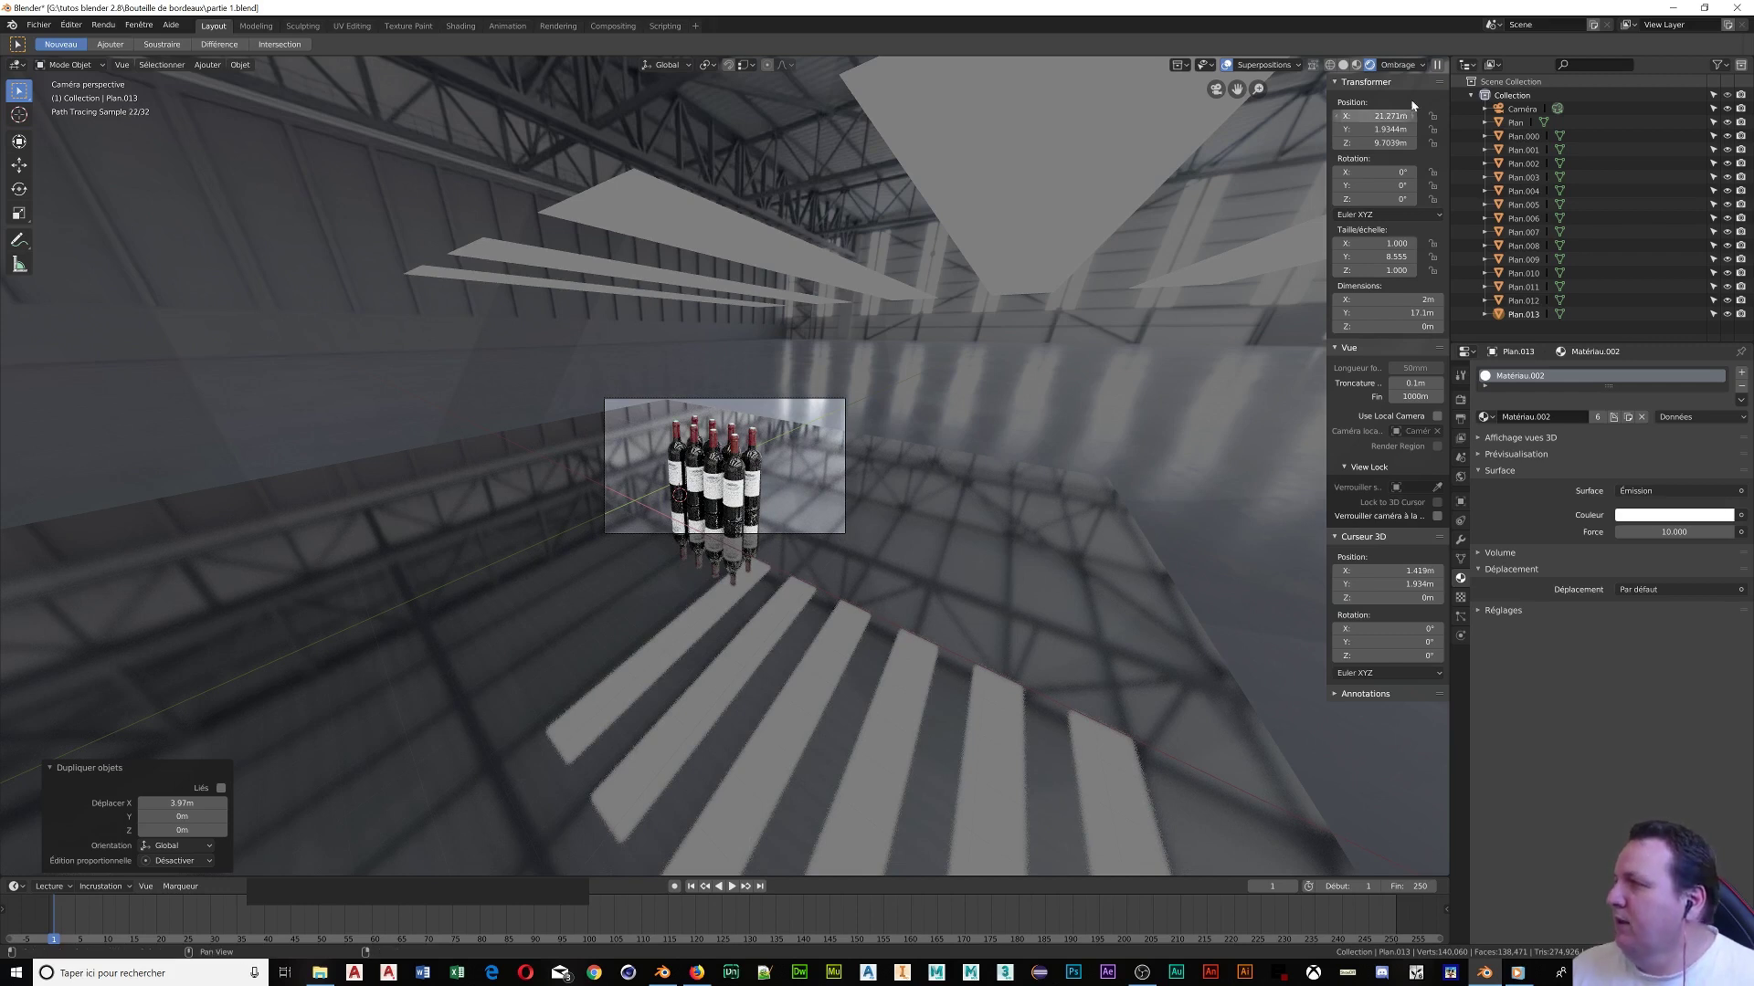
pyautogui.click(1343, 65)
# Set the JPEG output quality to 100% and render the image from the new camera
pyautogui.click(1460, 417)
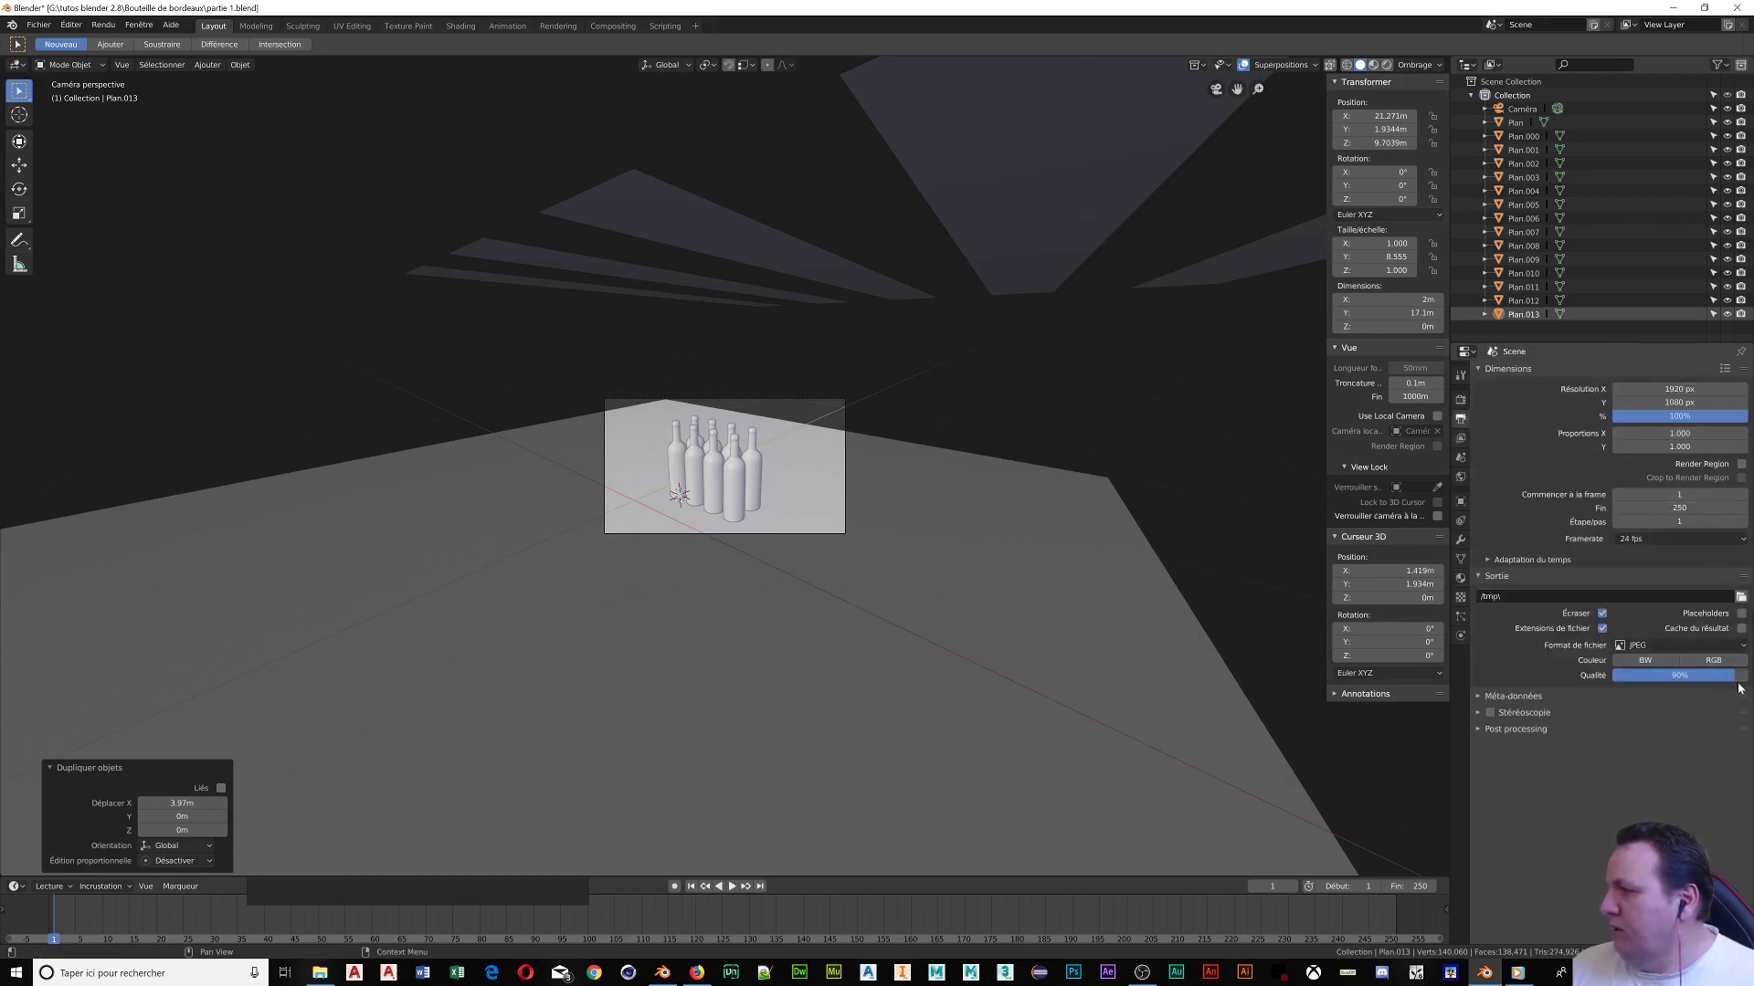
pyautogui.moveTo(1734, 675); pyautogui.dragTo(1746, 676)
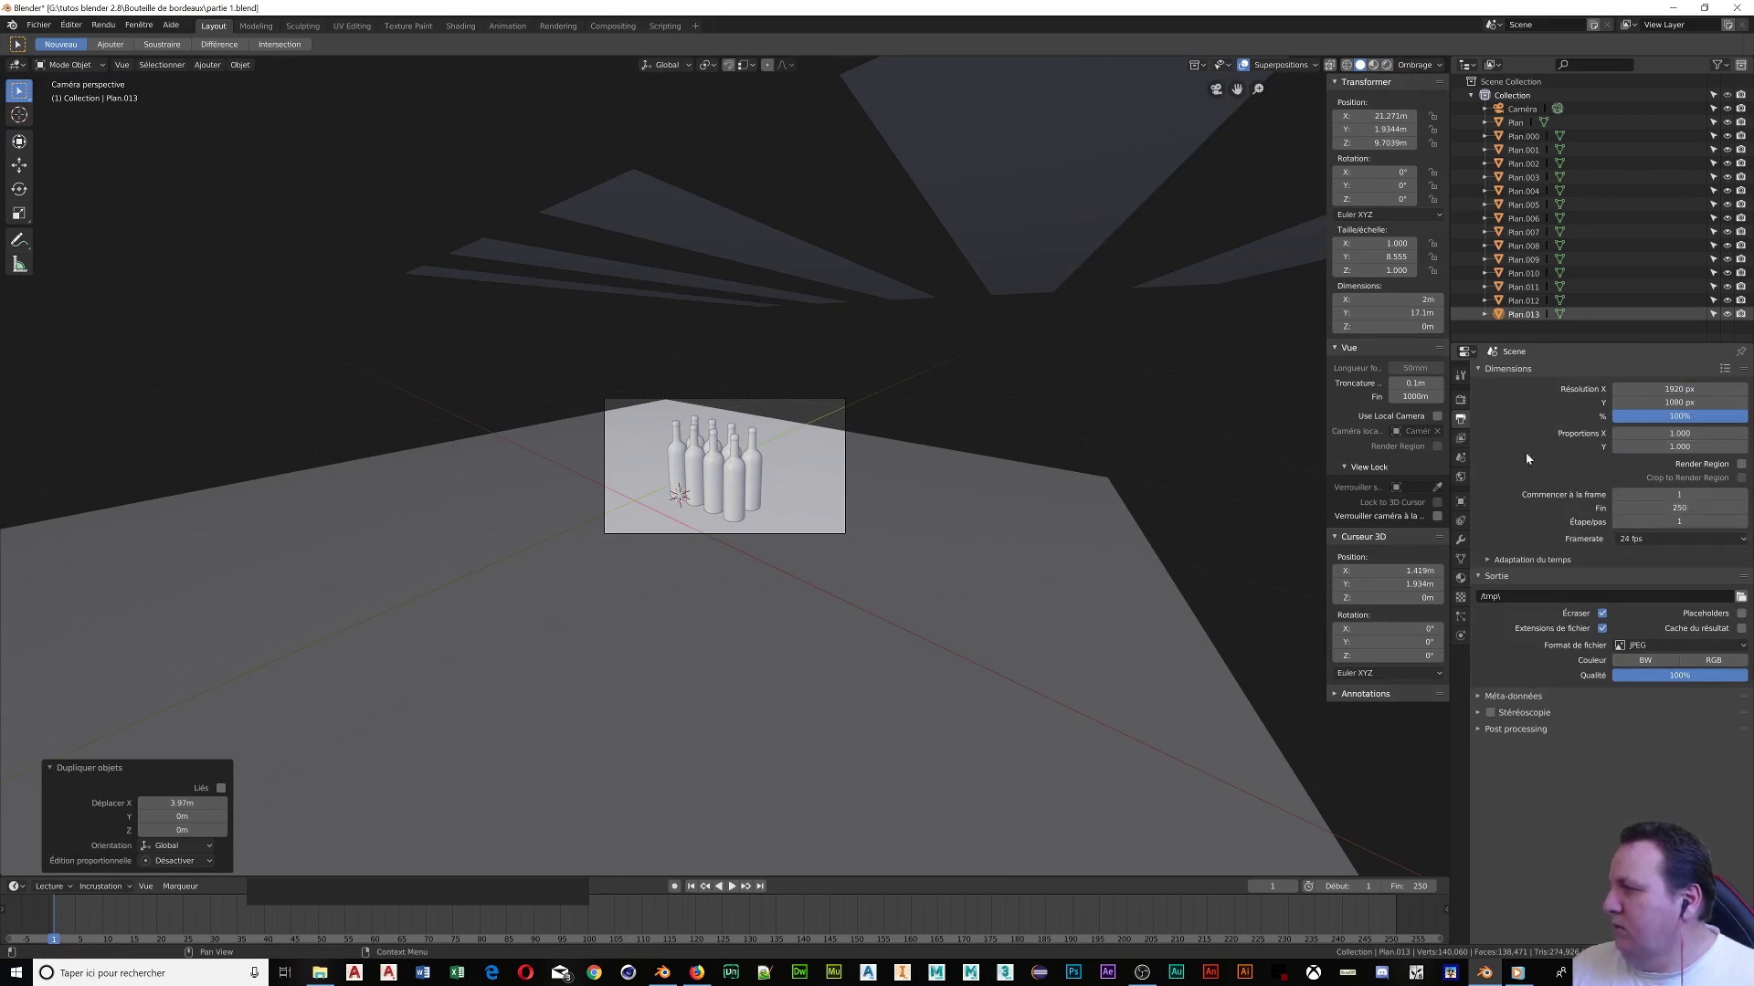
pyautogui.click(1461, 400)
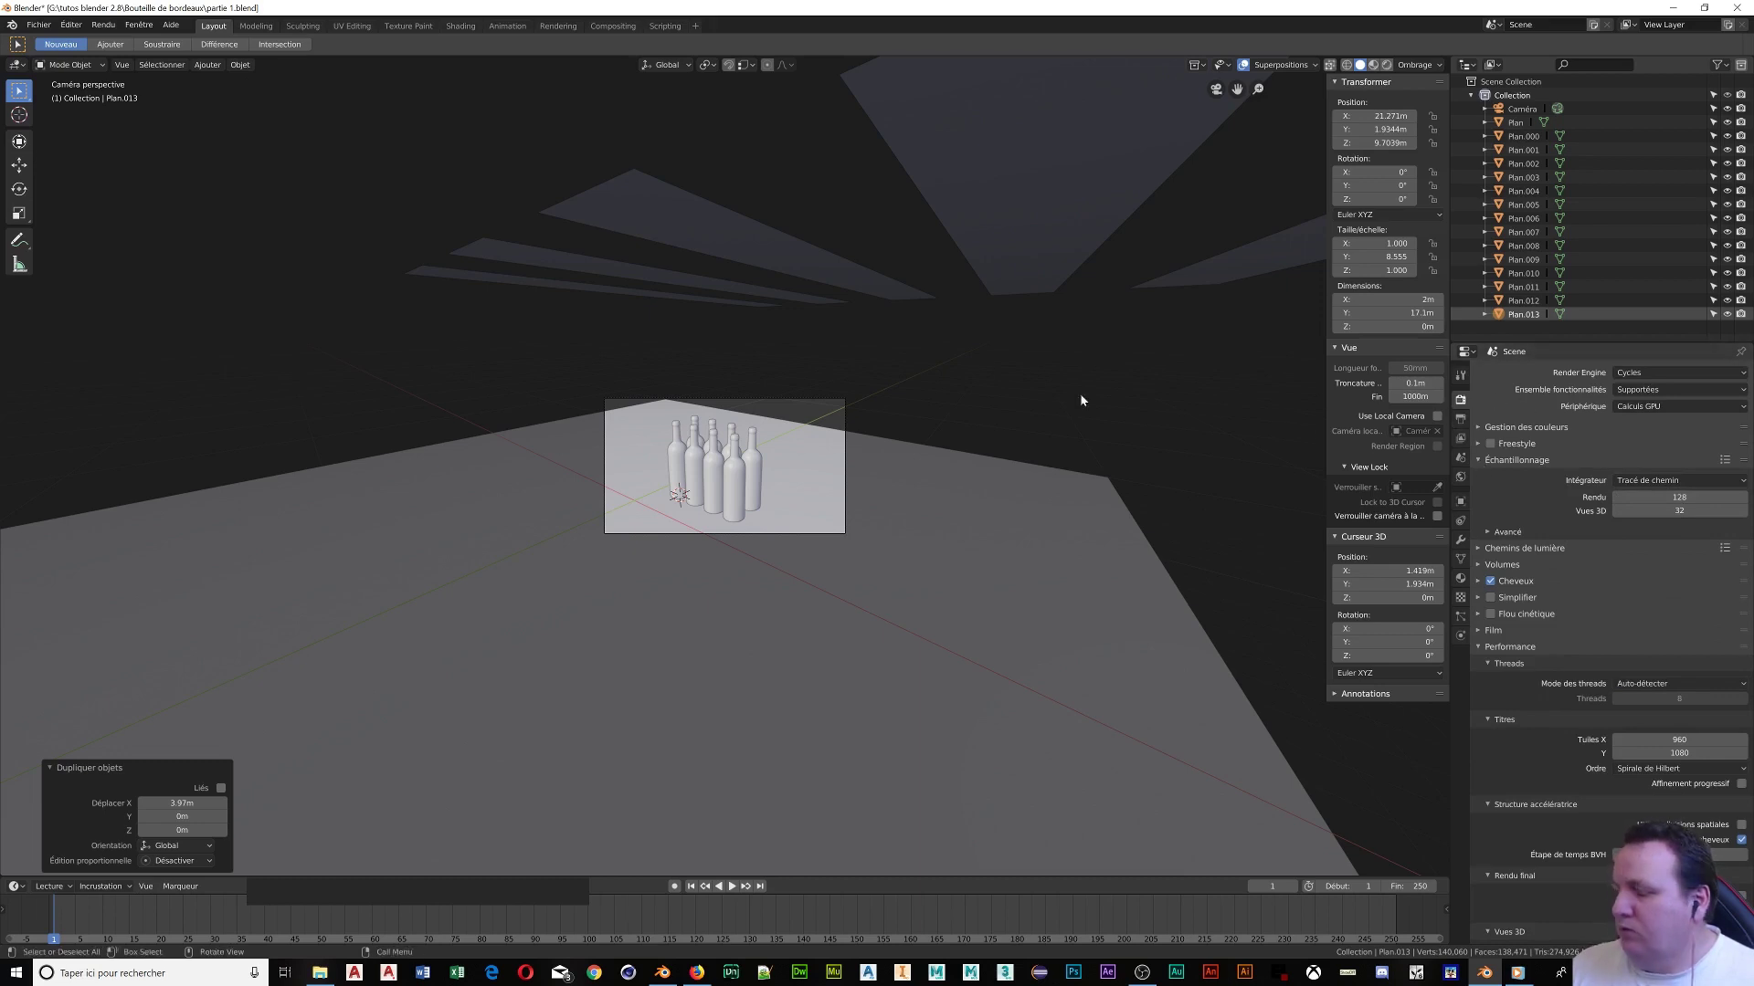
pyautogui.press('F12')
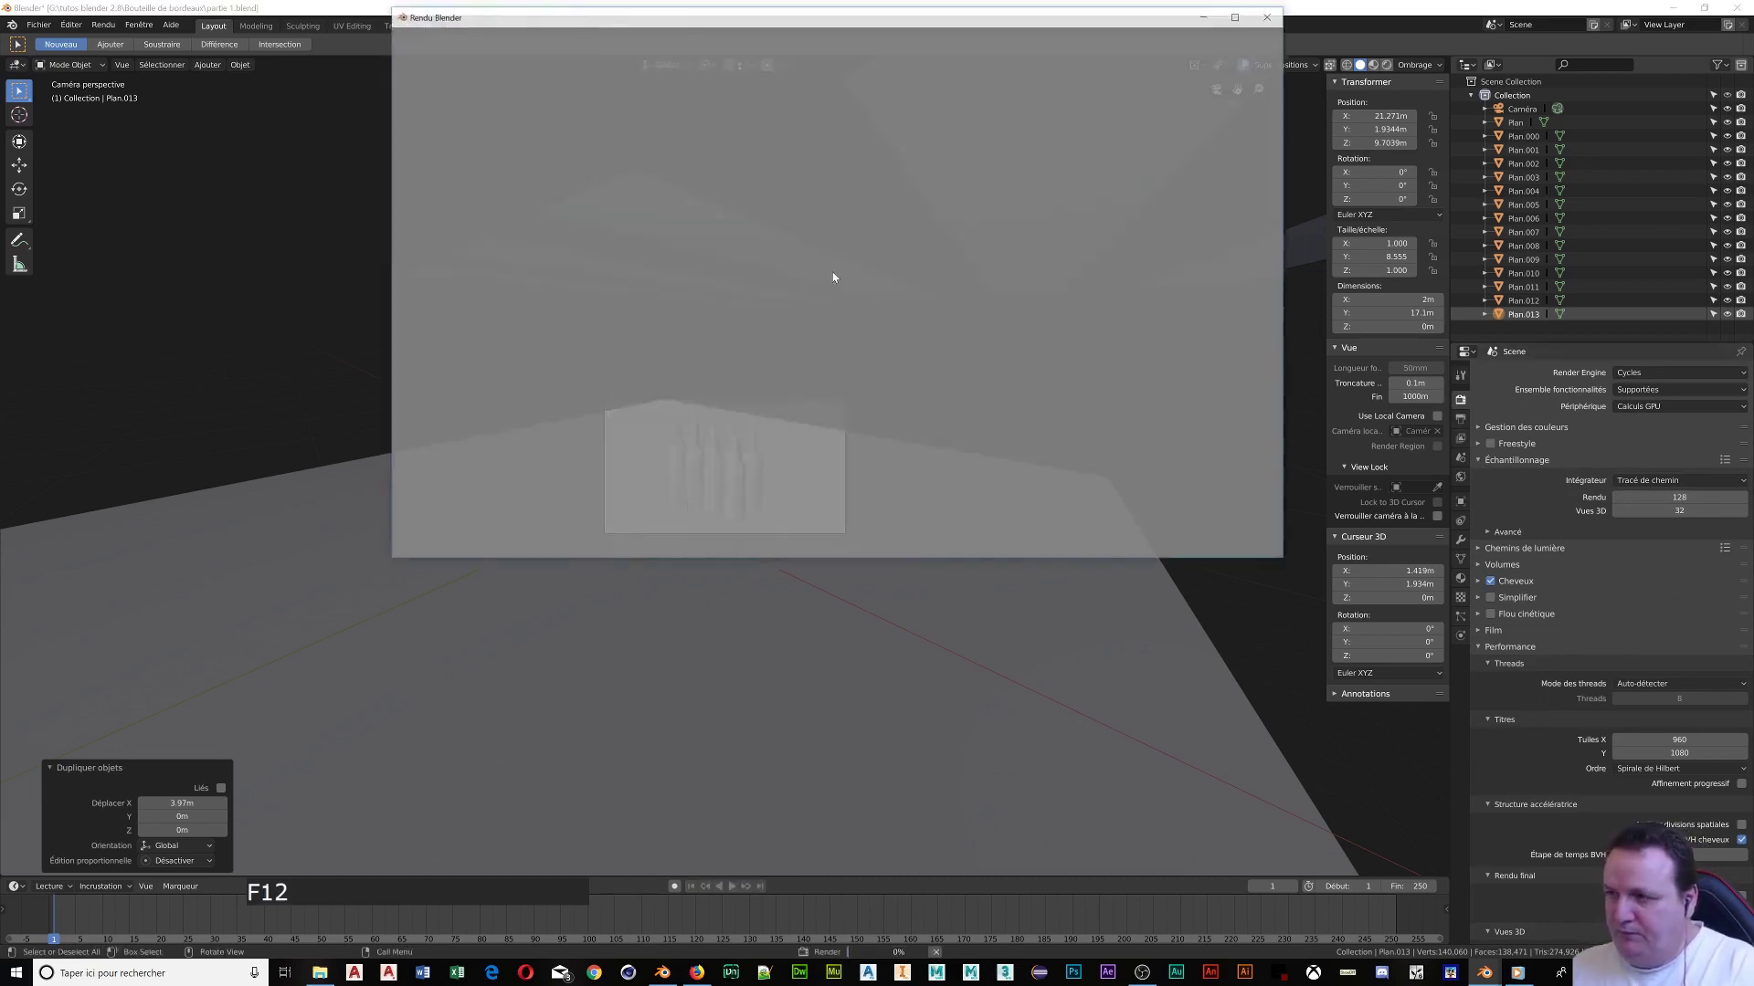